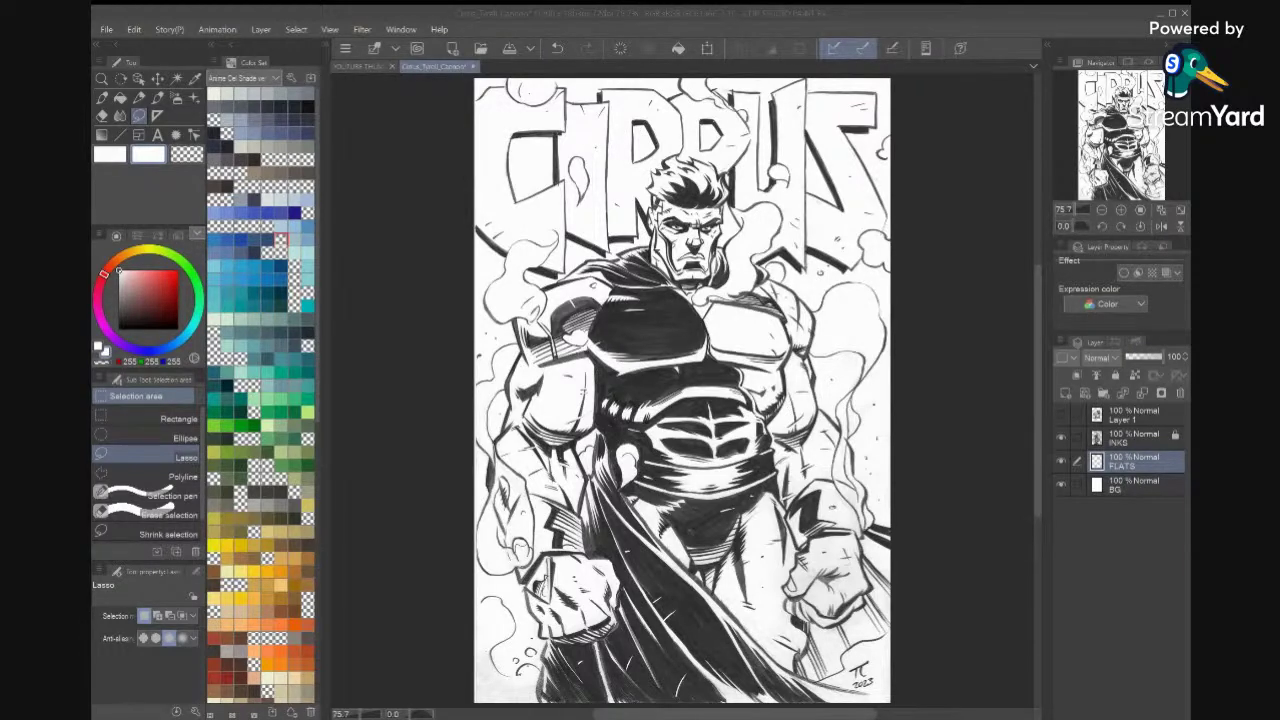
Show the comic reference on Layer 1 and move it to the upper-left corner of the canvas.
click(1014, 371)
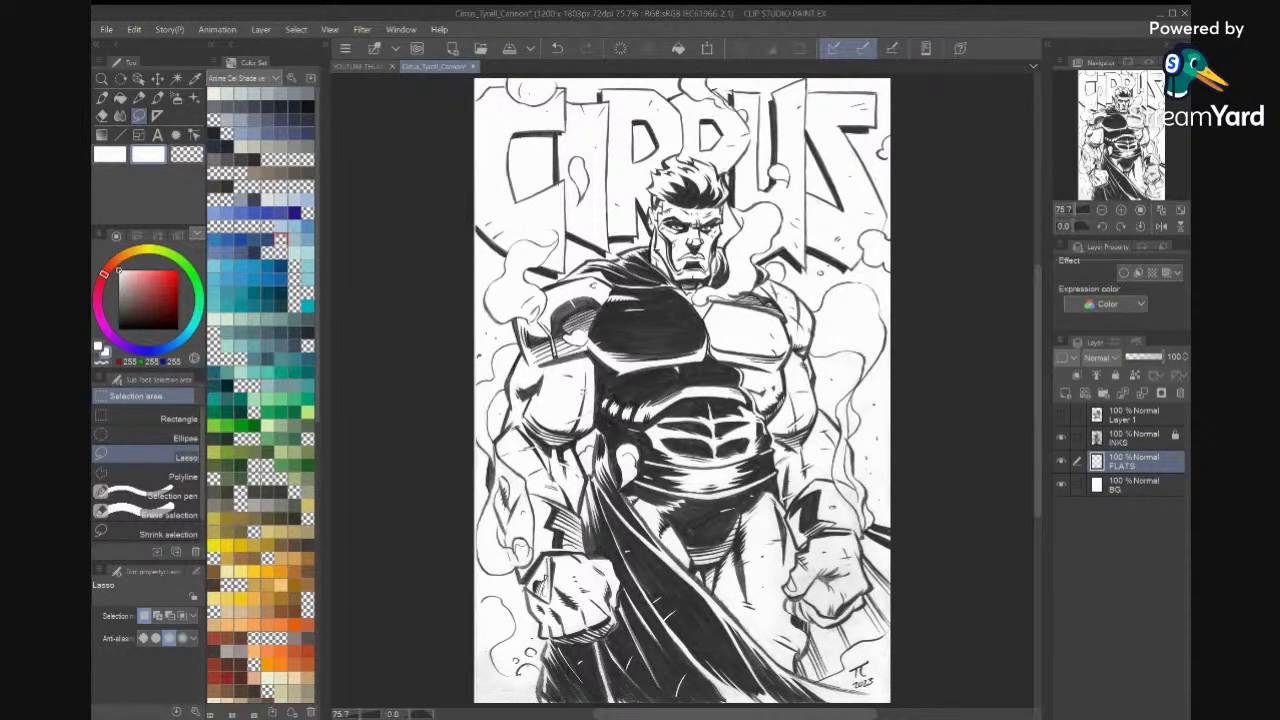
key(ctrl+v)
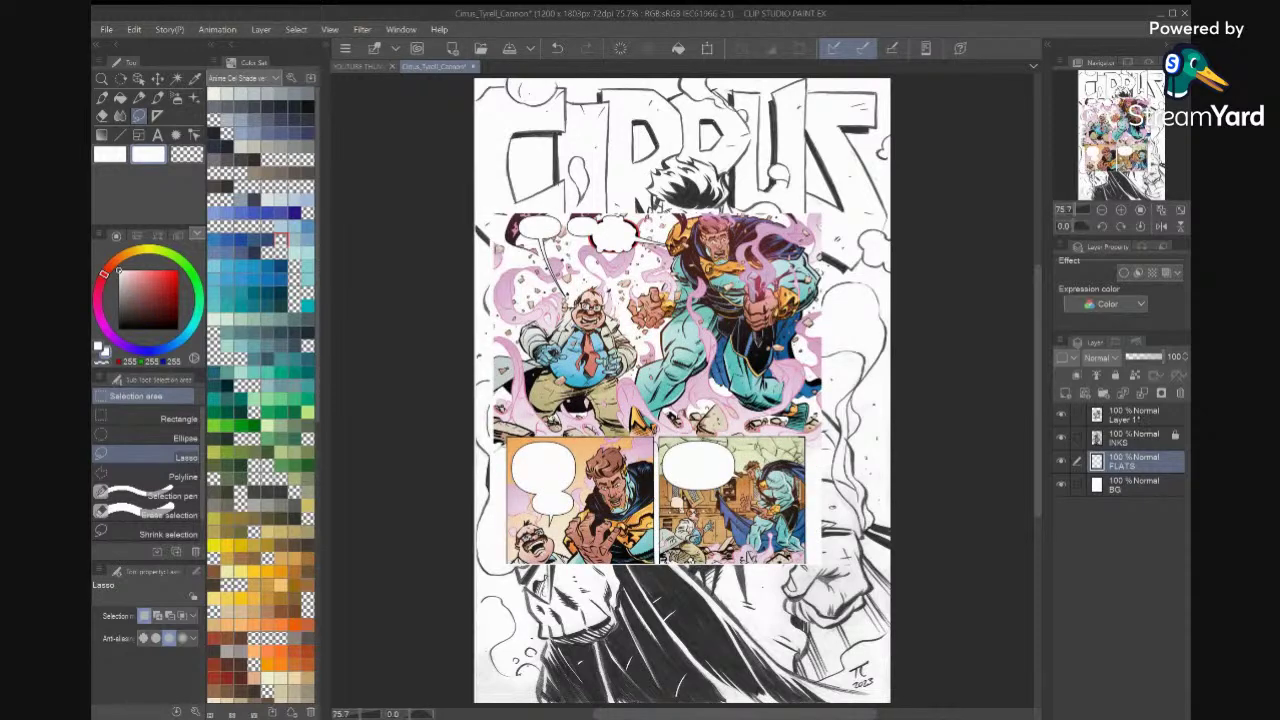
click(1141, 413)
key(ctrl+t)
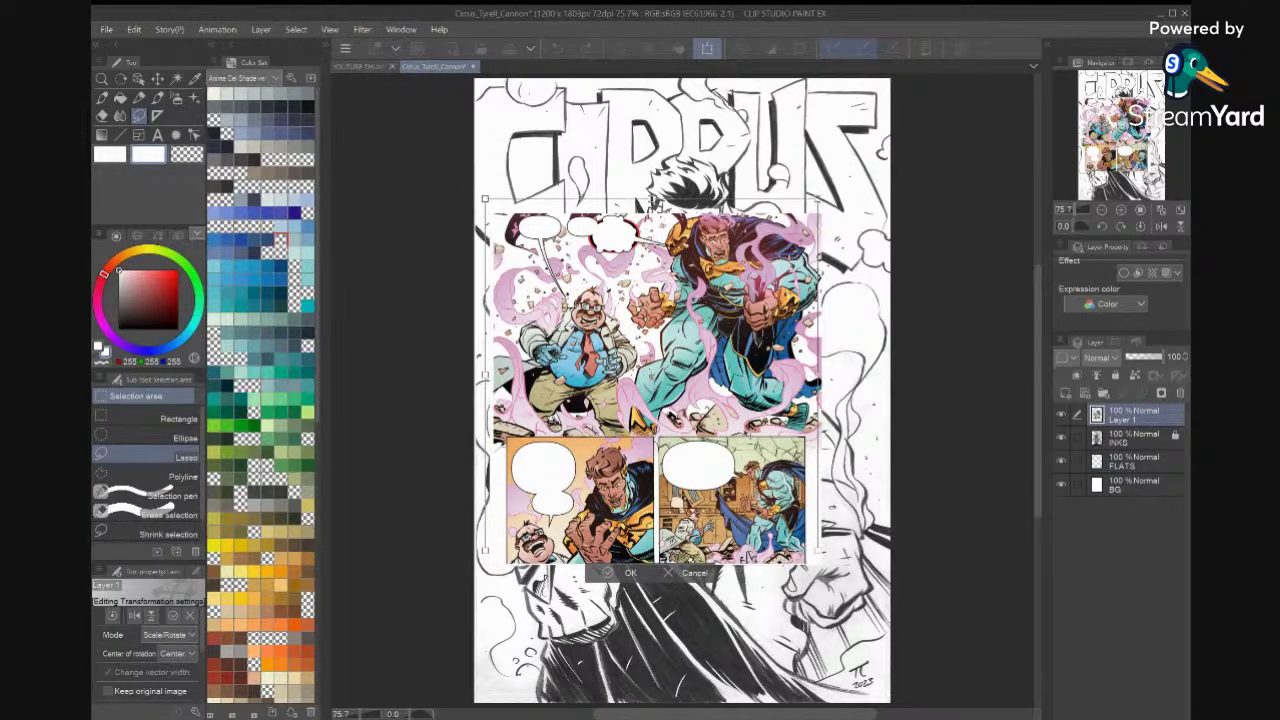
drag(708, 318, 708, 335)
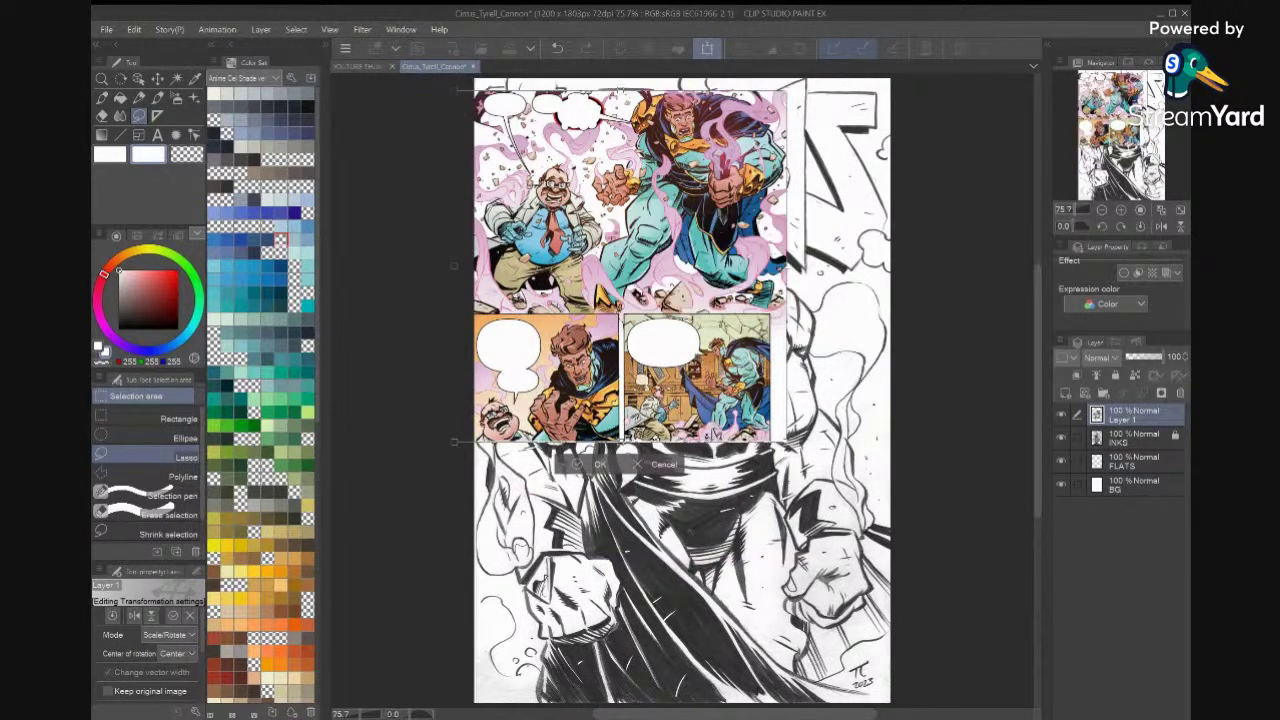
key(Return)
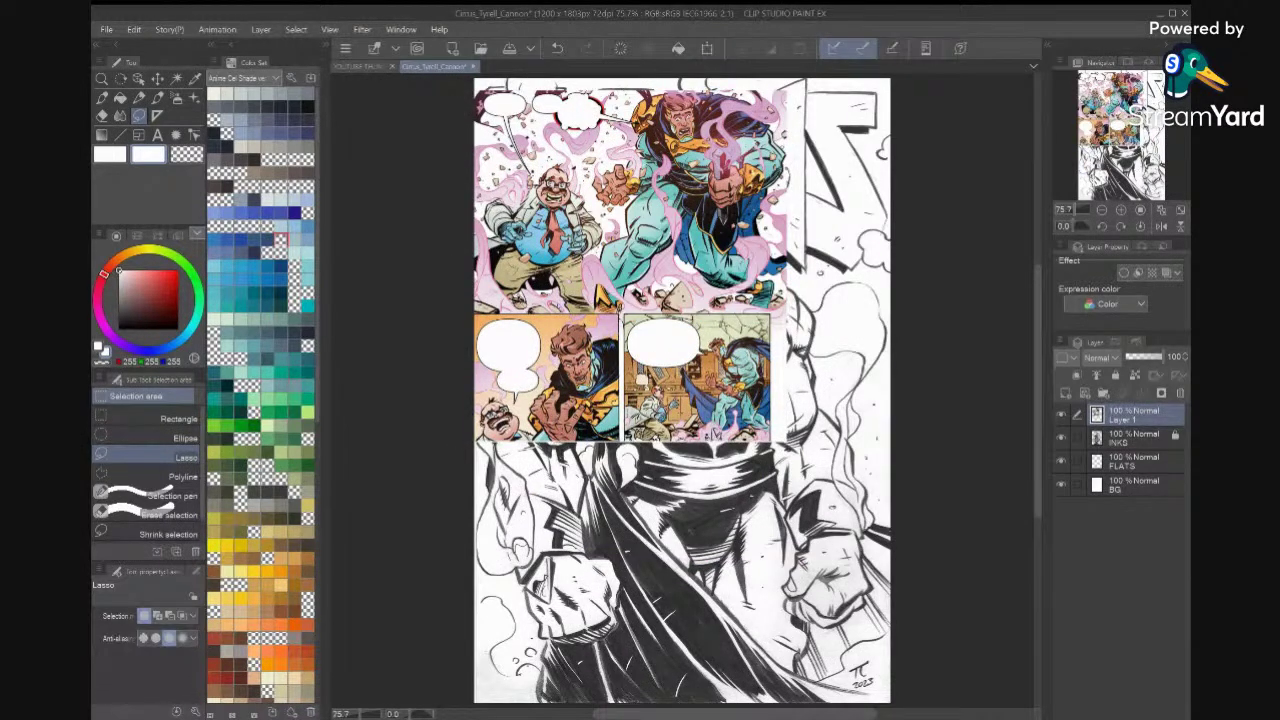
Sample the hero's facial skin tone from the comic reference as both drawing colours and hide Layer 1.
scroll(607, 454, up, 2)
drag(776, 227, 750, 715)
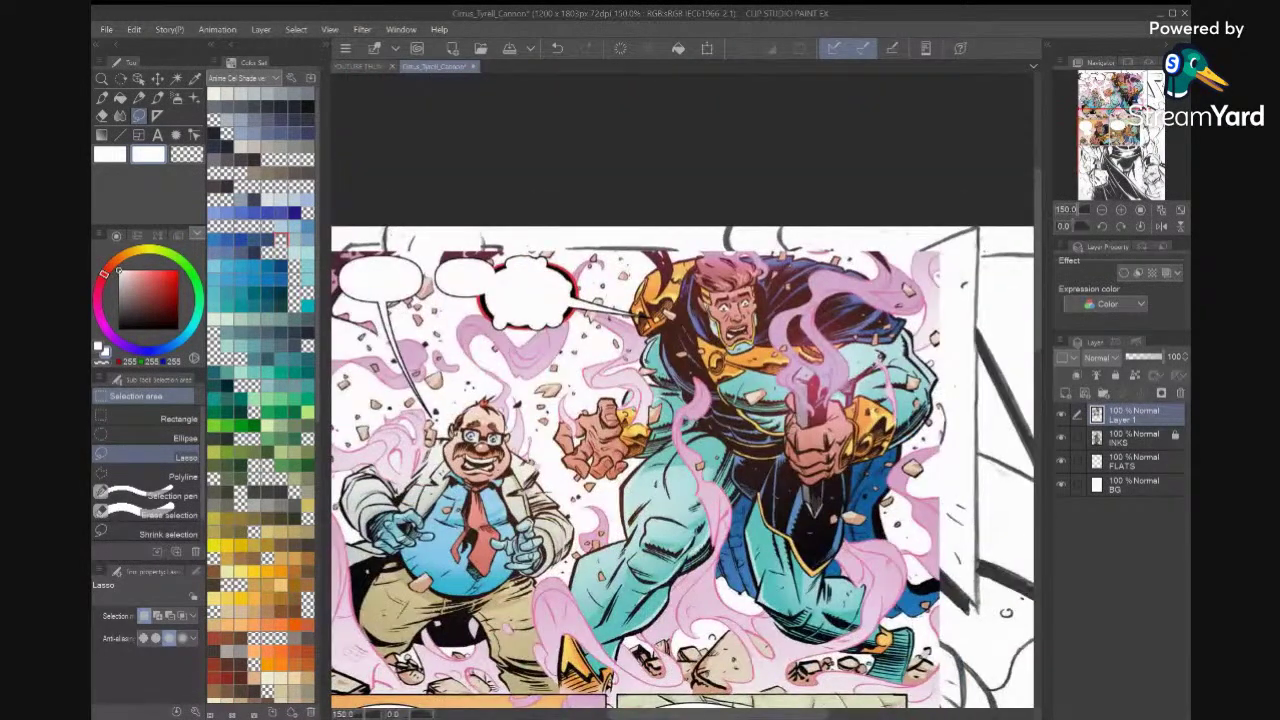
key(i)
click(722, 300)
key(x)
click(726, 298)
click(1062, 413)
Compare the skin-tone swatches in the colour set and choose the peach tone with RGB 238, 168, 148.
scroll(682, 390, down, 5)
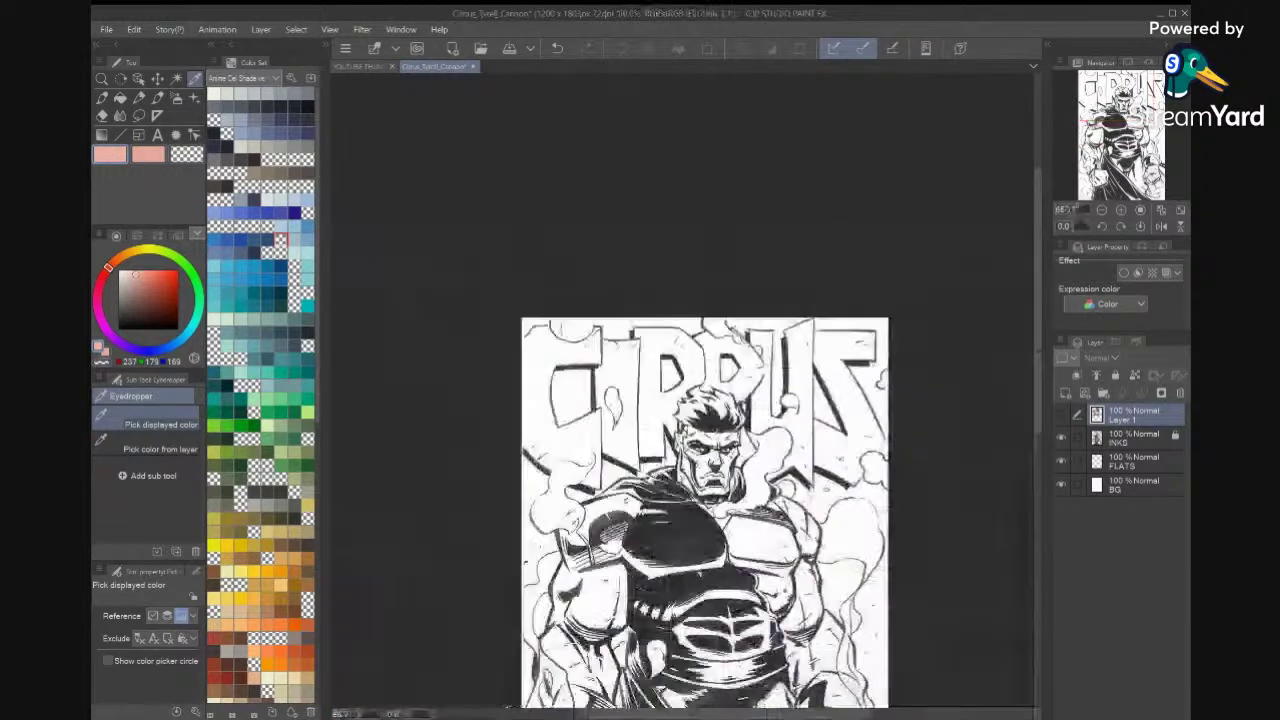
scroll(682, 390, up, 2)
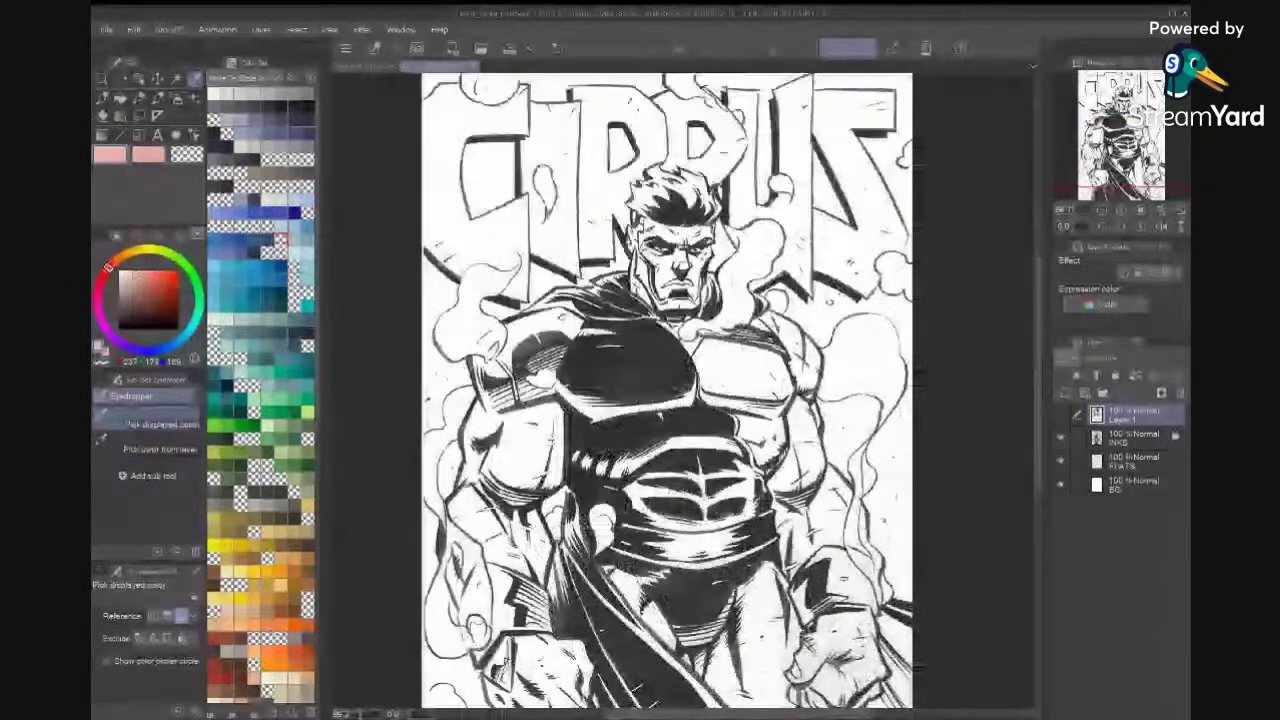
scroll(682, 390, down, 2)
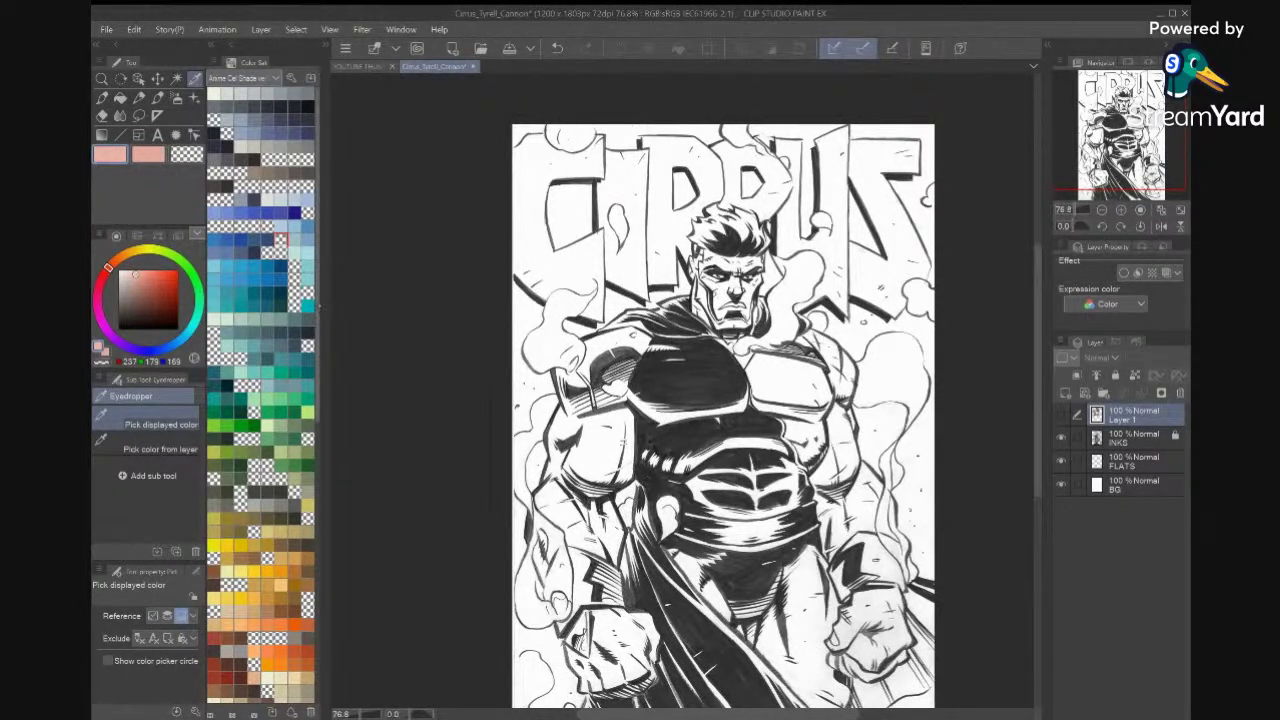
scroll(262, 395, down, 10)
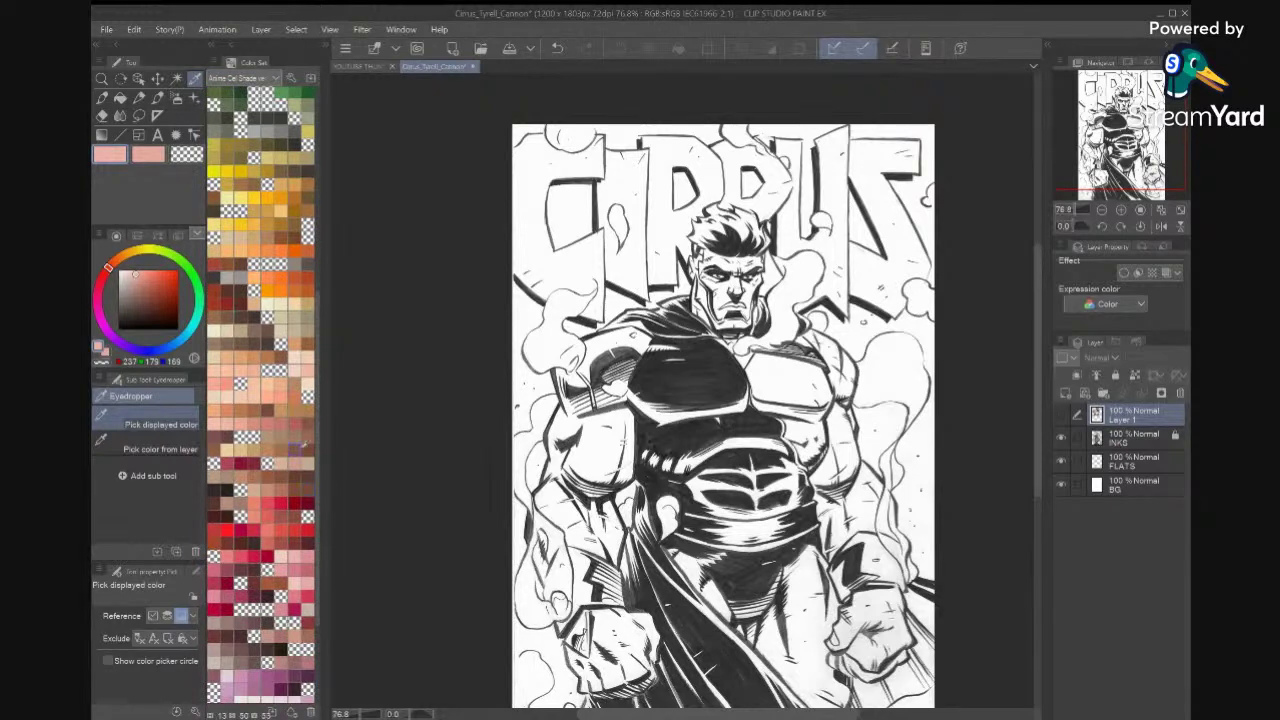
click(267, 423)
click(241, 424)
click(266, 421)
click(285, 393)
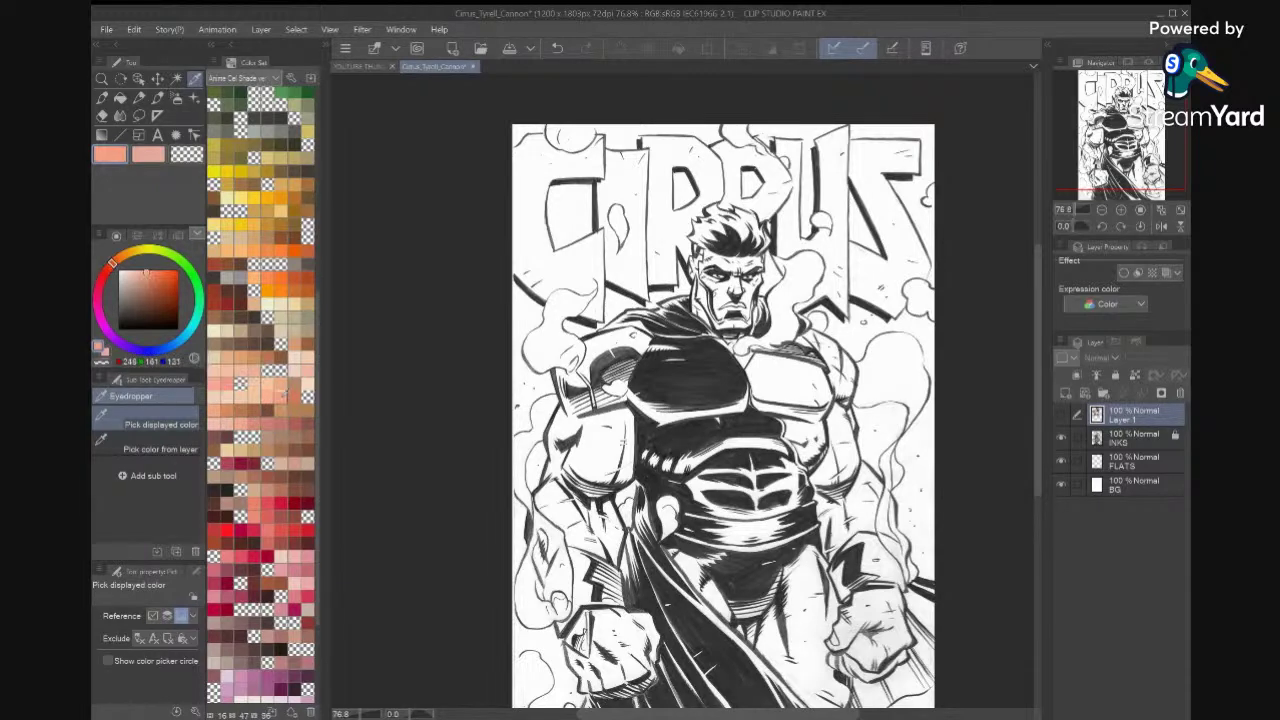
click(228, 418)
click(240, 421)
click(250, 422)
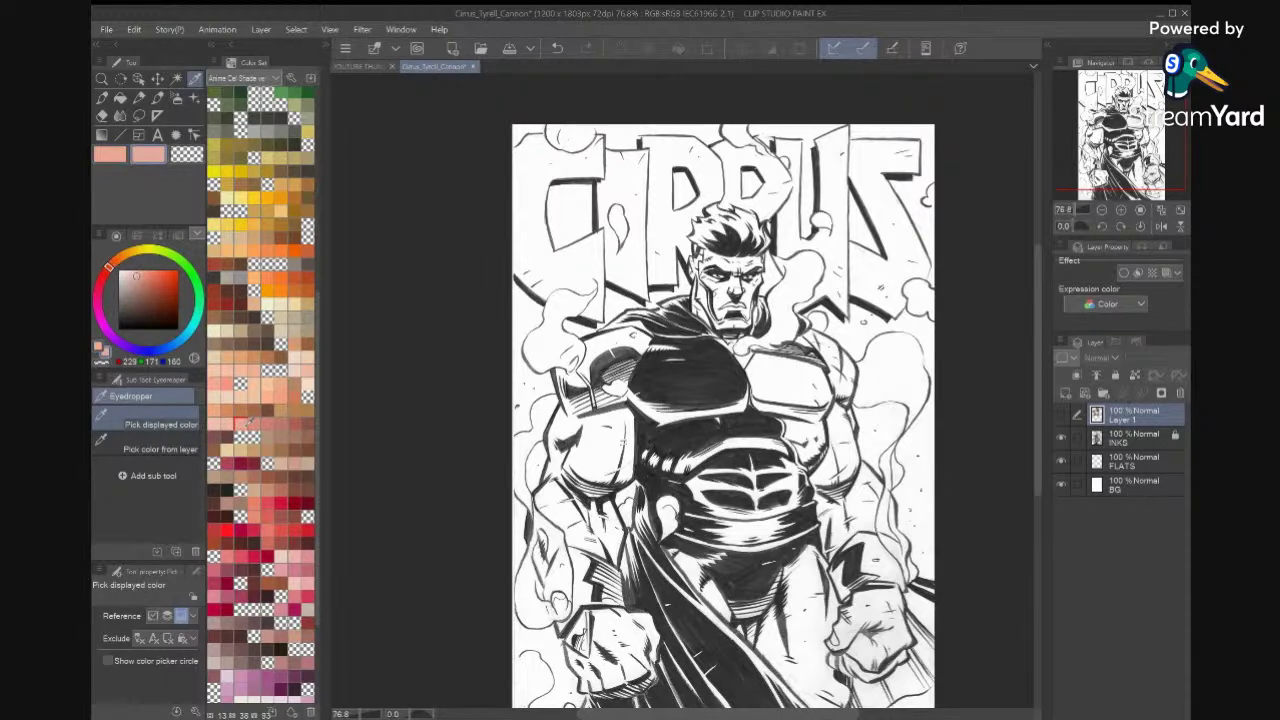
click(251, 421)
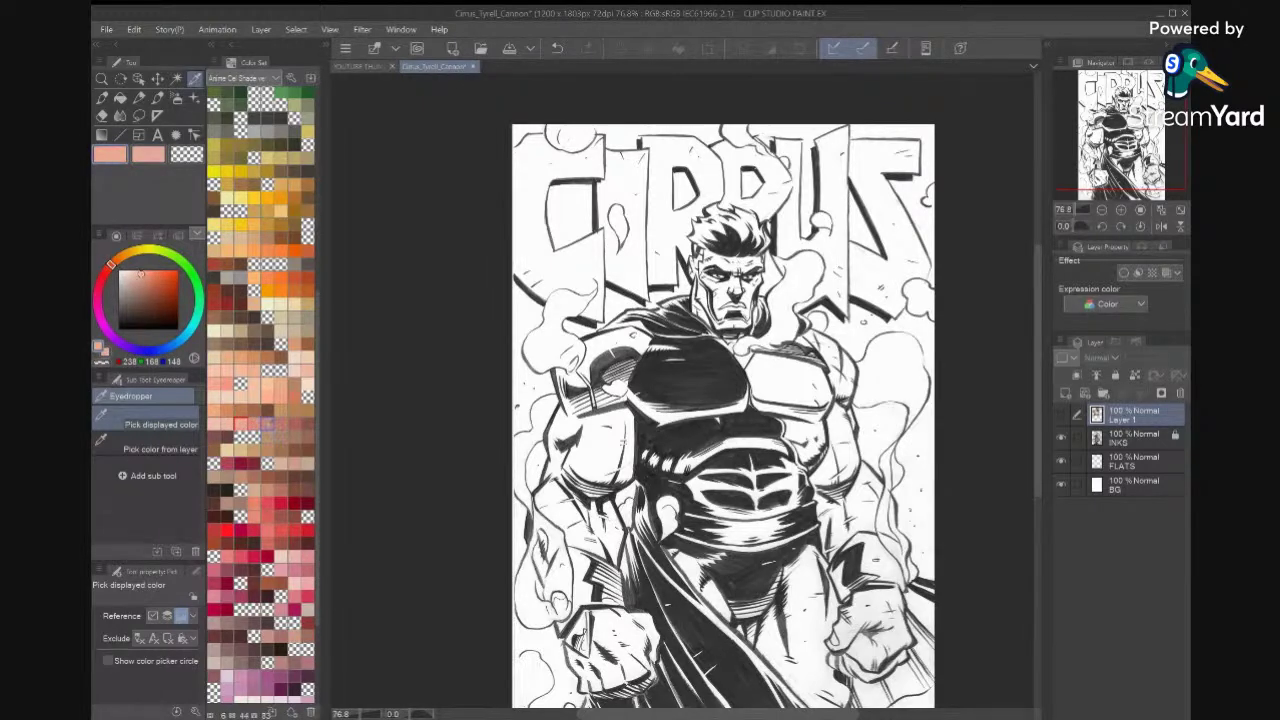
click(234, 420)
click(248, 422)
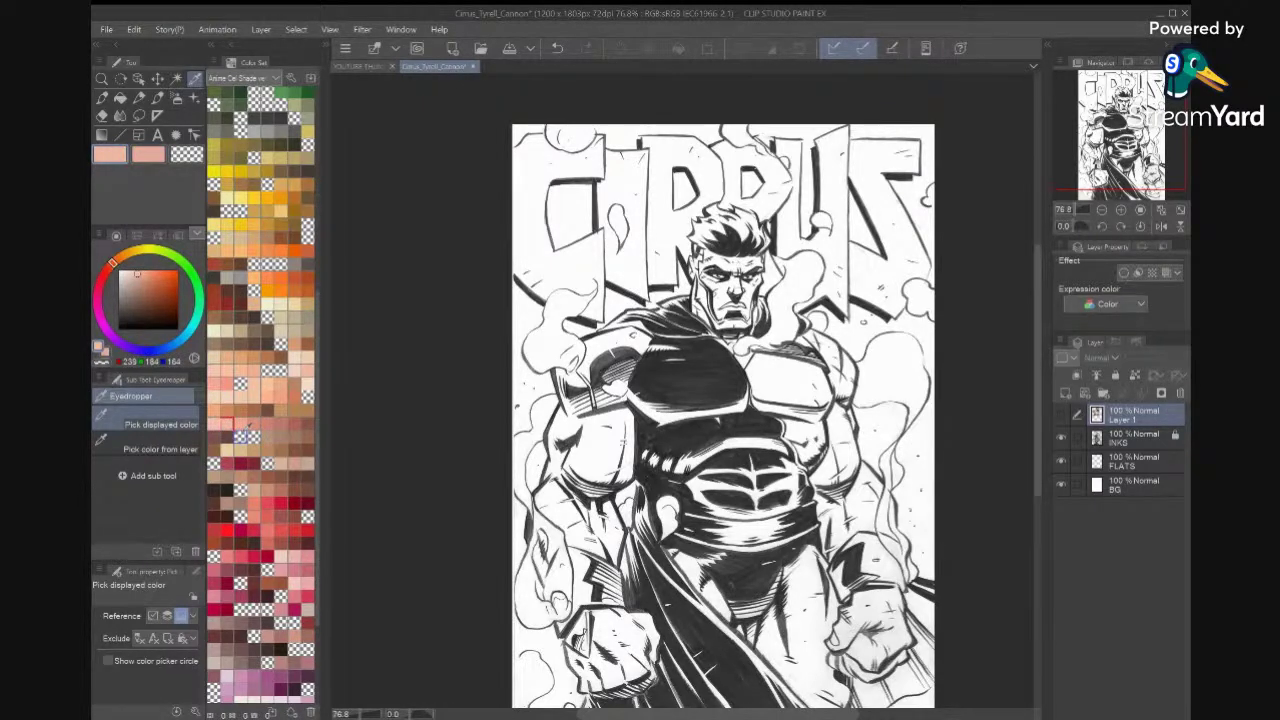
click(240, 421)
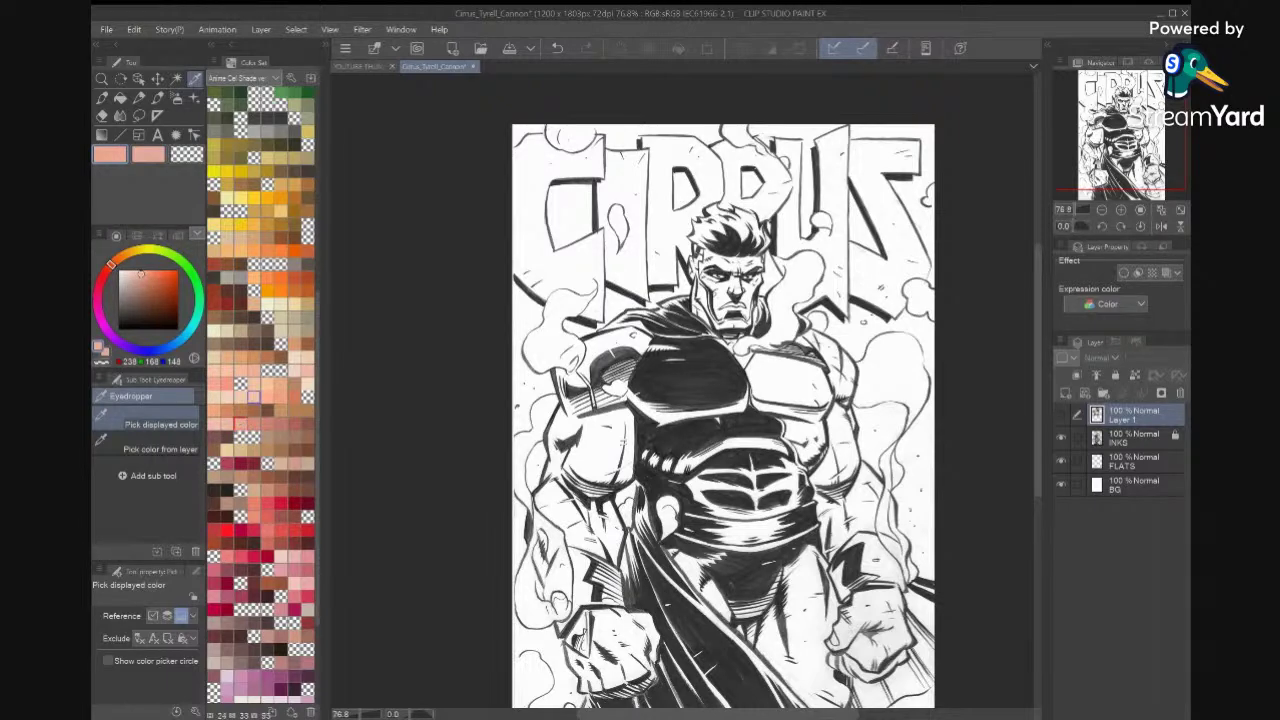
Switch to the Fill tool, lock the BG layer's transparent pixels and make the FLATS layer active.
click(120, 97)
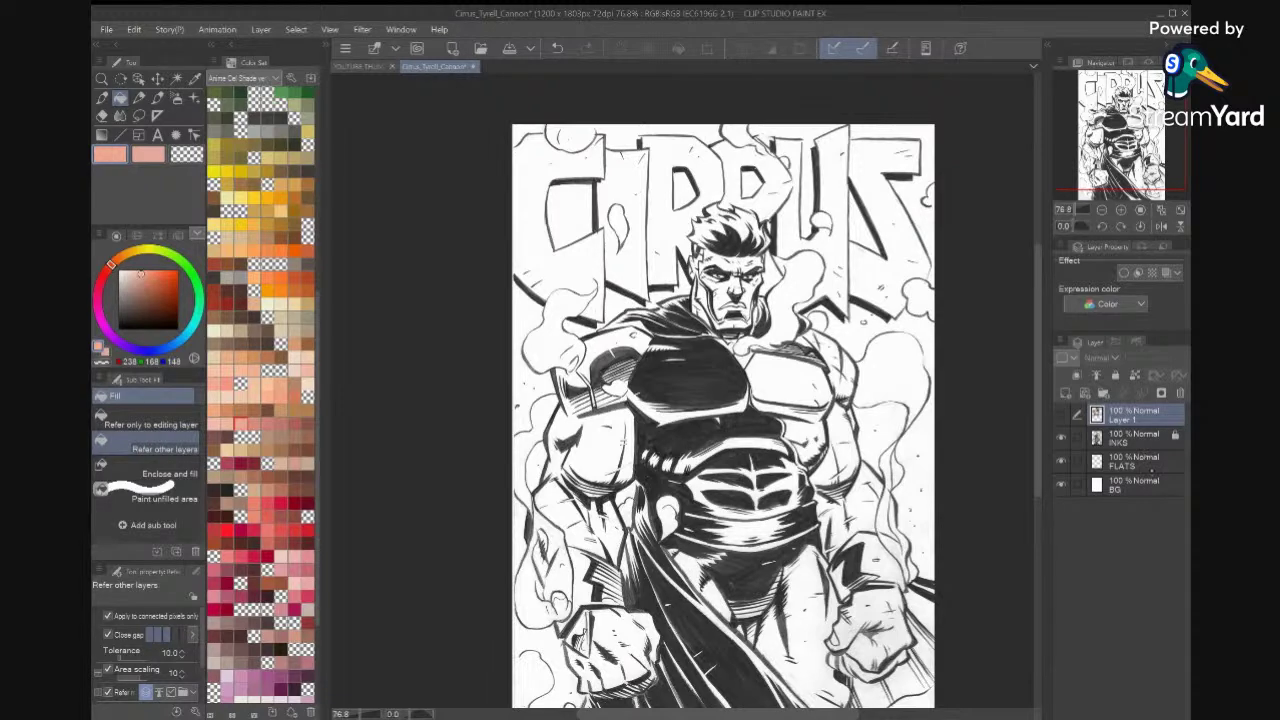
click(1143, 485)
click(1116, 375)
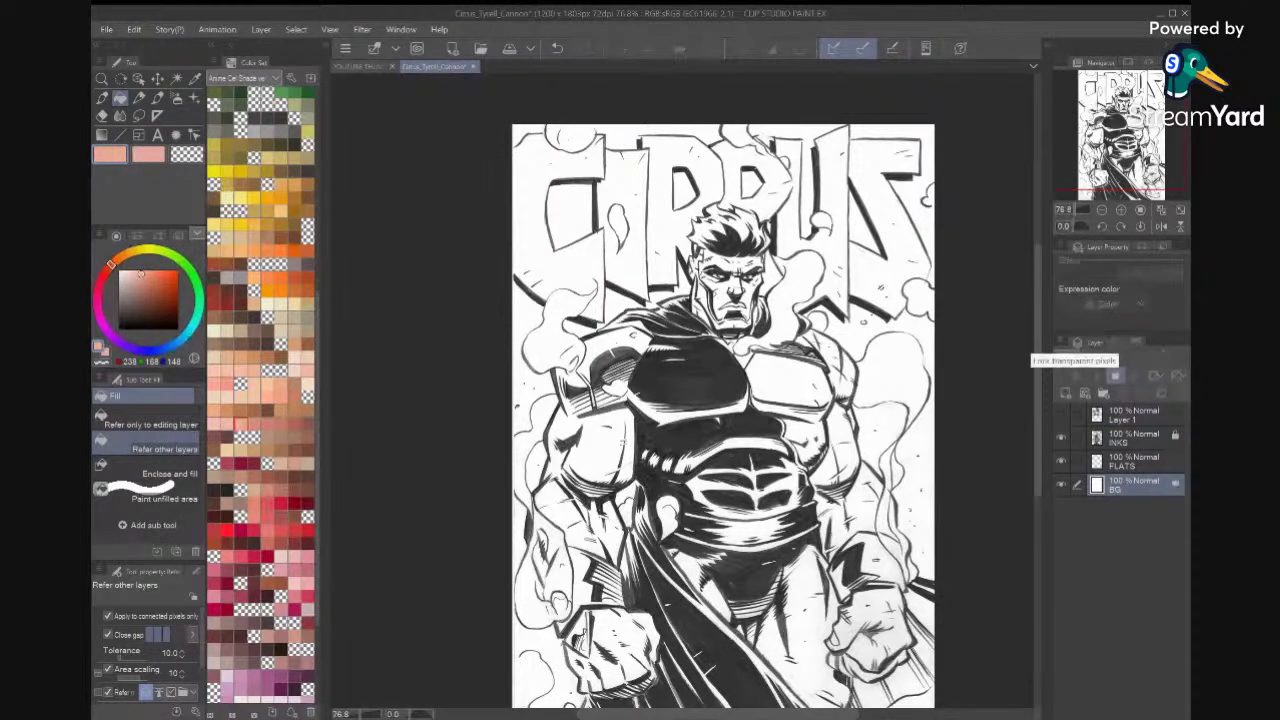
click(1167, 461)
Fill the hero's forehead, cheeks and the small areas around the eyes with the peach skin tone.
scroll(730, 230, up, 5)
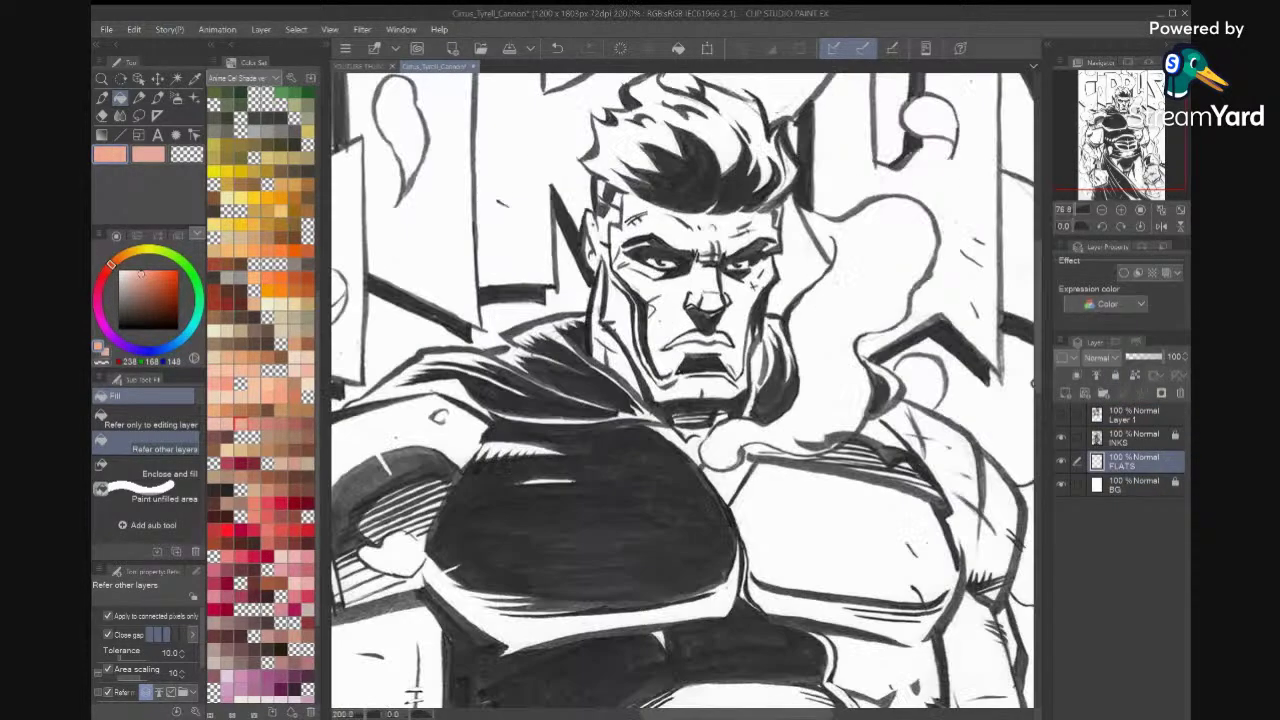
click(730, 228)
click(742, 287)
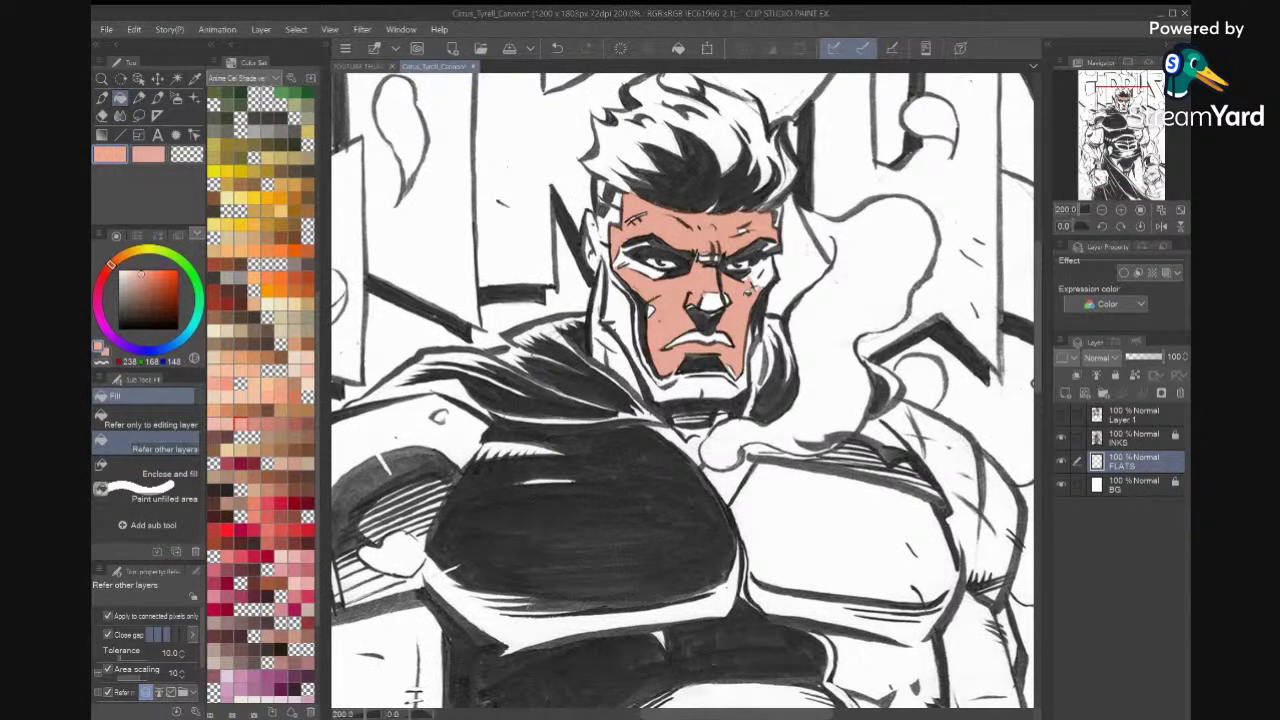
click(646, 268)
click(627, 264)
click(630, 248)
click(654, 239)
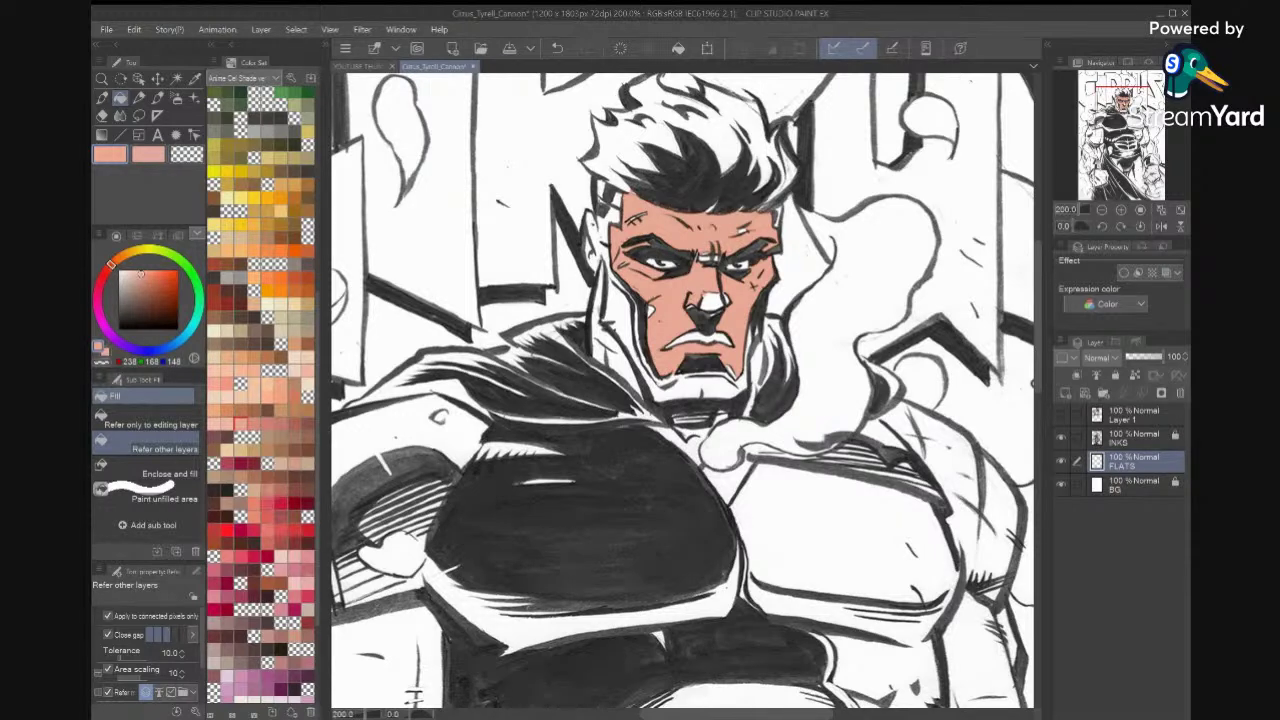
Lasso the leftover gaps around the brows, nose and cheeks, fill them with the skin tone and clear the selection.
key(m)
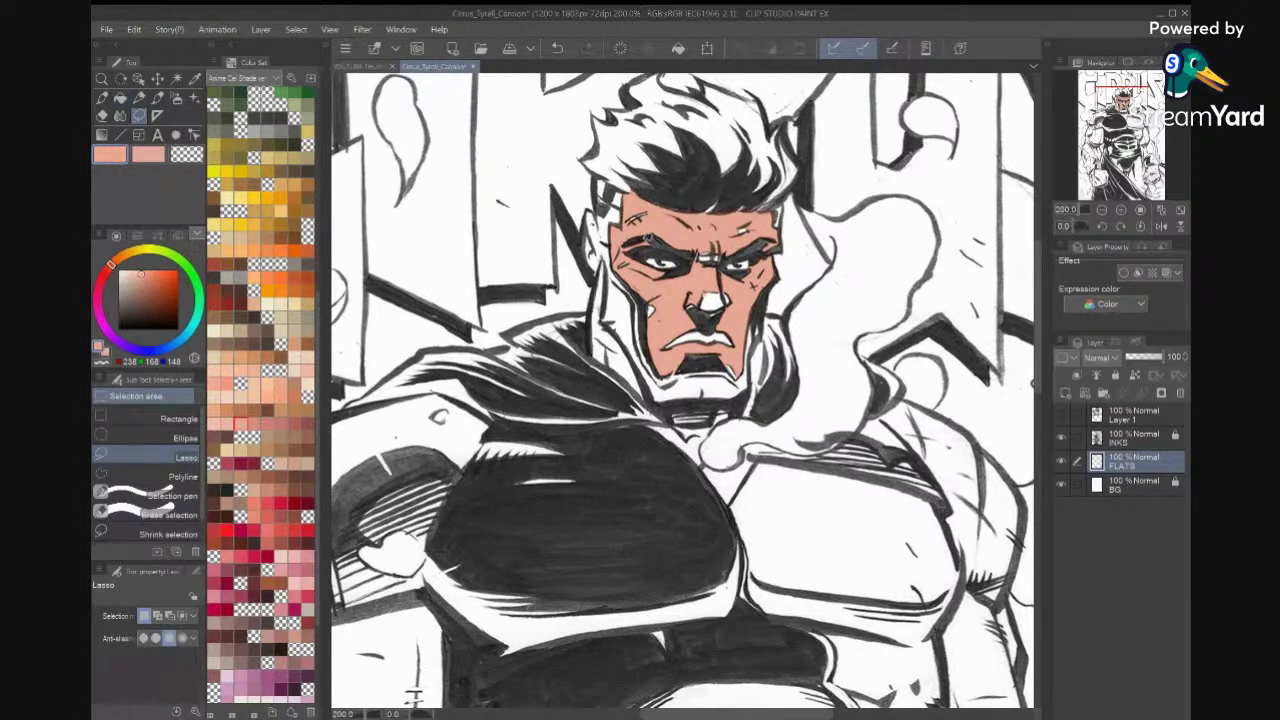
mouse_move(731, 244)
mouse_down()
mouse_move(720, 263)
mouse_move(652, 239)
mouse_up()
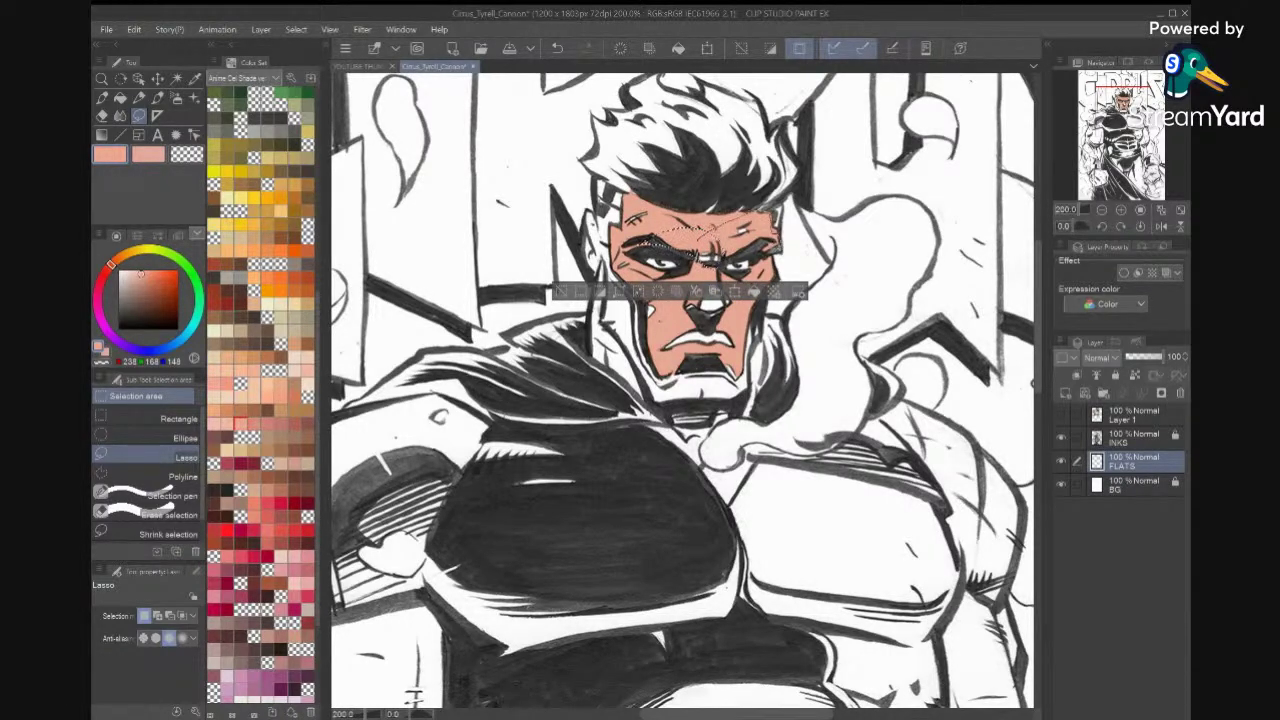
drag(724, 231, 704, 230)
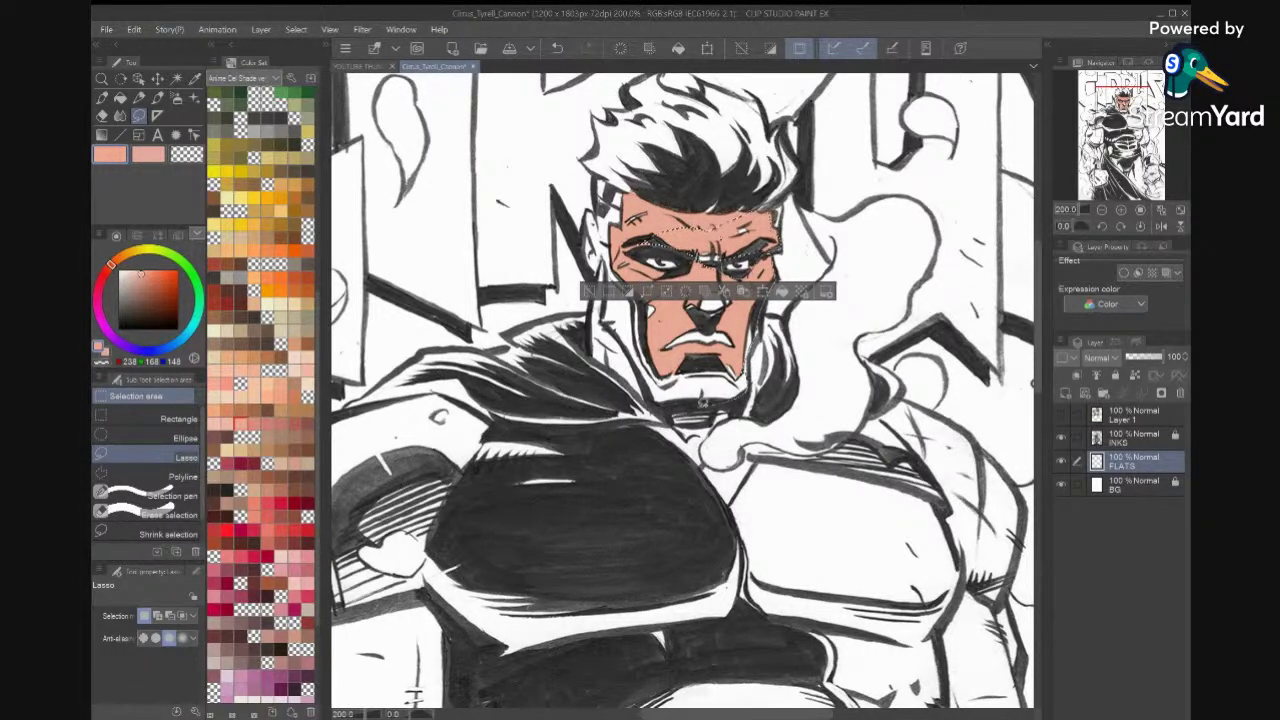
drag(701, 404, 703, 403)
key(ctrl+z)
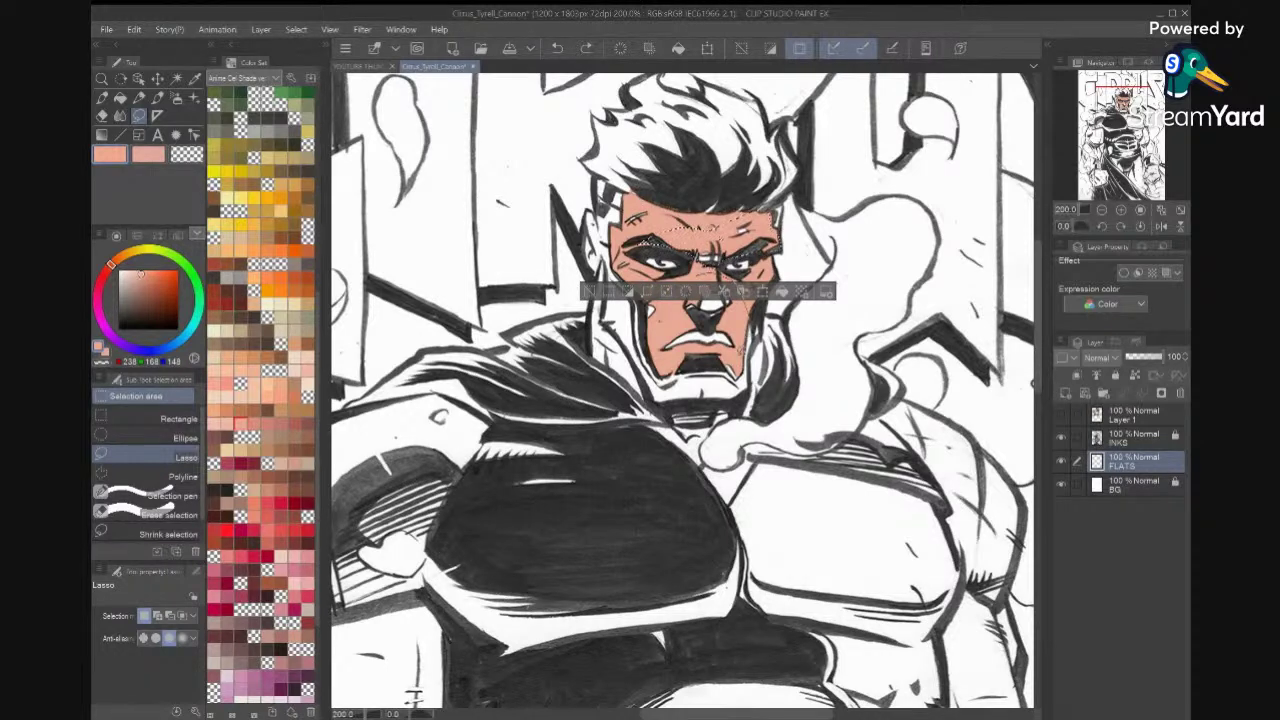
drag(649, 291, 692, 245)
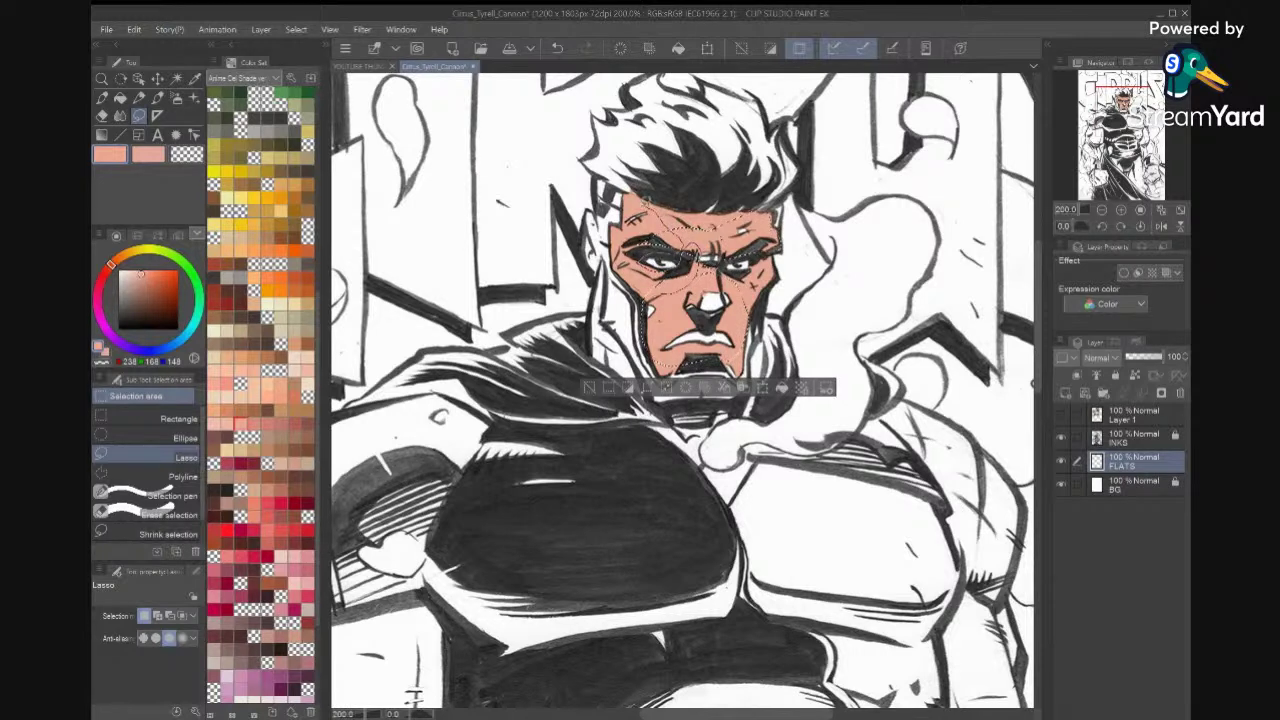
drag(622, 266, 648, 290)
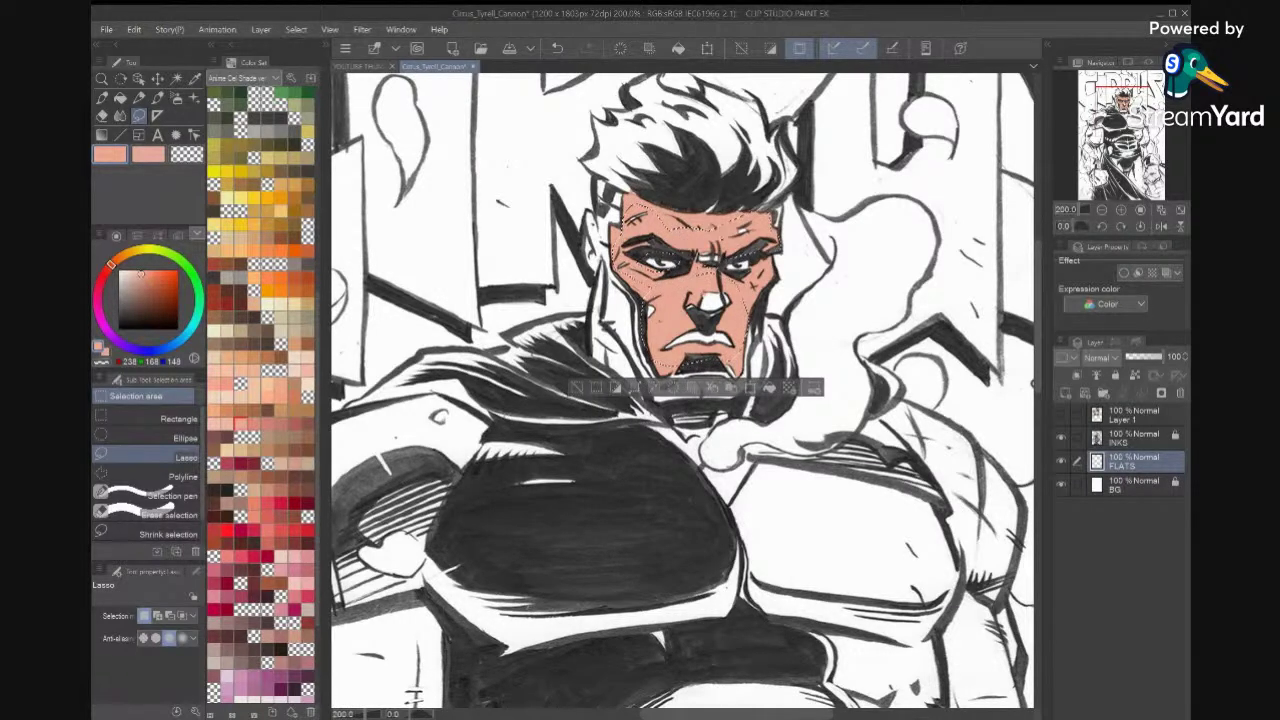
key(ctrl+d)
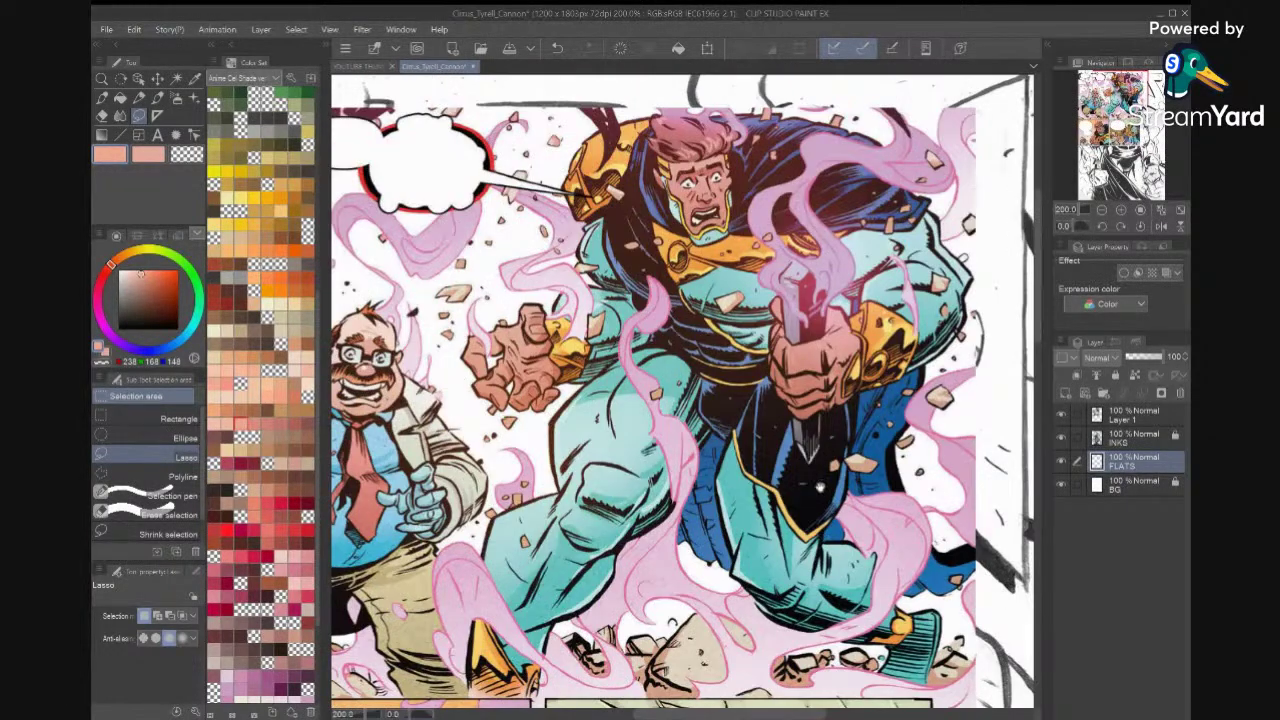
Show the Layer 1 reference, sample the light turquoise of the hero's costume as both drawing colours and hide the reference.
drag(820, 487, 915, 248)
drag(899, 437, 806, 433)
drag(876, 322, 887, 562)
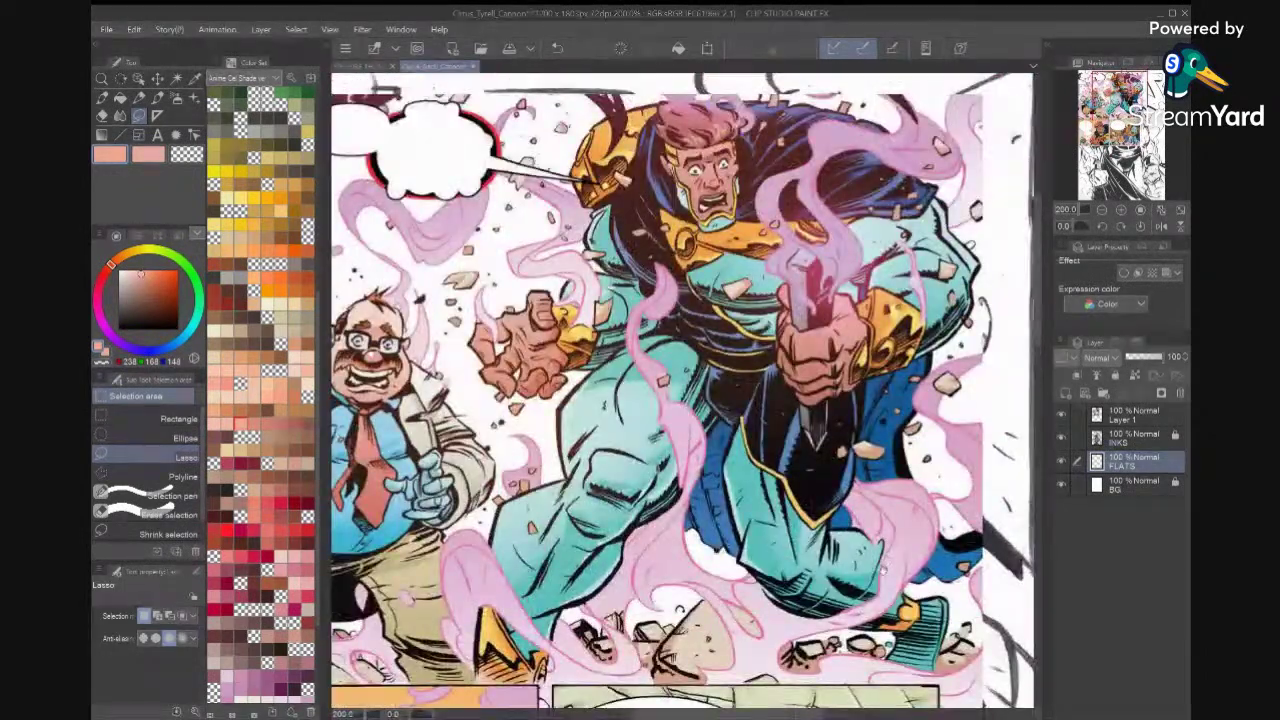
drag(847, 499, 874, 549)
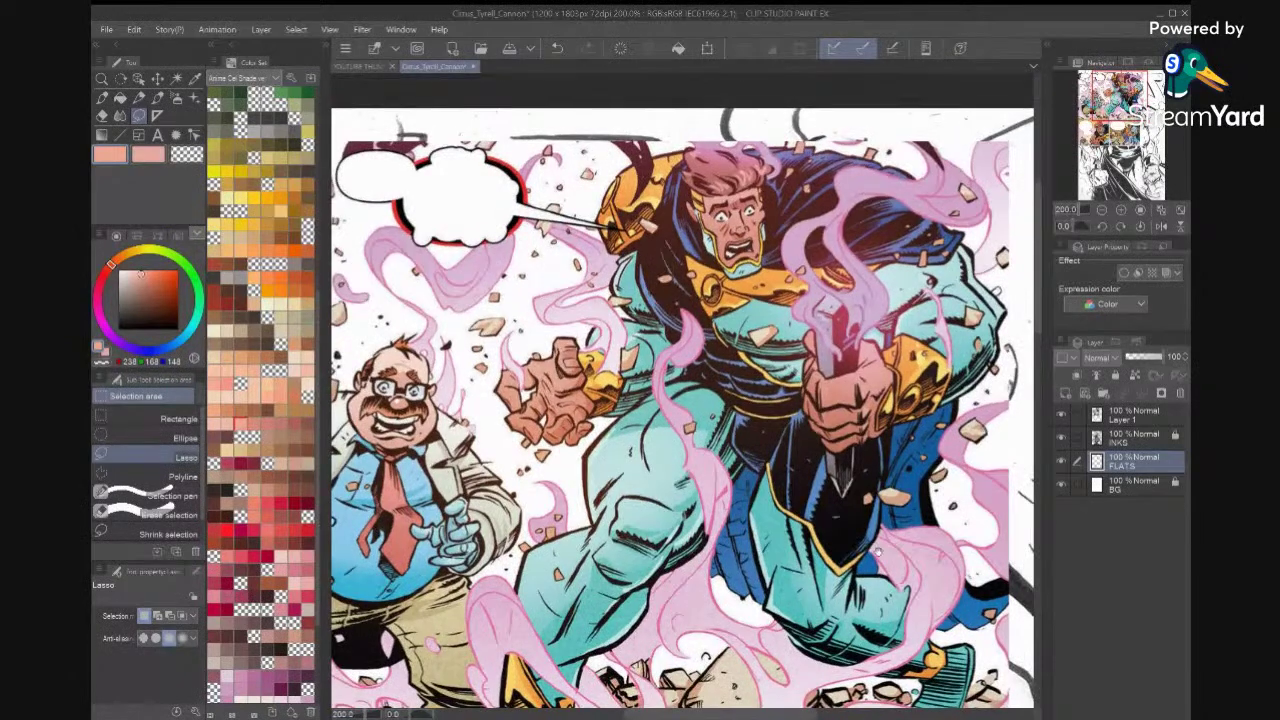
scroll(683, 390, down, 5)
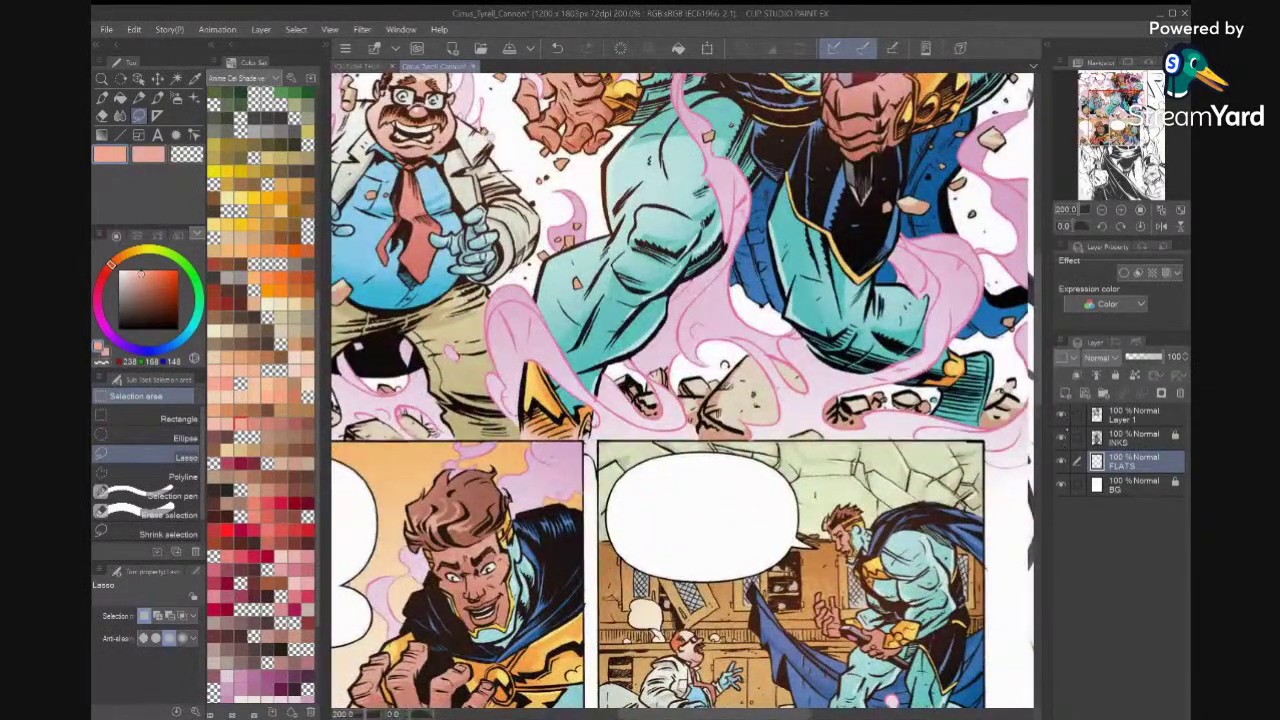
key(i)
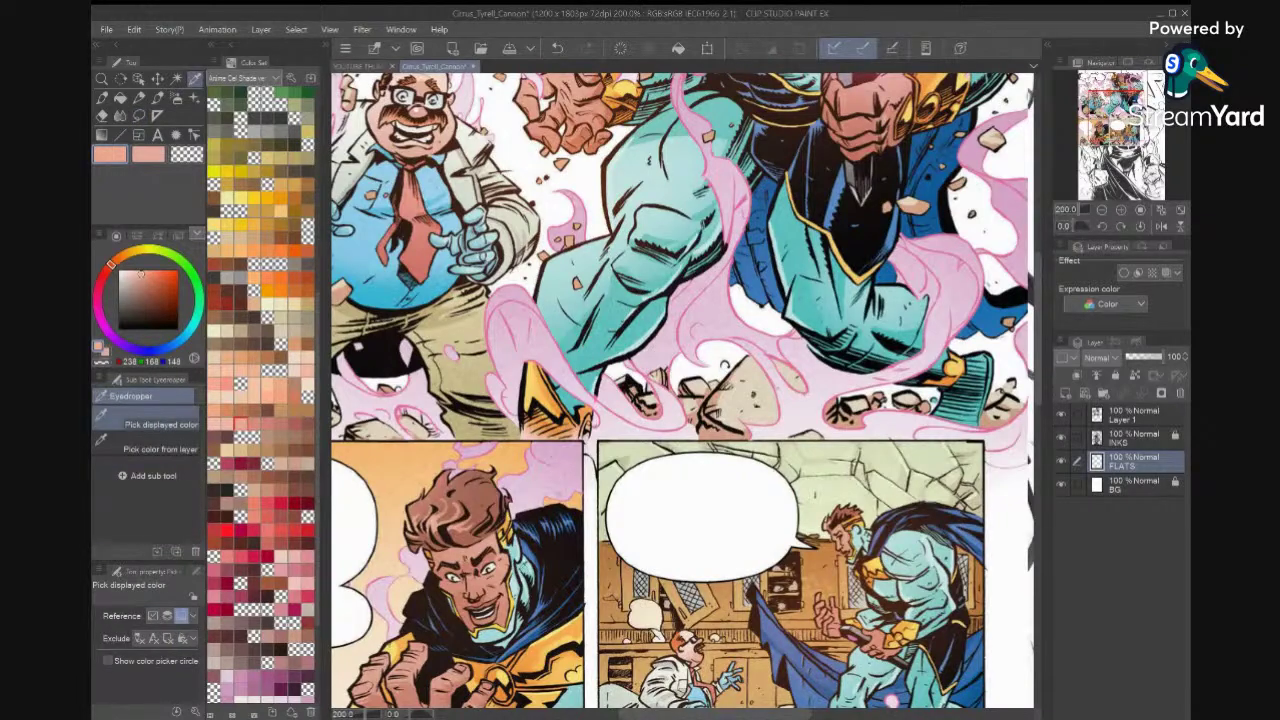
drag(755, 205, 732, 538)
click(674, 494)
key(x)
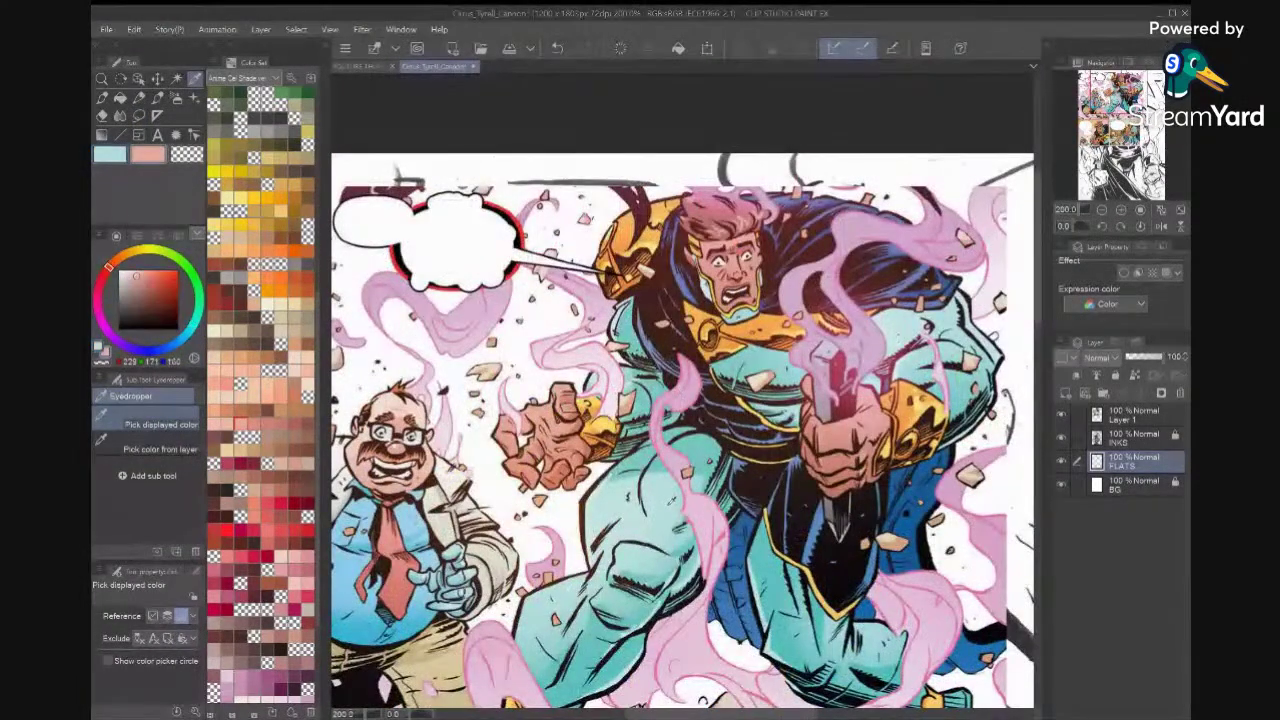
click(674, 494)
click(1061, 416)
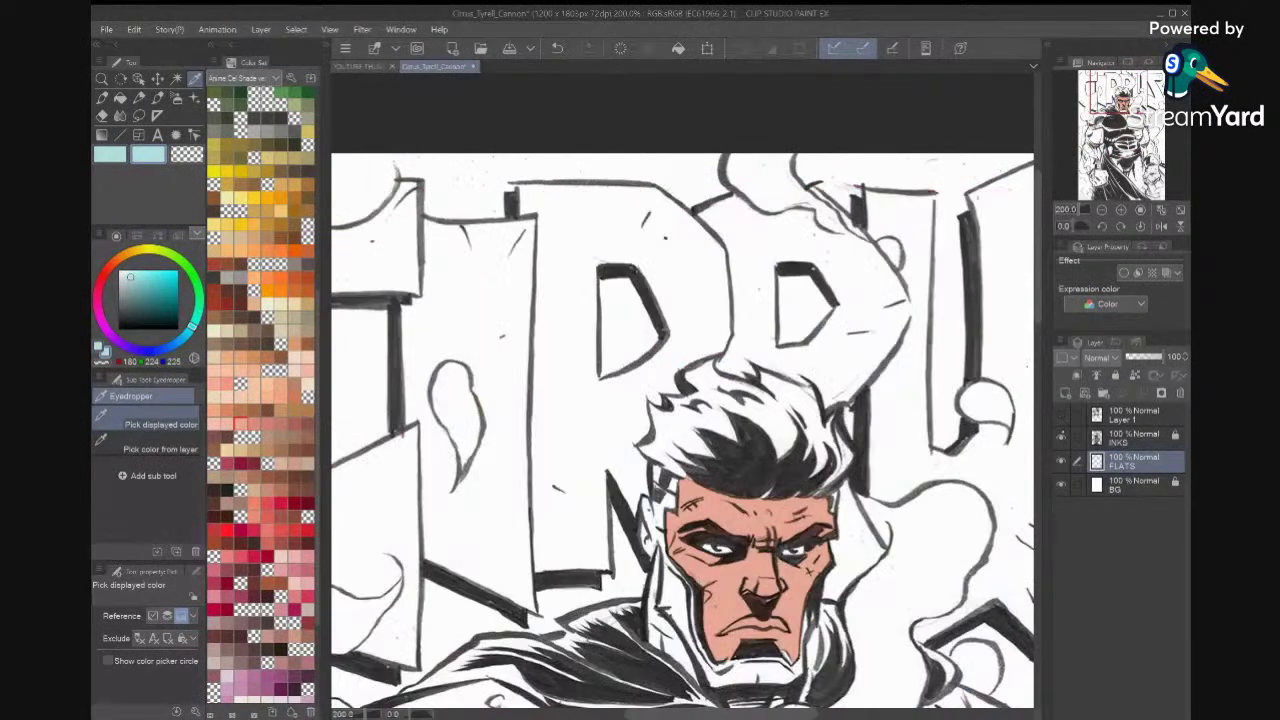
Choose the pale green-turquoise swatch with RGB 173, 222, 205 from the colour set as the drawing colour.
key(x)
scroll(262, 395, up, 5)
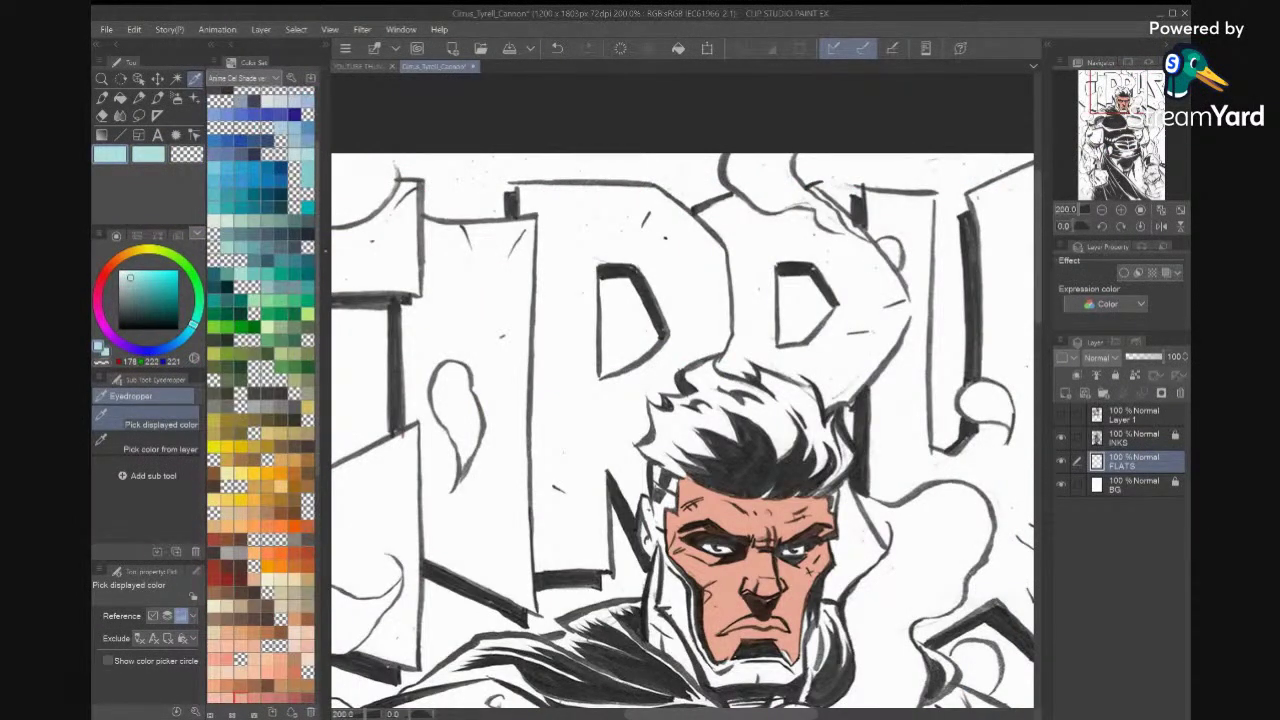
click(240, 275)
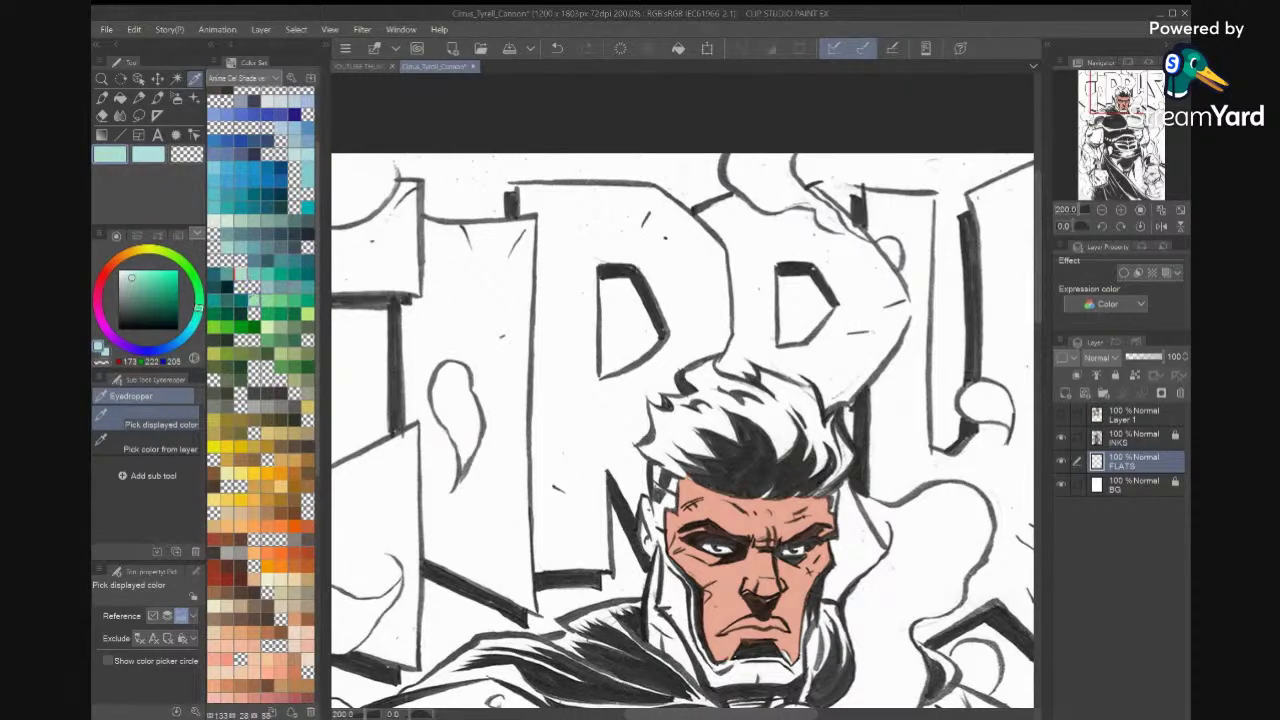
Try several blue and green swatches from the colour set and choose the pale blue-turquoise with RGB 173, 220, 222 as drawing colour.
click(240, 248)
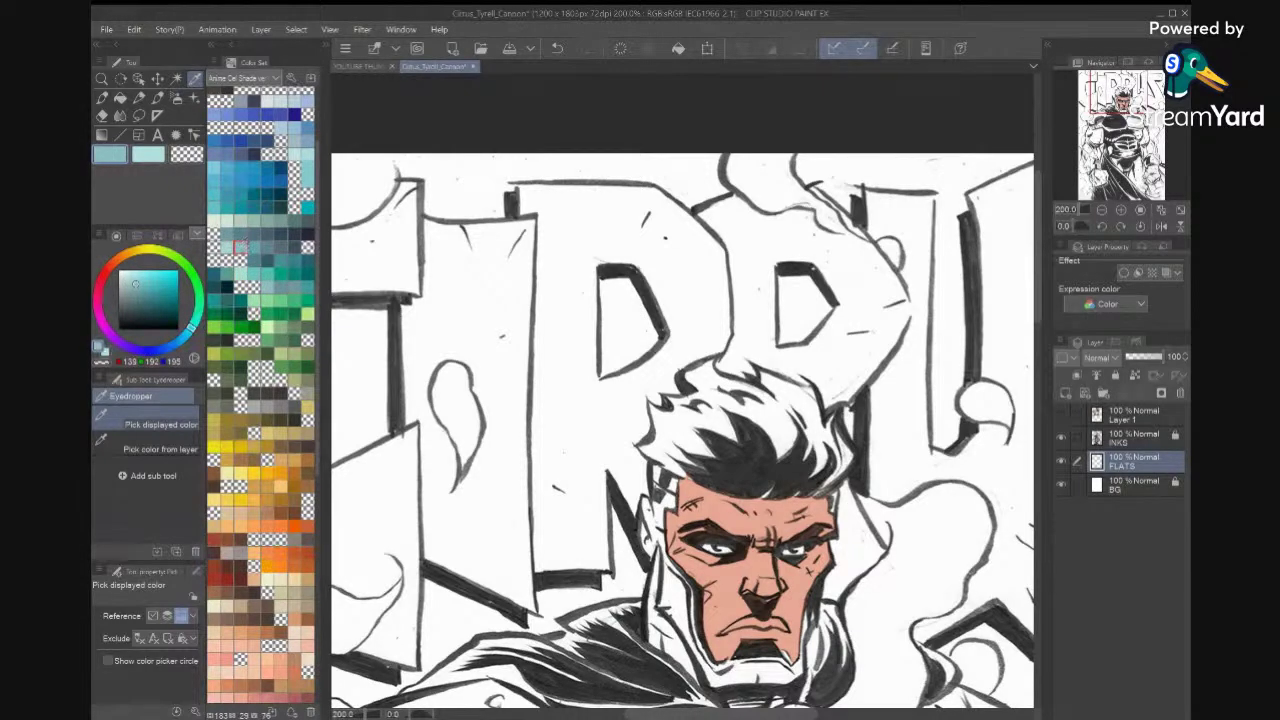
click(226, 219)
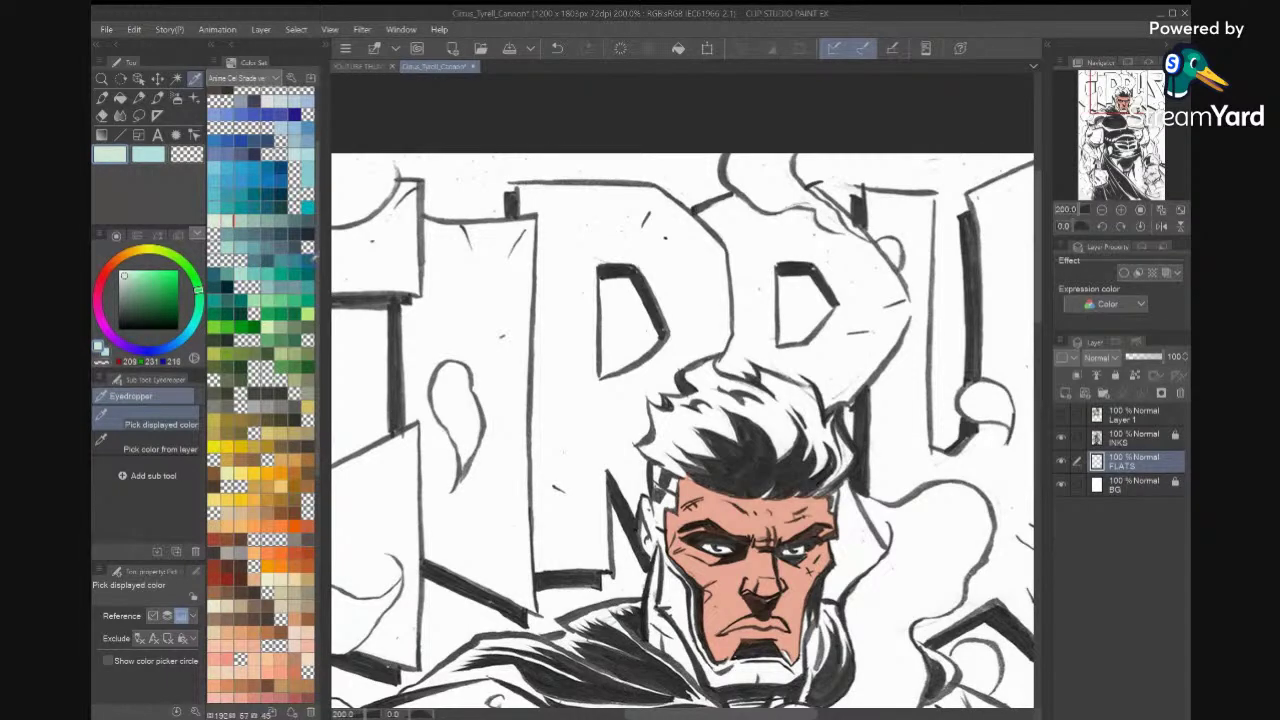
click(260, 268)
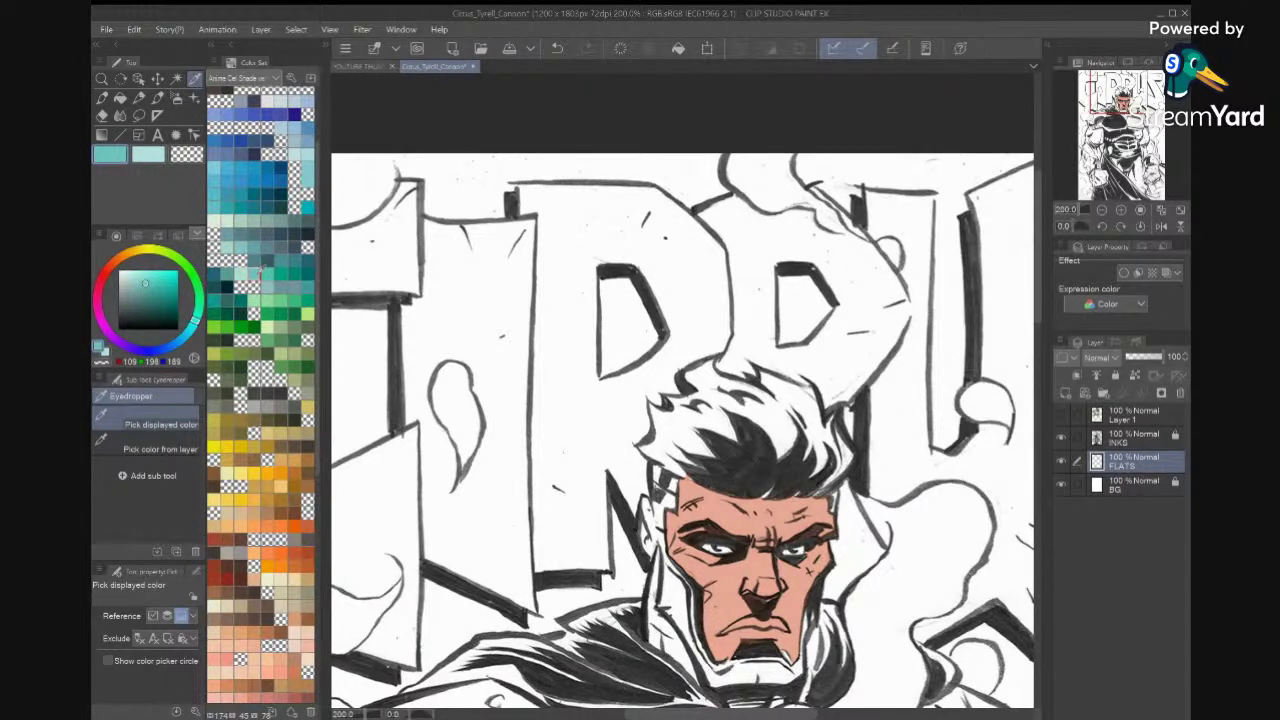
click(240, 247)
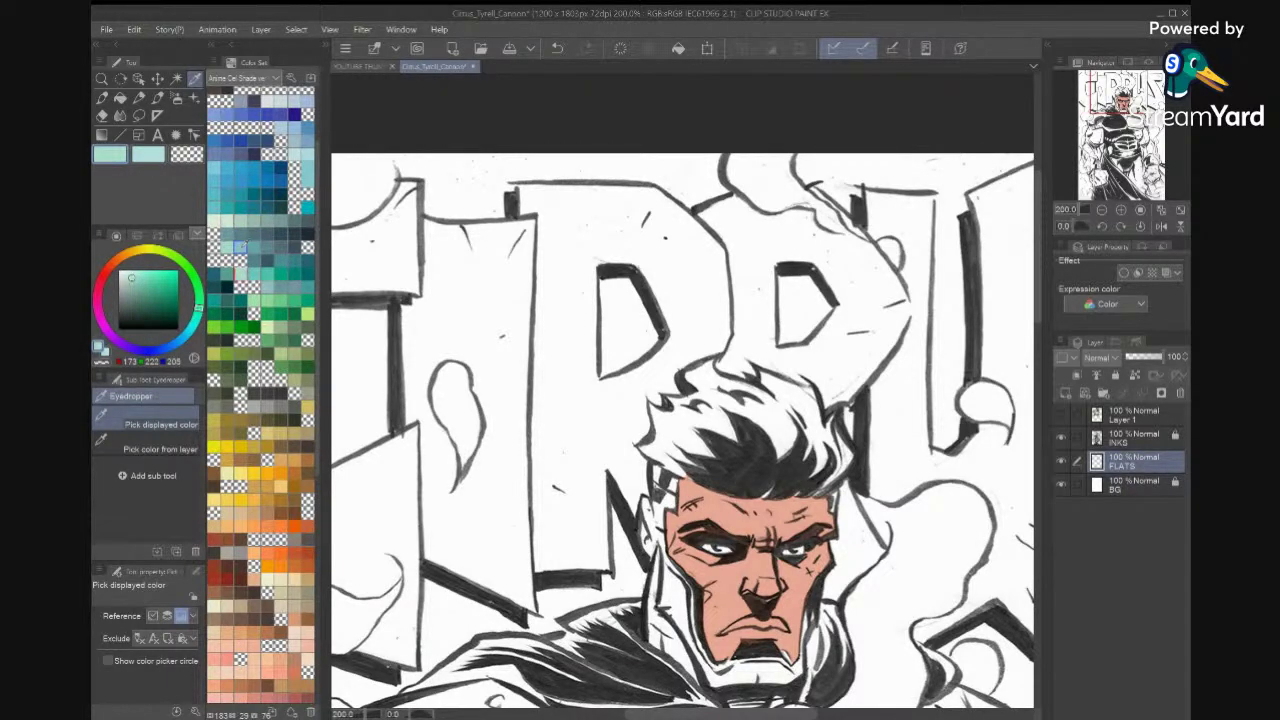
click(214, 186)
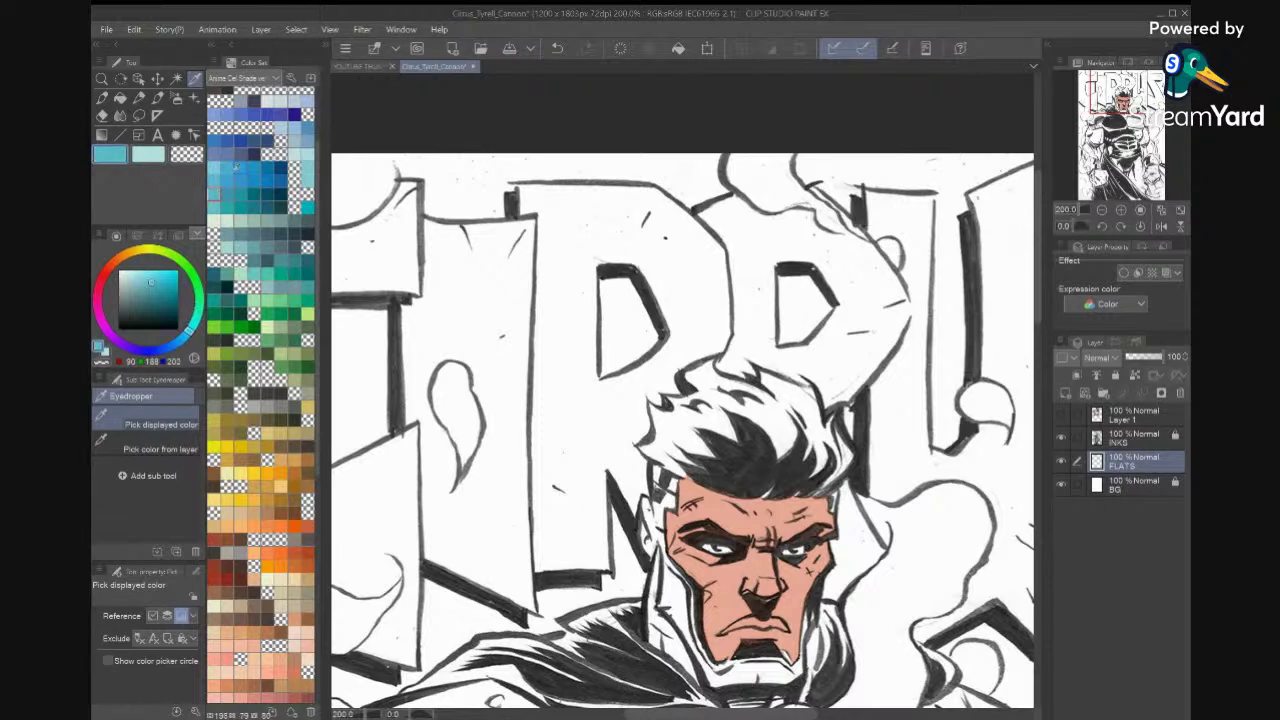
click(304, 150)
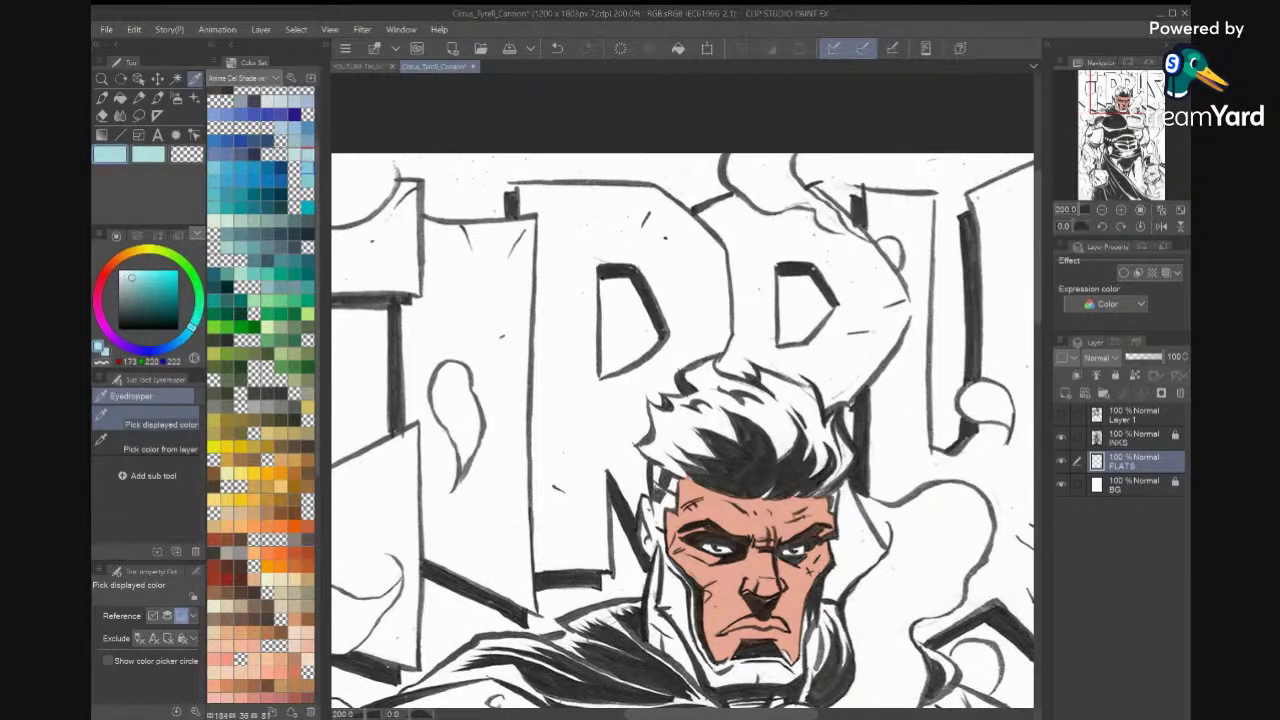
Fill the hero's mask around the ear, cheek and jaw with the pale turquoise, using the fill that refers to other layers.
scroll(682, 420, down, 5)
scroll(780, 345, down, 2)
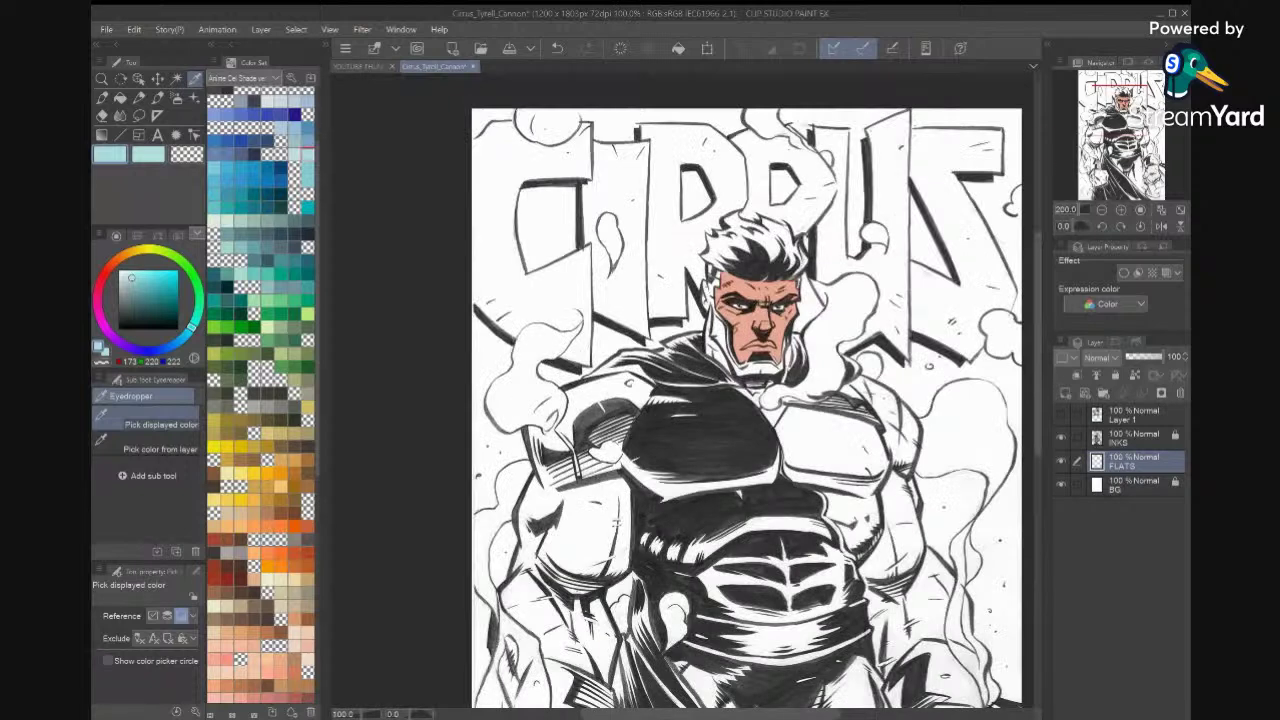
drag(780, 345, 776, 299)
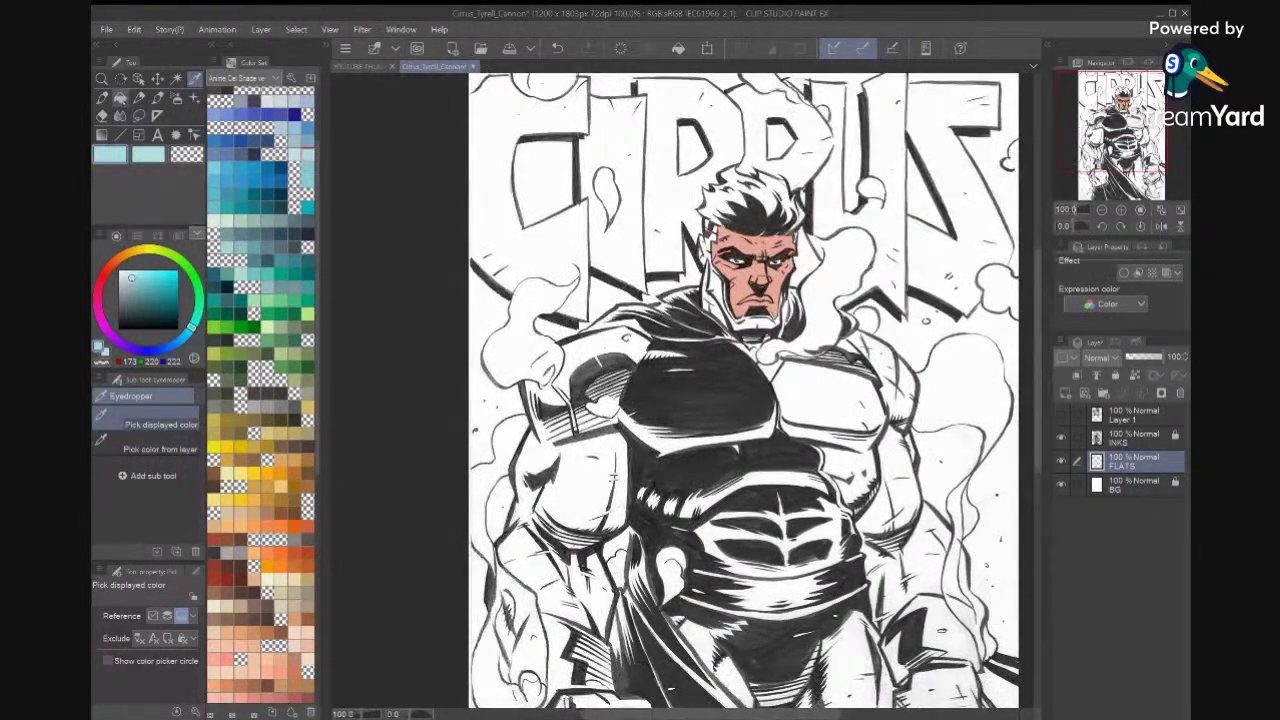
click(120, 98)
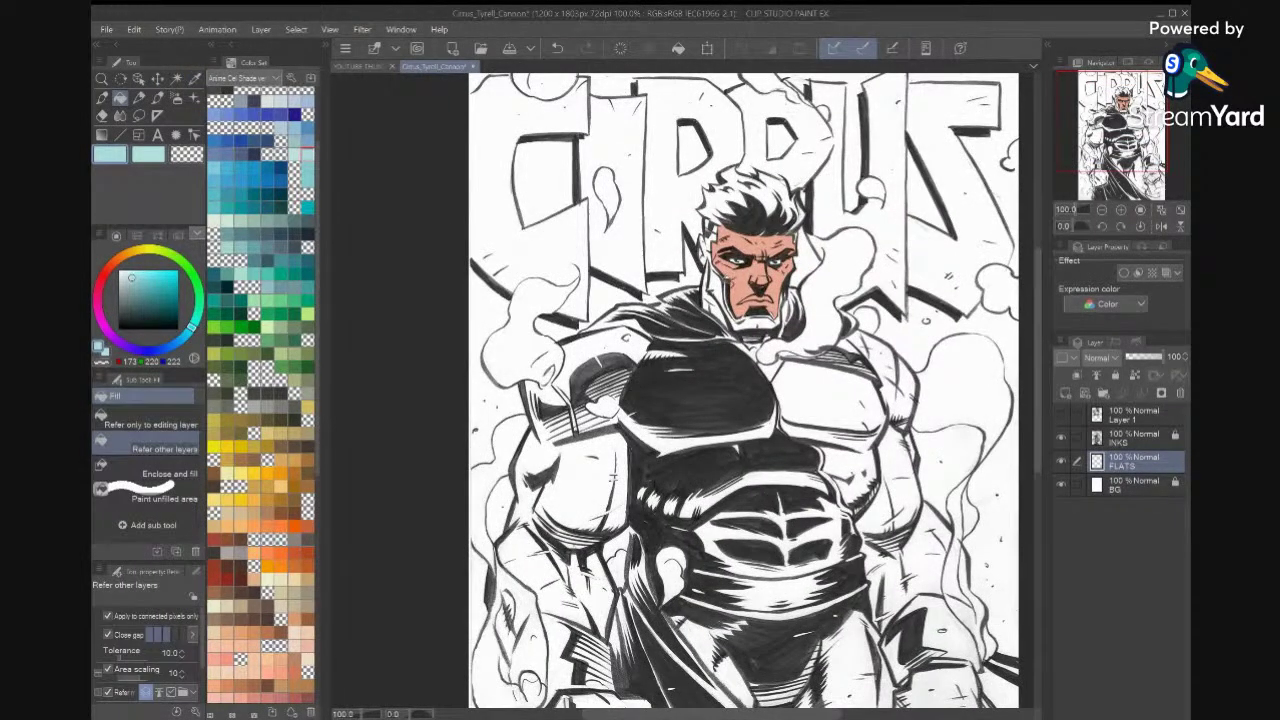
click(722, 282)
click(709, 285)
click(710, 257)
click(705, 249)
click(714, 238)
click(711, 229)
click(782, 313)
click(772, 319)
click(729, 317)
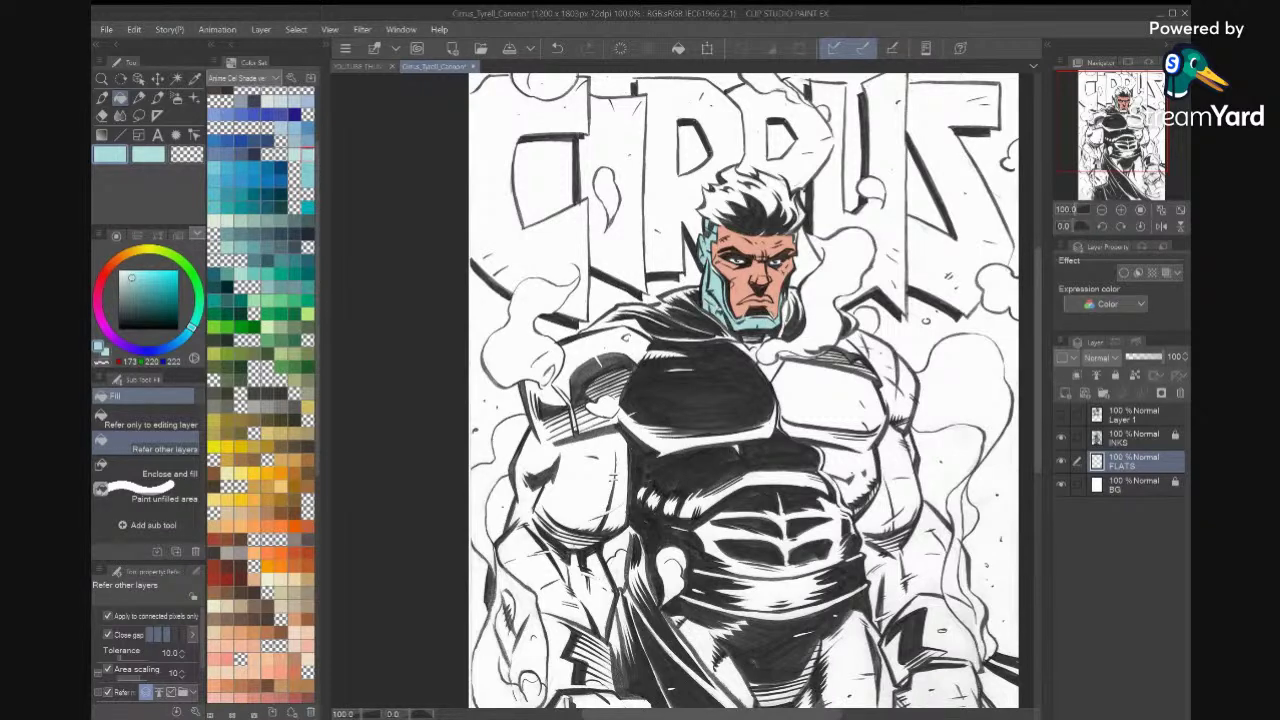
Fill the plume beside the neck and the hero's left shoulder, chest, arm and abs with the pale turquoise.
click(790, 352)
click(875, 356)
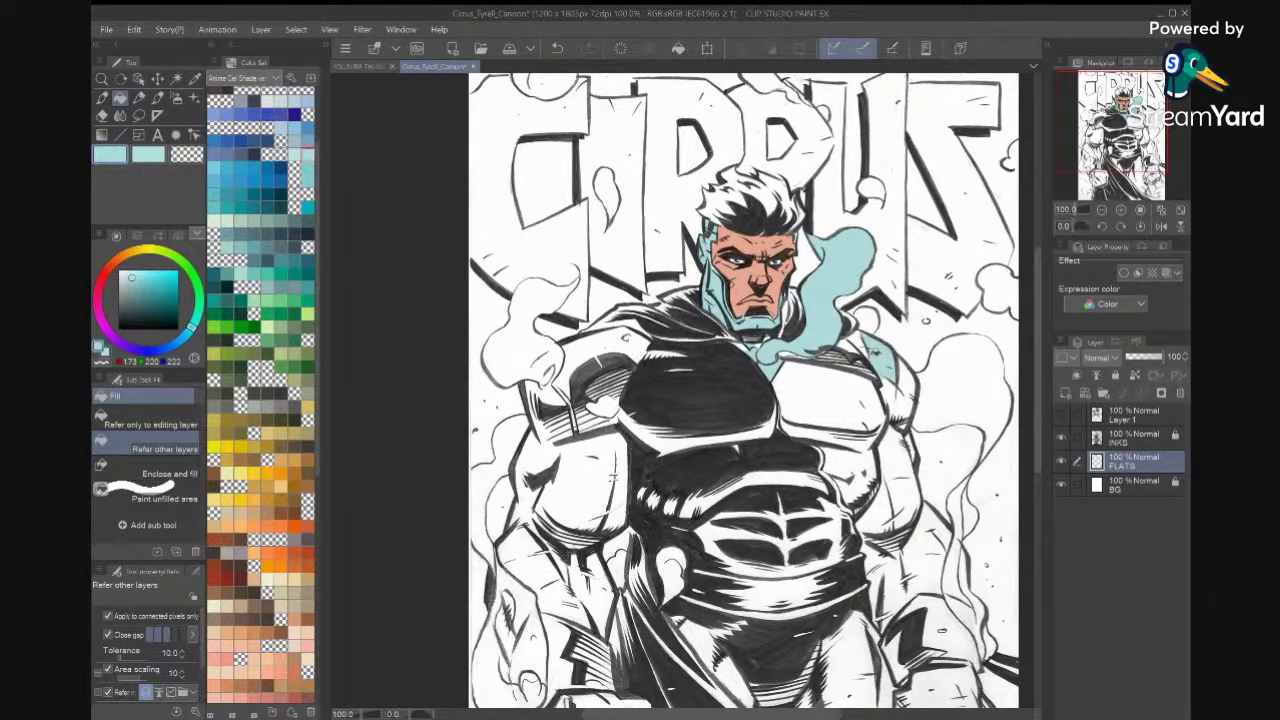
click(900, 383)
click(902, 479)
click(880, 510)
click(846, 463)
mouse_move(846, 463)
mouse_down()
mouse_move(844, 405)
mouse_move(818, 470)
mouse_move(842, 500)
mouse_up()
click(909, 567)
click(889, 544)
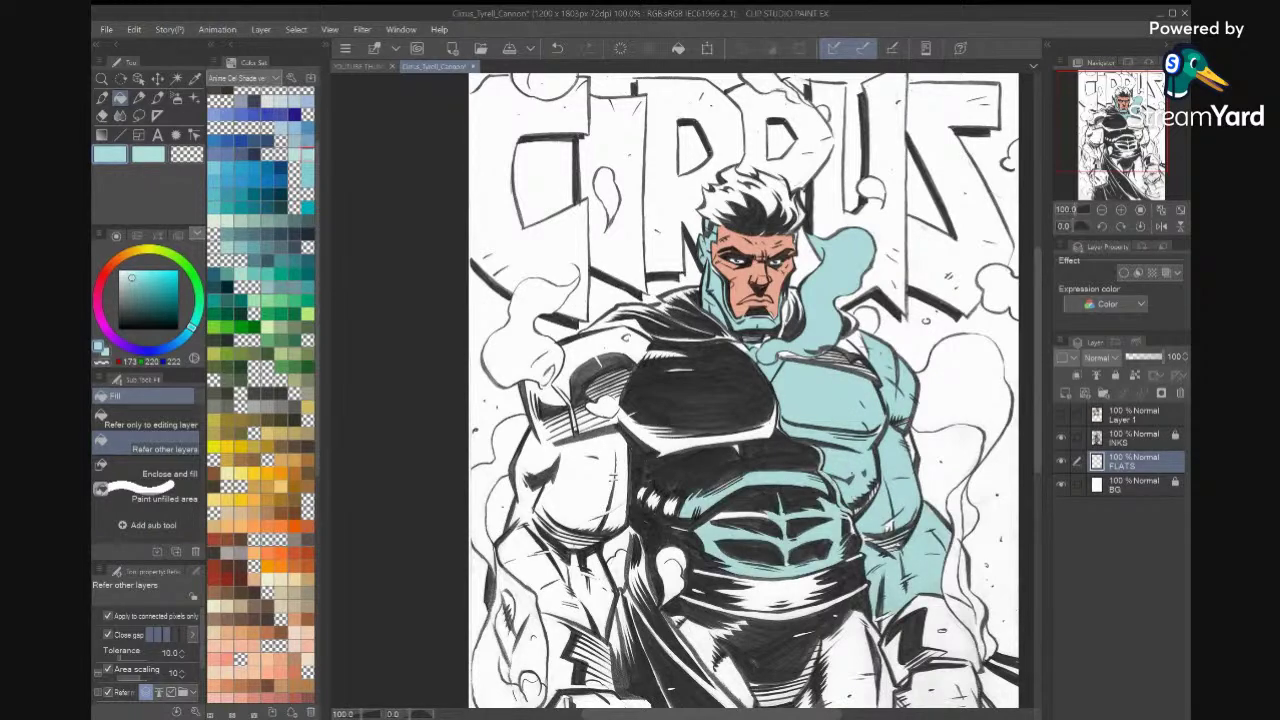
Fill both of the hero's thighs with the pale turquoise.
drag(931, 564, 992, 361)
click(911, 452)
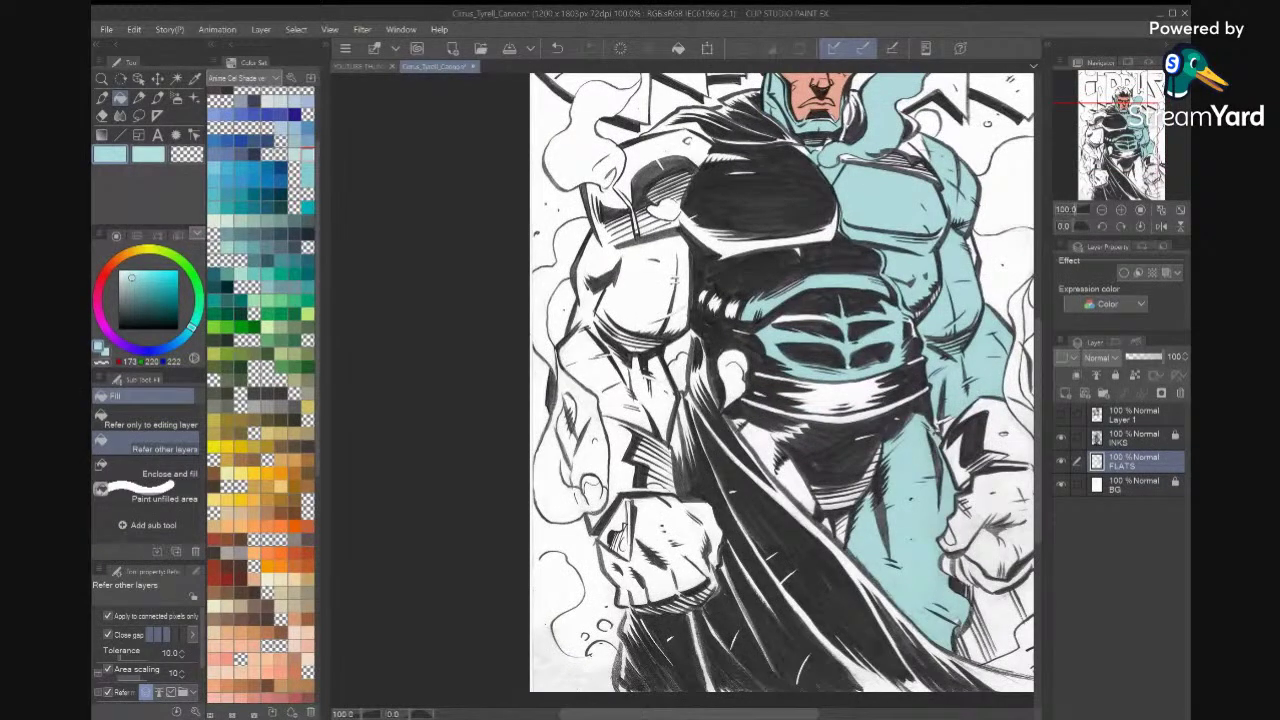
click(832, 483)
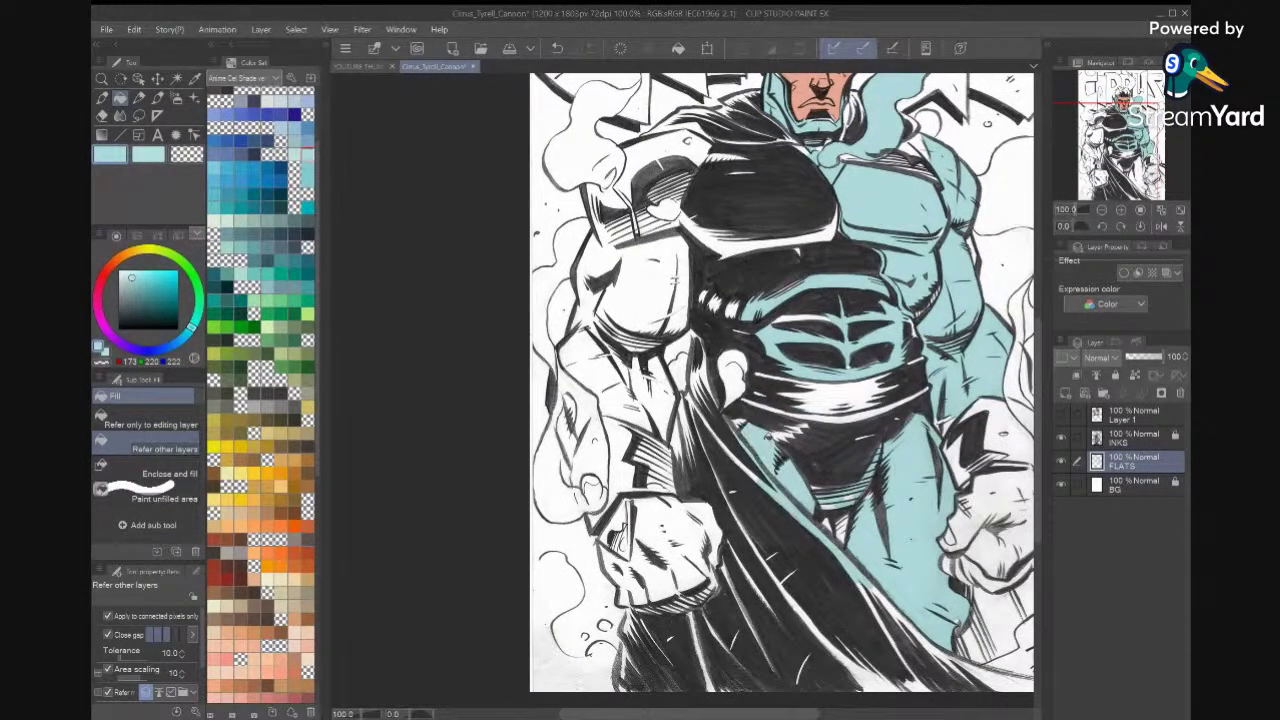
Fill the hero's right forearm, upper arm and shoulder with the pale turquoise.
drag(655, 385, 744, 492)
click(715, 511)
click(749, 500)
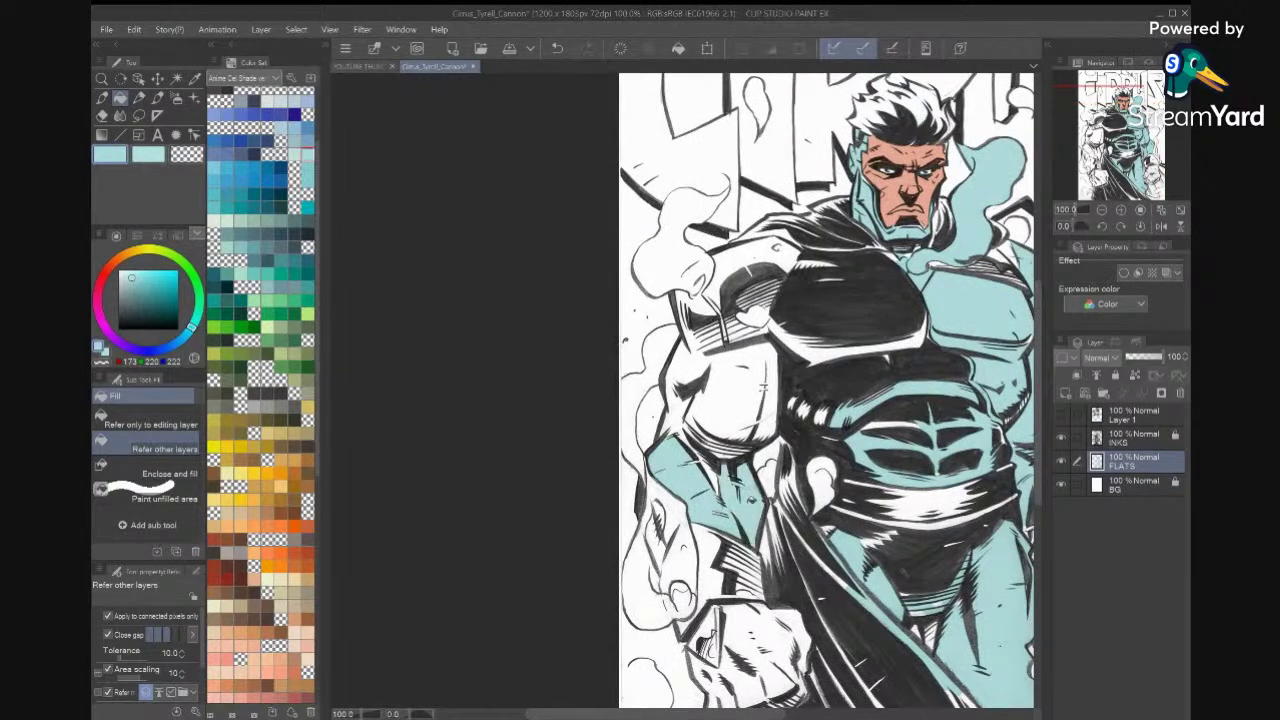
click(726, 451)
click(735, 400)
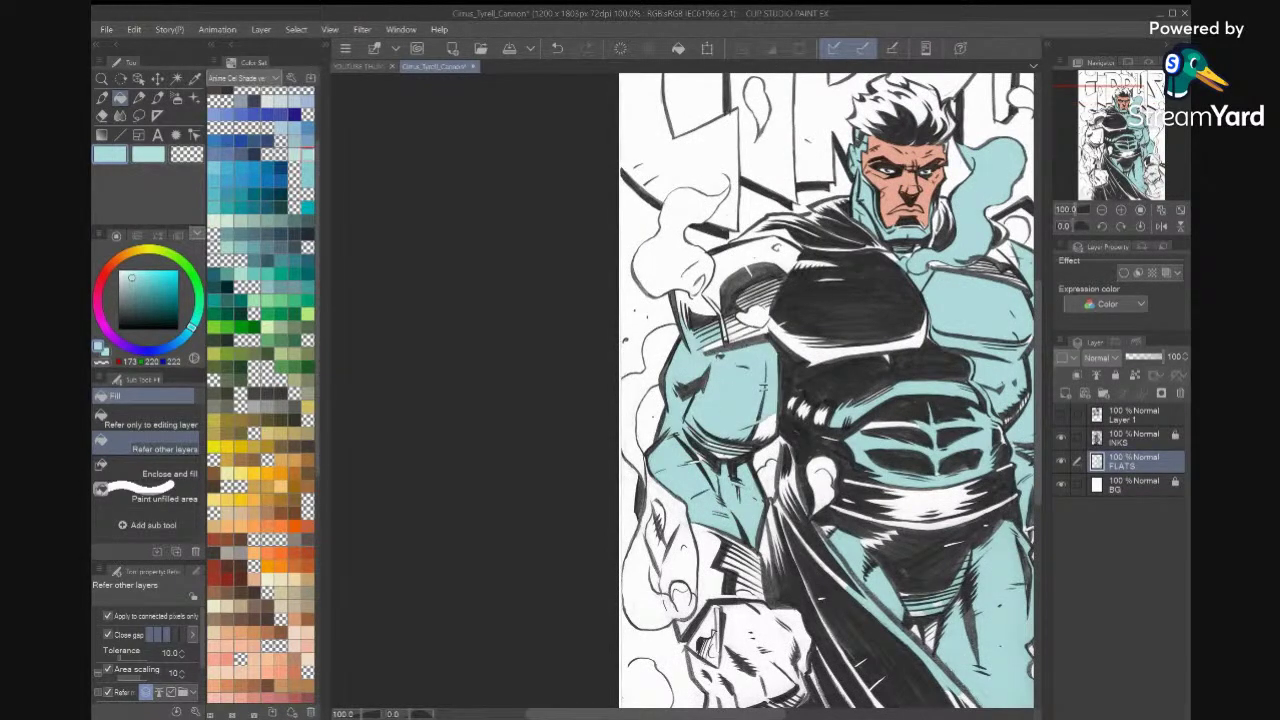
click(742, 330)
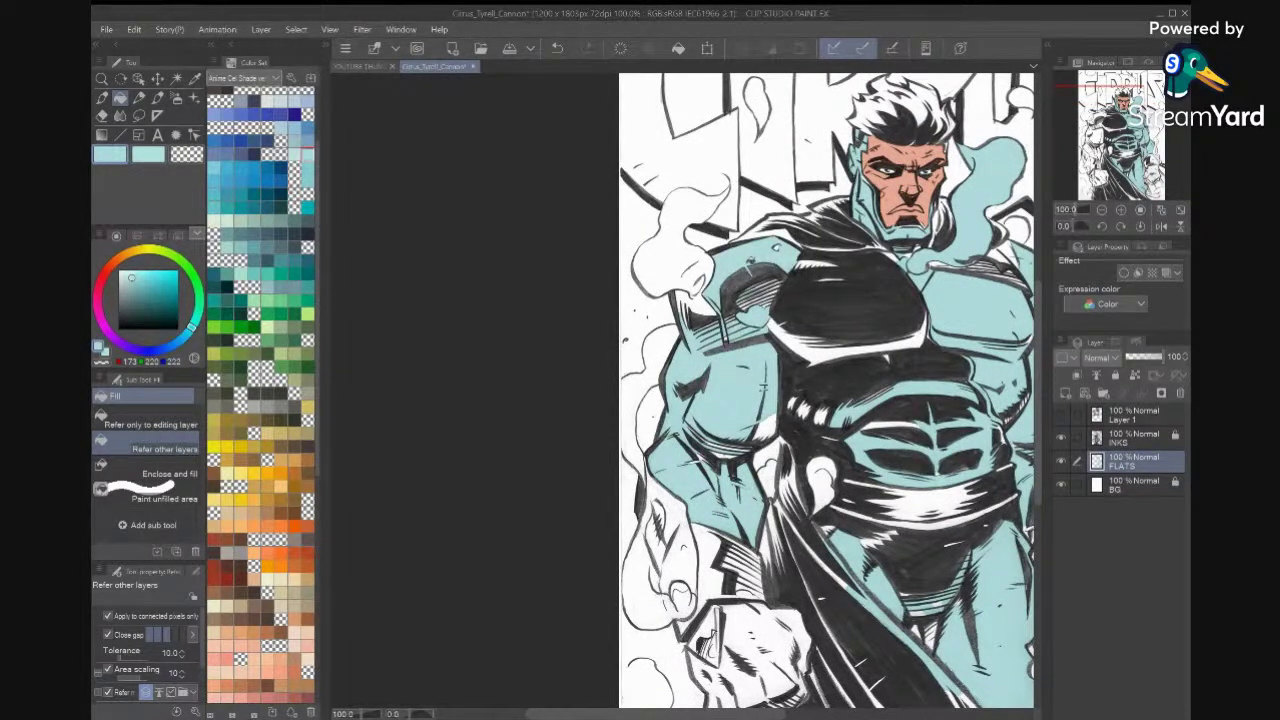
click(710, 305)
Fill the black chest and midriff areas, the highlight under the pectoral and the small rib highlights with the pale turquoise.
drag(867, 328, 827, 358)
click(801, 379)
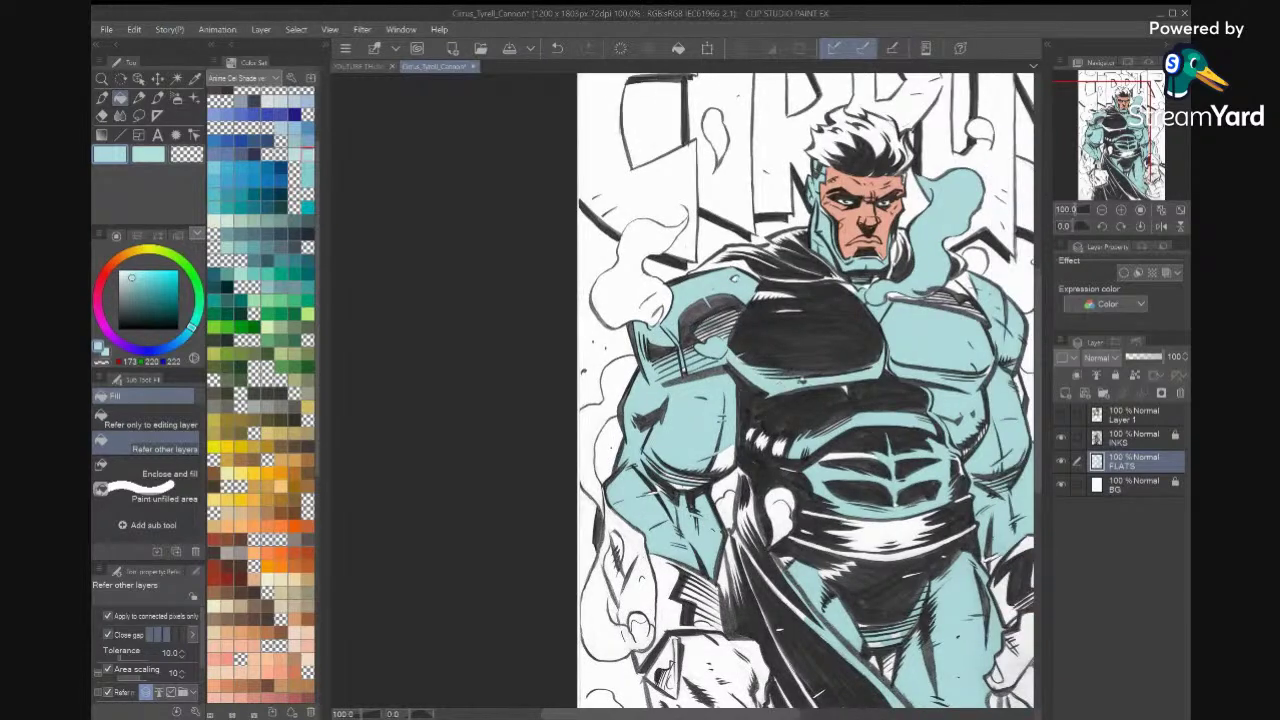
click(786, 305)
click(769, 293)
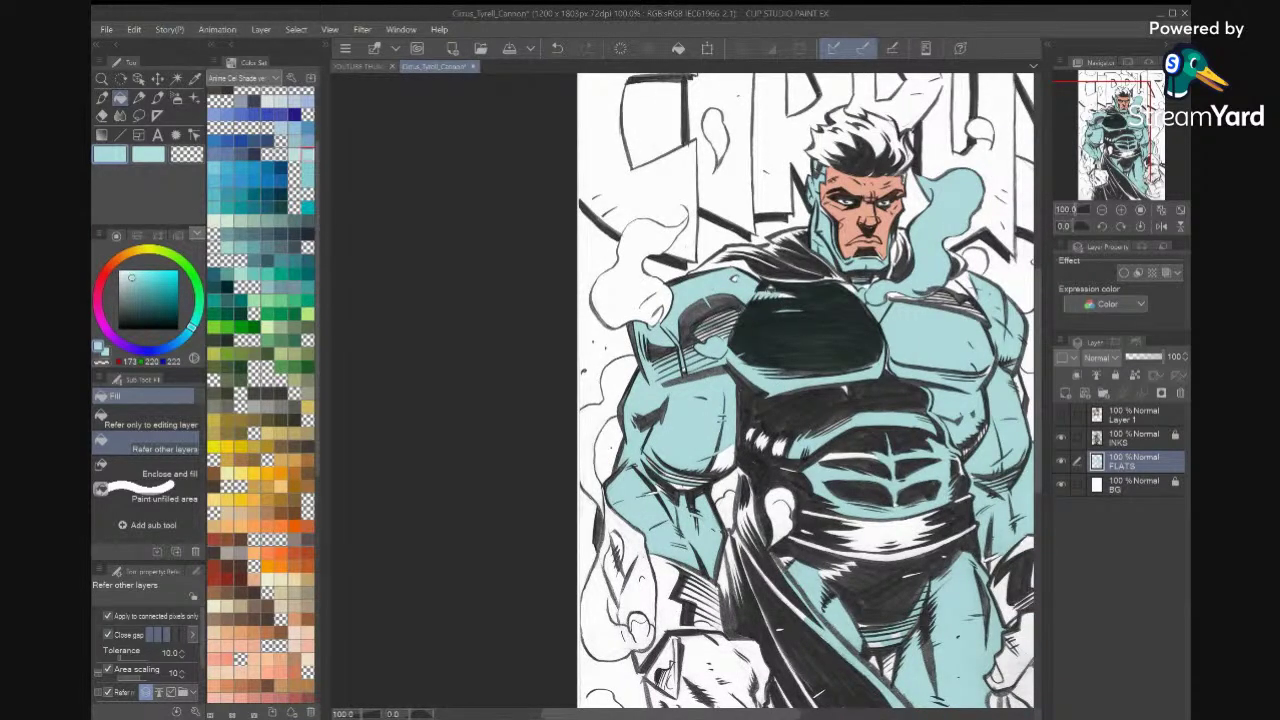
click(860, 400)
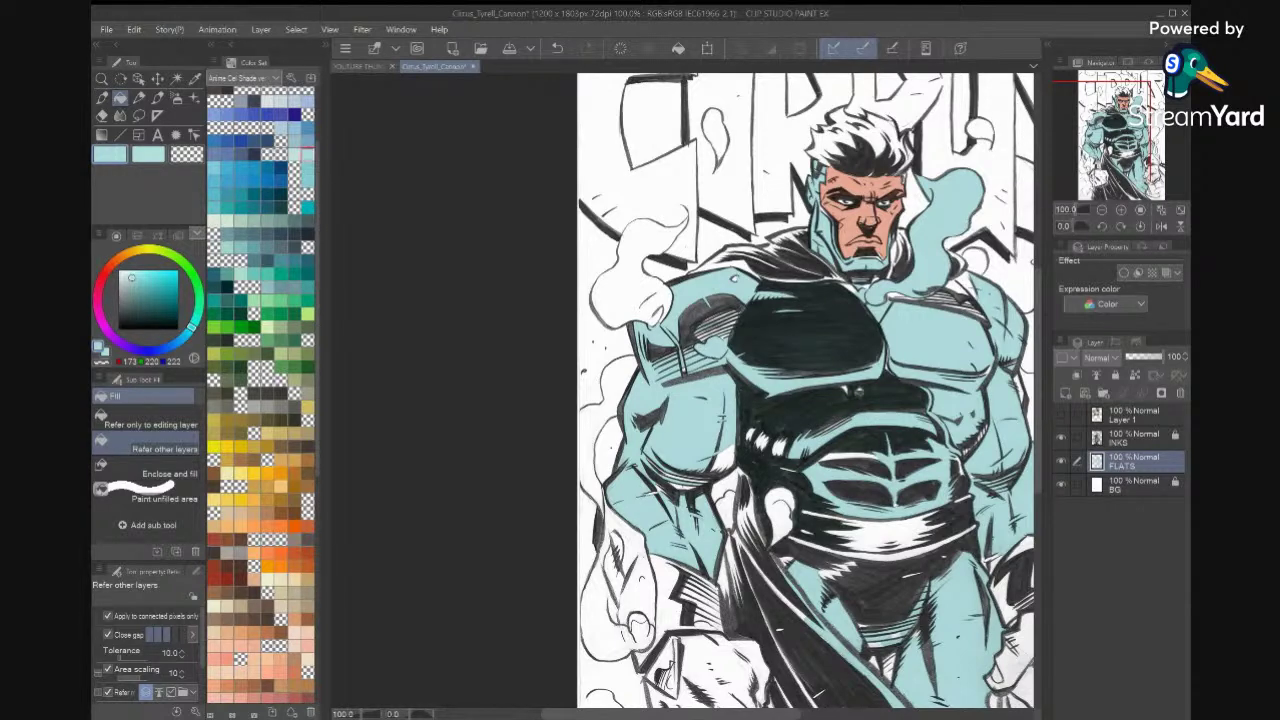
click(784, 446)
click(765, 434)
click(758, 439)
Lasso the hero's left chest and shoulder, fill the leftover gaps with the pale turquoise and clear the selection.
scroll(781, 416, down, 1)
drag(781, 416, 682, 410)
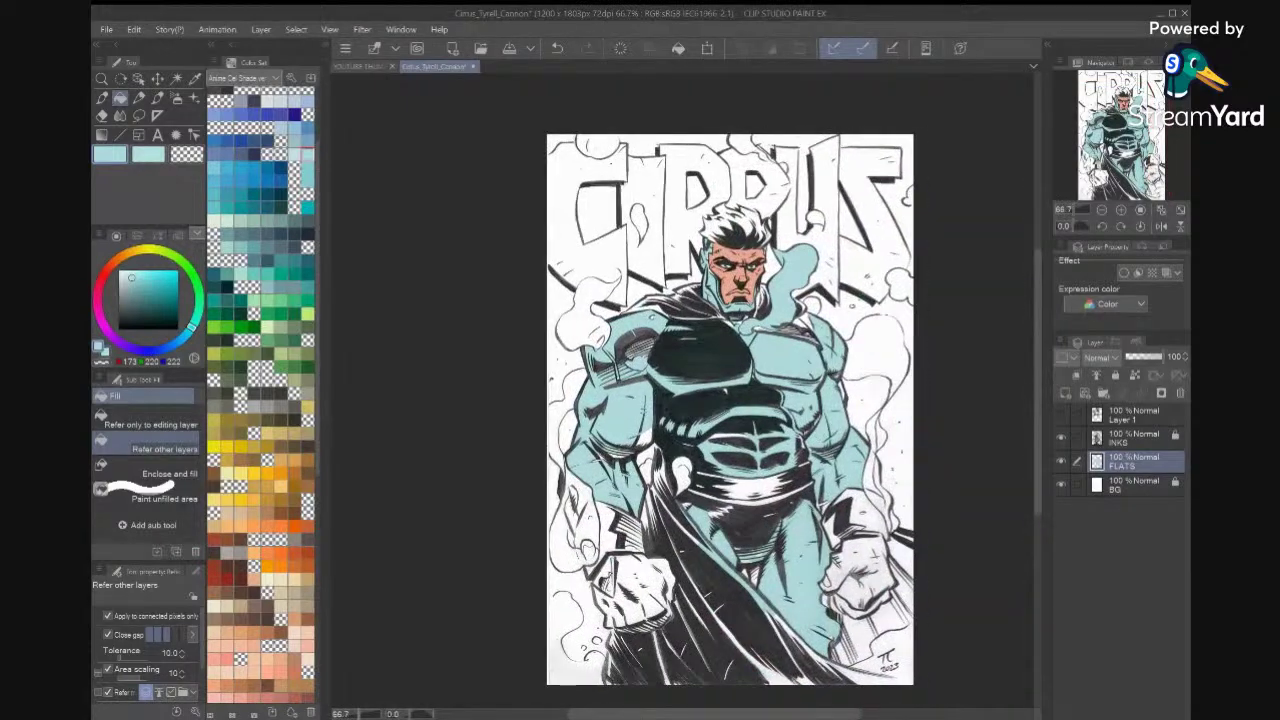
scroll(826, 334, up, 2)
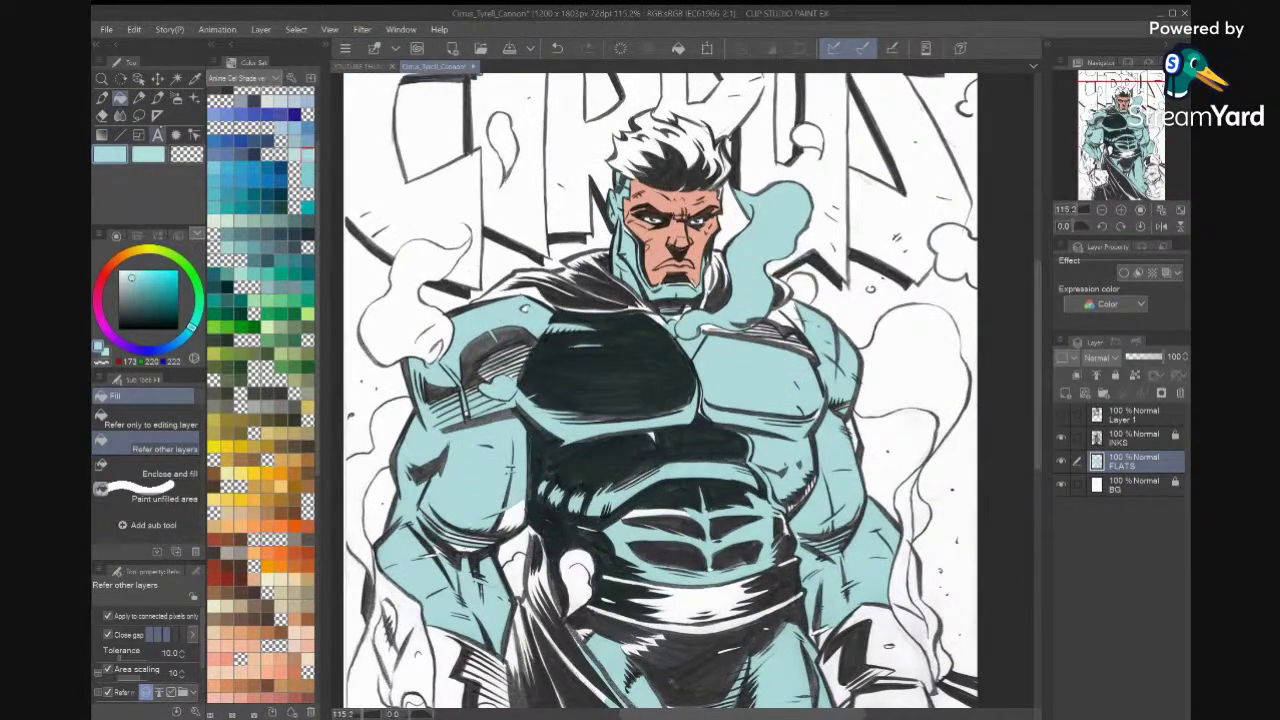
click(140, 117)
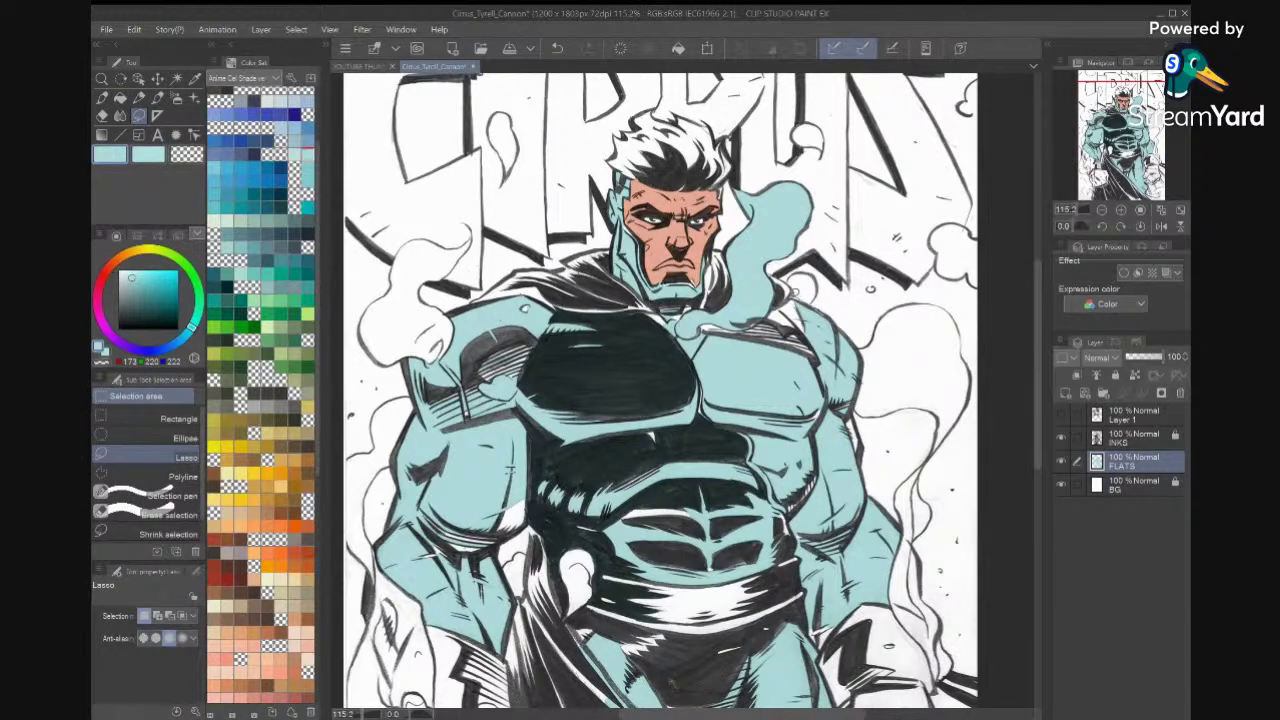
mouse_move(700, 322)
mouse_down()
mouse_move(745, 440)
mouse_move(836, 462)
mouse_move(865, 432)
mouse_move(864, 346)
mouse_move(848, 332)
mouse_up()
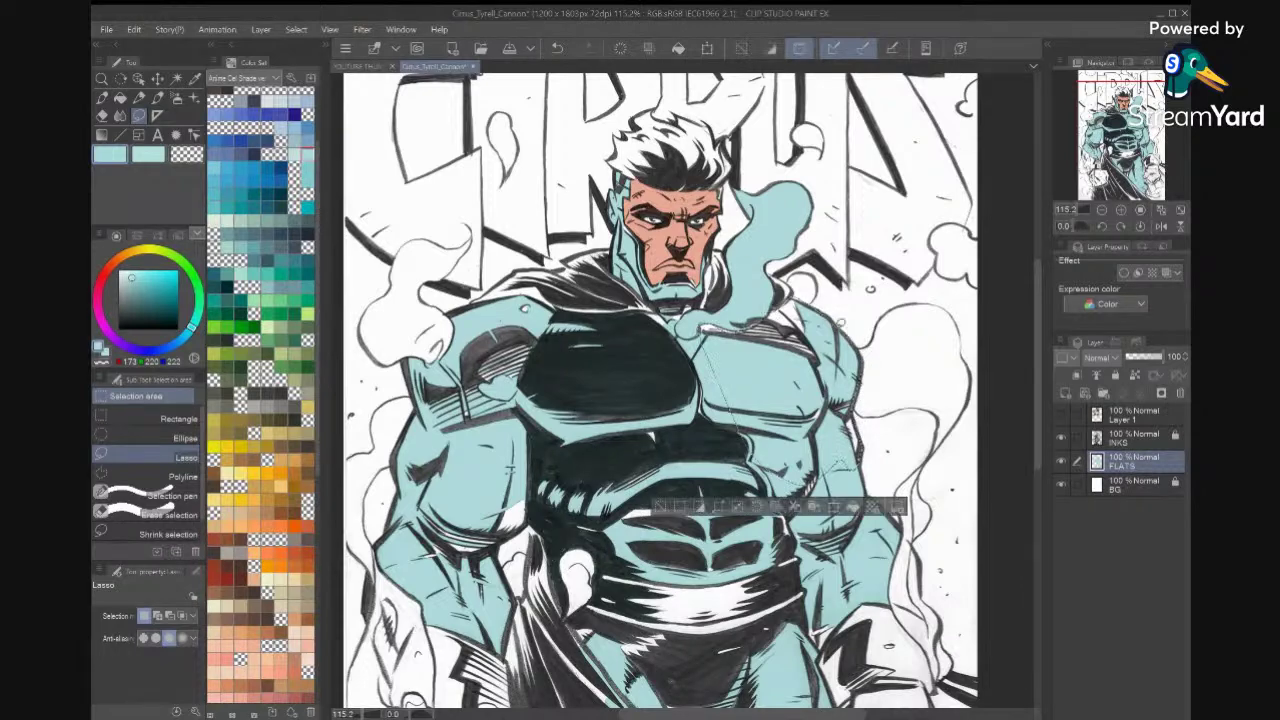
drag(864, 552, 878, 445)
key(ctrl+d)
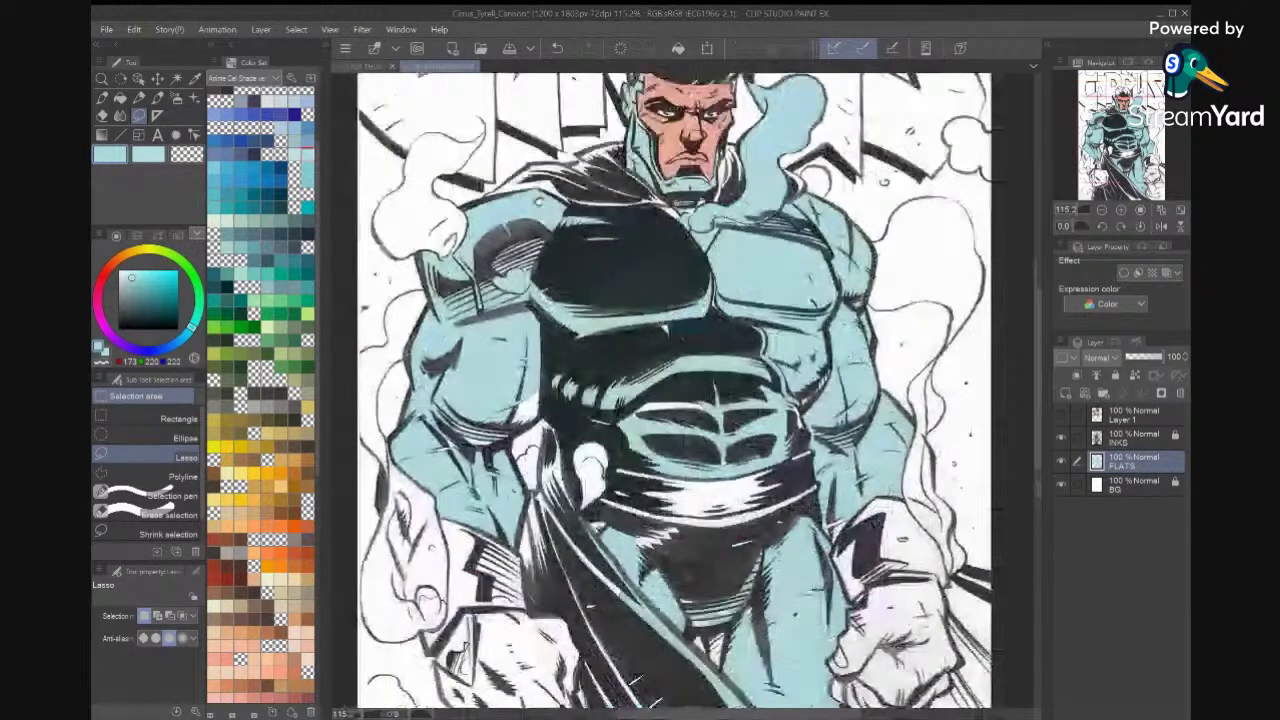
Lasso the torso from the right shoulder across the chest and abs, fill its gaps with the pale turquoise and deselect.
mouse_move(562, 250)
mouse_down()
mouse_move(742, 245)
mouse_move(857, 276)
mouse_move(888, 406)
mouse_move(812, 440)
mouse_move(667, 453)
mouse_move(590, 410)
mouse_move(536, 330)
mouse_up()
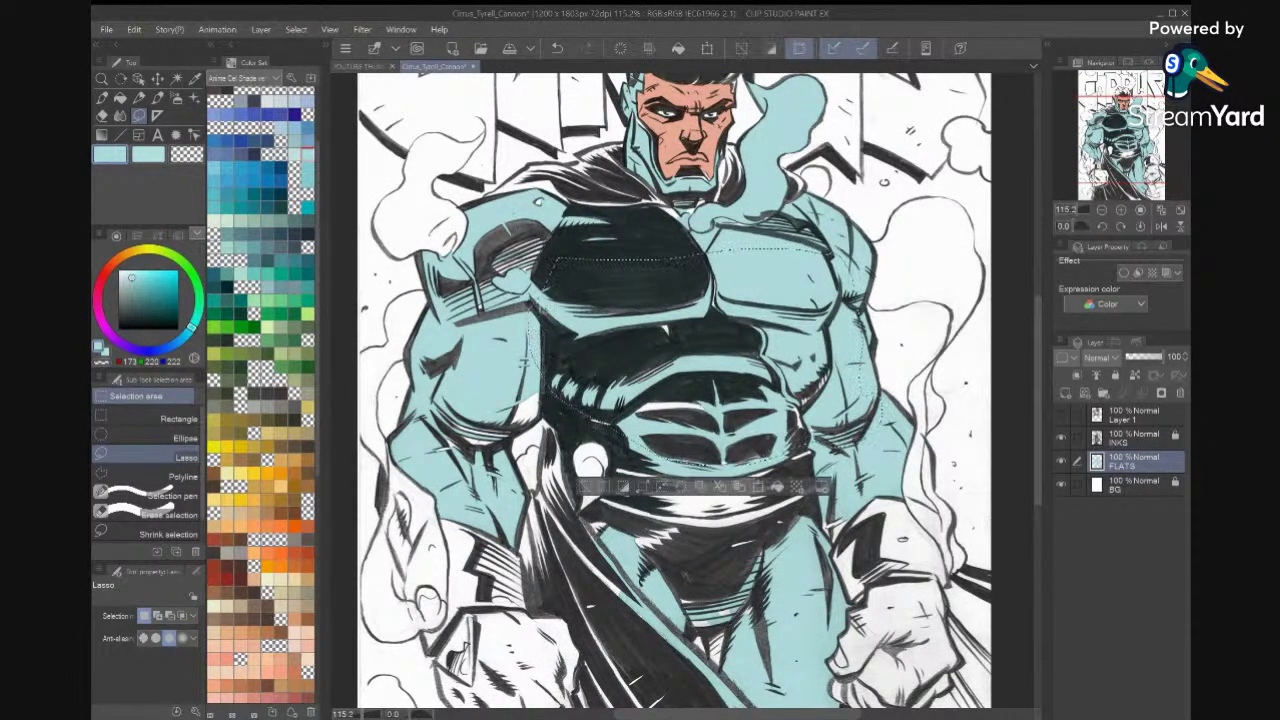
mouse_move(564, 281)
mouse_down()
mouse_move(566, 238)
mouse_move(540, 208)
mouse_move(468, 262)
mouse_move(518, 341)
mouse_move(546, 308)
mouse_up()
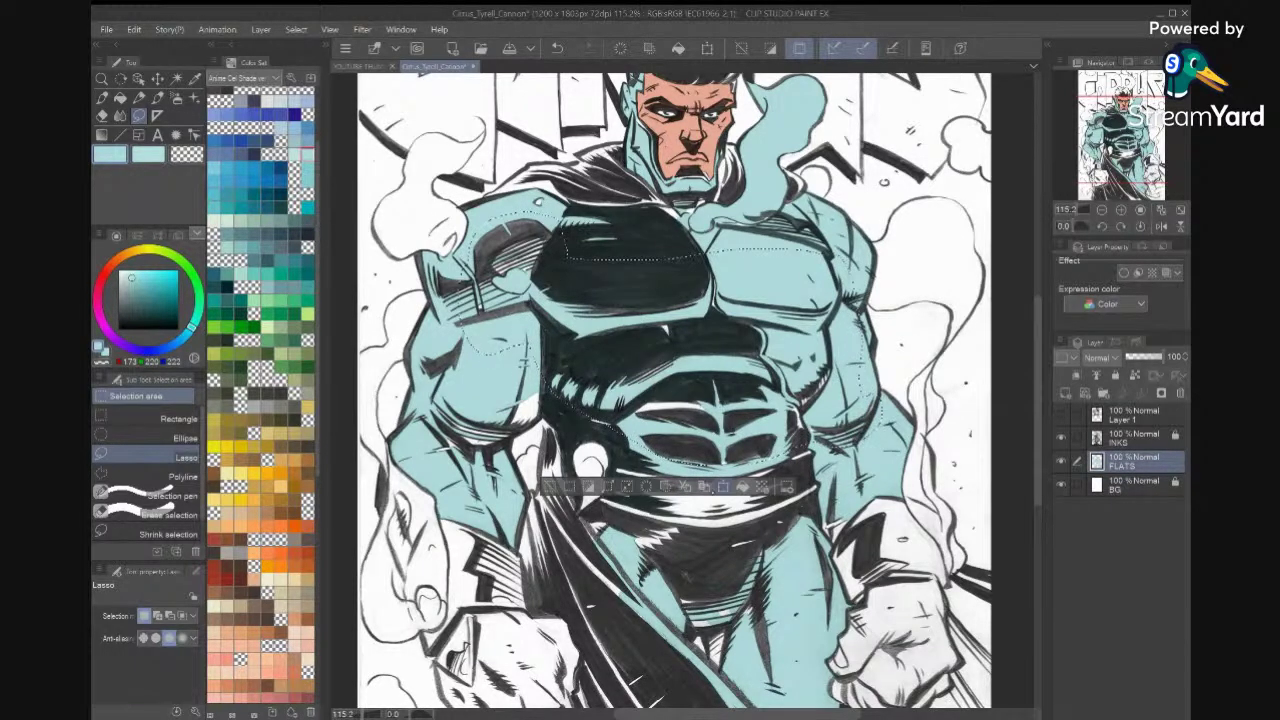
click(741, 486)
key(ctrl+d)
click(106, 30)
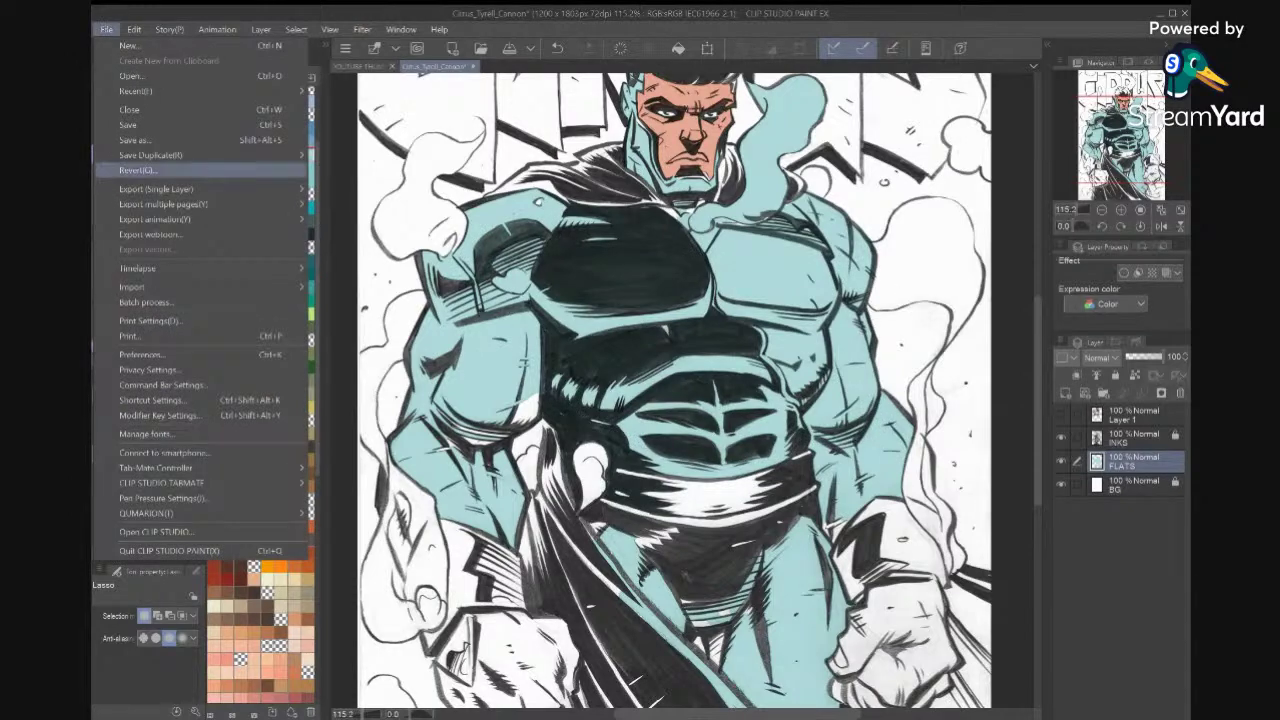
mouse_move(140, 268)
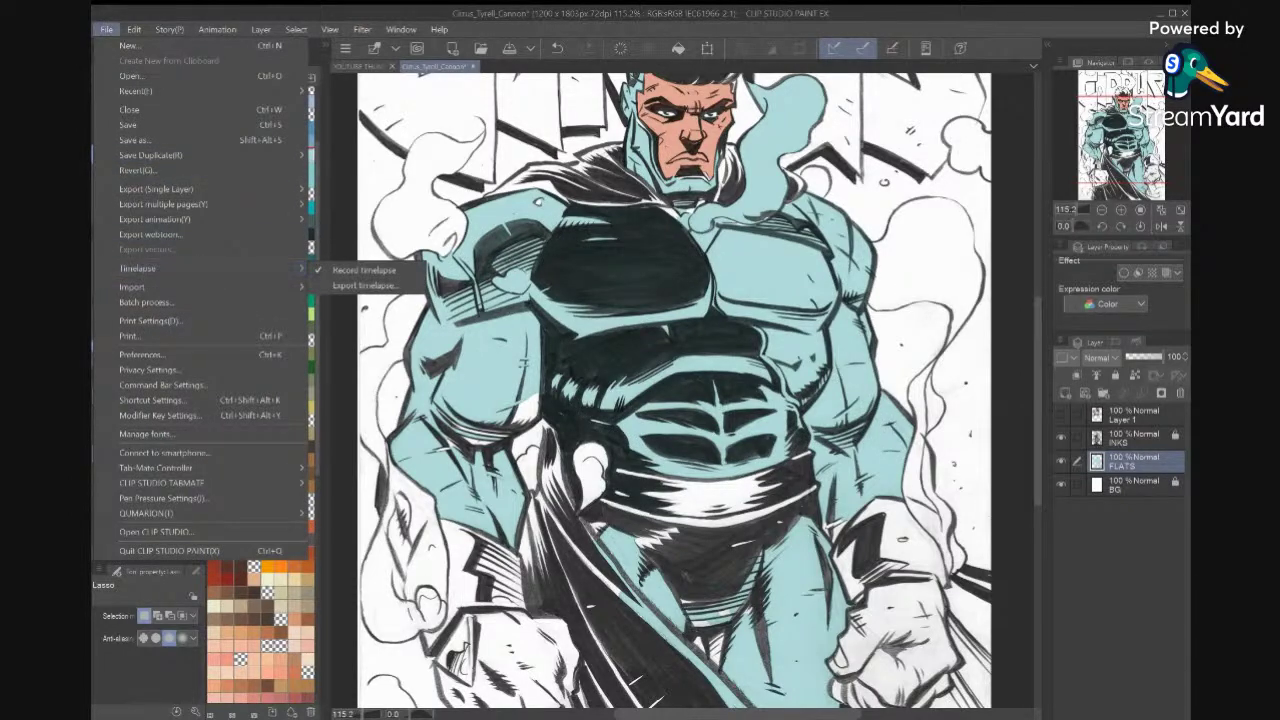
click(106, 30)
Resample the costume's pale turquoise, lasso the hero's right arm and adjoining ribs, fill the remaining gaps and clear the selection.
key(ctrl+minus)
key(ctrl+minus)
key(ctrl+plus)
drag(620, 275, 761, 268)
alt+click(765, 268)
alt+click(736, 382)
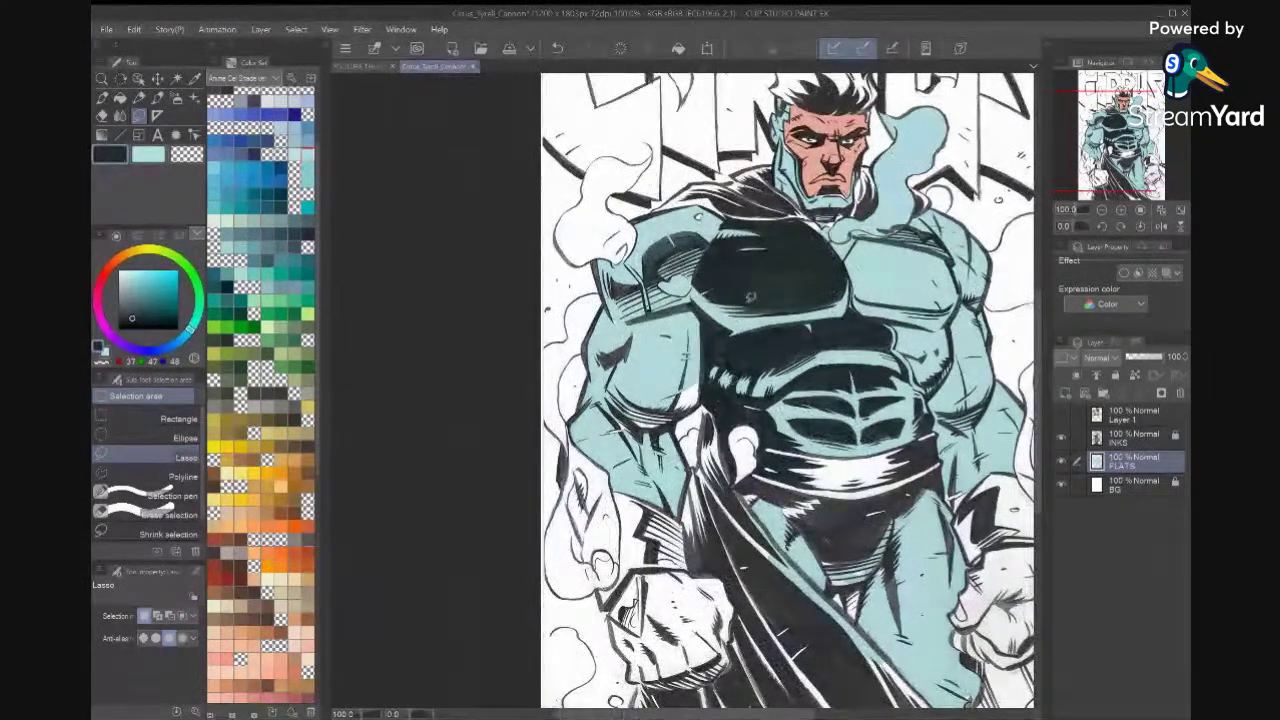
alt+click(762, 312)
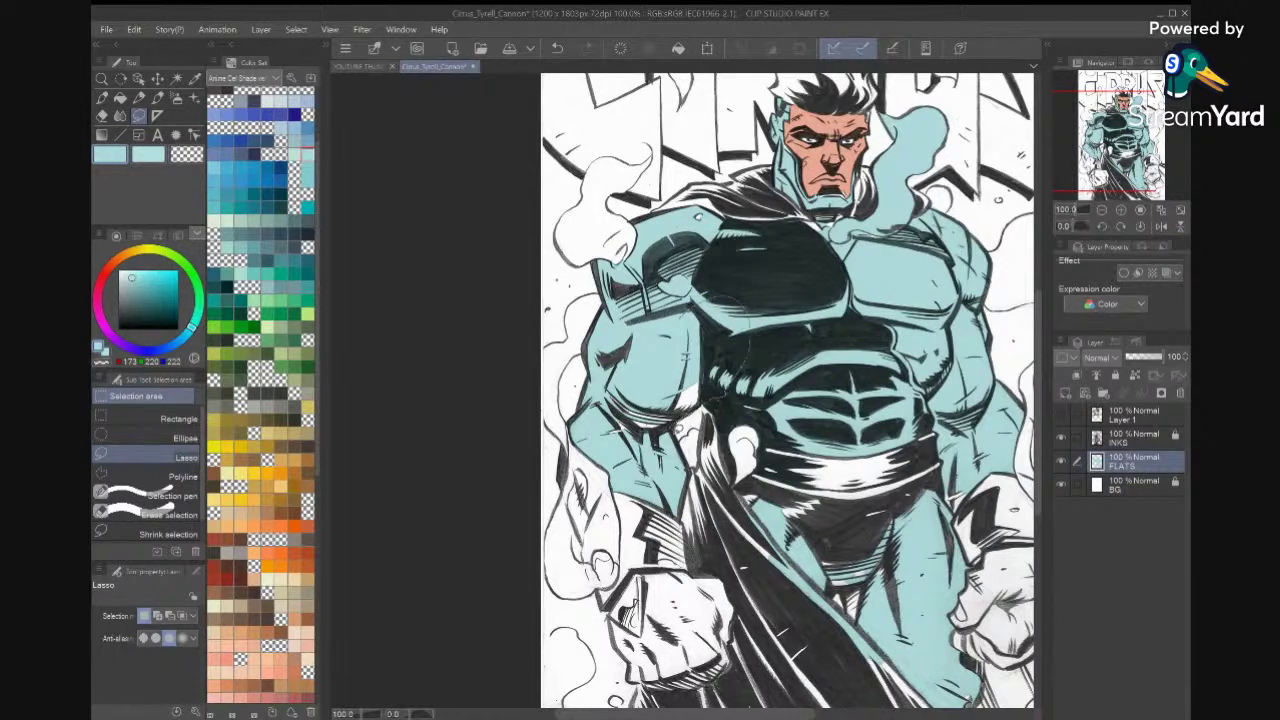
drag(592, 423, 668, 406)
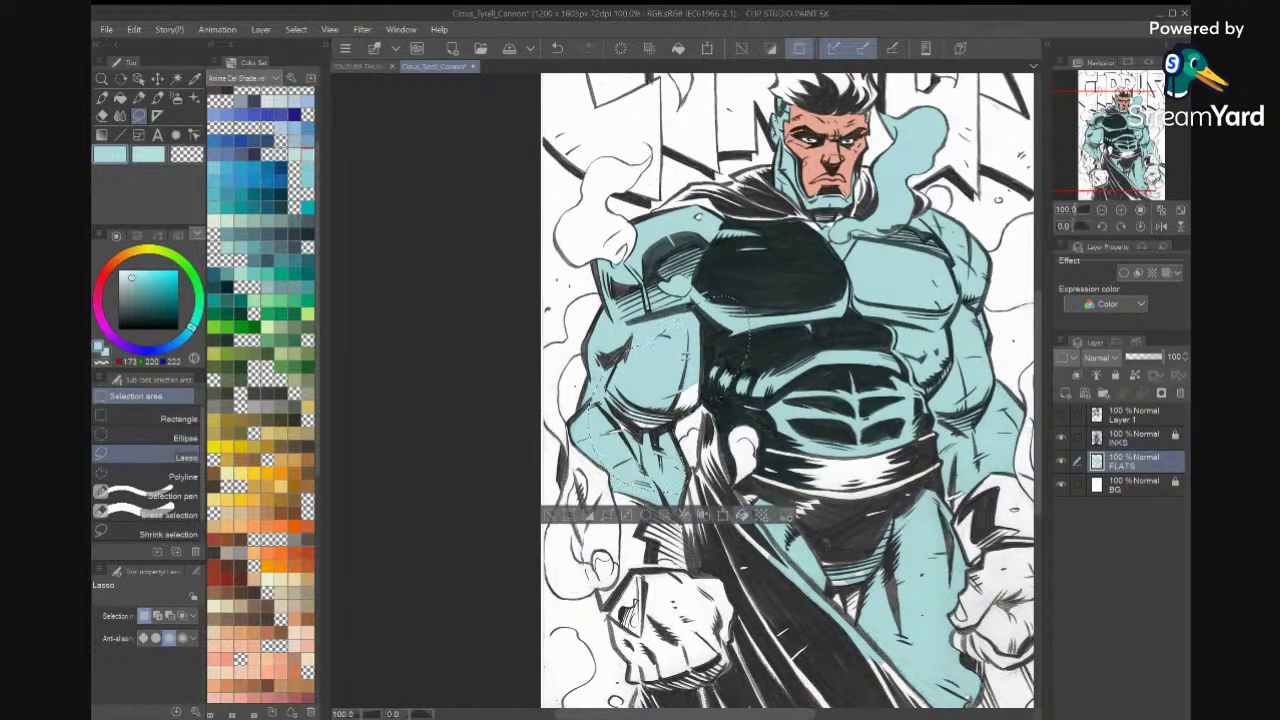
click(742, 515)
key(ctrl+d)
Sample the peach skin tone from the hero's face as both drawing colours and show the Layer 1 reference.
scroll(823, 437, down, 2)
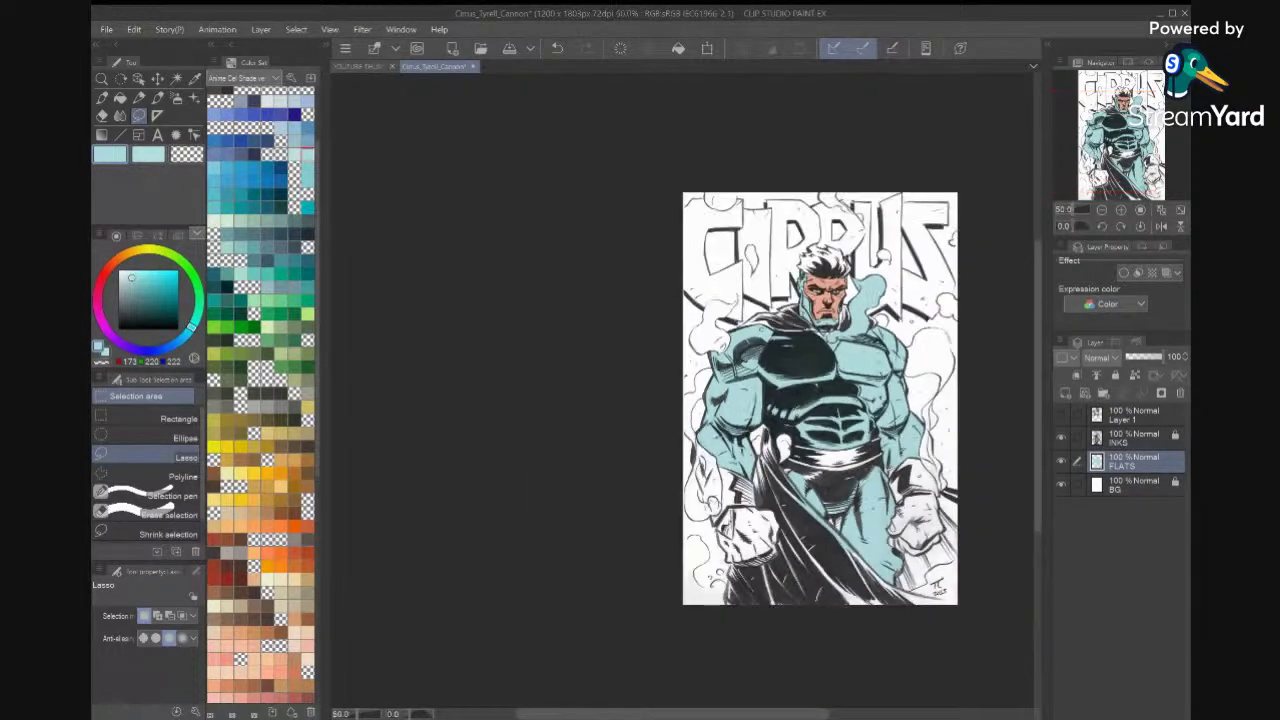
drag(861, 508, 670, 495)
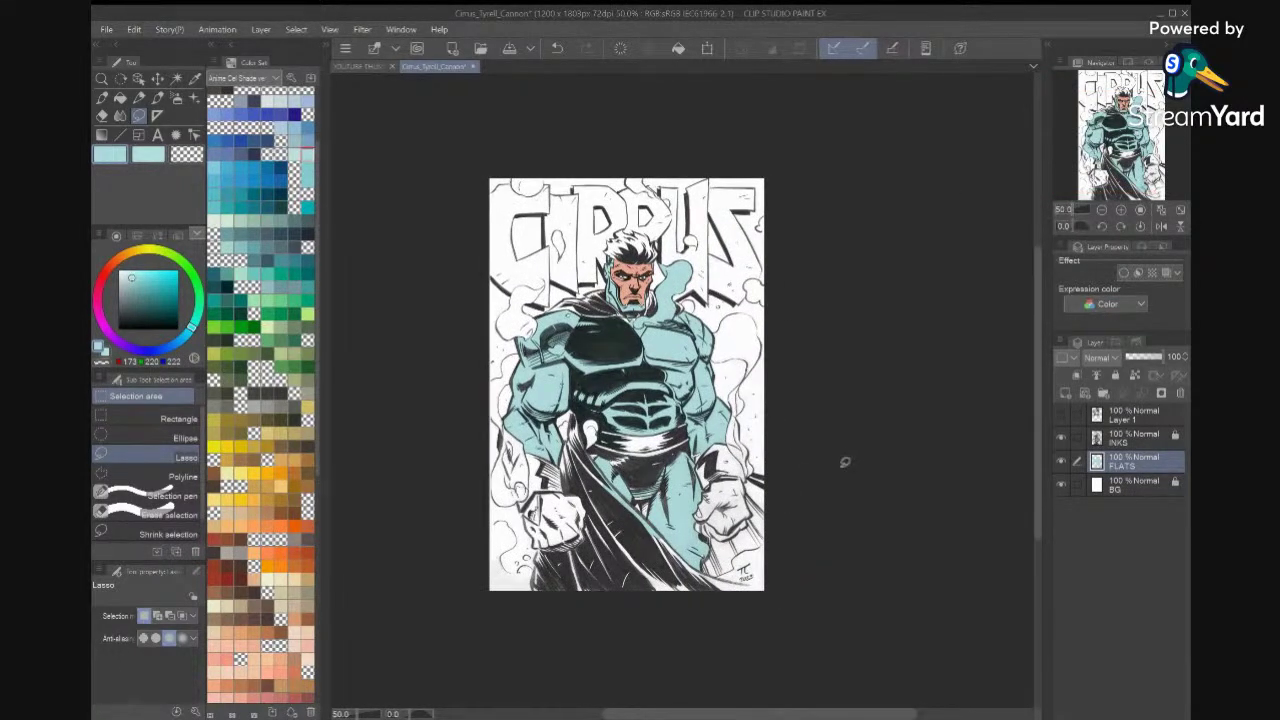
key(i)
click(640, 271)
key(x)
click(640, 271)
key(x)
click(1061, 414)
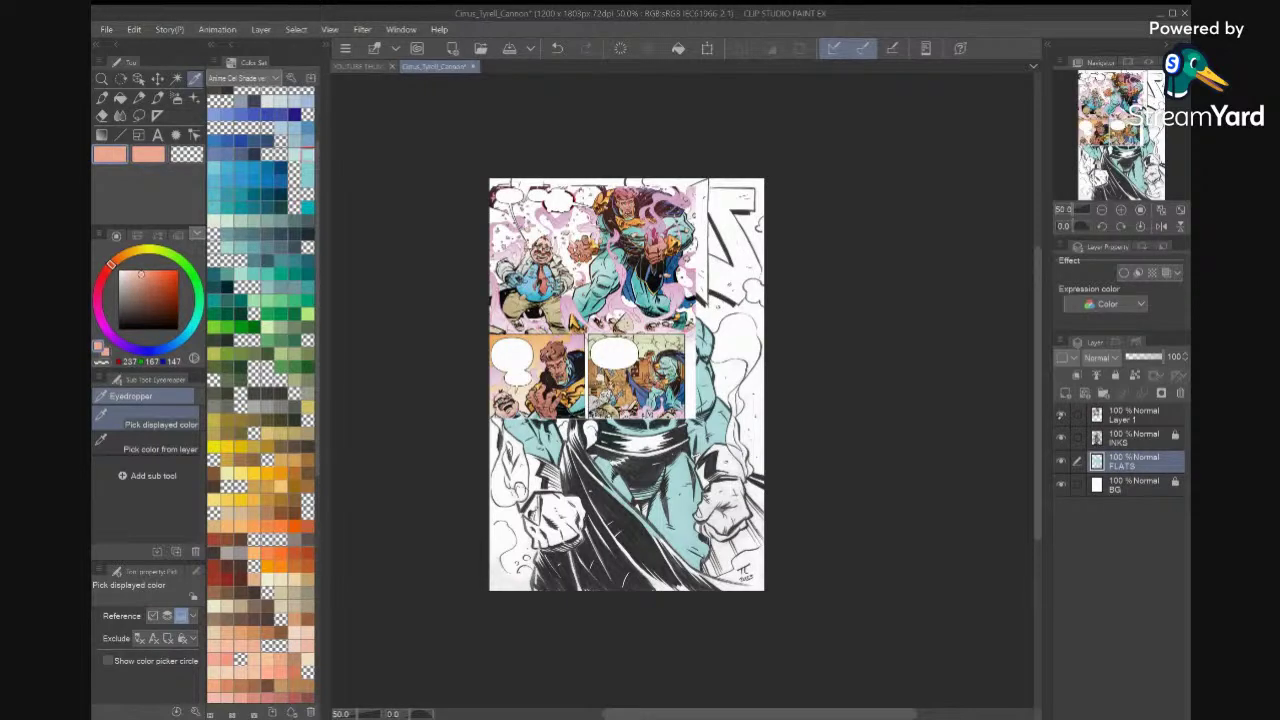
Hide the Layer 1 reference and fill the main areas of the hero's left fist with the sampled peach skin tone.
click(1061, 415)
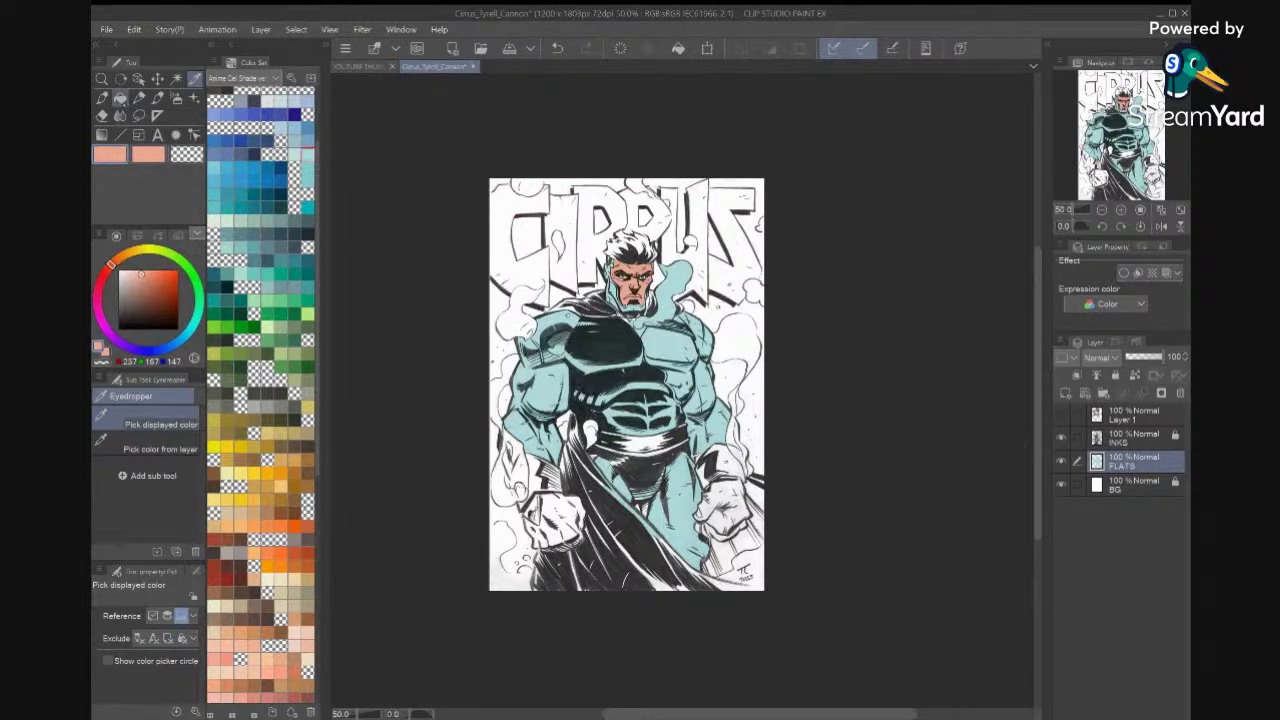
click(120, 98)
key(ctrl+plus)
drag(775, 618, 775, 518)
click(793, 518)
click(713, 538)
click(731, 532)
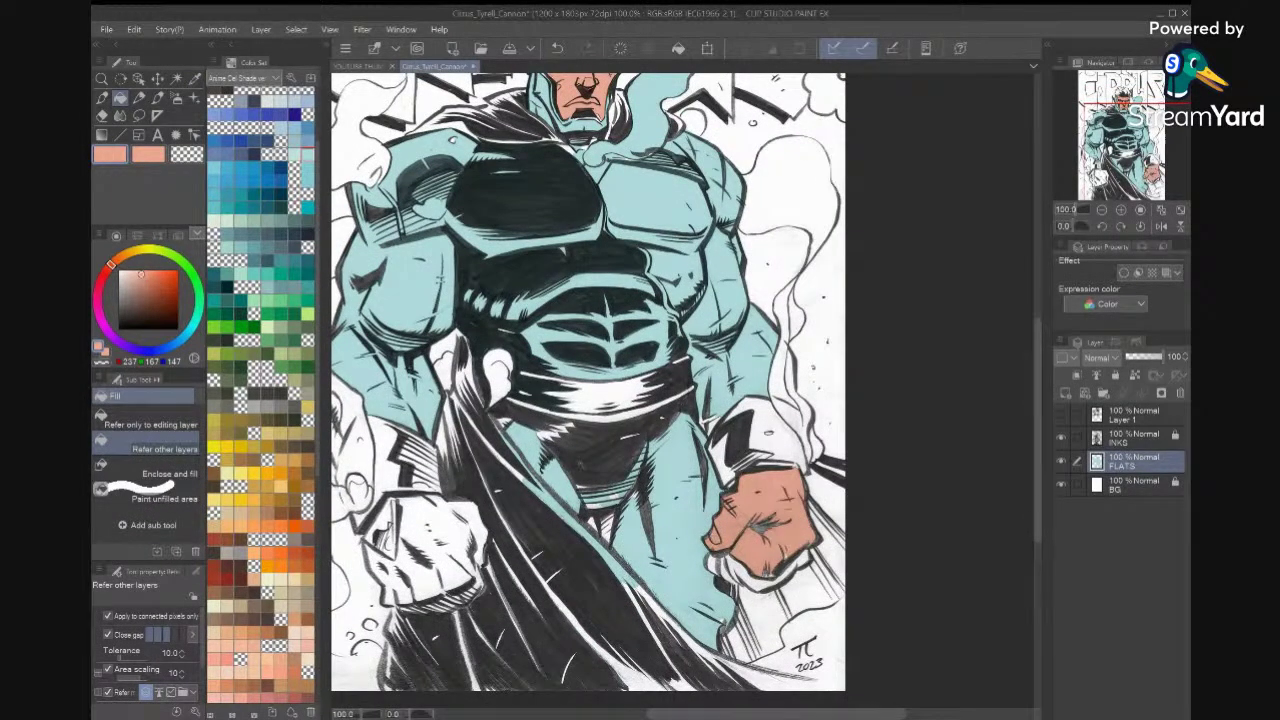
Fill the unpainted lower fingers and underside of the hero's left fist with the same peach.
click(783, 573)
click(803, 559)
click(748, 575)
click(730, 574)
click(715, 563)
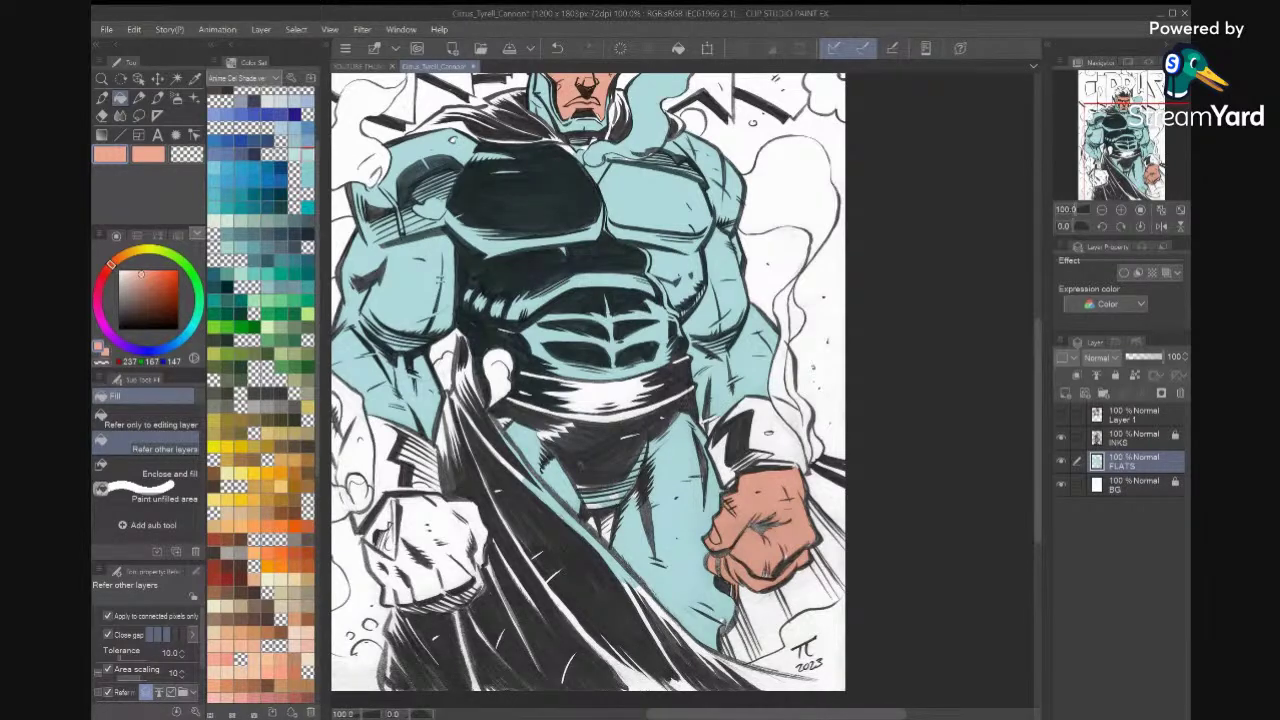
Lasso the hero's whole left fist along its ink outline, fill the leftover gaps with peach and clear the selection.
scroll(720, 570, up, 1)
drag(720, 570, 698, 522)
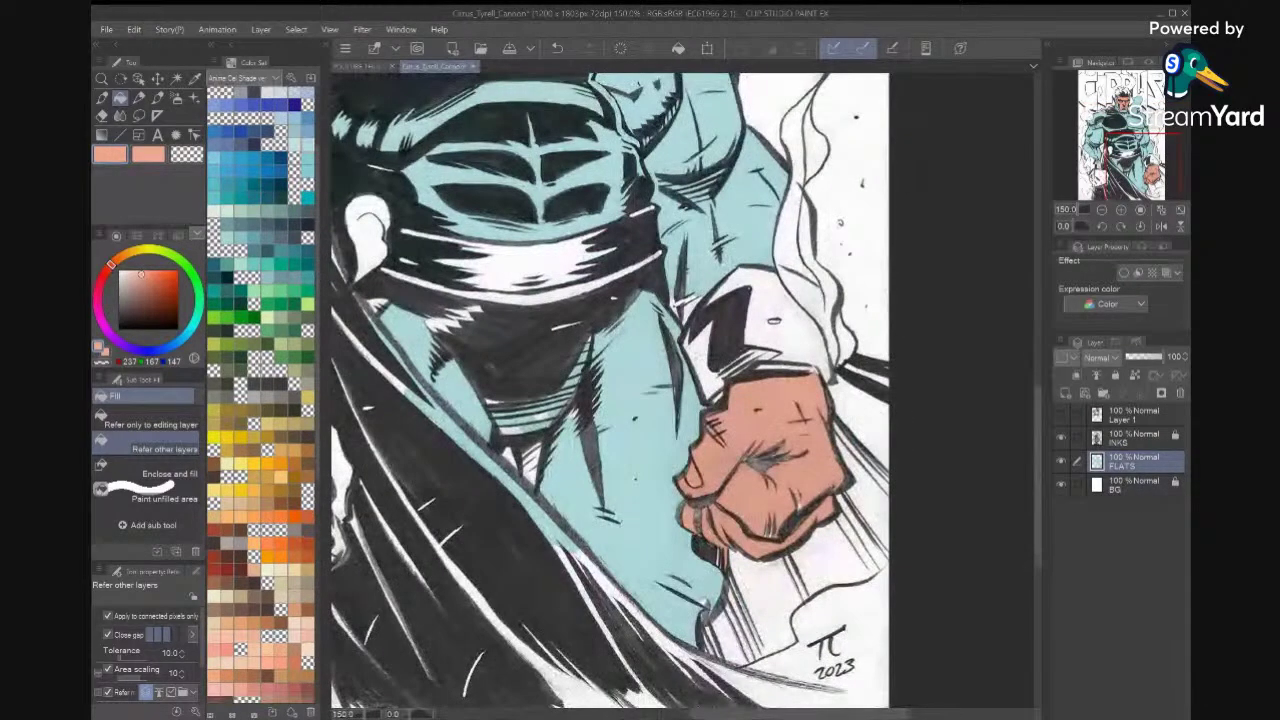
key(m)
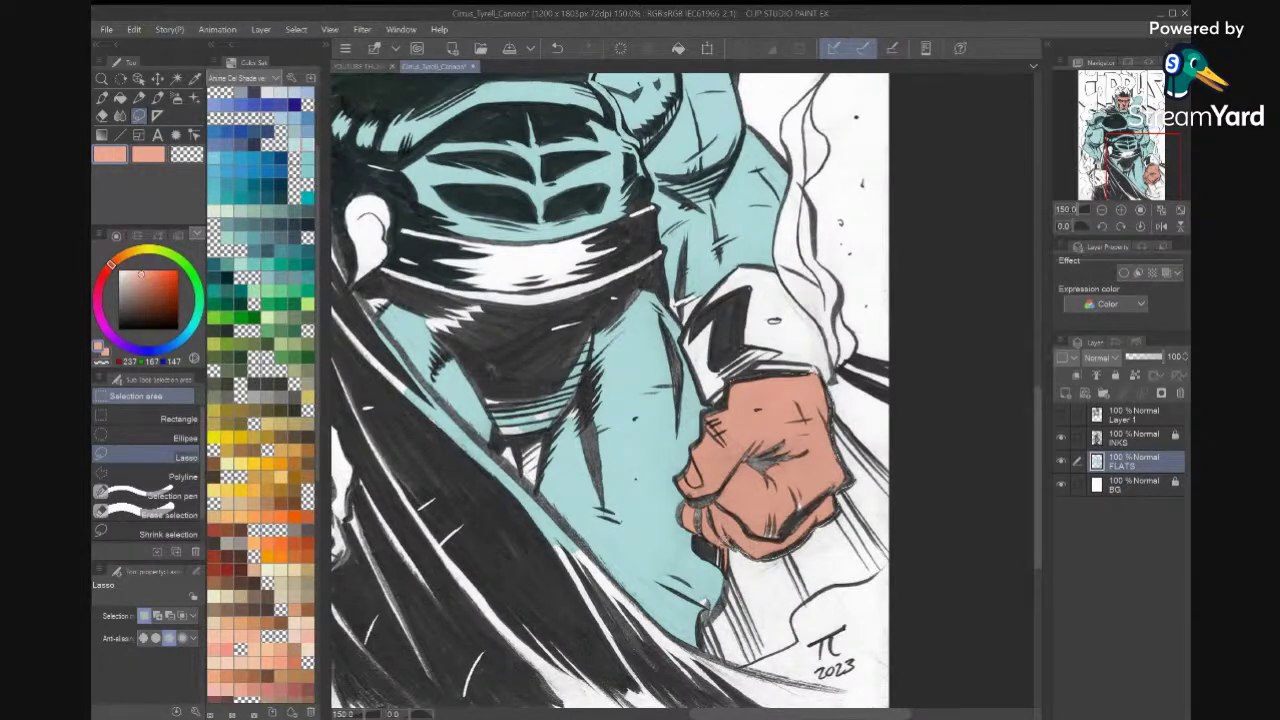
drag(728, 433, 781, 398)
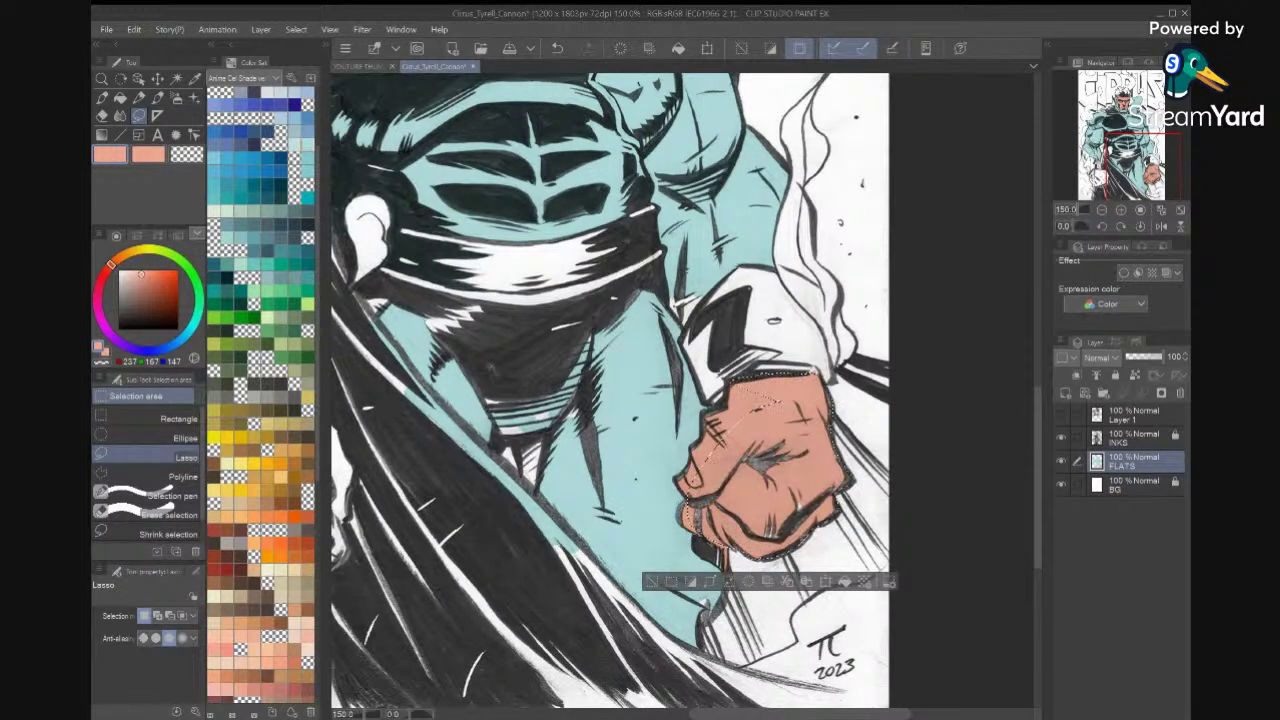
click(845, 579)
key(ctrl+d)
Lasso the upper part of the left fist beside the wrist, fill its remaining gaps with peach and deselect.
drag(870, 426, 886, 454)
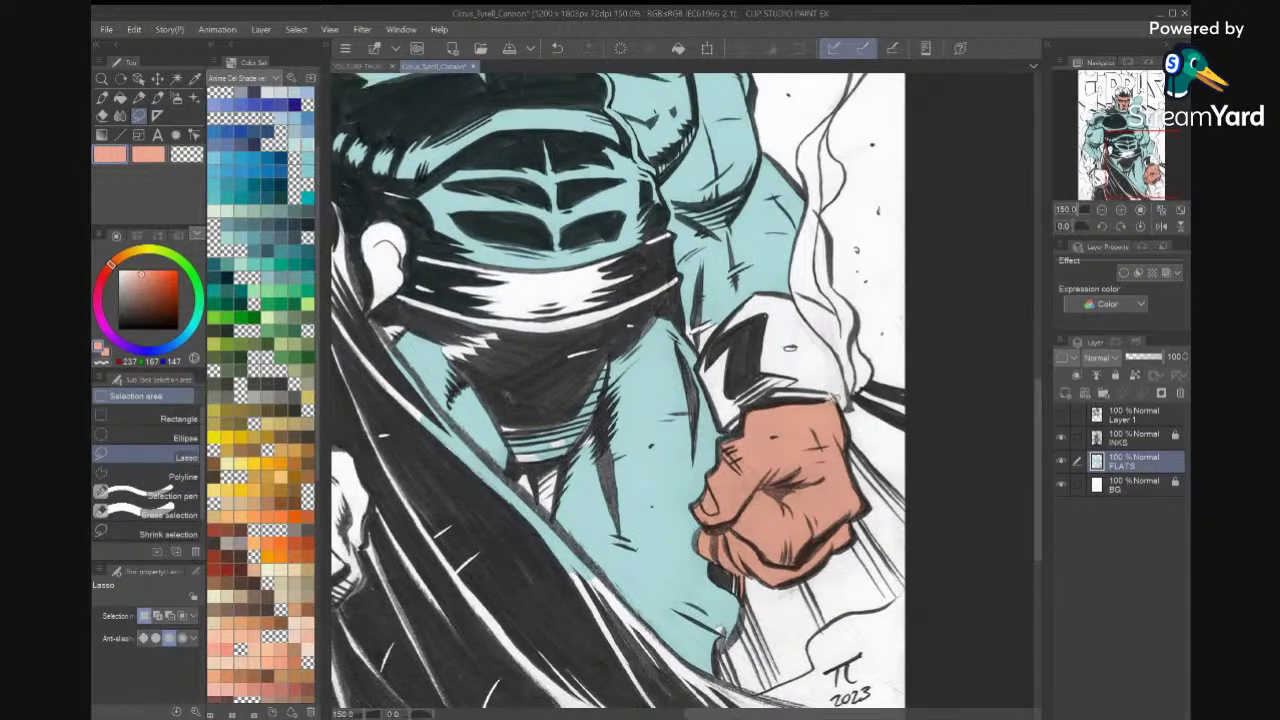
drag(834, 398, 785, 397)
drag(785, 495, 820, 464)
click(839, 551)
key(ctrl+d)
Lasso the hero's right fist along its ink outline, fill it with the peach skin tone and clear the selection.
mouse_move(619, 574)
mouse_down()
mouse_move(776, 446)
mouse_move(982, 420)
mouse_up()
drag(739, 338, 741, 438)
drag(728, 394, 738, 458)
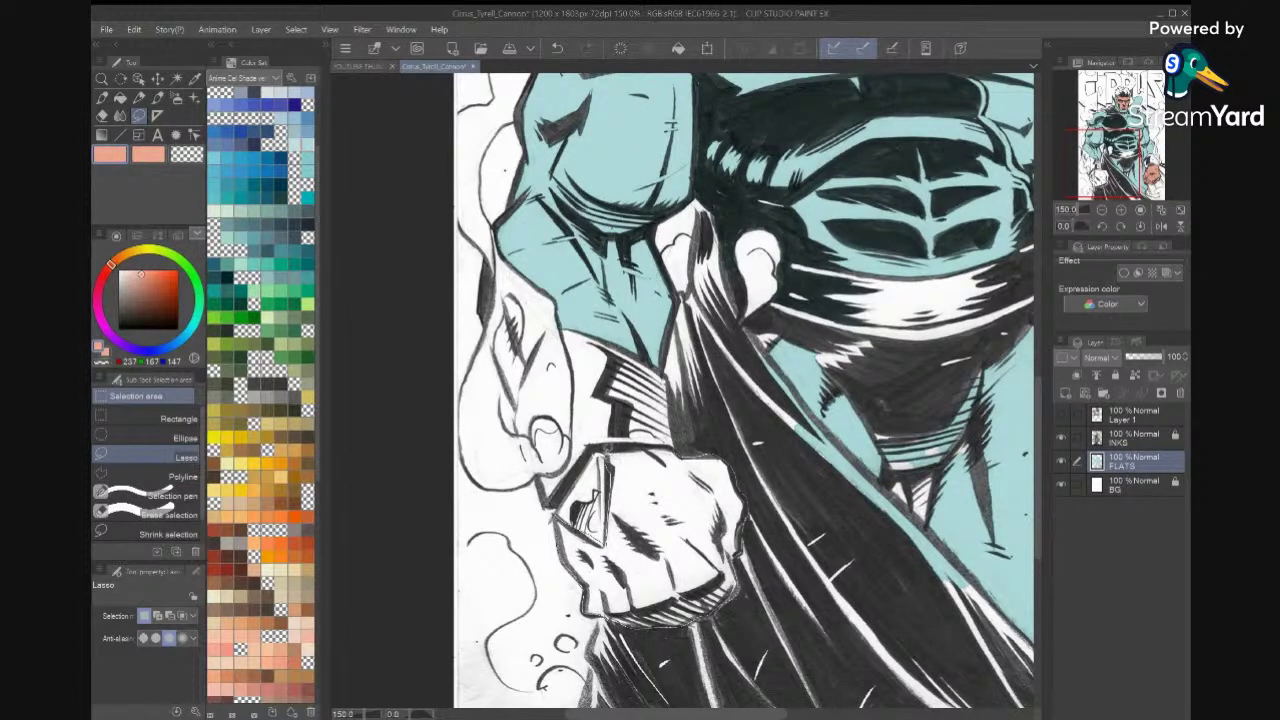
drag(609, 441, 662, 445)
drag(647, 544, 710, 488)
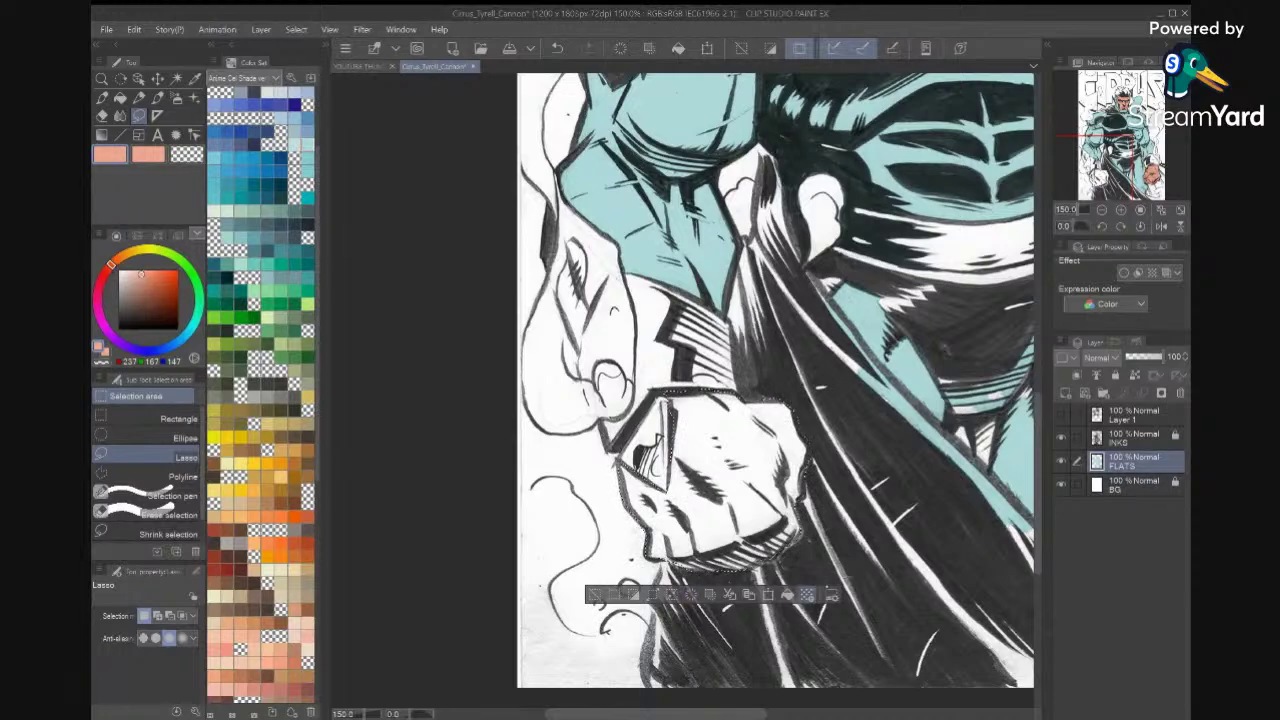
click(788, 595)
drag(934, 438, 848, 452)
key(ctrl+d)
Sample the costume's pale turquoise from the flats with the INKS layer temporarily hidden, and return to the Lasso tool.
drag(872, 398, 735, 688)
scroll(512, 370, down, 3)
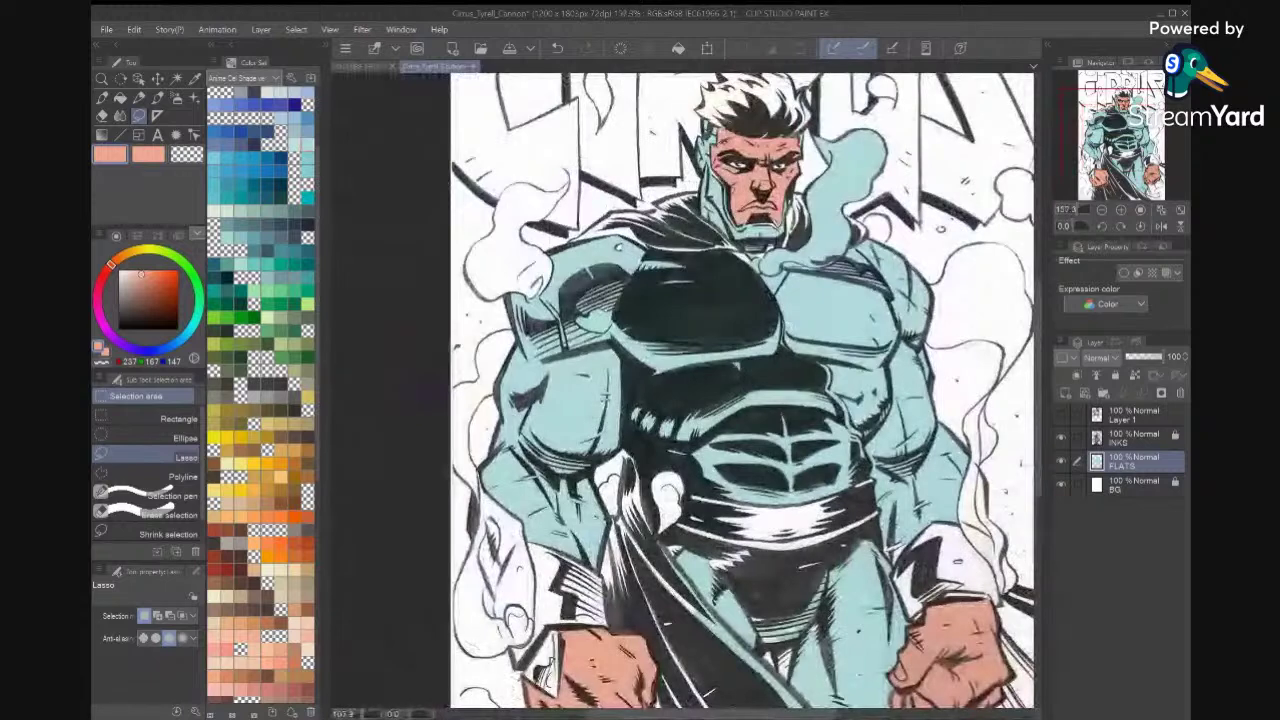
key(i)
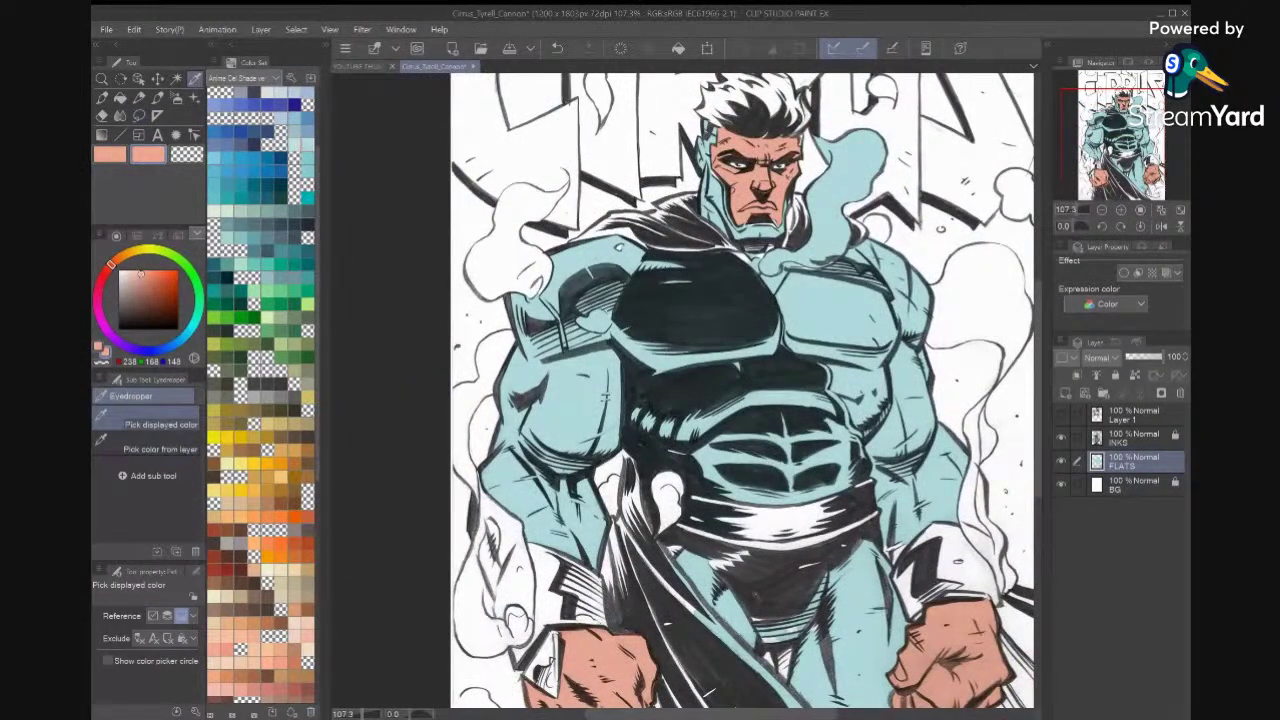
click(1061, 438)
click(853, 305)
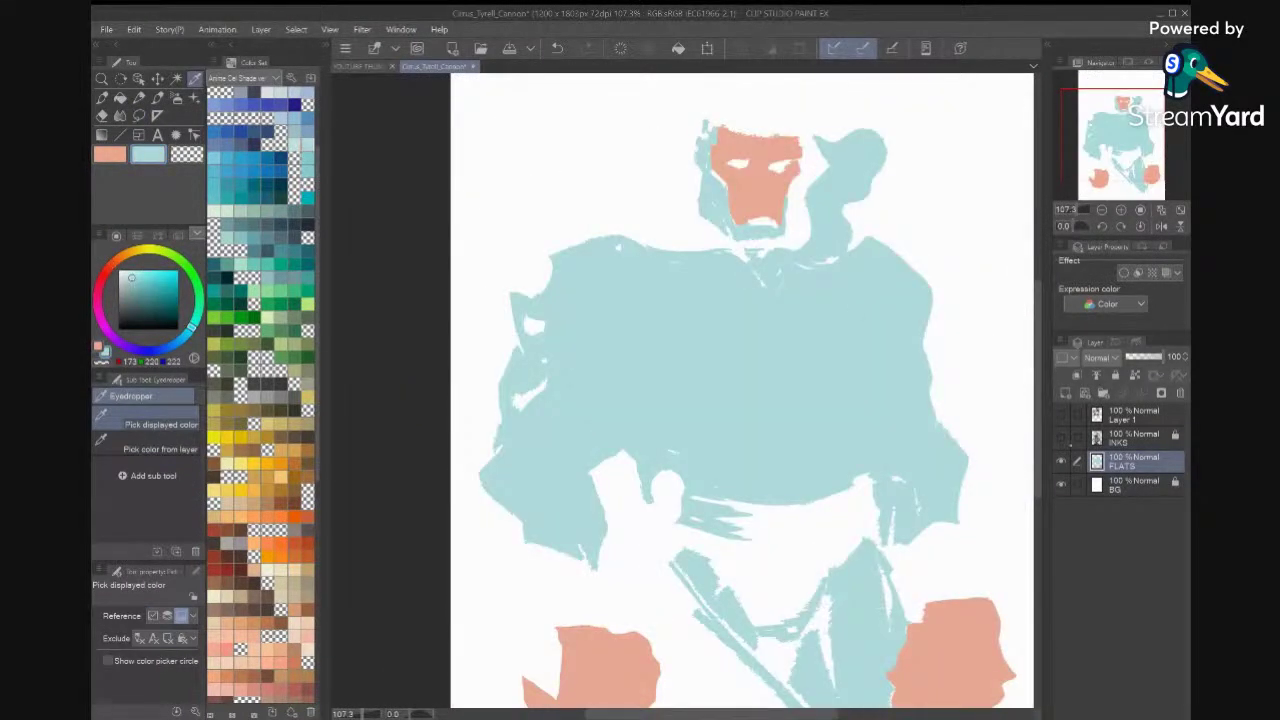
click(1061, 438)
click(139, 116)
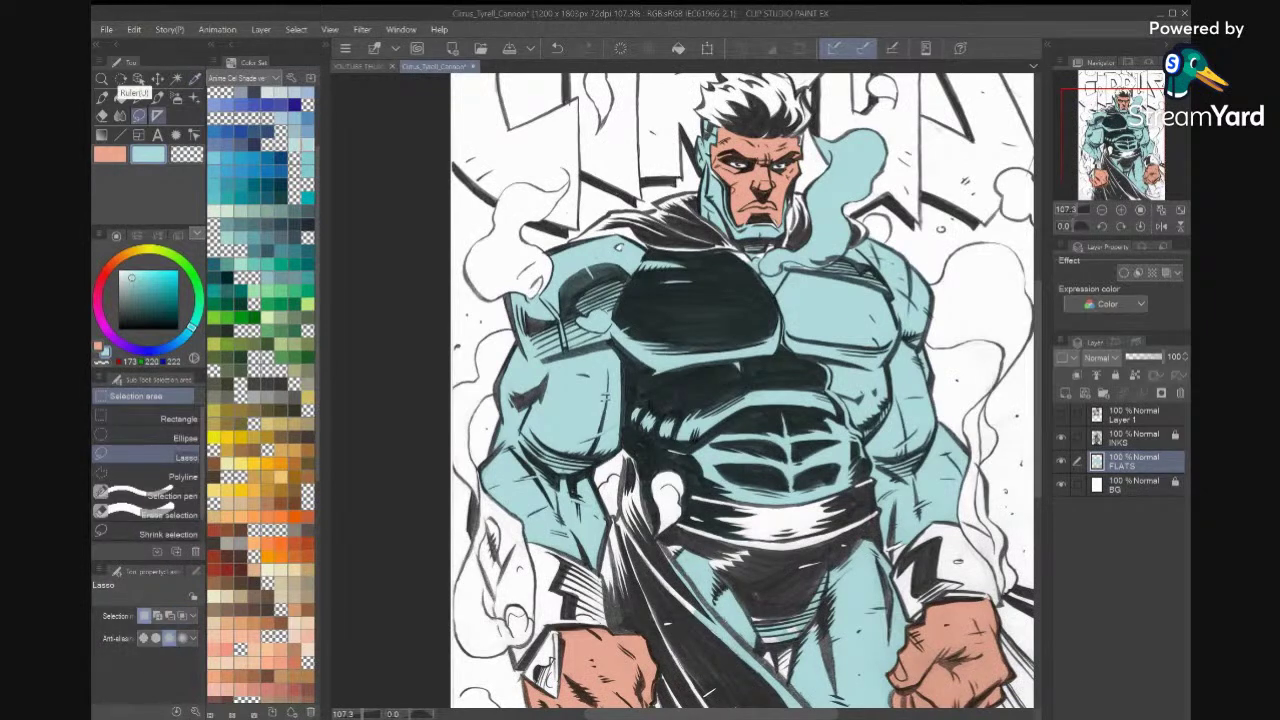
Lasso the gaps around the abs and the hero's left forearm, fill them with the pale turquoise and deselect.
mouse_move(709, 386)
mouse_down()
mouse_move(663, 439)
mouse_move(793, 436)
mouse_move(820, 338)
mouse_up()
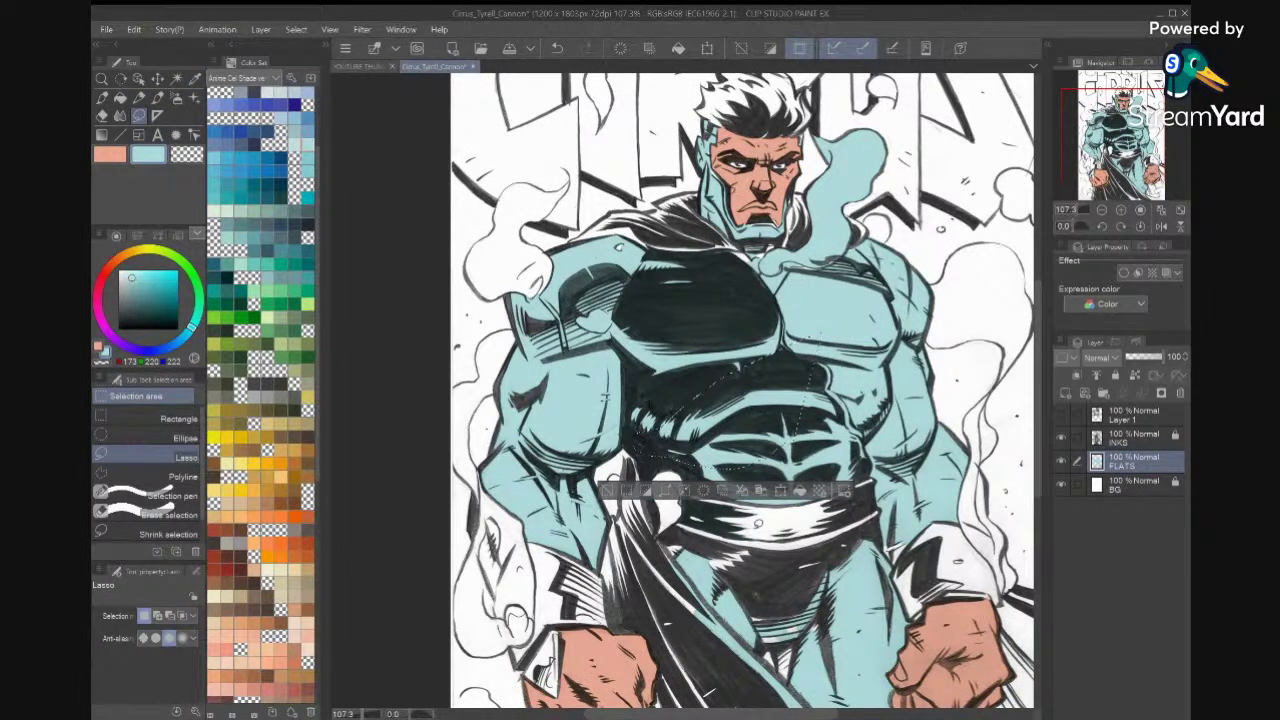
key(ctrl+d)
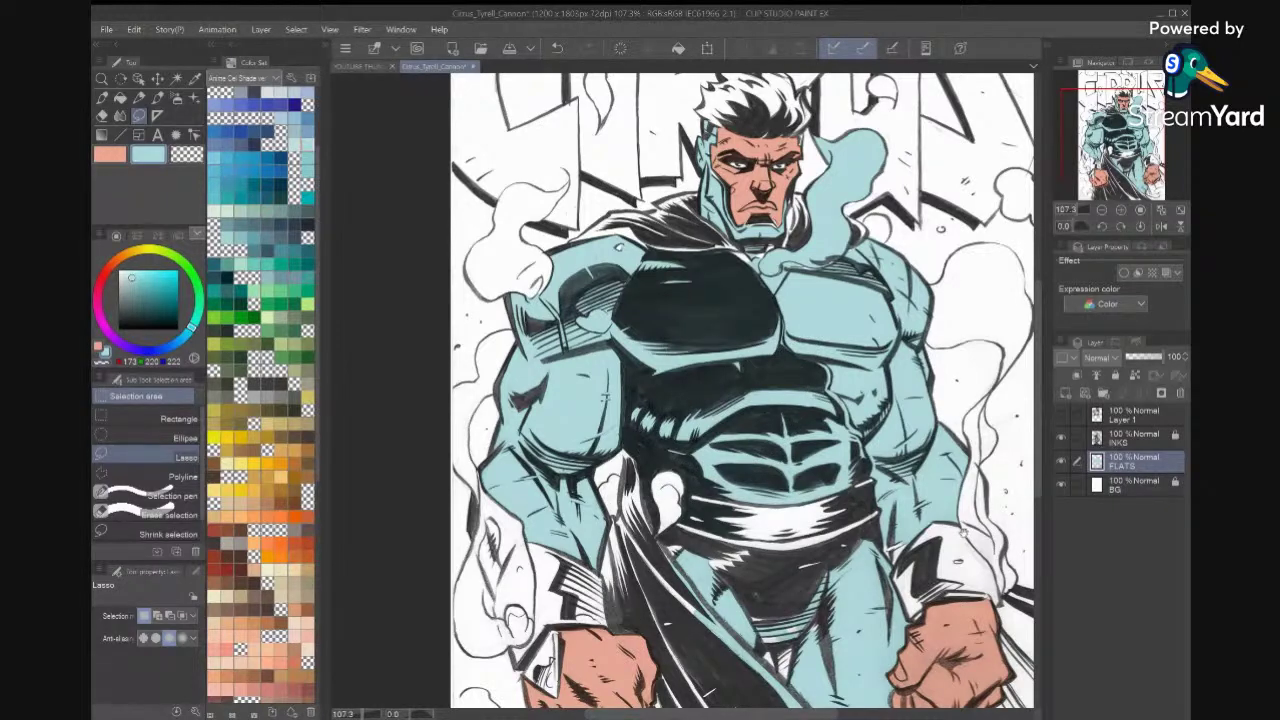
scroll(740, 390, down, 3)
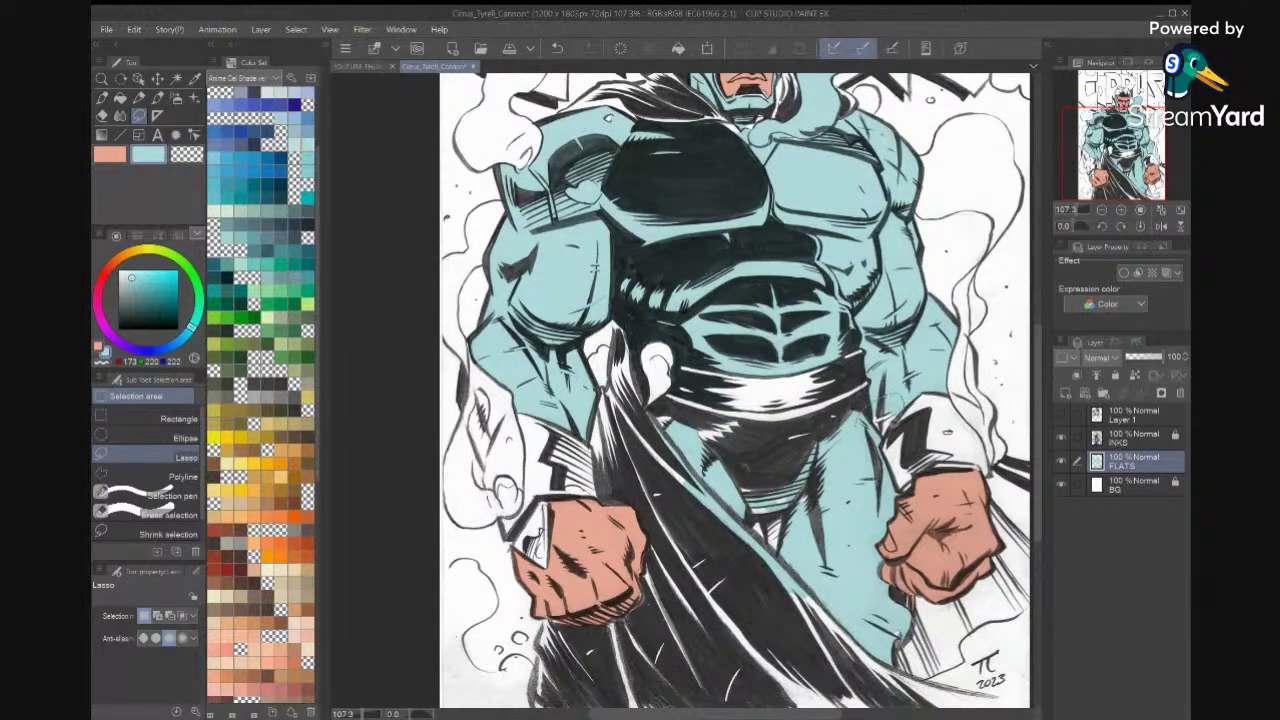
drag(897, 414, 868, 424)
key(alt+Delete)
key(ctrl+d)
Lasso the trunks from below the belt down to the inner thighs, fill them with the pale turquoise and clear the selection.
drag(834, 466, 852, 490)
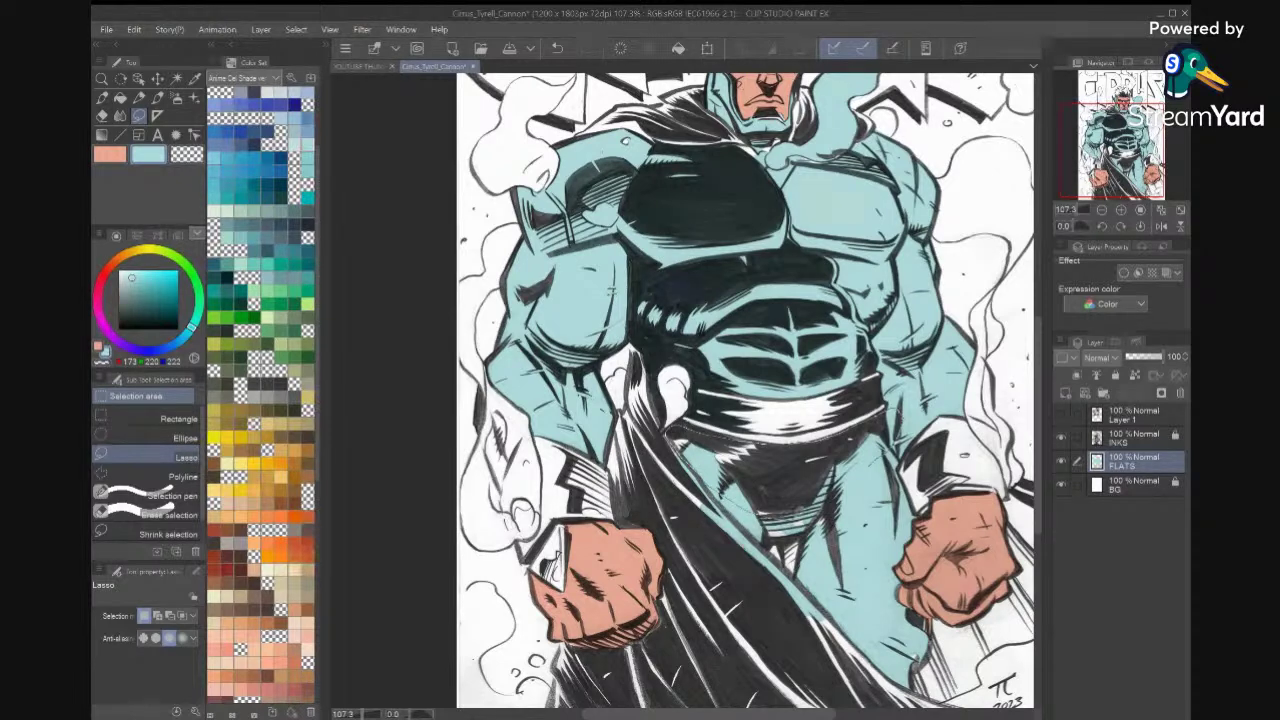
drag(858, 466, 862, 474)
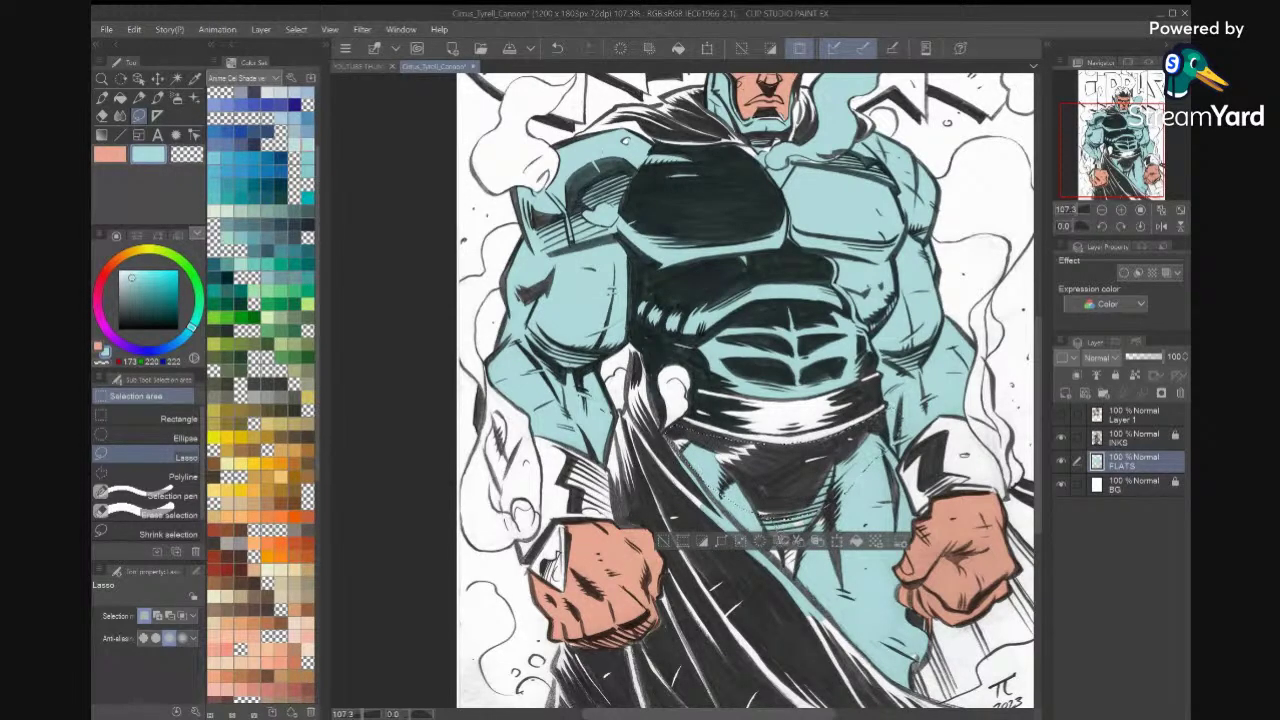
drag(782, 557, 784, 534)
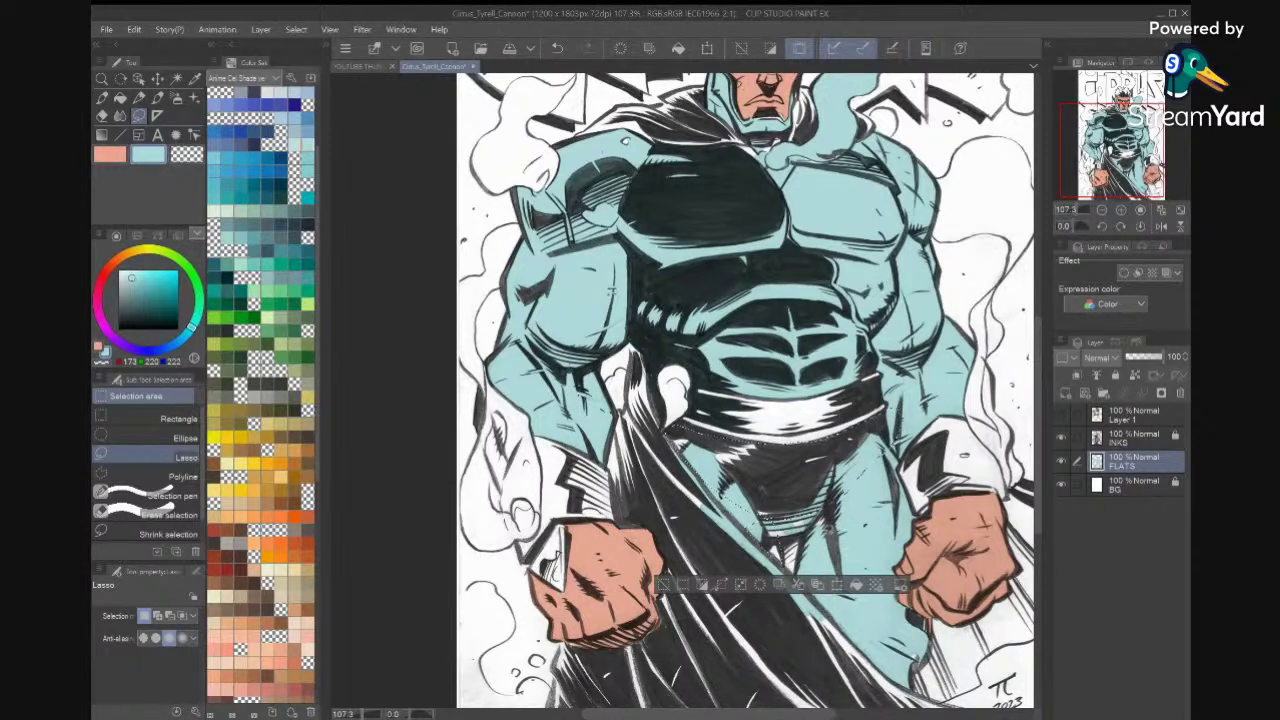
mouse_move(849, 490)
mouse_down()
mouse_move(857, 543)
mouse_move(766, 528)
mouse_up()
click(857, 584)
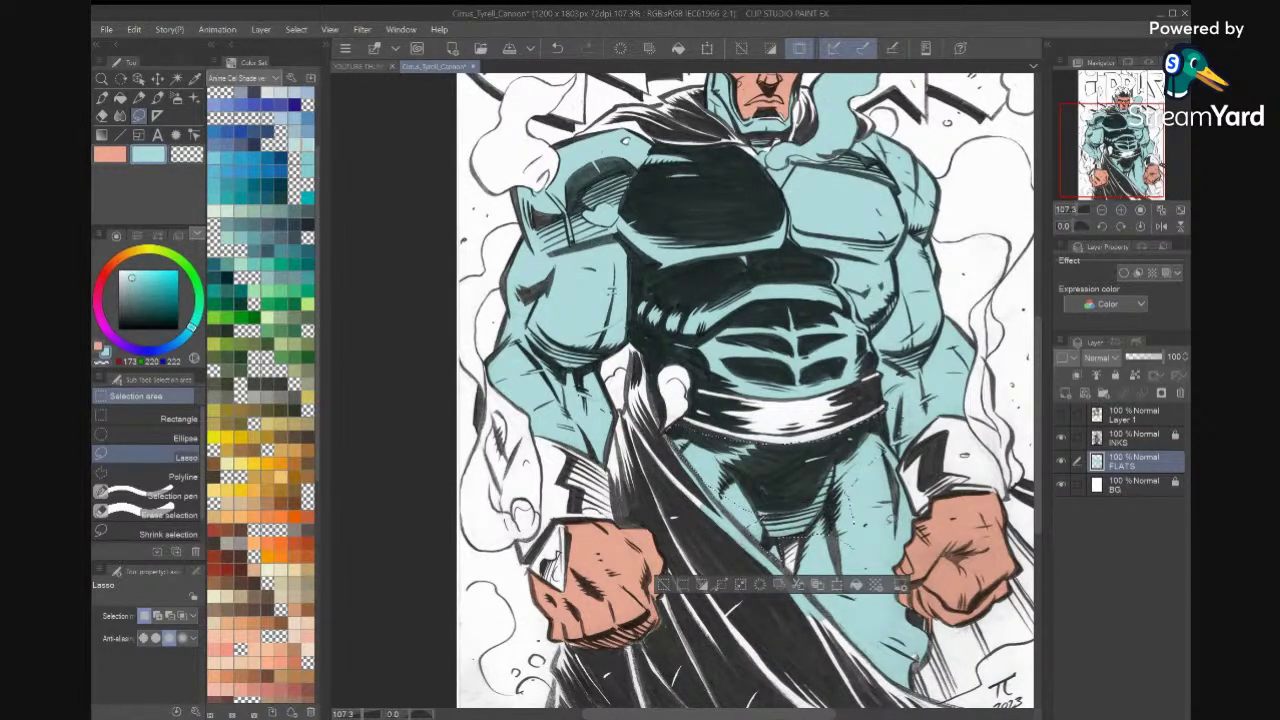
key(ctrl+d)
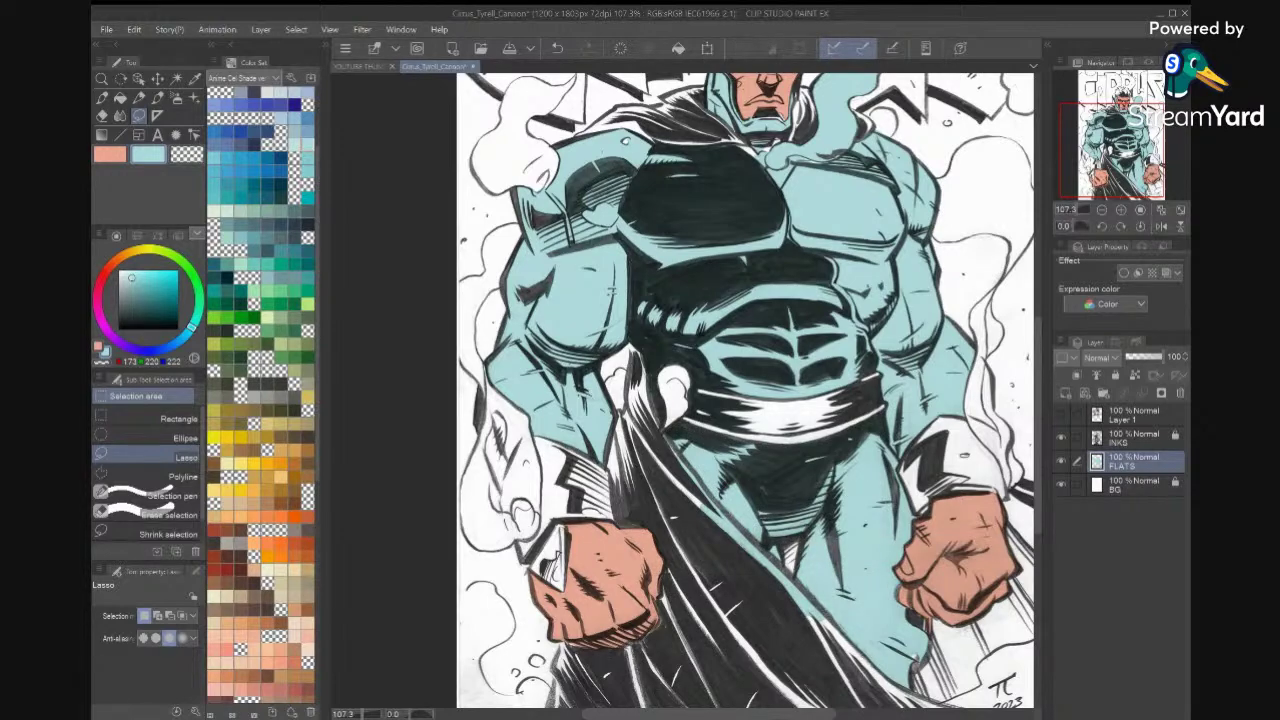
Lasso the white gaps at the neck opening beneath the collar, fill them with the pale turquoise and deselect.
scroll(920, 475, down, 2)
scroll(840, 280, up, 3)
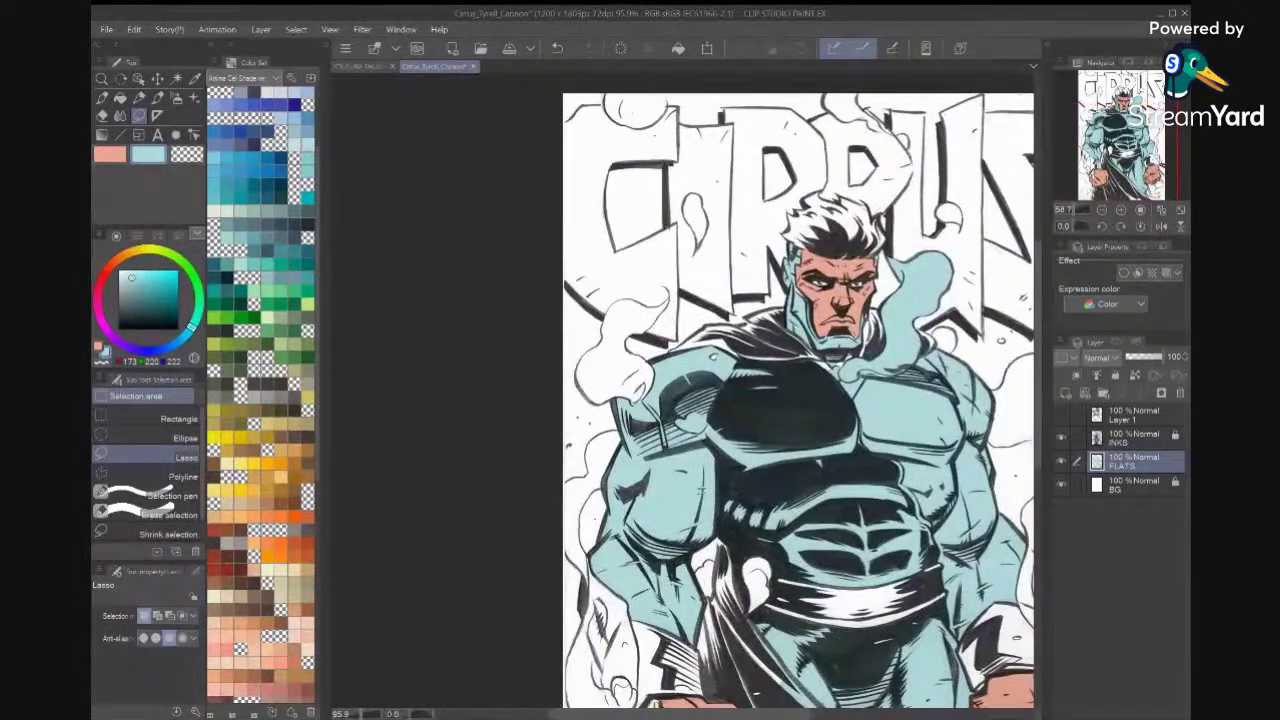
scroll(543, 632, up, 3)
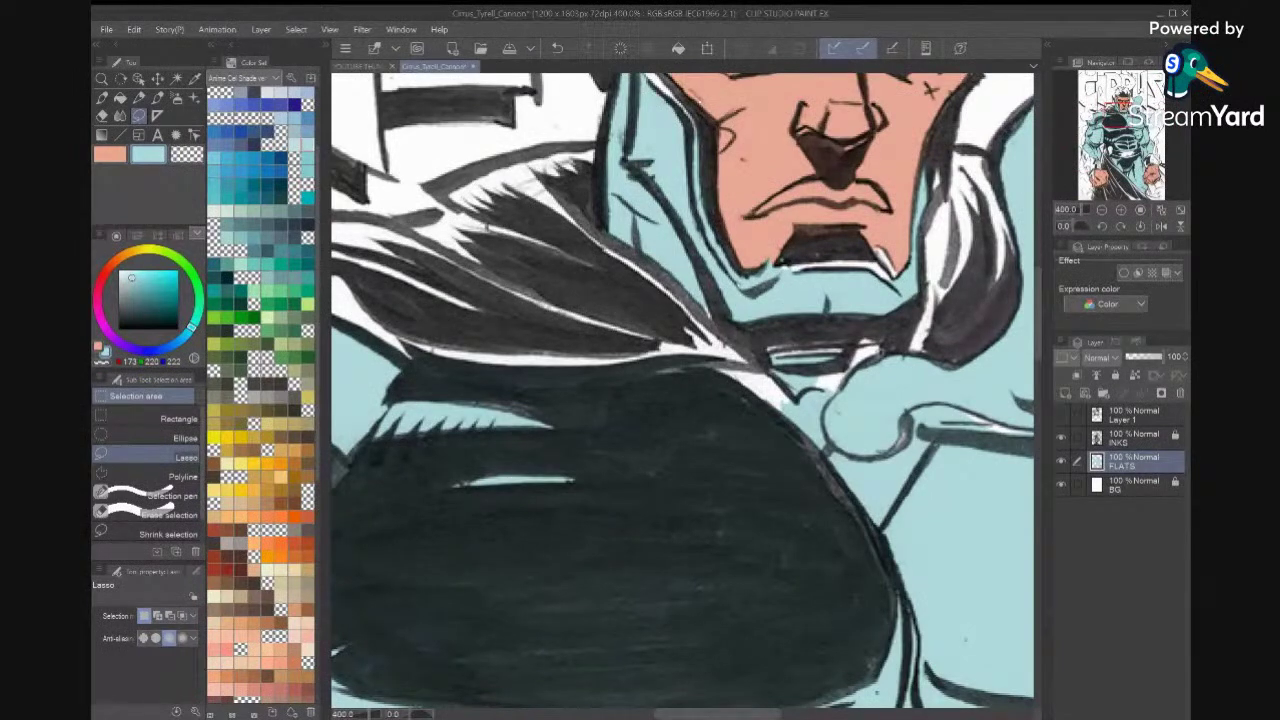
mouse_move(885, 345)
mouse_down()
mouse_move(762, 344)
mouse_move(765, 358)
mouse_move(673, 363)
mouse_move(713, 438)
mouse_move(830, 452)
mouse_move(826, 436)
mouse_up()
drag(852, 377, 880, 345)
click(838, 497)
key(ctrl+d)
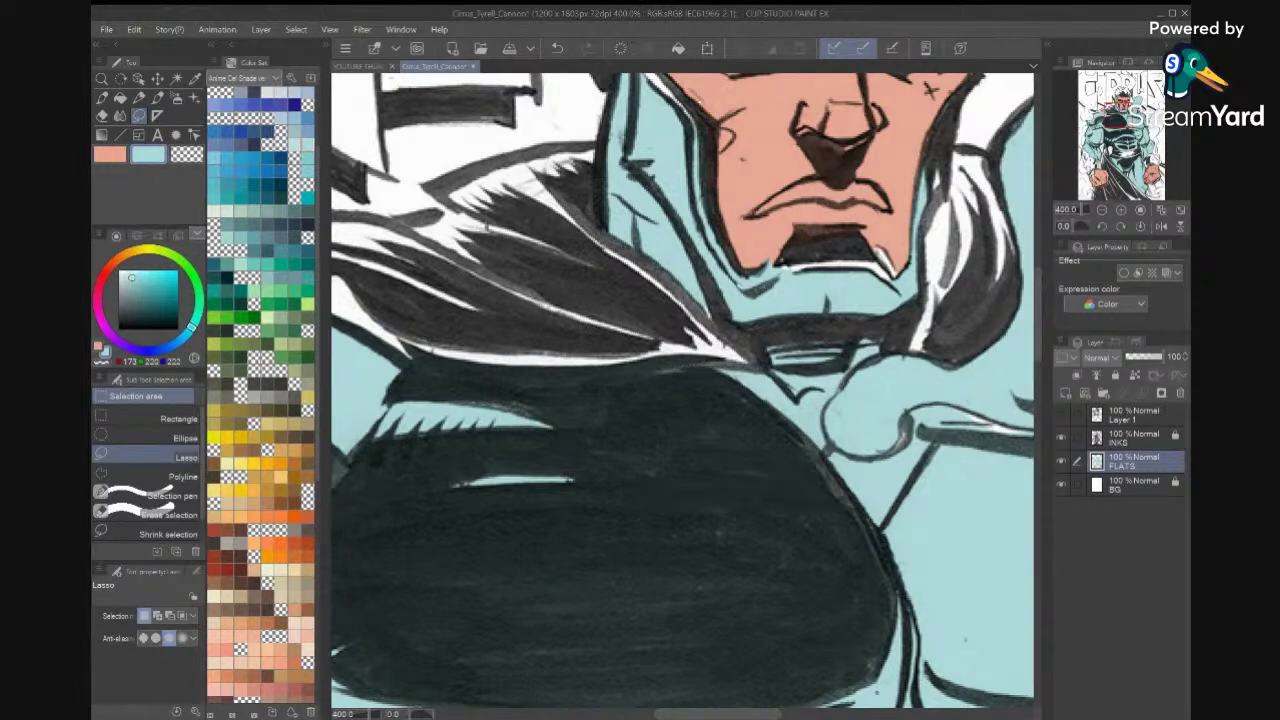
Lasso the cowl beneath the chin and along the neck and jaw, fill its gaps with the pale turquoise and clear the selection.
scroll(862, 498, down, 2)
scroll(862, 498, up, 2)
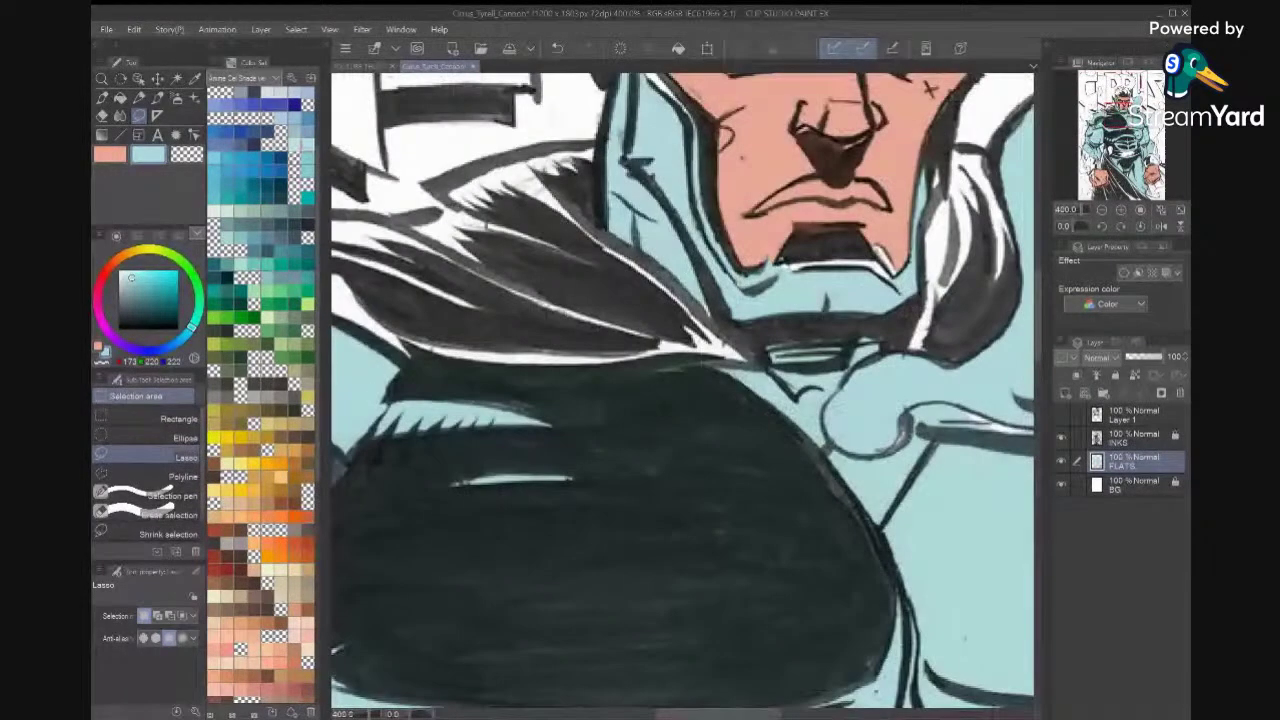
drag(862, 490, 824, 581)
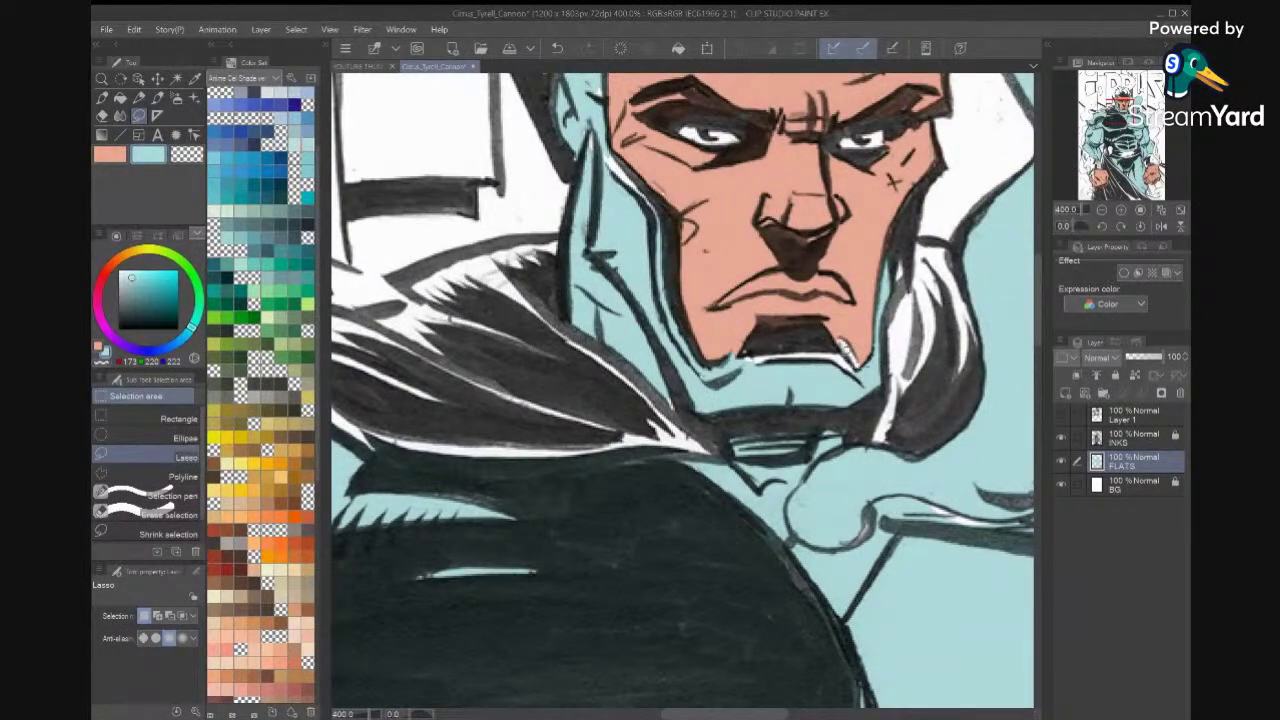
drag(744, 376, 748, 382)
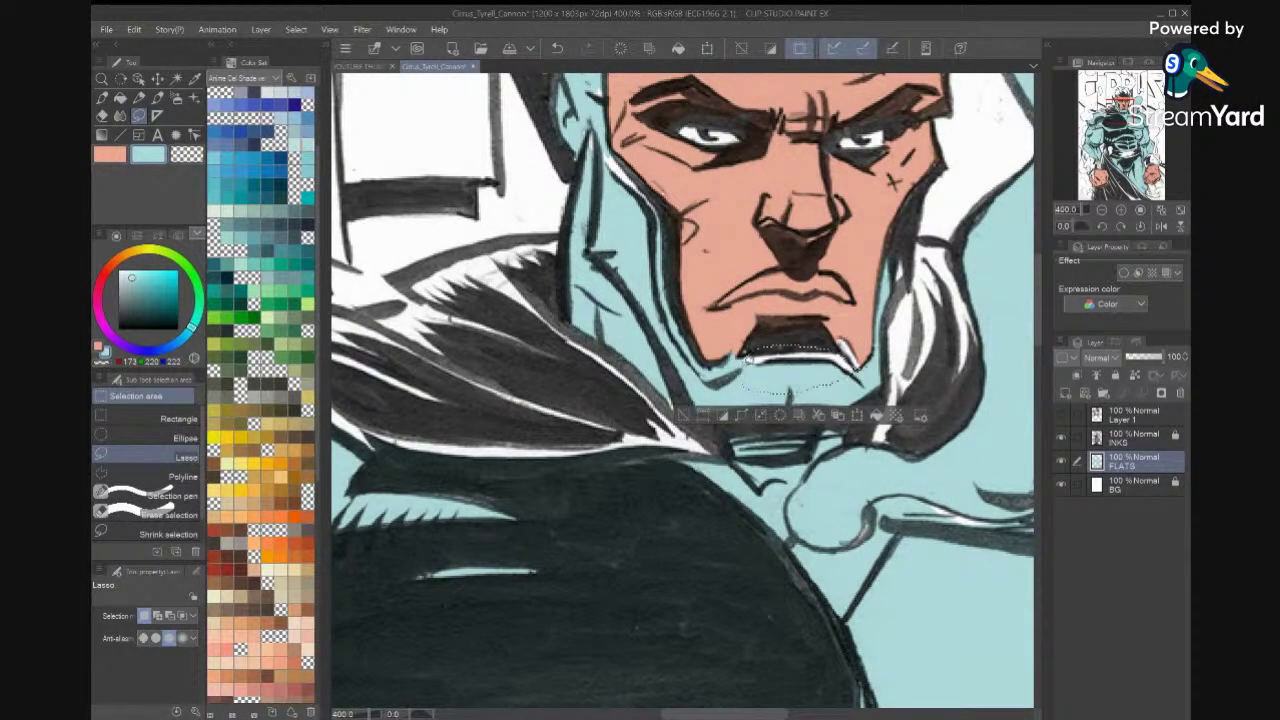
mouse_move(669, 379)
mouse_down()
mouse_move(712, 434)
mouse_move(772, 396)
mouse_up()
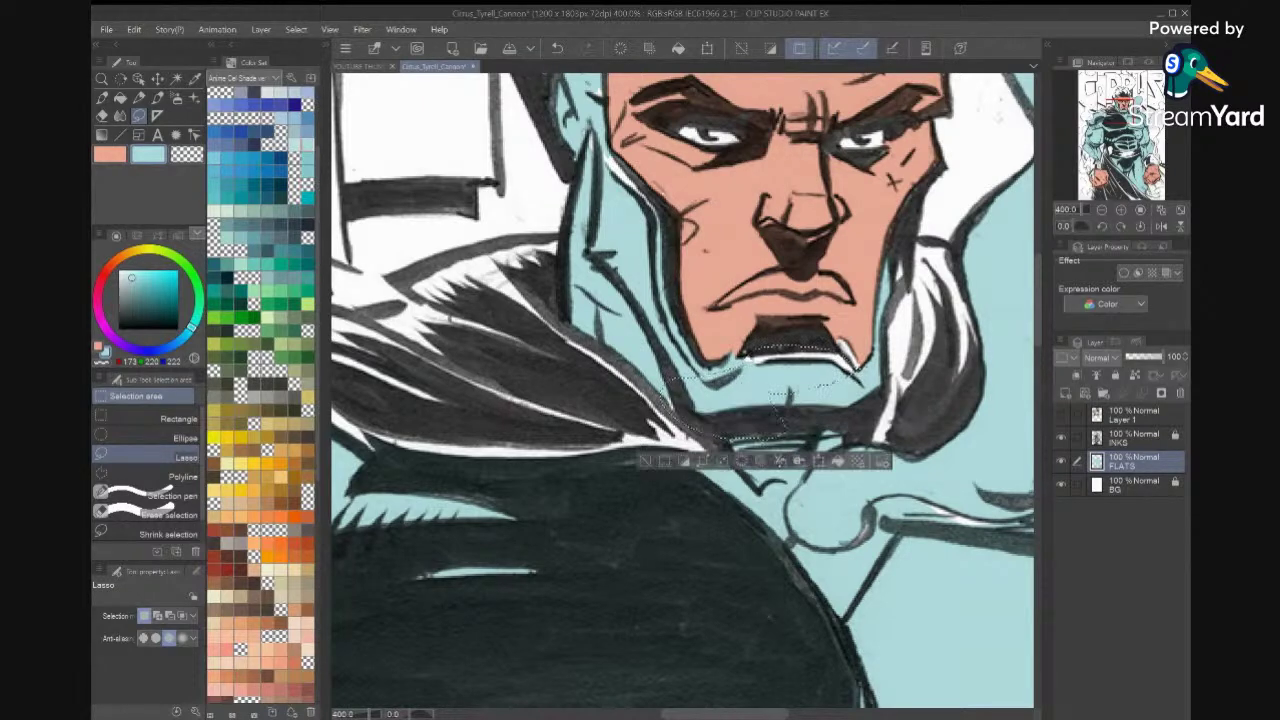
mouse_move(662, 398)
mouse_down()
mouse_move(551, 315)
mouse_move(625, 297)
mouse_up()
drag(650, 364, 666, 384)
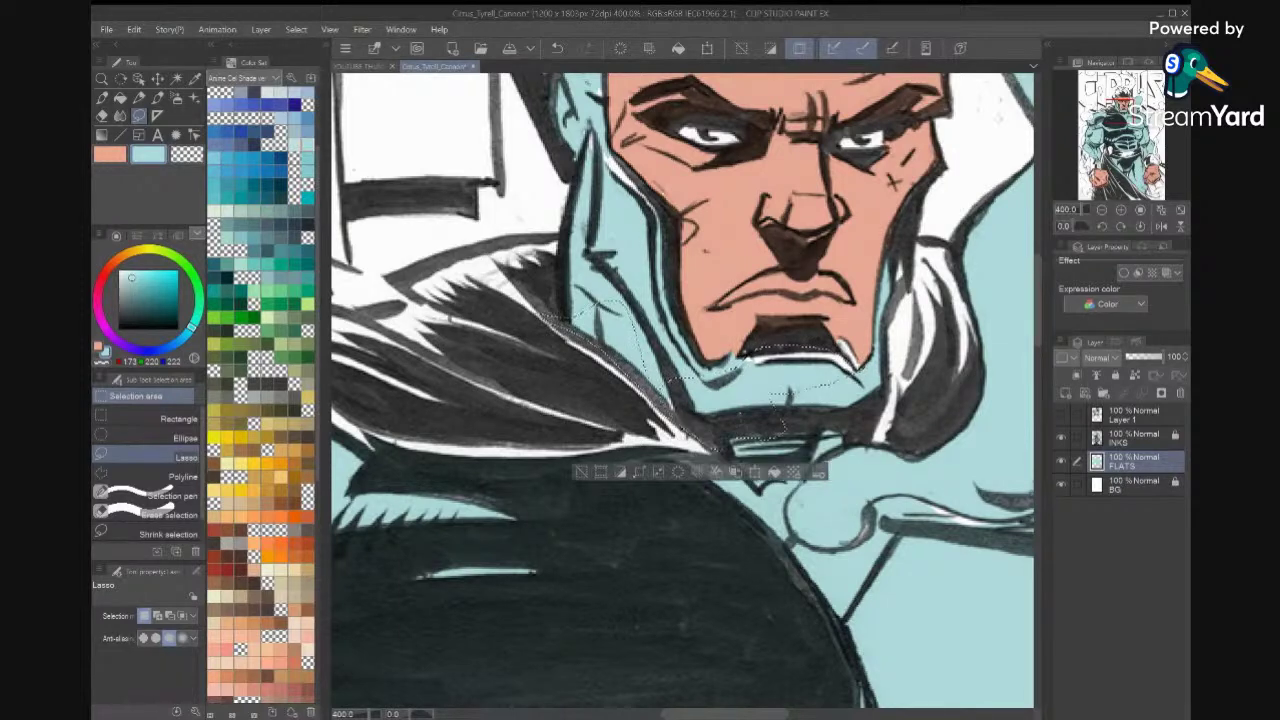
mouse_move(607, 252)
mouse_down()
mouse_move(674, 275)
mouse_move(681, 238)
mouse_move(605, 88)
mouse_move(581, 118)
mouse_move(584, 104)
mouse_move(597, 222)
mouse_up()
key(ctrl+d)
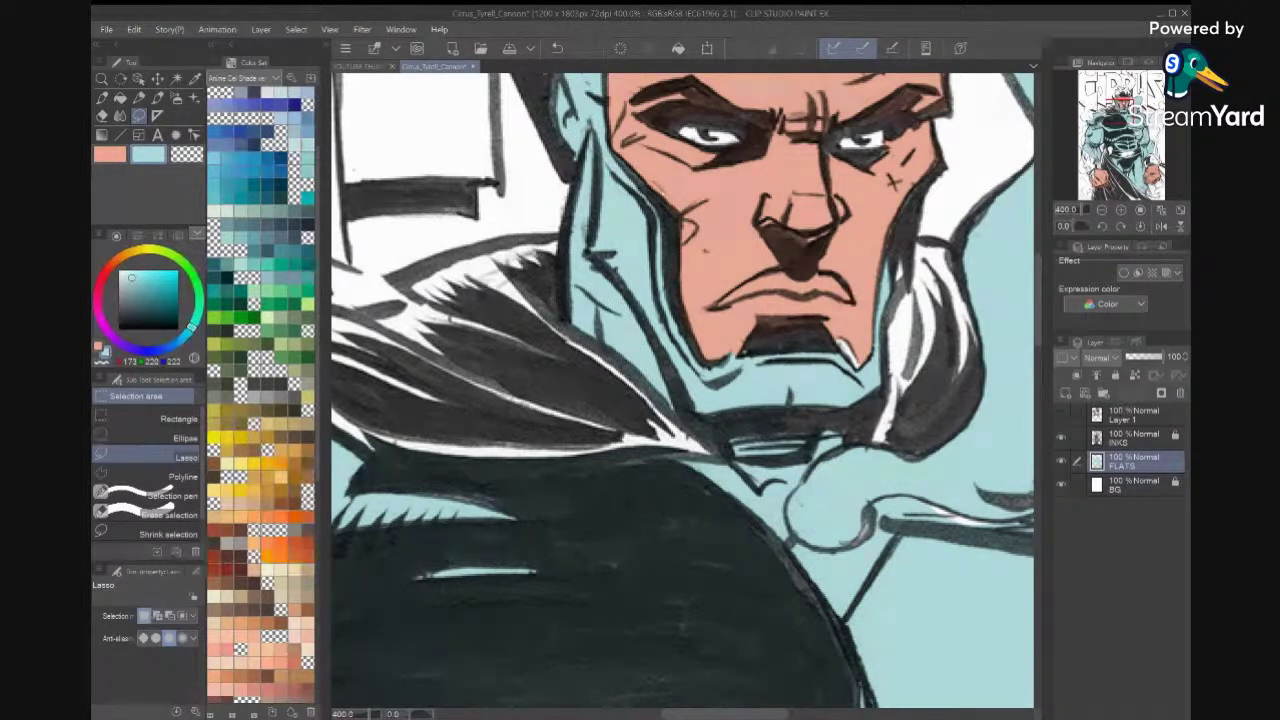
Lasso the chin area around the goatee, fill its gaps with the peach skin tone and deselect.
mouse_move(874, 350)
mouse_down()
mouse_move(866, 360)
mouse_move(840, 346)
mouse_move(846, 312)
mouse_move(864, 366)
mouse_move(832, 345)
mouse_move(838, 330)
mouse_move(758, 350)
mouse_move(756, 310)
mouse_move(812, 298)
mouse_up()
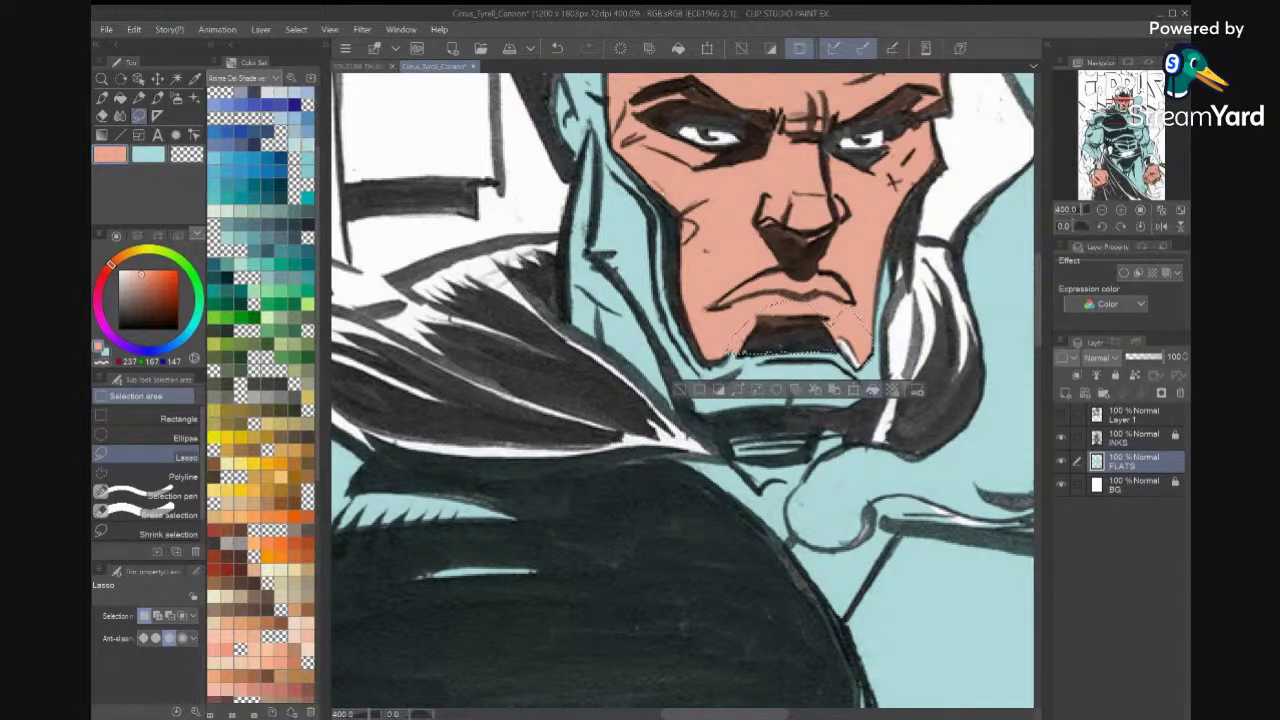
click(873, 389)
key(ctrl+d)
key(ctrl+0)
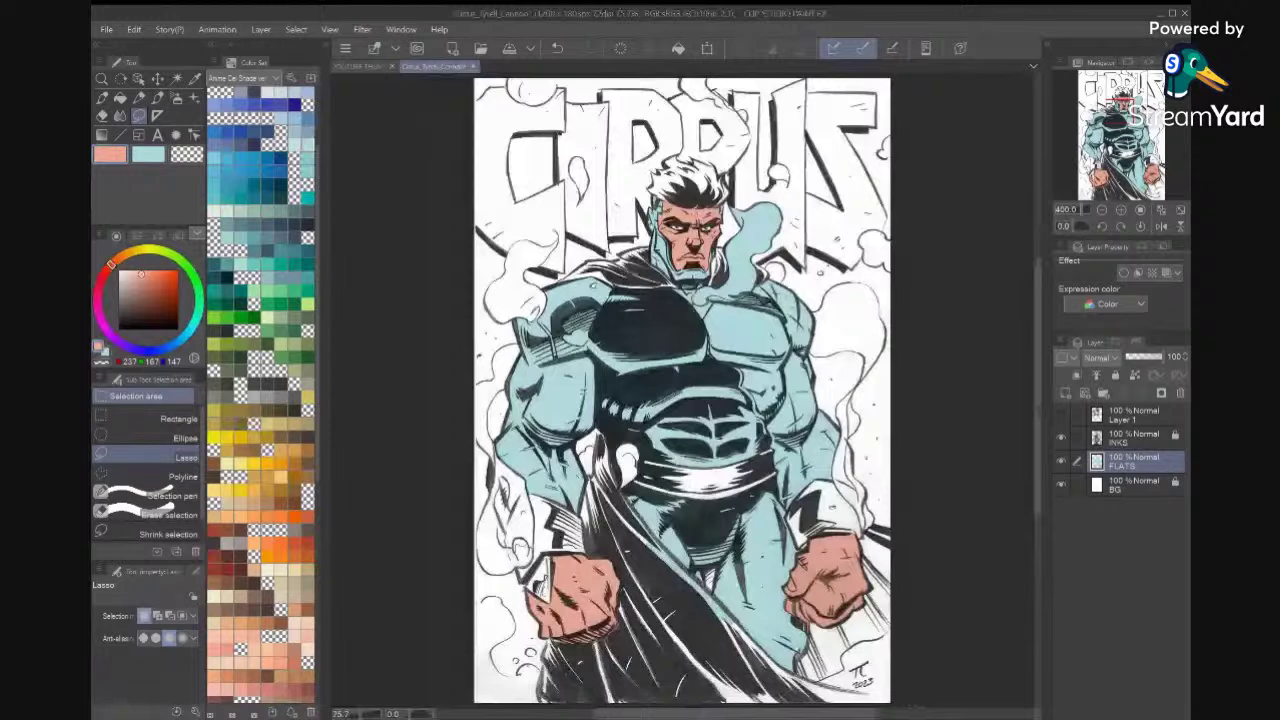
Show the Layer 1 reference and examine the hero's costume colours on the comic page at 100% zoom.
key(ctrl+alt+0)
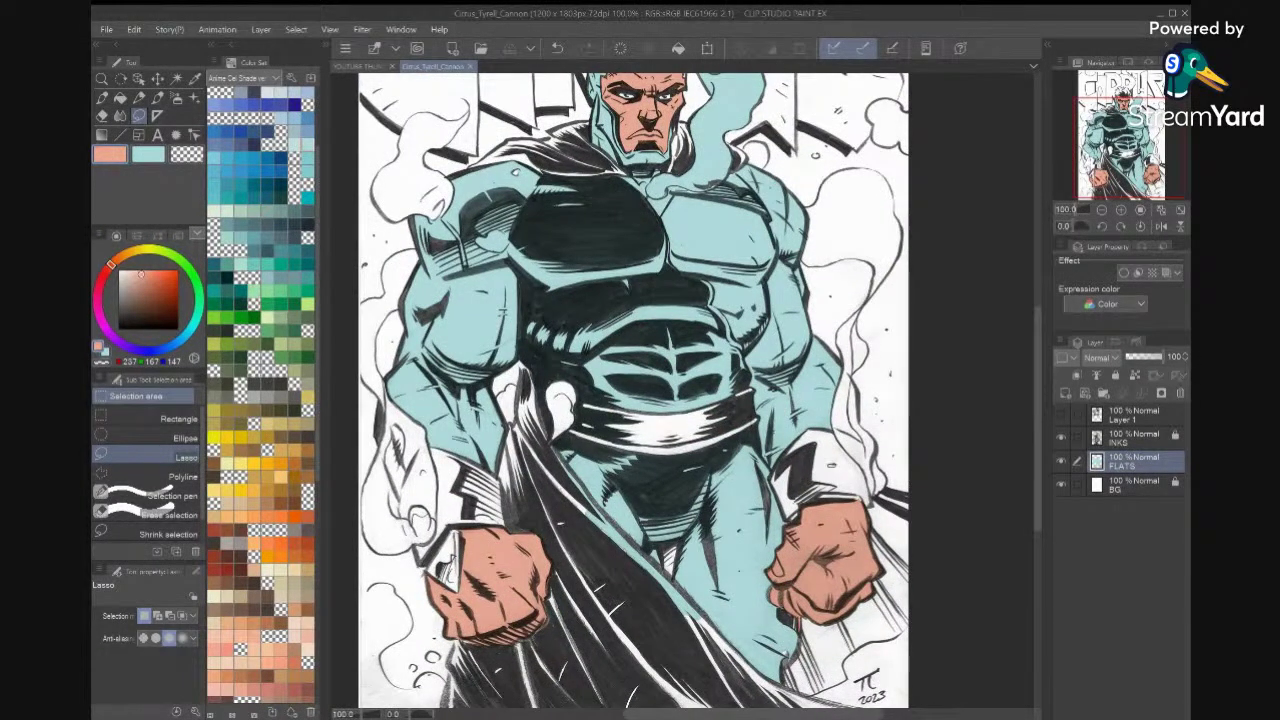
click(1061, 414)
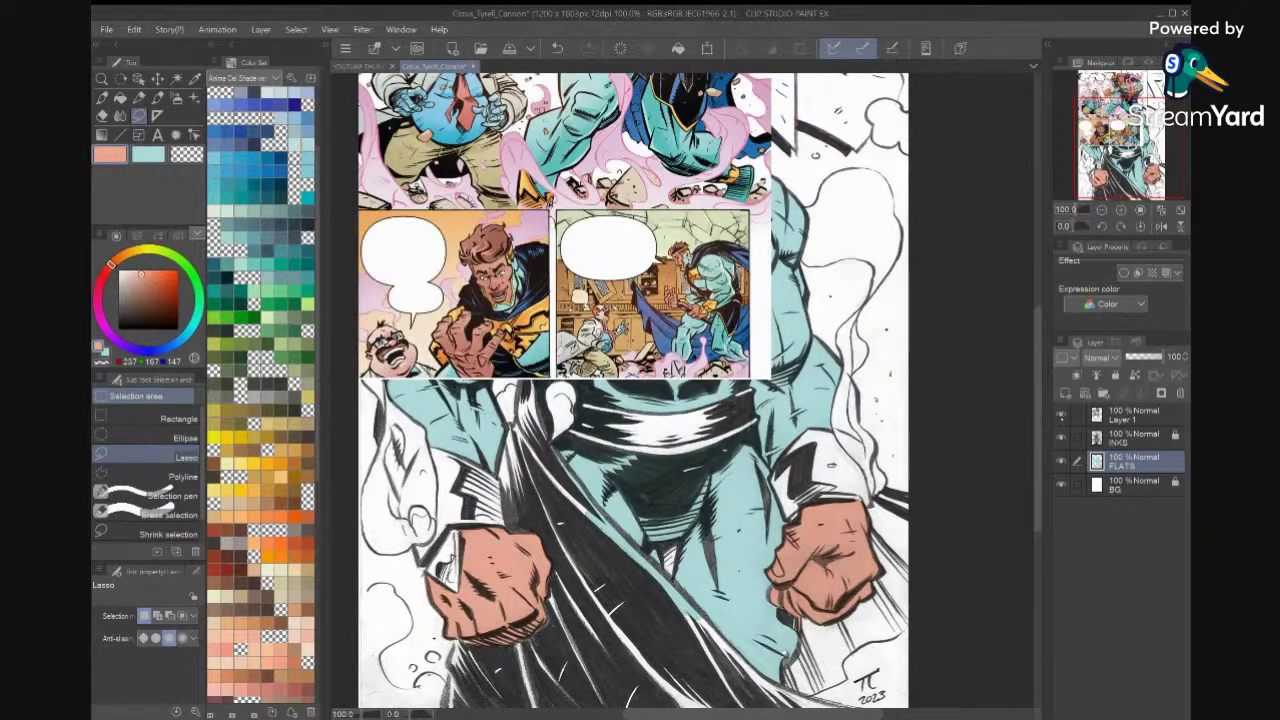
drag(786, 422, 854, 648)
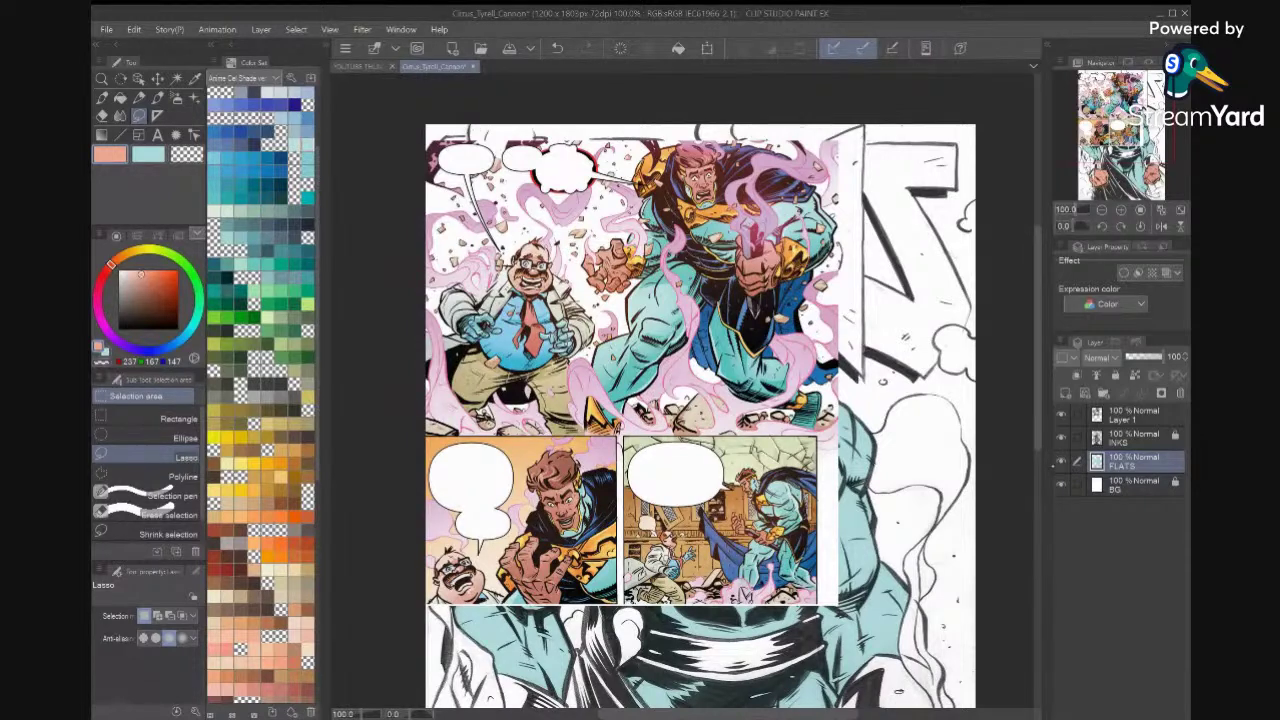
Sample the golden orange of the hero's collar from the comic page reference as both drawing colours.
key(i)
click(712, 210)
key(x)
click(712, 210)
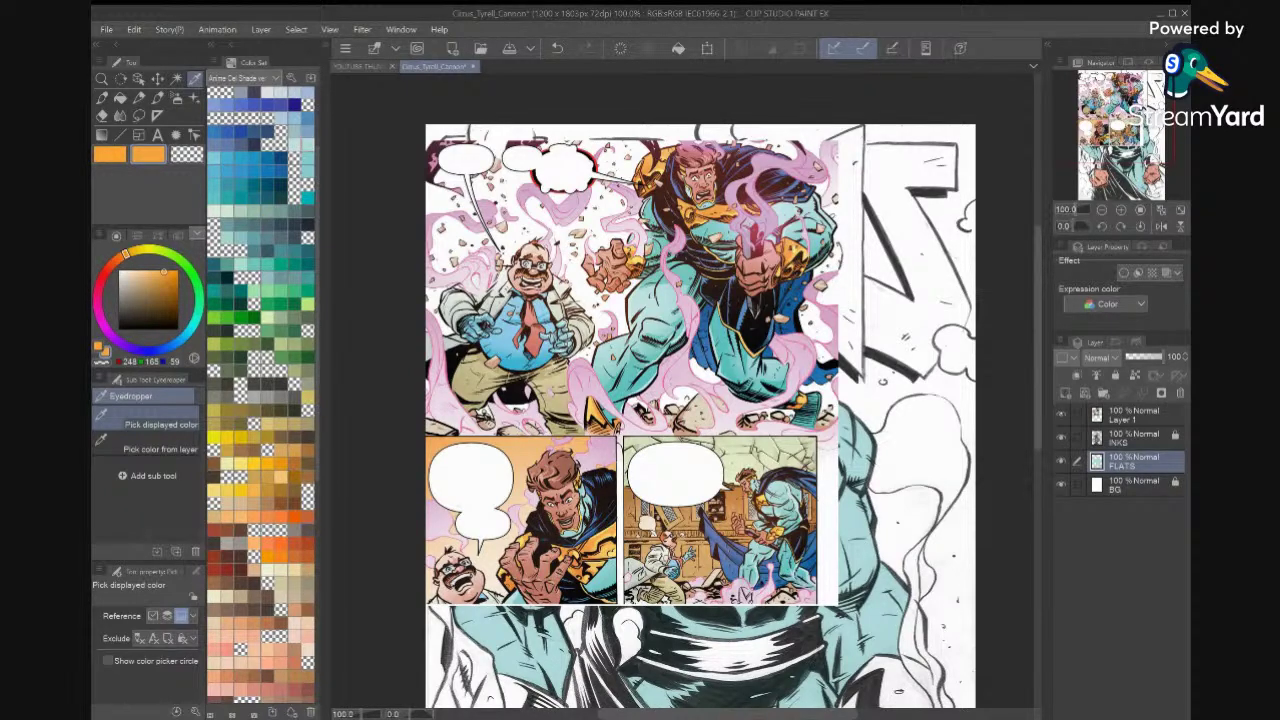
Compare the drawing with the comic page by toggling the Layer 1 reference, leaving it hidden.
click(1061, 414)
click(1061, 414)
click(1061, 414)
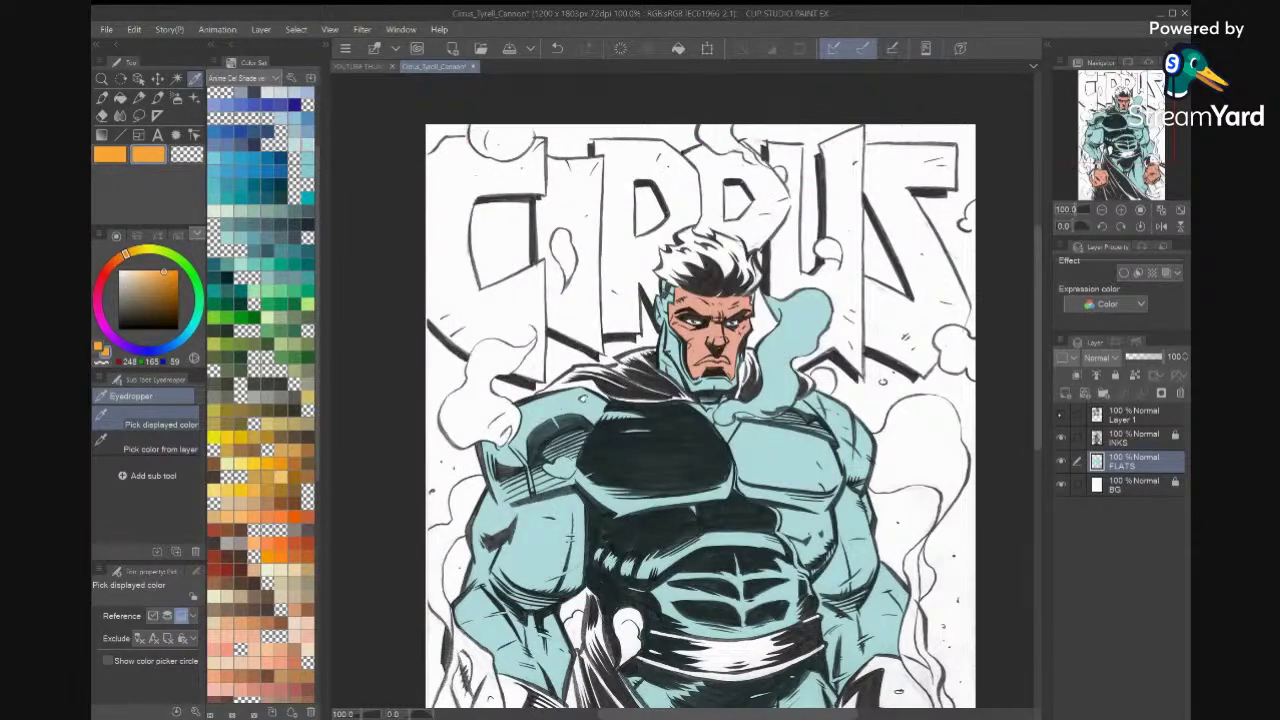
click(1061, 414)
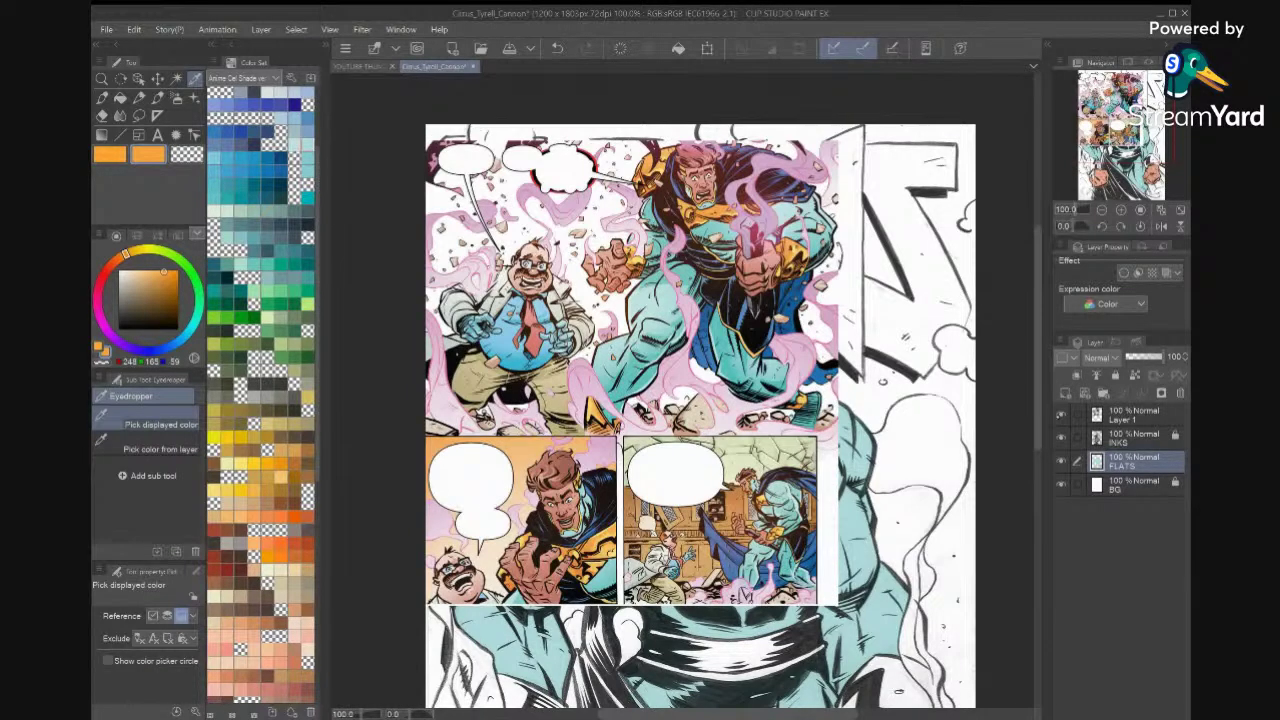
click(1061, 414)
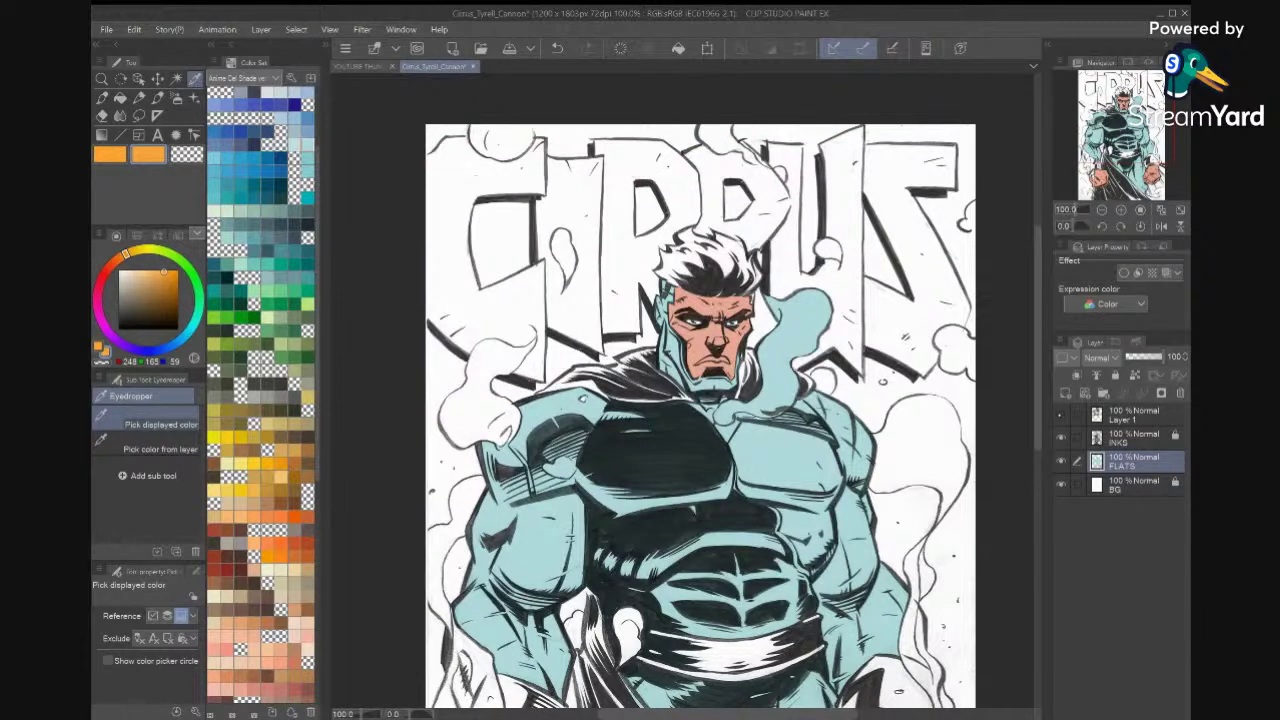
click(1061, 414)
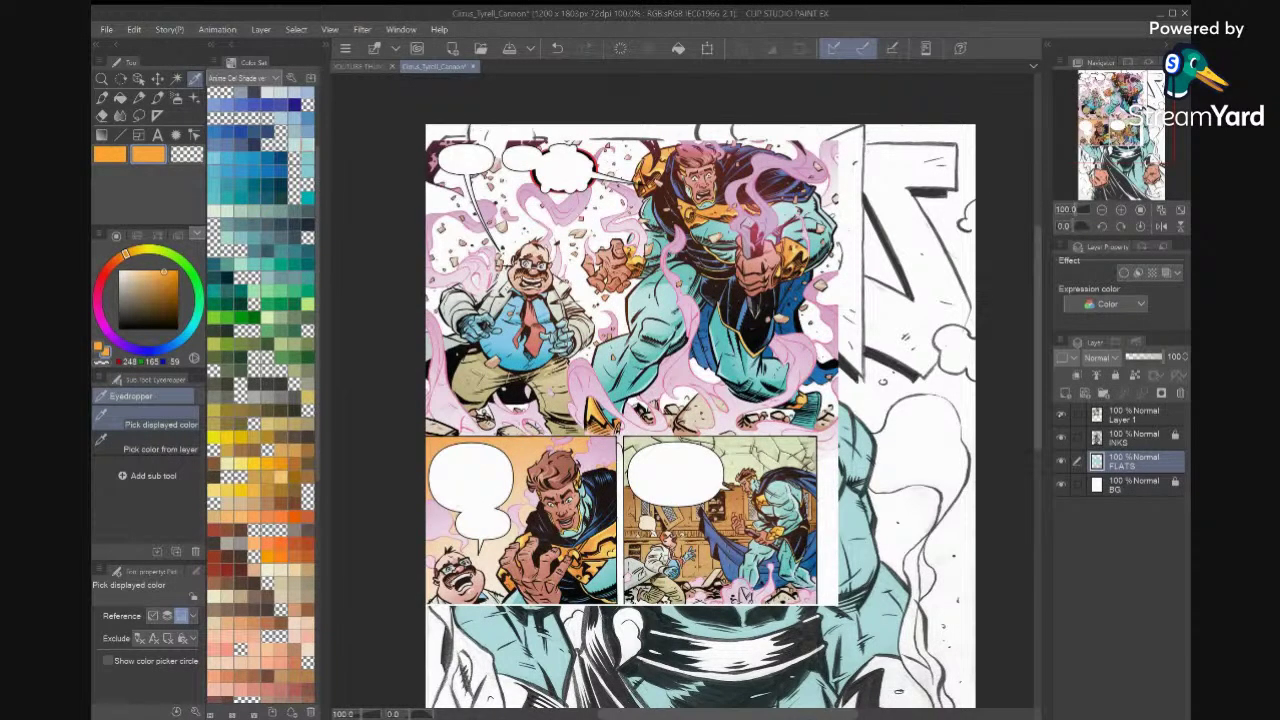
click(1061, 414)
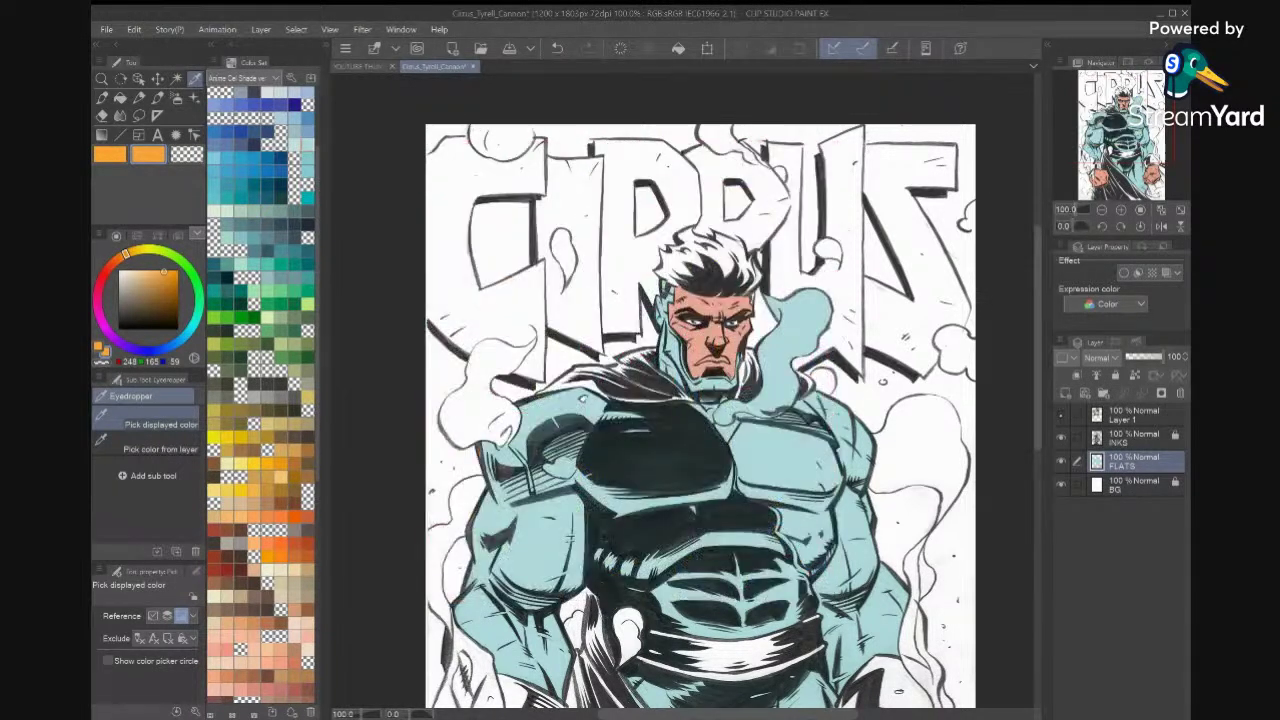
click(1061, 414)
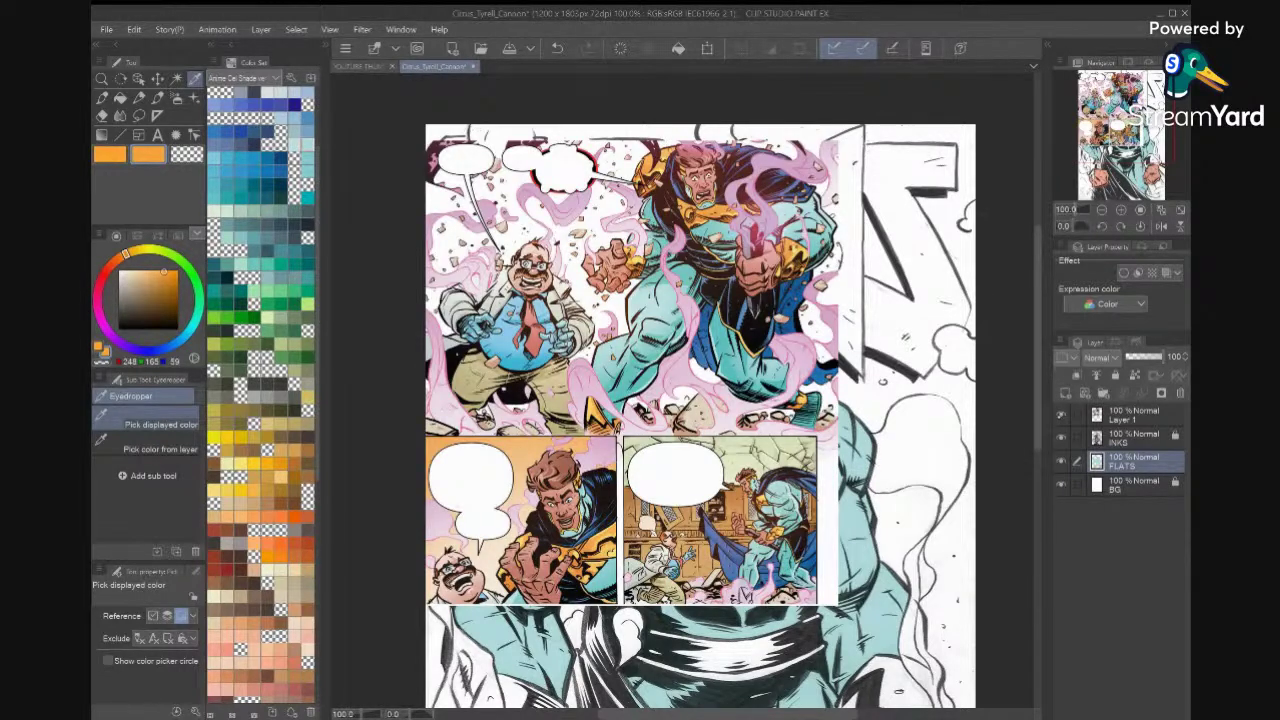
click(1061, 414)
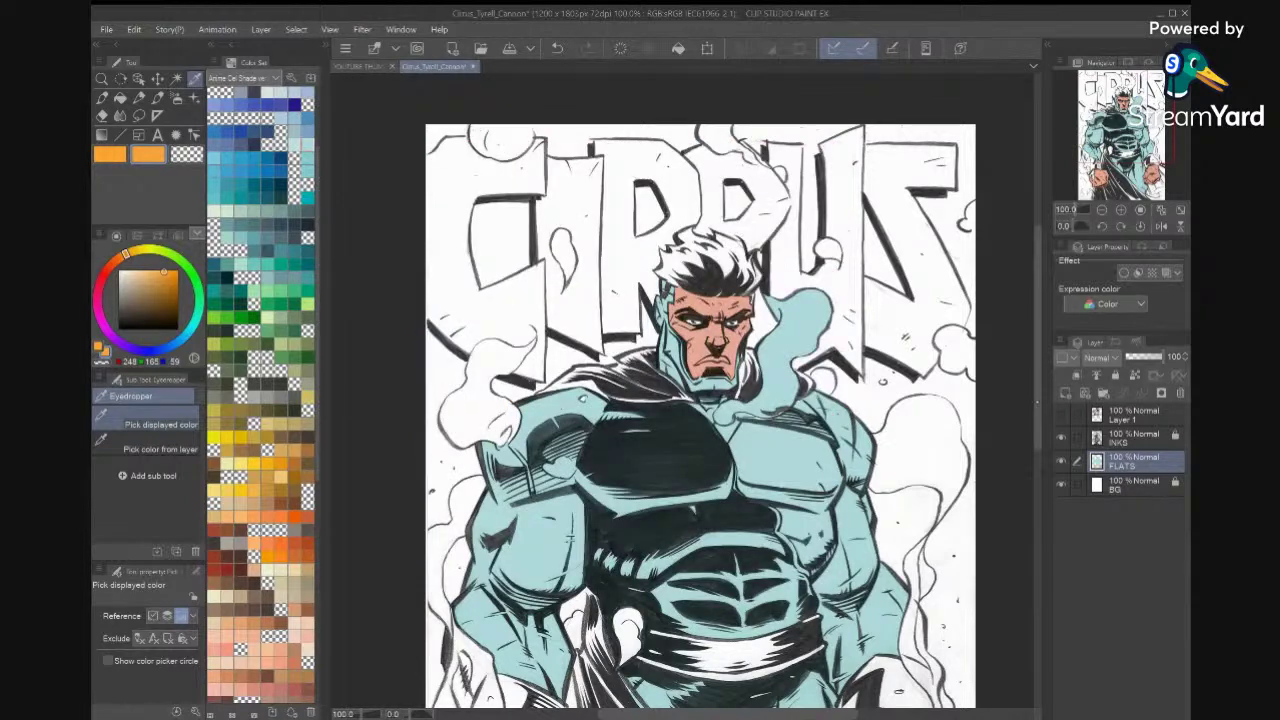
Choose a deeper orange from the colour set, lasso the shoulder pad beside the smoke, fill it and deselect.
drag(642, 447, 688, 412)
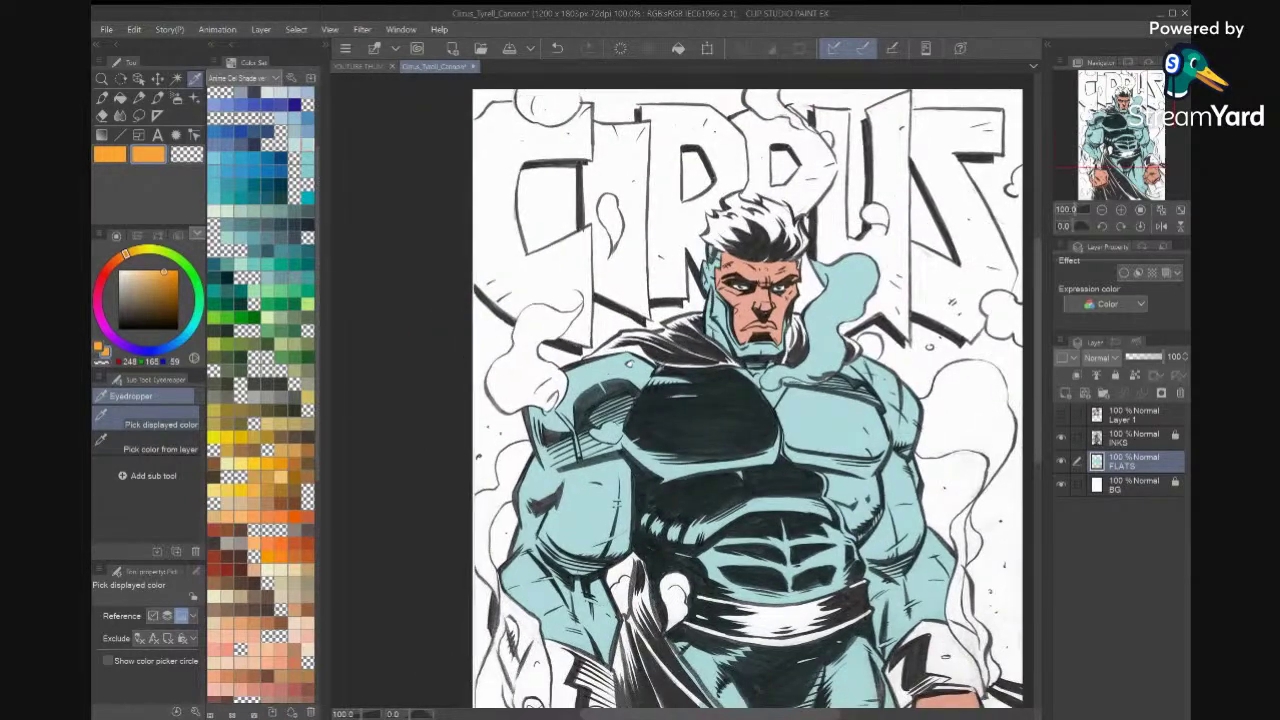
click(284, 463)
click(290, 463)
click(139, 115)
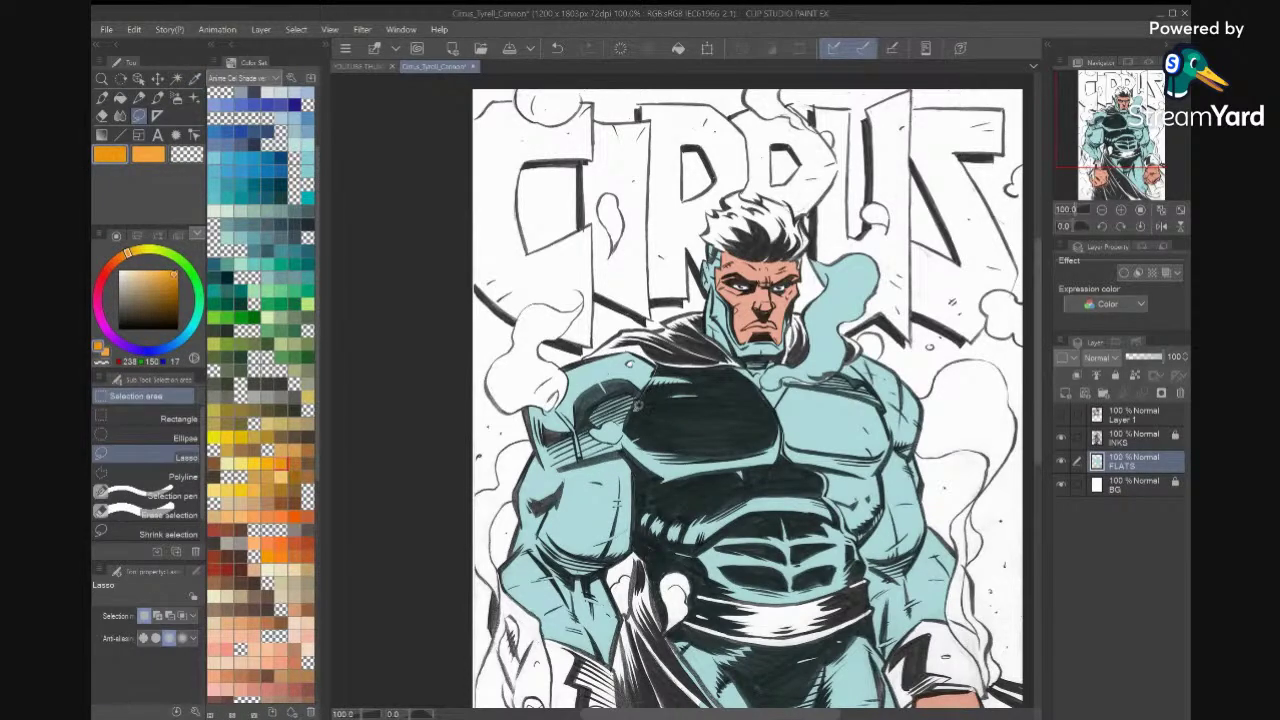
mouse_move(626, 445)
mouse_down()
mouse_move(543, 466)
mouse_move(526, 409)
mouse_move(560, 400)
mouse_move(569, 370)
mouse_move(643, 357)
mouse_up()
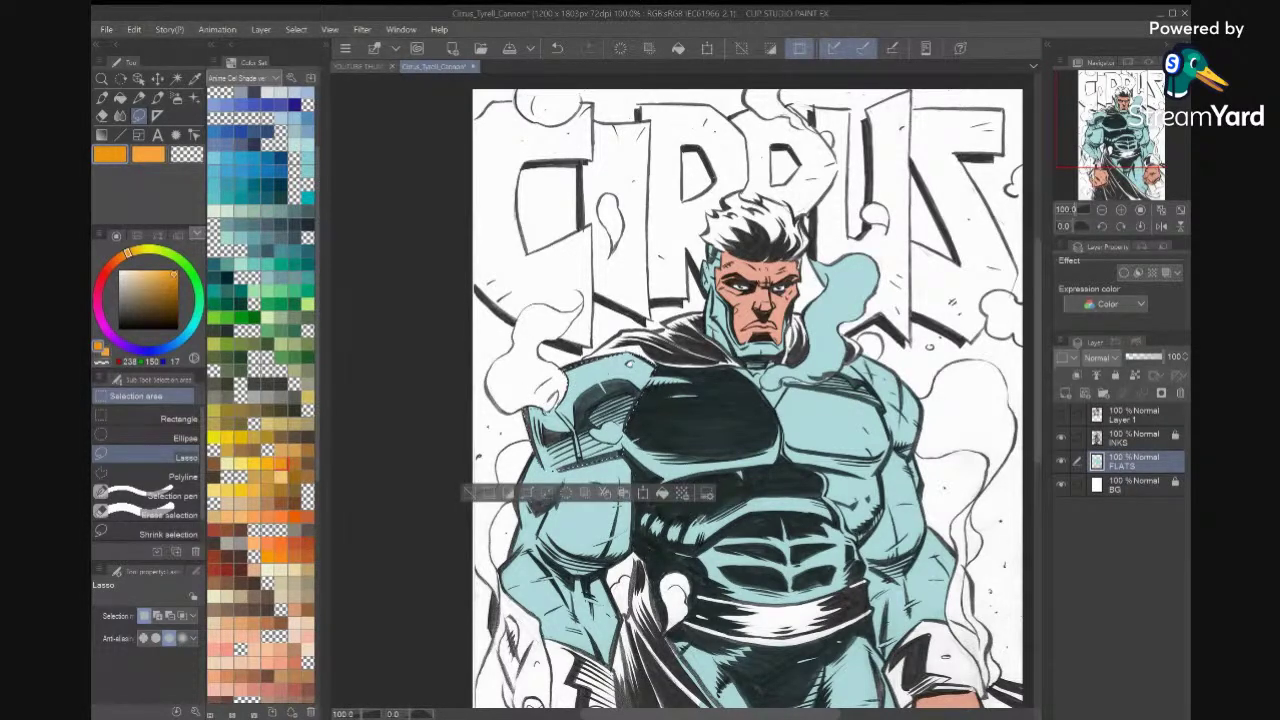
click(662, 492)
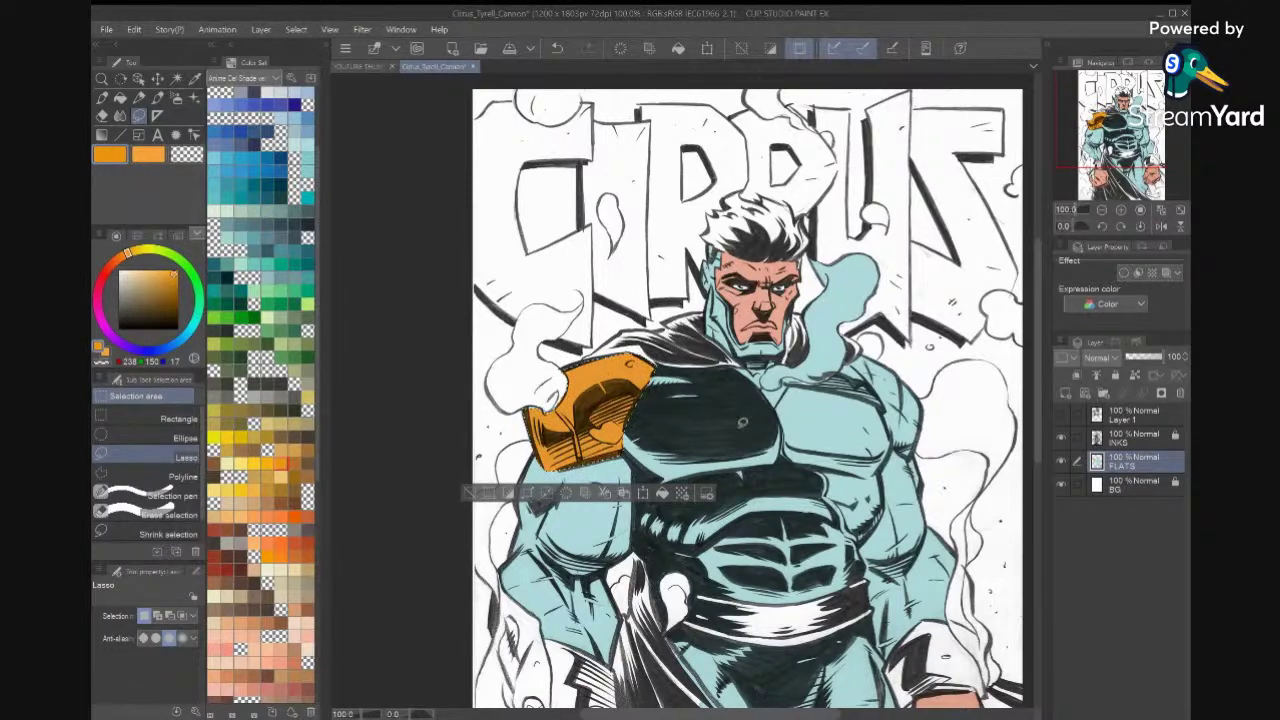
key(ctrl+d)
Lasso the rounded debris shape and the small pebble on the orange shoulder pad, erase their fill and deselect.
scroll(676, 432, up, 5)
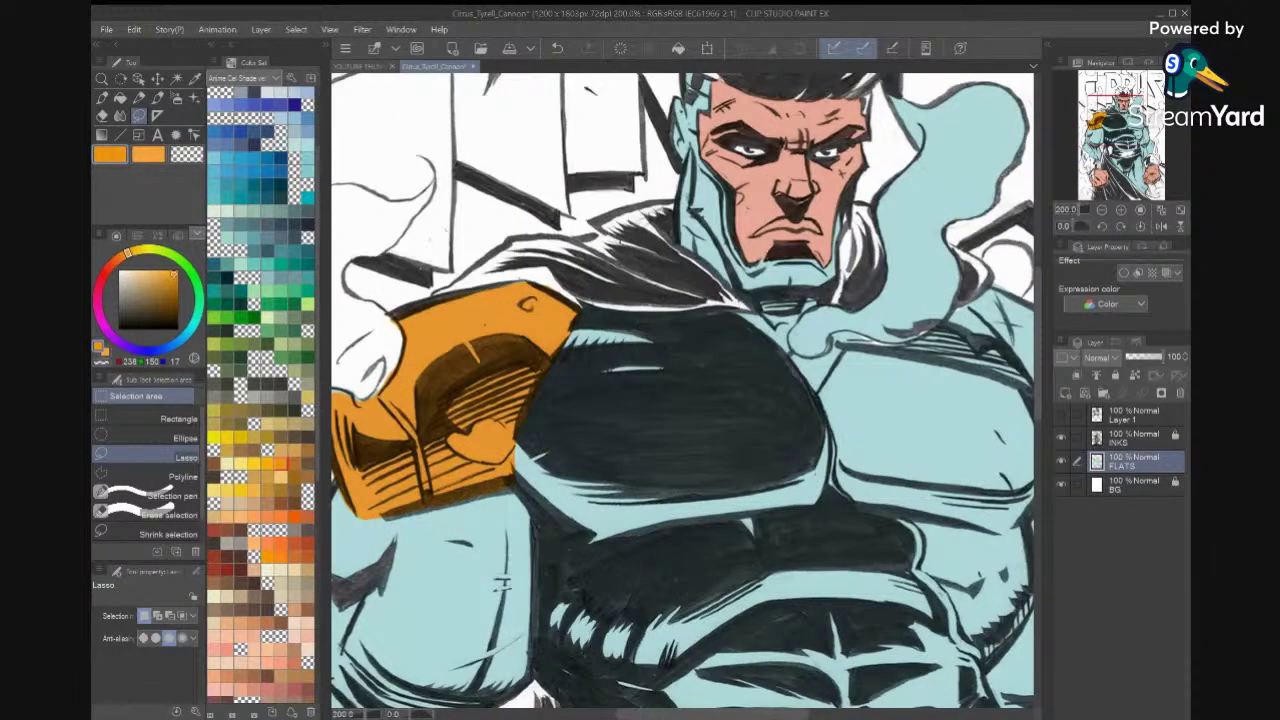
scroll(400, 425, up, 4)
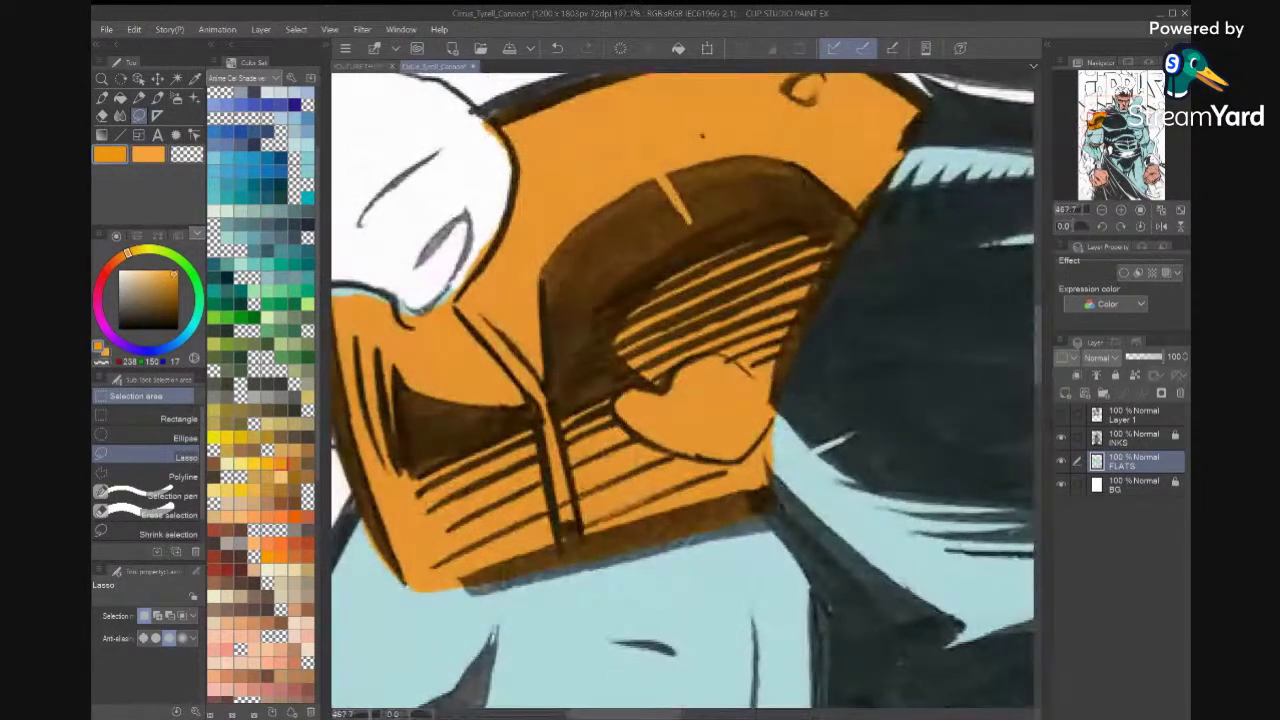
mouse_move(748, 371)
mouse_down()
mouse_move(714, 350)
mouse_move(637, 380)
mouse_move(645, 440)
mouse_move(723, 462)
mouse_move(775, 448)
mouse_up()
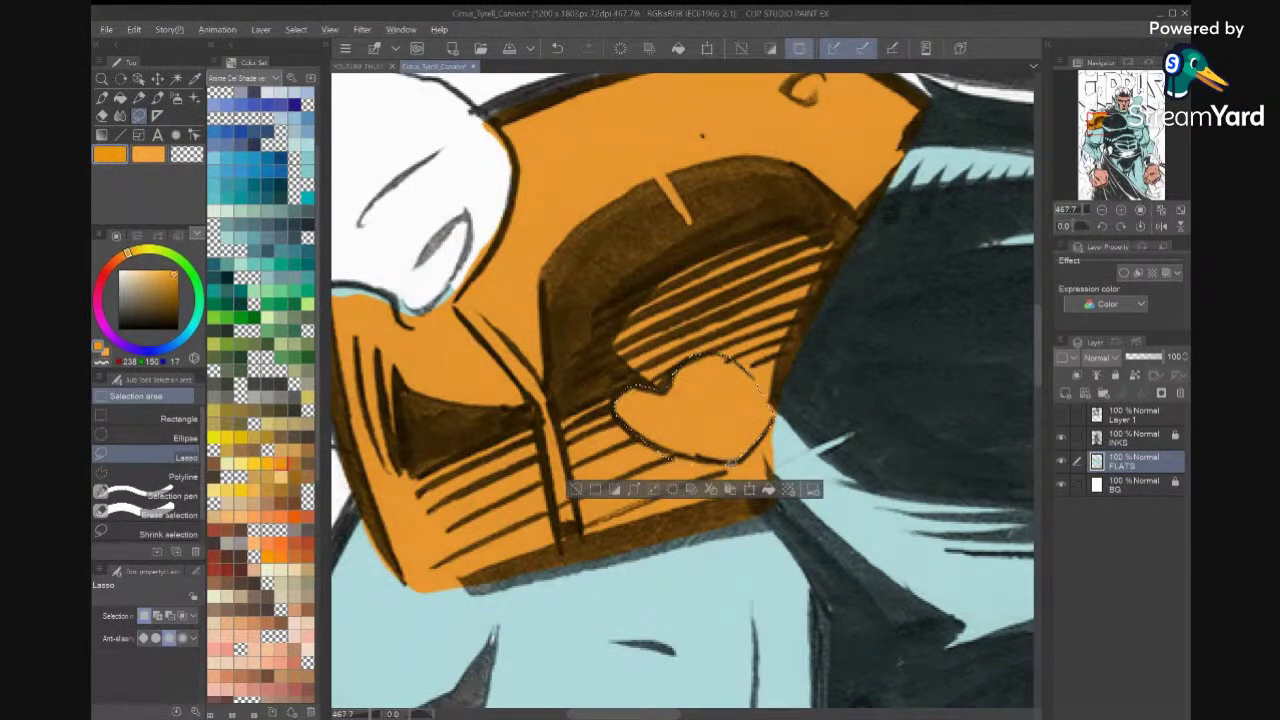
drag(882, 203, 850, 494)
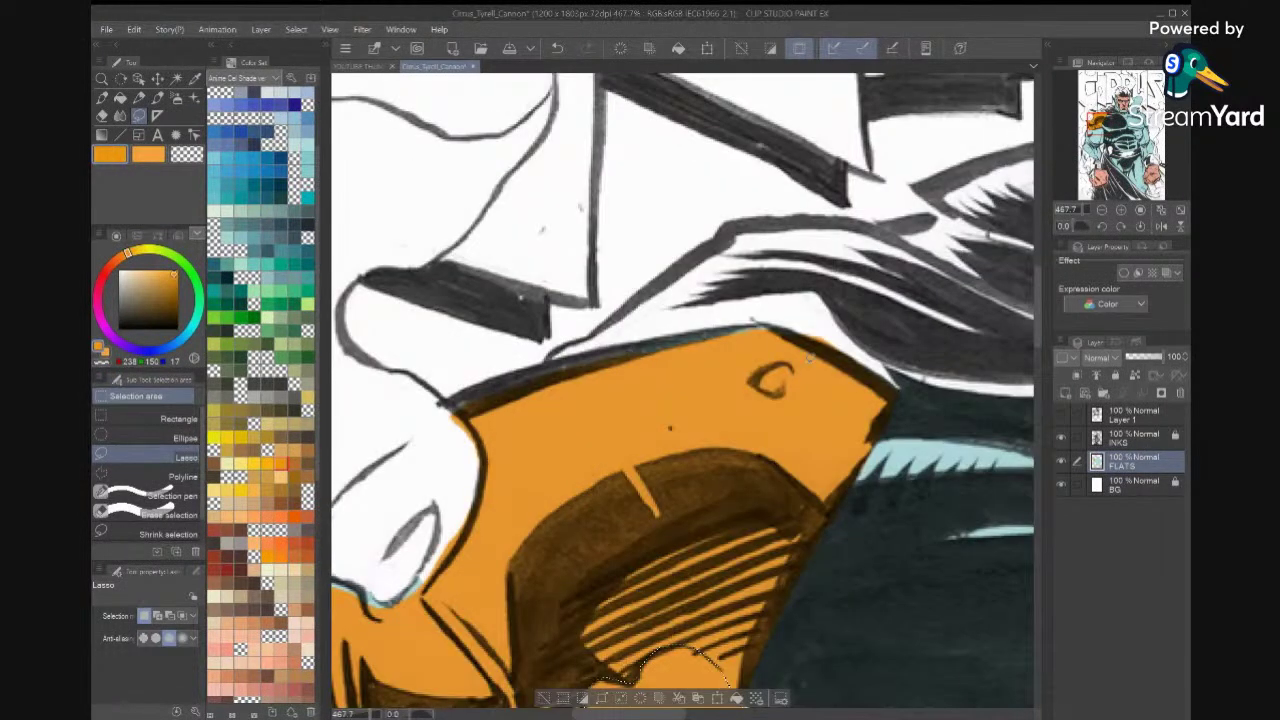
drag(757, 380, 787, 362)
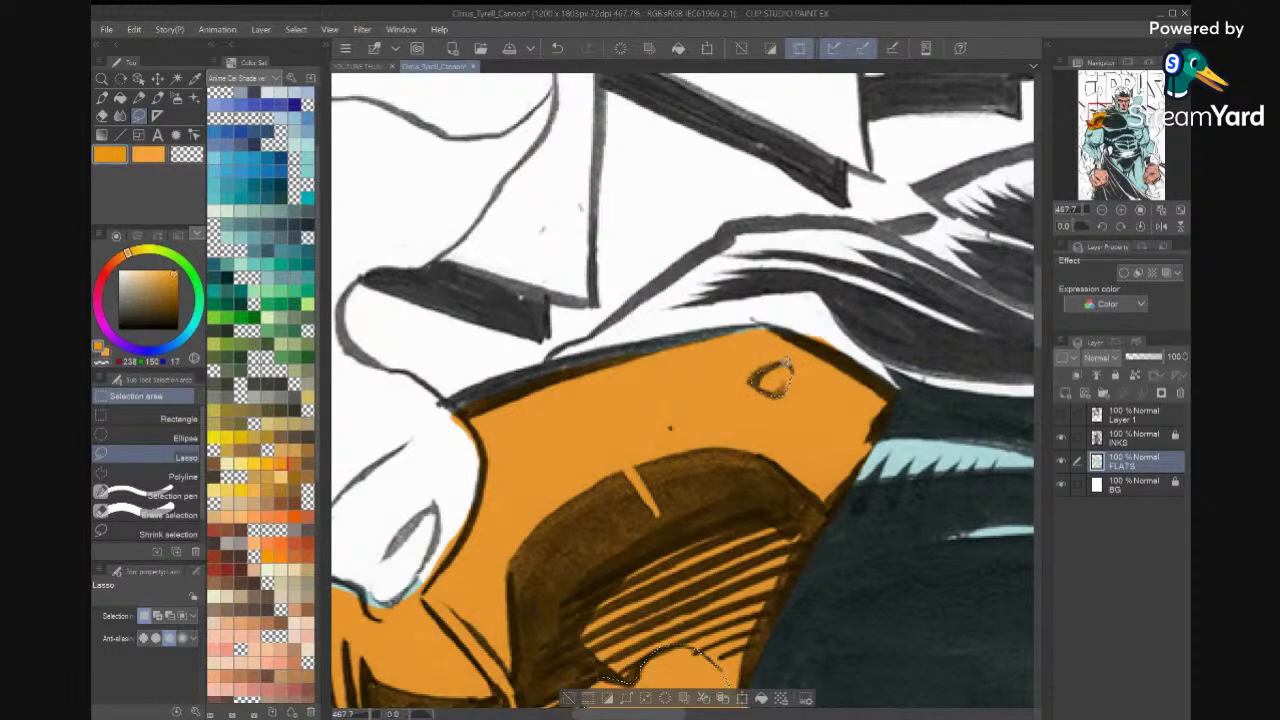
key(Delete)
key(ctrl+d)
Lasso the strip along the shoulder pad's upper edge, fill it with the orange and deselect.
mouse_move(865, 314)
mouse_down()
mouse_move(759, 317)
mouse_move(491, 378)
mouse_move(527, 425)
mouse_move(647, 408)
mouse_move(620, 428)
mouse_up()
key(ctrl+d)
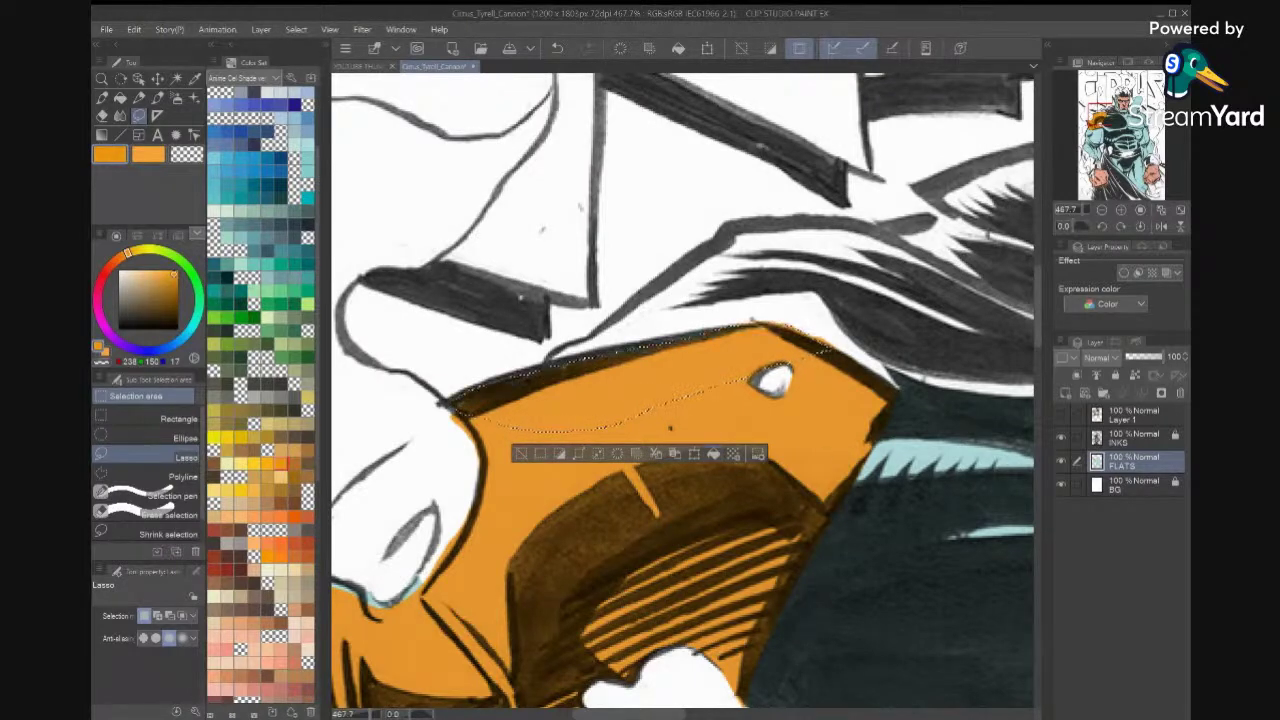
key(ctrl+d)
key(ctrl+0)
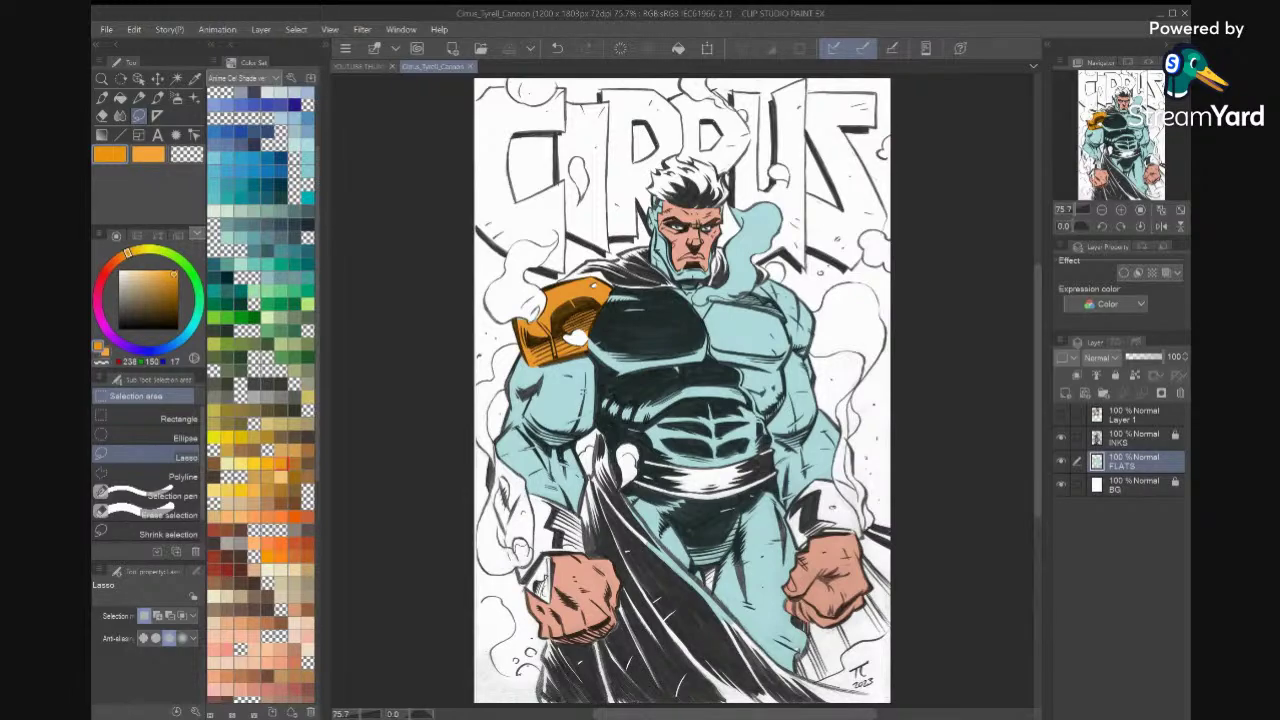
Lasso the gauntlet above the signature-side fist, leaving out its small pebble, fill it with the orange and deselect.
scroll(875, 525, up, 6)
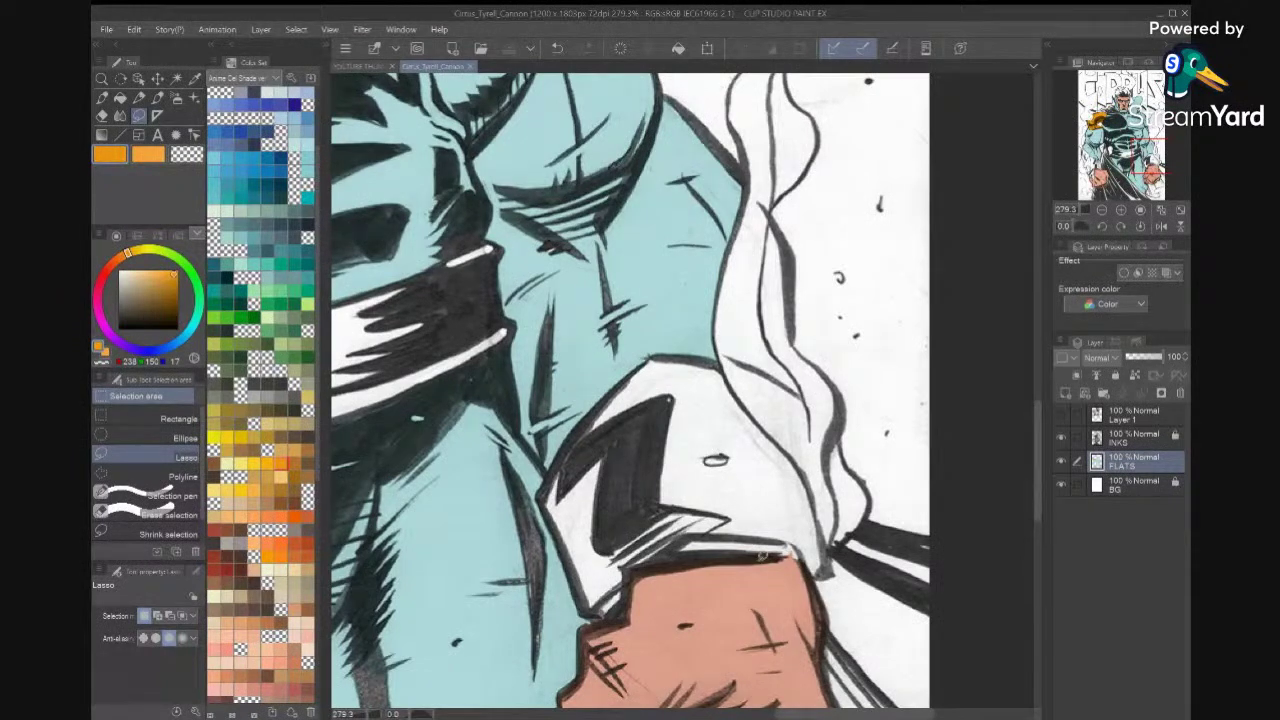
mouse_move(792, 552)
mouse_down()
mouse_move(821, 573)
mouse_move(816, 495)
mouse_move(778, 433)
mouse_move(720, 357)
mouse_move(656, 352)
mouse_move(598, 401)
mouse_move(549, 470)
mouse_move(543, 507)
mouse_move(587, 607)
mouse_move(628, 570)
mouse_move(668, 558)
mouse_up()
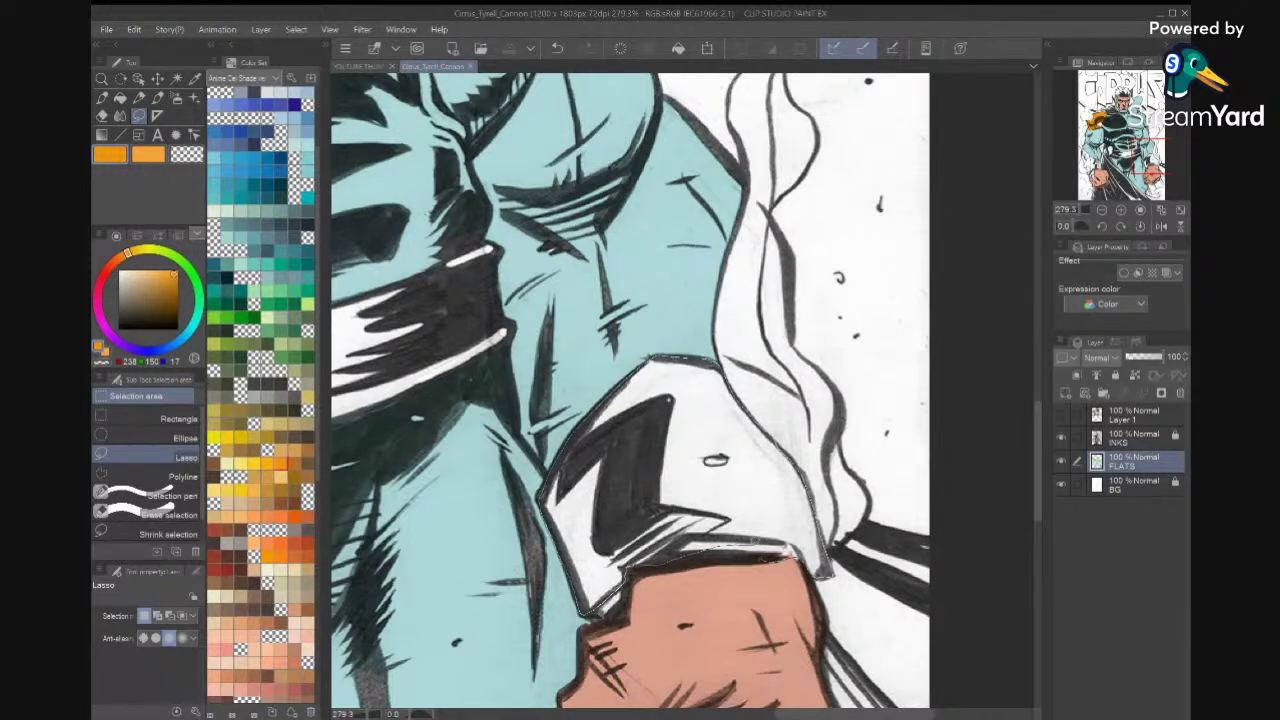
drag(760, 538, 797, 540)
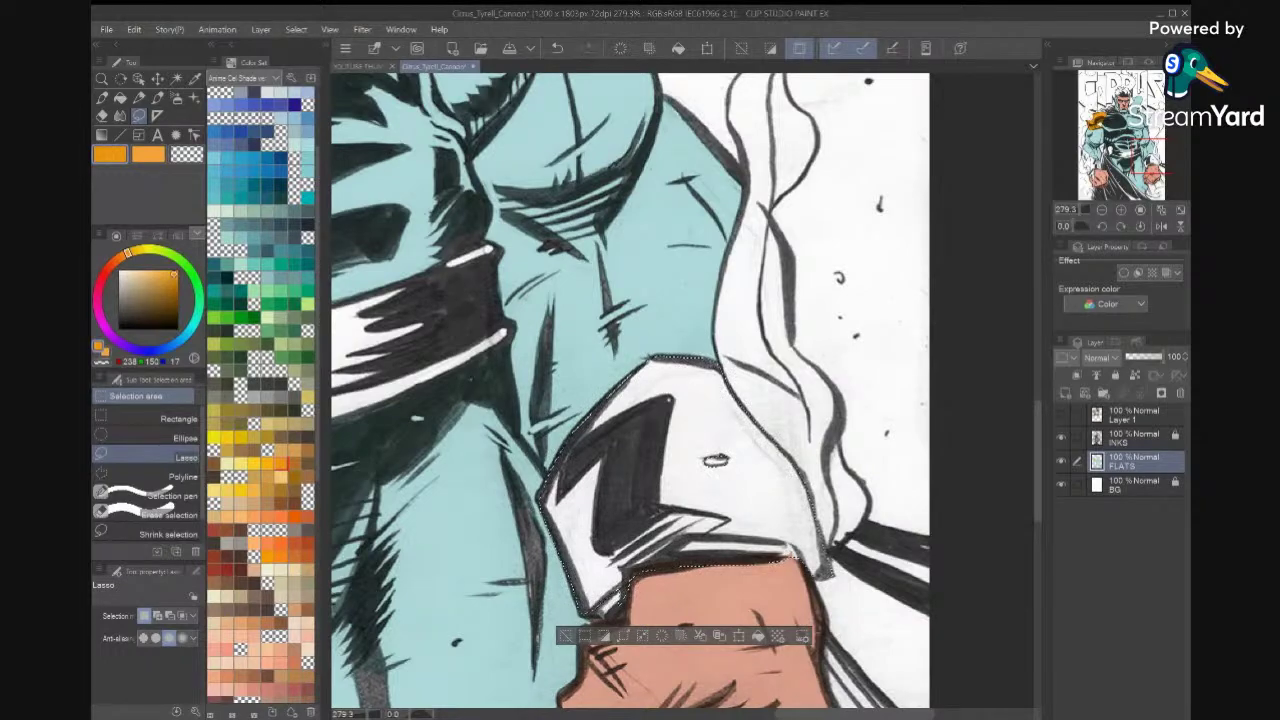
key(alt+Delete)
key(ctrl+d)
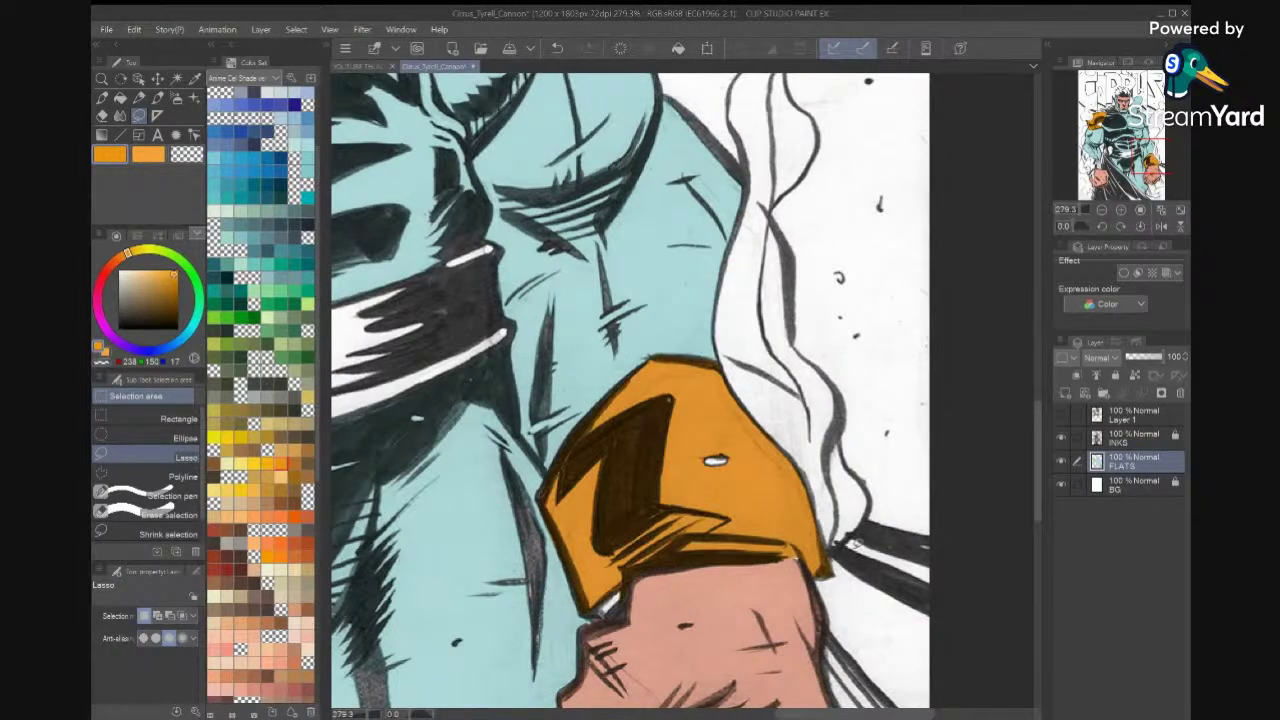
Hide the INKS layer, sample the peach skin tone from the fist's flat colour and show INKS again.
scroll(690, 450, down, 4)
scroll(760, 430, up, 4)
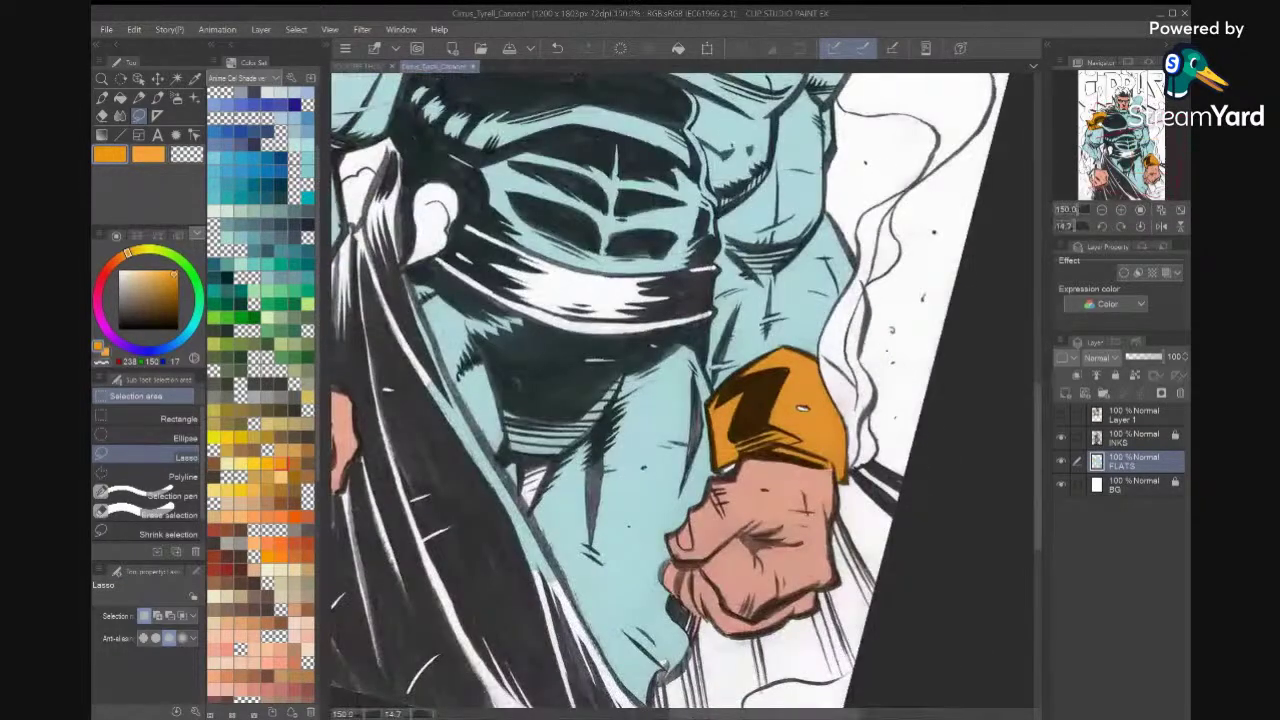
scroll(733, 554, up, 3)
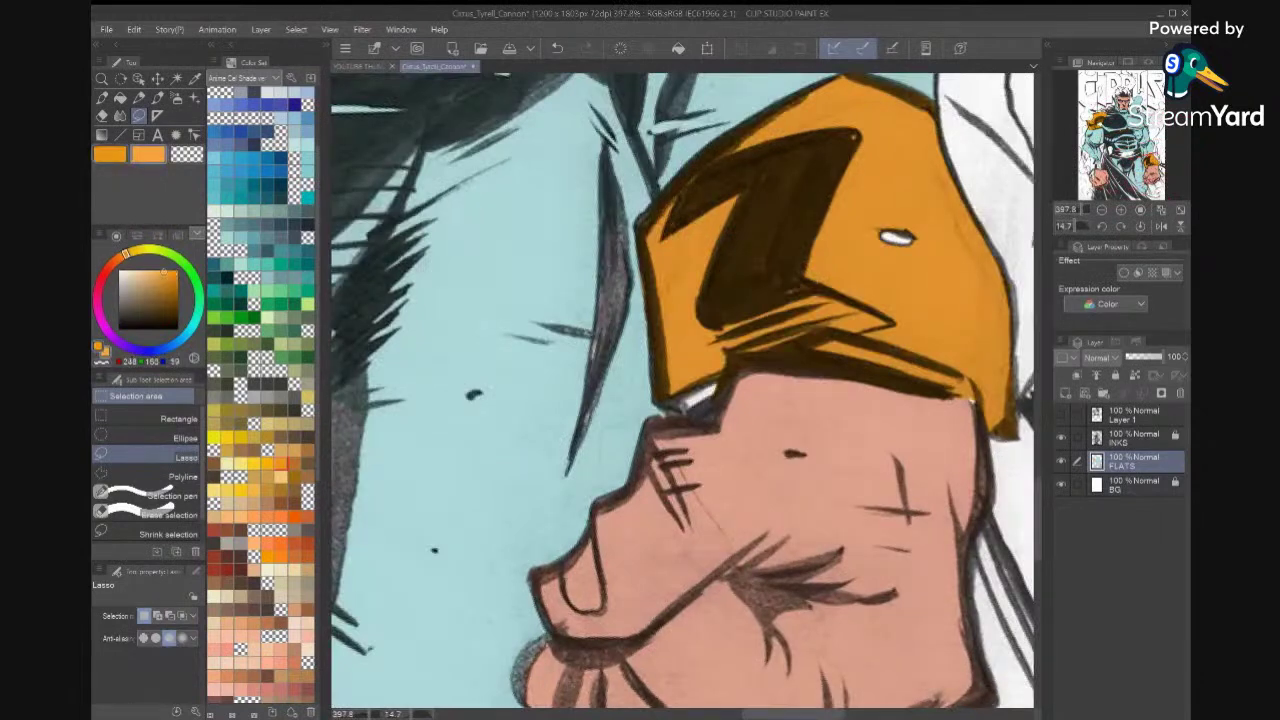
click(1061, 438)
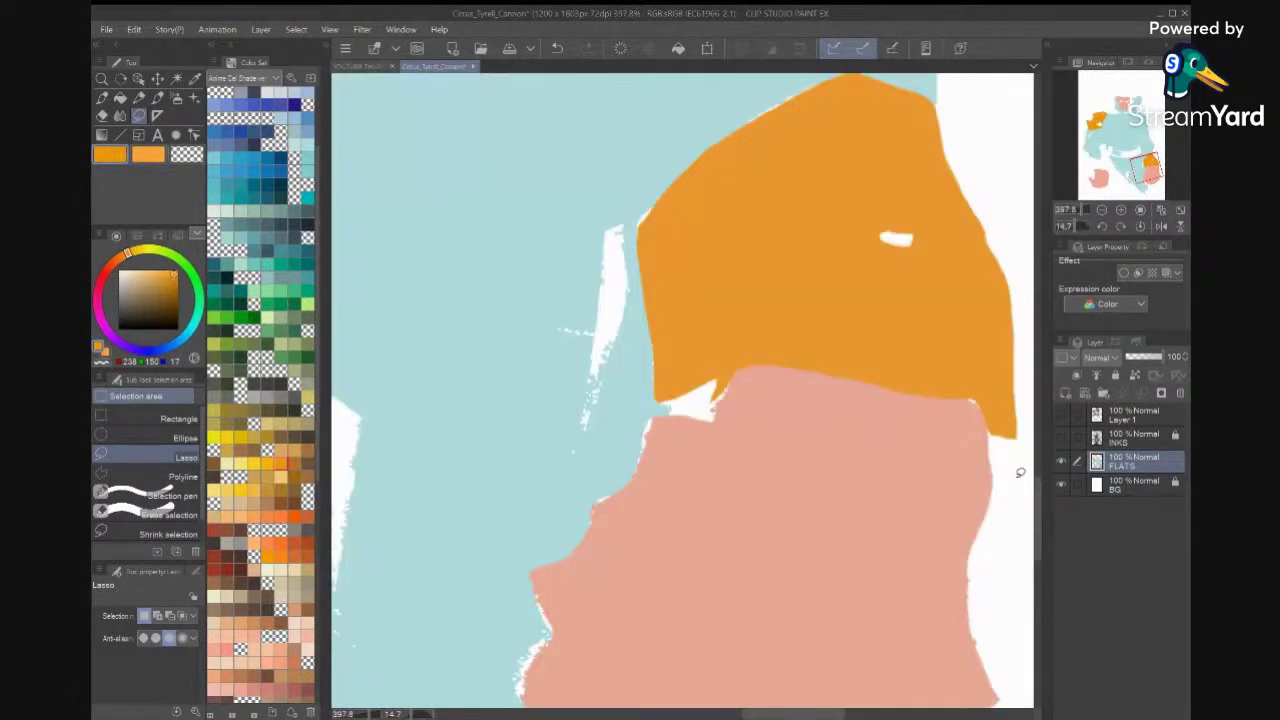
key(i)
click(868, 527)
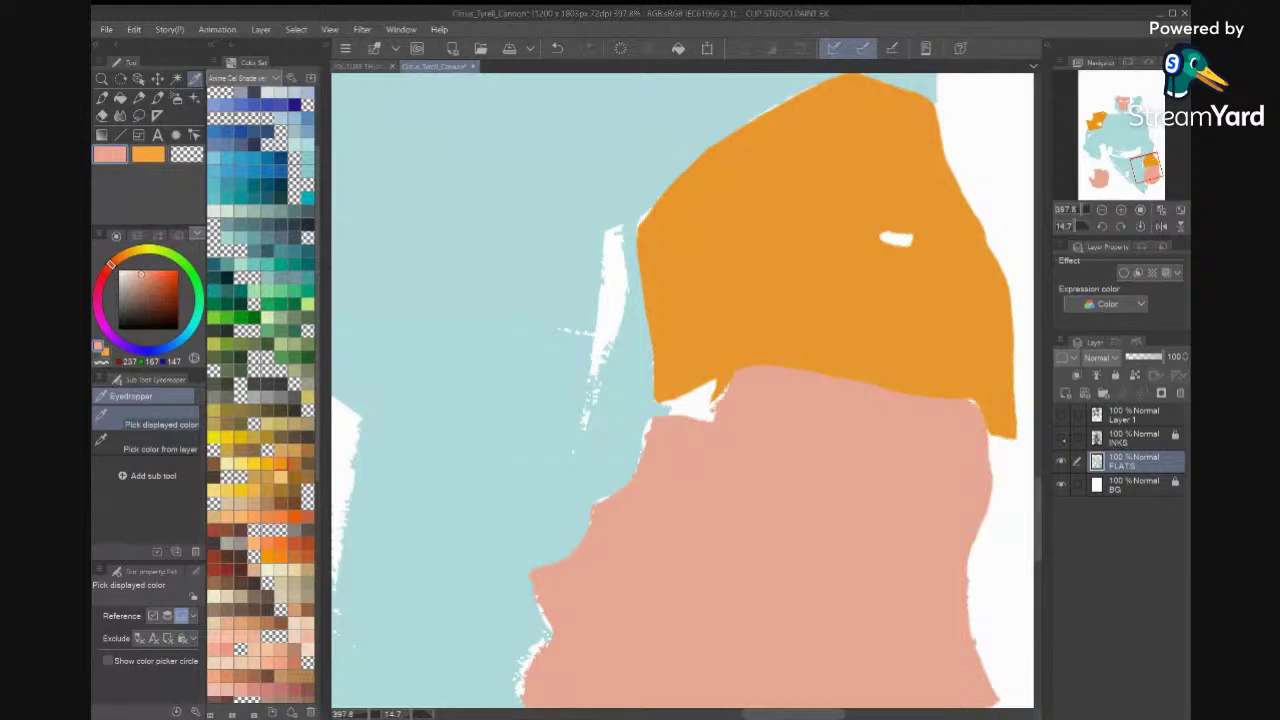
click(1061, 438)
key(m)
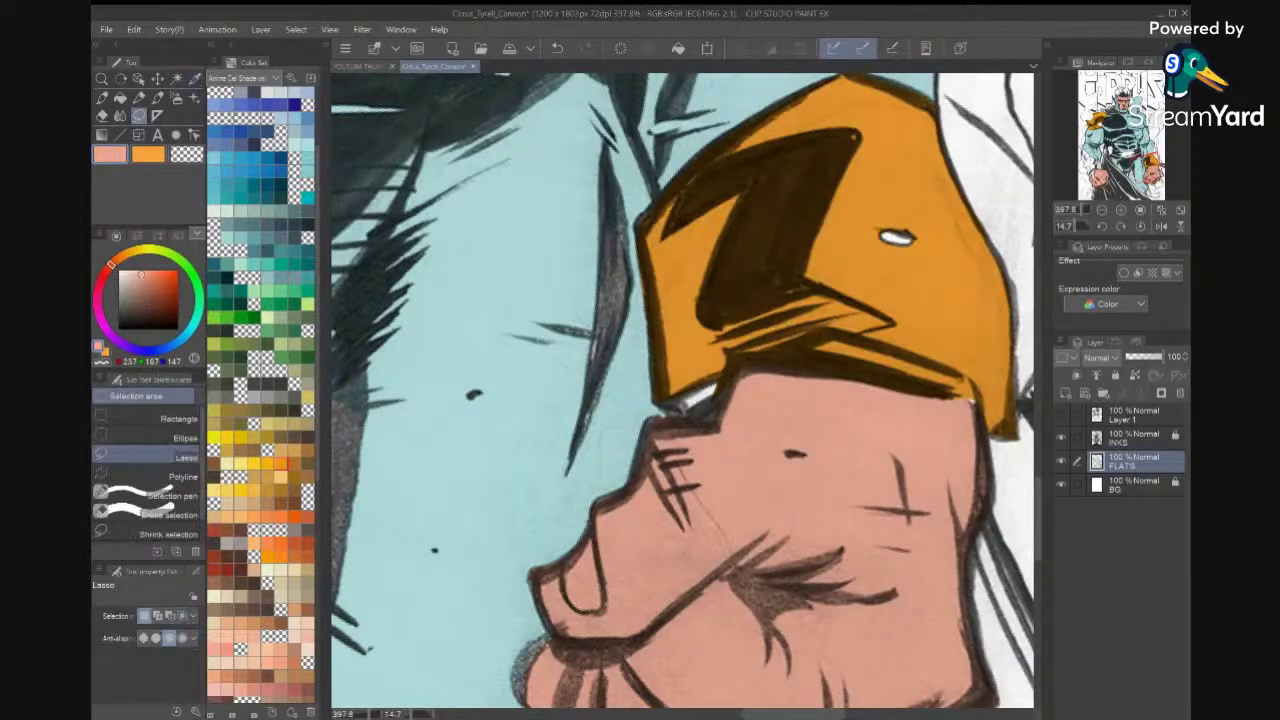
Lasso the gaps between the gauntlet and fist and along the fist's outer edge, fill them with peach and deselect.
mouse_move(718, 376)
mouse_down()
mouse_move(670, 405)
mouse_move(673, 420)
mouse_move(776, 423)
mouse_up()
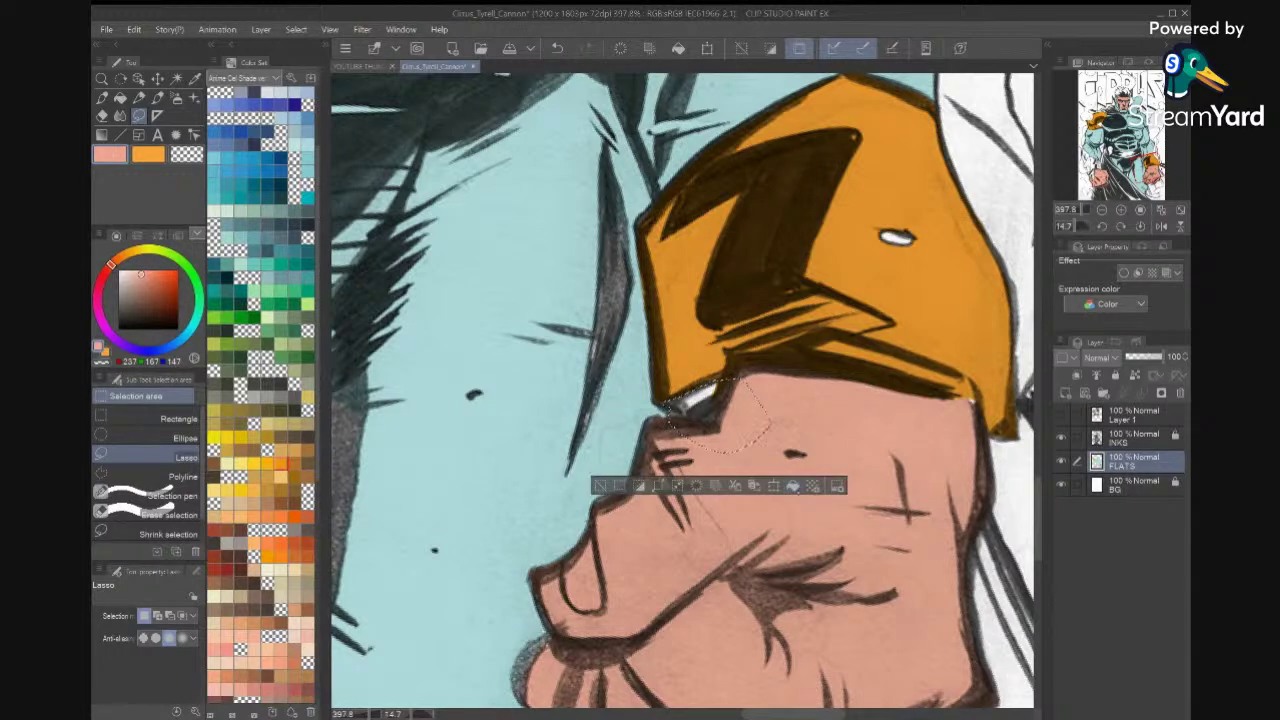
click(794, 486)
key(ctrl+d)
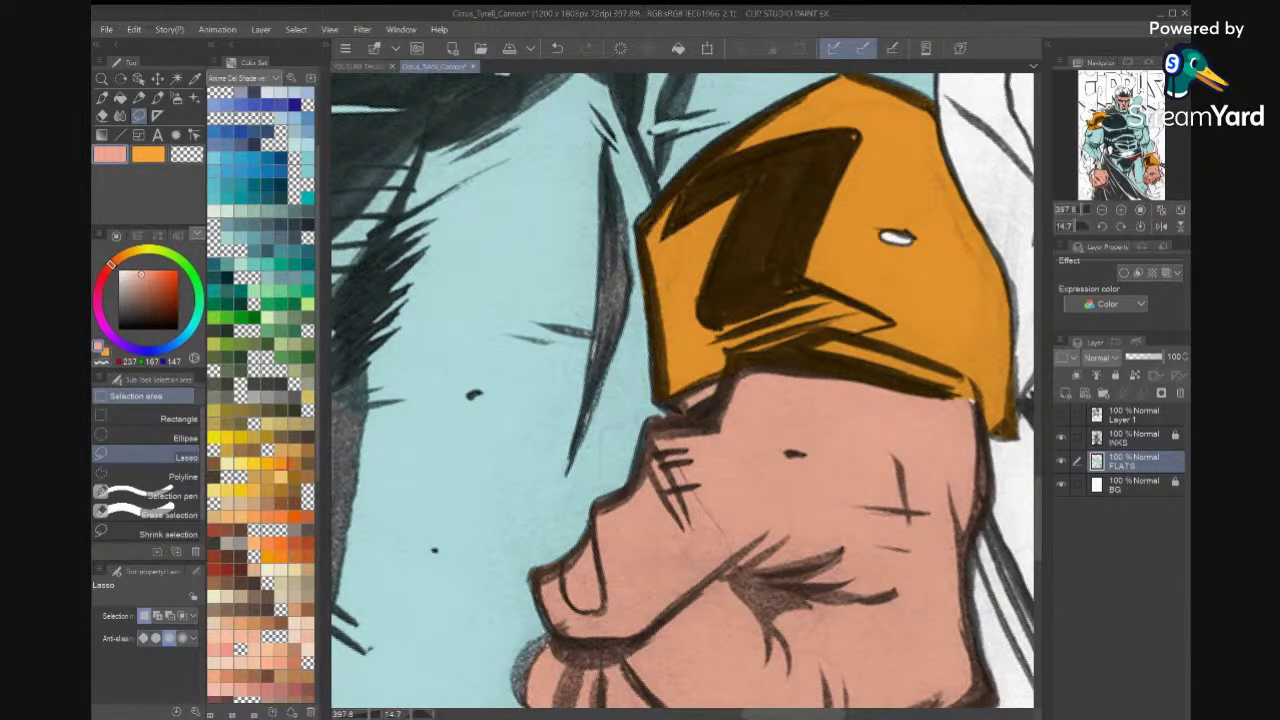
mouse_move(961, 391)
mouse_down()
mouse_move(978, 402)
mouse_move(926, 428)
mouse_up()
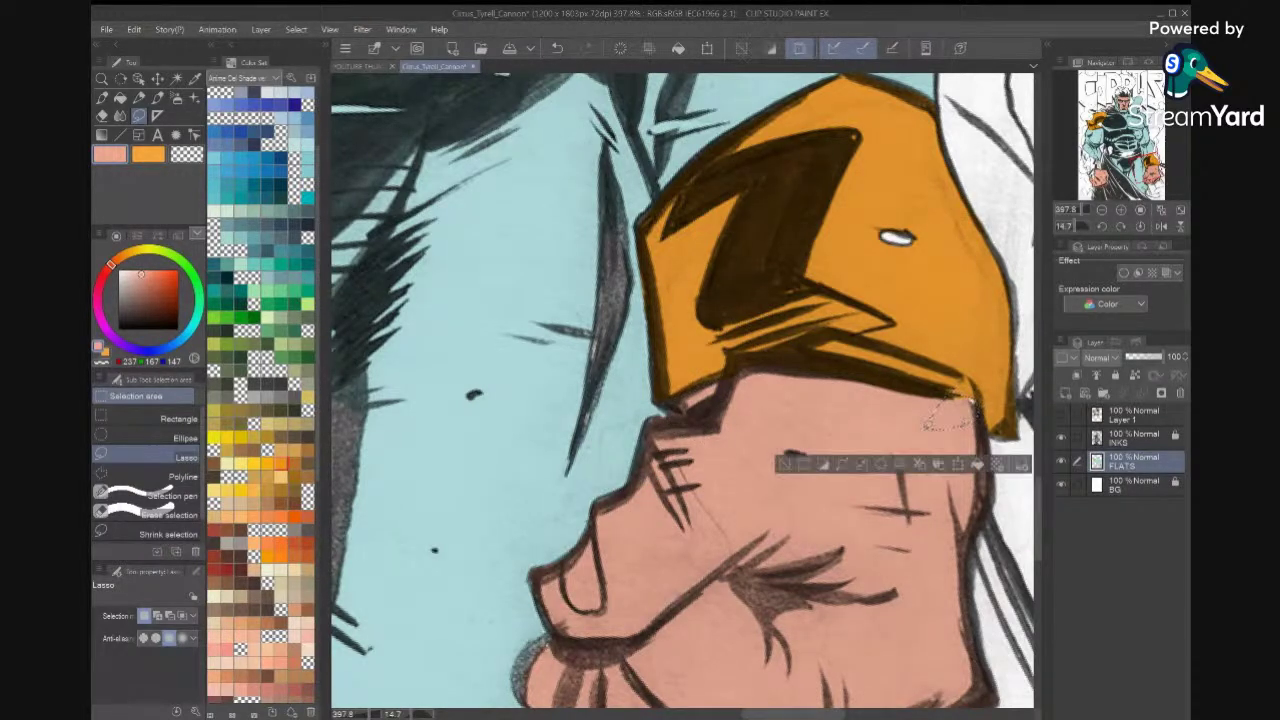
click(977, 464)
drag(971, 516, 982, 503)
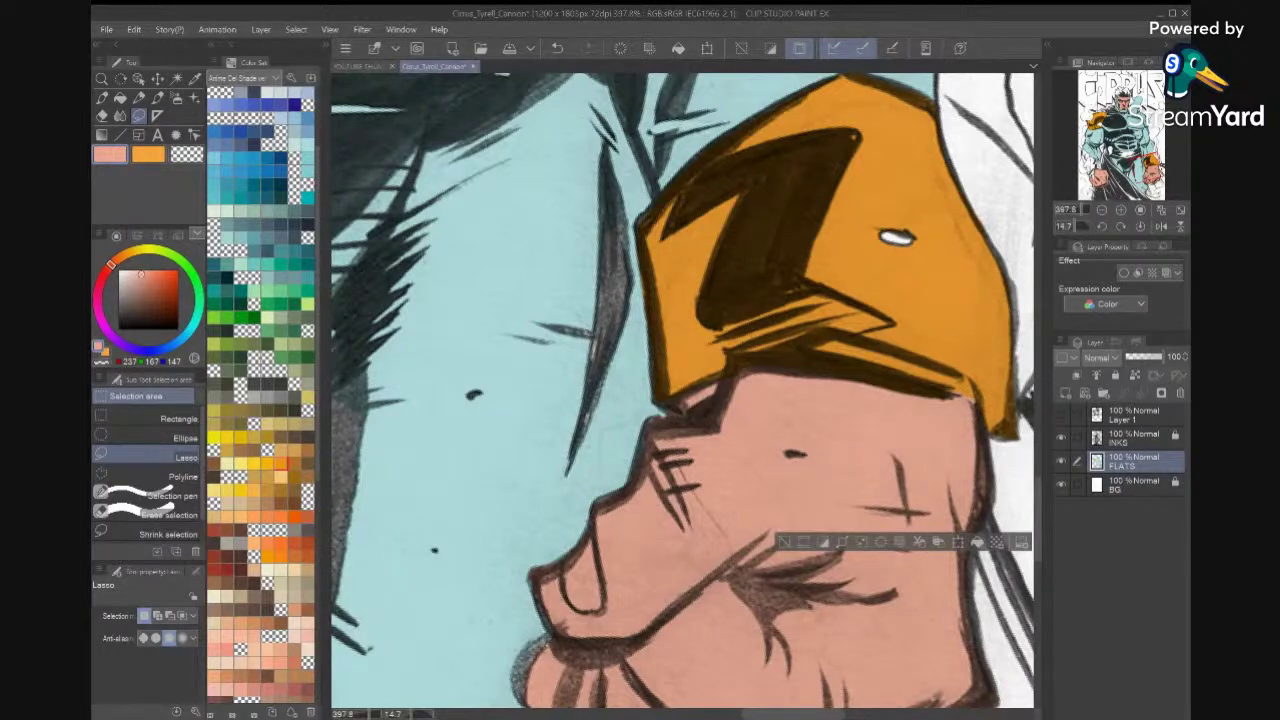
scroll(974, 496, down, 4)
key(ctrl+d)
drag(796, 711, 792, 684)
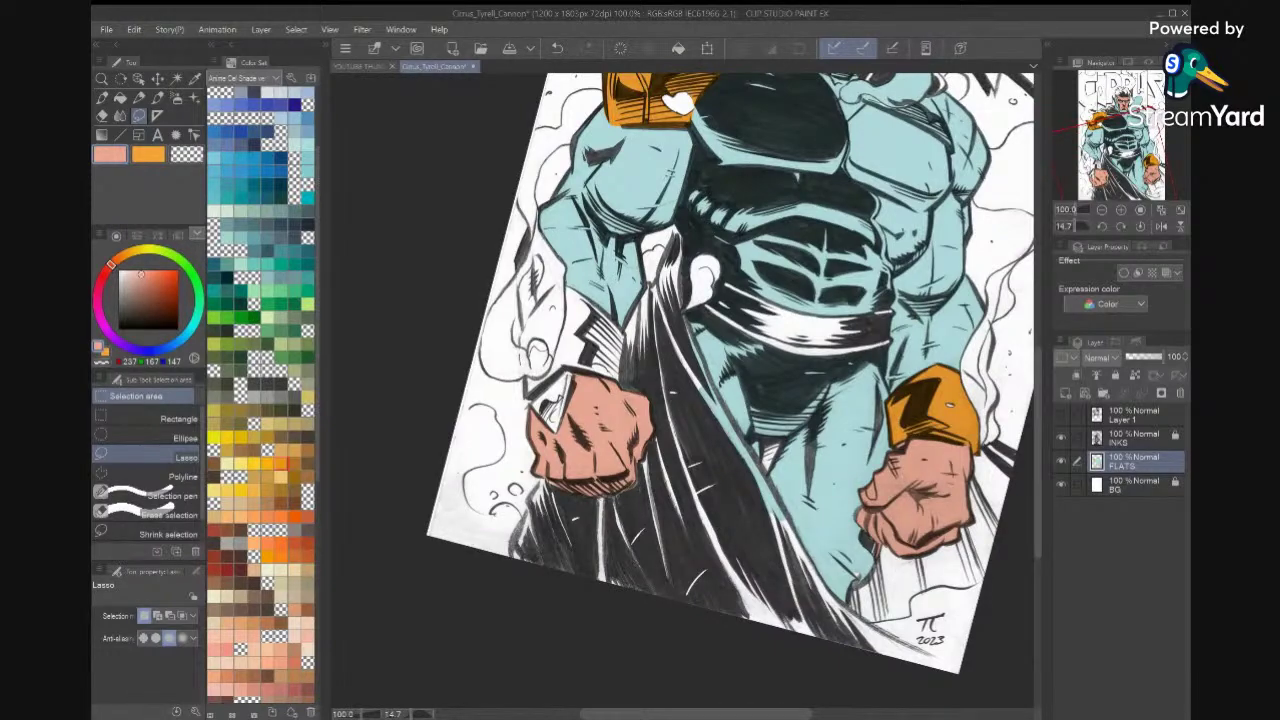
scroll(683, 390, up, 3)
scroll(683, 390, up, 2)
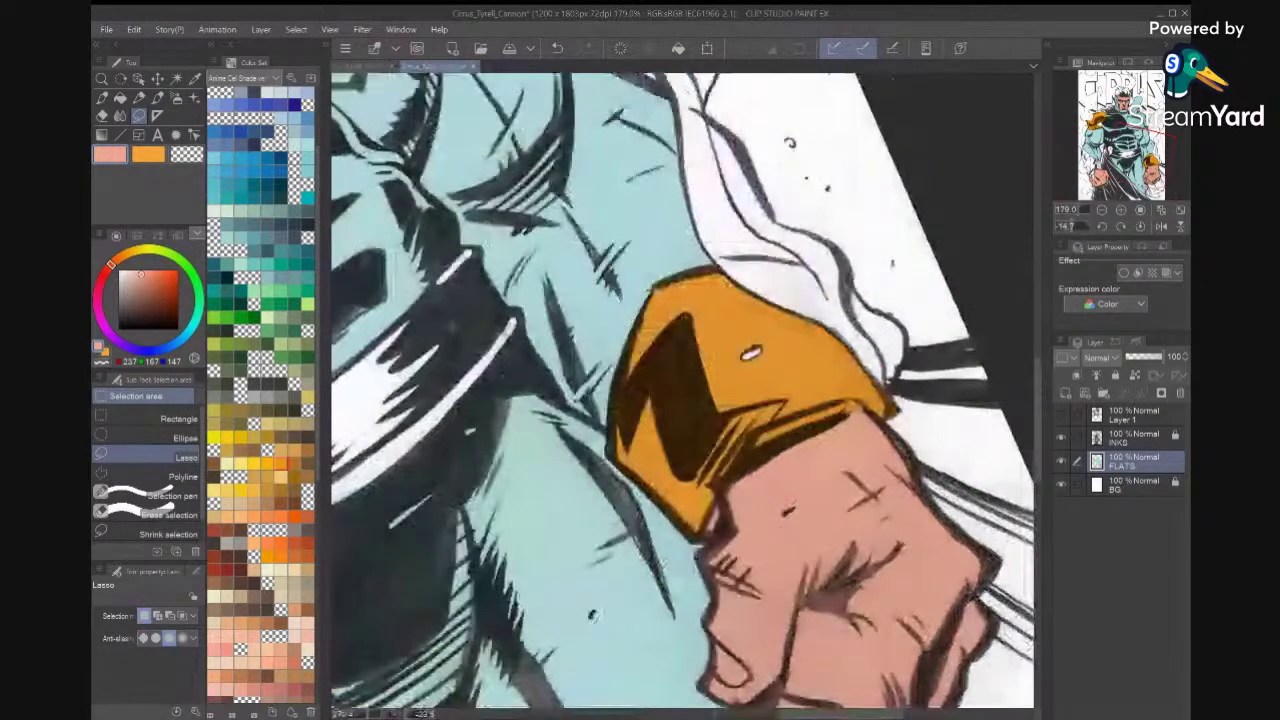
scroll(760, 380, up, 5)
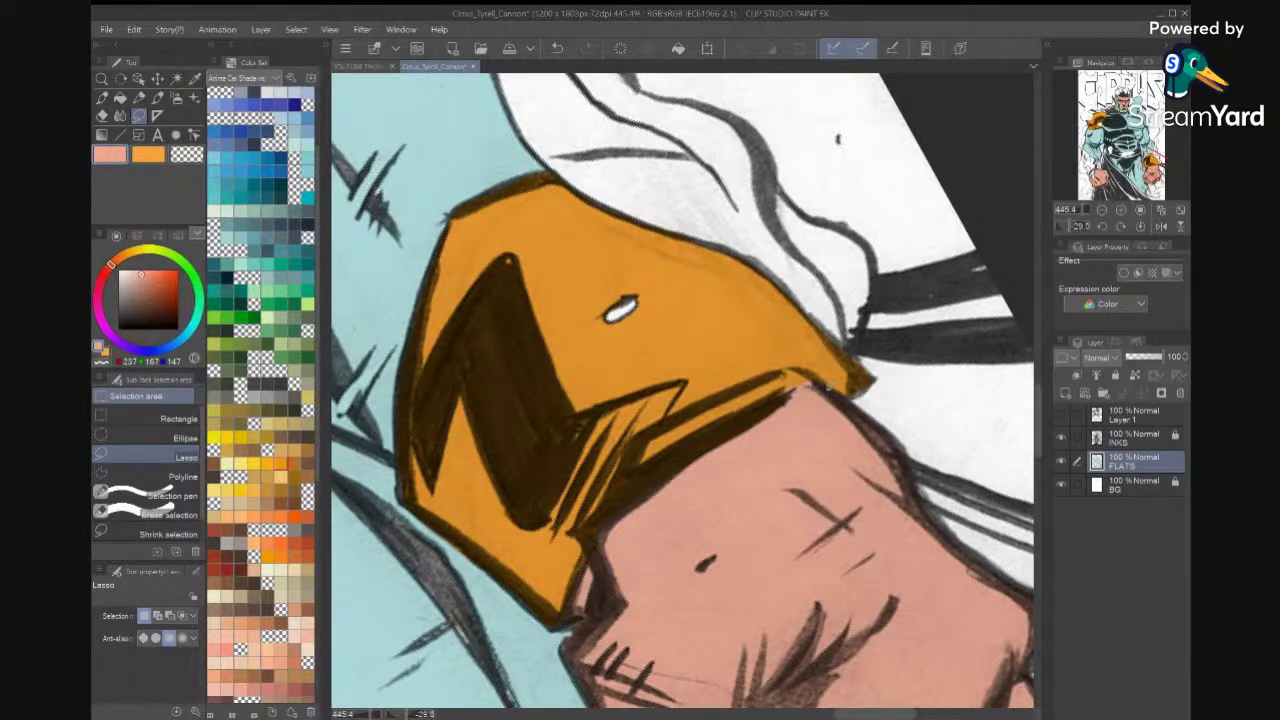
Lasso the inner band between the gauntlet and the signature-side fist, fill it with peach and deselect.
mouse_move(790, 378)
mouse_down()
mouse_move(712, 398)
mouse_move(630, 455)
mouse_move(588, 518)
mouse_move(612, 563)
mouse_move(760, 528)
mouse_up()
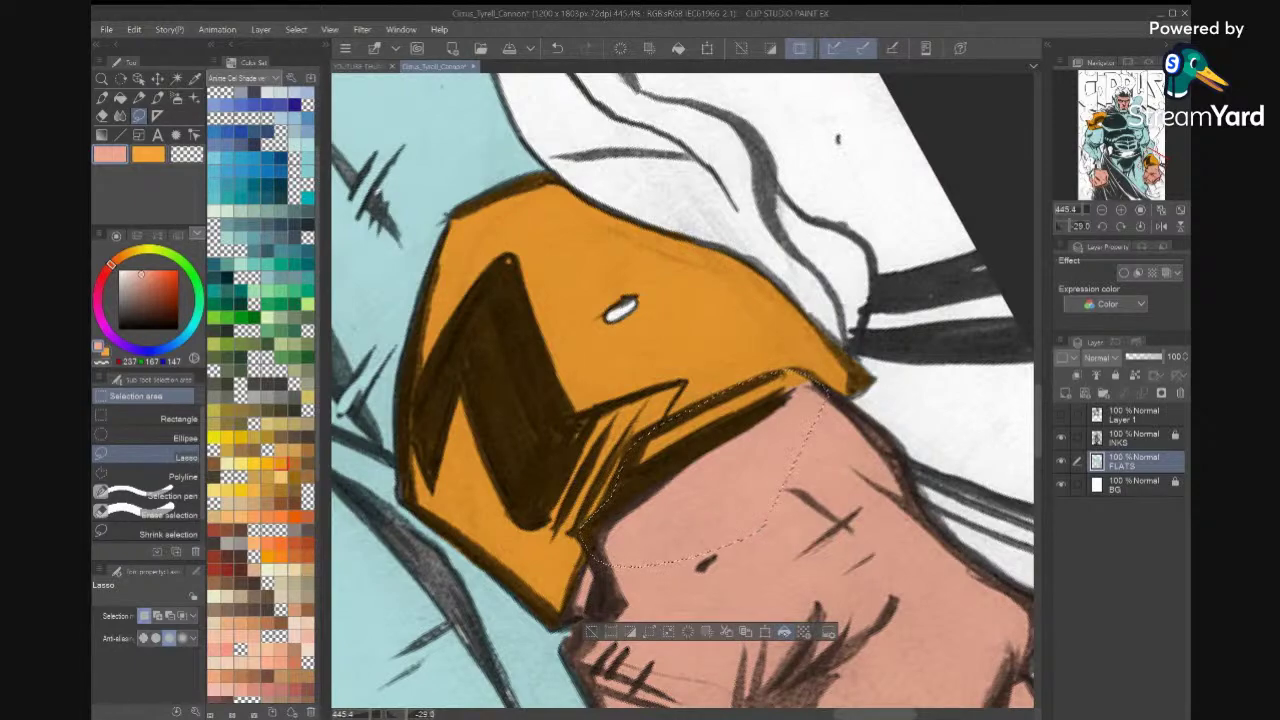
key(ctrl+d)
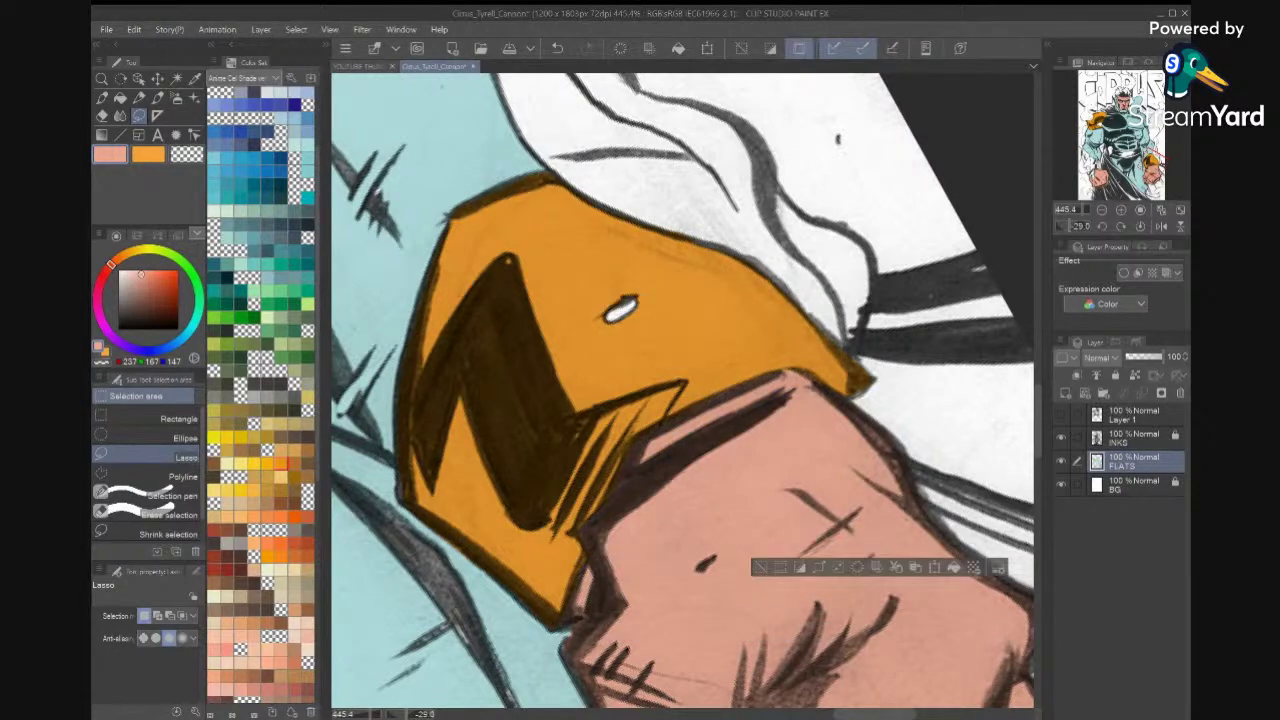
scroll(876, 460, down, 1)
scroll(683, 390, down, 5)
drag(850, 555, 868, 568)
key(ctrl+d)
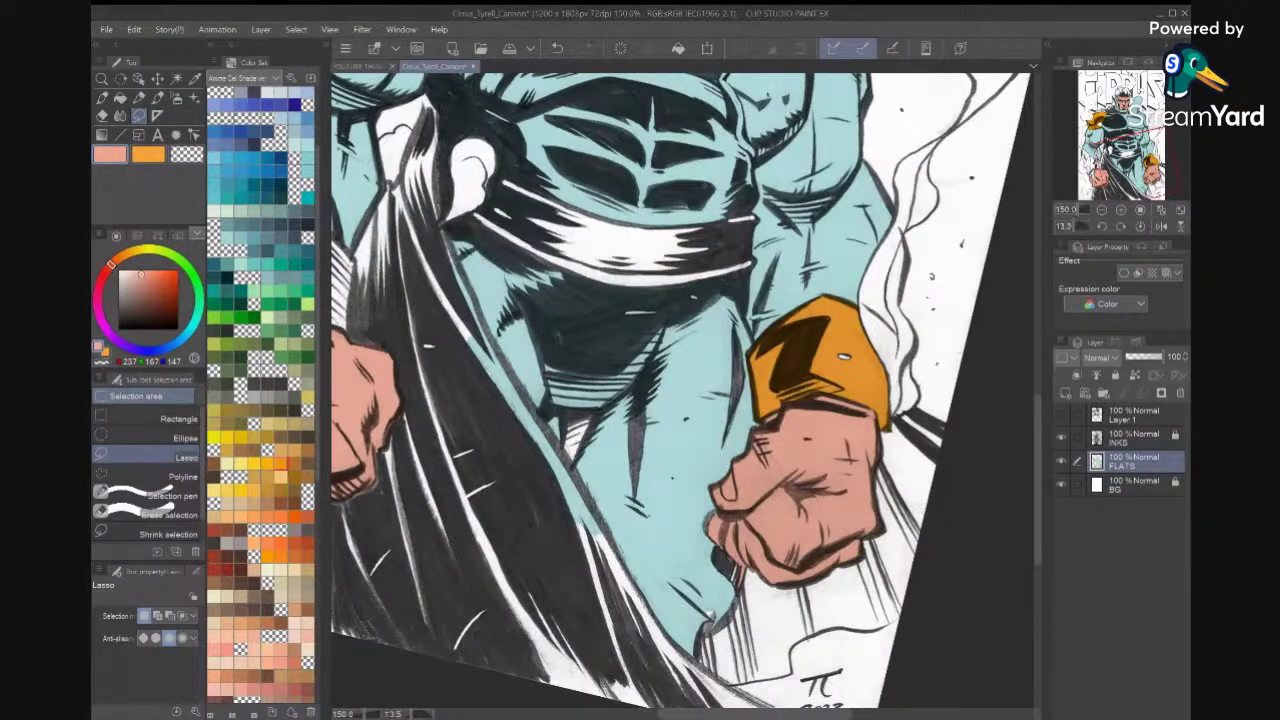
Lasso the unpainted gauntlet above the opposite fist, including its cuff opening, and clear the mistaken peach fill from it.
scroll(683, 390, up, 2)
scroll(683, 390, down, 3)
scroll(640, 480, up, 4)
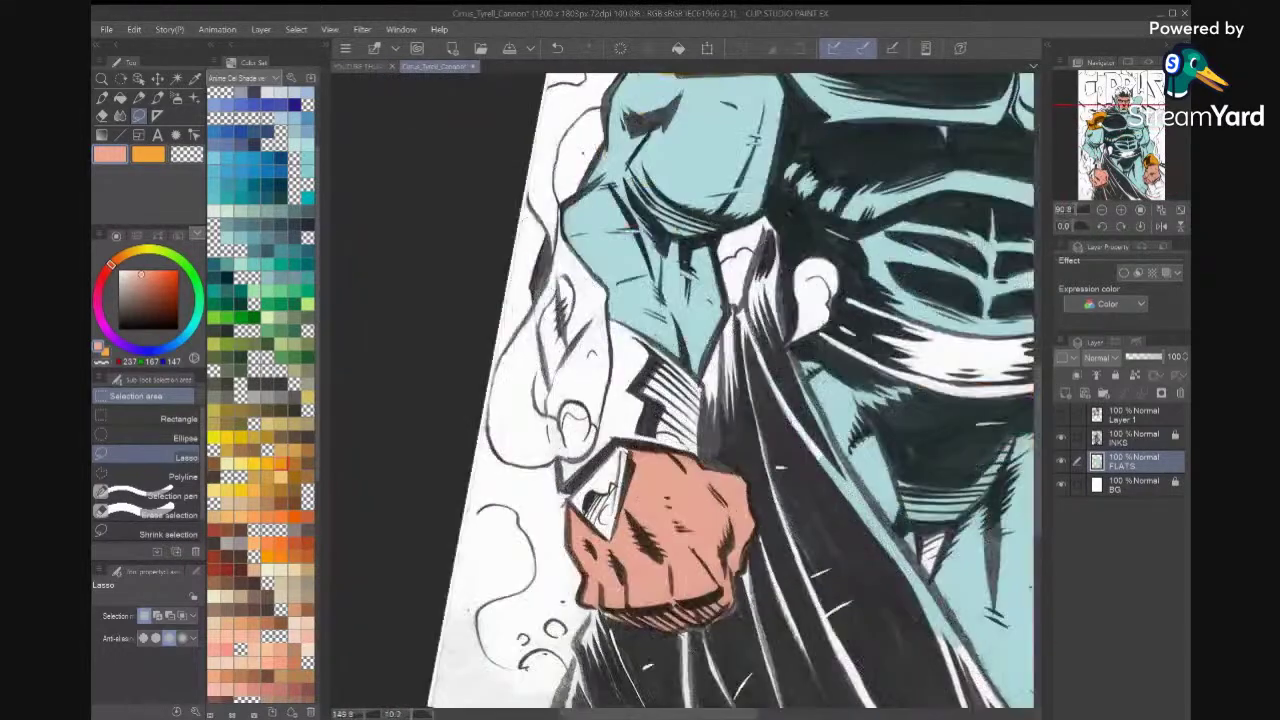
scroll(611, 303, up, 1)
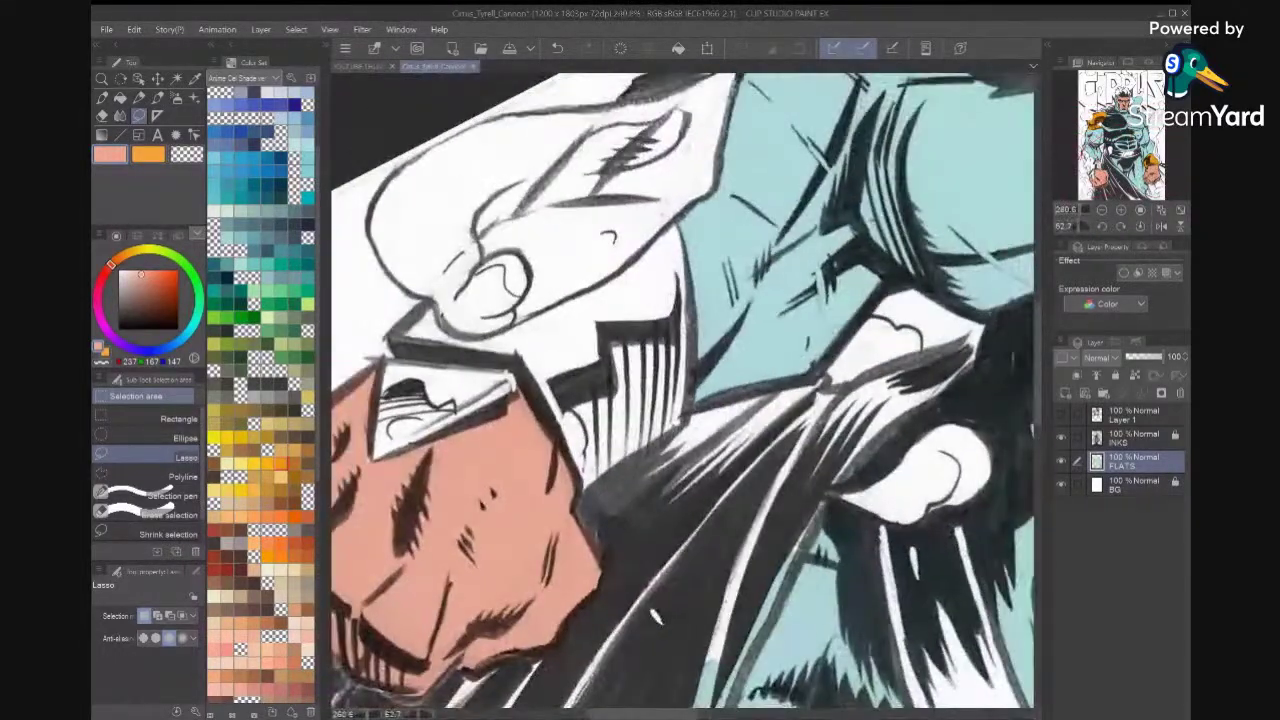
mouse_move(679, 217)
mouse_down()
mouse_move(697, 303)
mouse_move(687, 421)
mouse_up()
mouse_move(664, 440)
mouse_down()
mouse_move(596, 505)
mouse_move(594, 538)
mouse_move(521, 373)
mouse_move(502, 410)
mouse_move(503, 398)
mouse_move(423, 439)
mouse_move(374, 357)
mouse_move(396, 350)
mouse_move(433, 295)
mouse_move(464, 326)
mouse_move(500, 326)
mouse_move(660, 238)
mouse_up()
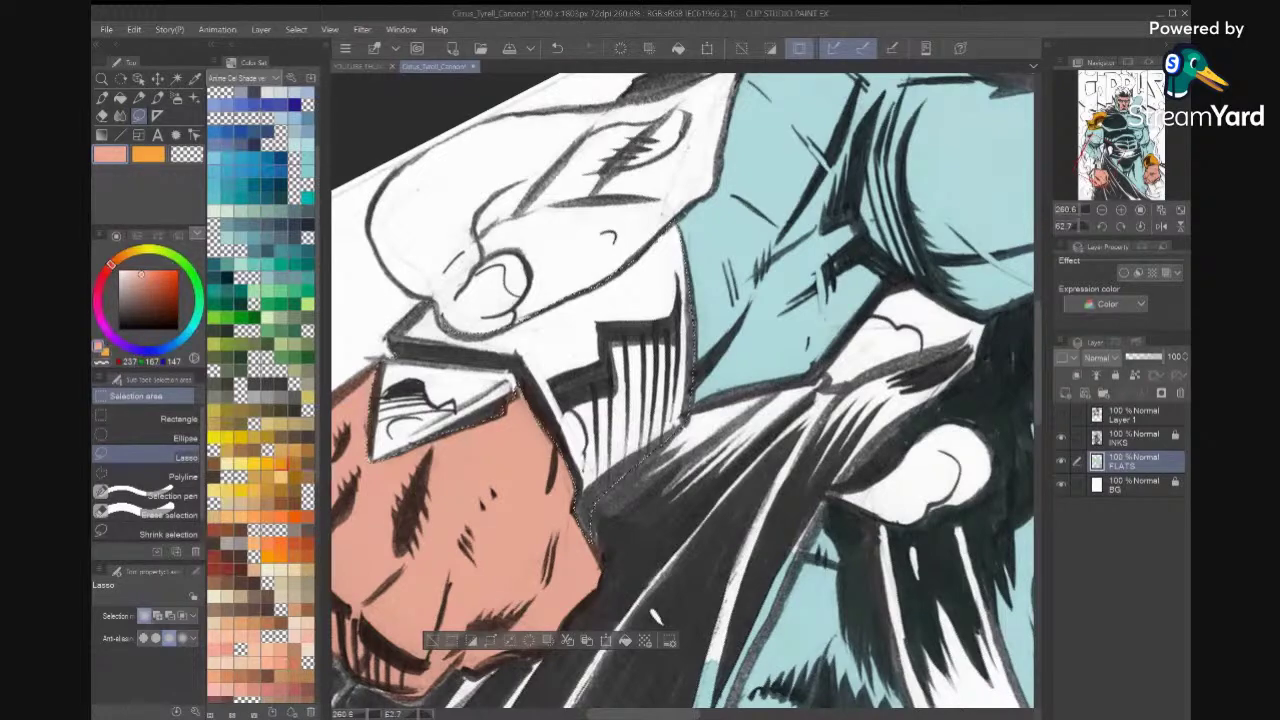
key(ctrl+at)
key(alt+Delete)
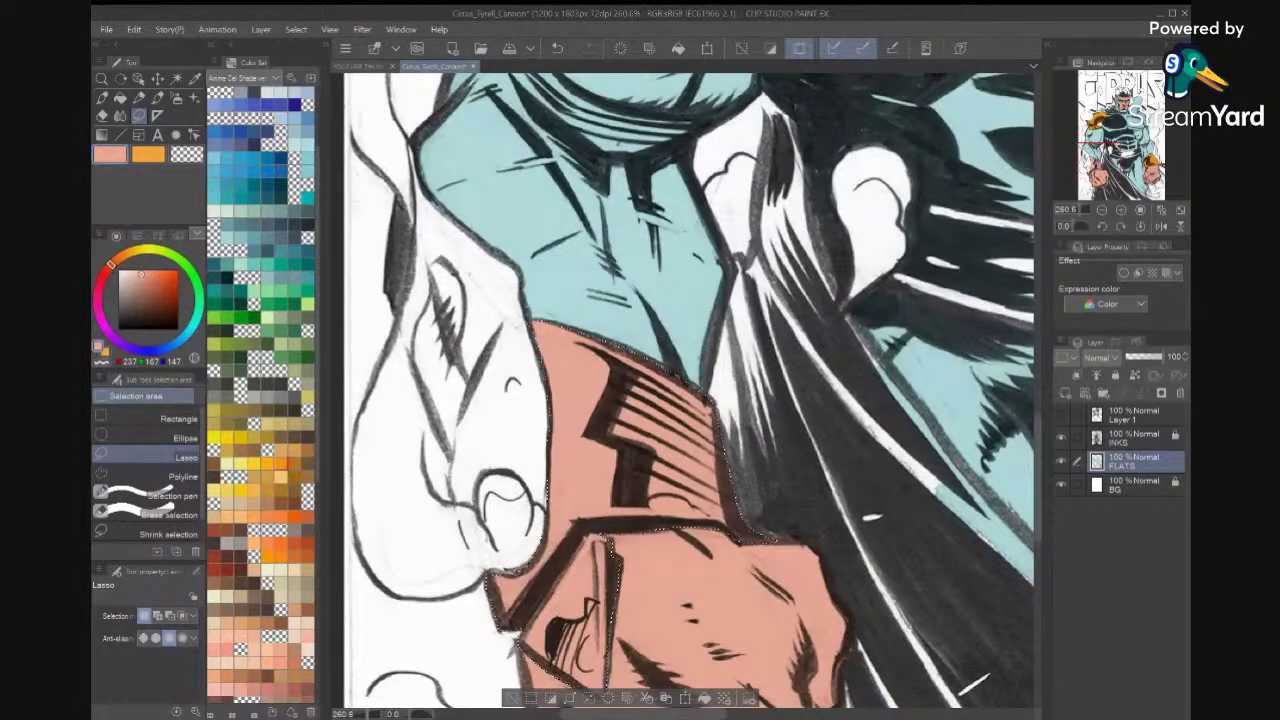
key(Delete)
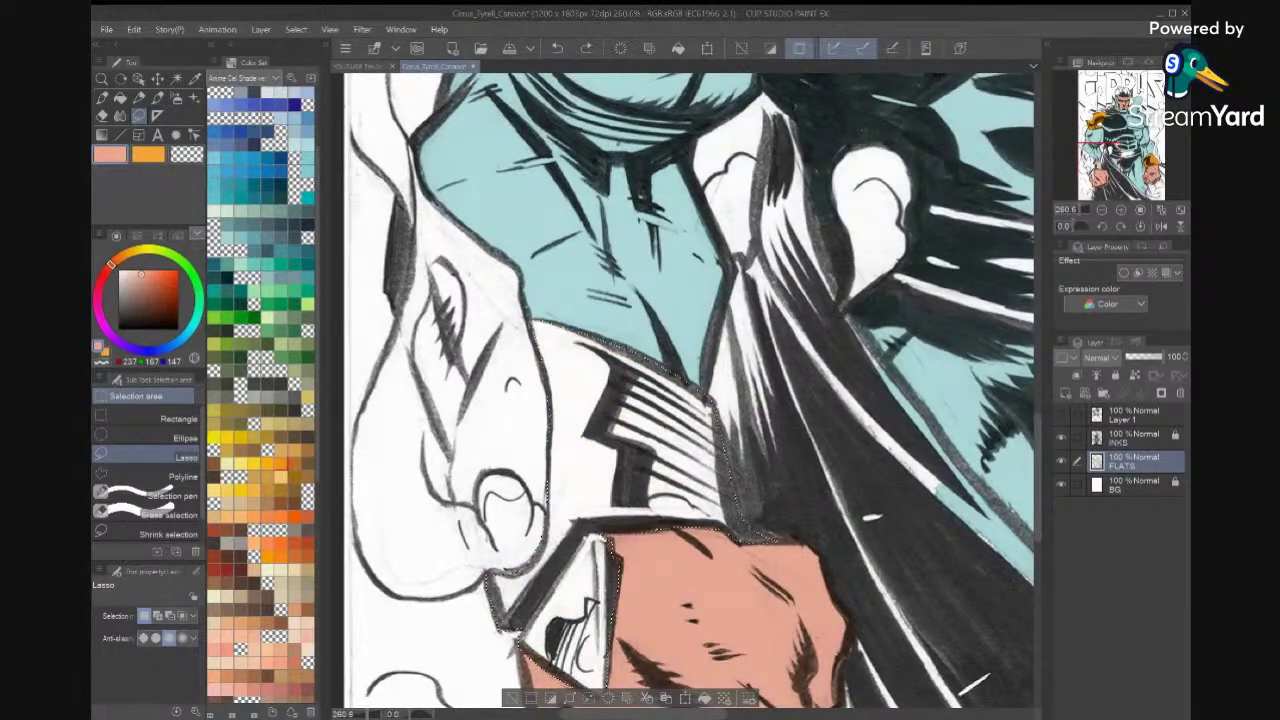
Sample the flat orange from the finished gauntlet with INKS hidden, show INKS again, fill the selected gauntlet with orange and deselect.
key(x)
drag(872, 517, 175, 522)
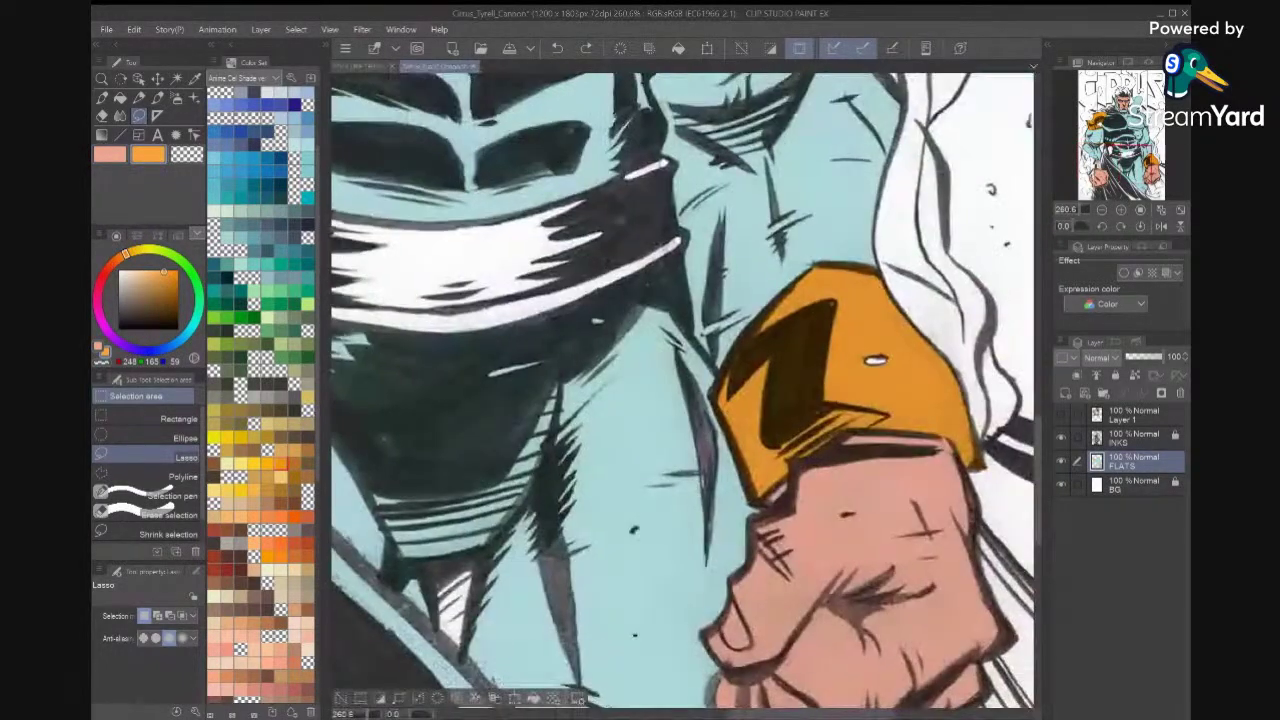
key(i)
click(1061, 438)
click(868, 400)
click(1061, 439)
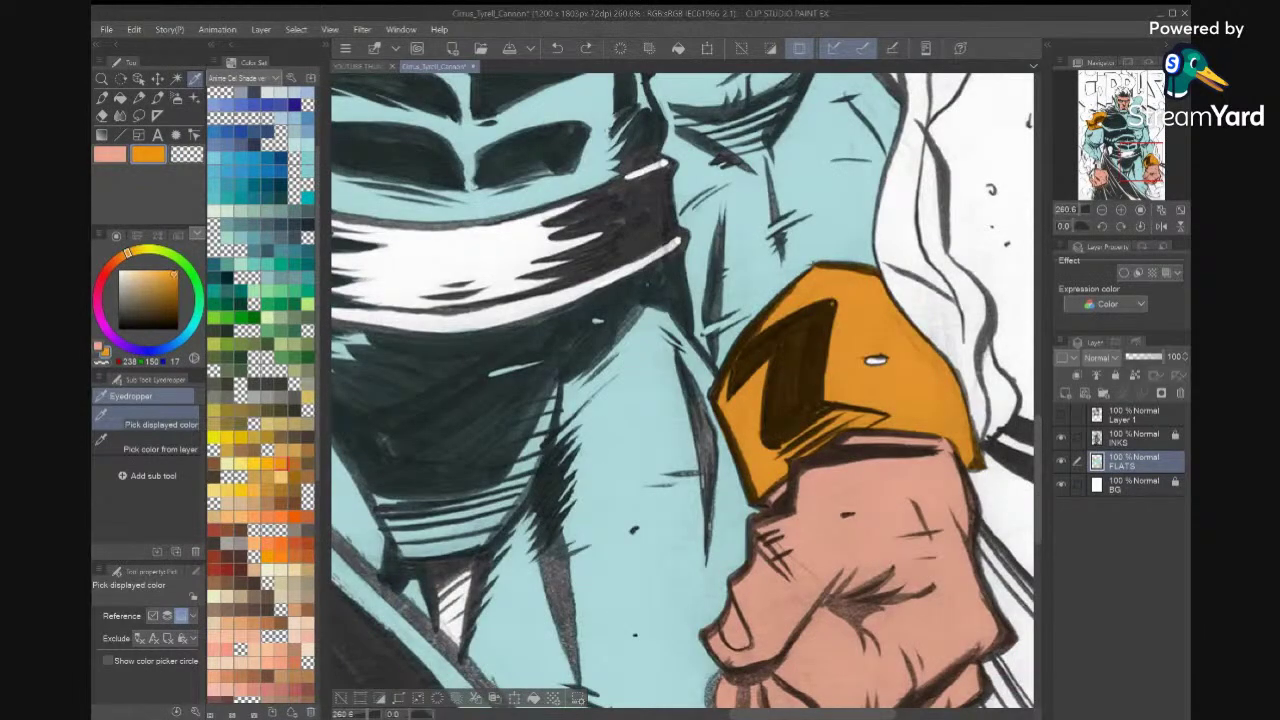
key(ctrl+0)
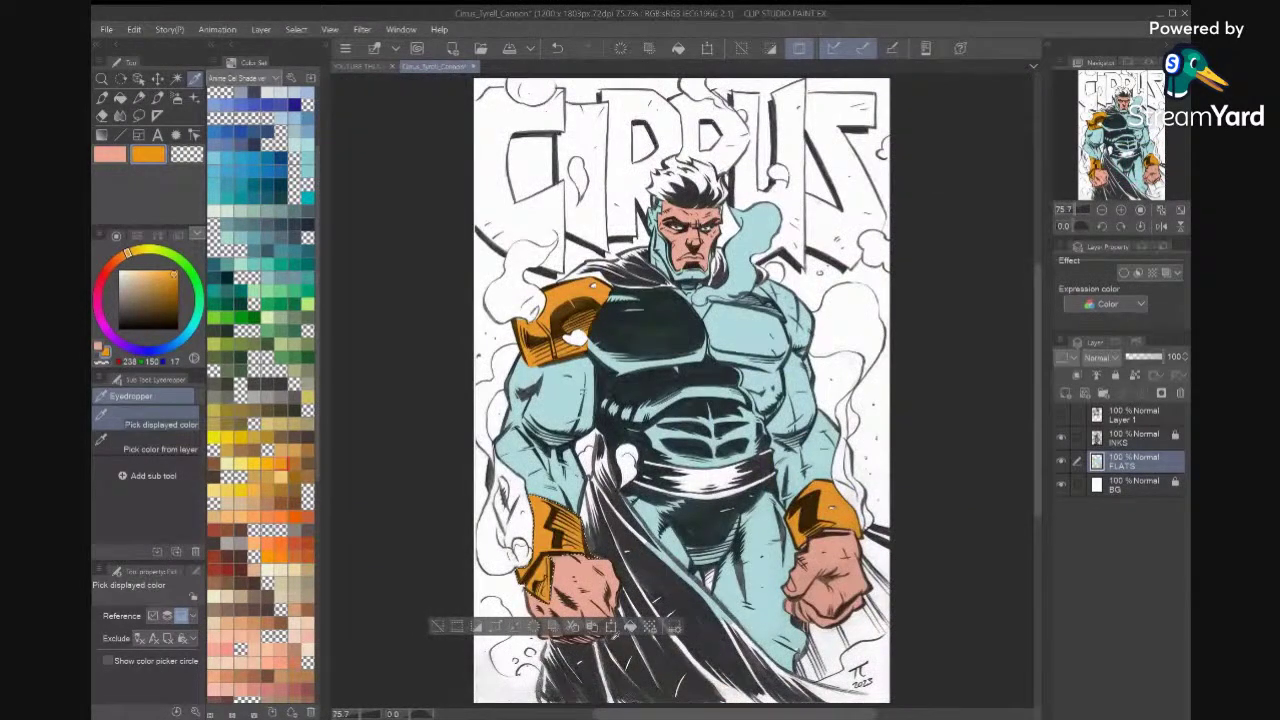
click(437, 626)
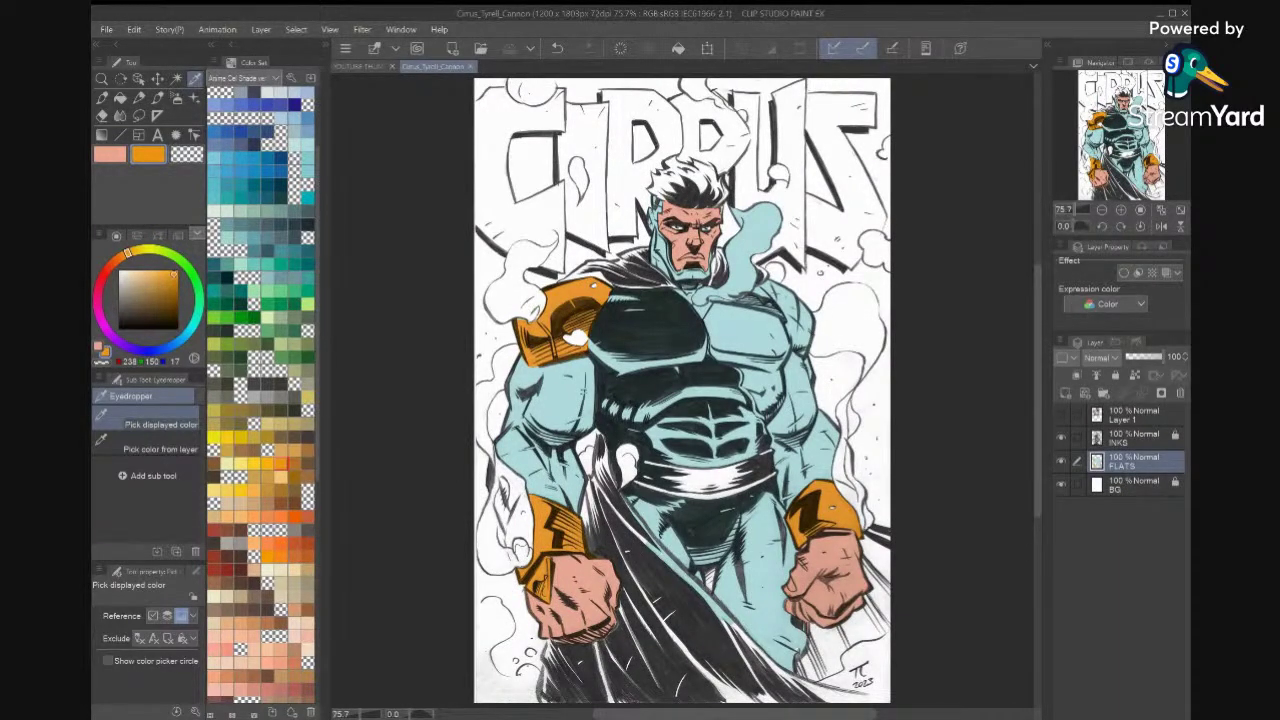
Show the comic page reference on Layer 1, sample the blue of the cape and hide the reference again.
key(ctrl+v)
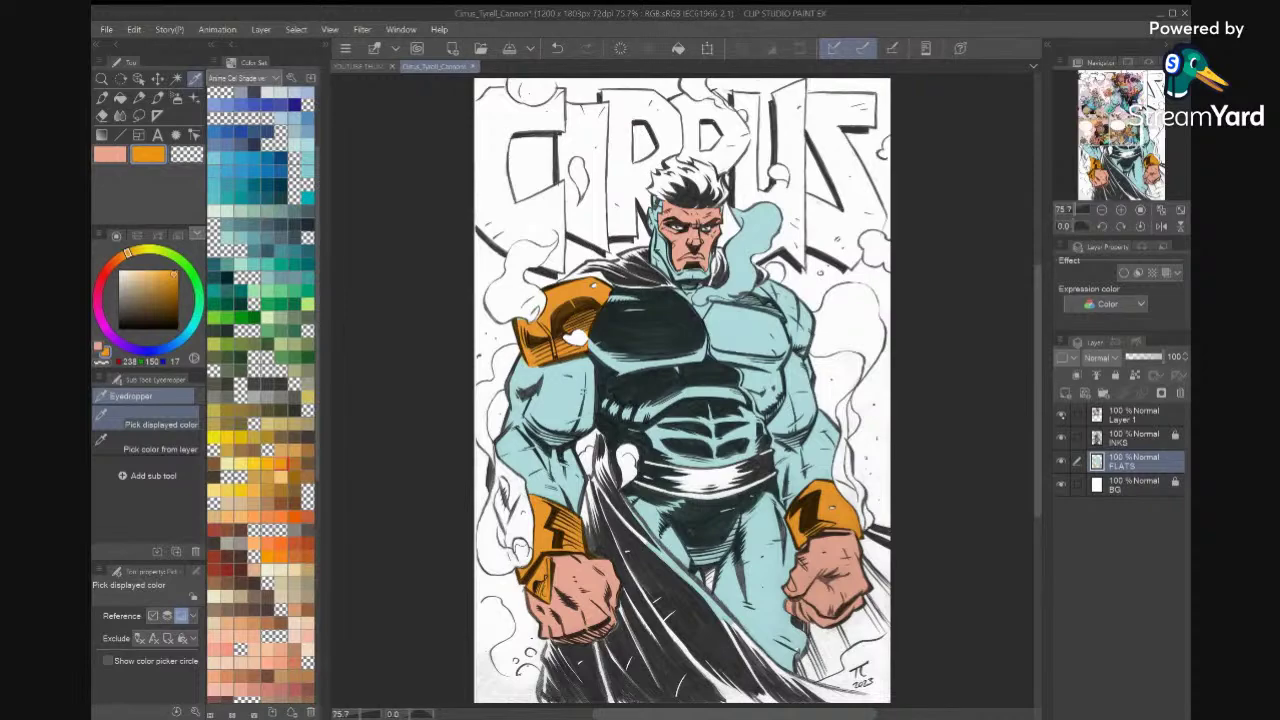
scroll(753, 168, up, 10)
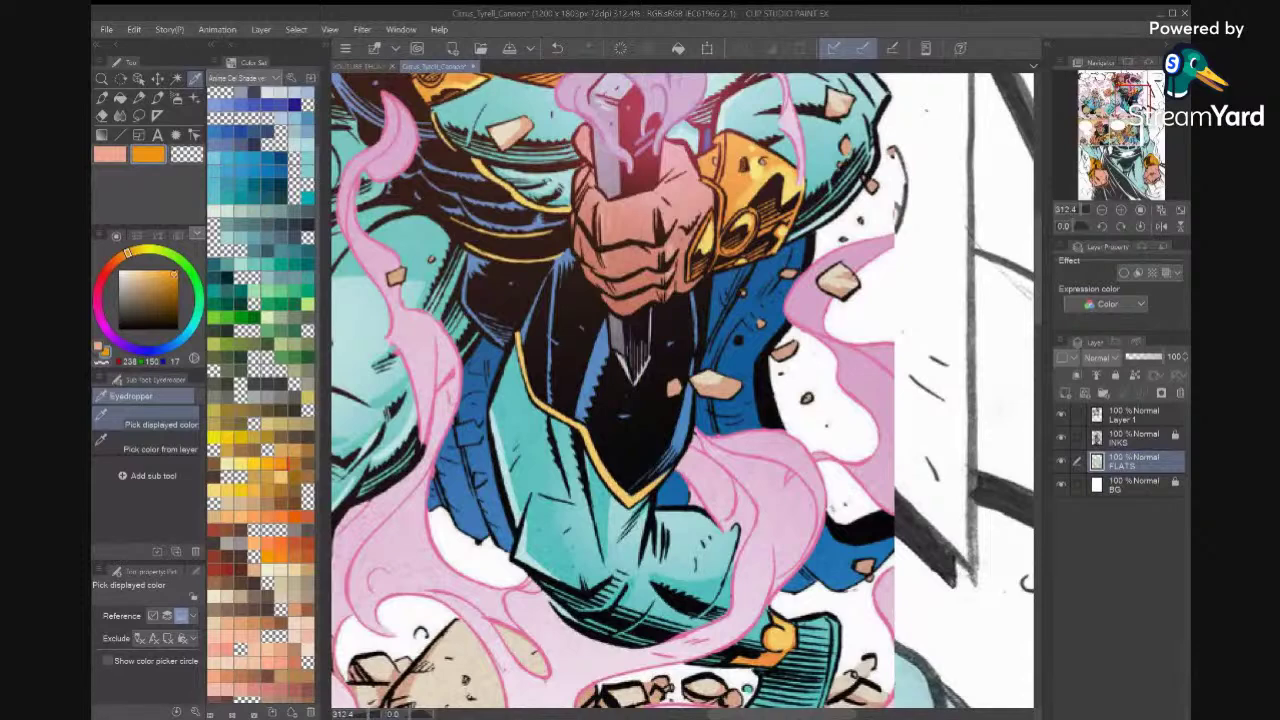
click(752, 362)
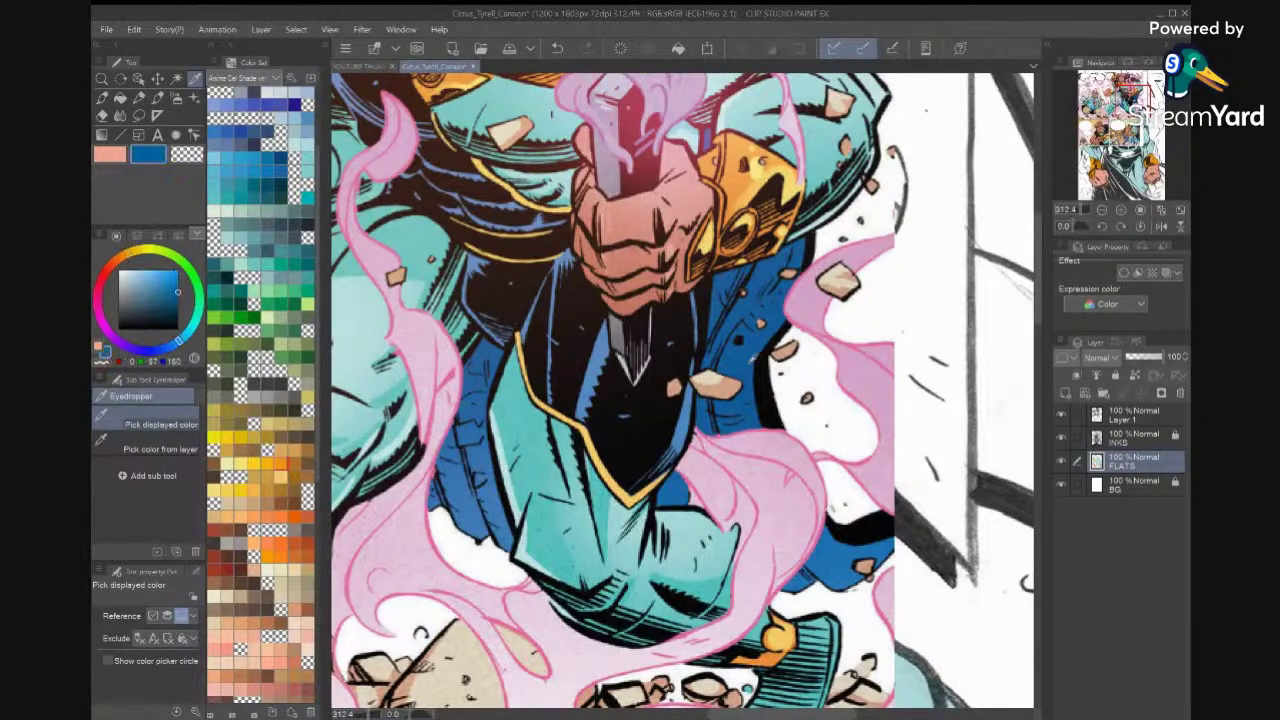
click(1061, 415)
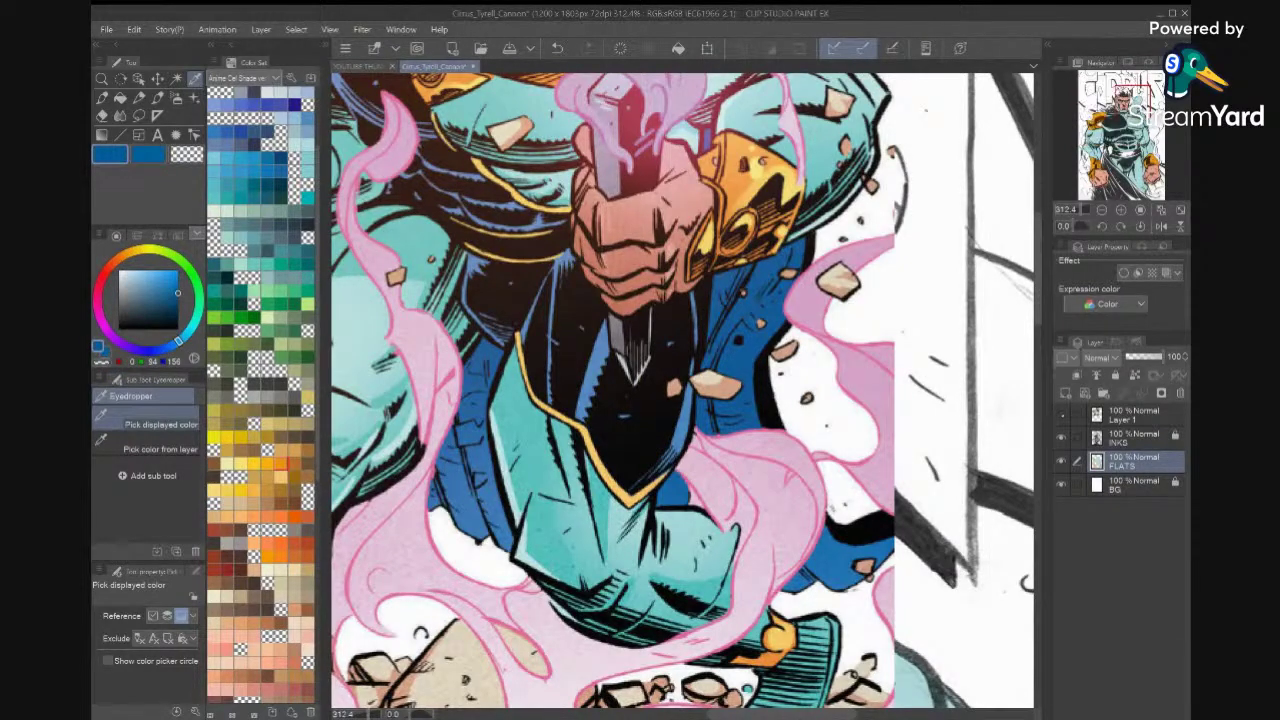
Try out several light, medium and dark blue swatches from the colour set as the cape colour.
key(ctrl+minus)
key(ctrl+minus)
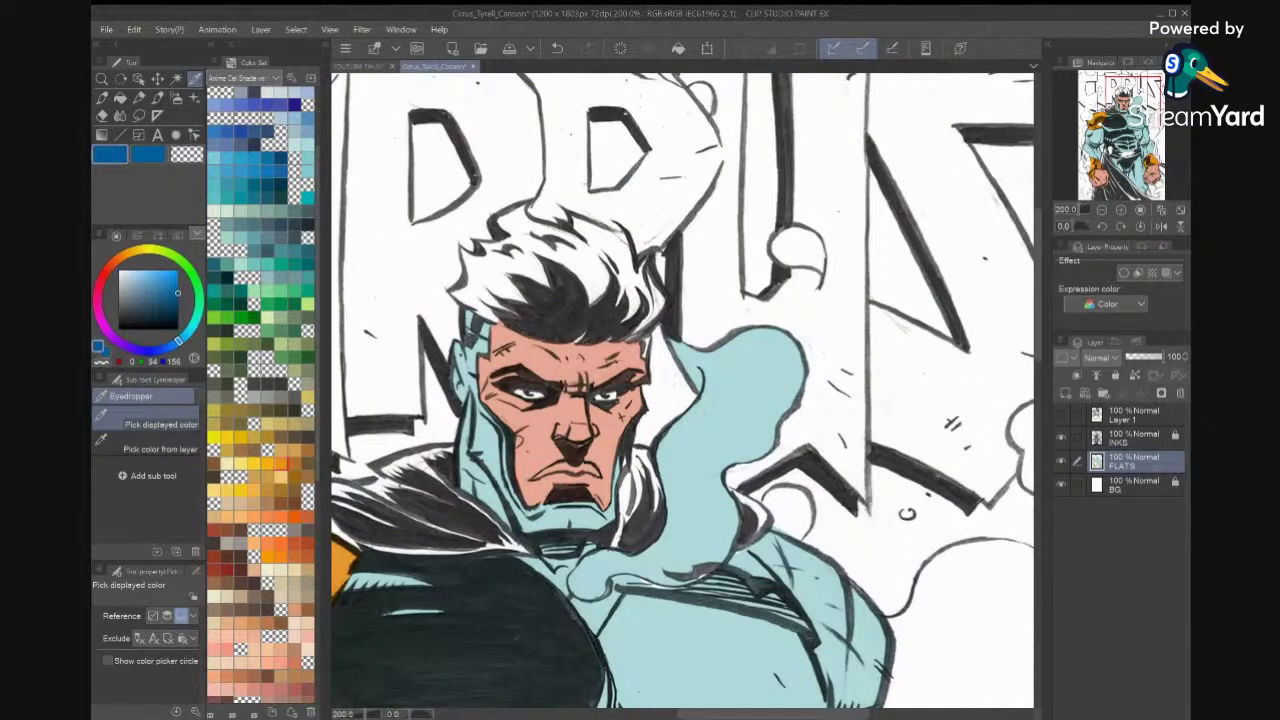
scroll(530, 560, up, 3)
scroll(530, 560, up, 1)
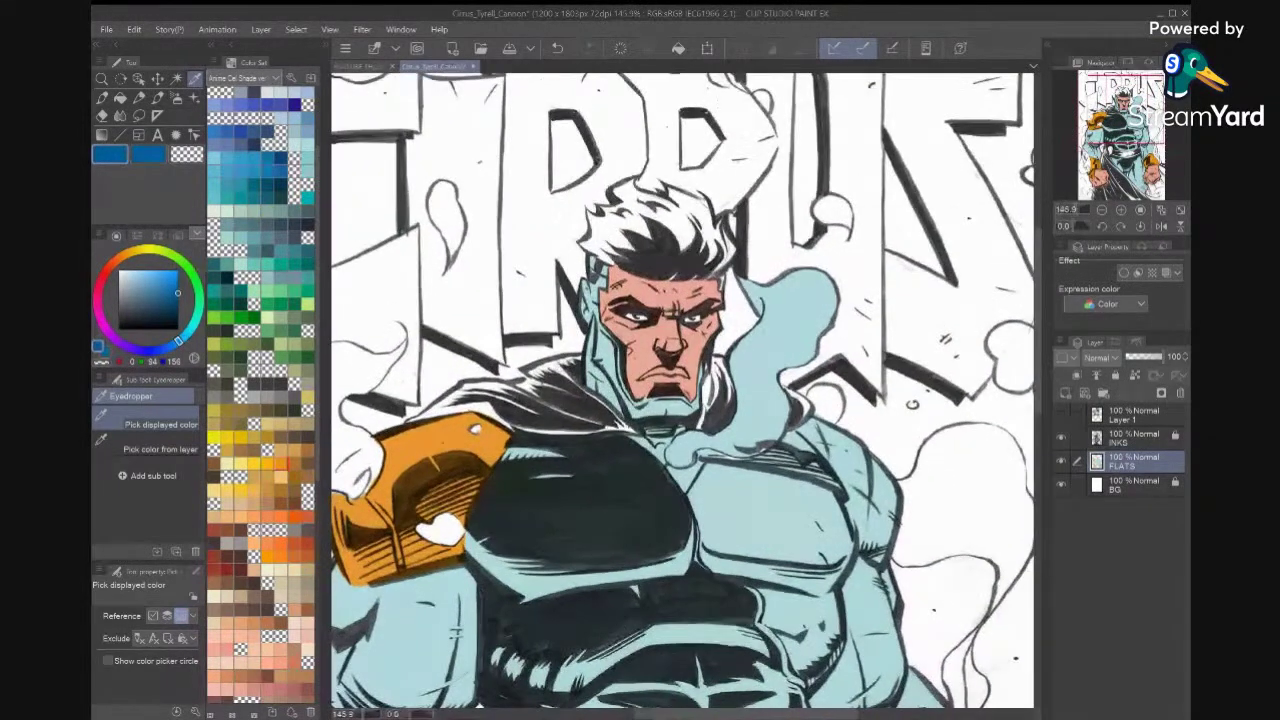
click(436, 535)
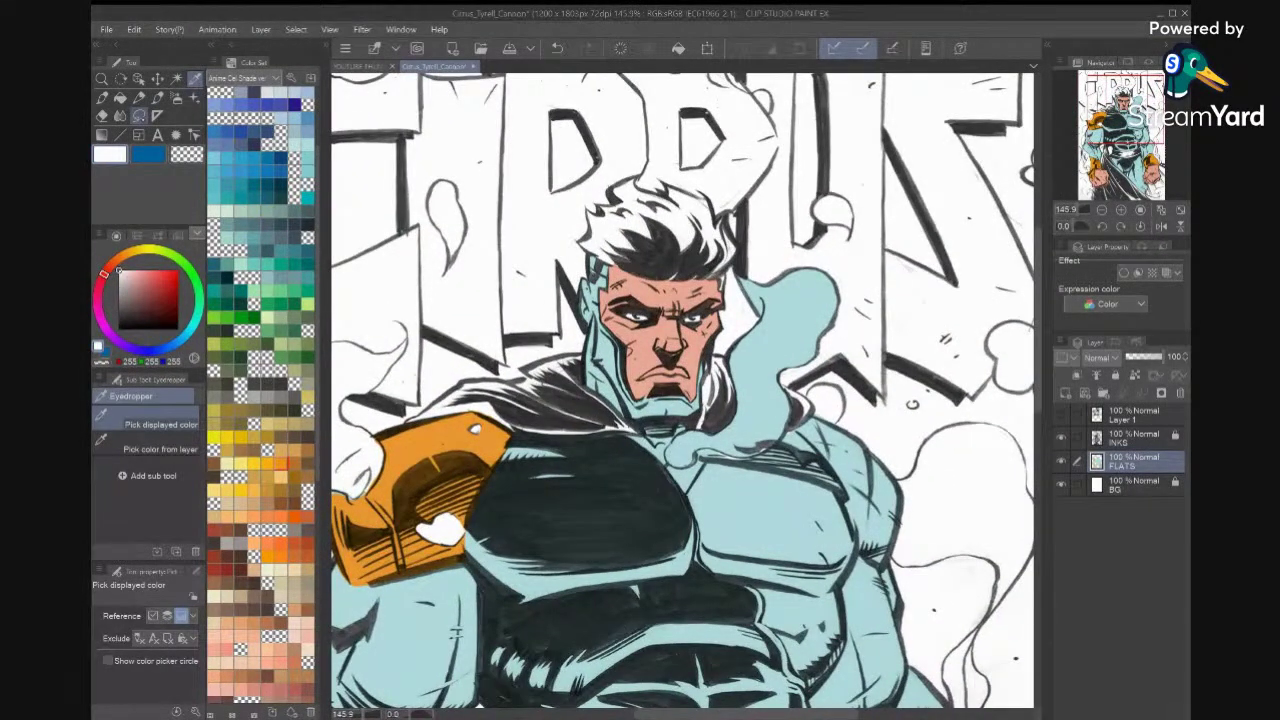
click(240, 131)
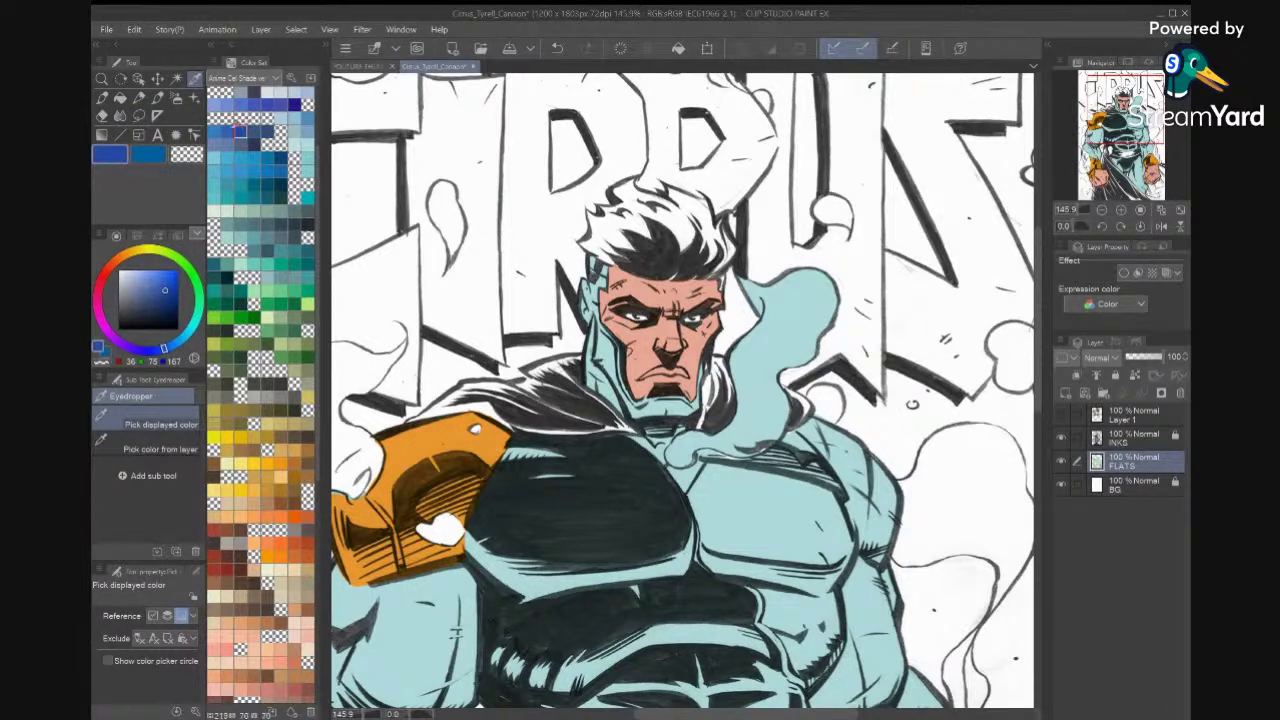
click(228, 131)
click(214, 131)
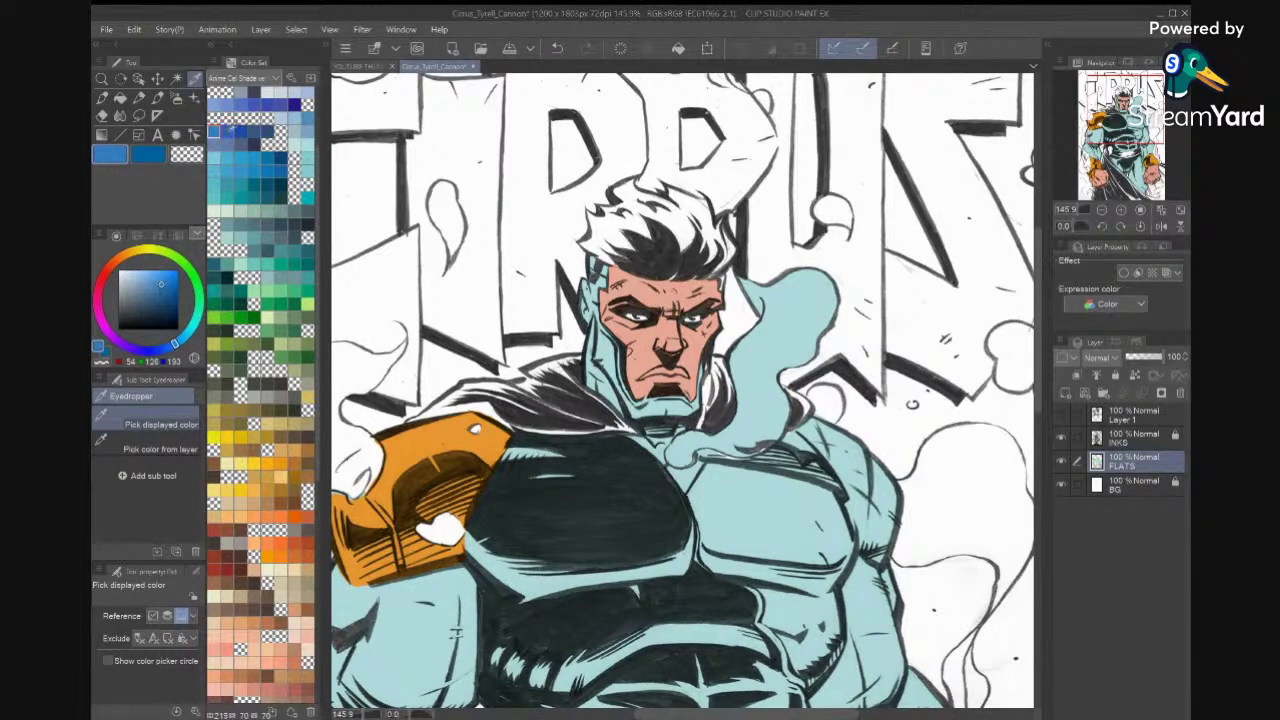
click(271, 157)
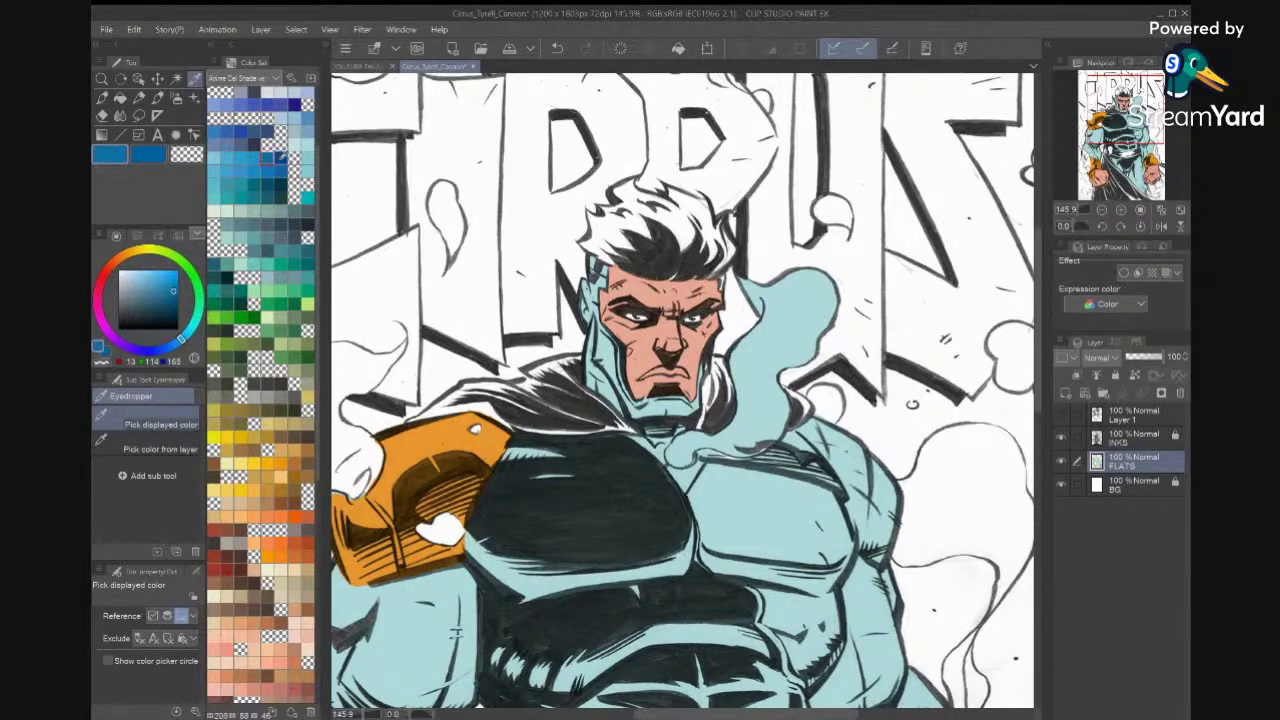
click(281, 157)
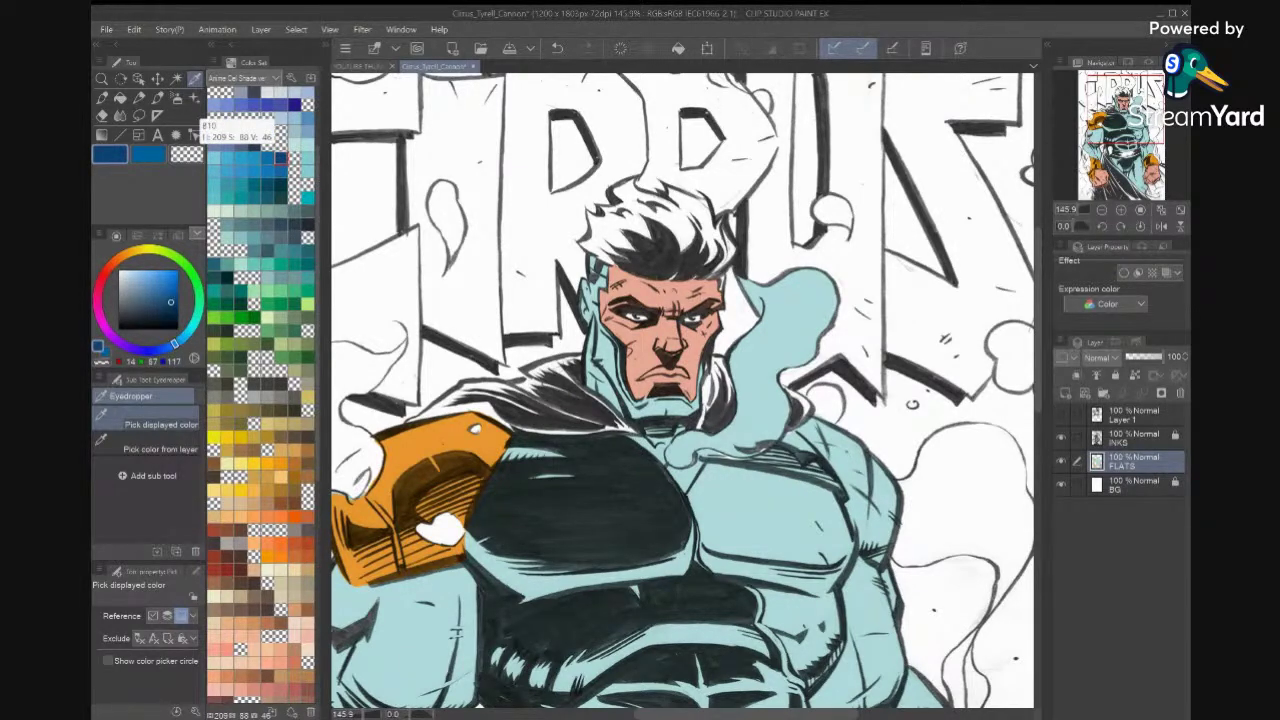
click(270, 100)
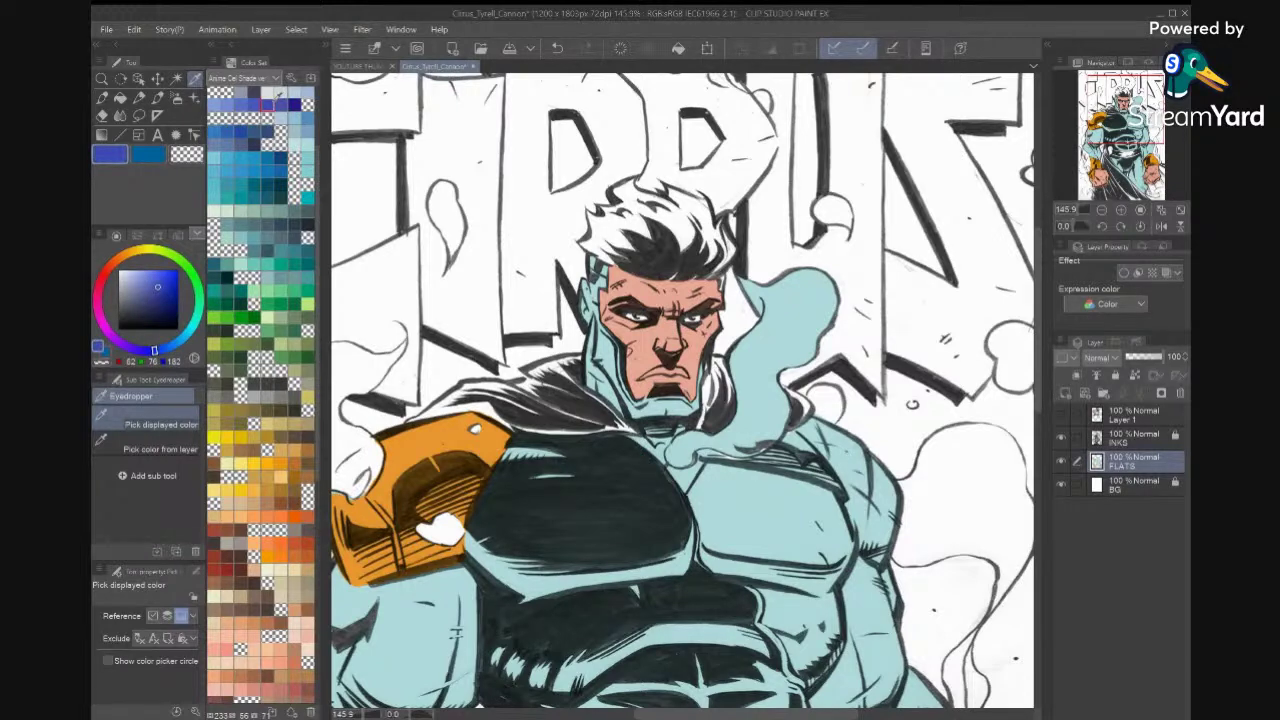
click(281, 104)
click(294, 104)
click(308, 117)
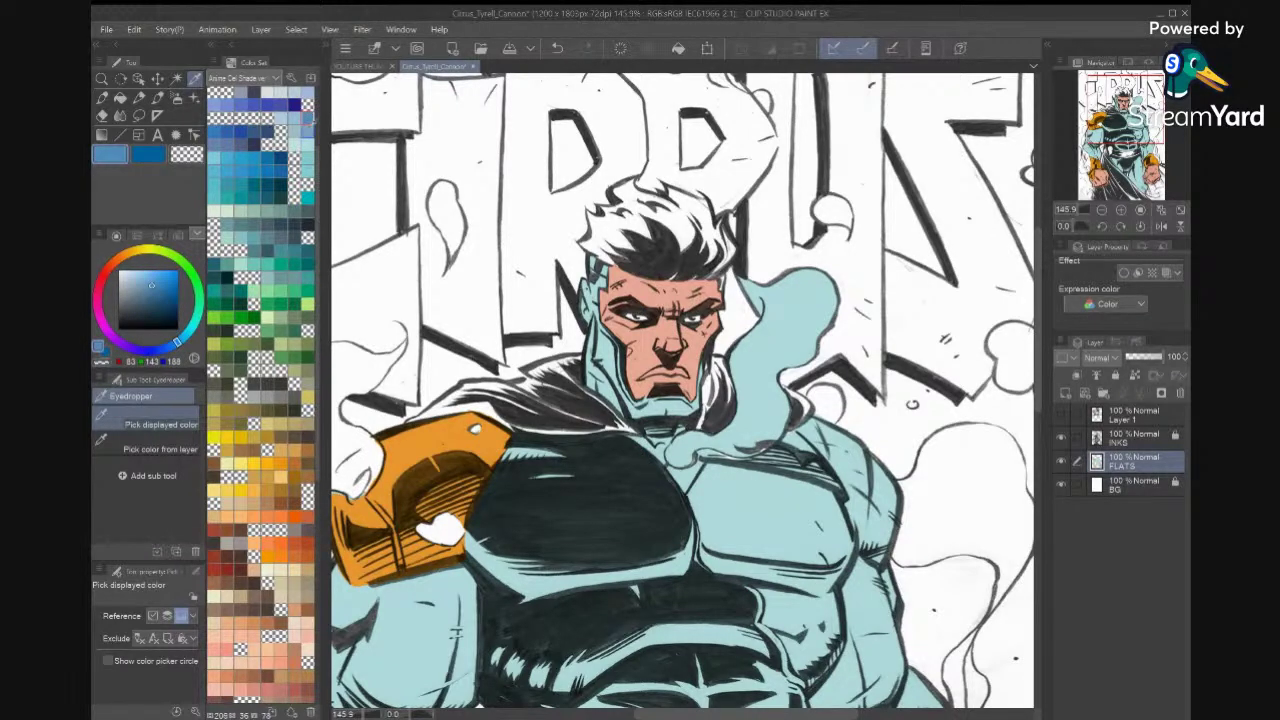
click(227, 131)
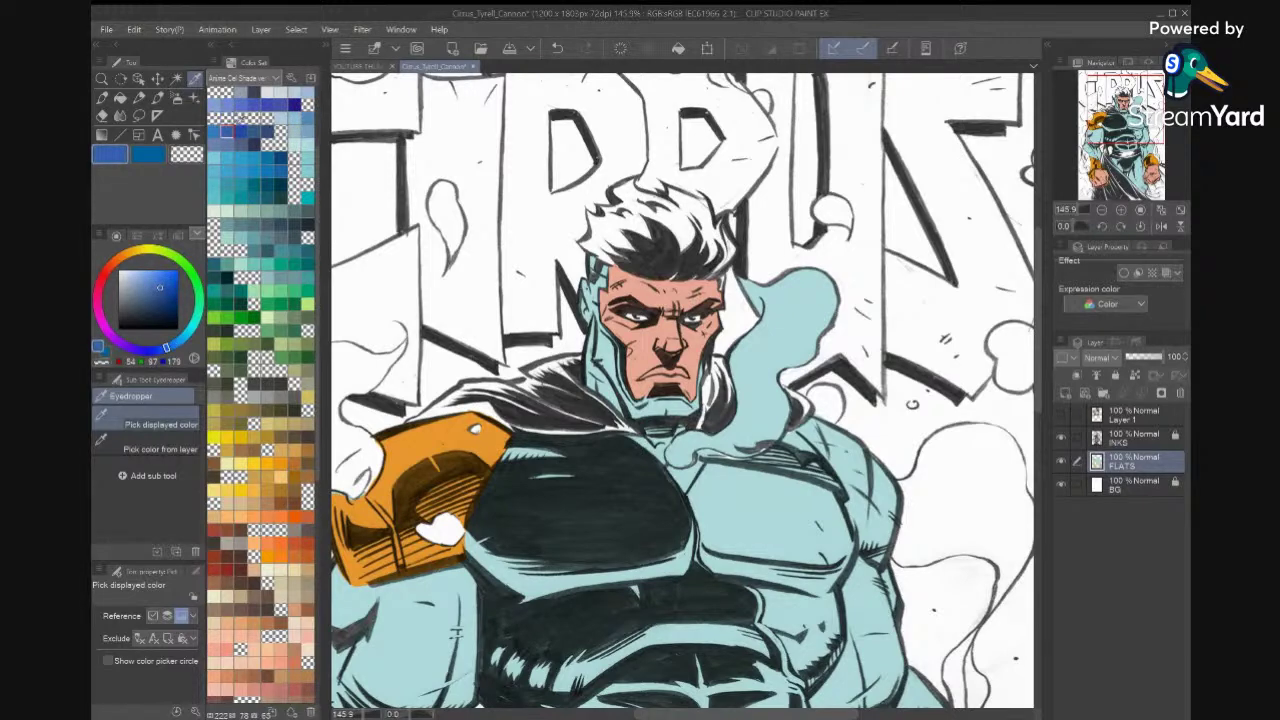
click(267, 172)
click(280, 172)
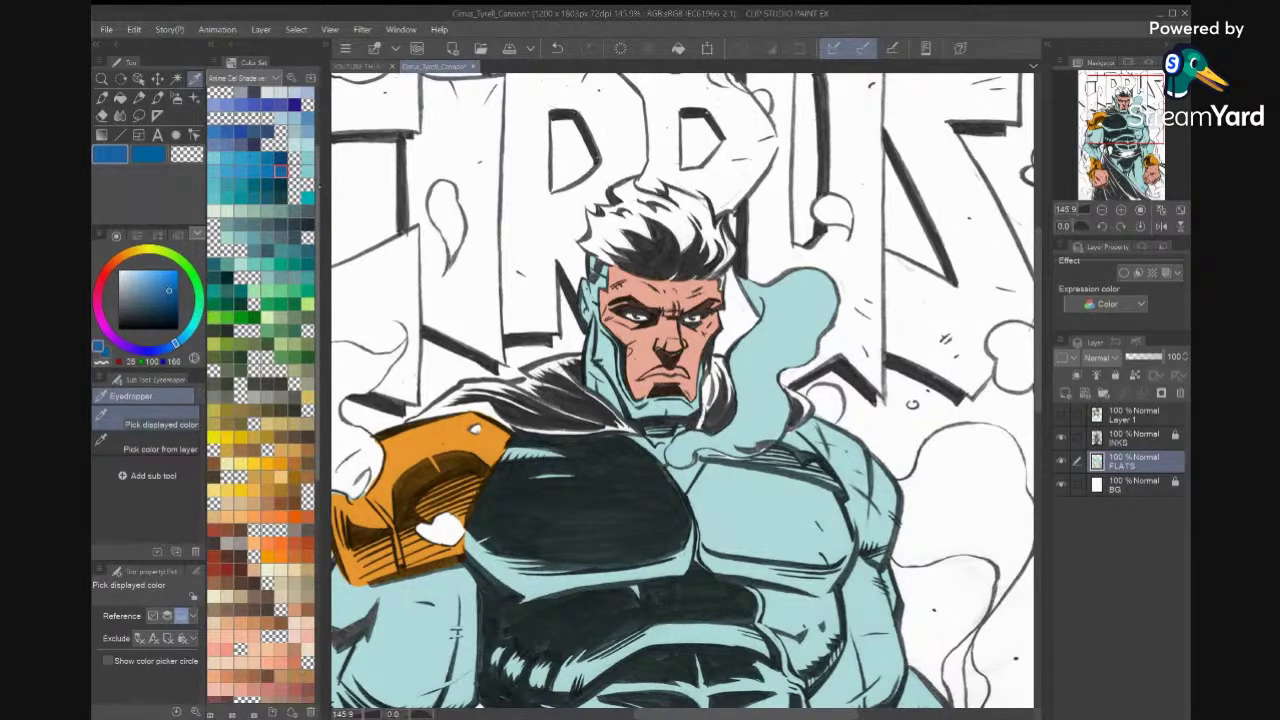
Compare further blue swatches in the colour set and choose the bright blue with RGB 17, 120, 190.
scroll(262, 394, up, 3)
scroll(262, 394, down, 2)
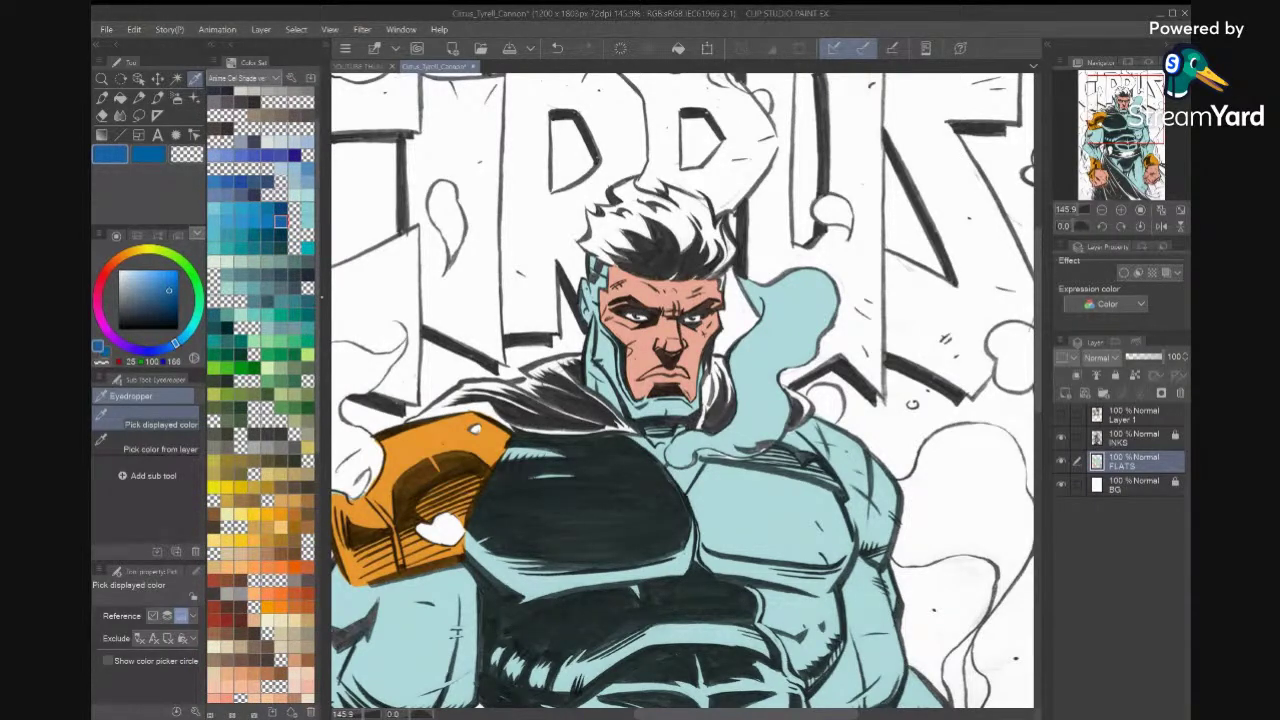
drag(316, 437, 317, 347)
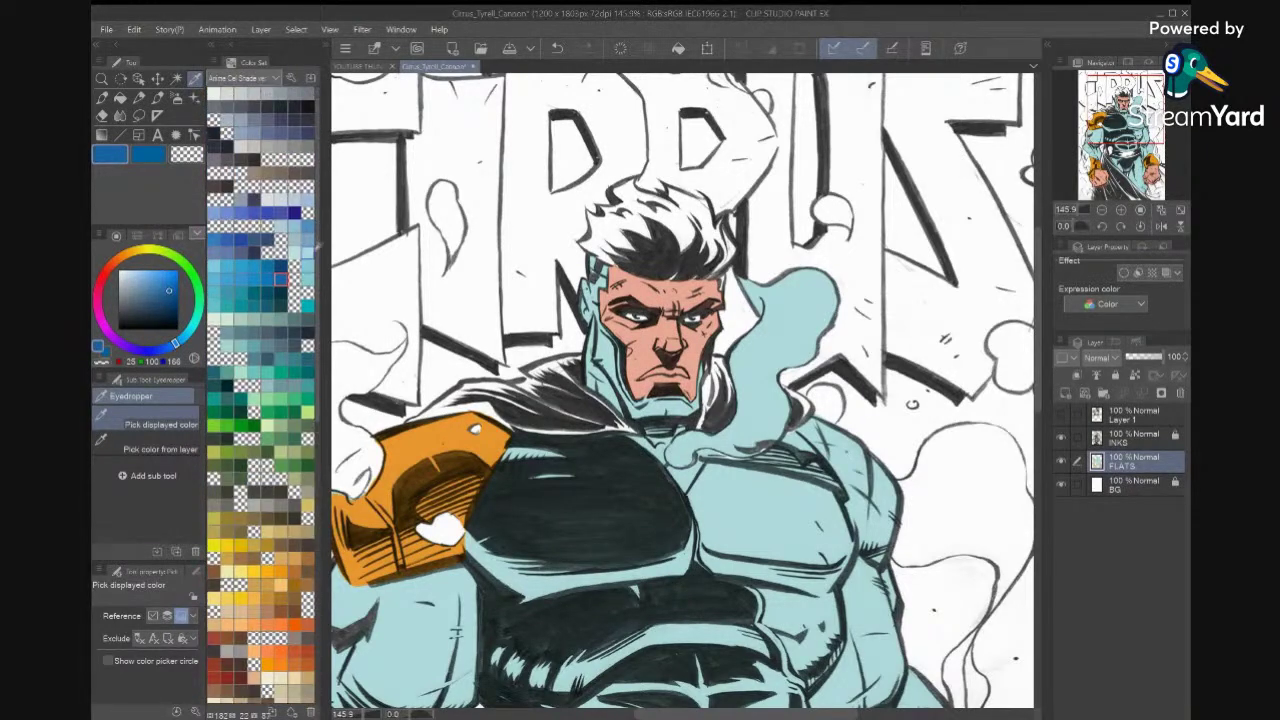
click(308, 228)
click(227, 238)
click(241, 240)
click(254, 240)
click(241, 240)
click(267, 266)
click(280, 267)
click(267, 280)
click(280, 293)
click(268, 279)
key(x)
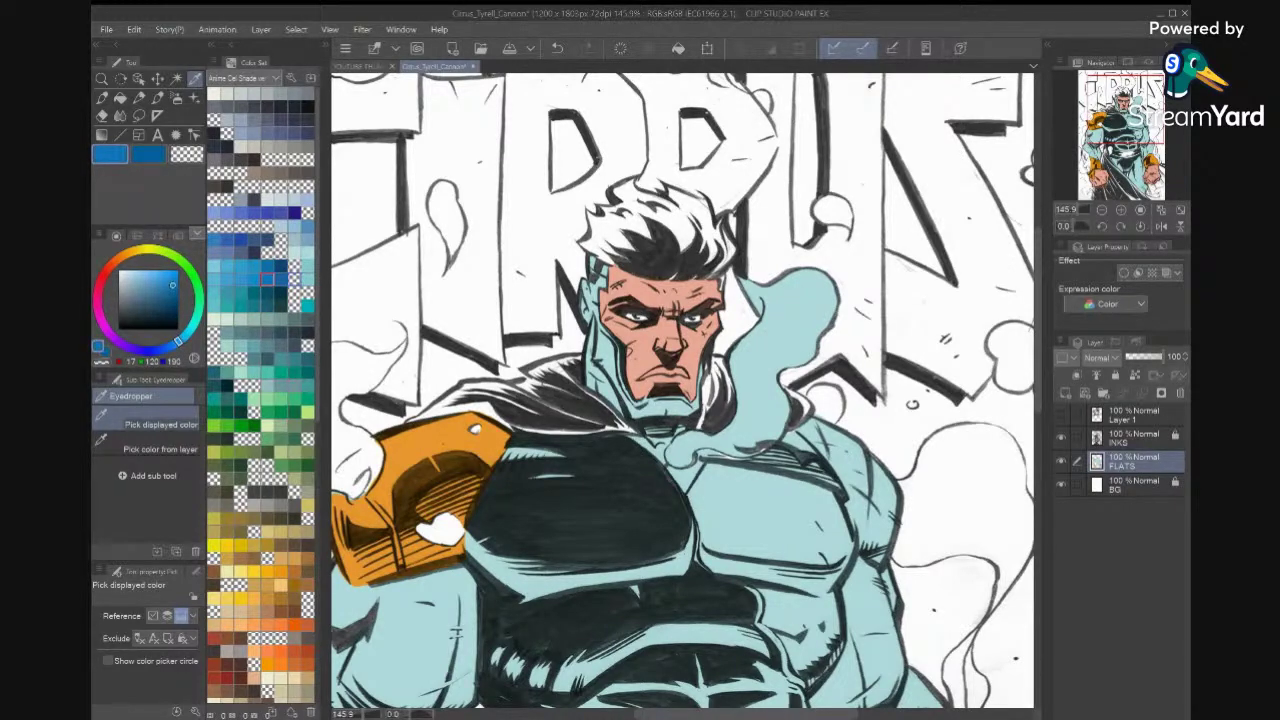
Lasso the smoke wisp beside the hero's head, clear its turquoise fill from the FLATS layer and deselect.
drag(680, 420, 696, 376)
scroll(850, 482, down, 1)
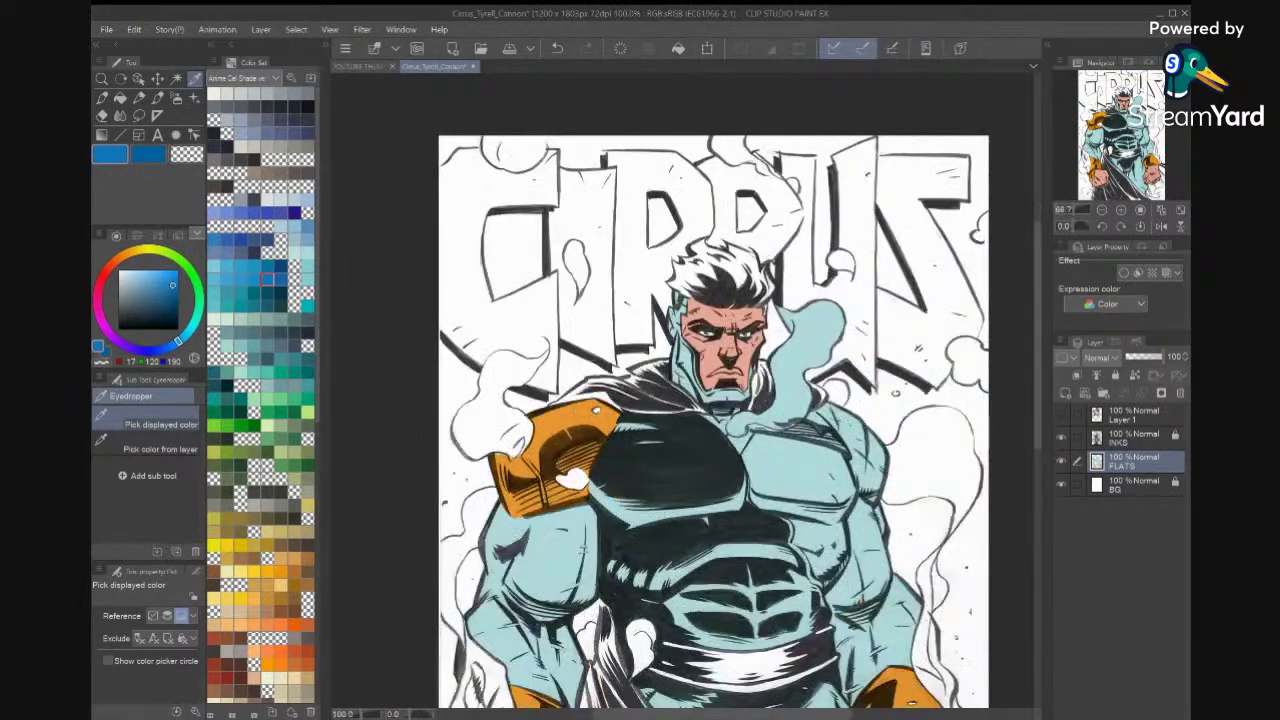
scroll(850, 482, up, 1)
key(m)
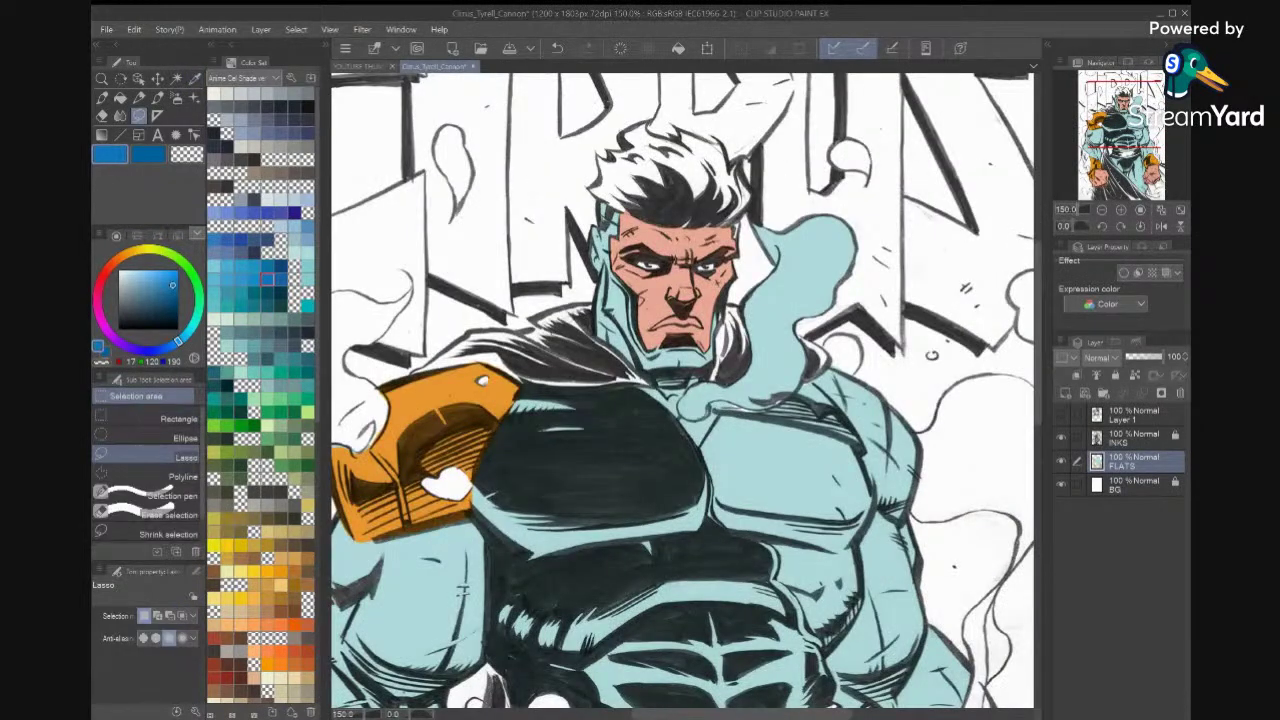
mouse_move(749, 218)
mouse_down()
mouse_move(766, 252)
mouse_move(752, 370)
mouse_move(698, 378)
mouse_move(684, 402)
mouse_move(790, 395)
mouse_move(841, 299)
mouse_move(812, 195)
mouse_move(770, 200)
mouse_up()
key(Delete)
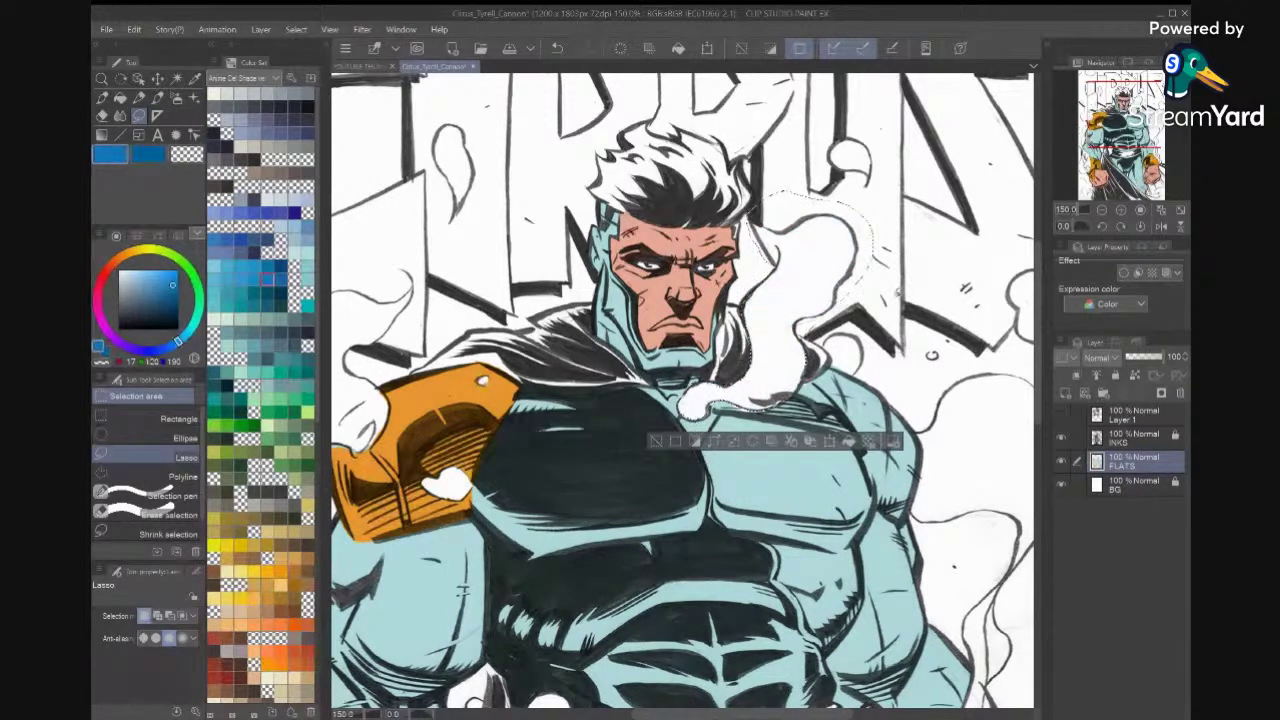
key(ctrl+d)
drag(763, 268, 905, 266)
key(ctrl+d)
Lasso the two cape pieces on either side of the smoke beside the hero's neck, fill them with the bright blue and deselect.
scroll(763, 291, up, 6)
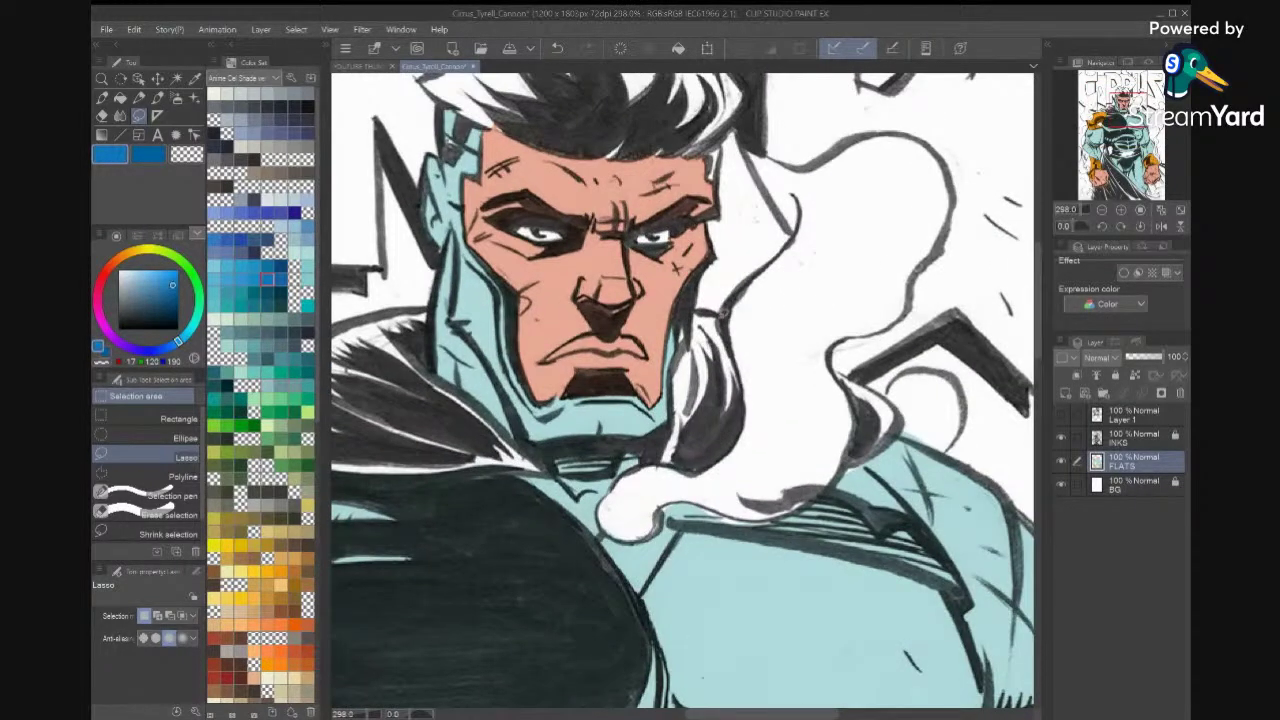
mouse_move(675, 370)
mouse_down()
mouse_move(657, 459)
mouse_move(735, 448)
mouse_move(745, 388)
mouse_move(730, 334)
mouse_move(694, 316)
mouse_up()
mouse_move(940, 424)
mouse_down()
mouse_move(804, 362)
mouse_move(850, 408)
mouse_up()
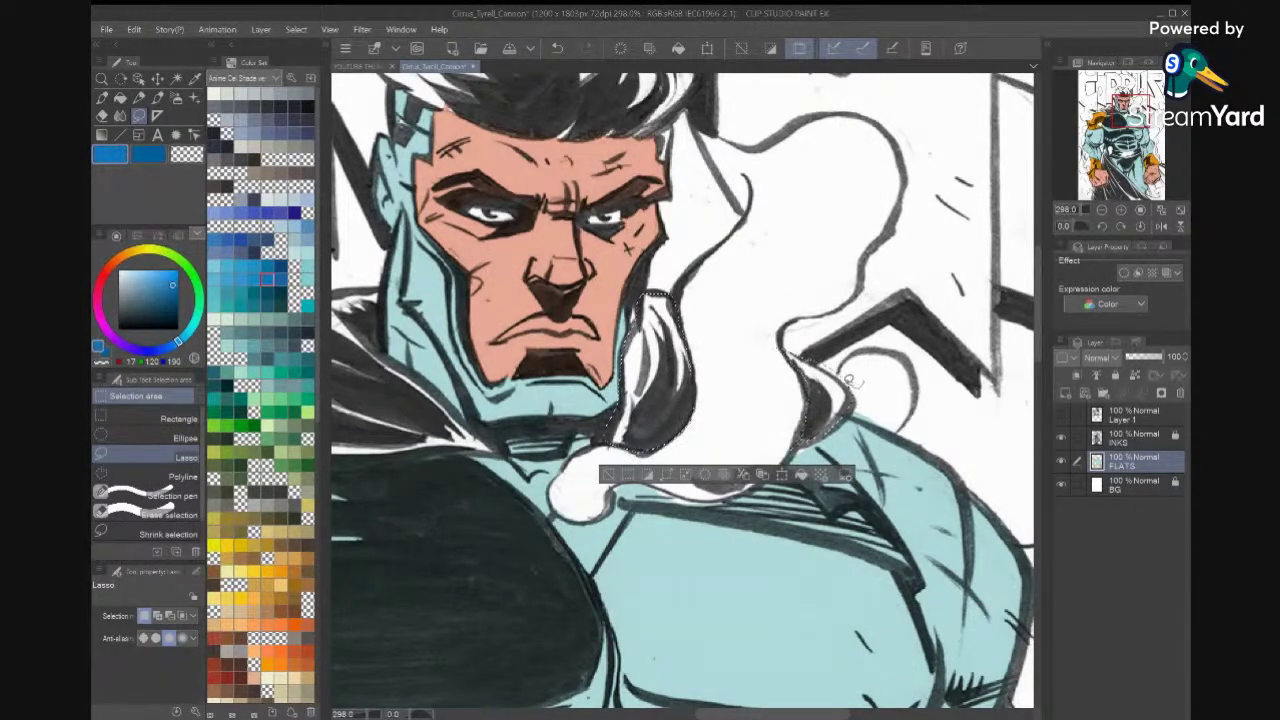
click(801, 474)
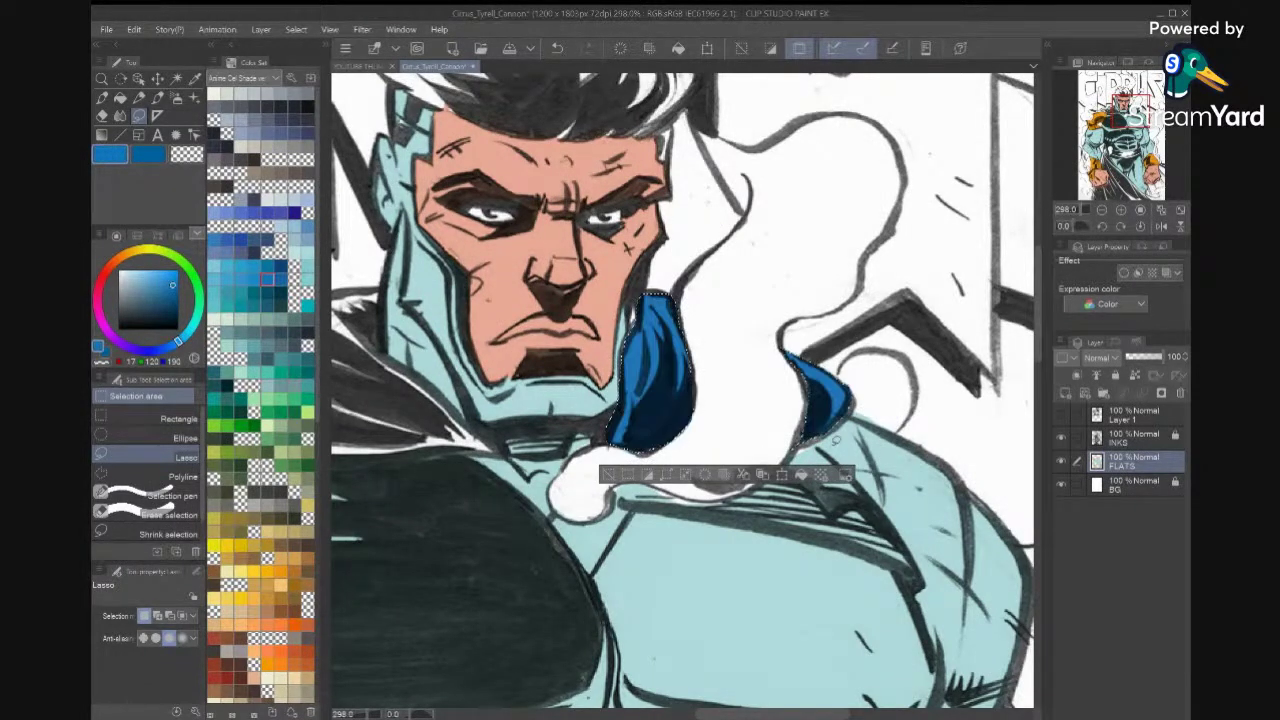
key(ctrl+d)
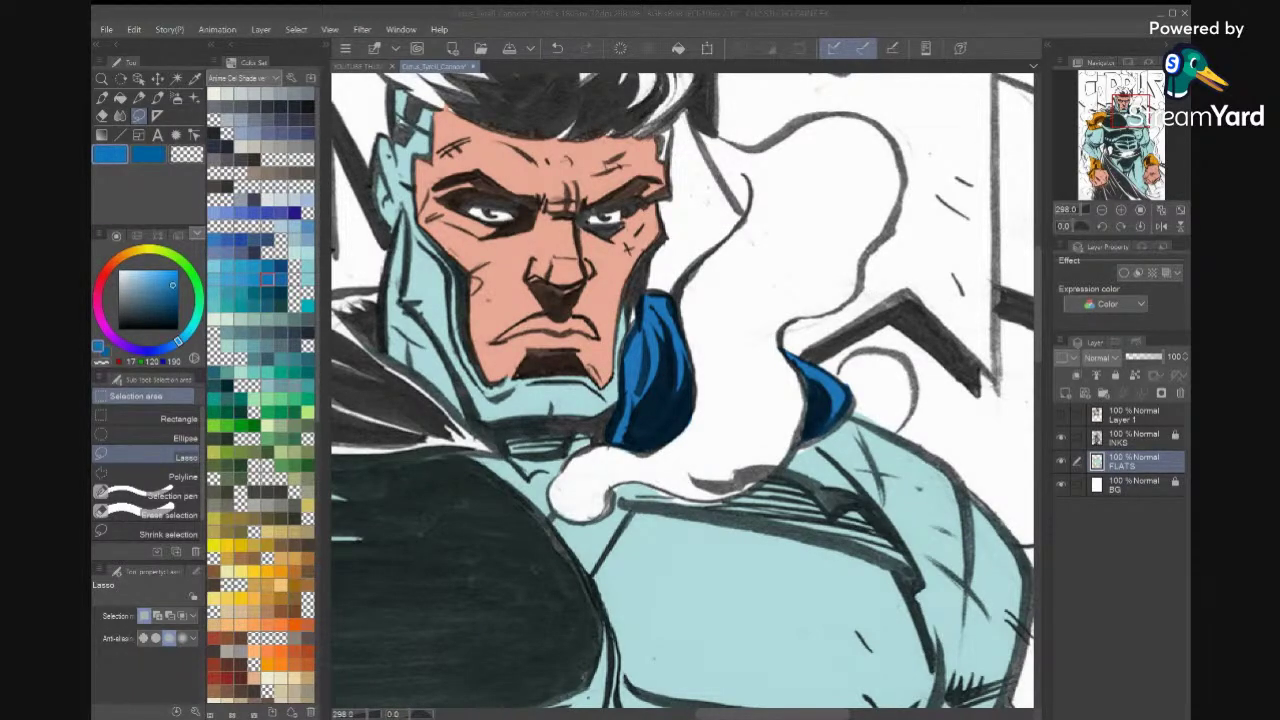
Sample the suit's light turquoise, RGB 173, 220, 222, from the chest into the other colour slot and return to the Lasso.
drag(669, 493, 850, 505)
key(x)
key(i)
click(916, 603)
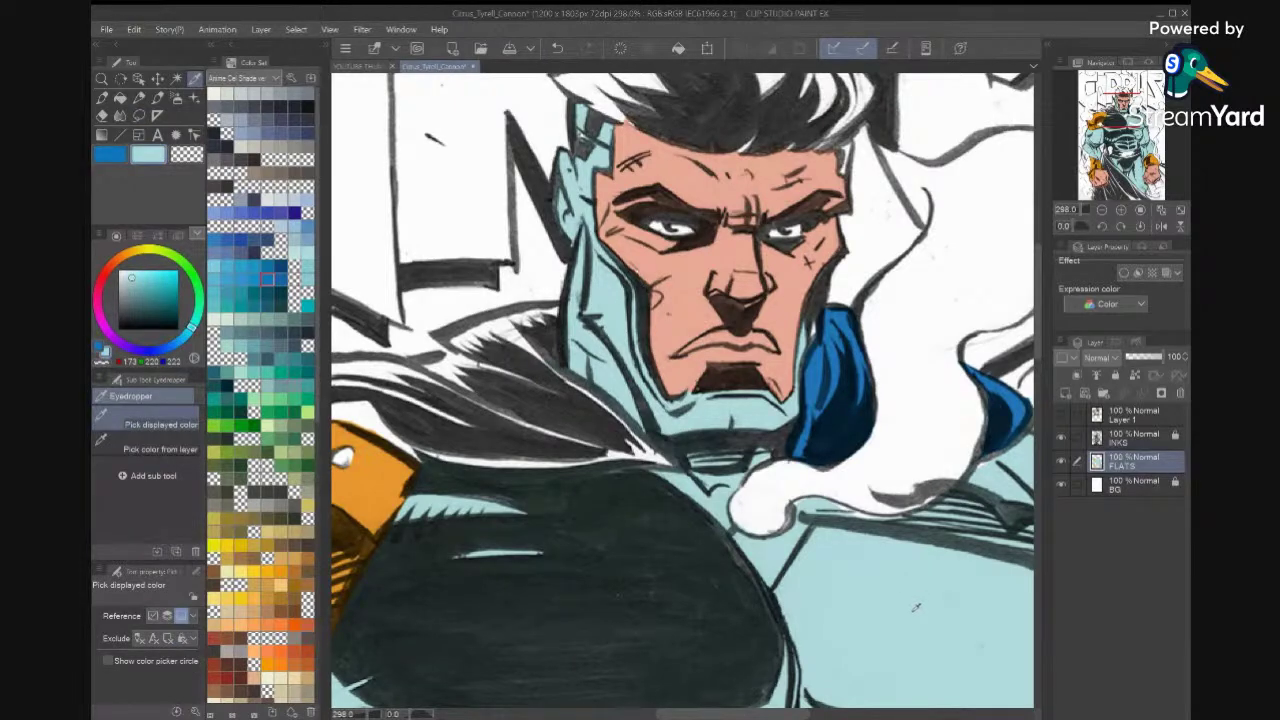
key(m)
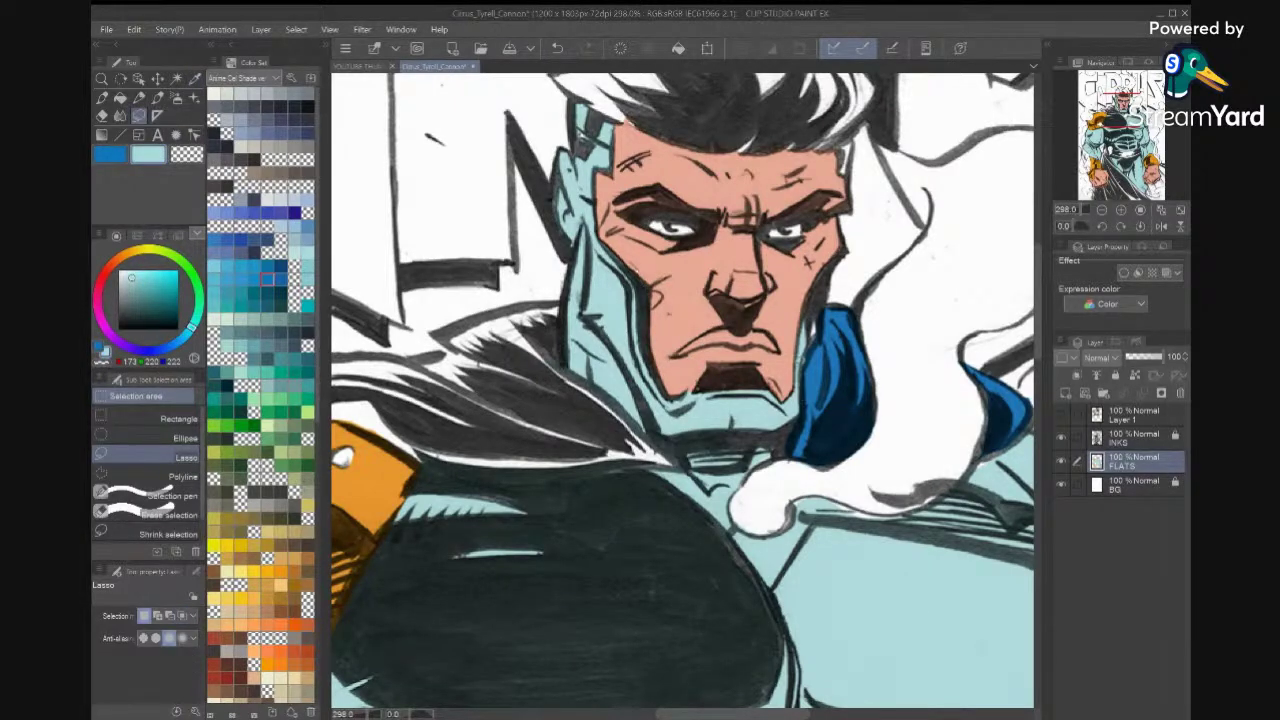
Lasso the thin sliver between the hero's jaw and the blue collar, fill it with the light turquoise and deselect.
mouse_move(808, 350)
mouse_down()
mouse_move(841, 250)
mouse_move(807, 300)
mouse_move(806, 346)
mouse_up()
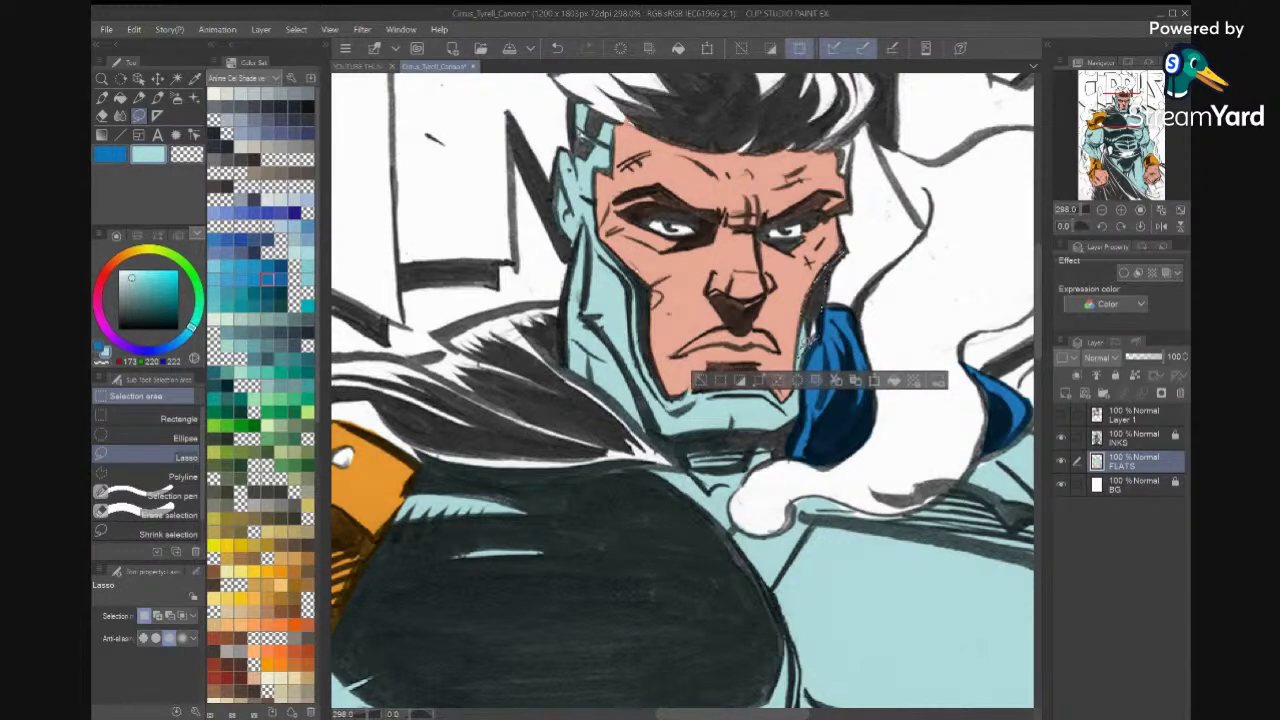
click(894, 380)
click(945, 326)
drag(777, 469, 803, 447)
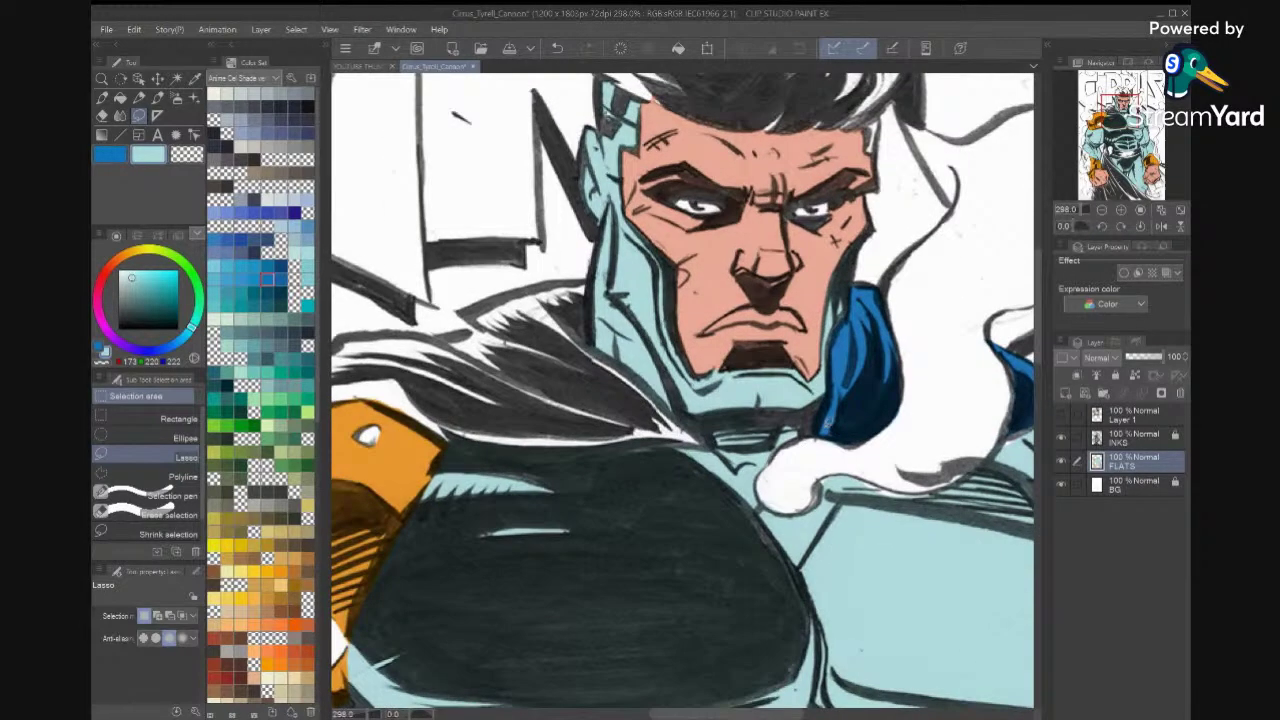
key(ctrl+z)
key(ctrl+z)
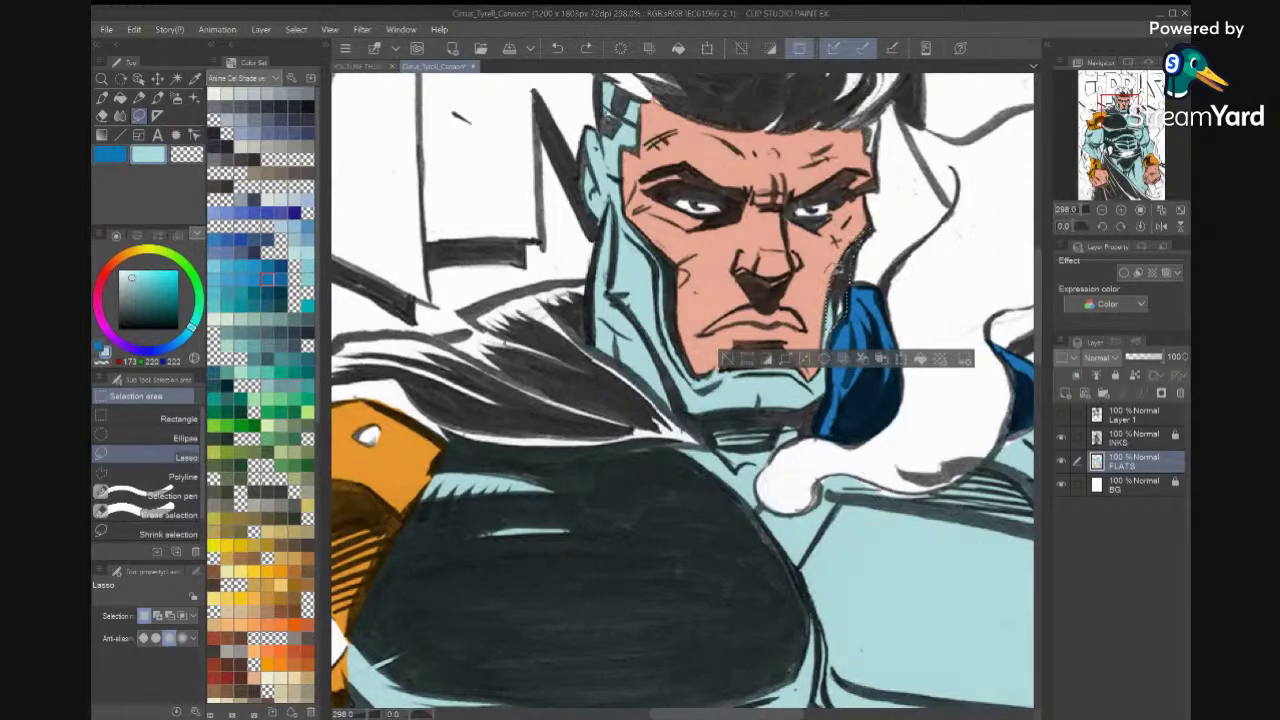
click(920, 358)
key(ctrl+d)
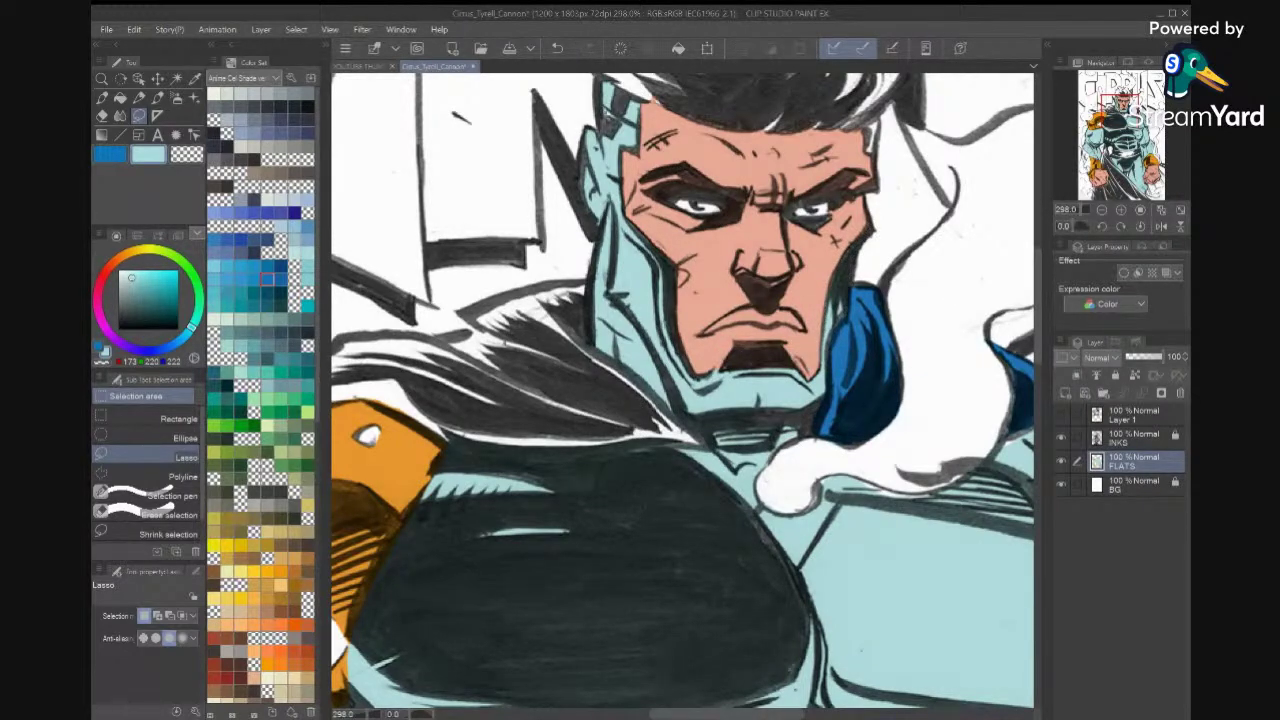
Switch back to the bright blue, lasso the cape draped over the armoured shoulder up to the neck, fill it and deselect.
drag(800, 450, 868, 393)
drag(830, 480, 842, 536)
key(ctrl+d)
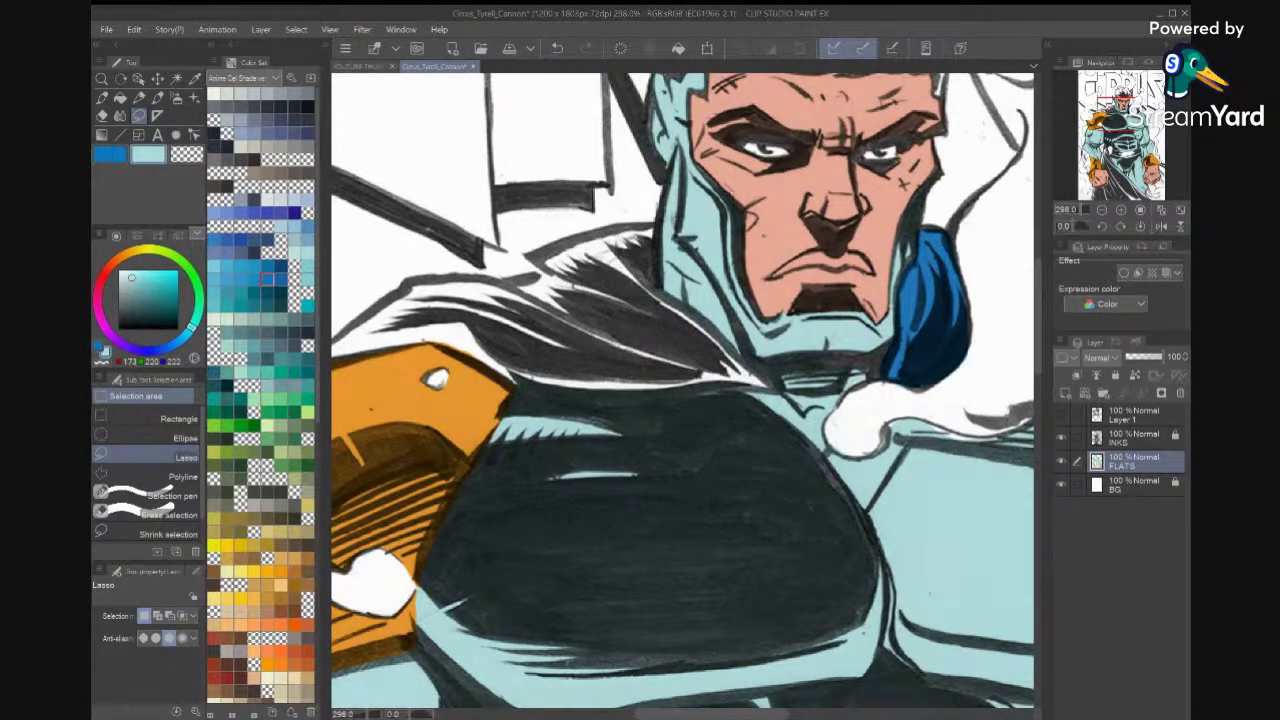
scroll(682, 390, down, 3)
scroll(682, 420, up, 2)
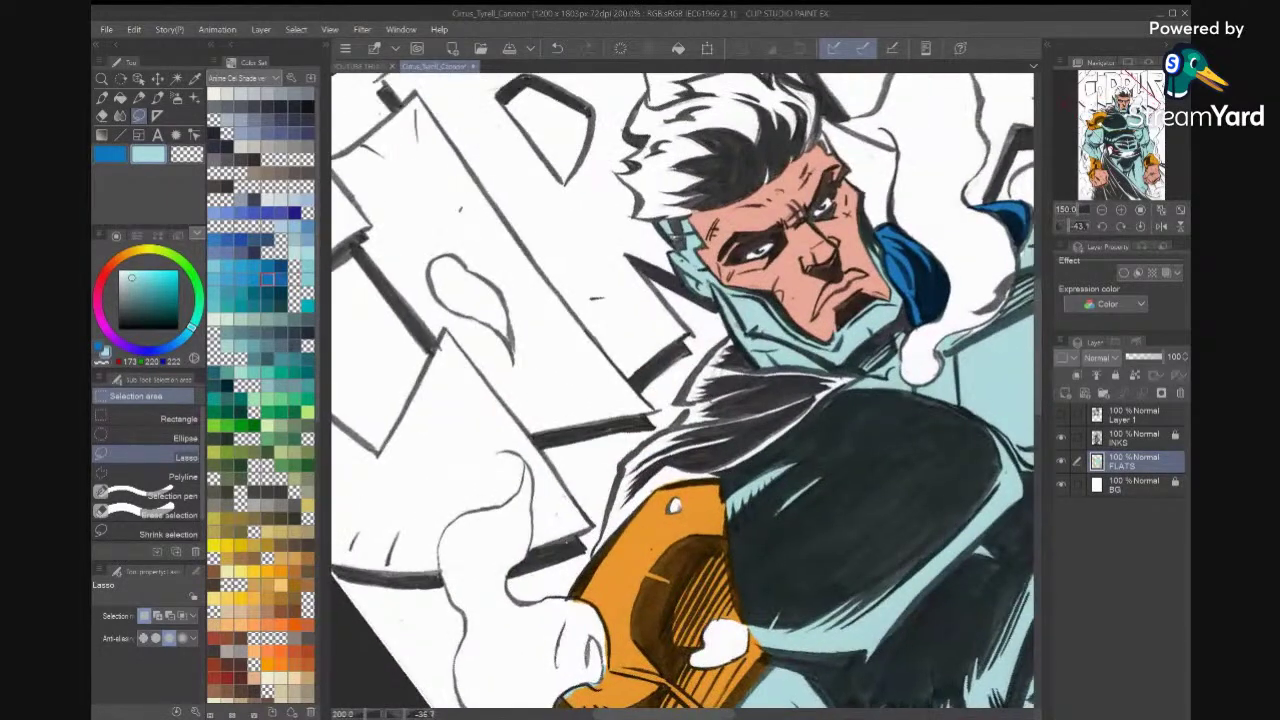
key(x)
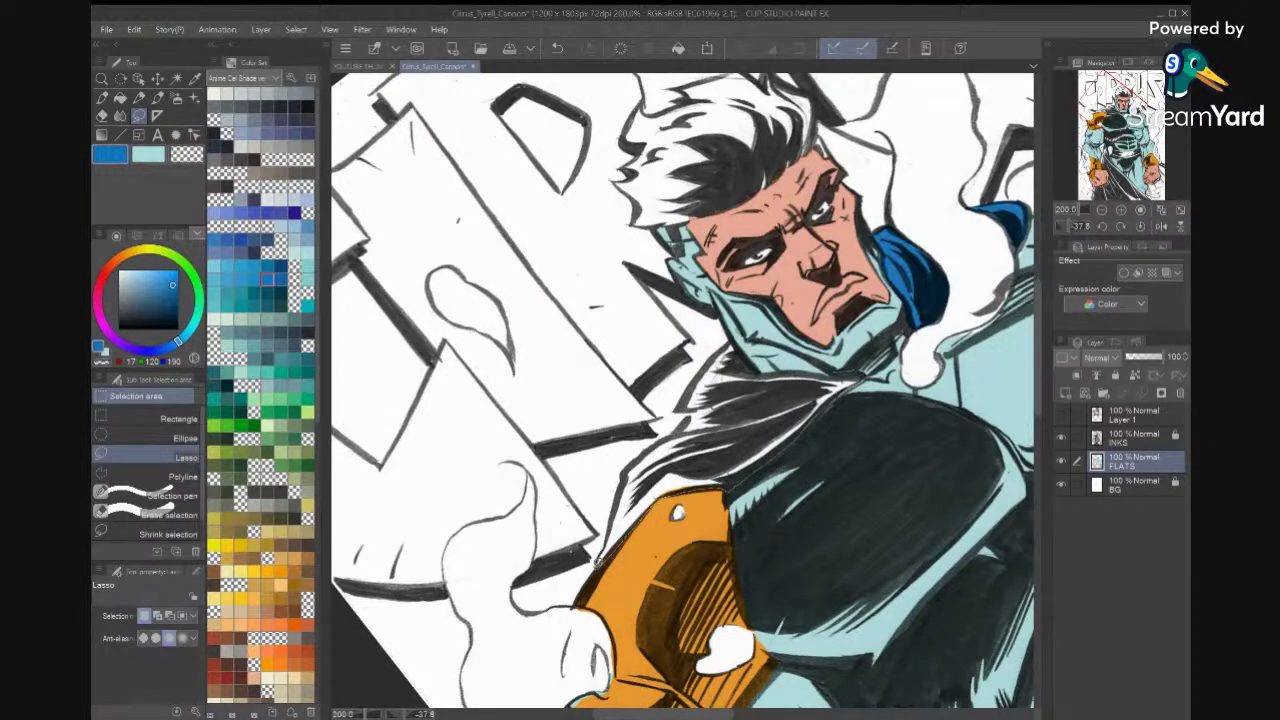
mouse_move(618, 505)
mouse_down()
mouse_move(626, 473)
mouse_move(682, 425)
mouse_move(706, 362)
mouse_move(732, 344)
mouse_move(770, 369)
mouse_move(844, 375)
mouse_up()
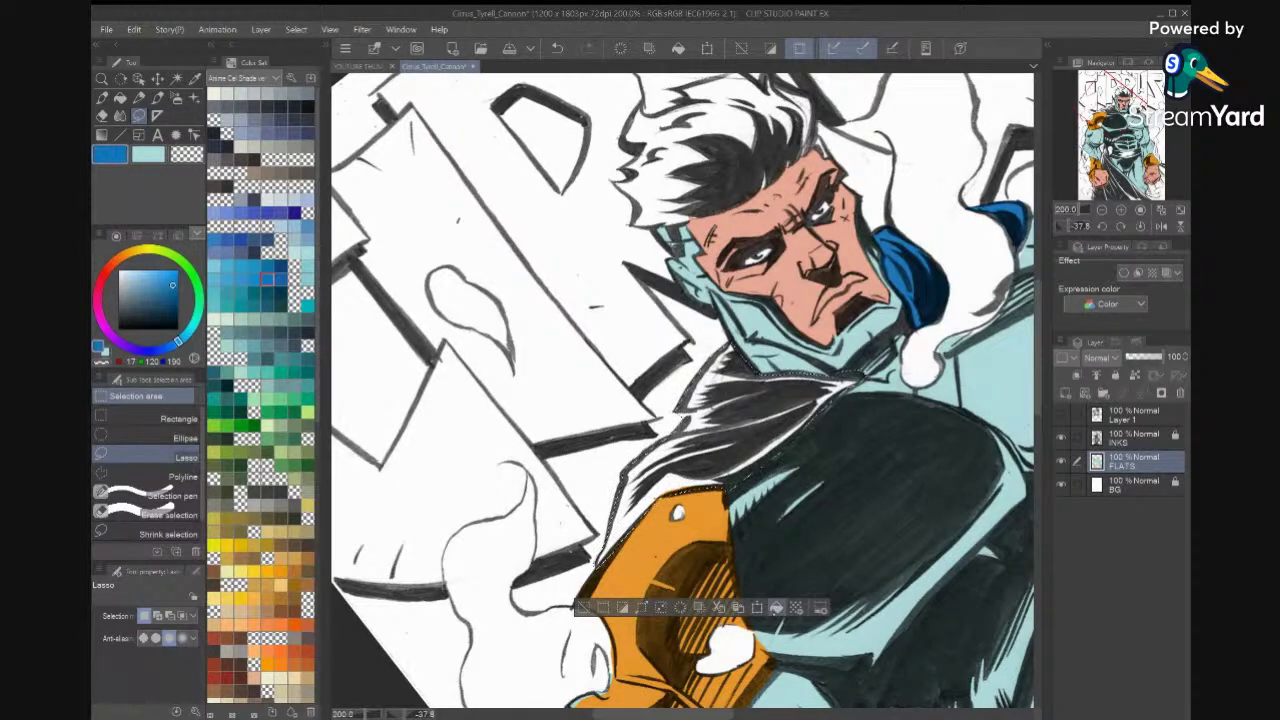
click(776, 607)
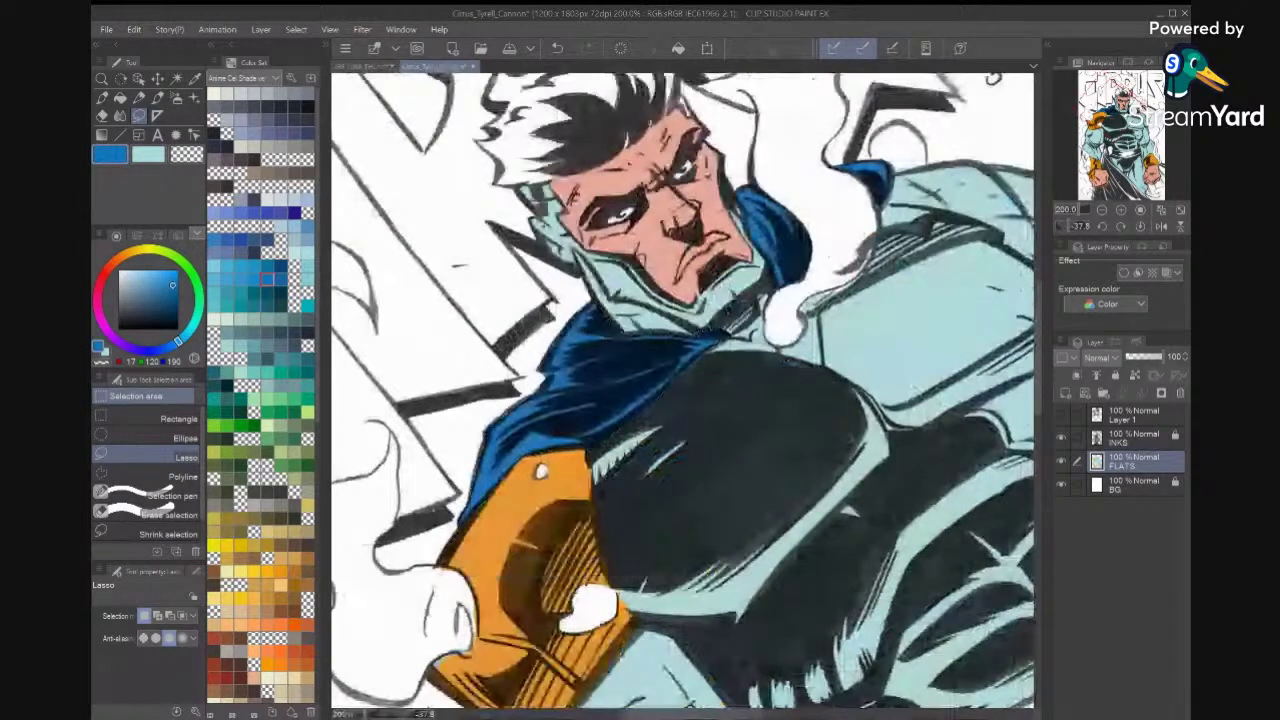
Lasso the upper part of the hanging cape, from the waist down between the orange bracer and the thigh.
click(1140, 227)
drag(700, 450, 646, 336)
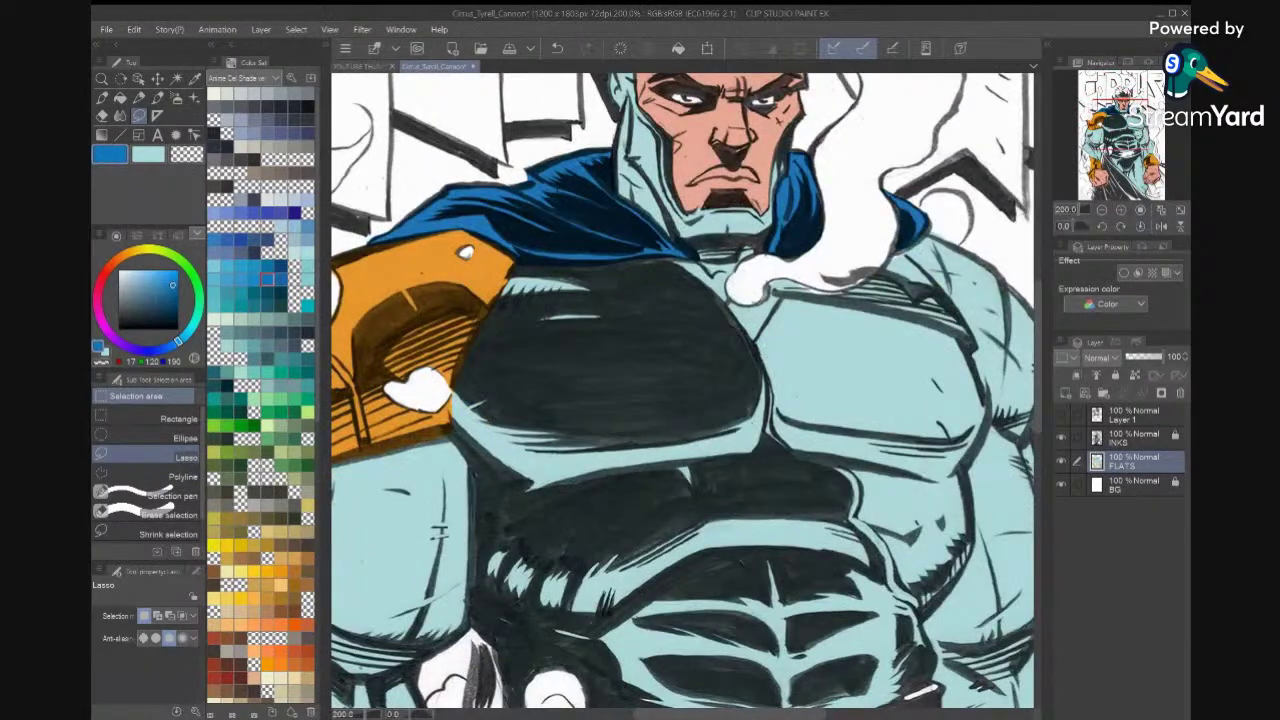
scroll(834, 447, down, 5)
scroll(660, 600, up, 4)
scroll(682, 390, down, 2)
scroll(860, 420, up, 3)
drag(631, 154, 664, 174)
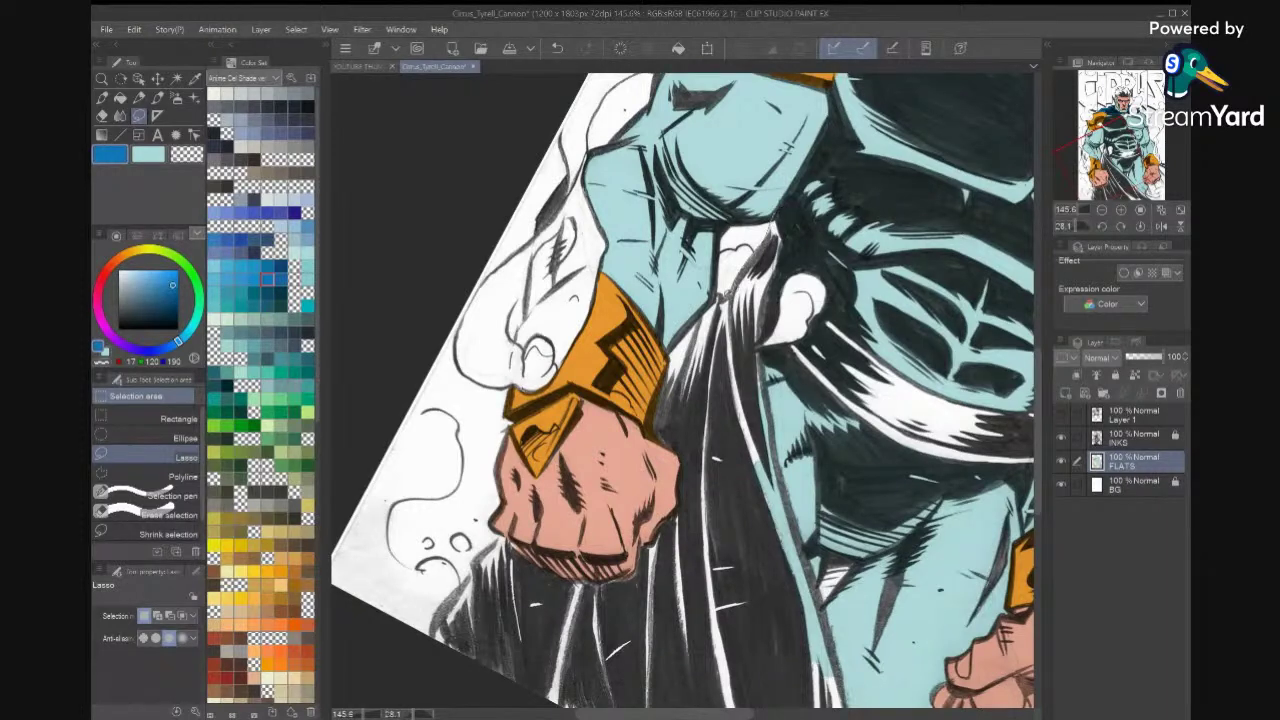
mouse_move(665, 376)
mouse_down()
mouse_move(656, 428)
mouse_move(674, 444)
mouse_move(764, 447)
mouse_move(776, 278)
mouse_up()
drag(789, 242, 772, 208)
mouse_move(700, 434)
mouse_down()
mouse_move(713, 394)
mouse_move(857, 187)
mouse_up()
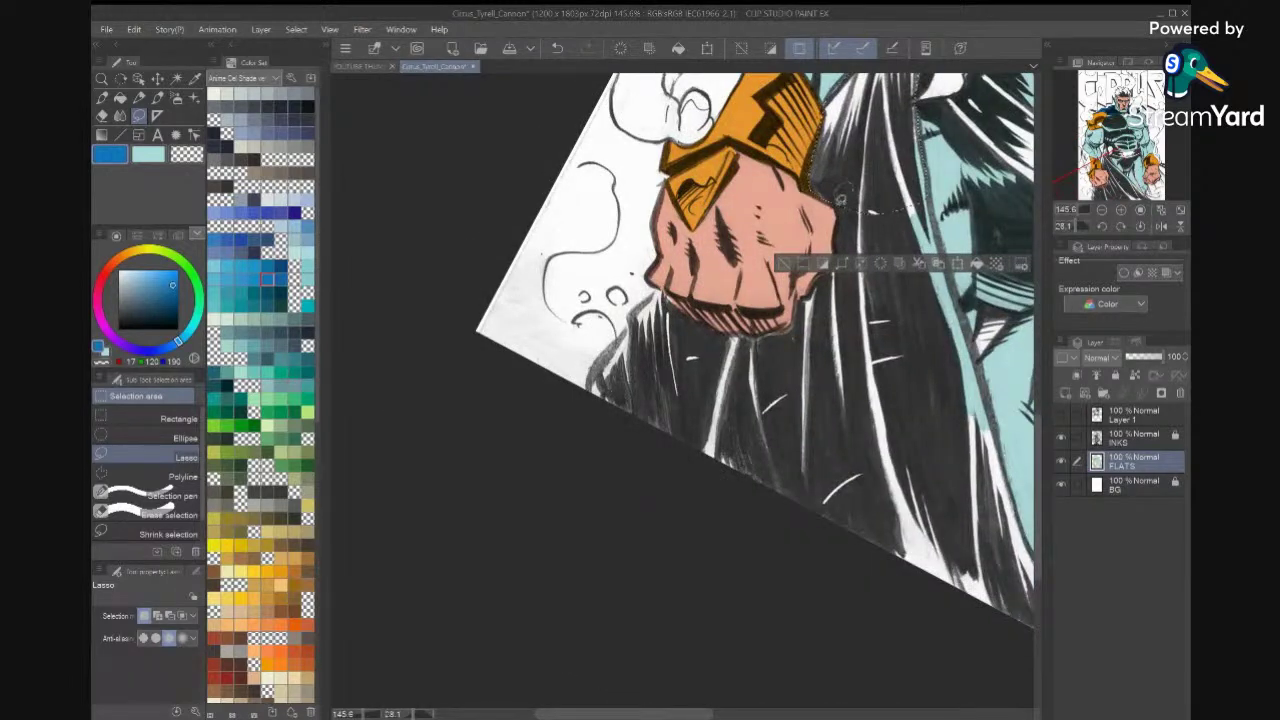
Extend the selection over the lower cape, around the fist, along the page's bottom edge and up to the leg and signature corner.
mouse_move(826, 268)
mouse_down()
mouse_move(792, 325)
mouse_move(703, 324)
mouse_move(666, 292)
mouse_move(628, 330)
mouse_up()
mouse_move(594, 372)
mouse_down()
mouse_move(626, 449)
mouse_move(943, 603)
mouse_move(1002, 566)
mouse_move(1001, 474)
mouse_up()
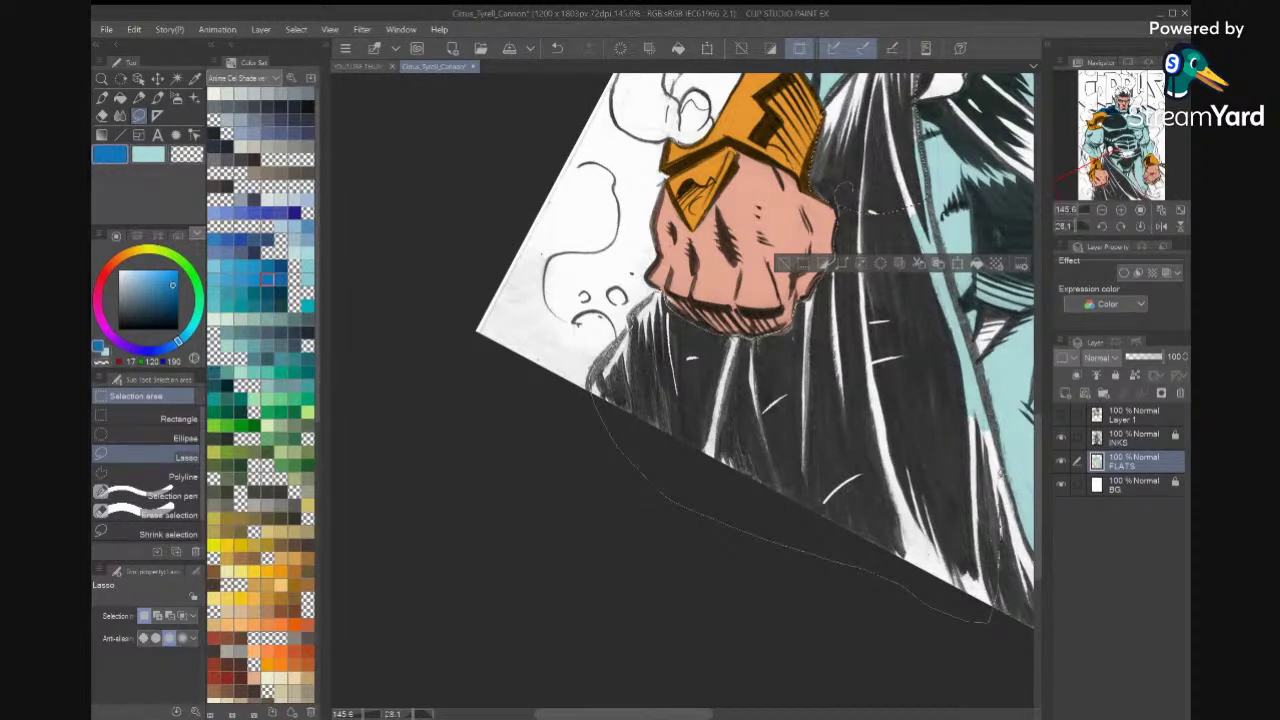
mouse_move(997, 428)
mouse_down()
mouse_move(934, 191)
mouse_move(873, 212)
mouse_up()
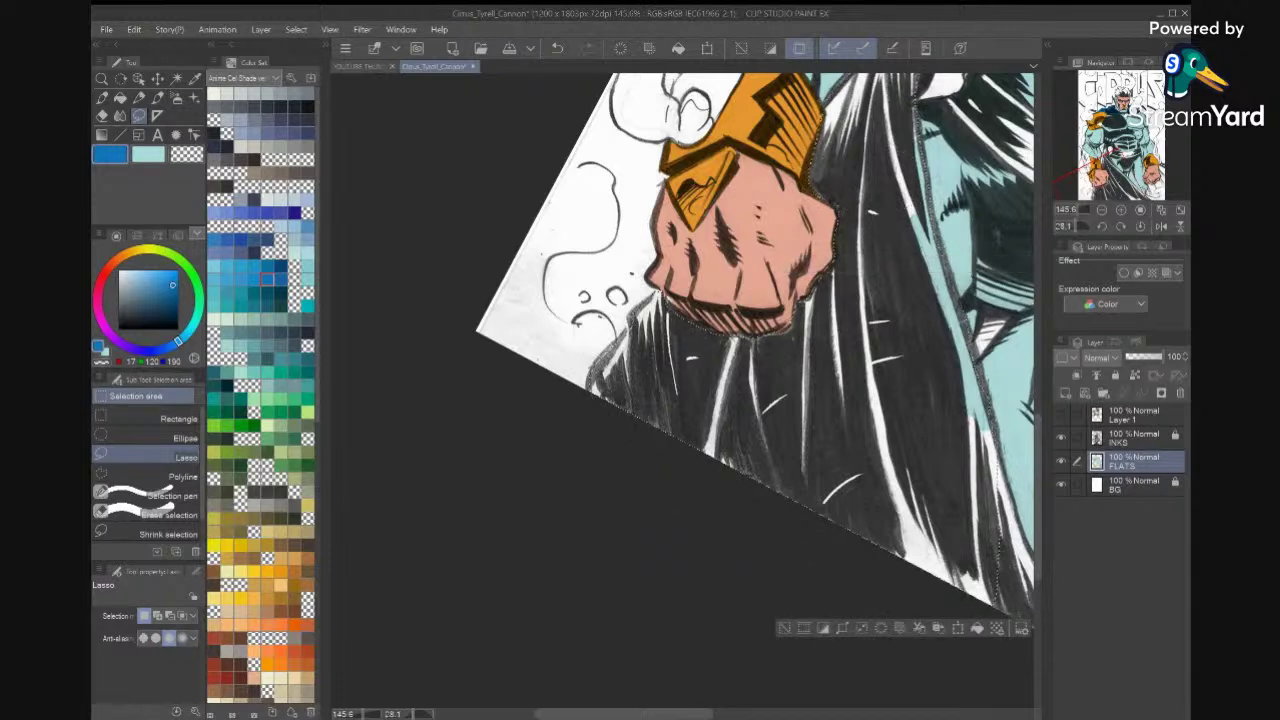
click(1140, 227)
drag(927, 444, 663, 497)
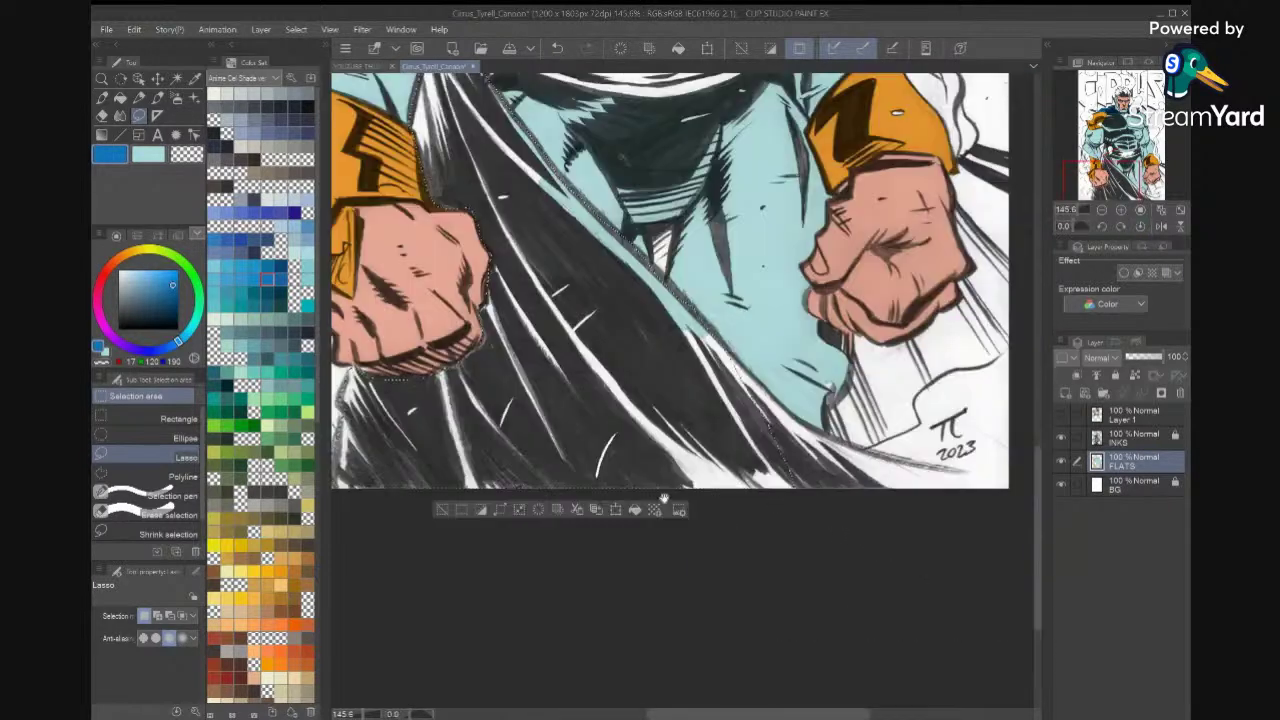
drag(880, 517, 769, 521)
mouse_move(615, 471)
mouse_down()
mouse_move(760, 502)
mouse_move(896, 479)
mouse_move(770, 454)
mouse_move(688, 420)
mouse_move(616, 356)
mouse_move(498, 318)
mouse_move(493, 384)
mouse_up()
space+drag(794, 534, 814, 626)
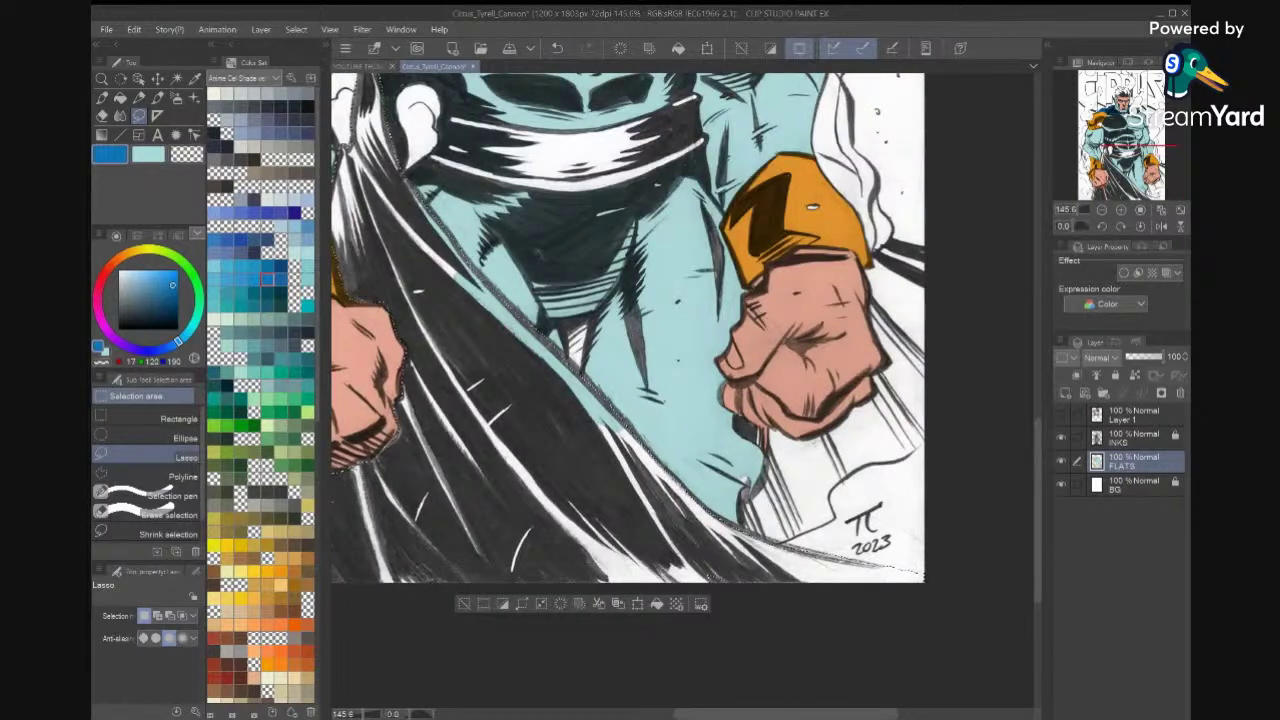
key(ctrl+0)
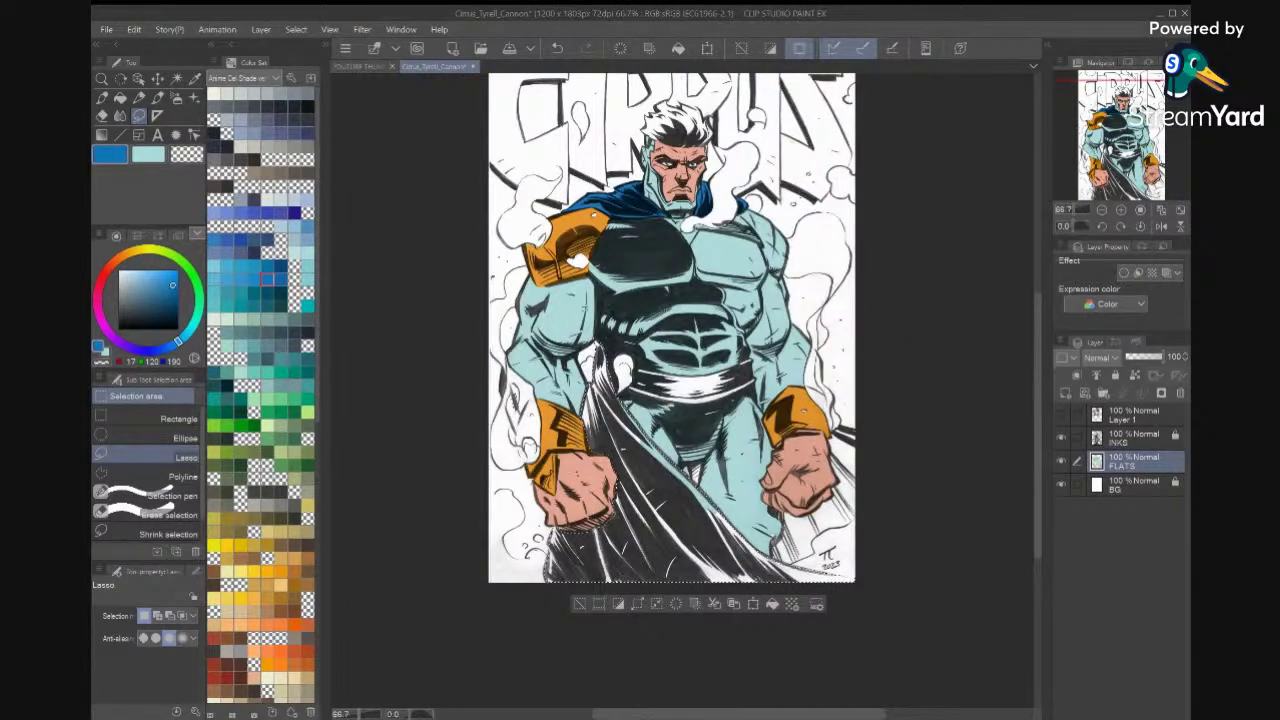
Add the cape area behind the other fist, between the leg, the page edge and the signature's smoke outline, to the selection.
scroll(754, 461, up, 5)
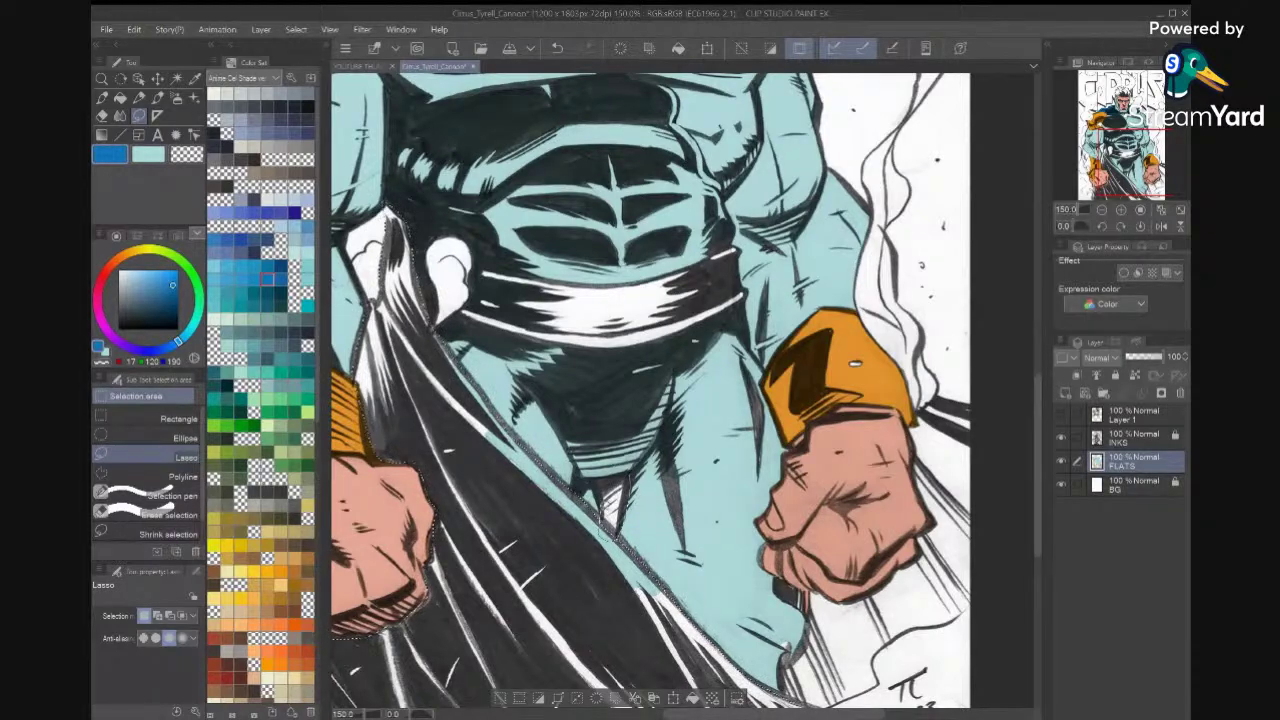
drag(688, 520, 652, 378)
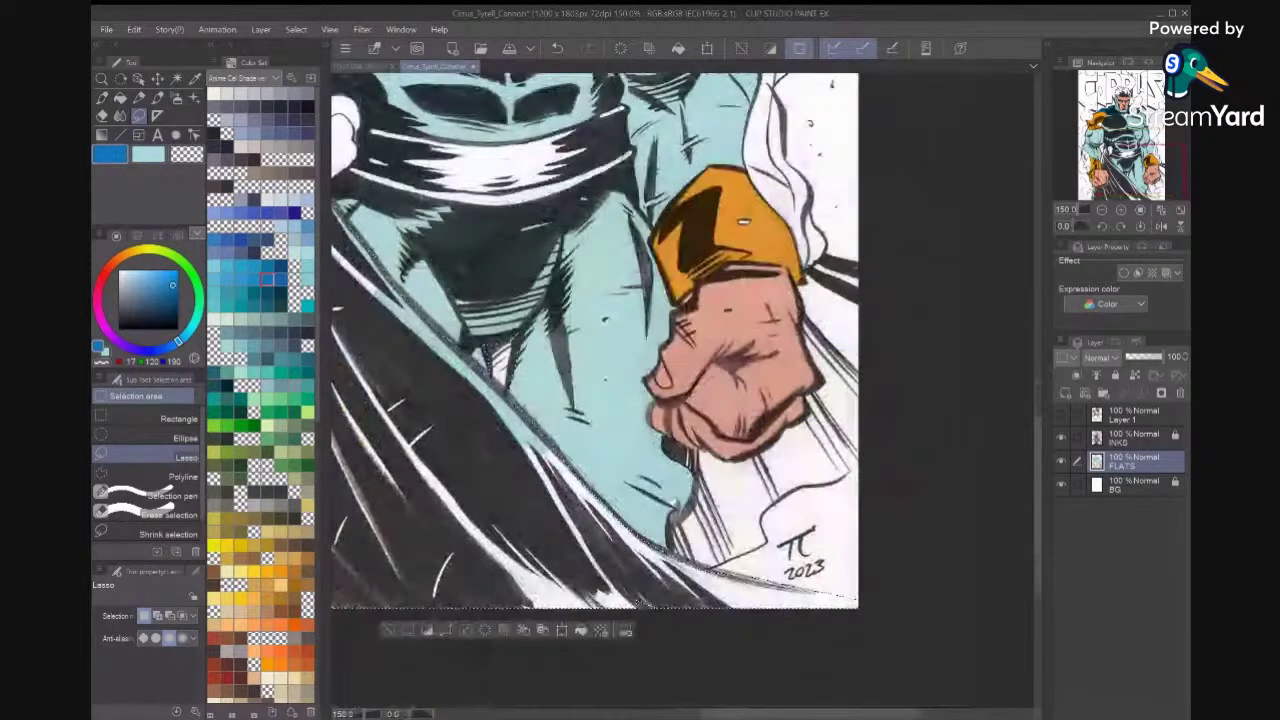
scroll(652, 355, down, 2)
mouse_move(879, 276)
mouse_down()
mouse_move(880, 382)
mouse_move(846, 433)
mouse_move(805, 442)
mouse_up()
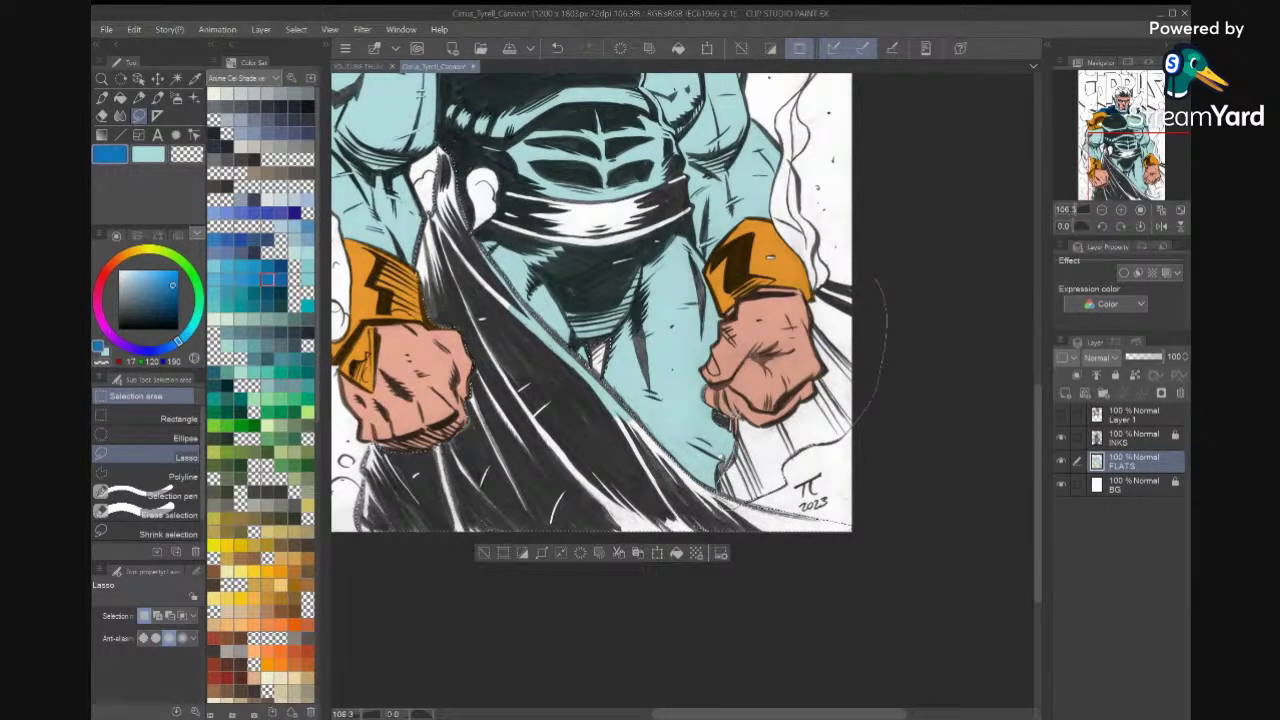
mouse_move(769, 426)
mouse_down()
mouse_move(829, 366)
mouse_move(814, 312)
mouse_move(840, 283)
mouse_up()
Fill the whole selected lower cape with the bright blue on the FLATS layer and deselect.
key(ctrl+d)
key(ctrl+z)
key(ctrl+minus)
key(ctrl+minus)
key(ctrl+0)
drag(810, 705, 822, 661)
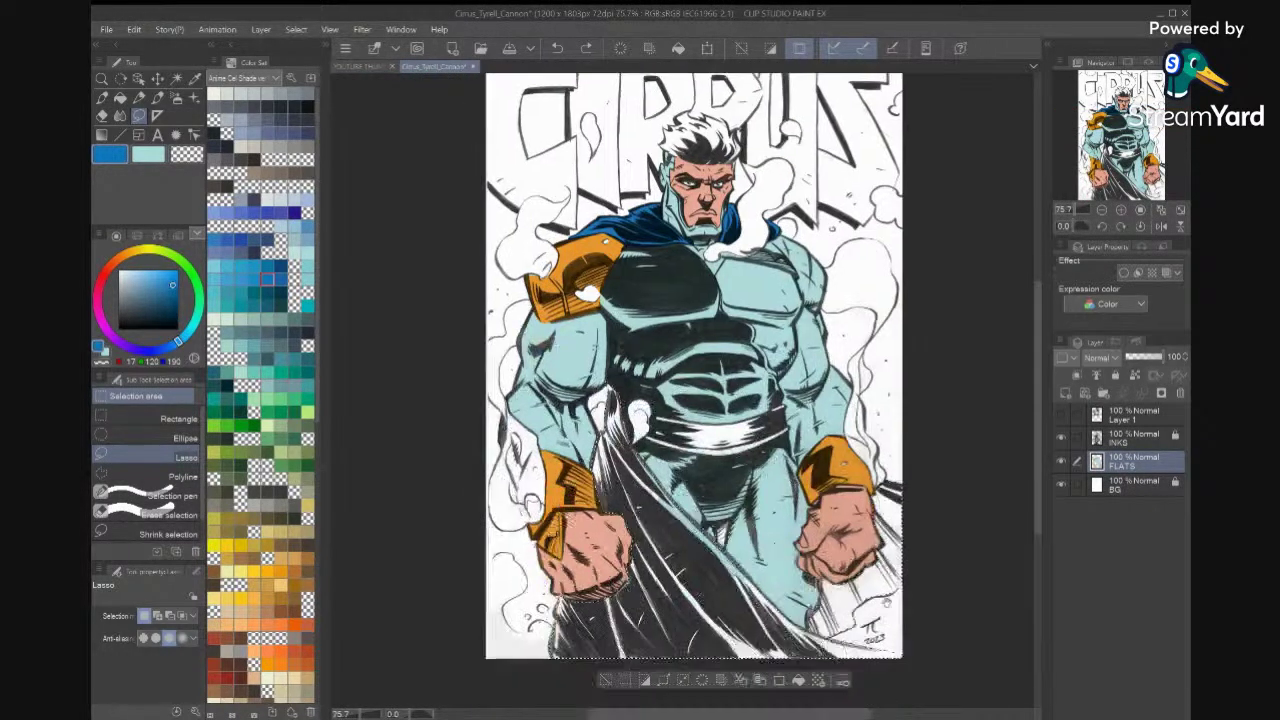
click(798, 680)
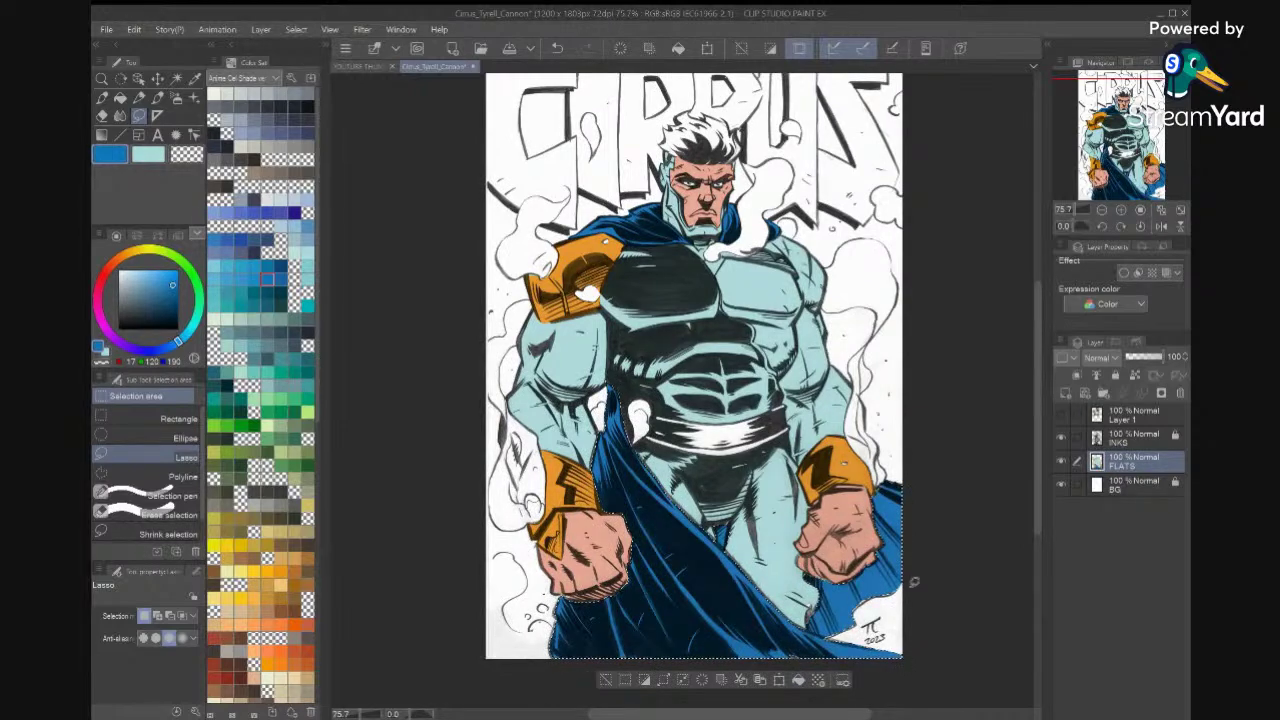
key(ctrl+d)
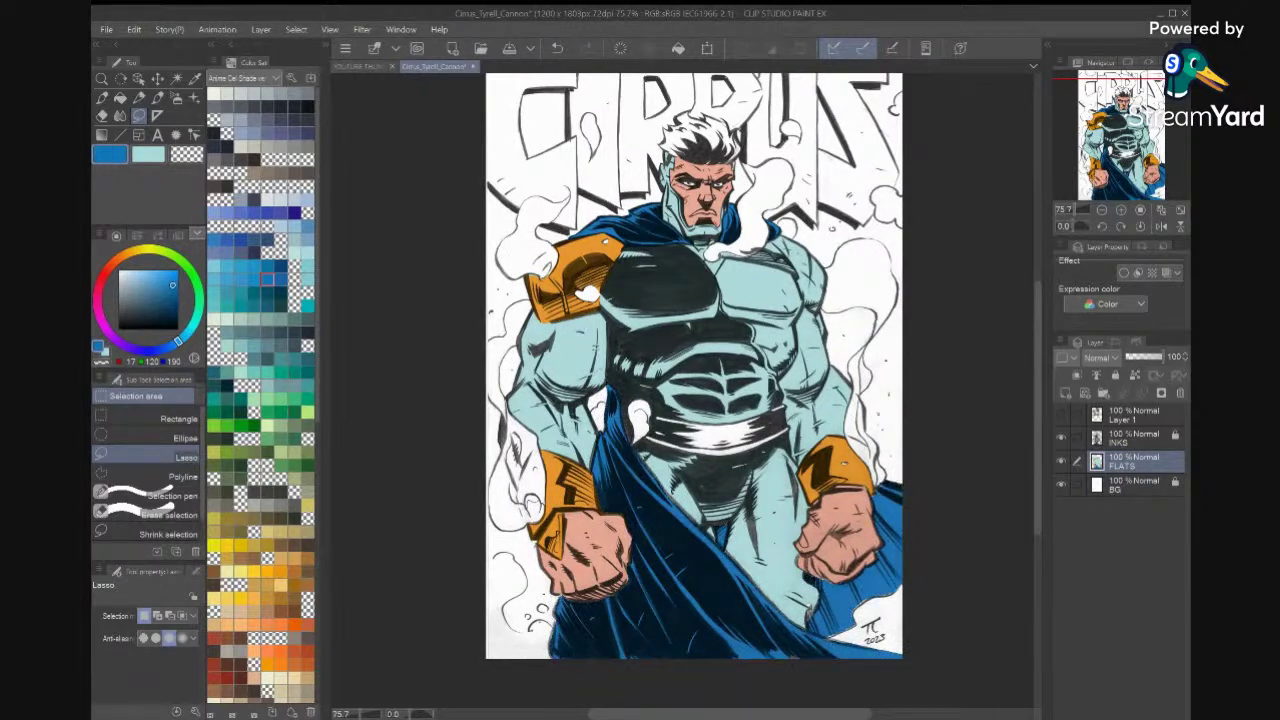
Lasso the cape edges above and below the signature area, touch them up with the bright blue and deselect.
scroll(875, 675, up, 6)
mouse_move(918, 404)
mouse_down()
mouse_move(966, 384)
mouse_move(943, 420)
mouse_move(820, 478)
mouse_move(823, 520)
mouse_move(770, 545)
mouse_up()
mouse_move(762, 471)
mouse_down()
mouse_move(888, 373)
mouse_move(950, 388)
mouse_up()
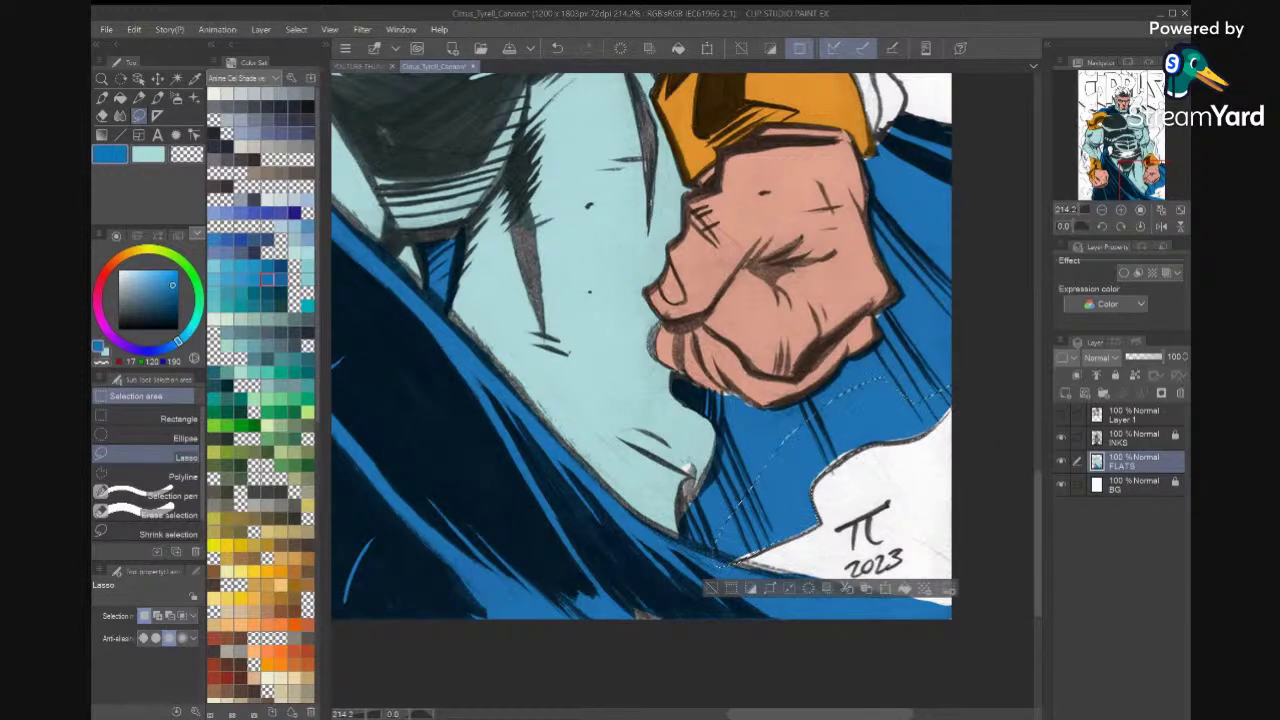
mouse_move(938, 613)
mouse_down()
mouse_move(779, 561)
mouse_move(716, 569)
mouse_move(745, 597)
mouse_up()
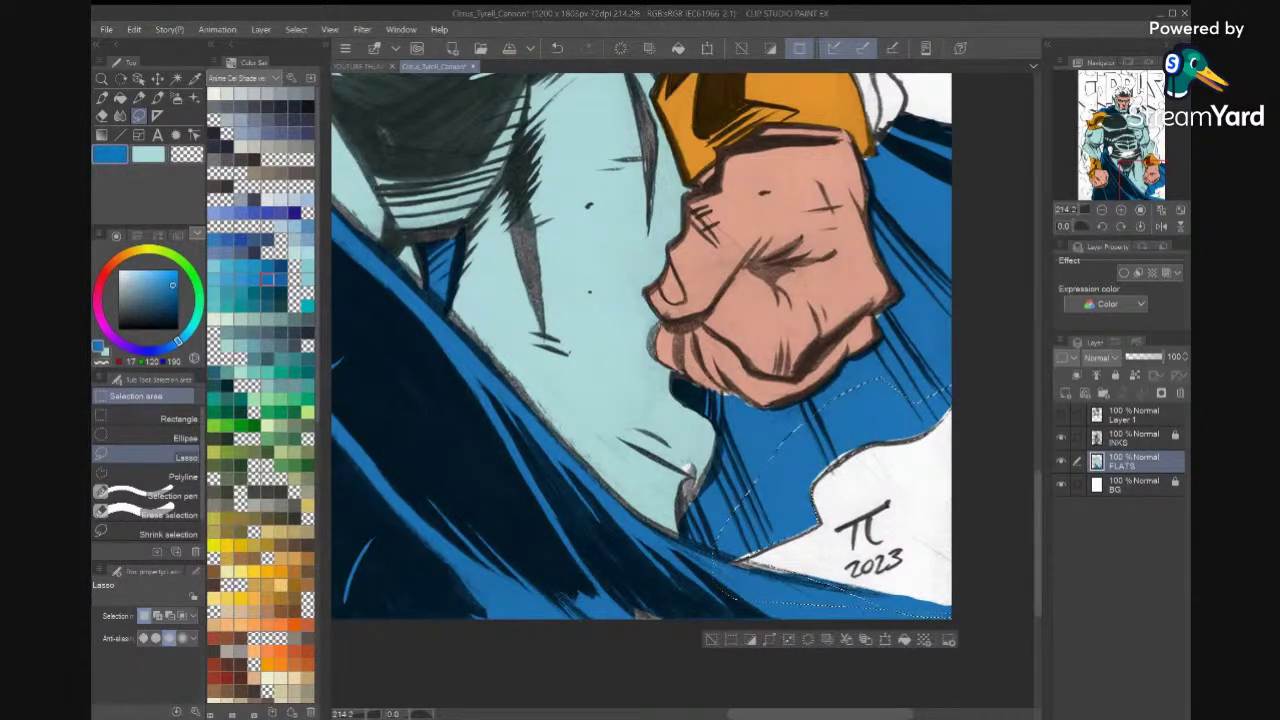
key(ctrl+d)
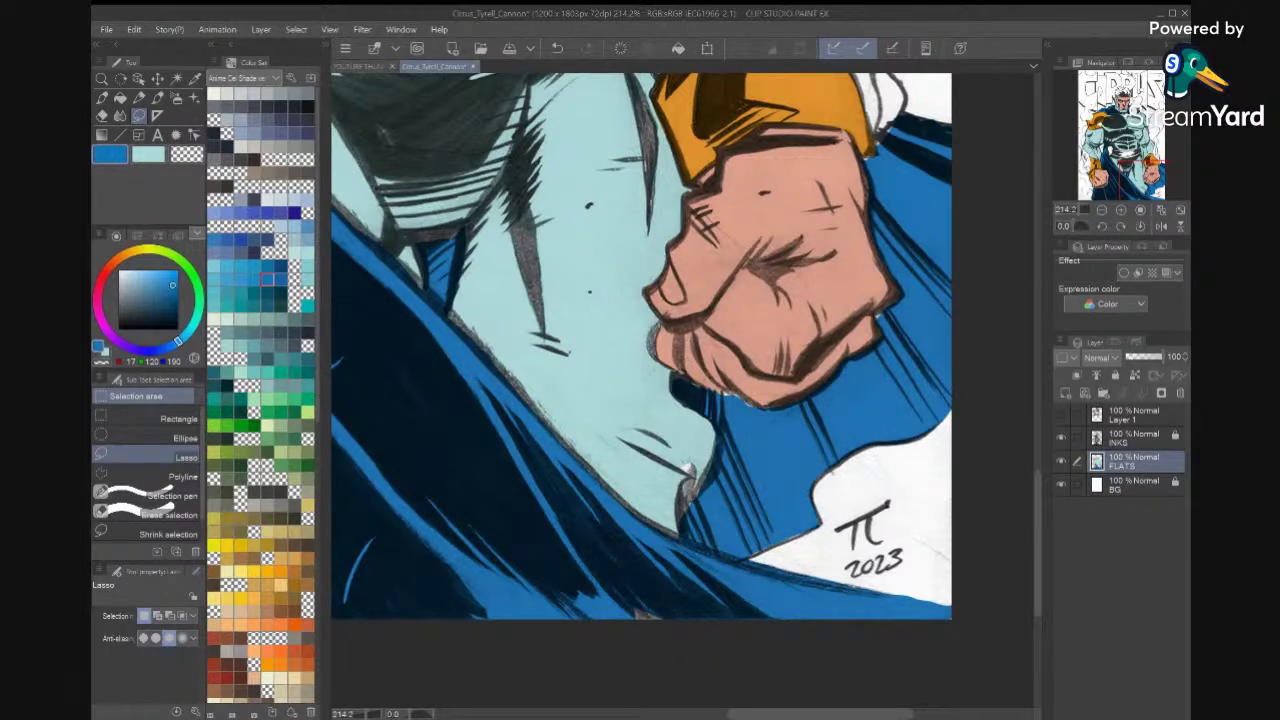
scroll(683, 370, down, 4)
scroll(683, 370, up, 1)
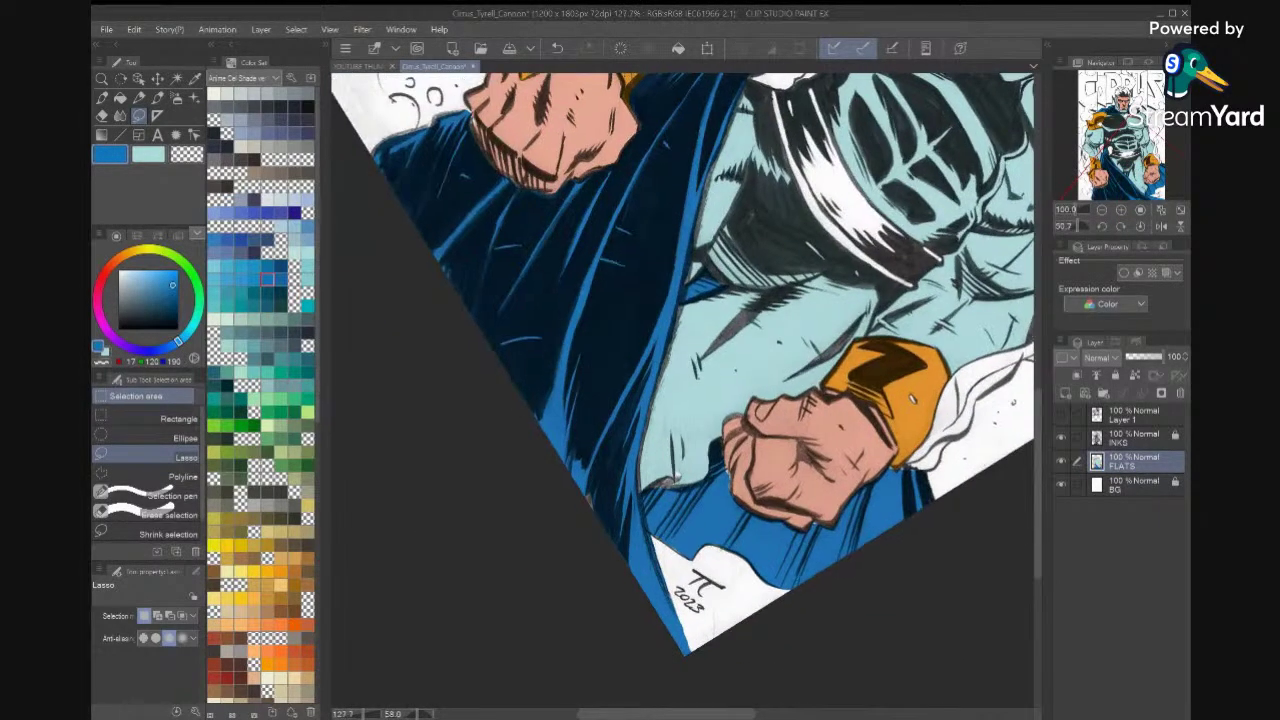
scroll(760, 390, down, 4)
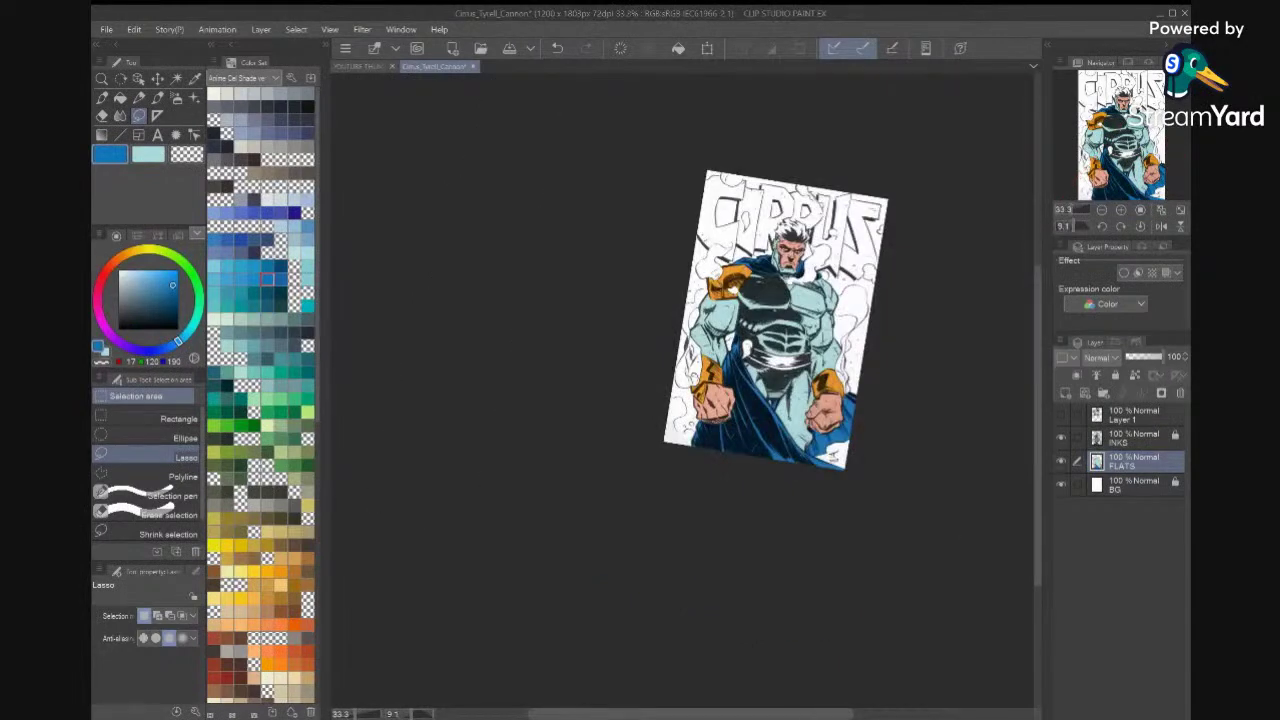
scroll(760, 390, up, 5)
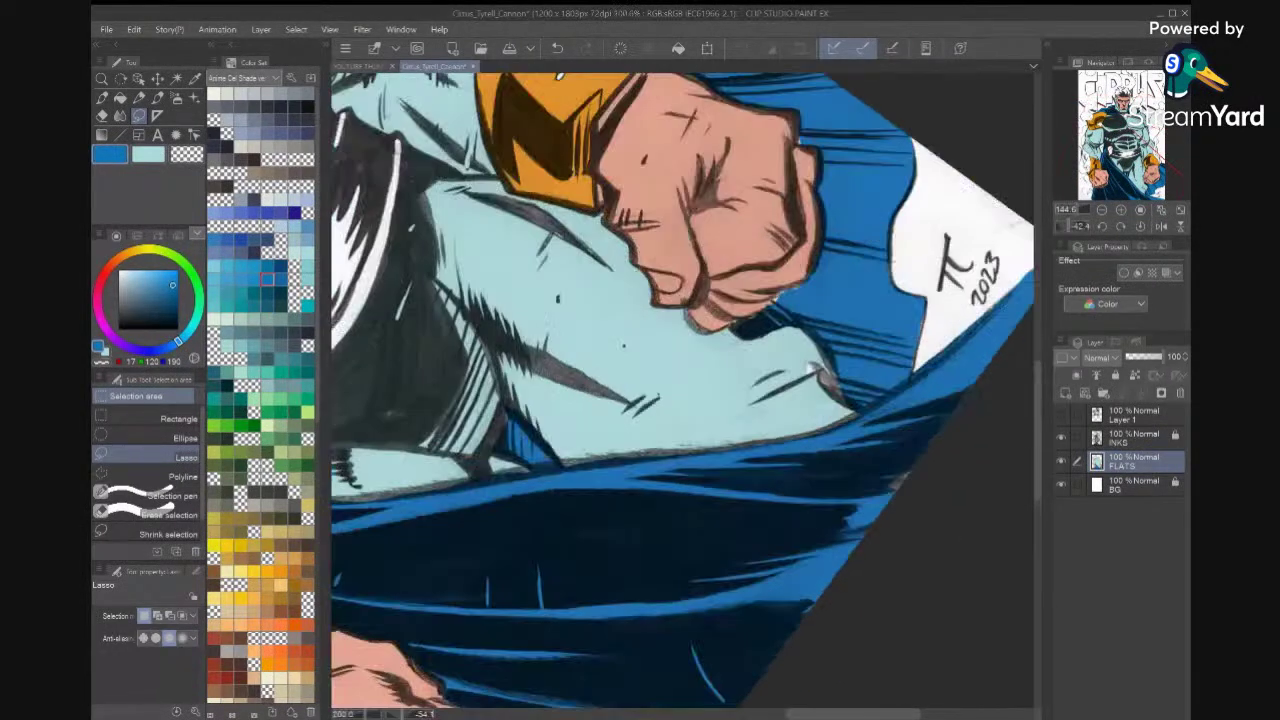
Lasso the cape gap beside the thigh's edge below the fist, fill it with the bright blue and deselect.
mouse_move(873, 432)
mouse_down()
mouse_move(899, 424)
mouse_move(886, 389)
mouse_move(870, 385)
mouse_up()
drag(860, 342, 918, 410)
key(alt+Delete)
key(ctrl+d)
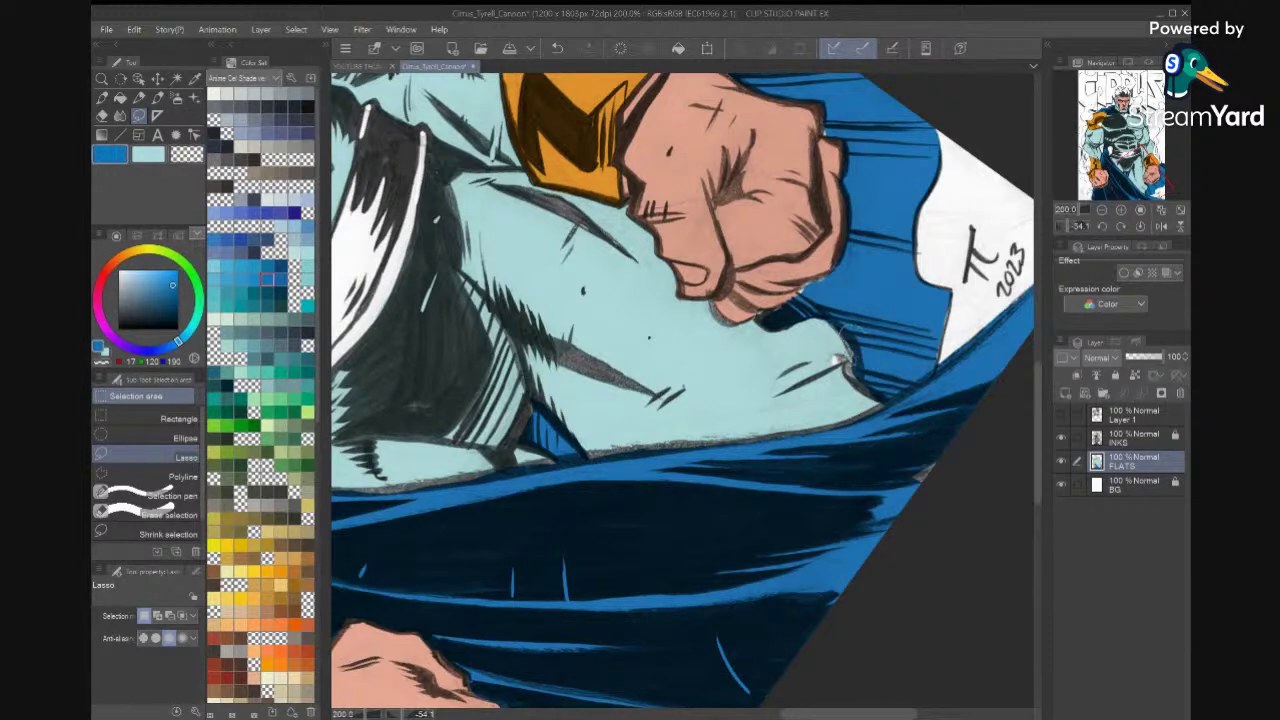
mouse_move(838, 361)
mouse_down()
mouse_move(890, 401)
mouse_move(930, 356)
mouse_up()
click(934, 452)
key(ctrl+d)
key(ctrl+z)
key(ctrl+z)
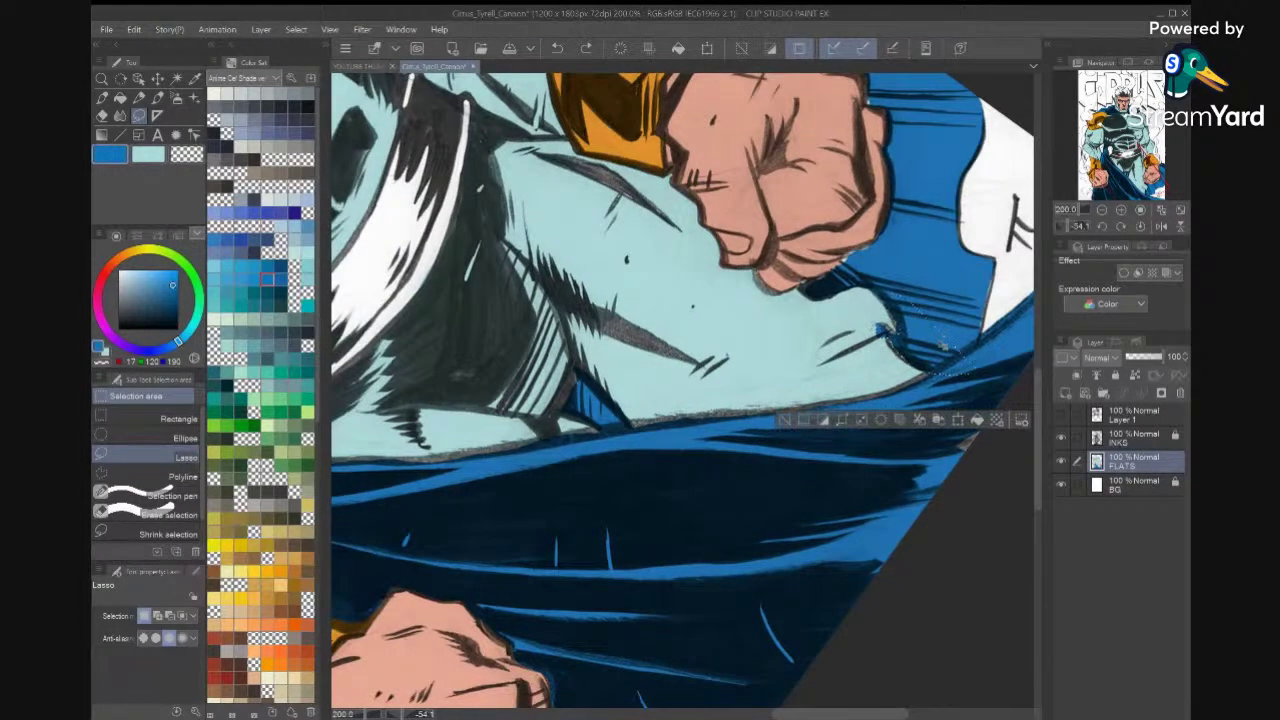
key(ctrl+d)
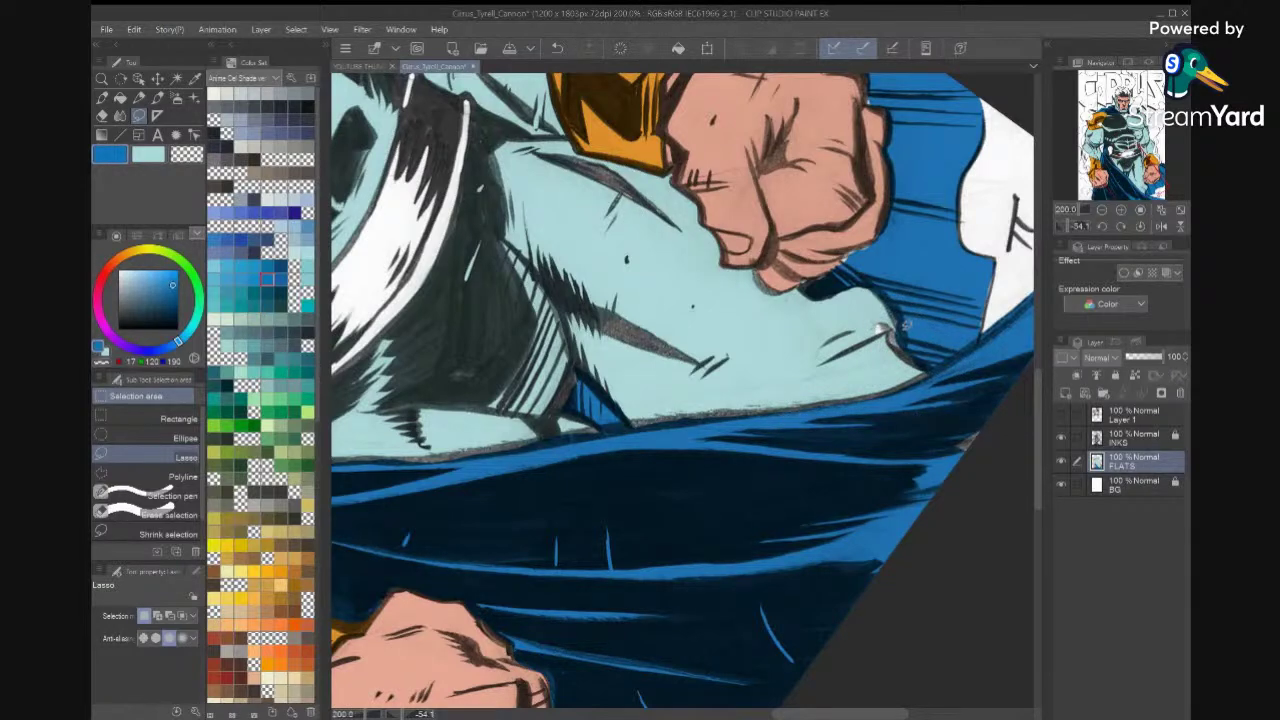
Lasso the cape's upper edge along the thighs as far as the belt smoke, fill it with the bright blue and deselect.
drag(905, 325, 936, 300)
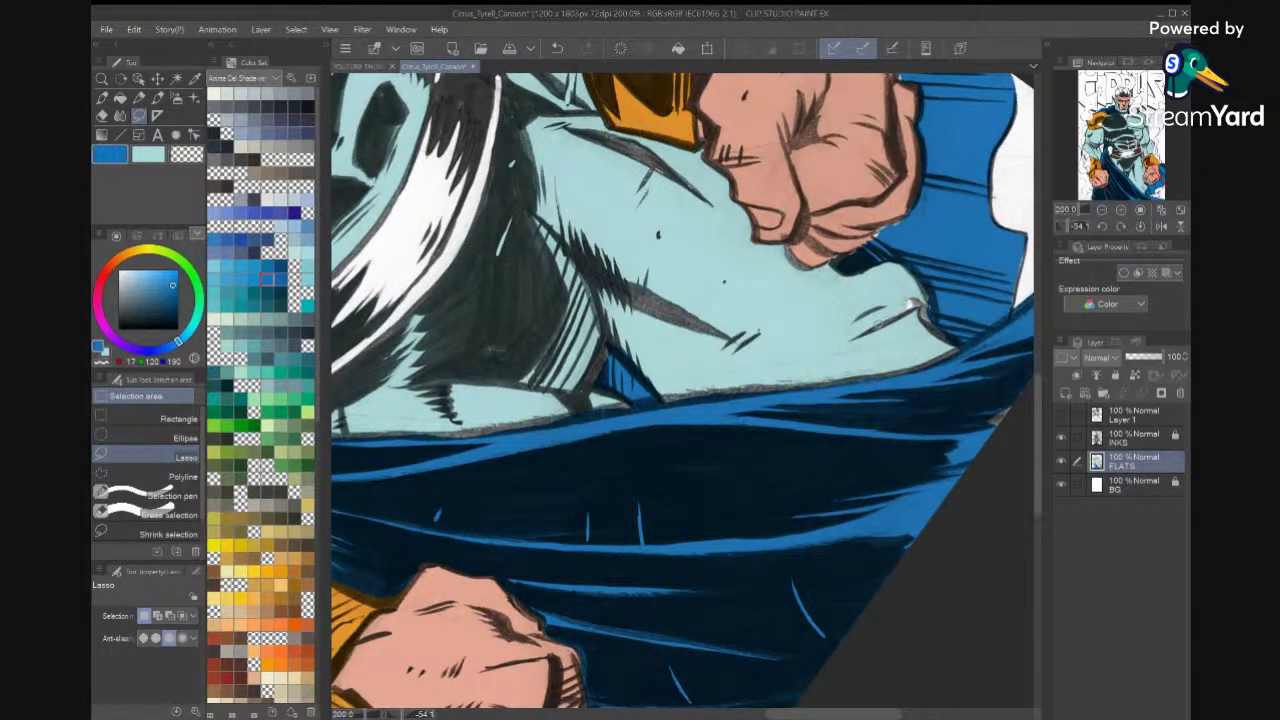
mouse_move(620, 432)
mouse_down()
mouse_move(745, 470)
mouse_move(910, 310)
mouse_up()
mouse_move(871, 425)
mouse_down()
mouse_move(716, 396)
mouse_move(703, 381)
mouse_move(721, 387)
mouse_move(636, 398)
mouse_move(578, 428)
mouse_move(590, 459)
mouse_move(712, 466)
mouse_up()
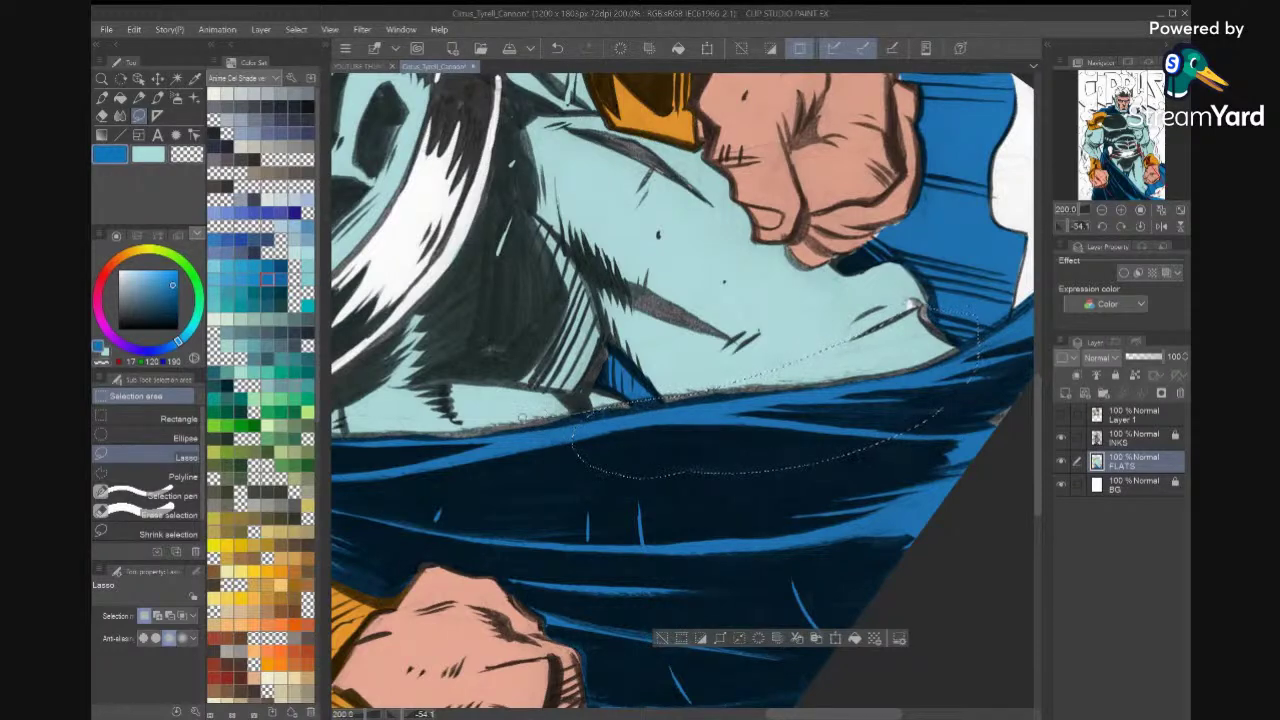
scroll(563, 492, up, 5)
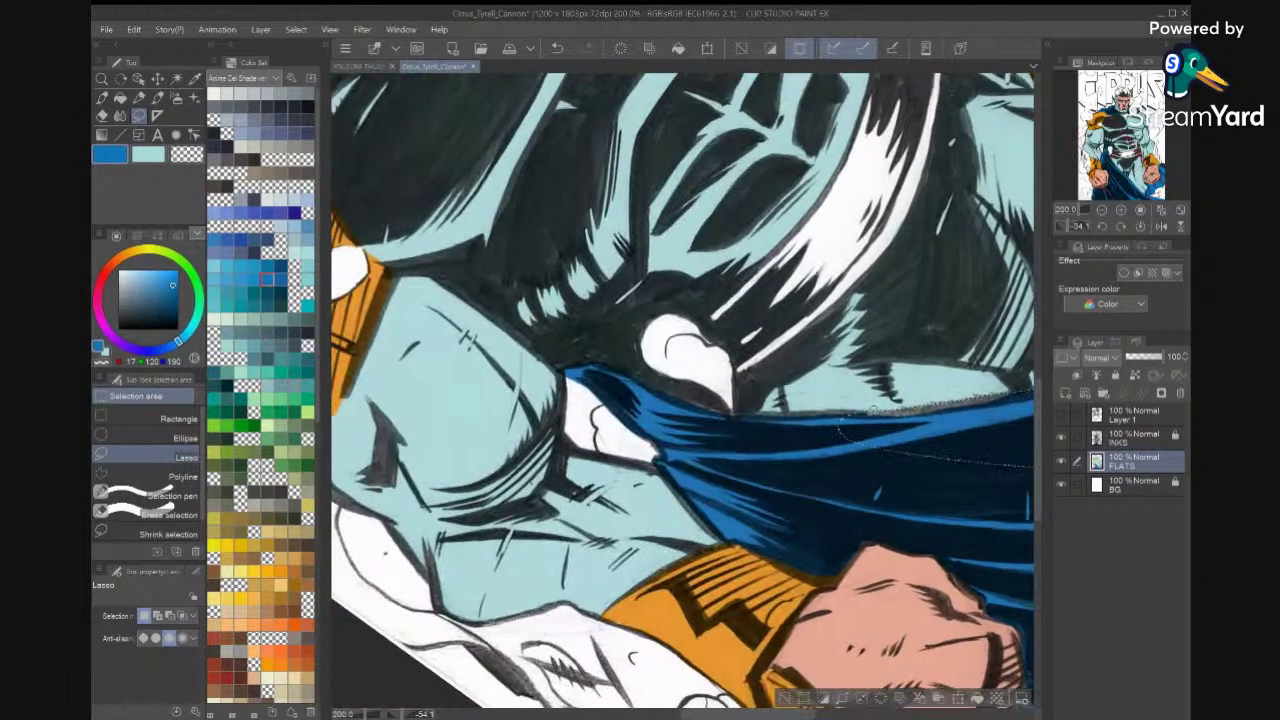
drag(872, 409, 745, 411)
mouse_move(648, 428)
mouse_down()
mouse_move(832, 516)
mouse_move(941, 489)
mouse_up()
key(ctrl+d)
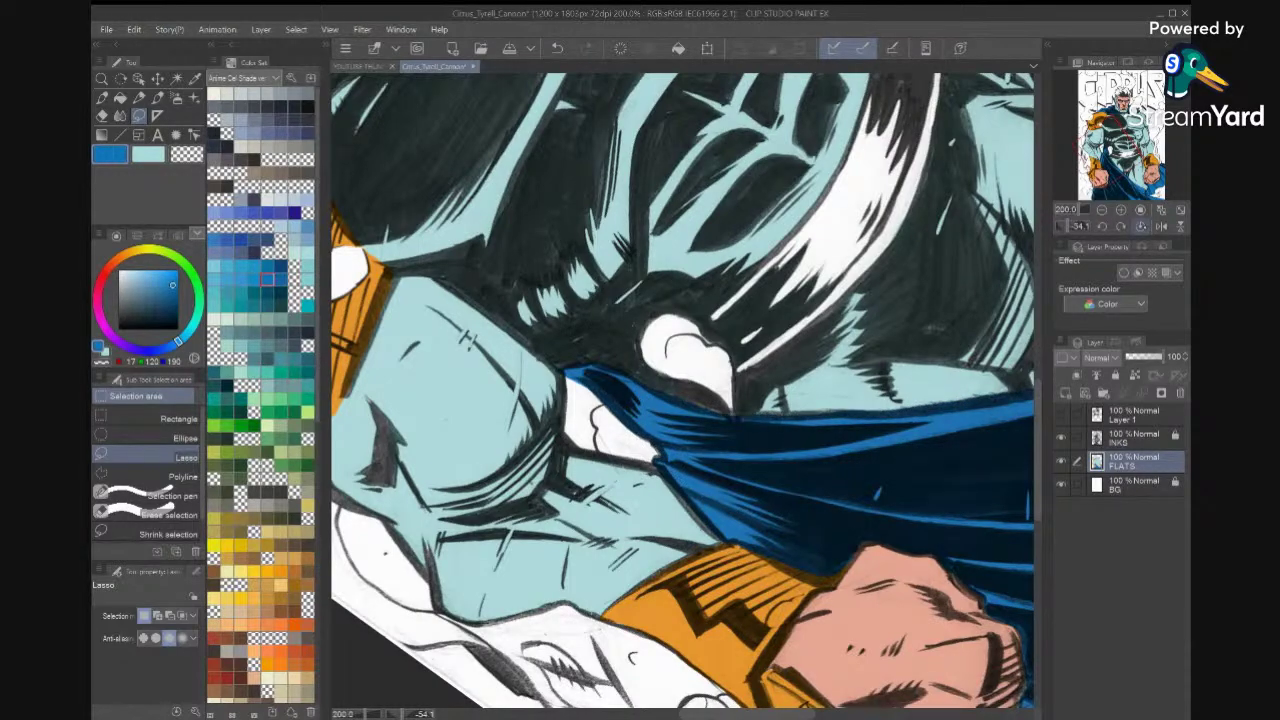
Close the YouTube thumbnail document and return to the Cirrus drawing.
key(ctrl+at)
key(ctrl+minus)
key(ctrl+0)
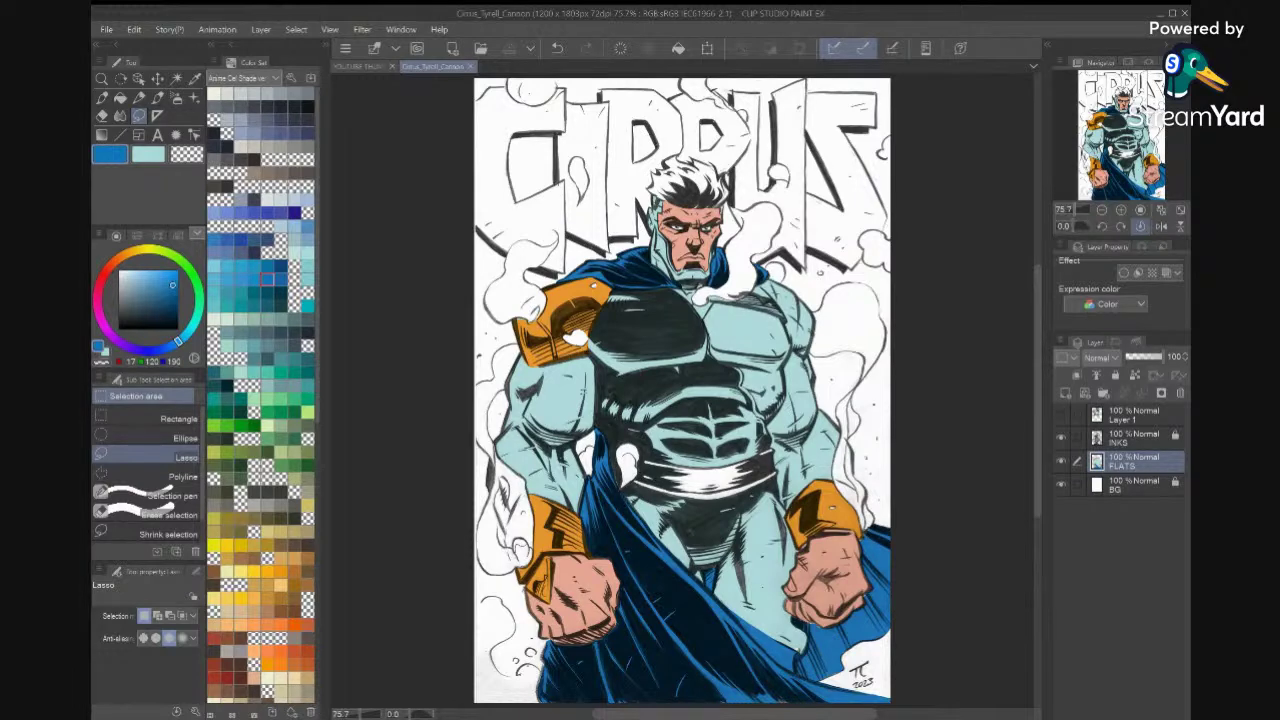
click(365, 66)
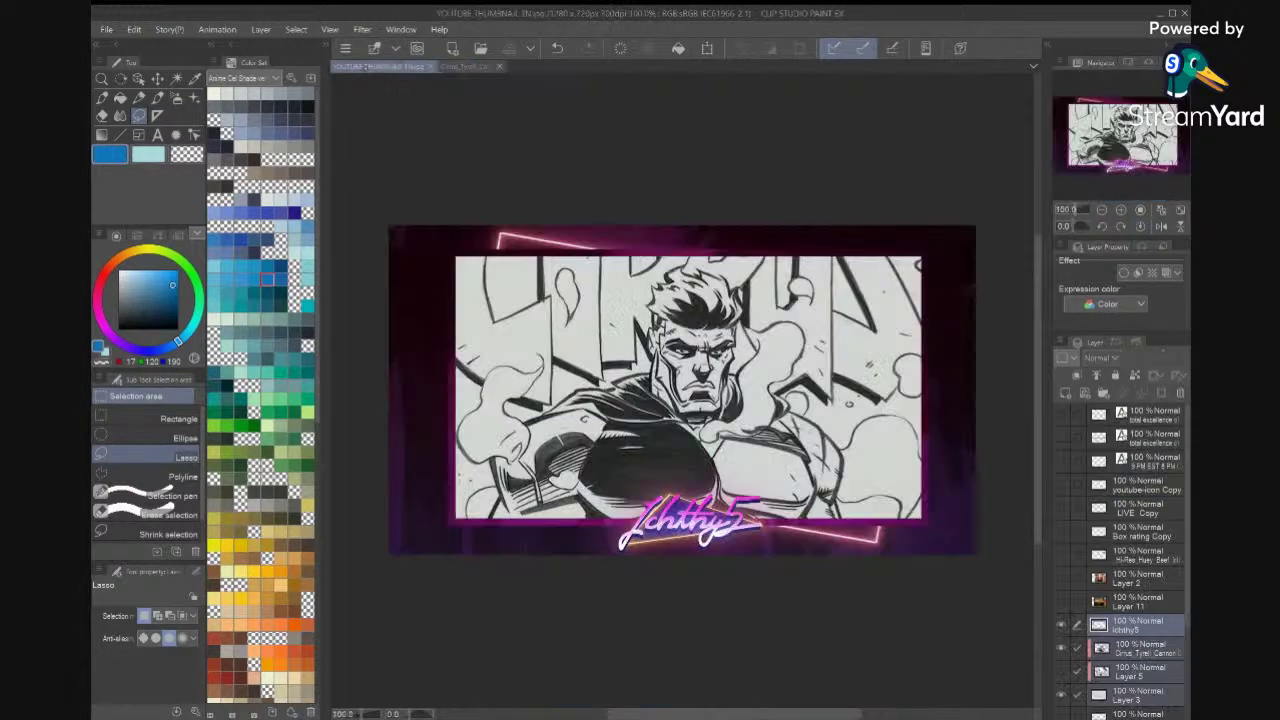
click(430, 66)
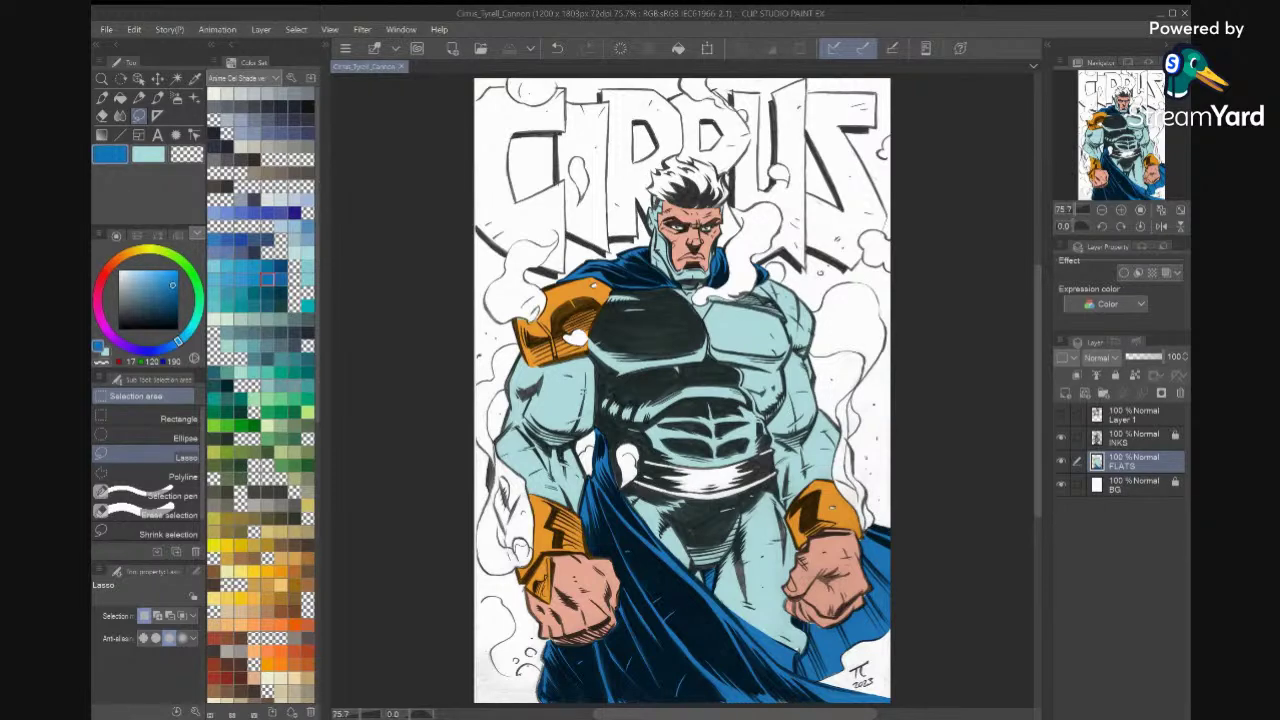
Show the comic reference on Layer 1, sample a reddish brown from the hero in its lower panel, and hide the reference again.
scroll(682, 392, up, 4)
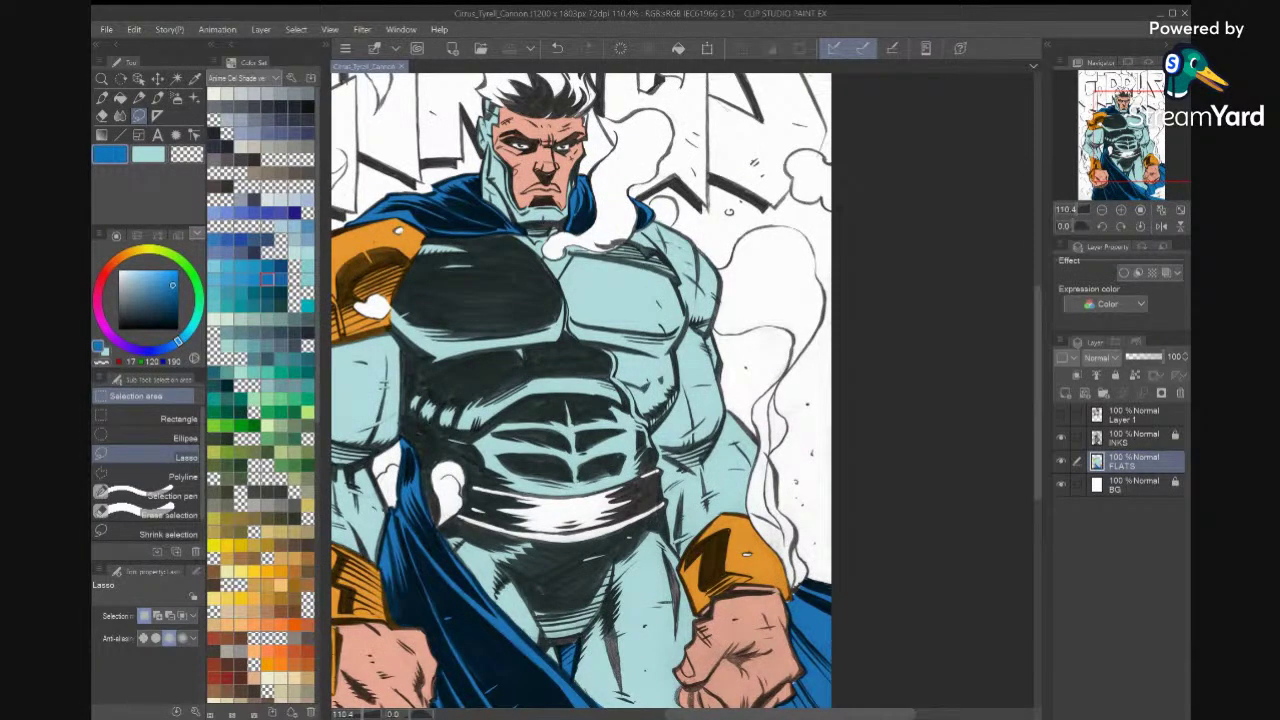
scroll(620, 390, down, 3)
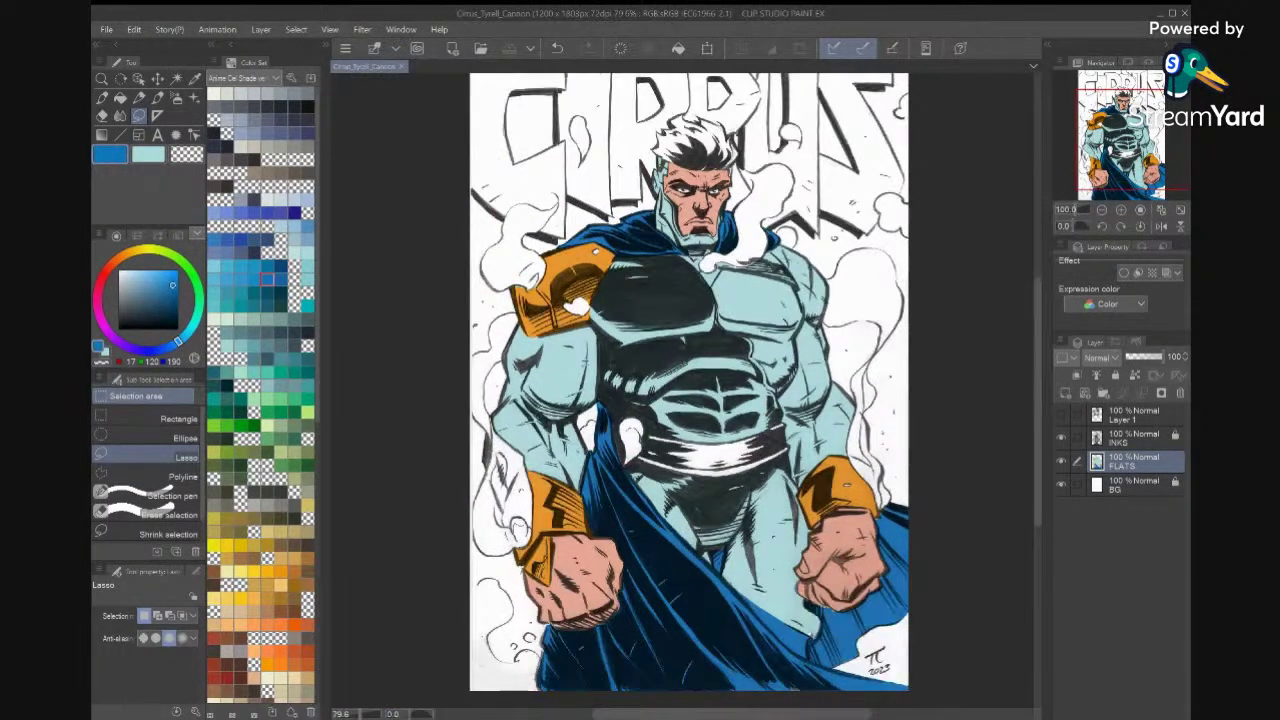
scroll(676, 390, up, 2)
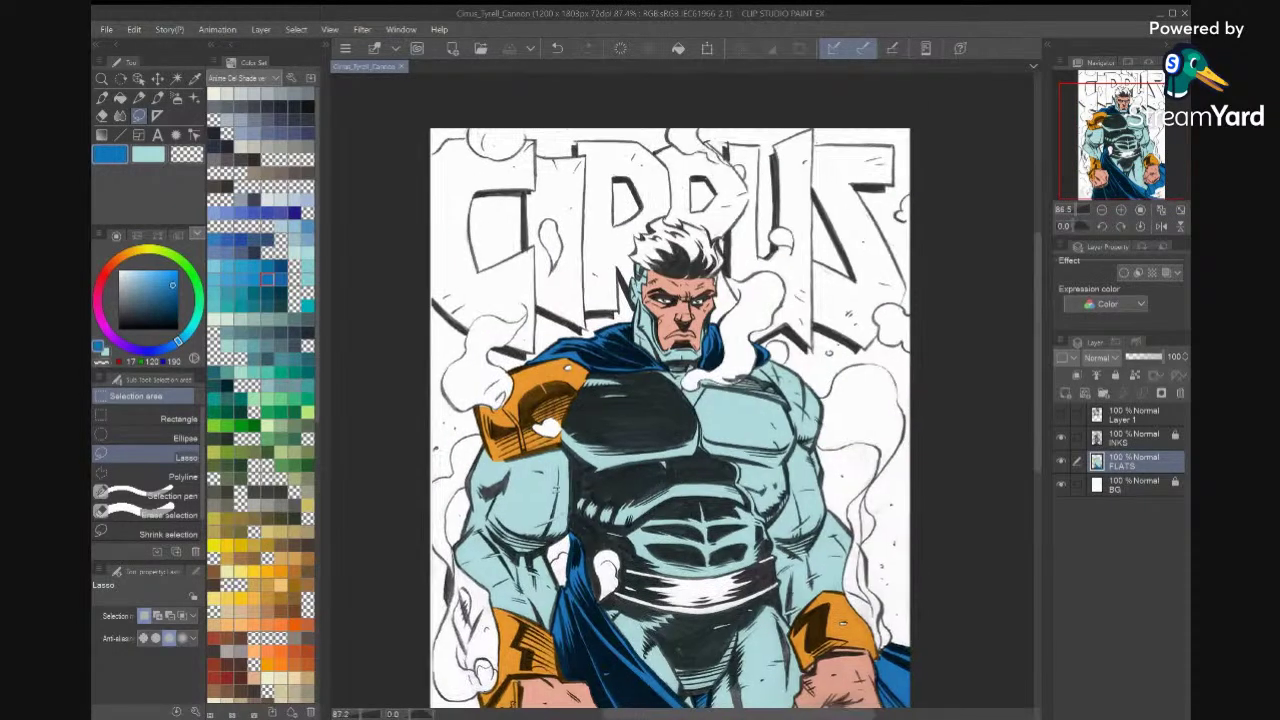
click(1061, 415)
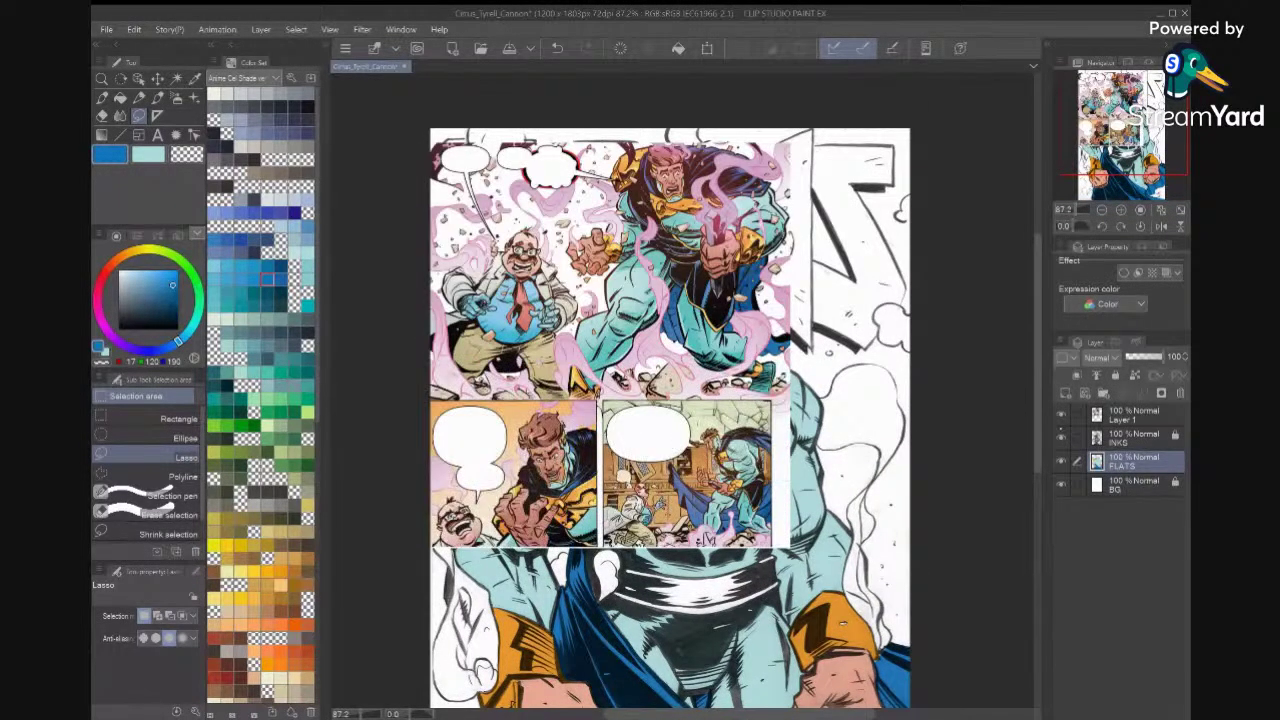
key(i)
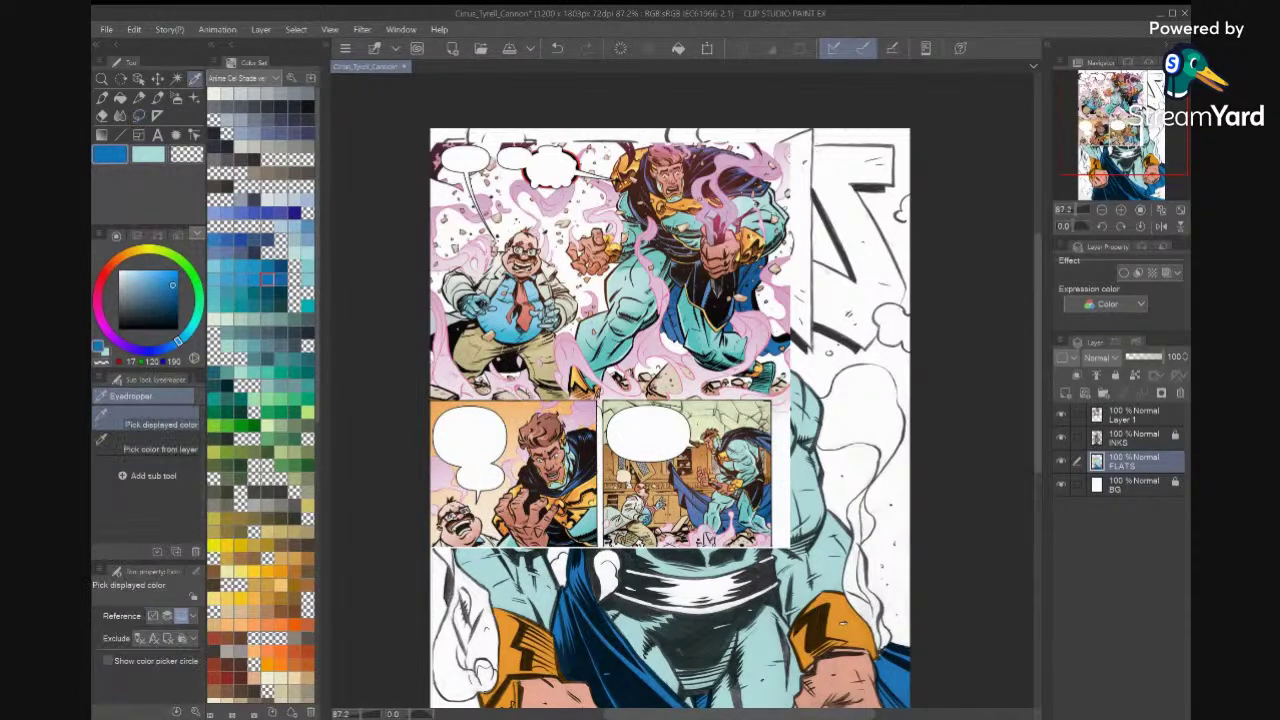
click(550, 466)
key(x)
click(1061, 415)
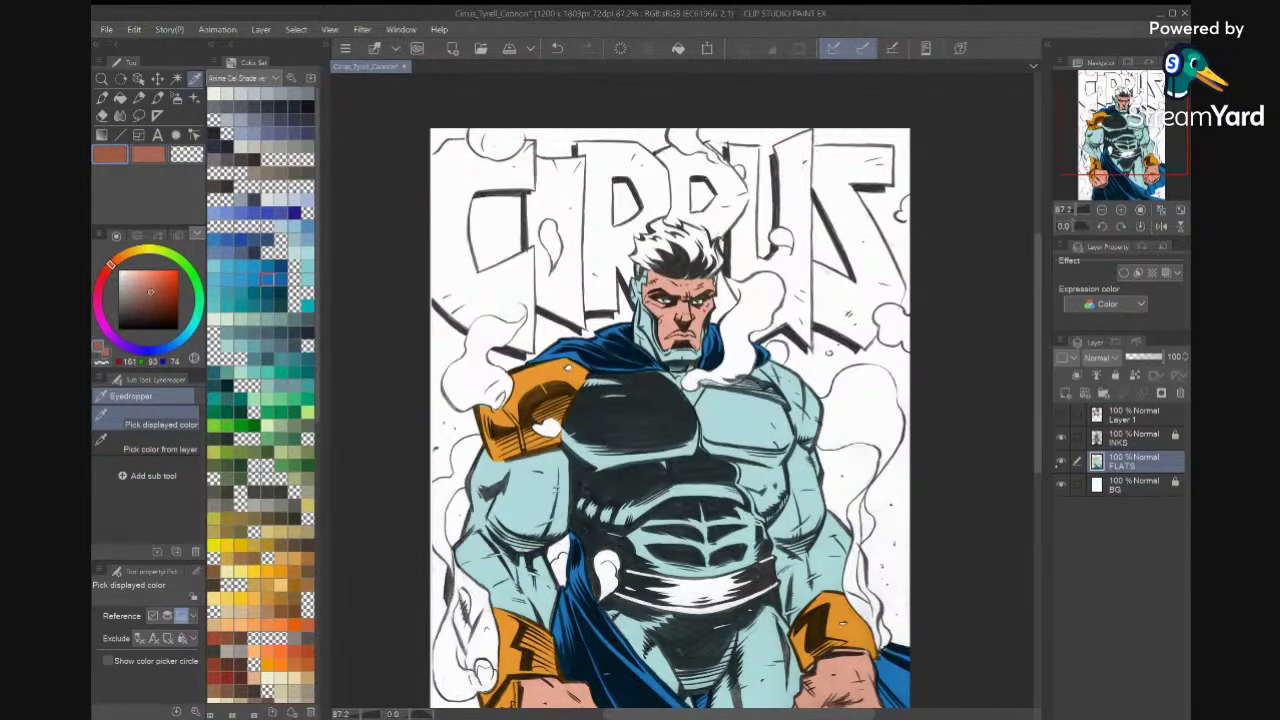
Compare the red-brown swatches in the colour set and choose the brick red (165, 70, 55) as the main colour for the hair.
scroll(260, 400, down, 10)
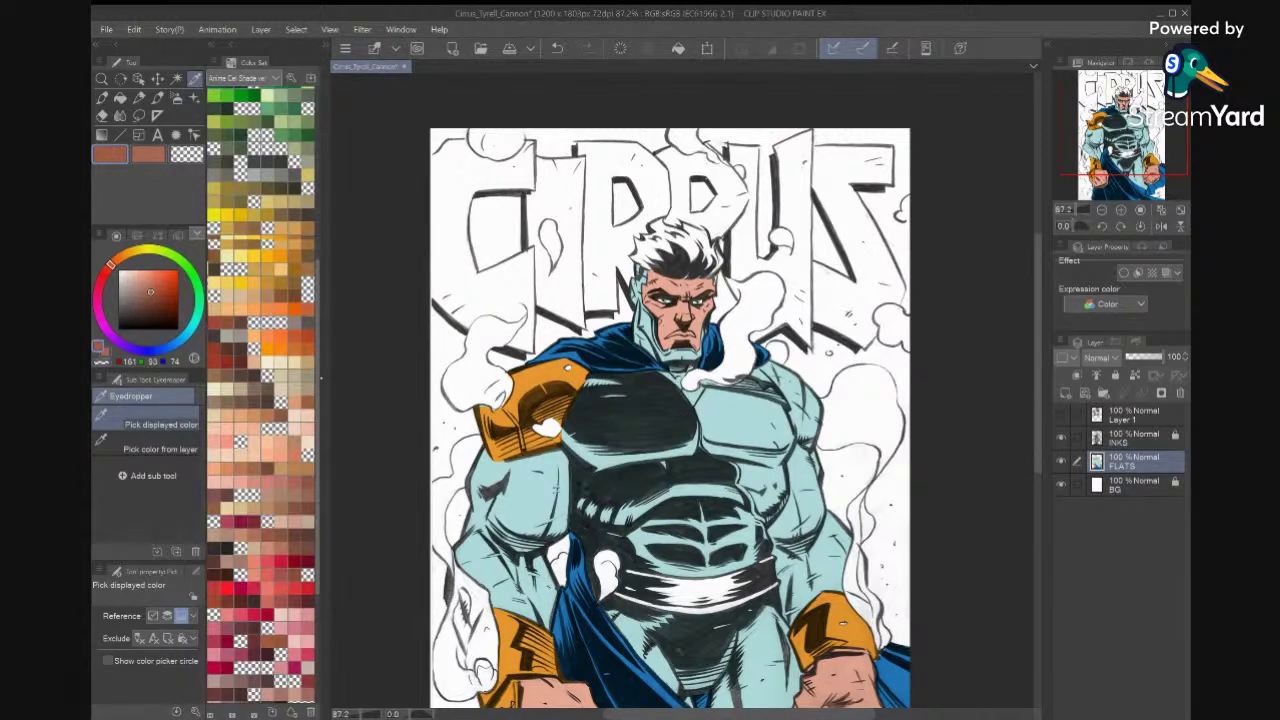
scroll(260, 400, up, 3)
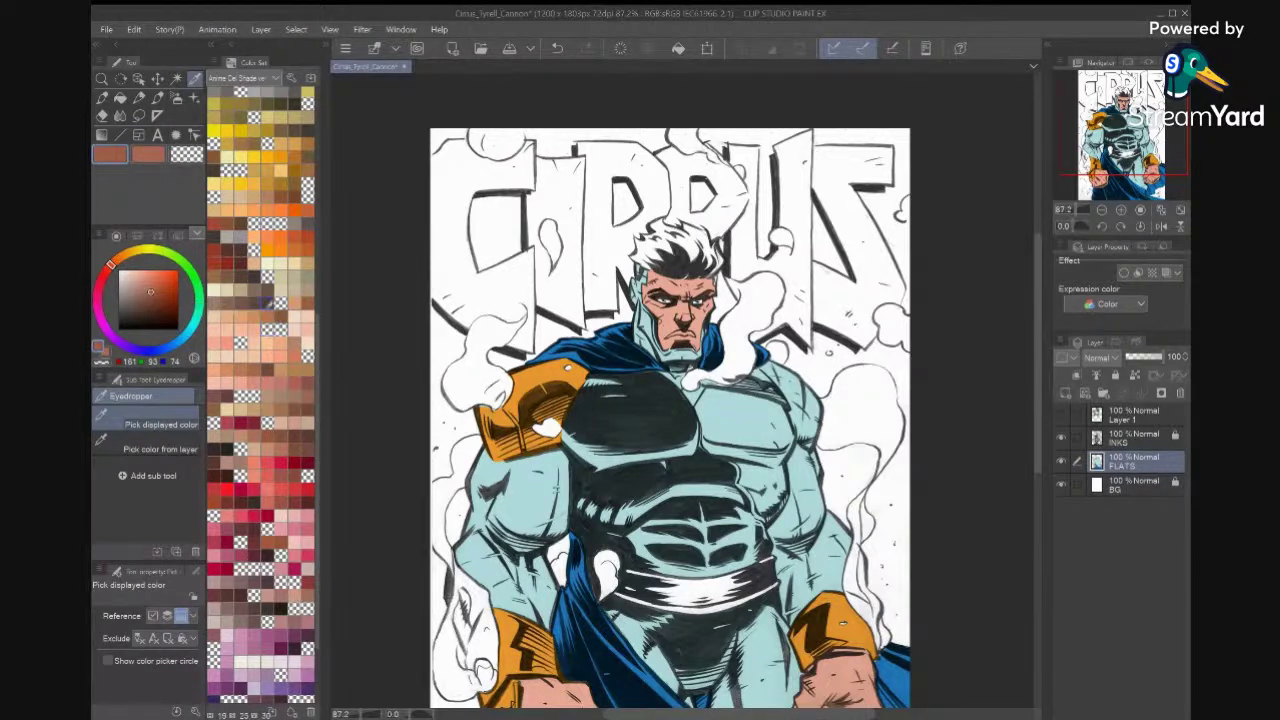
click(216, 221)
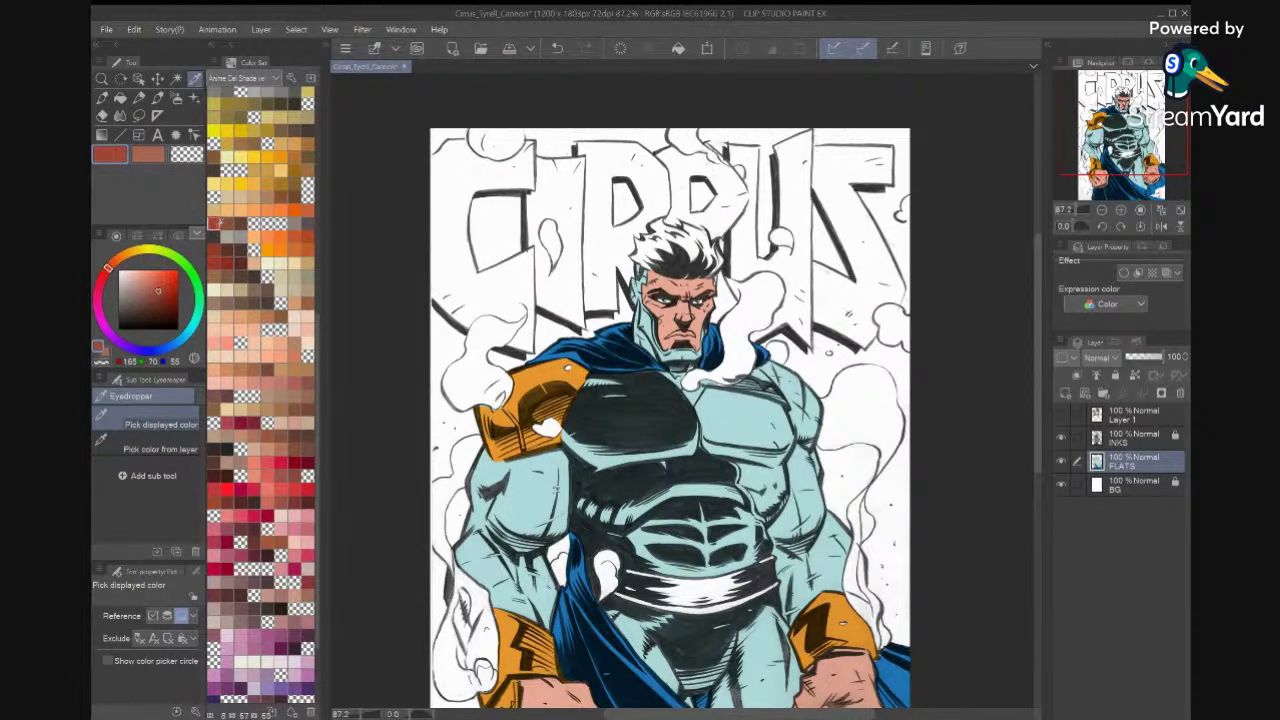
click(229, 221)
click(213, 249)
click(214, 262)
click(226, 260)
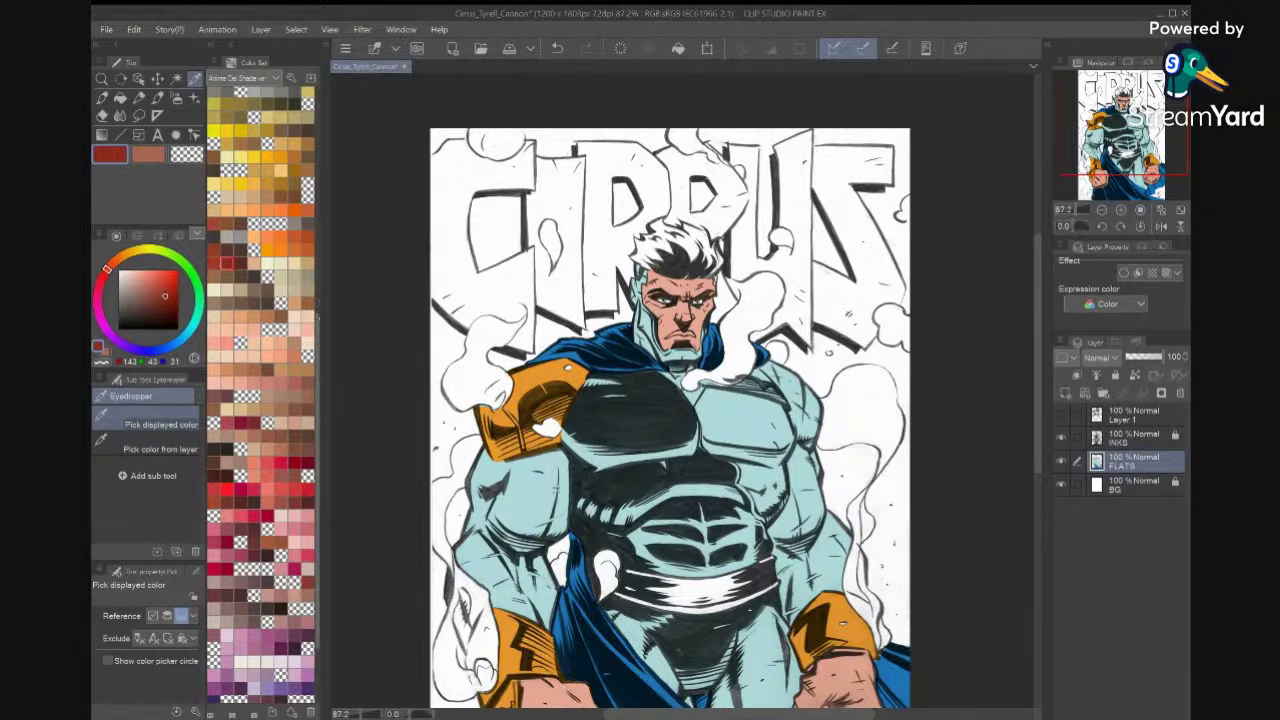
scroll(224, 250, up, 3)
click(214, 273)
key(x)
key(x)
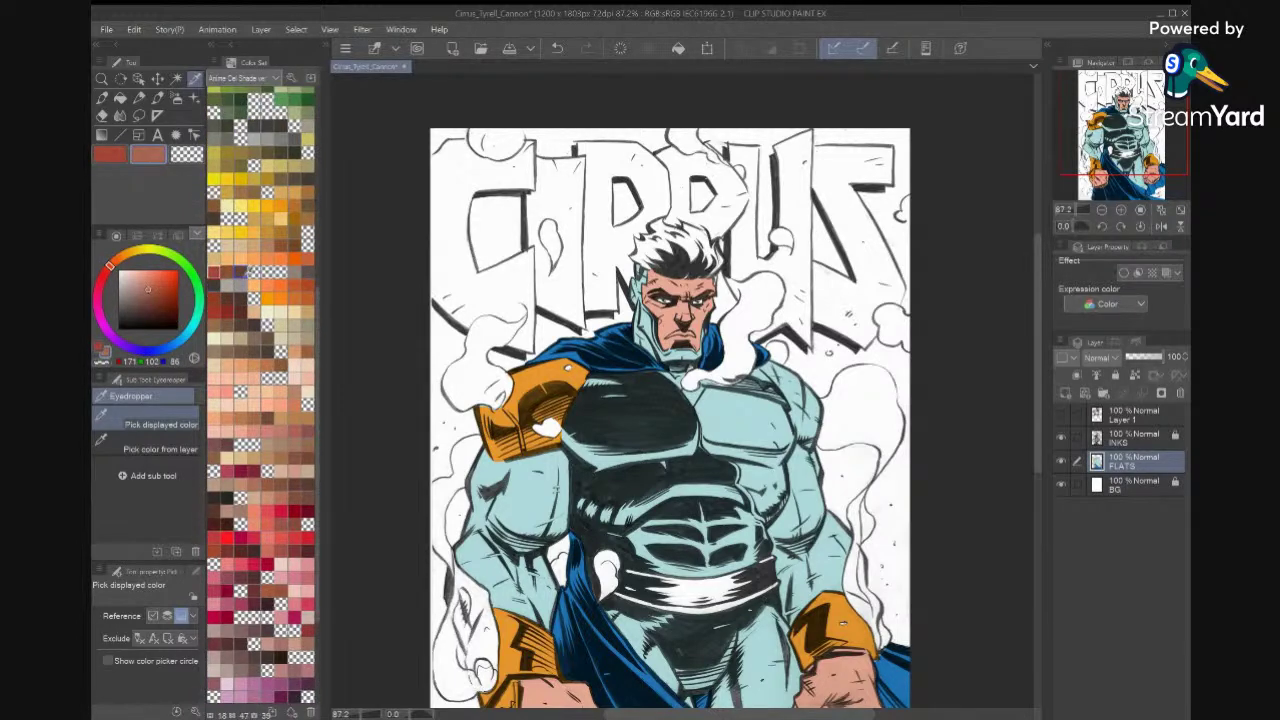
Fill the hero's hair, including the small strands beside the temple, with the brick red using the Fill tool referring to other layers.
click(120, 97)
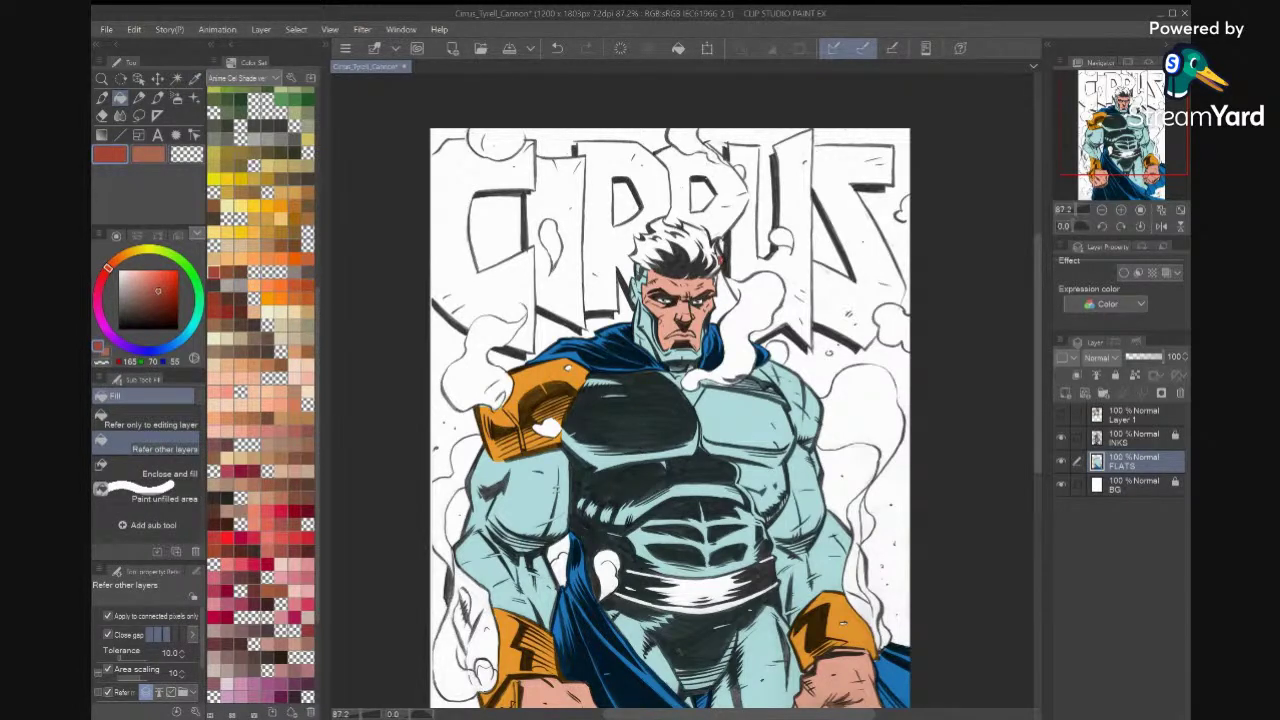
scroll(712, 258, up, 3)
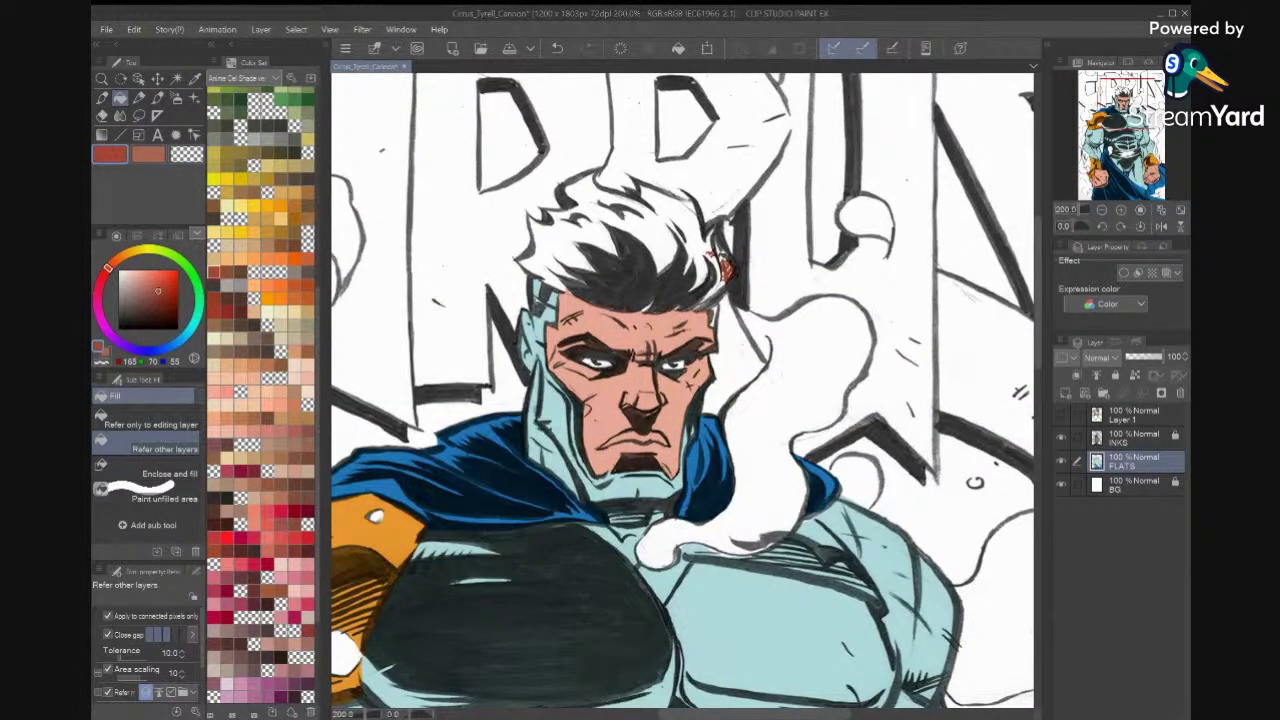
click(700, 241)
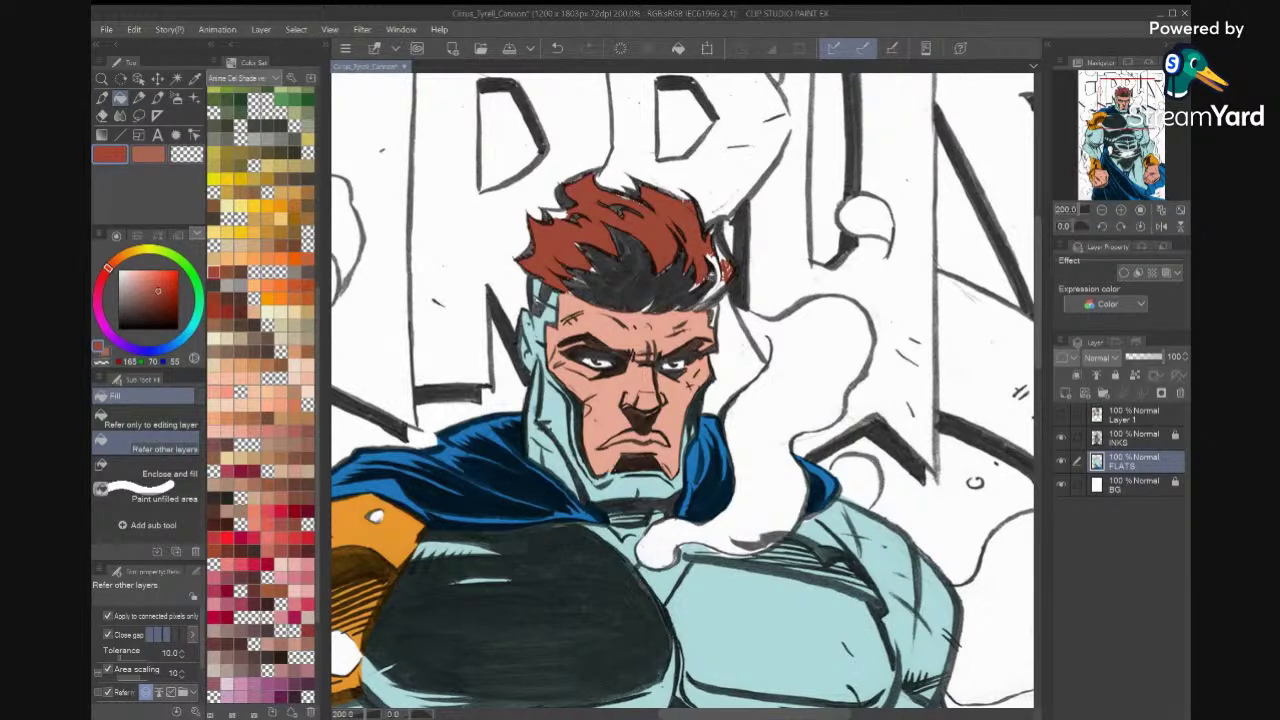
click(717, 281)
click(723, 254)
Lasso the whole hair shape including its black shadow areas and hairline, fill it with the brick red and deselect.
drag(700, 284, 710, 340)
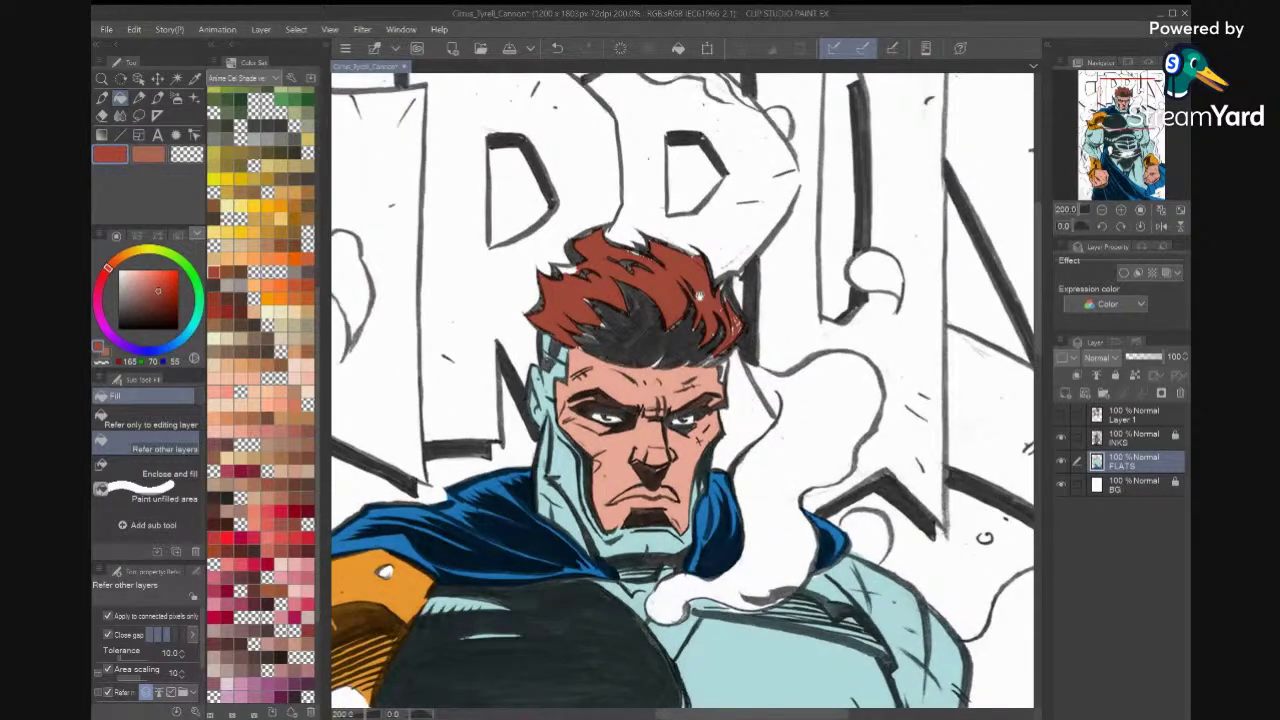
click(139, 116)
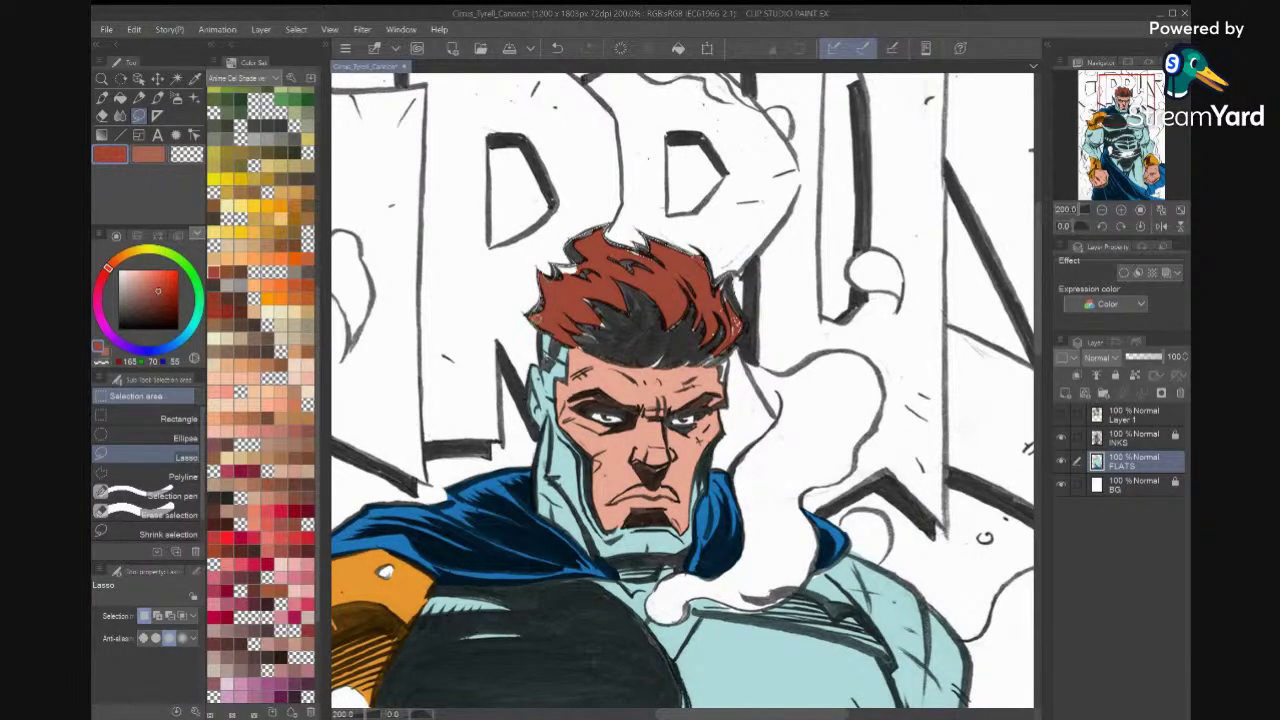
drag(703, 345, 706, 350)
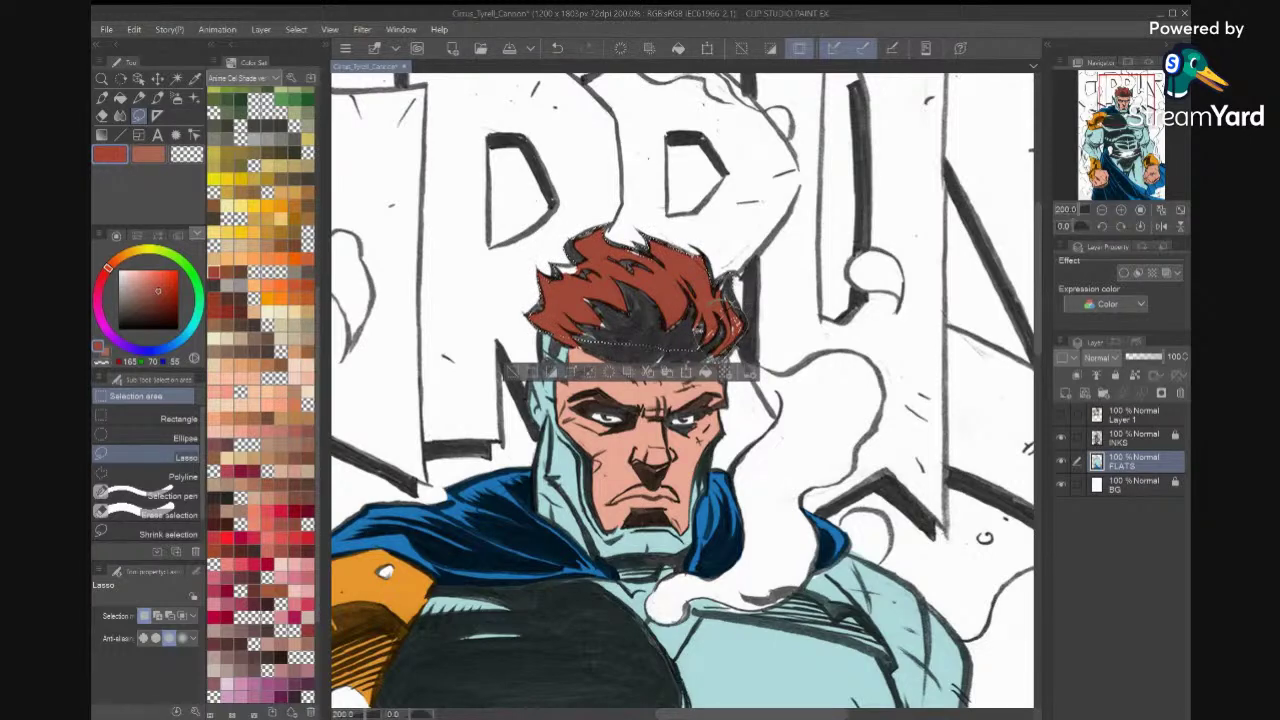
drag(719, 302, 707, 304)
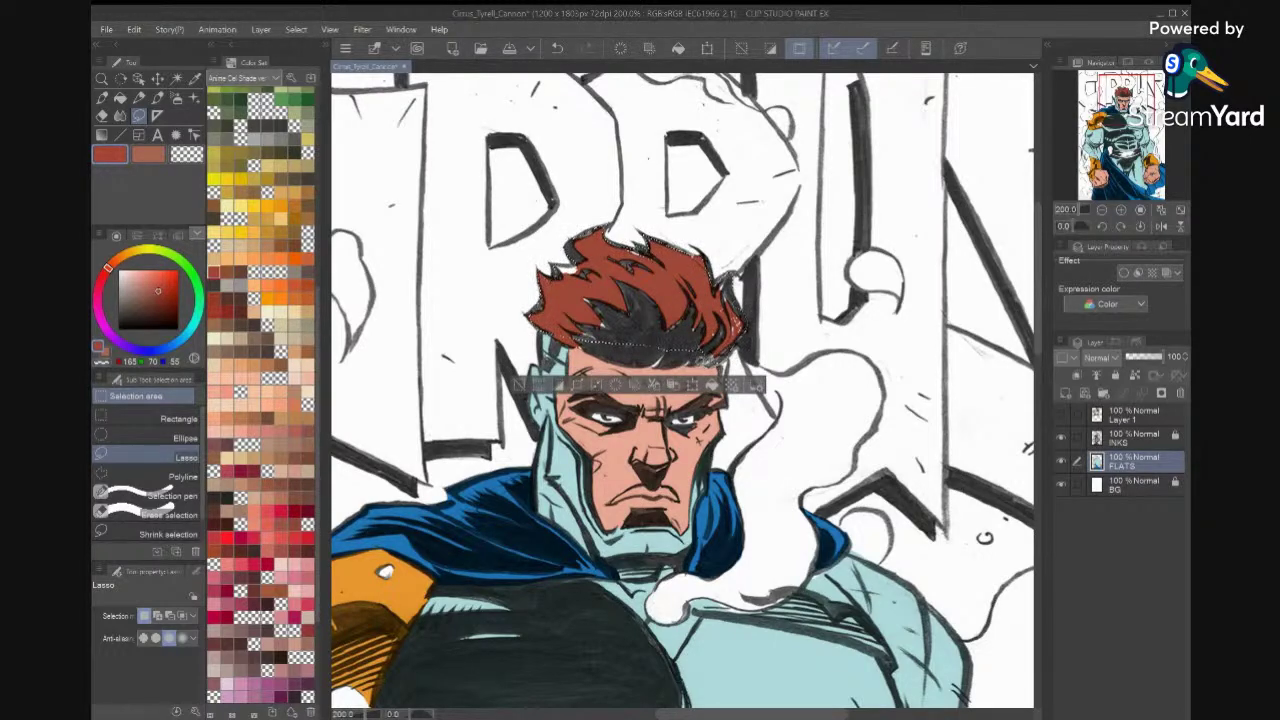
mouse_move(670, 348)
mouse_down()
mouse_move(600, 342)
mouse_move(612, 358)
mouse_move(575, 342)
mouse_up()
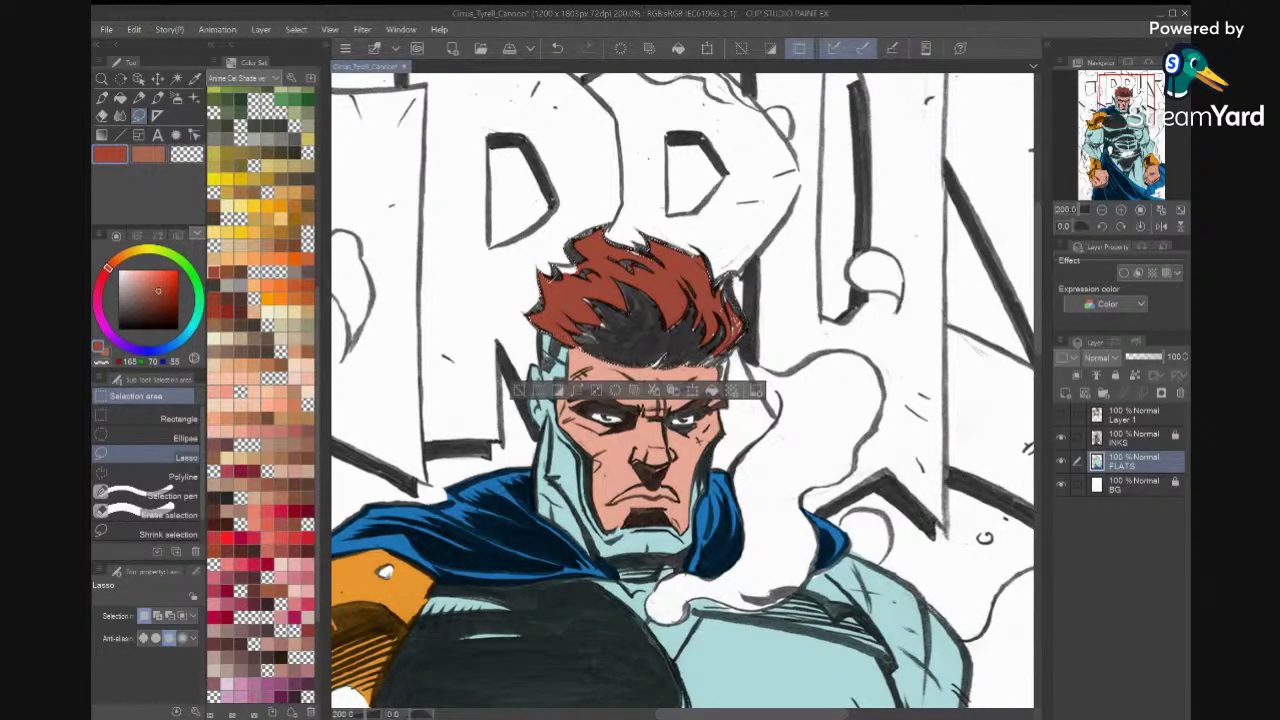
key(alt+Delete)
key(ctrl+d)
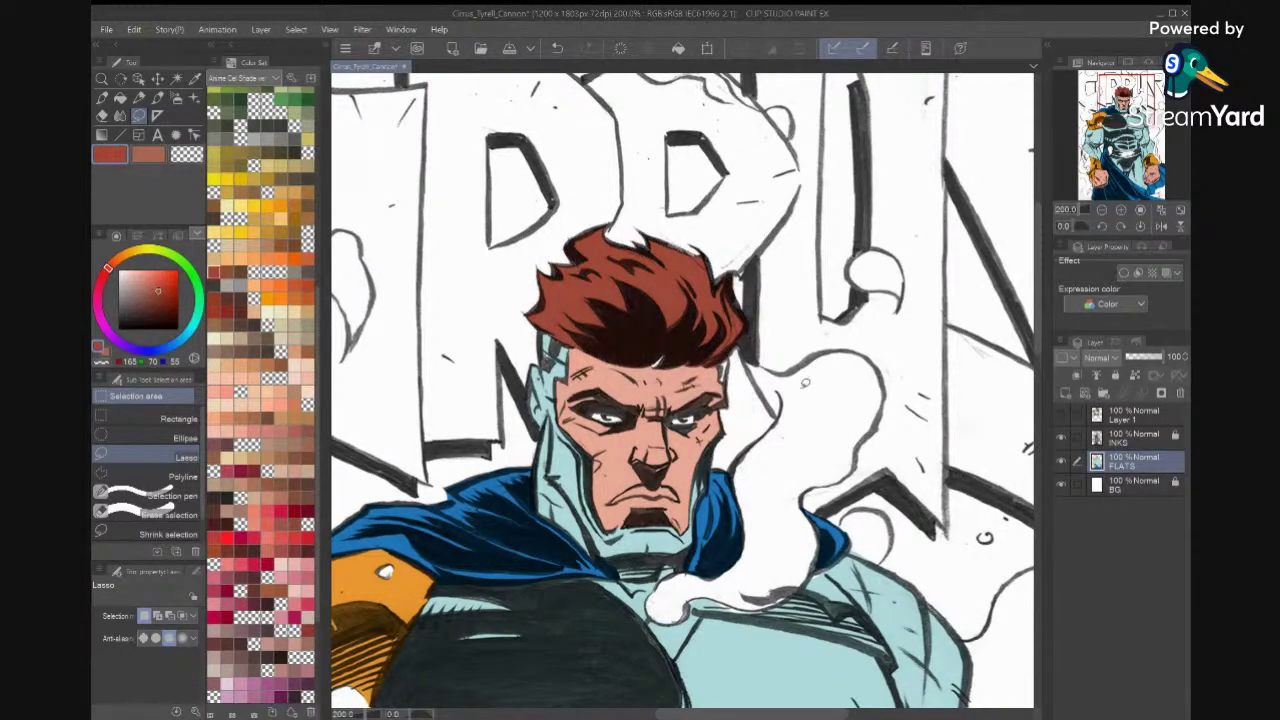
Sample the mask's light turquoise (173, 220, 222), lasso the gaps along the cheek edge and at the far temple, fill them and deselect.
scroll(705, 363, up, 4)
key(x)
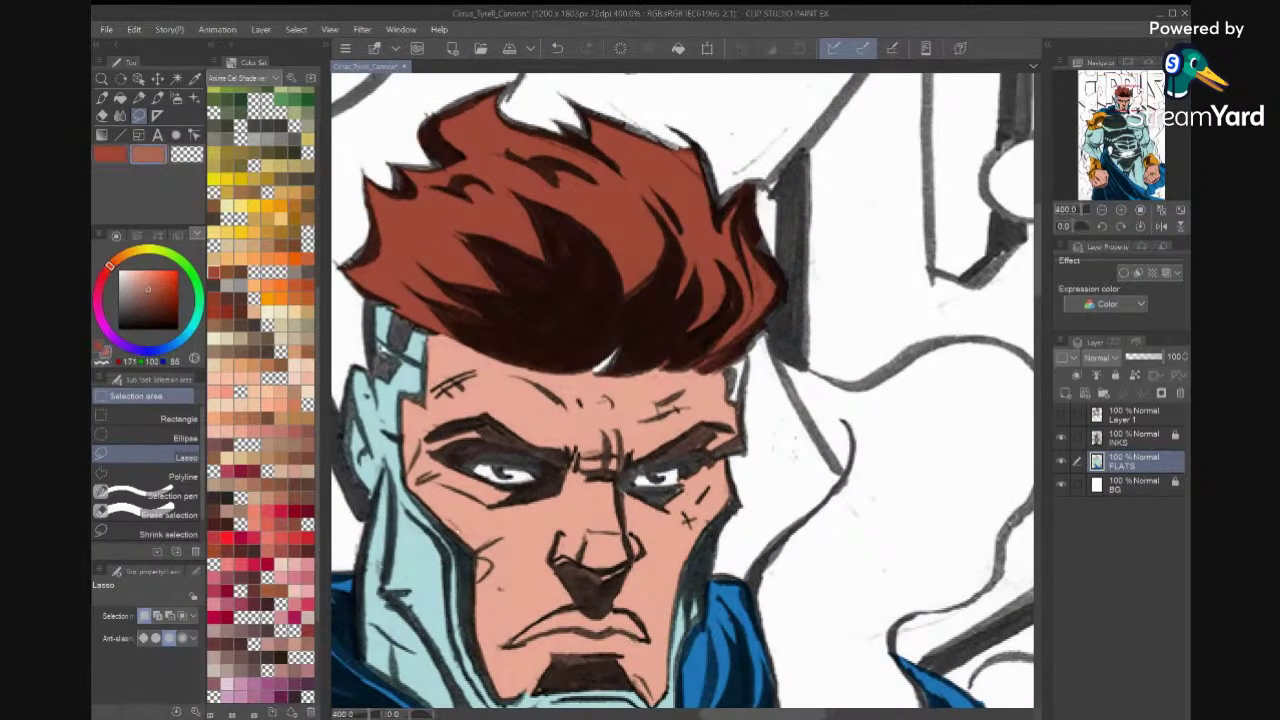
alt+click(430, 565)
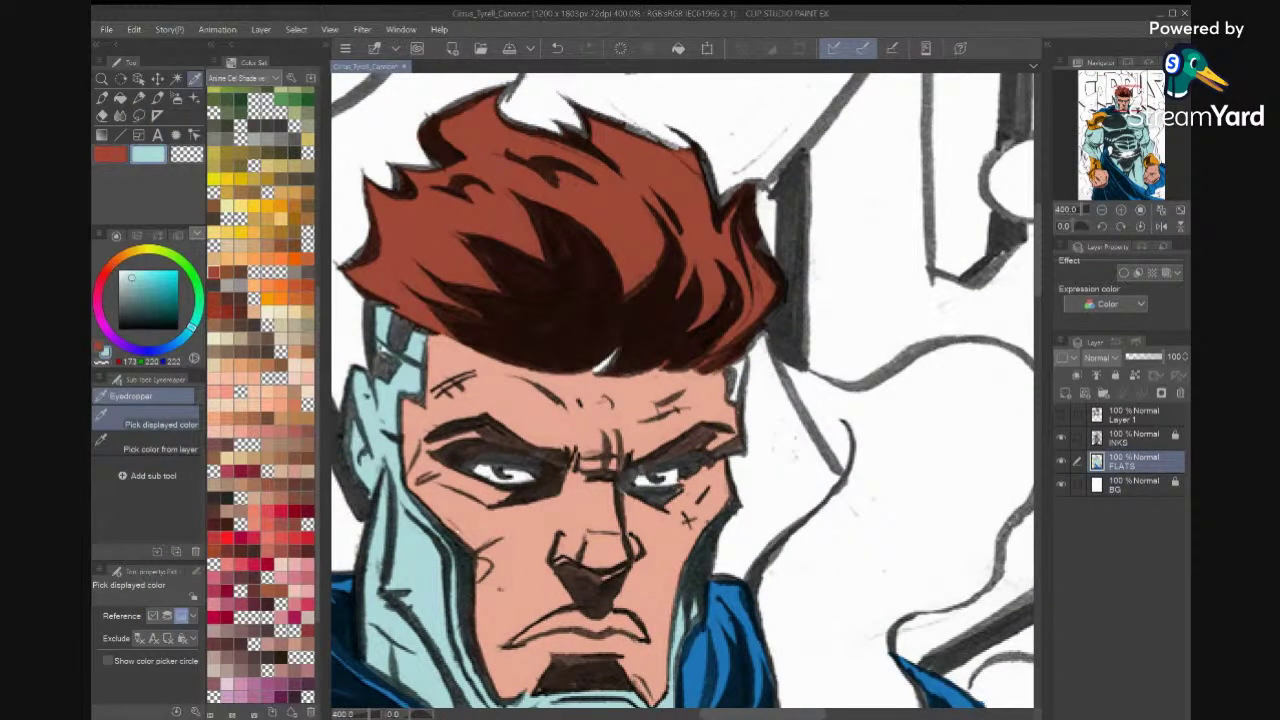
mouse_move(430, 558)
mouse_down()
mouse_move(449, 531)
mouse_move(467, 542)
mouse_move(465, 618)
mouse_up()
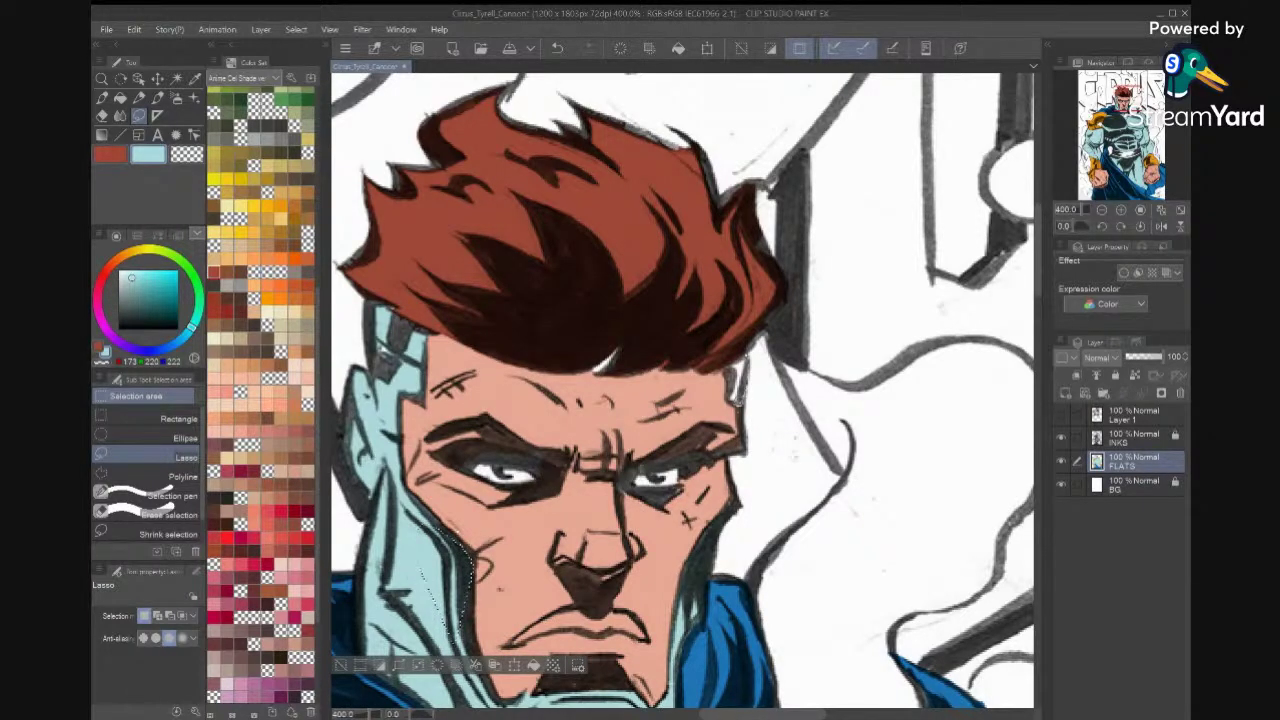
drag(738, 357, 749, 358)
click(658, 665)
click(808, 530)
key(ctrl+z)
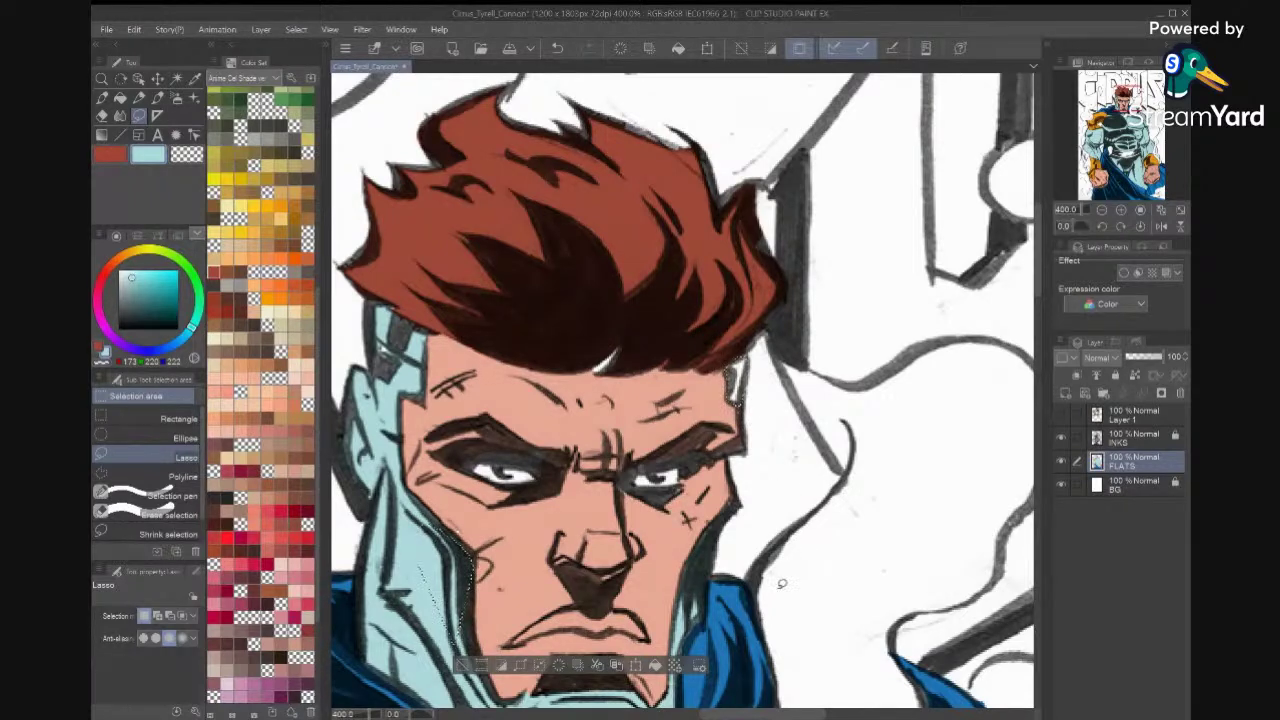
key(ctrl+d)
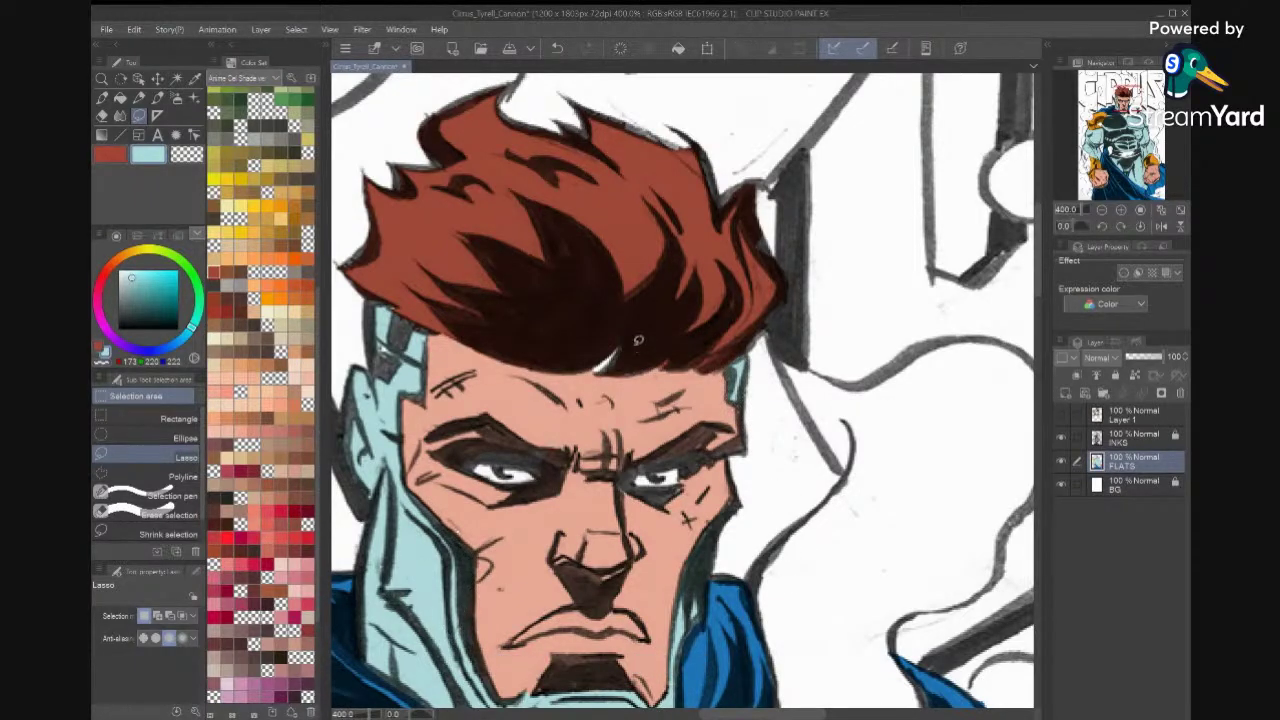
Lasso the hair's outer edges from the far temple over the top strands, fill them with the brick red (165, 70, 55) and deselect.
key(x)
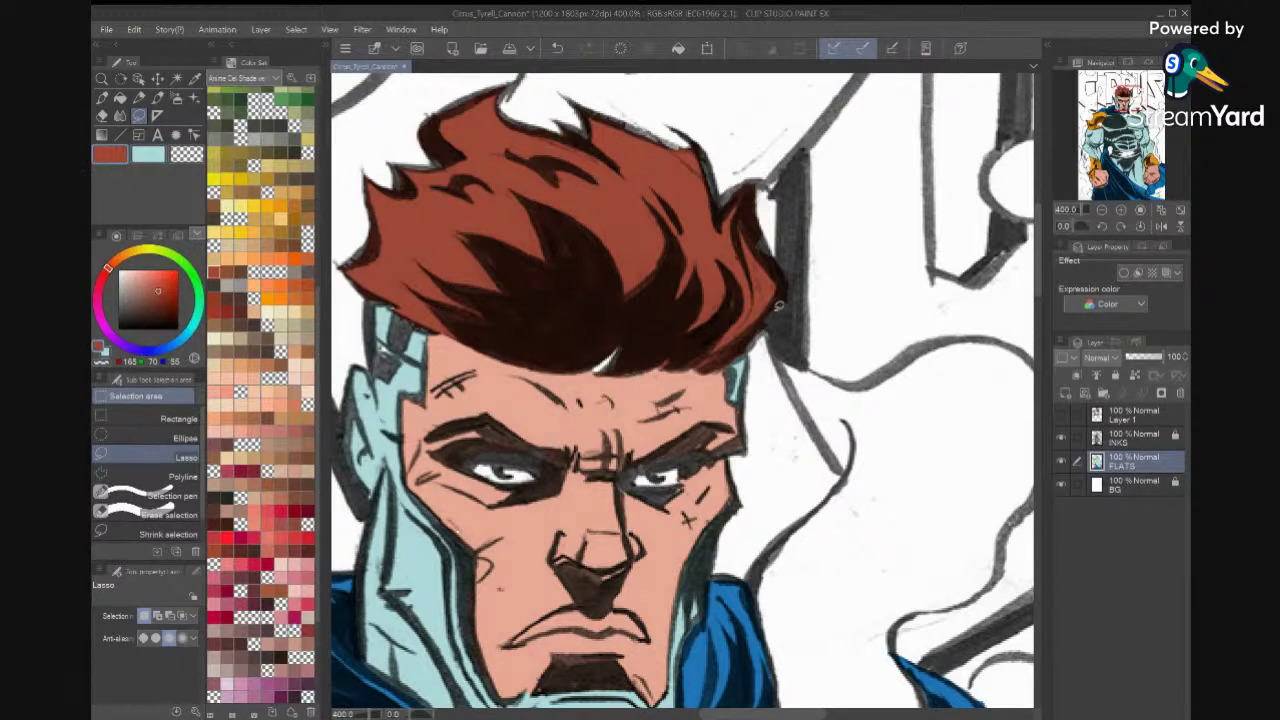
mouse_move(724, 346)
mouse_down()
mouse_move(758, 340)
mouse_move(787, 280)
mouse_move(780, 250)
mouse_move(741, 277)
mouse_move(723, 356)
mouse_up()
drag(723, 356, 715, 496)
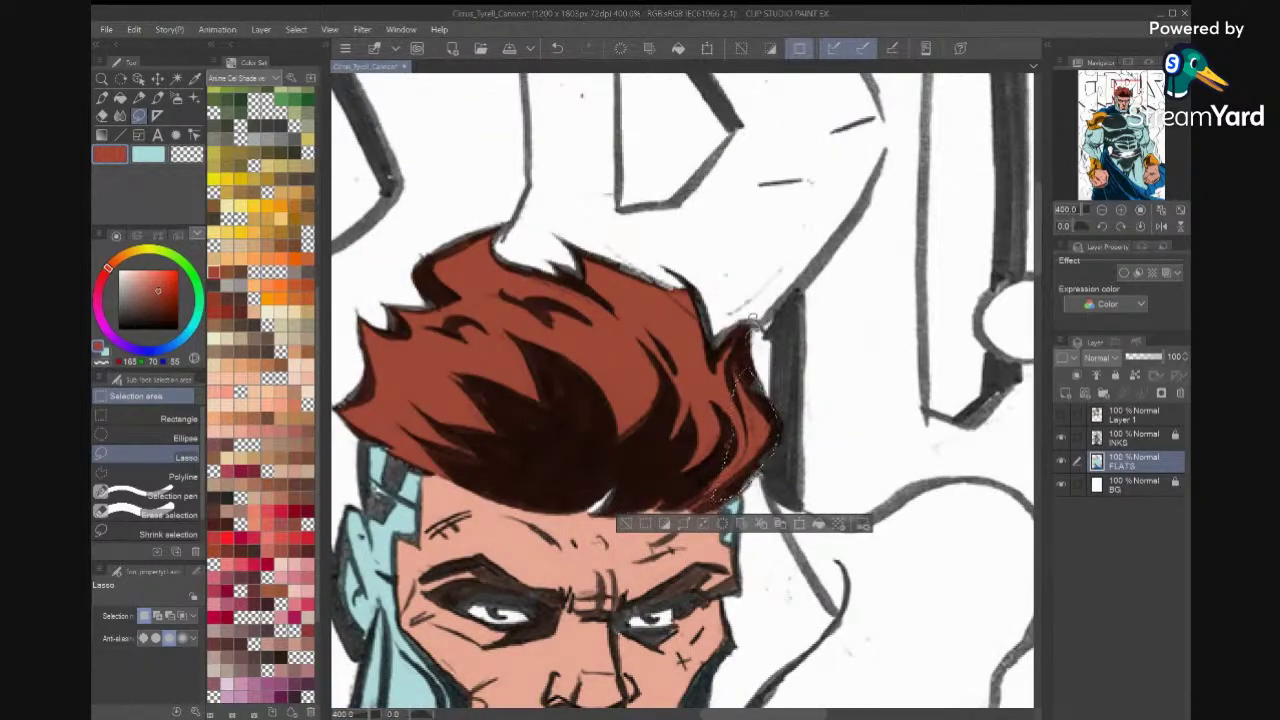
mouse_move(698, 283)
mouse_down()
mouse_move(567, 237)
mouse_move(582, 257)
mouse_move(558, 260)
mouse_move(556, 276)
mouse_up()
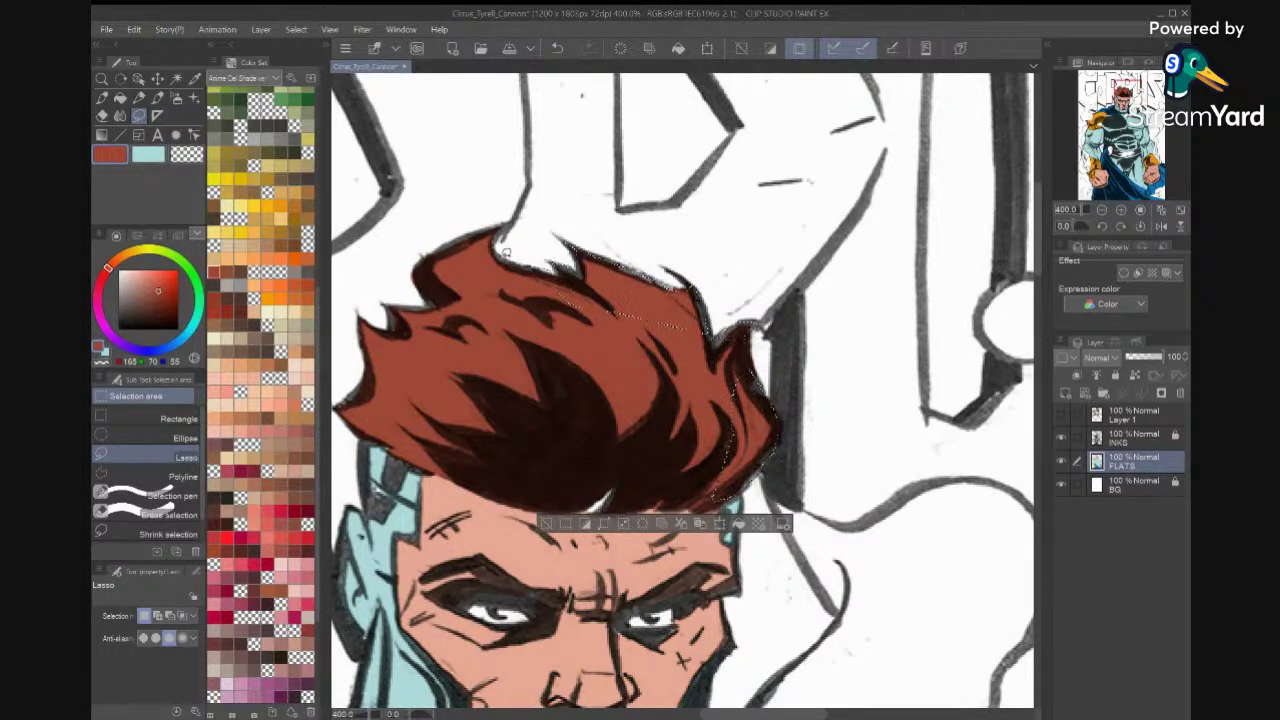
mouse_move(512, 217)
mouse_down()
mouse_move(424, 261)
mouse_move(426, 289)
mouse_move(491, 314)
mouse_up()
drag(426, 353, 761, 411)
mouse_move(748, 363)
mouse_down()
mouse_move(722, 367)
mouse_move(738, 408)
mouse_move(802, 383)
mouse_up()
mouse_move(725, 398)
mouse_down()
mouse_move(673, 462)
mouse_move(704, 492)
mouse_move(735, 498)
mouse_up()
key(alt+Delete)
key(ctrl+d)
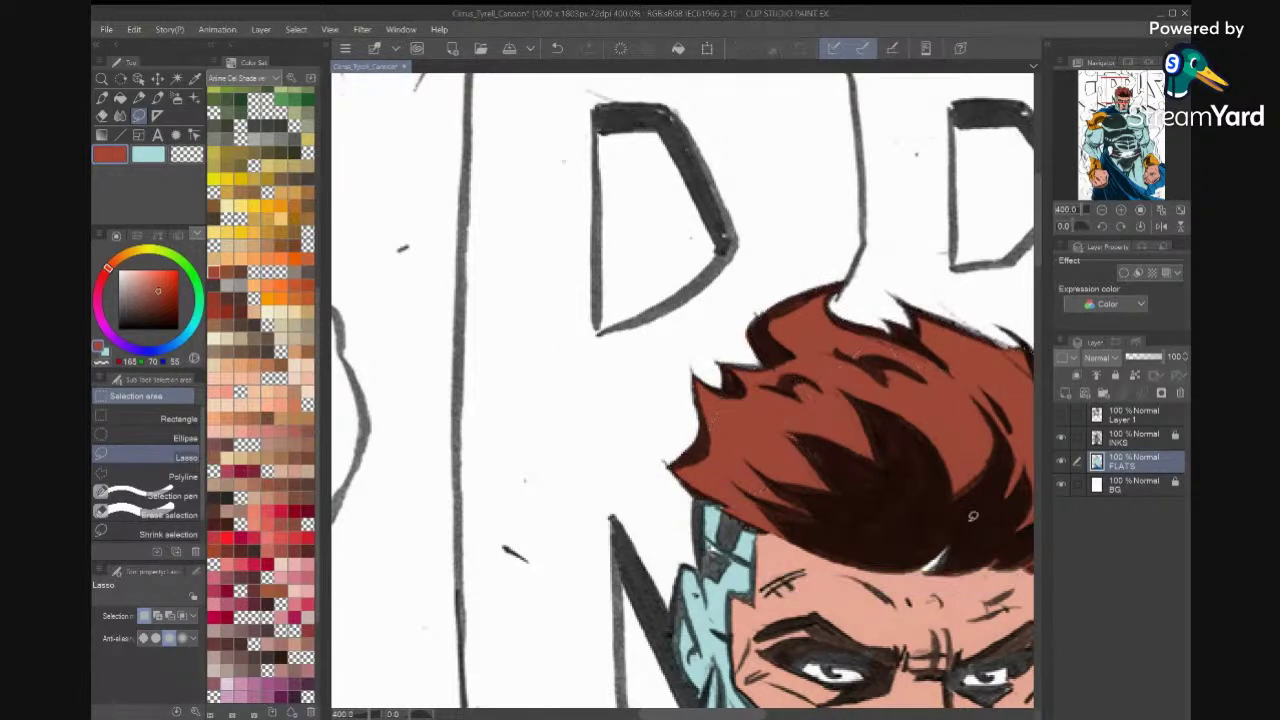
Sample the face's skin tone (237, 167, 147), lasso the white gap at the middle of the hairline, fill it and deselect.
drag(966, 514, 812, 366)
click(195, 78)
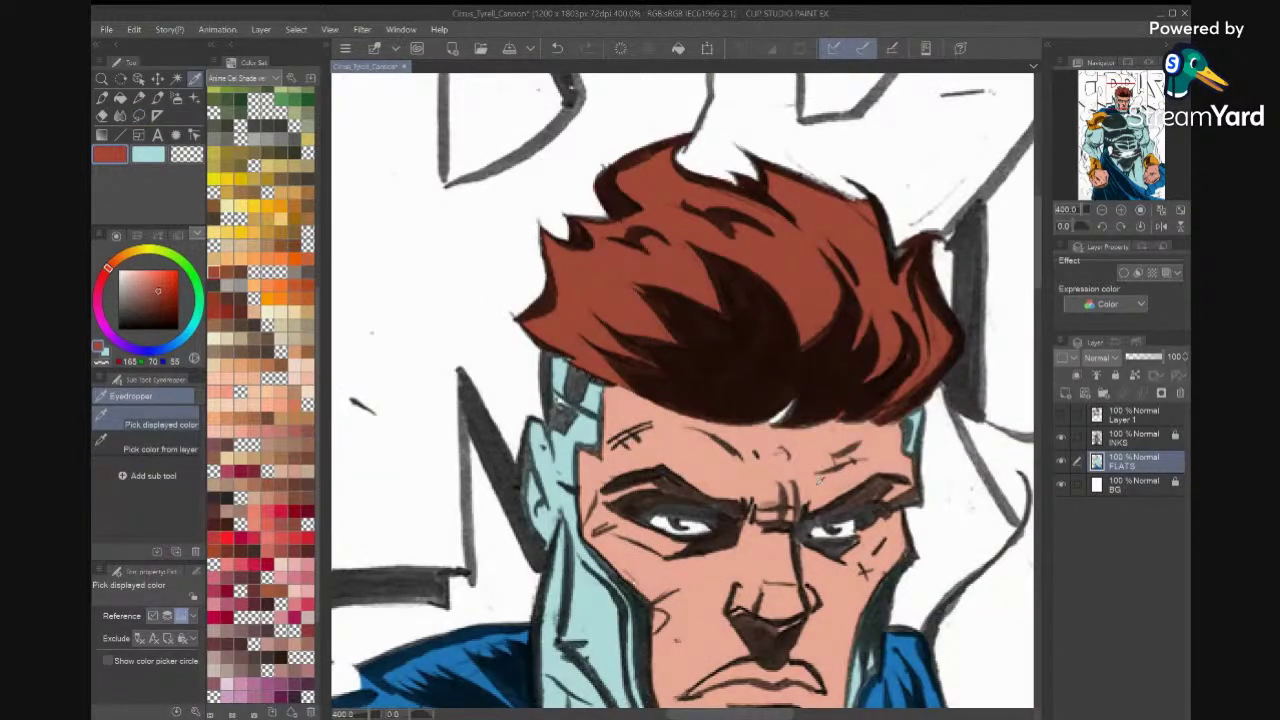
click(765, 436)
click(139, 116)
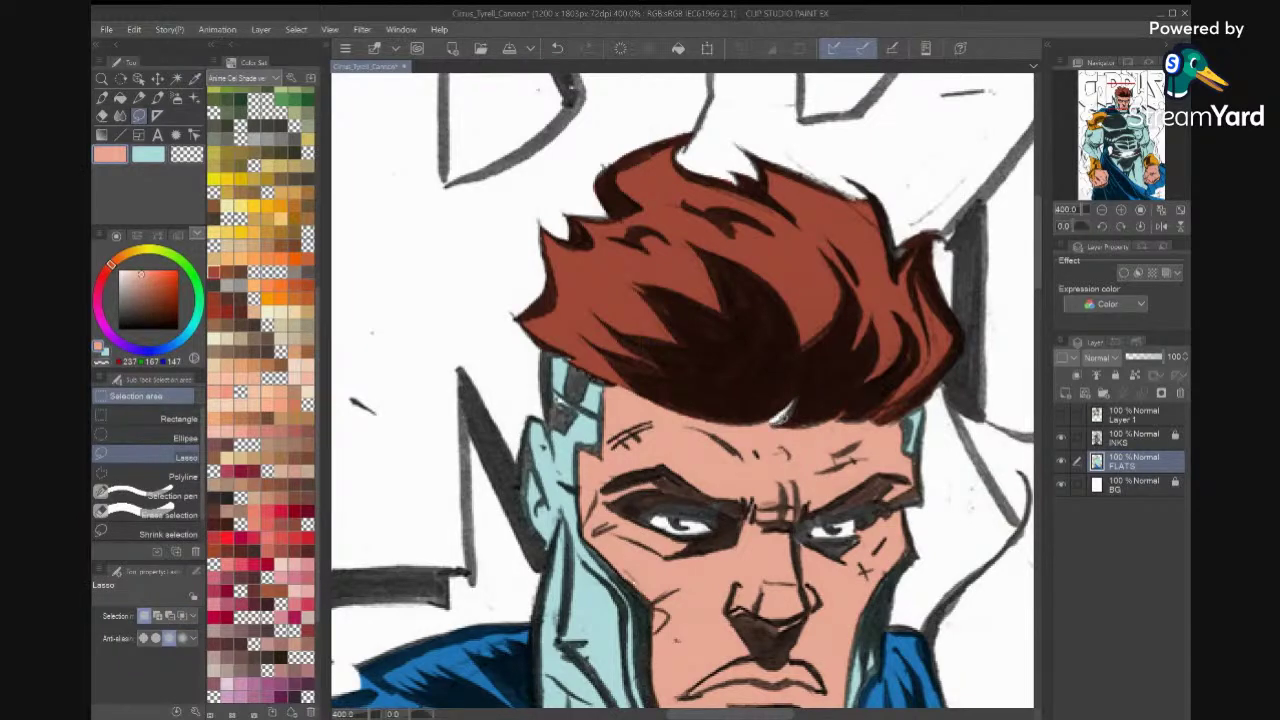
drag(755, 438, 776, 432)
key(alt+Delete)
key(ctrl+d)
scroll(822, 440, down, 3)
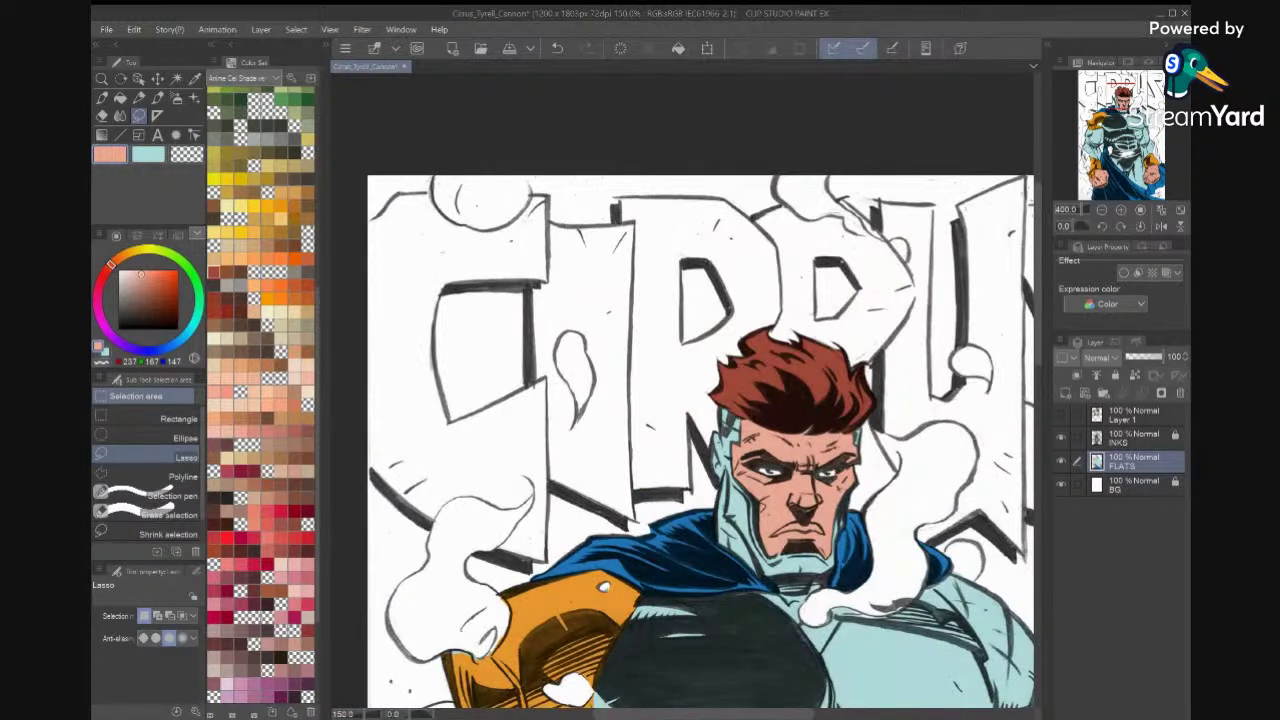
Sample the gauntlet's orange as both main and sub colour, check the comic reference on Layer 1 and hide that layer.
key(ctrl+0)
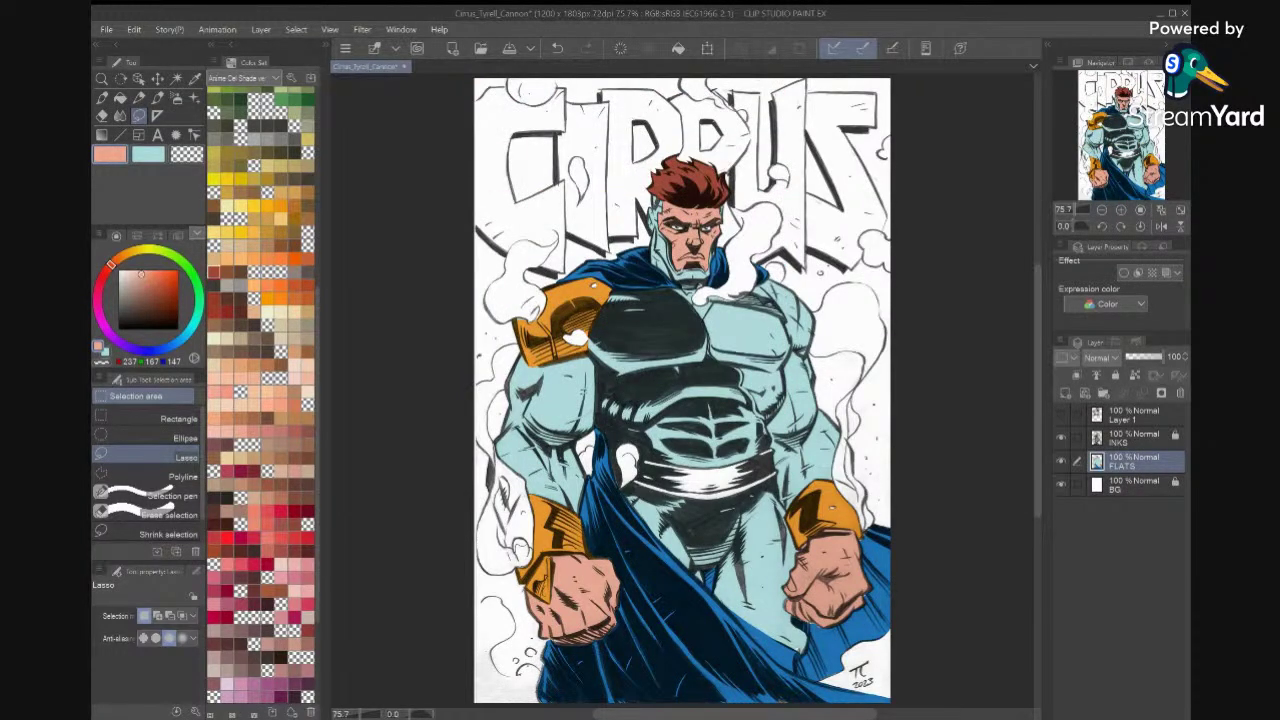
key(i)
click(836, 510)
key(x)
click(836, 510)
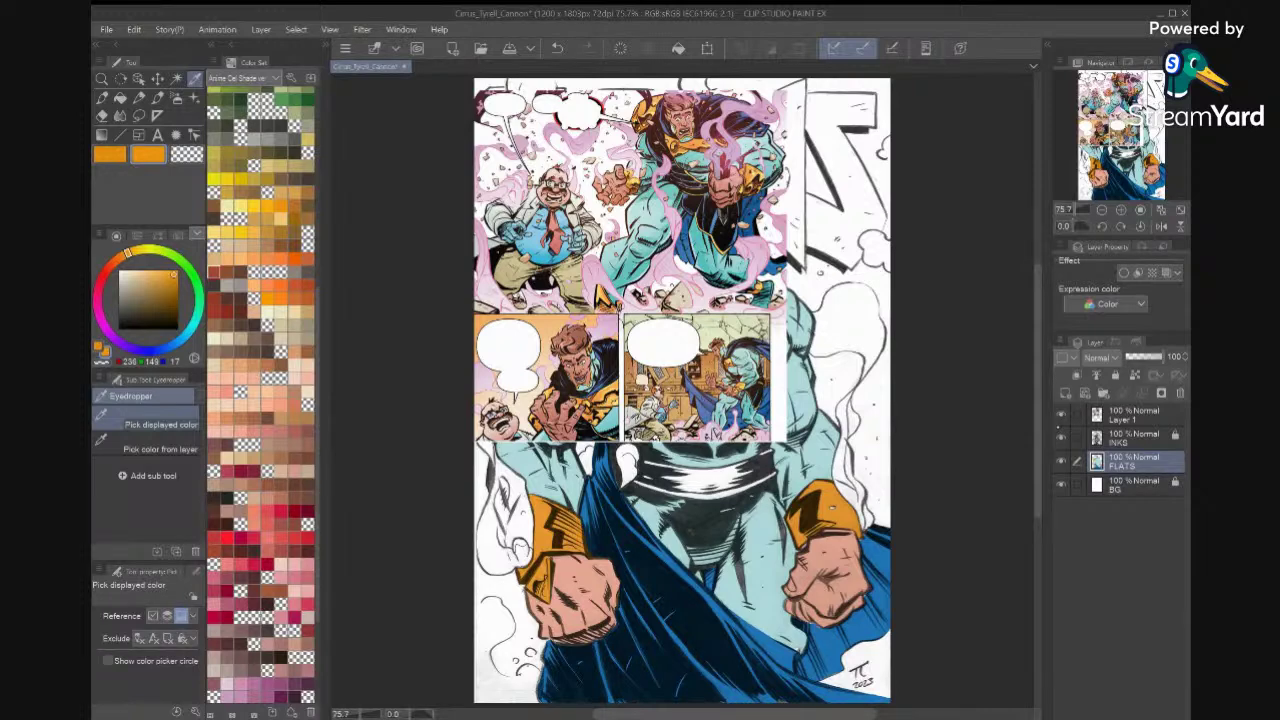
click(1061, 413)
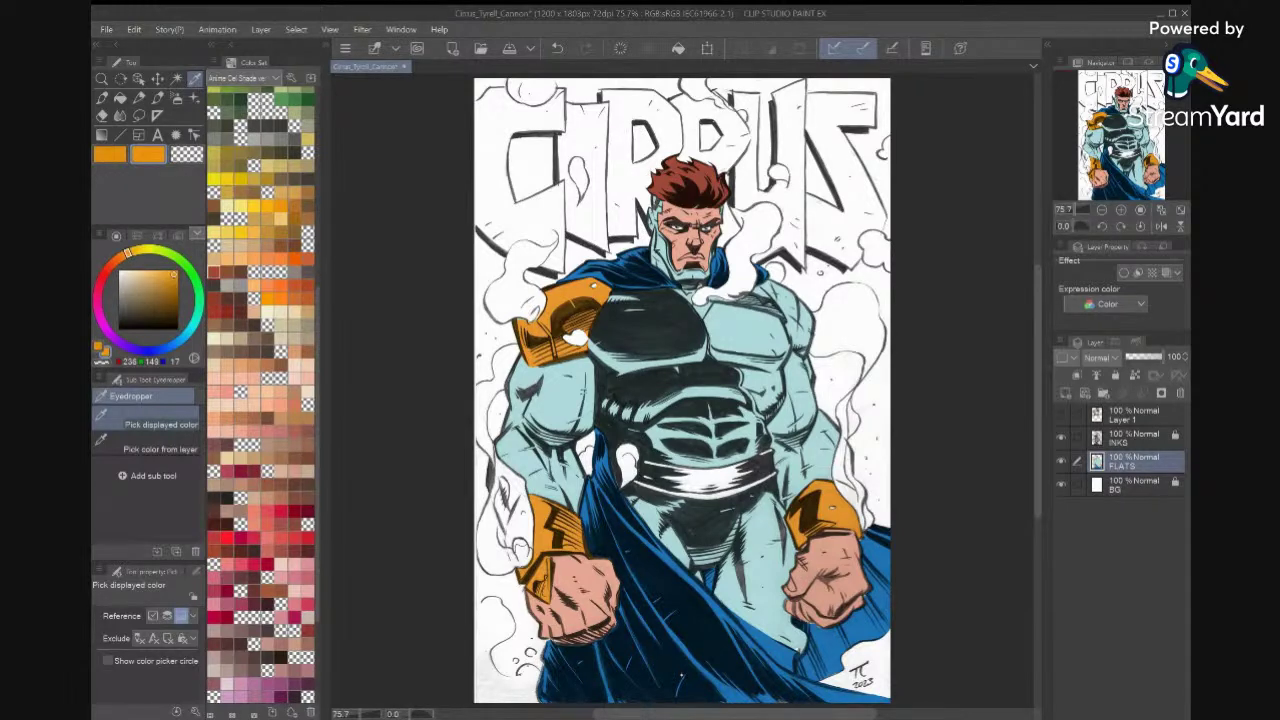
Lasso the trunks below the belt, sample the cape's blue (17, 118, 187), fill the selection with it and deselect.
scroll(700, 450, up, 5)
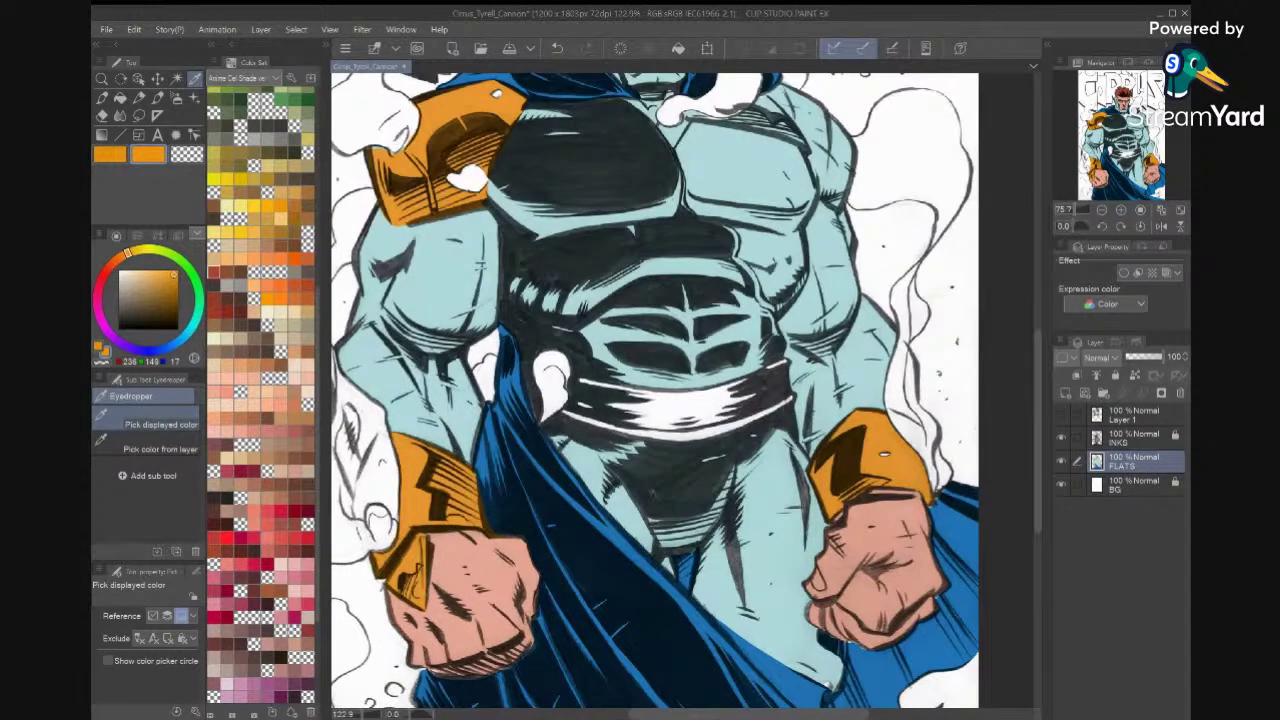
click(139, 115)
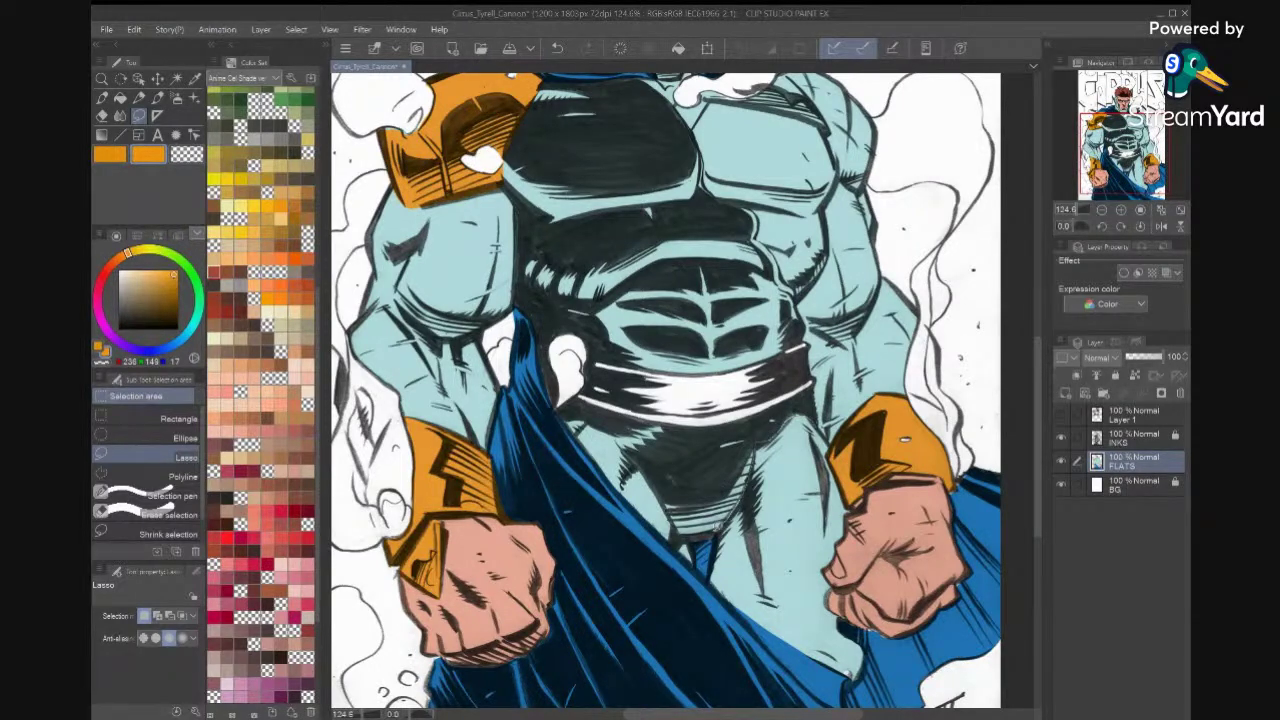
mouse_move(697, 573)
mouse_down()
mouse_move(595, 499)
mouse_move(642, 543)
mouse_move(670, 545)
mouse_move(674, 522)
mouse_move(636, 456)
mouse_move(570, 408)
mouse_move(708, 421)
mouse_move(806, 390)
mouse_up()
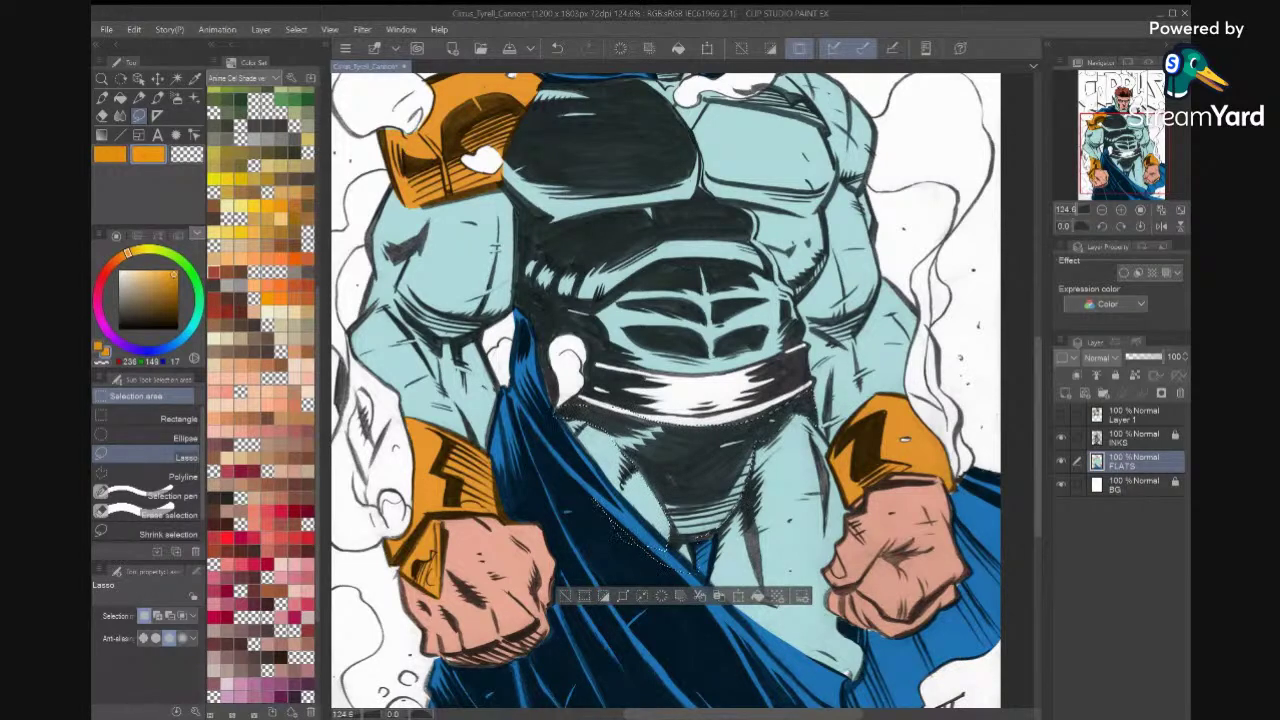
key(i)
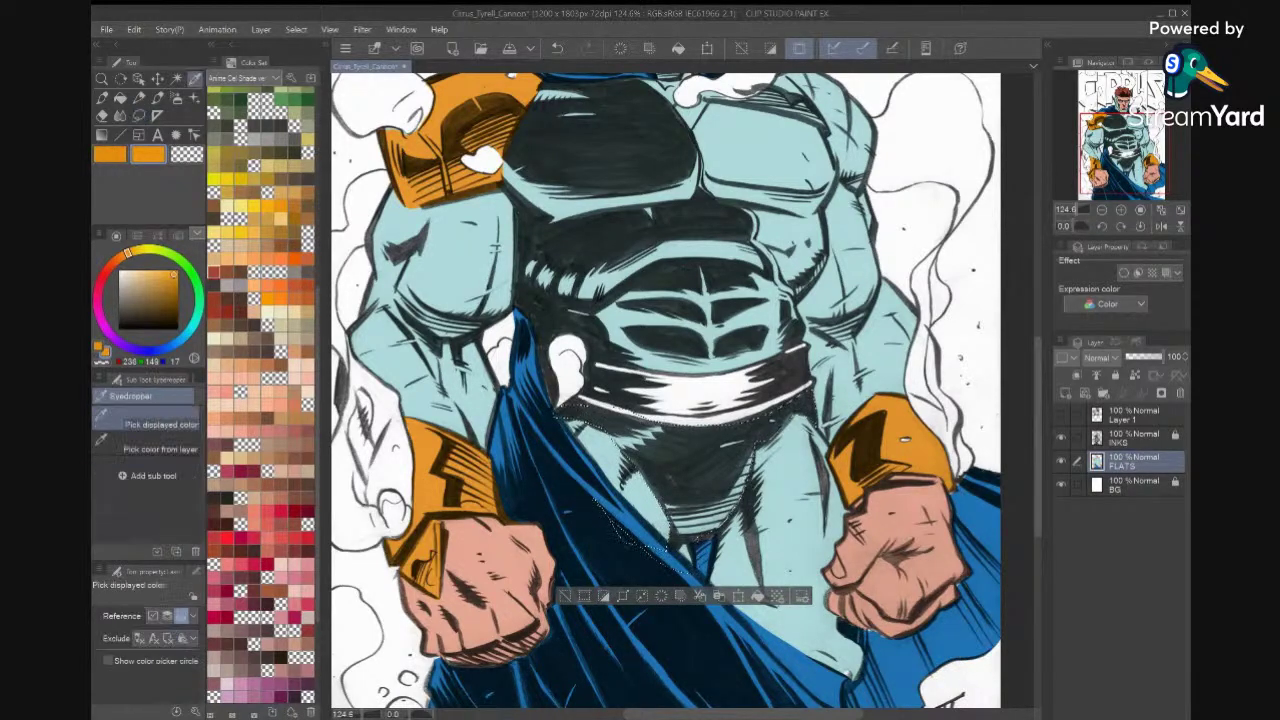
click(893, 660)
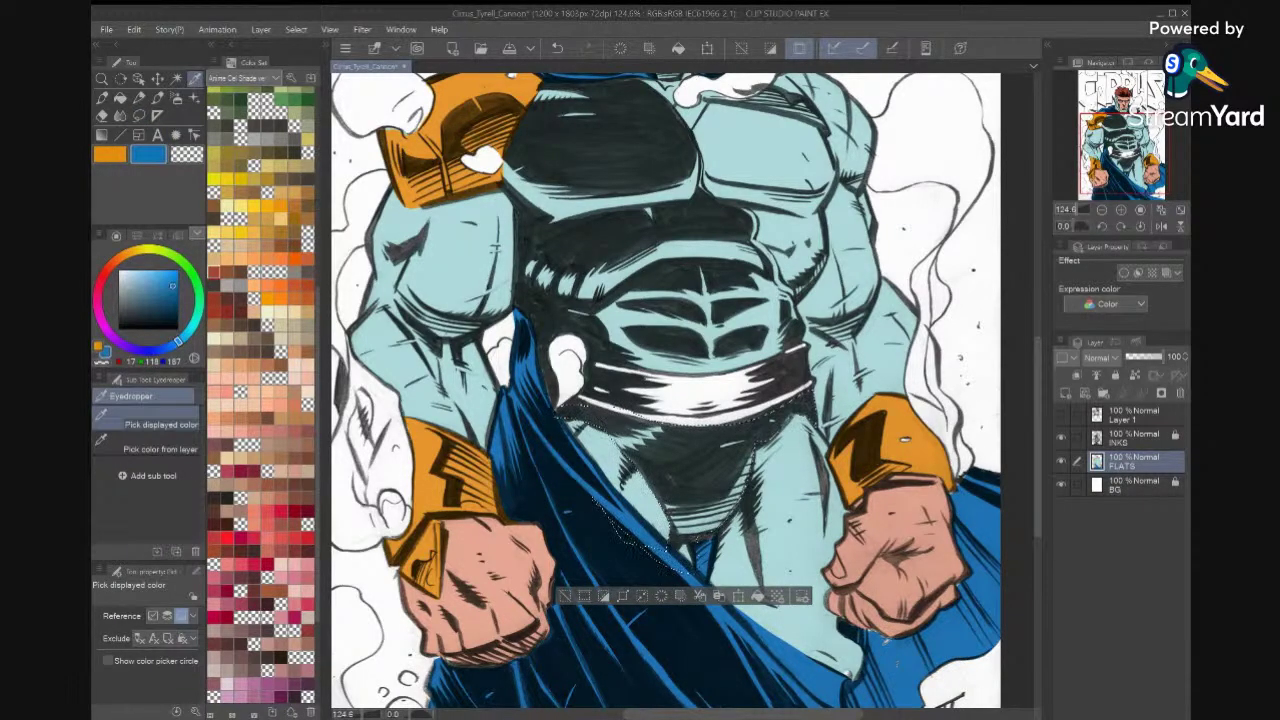
key(alt+BackSpace)
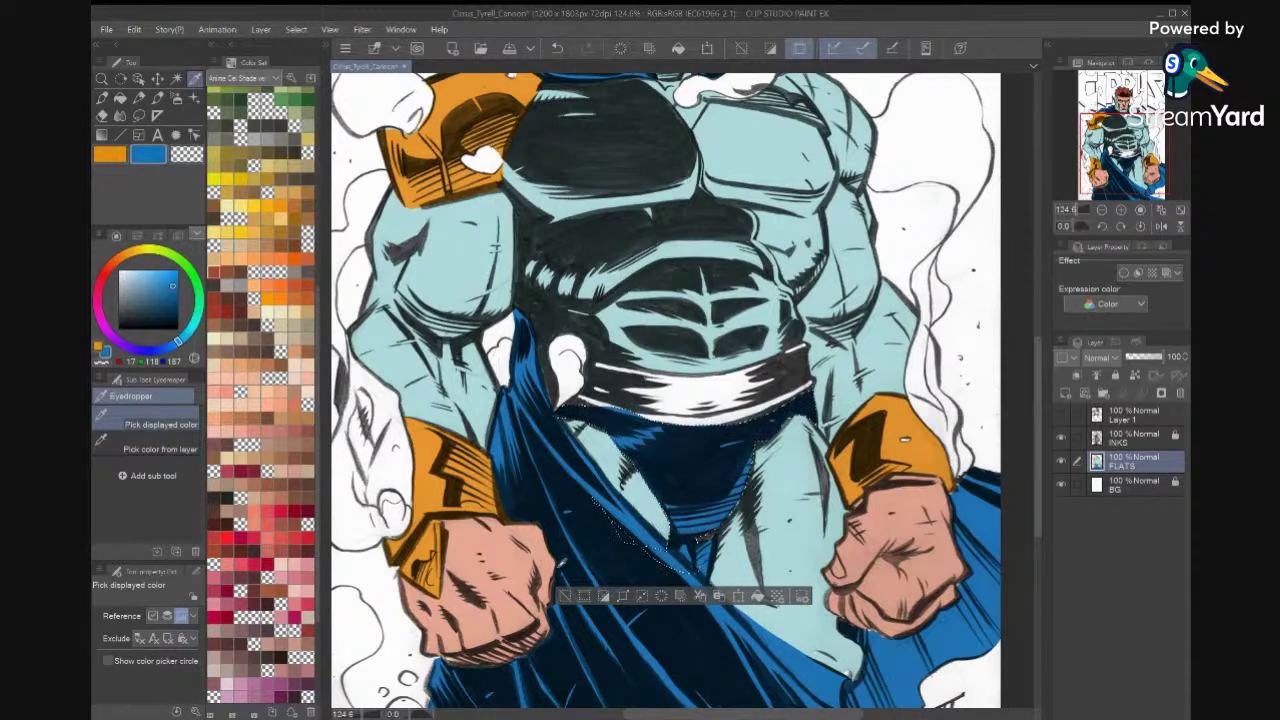
key(ctrl+d)
Touch up the trunks' edges at the crotch and far hip with small lasso selections, deselect and save the drawing.
key(m)
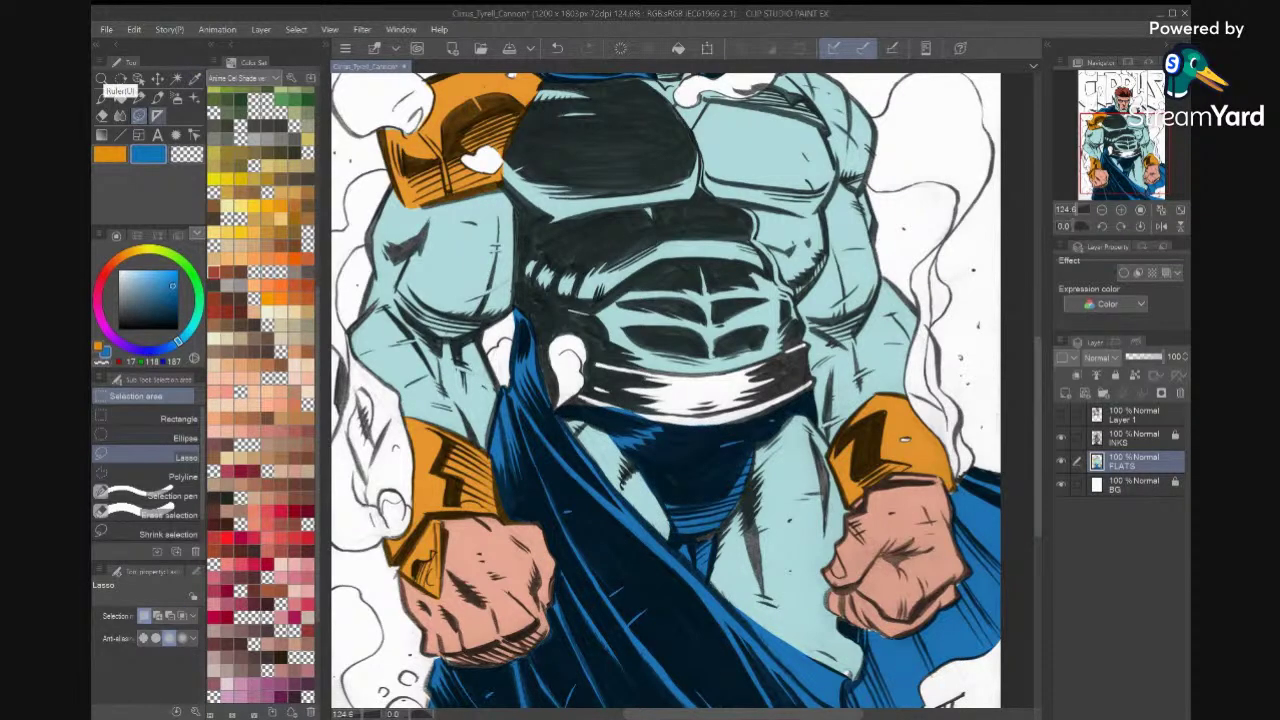
mouse_move(718, 532)
mouse_down()
mouse_move(700, 552)
mouse_move(752, 488)
mouse_move(758, 442)
mouse_move(716, 452)
mouse_move(710, 530)
mouse_up()
drag(748, 452, 799, 403)
key(ctrl+d)
key(ctrl+s)
Lasso the belt band between its white trim lines, fill it with the cape's blue (17, 118, 187) and deselect.
scroll(682, 390, down, 3)
scroll(682, 390, up, 6)
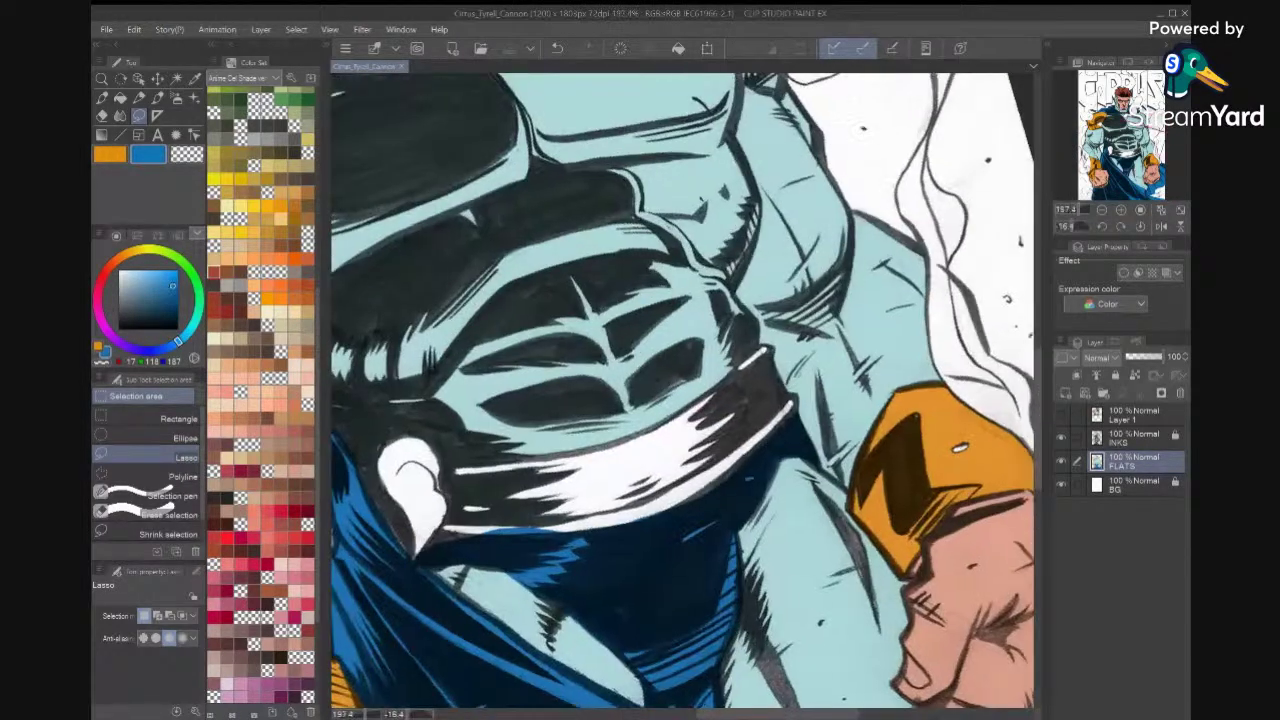
scroll(684, 396, up, 1)
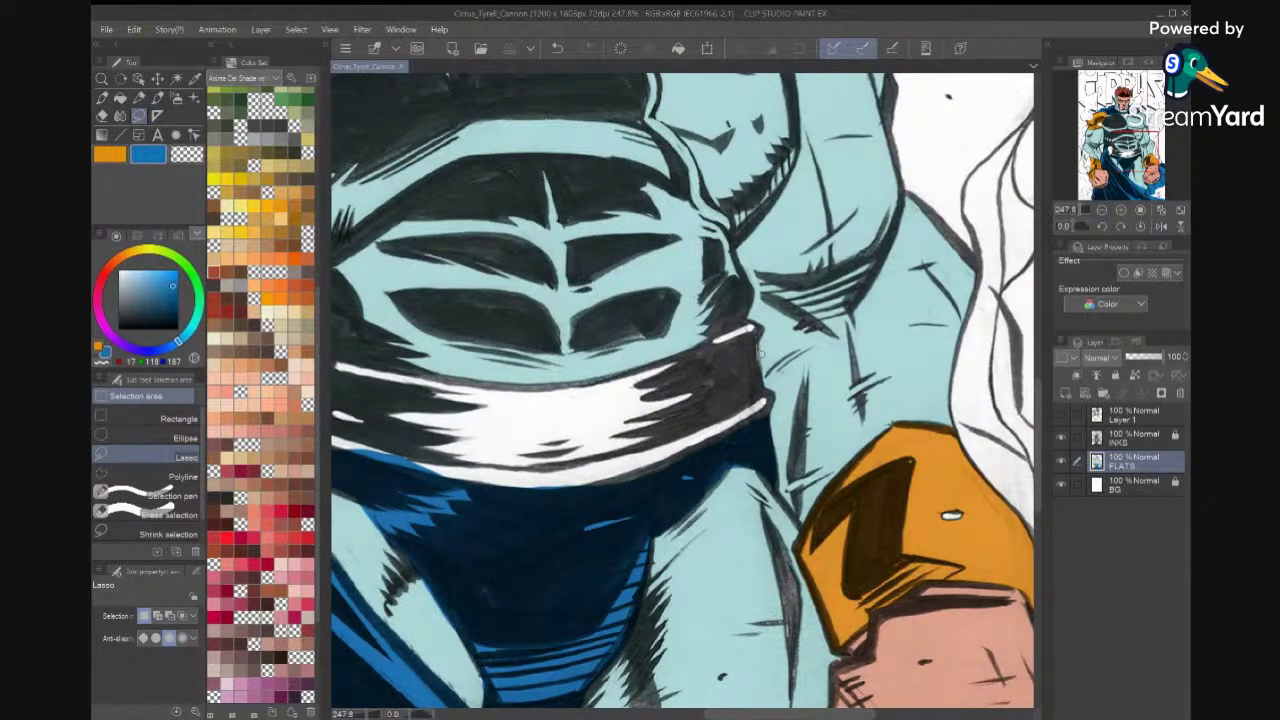
mouse_move(606, 452)
mouse_down()
mouse_move(413, 455)
mouse_move(402, 425)
mouse_move(634, 378)
mouse_move(731, 341)
mouse_up()
mouse_move(677, 401)
mouse_down()
mouse_move(985, 386)
mouse_move(955, 352)
mouse_move(848, 376)
mouse_move(660, 358)
mouse_move(626, 400)
mouse_move(630, 425)
mouse_move(670, 435)
mouse_up()
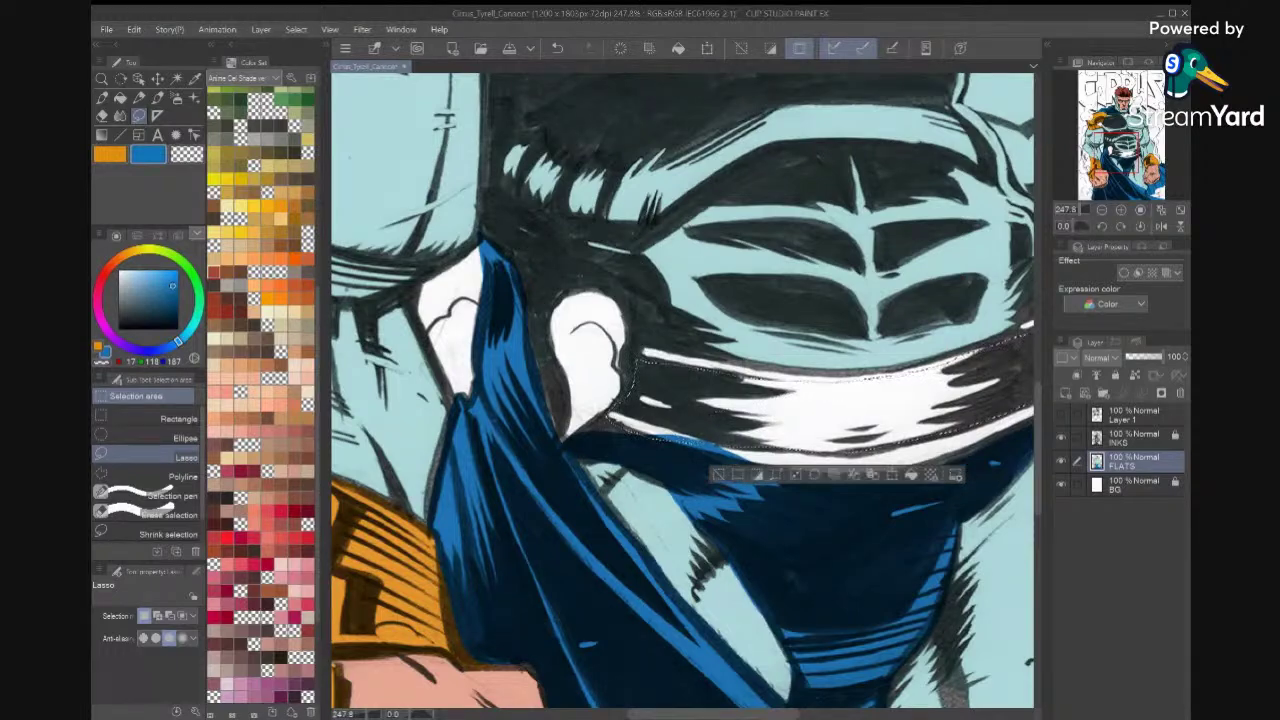
key(alt+Delete)
key(ctrl+d)
Touch up the belt's ends, shadow area and lower edge with small lasso selections and deselect.
drag(908, 488, 816, 610)
drag(968, 437, 872, 468)
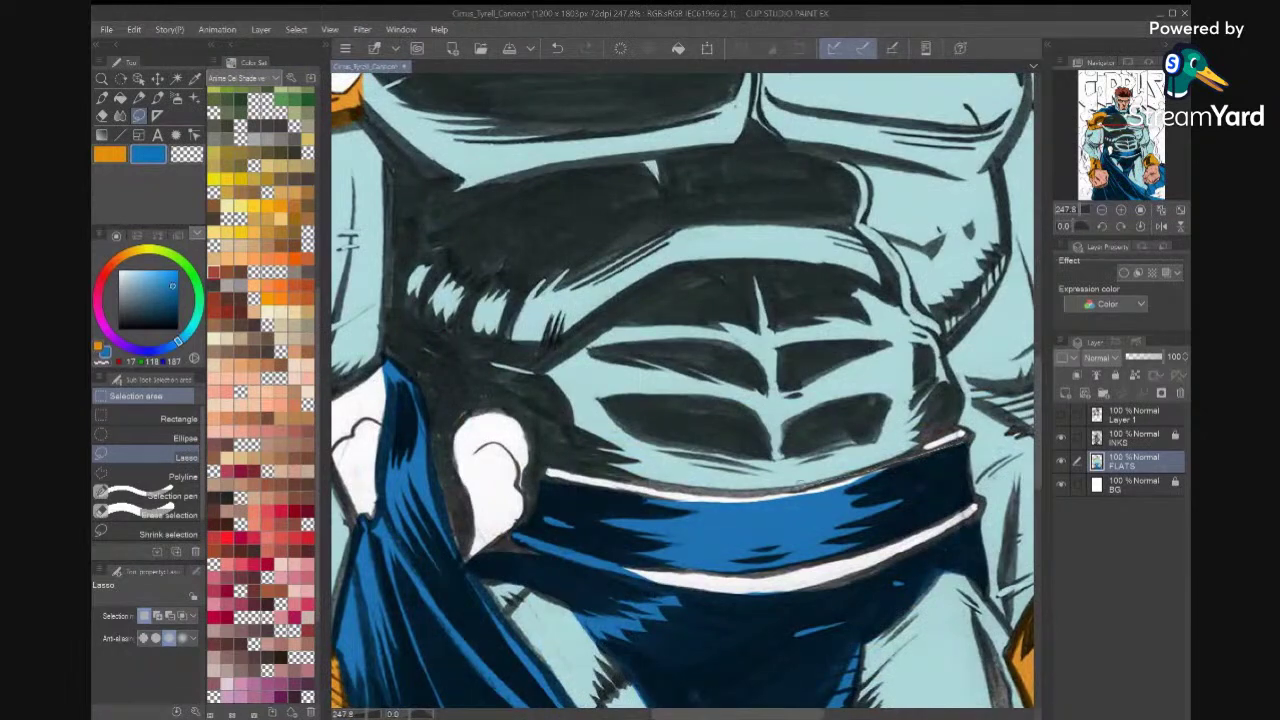
drag(938, 446, 966, 437)
key(ctrl+d)
drag(943, 532, 965, 424)
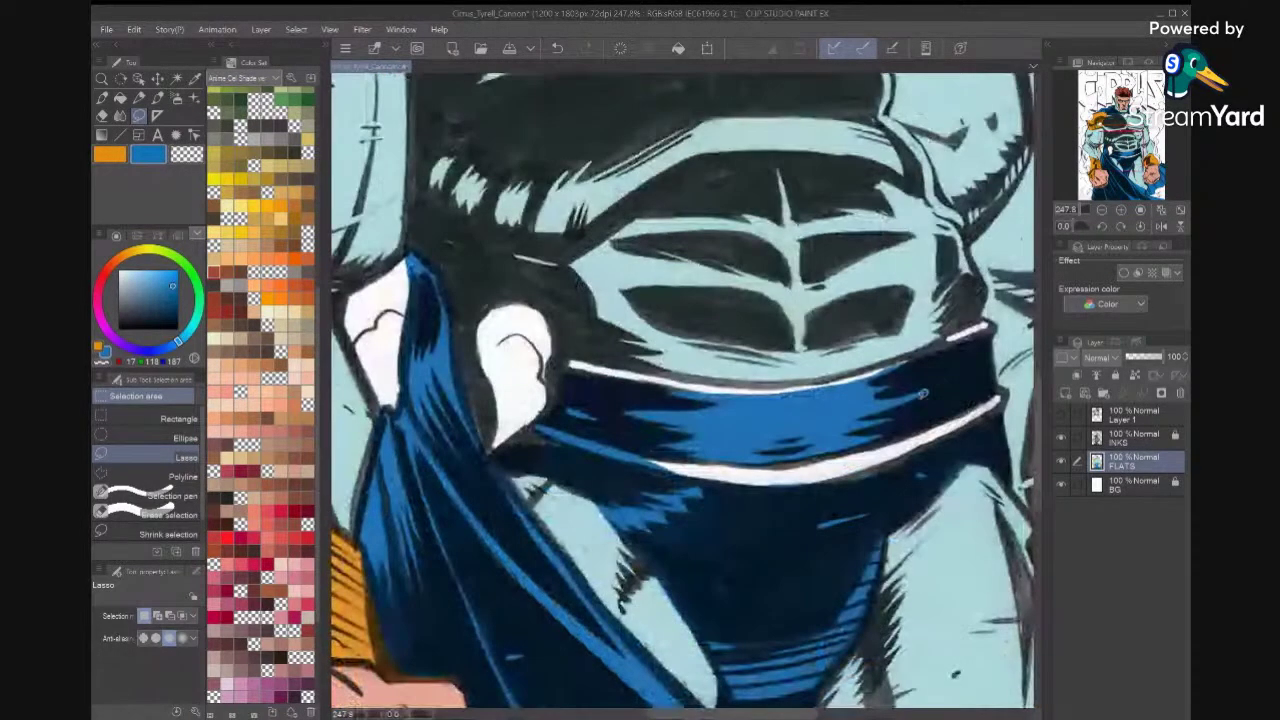
drag(836, 388, 840, 395)
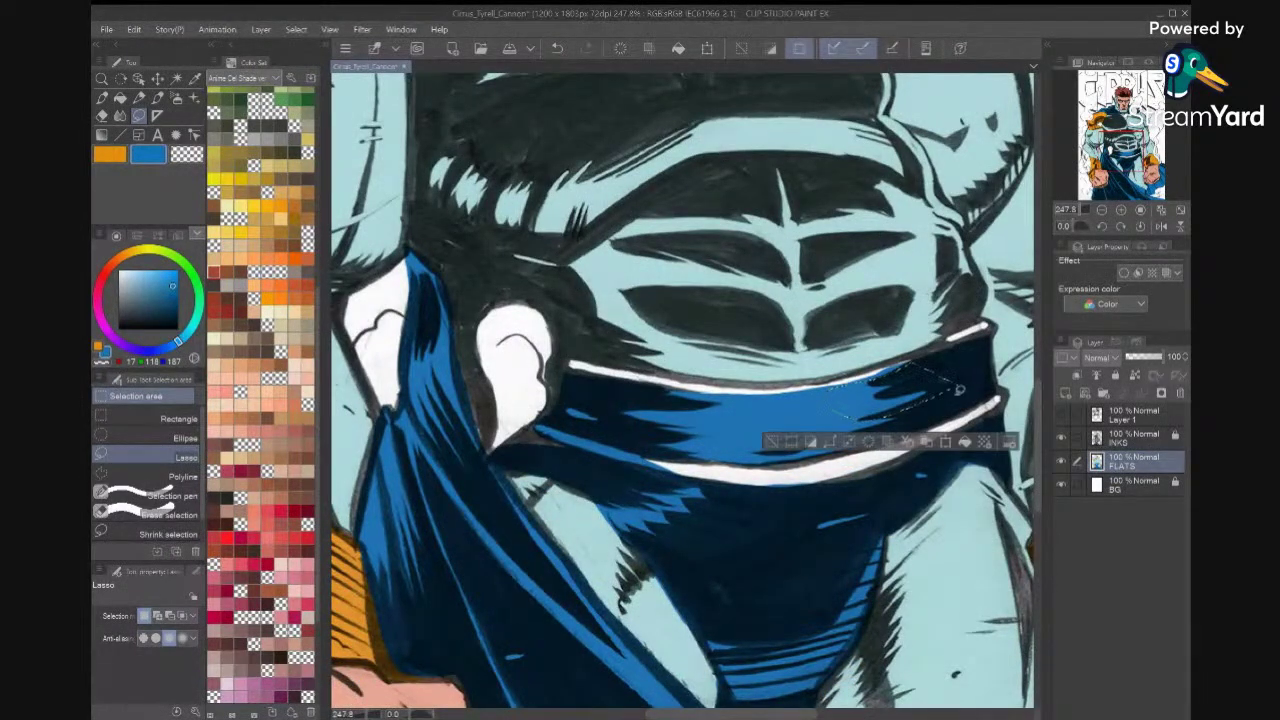
key(ctrl+d)
mouse_move(945, 452)
mouse_down()
mouse_move(966, 417)
mouse_move(1011, 394)
mouse_up()
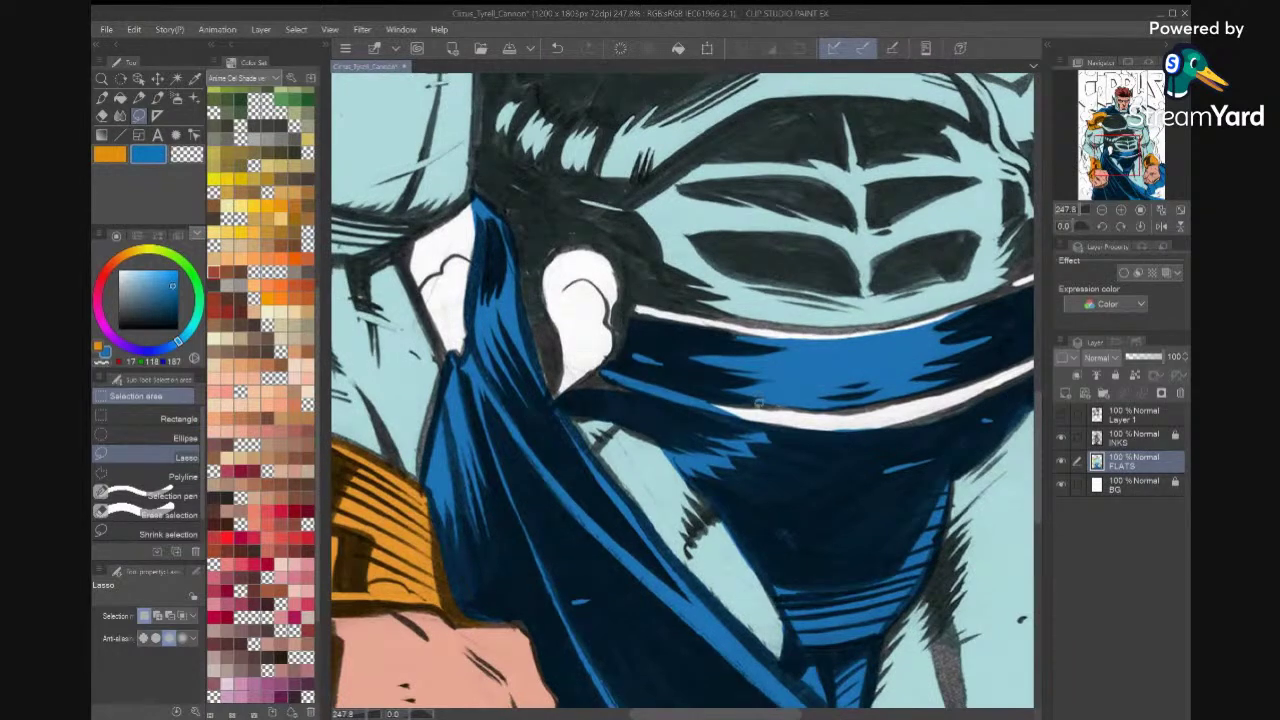
mouse_move(655, 401)
mouse_down()
mouse_move(695, 431)
mouse_move(643, 401)
mouse_move(600, 430)
mouse_move(662, 436)
mouse_up()
key(ctrl+d)
key(ctrl+0)
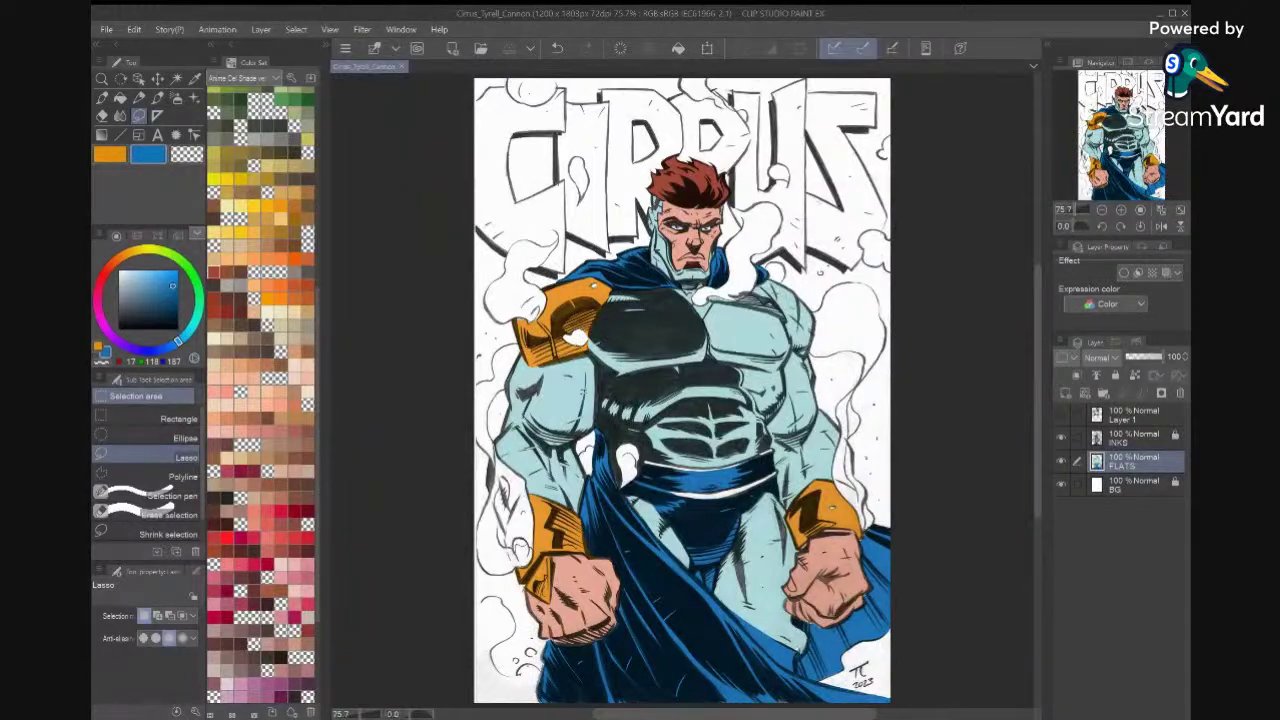
Sample the suit's turquoise (173, 220, 222), lasso the hatched area of the upper chest below the smoke, fill it, deselect and save.
scroll(842, 422, up, 3)
scroll(683, 297, up, 2)
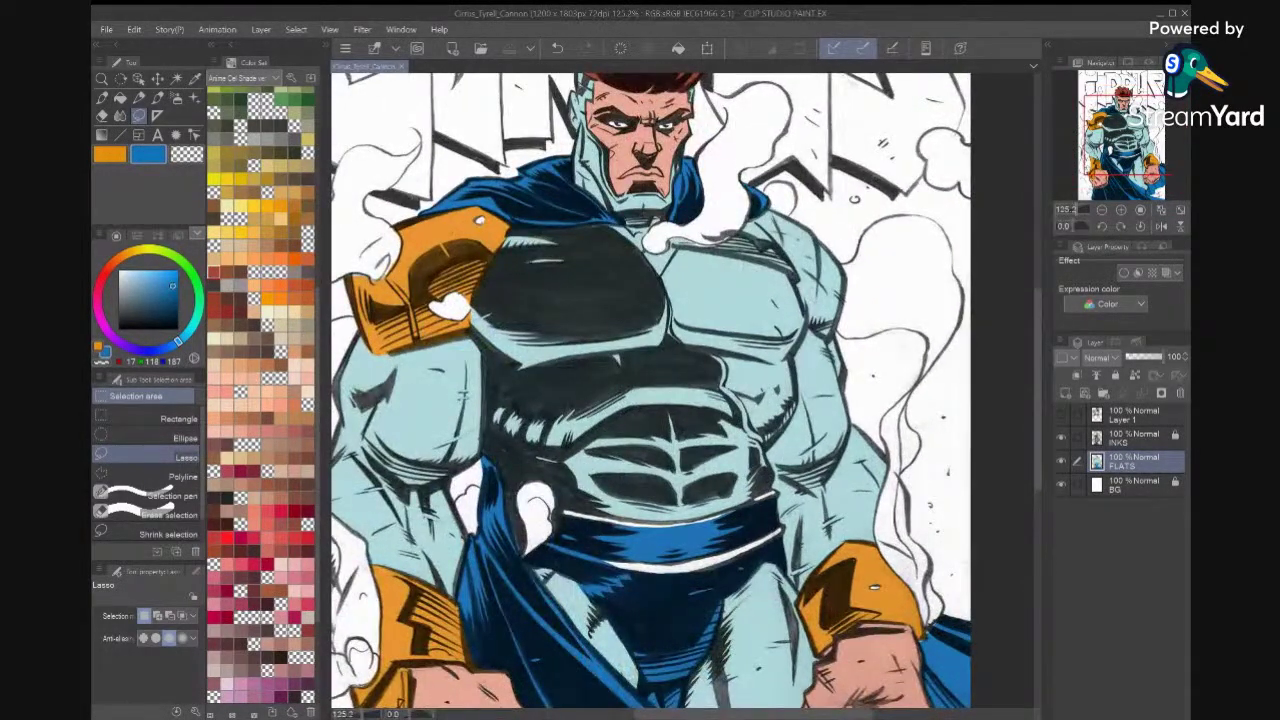
scroll(700, 185, up, 8)
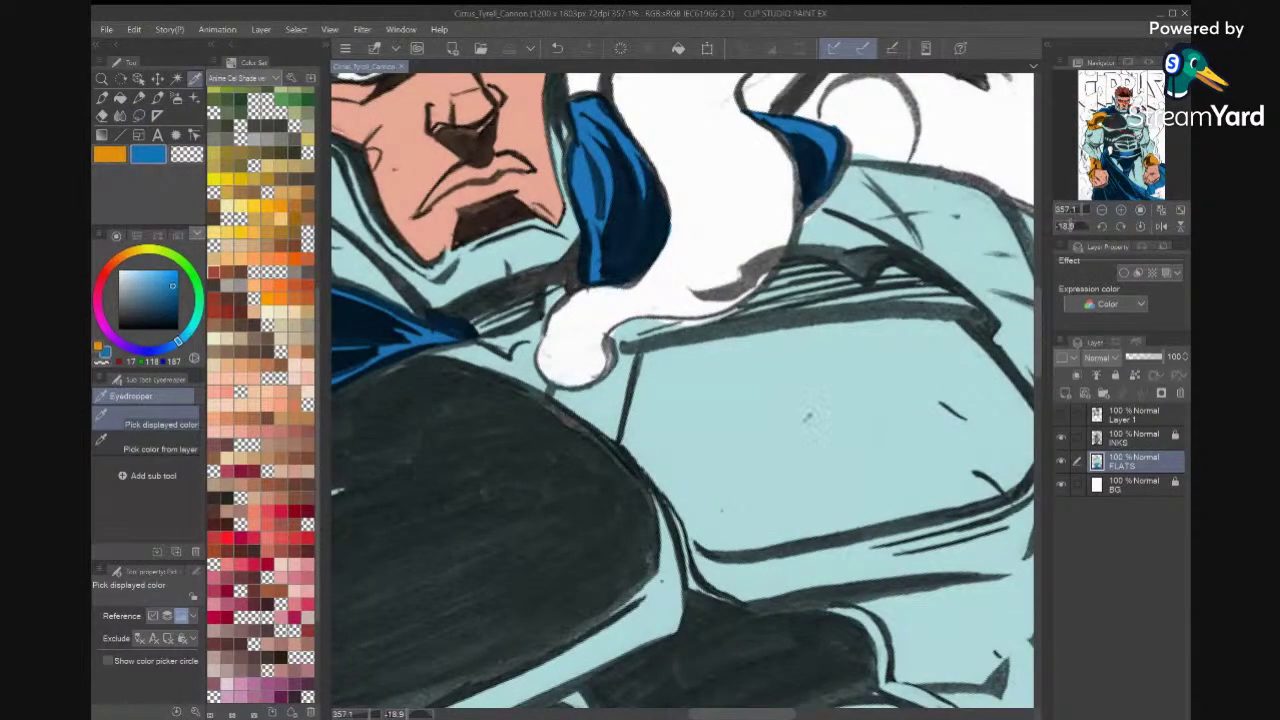
alt+click(809, 417)
mouse_move(767, 291)
mouse_down()
mouse_move(619, 322)
mouse_move(616, 341)
mouse_move(853, 370)
mouse_up()
key(alt+Delete)
key(ctrl+d)
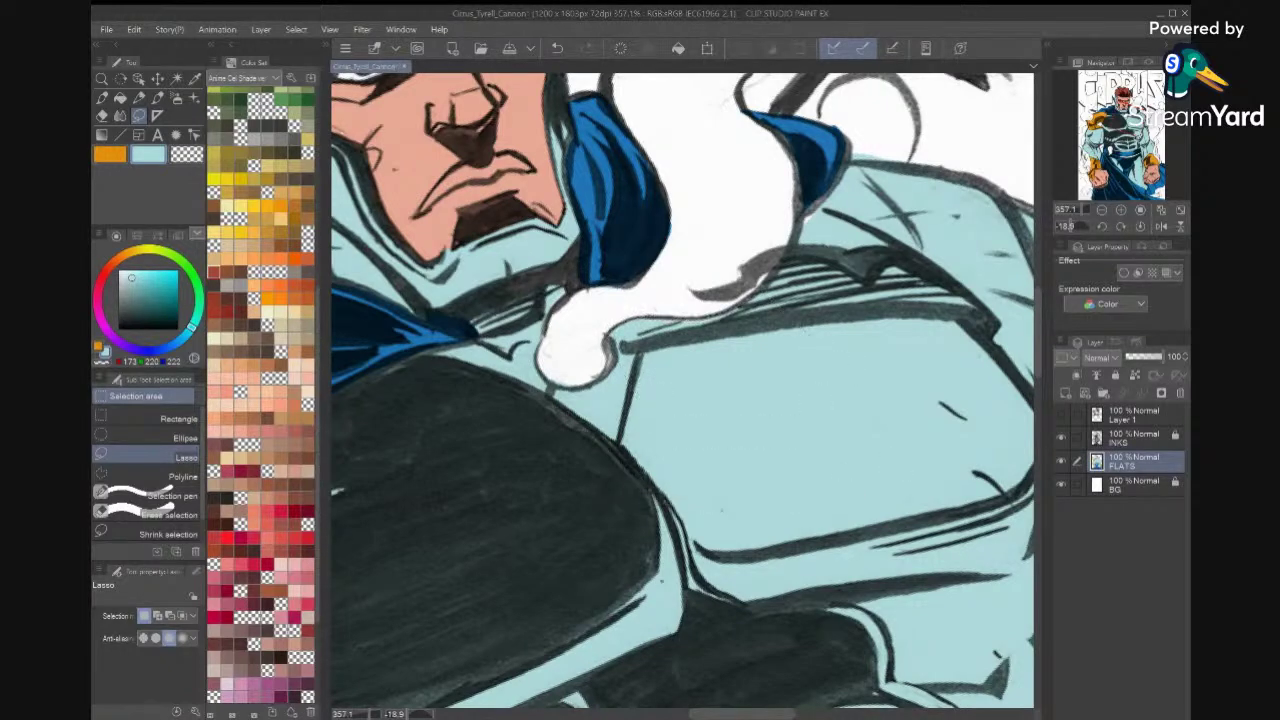
scroll(682, 390, down, 8)
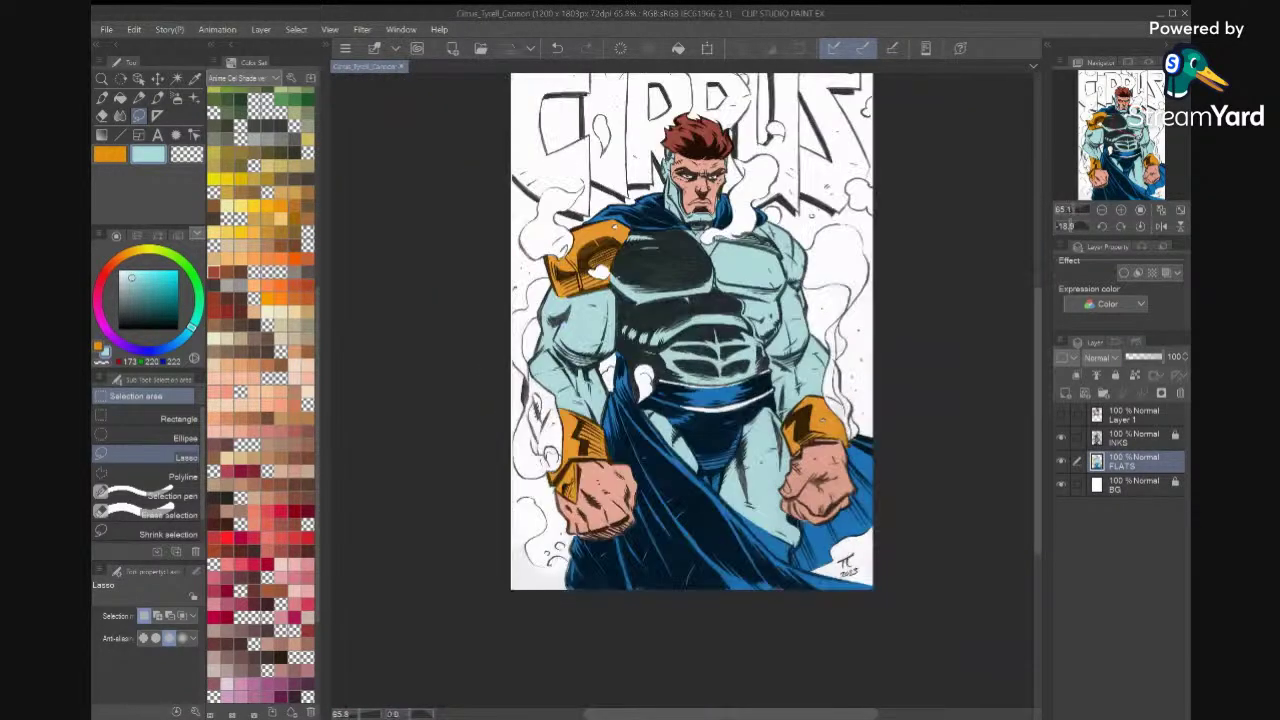
key(ctrl+s)
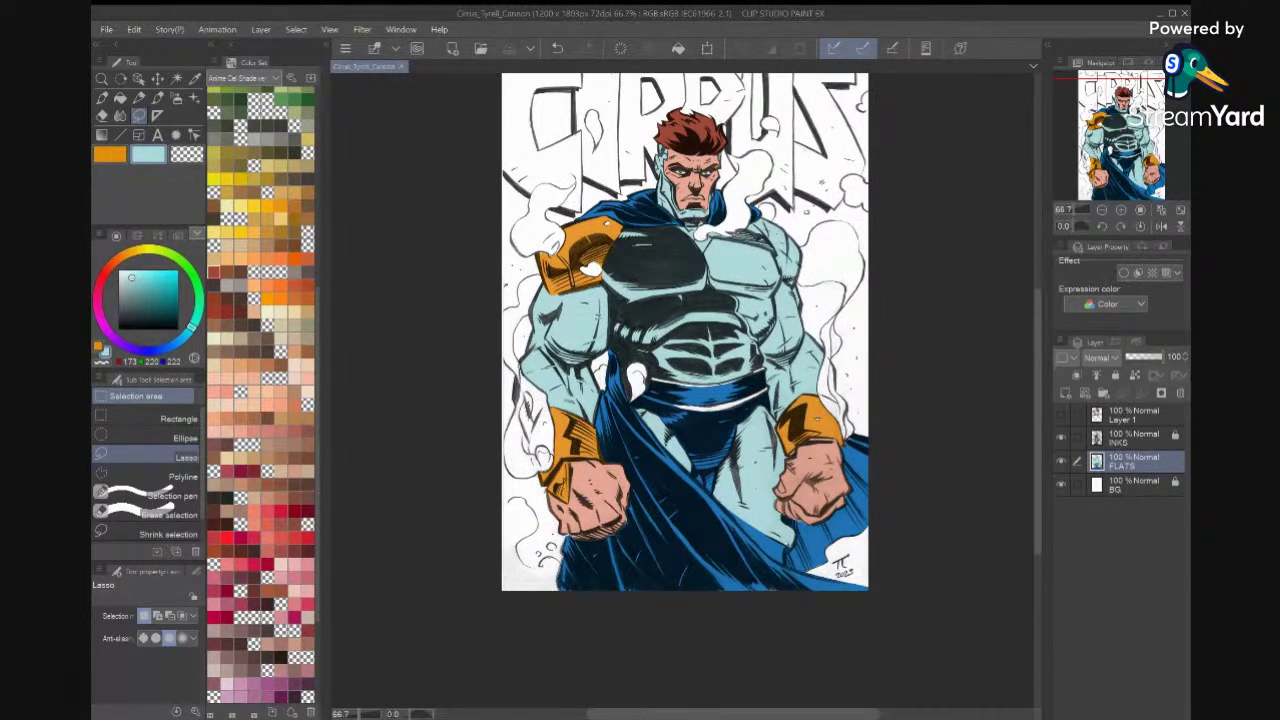
Sample the suit's turquoise (173, 220, 222) as main colour and the gauntlet's orange as sub colour.
scroll(690, 335, down, 1)
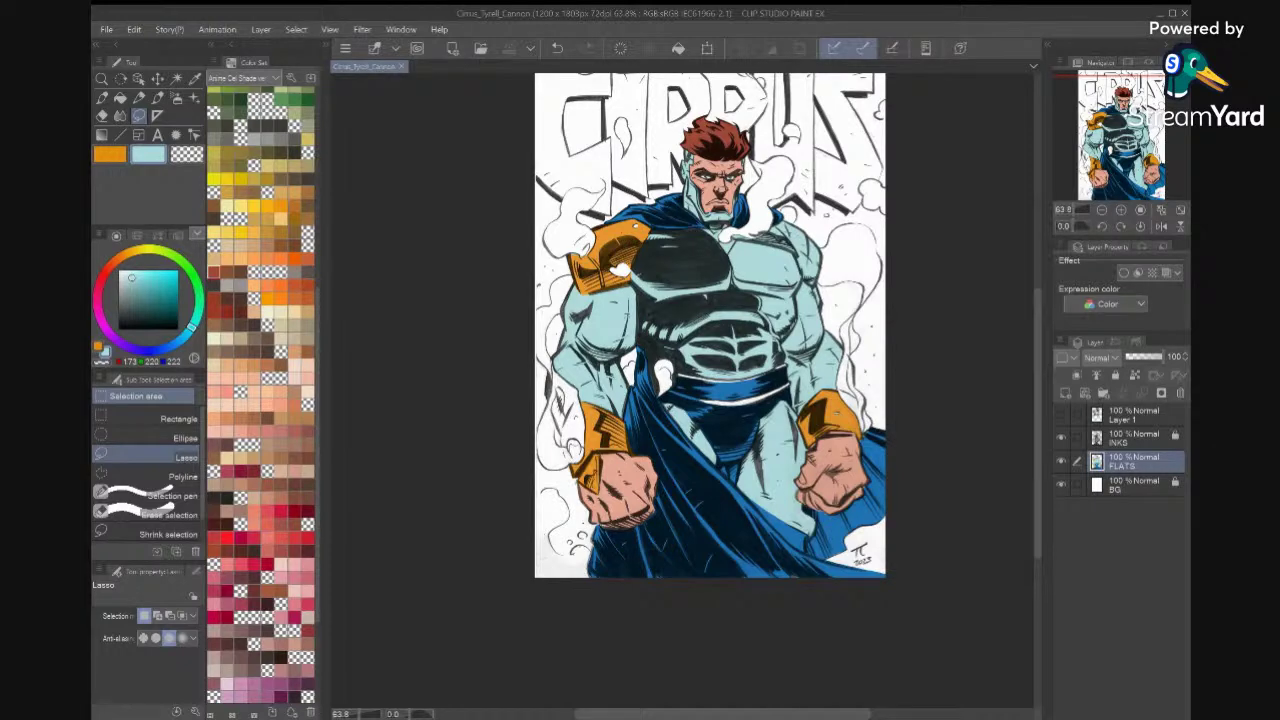
scroll(728, 463, up, 5)
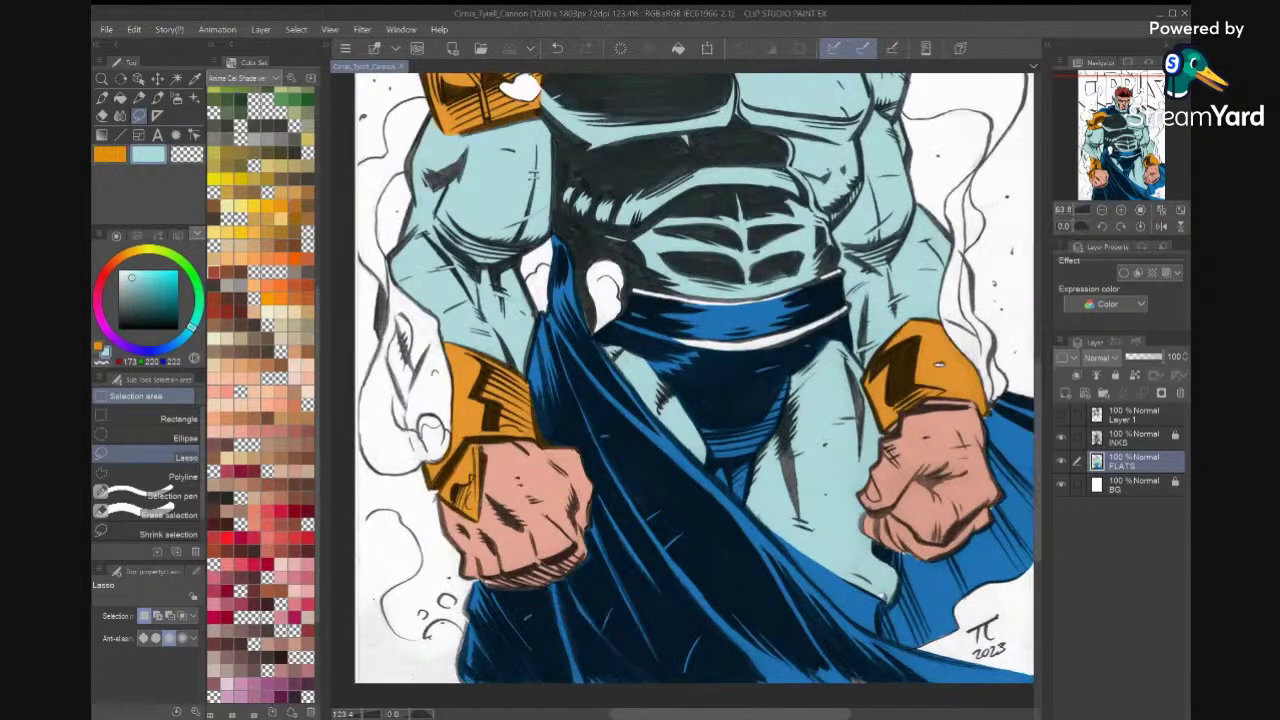
key(i)
click(968, 388)
drag(739, 224, 809, 493)
click(808, 482)
Touch up the highlights along the upper edge of the shadowed chest muscle with a lasso selection and deselect.
click(139, 116)
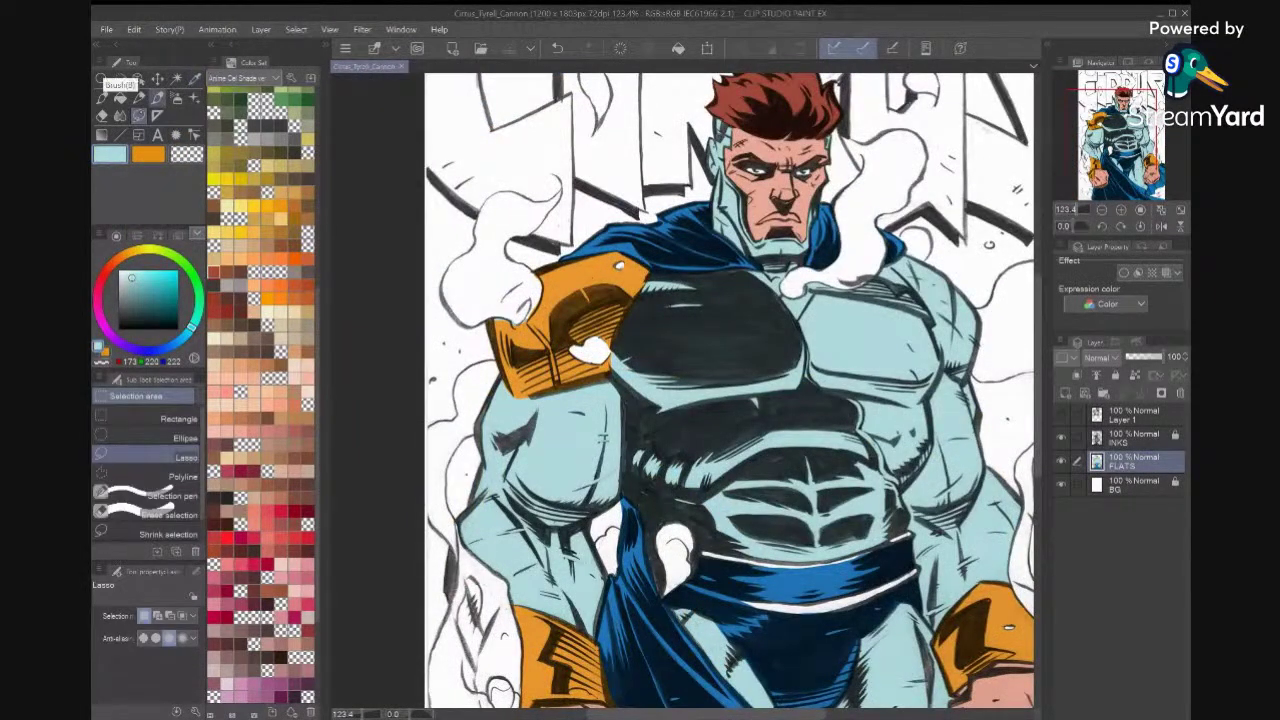
mouse_move(638, 290)
mouse_down()
mouse_move(617, 340)
mouse_move(686, 328)
mouse_move(692, 312)
mouse_up()
click(720, 371)
key(ctrl+d)
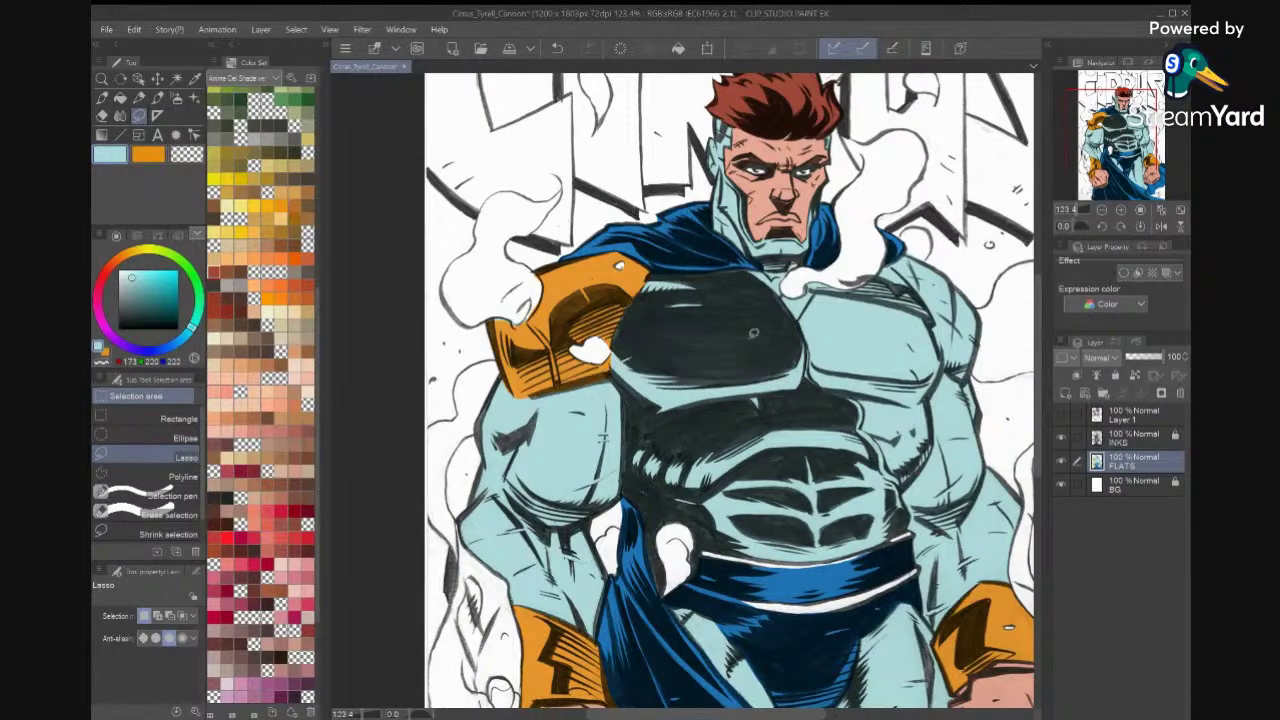
Switch to the gauntlet's orange (231, 145, 16), lasso the white trim along the belt's upper edge, fill it and deselect.
mouse_move(952, 478)
mouse_down()
mouse_move(932, 347)
mouse_move(897, 301)
mouse_up()
key(x)
scroll(860, 330, up, 5)
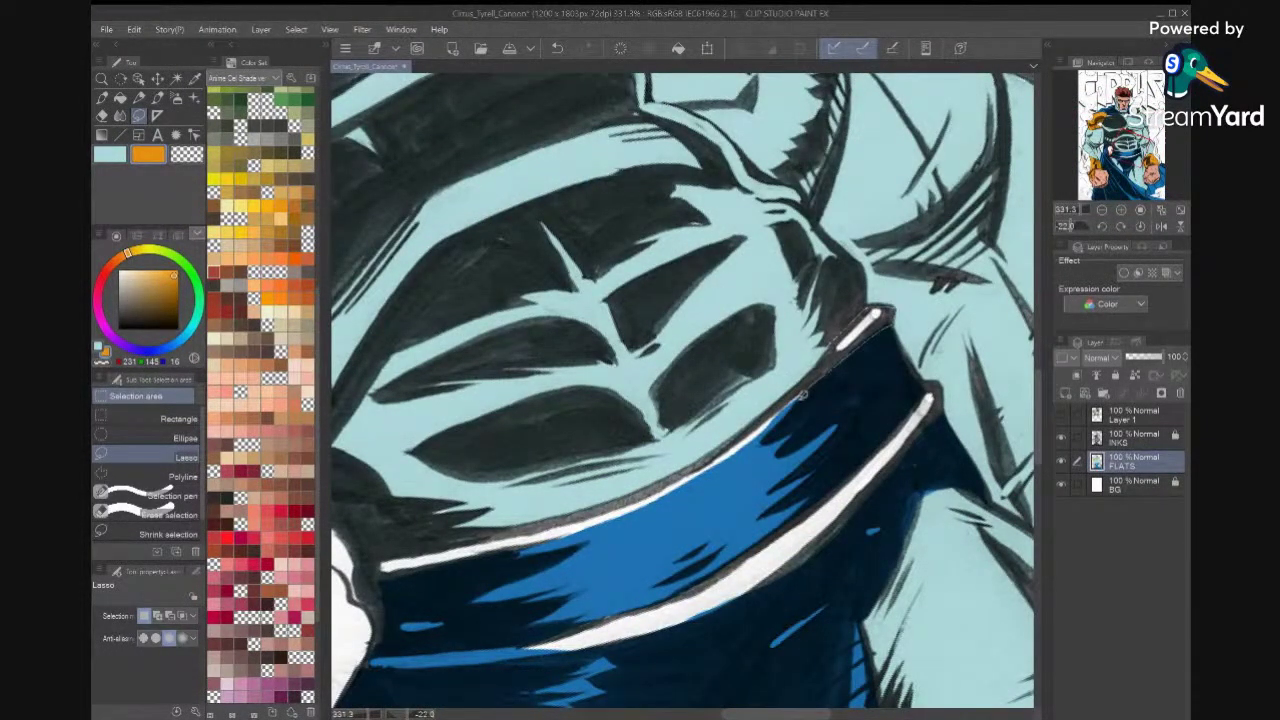
mouse_move(630, 507)
mouse_down()
mouse_move(449, 566)
mouse_move(389, 577)
mouse_move(376, 560)
mouse_move(689, 466)
mouse_move(739, 442)
mouse_move(836, 344)
mouse_up()
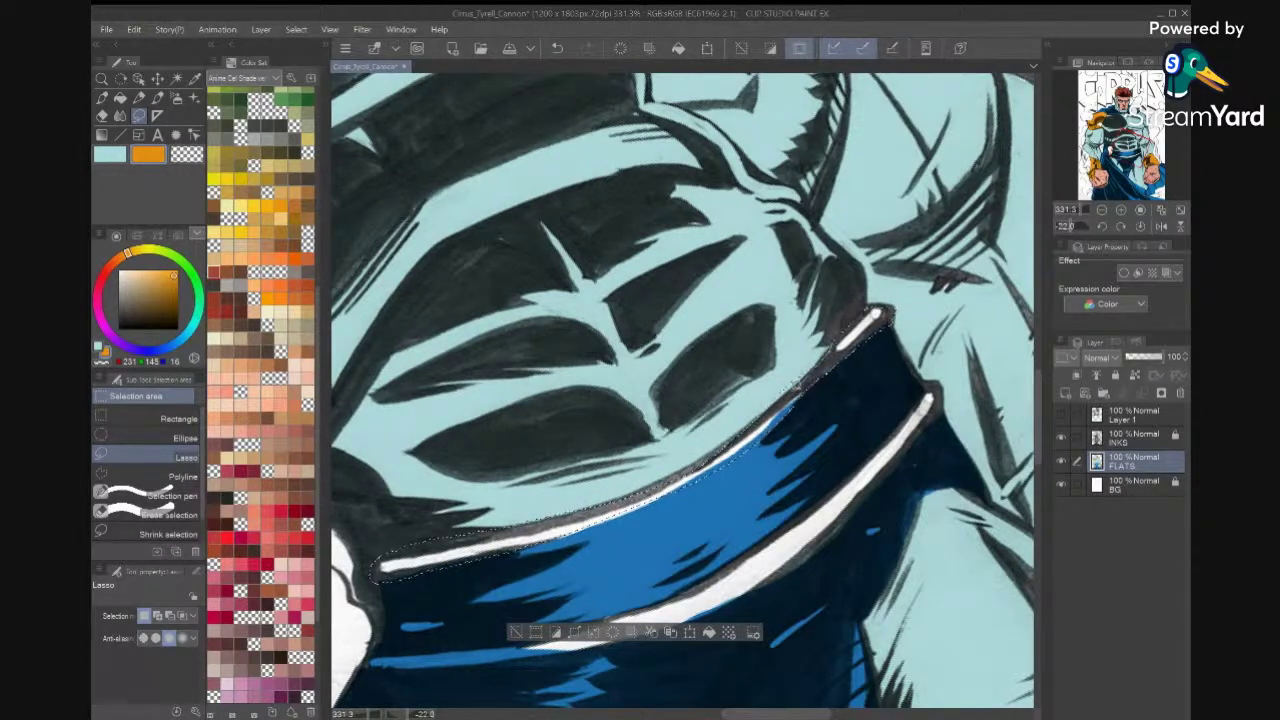
drag(703, 462, 609, 513)
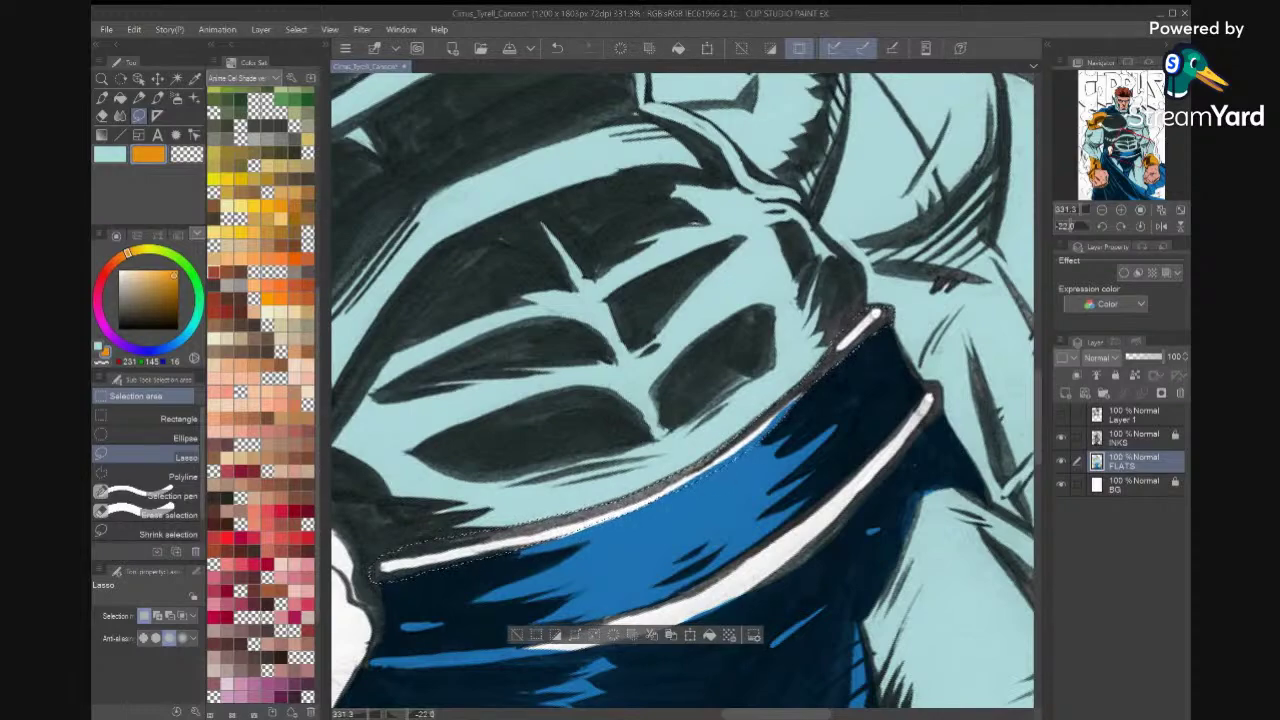
click(709, 635)
key(ctrl+d)
Outline the trim along the belt's lower edge with a polyline selection, fill it with the orange and deselect.
drag(939, 526, 900, 423)
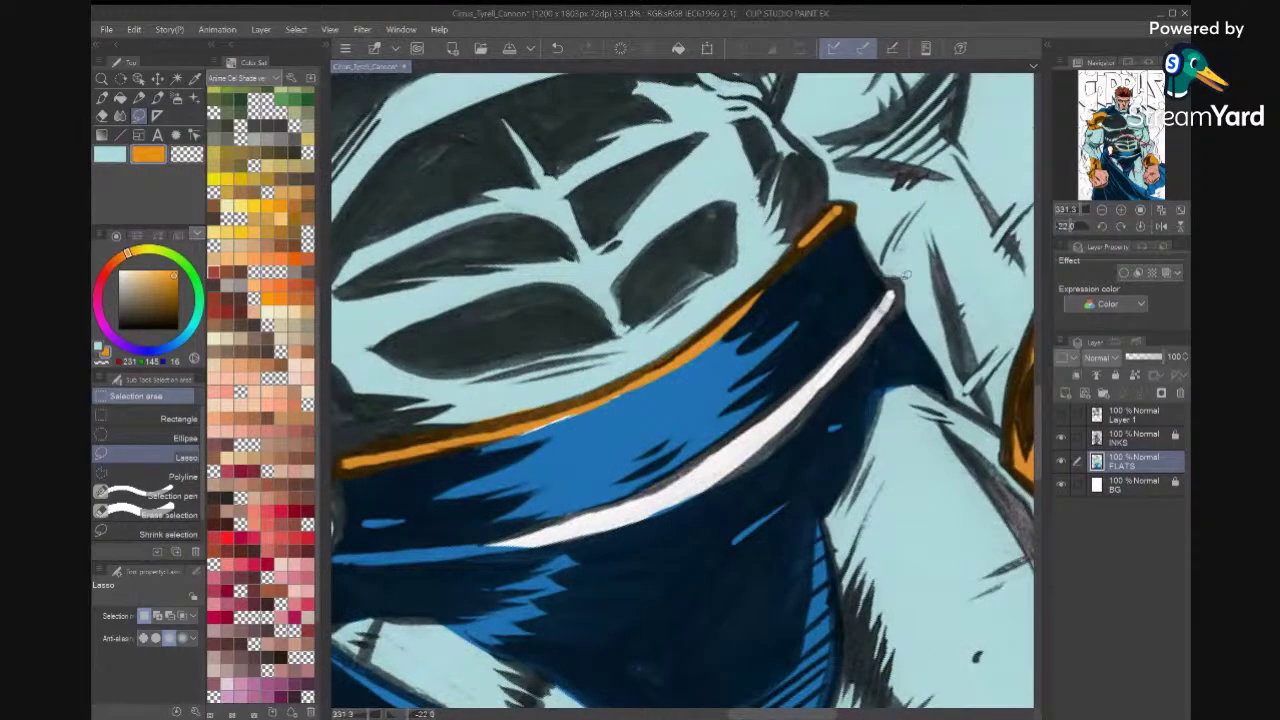
click(152, 476)
mouse_move(884, 370)
mouse_down()
mouse_move(956, 222)
mouse_move(884, 281)
mouse_up()
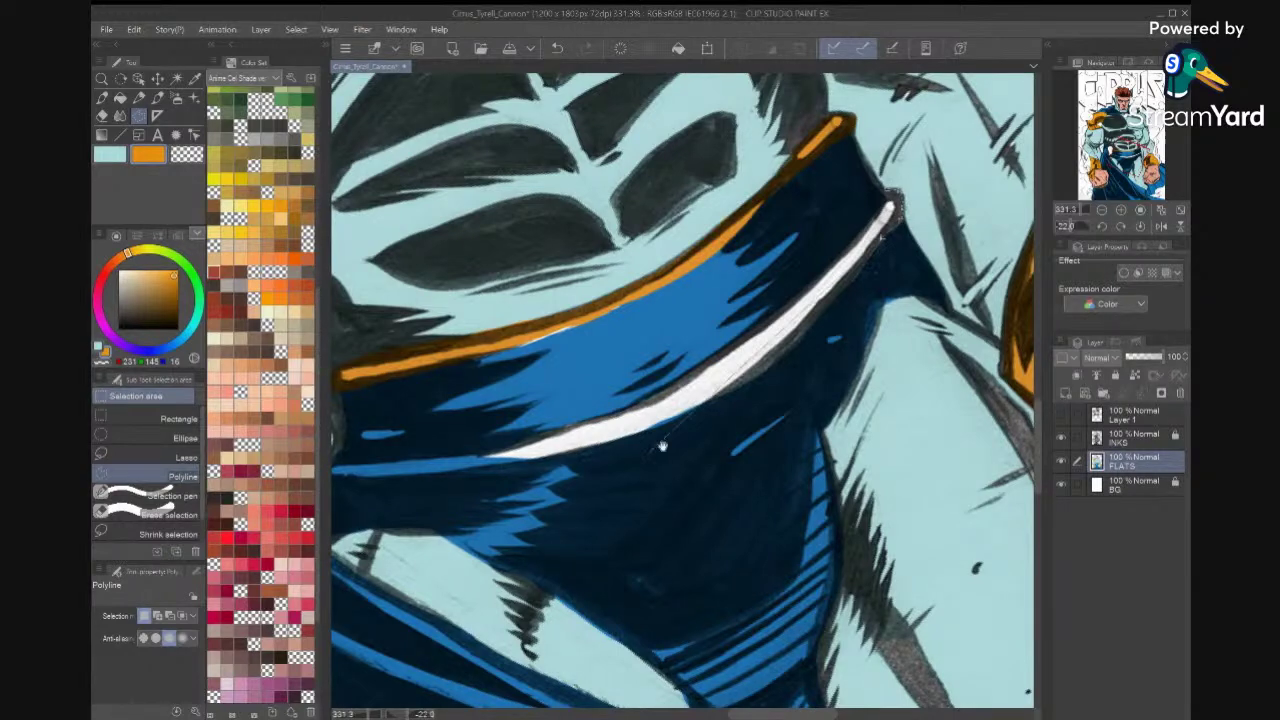
click(884, 232)
click(794, 350)
click(662, 433)
click(532, 466)
drag(532, 466, 680, 432)
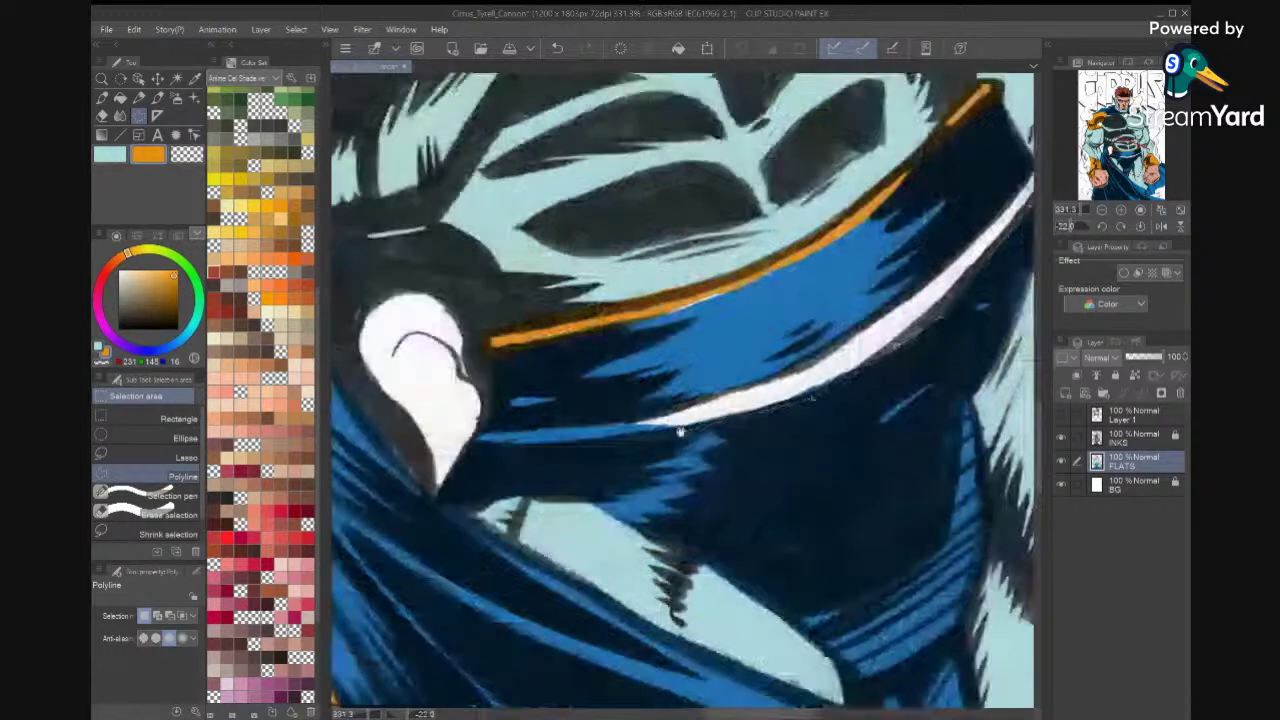
click(678, 432)
click(614, 436)
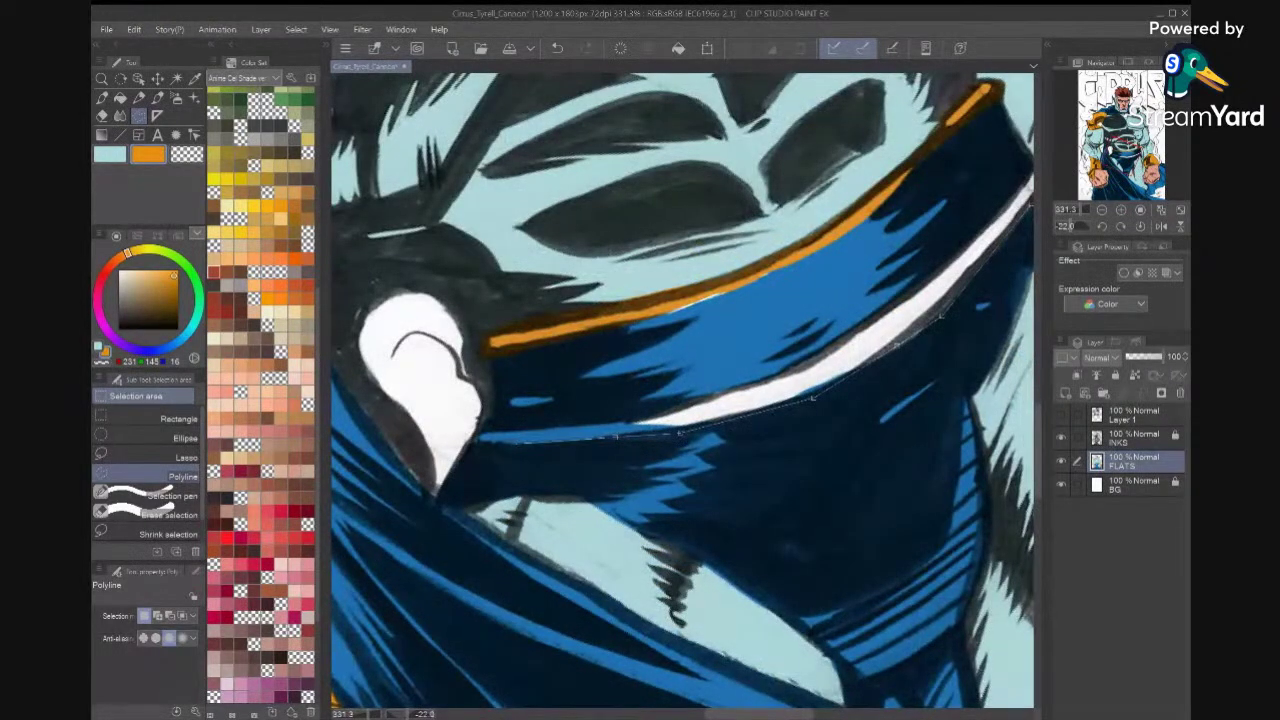
click(486, 426)
click(551, 427)
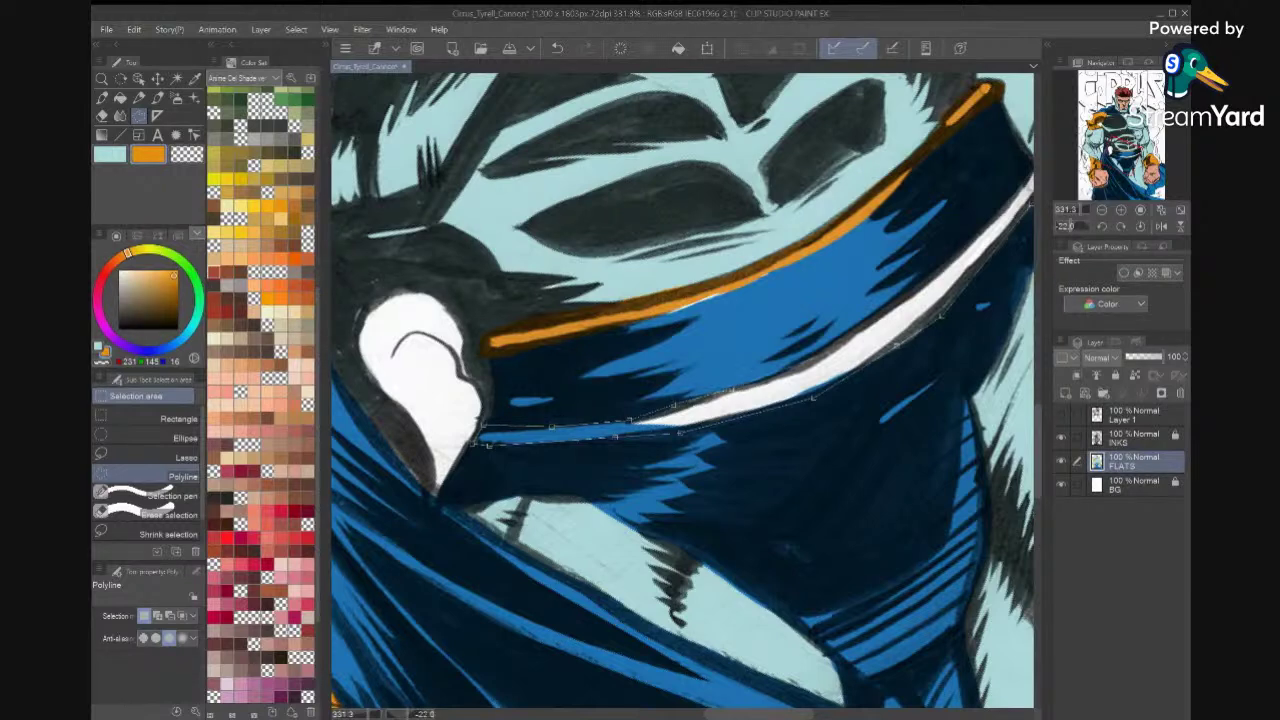
drag(906, 296, 843, 346)
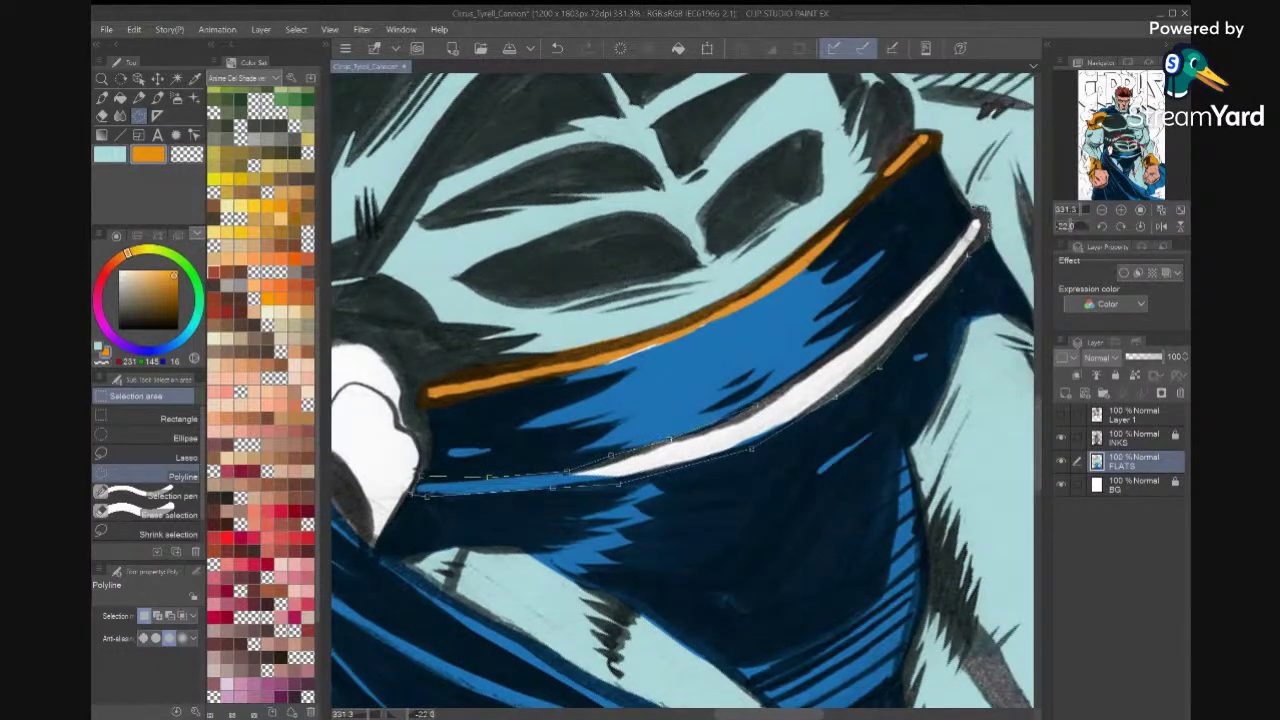
click(855, 334)
click(905, 290)
click(956, 235)
double_click(975, 213)
click(785, 595)
key(ctrl+d)
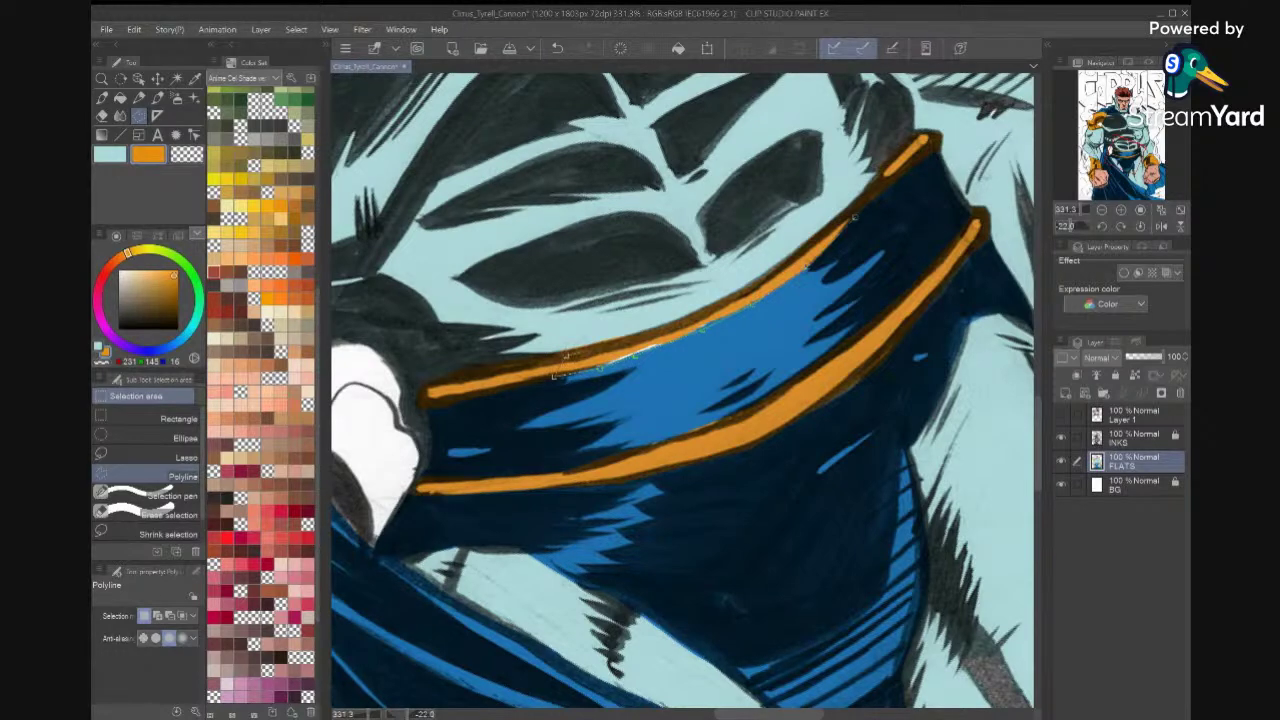
Fill the remaining white gap along the belt's upper trim with orange using a polyline selection and deselect.
click(707, 312)
click(553, 375)
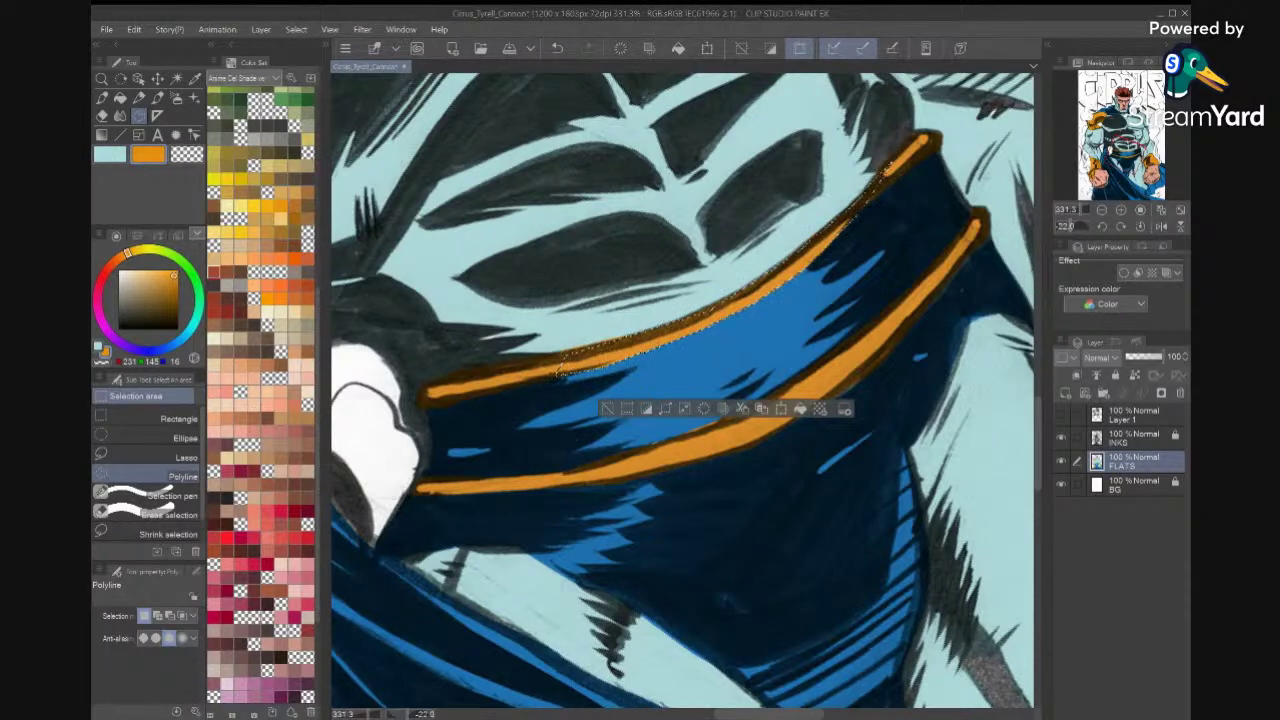
key(ctrl+d)
Switch to the suit's turquoise (173, 220, 222) and touch up the abdomen just above the belt's upper trim with small lasso selections.
key(x)
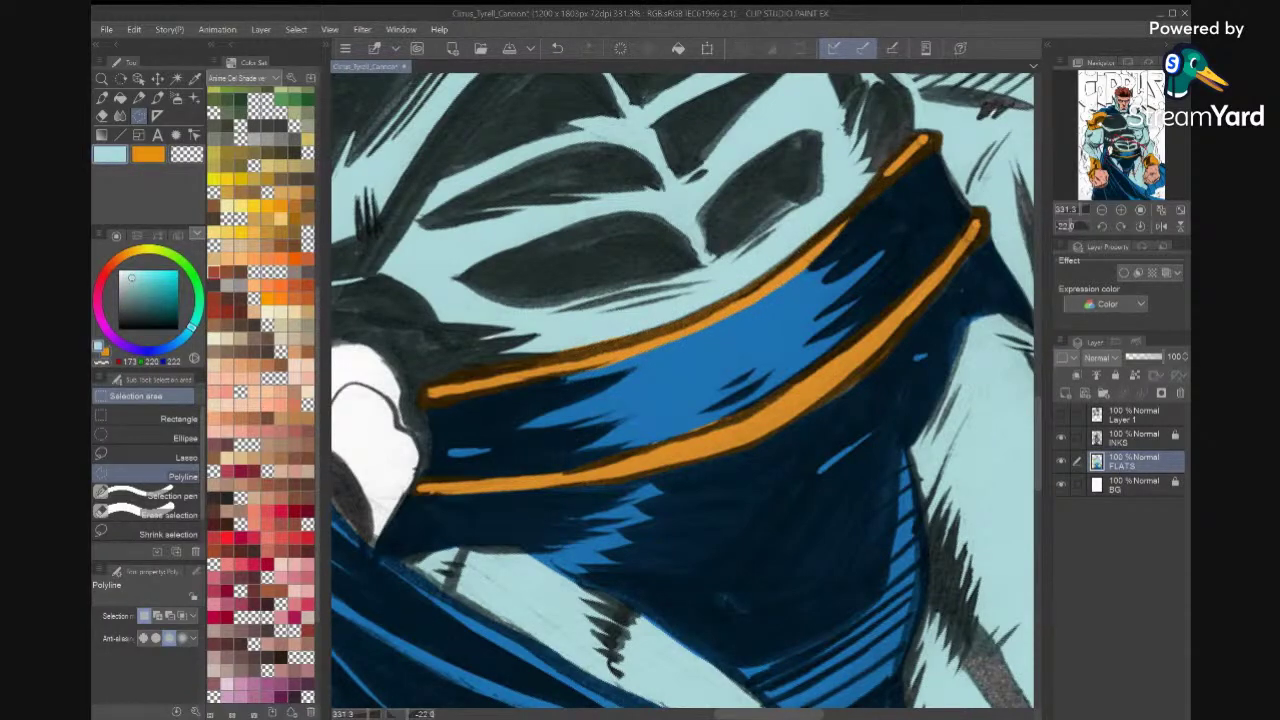
click(161, 453)
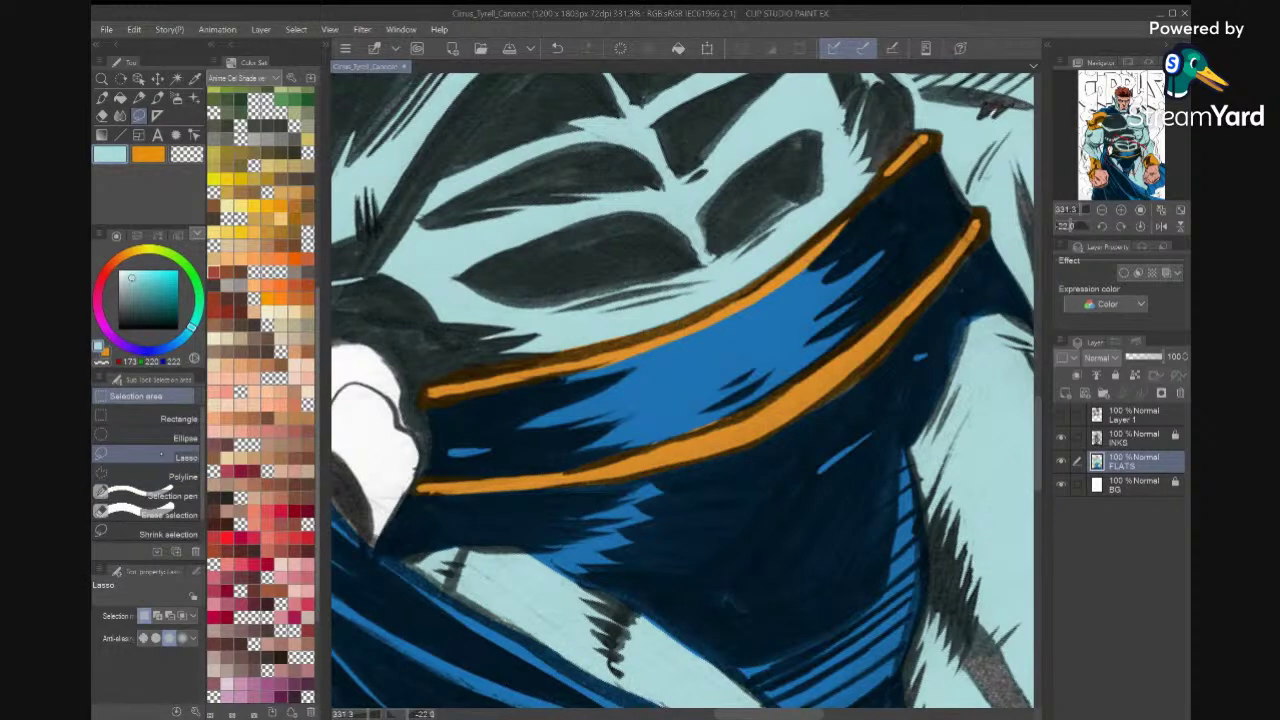
mouse_move(558, 327)
mouse_down()
mouse_move(634, 324)
mouse_move(552, 346)
mouse_up()
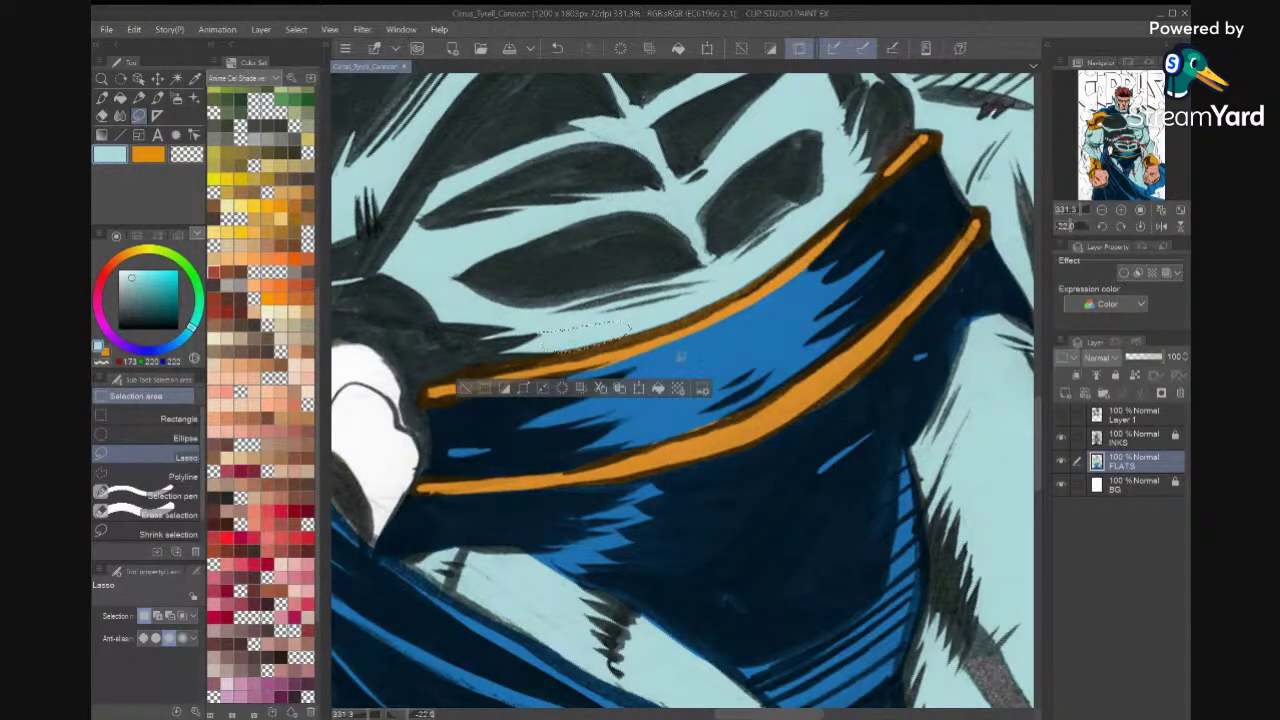
click(658, 387)
key(ctrl+d)
mouse_move(553, 297)
mouse_down()
mouse_move(457, 332)
mouse_move(456, 350)
mouse_move(566, 324)
mouse_up()
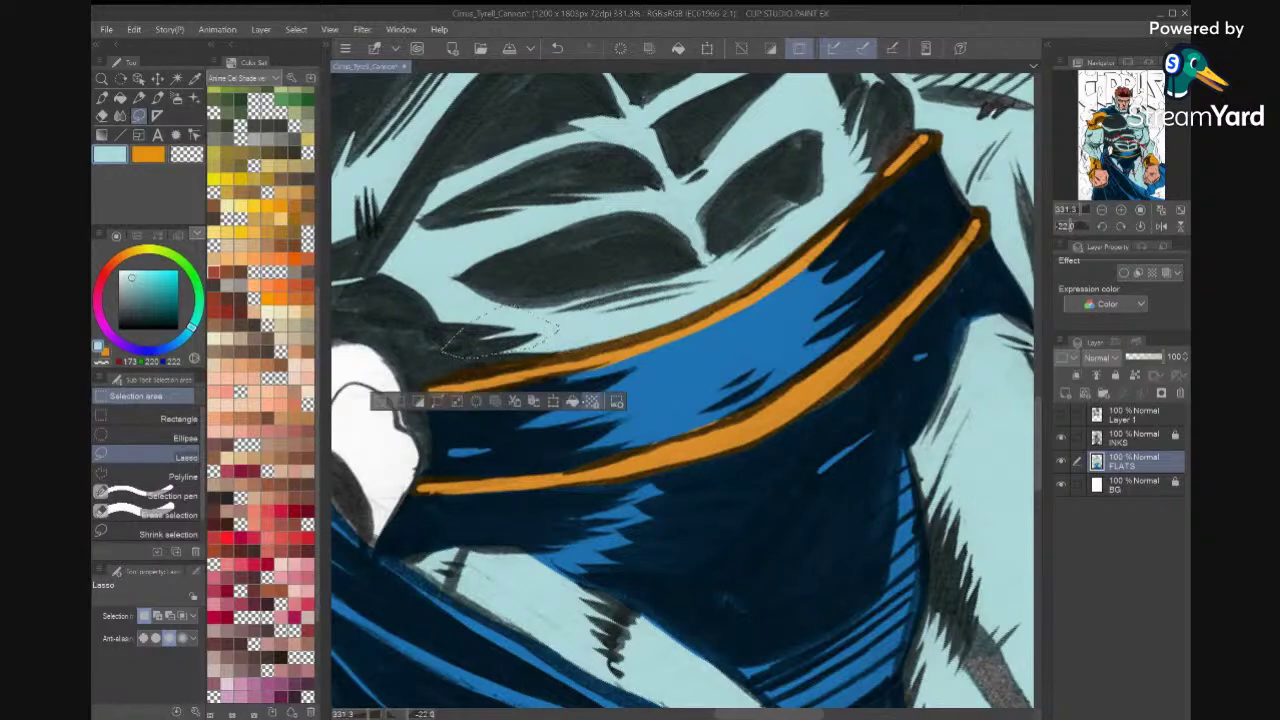
key(ctrl+d)
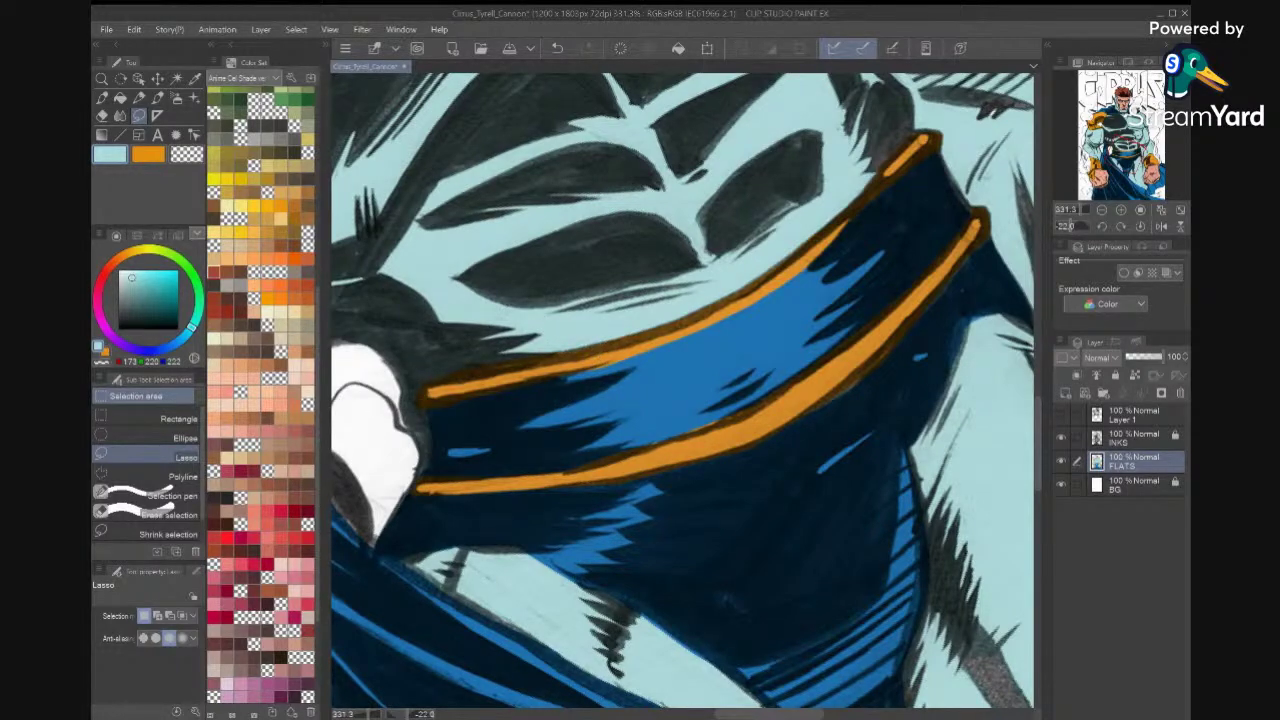
Lasso the hatched cape fold below the smoke on the upper chest, fill it with the cape's sampled blue (17, 120, 189) and deselect.
scroll(682, 390, down, 5)
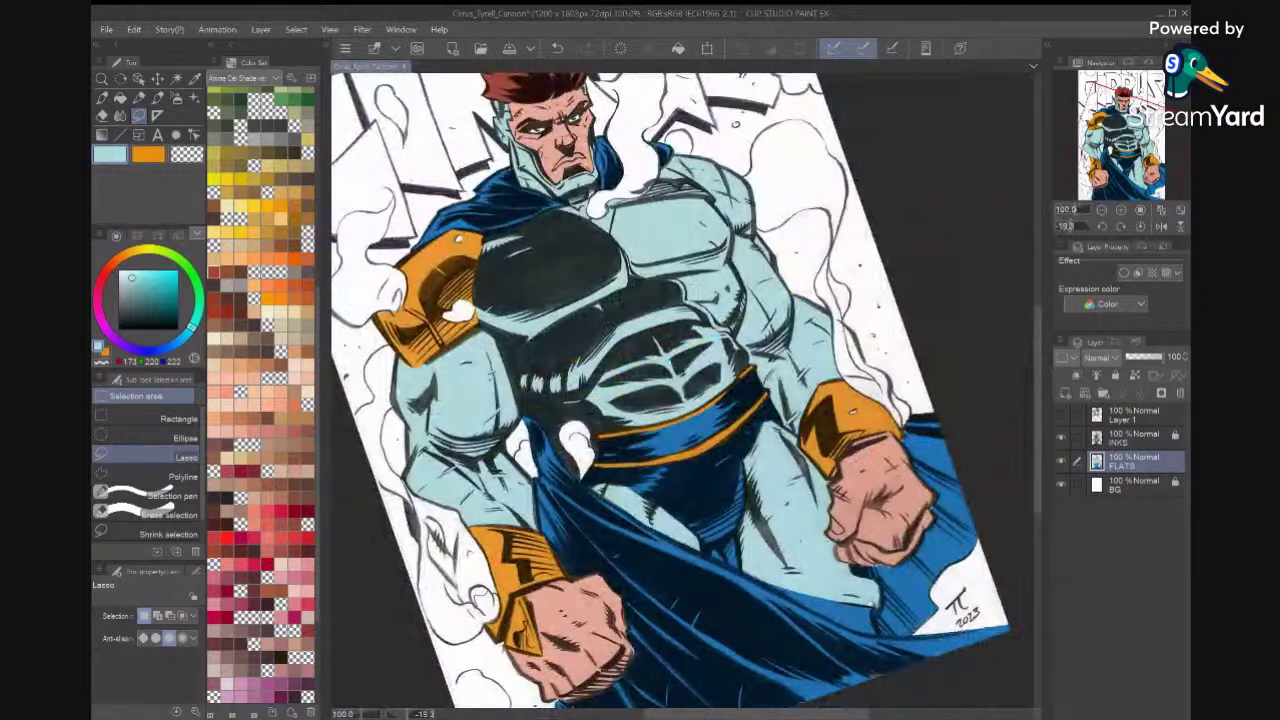
scroll(682, 390, up, 1)
scroll(640, 200, up, 5)
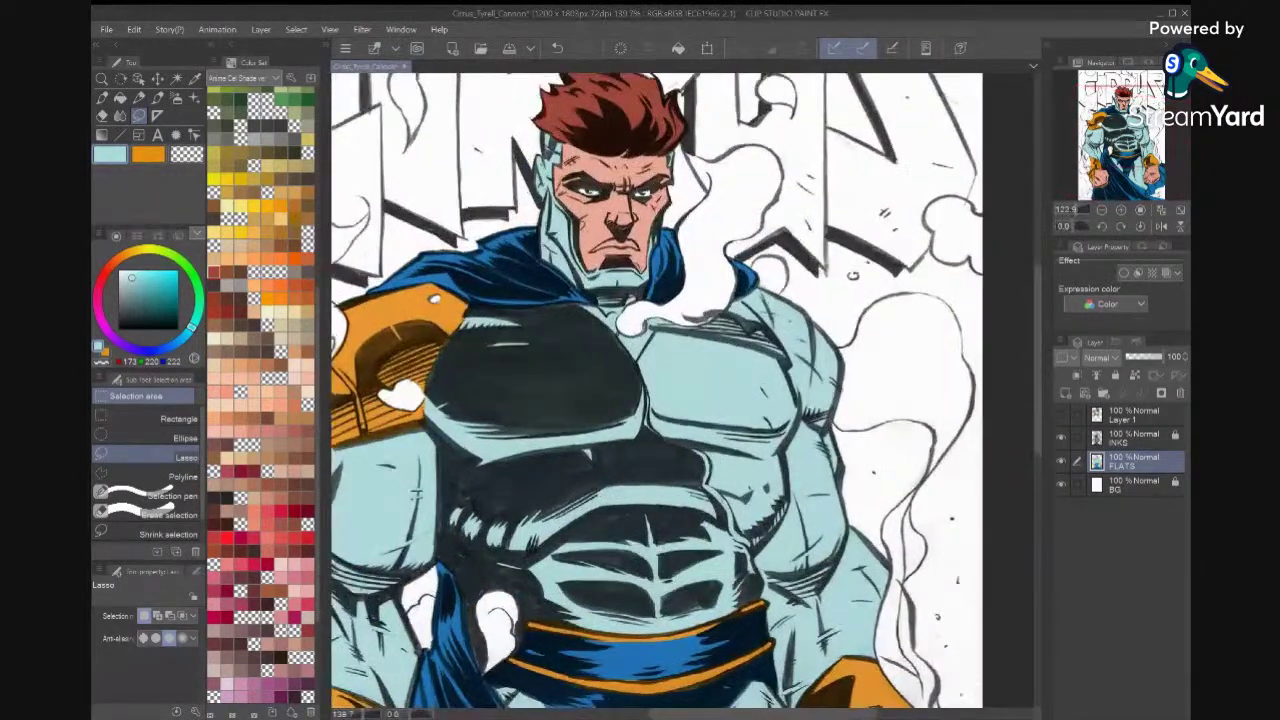
scroll(680, 390, up, 4)
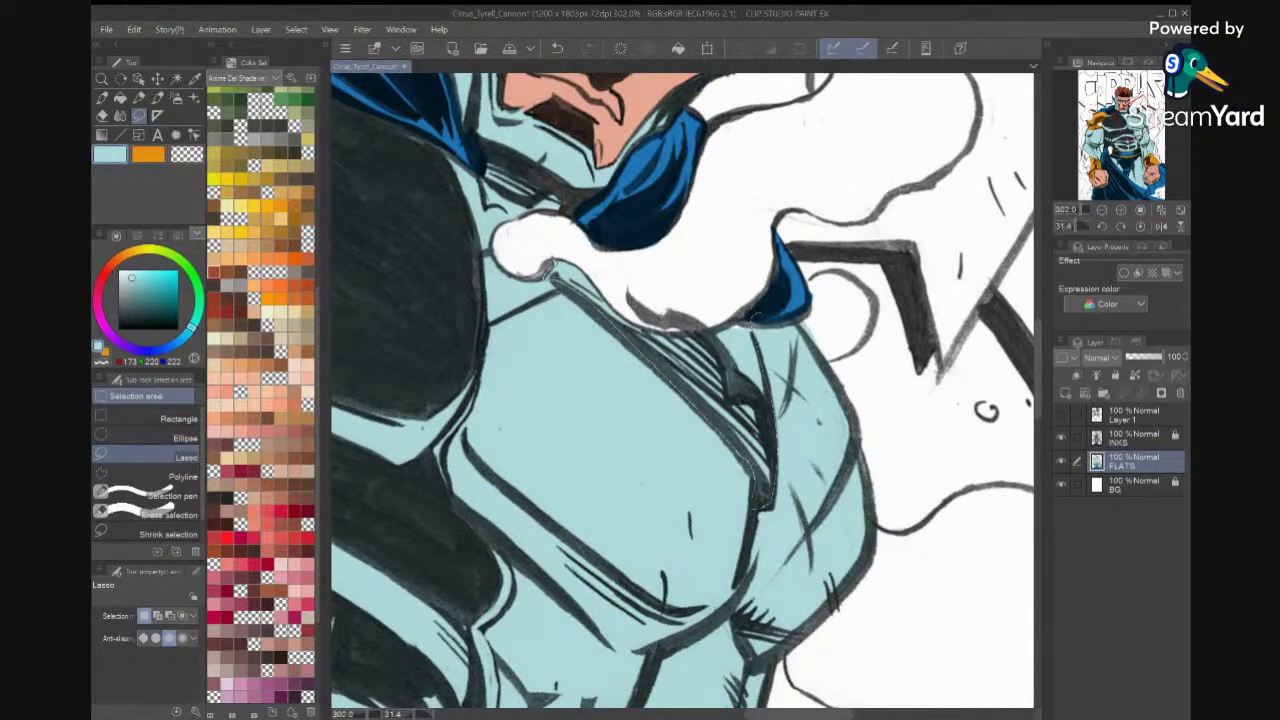
drag(697, 331, 752, 321)
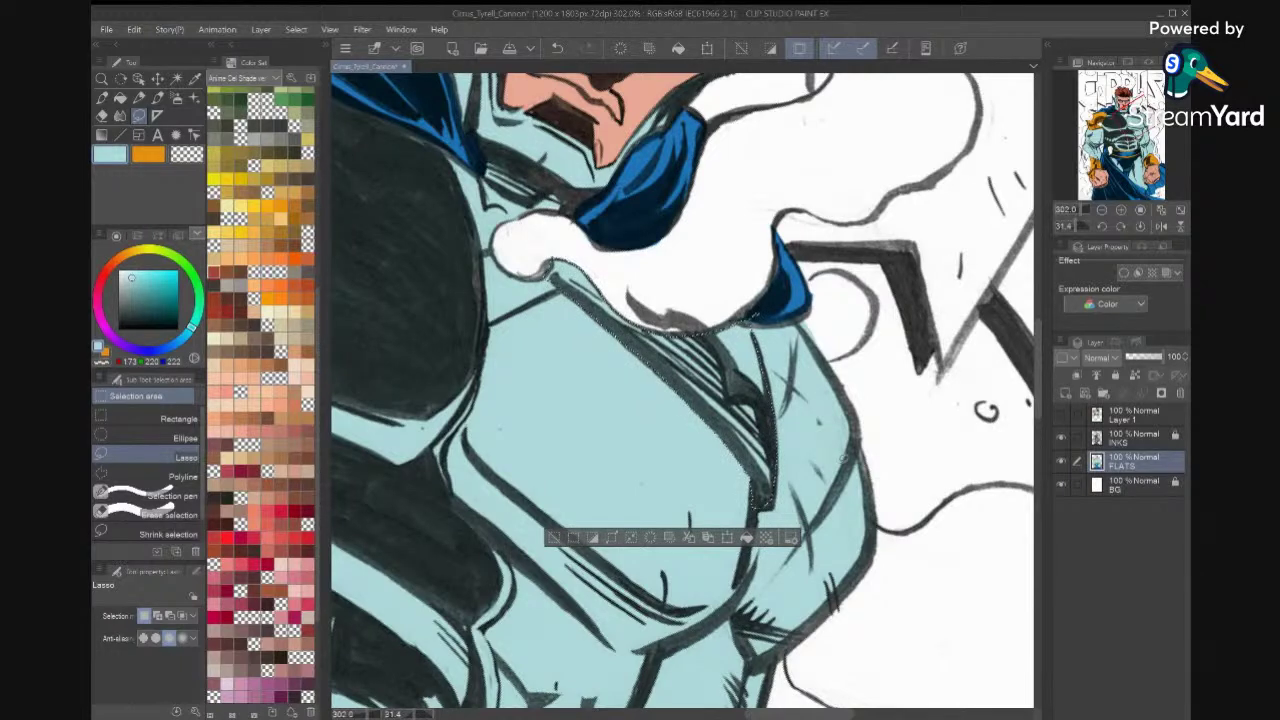
key(i)
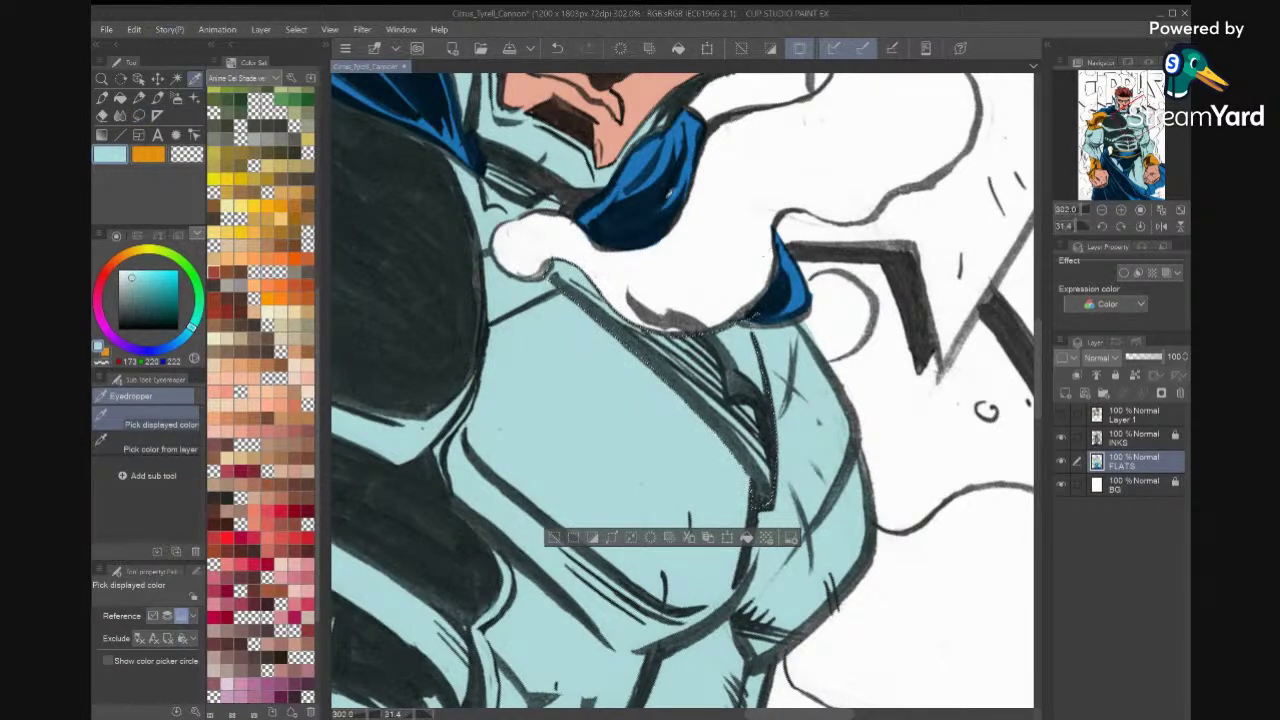
click(640, 161)
click(747, 538)
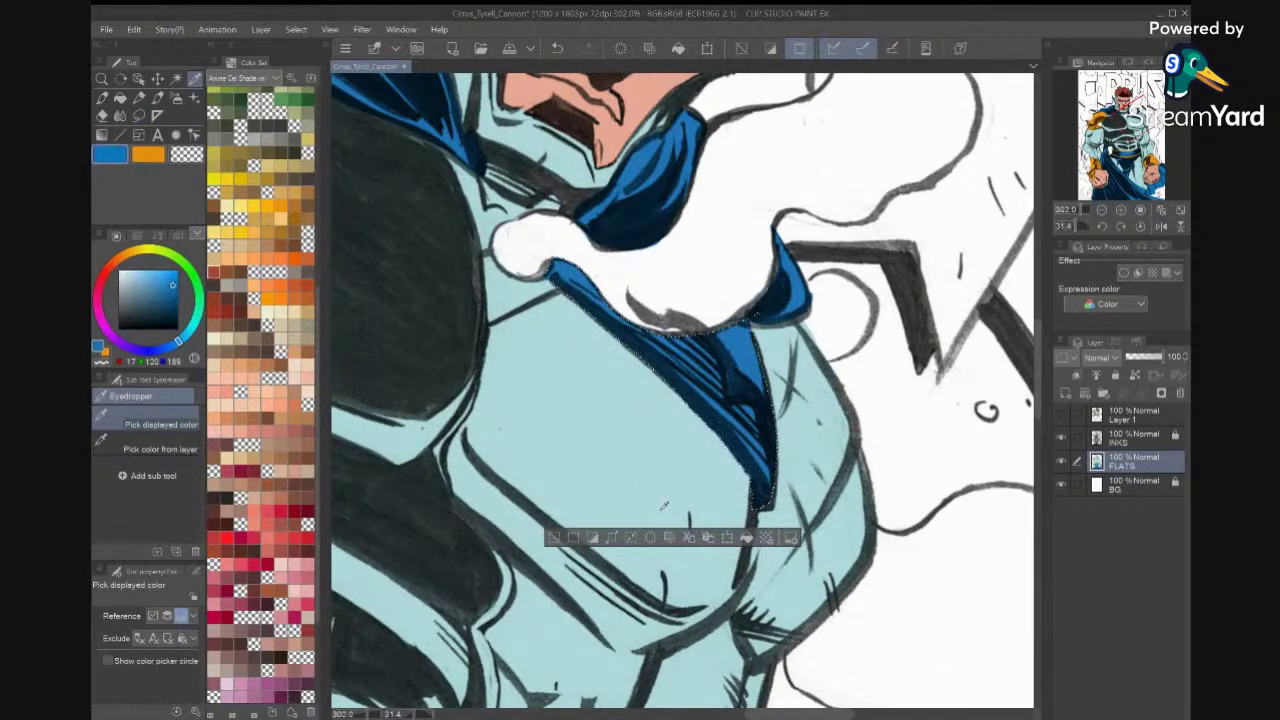
click(555, 537)
Clear stray colour outside the shoulder beside the small cape tip with two small lasso selections and deselect.
drag(655, 443, 633, 491)
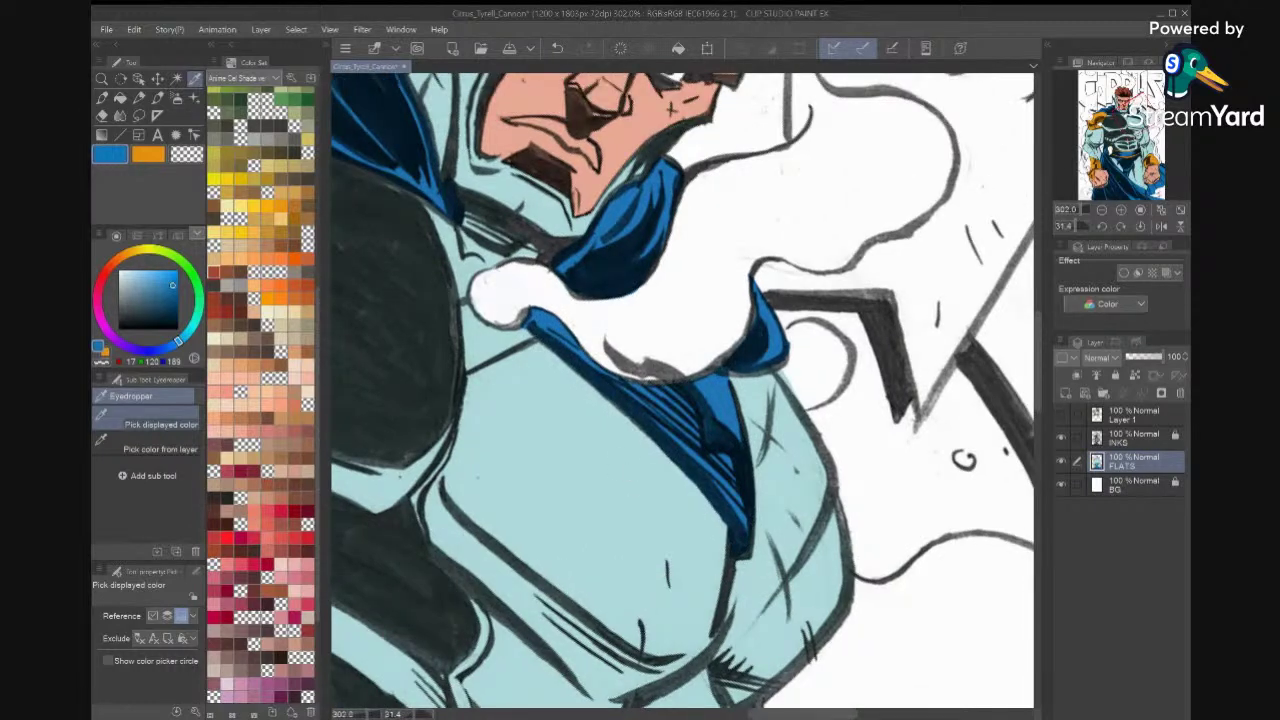
key(m)
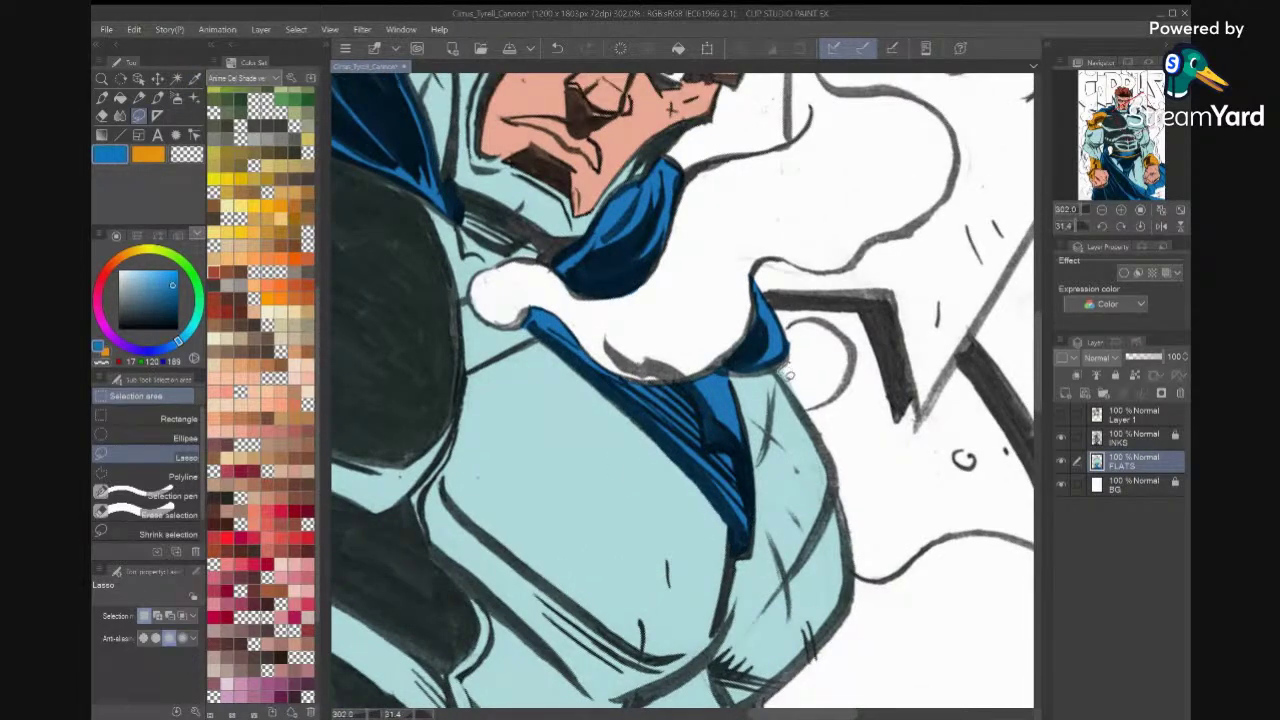
drag(790, 375, 807, 391)
key(Delete)
key(ctrl+d)
mouse_move(766, 370)
mouse_down()
mouse_move(742, 371)
mouse_move(752, 346)
mouse_move(795, 337)
mouse_move(795, 358)
mouse_up()
key(ctrl+d)
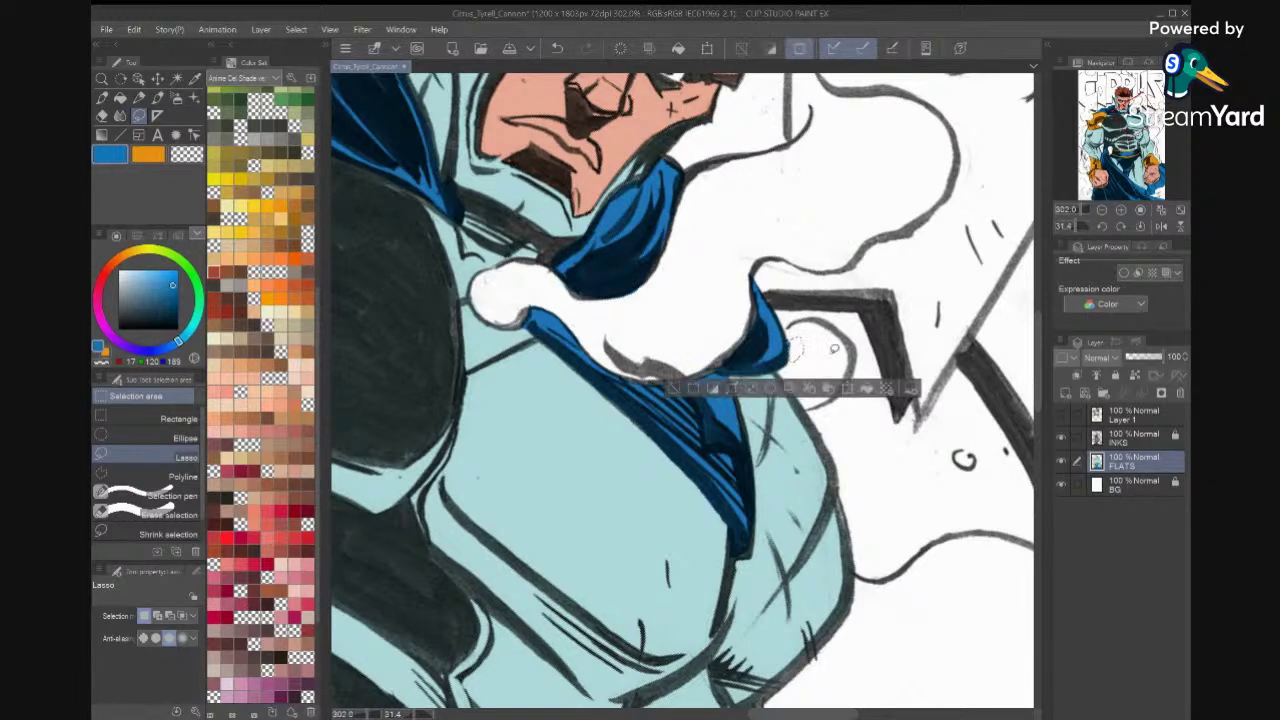
key(Delete)
key(ctrl+d)
Lasso the edge of the small cape tip along the smoke, fill it with the blue and deselect.
drag(760, 296, 724, 364)
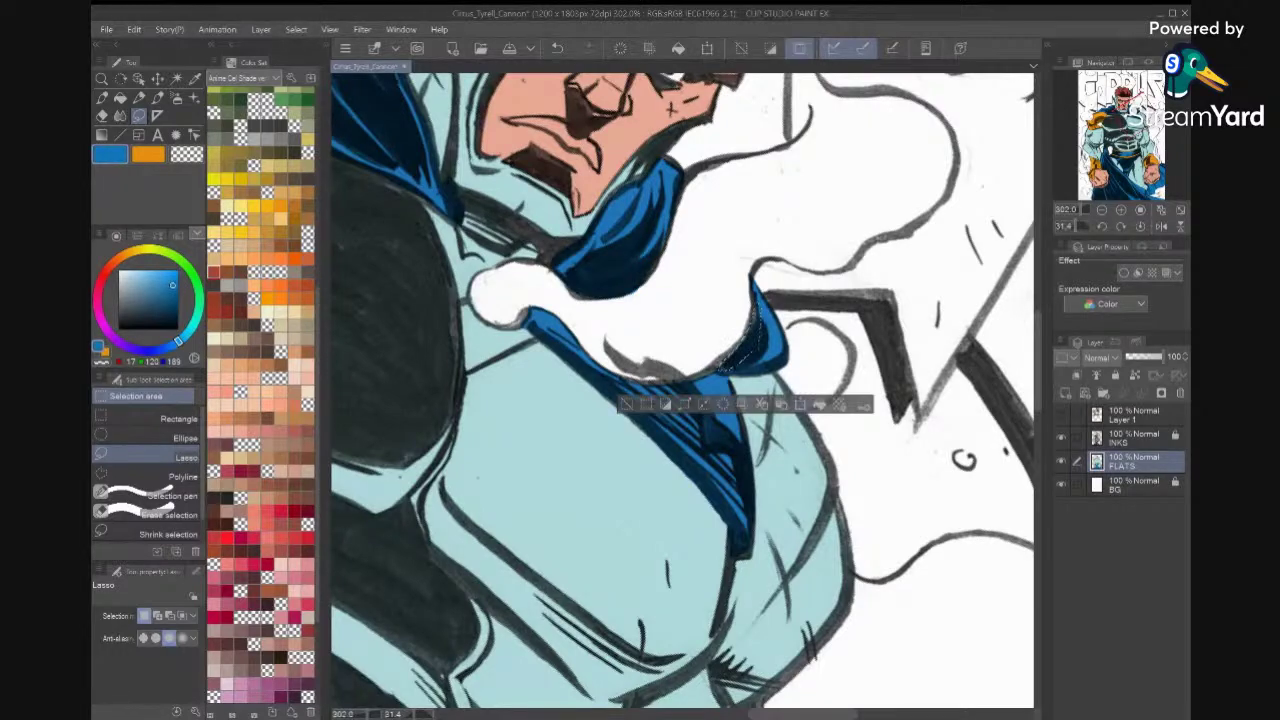
key(alt+BackSpace)
key(ctrl+d)
Lasso the shadowed neck area between chin and smoke, fill it with the suit's sampled turquoise (173, 220, 222) and deselect.
drag(500, 295, 728, 471)
scroll(720, 470, up, 4)
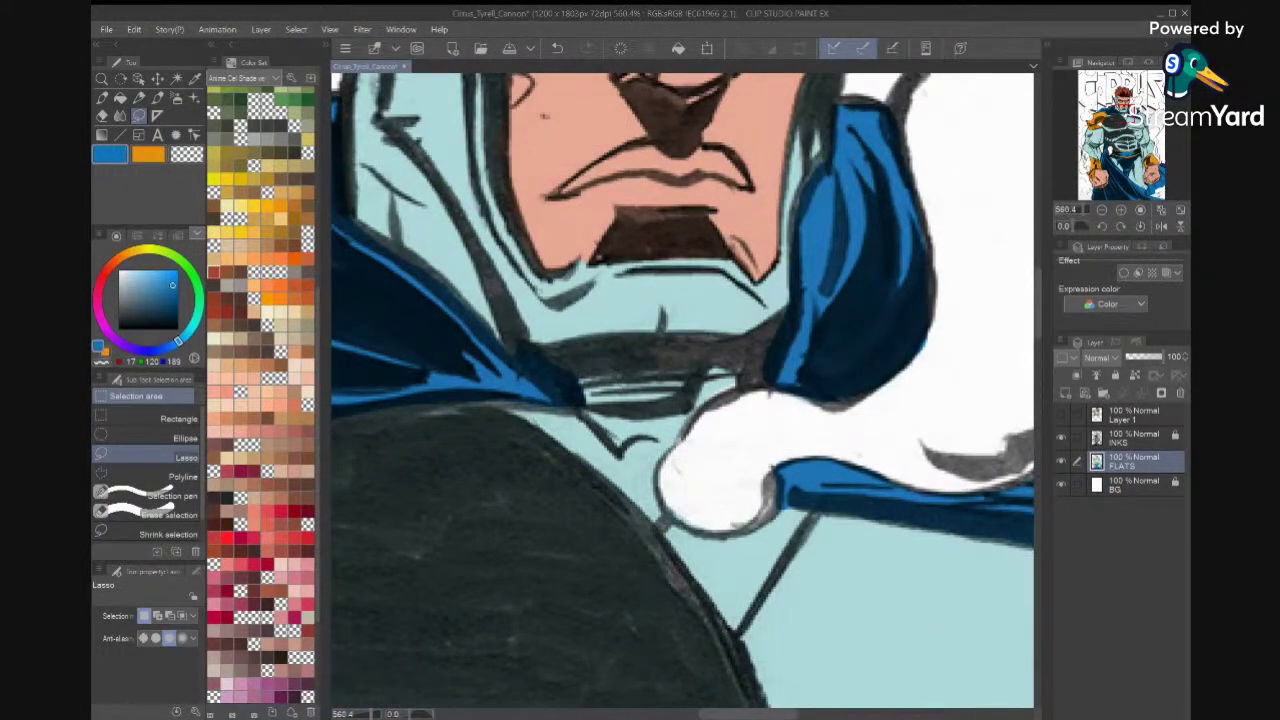
click(195, 79)
click(651, 461)
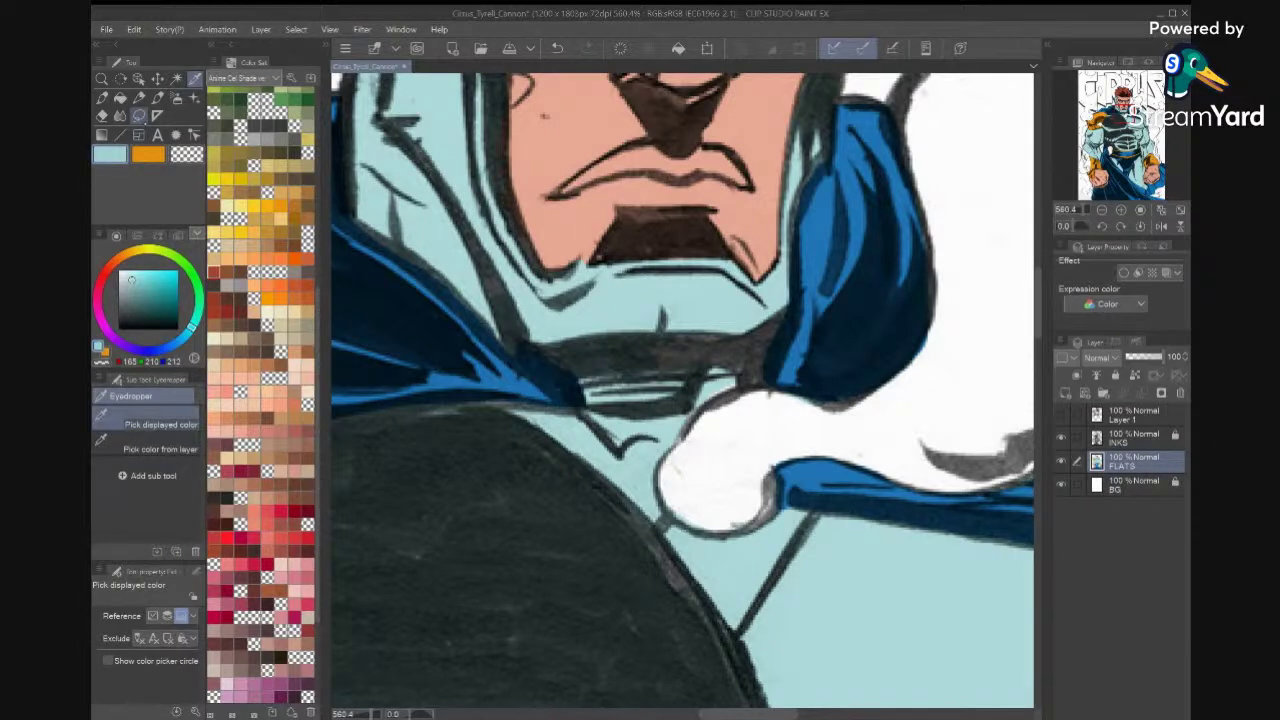
key(m)
mouse_move(646, 372)
mouse_down()
mouse_move(632, 331)
mouse_move(752, 297)
mouse_move(796, 302)
mouse_move(757, 383)
mouse_move(652, 440)
mouse_up()
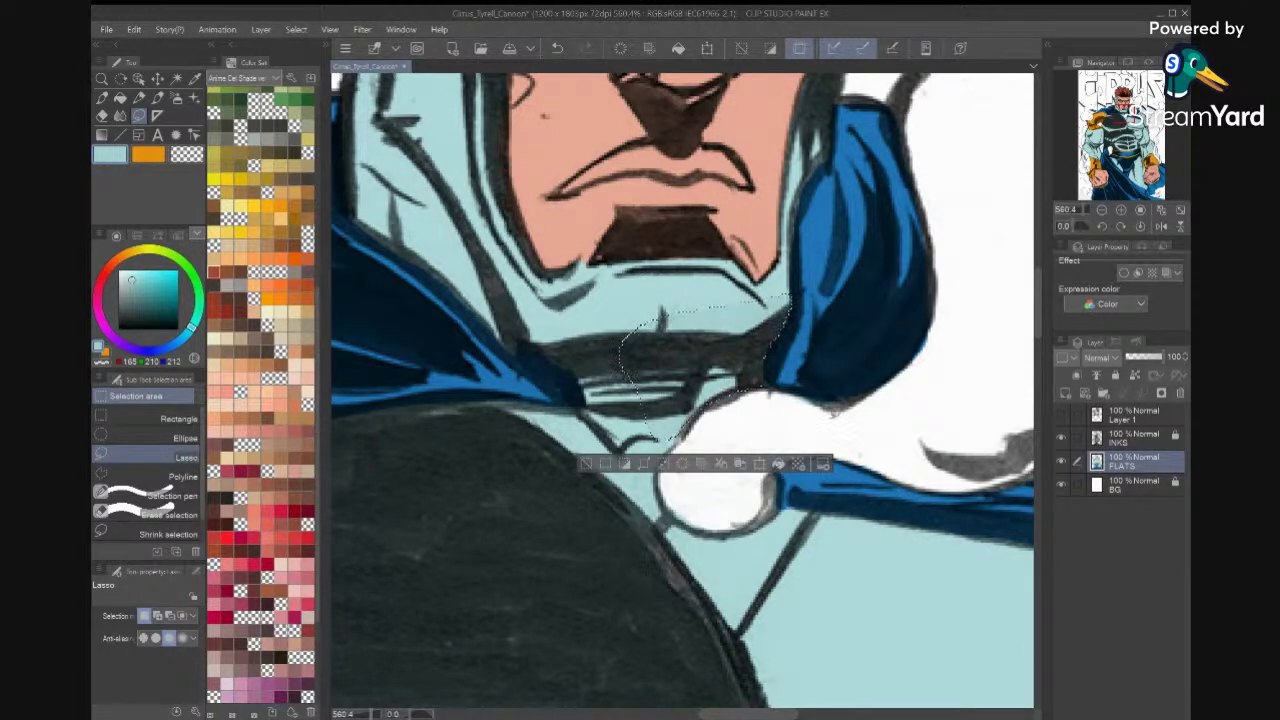
click(861, 417)
key(ctrl+z)
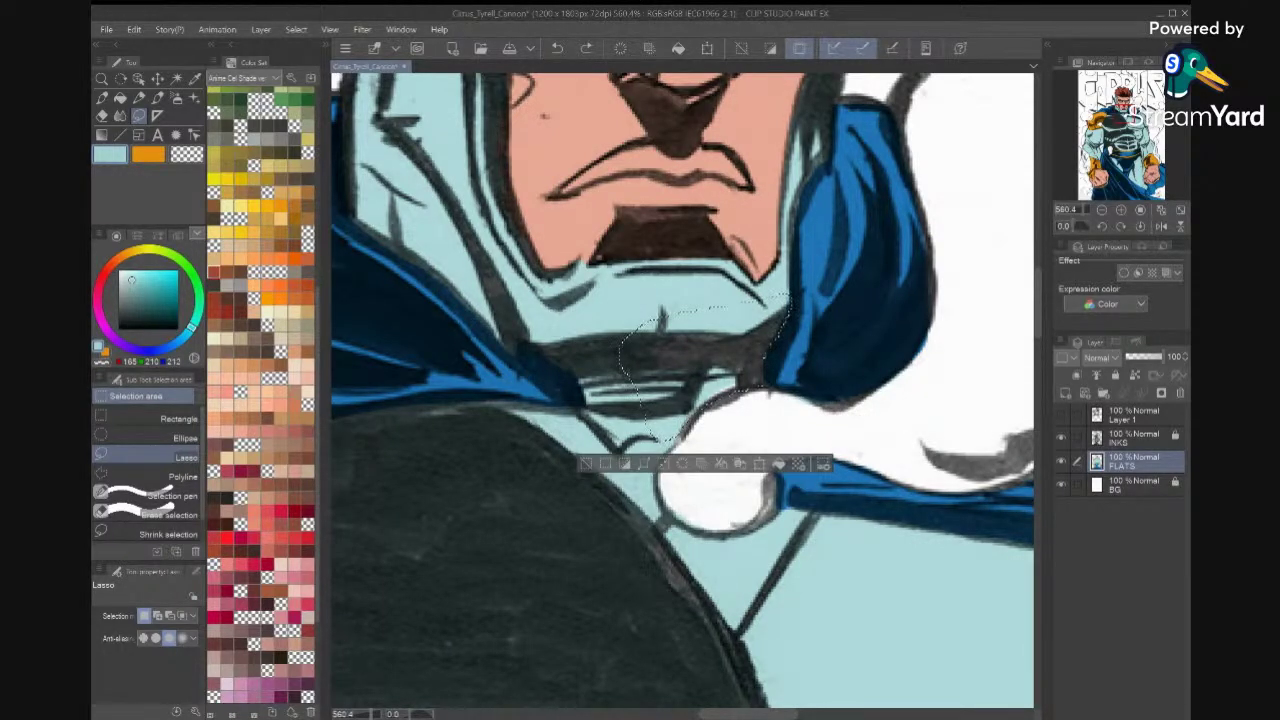
key(i)
click(938, 604)
click(779, 464)
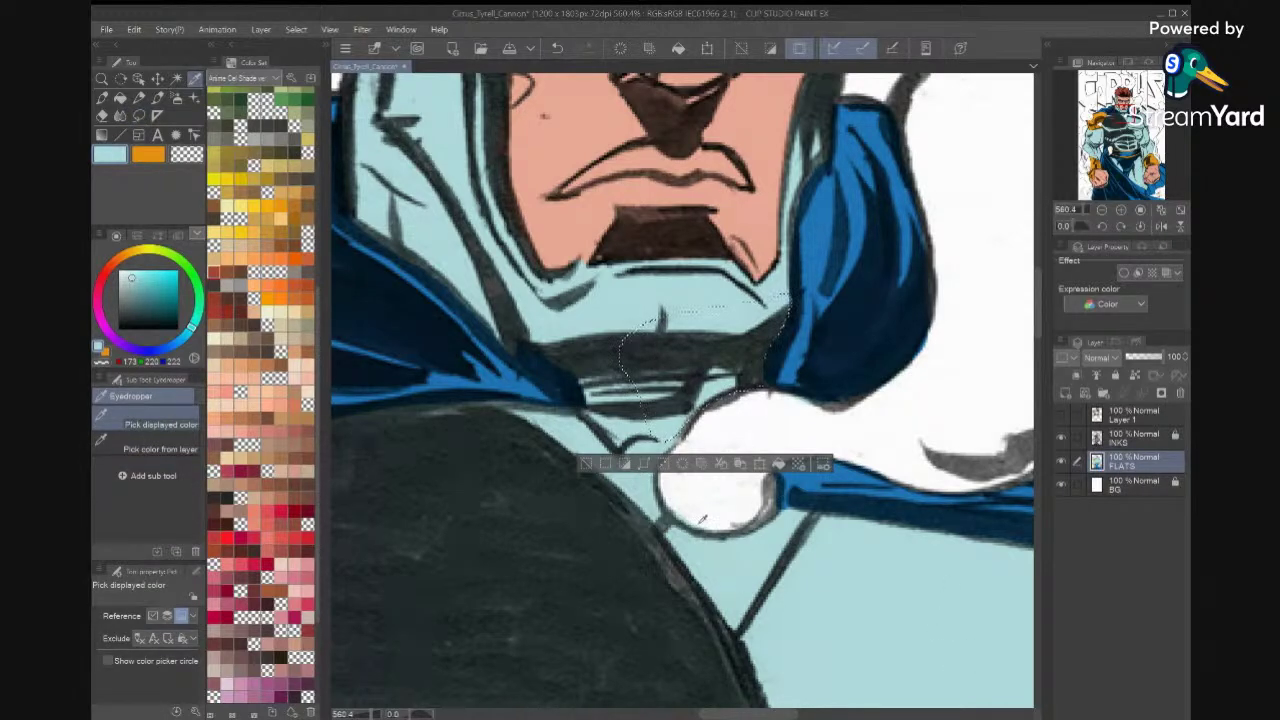
key(ctrl+d)
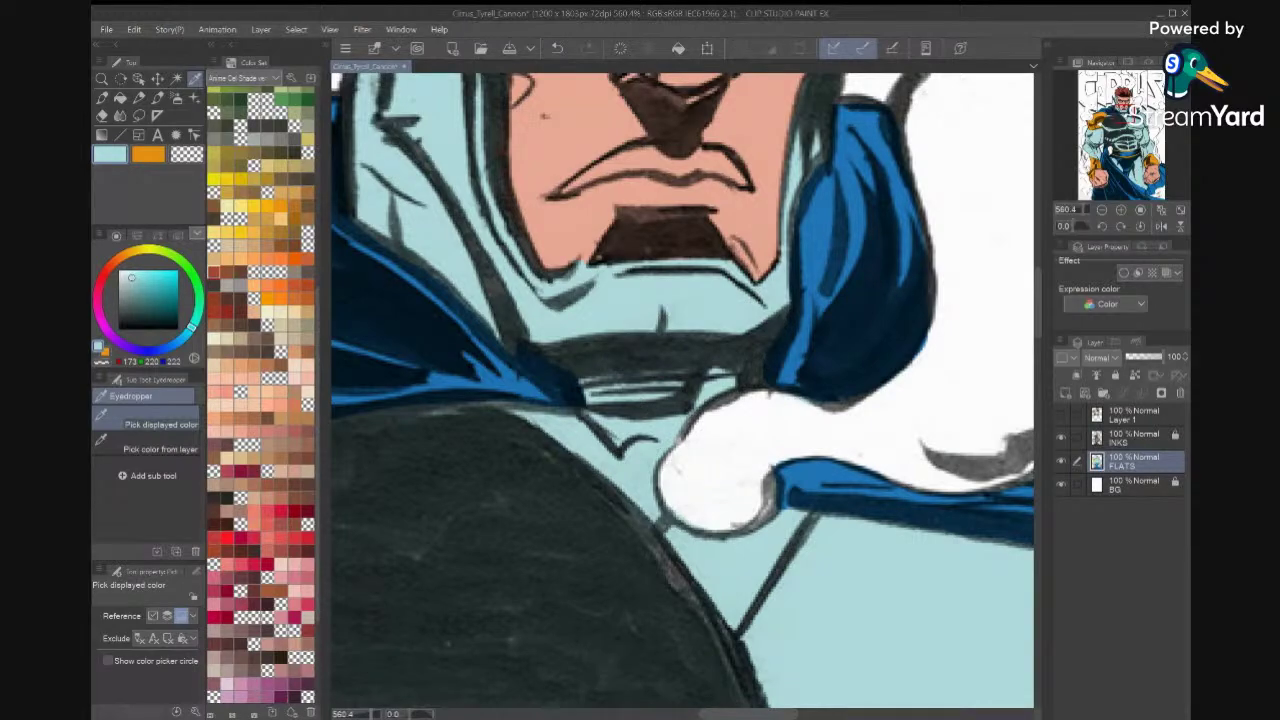
Lasso the turquoise remnant along the smoke edge of the shoulder armour, fill it with the armour's sampled orange (238, 150, 17) and deselect.
key(ctrl+0)
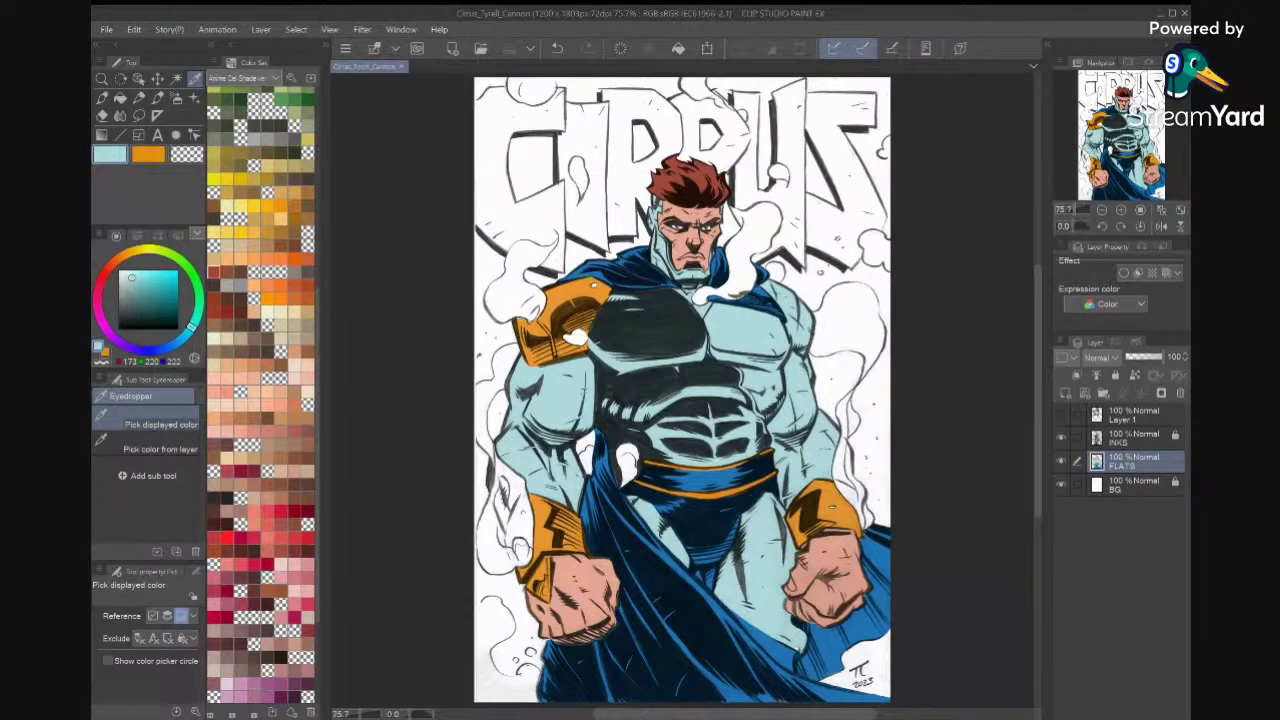
scroll(483, 322, up, 8)
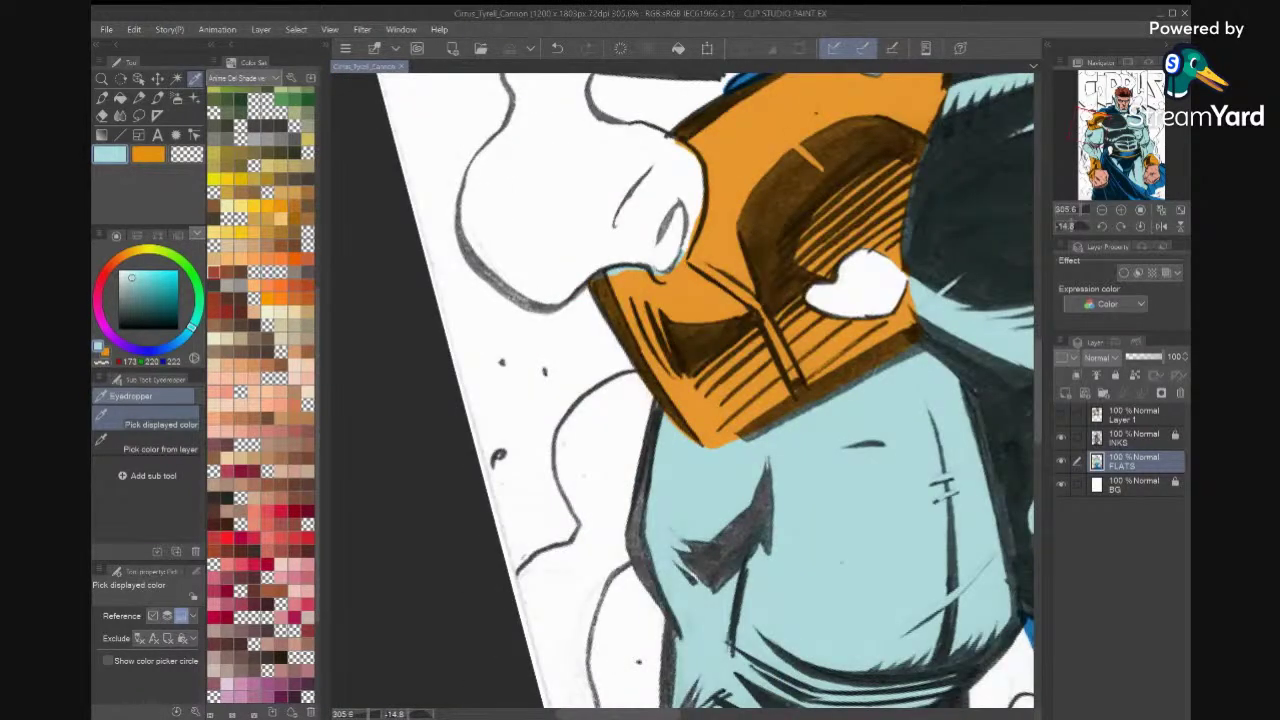
click(704, 286)
key(m)
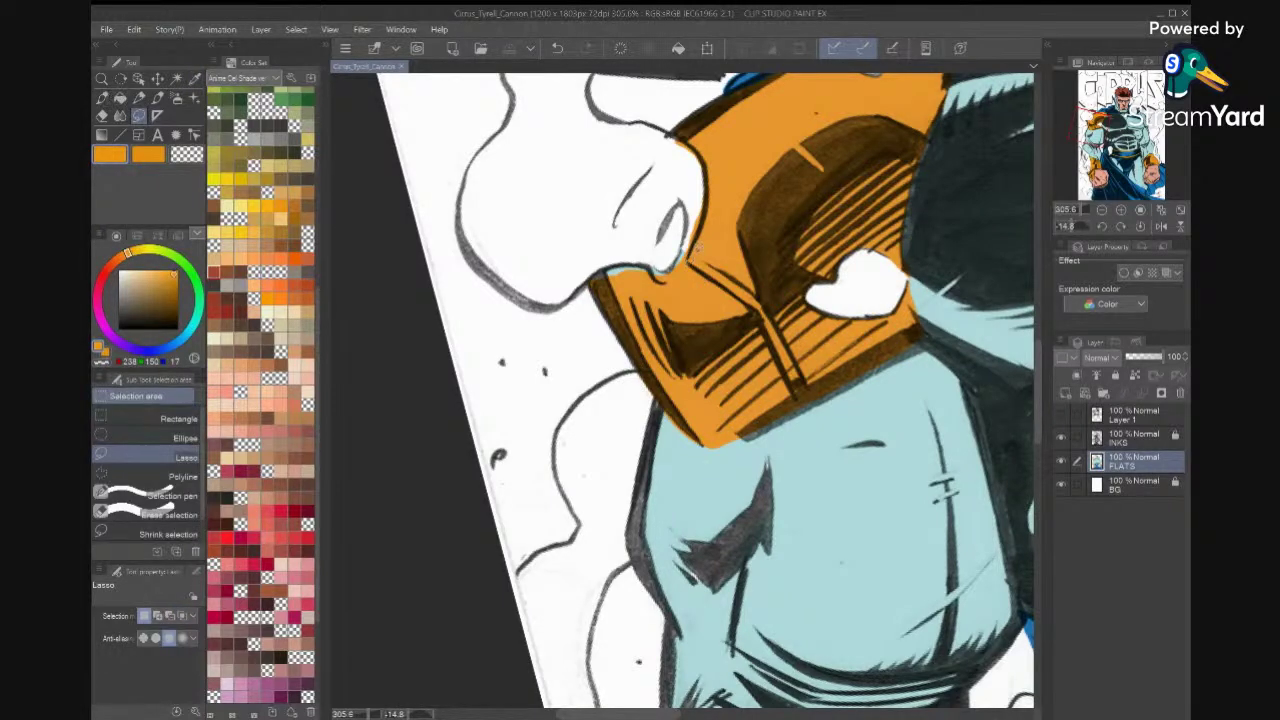
mouse_move(680, 262)
mouse_down()
mouse_move(612, 260)
mouse_move(592, 285)
mouse_move(610, 305)
mouse_up()
click(724, 367)
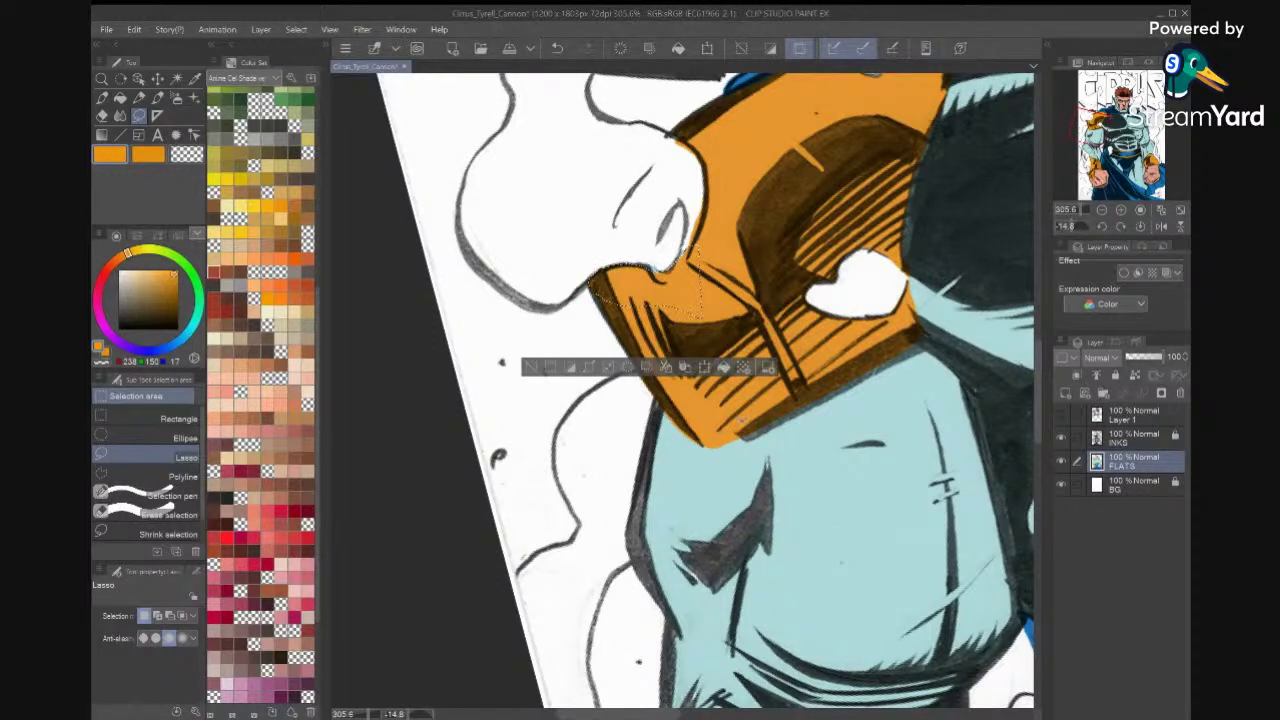
key(ctrl+d)
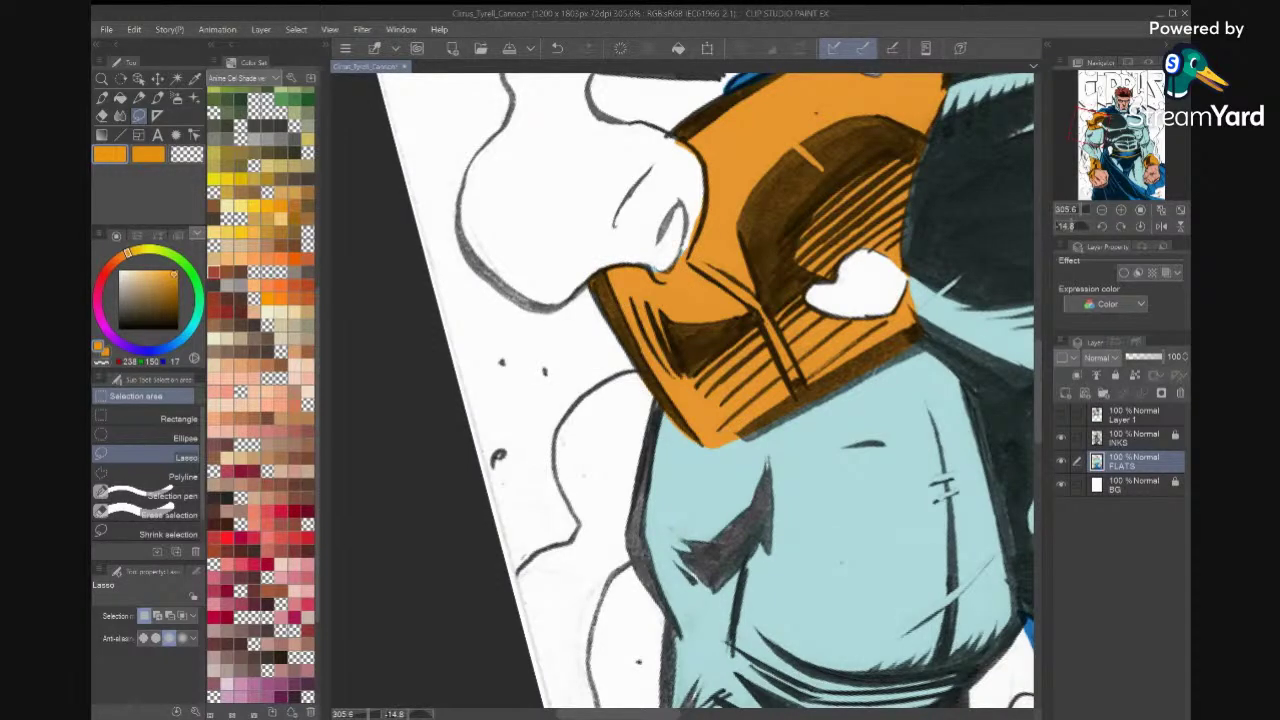
Save the drawing with the whole page in view and reset the canvas rotation to 0.
key(ctrl+0)
key(ctrl+s)
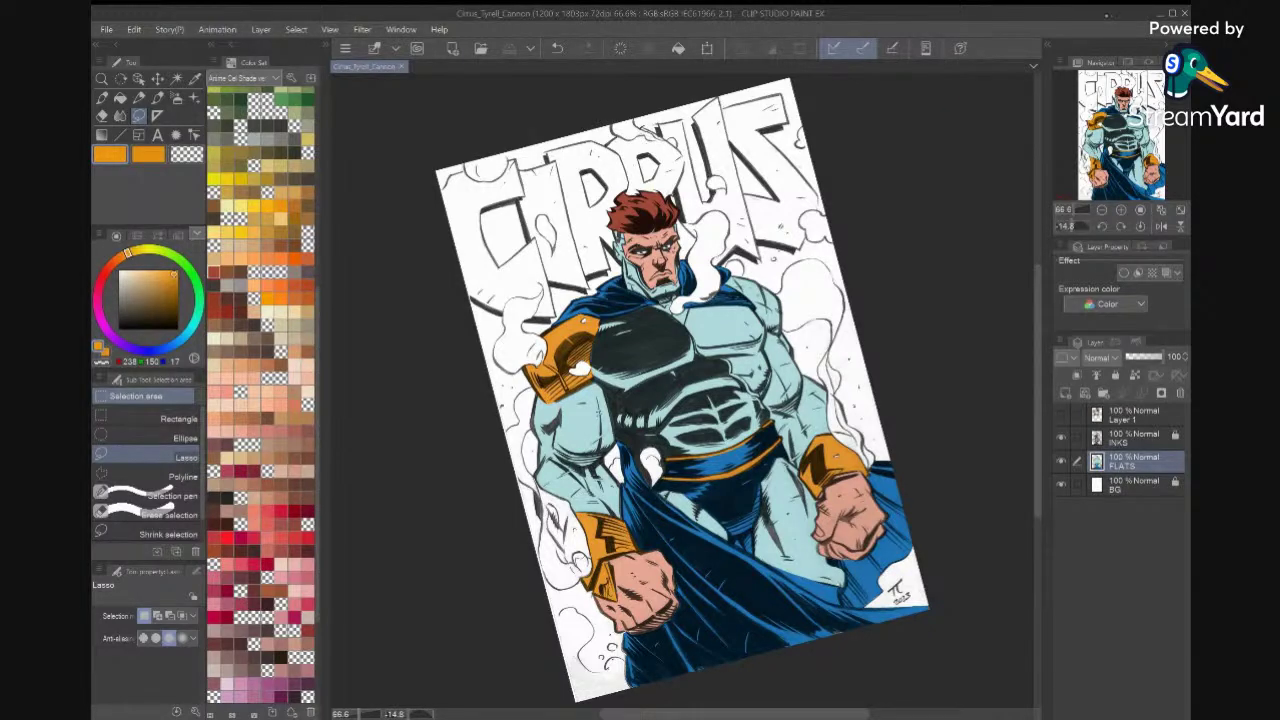
click(1140, 226)
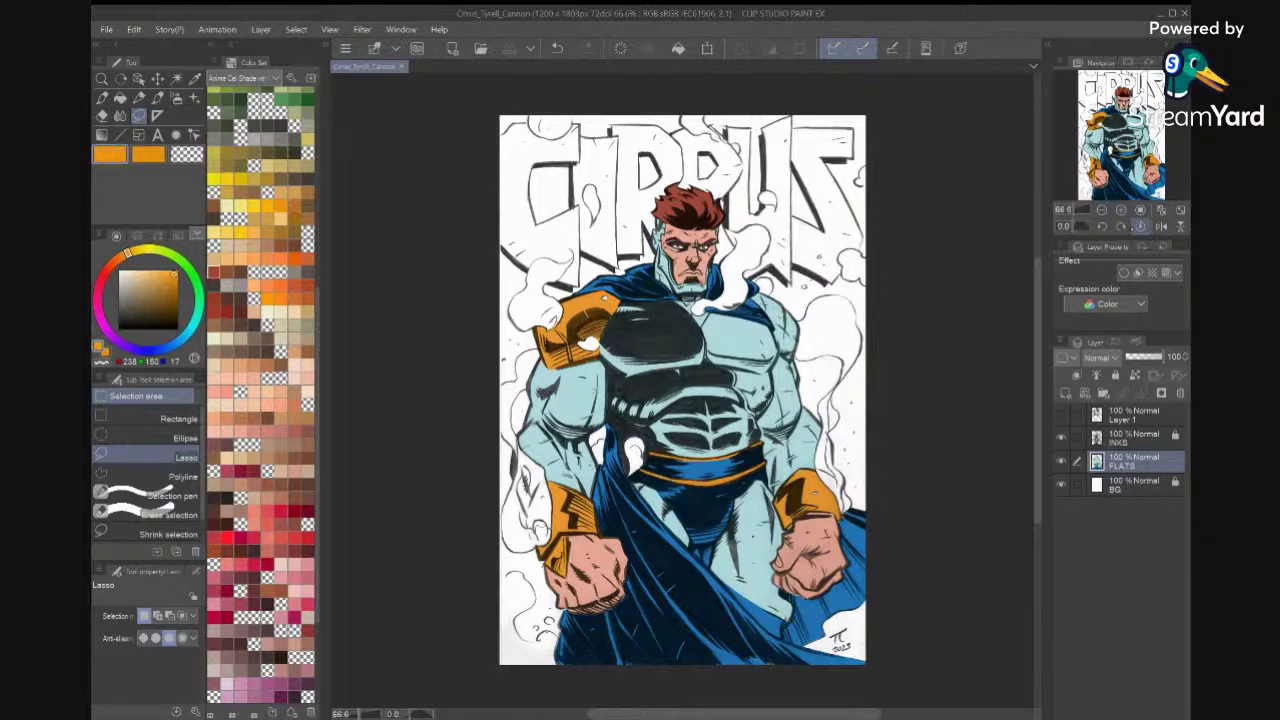
Lasso the inner forearm edge beside the cape, fill it with the suit's sampled turquoise (172, 219, 221) and deselect.
scroll(825, 270, up, 5)
scroll(840, 290, down, 3)
scroll(690, 390, up, 4)
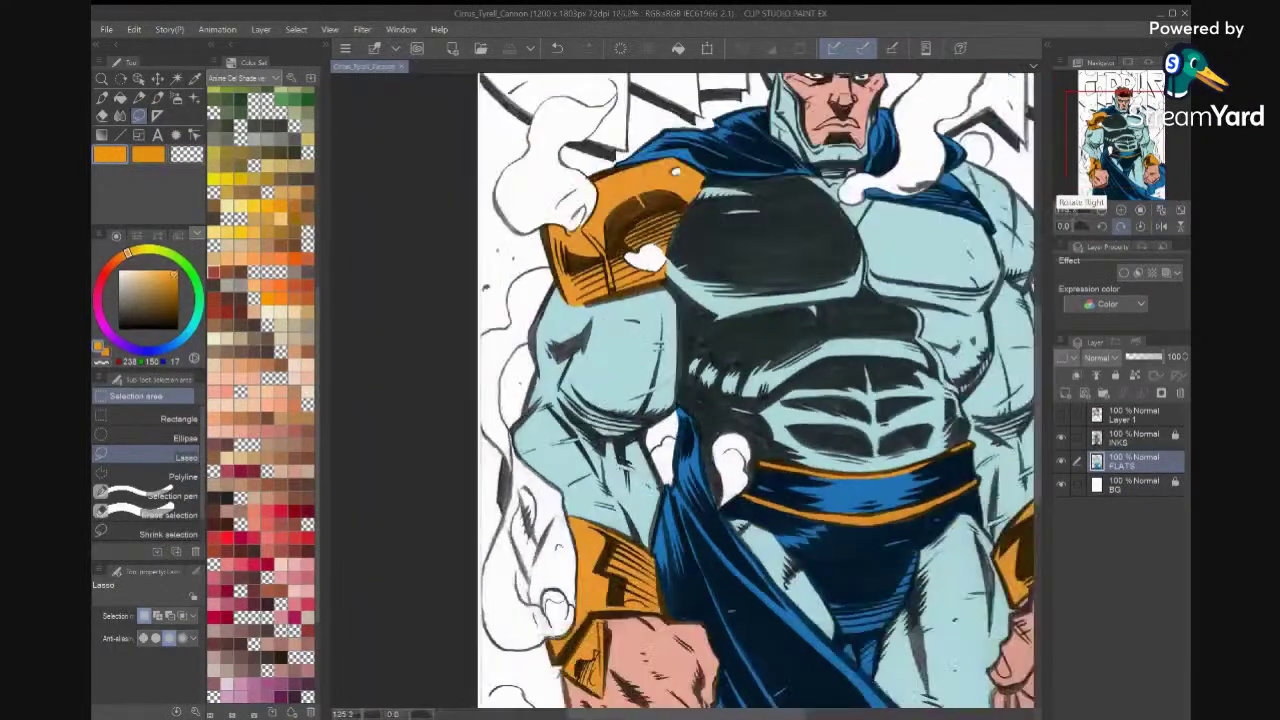
scroll(740, 300, down, 1)
key(i)
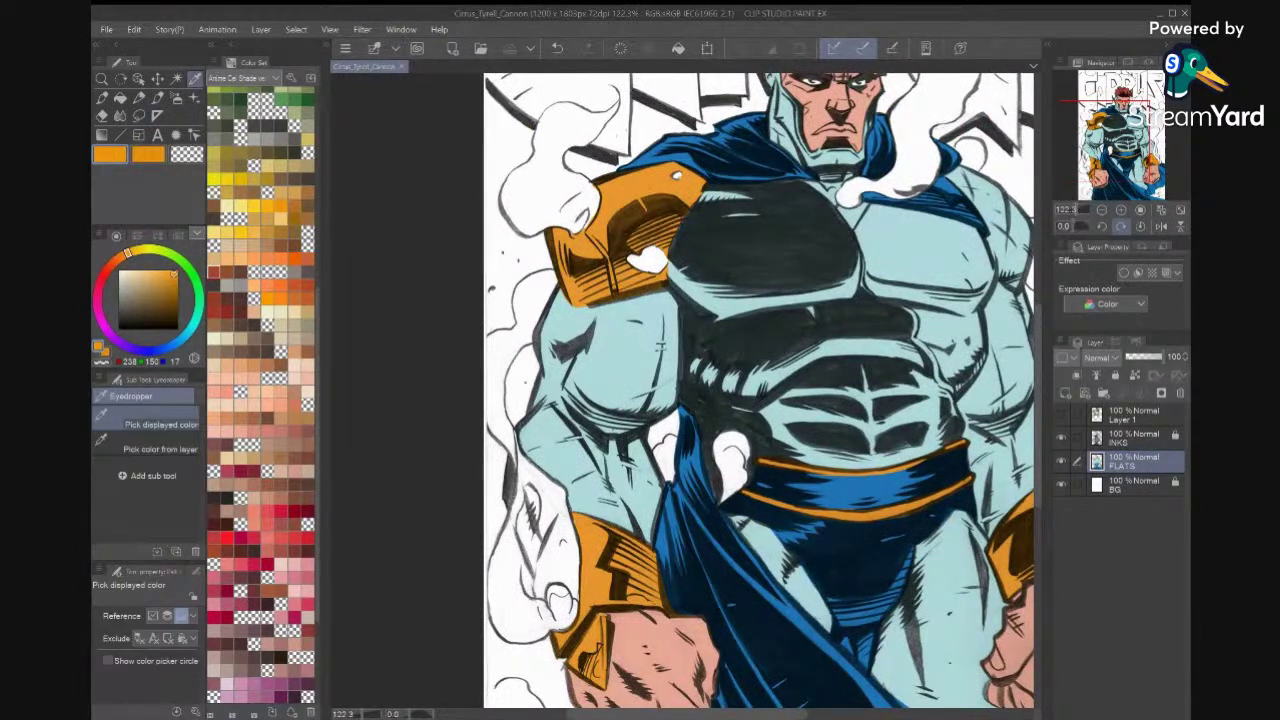
drag(660, 346, 680, 328)
click(680, 328)
key(m)
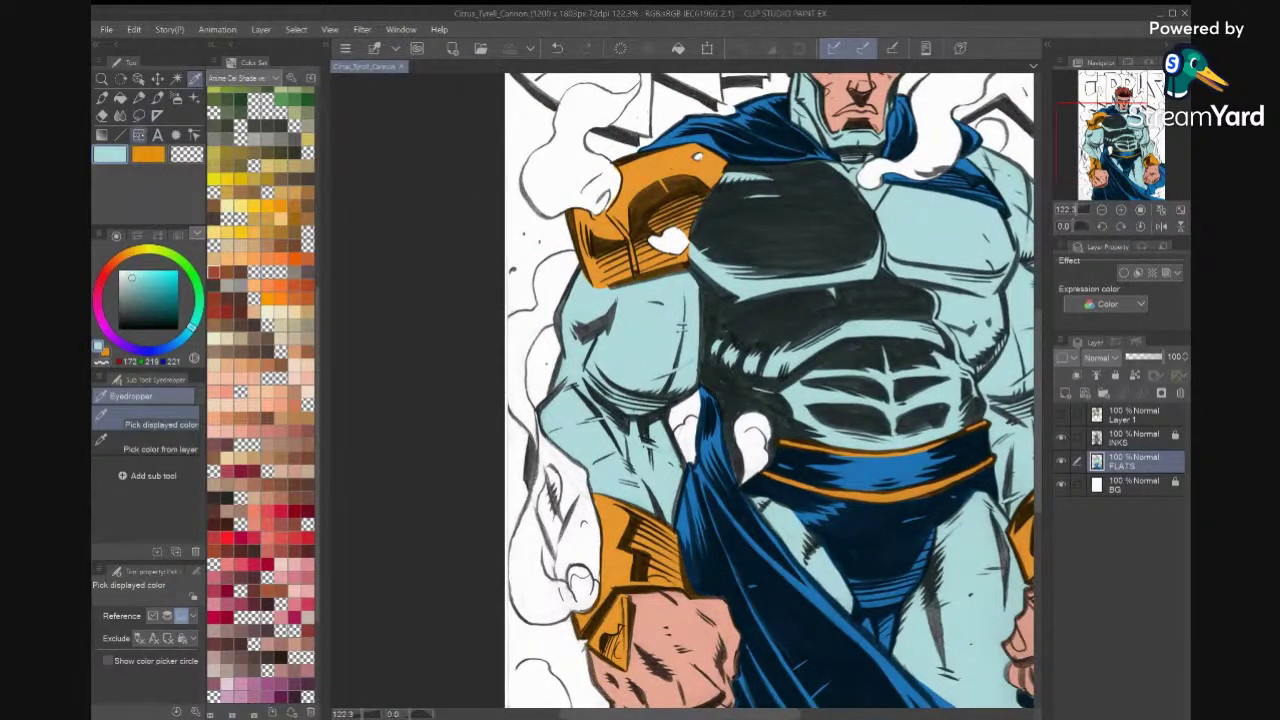
mouse_move(669, 452)
mouse_down()
mouse_move(685, 443)
mouse_move(691, 467)
mouse_move(680, 518)
mouse_move(669, 500)
mouse_up()
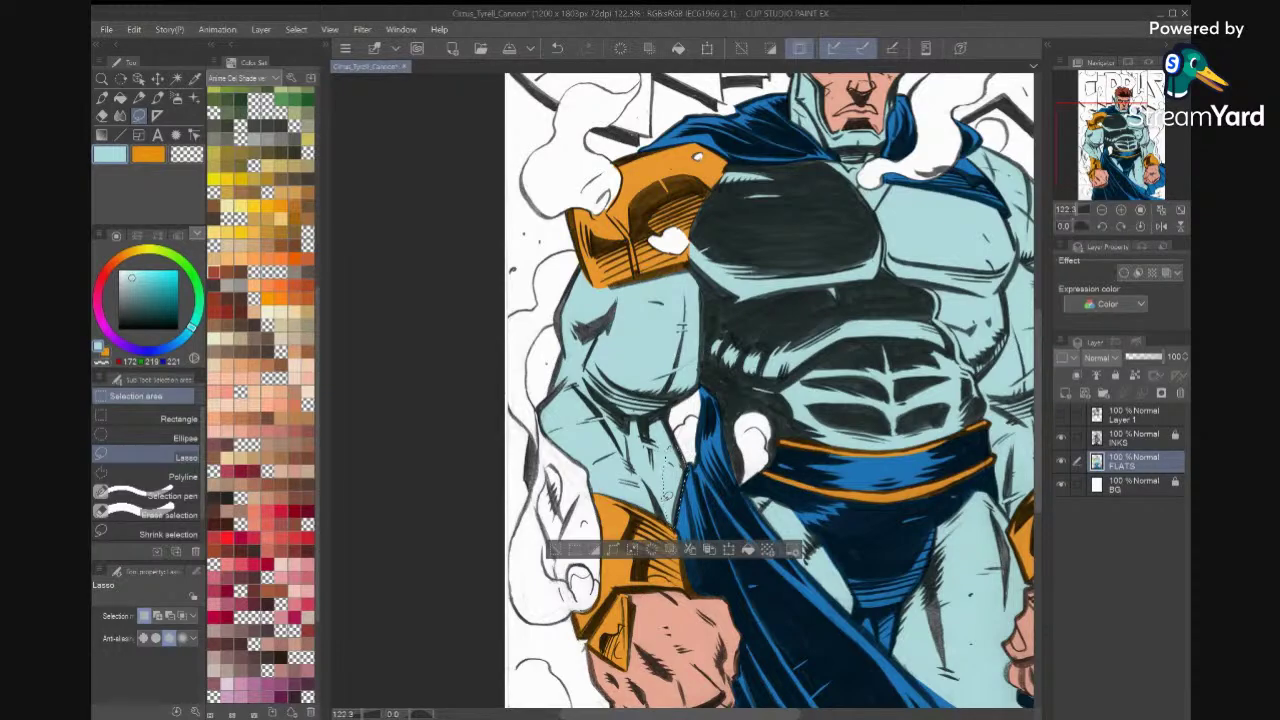
click(749, 550)
key(ctrl+d)
Touch up the flat colours where the orange wrist guard meets the fist beside the cape.
drag(796, 582, 814, 443)
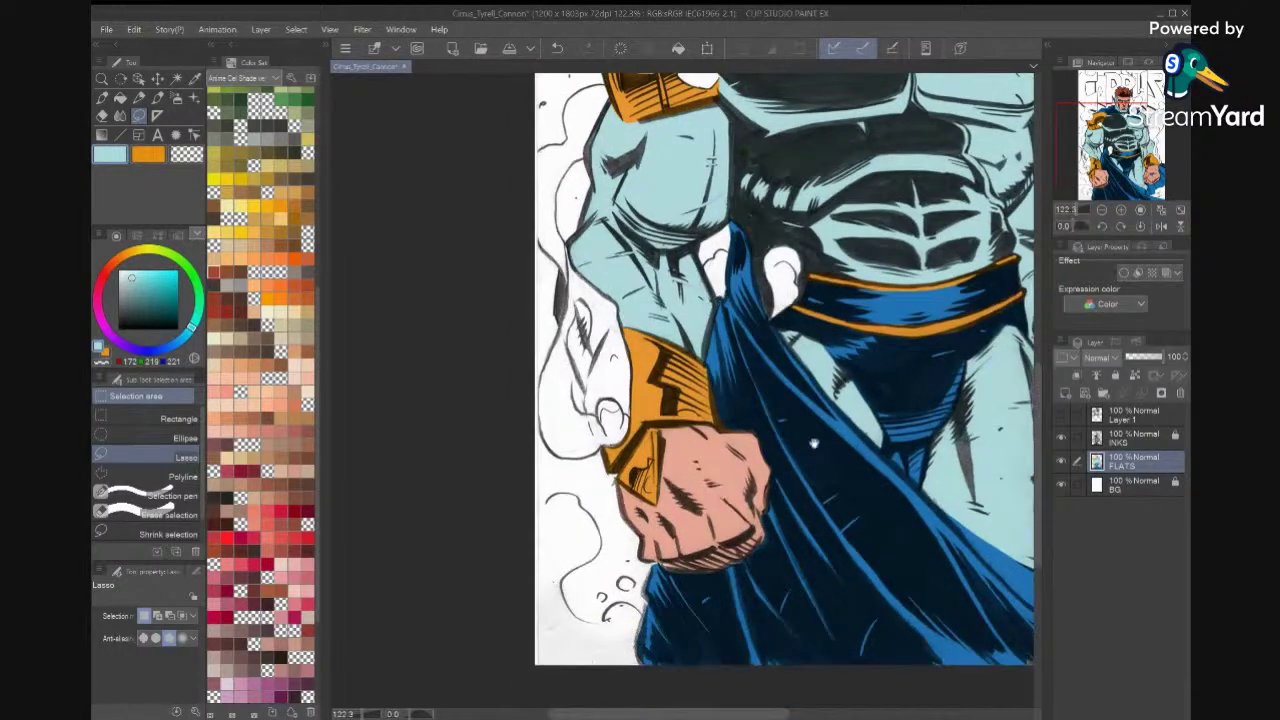
scroll(715, 450, up, 4)
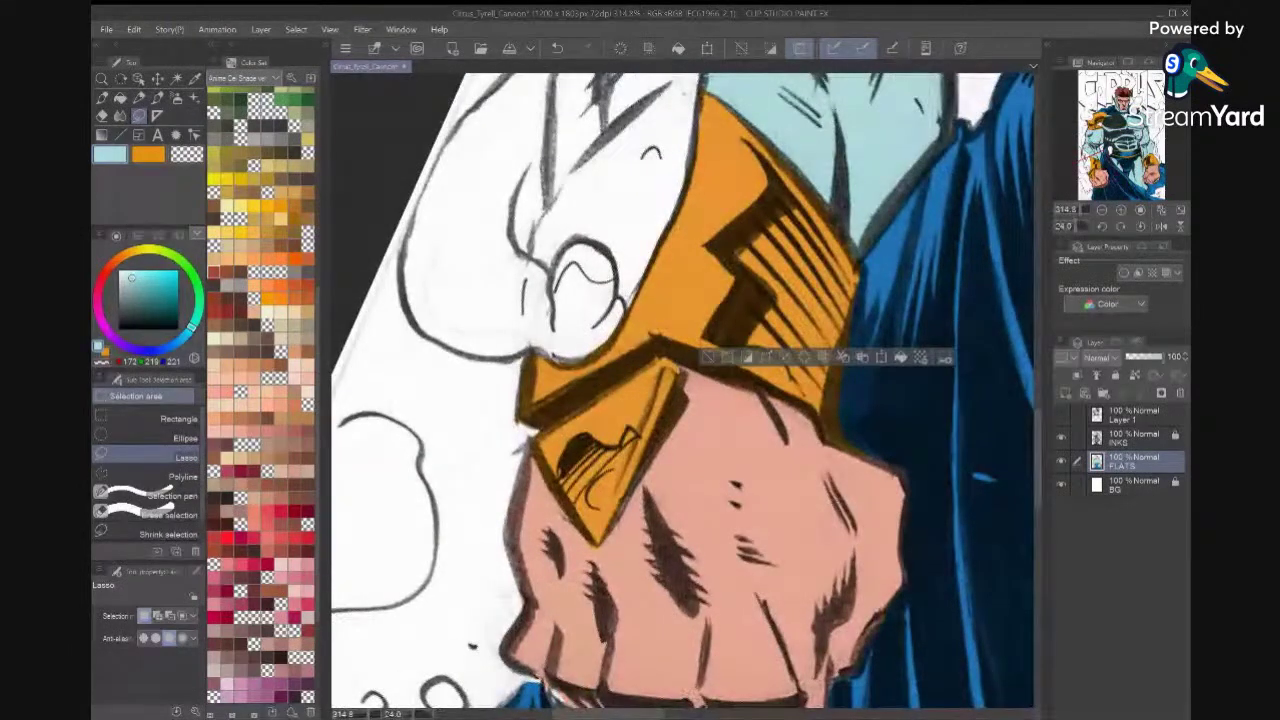
Sample the skin tone and fill the lassoed lower knuckles of the fist below the diamond-shaped gauntlet flap on the FLATS layer.
drag(789, 519, 794, 420)
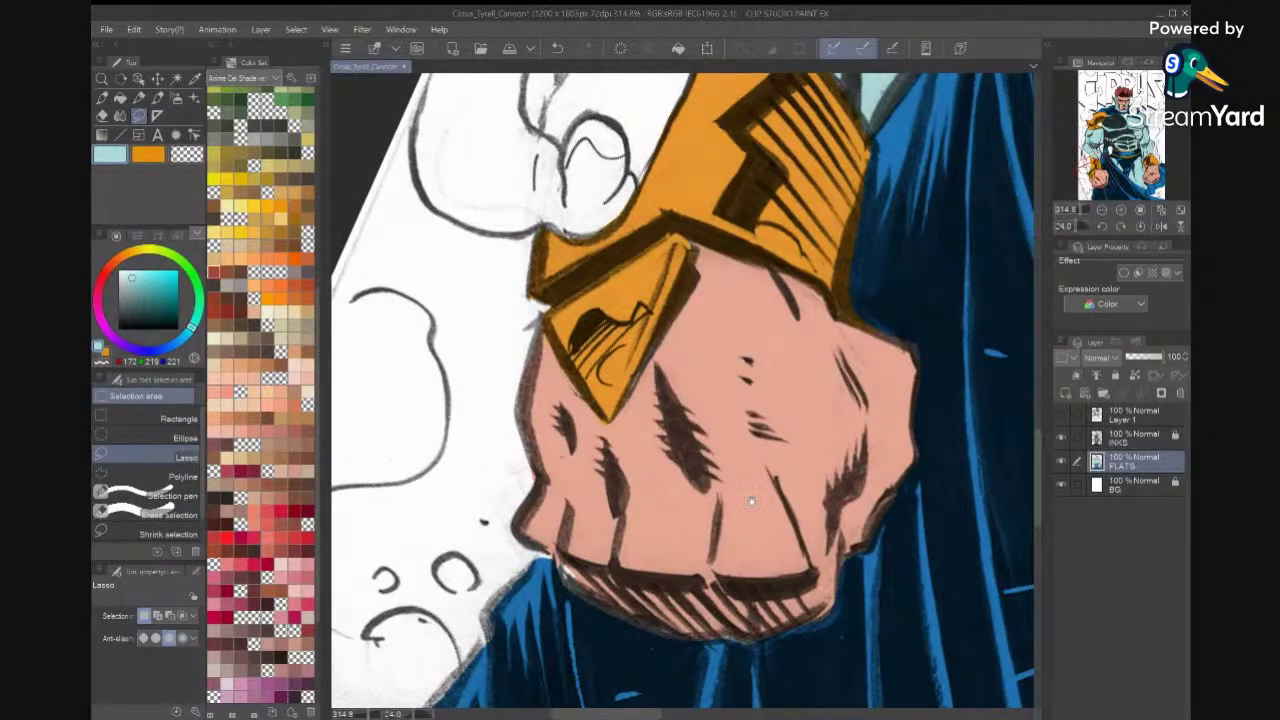
drag(803, 514, 857, 461)
mouse_move(752, 598)
mouse_down()
mouse_move(756, 636)
mouse_move(771, 633)
mouse_move(677, 636)
mouse_move(559, 566)
mouse_move(624, 462)
mouse_move(712, 421)
mouse_up()
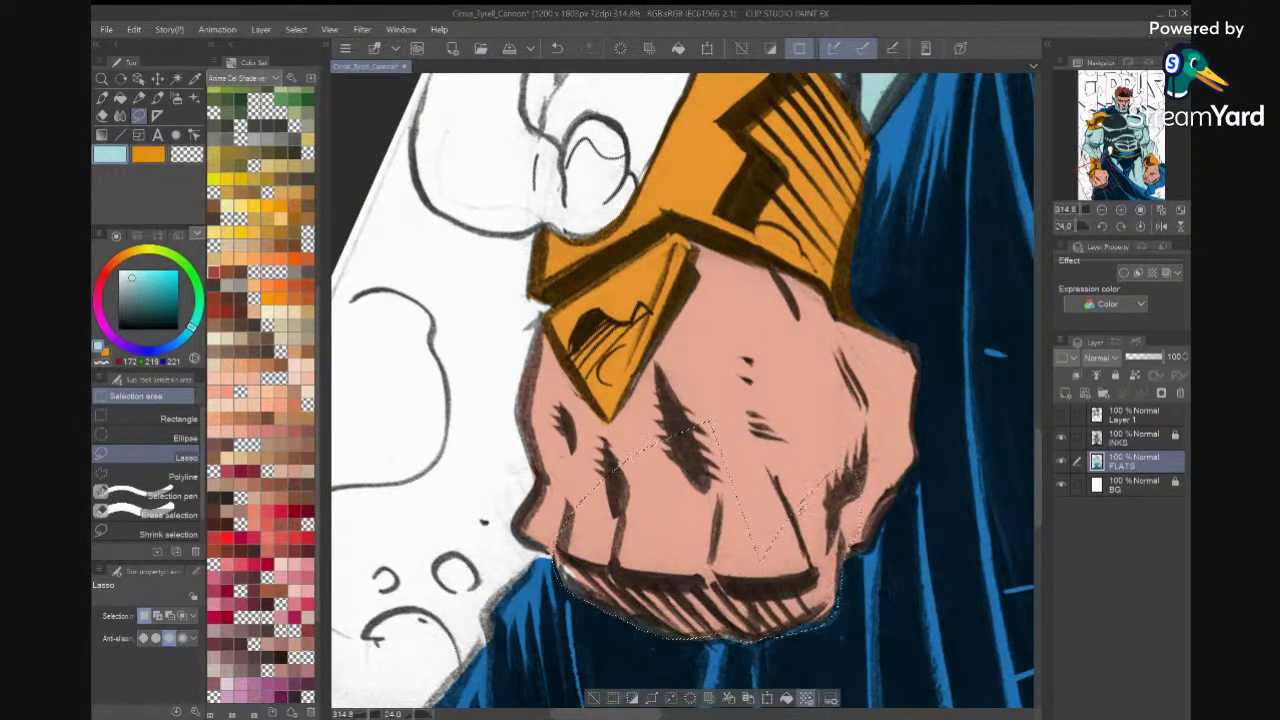
click(787, 698)
key(ctrl+z)
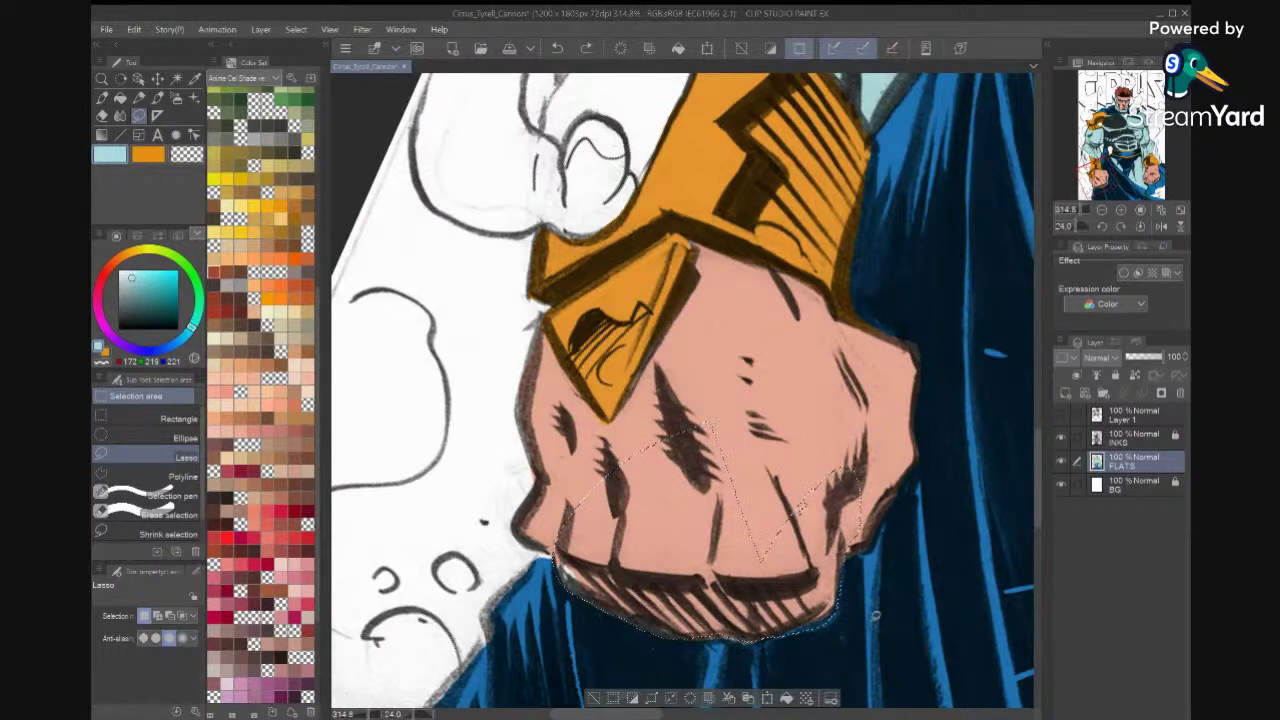
key(i)
click(580, 500)
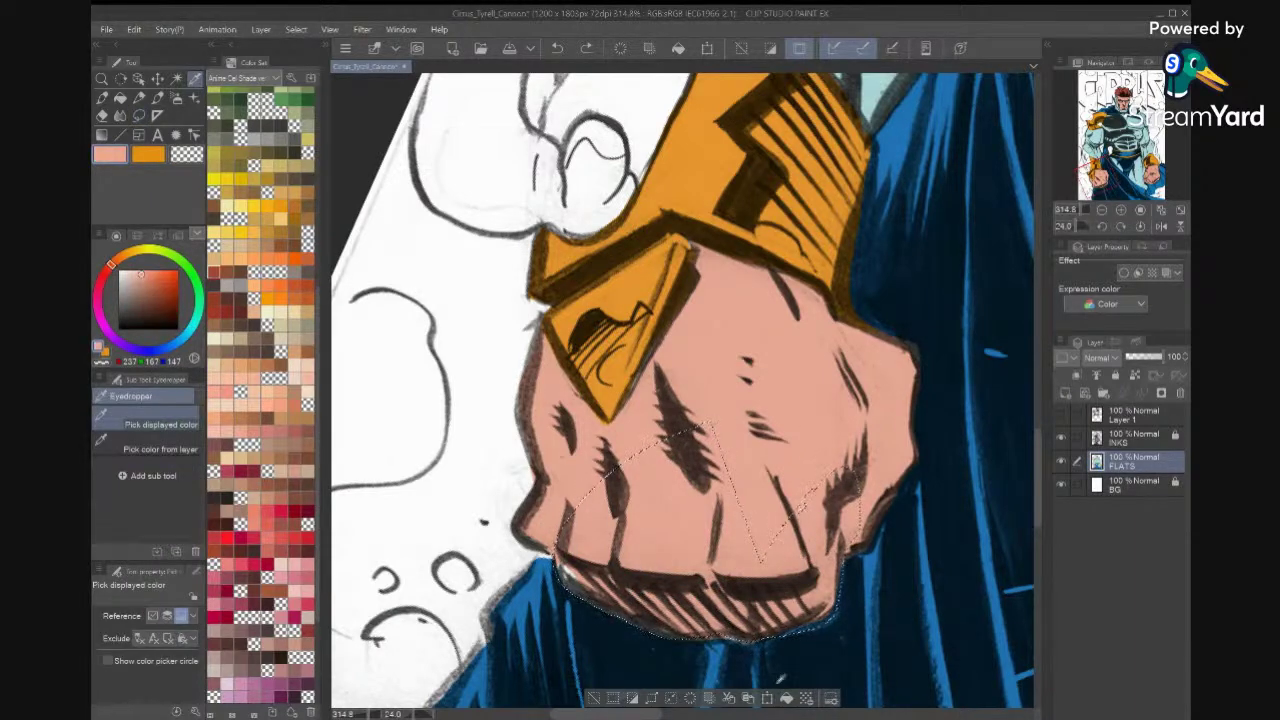
click(594, 698)
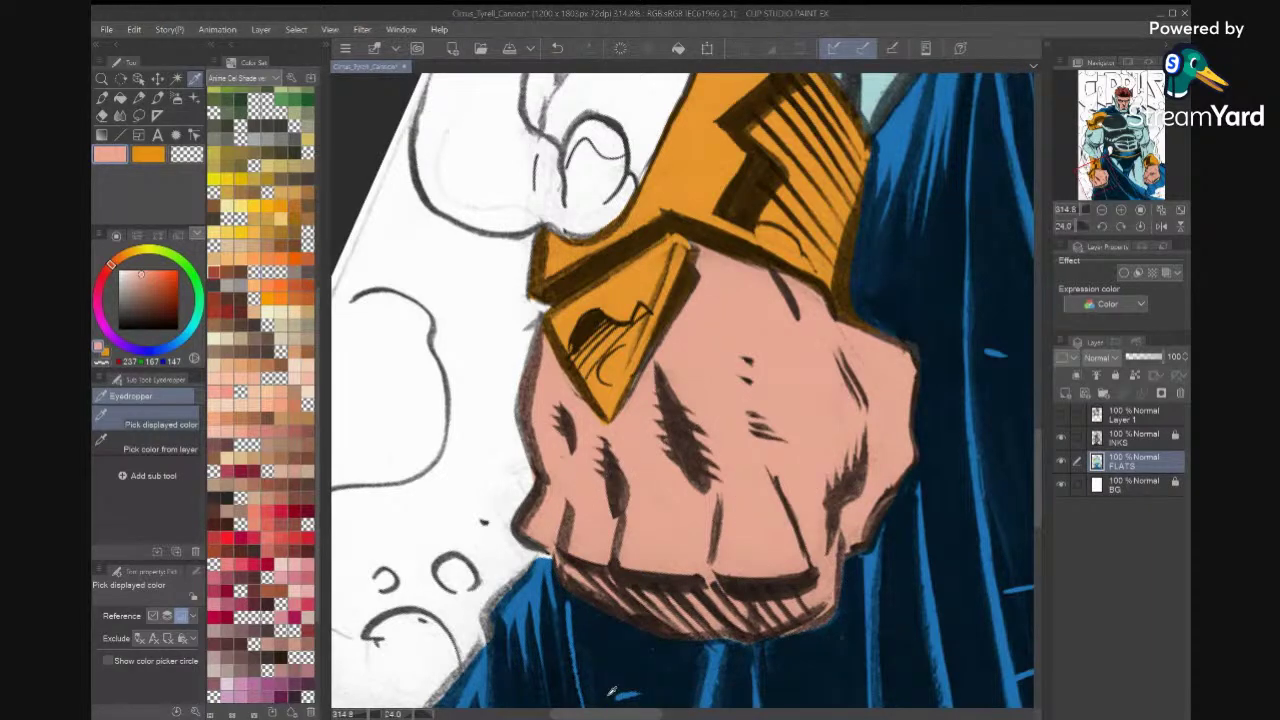
key(ctrl+@)
key(ctrl+0)
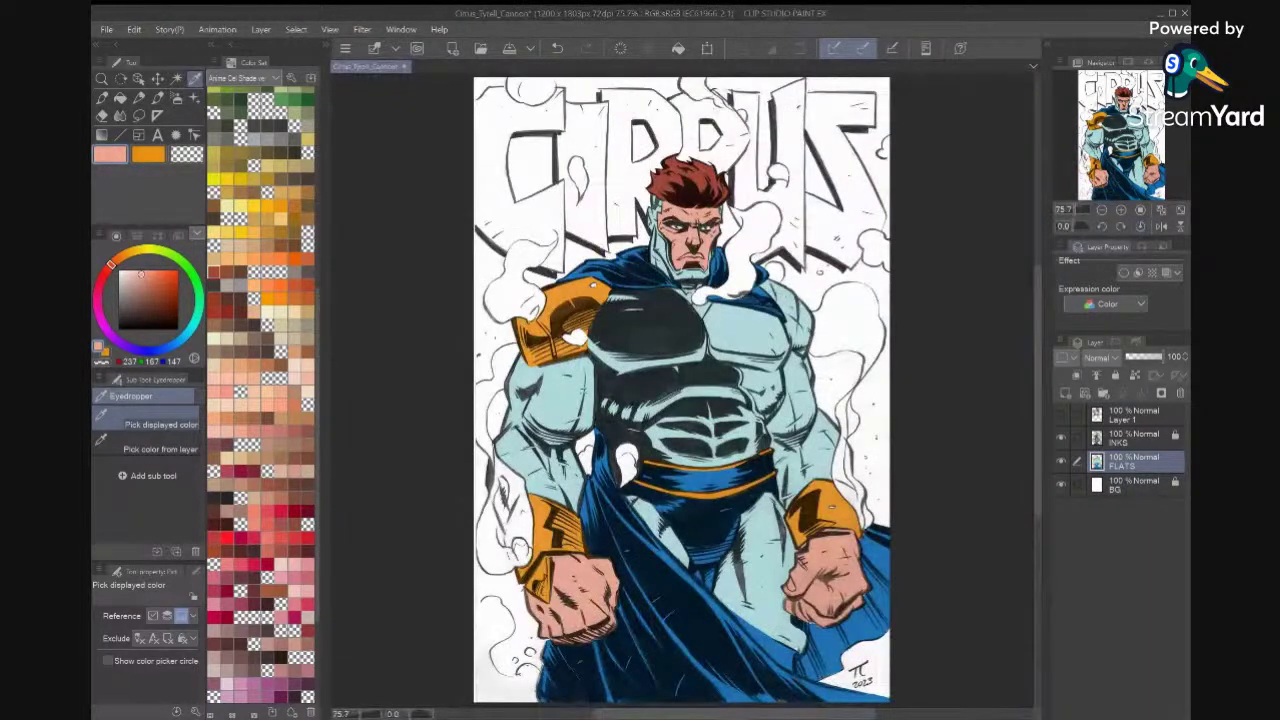
Sample the cape blue and fill the small white gap beside the knuckle of the right-hand fist.
scroll(876, 632, up, 10)
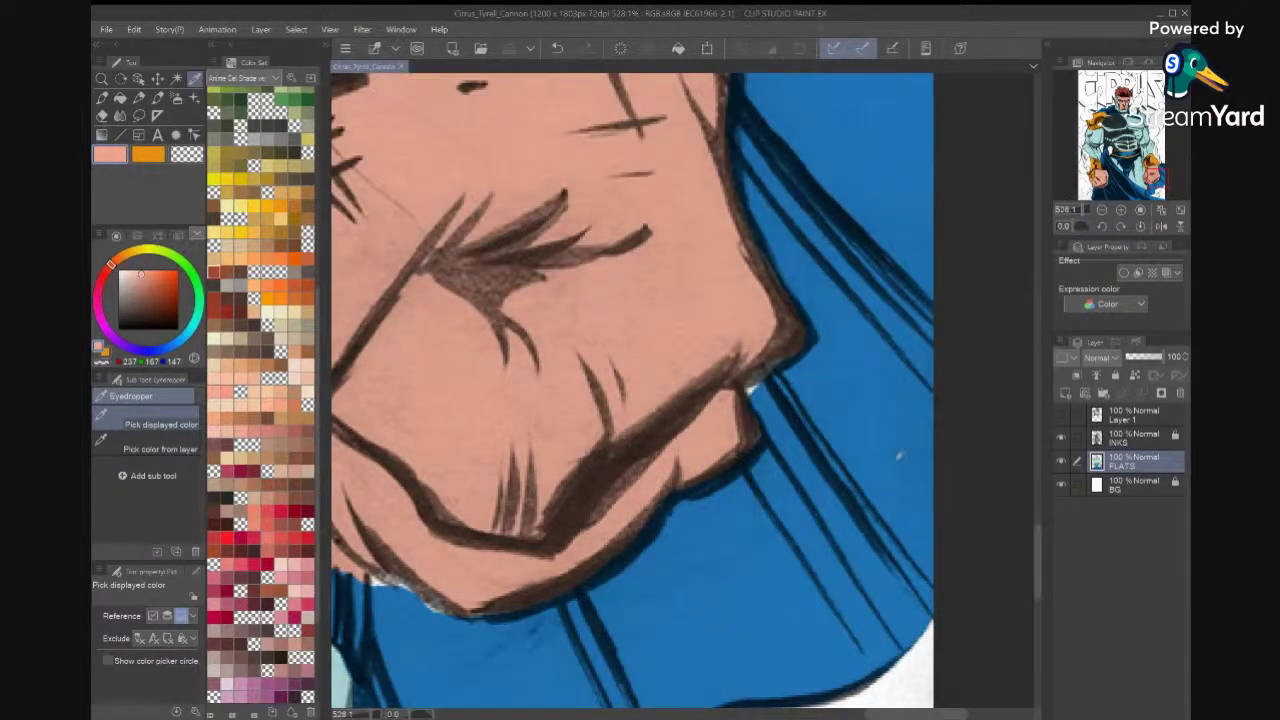
click(900, 450)
click(139, 115)
mouse_move(790, 388)
mouse_down()
mouse_move(772, 366)
mouse_move(752, 380)
mouse_move(800, 400)
mouse_up()
click(841, 428)
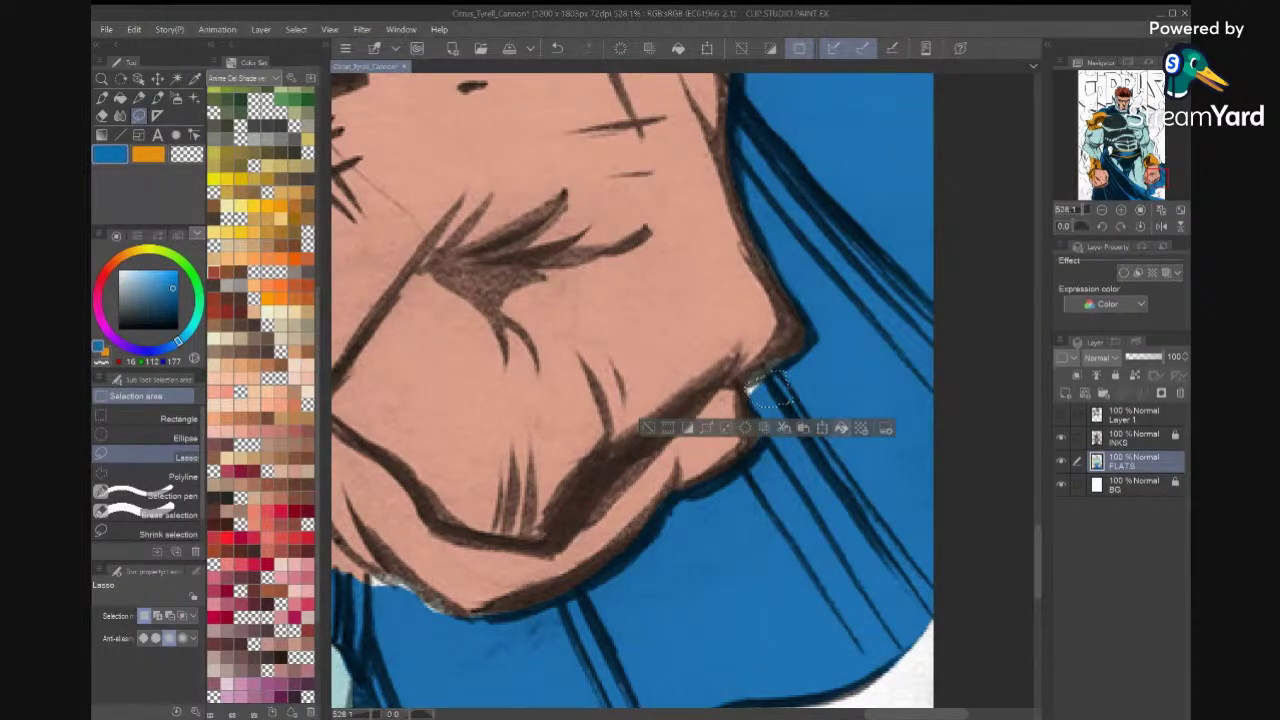
key(ctrl+d)
Sample the displayed skin tone and lasso the outer knuckle edge and underside of the right-hand fist.
key(x)
key(i)
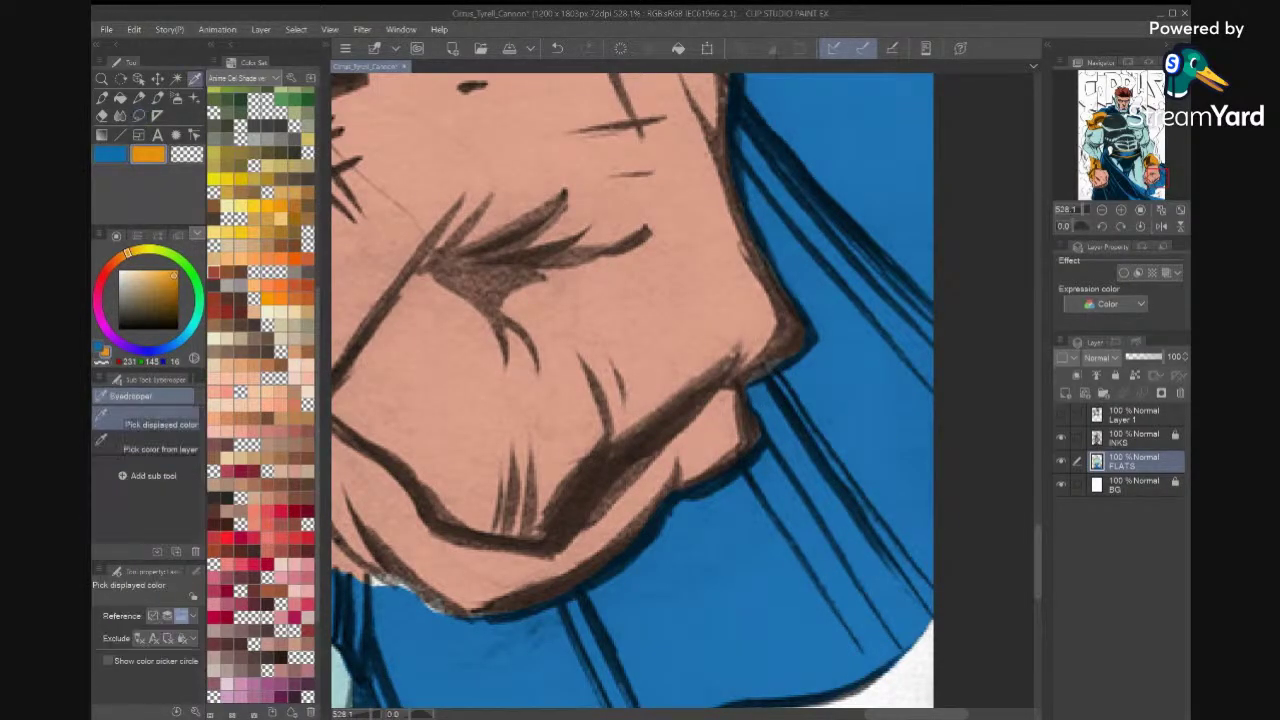
click(621, 286)
key(m)
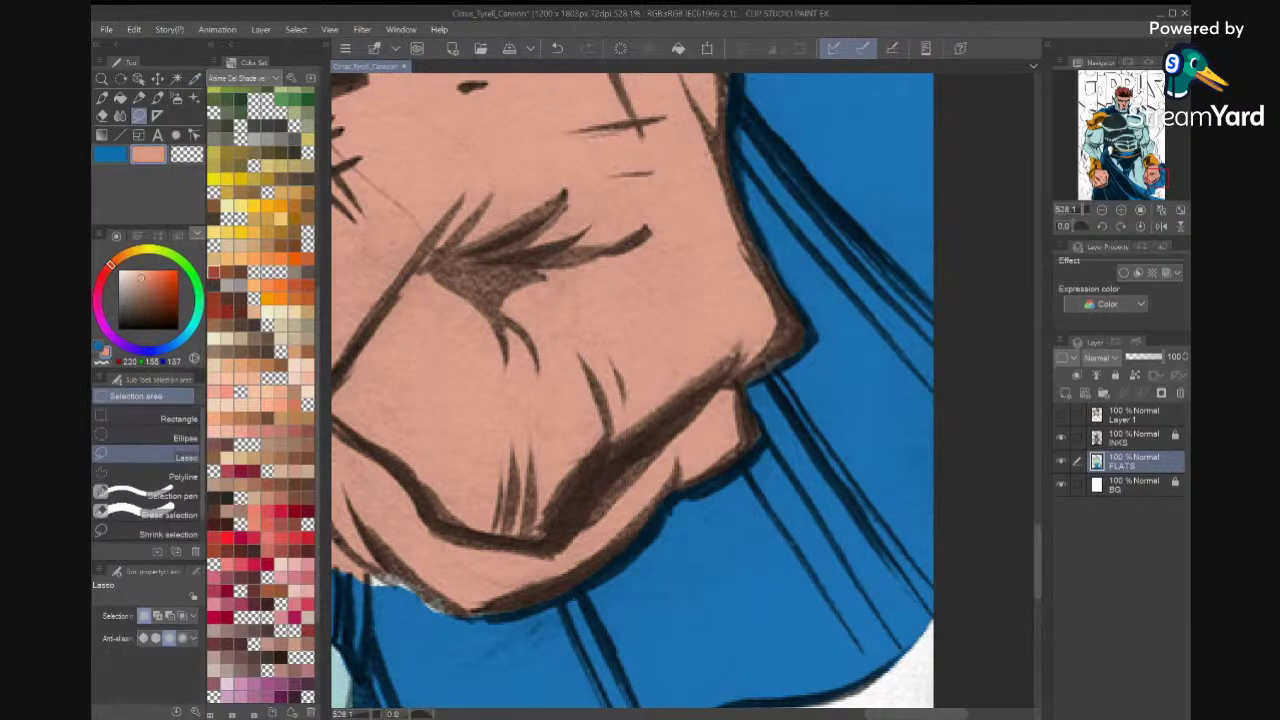
mouse_move(728, 245)
mouse_down()
mouse_move(733, 322)
mouse_move(752, 208)
mouse_move(820, 328)
mouse_move(800, 355)
mouse_move(752, 376)
mouse_move(728, 368)
mouse_up()
mouse_move(745, 418)
mouse_down()
mouse_move(768, 443)
mouse_move(725, 482)
mouse_move(584, 587)
mouse_move(524, 611)
mouse_move(440, 600)
mouse_move(362, 530)
mouse_up()
Try filling the lassoed fist edge with the sampled skin tone, and undo the fill while restoring the selection.
key(alt+Delete)
drag(704, 591, 808, 484)
key(ctrl+d)
key(ctrl+z)
key(ctrl+z)
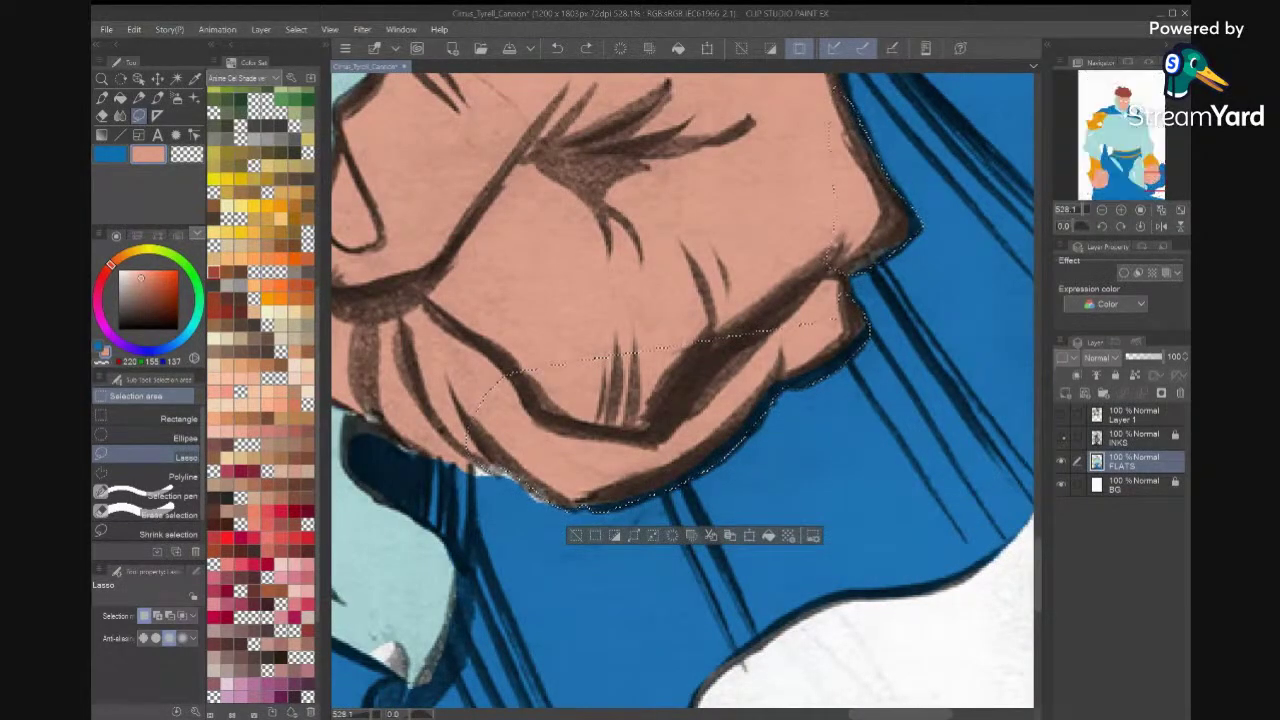
Sample the flat skin colour with the INKS layer hidden, show the inks again and fill the selected fist edge.
click(1061, 438)
key(i)
click(731, 243)
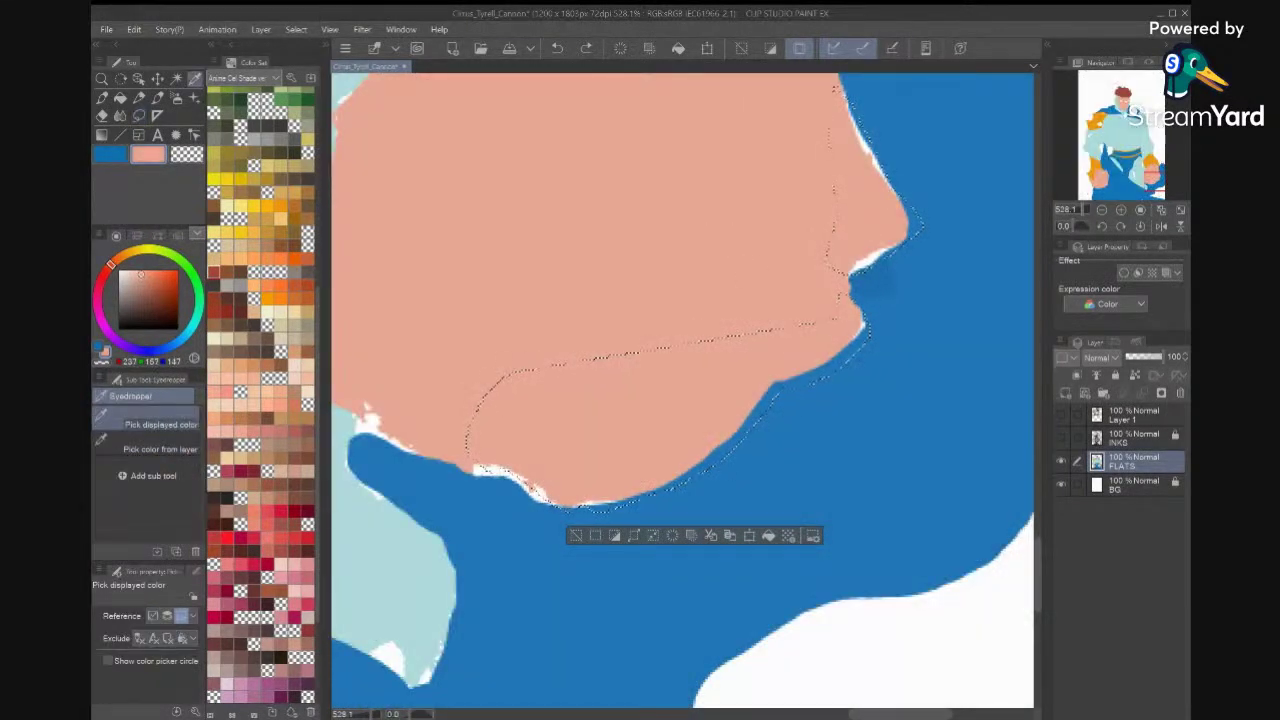
click(1061, 438)
click(768, 536)
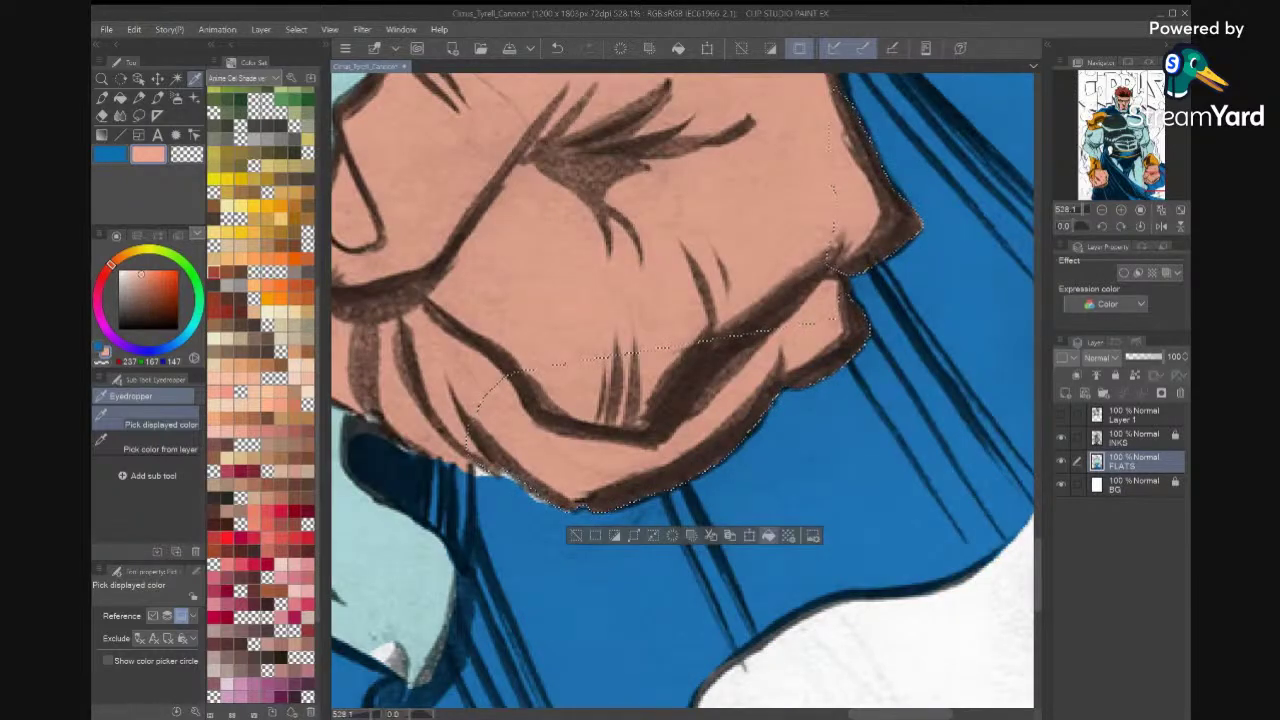
key(m)
key(ctrl+d)
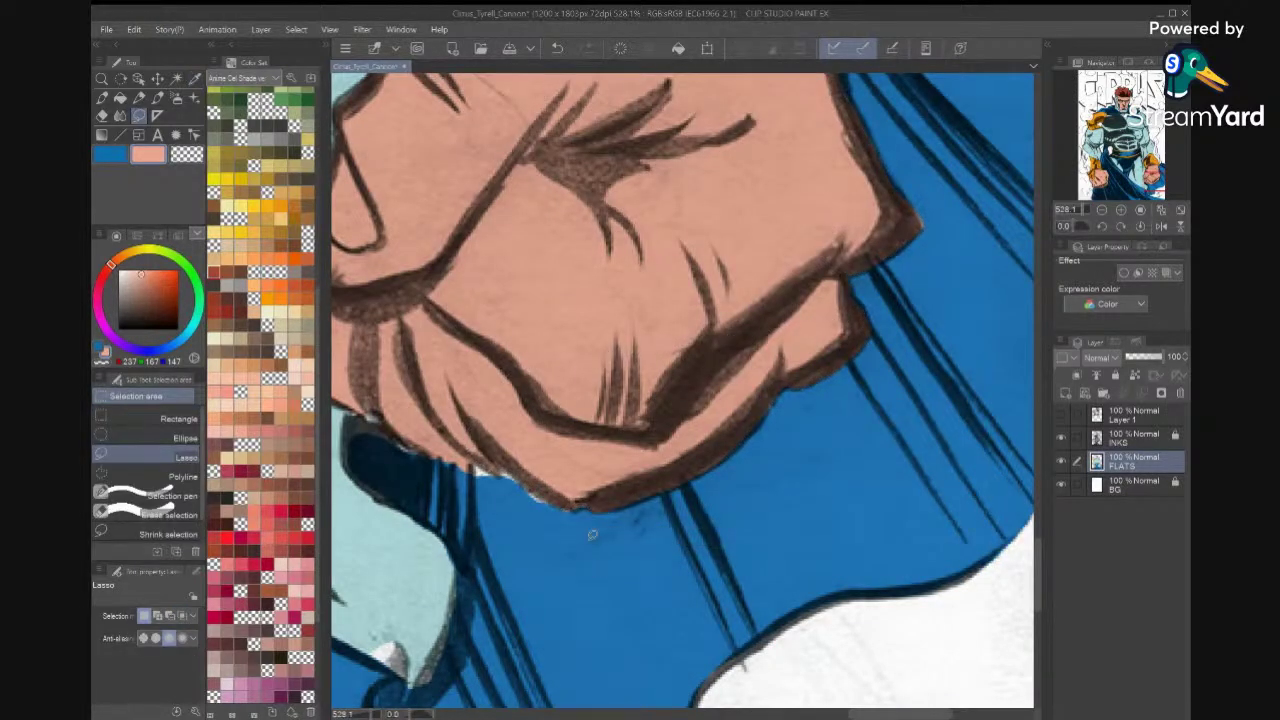
Lasso the cape area with white gaps directly beneath the right-hand fist.
mouse_move(573, 507)
mouse_down()
mouse_move(505, 469)
mouse_move(450, 465)
mouse_move(386, 424)
mouse_move(346, 418)
mouse_move(365, 480)
mouse_move(452, 514)
mouse_move(611, 625)
mouse_up()
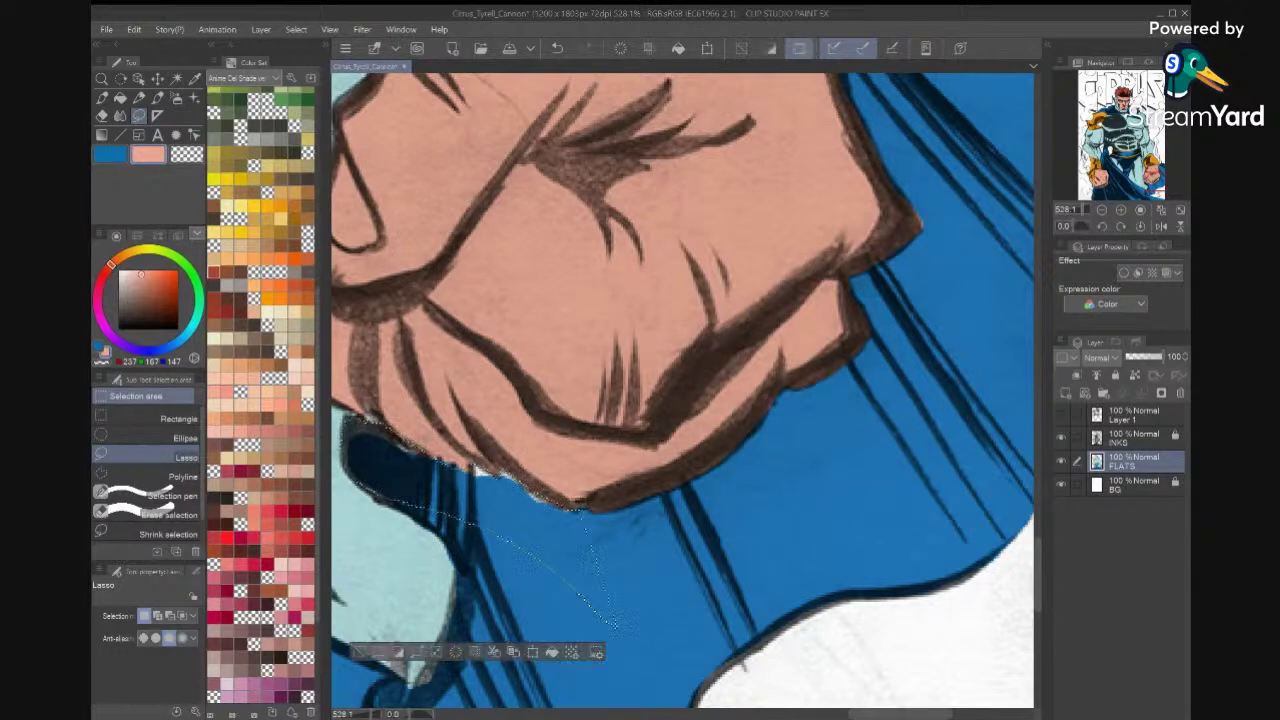
drag(677, 576, 898, 383)
Try filling the selected cape area with the skin tone and the earlier cape blue, undoing both fills.
click(773, 459)
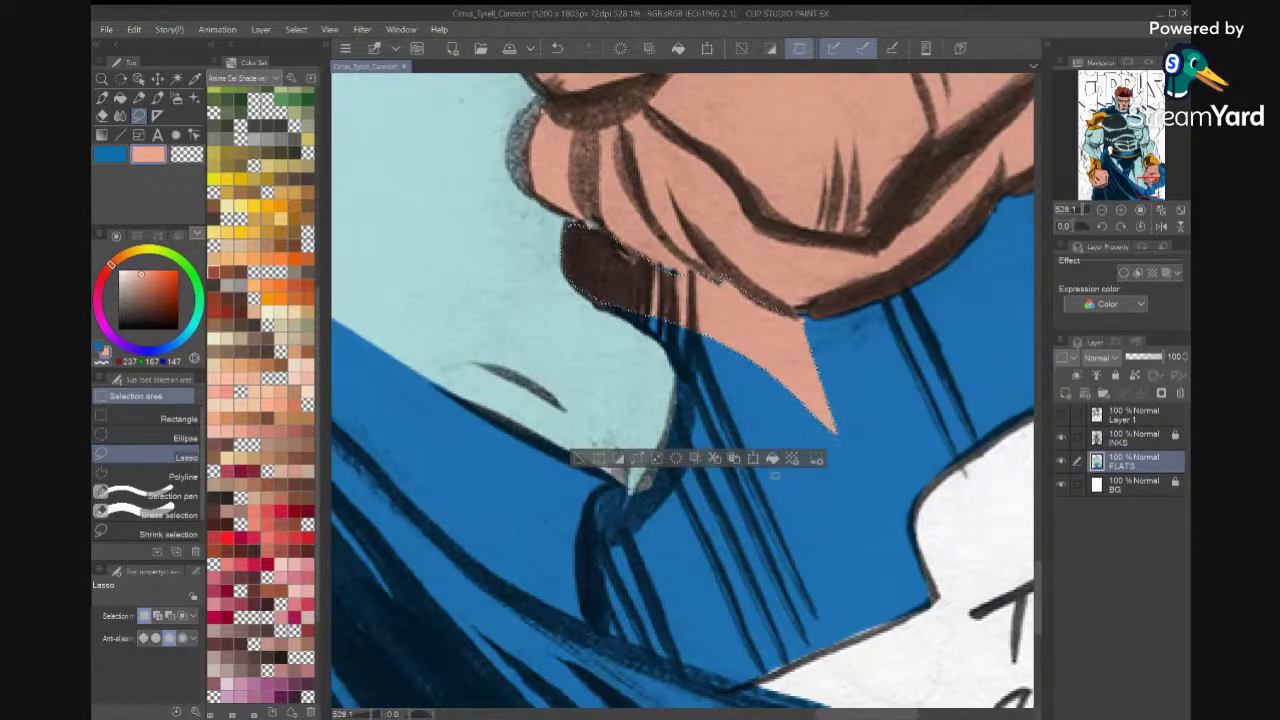
key(ctrl+z)
key(x)
click(773, 459)
key(ctrl+d)
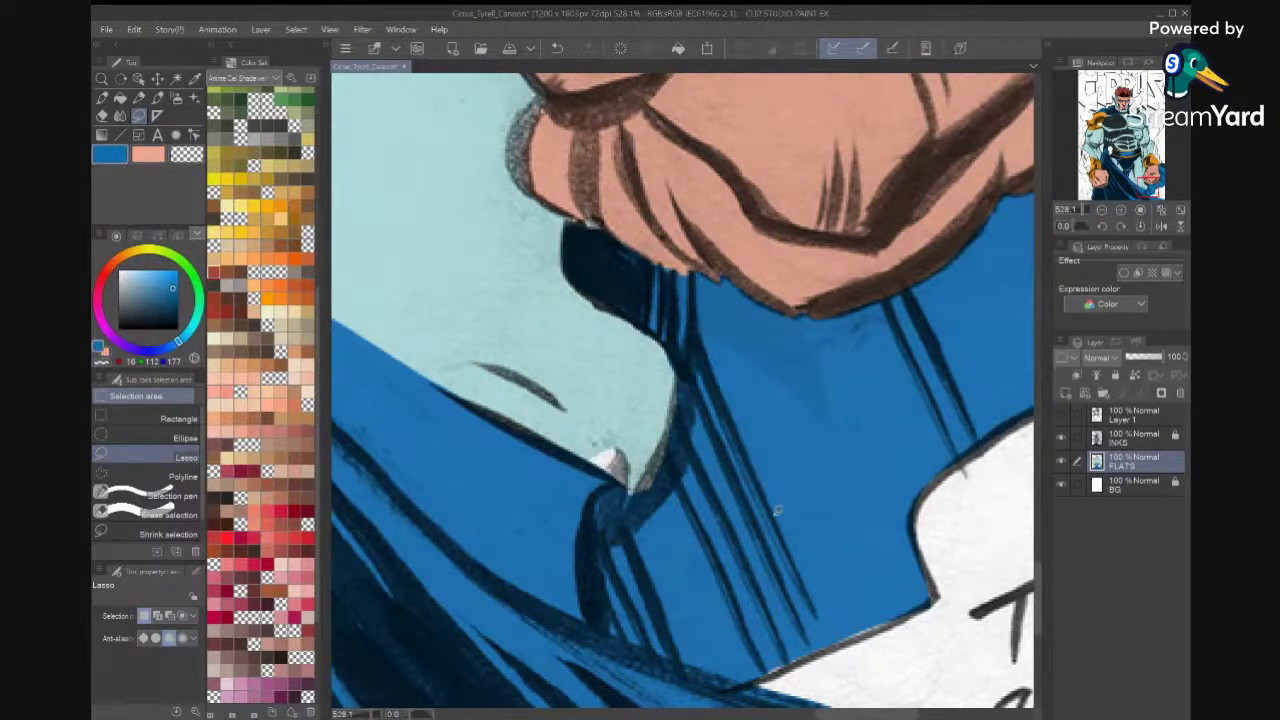
key(ctrl+z)
key(ctrl+z)
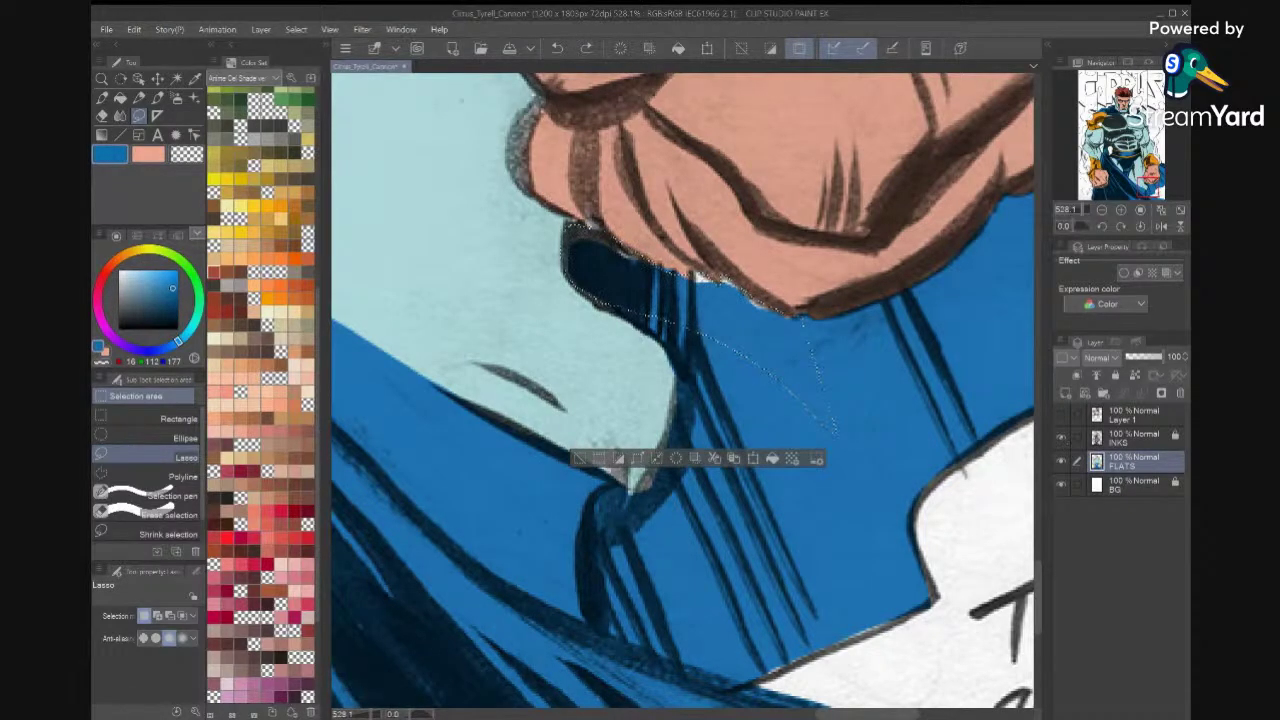
Sample the flat cape blue with the INKS layer hidden, fill the selected area beneath the fist, and show the inks again.
click(1061, 437)
key(i)
click(853, 501)
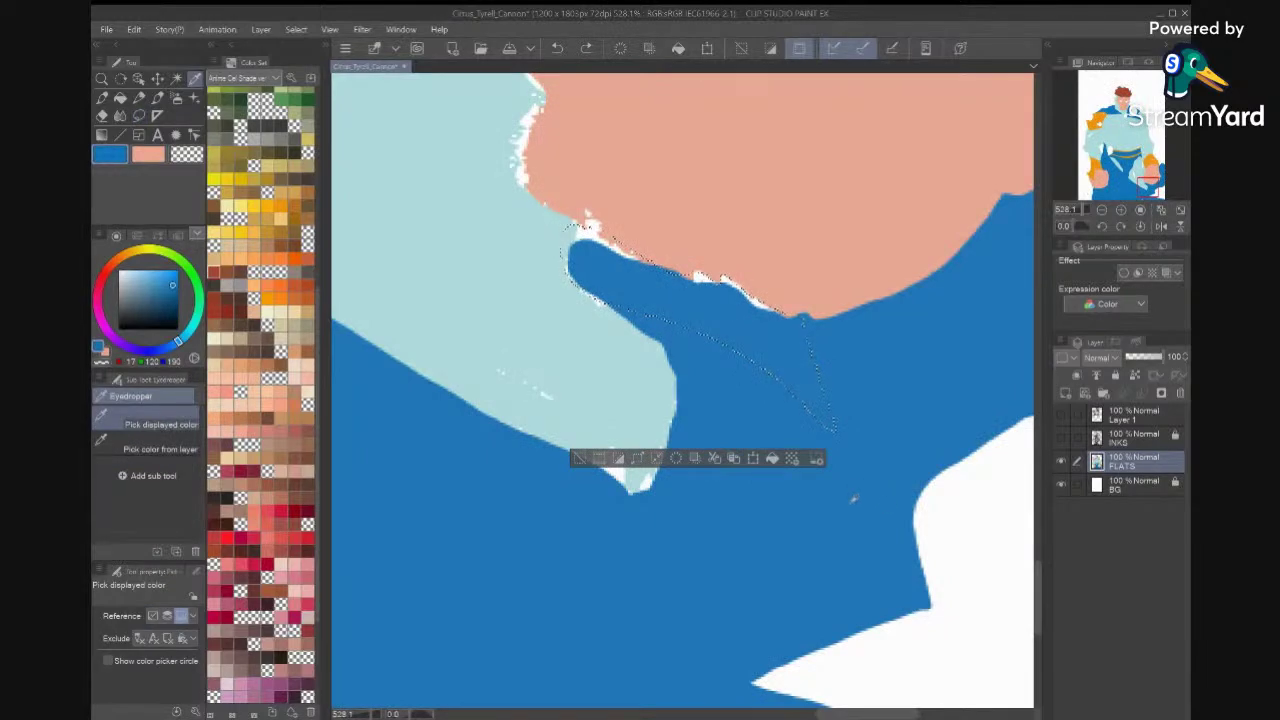
click(773, 459)
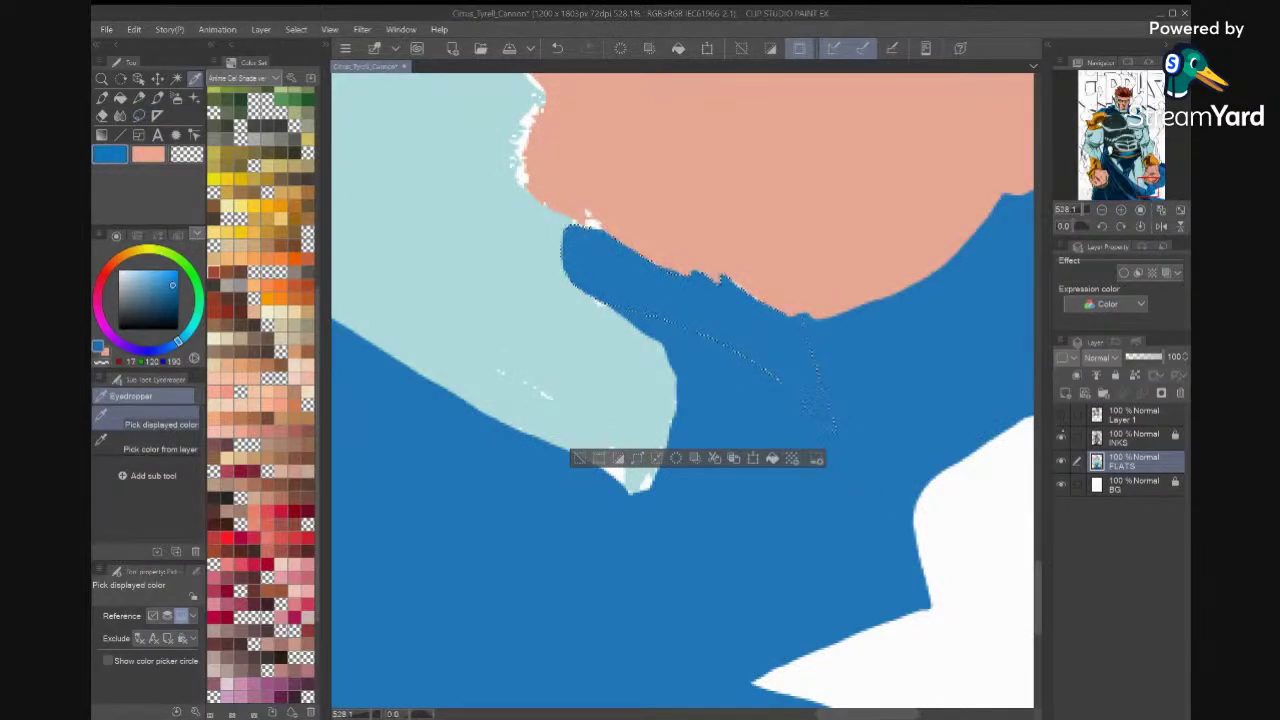
click(1061, 437)
key(ctrl+d)
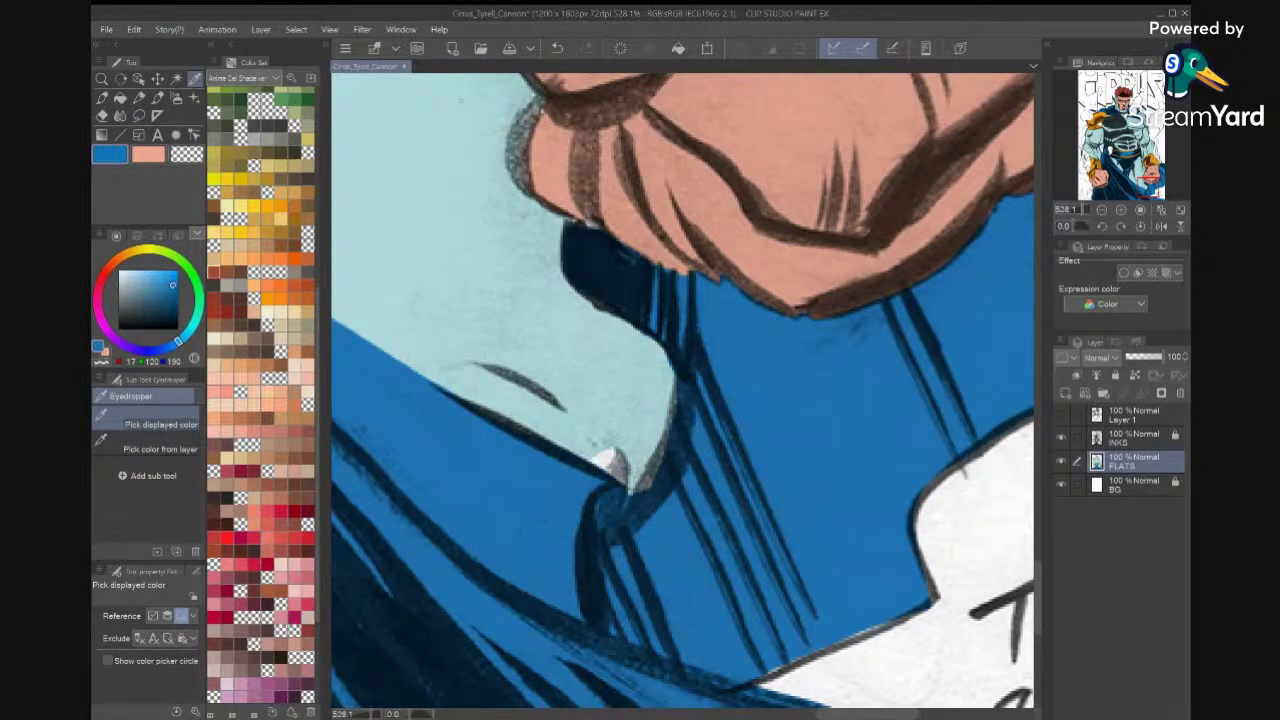
Lasso the white gap at the pointed tip of the light blue leg and fill it with the cape blue.
key(m)
mouse_move(690, 474)
mouse_down()
mouse_move(702, 466)
mouse_move(690, 412)
mouse_move(622, 515)
mouse_move(625, 452)
mouse_move(593, 455)
mouse_move(582, 502)
mouse_up()
click(734, 540)
key(ctrl+d)
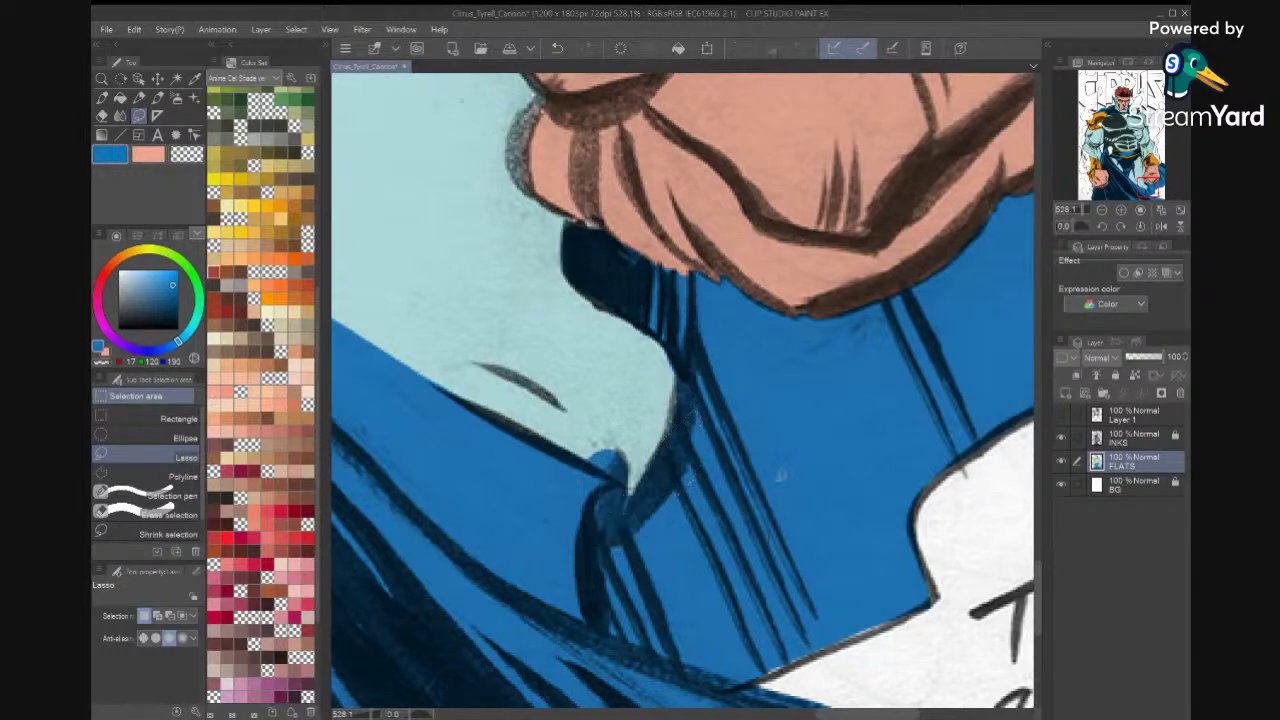
Sample the flat light blue with the INKS layer hidden, lasso the white specks near the leg's tip, and show the inks again.
scroll(779, 470, down, 6)
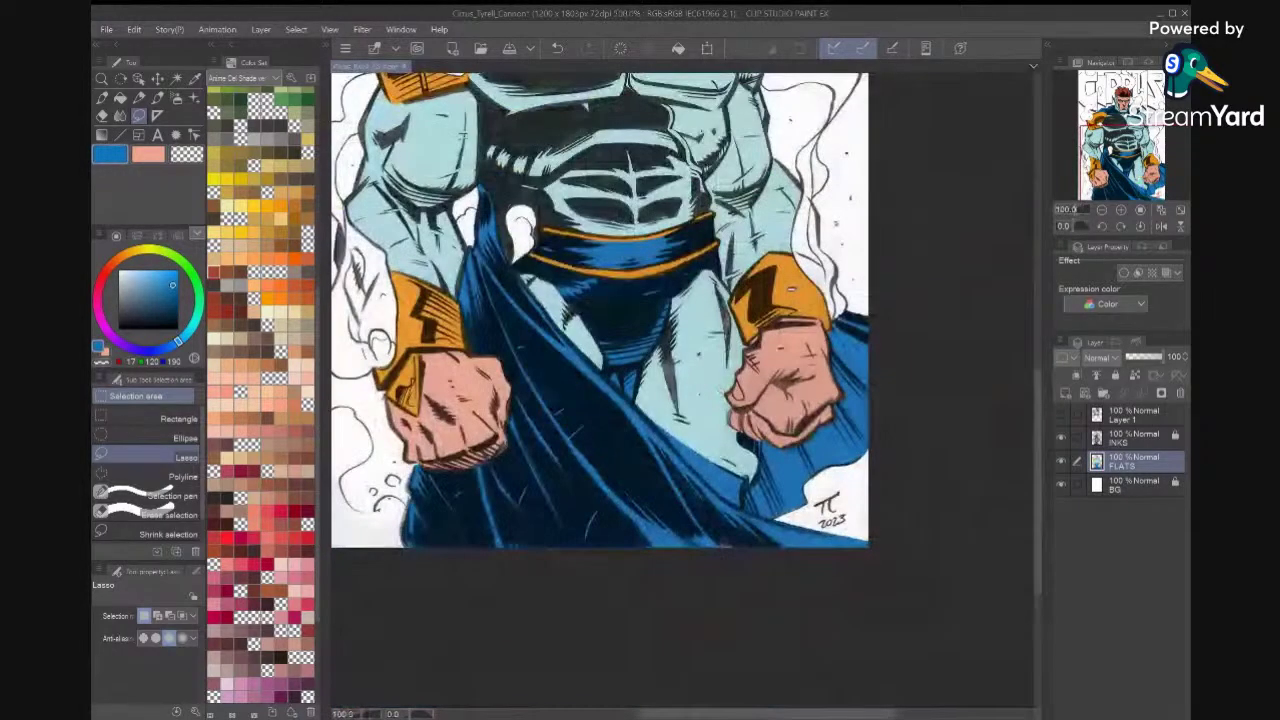
scroll(779, 470, up, 4)
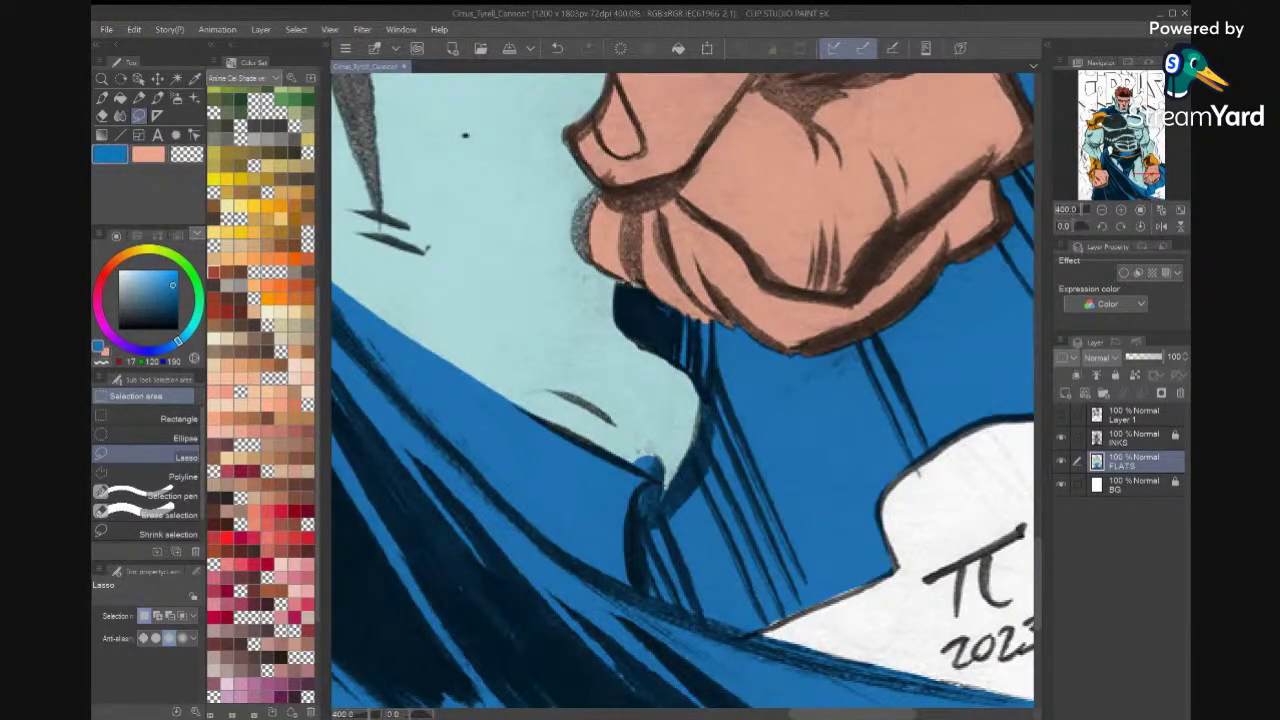
key(i)
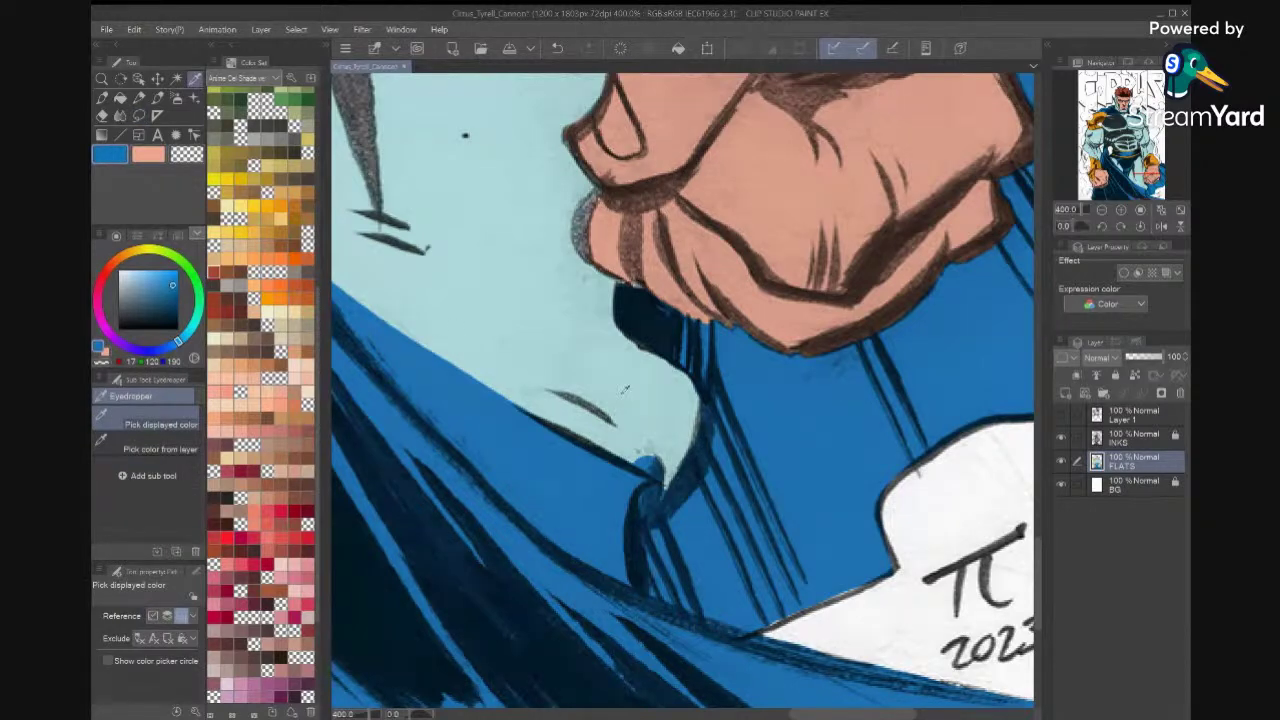
click(1061, 437)
click(575, 341)
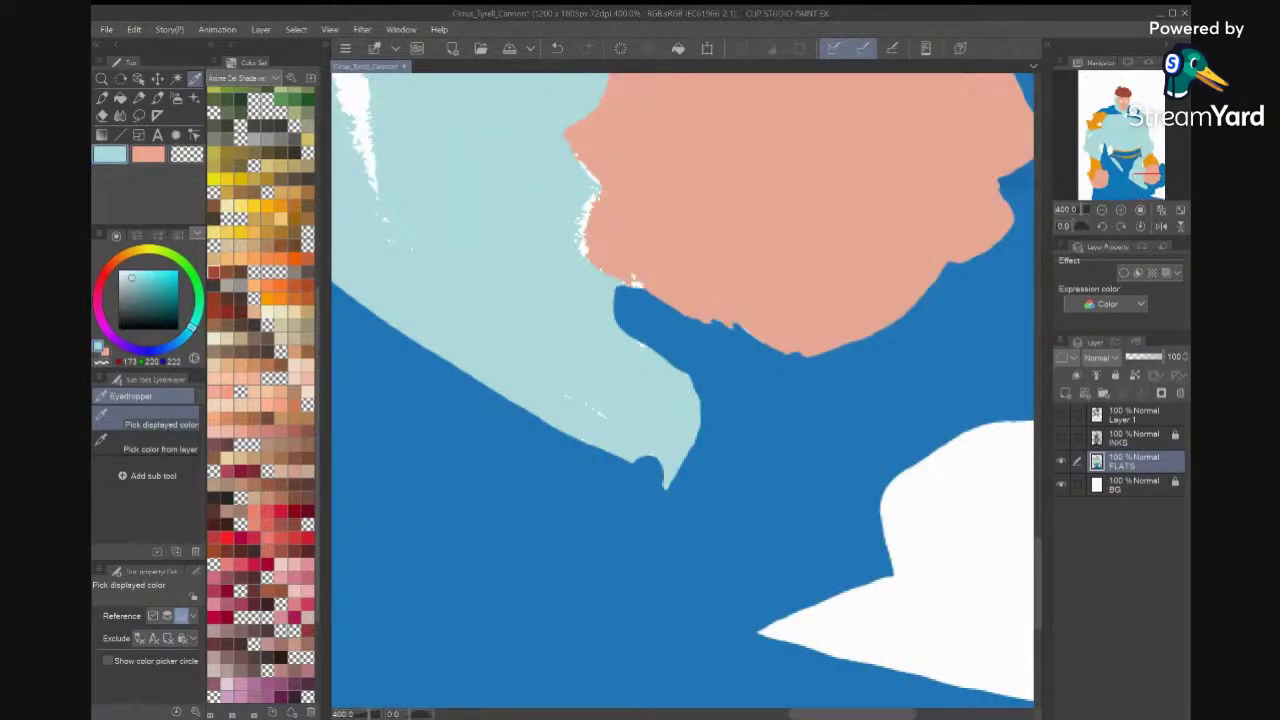
click(139, 116)
mouse_move(556, 392)
mouse_down()
mouse_move(612, 368)
mouse_move(584, 408)
mouse_move(552, 382)
mouse_up()
click(1061, 438)
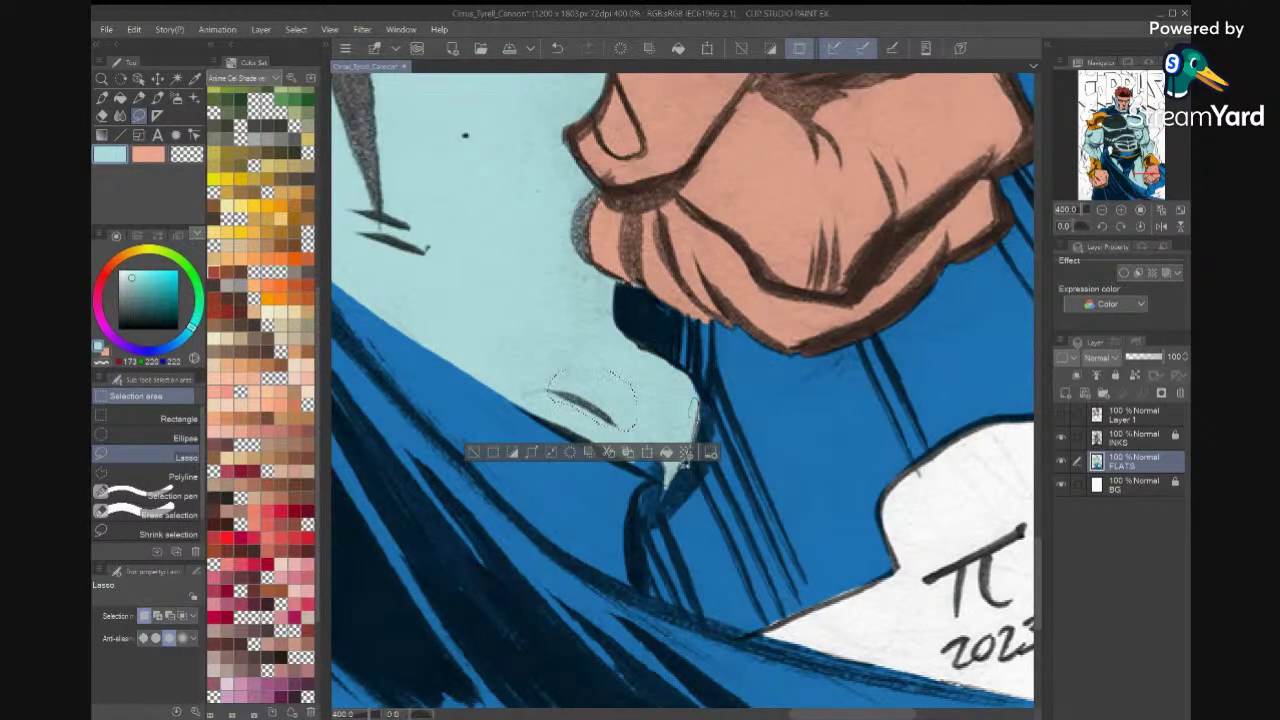
Lasso the tip of the leg along its inked outline and fill it with the sampled light blue.
drag(647, 470, 632, 395)
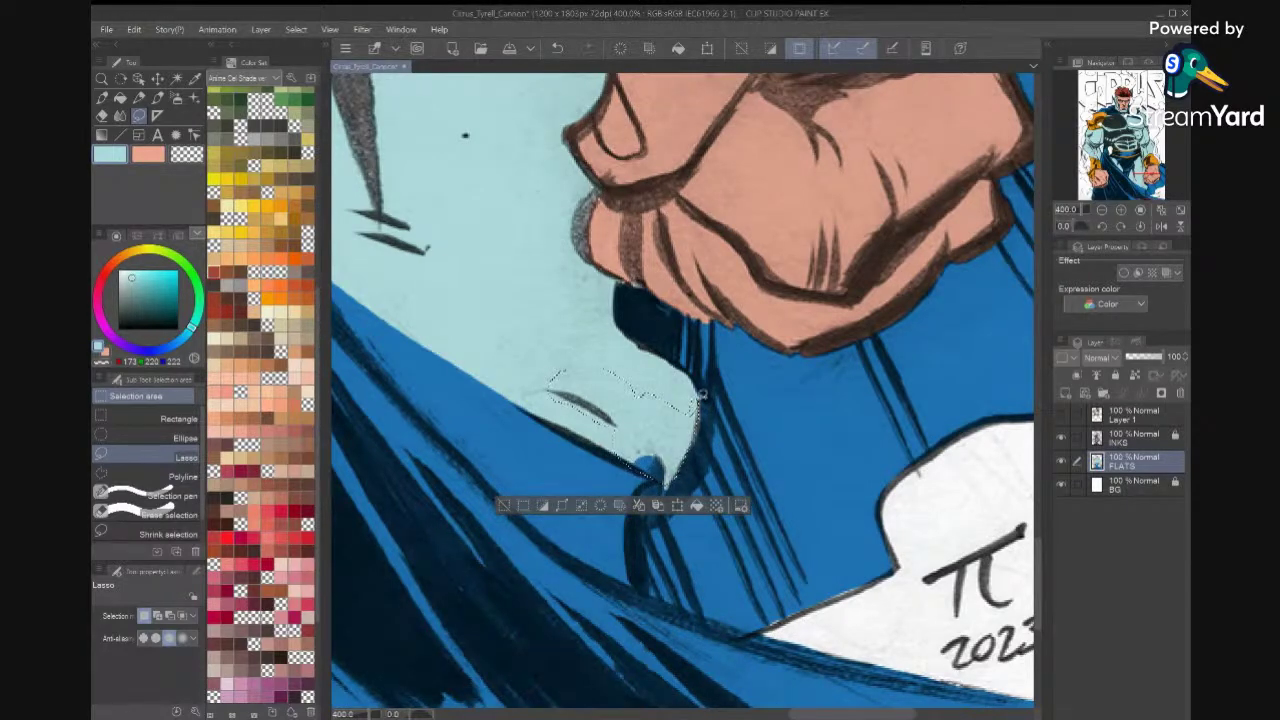
click(697, 505)
key(ctrl+d)
scroll(775, 370, down, 3)
key(ctrl+0)
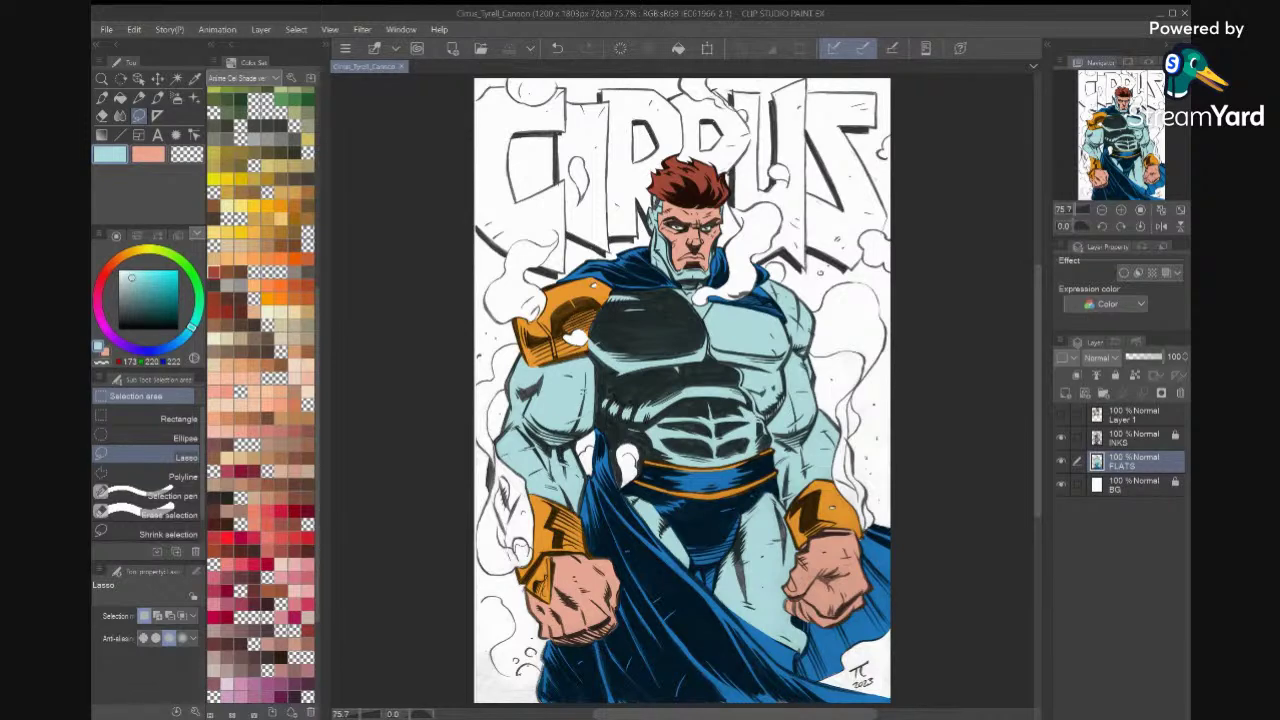
Sample the suit's light blue as the secondary colour and open its hex code in the colour settings.
key(i)
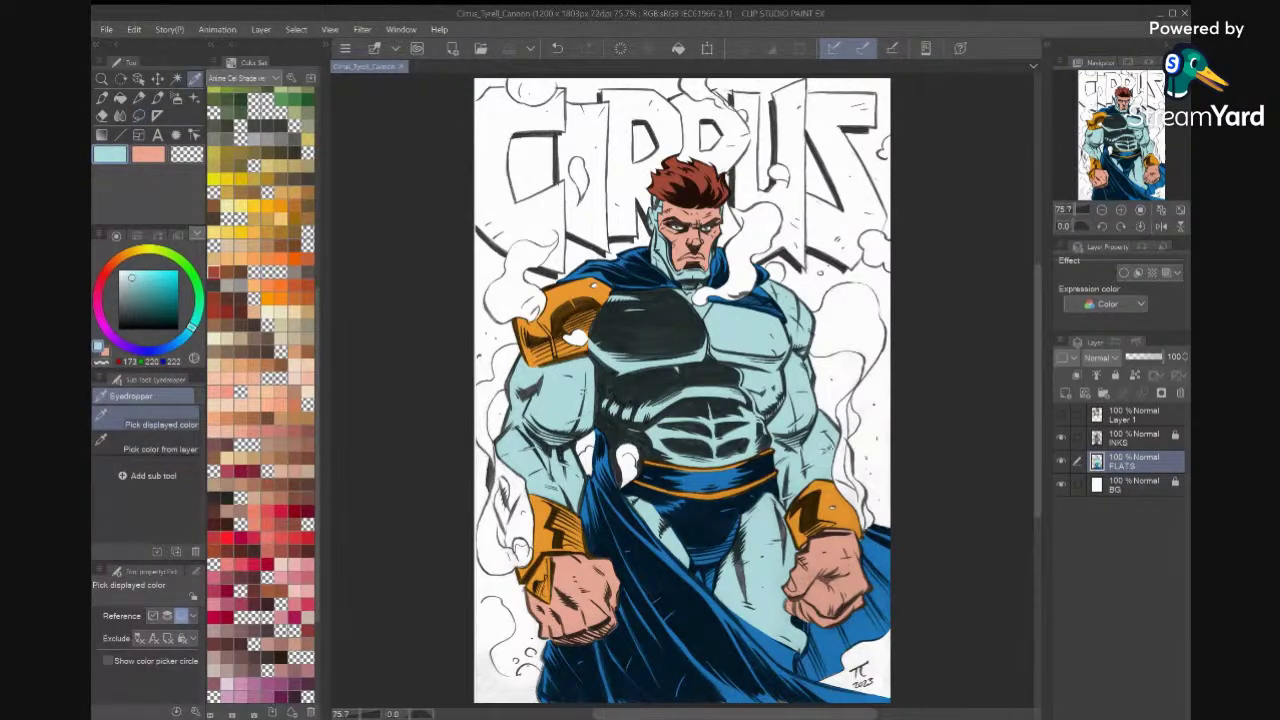
key(x)
click(825, 451)
double_click(147, 151)
double_click(1049, 327)
click(1115, 151)
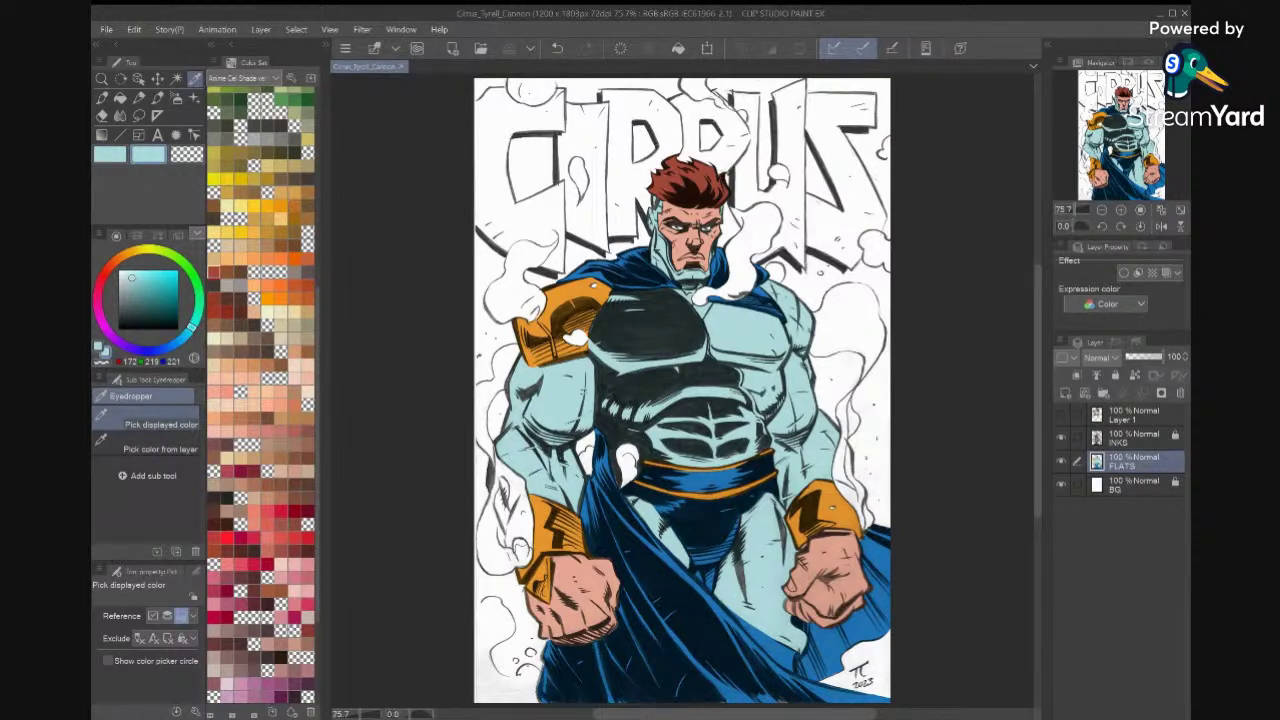
Set the main drawing colour to beige by pasting its hex code in the colour settings.
double_click(110, 154)
double_click(1040, 326)
key(ctrl+v)
click(1115, 151)
Set the secondary drawing colour to the dusty pink hex value DEBCB8.
click(148, 154)
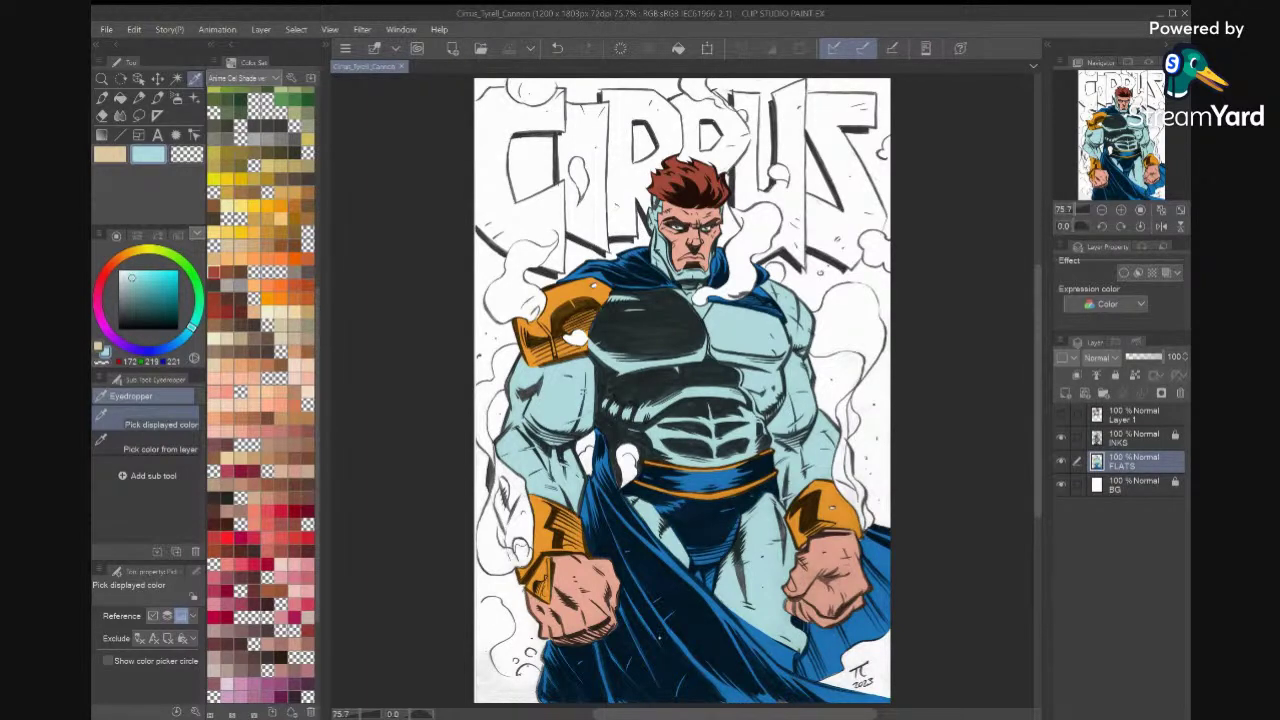
double_click(149, 158)
double_click(1037, 327)
text(DEBCB8)
click(1115, 151)
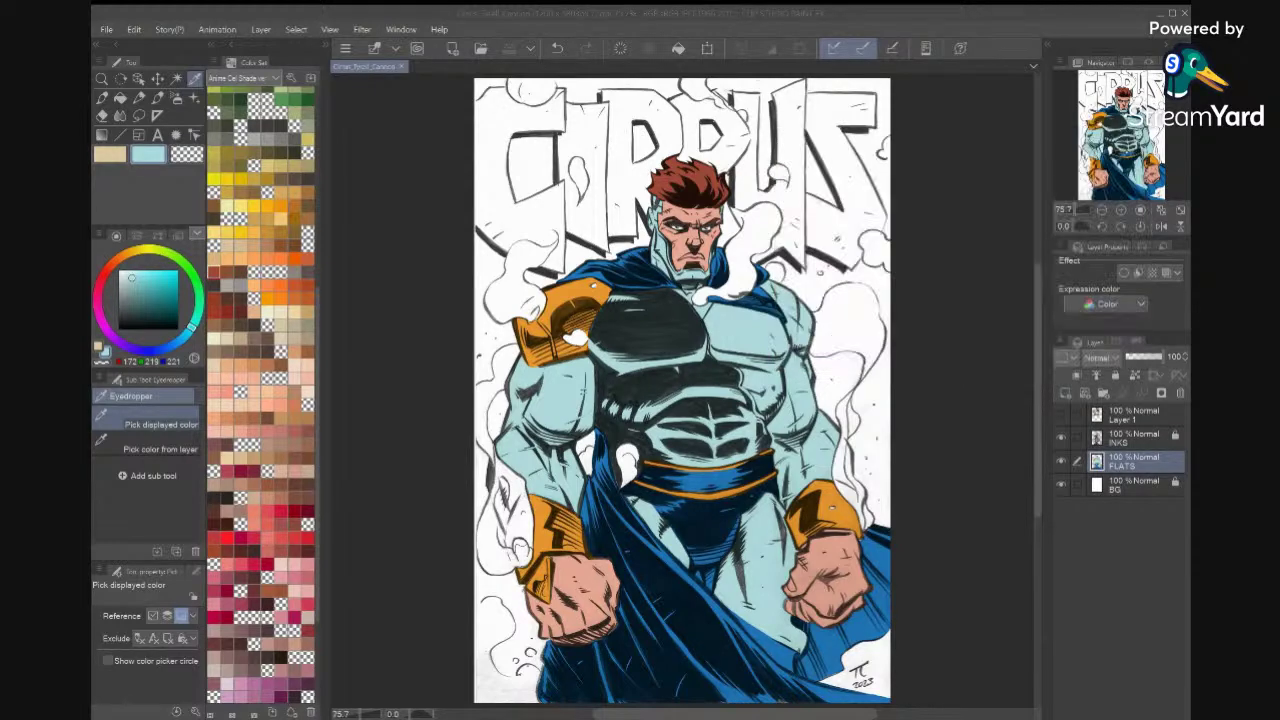
Fill the smoke puffs at the page's right edge, beside the face and over the shoulder pad with dusty pink, referring to other layers.
key(g)
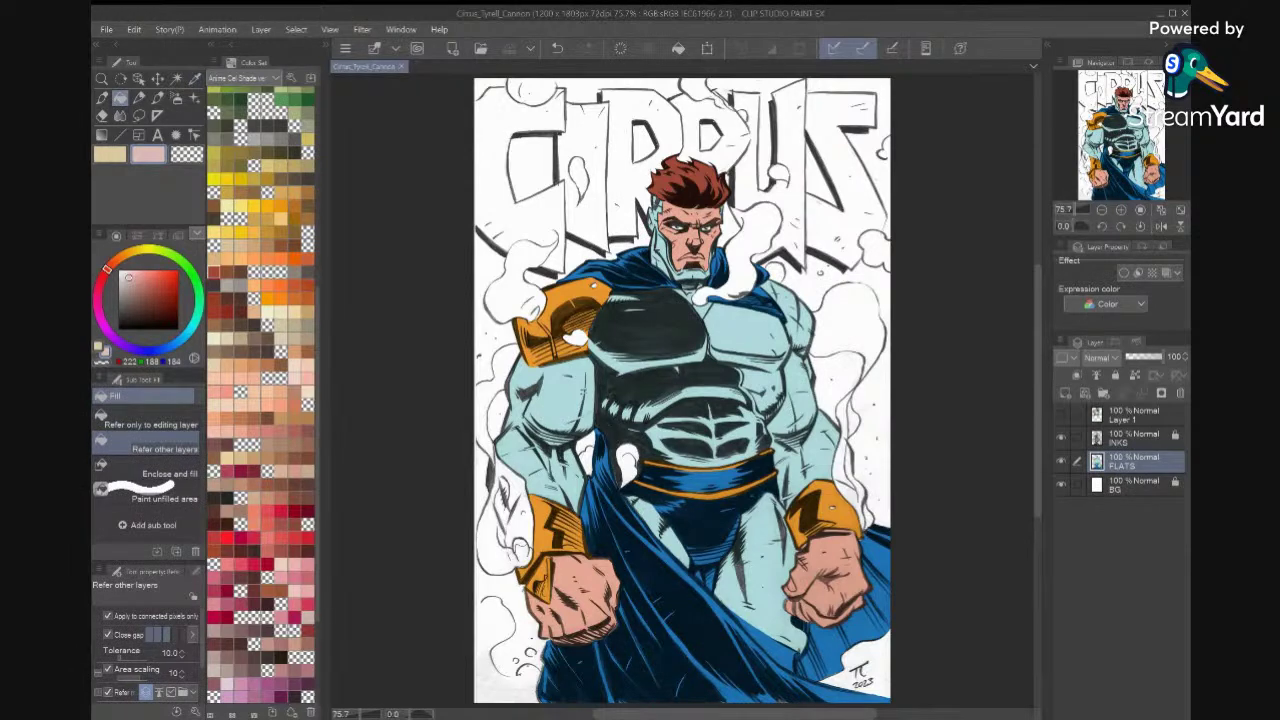
click(875, 248)
click(780, 239)
key(ctrl+z)
click(765, 238)
drag(700, 361, 764, 365)
click(640, 342)
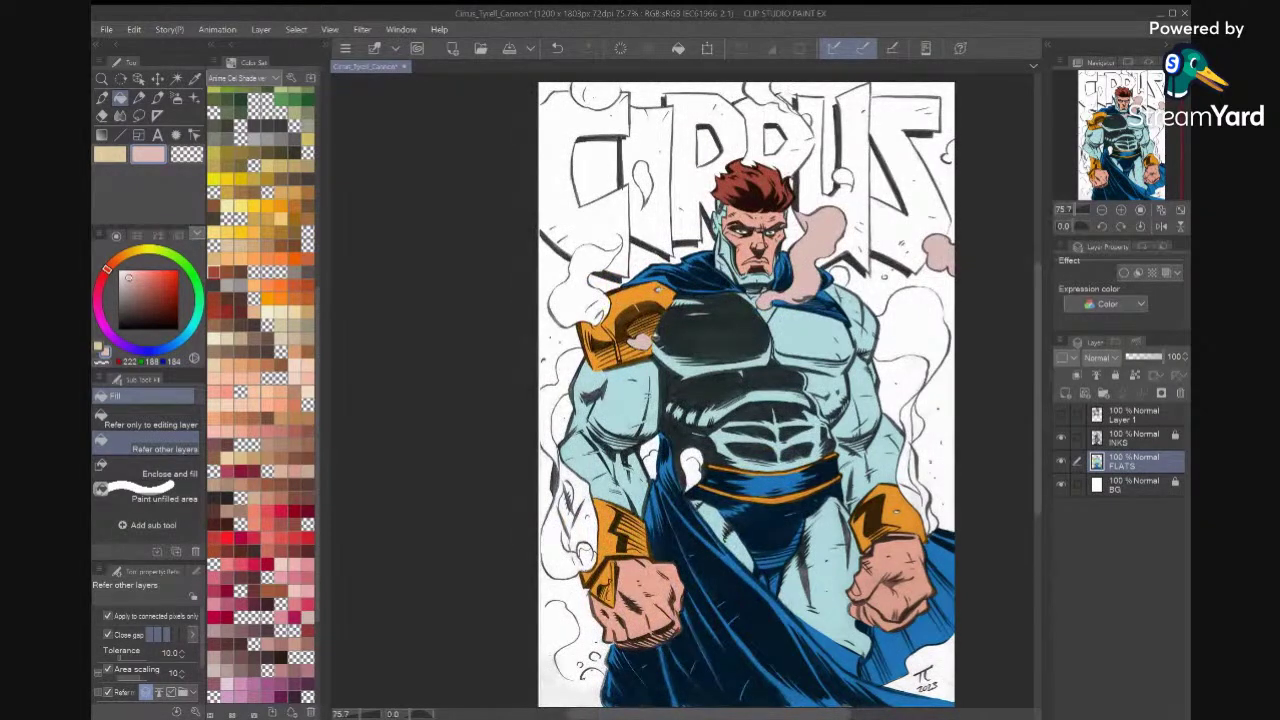
Fill the smoke beside the shoulder pad and down along the arm to the wristband with dusty pink.
click(592, 300)
click(568, 414)
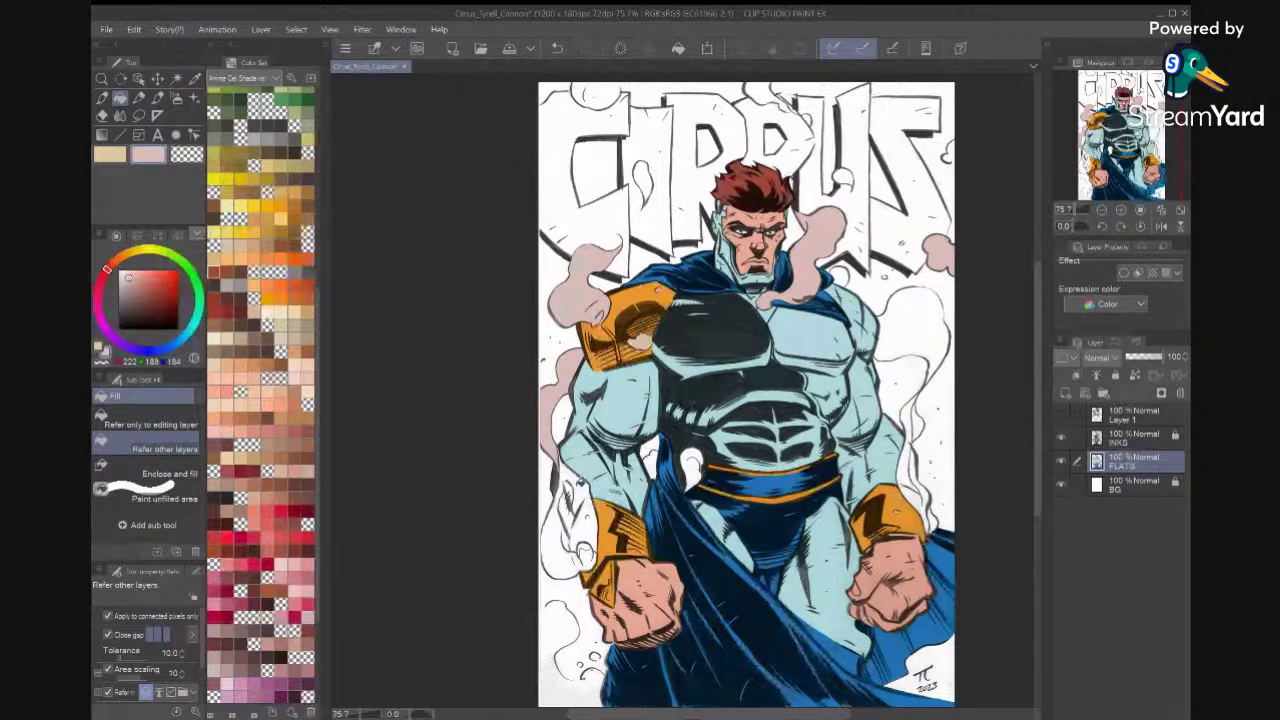
click(575, 482)
click(584, 522)
click(558, 540)
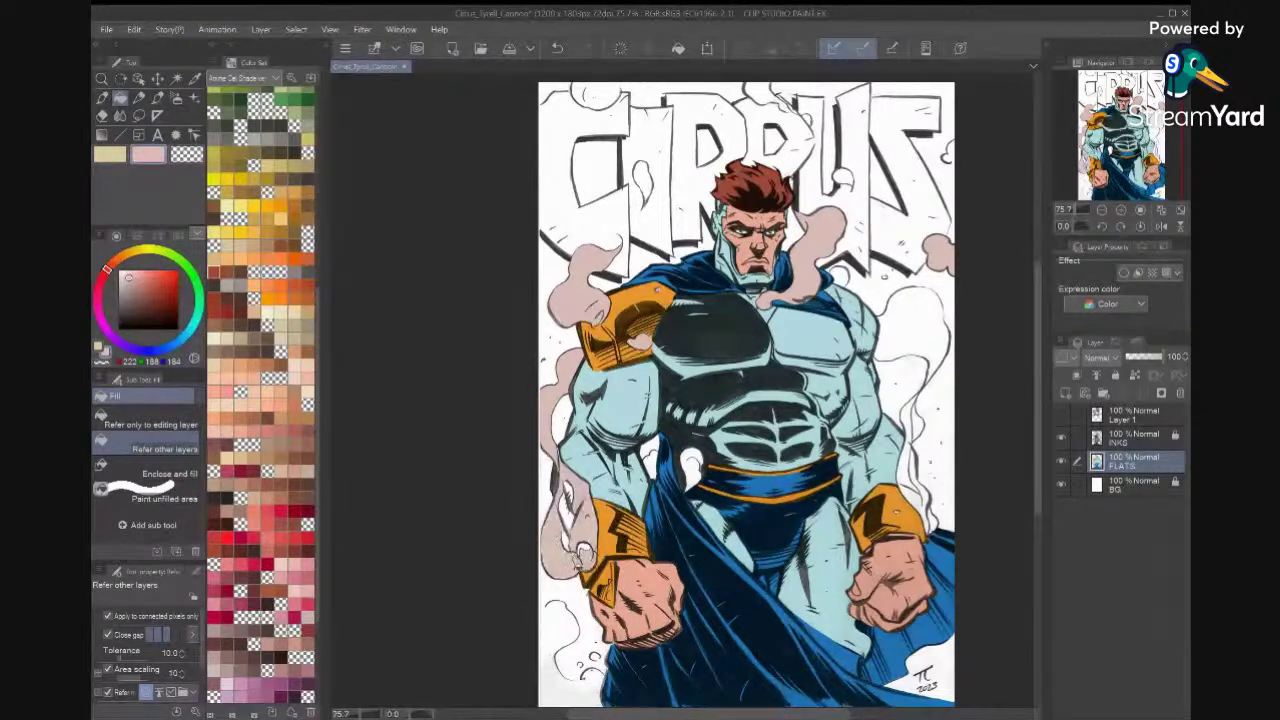
click(627, 396)
key(ctrl+z)
Sample the suit's light blue from the flats as the secondary colour with the INKS layer temporarily hidden.
scroll(598, 454, up, 5)
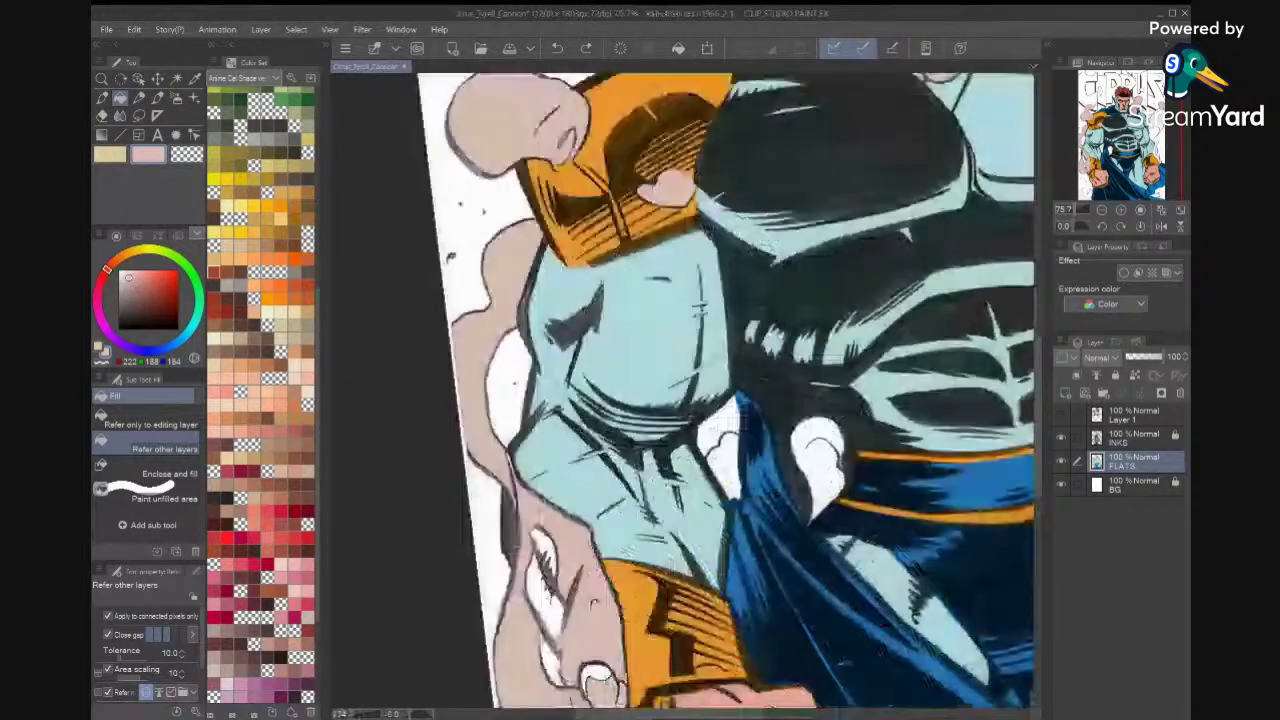
scroll(684, 400, up, 3)
key(i)
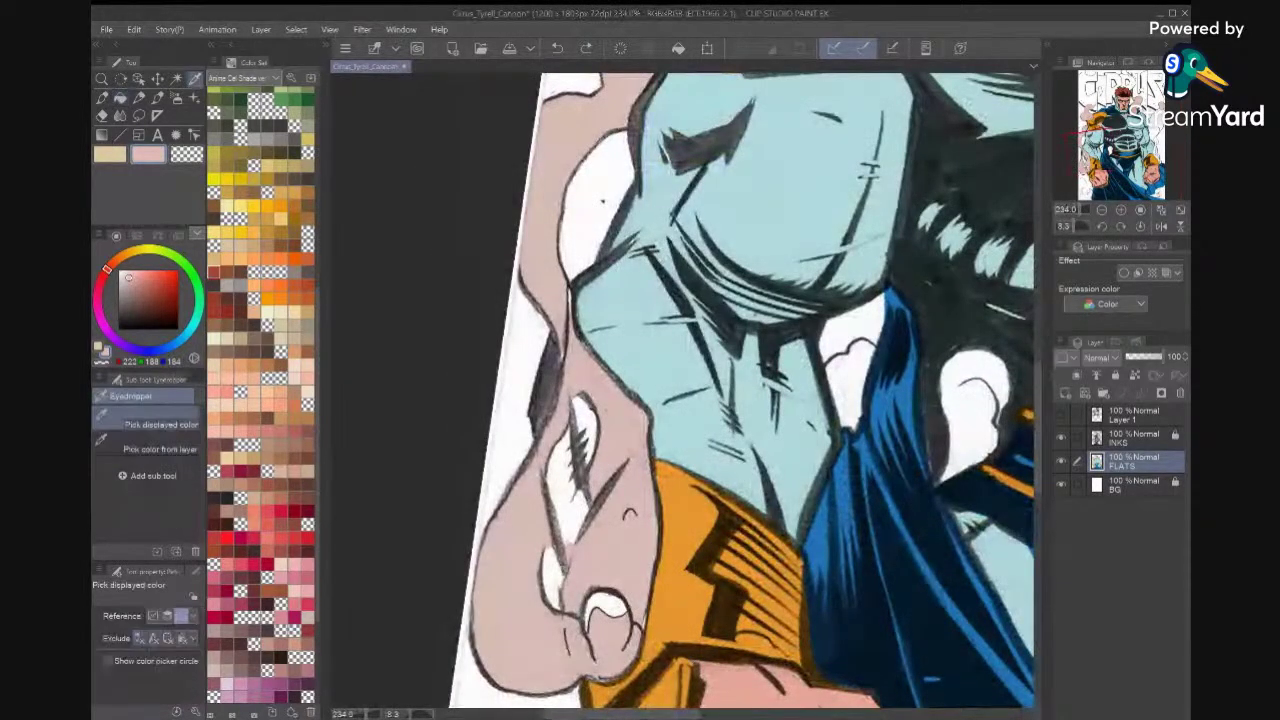
click(1061, 438)
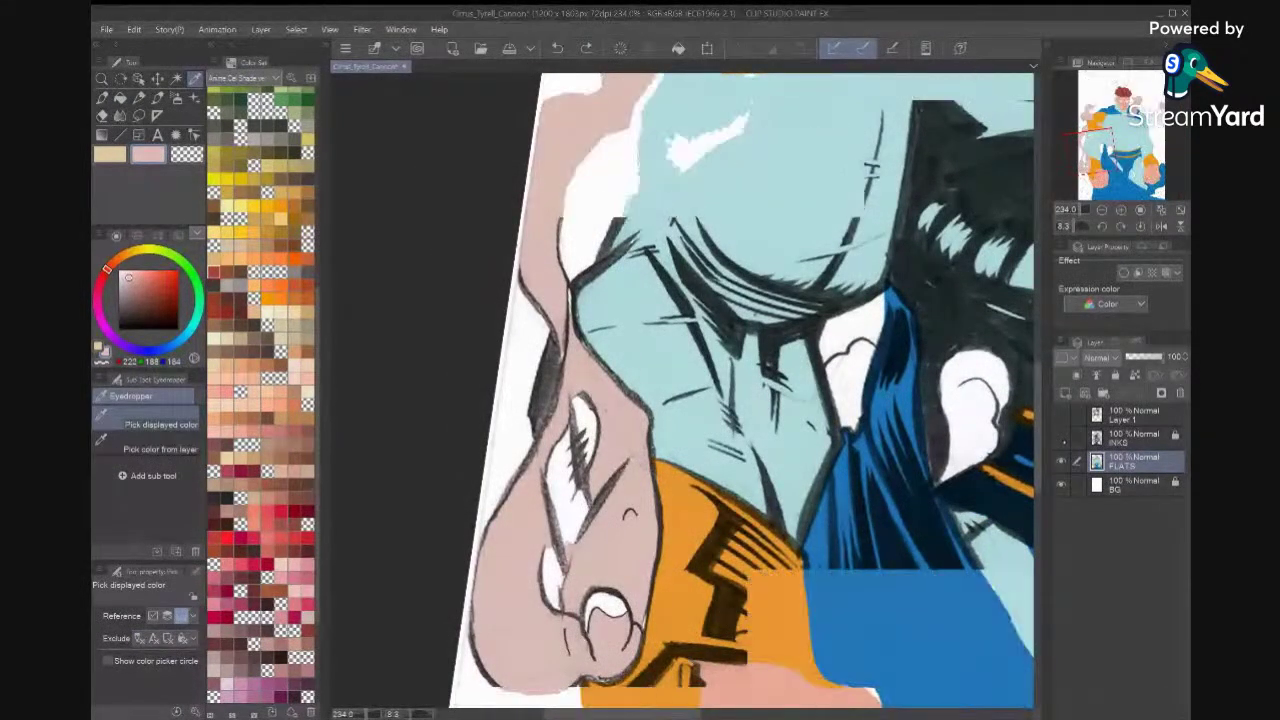
key(x)
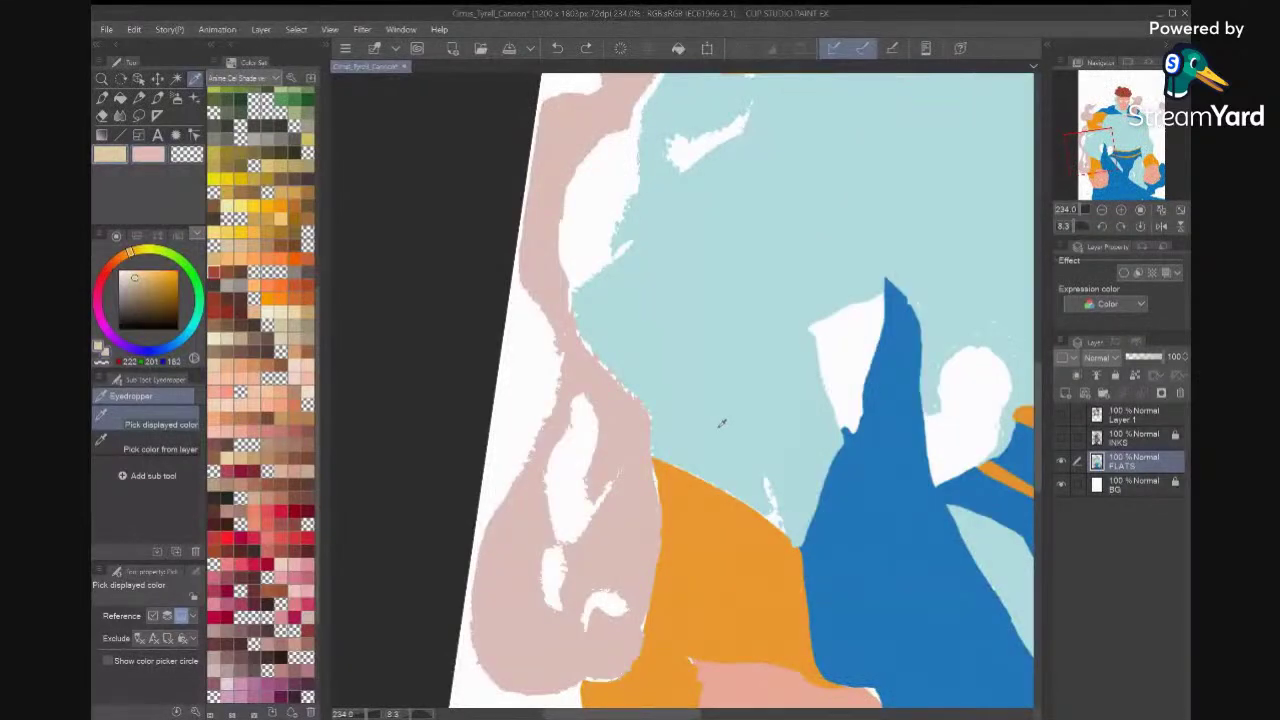
key(x)
click(722, 422)
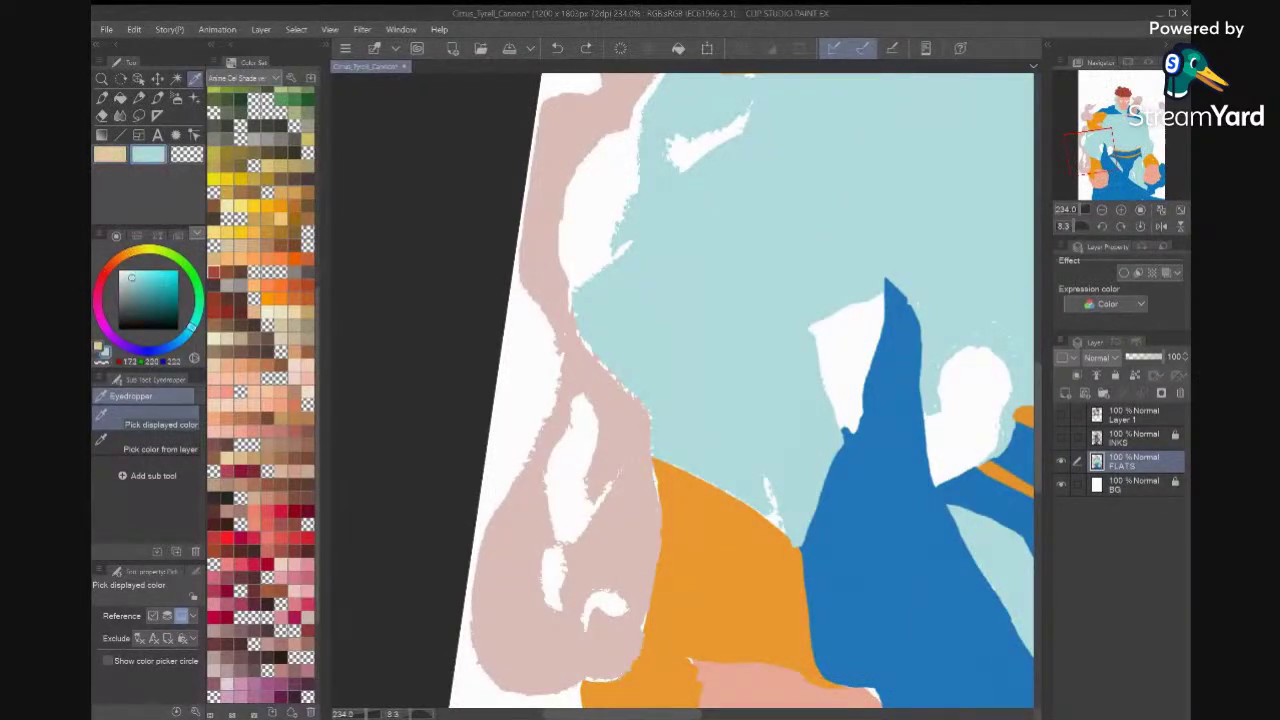
click(1062, 438)
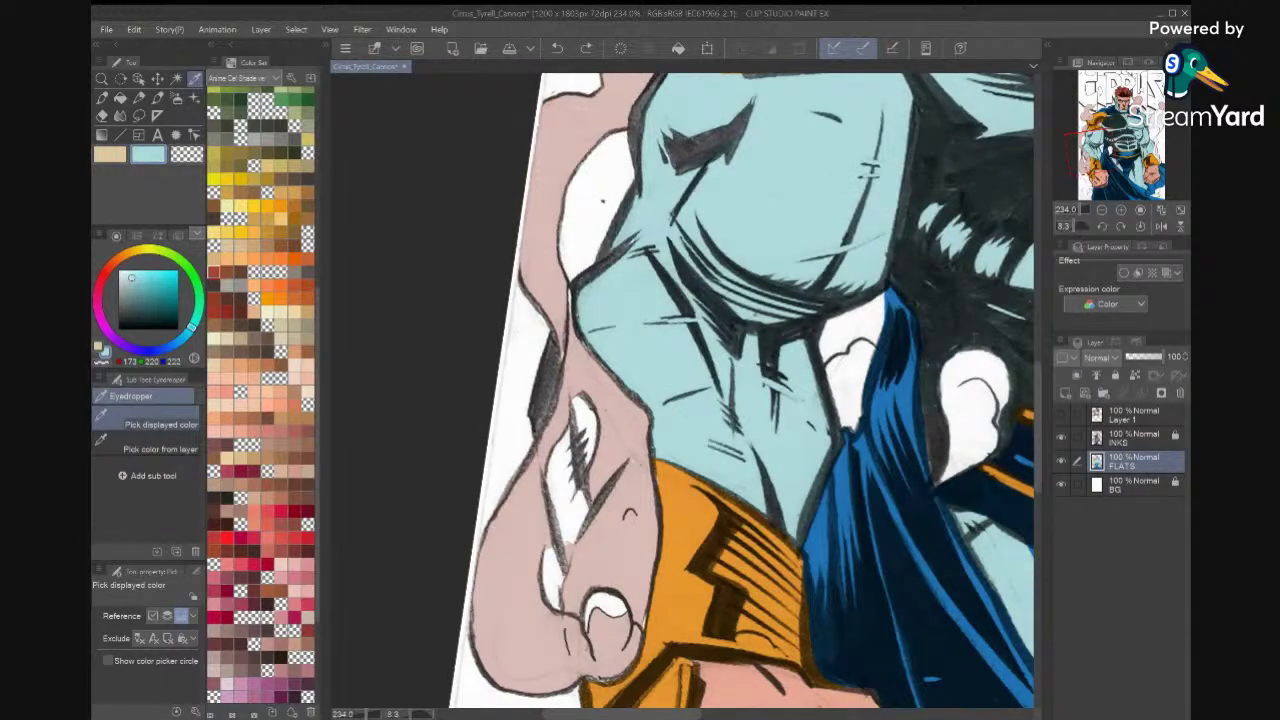
Lasso the larger gap in the smoke beside the forearm, fill it with light blue and clear the selection.
click(139, 115)
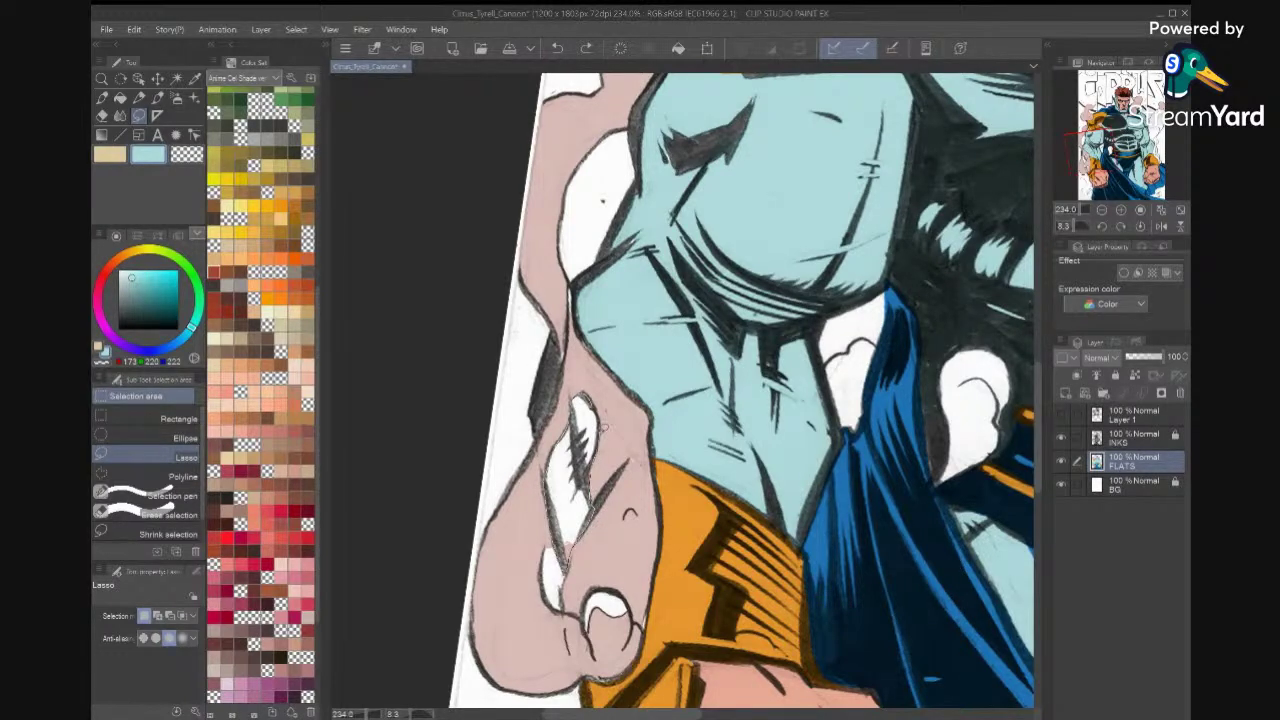
drag(603, 425, 598, 418)
click(645, 596)
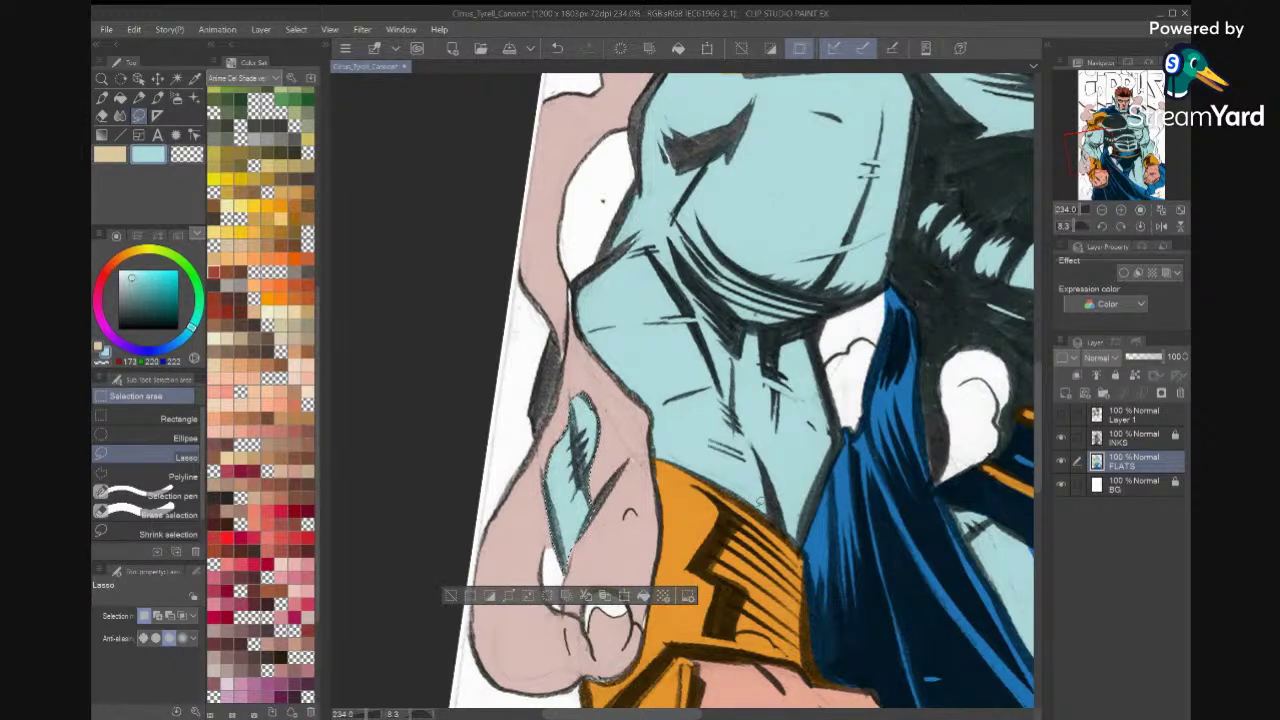
key(ctrl+d)
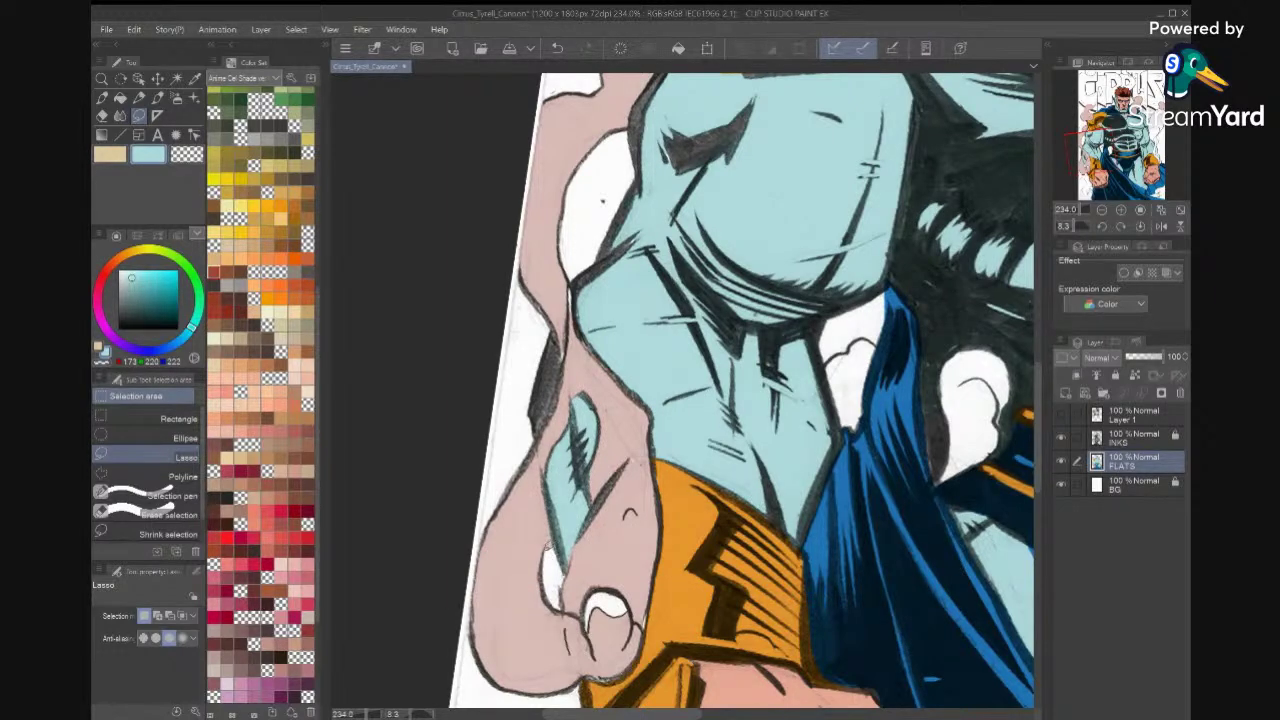
drag(549, 541, 552, 562)
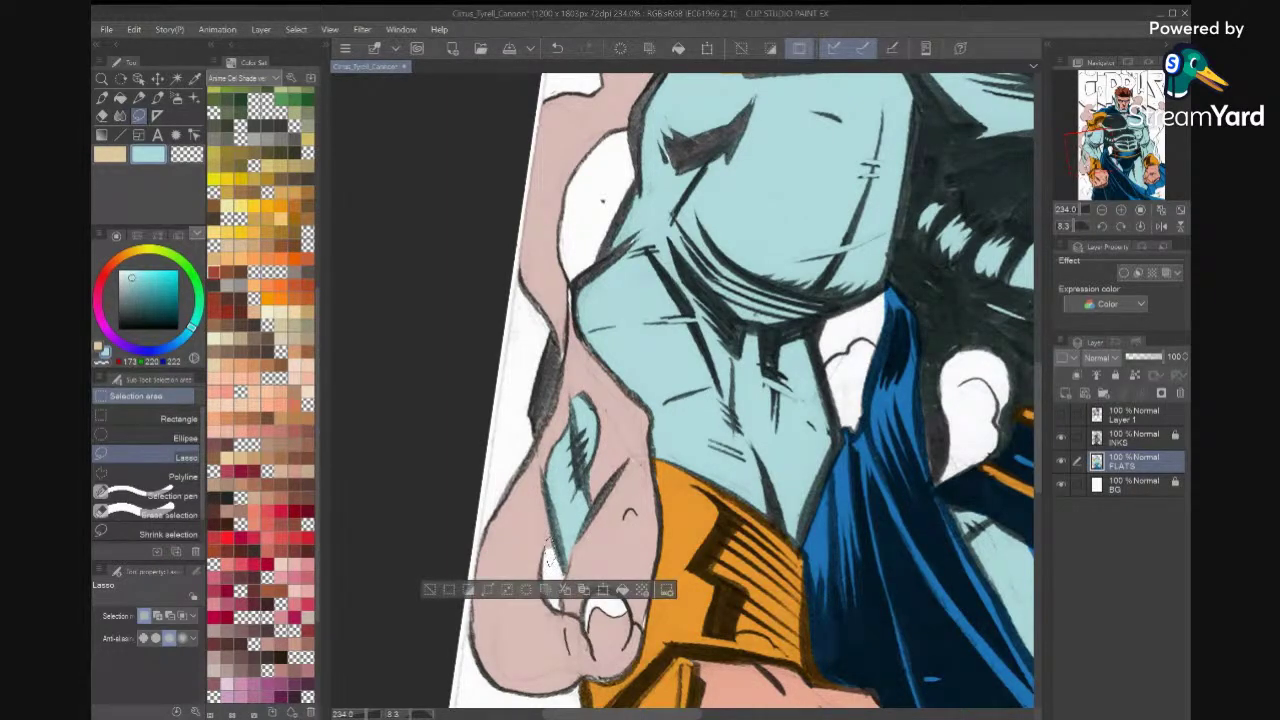
click(777, 534)
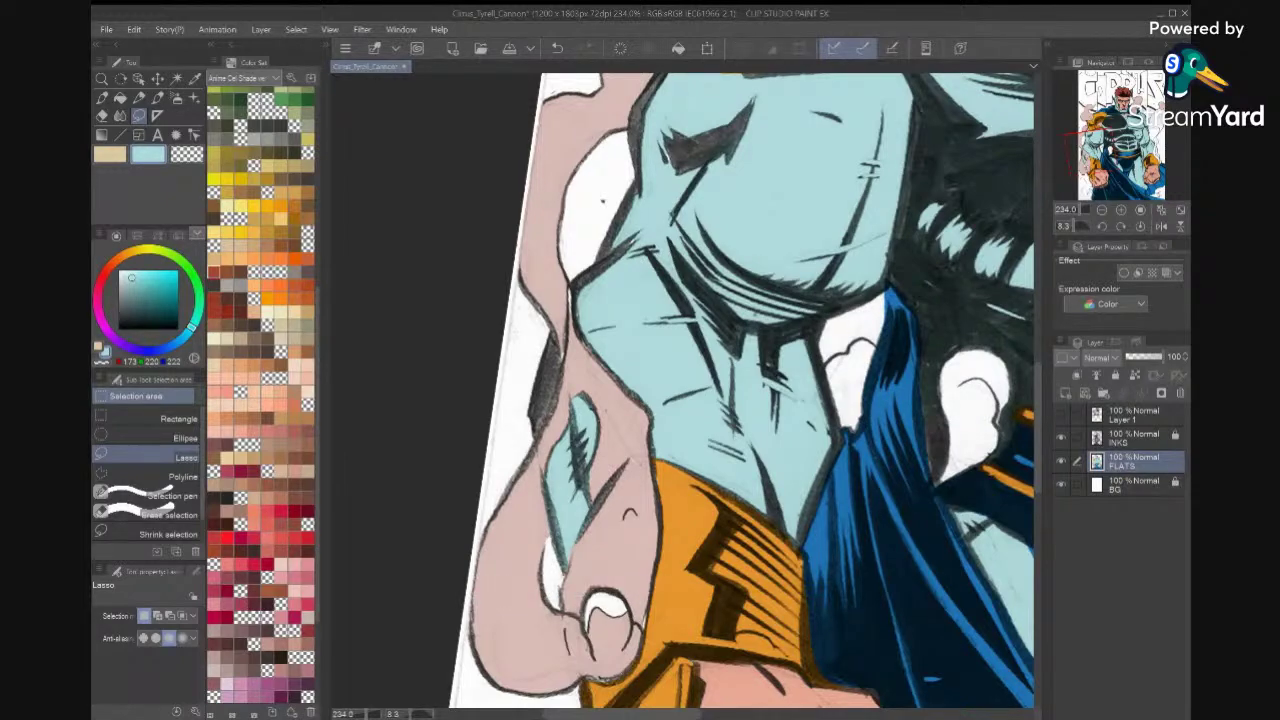
Lasso the outer edge of the arm below the shoulder pad, fill it with light blue and deselect.
key(ctrl+0)
scroll(514, 413, up, 8)
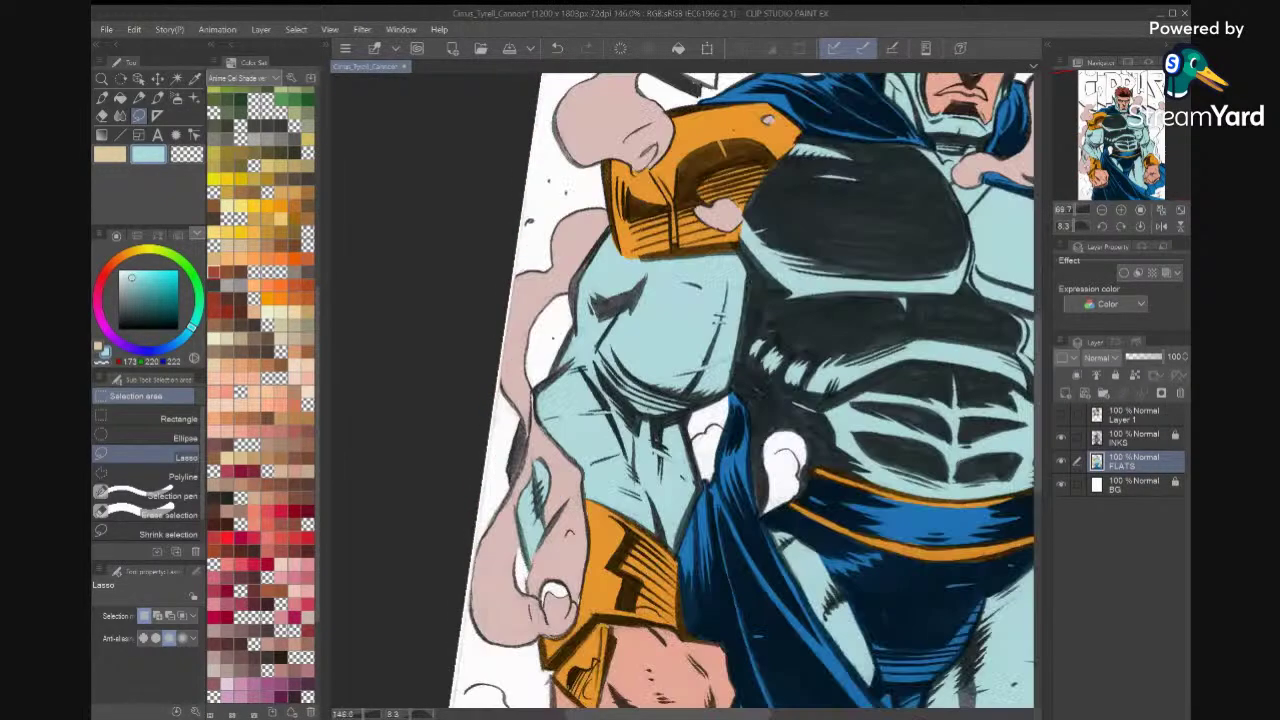
drag(563, 294, 686, 225)
scroll(648, 255, up, 3)
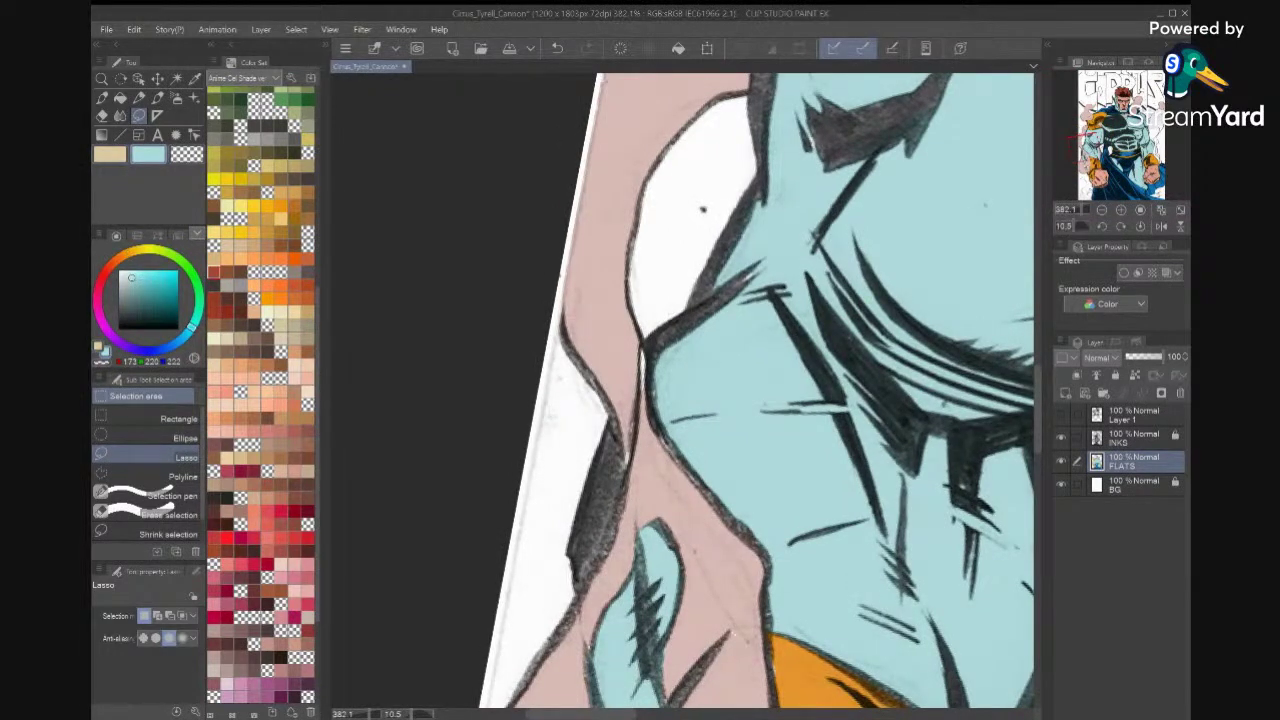
mouse_move(778, 238)
mouse_down()
mouse_move(708, 296)
mouse_move(824, 279)
mouse_up()
drag(858, 199, 814, 417)
mouse_move(945, 325)
mouse_down()
mouse_move(942, 270)
mouse_move(792, 436)
mouse_move(945, 330)
mouse_up()
mouse_move(744, 236)
mouse_down()
mouse_move(712, 285)
mouse_move(702, 420)
mouse_move(602, 574)
mouse_move(613, 648)
mouse_move(650, 682)
mouse_move(796, 435)
mouse_up()
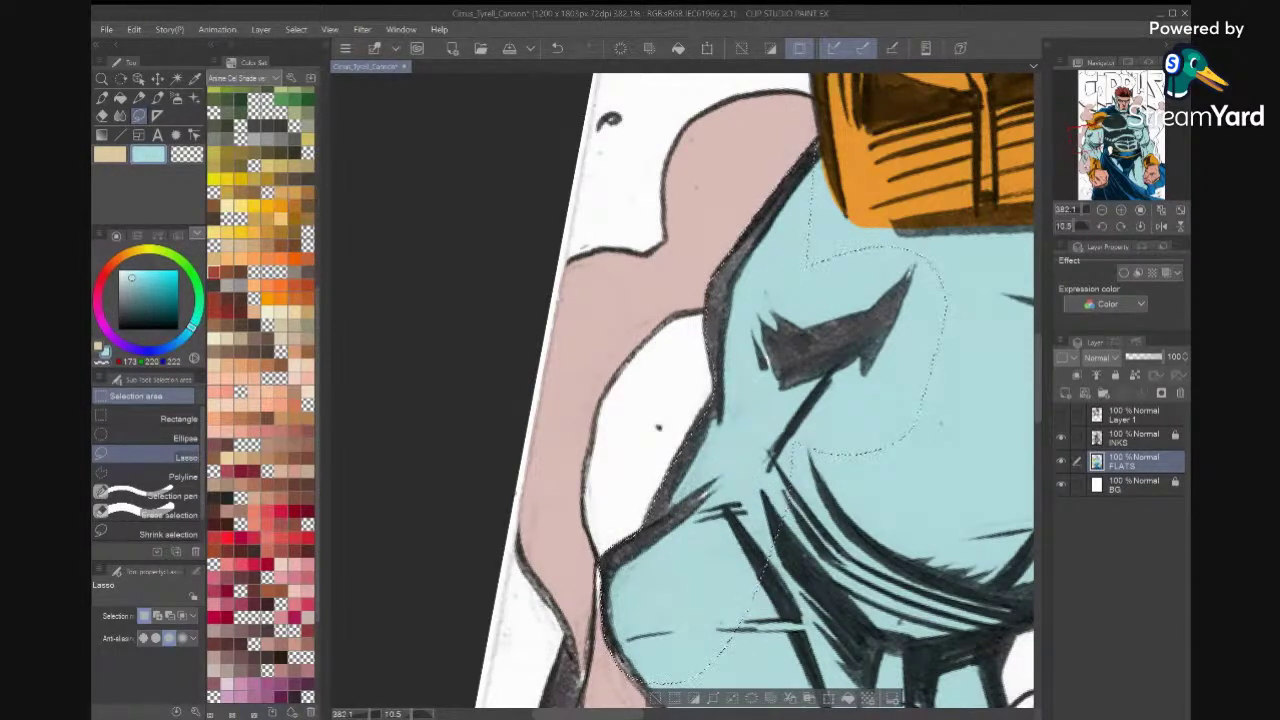
scroll(783, 515, down, 2)
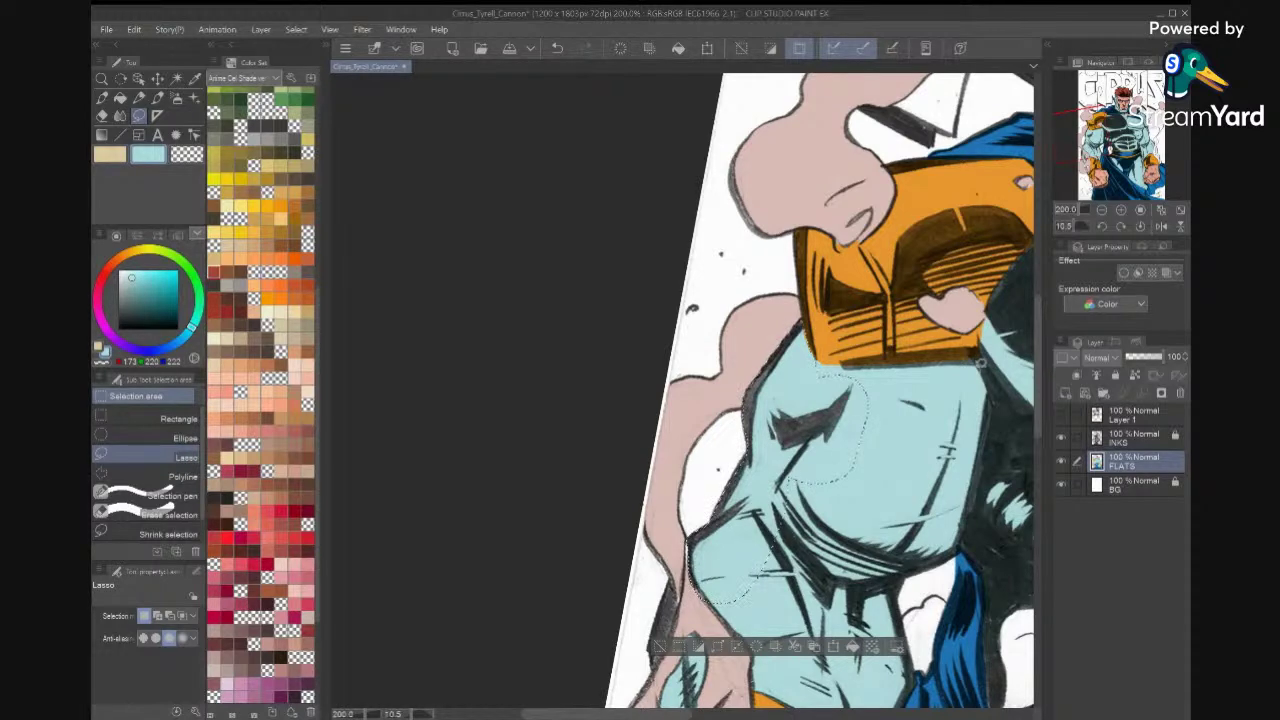
click(853, 647)
key(ctrl+d)
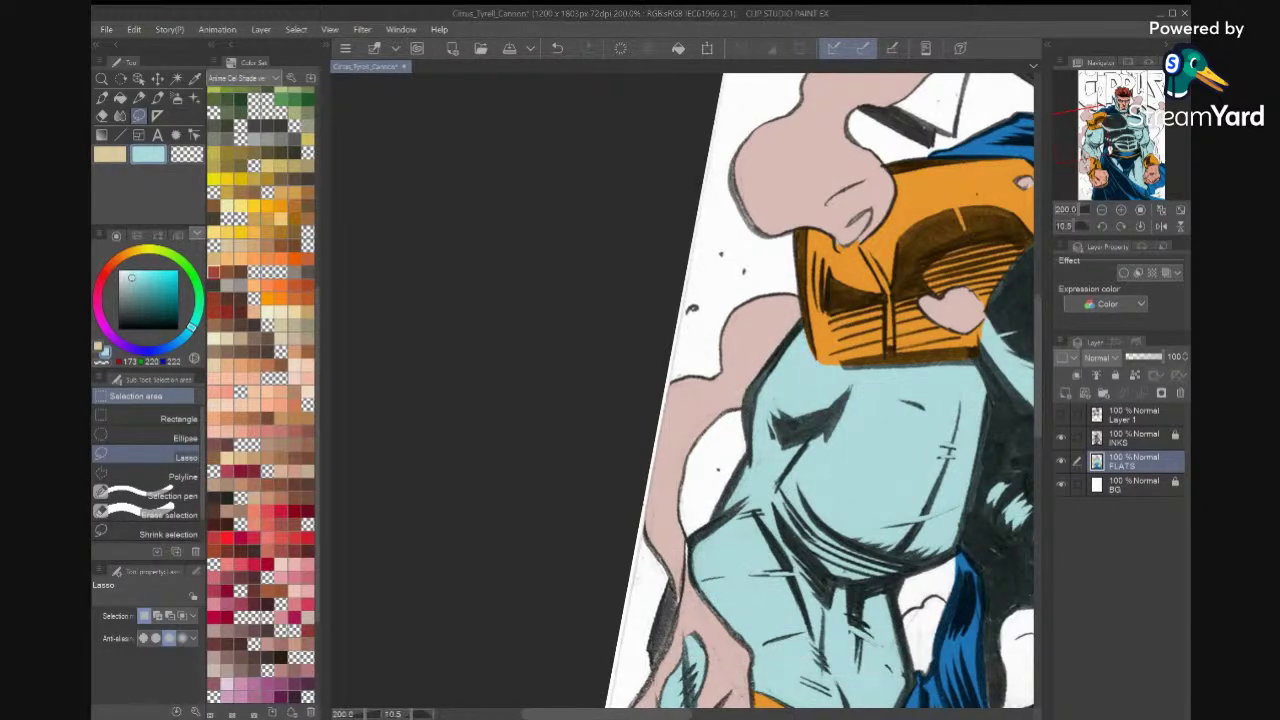
Try to lasso the smoke strip between the forearm and the blue gap and fill it with light blue.
scroll(682, 390, up, 5)
drag(809, 257, 855, 228)
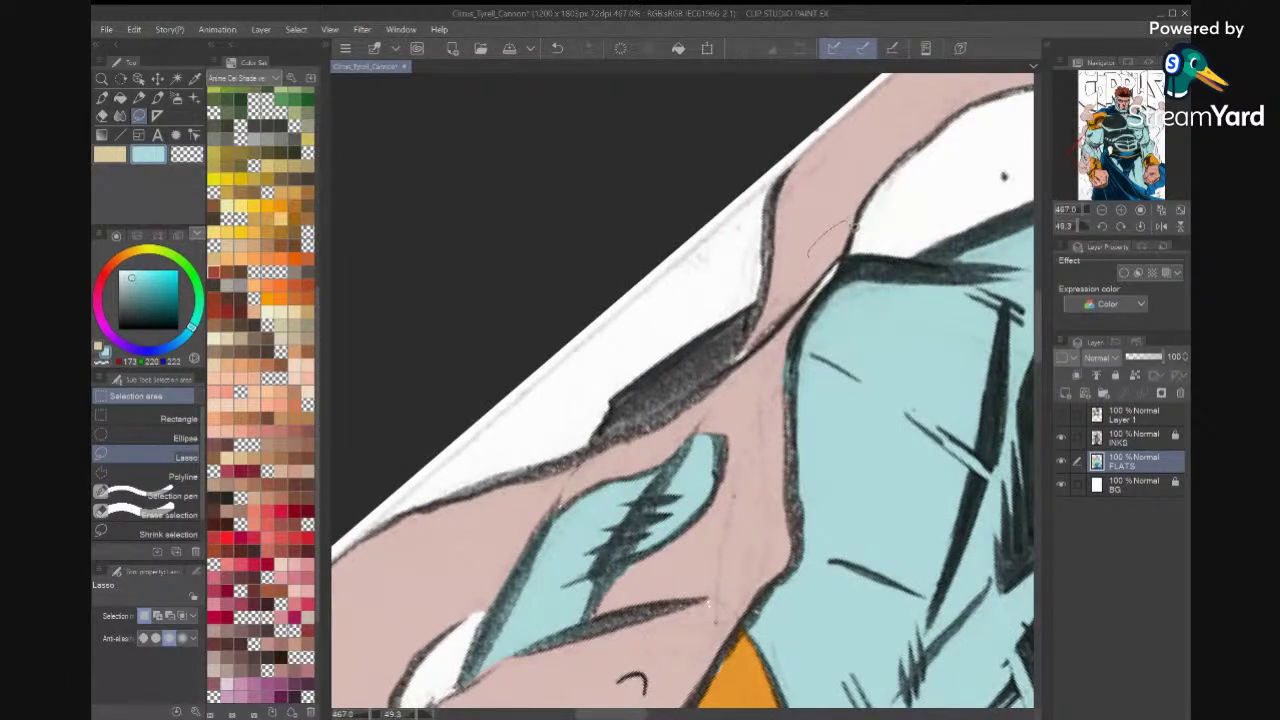
mouse_move(795, 362)
mouse_down()
mouse_move(795, 485)
mouse_move(750, 364)
mouse_move(722, 374)
mouse_move(808, 257)
mouse_move(825, 290)
mouse_move(803, 377)
mouse_move(802, 550)
mouse_move(756, 580)
mouse_move(755, 465)
mouse_up()
key(ctrl+z)
drag(770, 420, 780, 380)
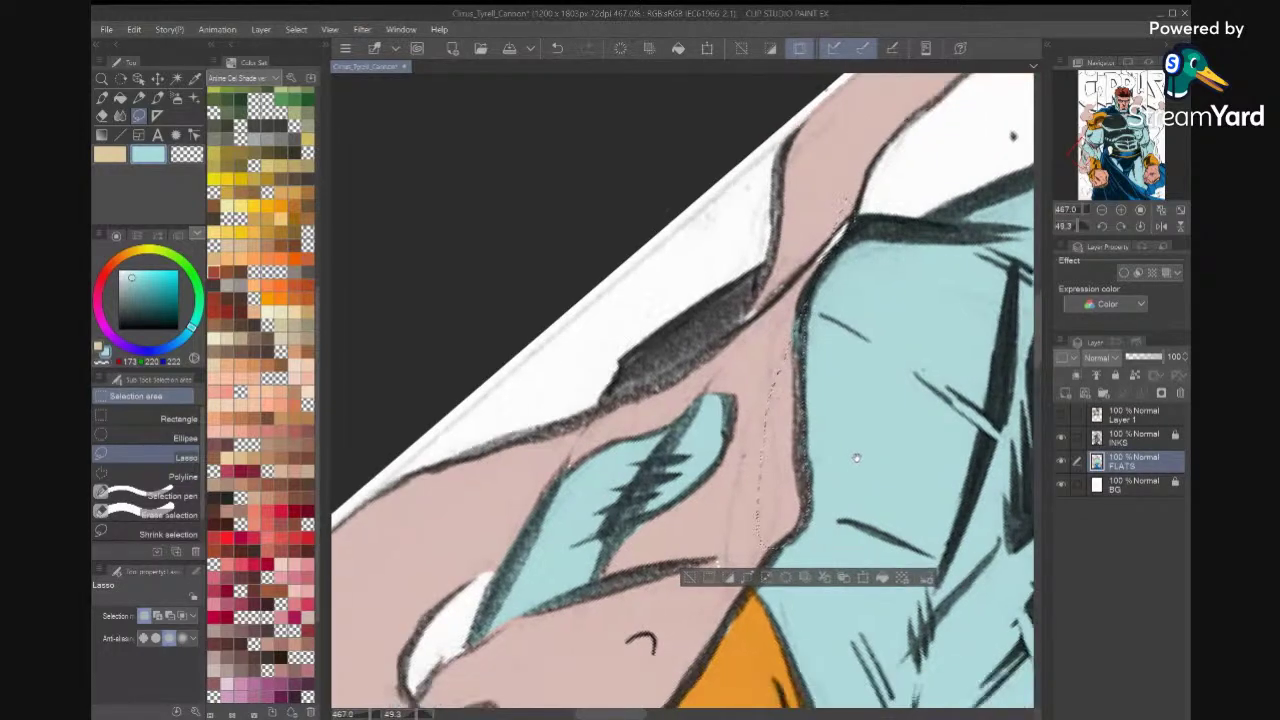
drag(810, 564, 869, 310)
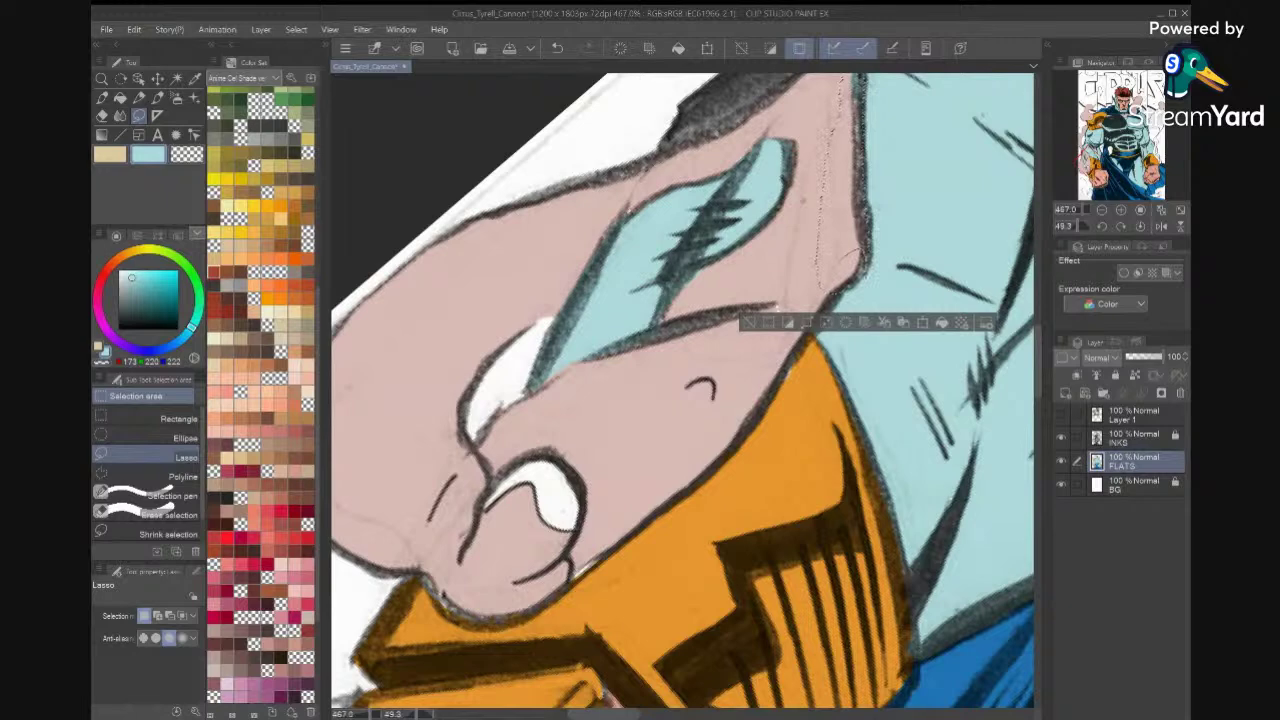
drag(749, 374, 724, 264)
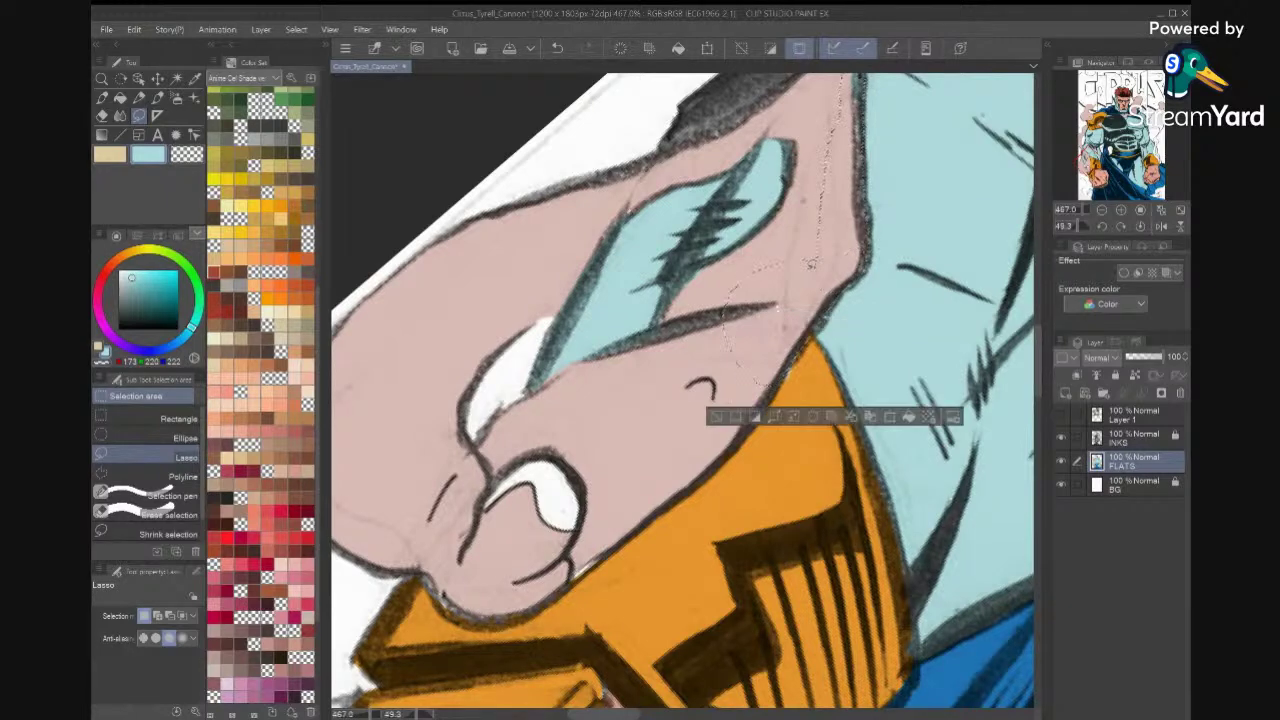
mouse_move(681, 302)
mouse_down()
mouse_move(751, 286)
mouse_move(576, 375)
mouse_up()
key(alt+Delete)
scroll(670, 367, down, 4)
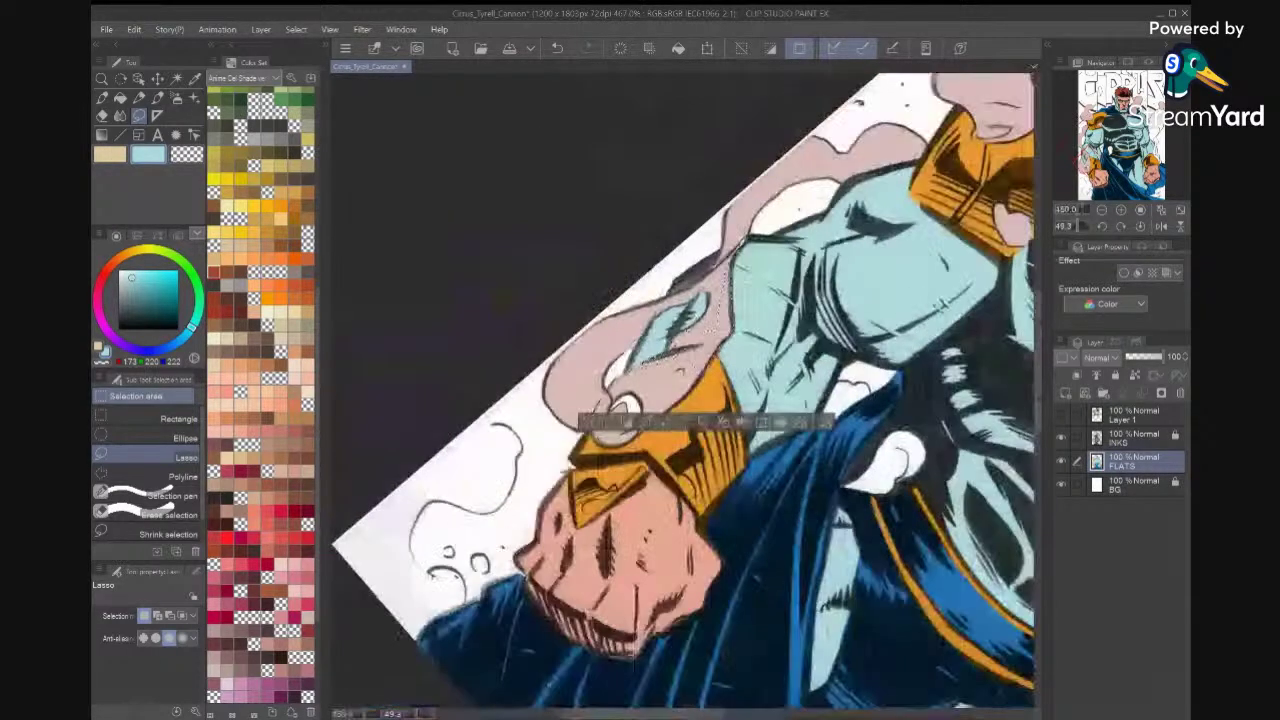
key(ctrl+z)
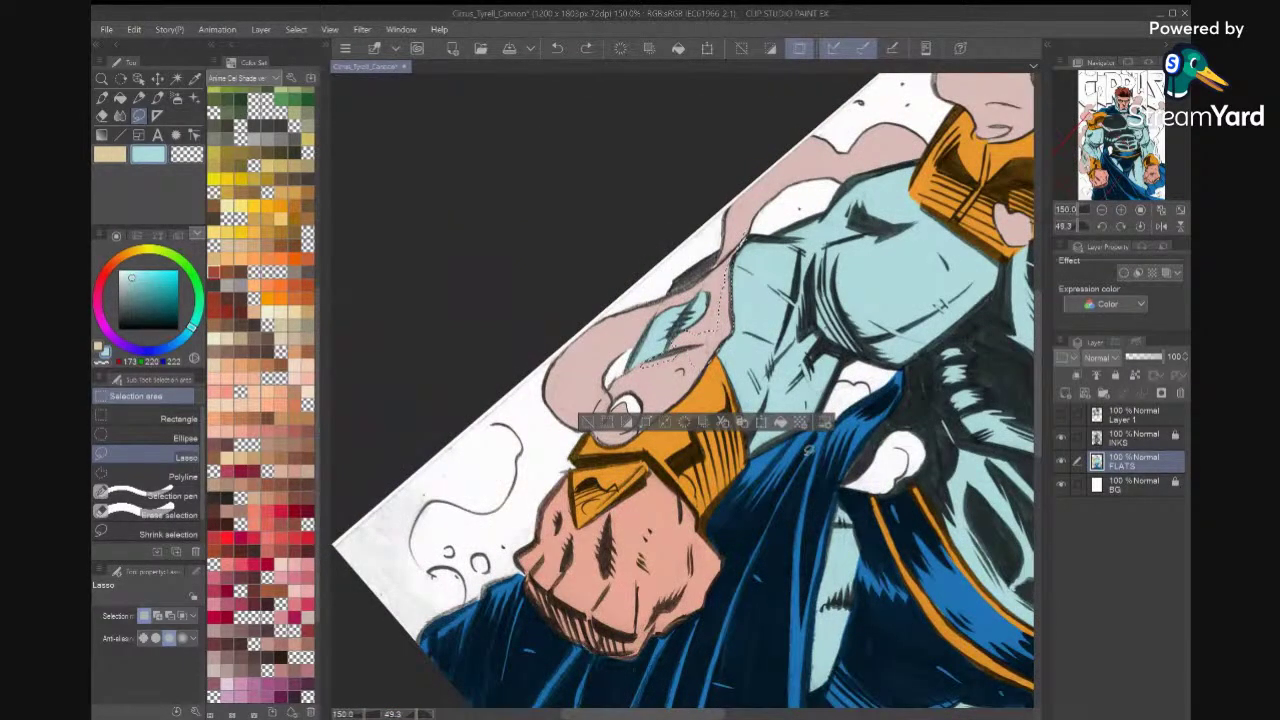
Sample the smoke's dusty pink from the flats with the INKS layer temporarily hidden, and clear the selection.
click(1061, 438)
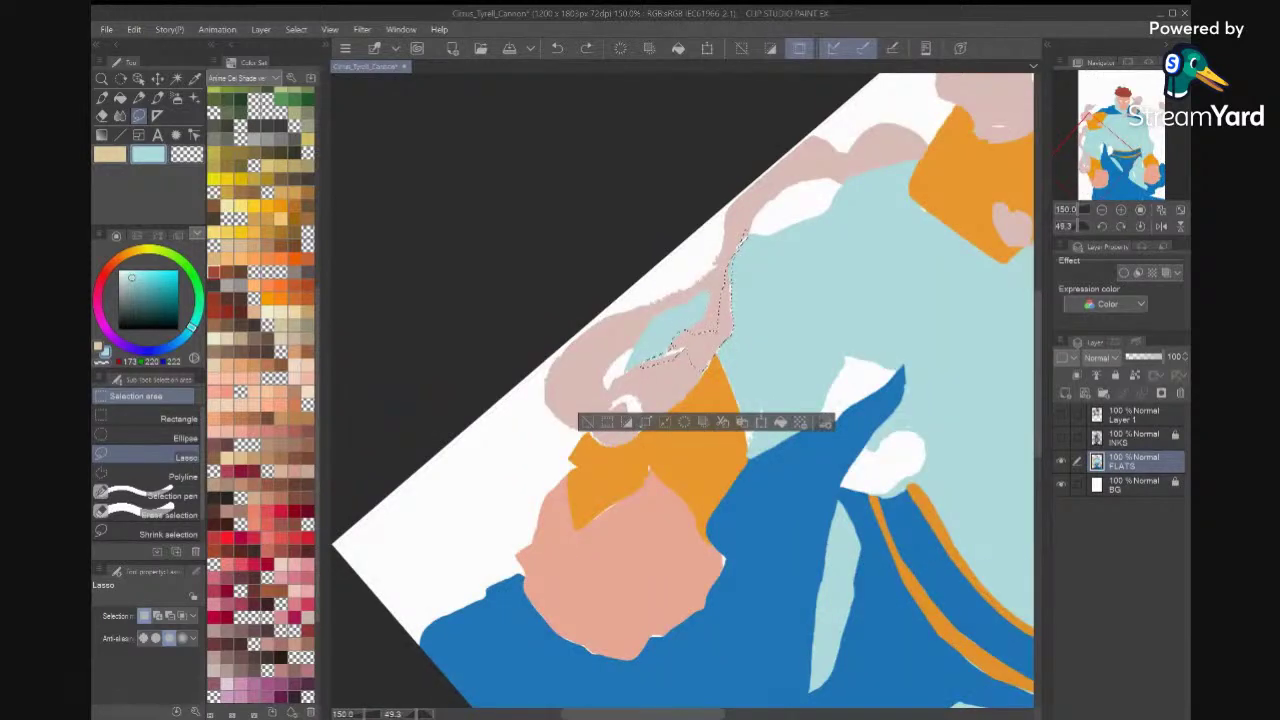
key(i)
click(668, 388)
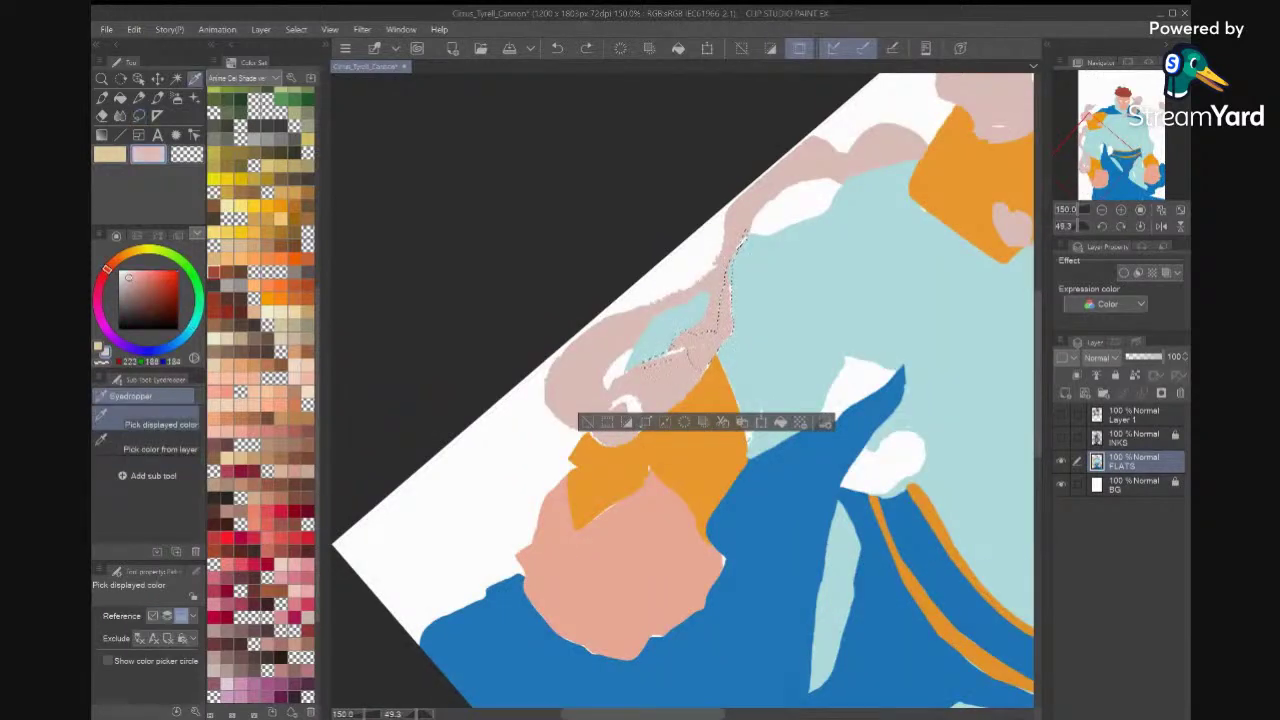
click(1061, 438)
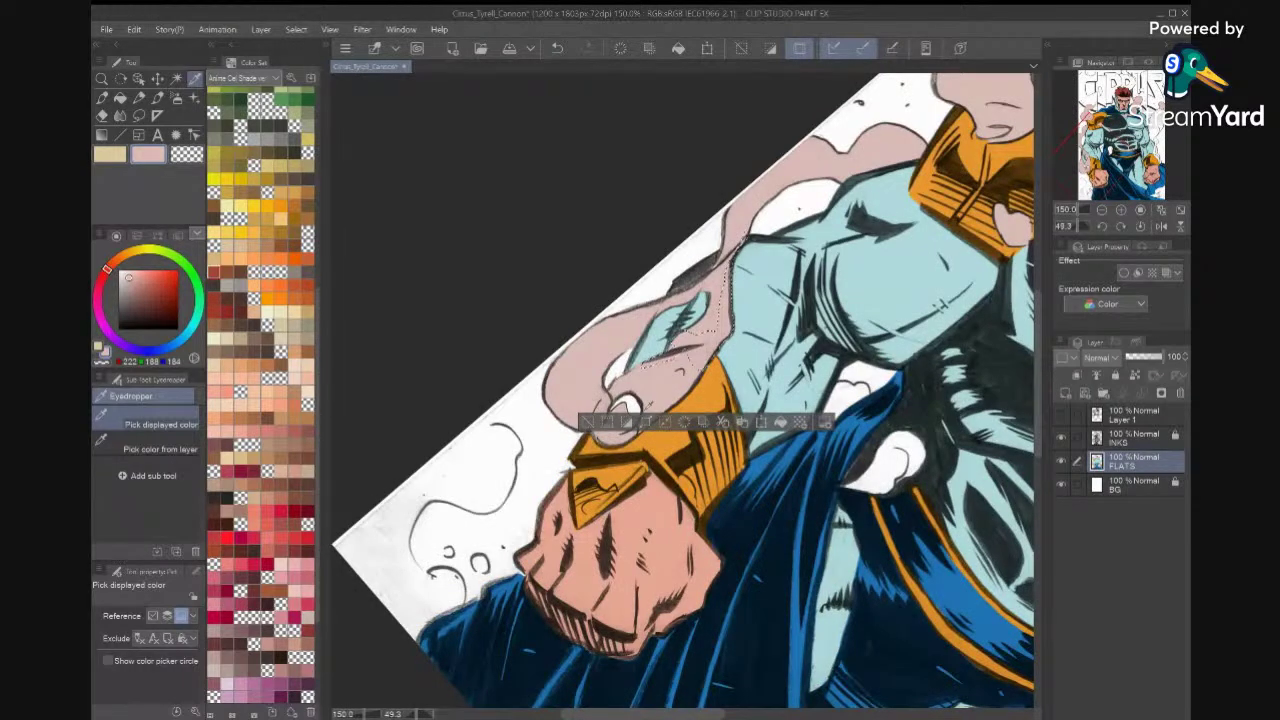
key(ctrl+d)
Fill the small smoke puffs over the letter U and behind the shoulder beside the collar with dusty pink.
key(ctrl+0)
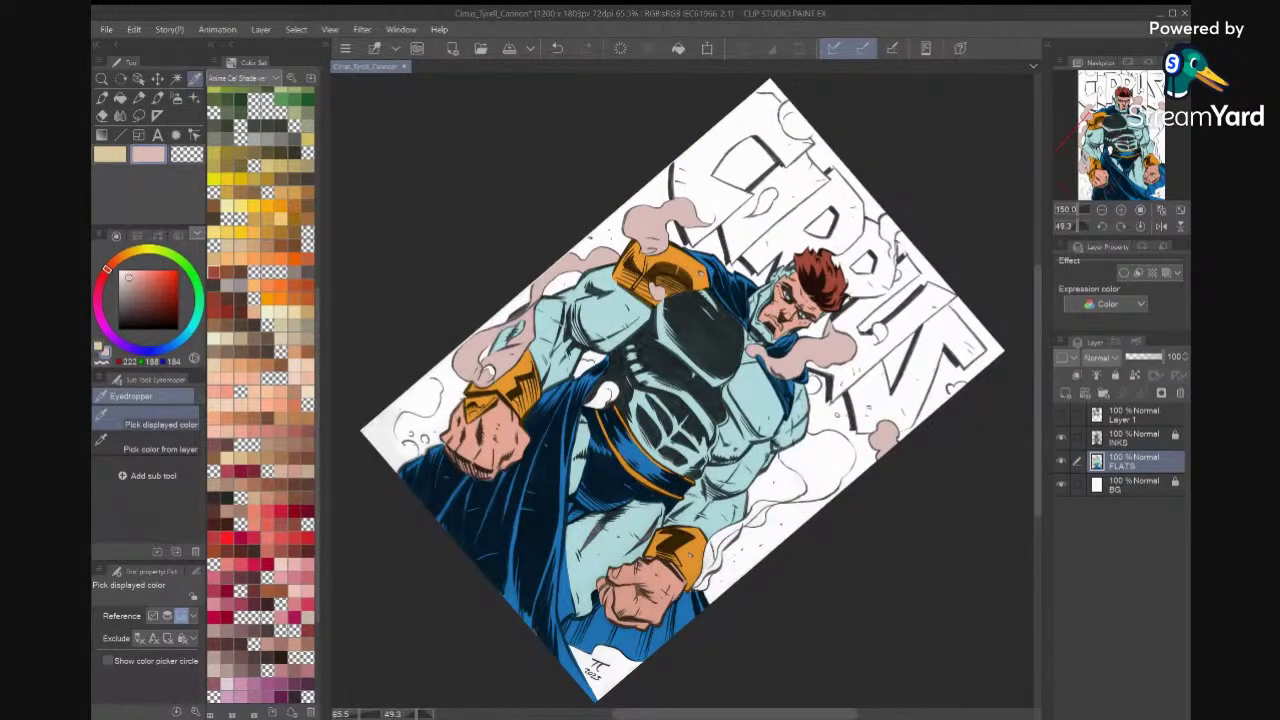
click(1140, 227)
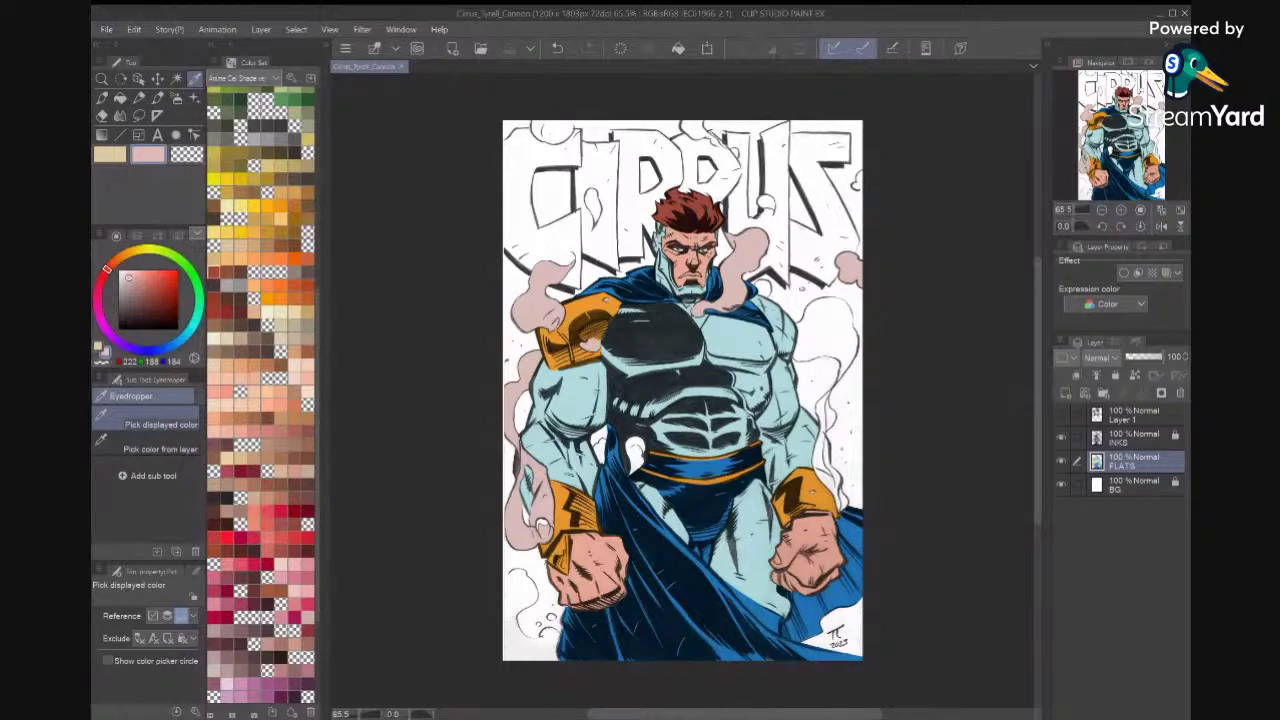
scroll(800, 254, up, 6)
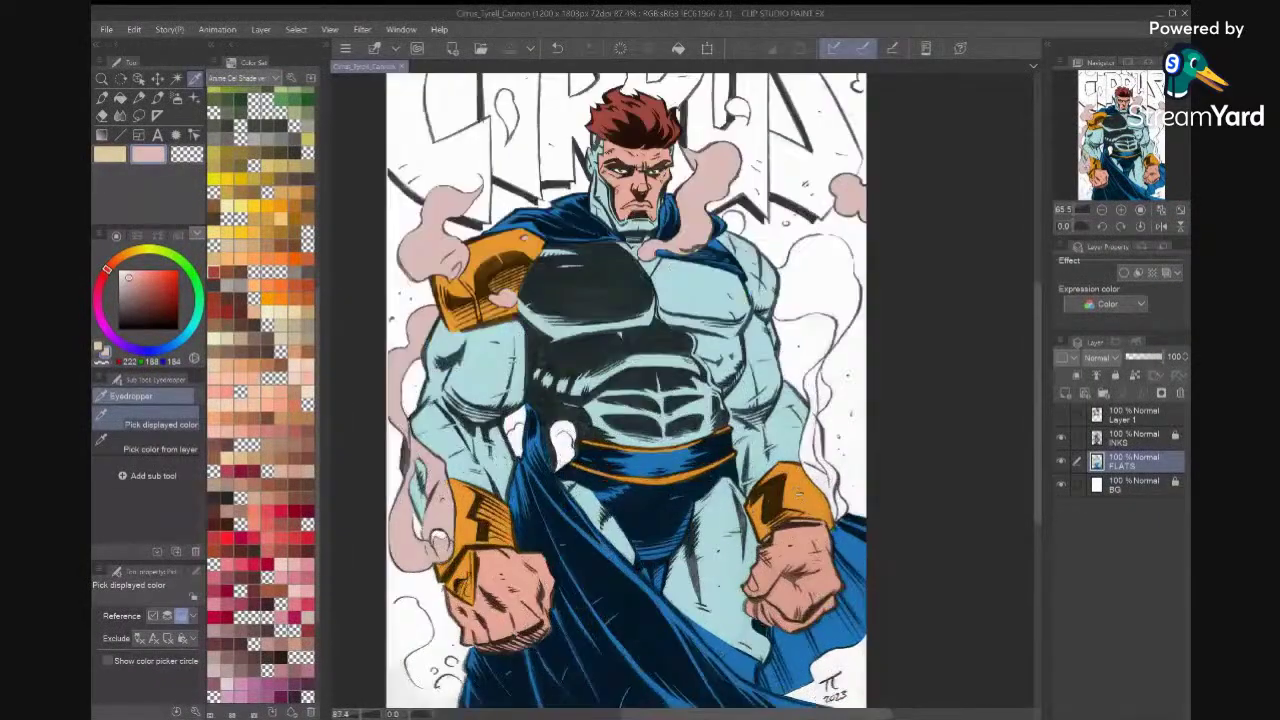
scroll(765, 440, up, 4)
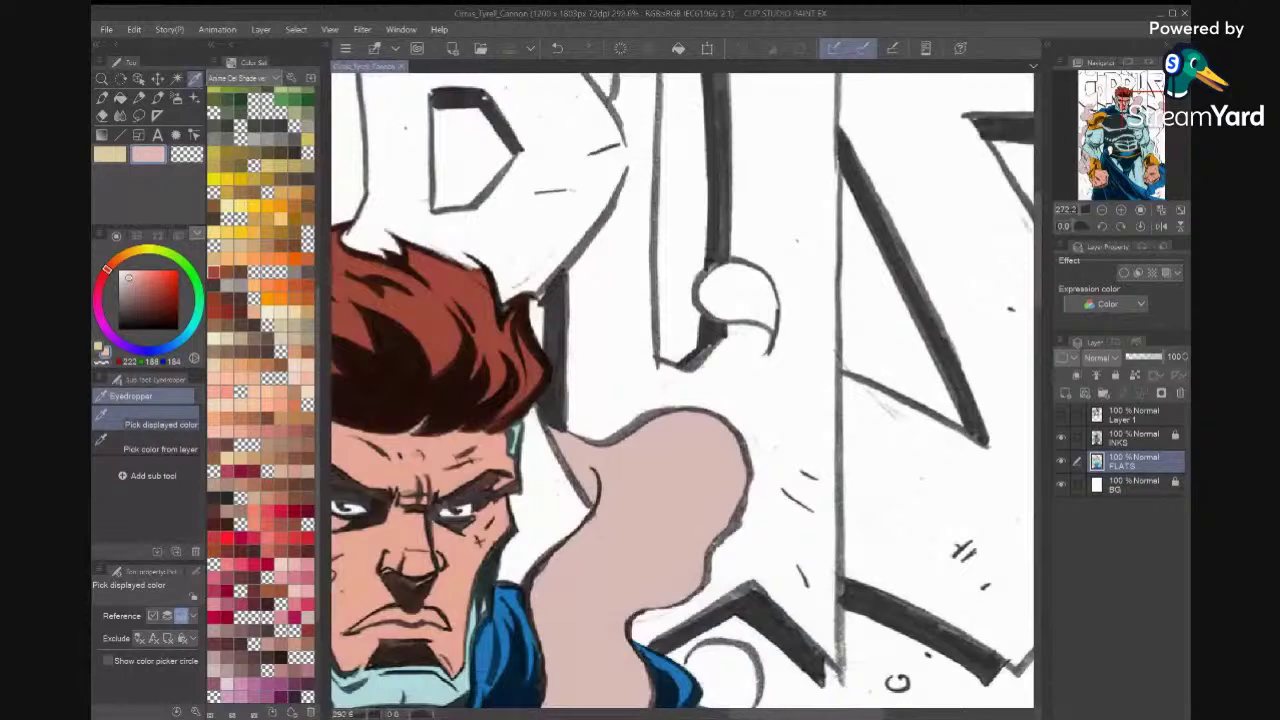
scroll(765, 440, down, 3)
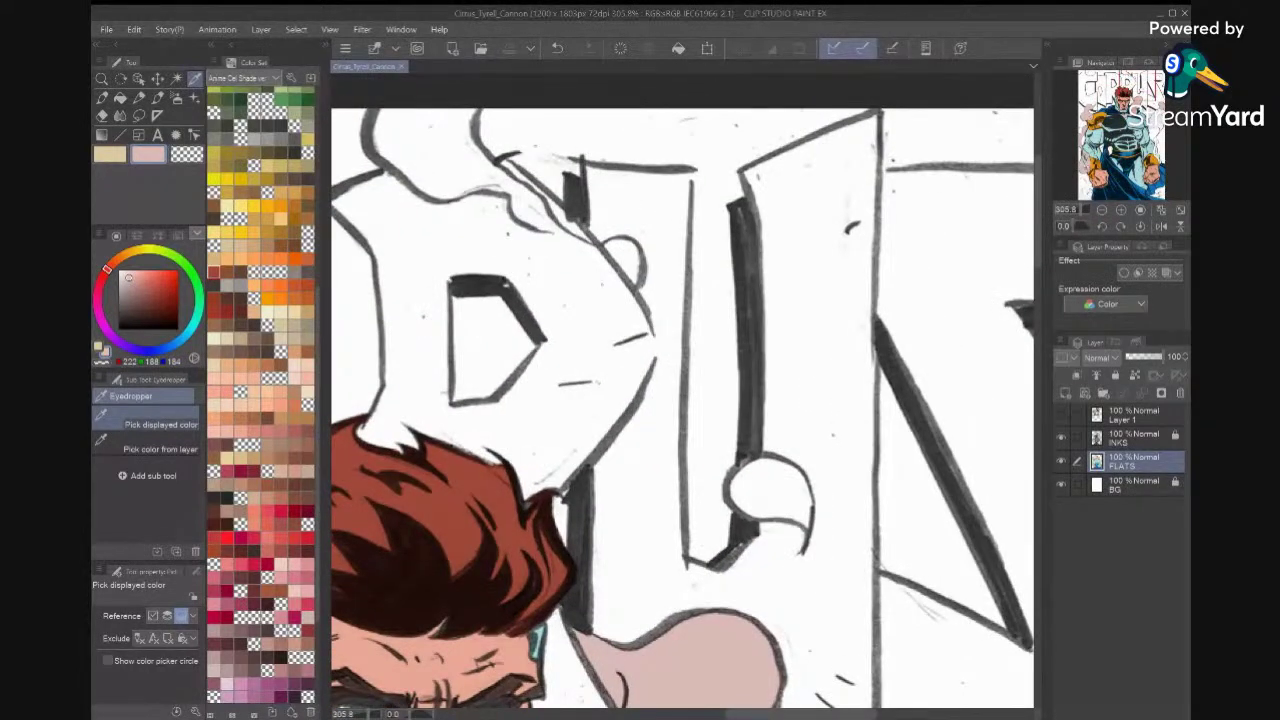
click(120, 98)
click(798, 494)
drag(985, 695, 867, 498)
drag(755, 586, 663, 398)
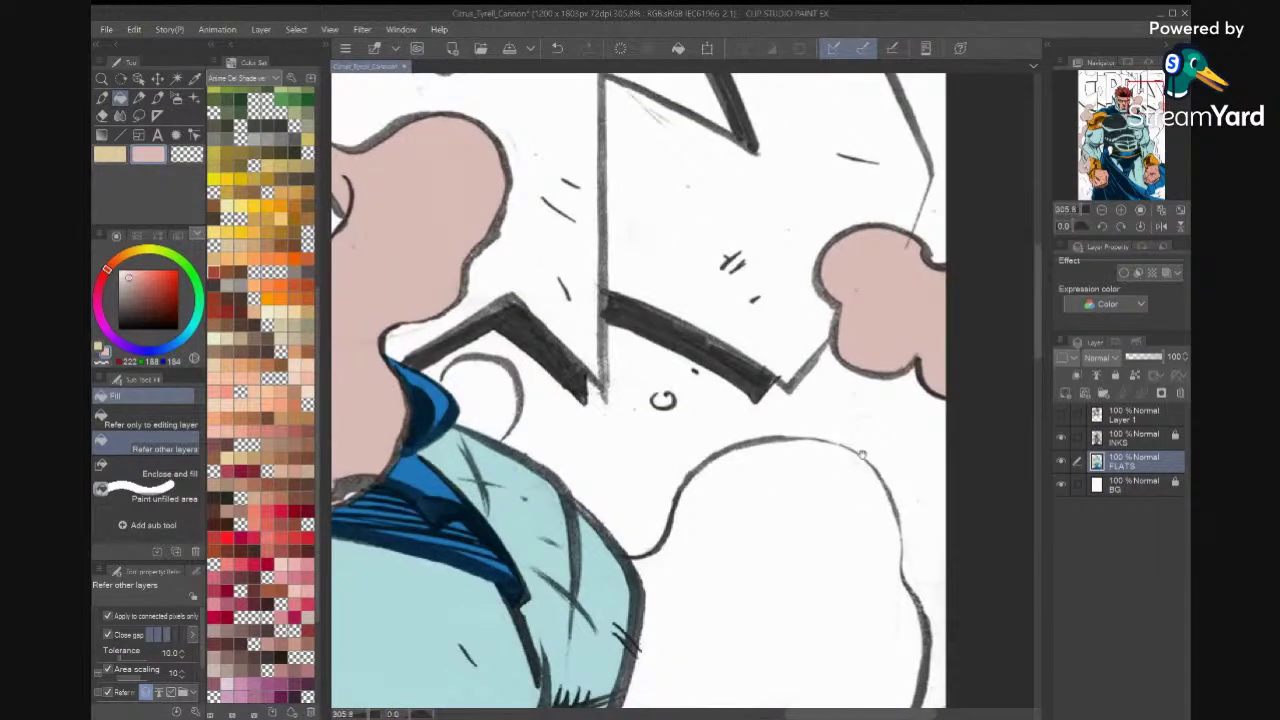
key(ctrl+z)
mouse_move(610, 430)
mouse_down()
mouse_move(822, 428)
mouse_move(629, 465)
mouse_up()
click(702, 400)
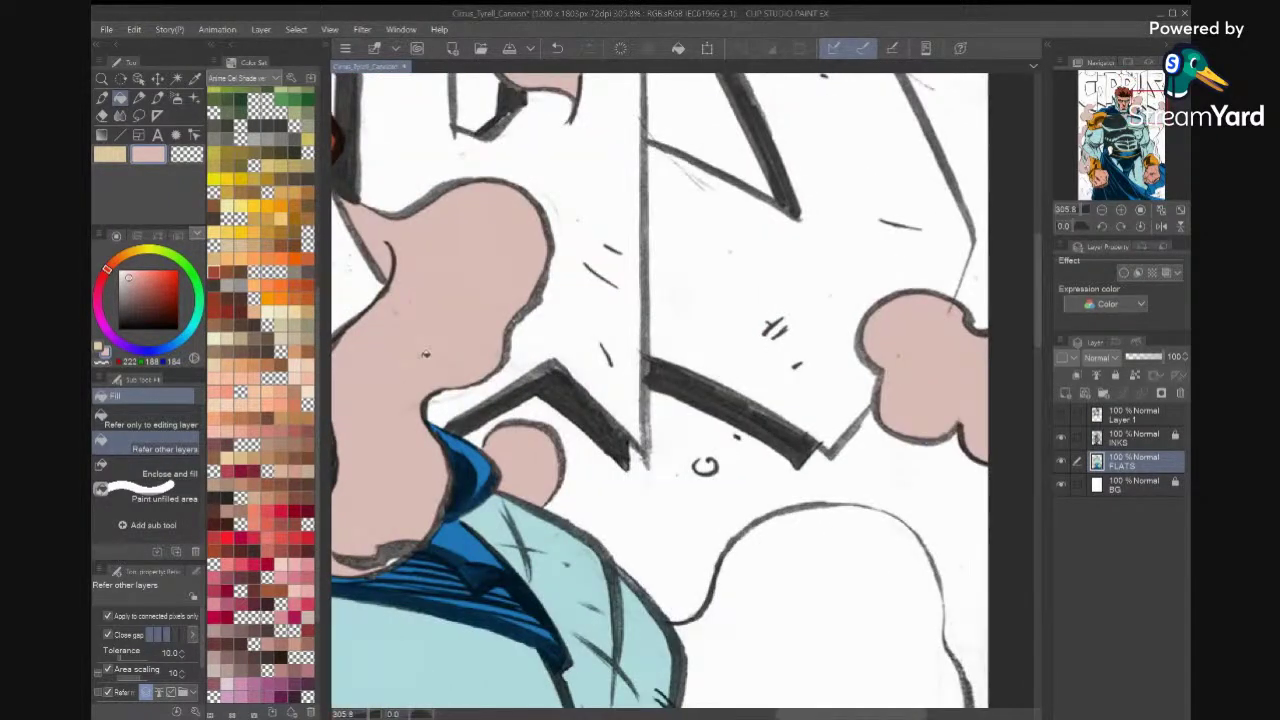
Lasso the small smoke ring below the letter S, fill it with dusty pink and deselect.
click(139, 116)
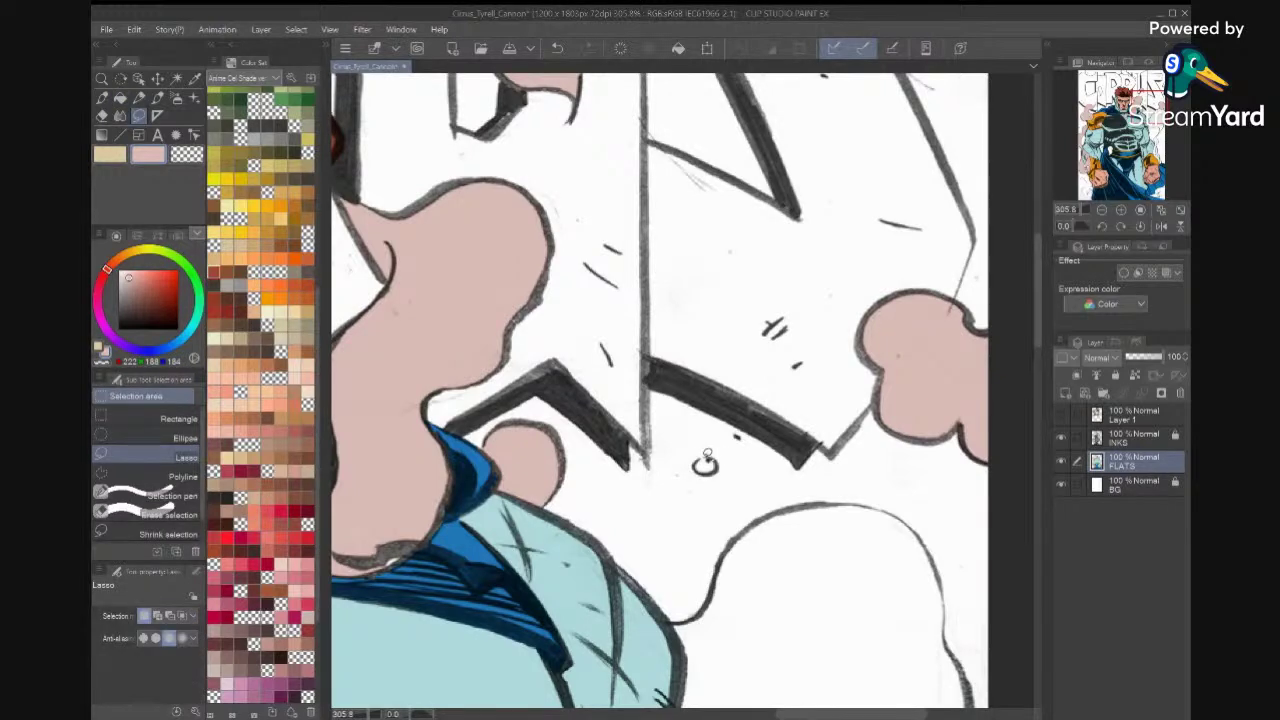
drag(711, 462, 718, 467)
click(780, 497)
mouse_move(933, 234)
mouse_down()
mouse_move(862, 420)
mouse_move(871, 427)
mouse_up()
key(ctrl+d)
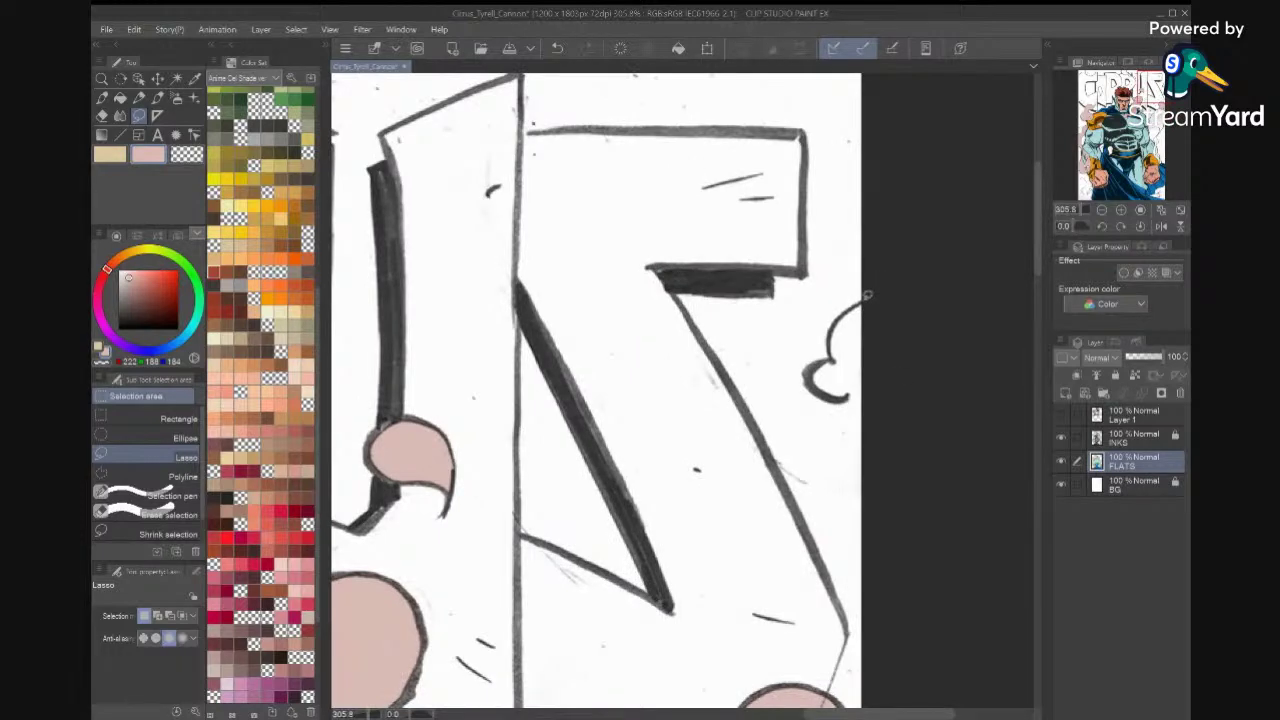
Lasso the smoke puff at the page edge beside the letter S, fill it with dusty pink and deselect.
mouse_move(845, 312)
mouse_down()
mouse_move(832, 358)
mouse_move(812, 370)
mouse_move(850, 397)
mouse_move(889, 372)
mouse_move(856, 305)
mouse_up()
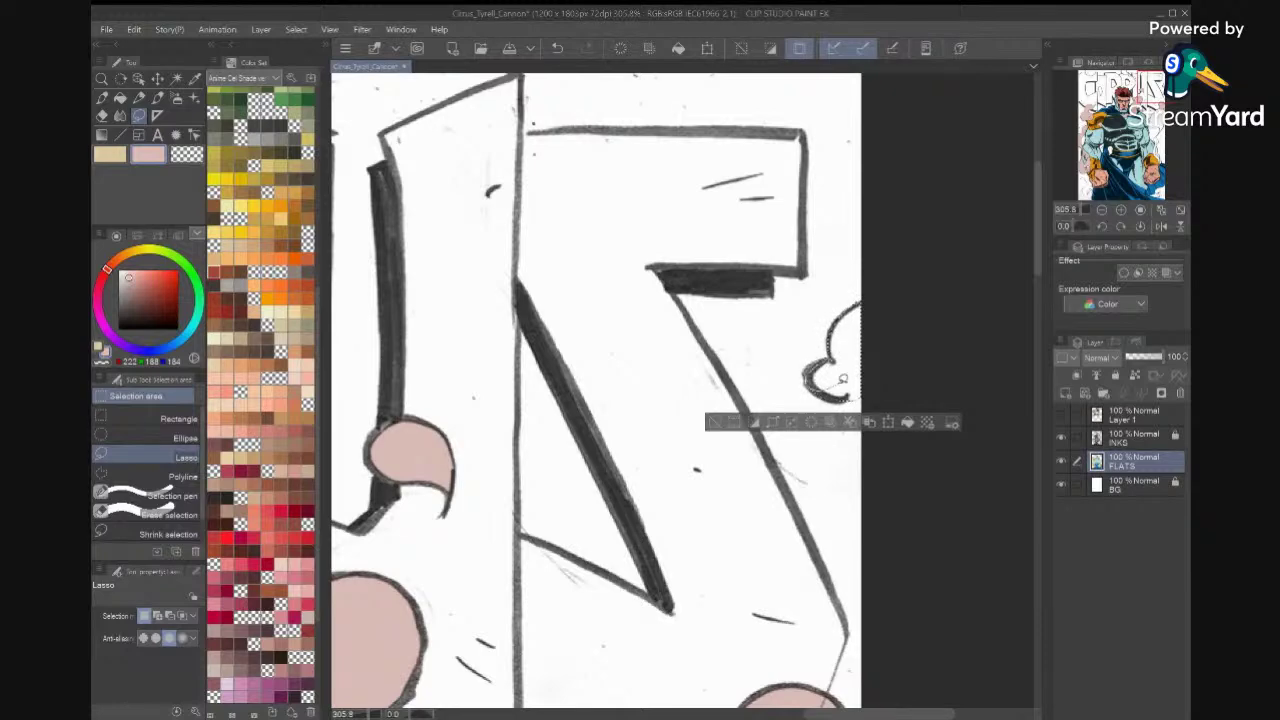
click(904, 422)
key(ctrl+d)
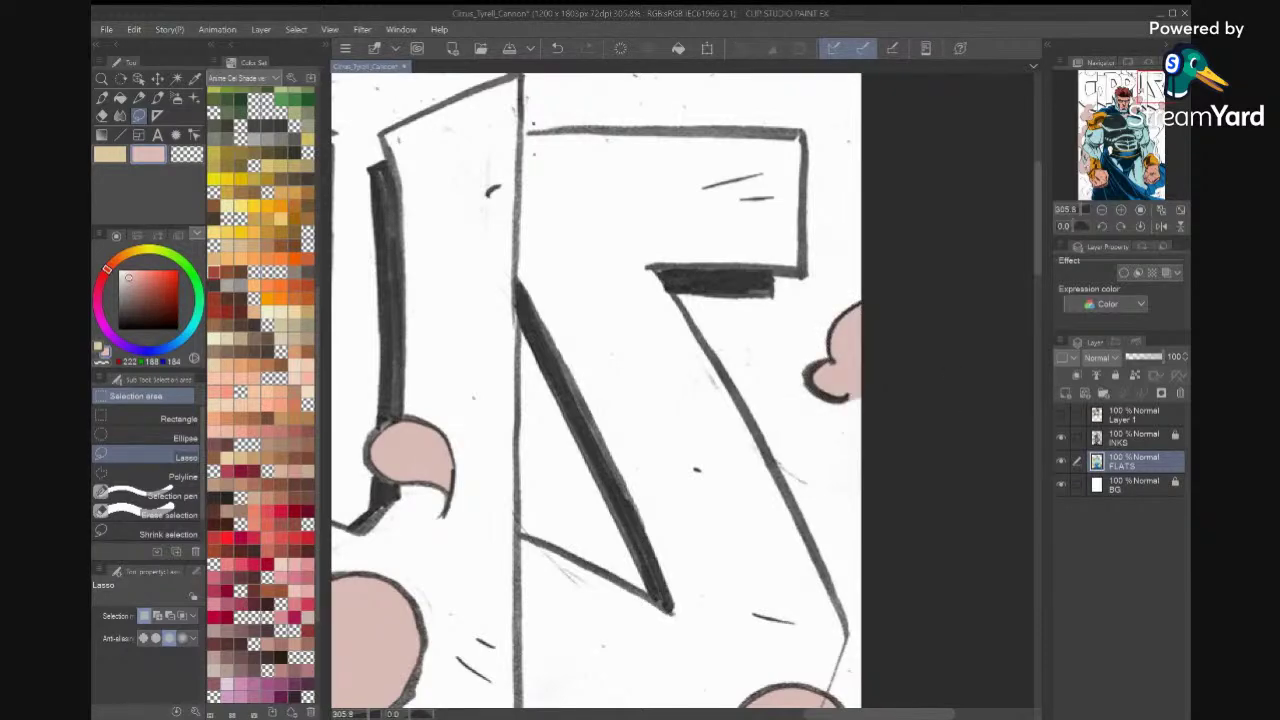
Lasso the round smoke puff overlapping the top of the letter C, fill it with dusty pink and deselect.
scroll(862, 371, down, 6)
drag(862, 371, 926, 401)
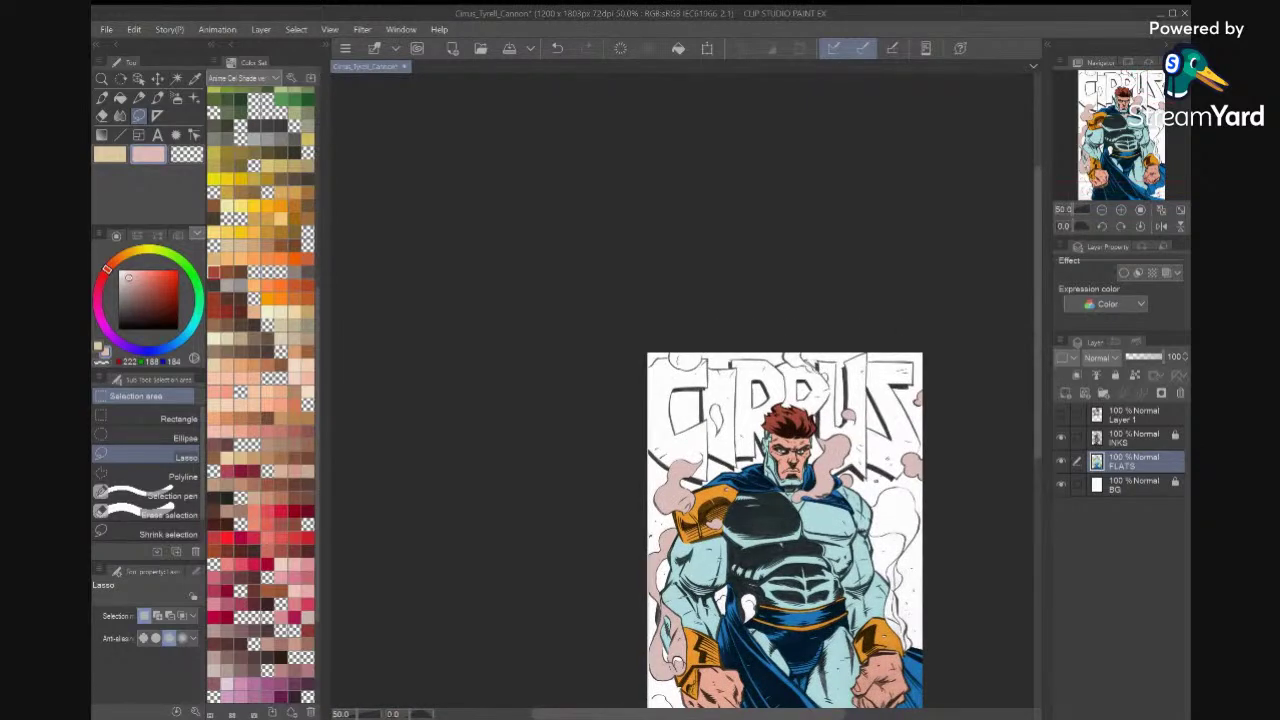
scroll(750, 445, up, 8)
mouse_move(711, 355)
mouse_down()
mouse_move(693, 323)
mouse_move(665, 324)
mouse_move(644, 379)
mouse_move(689, 510)
mouse_up()
drag(728, 423, 709, 356)
drag(618, 110, 772, 470)
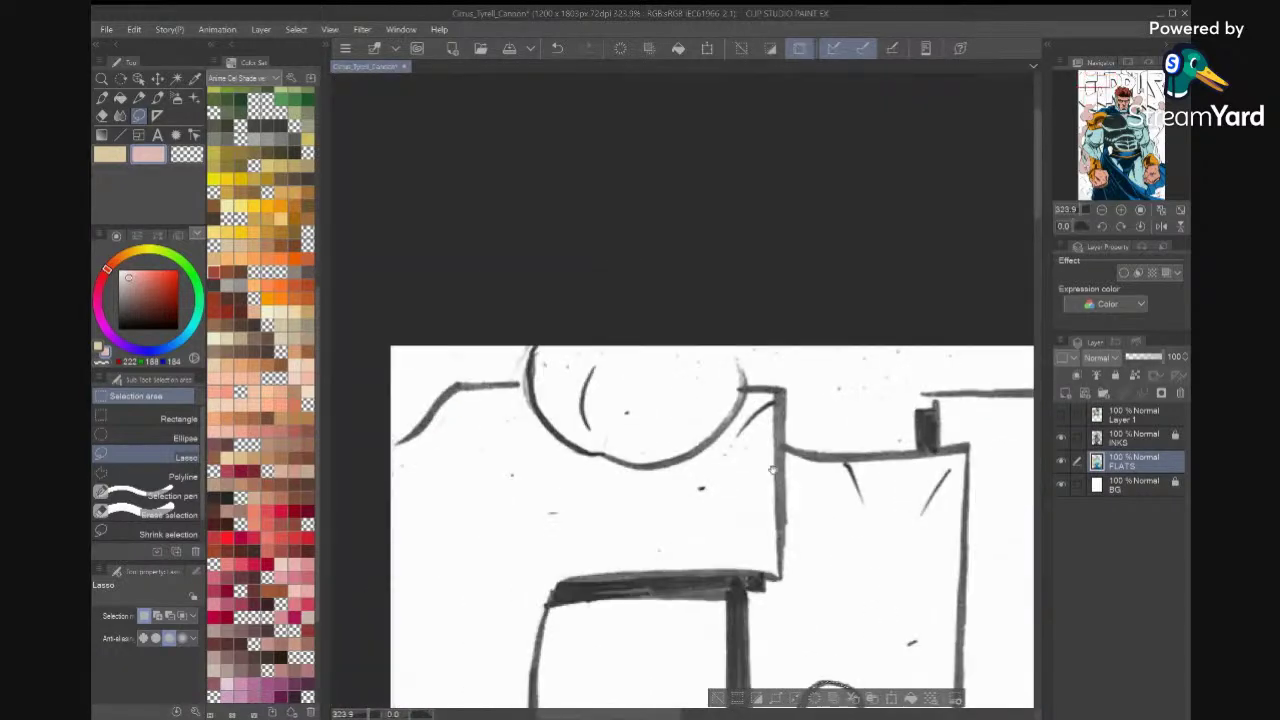
drag(734, 325, 745, 388)
mouse_move(681, 452)
mouse_down()
mouse_move(640, 462)
mouse_move(580, 445)
mouse_move(529, 392)
mouse_move(554, 306)
mouse_move(590, 340)
mouse_up()
scroll(600, 346, down, 6)
scroll(690, 445, down, 1)
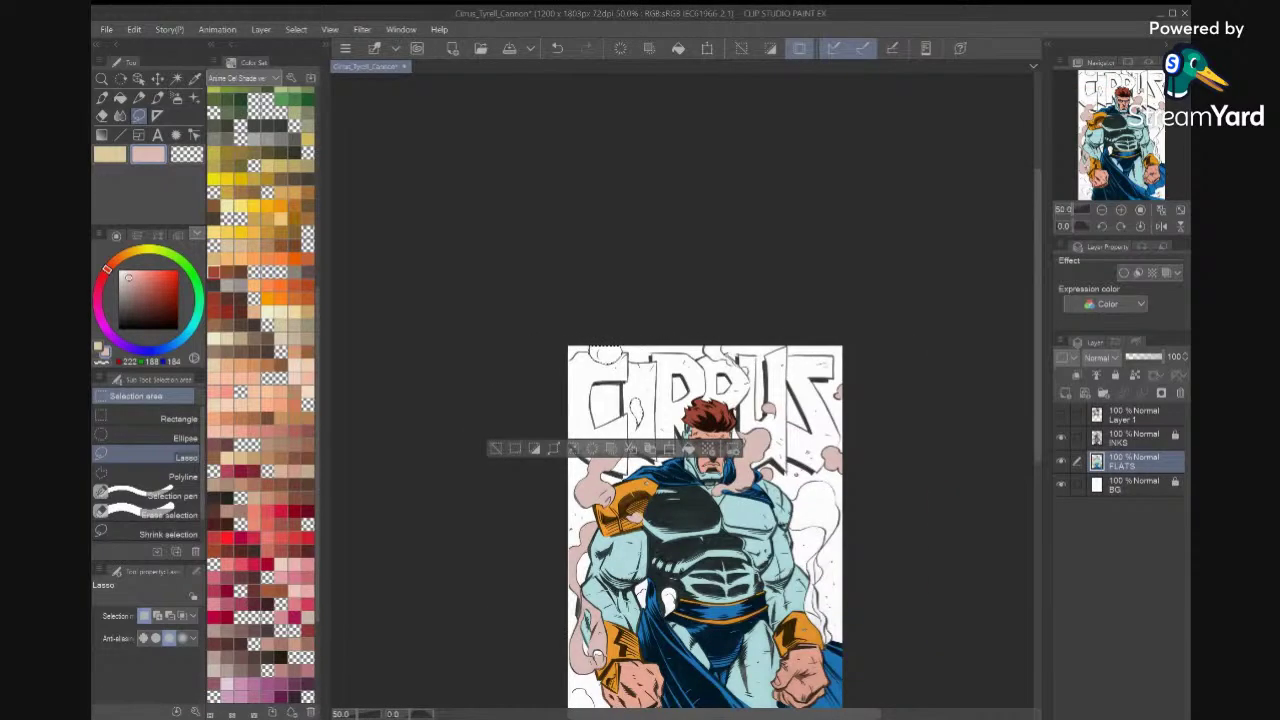
key(ctrl+d)
Try to fill the larger smoke bubble below the fist with dusty pink using the Fill tool, and undo it.
drag(907, 509, 905, 435)
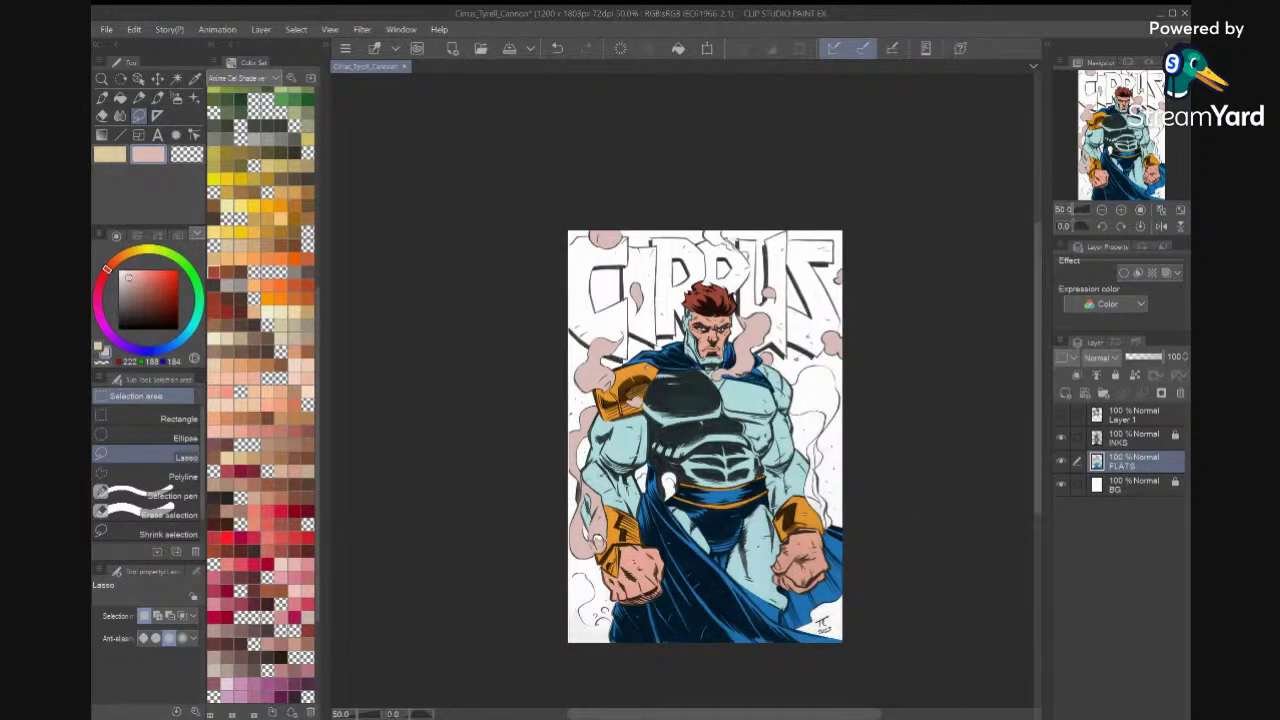
scroll(620, 580, up, 5)
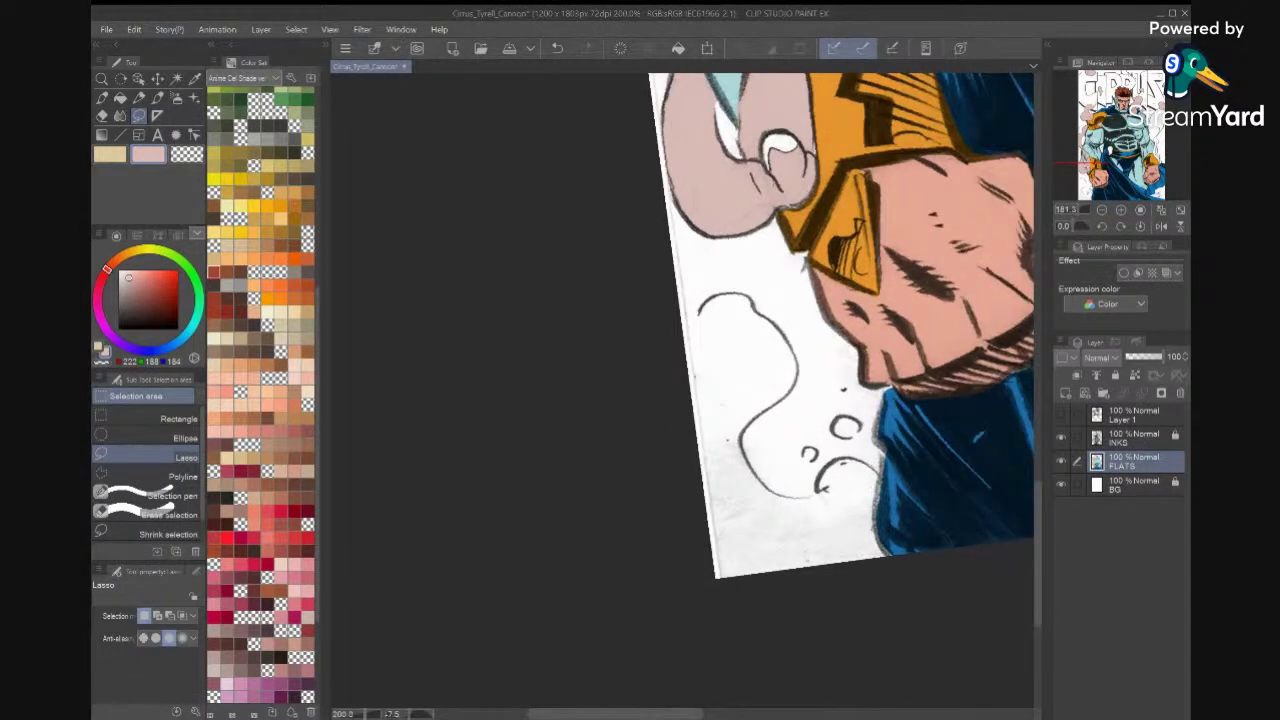
click(121, 98)
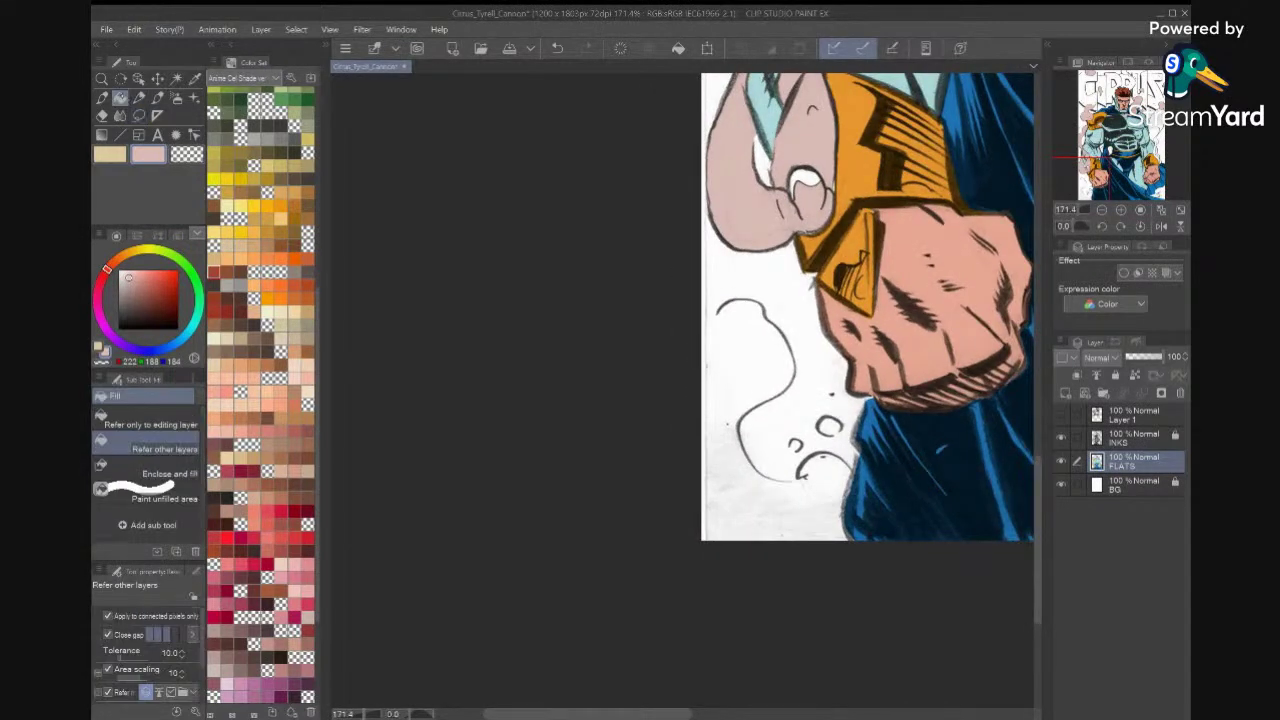
click(829, 427)
key(ctrl+z)
Lasso each of the two small smoke bubbles below the fist, fill them with dusty pink and deselect.
key(m)
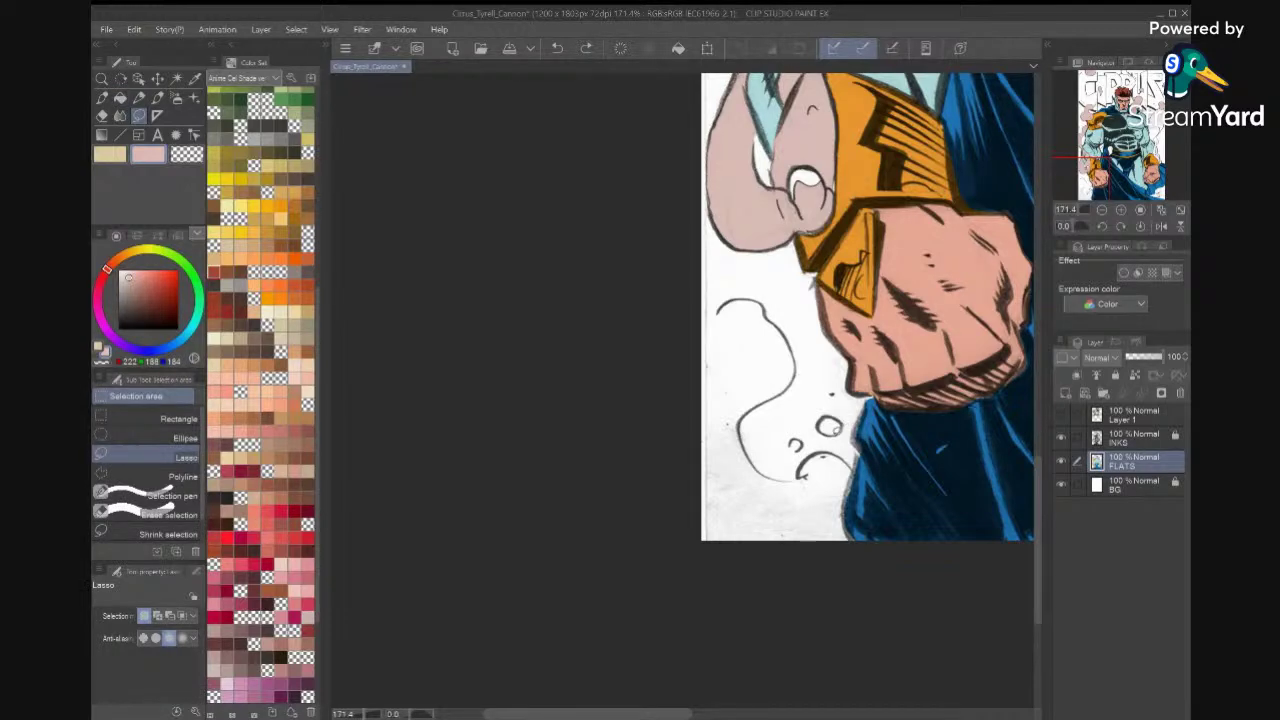
drag(827, 412, 838, 418)
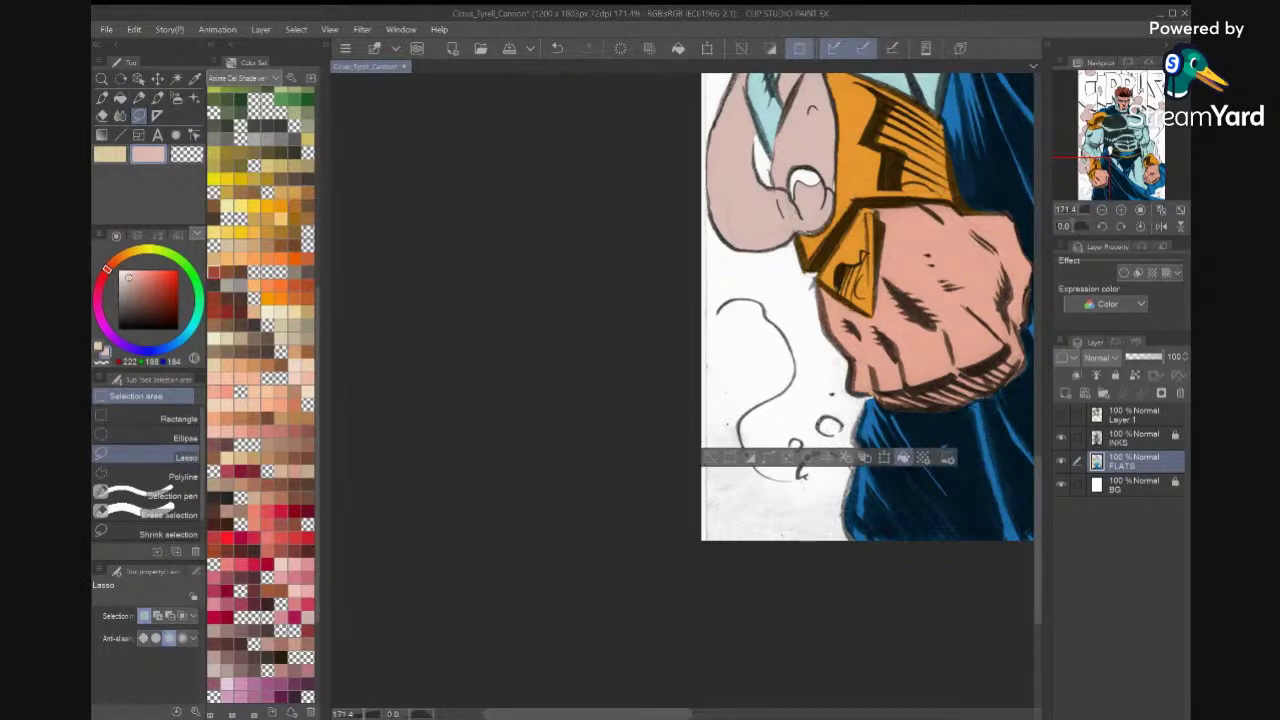
click(903, 459)
key(ctrl+d)
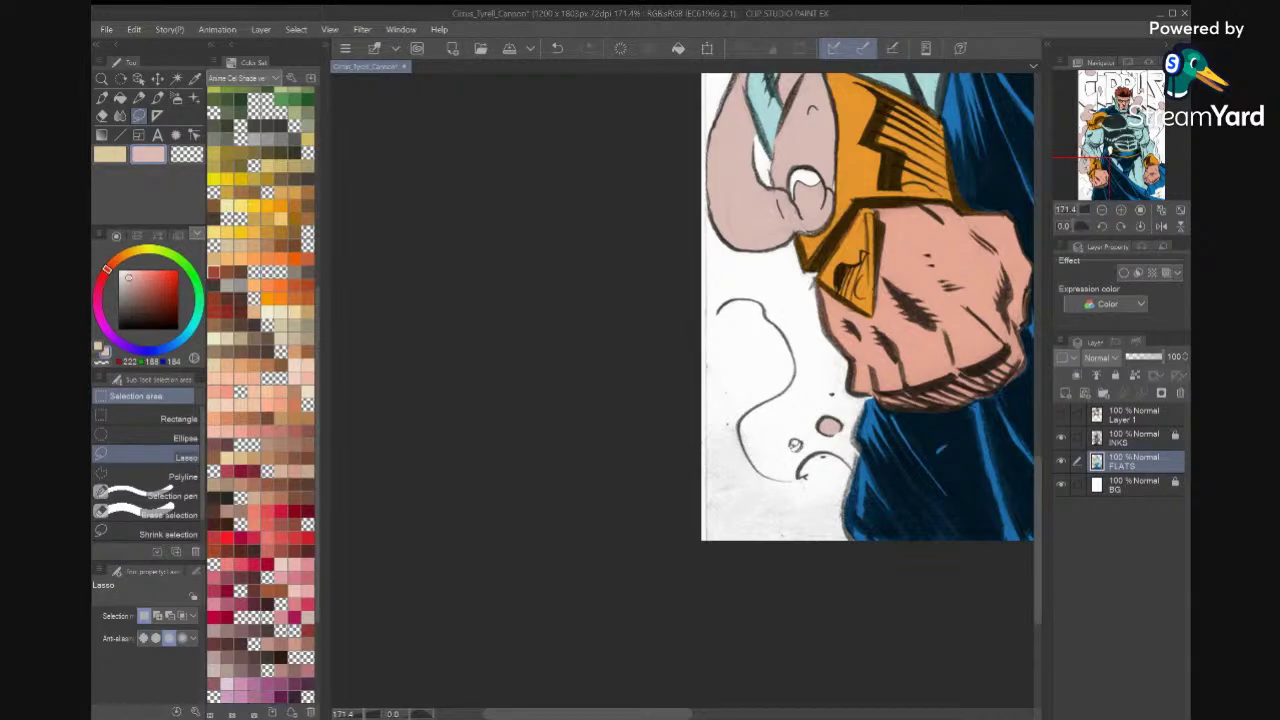
drag(798, 436, 800, 440)
click(869, 473)
key(ctrl+d)
Lasso the large smoke cloud in the page corner beside the cape, fill it with dusty pink and deselect.
mouse_move(800, 474)
mouse_down()
mouse_move(766, 474)
mouse_move(746, 448)
mouse_move(746, 408)
mouse_up()
mouse_move(798, 372)
mouse_down()
mouse_move(767, 306)
mouse_move(735, 294)
mouse_move(700, 333)
mouse_move(677, 571)
mouse_move(848, 561)
mouse_move(848, 480)
mouse_up()
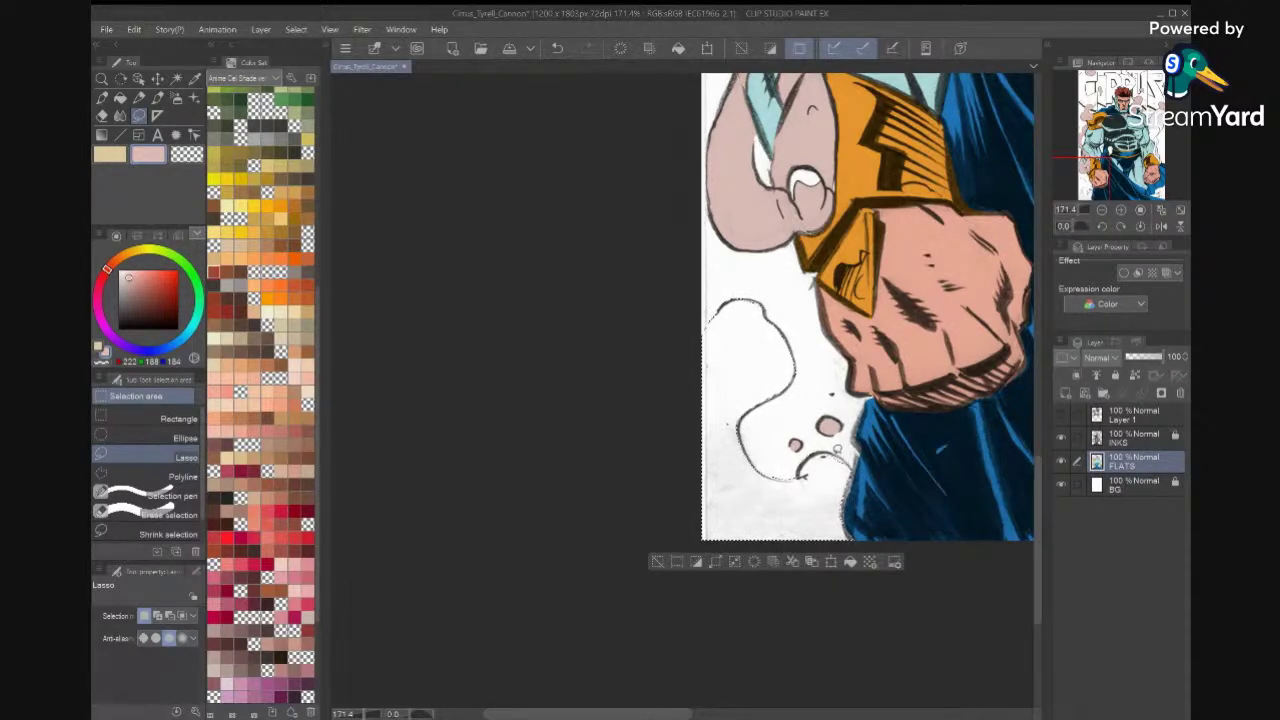
click(850, 561)
key(ctrl+d)
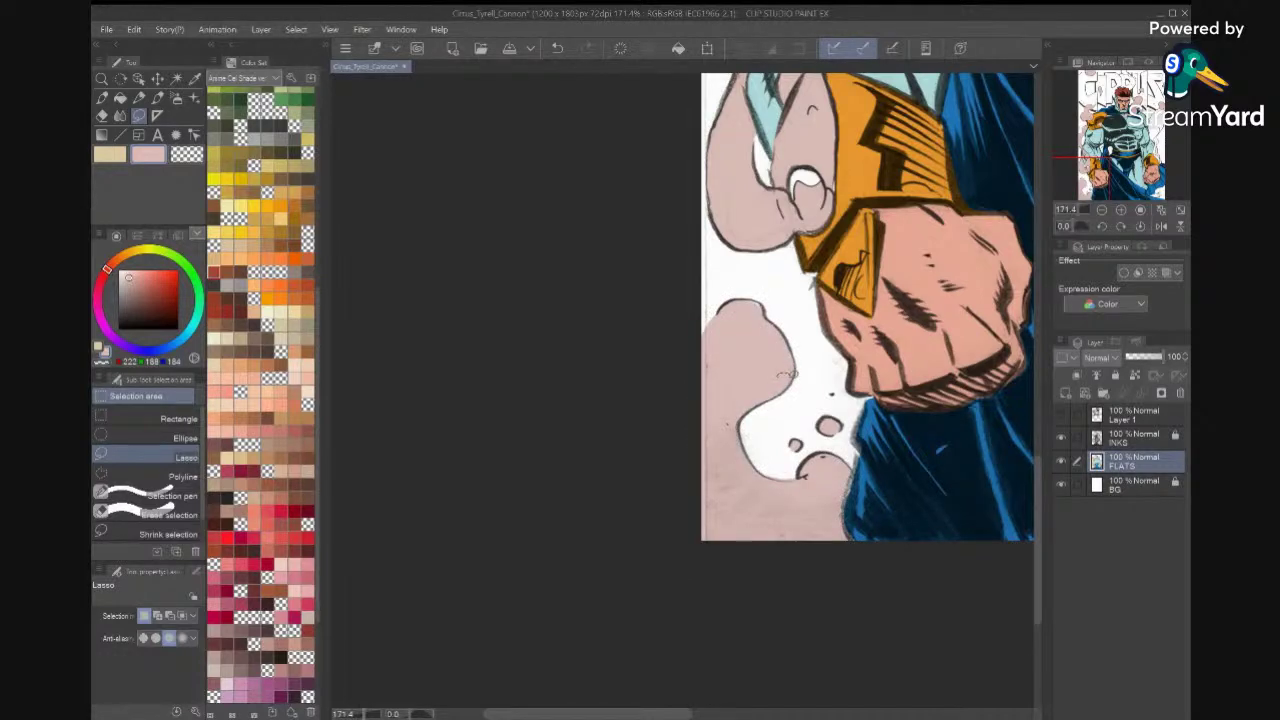
Lasso the sliver along the corner cloud's inner curve, fill it with dusty pink and deselect.
drag(752, 404, 755, 424)
click(834, 448)
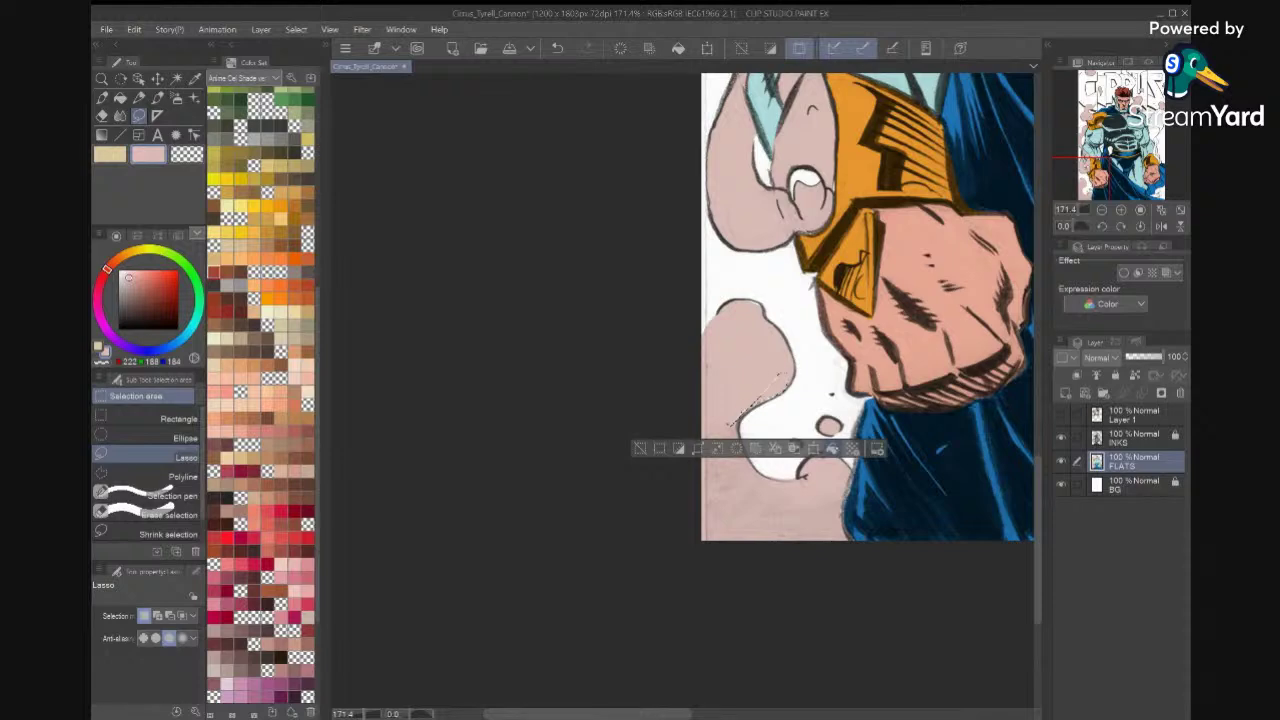
key(ctrl+d)
mouse_move(826, 282)
mouse_down()
mouse_move(836, 292)
mouse_move(893, 251)
mouse_up()
key(ctrl+d)
Clean up the dusty pink edge around the bend of the corner cloud and beside the small curl using lasso selections.
scroll(733, 415, up, 5)
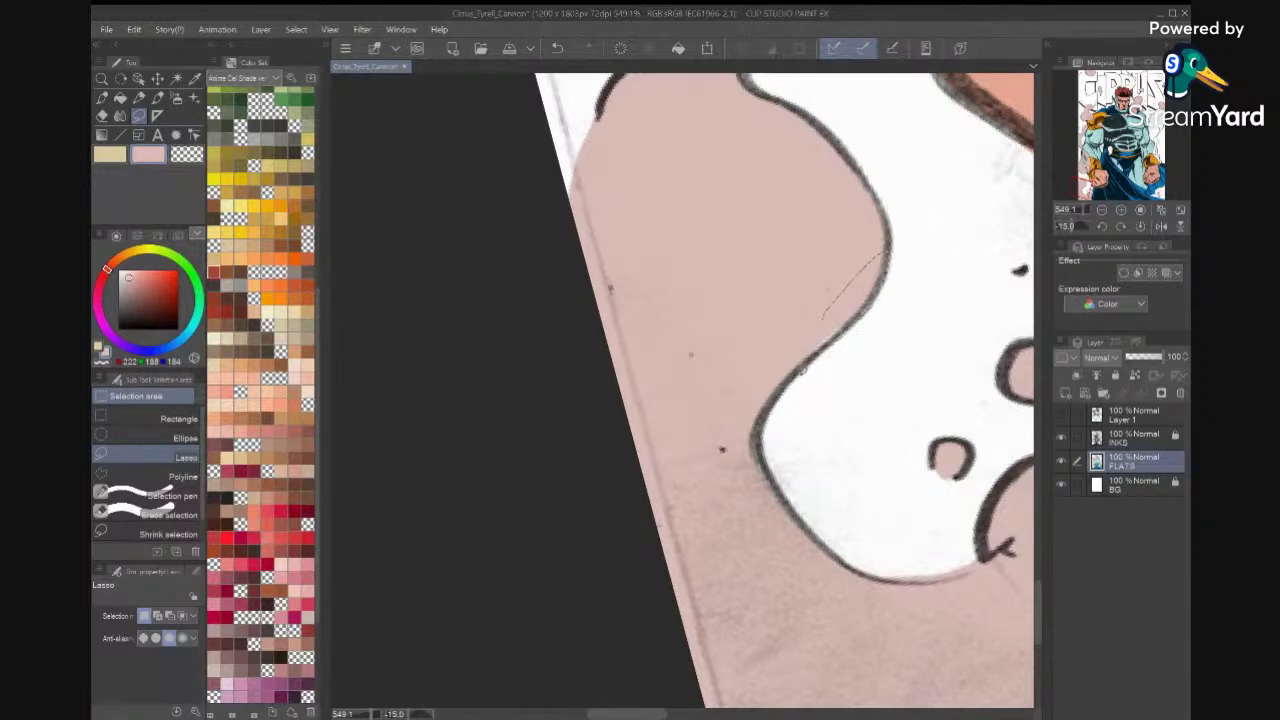
mouse_move(784, 390)
mouse_down()
mouse_move(765, 460)
mouse_move(818, 588)
mouse_move(712, 414)
mouse_move(745, 348)
mouse_up()
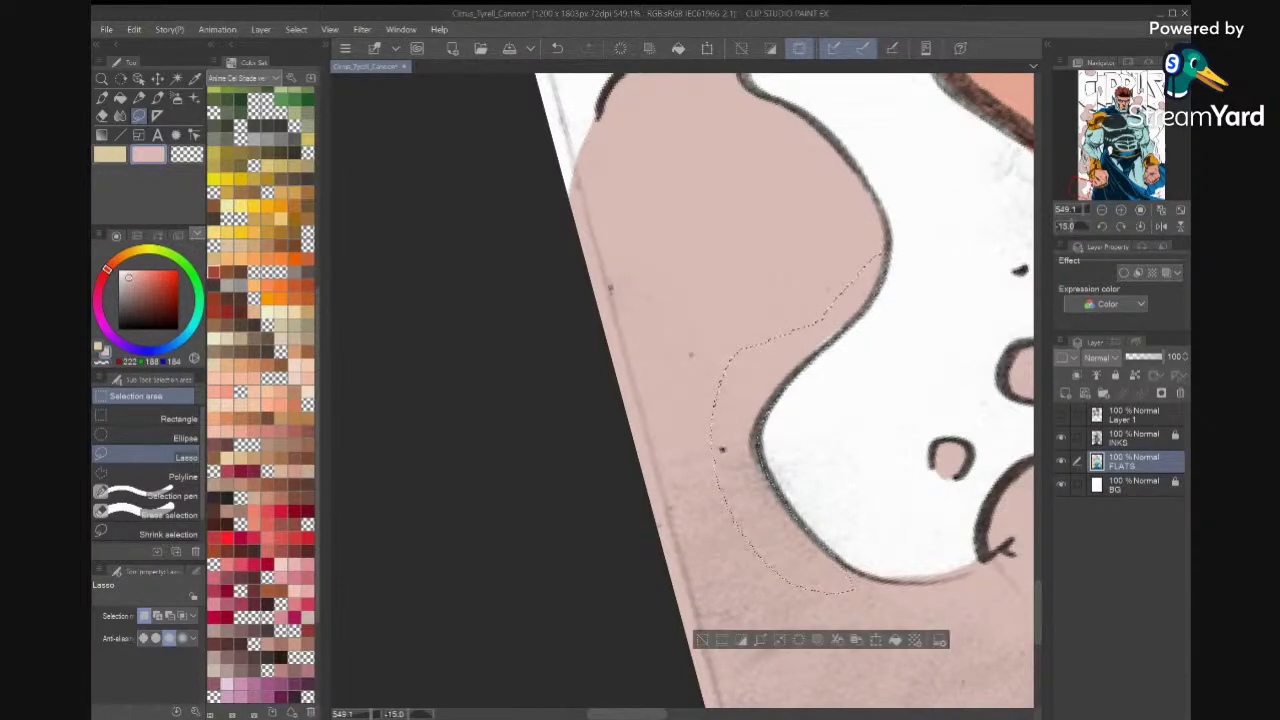
click(915, 472)
mouse_move(955, 572)
mouse_down()
mouse_move(801, 448)
mouse_move(826, 417)
mouse_move(735, 452)
mouse_move(745, 405)
mouse_move(815, 415)
mouse_up()
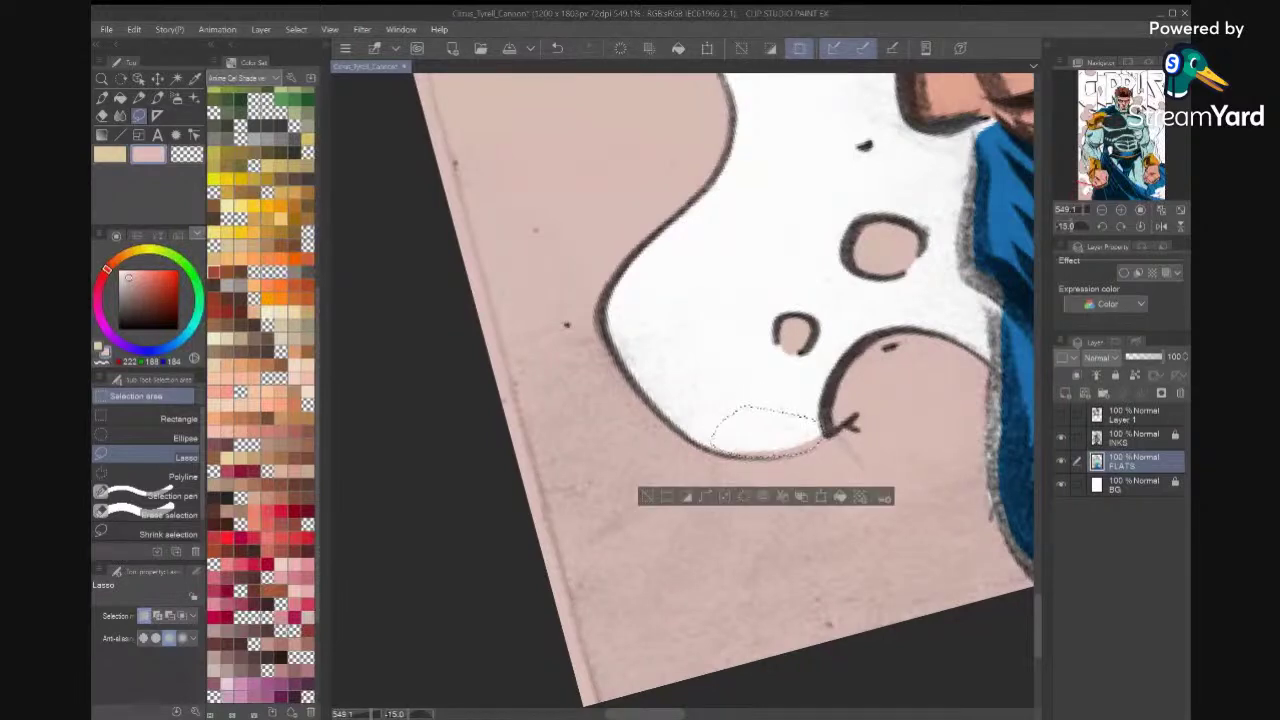
key(ctrl+d)
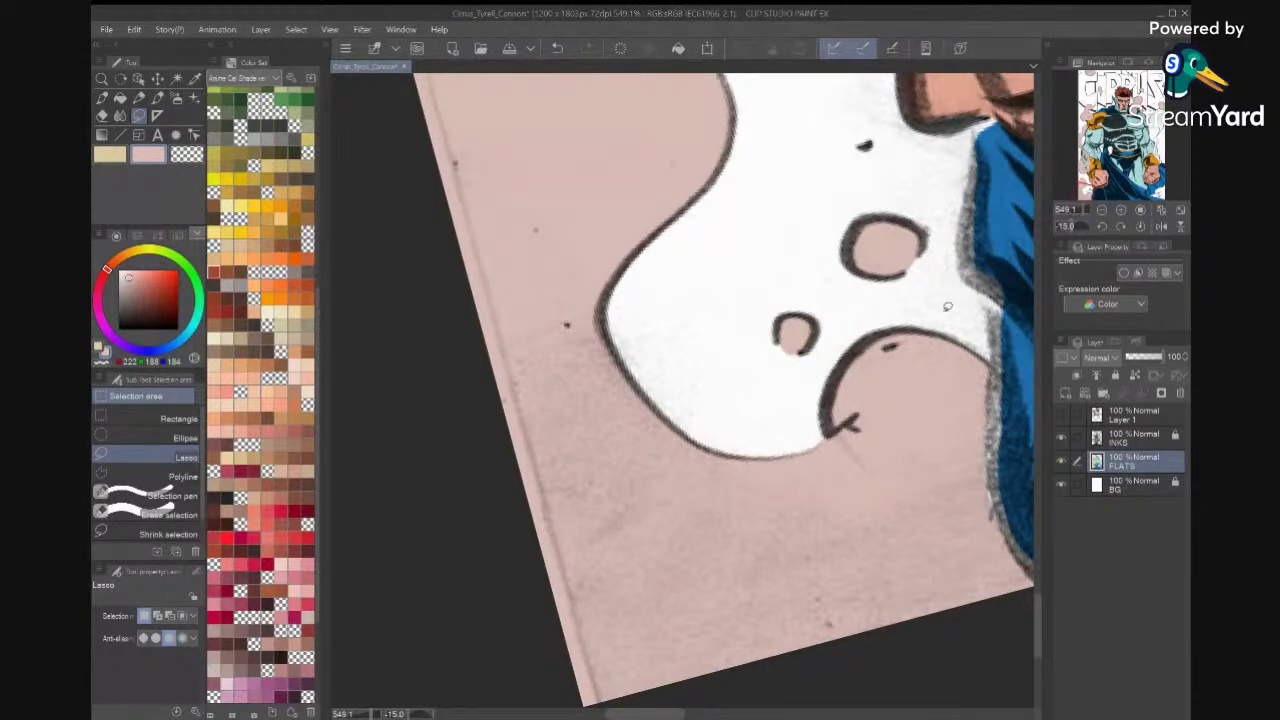
Lasso the white gap under the corner cloud's upper outline, fill it with dusty pink and deselect.
scroll(682, 390, down, 5)
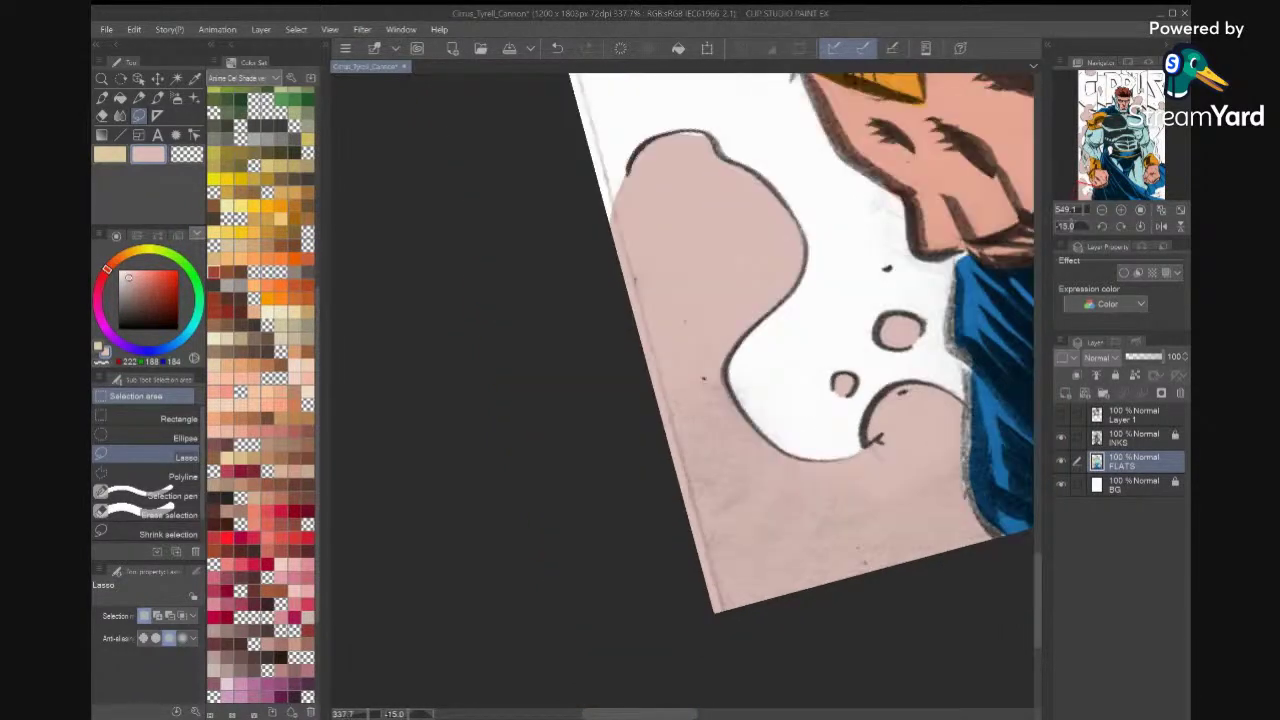
scroll(682, 390, up, 3)
scroll(682, 390, up, 3)
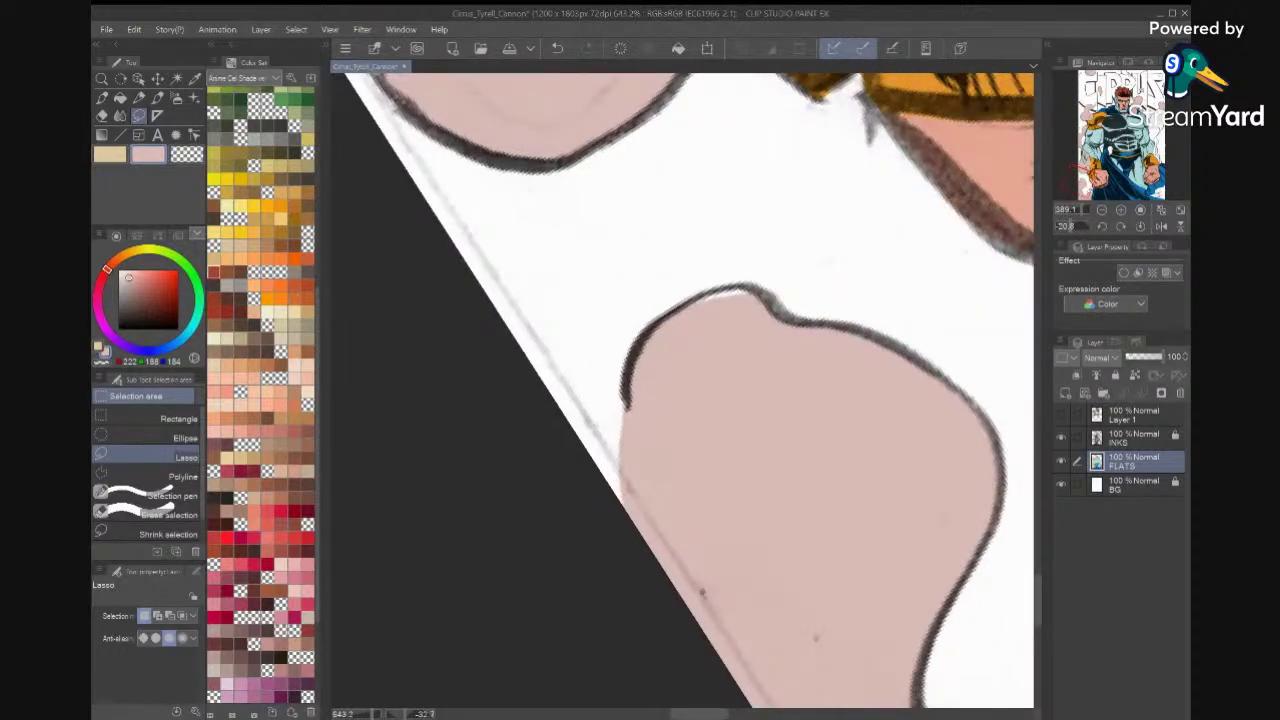
scroll(683, 390, up, 3)
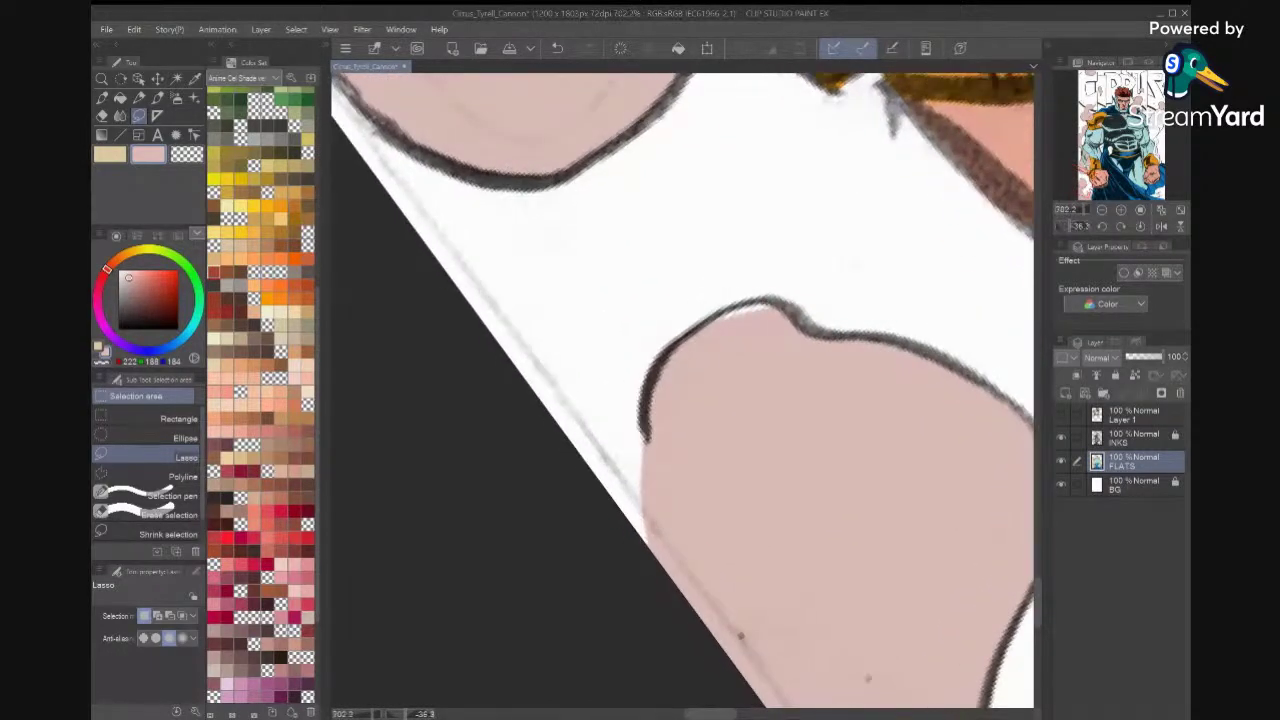
mouse_move(830, 346)
mouse_down()
mouse_move(795, 301)
mouse_move(734, 297)
mouse_move(705, 344)
mouse_move(828, 430)
mouse_up()
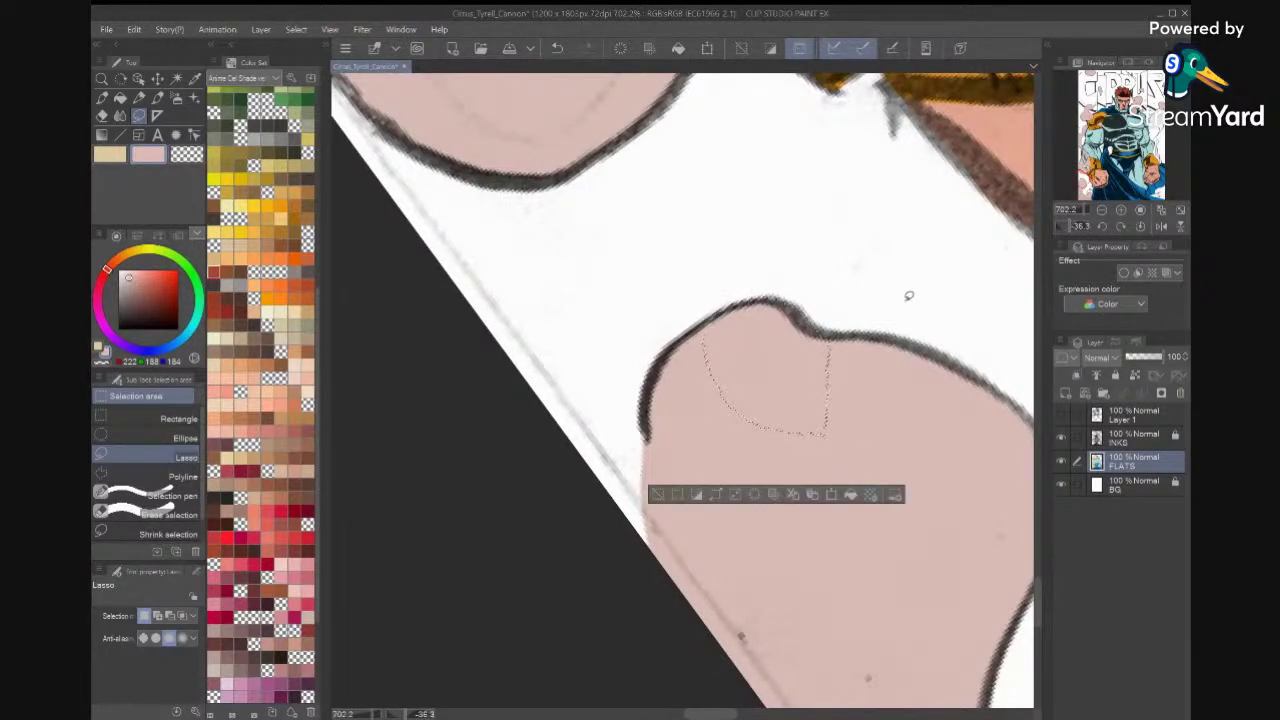
key(ctrl+d)
Lasso the smoke puff between the cape and the belt, fill it with dusty pink and deselect.
scroll(682, 390, down, 8)
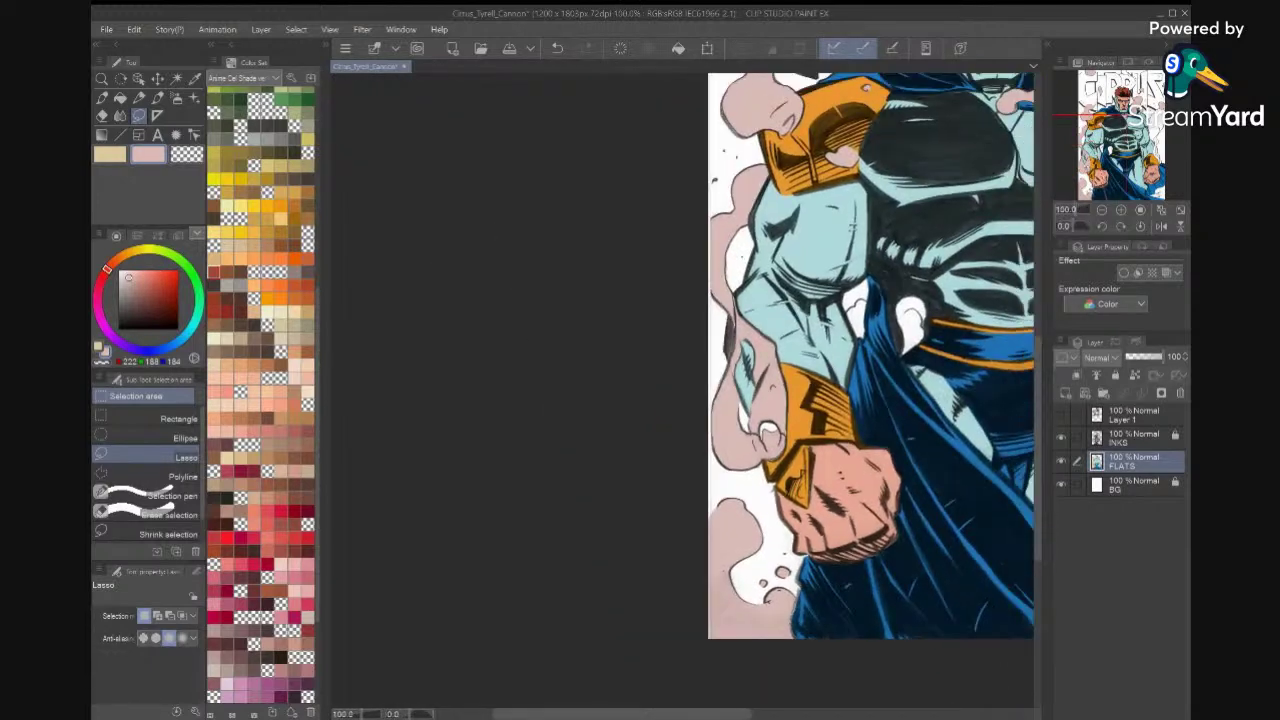
scroll(790, 390, up, 2)
scroll(790, 390, down, 4)
scroll(562, 488, up, 5)
scroll(725, 450, up, 2)
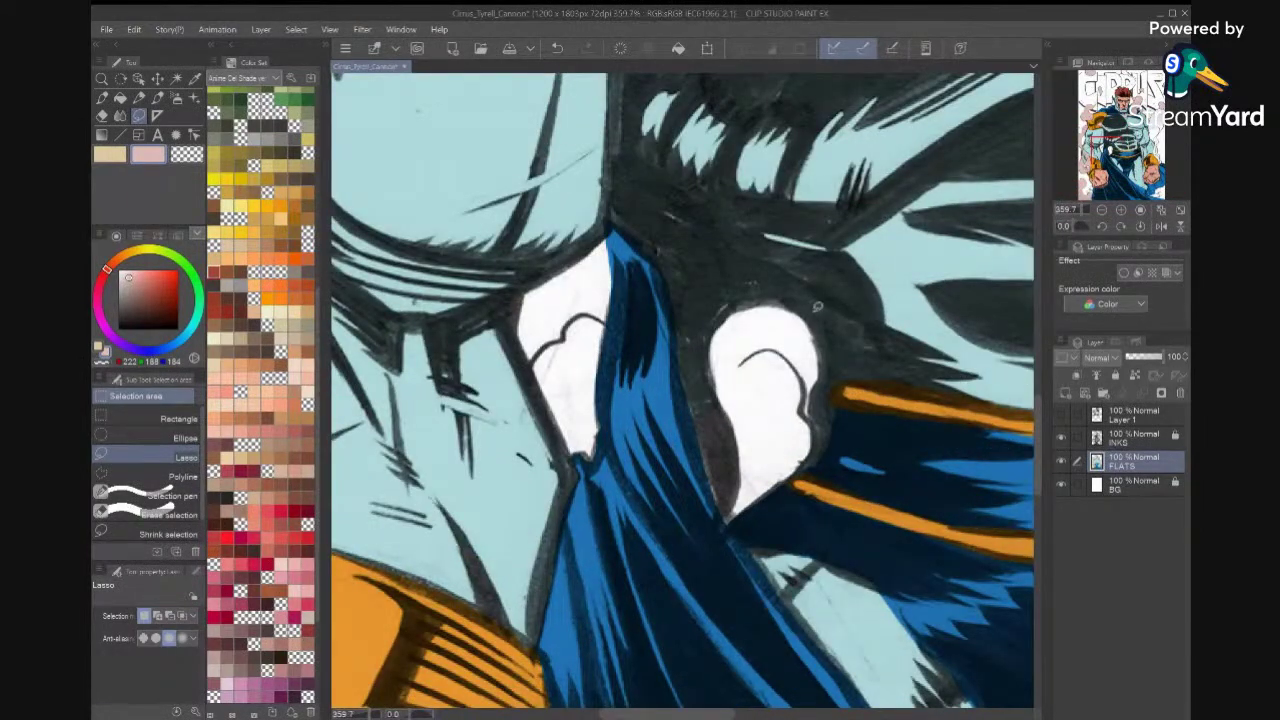
mouse_move(831, 407)
mouse_down()
mouse_move(822, 446)
mouse_move(724, 524)
mouse_up()
mouse_move(735, 475)
mouse_down()
mouse_move(707, 376)
mouse_move(714, 328)
mouse_move(740, 300)
mouse_move(790, 296)
mouse_up()
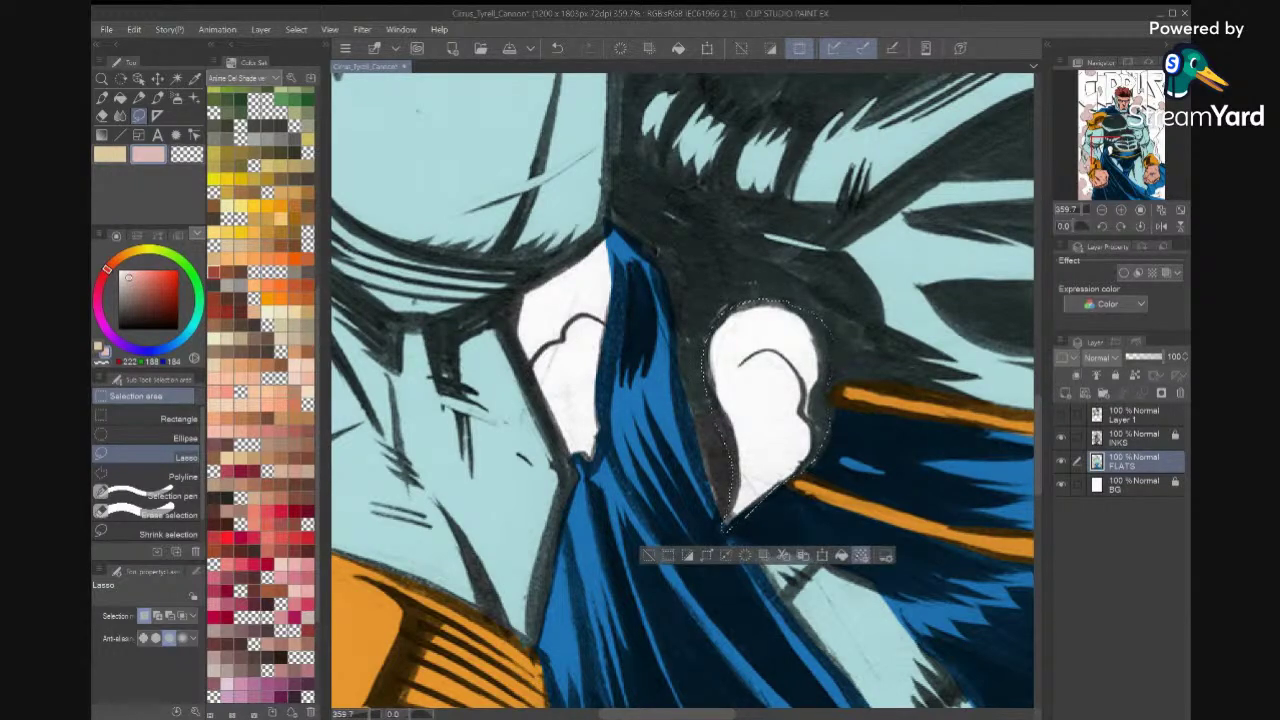
key(alt+Delete)
key(ctrl+d)
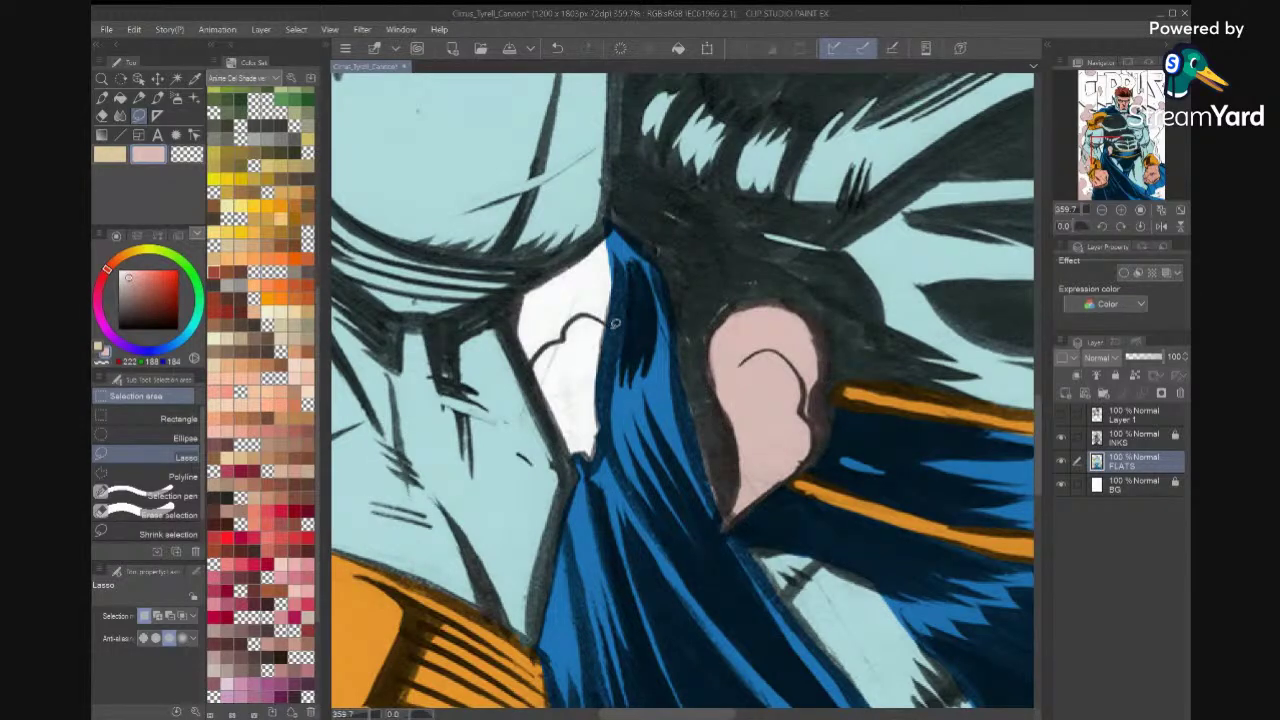
Lasso the smoke puff in the gap between the arm and the cape, fill it with dusty pink and deselect.
mouse_move(566, 328)
mouse_down()
mouse_move(544, 382)
mouse_move(588, 451)
mouse_move(604, 428)
mouse_move(610, 334)
mouse_up()
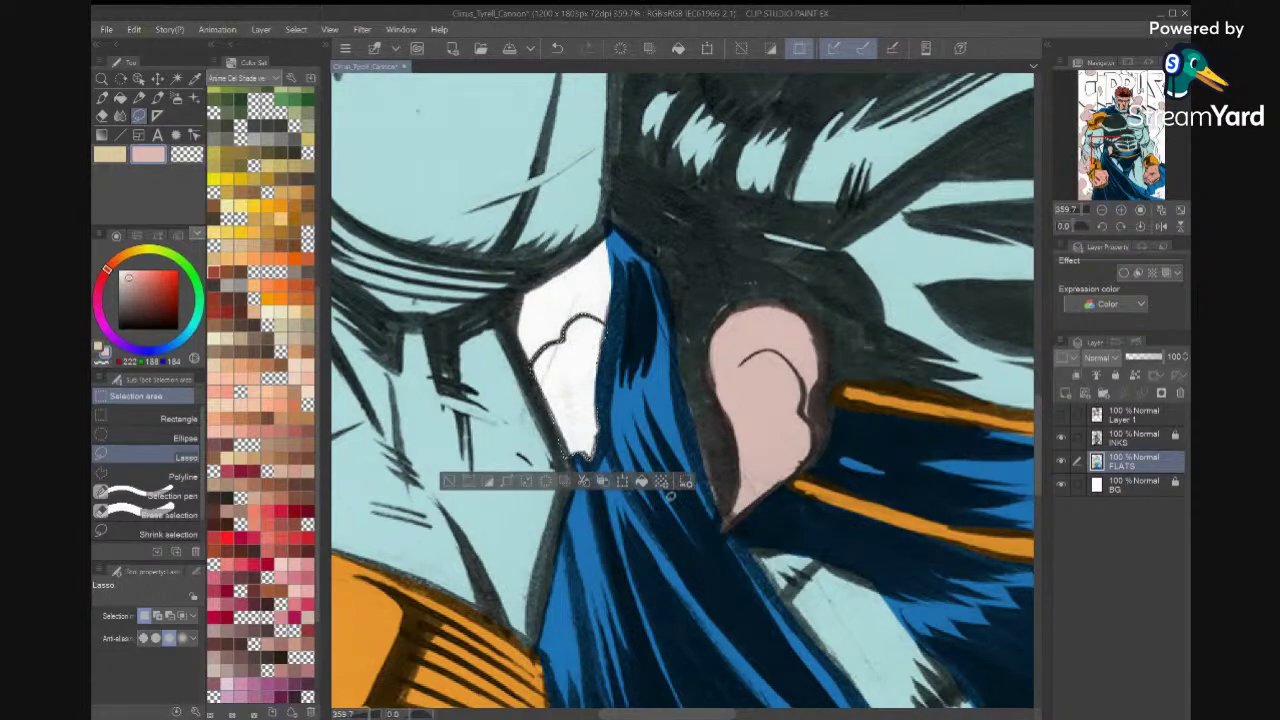
click(642, 481)
key(ctrl+d)
Lasso the small area at the lower edge of the smoke over the collar, fill it with dusty pink and deselect.
scroll(700, 522, down, 5)
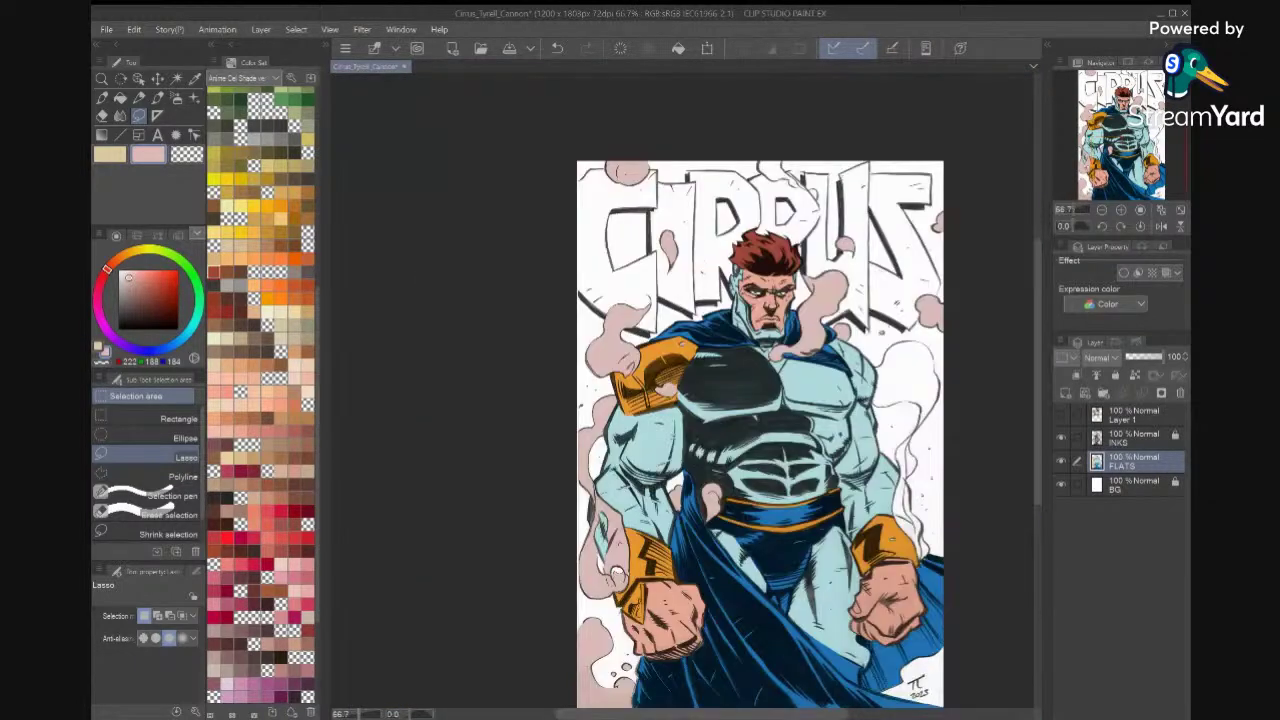
scroll(706, 528, up, 1)
drag(706, 528, 469, 565)
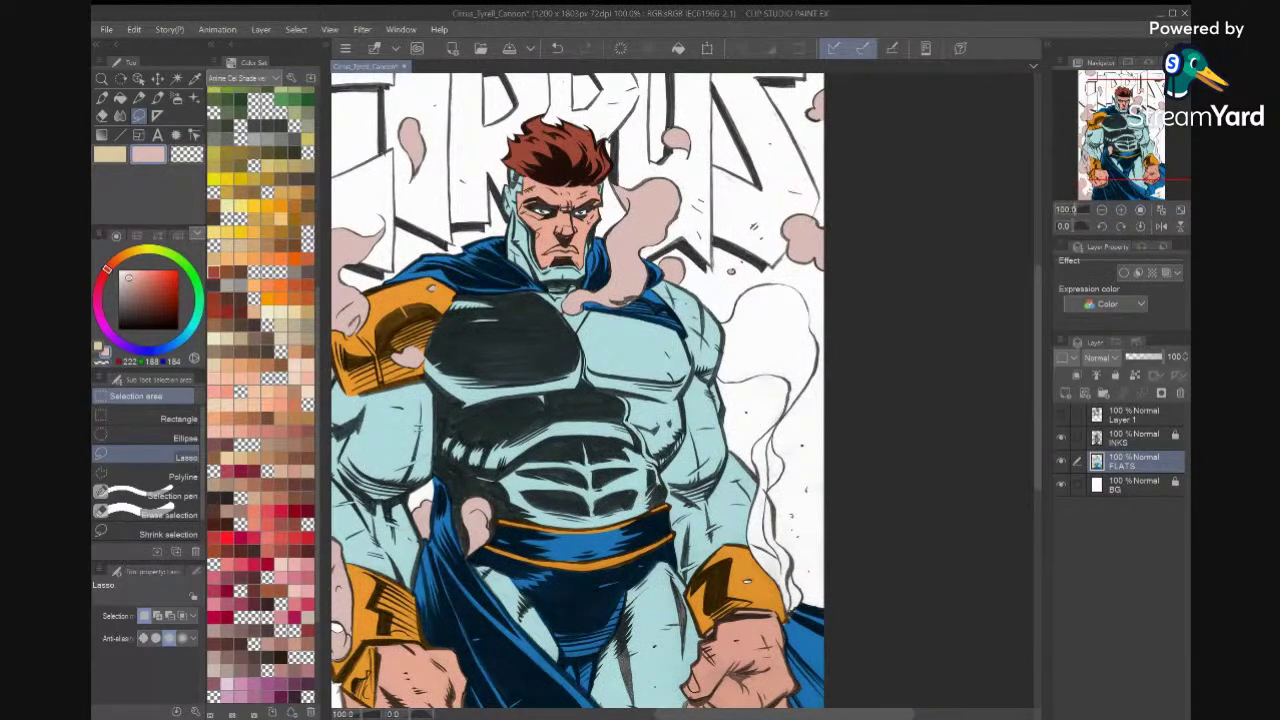
scroll(745, 345, up, 2)
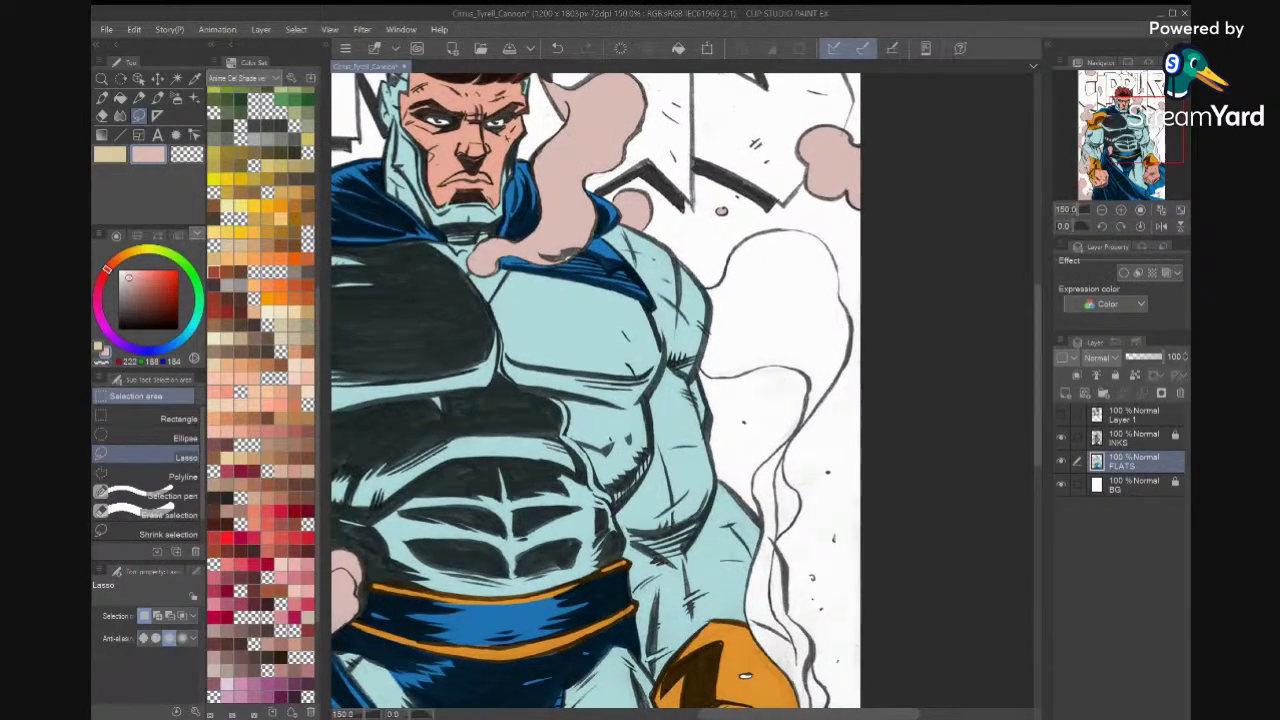
drag(580, 249, 564, 255)
click(638, 286)
key(ctrl+d)
Fill the big smoke cloud beside the shoulder and its thin trails down to the gauntlet with dusty pink using the Fill tool.
click(120, 97)
click(800, 334)
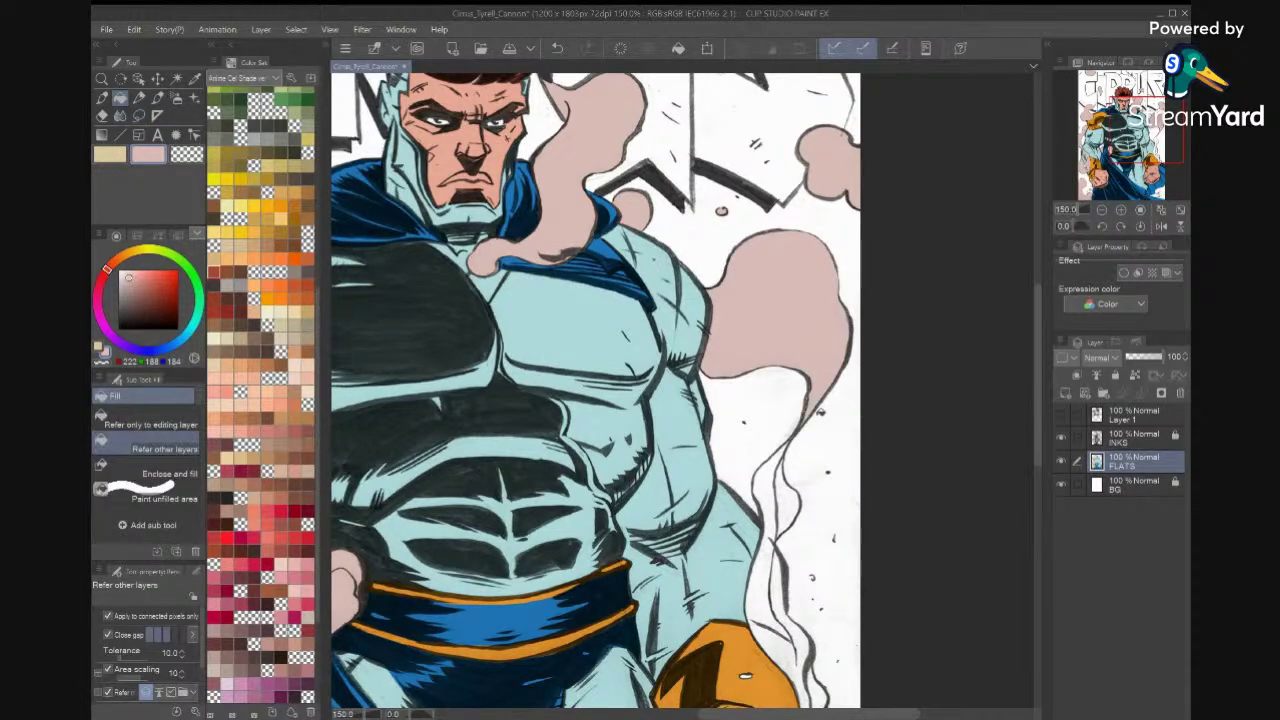
click(776, 464)
drag(783, 582, 795, 505)
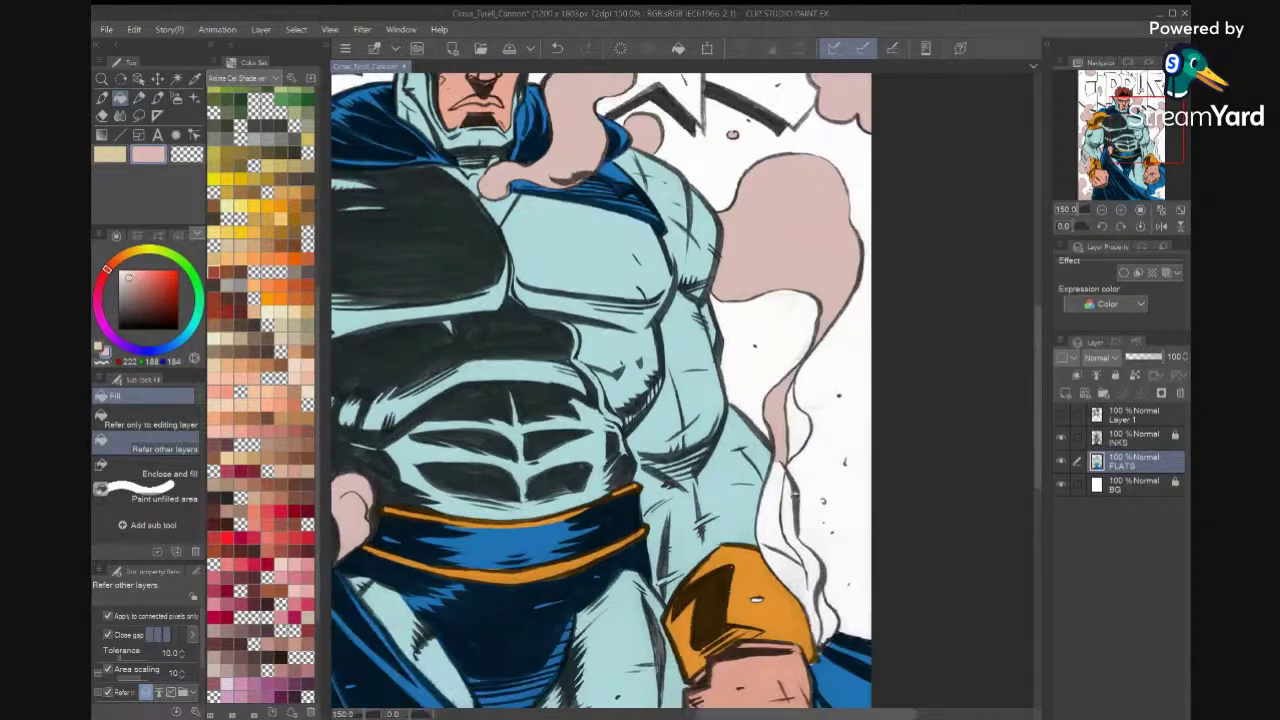
click(777, 490)
click(812, 563)
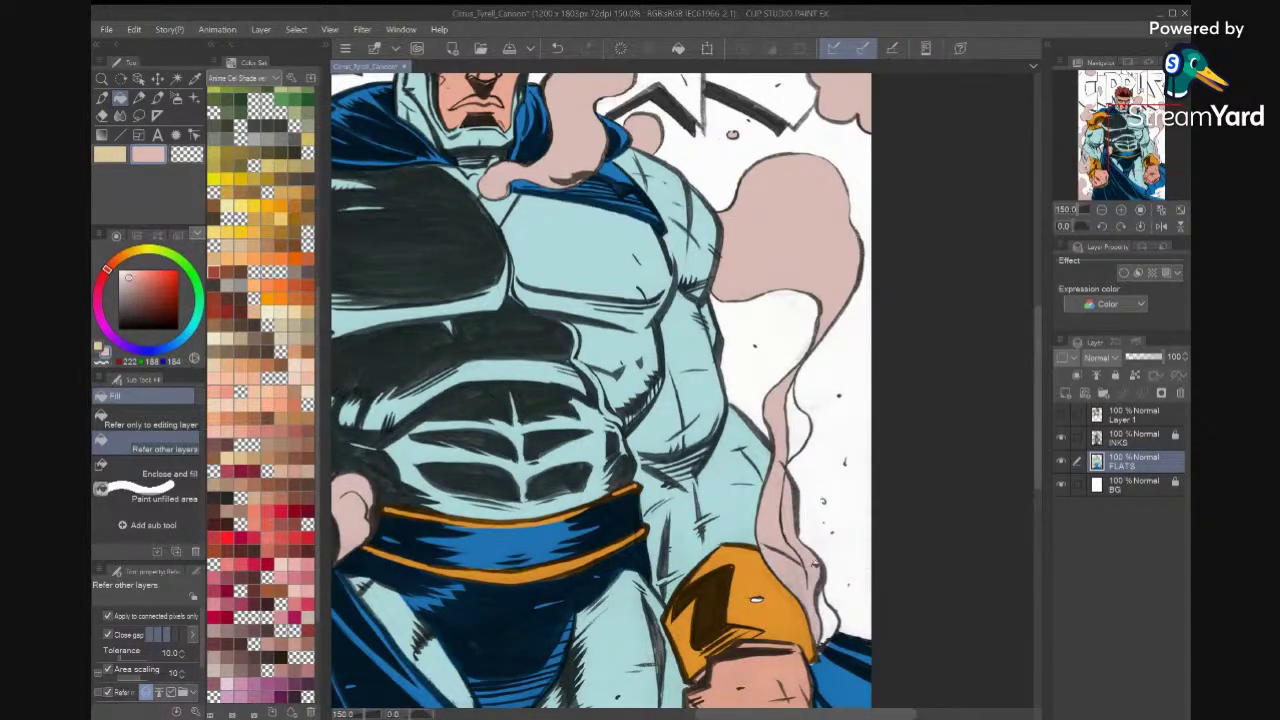
Fill the remaining white curls along the outer edge of the thin smoke trail above the gauntlet with dusty pink.
click(803, 428)
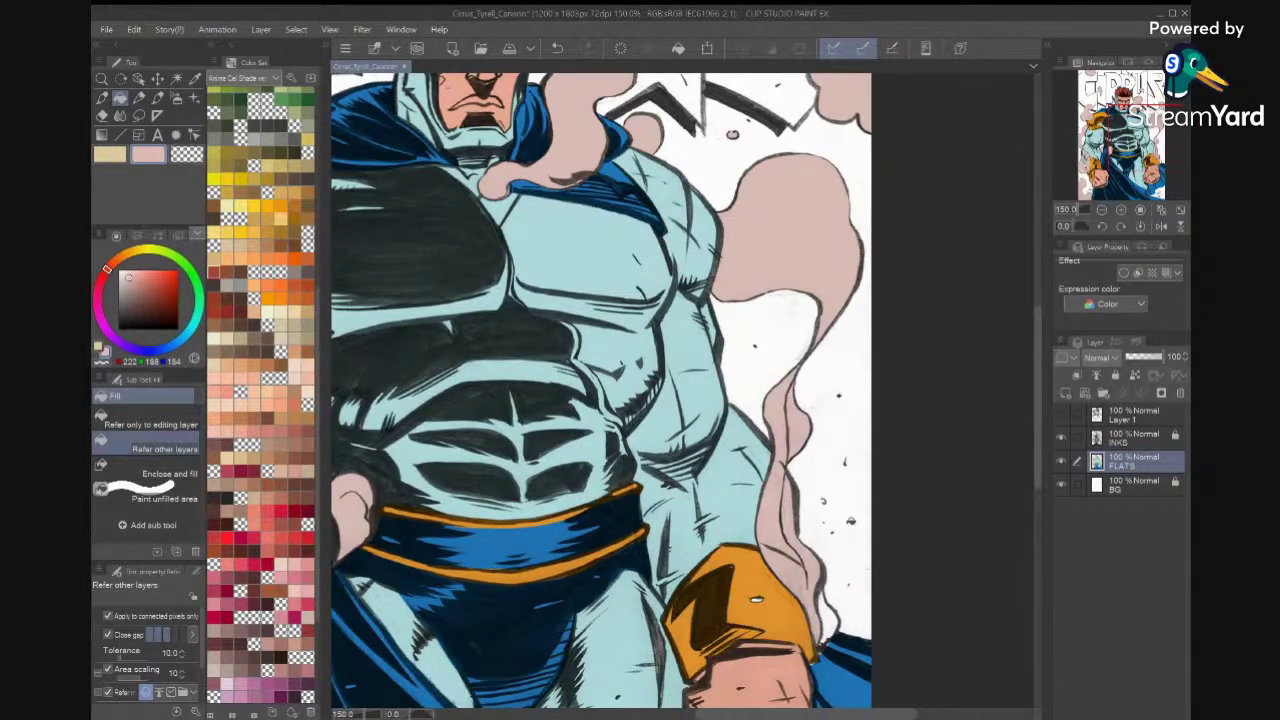
click(829, 615)
key(ctrl+0)
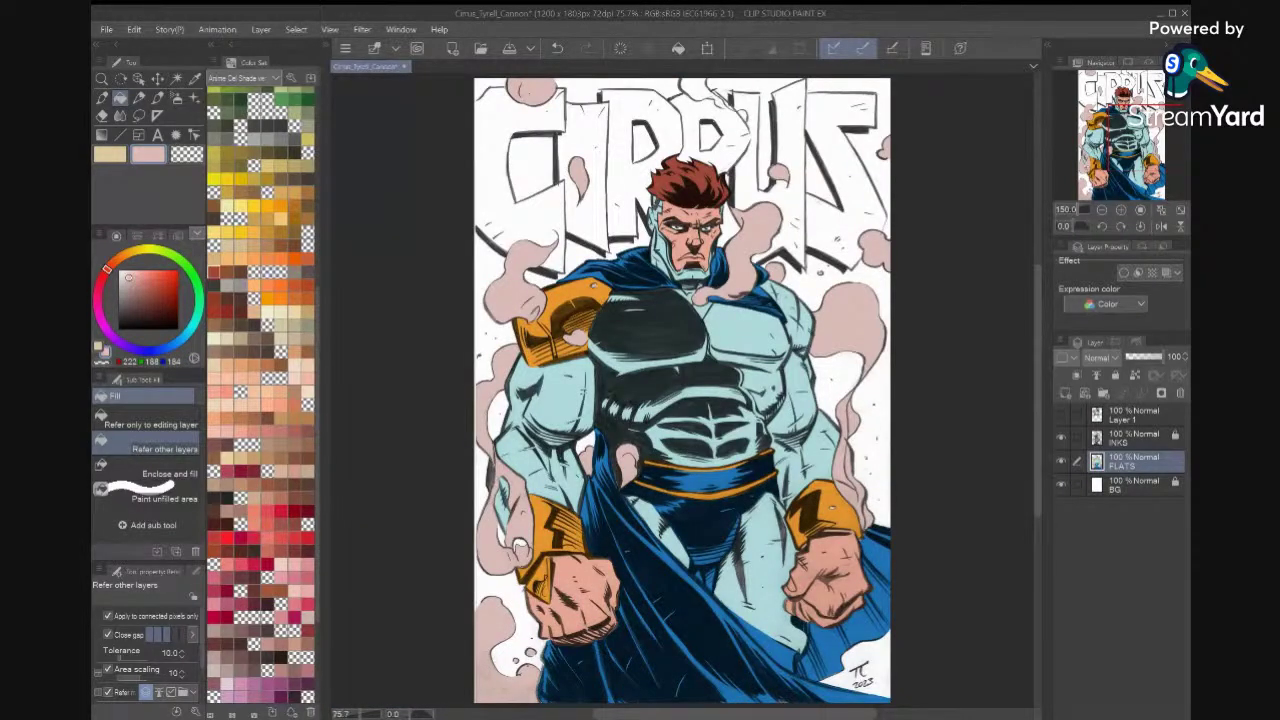
Show the comic-page reference on Layer 1, examine its smoke and costume colours, and hide it again.
click(1061, 415)
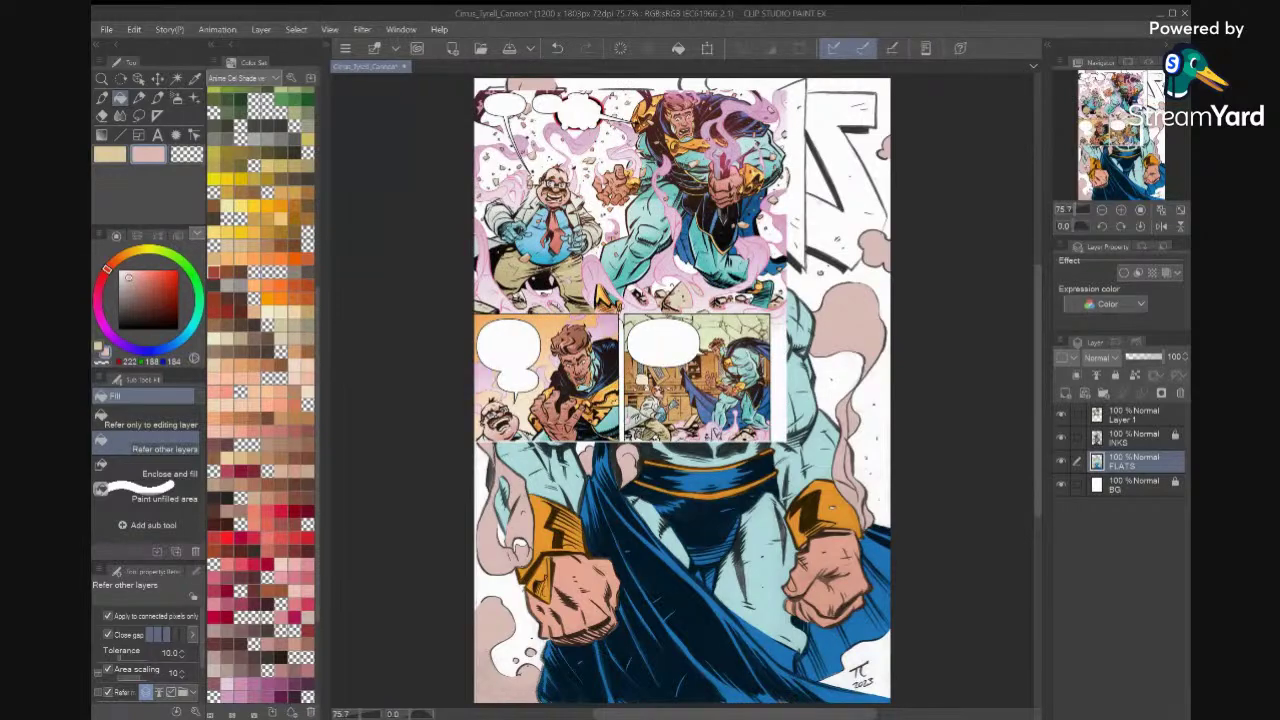
scroll(785, 170, up, 4)
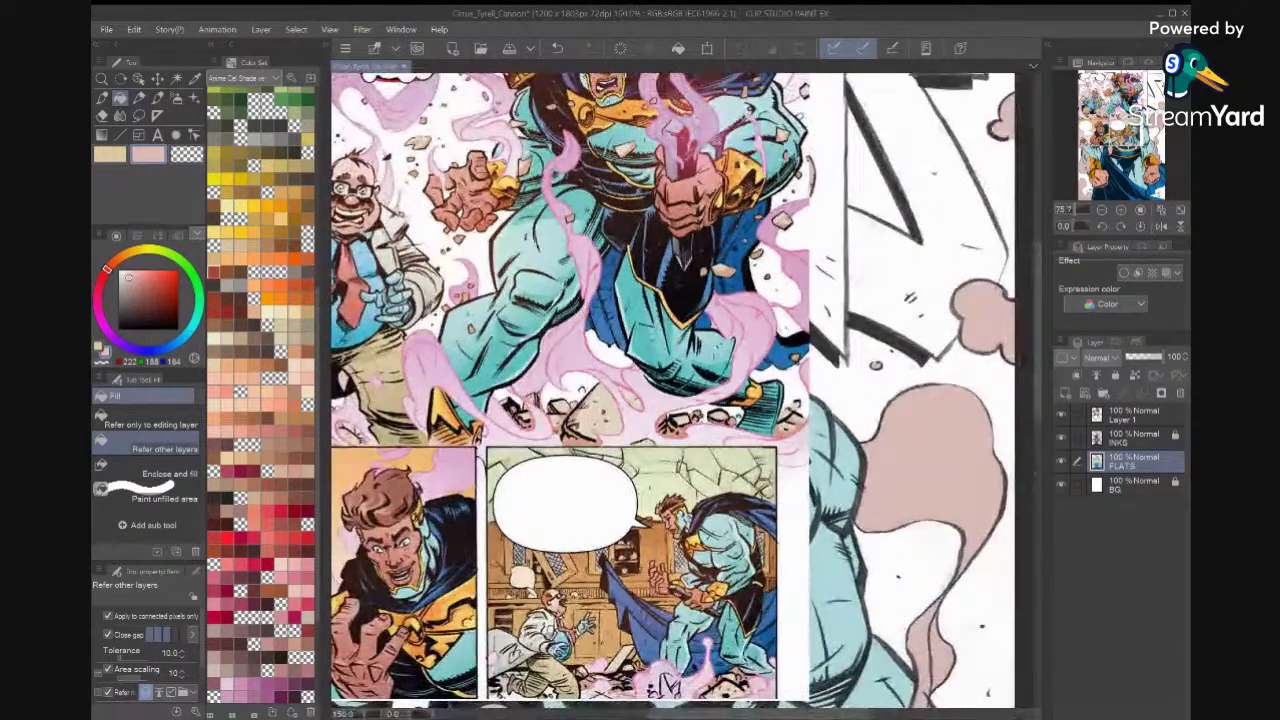
scroll(800, 205, down, 3)
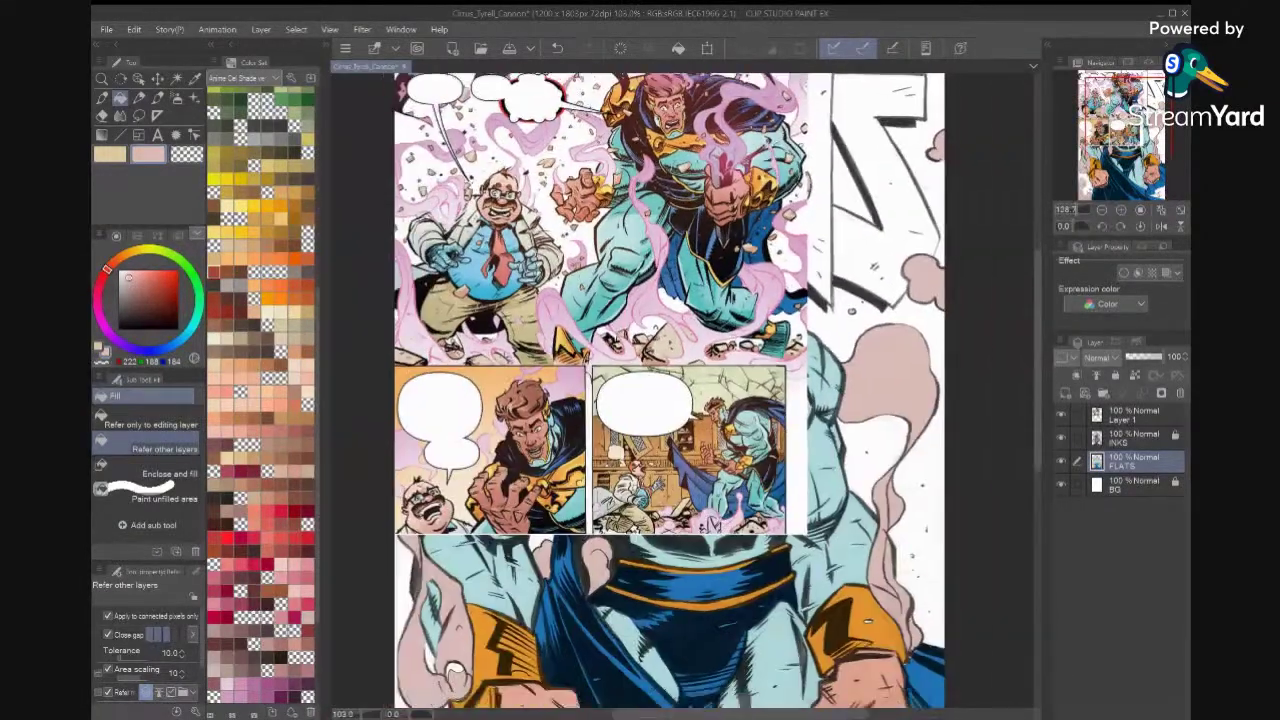
scroll(670, 390, down, 2)
click(1061, 438)
click(1061, 438)
click(1061, 415)
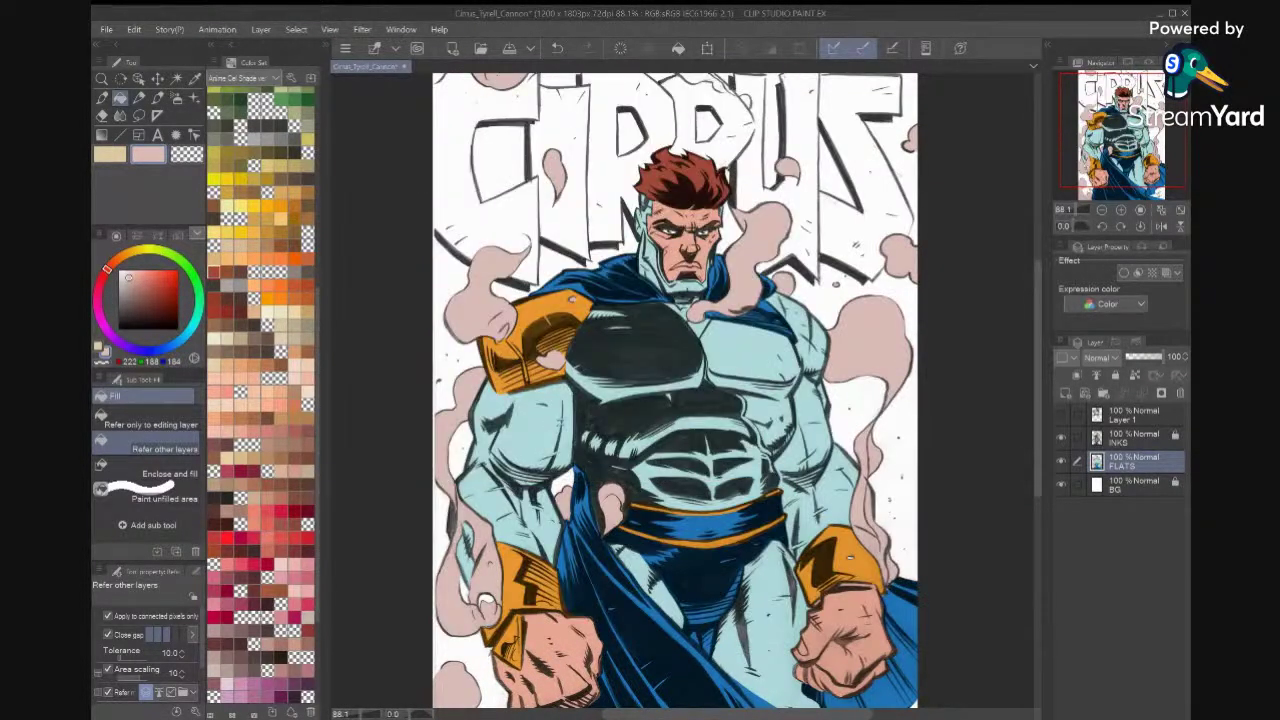
Sample the gauntlet's orange, lasso the gauntlet's upper edge beside the smoke, fill it and deselect.
scroll(486, 598, up, 10)
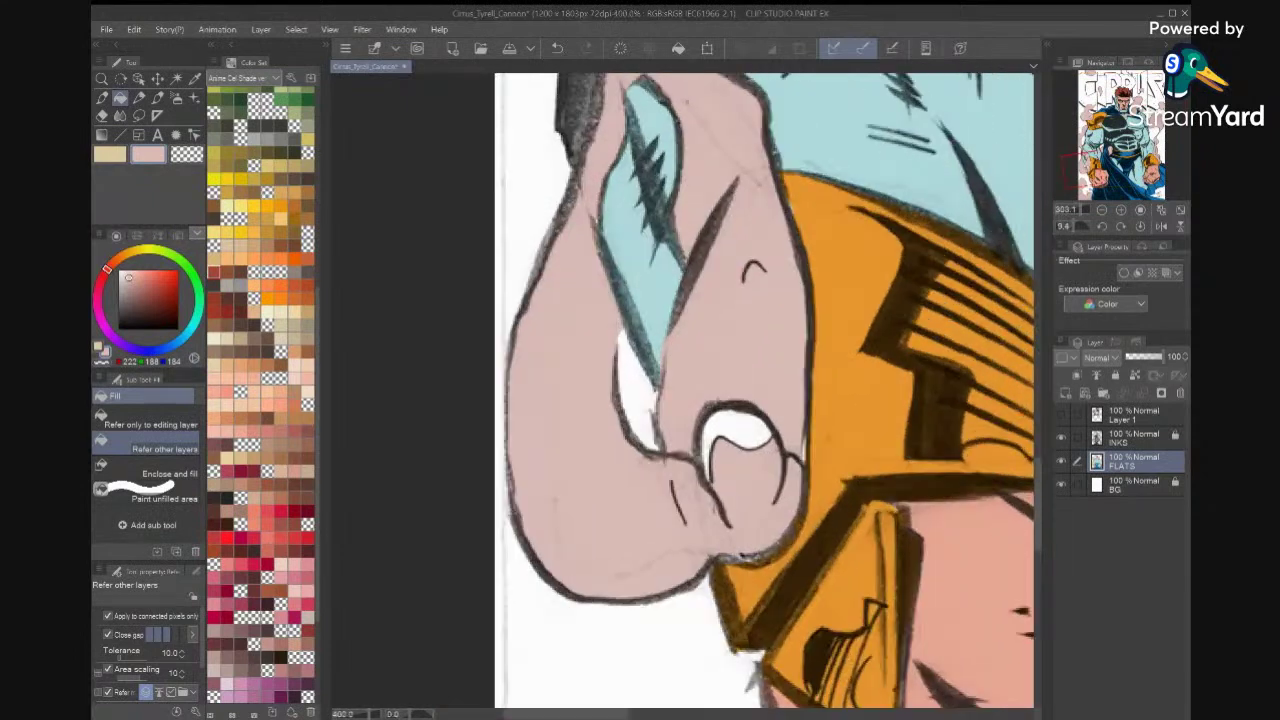
alt+click(868, 380)
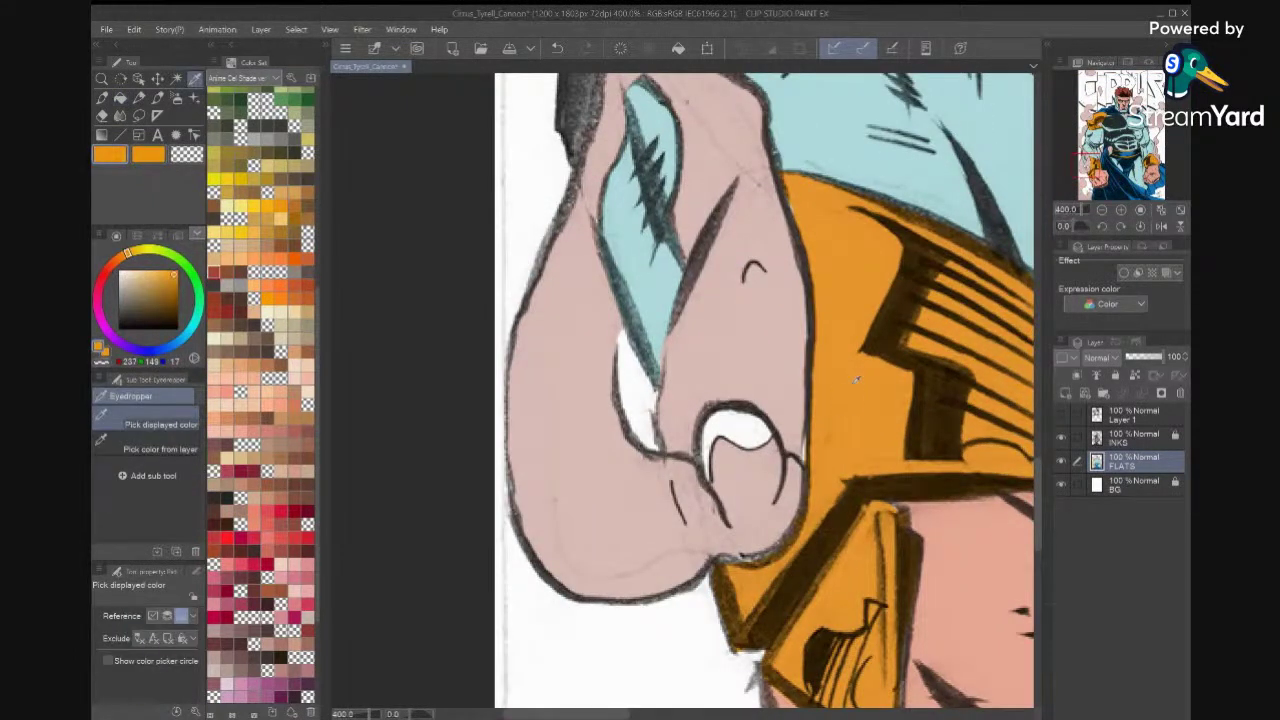
key(m)
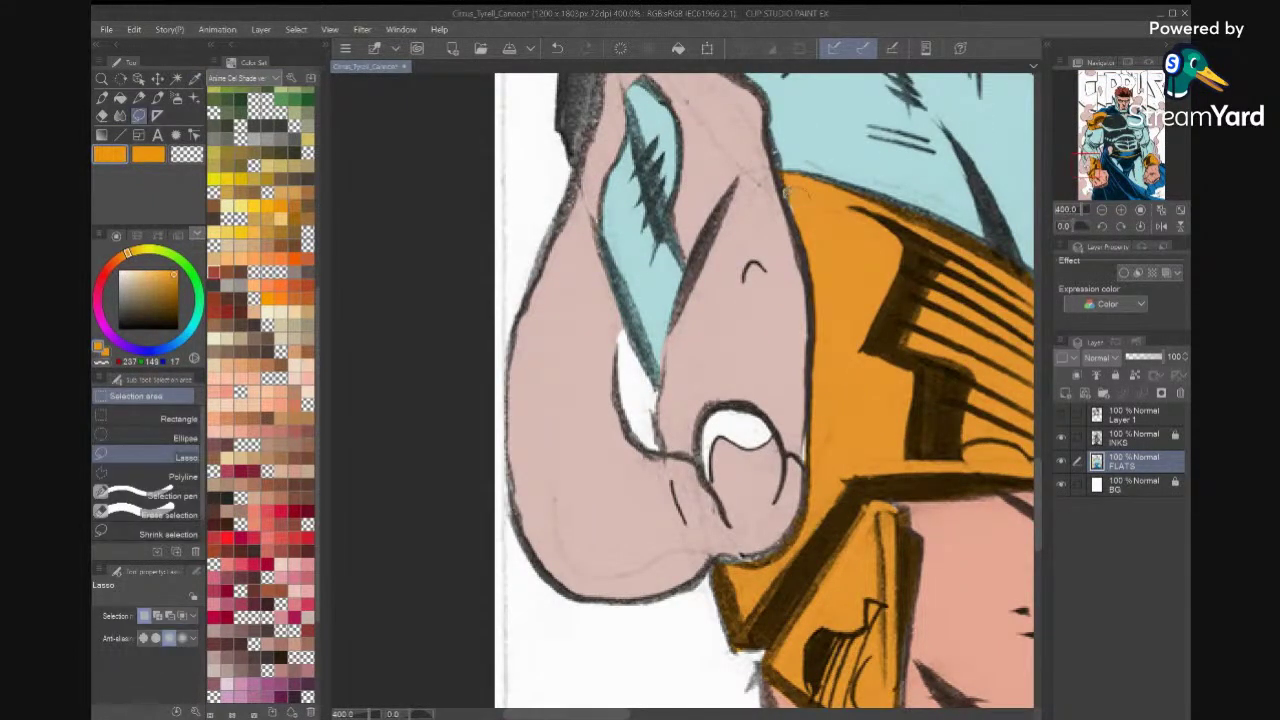
drag(787, 192, 872, 293)
key(alt+BackSpace)
key(ctrl+d)
Lasso the white crescent inside the small smoke curl beside the gauntlet, fill it with orange and deselect.
mouse_move(743, 397)
mouse_down()
mouse_move(698, 428)
mouse_move(704, 478)
mouse_move(718, 436)
mouse_move(758, 440)
mouse_up()
click(815, 500)
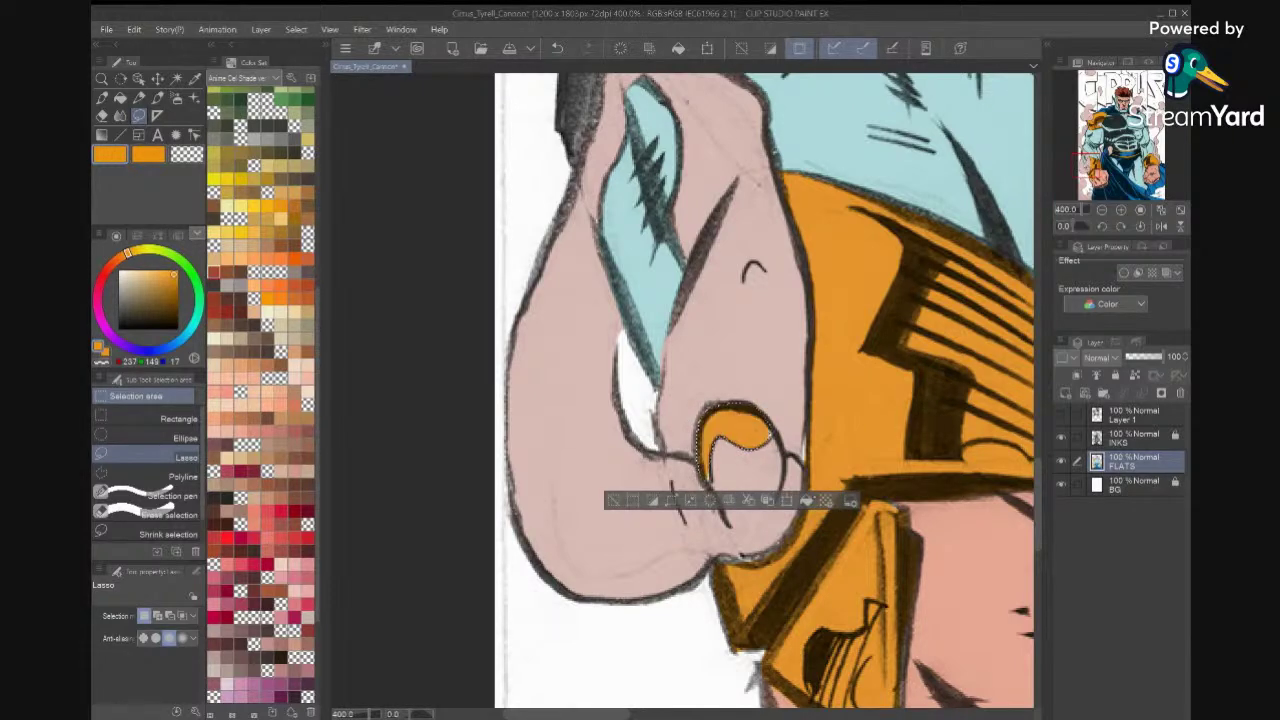
key(ctrl+d)
Lasso the small slivers between the smoke curl and the gauntlet's edge, fill them with orange and deselect.
mouse_move(771, 434)
mouse_down()
mouse_move(814, 439)
mouse_move(815, 468)
mouse_up()
click(843, 468)
key(ctrl+d)
key(ctrl+d)
click(891, 499)
key(ctrl+d)
Lasso the gauntlet's lower corner under the smoke and the pointed flap over the fist, fill them with orange and deselect.
mouse_move(776, 551)
mouse_down()
mouse_move(822, 480)
mouse_move(722, 592)
mouse_up()
key(ctrl+d)
mouse_move(870, 480)
mouse_down()
mouse_move(920, 540)
mouse_move(900, 680)
mouse_up()
mouse_move(918, 590)
mouse_down()
mouse_move(904, 394)
mouse_move(886, 427)
mouse_move(884, 416)
mouse_move(887, 465)
mouse_move(871, 455)
mouse_move(874, 490)
mouse_move(774, 440)
mouse_move(749, 465)
mouse_move(753, 435)
mouse_move(732, 440)
mouse_move(738, 404)
mouse_move(731, 415)
mouse_move(702, 374)
mouse_move(736, 430)
mouse_up()
key(ctrl+d)
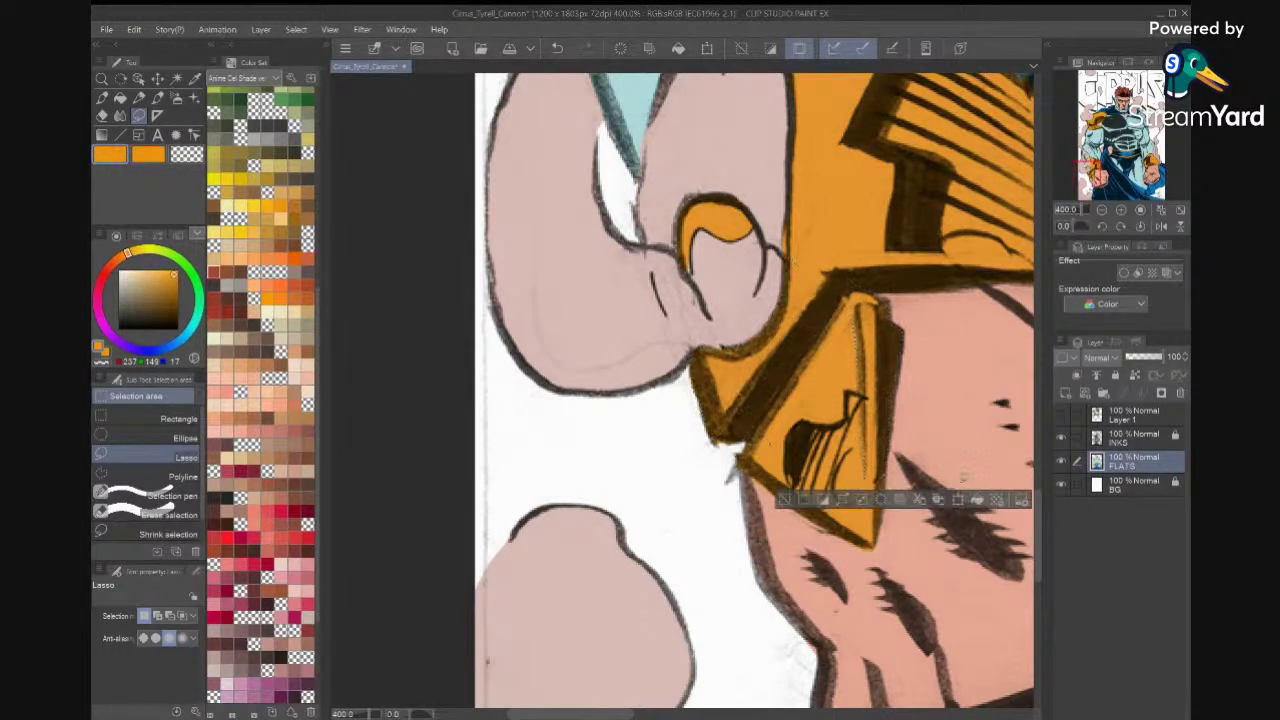
Sample the fist's skin colour with INKS temporarily hidden, lasso the edge at the gauntlet flap's tip, fill it and deselect.
key(i)
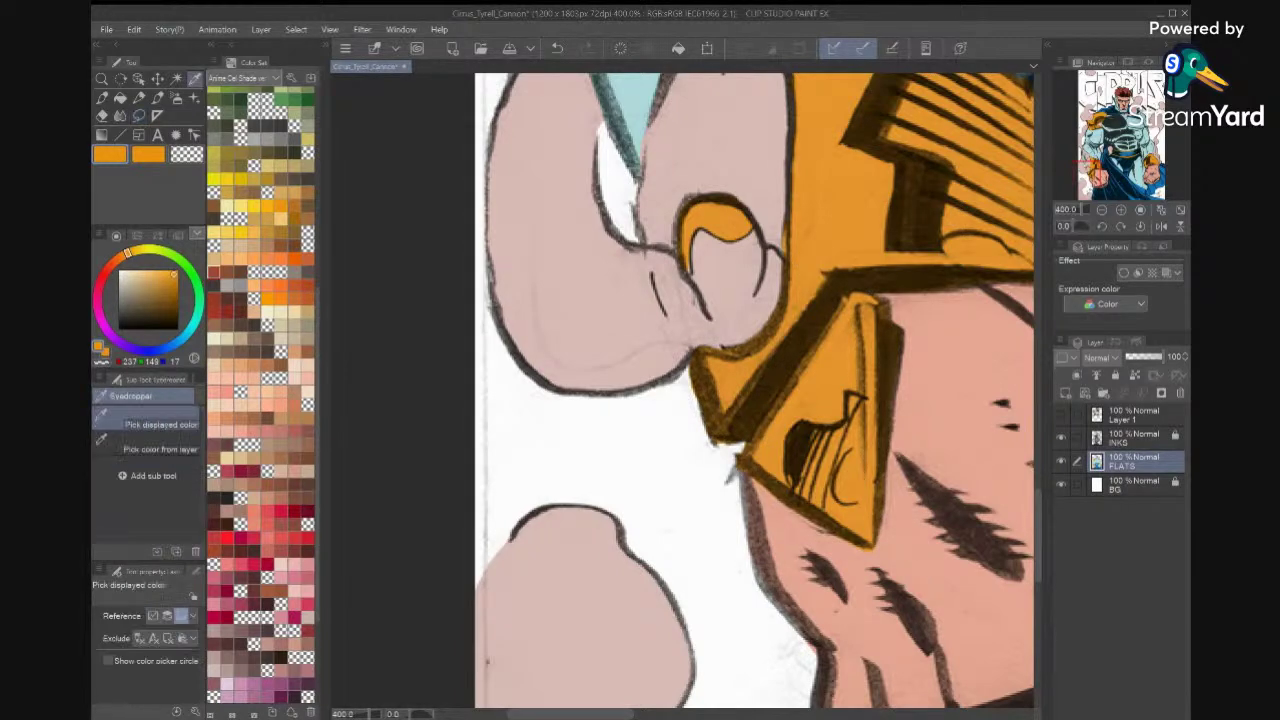
click(1061, 438)
click(940, 502)
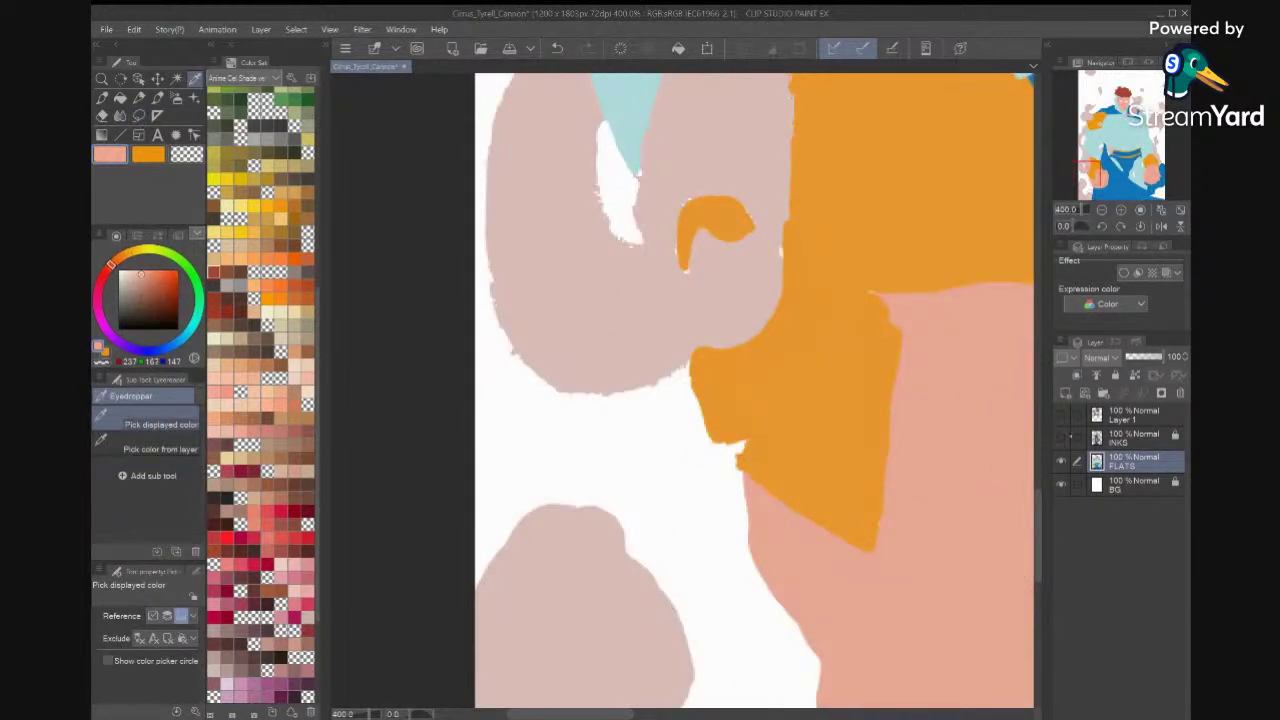
click(1061, 438)
click(139, 116)
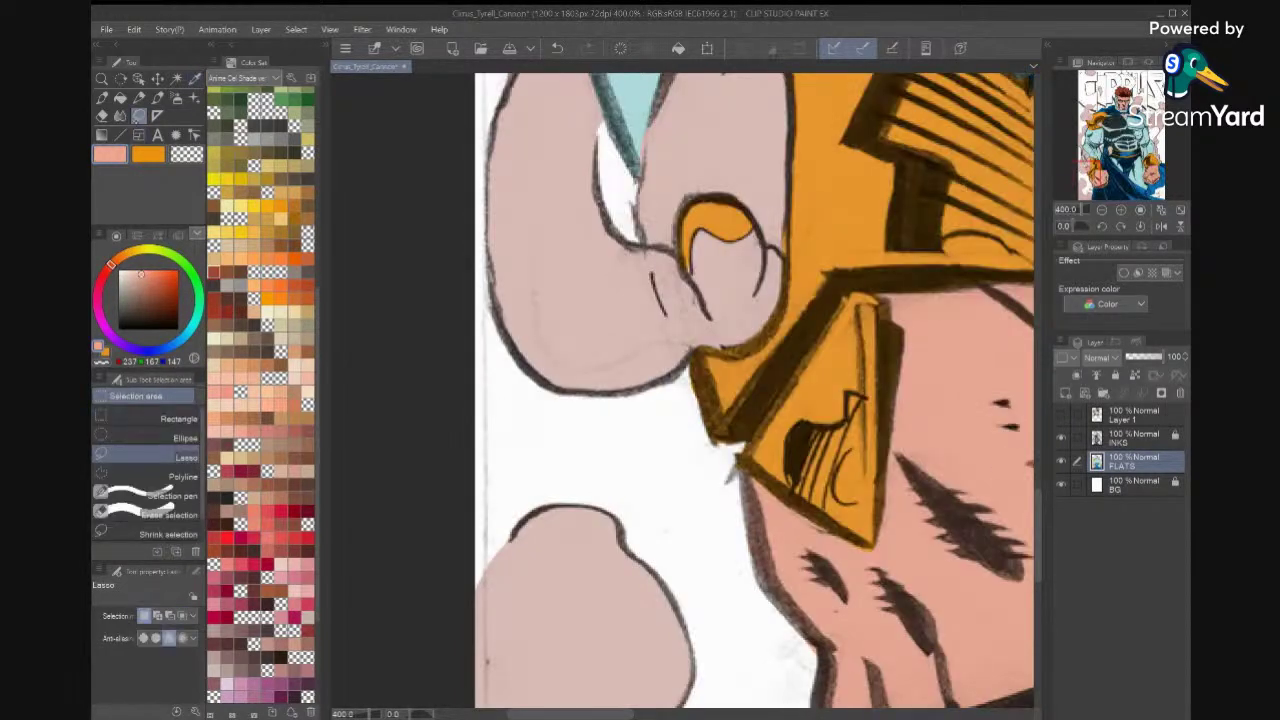
mouse_move(879, 530)
mouse_down()
mouse_move(838, 550)
mouse_move(880, 550)
mouse_up()
click(936, 582)
key(ctrl+d)
key(ctrl+0)
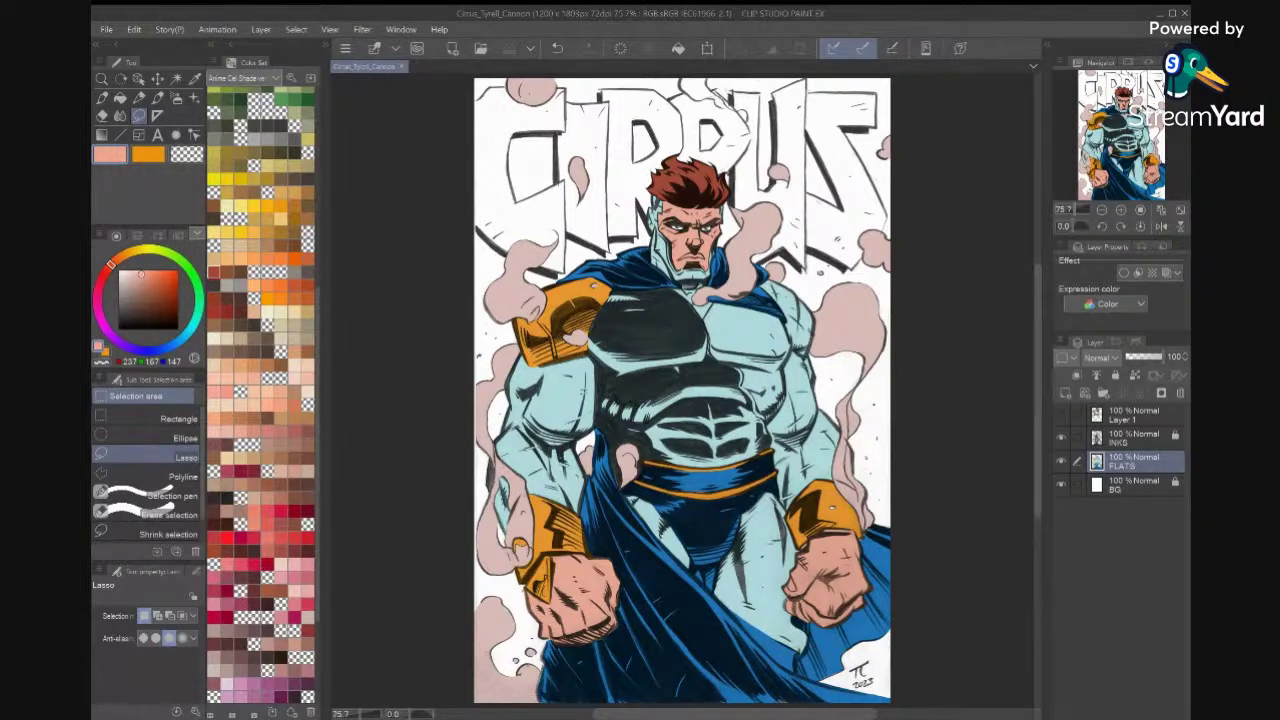
Sample the smoke's dusty pink with INKS temporarily hidden, then lasso and fill the smoke and small puff crossing the logo's second R.
scroll(871, 608, up, 5)
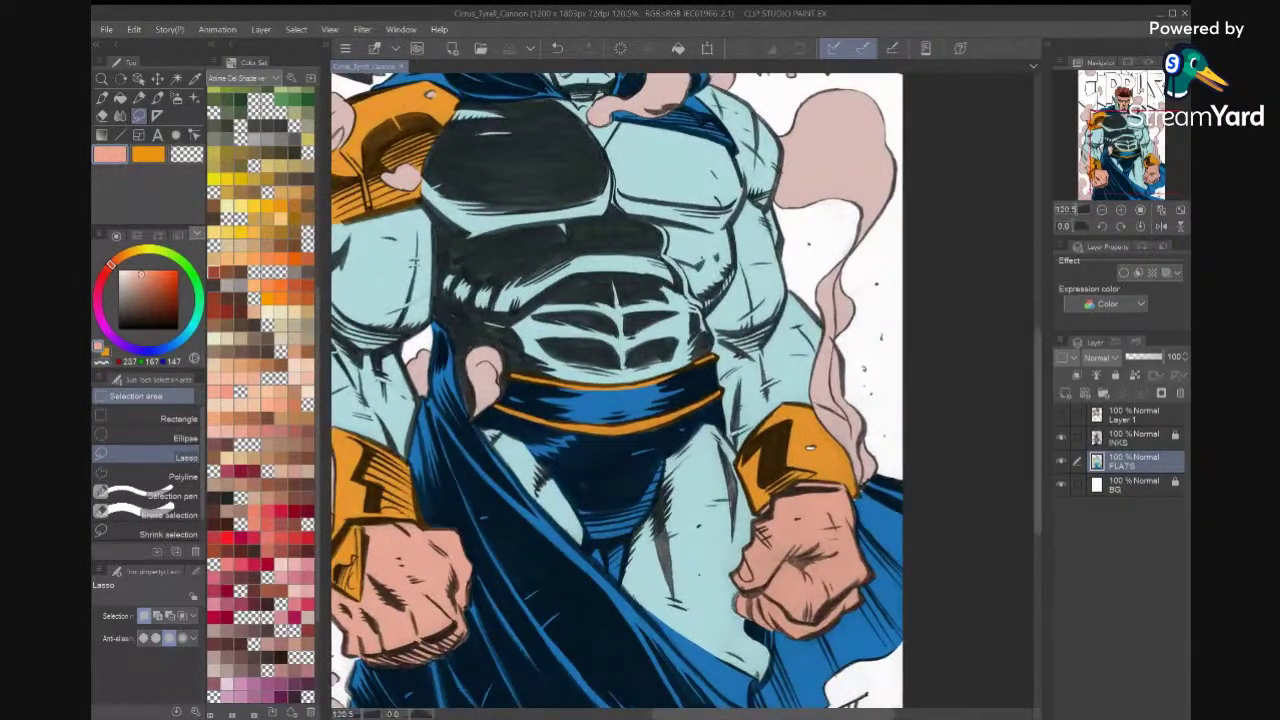
scroll(871, 608, down, 3)
scroll(650, 390, up, 3)
scroll(635, 390, up, 3)
scroll(595, 225, up, 2)
scroll(595, 225, up, 2)
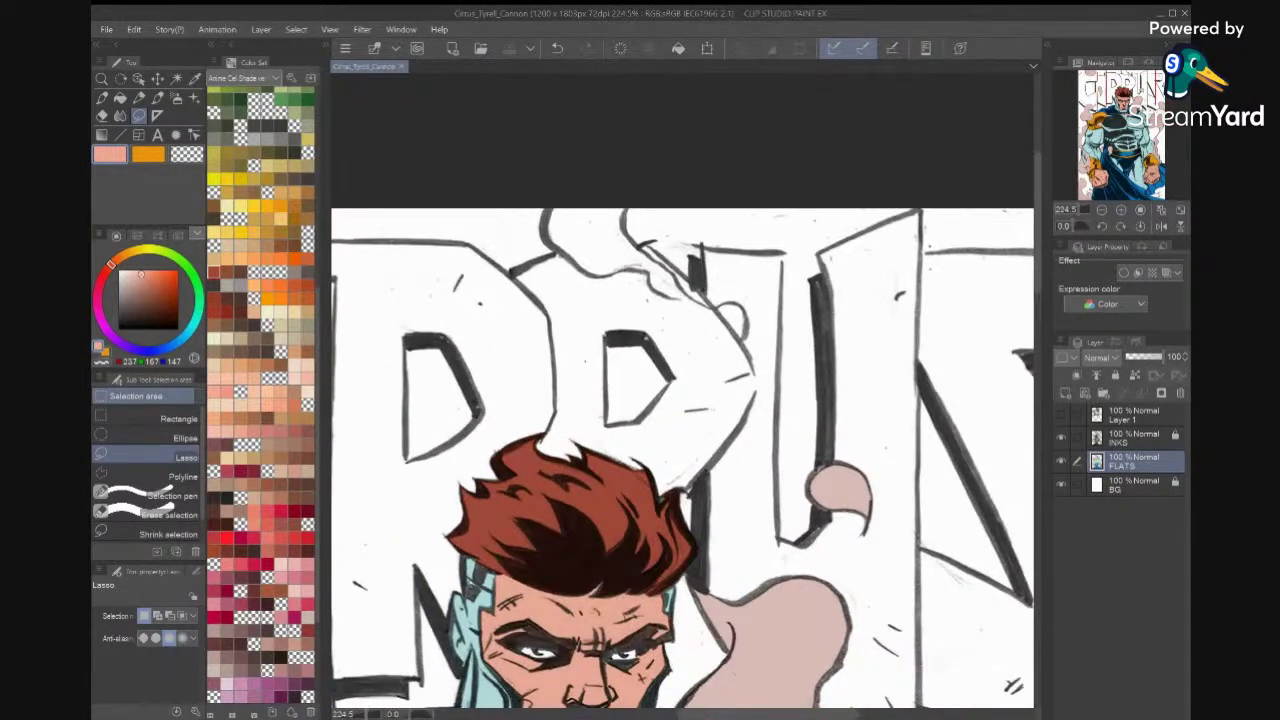
click(1061, 439)
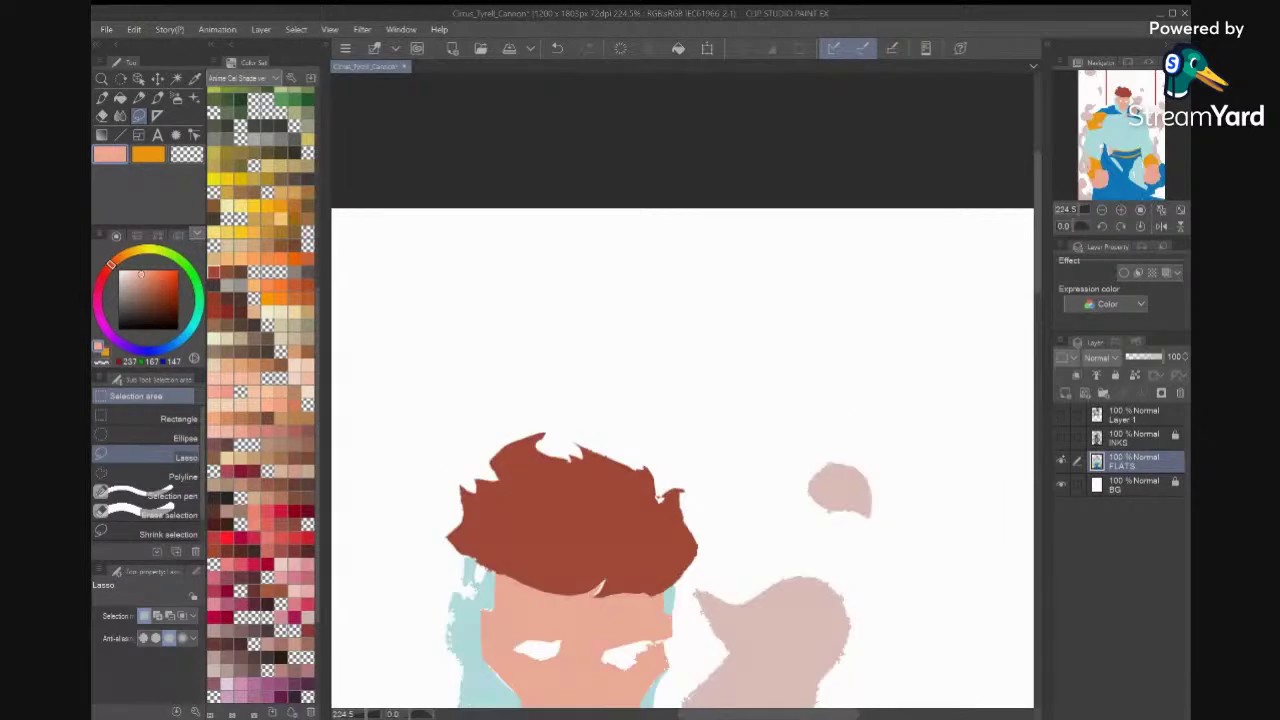
key(i)
click(850, 480)
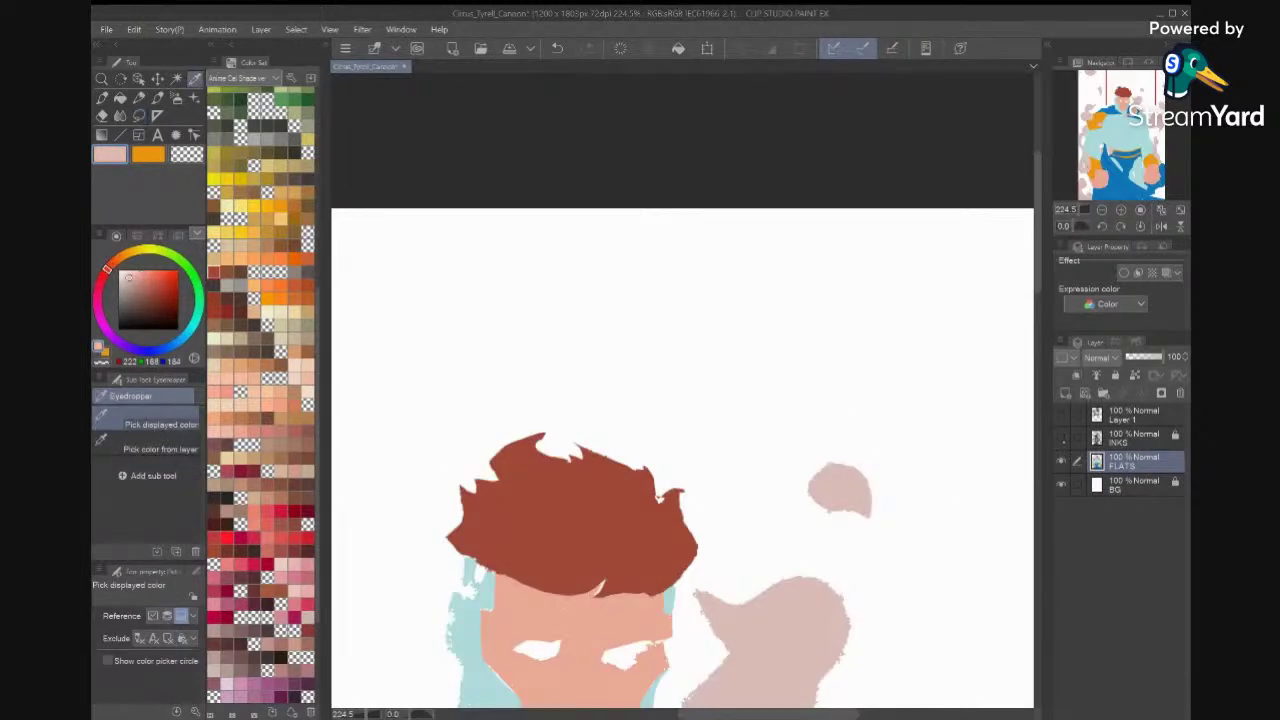
click(1061, 438)
key(m)
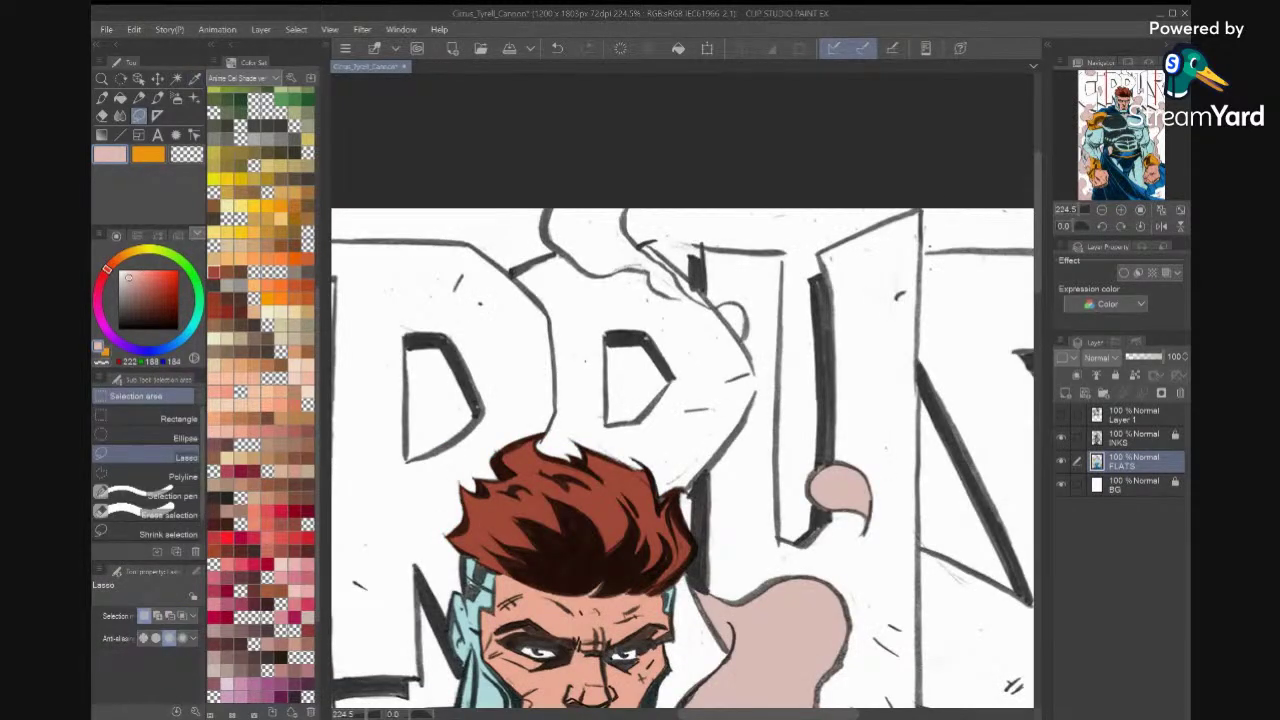
scroll(752, 320, up, 3)
mouse_move(733, 366)
mouse_down()
mouse_move(775, 356)
mouse_move(792, 384)
mouse_move(772, 396)
mouse_move(738, 370)
mouse_move(653, 359)
mouse_move(622, 329)
mouse_move(533, 349)
mouse_move(479, 325)
mouse_move(475, 238)
mouse_move(524, 208)
mouse_move(560, 208)
mouse_move(582, 276)
mouse_move(703, 358)
mouse_up()
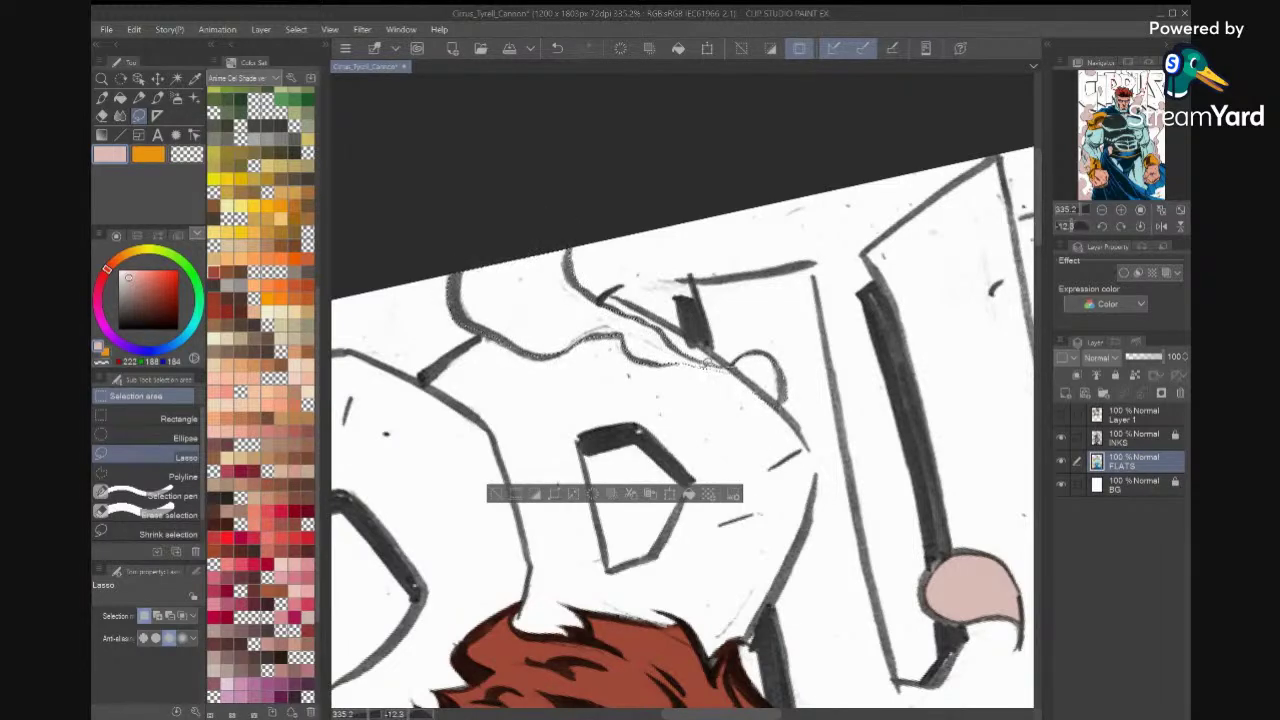
key(alt+Delete)
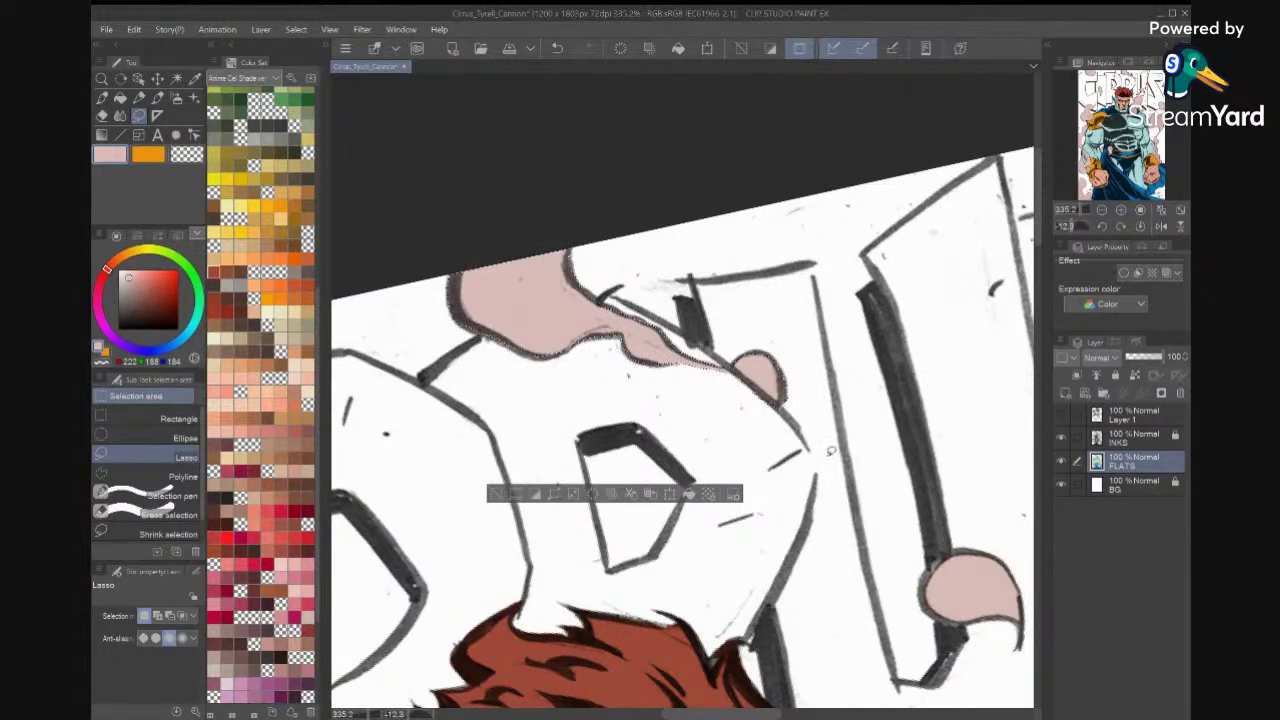
key(ctrl+d)
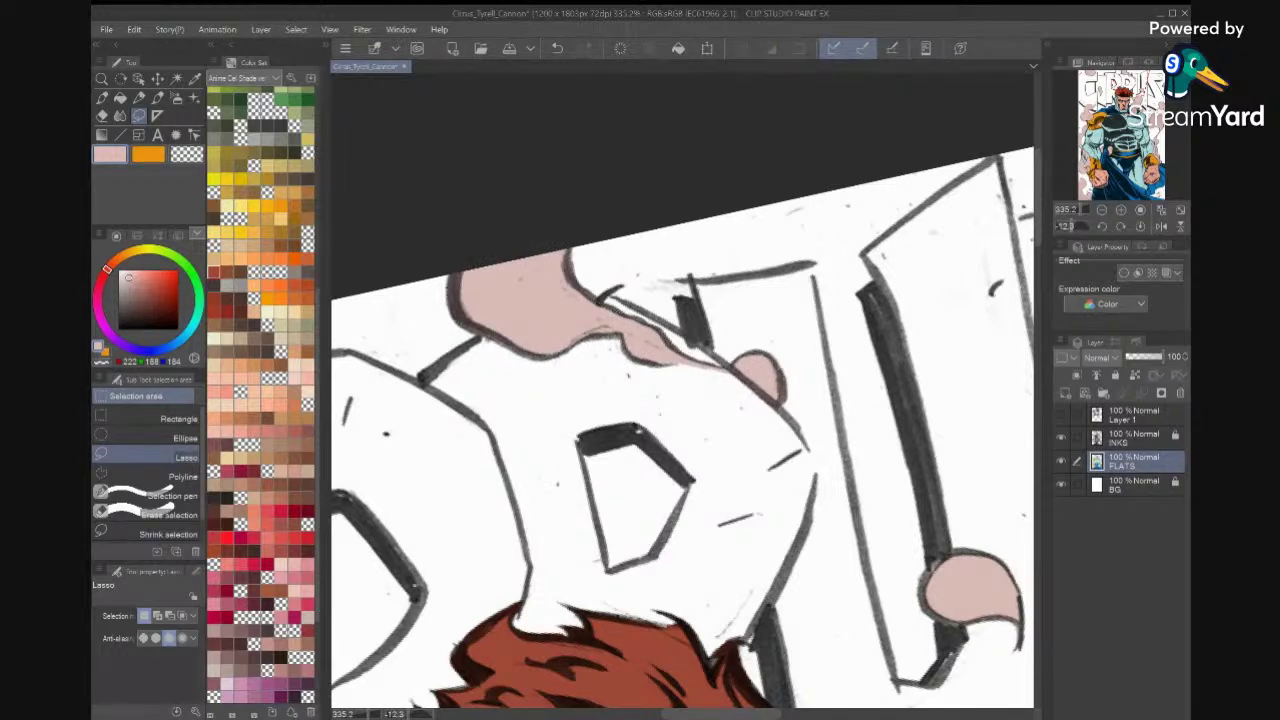
Lasso the thin smoke tail leading to the small puff on the second R, fill it with dusty pink and deselect.
scroll(675, 330, up, 5)
mouse_move(922, 367)
mouse_down()
mouse_move(870, 382)
mouse_move(795, 361)
mouse_move(675, 410)
mouse_move(738, 367)
mouse_move(840, 346)
mouse_move(765, 382)
mouse_move(690, 396)
mouse_move(702, 387)
mouse_up()
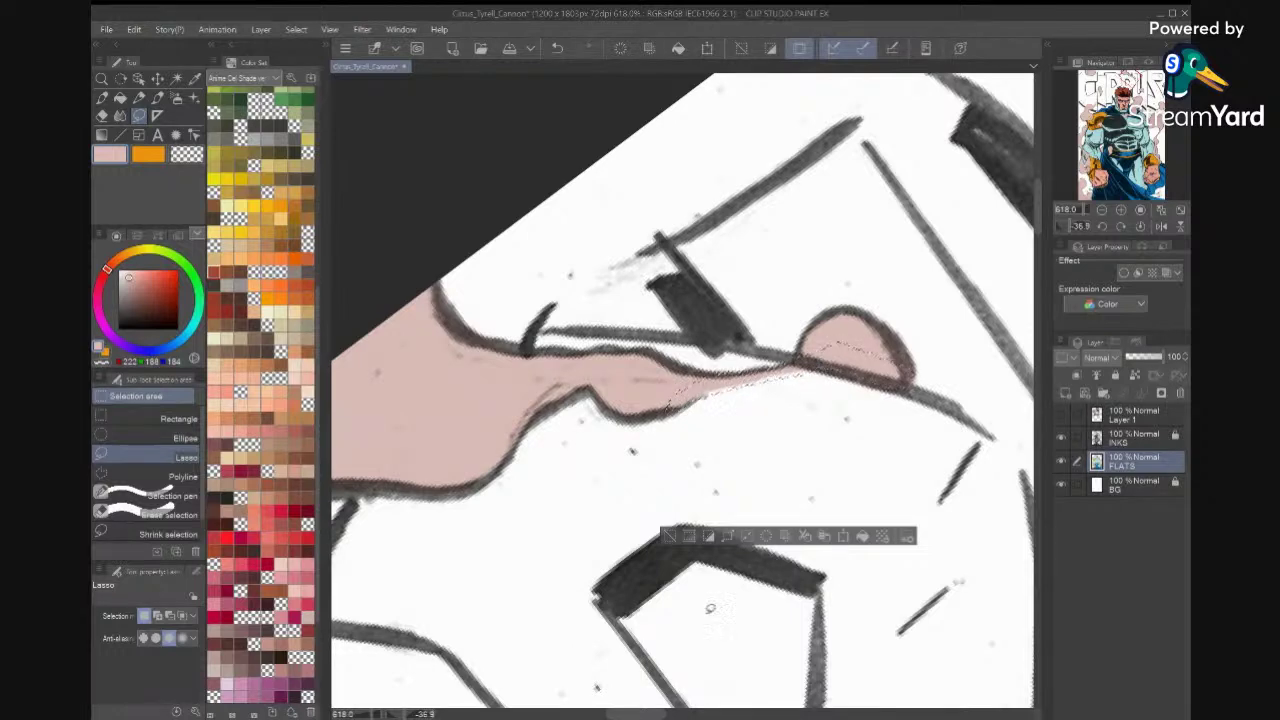
click(862, 536)
click(954, 347)
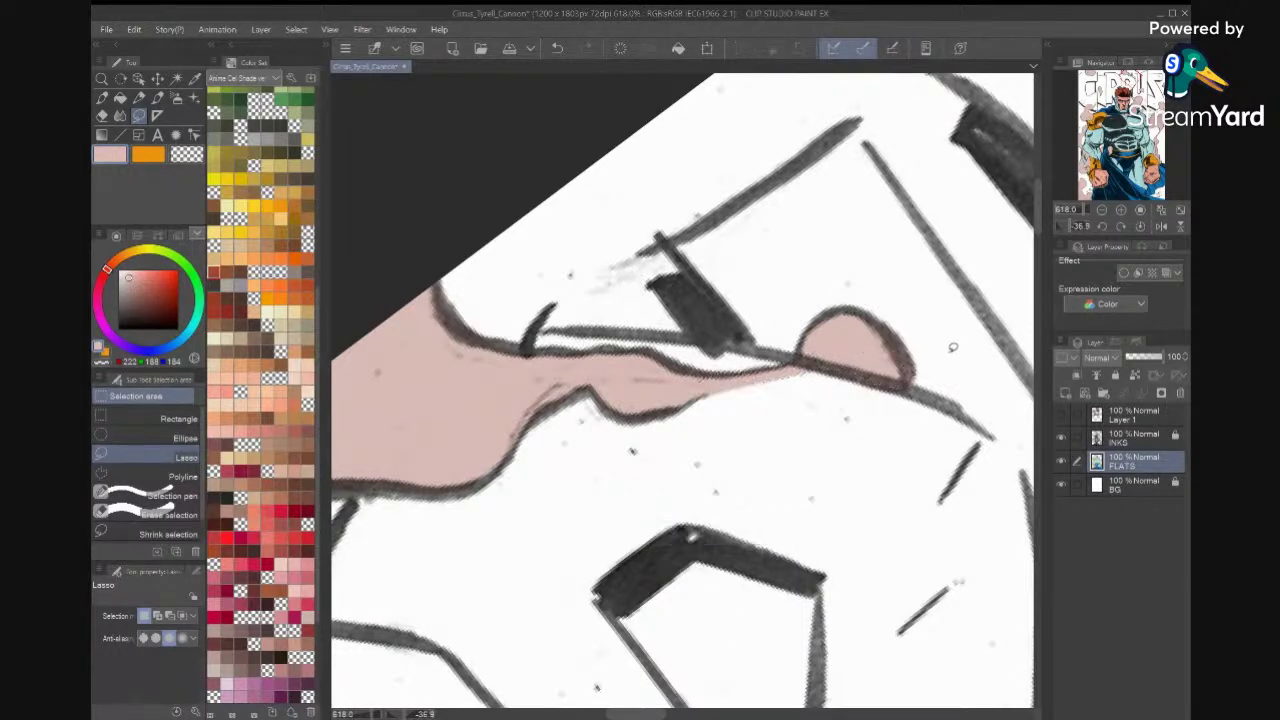
scroll(914, 442, down, 1)
scroll(850, 390, up, 1)
mouse_move(836, 412)
mouse_down()
mouse_move(830, 396)
mouse_move(822, 409)
mouse_move(866, 409)
mouse_up()
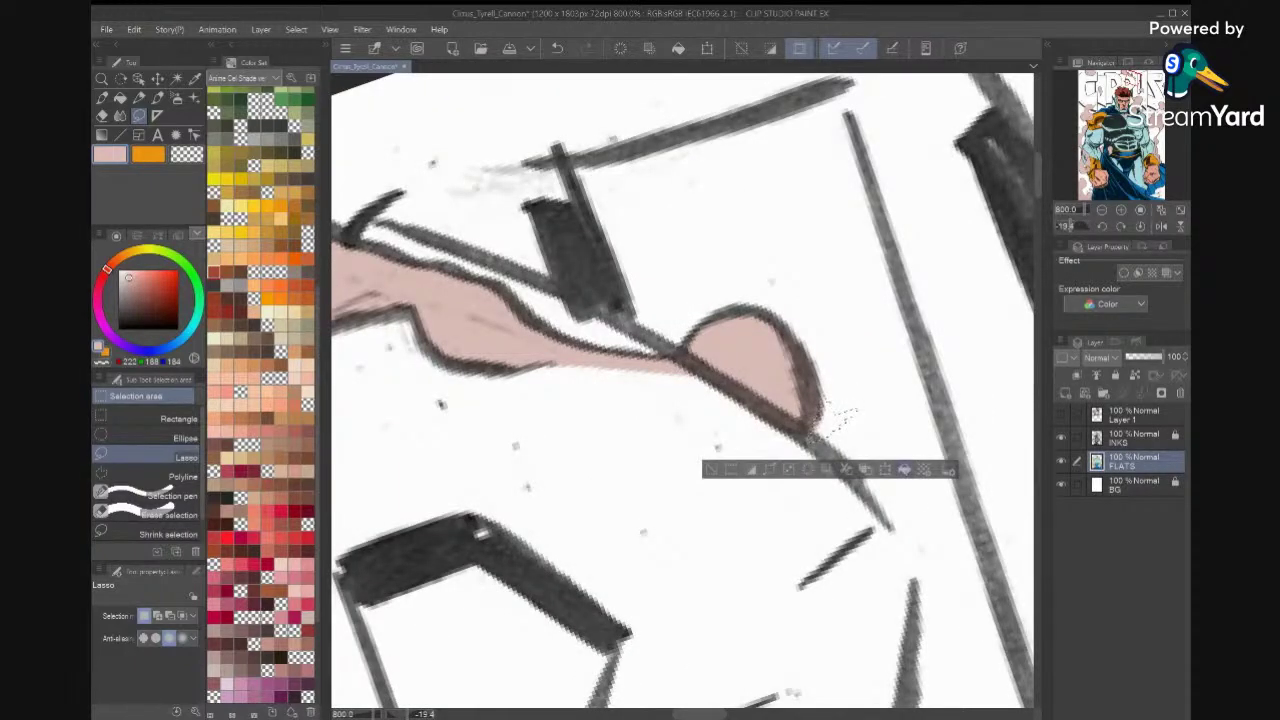
click(884, 343)
Examine the flat colours of the smoke, logo and figure across the whole illustration.
scroll(884, 343, down, 3)
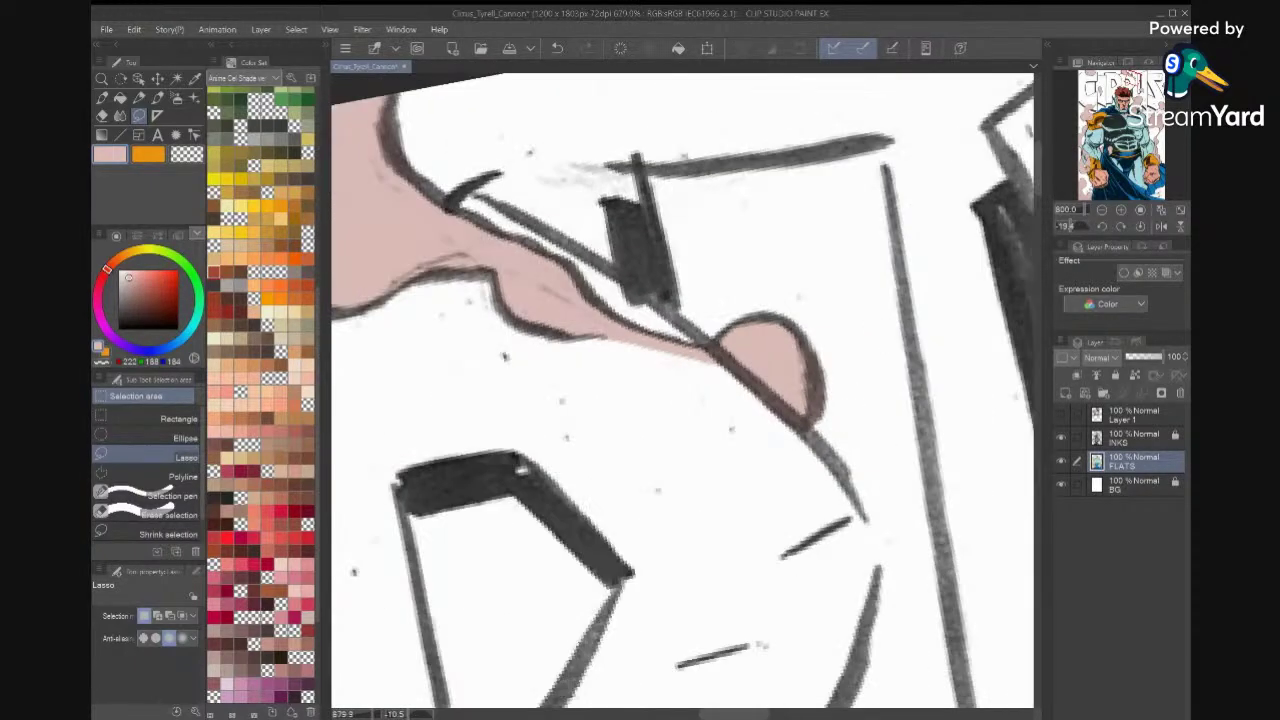
scroll(682, 460, down, 4)
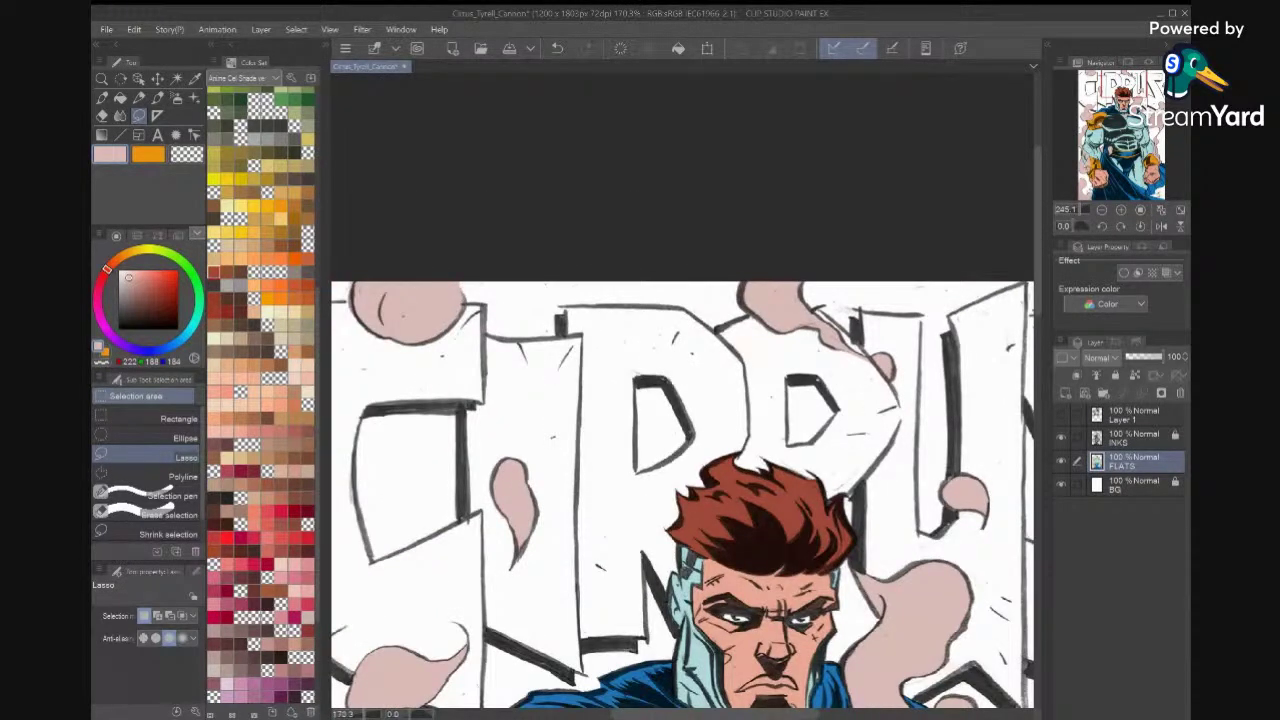
scroll(700, 501, down, 2)
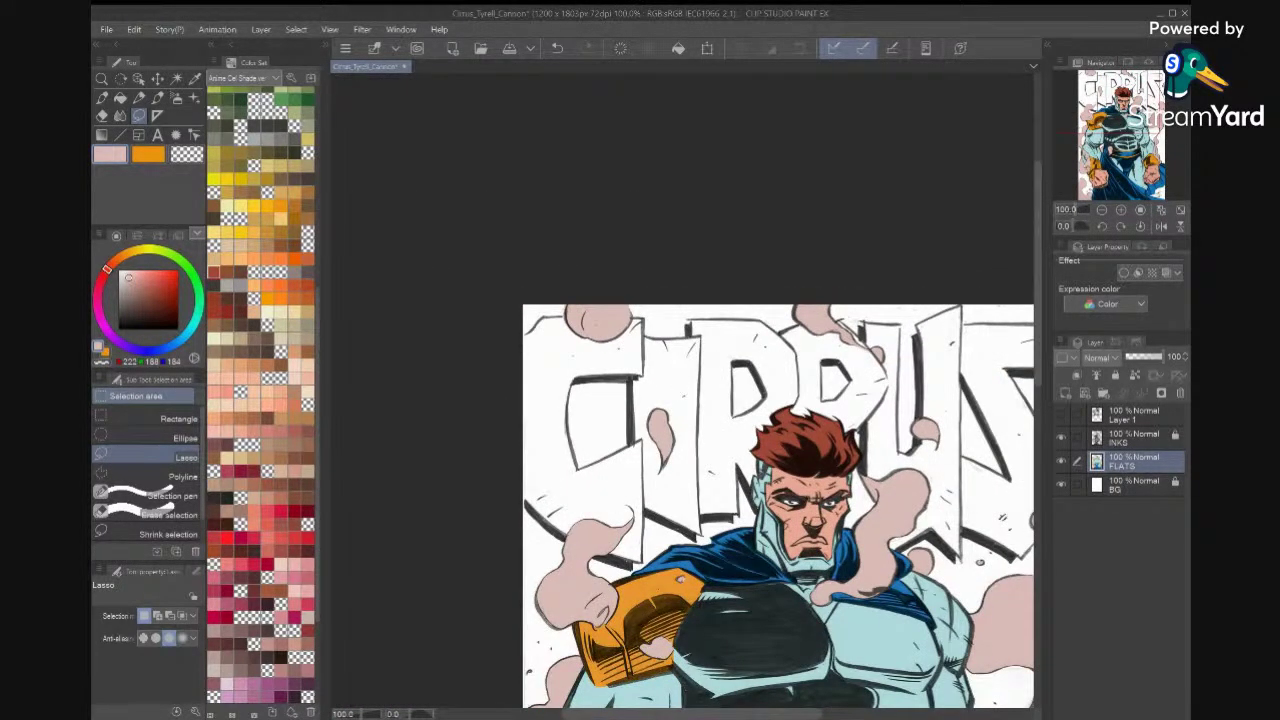
scroll(700, 501, down, 1)
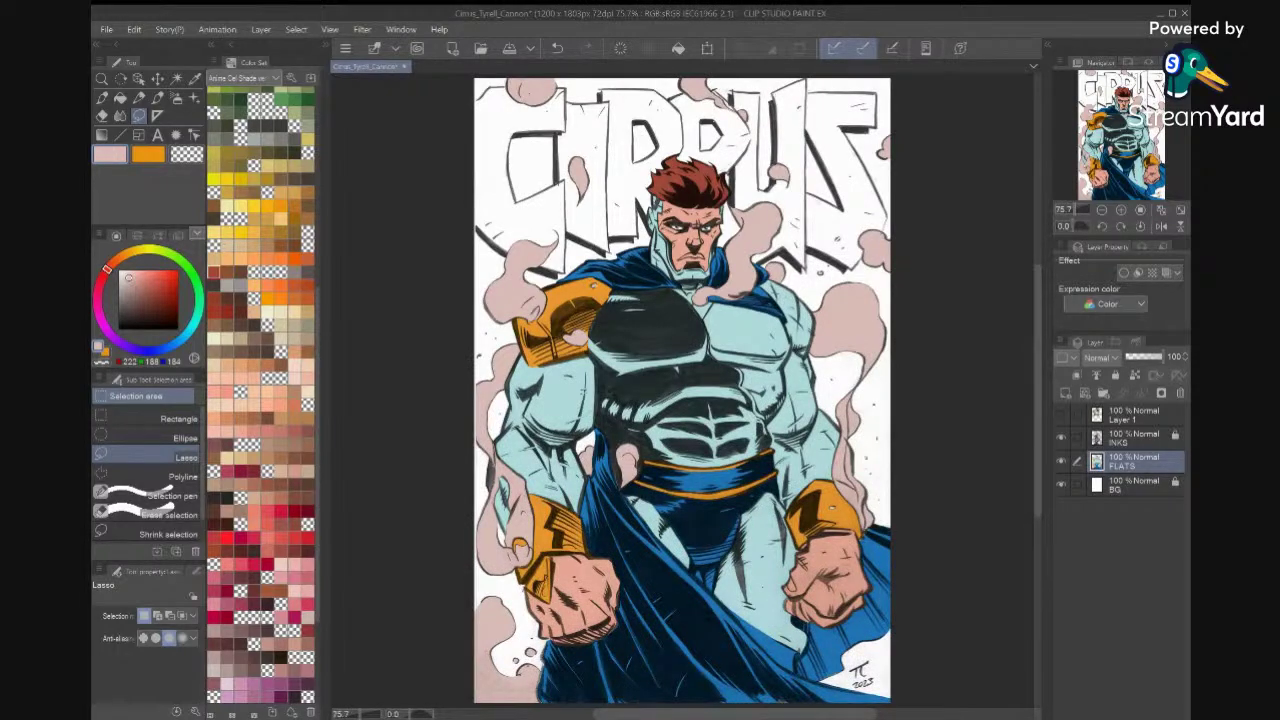
scroll(682, 440, up, 1)
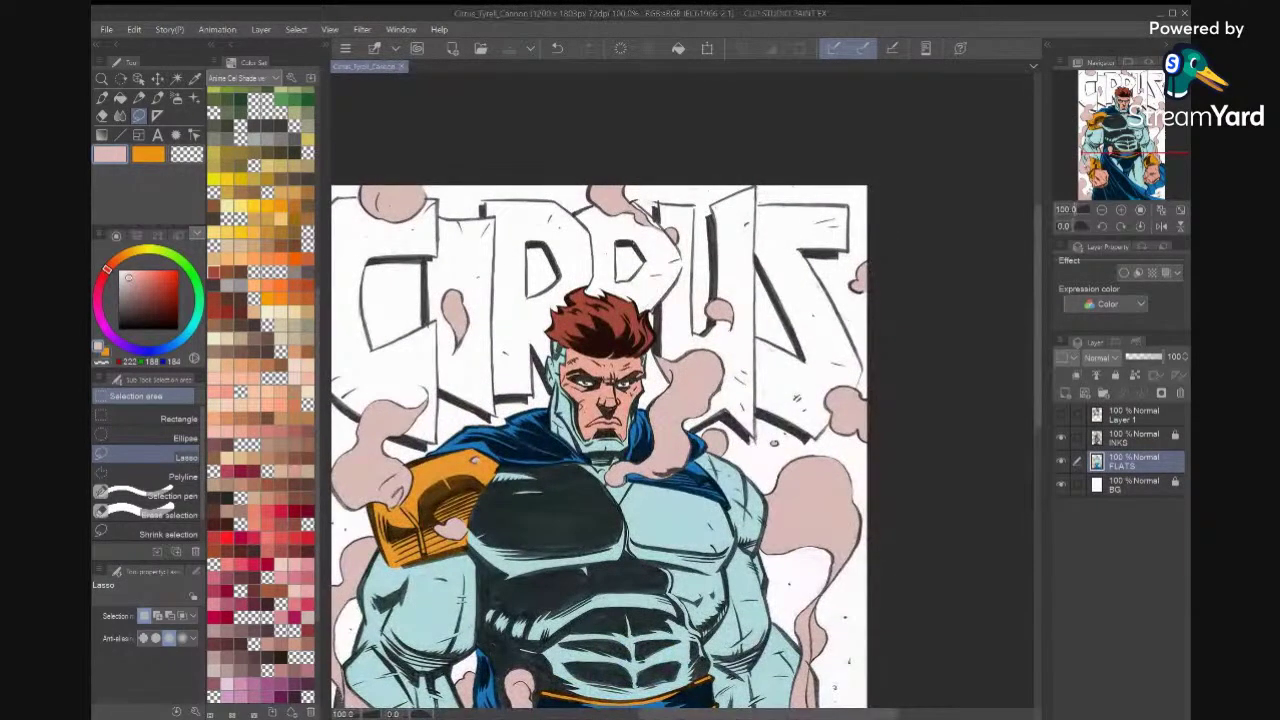
scroll(673, 300, up, 1)
scroll(673, 400, down, 1)
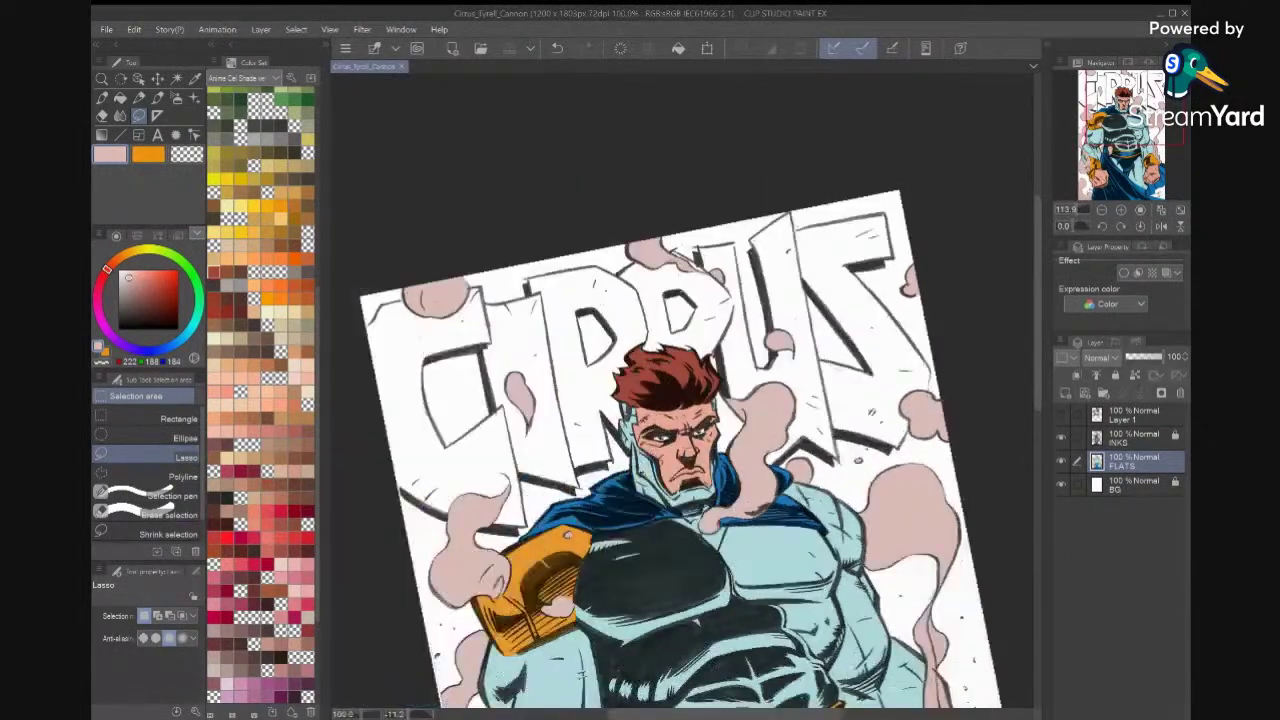
scroll(690, 420, down, 1)
scroll(760, 420, up, 1)
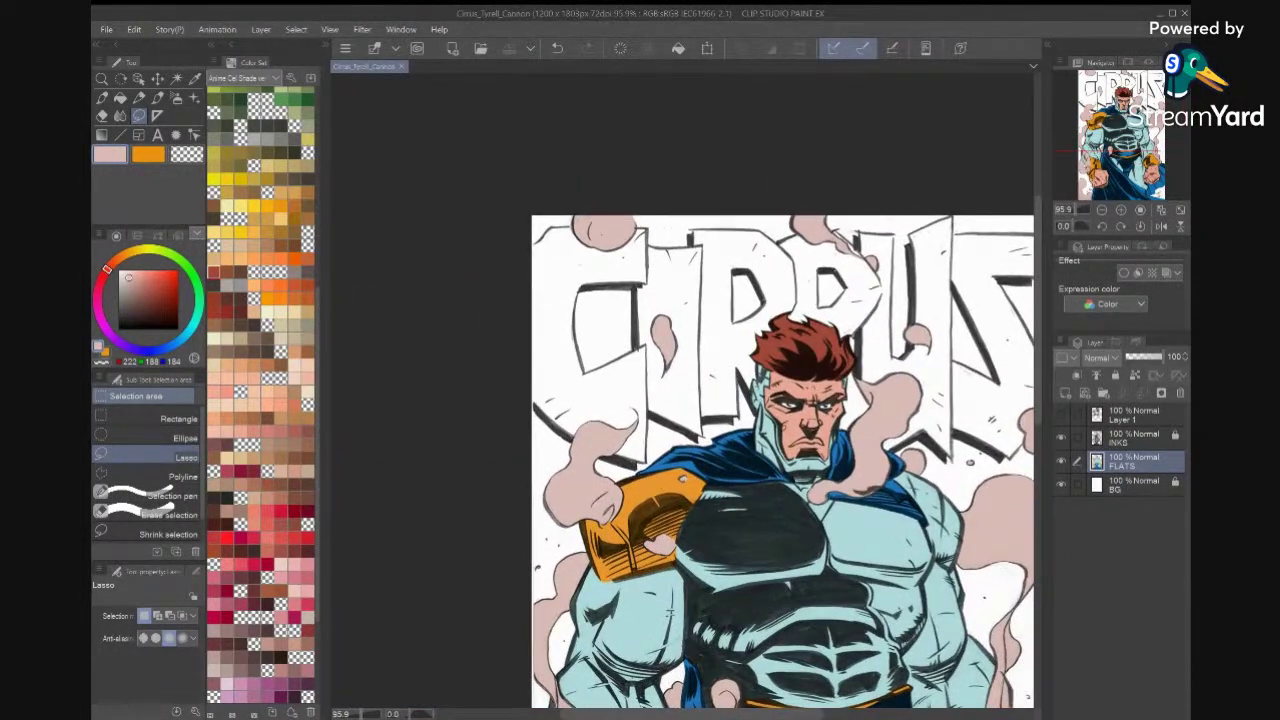
scroll(730, 300, up, 1)
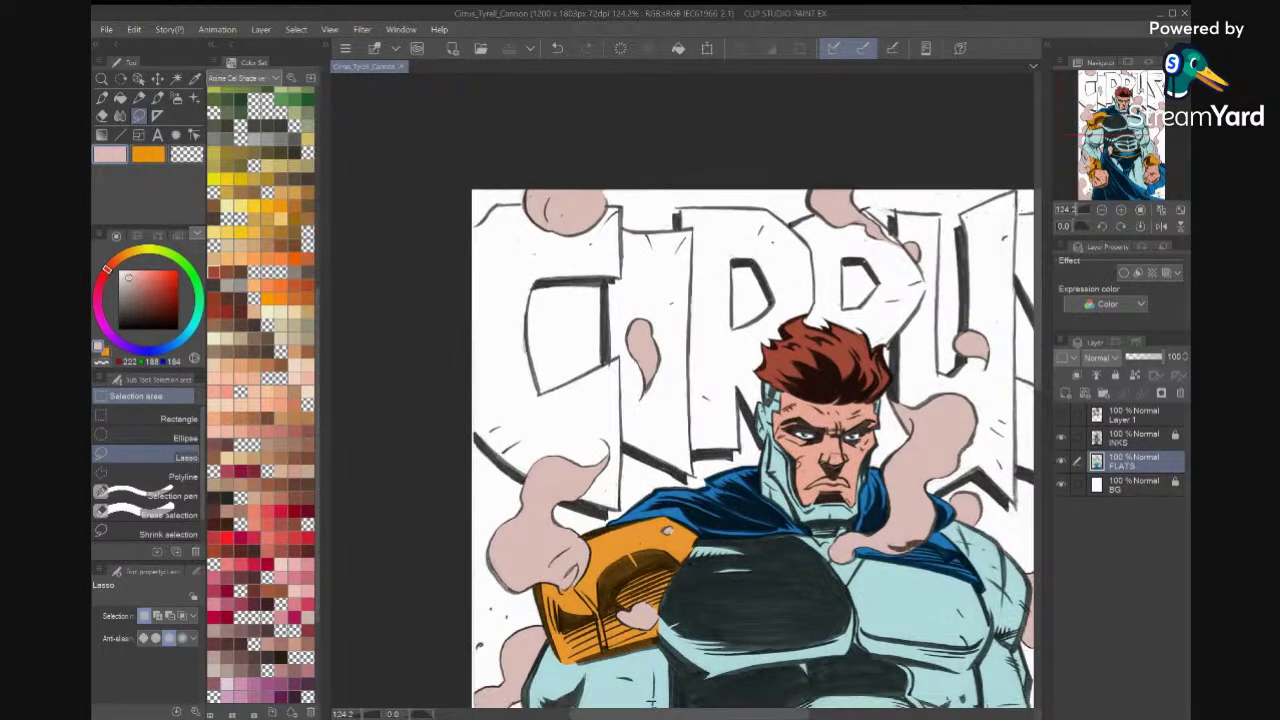
scroll(752, 450, down, 3)
scroll(752, 450, down, 1)
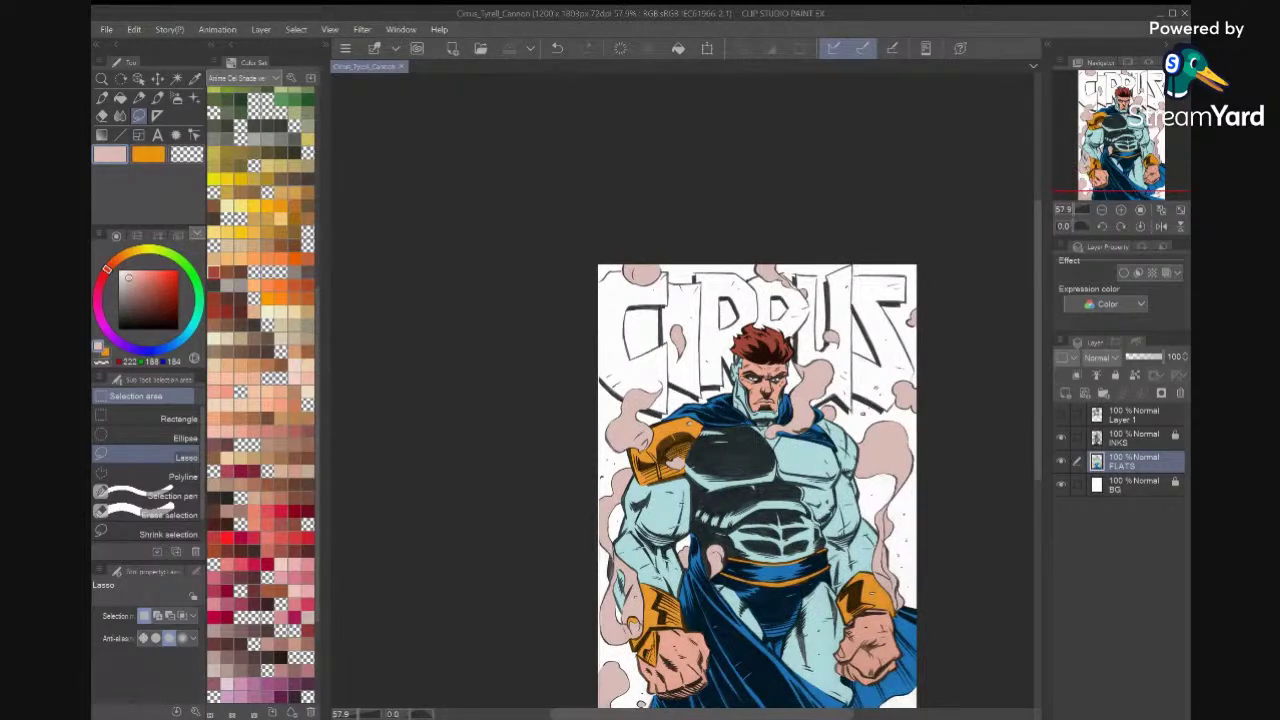
Sample the suit's pale blue from the chest into both the main and sub colours, with INKS temporarily hidden.
key(i)
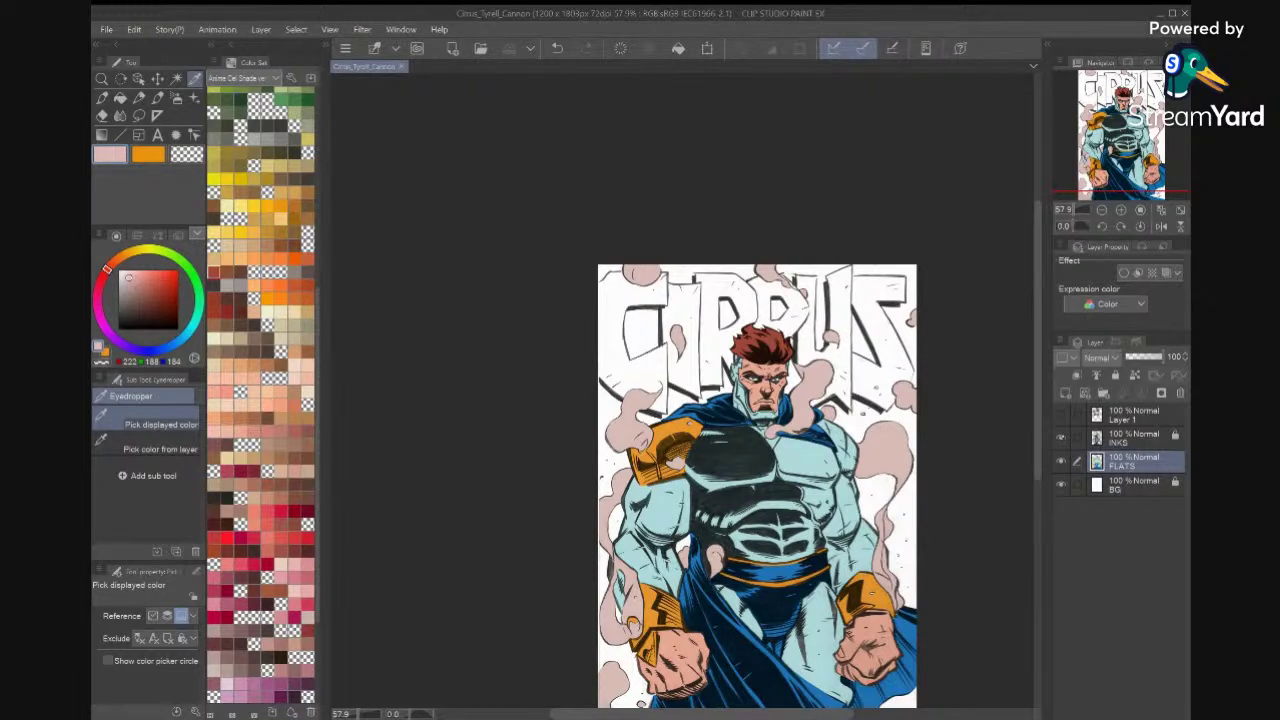
click(1061, 437)
click(810, 487)
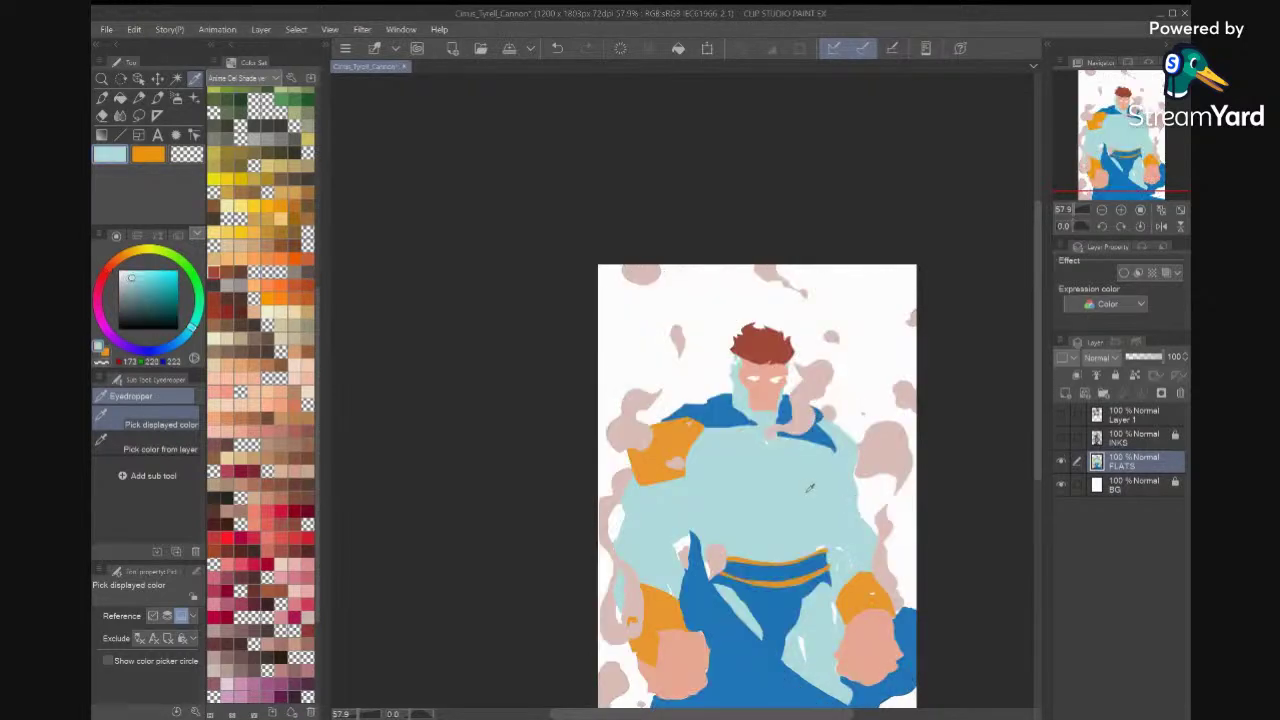
key(x)
click(810, 488)
click(1061, 437)
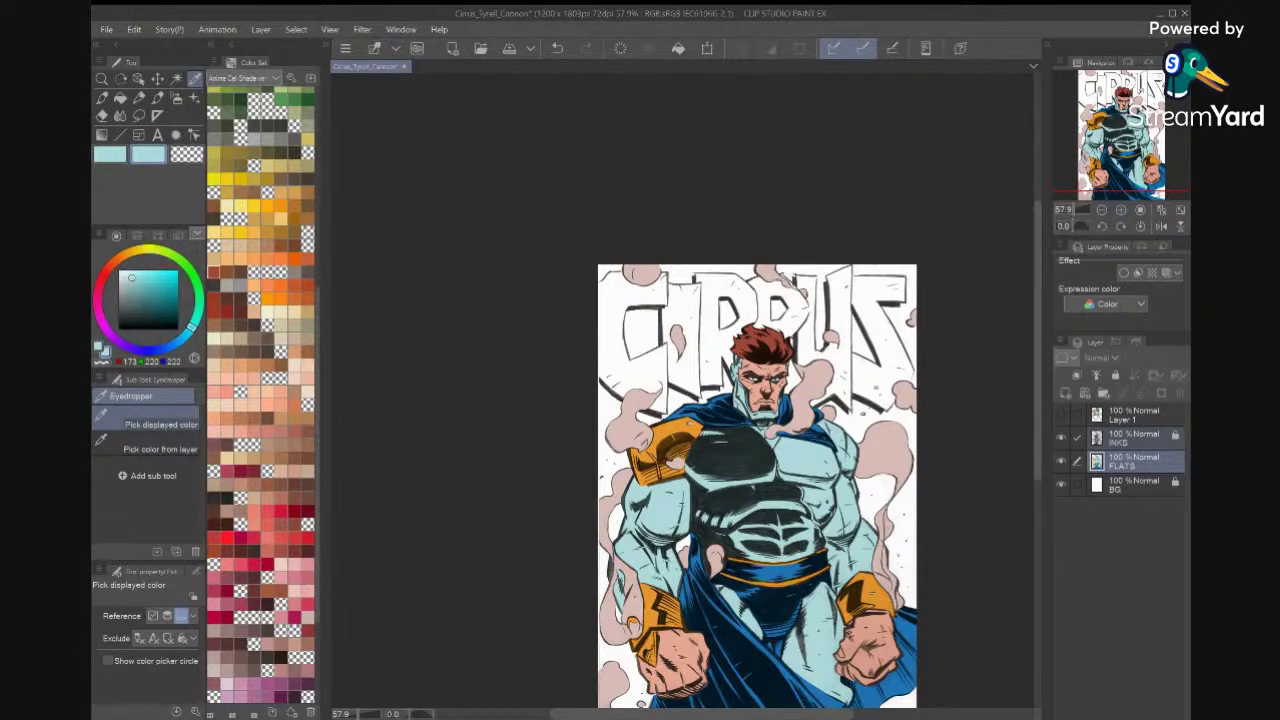
Examine the figure's chest, shoulders and cape up close and compare their colours with the reference panels on Layer 1.
key(m)
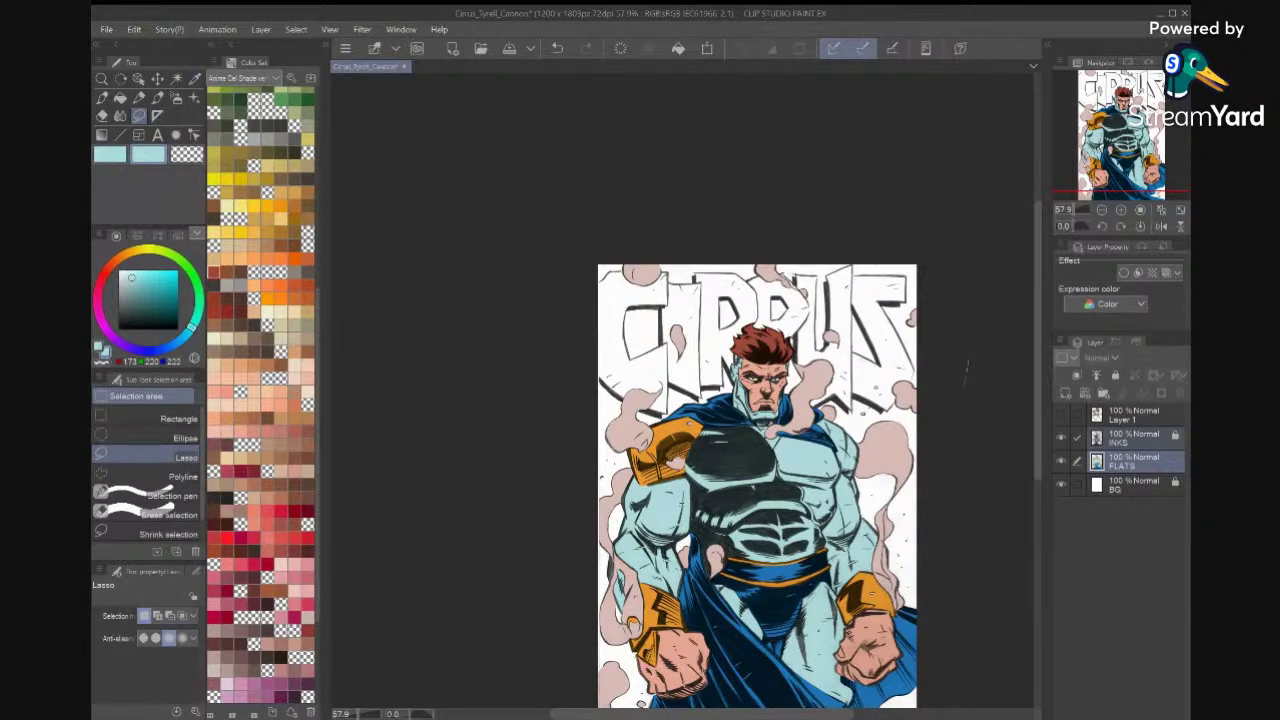
scroll(757, 450, up, 3)
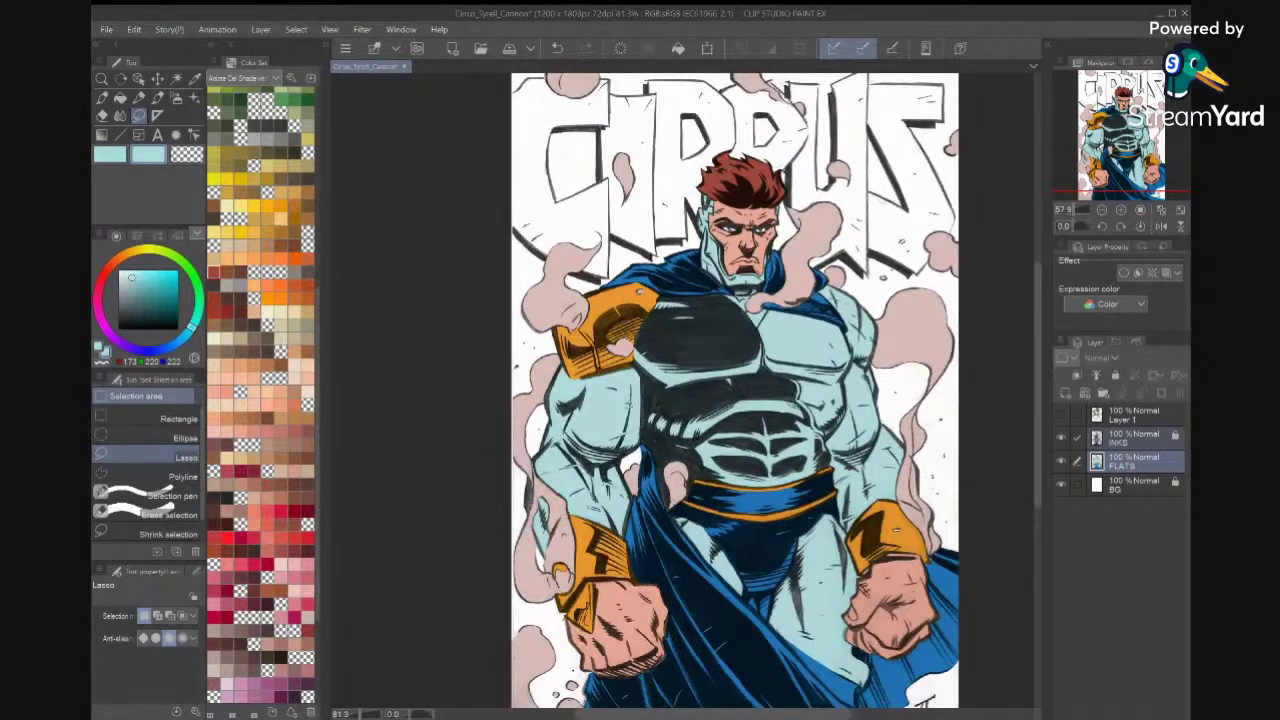
scroll(757, 400, down, 1)
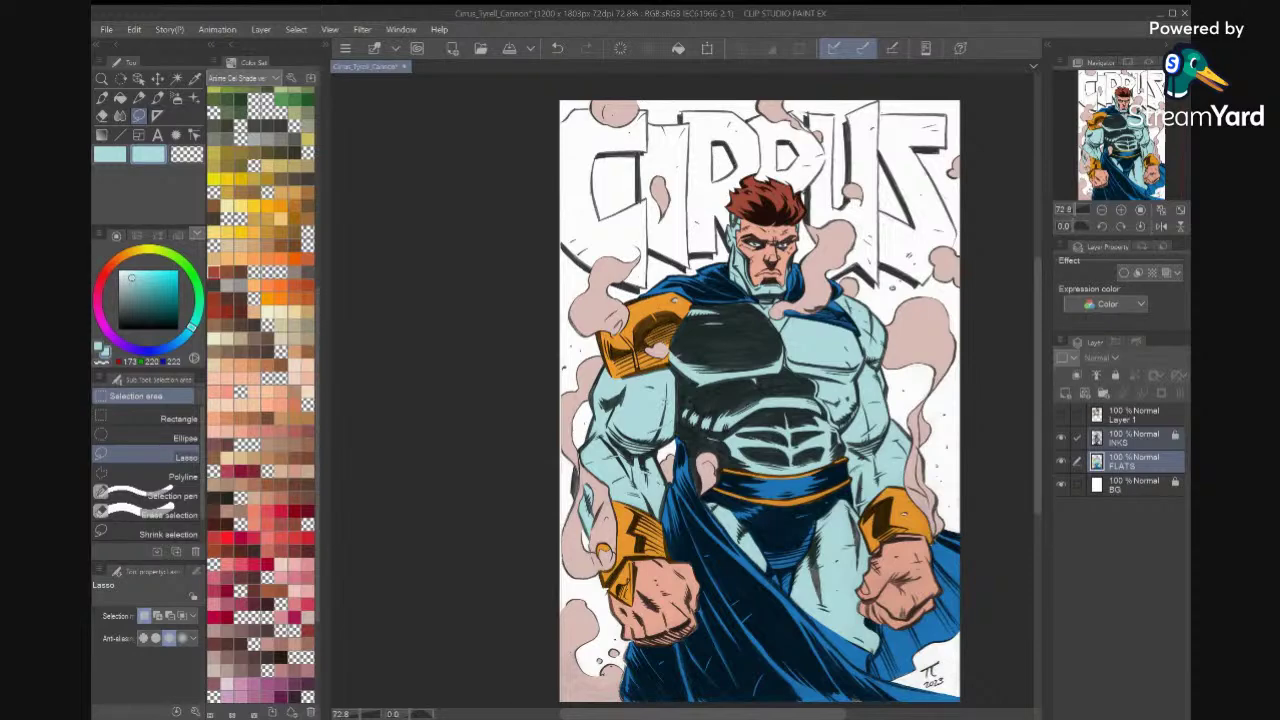
scroll(895, 292, up, 5)
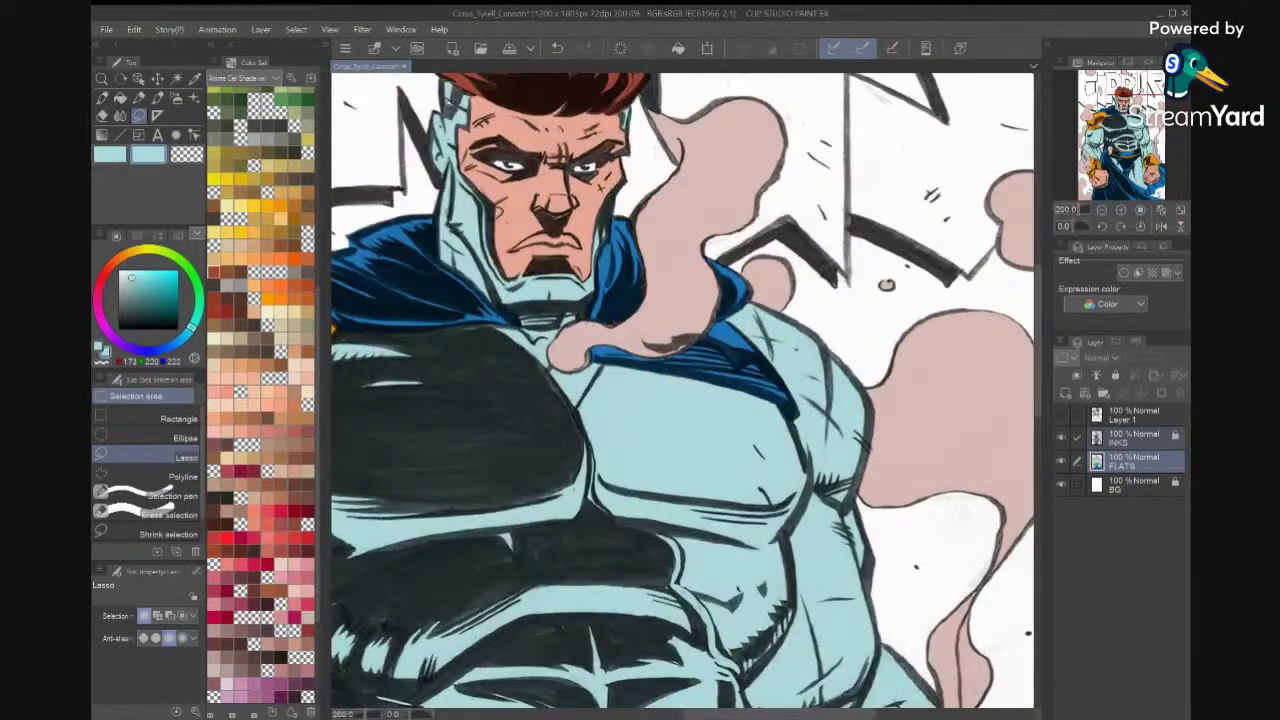
scroll(780, 490, up, 2)
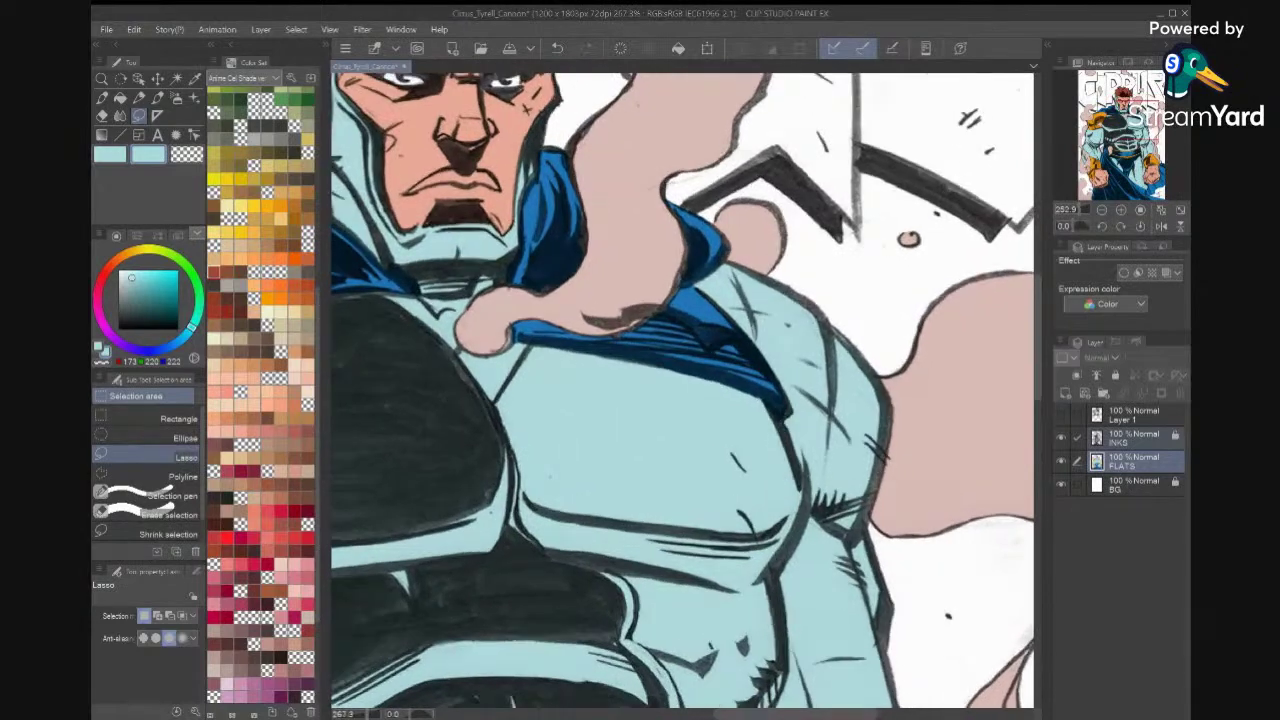
scroll(780, 490, down, 2)
scroll(942, 419, down, 3)
scroll(942, 419, down, 2)
key(ctrl+z)
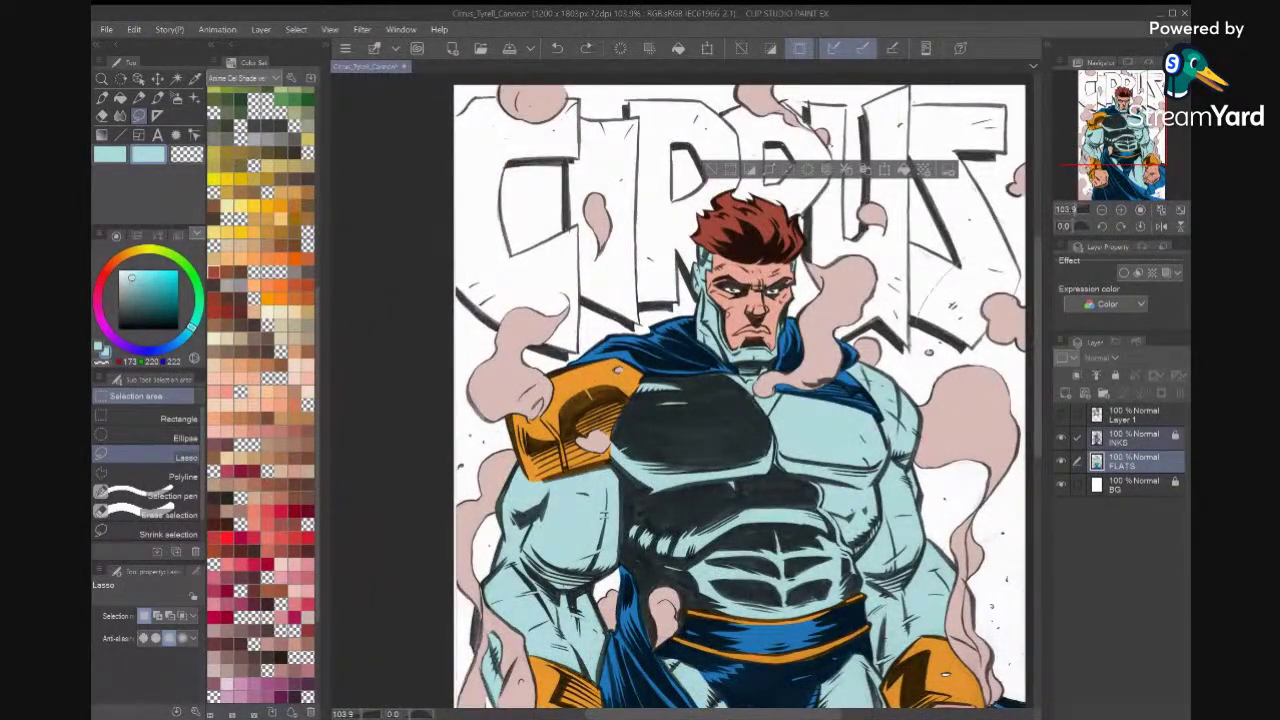
key(ctrl+d)
scroll(886, 390, up, 4)
scroll(886, 390, up, 2)
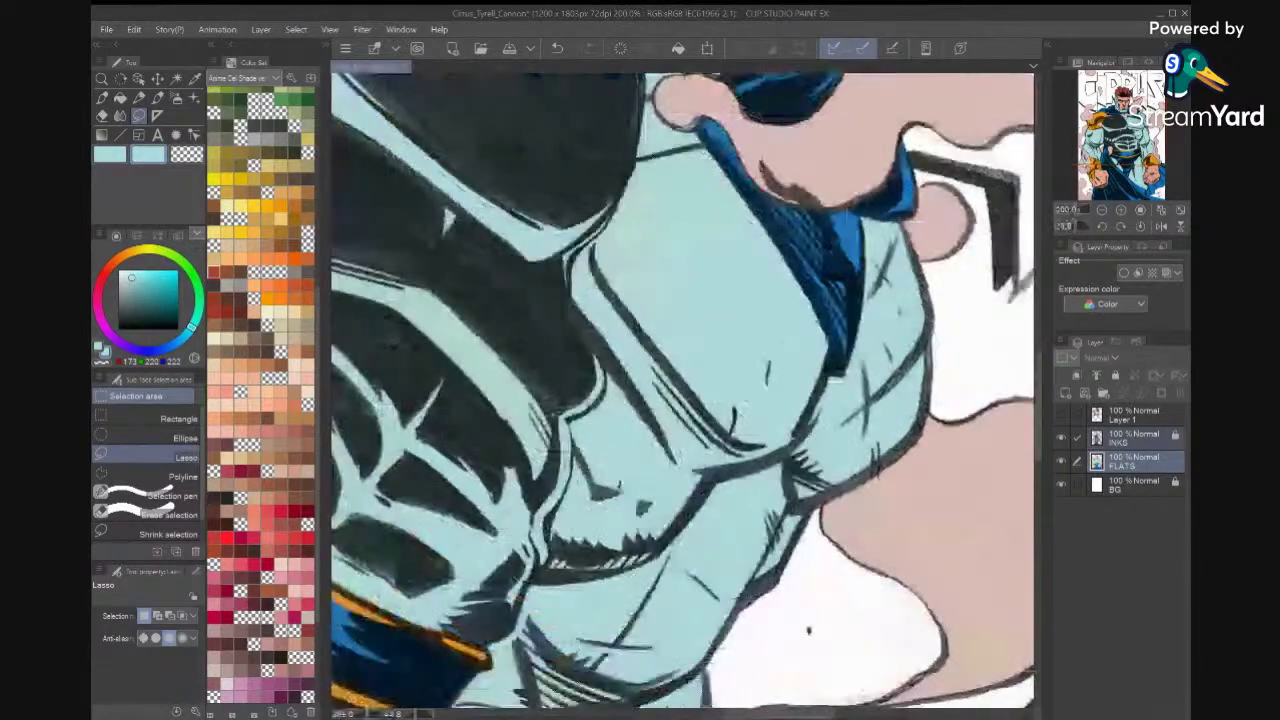
key(ctrl+alt+0)
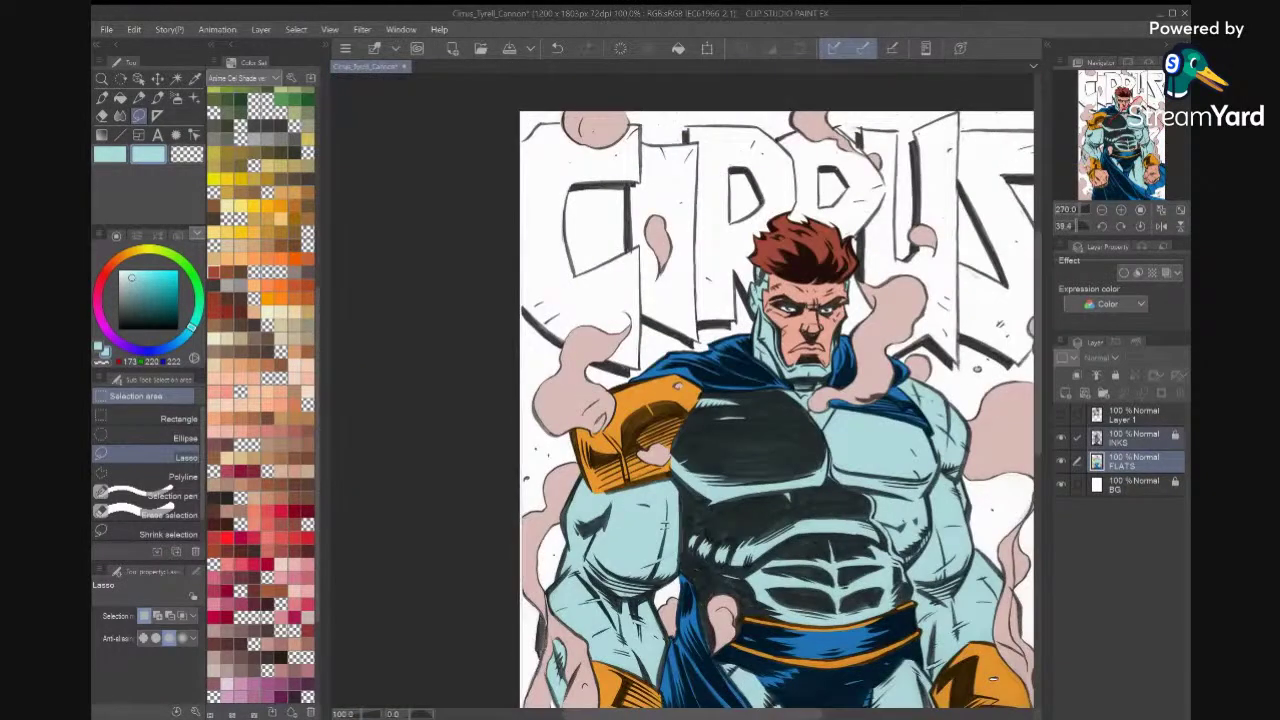
scroll(686, 390, up, 2)
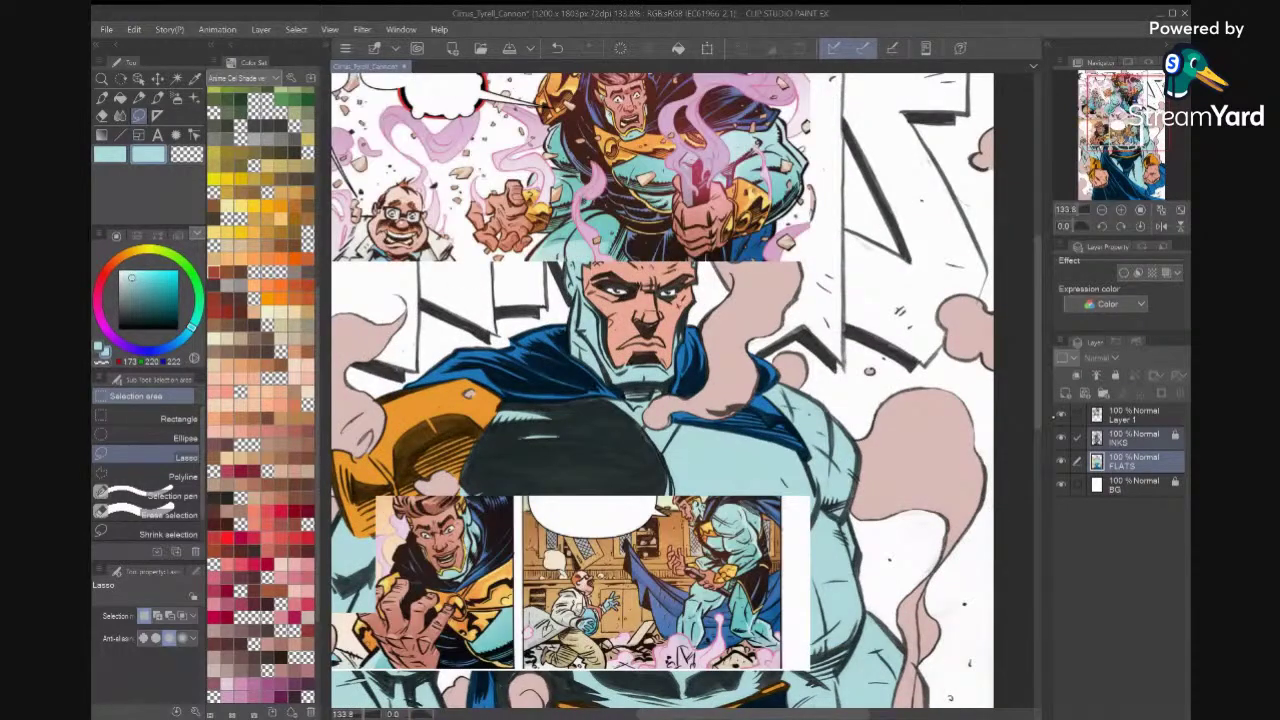
scroll(686, 390, down, 2)
scroll(686, 390, up, 1)
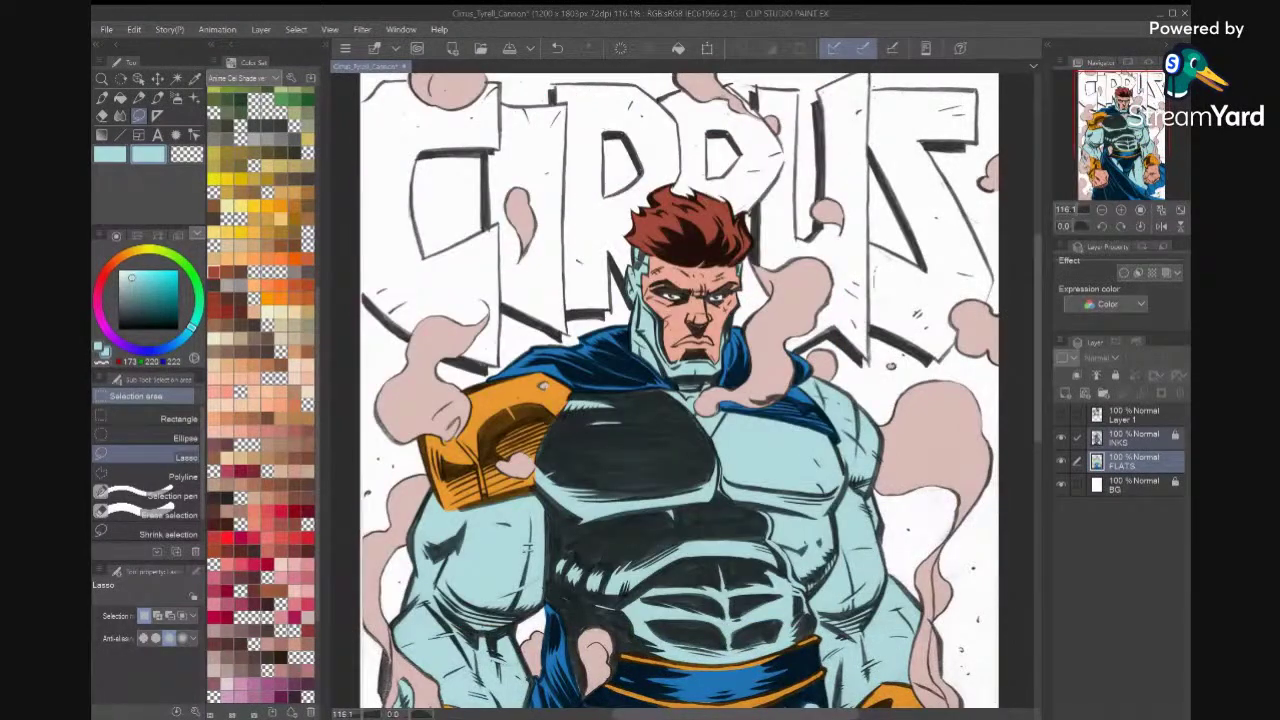
key(ctrl+d)
Sample the cape's blue, lasso the outer shoulder beside the large smoke cloud, fill it on the FLATS layer and deselect.
scroll(912, 324, up, 3)
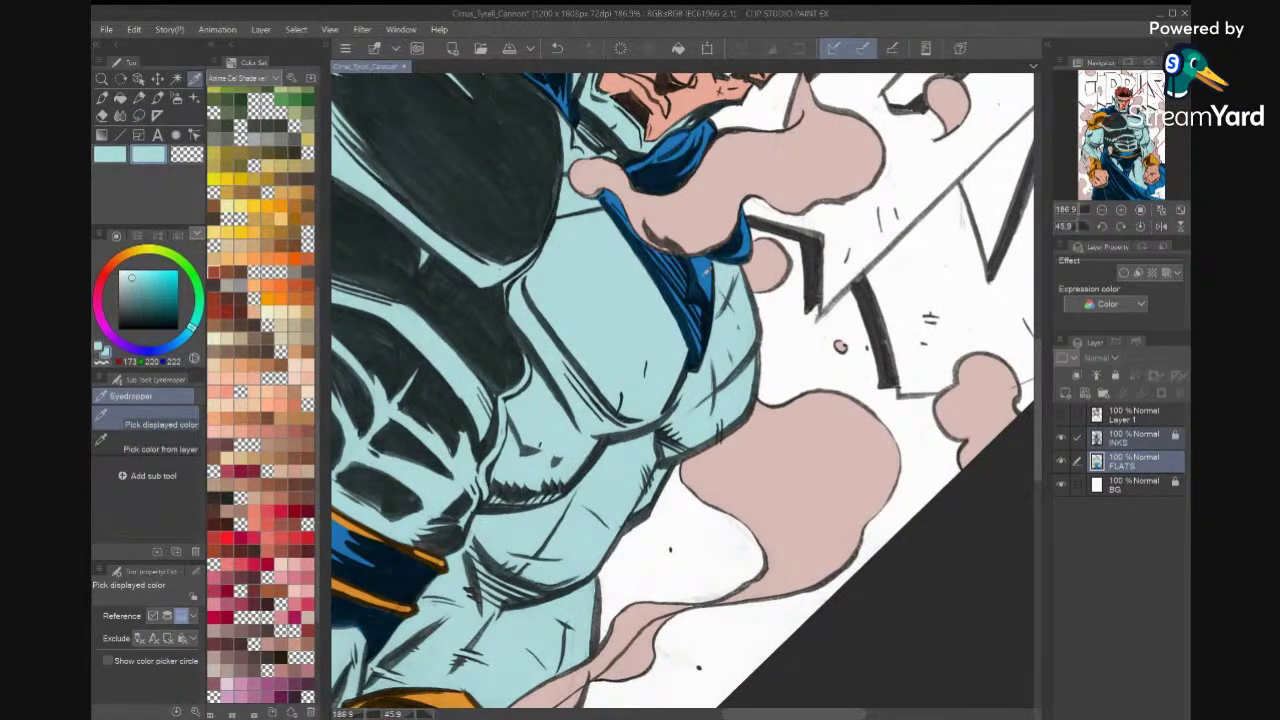
alt+click(712, 270)
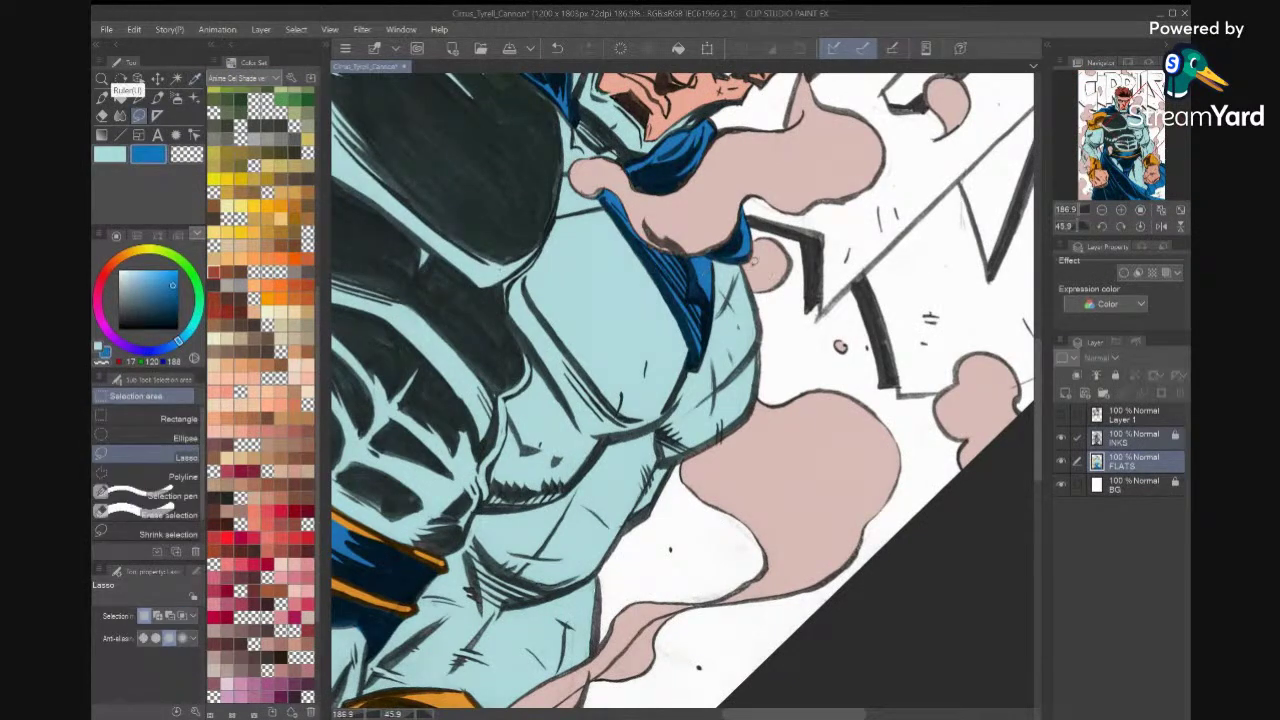
mouse_move(747, 268)
mouse_down()
mouse_move(765, 345)
mouse_move(757, 392)
mouse_move(740, 422)
mouse_move(662, 456)
mouse_move(715, 250)
mouse_move(740, 242)
mouse_up()
click(1135, 462)
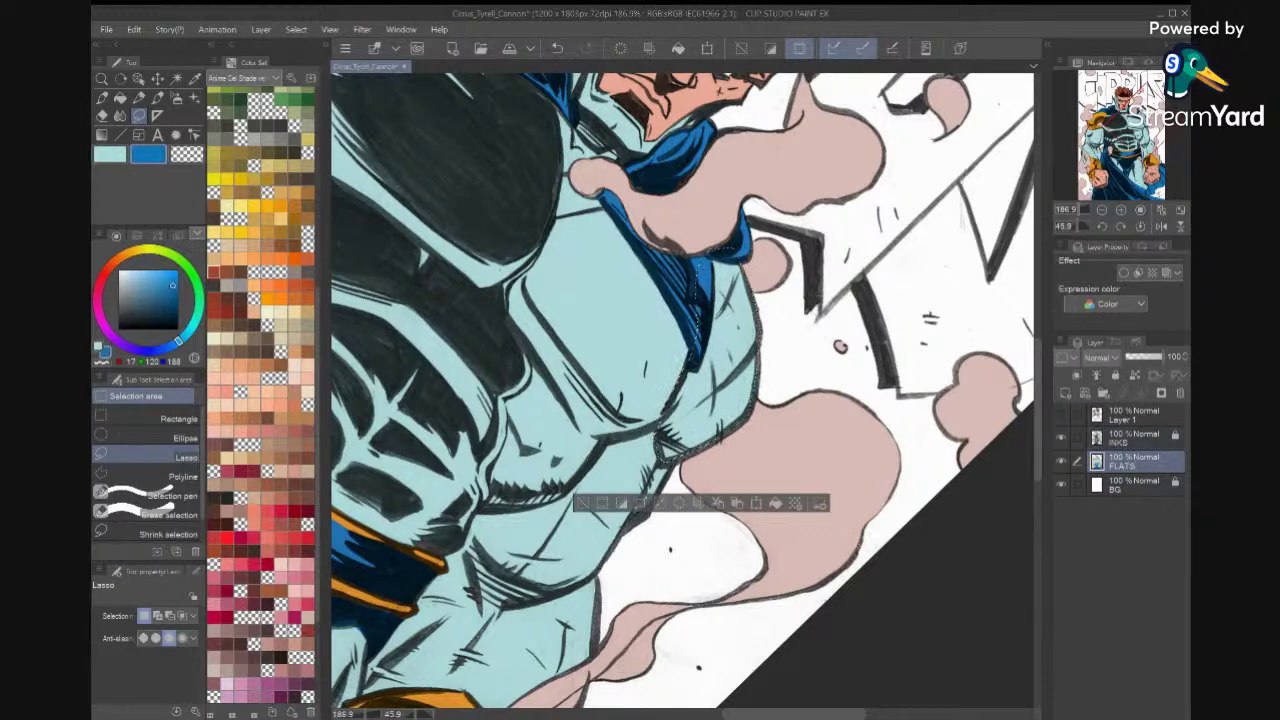
key(alt+Delete)
key(ctrl+d)
scroll(894, 440, down, 5)
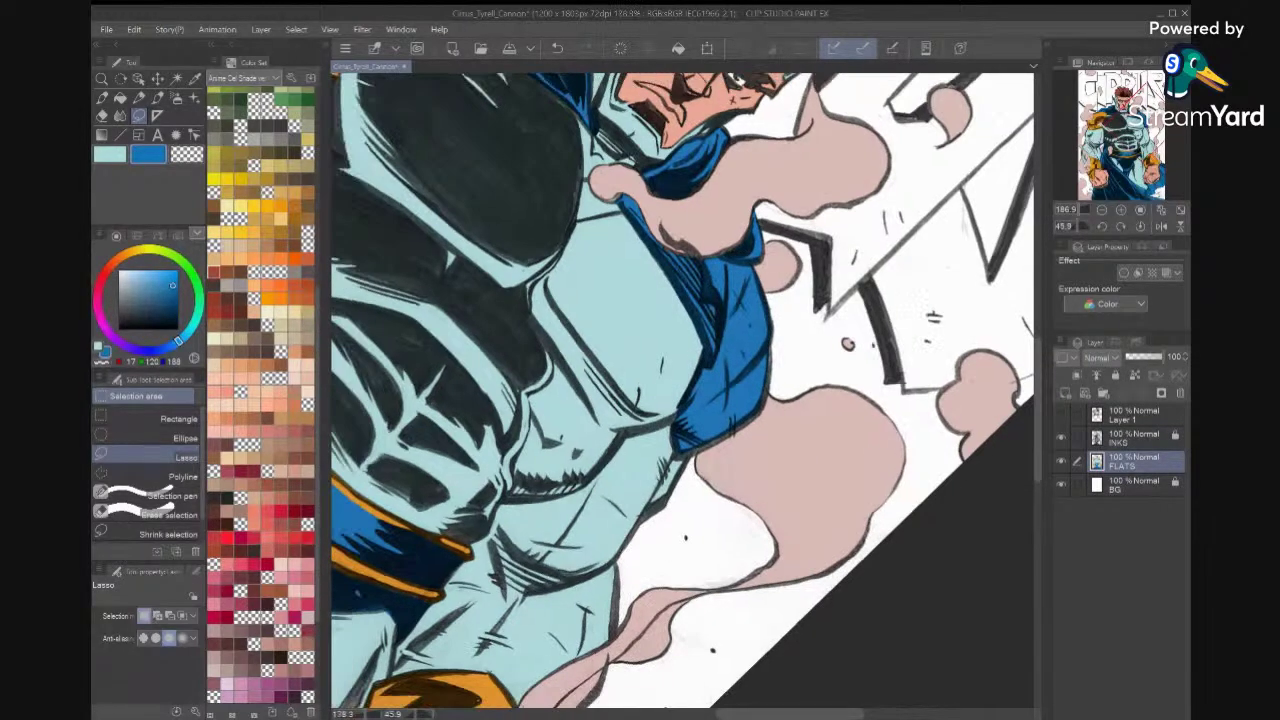
scroll(894, 500, down, 1)
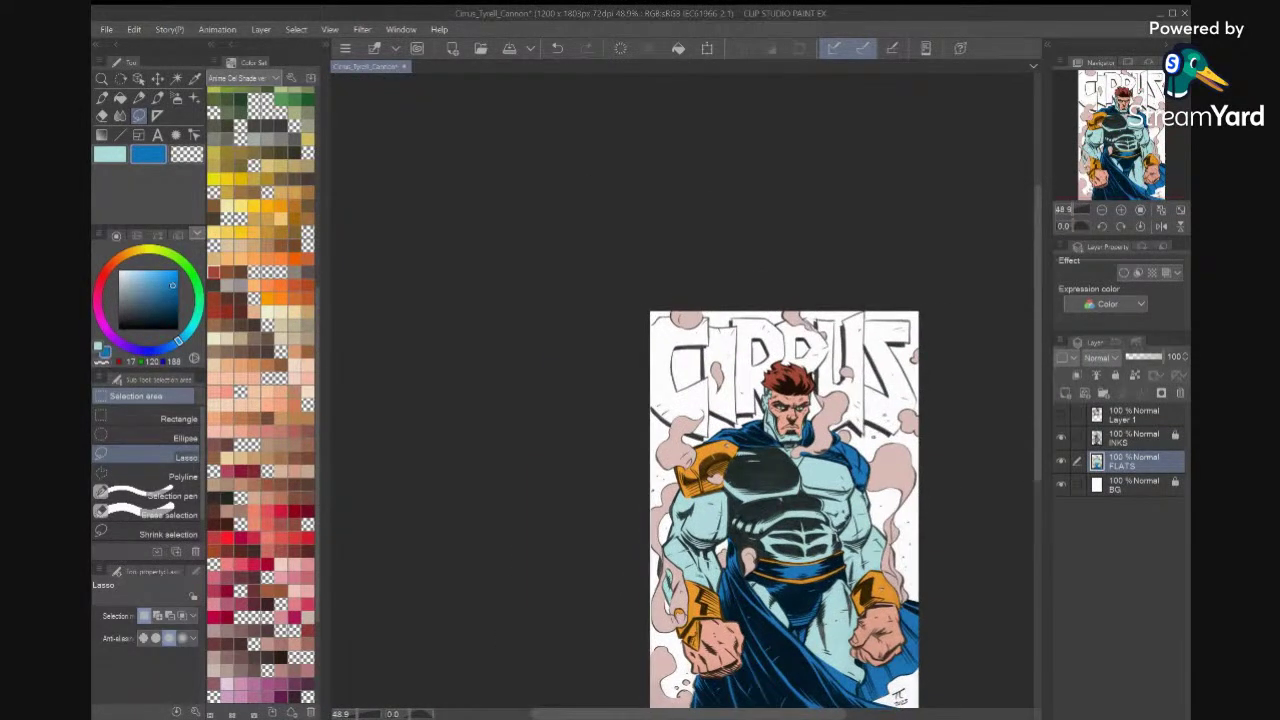
key(ctrl+0)
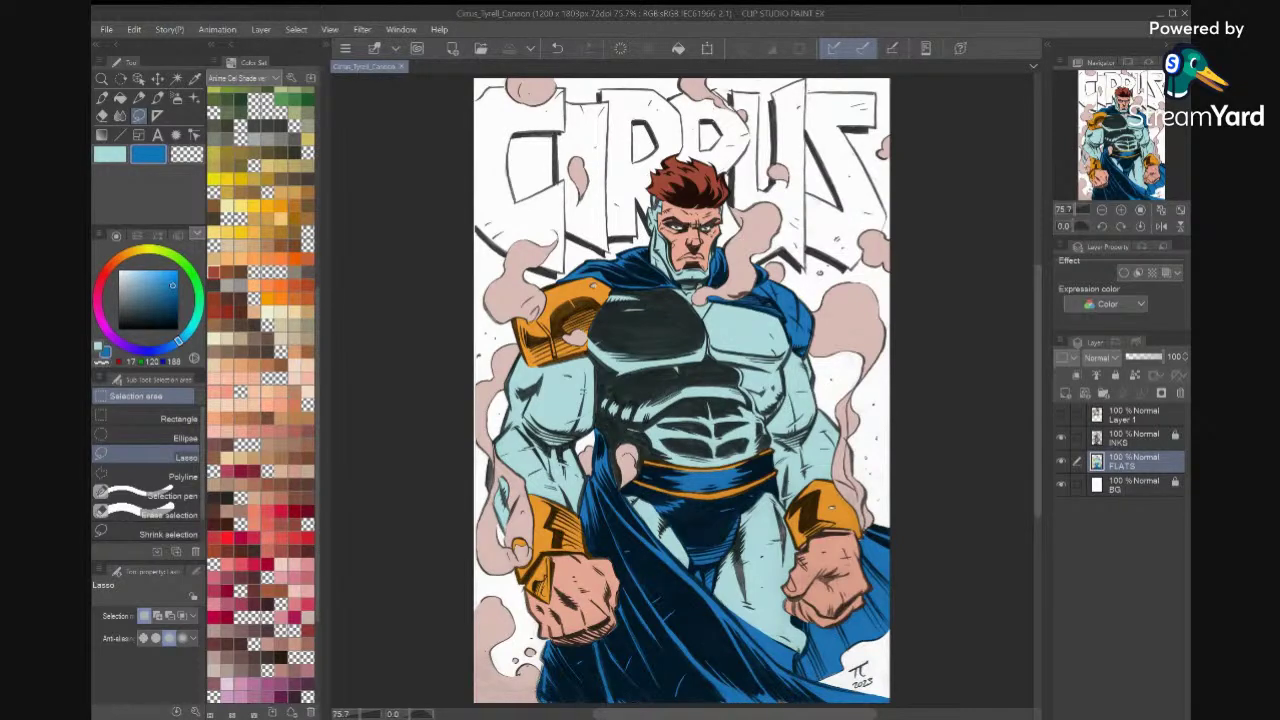
Examine the shoulders, chest and cape for remaining areas with the wrong flat colour.
scroll(682, 390, up, 5)
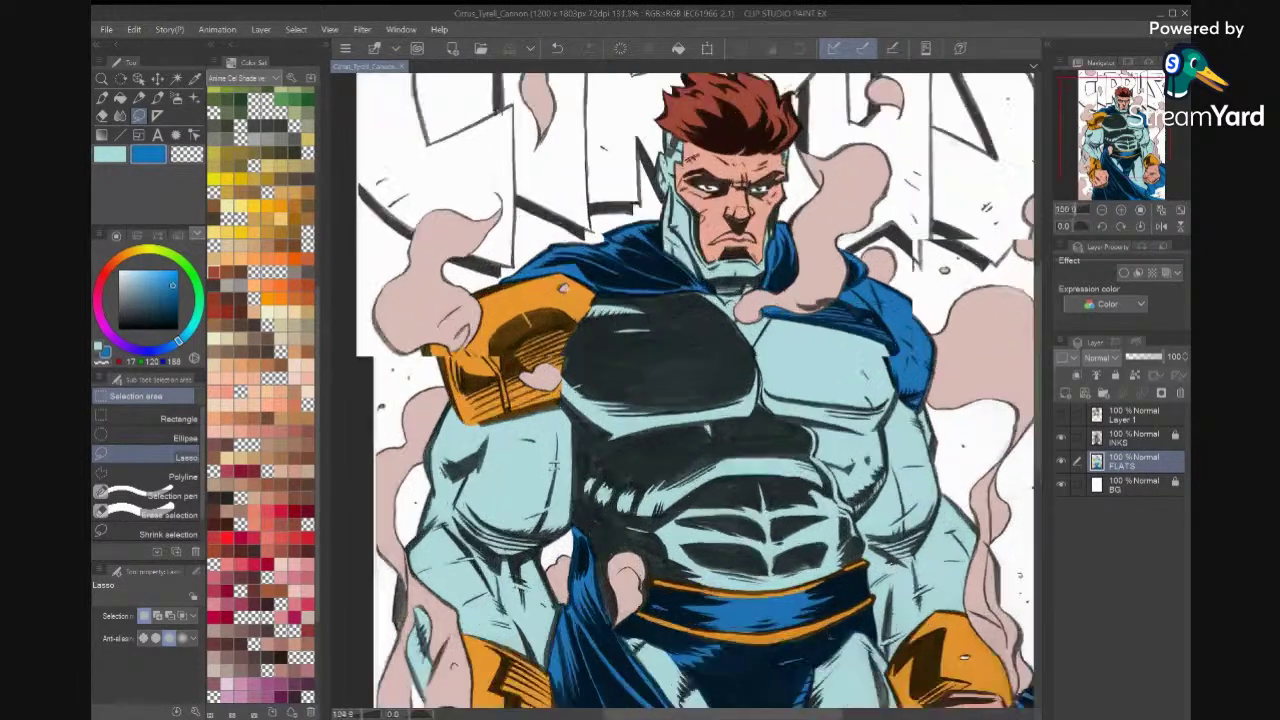
scroll(682, 390, down, 5)
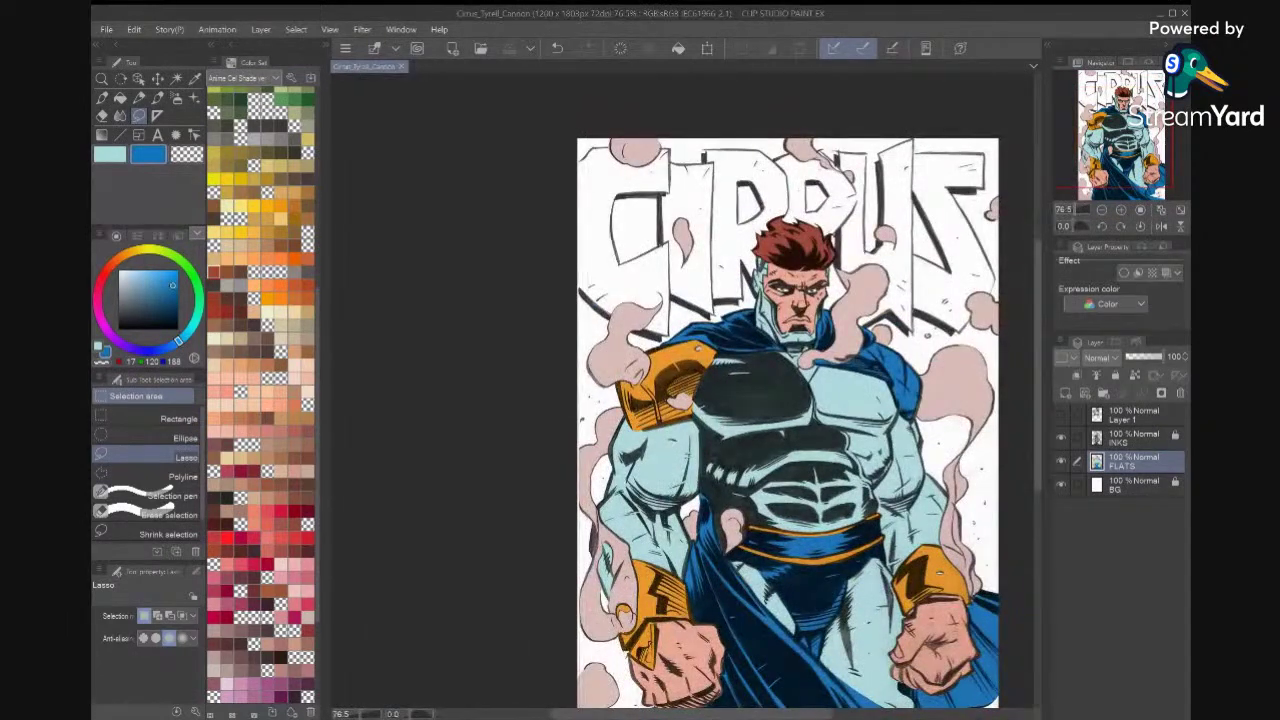
scroll(775, 400, up, 3)
scroll(764, 396, up, 1)
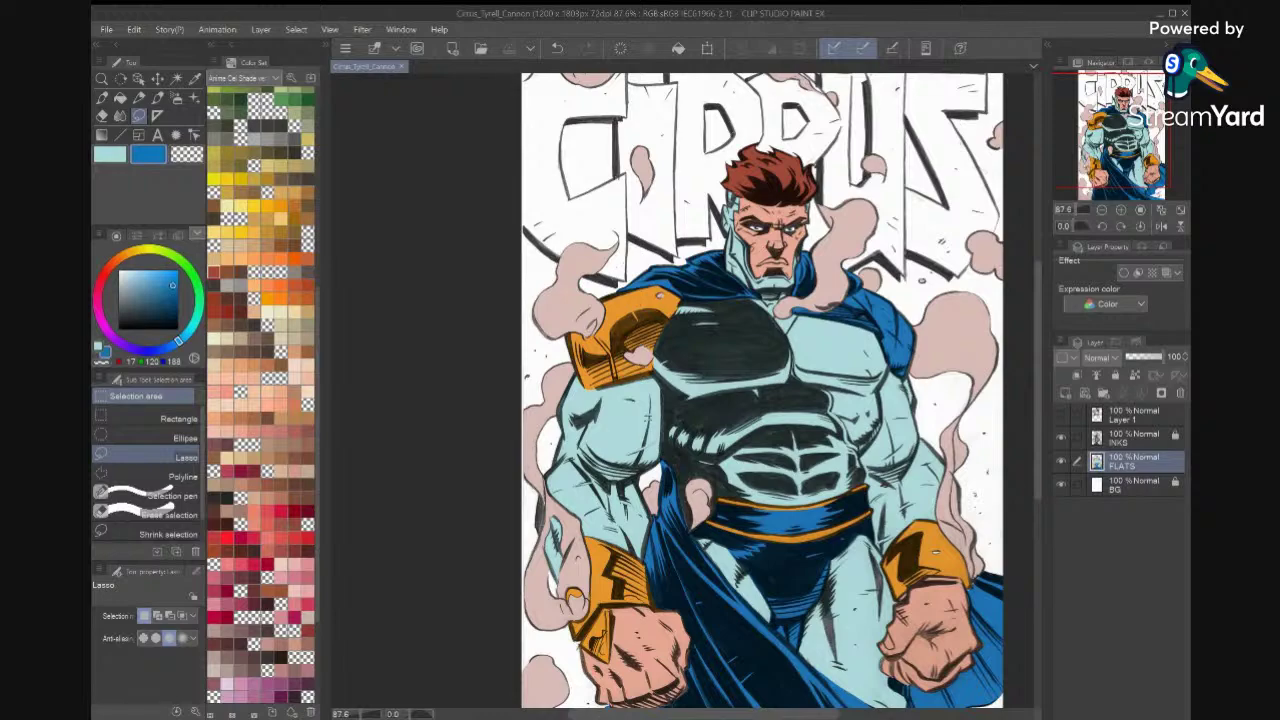
scroll(762, 390, up, 2)
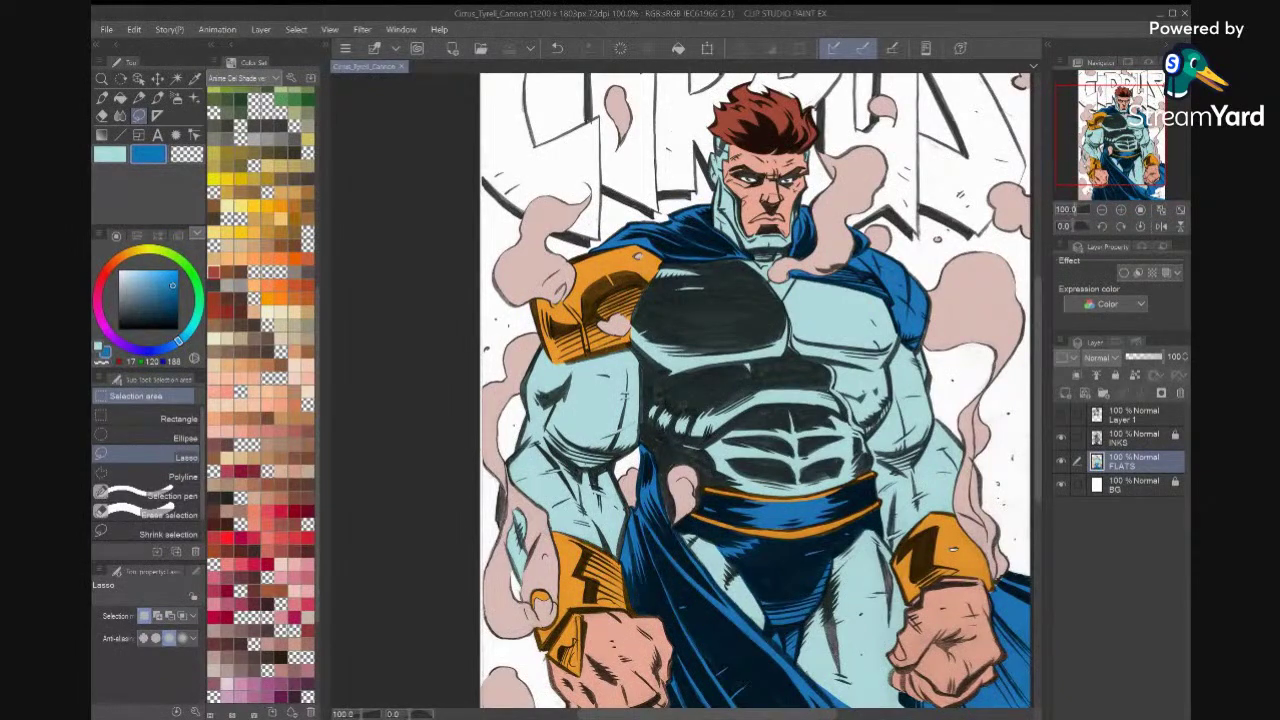
scroll(785, 190, up, 5)
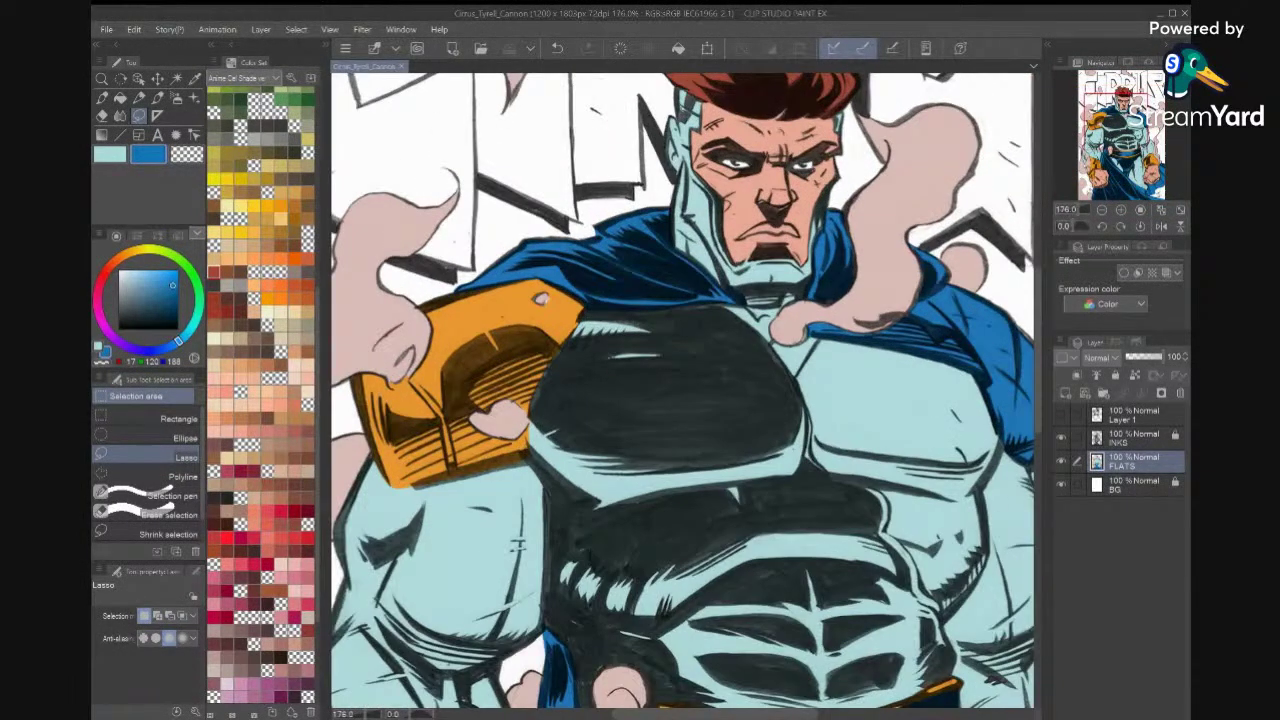
scroll(860, 414, down, 5)
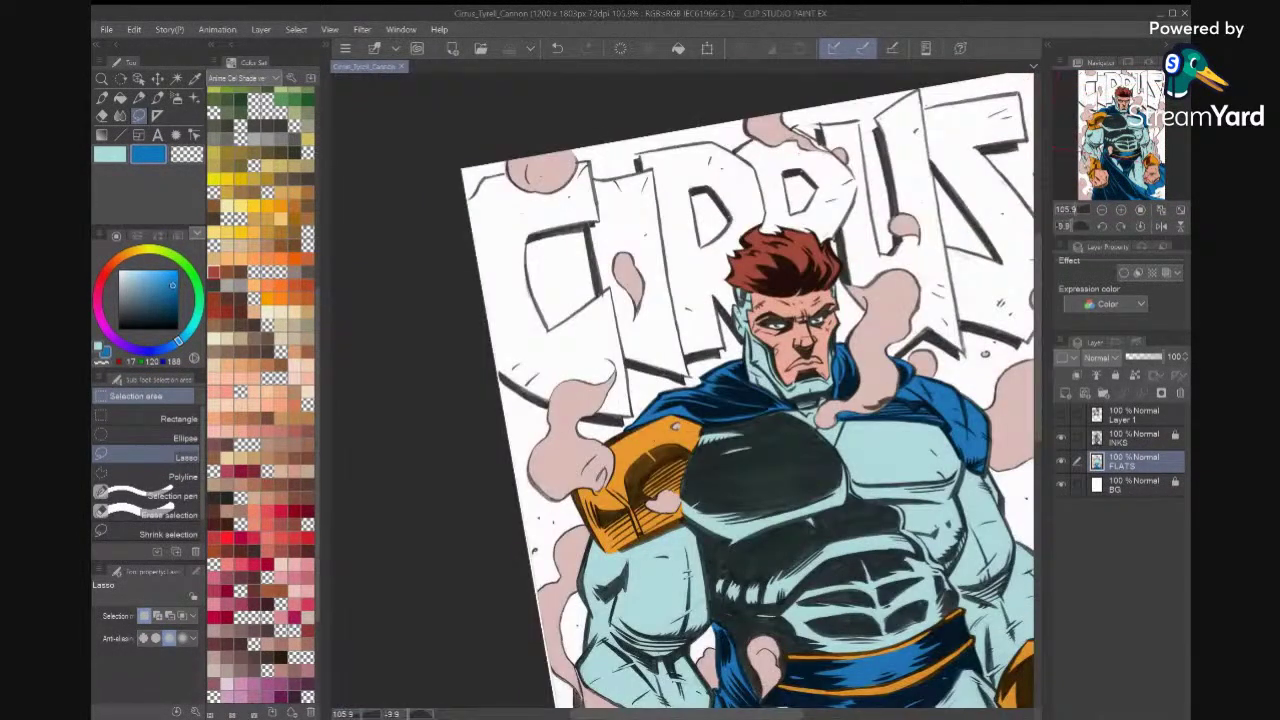
scroll(780, 452, up, 4)
scroll(820, 450, down, 6)
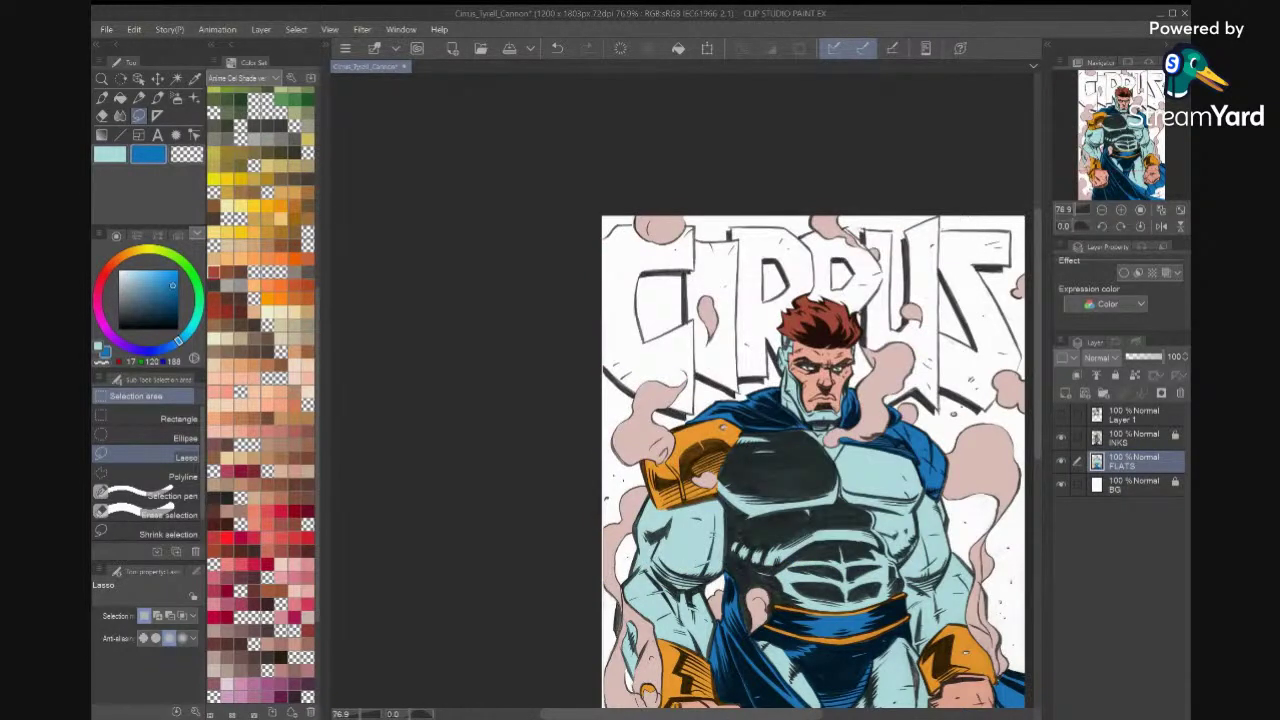
Lasso the small triangle below the smoke tip at the collar, fill it with the cape's blue and deselect.
scroll(680, 390, up, 5)
scroll(680, 390, up, 1)
key(ctrl+a)
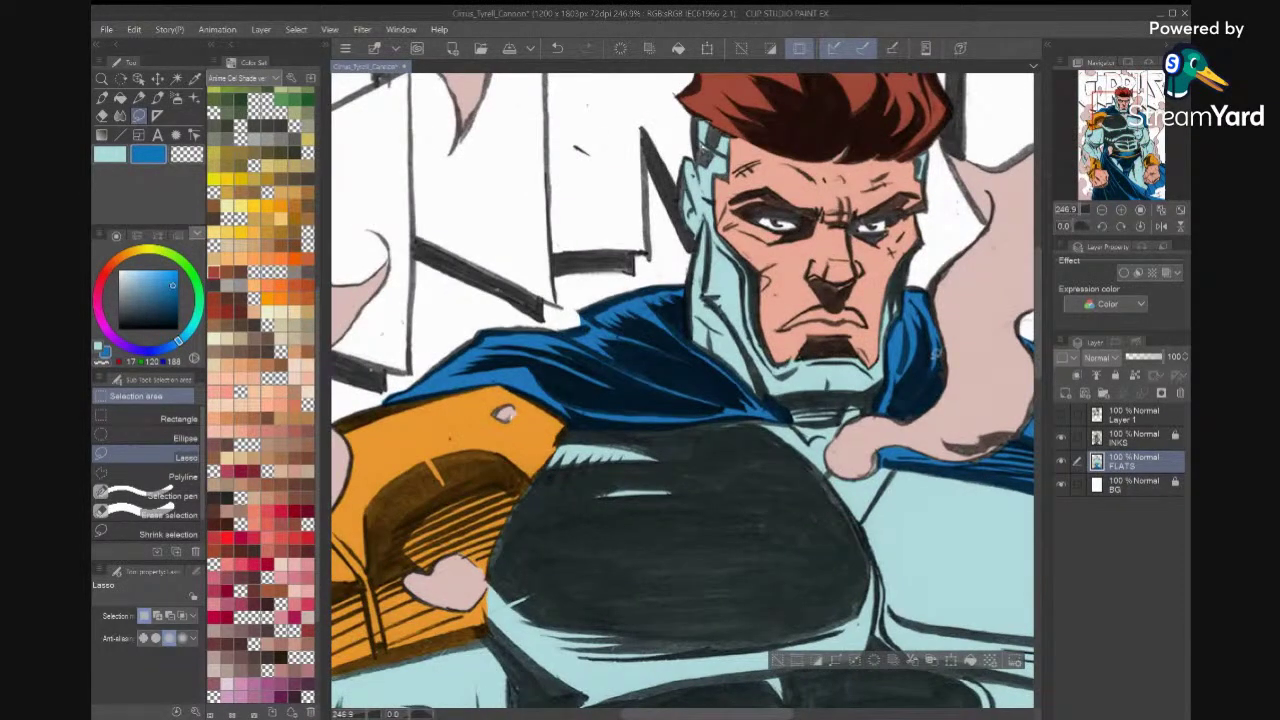
scroll(908, 506, up, 2)
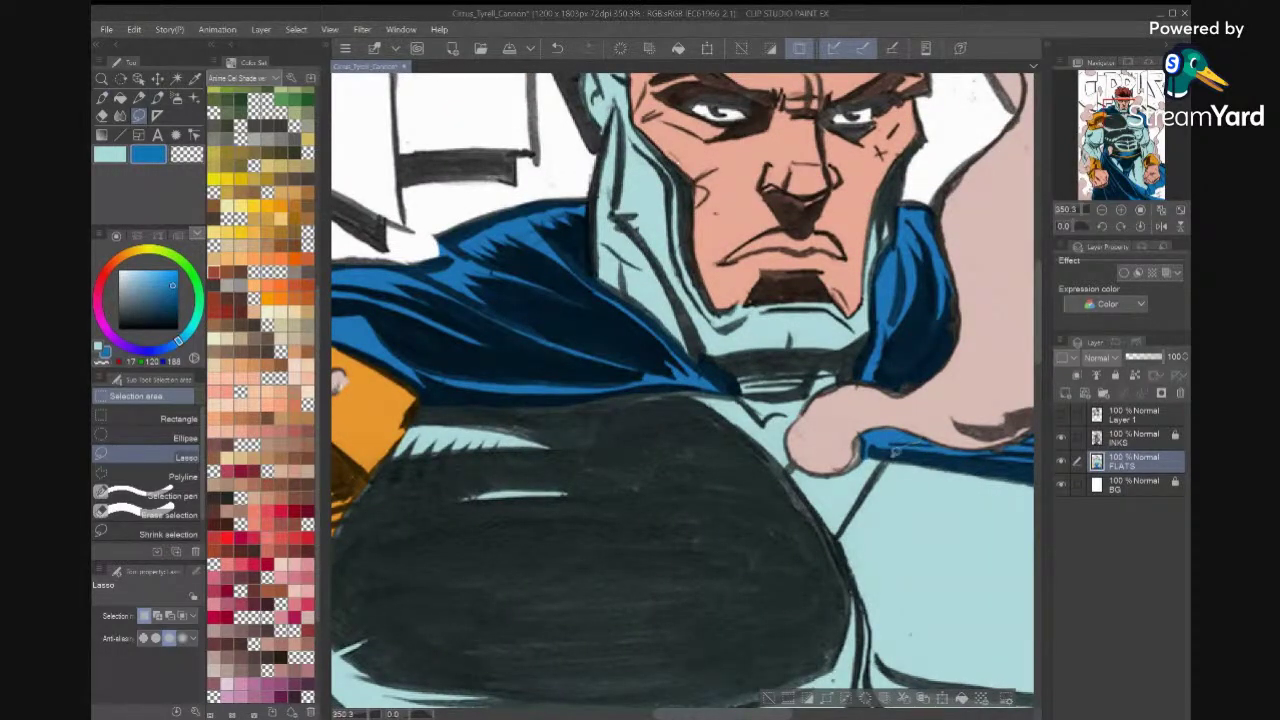
mouse_move(873, 478)
mouse_down()
mouse_move(838, 540)
mouse_move(788, 468)
mouse_move(836, 465)
mouse_move(886, 448)
mouse_up()
click(923, 565)
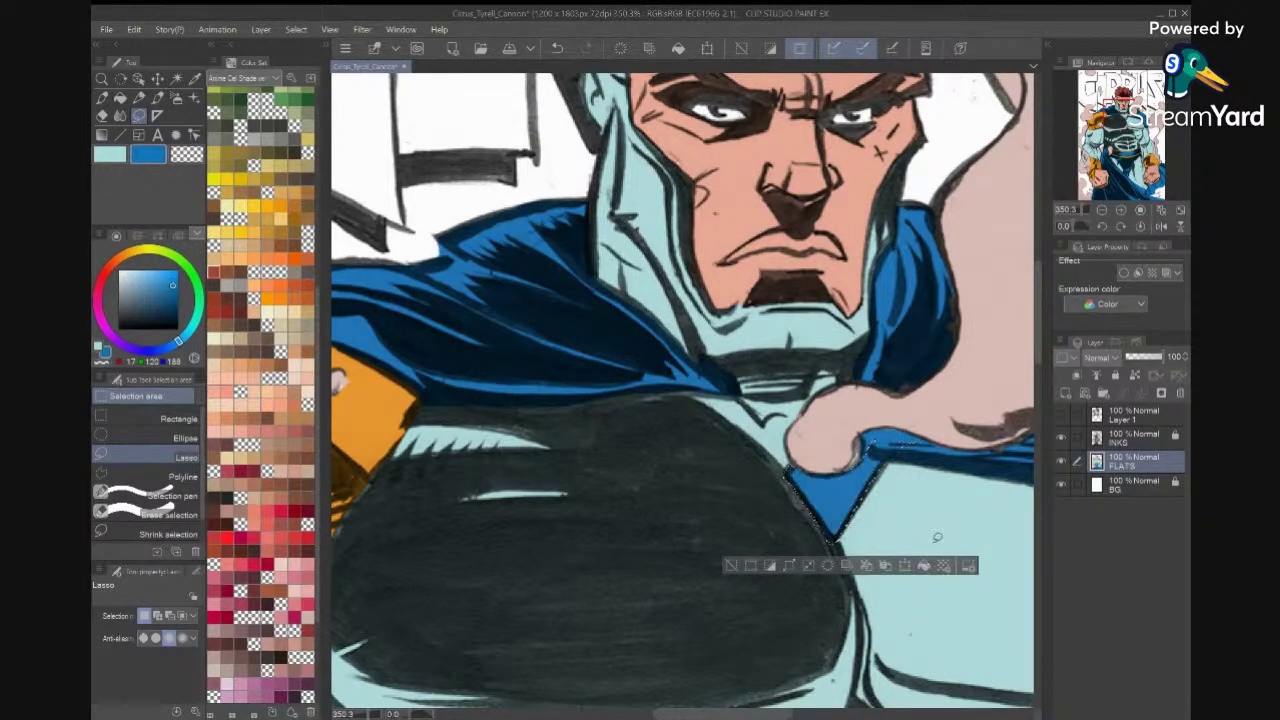
click(940, 519)
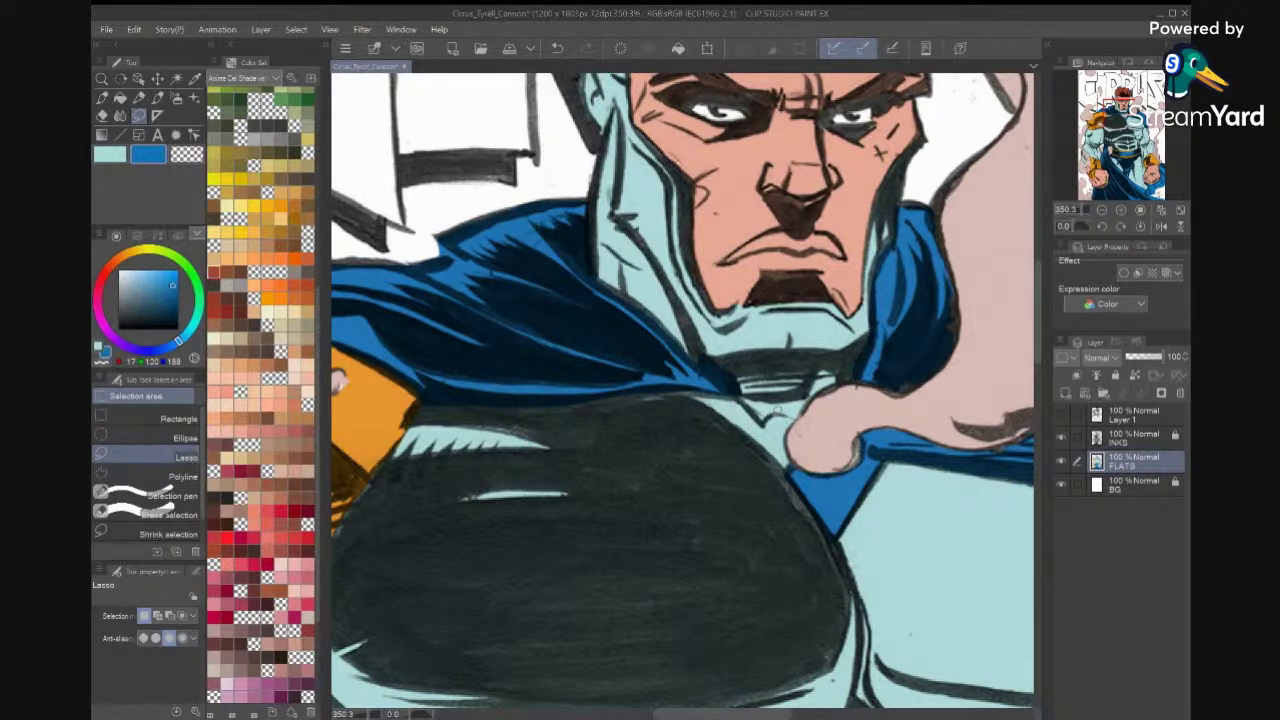
Lasso the strip between the neck, the dark chest area and the smoke tip, fill it with the cape's blue and deselect.
mouse_move(669, 382)
mouse_down()
mouse_move(794, 464)
mouse_move(790, 428)
mouse_move(738, 394)
mouse_up()
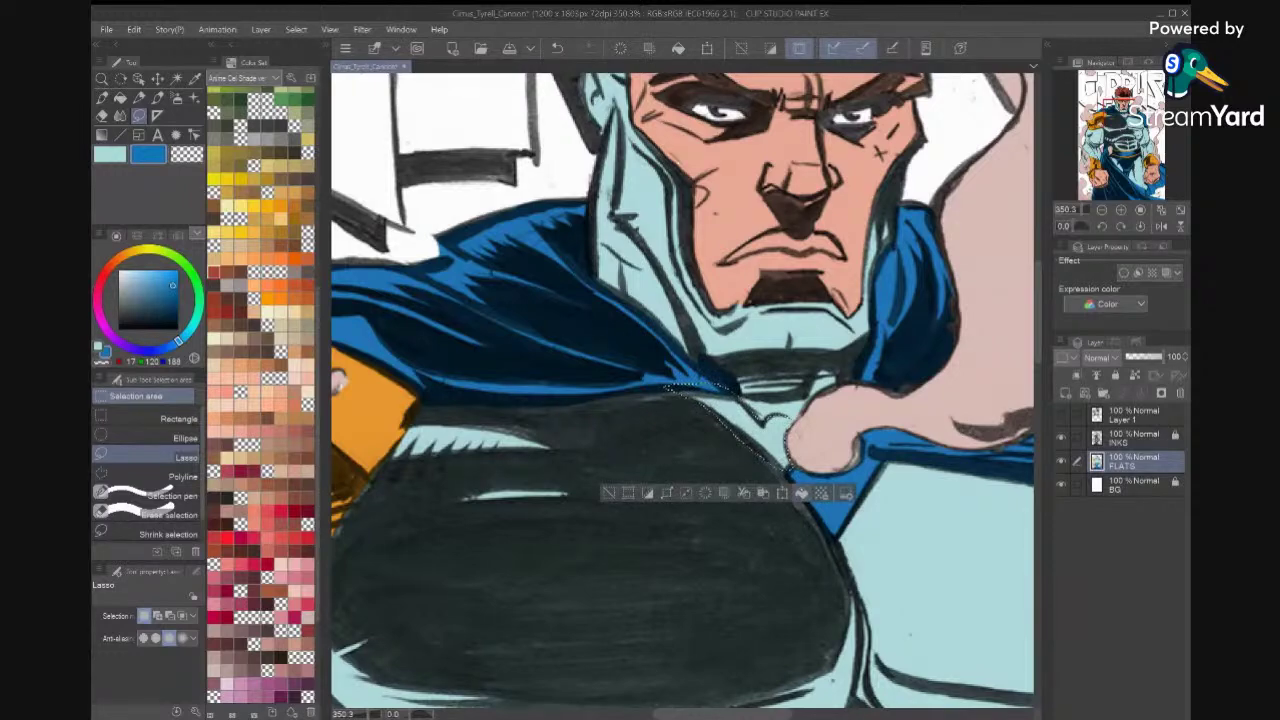
click(802, 493)
click(885, 521)
scroll(874, 517, down, 3)
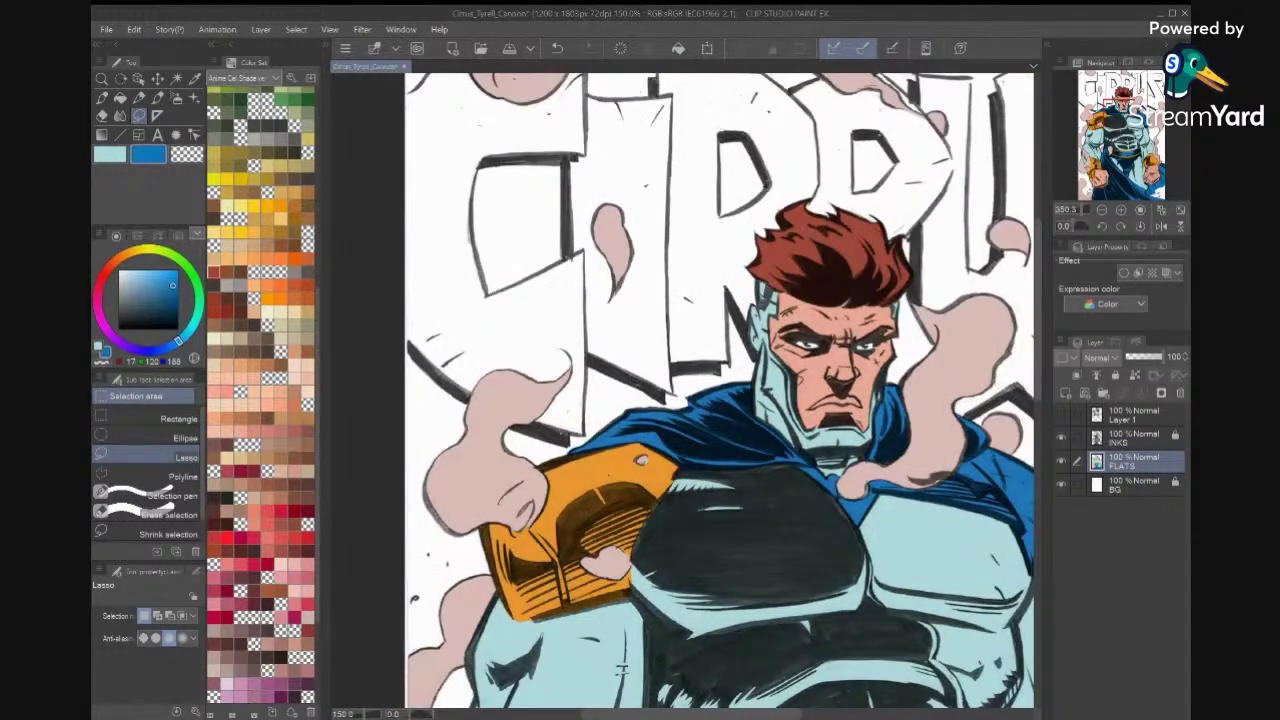
key(ctrl+0)
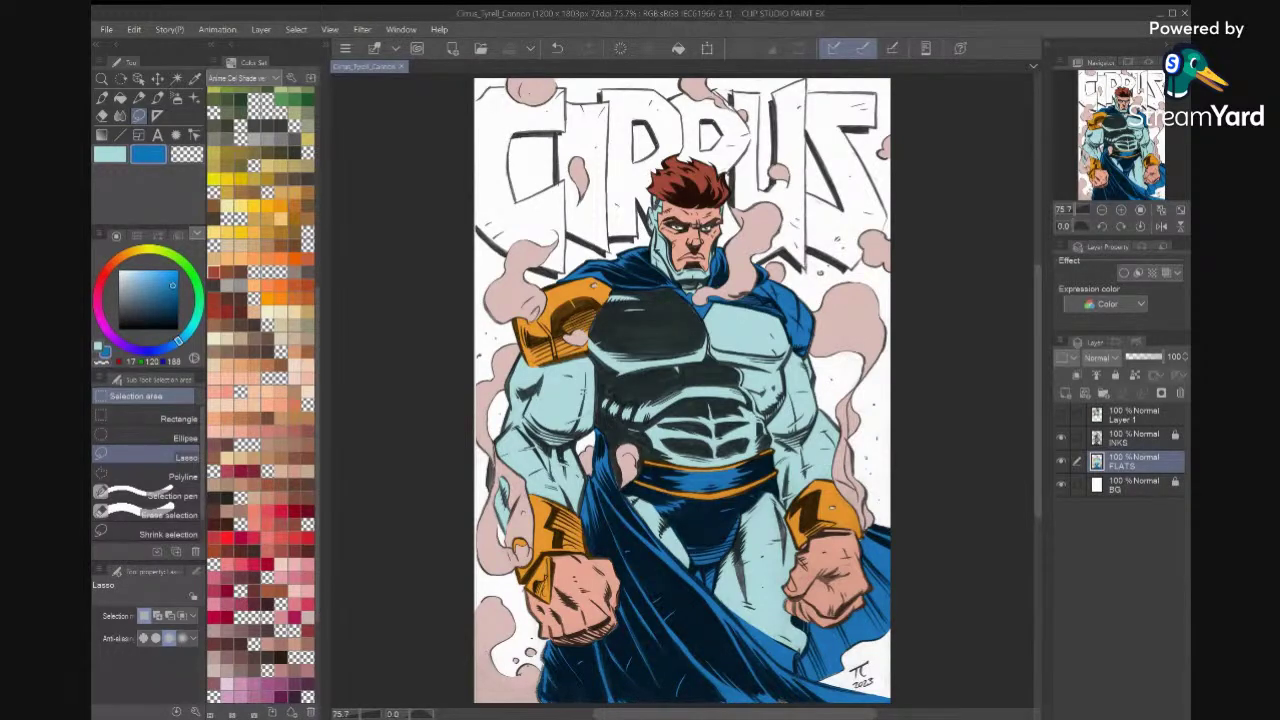
Make BG the active layer, sample the costume's light blue and look up its hex code in the colour settings.
click(1145, 489)
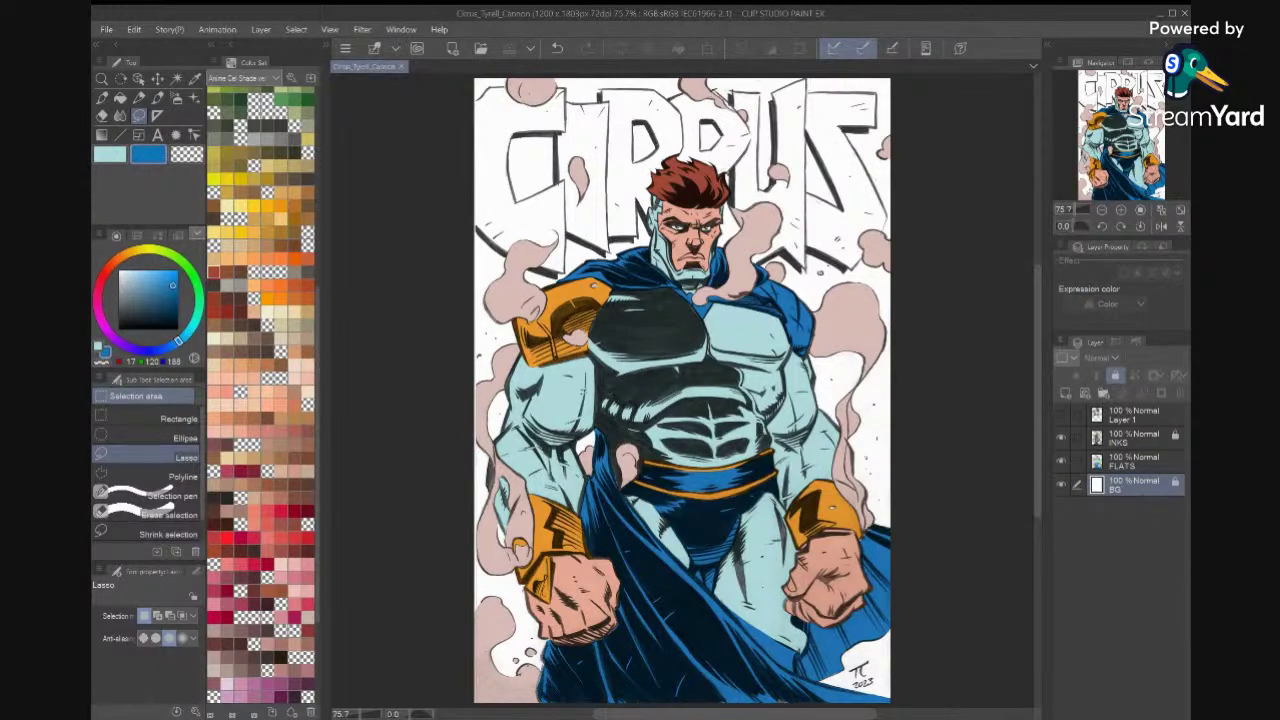
key(i)
click(797, 416)
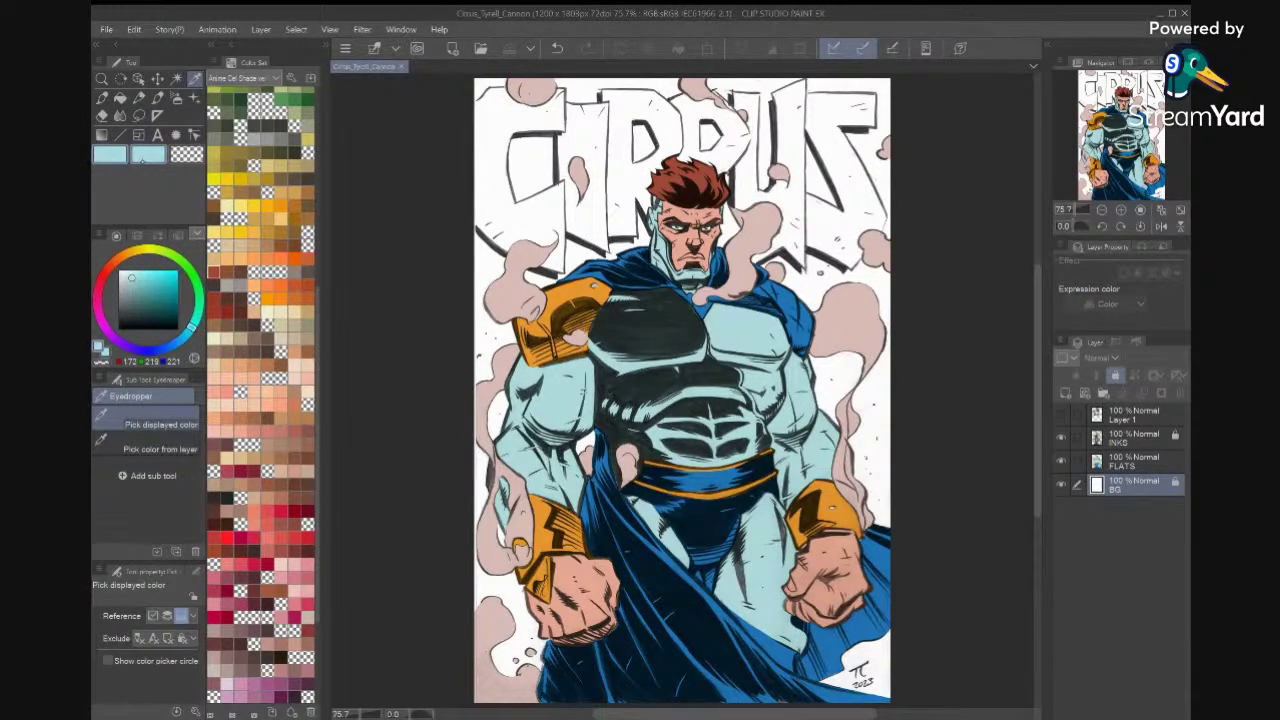
double_click(143, 159)
double_click(1042, 327)
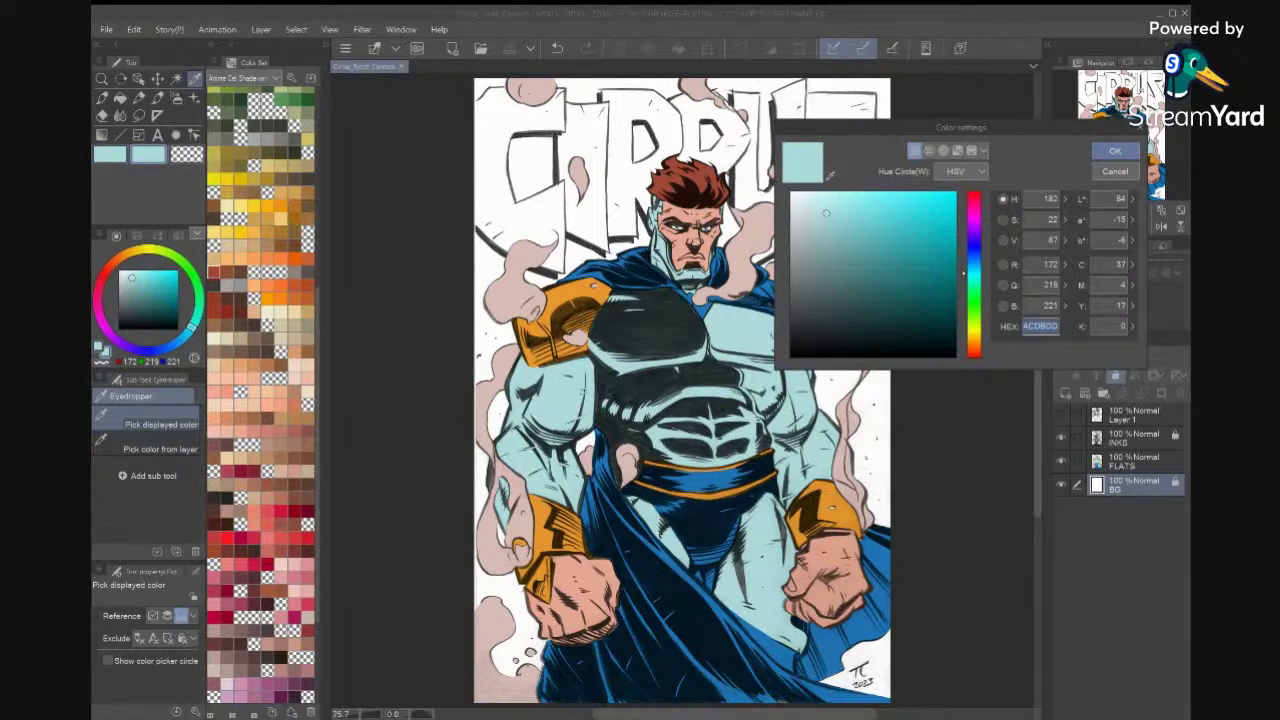
click(1114, 151)
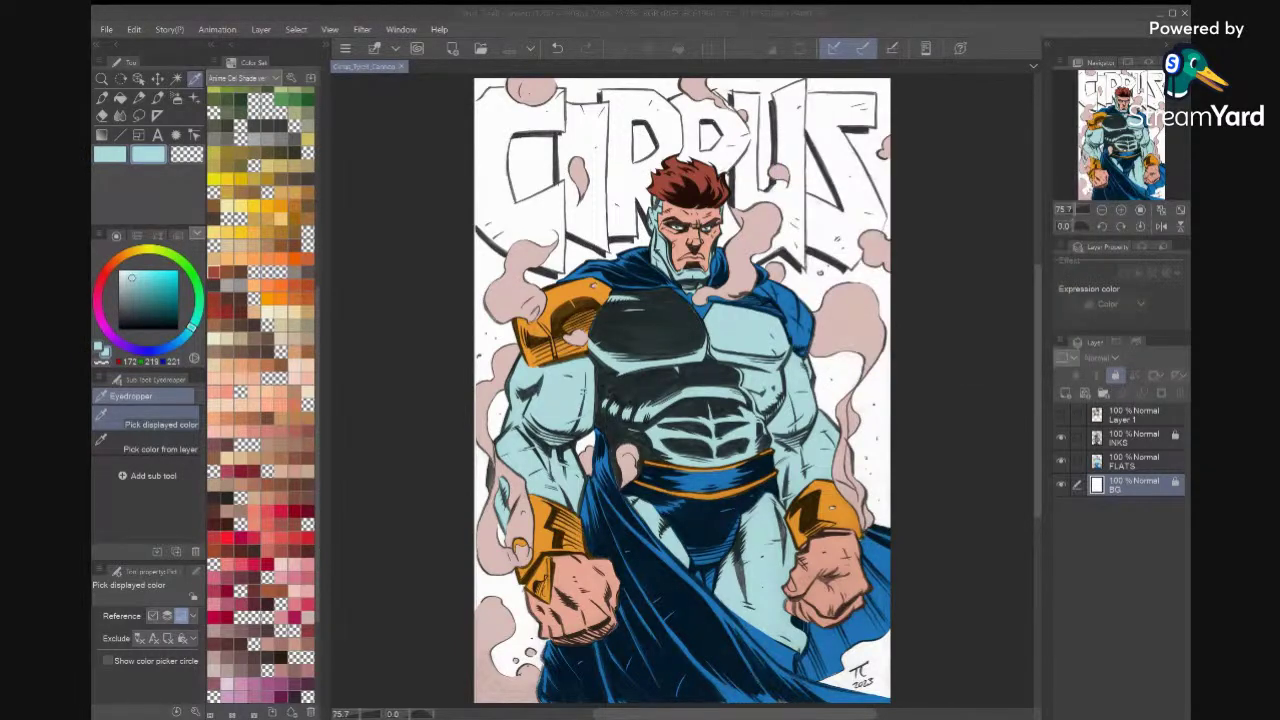
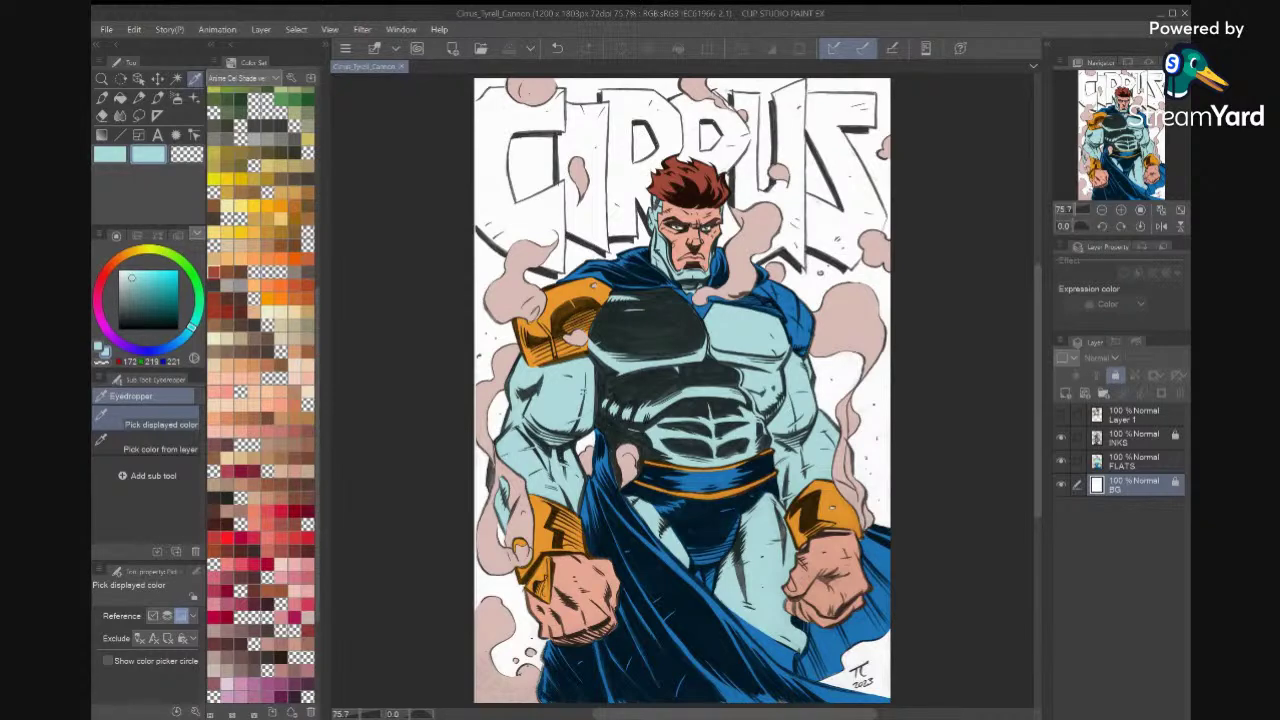
Replace the main colour's hex code with the copied pale pink value and switch to the sub colour.
double_click(110, 154)
double_click(1040, 327)
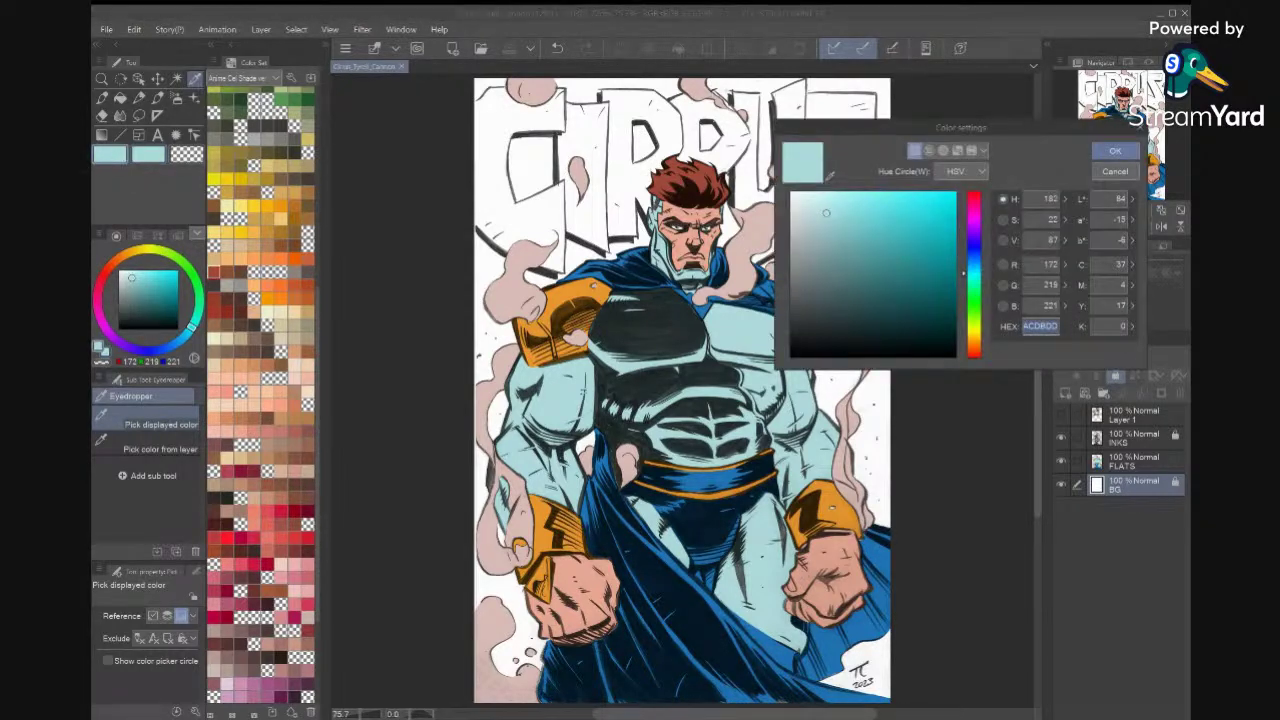
key(ctrl+v)
click(1115, 151)
click(148, 154)
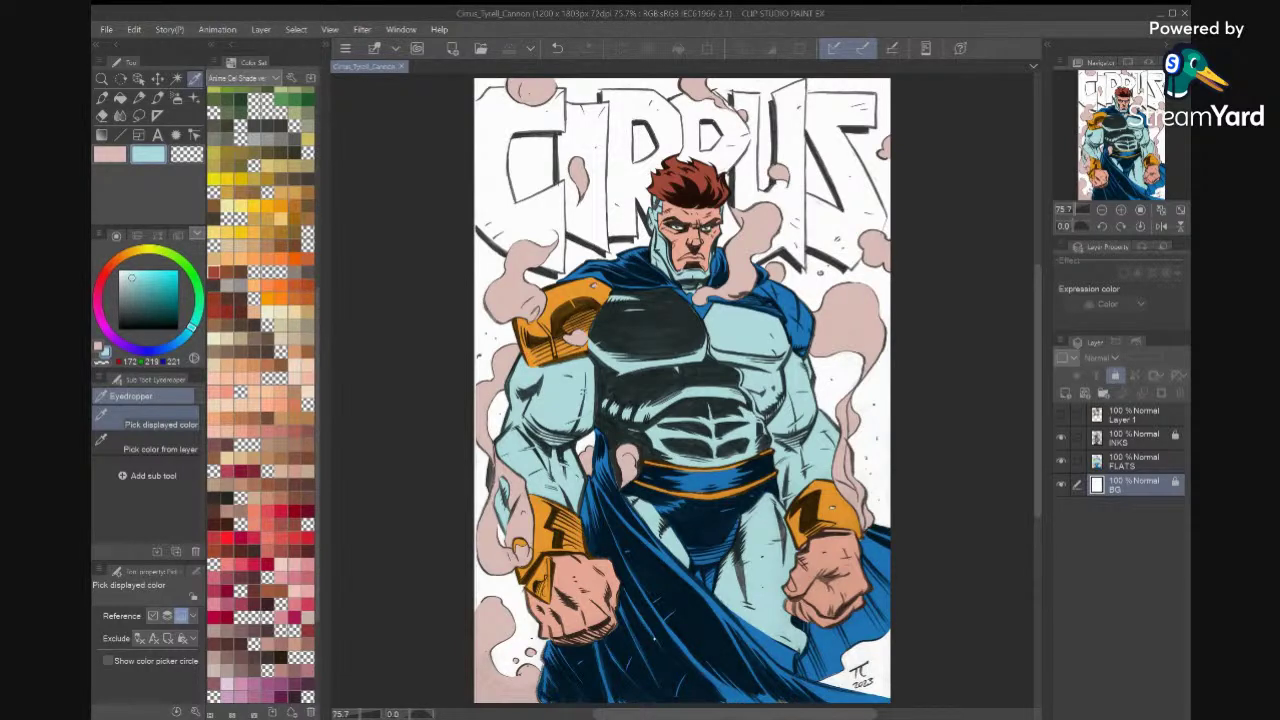
Set the sub colour to the brown with hex code 918163.
double_click(138, 151)
double_click(1041, 326)
text(918163)
click(1115, 151)
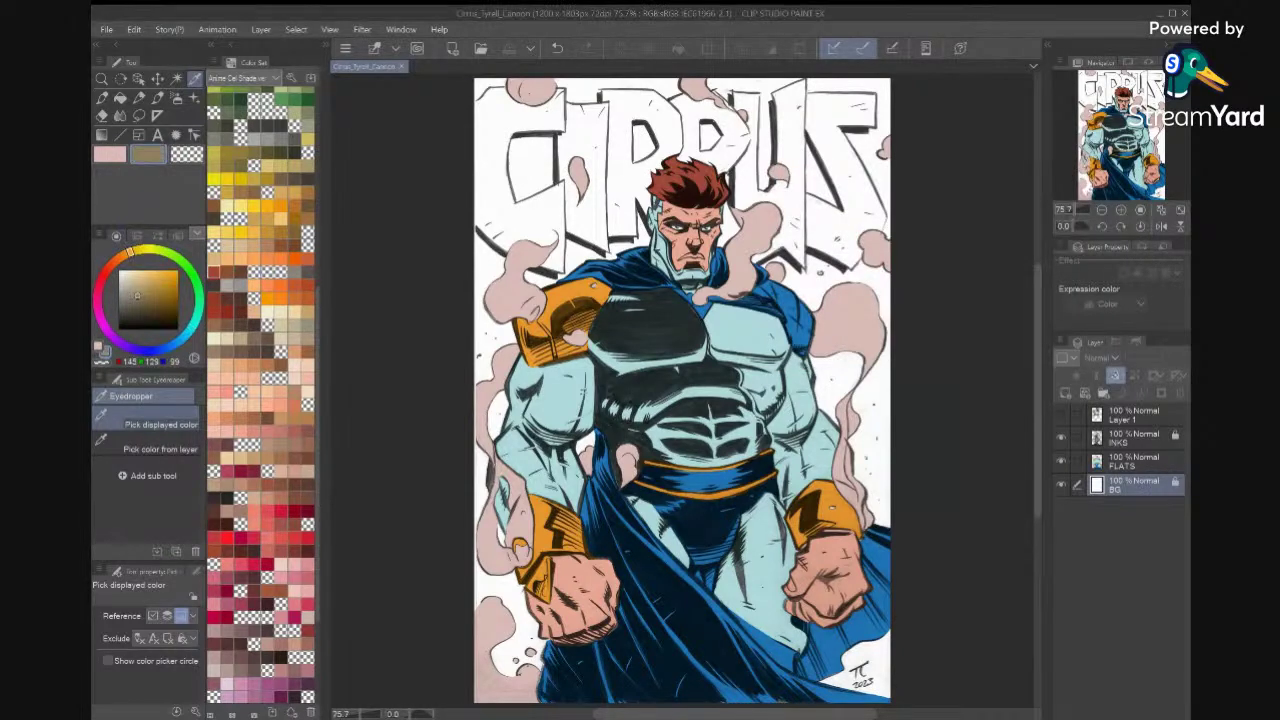
Unlock the BG layer, select the whole canvas with a rectangular selection, fill it with the brown and deselect.
key(m)
click(175, 418)
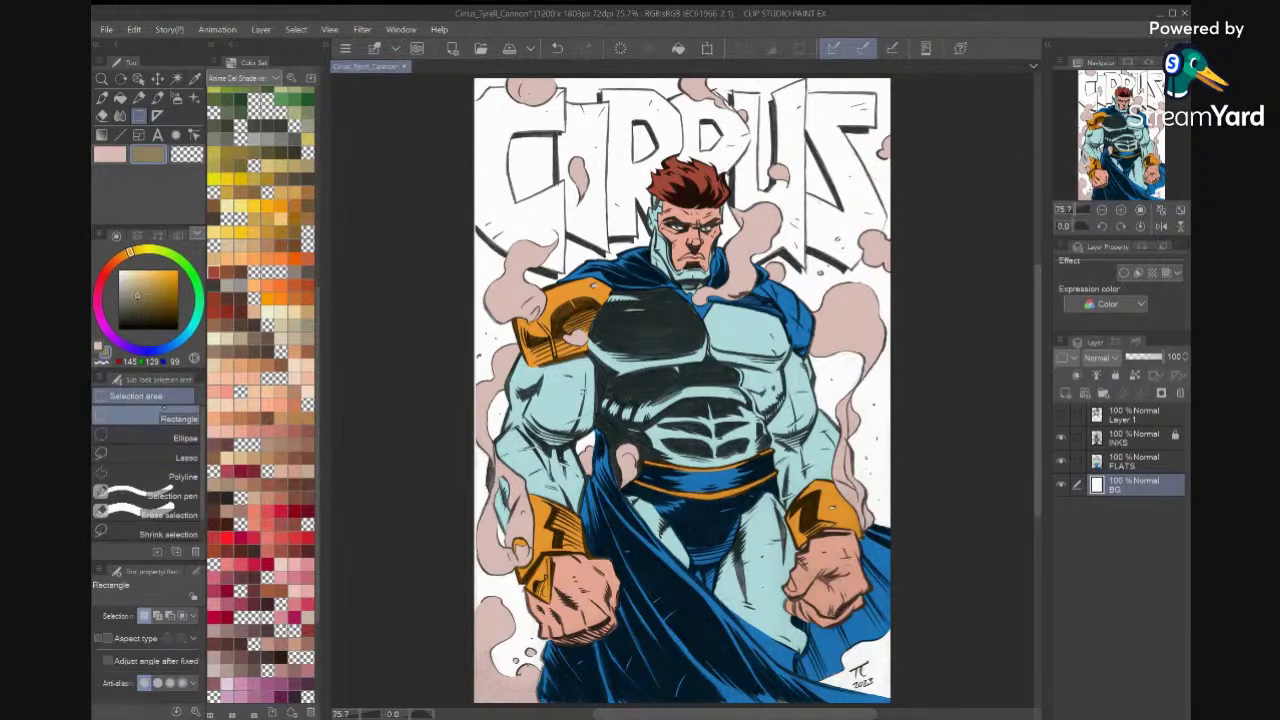
key(ctrl+minus)
key(ctrl+minus)
drag(504, 157, 852, 687)
click(755, 617)
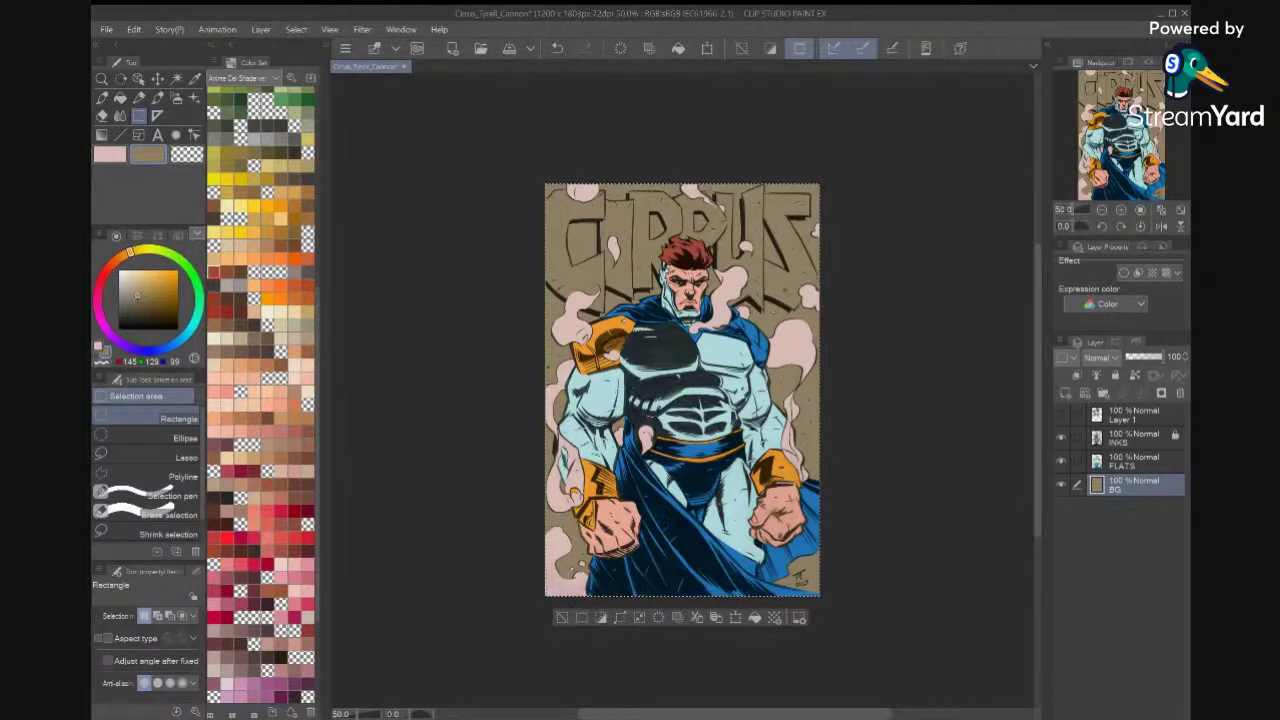
click(562, 617)
drag(710, 284, 815, 288)
drag(866, 451, 976, 585)
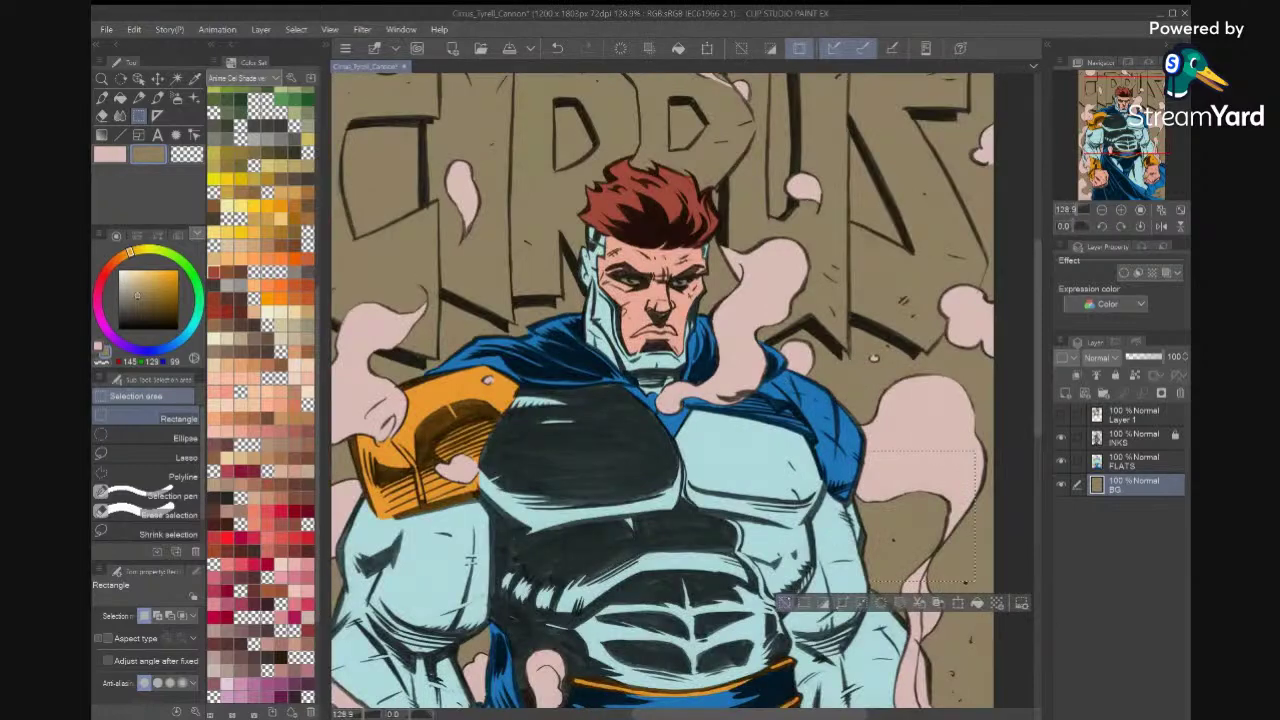
click(785, 603)
Lock the BG layer again and make FLATS the active layer.
scroll(618, 282, up, 5)
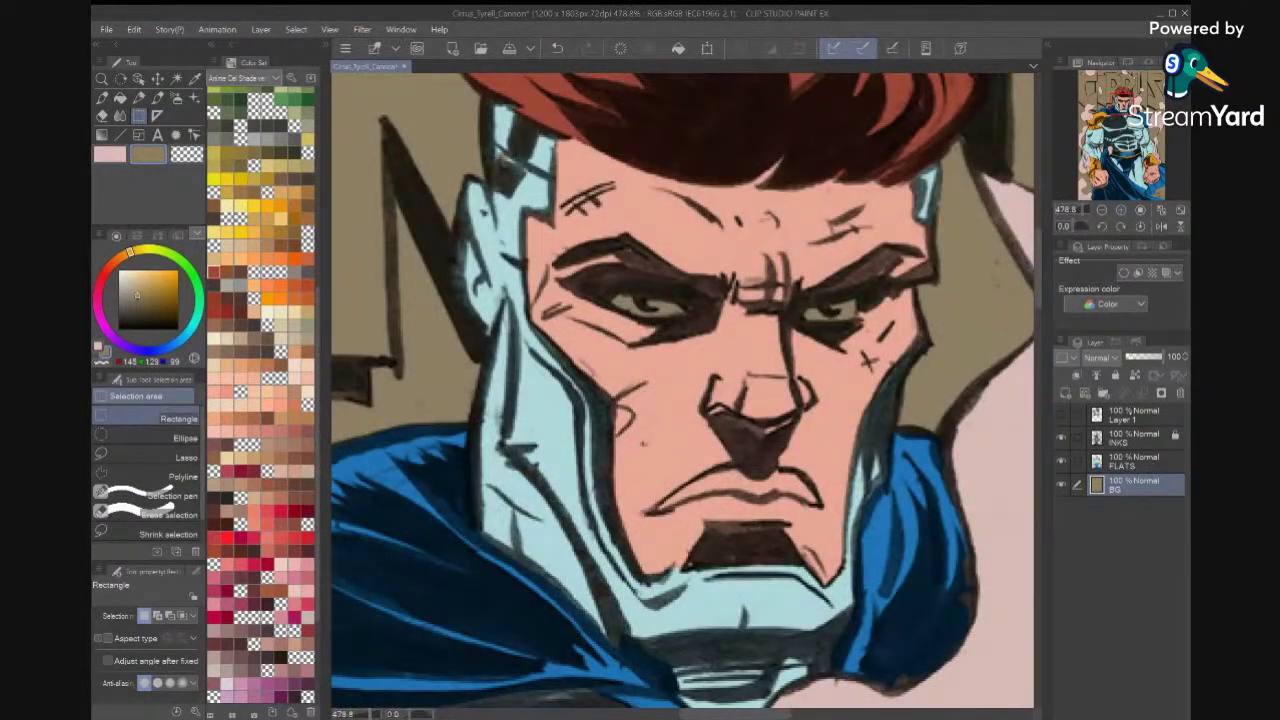
click(1115, 375)
click(1134, 461)
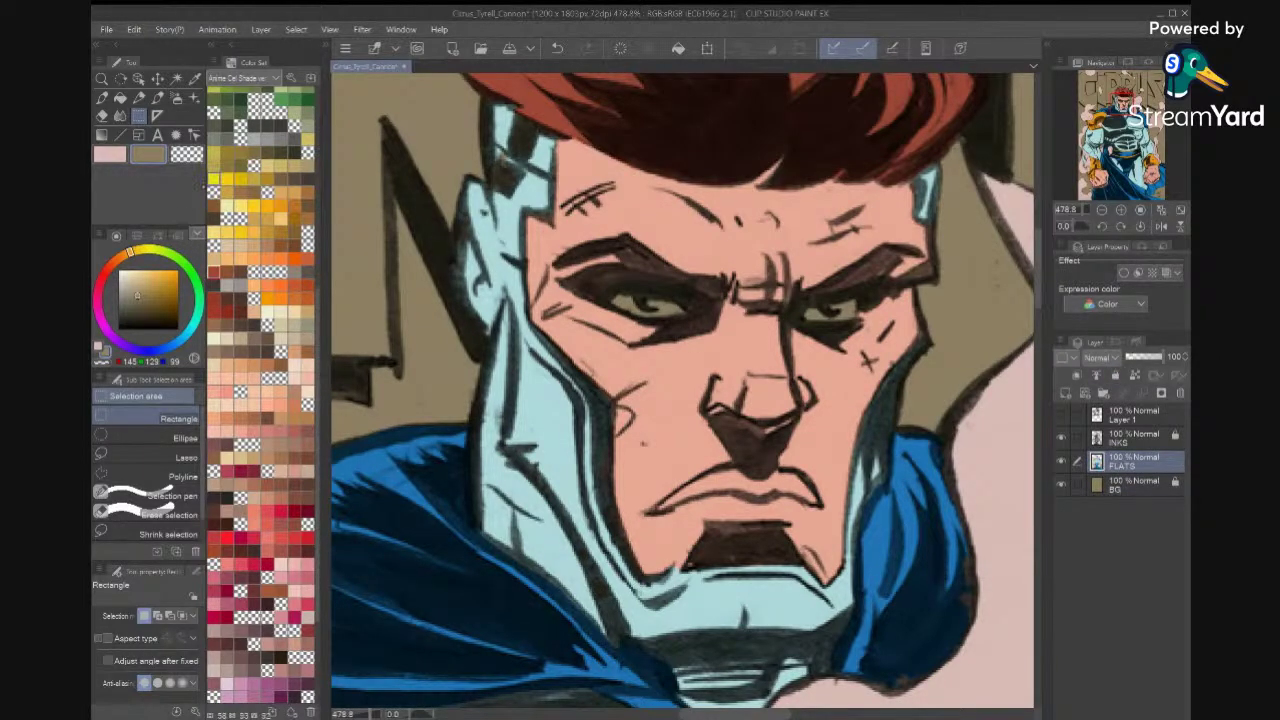
Switch the colour set to KraftTone Solid Swatches and pick the off-white swatch with RGB 242, 240, 240.
scroll(263, 395, up, 3)
click(222, 94)
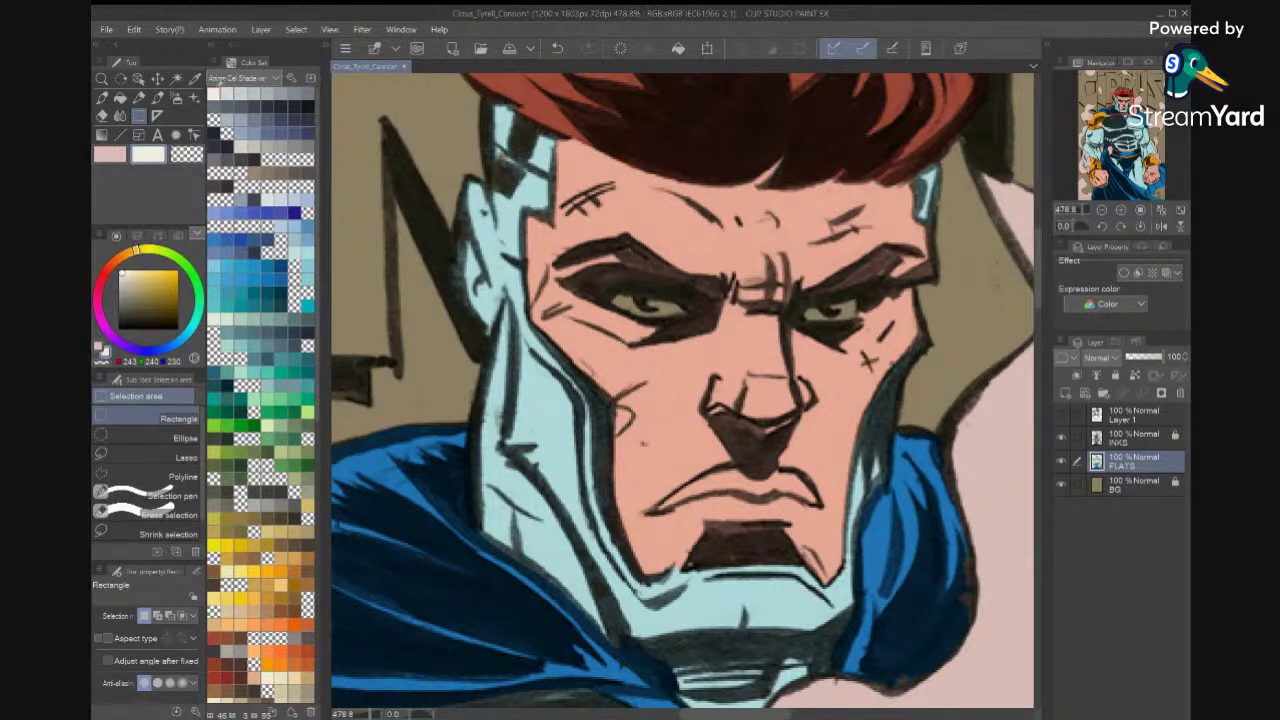
click(245, 78)
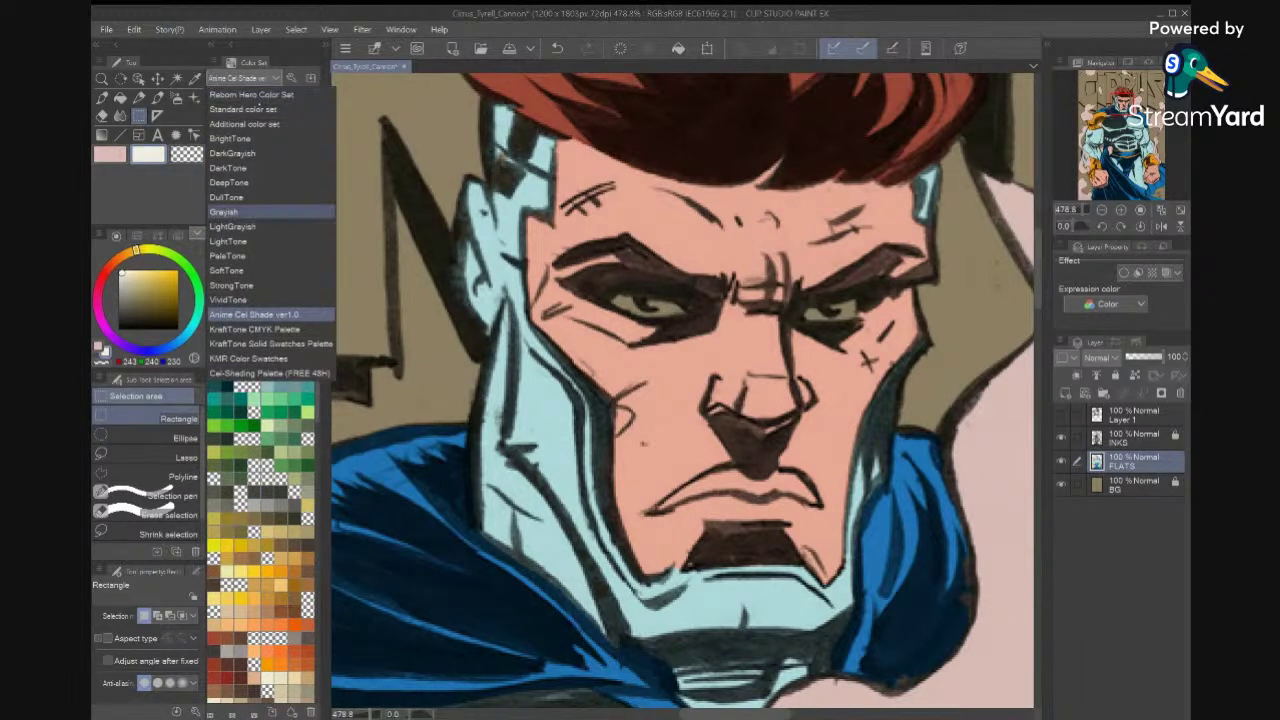
click(255, 328)
click(245, 78)
click(255, 343)
click(213, 90)
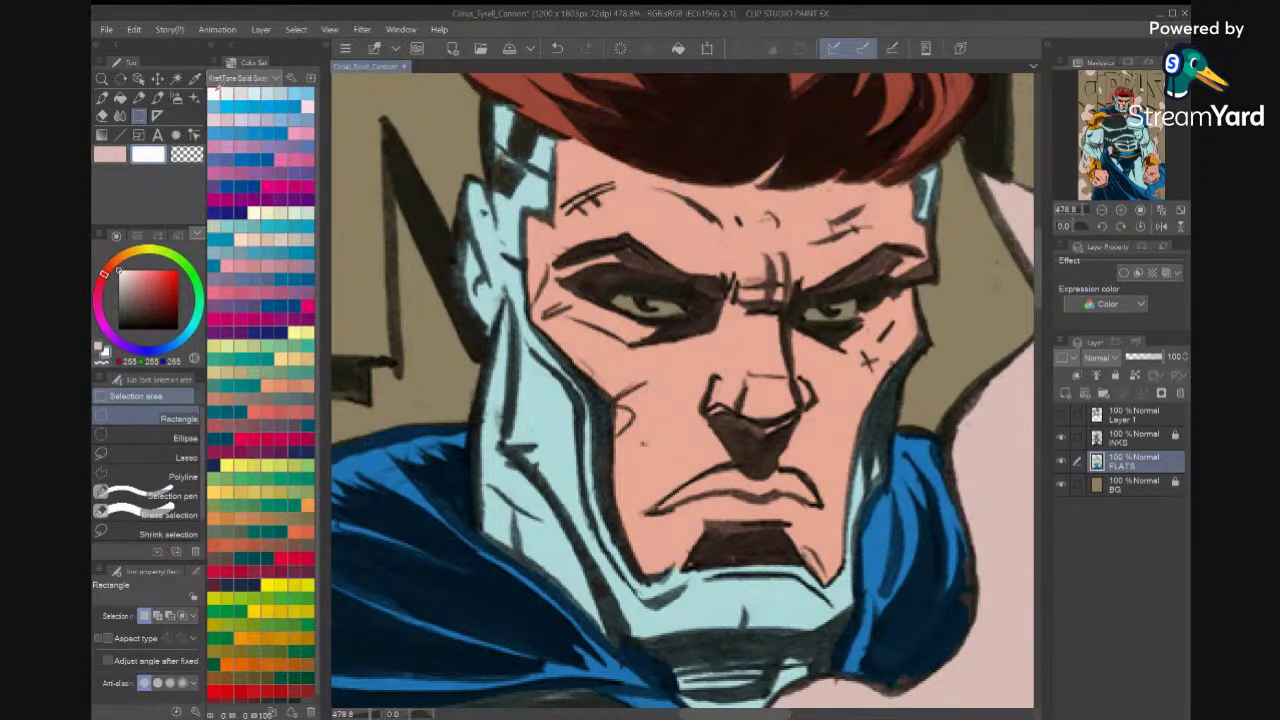
click(228, 93)
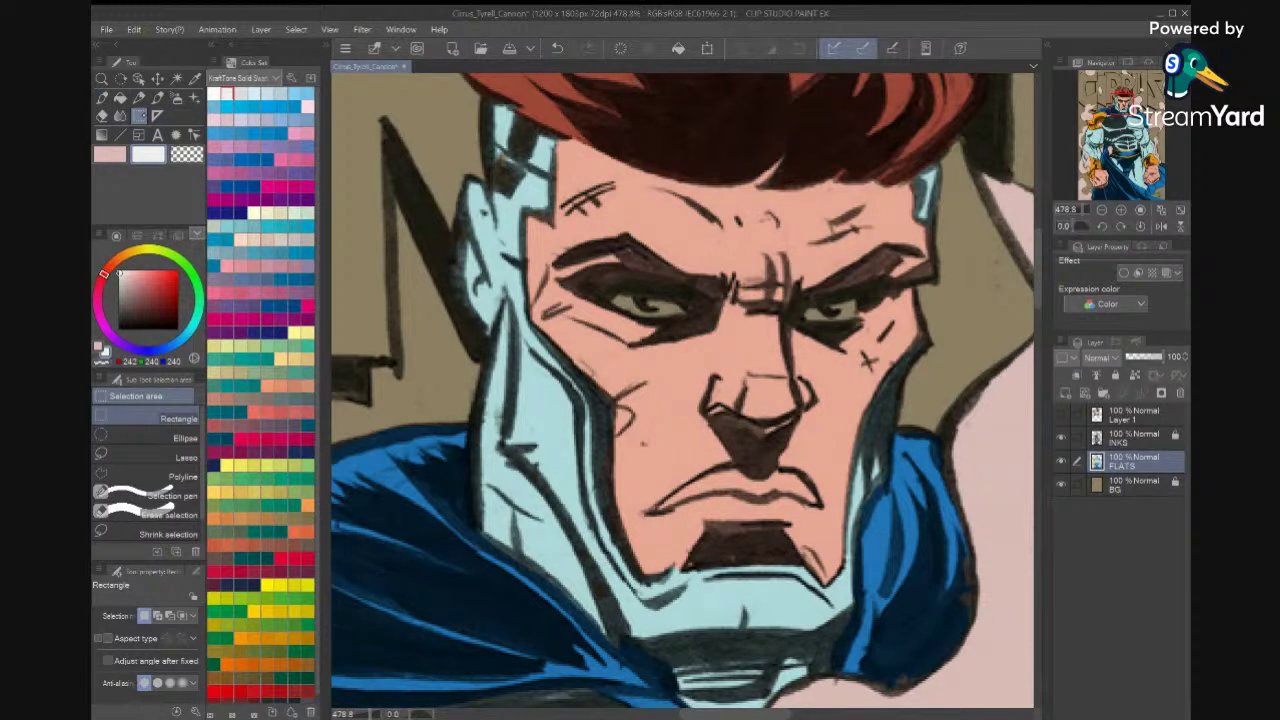
Lasso the whites of both eyes, fill them with the off-white on FLATS and deselect.
click(150, 457)
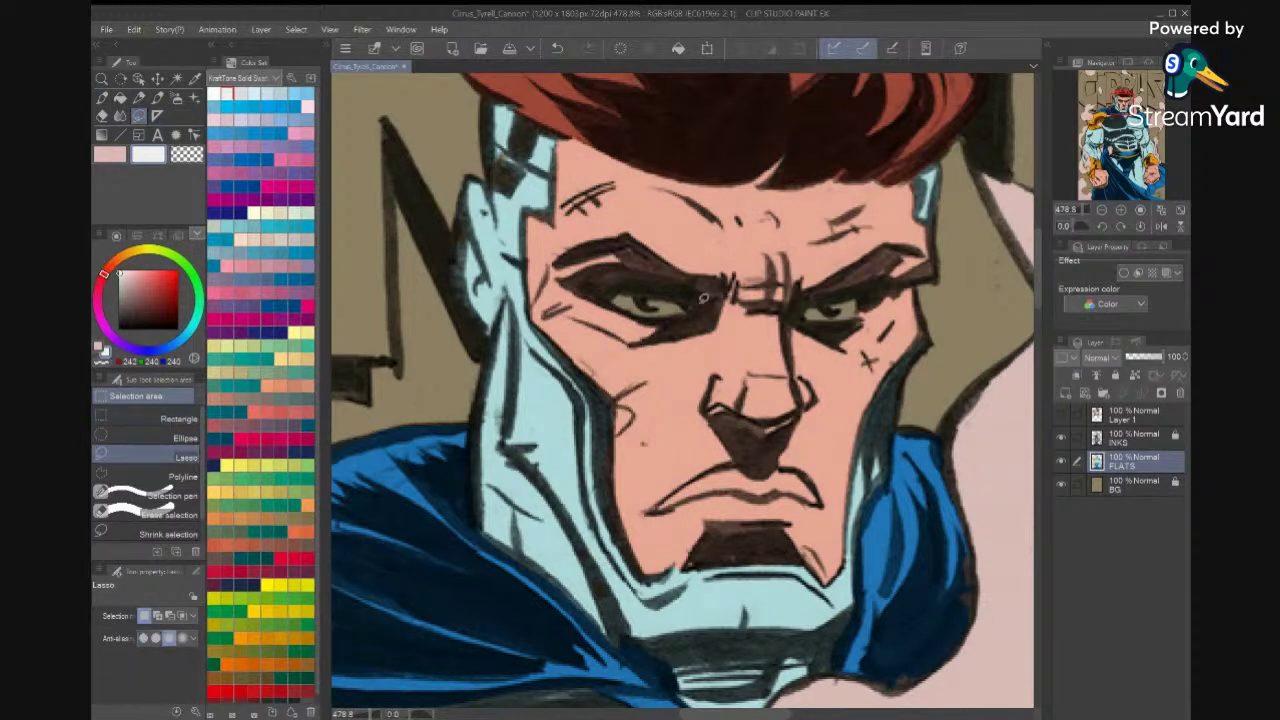
mouse_move(696, 298)
mouse_down()
mouse_move(622, 284)
mouse_move(658, 314)
mouse_move(698, 302)
mouse_up()
mouse_move(863, 297)
mouse_down()
mouse_move(862, 320)
mouse_move(805, 322)
mouse_move(825, 294)
mouse_move(860, 298)
mouse_up()
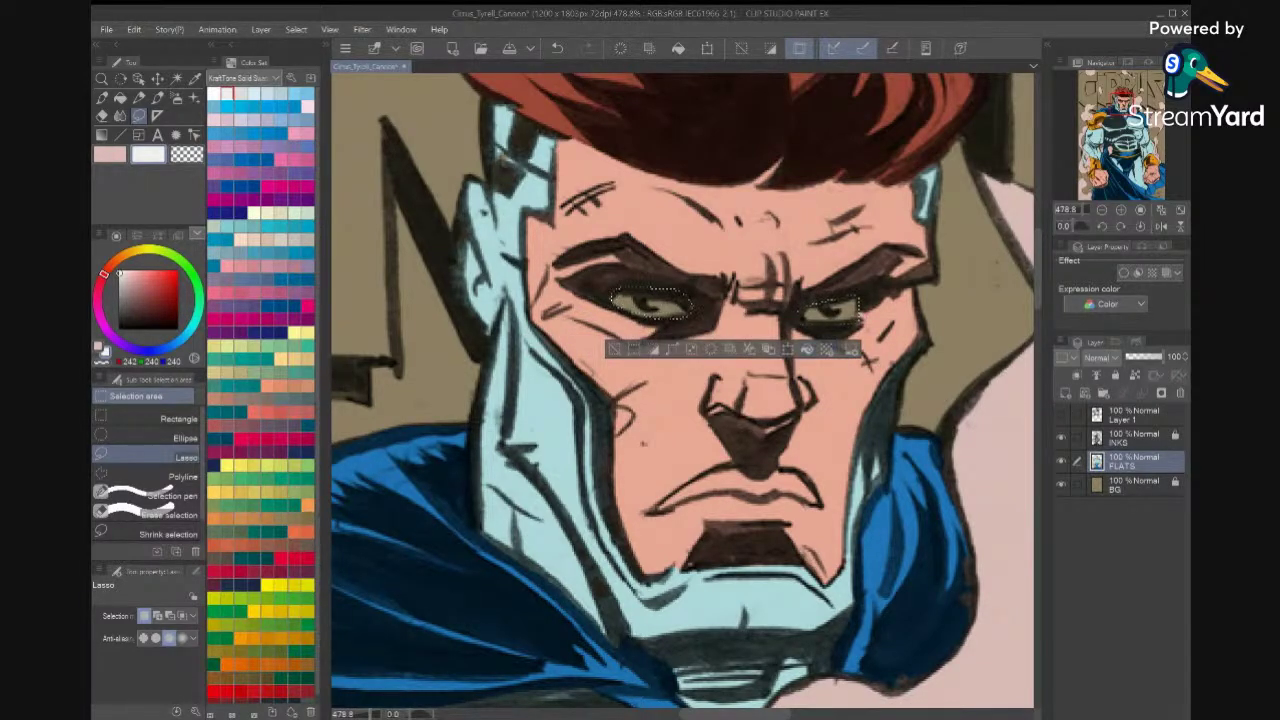
click(808, 349)
key(ctrl+d)
Sample the hair's flat red with the INKS layer temporarily hidden, and return to the Lasso tool.
mouse_move(904, 260)
mouse_down()
mouse_move(897, 374)
mouse_move(925, 405)
mouse_up()
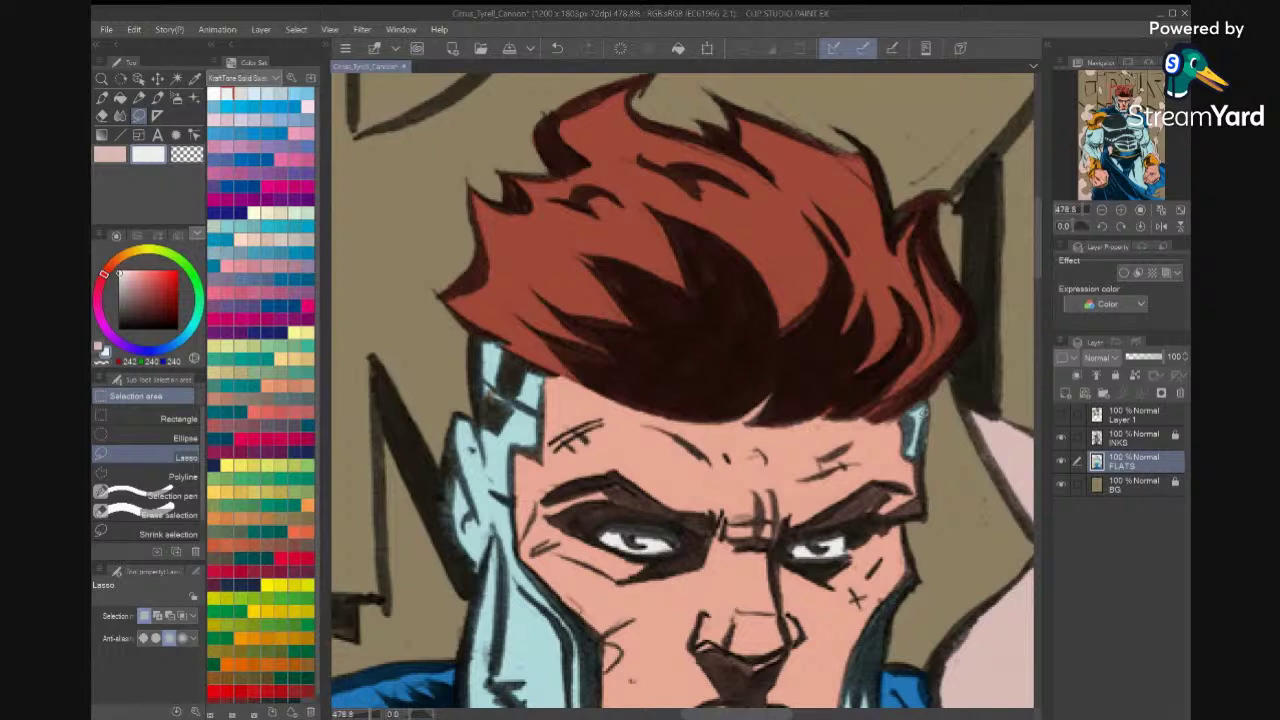
key(i)
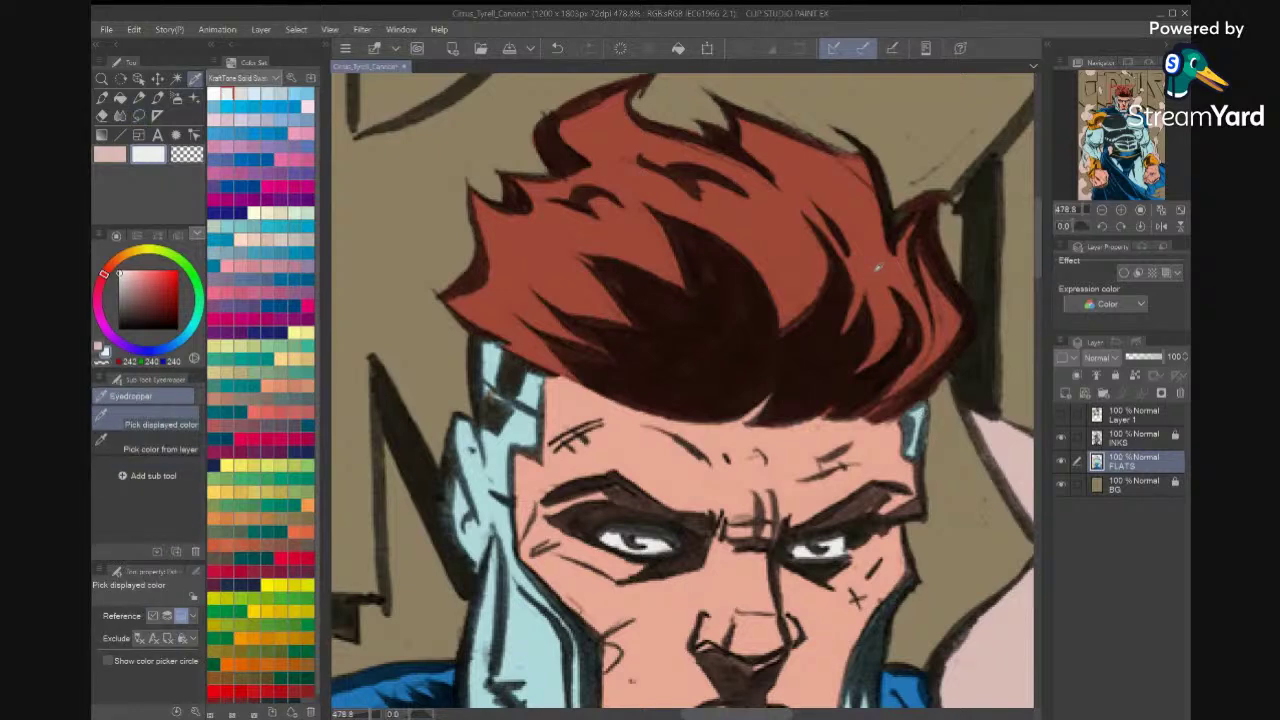
click(880, 268)
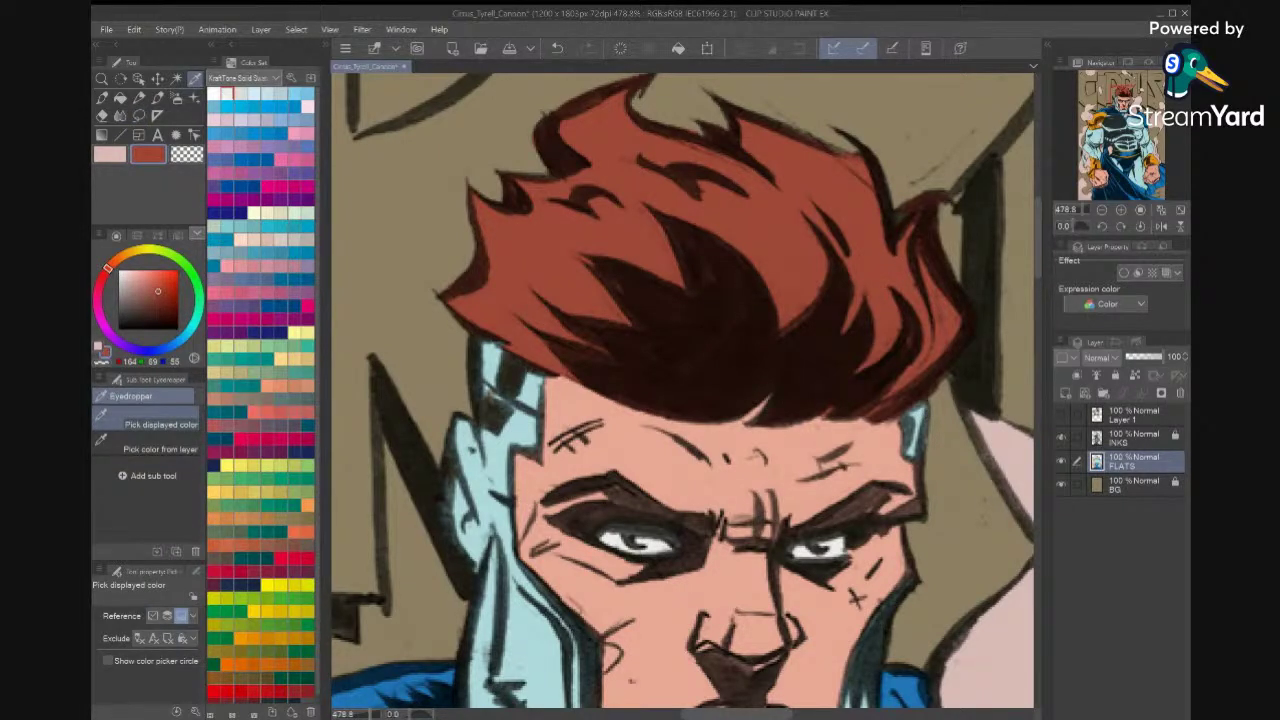
click(1061, 438)
click(865, 248)
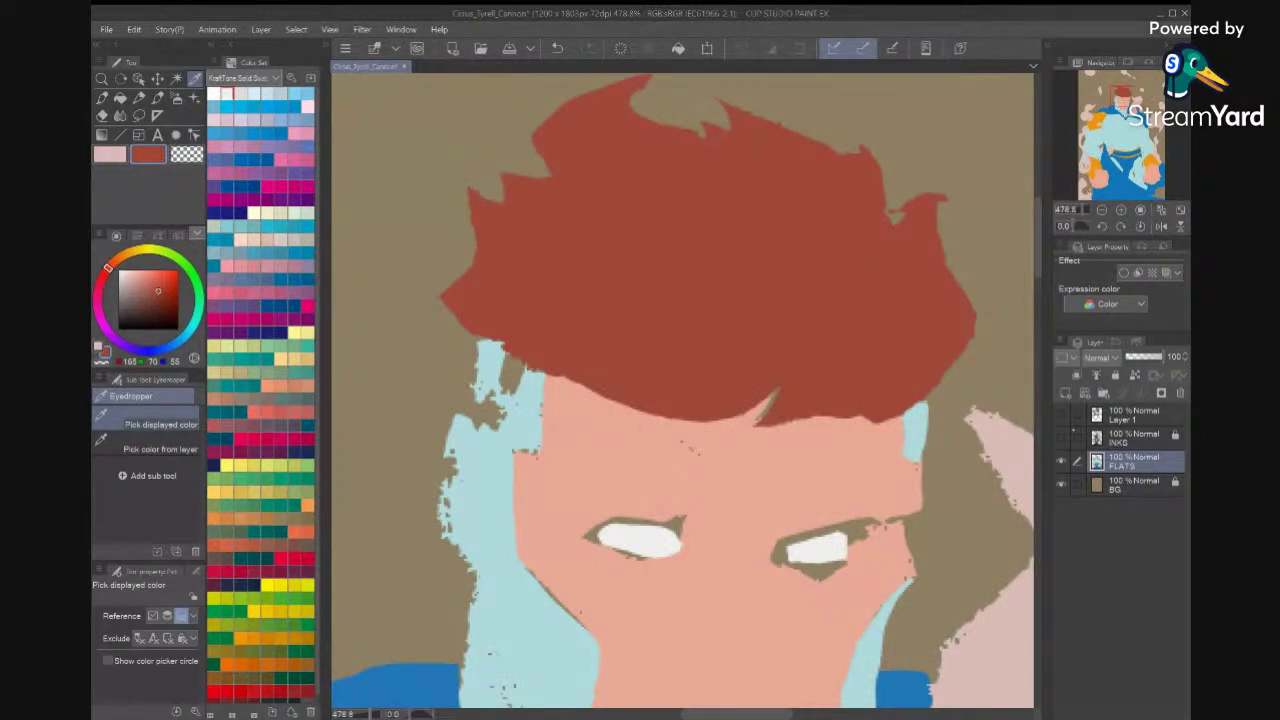
key(ctrl+h)
key(m)
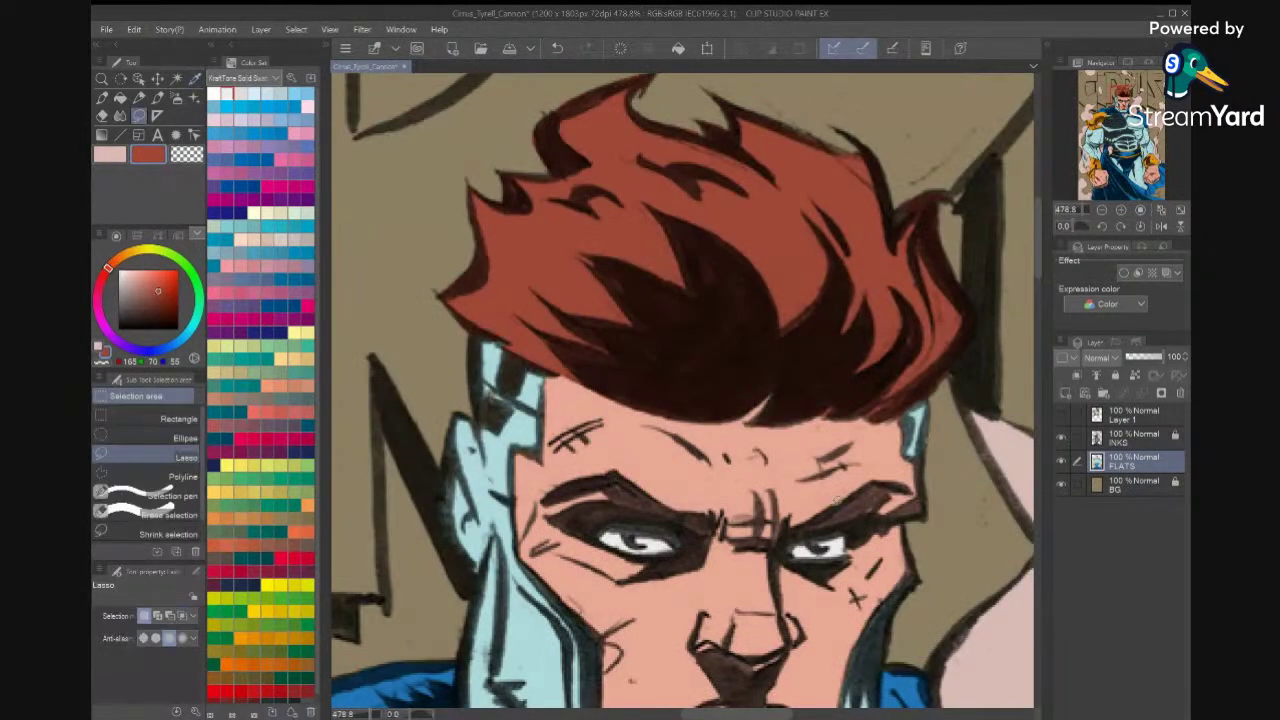
Lasso both eyebrows, fill them with the hair's red on FLATS and deselect.
mouse_move(897, 487)
mouse_down()
mouse_move(841, 529)
mouse_move(783, 537)
mouse_move(787, 517)
mouse_move(802, 527)
mouse_move(896, 484)
mouse_up()
mouse_move(718, 532)
mouse_down()
mouse_move(617, 505)
mouse_move(611, 489)
mouse_move(545, 498)
mouse_move(591, 472)
mouse_move(718, 530)
mouse_up()
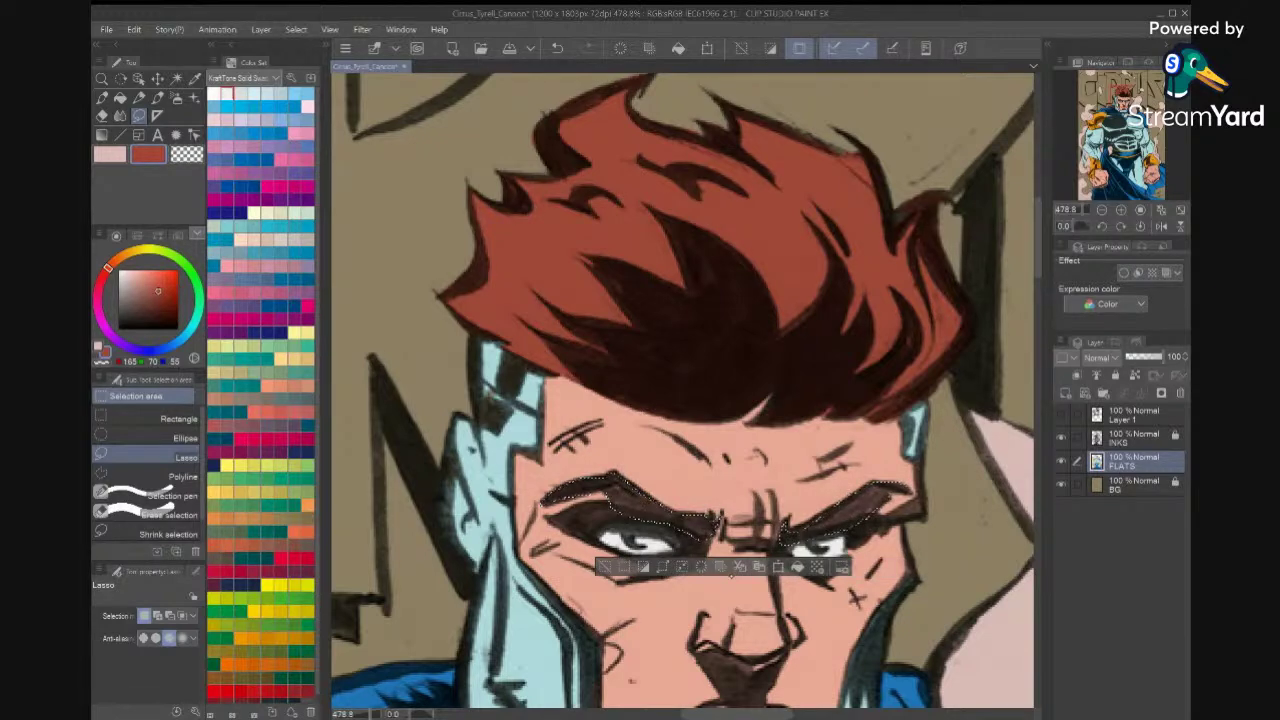
click(798, 567)
key(ctrl+d)
key(ctrl+0)
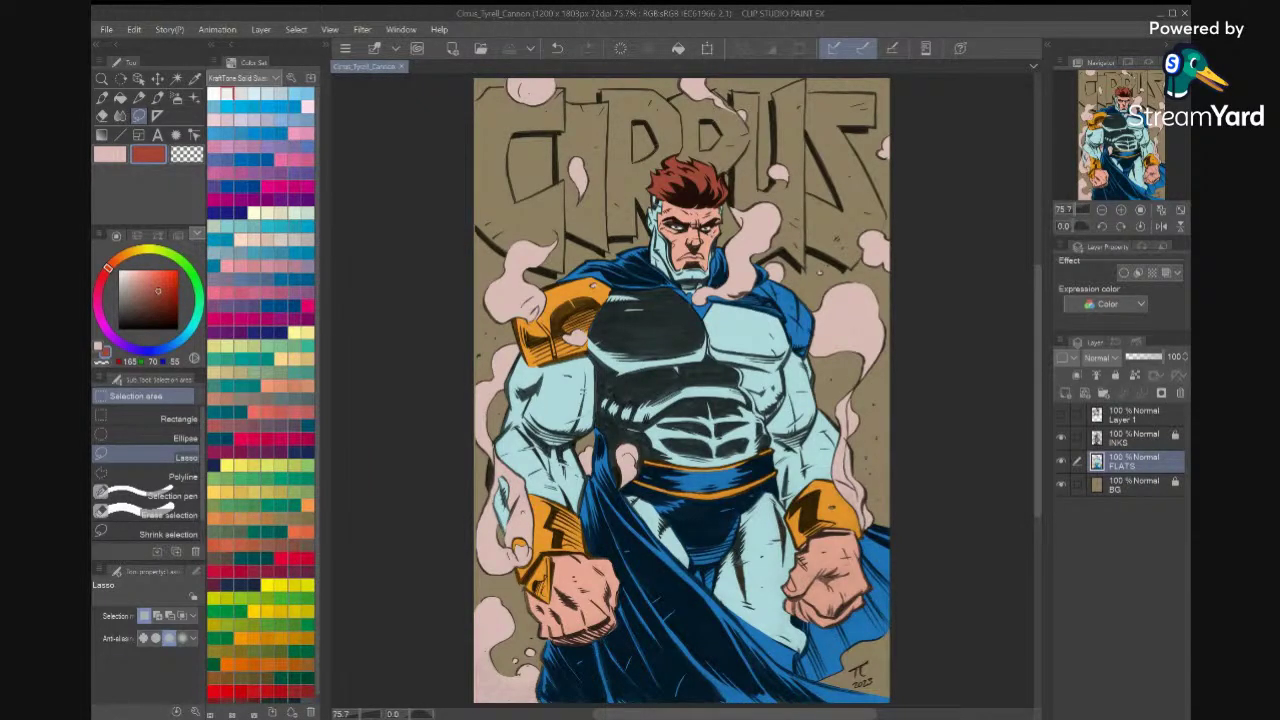
Sample the costume's light blue as main colour and the gauntlet's orange as sub colour, hiding INKS temporarily for the orange.
scroll(610, 300, up, 4)
scroll(742, 500, down, 3)
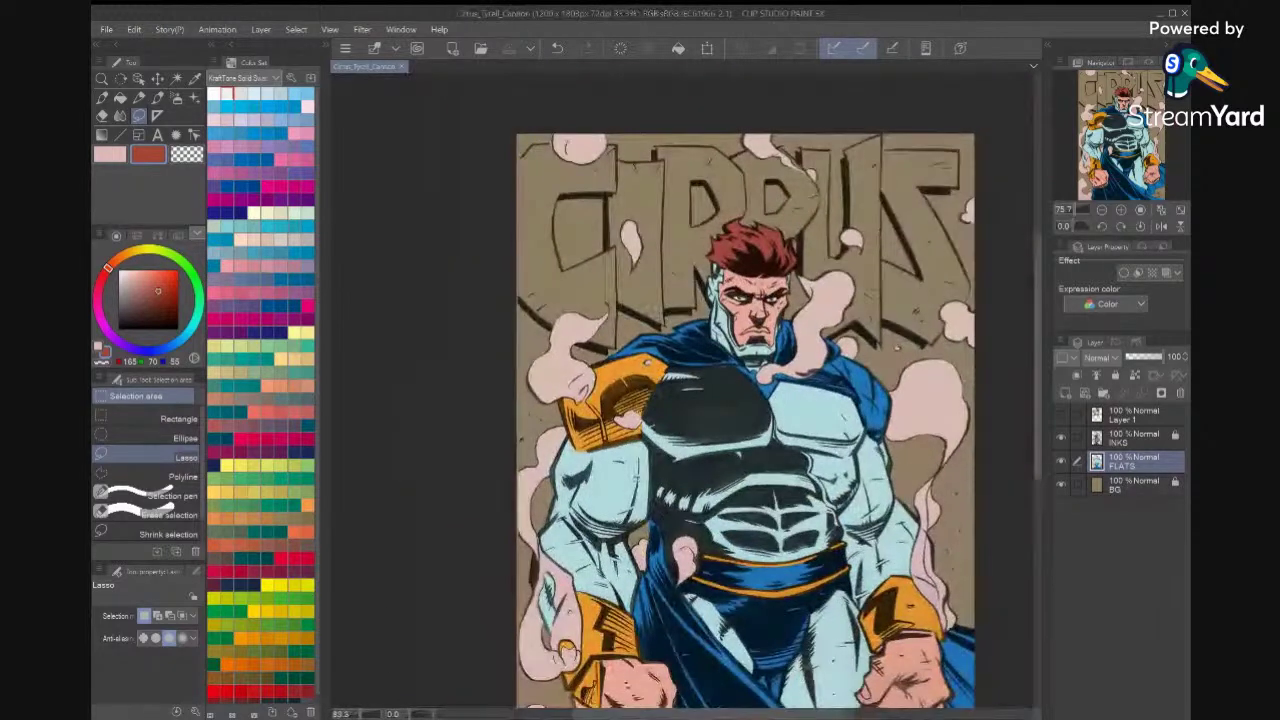
key(i)
click(821, 411)
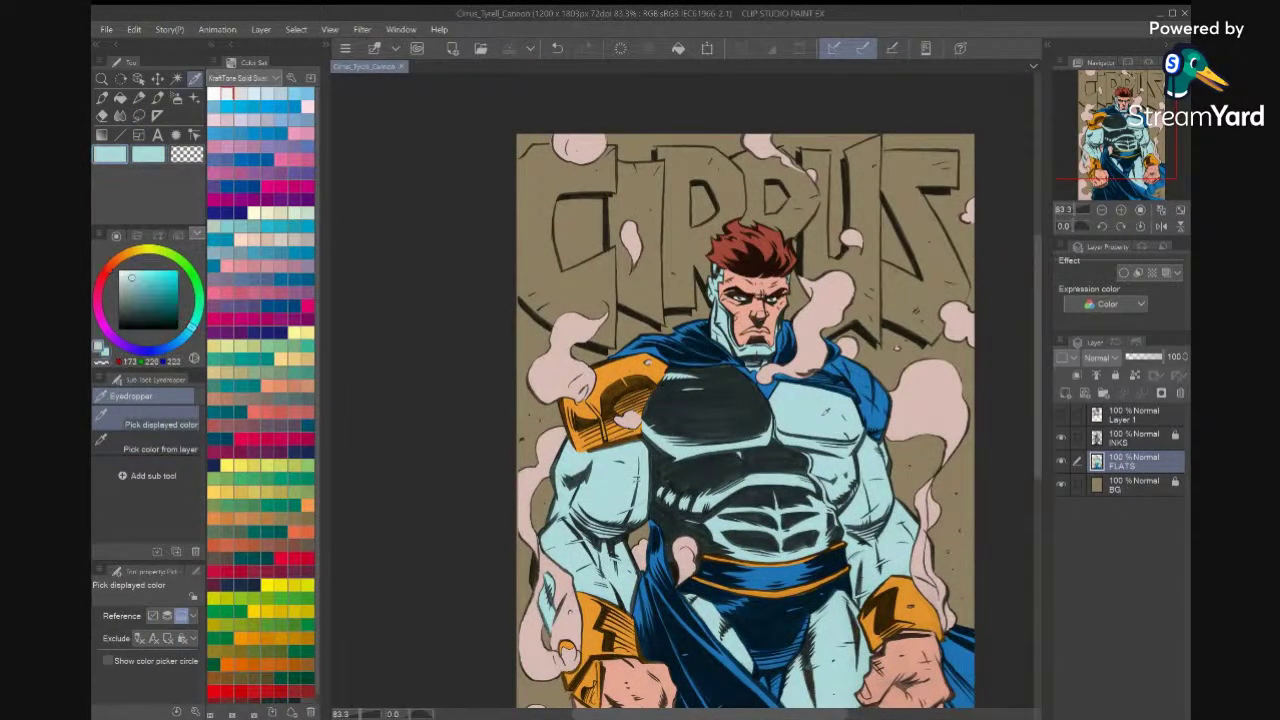
click(1061, 437)
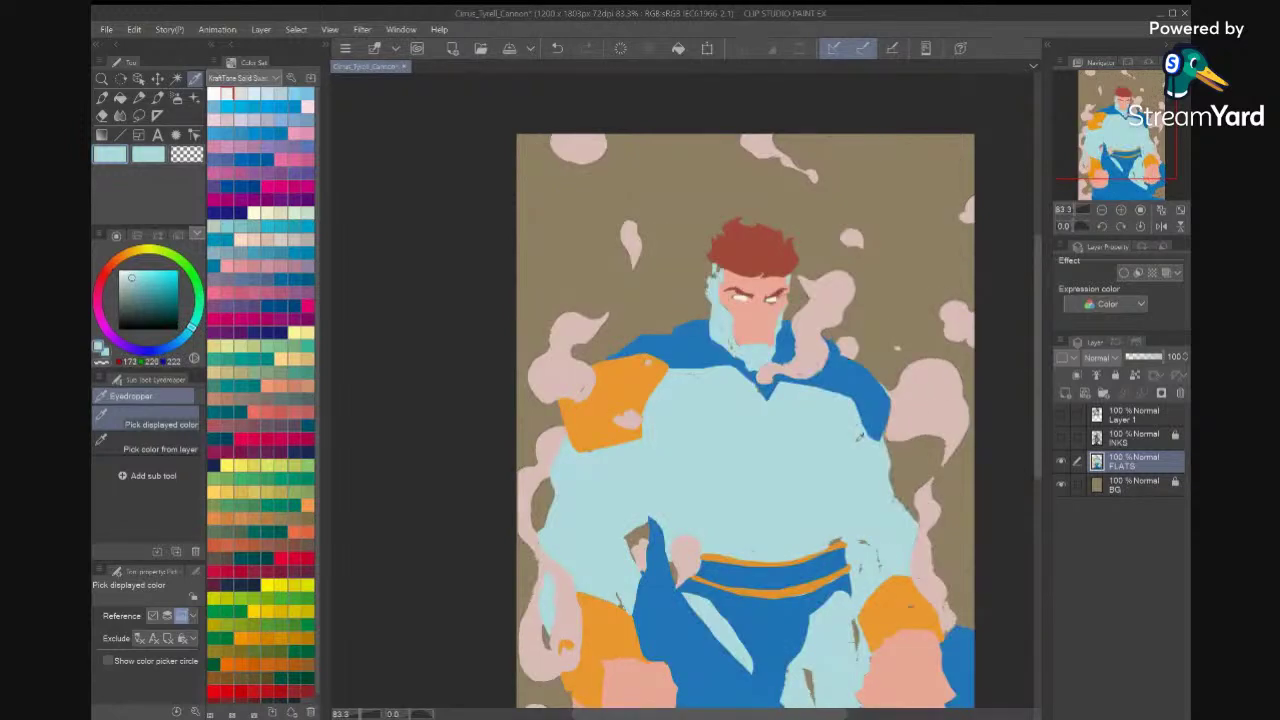
key(x)
click(924, 629)
key(x)
click(1061, 437)
drag(842, 312, 964, 444)
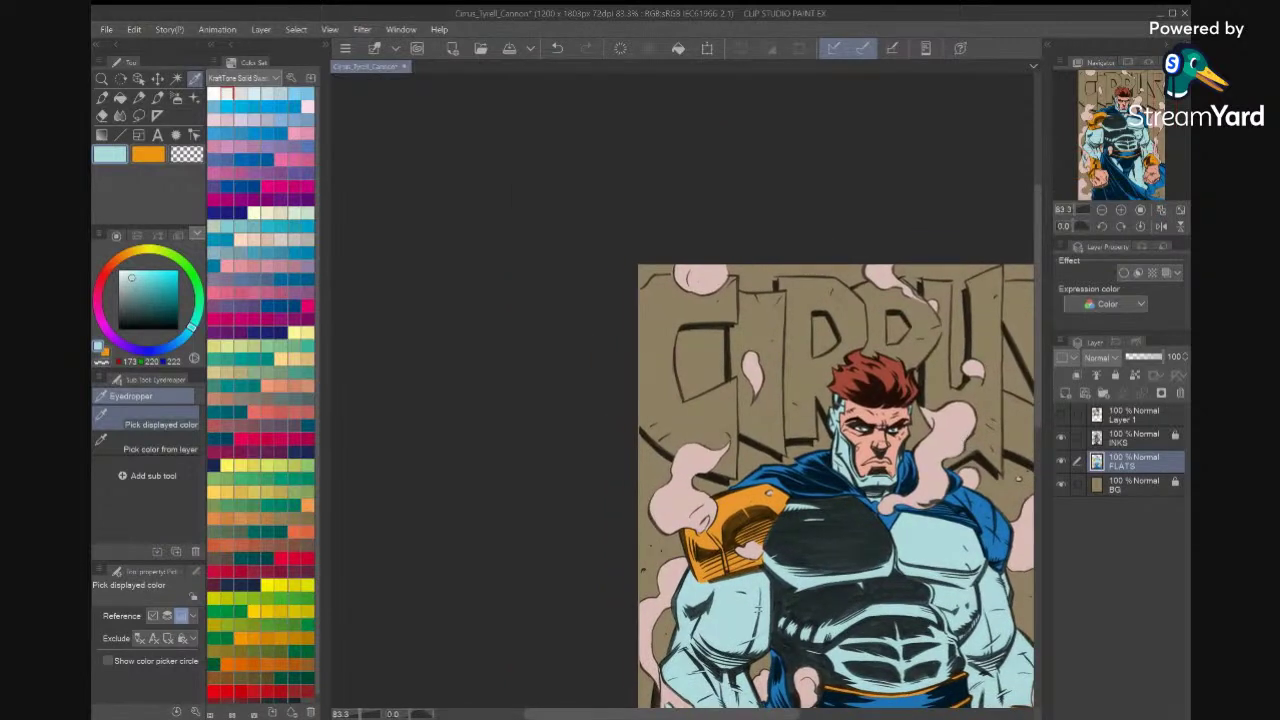
Try filling the first R of the CIRRUS title with the orange, and undo the fill.
key(m)
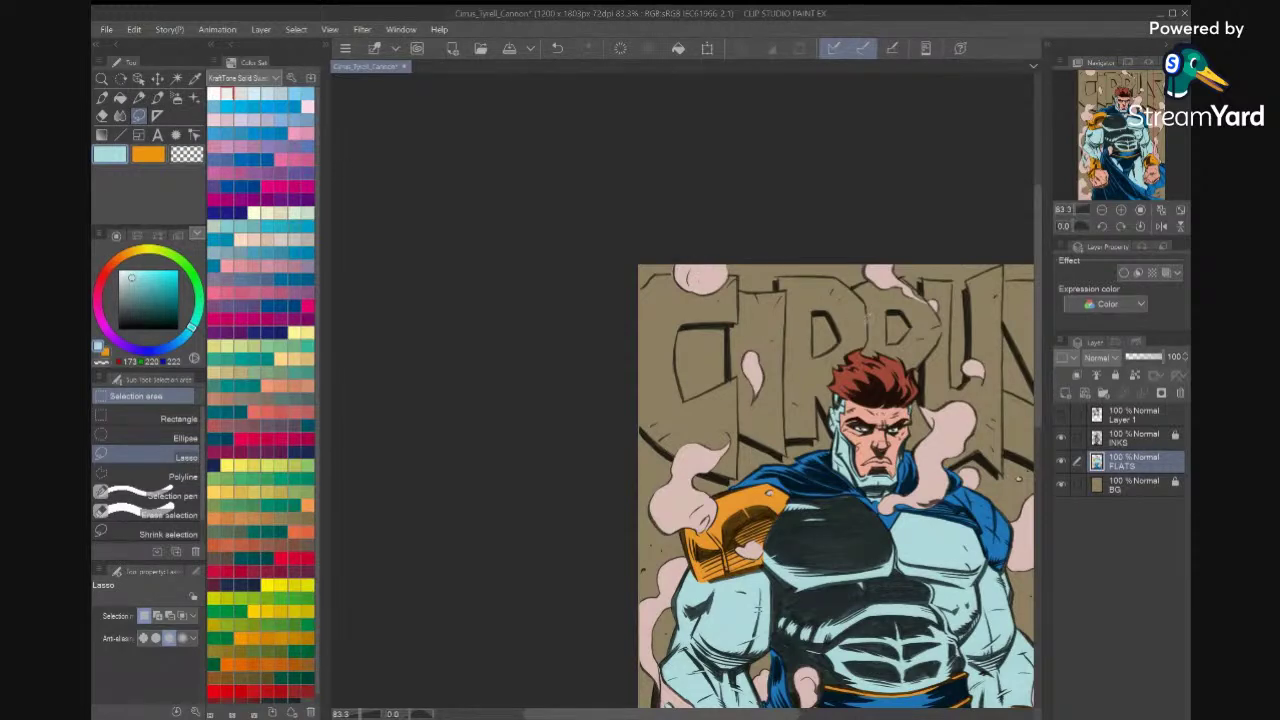
key(x)
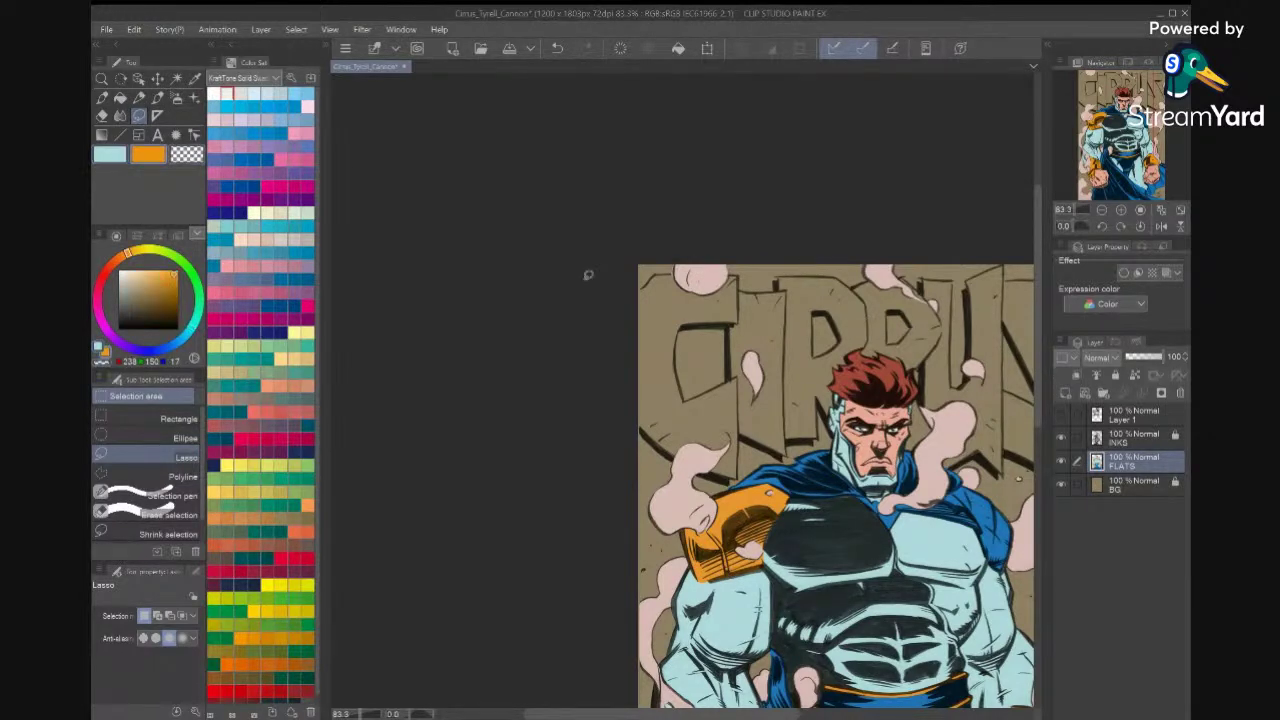
key(g)
click(826, 323)
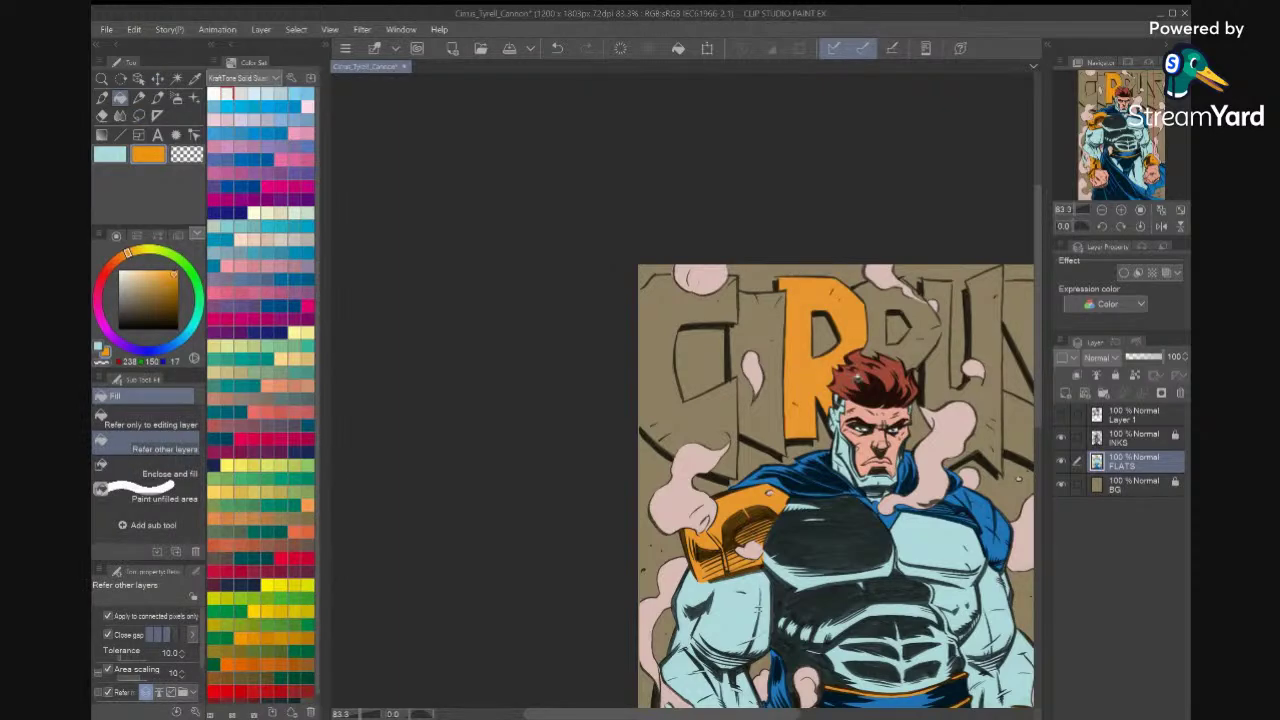
key(ctrl+z)
Fill the first R and the I of the title with the light blue, undoing the fill tried on the C.
key(x)
click(870, 325)
click(772, 356)
click(733, 290)
key(ctrl+z)
Lasso the C's open upper corner at the canvas edge, fill it with the light blue and deselect.
click(139, 115)
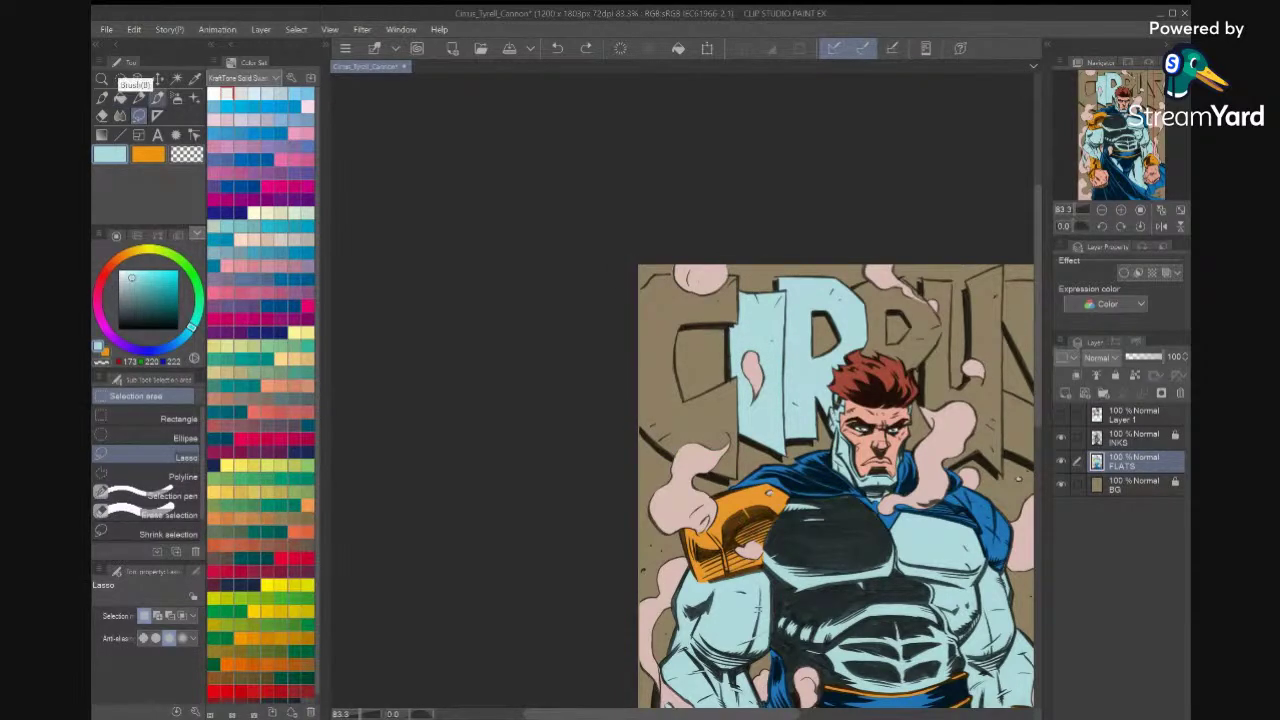
mouse_move(654, 273)
mouse_down()
mouse_move(637, 304)
mouse_move(673, 280)
mouse_up()
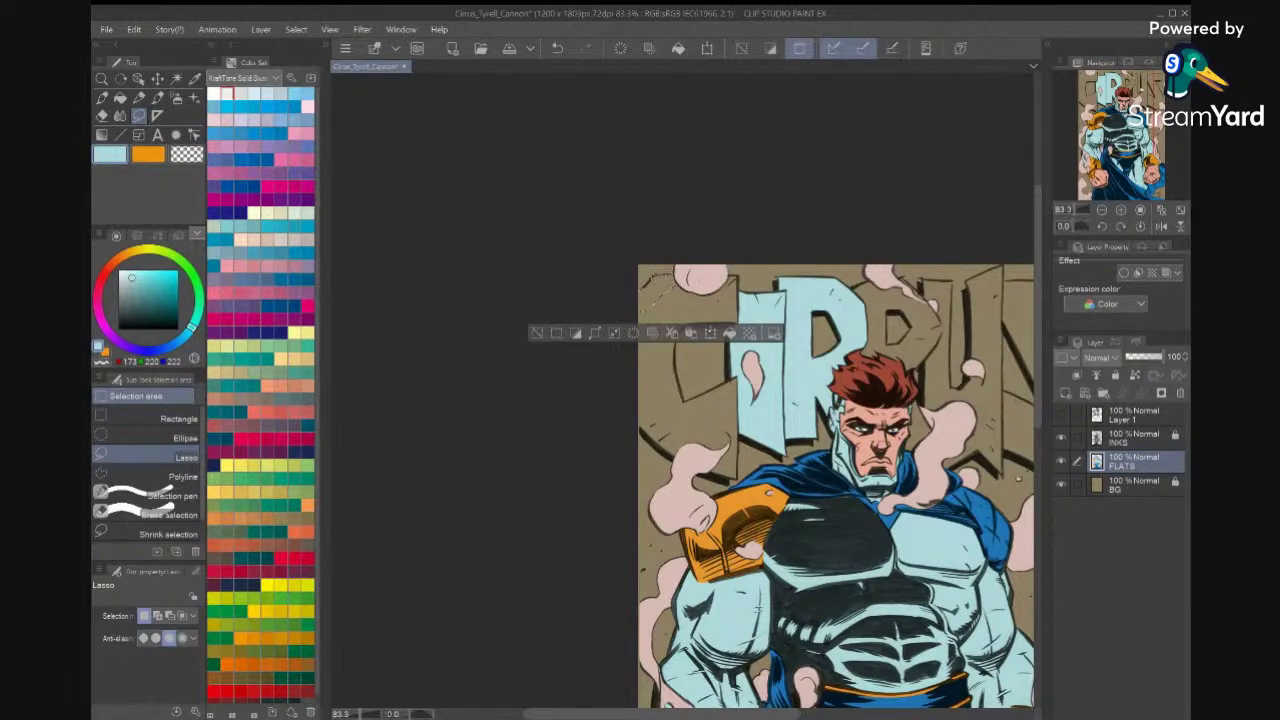
click(729, 333)
key(ctrl+d)
mouse_move(1020, 374)
mouse_down()
mouse_move(988, 391)
mouse_move(843, 354)
mouse_up()
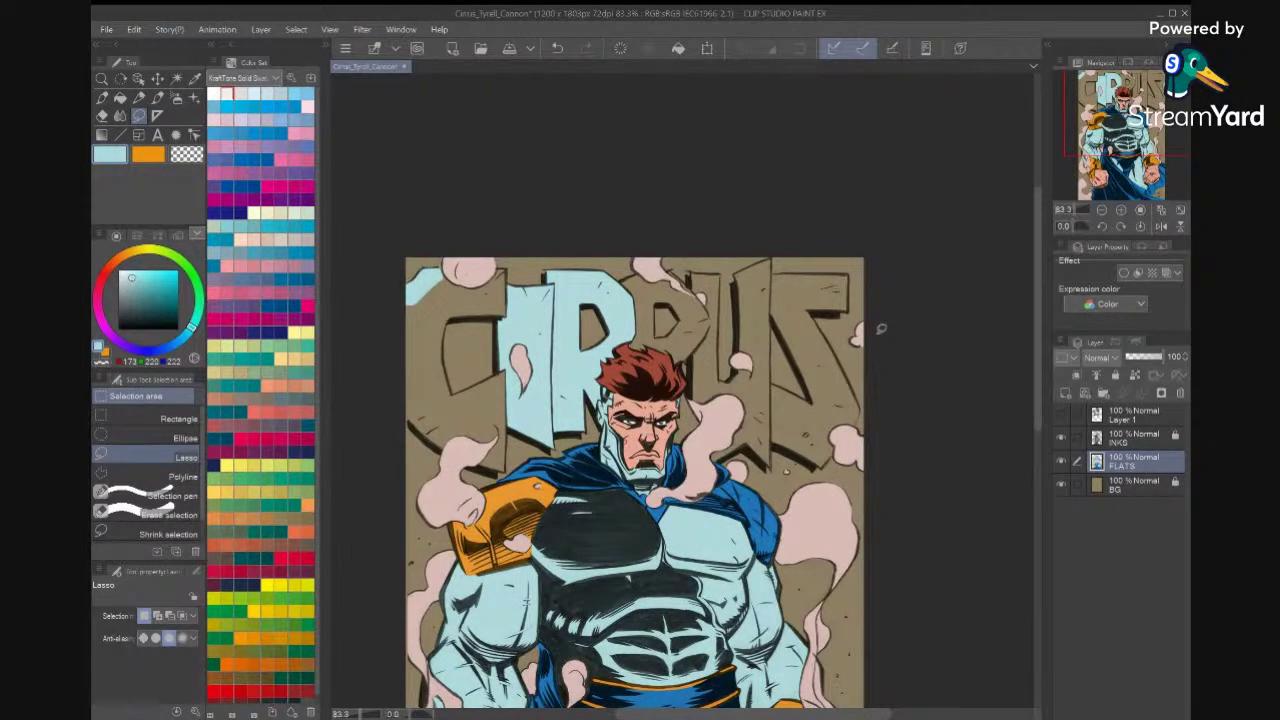
Fill the C, the second R, the U and the S of the title with the light blue.
click(120, 98)
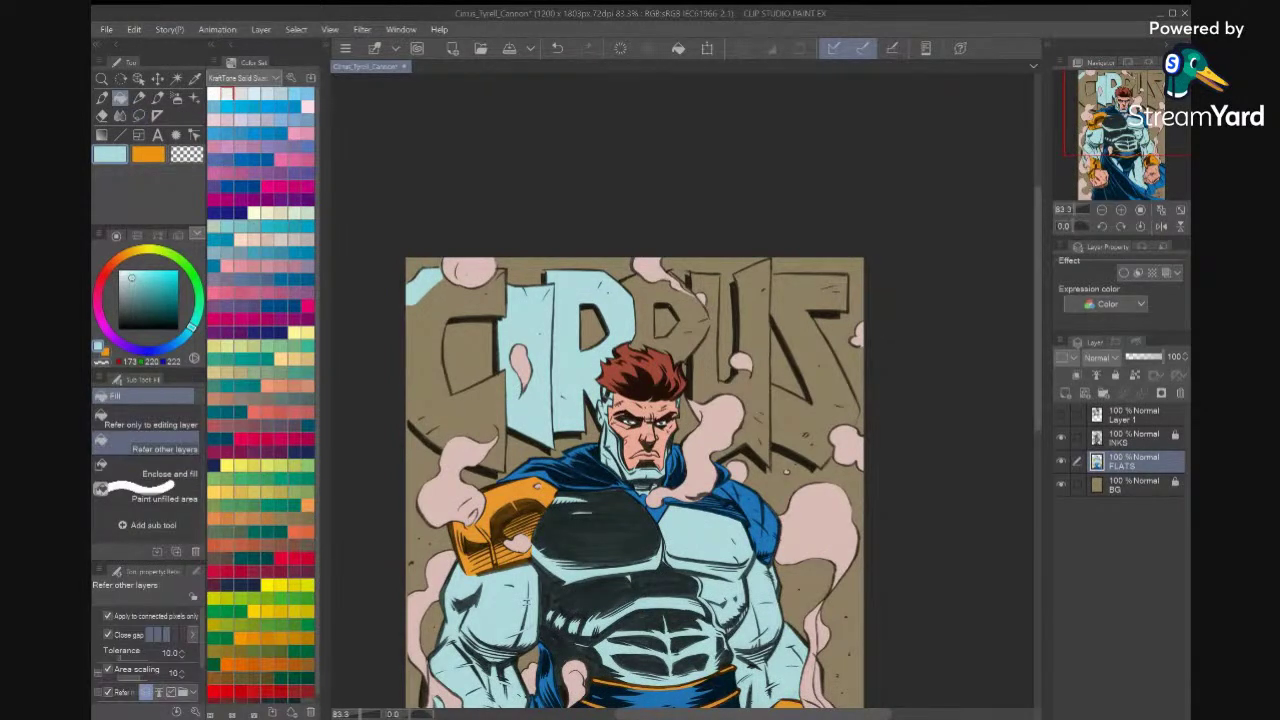
click(481, 298)
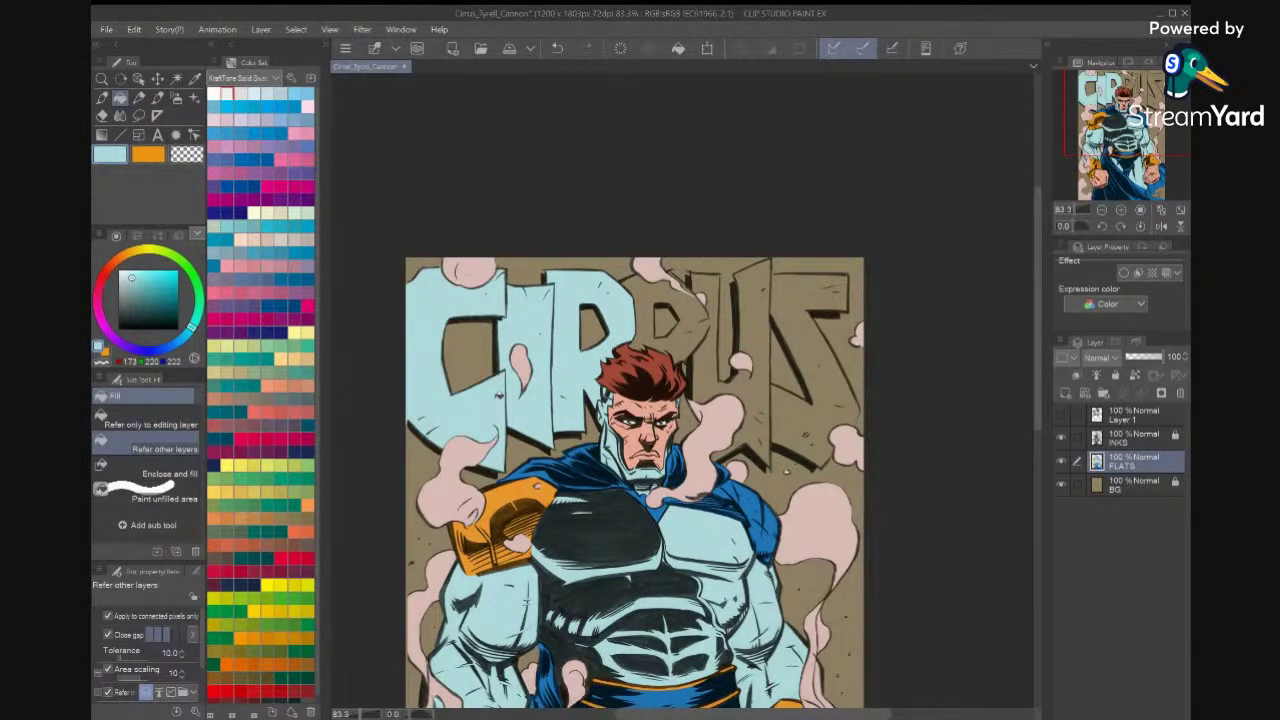
click(708, 323)
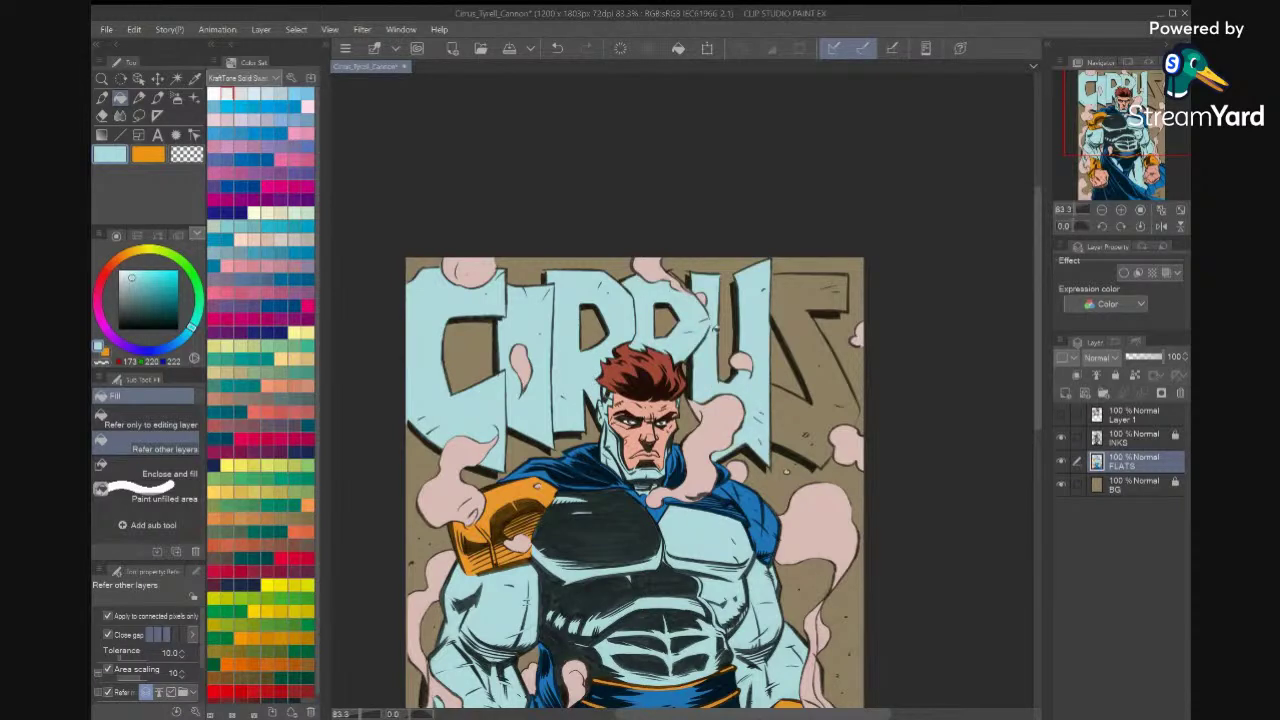
drag(874, 386, 860, 392)
click(812, 432)
drag(763, 446, 826, 420)
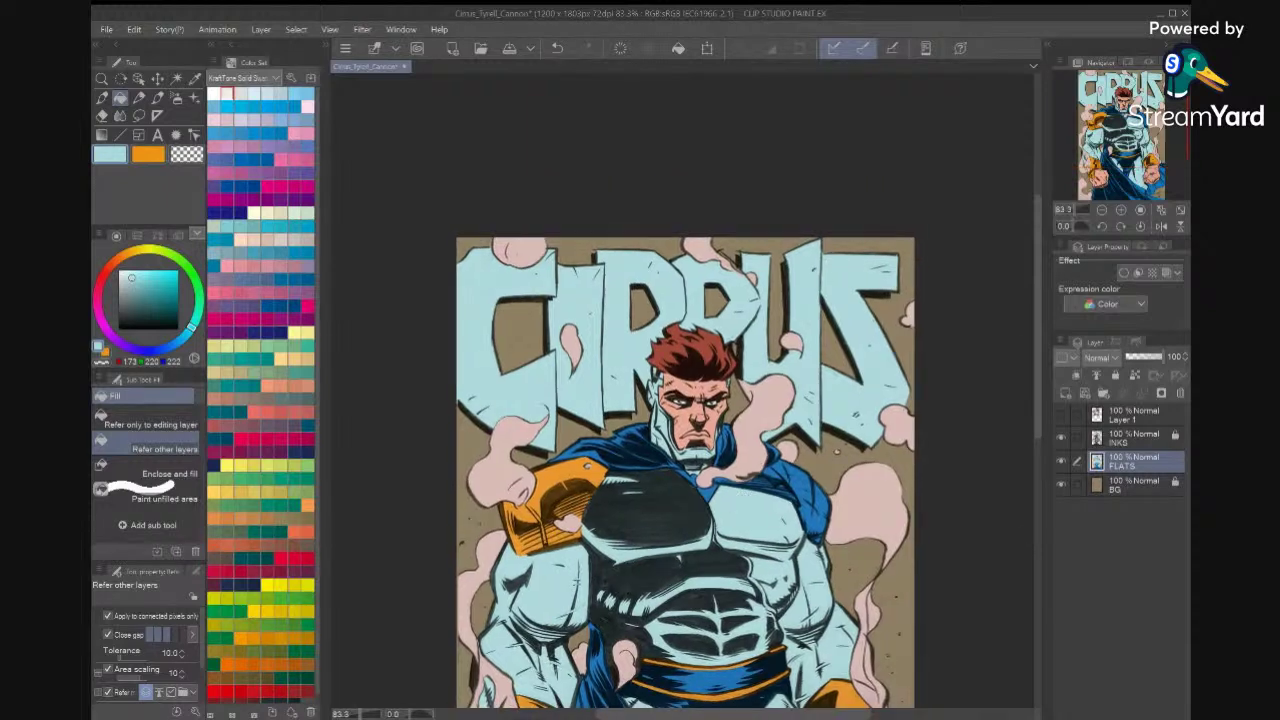
Auto-select all the CIRRUS title letters together, fill them with the orange sub colour and deselect.
key(w)
click(805, 397)
shift+click(855, 408)
shift+click(660, 285)
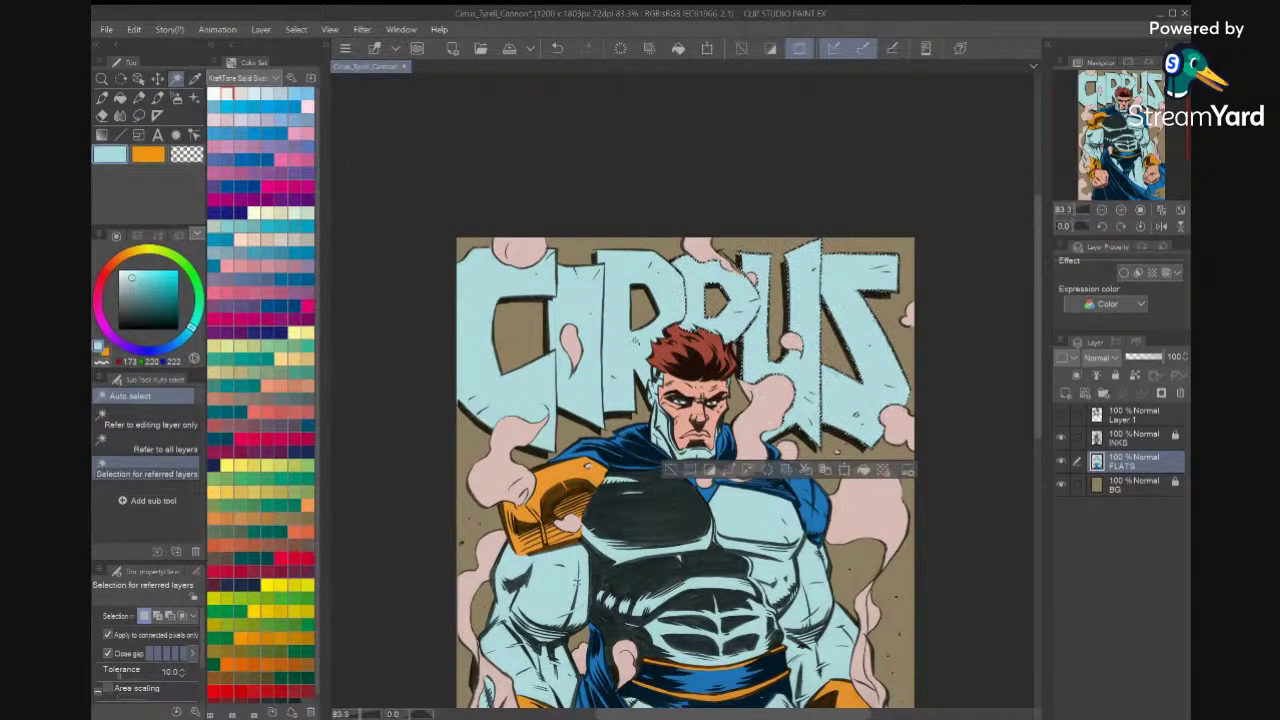
shift+click(585, 375)
shift+click(520, 405)
drag(706, 568, 709, 568)
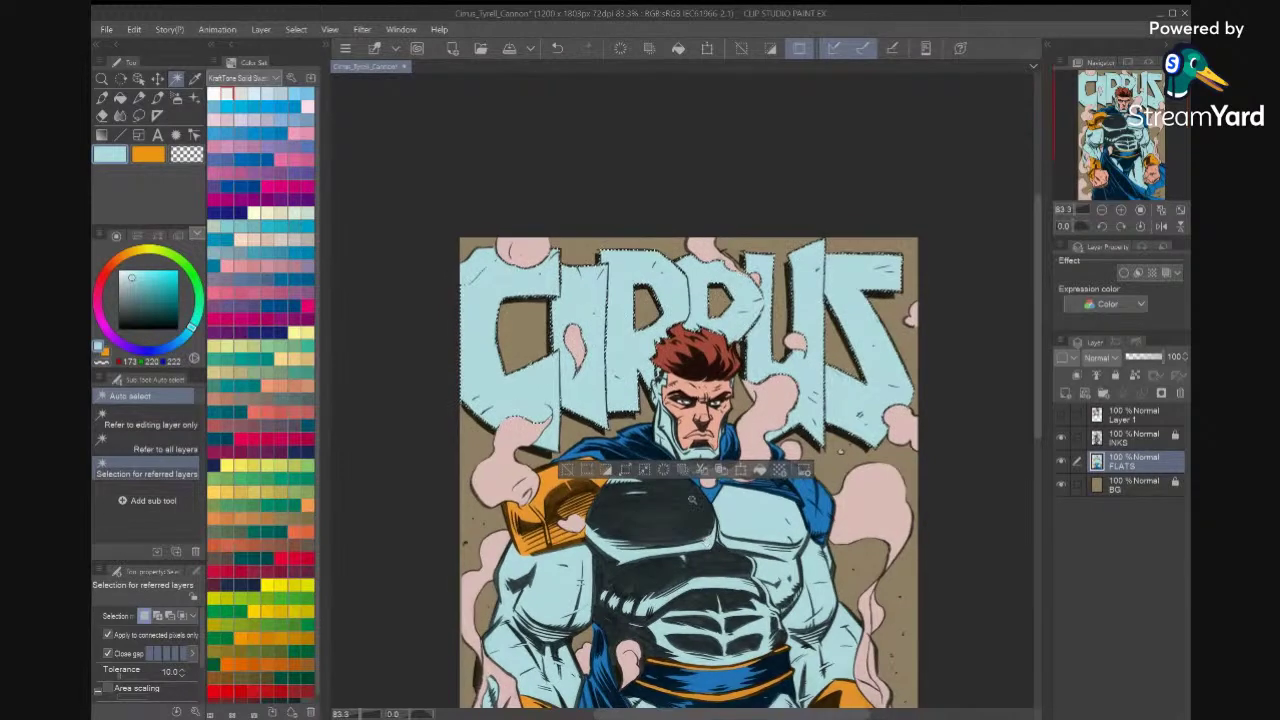
click(139, 115)
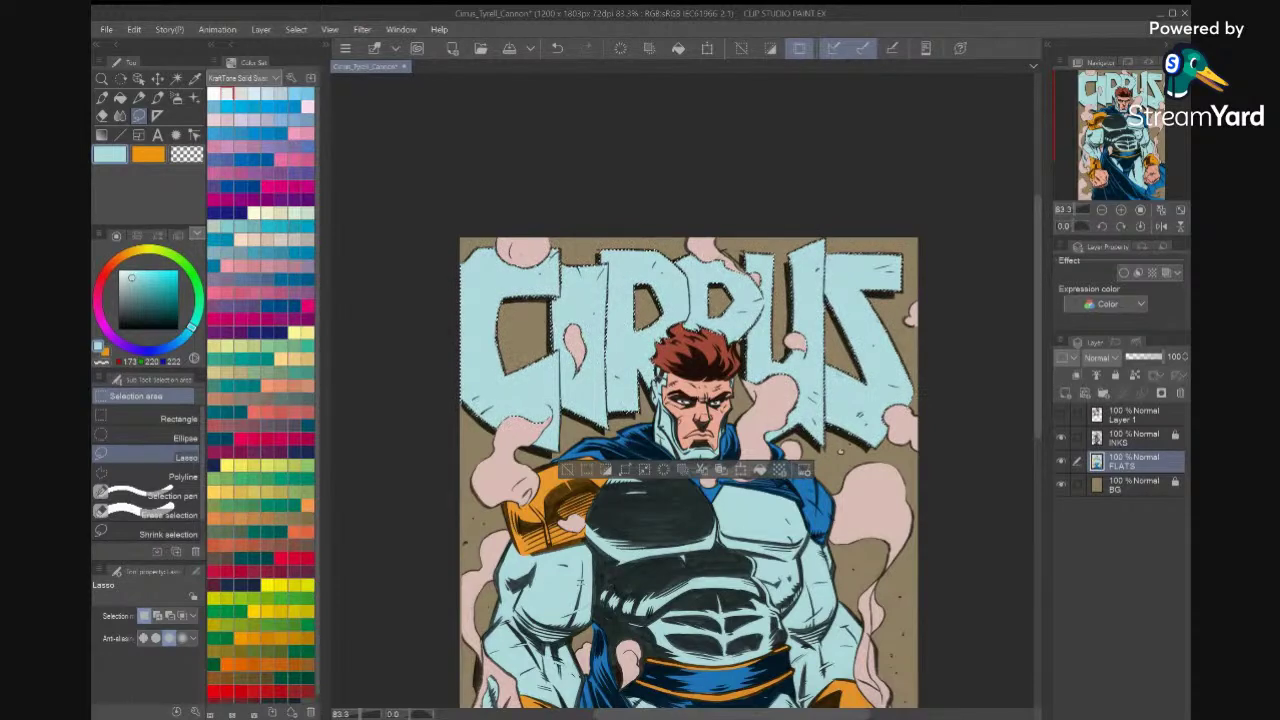
key(x)
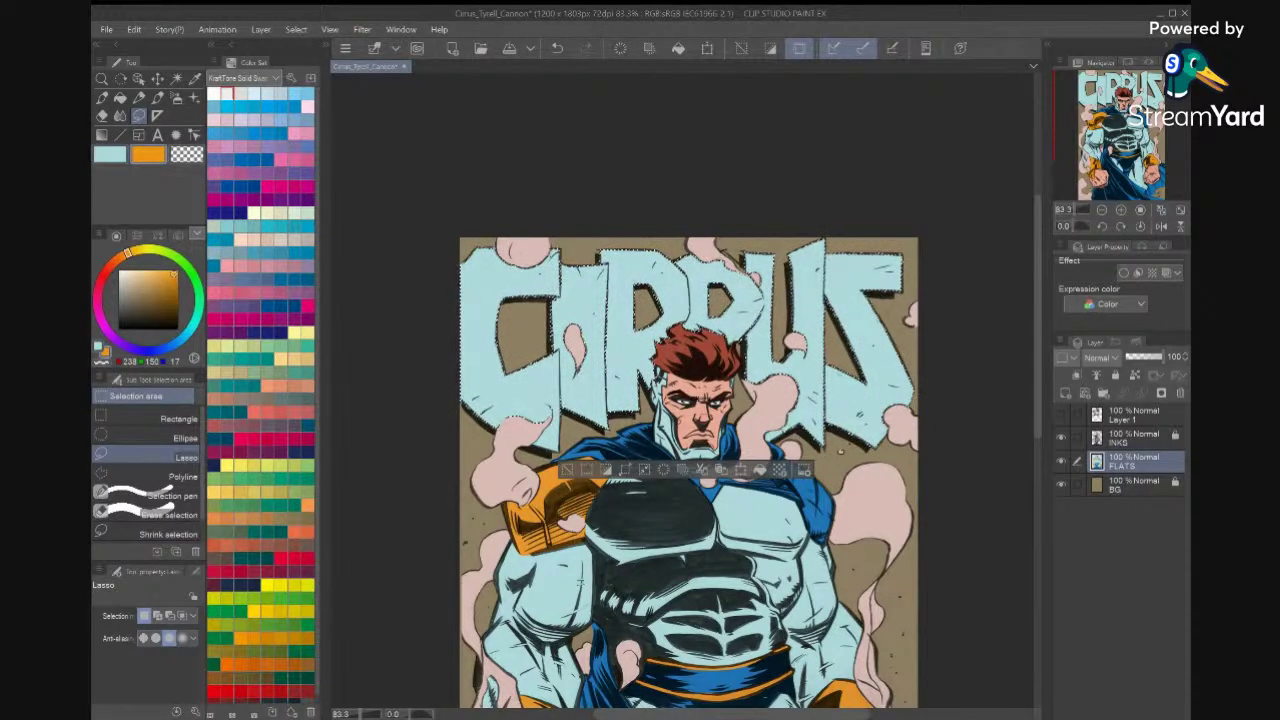
key(alt+Delete)
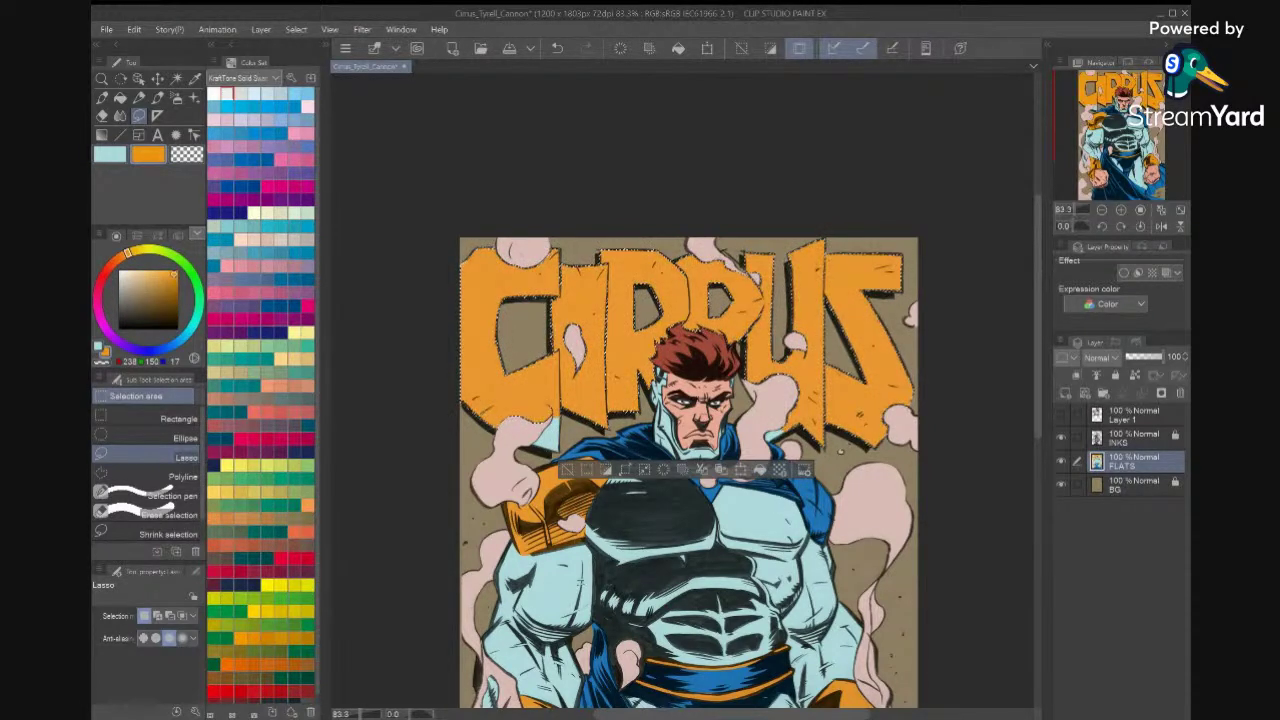
scroll(789, 497, down, 1)
key(ctrl+d)
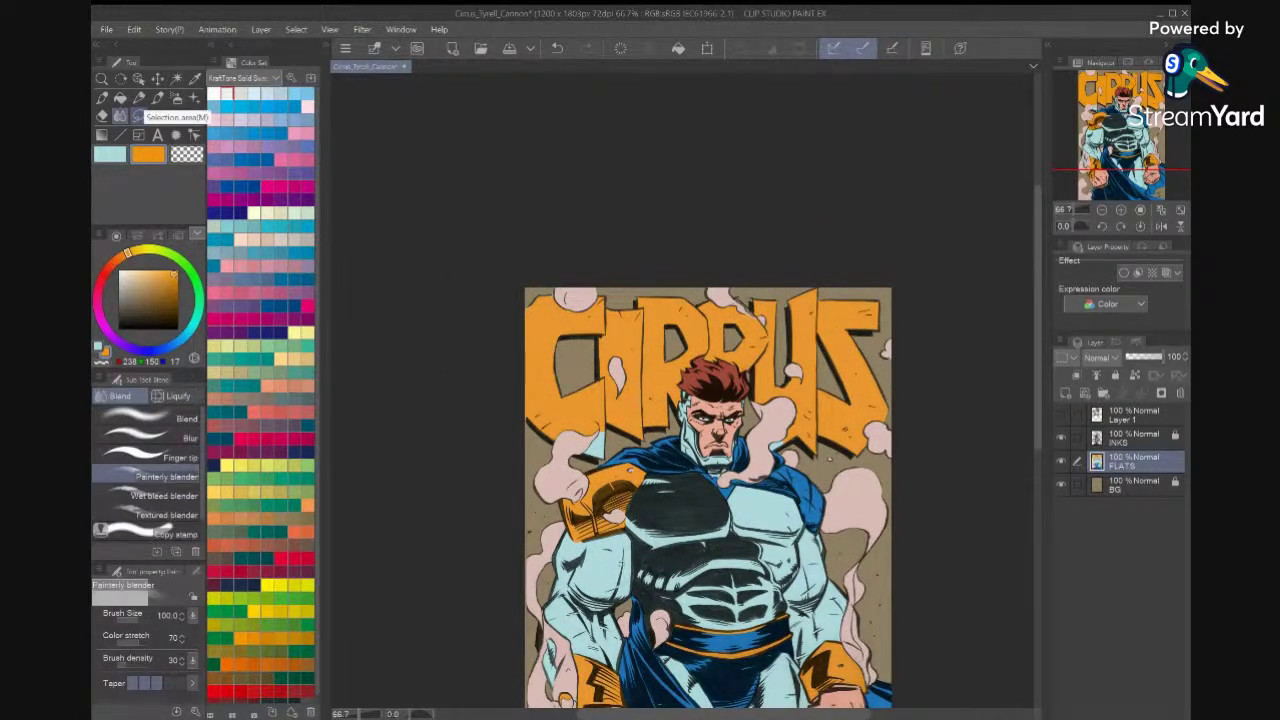
Fill the leftover light blue tip of the C below the smoke with the orange and save the file.
click(120, 97)
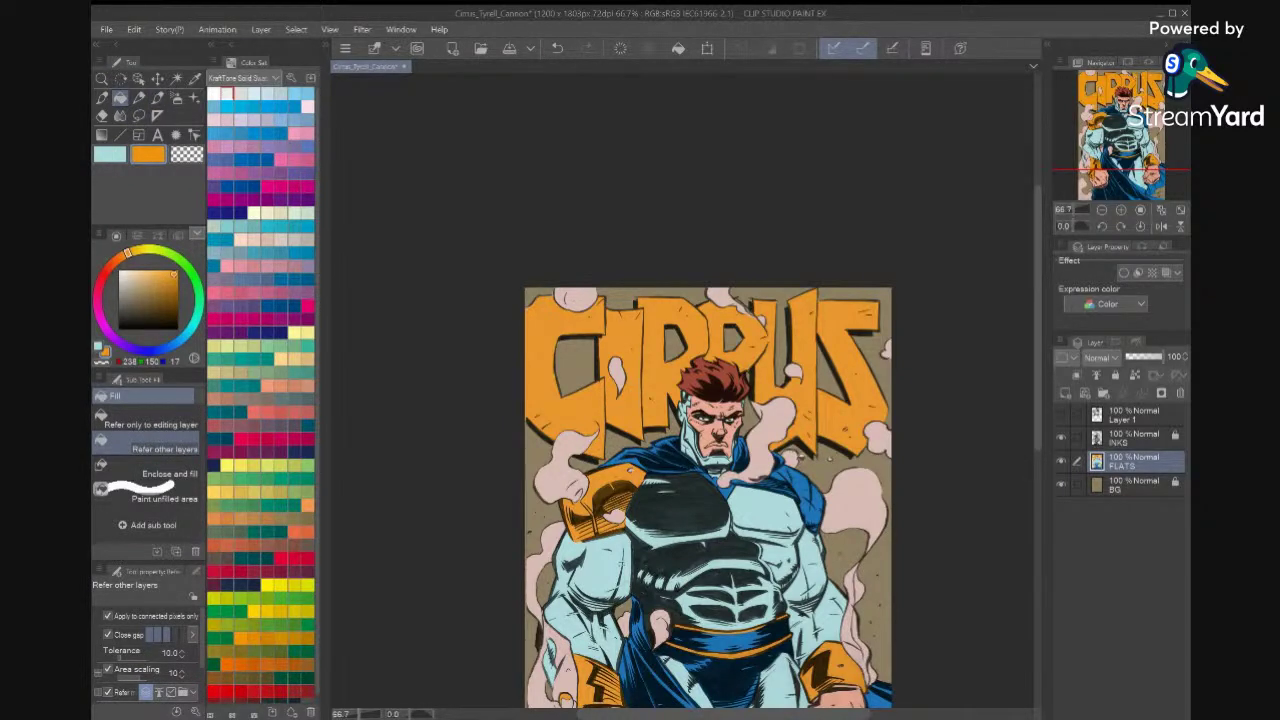
key(ctrl+0)
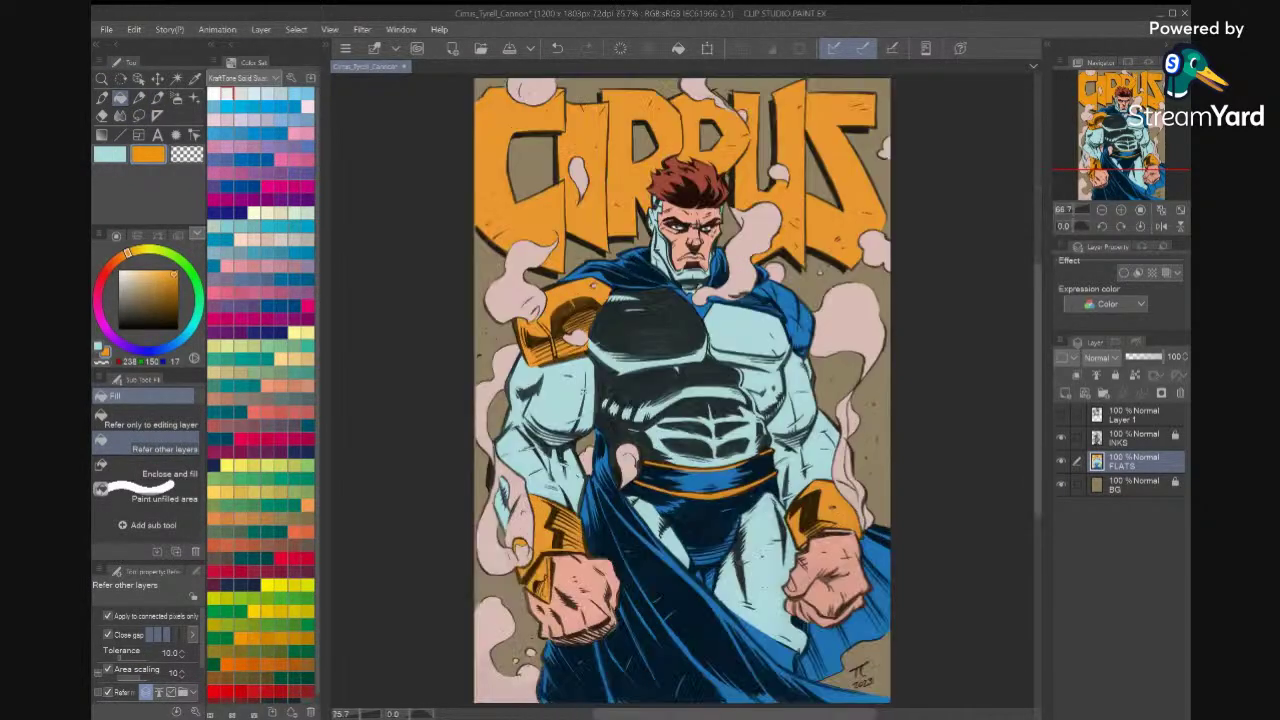
key(ctrl+s)
Fill the narrow sliver between the smoke wisp and the second R with the orange, undoing the first fill, and reset the canvas rotation.
scroll(683, 390, up, 8)
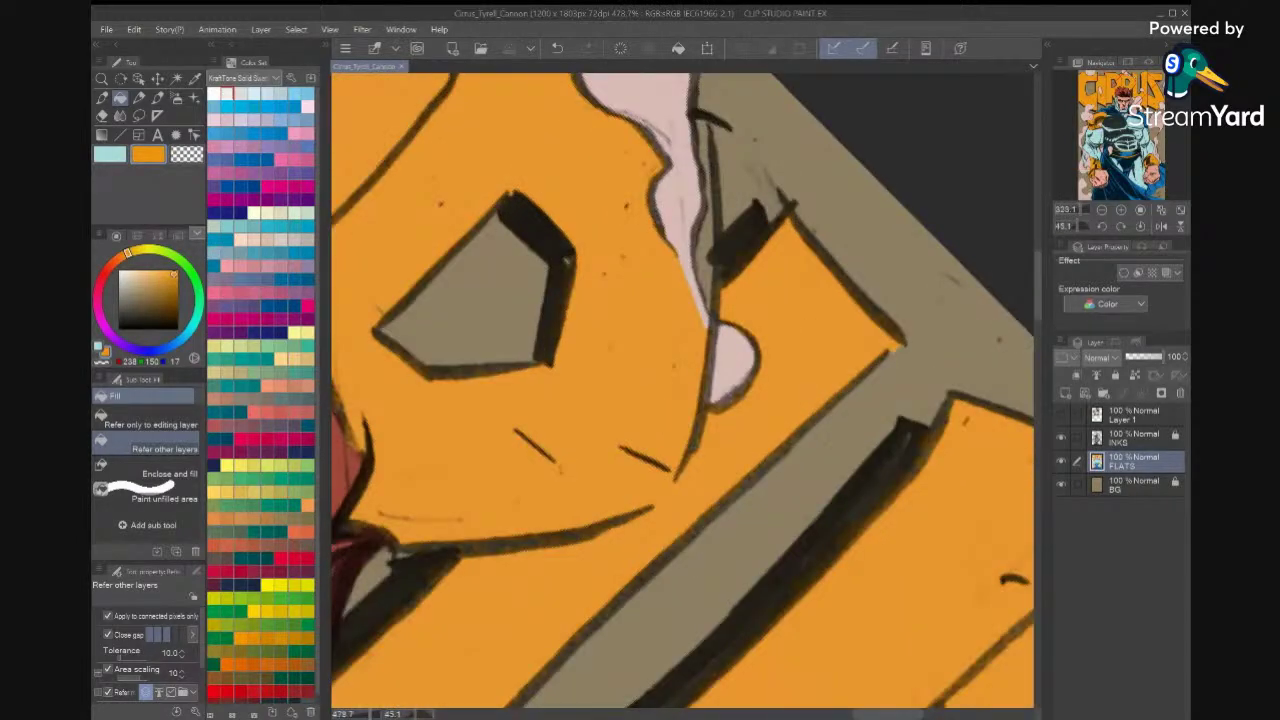
scroll(697, 254, up, 1)
scroll(697, 254, up, 1)
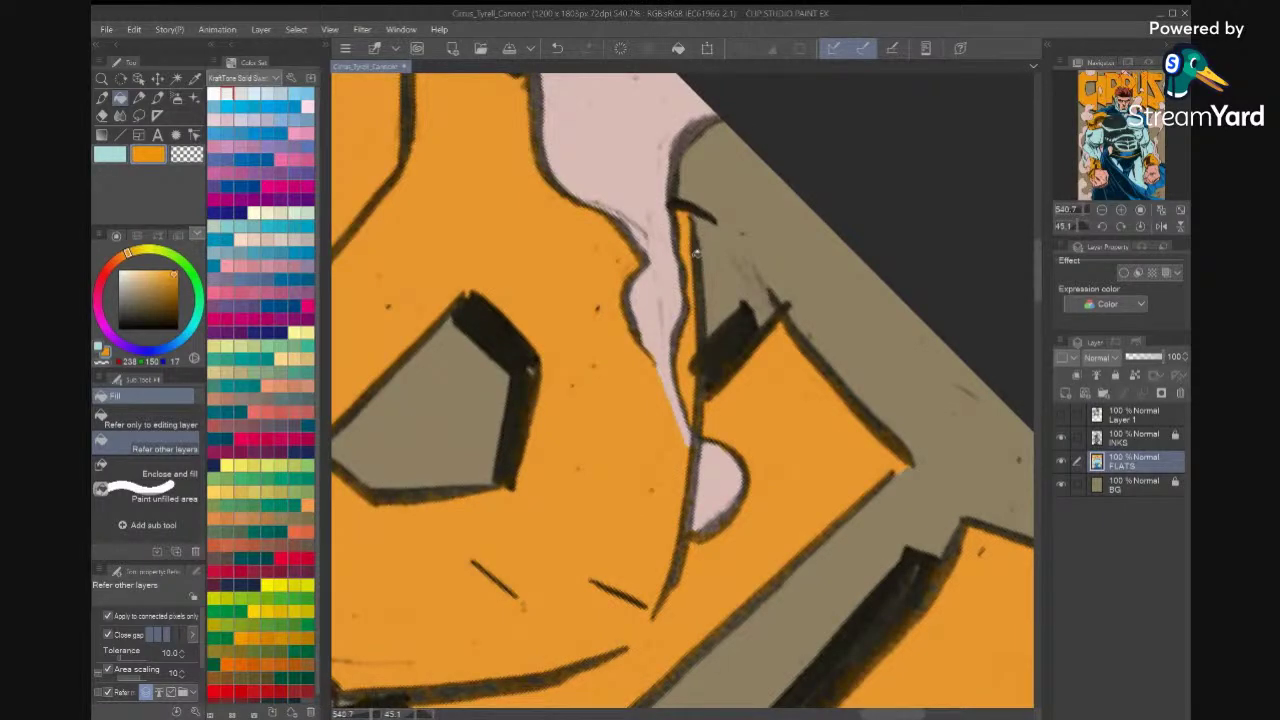
key(ctrl+z)
scroll(697, 256, down, 8)
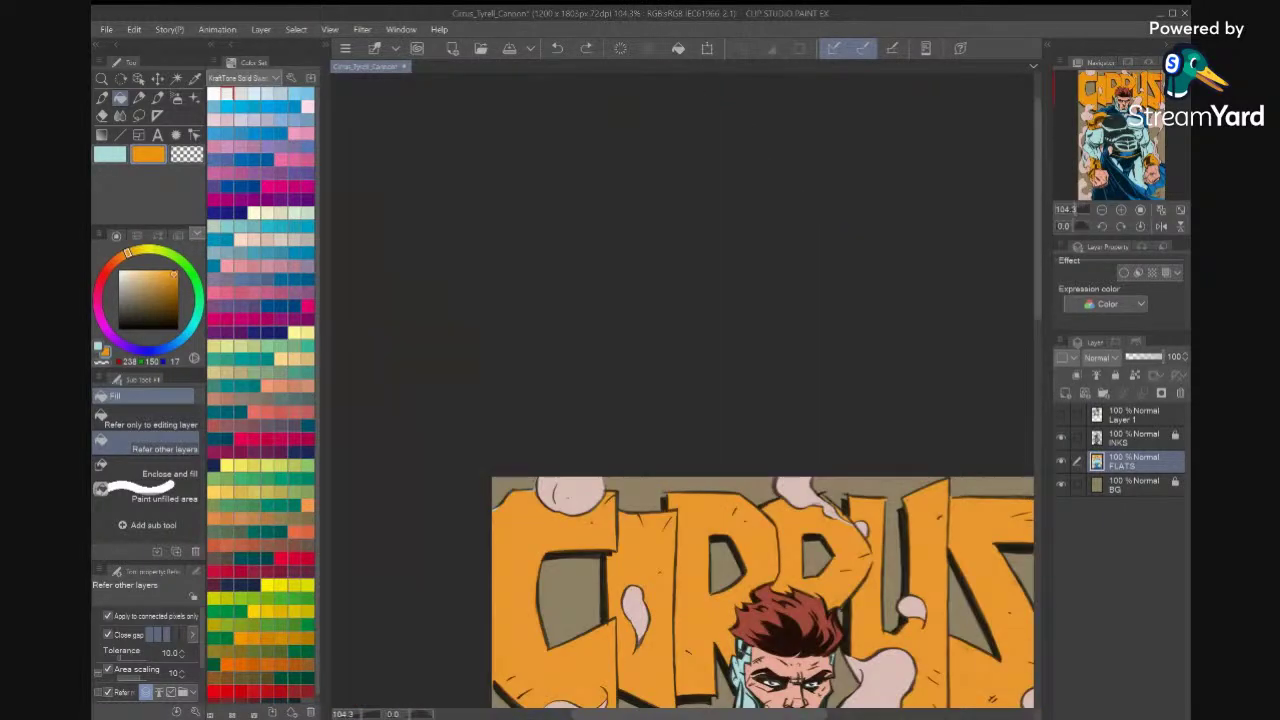
scroll(851, 505, up, 6)
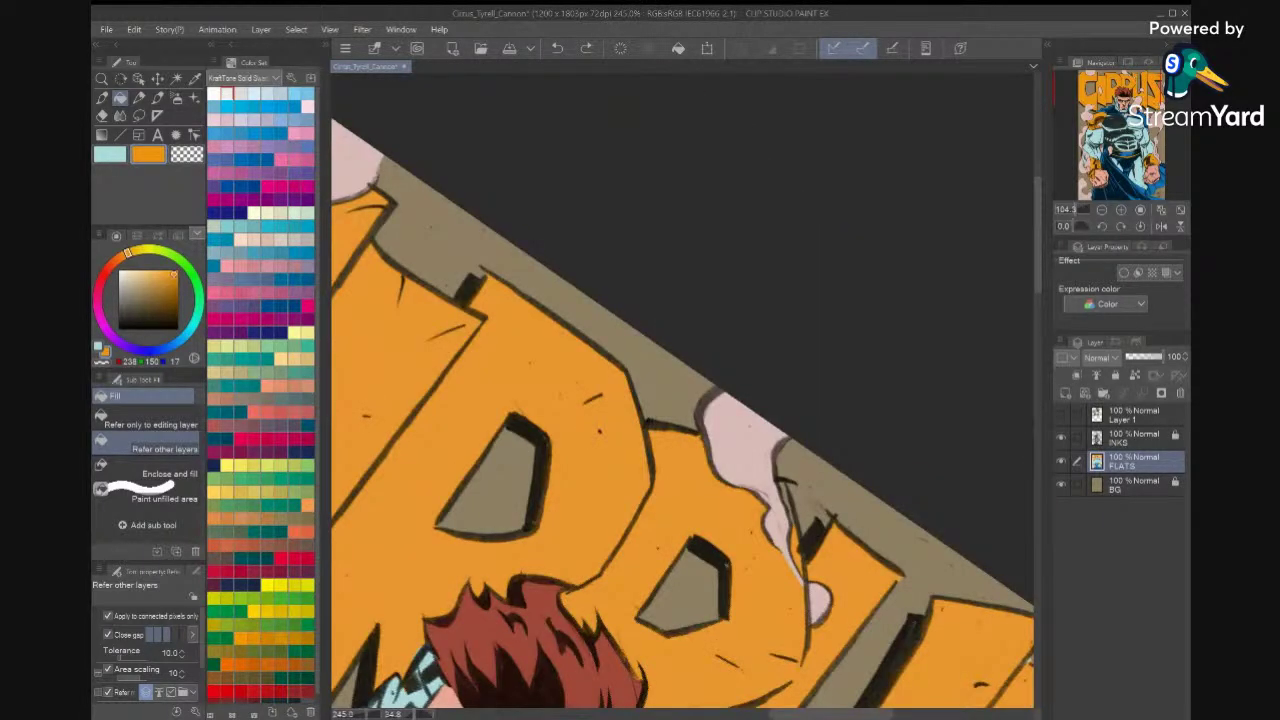
click(797, 439)
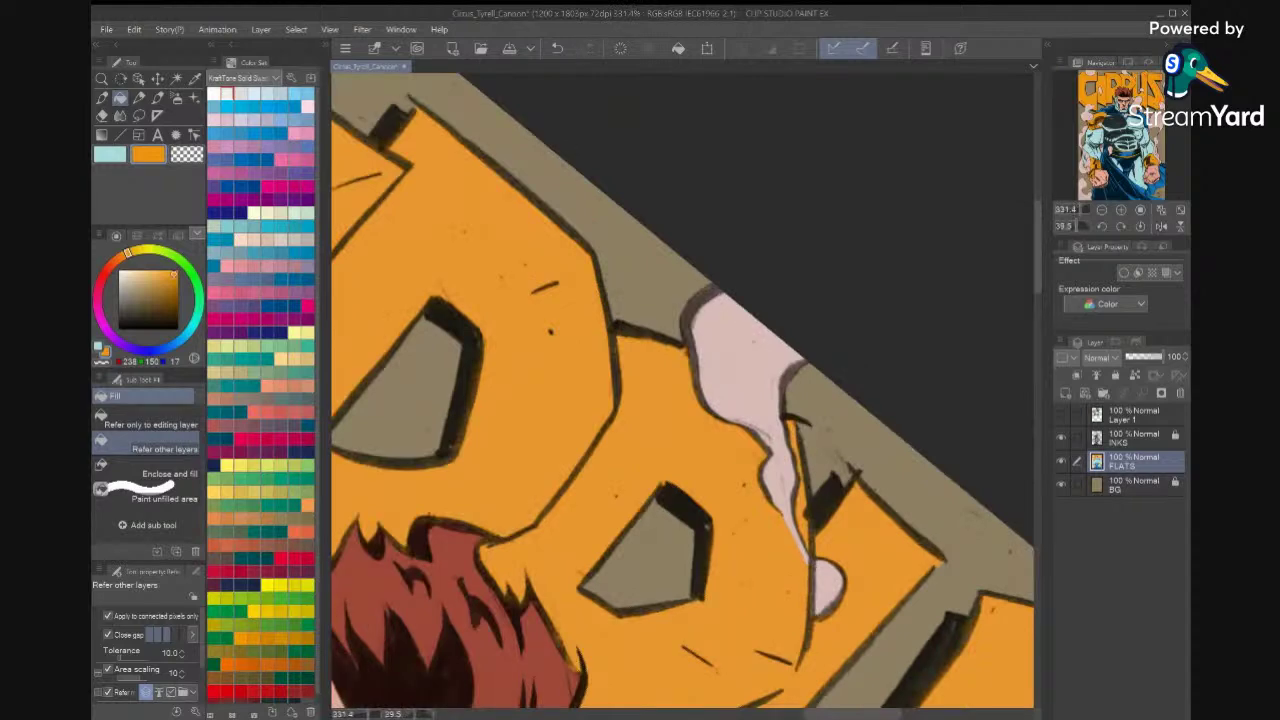
click(1140, 226)
key(ctrl+0)
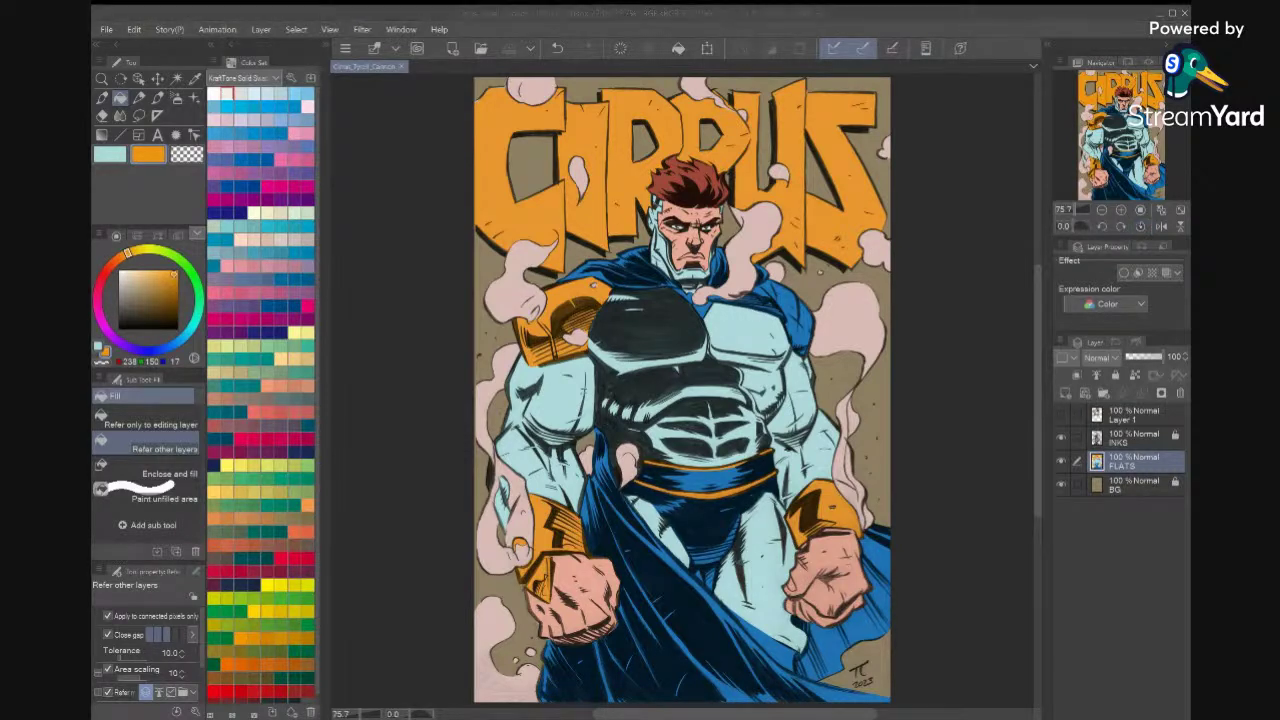
click(677, 688)
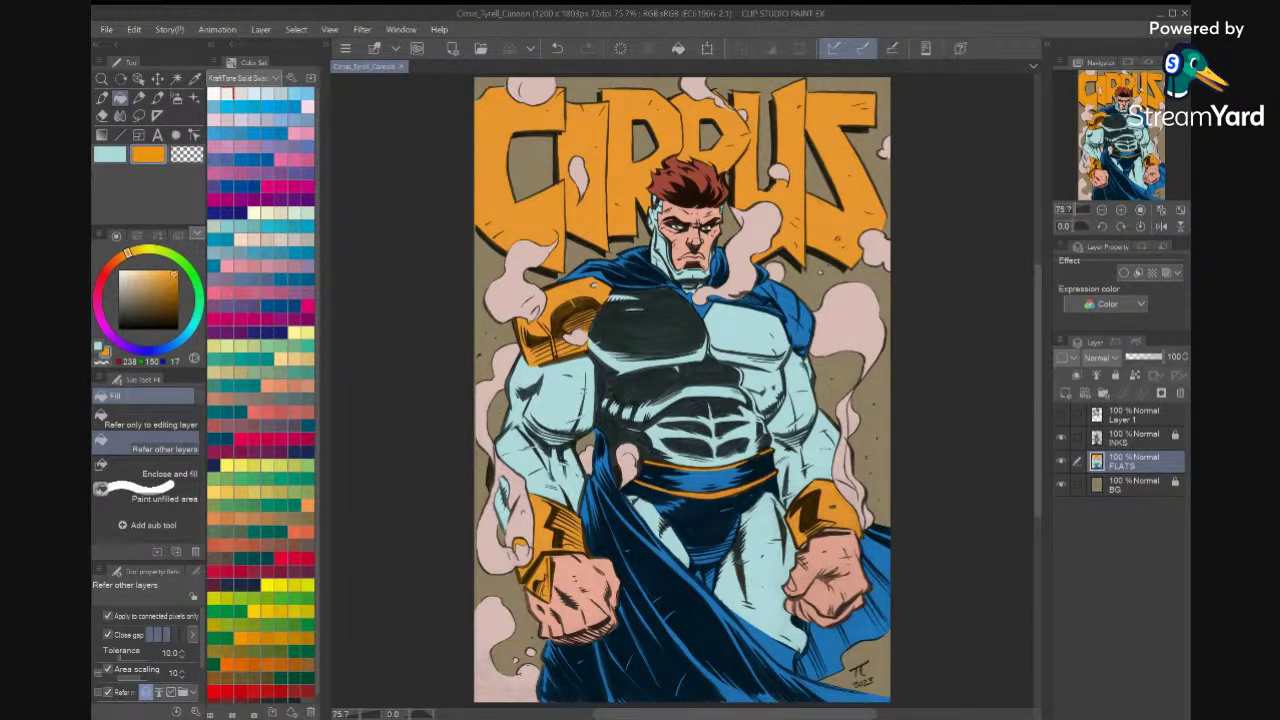
Add a new layer above FLATS and name it SHADOWS.
click(1066, 393)
double_click(1124, 464)
text(SHADOWS)
key(Return)
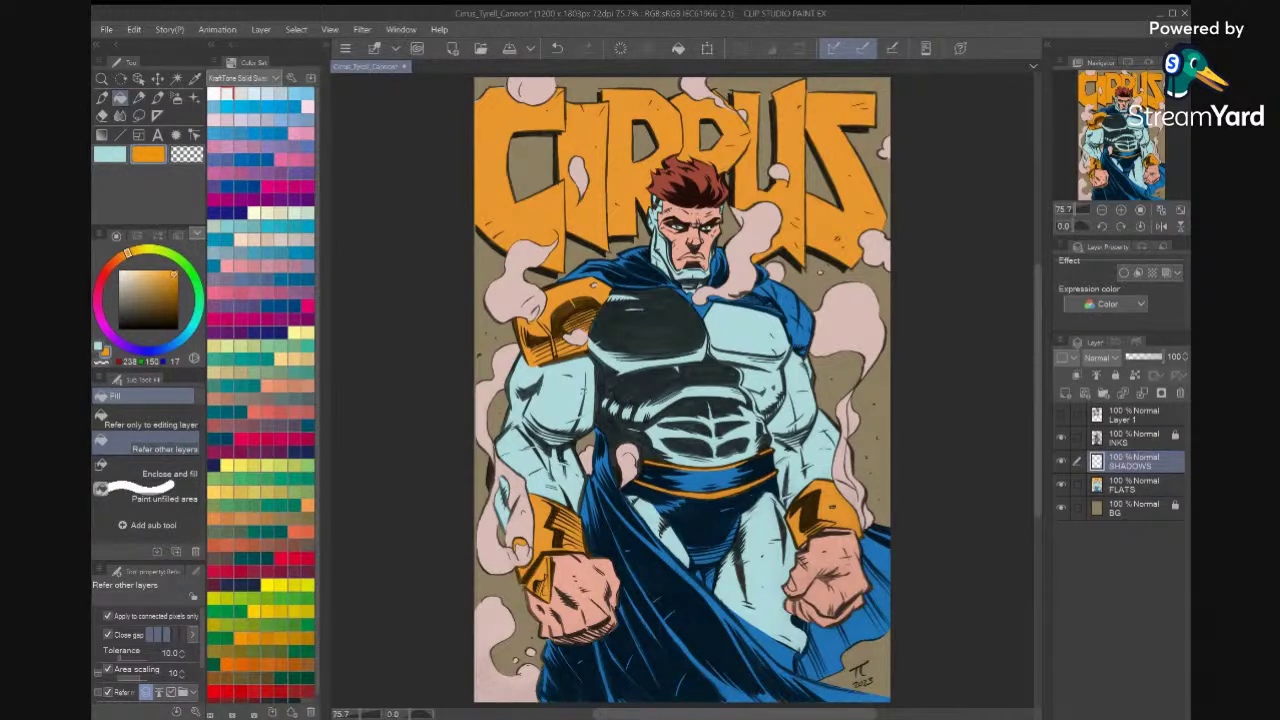
Add a layer named HIGH LIGHTS above SHADOWS, make SHADOWS the active layer and save the file.
key(ctrl+shift+n)
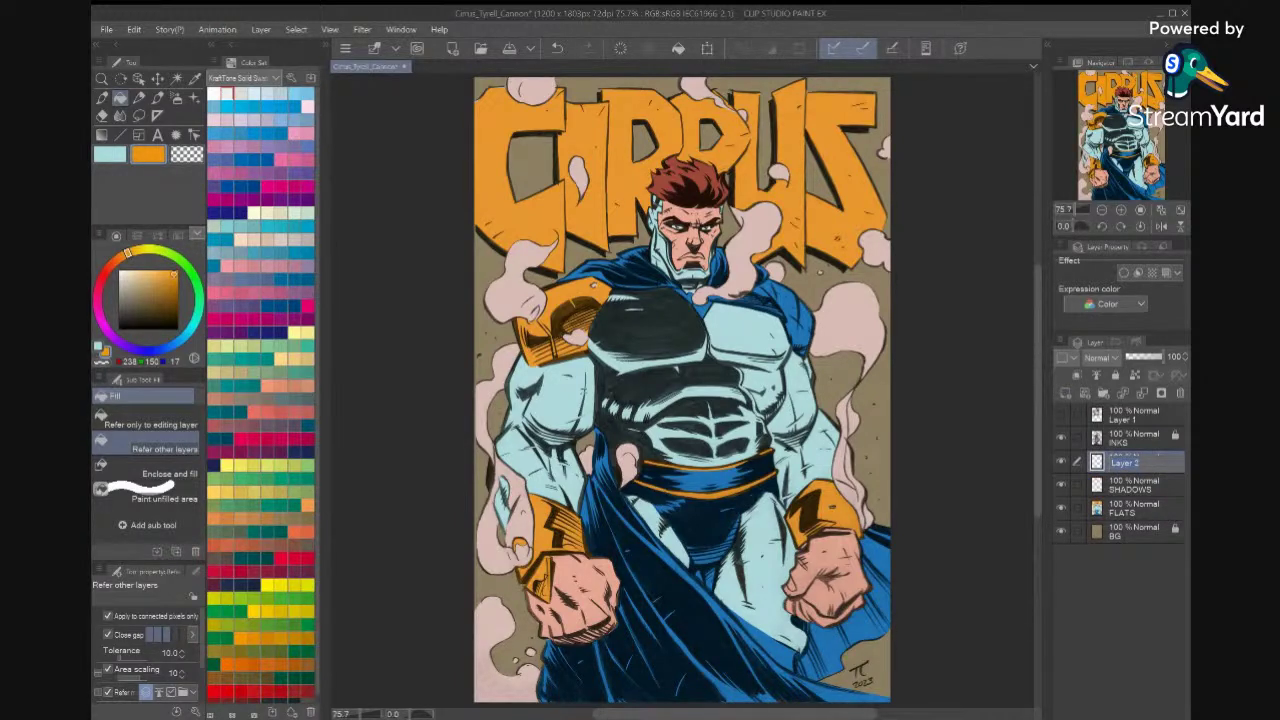
text(HIGH LIGHTS)
key(Return)
click(1143, 483)
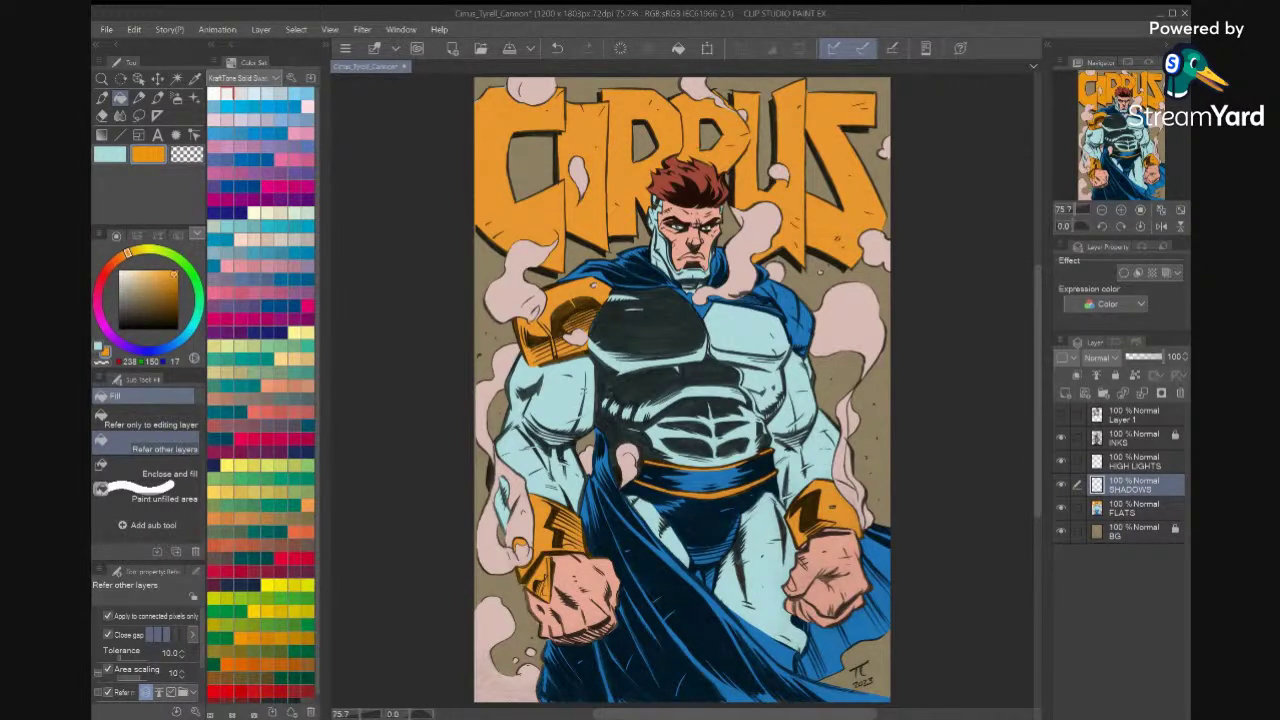
key(ctrl+s)
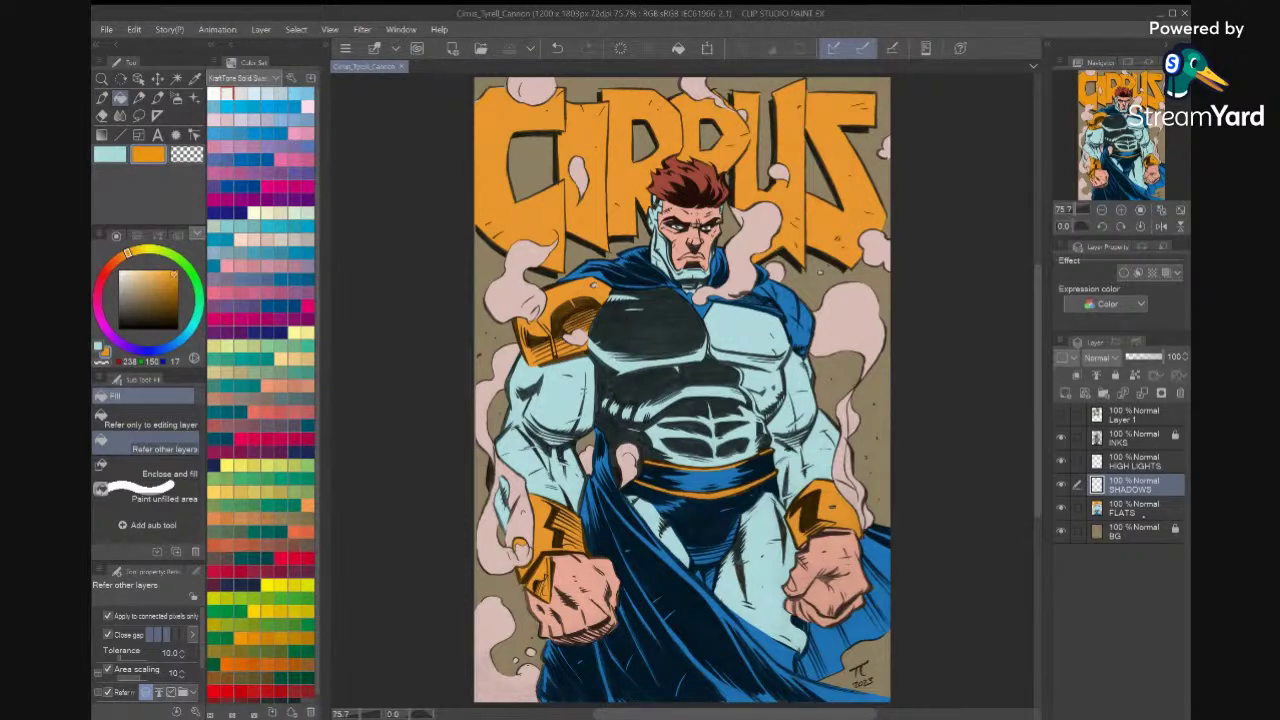
With FLATS active, auto-select the pink smoke shapes around the figure and title as one combined selection.
click(1144, 515)
key(w)
click(848, 328)
shift+click(880, 247)
shift+click(777, 272)
shift+click(762, 240)
shift+click(779, 173)
shift+click(702, 92)
shift+click(532, 91)
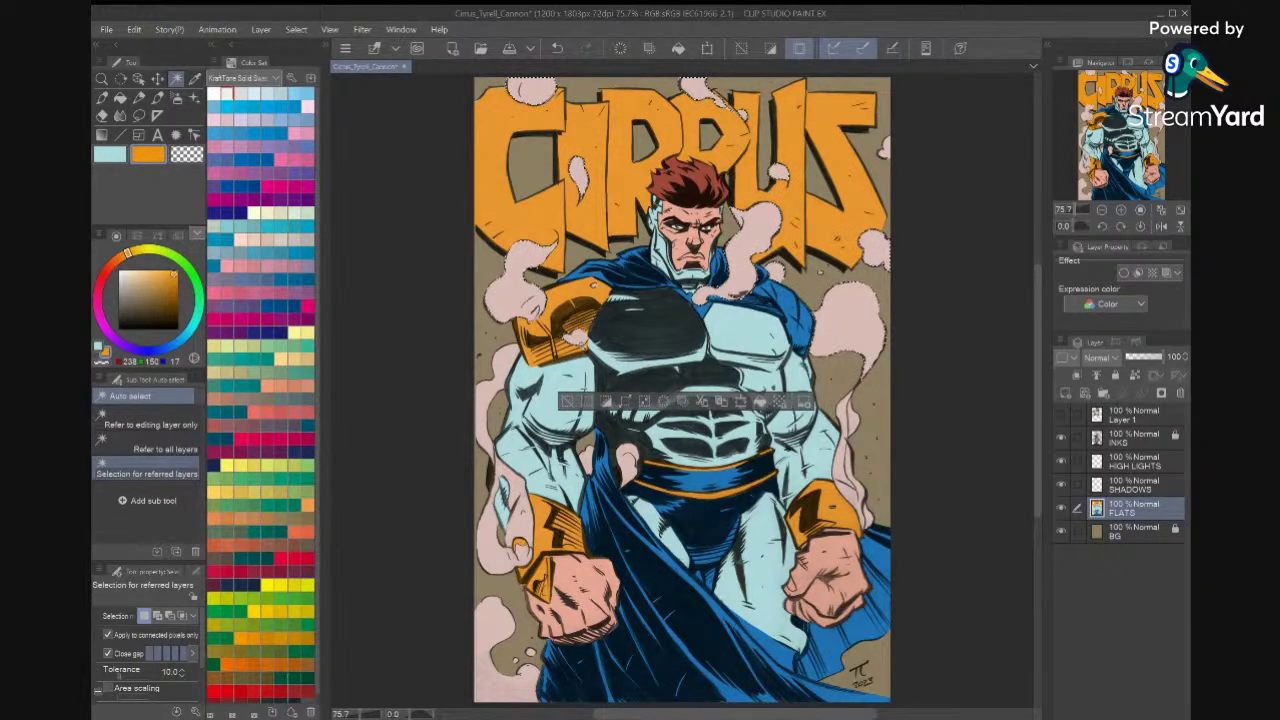
shift+click(491, 388)
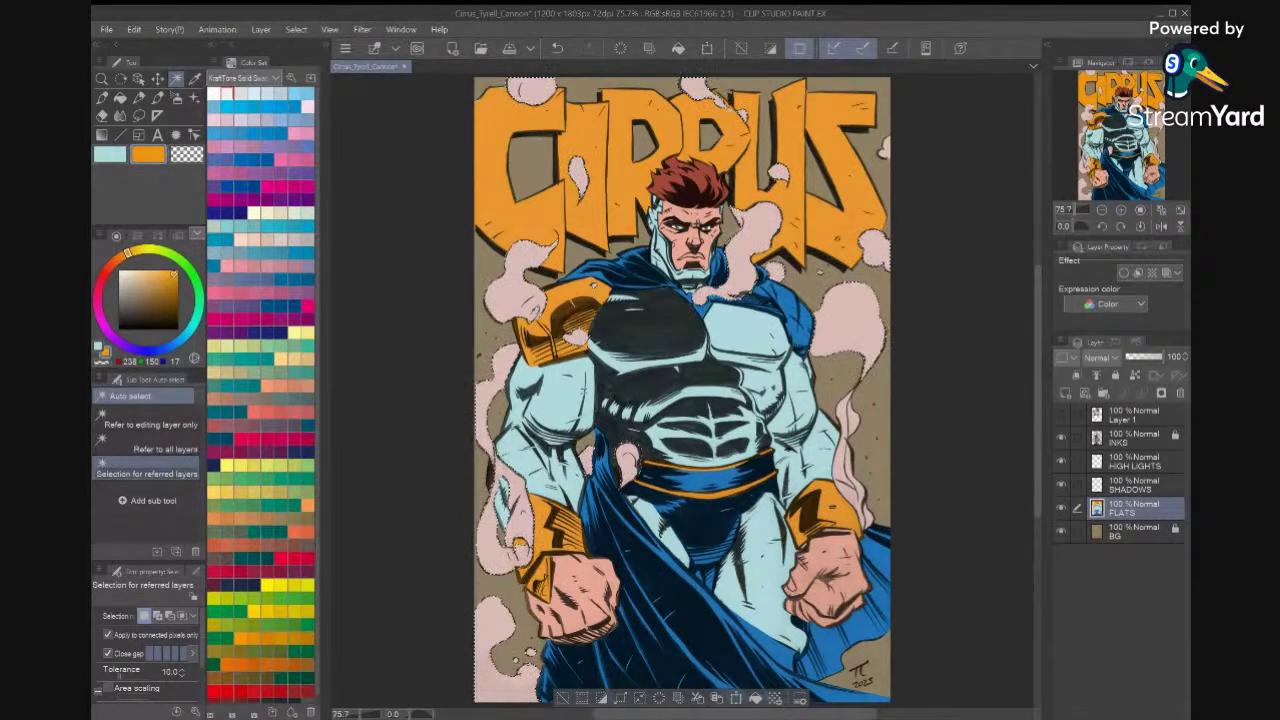
Add a new layer above FLATS and name it SMOKE 1, keeping the smoke selection.
click(1065, 393)
double_click(1128, 513)
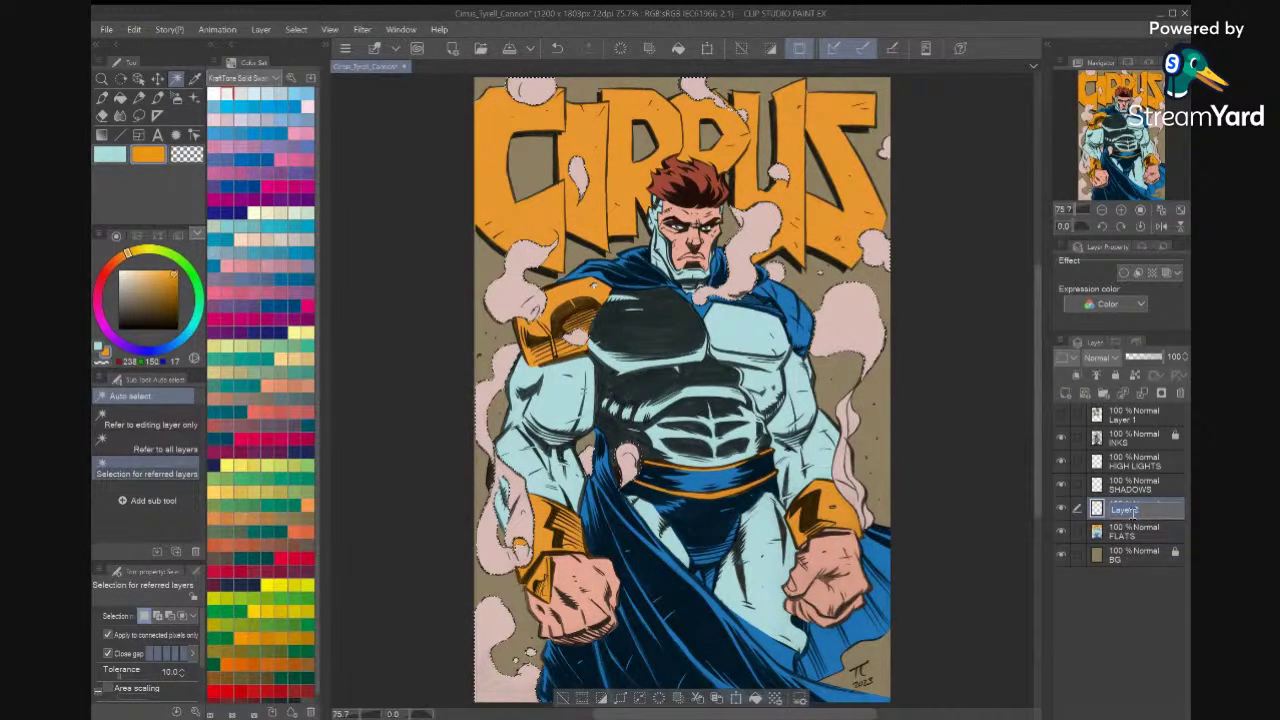
text(SMO)
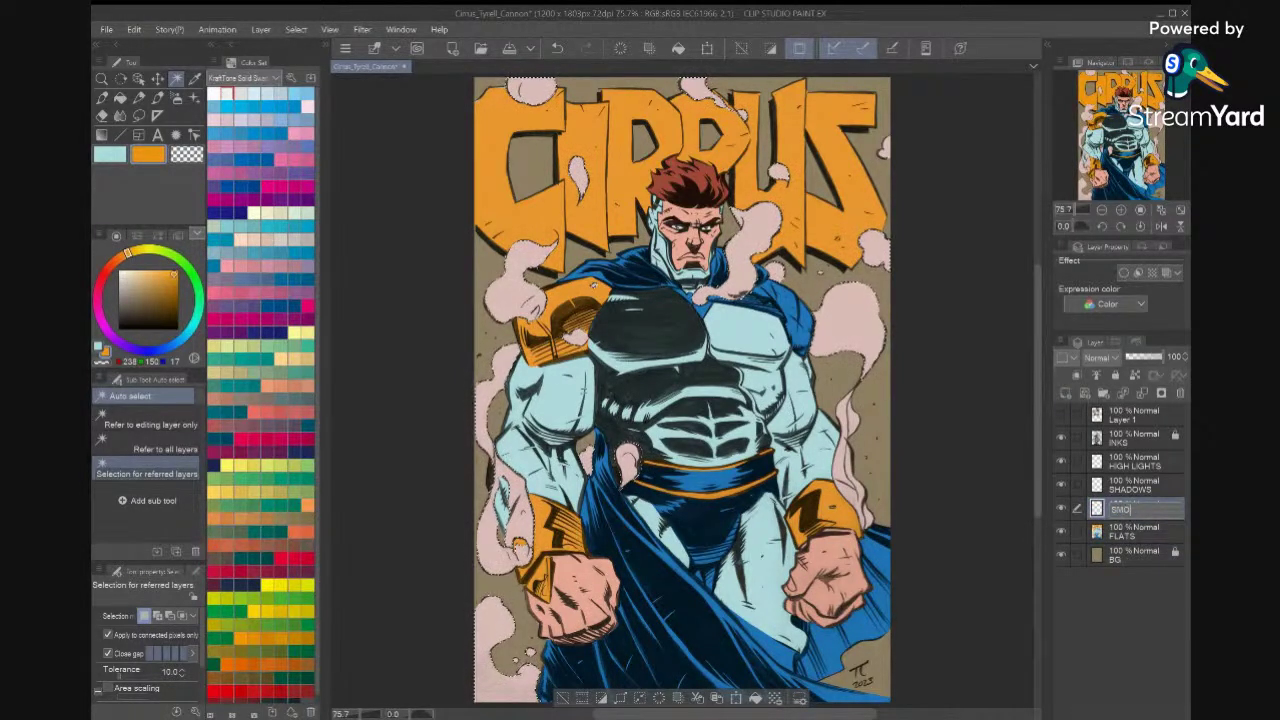
text(KE 1)
key(Return)
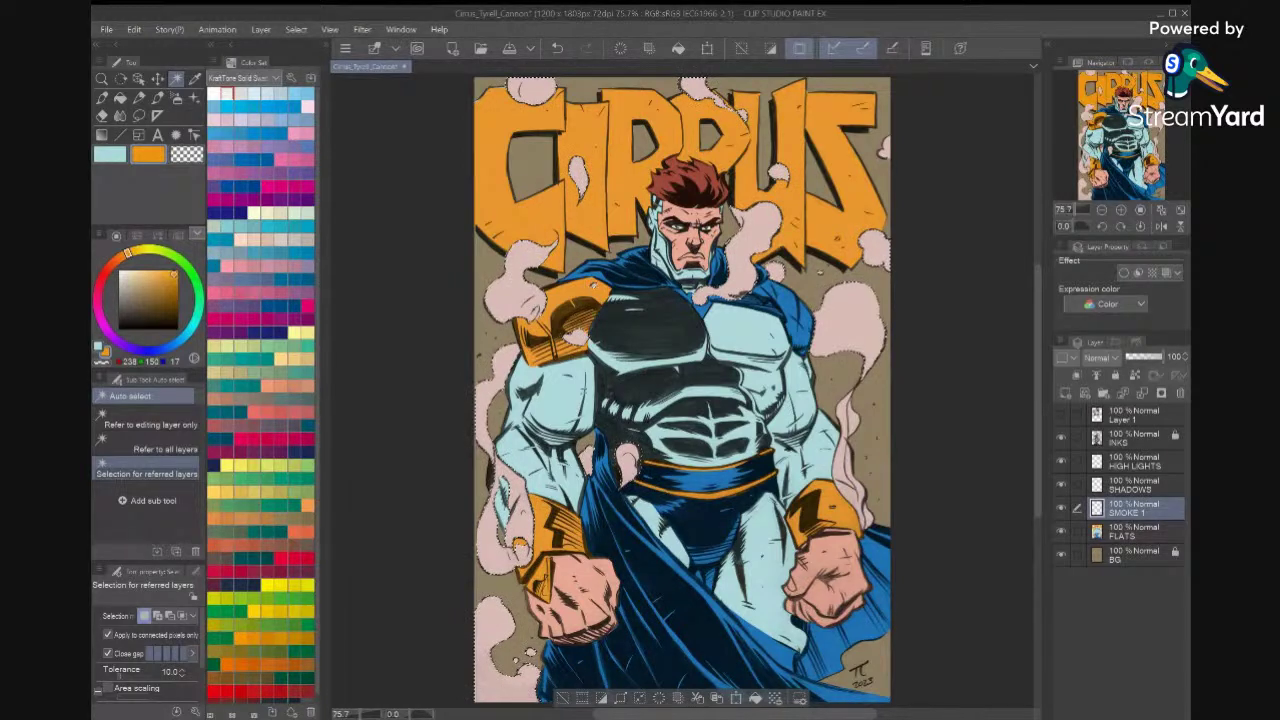
Sample the smoke's pink as the main colour and set the sub colour to the beige HEX DEC9A2.
key(i)
click(518, 294)
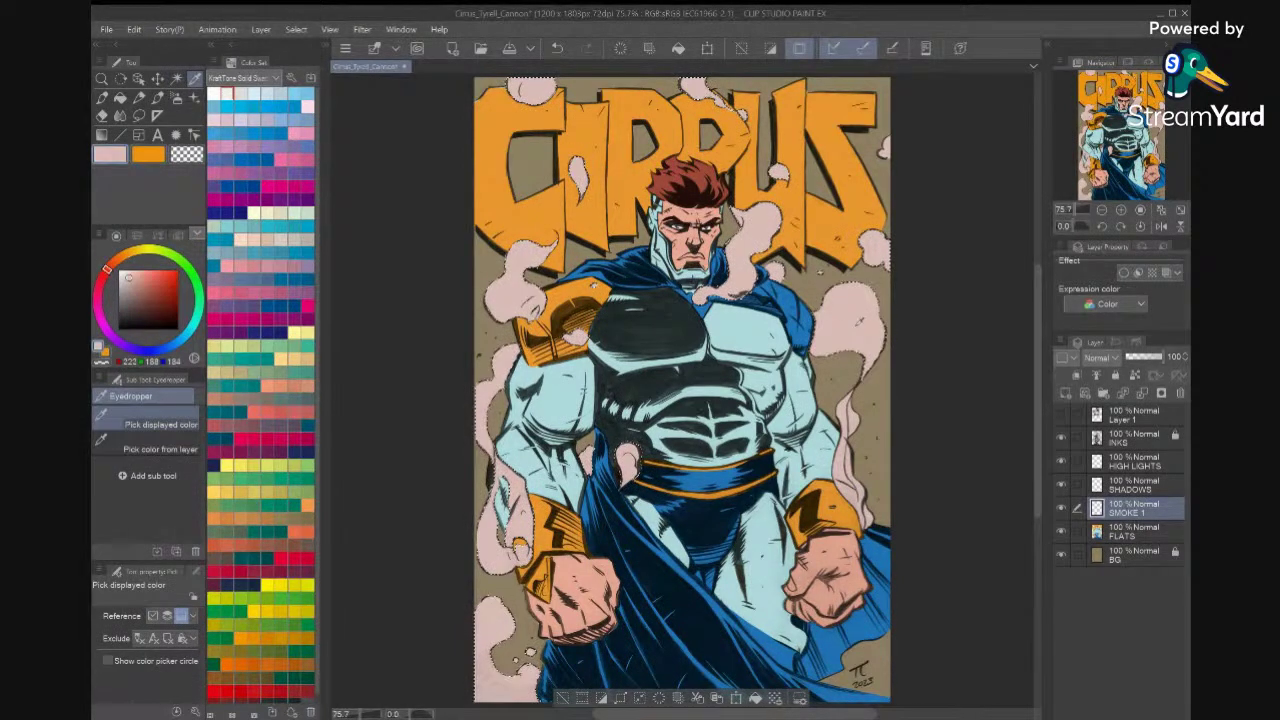
key(x)
click(147, 153)
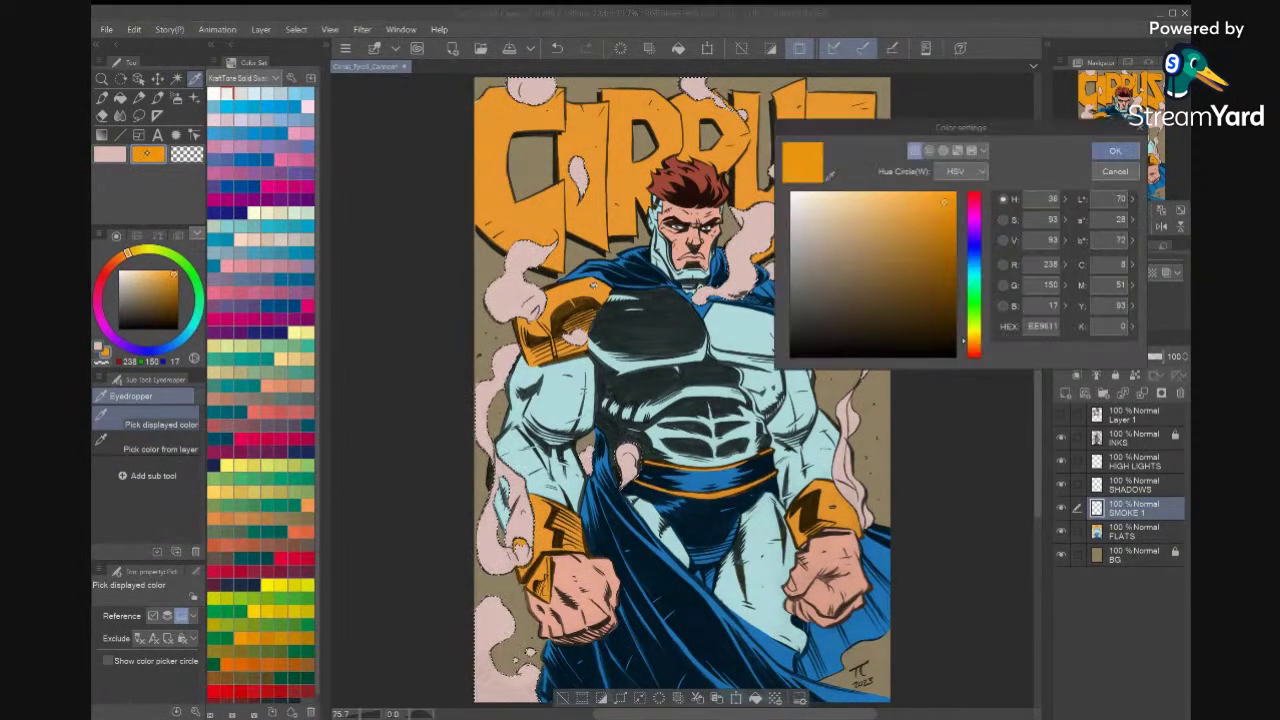
double_click(1050, 326)
text(DEC8A2)
key(Return)
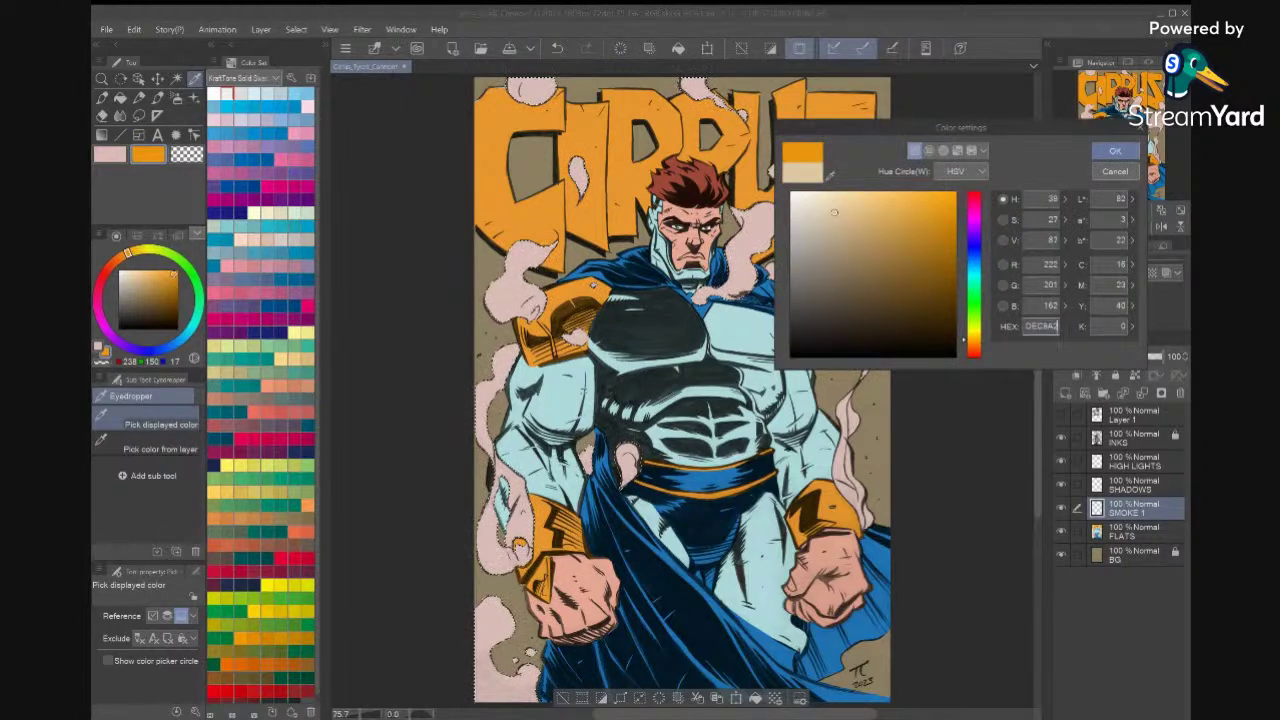
click(1115, 150)
Rename the SMOKE 1 layer as SMOKE 2.
double_click(1153, 513)
key(BackSpace)
text(2)
key(Return)
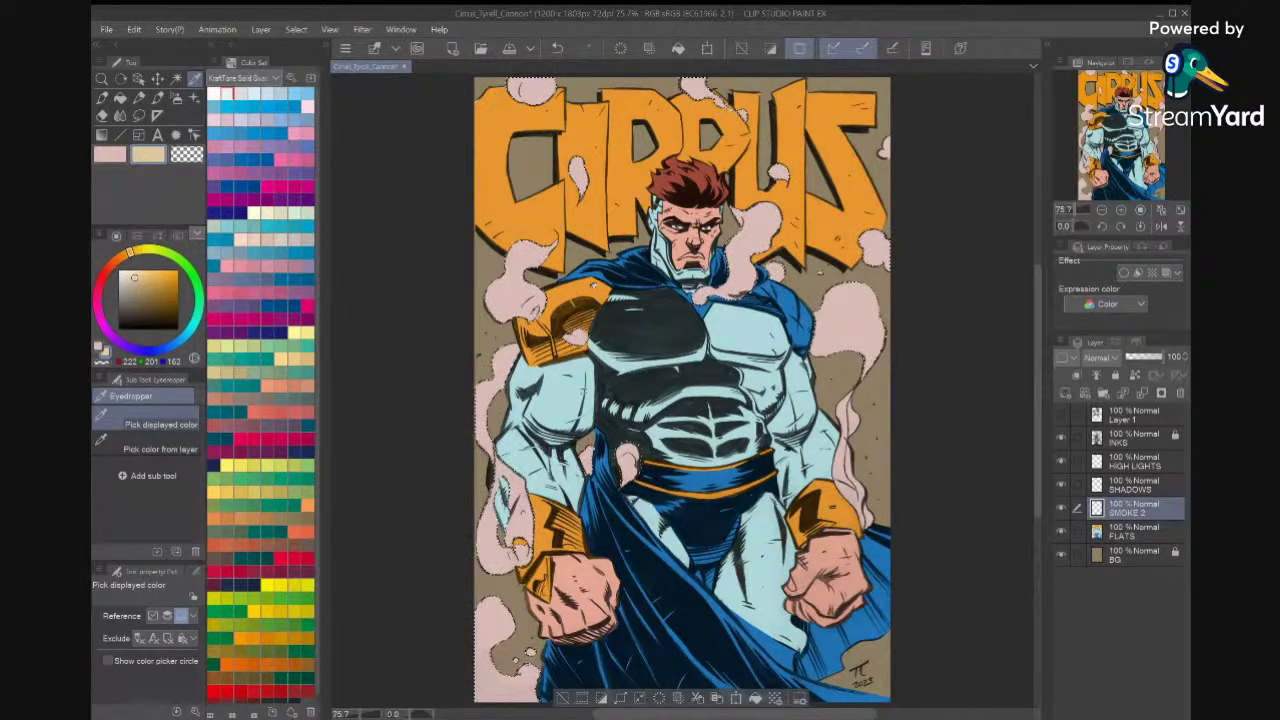
Fill the selected smoke shapes with the beige on SMOKE 2 and clear the selection.
click(755, 699)
key(w)
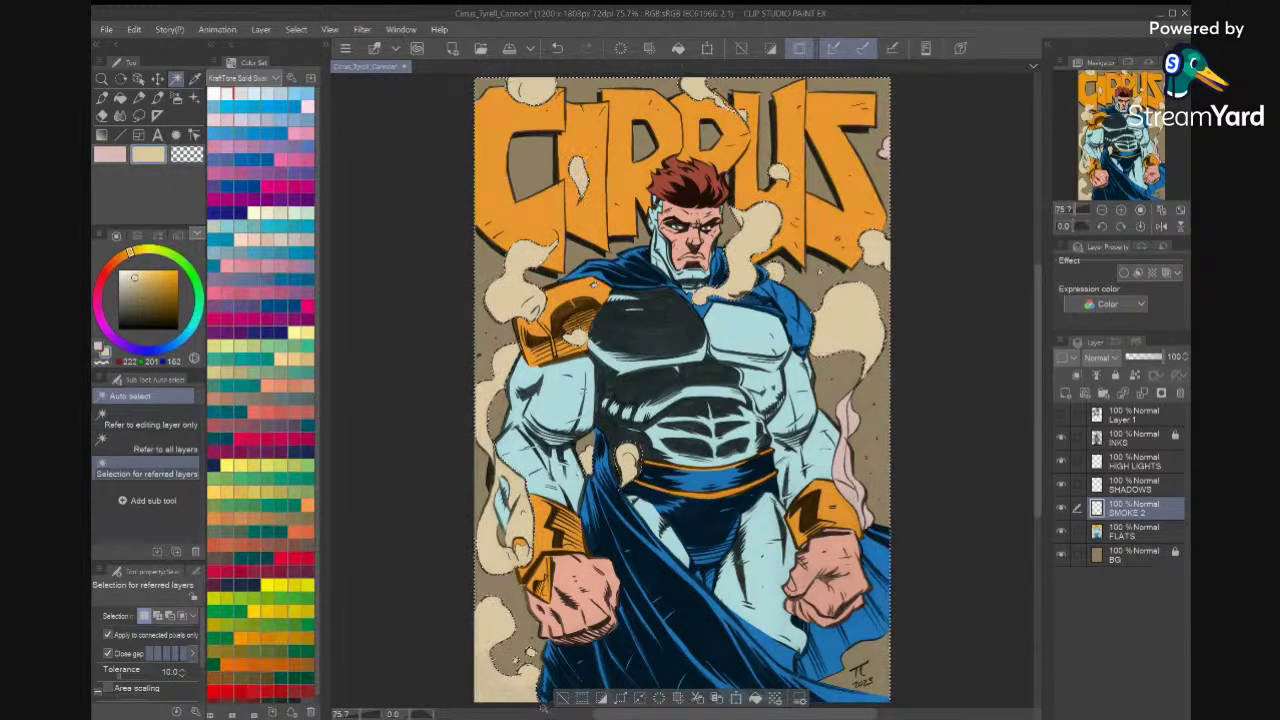
key(ctrl+d)
Auto-select the leftover pink smoke wisp beside the forearm from FLATS, fill it with beige on SMOKE 2, and deselect.
click(824, 298)
key(ctrl+d)
click(1134, 532)
click(826, 298)
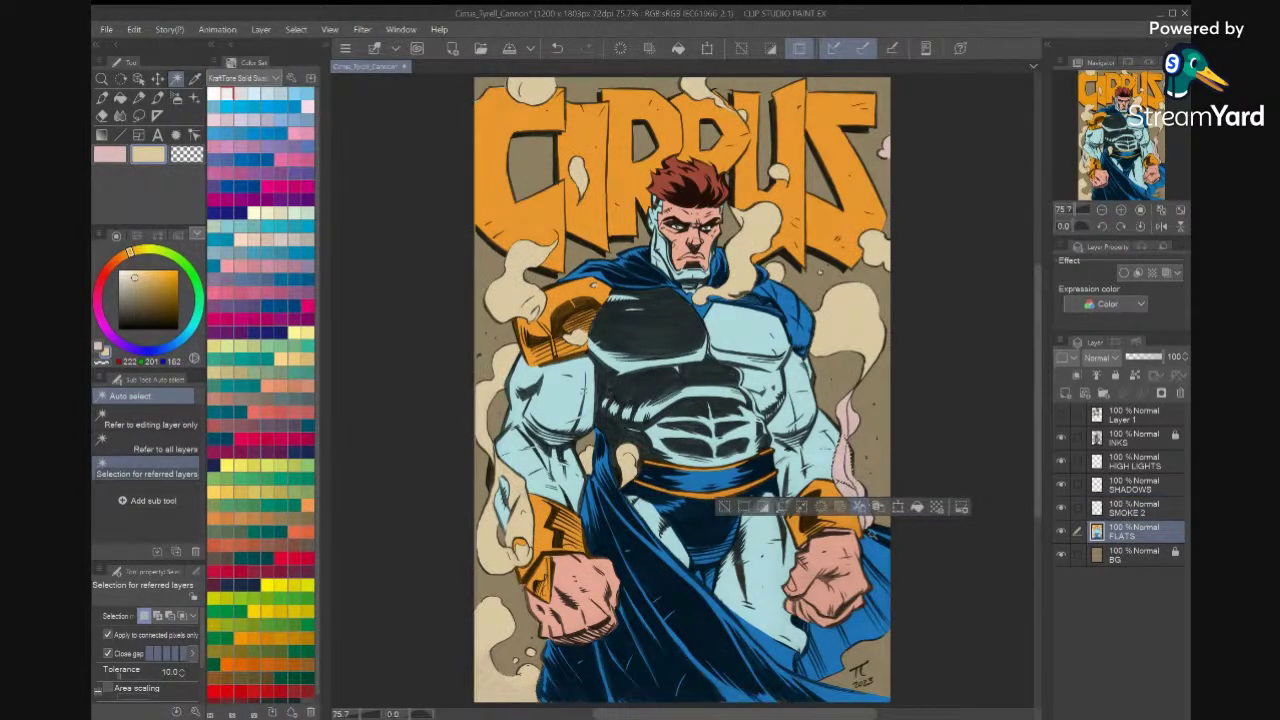
click(846, 455)
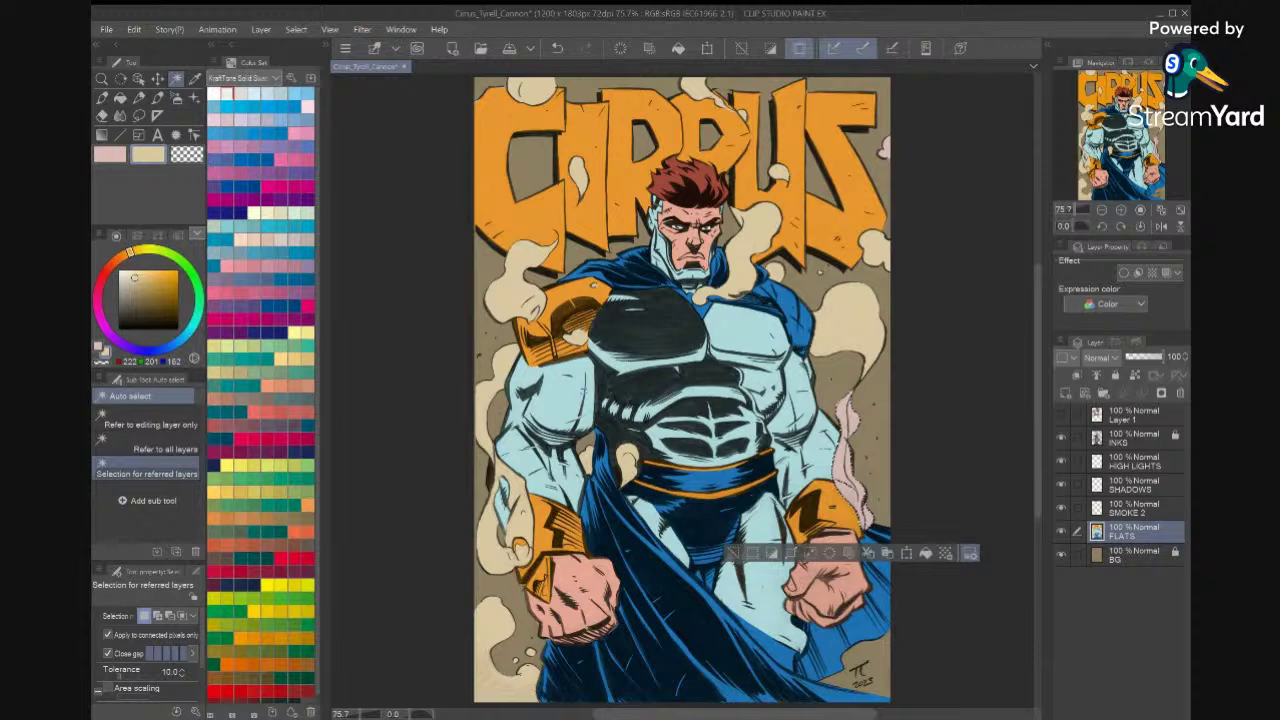
click(1132, 508)
click(926, 553)
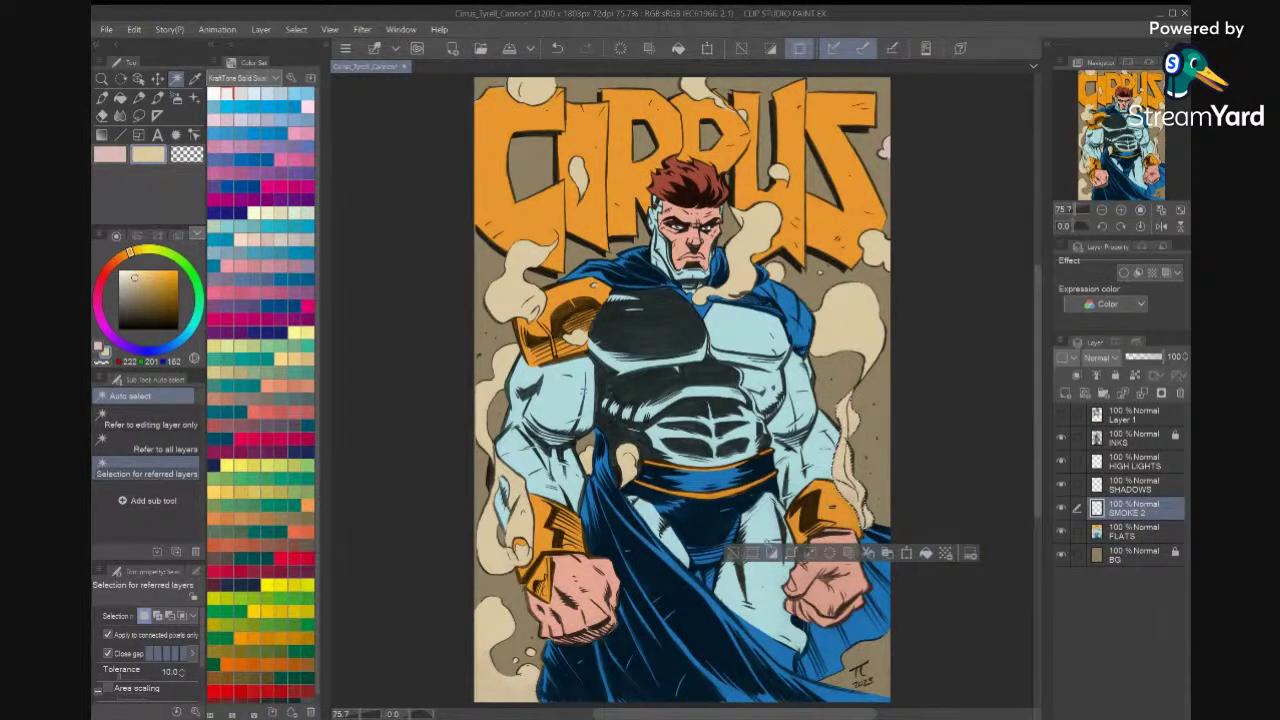
key(ctrl+d)
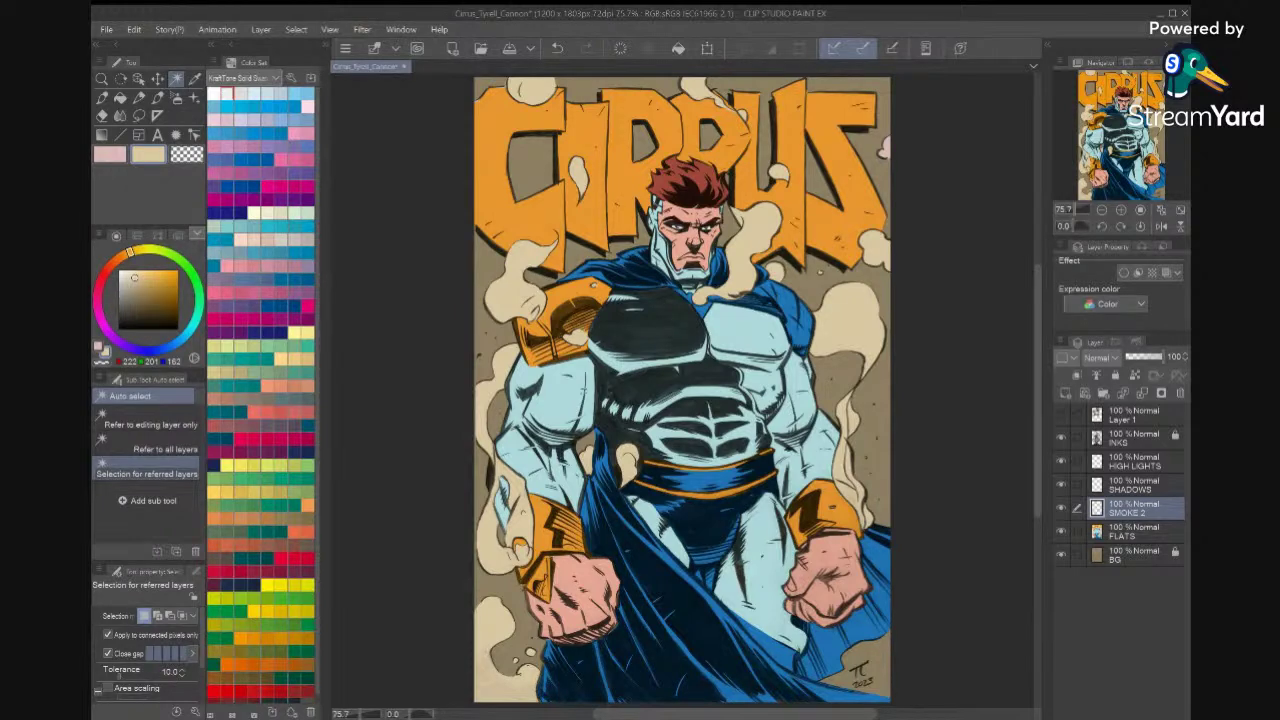
Sample the brown background as the main colour, keeping the beige as the sub colour.
key(i)
key(x)
click(881, 488)
key(x)
key(x)
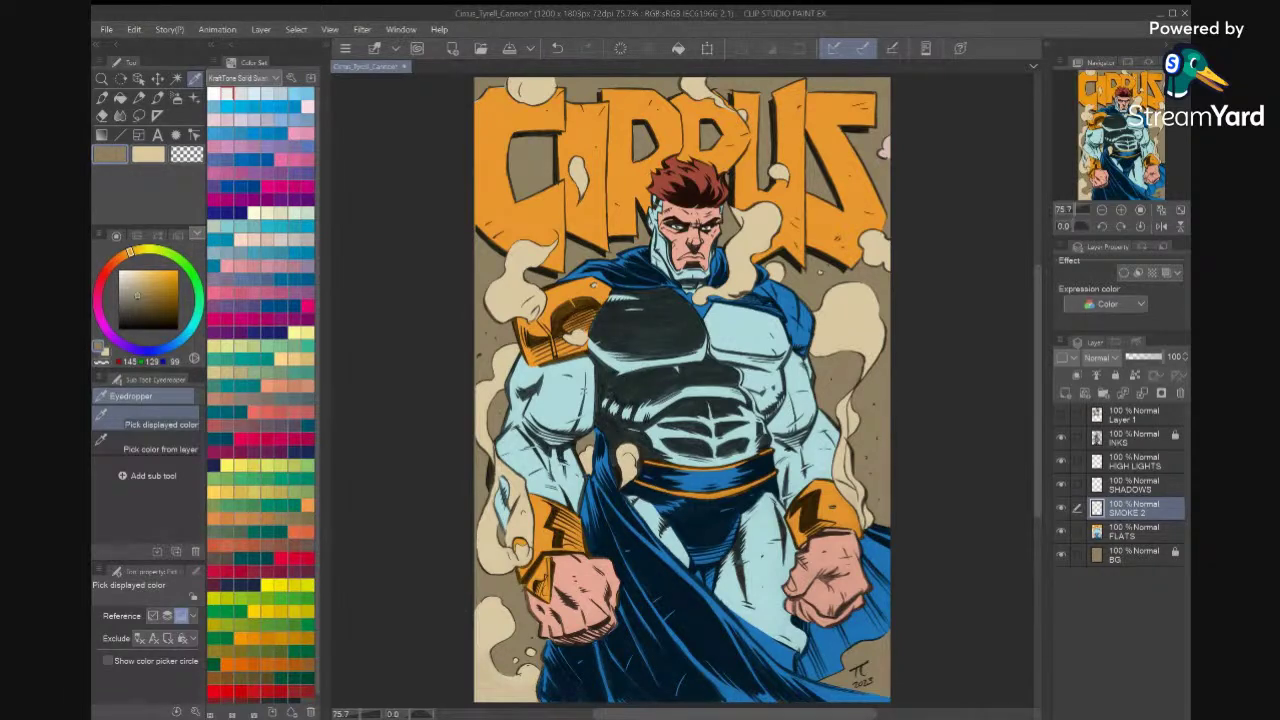
Add a new layer directly above BG and name it BG 2.
click(1124, 560)
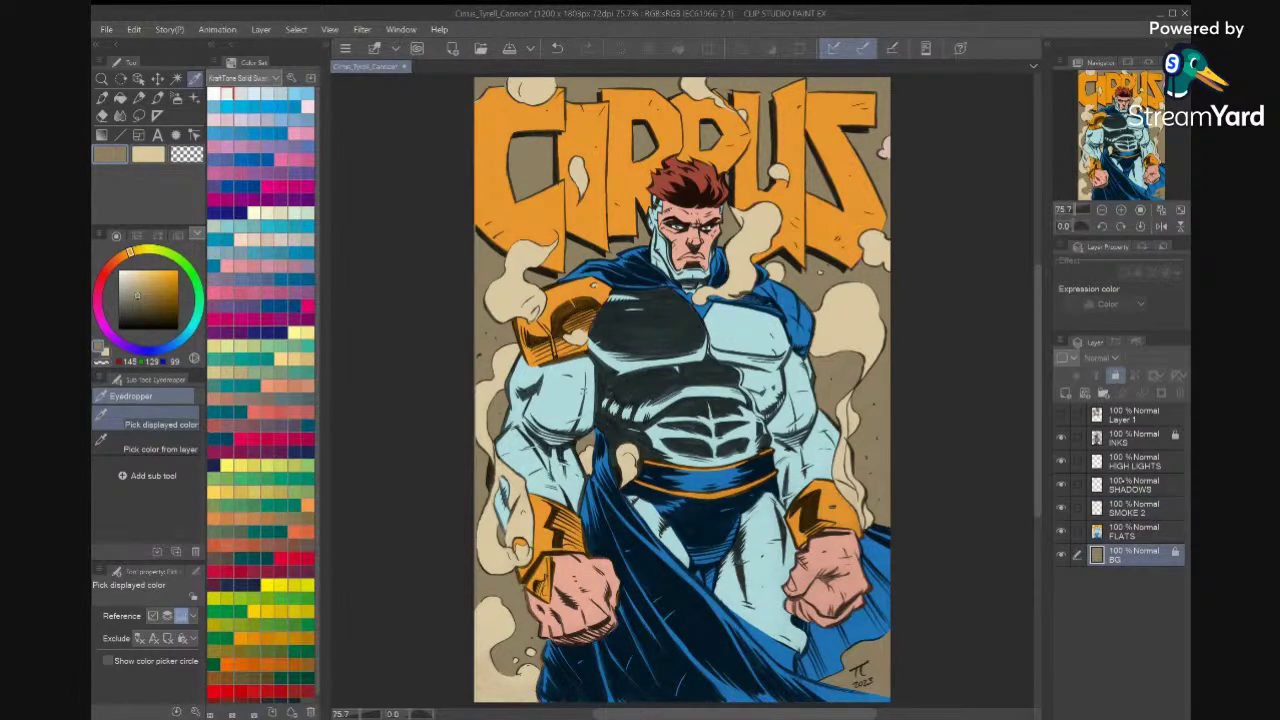
click(1065, 393)
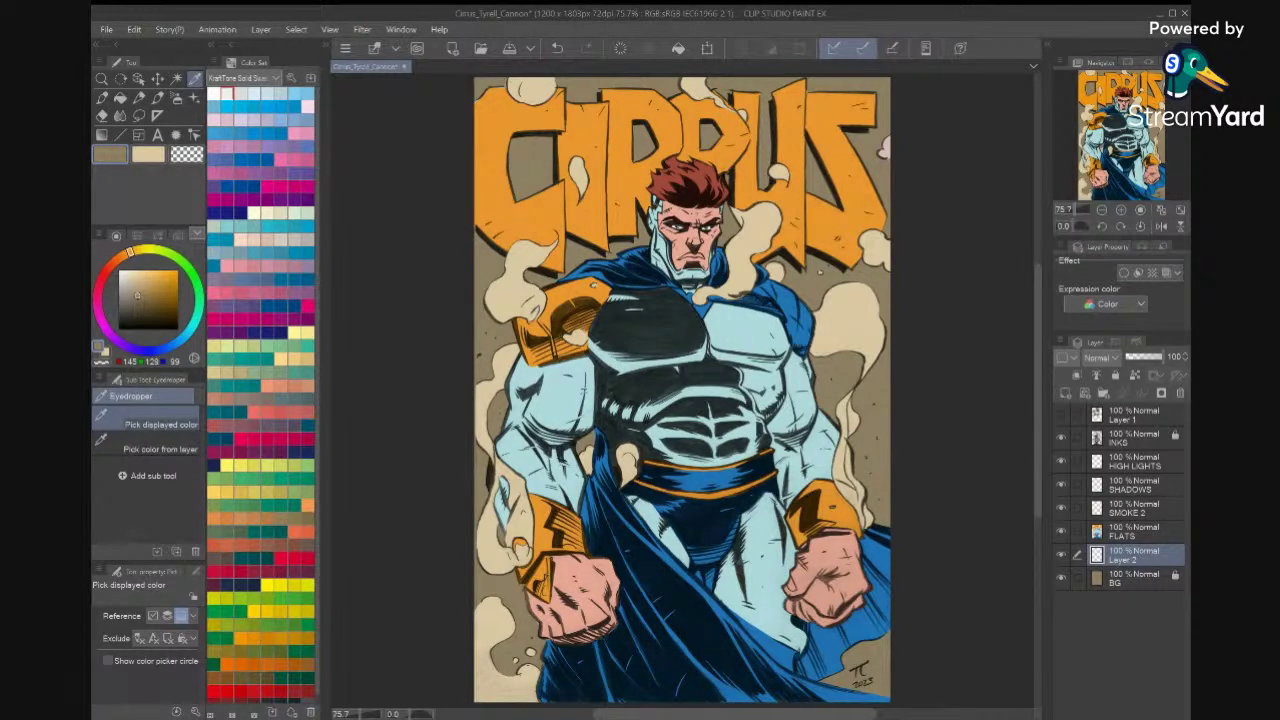
double_click(1125, 554)
text(bg 2)
key(BackSpace)
key(BackSpace)
key(BackSpace)
key(BackSpace)
text(BG 2)
key(Return)
Set the main colour to the muted grey-brown HEX 918280.
click(112, 154)
double_click(1043, 326)
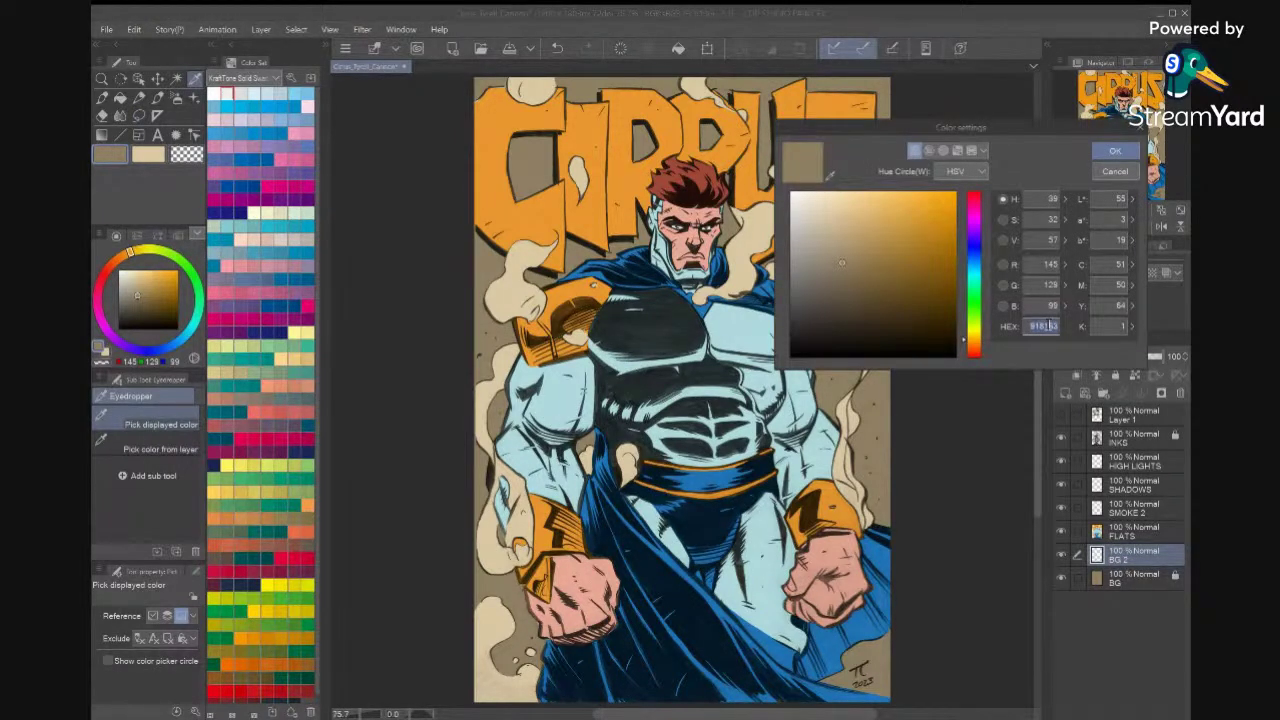
text(918280)
click(1126, 149)
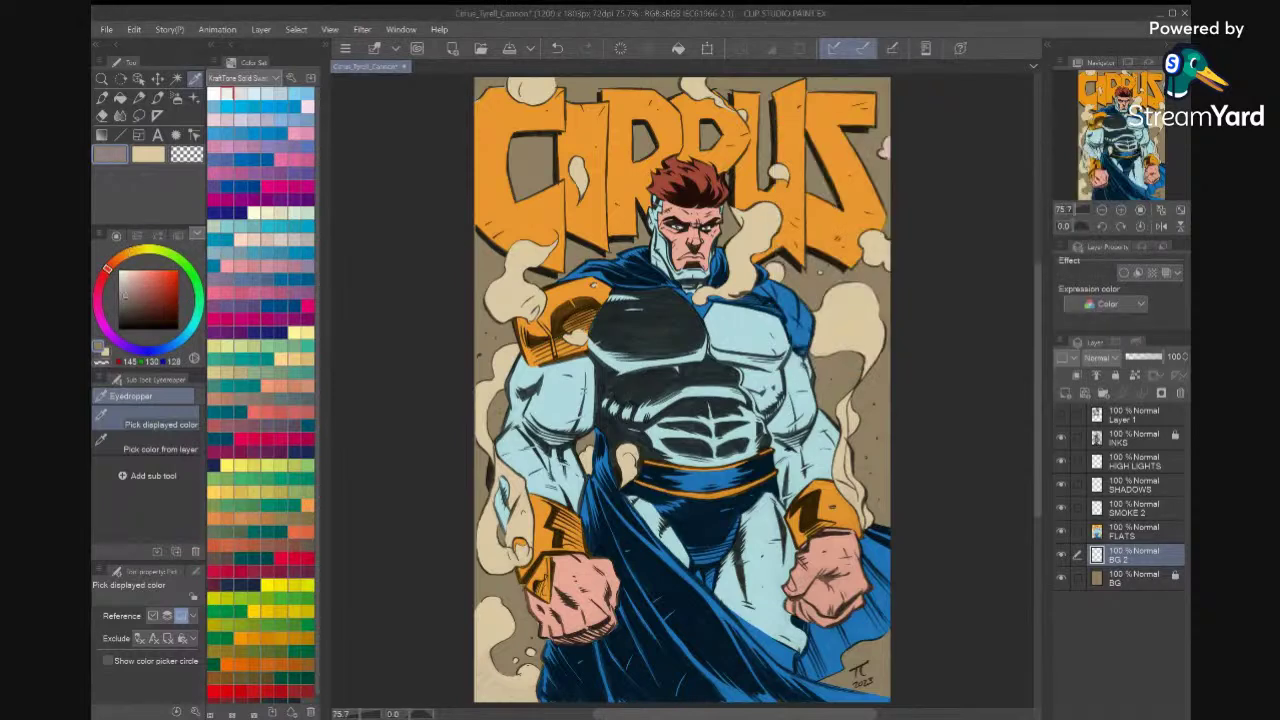
Select the entire canvas with a rectangular selection, fill it with the grey-brown on BG 2, and deselect.
key(ctrl+minus)
key(m)
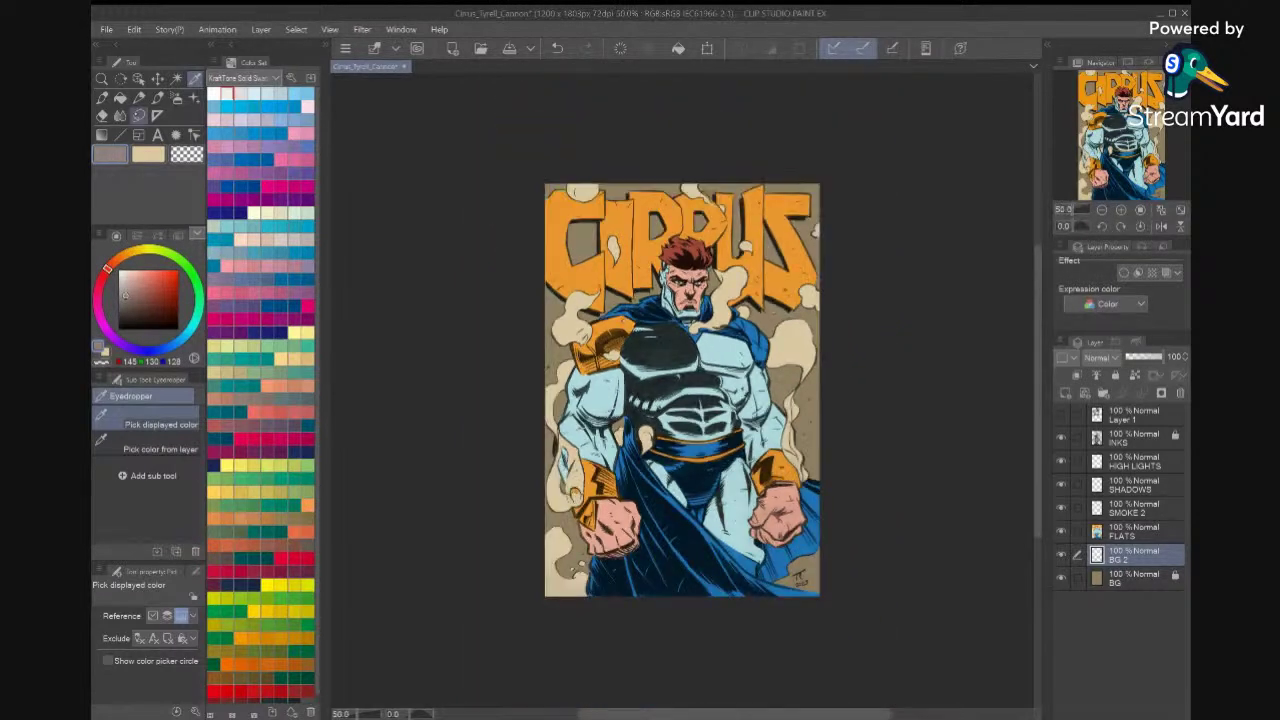
click(150, 418)
drag(496, 162, 874, 642)
click(755, 617)
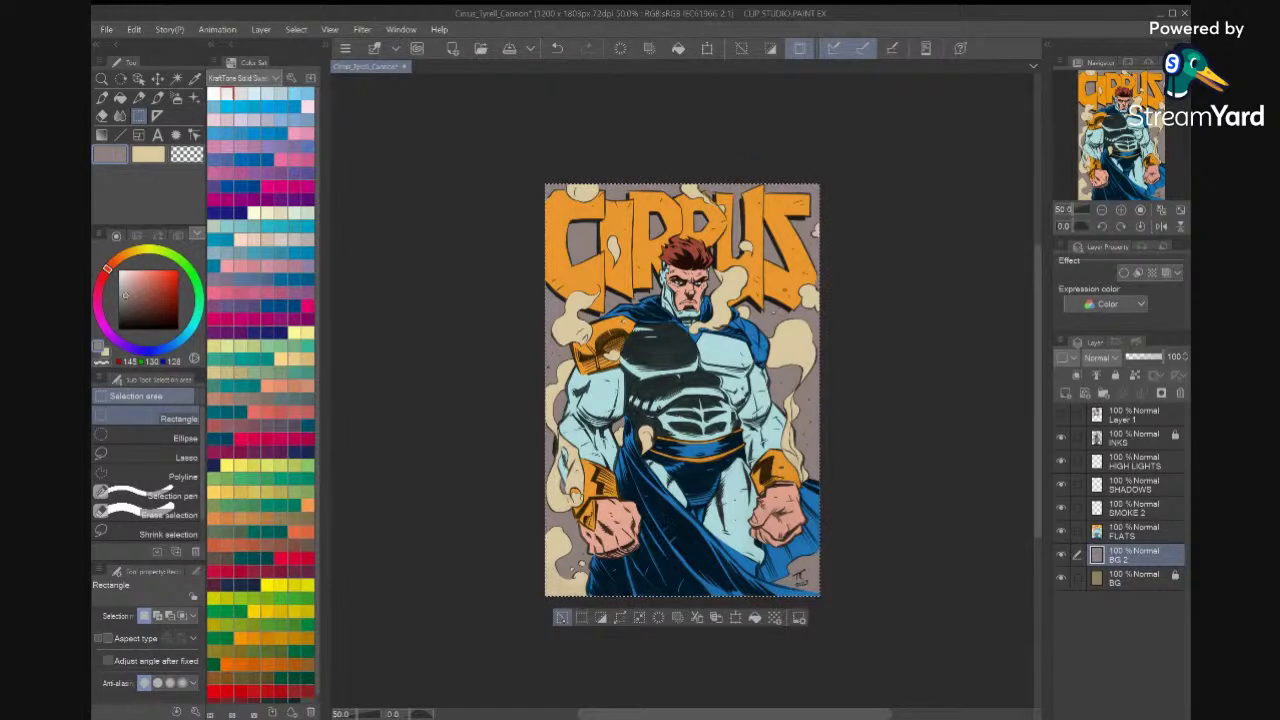
click(562, 617)
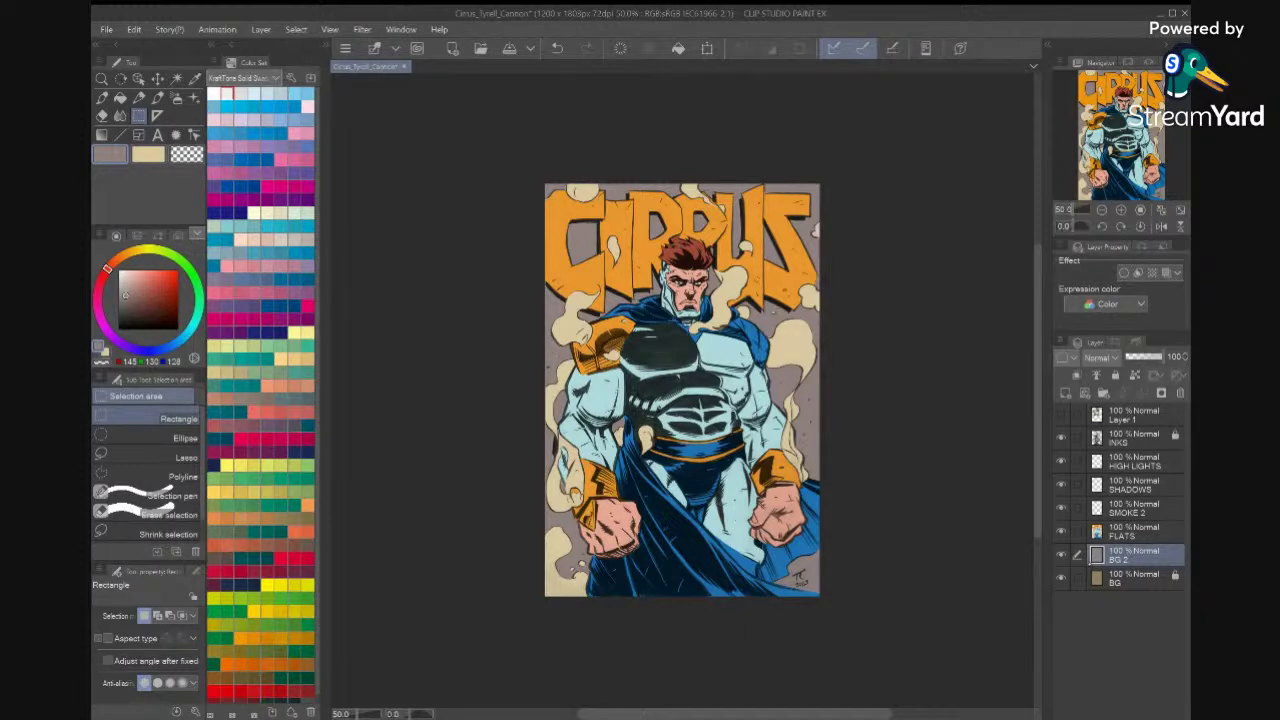
Toggle the visibility of SMOKE 2 and BG 2 to compare the old and new smoke and background colours.
click(1061, 507)
click(1061, 507)
click(1061, 554)
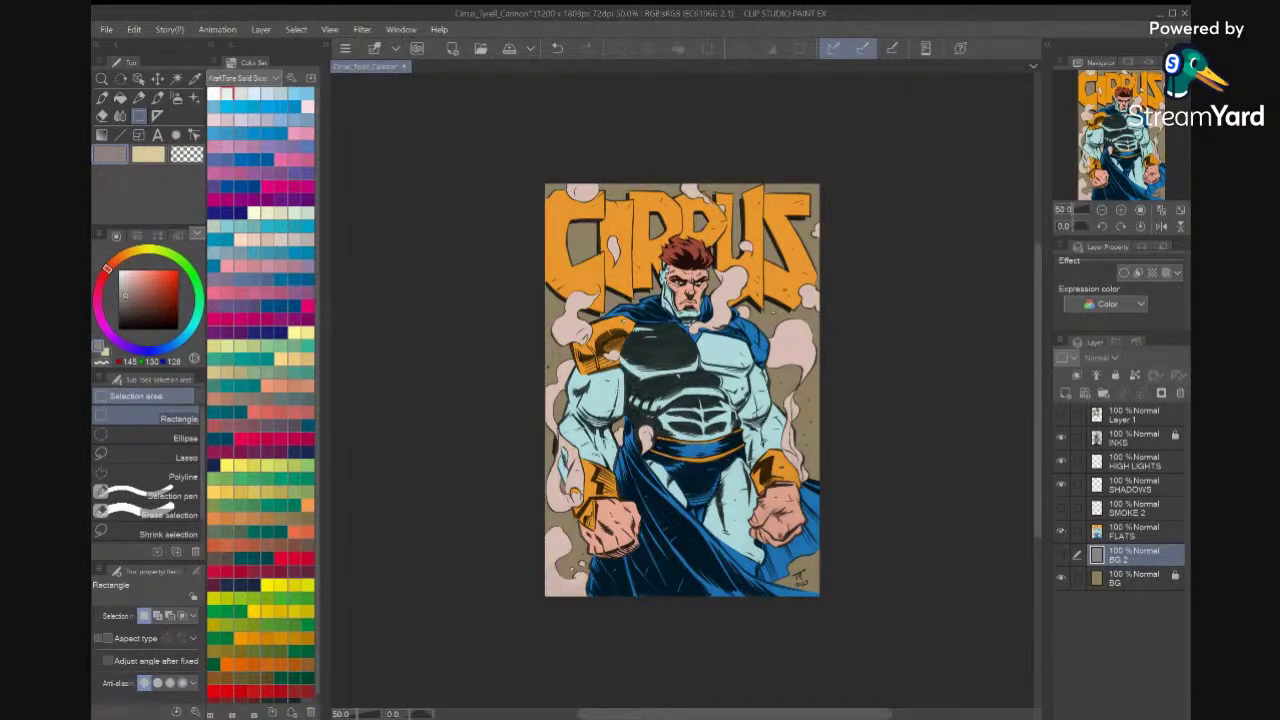
click(1061, 507)
click(1061, 554)
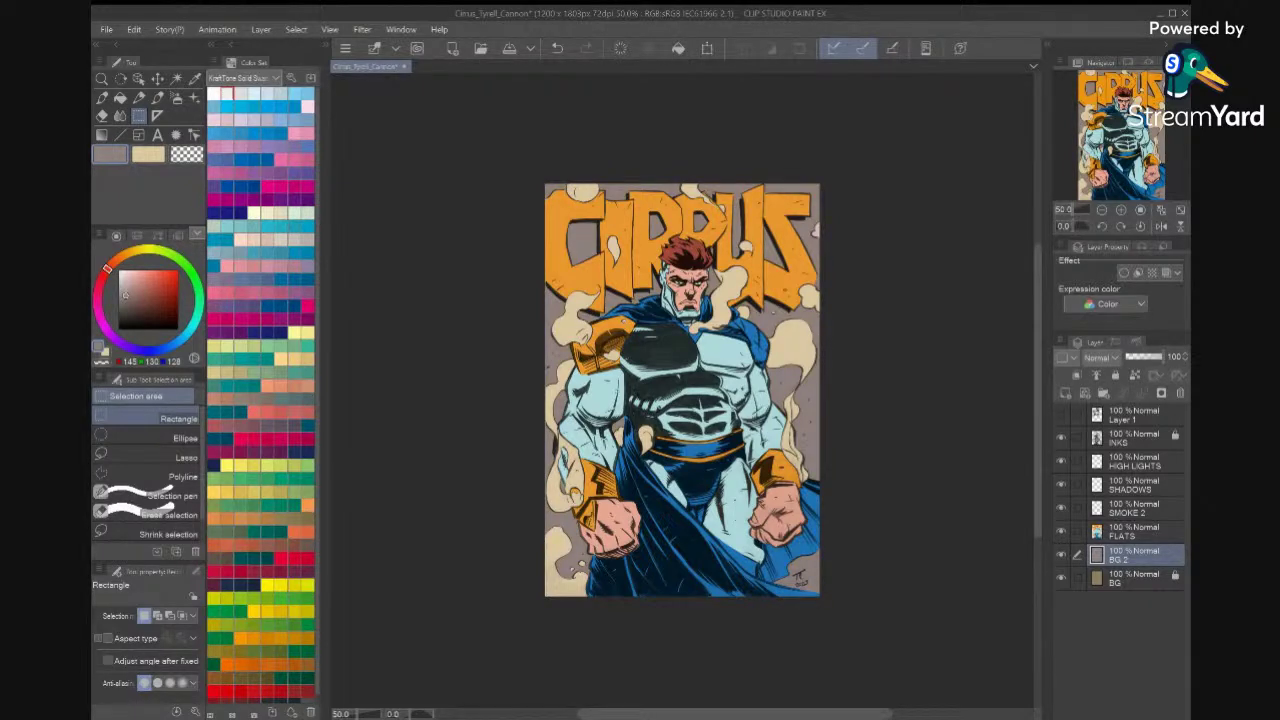
Sample the title lettering's orange as the sub colour with INKS temporarily hidden, working close up on the letter C.
scroll(763, 442, up, 3)
scroll(763, 442, down, 1)
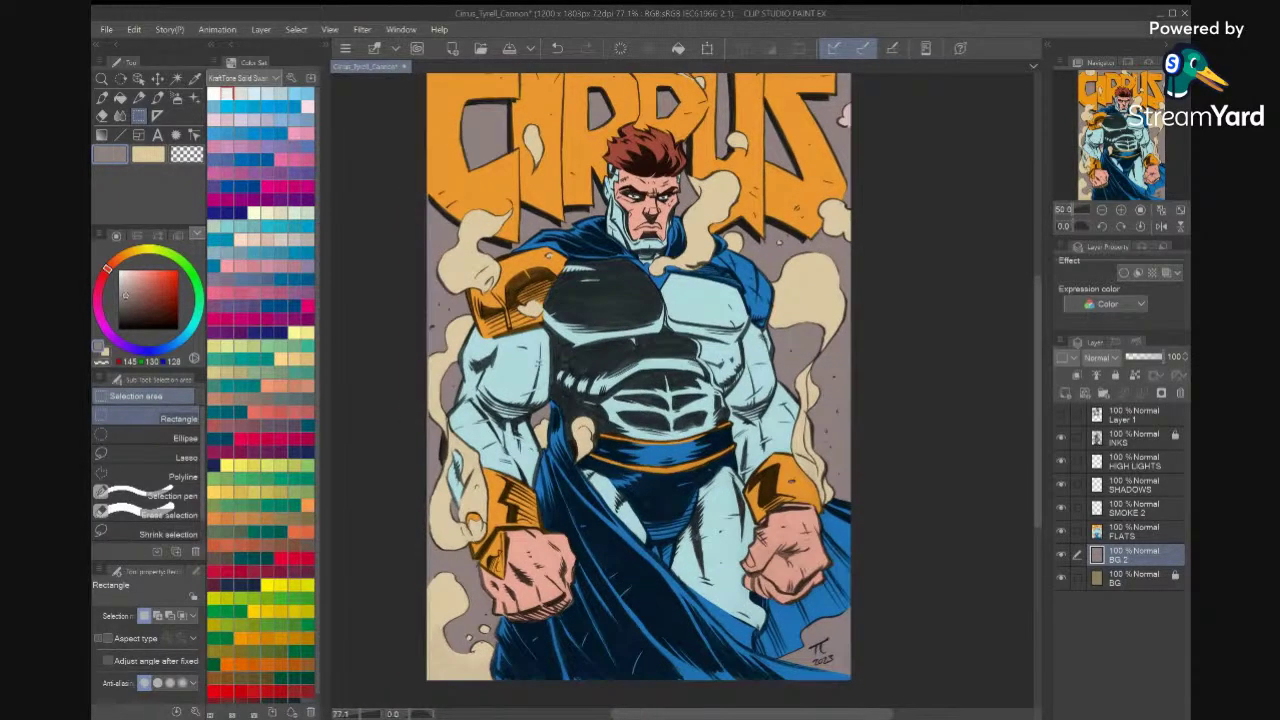
scroll(640, 390, up, 1)
scroll(640, 390, up, 3)
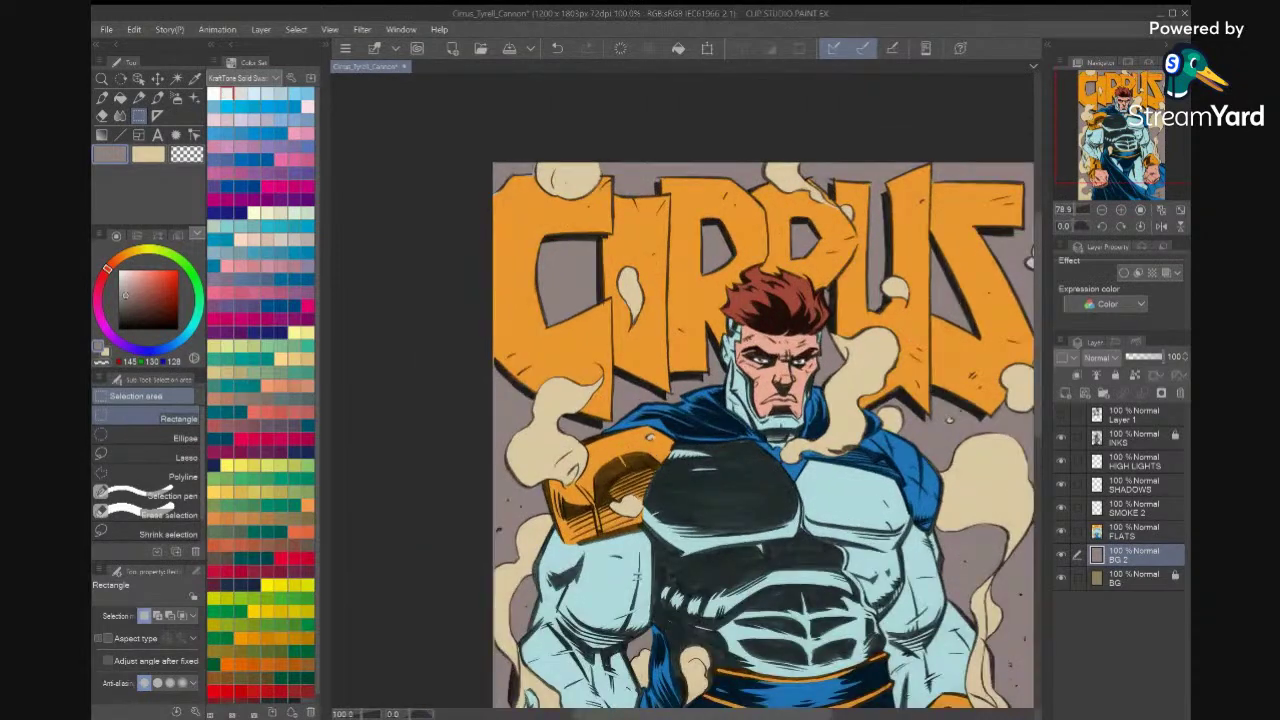
scroll(684, 295, up, 5)
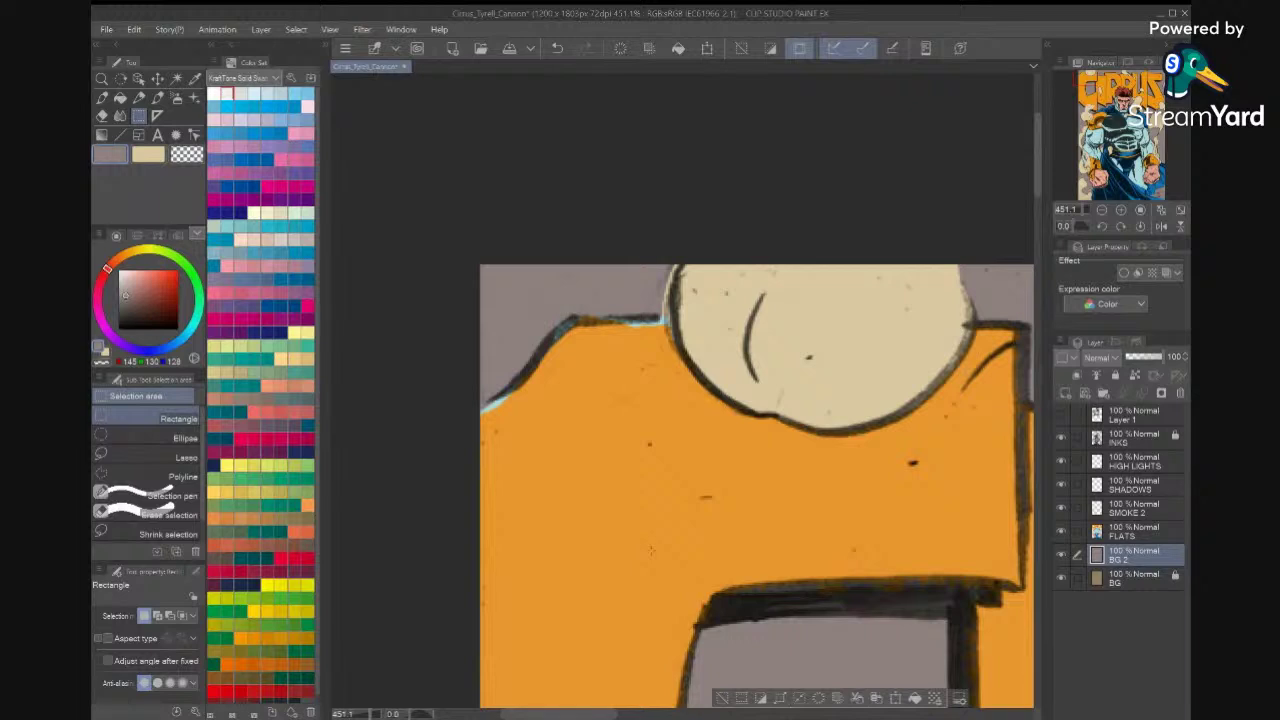
key(ctrl+d)
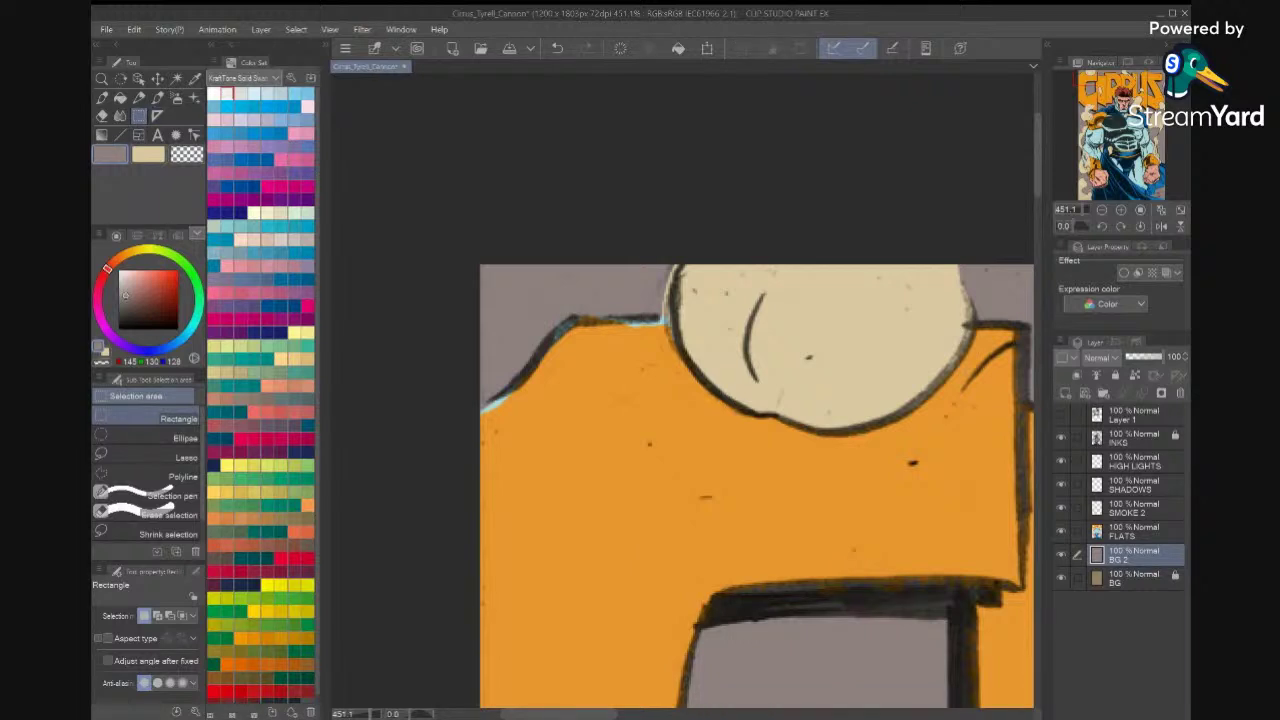
key(i)
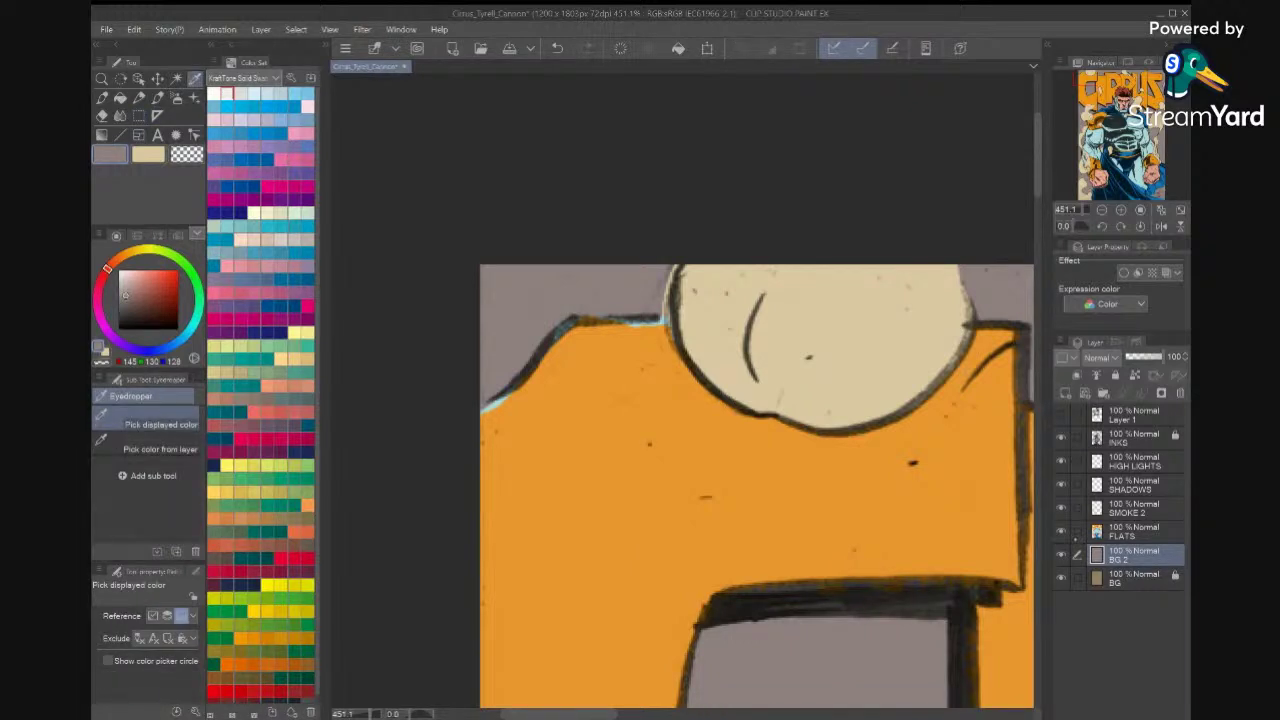
click(1061, 438)
key(x)
click(631, 277)
key(x)
key(x)
click(646, 370)
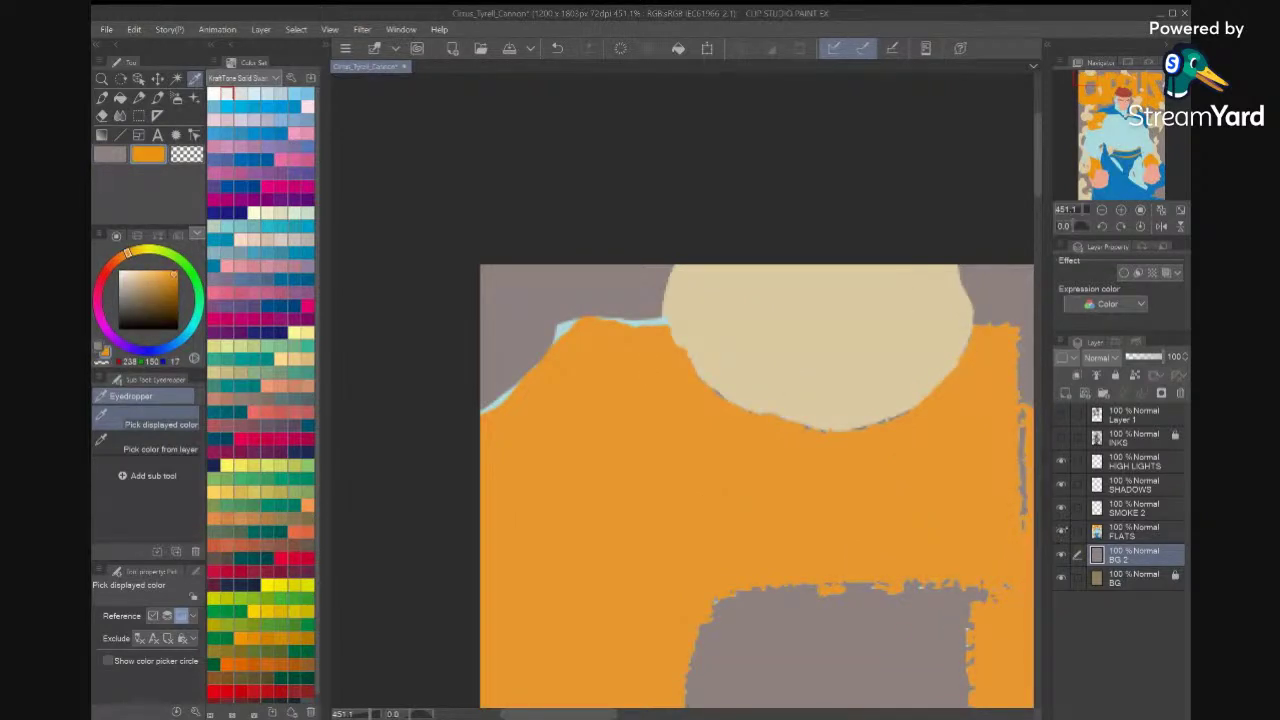
click(1061, 438)
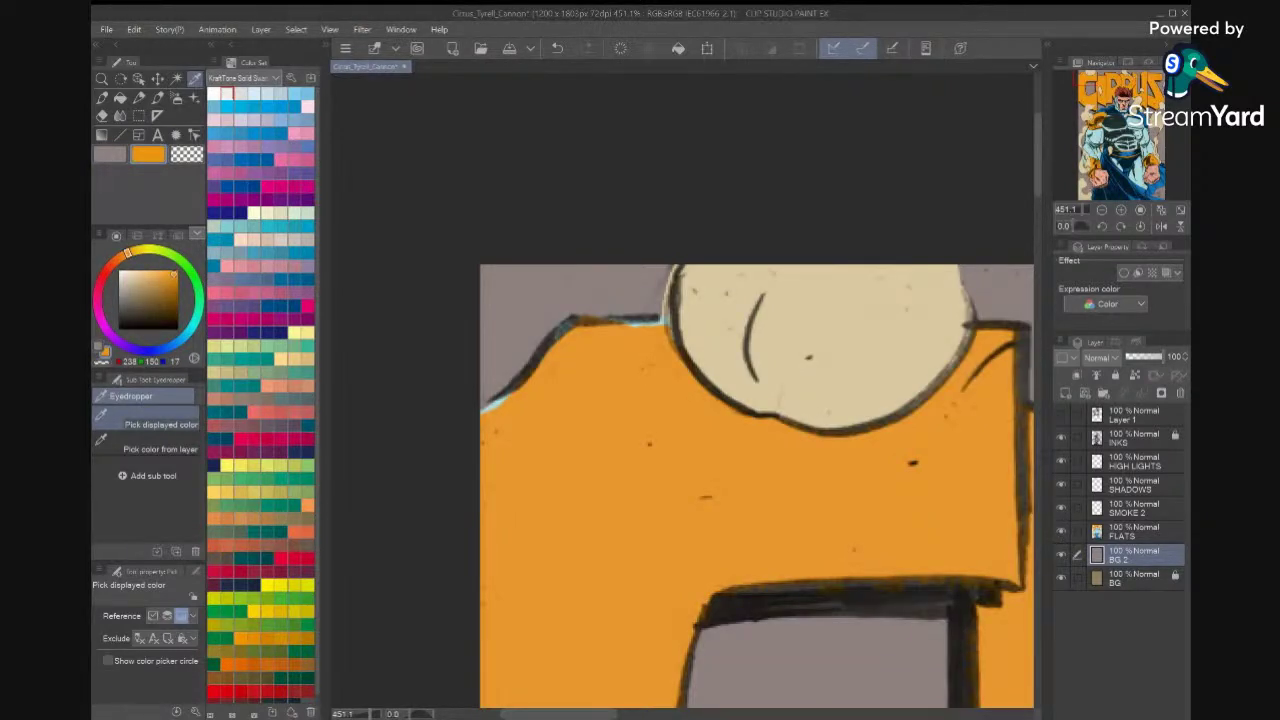
Lasso the upper corner of the letter C along its ink outline, taking in the light blue gaps beside the smoke.
click(139, 115)
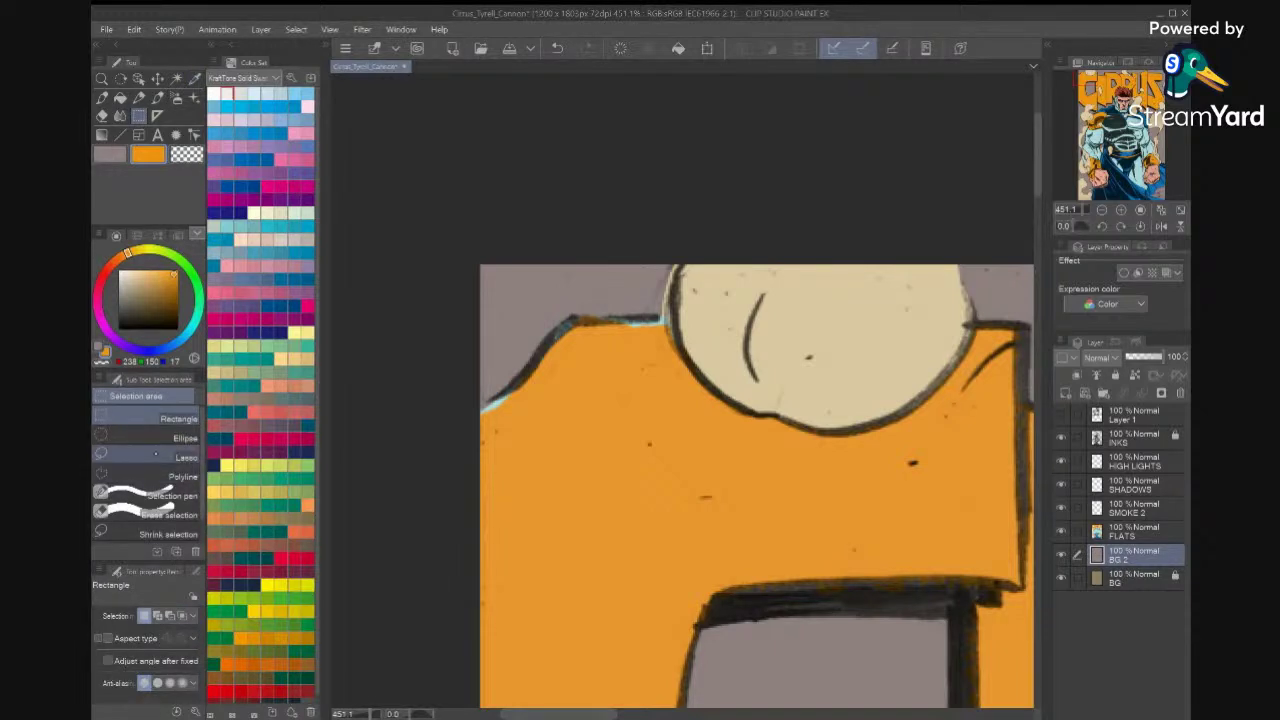
click(155, 456)
mouse_move(671, 303)
mouse_down()
mouse_move(574, 311)
mouse_move(538, 352)
mouse_up()
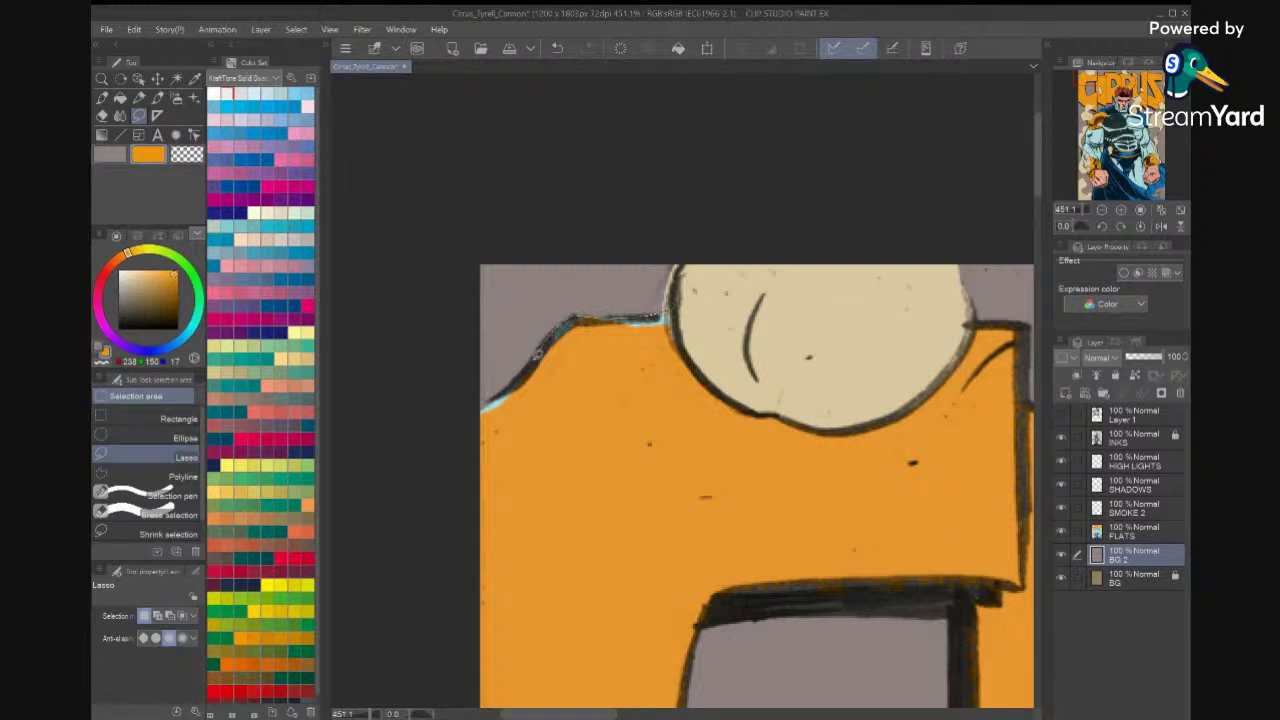
drag(673, 350, 676, 325)
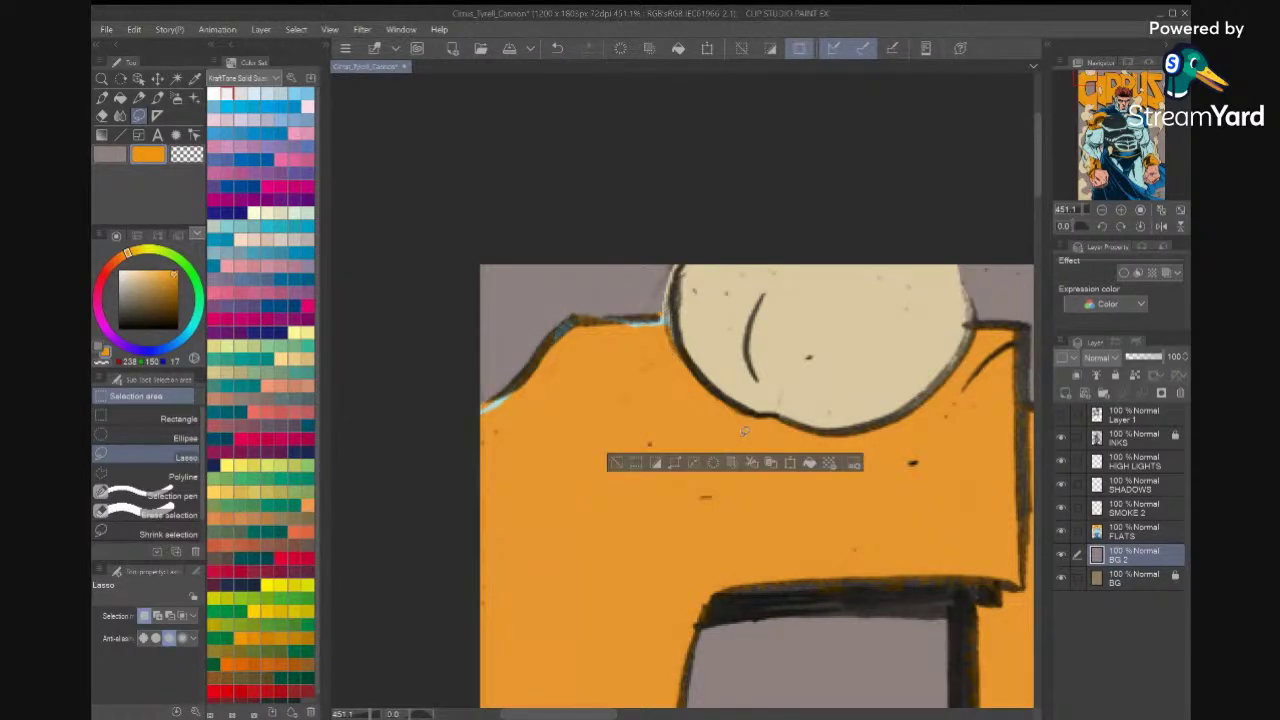
key(ctrl+z)
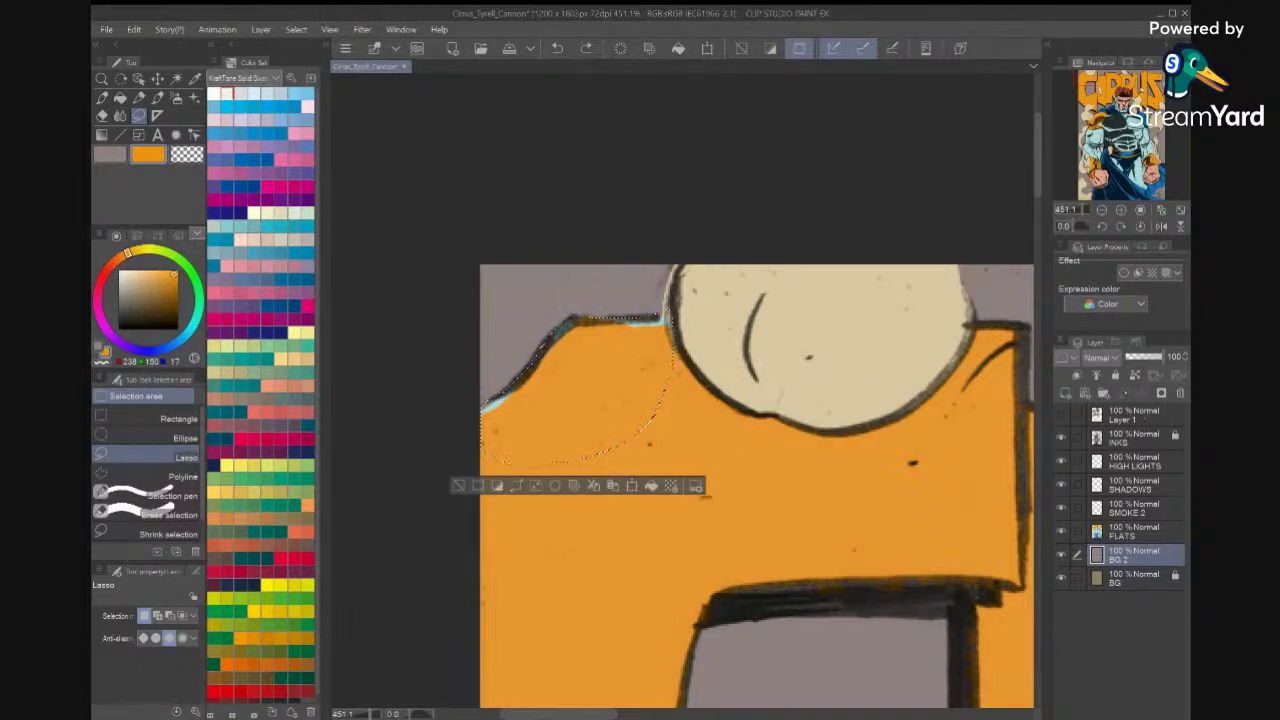
Lock BG 2 and SMOKE 2, fill the lassoed corner of the C with orange on FLATS, and deselect.
click(1158, 506)
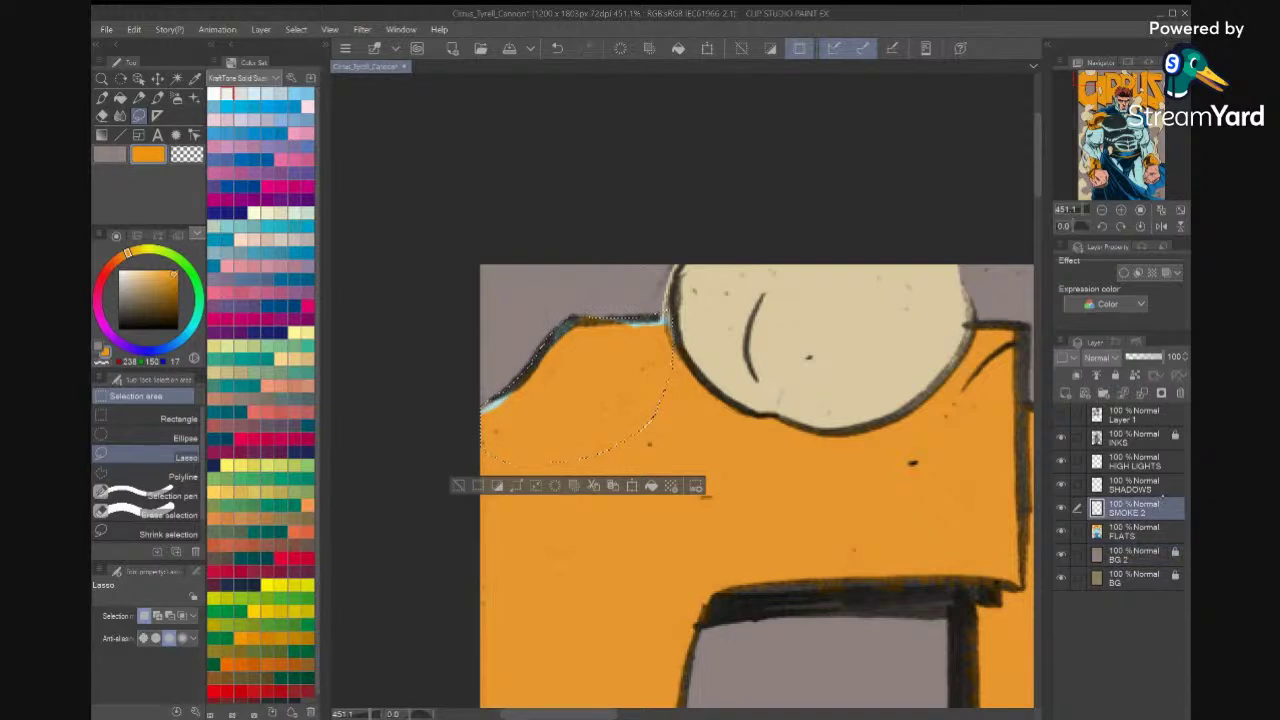
click(1140, 531)
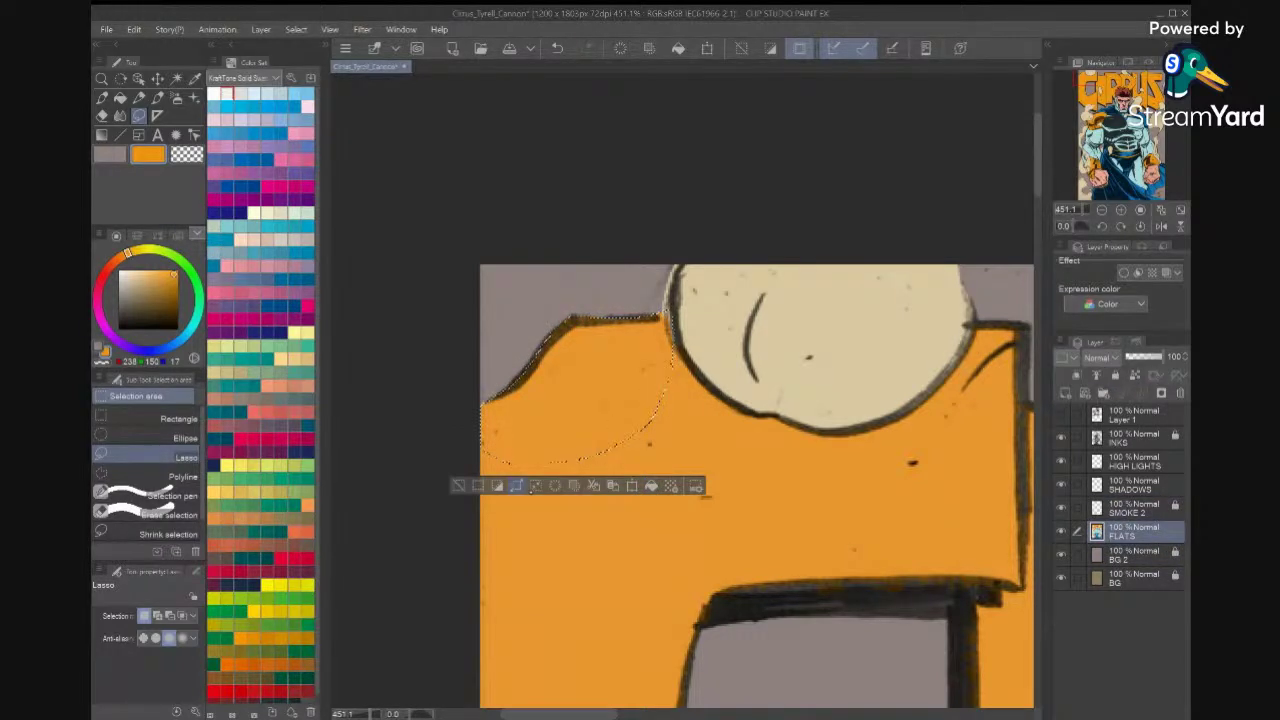
click(458, 486)
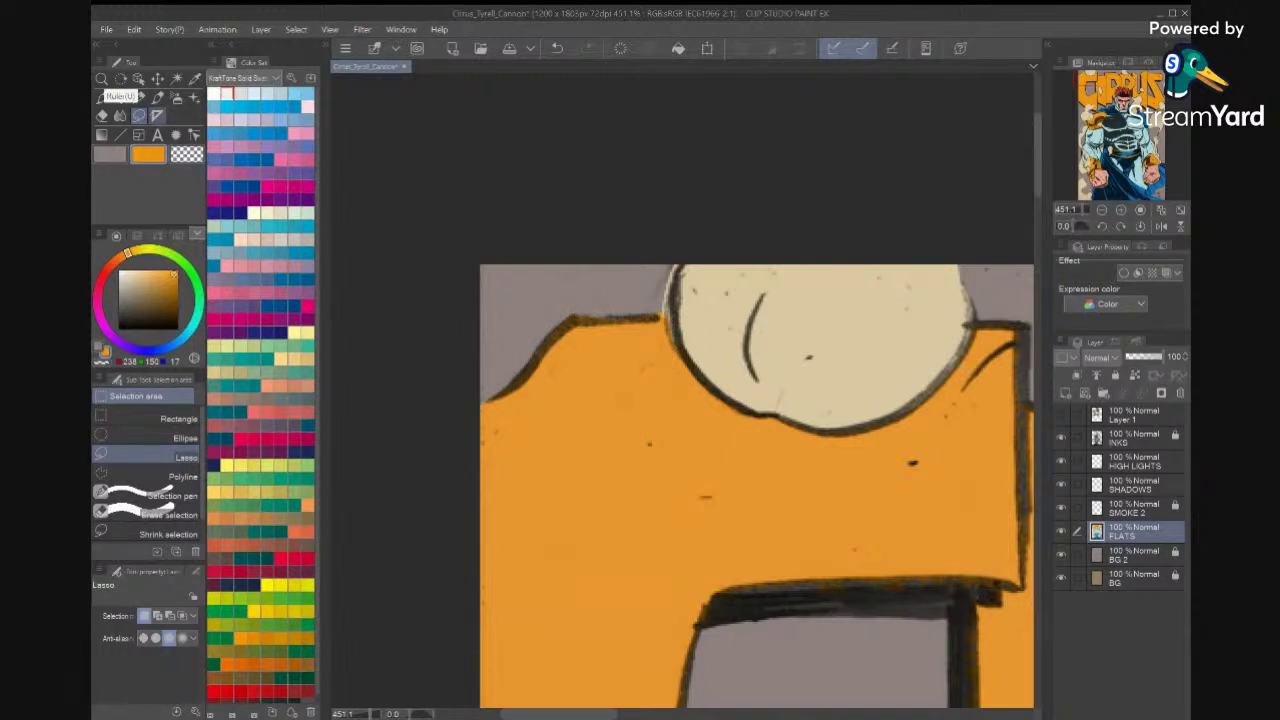
Lasso and touch up the top edge of the C in orange on FLATS, deselect, and make the grey-brown active.
drag(652, 312, 594, 322)
click(677, 356)
mouse_move(648, 374)
mouse_down()
mouse_move(630, 379)
mouse_move(592, 346)
mouse_up()
key(ctrl+d)
key(x)
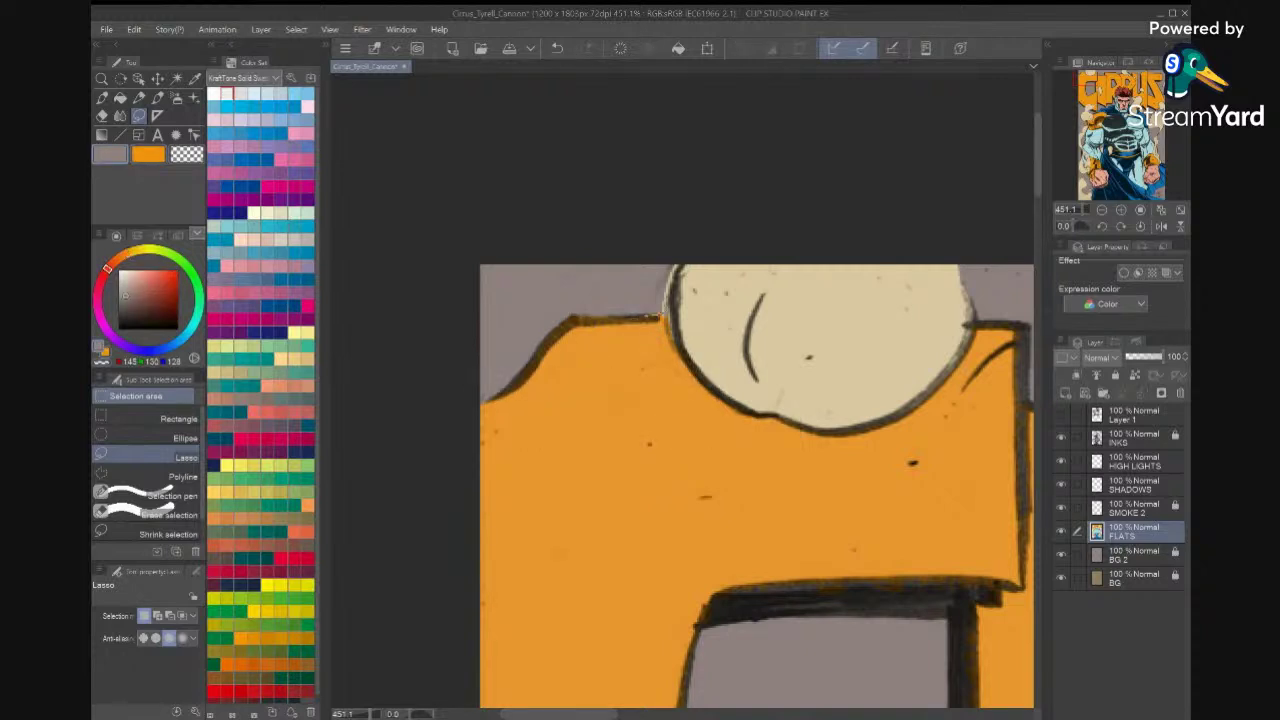
Lasso the gap between the C and the smoke, unlock SMOKE 2, clean up the stray colour outside the ink line, and deselect.
mouse_move(660, 316)
mouse_down()
mouse_move(686, 262)
mouse_move(652, 318)
mouse_up()
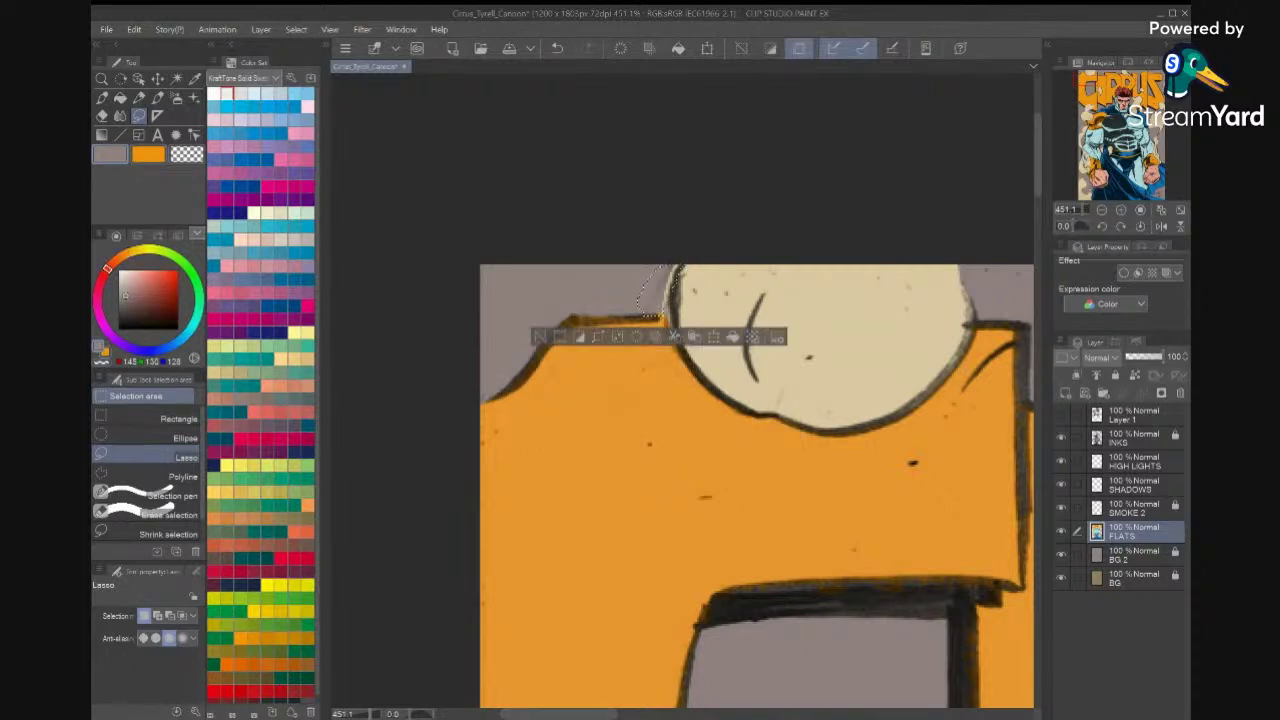
click(1134, 508)
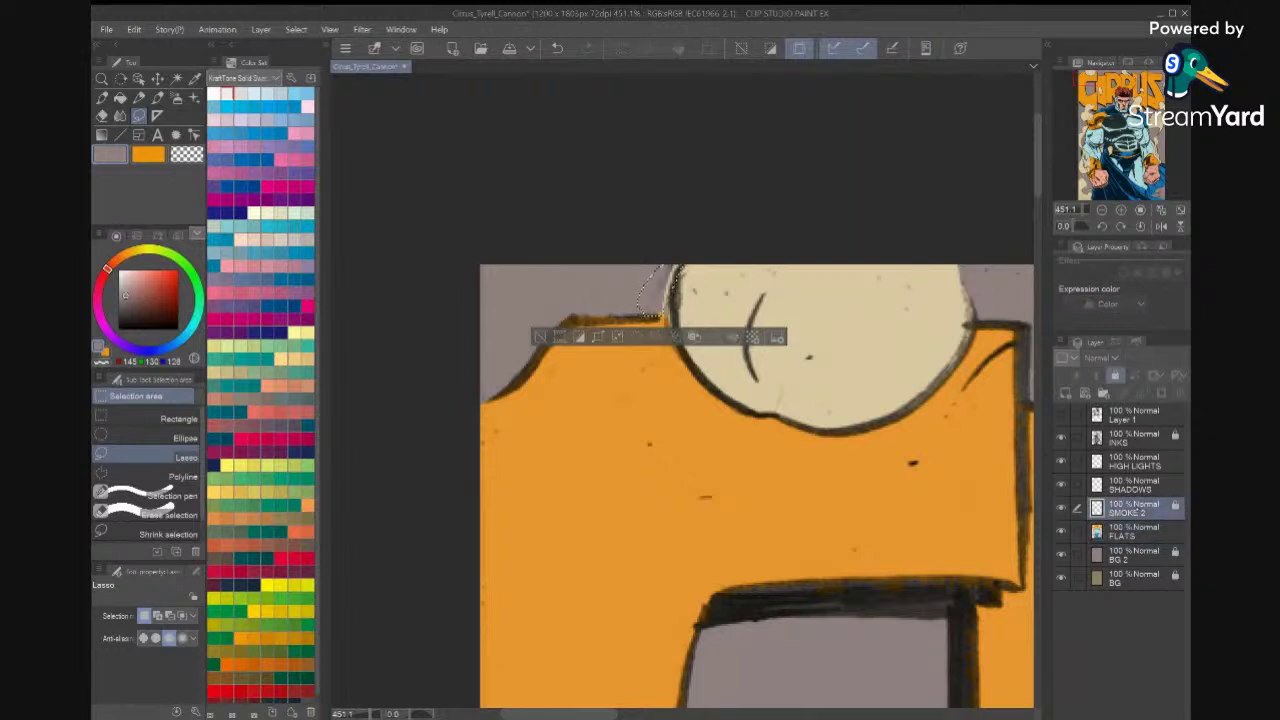
click(1116, 375)
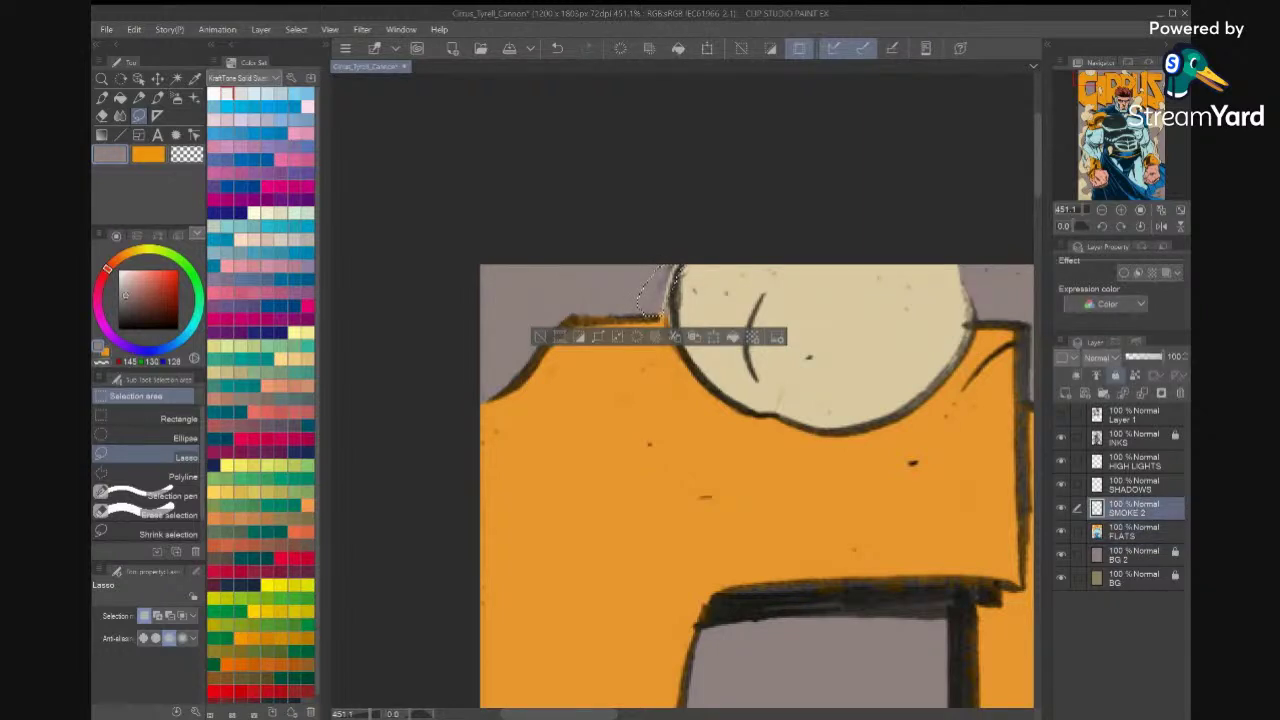
key(alt+bracketleft)
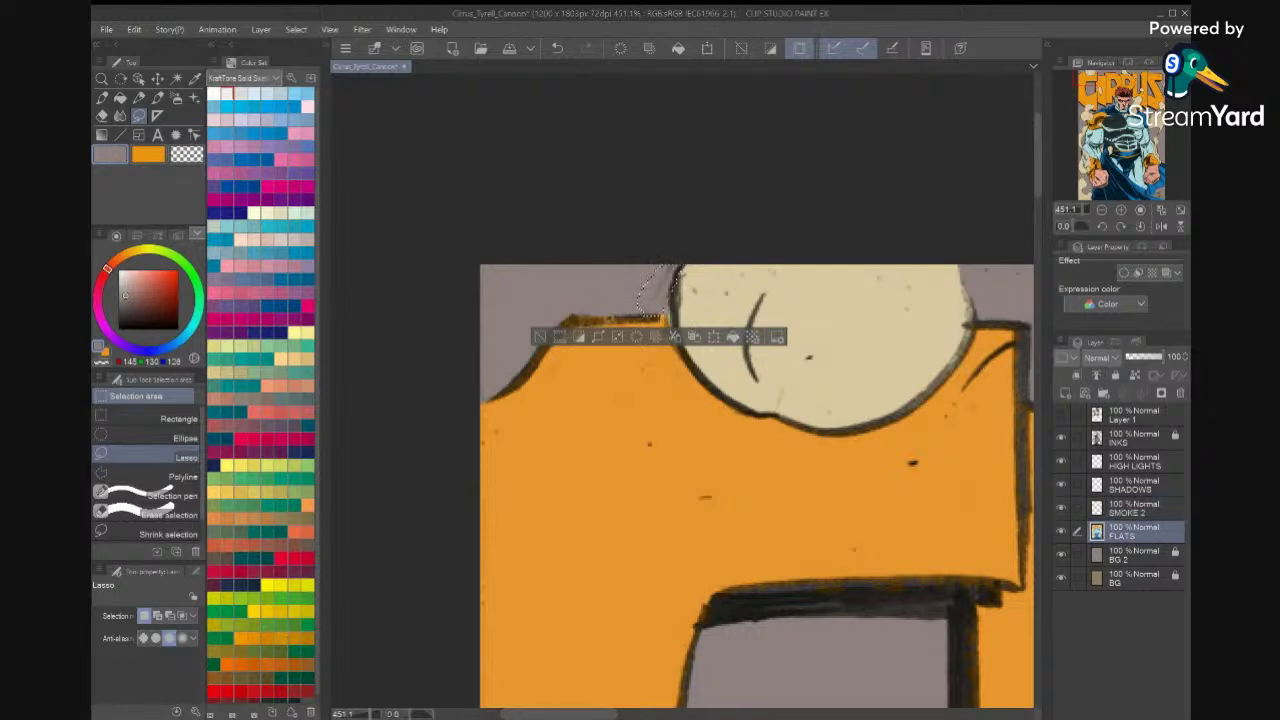
key(ctrl+d)
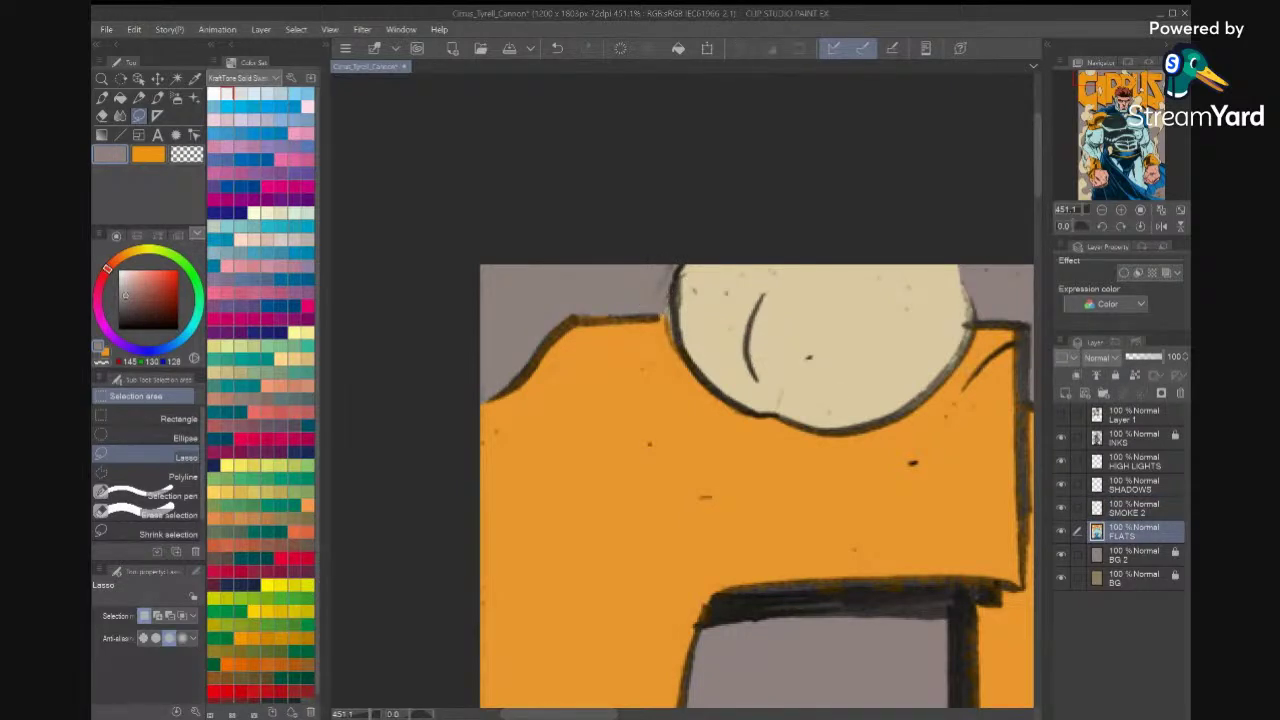
Save the illustration and check the flat colours on the whole figure.
key(ctrl+0)
key(ctrl+s)
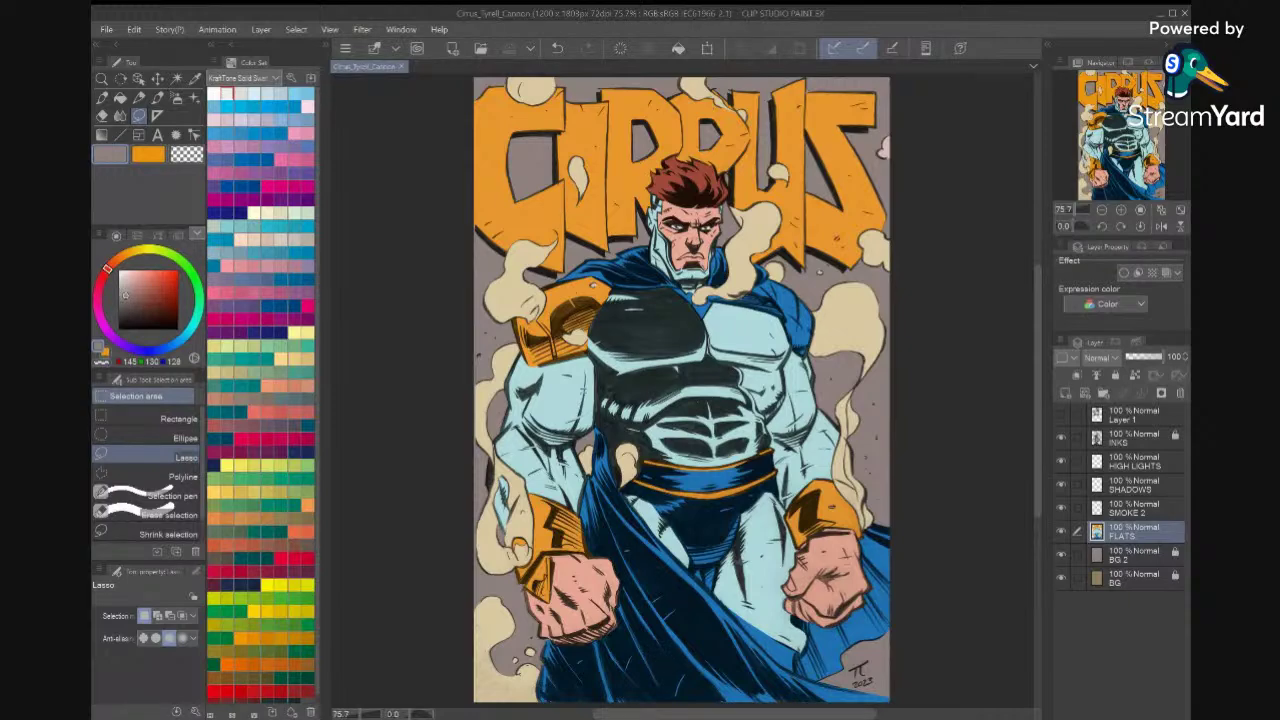
scroll(853, 520, up, 4)
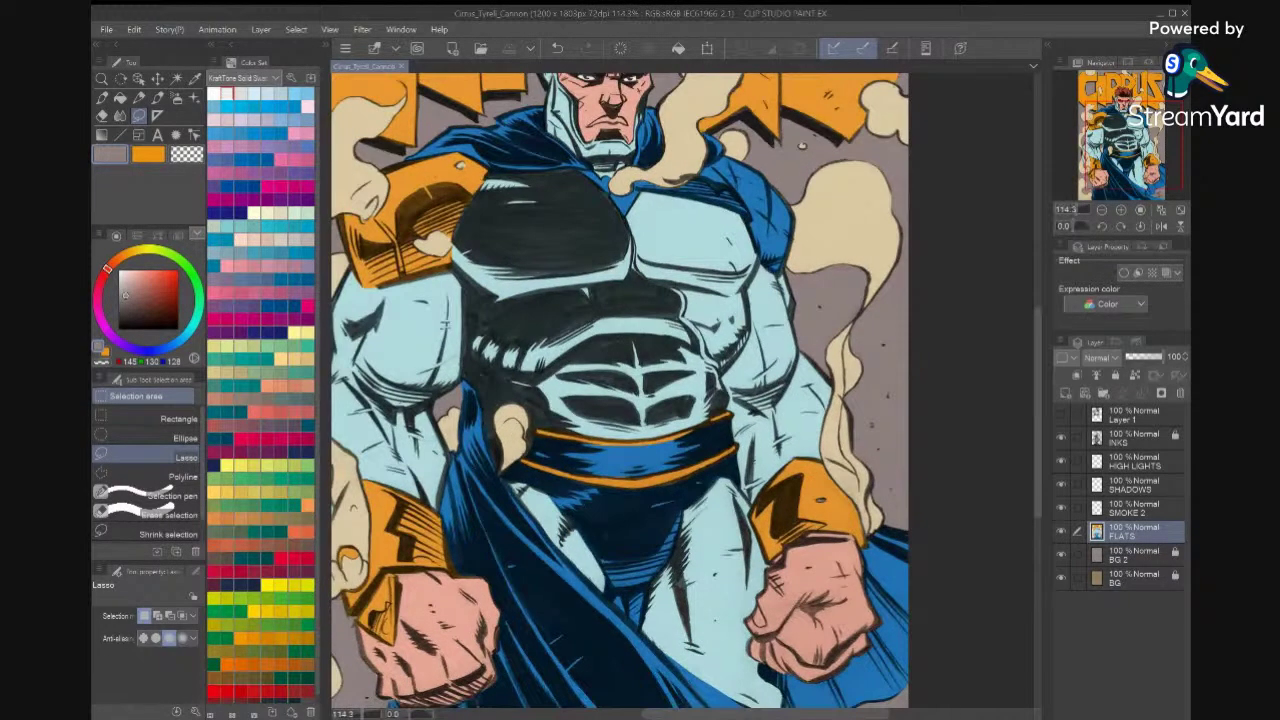
scroll(620, 390, down, 4)
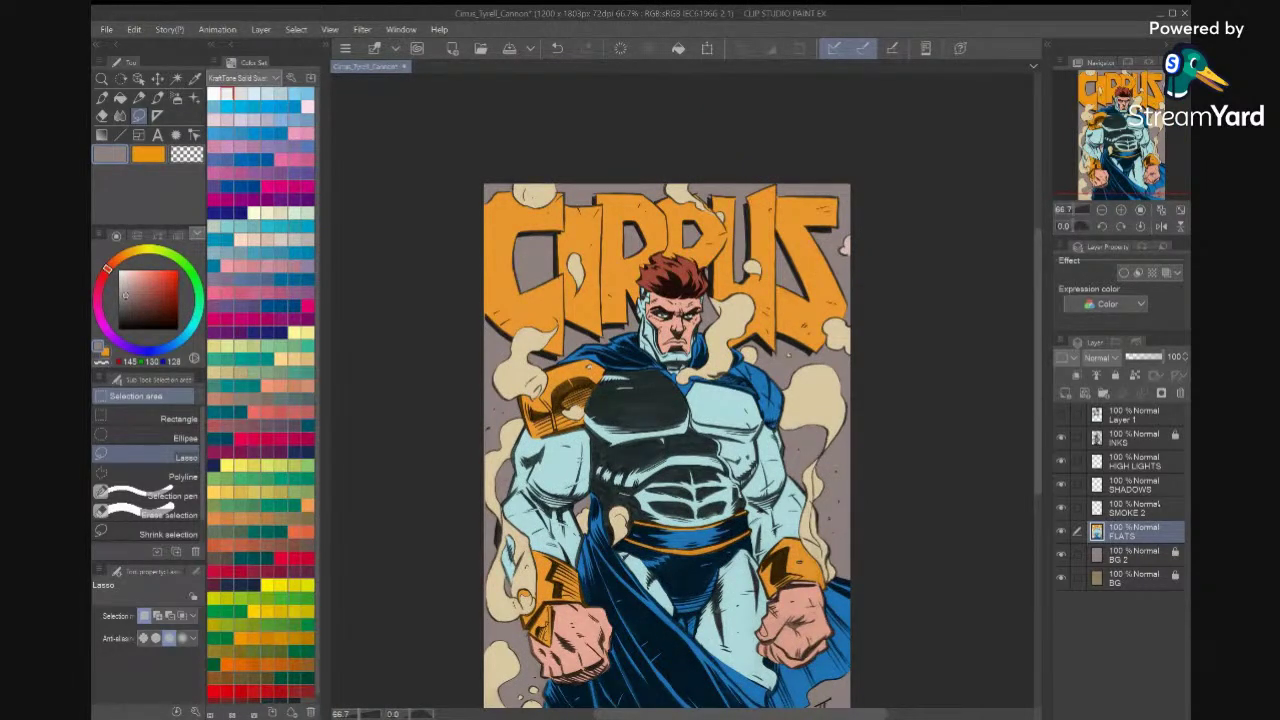
Make the SHADOWS layer active and sample the suit's light blue from the chest.
click(1155, 482)
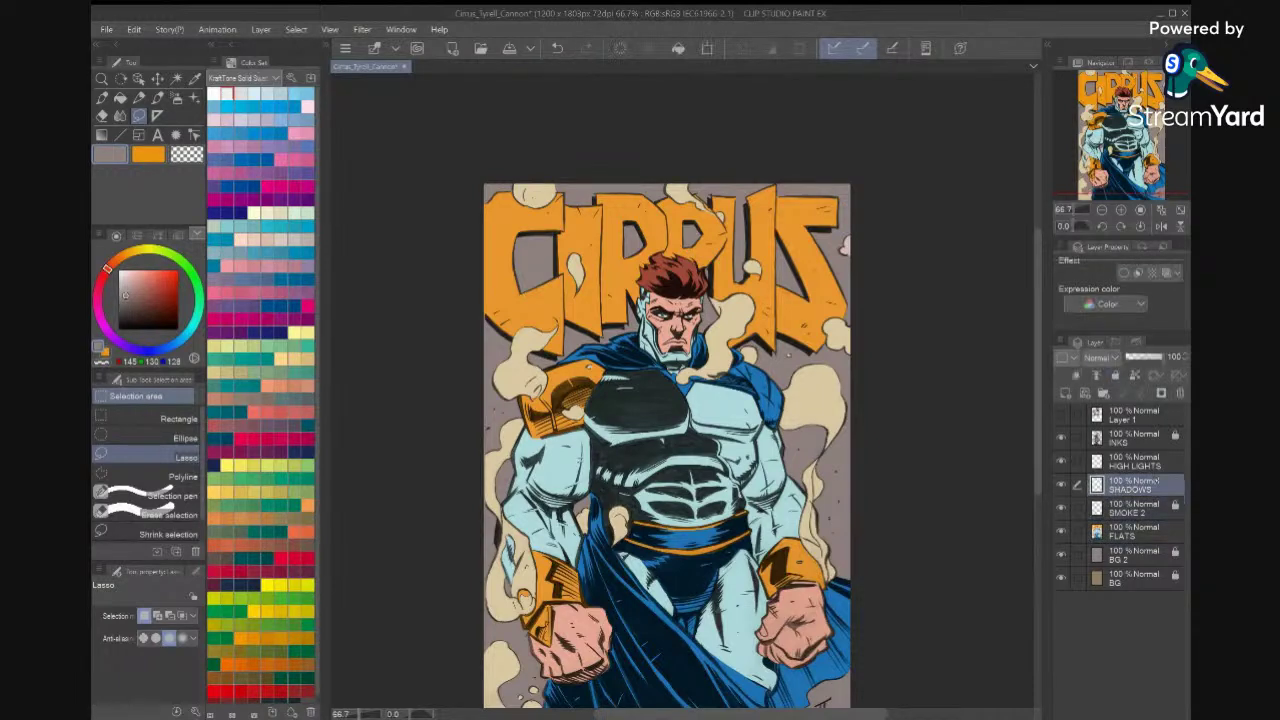
key(i)
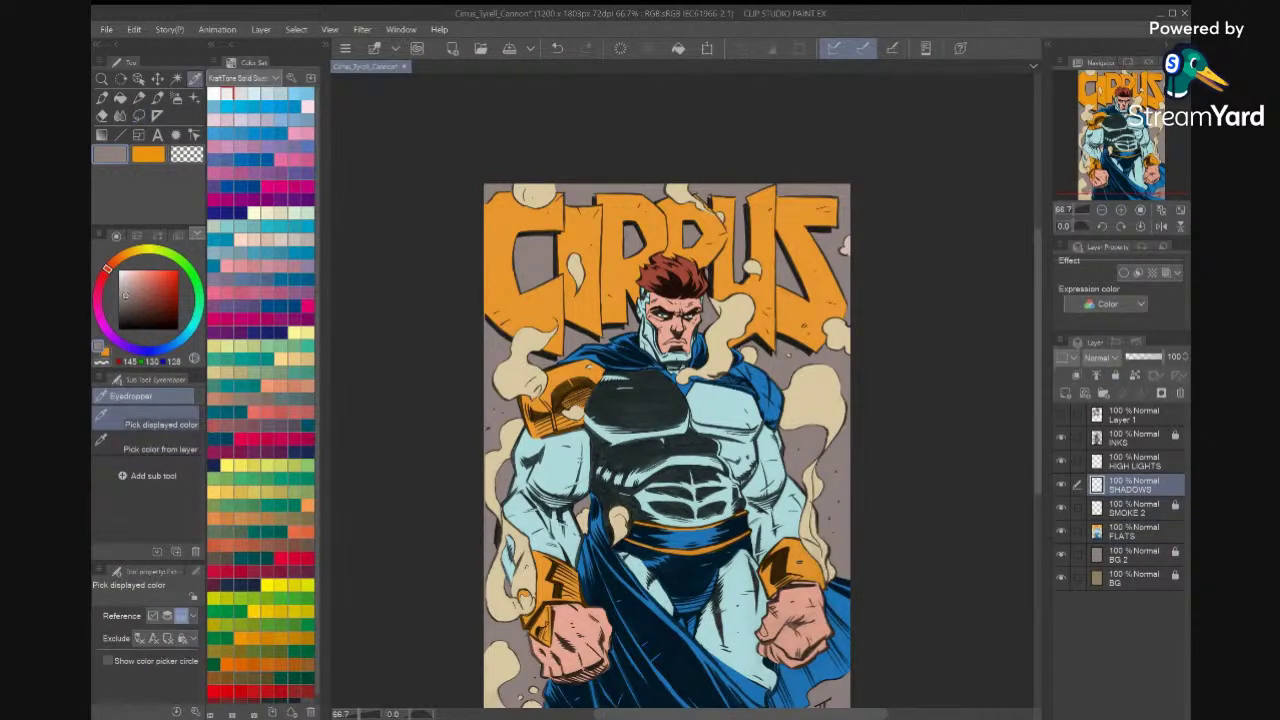
click(725, 410)
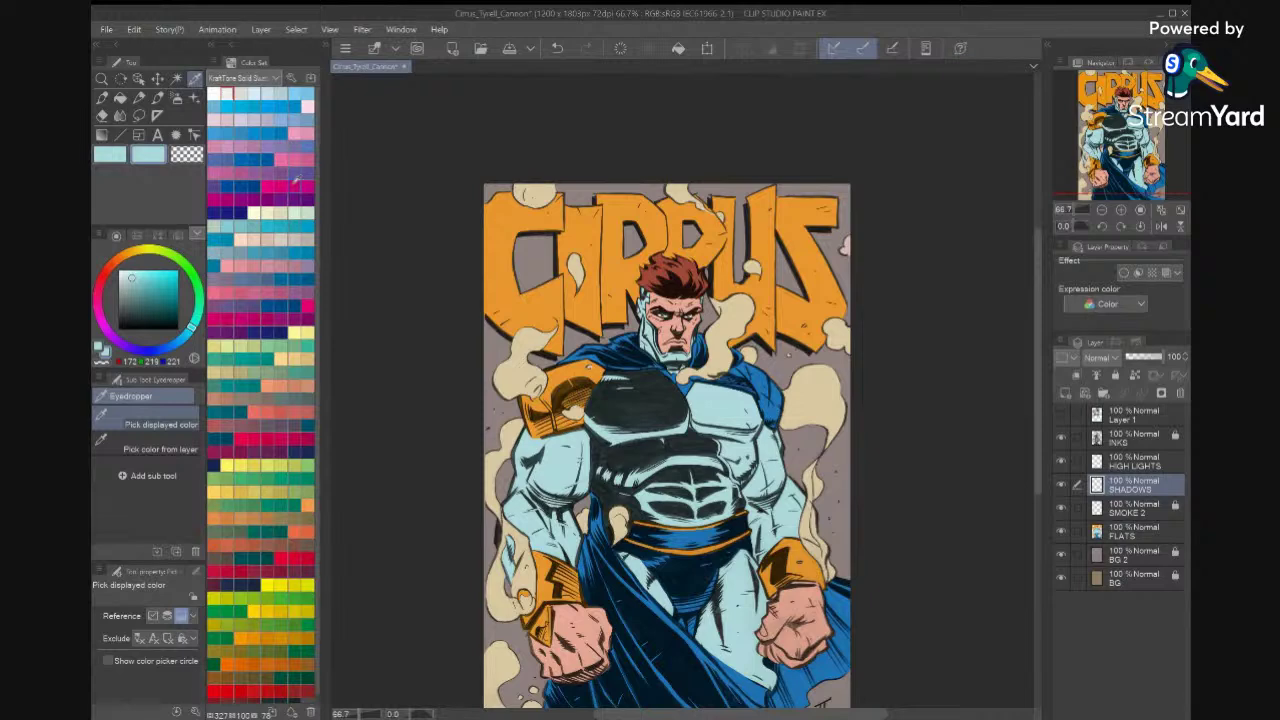
Switch the colour set from the solid swatches to the Anime Cel Shade set.
drag(317, 400, 317, 409)
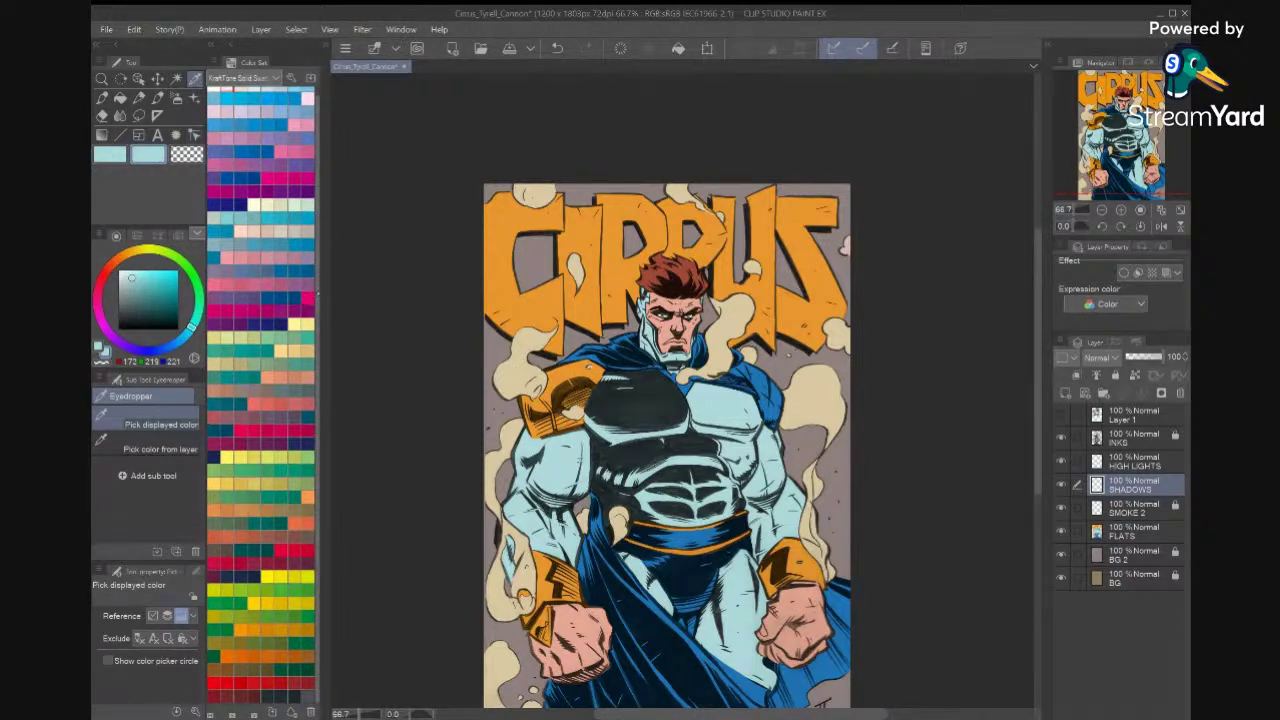
drag(317, 313, 317, 313)
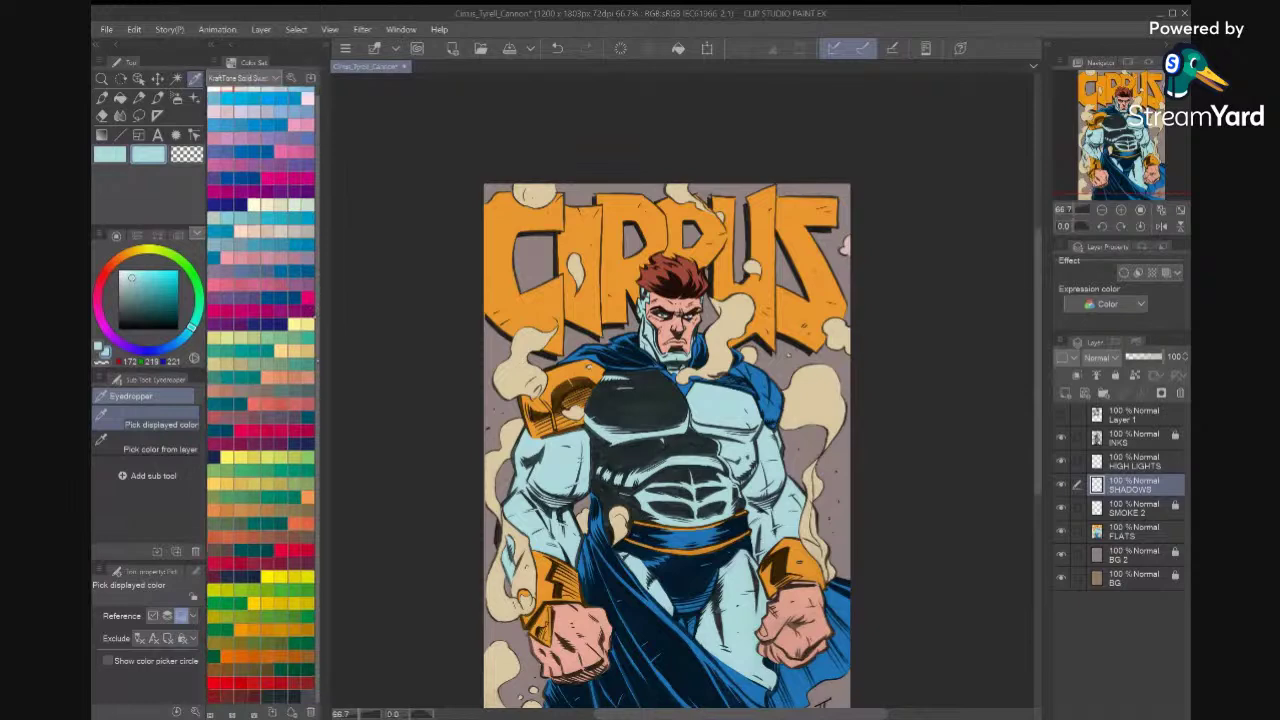
click(275, 78)
click(301, 328)
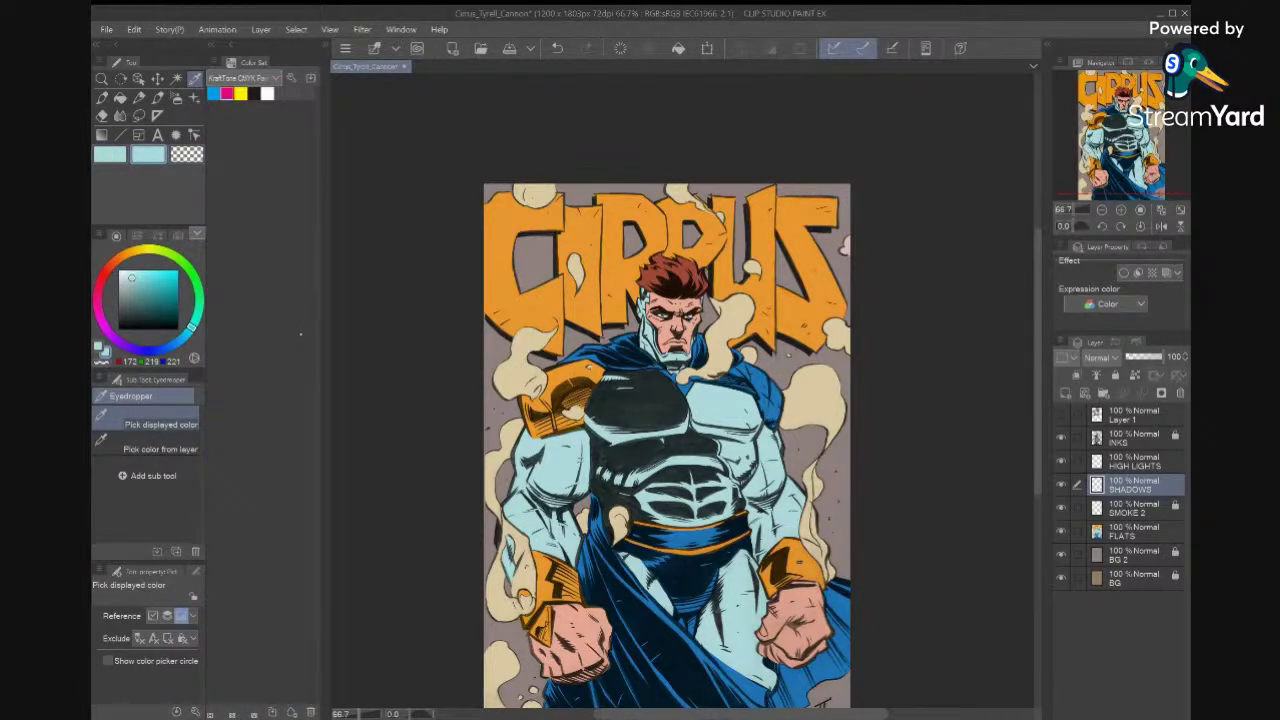
click(240, 77)
click(280, 313)
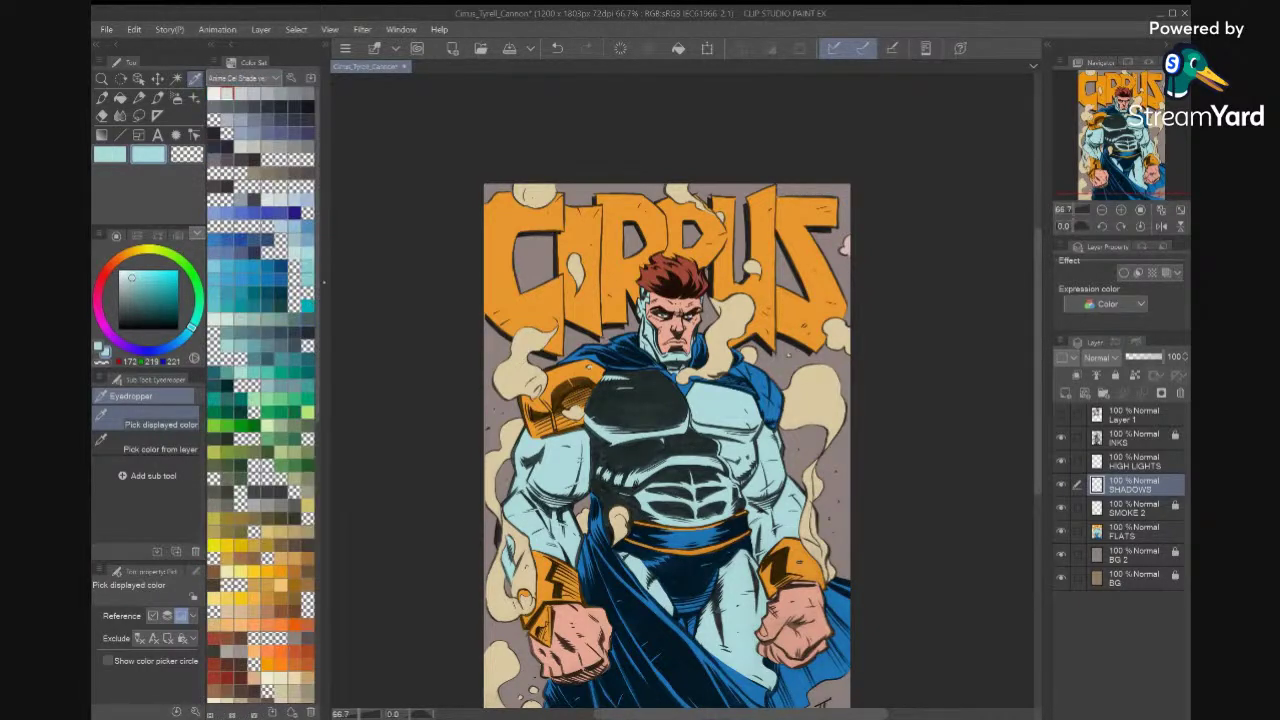
Try several teal and blue swatches for the suit's shadow and settle on dark teal, RGB 0, 134, 114.
scroll(290, 320, down, 2)
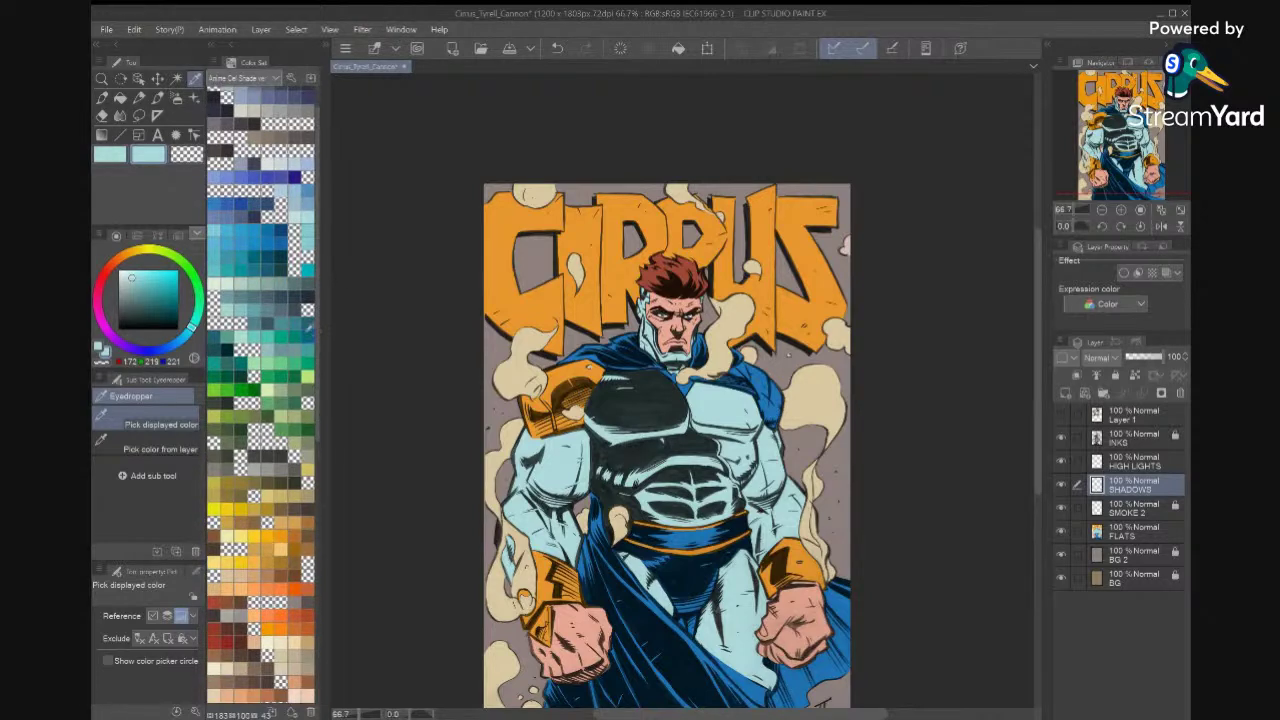
click(298, 322)
key(x)
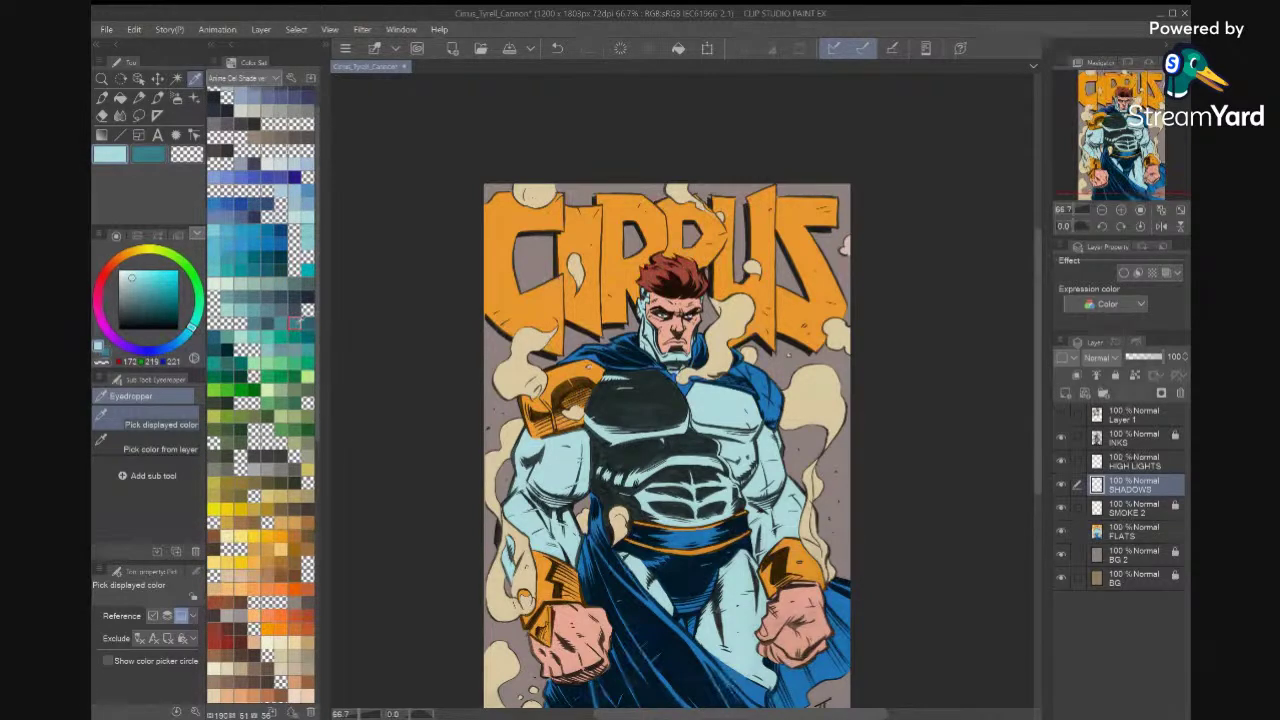
key(x)
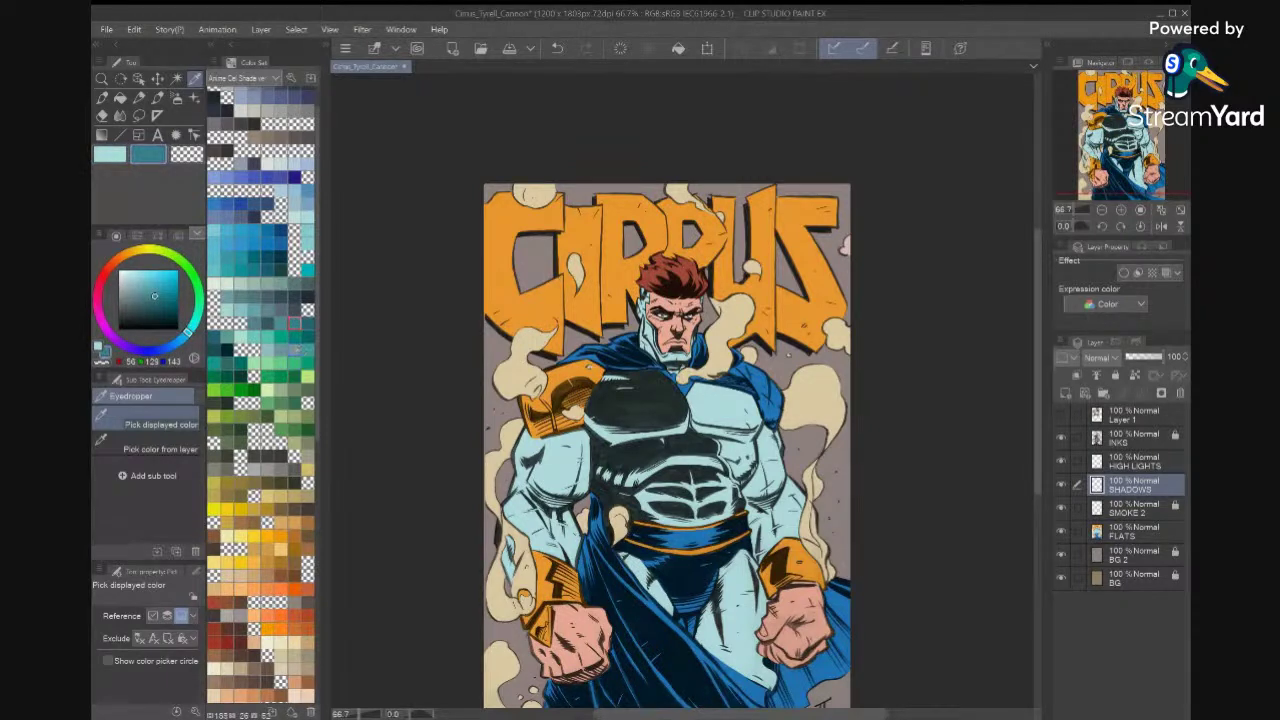
click(296, 331)
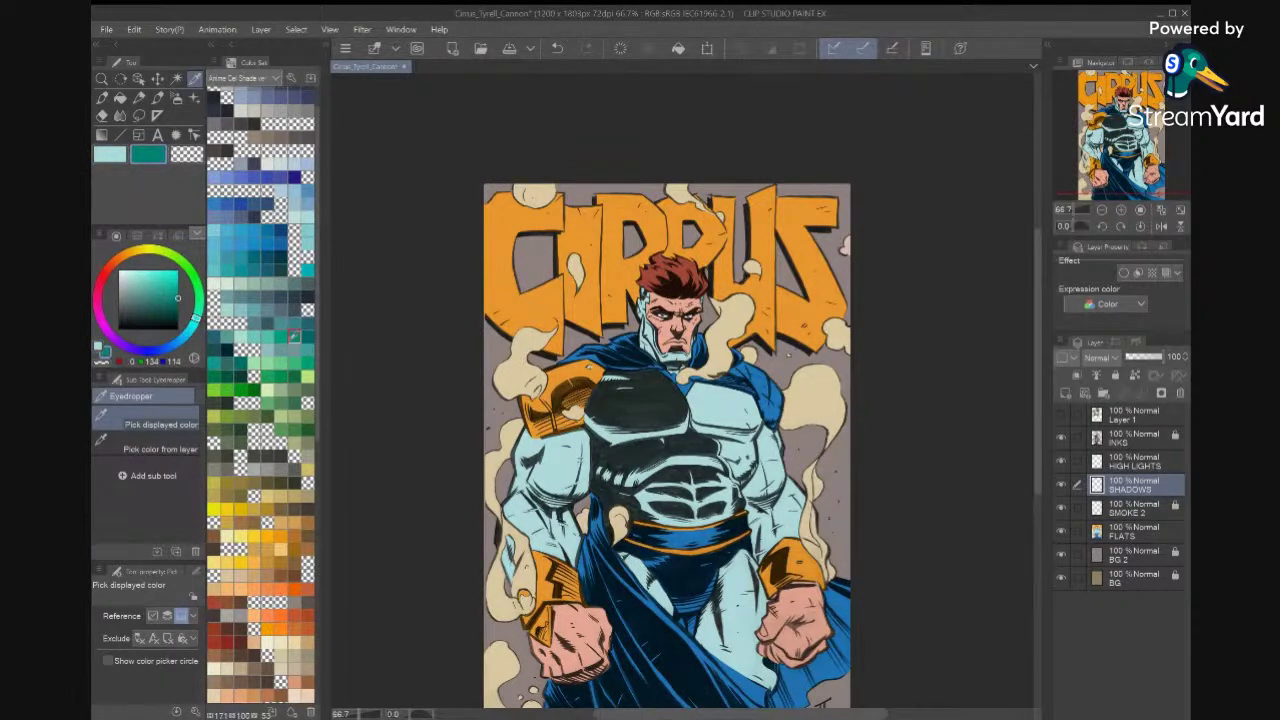
click(267, 335)
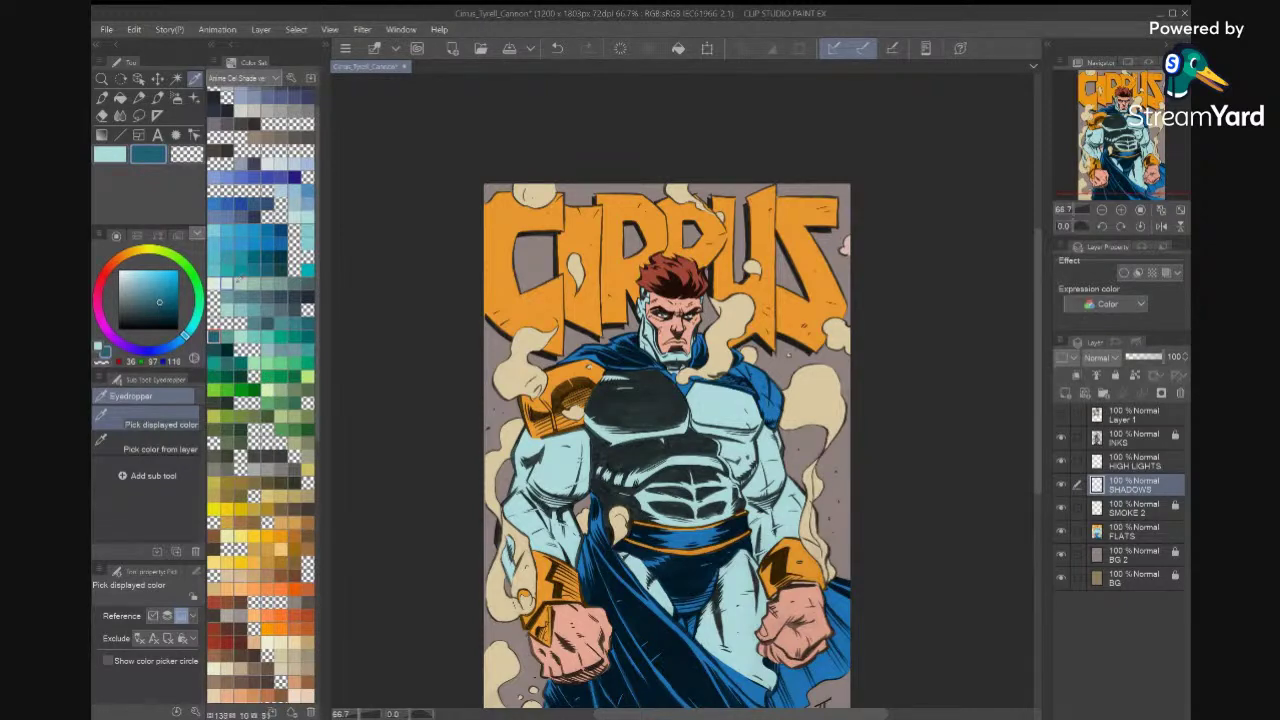
click(228, 282)
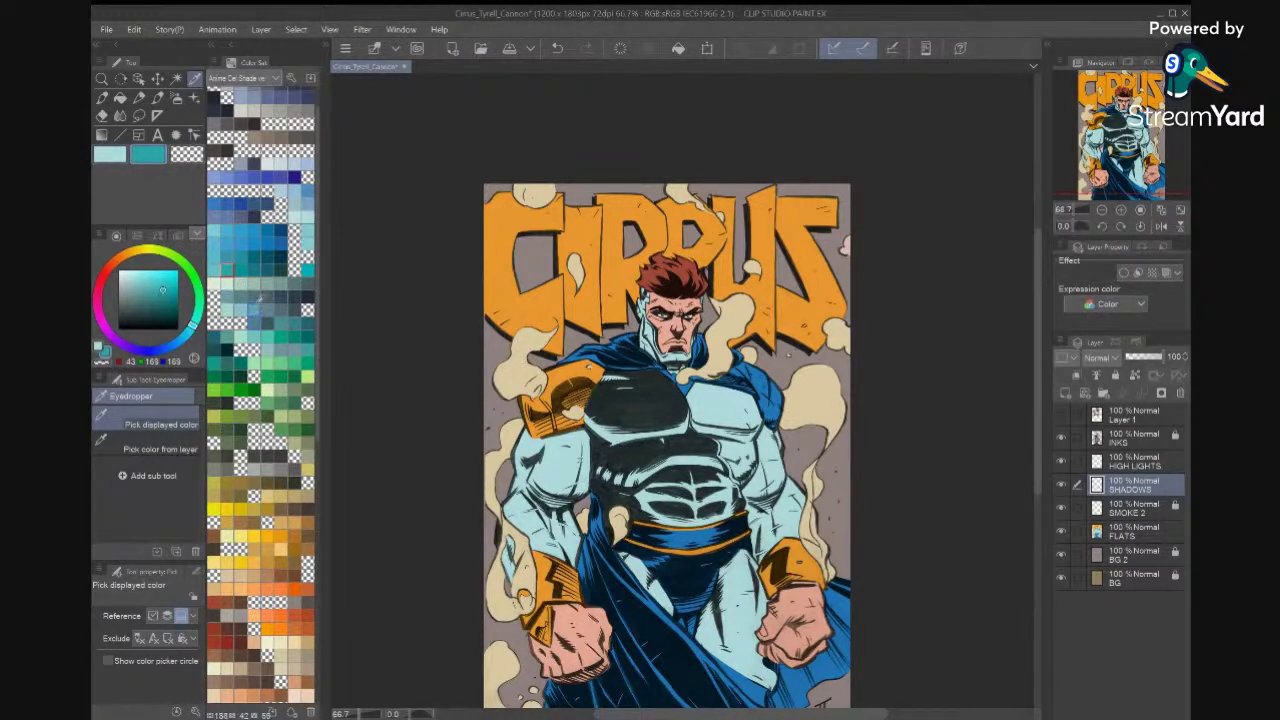
click(294, 333)
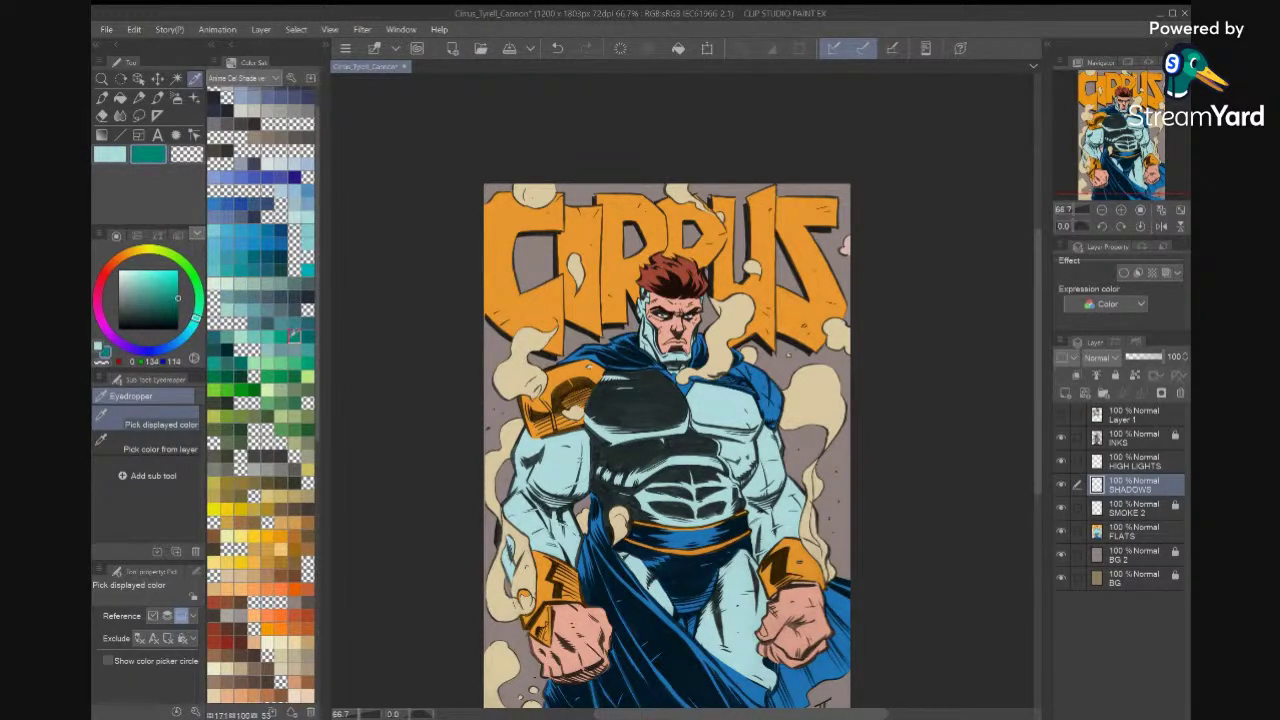
Lasso the underside of the light blue chest muscle, fill it with dark teal on SHADOWS, and deselect.
drag(871, 555, 833, 493)
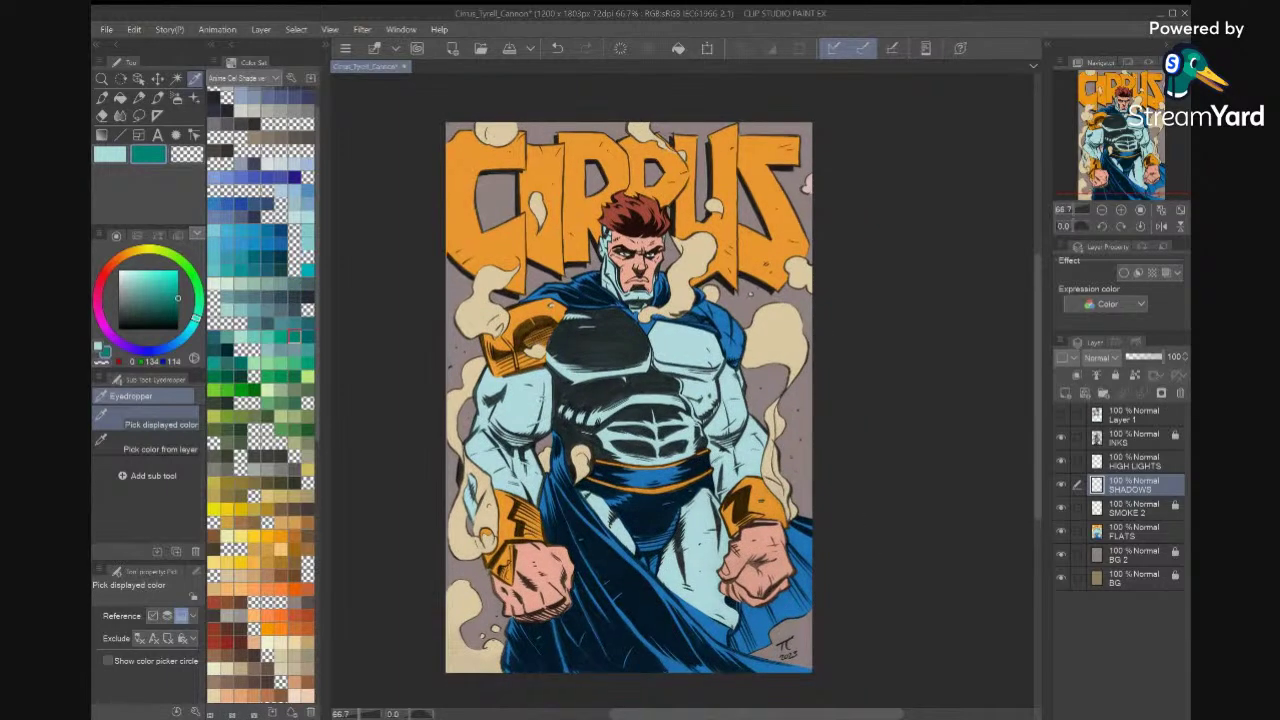
scroll(812, 460, up, 2)
scroll(812, 460, down, 1)
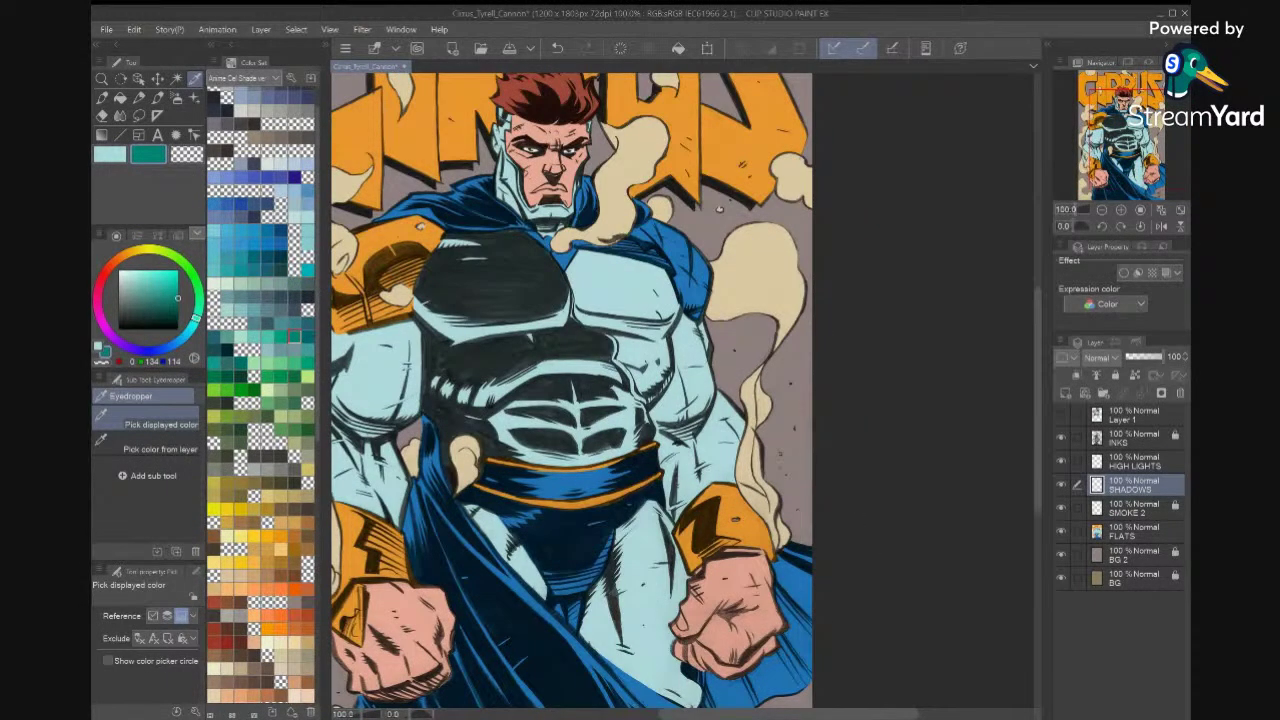
drag(754, 502, 818, 535)
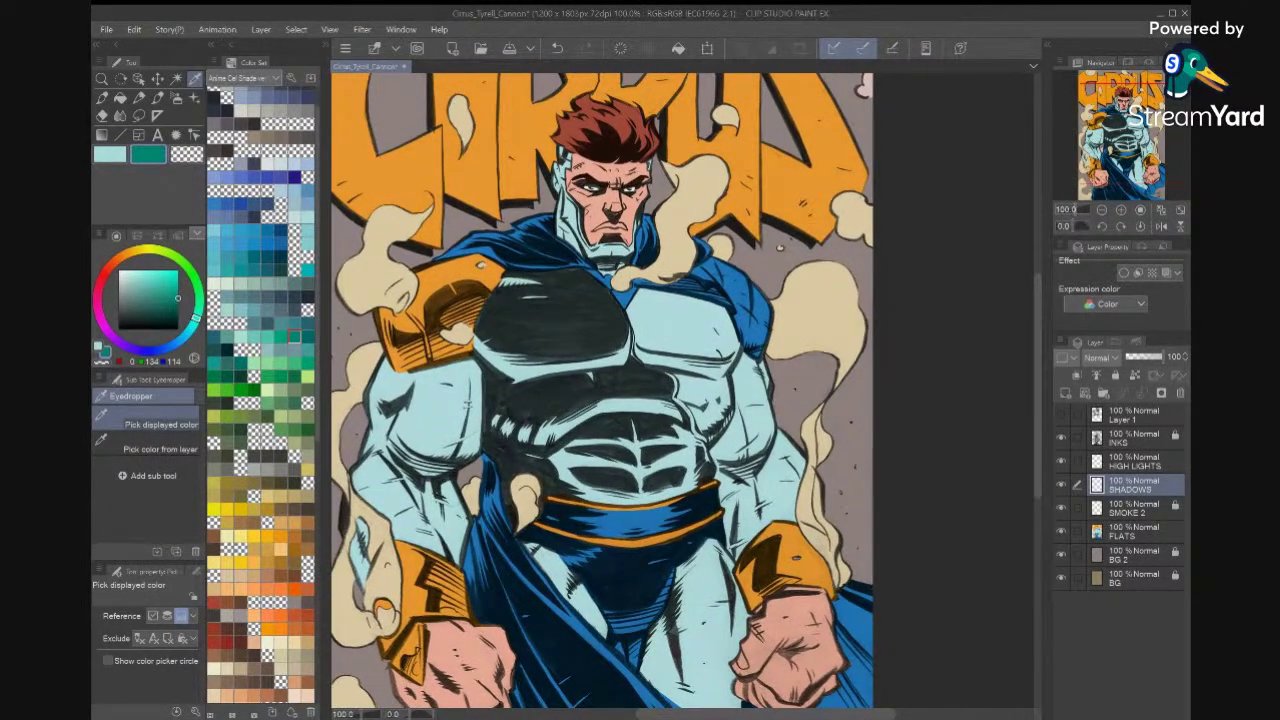
key(m)
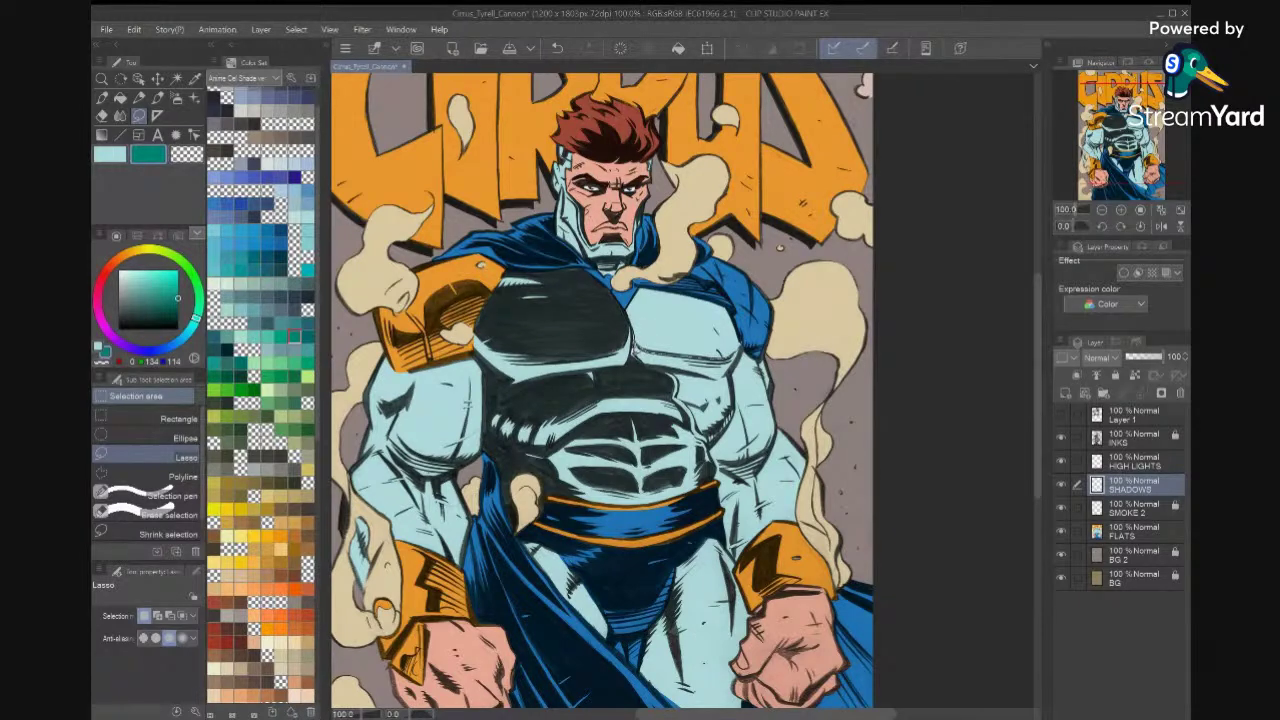
drag(742, 358, 738, 364)
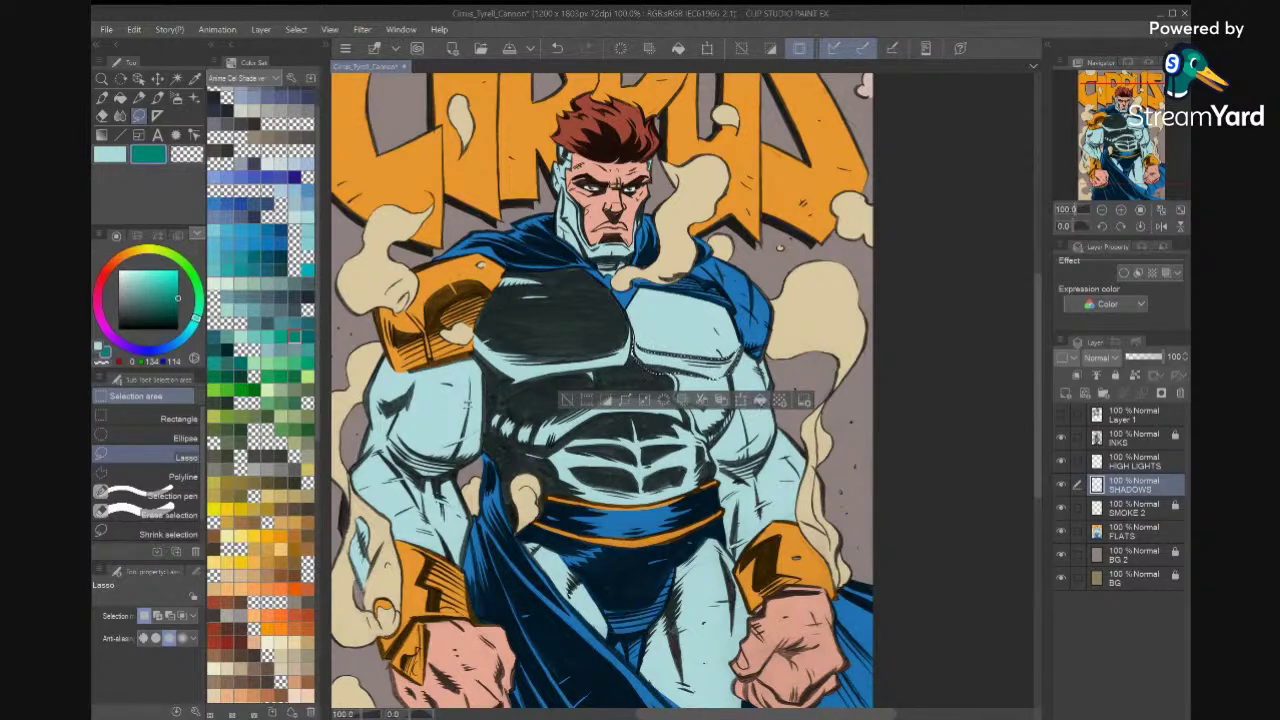
click(761, 401)
key(ctrl+d)
Shade the small area along the hatched rib muscle below the light blue chest with dark teal and deselect.
drag(671, 407, 795, 440)
drag(924, 479, 910, 449)
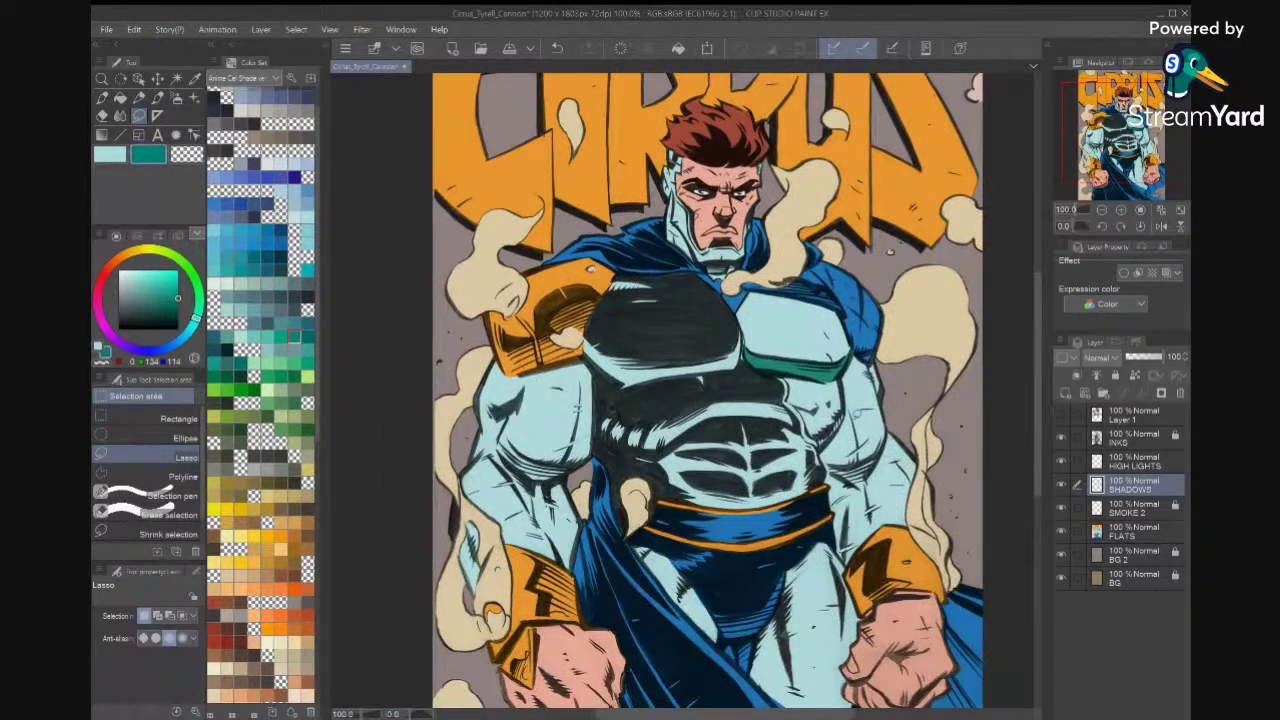
mouse_move(847, 408)
mouse_down()
mouse_move(820, 441)
mouse_move(850, 421)
mouse_up()
key(ctrl+d)
Lasso the hatched inner elbow beneath the biceps beside the abs, fill it with dark teal, and deselect.
scroll(684, 400, up, 6)
drag(904, 349, 857, 409)
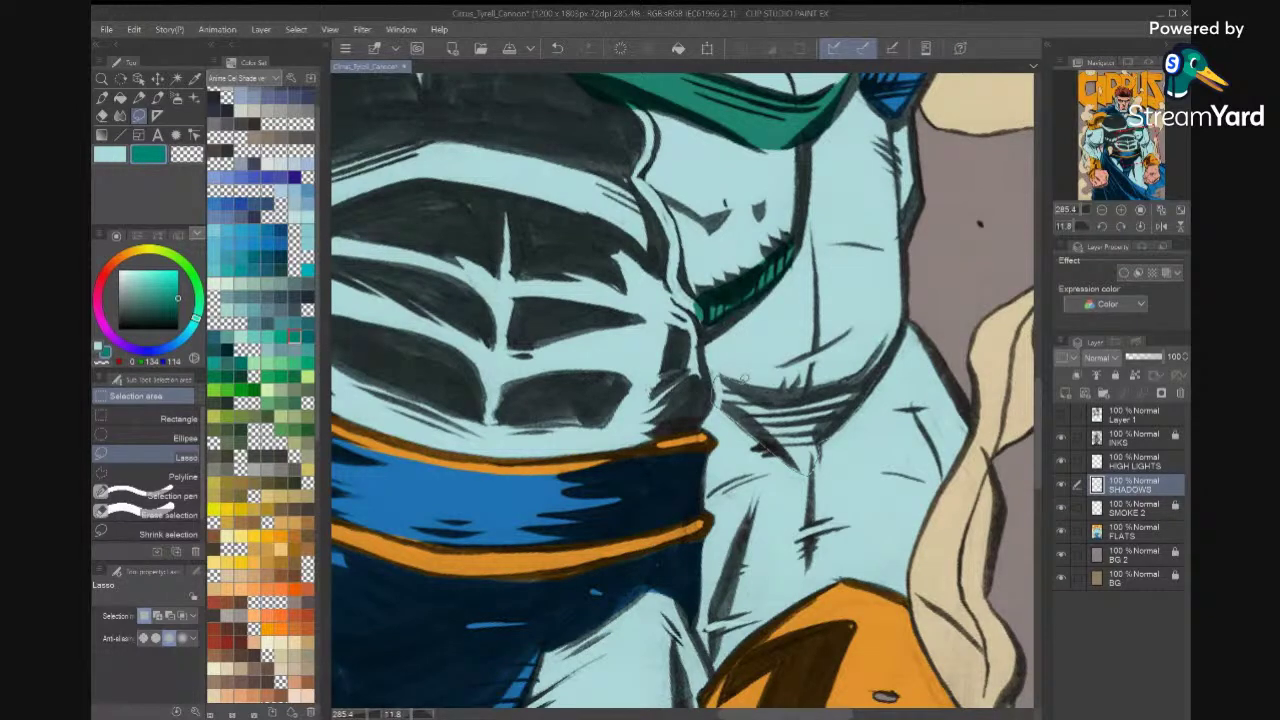
drag(848, 379, 894, 350)
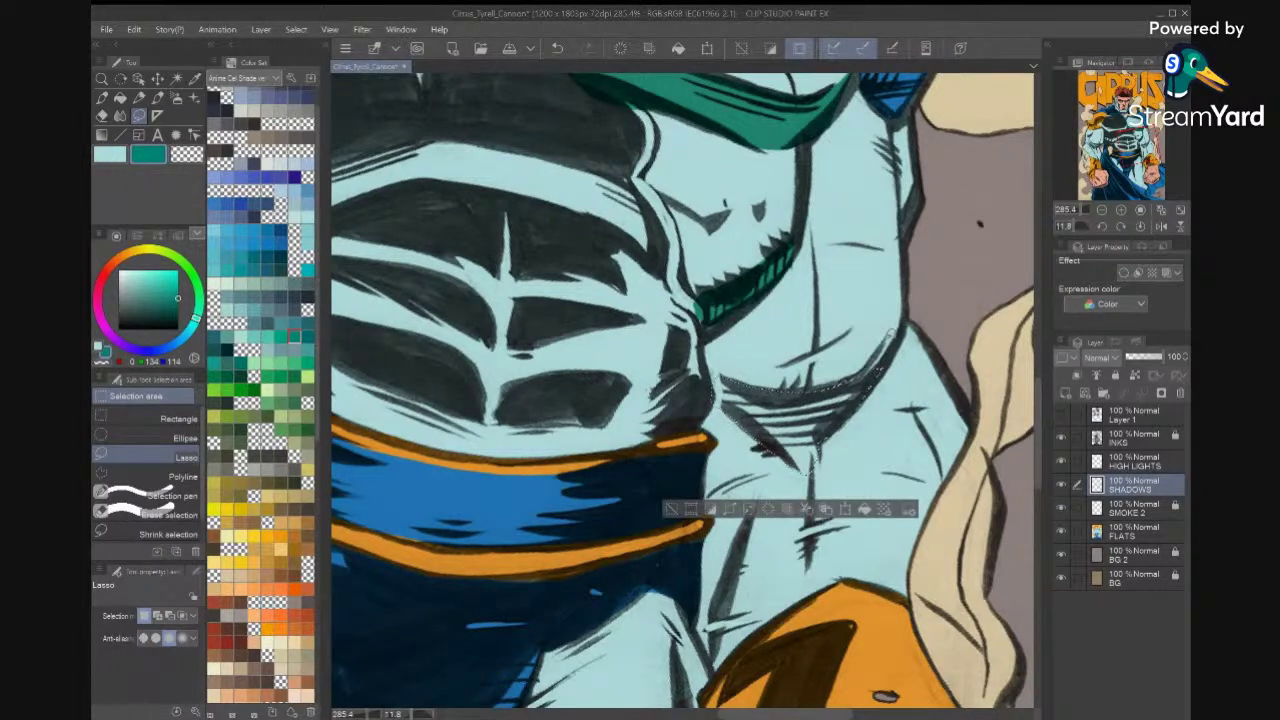
shift+drag(850, 386, 882, 352)
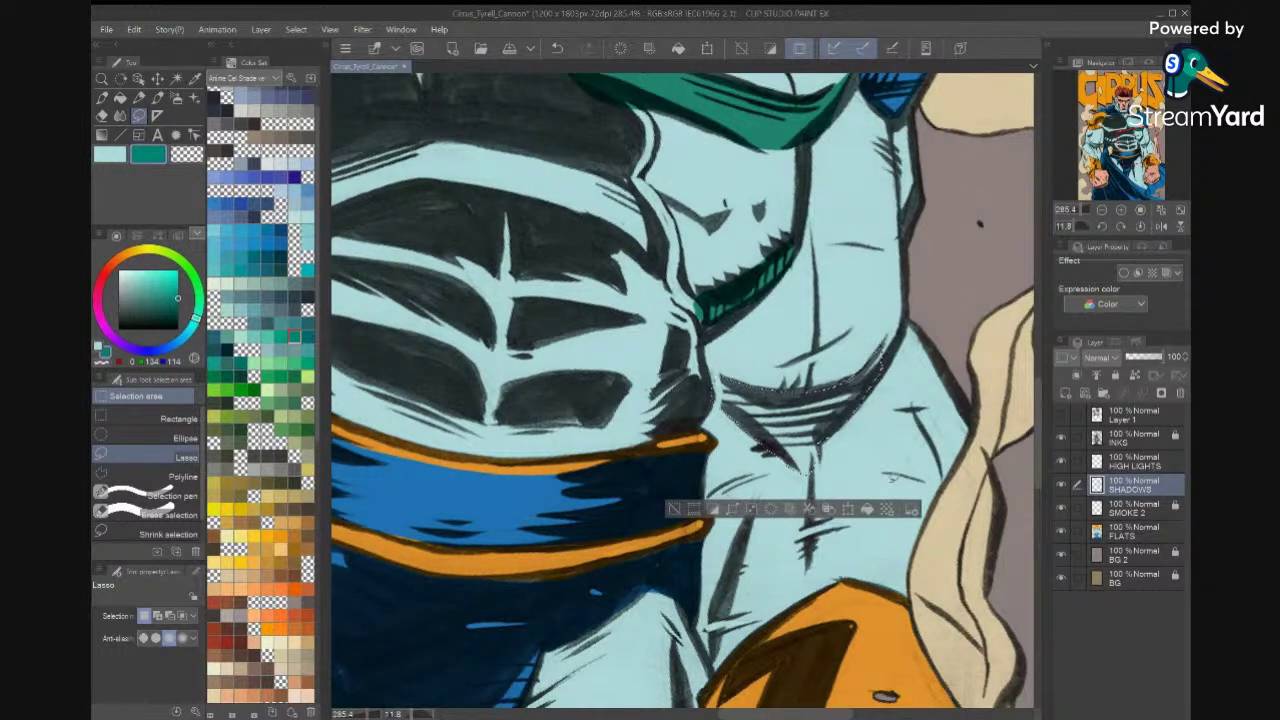
key(alt+Delete)
key(ctrl+d)
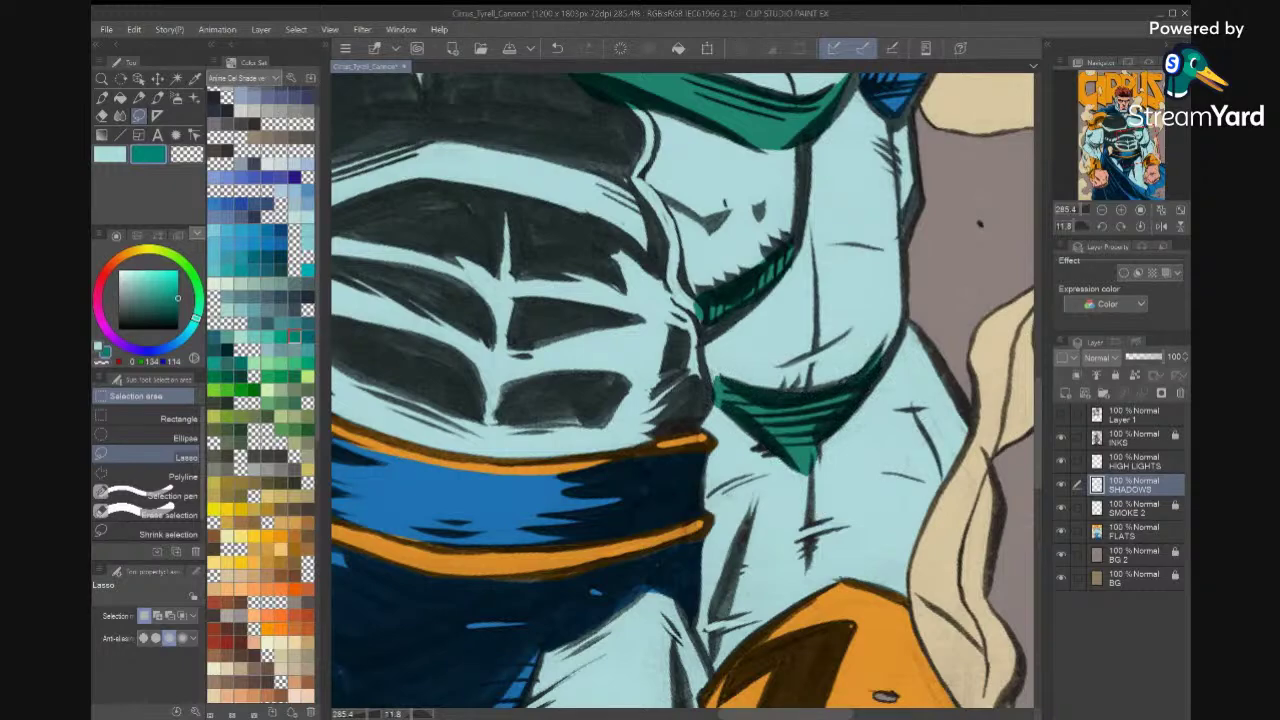
Lasso and touch up the band along the rib cage above the abs in dark teal, and deselect.
scroll(872, 450, down, 4)
scroll(736, 300, up, 1)
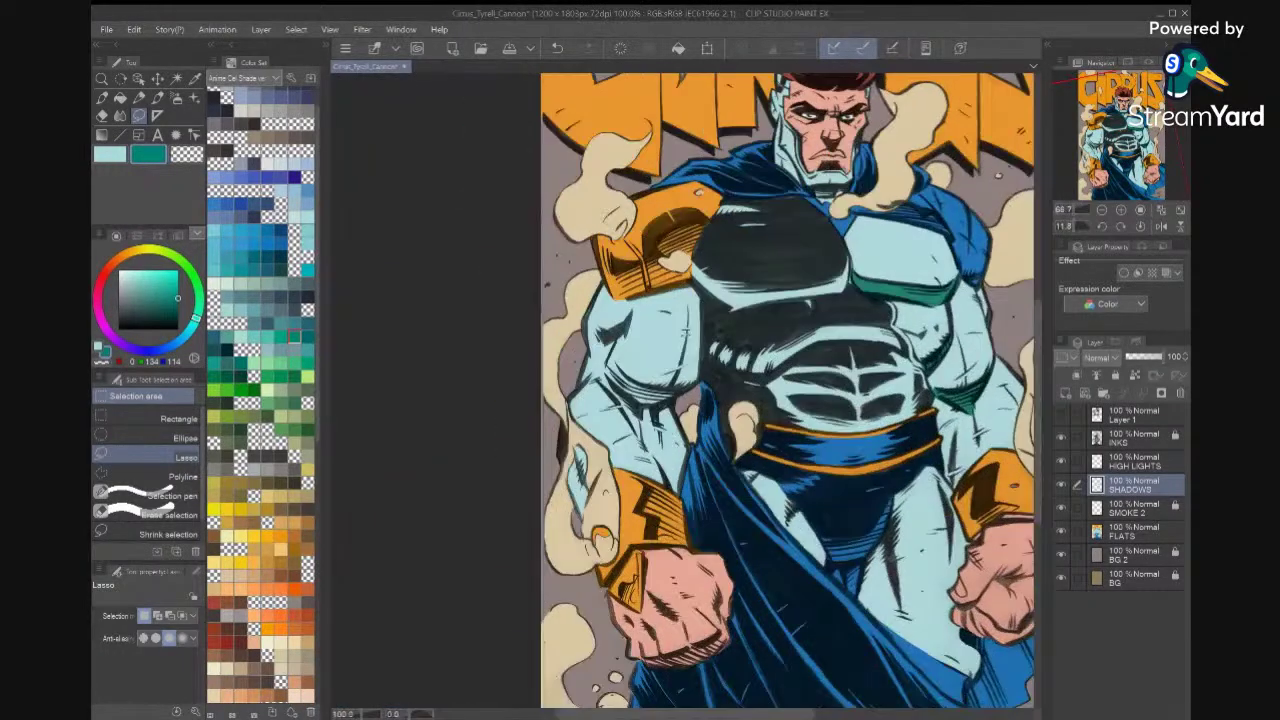
scroll(686, 390, up, 1)
drag(700, 300, 623, 494)
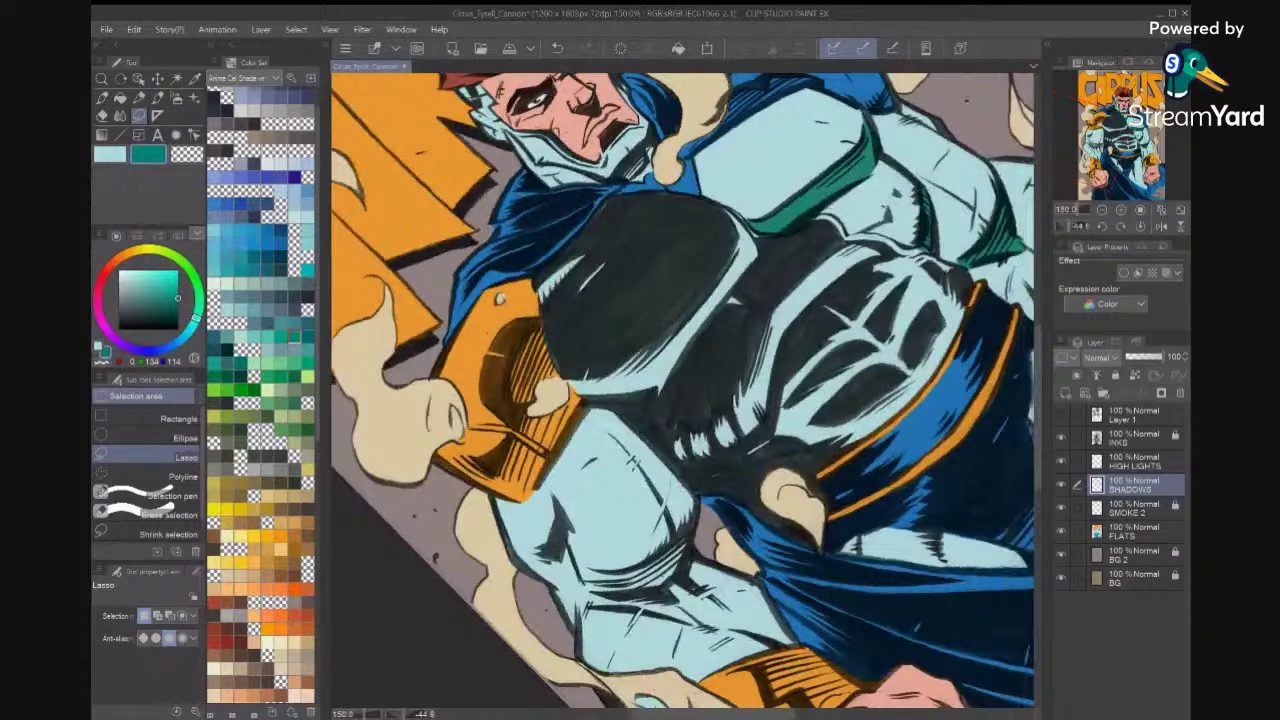
scroll(686, 390, up, 1)
scroll(905, 140, up, 1)
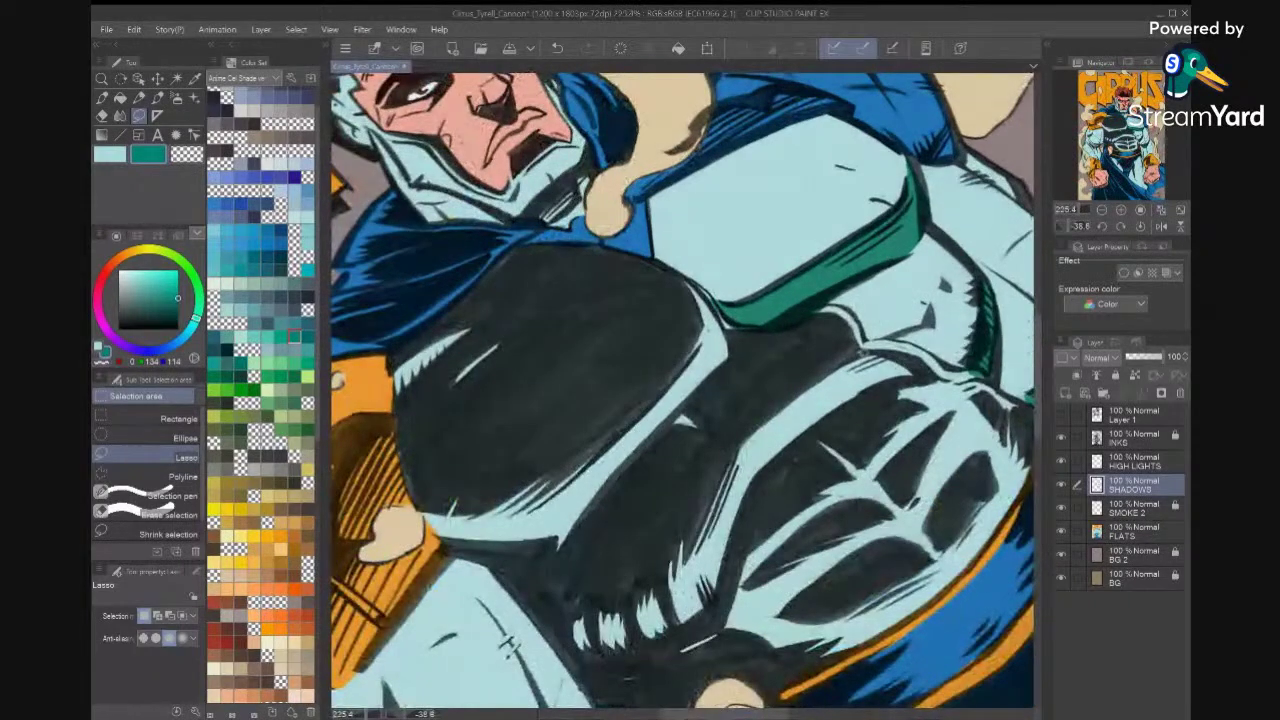
mouse_move(860, 352)
mouse_down()
mouse_move(930, 378)
mouse_move(814, 438)
mouse_move(777, 487)
mouse_move(721, 630)
mouse_move(684, 653)
mouse_move(582, 660)
mouse_move(581, 596)
mouse_move(665, 575)
mouse_move(738, 437)
mouse_move(862, 350)
mouse_up()
click(837, 697)
key(ctrl+d)
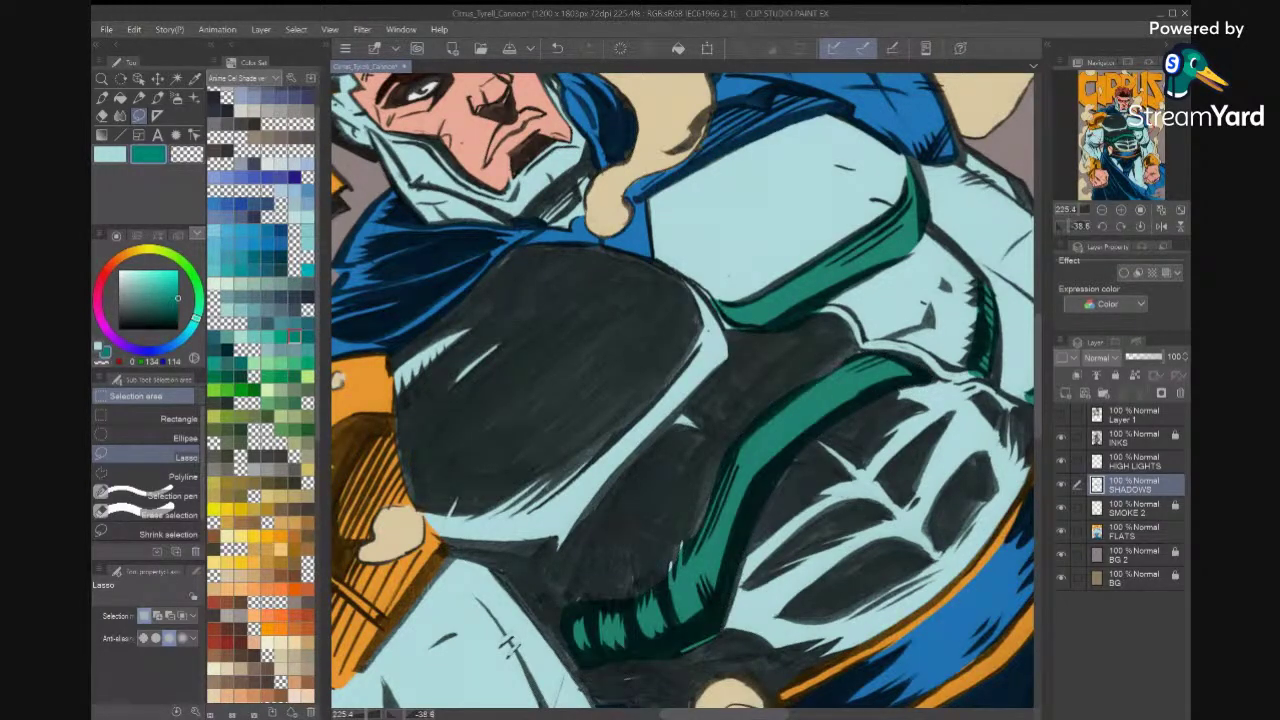
scroll(900, 450, down, 8)
scroll(906, 397, up, 6)
drag(907, 394, 845, 449)
click(943, 478)
key(ctrl+d)
Add a new layer above INKS and name it clip.
click(1132, 438)
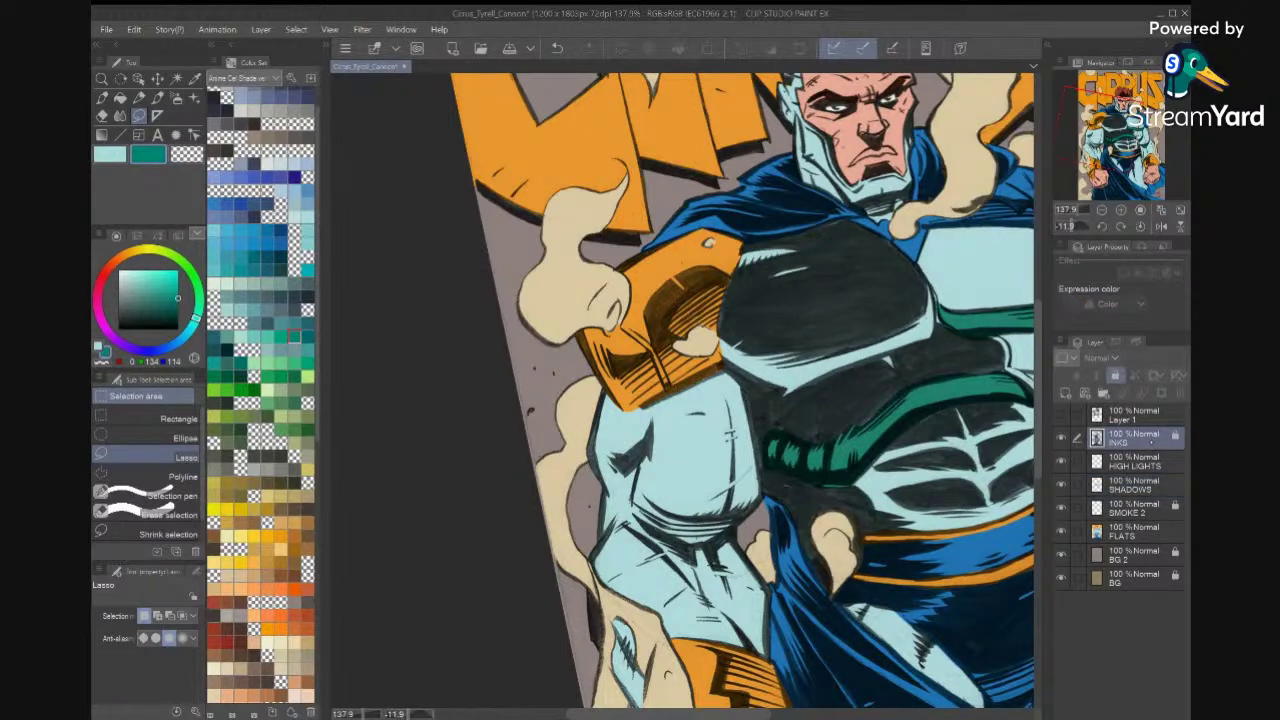
click(1066, 393)
double_click(1131, 441)
text(slip)
key(Return)
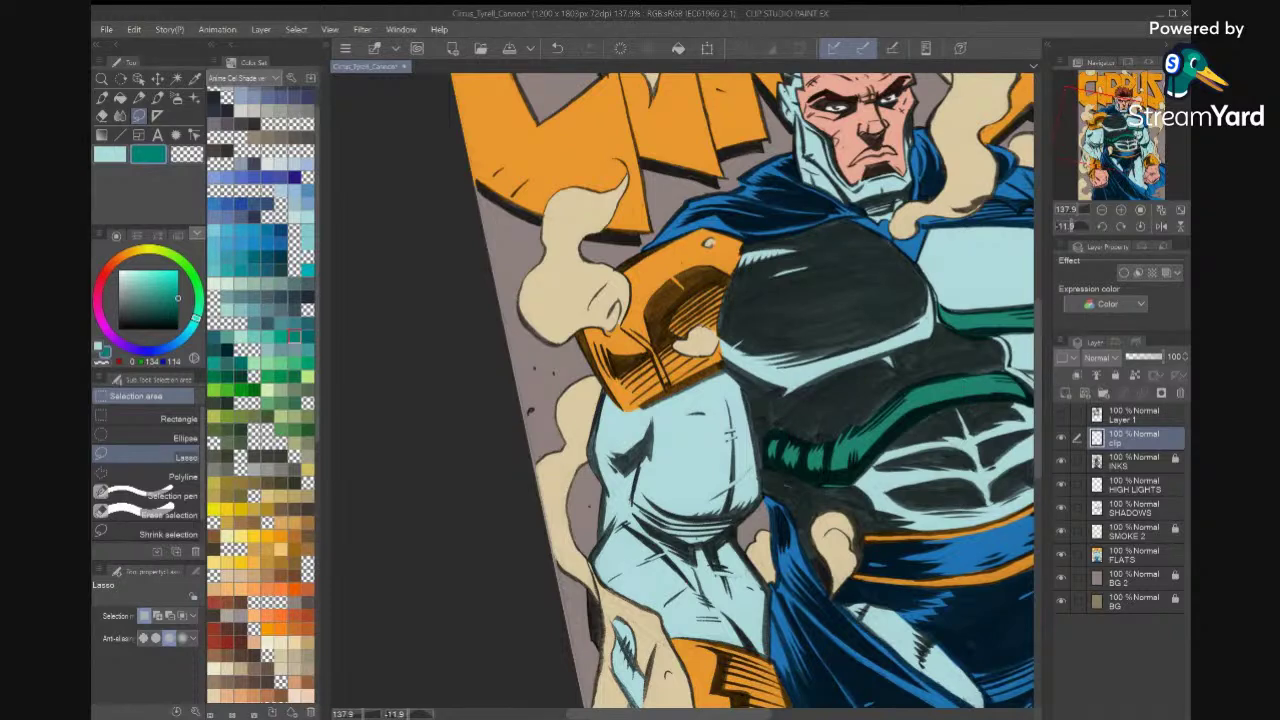
Lasso the hatched underside of the biceps below the orange shoulder armour, fill it with dark teal on the SHADOWS layer, and deselect.
drag(802, 527, 804, 453)
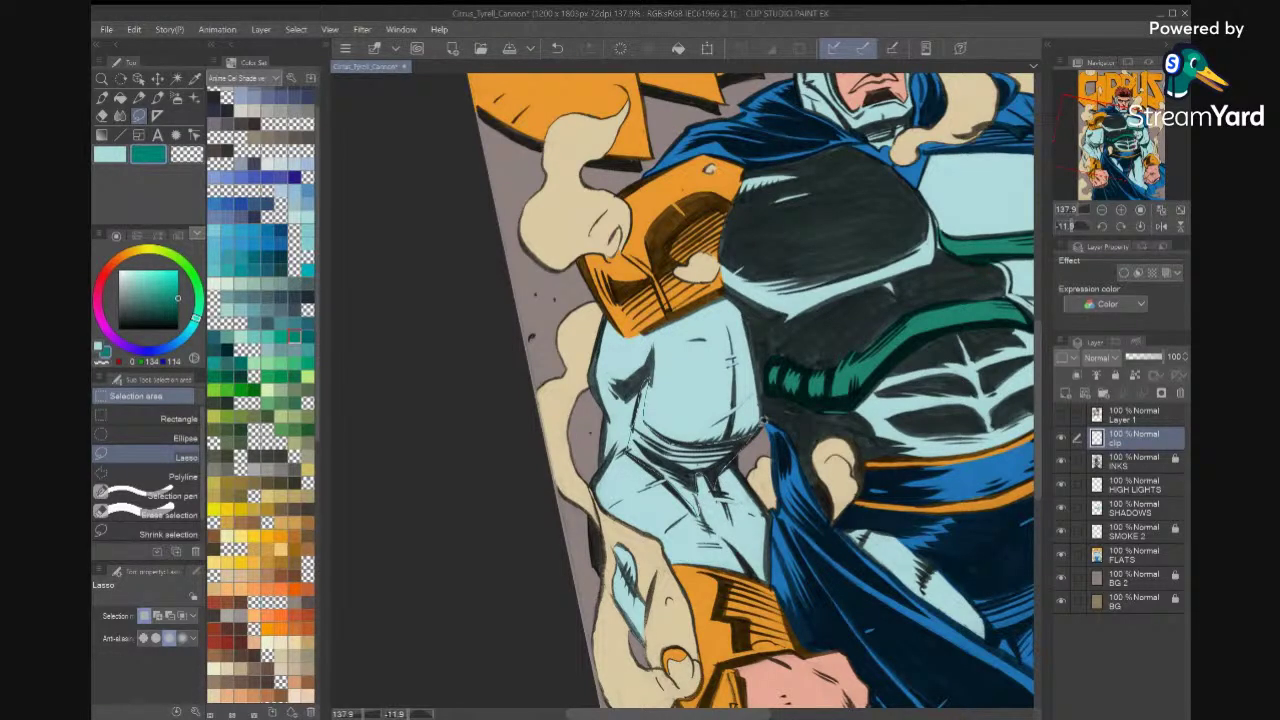
drag(764, 421, 759, 424)
drag(778, 511, 785, 481)
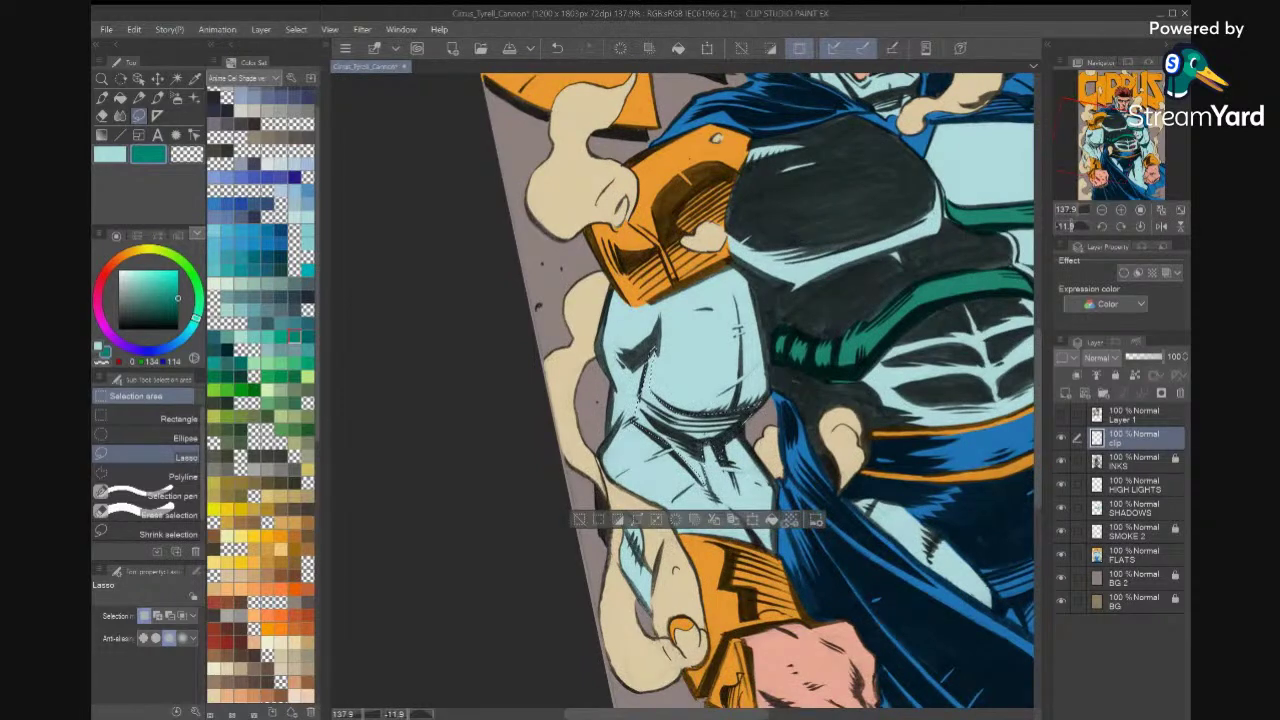
click(774, 519)
key(ctrl+z)
click(1134, 556)
click(1134, 509)
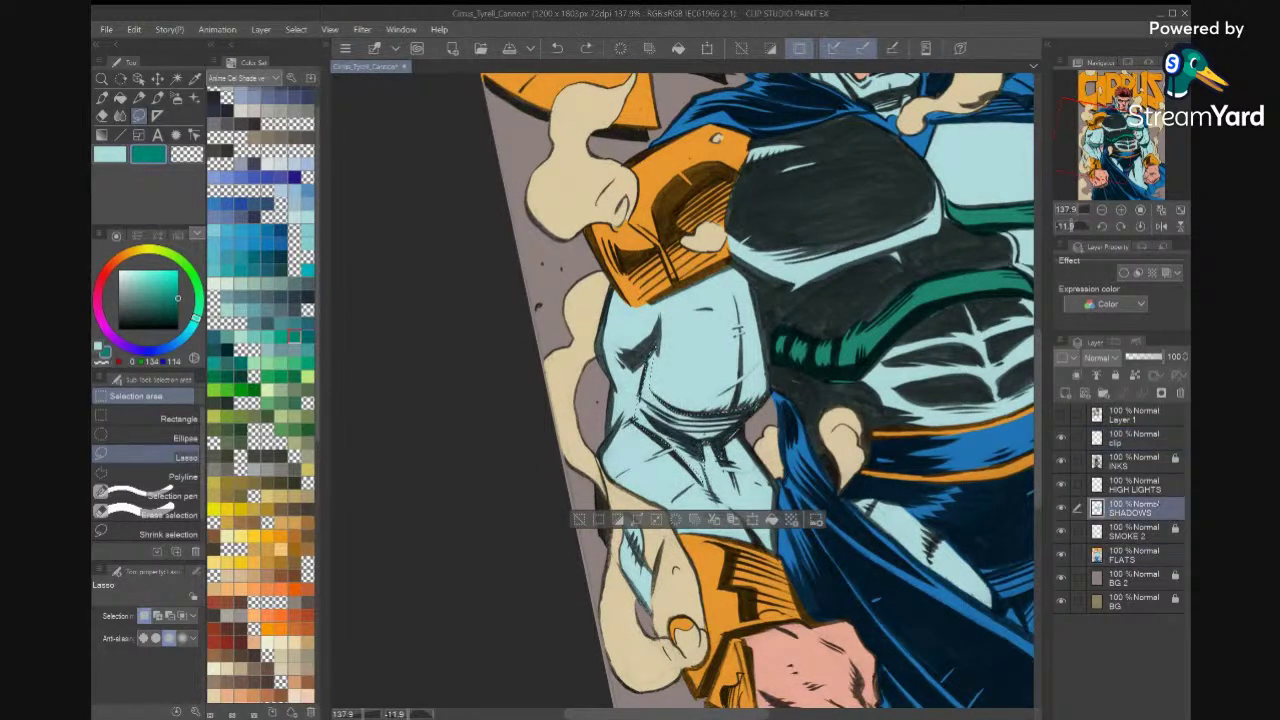
click(1133, 556)
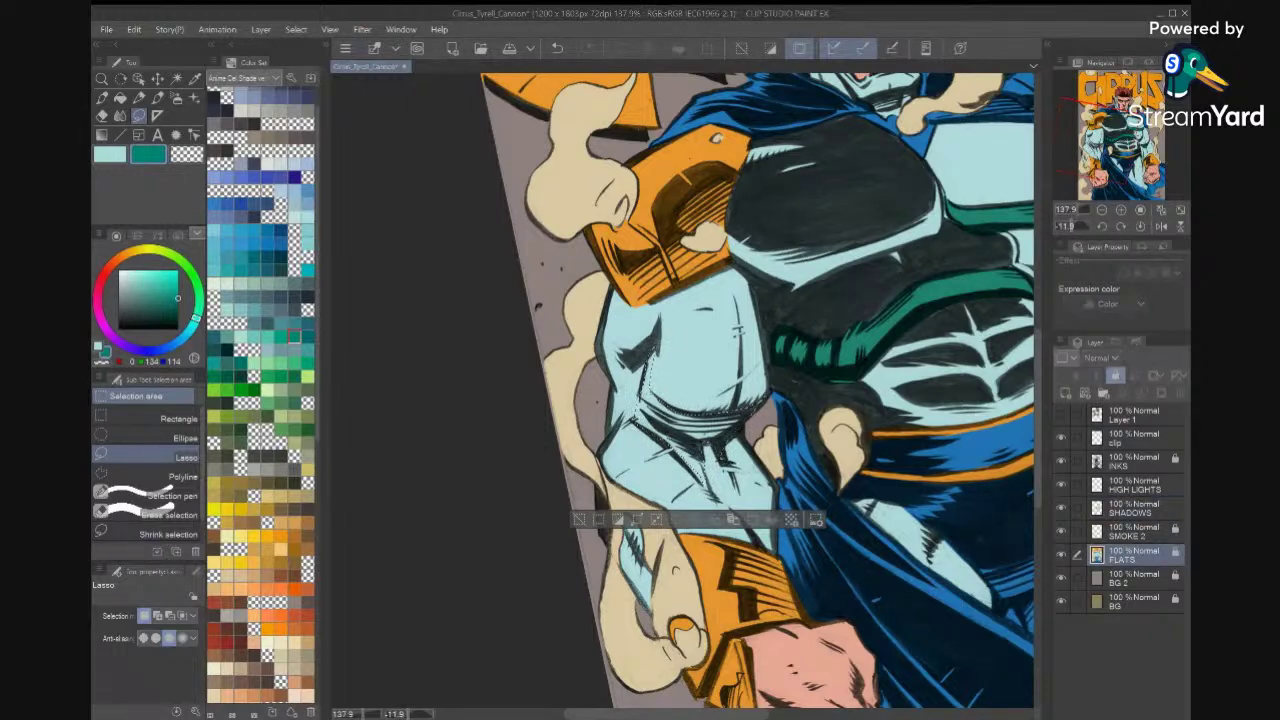
click(774, 519)
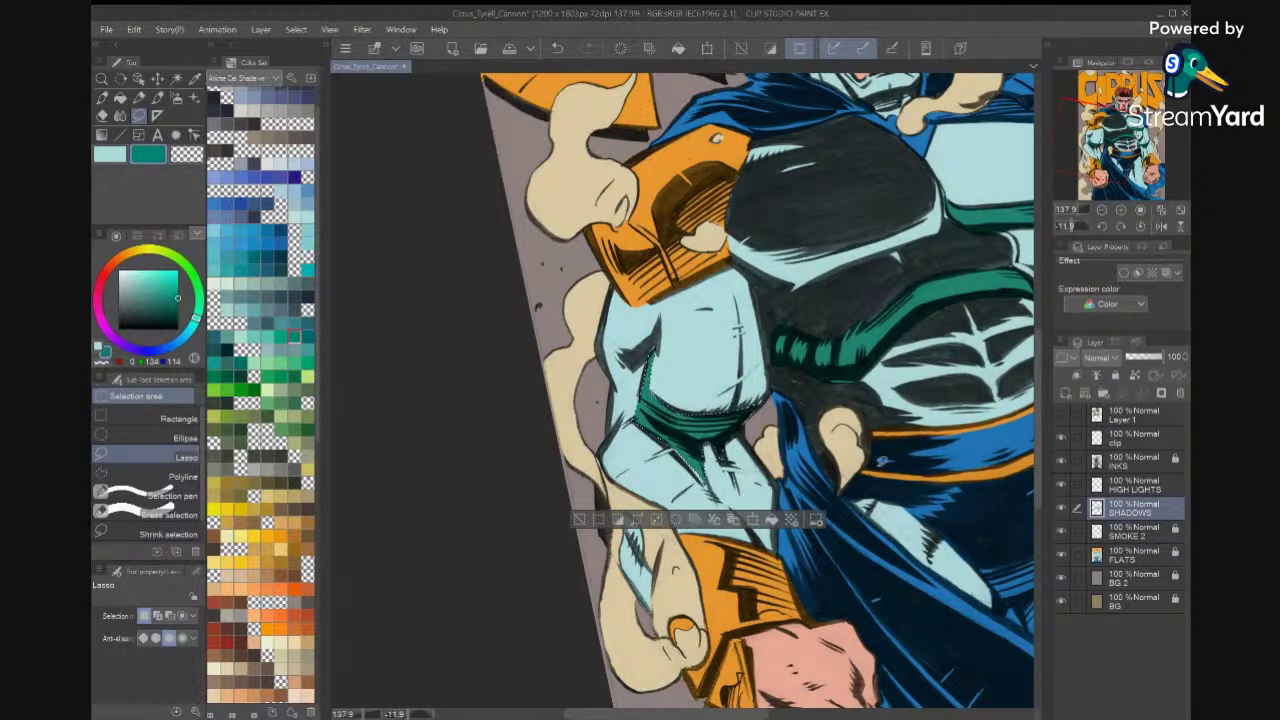
key(ctrl+d)
Extend the elbow shadow up along the outer edge of the biceps to the black crease in dark teal, and deselect.
scroll(660, 480, up, 3)
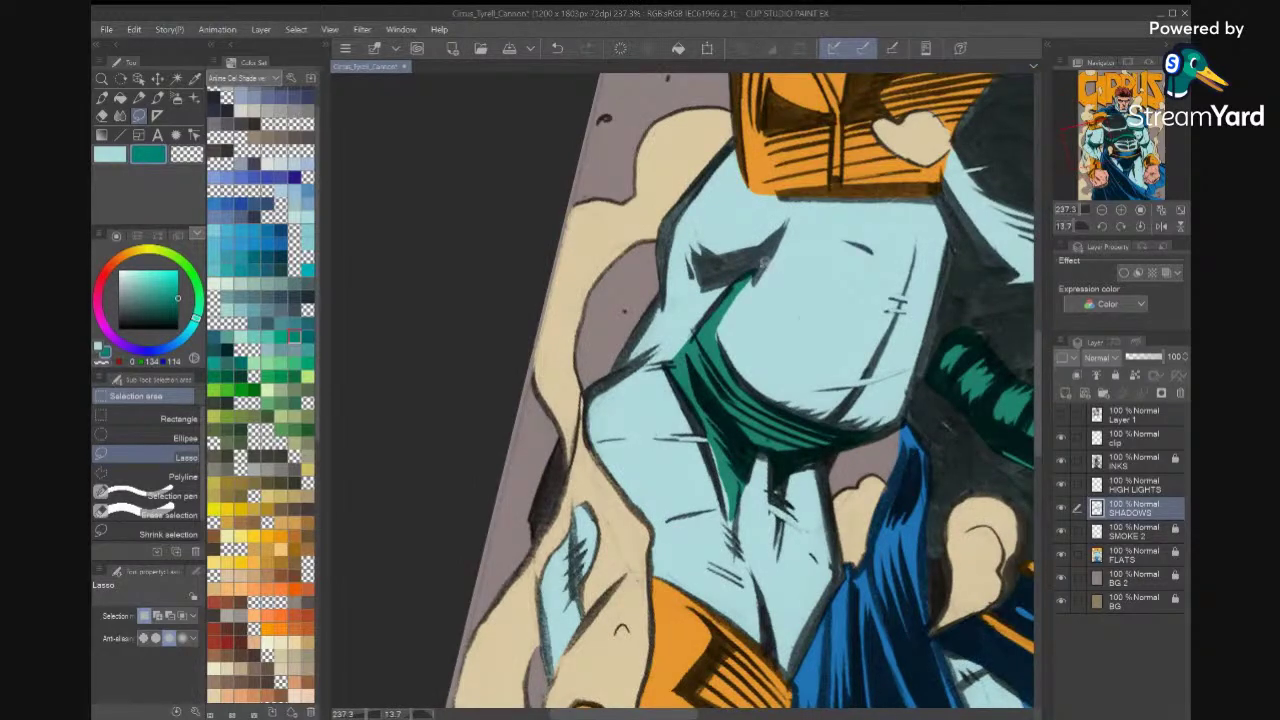
mouse_move(762, 270)
mouse_down()
mouse_move(732, 317)
mouse_move(718, 314)
mouse_move(751, 278)
mouse_up()
key(ctrl+d)
key(alt+Delete)
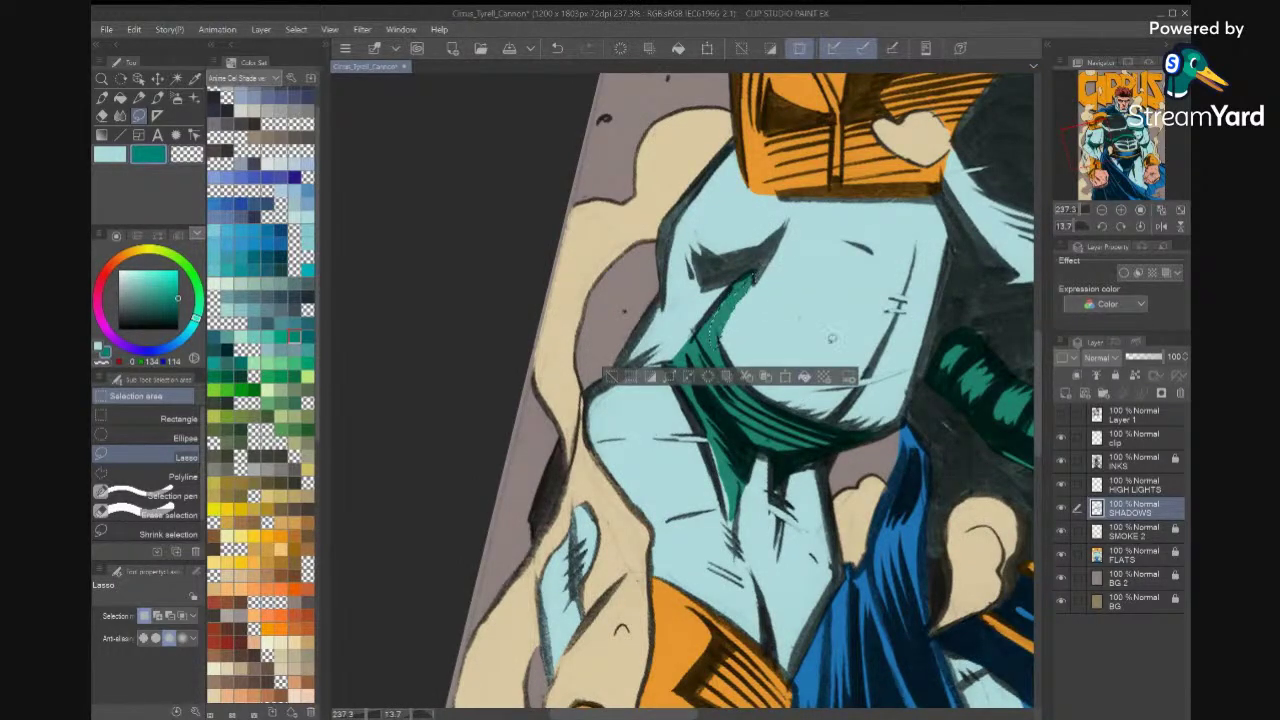
key(ctrl+d)
Lasso the narrow tapering spike running from the elbow shadow into the forearm, fill it with dark teal, and deselect.
mouse_move(732, 432)
mouse_down()
mouse_move(737, 558)
mouse_move(727, 532)
mouse_up()
drag(727, 525, 707, 438)
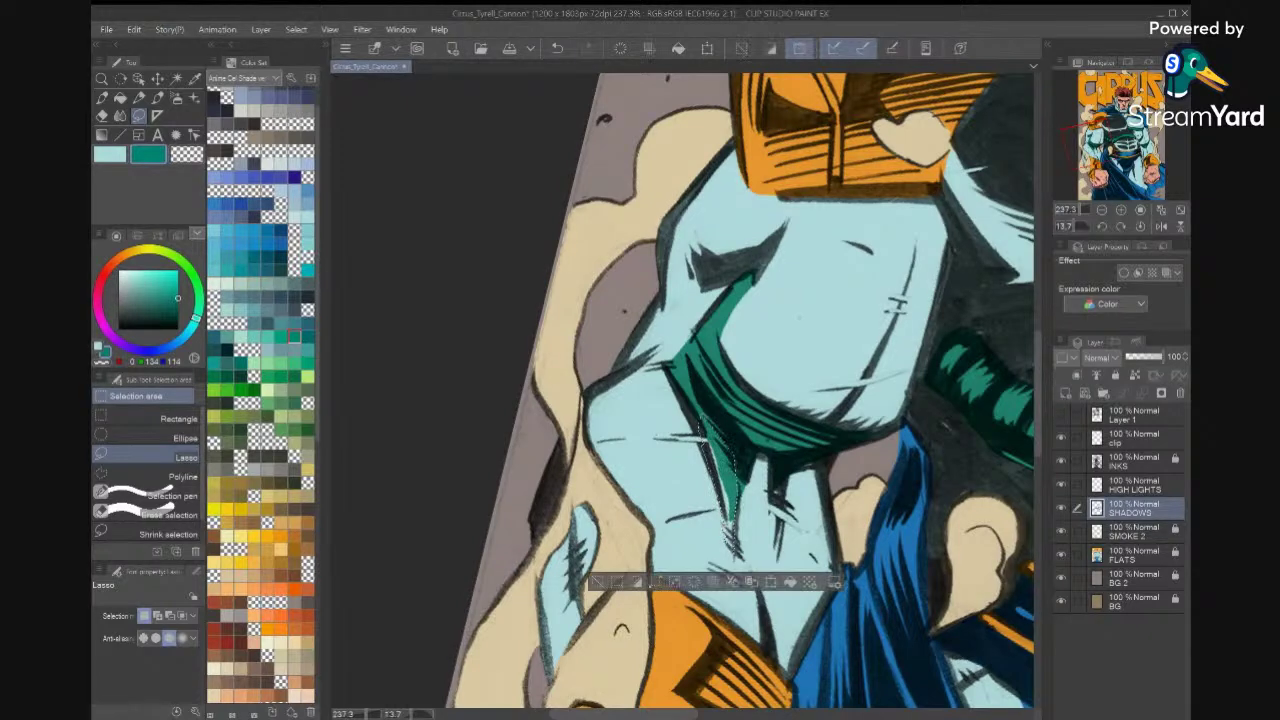
click(792, 583)
key(ctrl+d)
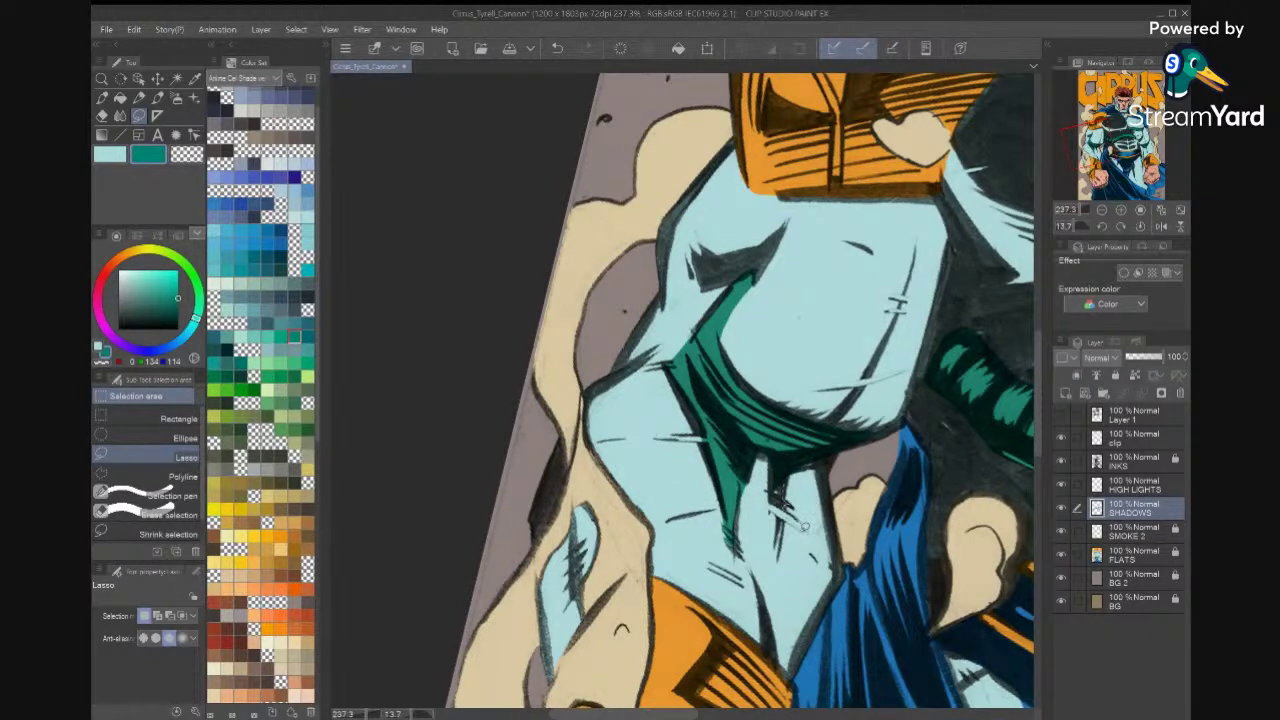
Lasso the small hatched patch beside the spike on the upper forearm, fill and touch it up in dark teal, and deselect.
drag(780, 508, 781, 459)
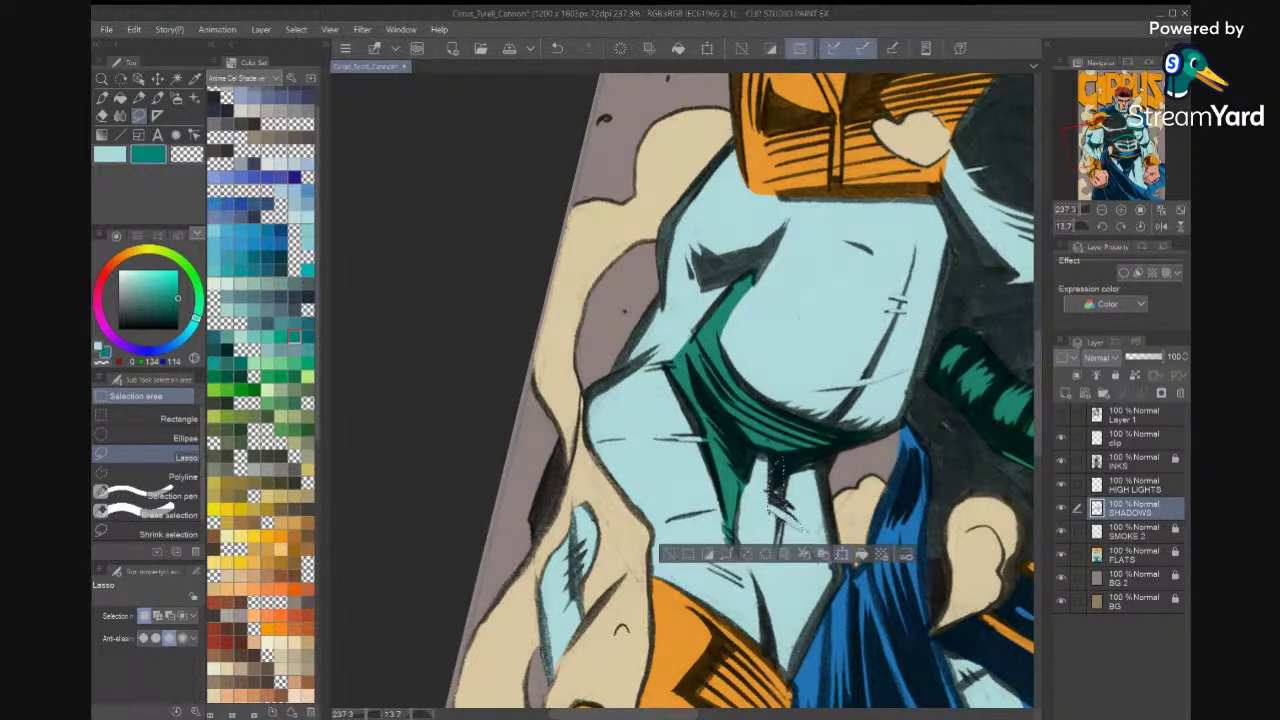
click(842, 556)
click(842, 556)
click(864, 555)
key(ctrl+d)
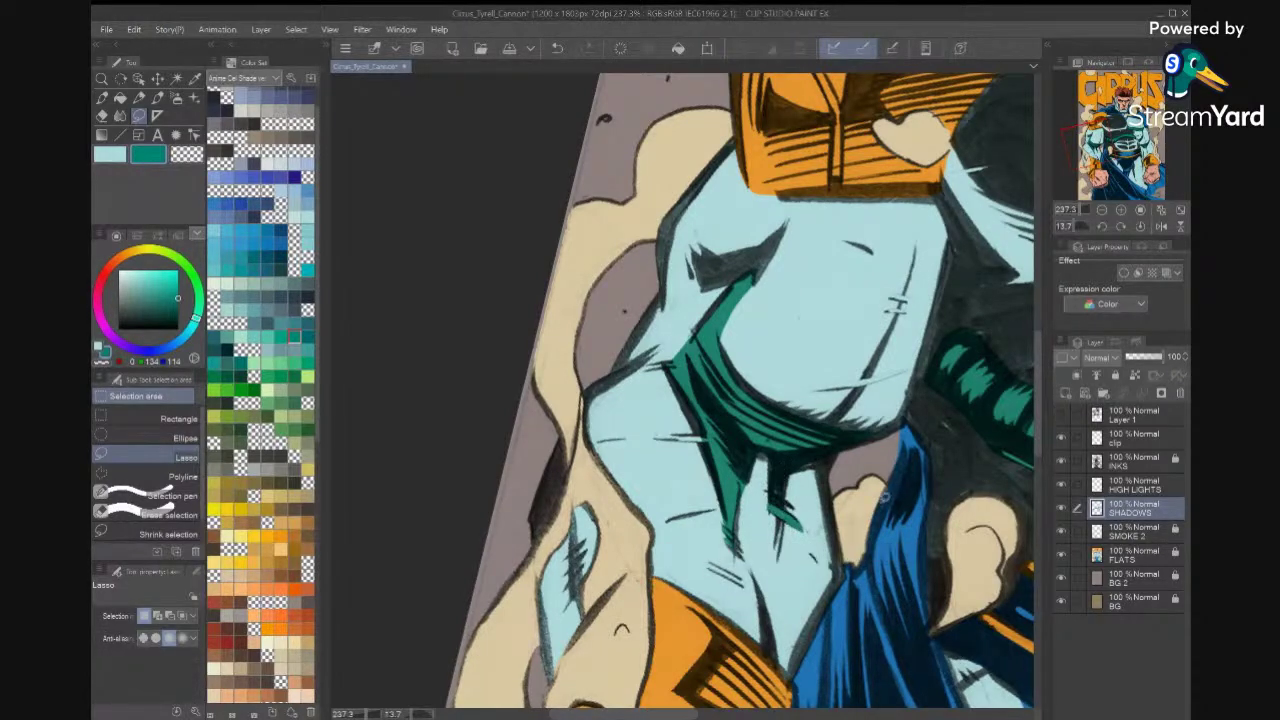
scroll(682, 390, up, 3)
mouse_move(784, 474)
mouse_down()
mouse_move(814, 460)
mouse_move(799, 510)
mouse_move(758, 533)
mouse_move(780, 490)
mouse_up()
click(870, 568)
key(ctrl+d)
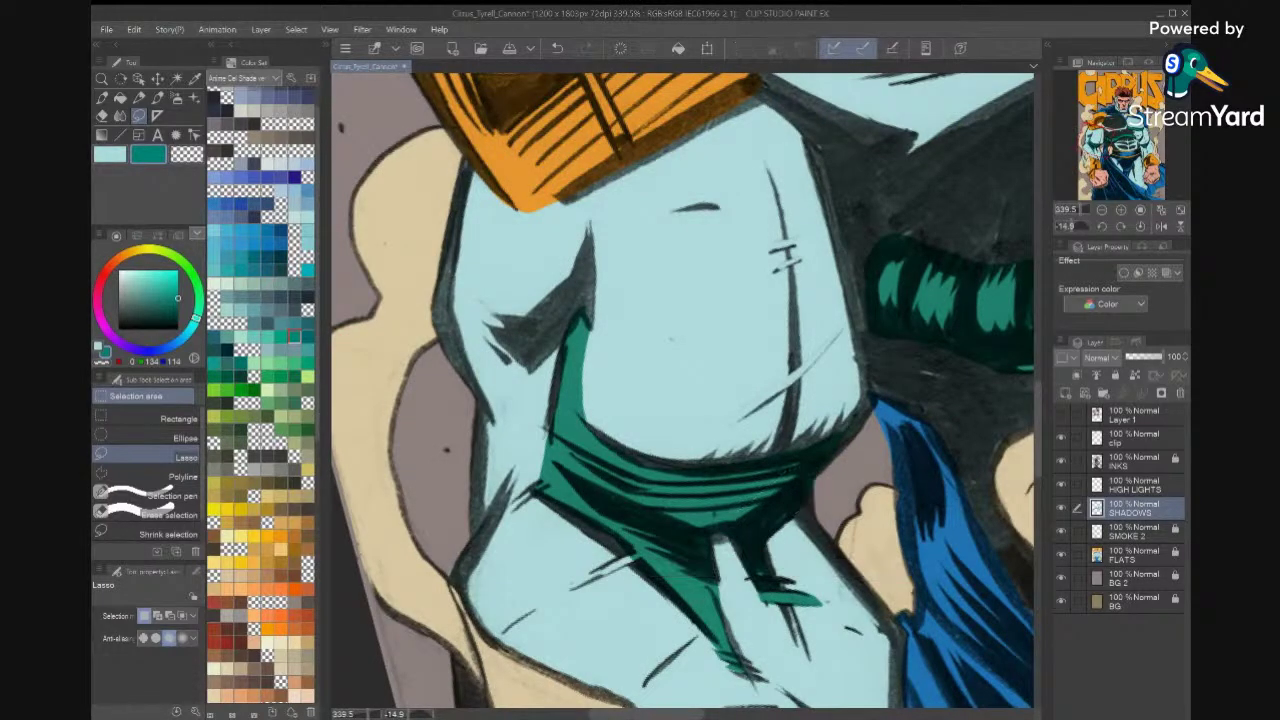
Save the illustration with the new arm shadows.
scroll(682, 390, down, 8)
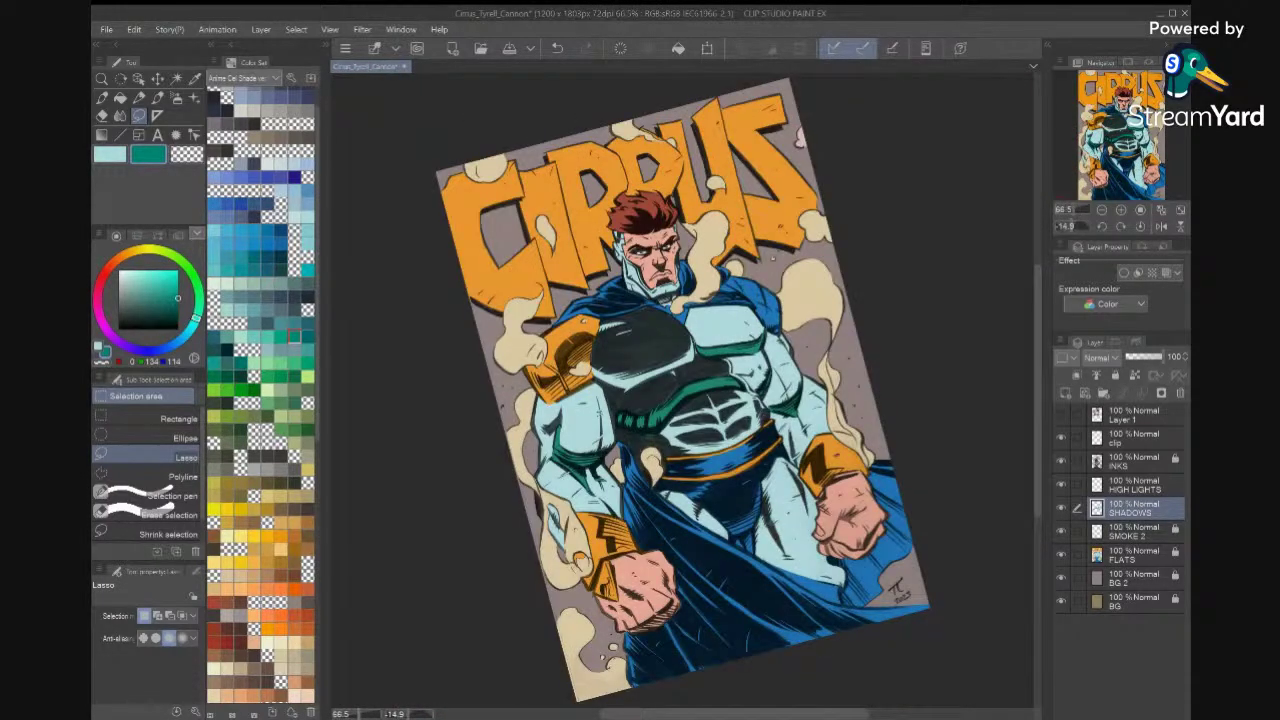
key(ctrl+s)
scroll(682, 450, up, 8)
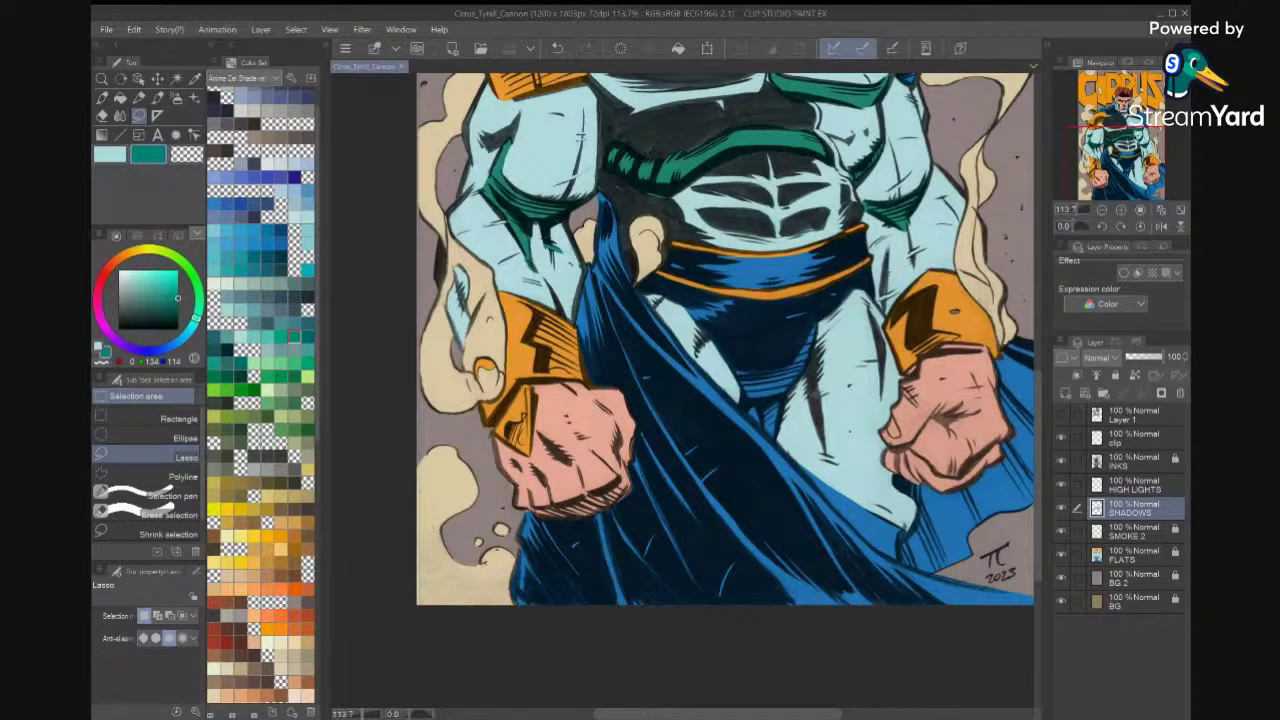
Lasso the inner-thigh shadow beside the cape on the SHADOWS layer and fill it with the teal green.
scroll(682, 390, down, 2)
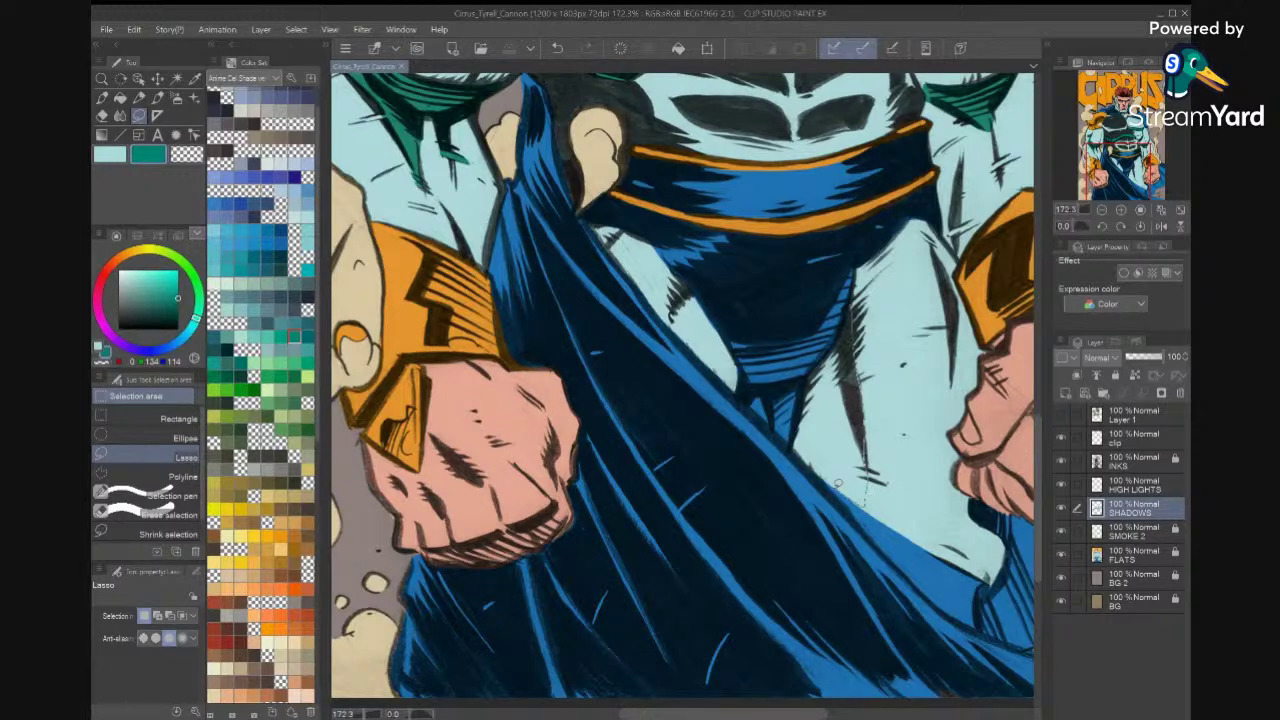
mouse_move(814, 370)
mouse_down()
mouse_move(849, 314)
mouse_move(844, 325)
mouse_up()
click(901, 529)
key(ctrl+d)
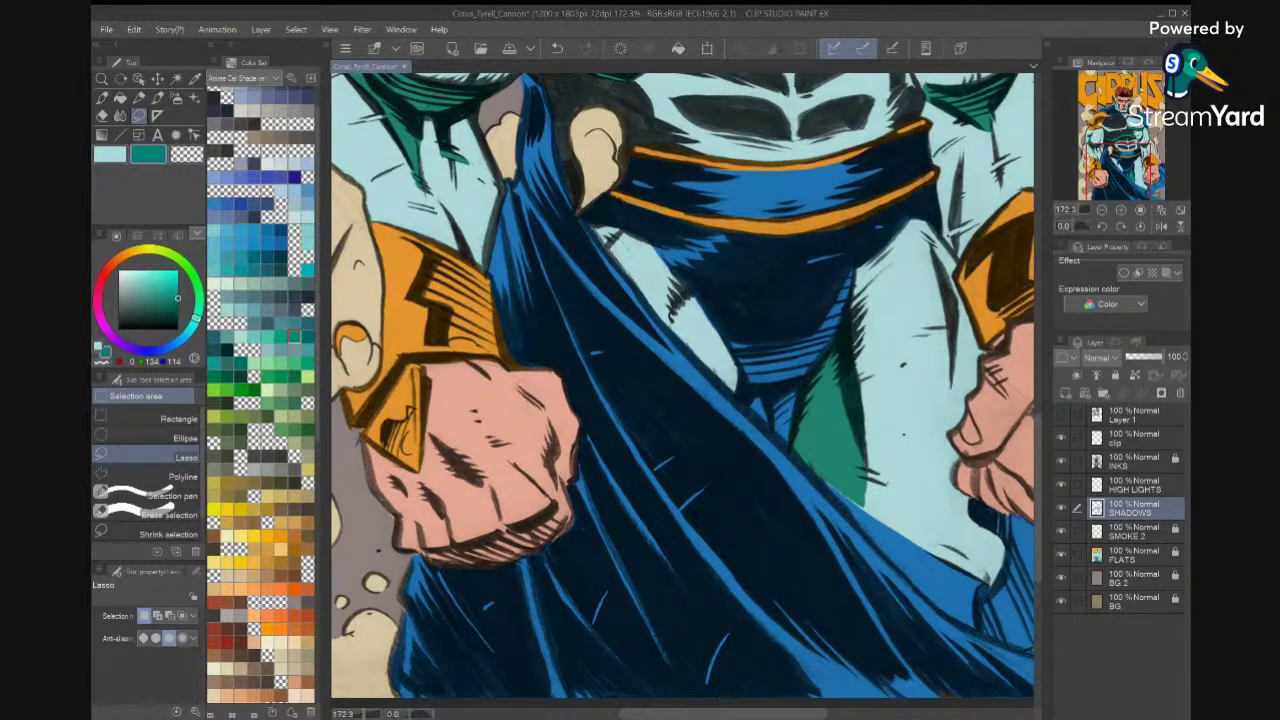
Lasso the narrow shadow along the outer edge of the same thigh, beside the gauntlet, and fill it with teal green.
scroll(956, 459, down, 4)
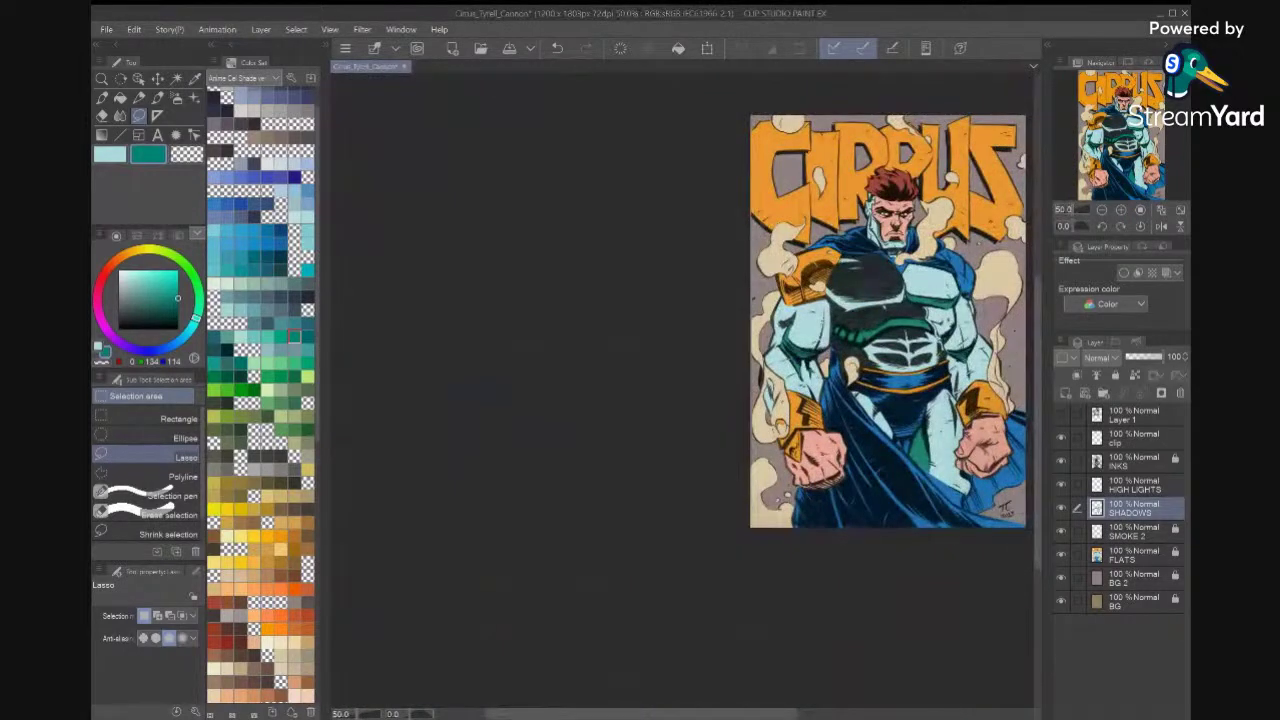
scroll(1020, 405, up, 5)
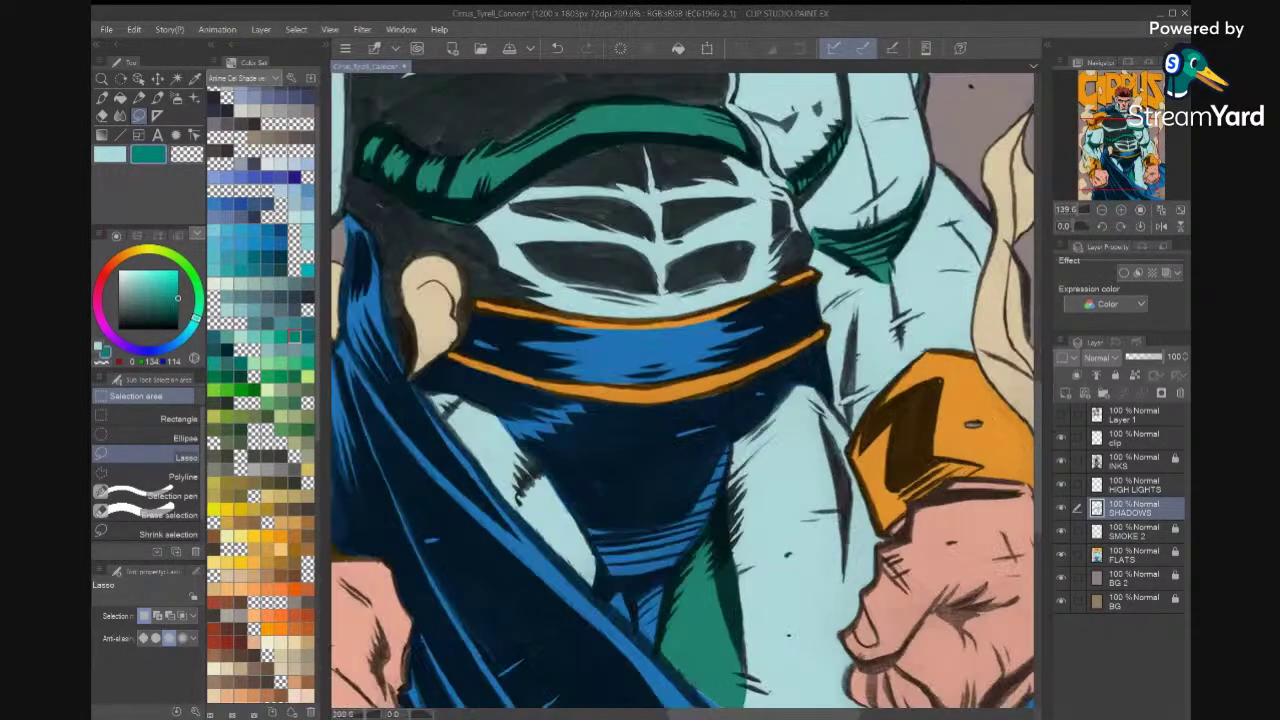
scroll(684, 390, up, 1)
drag(795, 421, 790, 430)
key(ctrl+d)
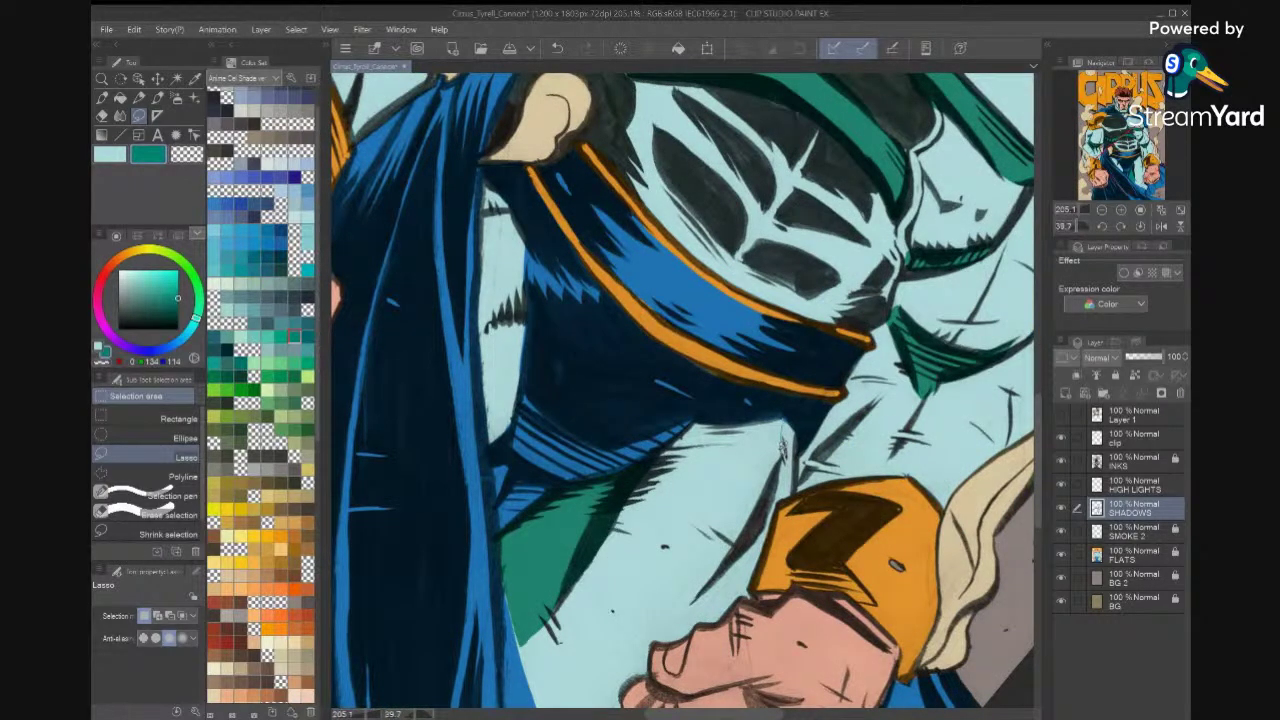
mouse_move(783, 452)
mouse_down()
mouse_move(696, 597)
mouse_move(748, 566)
mouse_move(798, 479)
mouse_up()
drag(800, 427, 788, 420)
key(alt+Delete)
key(ctrl+d)
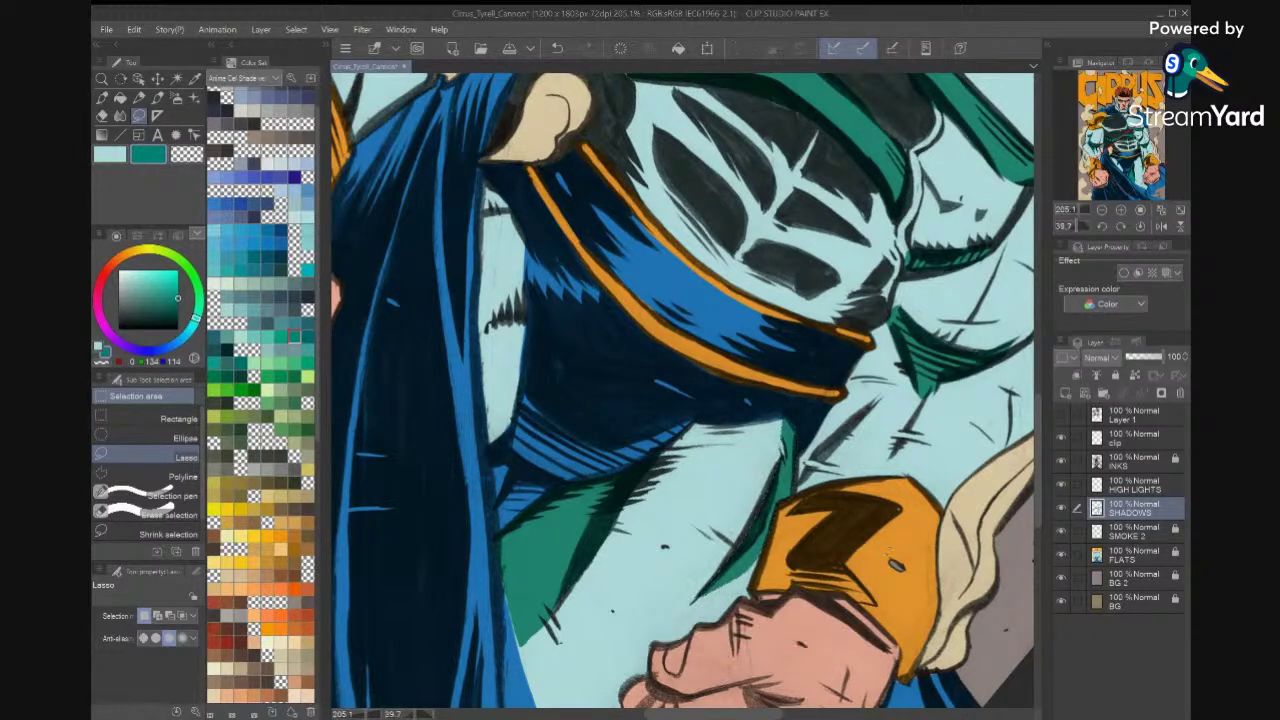
Lasso the small shadow sliver on the forearm between the hip and the gauntlet and fill it with teal green.
scroll(684, 390, down, 5)
scroll(684, 390, up, 4)
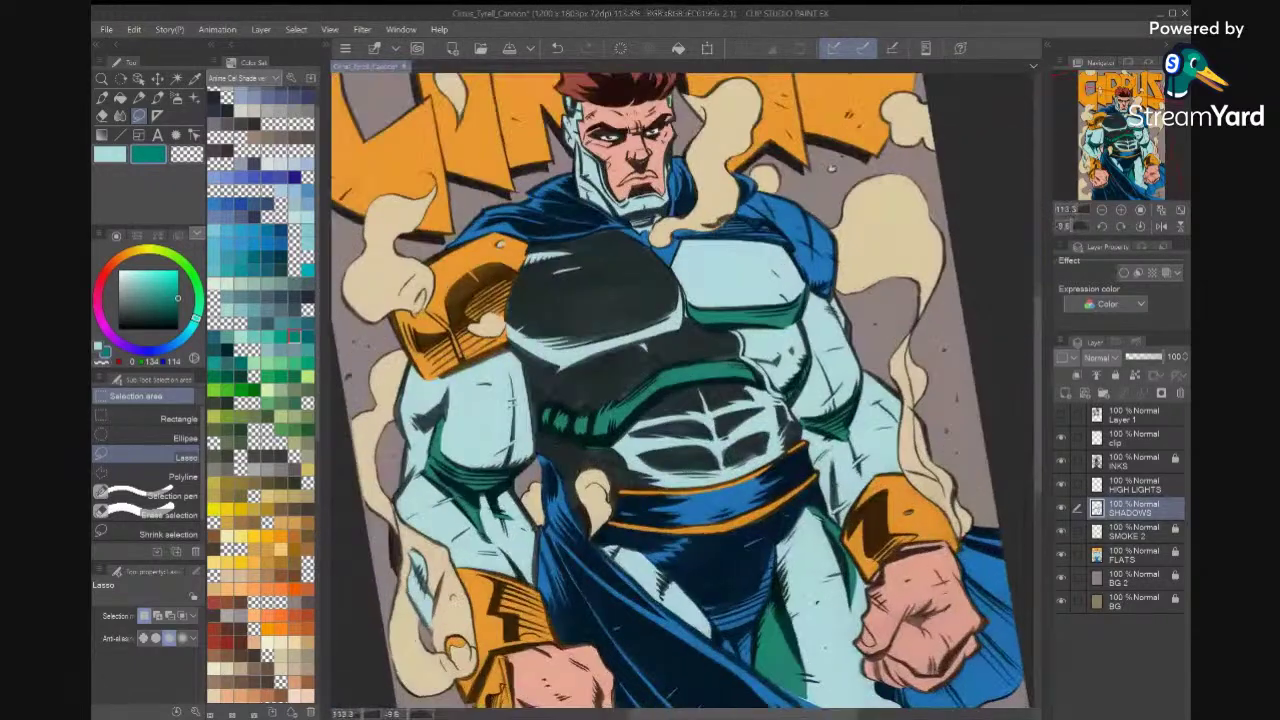
scroll(684, 390, up, 3)
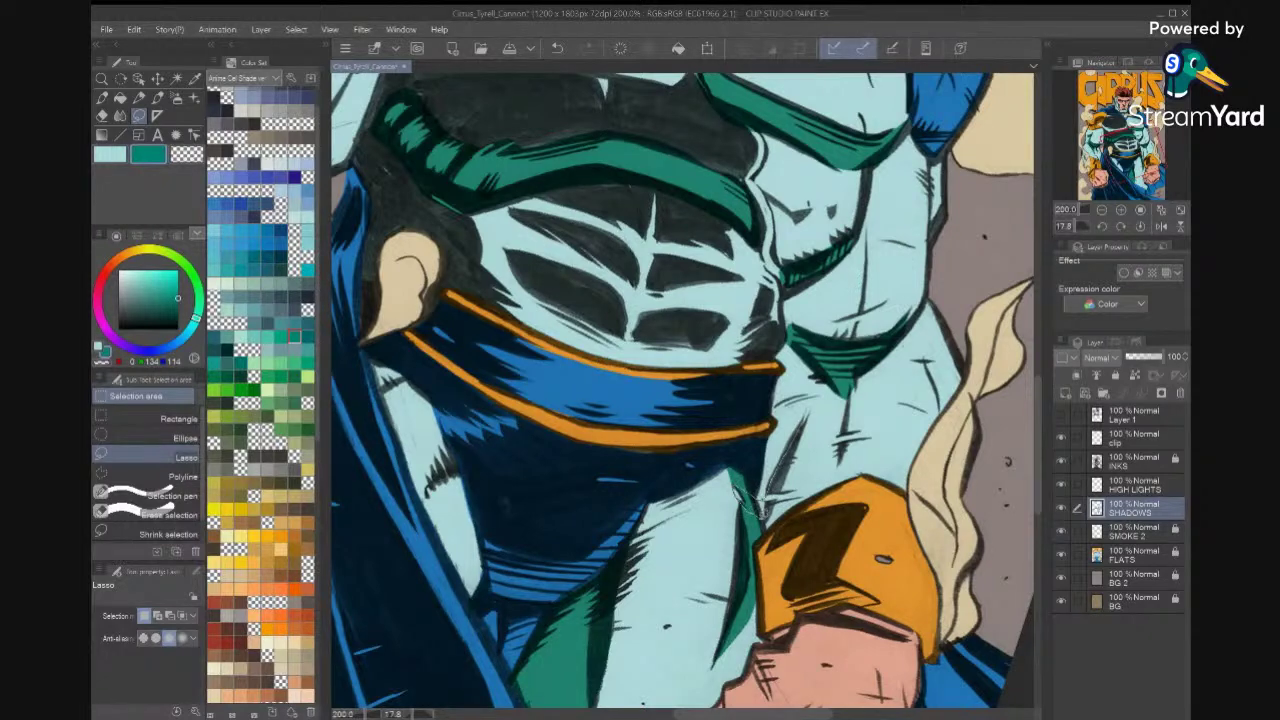
drag(800, 438, 808, 421)
click(842, 547)
key(ctrl+d)
scroll(784, 432, down, 4)
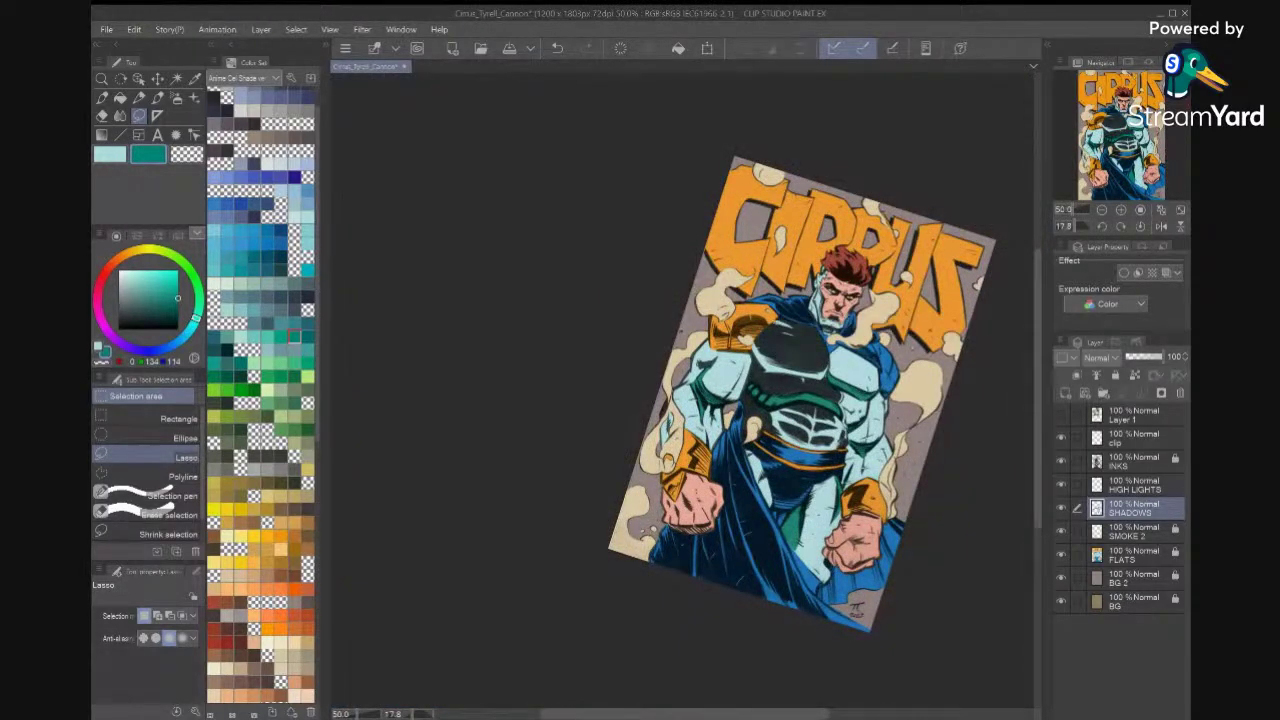
Lasso the whole heavily inked pectoral next to the orange shoulder pad and fill it with teal green shadow.
scroll(768, 335, up, 4)
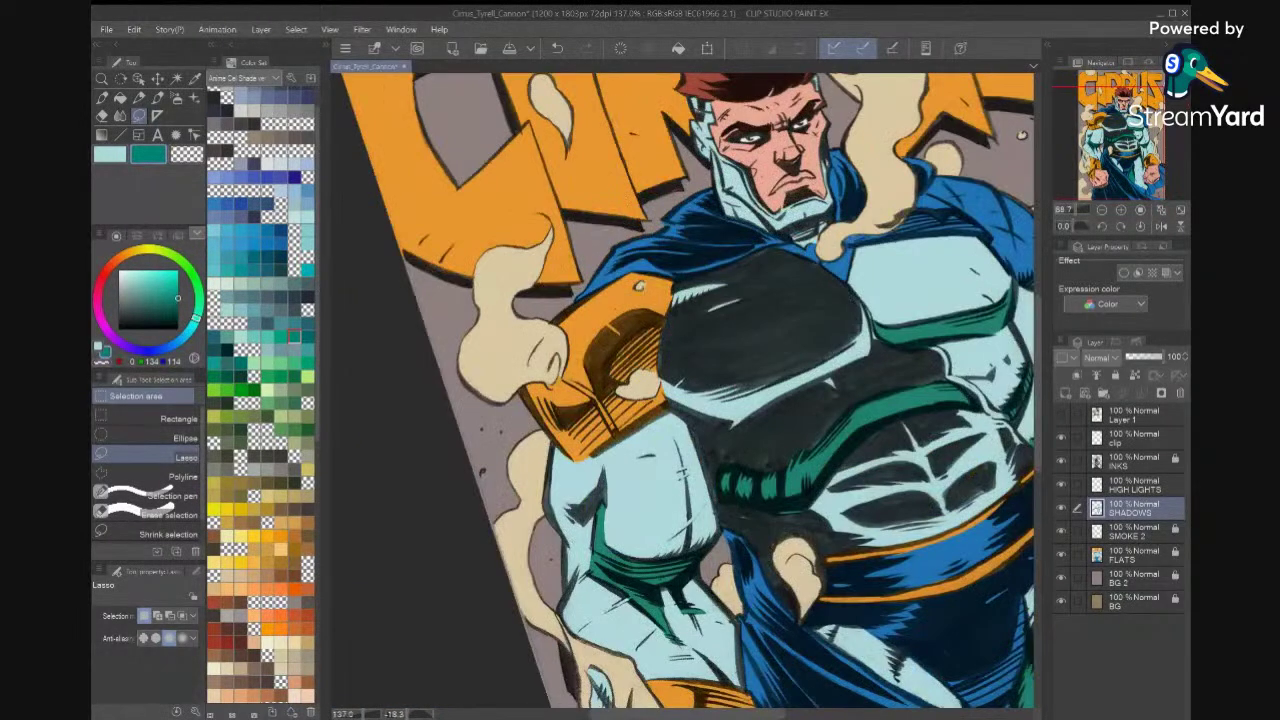
scroll(945, 209, up, 2)
drag(829, 316, 857, 342)
key(ctrl+d)
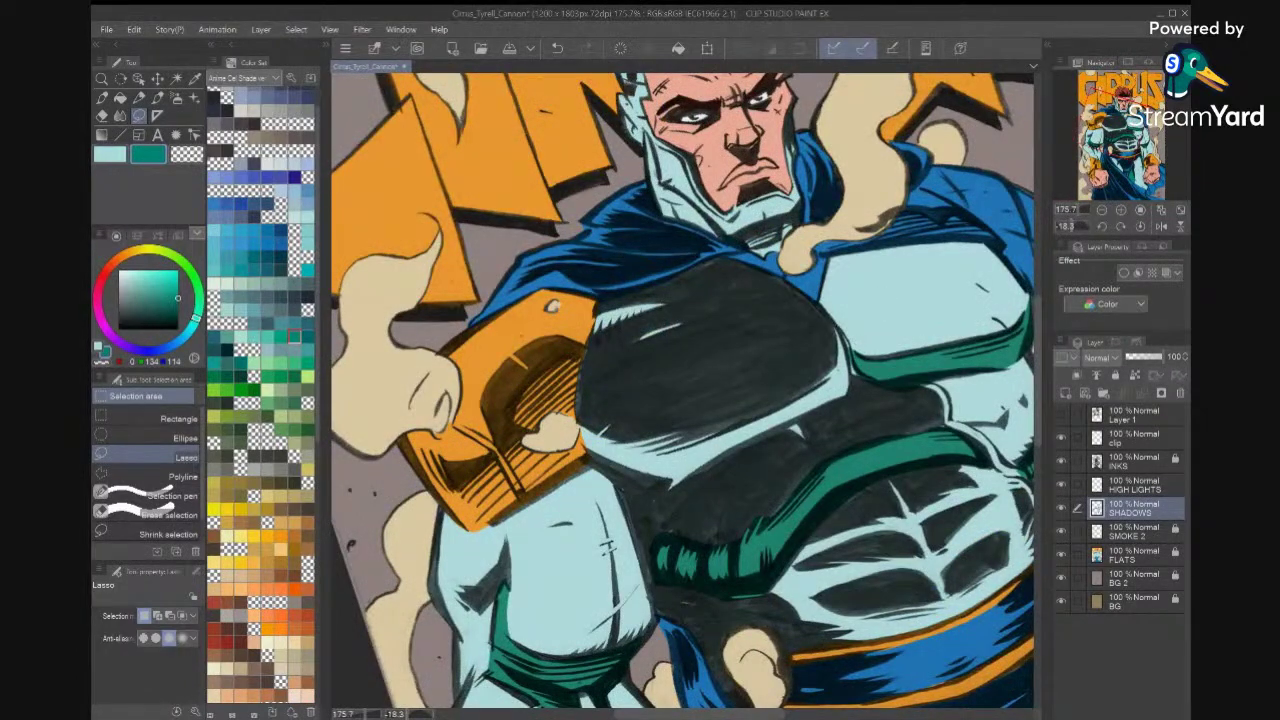
scroll(886, 305, up, 3)
drag(793, 312, 793, 340)
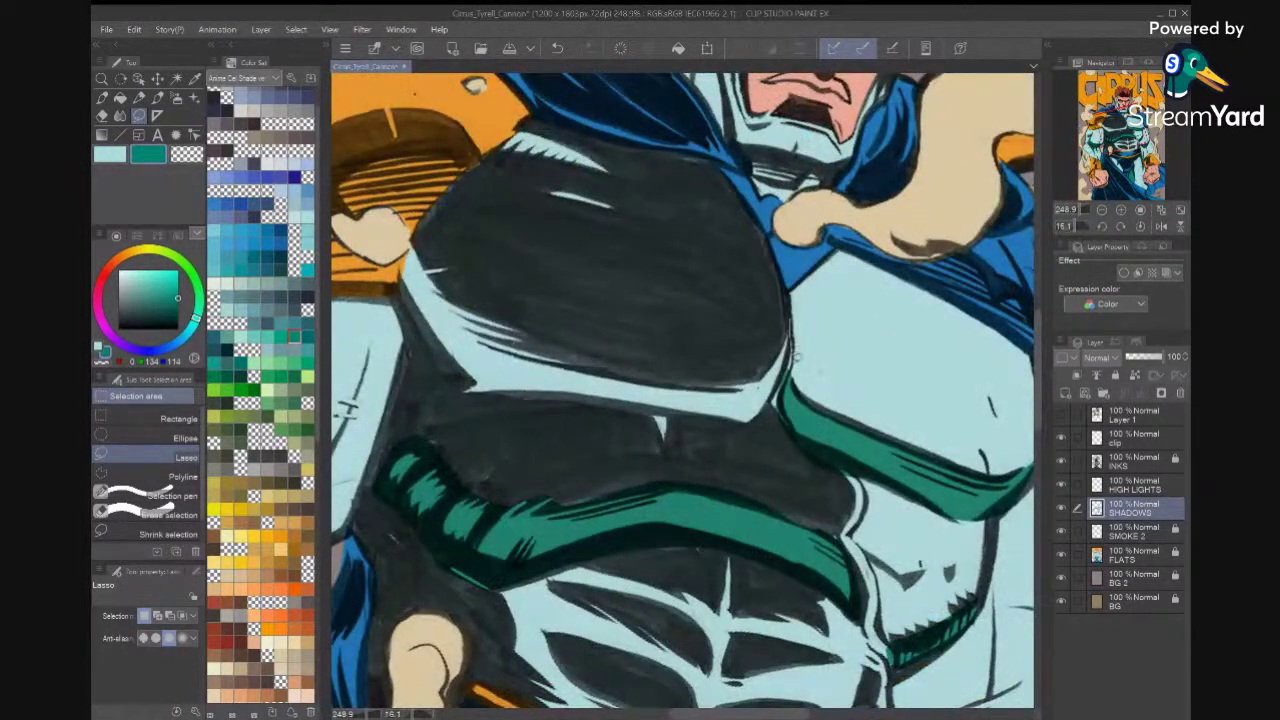
mouse_move(752, 430)
mouse_down()
mouse_move(525, 408)
mouse_move(400, 325)
mouse_move(397, 290)
mouse_move(423, 228)
mouse_move(552, 134)
mouse_move(657, 192)
mouse_move(757, 288)
mouse_move(867, 498)
mouse_up()
scroll(900, 520, down, 1)
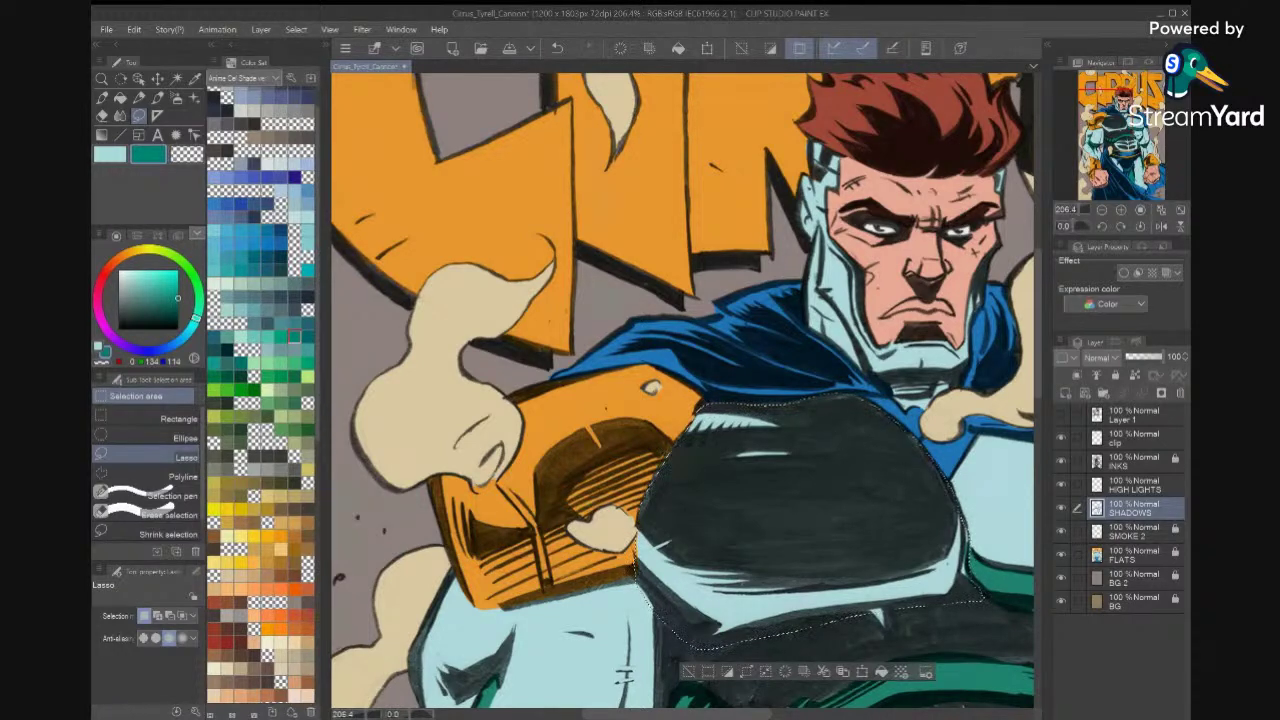
key(alt+BackSpace)
key(ctrl+d)
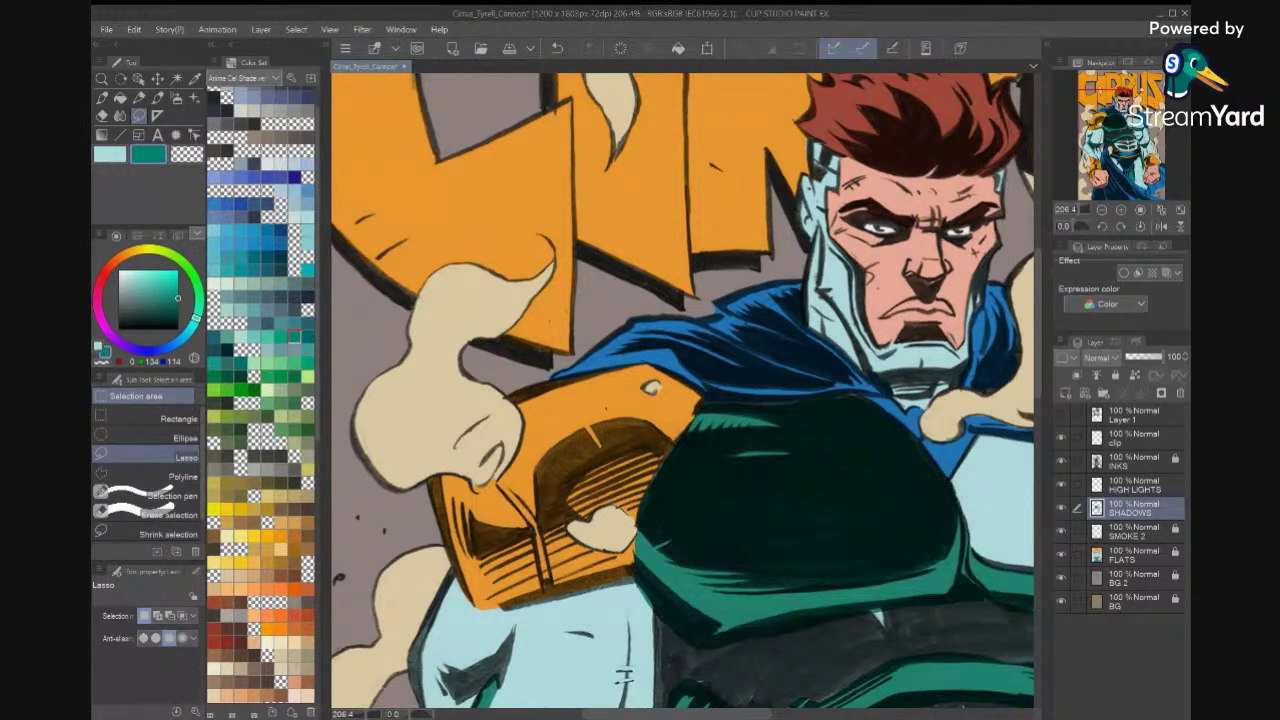
Sample the shoulder pad's flat orange with the INKS layer temporarily hidden, and choose a dark red swatch as the shadow colour.
scroll(982, 650, down, 2)
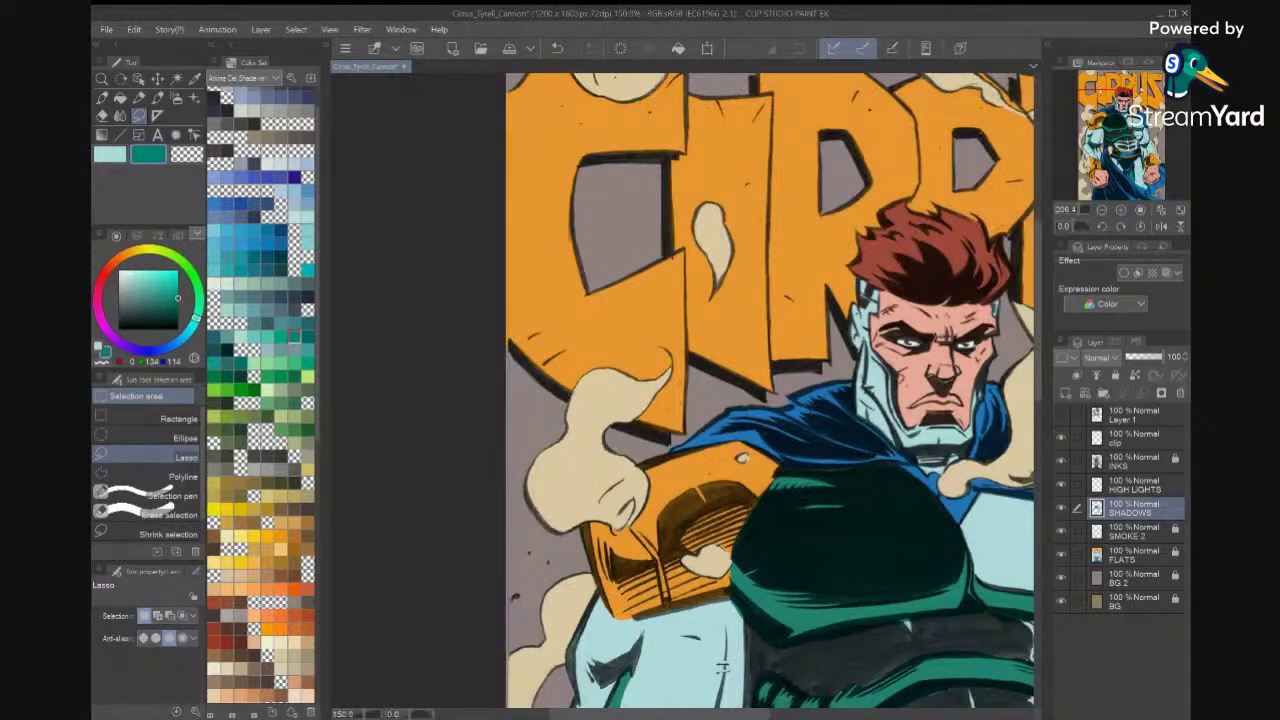
key(ctrl+0)
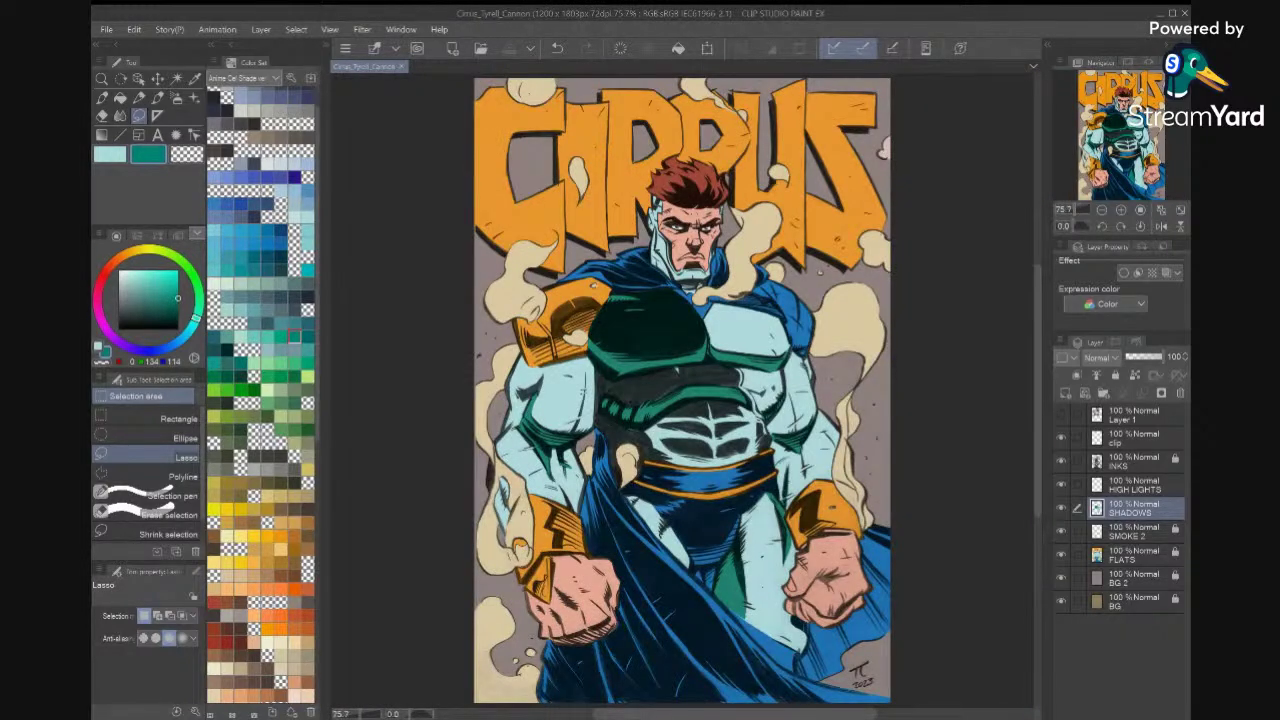
scroll(504, 309, up, 6)
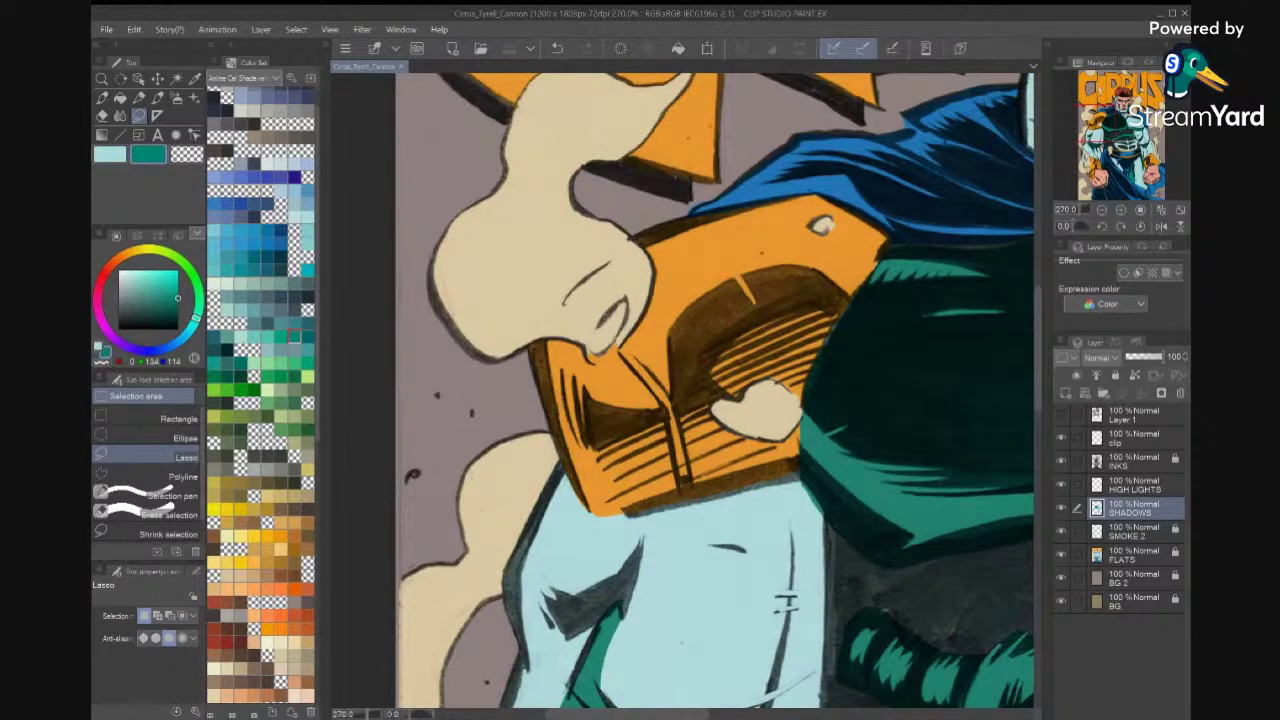
key(i)
click(1061, 461)
click(740, 320)
key(x)
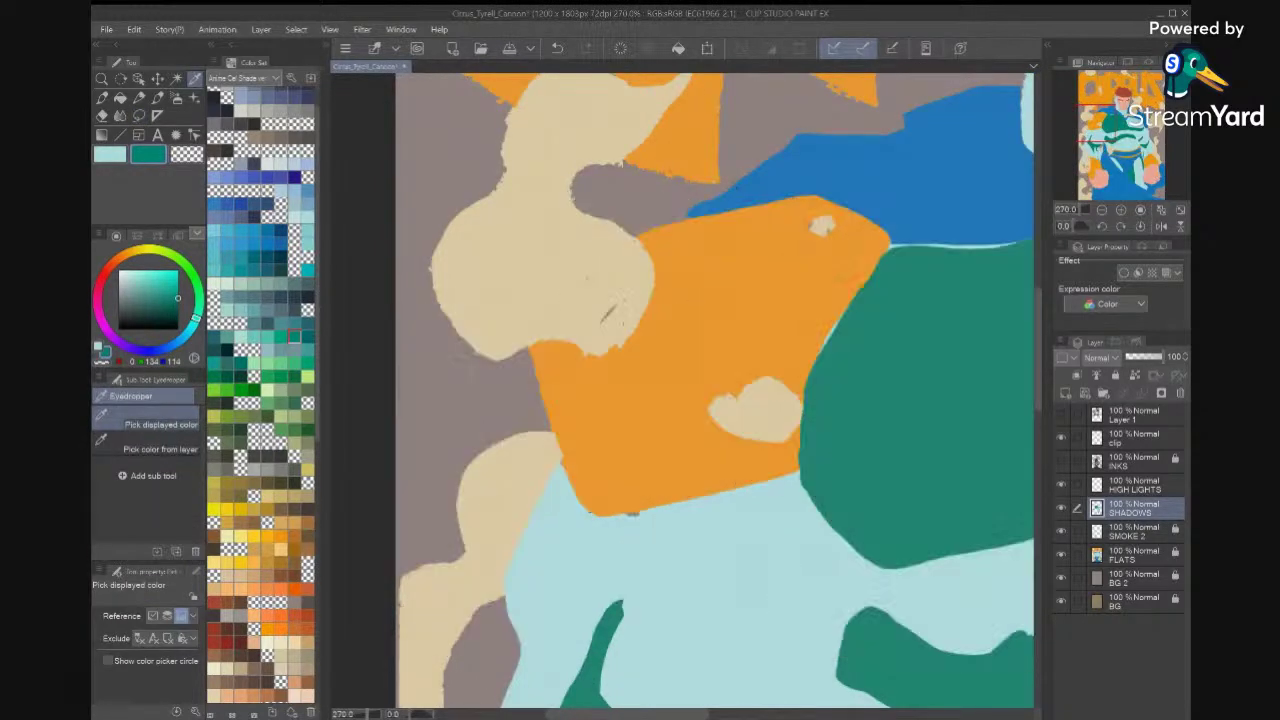
click(740, 320)
click(1061, 461)
key(x)
scroll(260, 430, down, 4)
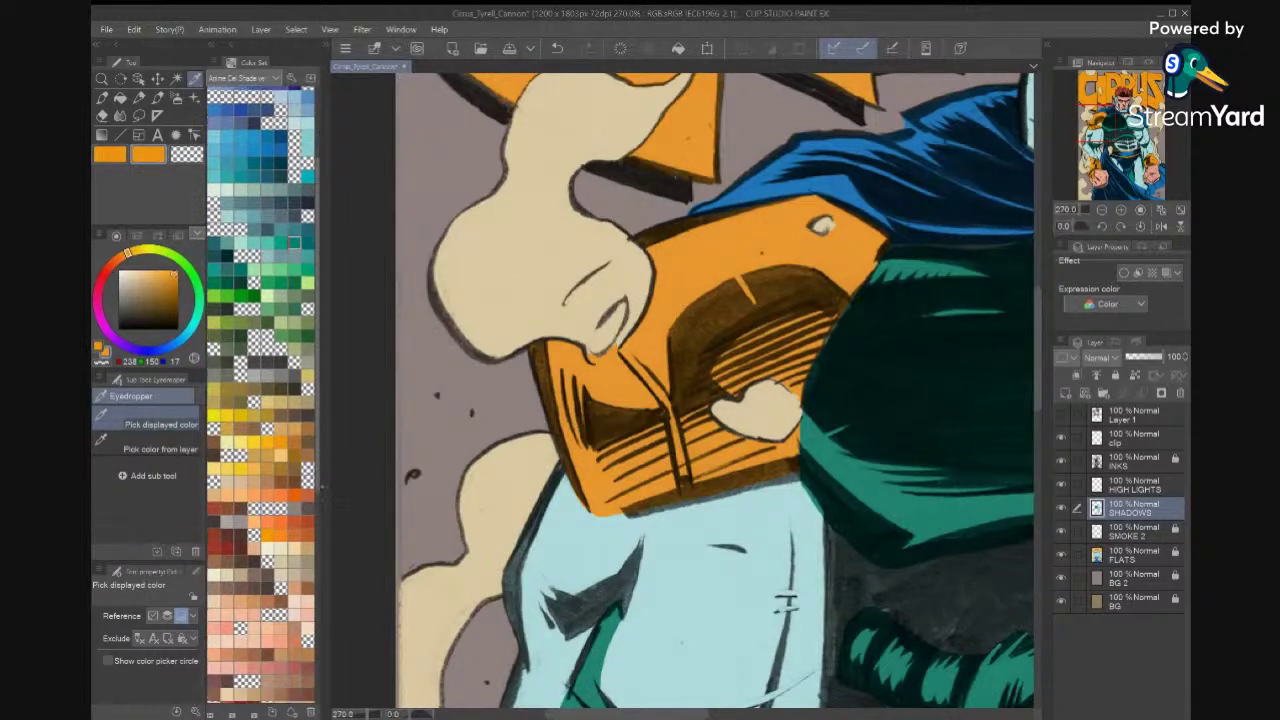
click(215, 490)
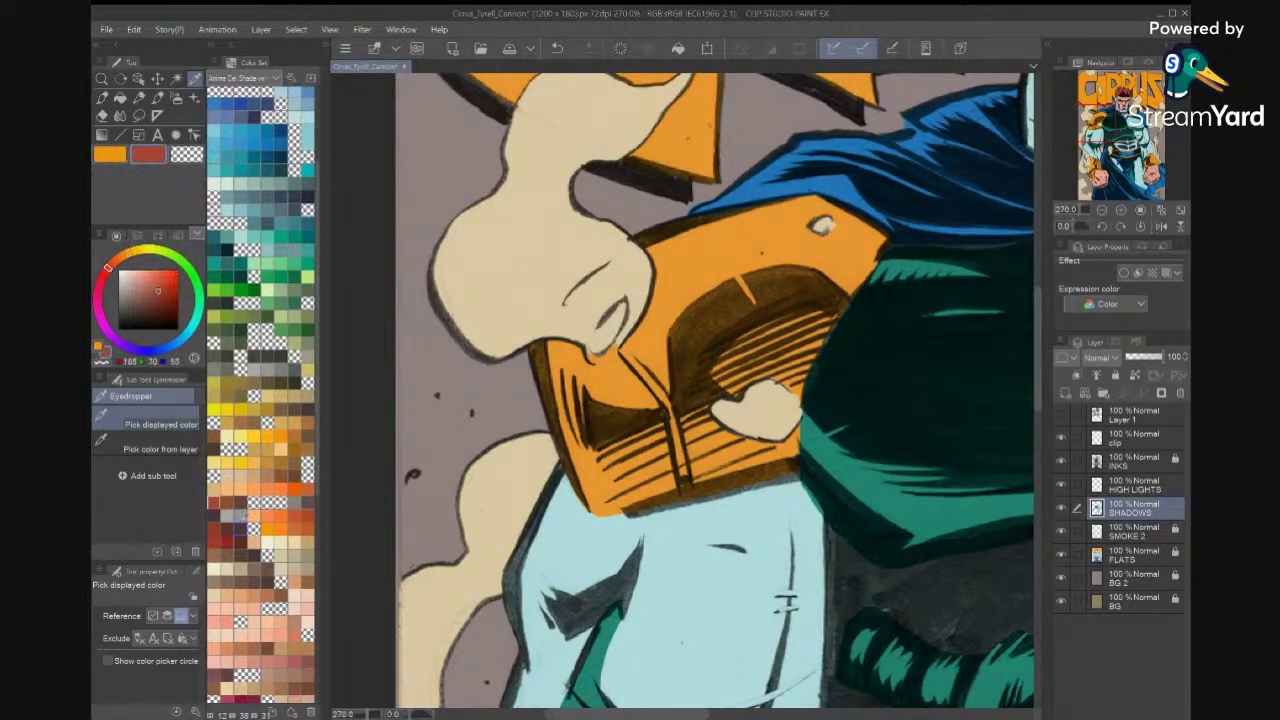
click(229, 541)
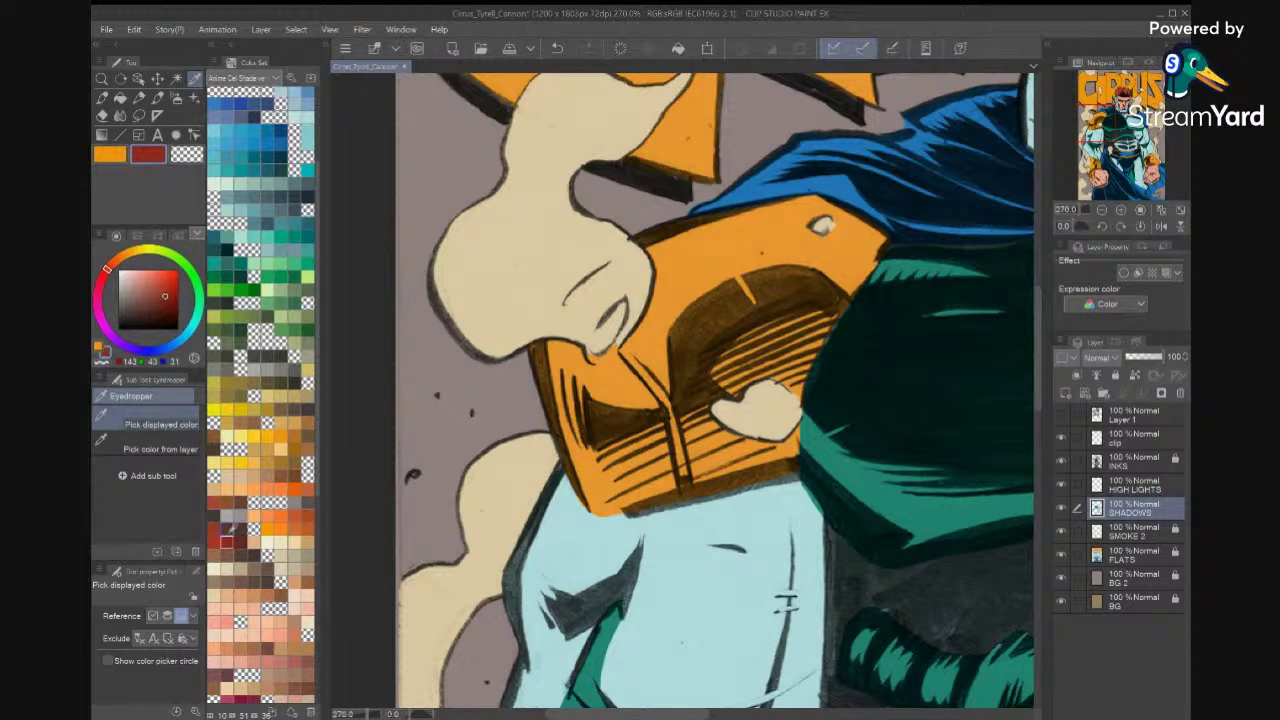
key(x)
key(x)
key(m)
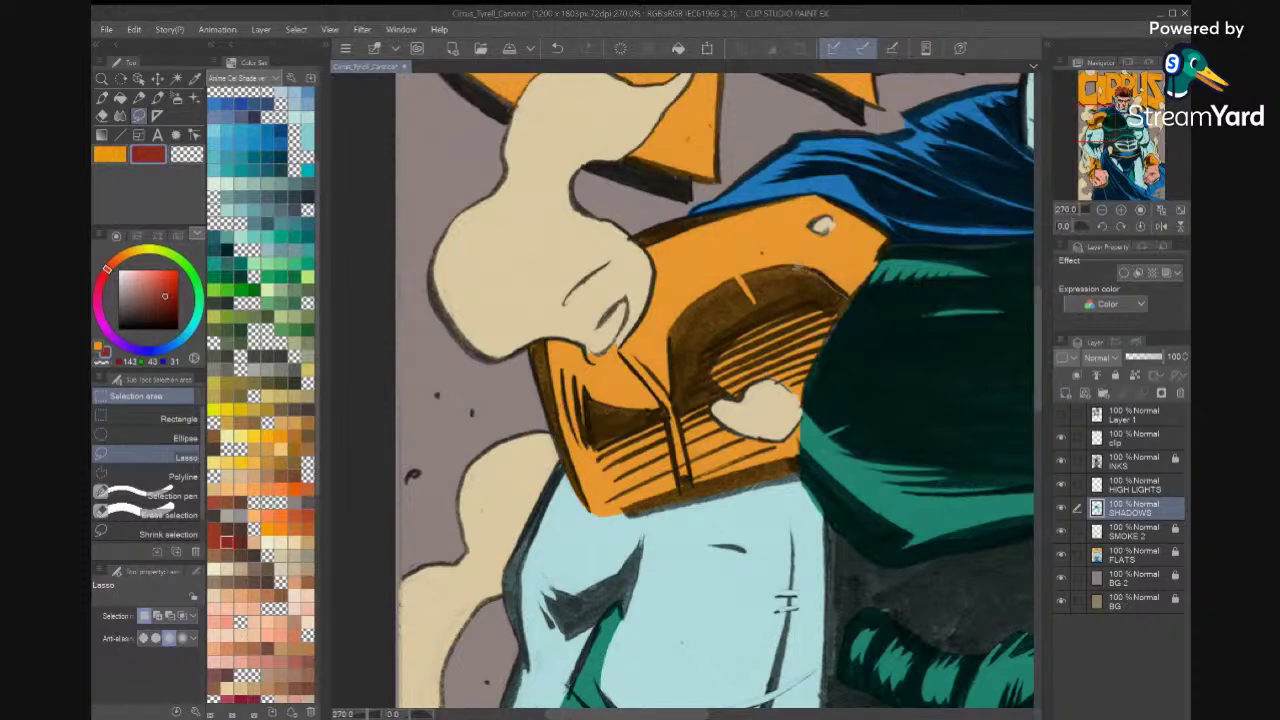
Lasso the shoulder pad's recessed inner area, leave out the small smoke puff, and fill the selection with dark red.
mouse_move(750, 272)
mouse_down()
mouse_move(761, 300)
mouse_move(739, 280)
mouse_move(703, 282)
mouse_move(675, 340)
mouse_move(699, 492)
mouse_move(800, 470)
mouse_move(805, 412)
mouse_move(769, 436)
mouse_move(717, 411)
mouse_move(749, 378)
mouse_move(808, 372)
mouse_move(830, 348)
mouse_up()
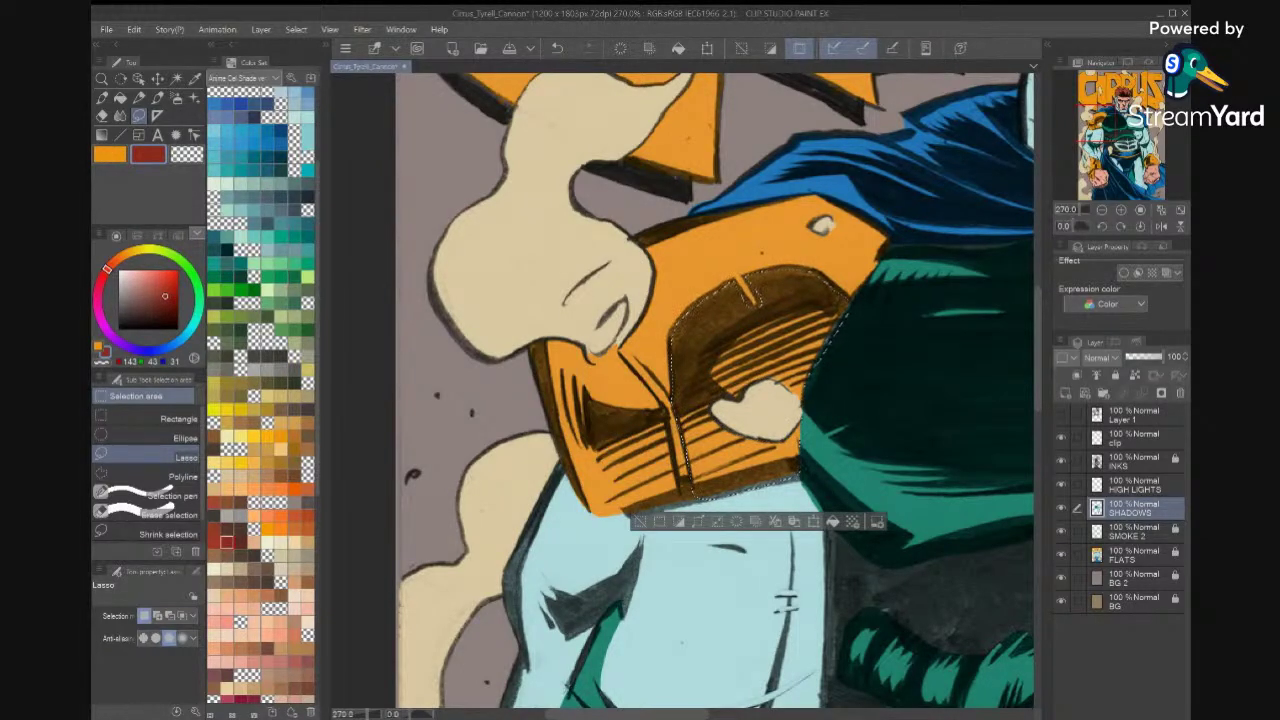
click(834, 521)
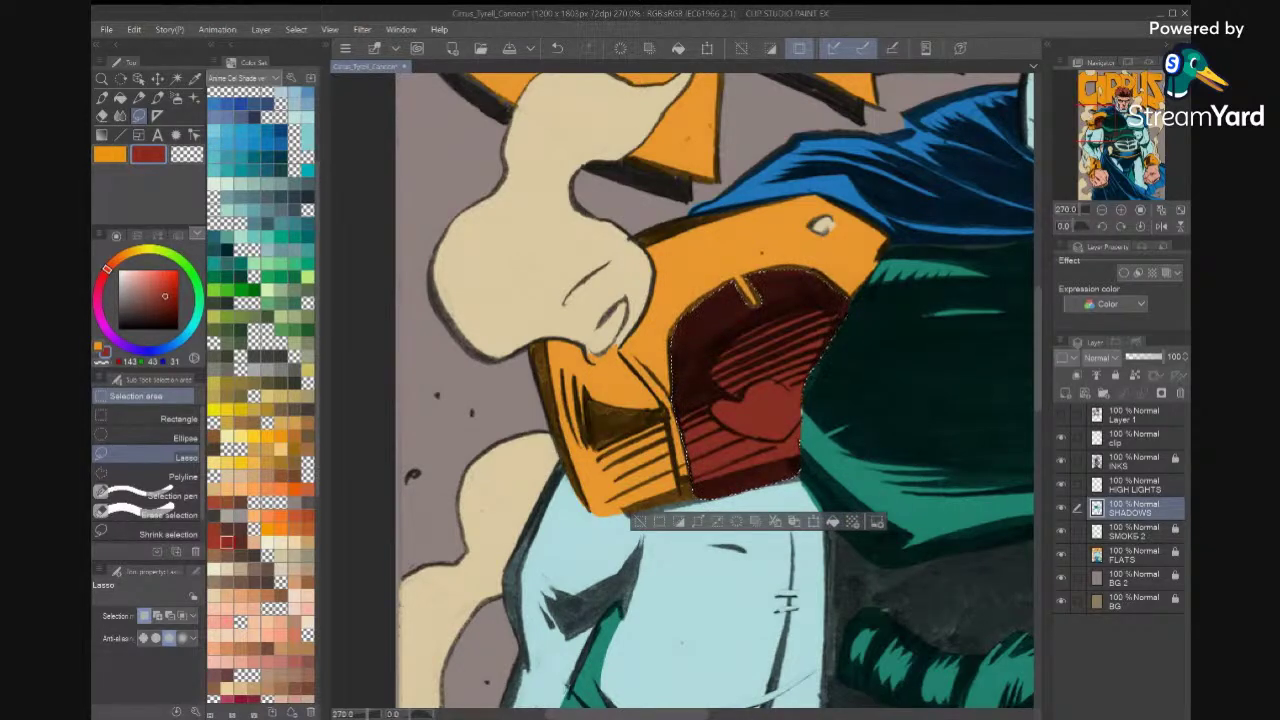
key(ctrl+z)
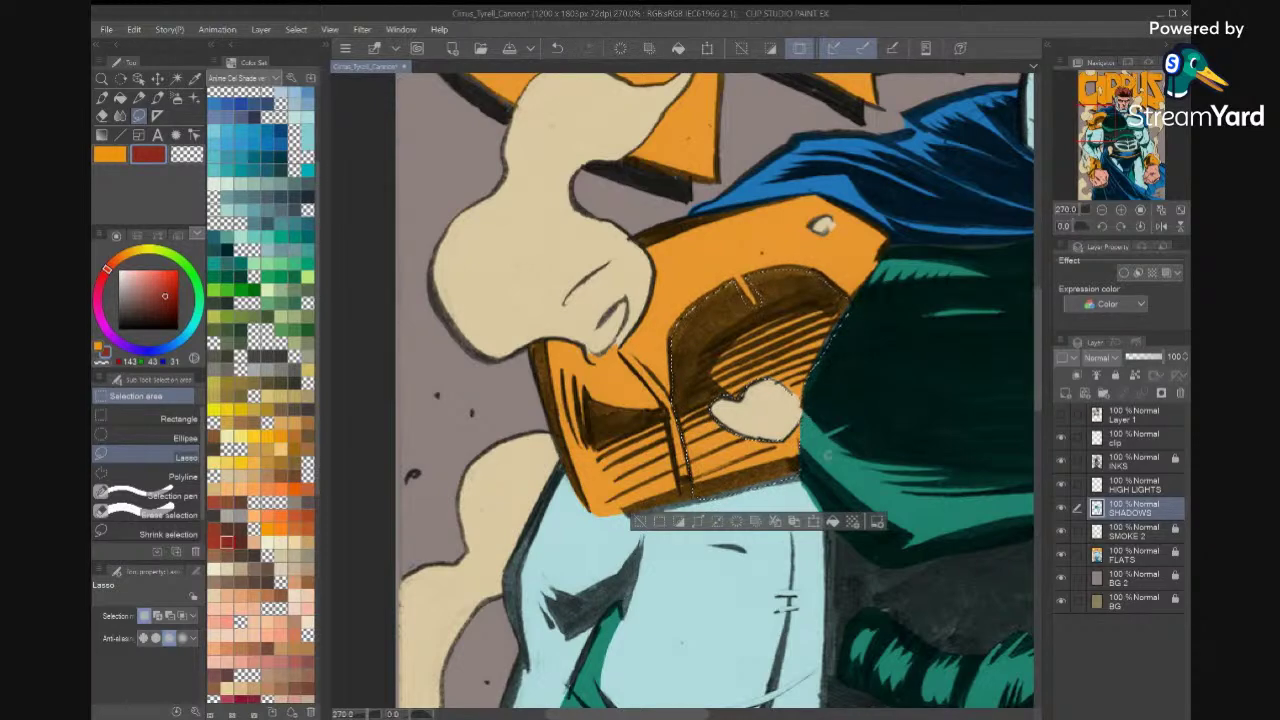
click(832, 521)
key(ctrl+d)
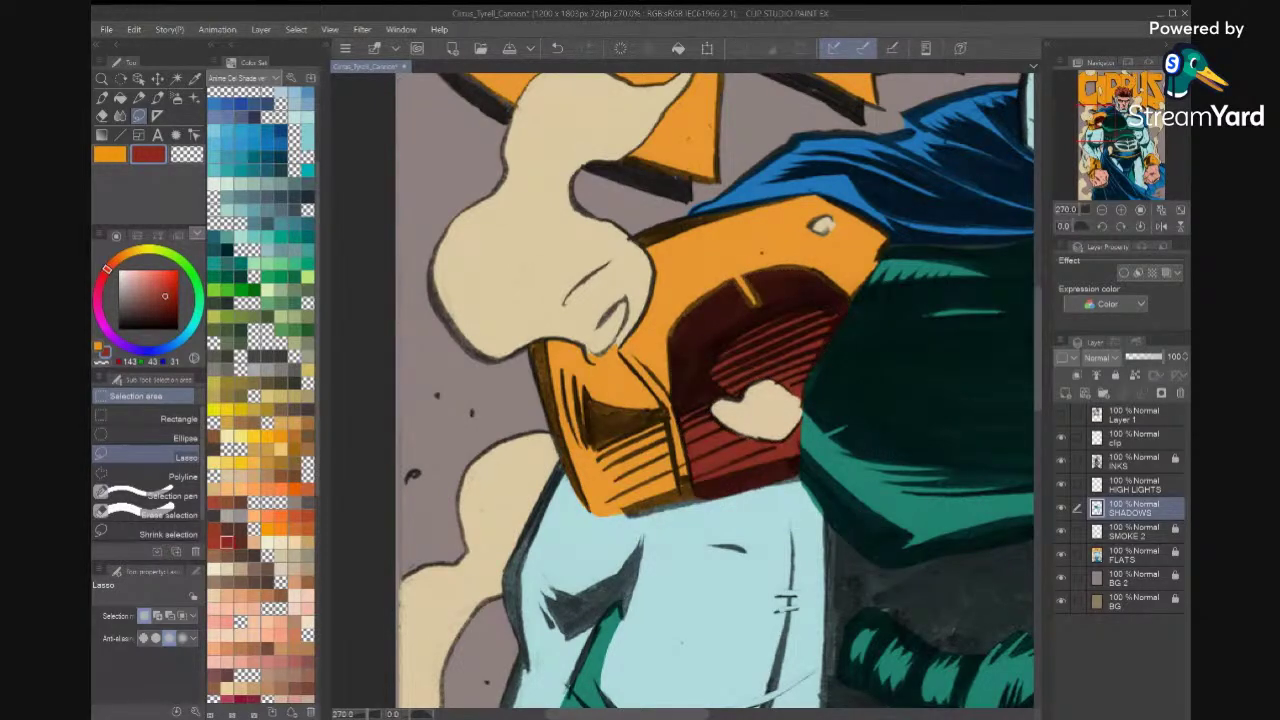
Lasso the hatched lower panel of the shoulder pad below the dividing strip and fill it with dark red.
scroll(785, 600, down, 5)
scroll(828, 535, up, 3)
scroll(716, 402, up, 3)
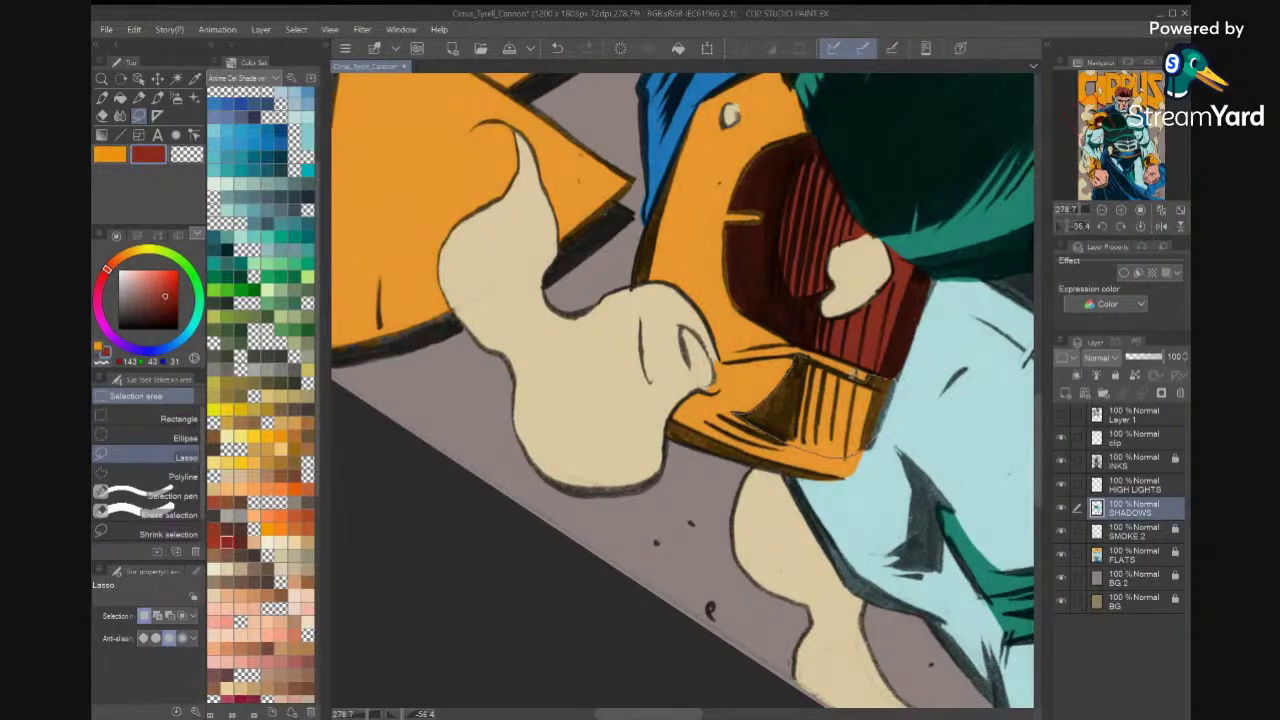
drag(857, 375, 808, 360)
key(alt+Delete)
key(ctrl+d)
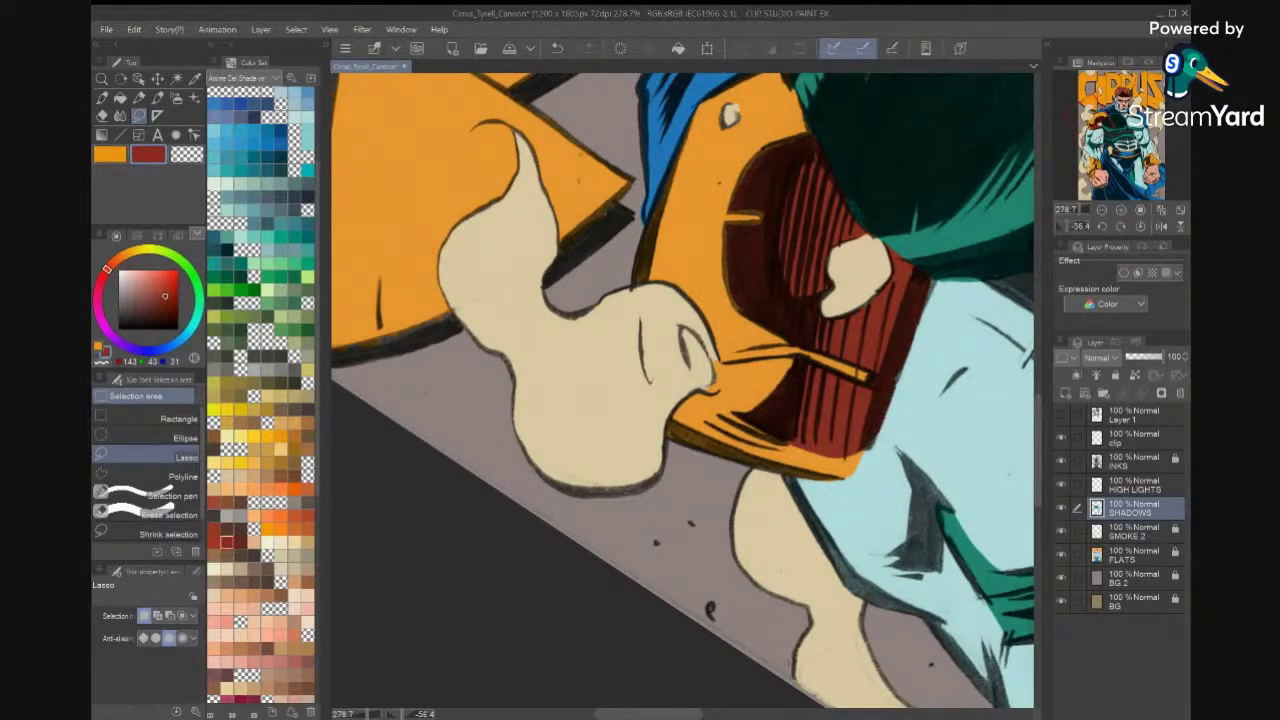
Lasso the curved edge of the shoulder pad's recess around the small orange notch and fill it with dark red.
scroll(780, 200, up, 5)
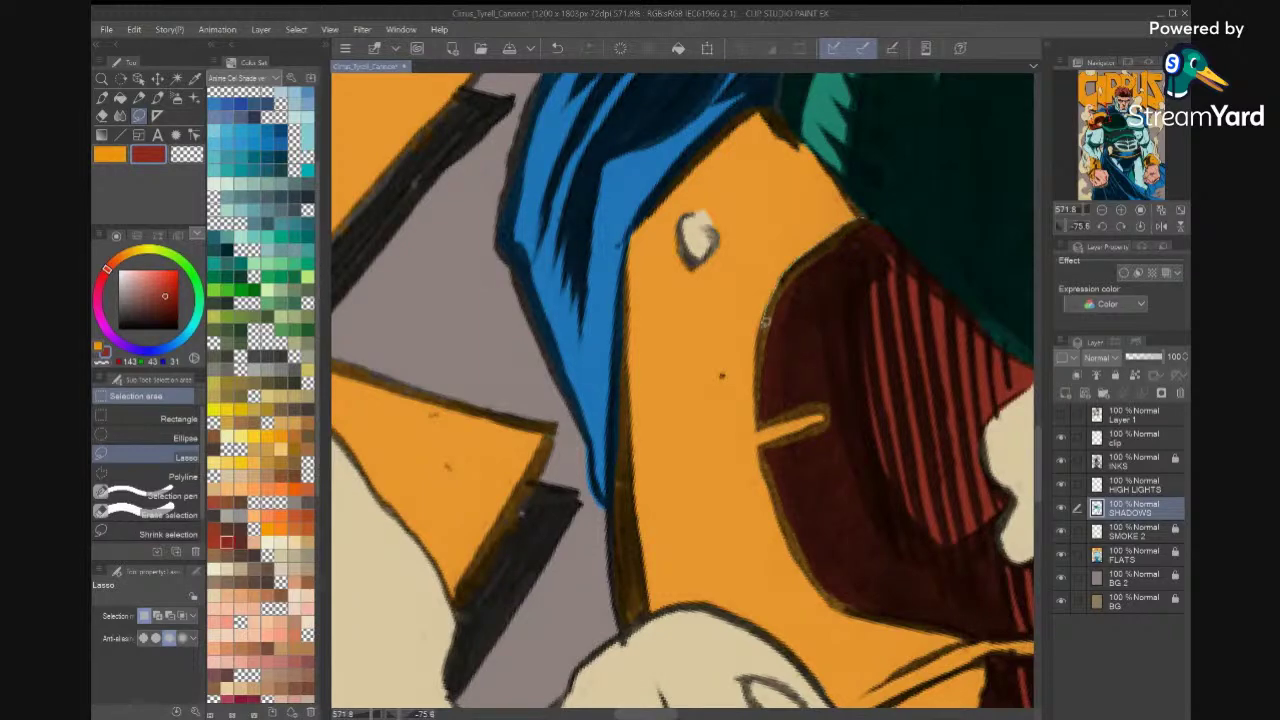
mouse_move(760, 421)
mouse_down()
mouse_move(814, 405)
mouse_move(828, 418)
mouse_up()
mouse_move(762, 450)
mouse_down()
mouse_move(801, 563)
mouse_move(834, 604)
mouse_move(894, 609)
mouse_move(938, 435)
mouse_move(875, 240)
mouse_up()
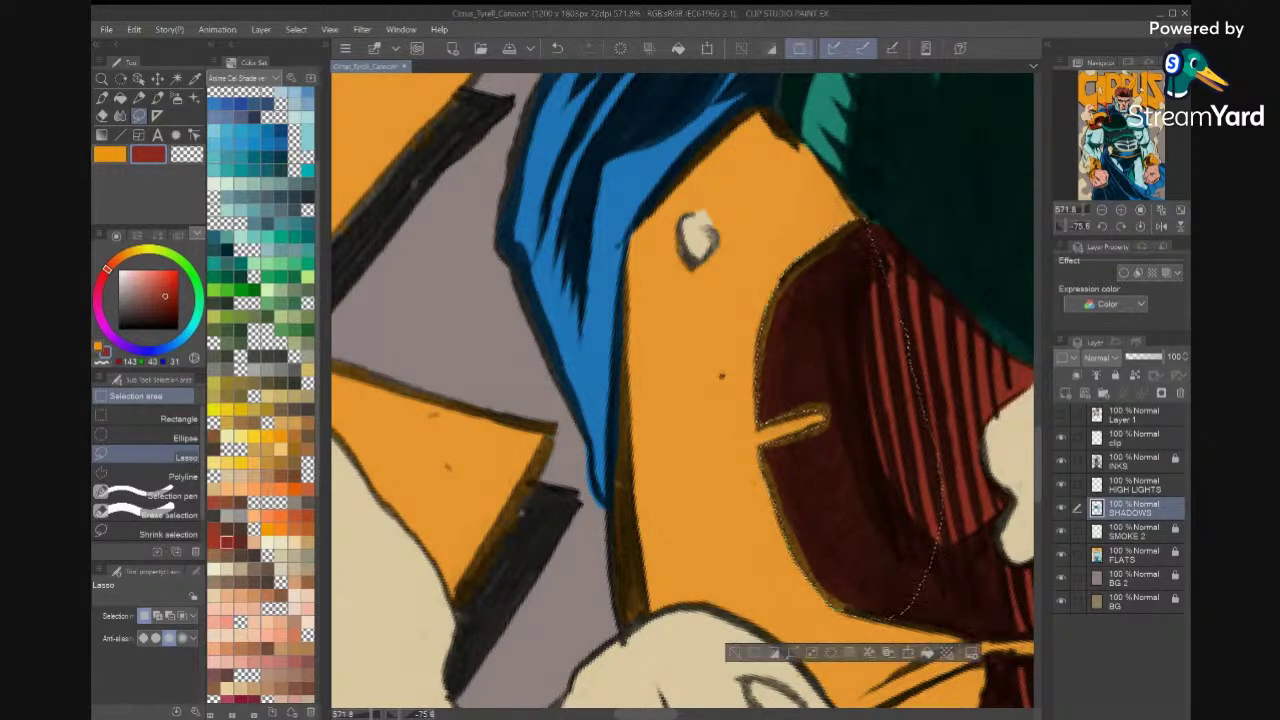
click(927, 653)
key(ctrl+d)
Save the artwork with the new shadows.
scroll(863, 394, down, 2)
scroll(930, 385, down, 10)
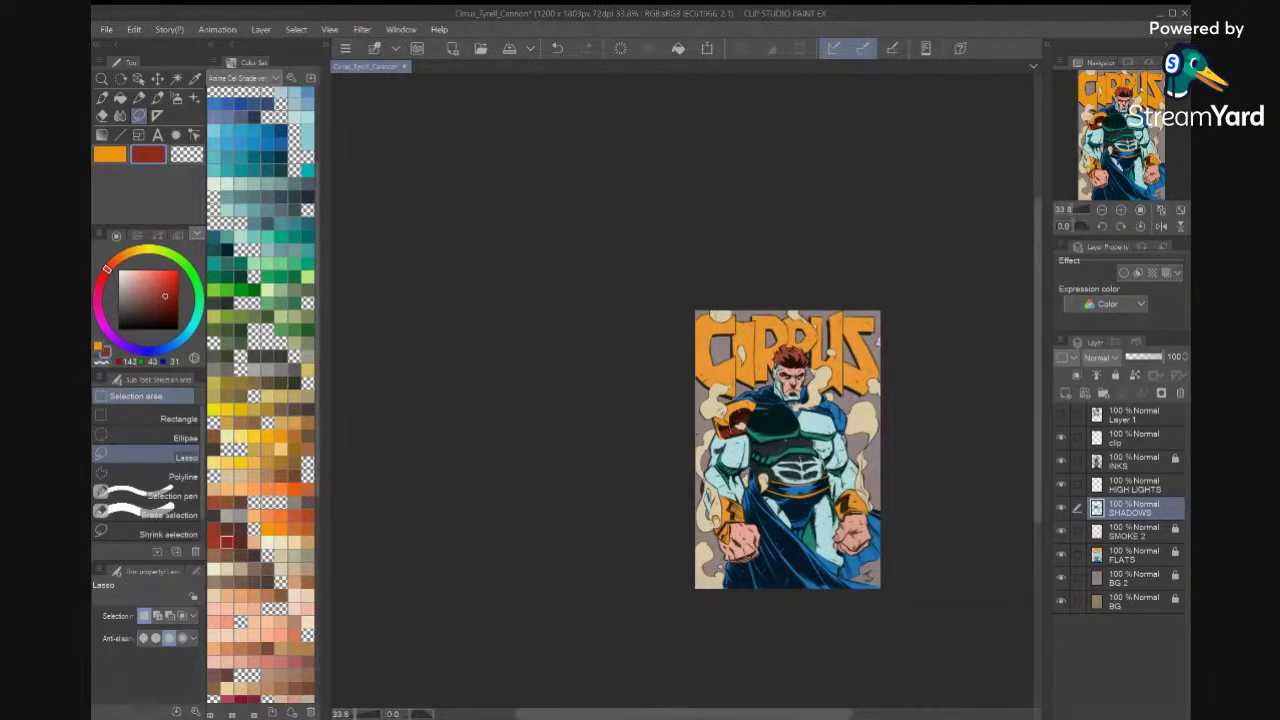
key(ctrl+0)
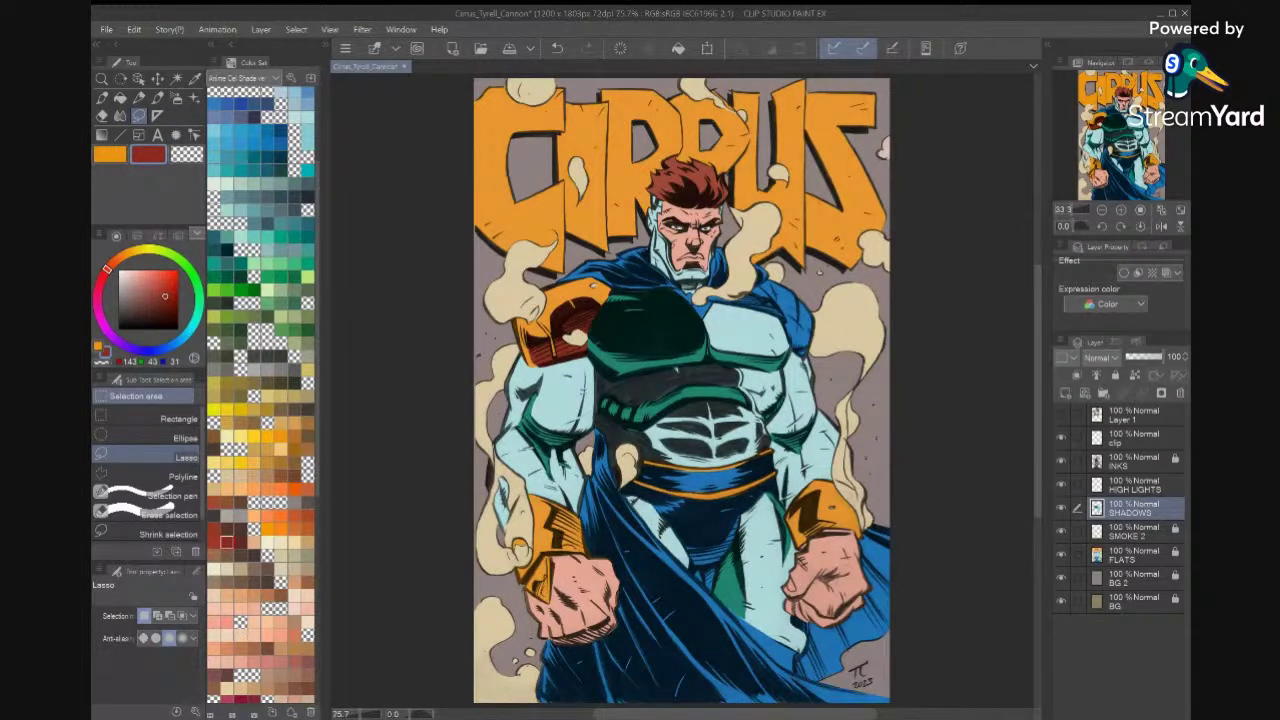
key(ctrl+s)
Sample the hair's red and, on the FLATS layer, lasso the upper edge of the hair's front tuft and fill it.
scroll(690, 260, up, 6)
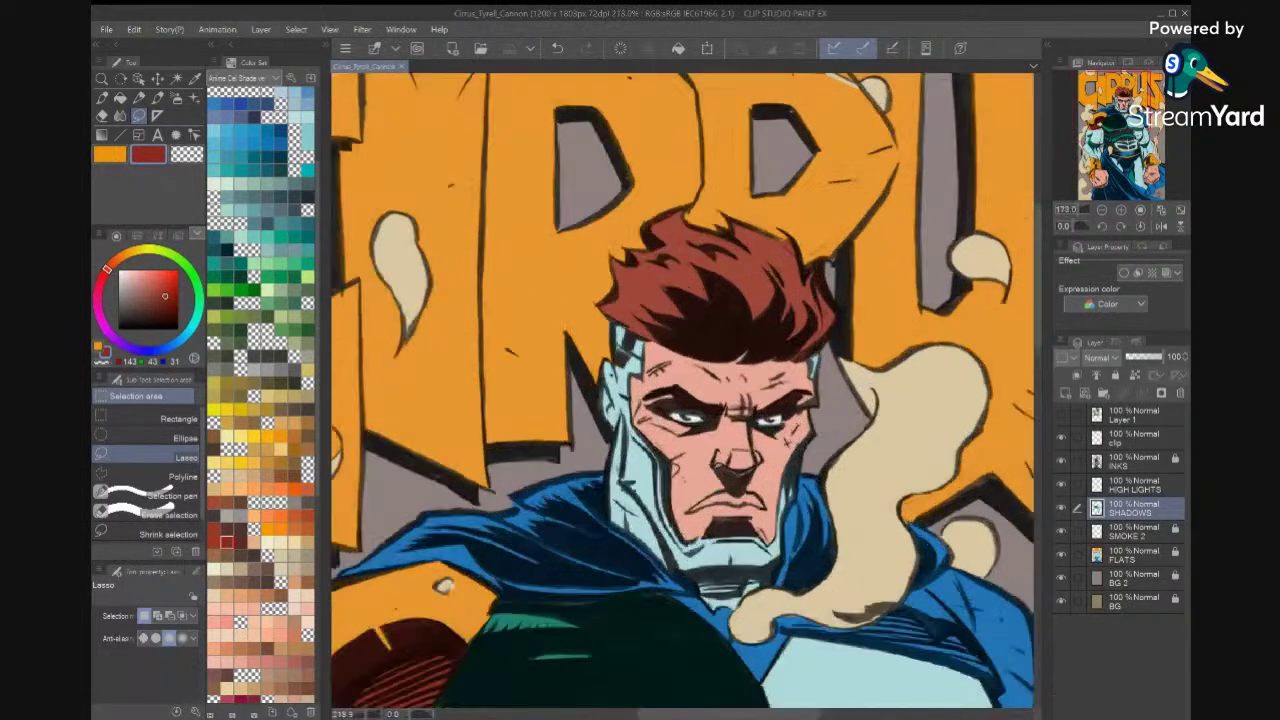
key(i)
click(684, 290)
key(m)
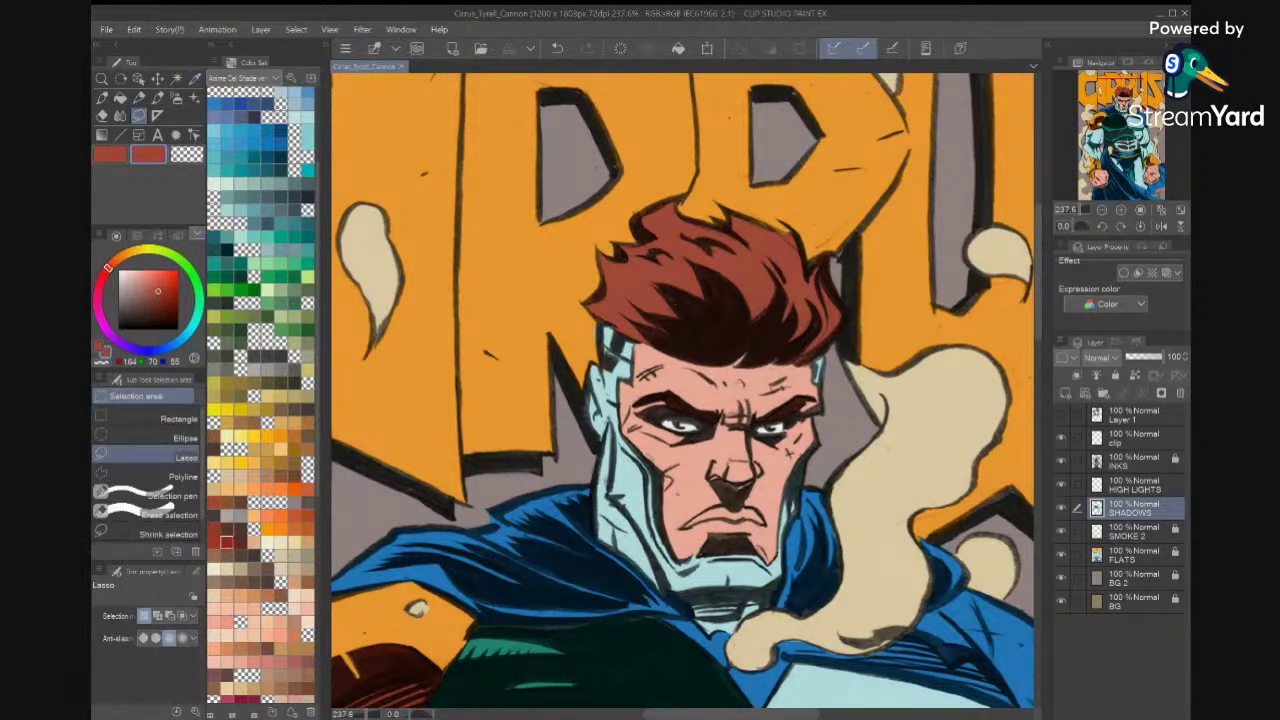
click(1141, 558)
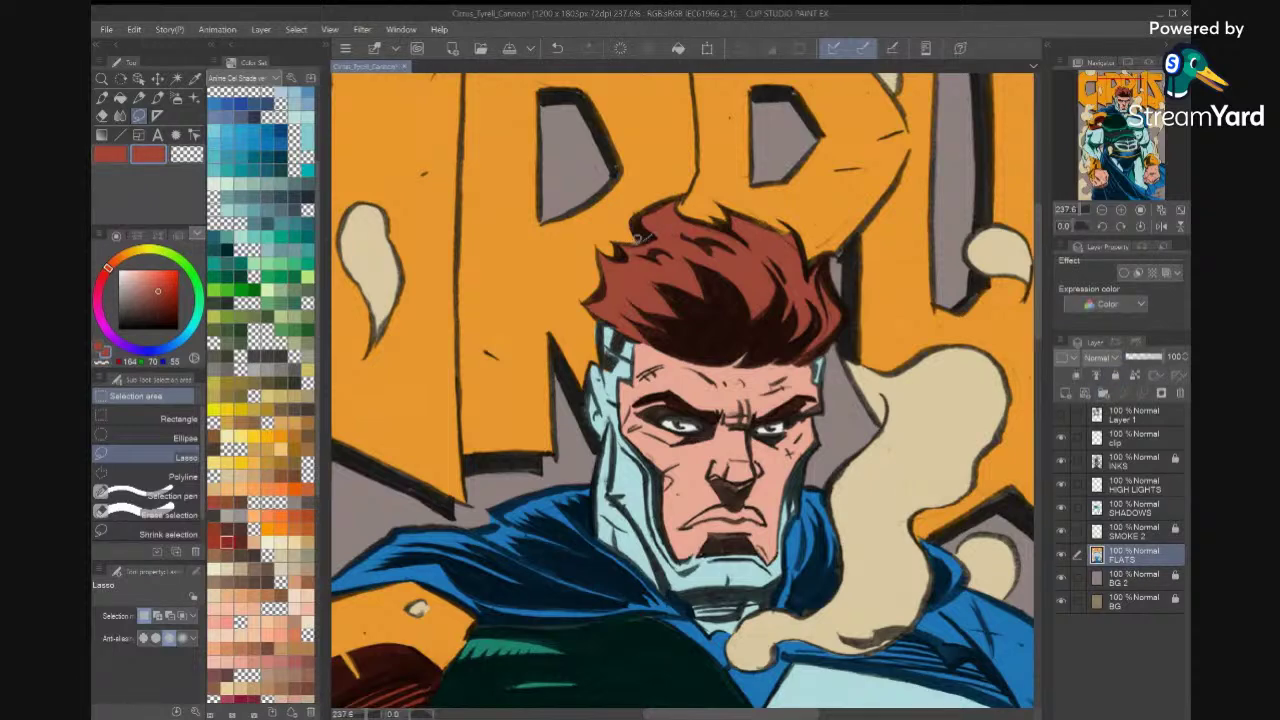
drag(615, 242, 618, 248)
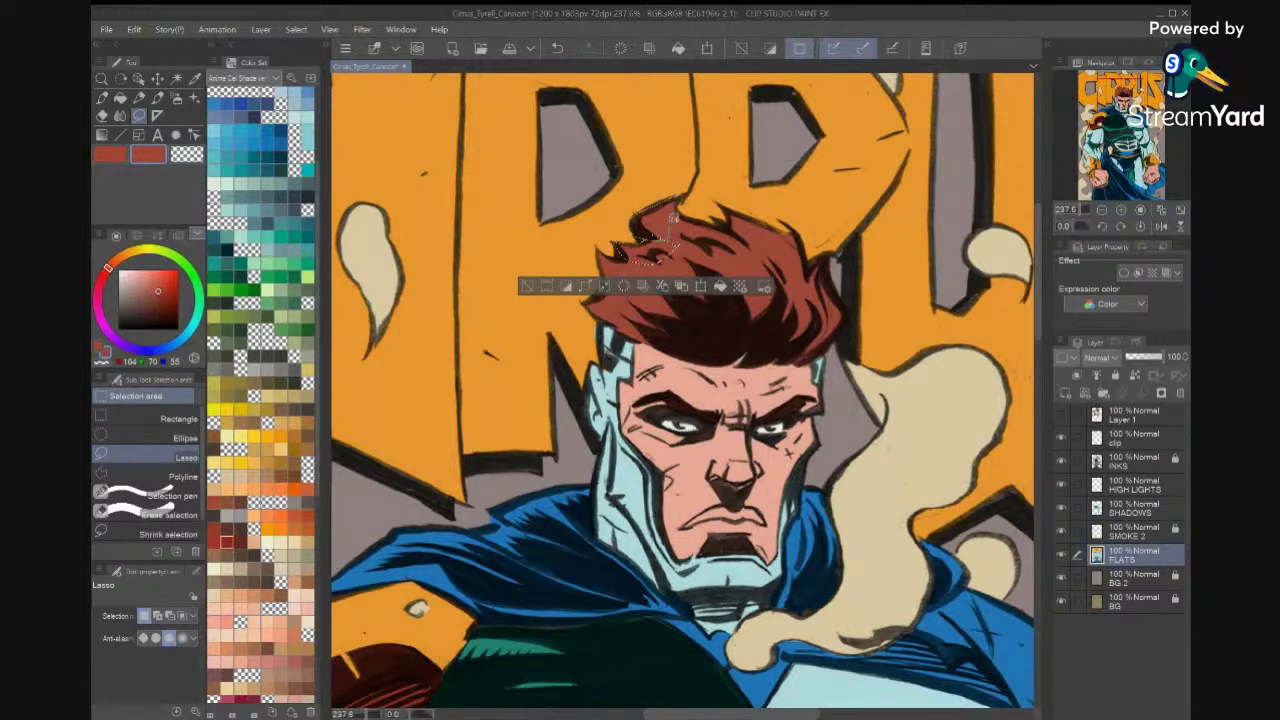
click(719, 286)
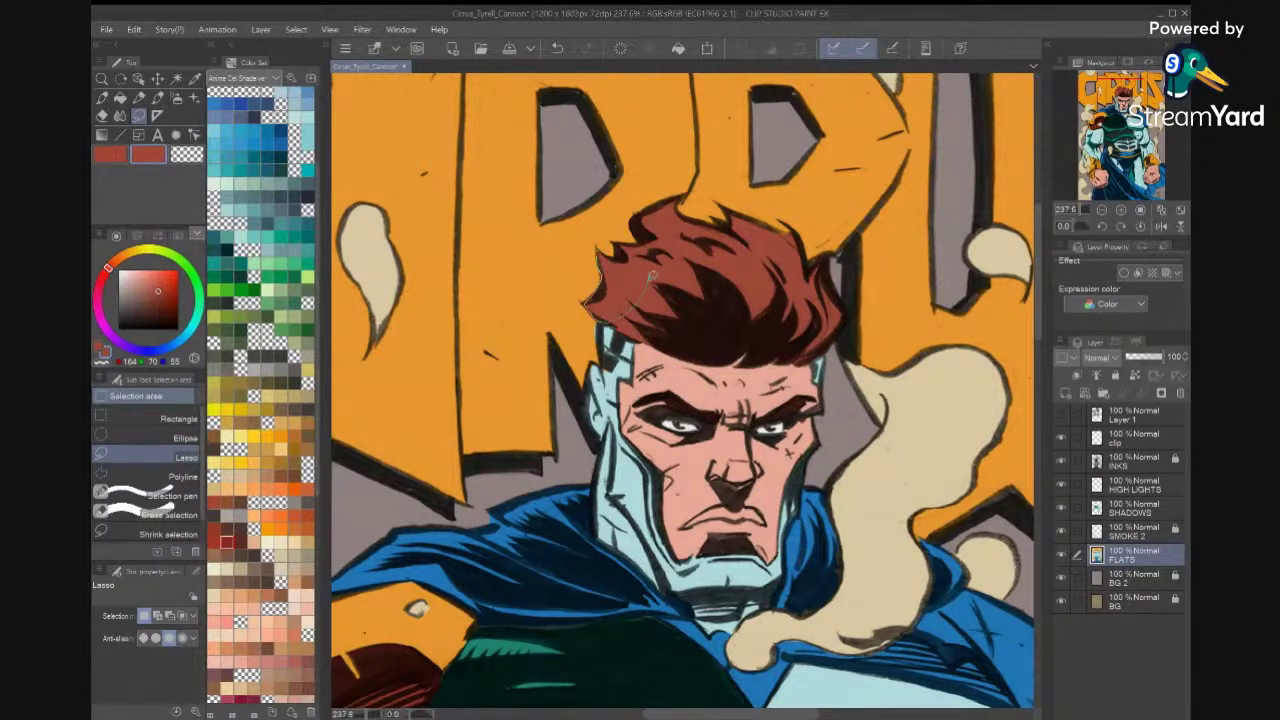
Lasso the side edge of the hair above the ear, fill it with the sampled red and clear the selection.
drag(653, 275, 649, 263)
click(690, 345)
key(ctrl+d)
key(ctrl+0)
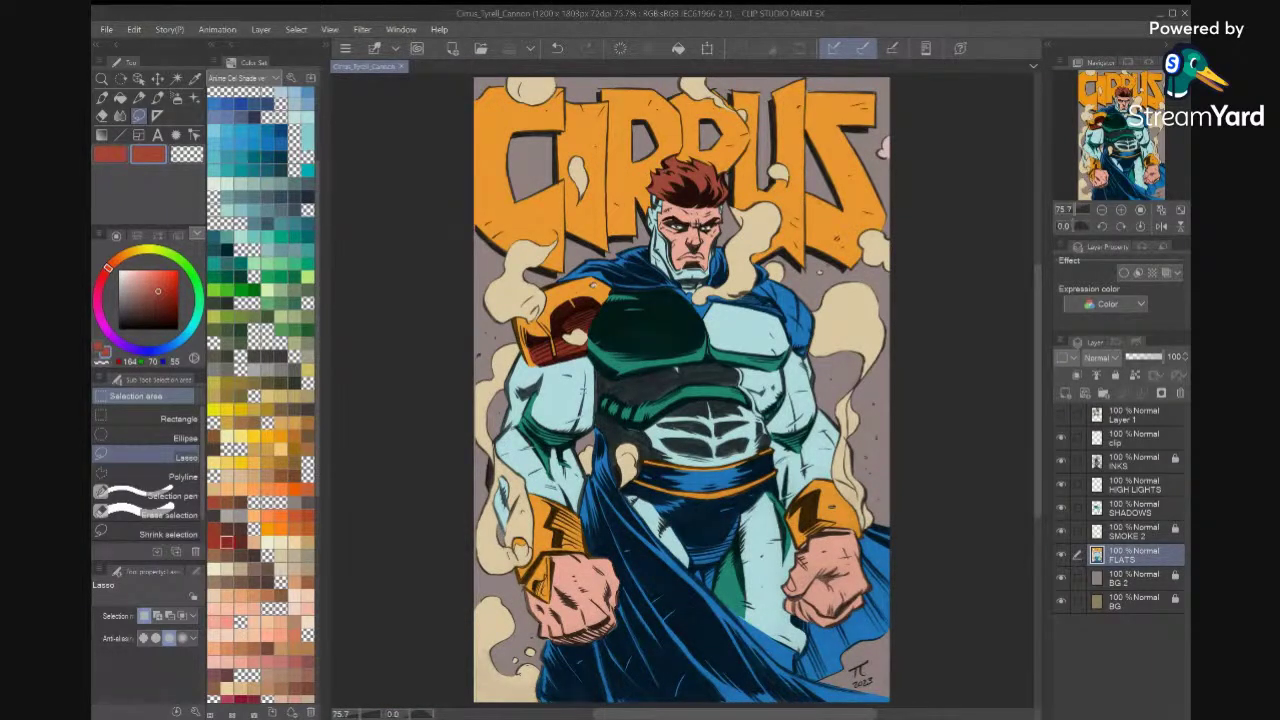
Try brown swatches from the color set and choose a muted tan (RGB 182, 140, 122) as the main colour.
key(x)
scroll(260, 450, down, 5)
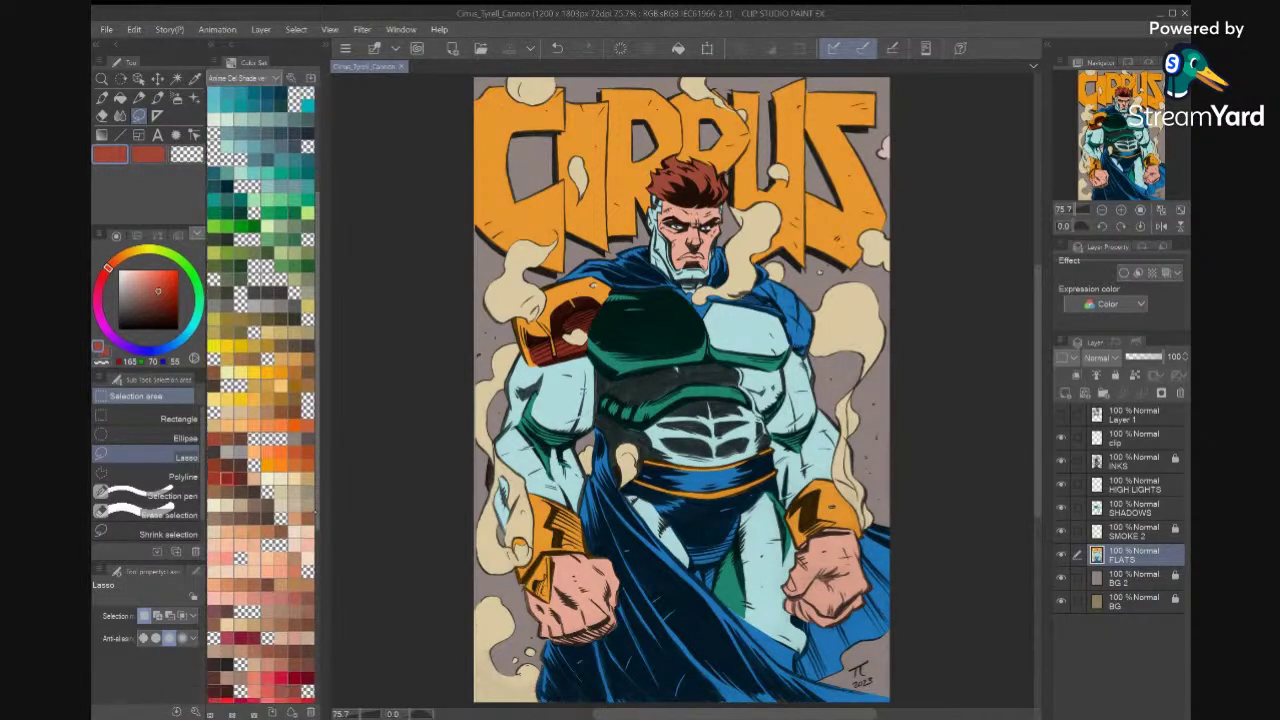
scroll(260, 400, down, 1)
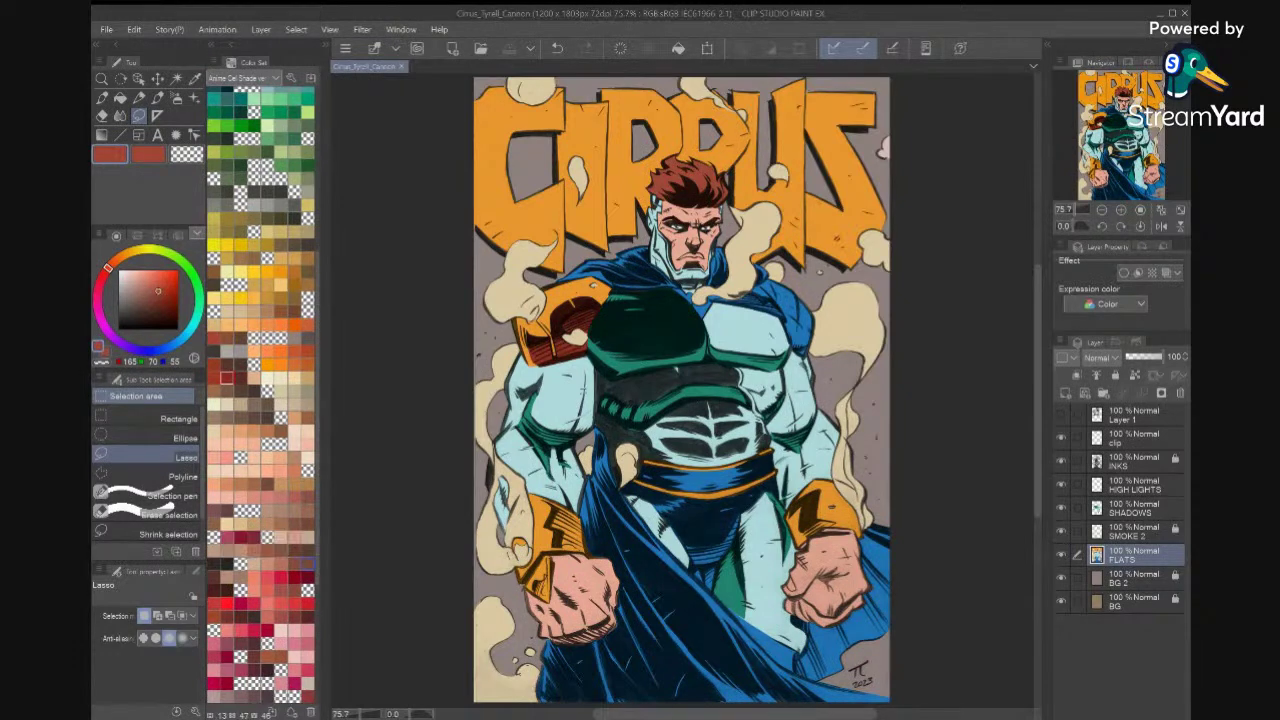
click(245, 549)
click(246, 560)
click(247, 553)
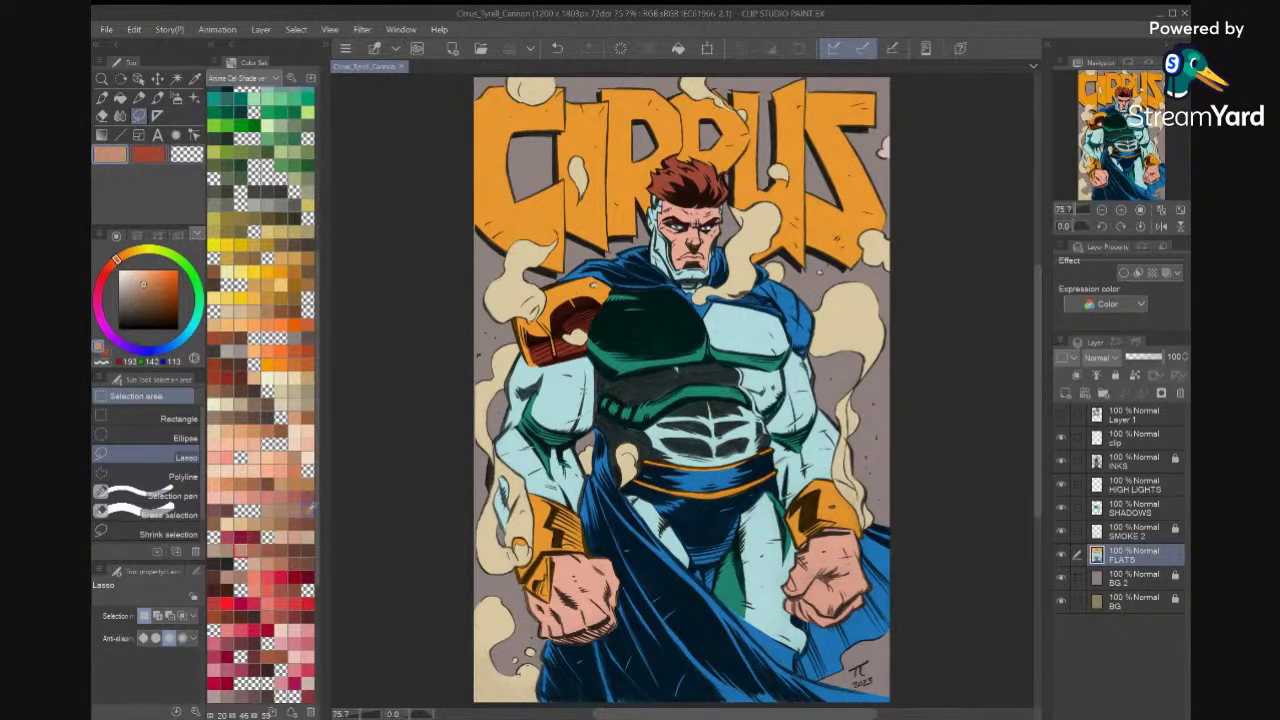
click(310, 508)
key(x)
key(x)
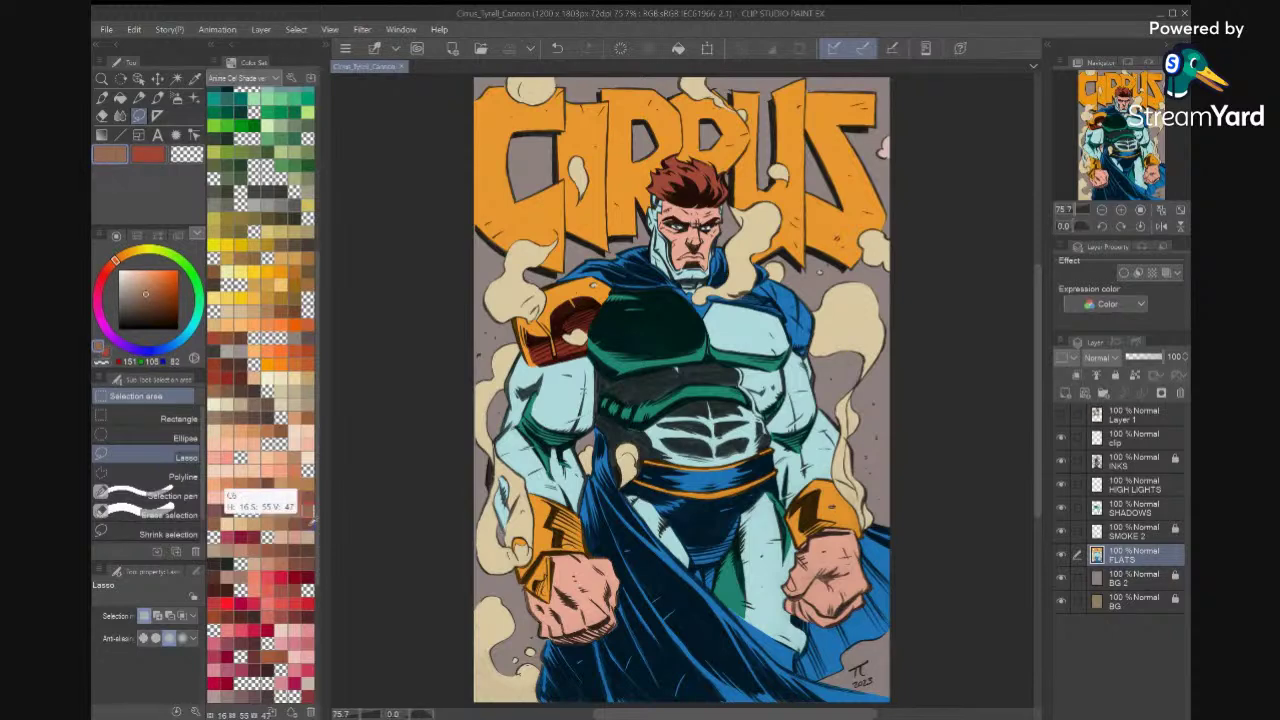
click(229, 572)
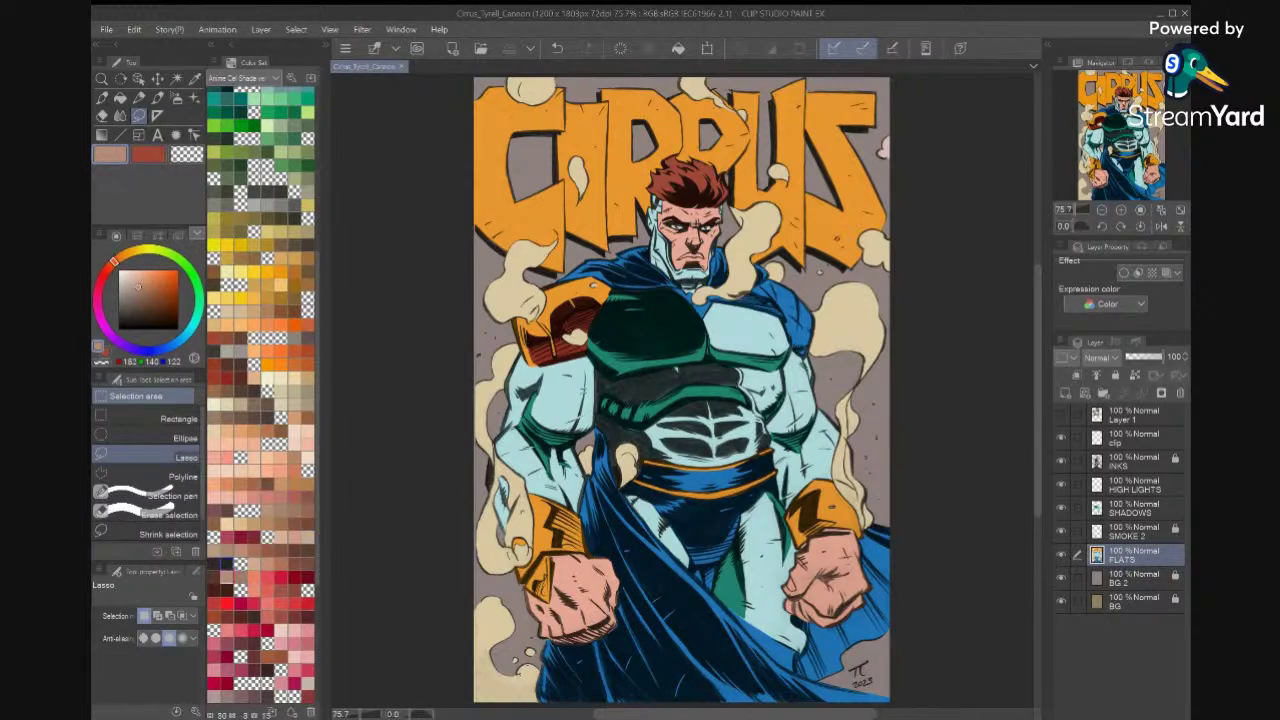
Activate the clip layer above the inks and choose the Milli pen from the Marker group for work on the hair.
click(1143, 436)
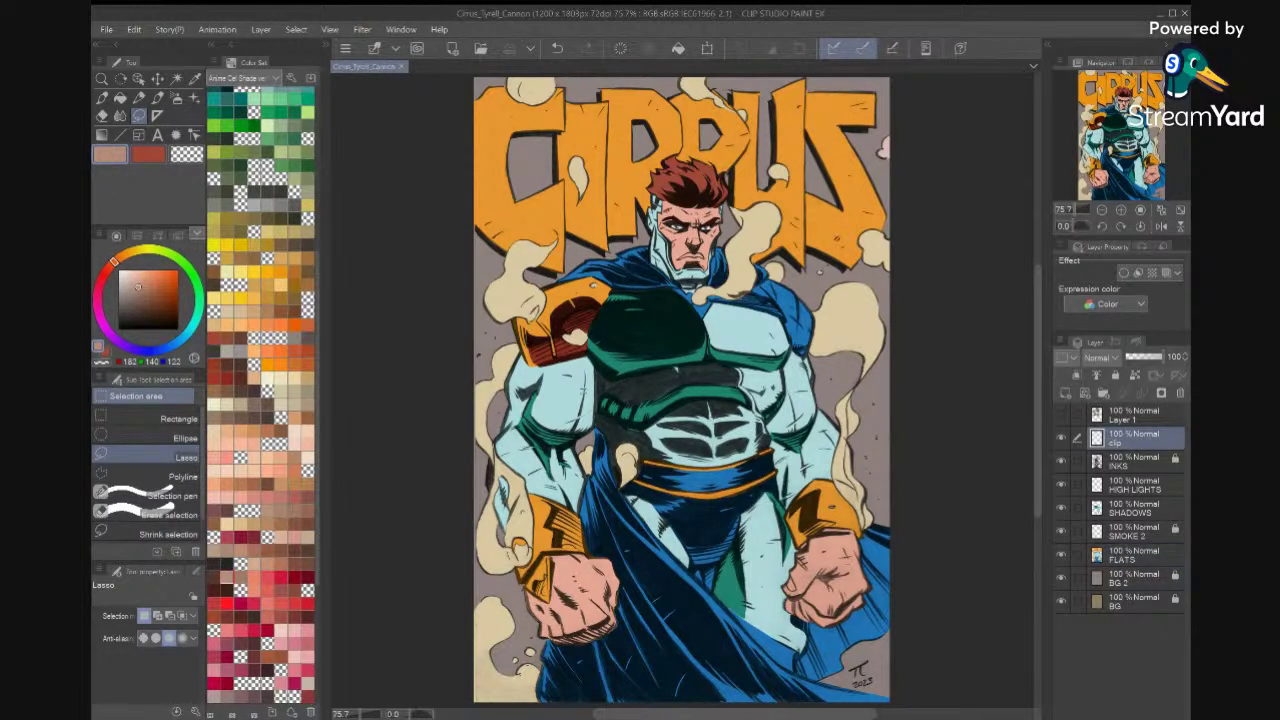
key(ctrl+plus)
key(ctrl+plus)
key(ctrl+plus)
drag(660, 100, 680, 700)
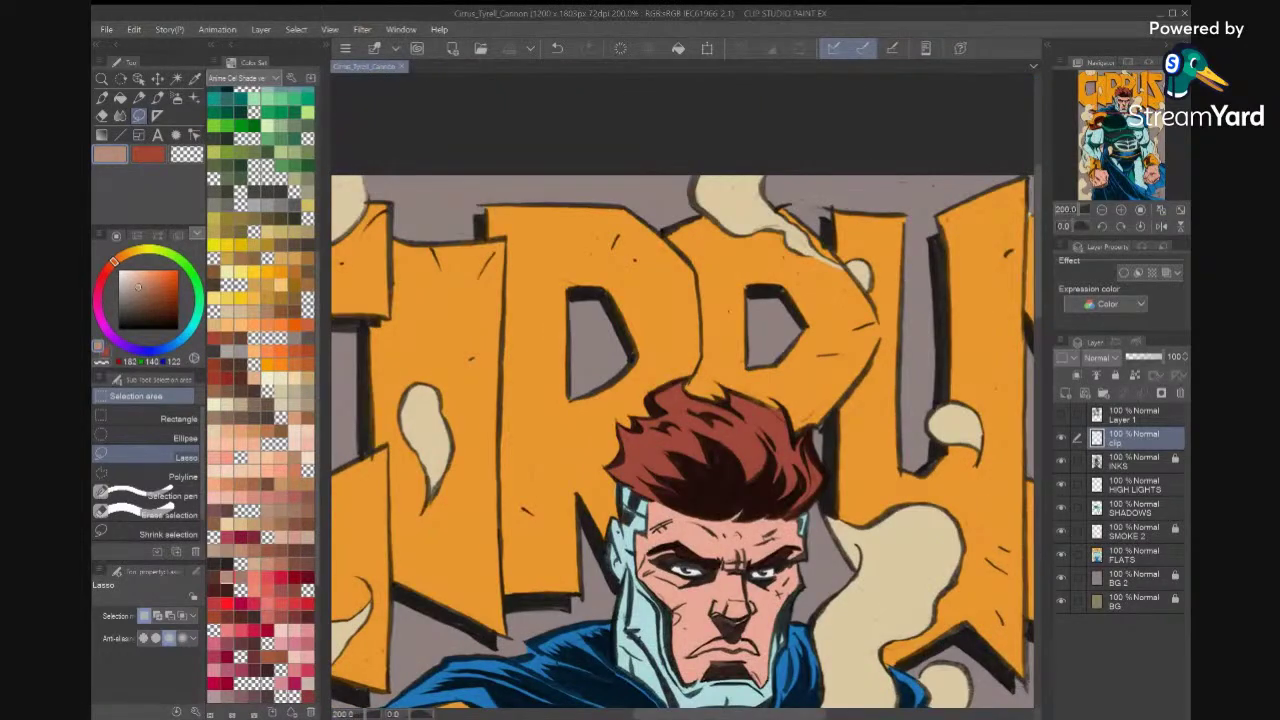
scroll(781, 462, up, 2)
scroll(781, 462, down, 1)
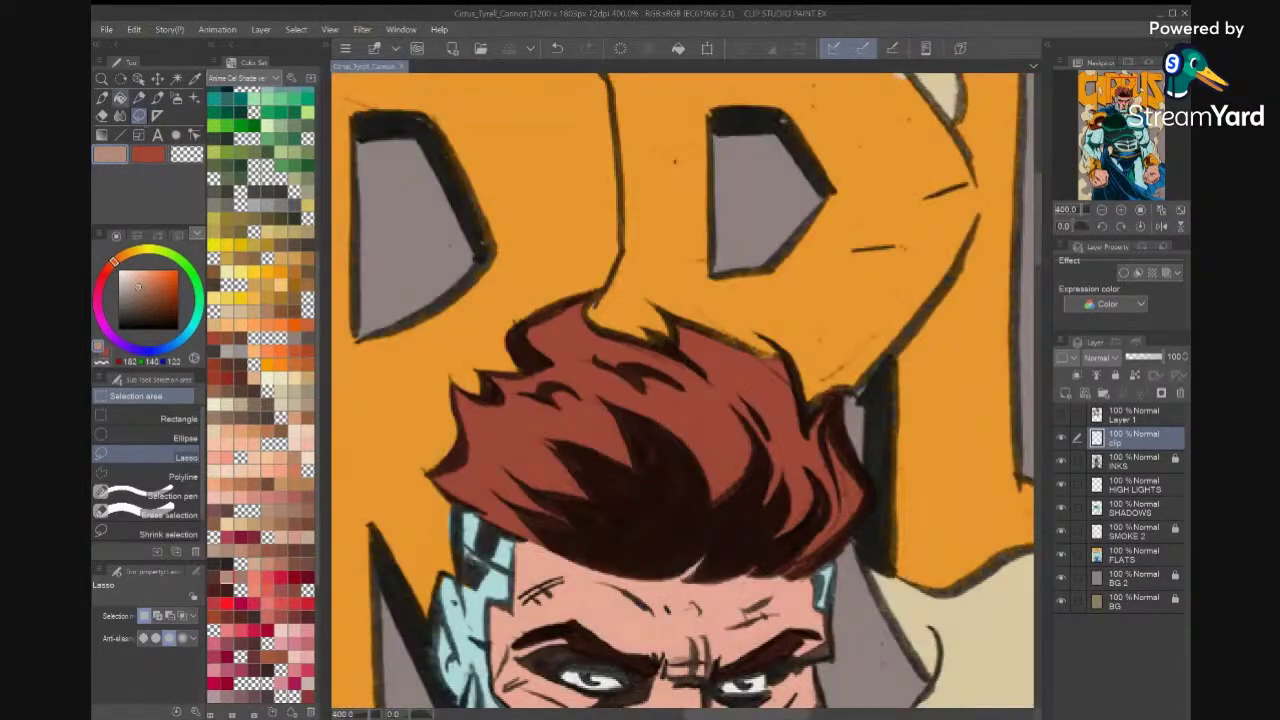
click(101, 97)
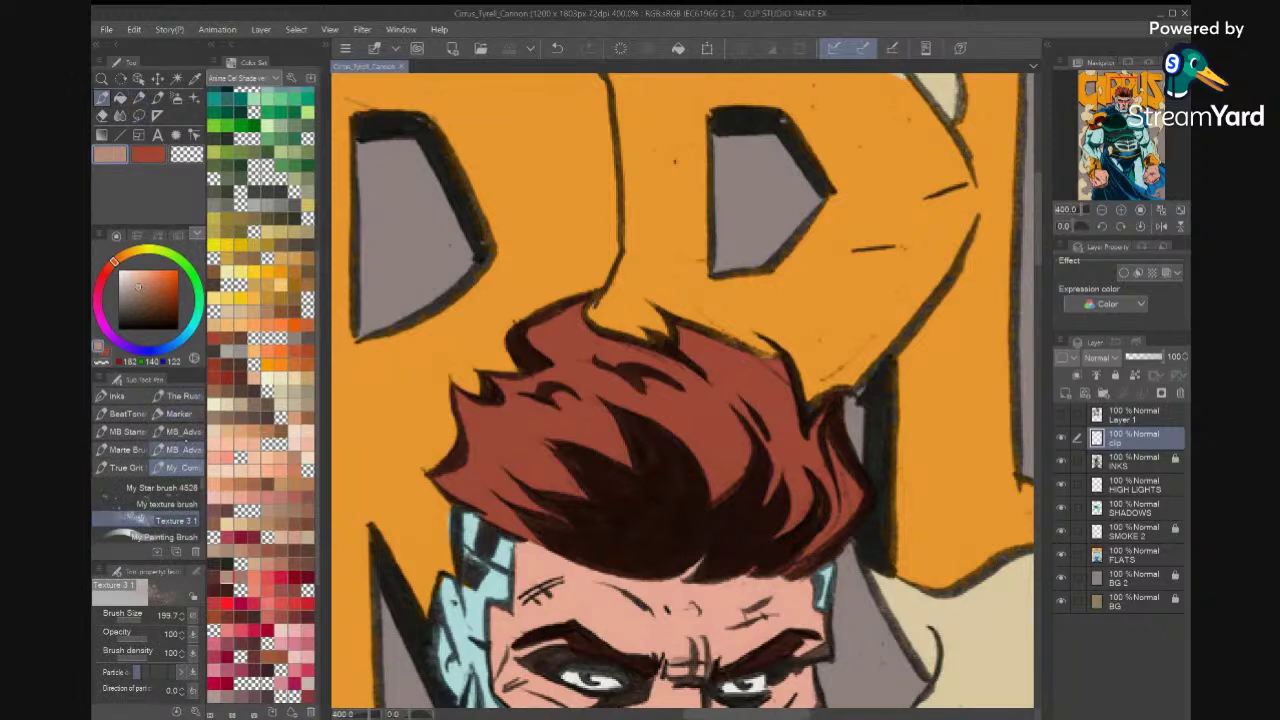
click(176, 413)
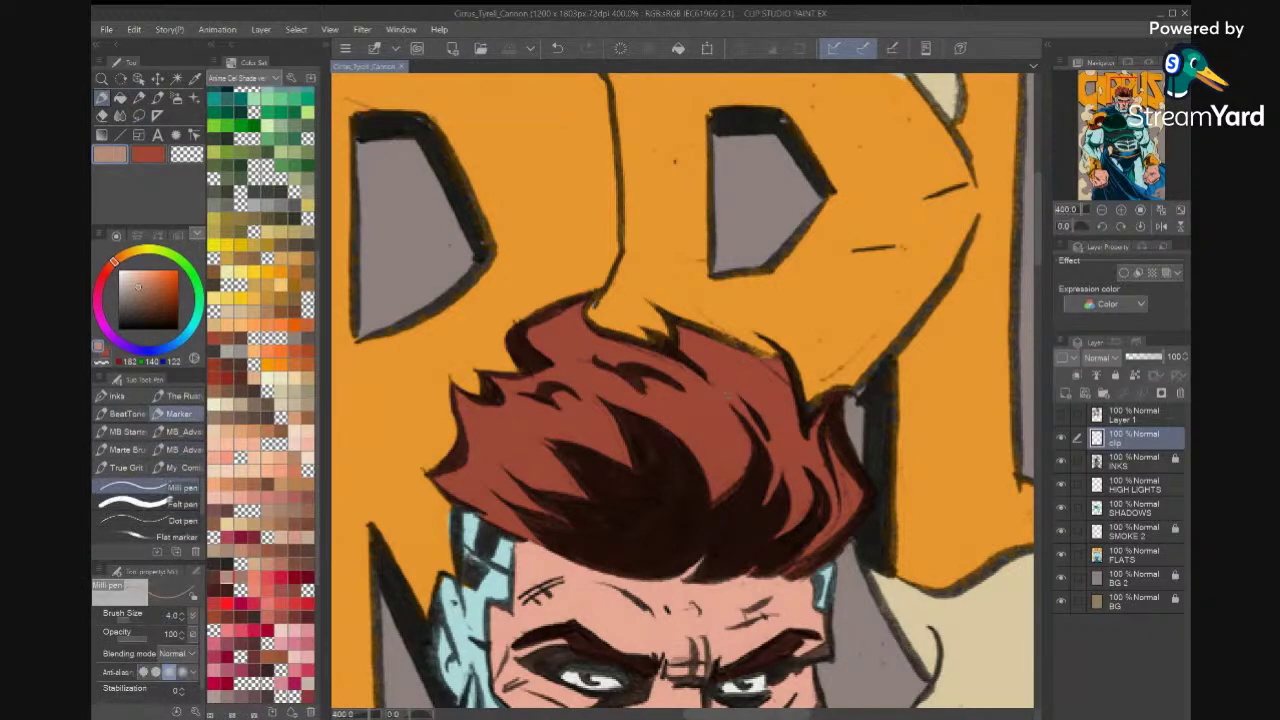
Undo the first tan test stroke, clip the layer to the inks below and paint a tan stroke over a hair line.
mouse_move(733, 389)
mouse_down()
mouse_move(773, 443)
mouse_move(764, 436)
mouse_up()
key(ctrl+z)
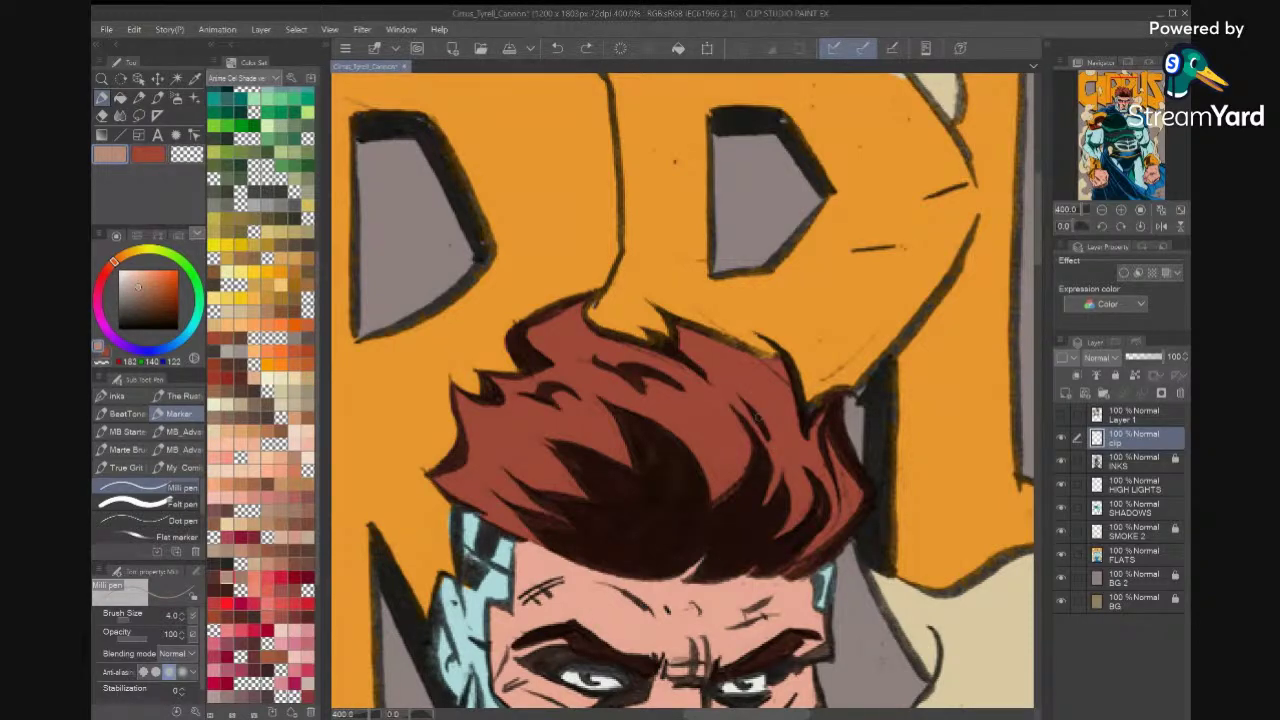
click(1077, 376)
drag(738, 392, 766, 442)
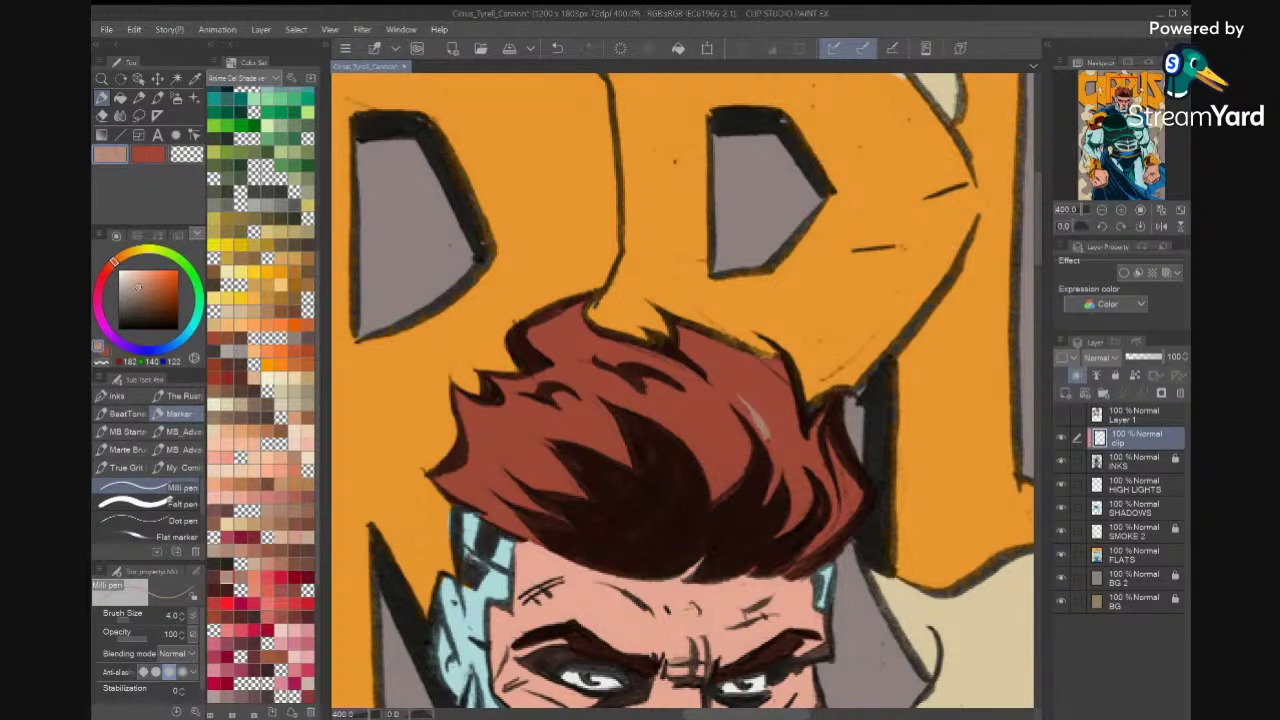
Enlarge the Milli pen to size 15 and try recolouring the black hair inks with the muted tan.
scroll(771, 409, down, 4)
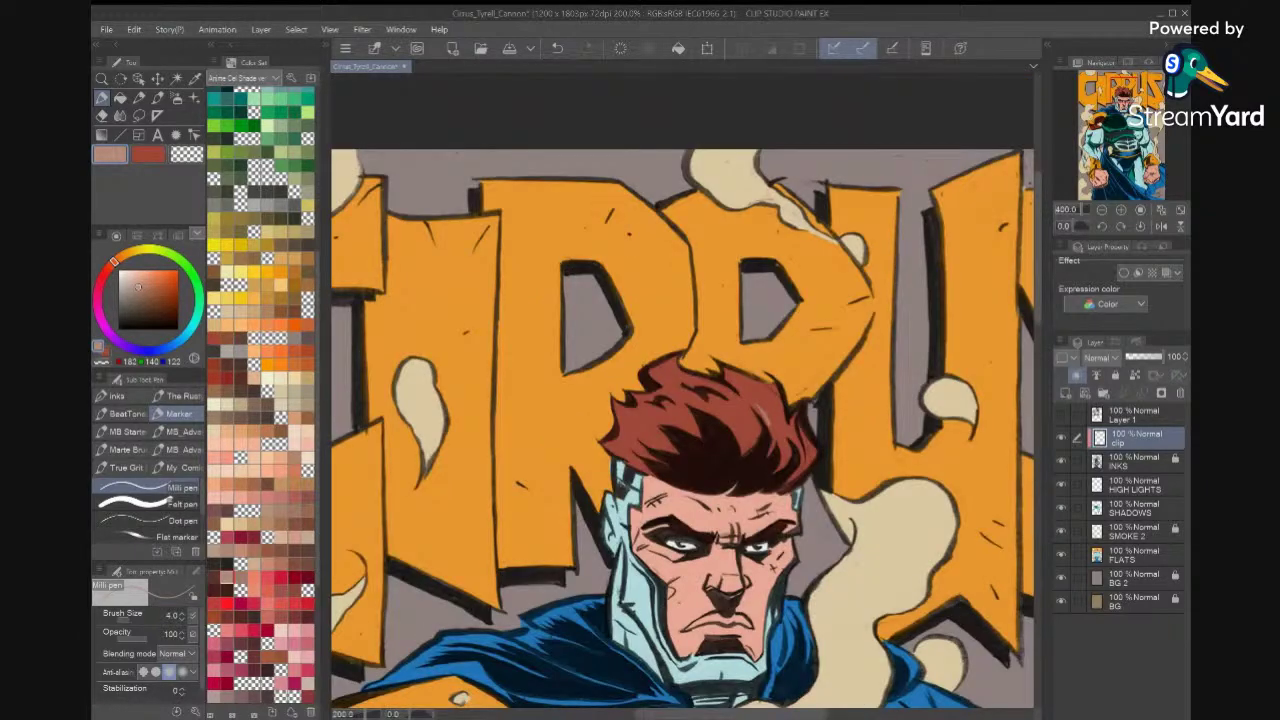
scroll(735, 430, up, 2)
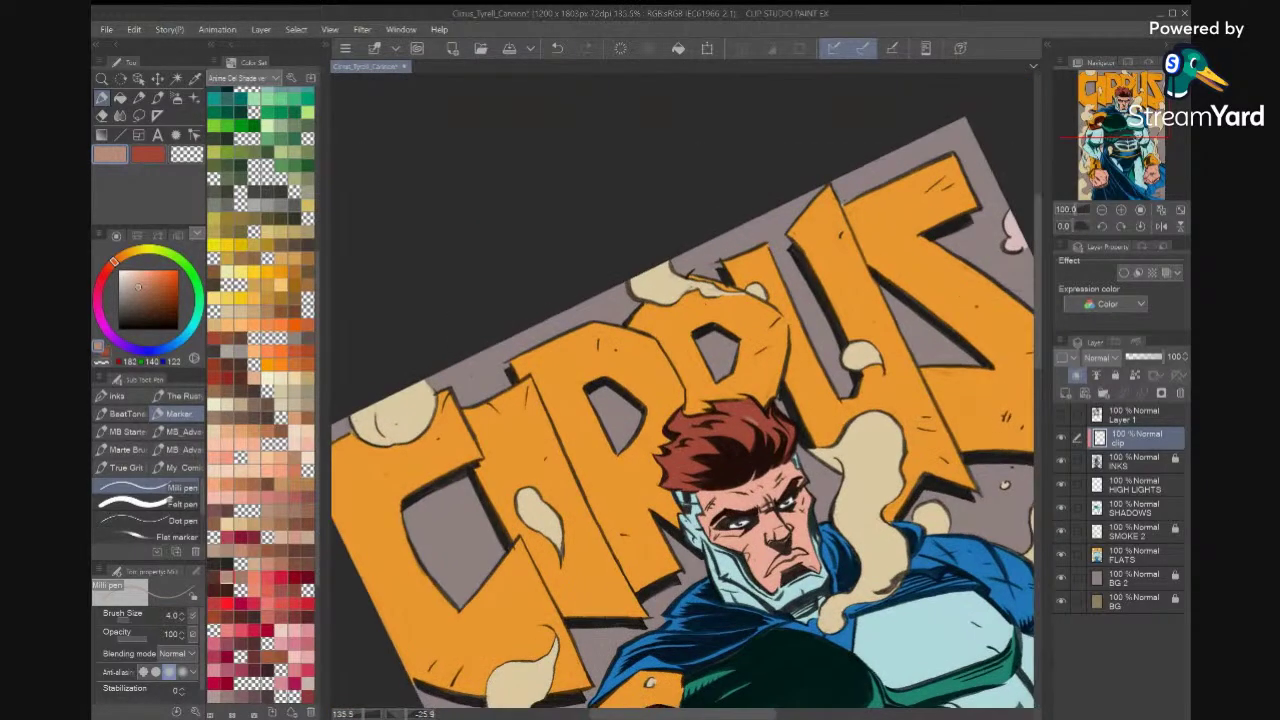
scroll(760, 480, up, 2)
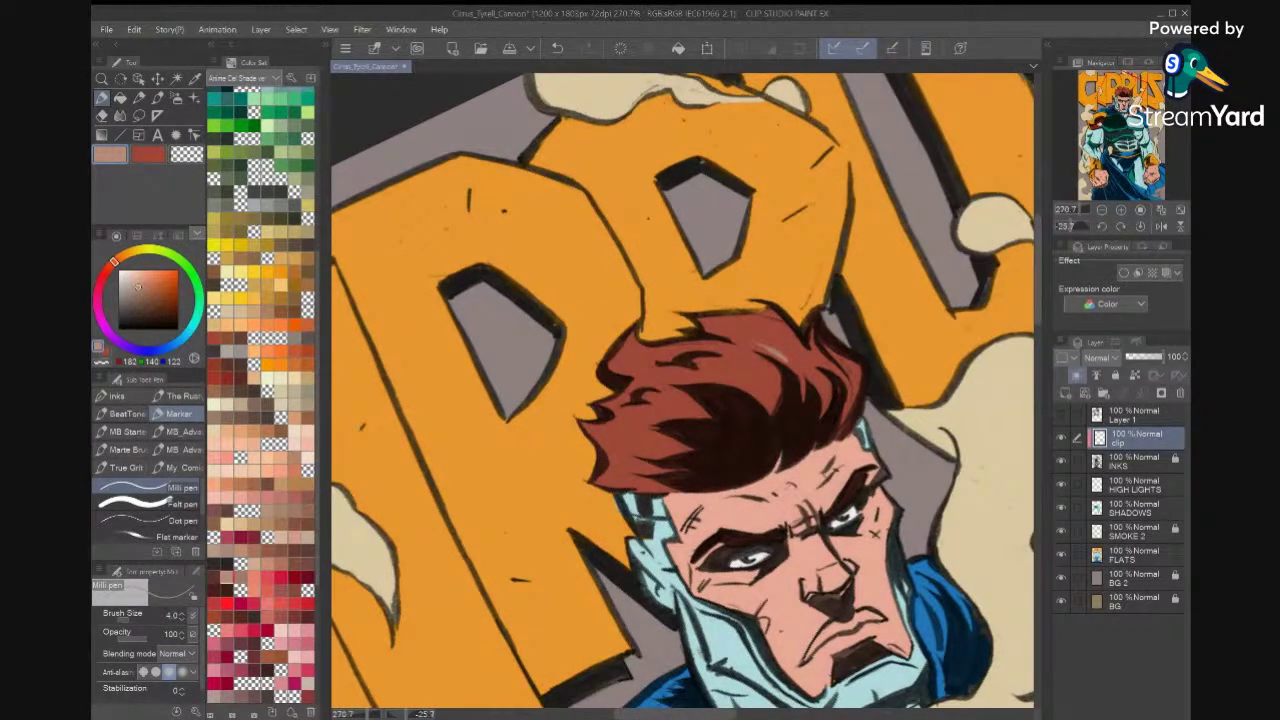
key(bracketright)
key(bracketright)
key(bracketright)
key(bracketright)
key(bracketright)
key(bracketright)
mouse_move(755, 349)
mouse_down()
mouse_move(795, 385)
mouse_move(760, 440)
mouse_move(716, 392)
mouse_move(680, 386)
mouse_move(740, 446)
mouse_move(648, 424)
mouse_move(700, 455)
mouse_move(668, 466)
mouse_move(690, 470)
mouse_move(800, 410)
mouse_move(815, 385)
mouse_move(840, 395)
mouse_move(835, 370)
mouse_move(840, 415)
mouse_move(815, 446)
mouse_move(820, 415)
mouse_move(810, 450)
mouse_move(740, 485)
mouse_move(628, 476)
mouse_up()
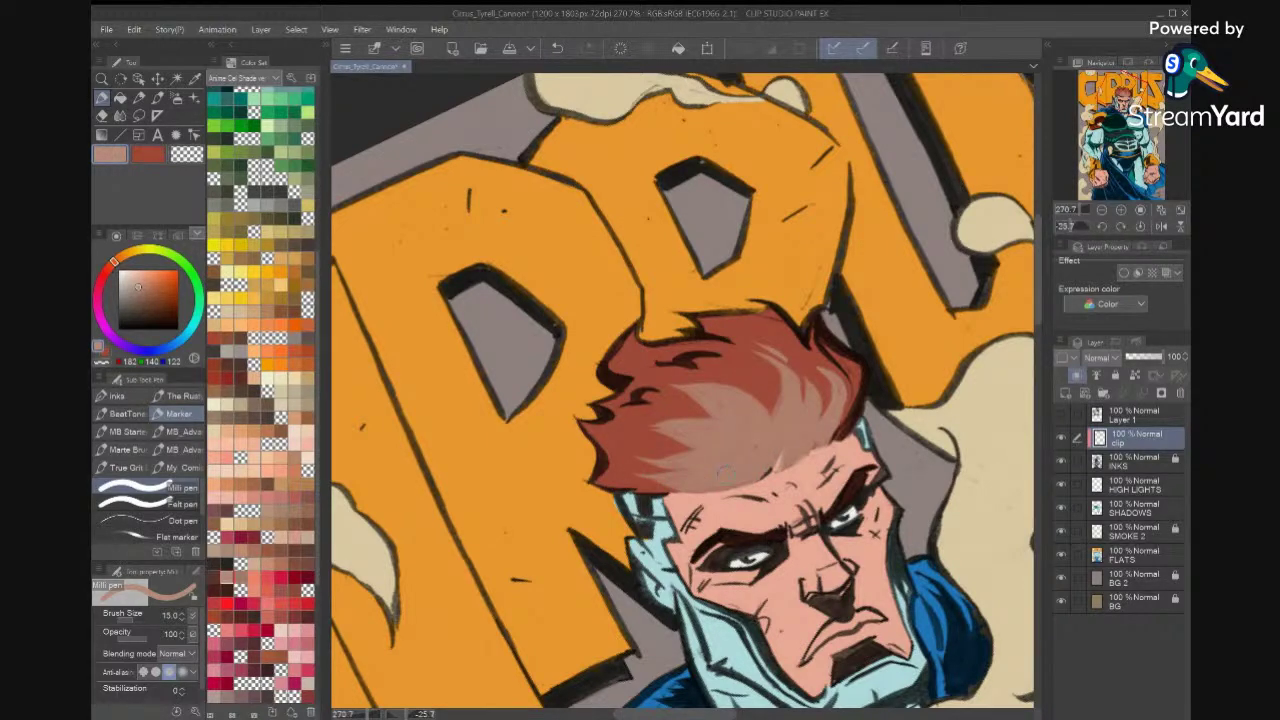
Try a redder brown (RGB 173, 112, 89) over the hair inks, and undo the hair line recolouring.
scroll(780, 430, down, 5)
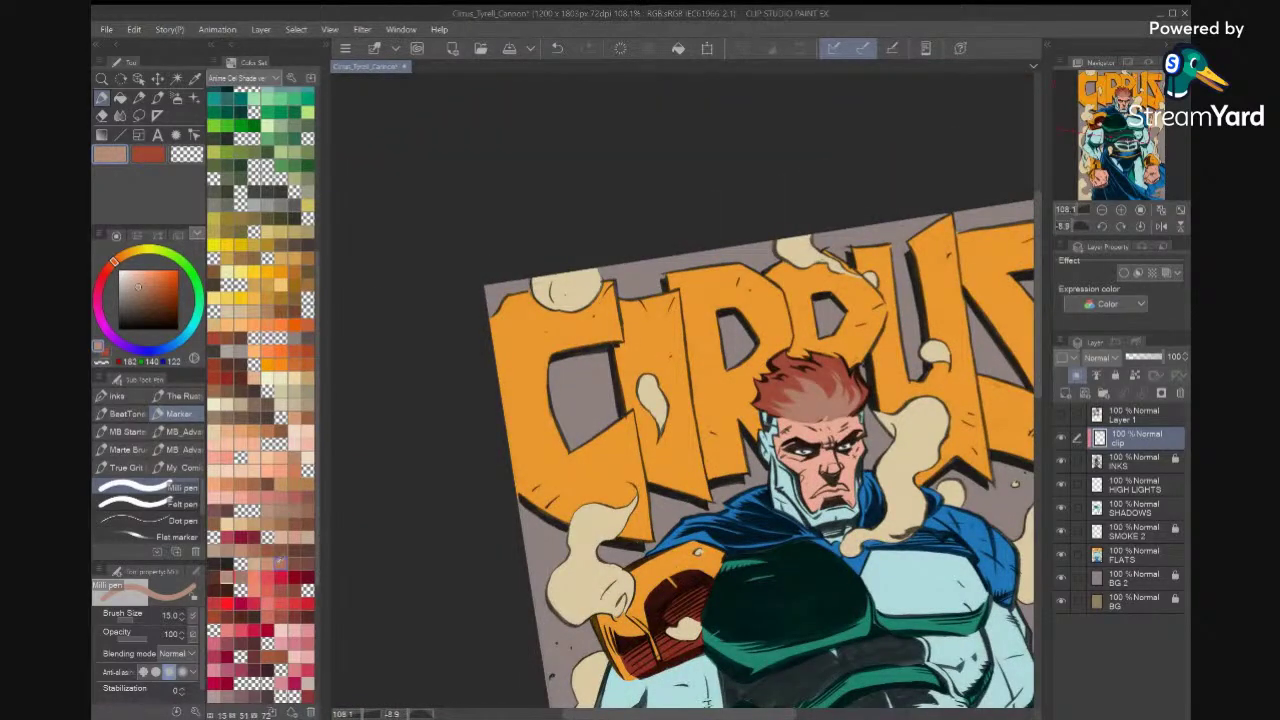
click(262, 543)
mouse_move(796, 411)
mouse_down()
mouse_move(806, 391)
mouse_move(840, 412)
mouse_up()
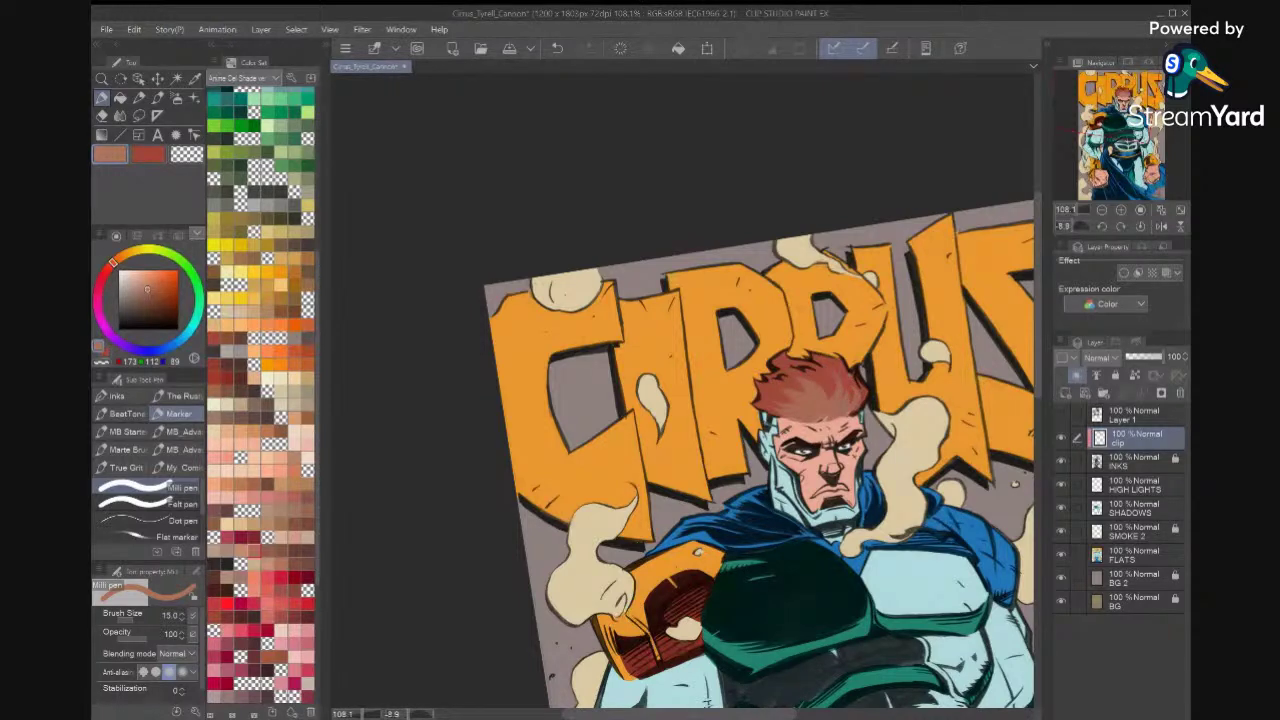
key(ctrl+z)
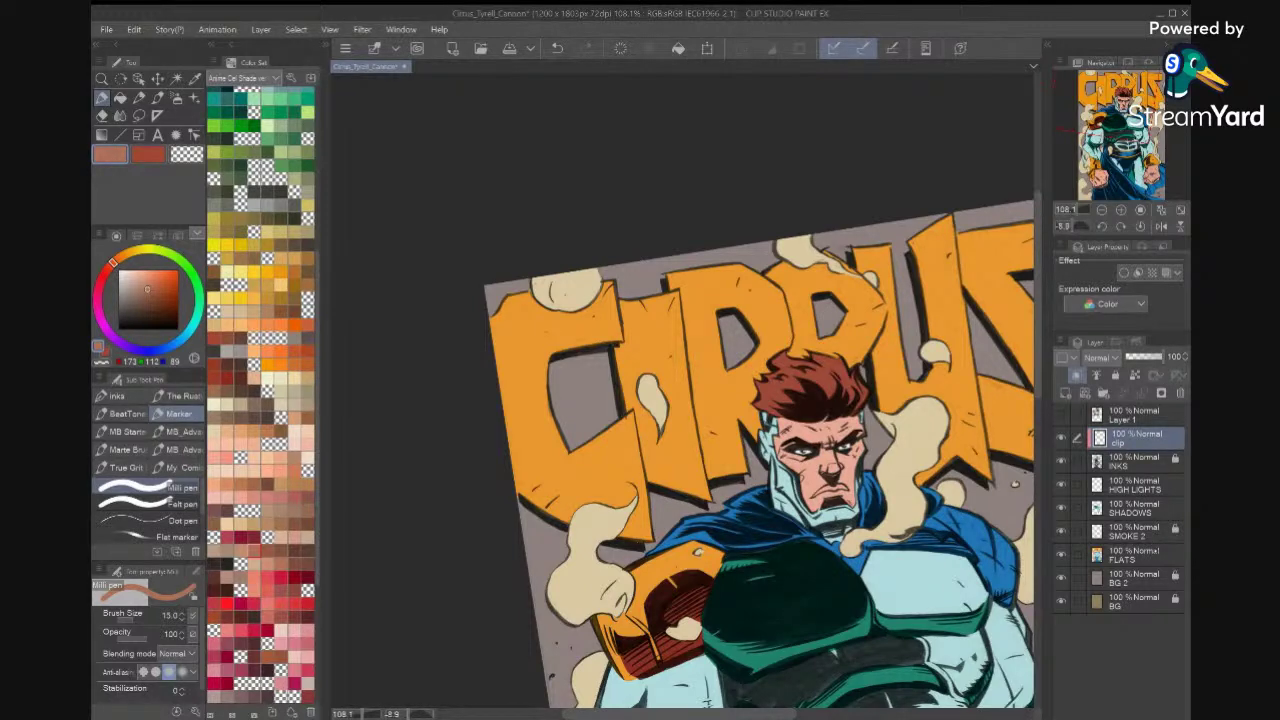
On the FLATS layer, sample the lettering's orange, lasso the background gap beside the hair, fill it and clear the selection.
click(1140, 555)
scroll(806, 444, up, 5)
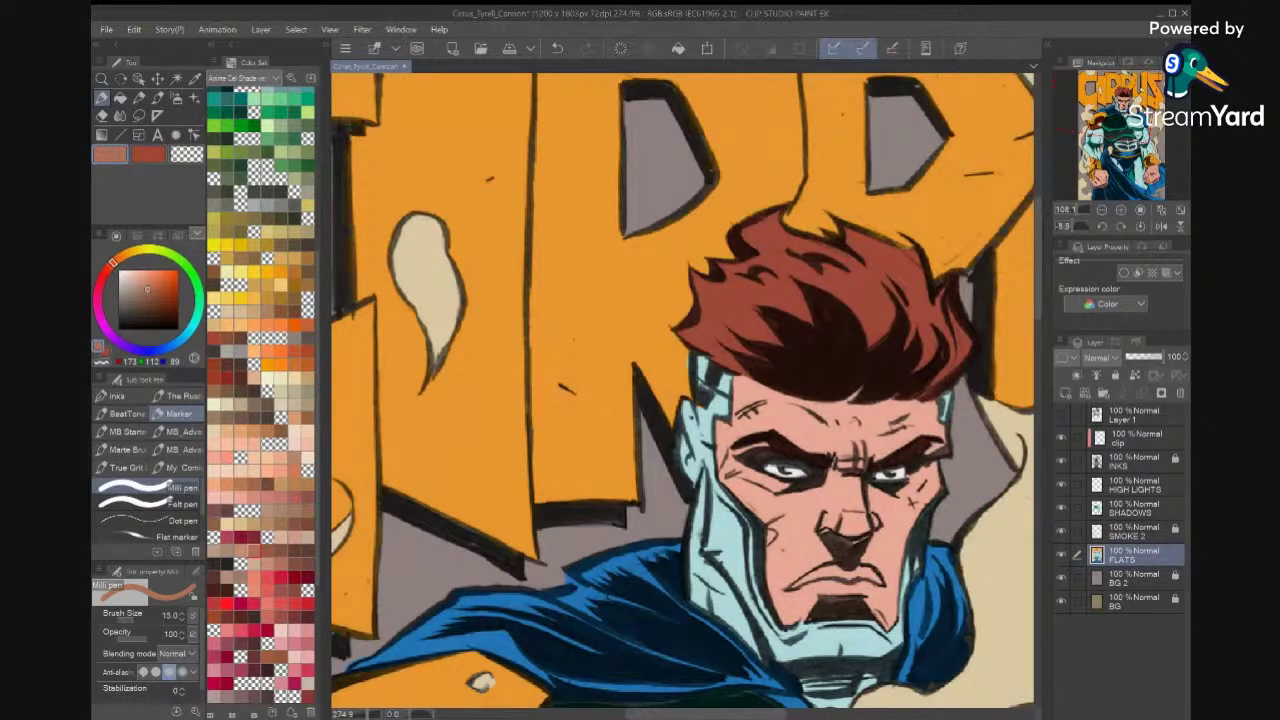
key(i)
click(678, 355)
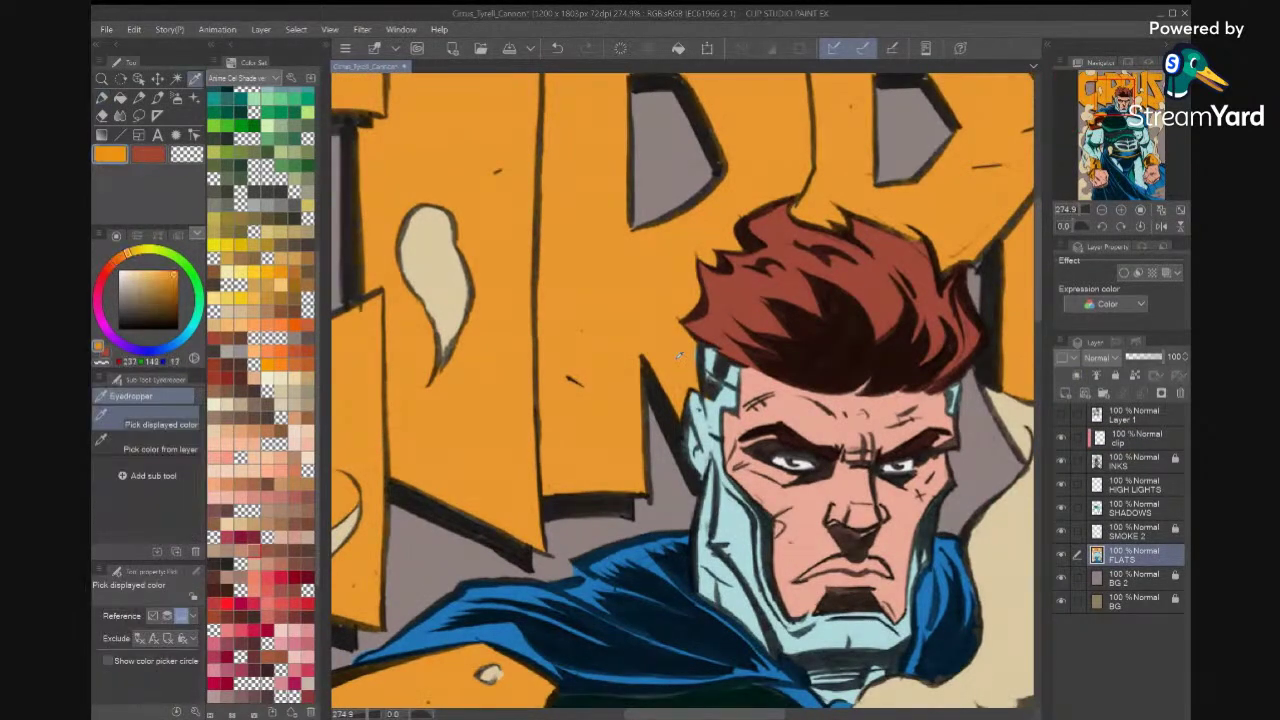
key(m)
mouse_move(688, 338)
mouse_down()
mouse_move(705, 350)
mouse_move(700, 376)
mouse_move(650, 405)
mouse_move(645, 505)
mouse_move(600, 512)
mouse_move(514, 436)
mouse_move(536, 251)
mouse_move(588, 238)
mouse_up()
key(ctrl+d)
click(654, 540)
key(ctrl+d)
key(ctrl+0)
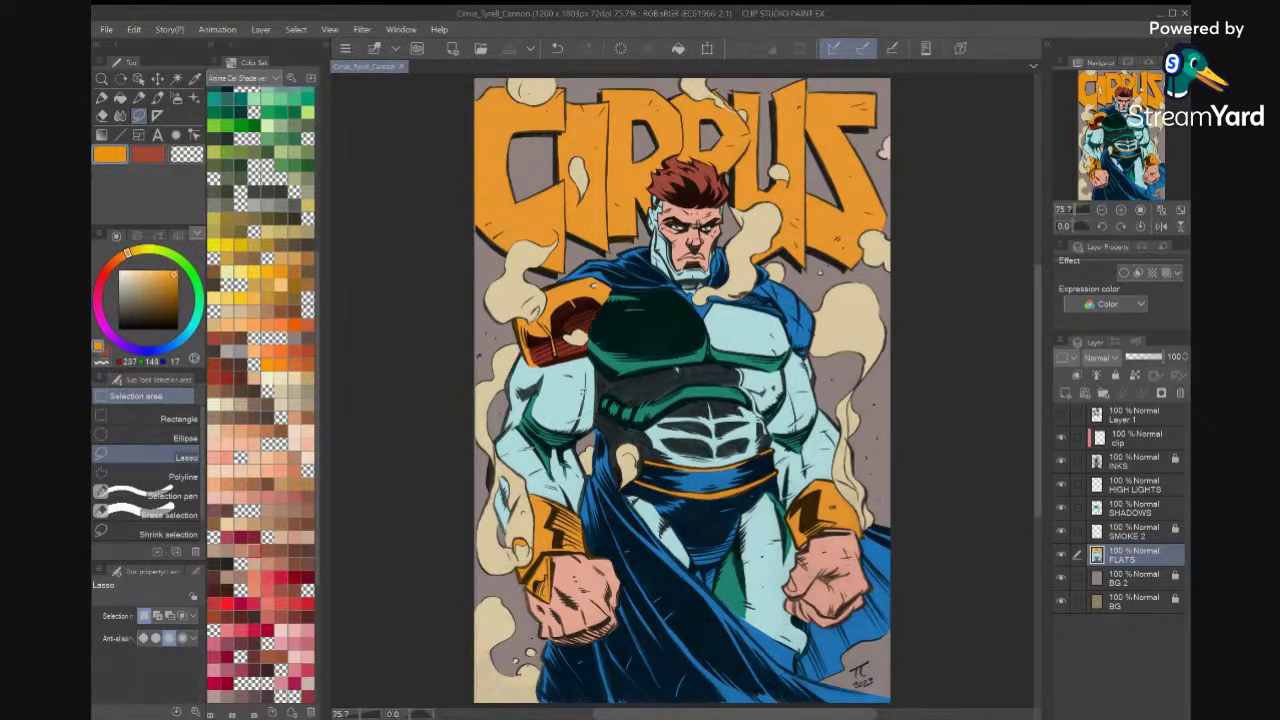
On the SHADOWS layer, lasso the hatched shadow of the wrist cuff beside the cape, fill it with red and deselect.
scroll(682, 390, up, 4)
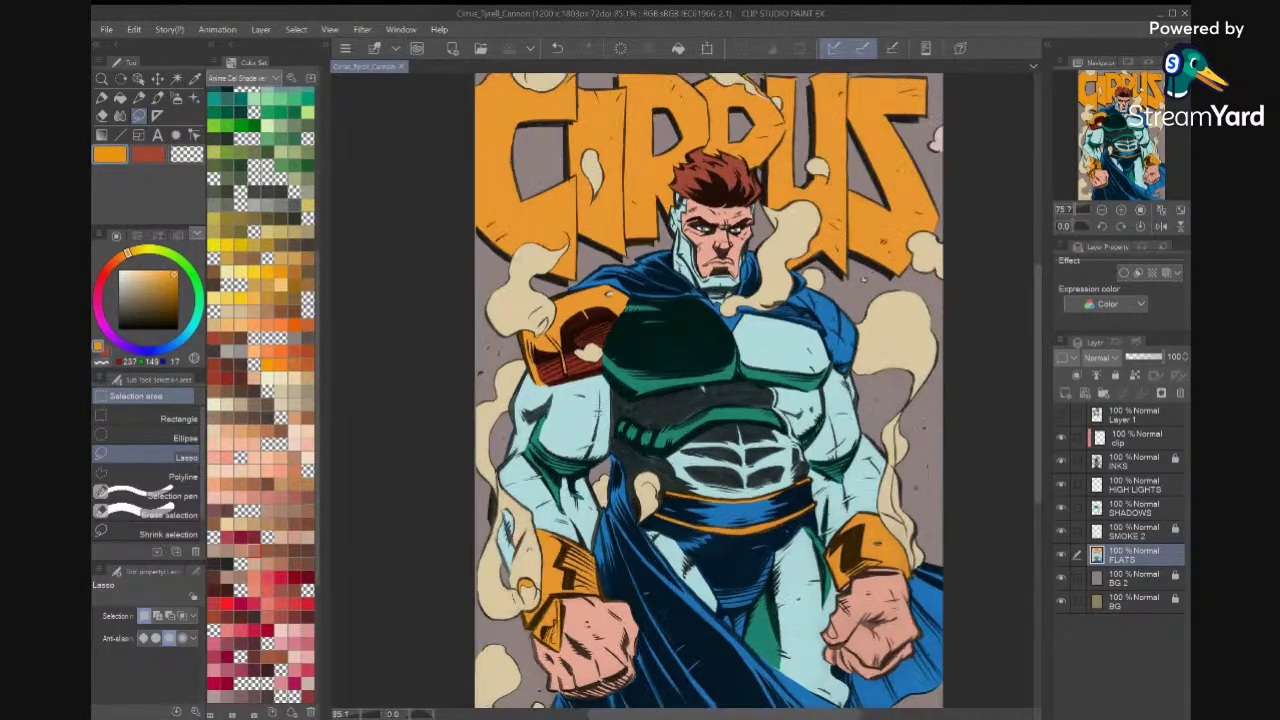
key(x)
scroll(682, 390, down, 3)
scroll(612, 450, up, 8)
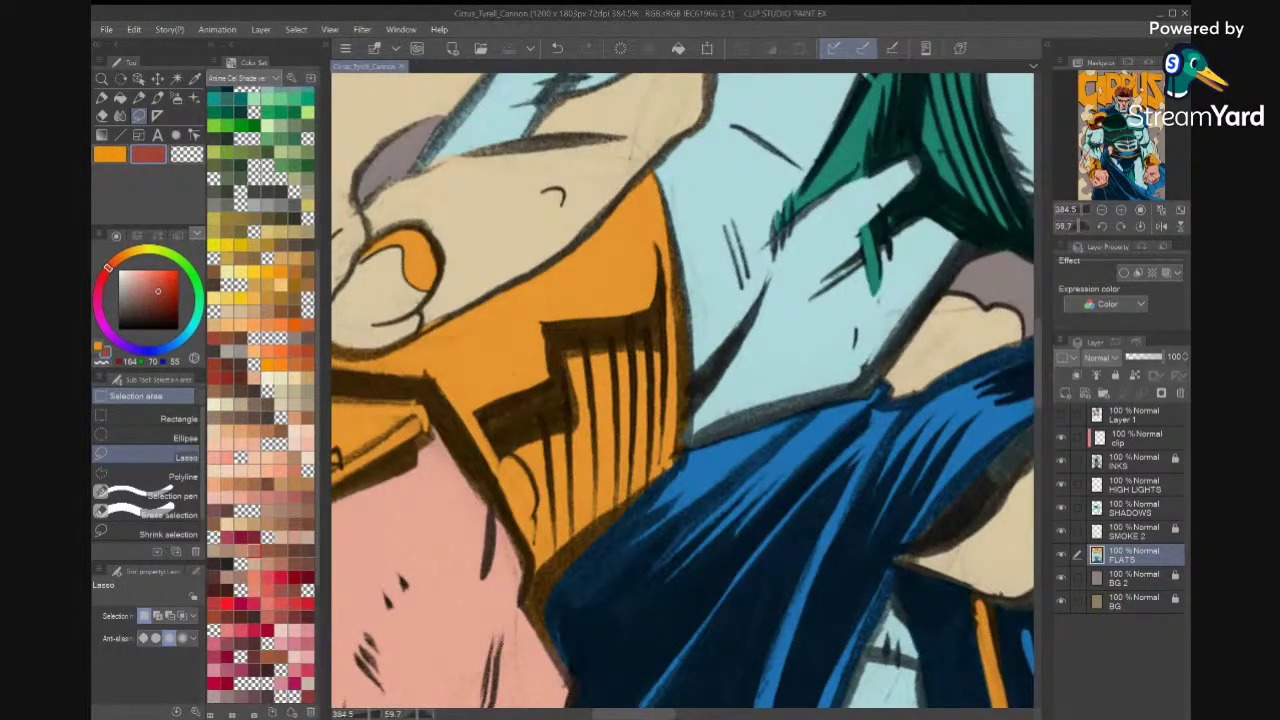
click(1153, 509)
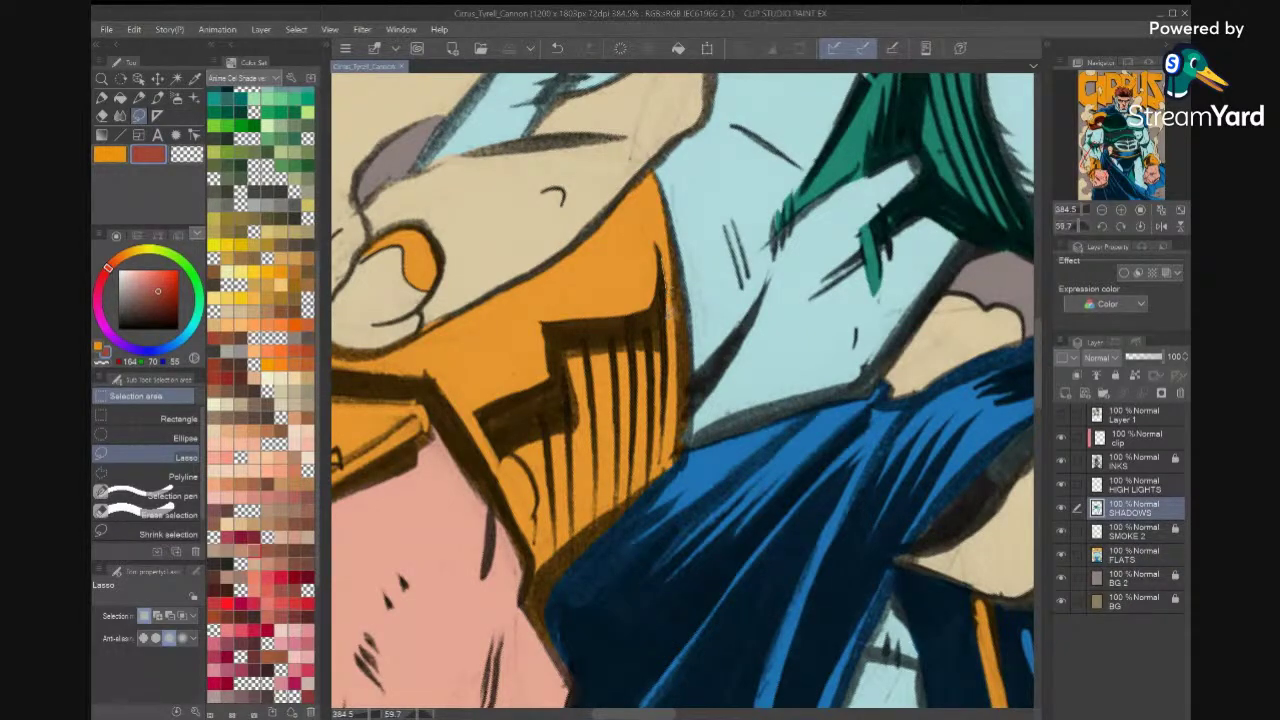
drag(666, 468, 543, 567)
mouse_move(512, 452)
mouse_down()
mouse_move(479, 406)
mouse_move(551, 375)
mouse_move(546, 324)
mouse_move(659, 297)
mouse_up()
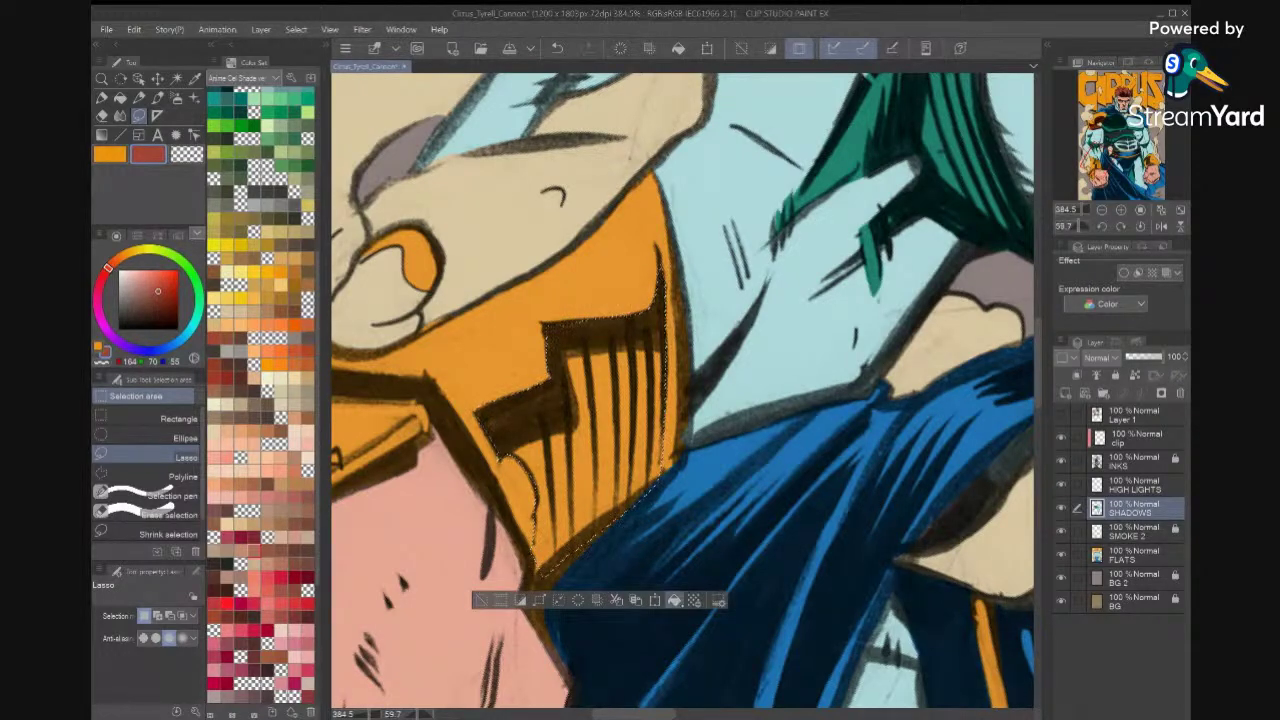
click(674, 600)
scroll(682, 392, down, 5)
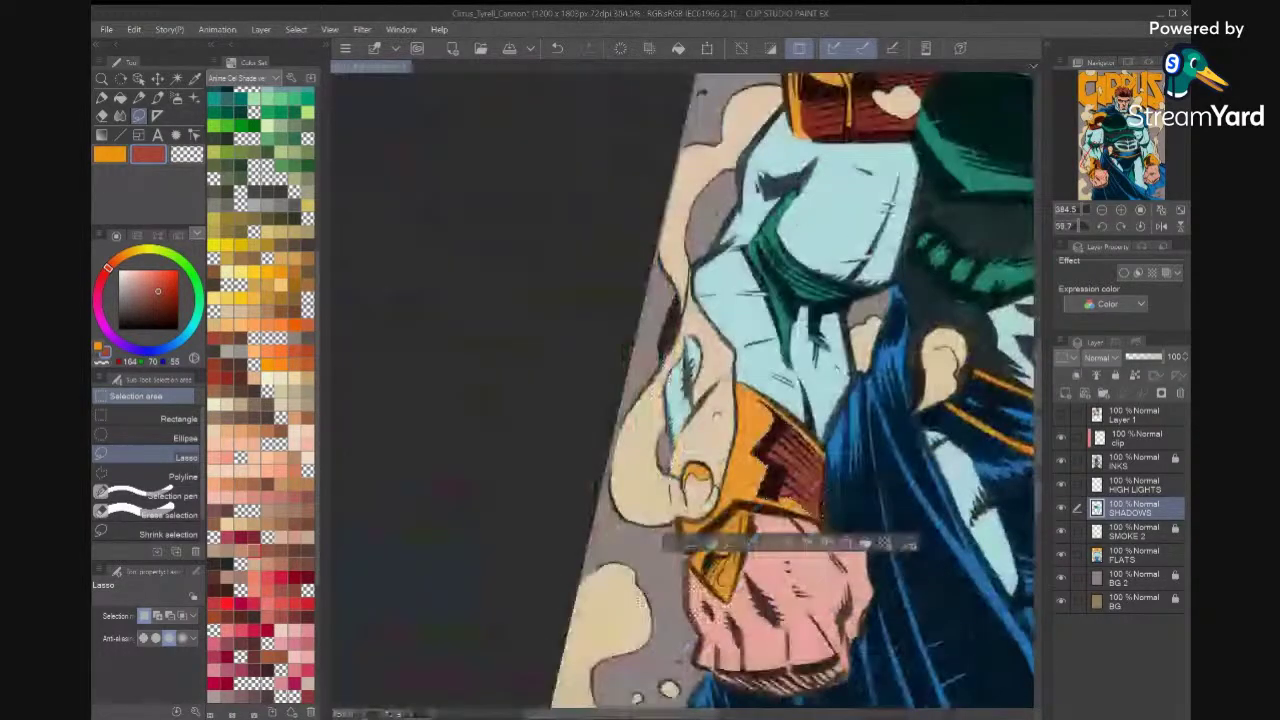
key(ctrl+d)
Lasso the hatched shadow on the other wrist cuff, above the fist beside the blue cape's end, fill it with red and deselect.
drag(1006, 411, 663, 290)
drag(909, 415, 927, 403)
scroll(682, 392, up, 3)
scroll(860, 380, up, 4)
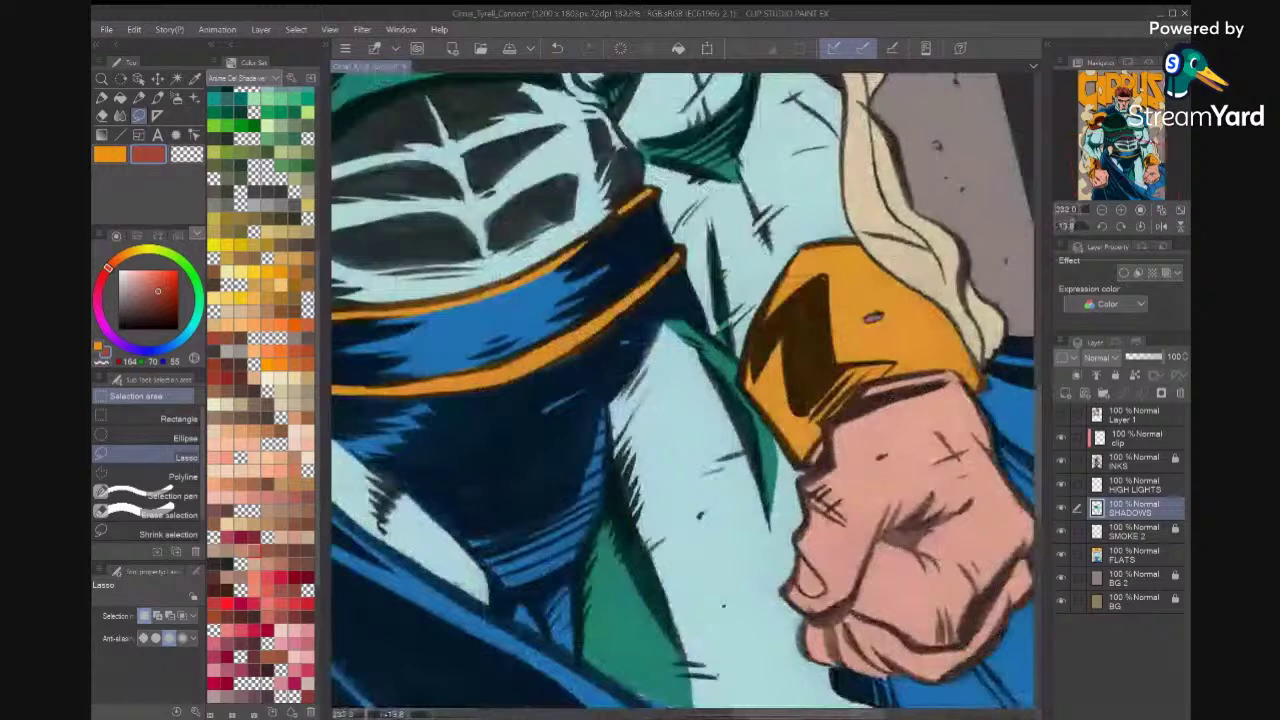
mouse_move(840, 157)
mouse_down()
mouse_move(718, 239)
mouse_move(698, 270)
mouse_move(706, 337)
mouse_move(760, 448)
mouse_move(812, 380)
mouse_move(946, 322)
mouse_up()
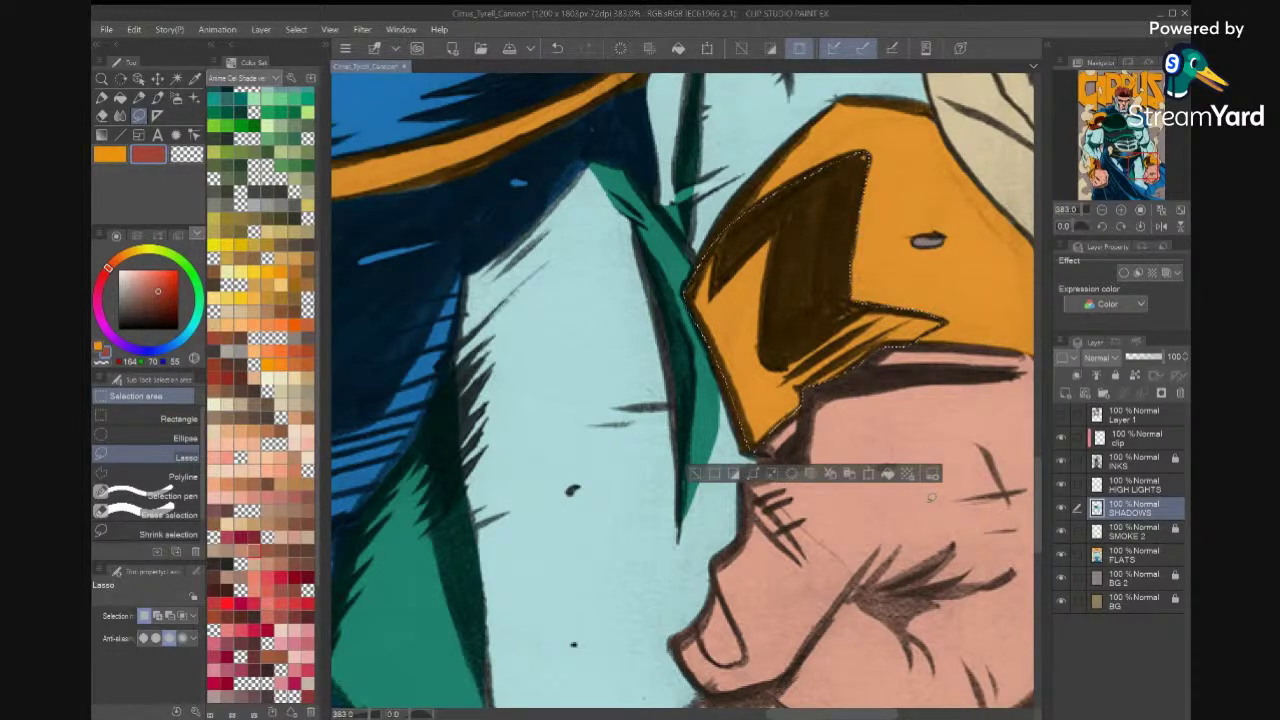
key(alt+Delete)
key(ctrl+d)
Lasso the small hatched shadow inside the pointed flap of the cape-side wrist cuff, fill it with red and deselect.
scroll(945, 511, down, 4)
drag(719, 612, 829, 527)
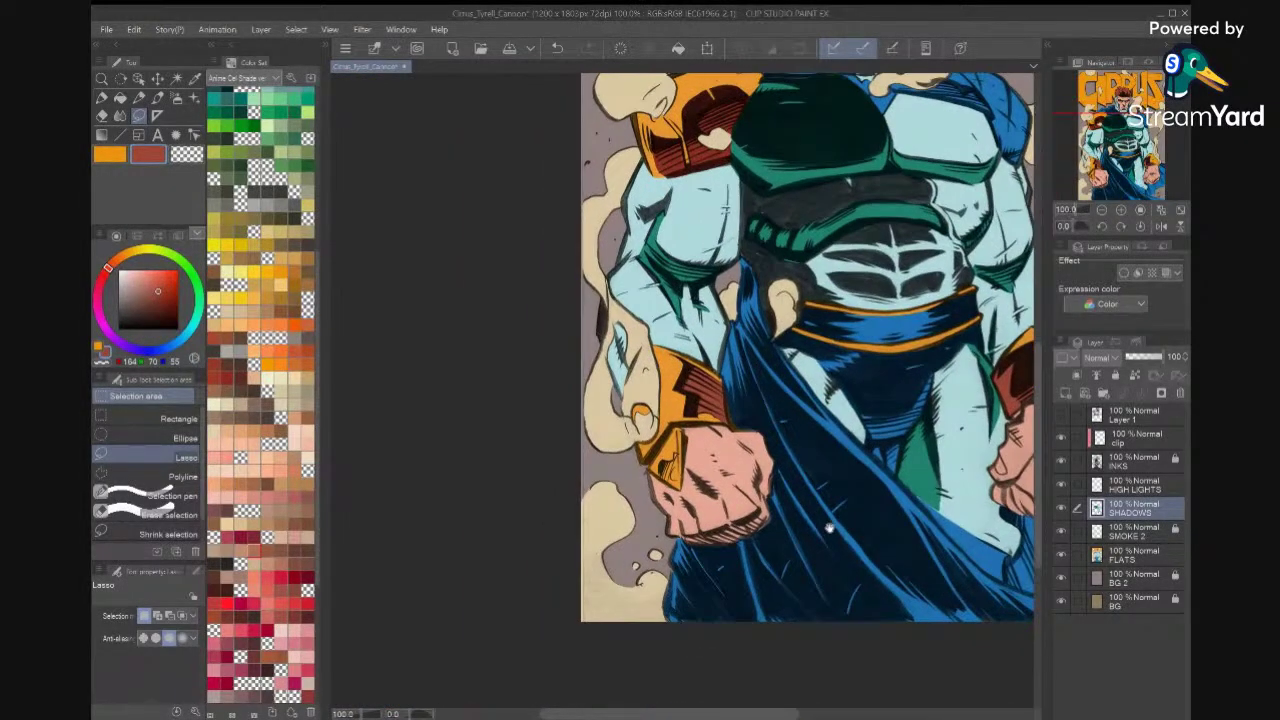
scroll(756, 396, up, 4)
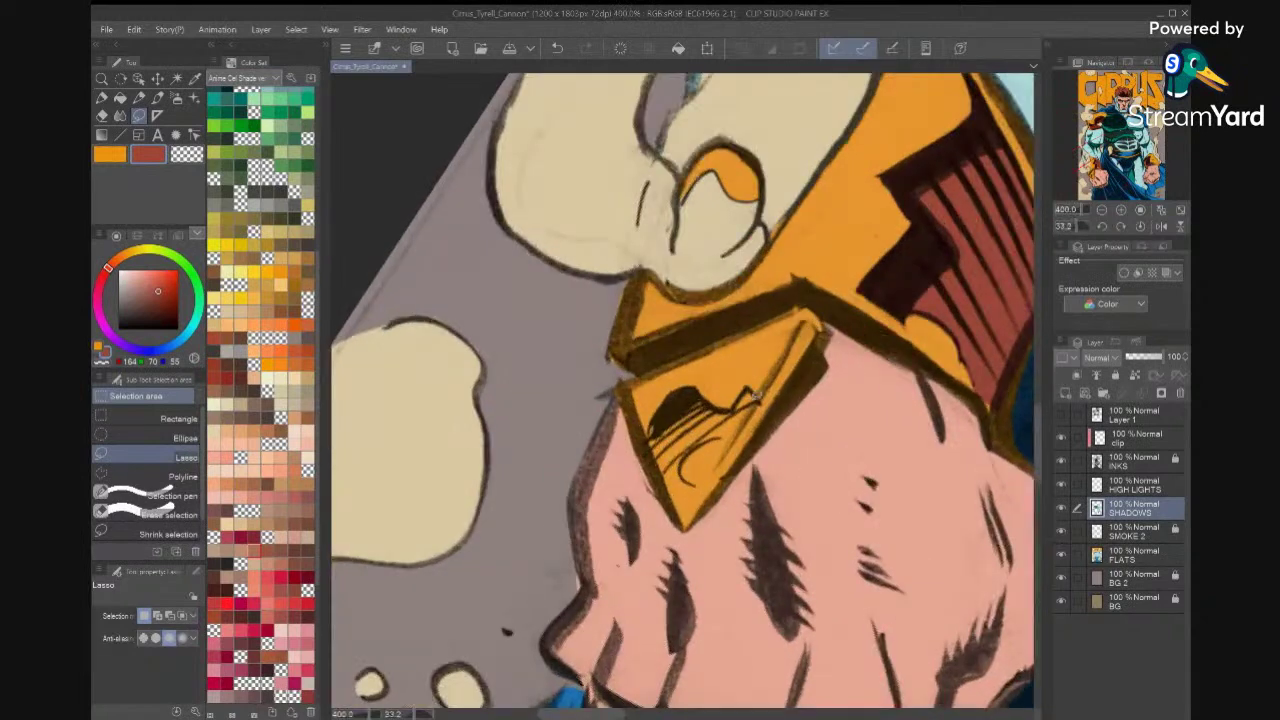
mouse_move(754, 394)
mouse_down()
mouse_move(738, 432)
mouse_move(666, 466)
mouse_move(650, 446)
mouse_move(660, 415)
mouse_move(697, 392)
mouse_move(754, 394)
mouse_up()
click(770, 518)
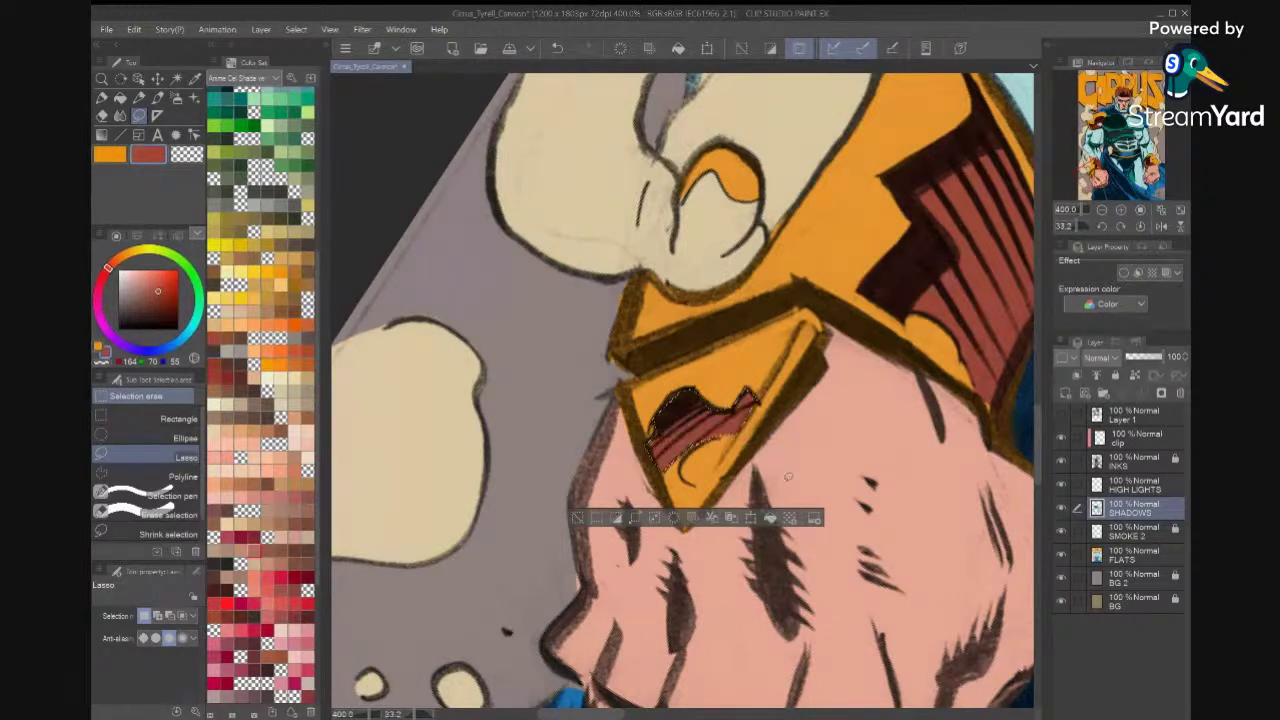
key(ctrl+d)
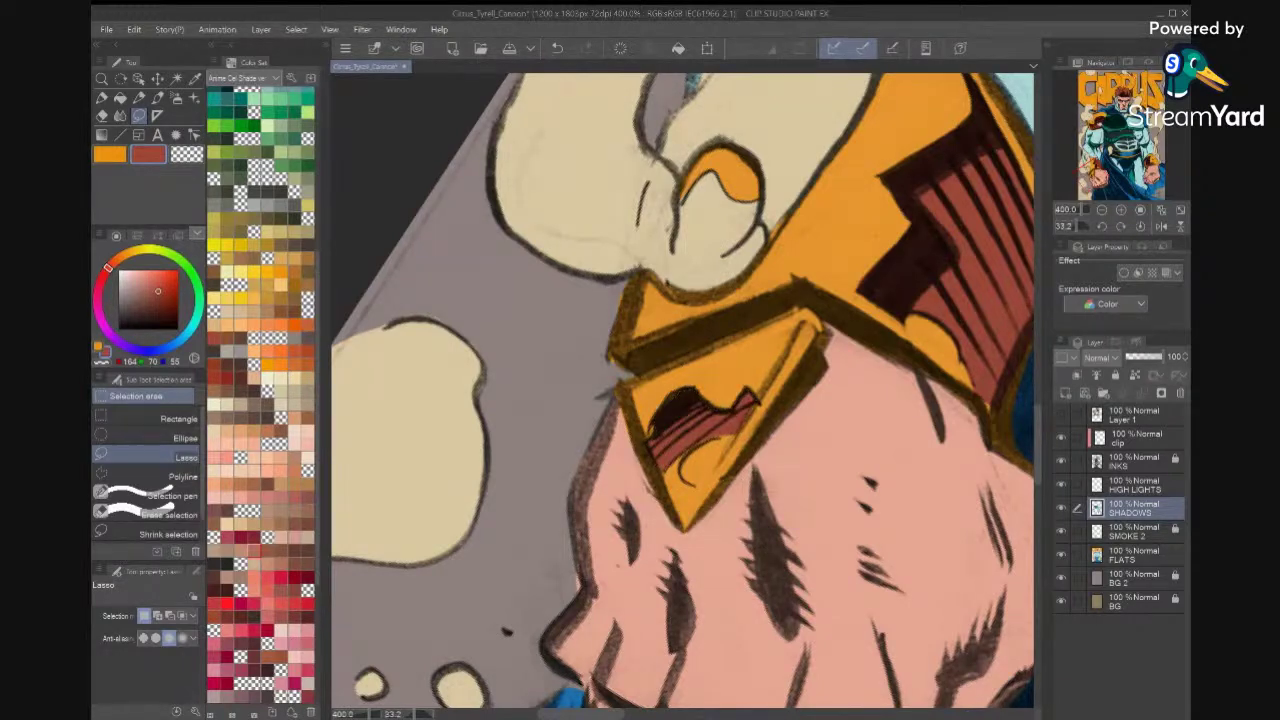
On the FLATS layer, lasso the stray colour outside the outlines of the fist and cuff, clean it up and deselect.
click(1135, 578)
click(1116, 375)
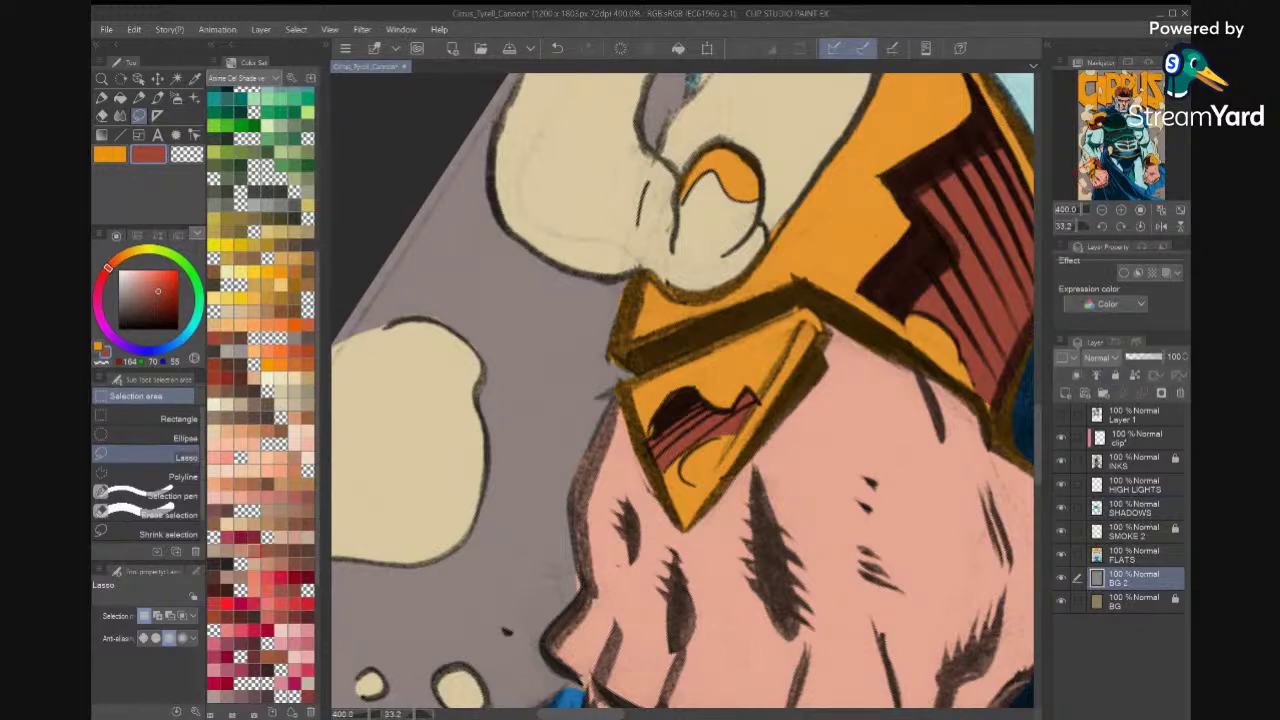
click(1135, 554)
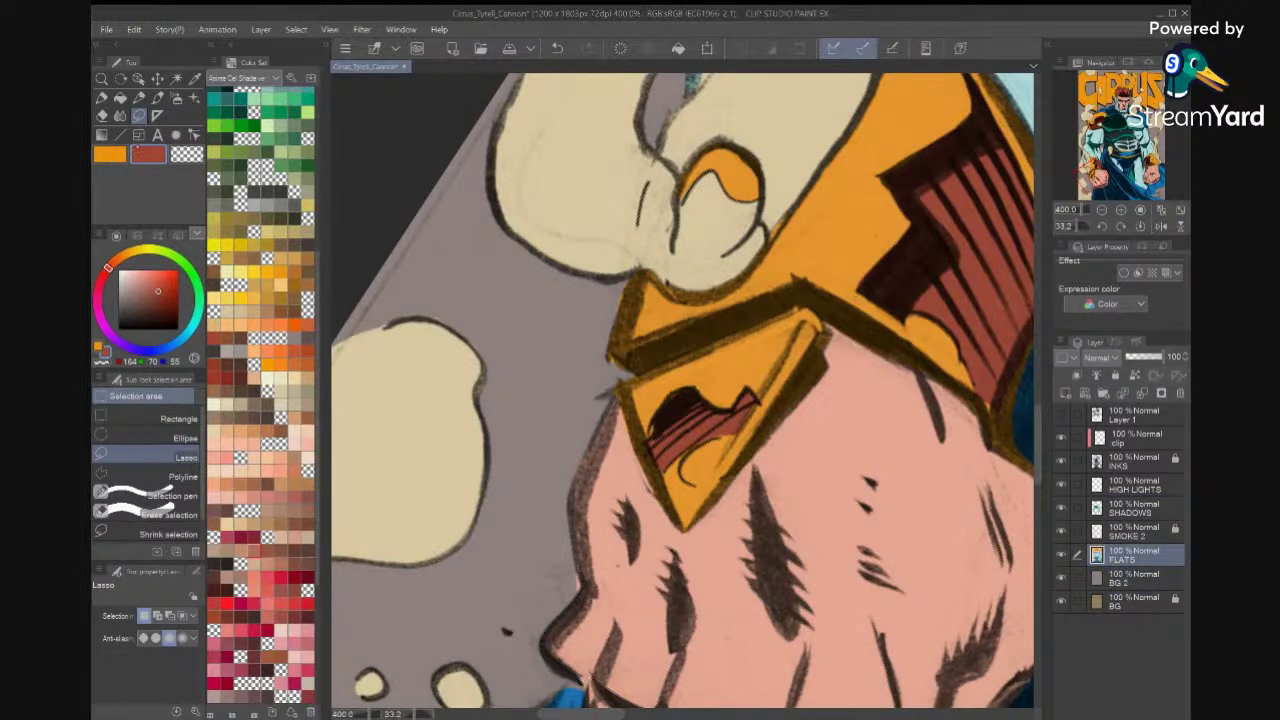
mouse_move(570, 558)
mouse_down()
mouse_move(586, 574)
mouse_move(581, 595)
mouse_up()
key(ctrl+d)
mouse_move(630, 368)
mouse_down()
mouse_move(640, 372)
mouse_move(622, 360)
mouse_move(616, 370)
mouse_up()
drag(634, 286, 619, 317)
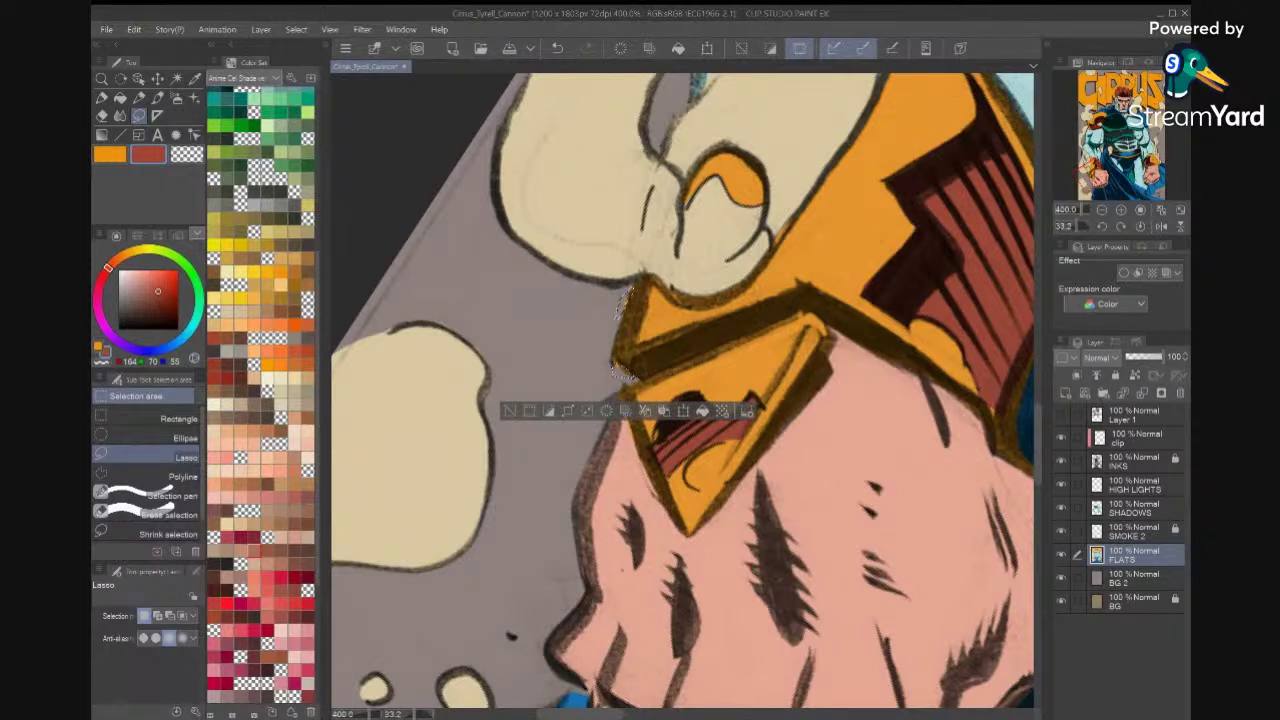
key(ctrl+d)
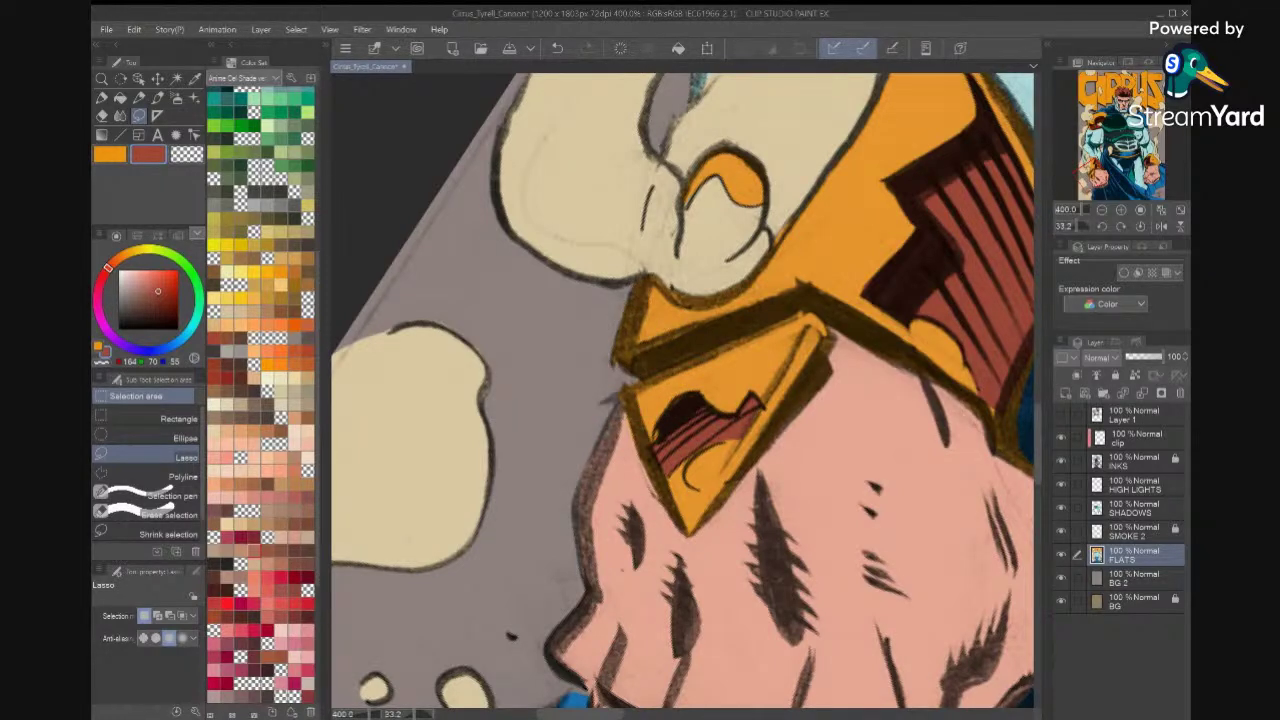
Fit the cover to the view, reset the canvas rotation and examine the colouring from the fists up to the face.
key(ctrl+0)
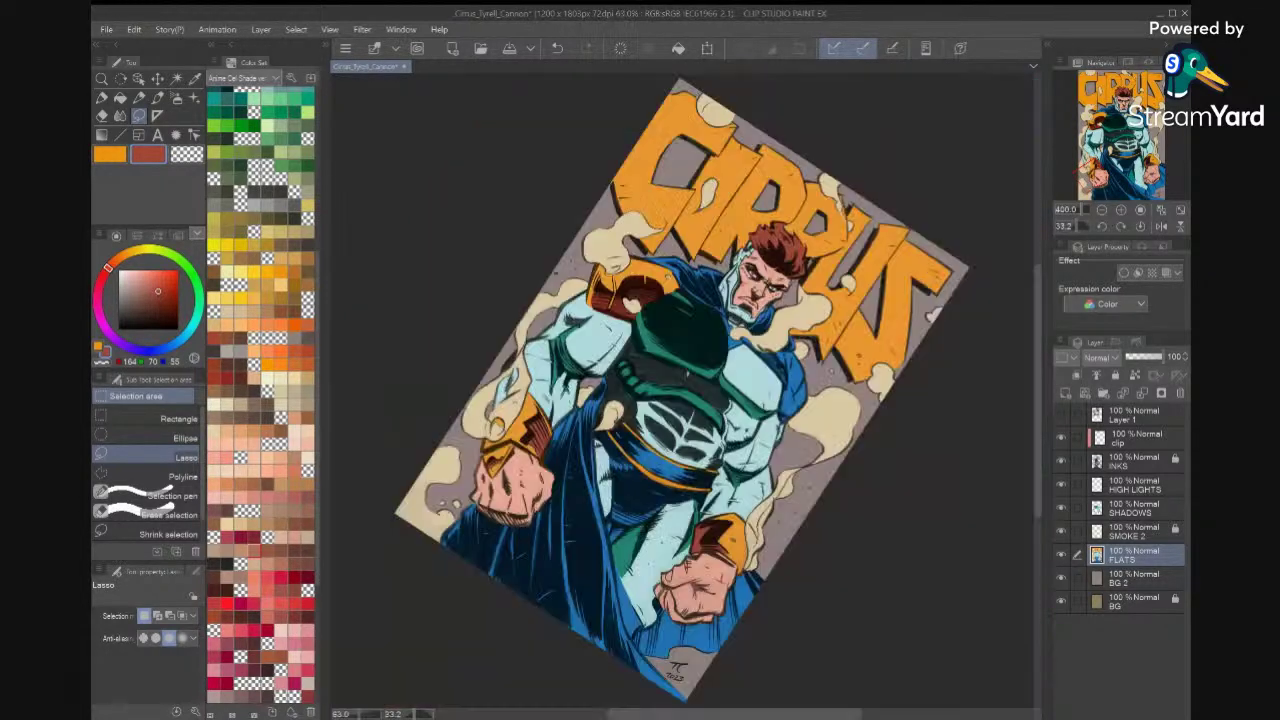
click(1140, 226)
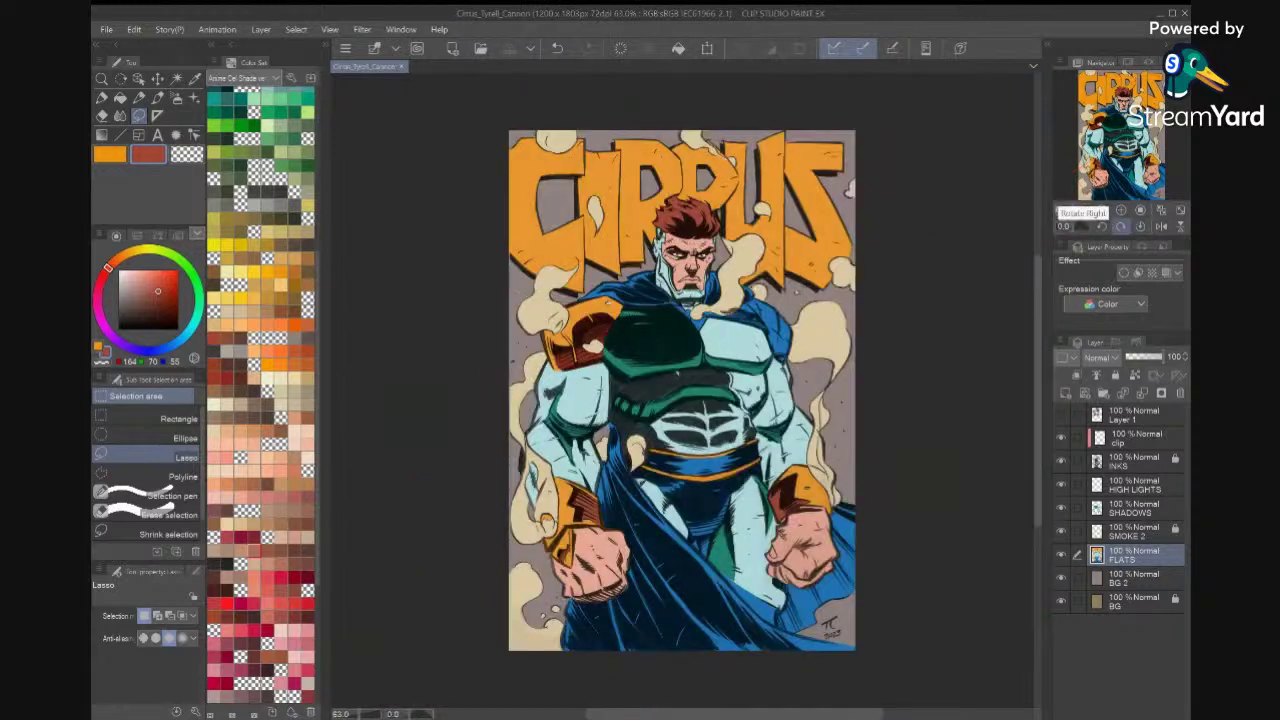
scroll(682, 390, up, 3)
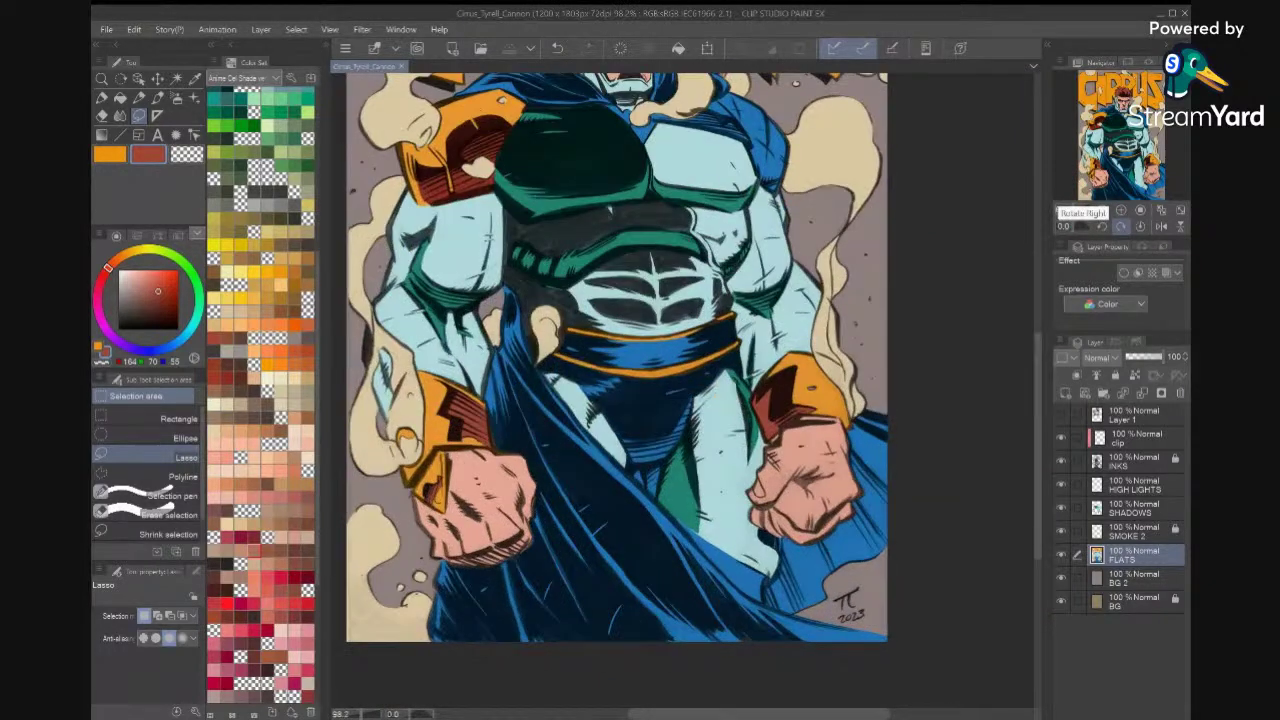
scroll(682, 390, down, 1)
scroll(682, 345, up, 1)
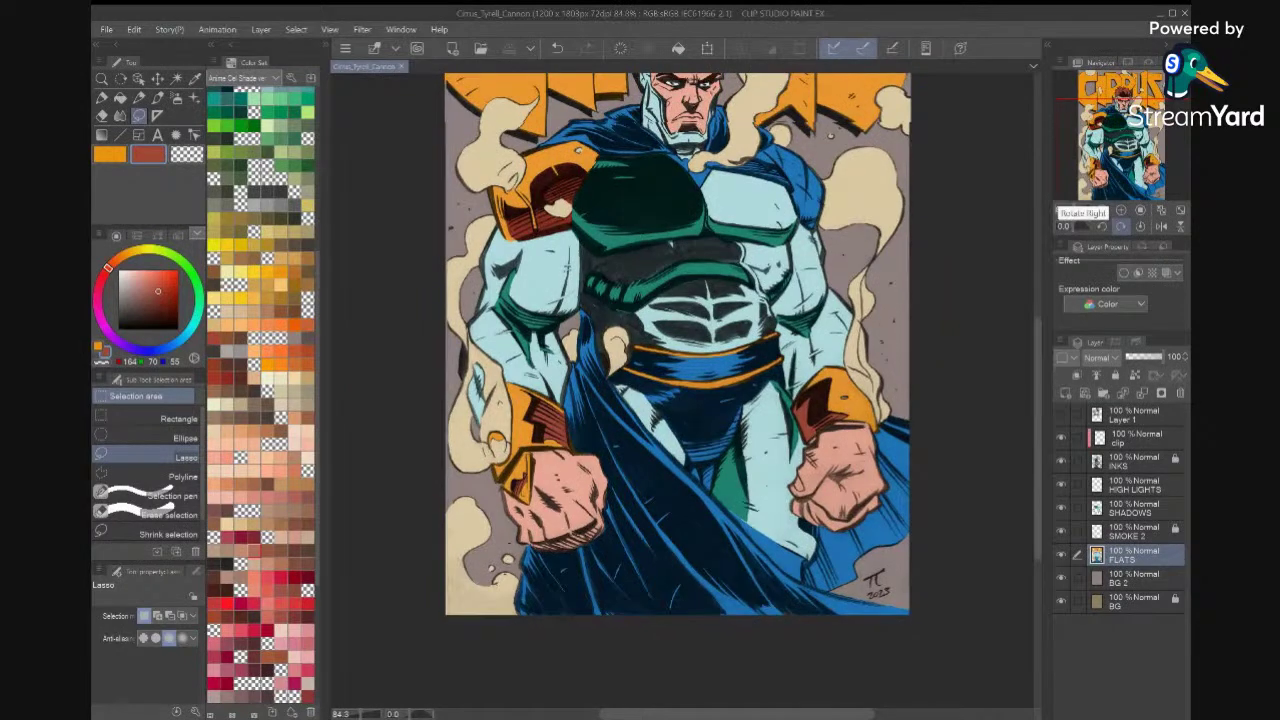
scroll(690, 345, down, 1)
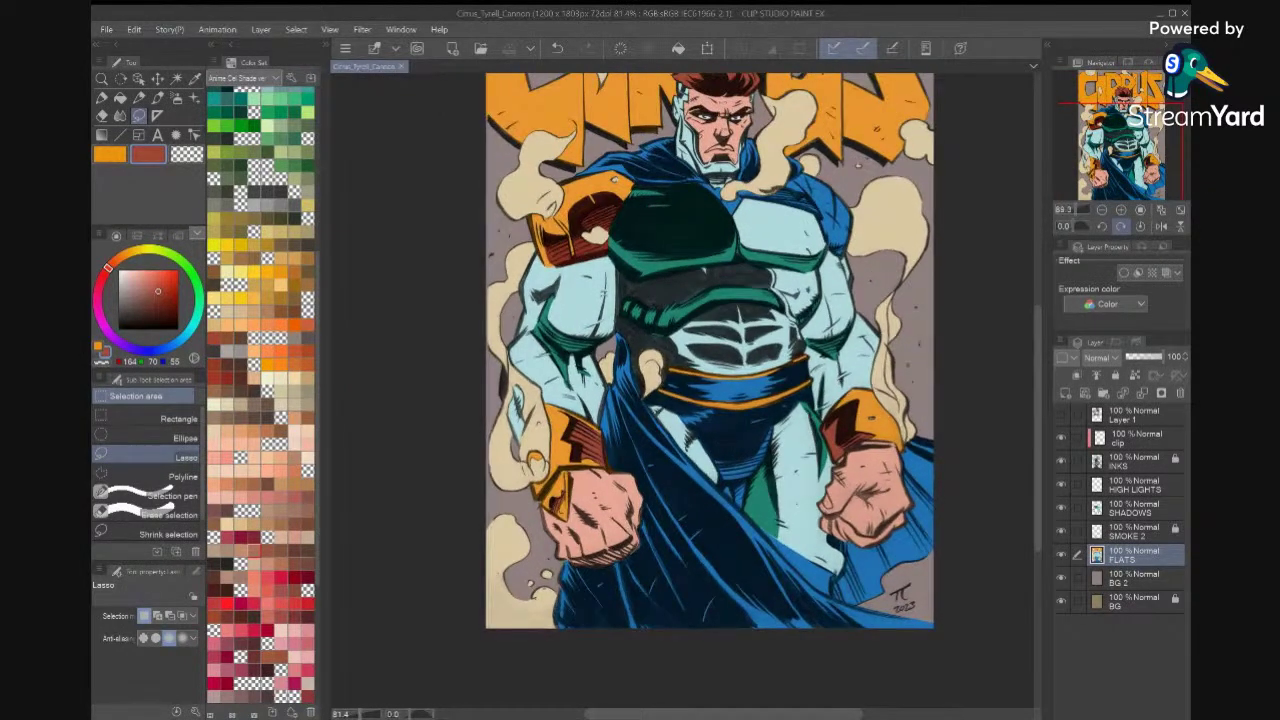
scroll(690, 345, up, 2)
scroll(720, 300, up, 5)
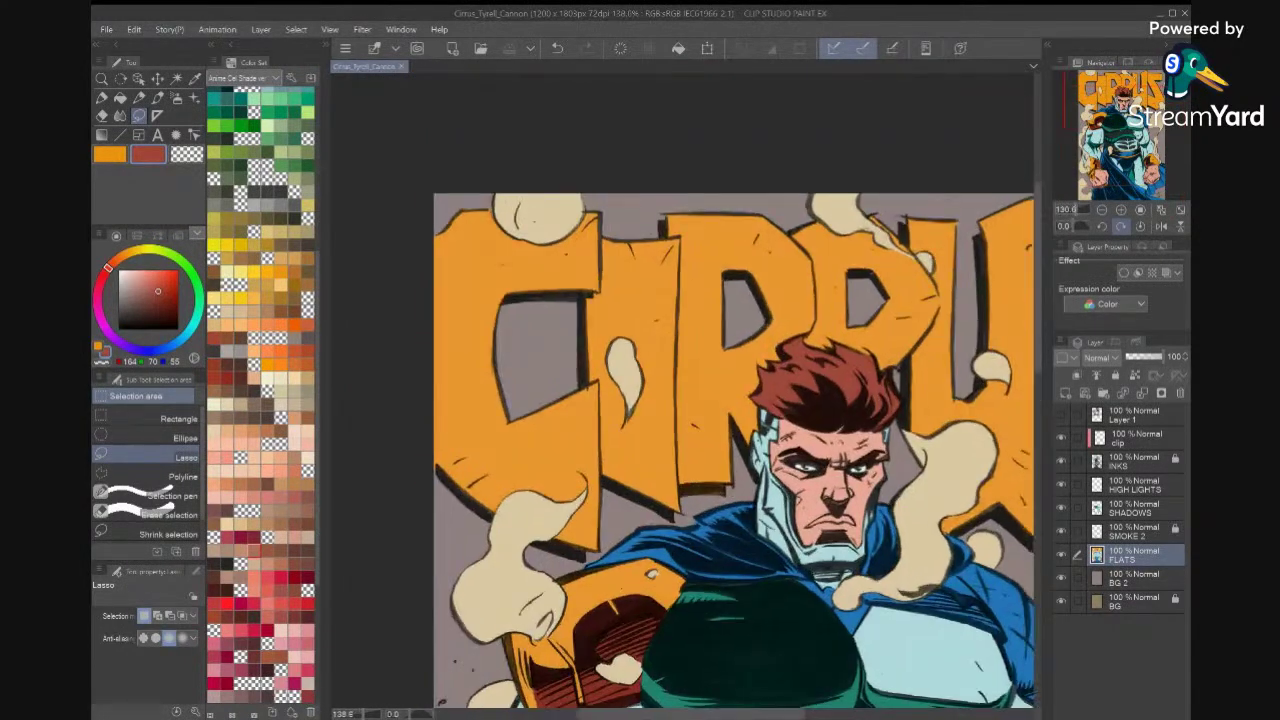
scroll(682, 390, down, 1)
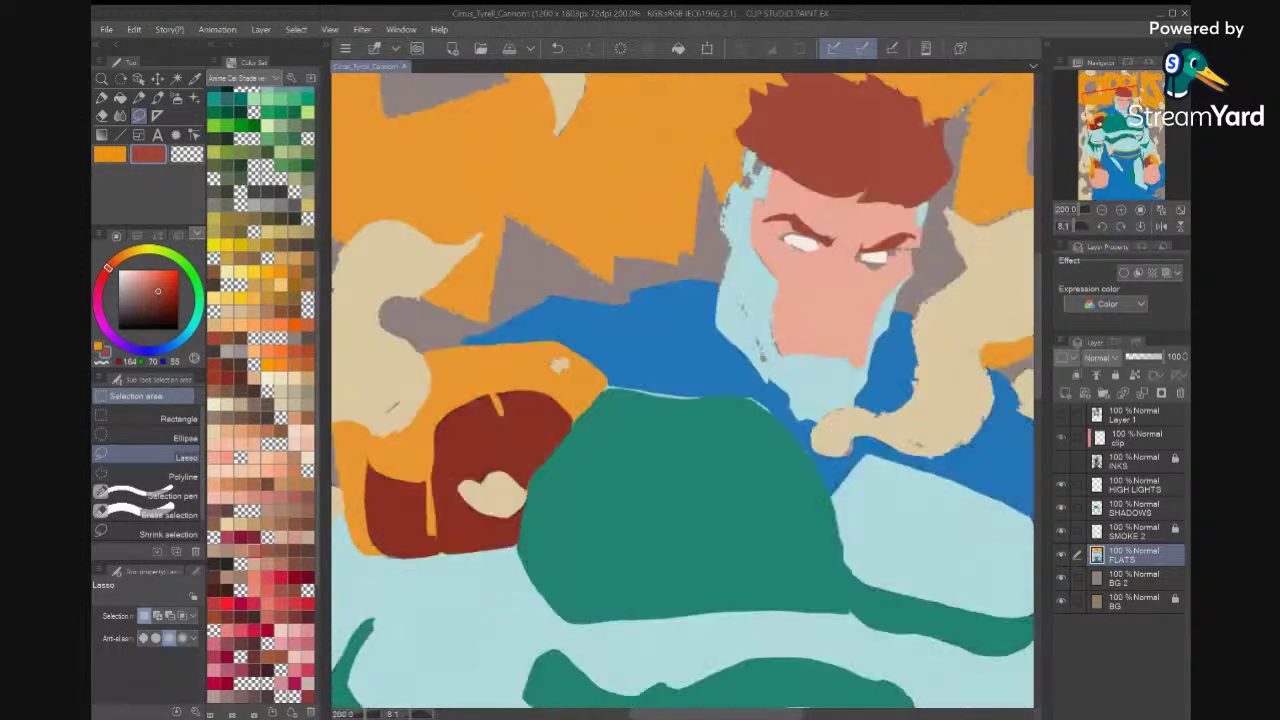
Sample the costume's green (RGB 0, 134, 114), lasso the mask's far jaw edge and both temples on the SHADOWS layer, fill and deselect.
key(i)
click(725, 505)
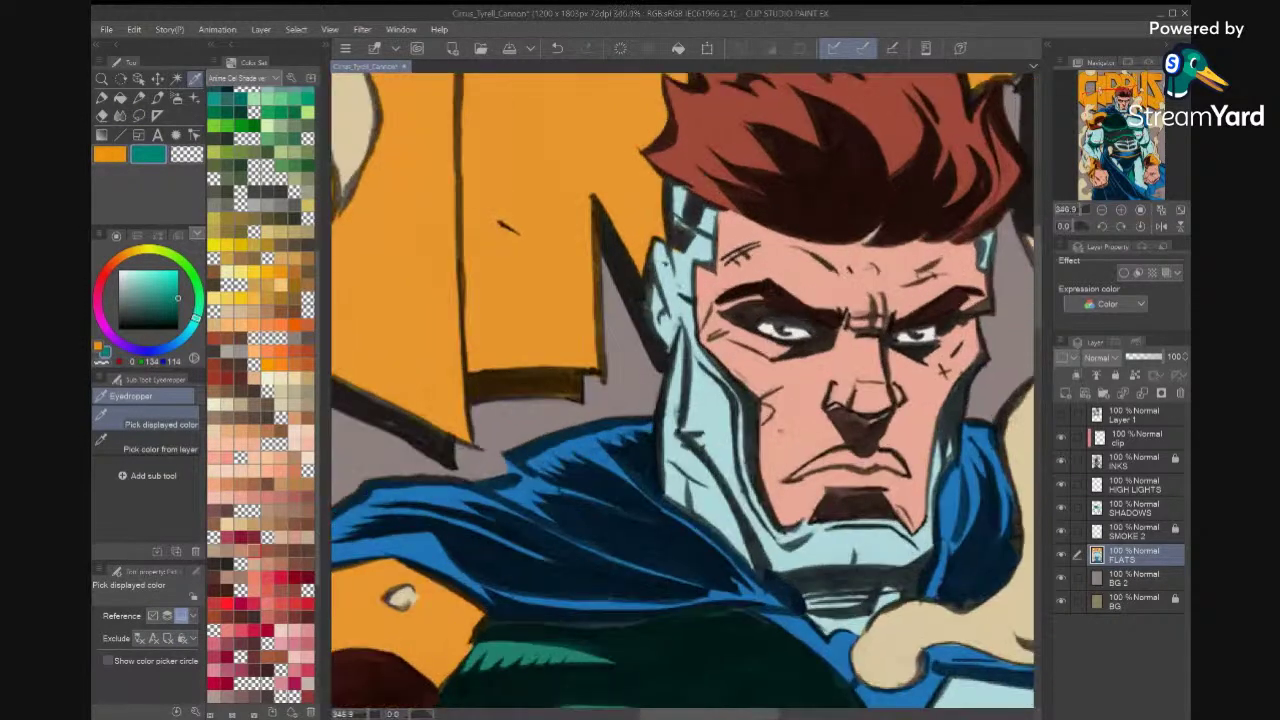
key(m)
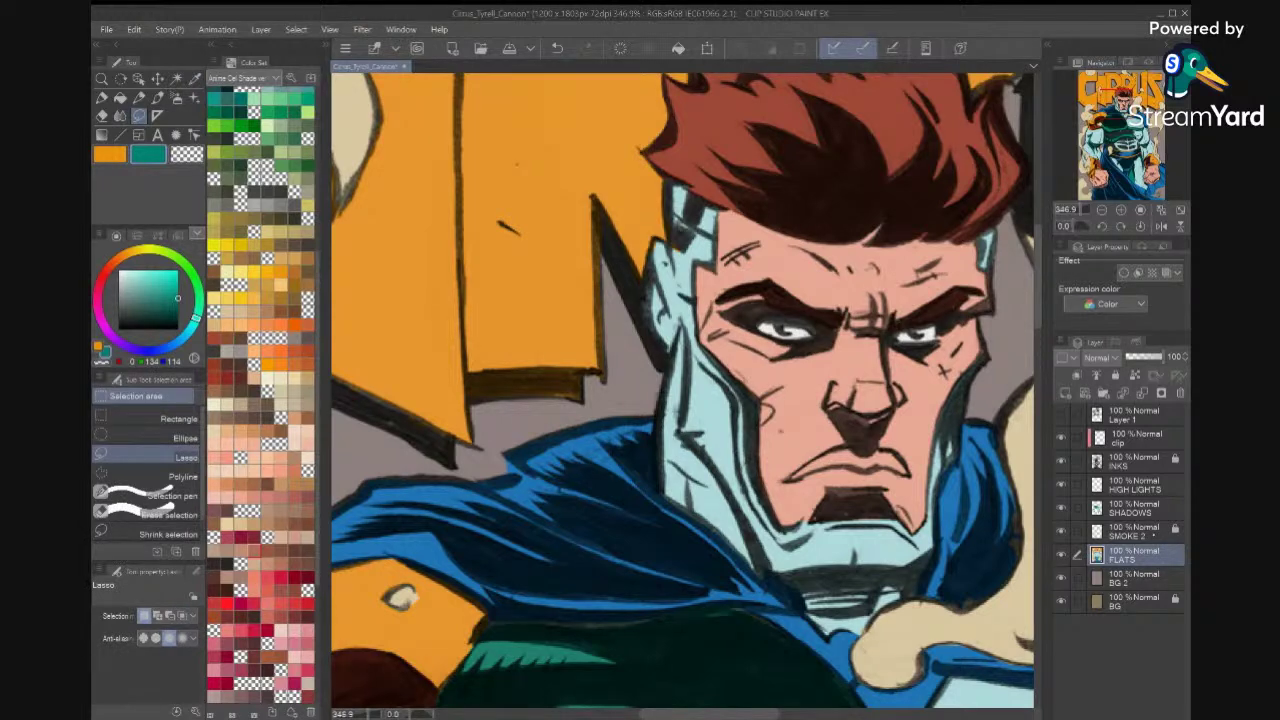
click(1154, 510)
mouse_move(967, 388)
mouse_down()
mouse_move(947, 460)
mouse_move(966, 458)
mouse_move(940, 490)
mouse_move(942, 464)
mouse_up()
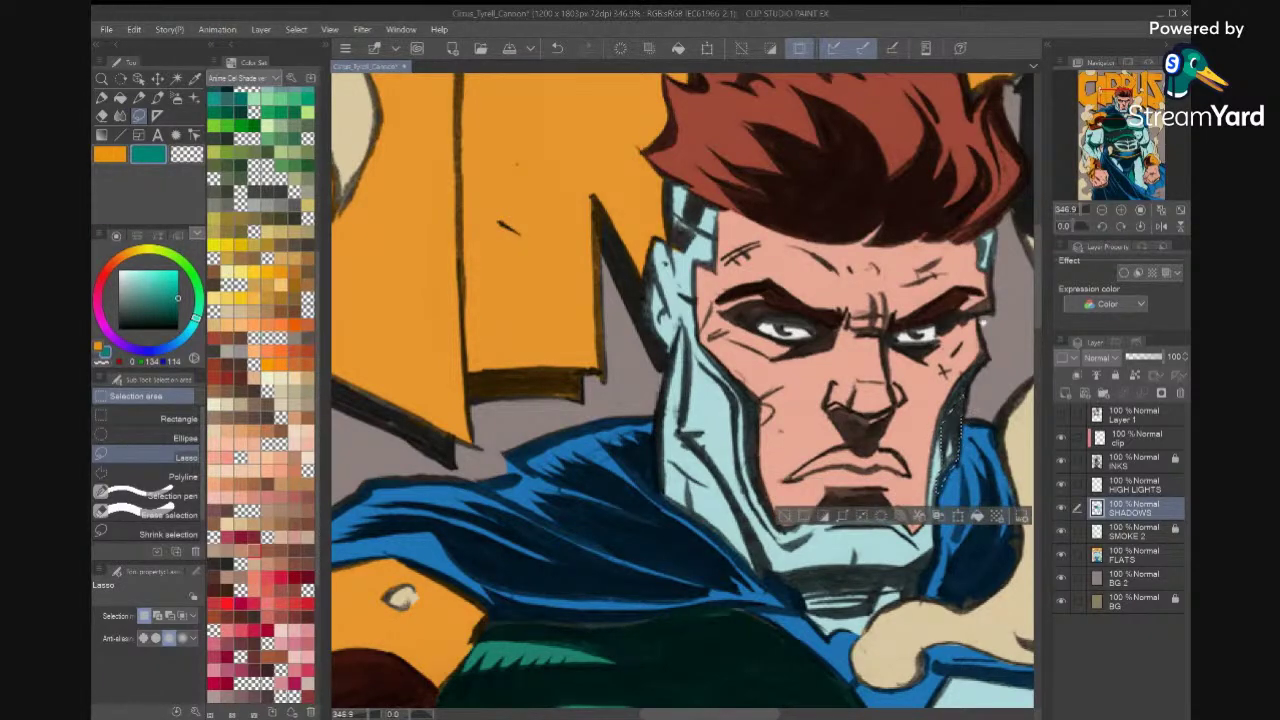
drag(983, 322, 959, 431)
mouse_move(970, 340)
mouse_down()
mouse_move(955, 368)
mouse_move(970, 346)
mouse_up()
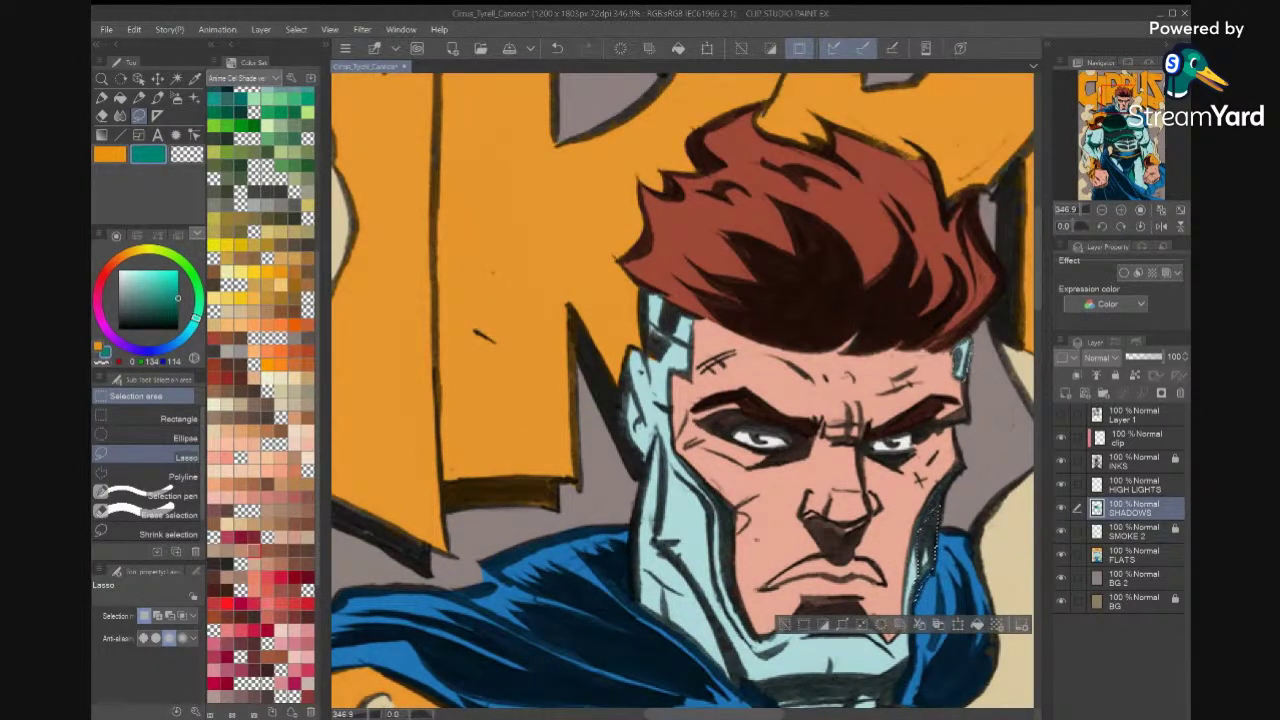
drag(821, 429, 910, 455)
drag(788, 344, 772, 396)
mouse_move(762, 430)
mouse_down()
mouse_move(741, 396)
mouse_move(738, 322)
mouse_move(752, 312)
mouse_move(774, 331)
mouse_up()
click(970, 651)
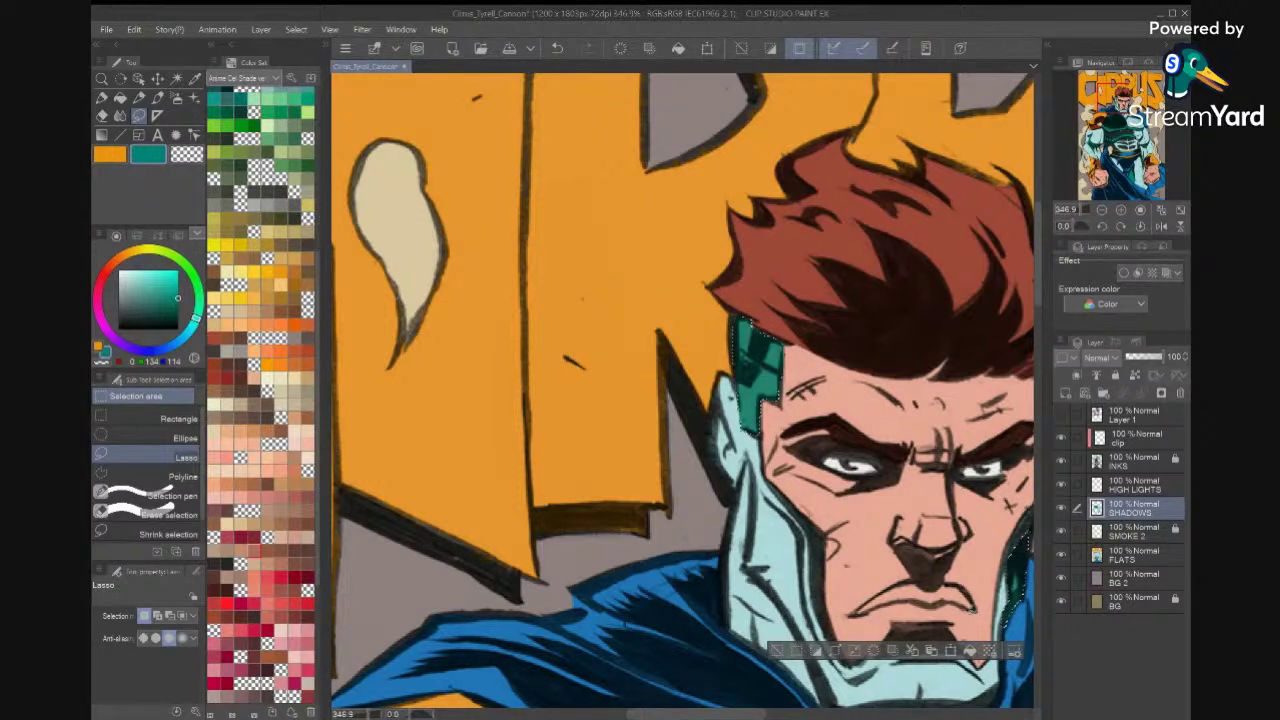
key(ctrl+d)
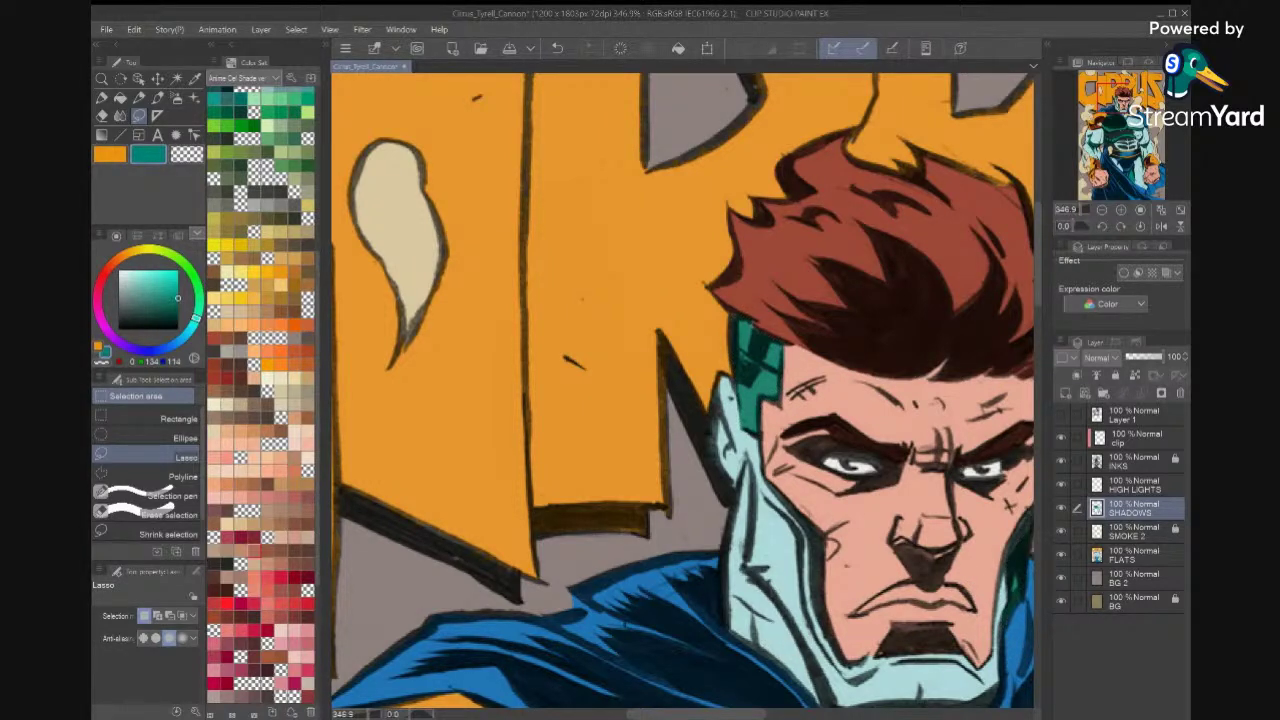
Lasso the hatched neck shadow and the underside of the mask's chin, filling each with the green and deselecting.
scroll(958, 573, up, 1)
scroll(958, 573, down, 4)
scroll(850, 480, up, 2)
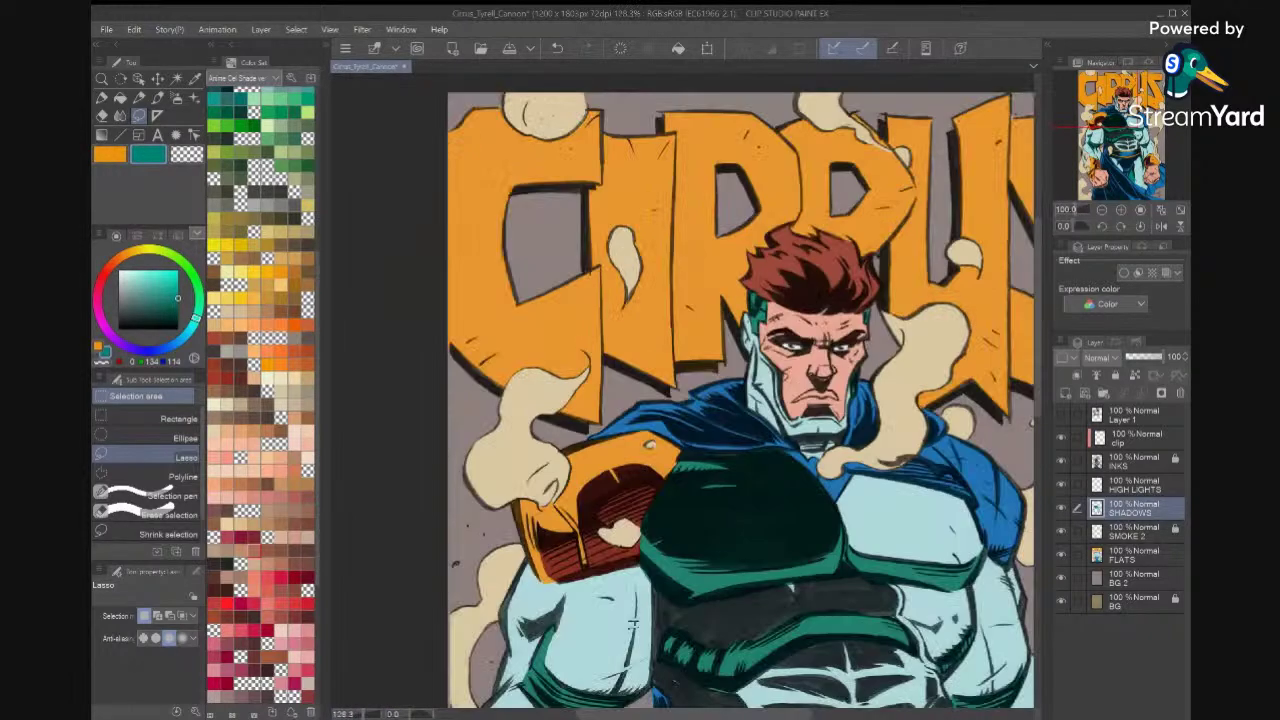
scroll(768, 515, up, 3)
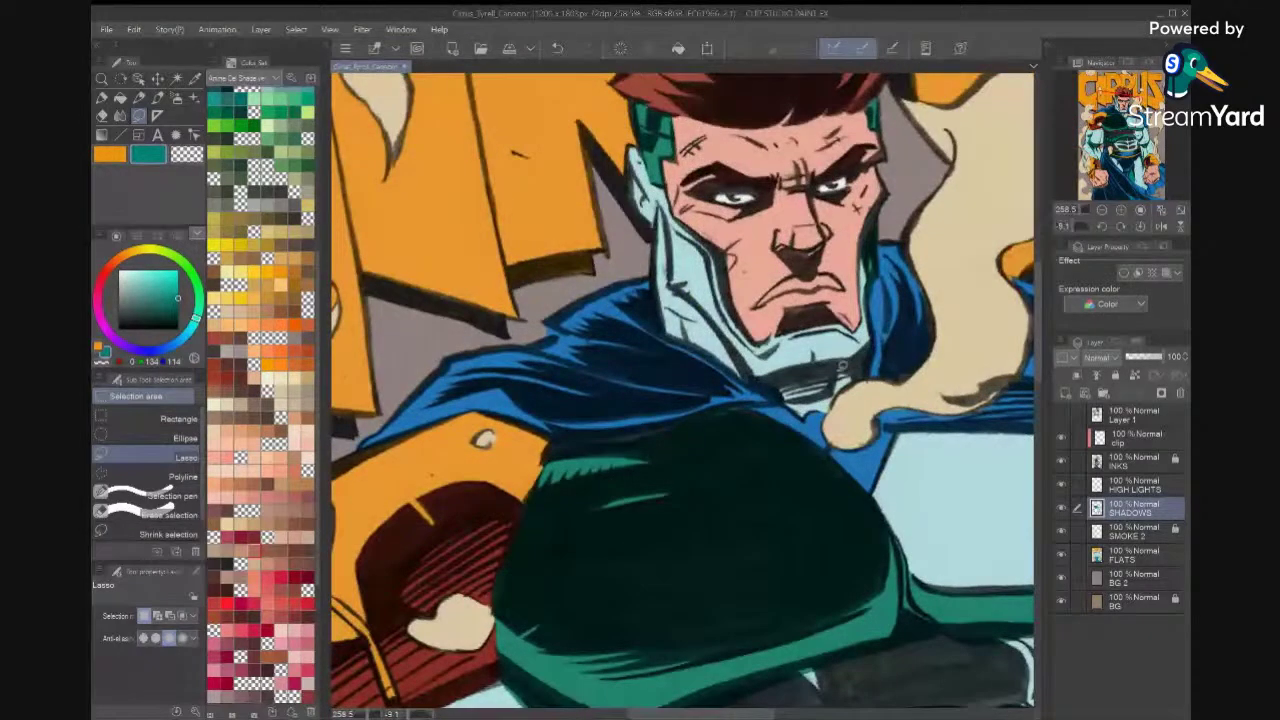
mouse_move(778, 394)
mouse_down()
mouse_move(796, 370)
mouse_move(830, 364)
mouse_up()
key(Delete)
key(ctrl+d)
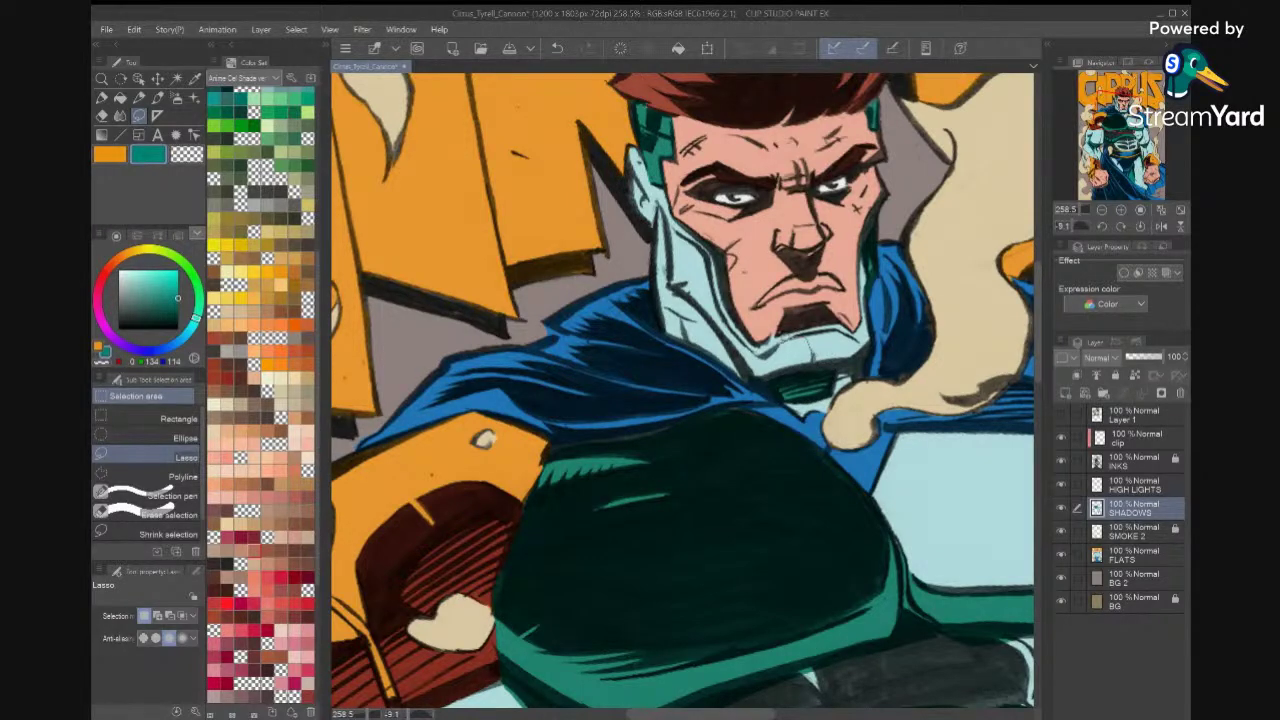
mouse_move(757, 357)
mouse_down()
mouse_move(754, 378)
mouse_move(822, 371)
mouse_up()
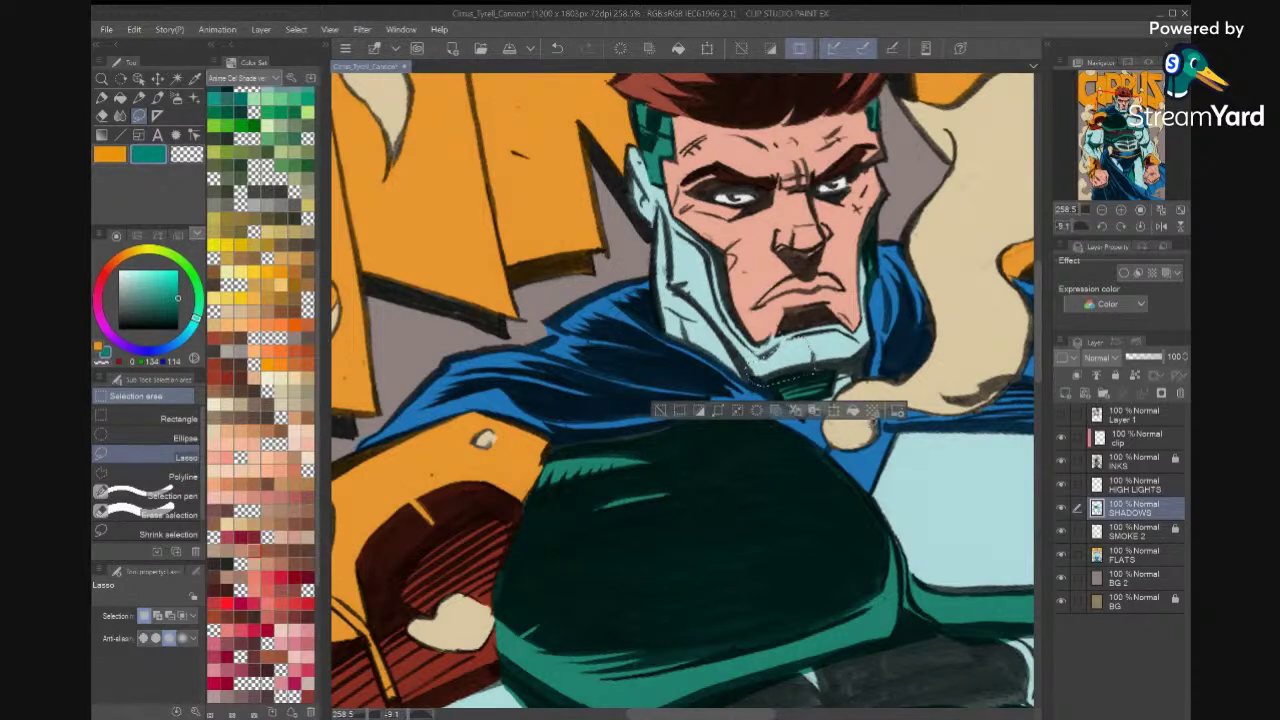
click(864, 414)
key(ctrl+d)
Refine the side and upper edges of the green chin shadow with small lassoed, filled patches, and deselect.
scroll(755, 340, up, 5)
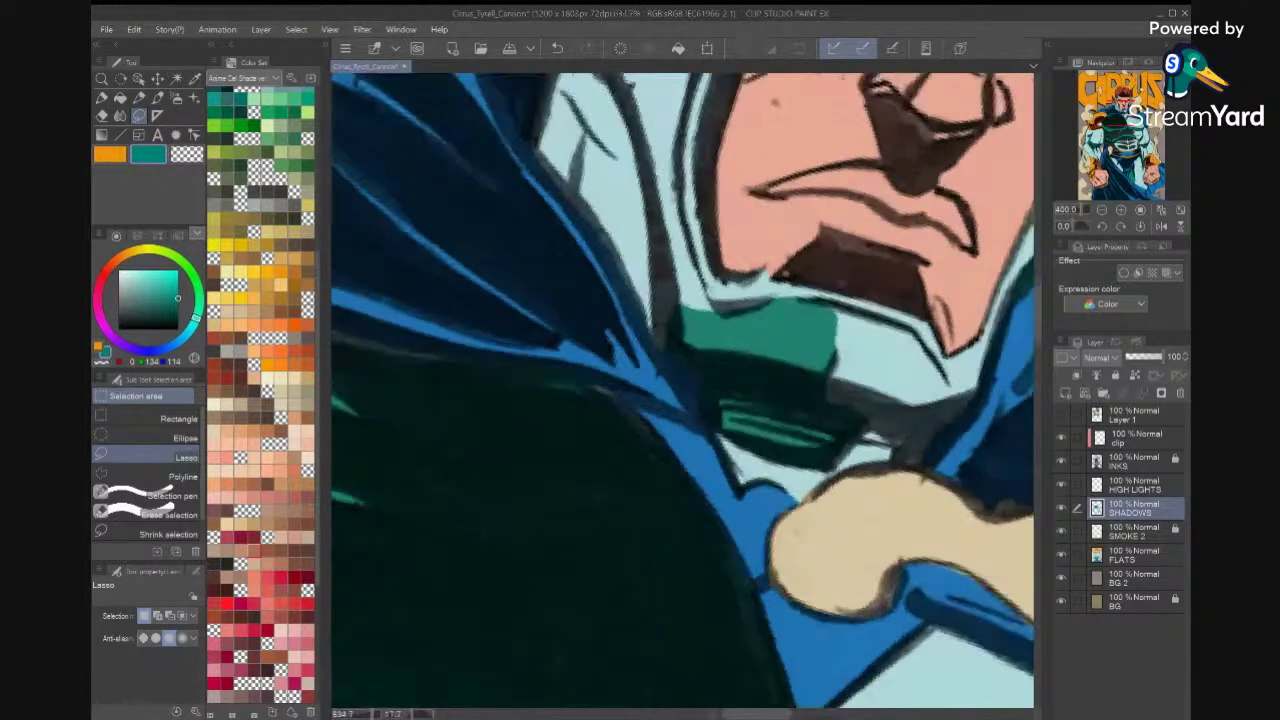
drag(841, 349, 833, 355)
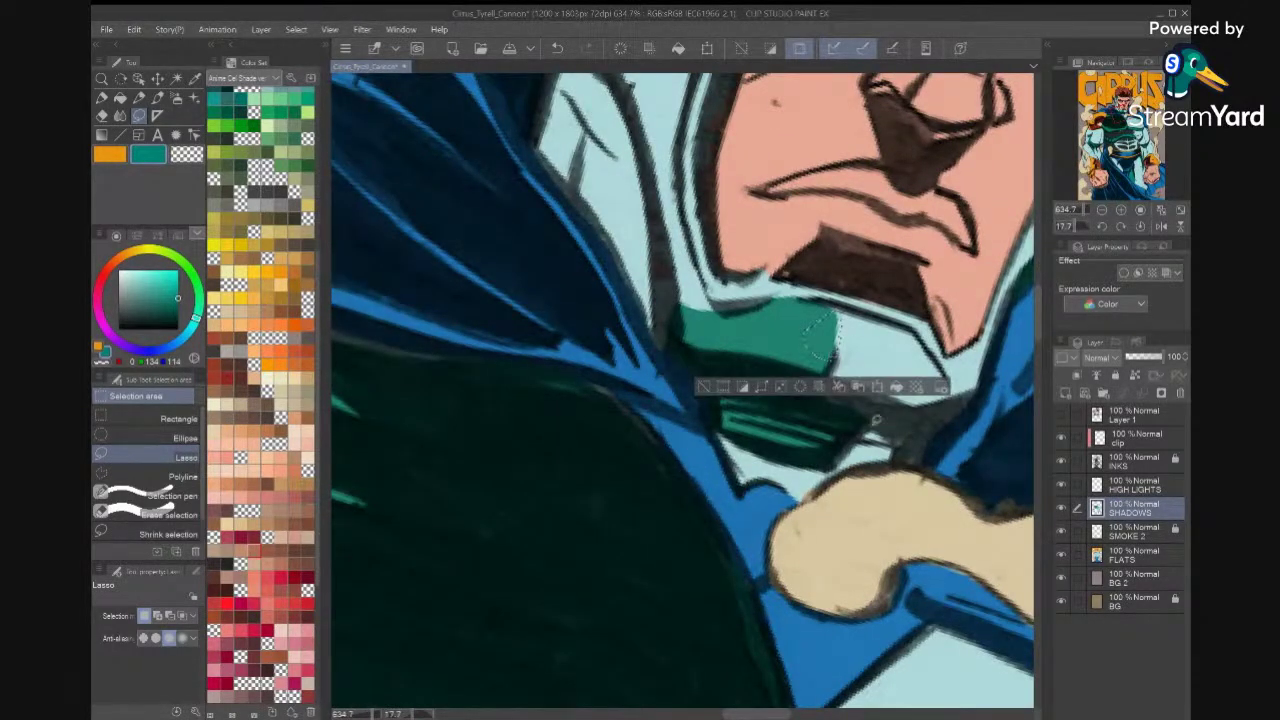
click(900, 387)
key(ctrl+d)
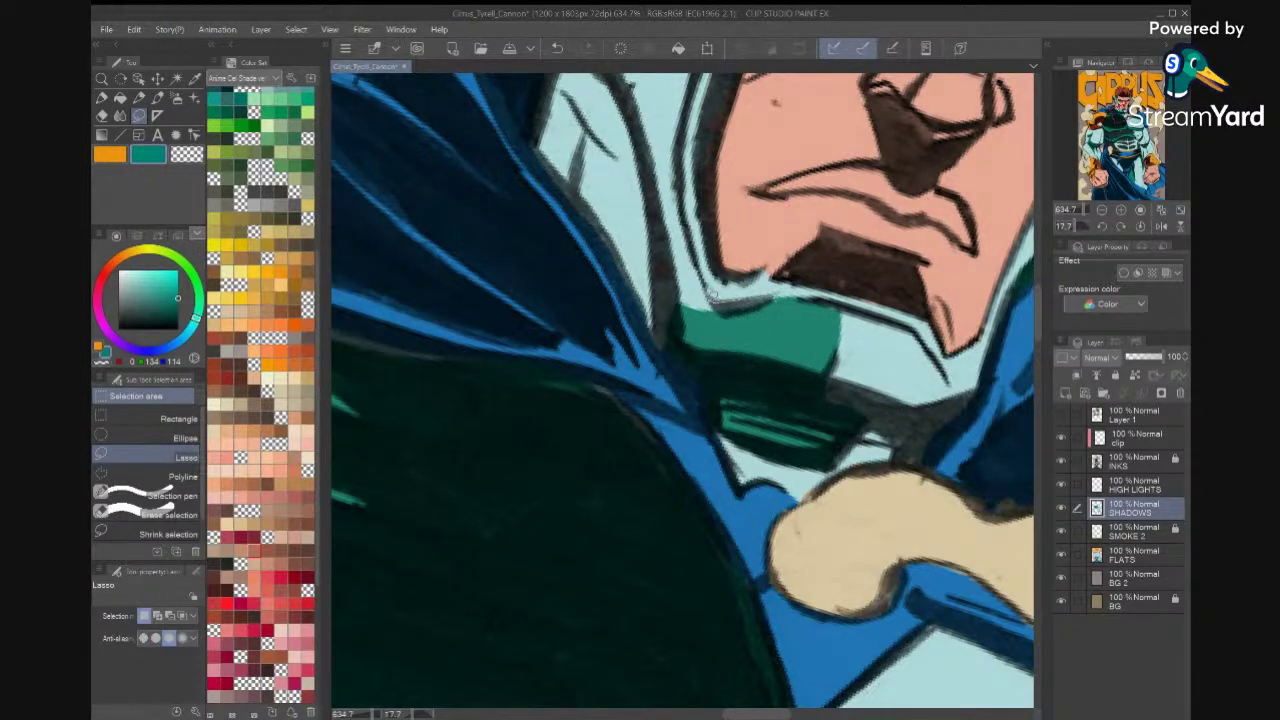
drag(775, 322, 688, 318)
click(801, 377)
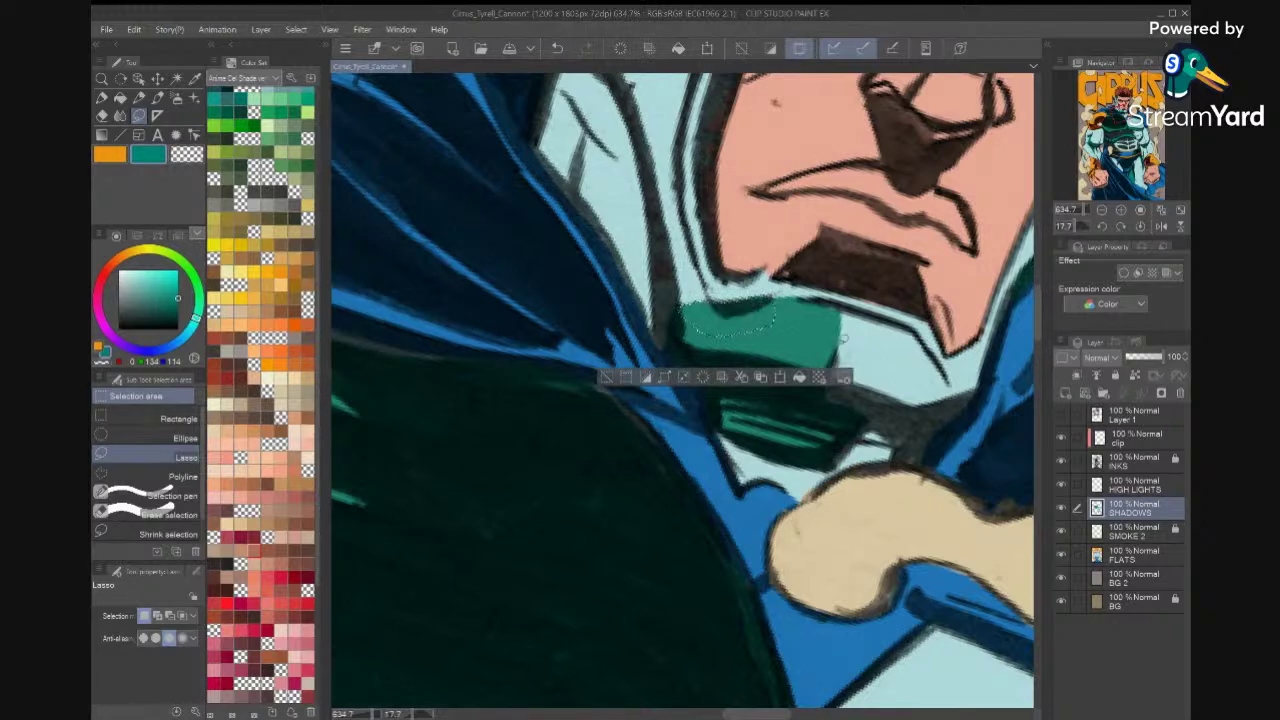
drag(838, 312, 842, 336)
key(ctrl+d)
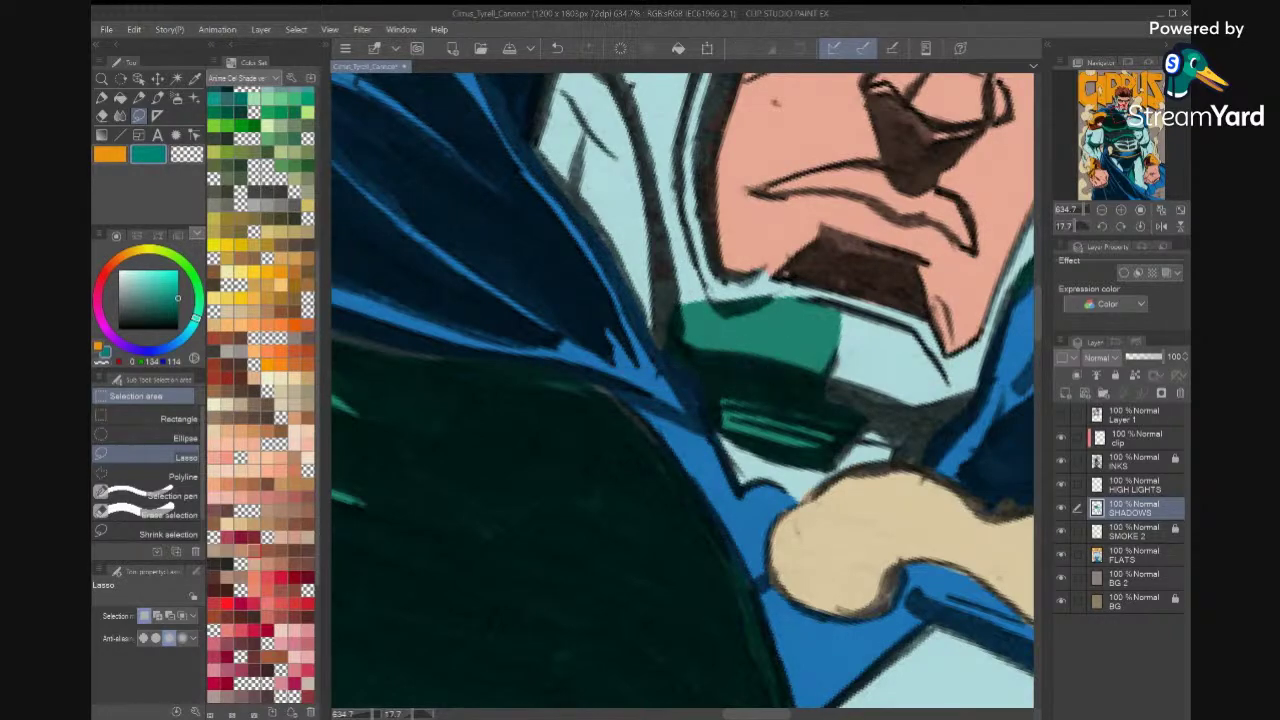
scroll(682, 390, down, 5)
scroll(682, 390, up, 1)
scroll(682, 390, down, 3)
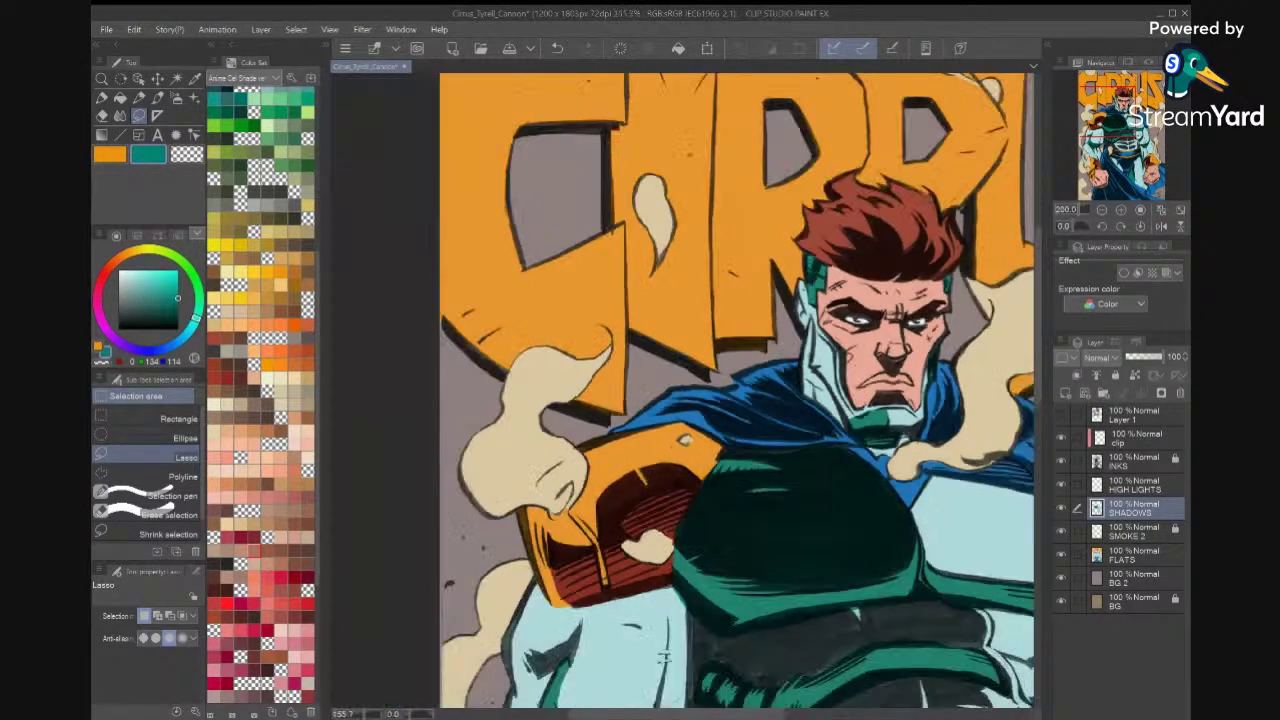
scroll(740, 390, down, 4)
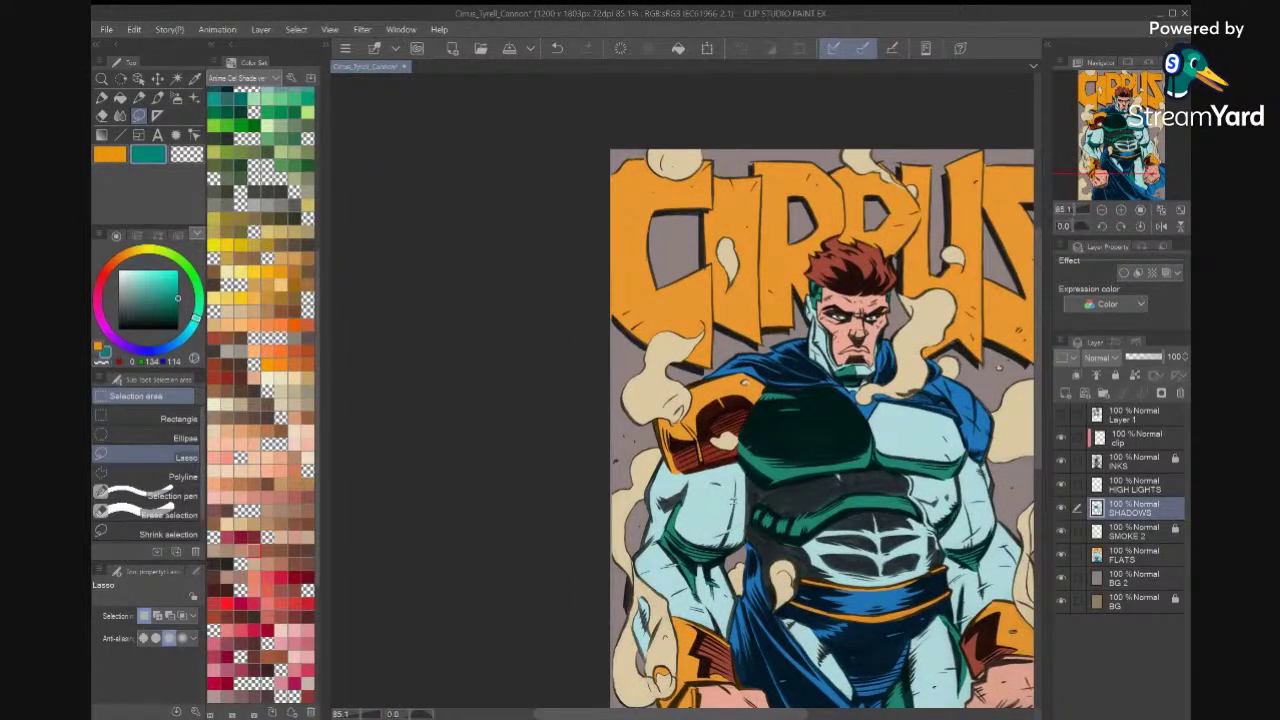
scroll(636, 540, up, 3)
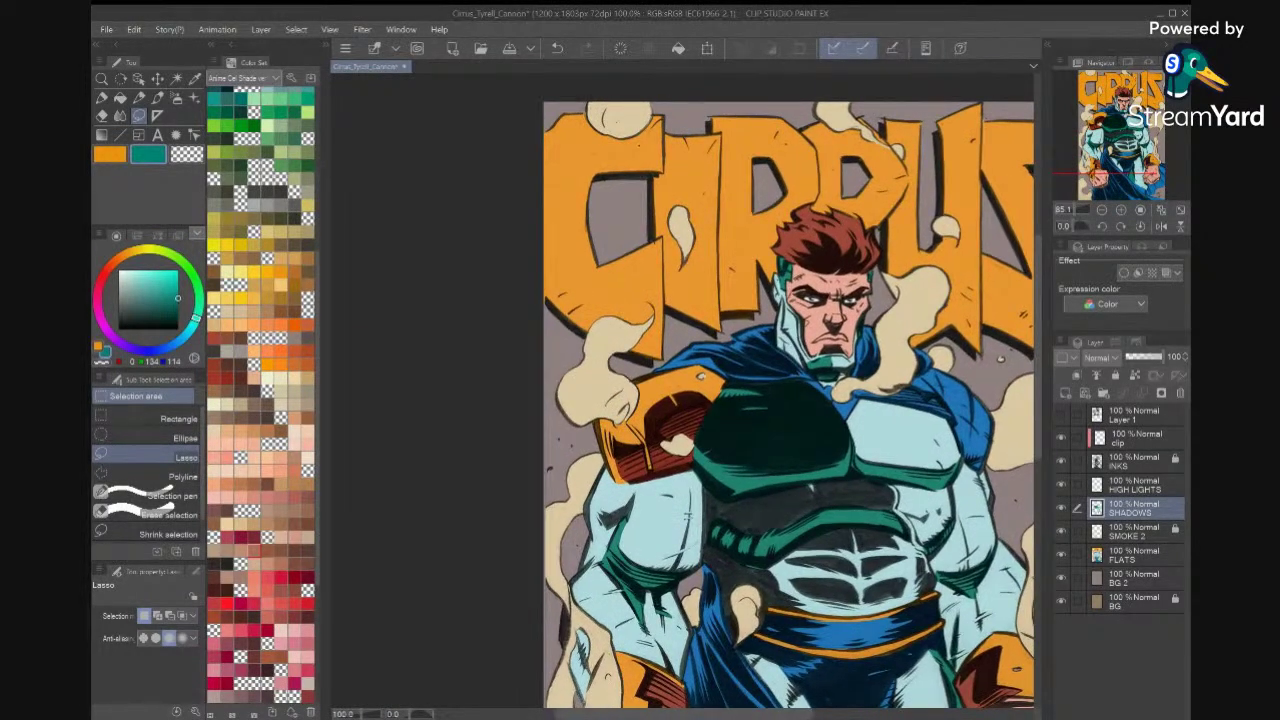
Hide the INKS layer, sample the cape's blue (RGB 17, 120, 188) into both colour slots, and show the INKS layer again.
scroll(636, 540, down, 2)
scroll(636, 540, up, 2)
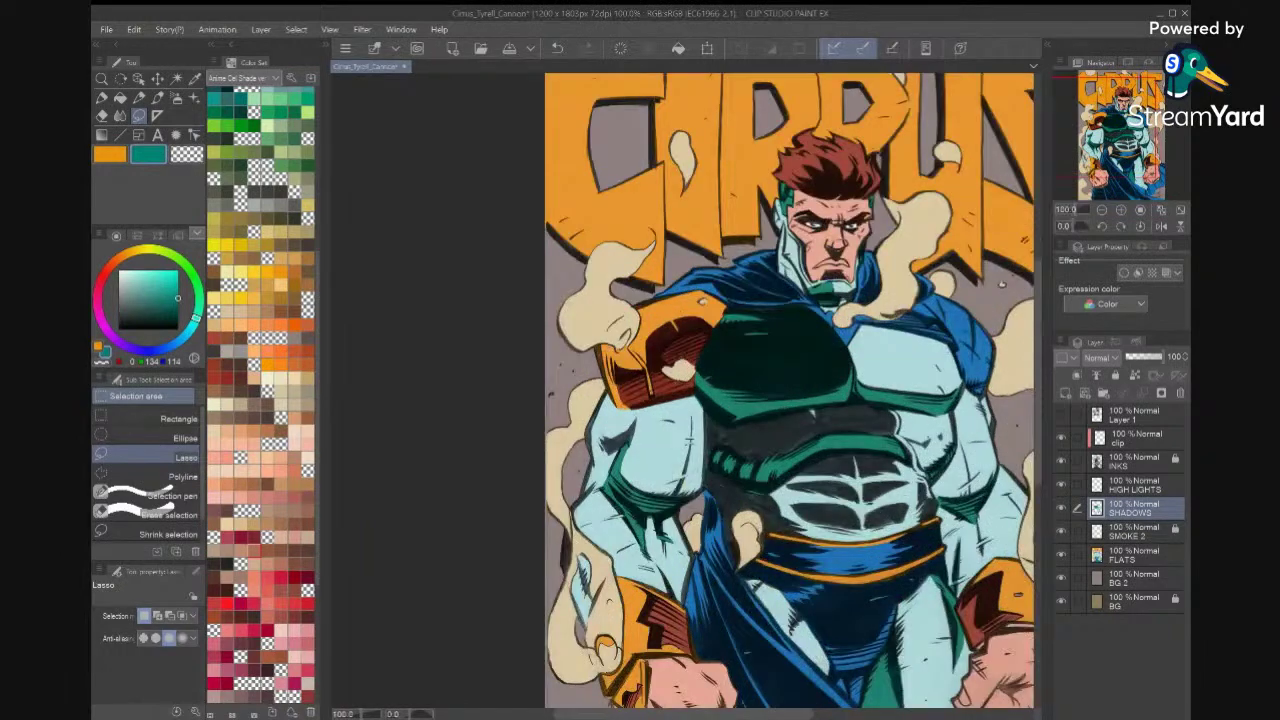
key(i)
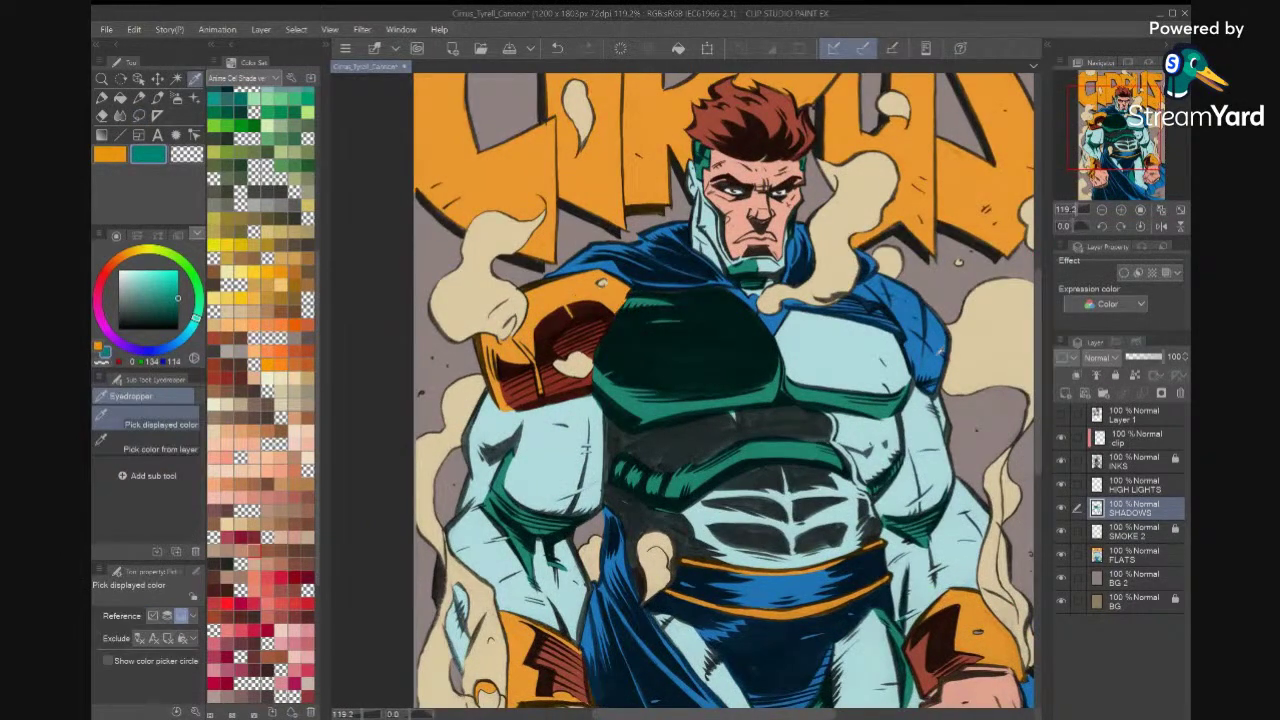
click(1062, 462)
click(922, 350)
key(x)
click(922, 350)
key(x)
click(1061, 462)
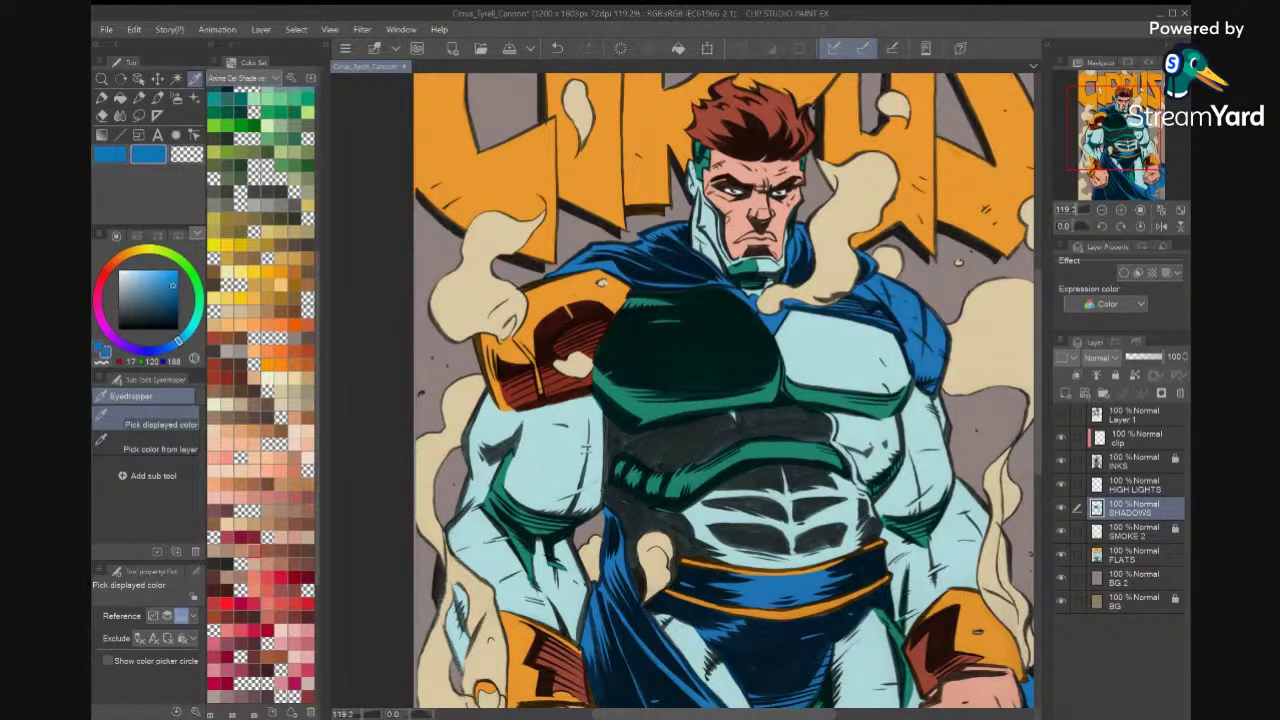
Try several muted purples from the Anime Cel Shade colour set as the cape's shadow colour.
scroll(262, 400, down, 10)
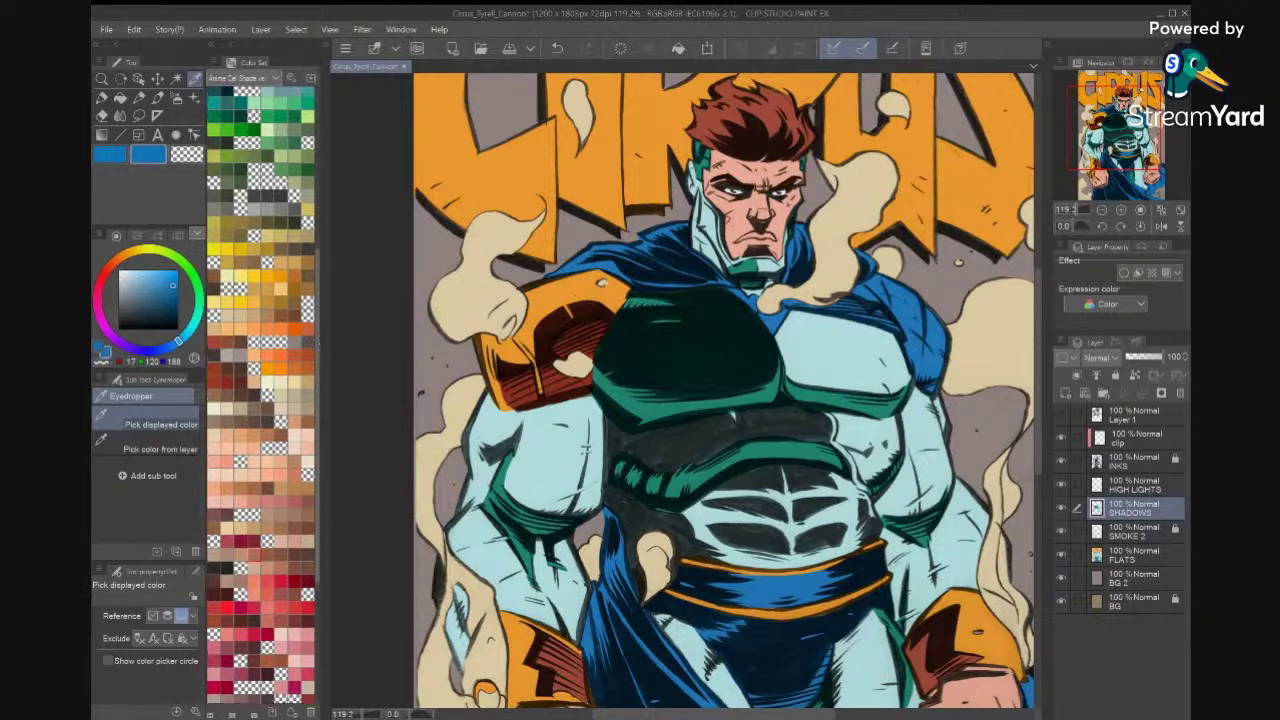
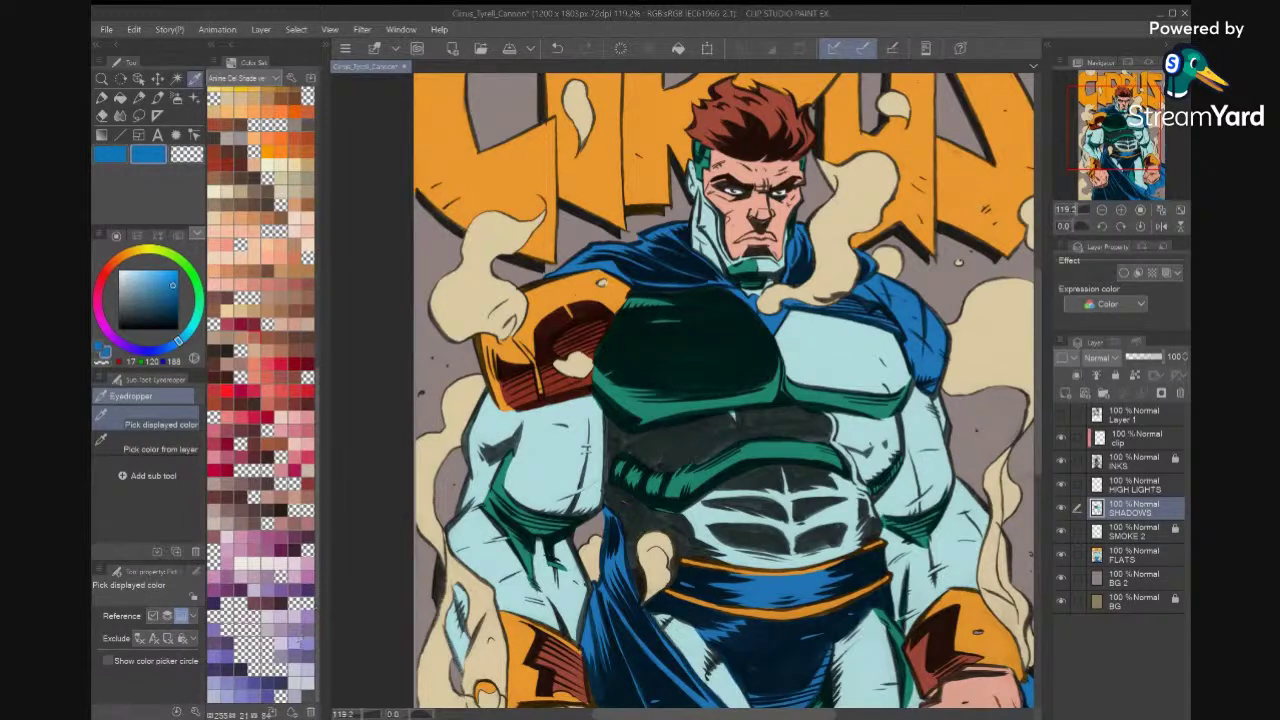
click(216, 667)
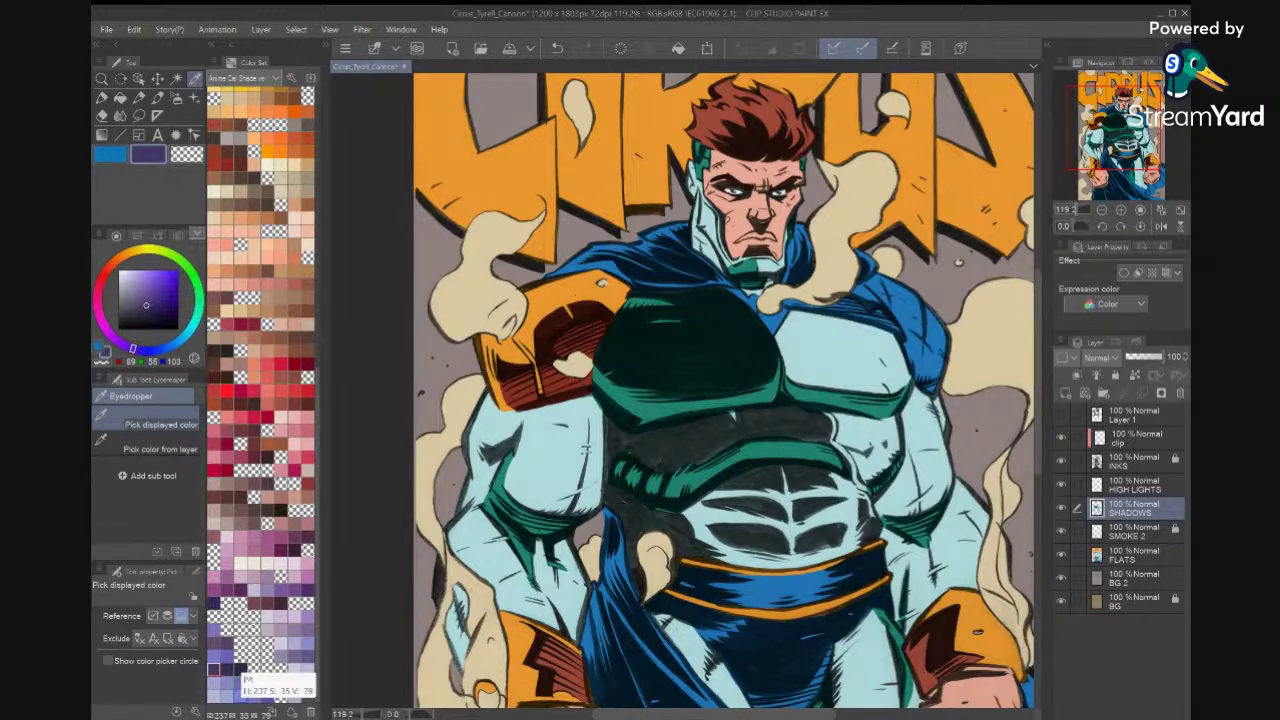
click(226, 656)
click(230, 644)
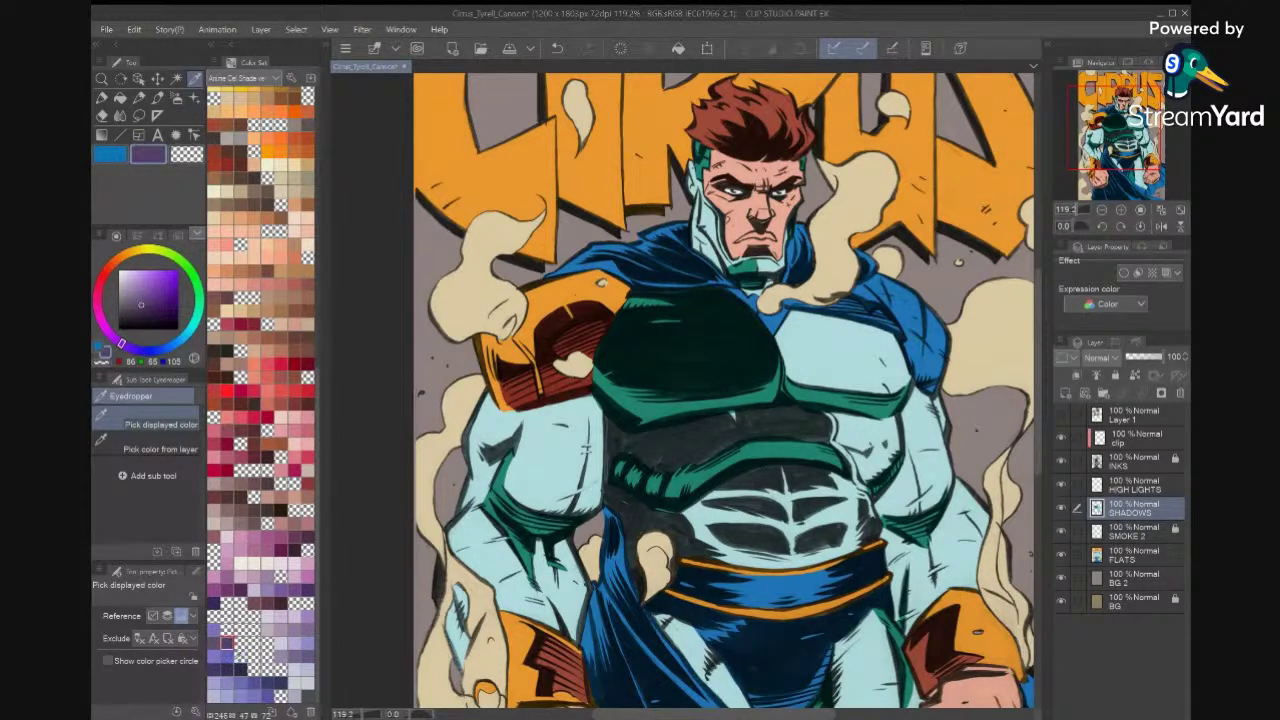
Switch the colour set to KraftTone Solid Swatches Palette and choose a purple (RGB 128, 79, 142) for the cape shadows.
click(238, 77)
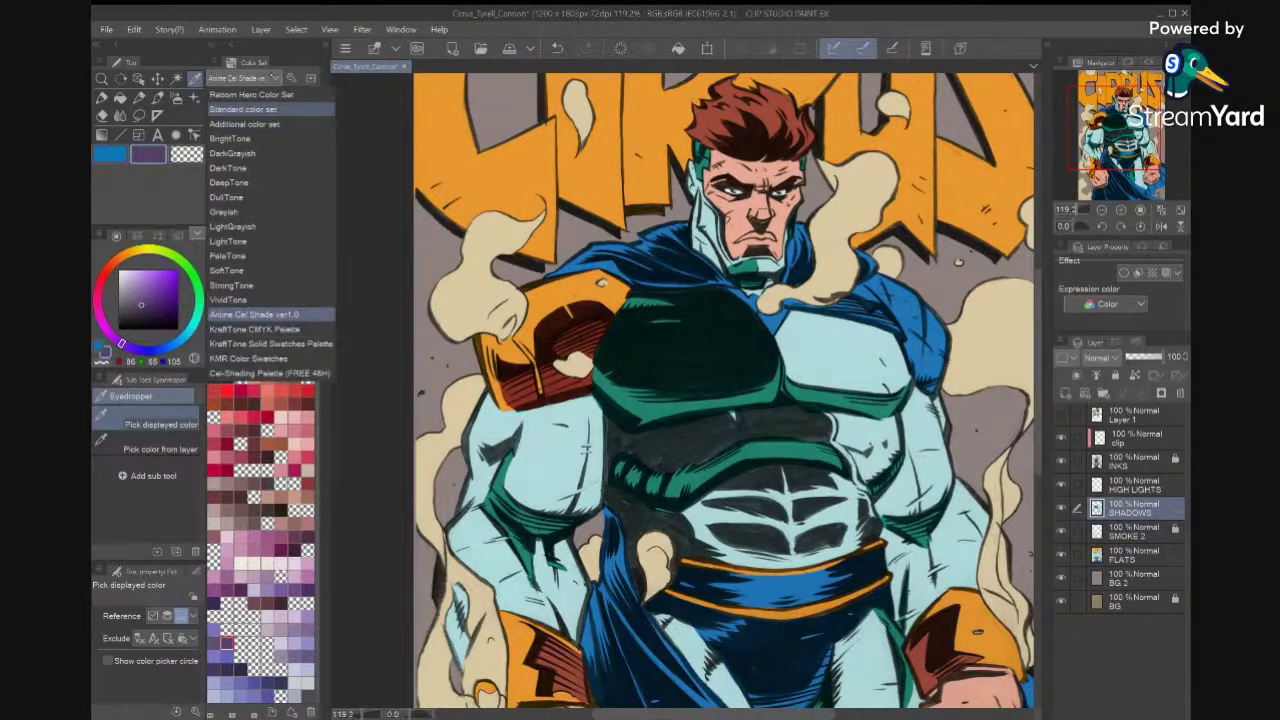
click(300, 343)
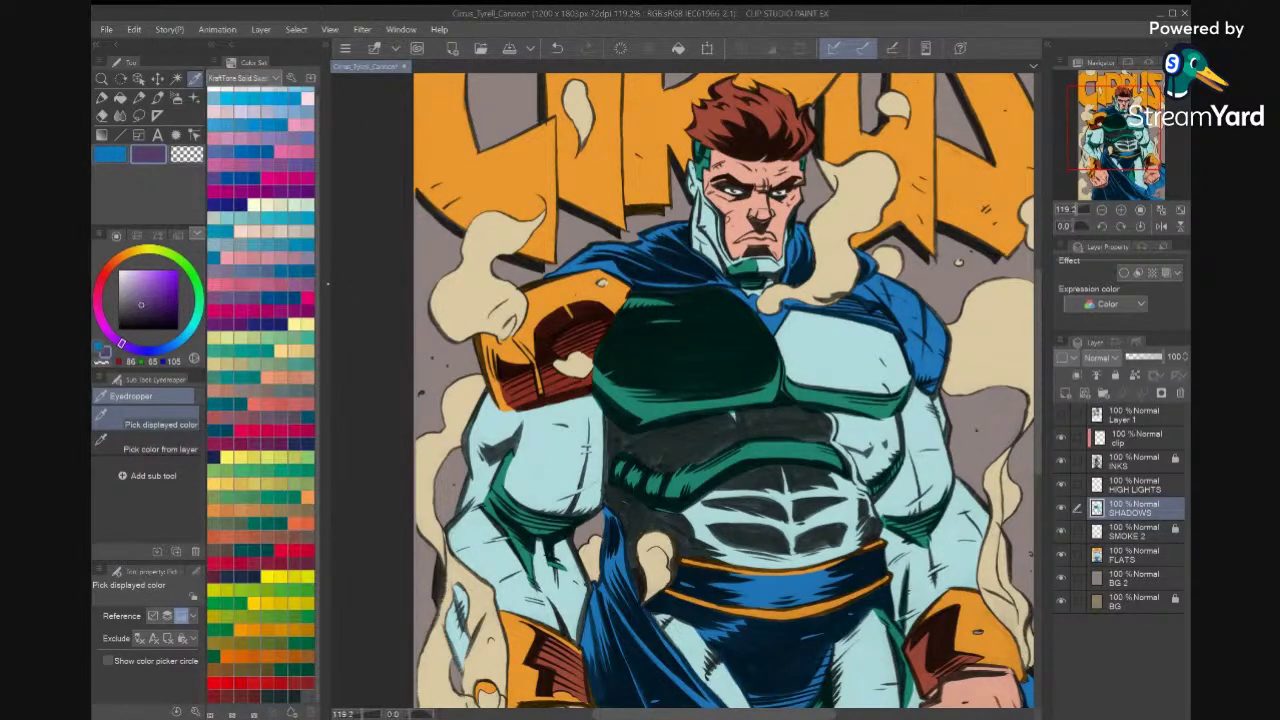
click(282, 165)
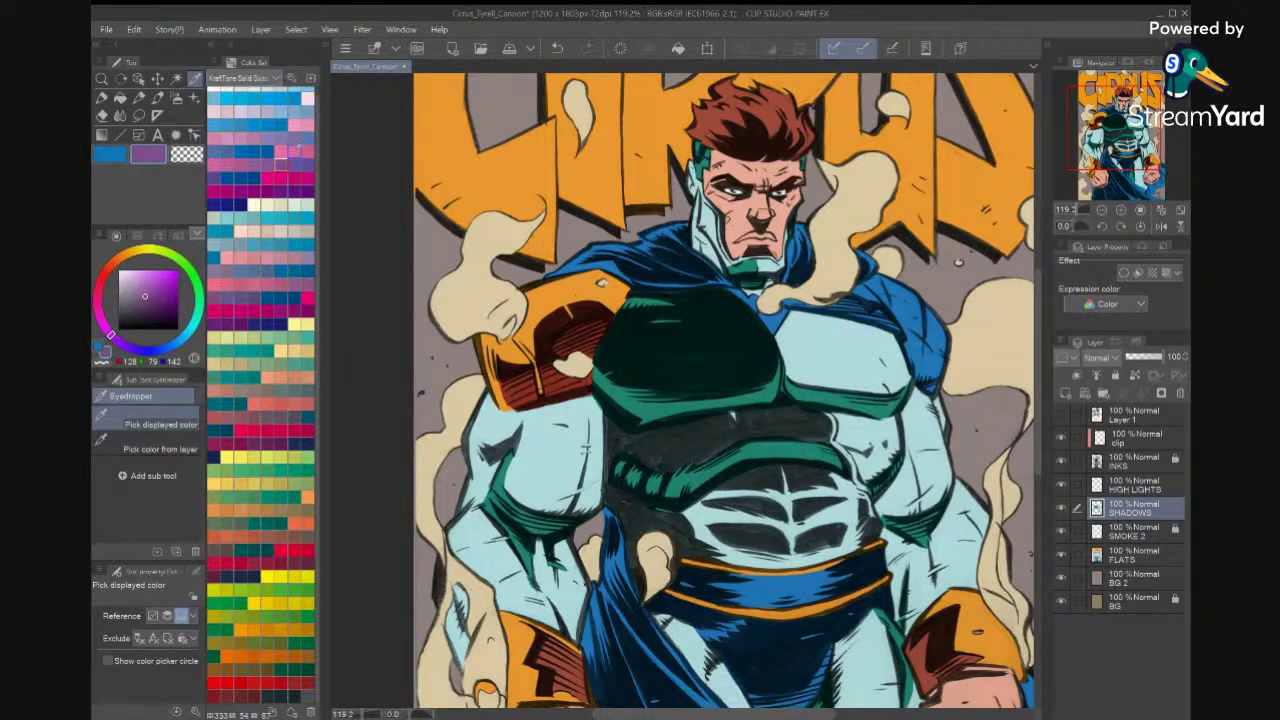
click(299, 126)
click(281, 158)
Lasso the cape's collar fold beside the far jaw on the SHADOWS layer, fill it with the purple and deselect.
key(m)
scroll(682, 390, up, 5)
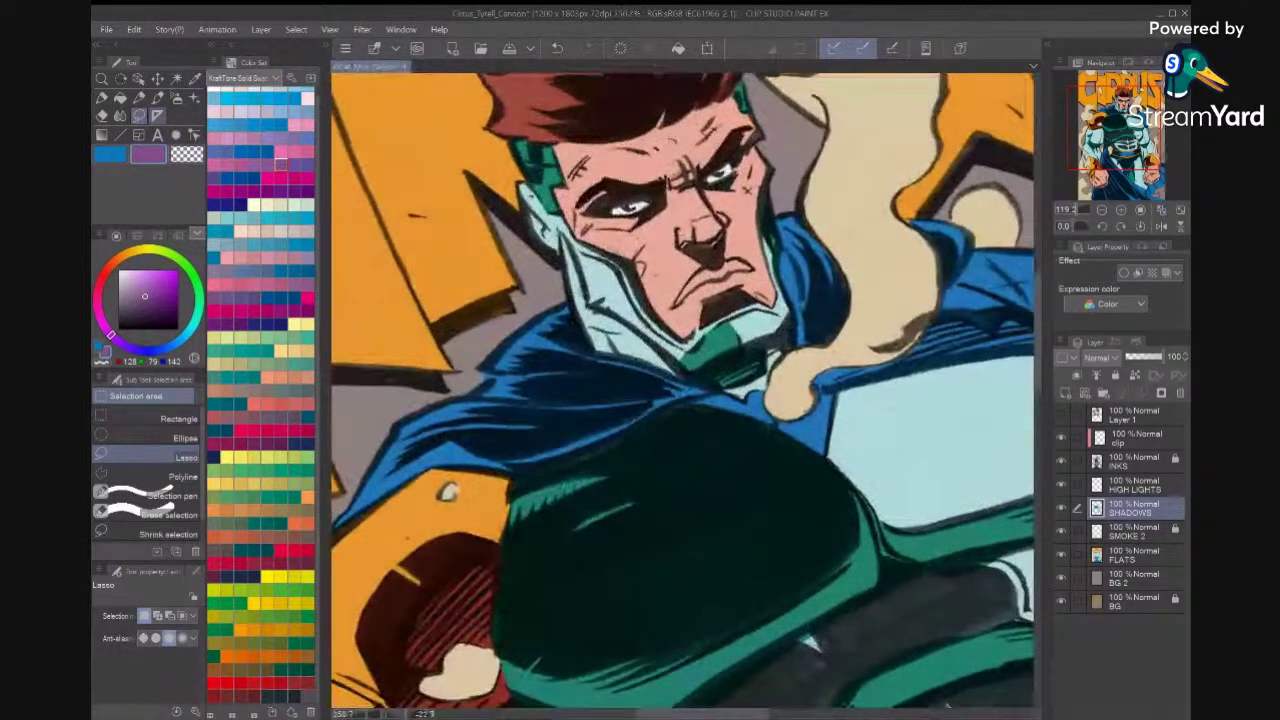
scroll(682, 390, up, 3)
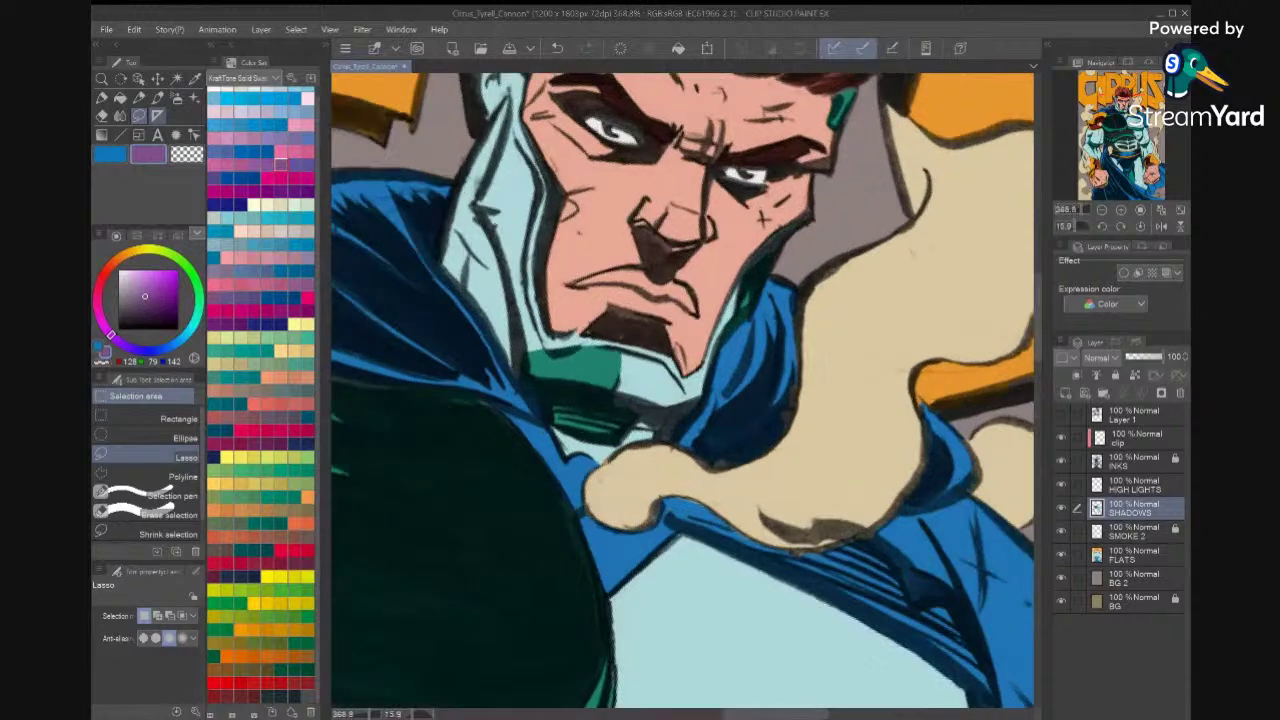
mouse_move(772, 268)
mouse_down()
mouse_move(681, 438)
mouse_move(713, 461)
mouse_move(814, 426)
mouse_move(786, 426)
mouse_move(803, 308)
mouse_up()
click(821, 506)
key(ctrl+d)
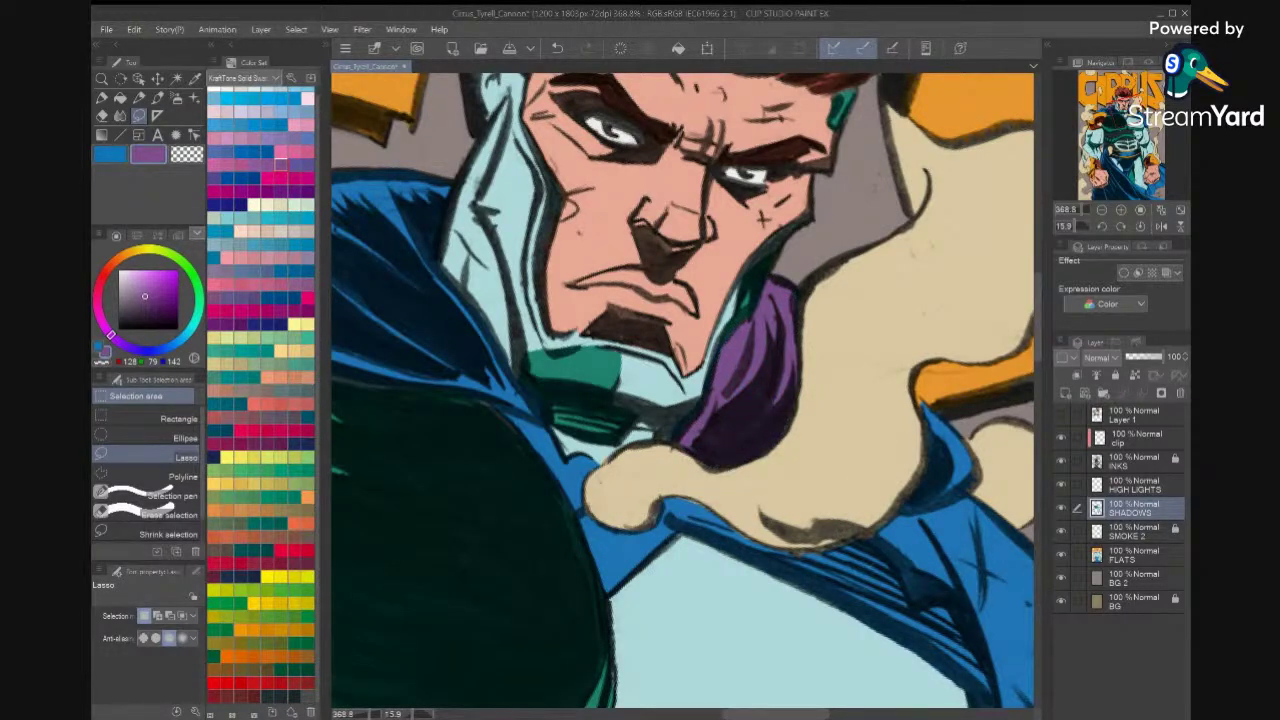
Restore the collar fold's selection, compare other purples, refill it with the bluer purple (RGB 88, 73, 142) and deselect.
scroll(870, 440, down, 5)
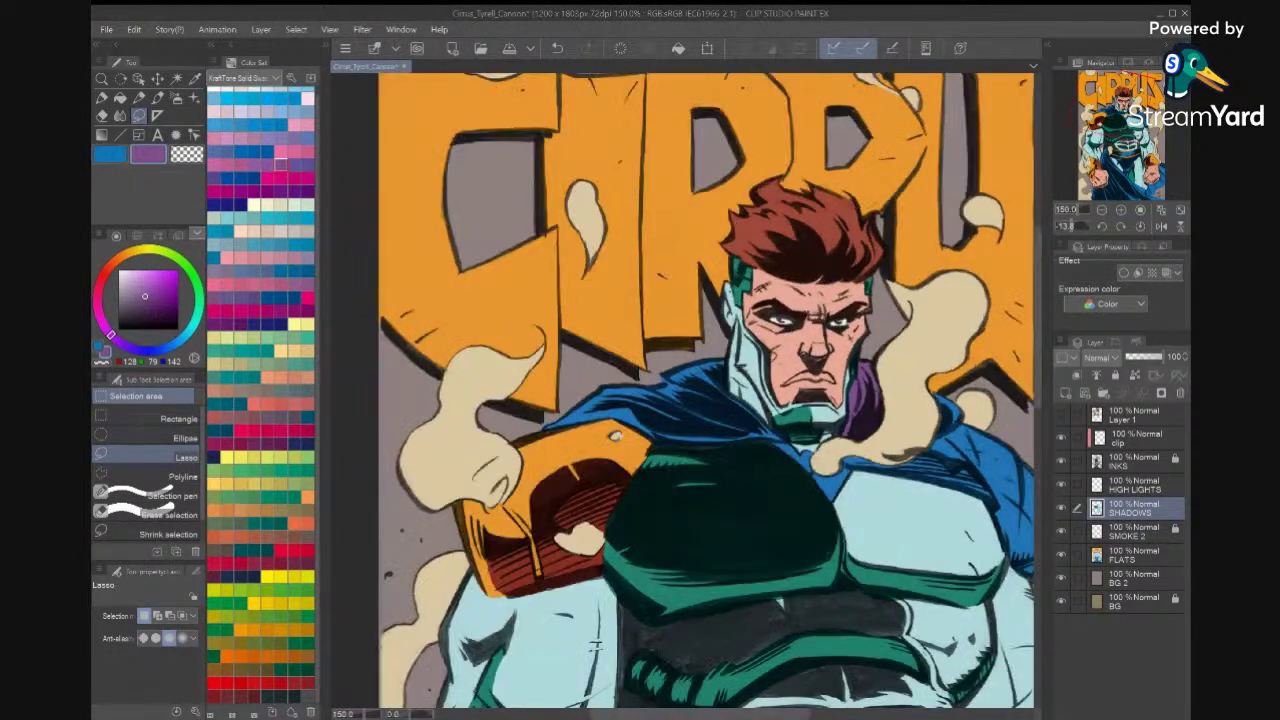
key(ctrl+z)
key(ctrl+z)
key(ctrl+z)
key(ctrl+z)
key(ctrl+z)
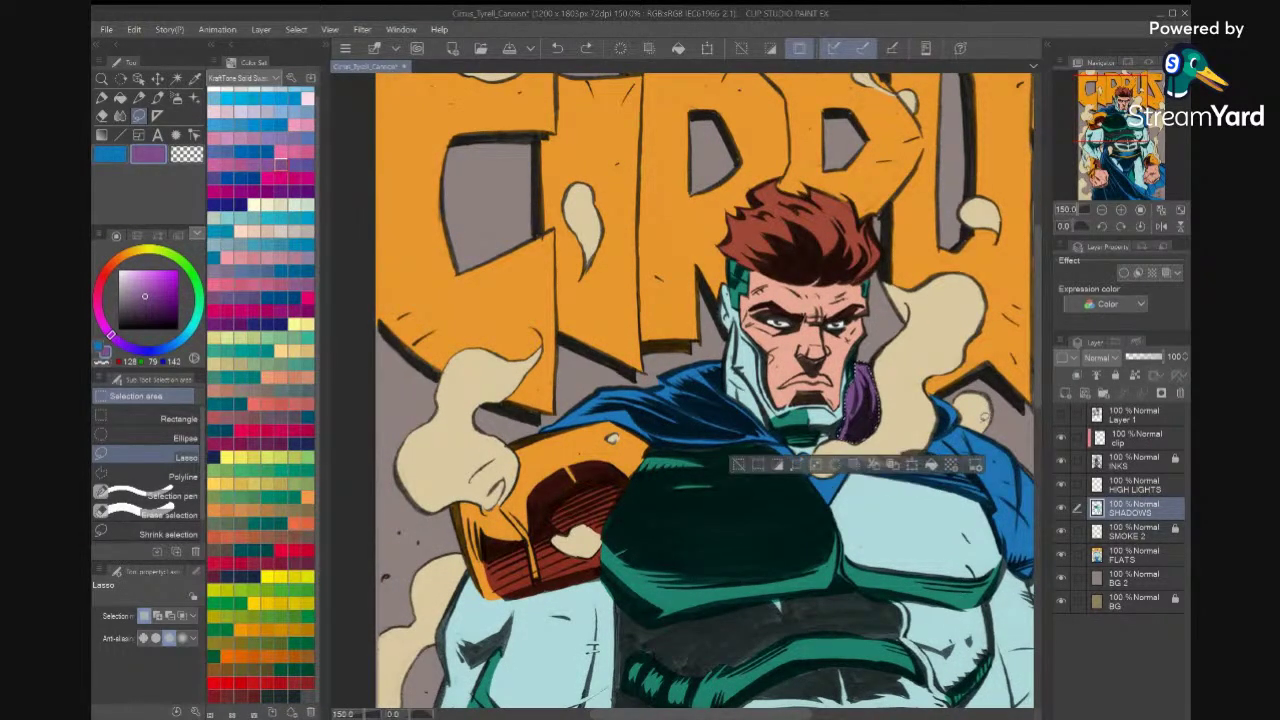
click(218, 178)
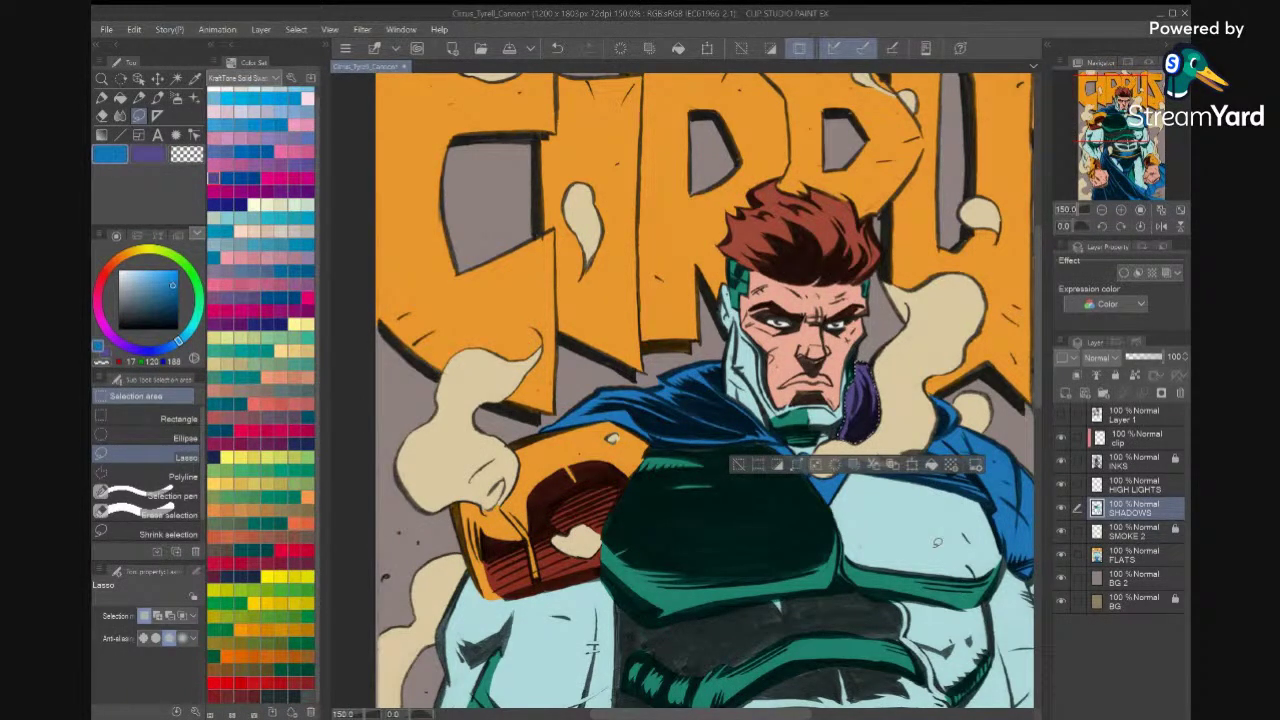
click(307, 191)
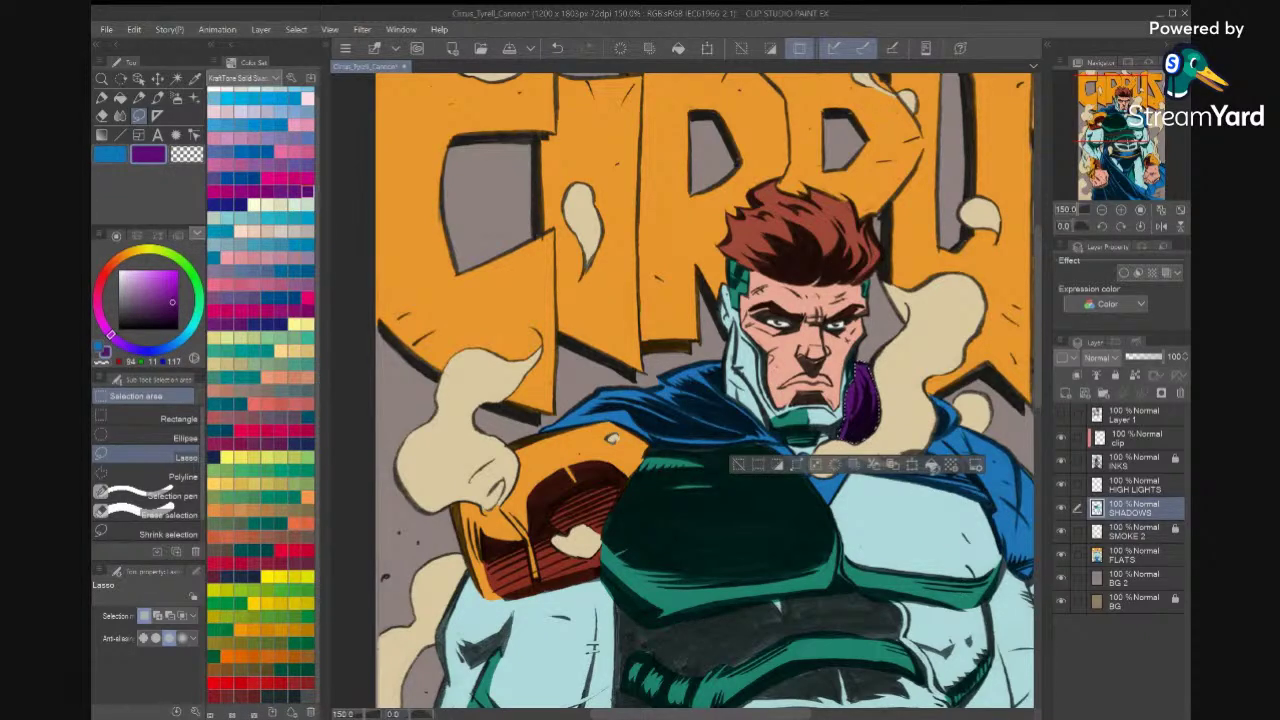
click(217, 178)
click(932, 465)
click(740, 465)
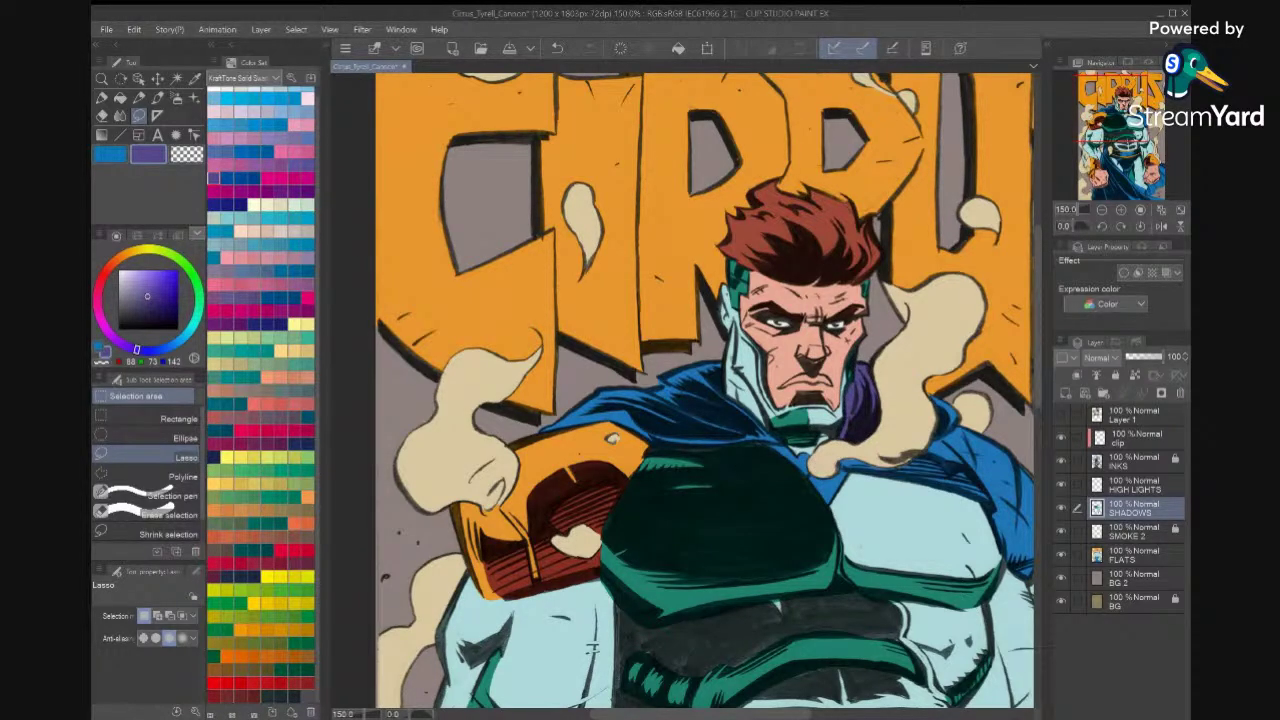
Lasso the hatched underside of the cape along the top of the far chest, fill it with the purple and deselect.
scroll(593, 648, down, 2)
scroll(583, 400, up, 3)
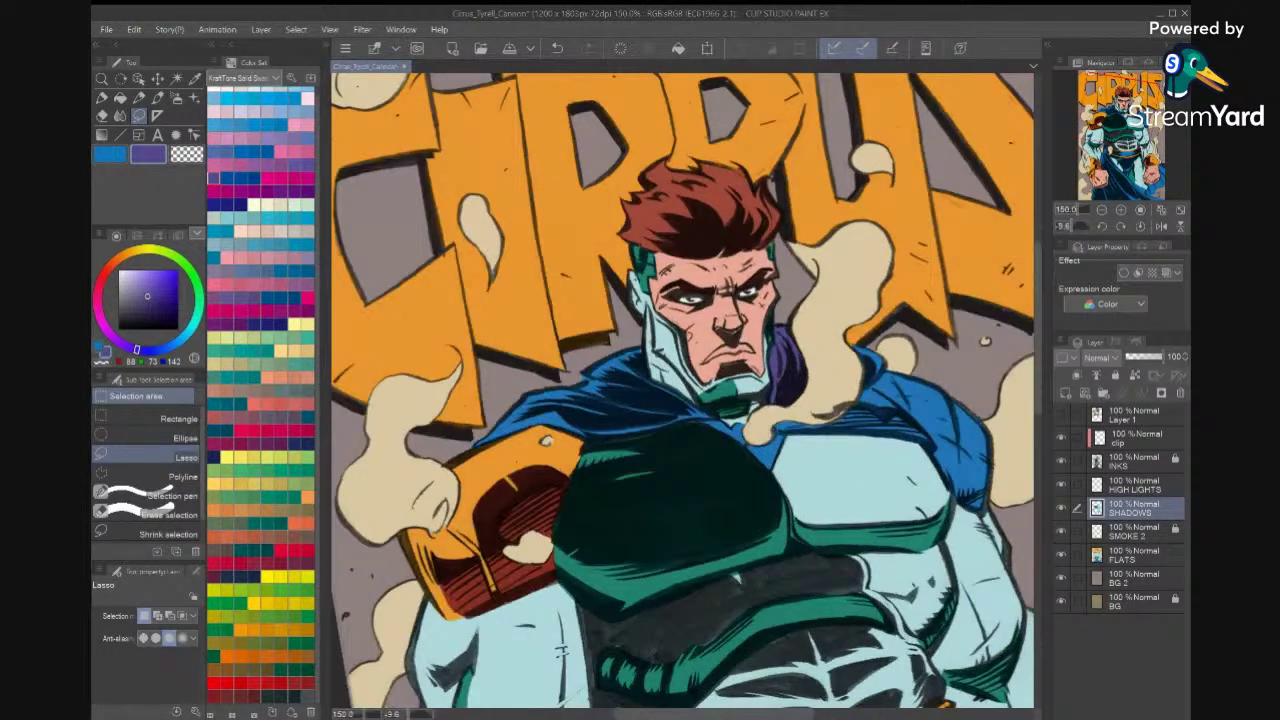
scroll(905, 470, up, 3)
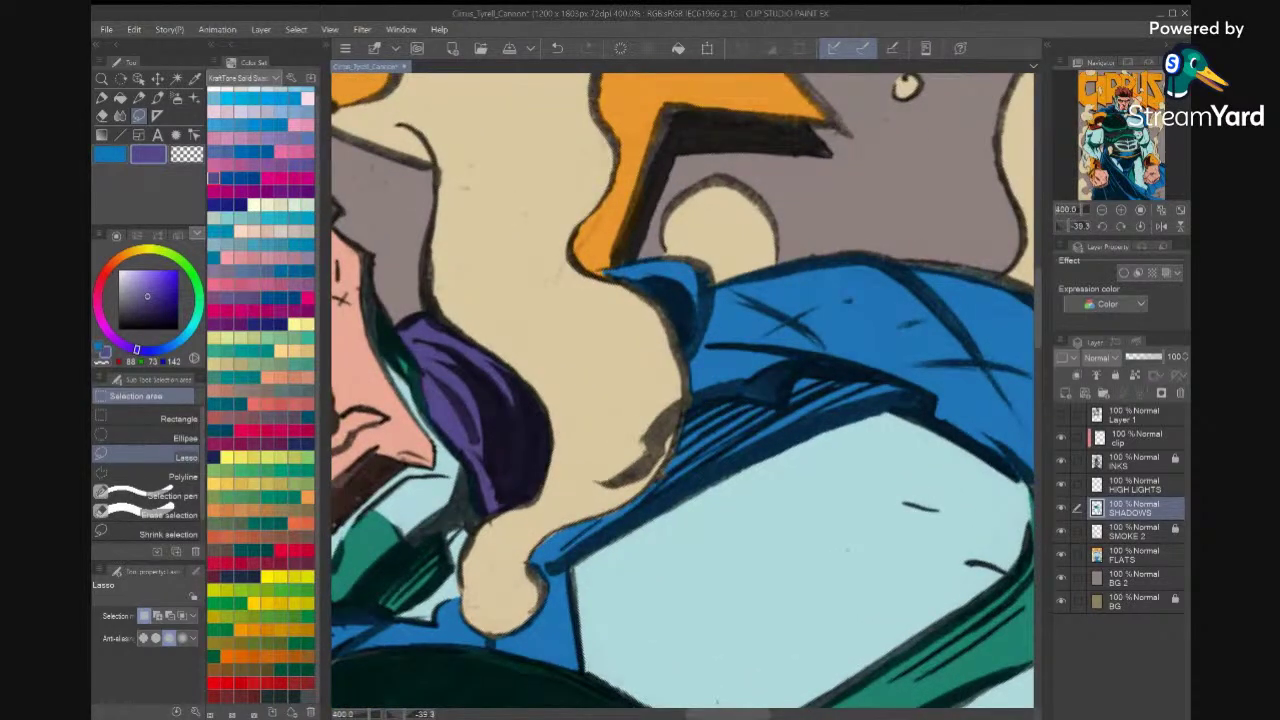
mouse_move(789, 355)
mouse_down()
mouse_move(692, 396)
mouse_move(661, 458)
mouse_move(544, 539)
mouse_move(532, 567)
mouse_move(549, 573)
mouse_move(831, 423)
mouse_move(920, 402)
mouse_up()
click(791, 690)
key(ctrl+d)
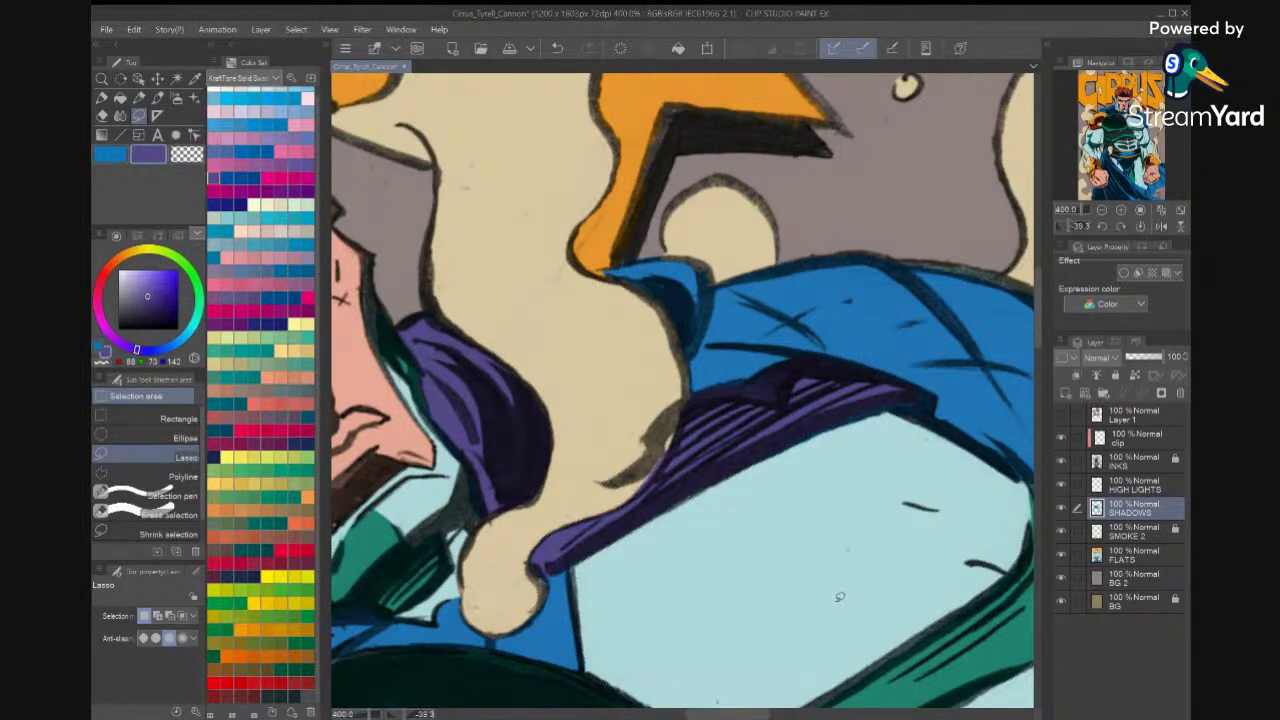
Lasso the narrow edge of the cape's upper tip under the near arm, touch it up on the FLATS layer and deselect.
scroll(682, 390, down, 5)
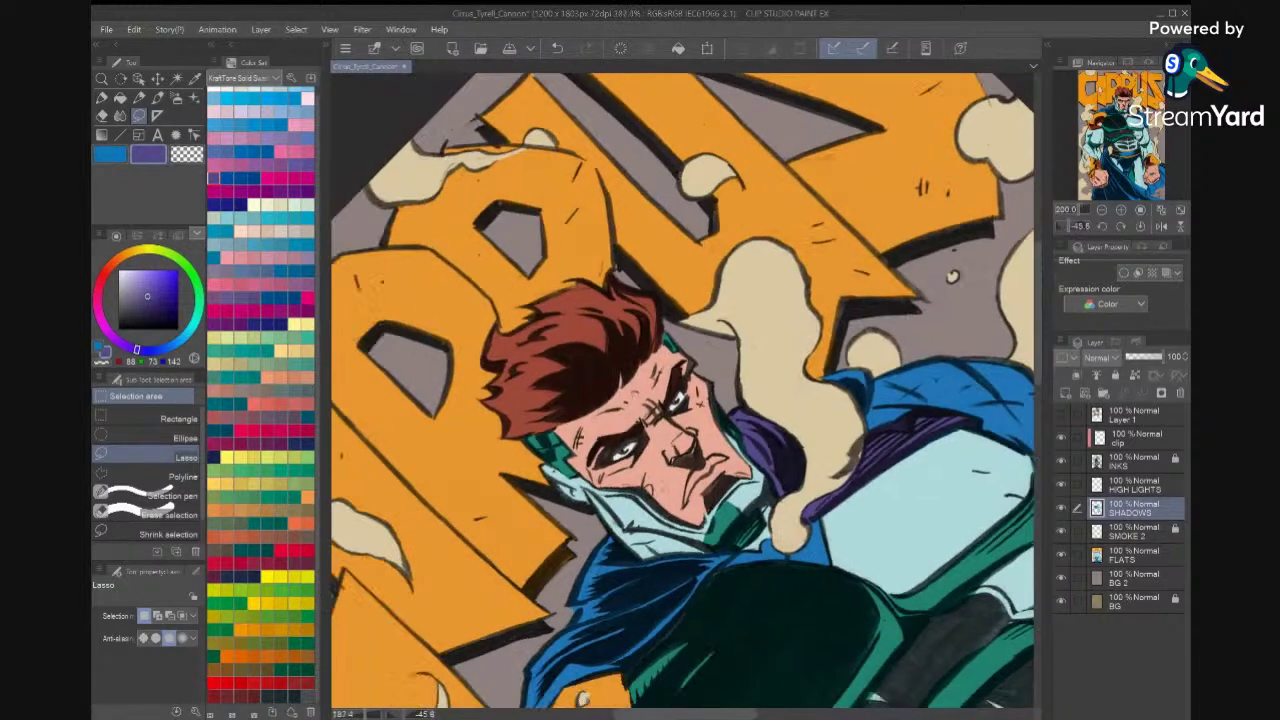
scroll(682, 390, down, 3)
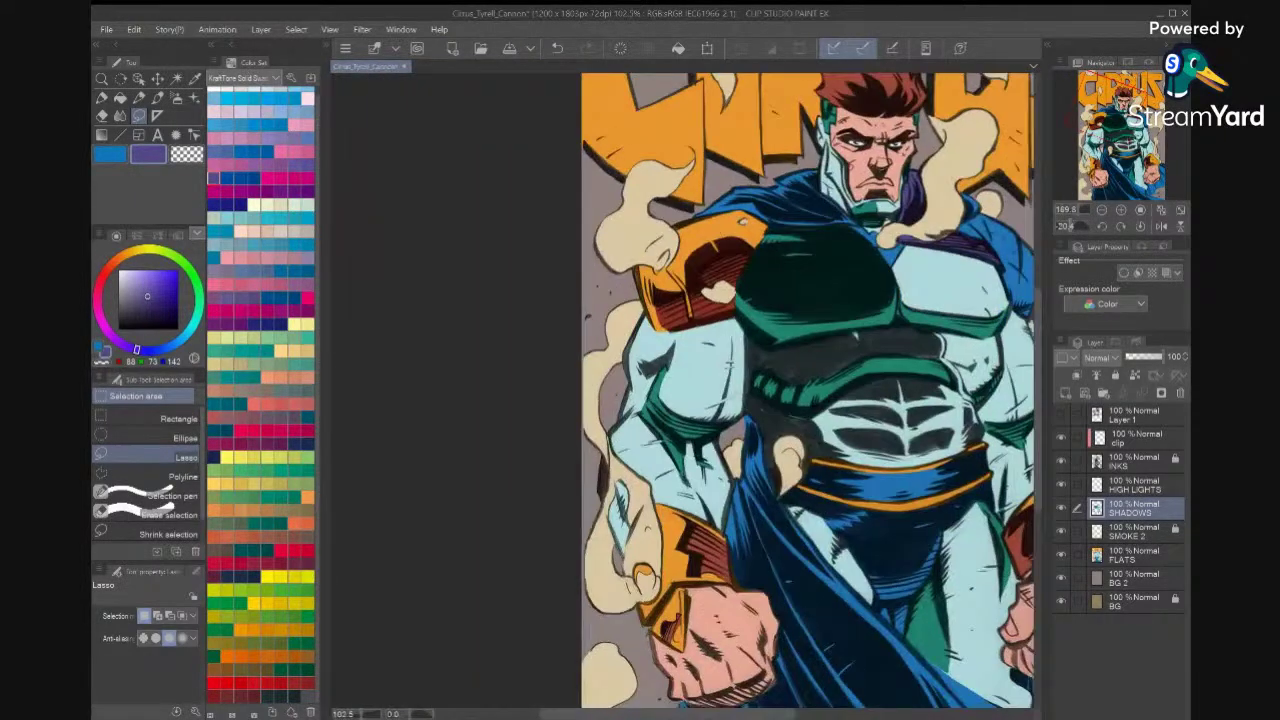
scroll(682, 390, up, 5)
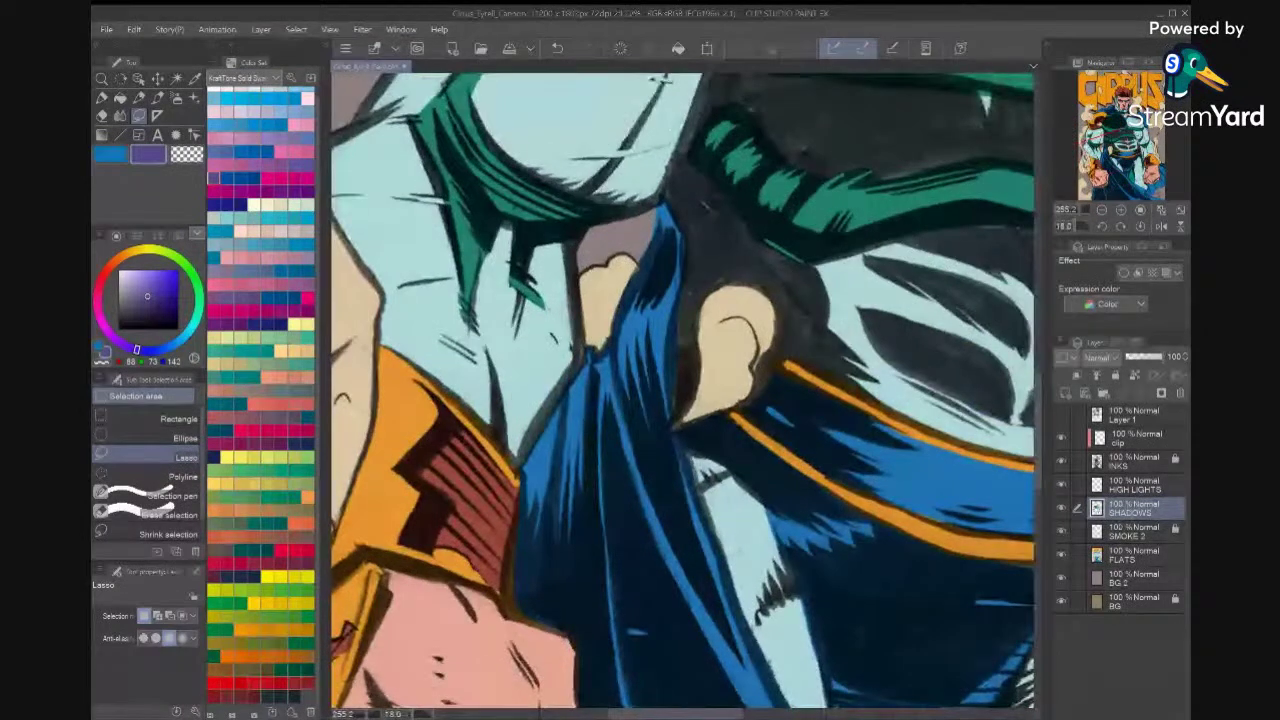
click(666, 205)
drag(661, 190, 658, 200)
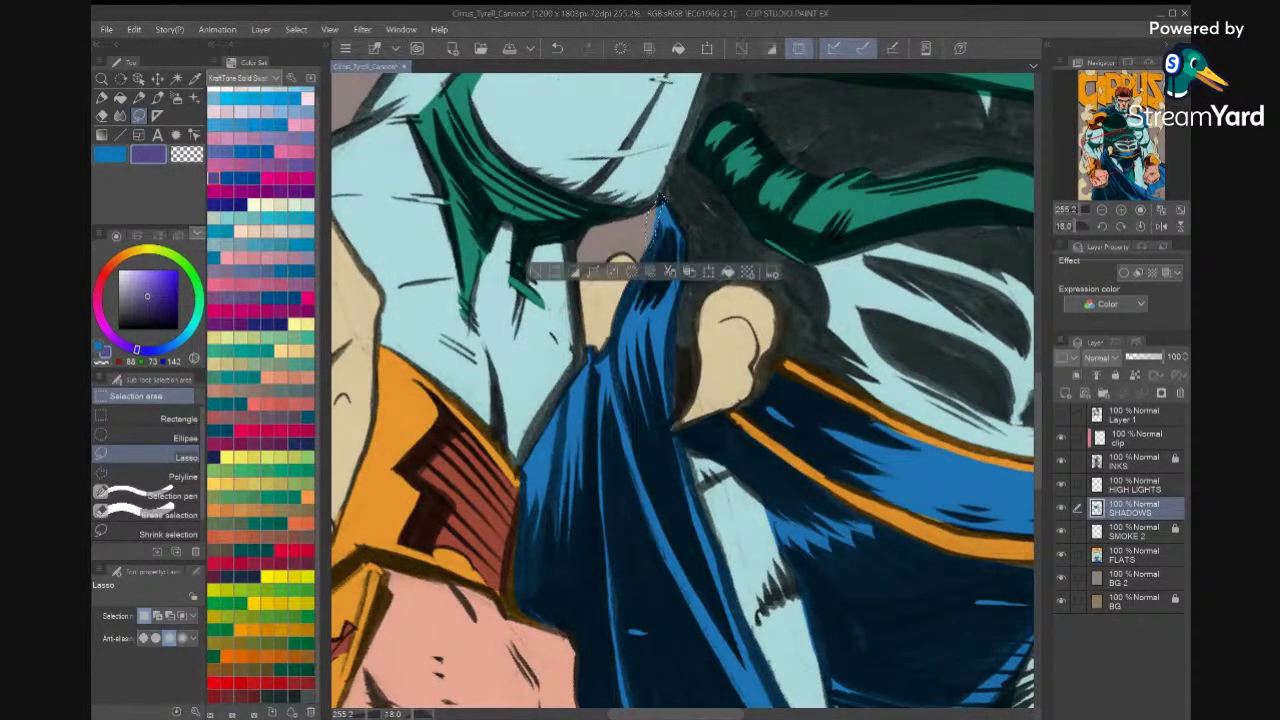
click(1140, 556)
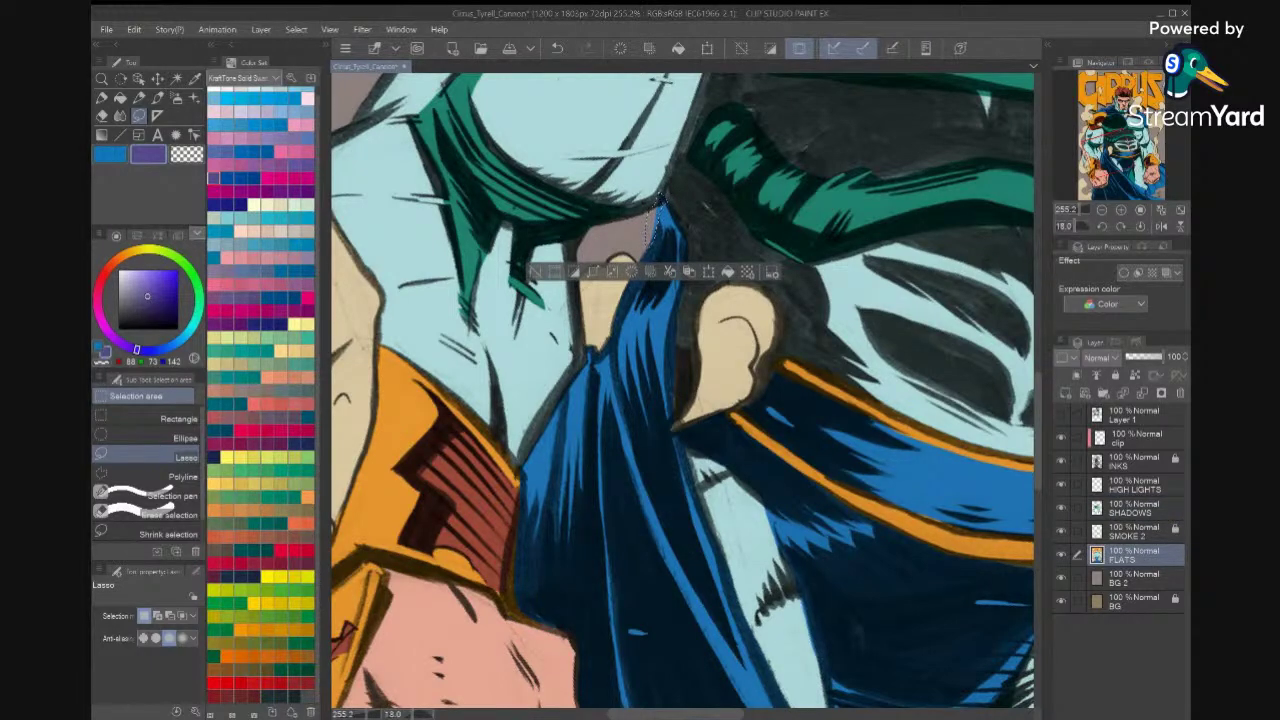
key(ctrl+d)
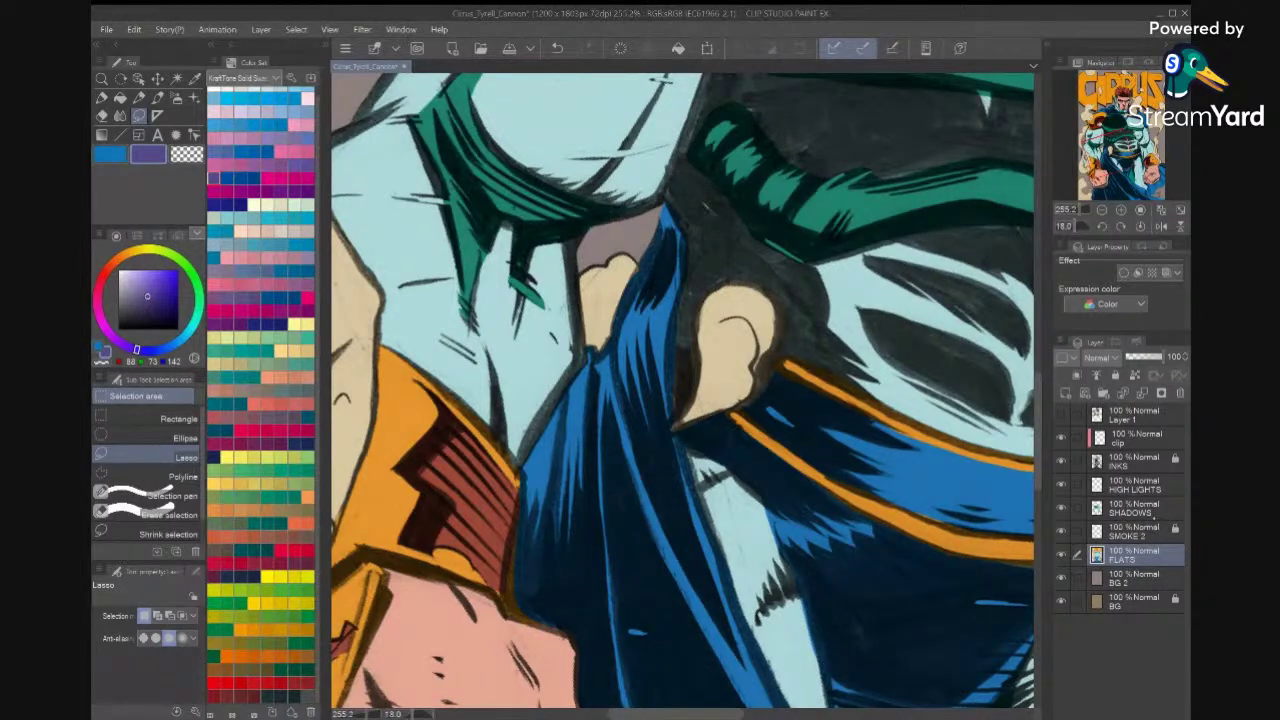
On the SHADOWS layer, lasso the cape's upper fold beside the waist and add the fold between the forearm and fist.
click(1150, 510)
scroll(739, 502, up, 4)
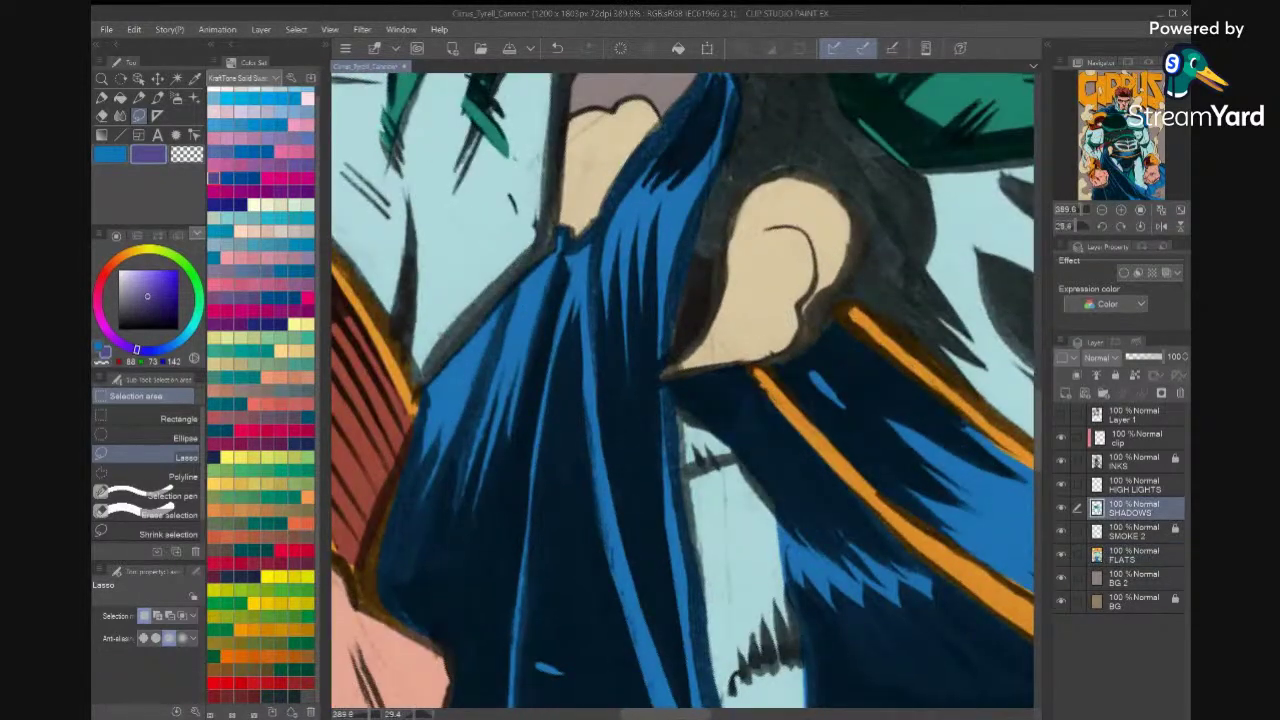
scroll(665, 186, up, 2)
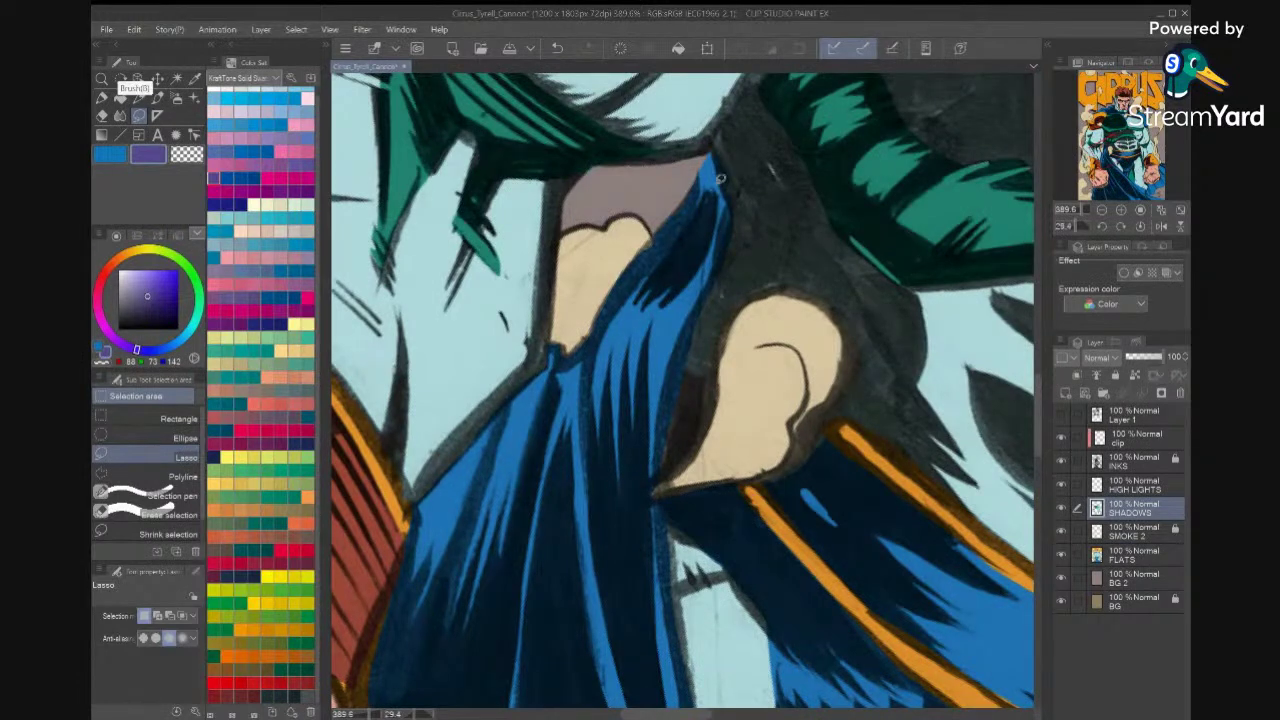
mouse_move(717, 150)
mouse_down()
mouse_move(724, 192)
mouse_move(672, 295)
mouse_move(650, 432)
mouse_move(654, 512)
mouse_move(592, 491)
mouse_move(586, 380)
mouse_move(628, 264)
mouse_move(713, 155)
mouse_up()
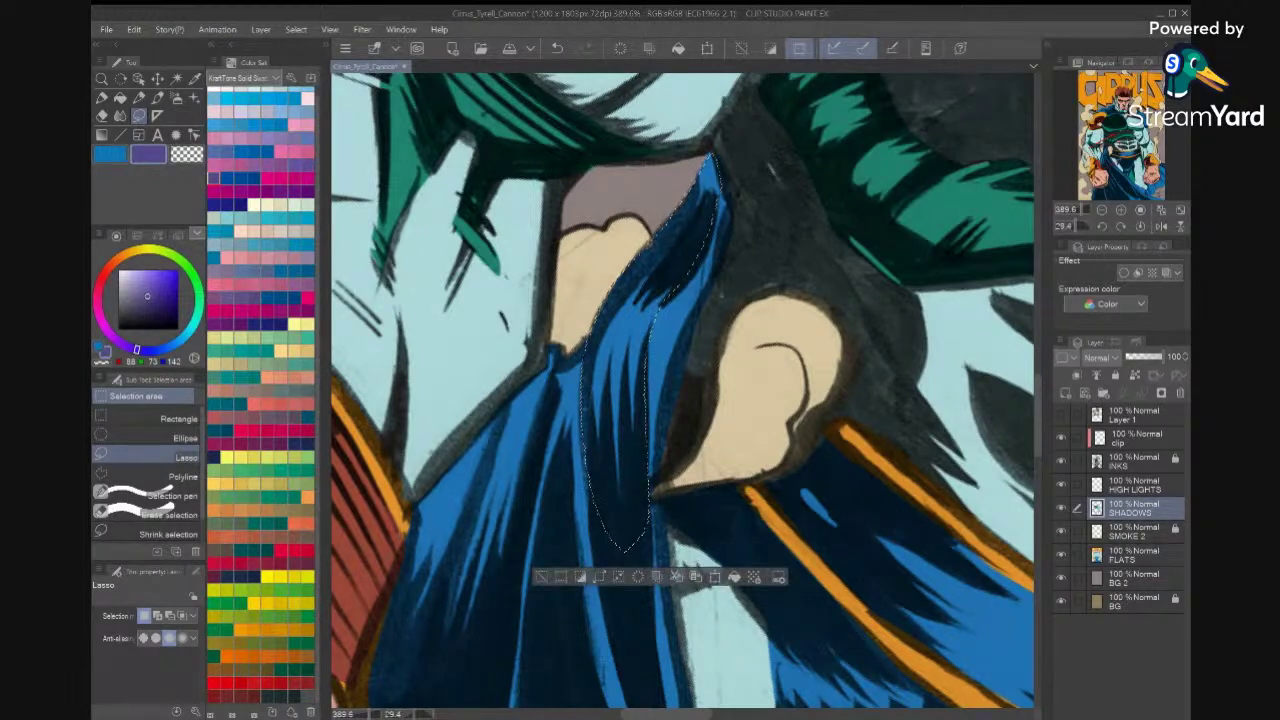
drag(690, 300, 740, 215)
scroll(807, 379, down, 3)
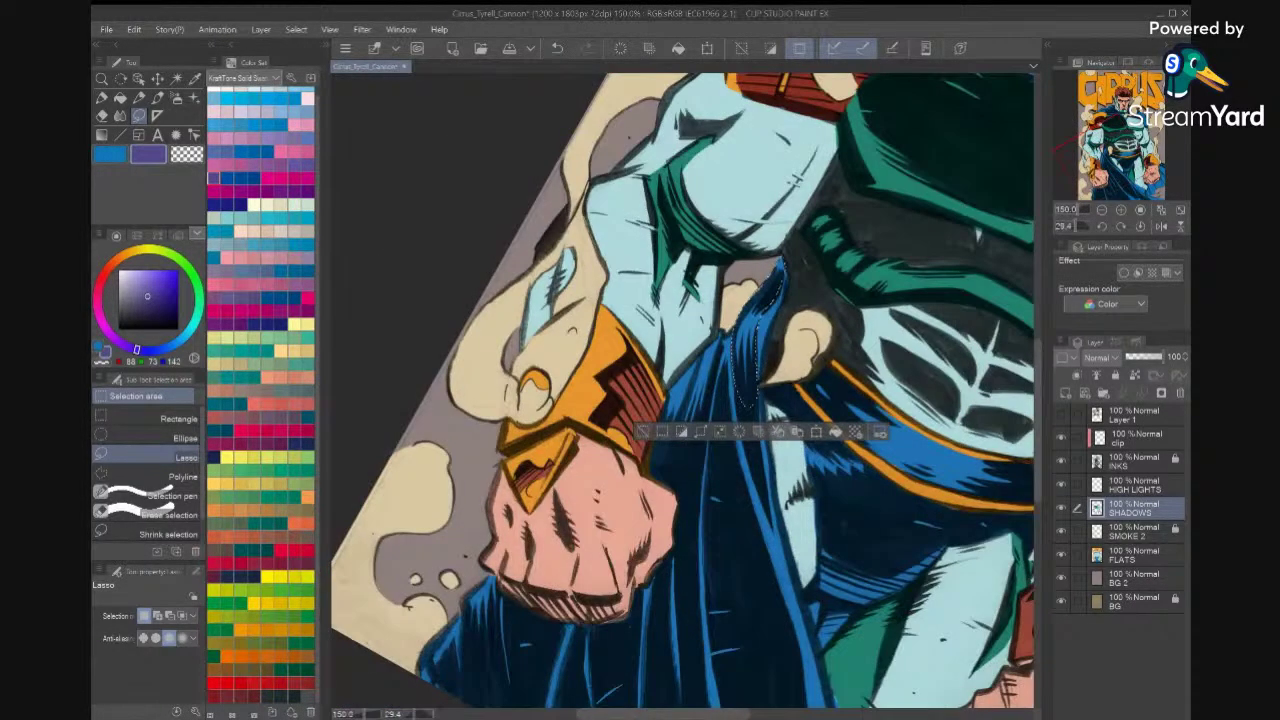
mouse_move(727, 334)
mouse_down()
mouse_move(677, 389)
mouse_move(653, 474)
mouse_move(697, 496)
mouse_move(724, 384)
mouse_move(723, 397)
mouse_move(738, 346)
mouse_up()
Extend the selection over the cape around and below the near fist to the page edge, and fill it with the purple.
mouse_move(826, 612)
mouse_down()
mouse_move(876, 409)
mouse_move(896, 399)
mouse_up()
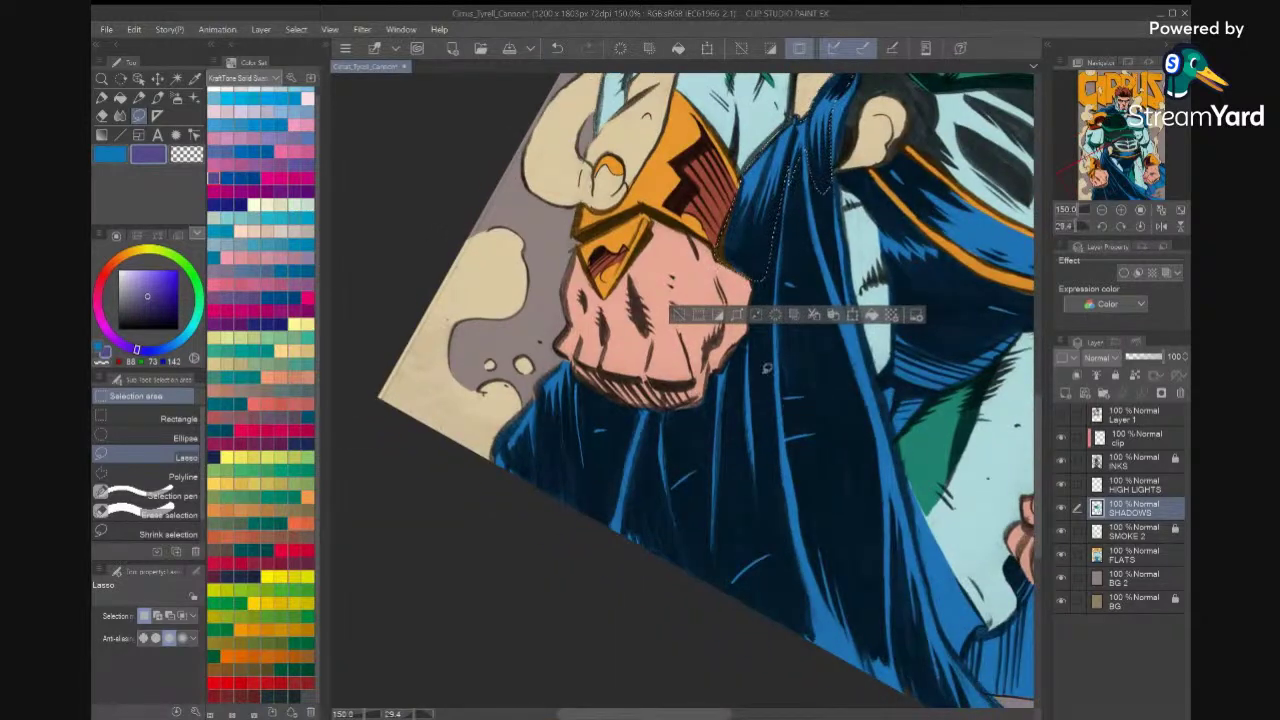
drag(751, 335, 787, 241)
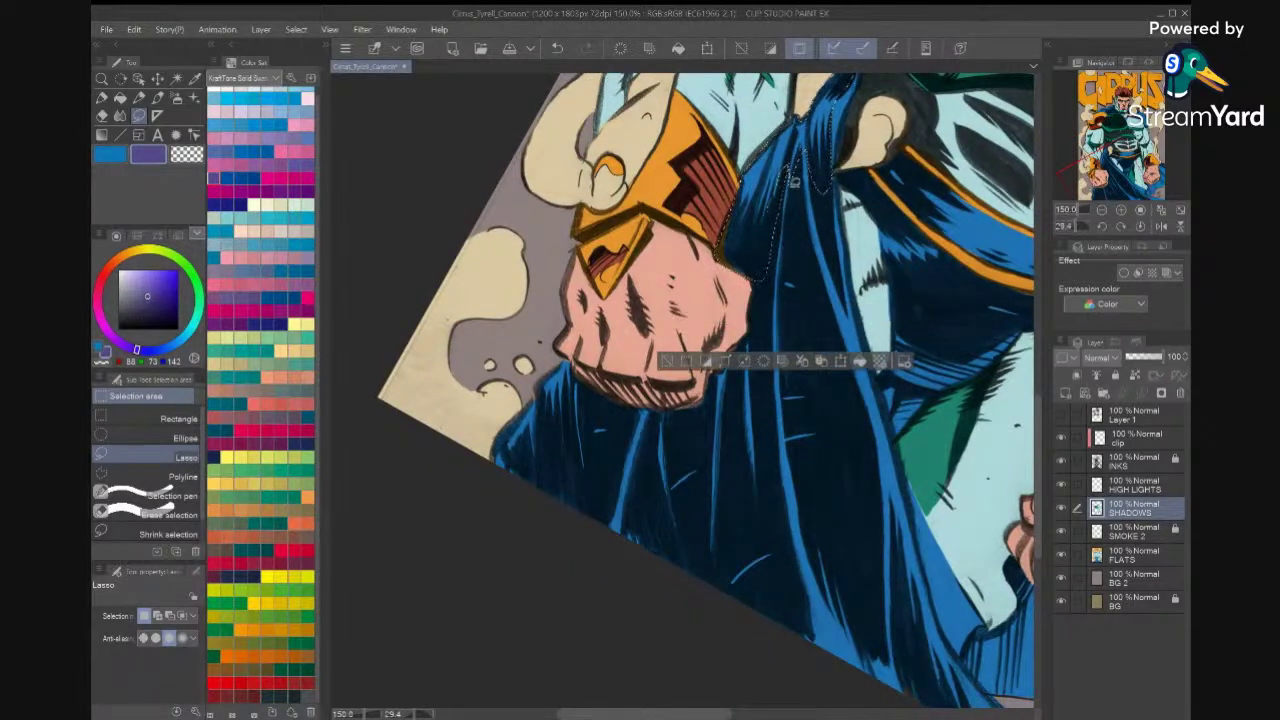
mouse_move(785, 300)
mouse_down()
mouse_move(812, 527)
mouse_move(876, 684)
mouse_move(530, 511)
mouse_move(496, 456)
mouse_move(512, 416)
mouse_move(560, 367)
mouse_up()
mouse_move(622, 401)
mouse_down()
mouse_move(704, 399)
mouse_move(714, 363)
mouse_move(752, 323)
mouse_up()
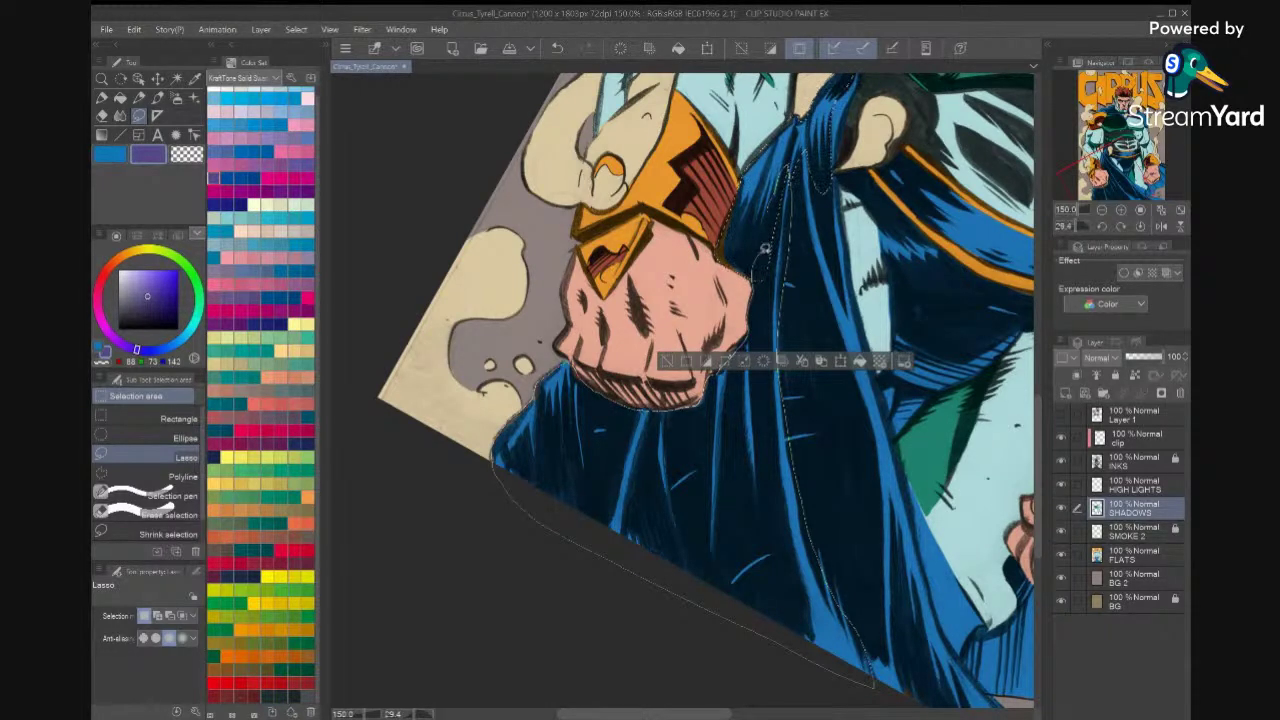
drag(765, 248, 767, 245)
click(885, 698)
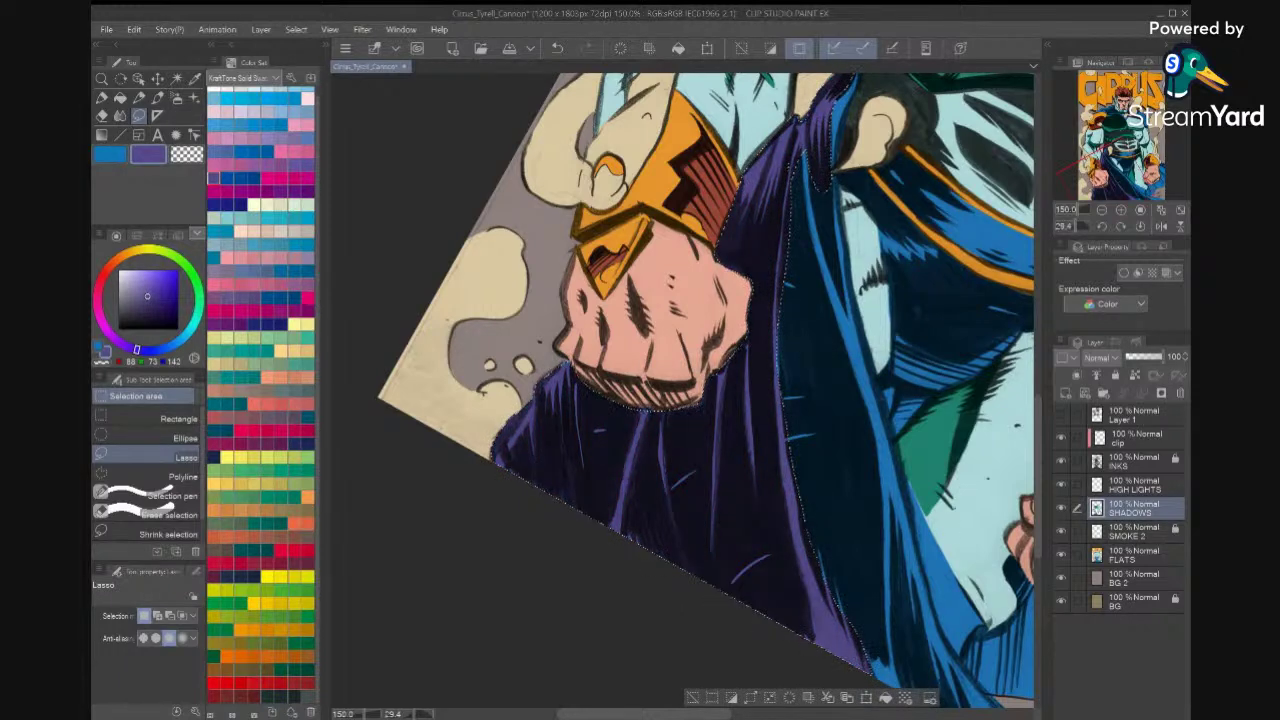
Deselect the filled cape area and save the file.
scroll(899, 410, down, 3)
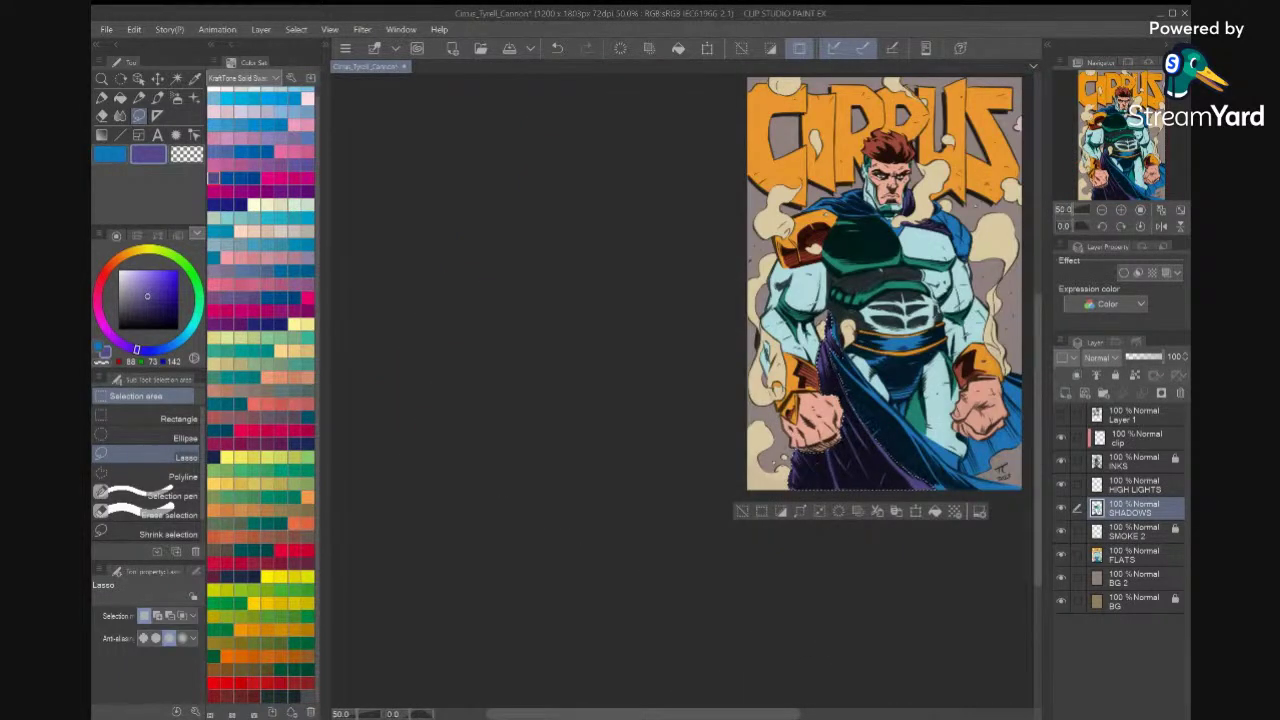
key(ctrl+0)
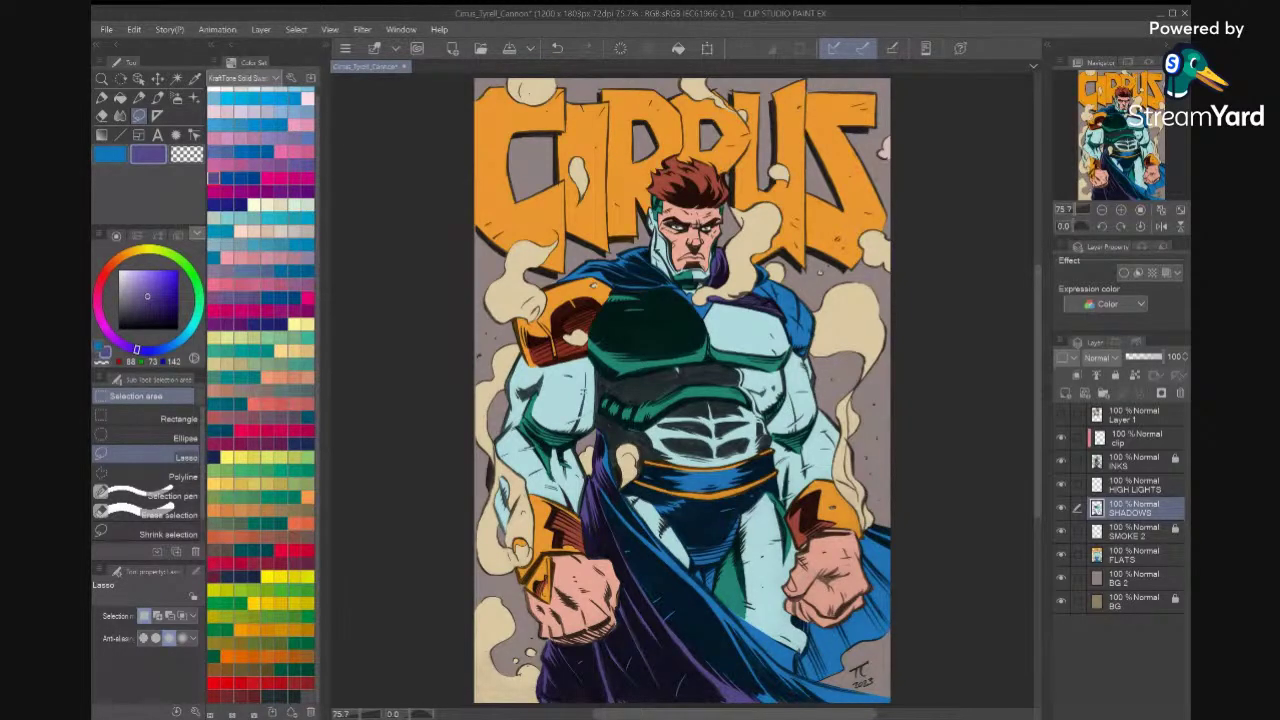
key(ctrl+s)
Lasso the narrow strip of cape beside the far cuff at the page edge, fill it with the purple and deselect.
scroll(683, 396, up, 4)
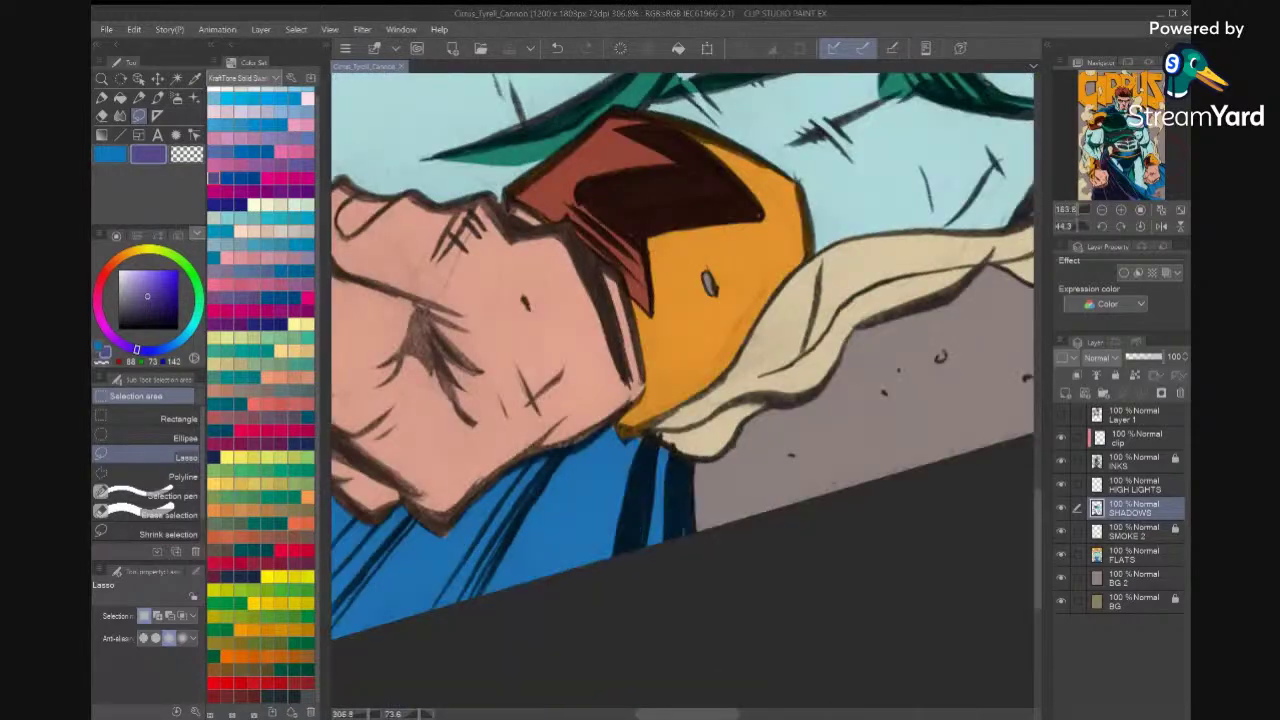
mouse_move(652, 436)
mouse_down()
mouse_move(621, 562)
mouse_move(665, 567)
mouse_move(695, 524)
mouse_up()
drag(668, 441, 652, 437)
click(744, 577)
key(ctrl+d)
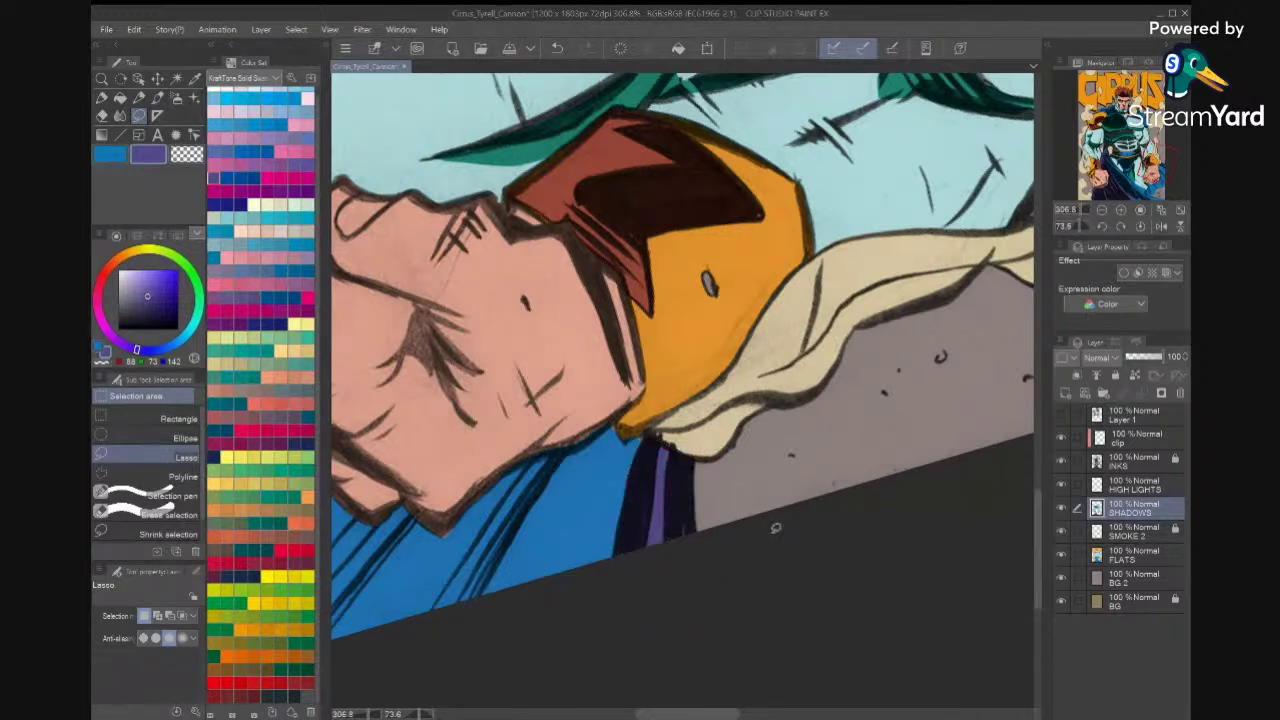
Lasso the sliver of cape just under the far cuff, sample the cape's blue on the FLATS layer with the inks hidden, and deselect.
mouse_move(628, 440)
mouse_down()
mouse_move(618, 428)
mouse_move(612, 472)
mouse_move(630, 452)
mouse_up()
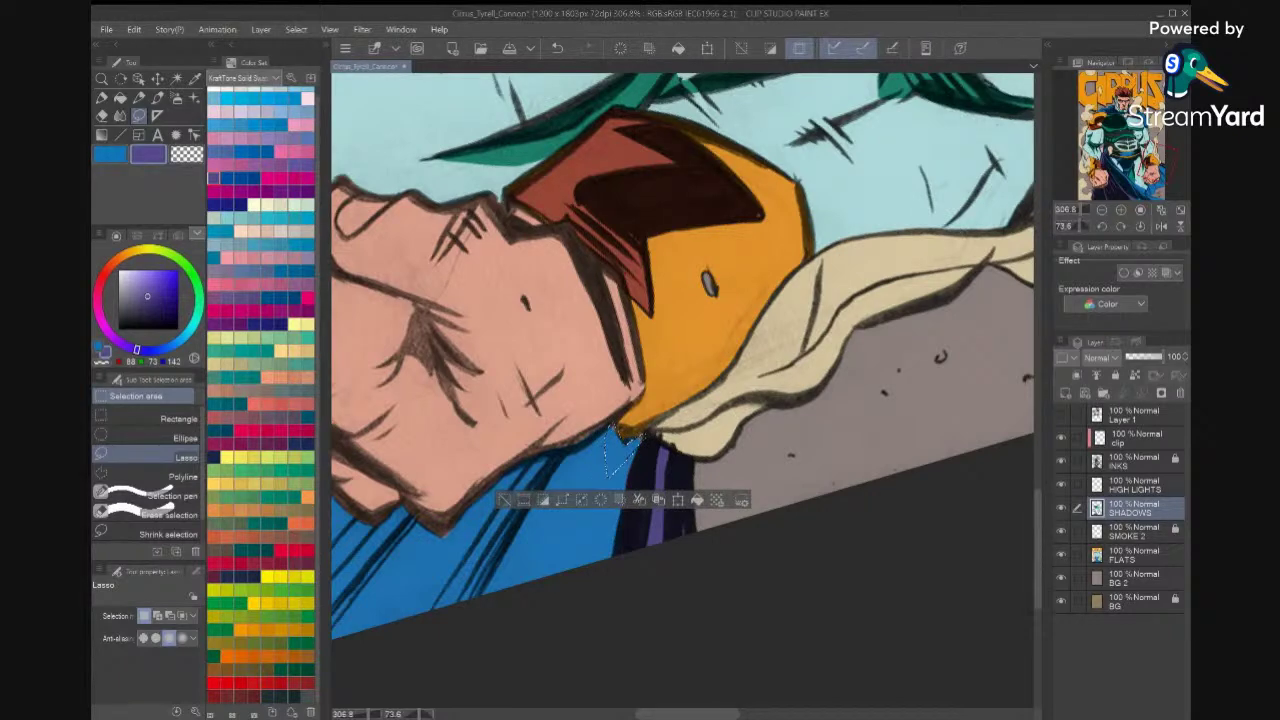
click(1153, 559)
key(i)
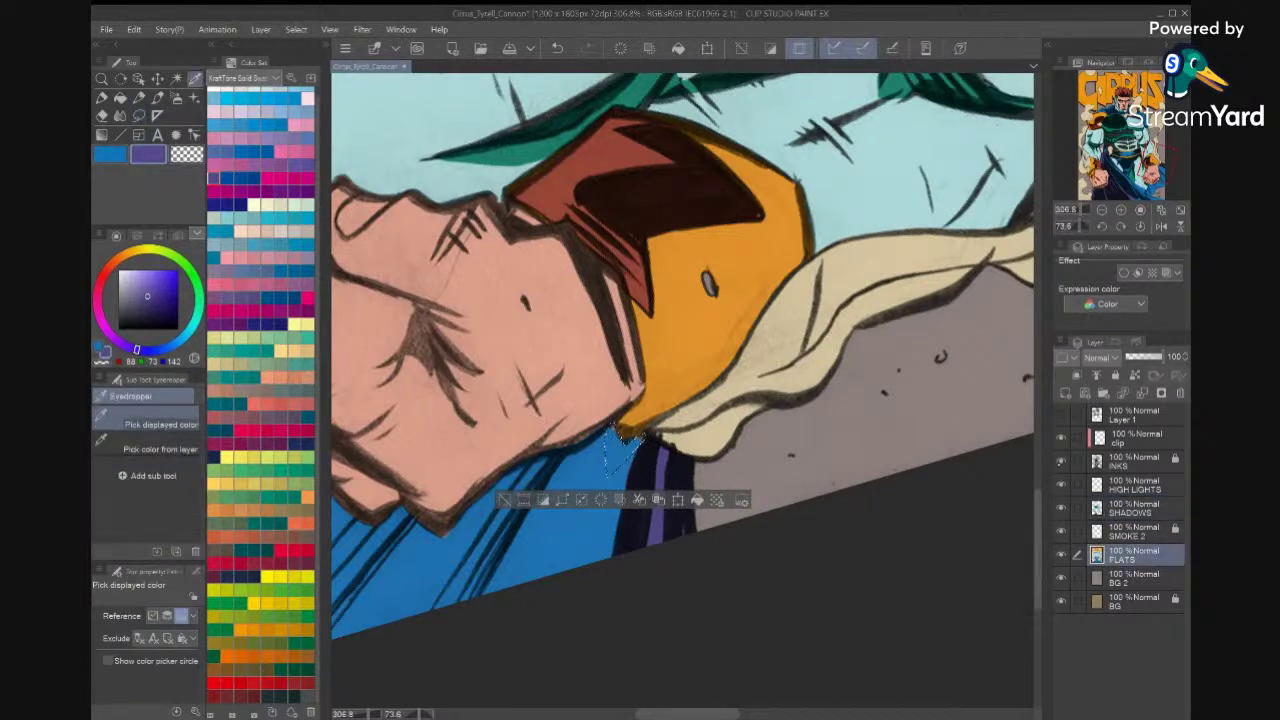
click(1061, 461)
click(592, 468)
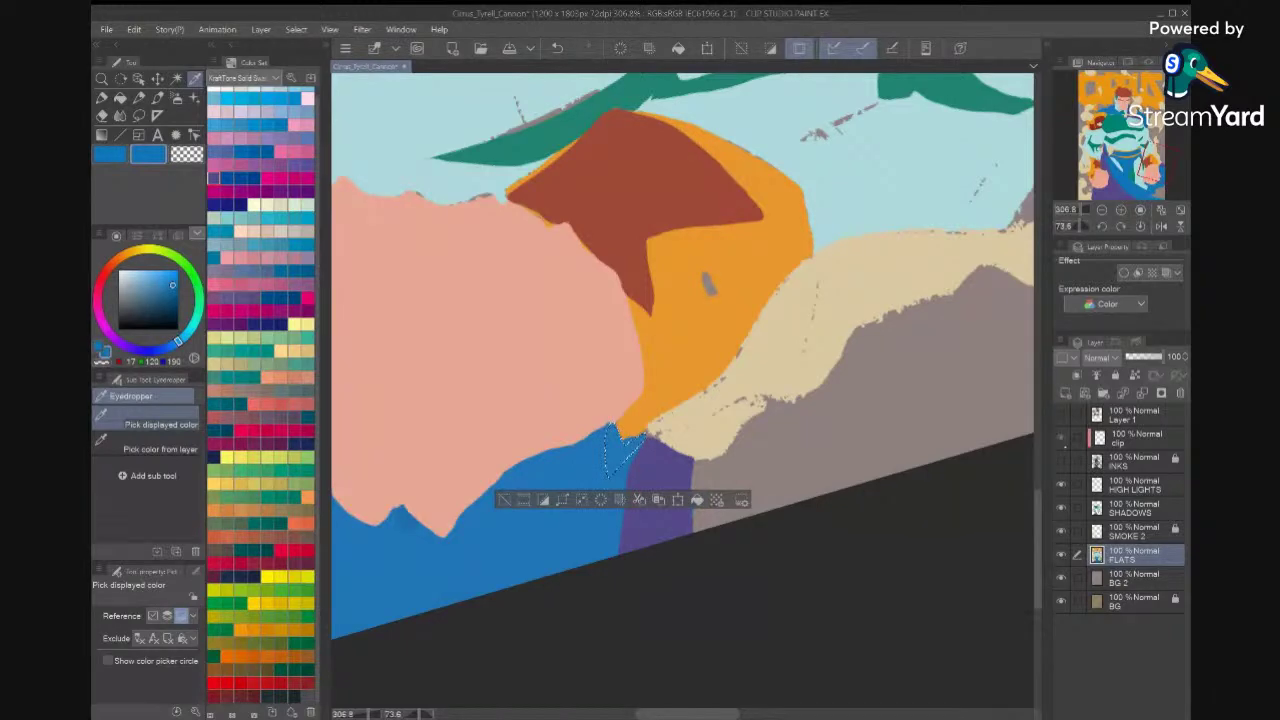
click(1061, 461)
key(ctrl+d)
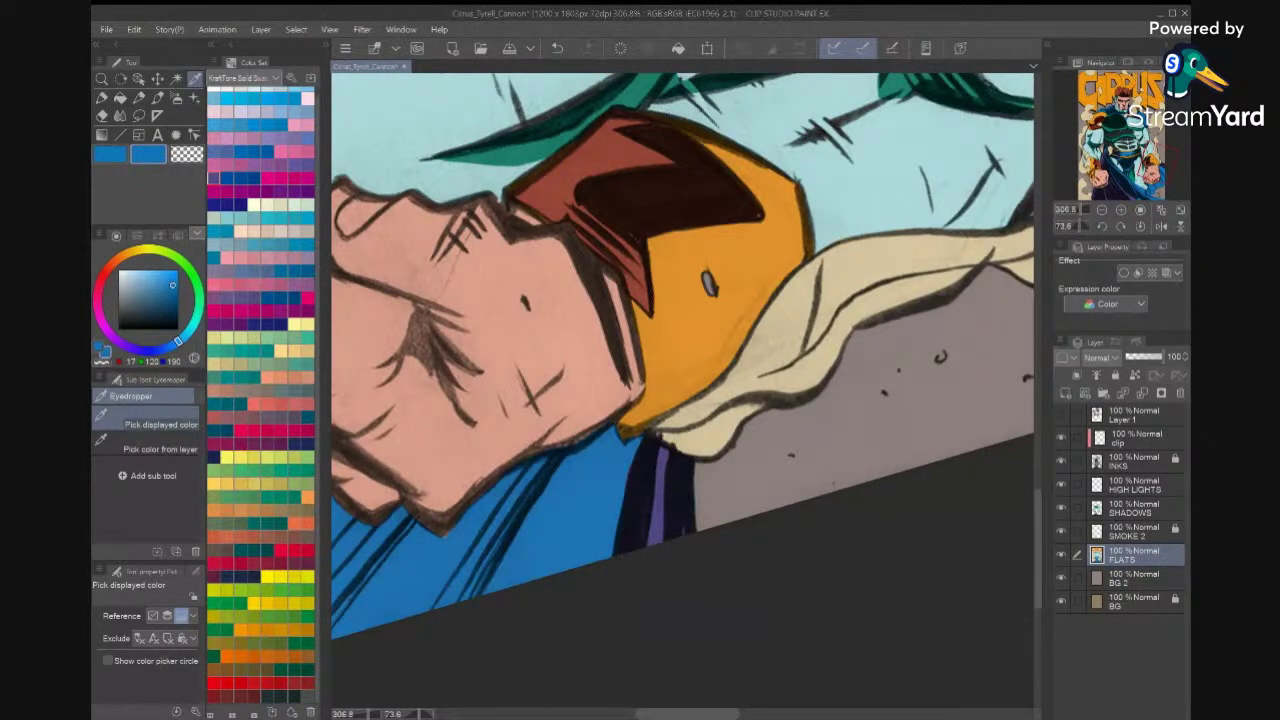
Save the file with the page upright and check the colours with the INKS layer briefly hidden.
key(ctrl+0)
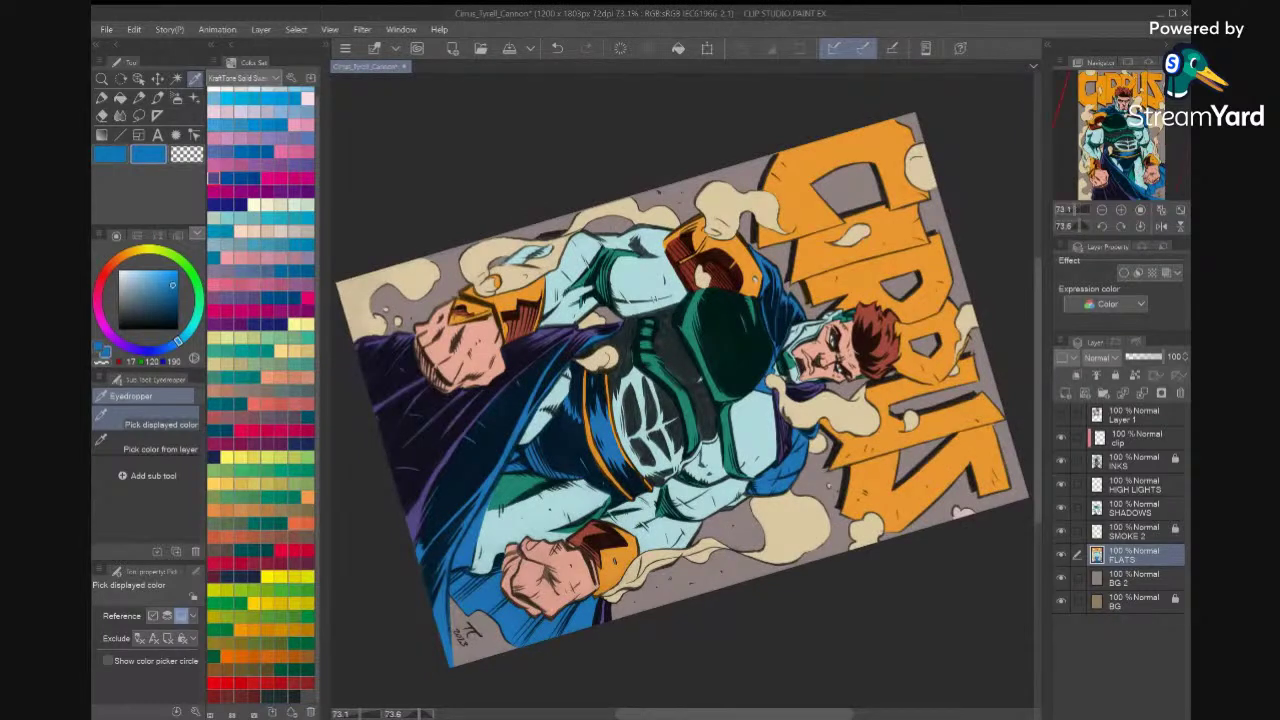
key(ctrl+at)
key(ctrl+s)
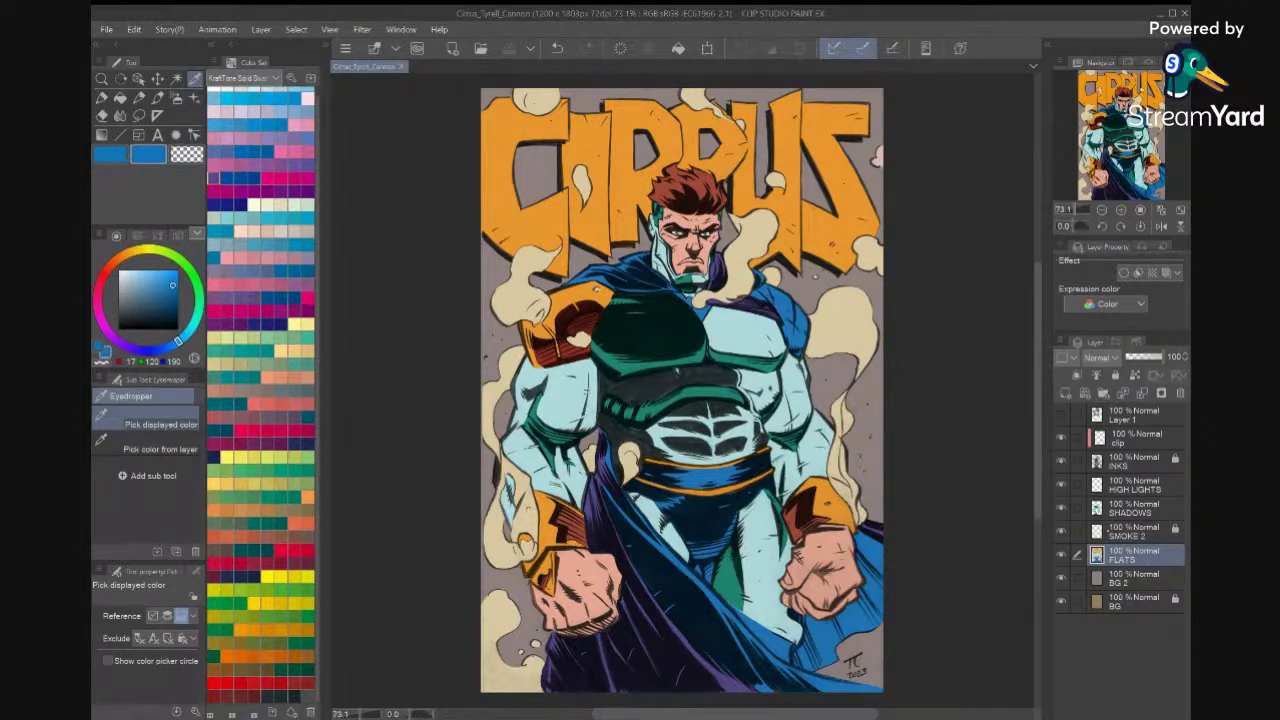
click(1061, 461)
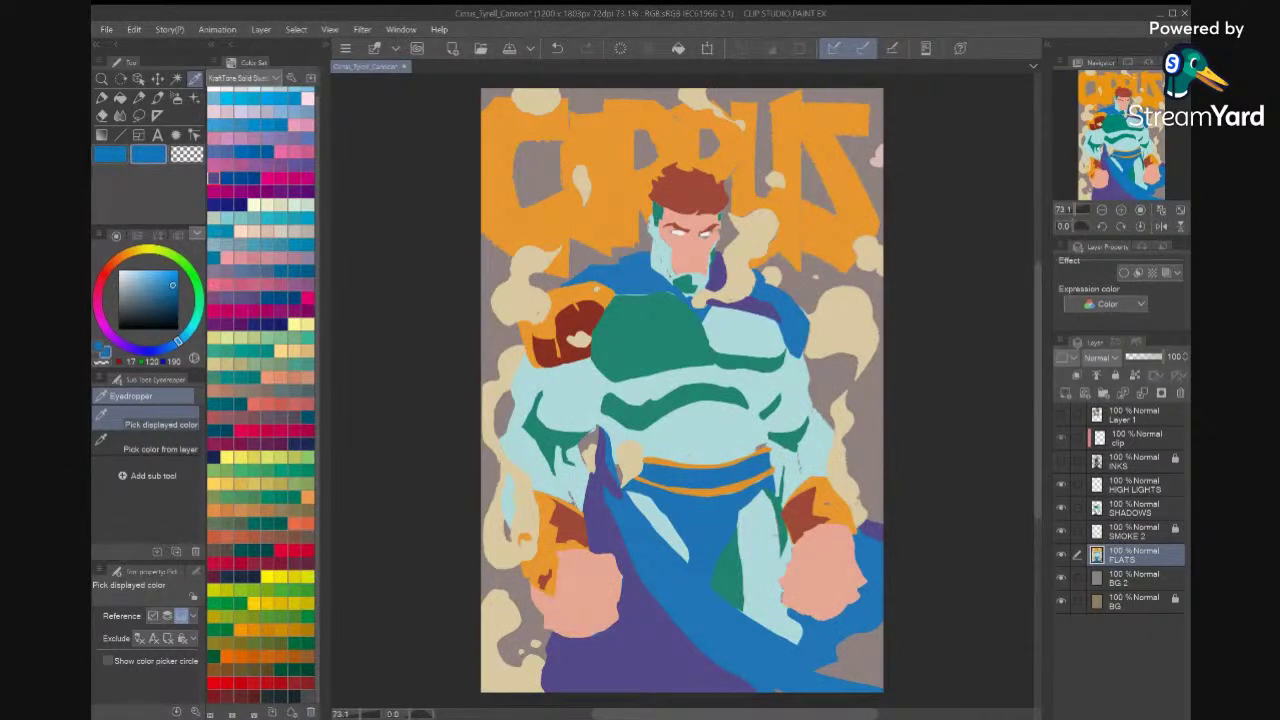
click(1061, 461)
On the SHADOWS layer, select the near chest and the torso down to the belt, and delete the green shadows inside.
click(1131, 508)
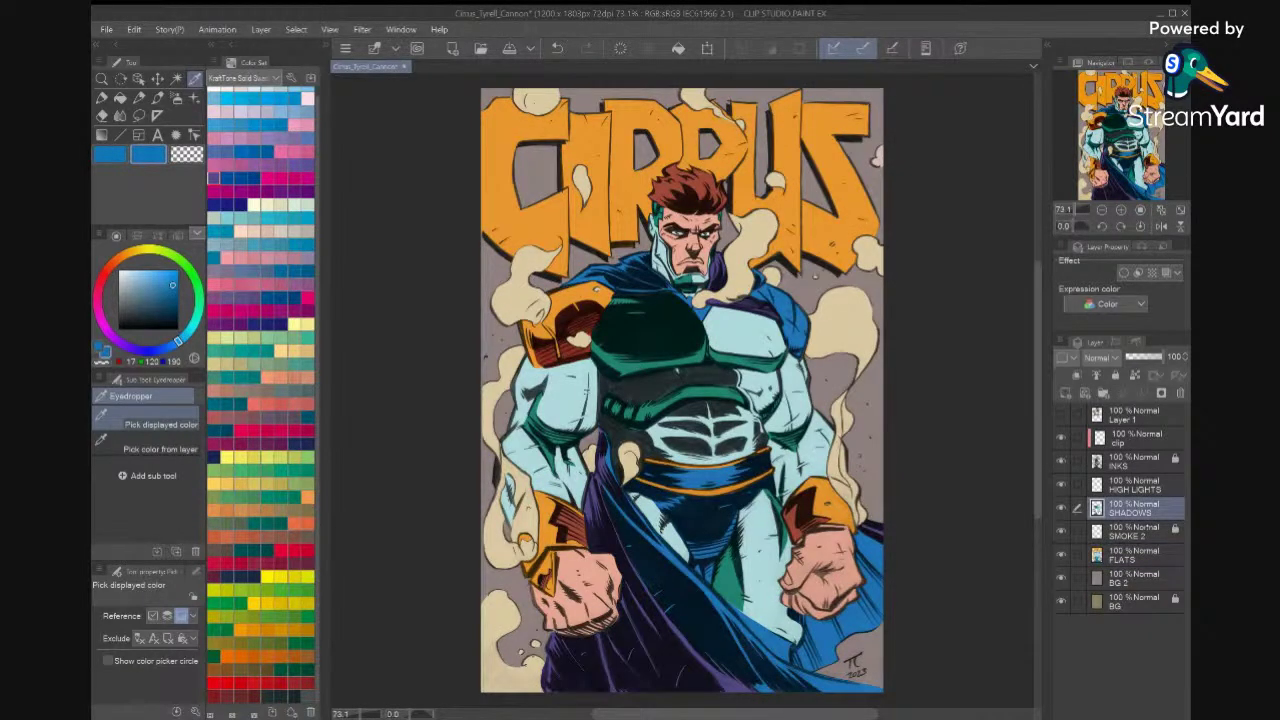
key(w)
click(680, 343)
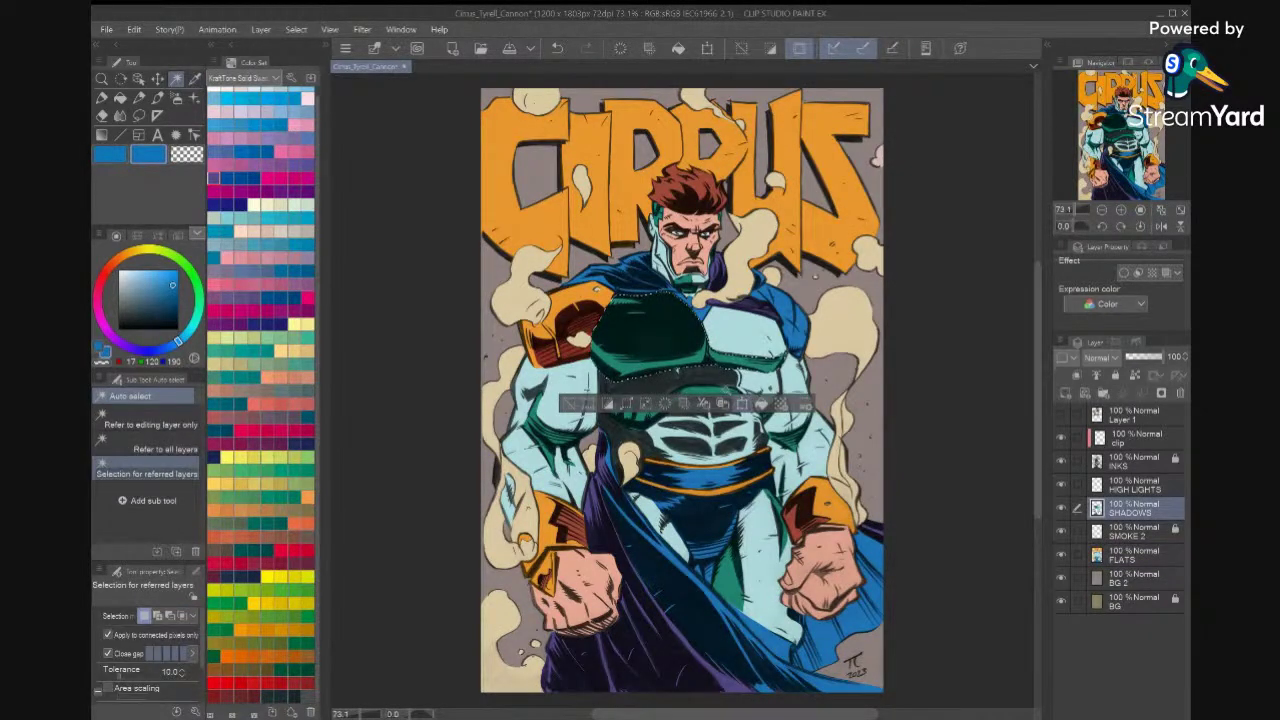
shift+click(722, 396)
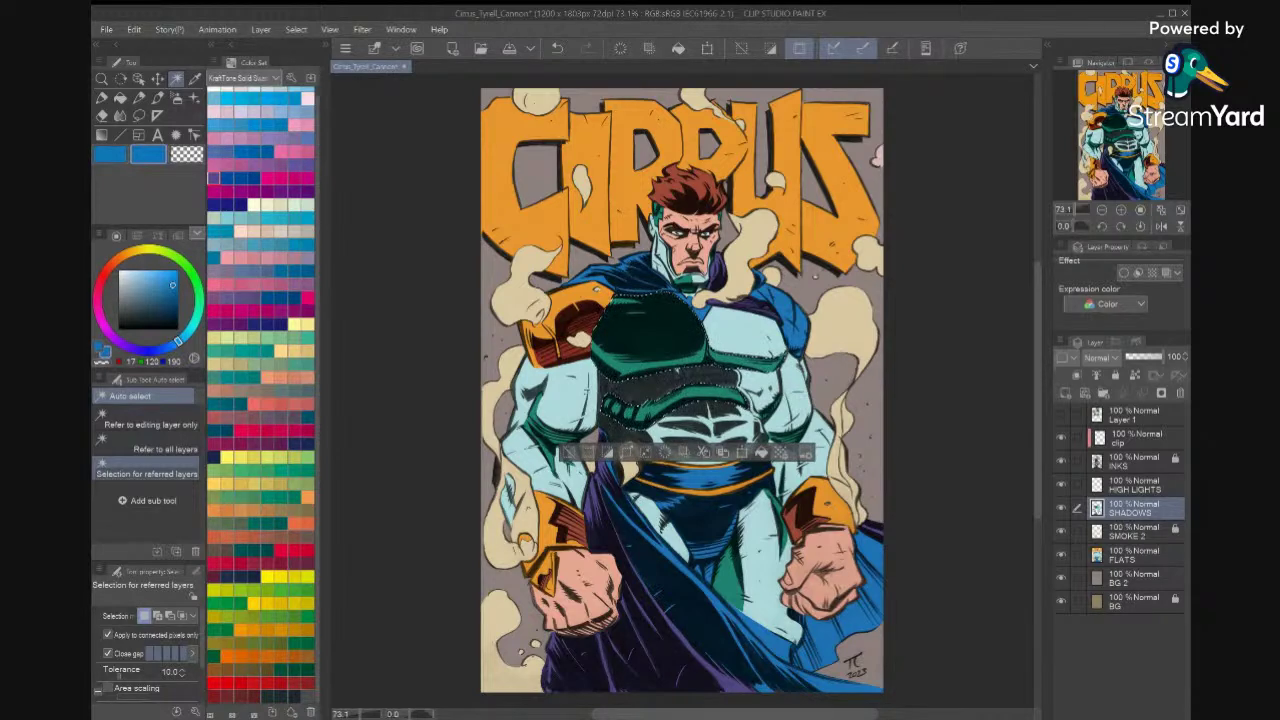
click(139, 115)
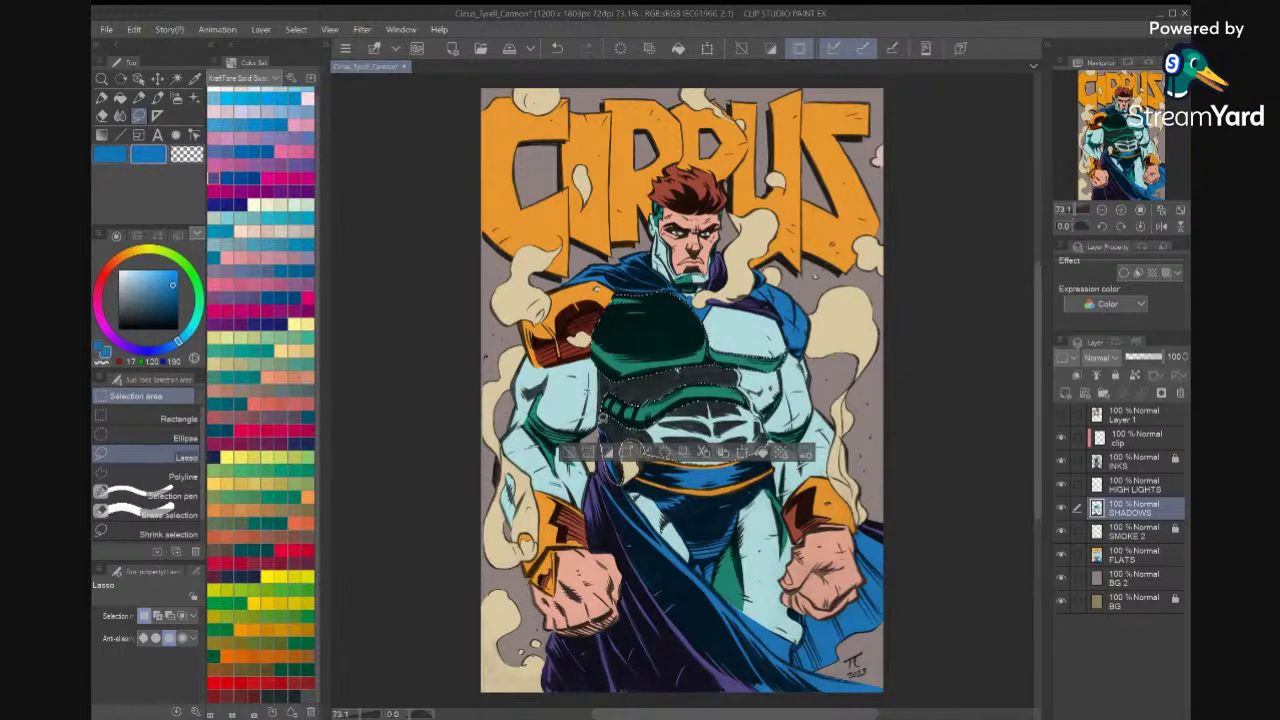
drag(648, 336, 650, 335)
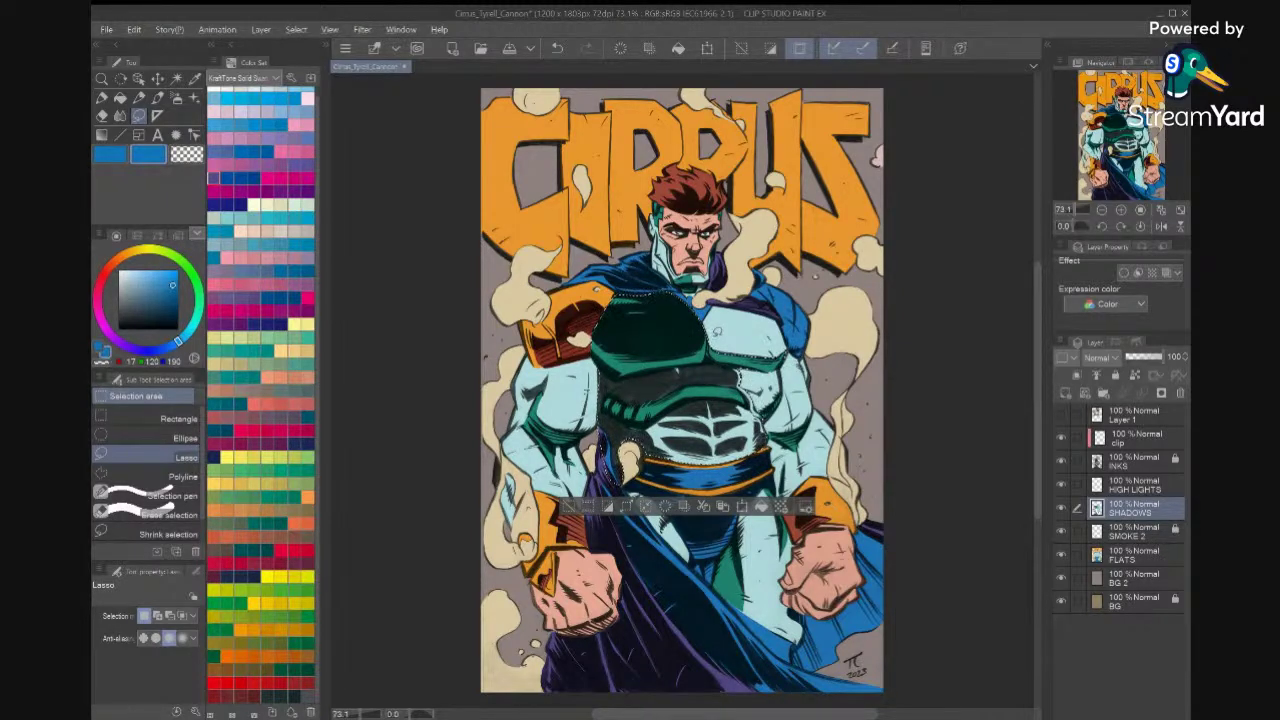
mouse_move(791, 384)
mouse_down()
mouse_move(813, 345)
mouse_move(712, 335)
mouse_up()
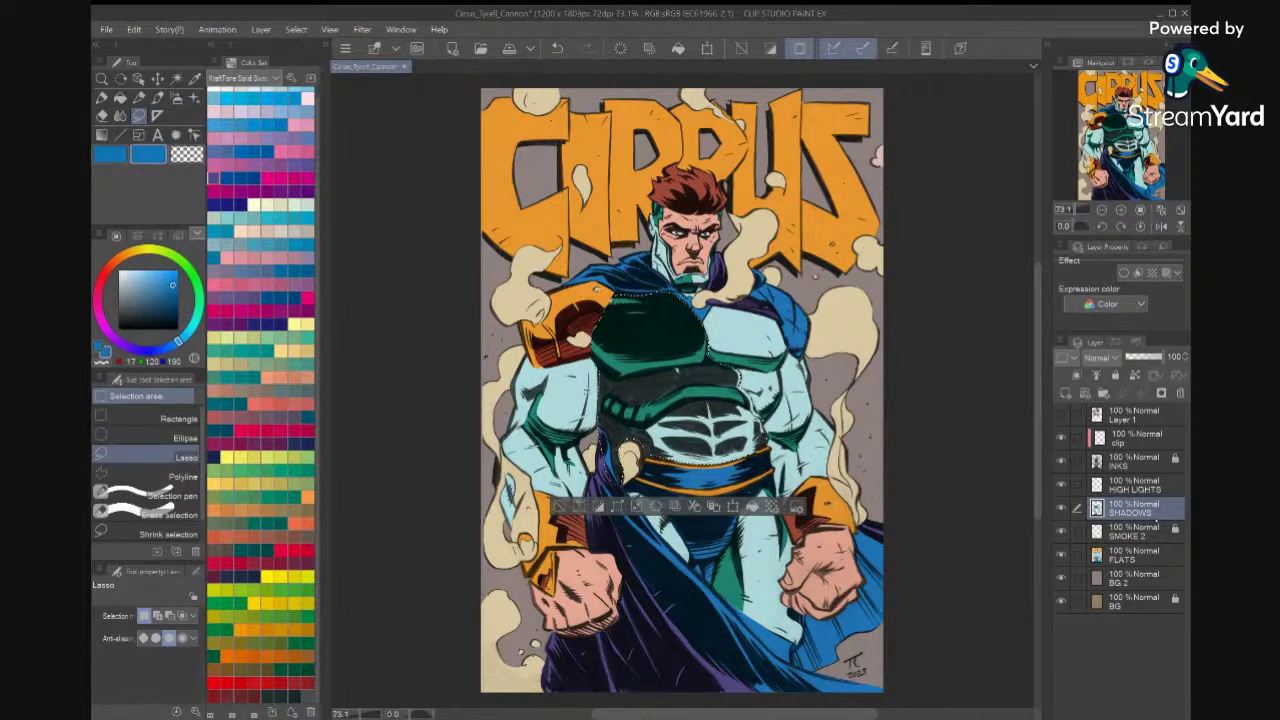
key(Delete)
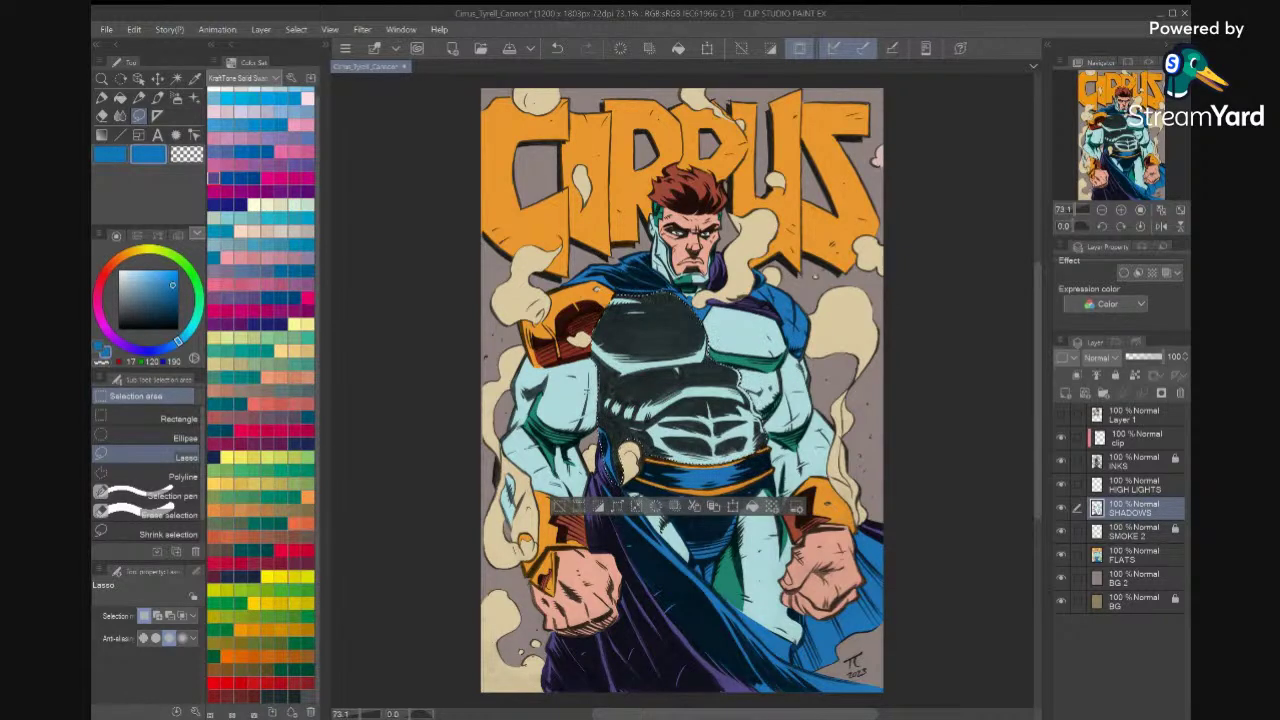
Fill the selected chest and torso with the cape's blue on the FLATS layer and deselect.
click(1147, 554)
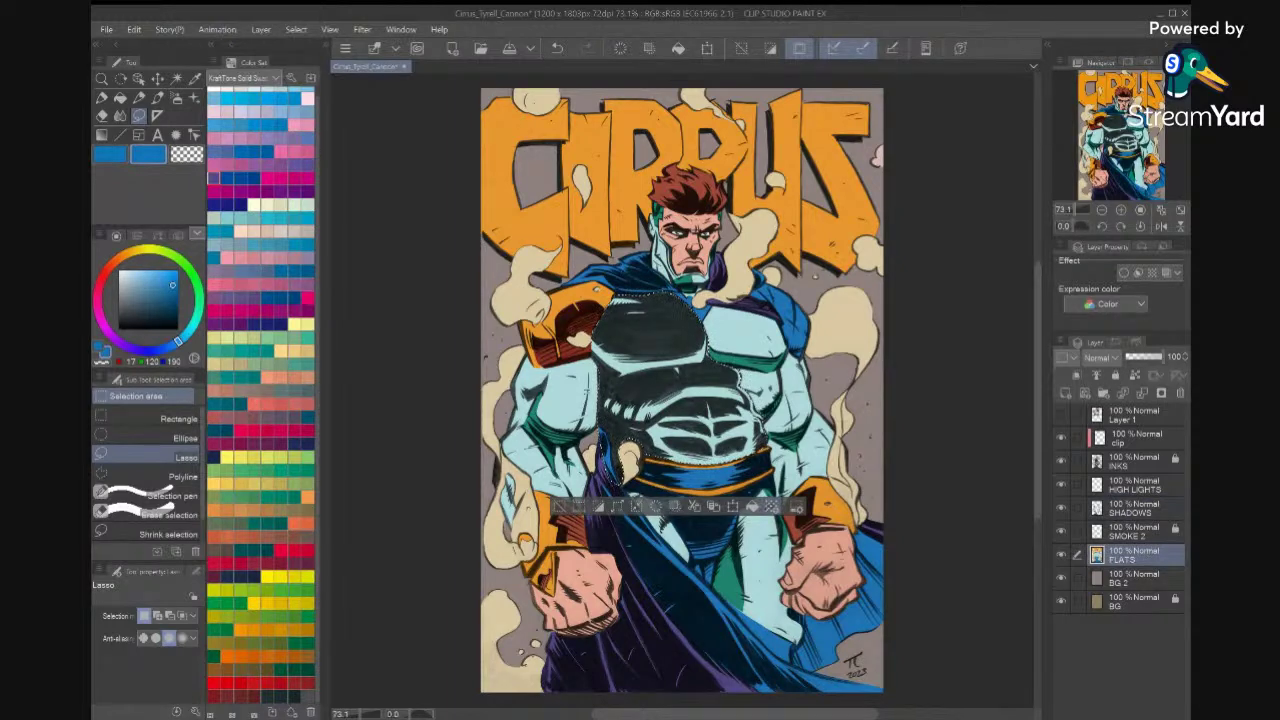
click(752, 506)
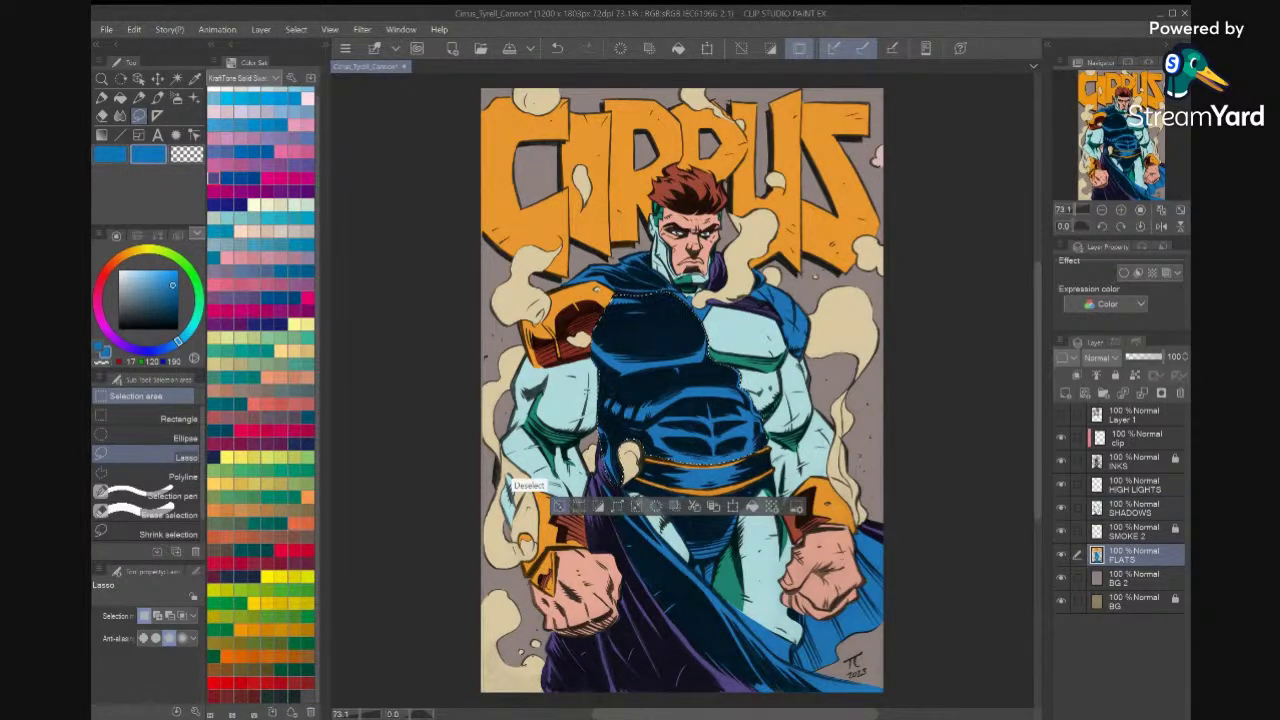
click(558, 506)
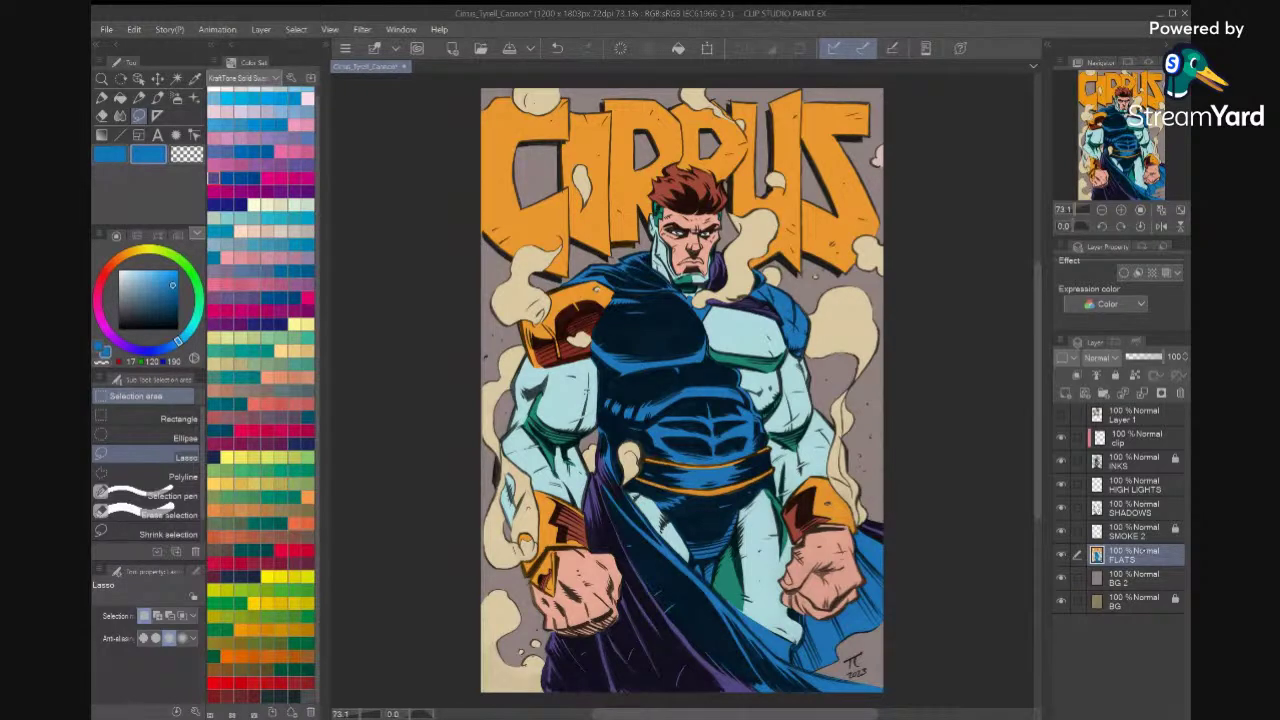
Return to the SHADOWS layer and sample the cape's purple as the fill colour with the inks hidden.
click(1149, 510)
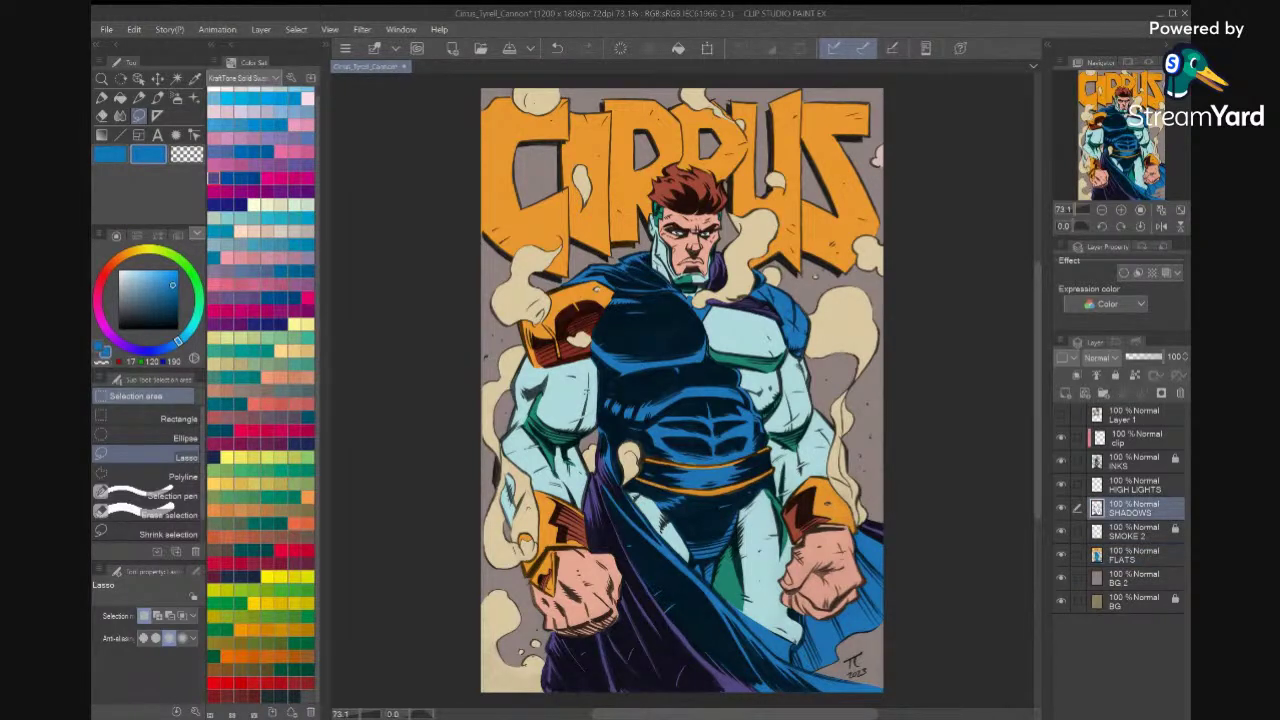
key(i)
click(737, 684)
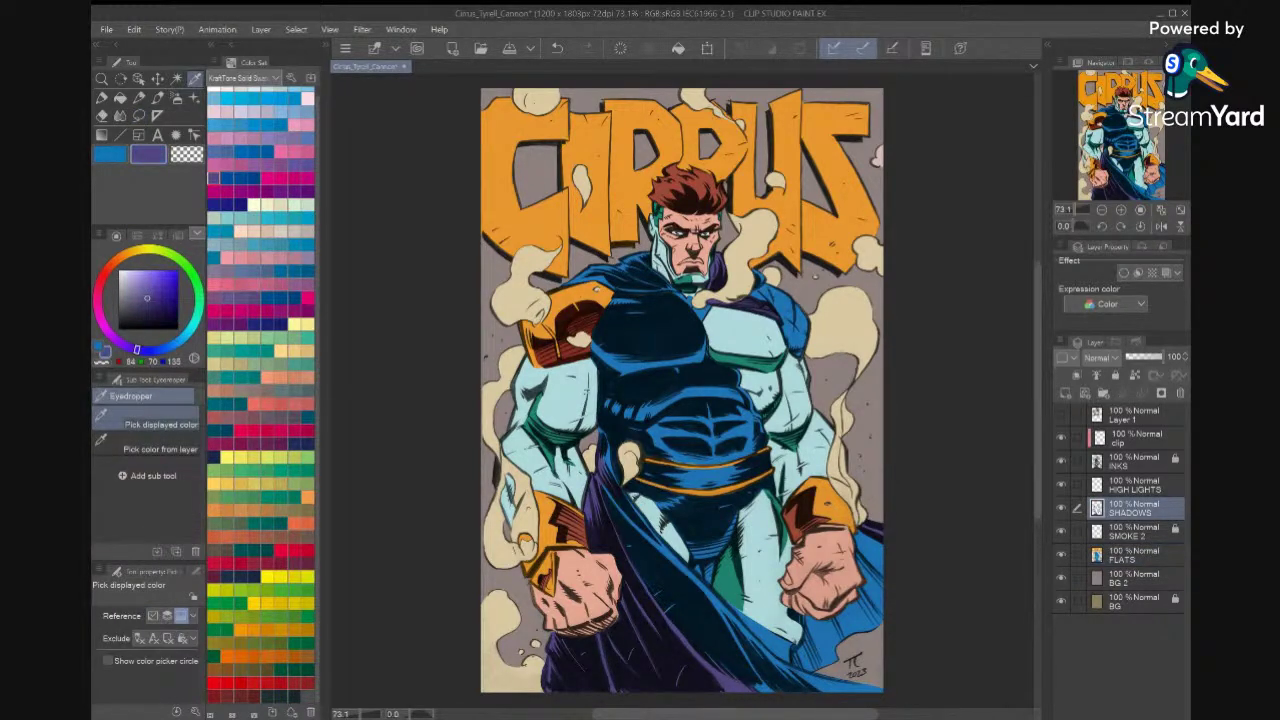
drag(760, 486, 781, 415)
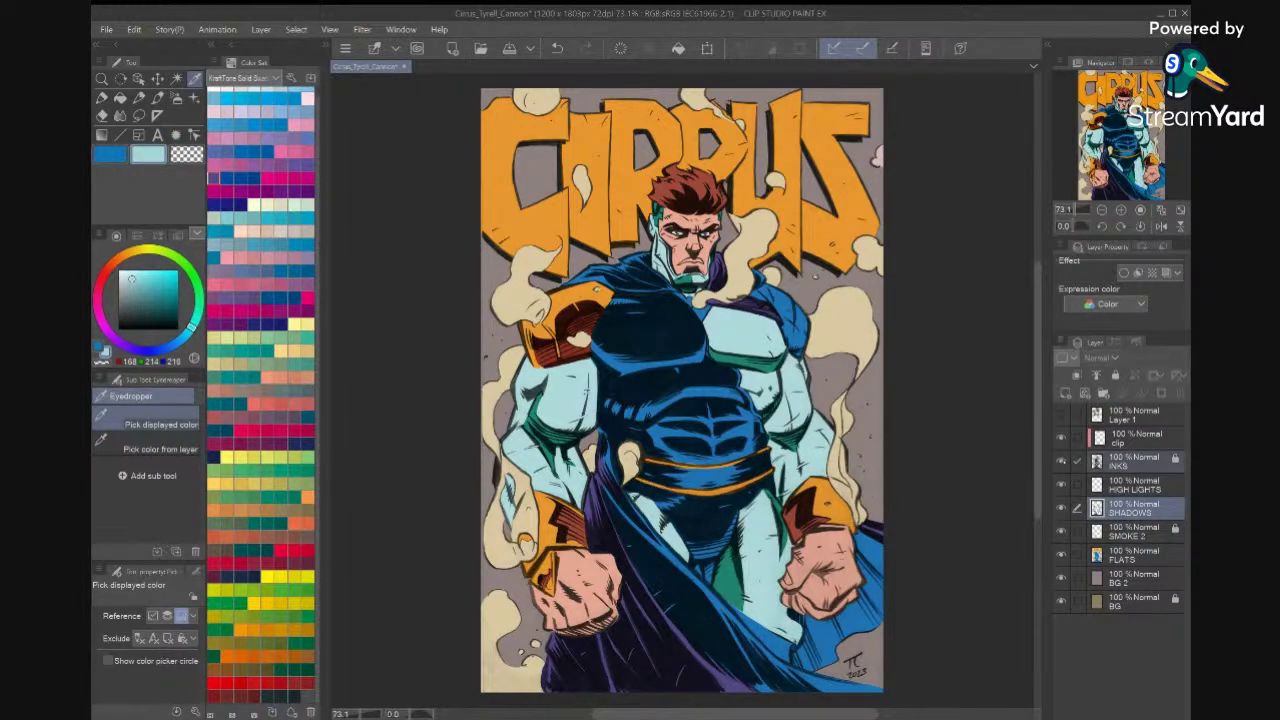
click(1061, 461)
click(687, 661)
key(x)
click(1061, 461)
Lasso the shadow area over the near chest and abdomen, leaving the far edge of the abs, and fill it with the purple.
scroll(716, 393, up, 4)
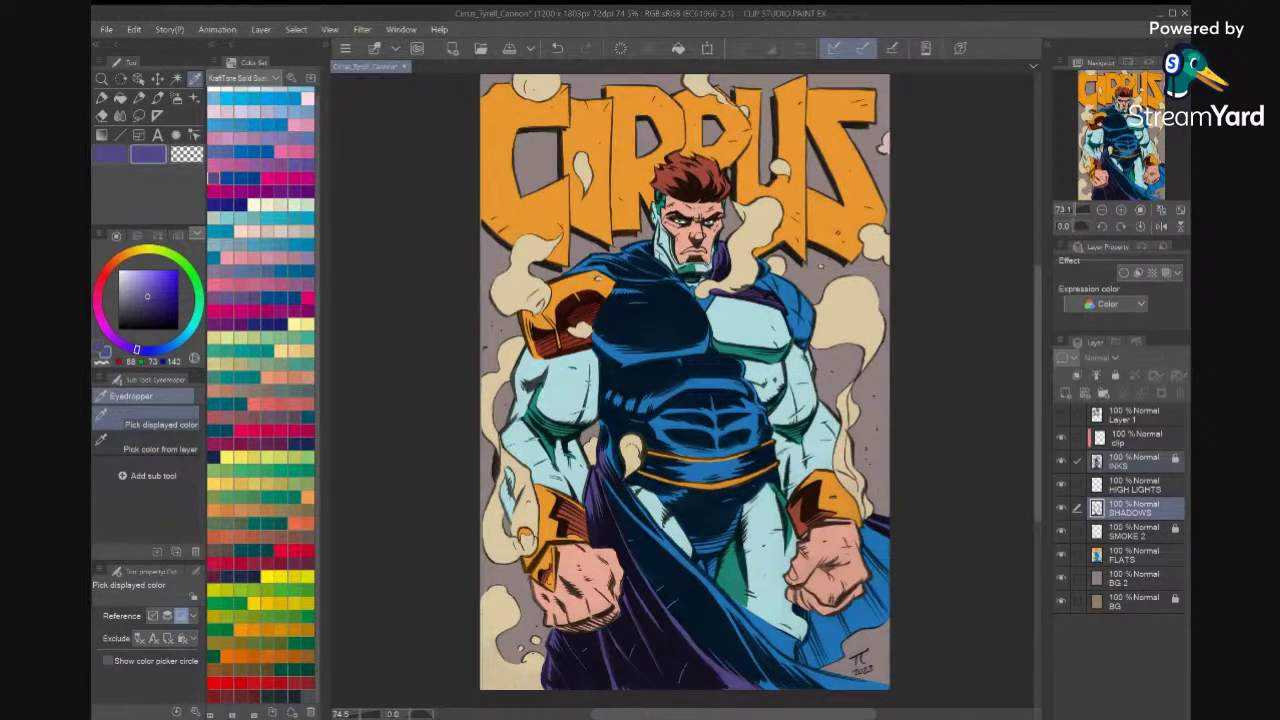
click(139, 116)
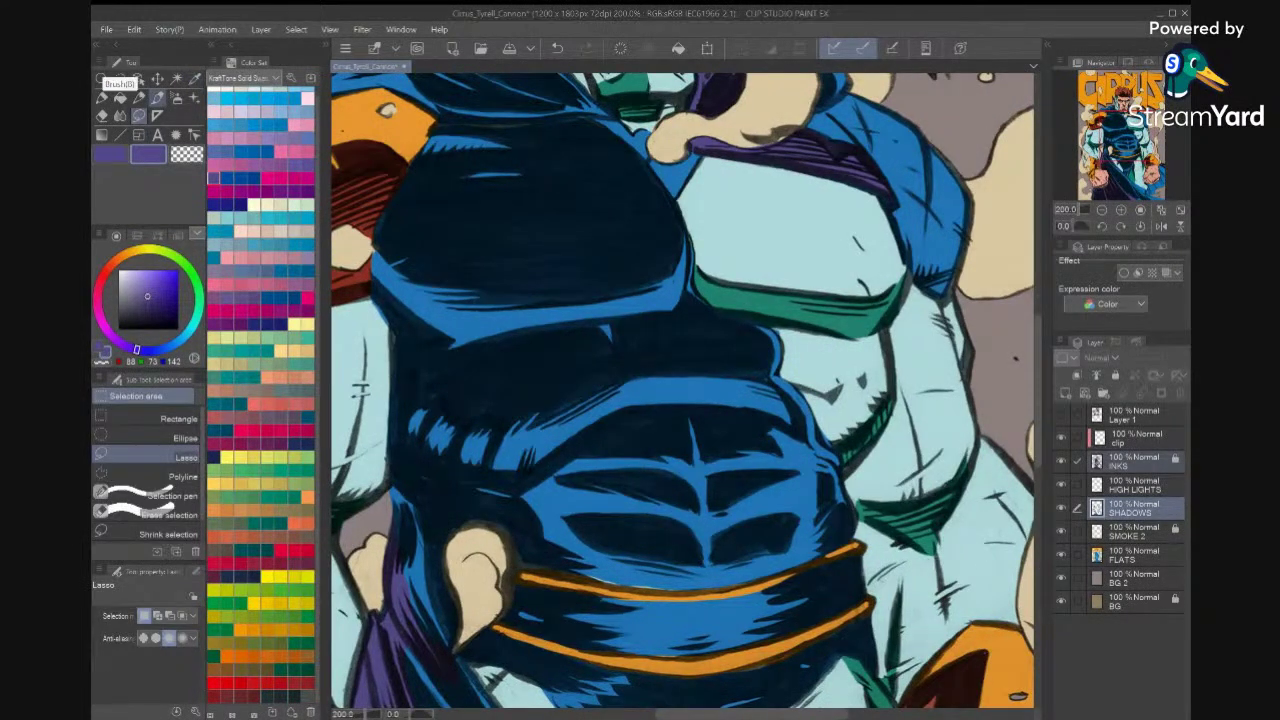
mouse_move(778, 443)
mouse_down()
mouse_move(796, 563)
mouse_move(679, 593)
mouse_move(521, 561)
mouse_move(495, 511)
mouse_move(460, 495)
mouse_move(454, 414)
mouse_move(653, 333)
mouse_move(750, 336)
mouse_move(804, 433)
mouse_move(768, 436)
mouse_up()
drag(738, 358, 874, 542)
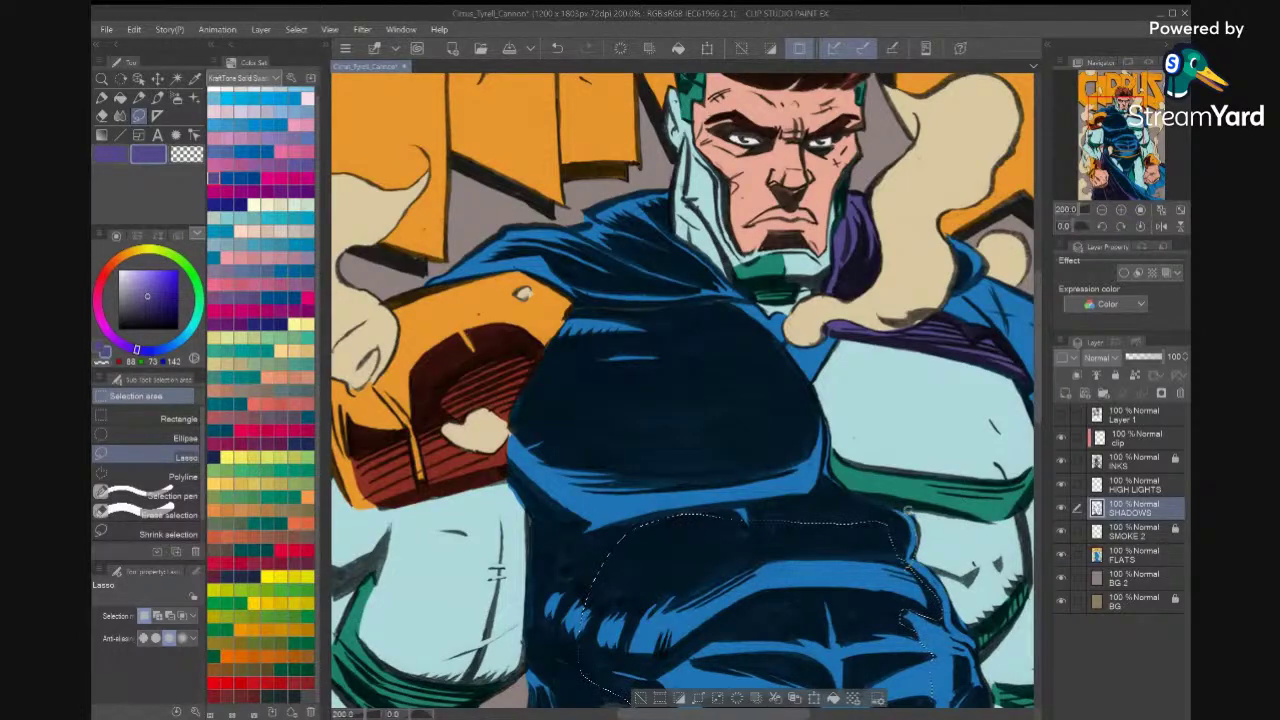
mouse_move(840, 477)
mouse_down()
mouse_move(815, 390)
mouse_move(763, 330)
mouse_move(708, 292)
mouse_move(586, 300)
mouse_move(568, 322)
mouse_move(557, 414)
mouse_move(698, 540)
mouse_move(735, 516)
mouse_up()
scroll(708, 560, down, 3)
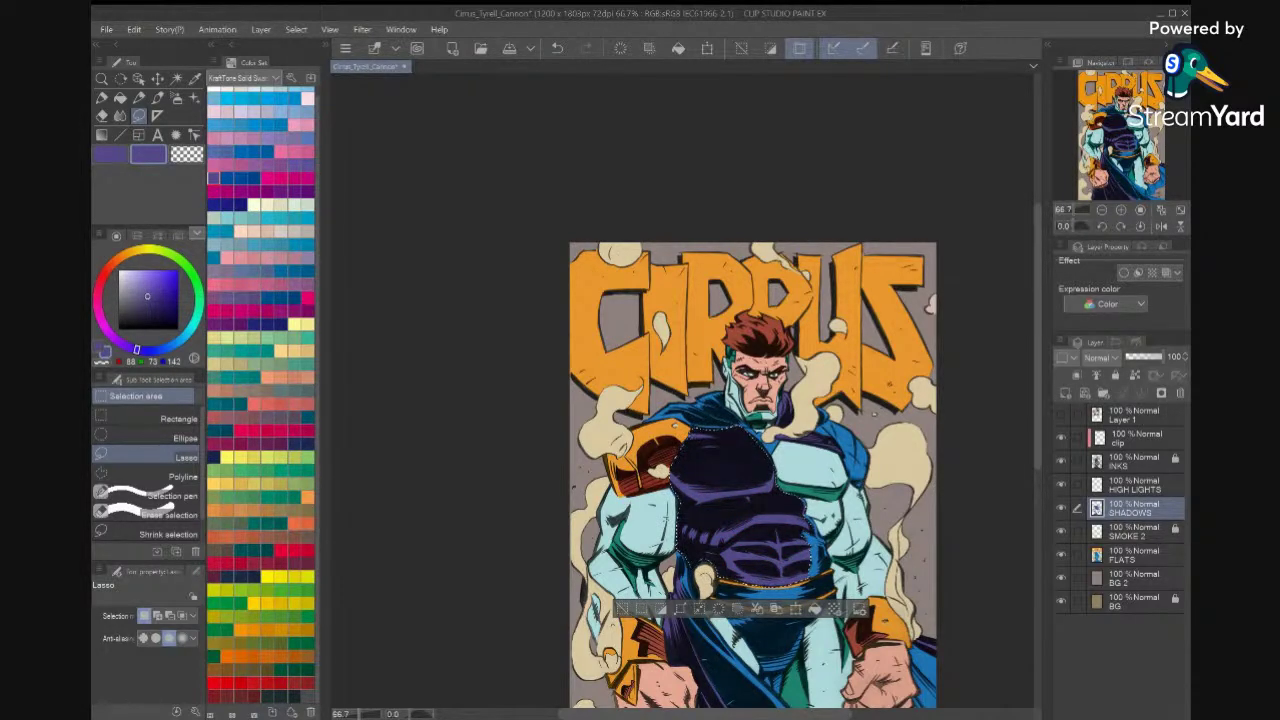
Try a pinker purple from the colour set as the torso shadow fill, and undo it.
click(254, 165)
key(alt+Delete)
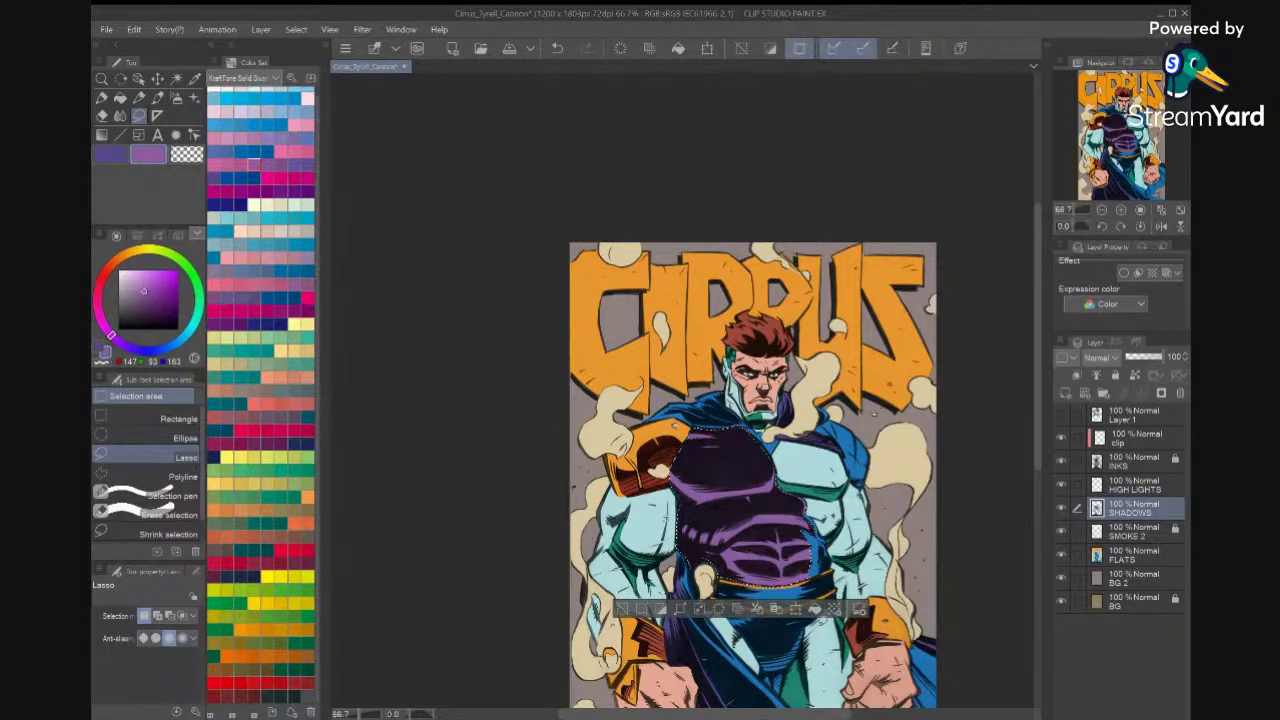
key(ctrl+z)
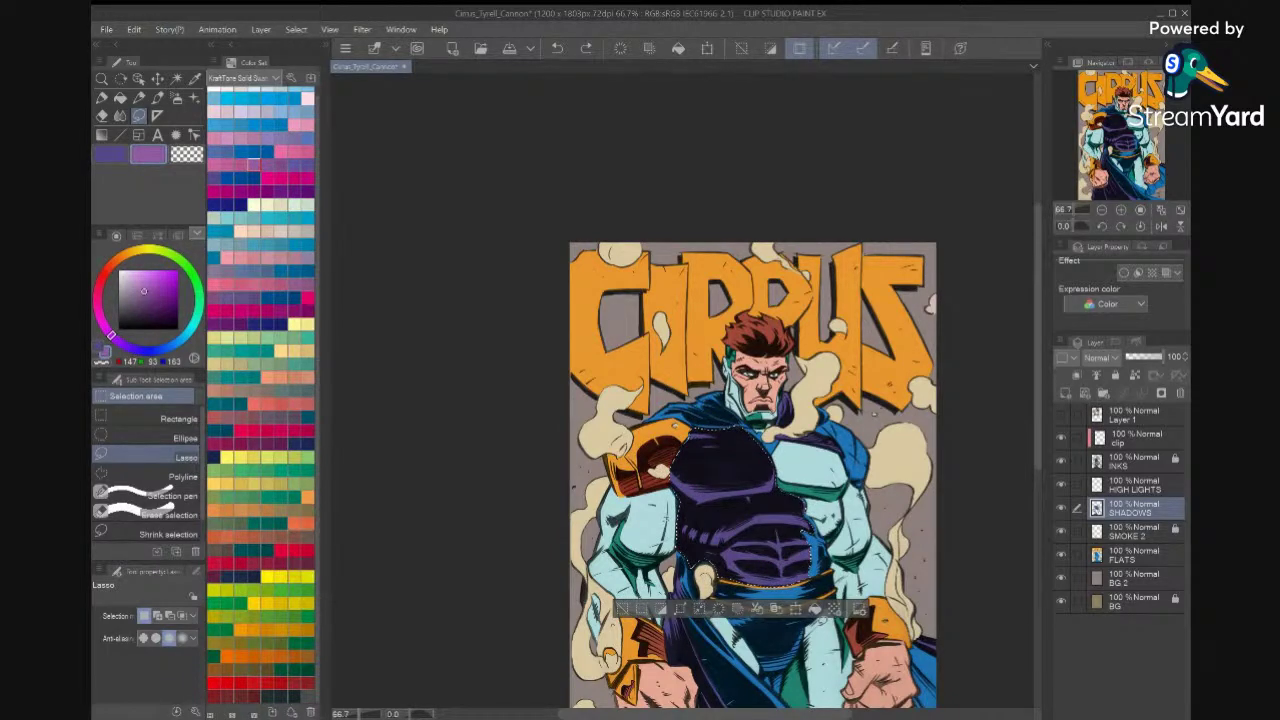
Refill the torso shadow selection with a lighter lavender from the colour set.
key(x)
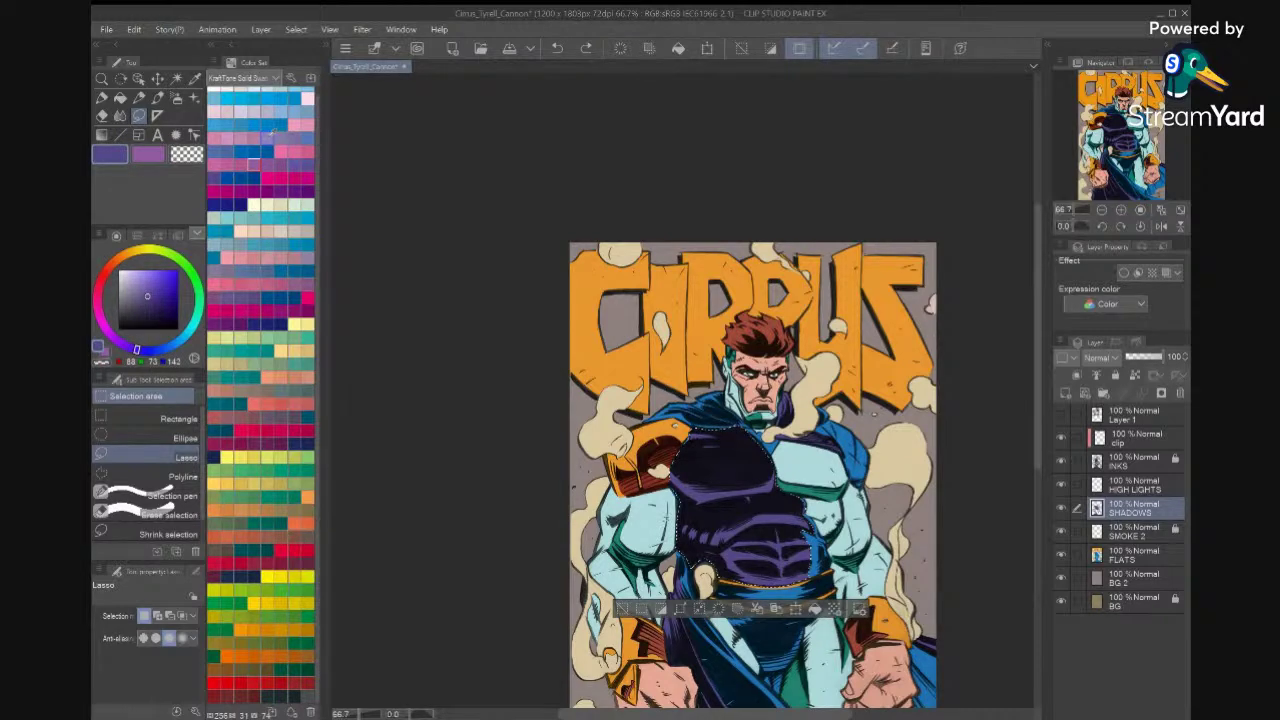
key(x)
key(alt+Delete)
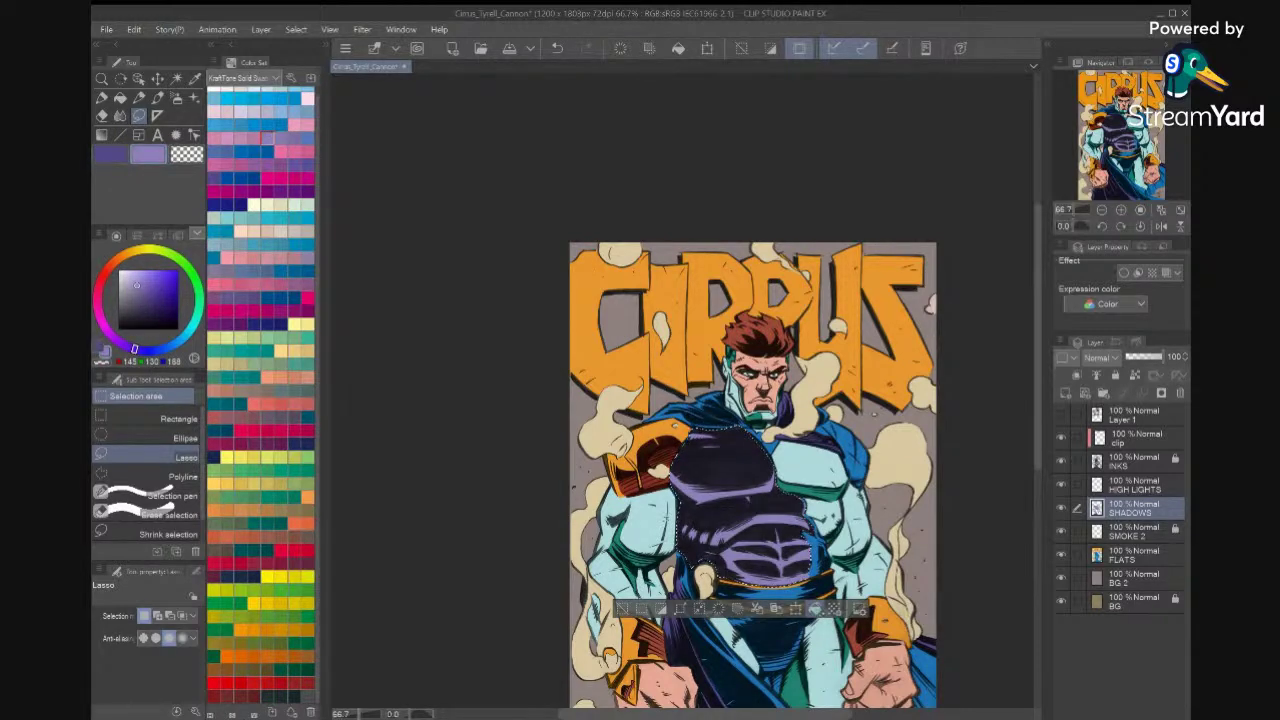
Sample the blue of the cape on the far shoulder as a drawing colour.
key(x)
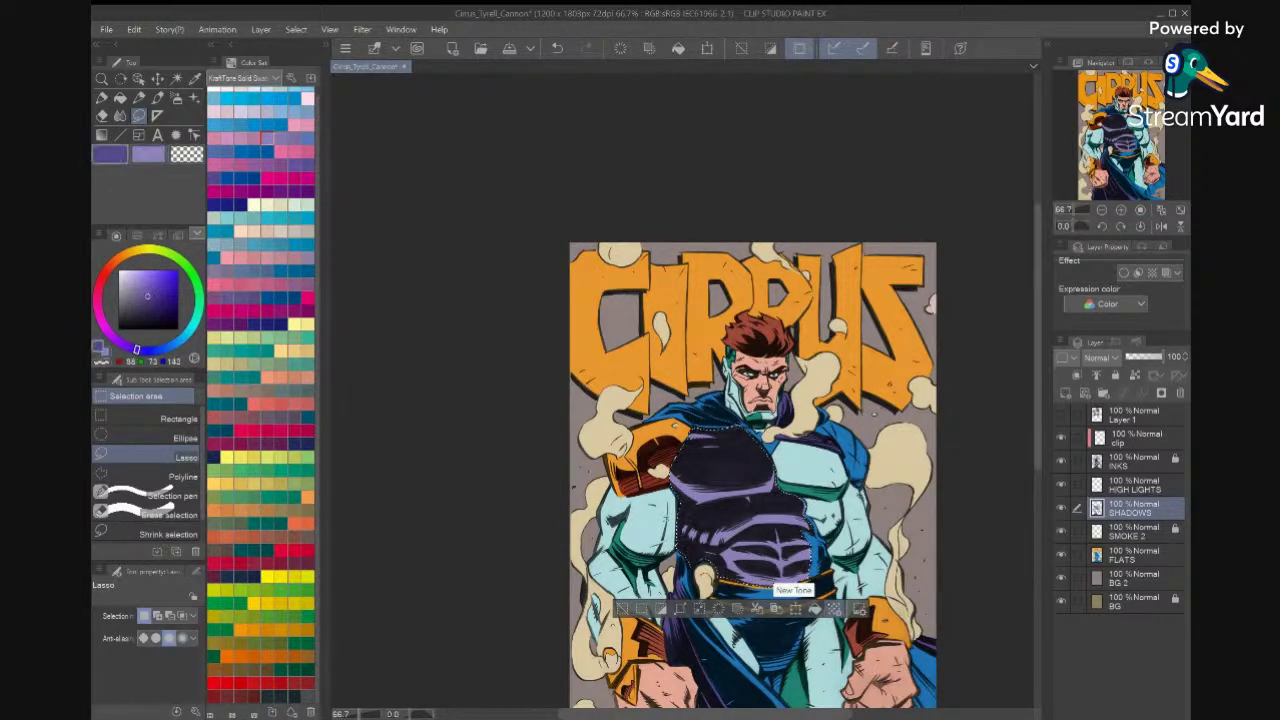
key(i)
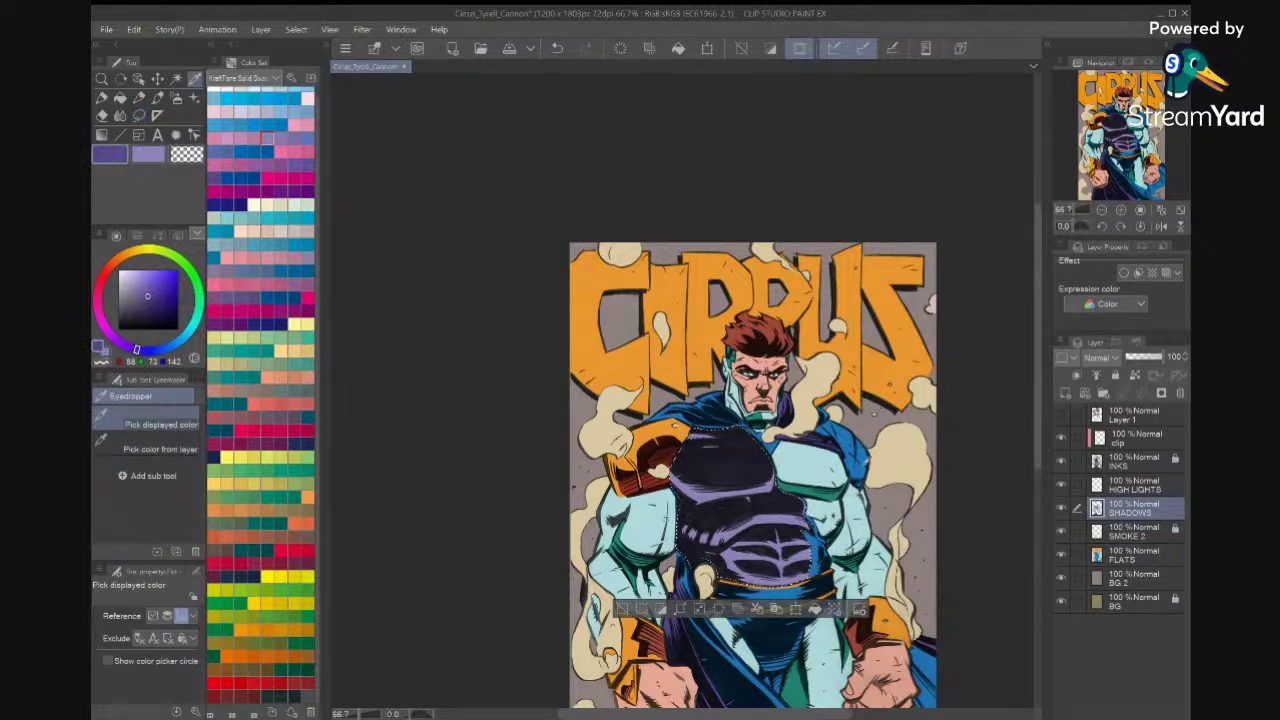
click(861, 463)
key(x)
key(x)
key(x)
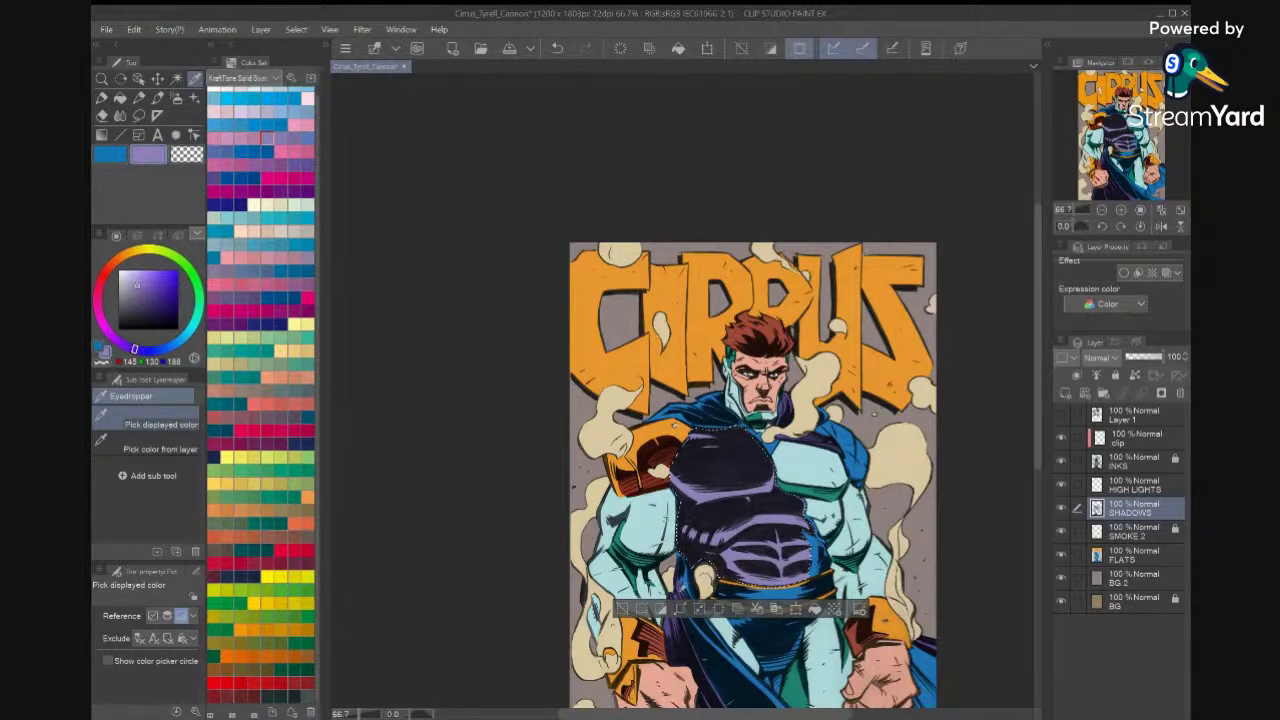
Clear the torso shadow selection and save the illustration.
click(626, 608)
key(ctrl+0)
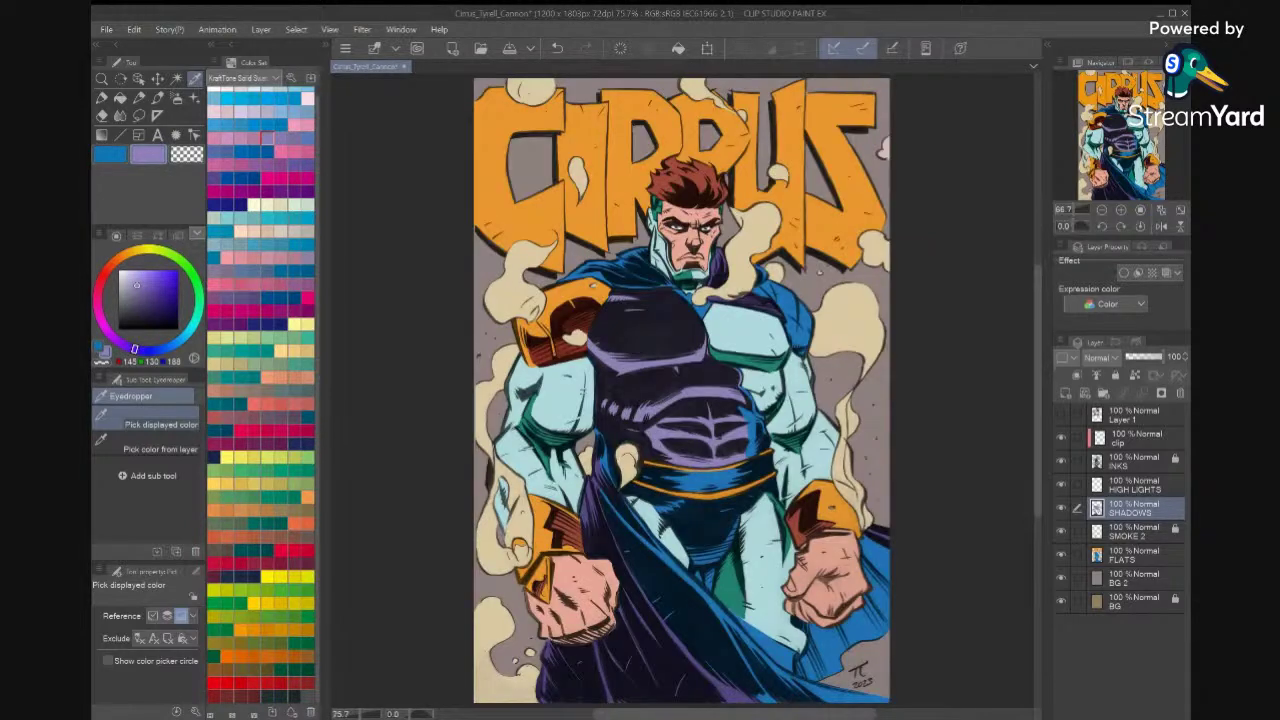
key(ctrl+s)
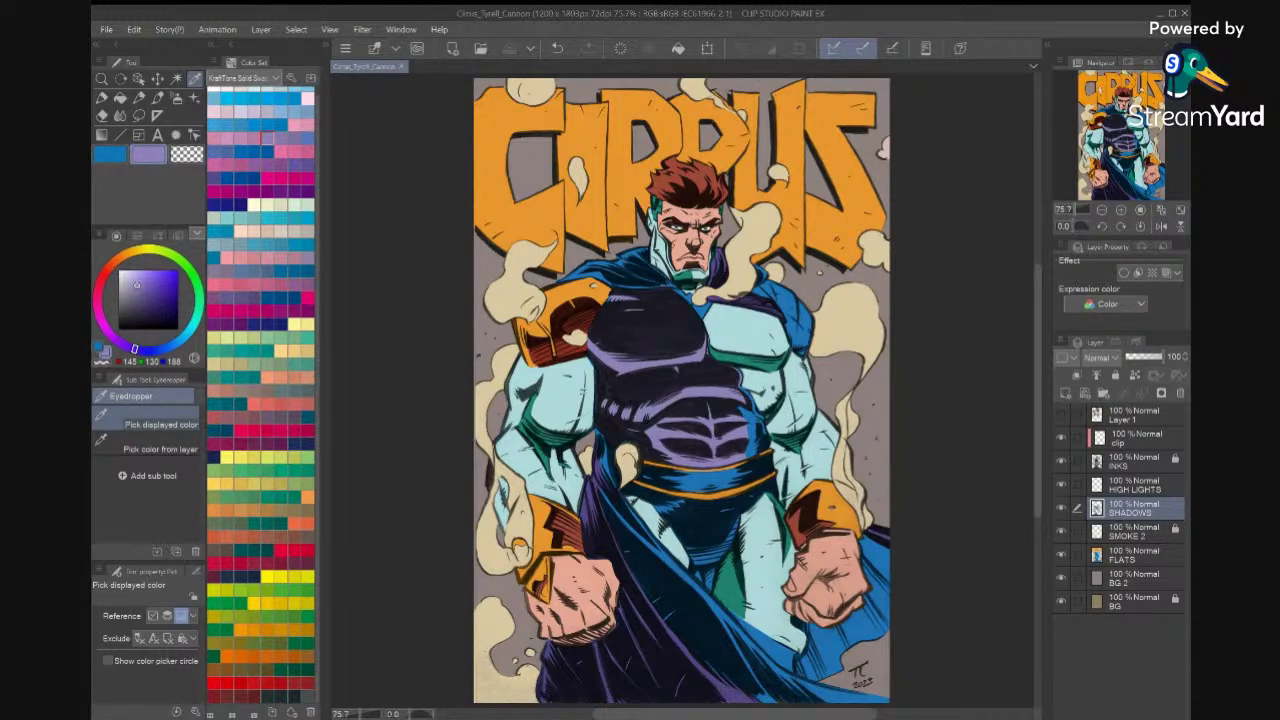
Undo the lavender torso shadow fill and resample the cape's purple with the inks hidden, leaving nothing selected.
key(ctrl+z)
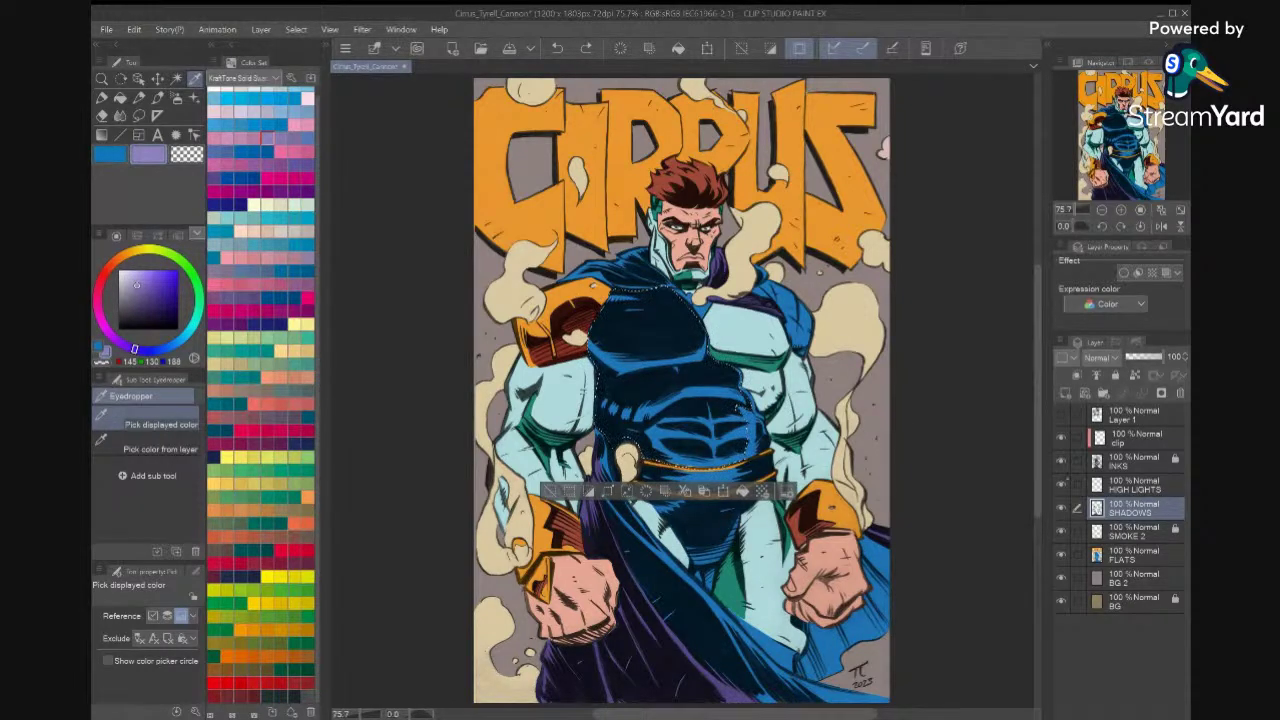
click(1061, 461)
click(697, 670)
key(x)
click(697, 671)
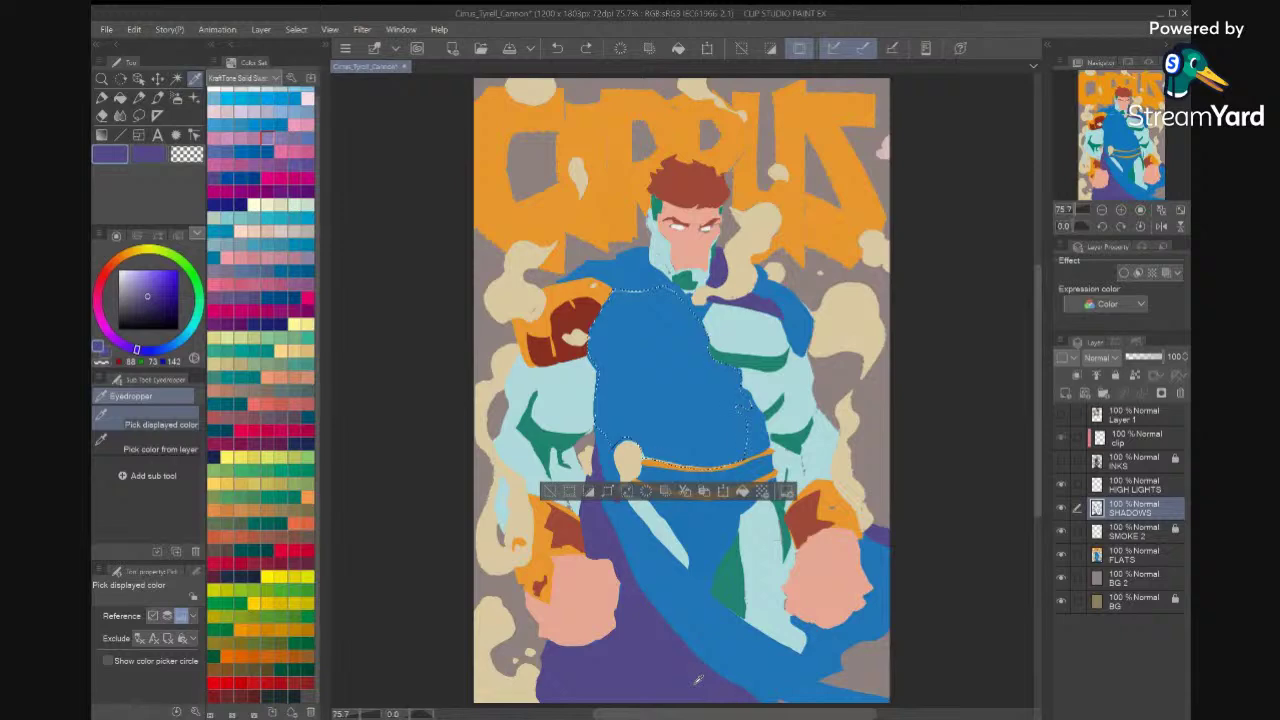
click(1061, 461)
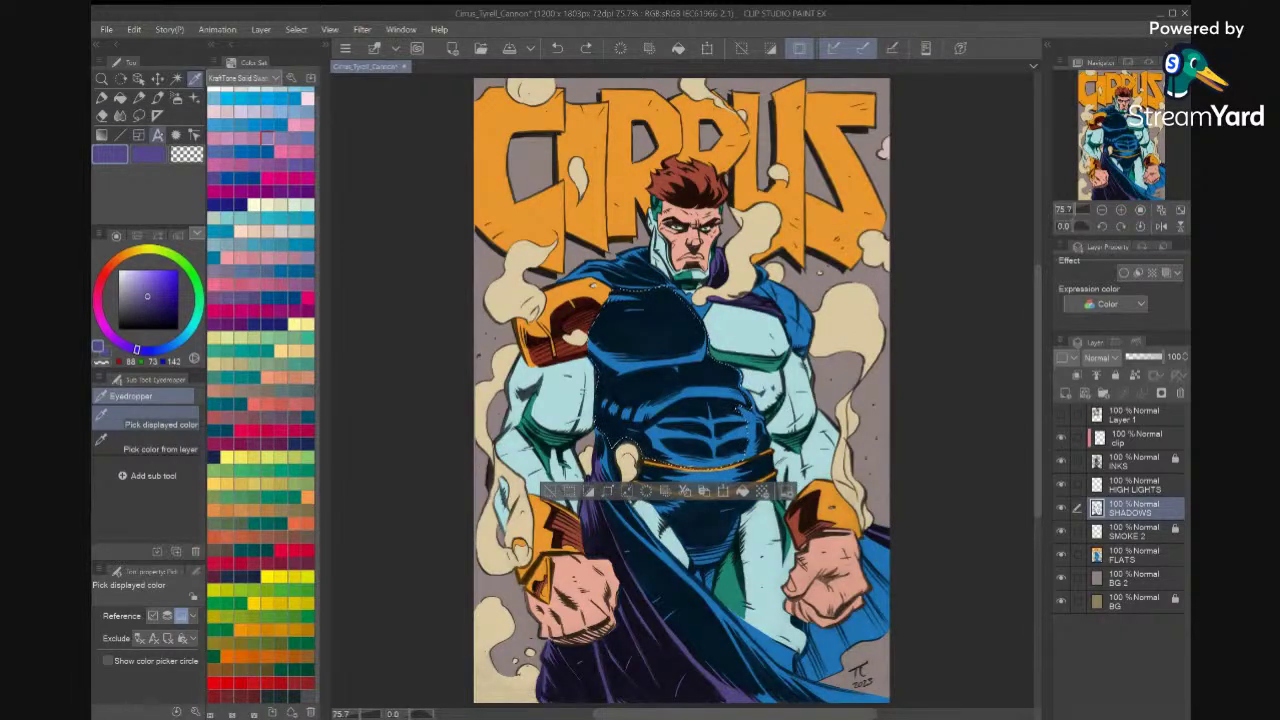
click(141, 116)
key(ctrl+d)
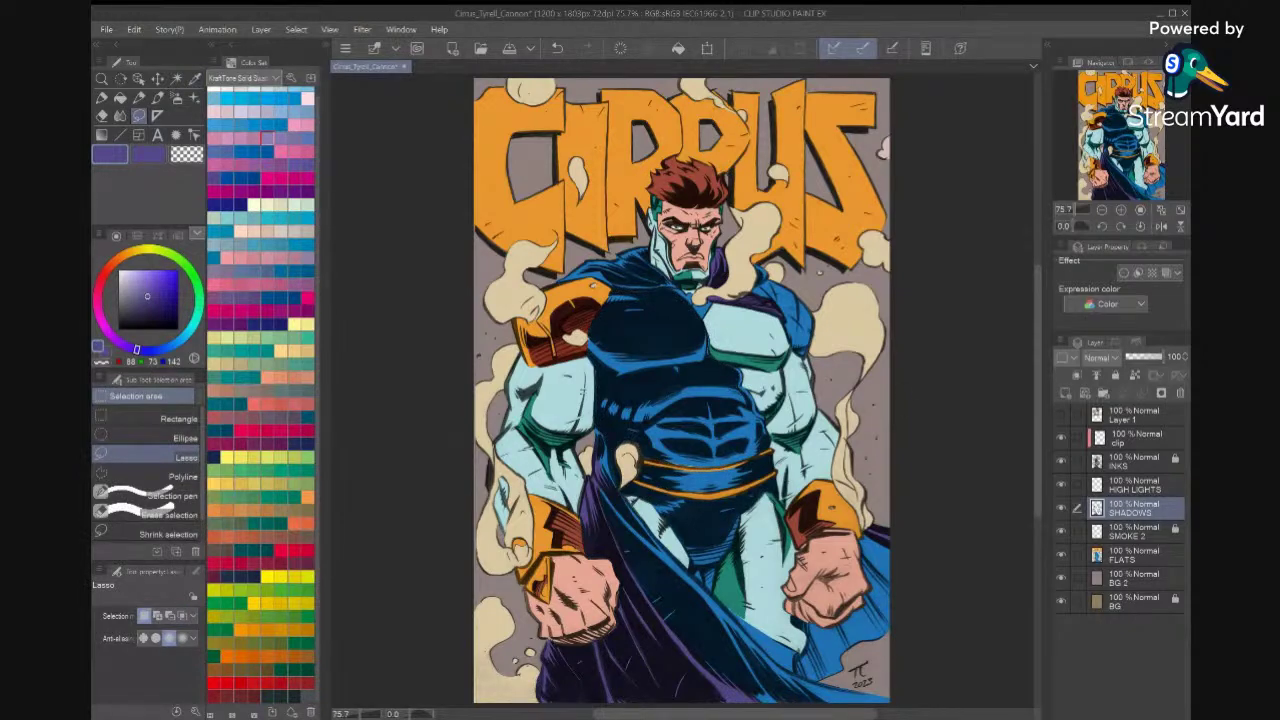
Try a lassoed purple oval on the near chest on the clip layer, and undo it.
click(1128, 440)
scroll(684, 390, up, 6)
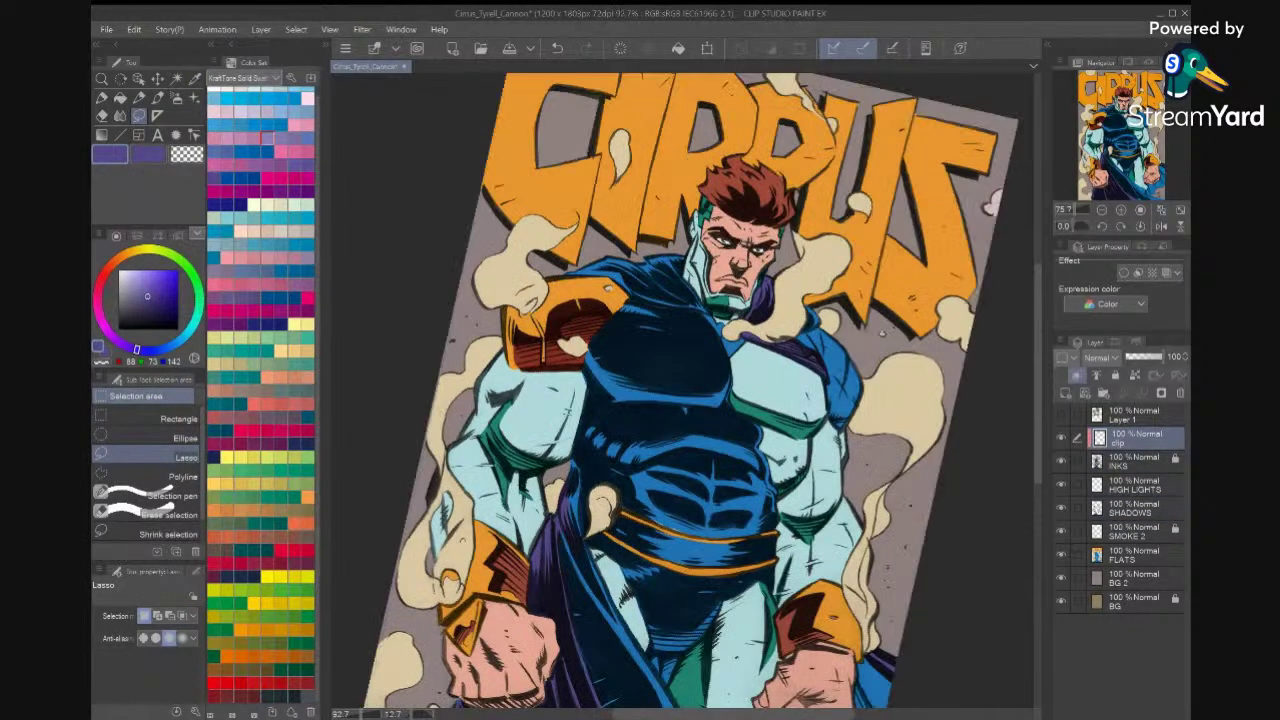
scroll(684, 390, up, 1)
mouse_move(690, 409)
mouse_down()
mouse_move(640, 430)
mouse_move(711, 414)
mouse_up()
click(744, 575)
key(ctrl+d)
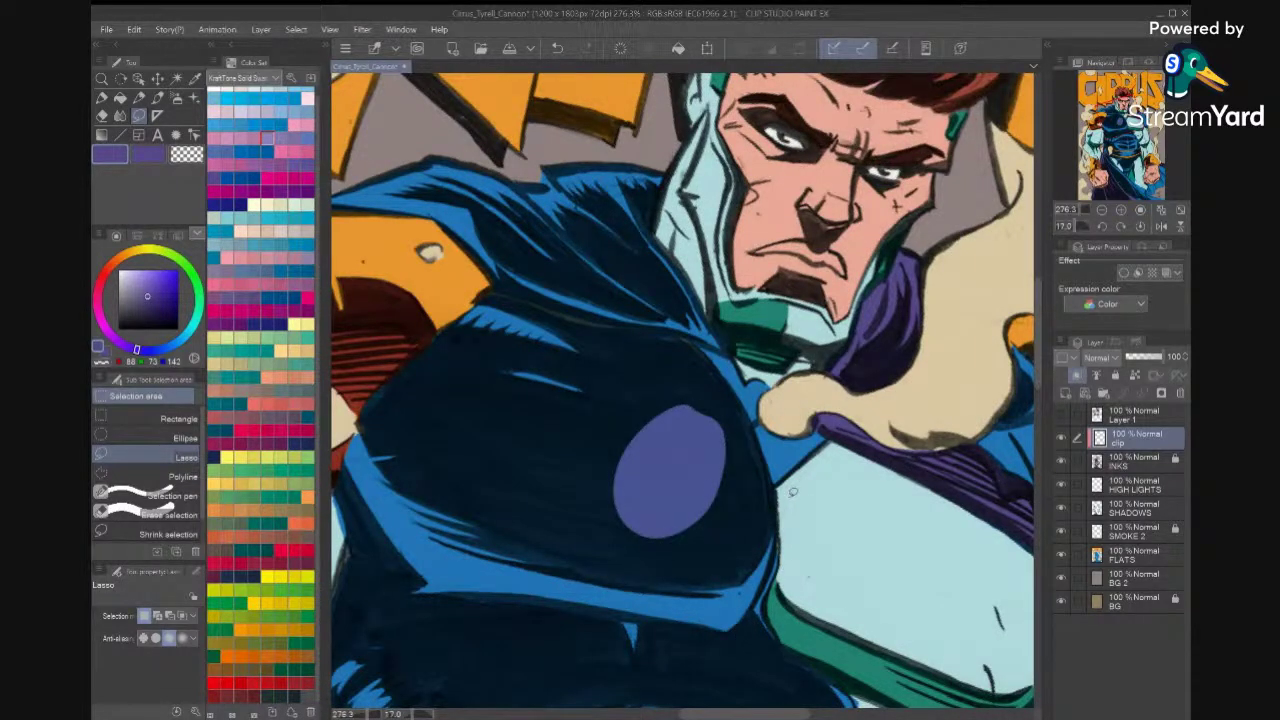
key(ctrl+z)
key(ctrl+z)
key(ctrl+z)
Try painting the near chest and abdomen purple with the Milli pen on the clip layer, and clear the strokes.
key(p)
drag(652, 382, 722, 505)
scroll(700, 460, up, 2)
scroll(690, 400, down, 3)
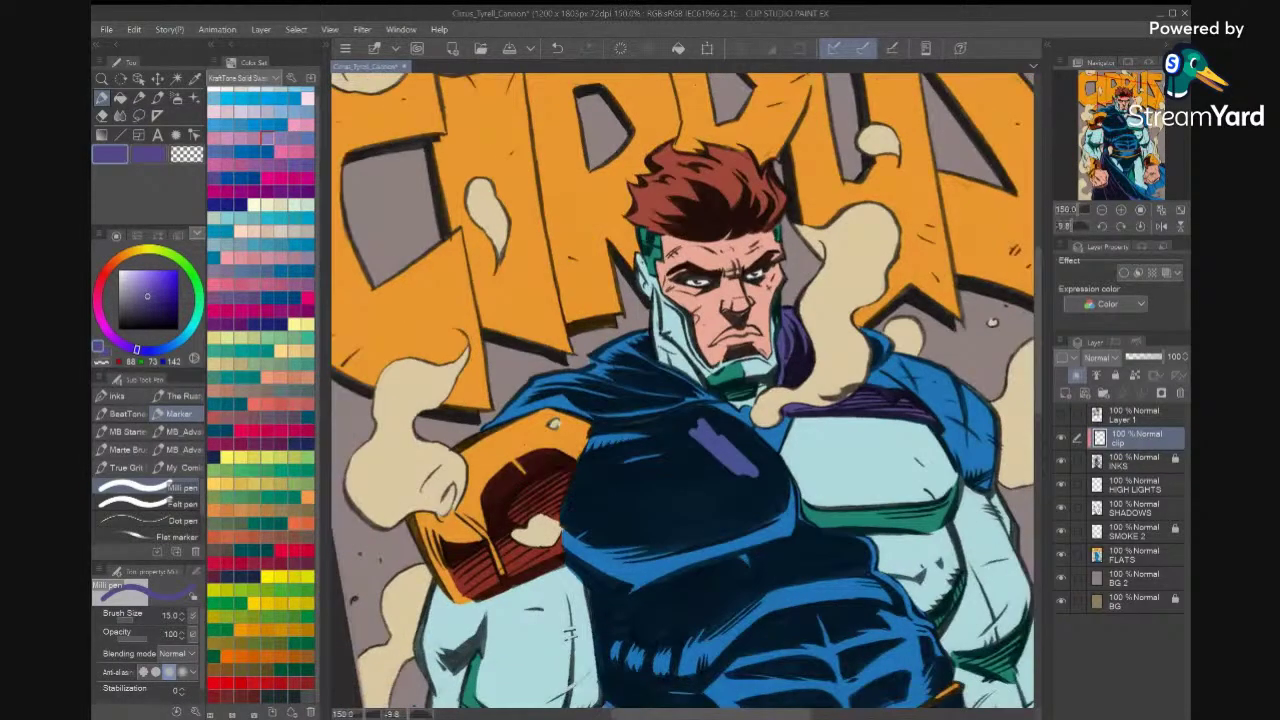
scroll(843, 471, down, 2)
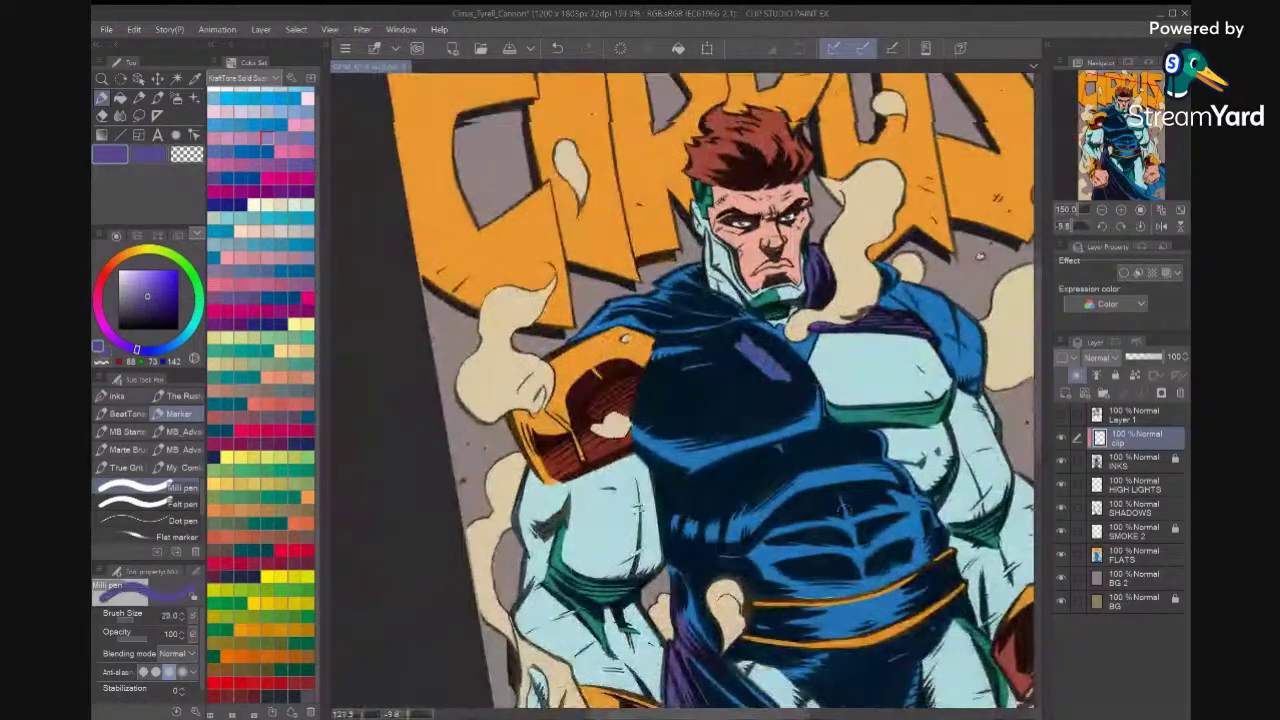
mouse_move(884, 462)
mouse_down()
mouse_move(832, 456)
mouse_move(762, 503)
mouse_move(737, 498)
mouse_move(722, 478)
mouse_move(740, 458)
mouse_move(815, 413)
mouse_move(779, 427)
mouse_move(797, 350)
mouse_move(802, 361)
mouse_move(769, 333)
mouse_move(728, 345)
mouse_move(755, 333)
mouse_move(773, 345)
mouse_move(740, 340)
mouse_move(712, 403)
mouse_move(680, 348)
mouse_move(688, 325)
mouse_move(663, 363)
mouse_move(693, 366)
mouse_move(697, 397)
mouse_up()
key(ctrl+0)
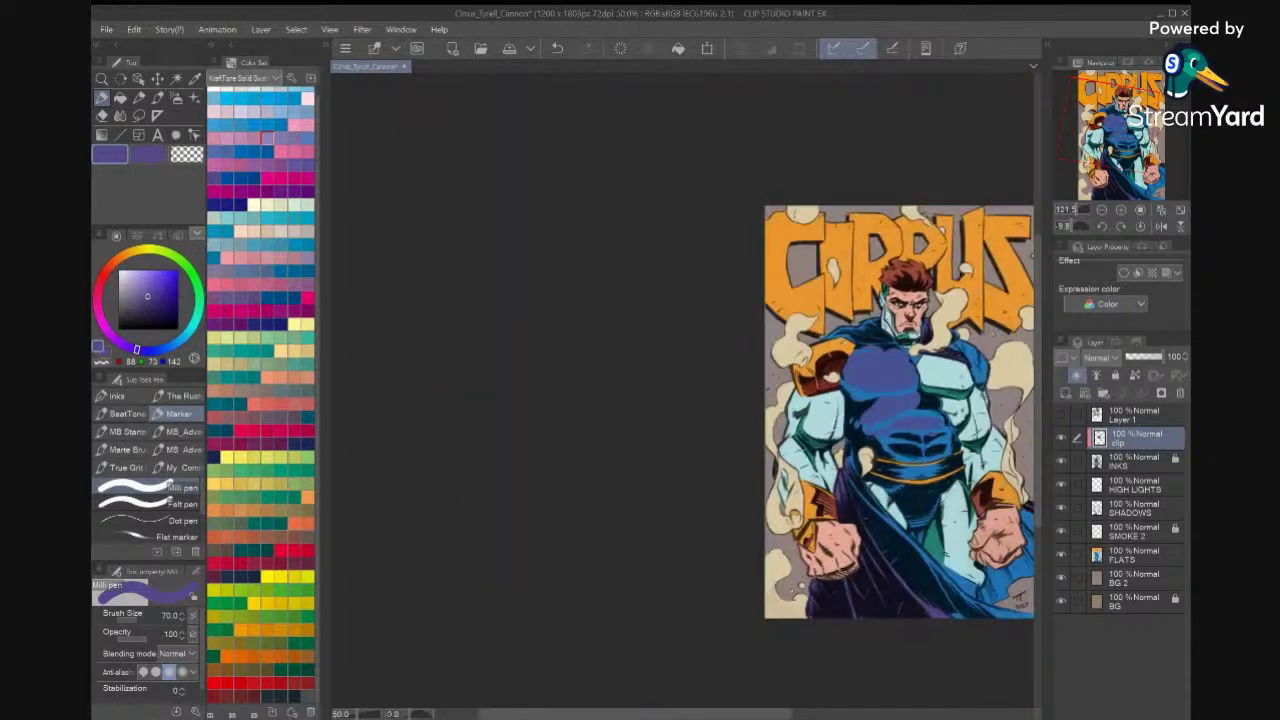
mouse_move(911, 403)
mouse_down()
mouse_move(899, 444)
mouse_move(862, 418)
mouse_move(846, 376)
mouse_up()
key(Delete)
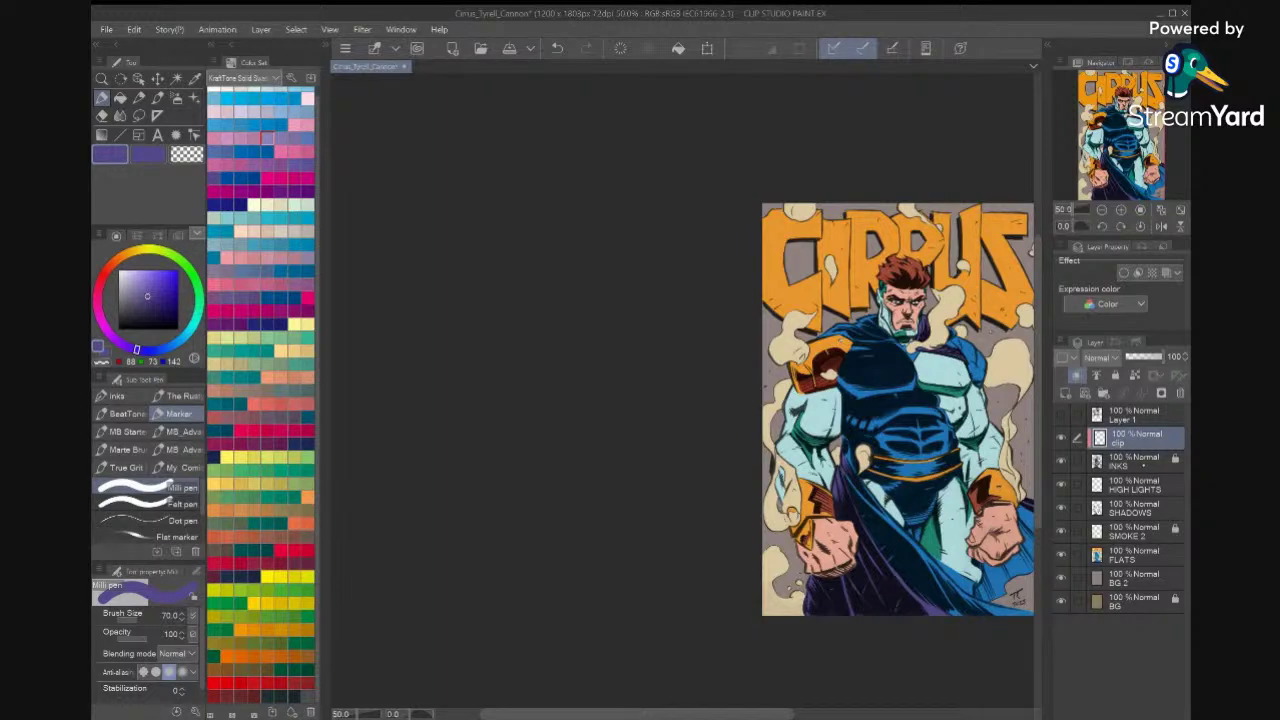
Sample the cape's purple with the inks hidden and make it the secondary colour.
key(i)
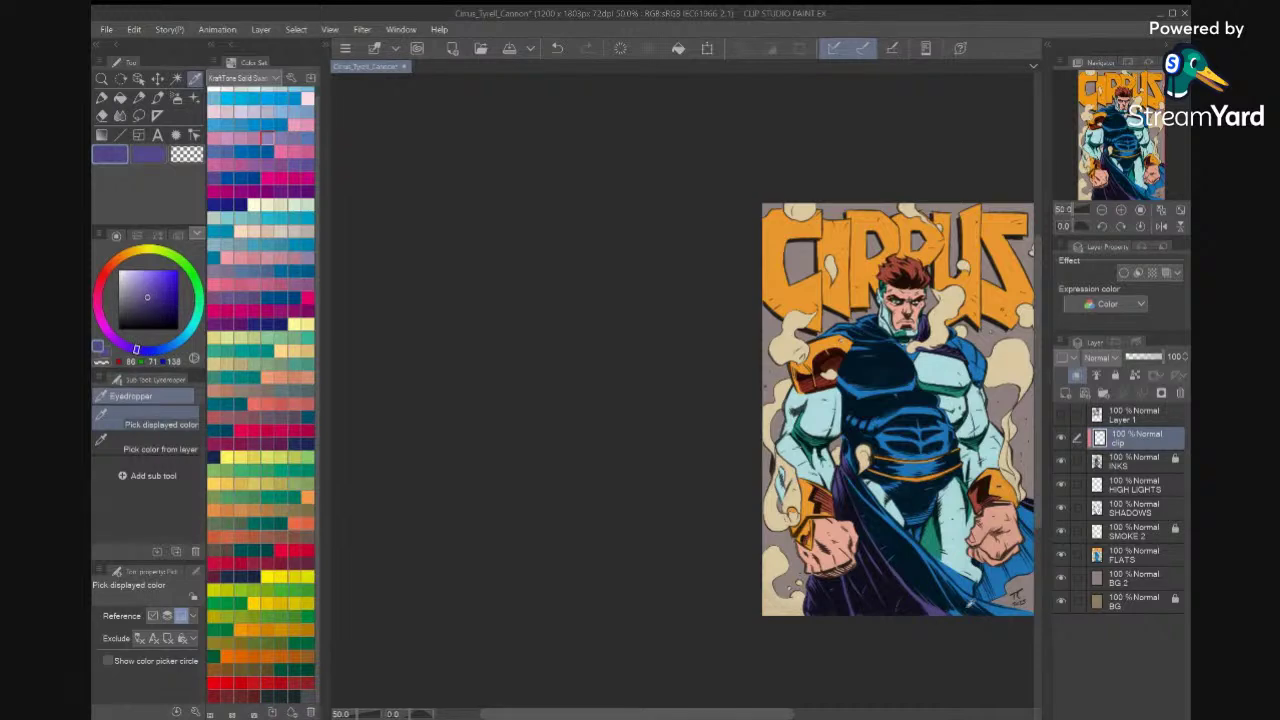
click(1061, 461)
click(917, 598)
key(x)
click(1061, 461)
On the SHADOWS layer, lasso the strip of cape beside the near waist and fill it with the purple.
click(139, 116)
scroll(890, 410, up, 3)
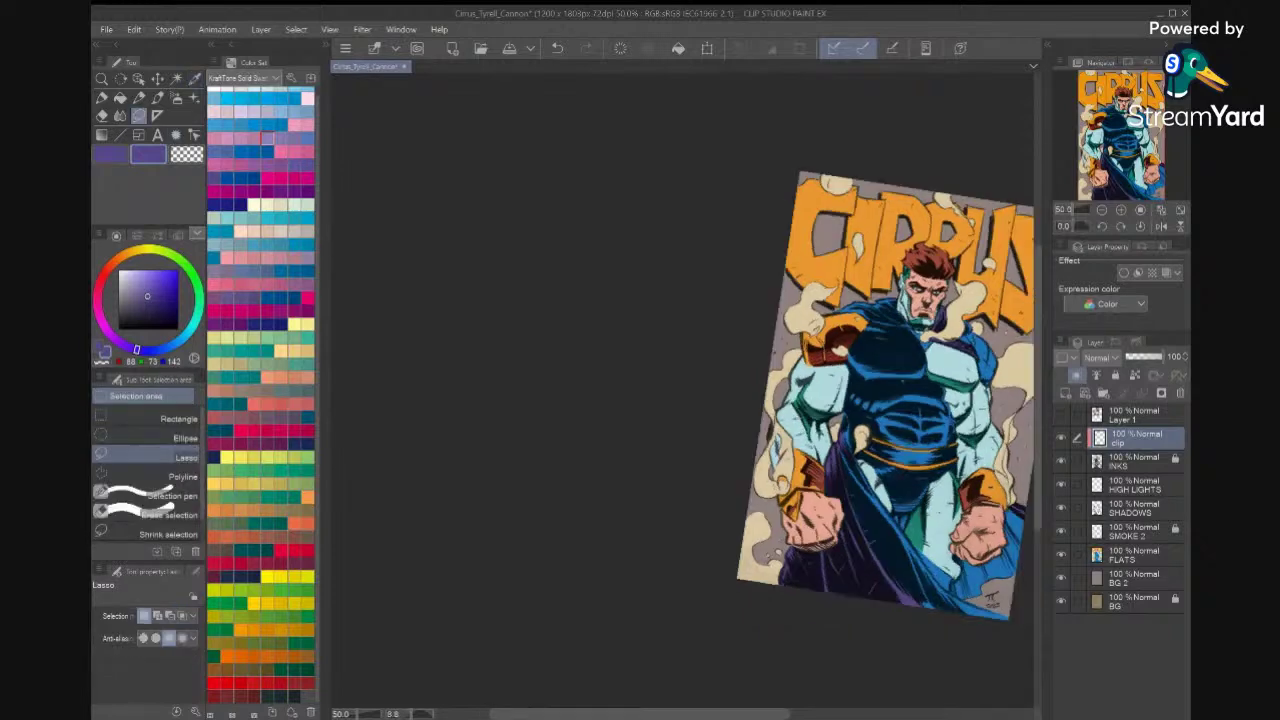
scroll(890, 350, up, 3)
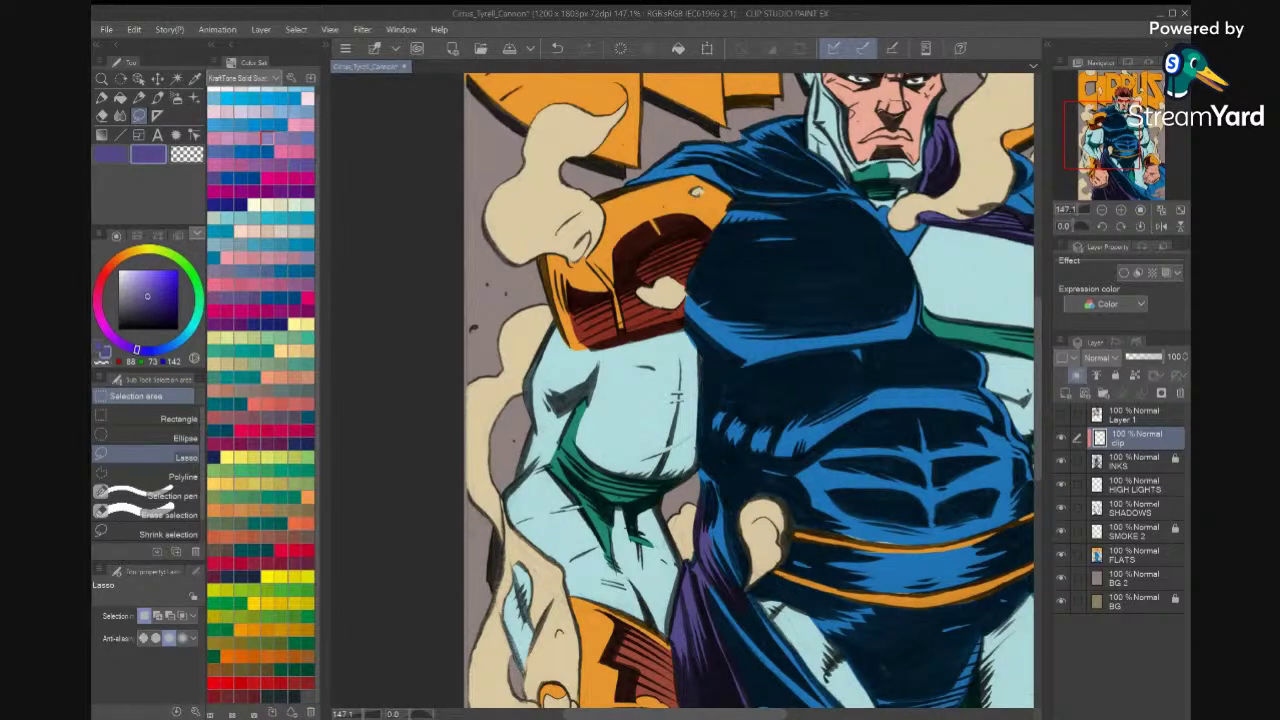
click(1135, 508)
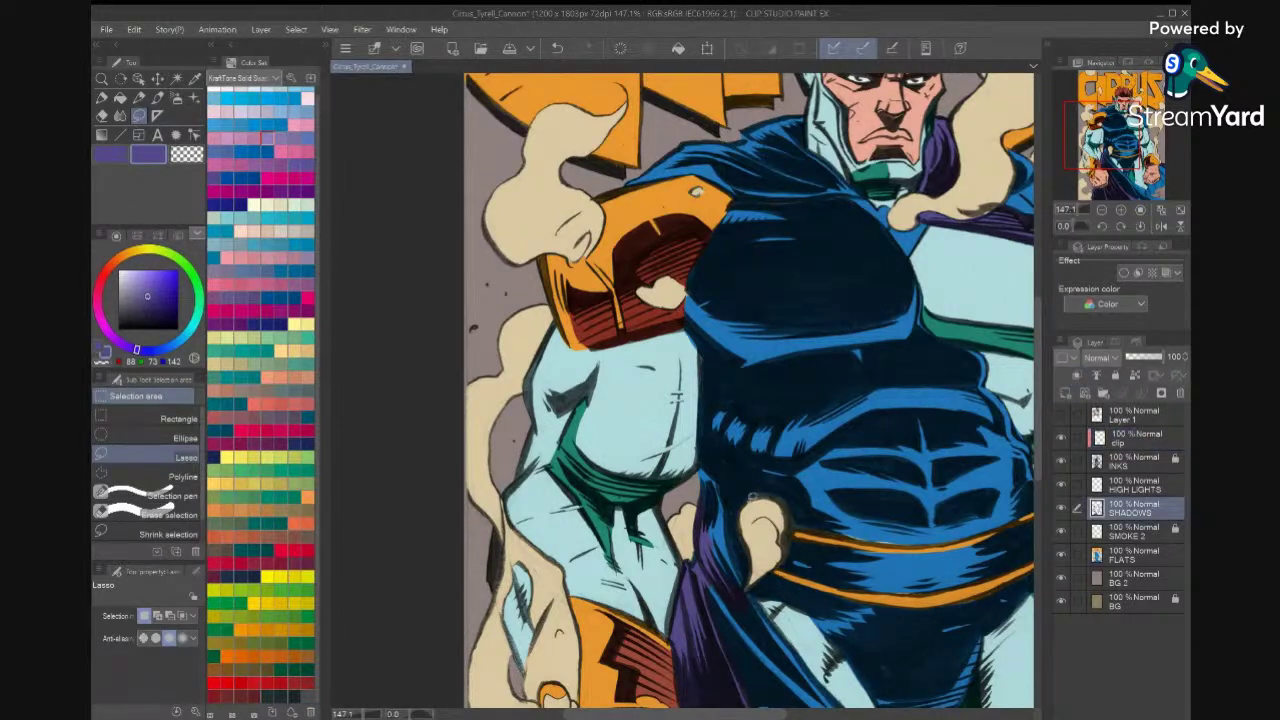
mouse_move(698, 458)
mouse_down()
mouse_move(745, 576)
mouse_move(721, 623)
mouse_move(704, 586)
mouse_move(702, 506)
mouse_up()
key(alt+BackSpace)
key(ctrl+d)
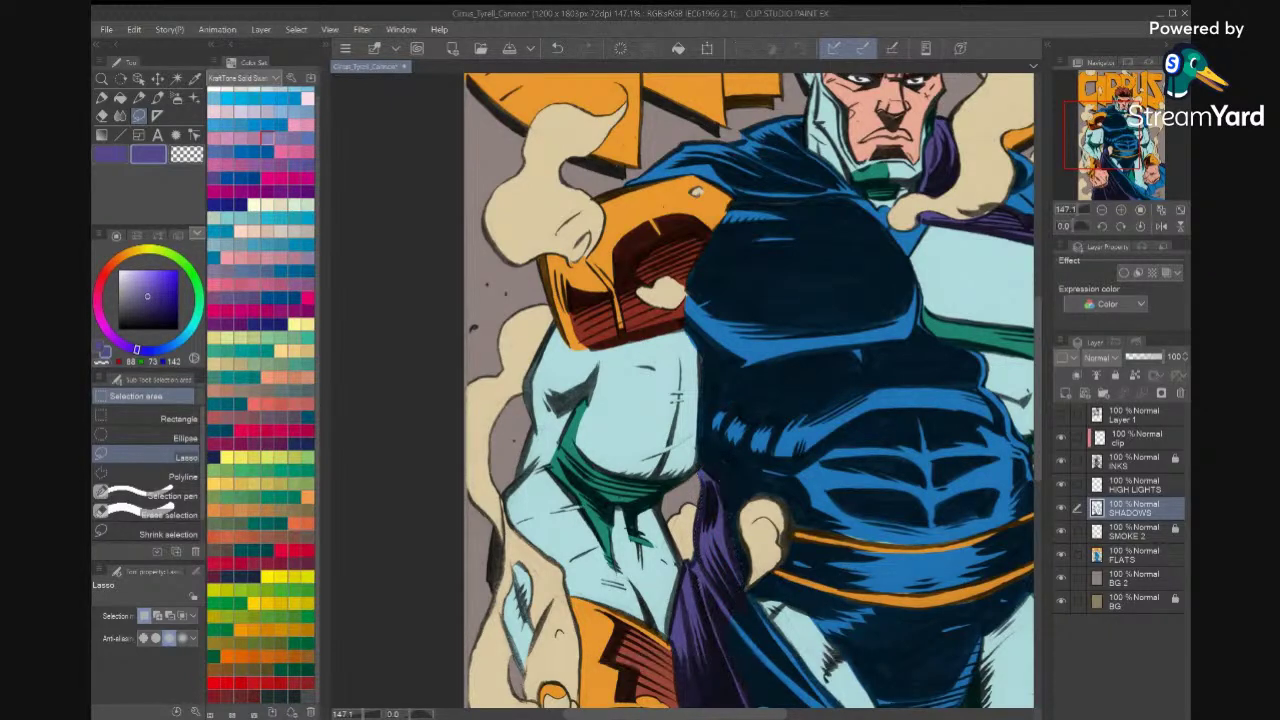
Lasso the dark fold groups of the back cape below the far fist one by one and fill them with purple.
scroll(841, 571, down, 2)
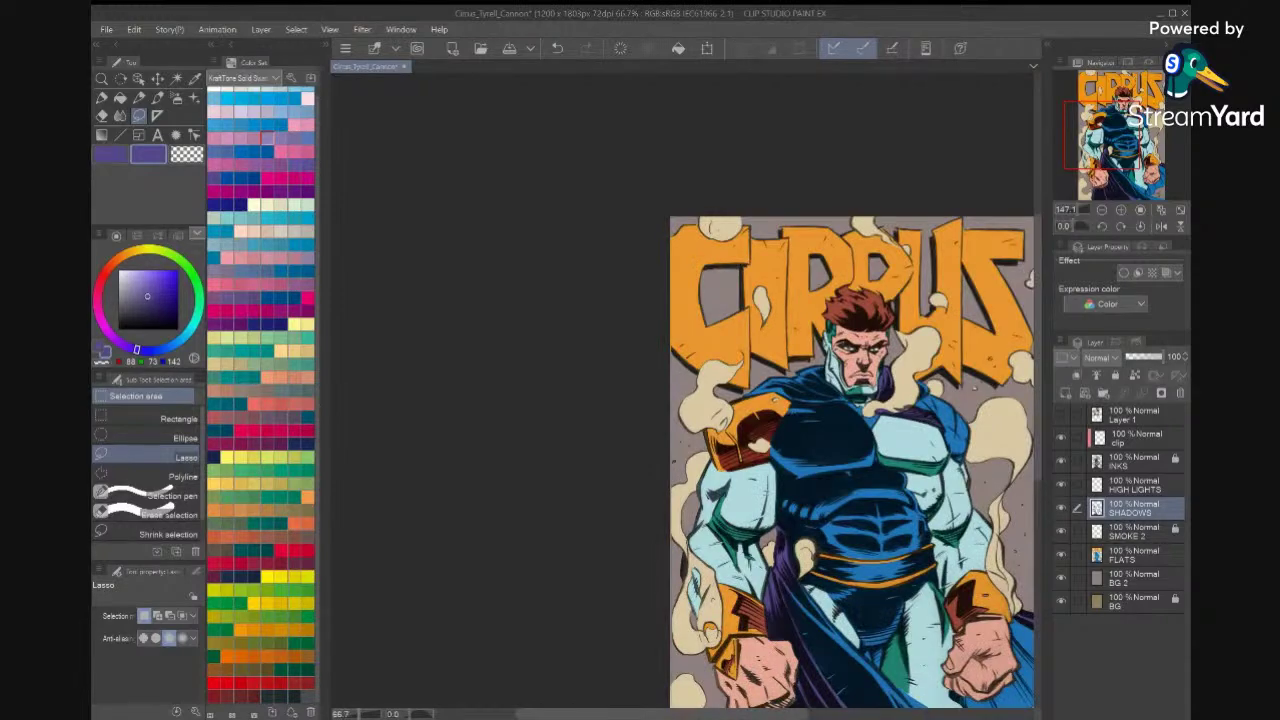
key(ctrl+0)
scroll(838, 562, up, 5)
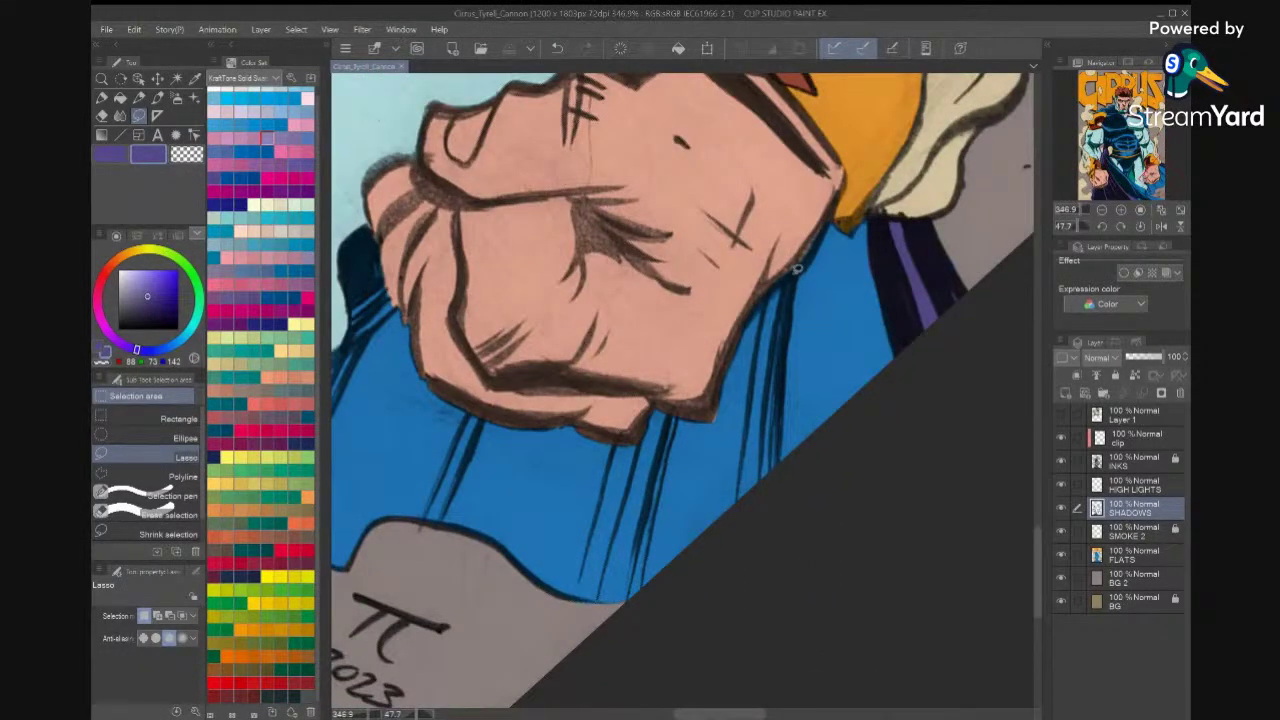
mouse_move(797, 268)
mouse_down()
mouse_move(766, 316)
mouse_move(745, 462)
mouse_move(785, 479)
mouse_move(795, 290)
mouse_up()
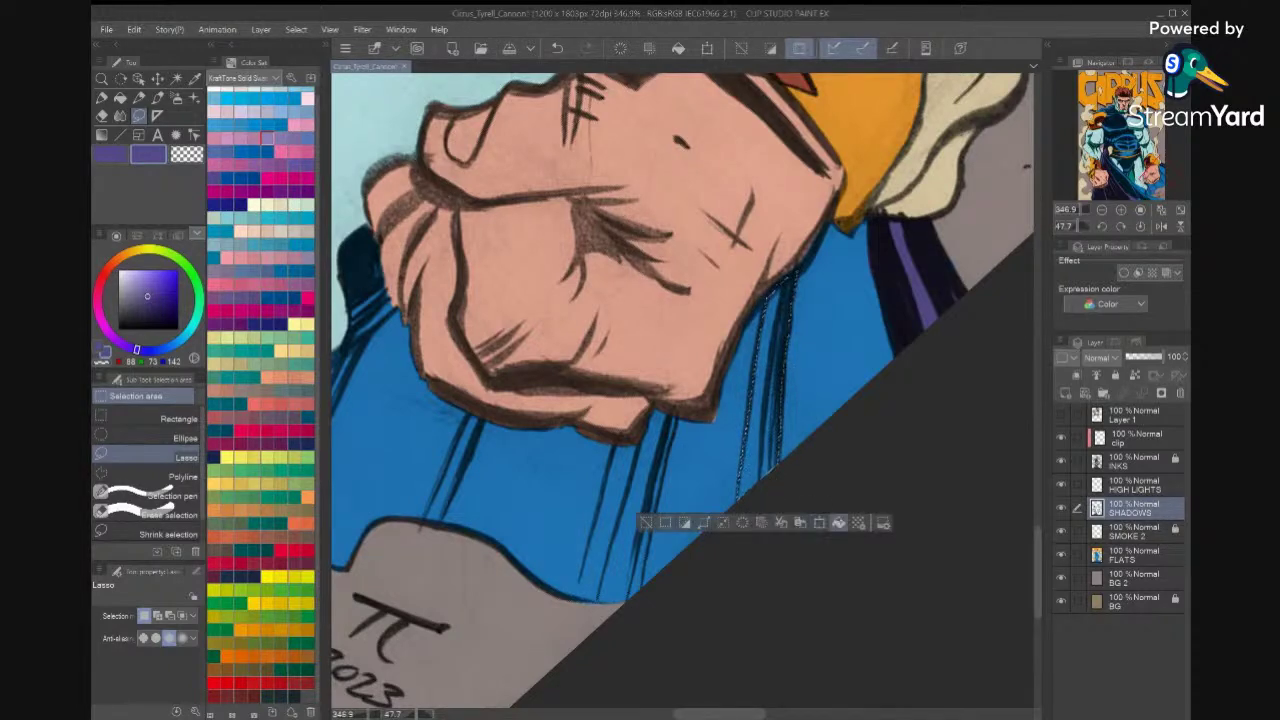
click(839, 523)
key(ctrl+d)
mouse_move(681, 416)
mouse_down()
mouse_move(648, 574)
mouse_move(632, 596)
mouse_move(592, 599)
mouse_move(584, 560)
mouse_move(616, 446)
mouse_move(714, 382)
mouse_move(846, 334)
mouse_up()
click(705, 646)
key(ctrl+d)
mouse_move(690, 440)
mouse_down()
mouse_move(694, 550)
mouse_move(672, 517)
mouse_move(671, 451)
mouse_move(683, 450)
mouse_up()
click(751, 591)
key(ctrl+d)
Add purple lasso-filled shadows to the back cape folds between the far fist and the front cape.
mouse_move(566, 386)
mouse_down()
mouse_move(551, 445)
mouse_move(557, 630)
mouse_move(510, 633)
mouse_move(506, 508)
mouse_move(540, 428)
mouse_move(504, 370)
mouse_move(520, 338)
mouse_up()
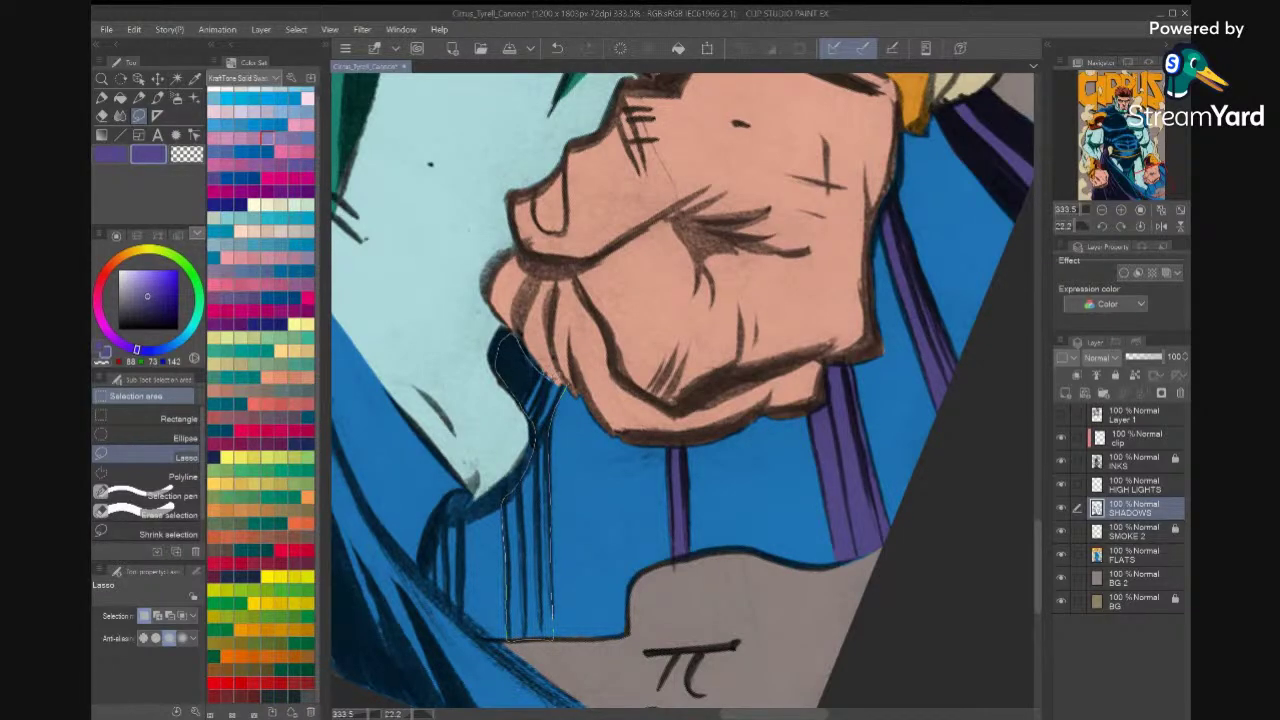
drag(554, 381, 566, 386)
click(598, 682)
key(ctrl+d)
mouse_move(467, 517)
mouse_down()
mouse_move(465, 610)
mouse_move(450, 606)
mouse_move(432, 518)
mouse_move(468, 488)
mouse_move(468, 513)
mouse_up()
click(533, 637)
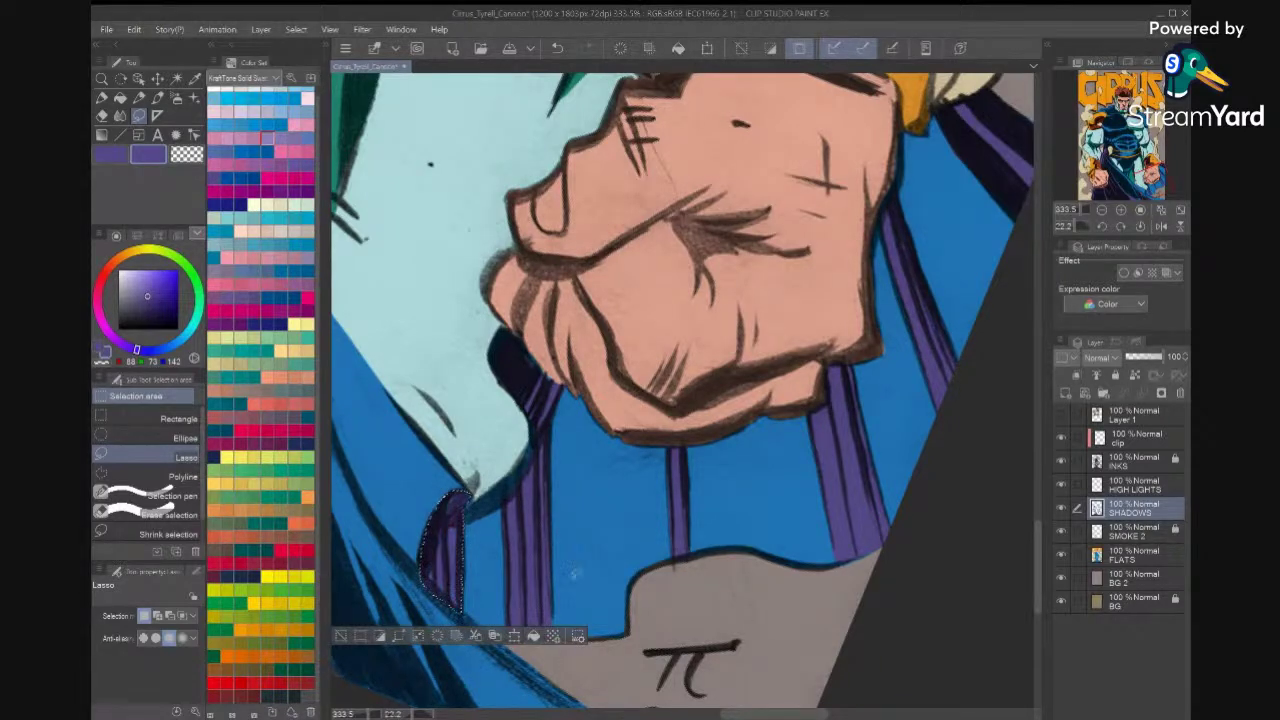
key(ctrl+d)
Lasso the blue sweep of the front cape from the waist down to the page corner and fill it with purple.
scroll(830, 458, down, 1)
scroll(790, 380, down, 10)
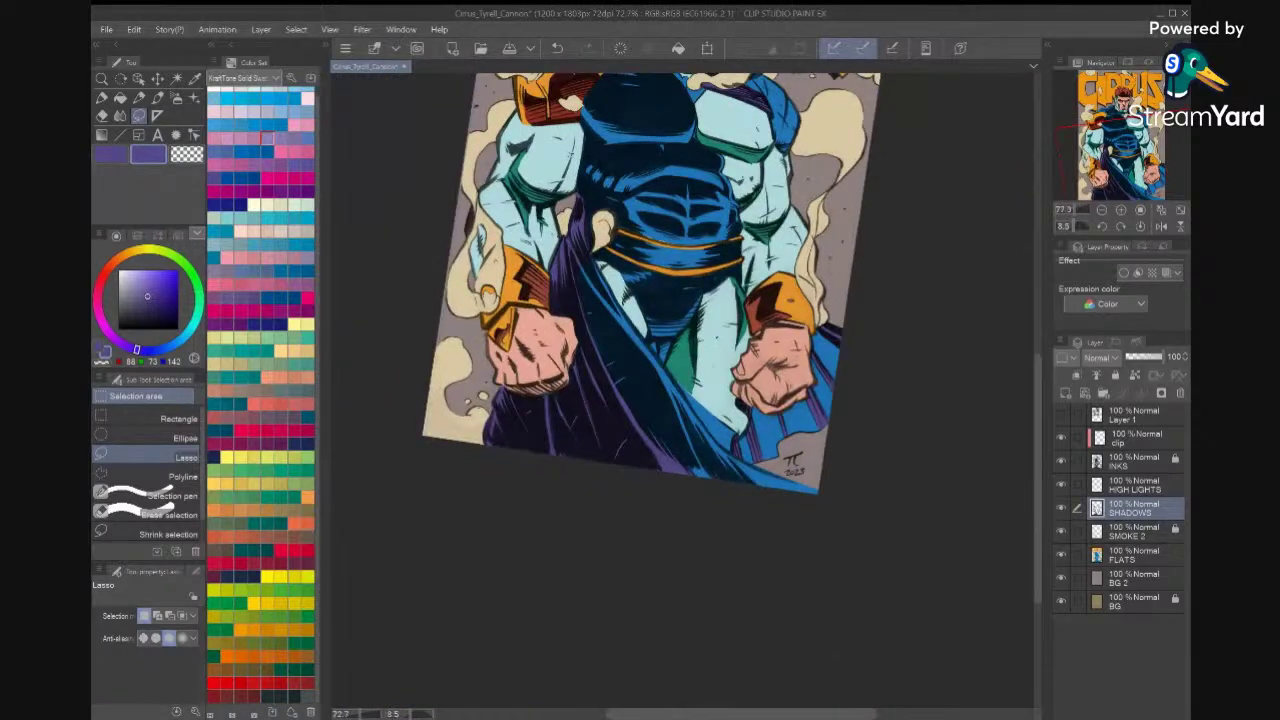
scroll(788, 348, up, 3)
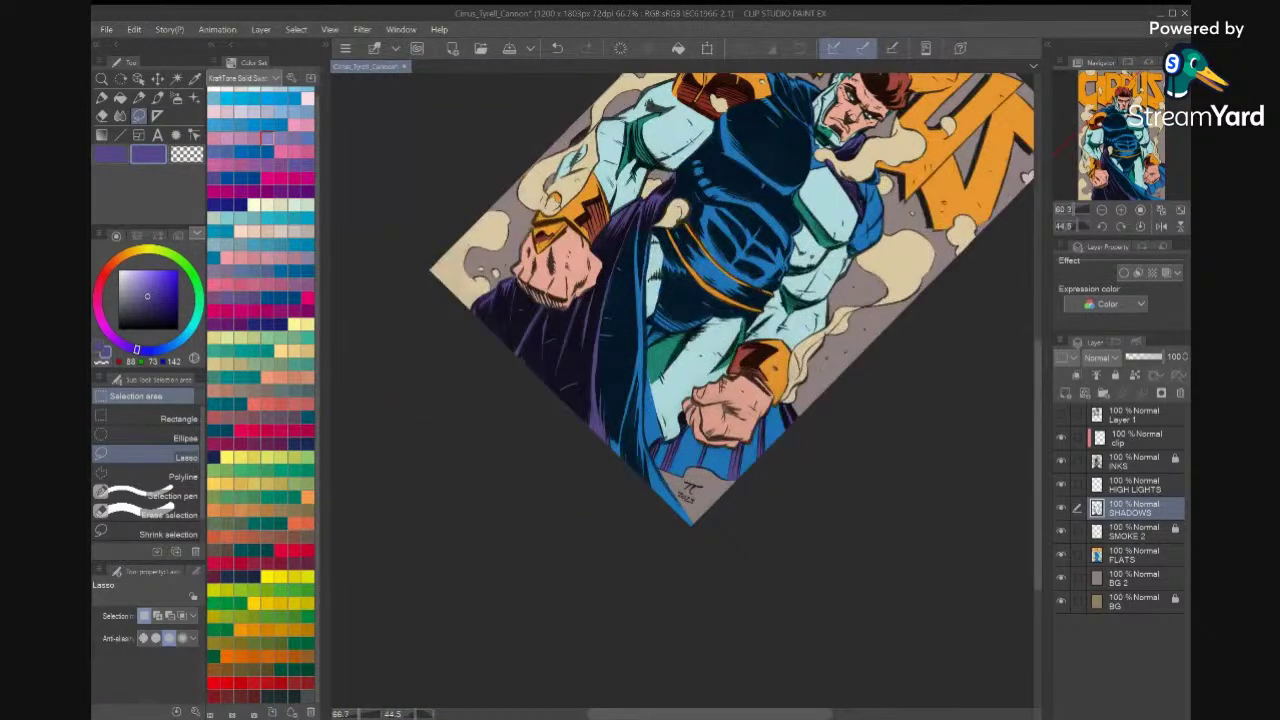
scroll(717, 297, up, 1)
mouse_move(628, 191)
mouse_down()
mouse_move(631, 436)
mouse_move(650, 518)
mouse_up()
mouse_move(686, 587)
mouse_down()
mouse_move(626, 551)
mouse_move(552, 353)
mouse_move(570, 262)
mouse_move(601, 240)
mouse_up()
click(727, 603)
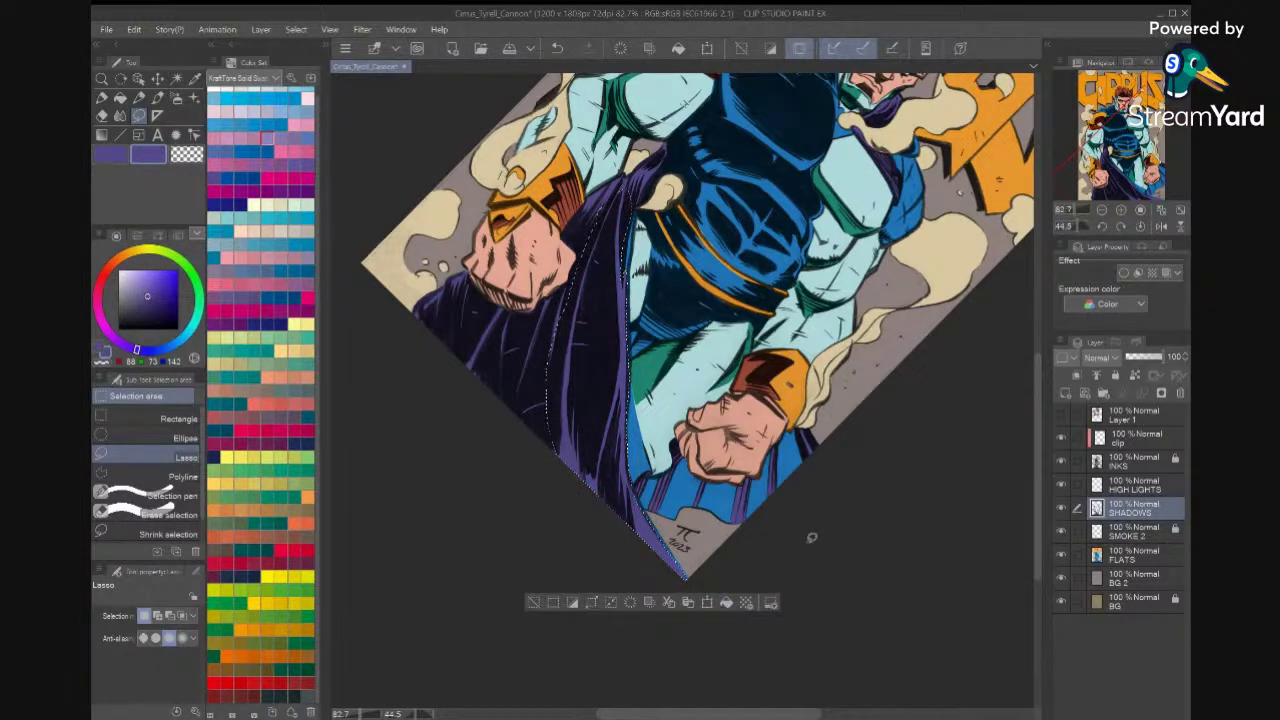
click(811, 538)
Lasso the leftover blue area between the front cape's edge and the far leg, and fill it with purple.
scroll(686, 390, down, 5)
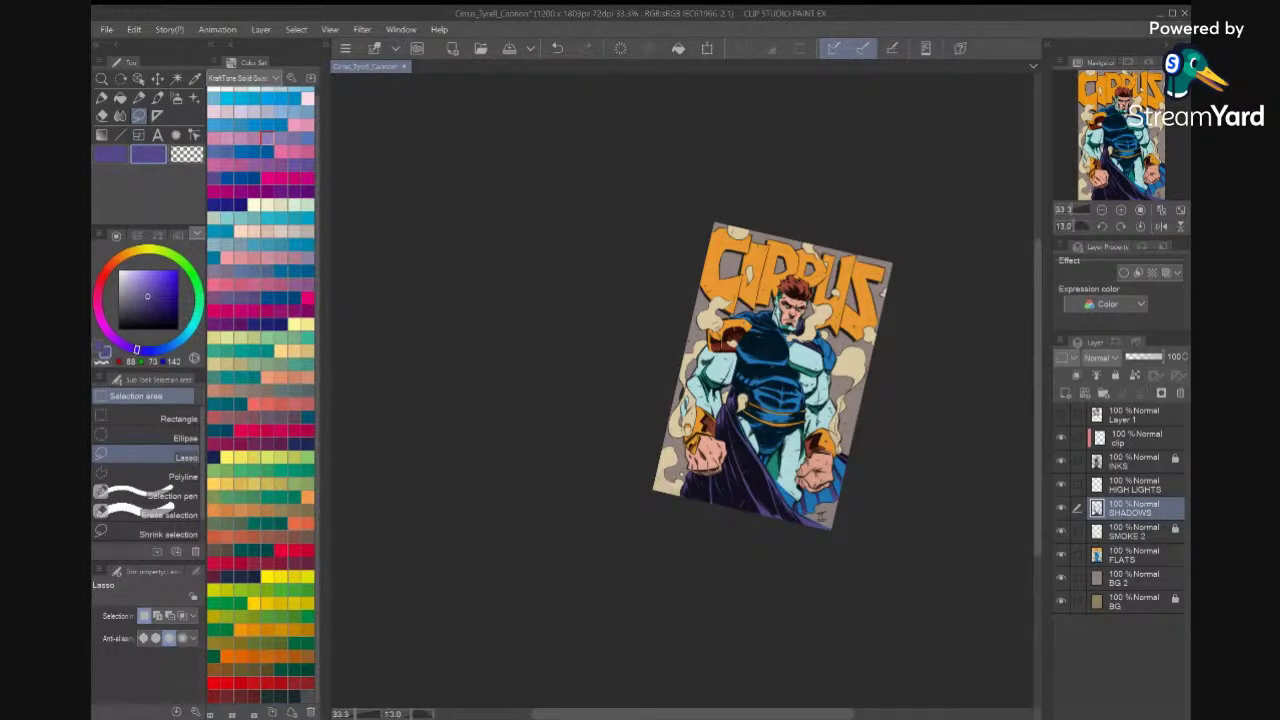
scroll(780, 400, up, 3)
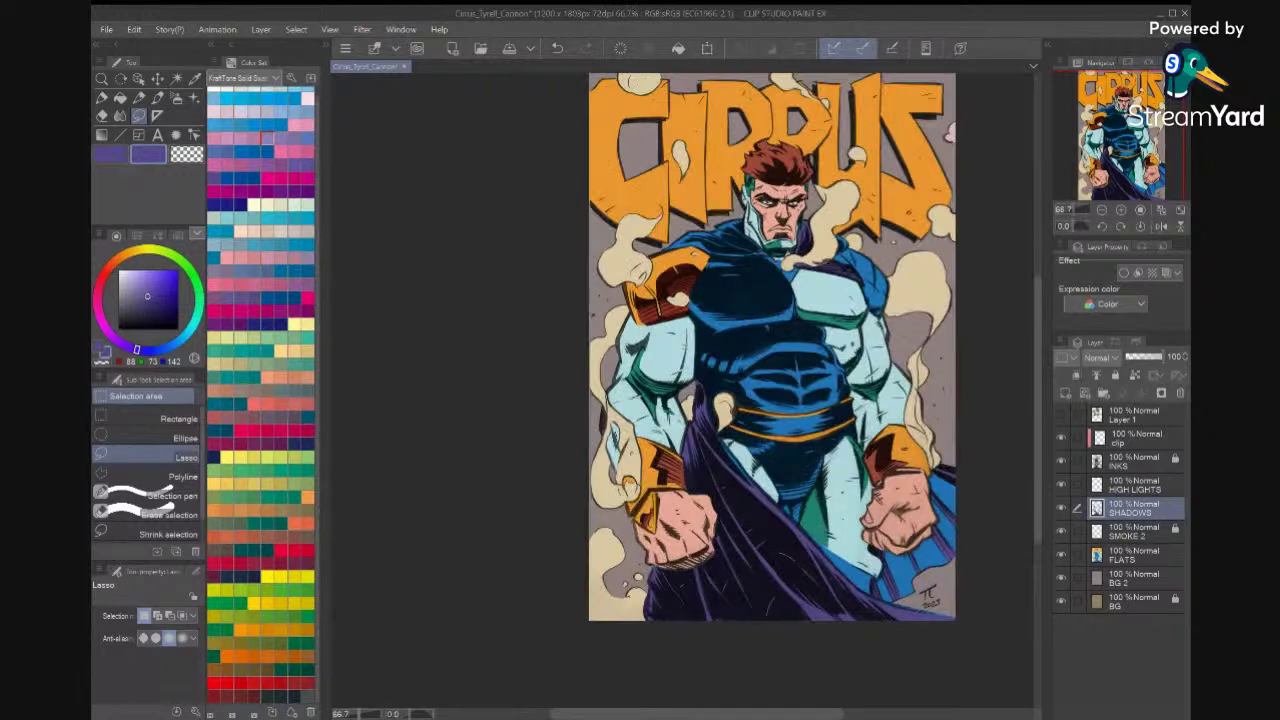
drag(782, 555, 843, 596)
key(ctrl+d)
scroll(780, 450, up, 5)
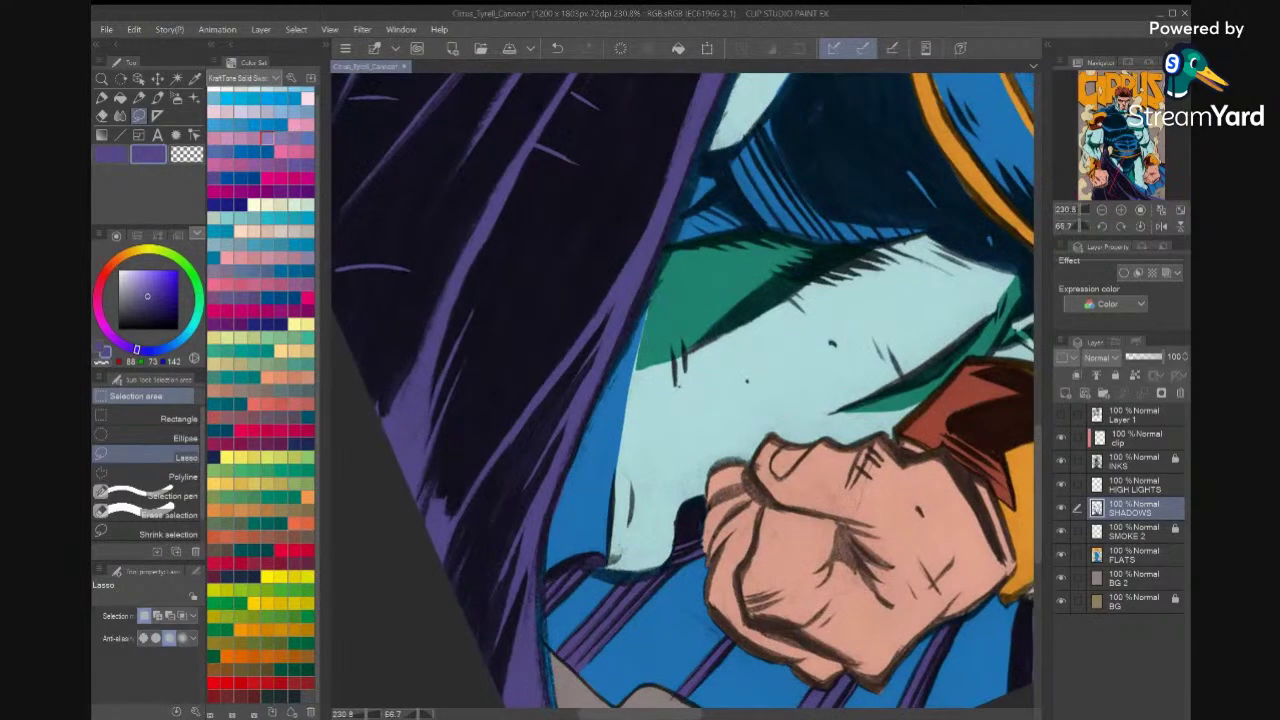
mouse_move(634, 305)
mouse_down()
mouse_move(690, 200)
mouse_move(648, 310)
mouse_up()
mouse_move(620, 461)
mouse_down()
mouse_move(603, 561)
mouse_move(565, 572)
mouse_move(516, 558)
mouse_move(620, 245)
mouse_up()
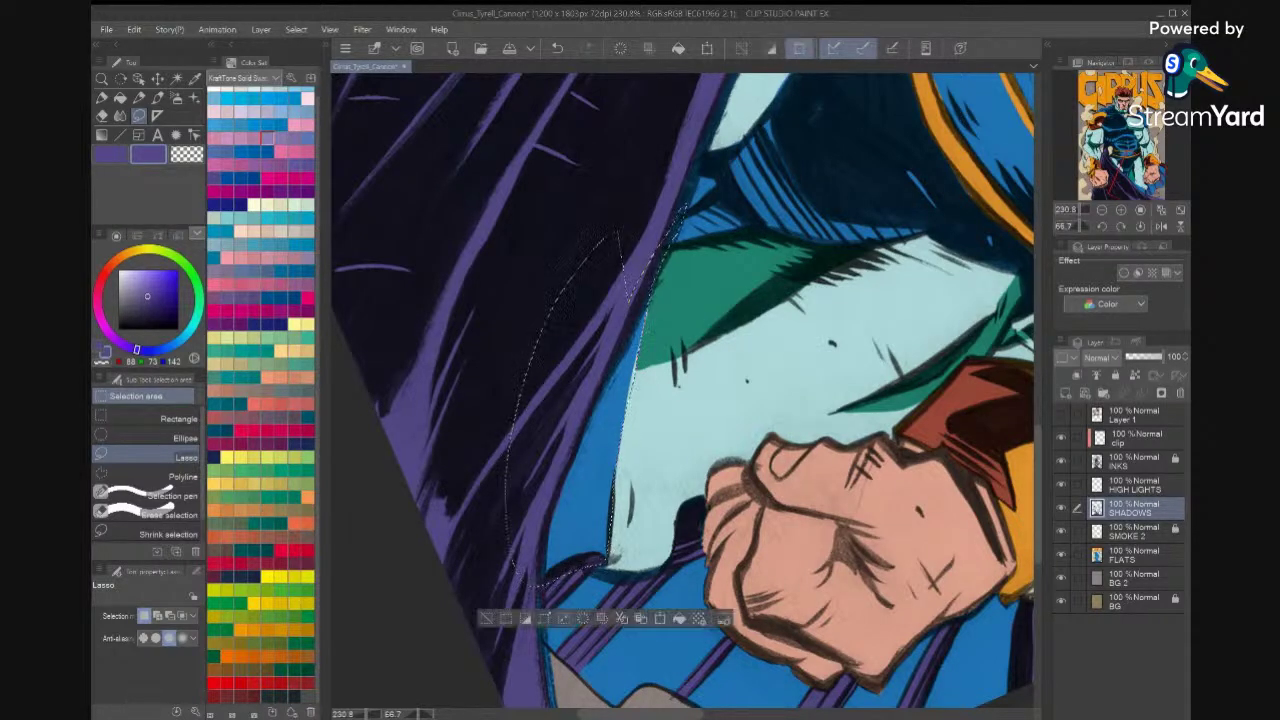
click(698, 622)
key(ctrl+d)
Fill the leftover blue along the front cape's lower edge near the signature with purple.
mouse_move(540, 552)
mouse_down()
mouse_move(562, 708)
mouse_move(522, 576)
mouse_up()
drag(594, 644, 602, 478)
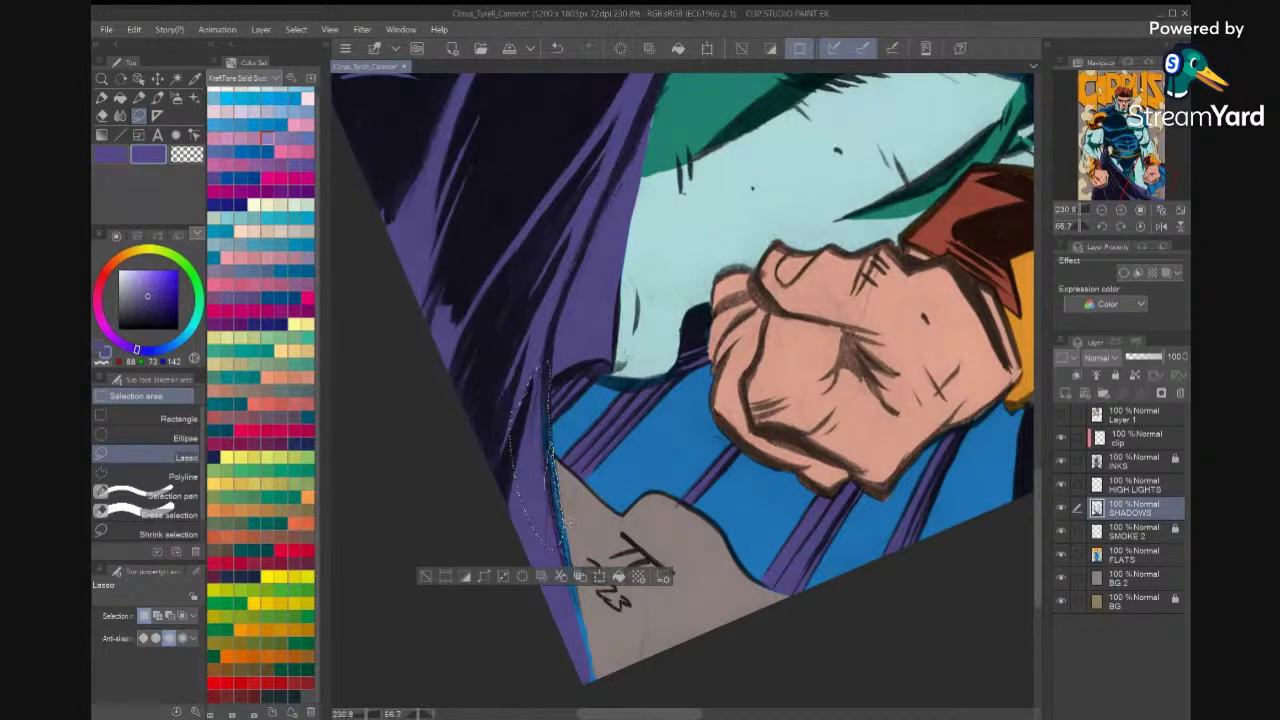
mouse_move(588, 608)
mouse_down()
mouse_move(605, 682)
mouse_move(576, 656)
mouse_up()
key(alt+Delete)
key(ctrl+d)
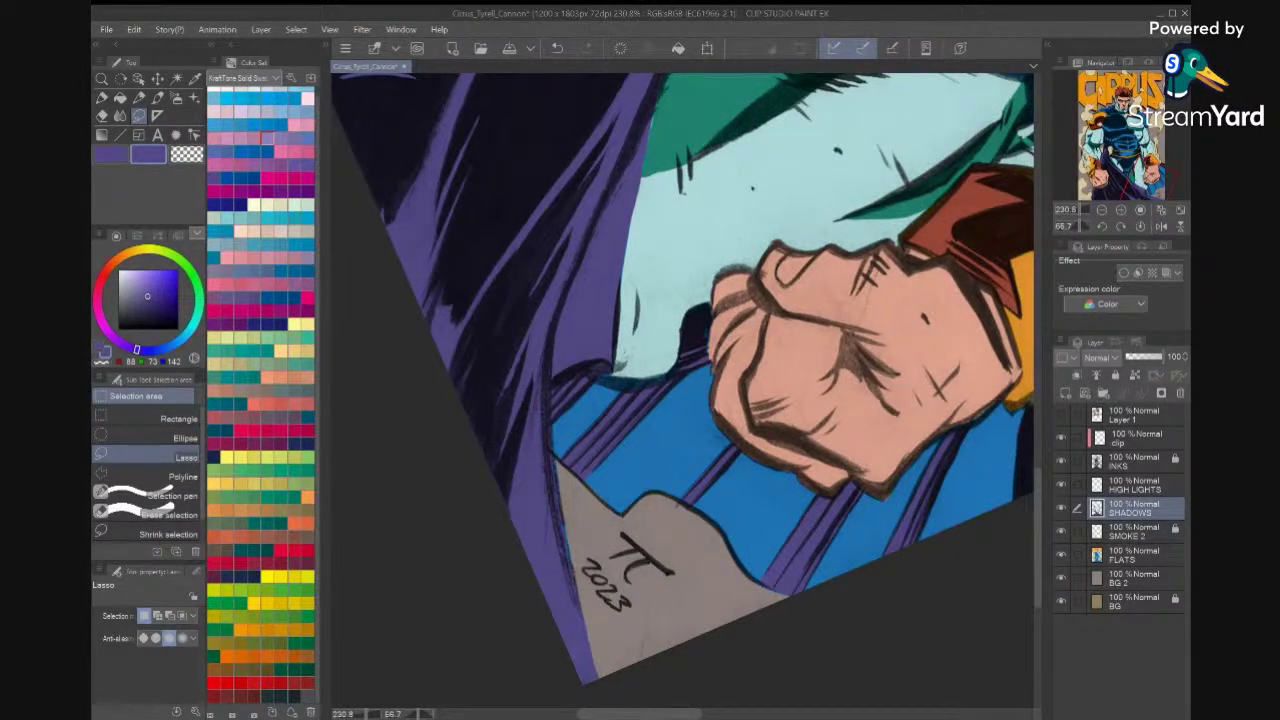
Lasso the remaining blue sliver along the front cape's edge beside the signature and fill it with purple.
scroll(686, 390, up, 3)
mouse_move(616, 191)
mouse_down()
mouse_move(656, 123)
mouse_move(674, 128)
mouse_move(652, 170)
mouse_up()
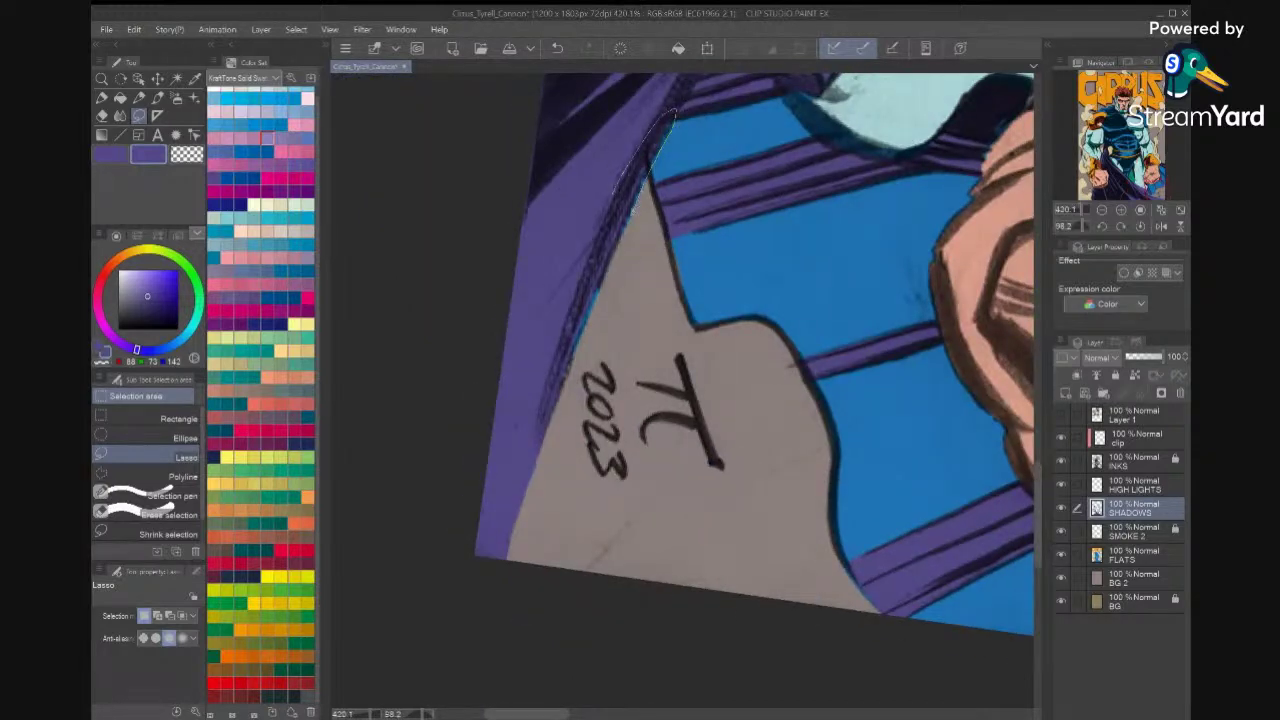
mouse_move(575, 357)
mouse_down()
mouse_move(558, 264)
mouse_move(612, 195)
mouse_up()
click(695, 422)
key(ctrl+d)
scroll(686, 390, down, 5)
drag(882, 348, 900, 358)
key(ctrl+d)
scroll(686, 390, up, 1)
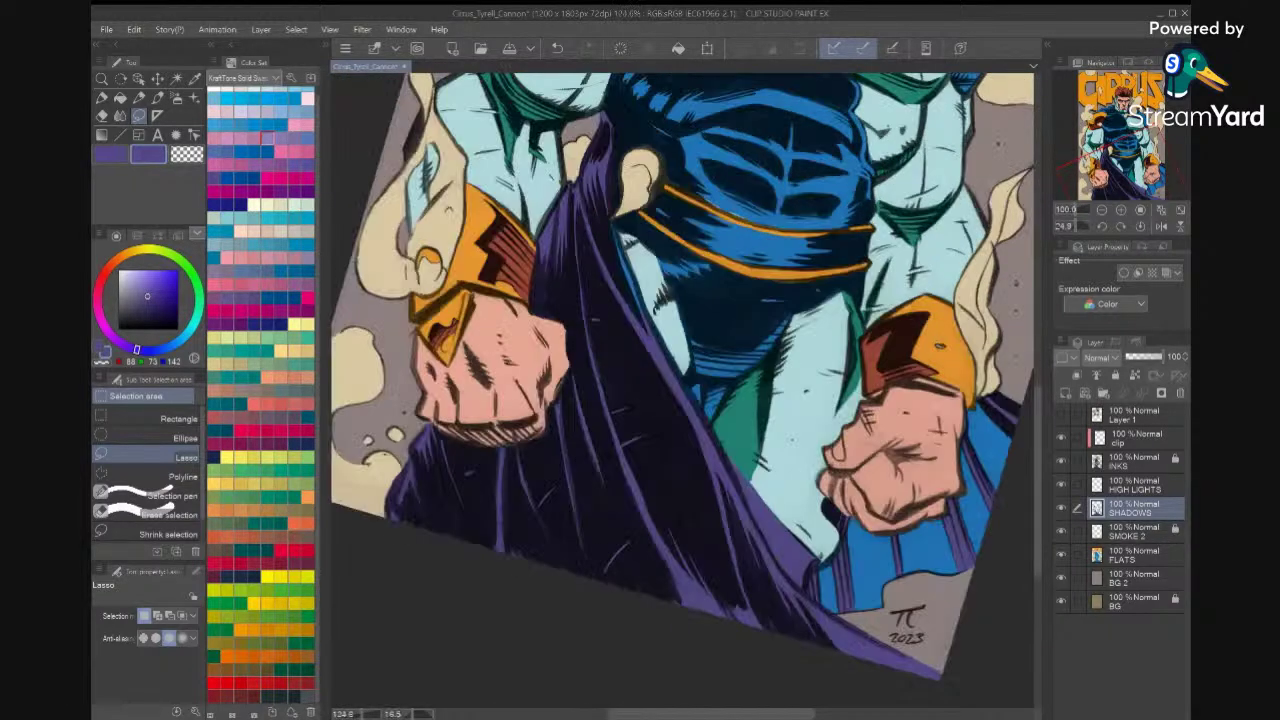
Lasso the front cape's upper edge beside the near thigh and fill it with purple.
mouse_move(591, 399)
mouse_down()
mouse_move(580, 355)
mouse_move(592, 341)
mouse_move(664, 480)
mouse_up()
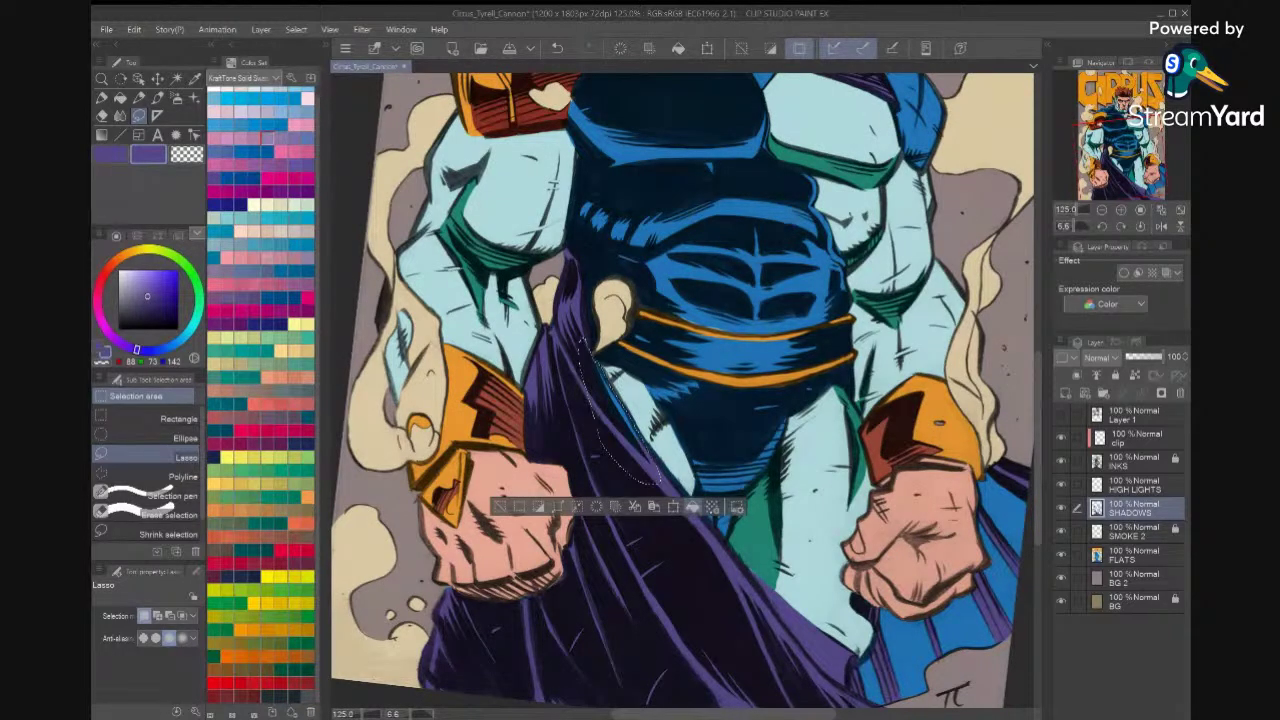
key(ctrl+d)
key(ctrl+0)
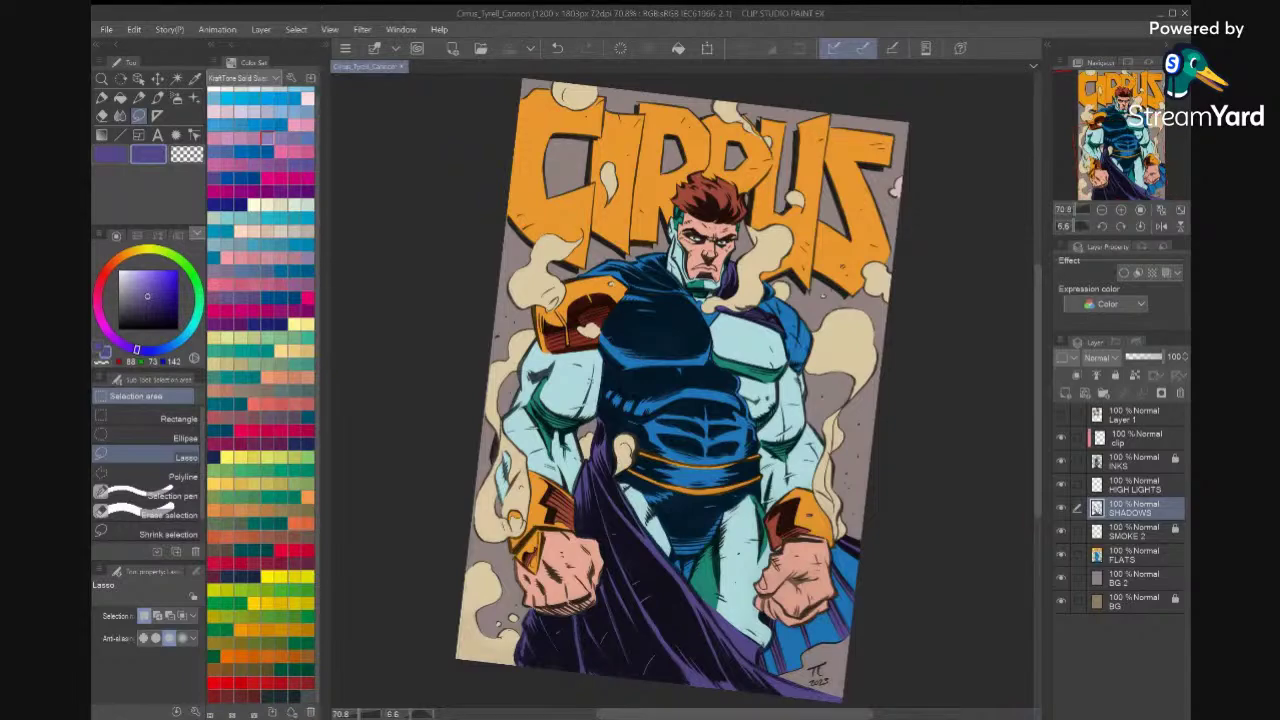
Lasso the blue area around the waist smoke puff up to the belt, fill it with purple, and save the file.
scroll(686, 390, up, 3)
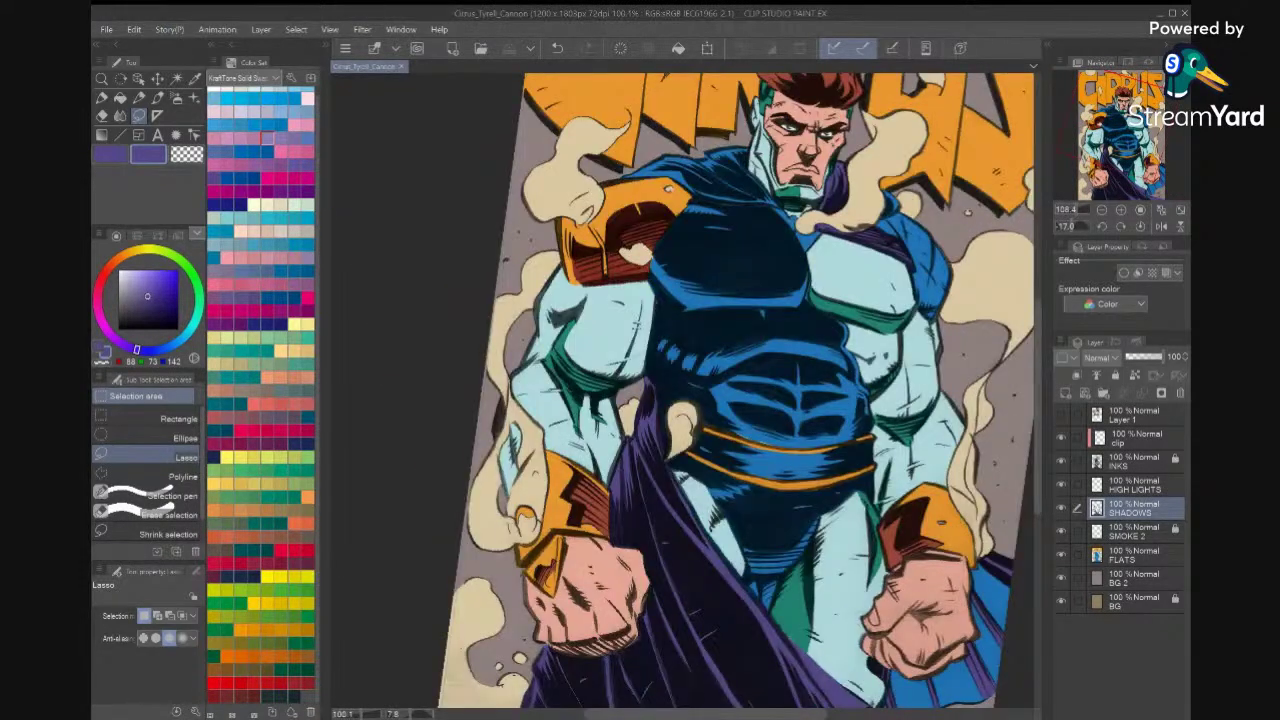
scroll(682, 390, up, 4)
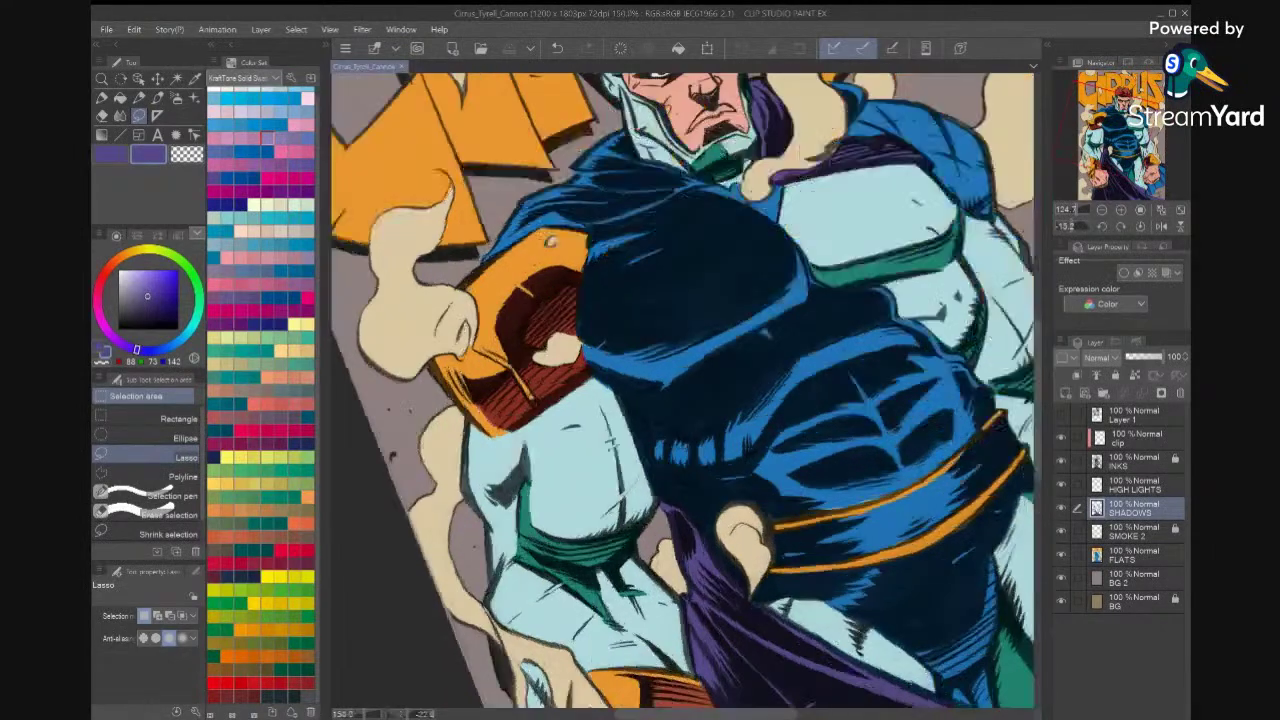
scroll(682, 390, up, 2)
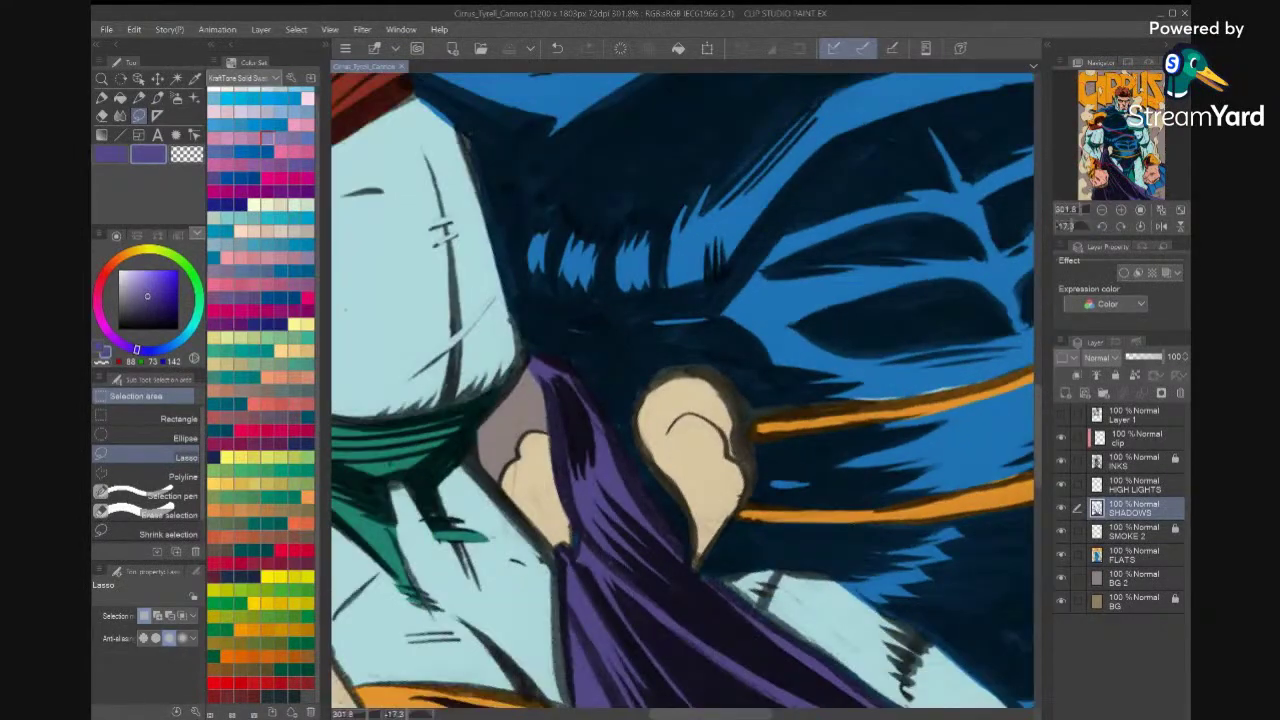
mouse_move(552, 362)
mouse_down()
mouse_move(524, 318)
mouse_move(544, 310)
mouse_move(707, 300)
mouse_move(779, 322)
mouse_move(887, 396)
mouse_move(756, 418)
mouse_move(712, 362)
mouse_move(658, 373)
mouse_move(640, 410)
mouse_move(664, 488)
mouse_move(600, 415)
mouse_up()
mouse_move(669, 465)
mouse_down()
mouse_move(696, 522)
mouse_move(690, 562)
mouse_up()
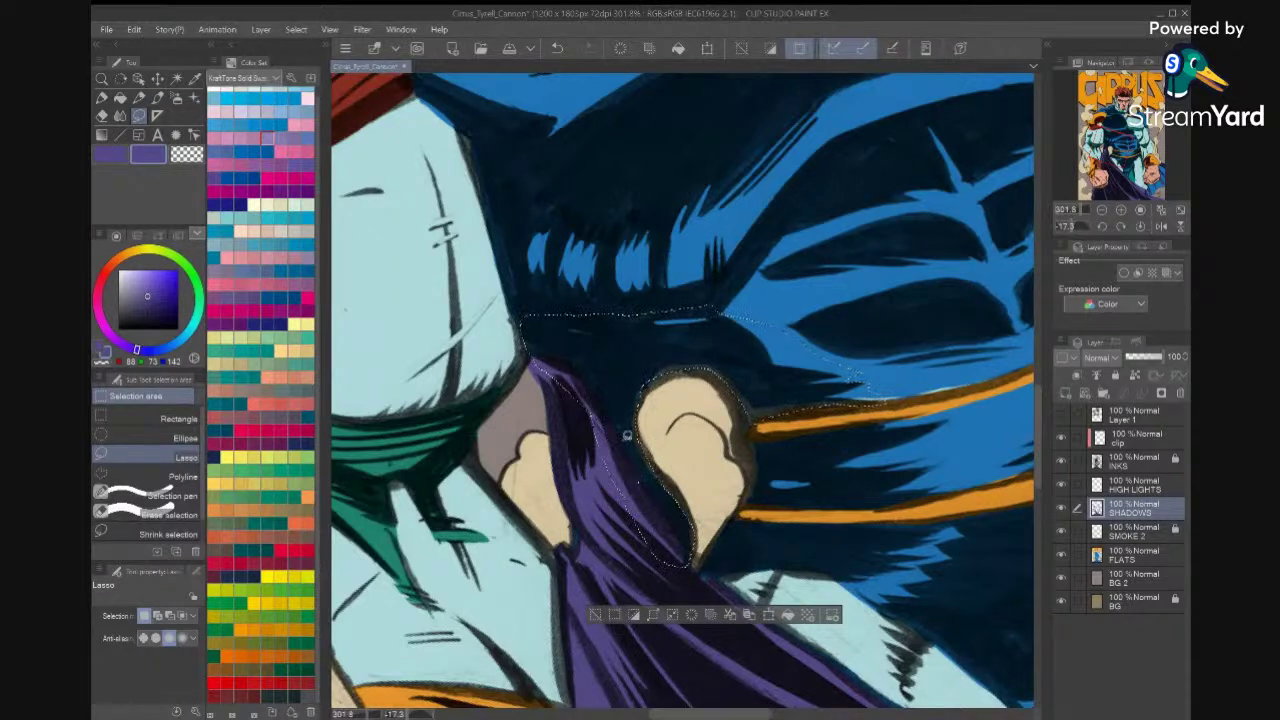
key(alt+Delete)
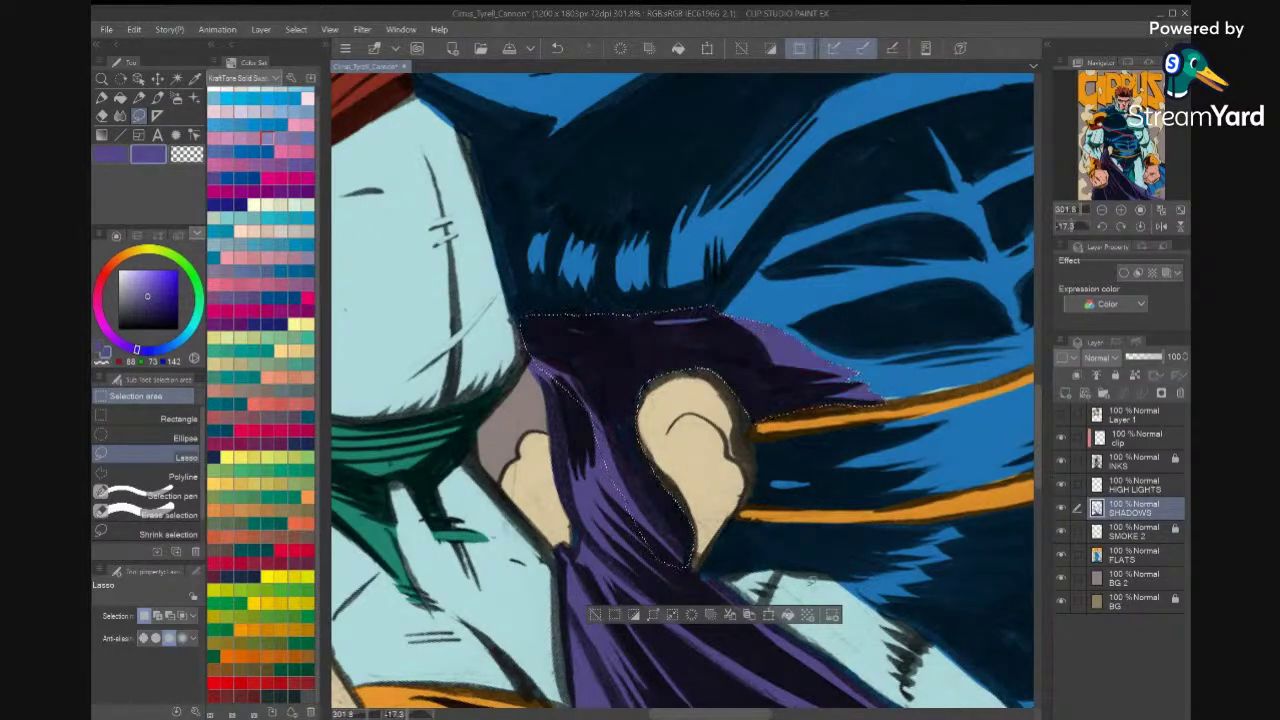
key(ctrl+d)
scroll(686, 396, down, 8)
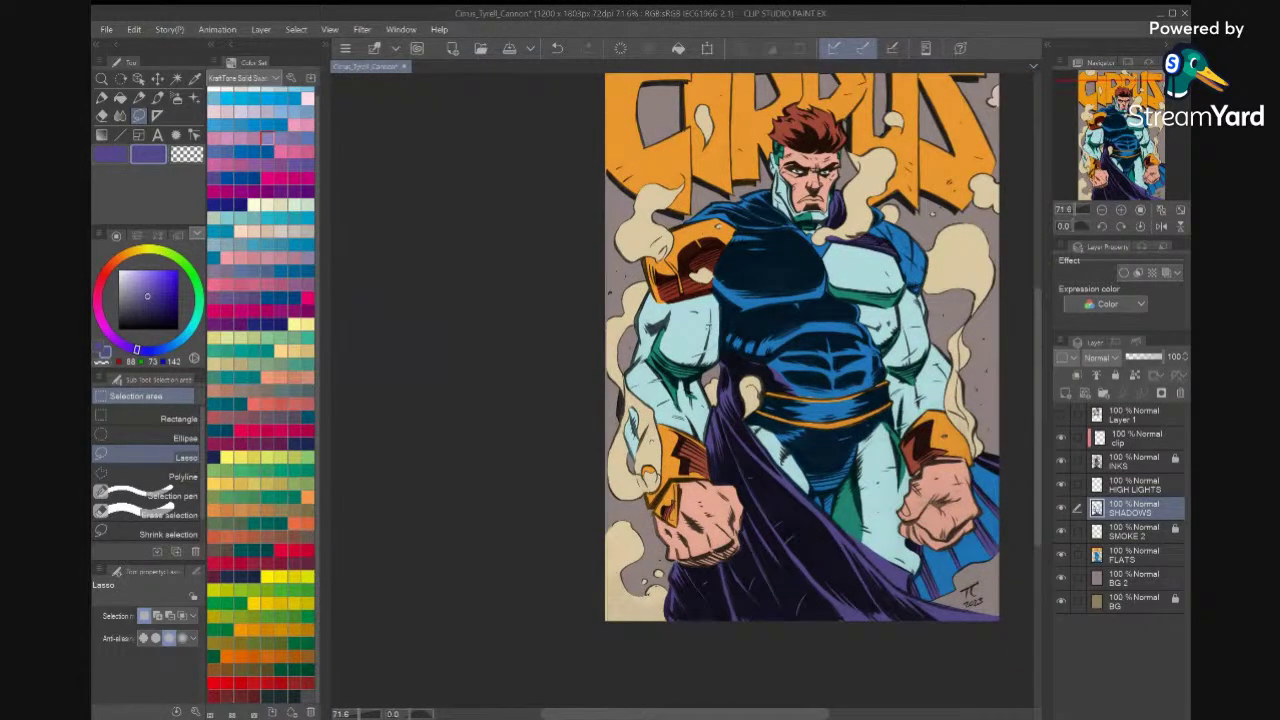
key(ctrl+0)
key(ctrl+s)
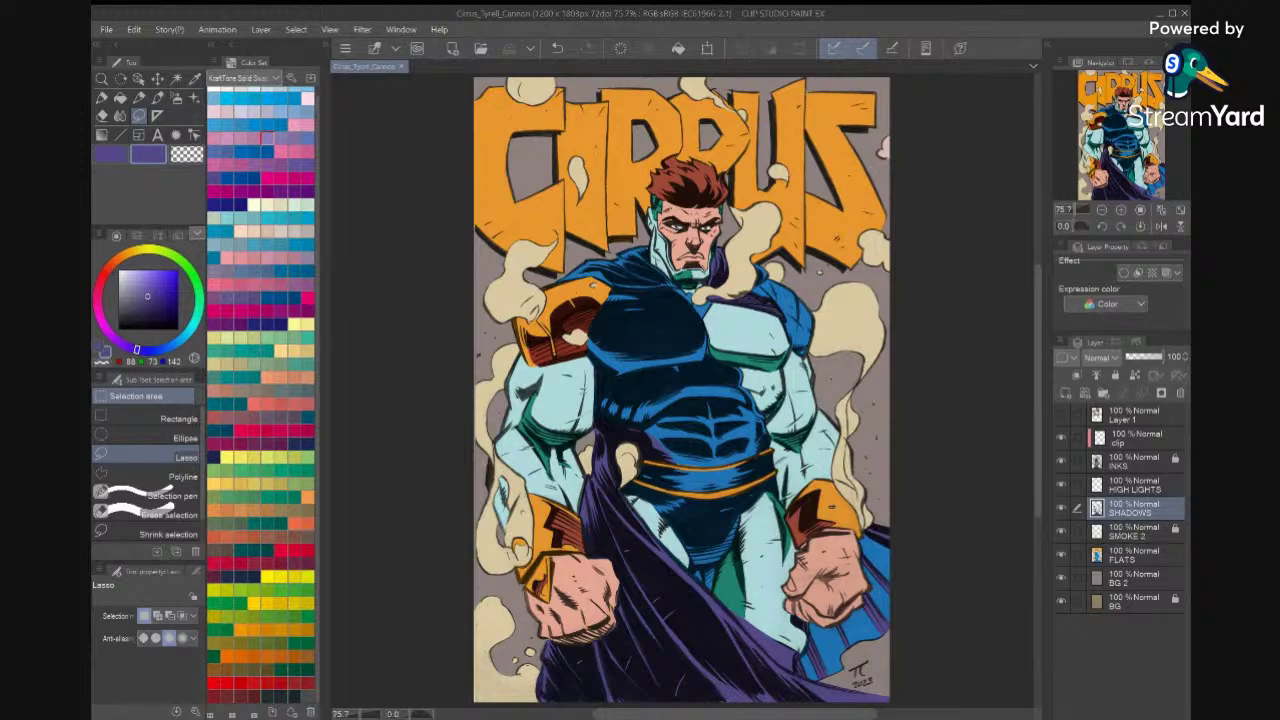
Sample the cream smoke colour and mix a darker reddish-brown variant of it as the secondary colour.
scroll(842, 334, up, 4)
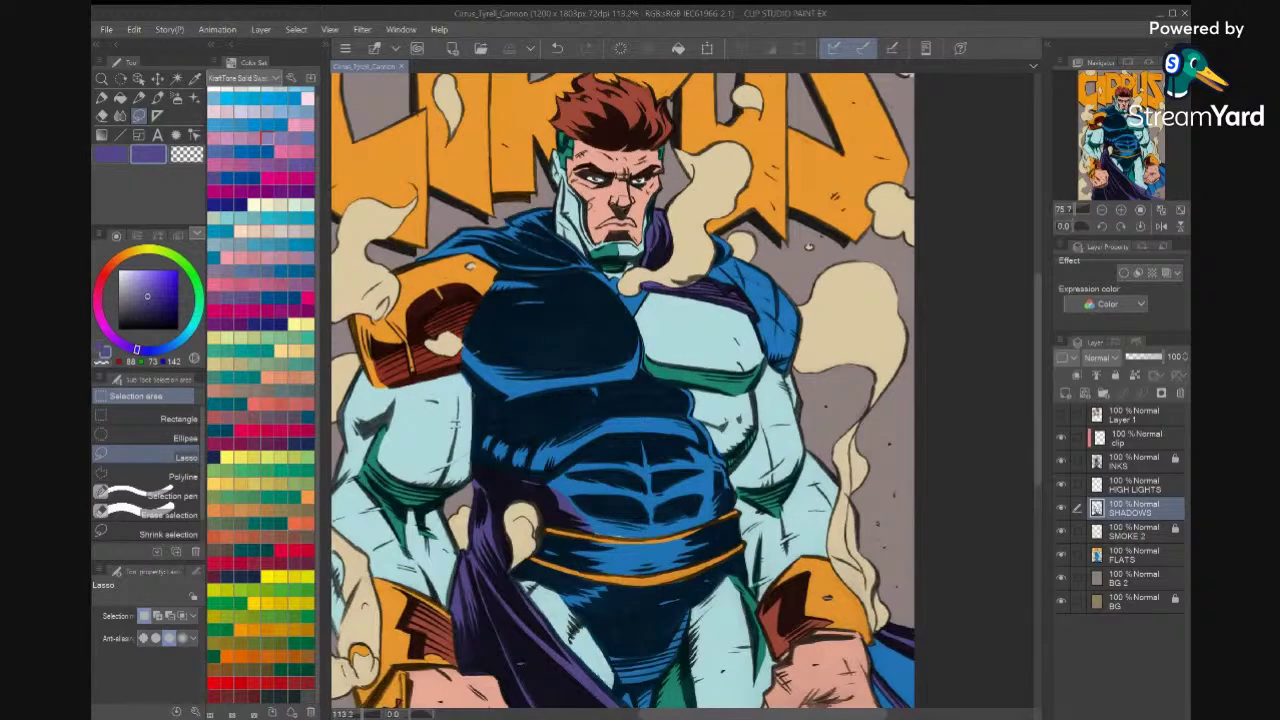
key(i)
click(873, 307)
key(x)
click(872, 320)
key(x)
double_click(155, 151)
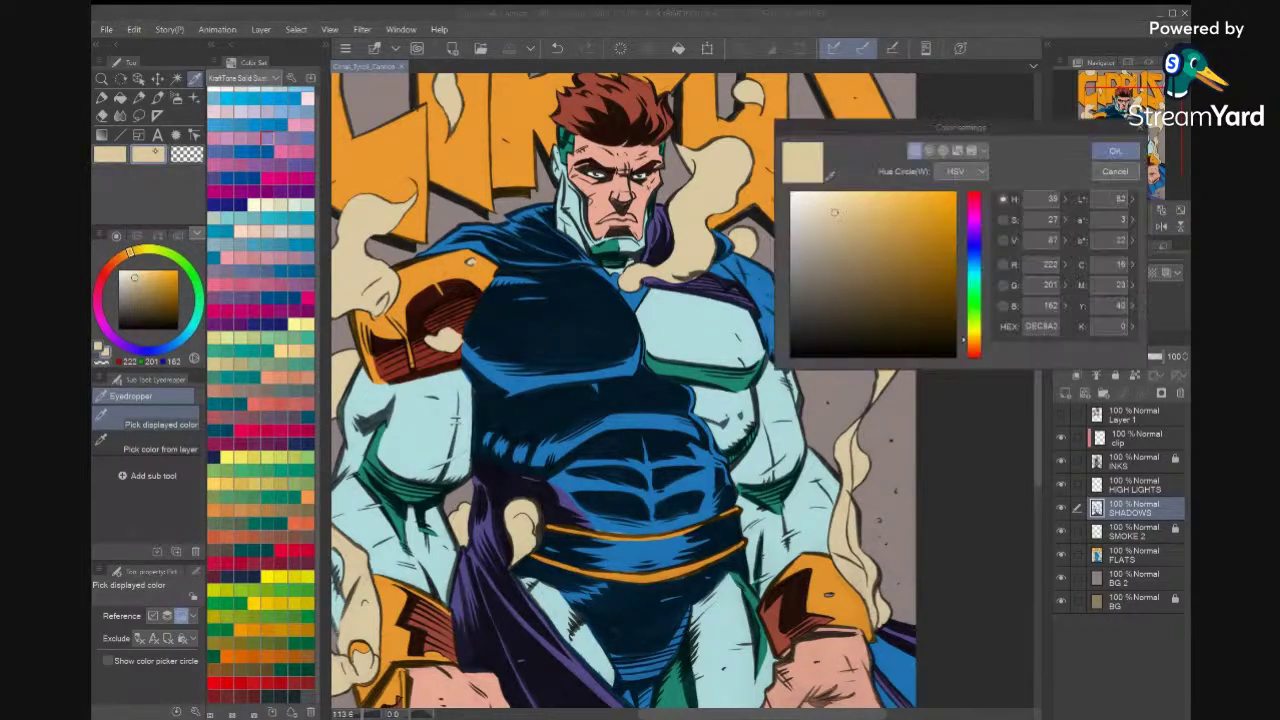
drag(974, 341, 973, 352)
drag(845, 230, 860, 247)
click(1115, 151)
key(x)
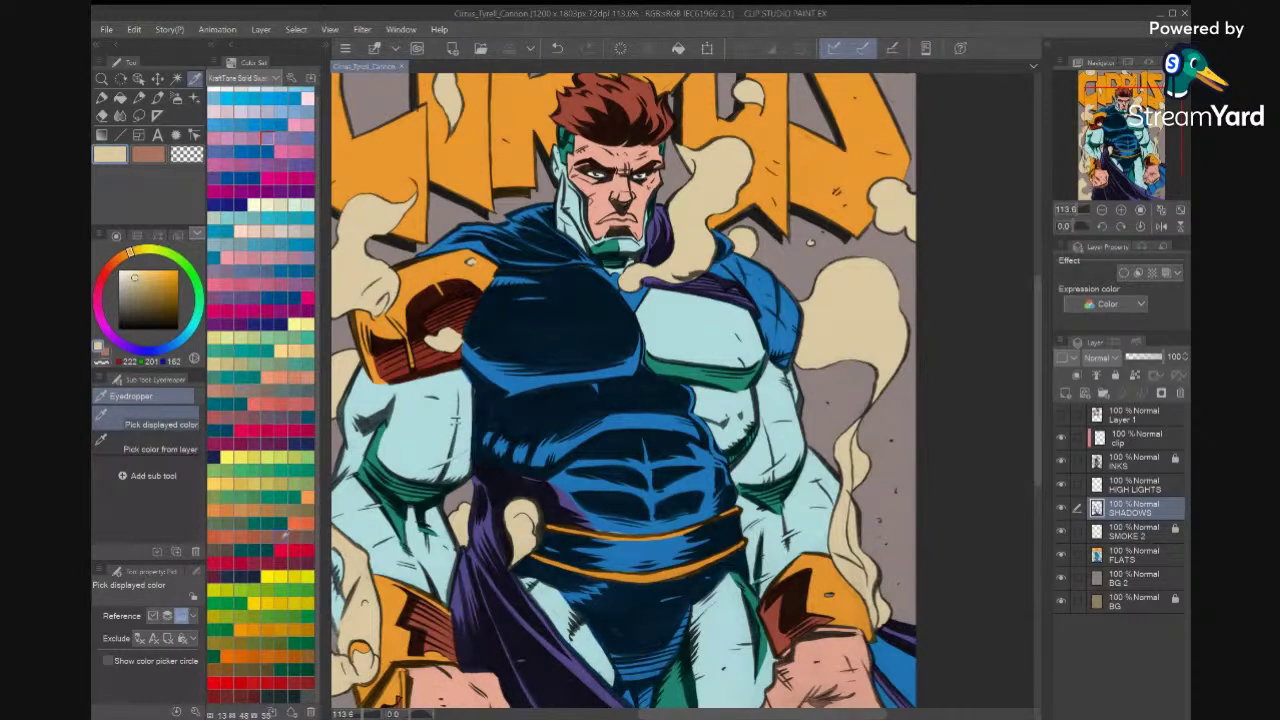
Switch the colour set from the KraftTone swatches to the Anime Cel Shade set.
click(262, 77)
click(270, 314)
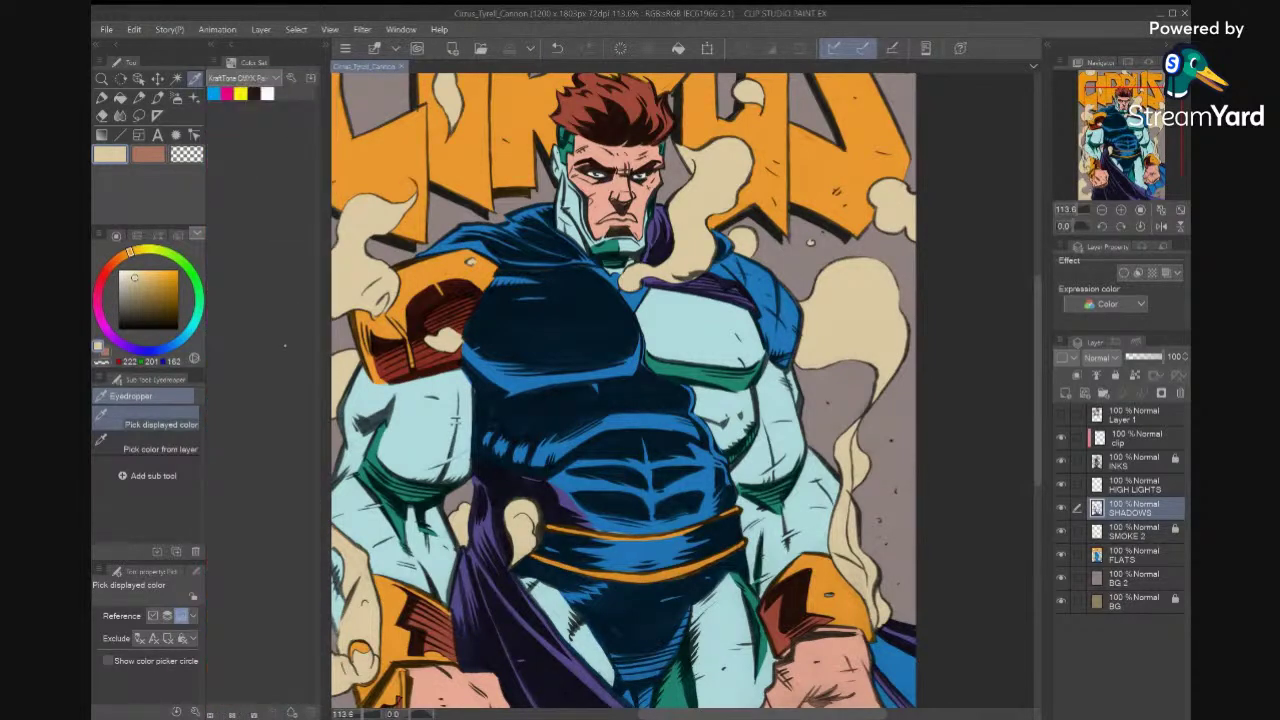
click(262, 77)
click(270, 328)
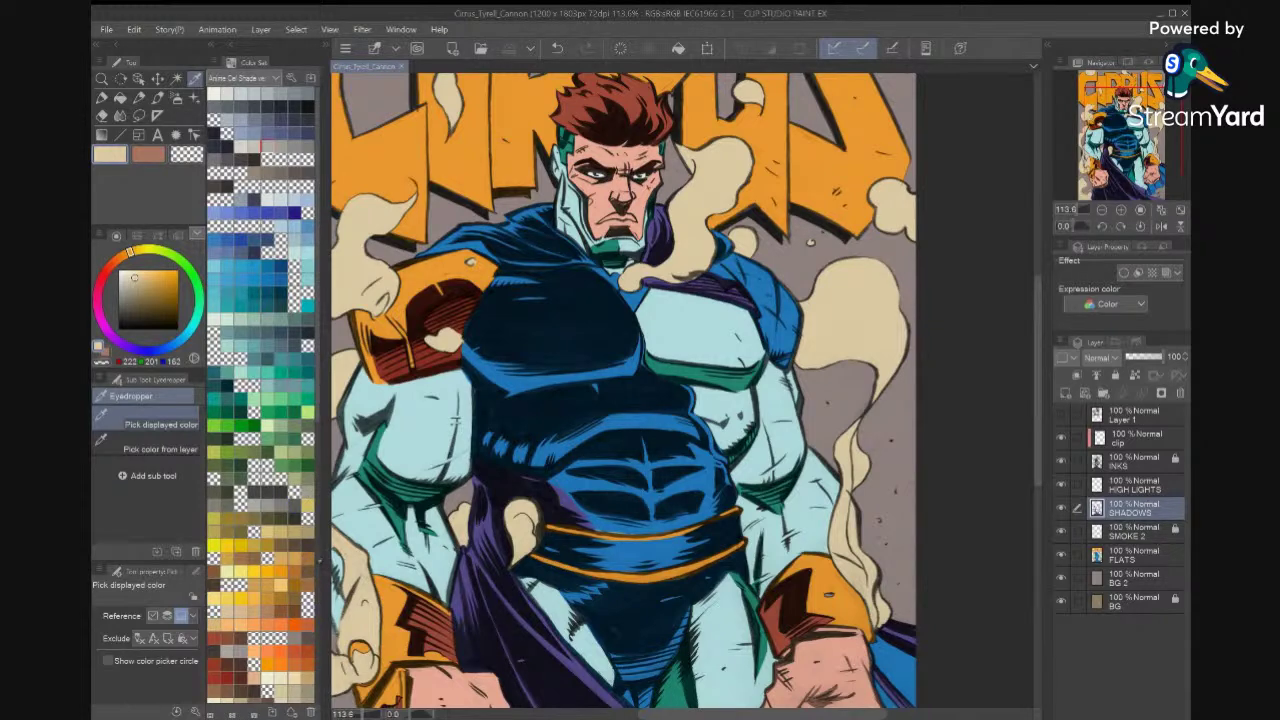
Try brown swatches for the smoke shadow and pick the reddish brown with RGB 173, 112, 89.
click(306, 610)
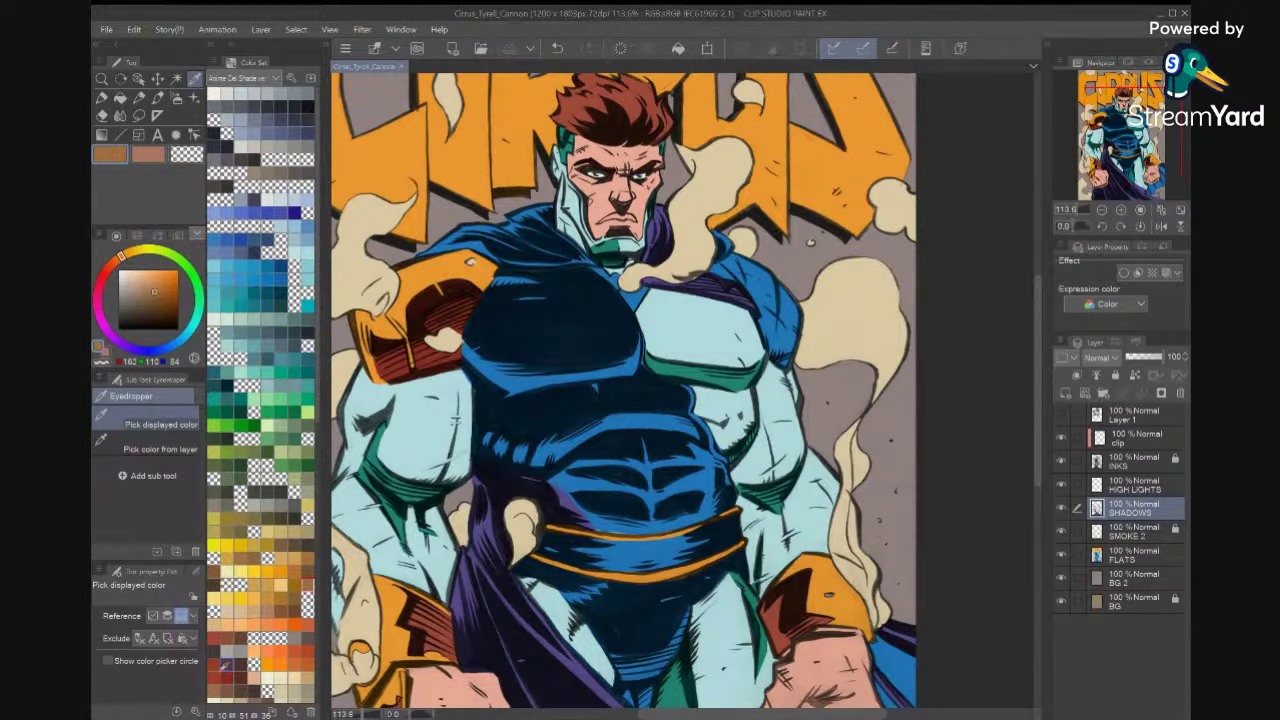
click(226, 683)
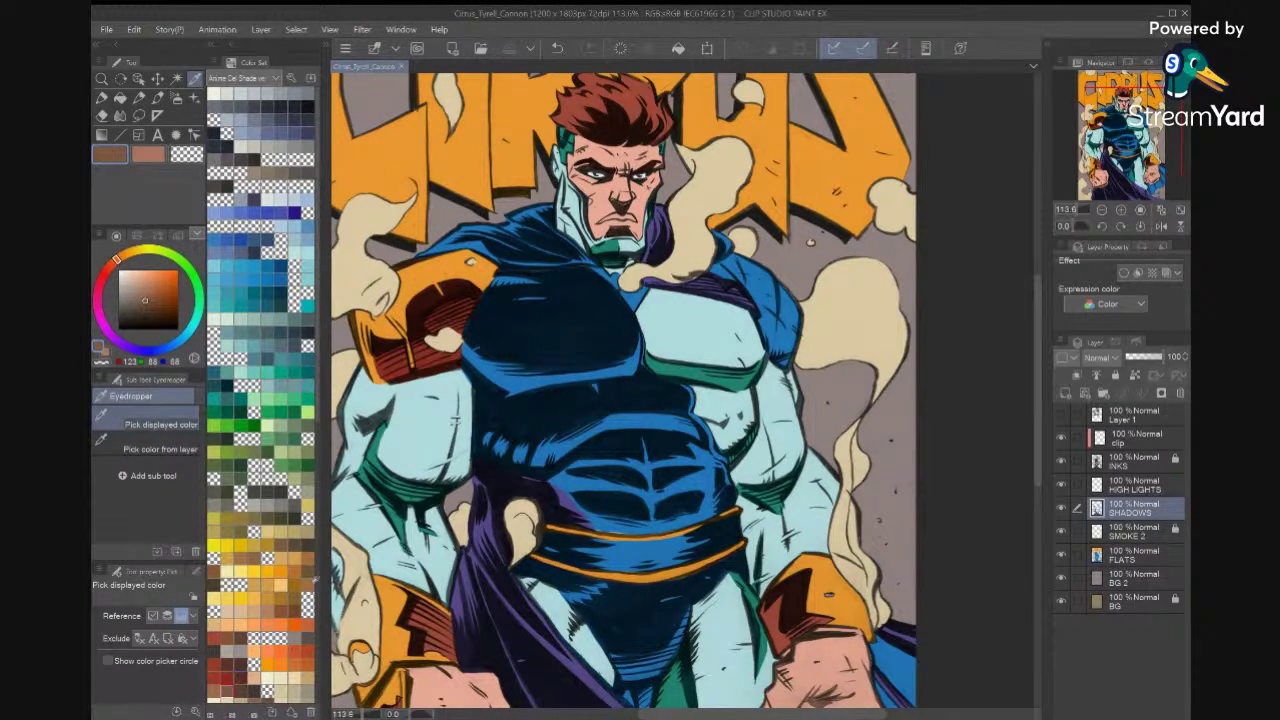
scroll(262, 400, down, 5)
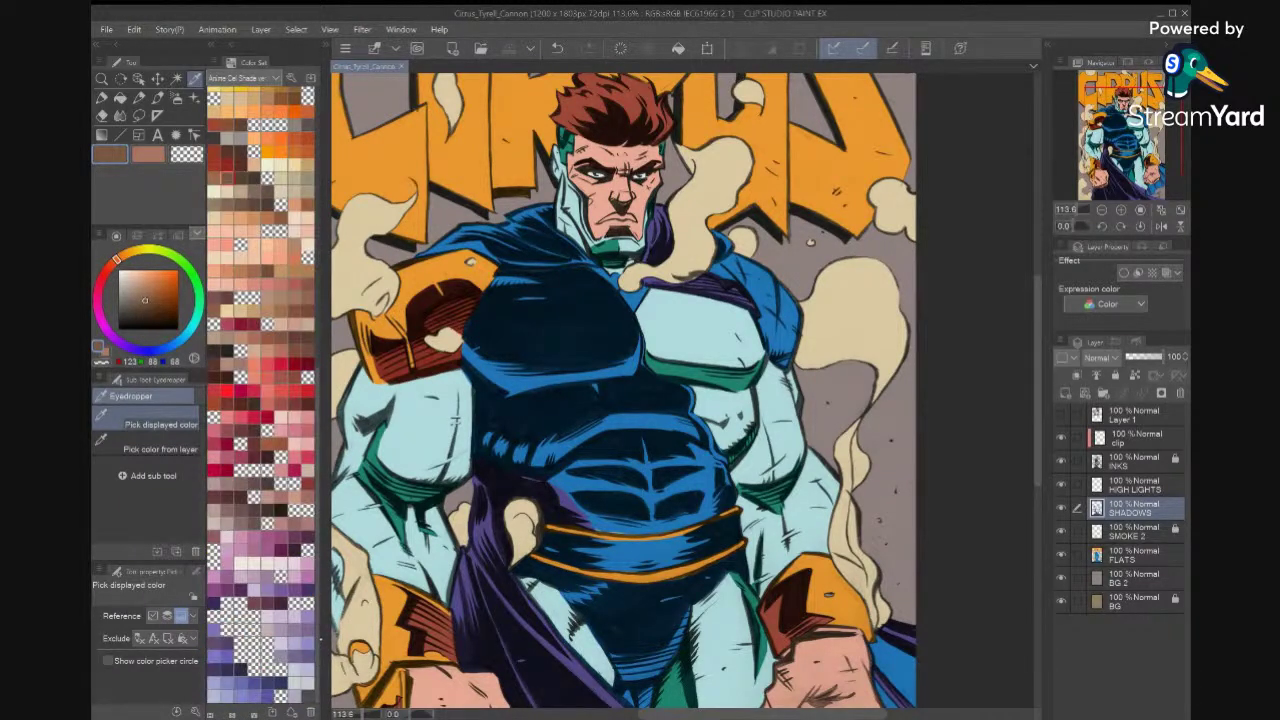
click(255, 340)
click(283, 348)
click(263, 326)
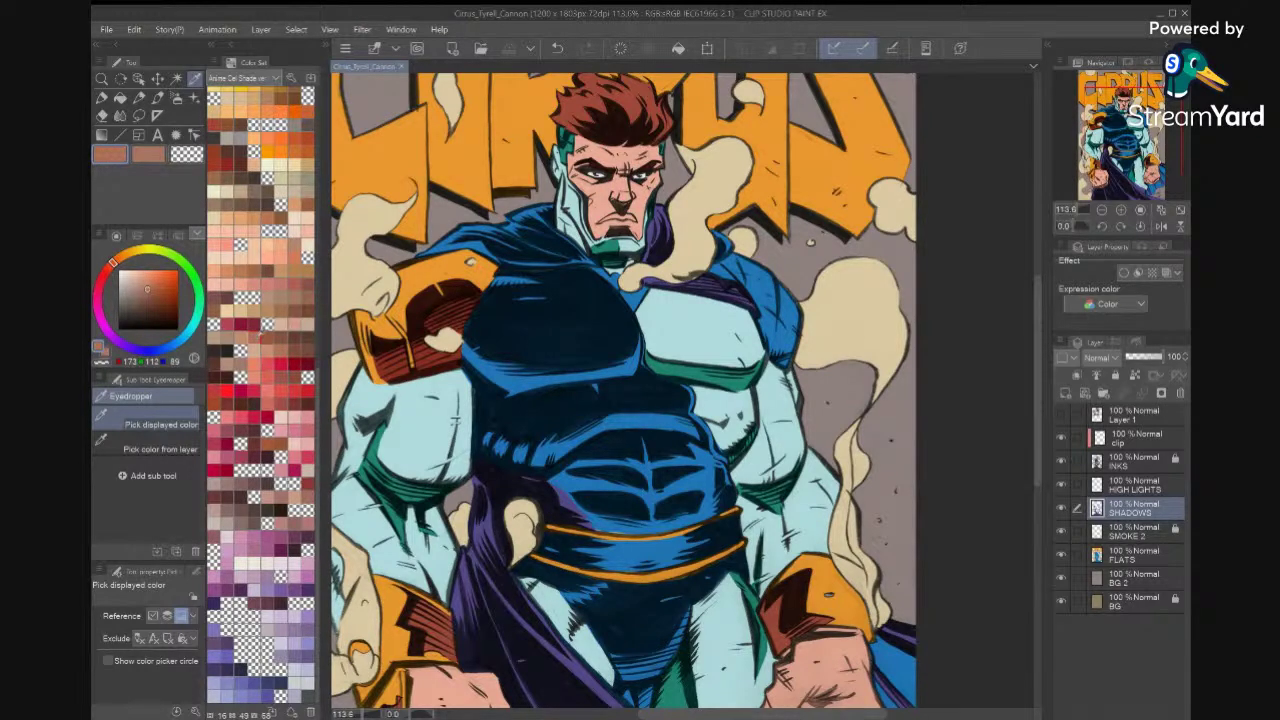
Lasso shadow shapes at the creases of the smoke puff beside the shoulder armour and fill them with reddish brown.
scroll(960, 445, down, 3)
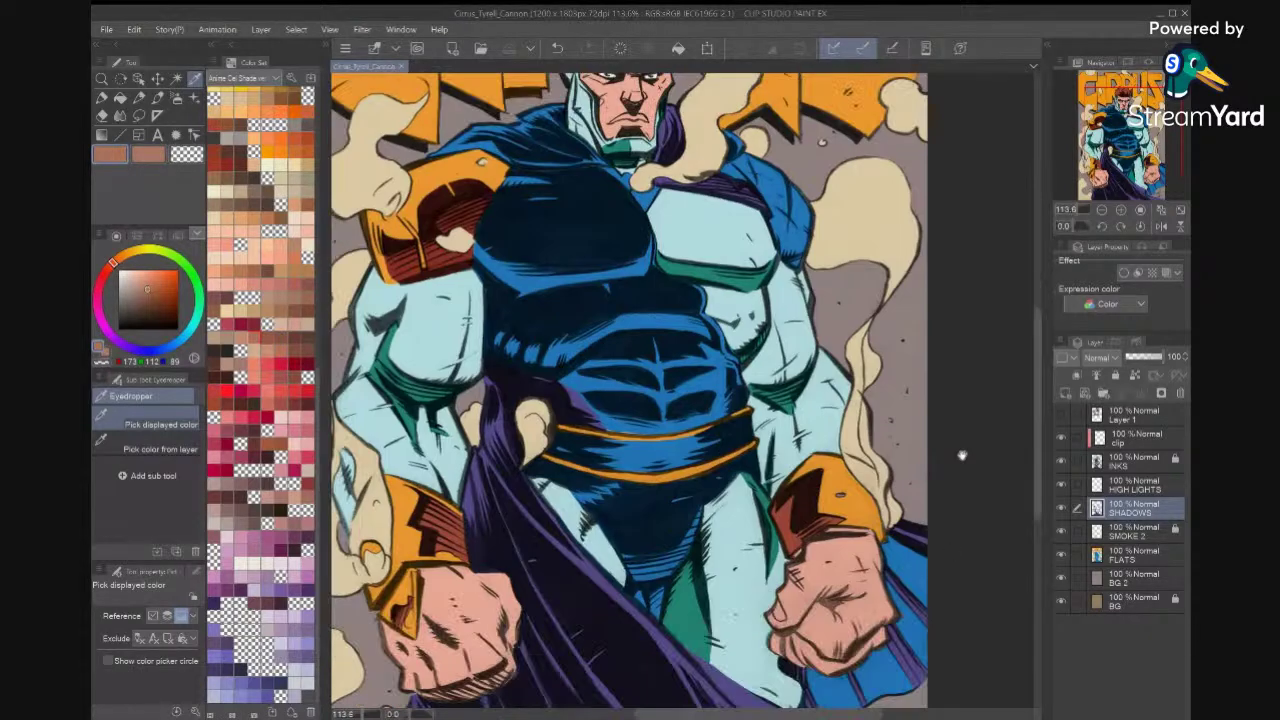
drag(769, 556, 949, 481)
mouse_move(697, 402)
mouse_down()
mouse_move(754, 382)
mouse_move(749, 393)
mouse_move(757, 338)
mouse_move(737, 480)
mouse_move(744, 656)
mouse_up()
click(139, 116)
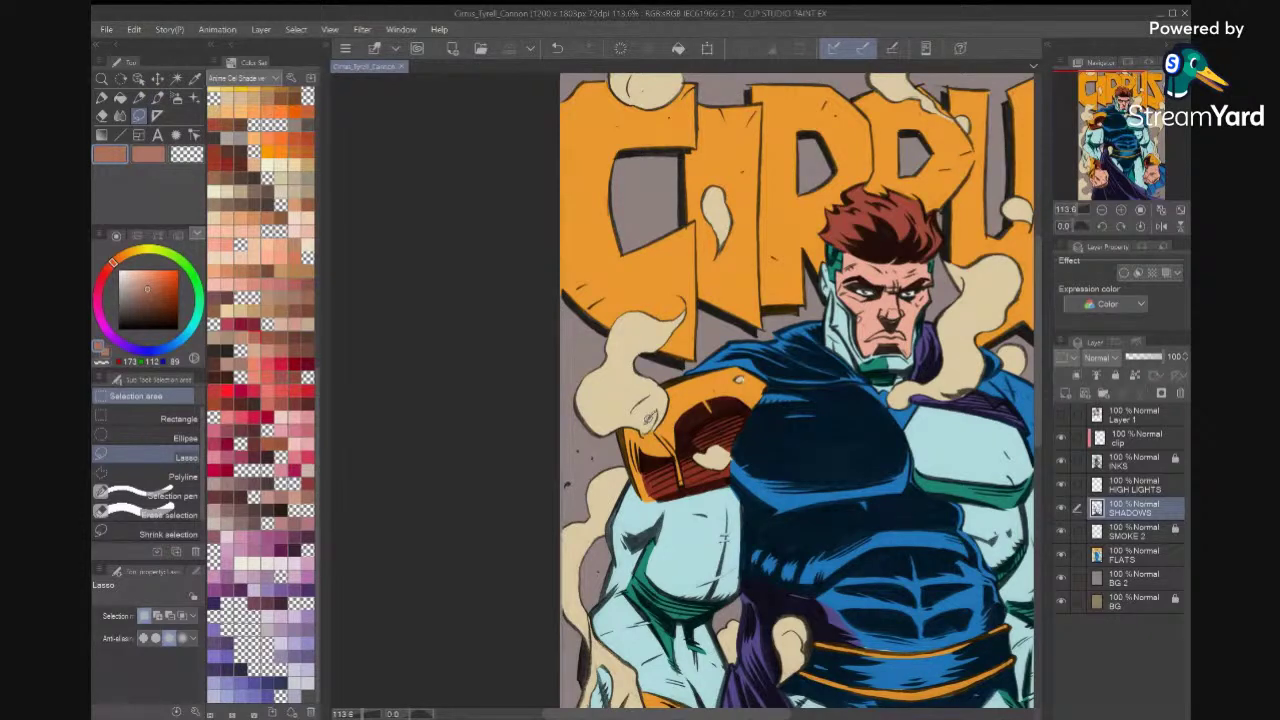
drag(653, 420, 643, 400)
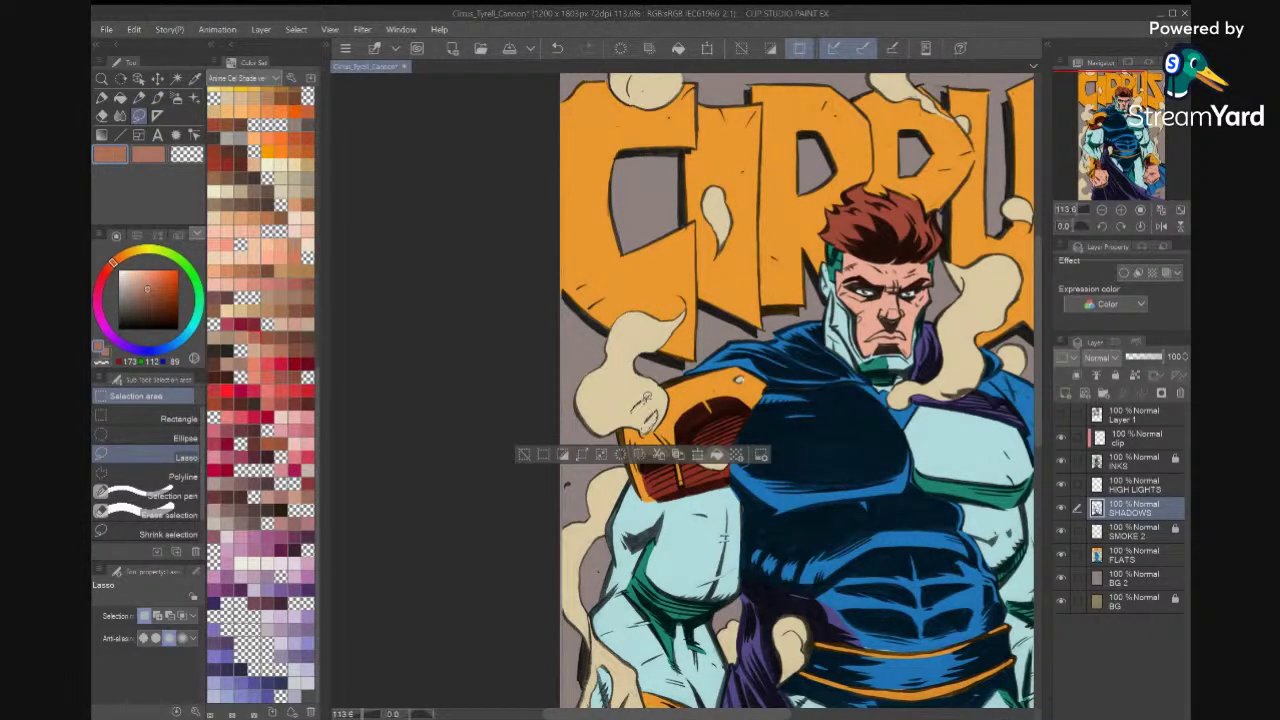
click(717, 455)
key(ctrl+d)
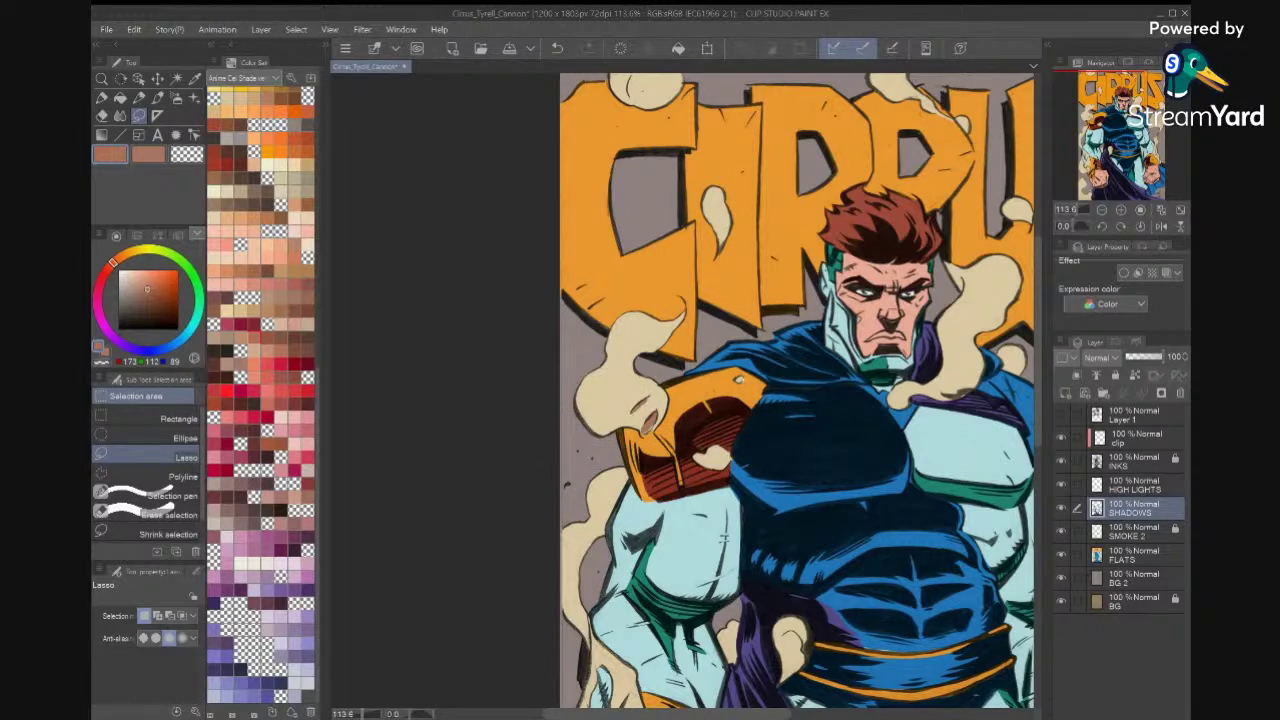
Extend the reddish-brown fills to the ends of both creases in the shoulder smoke puff.
scroll(600, 425, up, 5)
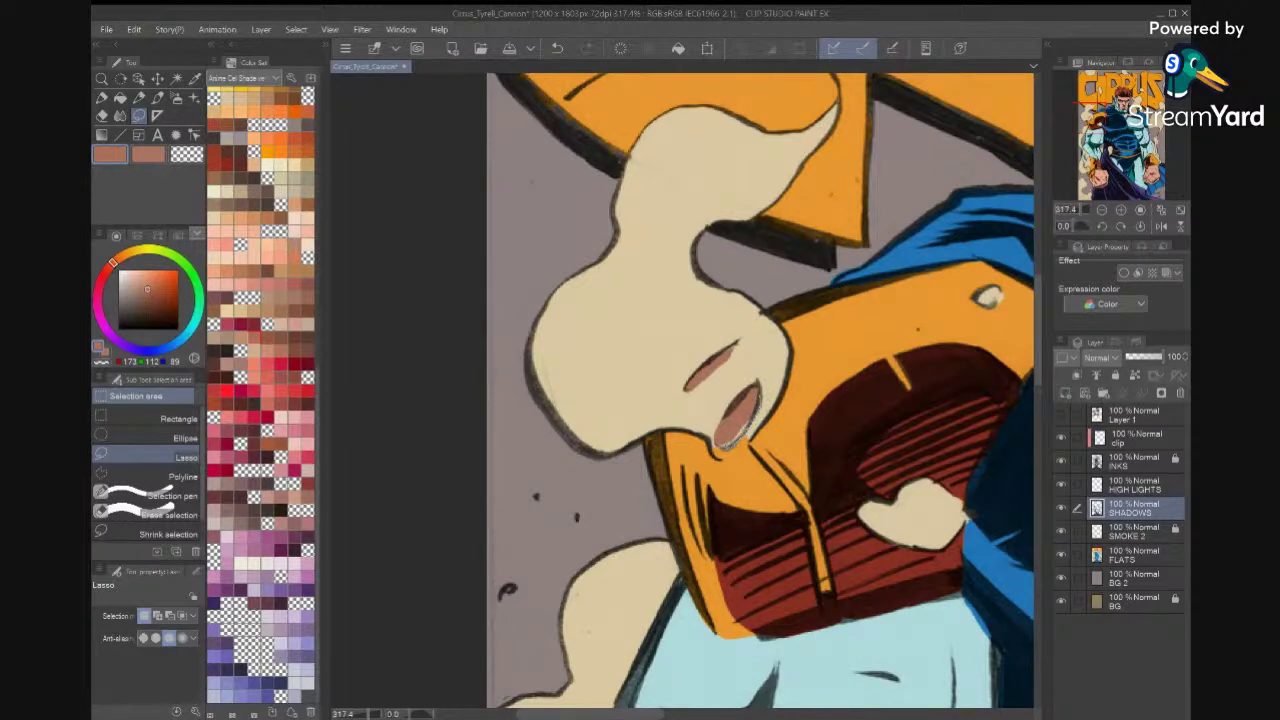
drag(746, 436, 757, 392)
click(810, 482)
key(ctrl+d)
drag(888, 288, 846, 528)
mouse_move(848, 251)
mouse_down()
mouse_move(814, 491)
mouse_move(904, 224)
mouse_up()
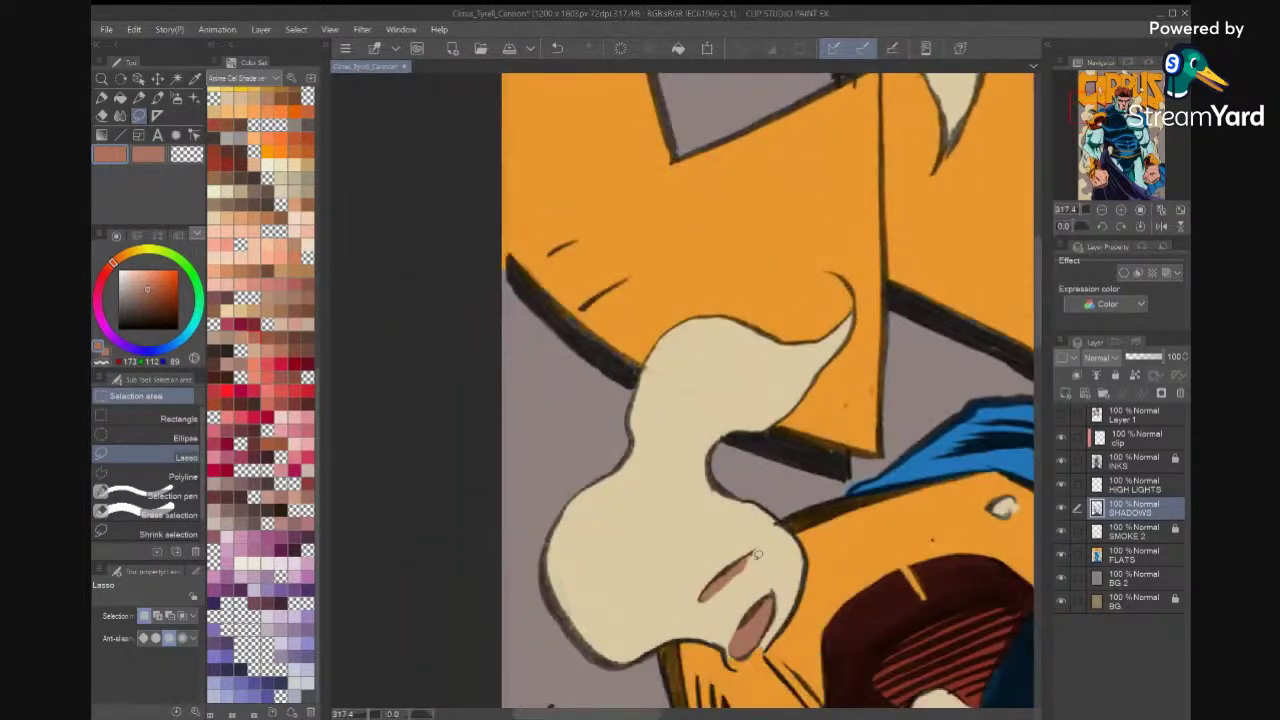
drag(742, 571, 750, 553)
click(810, 593)
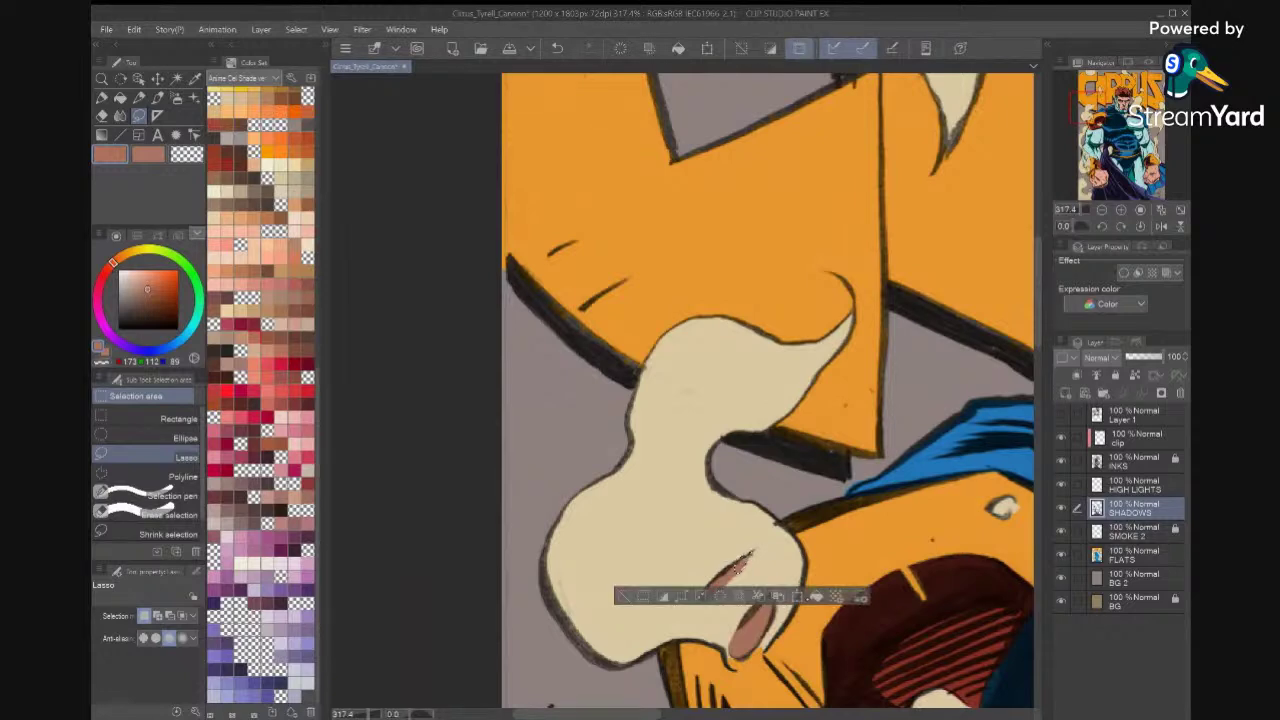
key(ctrl+d)
Lasso the shaded side of the smoke puff above the title's letter C and fill it with reddish brown.
drag(966, 198, 831, 502)
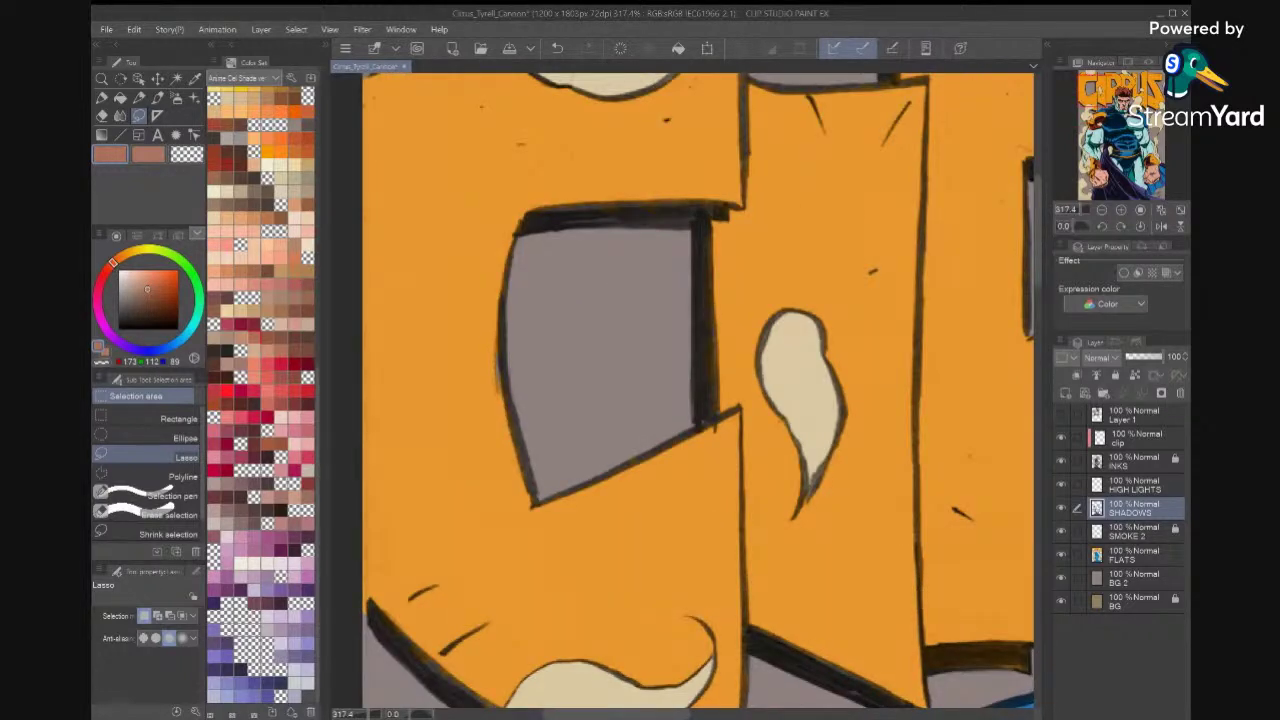
scroll(876, 530, down, 3)
scroll(876, 530, up, 1)
scroll(895, 356, up, 5)
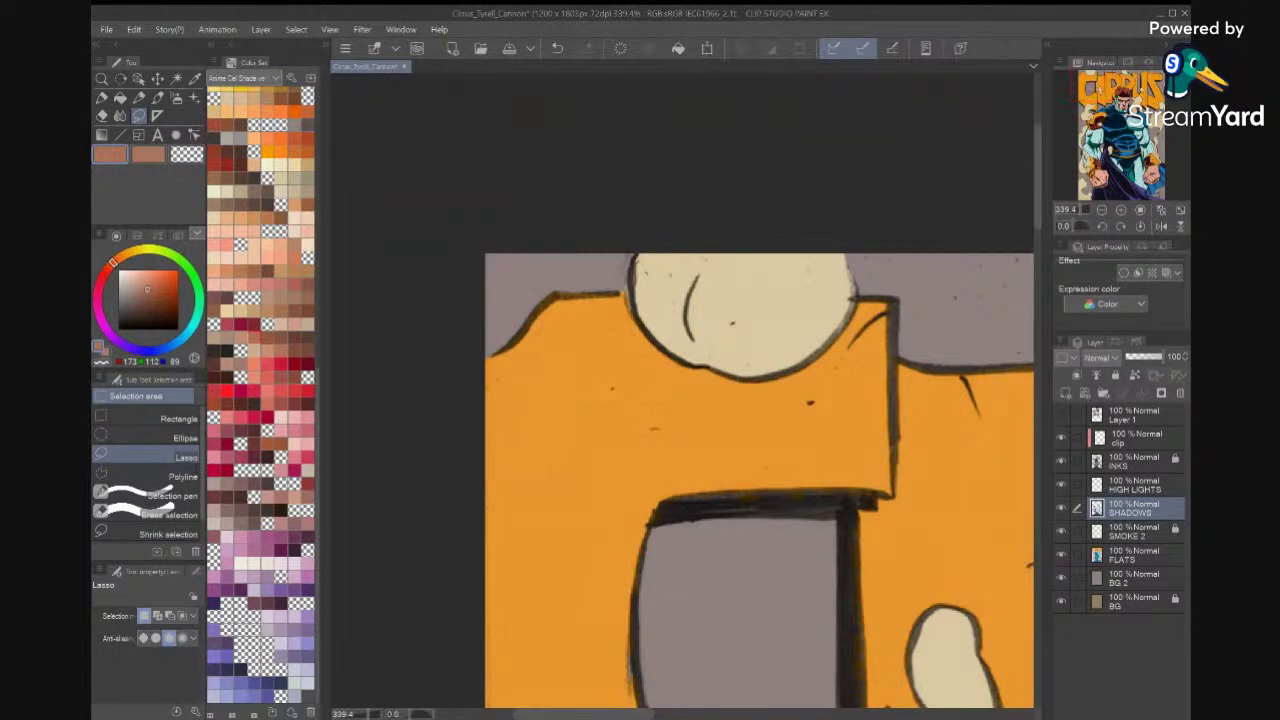
mouse_move(713, 249)
mouse_down()
mouse_move(690, 317)
mouse_move(709, 358)
mouse_move(697, 362)
mouse_move(633, 305)
mouse_move(657, 238)
mouse_up()
click(739, 388)
key(ctrl+d)
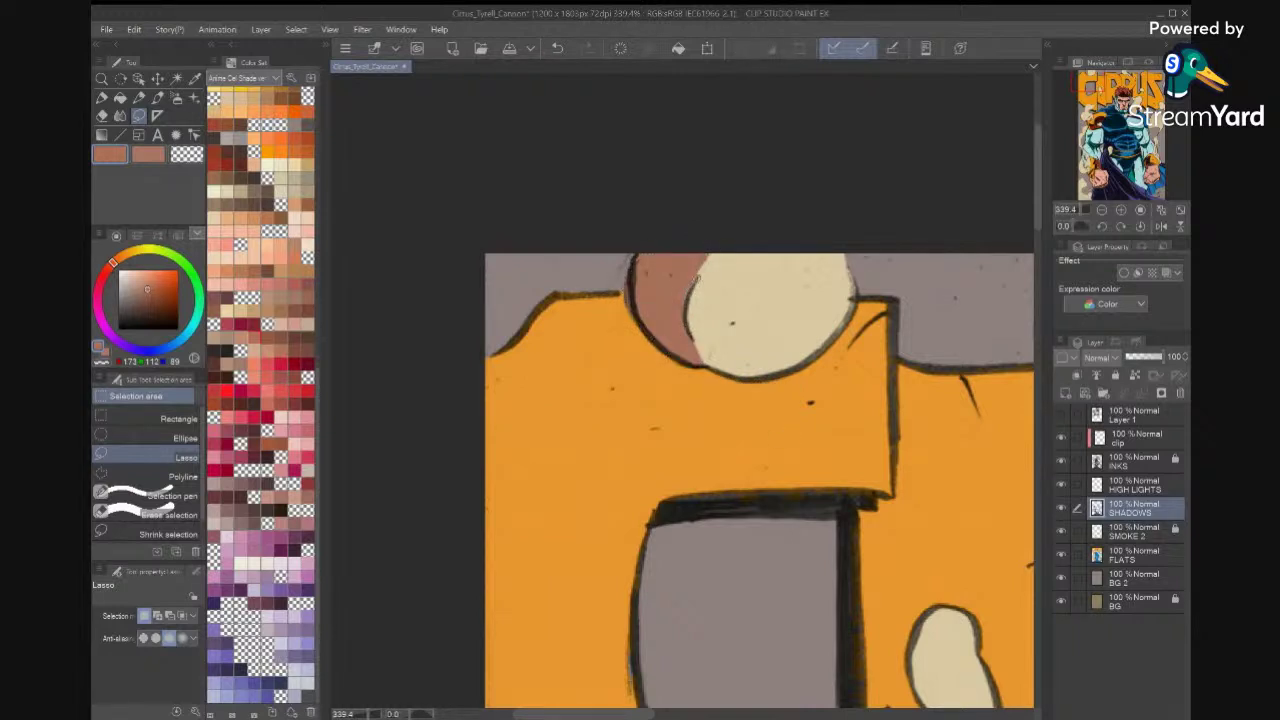
drag(712, 257, 665, 285)
key(ctrl+d)
key(ctrl+0)
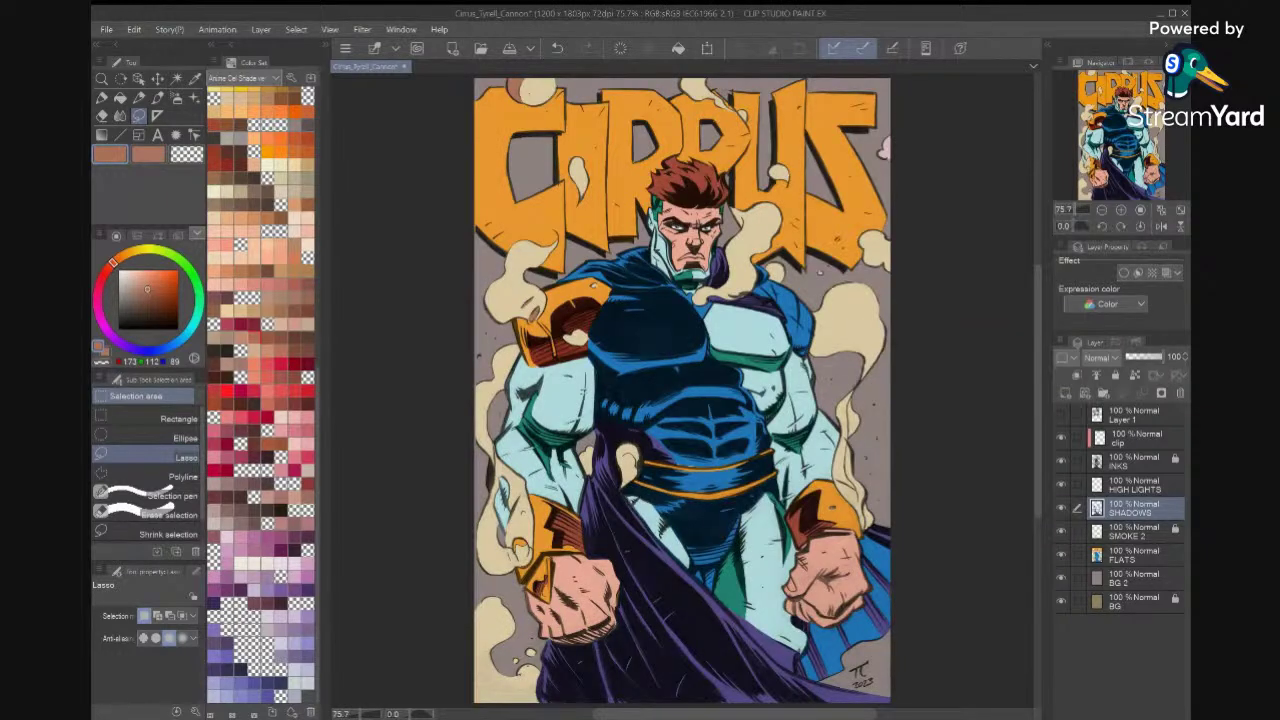
Select the pink smoke puff beside the title's S, sample the cream smoke colour and fill the puff with it on the SMOKE 2 layer.
scroll(684, 390, up, 2)
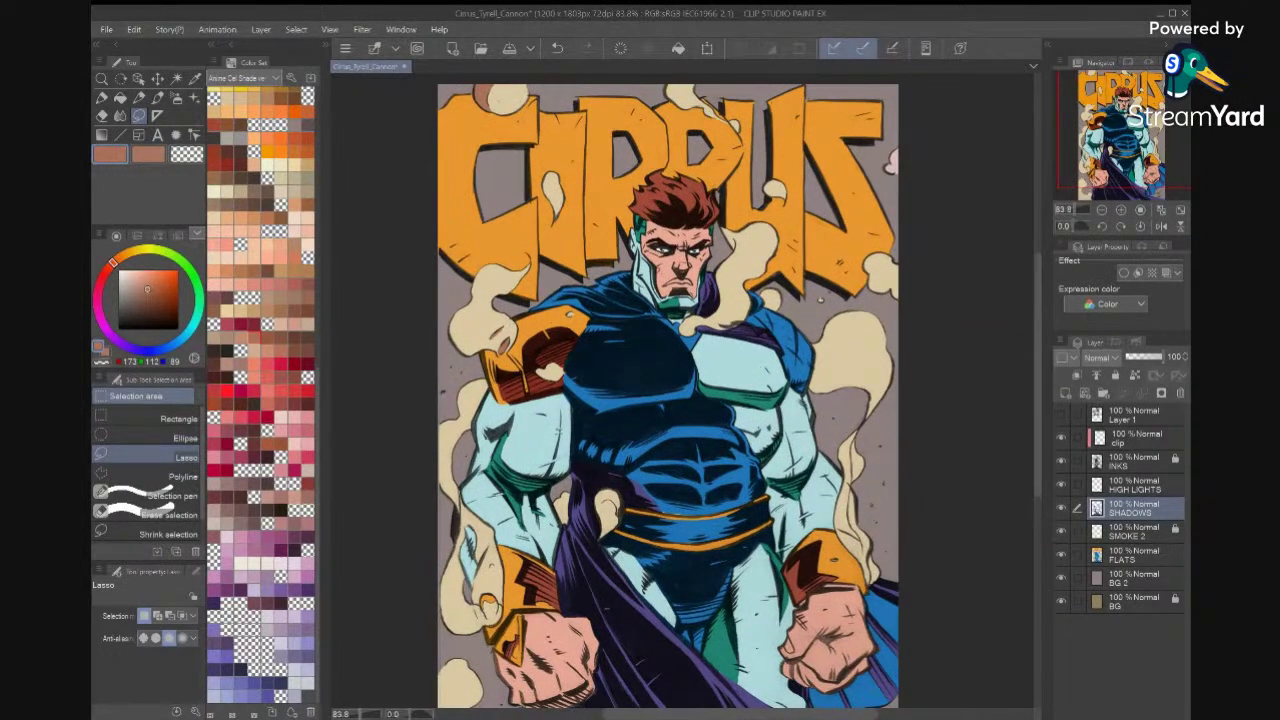
click(1134, 532)
click(1115, 375)
key(w)
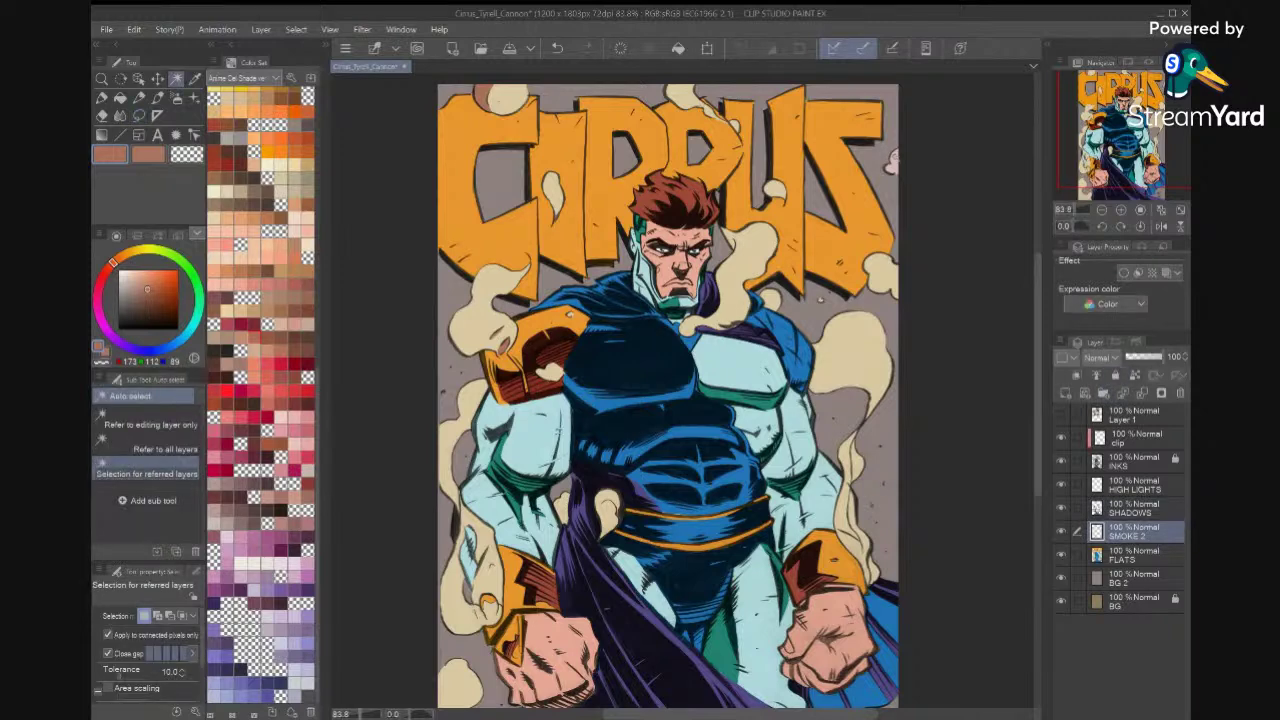
click(1133, 555)
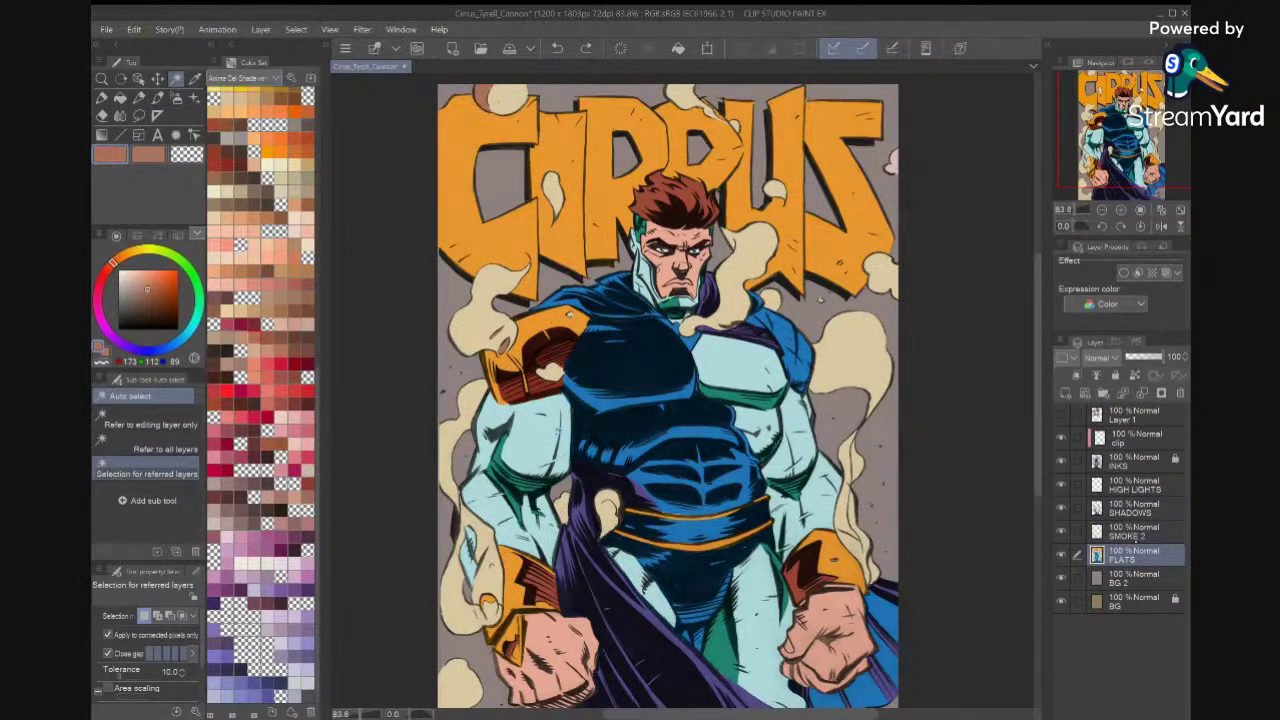
click(895, 155)
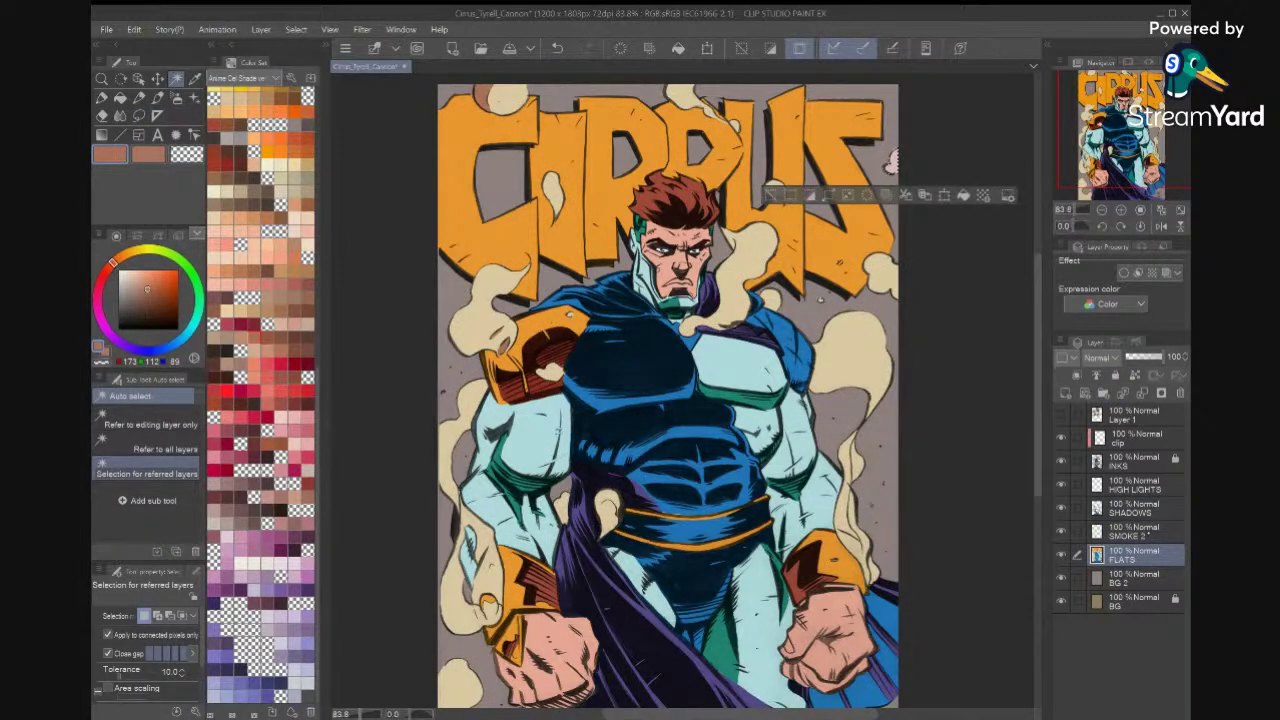
click(1134, 532)
key(i)
click(891, 160)
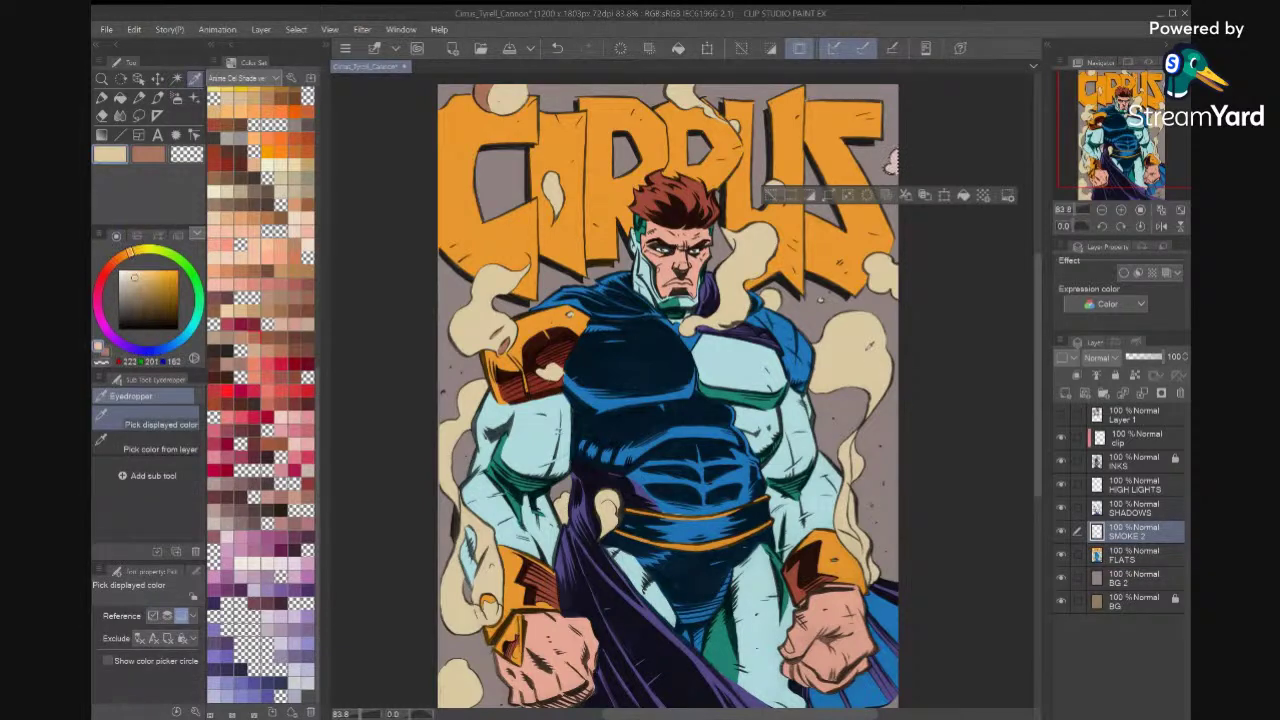
click(1061, 461)
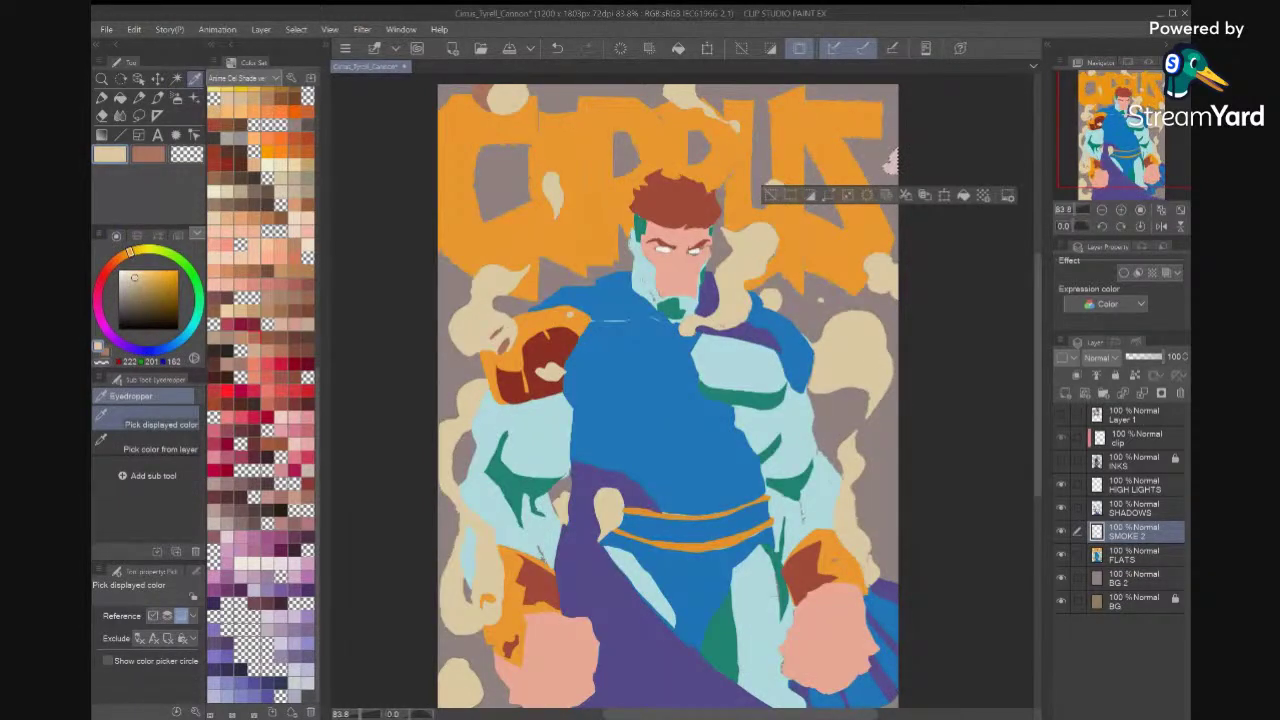
click(1061, 461)
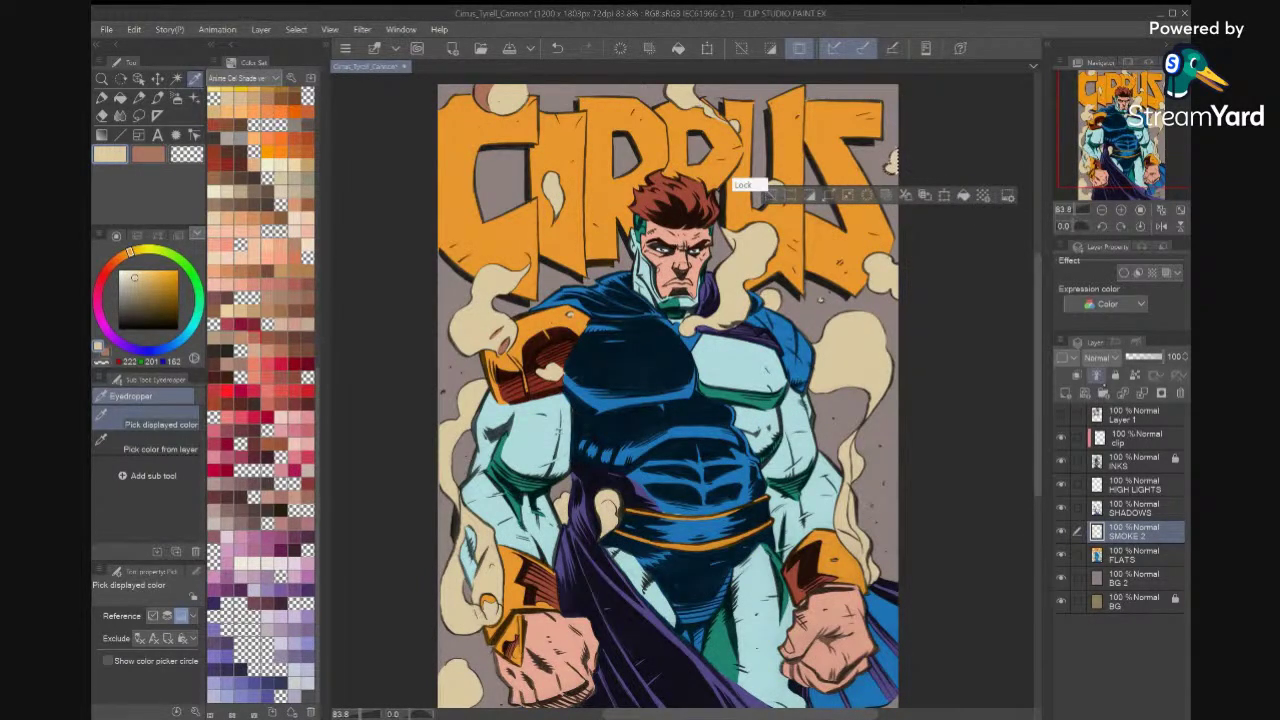
click(769, 194)
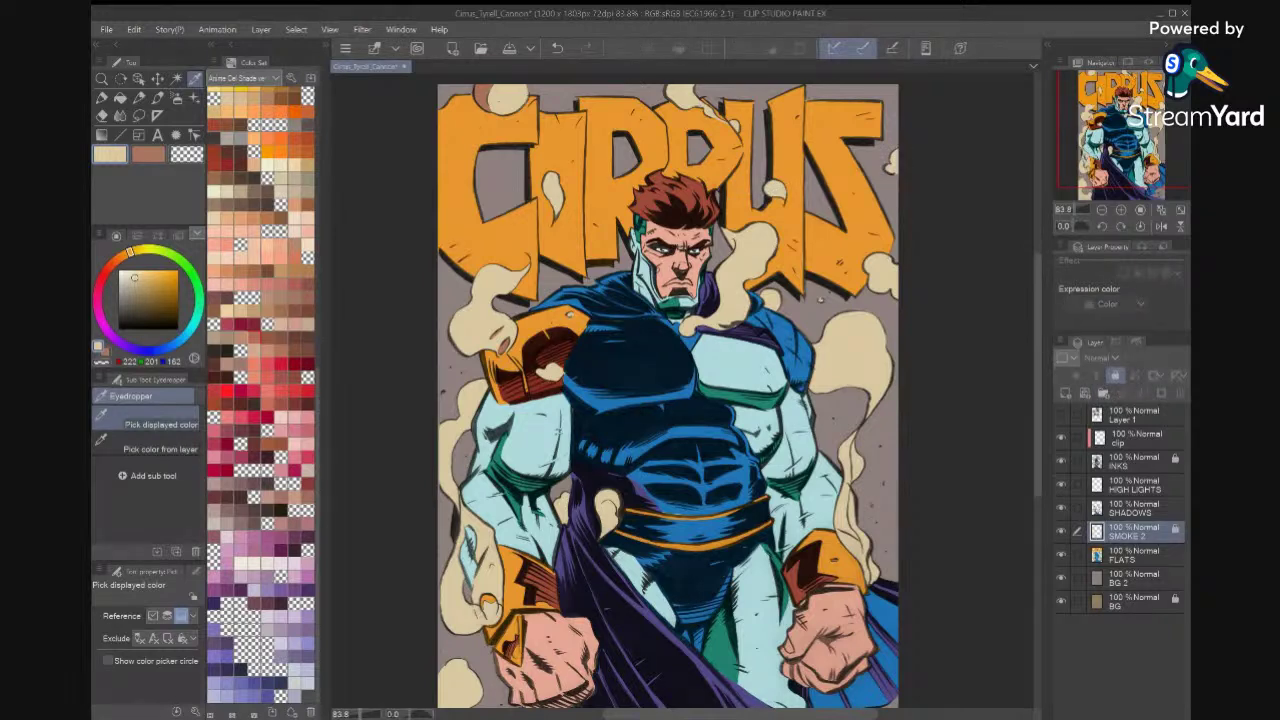
Lock the SMOKE 2 and BG 2 layers.
click(1134, 578)
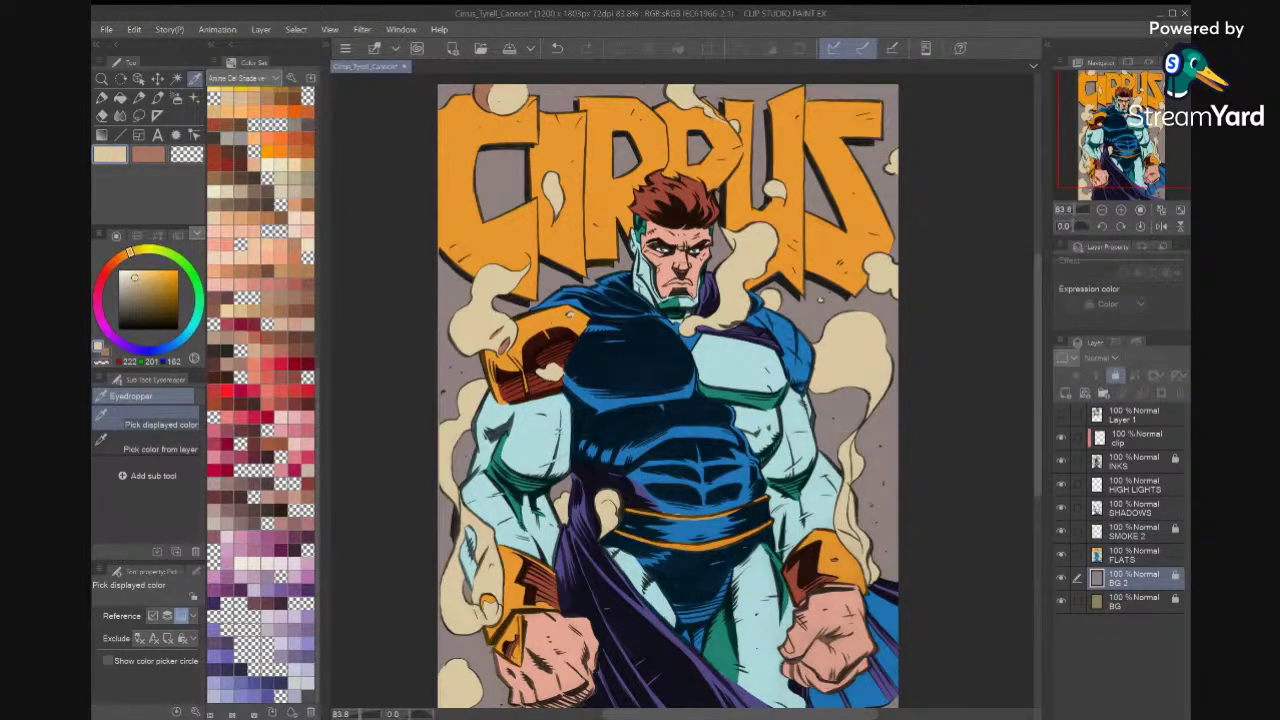
click(1134, 553)
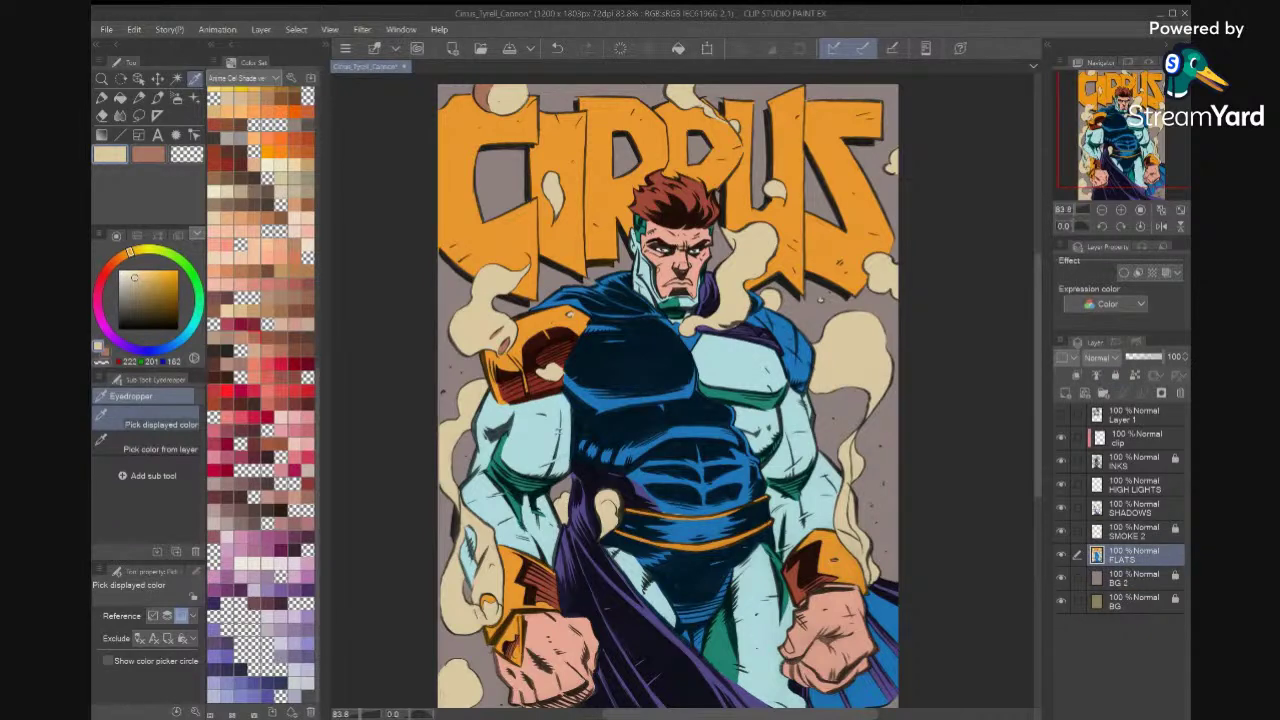
click(1157, 537)
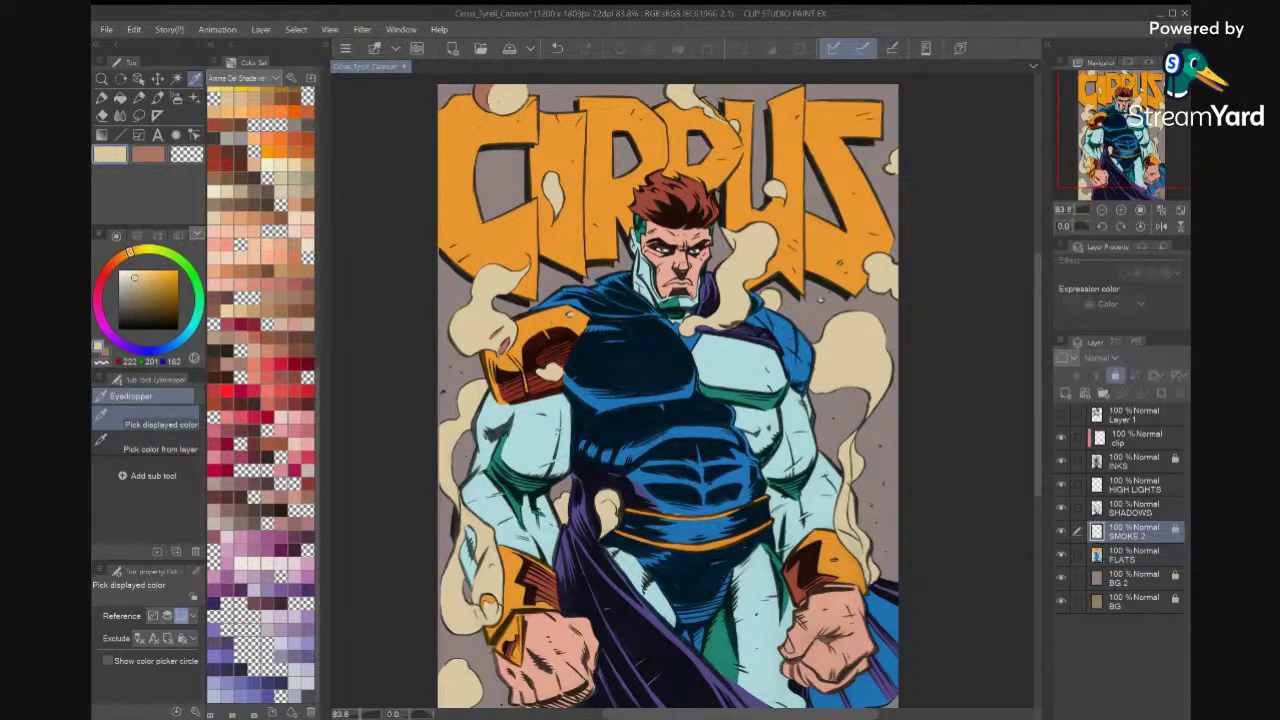
On the SHADOWS layer, lasso the small half-round puff beside the title's second R and fill it with reddish brown.
click(1157, 512)
click(139, 115)
scroll(686, 390, up, 8)
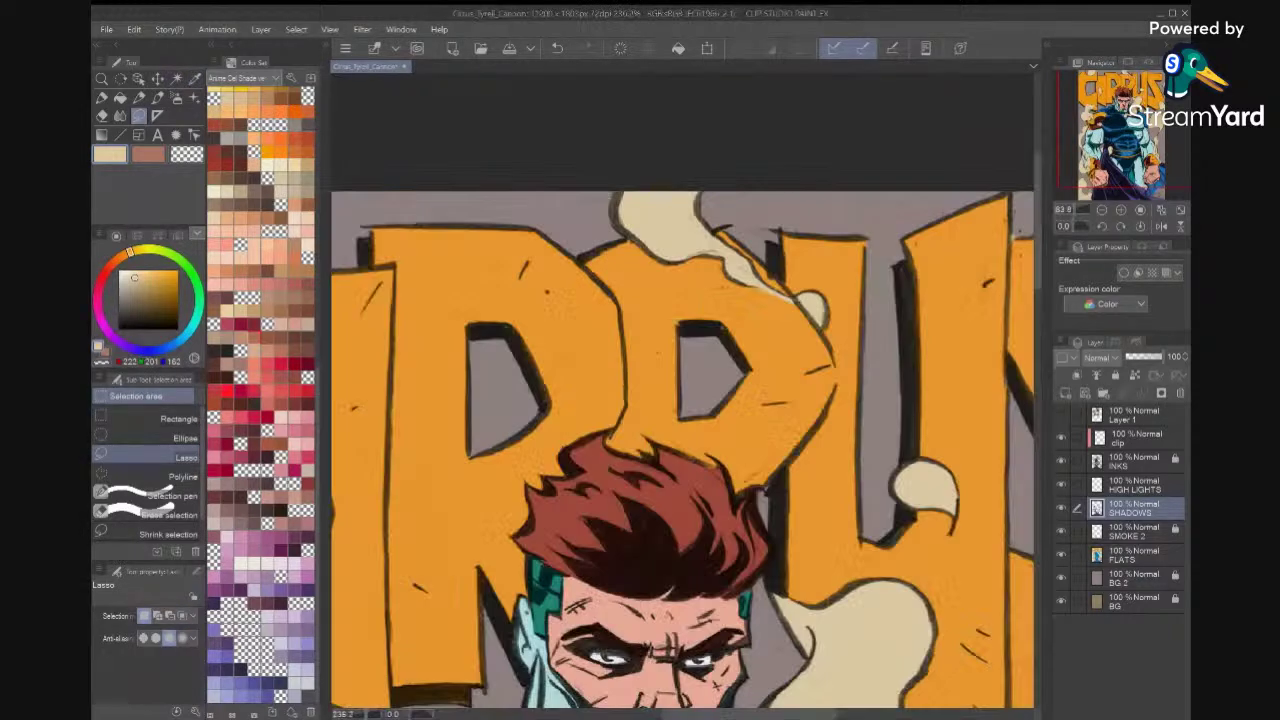
key(x)
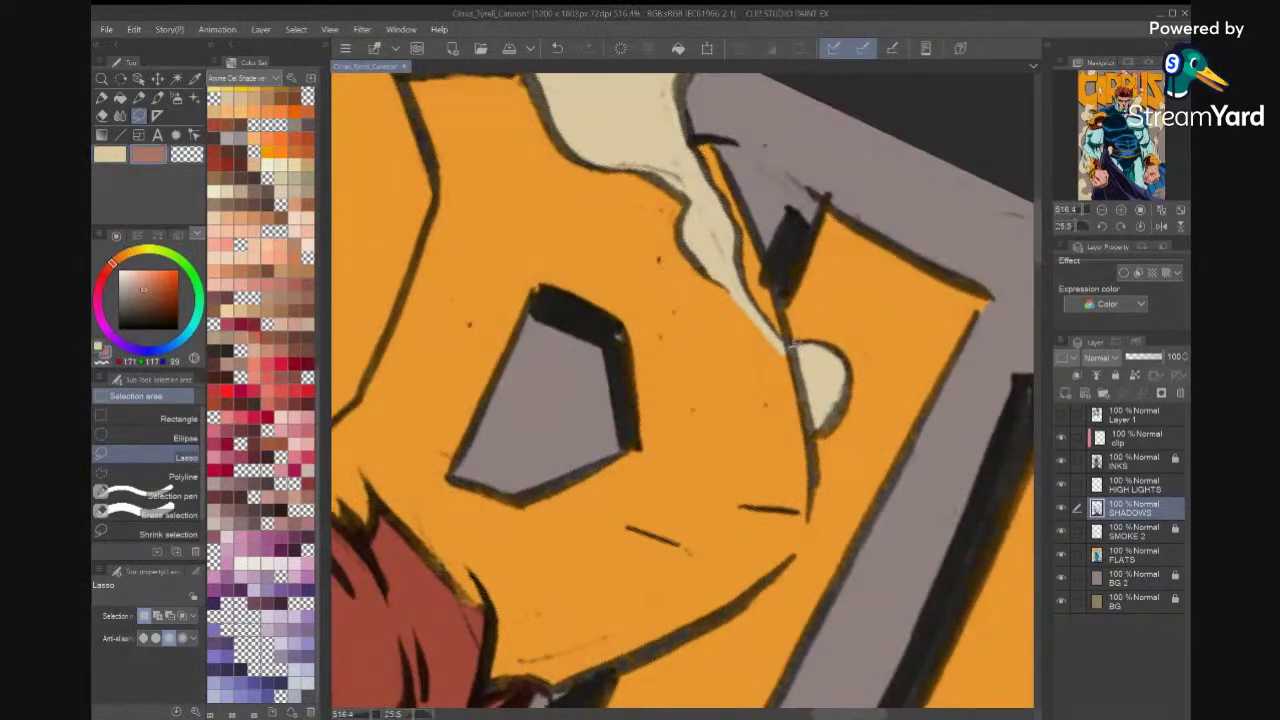
mouse_move(852, 394)
mouse_down()
mouse_move(832, 434)
mouse_move(806, 432)
mouse_move(786, 348)
mouse_up()
click(887, 468)
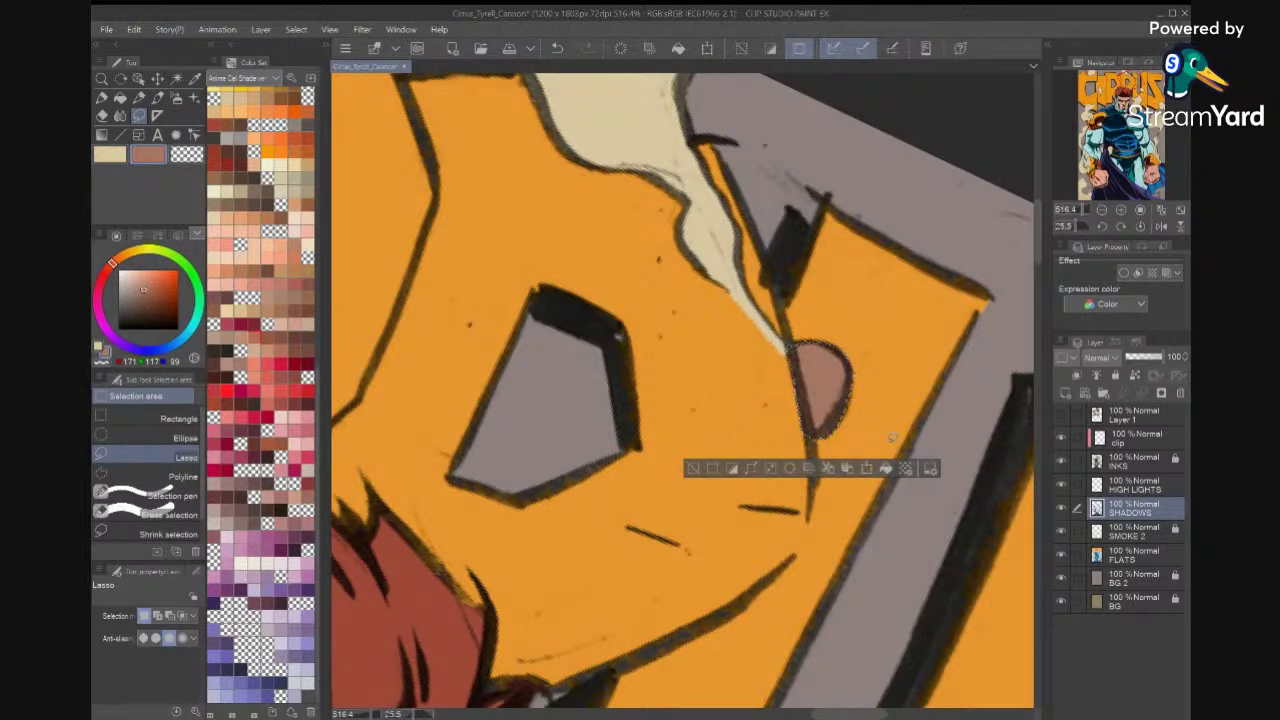
click(893, 417)
click(893, 417)
Lasso the shaded edge of the thin smoke wisp crossing the title's second R and fill it with reddish brown.
mouse_move(791, 347)
mouse_down()
mouse_move(820, 391)
mouse_move(908, 391)
mouse_move(936, 376)
mouse_move(870, 424)
mouse_move(790, 456)
mouse_move(765, 512)
mouse_move(788, 472)
mouse_move(832, 458)
mouse_up()
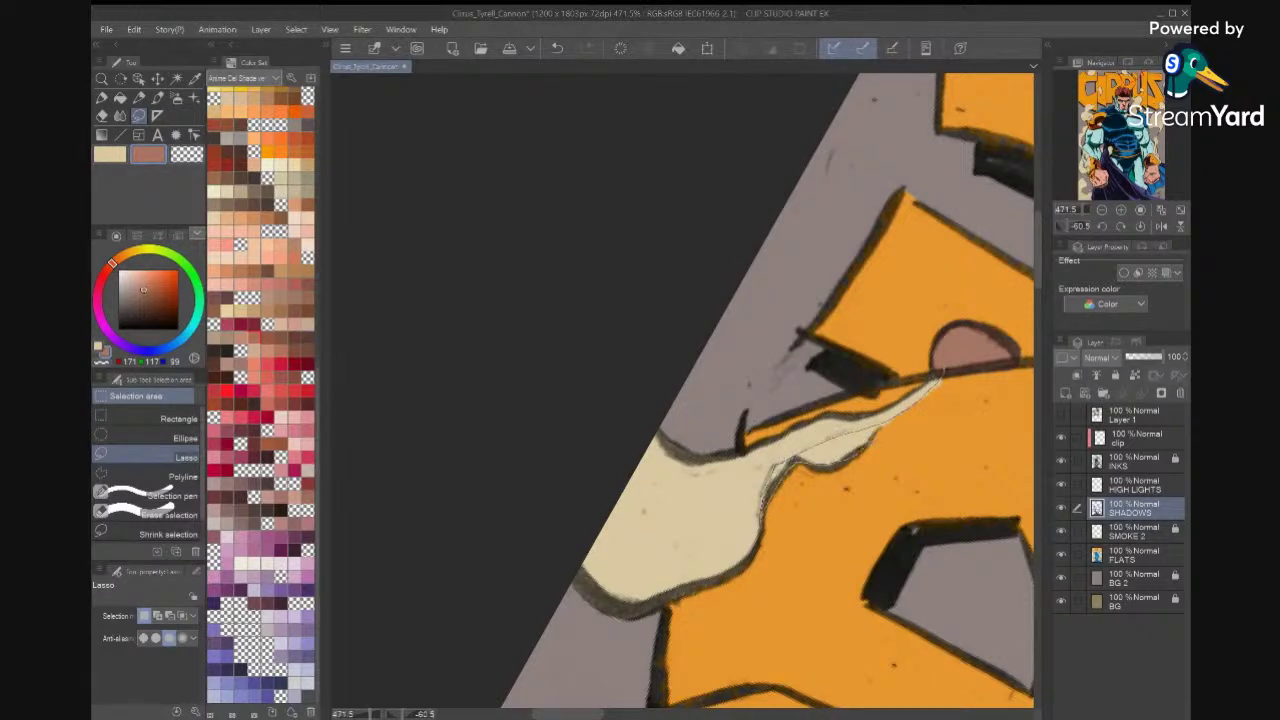
drag(940, 375, 944, 372)
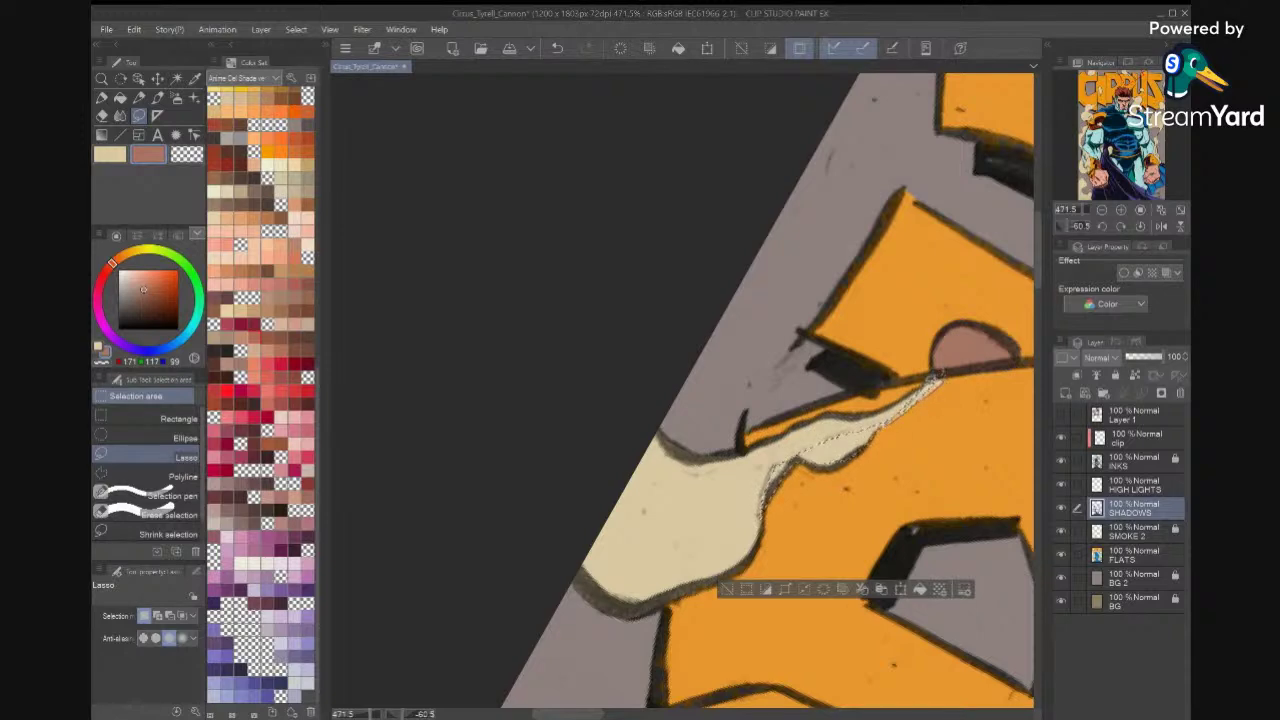
key(alt+BackSpace)
key(ctrl+d)
drag(995, 541, 998, 544)
key(ctrl+d)
mouse_move(845, 461)
mouse_down()
mouse_move(814, 467)
mouse_move(820, 441)
mouse_up()
key(alt+Delete)
key(ctrl+d)
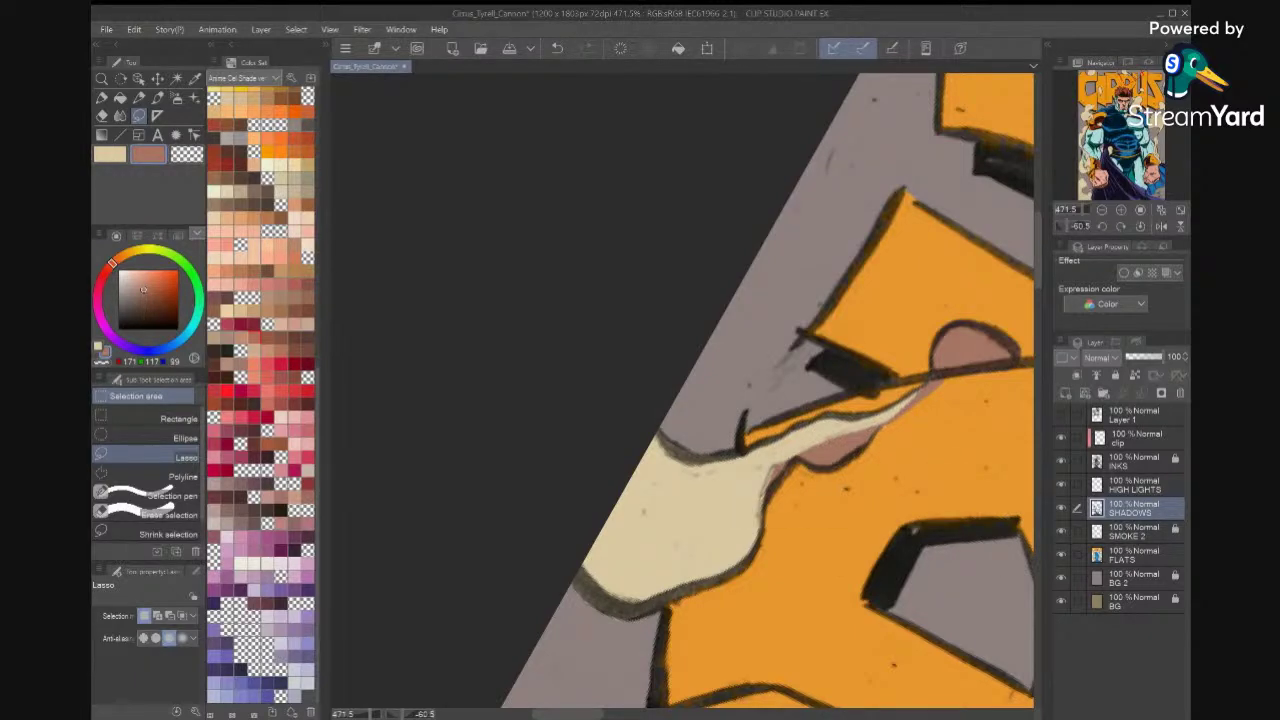
Lasso the lower edge of the smoke plume below the hero's chin and fill it with reddish brown.
scroll(903, 472, down, 10)
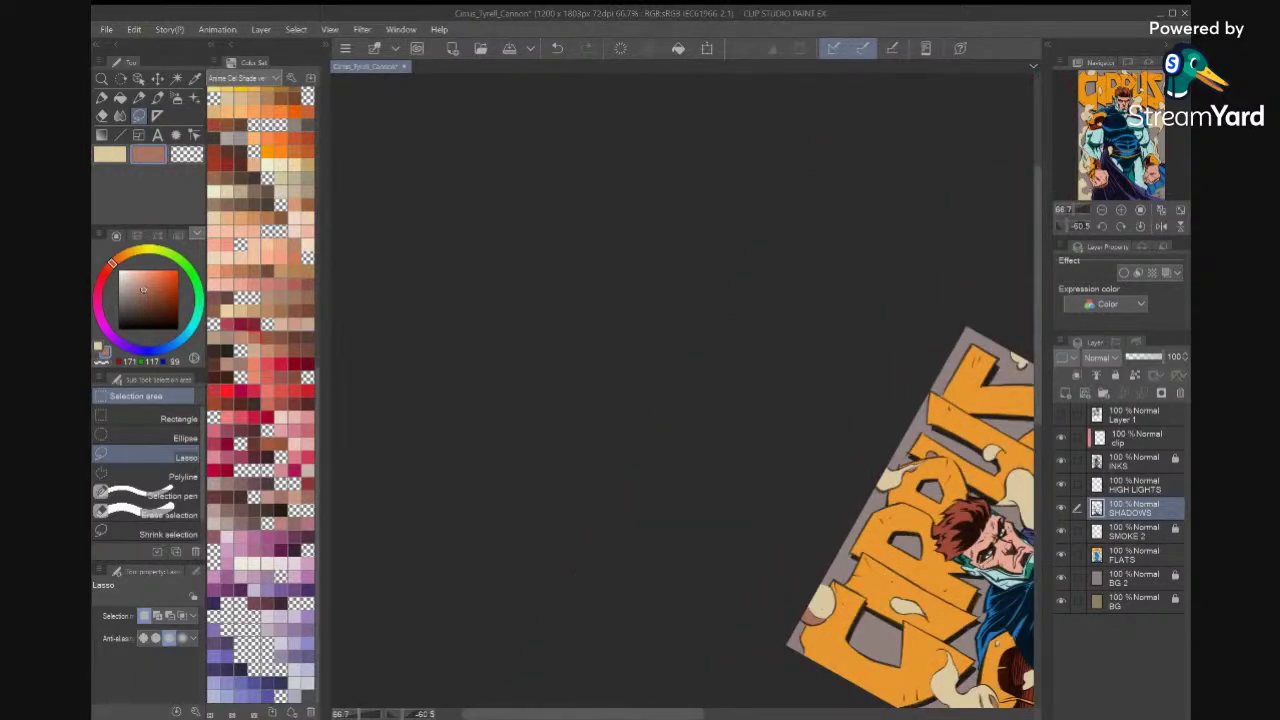
scroll(905, 515, down, 3)
scroll(905, 515, up, 4)
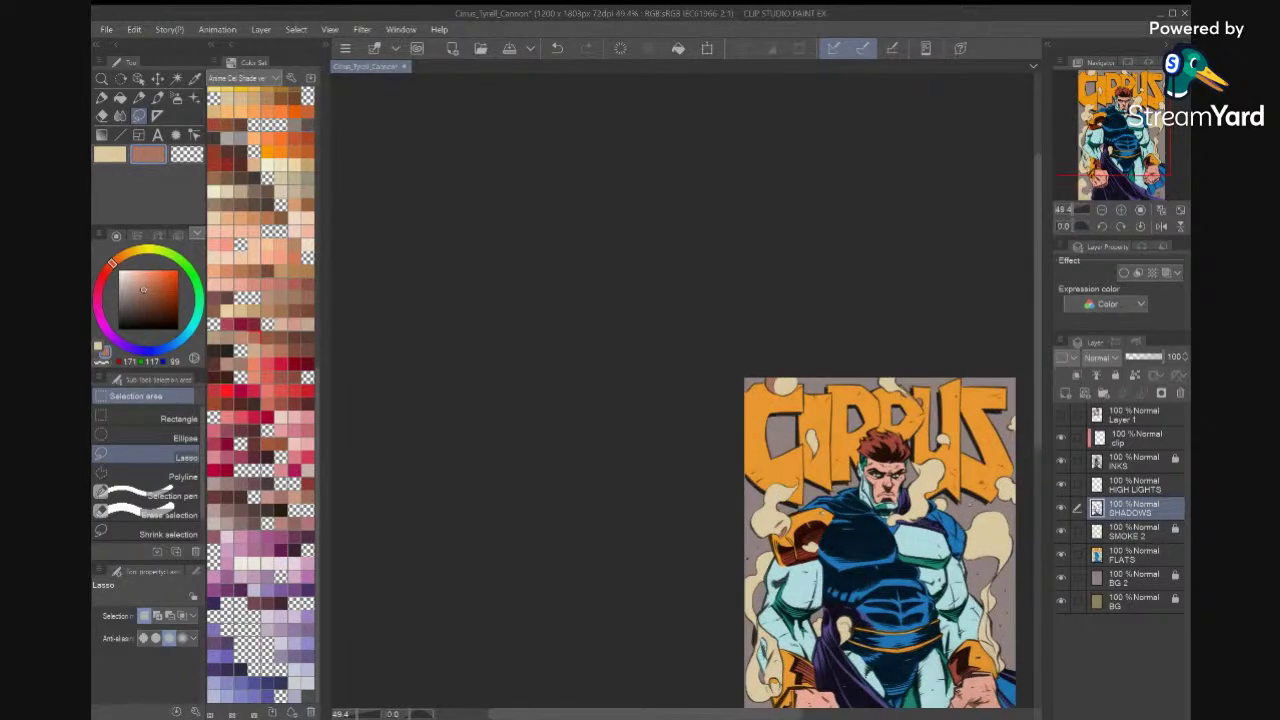
scroll(686, 396, up, 5)
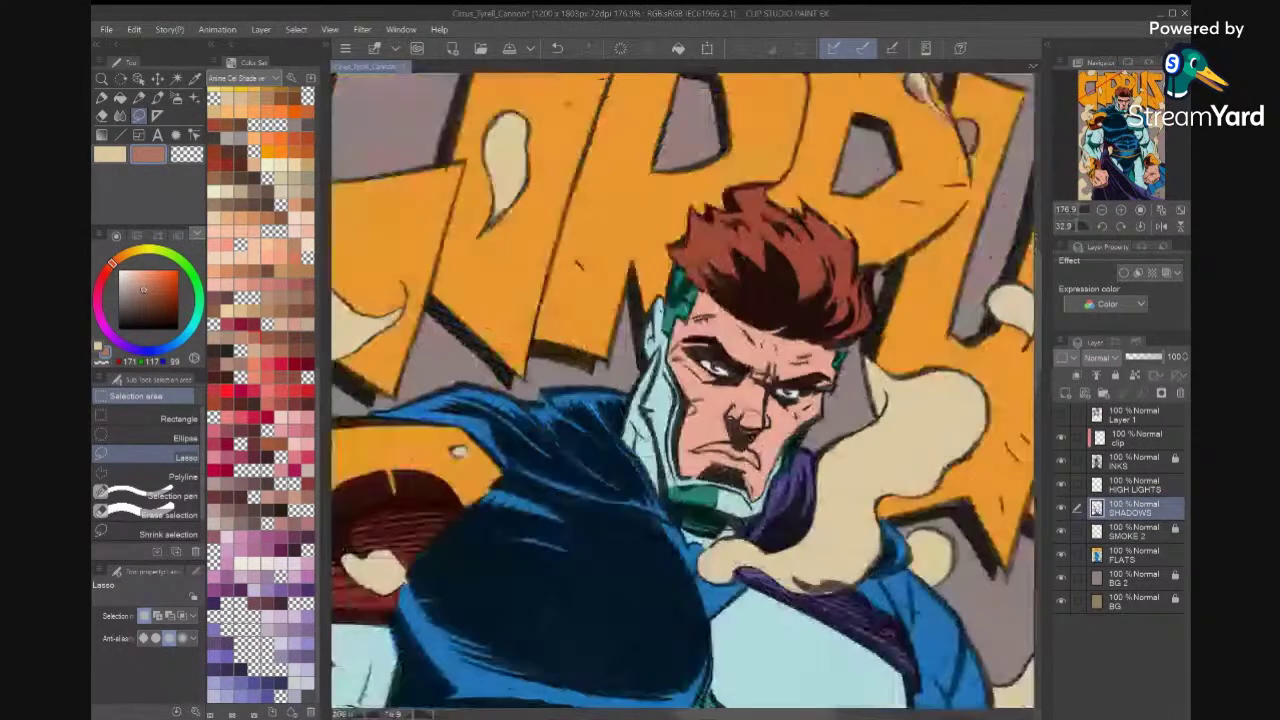
scroll(682, 396, up, 3)
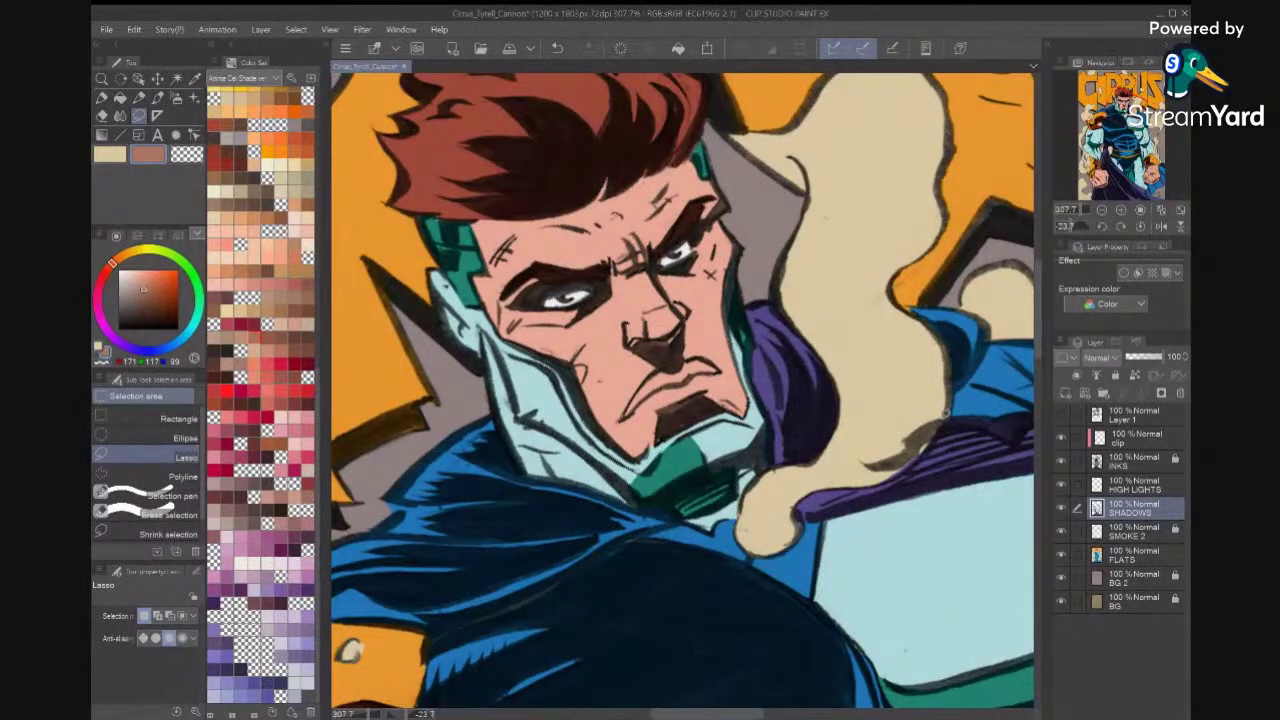
mouse_move(858, 459)
mouse_down()
mouse_move(780, 490)
mouse_move(786, 533)
mouse_move(815, 487)
mouse_move(882, 478)
mouse_move(916, 460)
mouse_move(940, 421)
mouse_up()
click(933, 576)
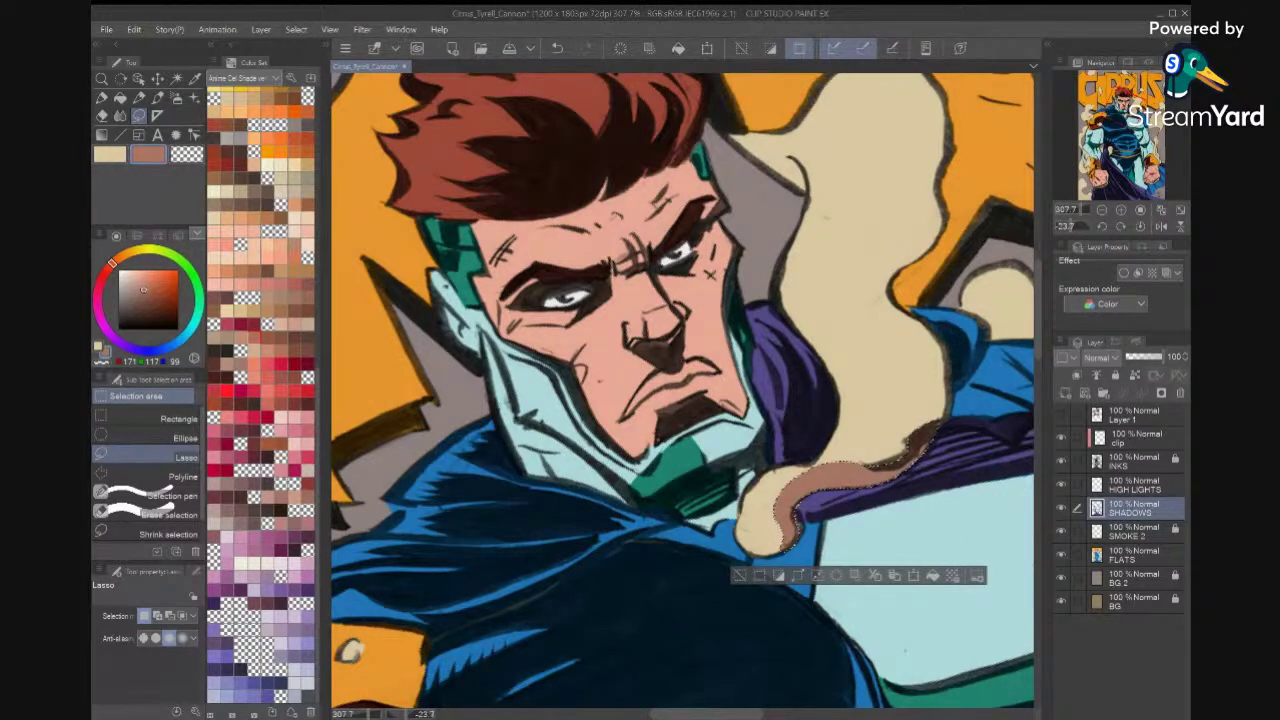
key(ctrl+d)
Lasso the upper tip of the smoke plume beside the hero's hair and fill it with reddish brown.
scroll(960, 500, down, 5)
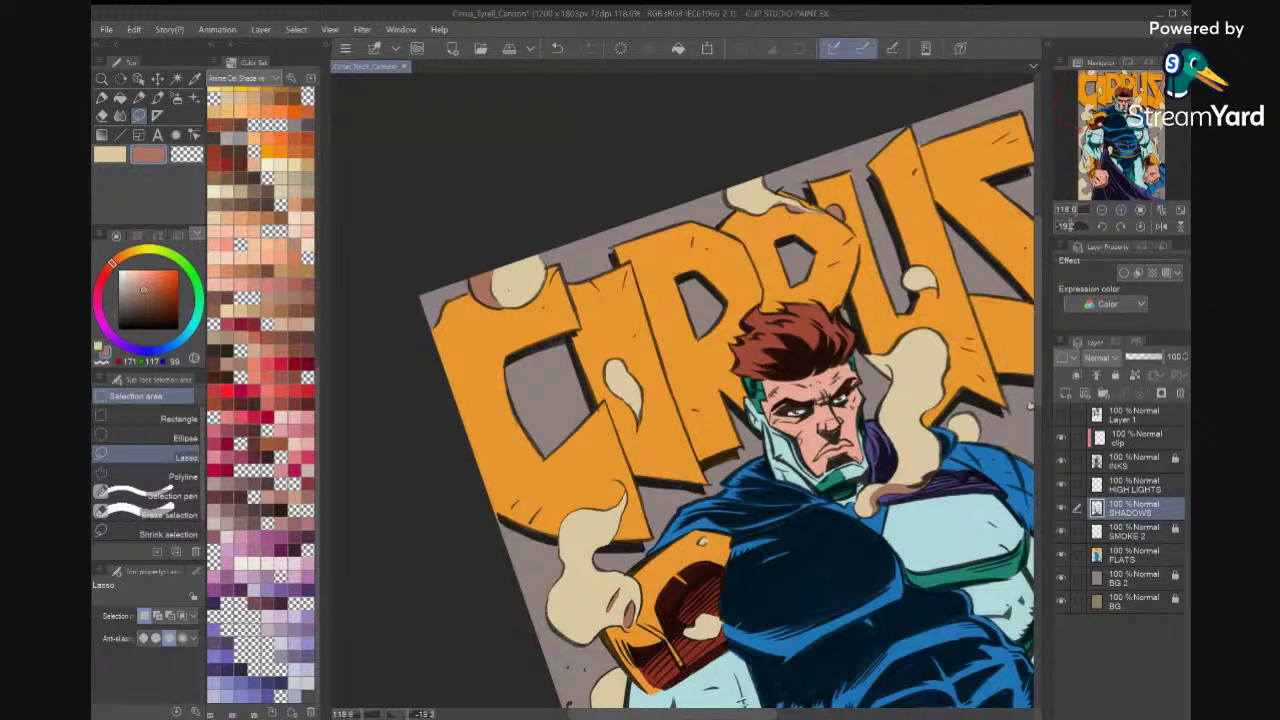
scroll(1030, 407, up, 3)
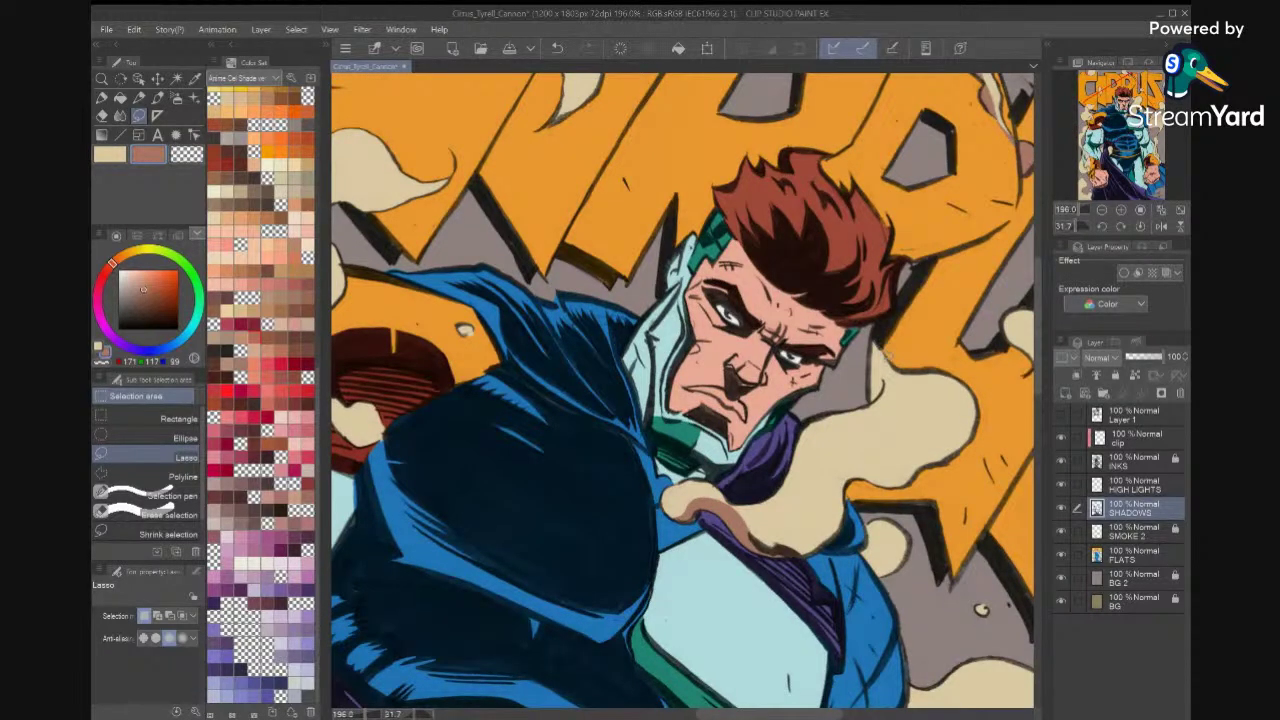
drag(878, 396, 873, 345)
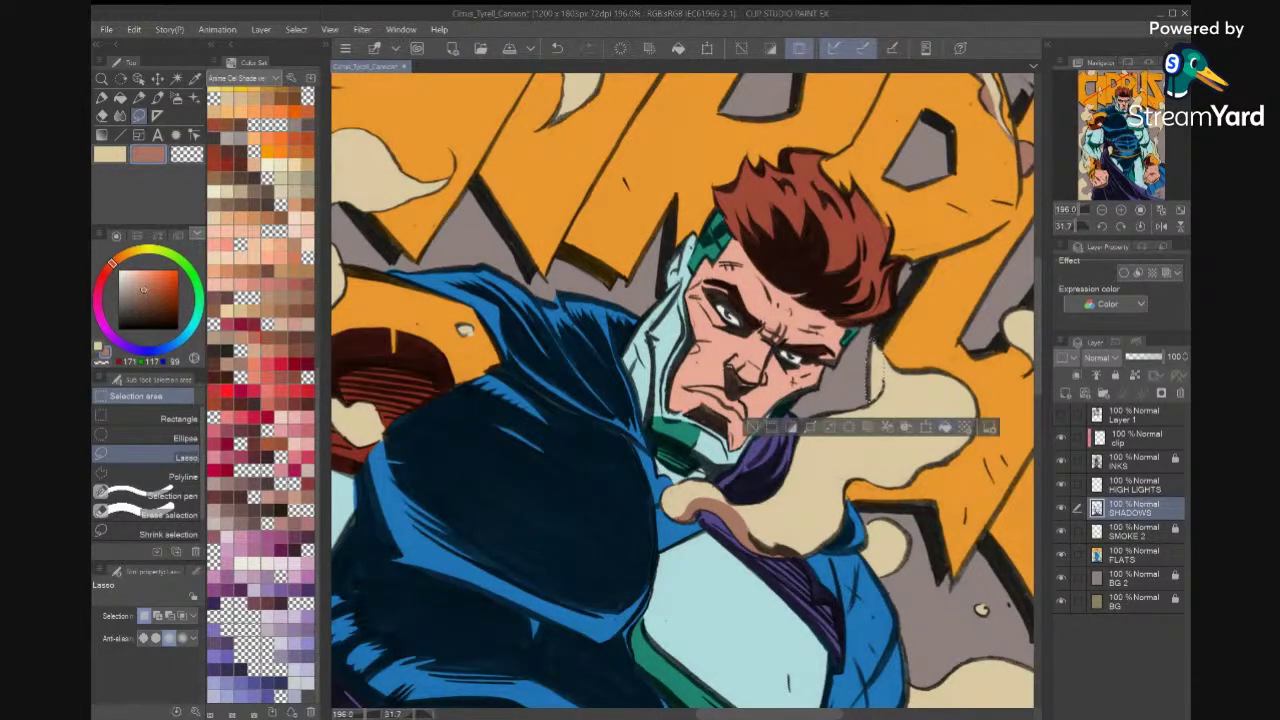
key(alt+Delete)
key(ctrl+d)
drag(930, 316, 962, 308)
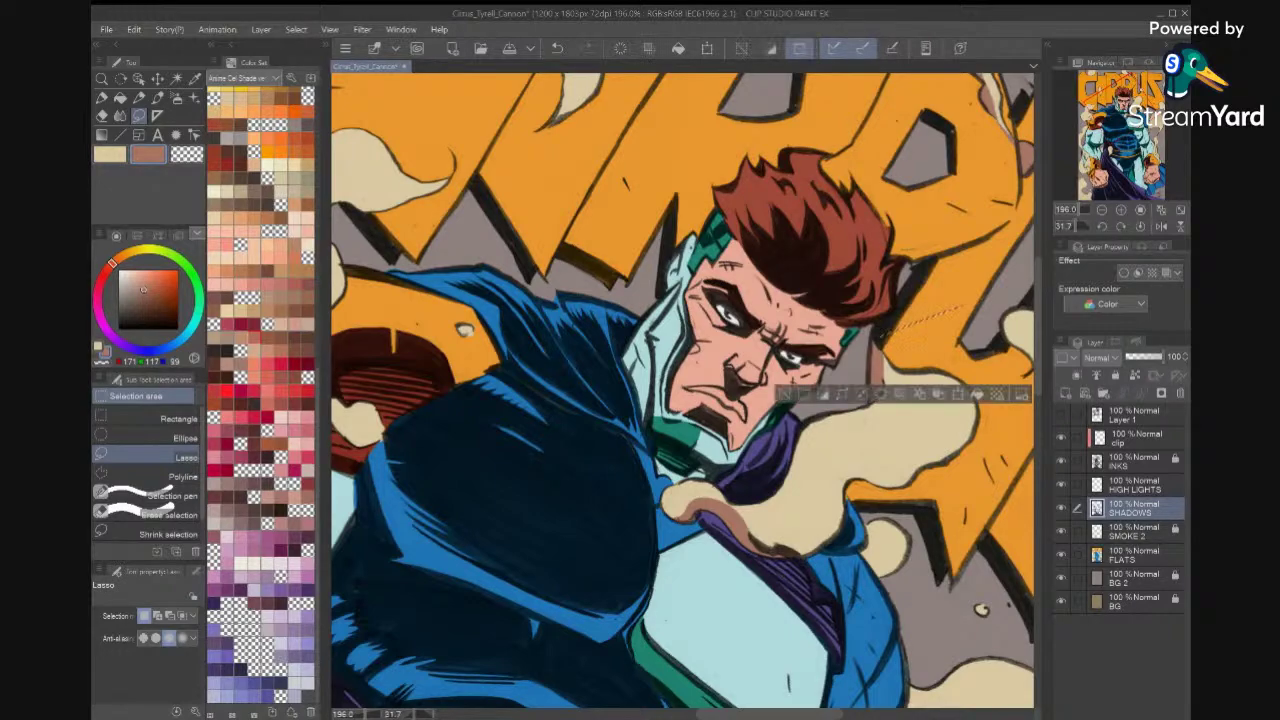
key(ctrl+d)
Lasso the shaded side of the small puff on the title's U down to its tip and fill it with reddish brown.
drag(690, 495, 576, 588)
mouse_move(893, 356)
mouse_down()
mouse_move(915, 408)
mouse_move(884, 388)
mouse_move(890, 350)
mouse_up()
key(alt+BackSpace)
key(ctrl+d)
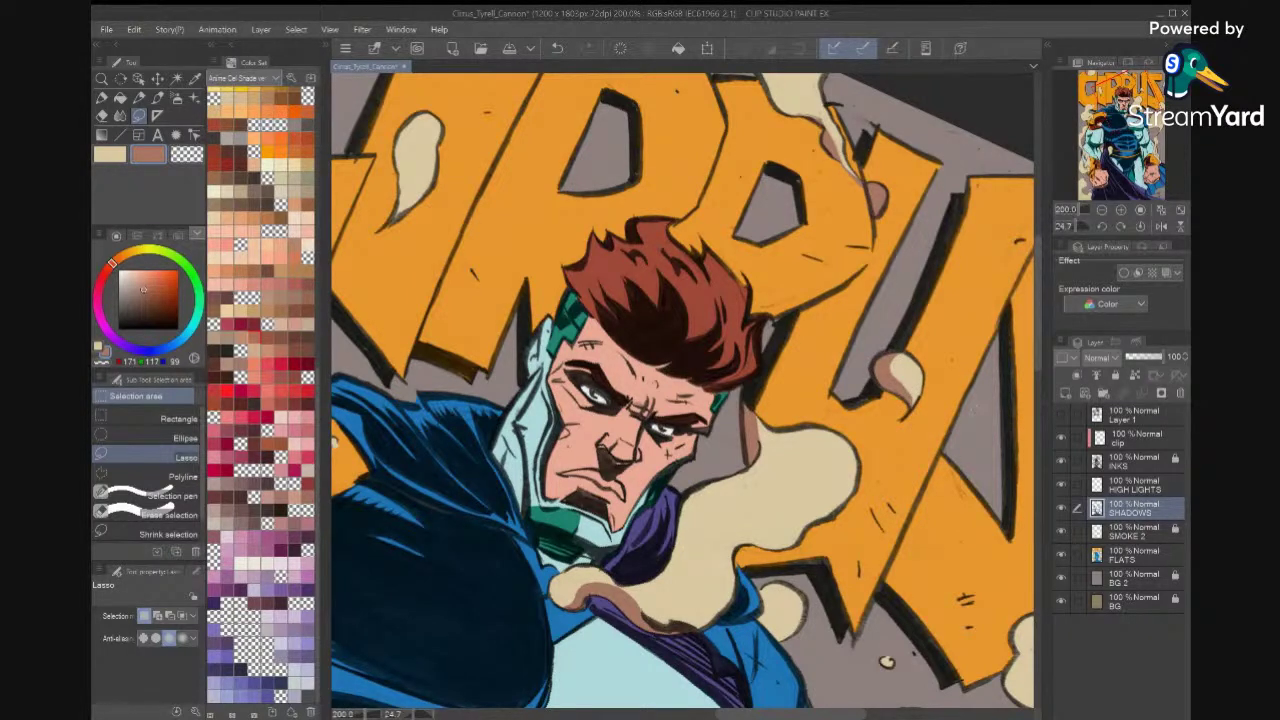
scroll(890, 380, up, 7)
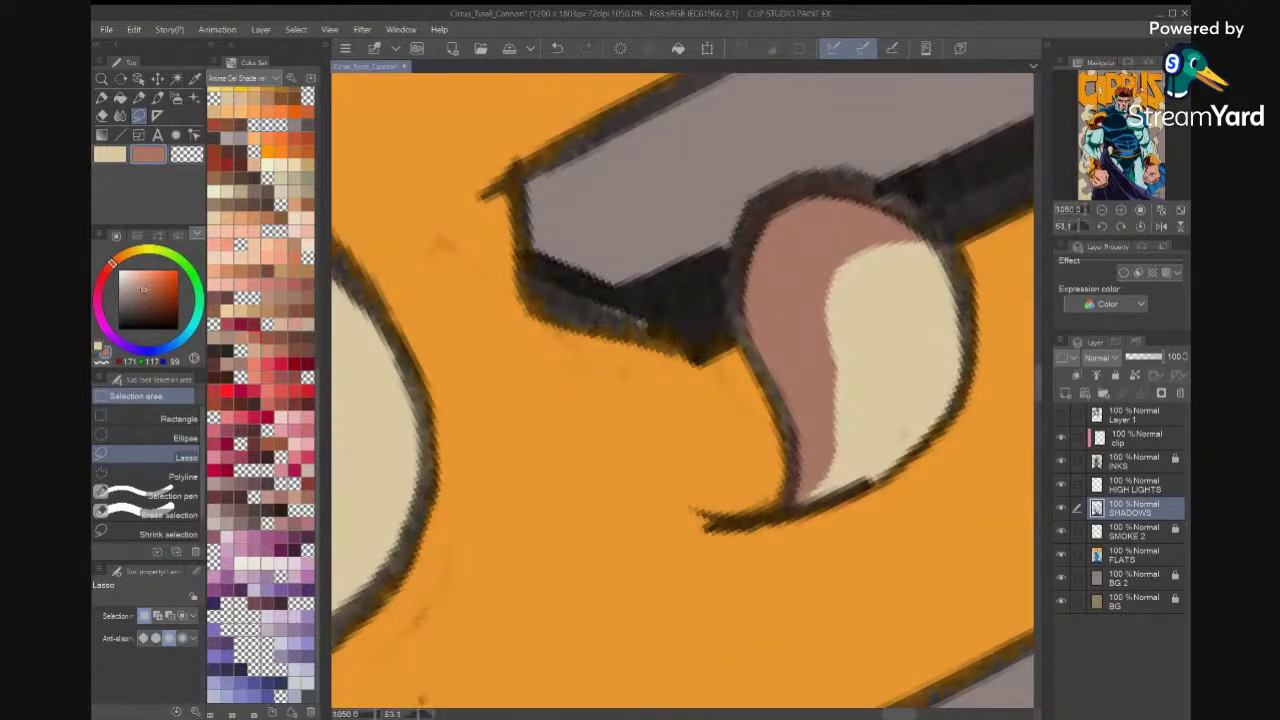
mouse_move(836, 354)
mouse_down()
mouse_move(840, 434)
mouse_move(822, 478)
mouse_up()
key(alt+BackSpace)
key(ctrl+d)
Lasso the base of the smoke beside the orange wrist cuff and the small oval hollow above it, and fill both with reddish brown.
scroll(922, 441, down, 10)
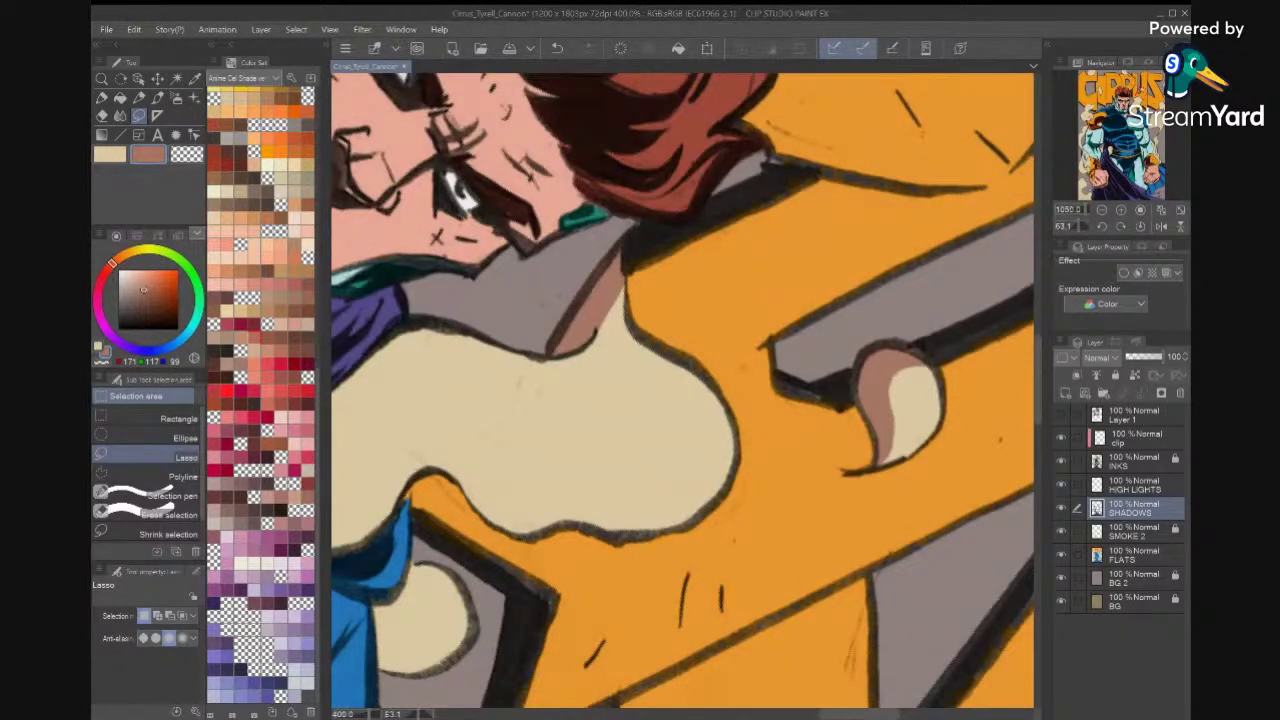
drag(922, 441, 892, 264)
drag(800, 500, 960, 320)
mouse_move(858, 497)
mouse_down()
mouse_move(815, 446)
mouse_move(843, 400)
mouse_move(814, 409)
mouse_move(775, 395)
mouse_move(838, 470)
mouse_move(816, 530)
mouse_move(730, 566)
mouse_move(662, 514)
mouse_move(682, 382)
mouse_move(712, 408)
mouse_move(716, 438)
mouse_move(740, 406)
mouse_move(814, 422)
mouse_up()
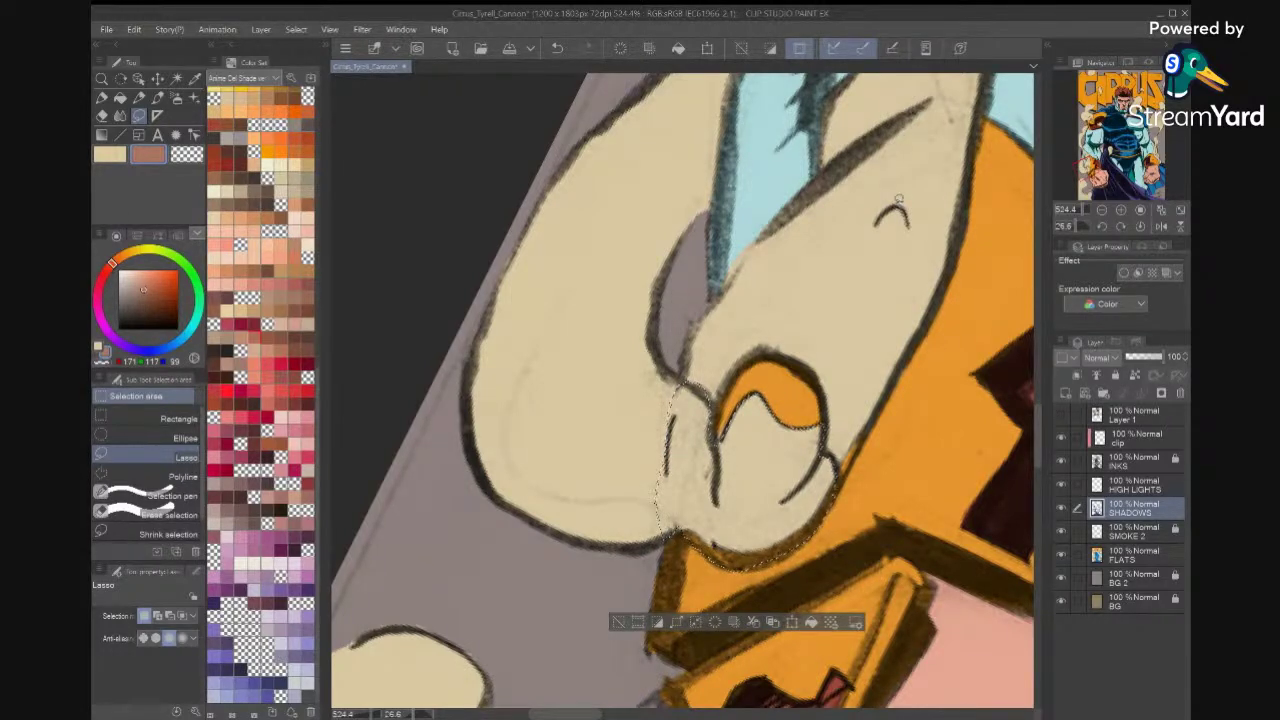
mouse_move(876, 234)
mouse_down()
mouse_move(899, 265)
mouse_move(910, 232)
mouse_up()
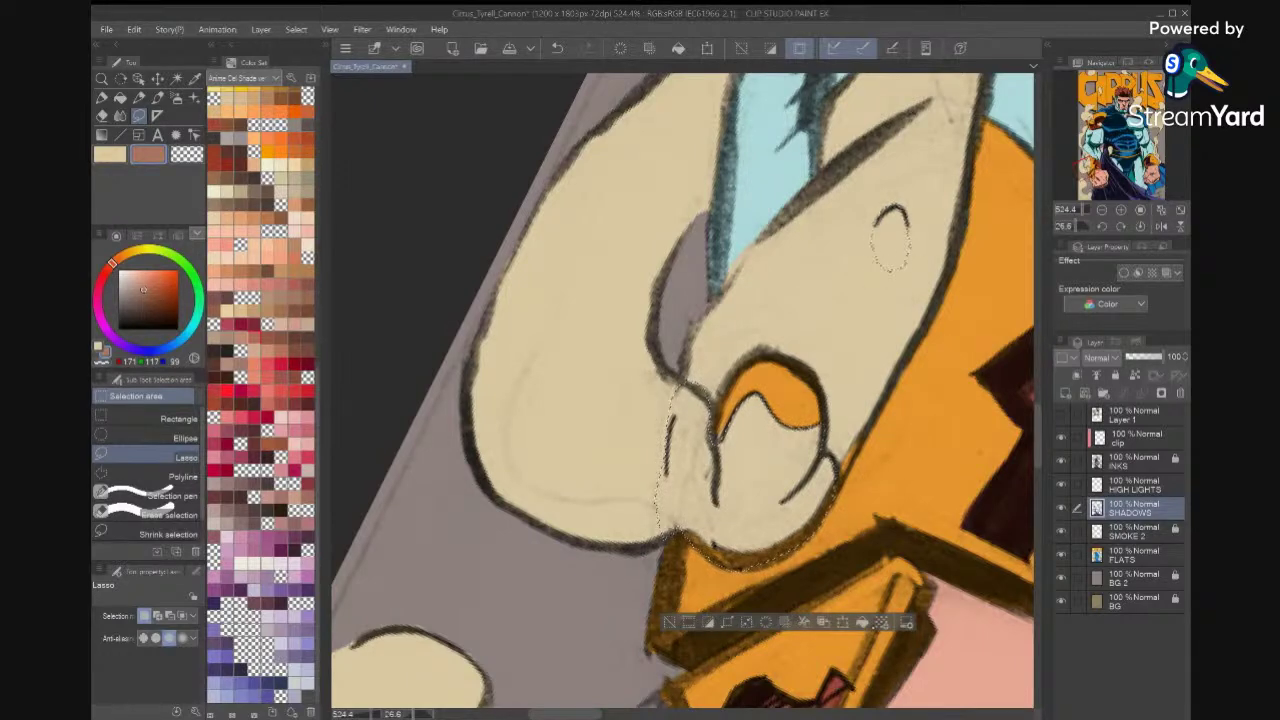
key(alt+Delete)
key(ctrl+d)
Lasso the shaded side of the smoke puff next to the cape at the cover's lower corner and fill it with reddish brown.
scroll(906, 470, down, 6)
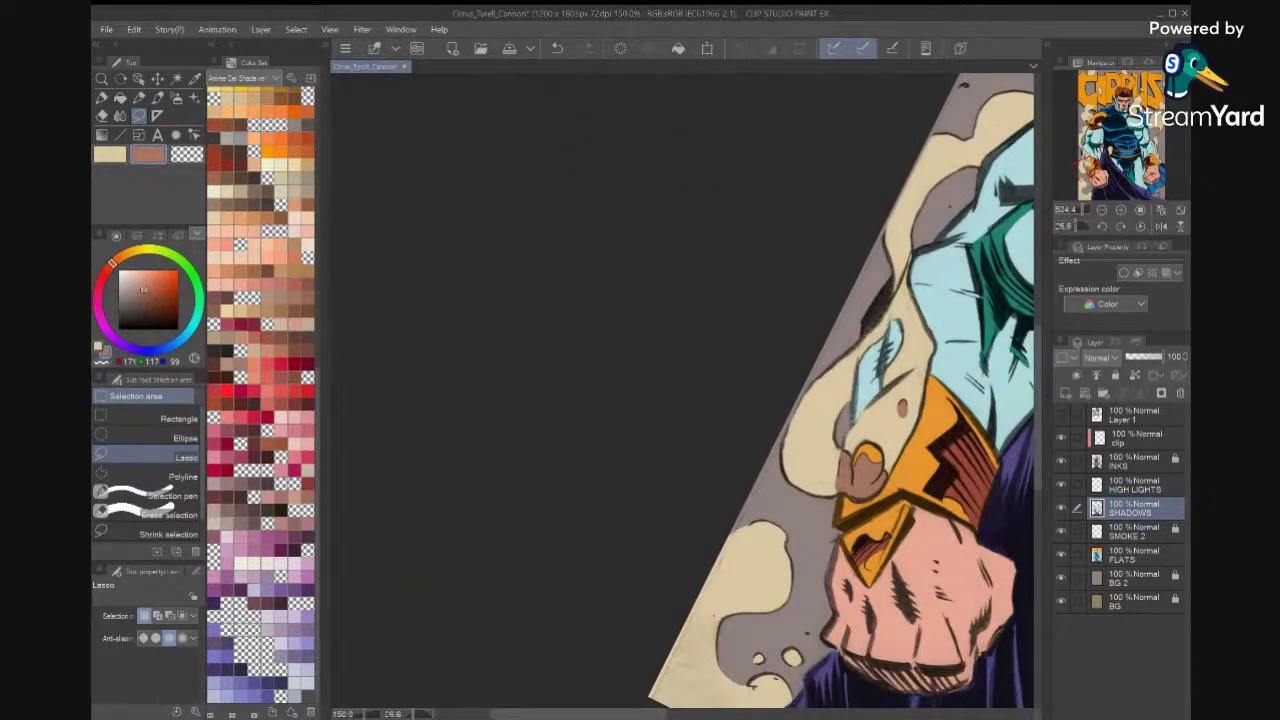
key(ctrl+plus)
key(ctrl+plus)
key(ctrl+plus)
key(ctrl+plus)
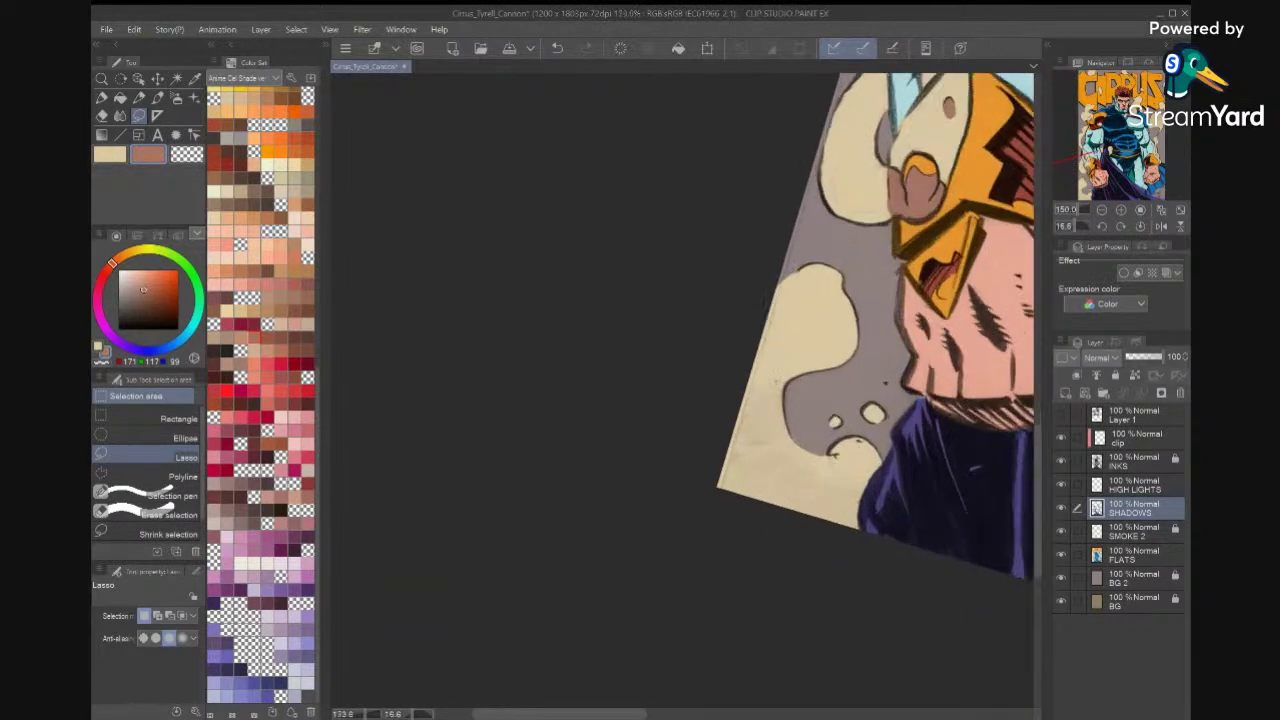
mouse_move(831, 436)
mouse_down()
mouse_move(882, 506)
mouse_move(908, 436)
mouse_move(884, 408)
mouse_move(828, 410)
mouse_move(828, 436)
mouse_up()
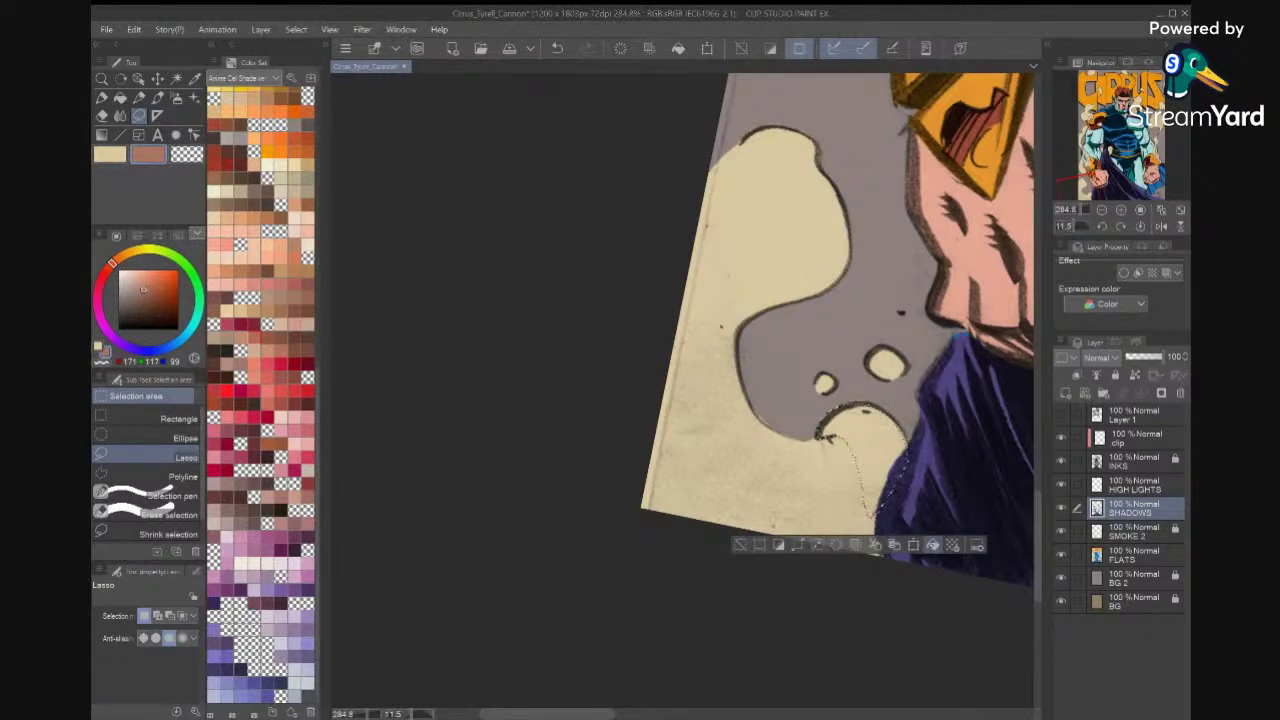
click(935, 545)
key(ctrl+d)
scroll(950, 424, up, 5)
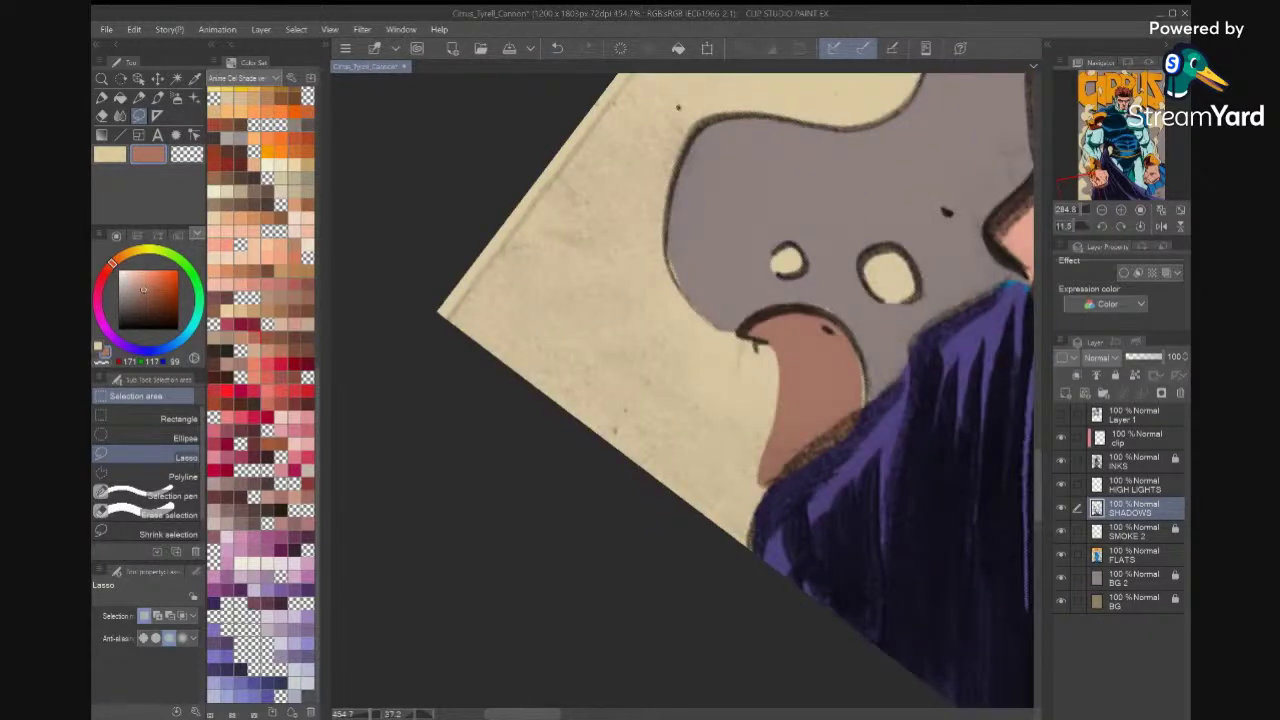
Lasso the remaining part of the smoke puff beside the cape and fill it with reddish brown.
drag(826, 346, 808, 436)
click(885, 461)
key(ctrl+d)
On the FLATS layer, lasso the smoke edges around the brown puff's arch and the lower curve, and clean up the stray colour there.
scroll(682, 390, up, 1)
click(1137, 554)
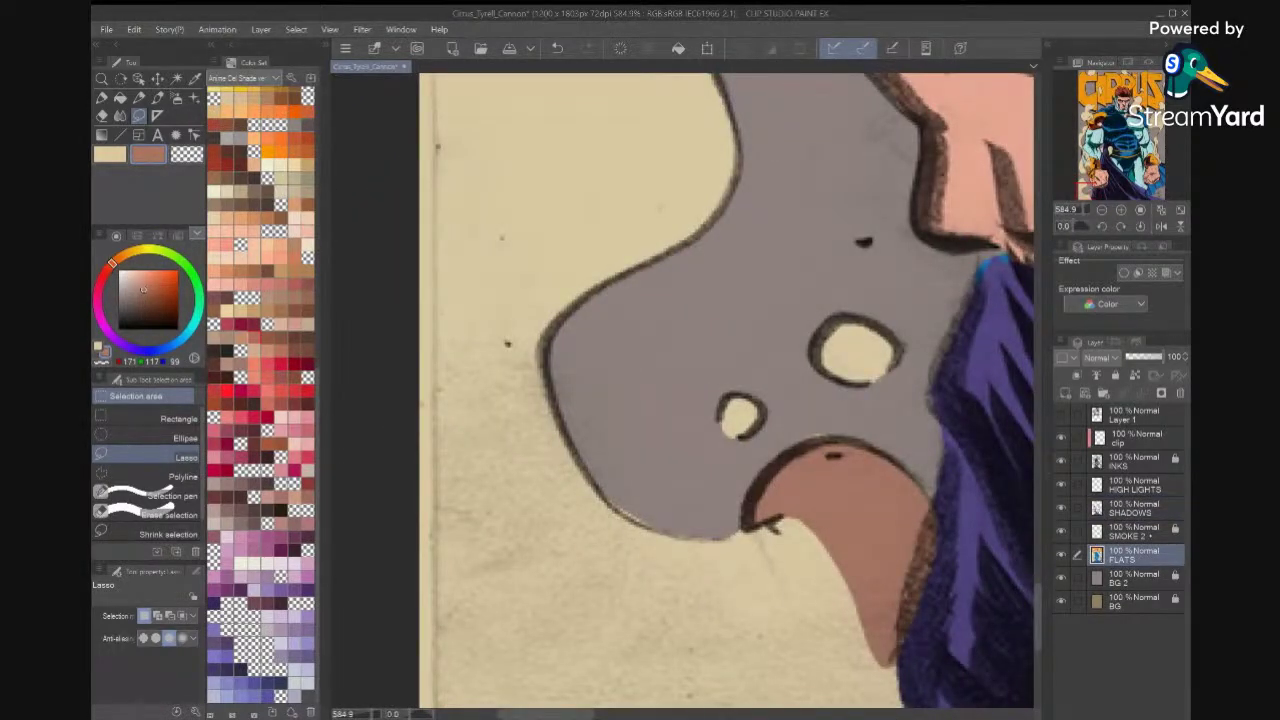
click(1150, 535)
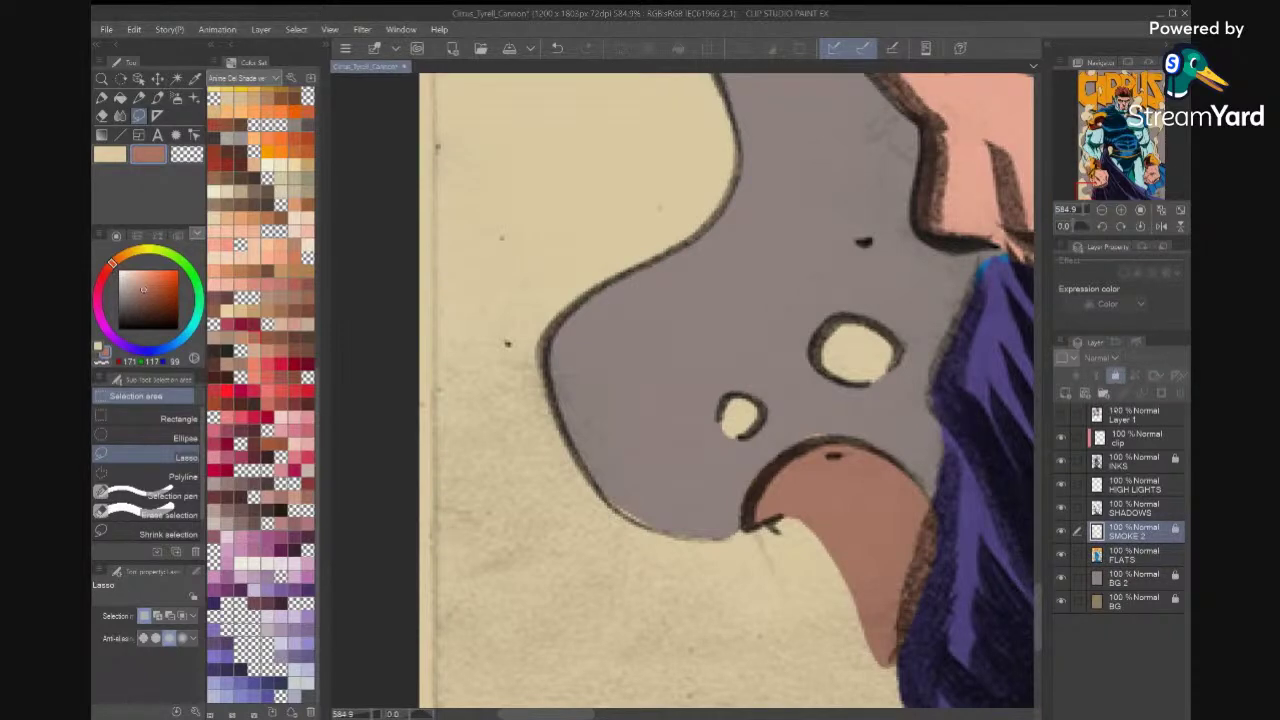
click(1134, 554)
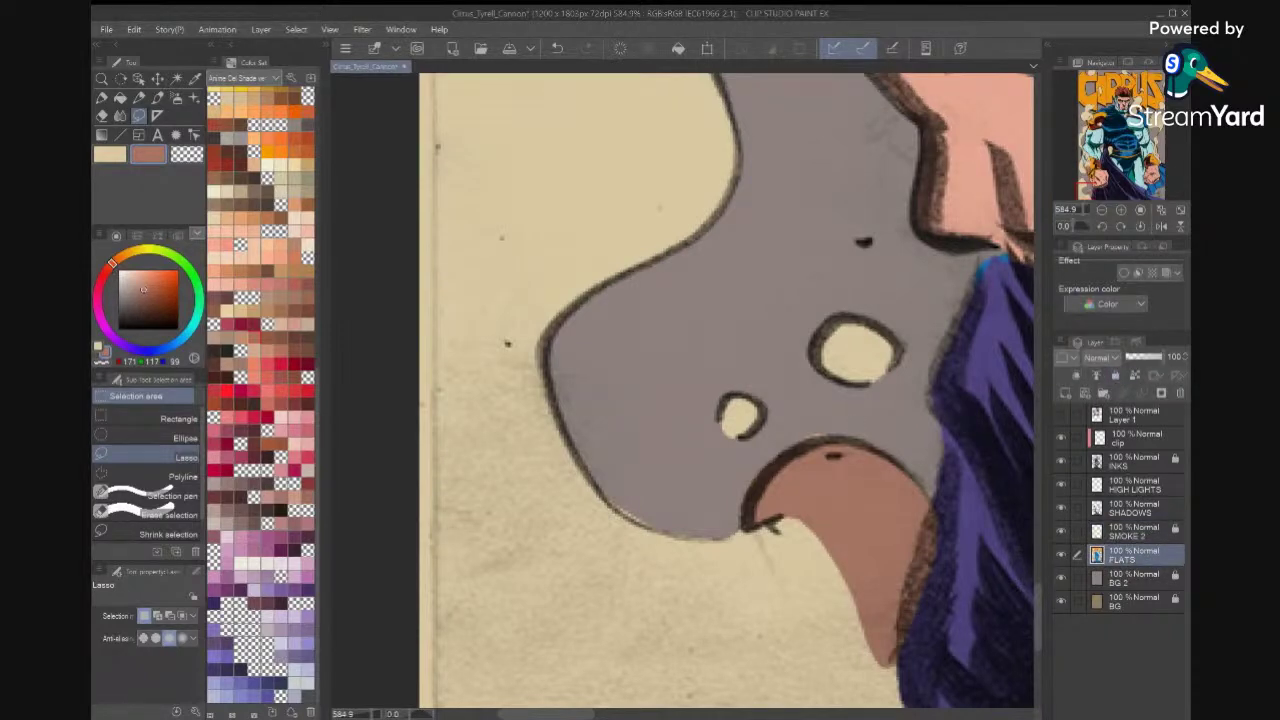
mouse_move(830, 422)
mouse_down()
mouse_move(794, 445)
mouse_move(738, 521)
mouse_up()
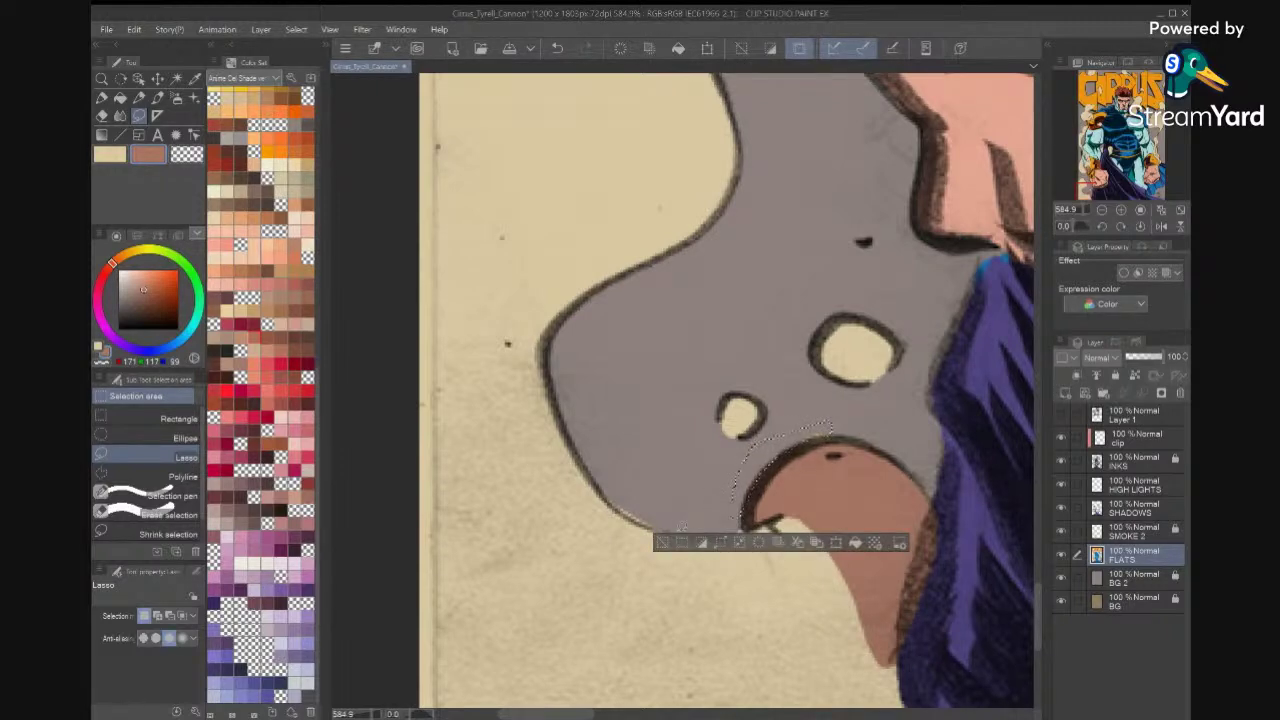
drag(638, 517, 610, 500)
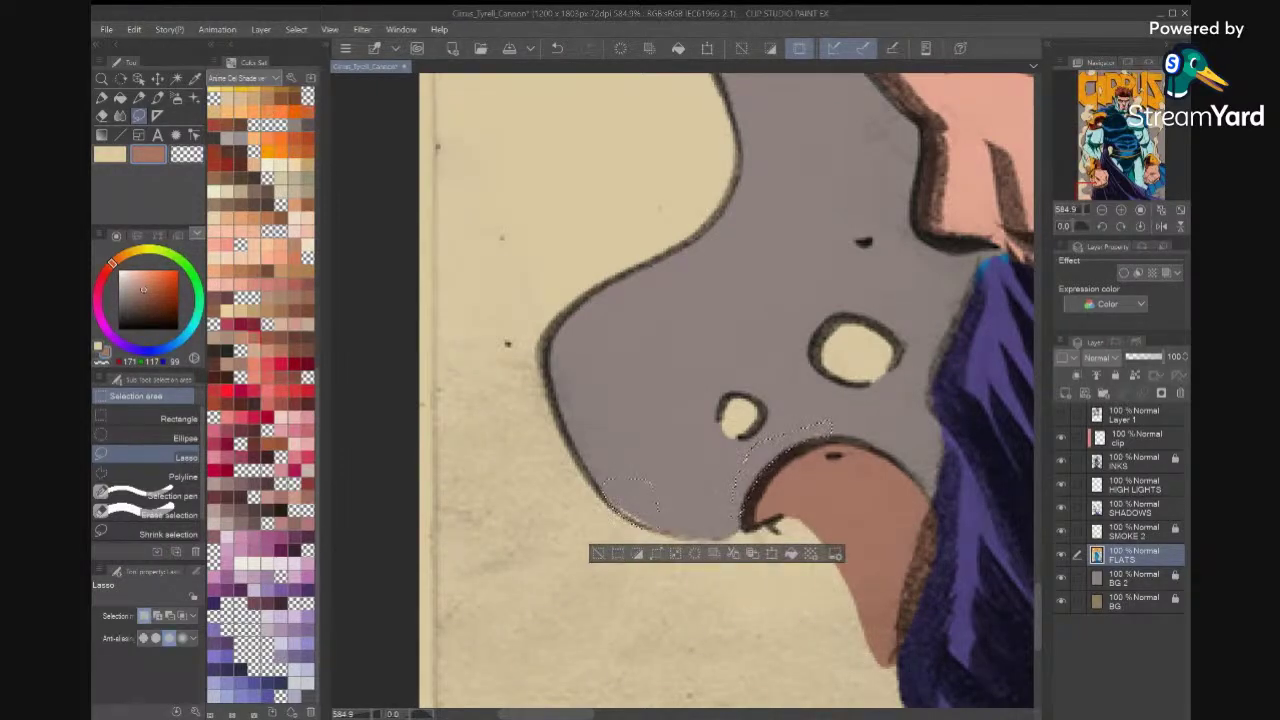
click(1150, 531)
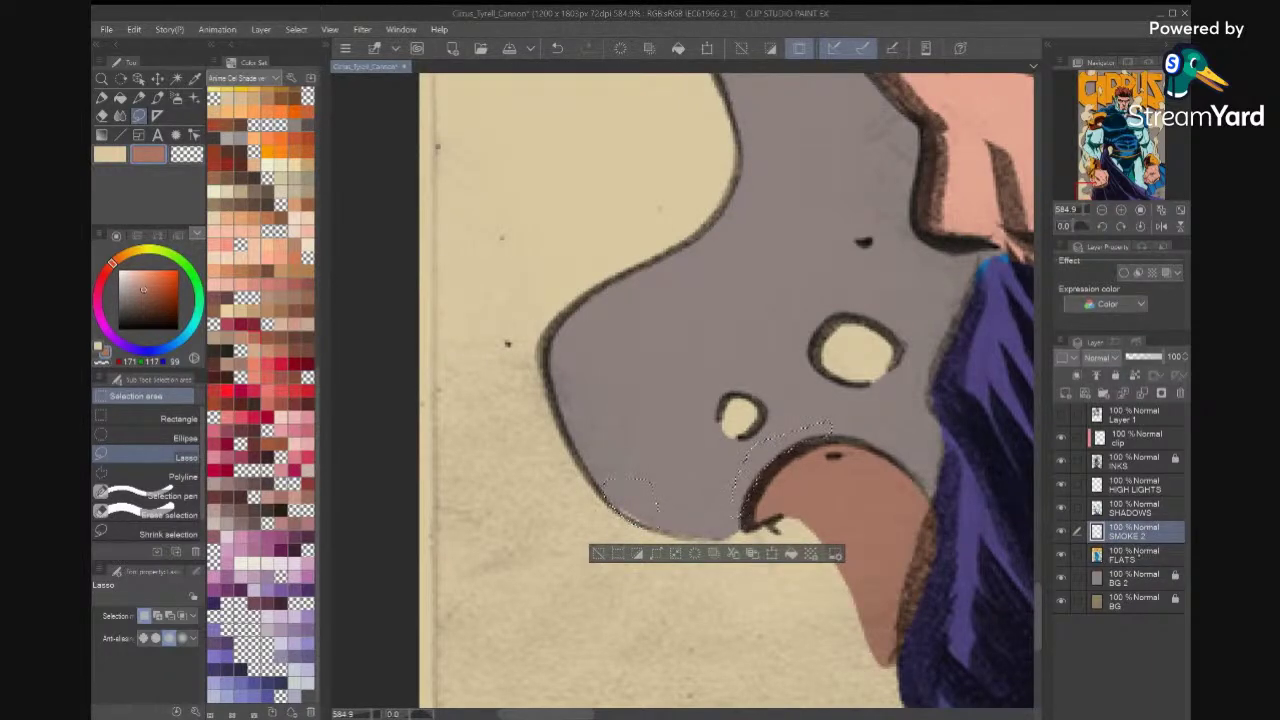
click(1140, 555)
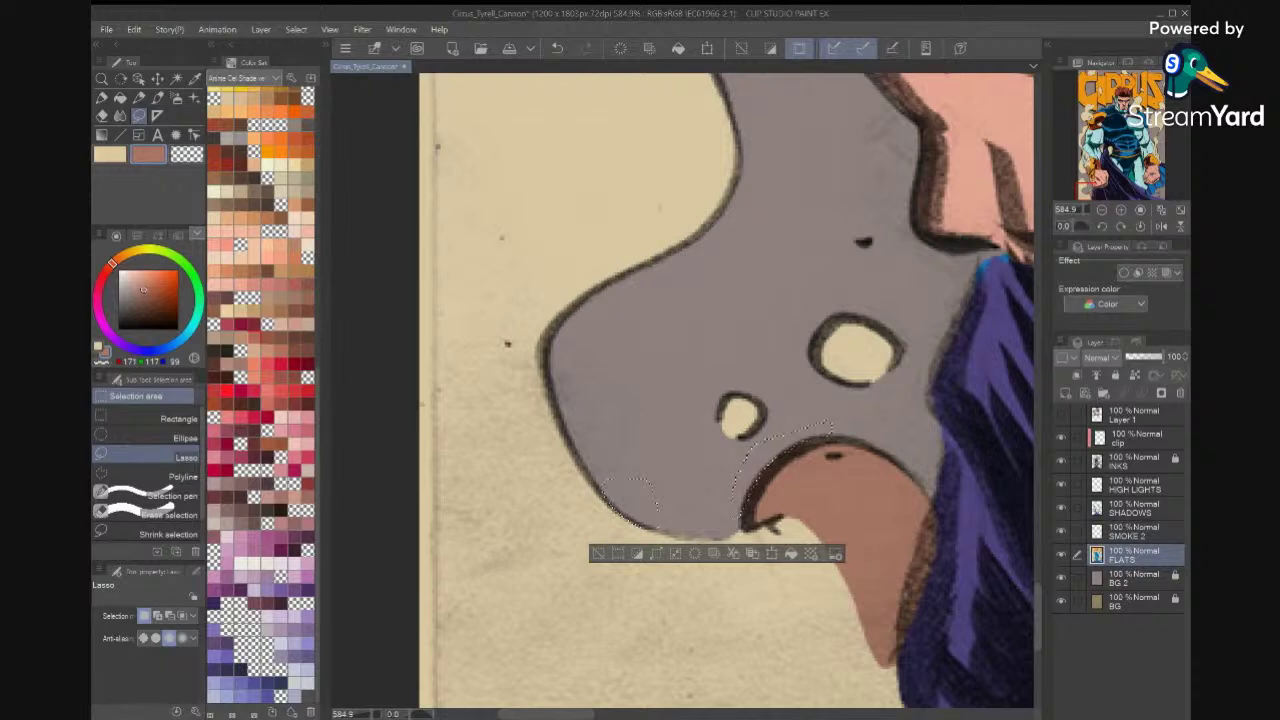
key(ctrl+d)
Lasso the cape's upper edge below the fist and cover the stray blue with sampled cape purple on the SHADOWS layer.
mouse_move(983, 268)
mouse_down()
mouse_move(990, 245)
mouse_move(1017, 265)
mouse_move(970, 295)
mouse_move(934, 405)
mouse_move(1007, 378)
mouse_move(989, 303)
mouse_up()
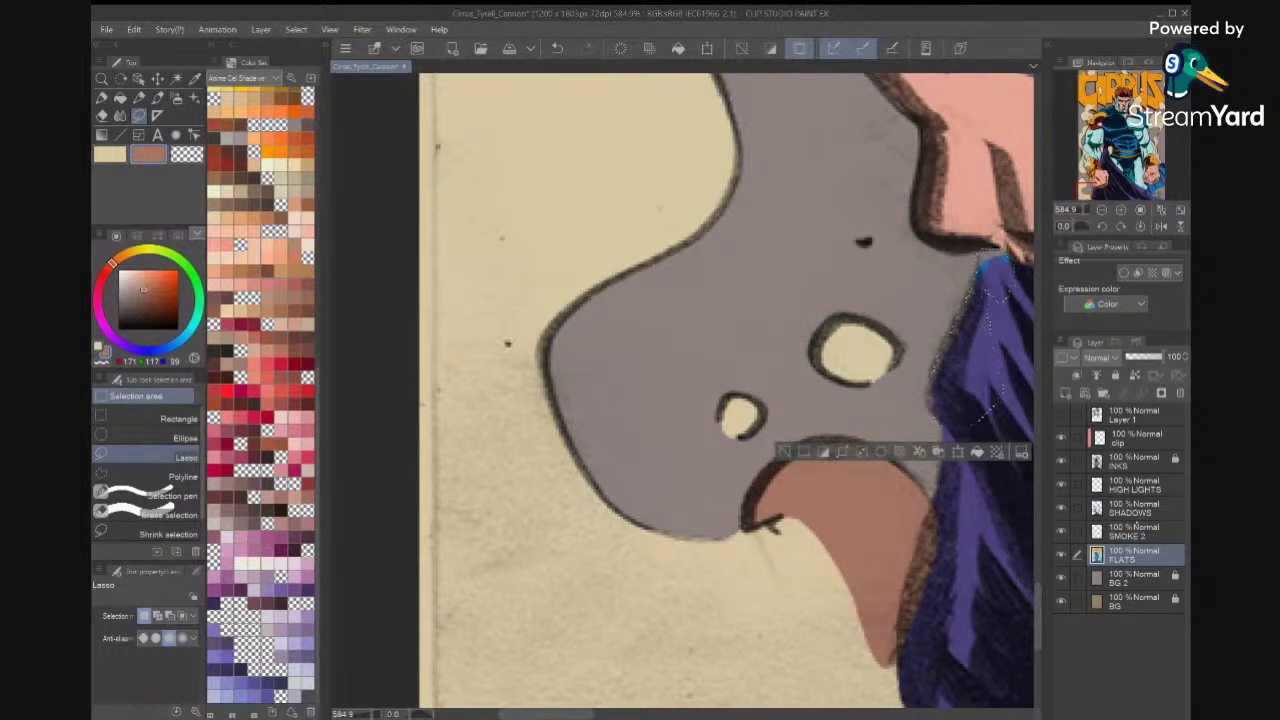
click(1145, 535)
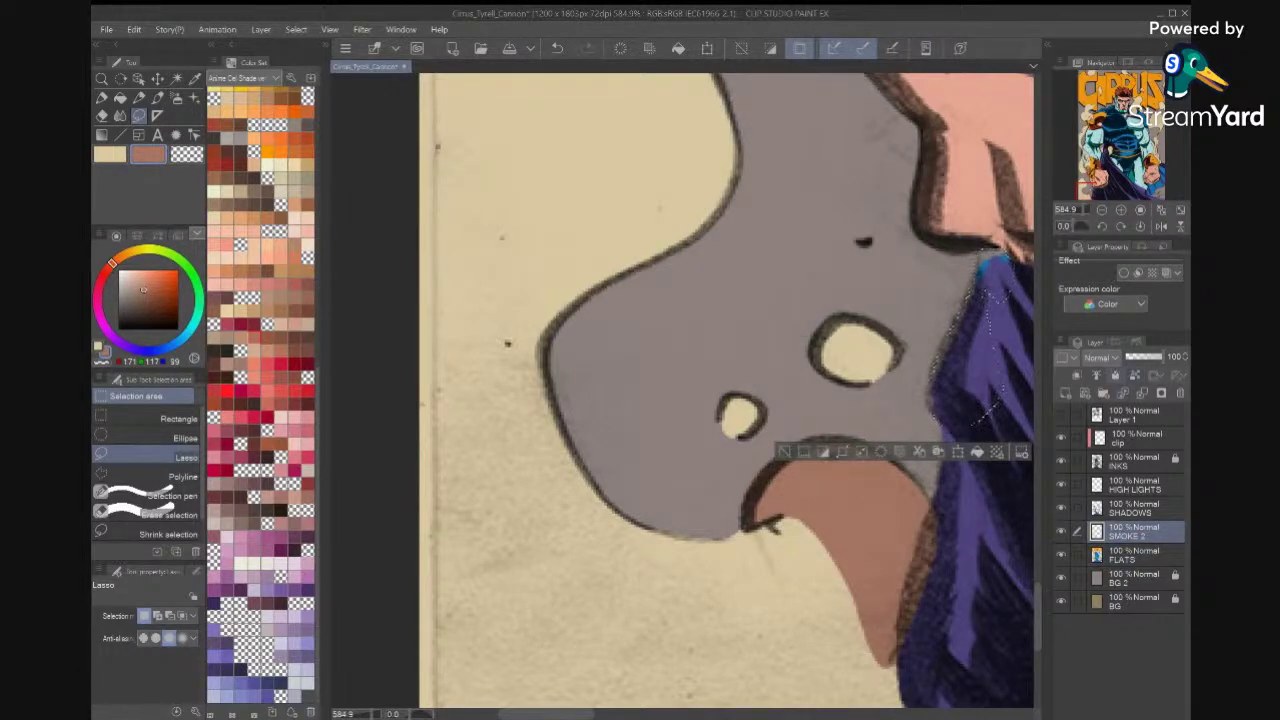
key(alt+])
click(1062, 461)
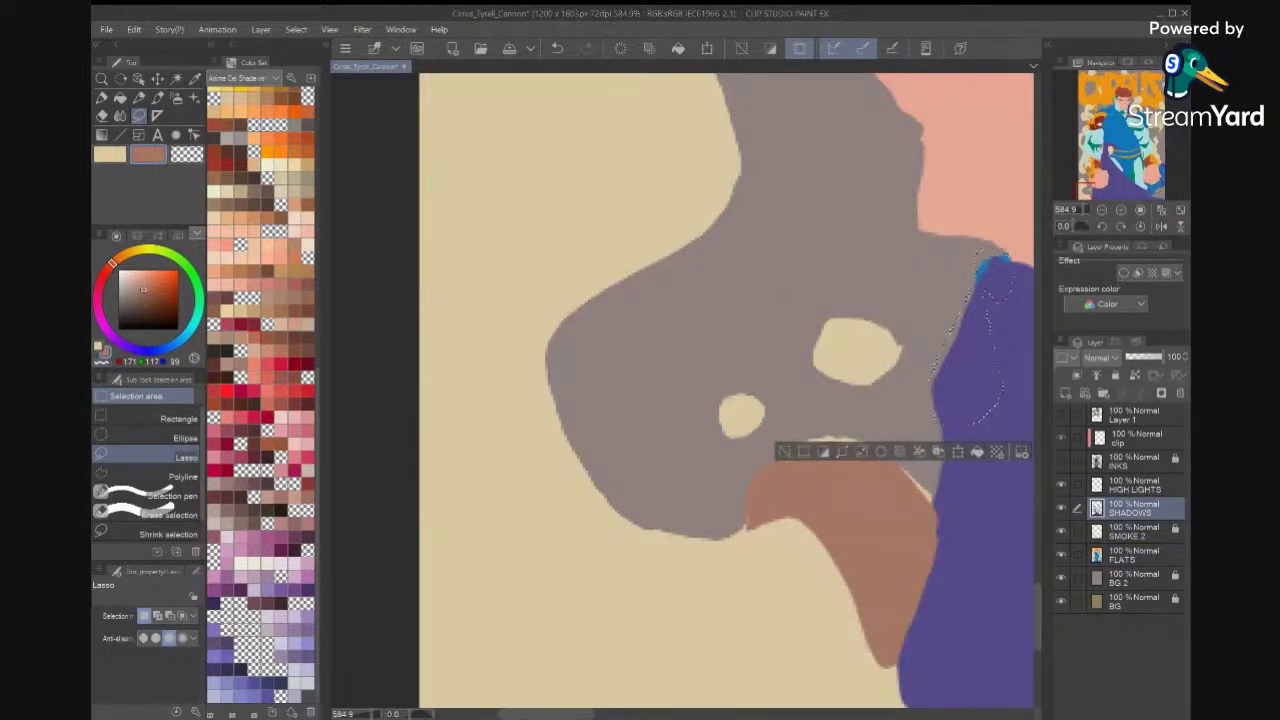
key(i)
click(1001, 487)
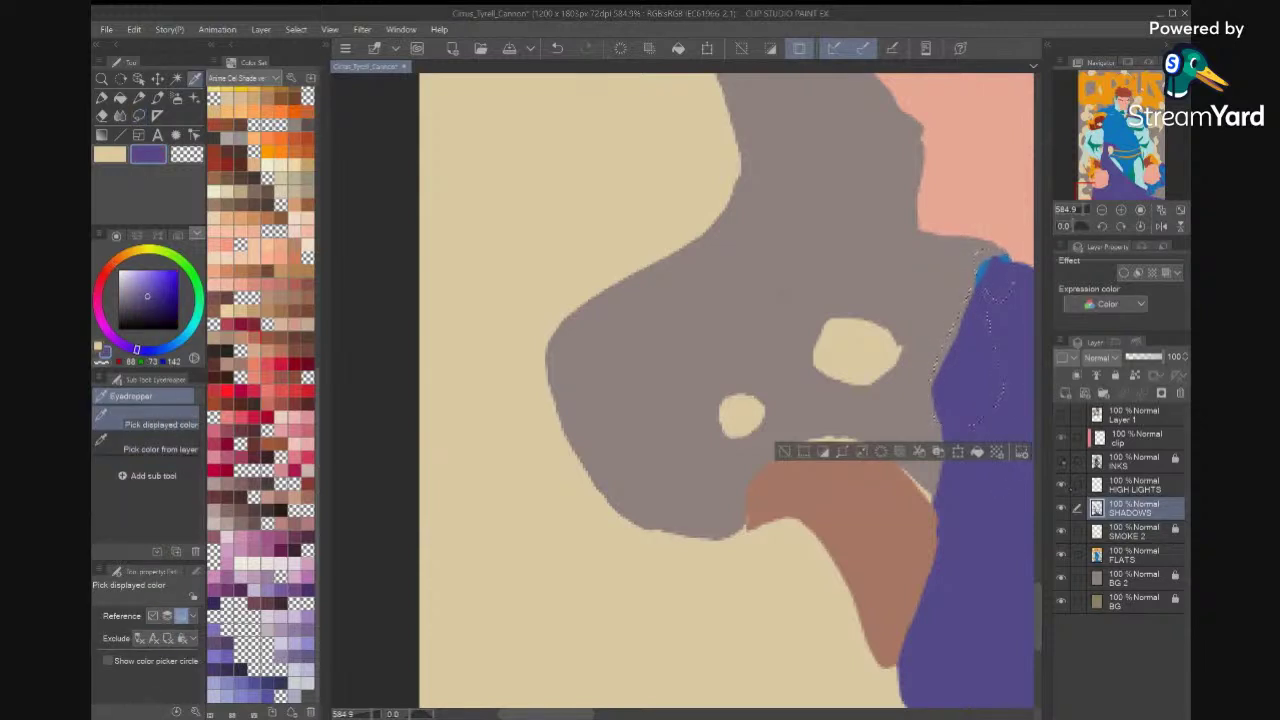
click(1062, 461)
click(977, 453)
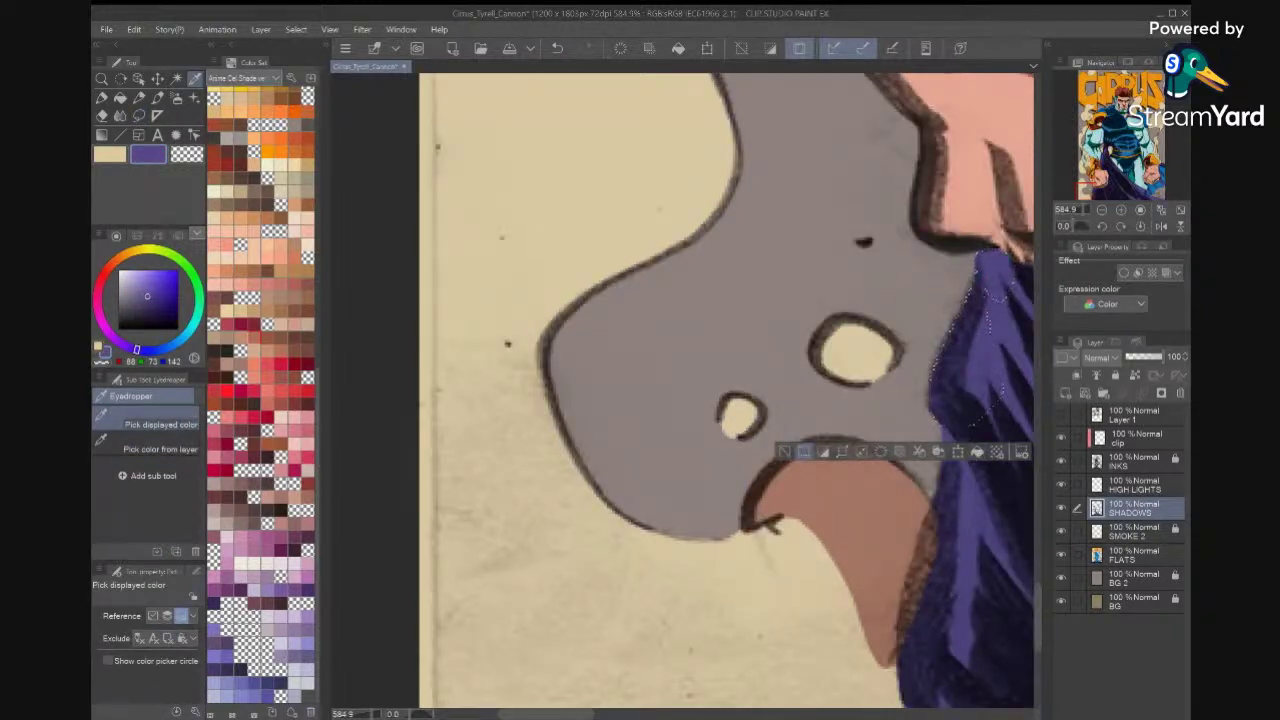
key(ctrl+d)
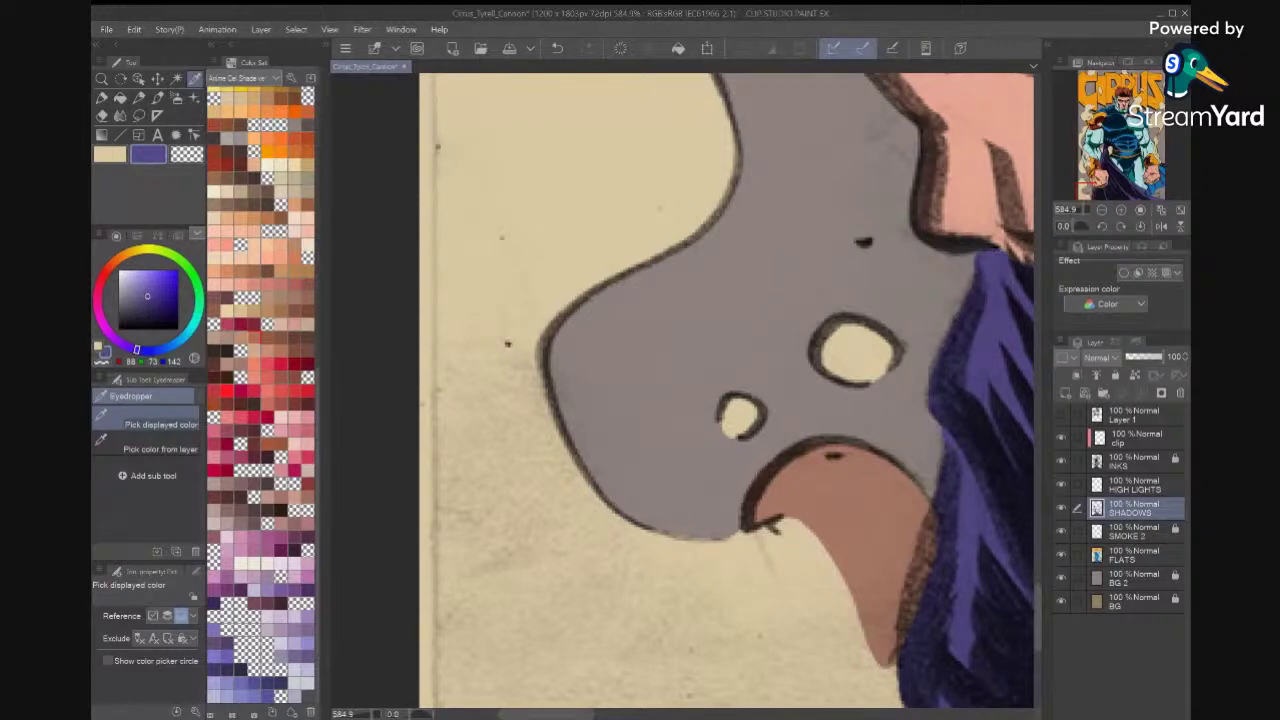
Examine the whole cover, from the title and figure down to the fist and orange cuff beside the cape.
key(ctrl+0)
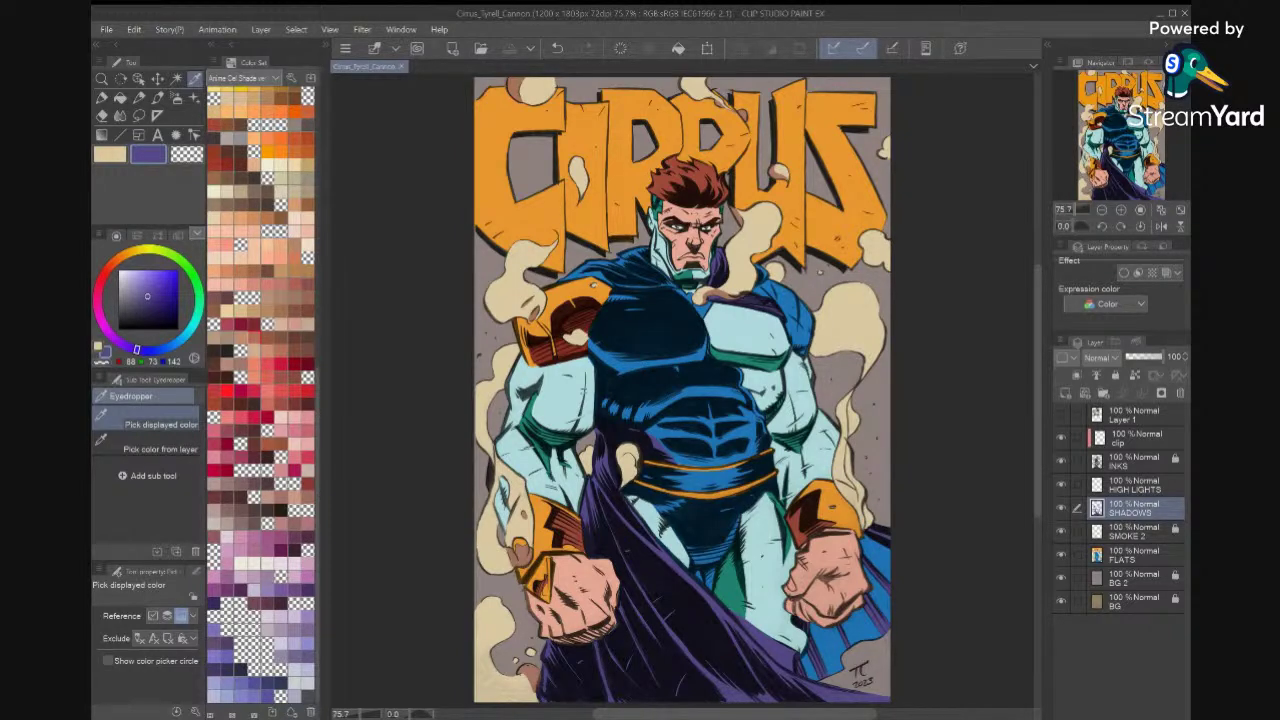
click(1140, 556)
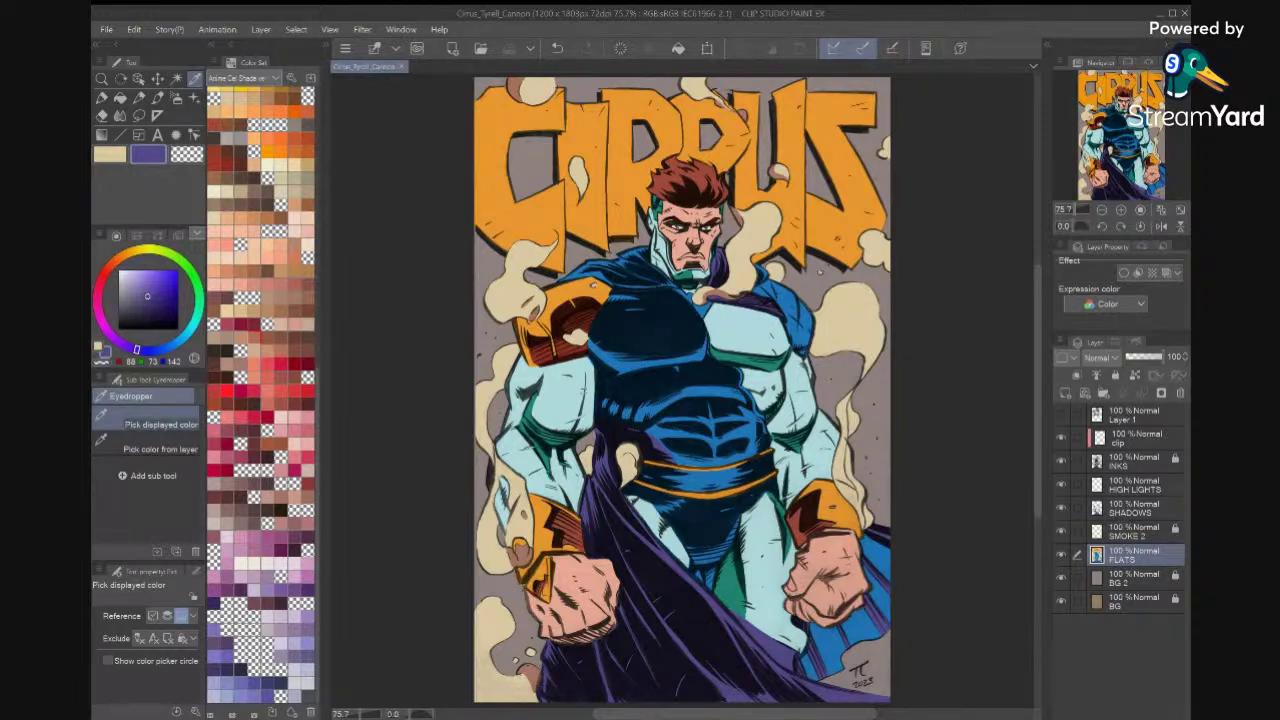
scroll(682, 390, up, 5)
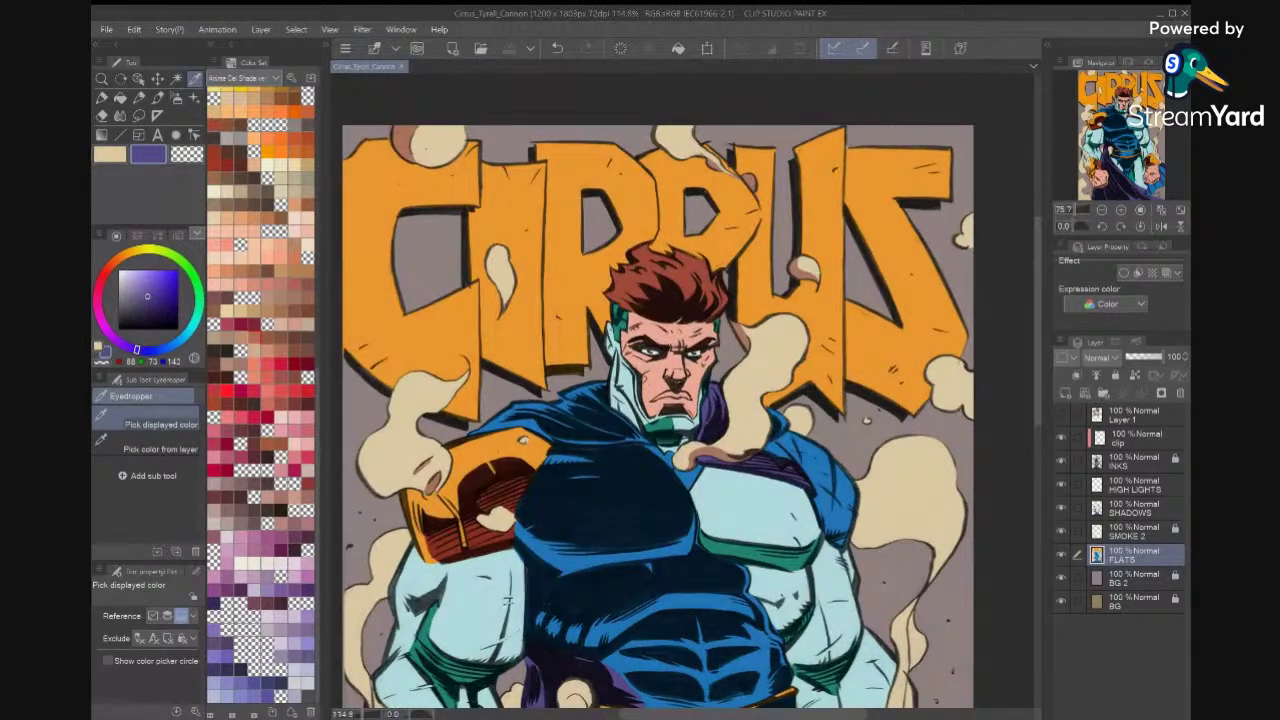
scroll(682, 390, down, 4)
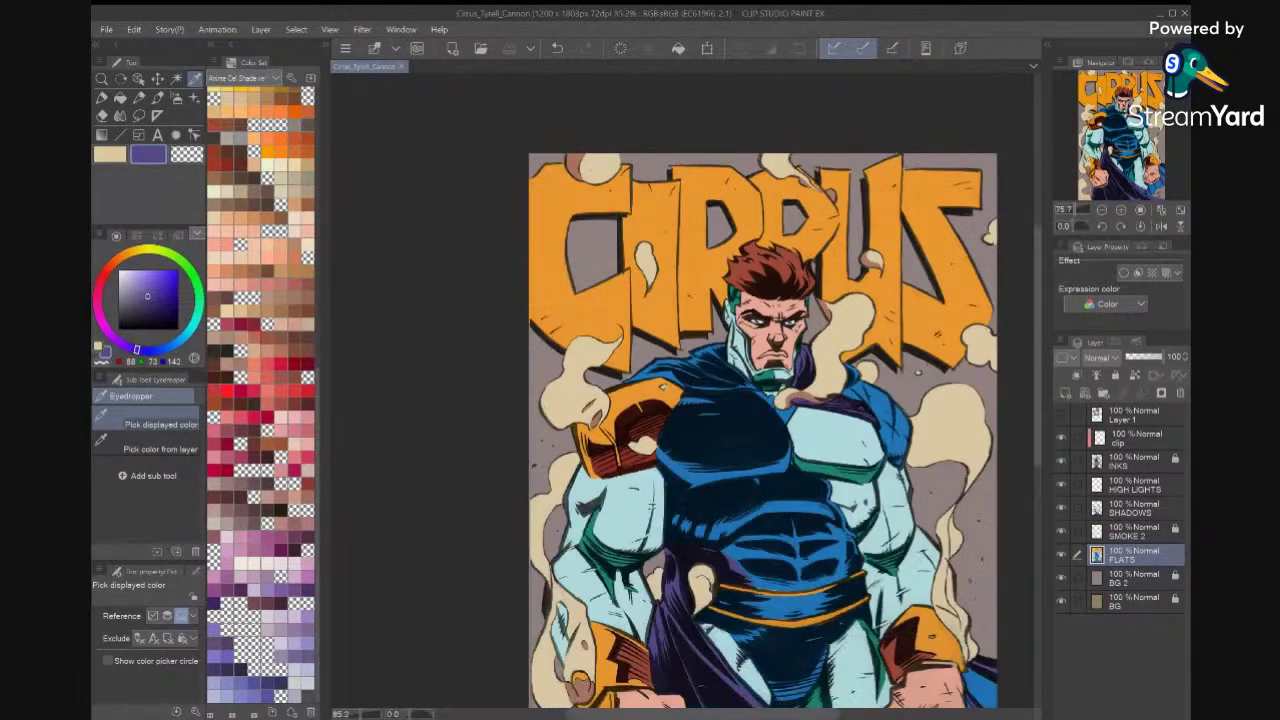
scroll(774, 420, down, 2)
scroll(774, 420, up, 5)
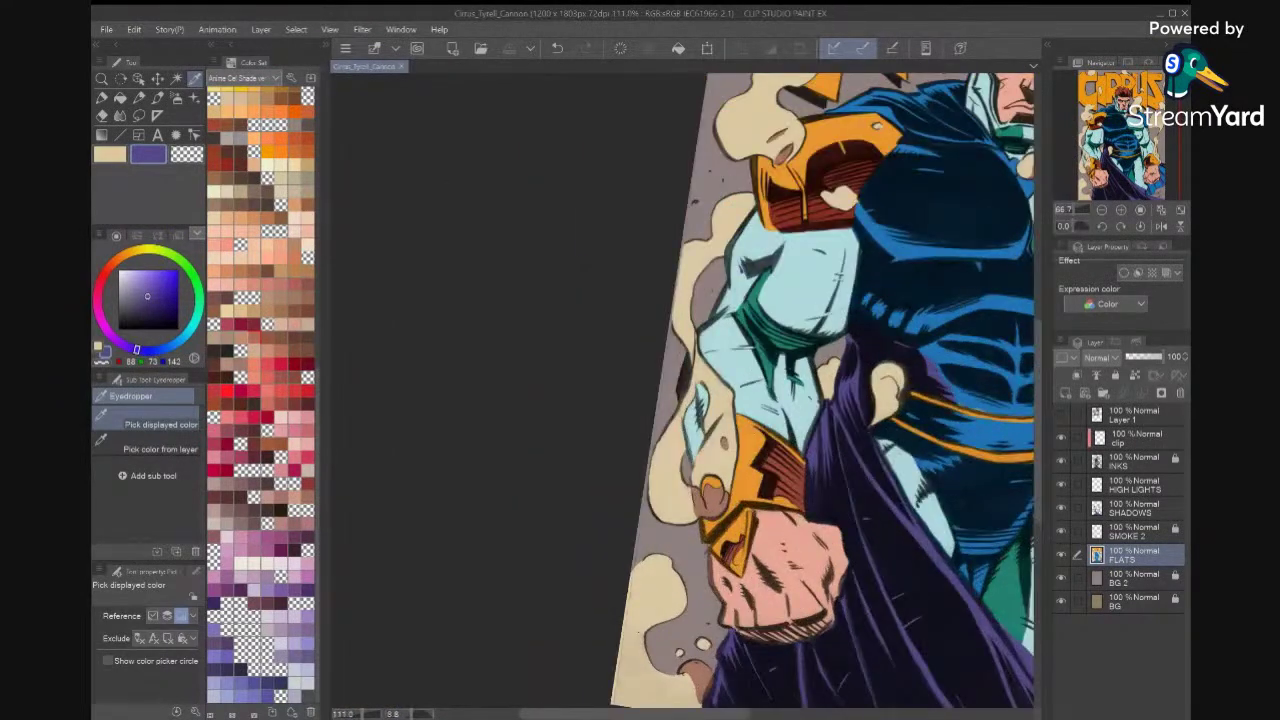
scroll(820, 390, down, 3)
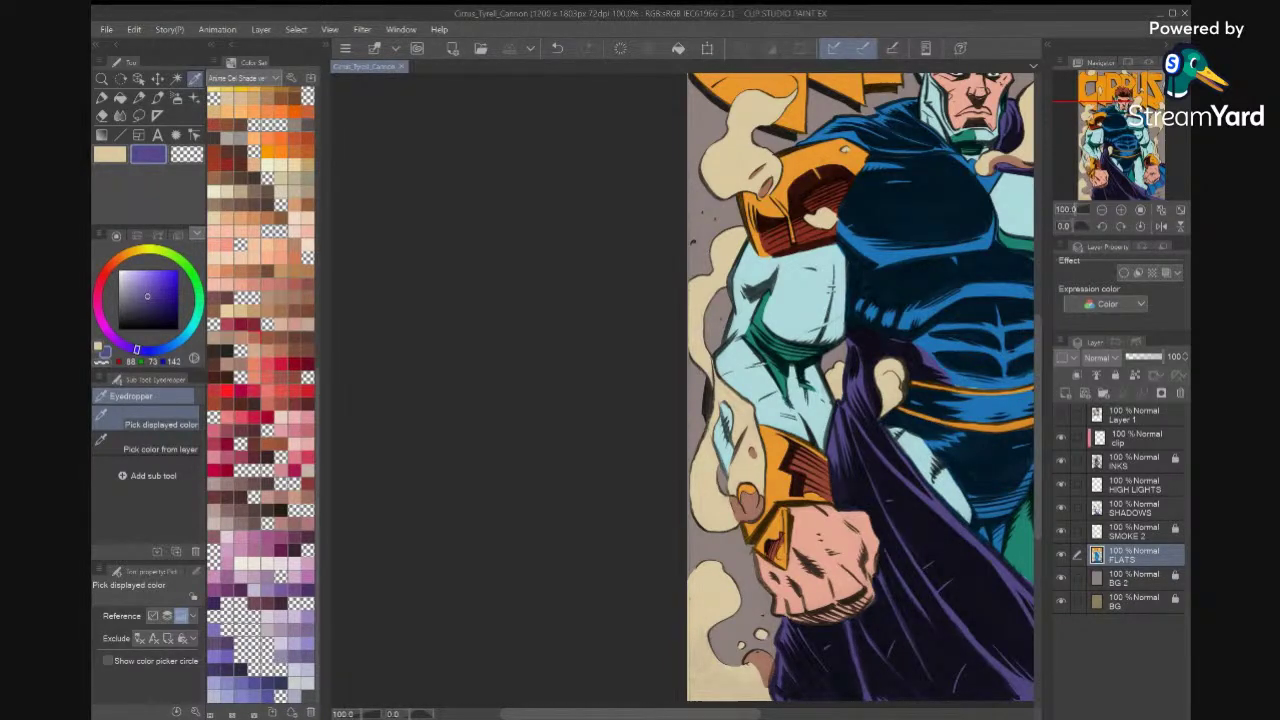
scroll(860, 450, down, 2)
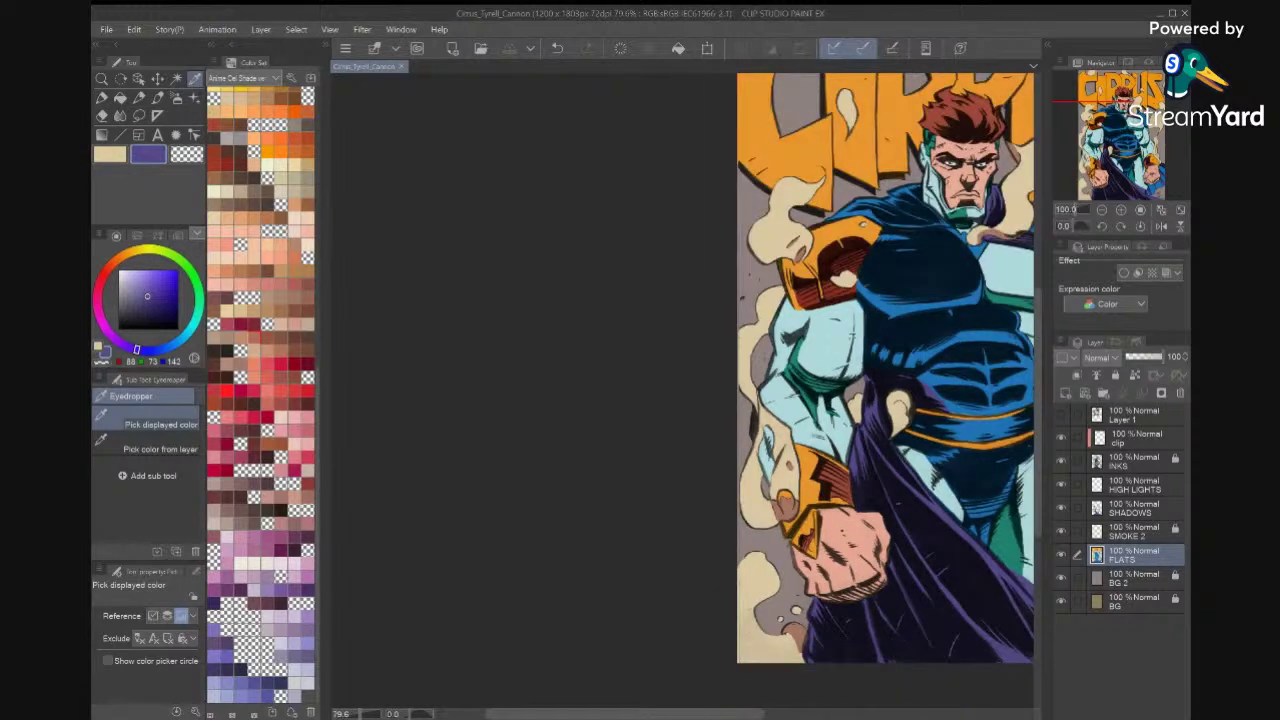
scroll(860, 450, up, 4)
scroll(860, 450, down, 2)
scroll(770, 440, up, 3)
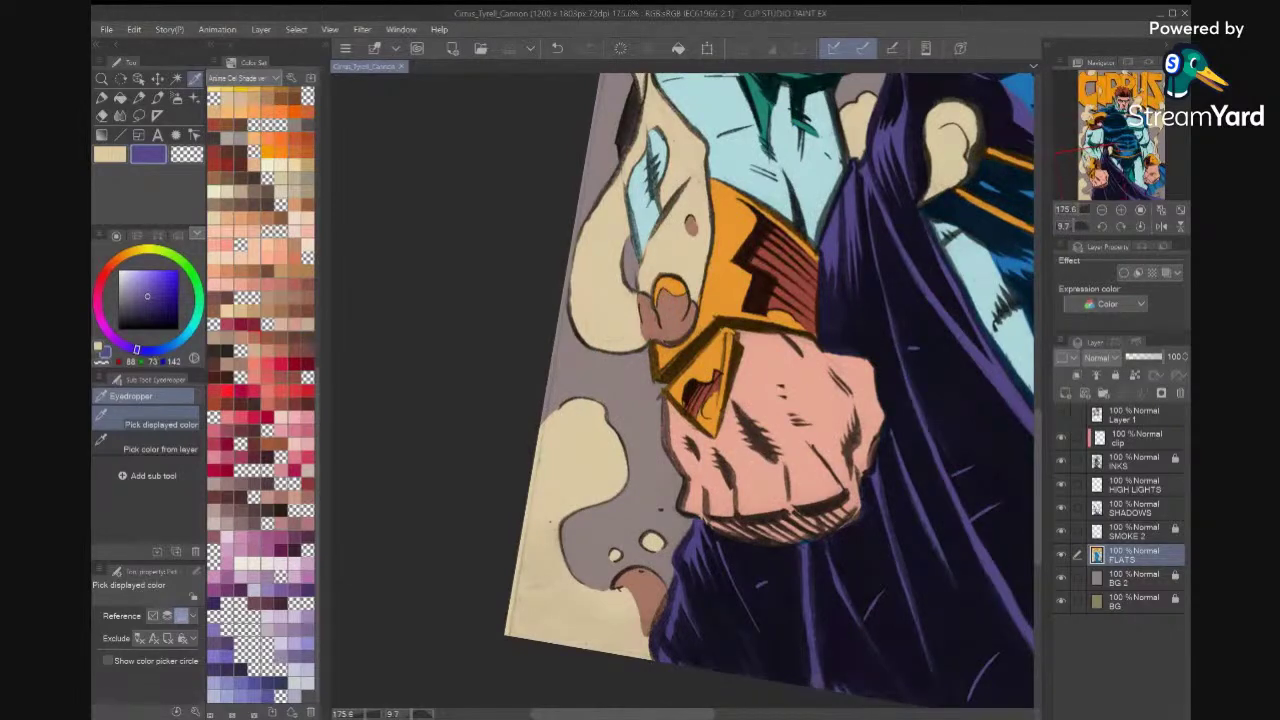
Sample the fist's flat skin tone as both main and sub colour with the INKS layer temporarily hidden.
click(1061, 461)
click(829, 407)
key(x)
click(829, 407)
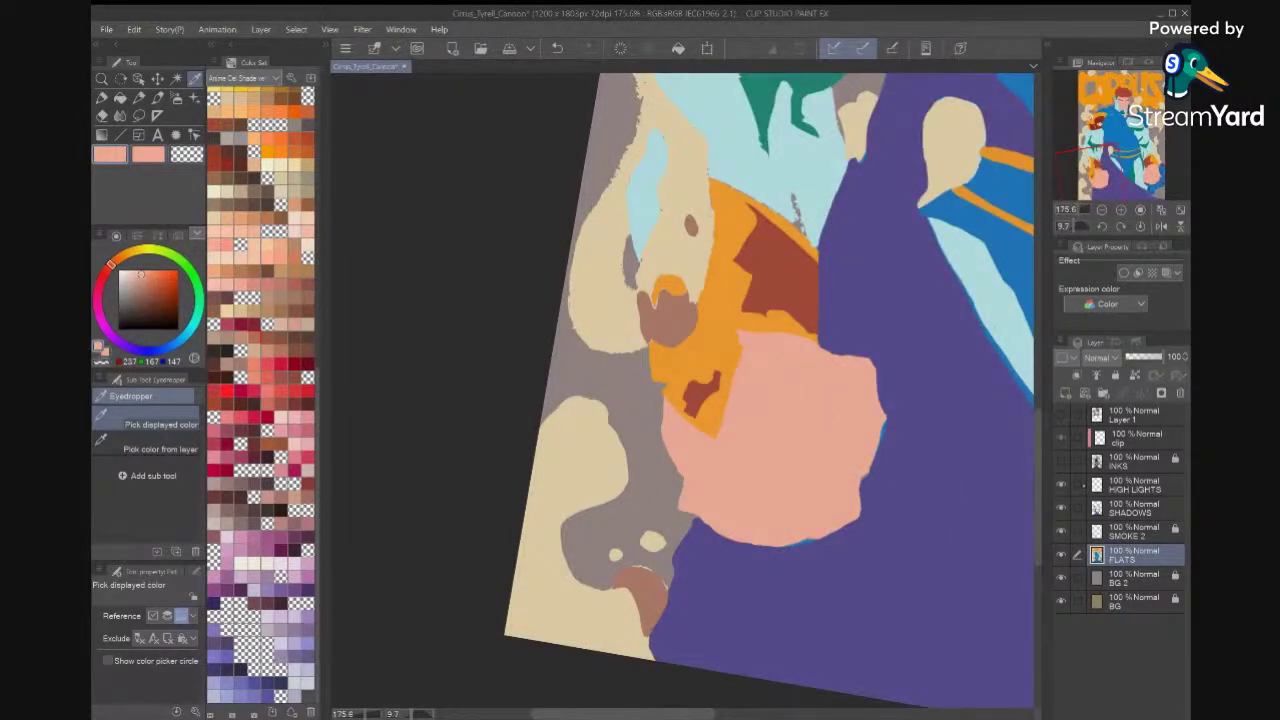
click(1061, 461)
key(x)
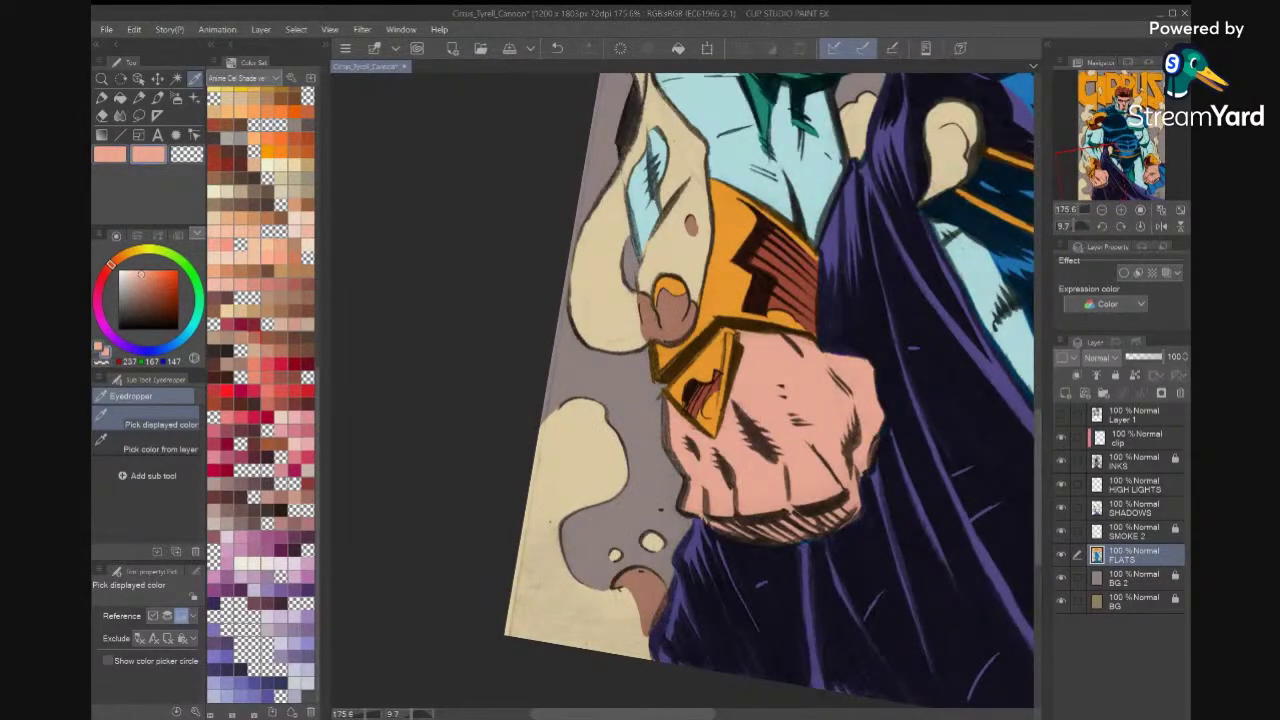
Choose a muted reddish brown (RGB 139, 84, 78) from the colour set as the skin shadow colour, keeping the skin tone alongside.
click(295, 284)
key(x)
key(x)
click(308, 284)
key(x)
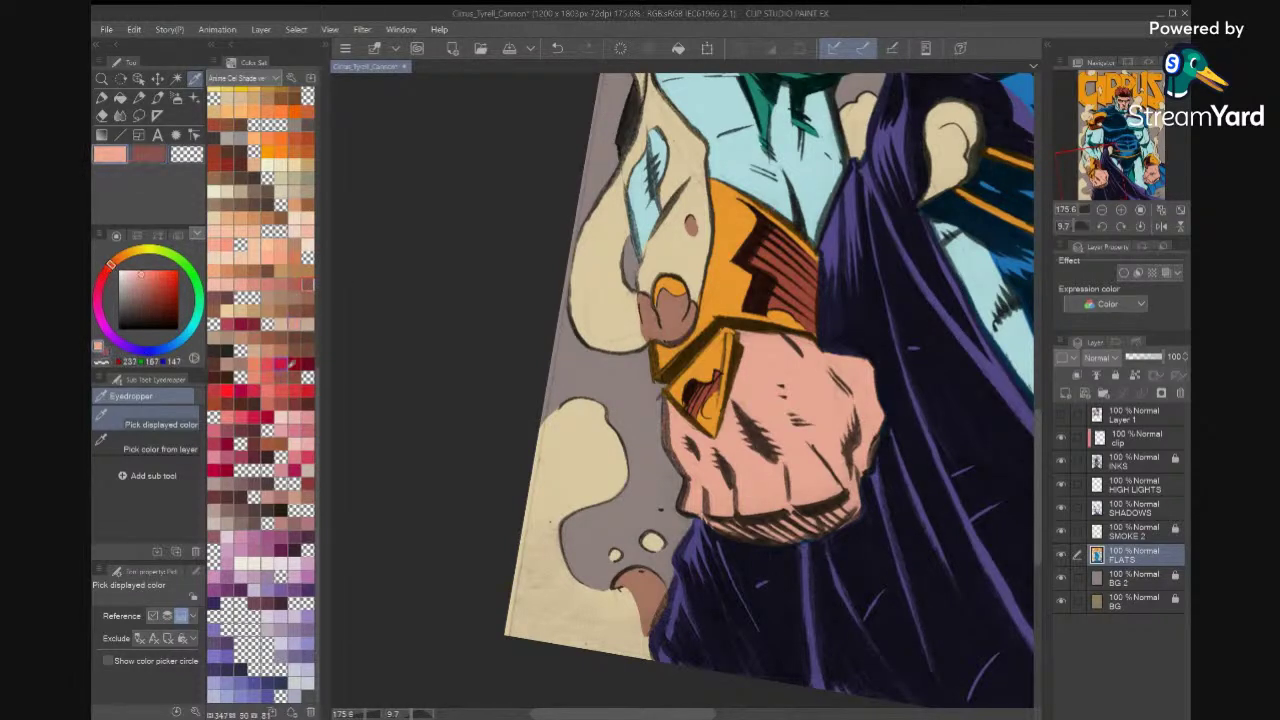
key(x)
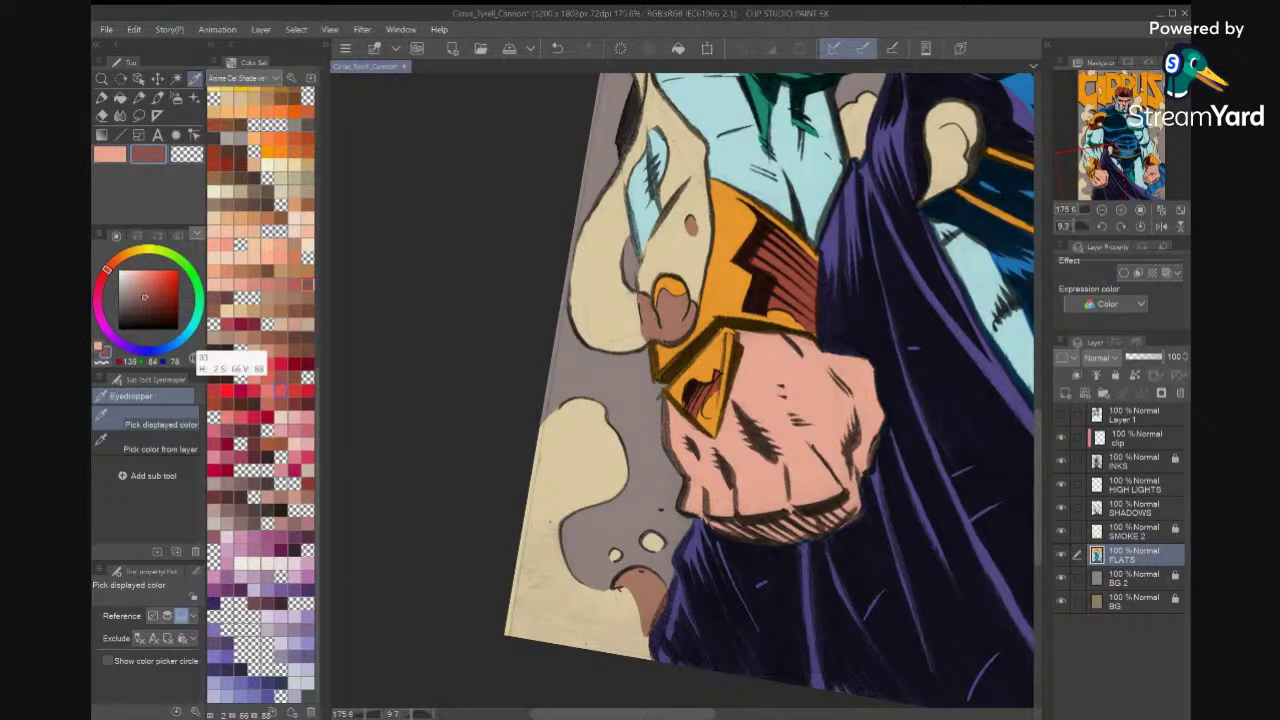
On the SHADOWS layer, lasso the fist's underside and the crease beside the knuckles, and fill them with the reddish brown.
click(1160, 510)
key(m)
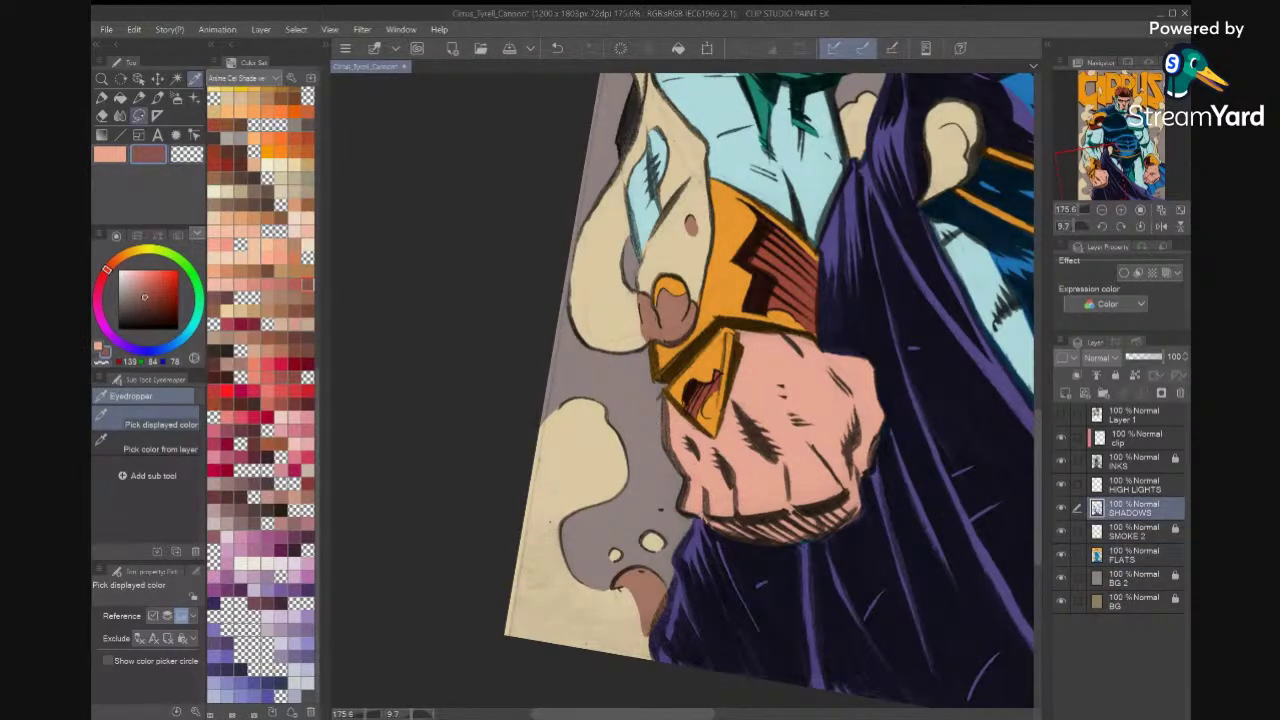
scroll(800, 540, up, 1)
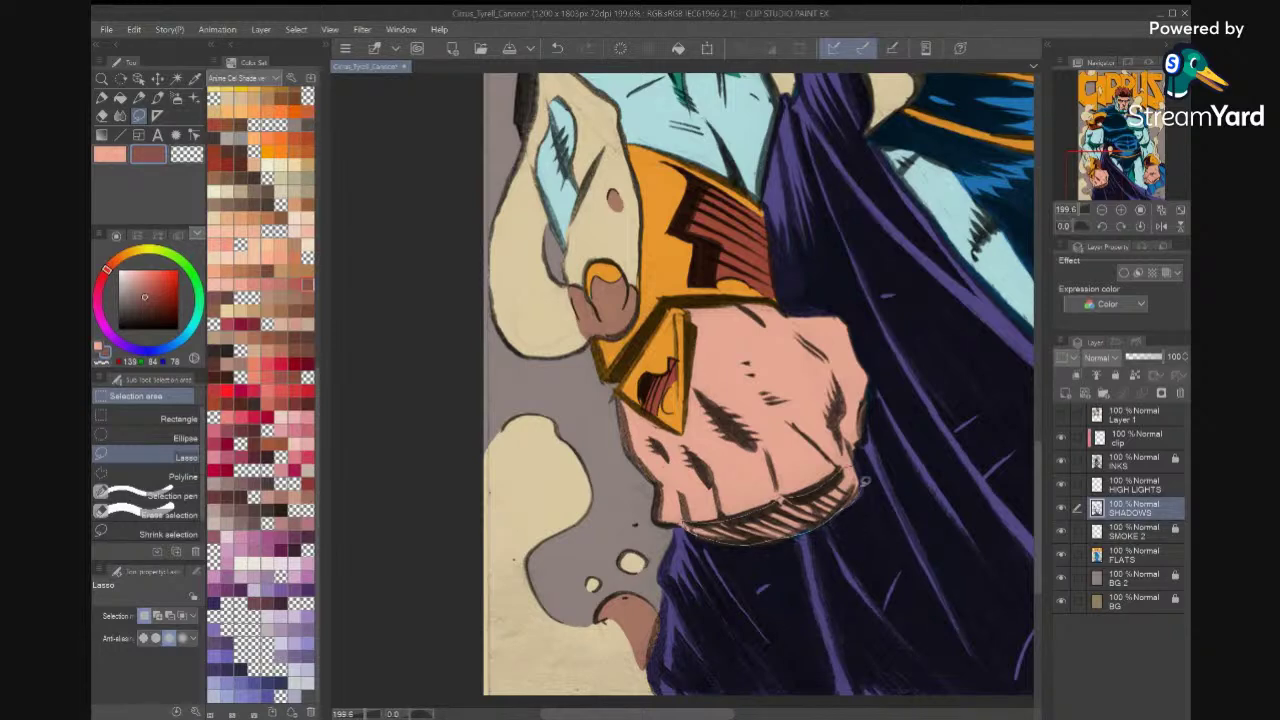
drag(865, 481, 866, 470)
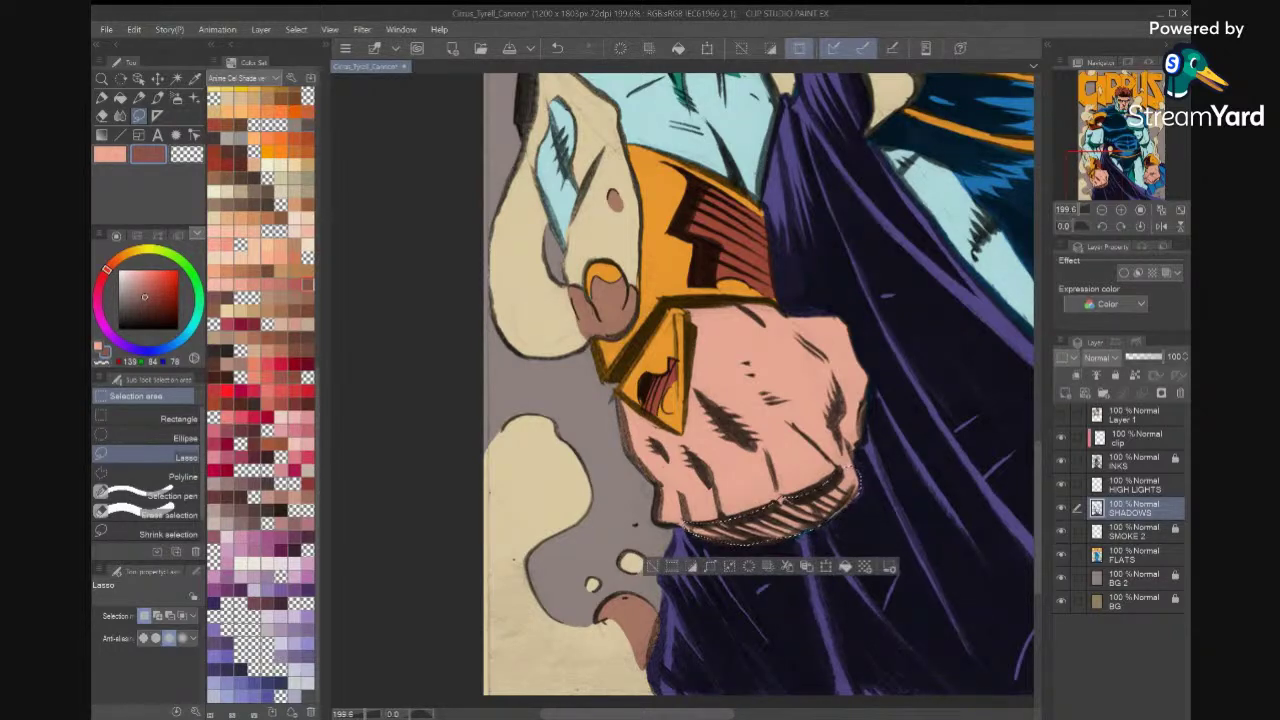
scroll(874, 430, down, 3)
scroll(874, 430, up, 2)
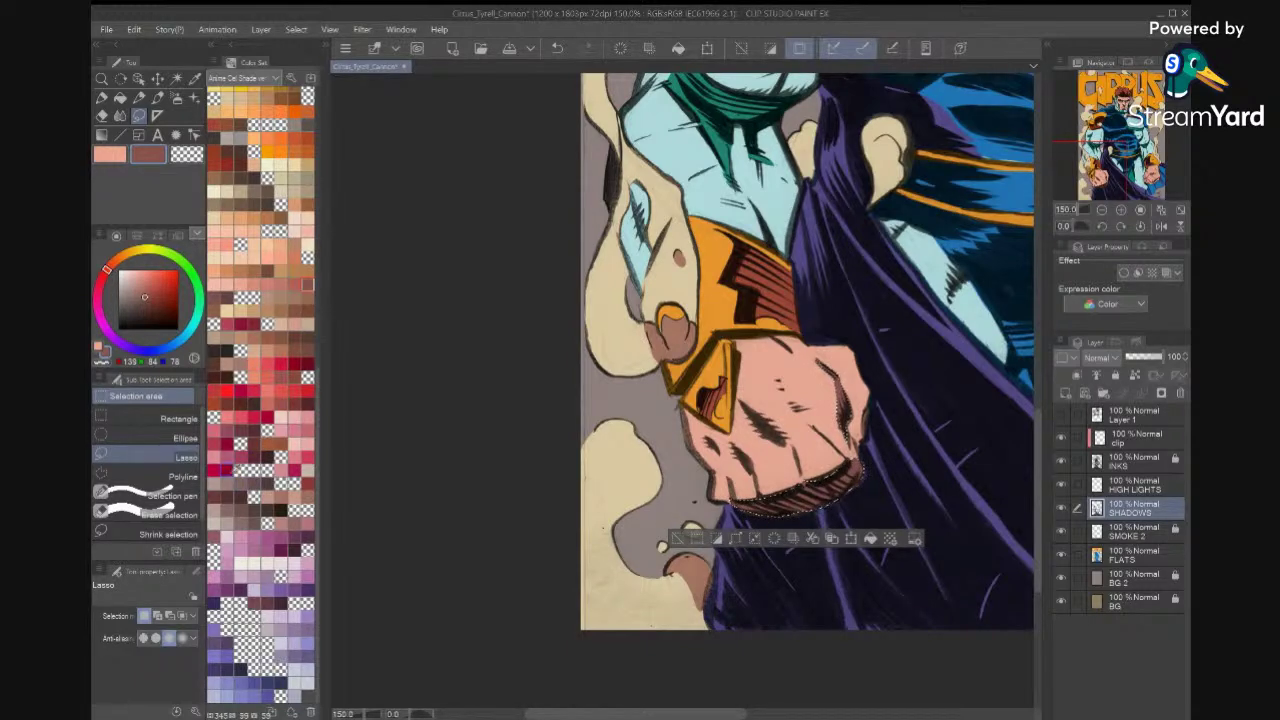
Try a dark maroon fill on the selected fist shadows and go back to the sampled reddish brown.
click(242, 428)
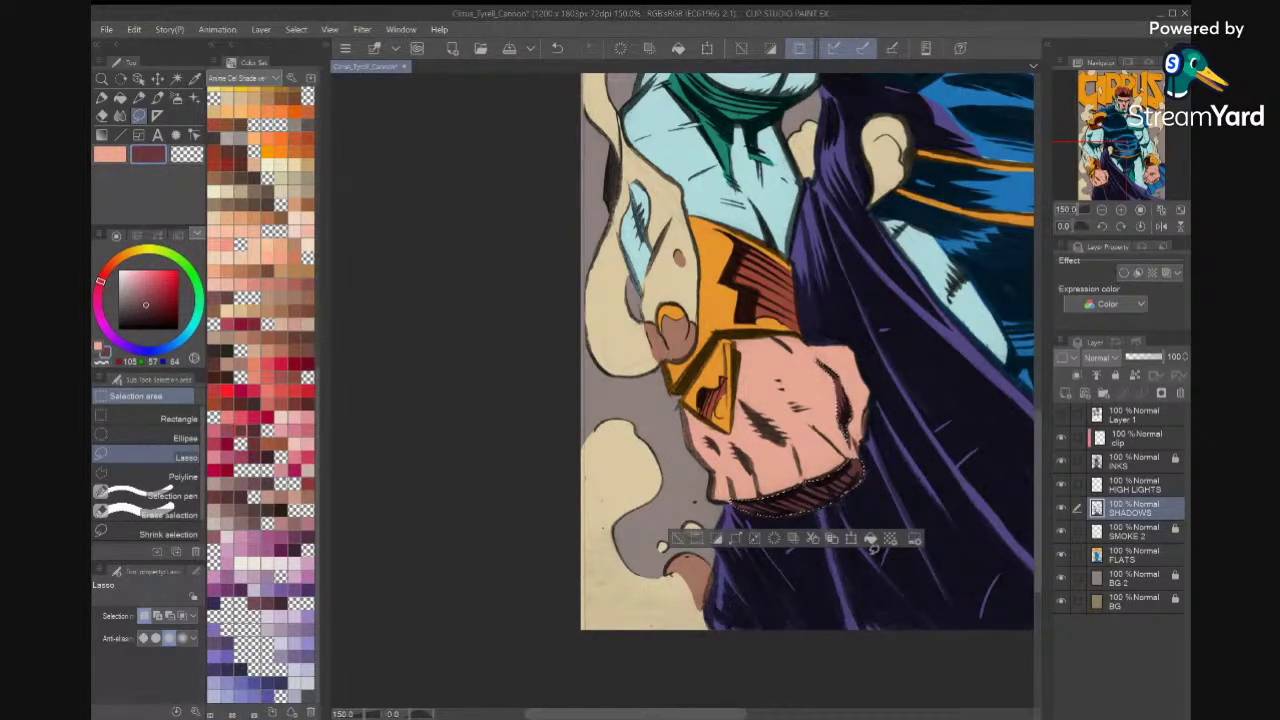
key(ctrl+z)
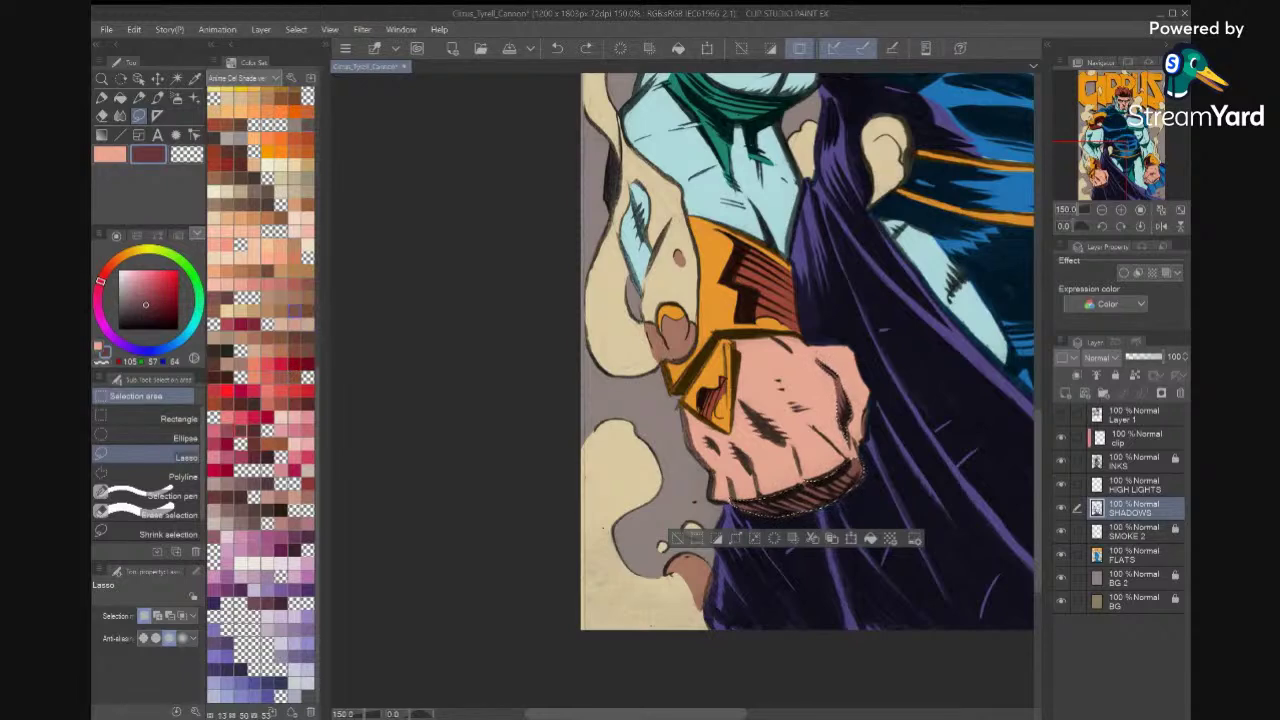
click(1061, 461)
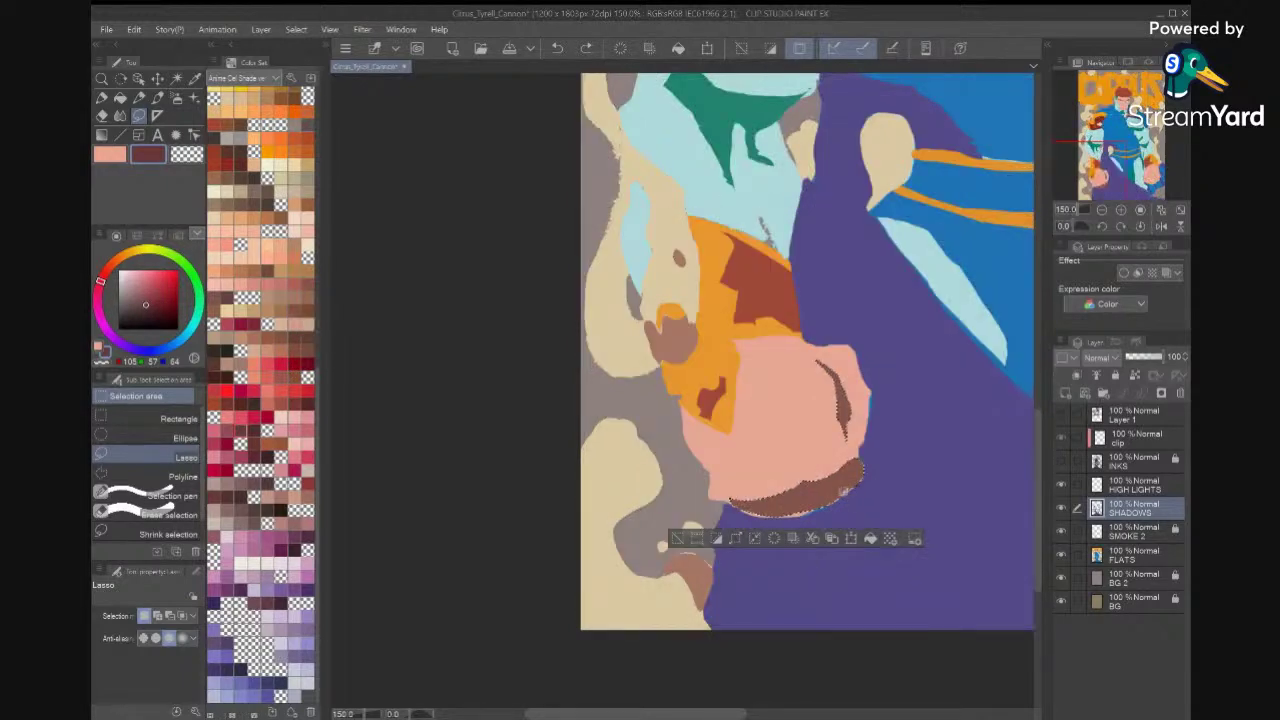
key(i)
click(847, 475)
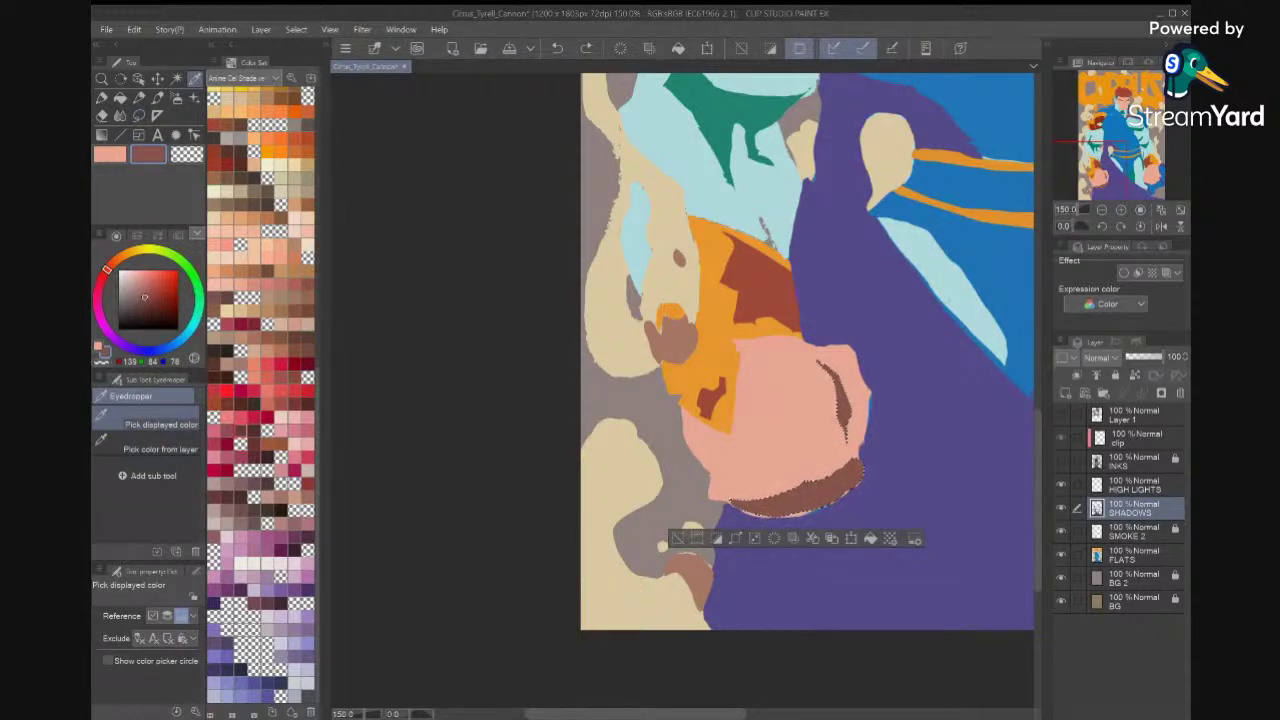
Fill the selected fist shadows with dark red (RGB 143, 43, 31) from the colour set, with the INKS layer visible again.
click(229, 163)
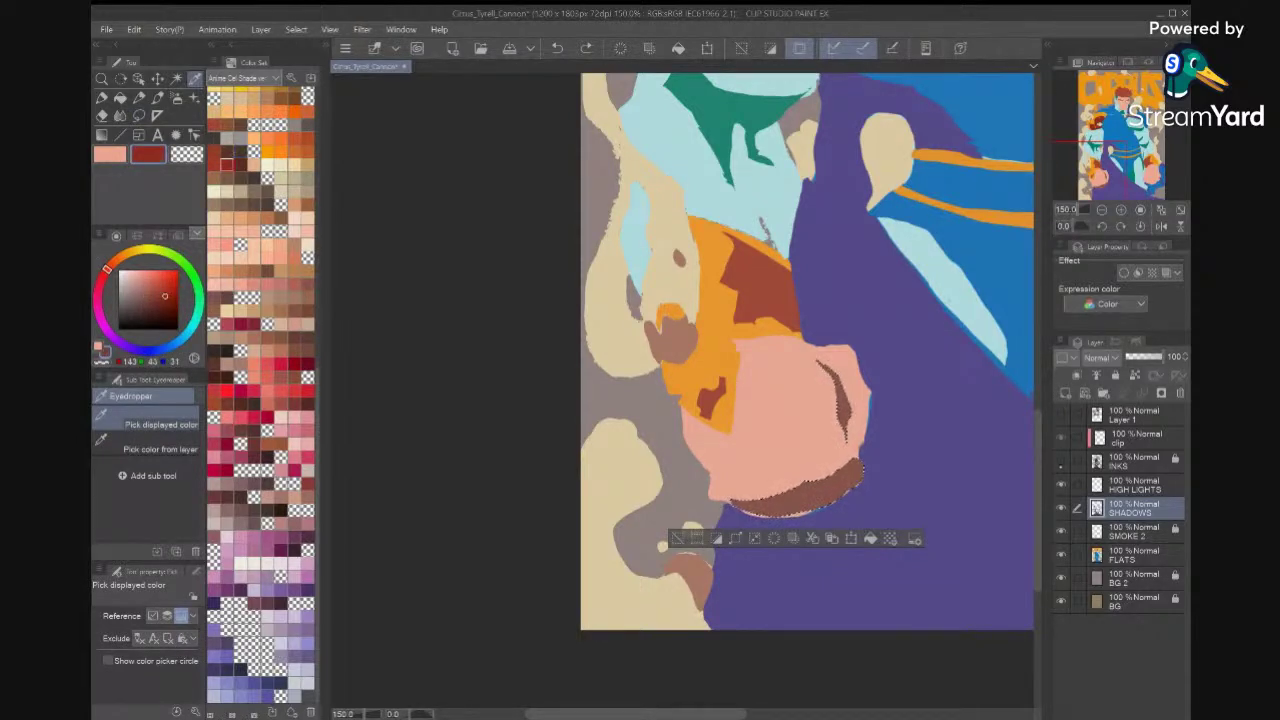
click(1061, 461)
click(870, 538)
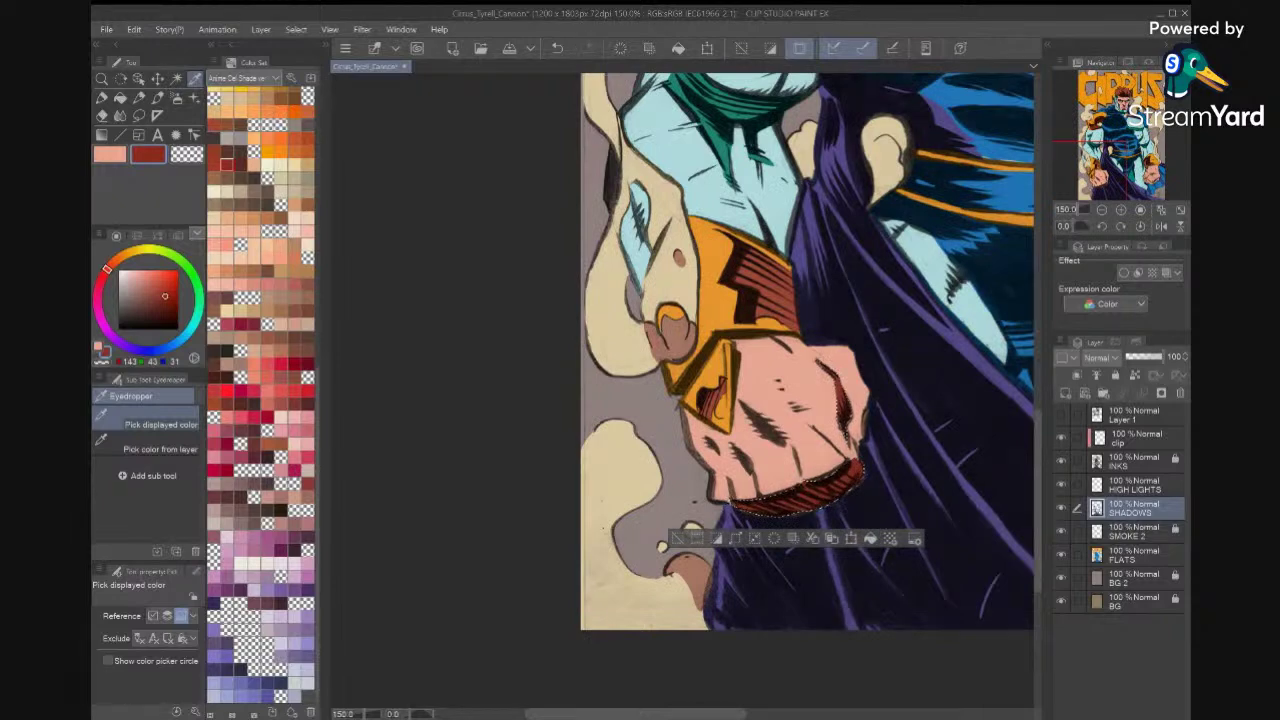
On the SHADOWS layer, lasso the other fist's central creases and the wrist edge beside the cuff, and fill them with dark red.
key(ctrl+d)
scroll(676, 534, down, 4)
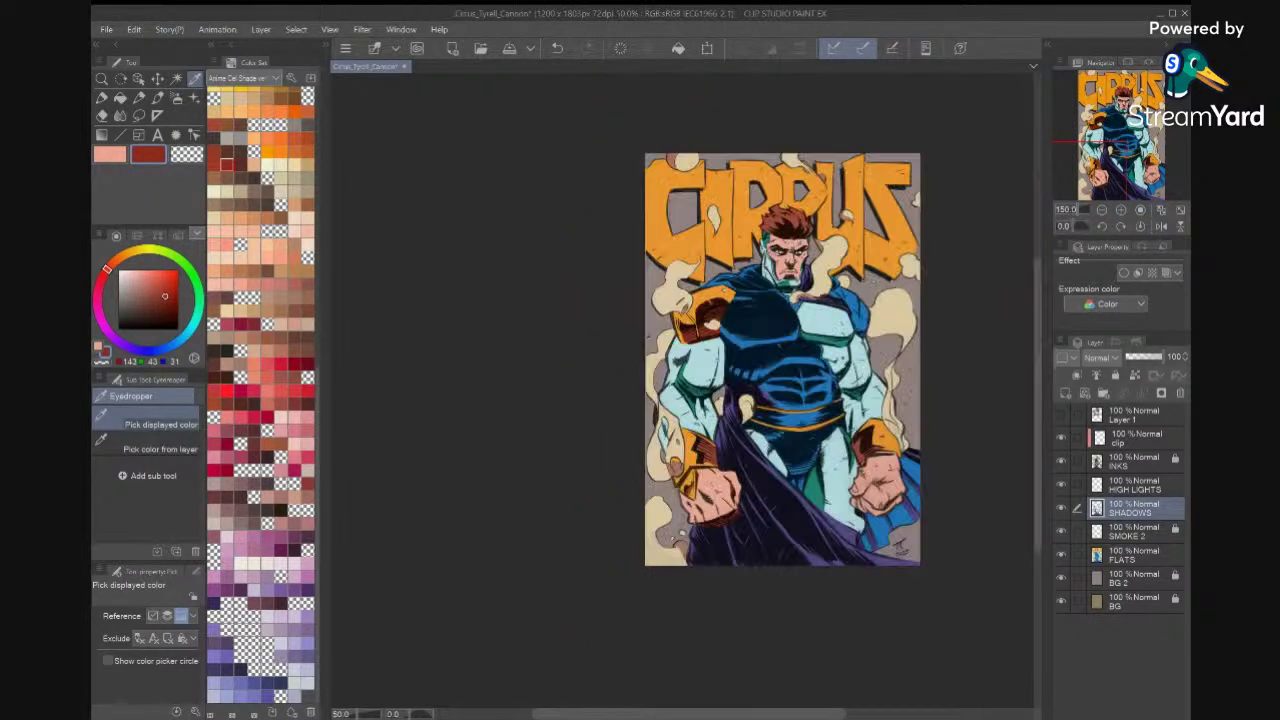
scroll(677, 534, up, 1)
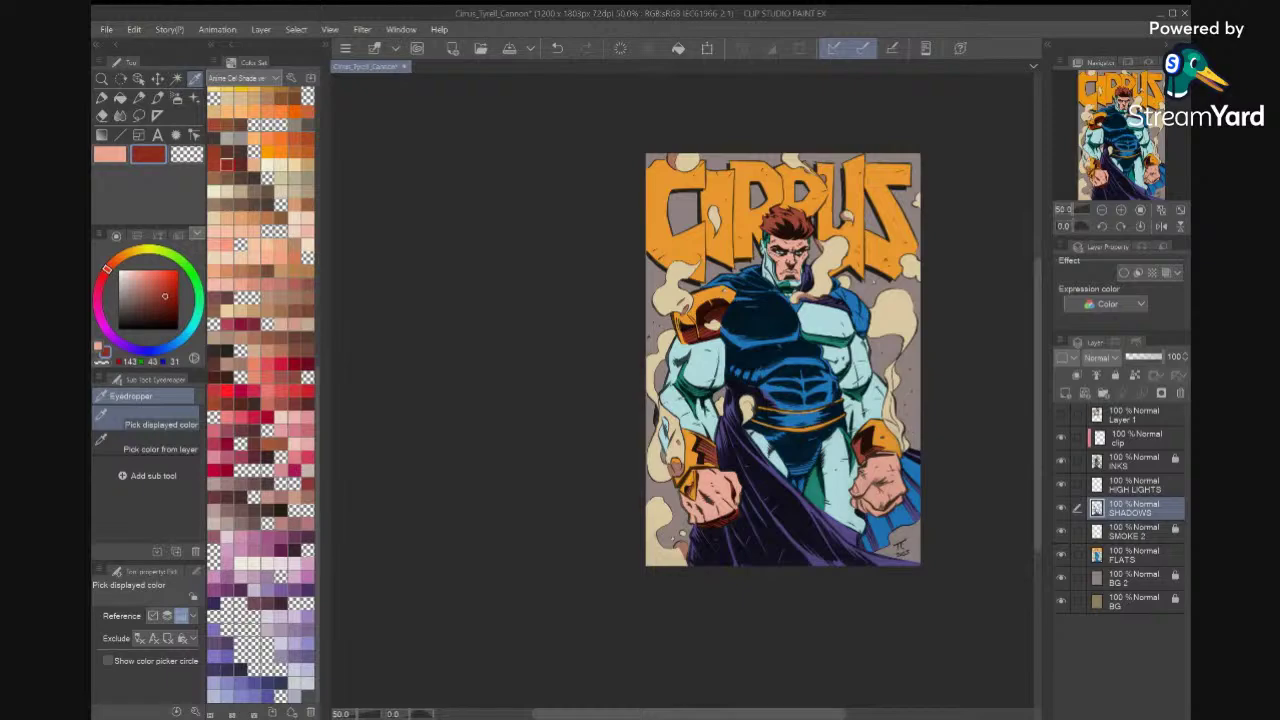
scroll(766, 446, up, 4)
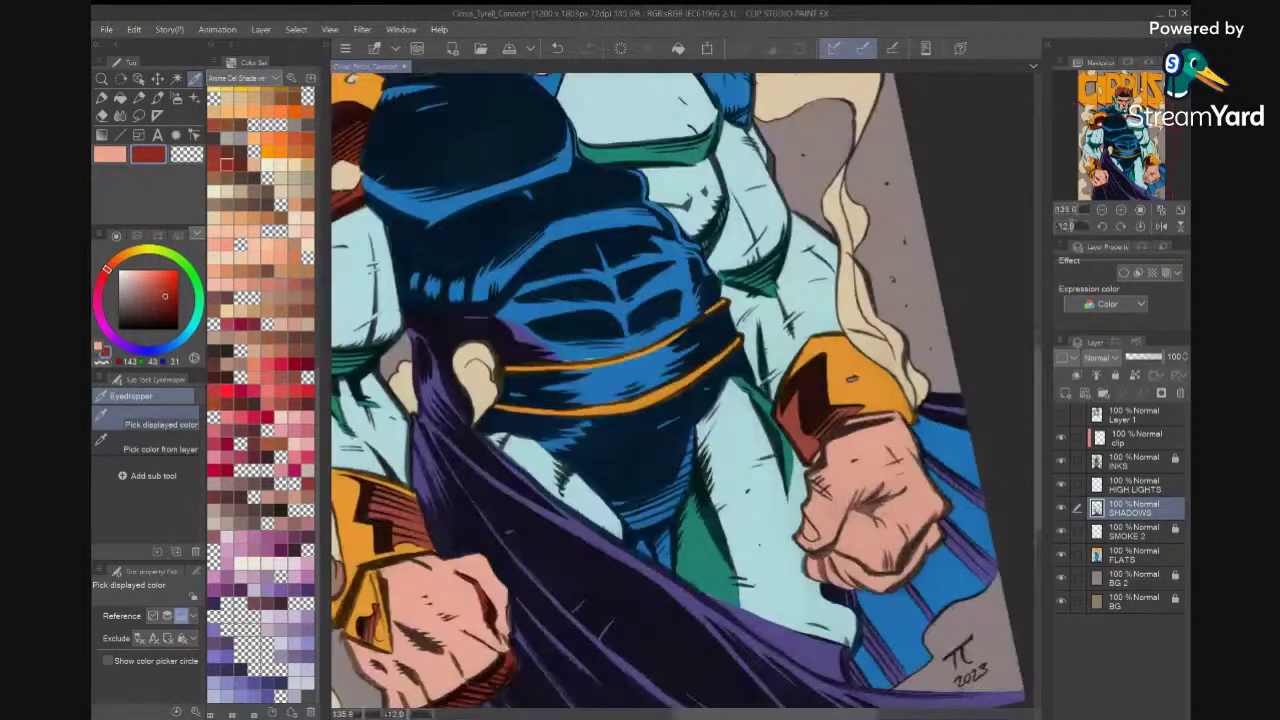
scroll(816, 448, up, 3)
scroll(816, 448, down, 1)
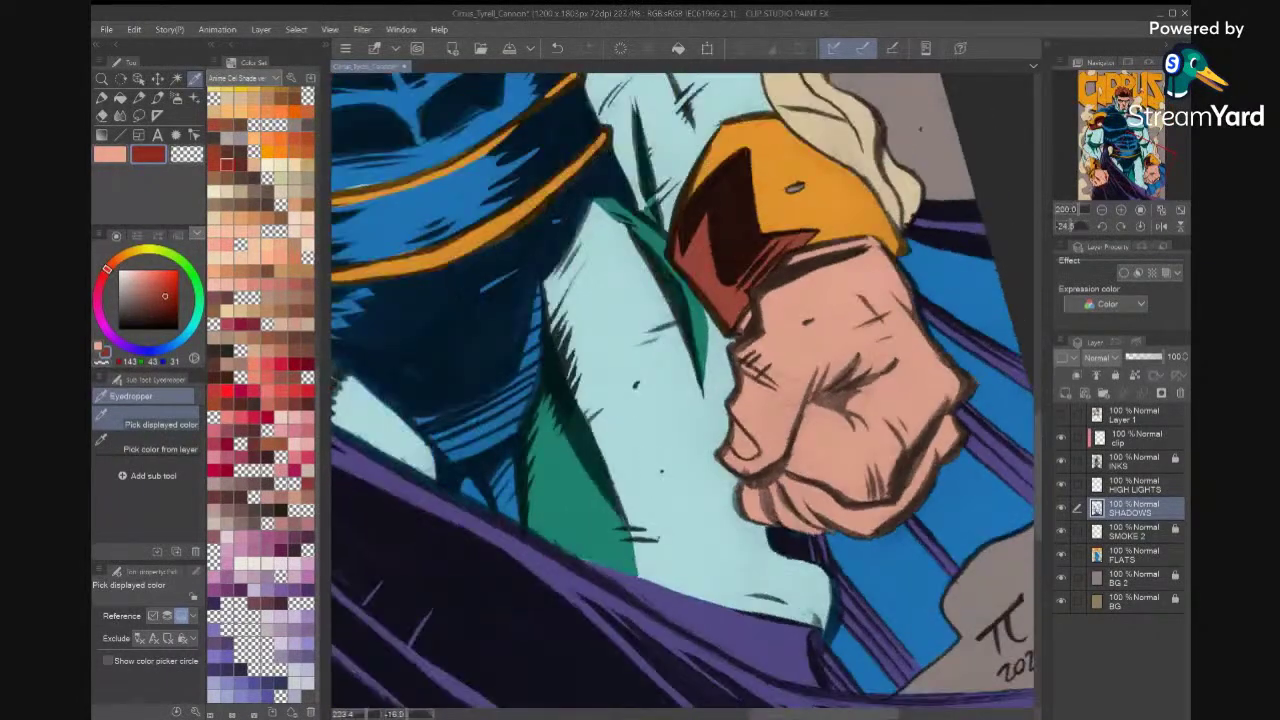
scroll(900, 392, up, 1)
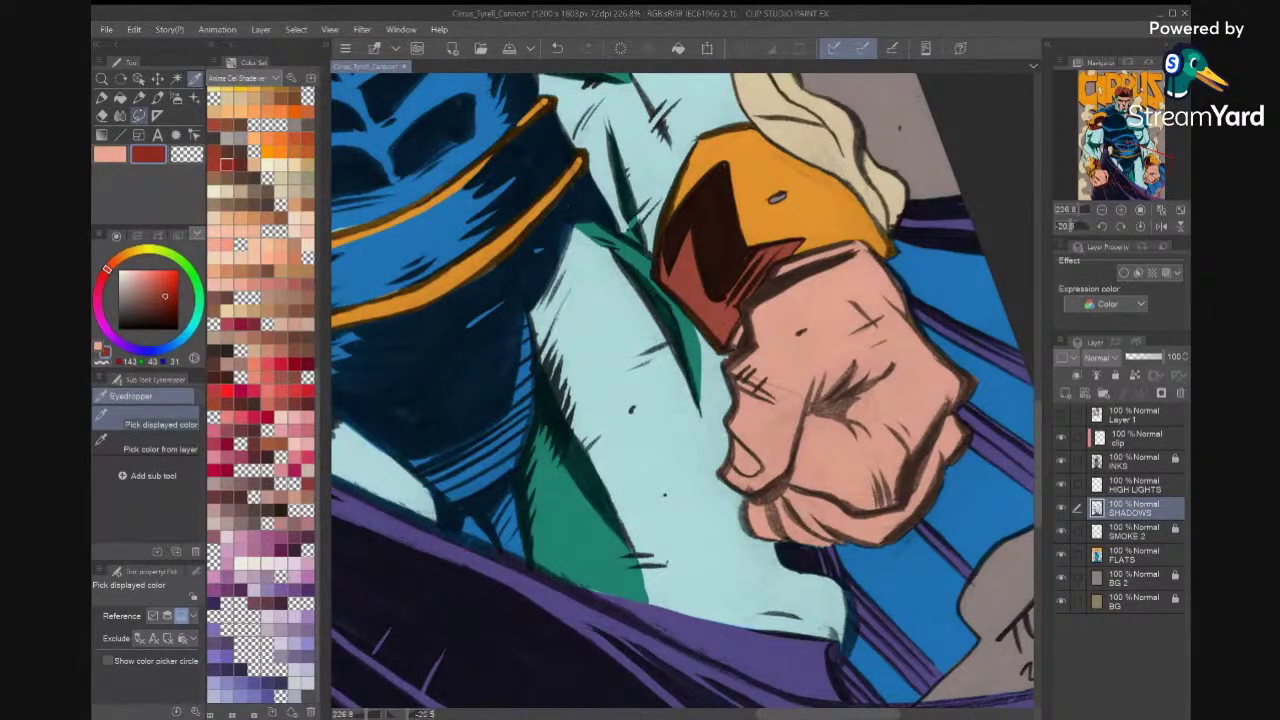
key(m)
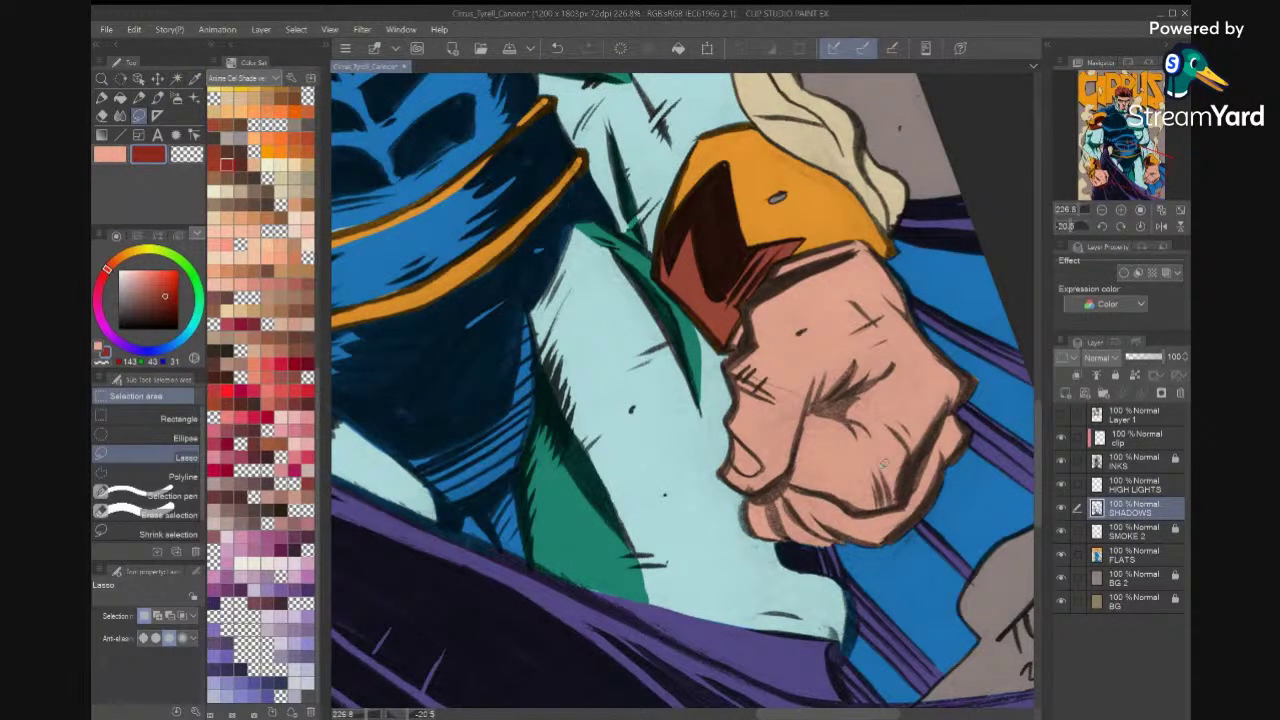
mouse_move(876, 470)
mouse_down()
mouse_move(900, 497)
mouse_move(876, 421)
mouse_up()
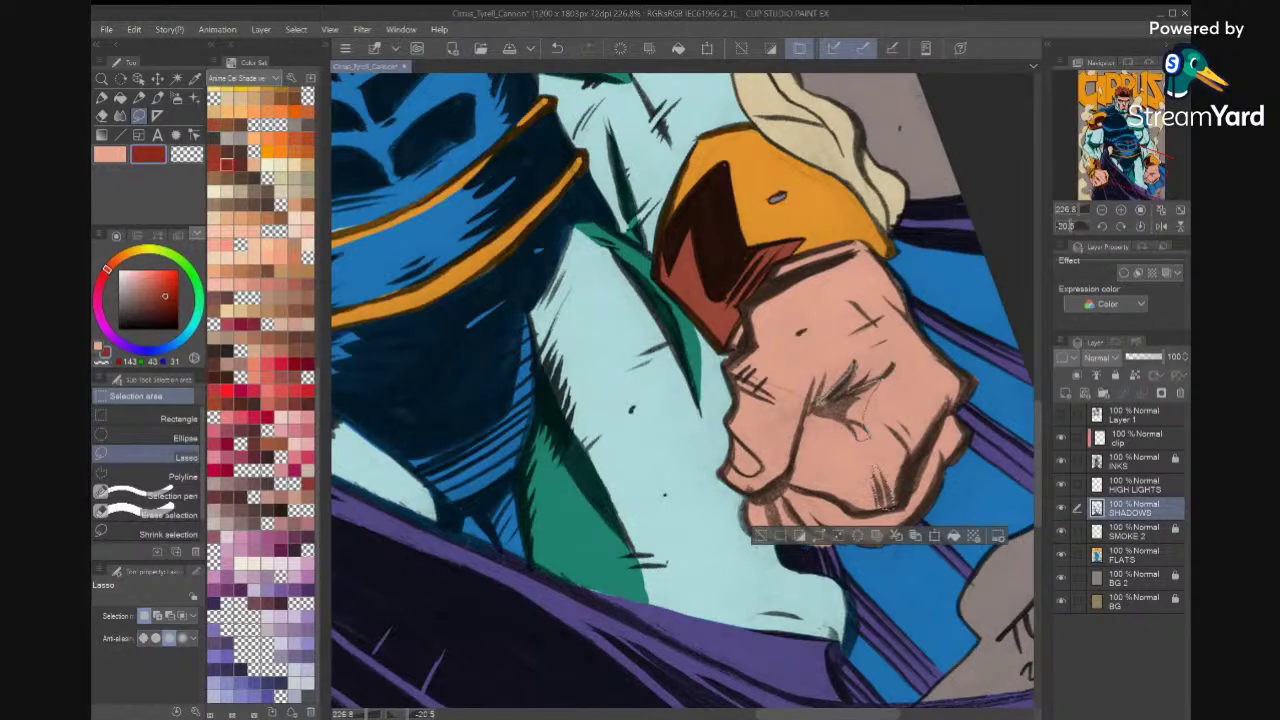
drag(872, 386, 814, 411)
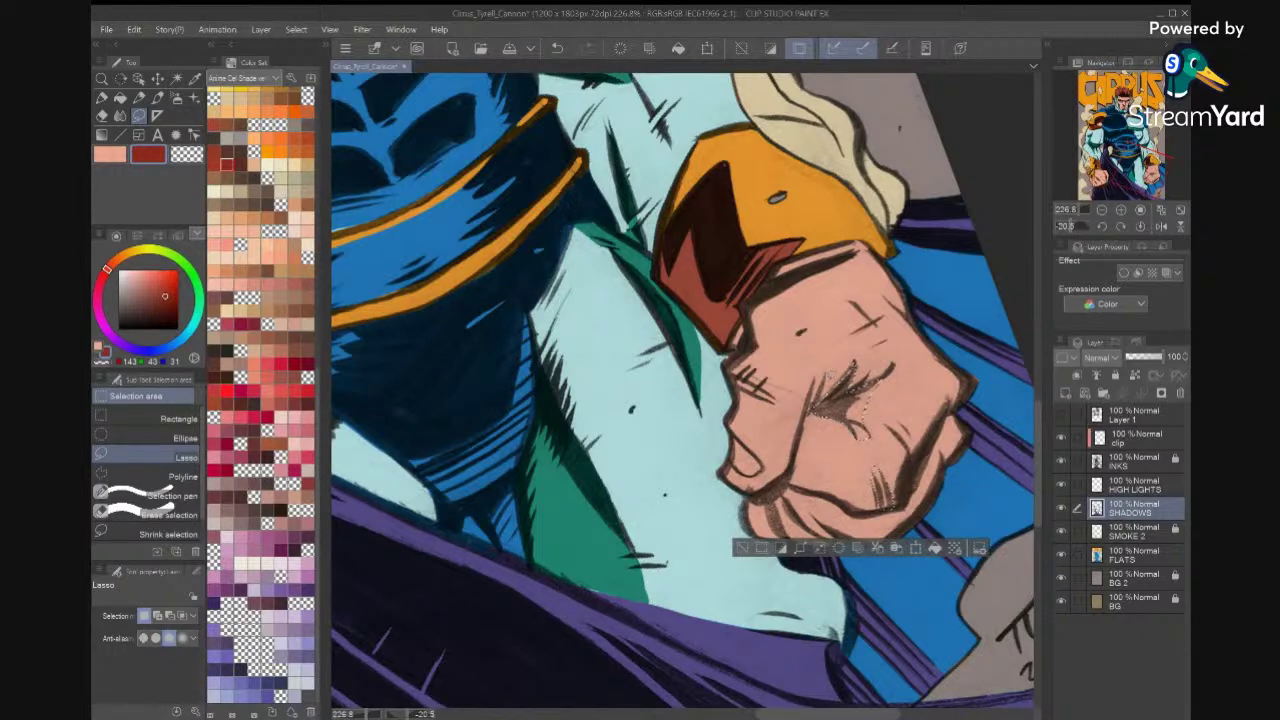
mouse_move(770, 401)
mouse_down()
mouse_move(728, 367)
mouse_move(771, 399)
mouse_up()
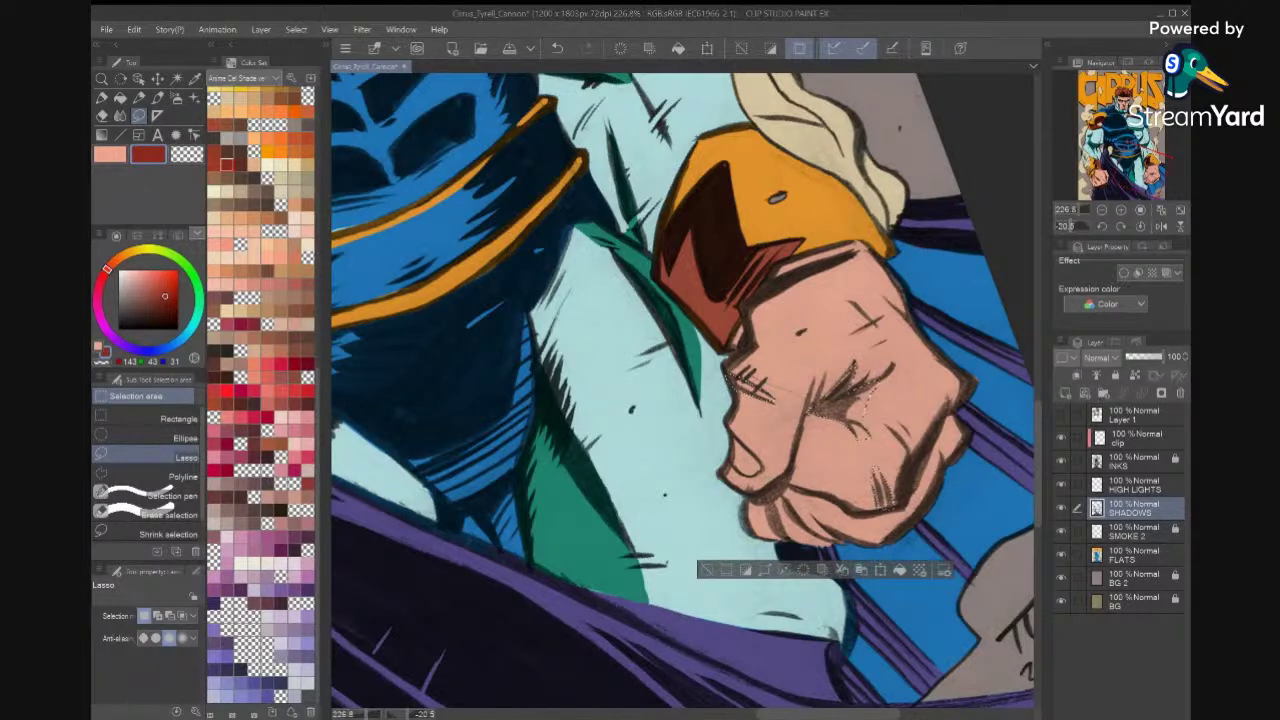
drag(747, 318, 751, 340)
mouse_move(866, 241)
mouse_down()
mouse_move(788, 258)
mouse_move(758, 295)
mouse_up()
drag(650, 375, 1012, 327)
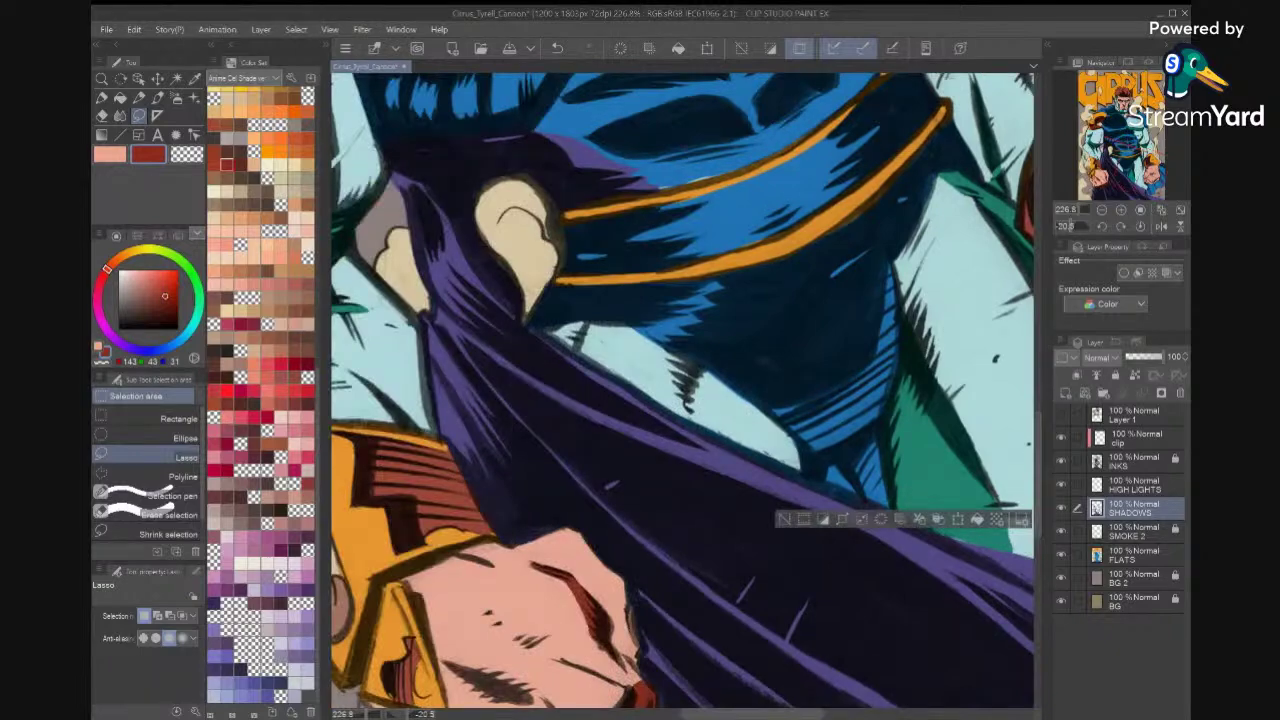
scroll(680, 390, down, 5)
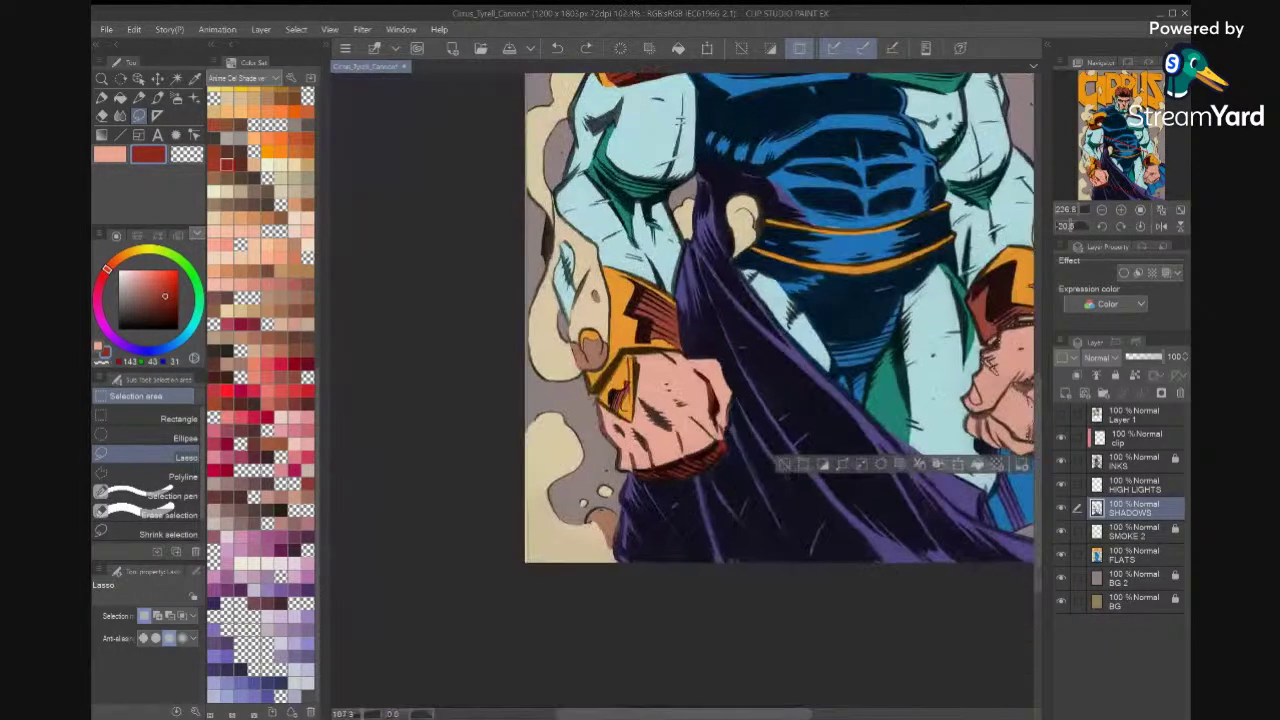
drag(670, 415, 630, 370)
click(977, 507)
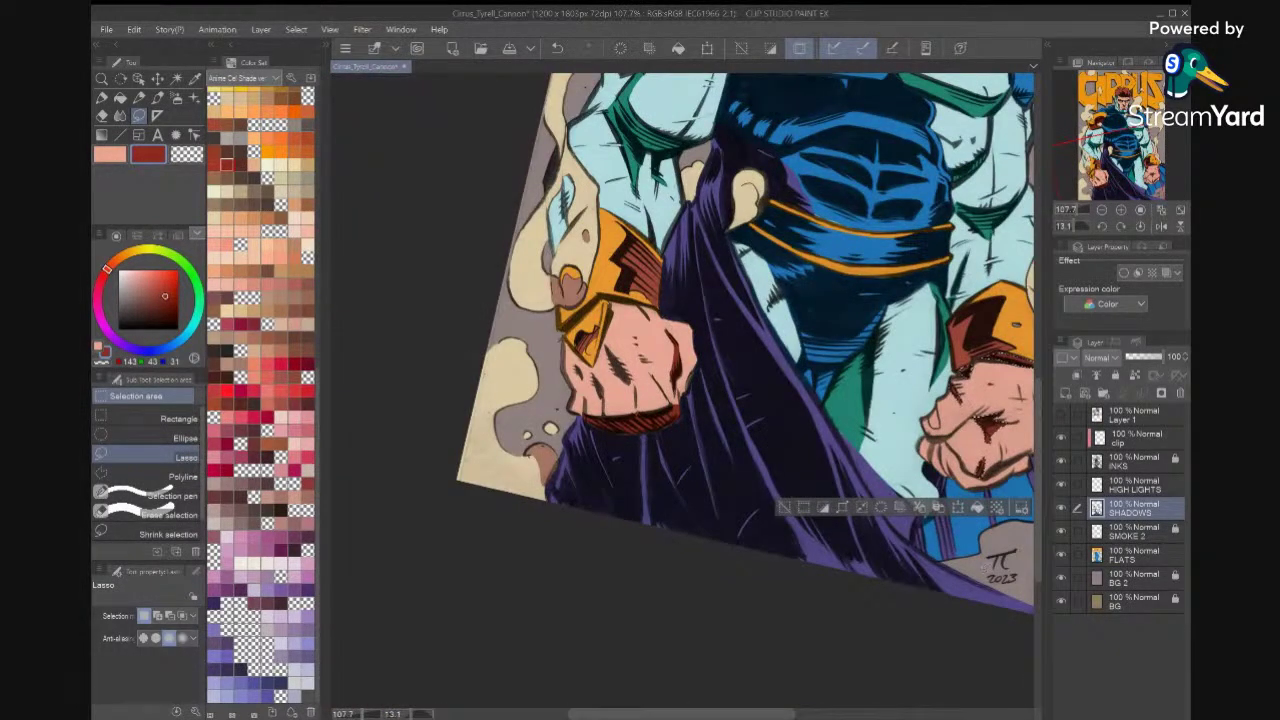
key(ctrl+d)
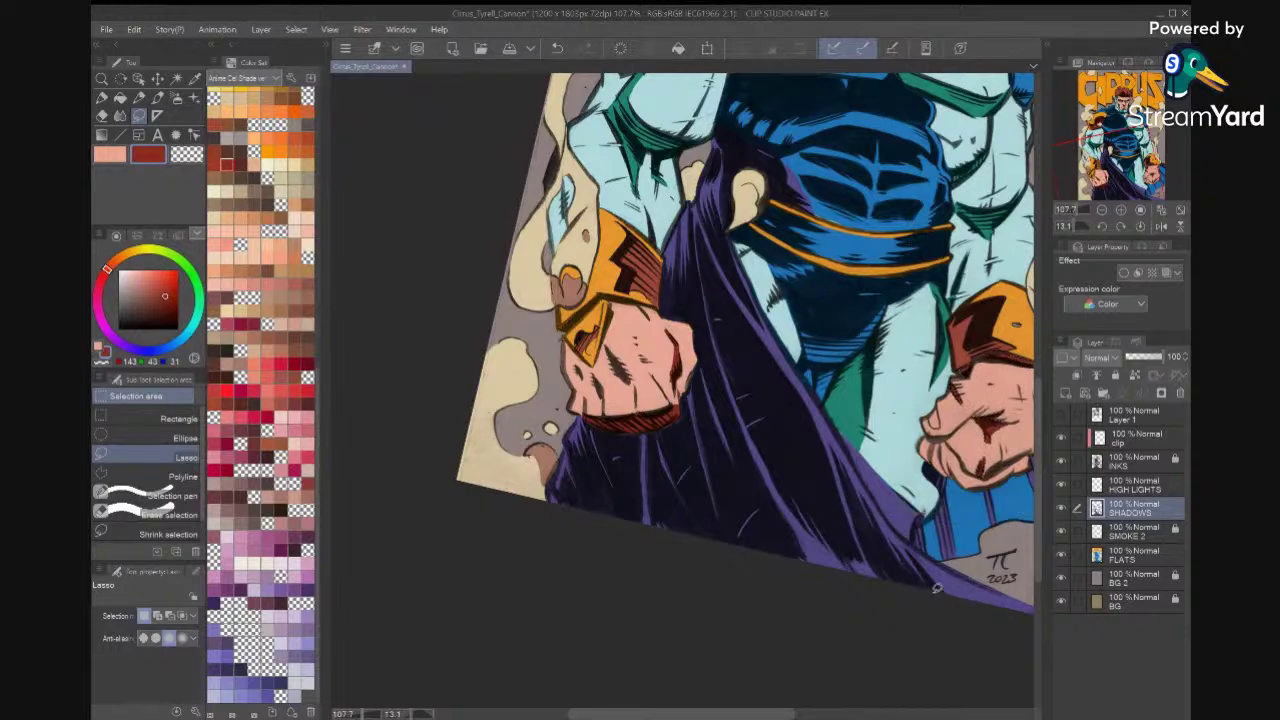
Lasso the shadow beneath the hero's eye and the small crease on the cheek beside the cowl, filling both with dark red.
scroll(860, 420, down, 3)
scroll(880, 190, up, 4)
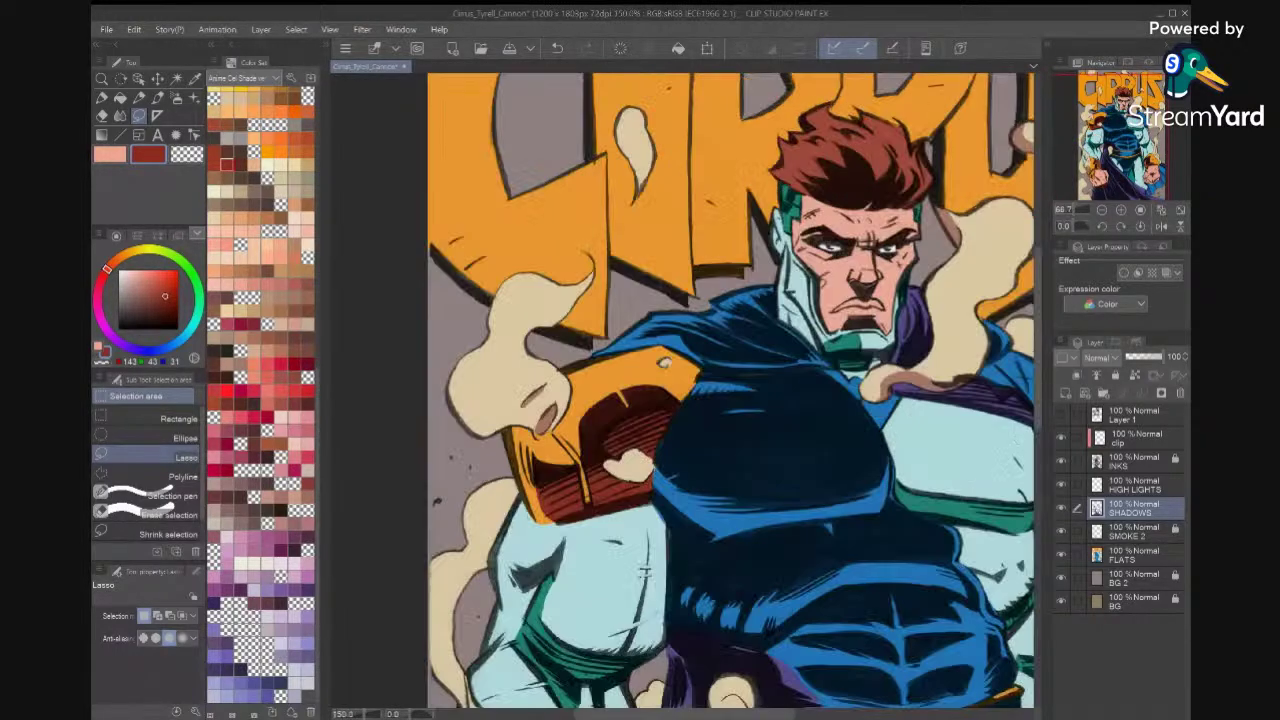
scroll(839, 230, up, 4)
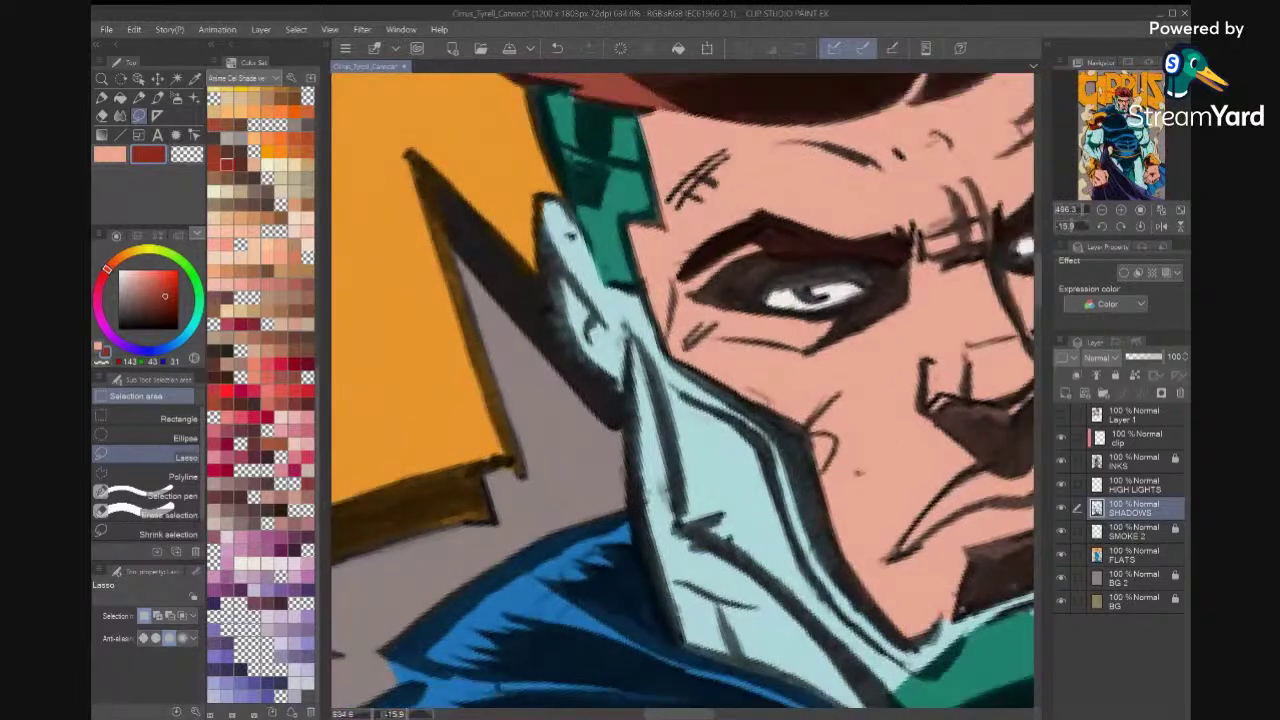
scroll(700, 360, up, 1)
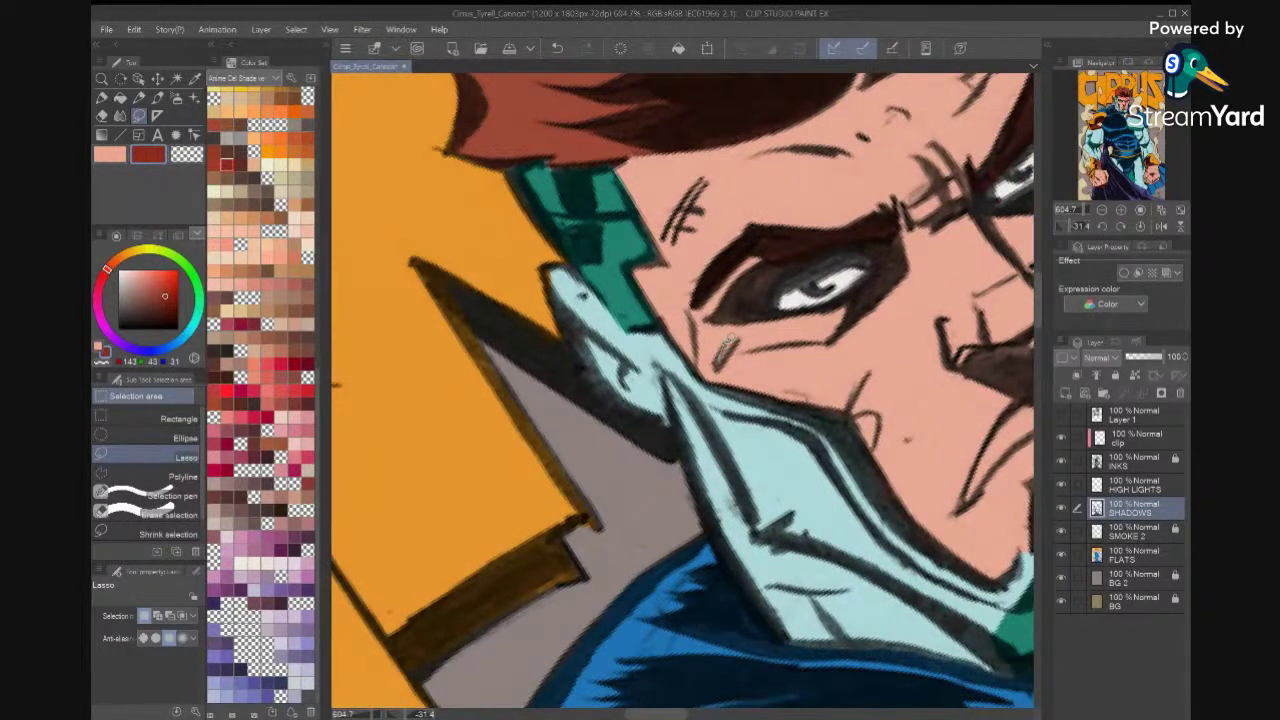
mouse_move(840, 335)
mouse_down()
mouse_move(857, 298)
mouse_move(734, 358)
mouse_up()
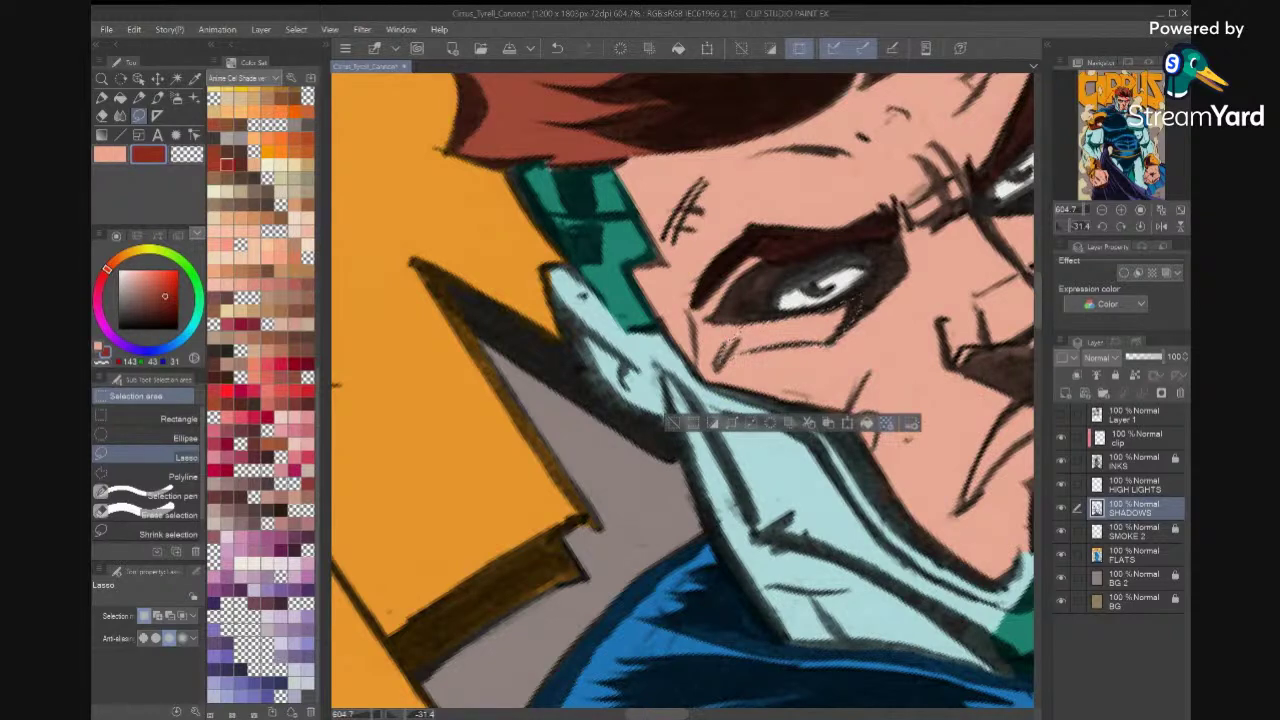
click(866, 423)
mouse_move(811, 323)
mouse_down()
mouse_move(741, 328)
mouse_move(762, 338)
mouse_move(717, 366)
mouse_up()
key(ctrl+d)
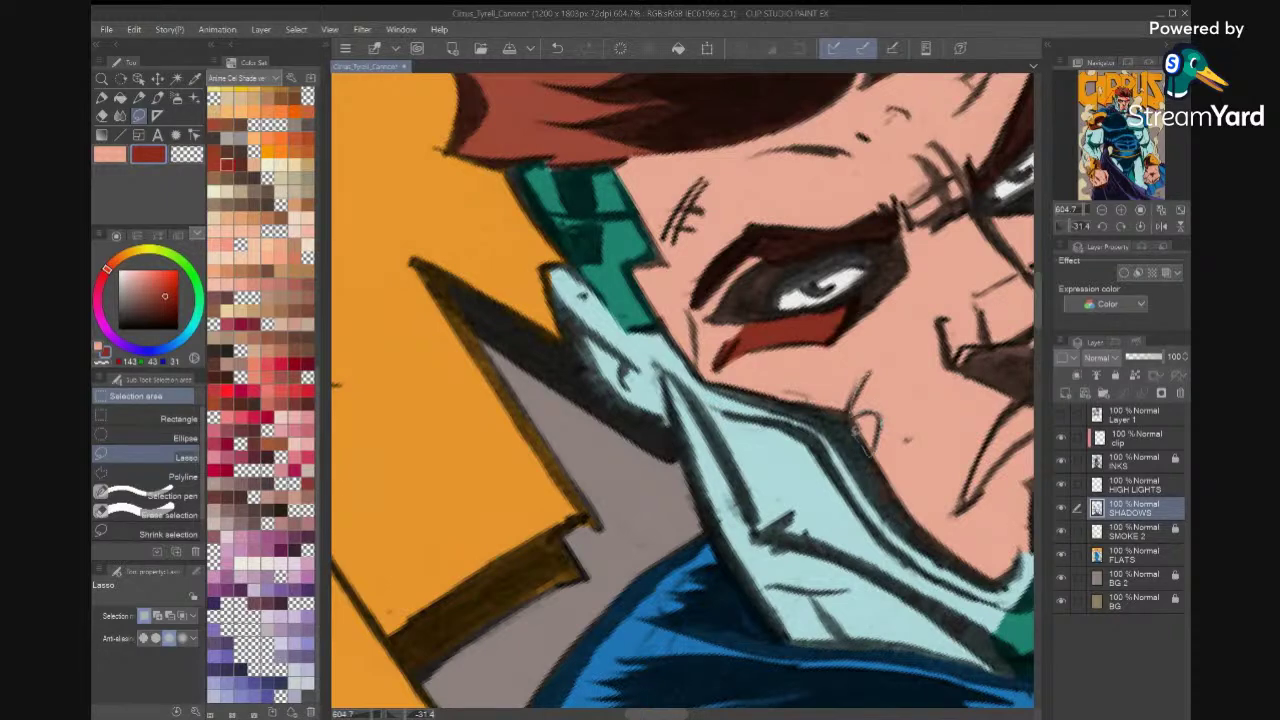
drag(869, 453, 850, 416)
click(940, 486)
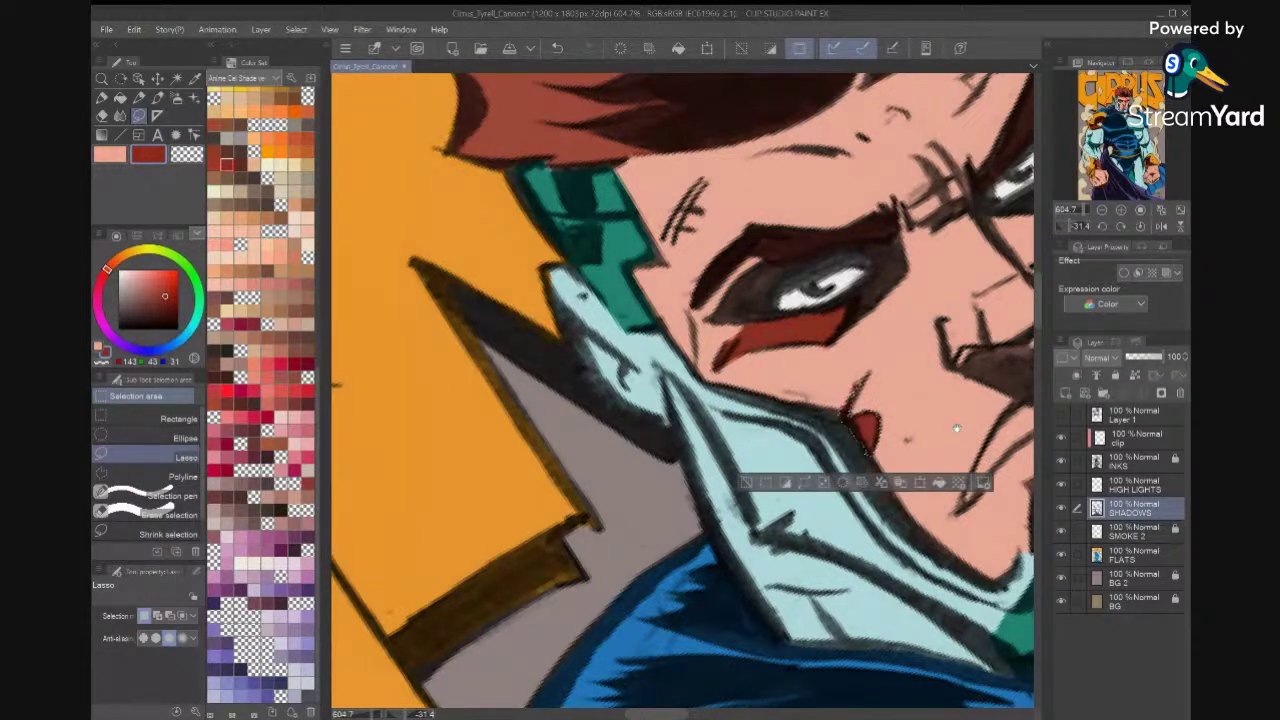
Lasso a shadow area along the far edge of the face, beside the cowl.
drag(957, 428, 722, 472)
drag(886, 408, 898, 408)
drag(900, 356, 909, 358)
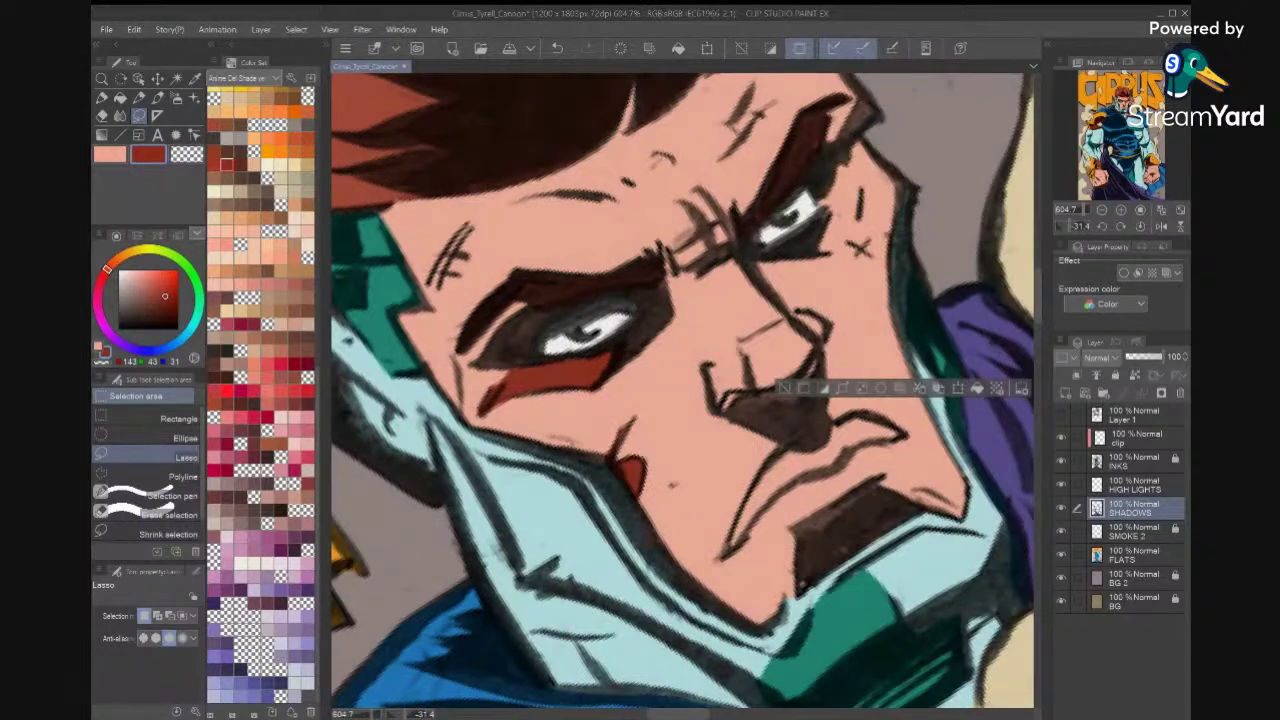
Lasso the underside of the nose on the SHADOWS layer and fill it with the dark red shadow colour.
drag(905, 308, 914, 302)
key(ctrl+d)
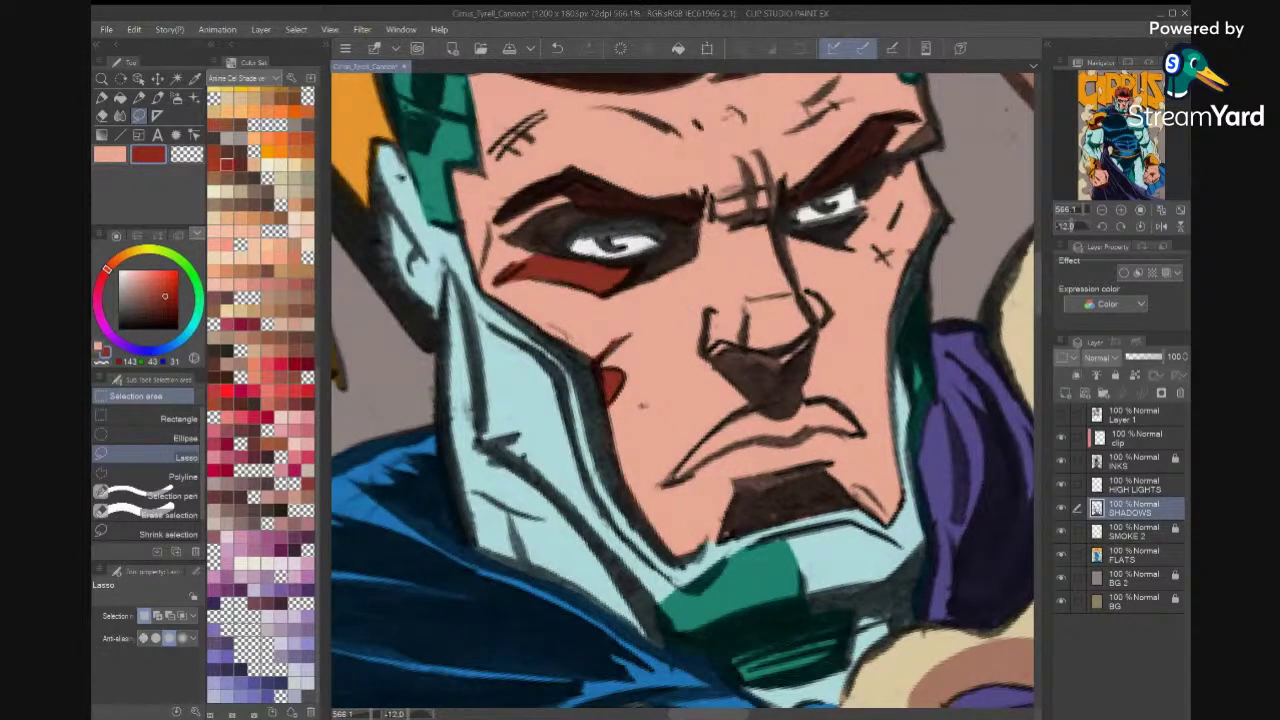
scroll(682, 390, down, 3)
scroll(682, 390, up, 3)
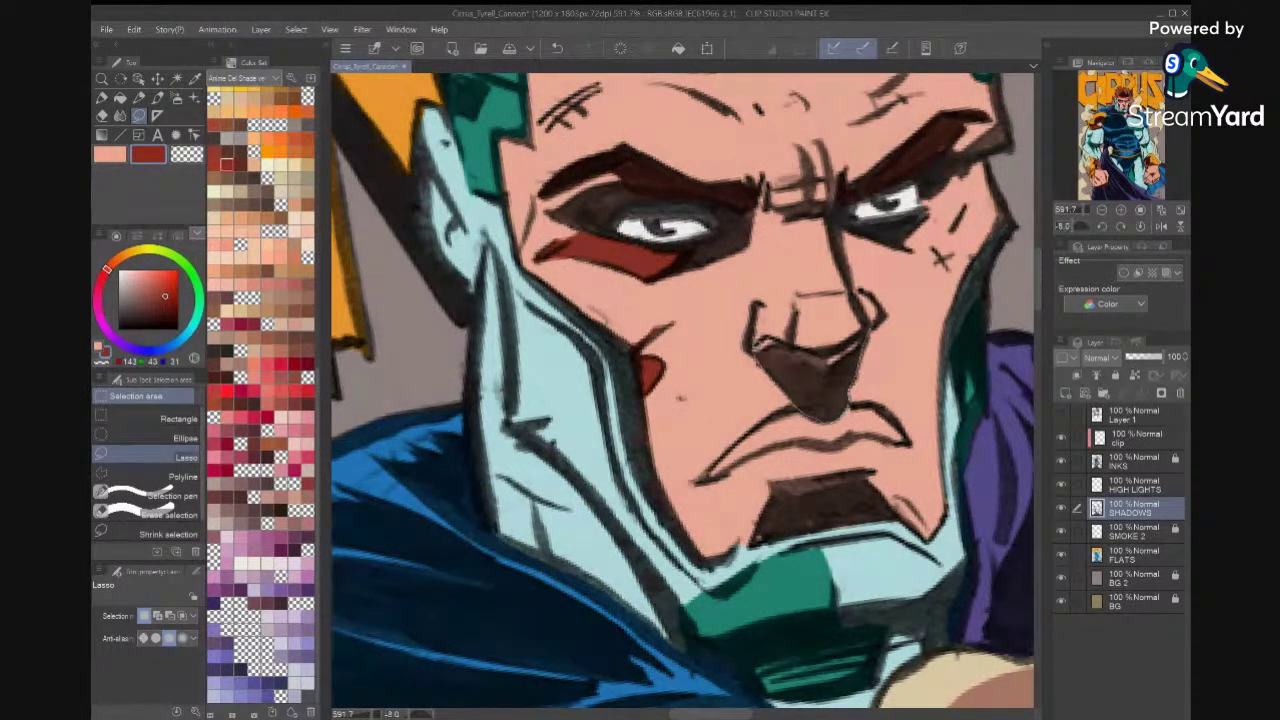
drag(864, 330, 841, 345)
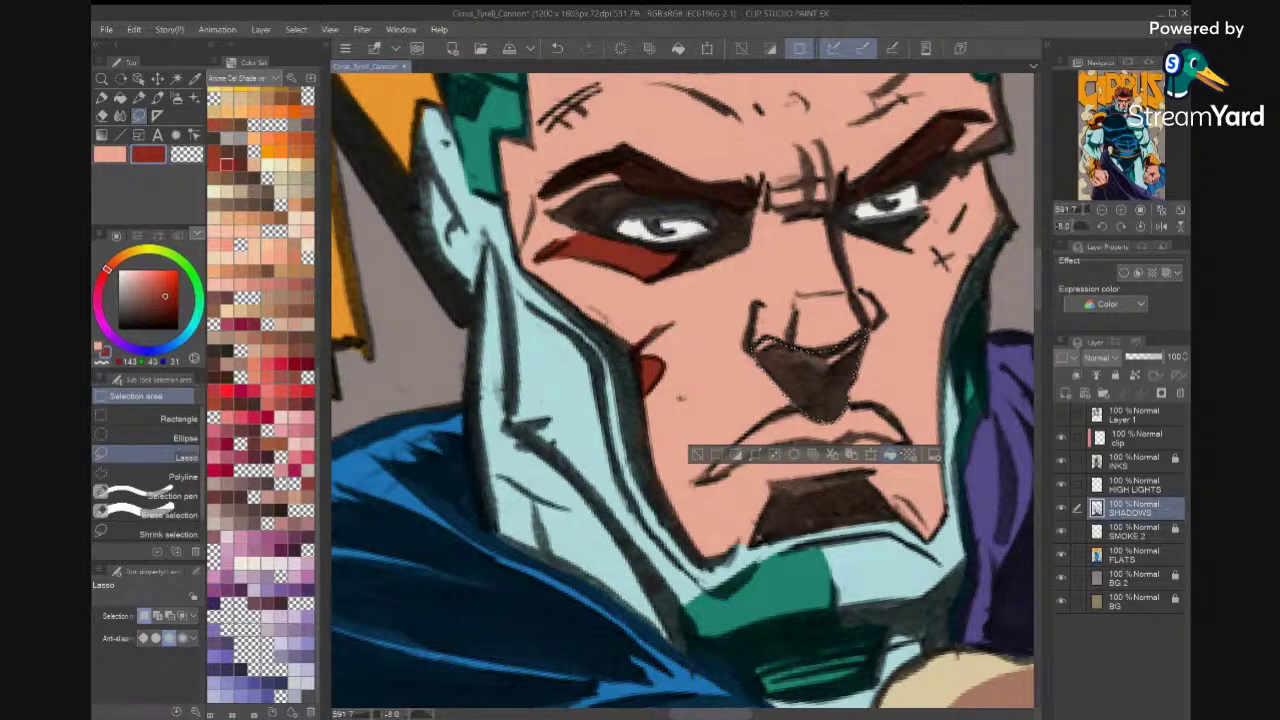
key(alt+Delete)
key(ctrl+d)
Fill the hatched mark on the temple and the scar above the opposite eyebrow with the dark red shadow colour.
scroll(922, 357, down, 5)
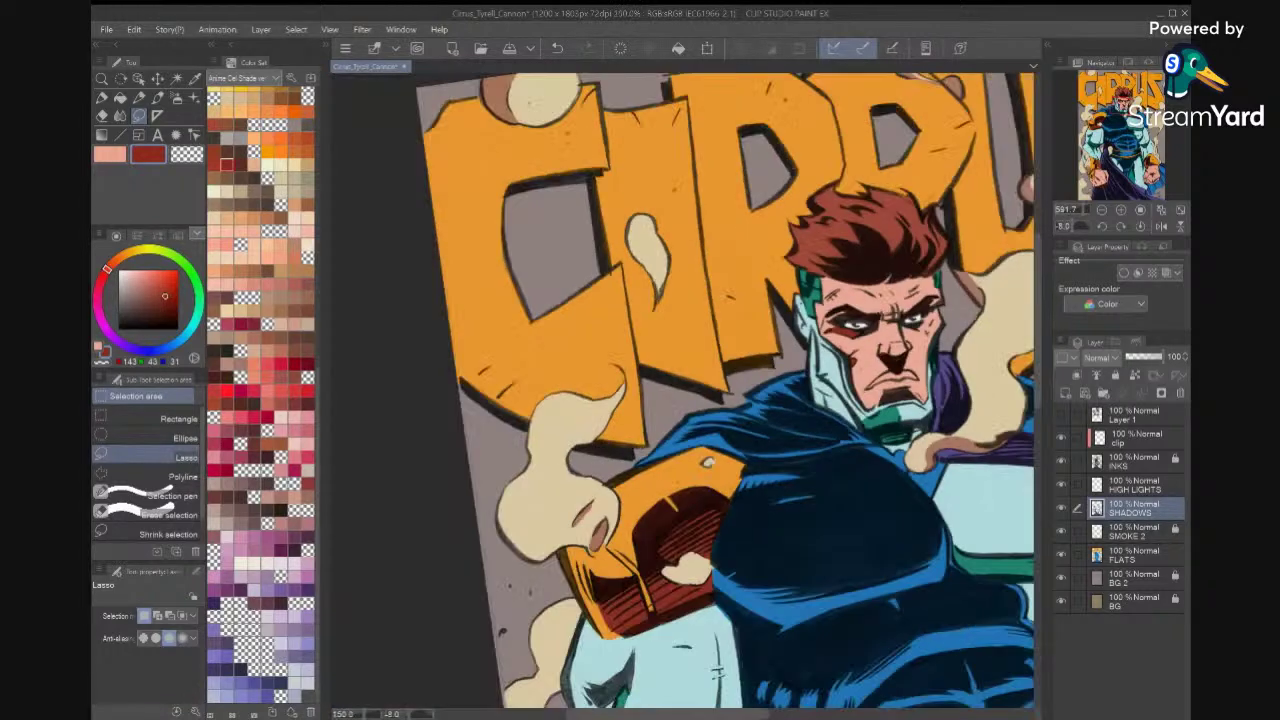
scroll(922, 357, up, 1)
drag(922, 357, 910, 349)
scroll(816, 250, up, 4)
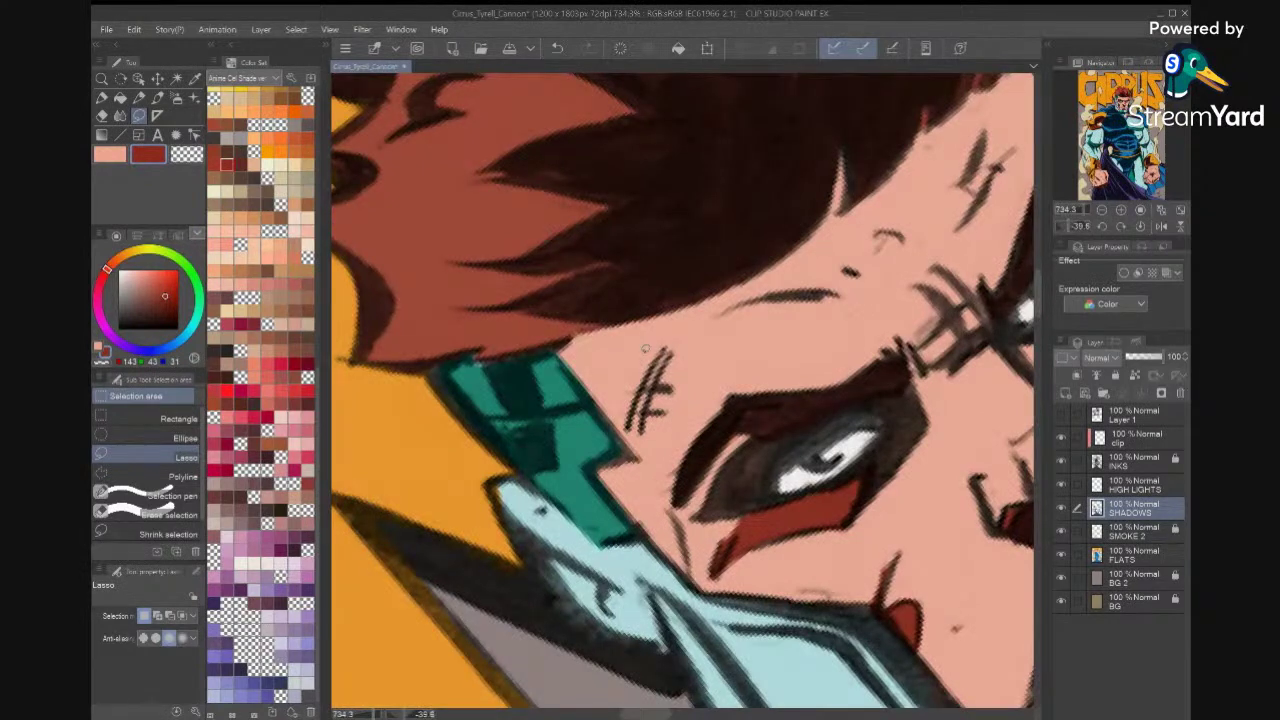
mouse_move(668, 347)
mouse_down()
mouse_move(642, 382)
mouse_move(638, 426)
mouse_move(665, 352)
mouse_up()
click(724, 461)
drag(780, 397, 623, 397)
key(ctrl+d)
mouse_move(853, 148)
mouse_down()
mouse_move(815, 200)
mouse_move(803, 168)
mouse_move(840, 145)
mouse_up()
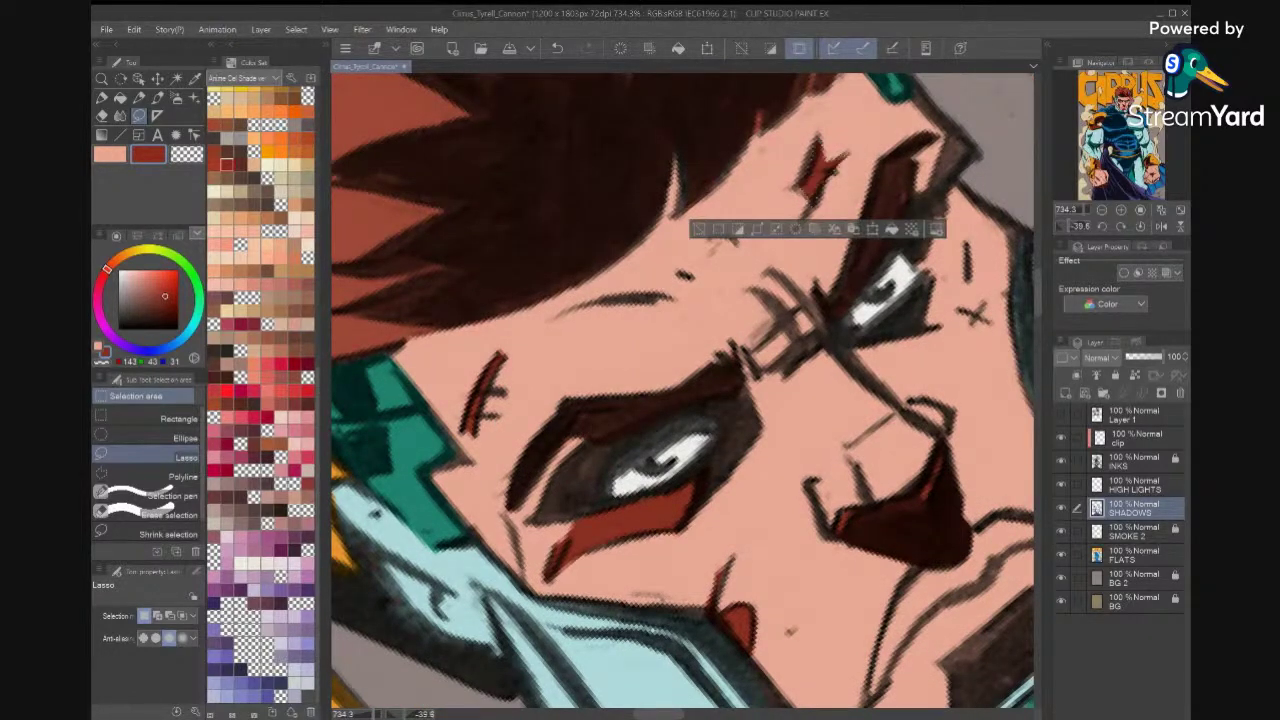
Lasso the area beneath the eye on the far side of the face and fill it with the dark red shadow colour.
drag(966, 242, 968, 284)
scroll(905, 320, down, 8)
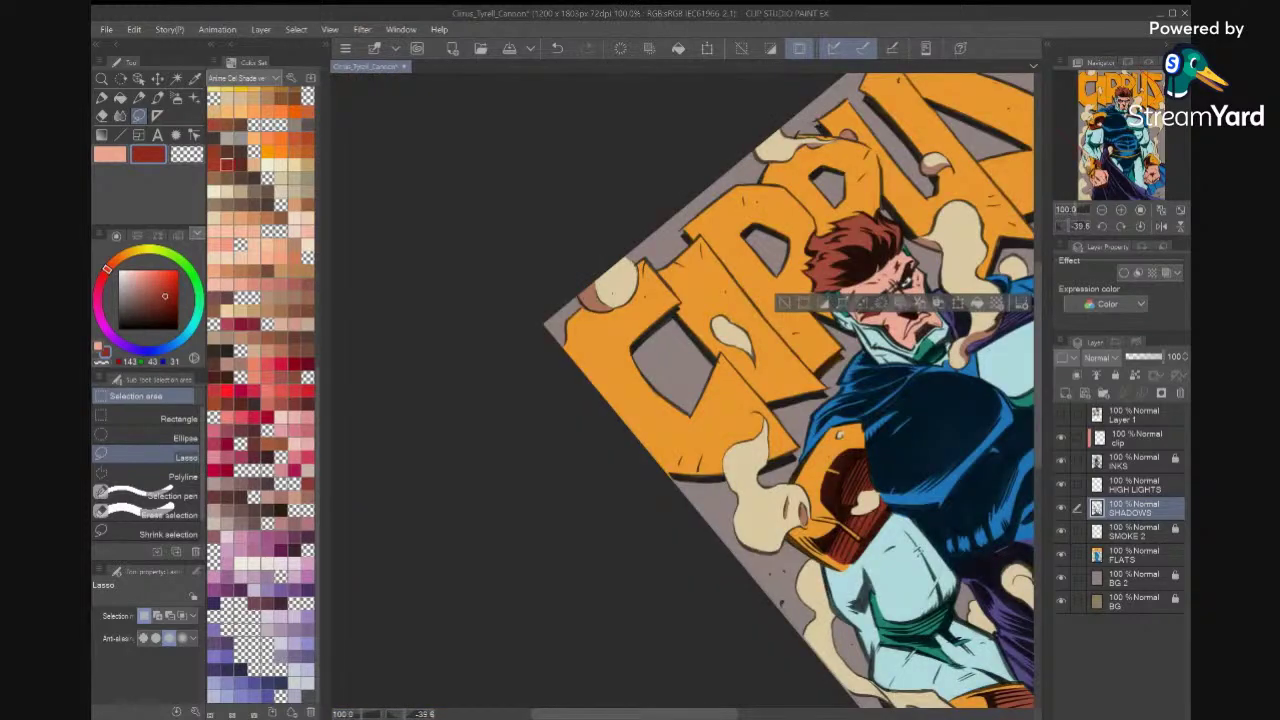
key(ctrl+d)
scroll(682, 390, up, 7)
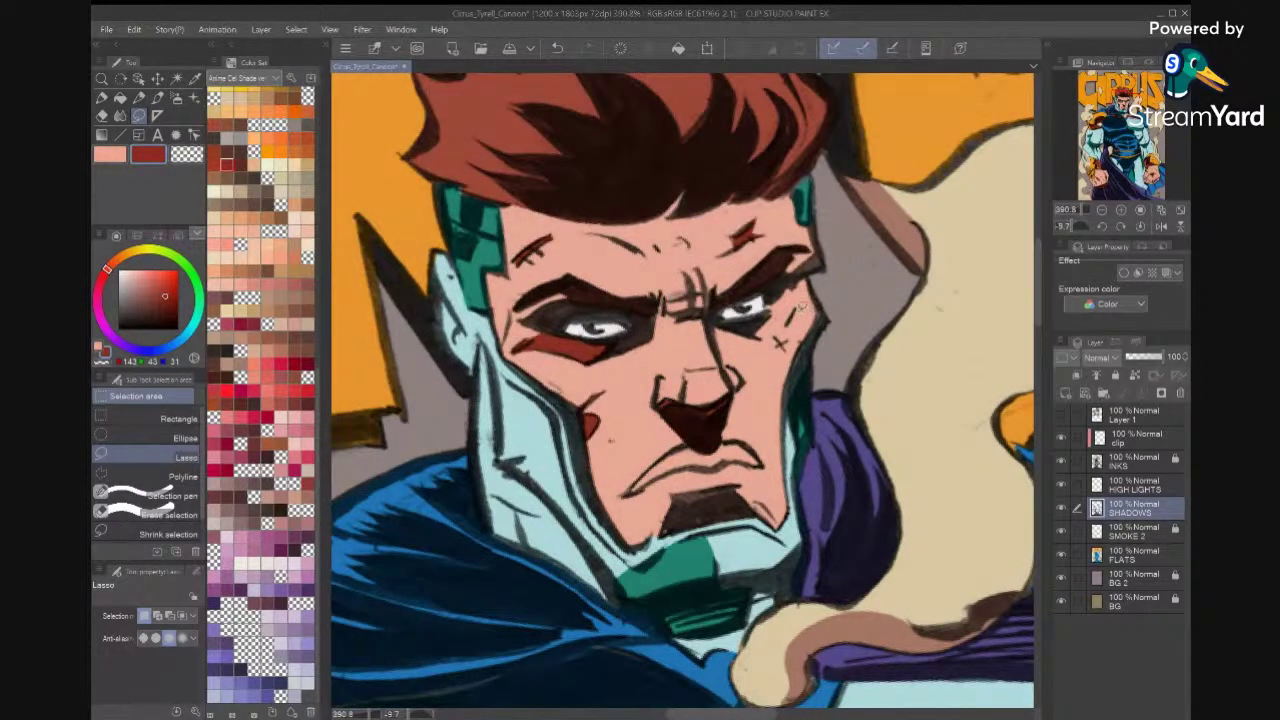
mouse_move(800, 300)
mouse_down()
mouse_move(804, 276)
mouse_move(756, 328)
mouse_move(778, 331)
mouse_move(797, 306)
mouse_up()
click(849, 362)
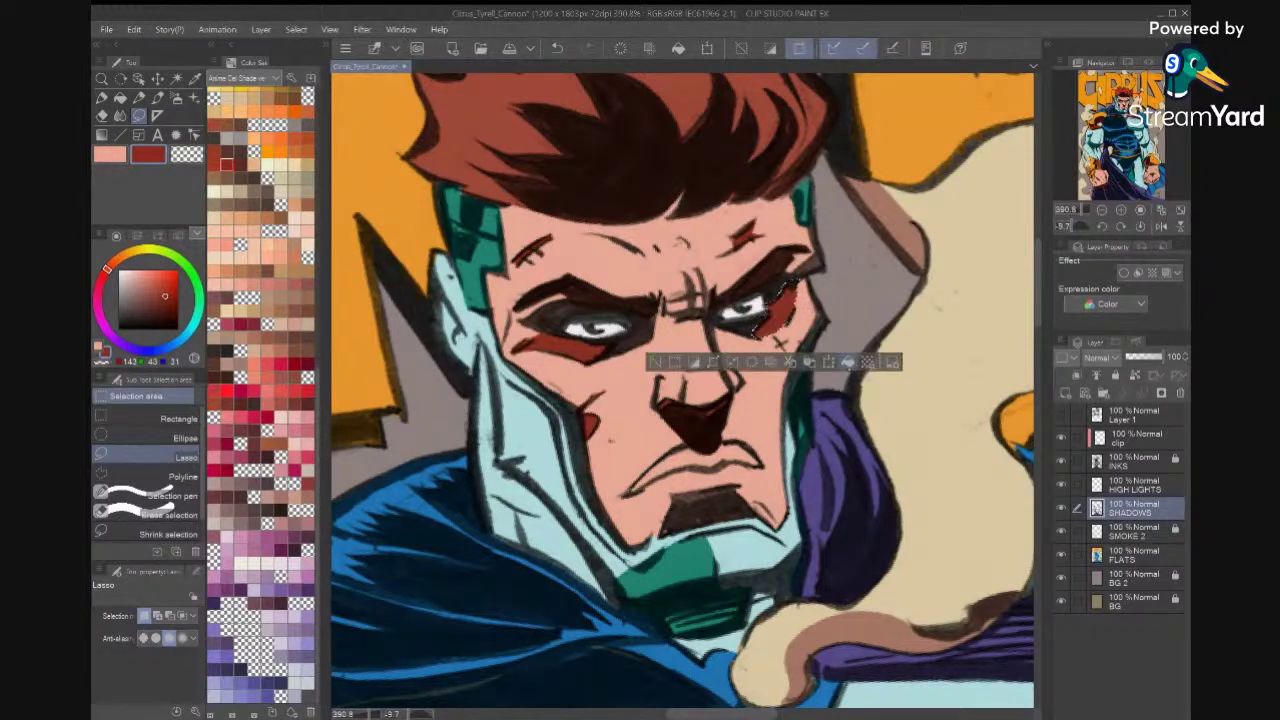
key(ctrl+d)
Lasso a small shadow shape at the edge of the chin beside the goatee and fill it with dark red.
scroll(682, 390, down, 5)
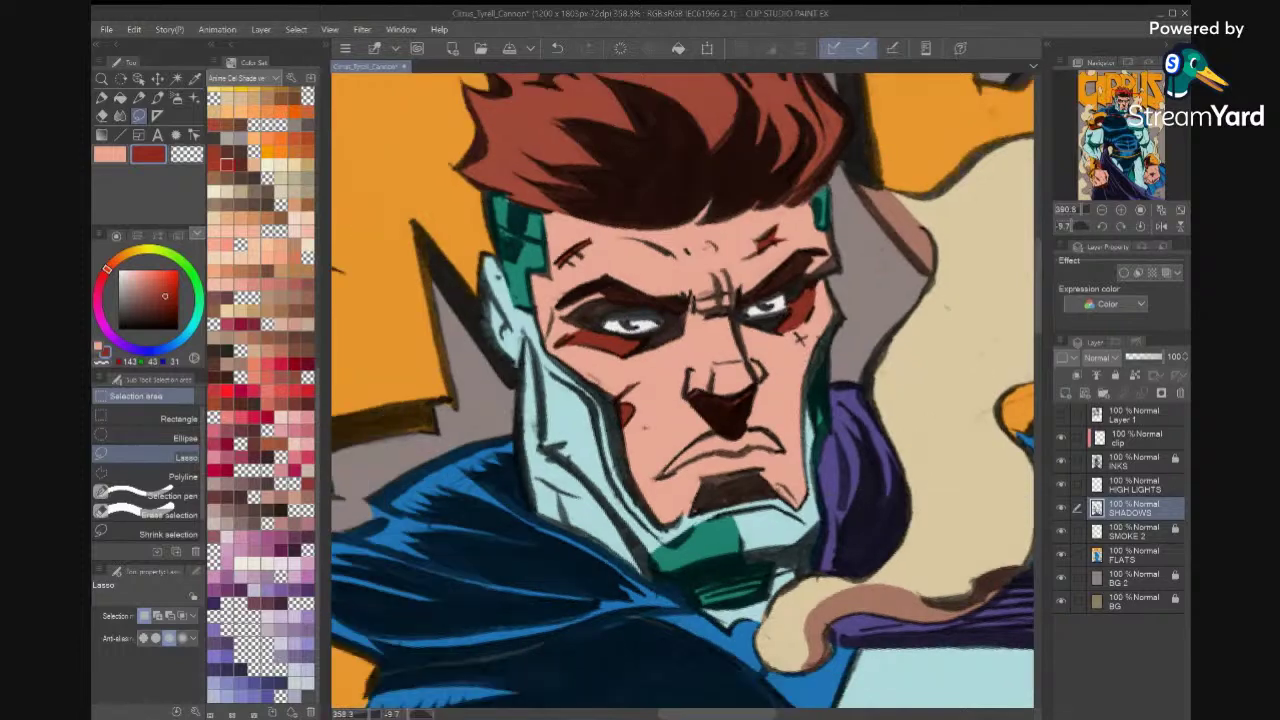
scroll(682, 390, up, 6)
drag(682, 390, 557, 495)
mouse_move(722, 316)
mouse_down()
mouse_move(738, 349)
mouse_move(728, 386)
mouse_move(721, 320)
mouse_up()
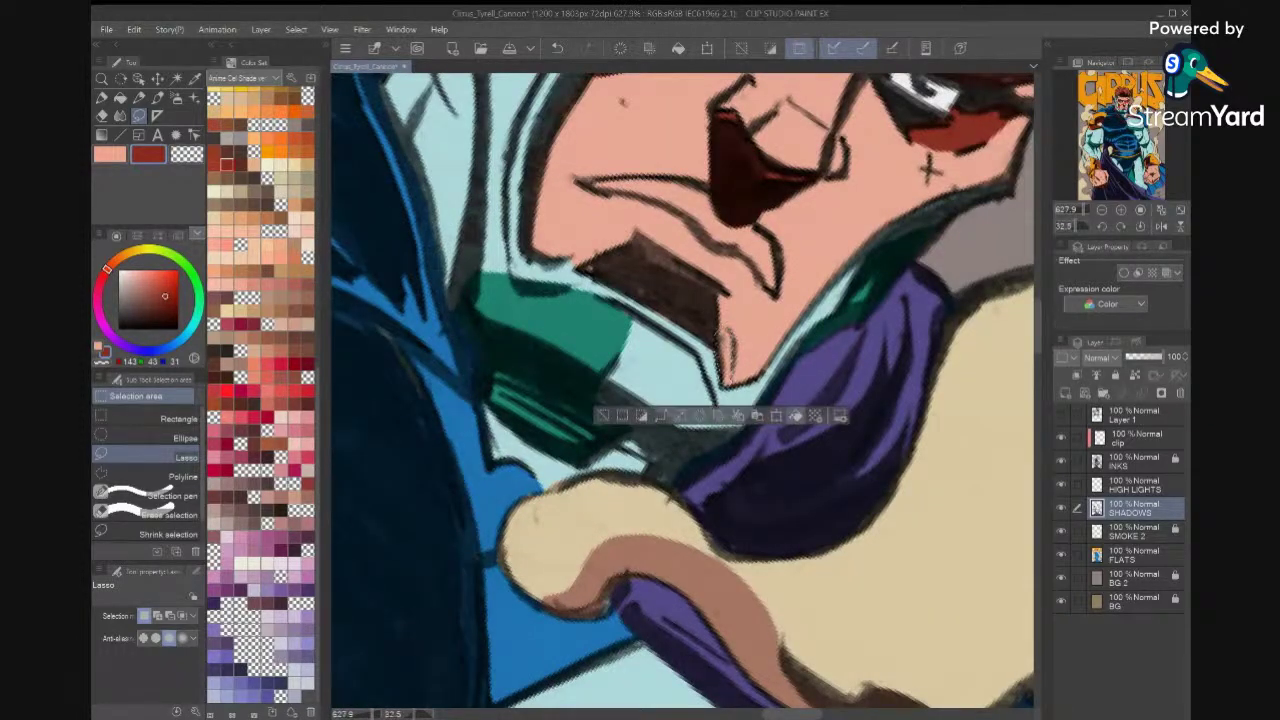
click(790, 417)
key(ctrl+d)
scroll(682, 390, down, 8)
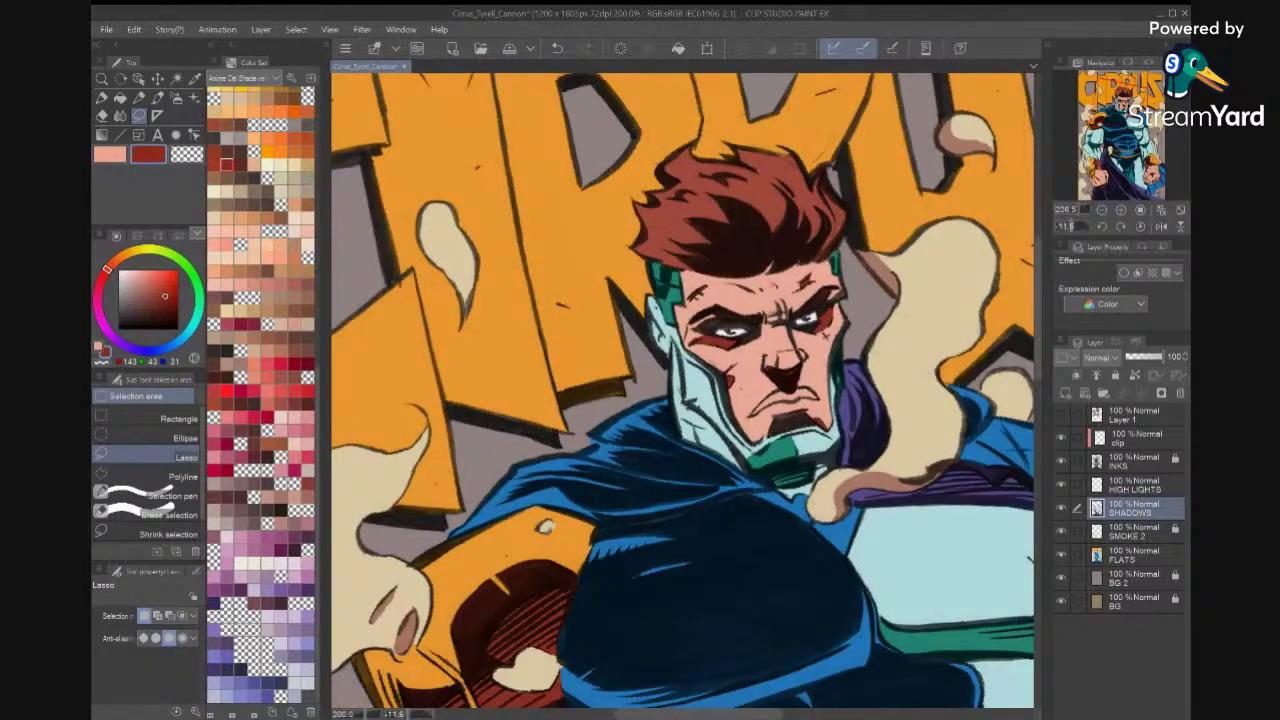
Extend the dark red shadow along the underside of the caped arm's fist, up to the crease at its outer edge.
scroll(682, 390, up, 4)
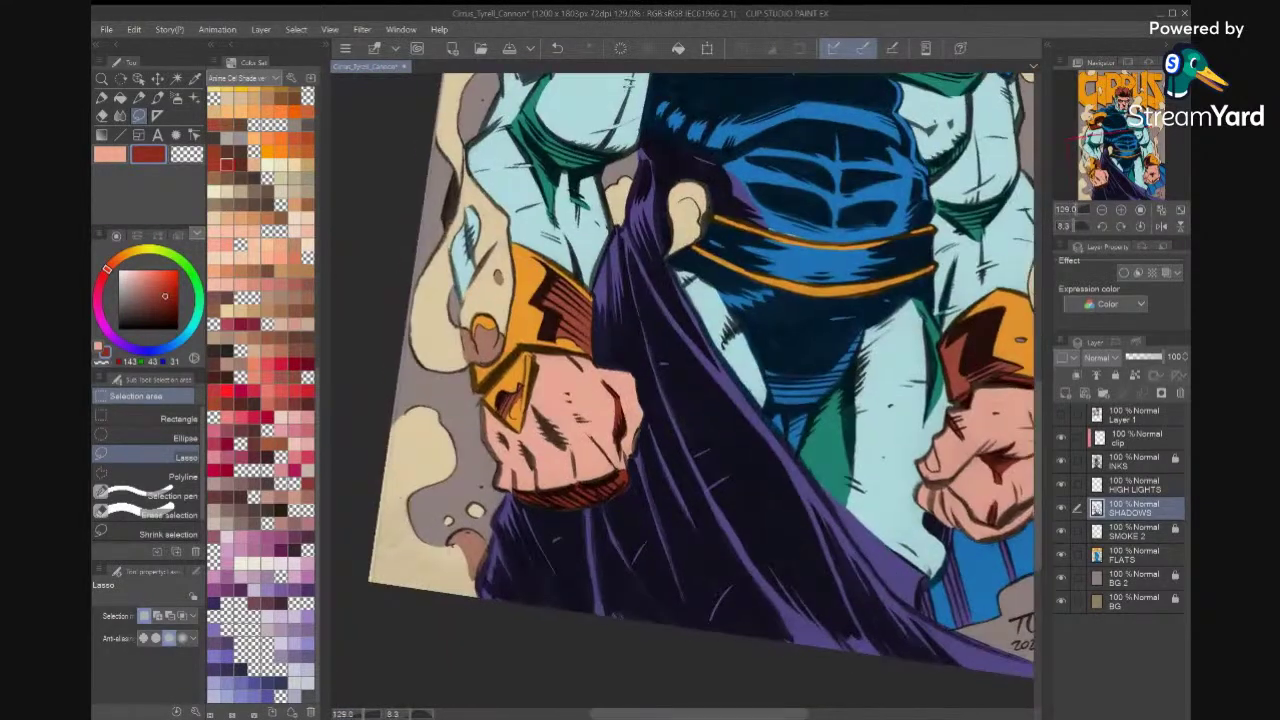
scroll(685, 396, up, 3)
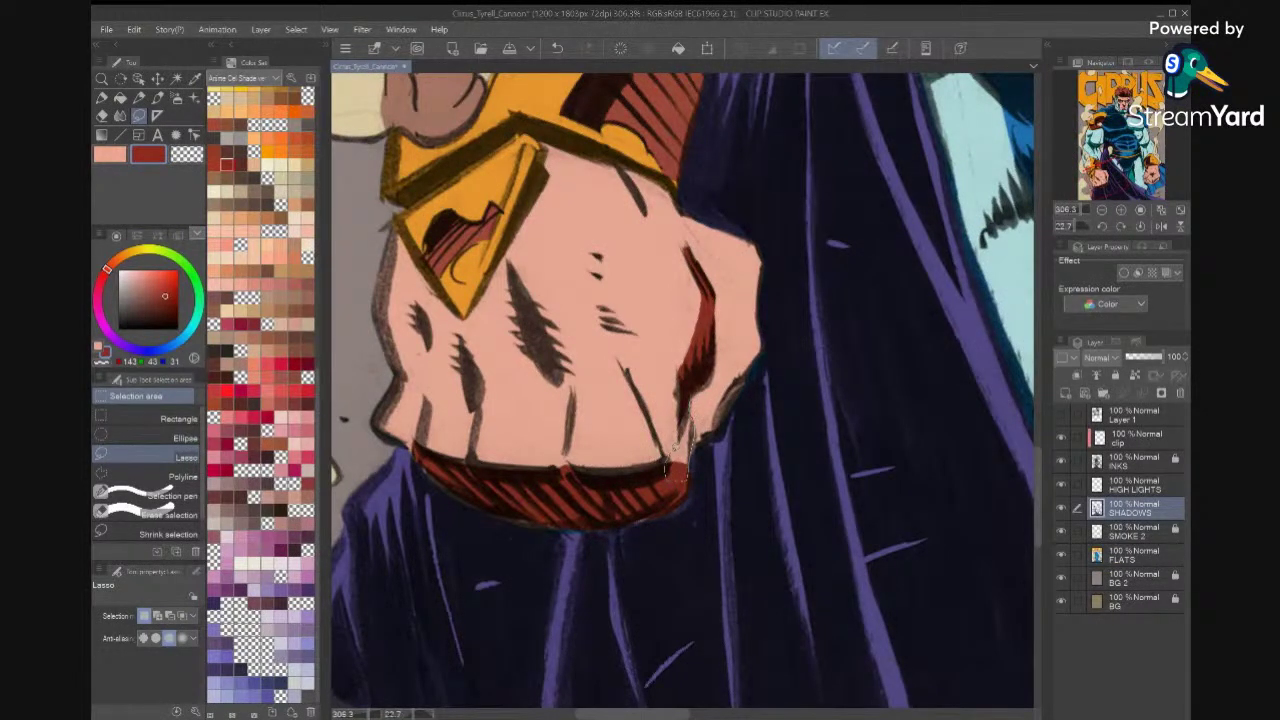
drag(668, 465, 684, 408)
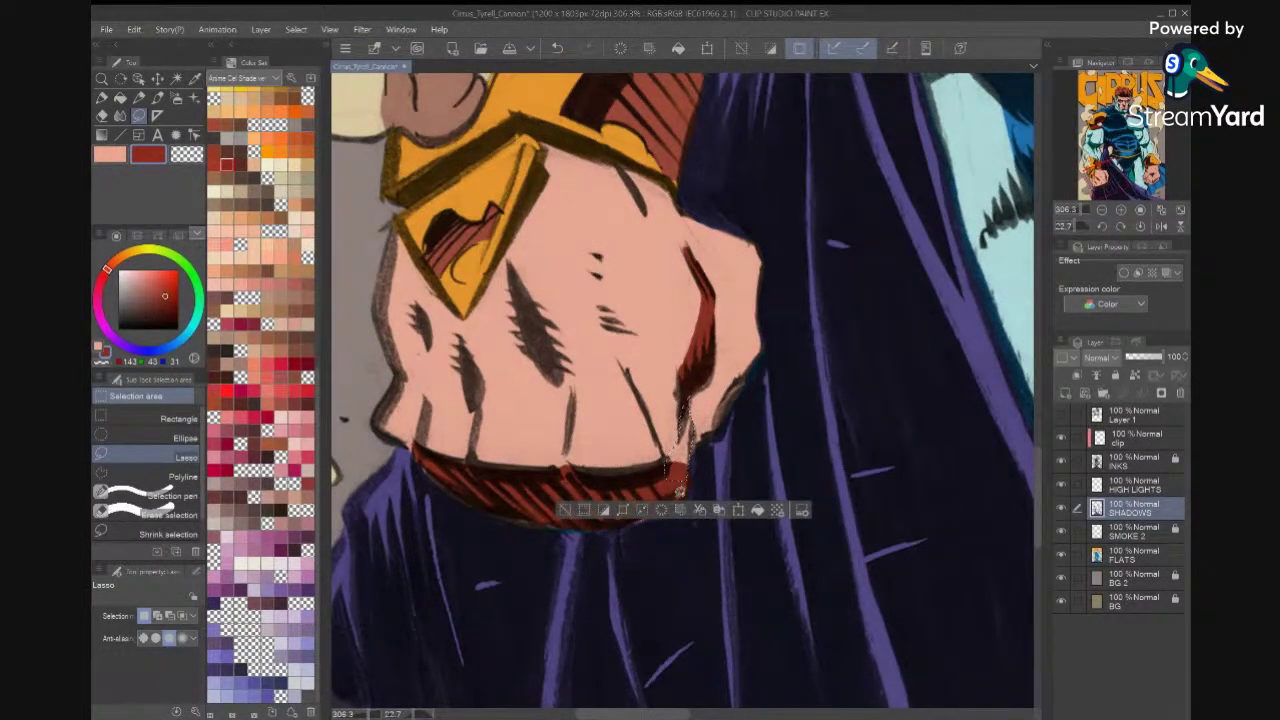
drag(632, 517, 627, 521)
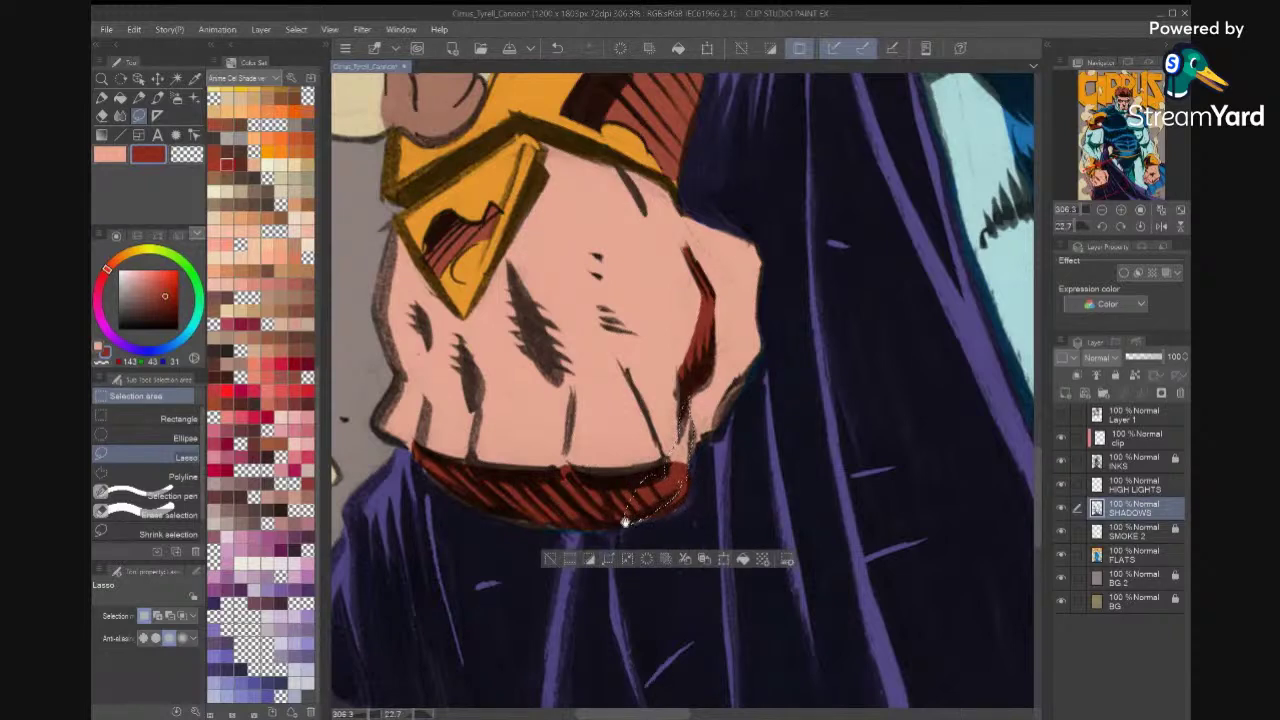
mouse_move(572, 528)
mouse_down()
mouse_move(472, 502)
mouse_move(420, 458)
mouse_move(438, 450)
mouse_up()
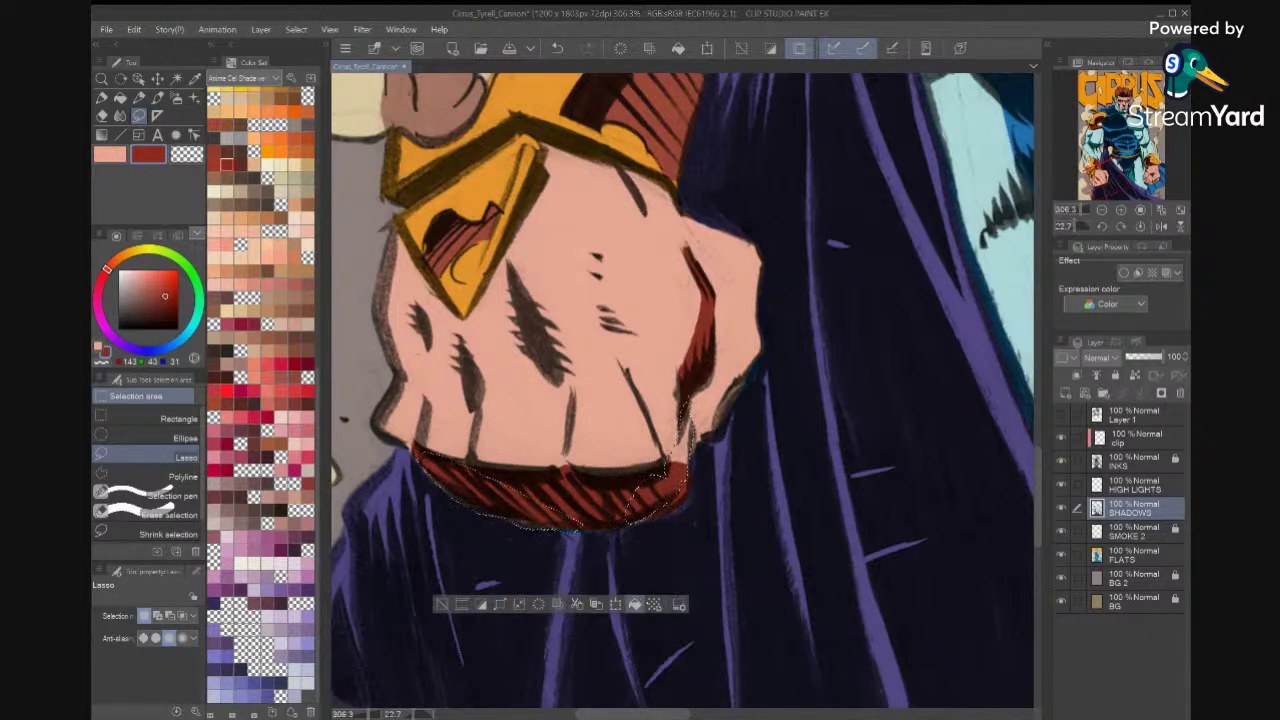
key(ctrl+d)
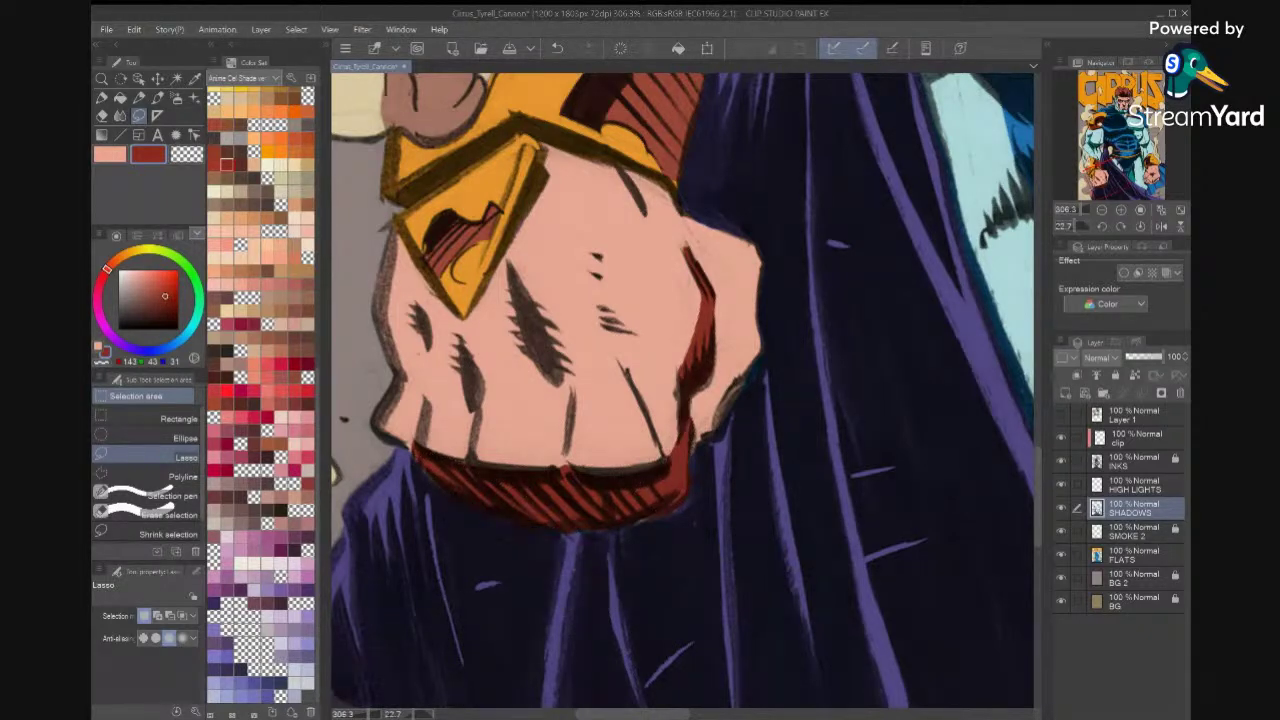
Lasso tapered shadow shapes along the finger creases of the fist, joining them to the shadow on its underside.
key(ctrl+0)
scroll(530, 518, up, 10)
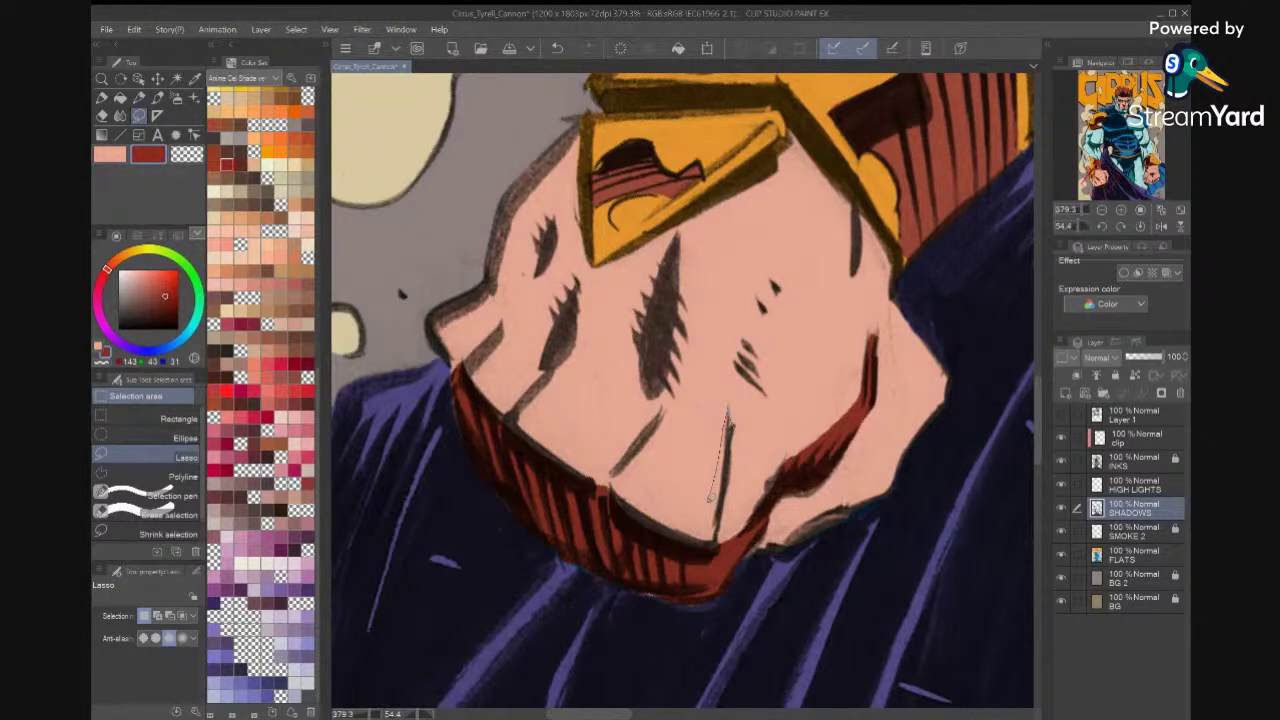
drag(699, 527, 706, 556)
drag(731, 425, 728, 412)
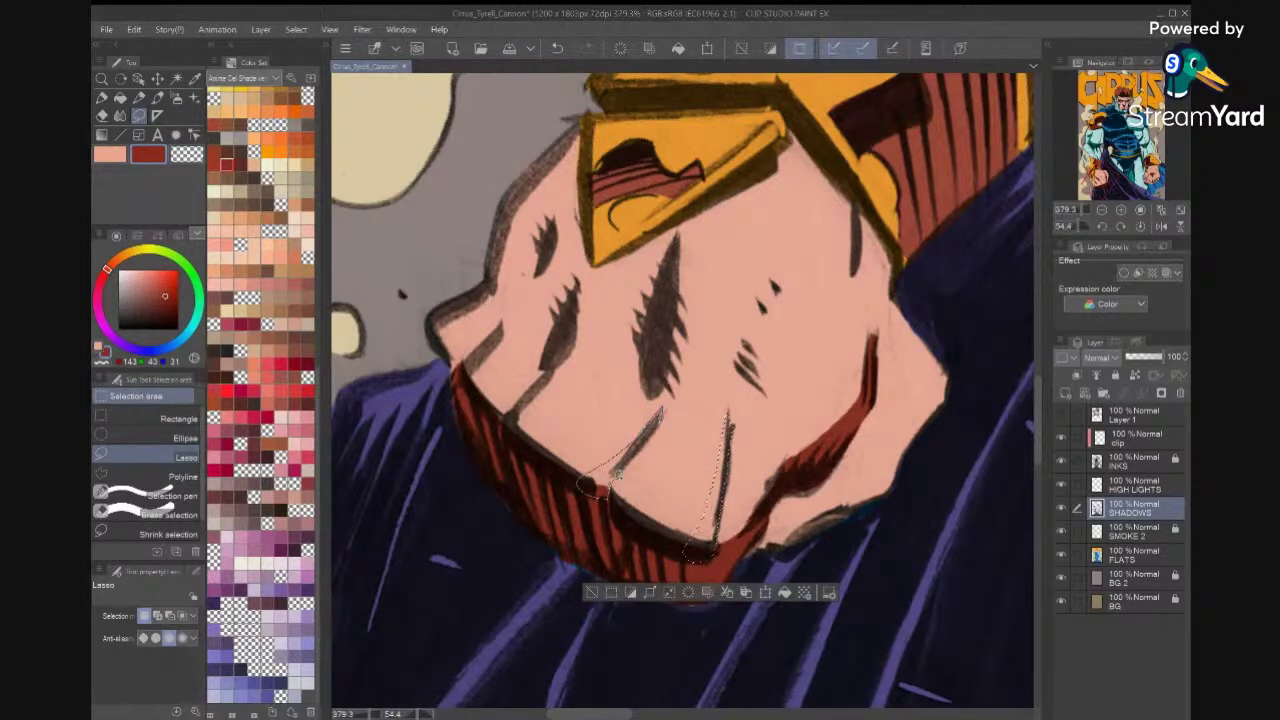
drag(640, 447, 662, 408)
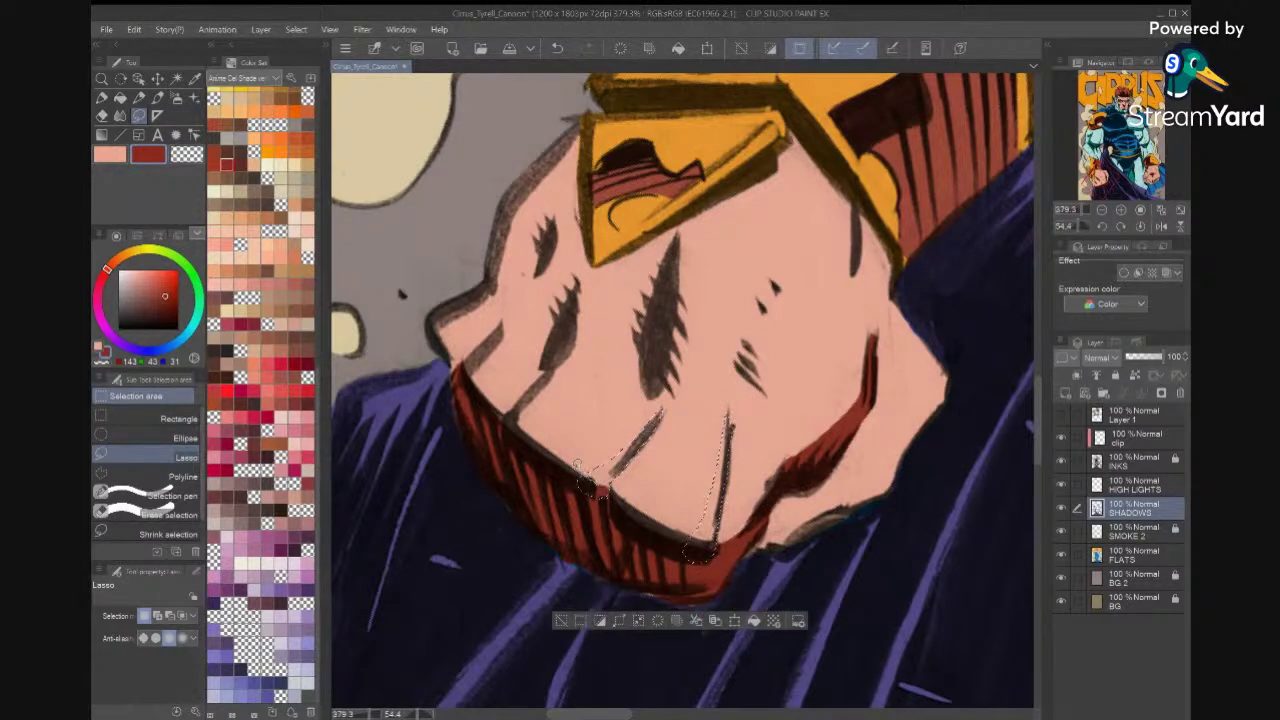
mouse_move(539, 429)
mouse_down()
mouse_move(577, 358)
mouse_move(582, 278)
mouse_move(549, 364)
mouse_up()
mouse_move(510, 412)
mouse_down()
mouse_move(496, 453)
mouse_move(557, 487)
mouse_move(598, 486)
mouse_up()
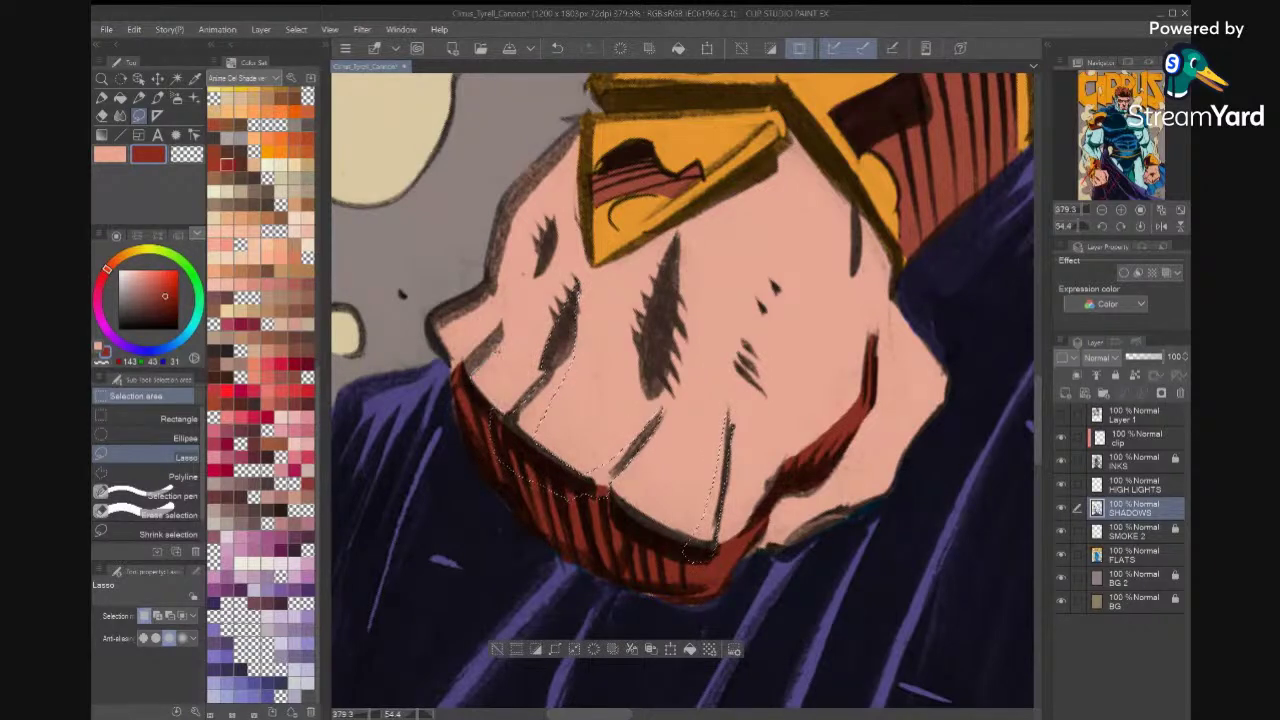
Add the outermost finger crease and the small knuckle mark to the selection, and fill all the shapes with dark red.
mouse_move(507, 321)
mouse_down()
mouse_move(462, 369)
mouse_move(477, 411)
mouse_up()
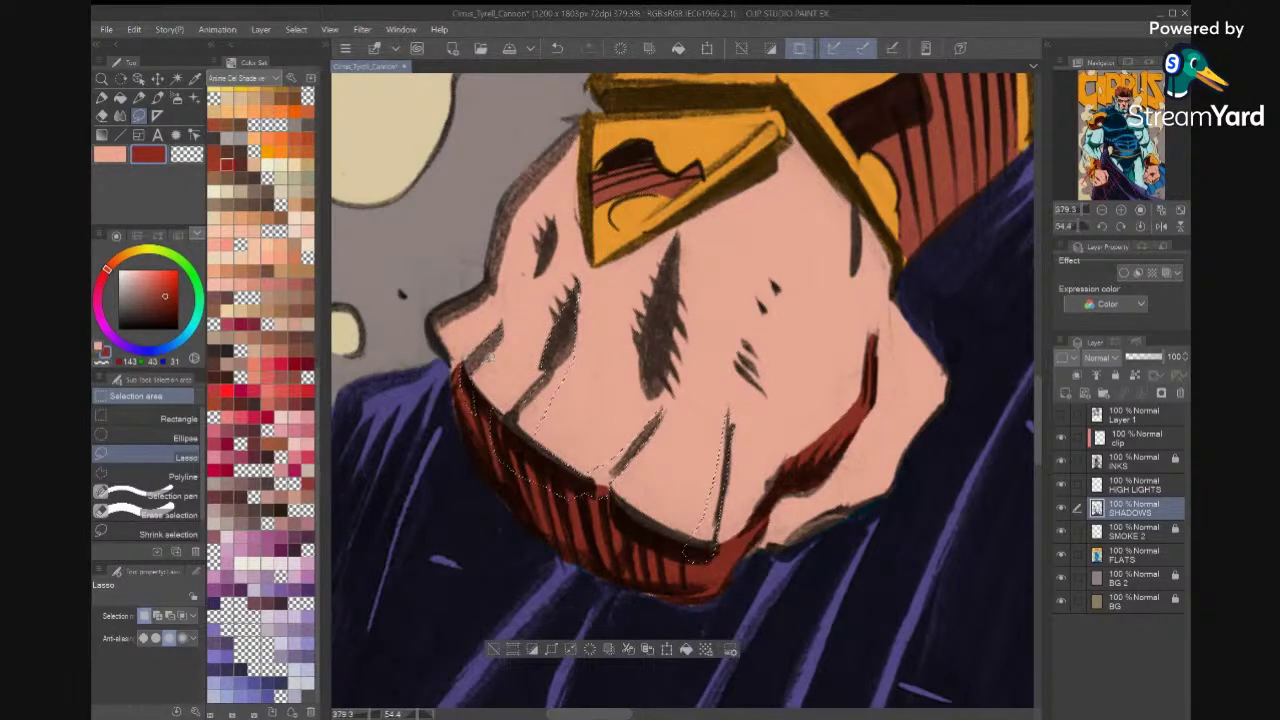
mouse_move(448, 353)
mouse_down()
mouse_move(459, 416)
mouse_move(510, 474)
mouse_move(462, 368)
mouse_move(472, 358)
mouse_up()
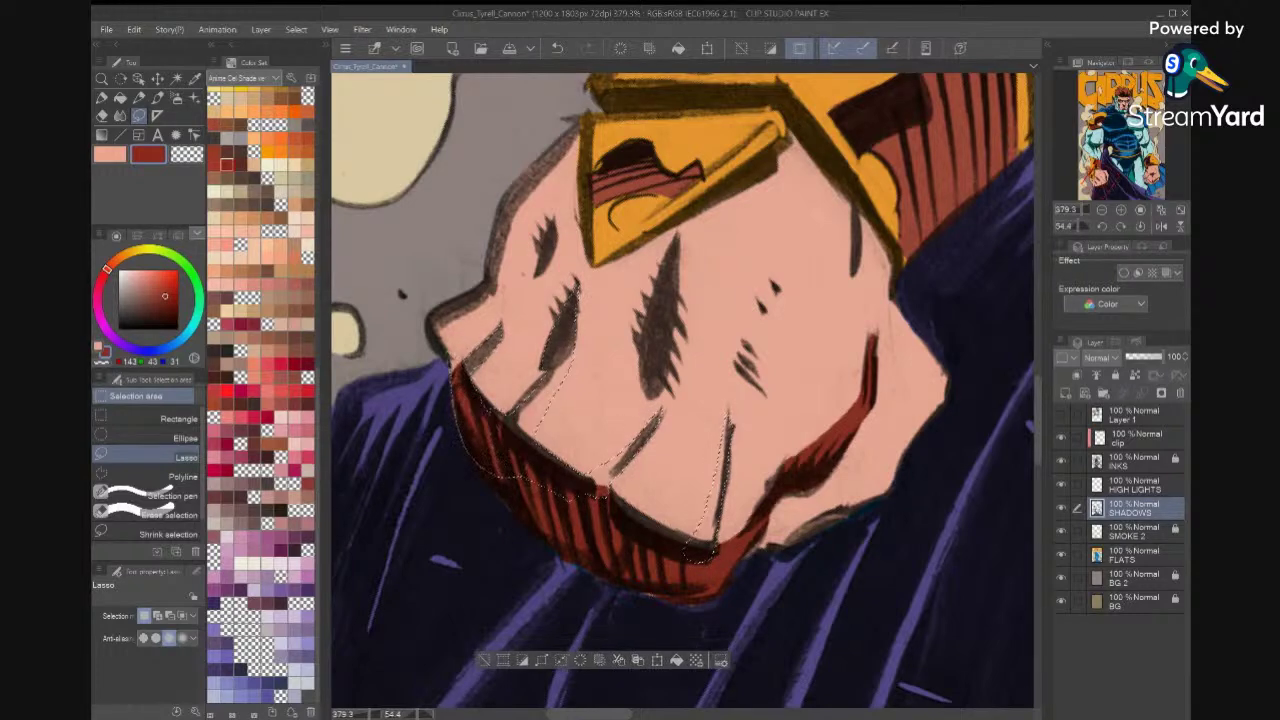
drag(605, 277, 621, 360)
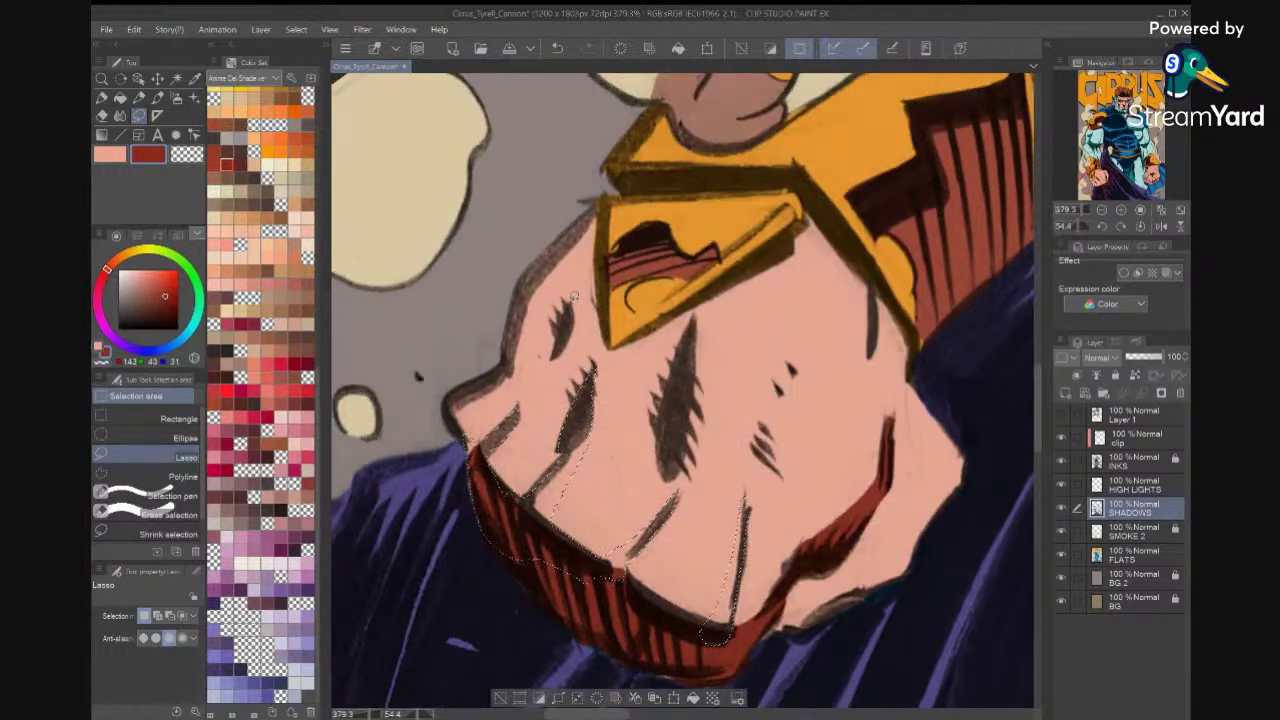
mouse_move(565, 296)
mouse_down()
mouse_move(554, 356)
mouse_move(571, 338)
mouse_up()
click(677, 698)
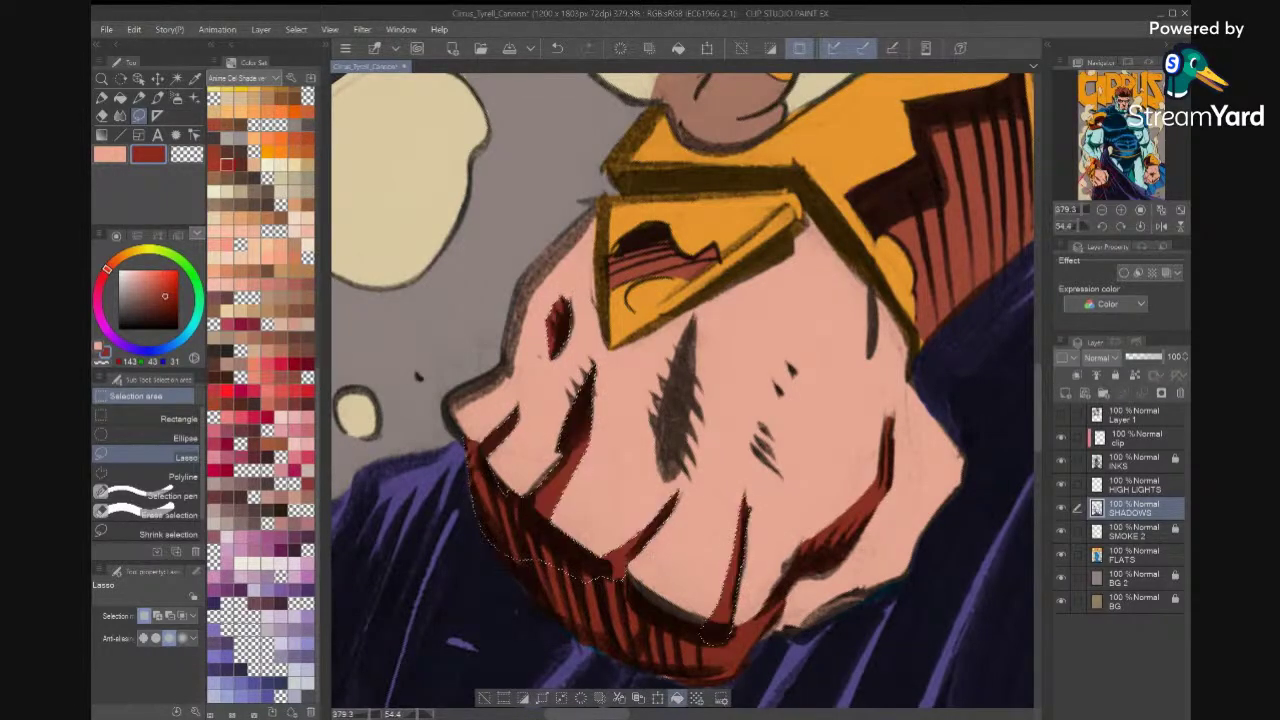
key(ctrl+d)
mouse_move(745, 490)
mouse_down()
mouse_move(688, 491)
mouse_move(670, 268)
mouse_up()
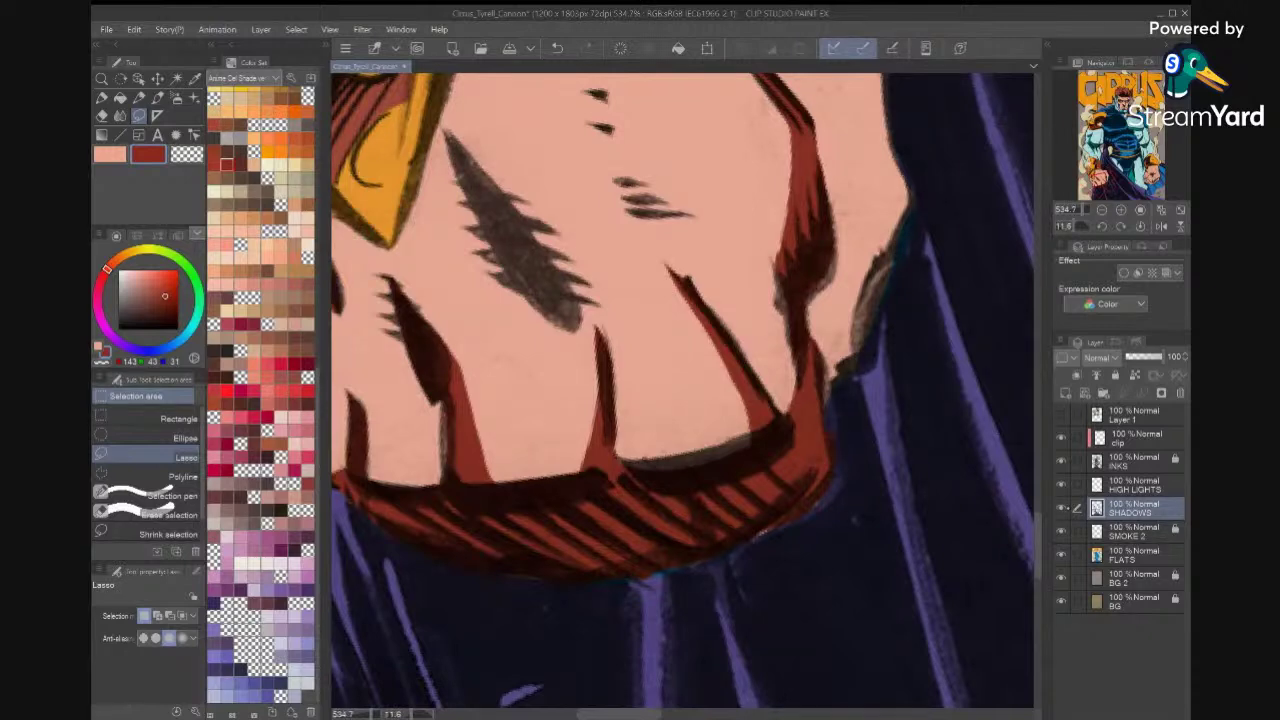
click(1062, 509)
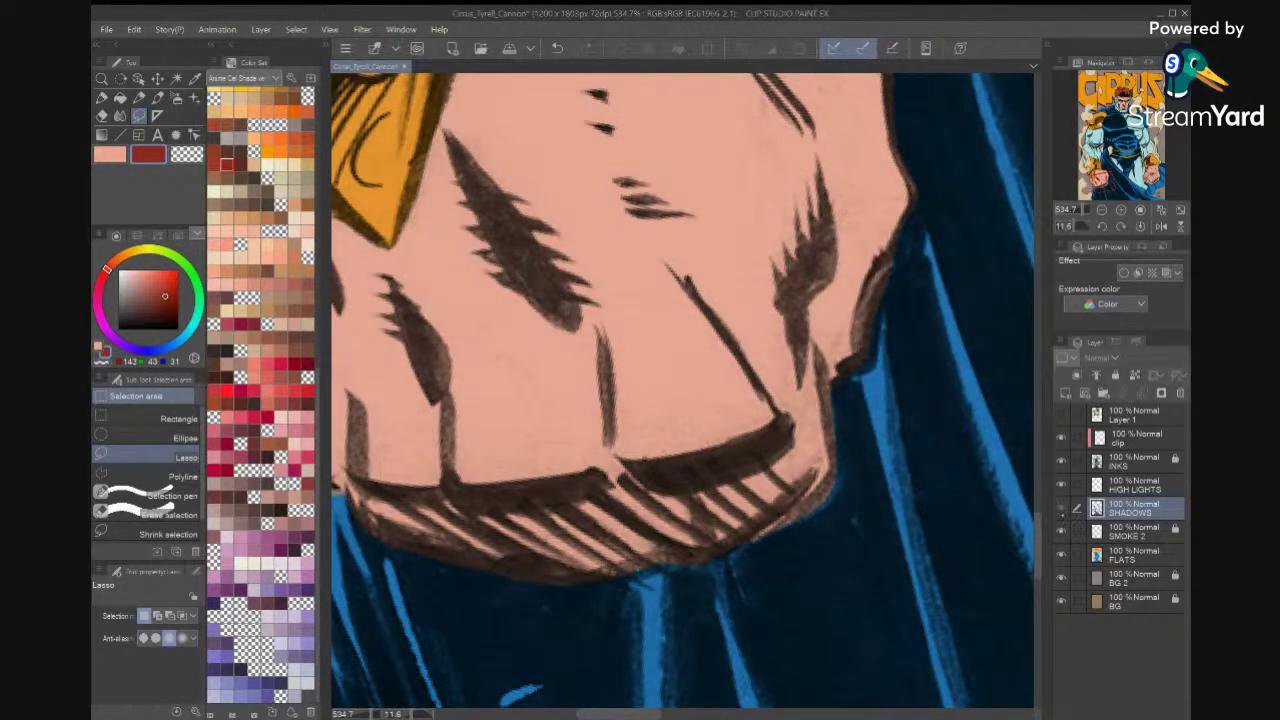
mouse_move(752, 538)
mouse_down()
mouse_move(838, 493)
mouse_move(840, 415)
mouse_move(817, 358)
mouse_move(810, 448)
mouse_up()
alt+click(820, 377)
alt+click(838, 386)
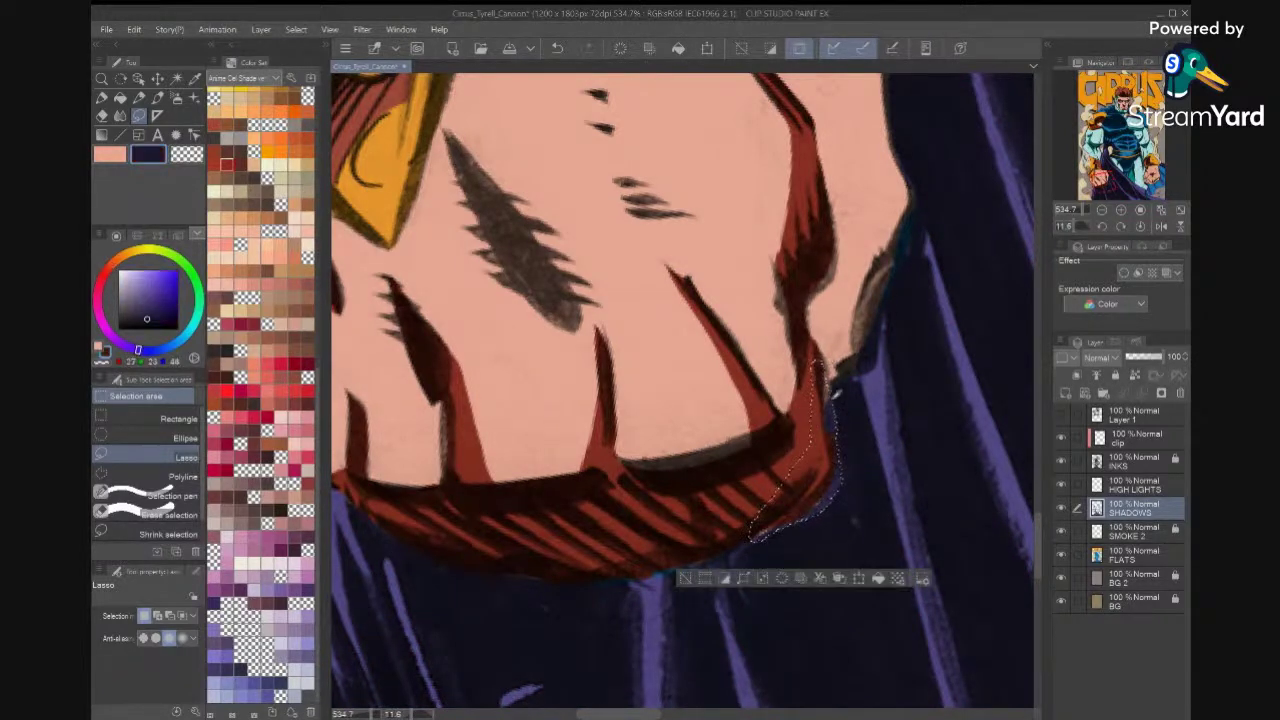
click(1061, 461)
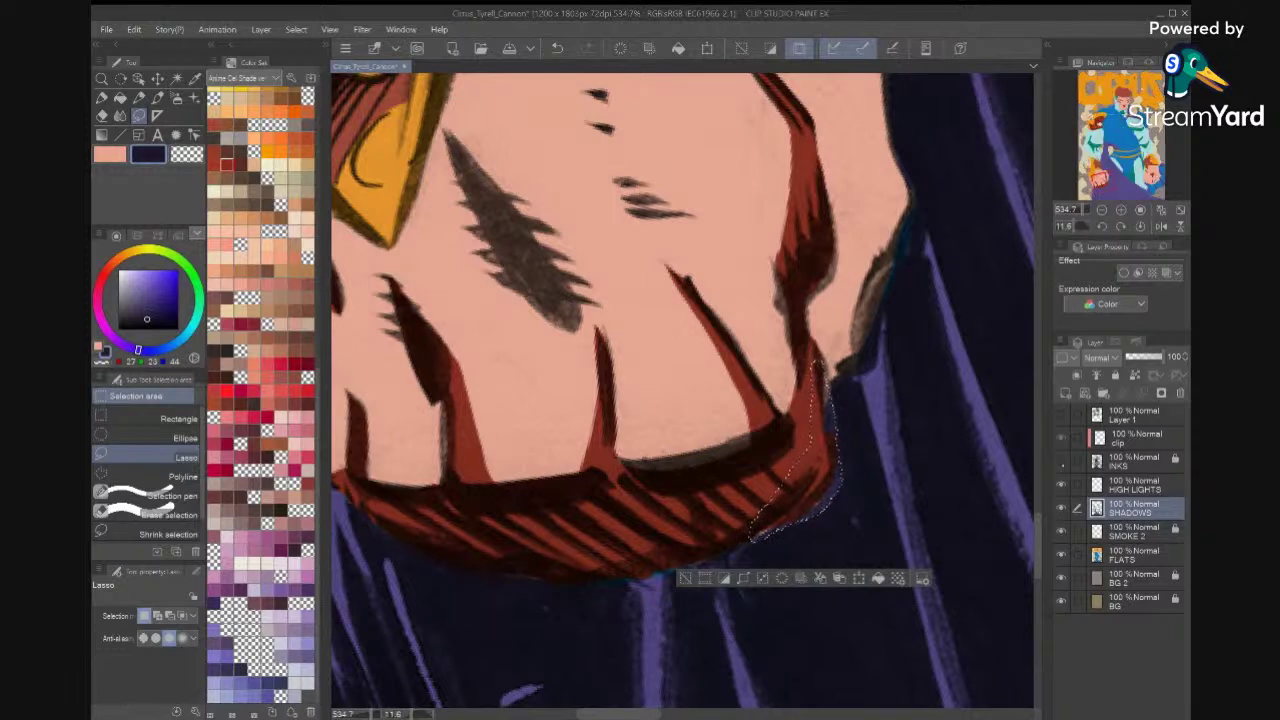
key(ctrl+d)
click(1062, 461)
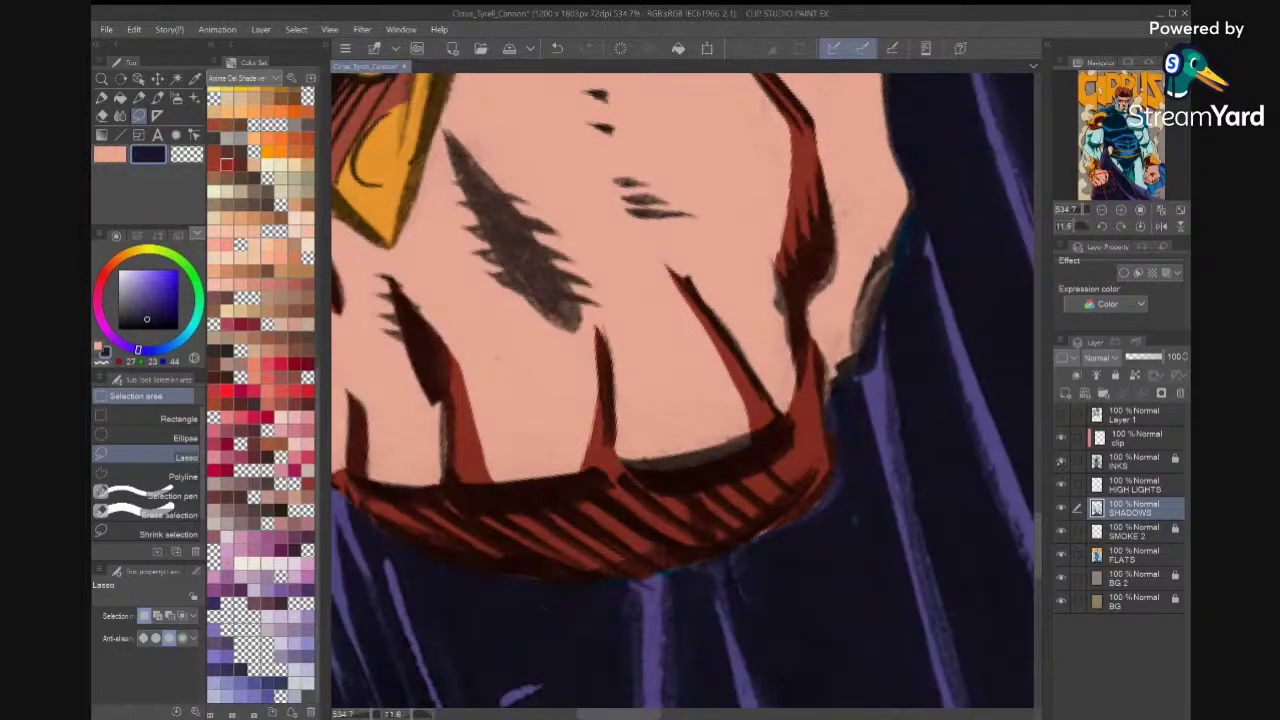
Fill the uncovered slivers along the fist's lower outer edge with its dark red shadow color, sampled with INKS hidden, and save the file.
click(1061, 461)
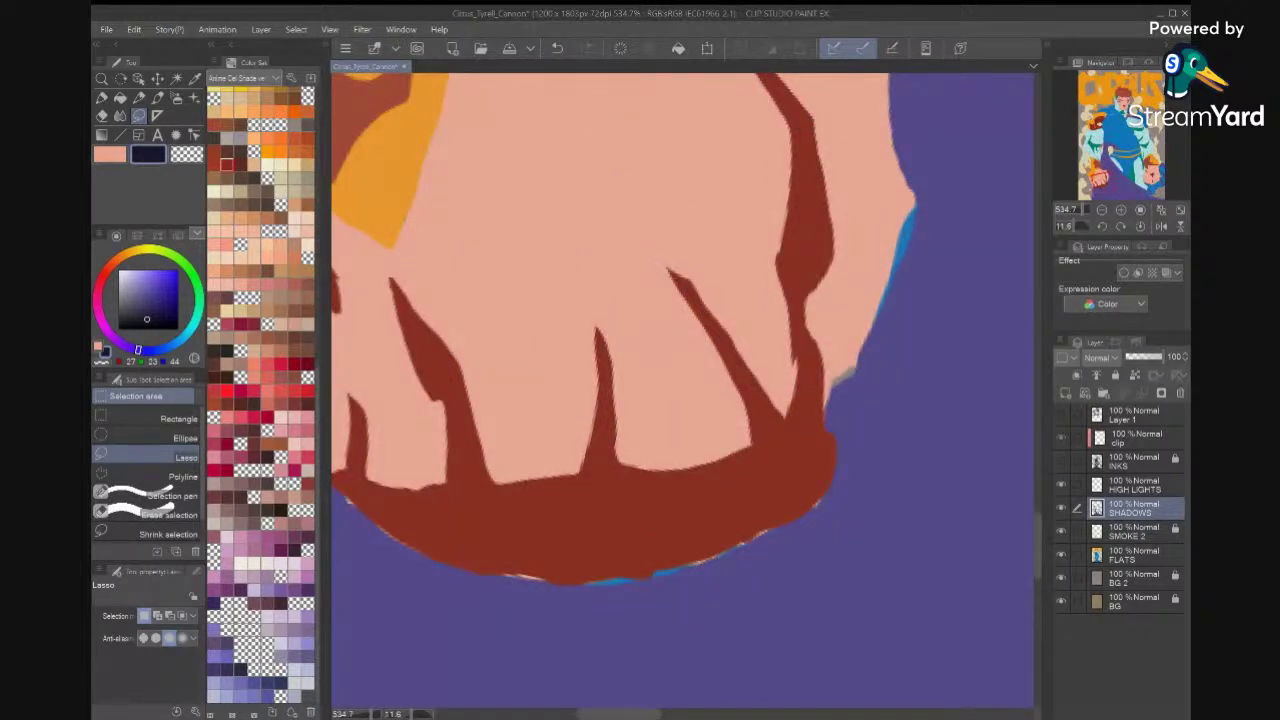
alt+click(690, 510)
click(1062, 461)
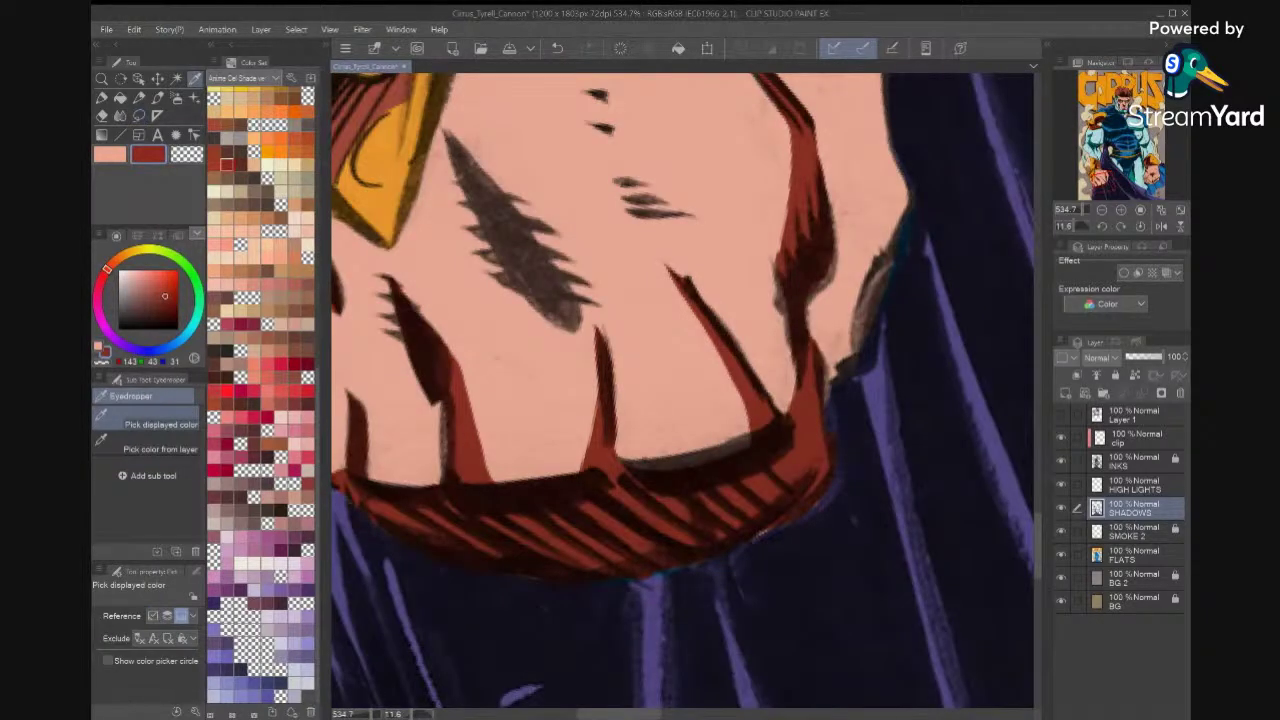
key(m)
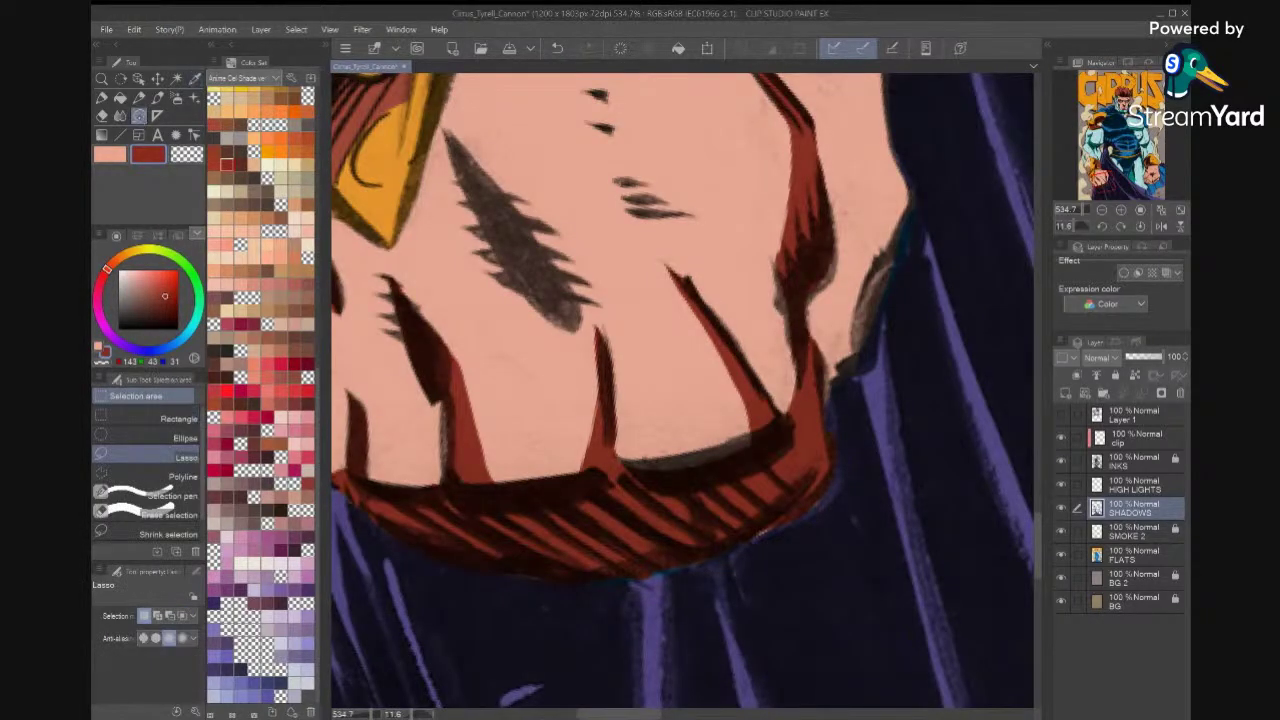
mouse_move(834, 374)
mouse_down()
mouse_move(844, 465)
mouse_move(824, 508)
mouse_move(682, 567)
mouse_move(649, 571)
mouse_move(633, 540)
mouse_up()
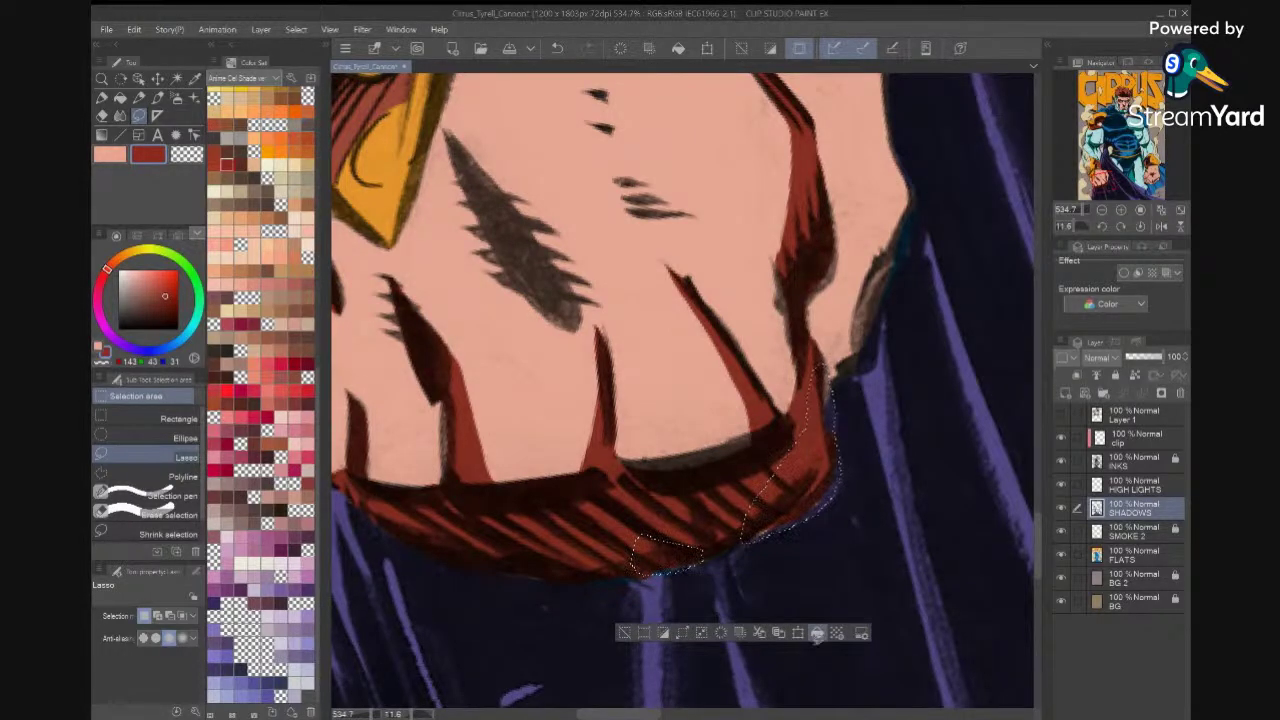
key(ctrl+d)
key(ctrl+0)
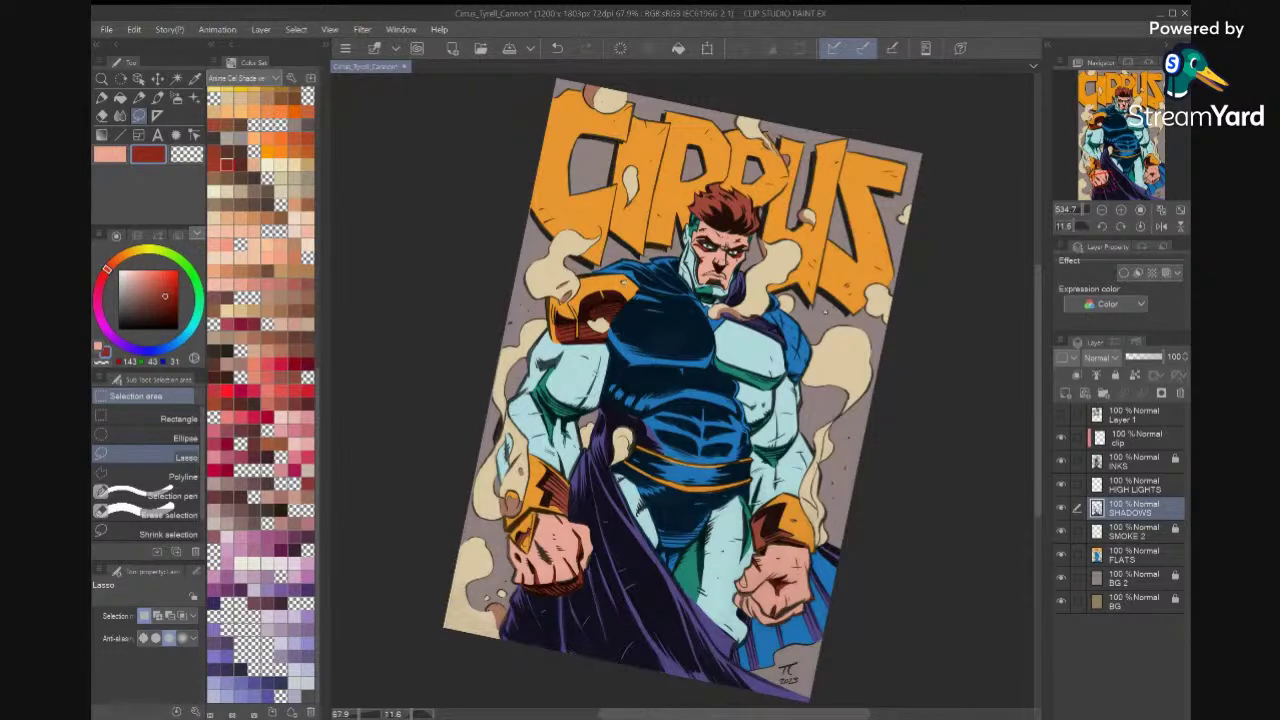
key(ctrl+s)
Lasso a small shadow at the temple, along the edge of the mask beside the ear, and fill it with dark red.
scroll(682, 390, up, 1)
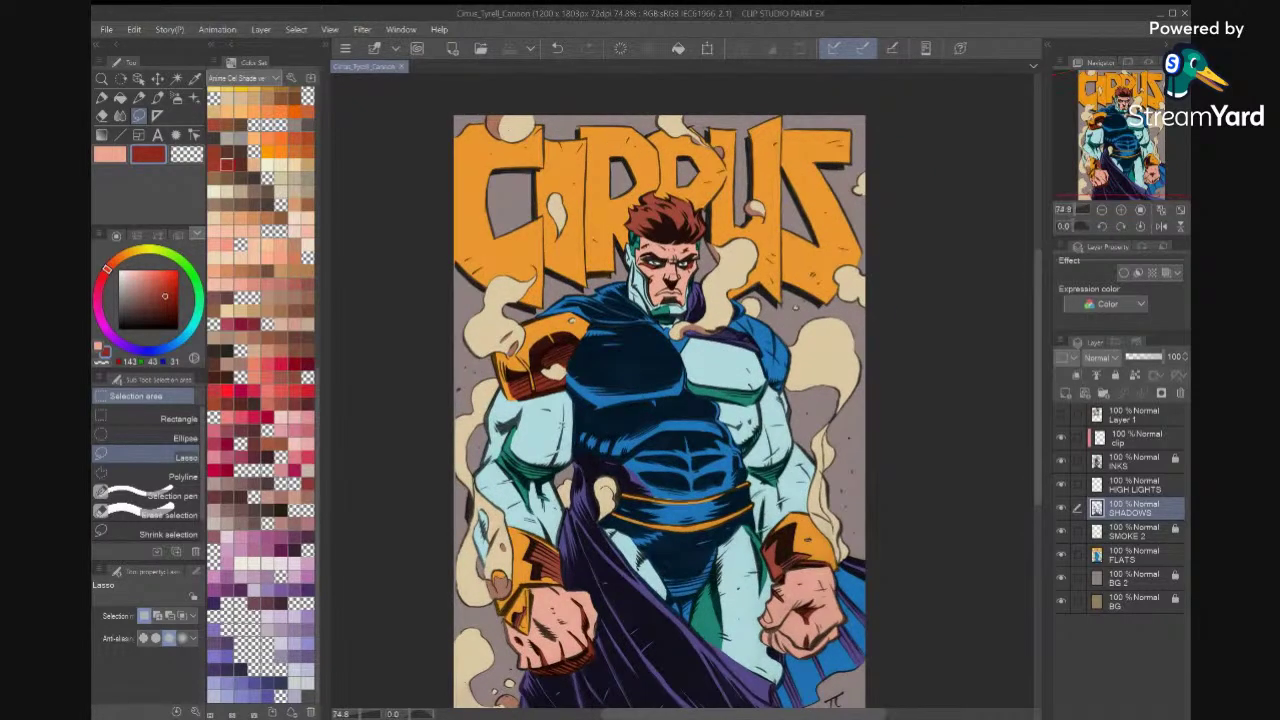
scroll(684, 390, up, 4)
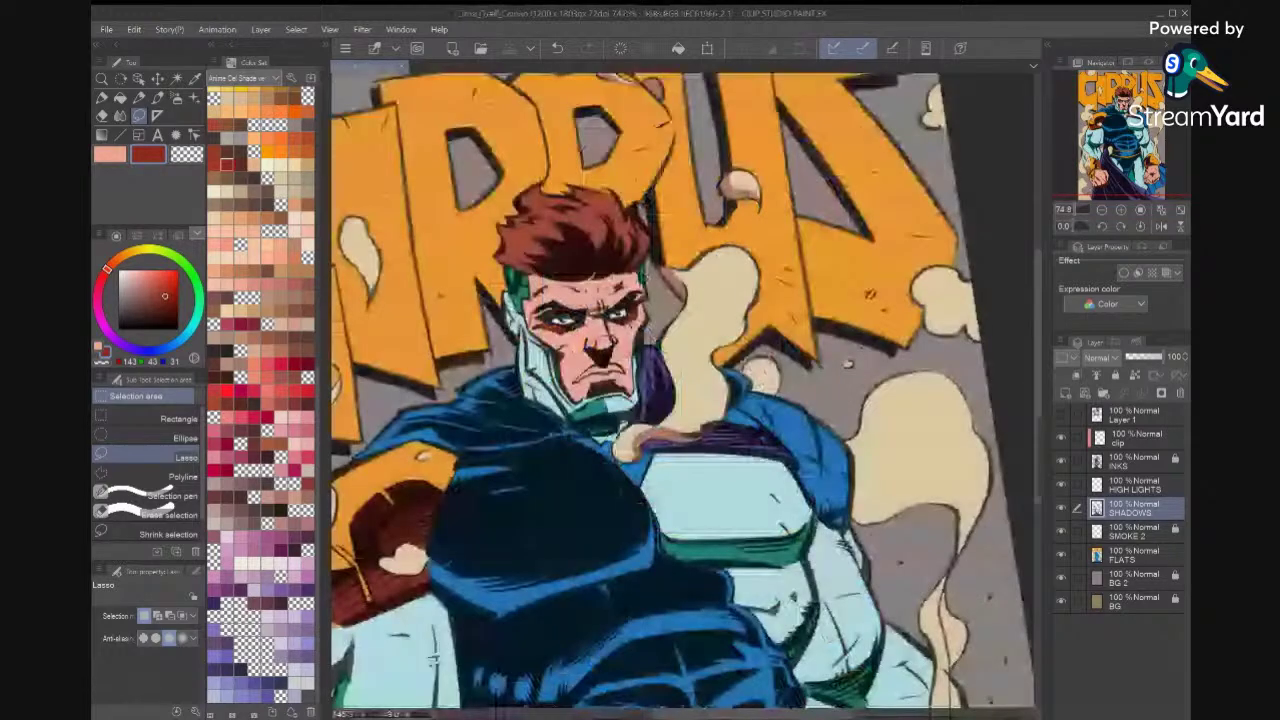
scroll(500, 306, up, 8)
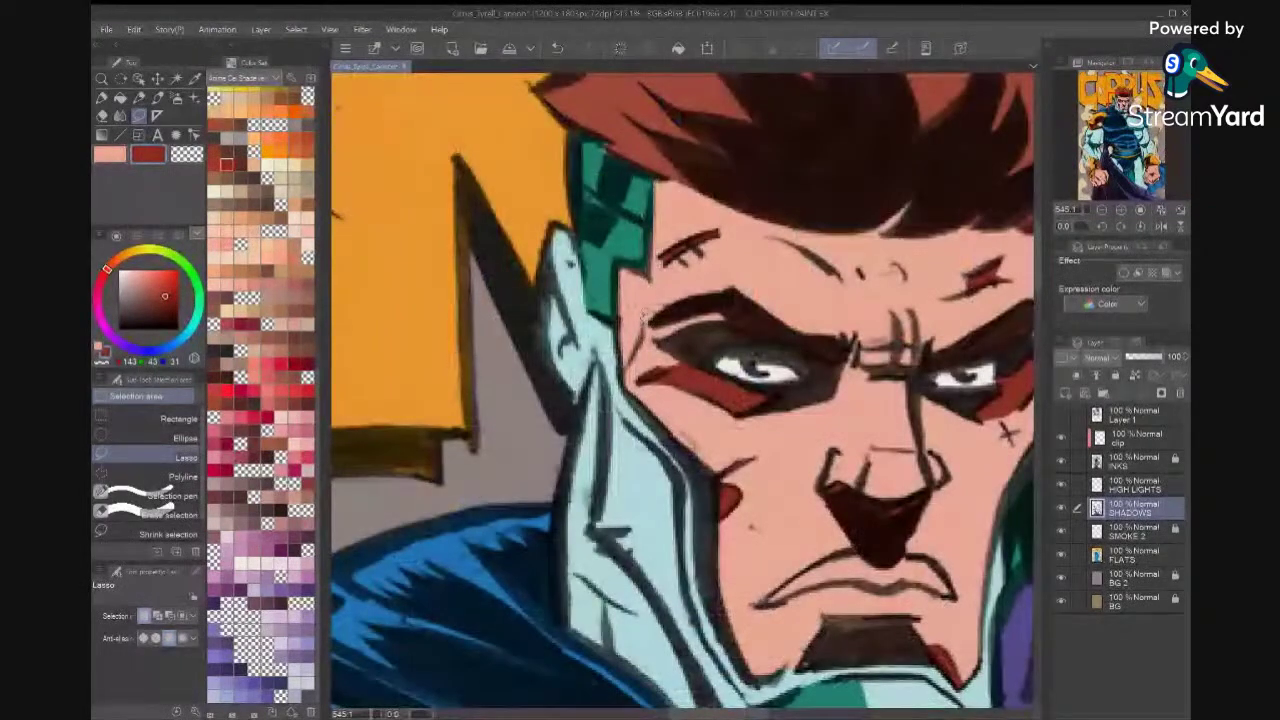
drag(628, 370, 622, 332)
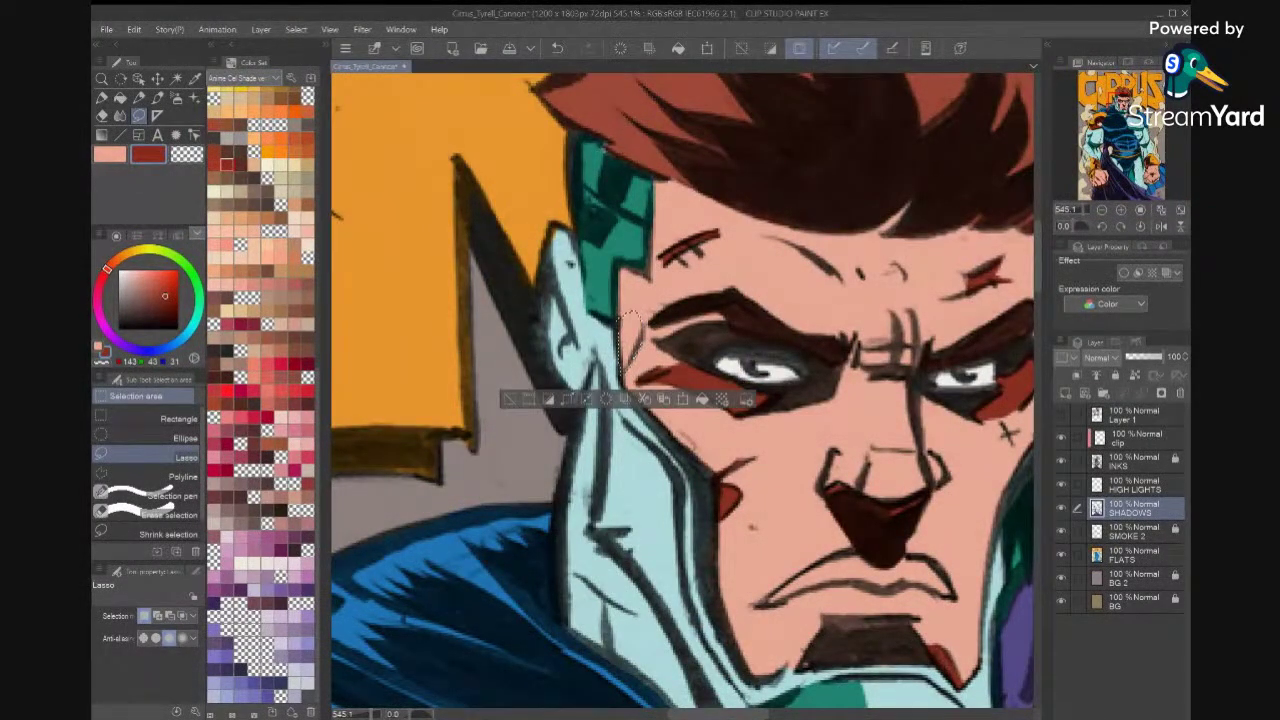
click(704, 398)
key(ctrl+d)
Lasso the crease on the bridge of the nose between the eyes and fill it with dark red.
scroll(808, 390, down, 3)
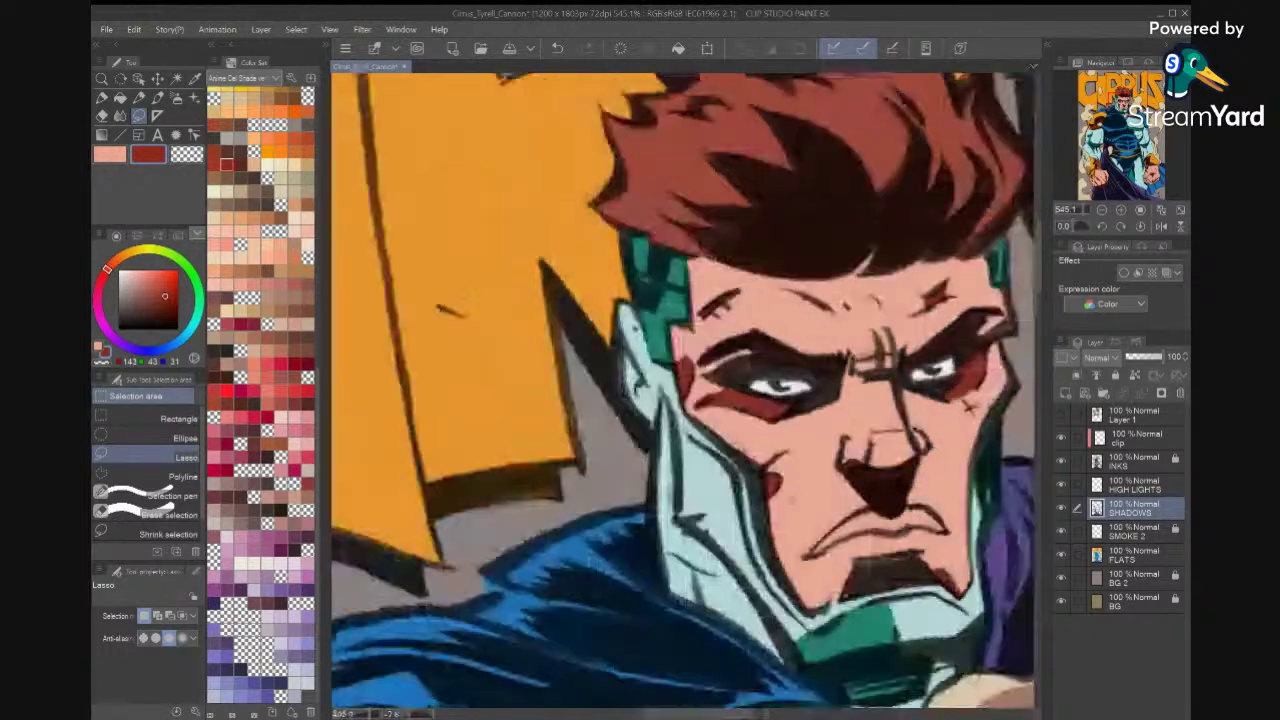
scroll(860, 400, up, 4)
mouse_move(709, 378)
mouse_down()
mouse_move(734, 401)
mouse_move(777, 374)
mouse_up()
click(821, 444)
click(868, 402)
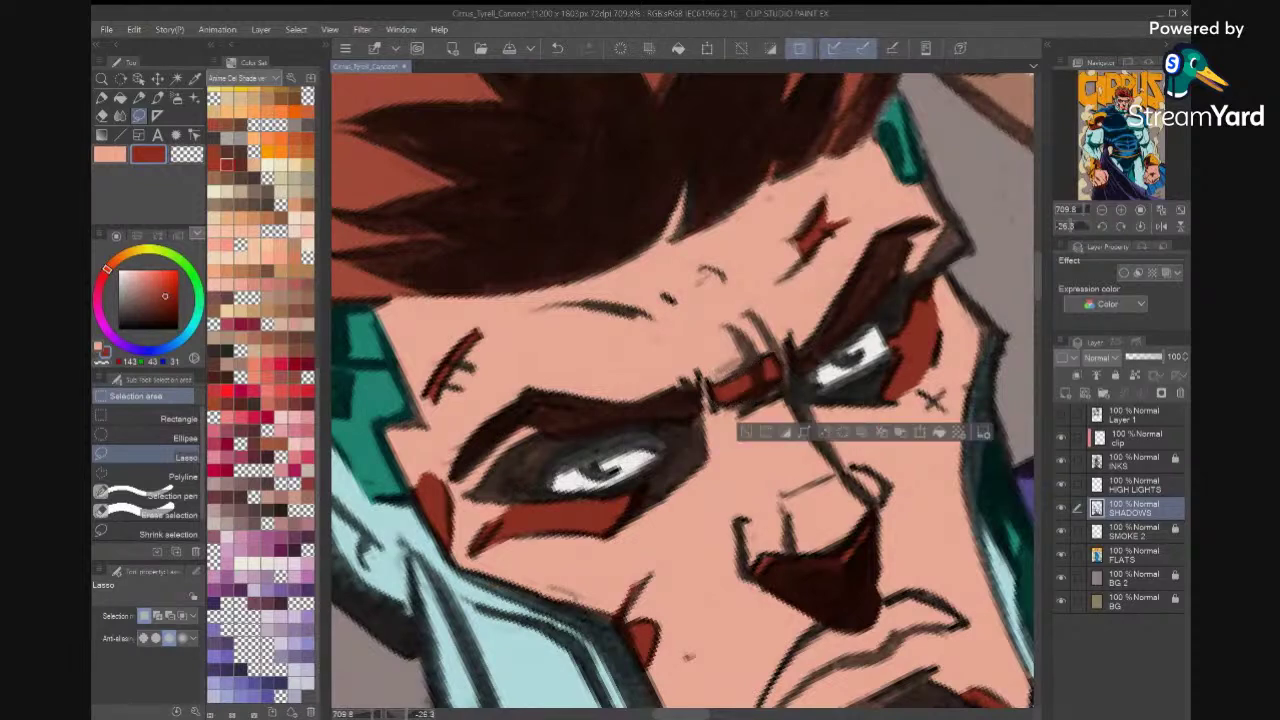
key(ctrl+d)
Fill a small dark red shadow at the outer corner of the far eye, straighten the canvas view and save the file.
mouse_move(895, 353)
mouse_down()
mouse_move(849, 377)
mouse_move(809, 367)
mouse_move(801, 393)
mouse_move(893, 402)
mouse_move(932, 280)
mouse_move(970, 243)
mouse_move(960, 230)
mouse_move(880, 300)
mouse_move(908, 345)
mouse_up()
click(959, 463)
key(ctrl+d)
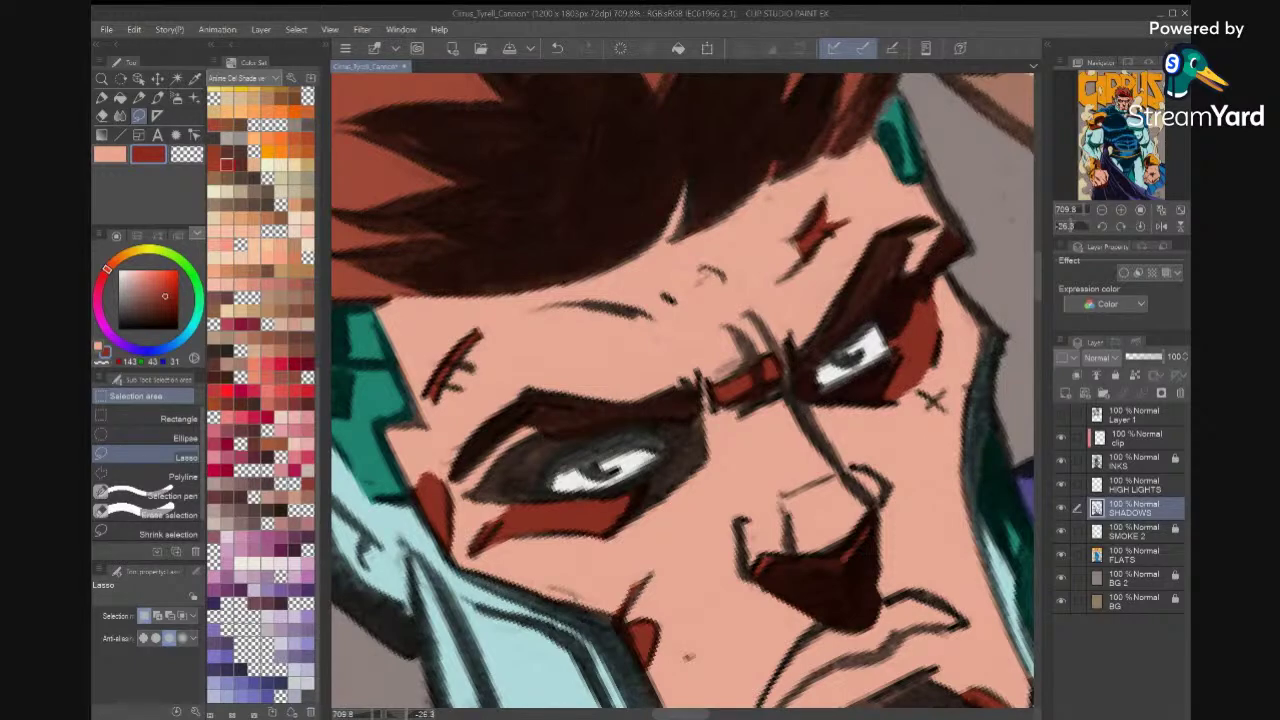
scroll(980, 410, down, 7)
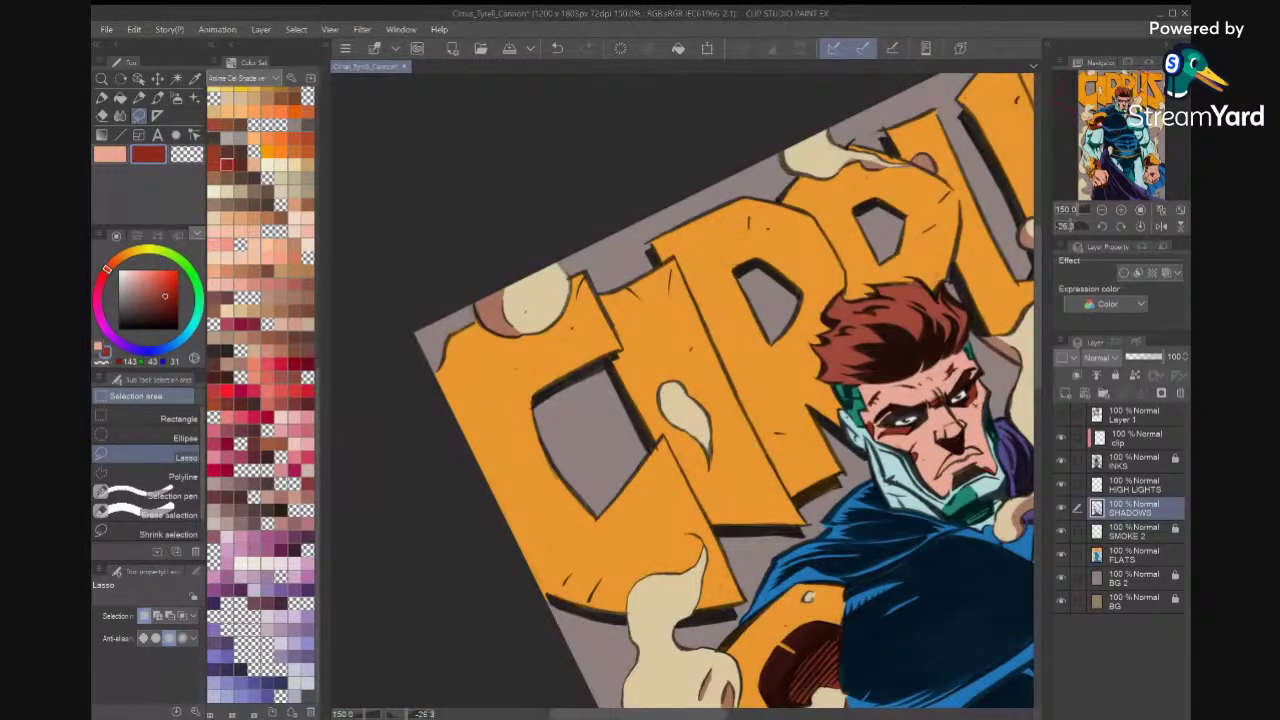
click(1180, 210)
click(1140, 226)
key(ctrl+s)
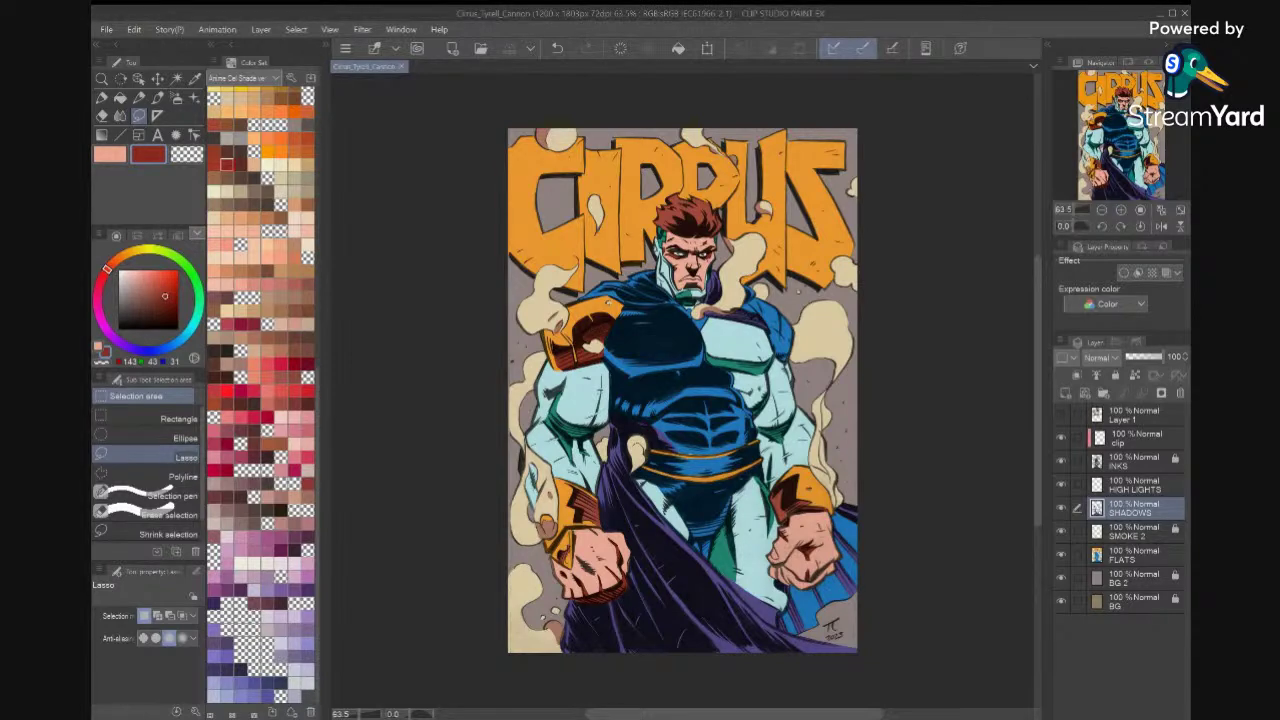
Sample the cape's flat purple as both the main and sub colors, hiding the INKS layer only while sampling.
scroll(828, 416, up, 3)
scroll(692, 420, up, 3)
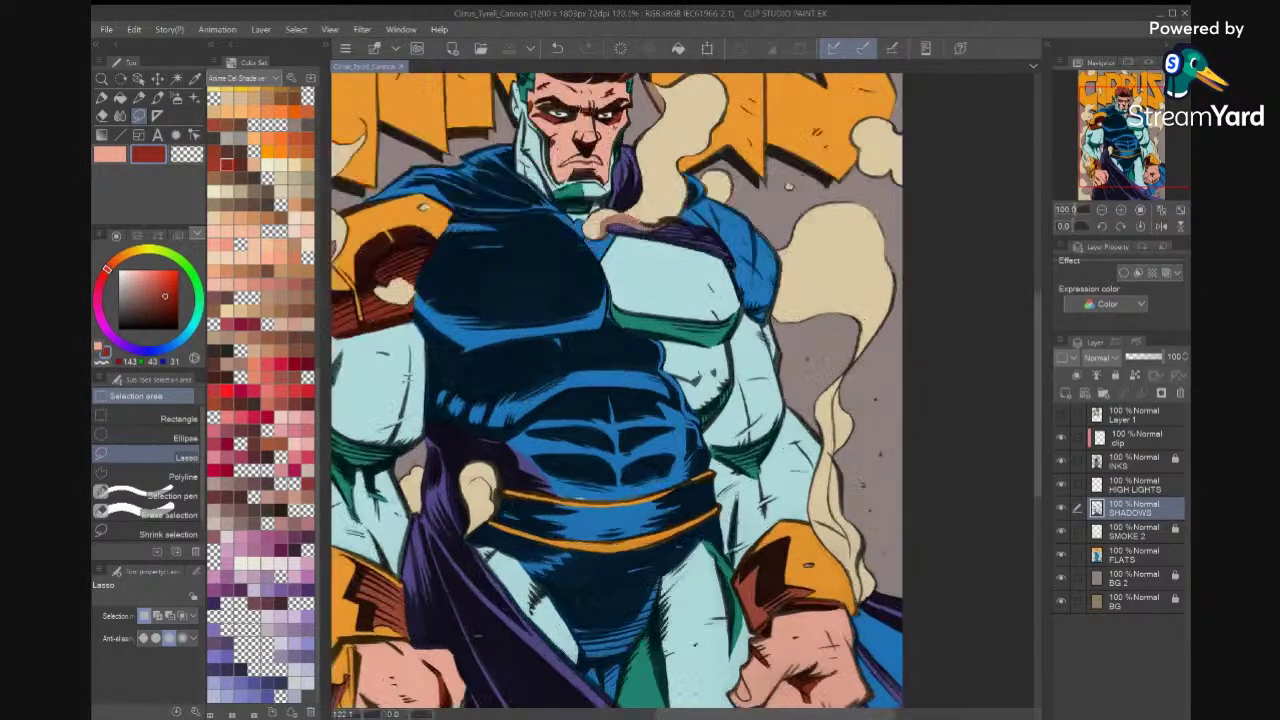
drag(622, 430, 706, 374)
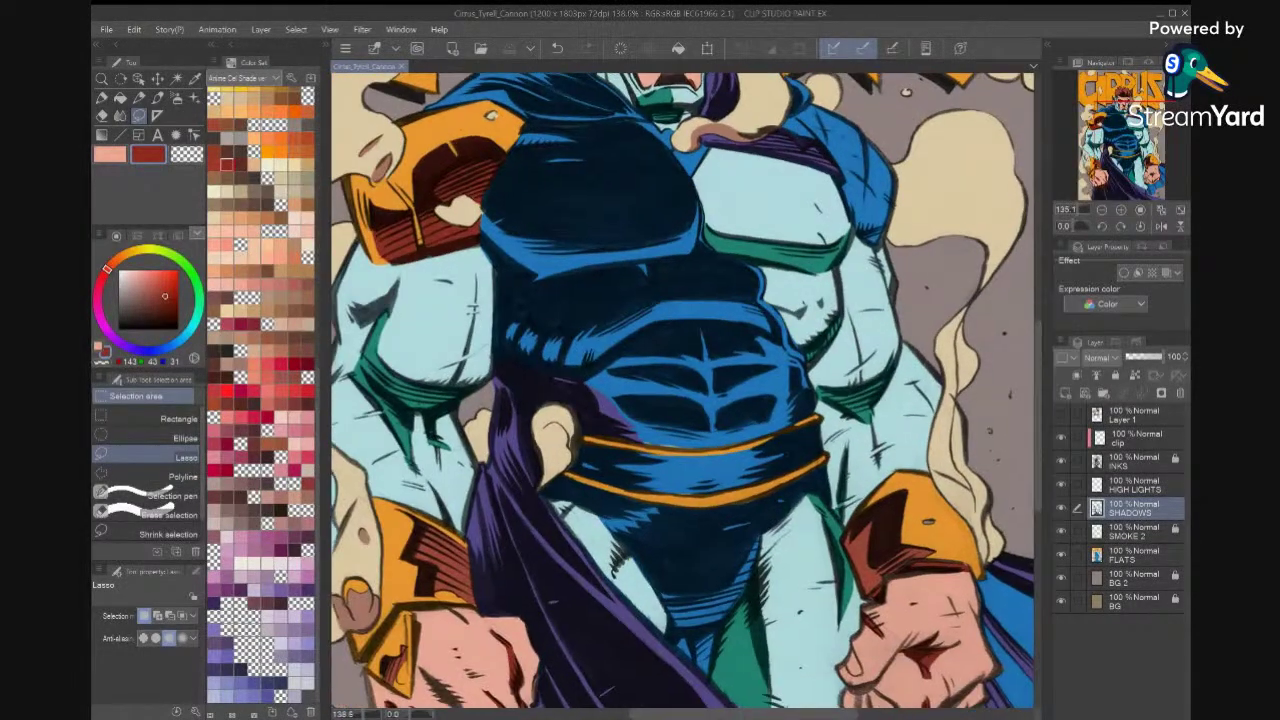
key(i)
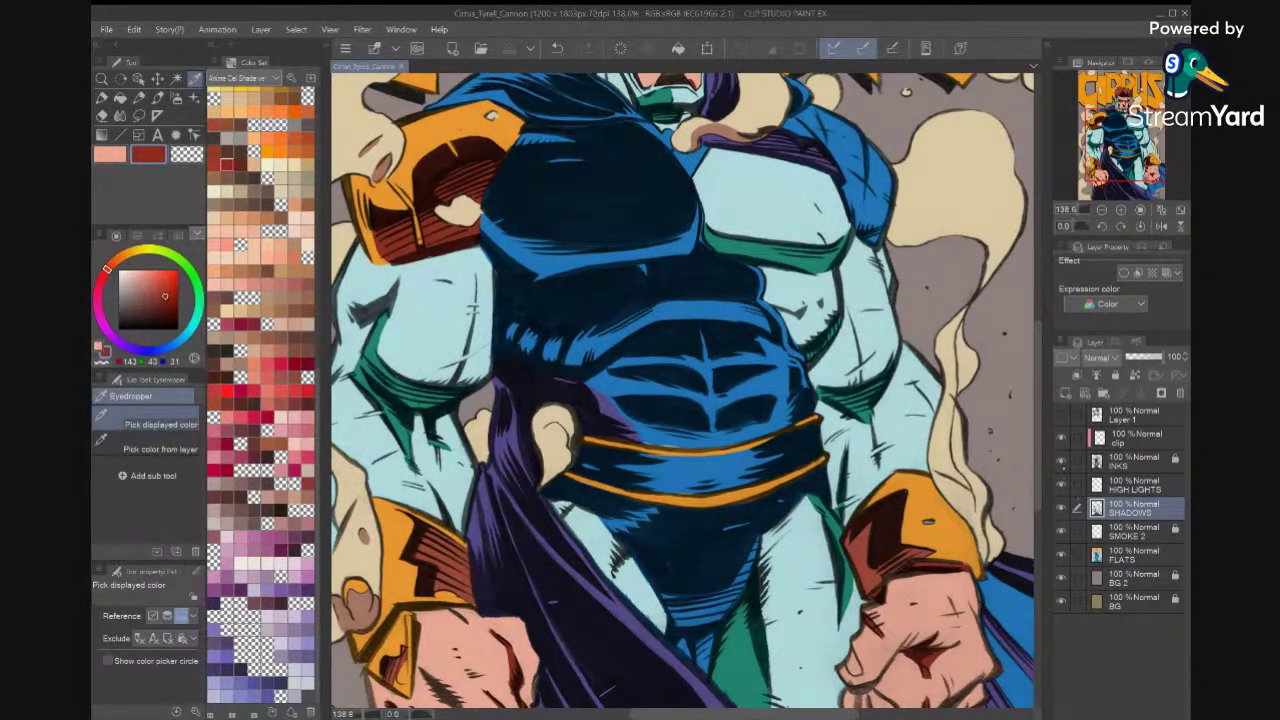
click(1061, 461)
click(657, 667)
key(x)
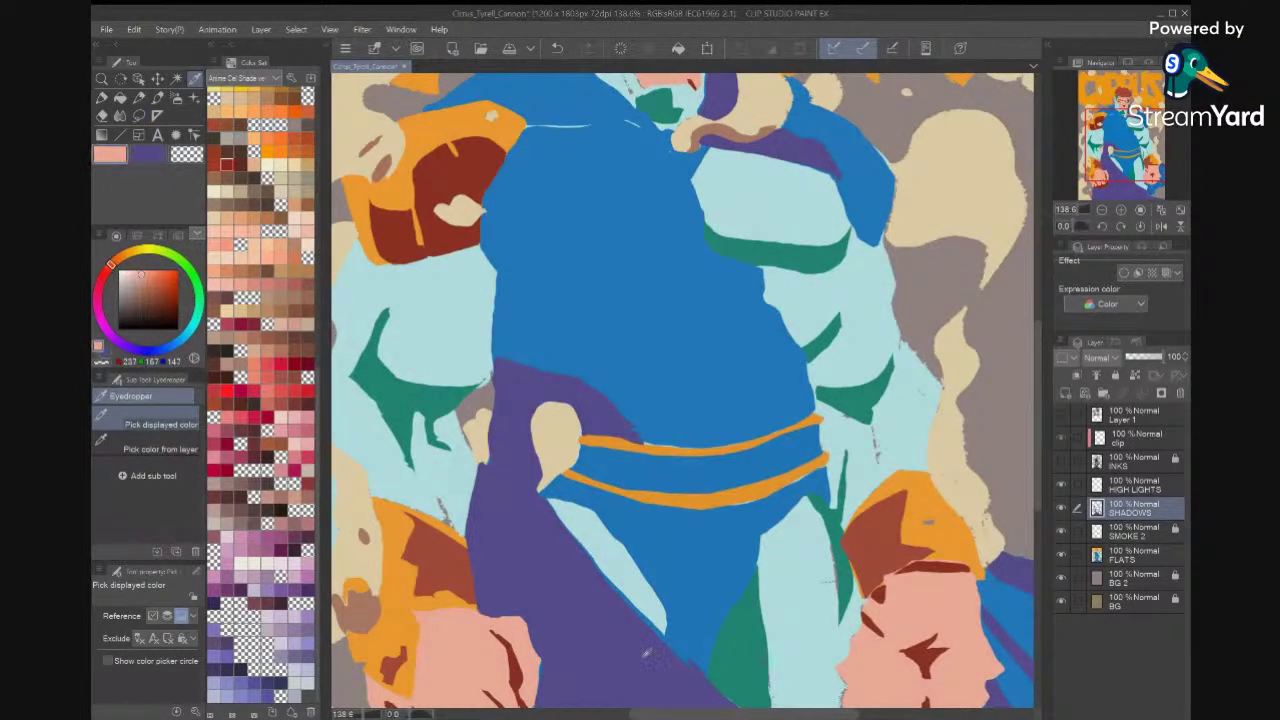
click(657, 667)
click(1061, 461)
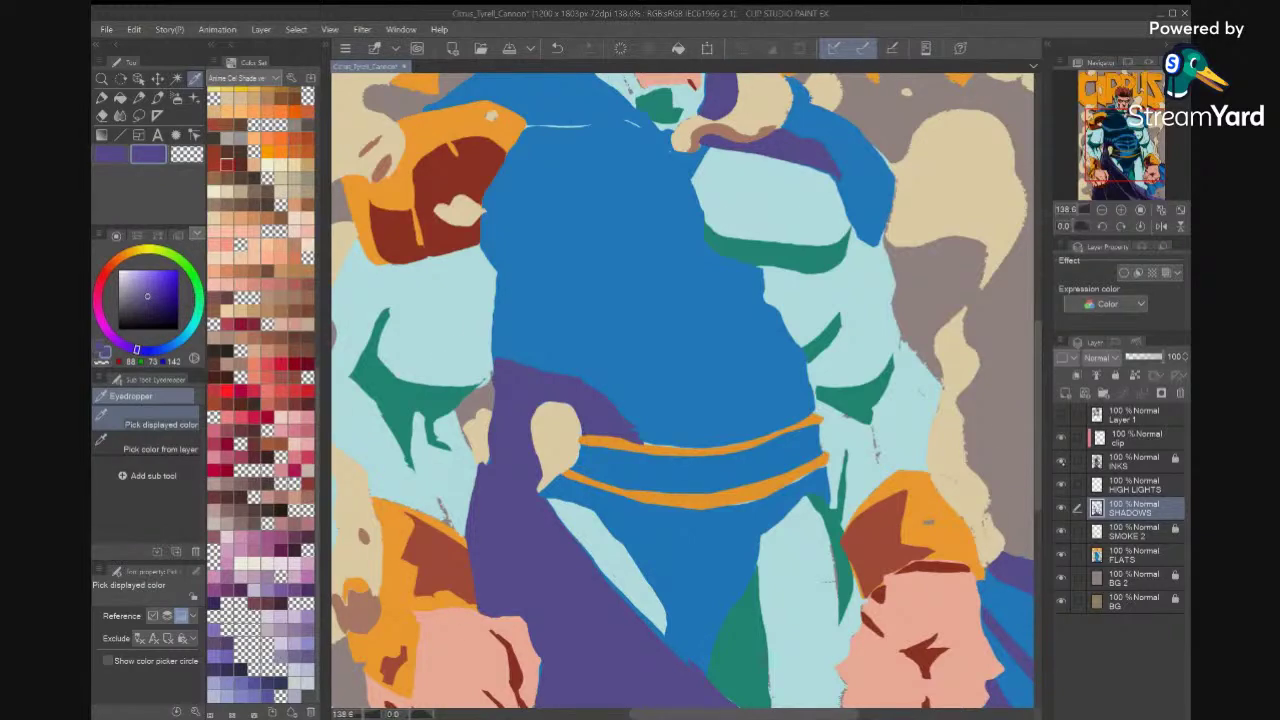
click(244, 78)
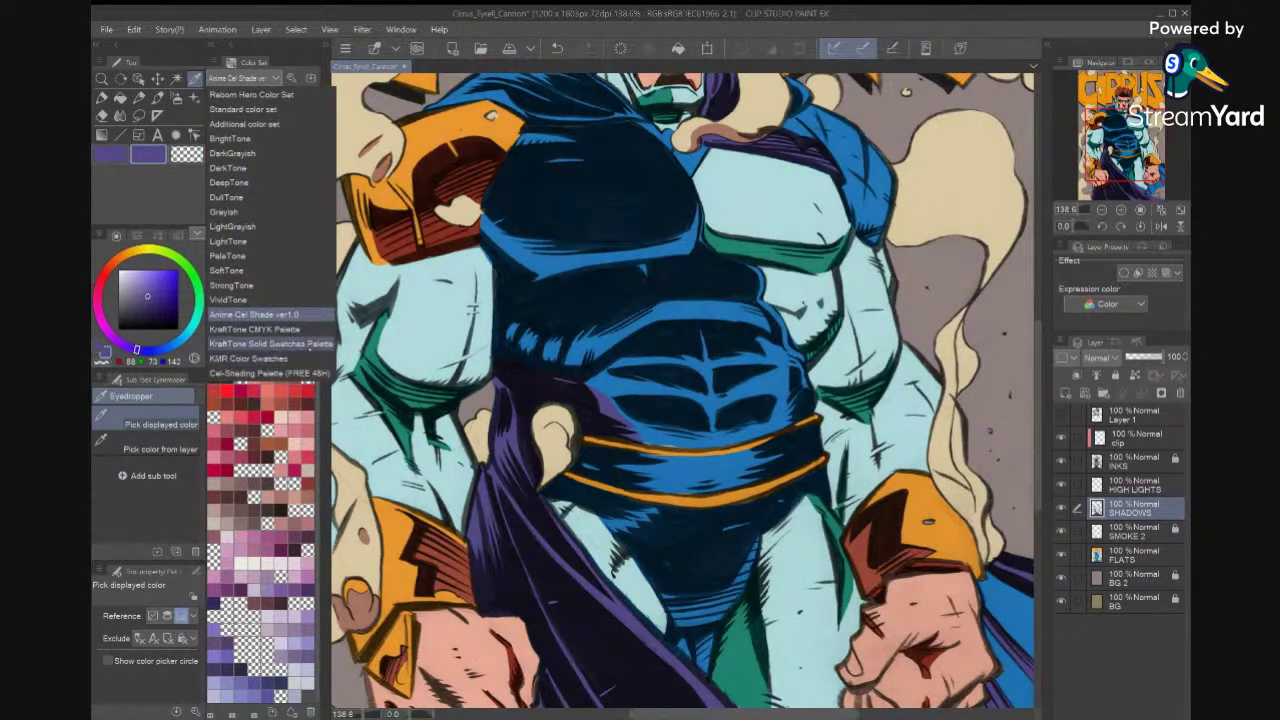
click(265, 343)
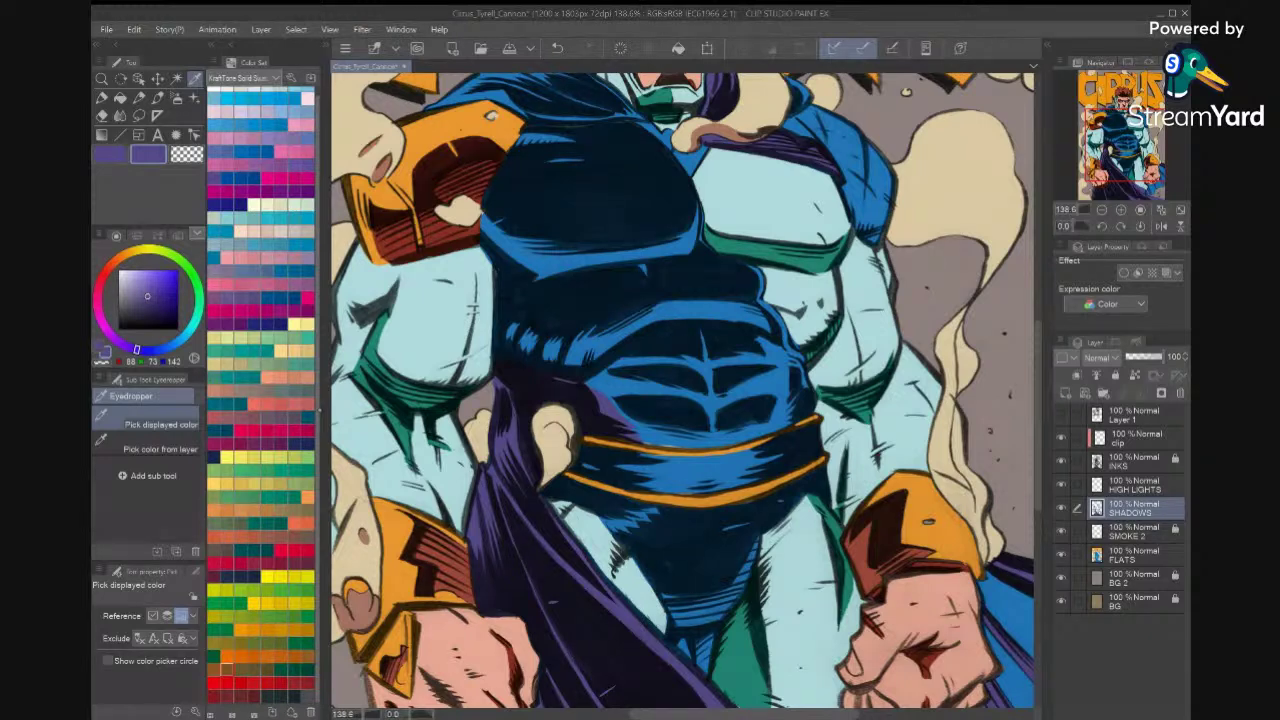
click(244, 78)
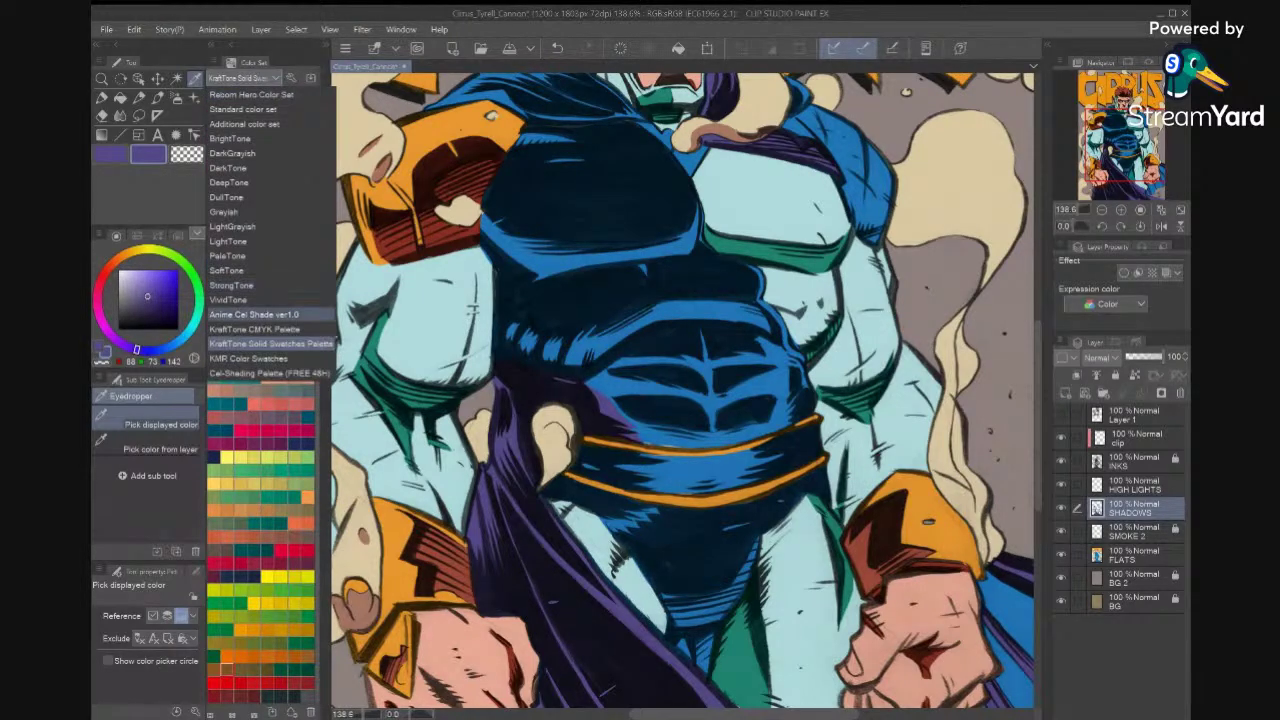
click(265, 314)
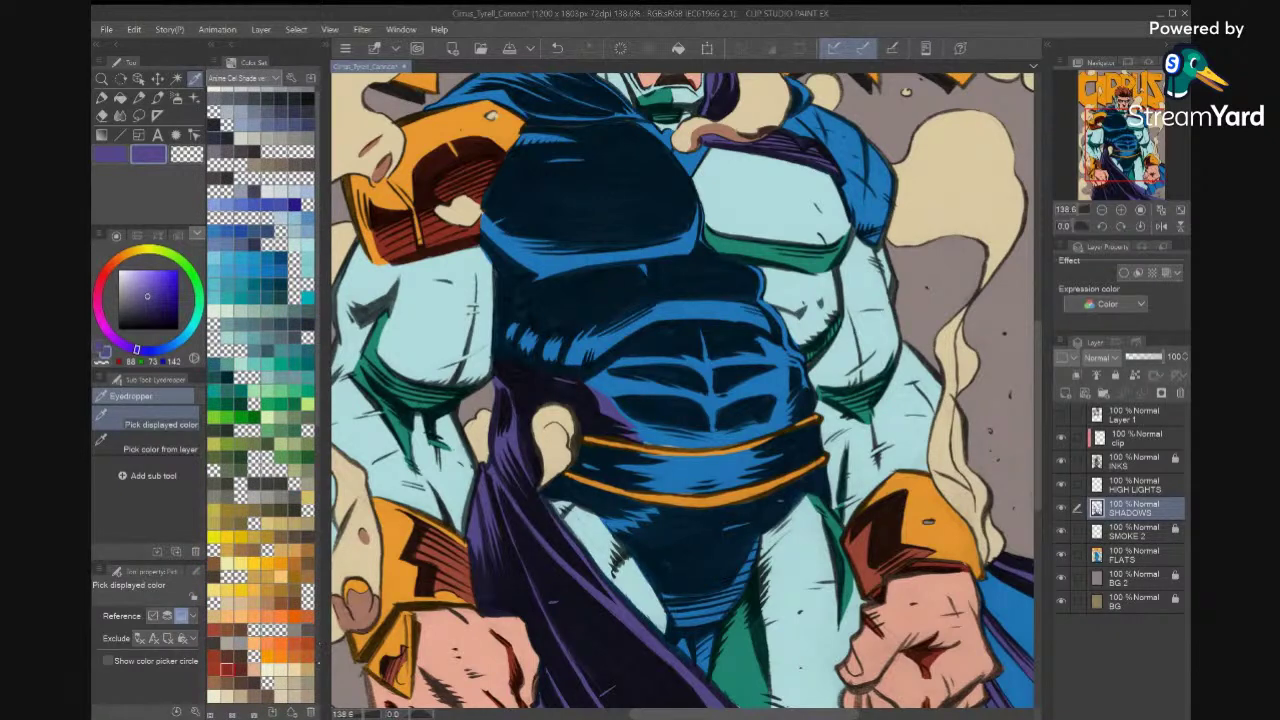
Try purple swatches from the Anime Cel Shade color set and pick the blue-violet one (90, 83, 161) as the sub color.
scroll(260, 450, down, 10)
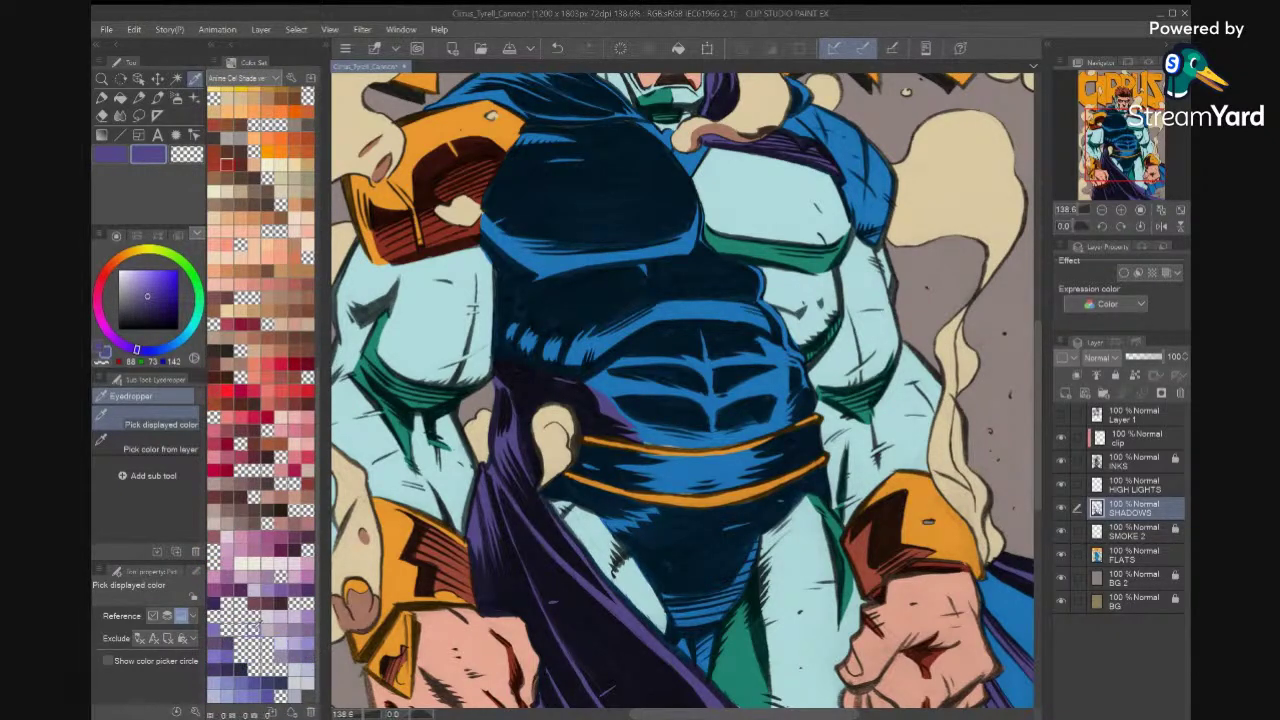
click(306, 594)
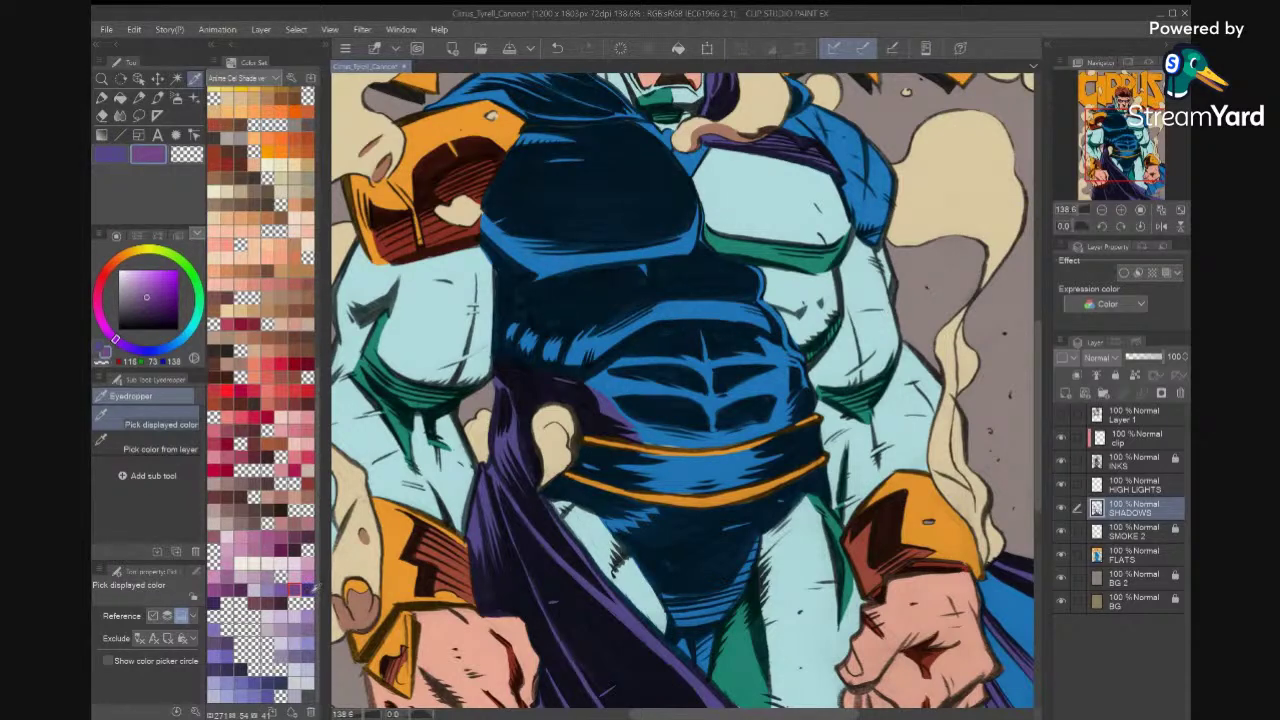
click(248, 585)
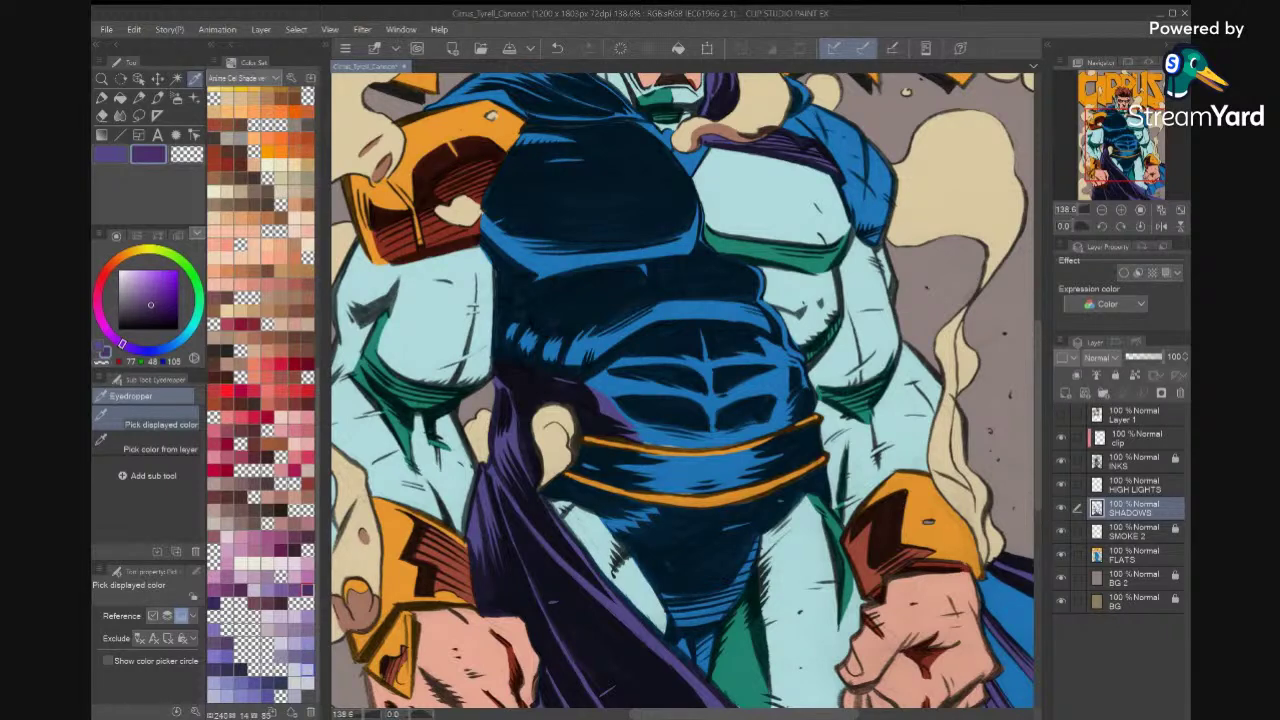
click(268, 692)
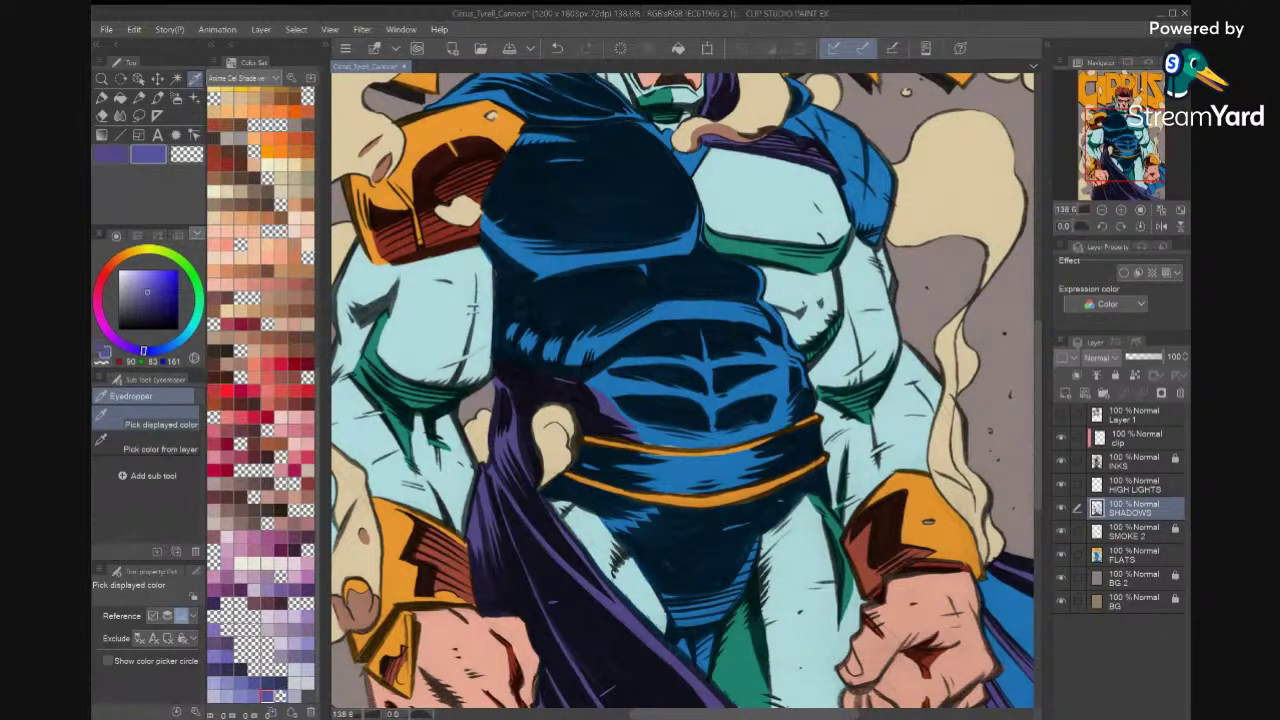
Auto-select the purple cape areas, including the lining at the shoulder and collar, fill them with the blue-violet, and switch to the flat purple.
key(w)
click(597, 621)
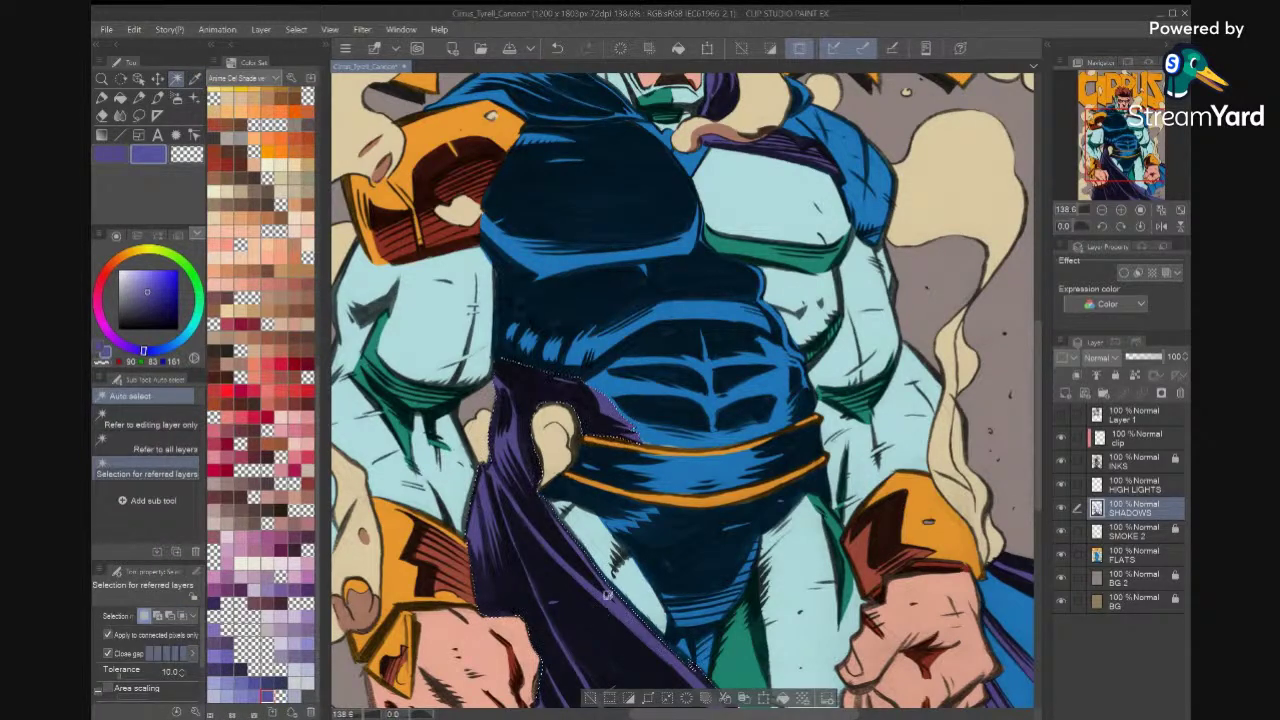
shift+click(768, 116)
shift+click(724, 89)
key(ctrl+0)
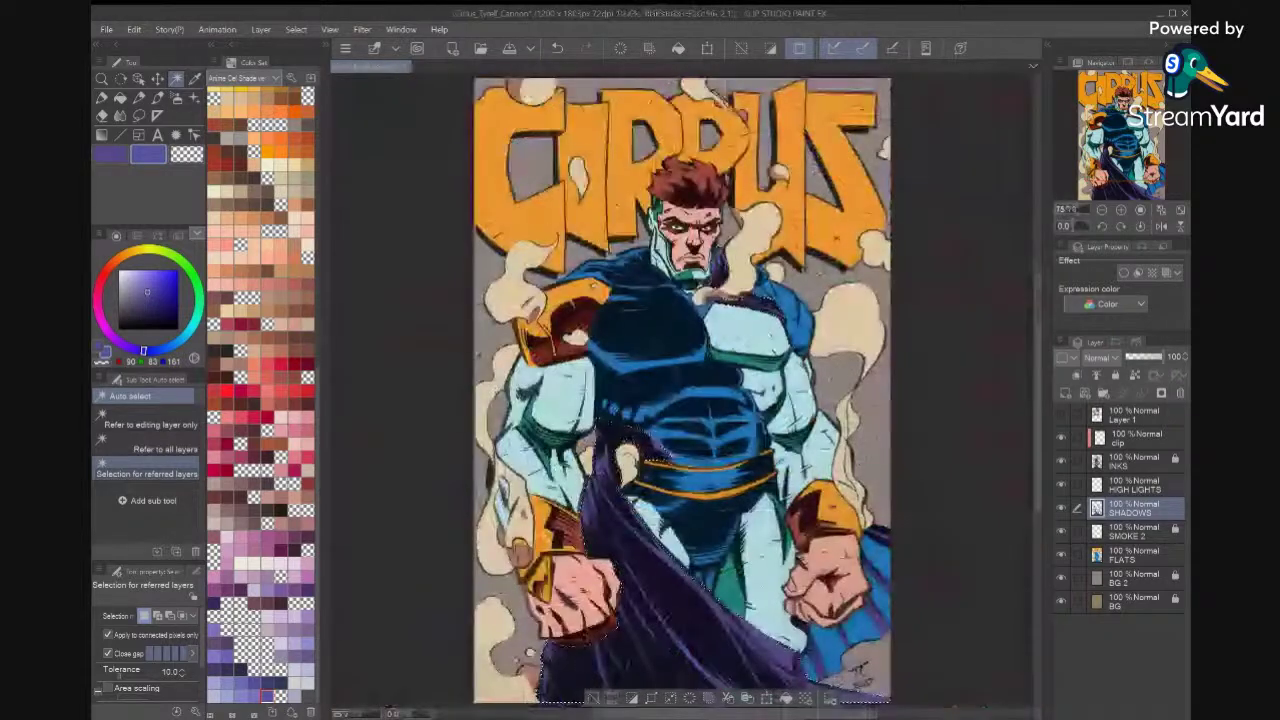
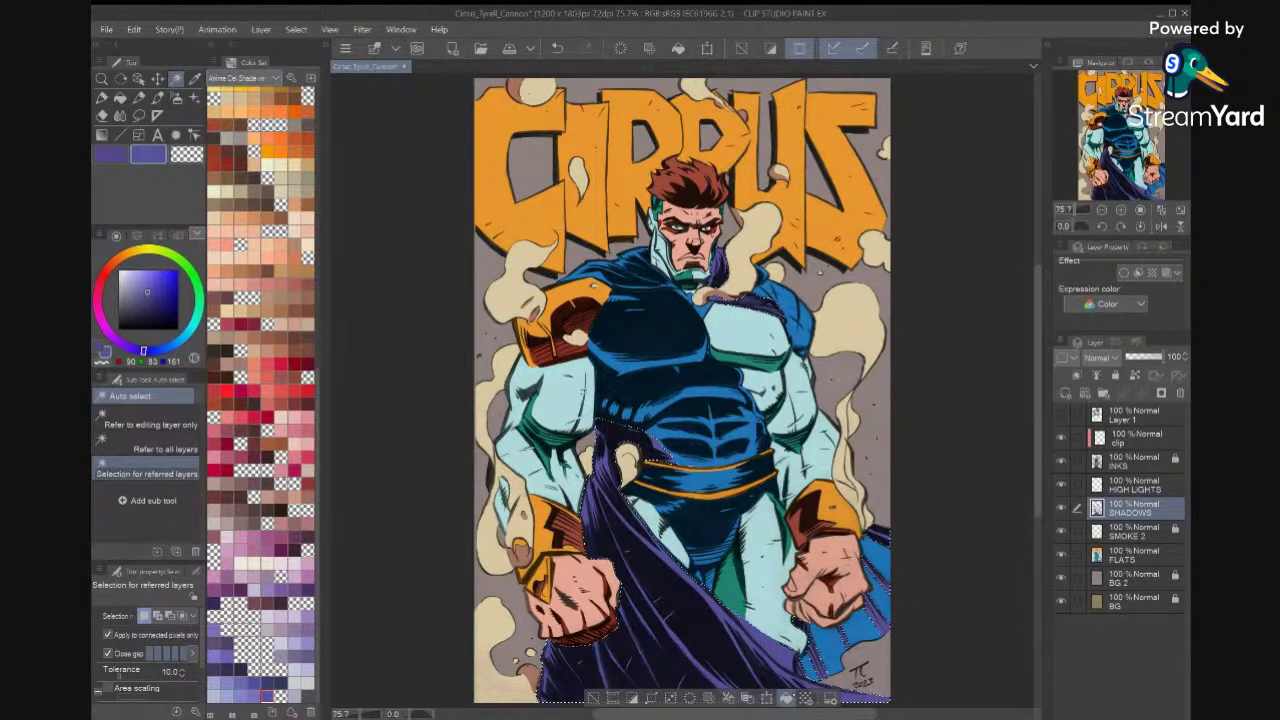
key(x)
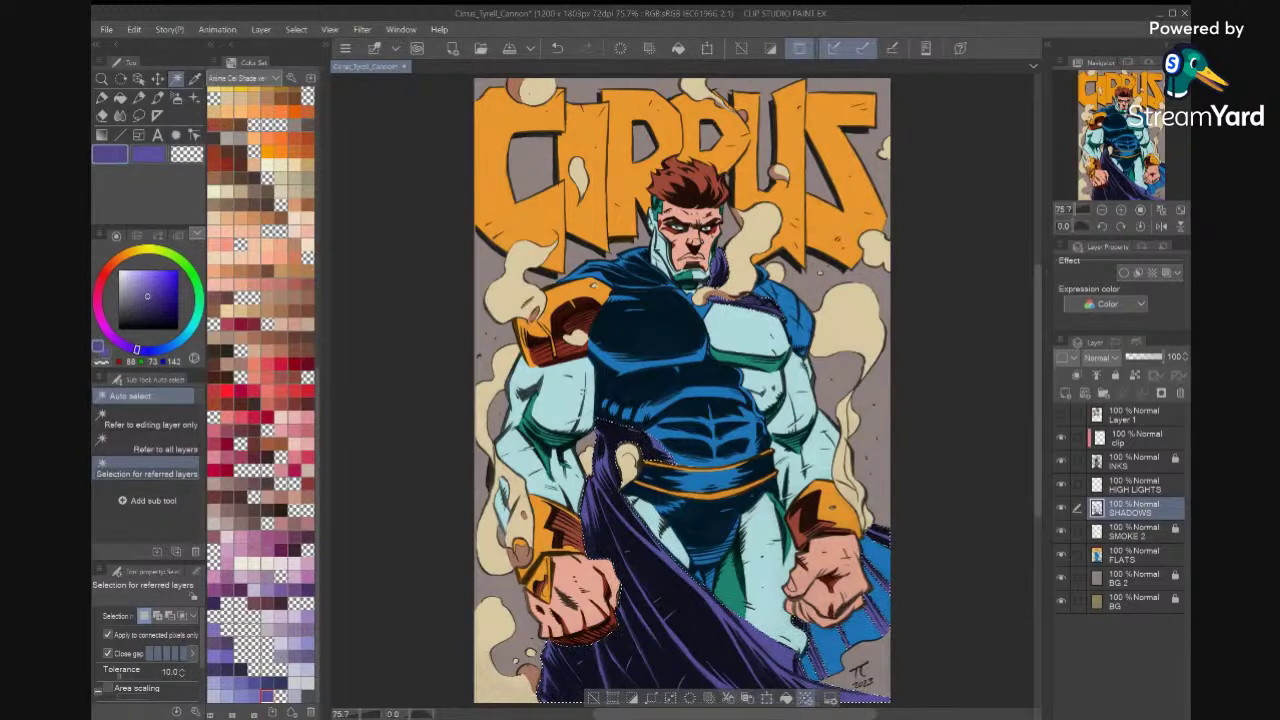
click(594, 698)
Lasso the blue cape drape over the near shoulder, including the missed patch in its middle, and fill it with the flat purple.
drag(682, 390, 775, 513)
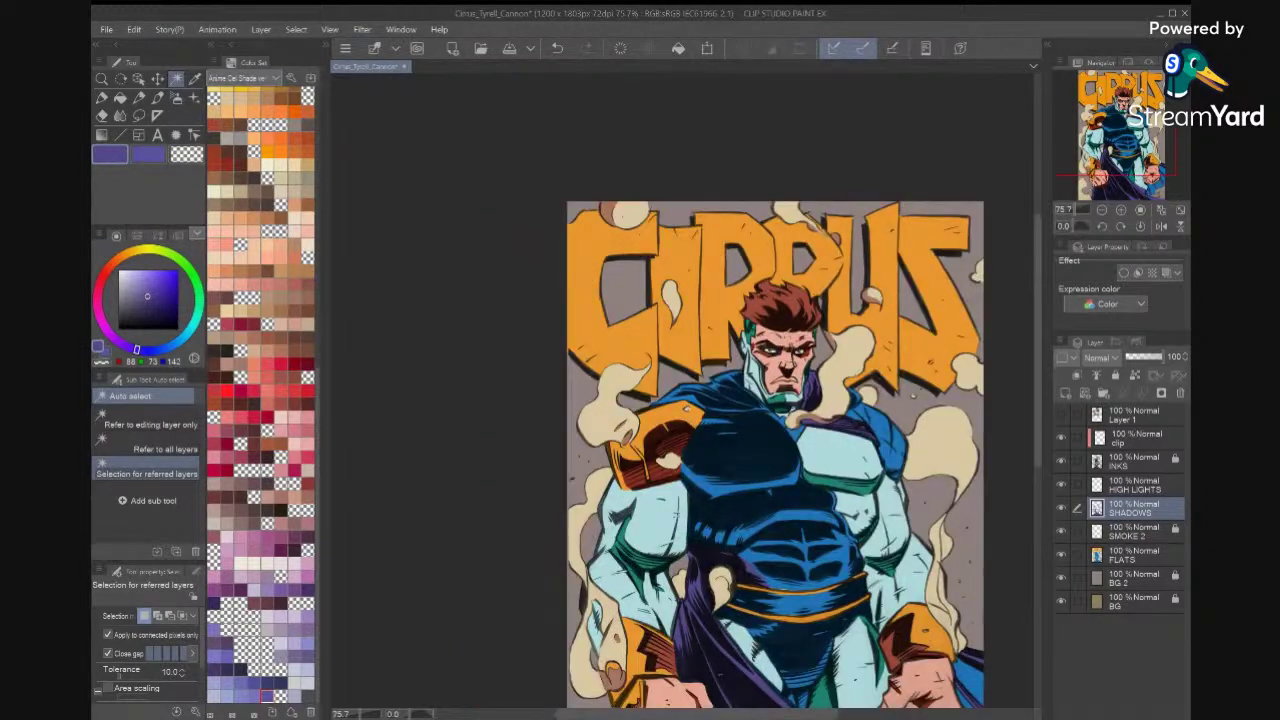
scroll(682, 390, up, 5)
scroll(682, 390, up, 3)
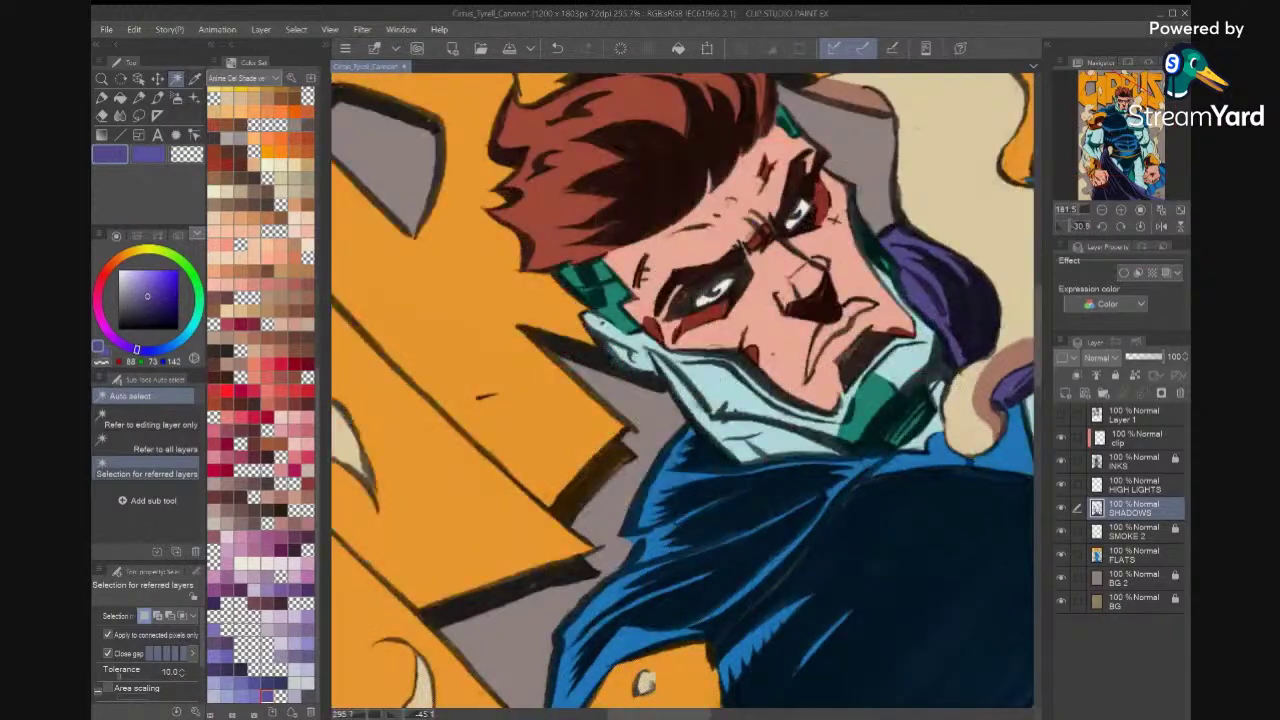
click(139, 116)
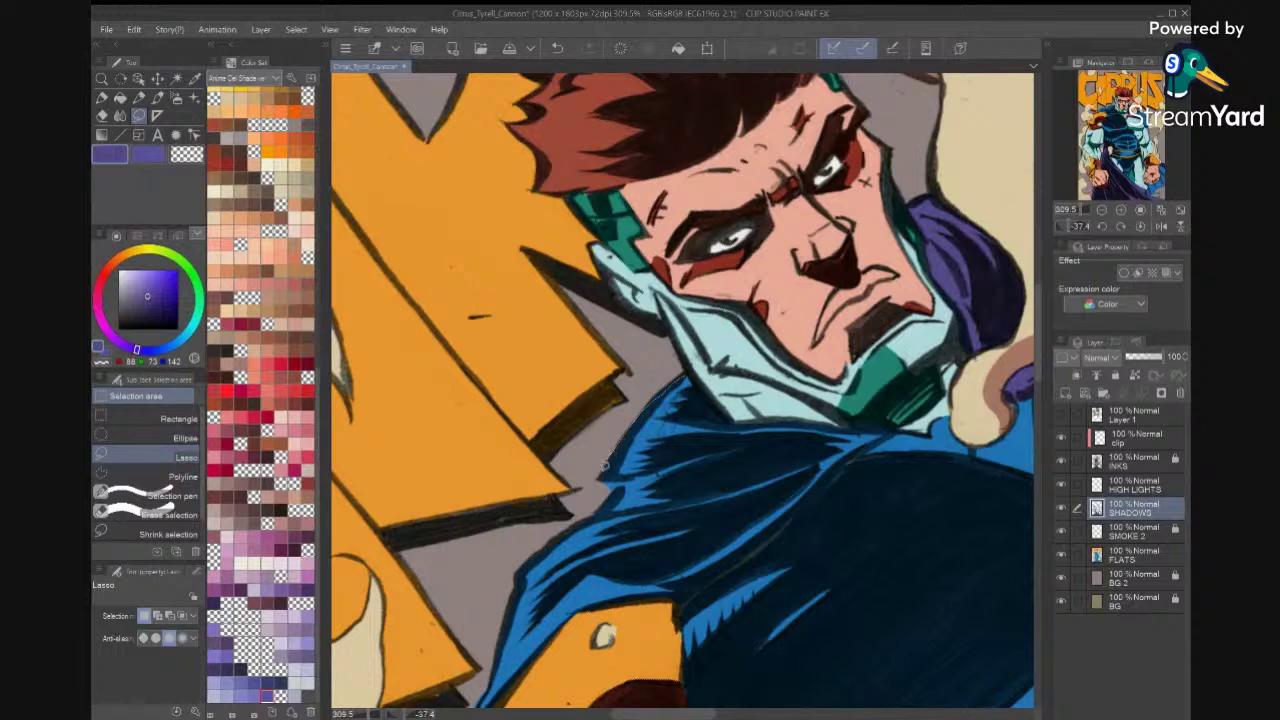
mouse_move(618, 490)
mouse_down()
mouse_move(685, 455)
mouse_move(841, 459)
mouse_move(883, 435)
mouse_move(881, 422)
mouse_move(750, 421)
mouse_move(712, 398)
mouse_up()
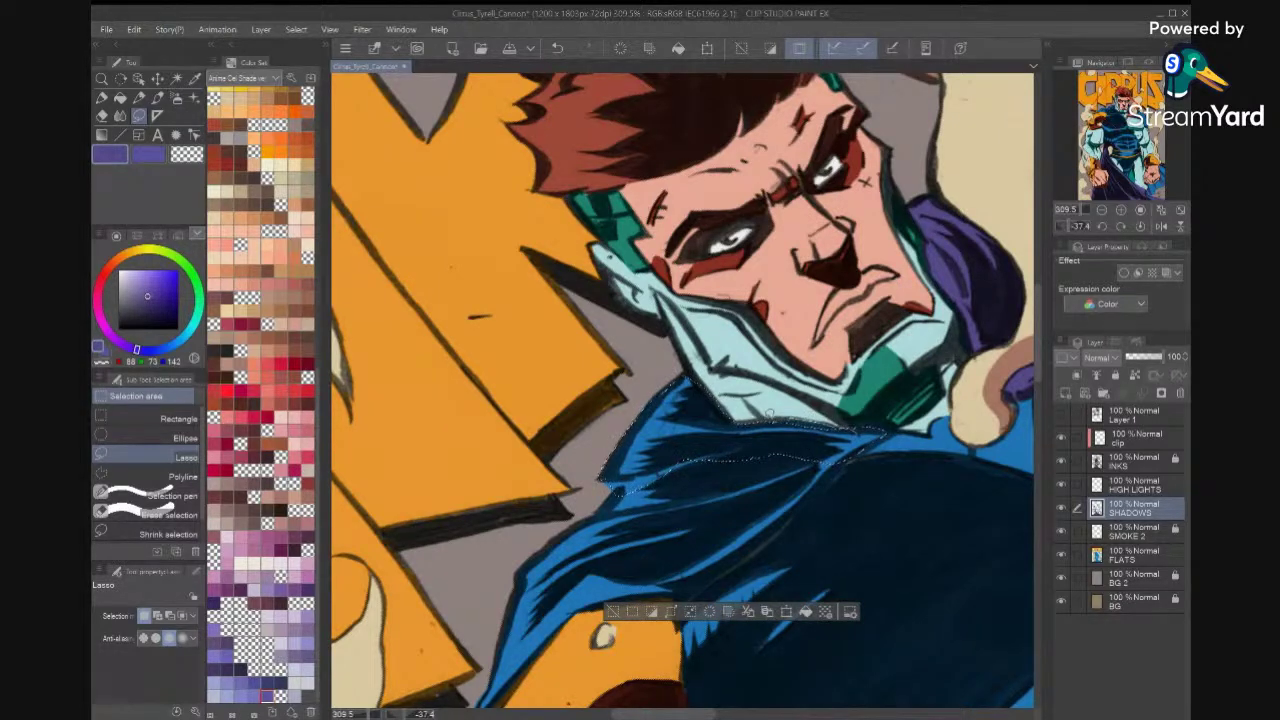
drag(775, 512, 870, 384)
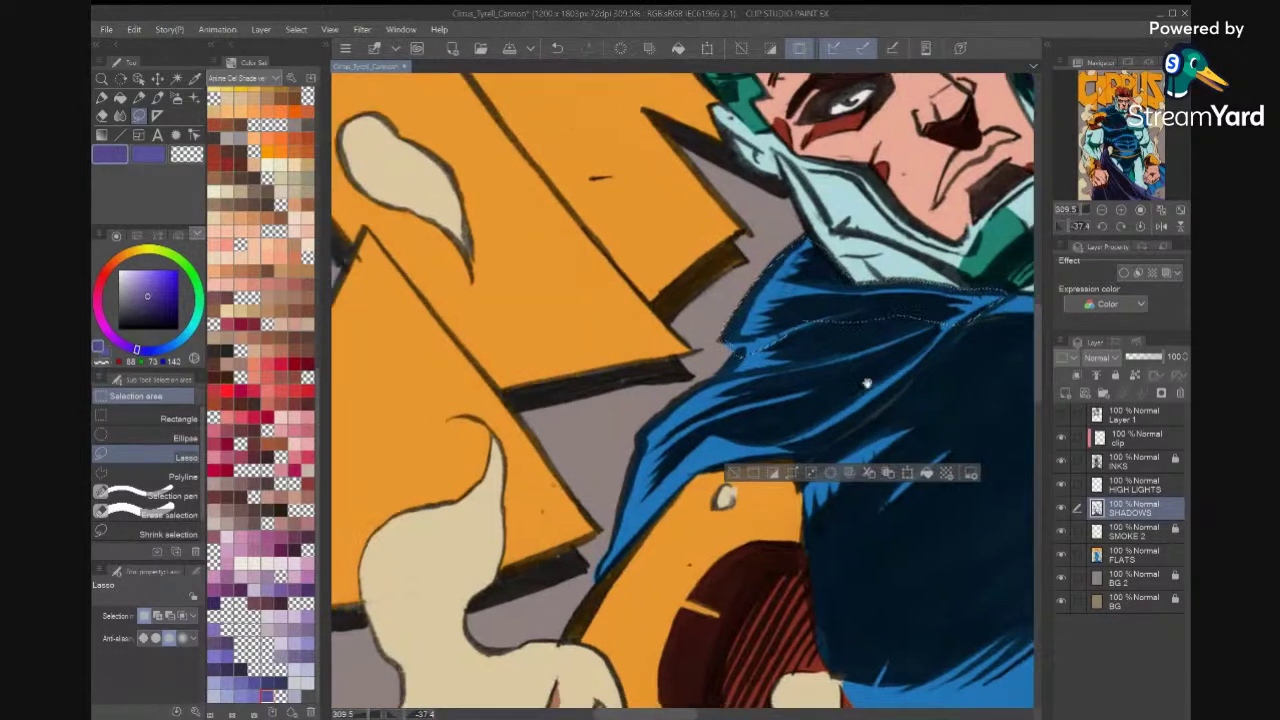
mouse_move(737, 355)
mouse_down()
mouse_move(640, 438)
mouse_move(602, 576)
mouse_move(705, 470)
mouse_move(828, 455)
mouse_move(893, 413)
mouse_move(950, 340)
mouse_up()
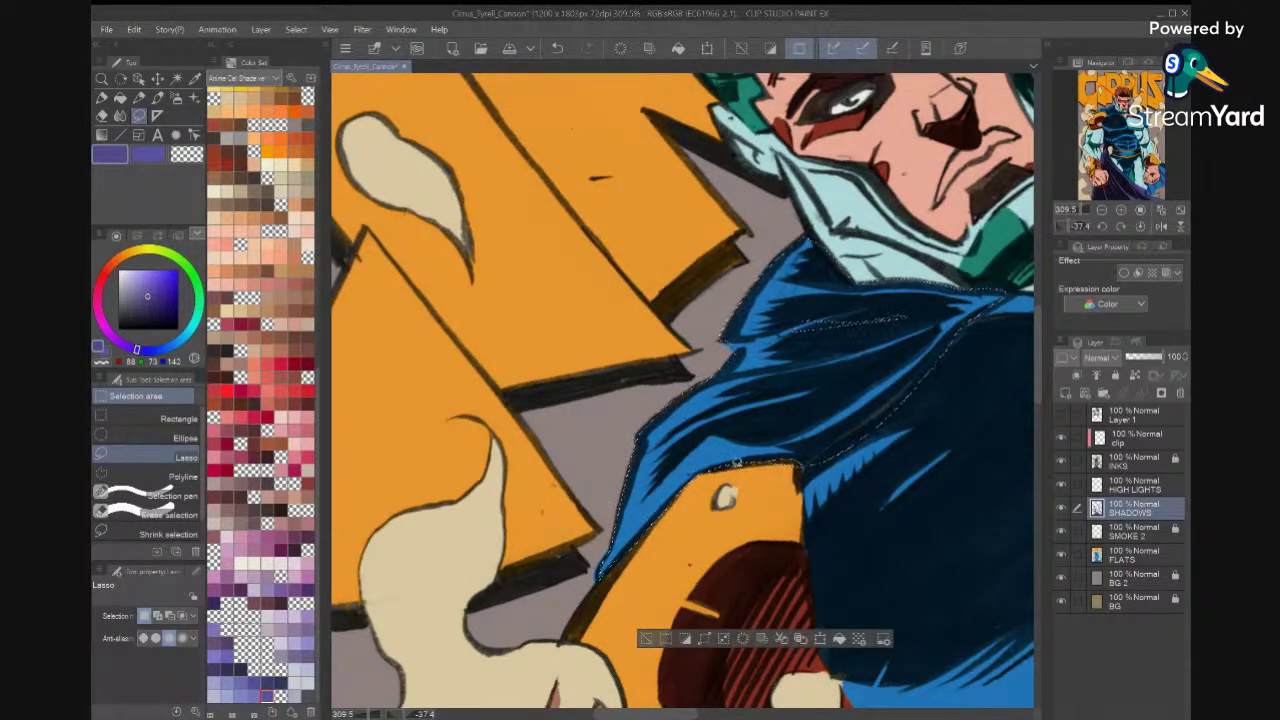
click(839, 638)
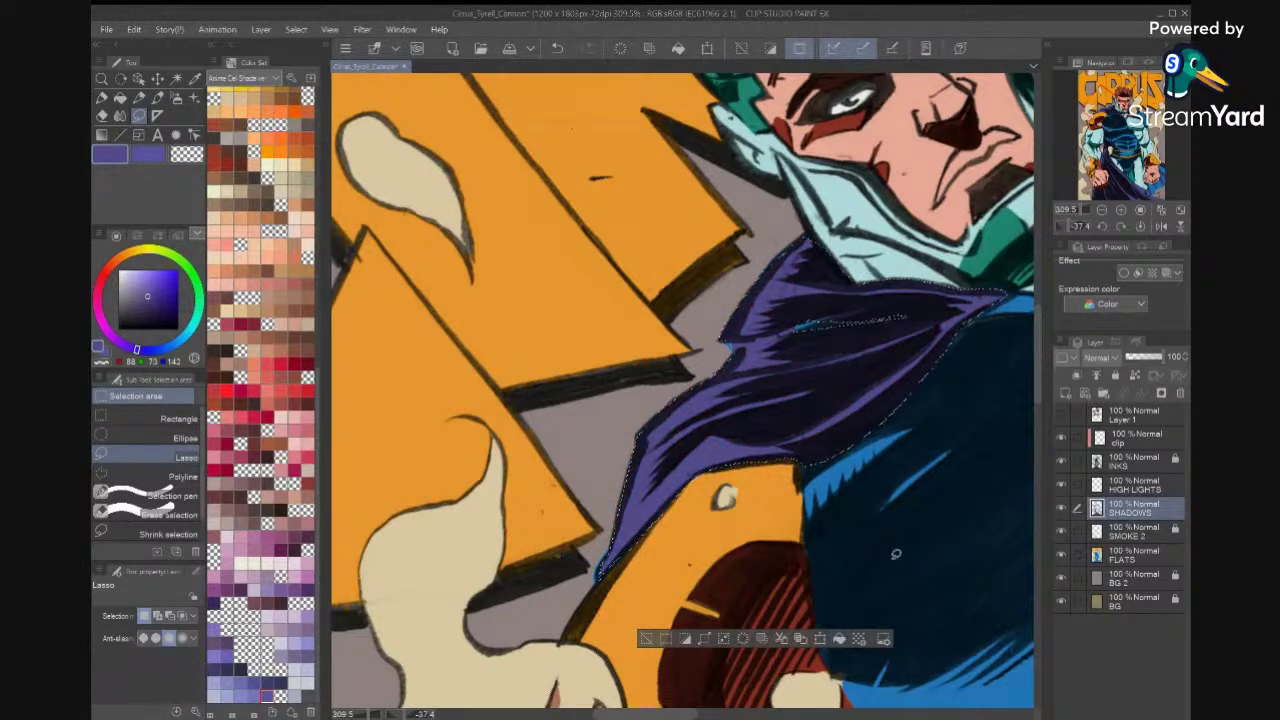
key(ctrl+d)
drag(788, 346, 853, 316)
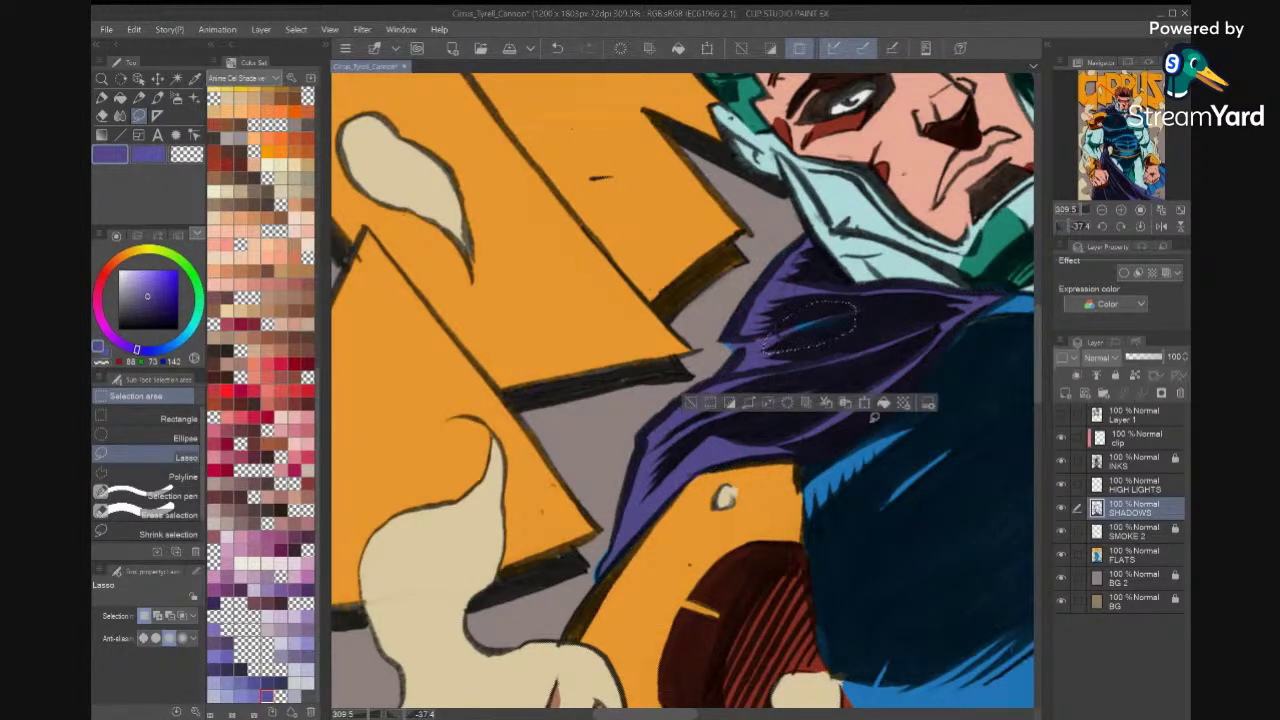
click(883, 403)
key(ctrl+d)
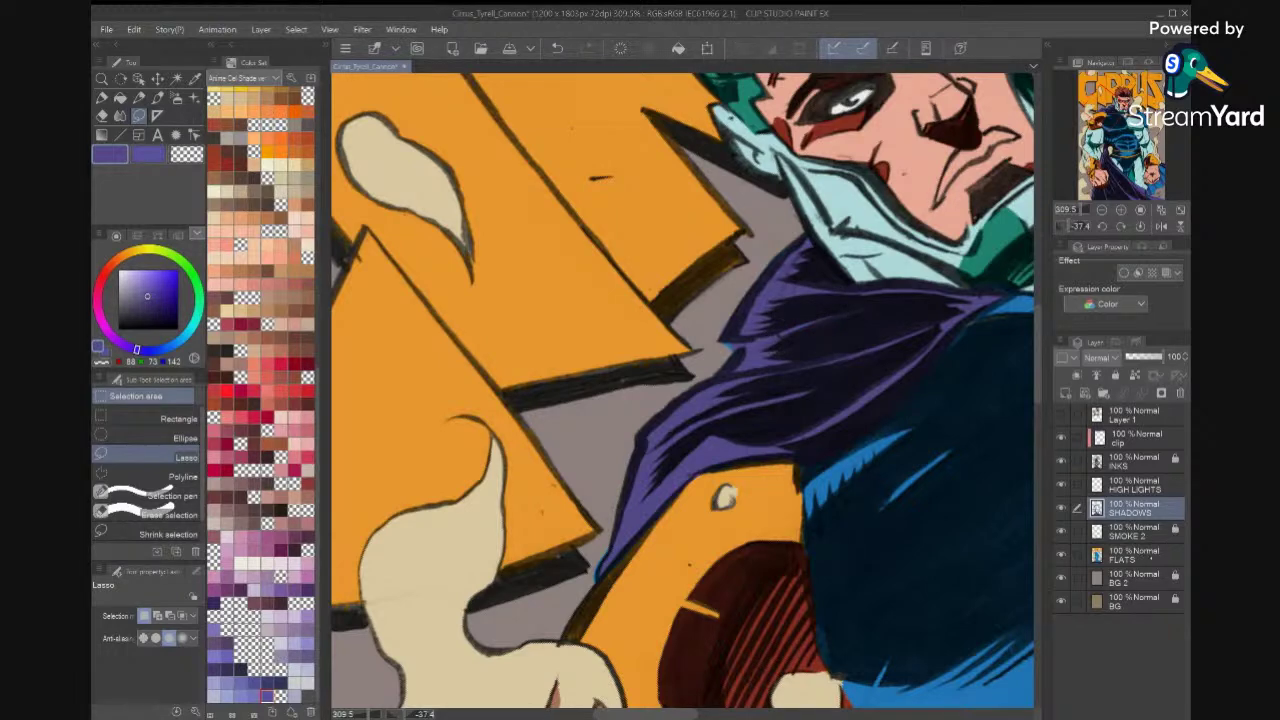
Clean up the stray blue spill at the cape's outer shoulder edge on the FLATS layer and lock that layer.
click(1151, 558)
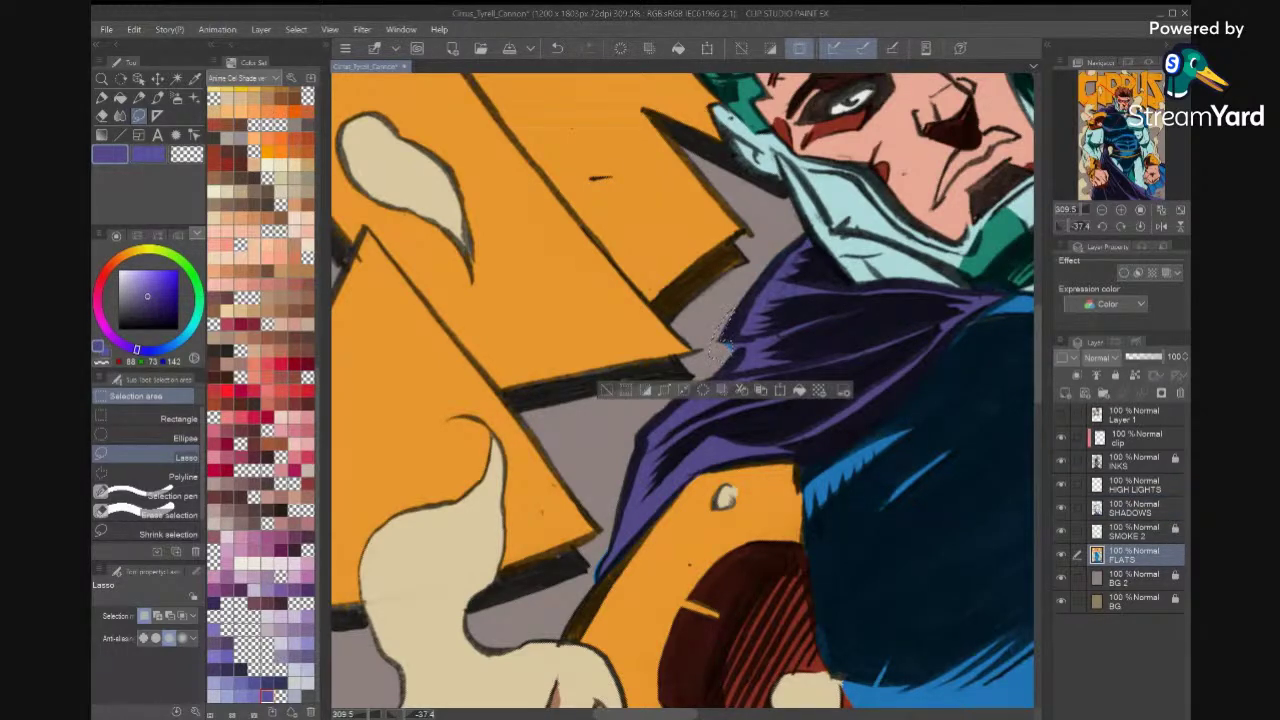
key(ctrl+d)
scroll(683, 392, down, 5)
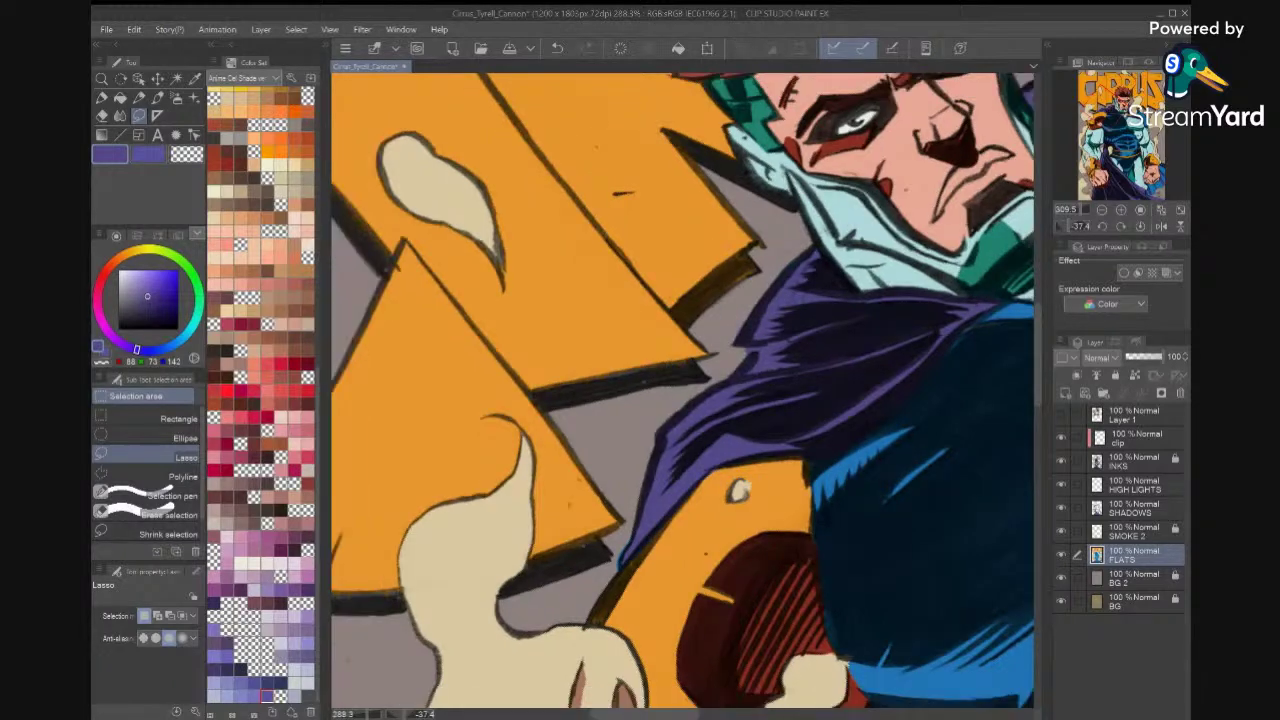
scroll(913, 490, down, 3)
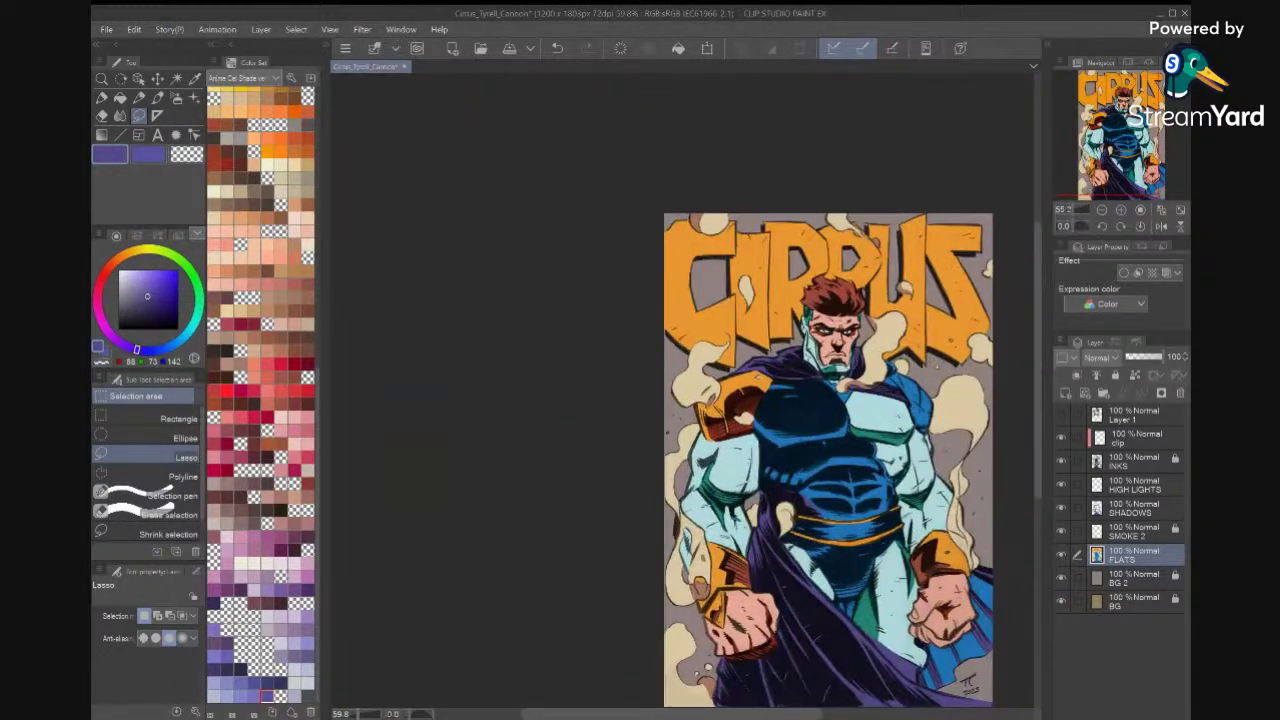
scroll(938, 469, up, 2)
scroll(836, 443, down, 2)
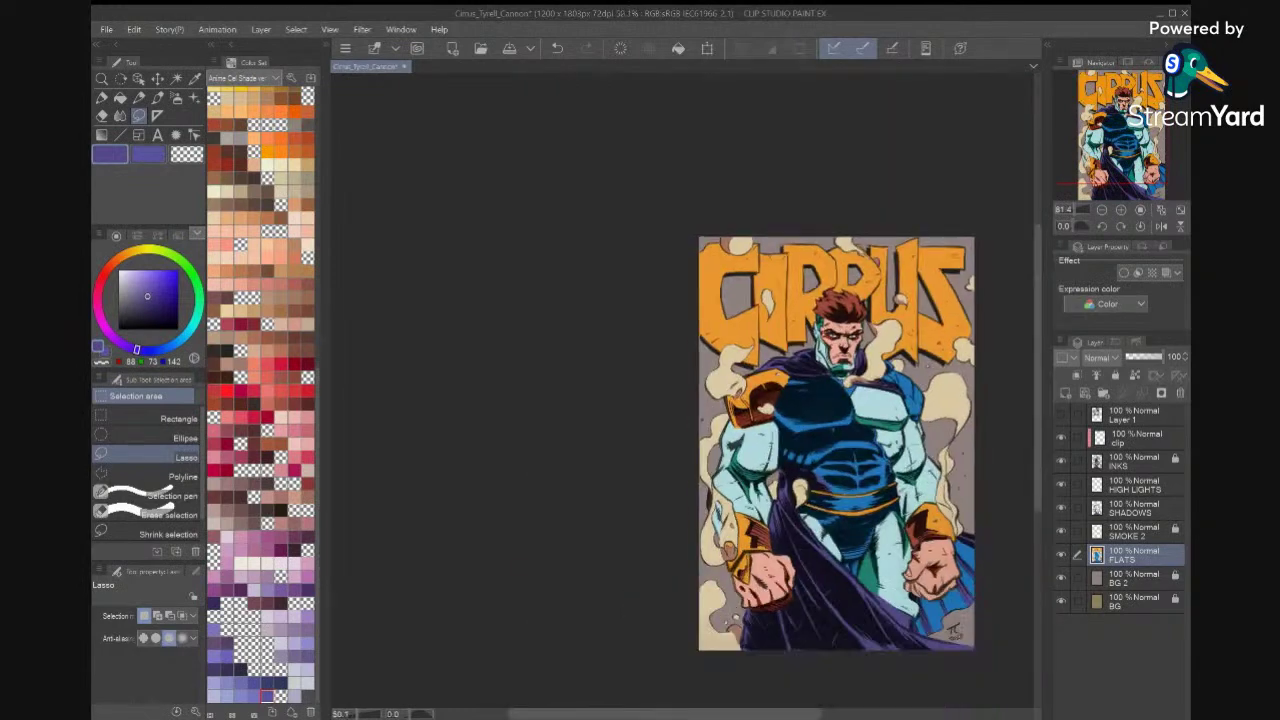
scroll(836, 443, up, 3)
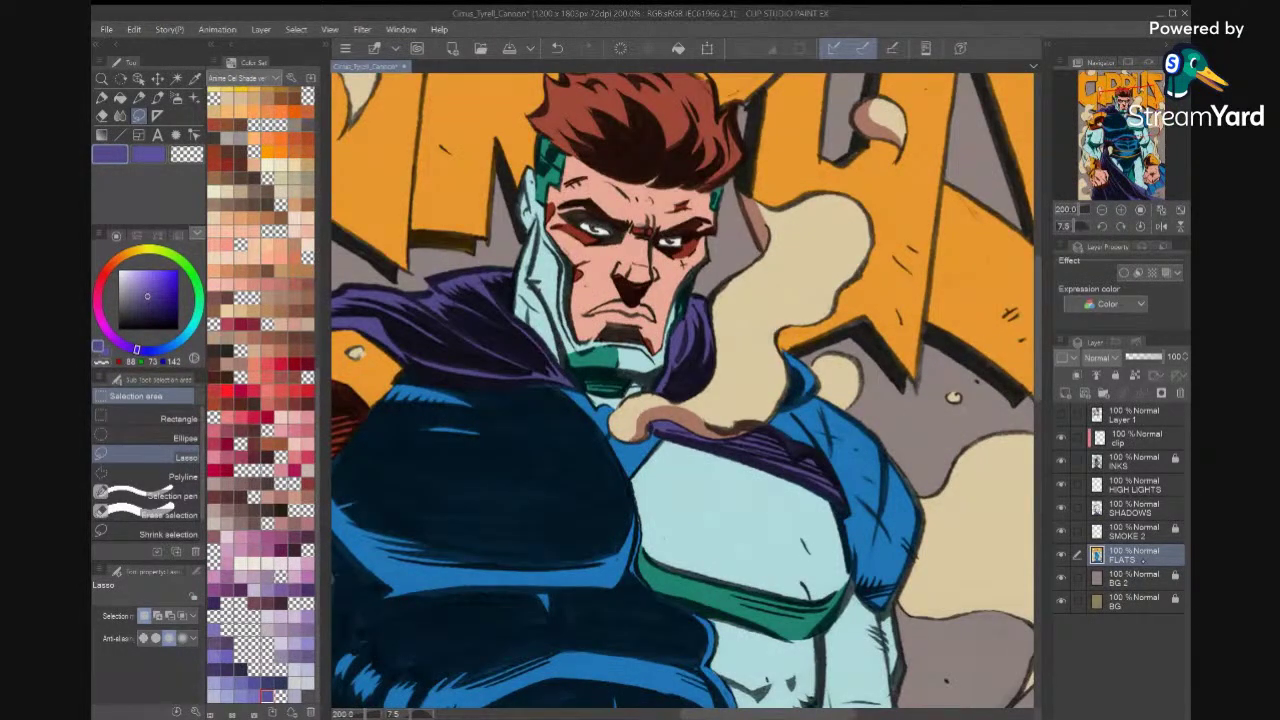
click(1116, 376)
Lasso the cape pieces beside the smoke at the far shoulder and fill them with the flat purple on the SHADOWS layer.
click(1154, 511)
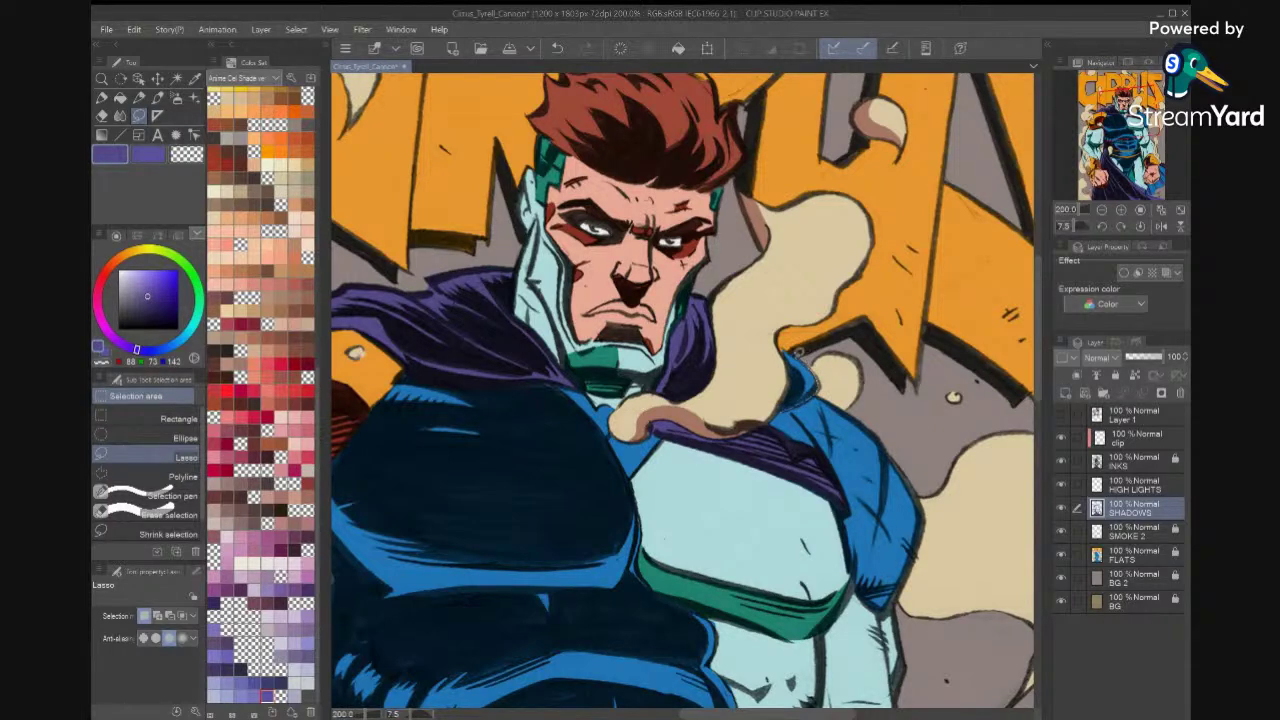
mouse_move(784, 351)
mouse_down()
mouse_move(794, 376)
mouse_move(787, 354)
mouse_up()
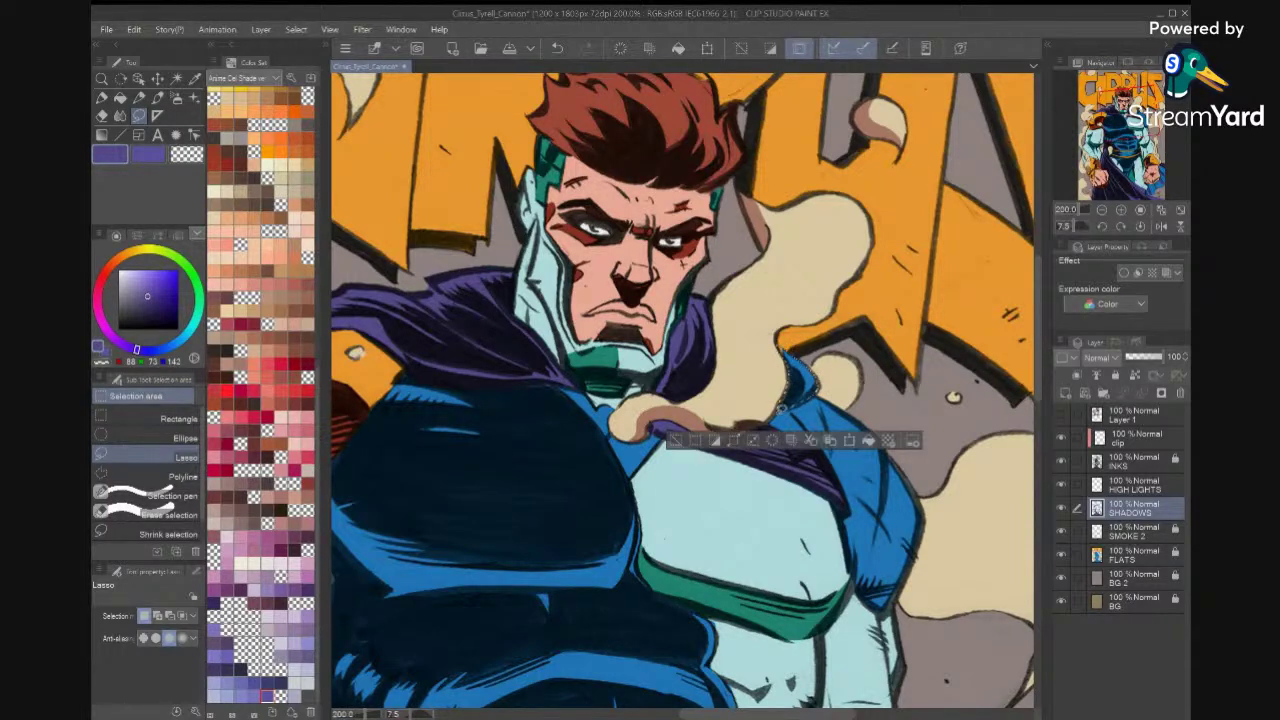
click(869, 441)
key(ctrl+d)
mouse_move(832, 470)
mouse_down()
mouse_move(794, 400)
mouse_move(764, 442)
mouse_up()
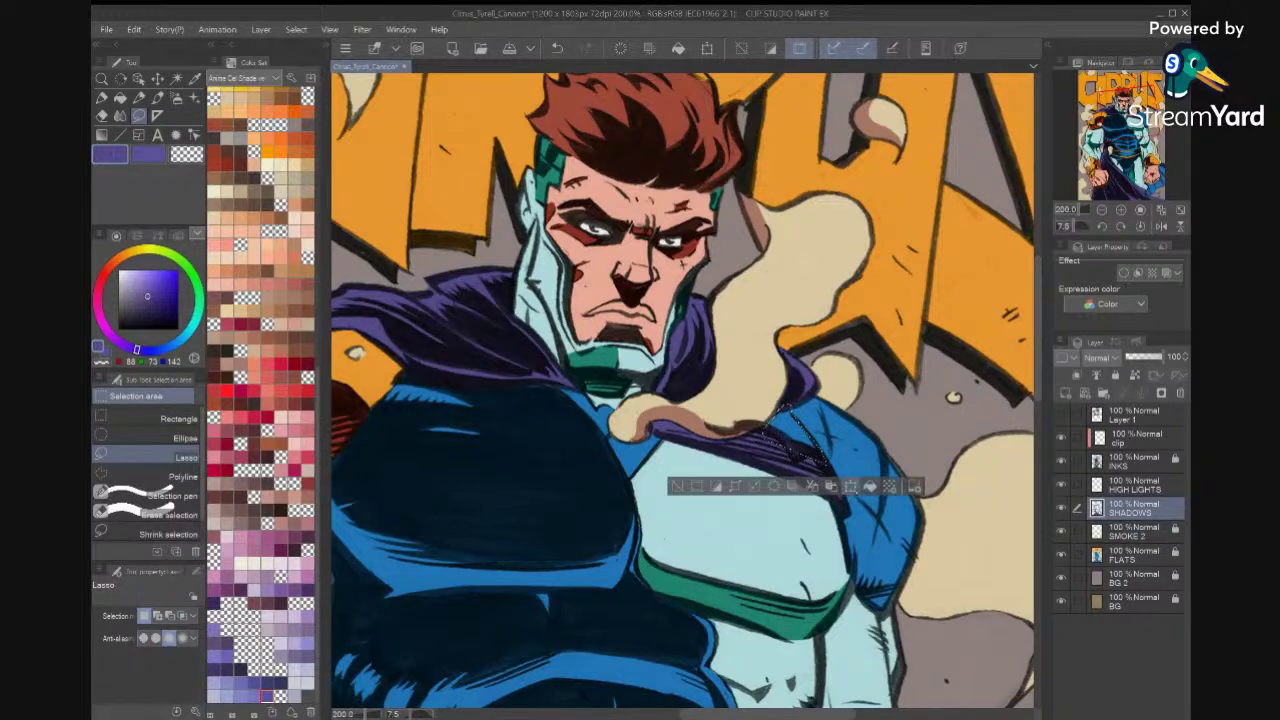
key(ctrl+d)
Straighten the canvas view and save the file.
scroll(889, 415, down, 3)
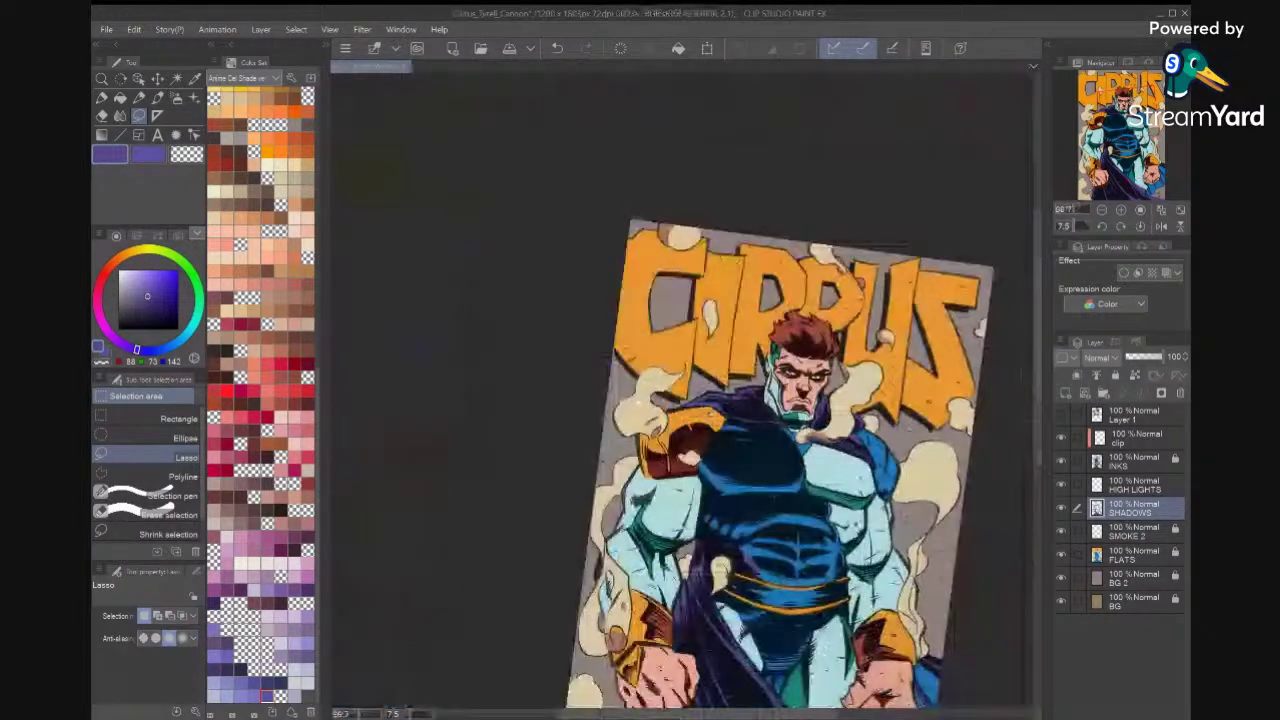
click(1140, 227)
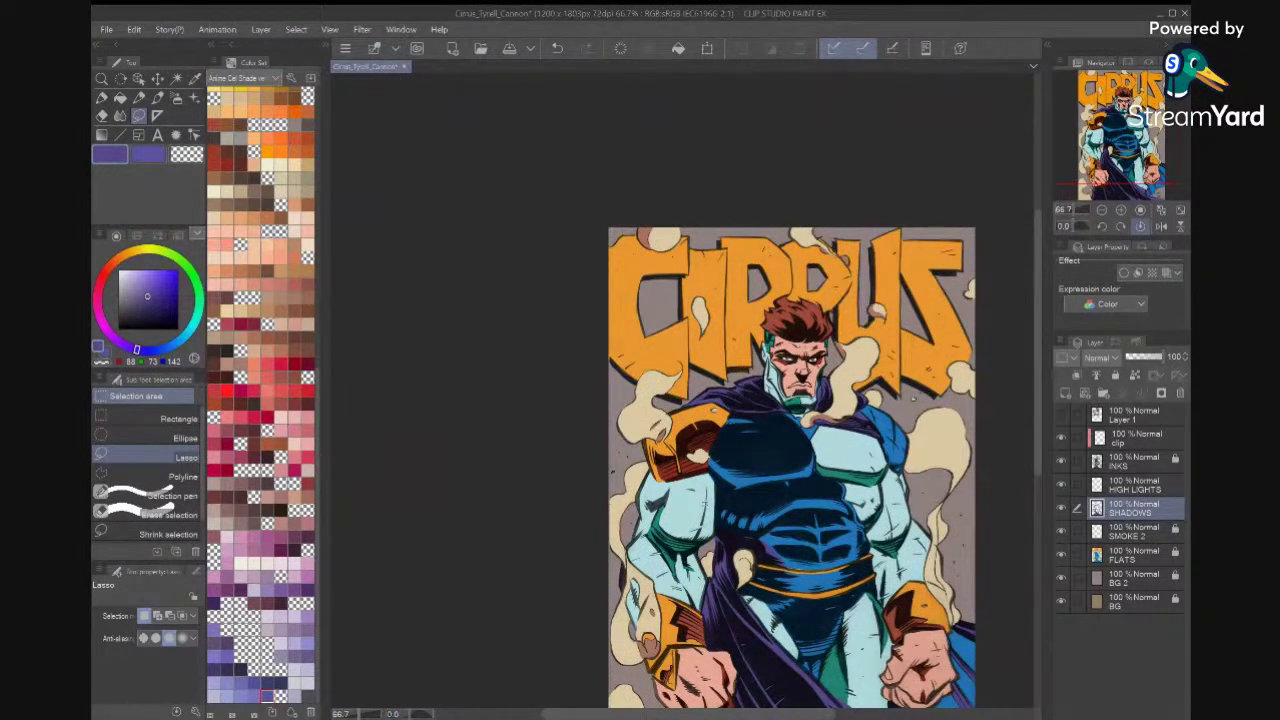
key(ctrl+s)
Auto-select the purple cape areas around both shoulders and the collar and clear their fill from the SHADOWS layer.
scroll(765, 440, up, 1)
scroll(765, 440, down, 1)
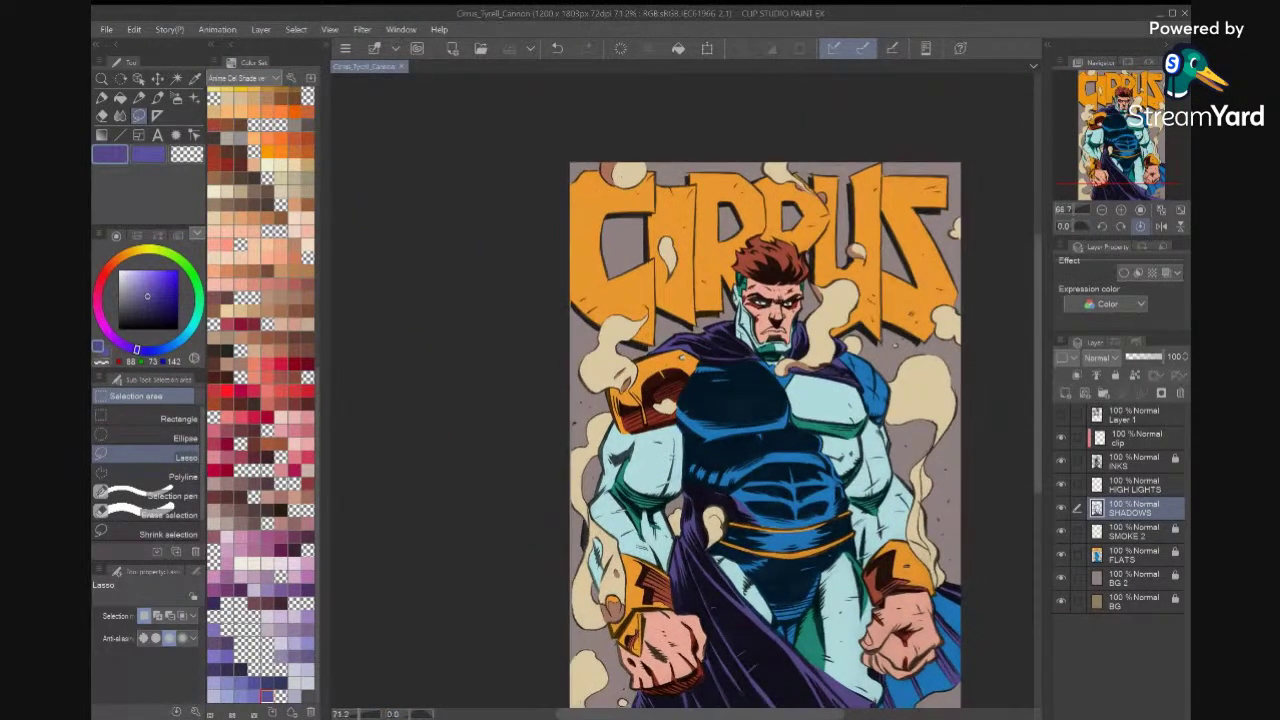
scroll(765, 435, up, 1)
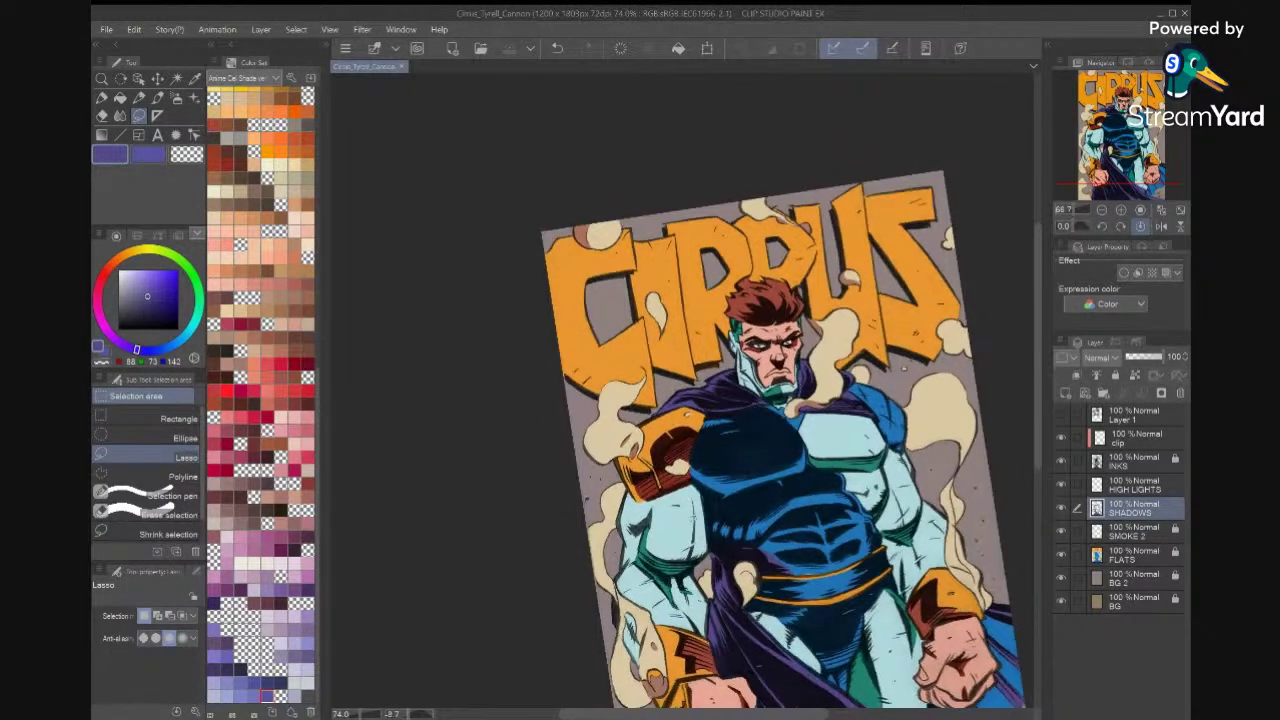
key(w)
click(850, 402)
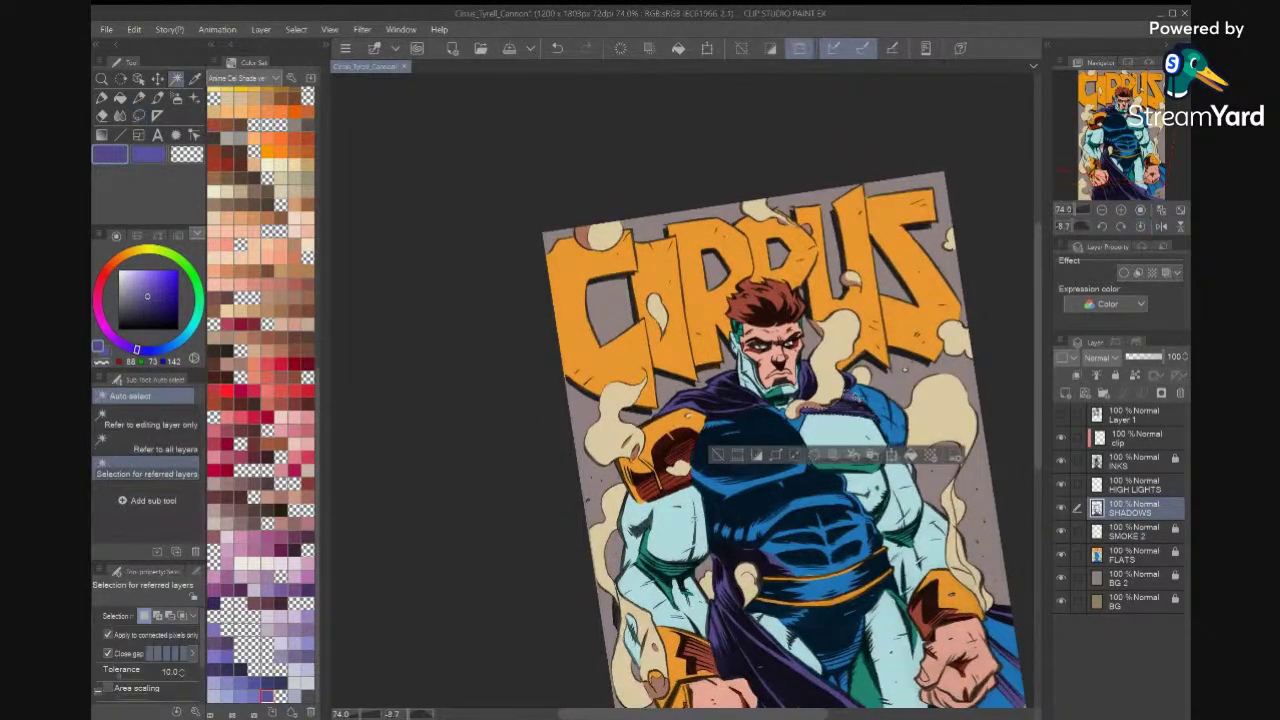
shift+click(743, 398)
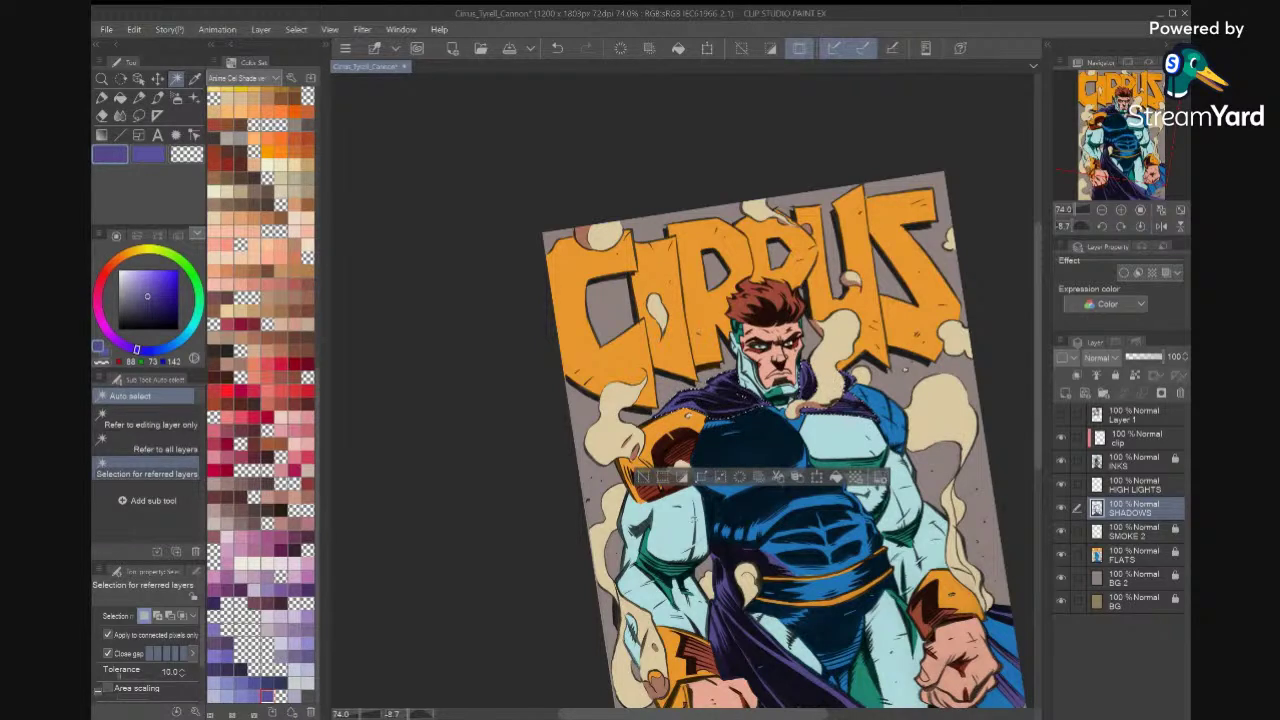
click(644, 477)
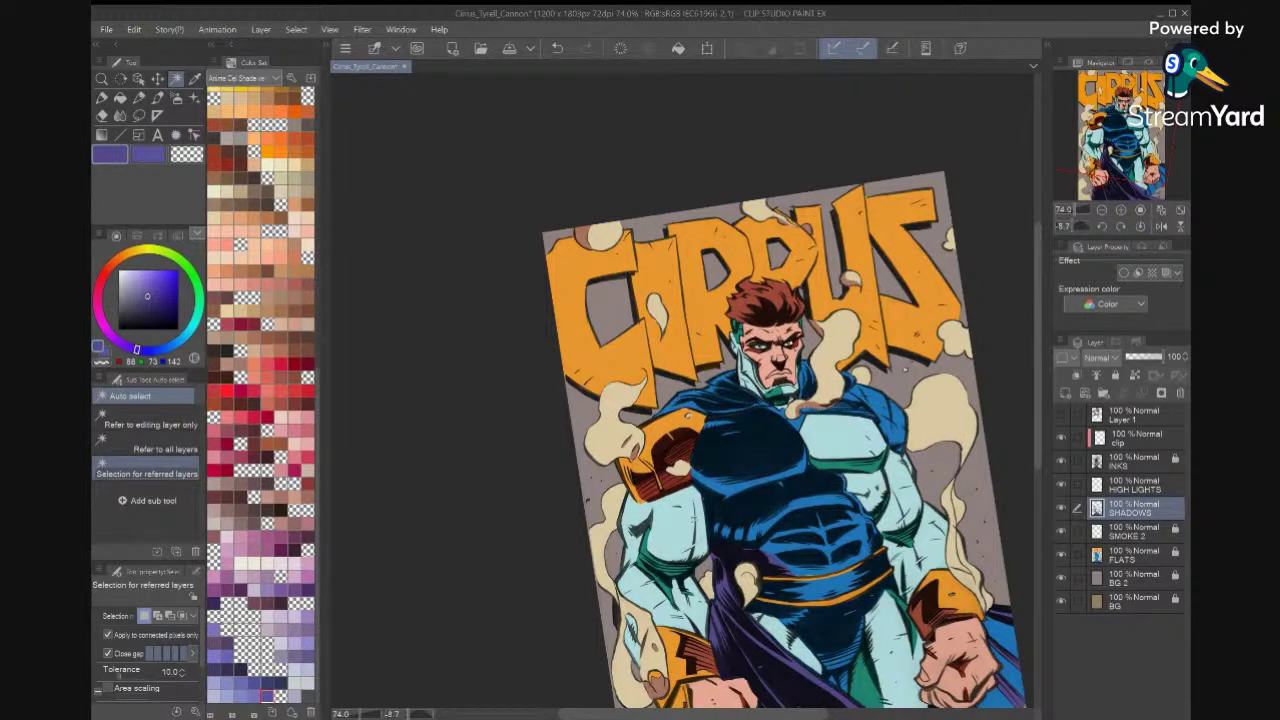
Lasso the blue near-side pectoral of the suit and fill it with the flat purple as a shadow.
click(740, 622)
click(668, 698)
click(139, 115)
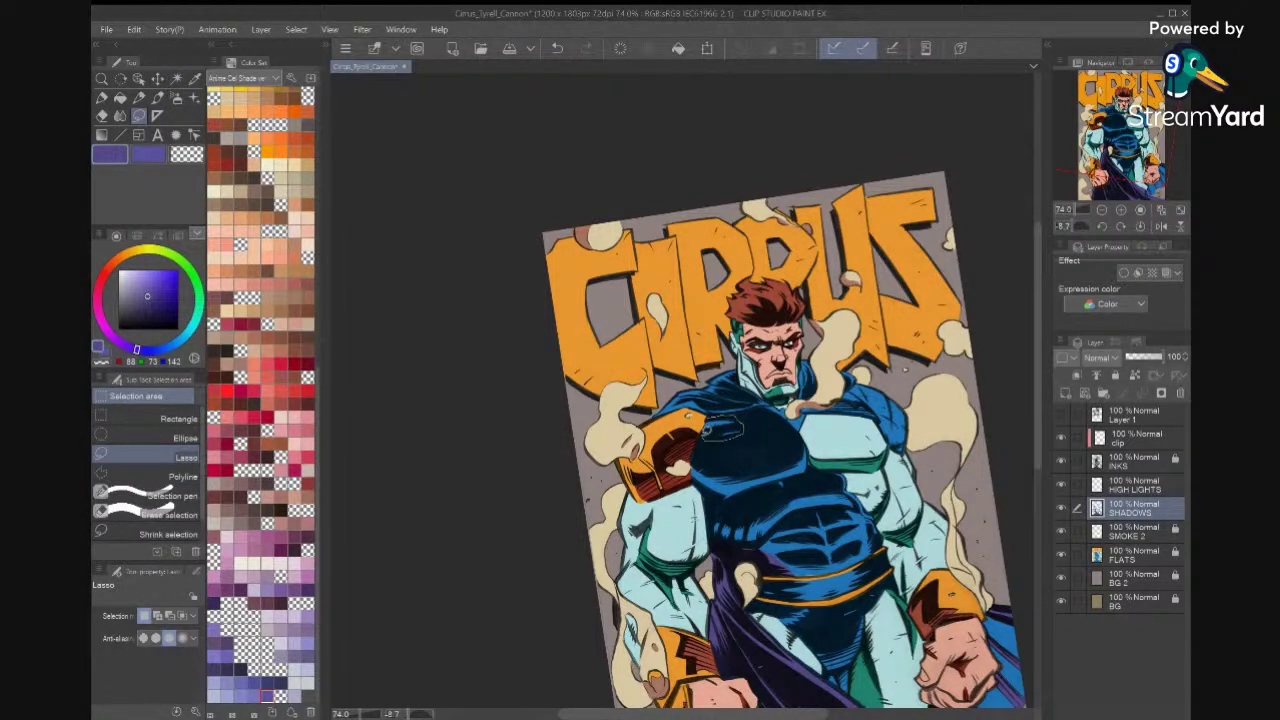
drag(708, 423, 706, 420)
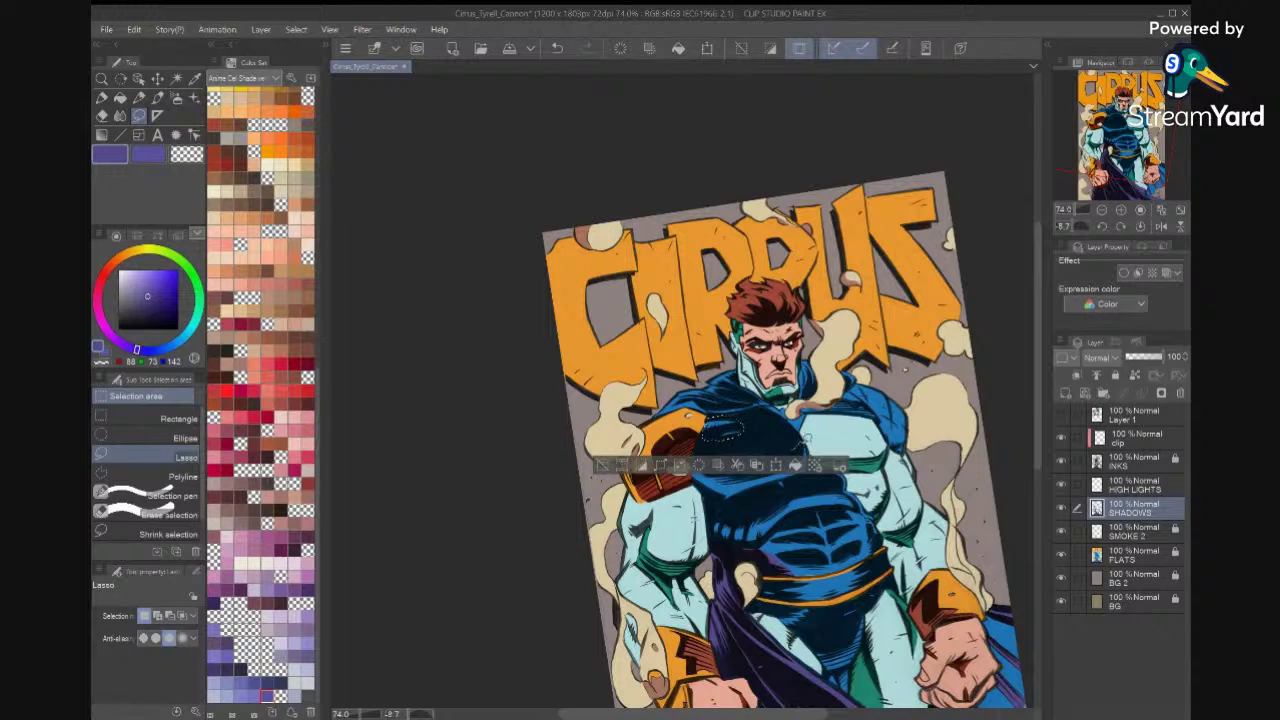
mouse_move(806, 468)
mouse_down()
mouse_move(725, 511)
mouse_move(697, 478)
mouse_move(710, 420)
mouse_up()
click(822, 539)
key(ctrl+d)
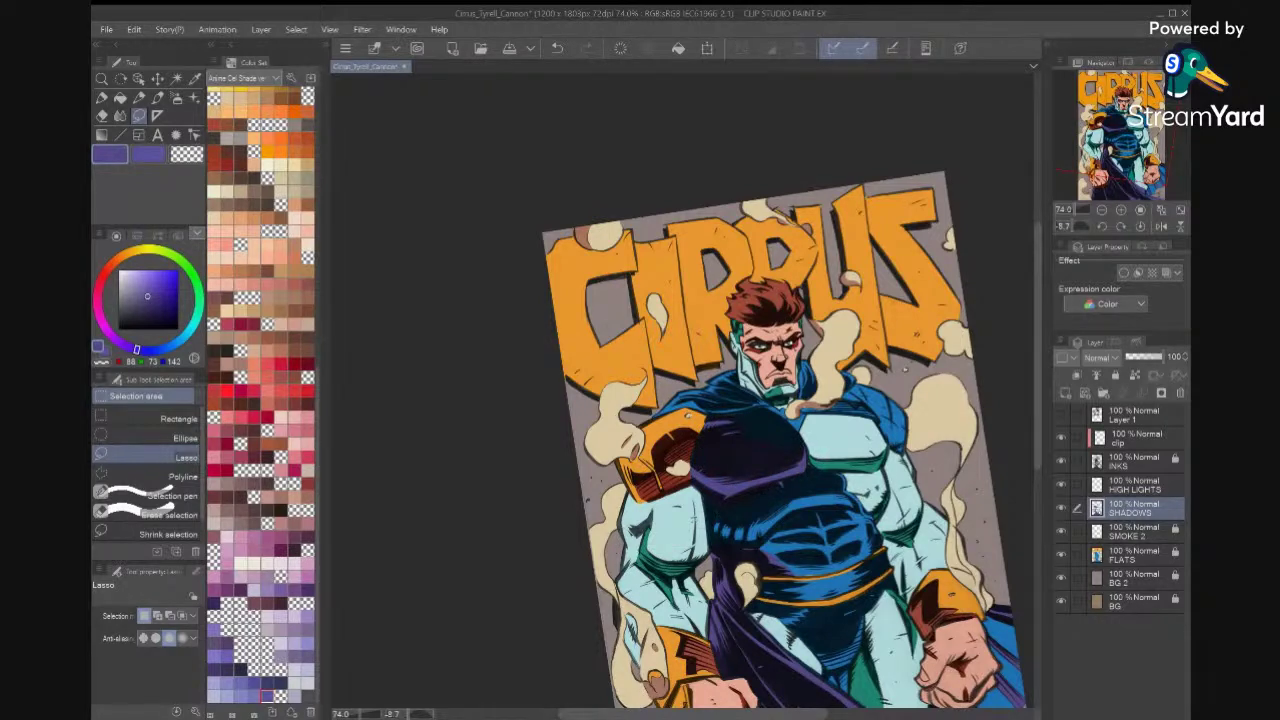
Lasso the blue torso areas below the pectoral, across the upper abdomen and along the near-side ribs, and fill them with the flat purple.
scroll(790, 450, up, 3)
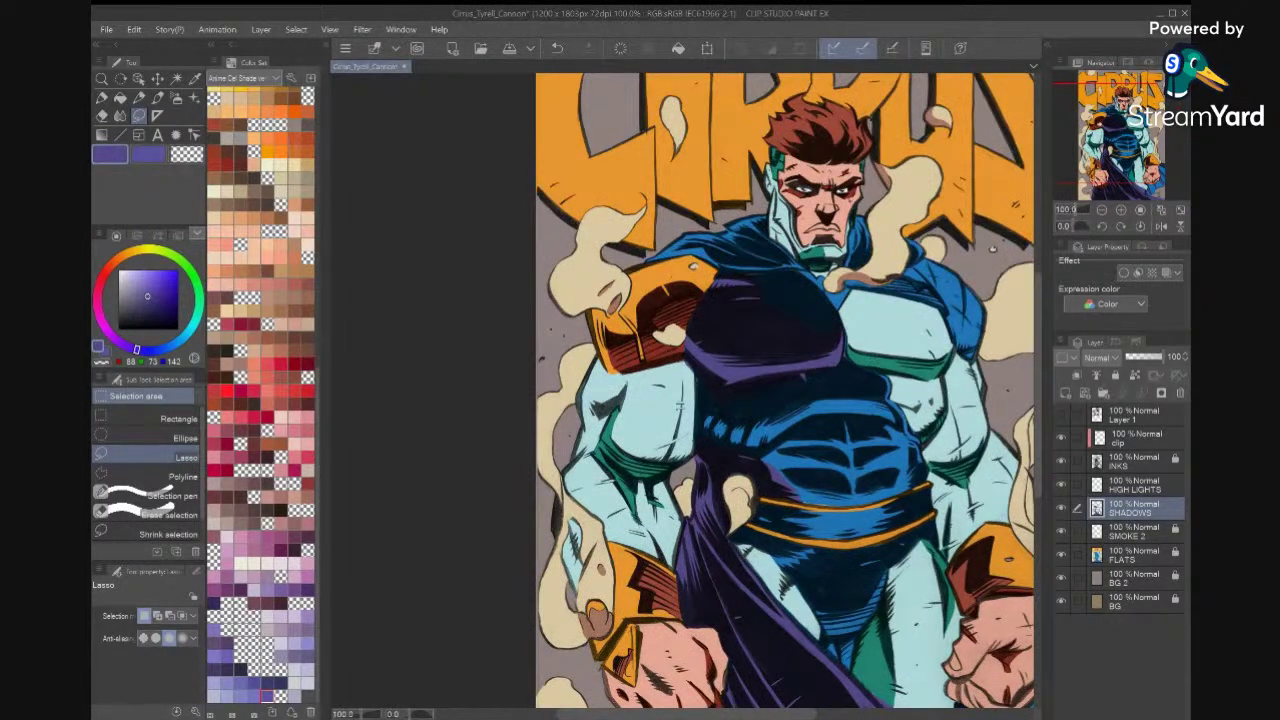
scroll(790, 400, up, 1)
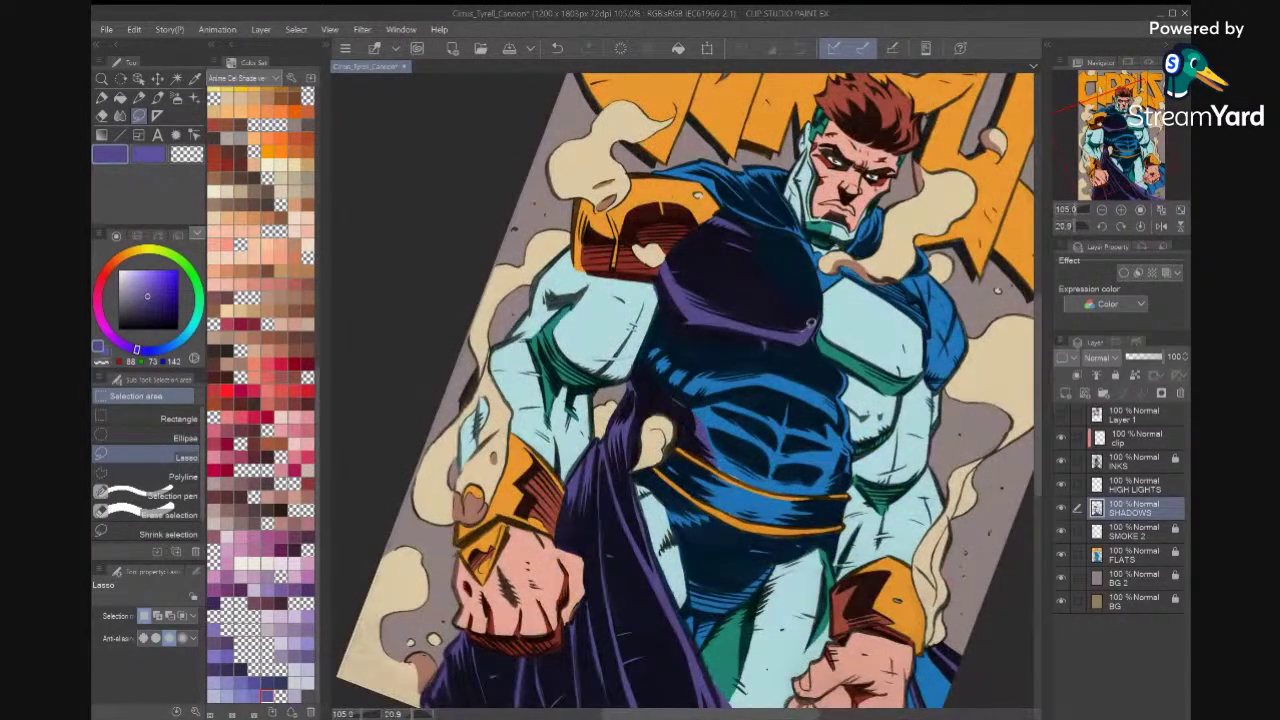
mouse_move(822, 297)
mouse_down()
mouse_move(798, 238)
mouse_move(758, 221)
mouse_move(751, 281)
mouse_move(812, 320)
mouse_up()
key(alt+Delete)
key(ctrl+d)
mouse_move(747, 392)
mouse_down()
mouse_move(670, 401)
mouse_move(642, 374)
mouse_move(676, 297)
mouse_up()
key(alt+Delete)
key(ctrl+d)
click(654, 283)
drag(659, 279, 638, 346)
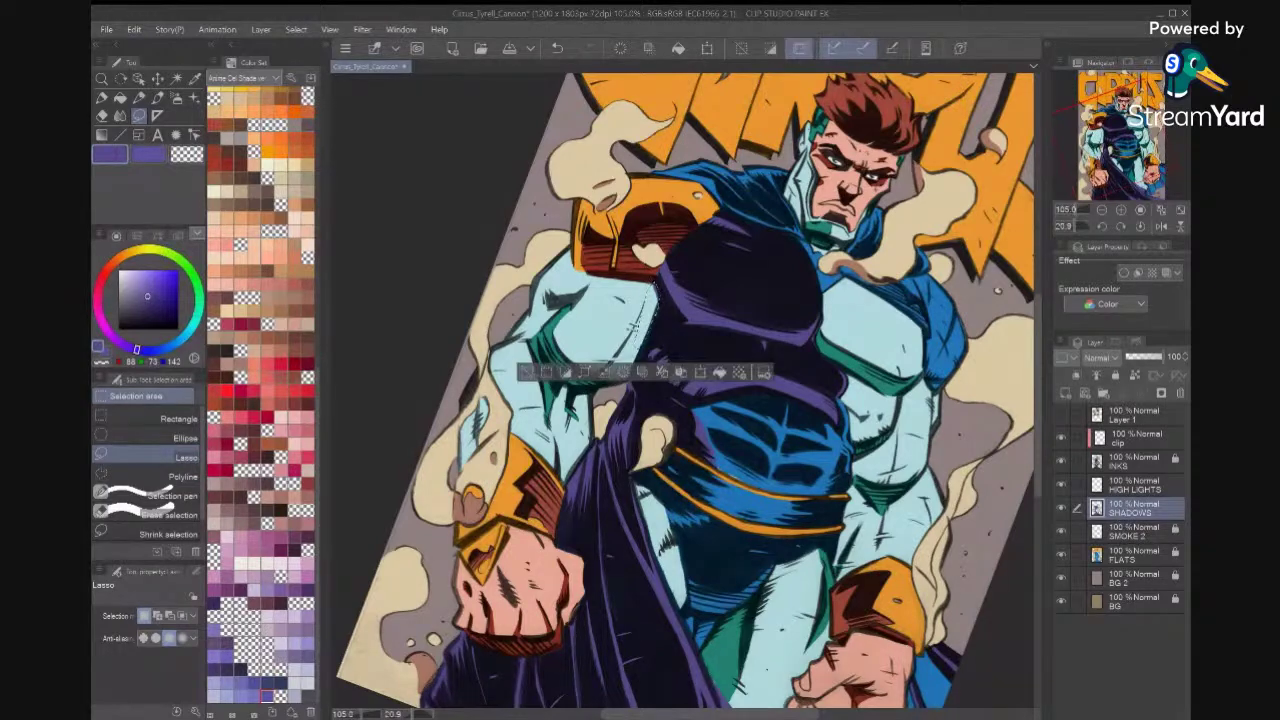
key(ctrl+d)
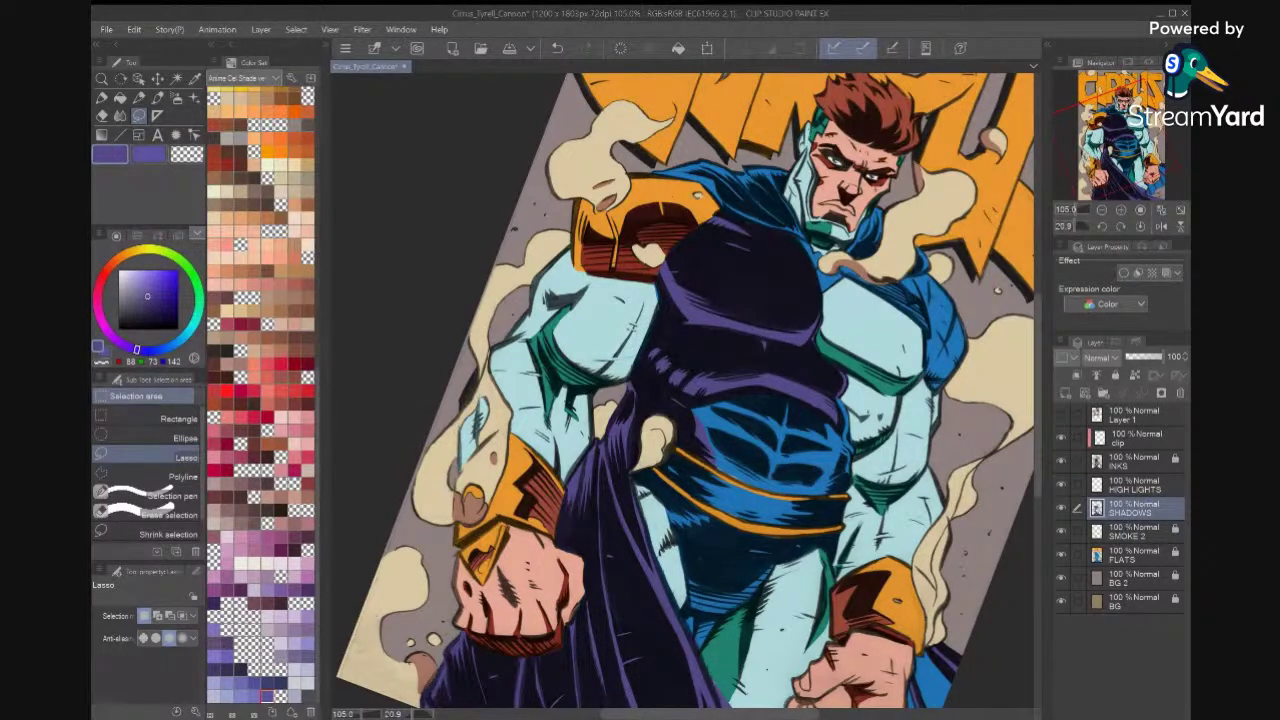
Sample the green shadow on the near arm as the sub color (0, 134, 114), hiding the INKS layer only while sampling.
scroll(587, 275, up, 5)
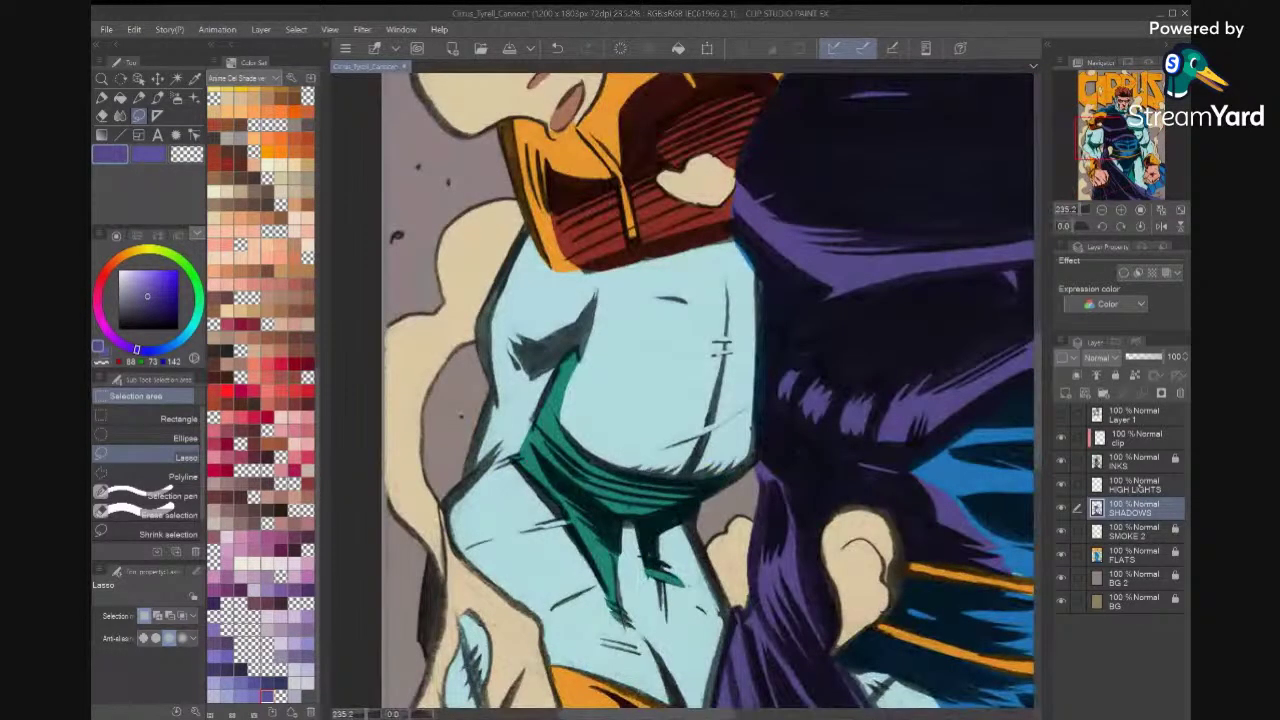
click(1061, 461)
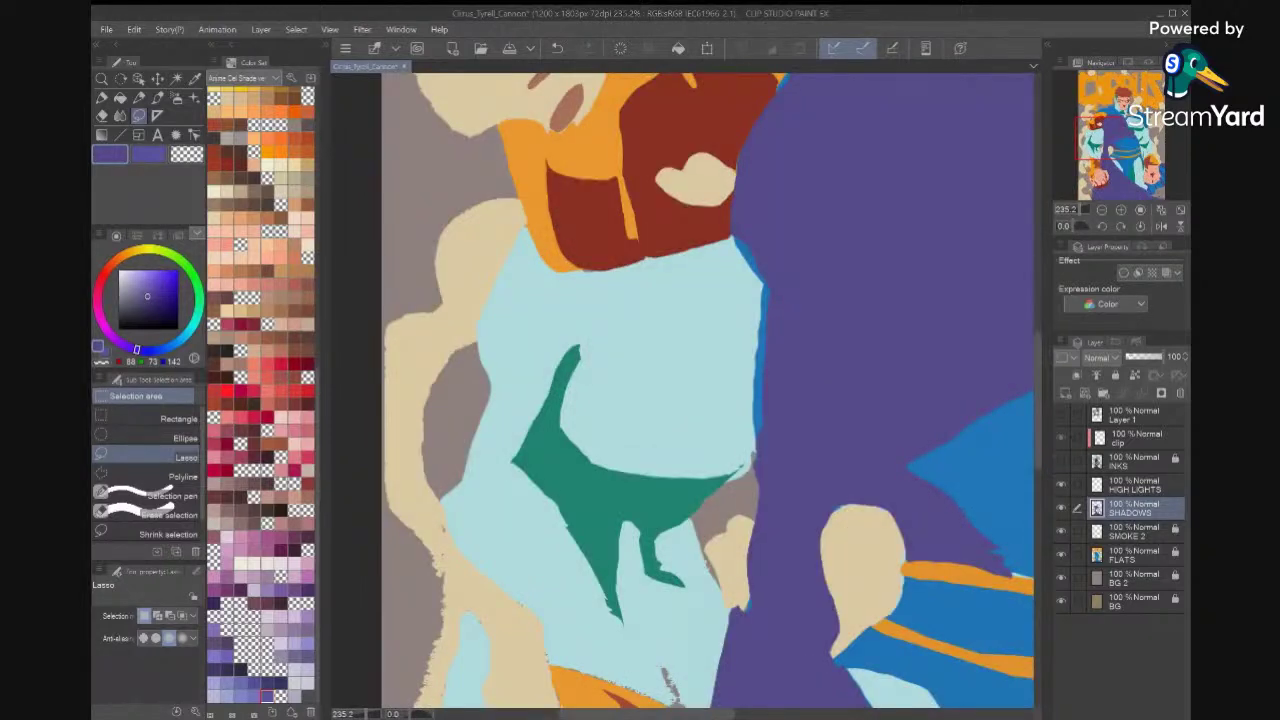
key(i)
key(x)
click(609, 514)
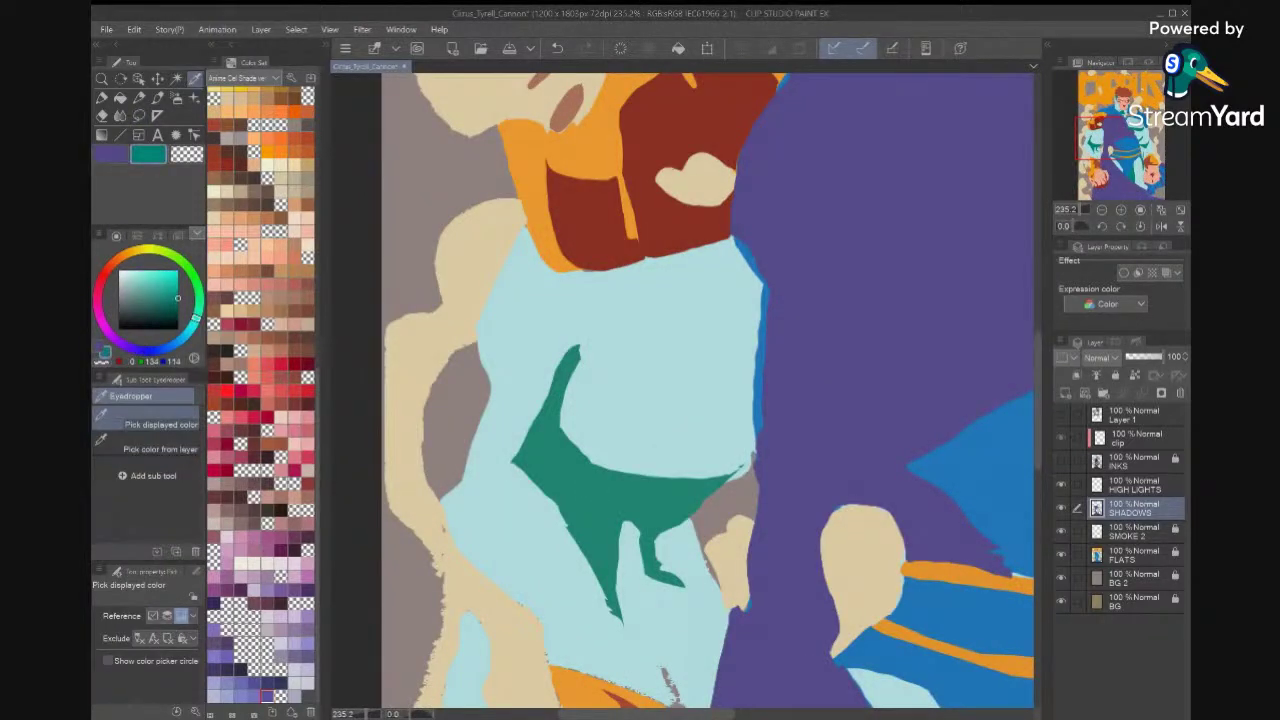
click(1061, 460)
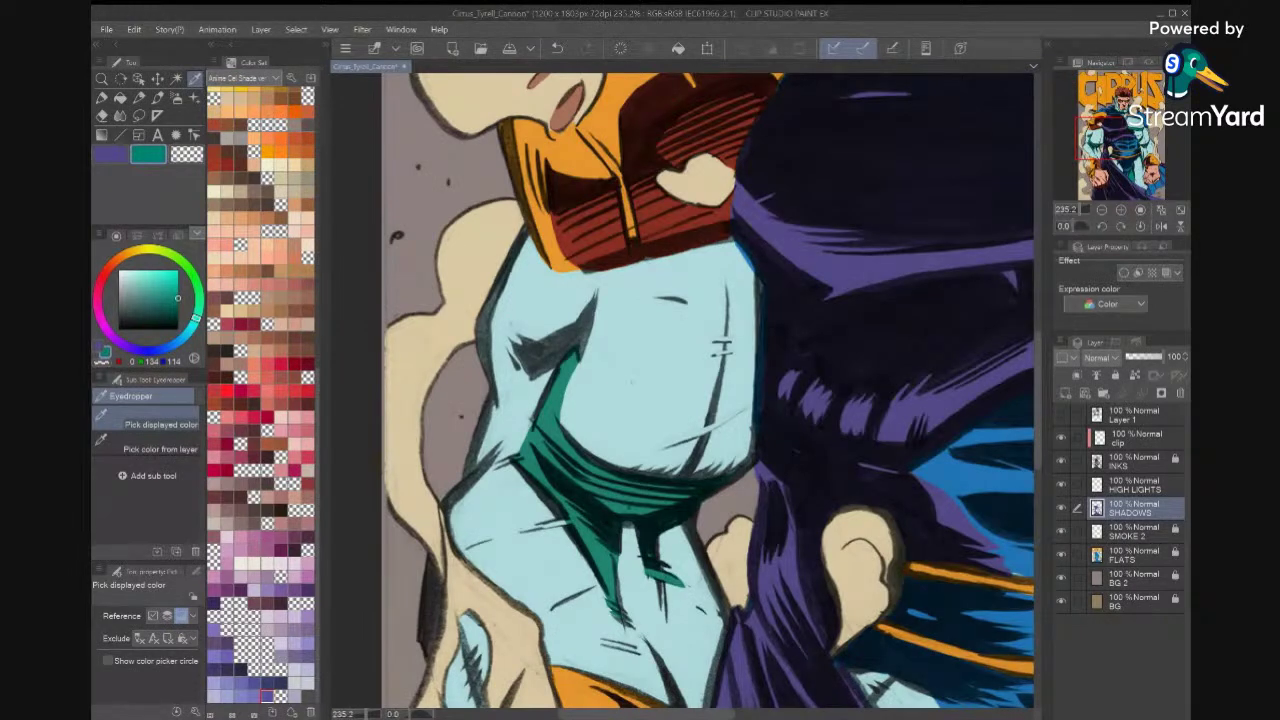
Lasso the inner edge of the near upper arm, from the shoulder armor down to the elbow shadow, and fill it with green.
key(m)
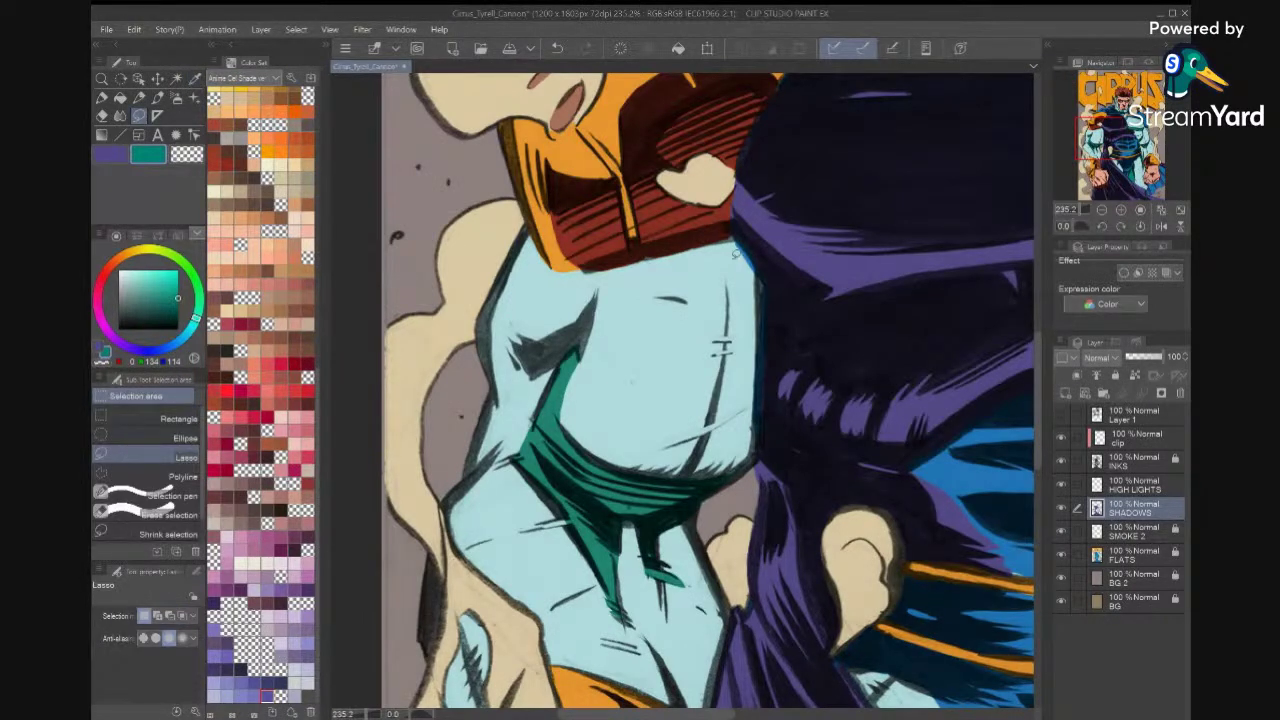
drag(722, 237, 719, 347)
mouse_move(714, 398)
mouse_down()
mouse_move(705, 428)
mouse_move(660, 445)
mouse_move(705, 490)
mouse_move(750, 462)
mouse_move(766, 372)
mouse_move(768, 305)
mouse_move(756, 258)
mouse_move(732, 236)
mouse_up()
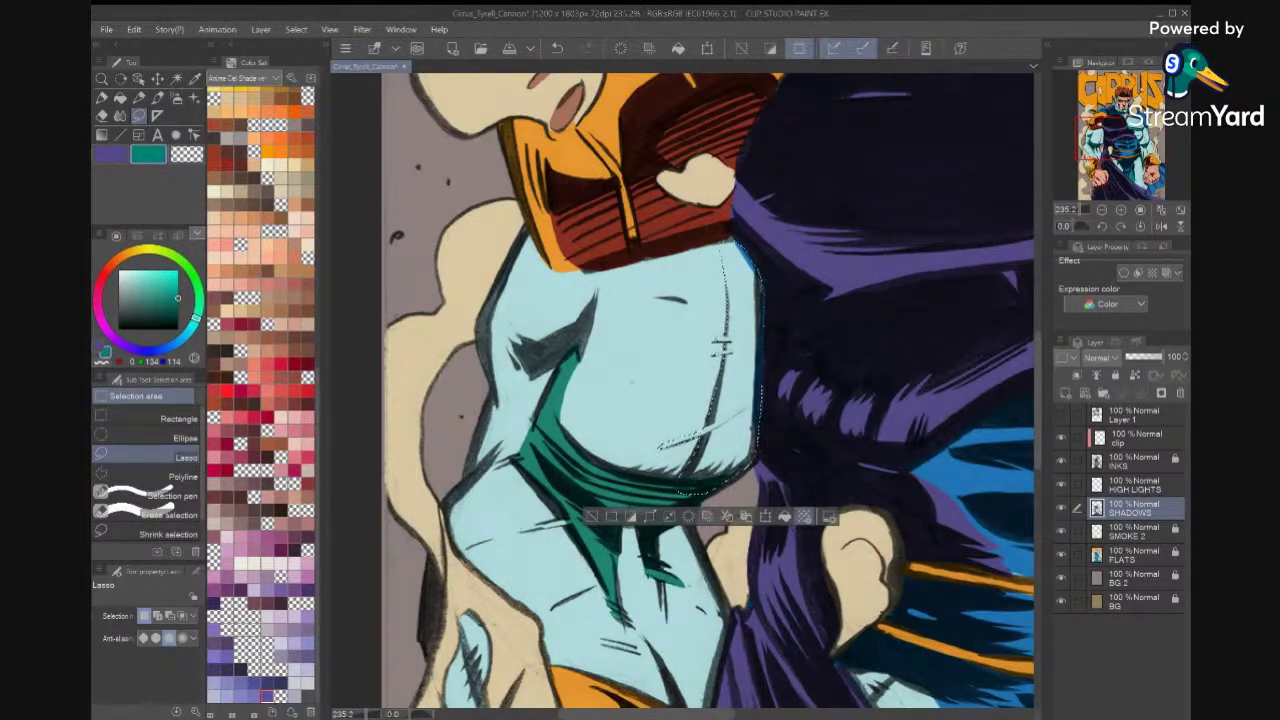
click(785, 516)
key(ctrl+d)
Lasso the inner side of the far forearm beside the belt and fill it with green as a shadow.
scroll(760, 410, down, 5)
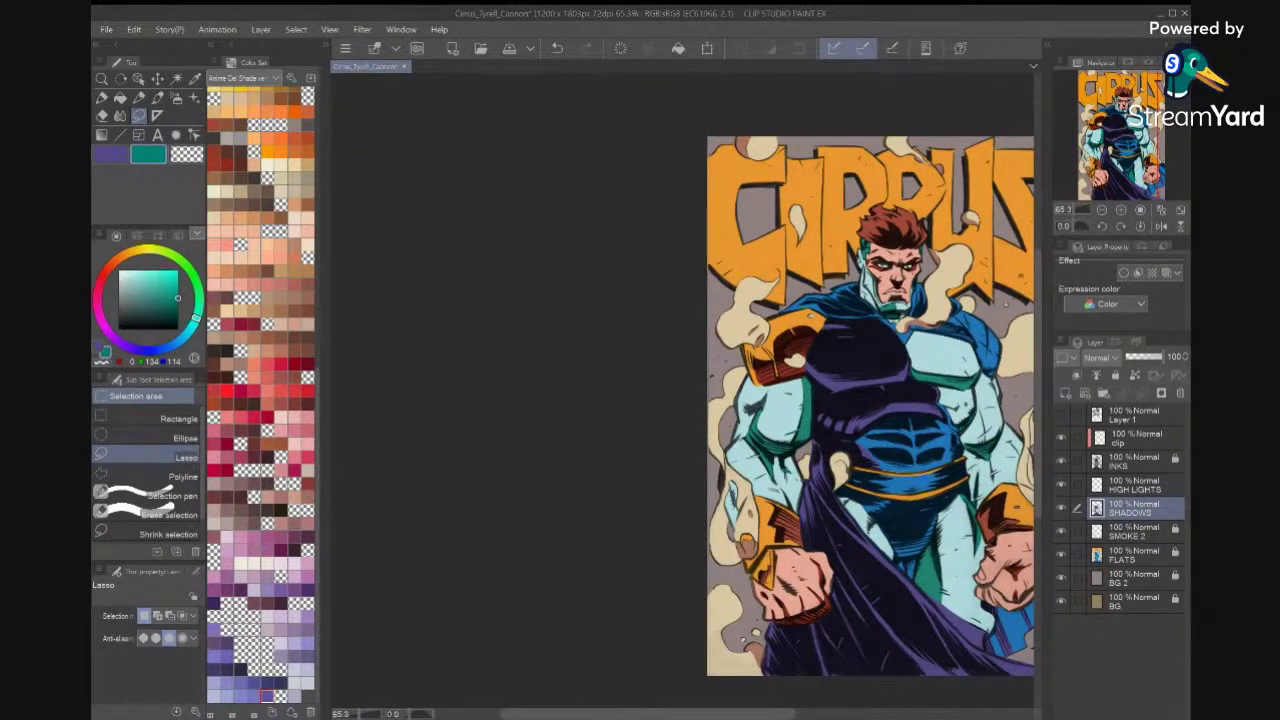
scroll(860, 460, up, 3)
scroll(800, 430, down, 3)
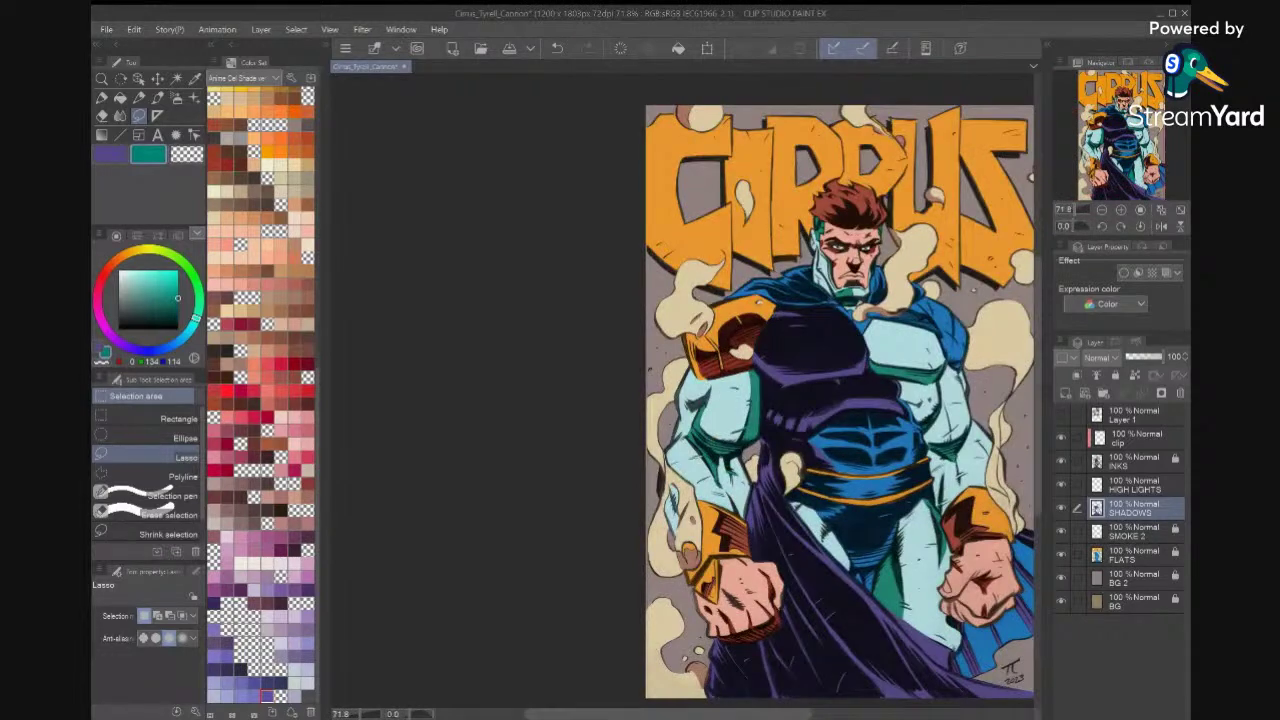
scroll(950, 483, up, 5)
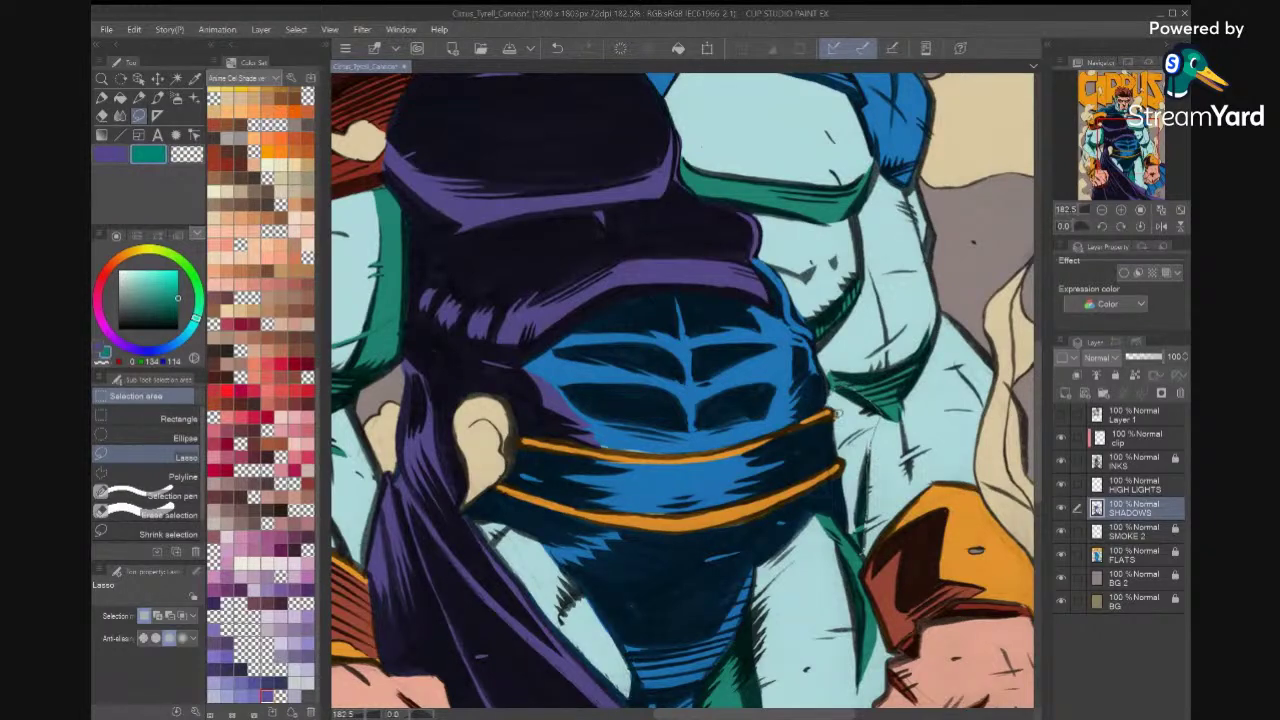
drag(845, 456, 866, 556)
click(927, 581)
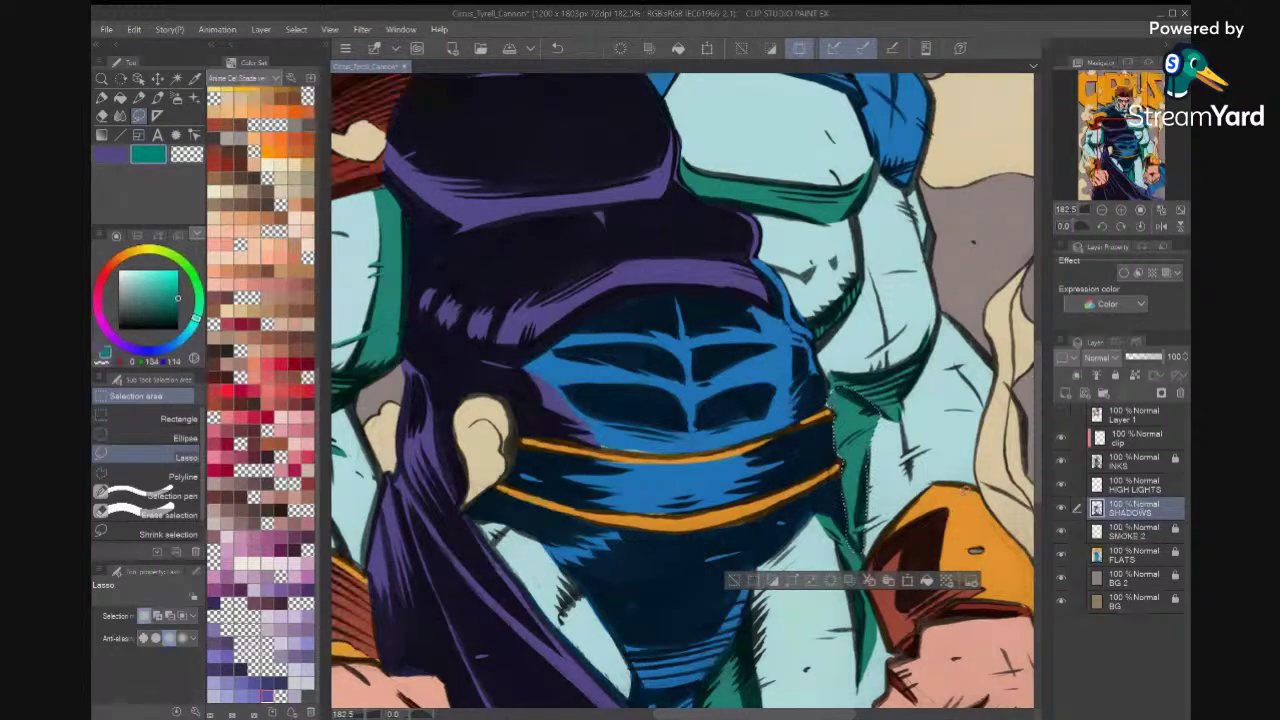
key(ctrl+d)
Lasso the small unfilled gap between the waist and the far elbow shadow and fill it with green.
scroll(886, 416, up, 5)
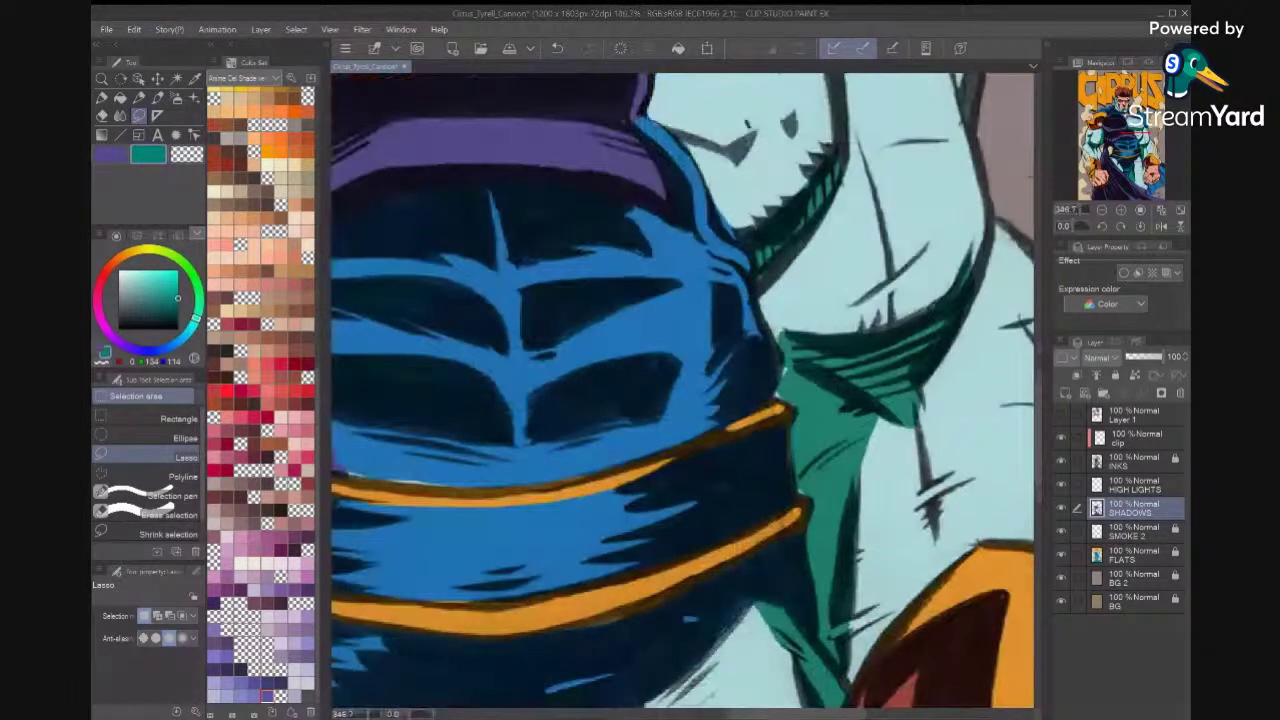
mouse_move(800, 348)
mouse_down()
mouse_move(781, 384)
mouse_move(800, 404)
mouse_up()
click(867, 432)
key(ctrl+d)
key(ctrl+0)
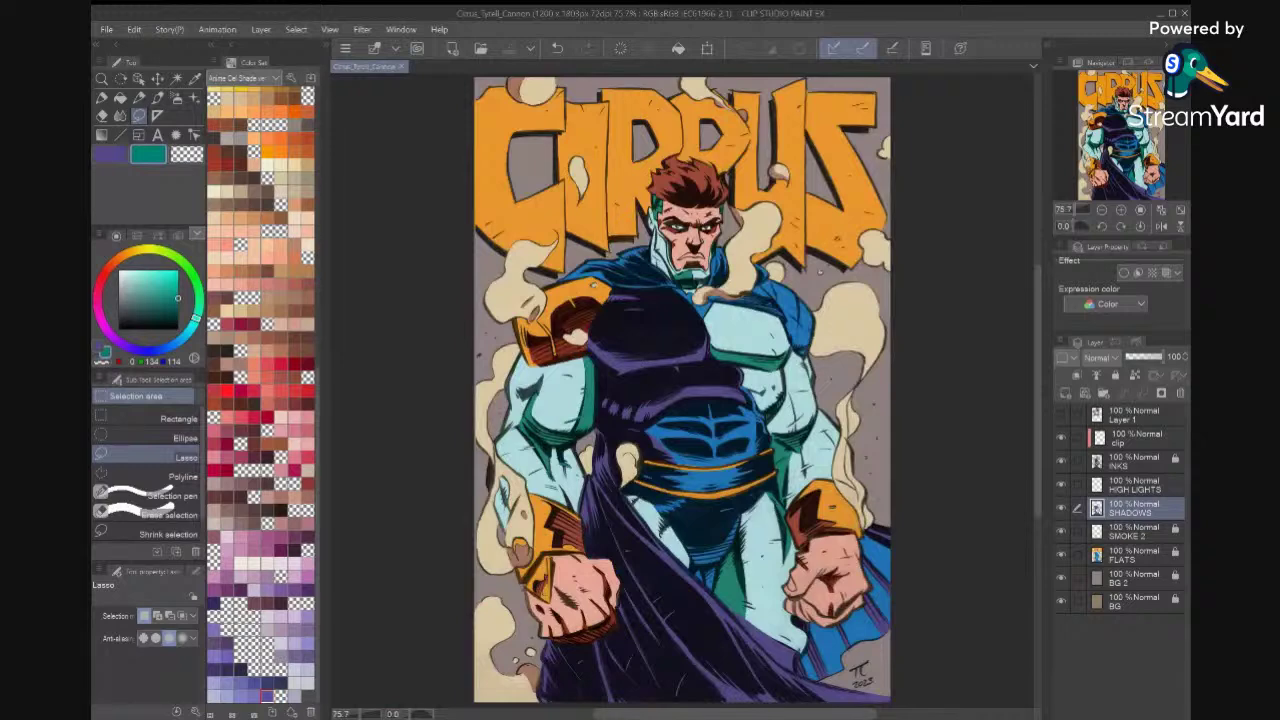
Lasso the outer elbow area of the near arm, including the dark wedge beside the biceps, and fill it with green.
scroll(560, 420, up, 6)
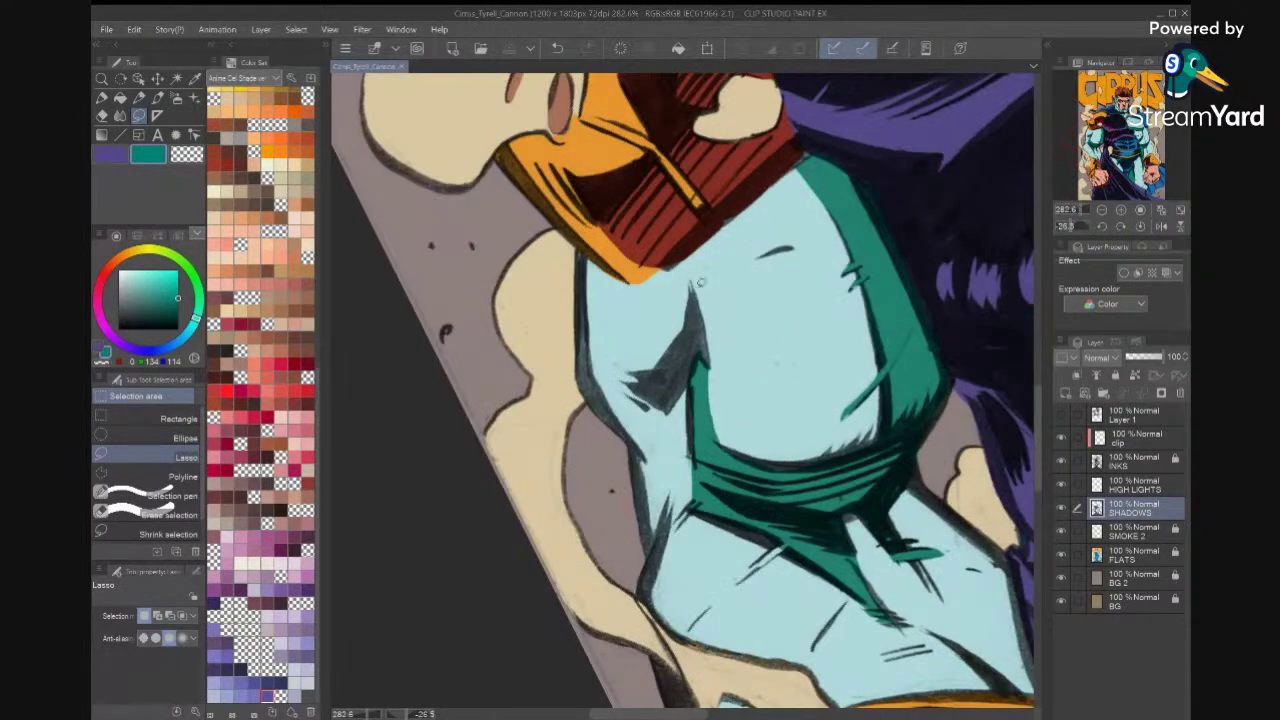
mouse_move(692, 284)
mouse_down()
mouse_move(710, 363)
mouse_move(691, 379)
mouse_move(698, 505)
mouse_move(652, 558)
mouse_move(615, 392)
mouse_move(637, 392)
mouse_move(694, 288)
mouse_up()
key(alt+BackSpace)
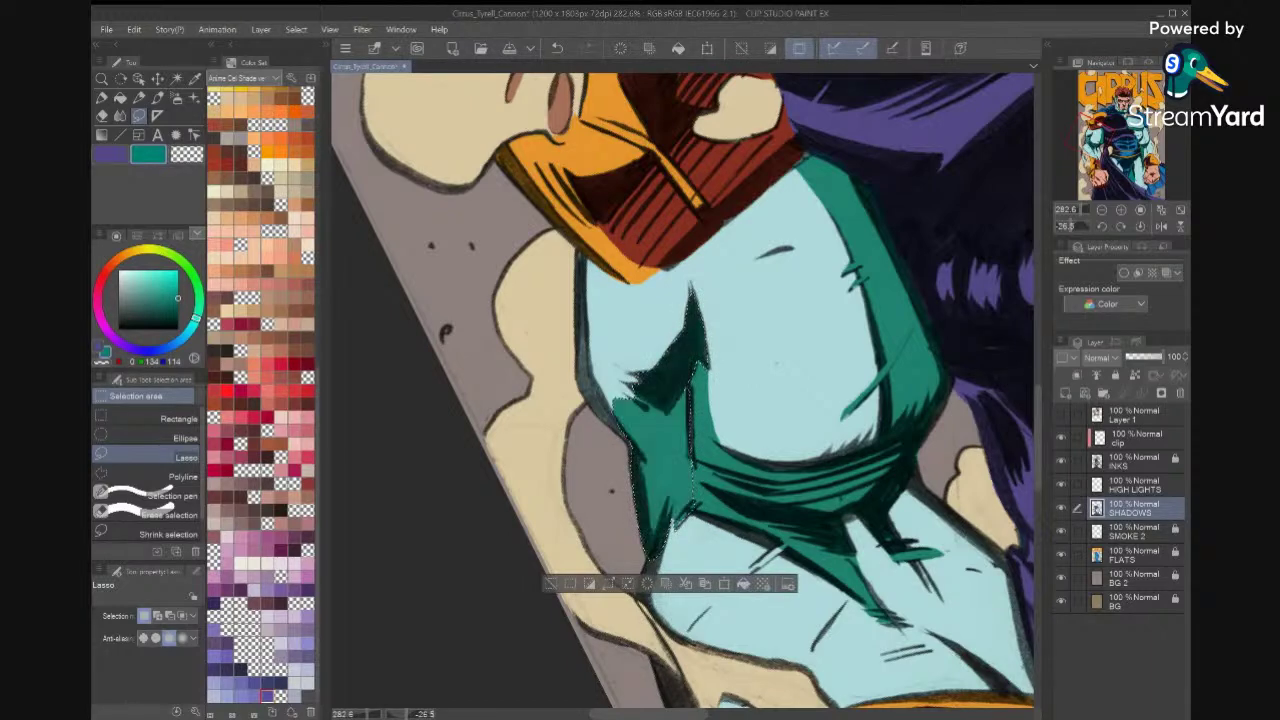
key(ctrl+d)
scroll(692, 486, down, 5)
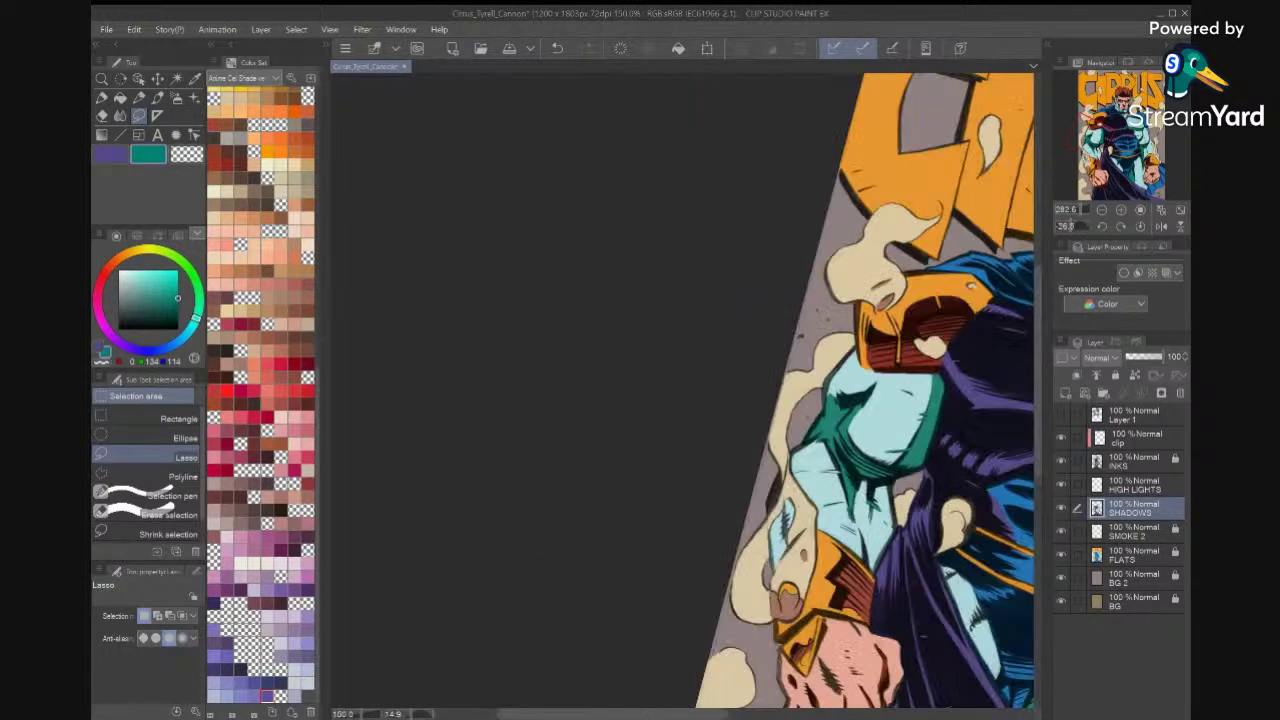
Extend the green shadow at the near elbow to its outer contour with a lasso fill and save the file.
scroll(630, 400, up, 2)
drag(935, 262, 936, 373)
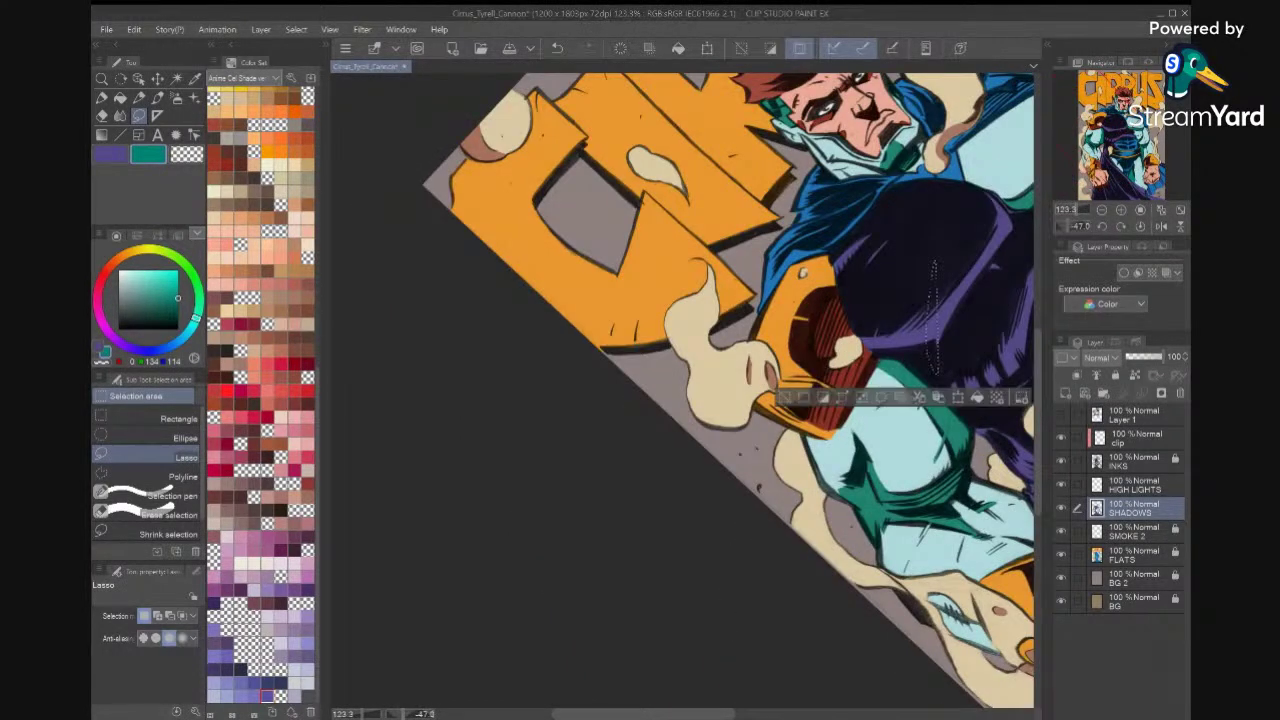
key(ctrl+d)
scroll(862, 438, up, 4)
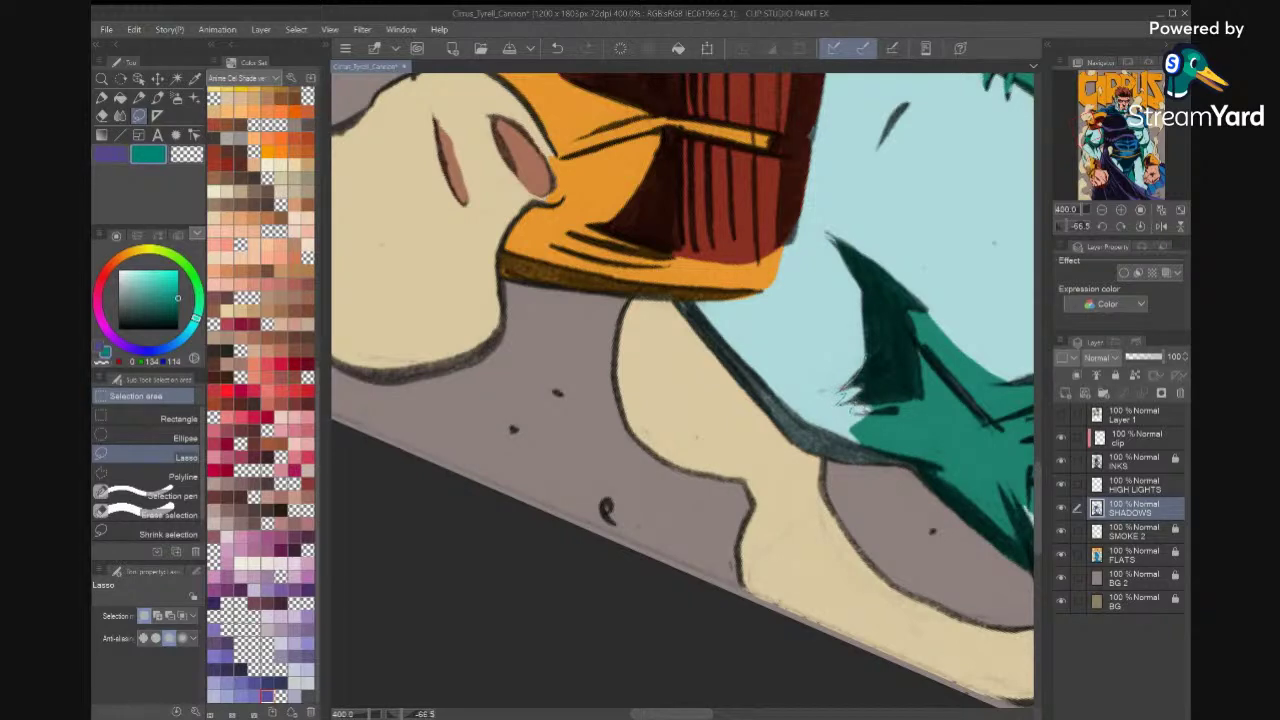
mouse_move(859, 410)
mouse_down()
mouse_move(855, 440)
mouse_move(918, 409)
mouse_move(946, 464)
mouse_move(922, 476)
mouse_move(840, 455)
mouse_move(910, 385)
mouse_up()
click(947, 488)
key(ctrl+d)
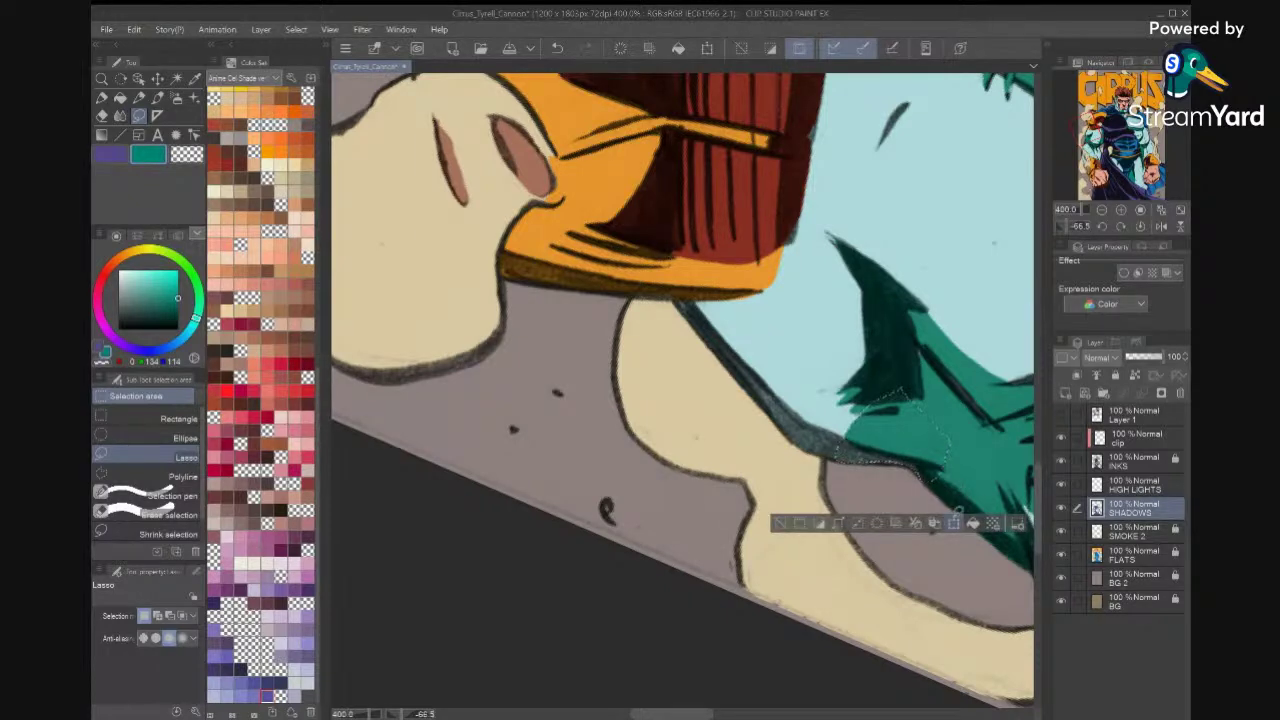
click(973, 523)
key(ctrl+d)
scroll(975, 355, down, 3)
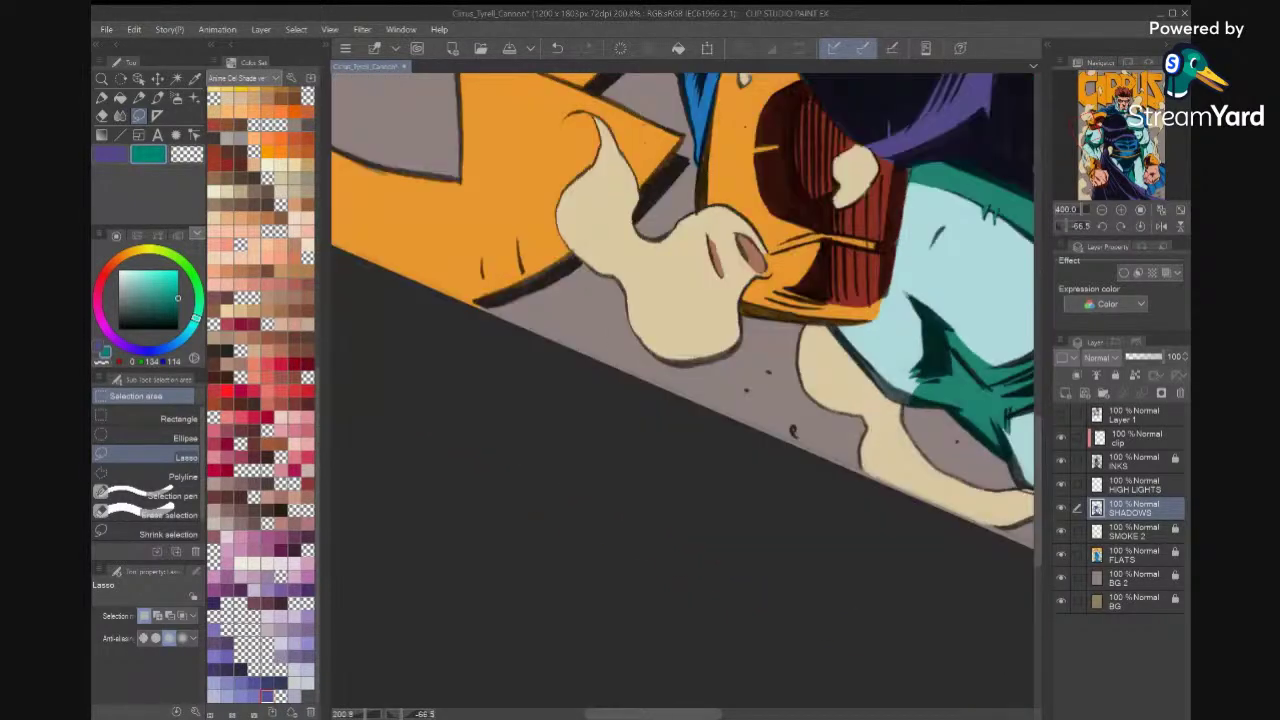
scroll(900, 390, down, 2)
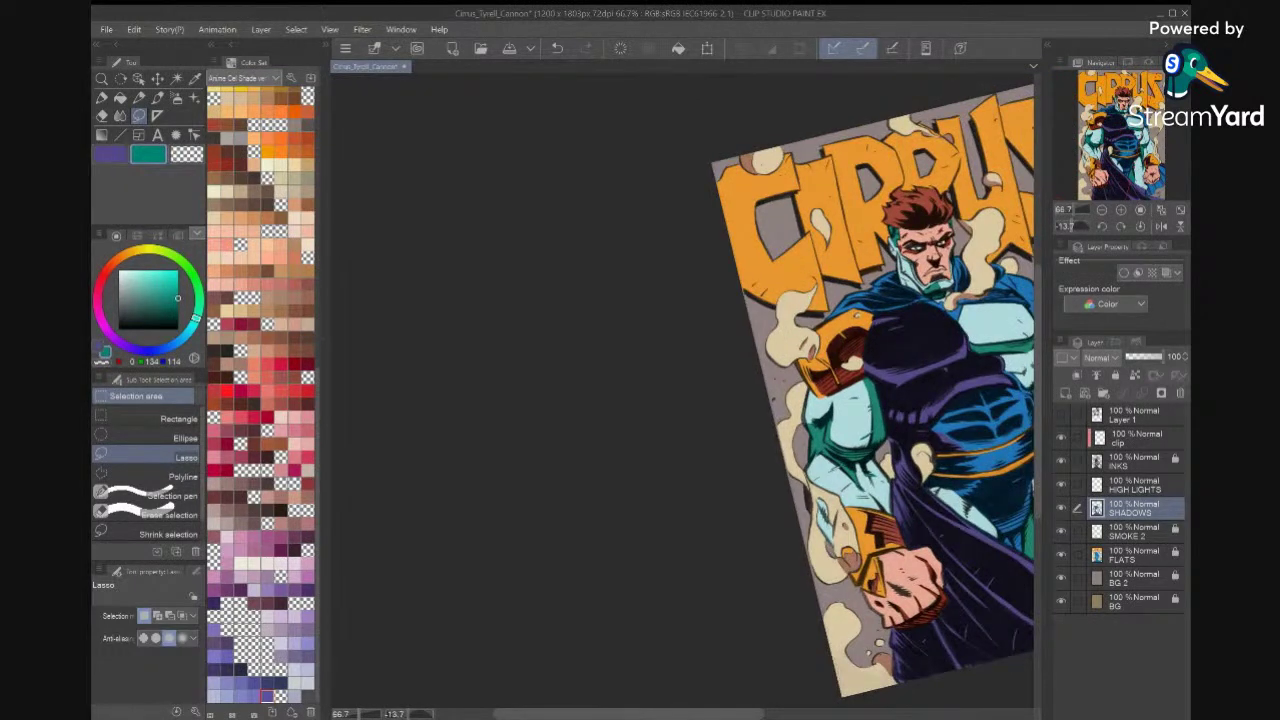
key(ctrl+s)
Lasso the shaded part of the near forearm visible through the smoke opening, fill it with green, and save the file.
scroll(687, 400, up, 3)
scroll(675, 388, up, 3)
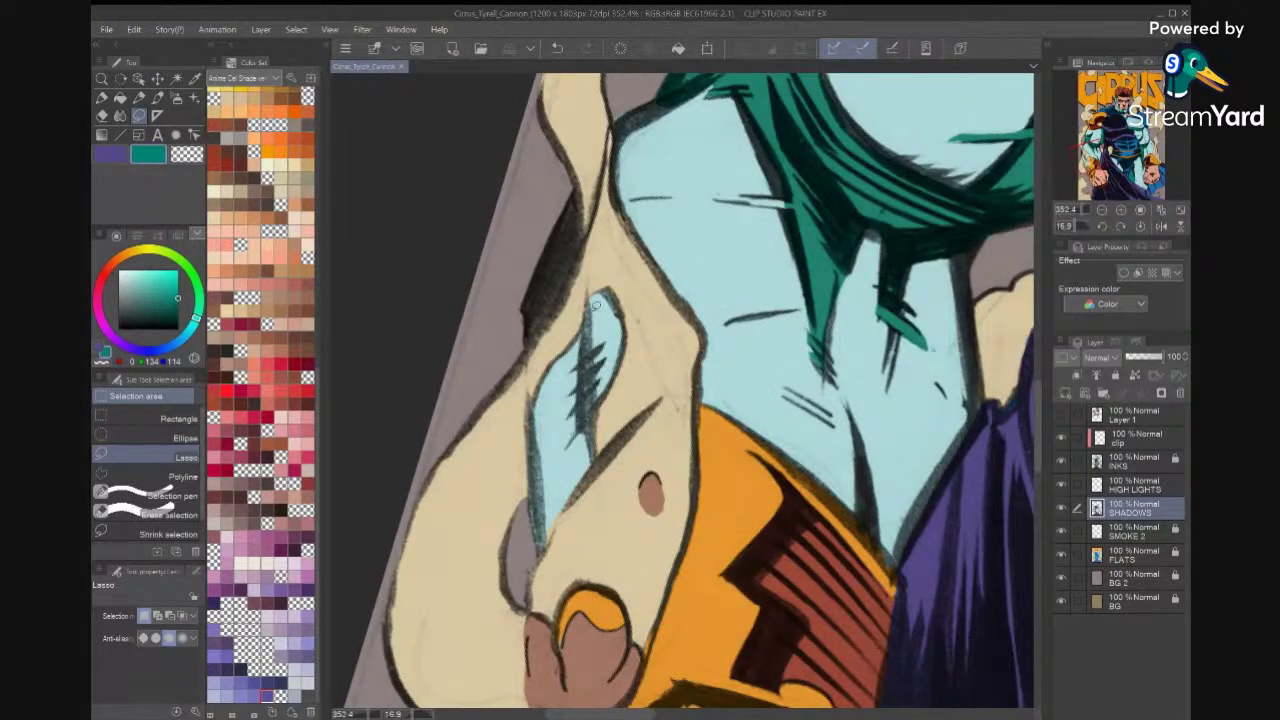
mouse_move(597, 456)
mouse_down()
mouse_move(551, 545)
mouse_move(533, 509)
mouse_move(531, 410)
mouse_up()
drag(581, 334, 591, 310)
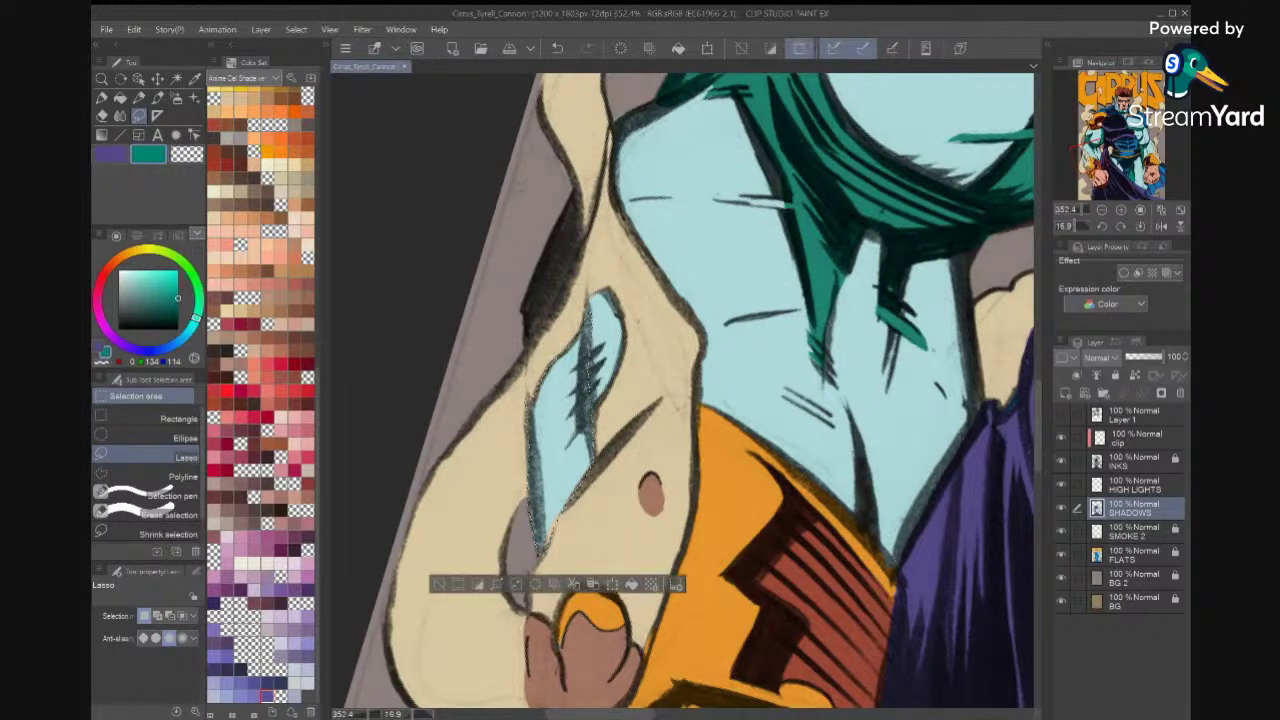
key(alt+Delete)
key(ctrl+d)
key(ctrl+0)
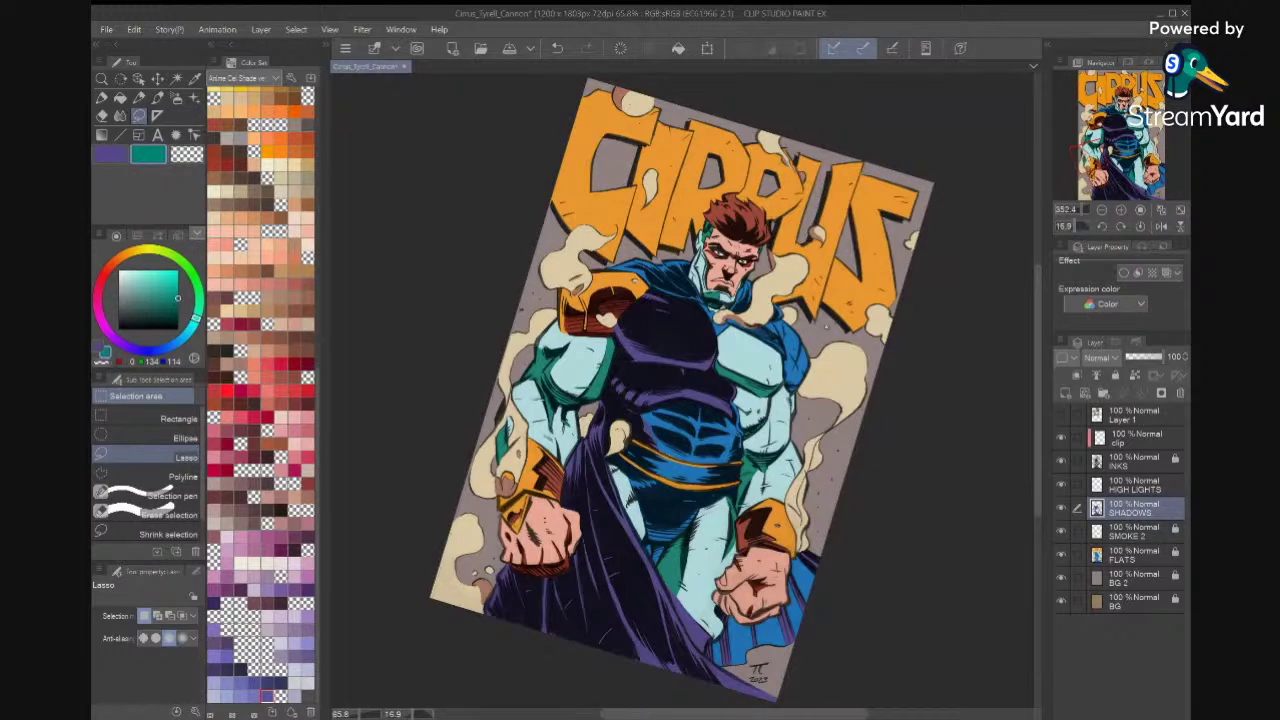
key(ctrl+s)
Reset the canvas rotation and briefly show the comic page reference on Layer 1 to compare the colors.
click(1140, 227)
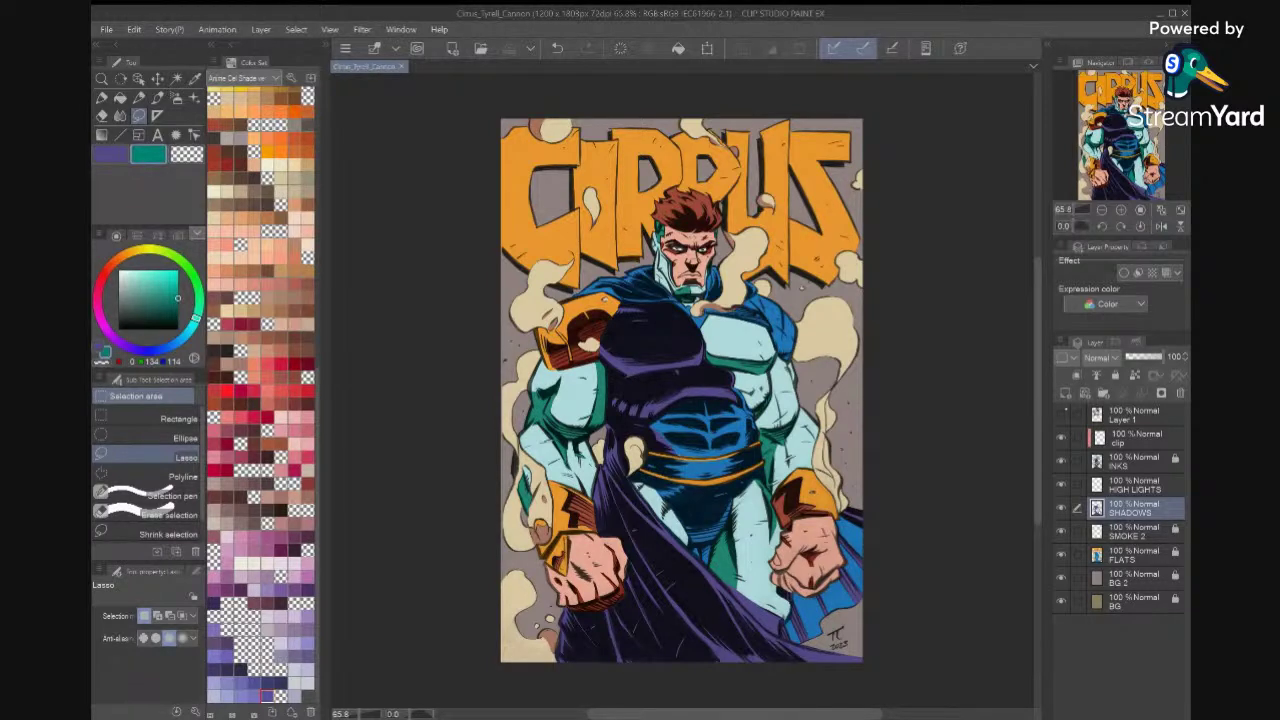
click(1062, 415)
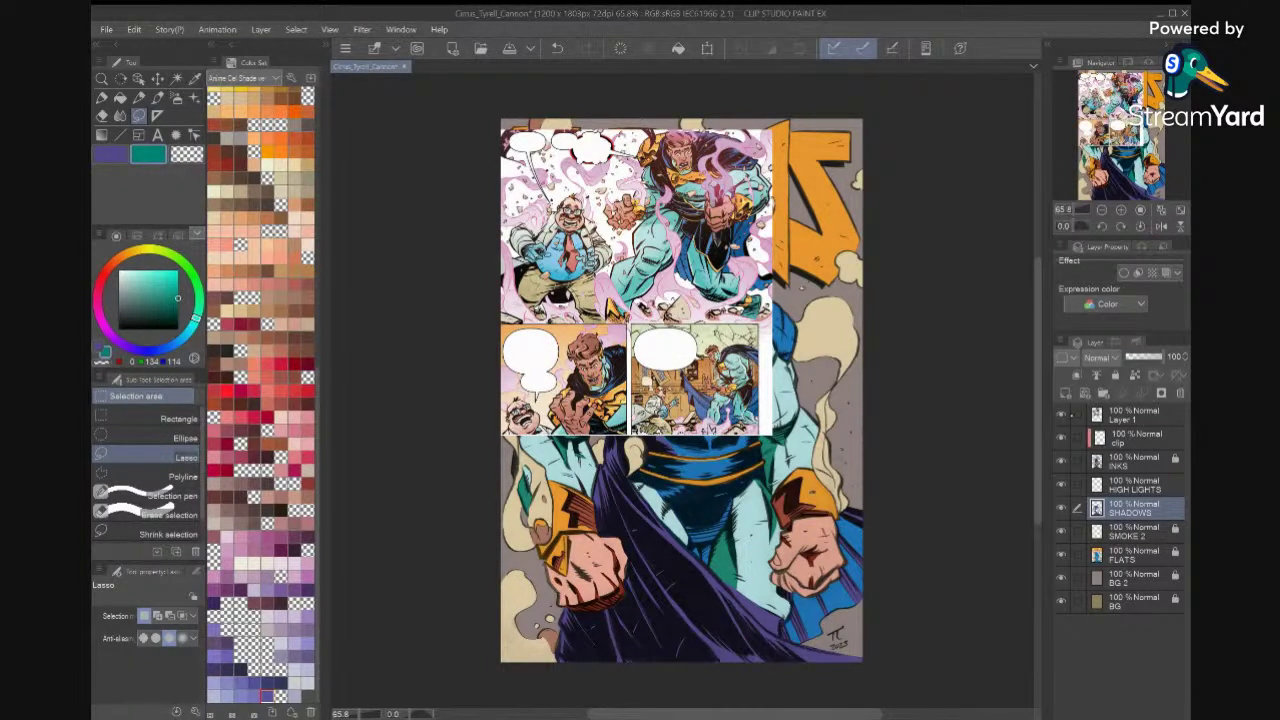
click(1062, 413)
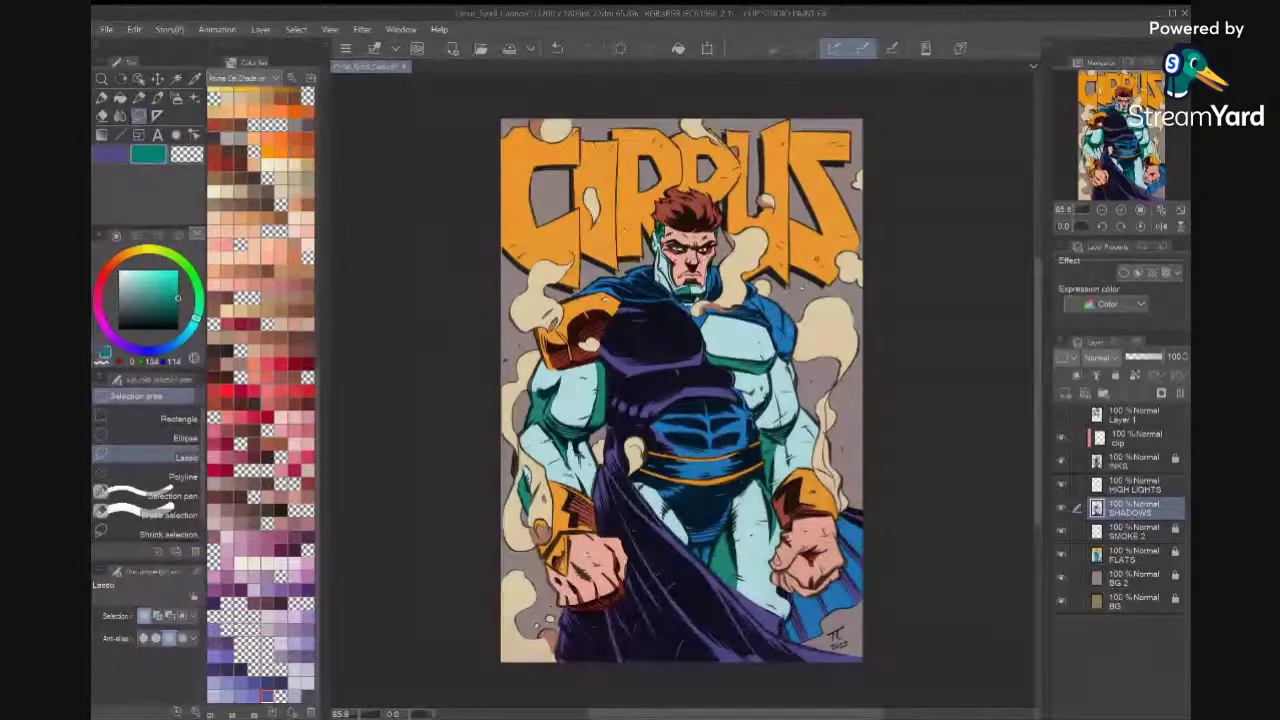
Lasso the short slanted crease mark in the middle of the far forearm and fill it with green.
scroll(685, 390, up, 3)
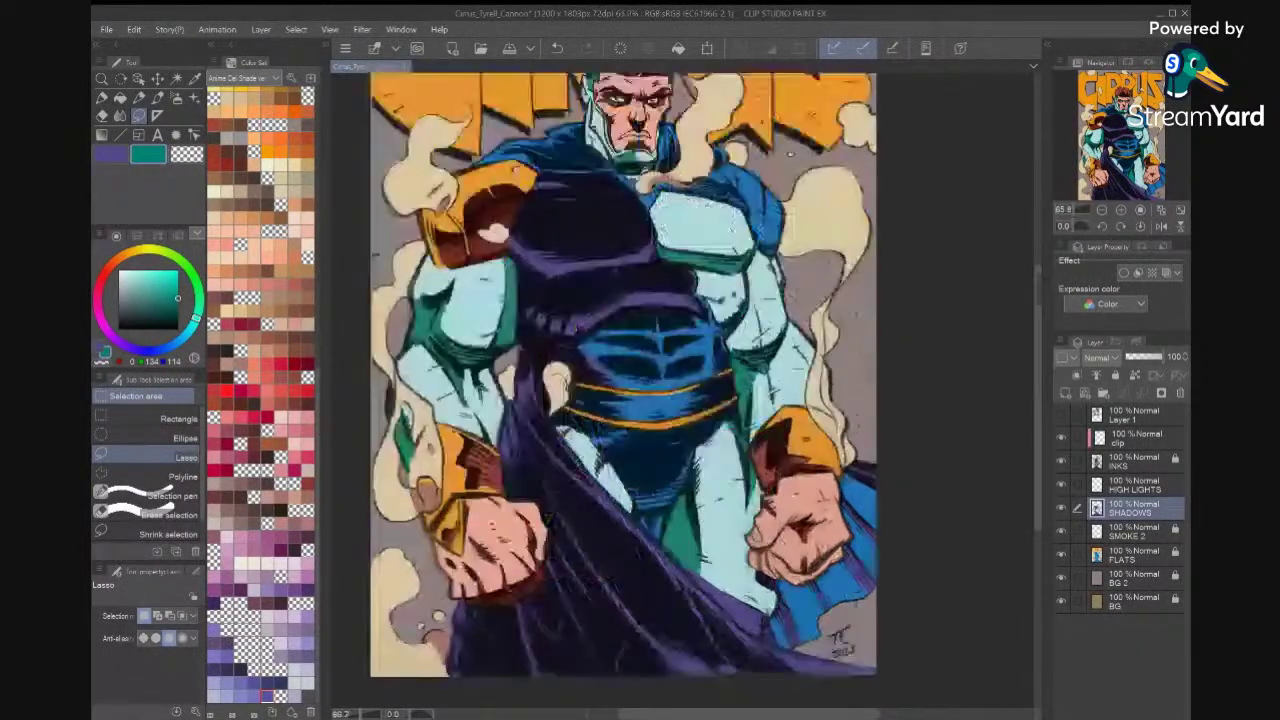
scroll(685, 390, up, 5)
scroll(680, 390, up, 2)
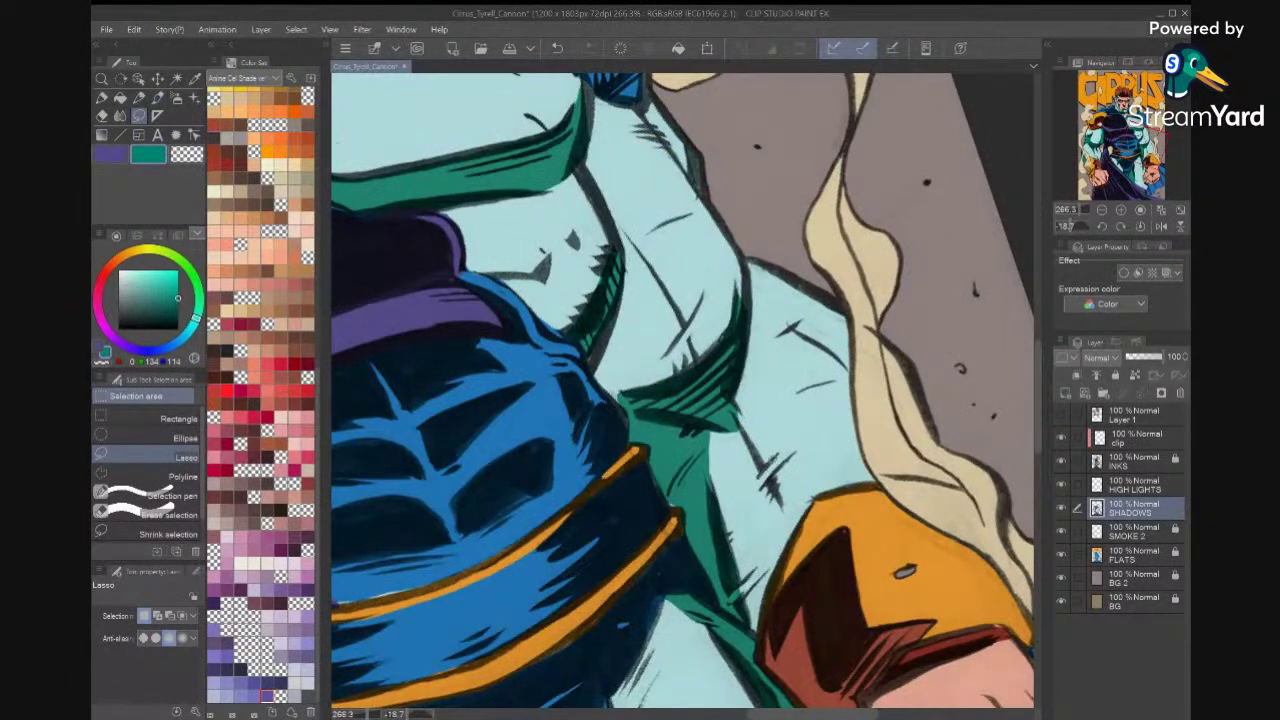
drag(780, 460, 768, 478)
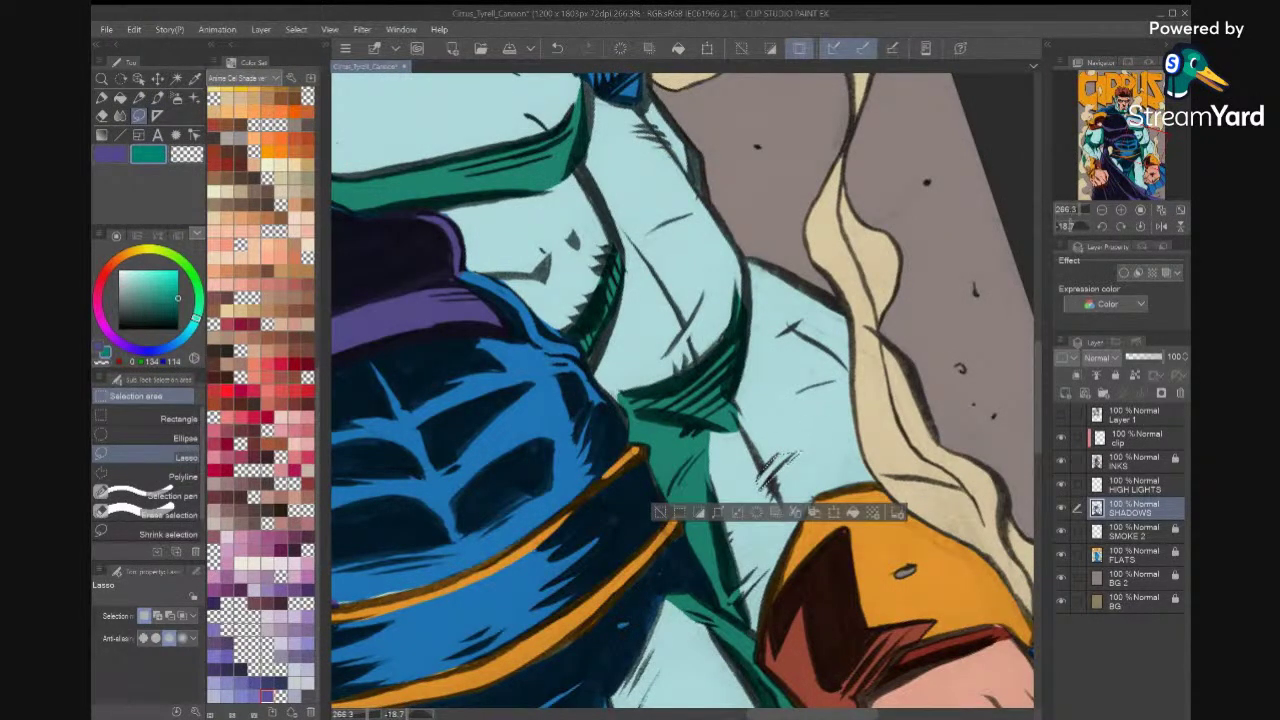
click(852, 512)
key(ctrl+d)
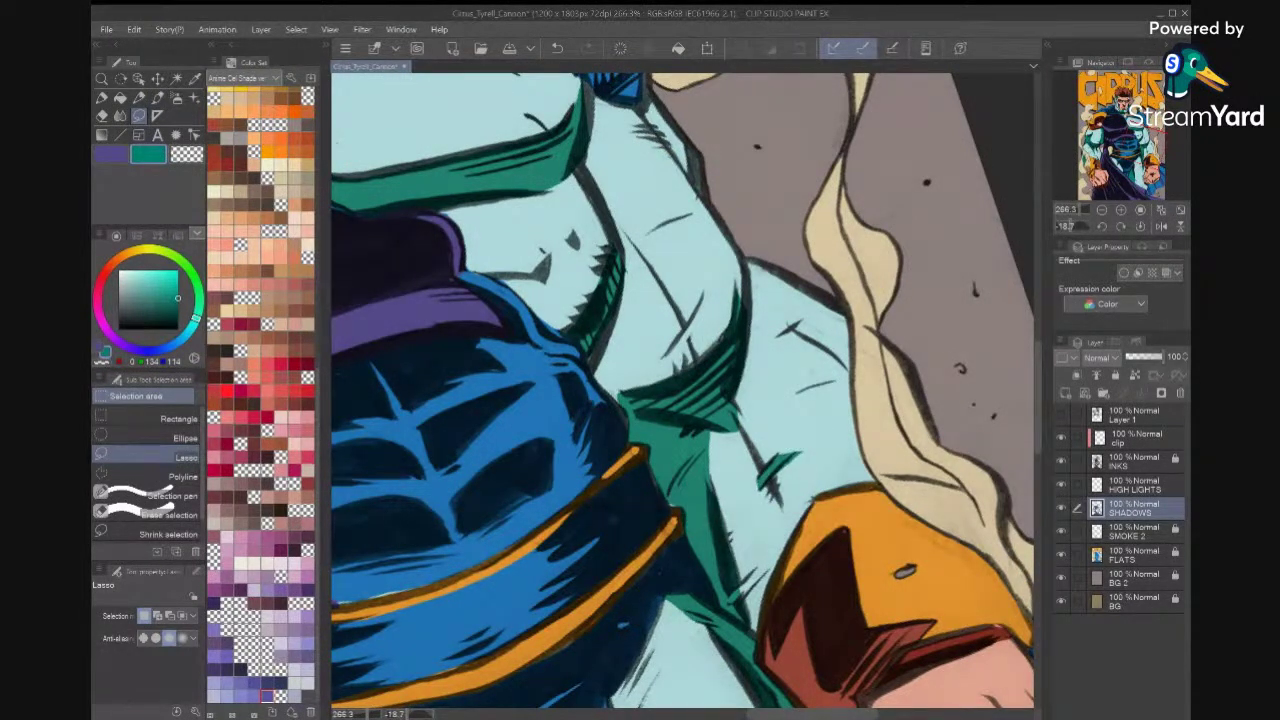
drag(780, 458, 766, 484)
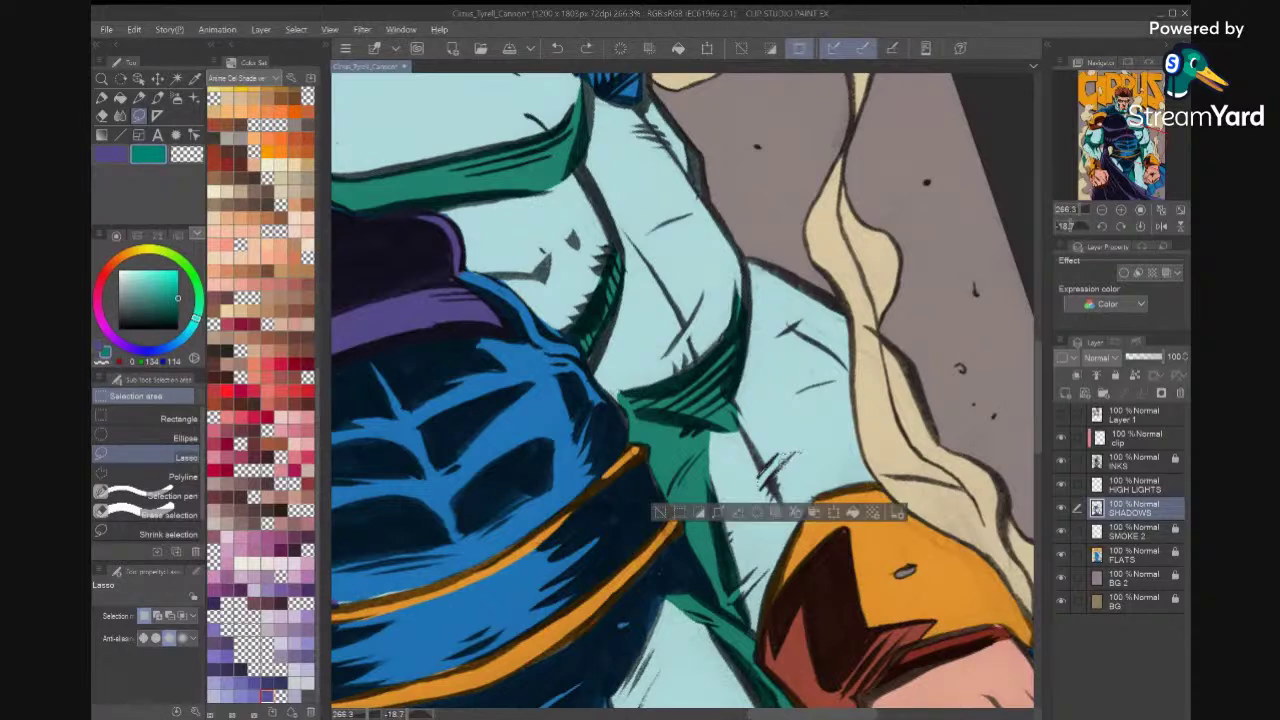
key(alt+BackSpace)
key(ctrl+d)
Lasso the narrow strip linking the far elbow shadow to the forearm crease mark and fill it with green.
mouse_move(790, 306)
mouse_down()
mouse_move(752, 362)
mouse_move(707, 514)
mouse_move(714, 468)
mouse_move(703, 476)
mouse_move(731, 398)
mouse_up()
key(ctrl+d)
scroll(781, 424, up, 4)
key(alt+Delete)
key(ctrl+d)
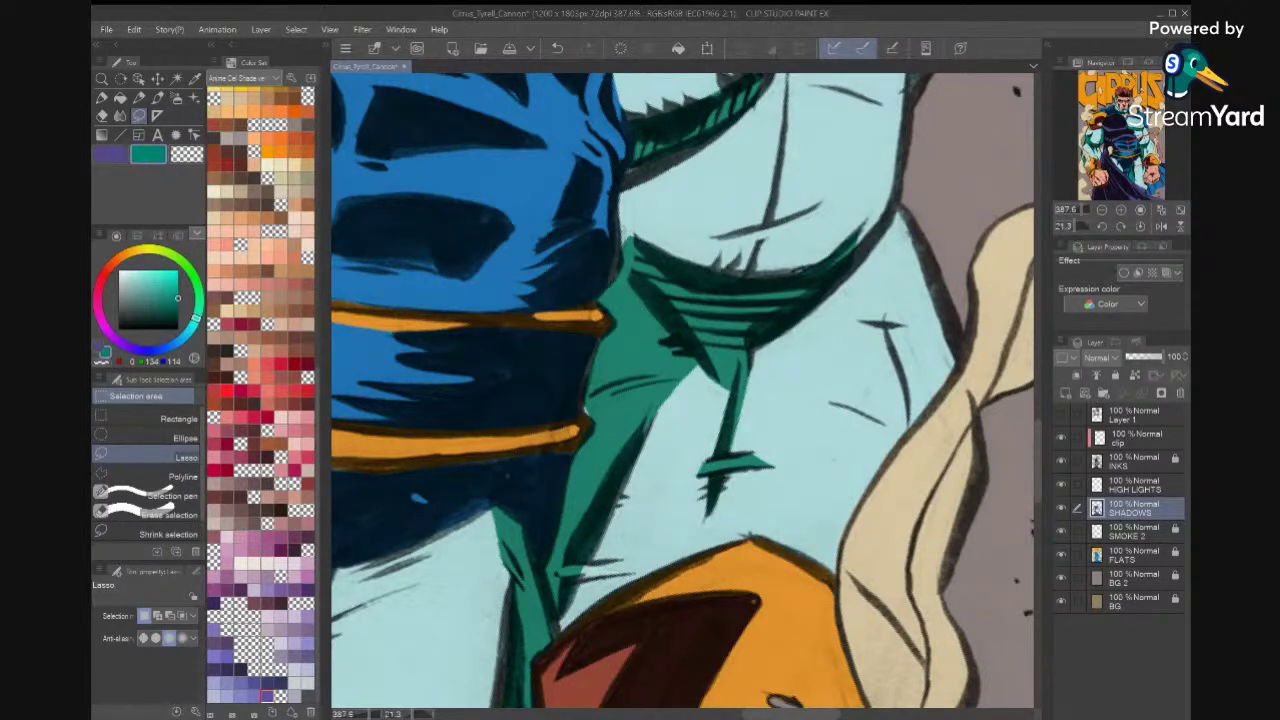
Lasso a thin sliver along the outer muscle line of the far forearm and fill it with green.
mouse_move(906, 324)
mouse_down()
mouse_move(909, 428)
mouse_move(894, 314)
mouse_up()
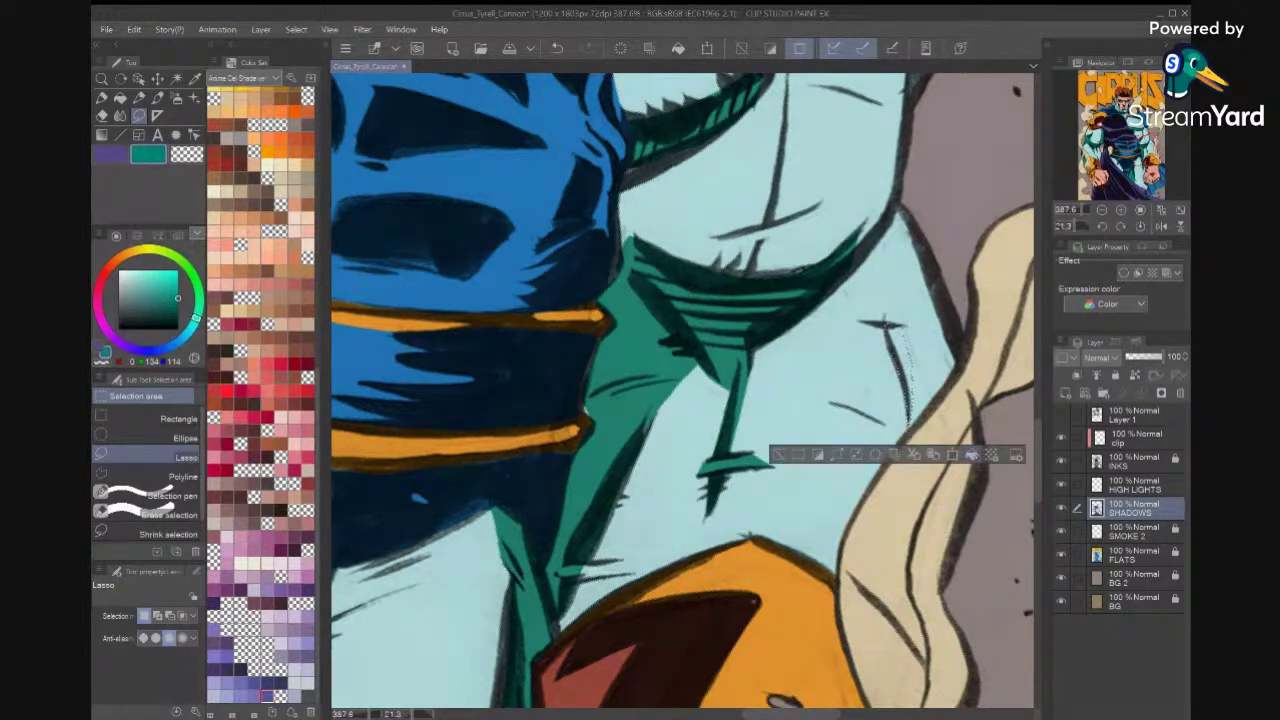
key(alt+Delete)
key(ctrl+d)
scroll(980, 386, down, 6)
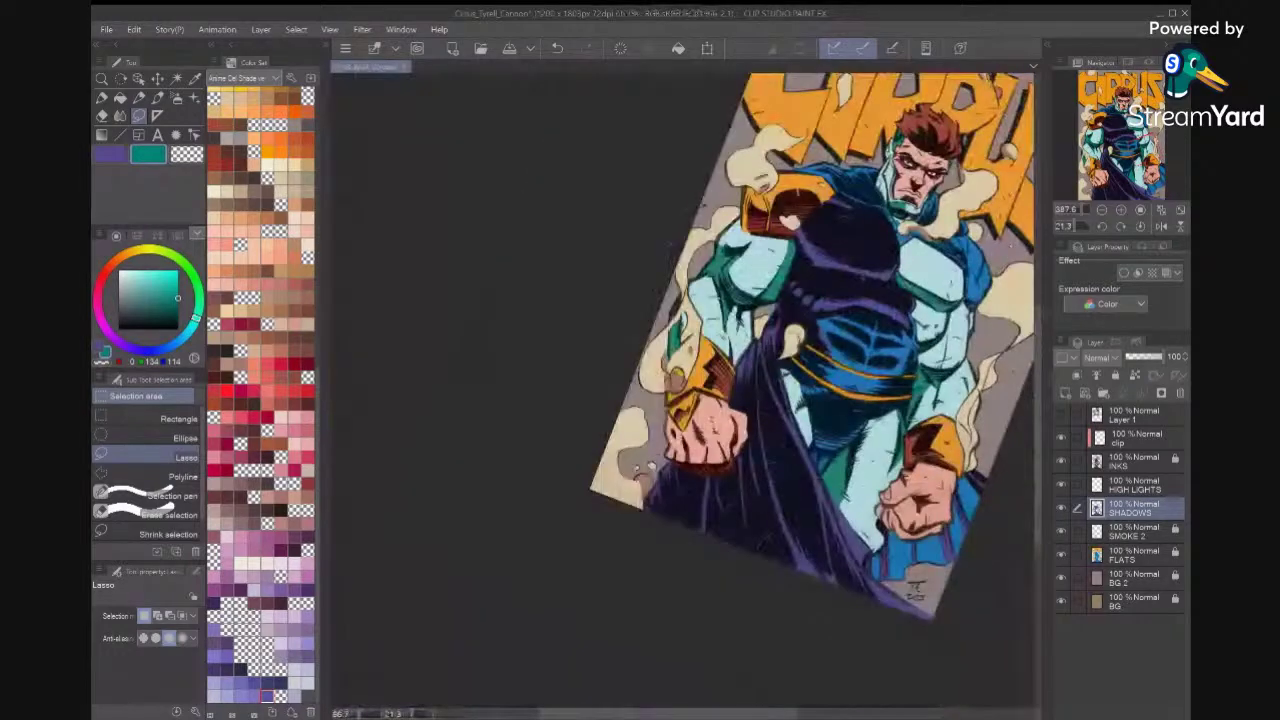
key(ctrl+0)
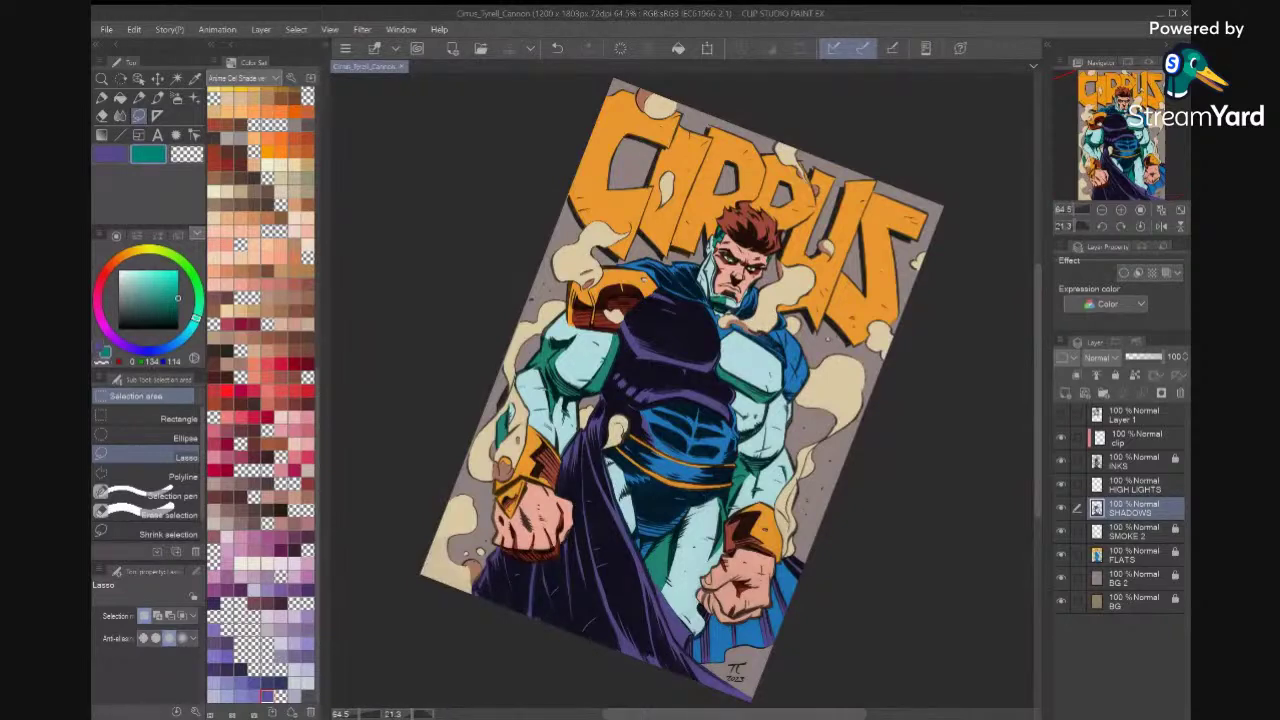
Sample the near gauntlet's base orange with the INKS layer hidden, show INKS again and make the HIGH LIGHTS layer active.
scroll(682, 390, up, 2)
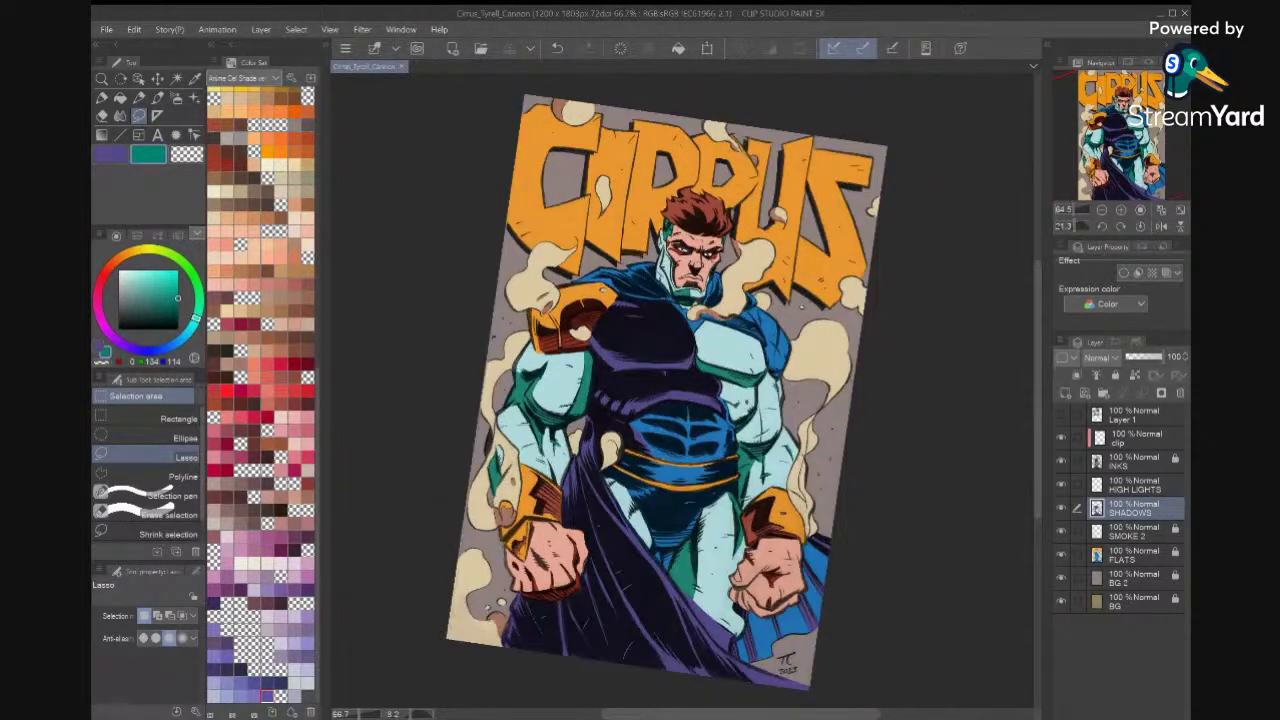
scroll(640, 560, up, 3)
key(ctrl+plus)
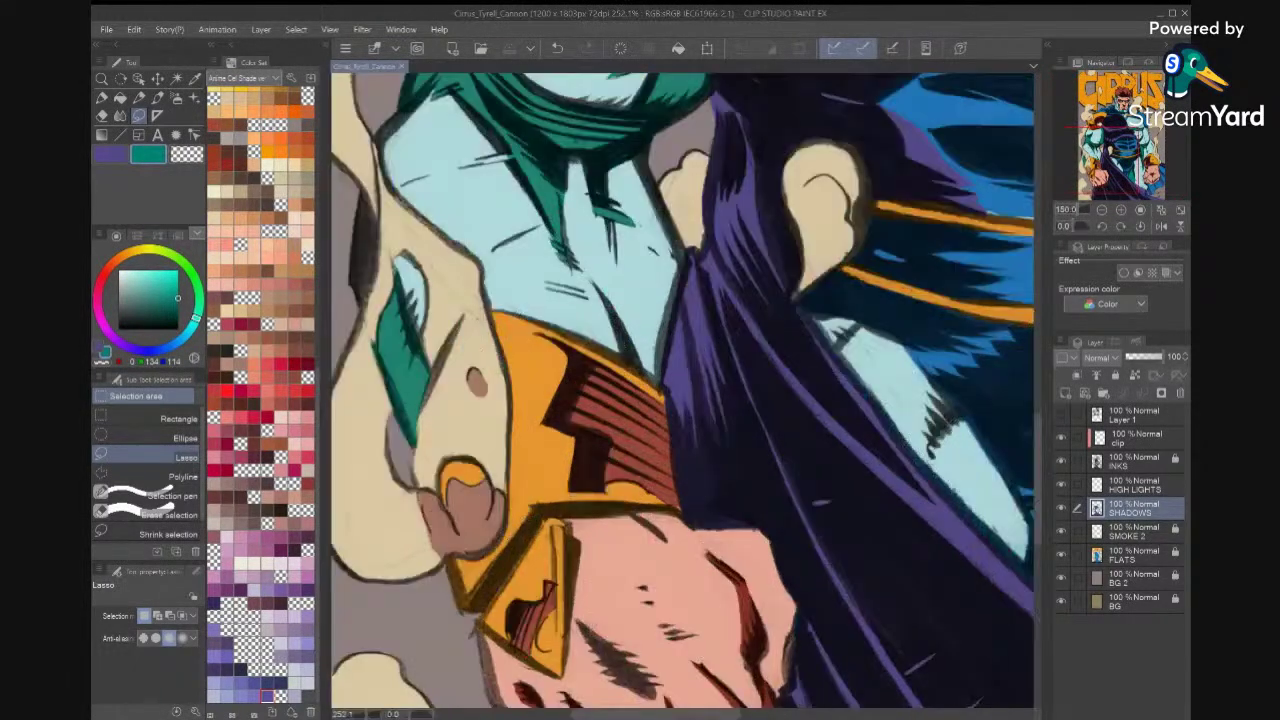
key(i)
click(532, 405)
key(x)
click(532, 405)
click(1062, 461)
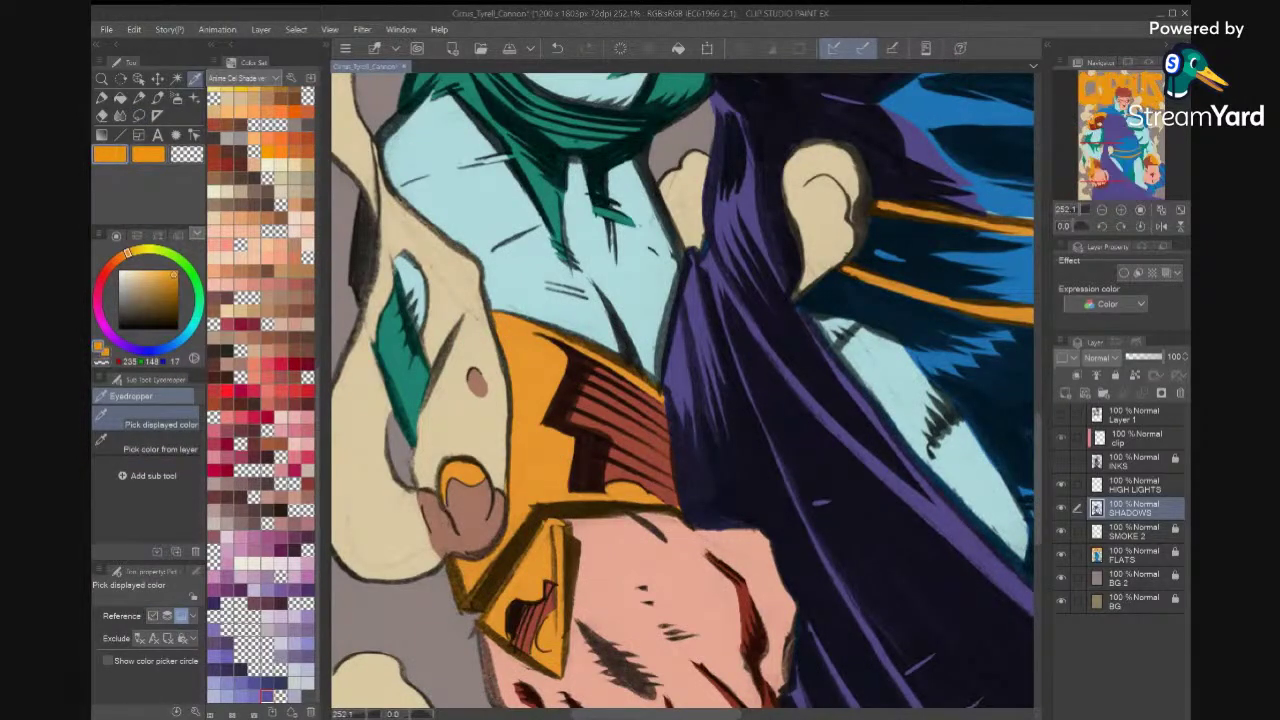
key(x)
key(x)
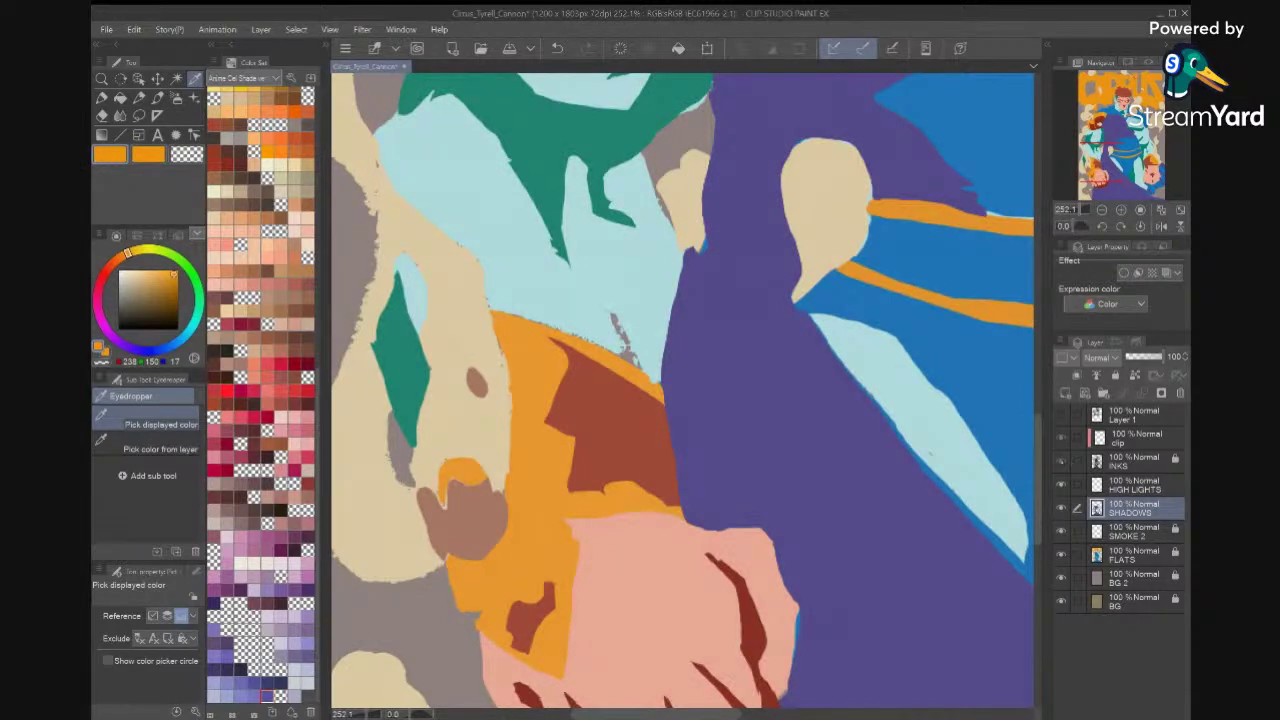
click(1061, 461)
click(1155, 486)
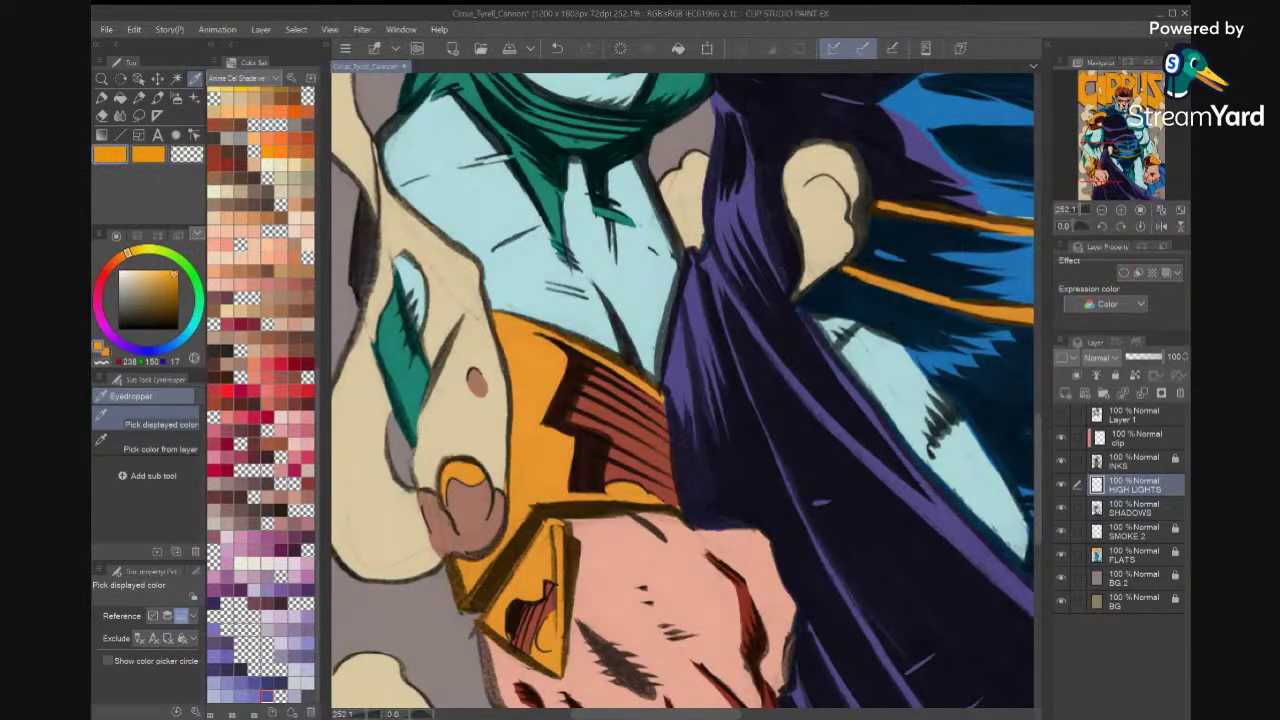
Choose a very pale yellow from the color set as the gauntlet highlight color, keeping orange as the secondary color.
scroll(300, 300, down, 6)
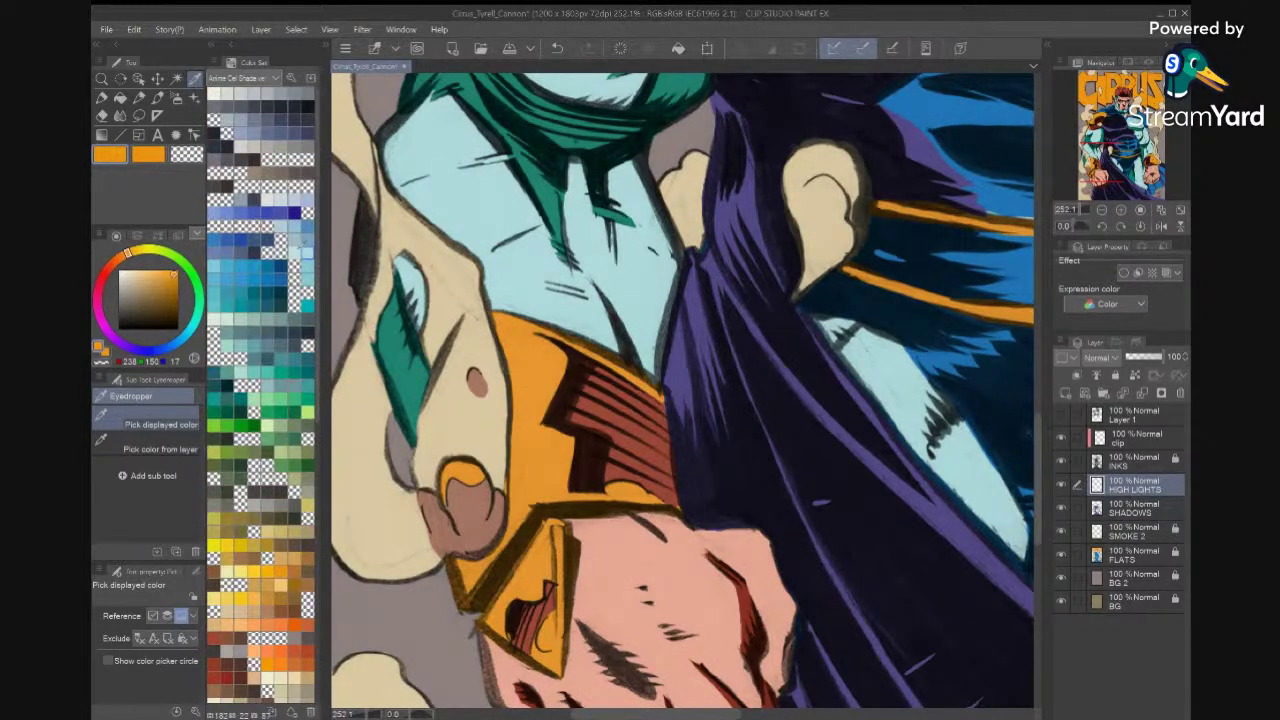
drag(316, 514, 316, 360)
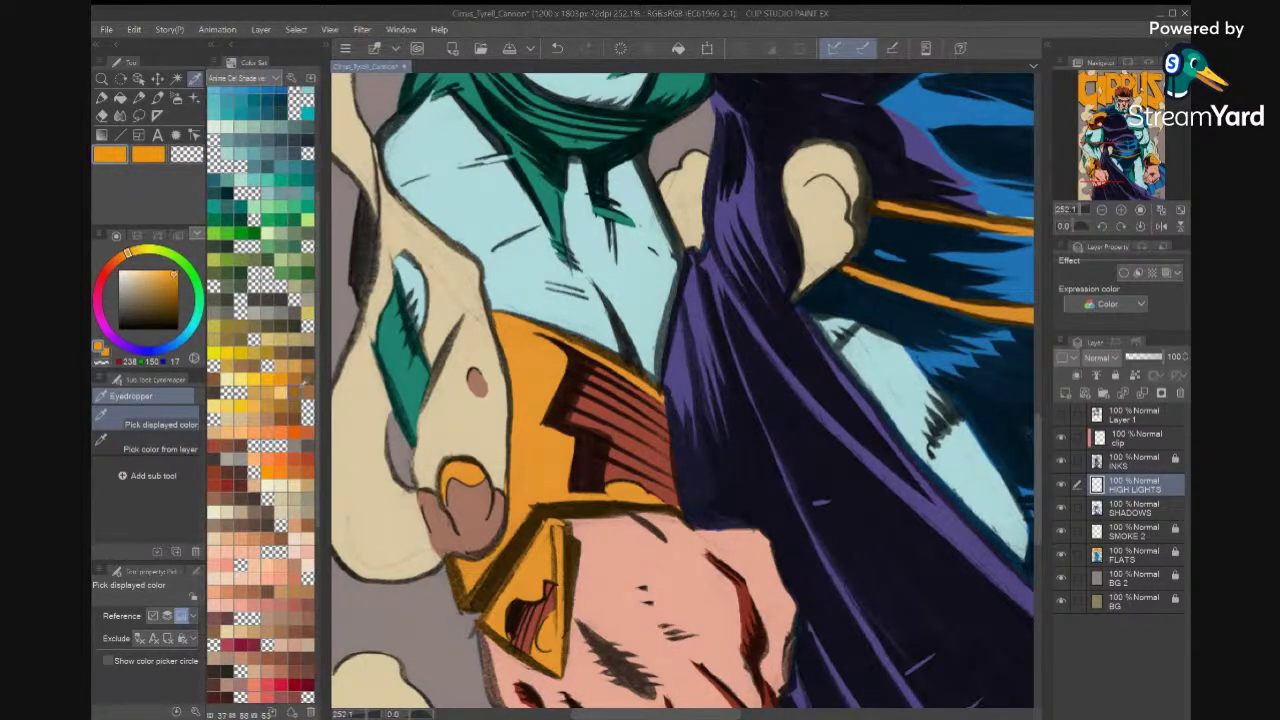
click(268, 379)
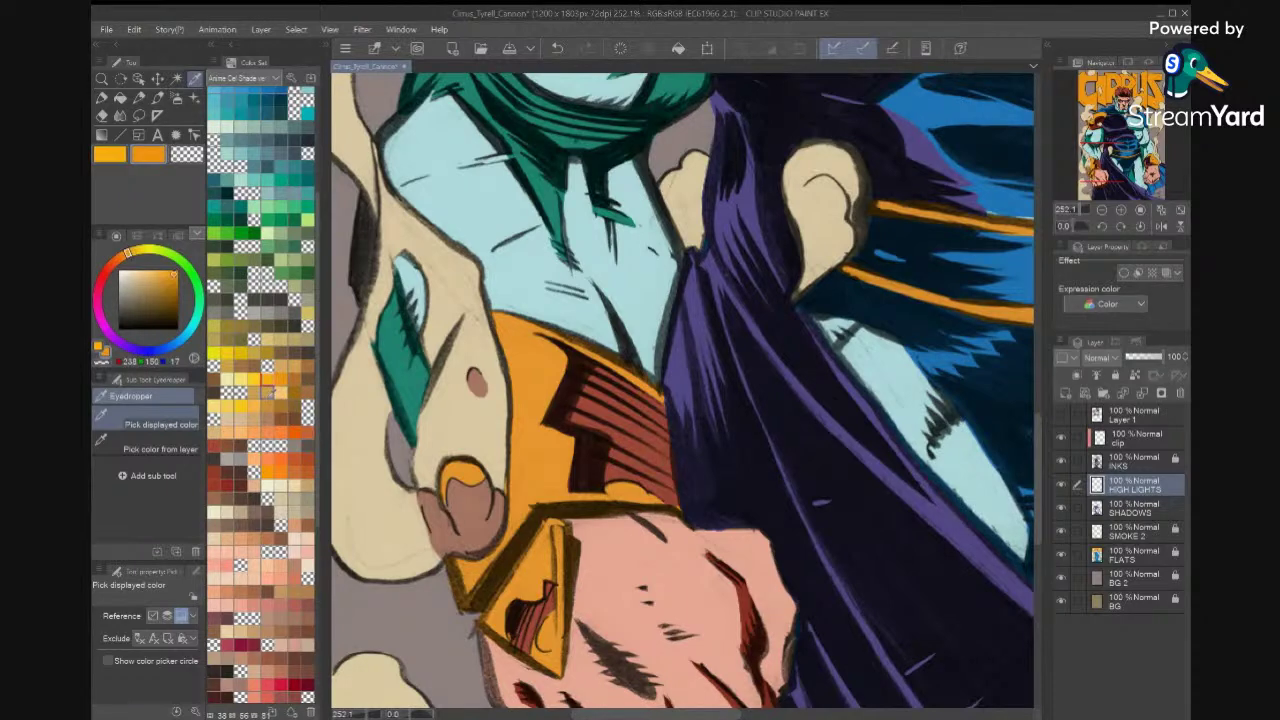
click(256, 378)
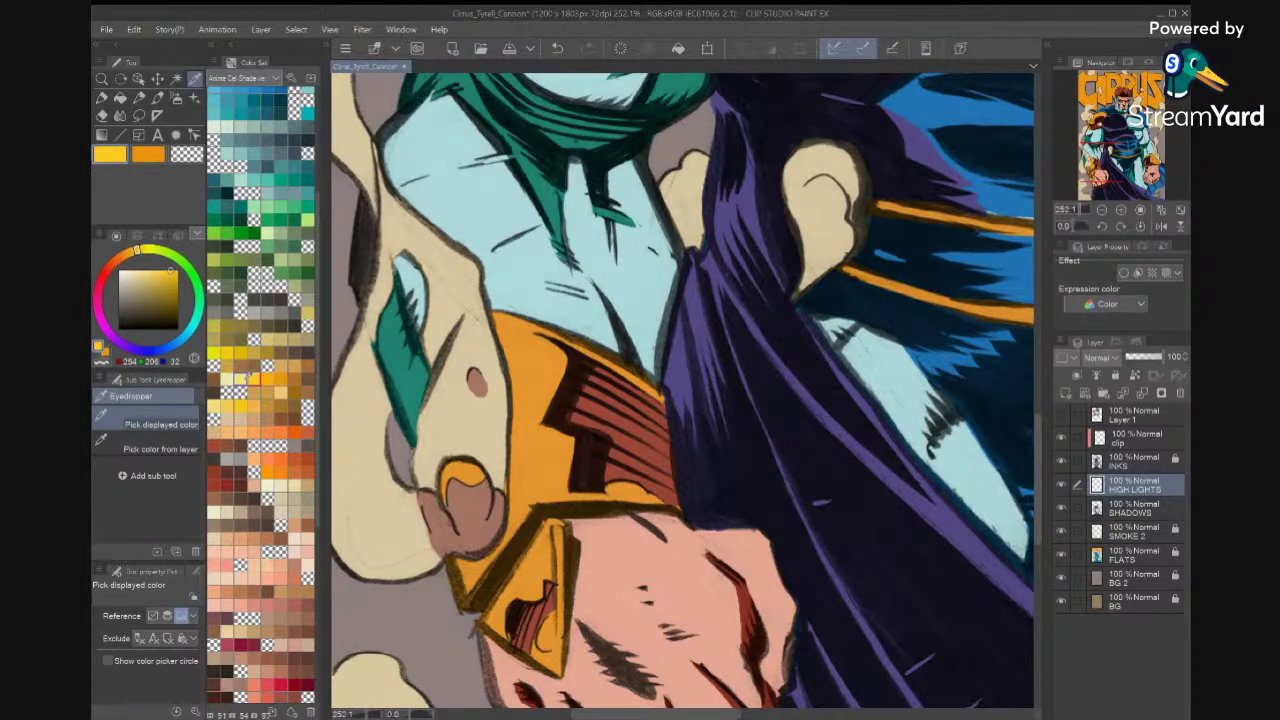
click(253, 446)
key(x)
key(x)
key(x)
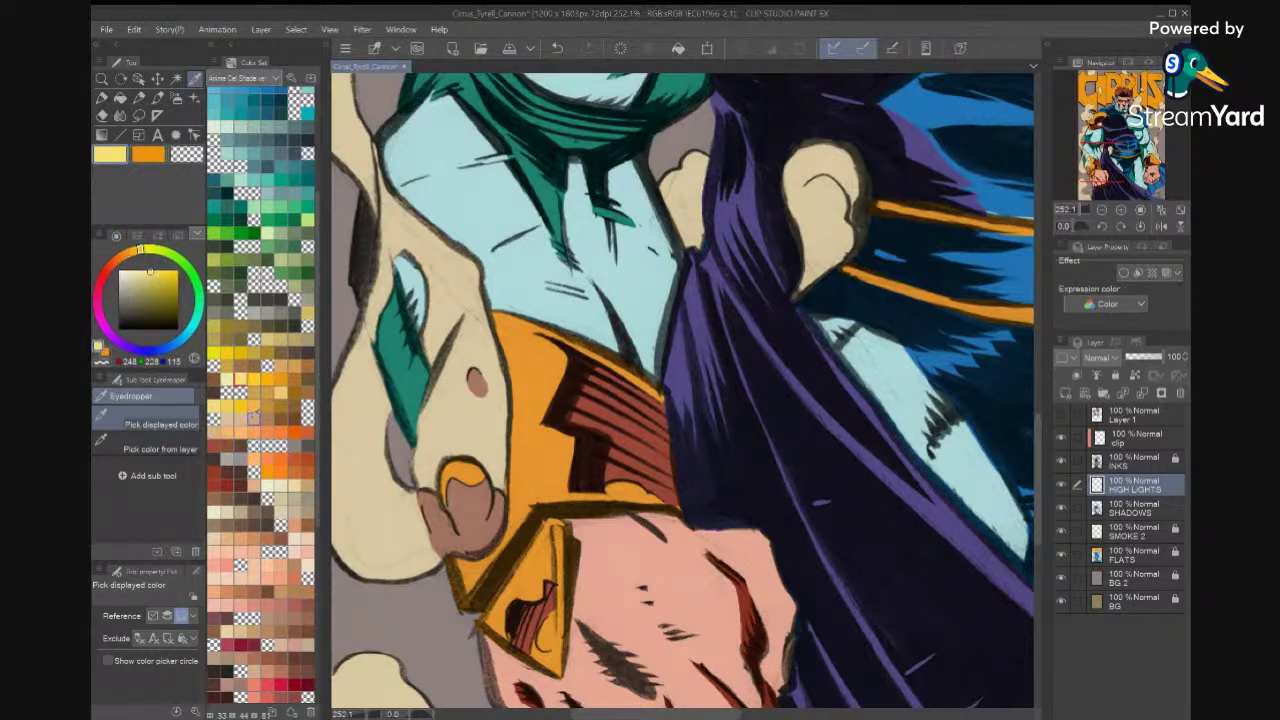
click(229, 481)
key(x)
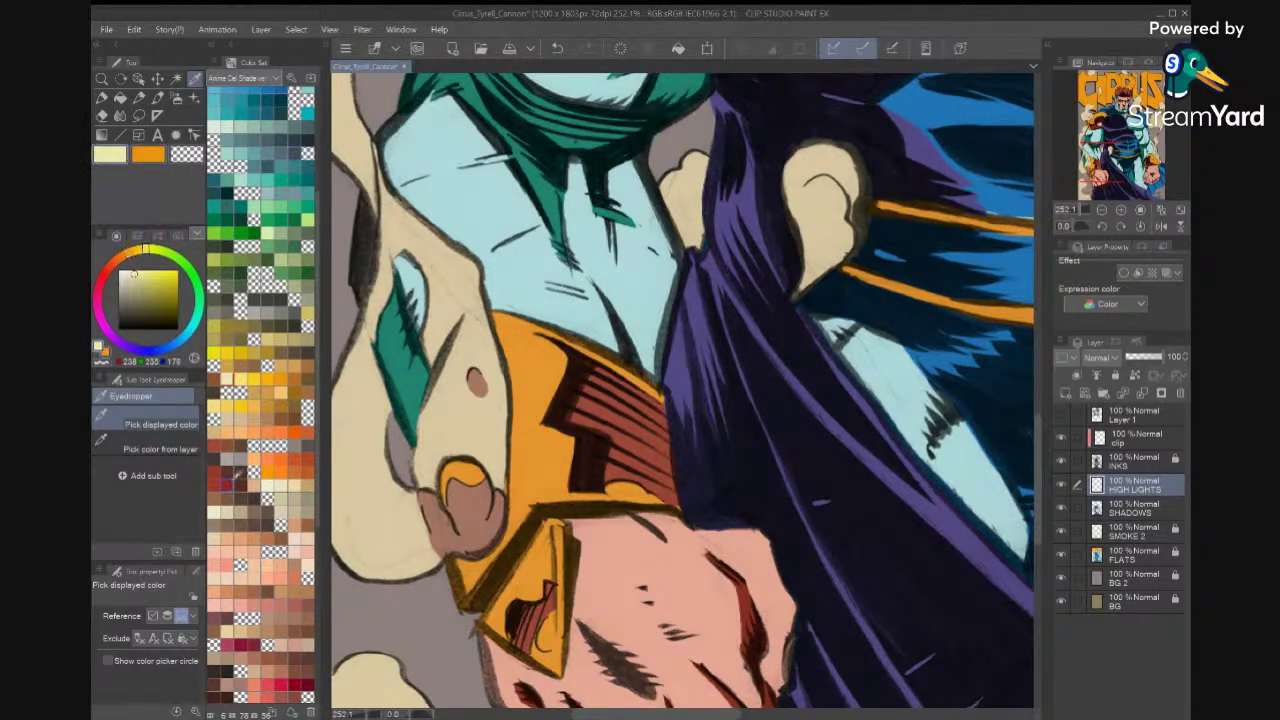
key(x)
click(227, 538)
key(m)
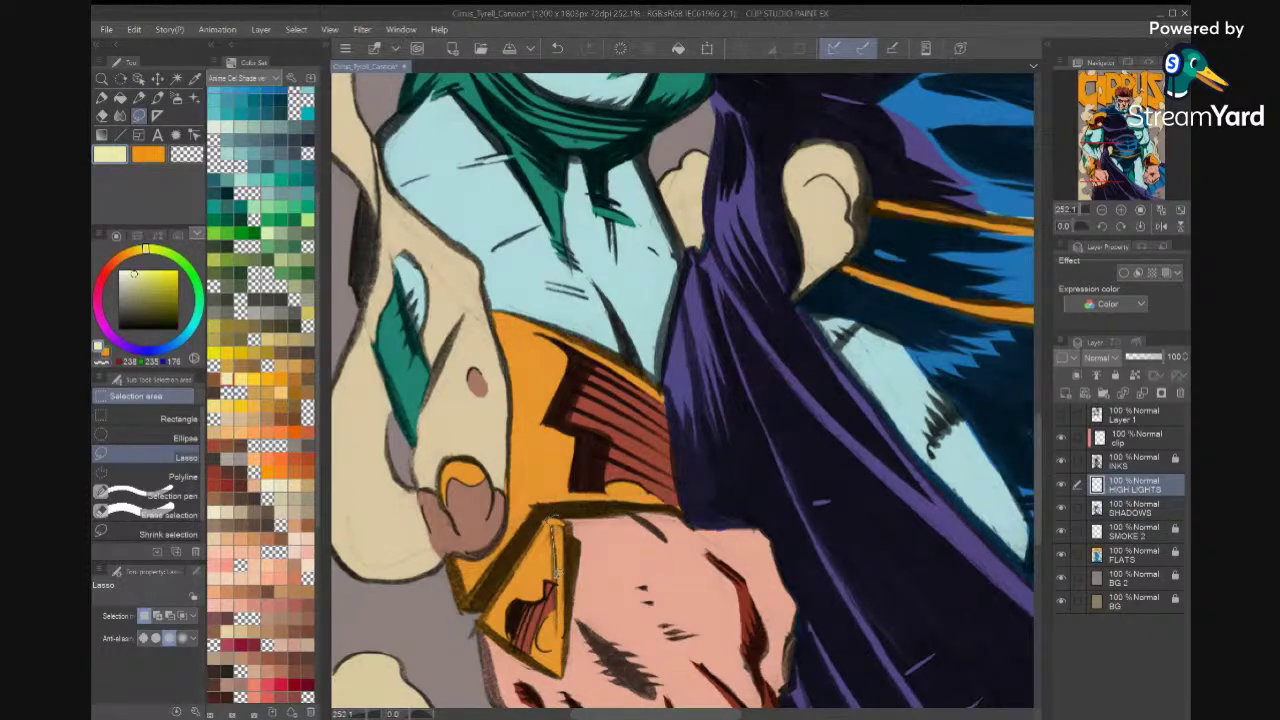
Lasso highlights on the near gauntlet's triangular flap and the orange crescent in the smoke, and fill them with pale yellow.
mouse_move(560, 630)
mouse_down()
mouse_move(562, 674)
mouse_move(582, 540)
mouse_move(570, 520)
mouse_up()
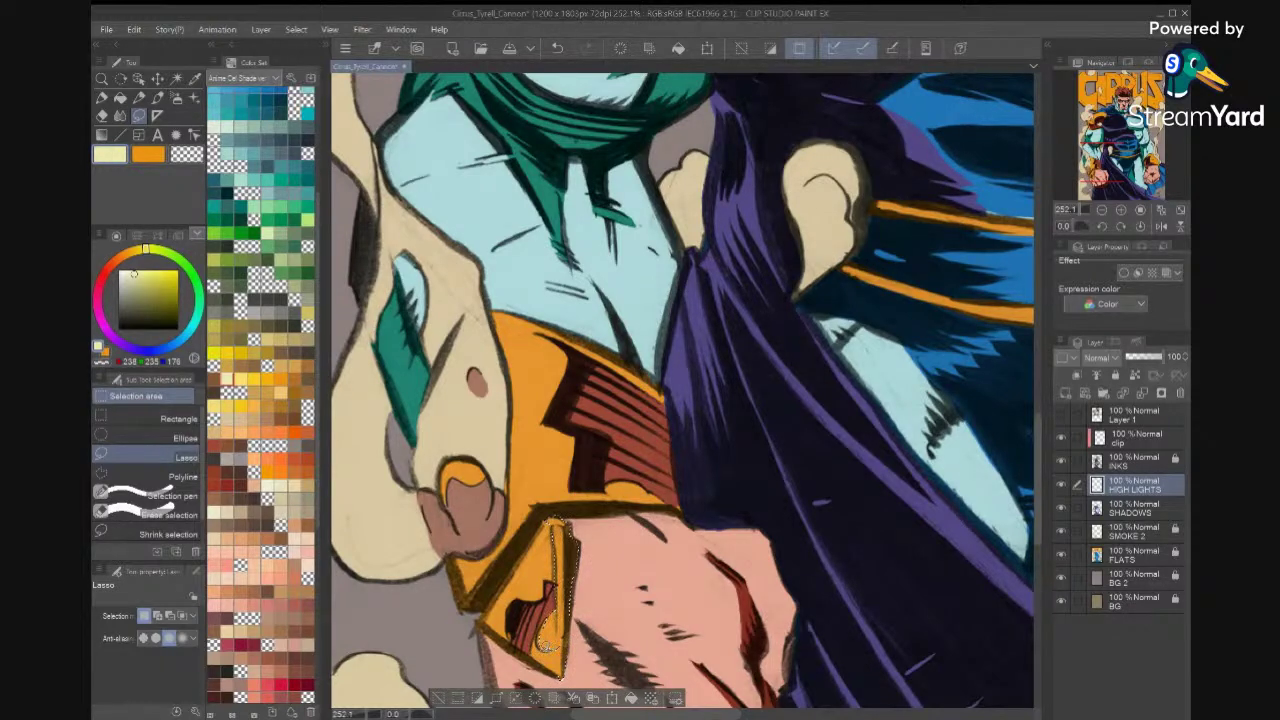
mouse_move(682, 522)
mouse_down()
mouse_move(718, 583)
mouse_move(757, 487)
mouse_move(797, 520)
mouse_up()
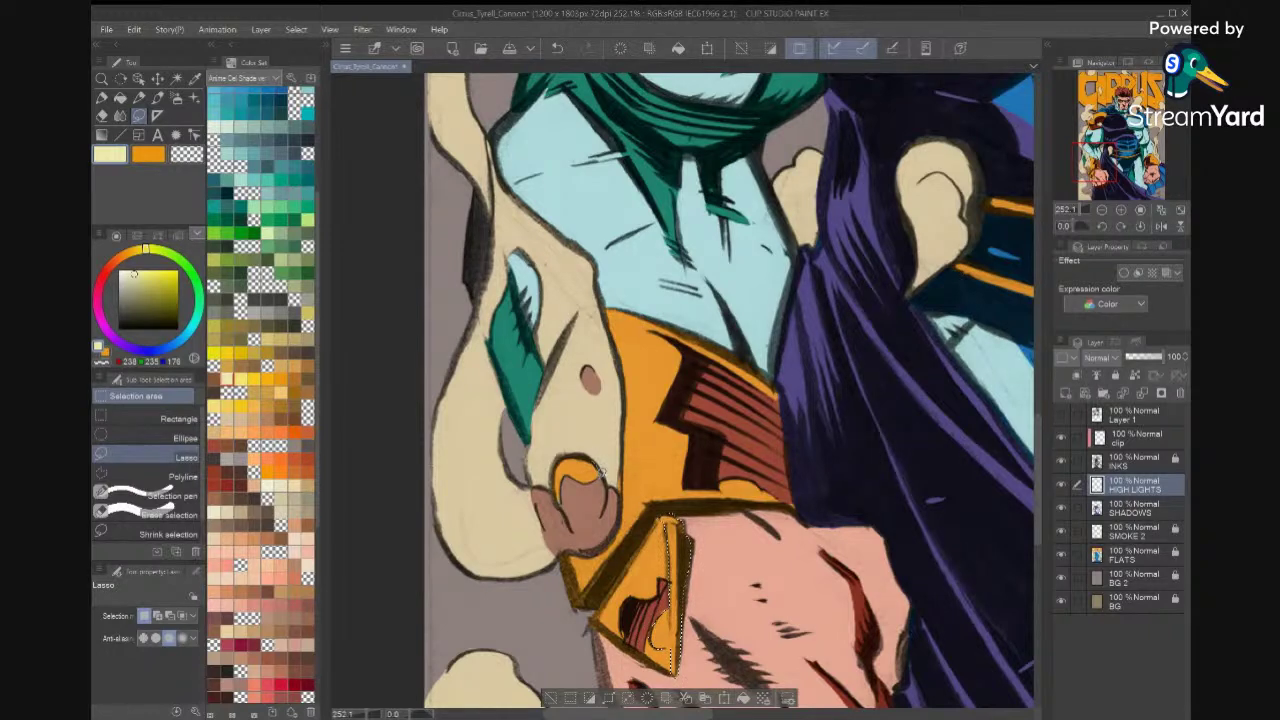
mouse_move(560, 488)
mouse_down()
mouse_move(578, 452)
mouse_move(556, 478)
mouse_up()
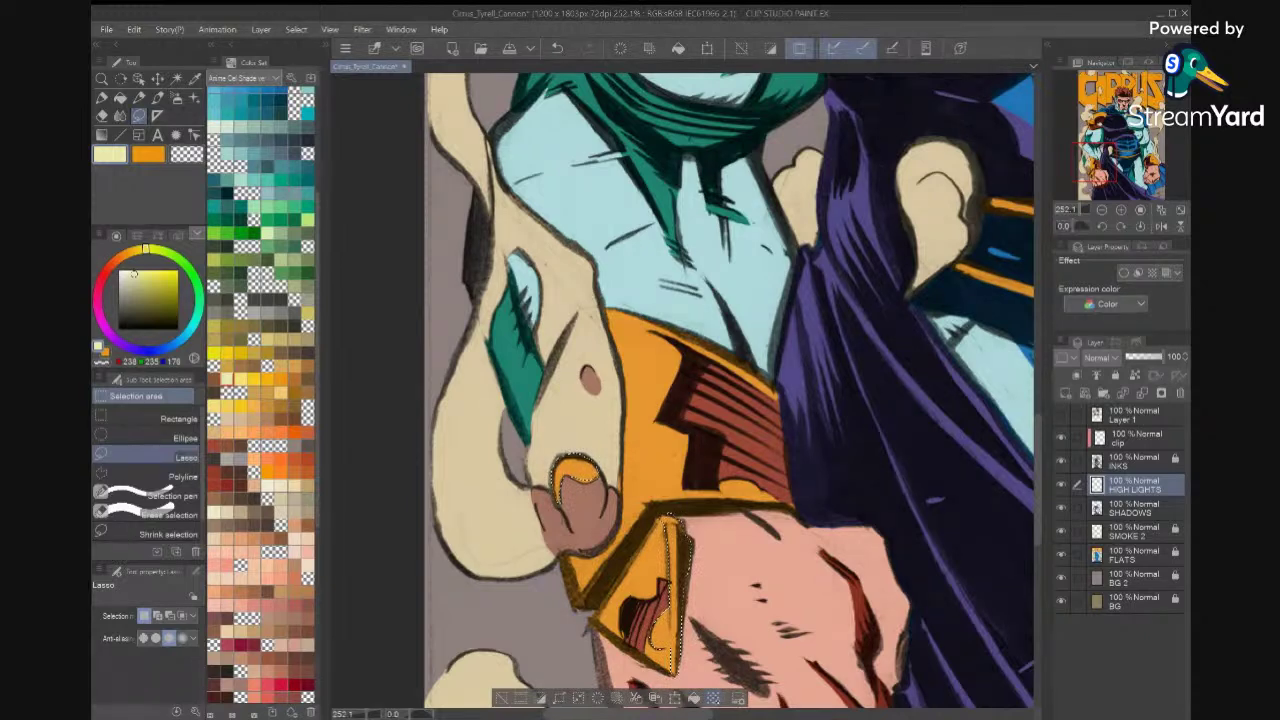
key(alt+BackSpace)
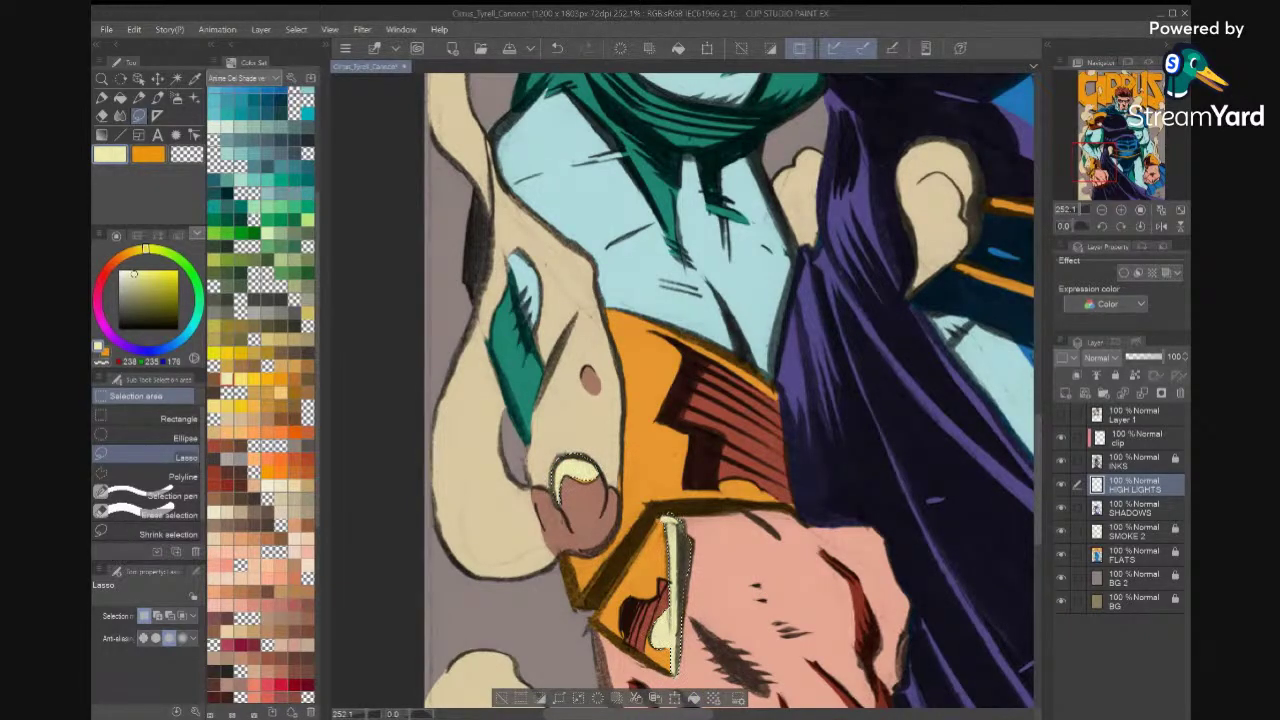
key(ctrl+d)
Undo the pale fill and refill the near gauntlet's selected highlights with a more saturated light yellow.
scroll(783, 564, down, 5)
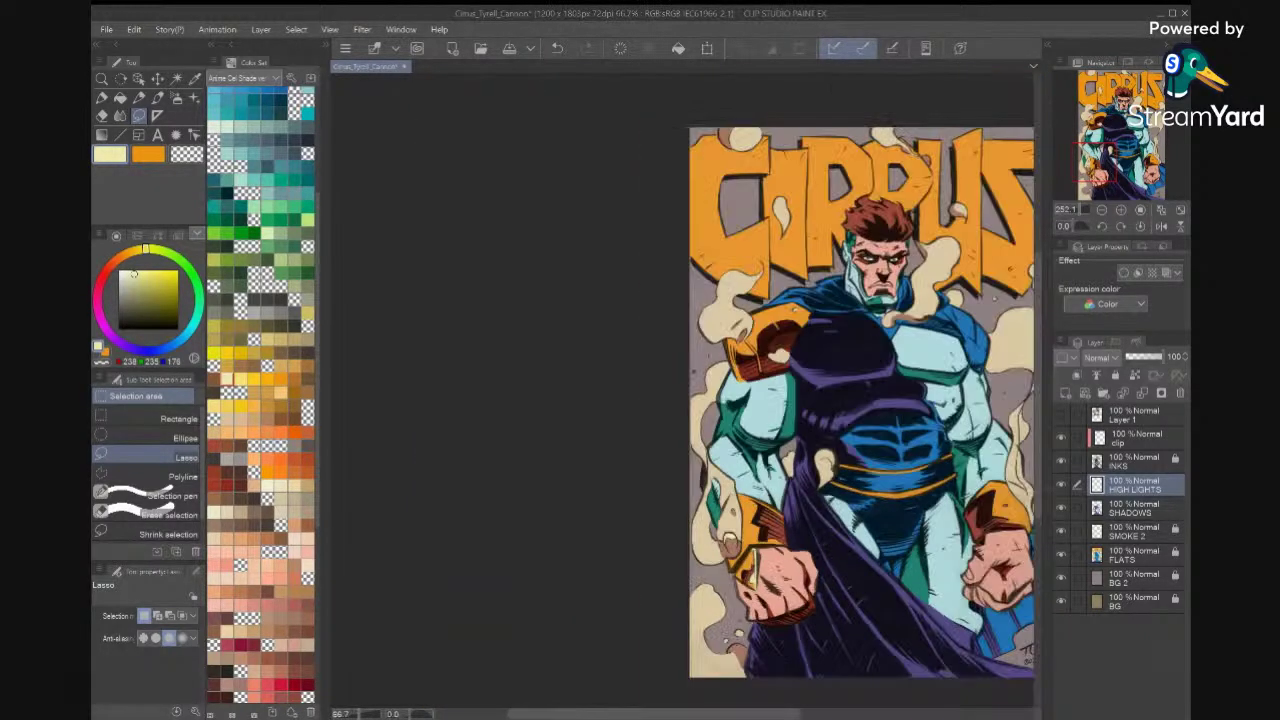
scroll(783, 564, up, 1)
key(ctrl+z)
key(ctrl+z)
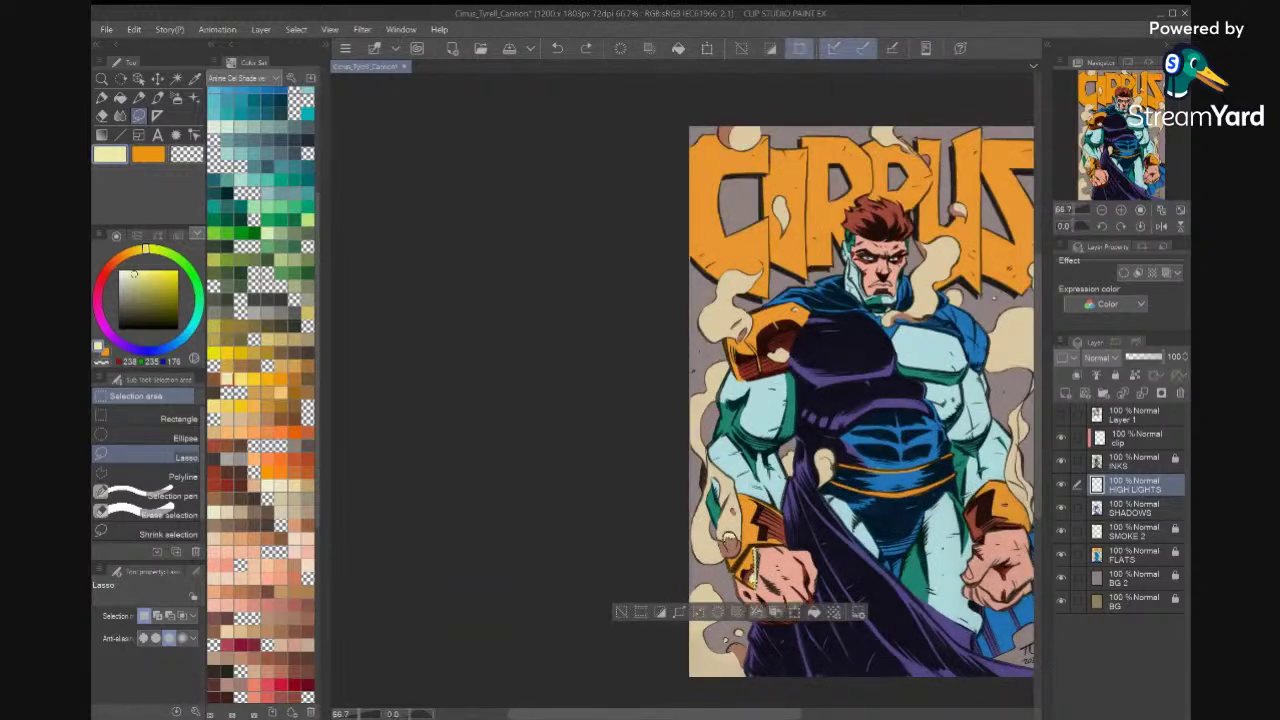
click(241, 380)
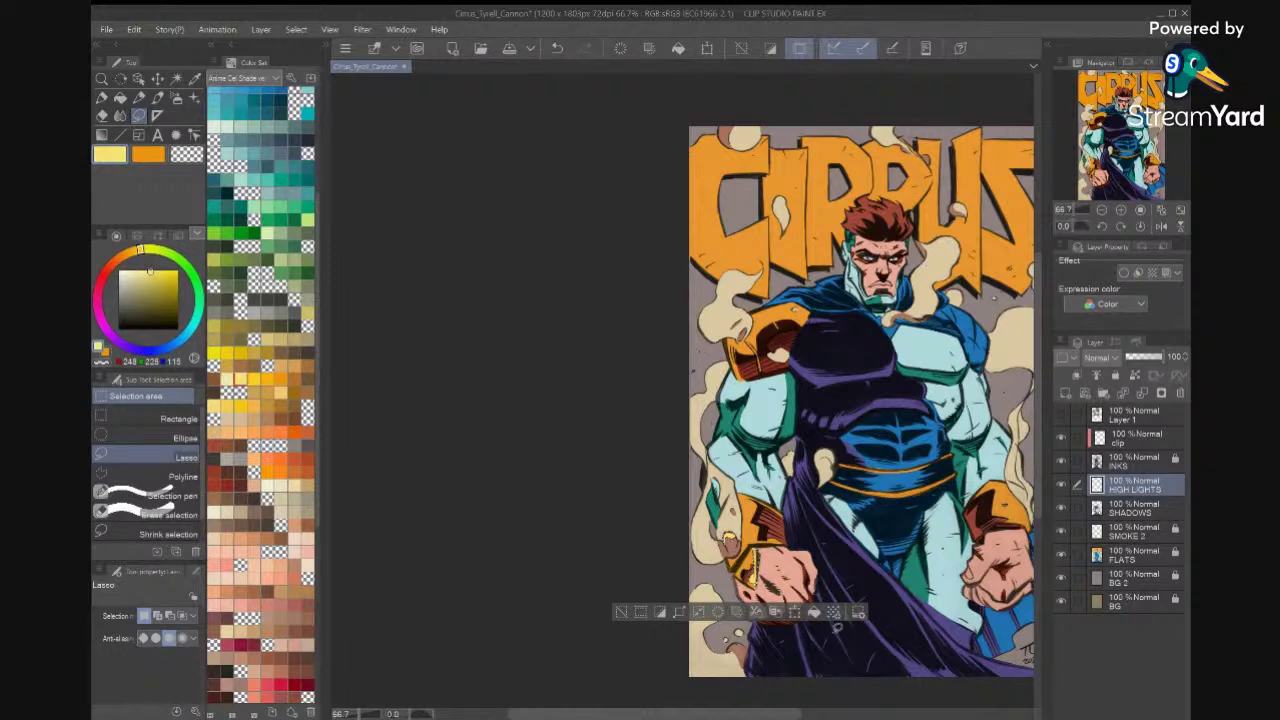
click(621, 611)
Discard the lasso started on the far gauntlet's cuff and make the SHADOWS layer active.
drag(890, 440, 818, 440)
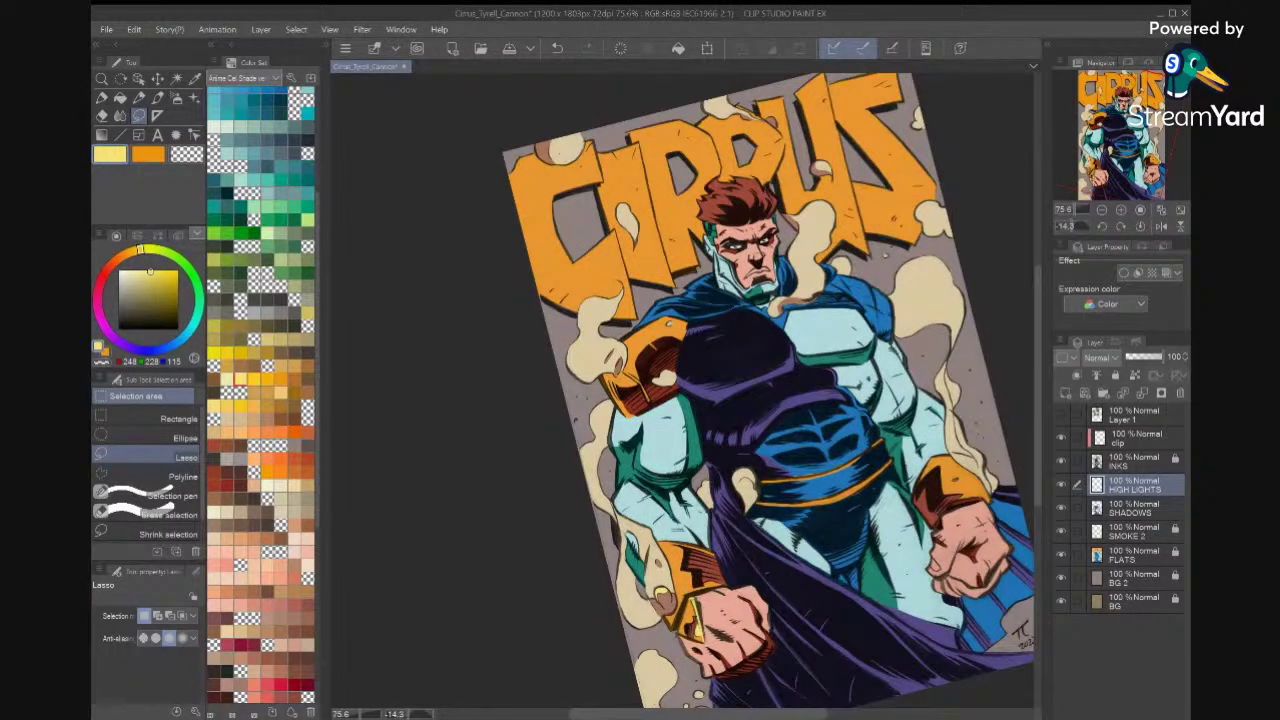
scroll(900, 480, up, 3)
scroll(900, 480, up, 2)
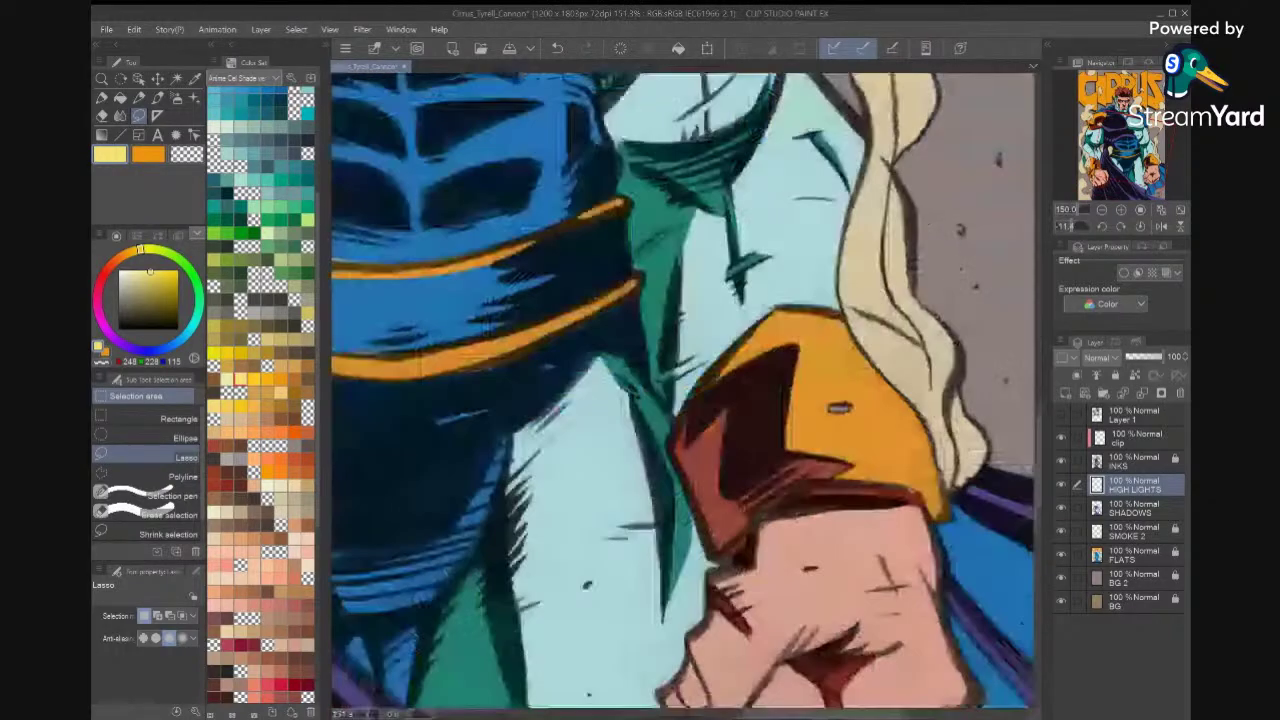
scroll(900, 480, up, 3)
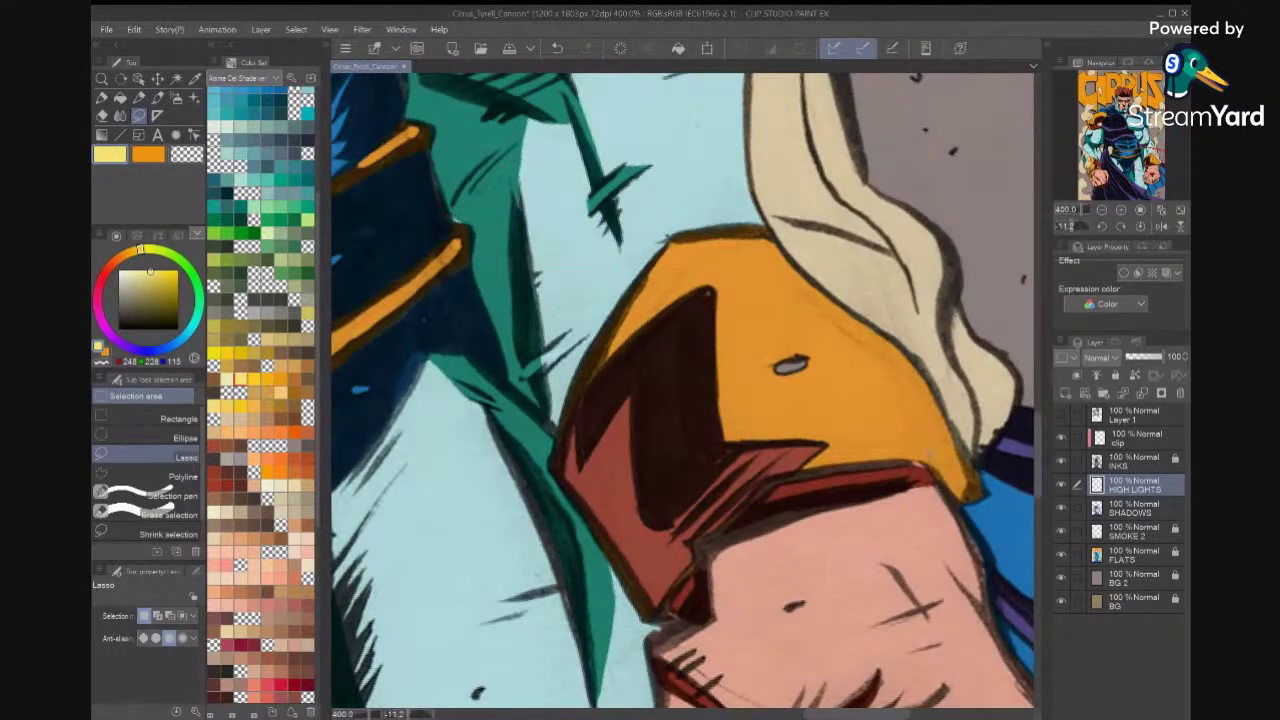
mouse_move(806, 463)
mouse_down()
mouse_move(772, 470)
mouse_move(718, 533)
mouse_move(934, 480)
mouse_up()
key(ctrl+d)
click(1134, 508)
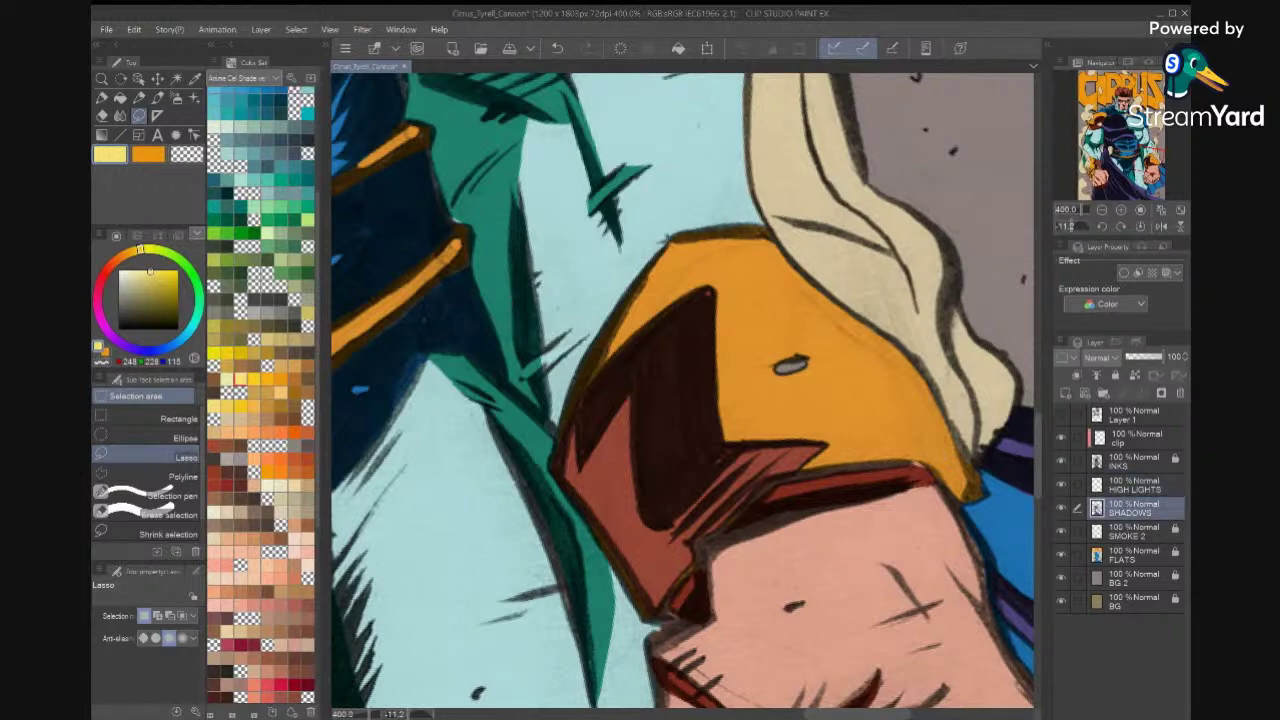
Sample the dark red wrist shadow with the INKS layer temporarily hidden, and set light yellow as the secondary color.
key(i)
click(1061, 461)
click(907, 475)
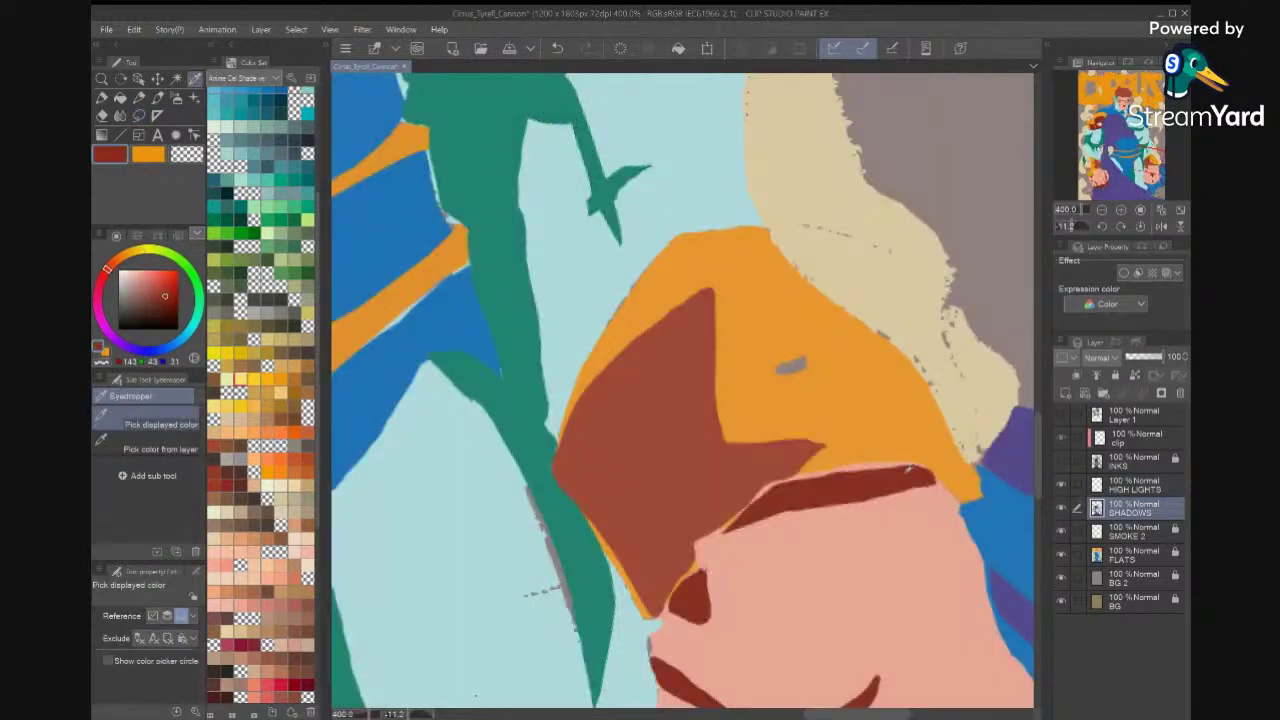
click(1061, 461)
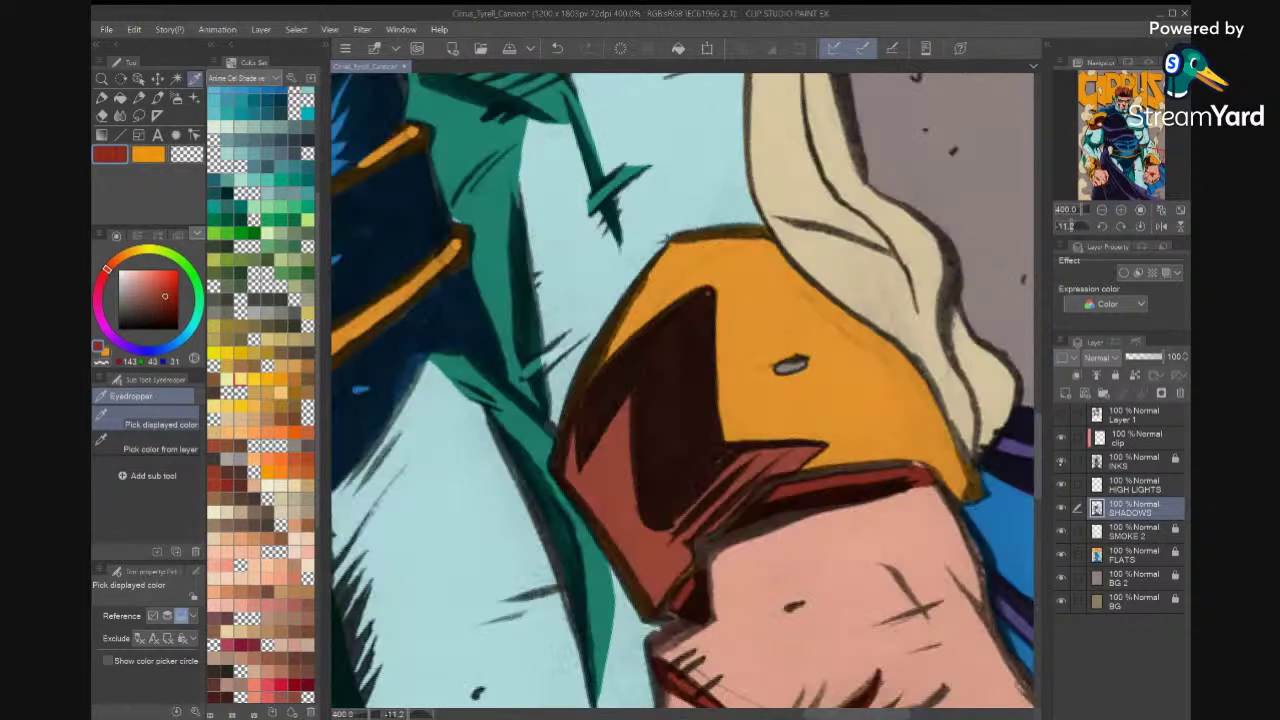
key(x)
click(240, 353)
key(x)
key(m)
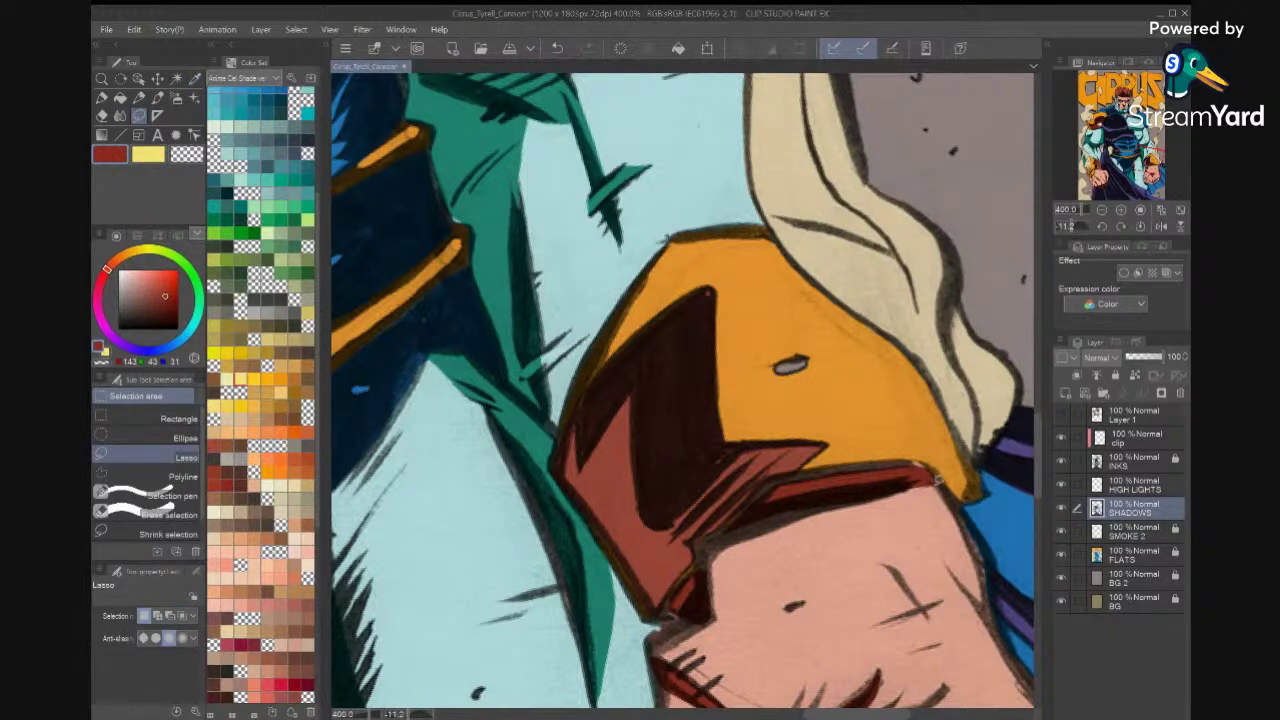
Lasso the gaps in the wrist shadow along the far gauntlet's lower edge and fill them with dark red.
mouse_move(878, 463)
mouse_down()
mouse_move(766, 479)
mouse_move(706, 544)
mouse_move(878, 494)
mouse_up()
mouse_move(728, 541)
mouse_down()
mouse_move(697, 570)
mouse_move(716, 530)
mouse_up()
key(alt+Delete)
key(ctrl+d)
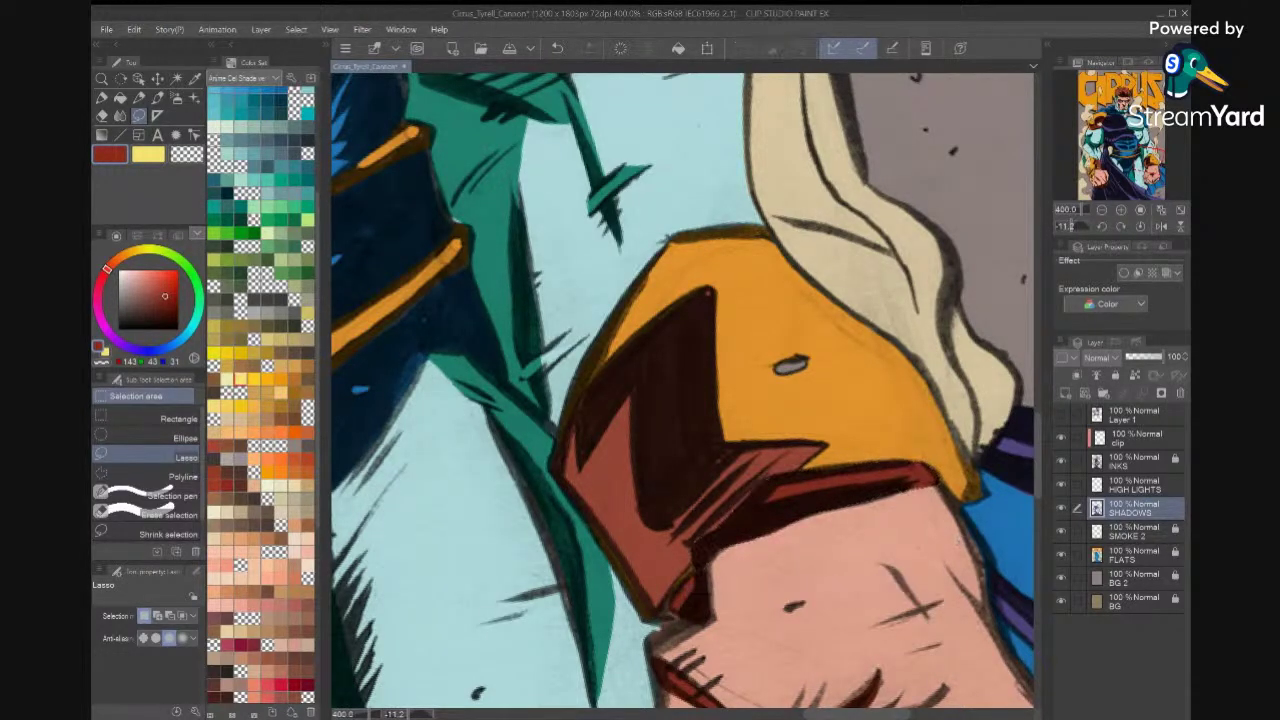
scroll(957, 541, down, 5)
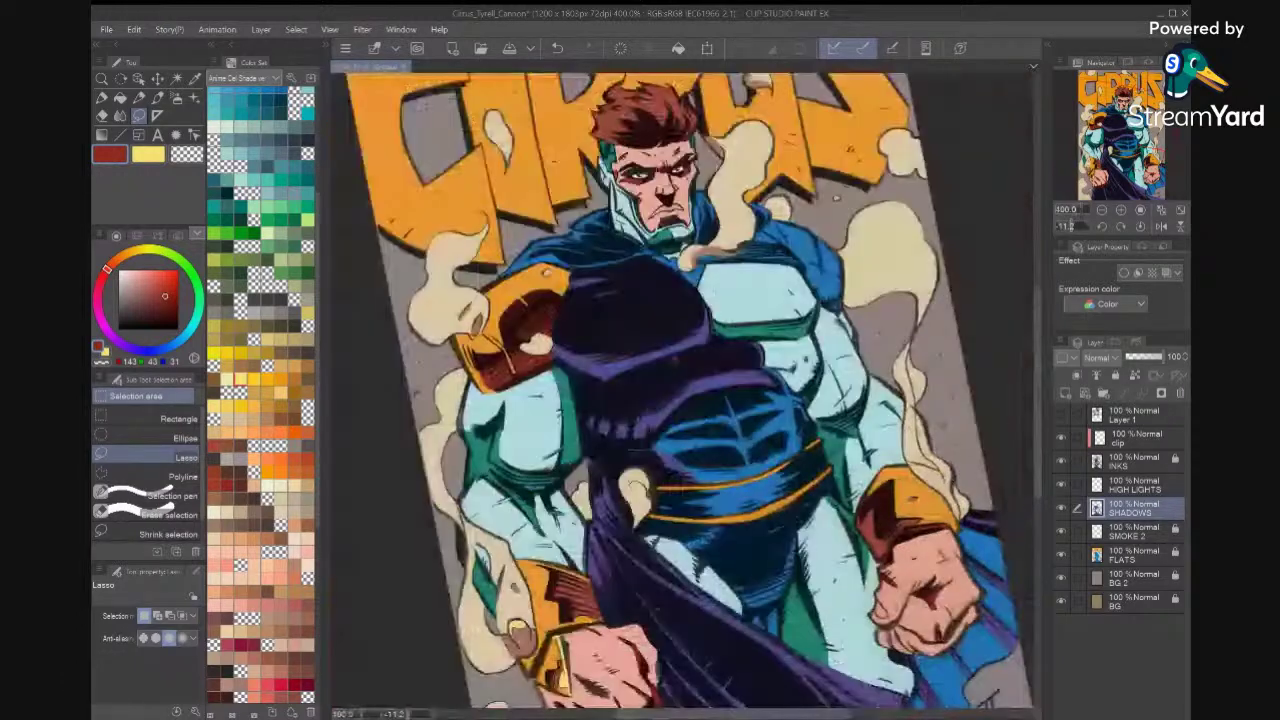
scroll(957, 541, up, 3)
scroll(954, 542, up, 3)
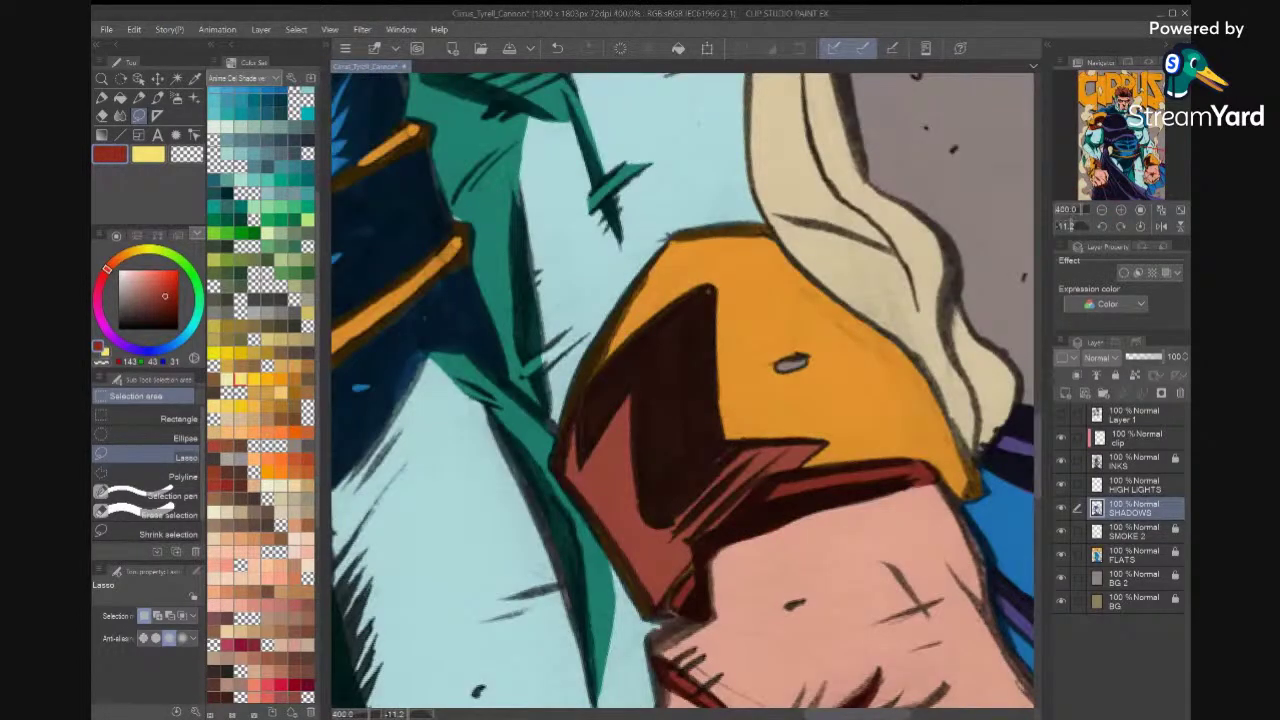
On the HIGH LIGHTS layer, lasso a strip along the far gauntlet's outer edge and fill it with light yellow.
drag(957, 541, 948, 224)
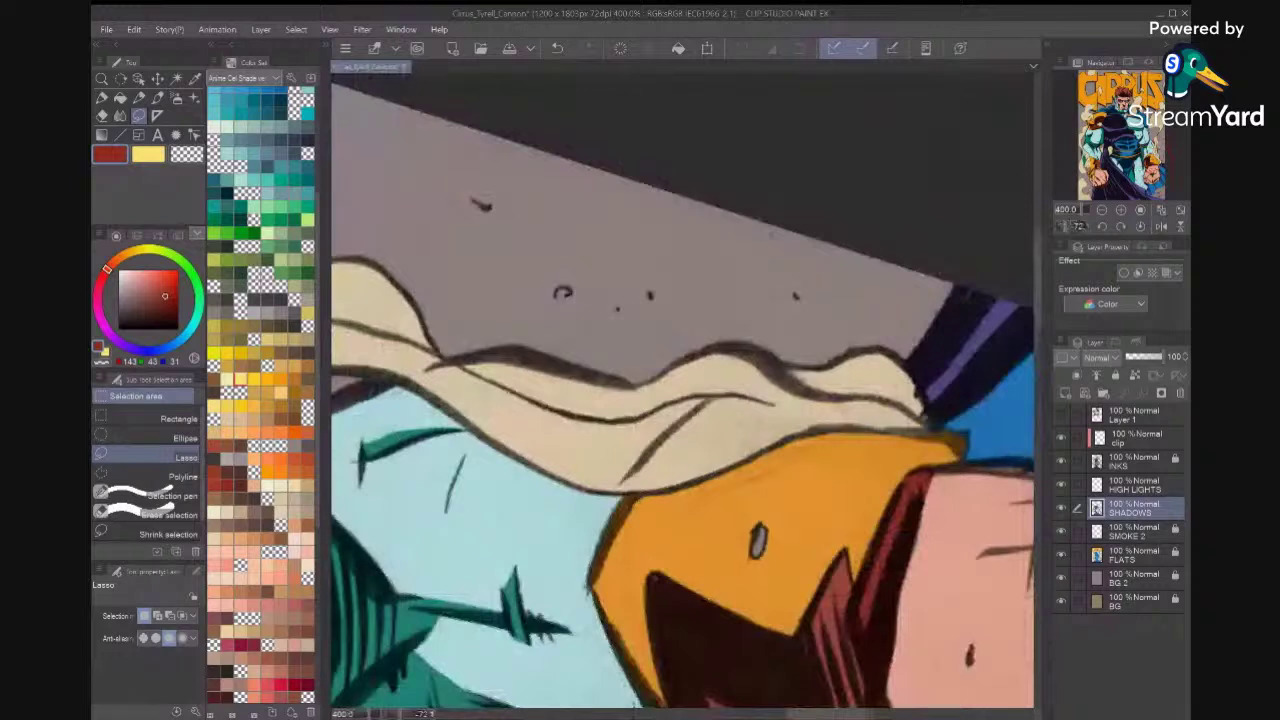
click(1135, 486)
key(x)
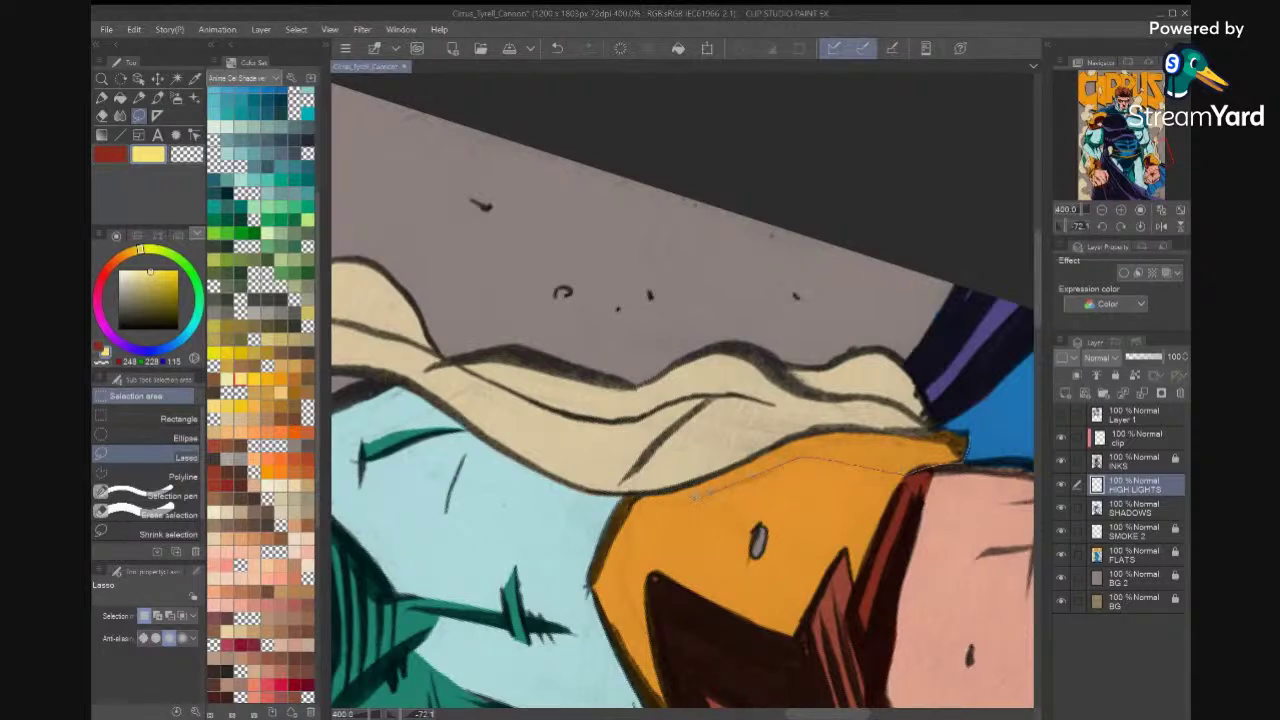
mouse_move(592, 593)
mouse_down()
mouse_move(592, 559)
mouse_move(628, 499)
mouse_move(657, 484)
mouse_move(836, 420)
mouse_move(966, 433)
mouse_up()
click(847, 698)
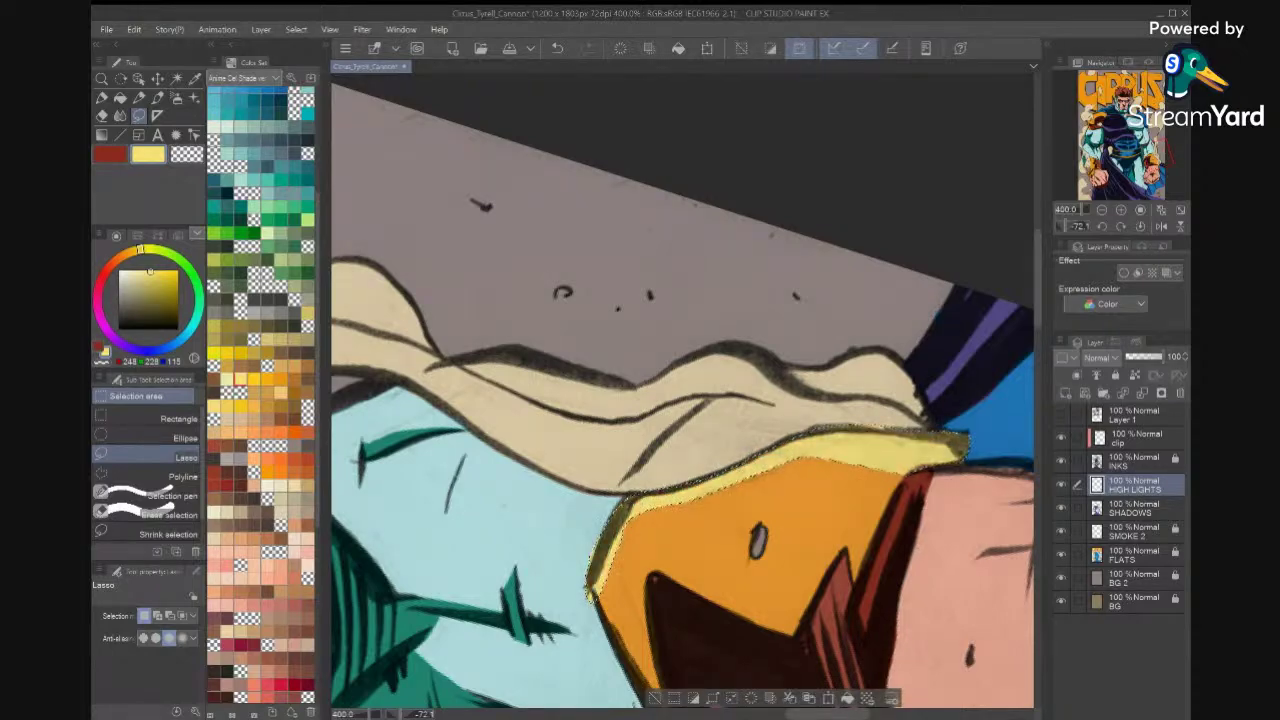
key(ctrl+d)
scroll(682, 390, down, 8)
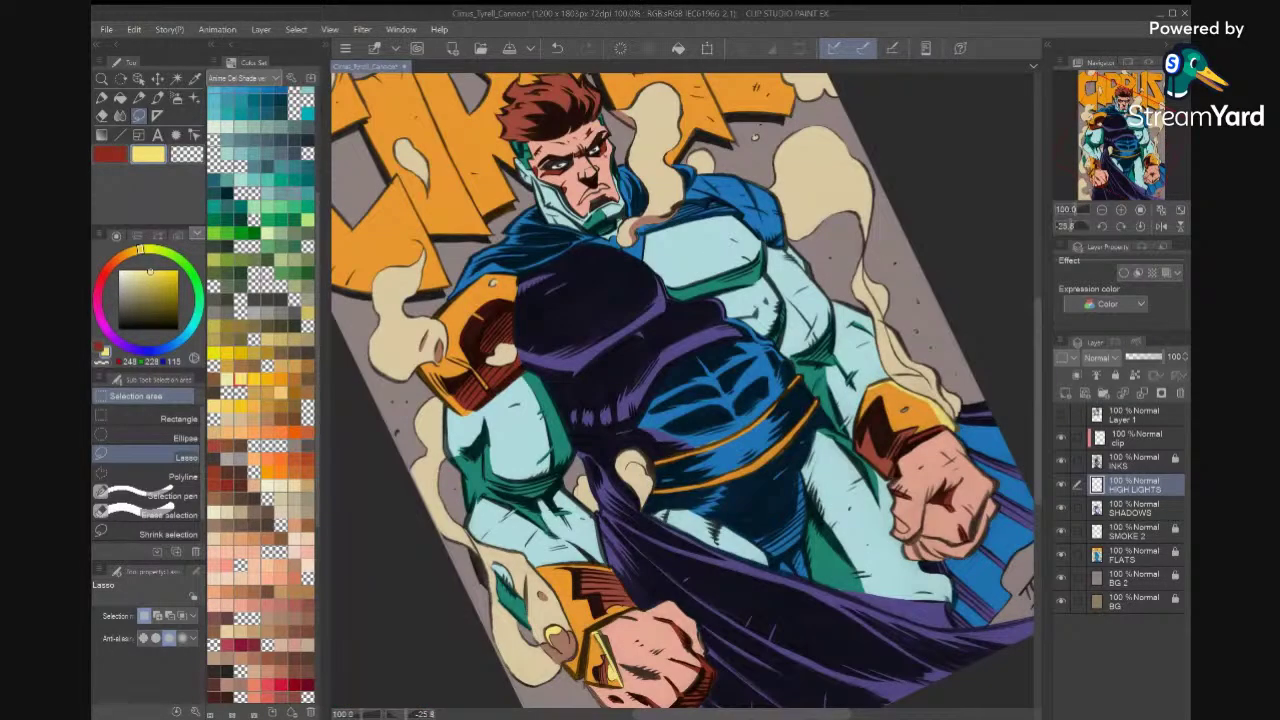
Lasso the orange forearm area of the near gauntlet around its dark shadow and fill it with light yellow.
scroll(560, 480, up, 7)
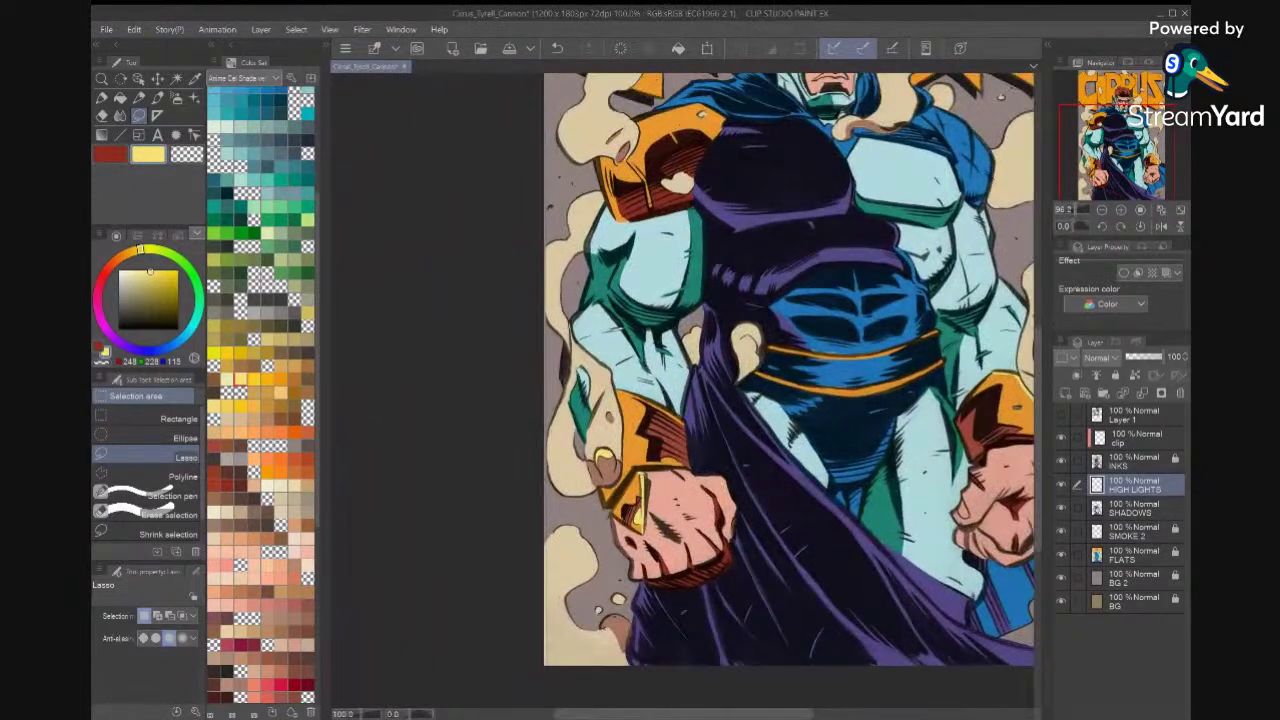
scroll(682, 390, up, 1)
scroll(682, 390, down, 2)
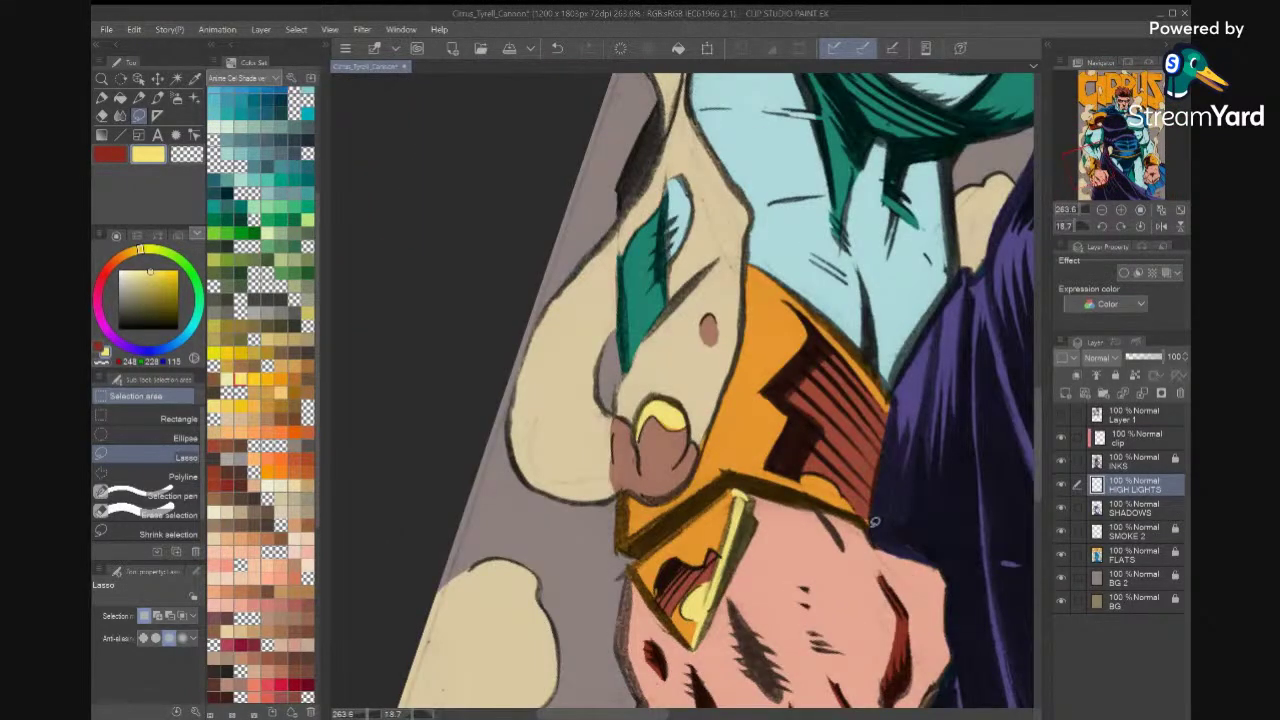
mouse_move(818, 471)
mouse_down()
mouse_move(800, 466)
mouse_move(818, 428)
mouse_move(798, 405)
mouse_move(829, 345)
mouse_move(797, 300)
mouse_move(746, 287)
mouse_up()
drag(738, 345, 723, 390)
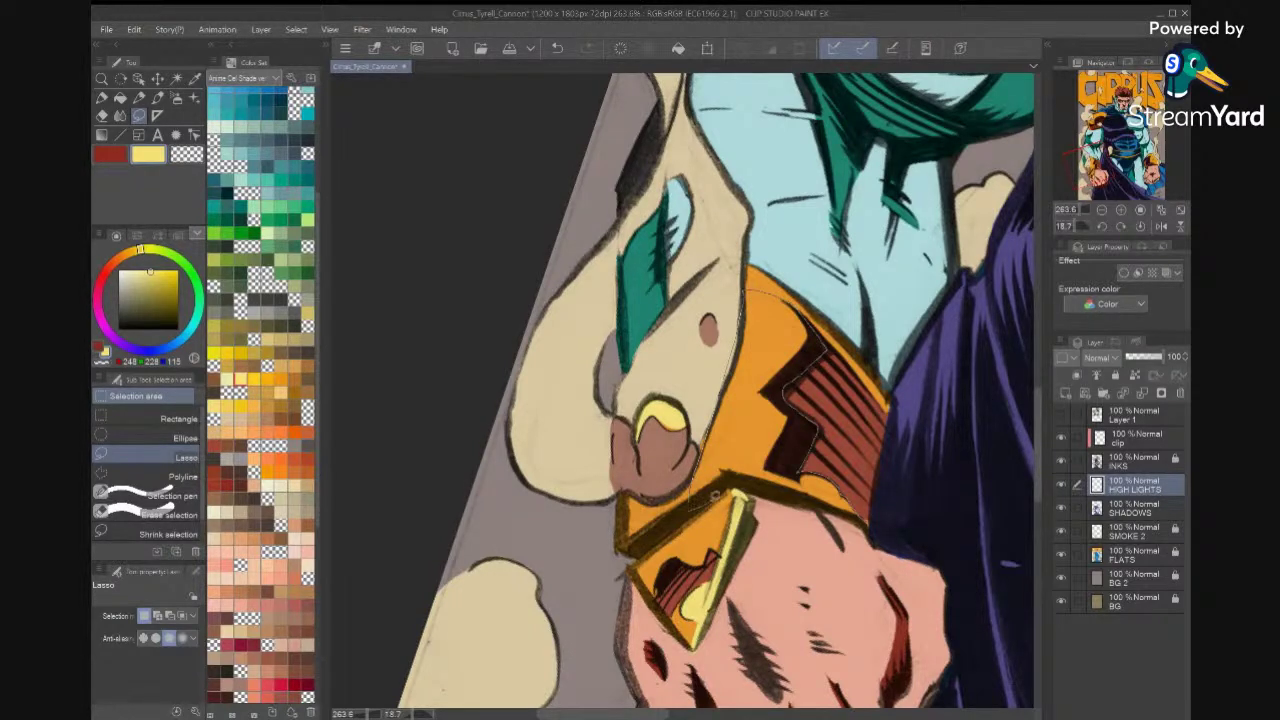
drag(789, 495, 830, 505)
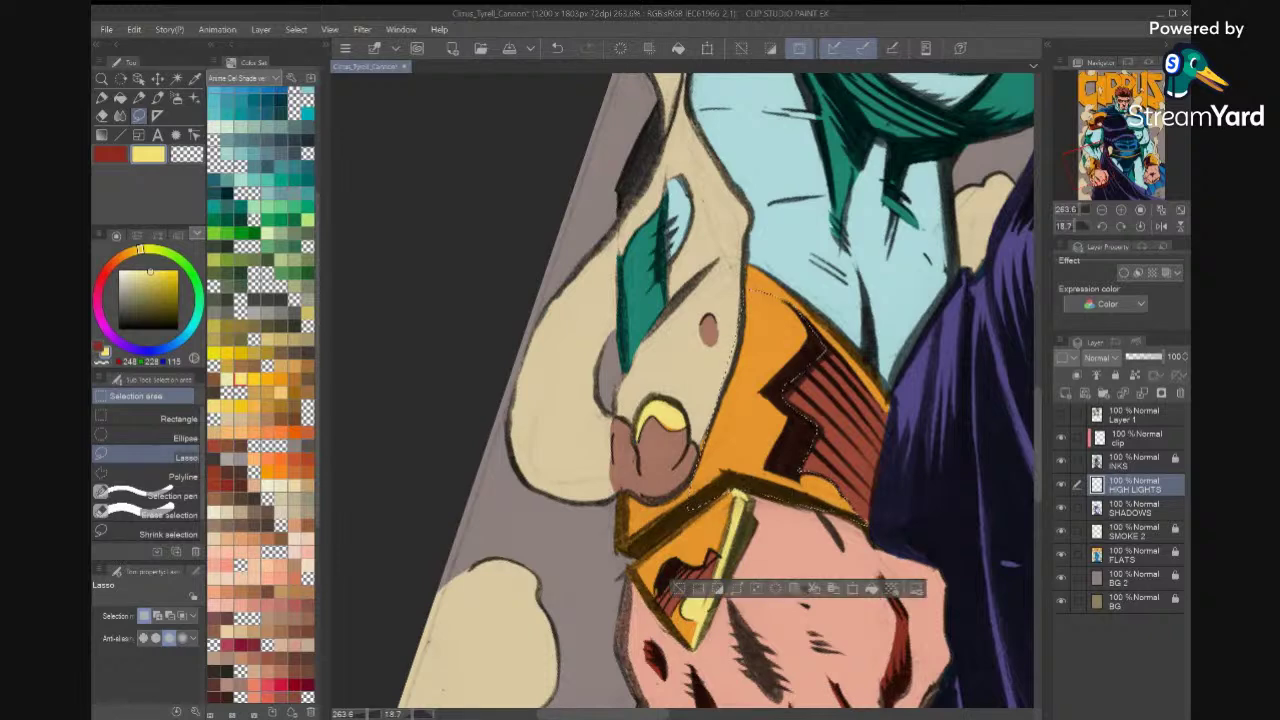
key(alt+BackSpace)
key(ctrl+d)
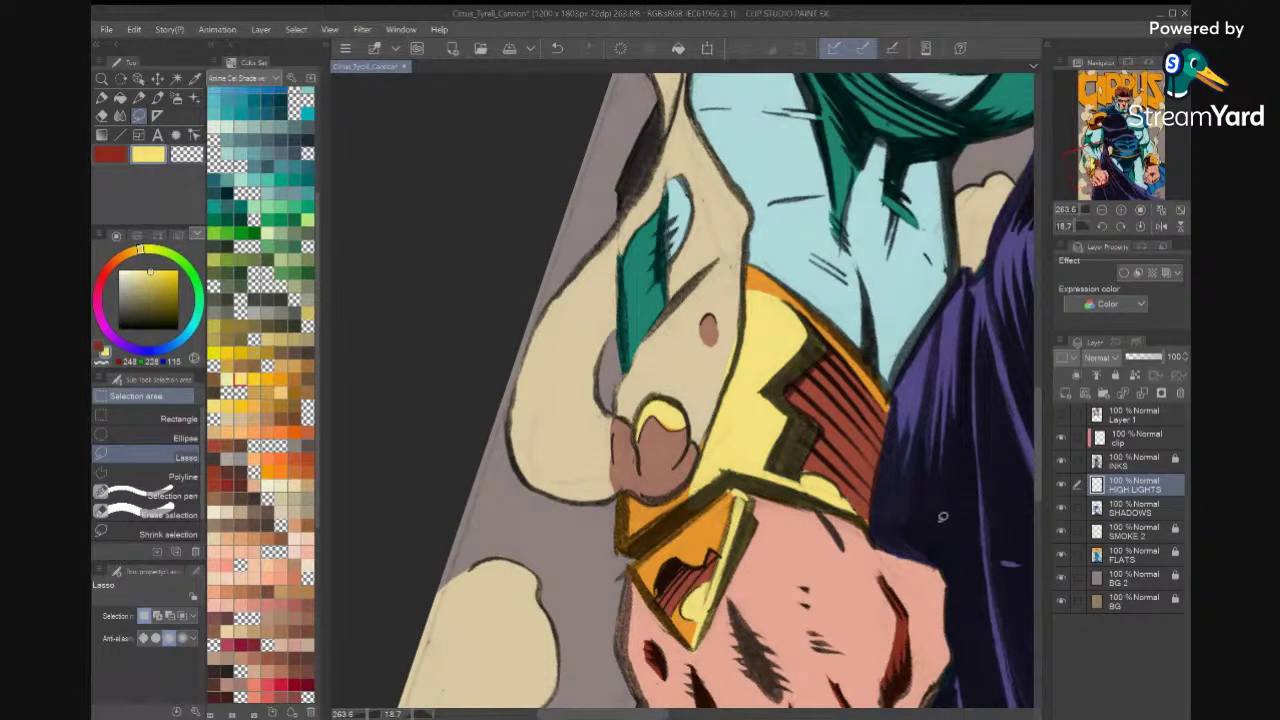
Undo the last gauntlet fill, adjust the lasso selection along the forearm's edge, and fill it with light yellow again.
key(ctrl+z)
key(ctrl+z)
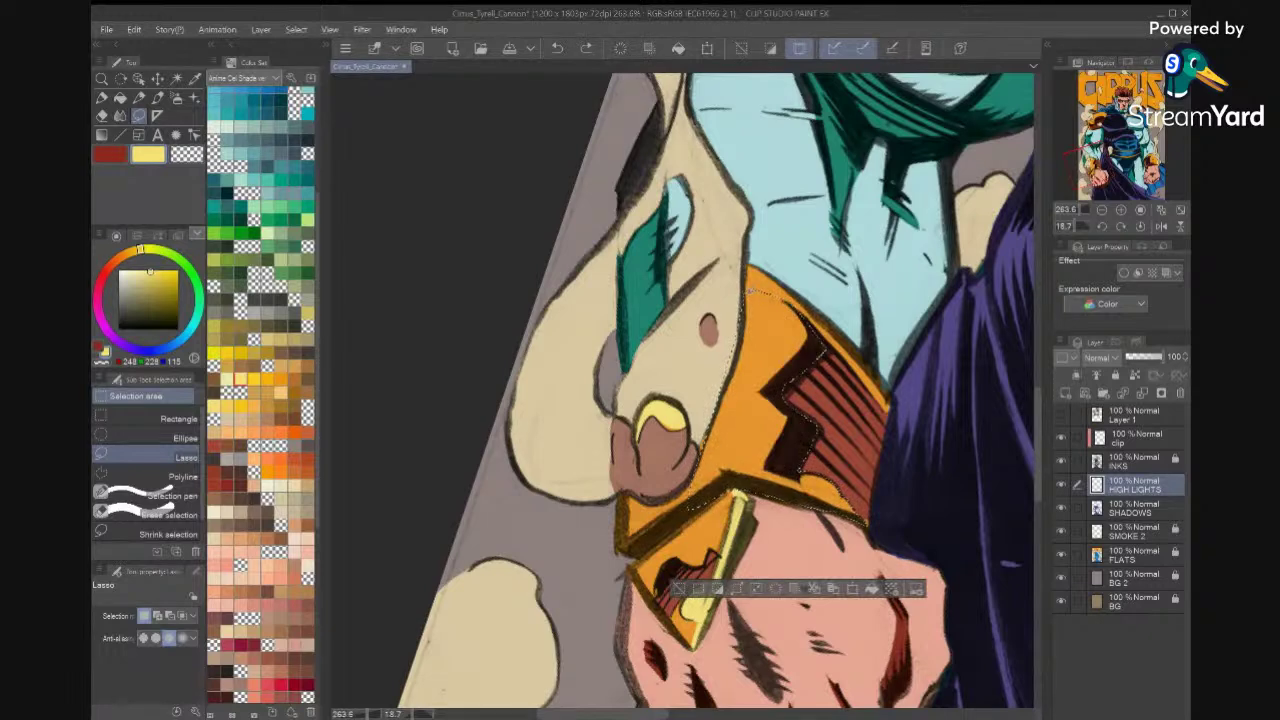
drag(704, 447, 770, 460)
click(872, 589)
click(953, 497)
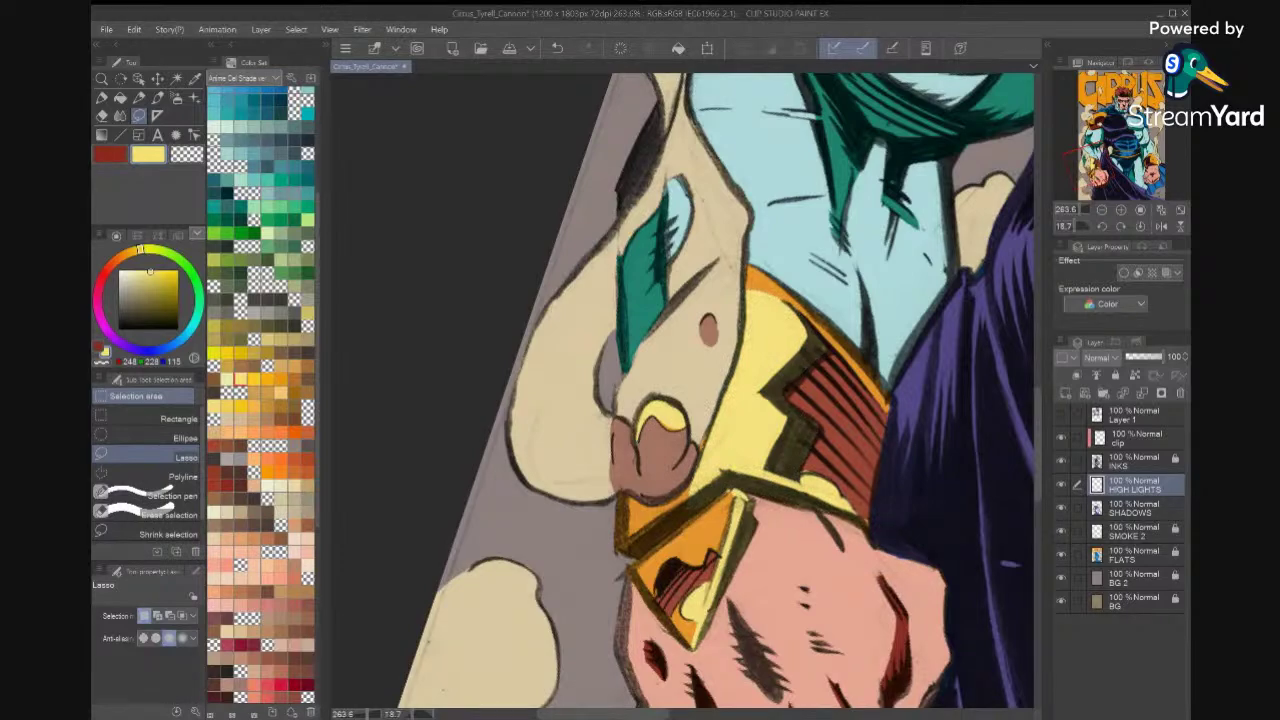
Sample the beige smoke color beside the orange shoulder armor with the INKS layer temporarily hidden, and return to the Lasso tool.
scroll(940, 483, down, 5)
key(ctrl+0)
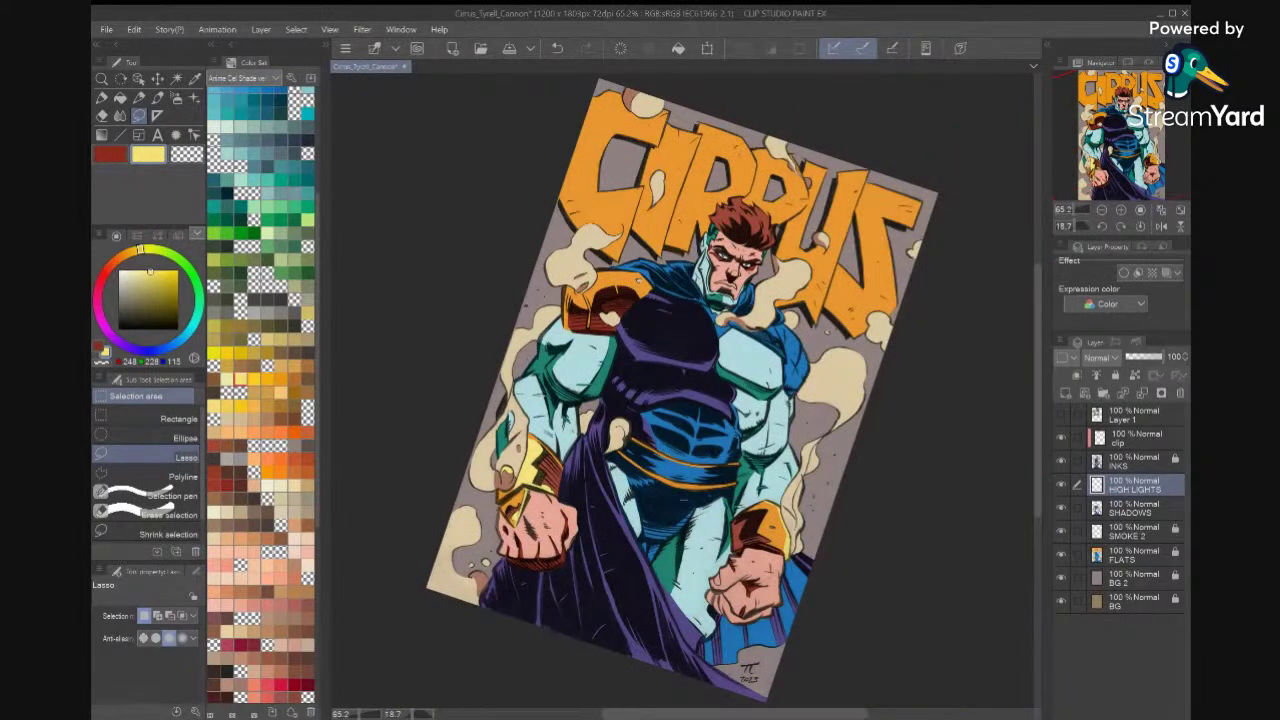
scroll(560, 340, up, 5)
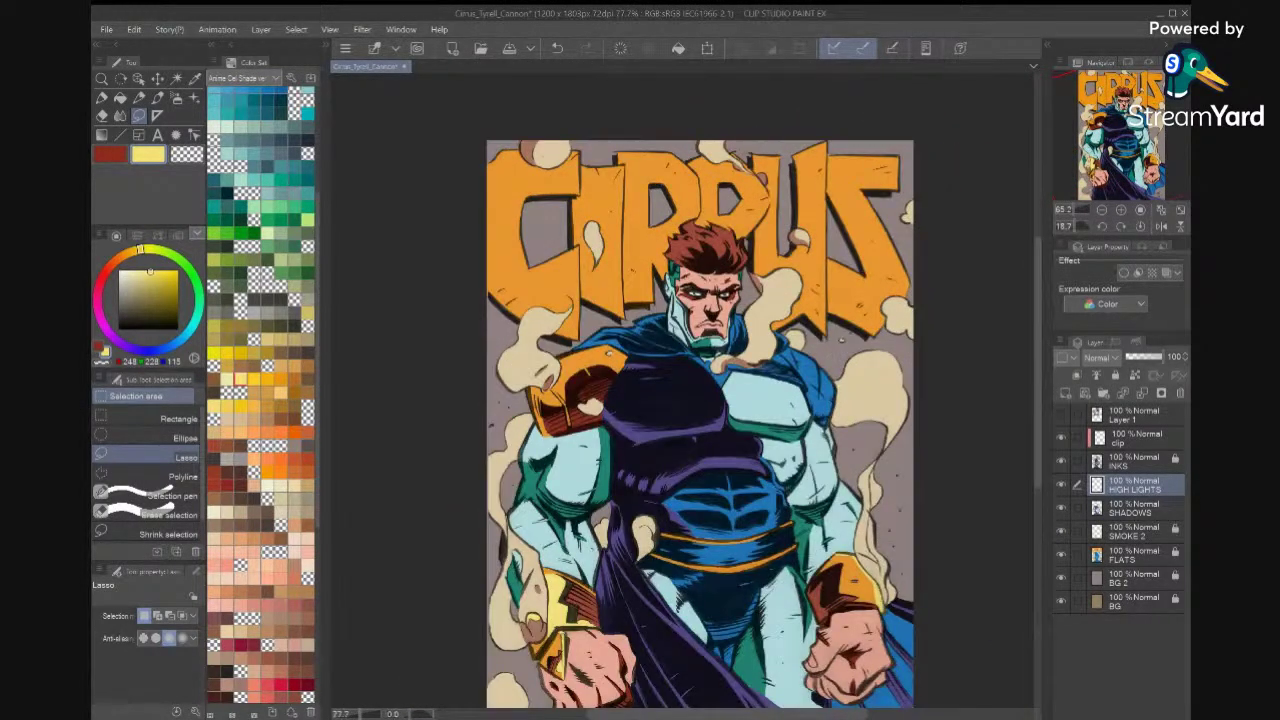
scroll(682, 390, up, 4)
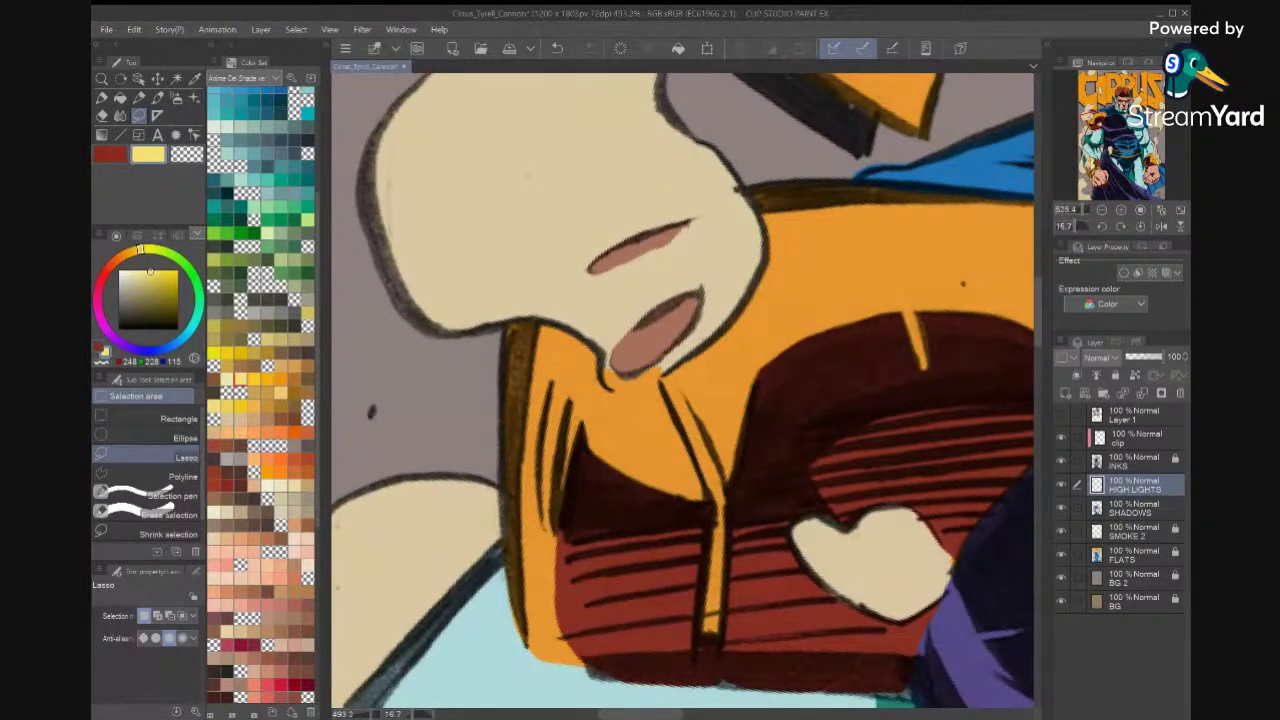
scroll(682, 390, up, 1)
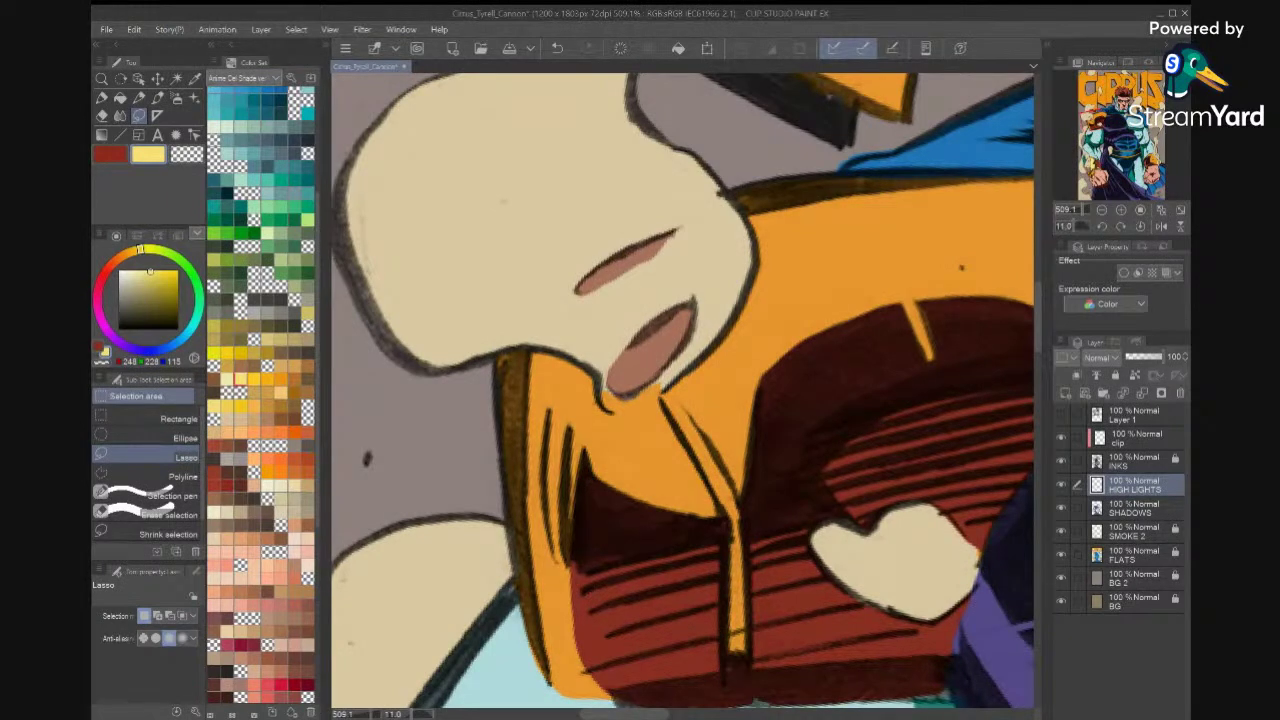
click(1062, 462)
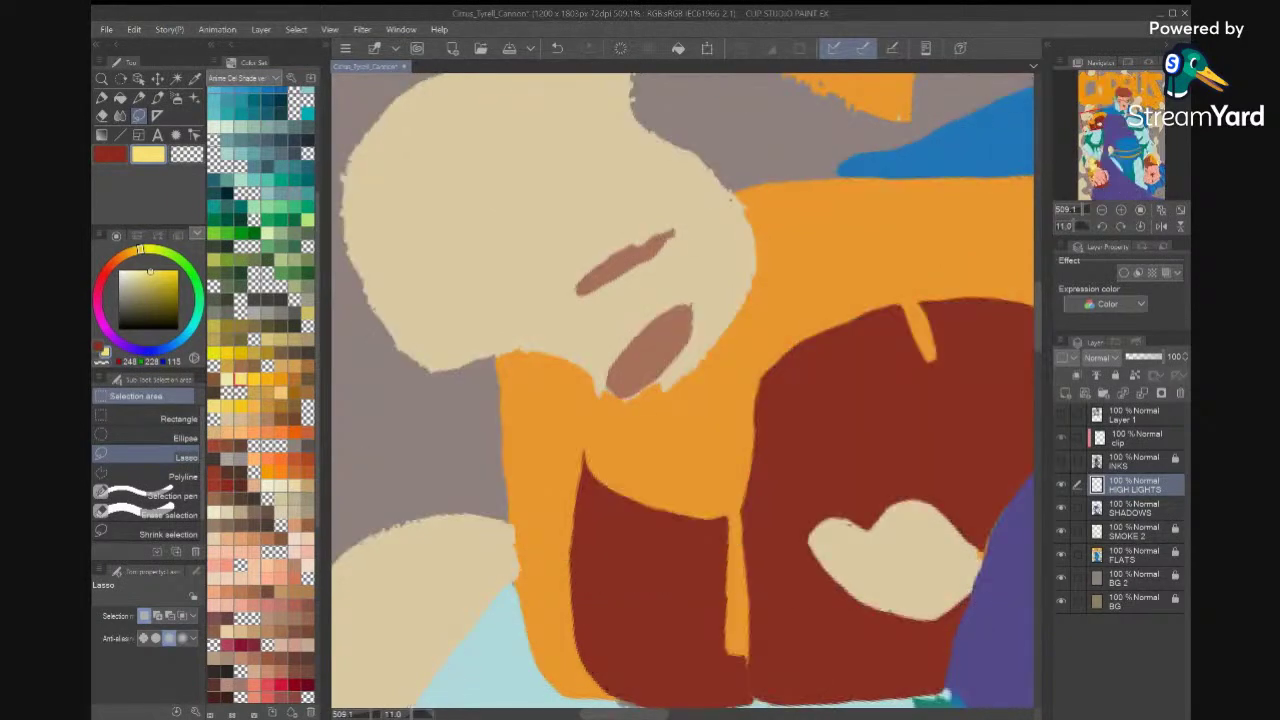
key(i)
click(610, 320)
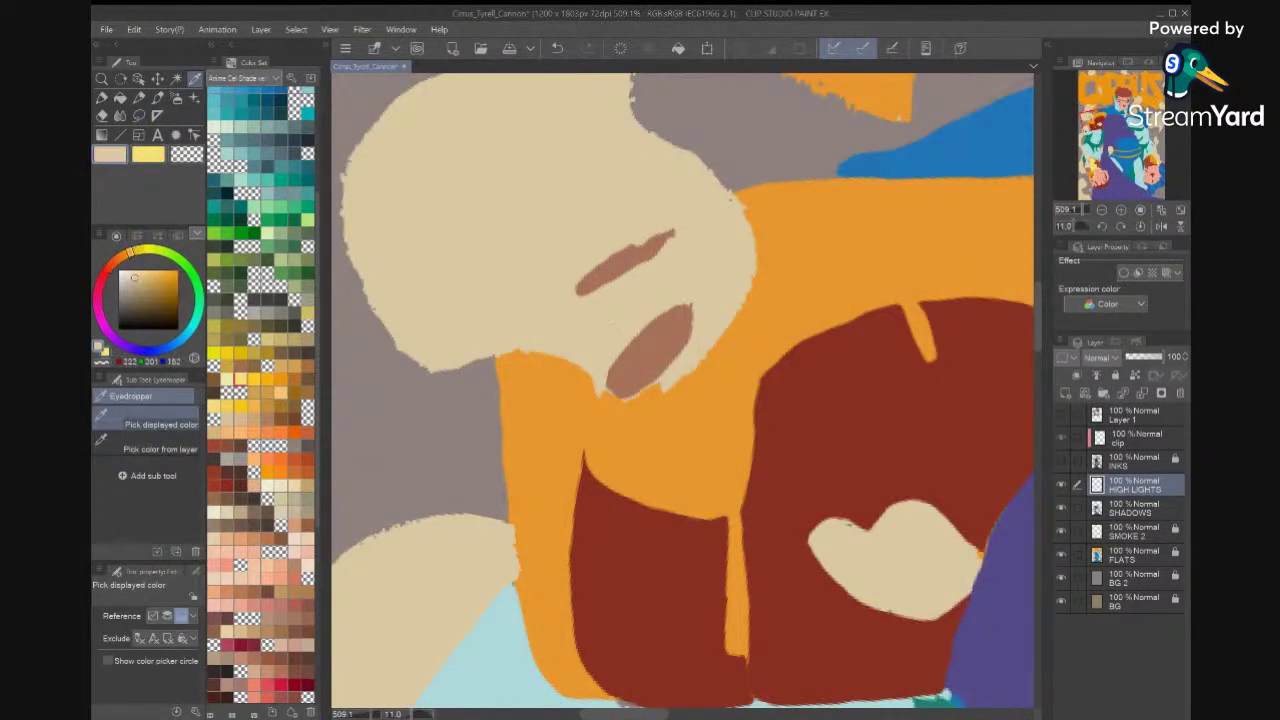
click(1062, 461)
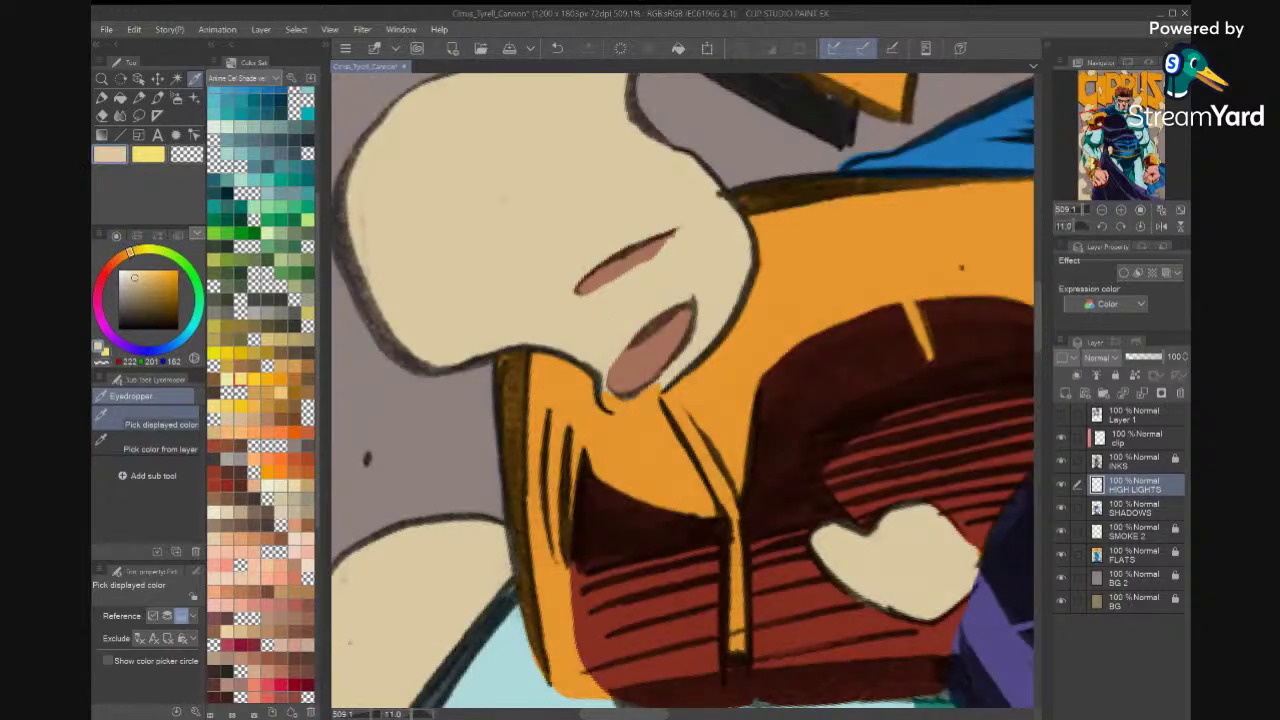
click(139, 116)
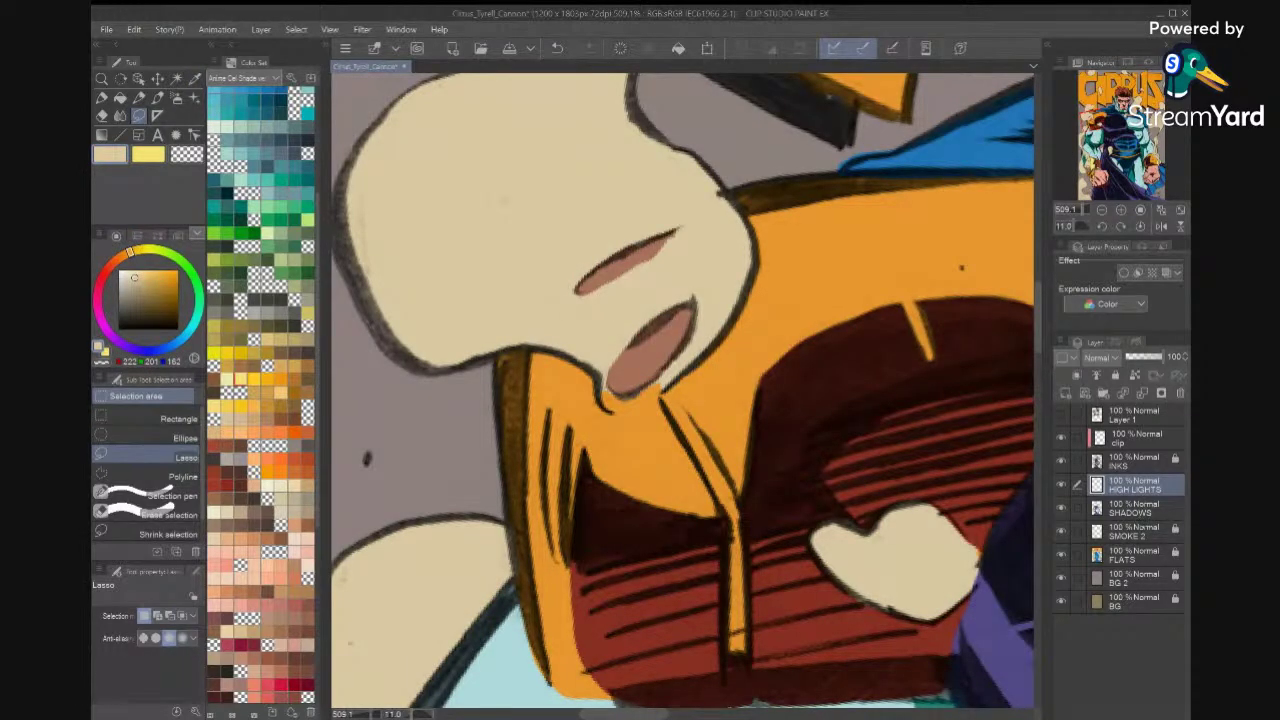
On the SMOKE 2 layer, lasso and fill the gap at the smoke's lower tip with beige, and lock the layer's transparent pixels.
click(1133, 531)
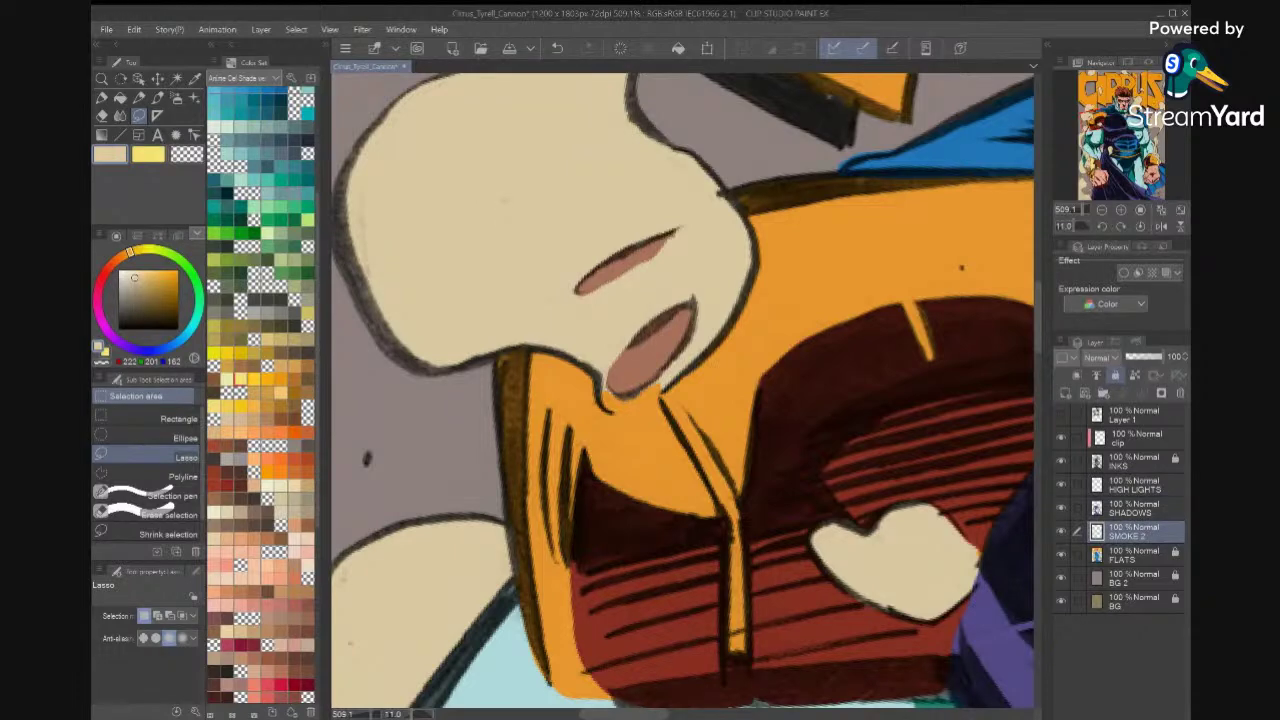
mouse_move(668, 364)
mouse_down()
mouse_move(632, 394)
mouse_move(598, 396)
mouse_move(632, 406)
mouse_move(663, 389)
mouse_move(711, 336)
mouse_move(690, 345)
mouse_up()
click(721, 454)
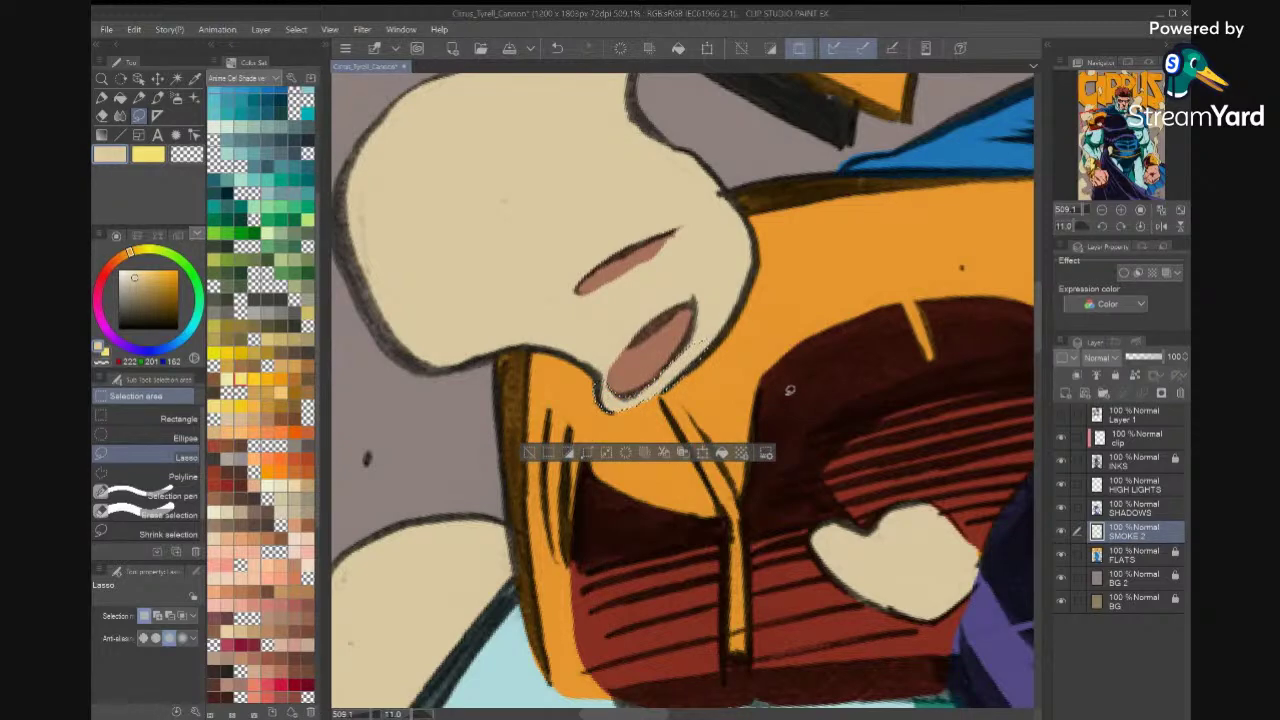
click(793, 395)
scroll(798, 391, down, 7)
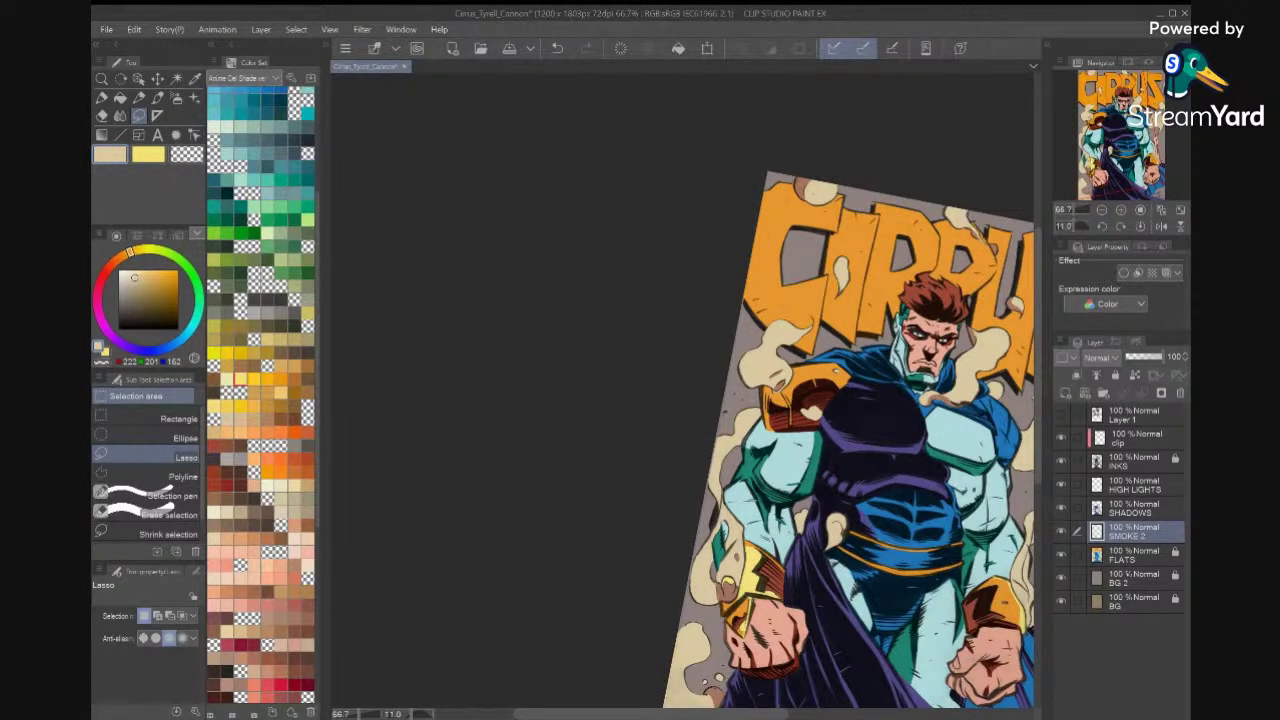
click(1116, 375)
On the HIGH LIGHTS layer, lasso the small notch above the shoulder armor's dark shadow and fill it with light yellow.
click(1140, 506)
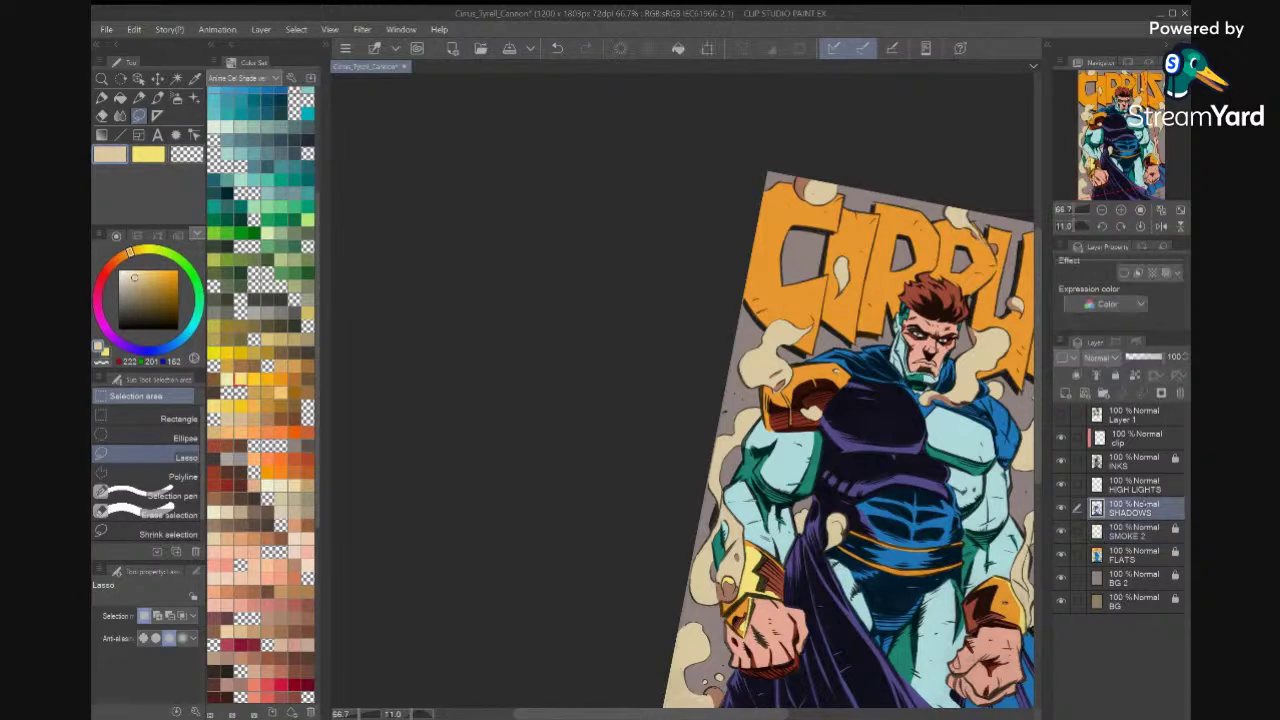
click(1159, 489)
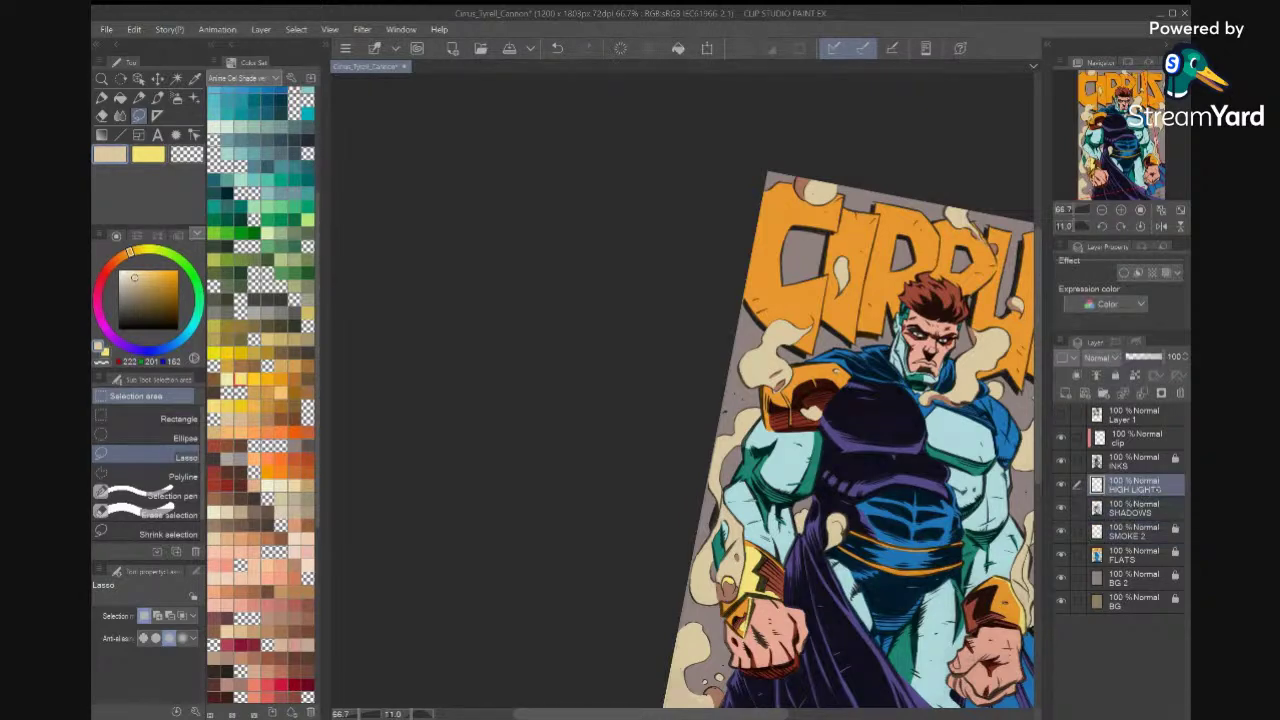
key(x)
scroll(802, 392, up, 10)
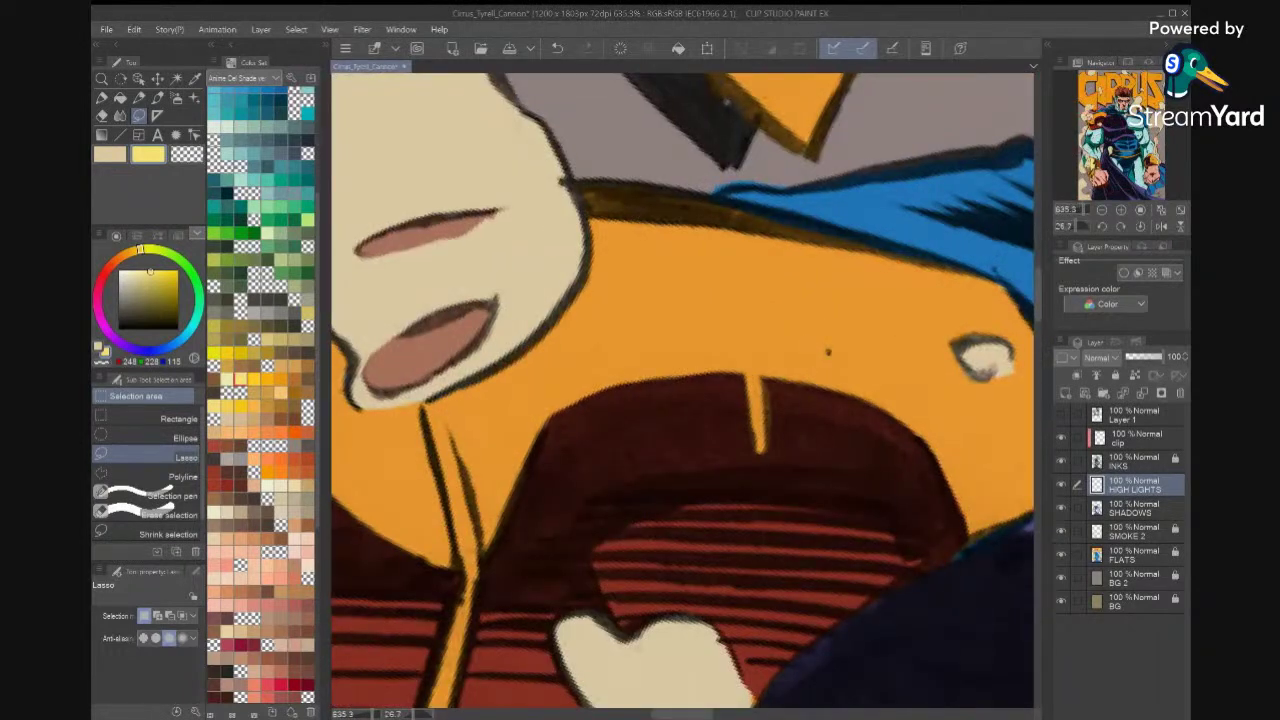
mouse_move(764, 376)
mouse_down()
mouse_move(770, 440)
mouse_move(758, 452)
mouse_move(740, 353)
mouse_move(762, 366)
mouse_up()
click(825, 480)
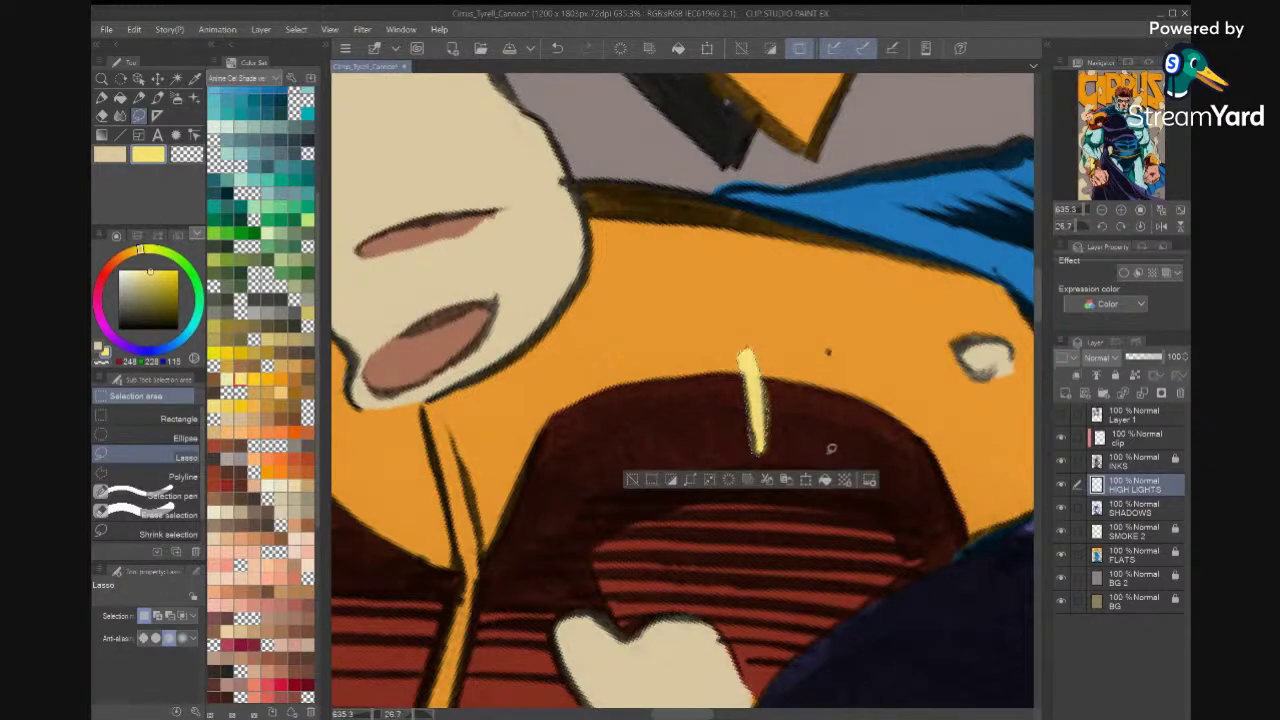
key(ctrl+d)
Lasso the shoulder armor's central seam and the thin strip near its outer edge, and fill both with light yellow.
scroll(682, 390, down, 3)
mouse_move(679, 322)
mouse_down()
mouse_move(678, 416)
mouse_move(632, 505)
mouse_move(629, 476)
mouse_move(660, 420)
mouse_move(666, 324)
mouse_up()
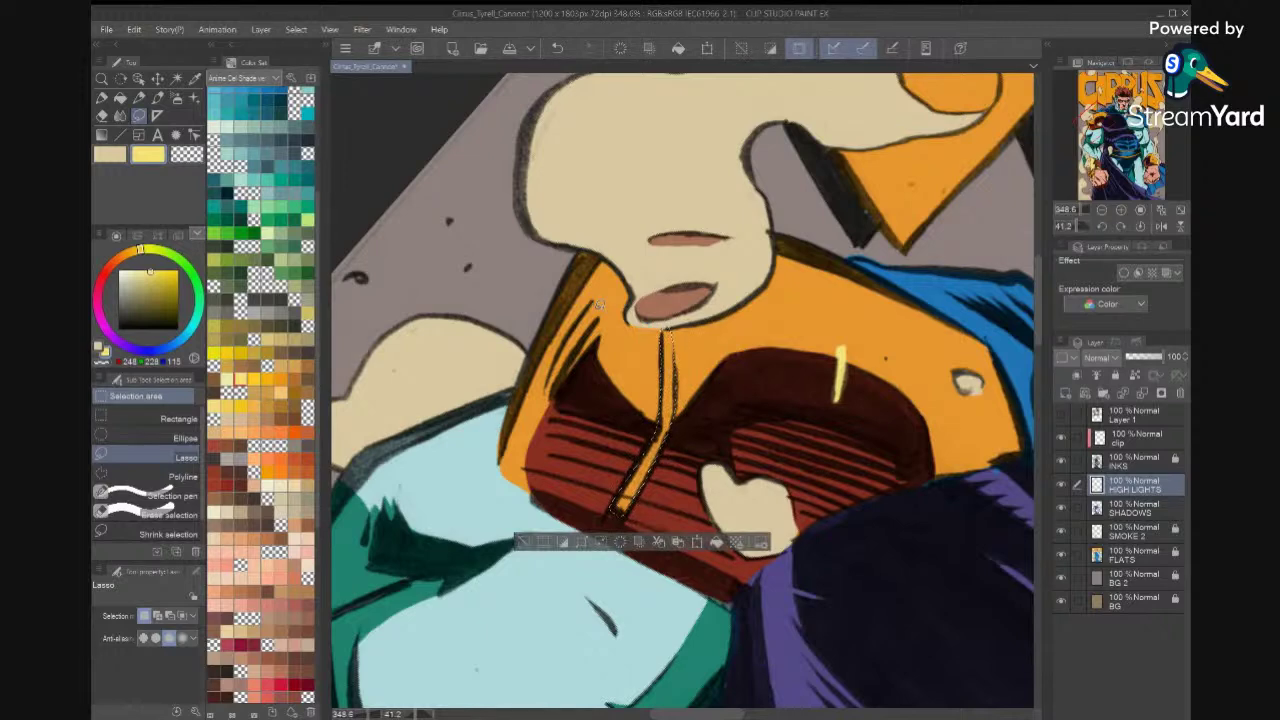
mouse_move(568, 363)
mouse_down()
mouse_move(553, 397)
mouse_move(588, 306)
mouse_up()
click(689, 542)
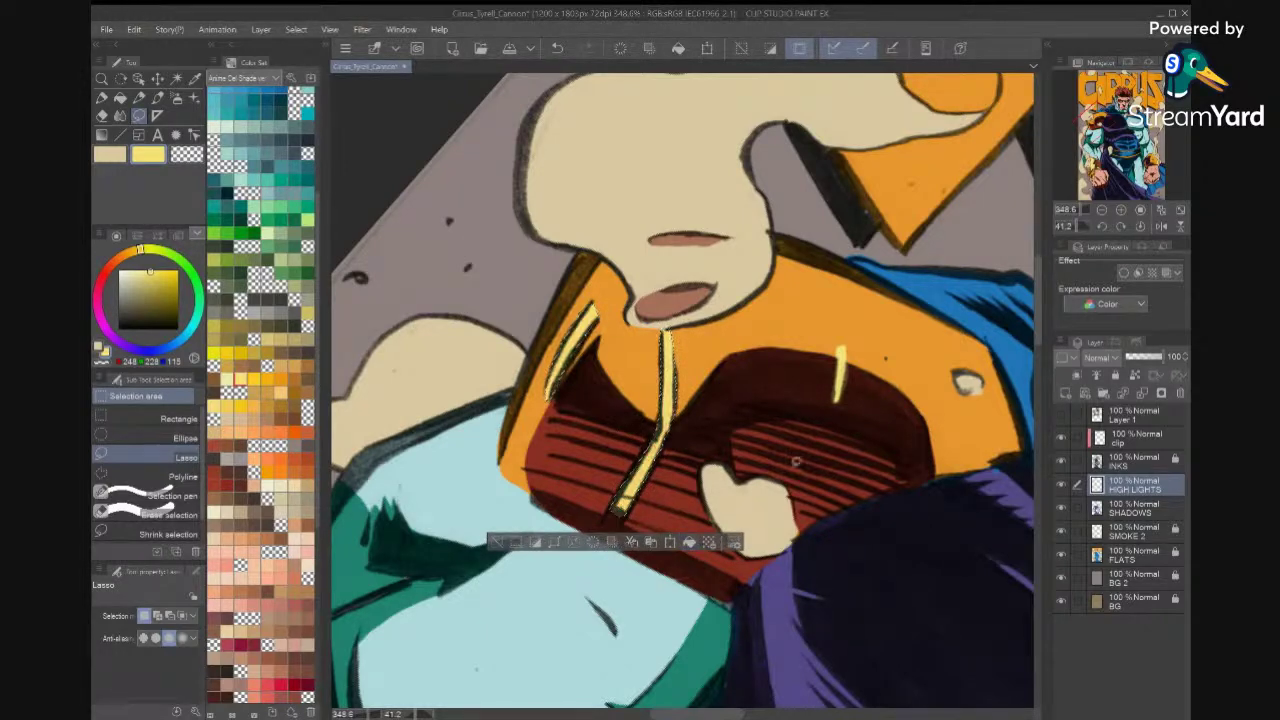
key(ctrl+d)
scroll(902, 350, down, 1)
scroll(760, 480, down, 4)
scroll(760, 480, down, 2)
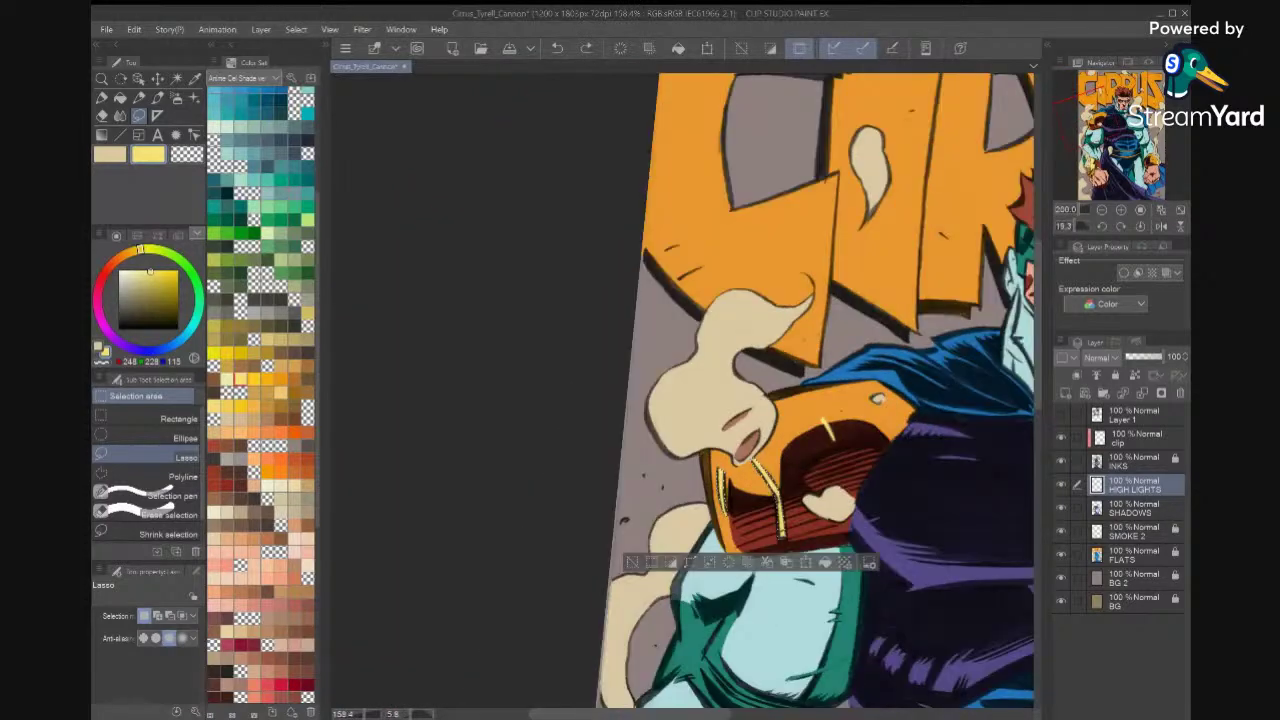
key(ctrl+d)
Examine the yellow highlights across the whole figure and up close on the far gauntlet.
scroll(686, 390, up, 2)
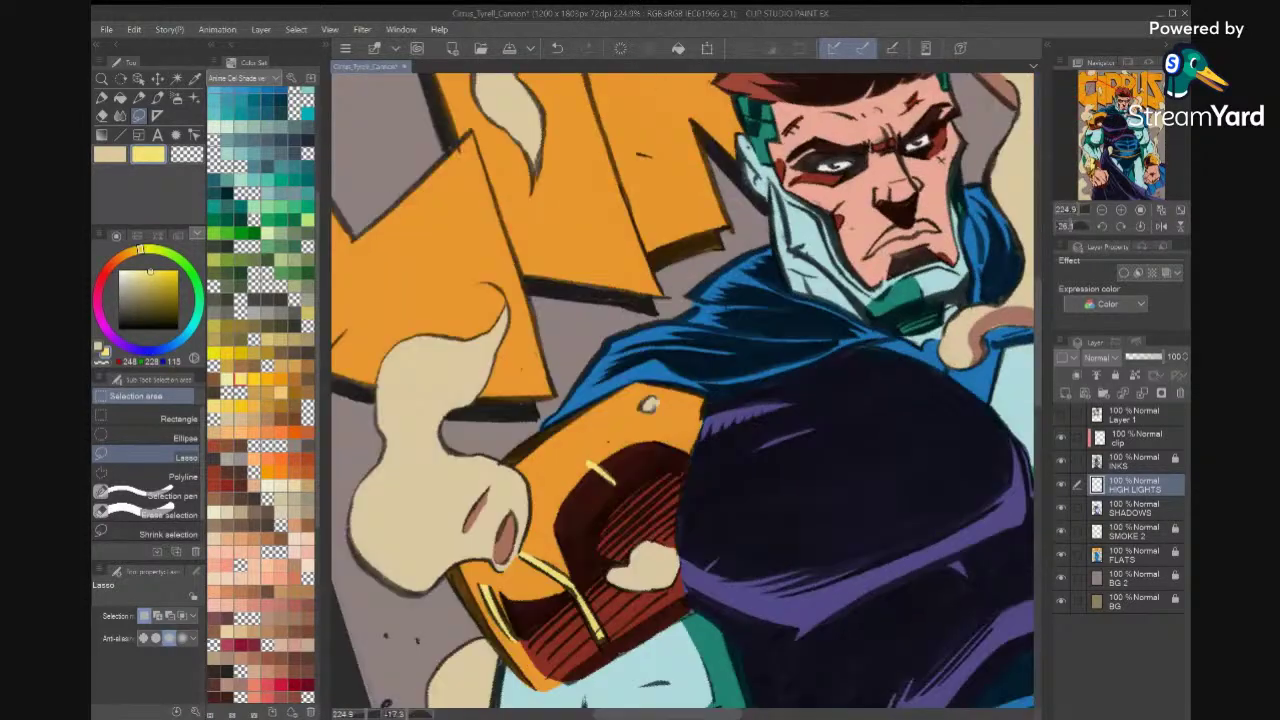
scroll(686, 390, down, 6)
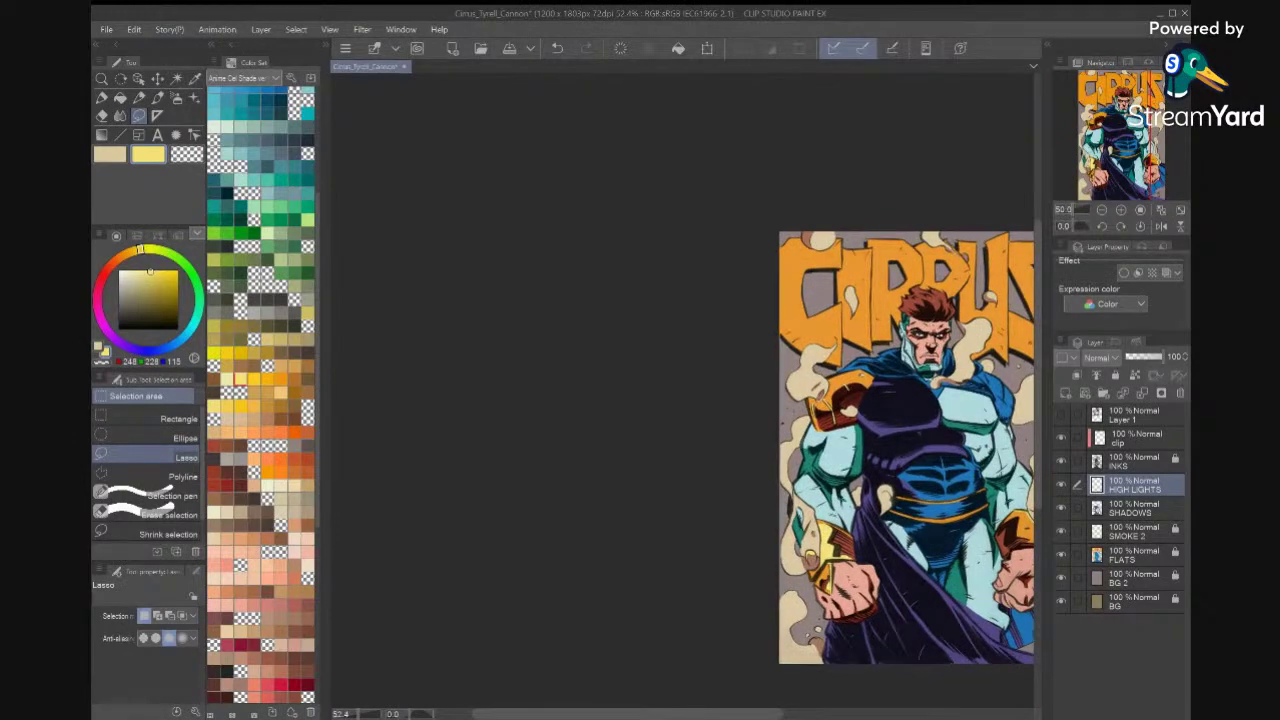
scroll(722, 504, down, 2)
scroll(857, 463, up, 4)
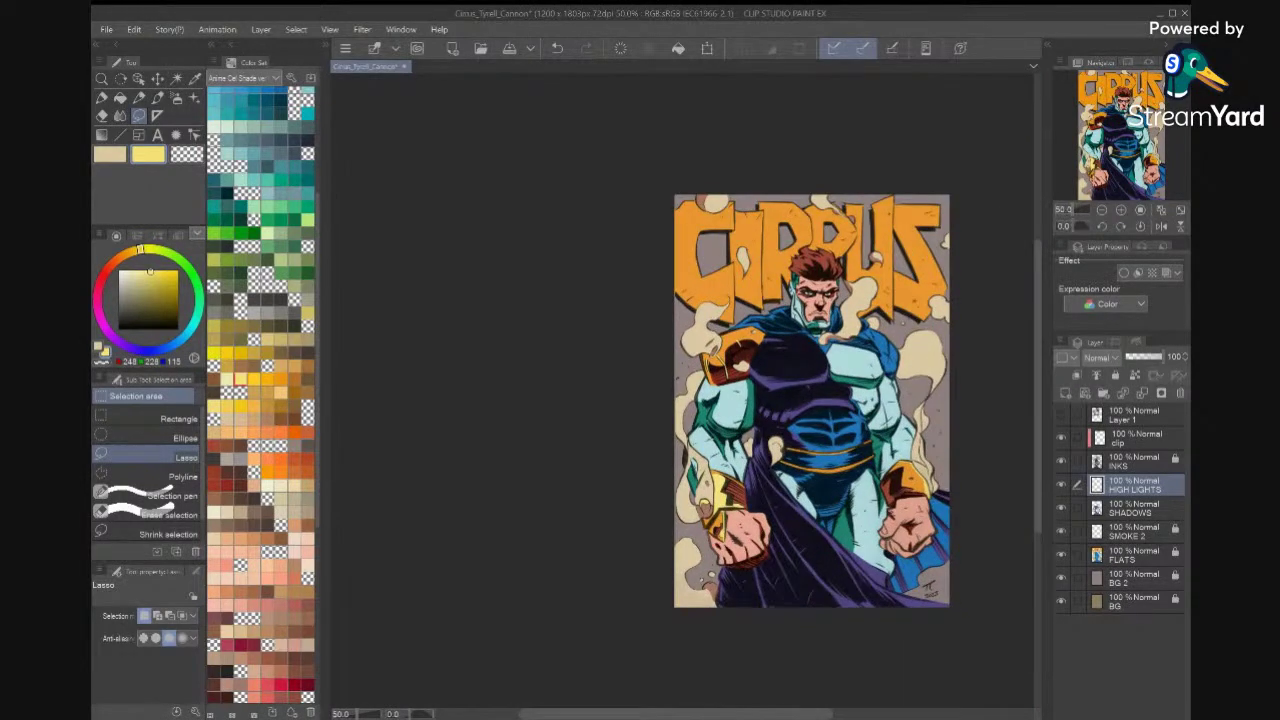
scroll(872, 468, up, 5)
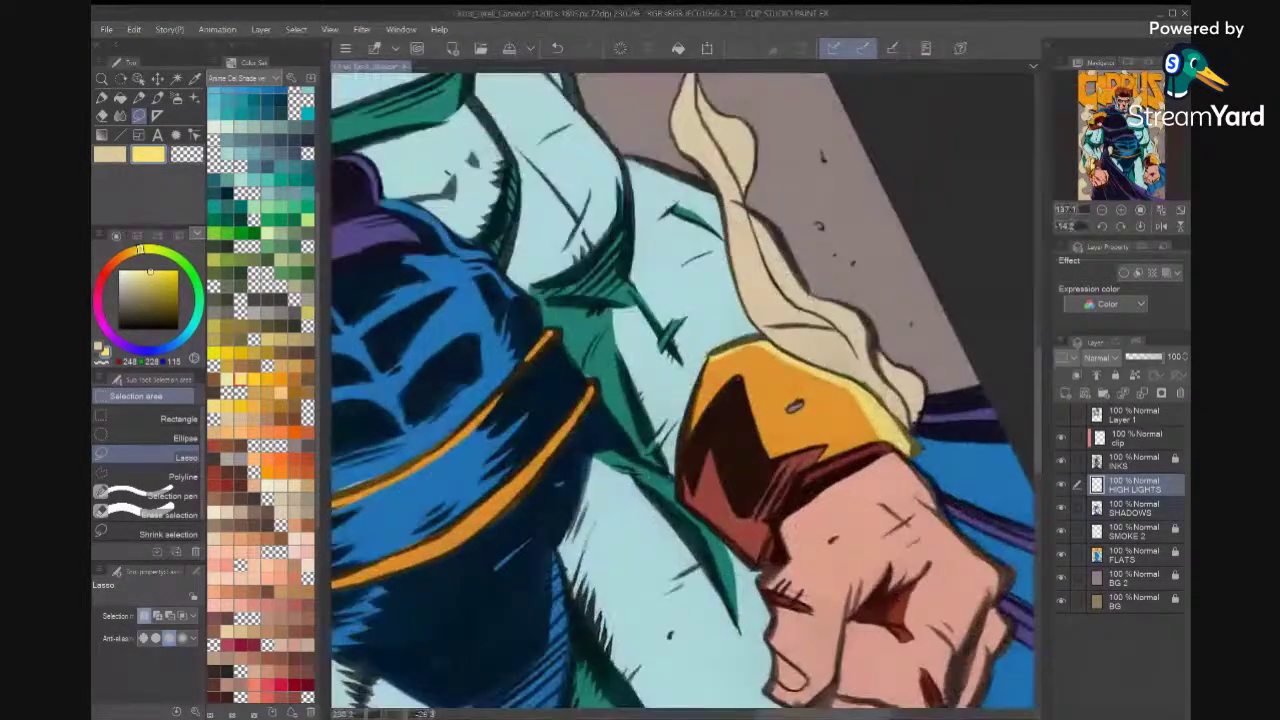
scroll(820, 428, up, 2)
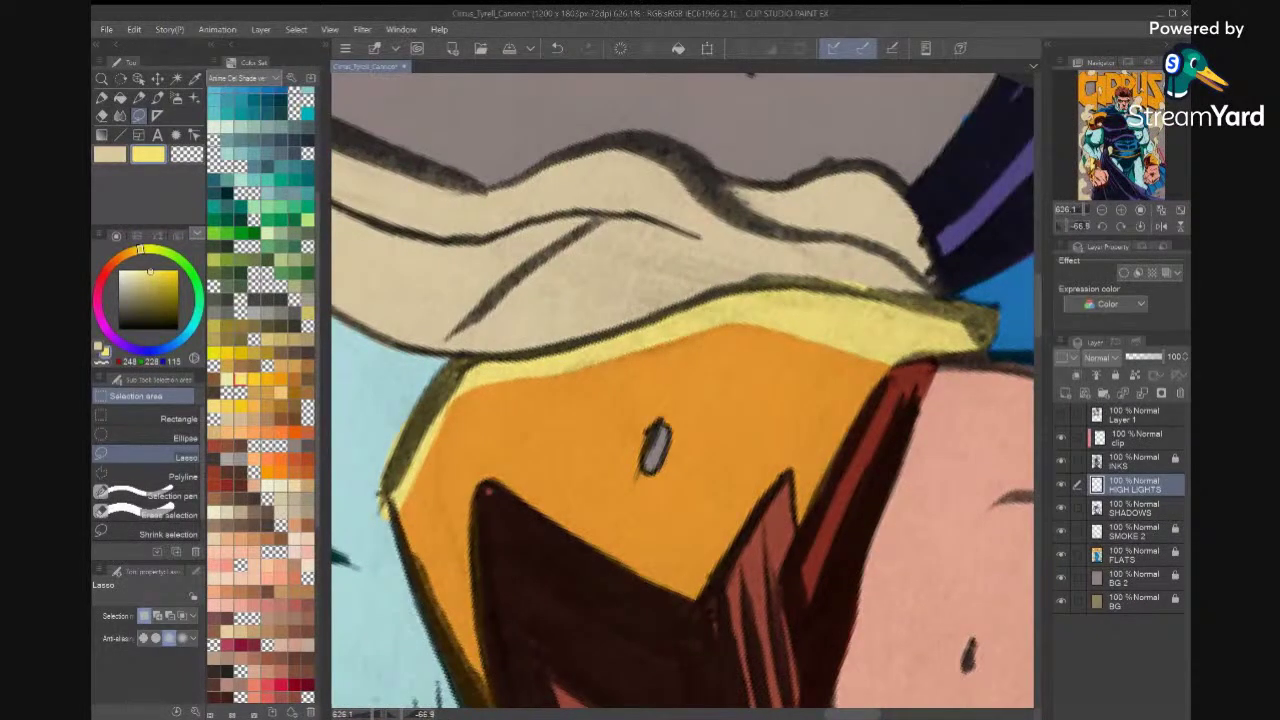
scroll(690, 440, down, 5)
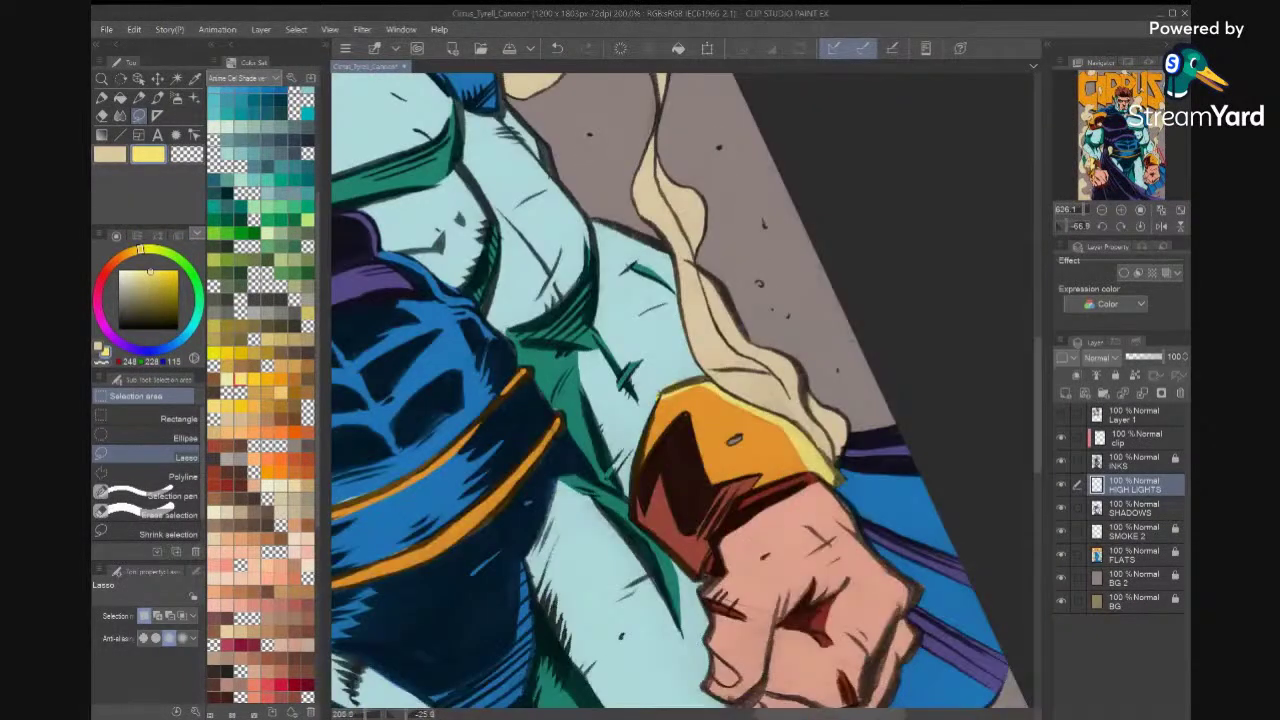
drag(784, 498, 745, 562)
key(ctrl+d)
On the SHADOWS layer, lasso the narrow gap beside the belt's end and patch it with the teal shadow color sampled from the artwork.
scroll(690, 440, up, 1)
scroll(640, 440, up, 2)
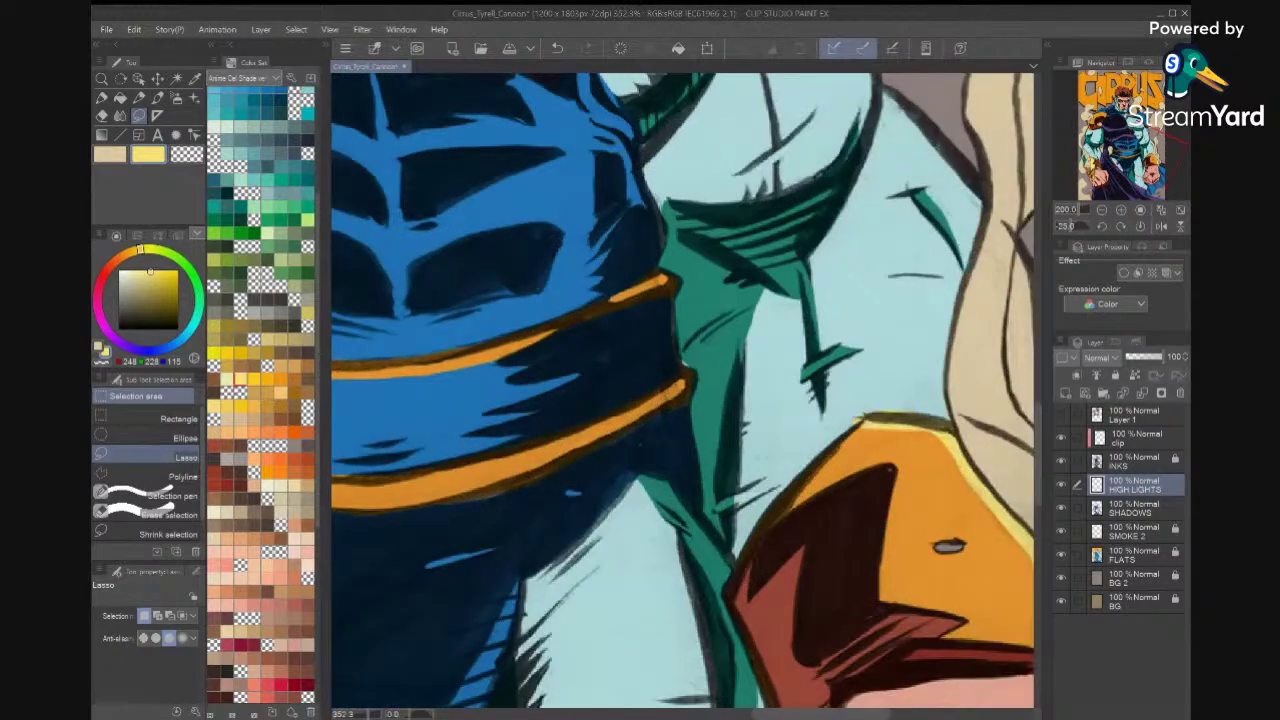
click(1143, 511)
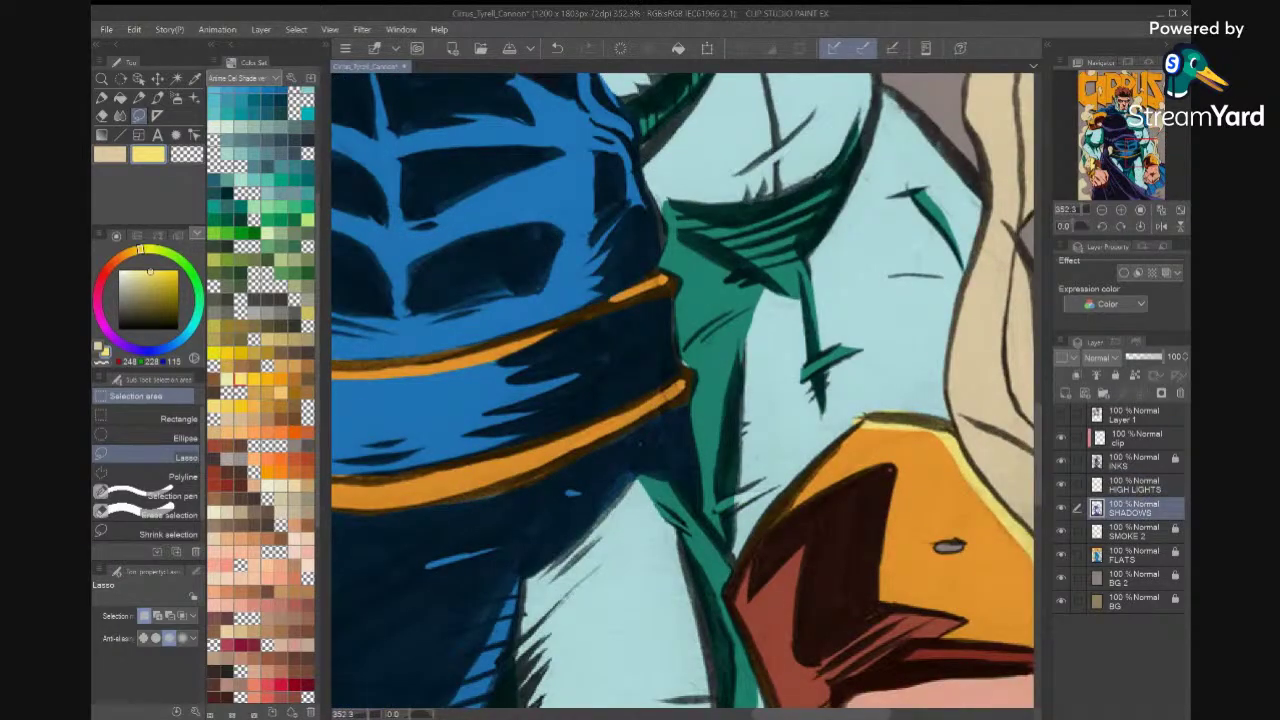
key(i)
click(685, 305)
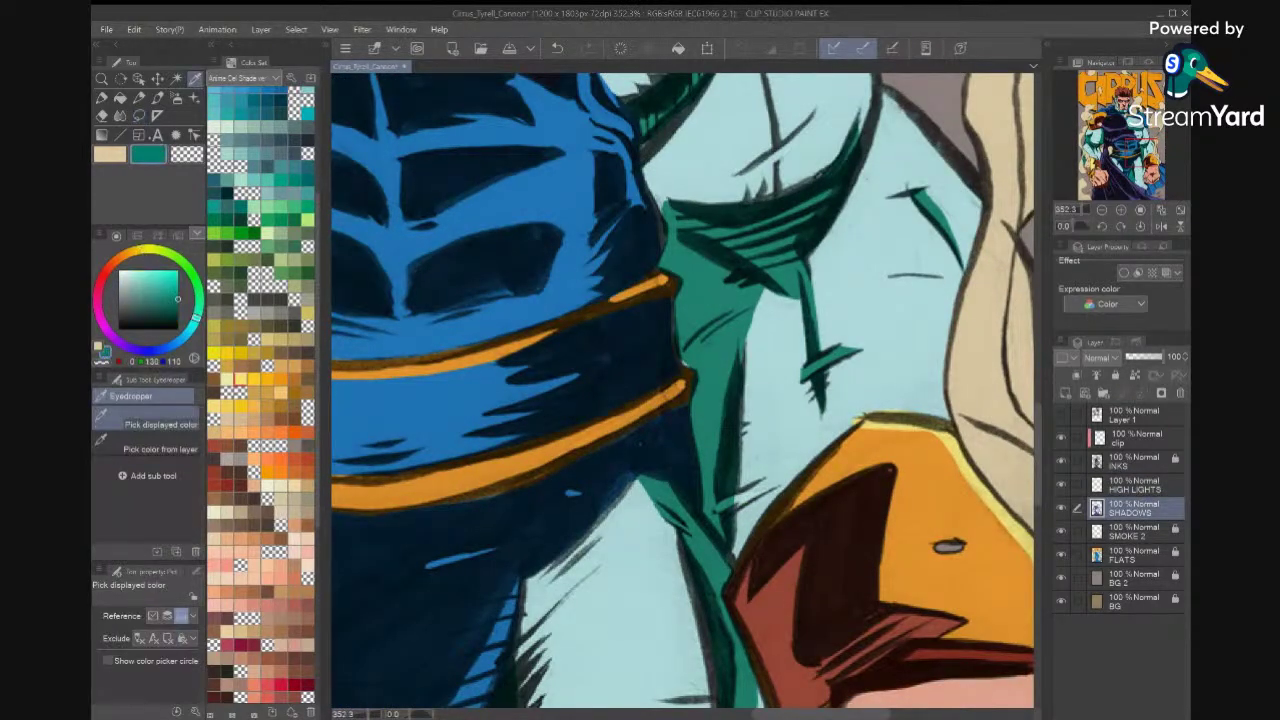
key(m)
mouse_move(690, 369)
mouse_down()
mouse_move(677, 334)
mouse_move(699, 292)
mouse_up()
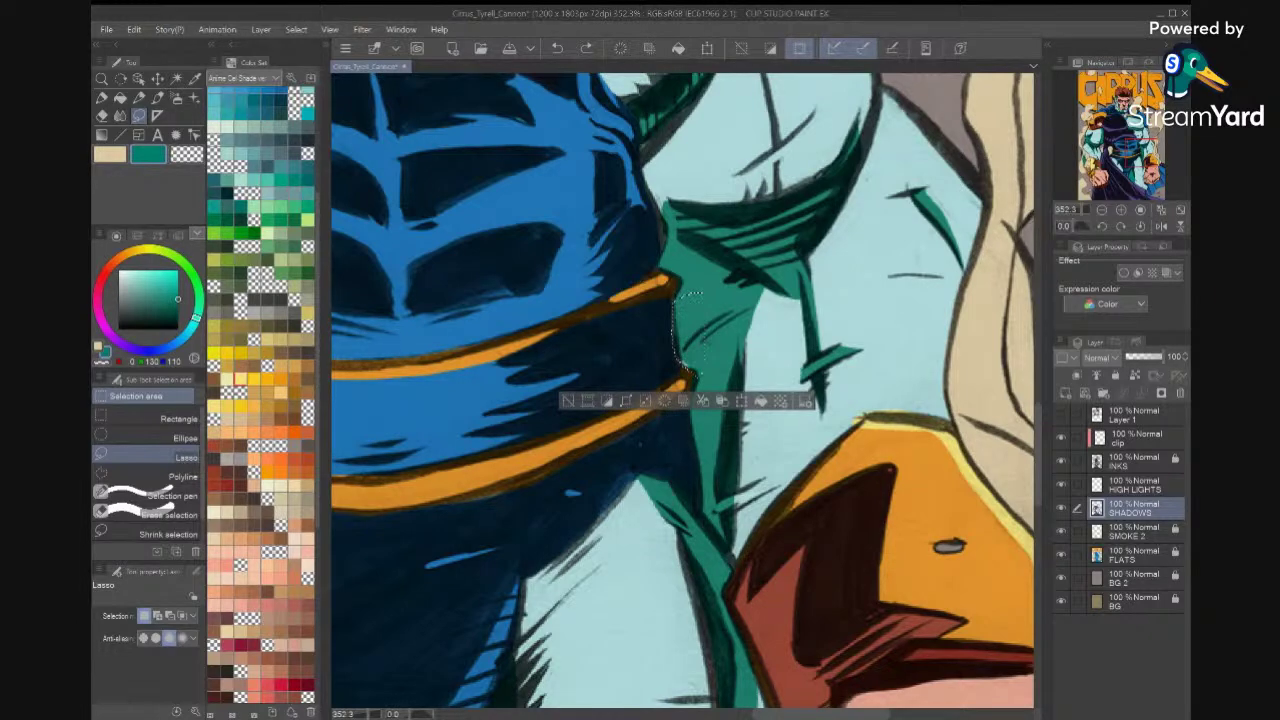
click(1061, 461)
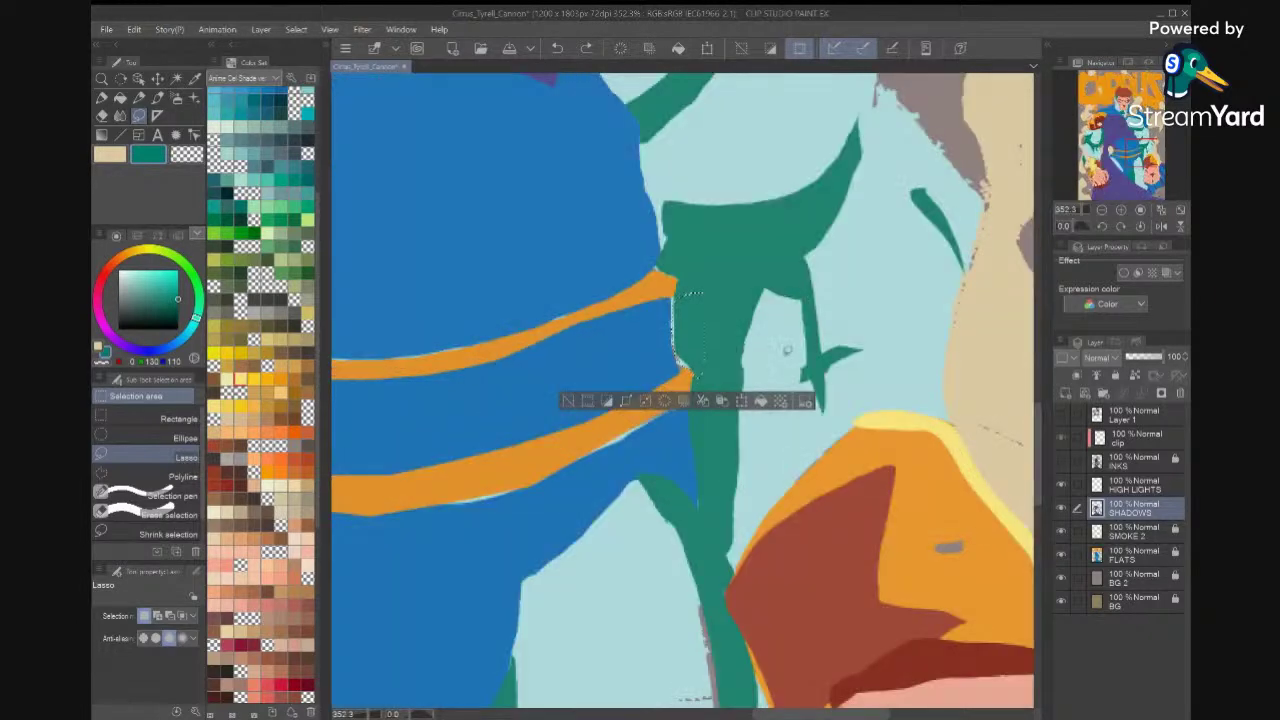
key(i)
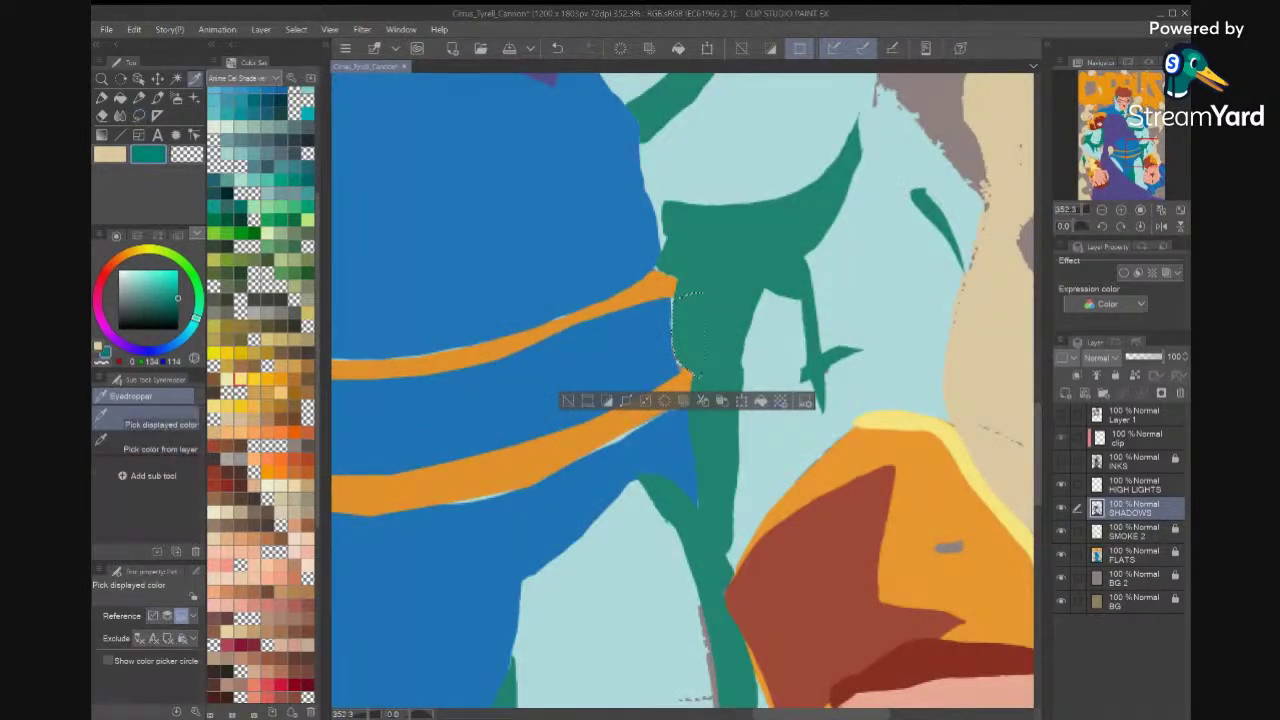
key(ctrl+h)
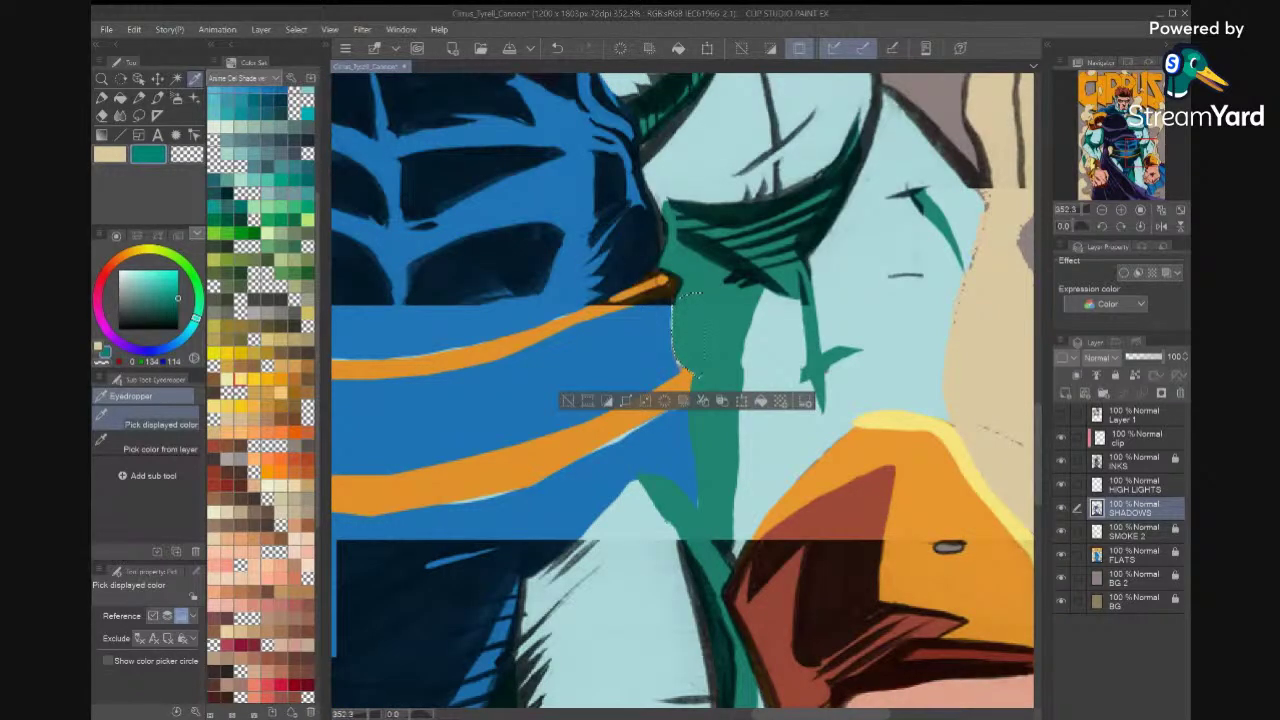
click(682, 425)
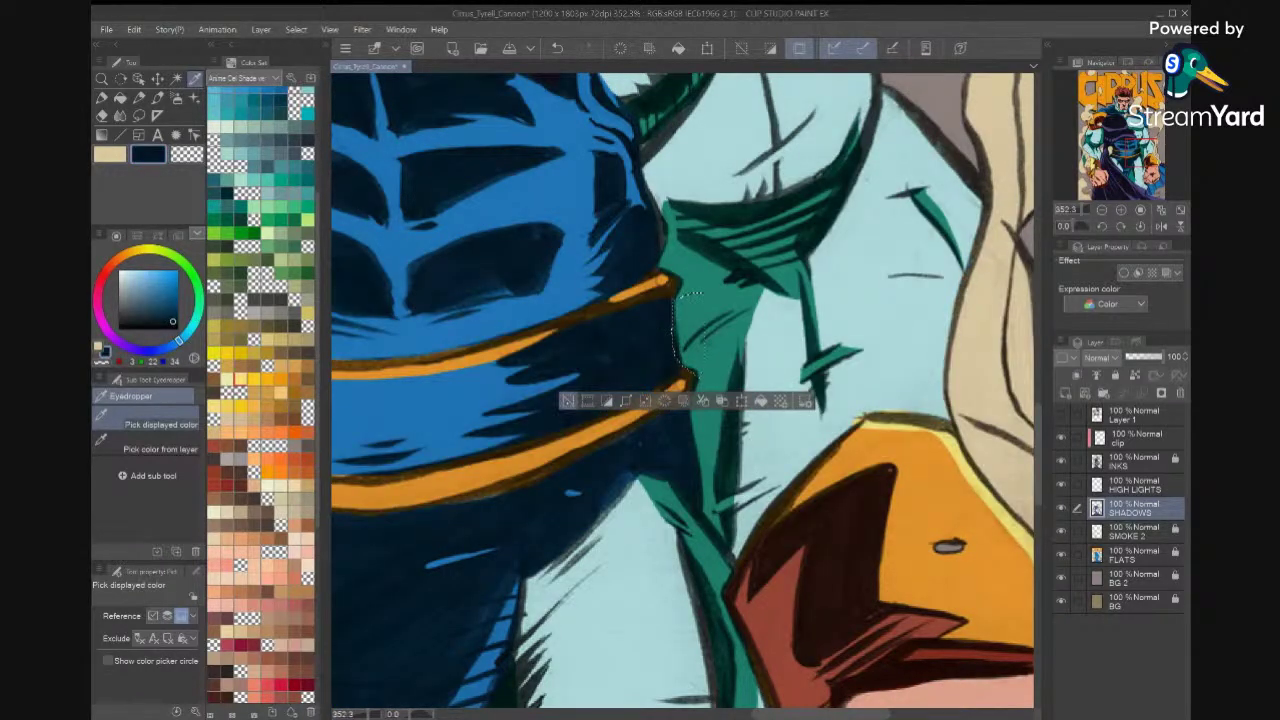
key(ctrl+d)
Examine the shading across the whole figure and closer on the torso, belt and shoulders.
key(ctrl+0)
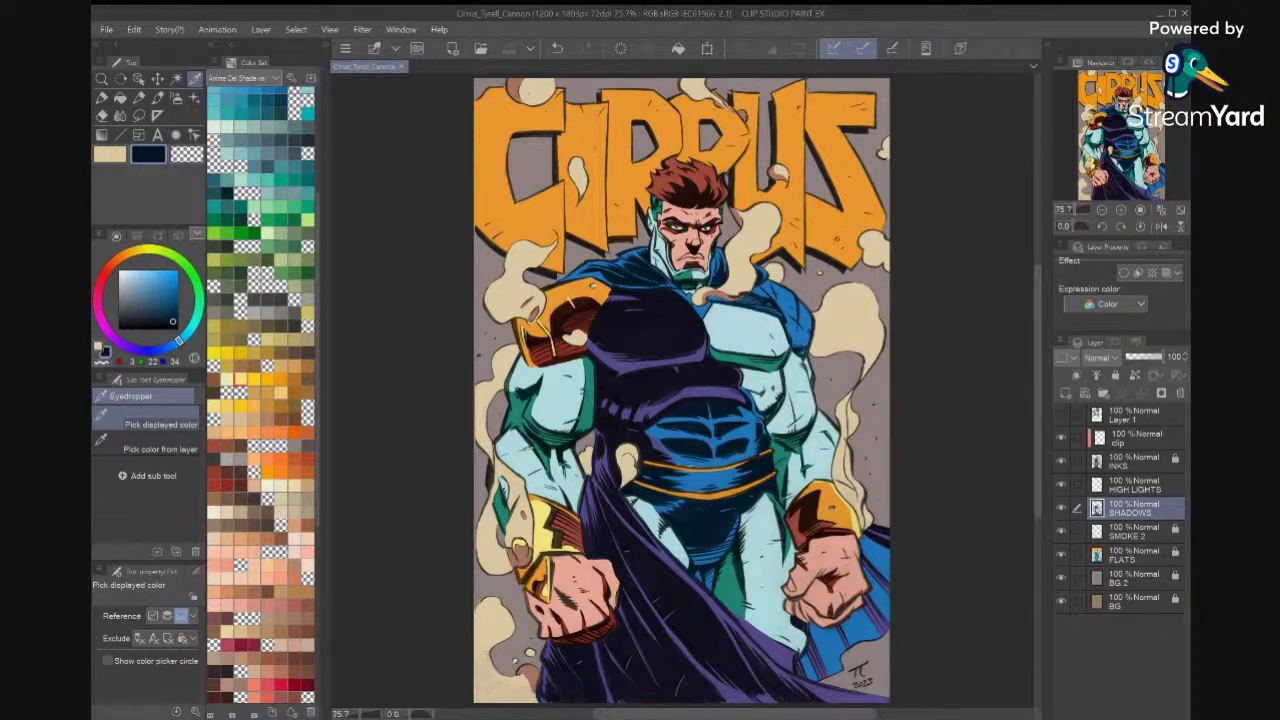
scroll(774, 320, up, 7)
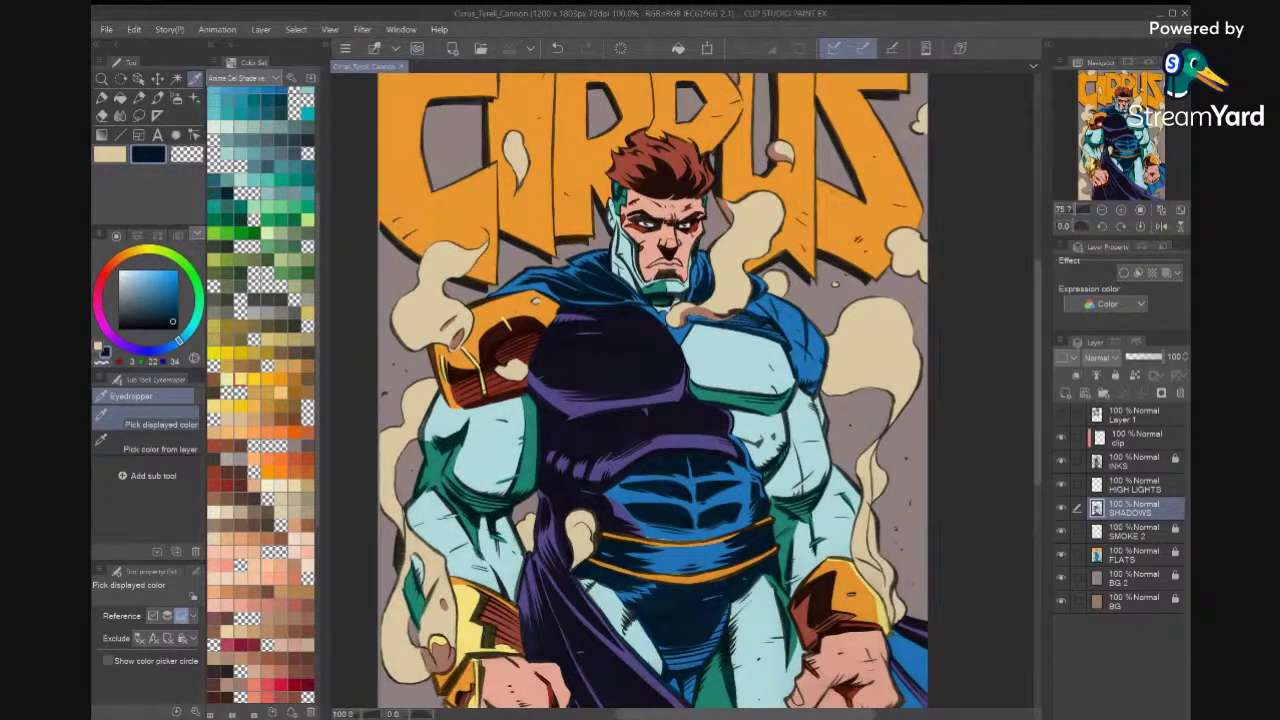
scroll(840, 540, up, 3)
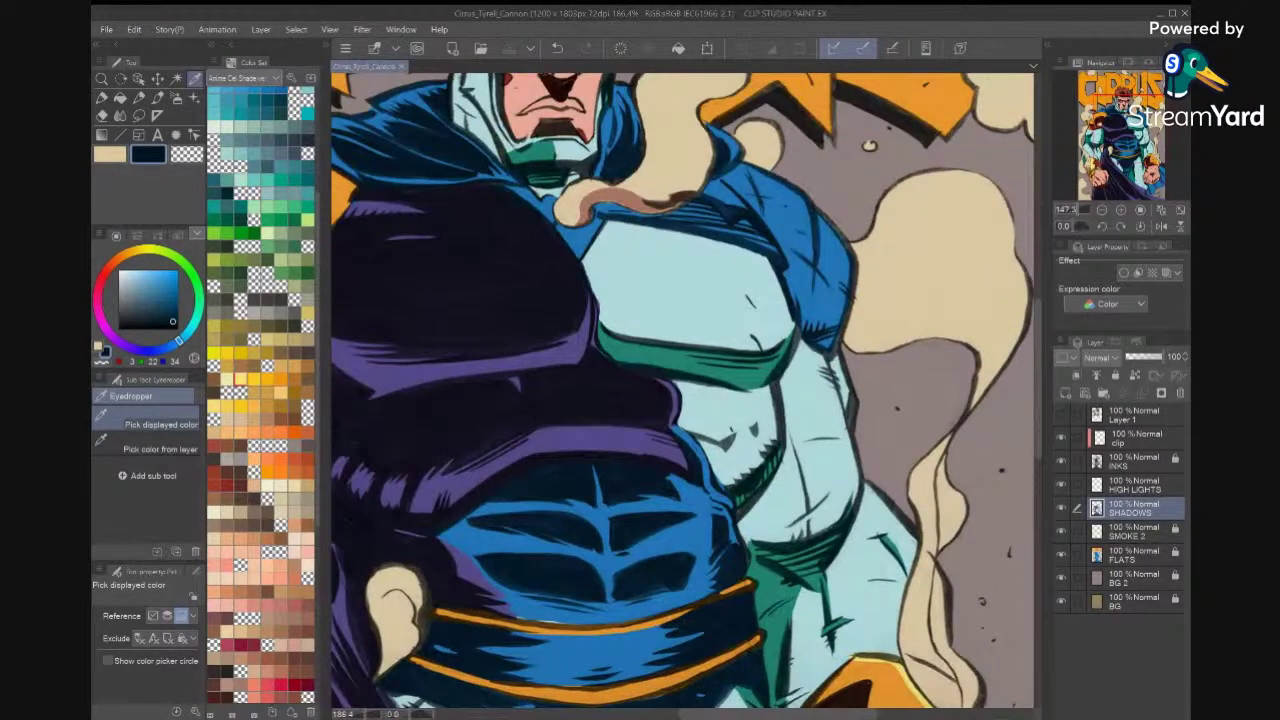
scroll(900, 590, down, 6)
scroll(930, 560, down, 3)
scroll(900, 588, up, 5)
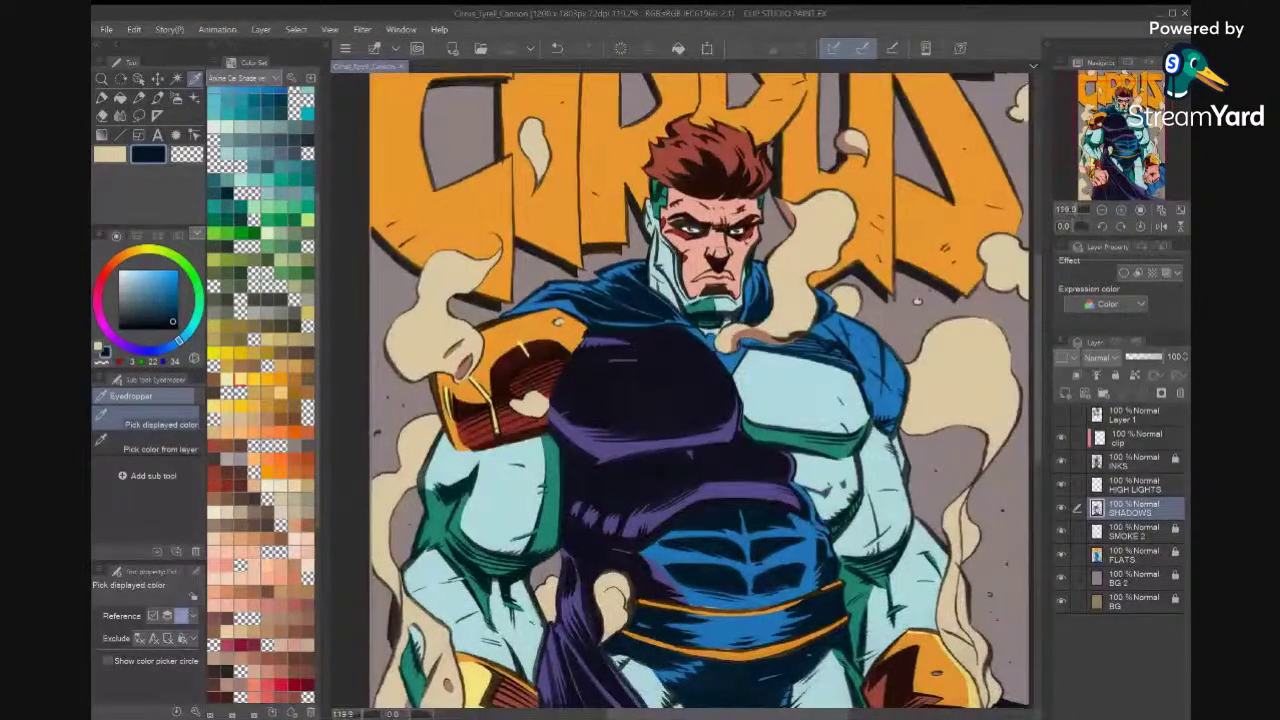
scroll(925, 580, down, 5)
scroll(914, 560, up, 1)
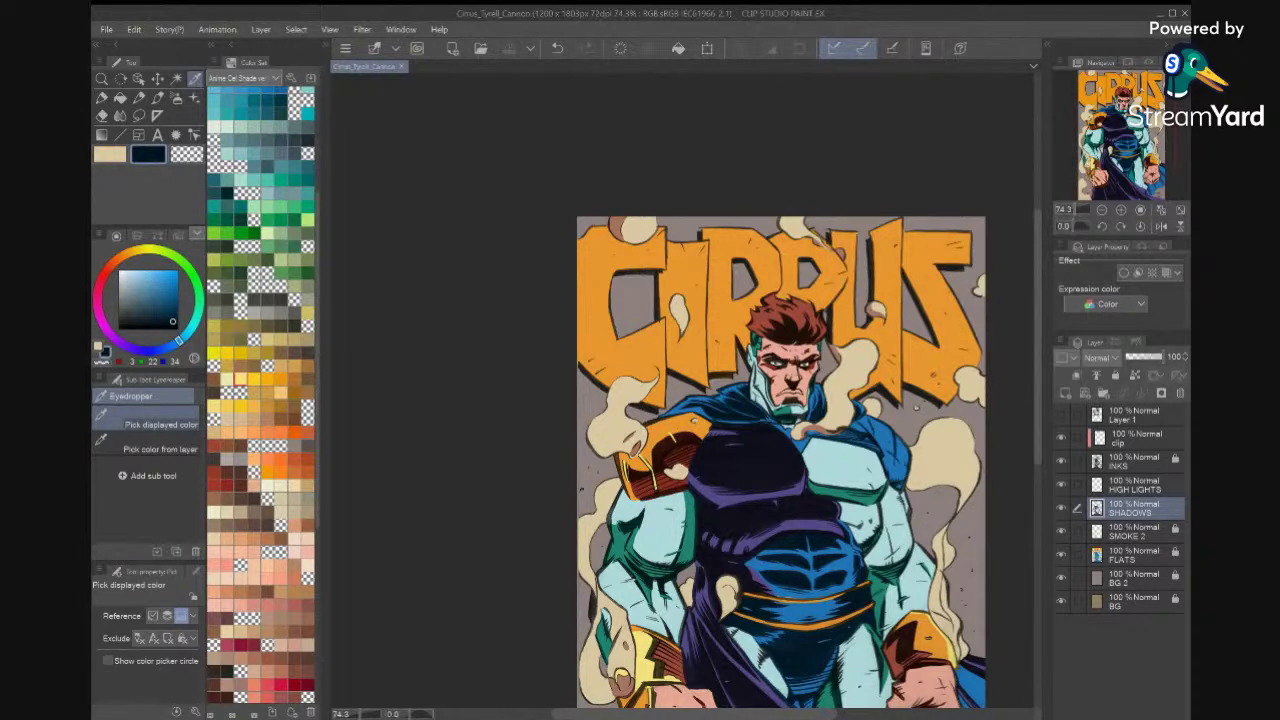
scroll(815, 420, down, 1)
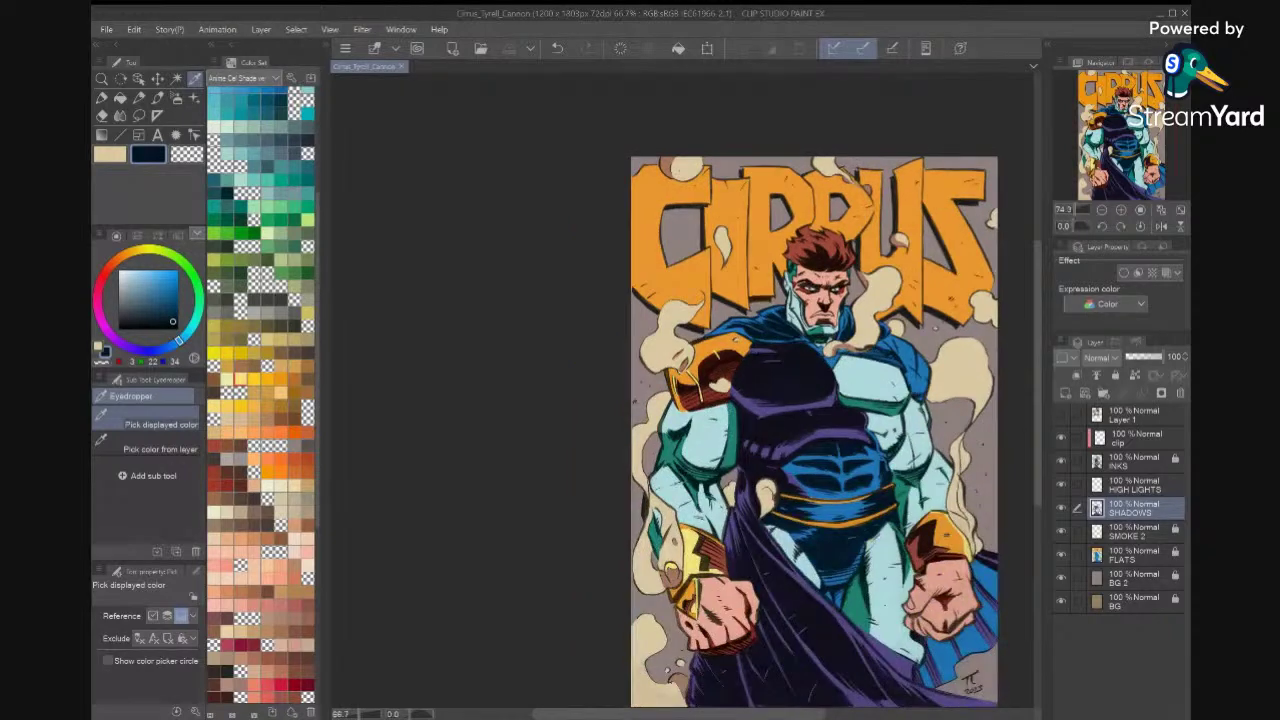
scroll(825, 416, down, 1)
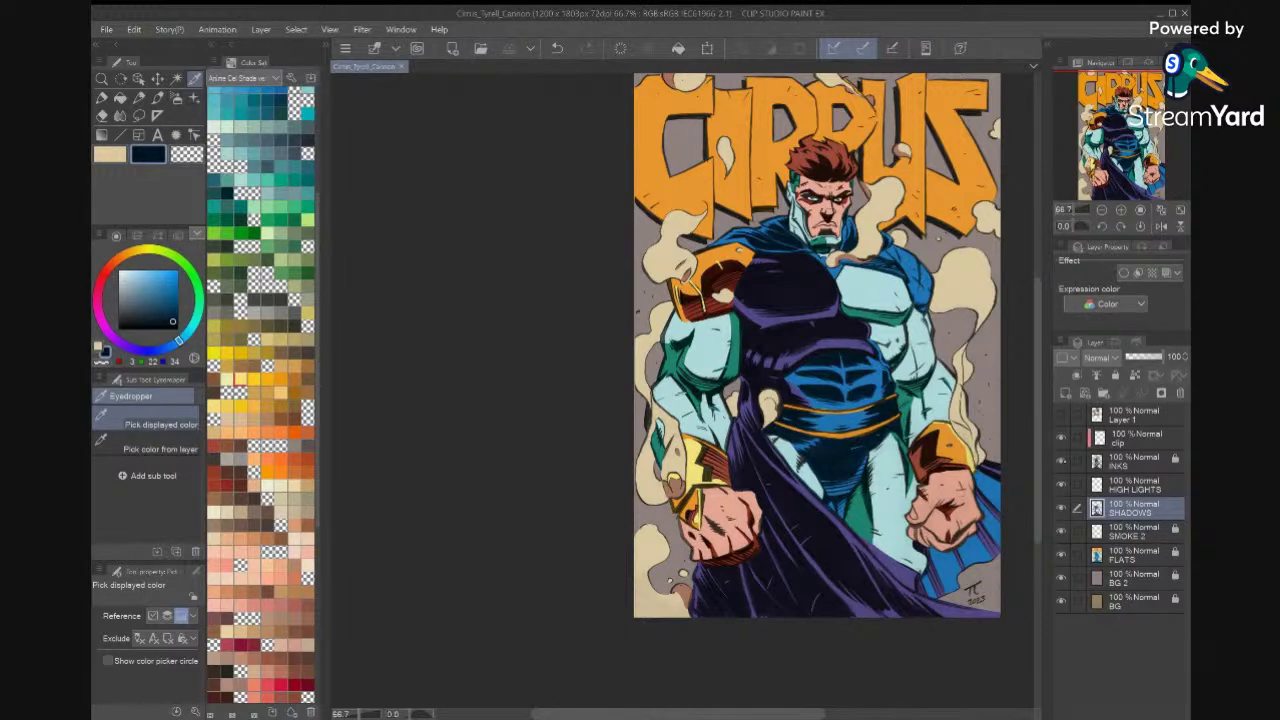
Sample the cape's flat purple with the INKS layer hidden, show the inks, then lasso the upper abdominals and fill them with purple.
click(1062, 461)
click(795, 310)
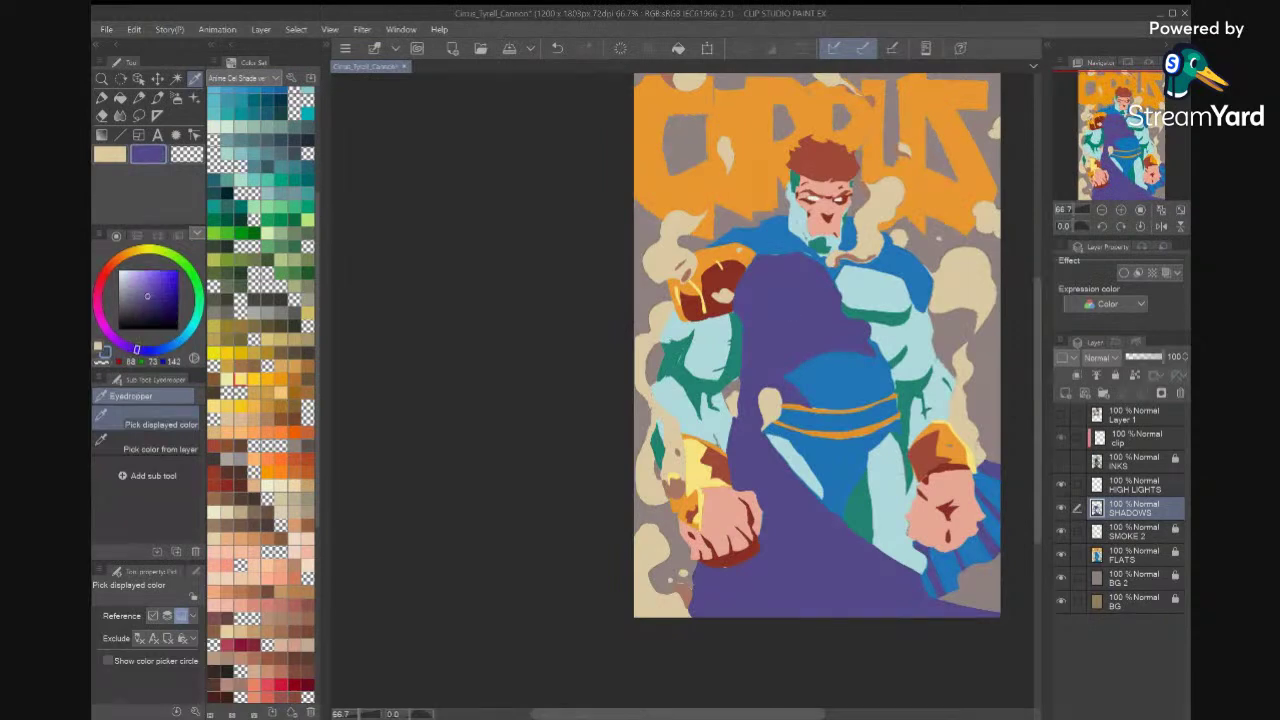
click(1061, 461)
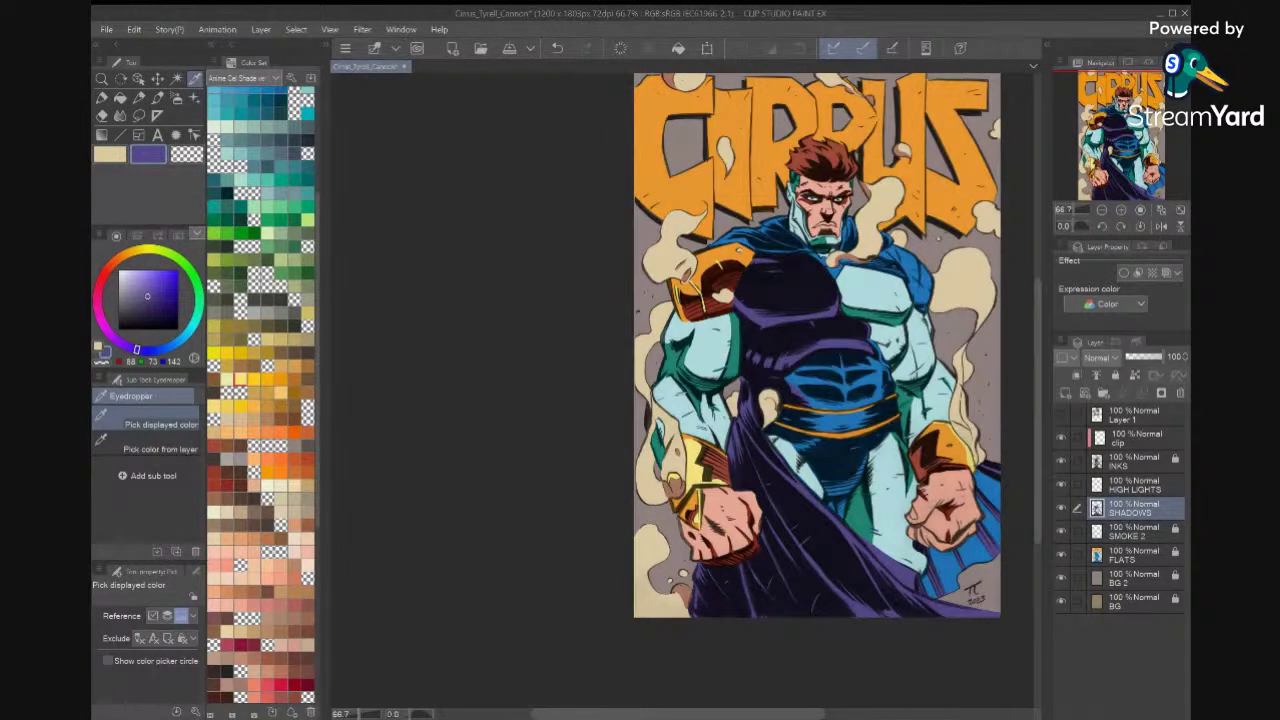
click(138, 134)
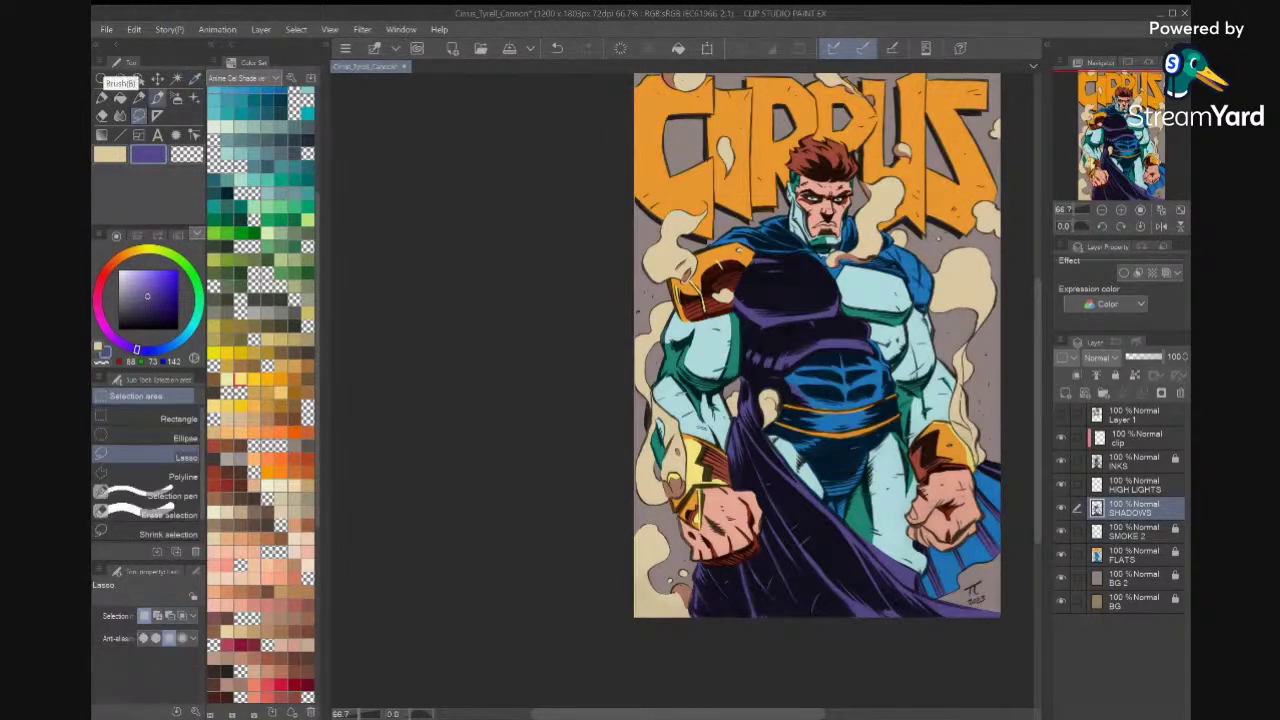
scroll(850, 375, up, 4)
mouse_move(846, 383)
mouse_down()
mouse_move(877, 424)
mouse_move(804, 462)
mouse_move(652, 437)
mouse_move(662, 369)
mouse_move(795, 340)
mouse_move(850, 375)
mouse_up()
mouse_move(669, 398)
mouse_down()
mouse_move(626, 438)
mouse_move(586, 443)
mouse_move(615, 350)
mouse_up()
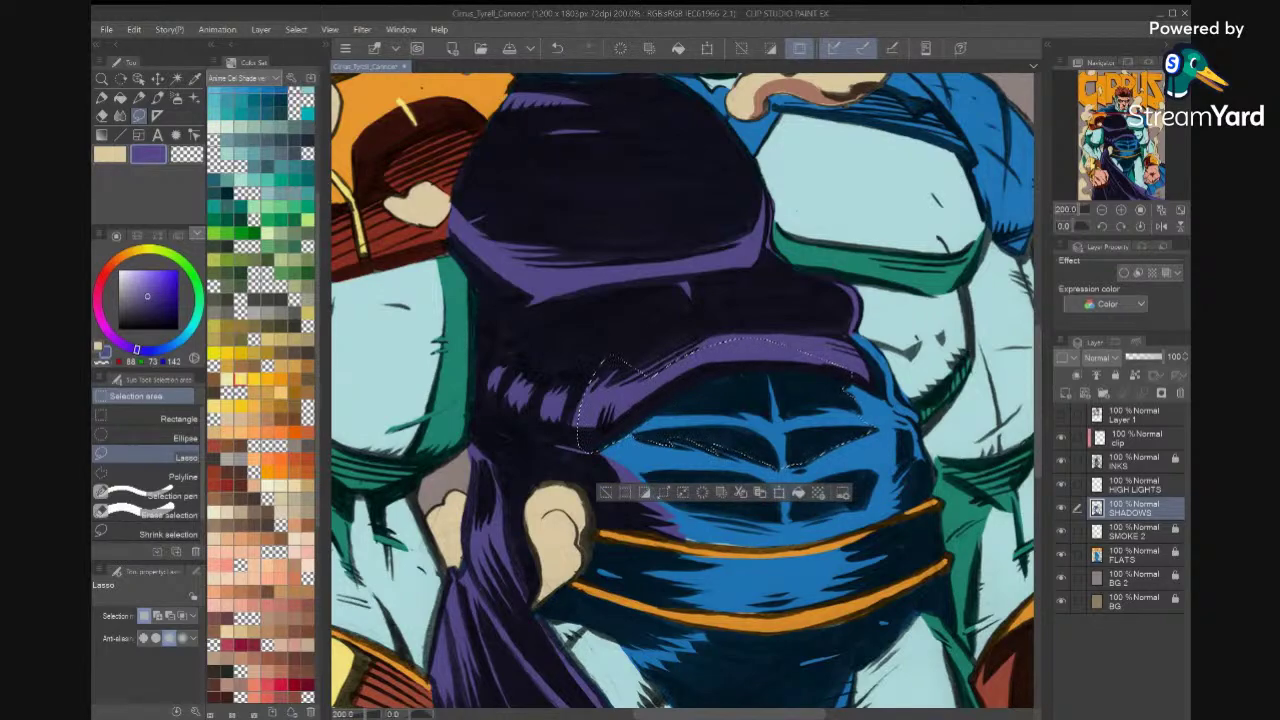
click(798, 492)
key(ctrl+d)
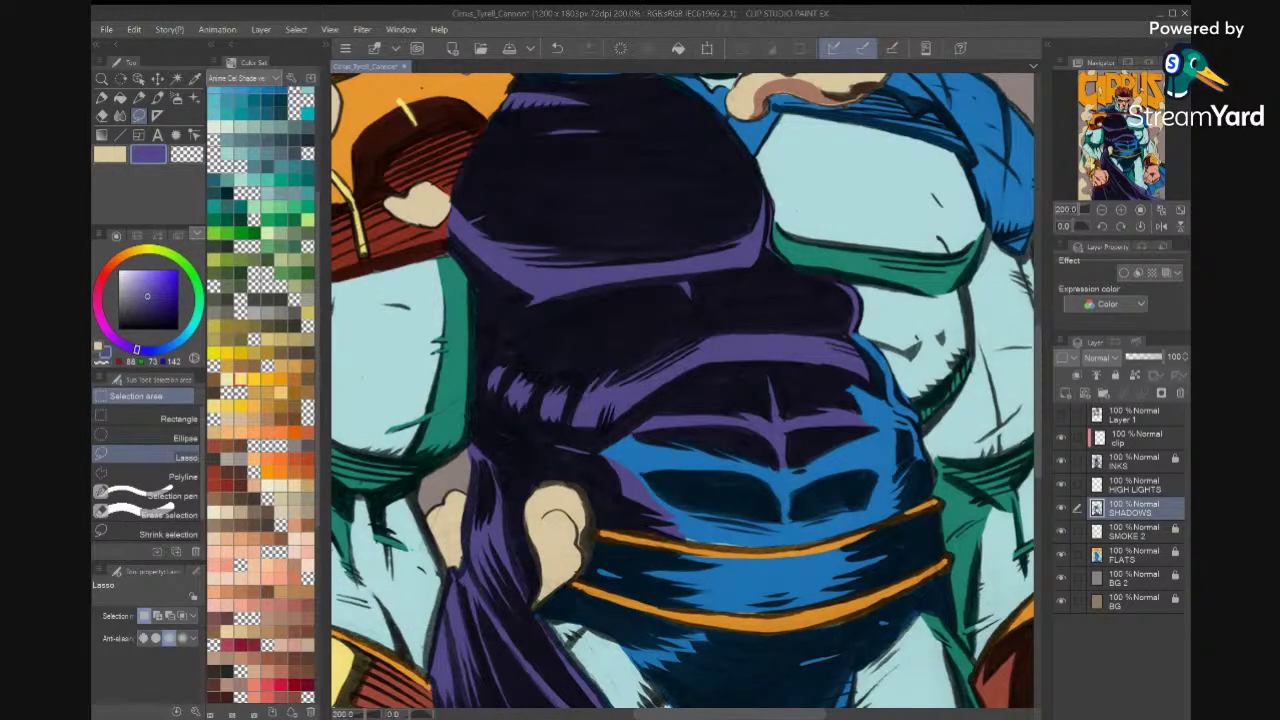
Lasso the small sliver where the purple cape meets the upper belt line and fill it with purple.
scroll(897, 450, down, 4)
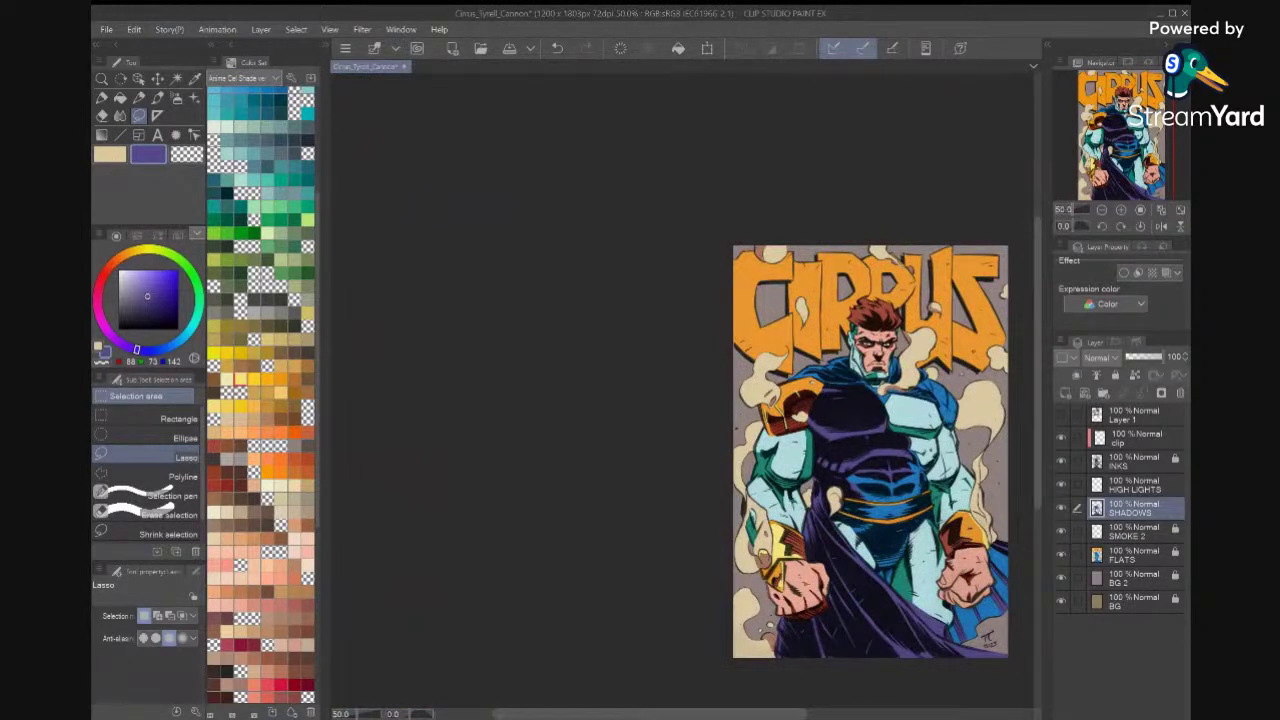
scroll(860, 480, up, 6)
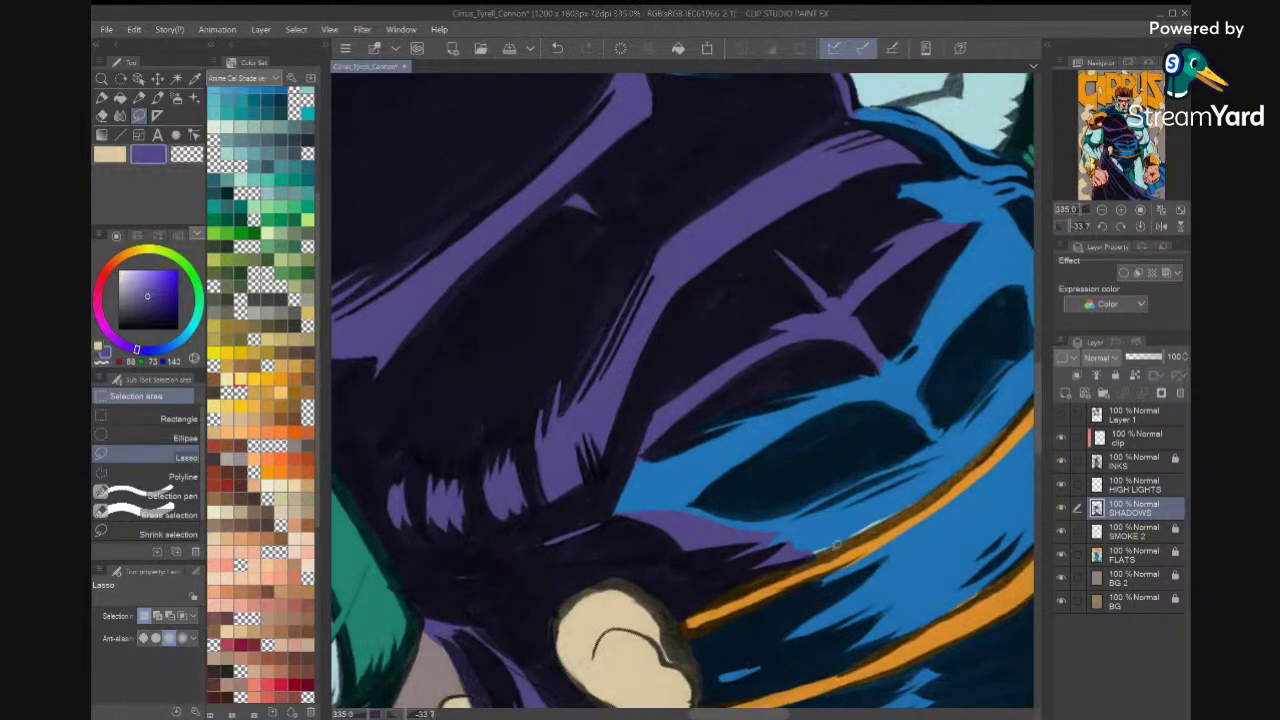
mouse_move(814, 554)
mouse_down()
mouse_move(924, 498)
mouse_move(853, 533)
mouse_move(771, 544)
mouse_move(745, 569)
mouse_up()
click(901, 631)
click(934, 582)
scroll(683, 390, down, 4)
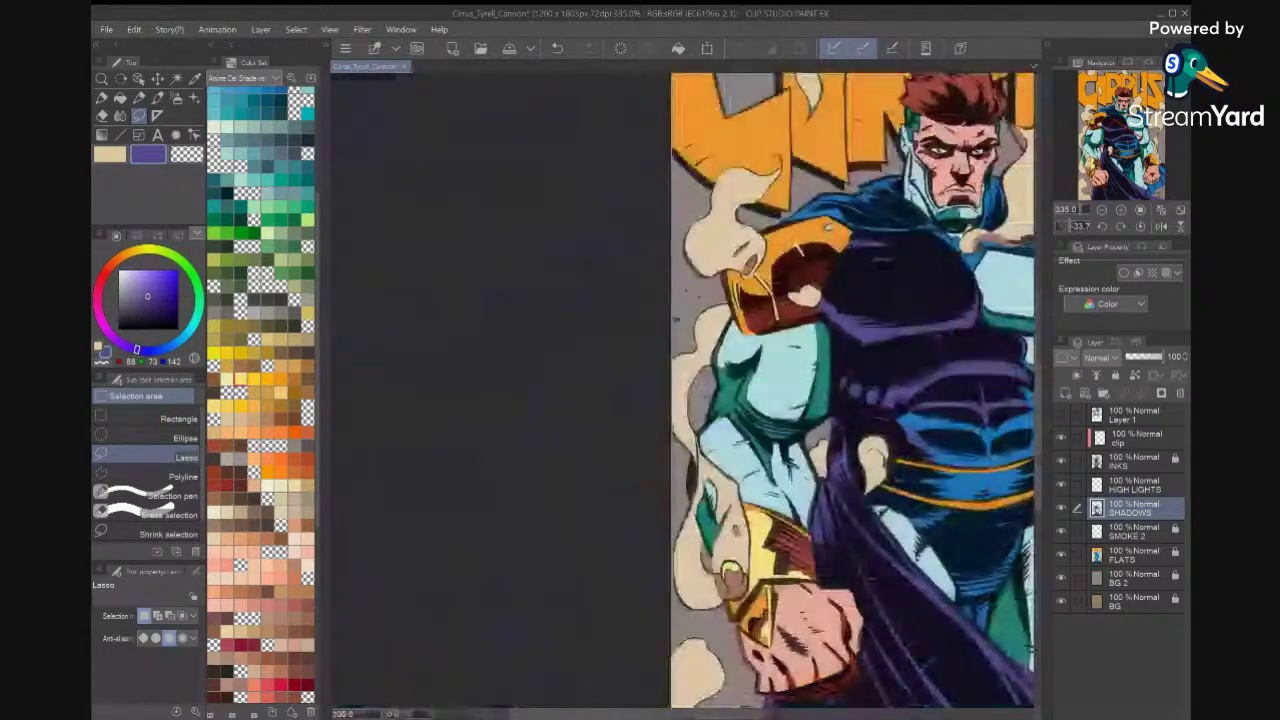
scroll(683, 390, down, 3)
scroll(683, 390, up, 3)
scroll(960, 446, up, 2)
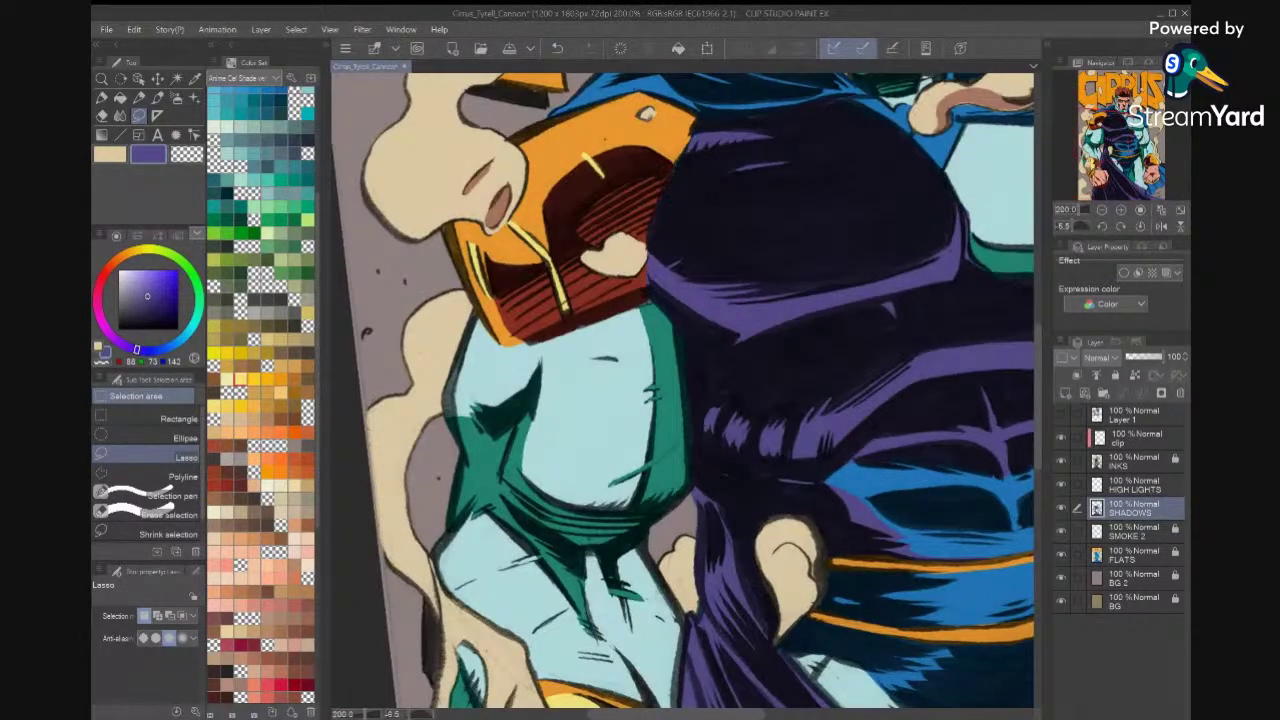
mouse_move(994, 415)
mouse_down()
mouse_move(1005, 424)
mouse_move(996, 470)
mouse_move(865, 458)
mouse_move(830, 490)
mouse_move(790, 450)
mouse_move(940, 345)
mouse_up()
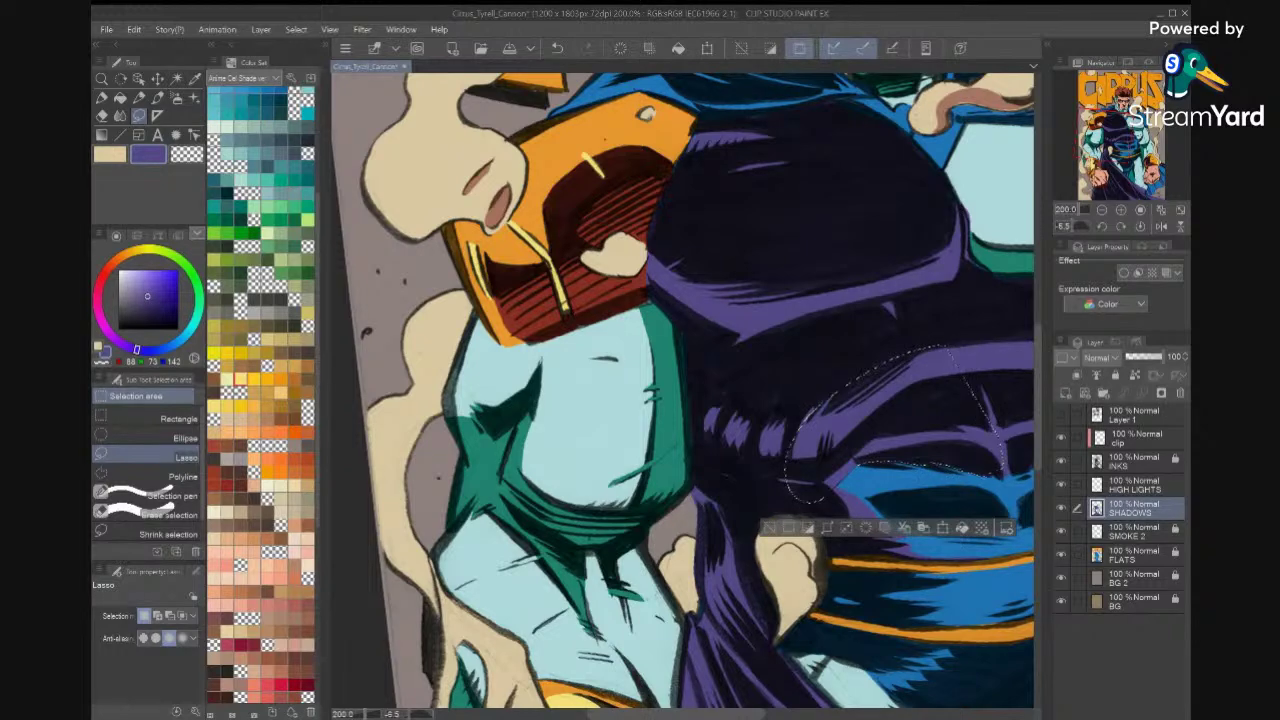
key(ctrl+d)
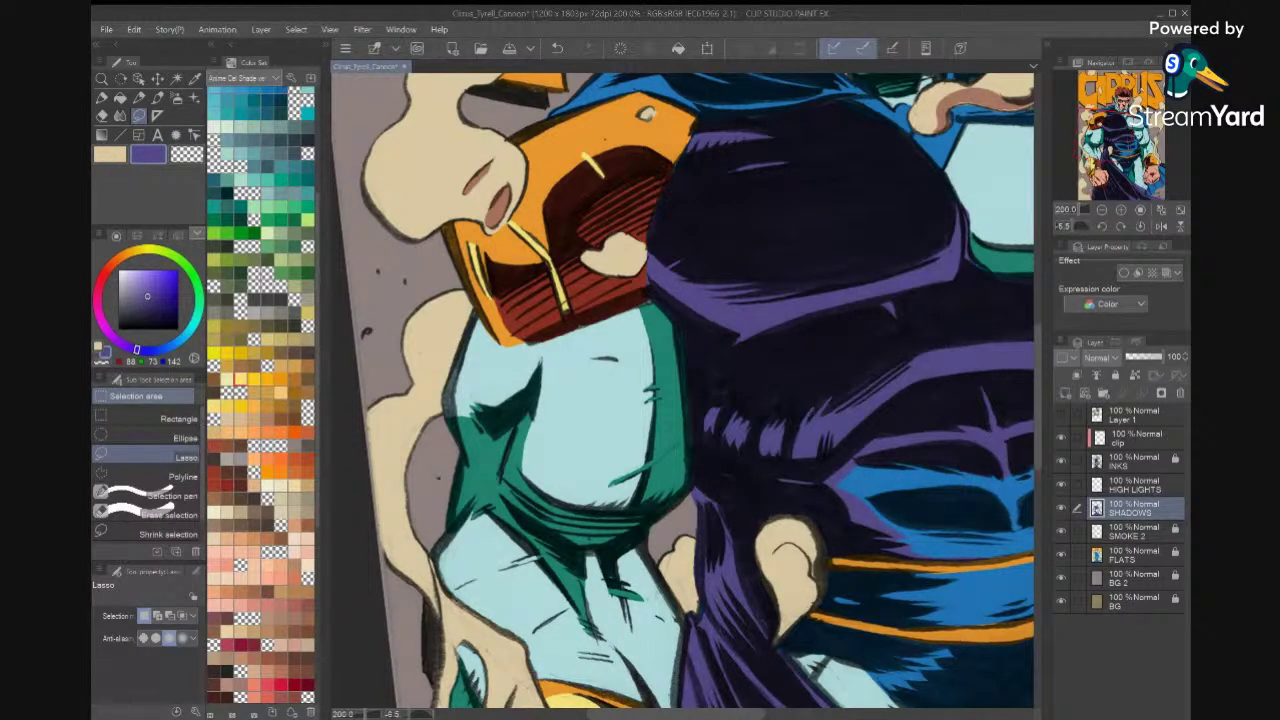
key(ctrl+0)
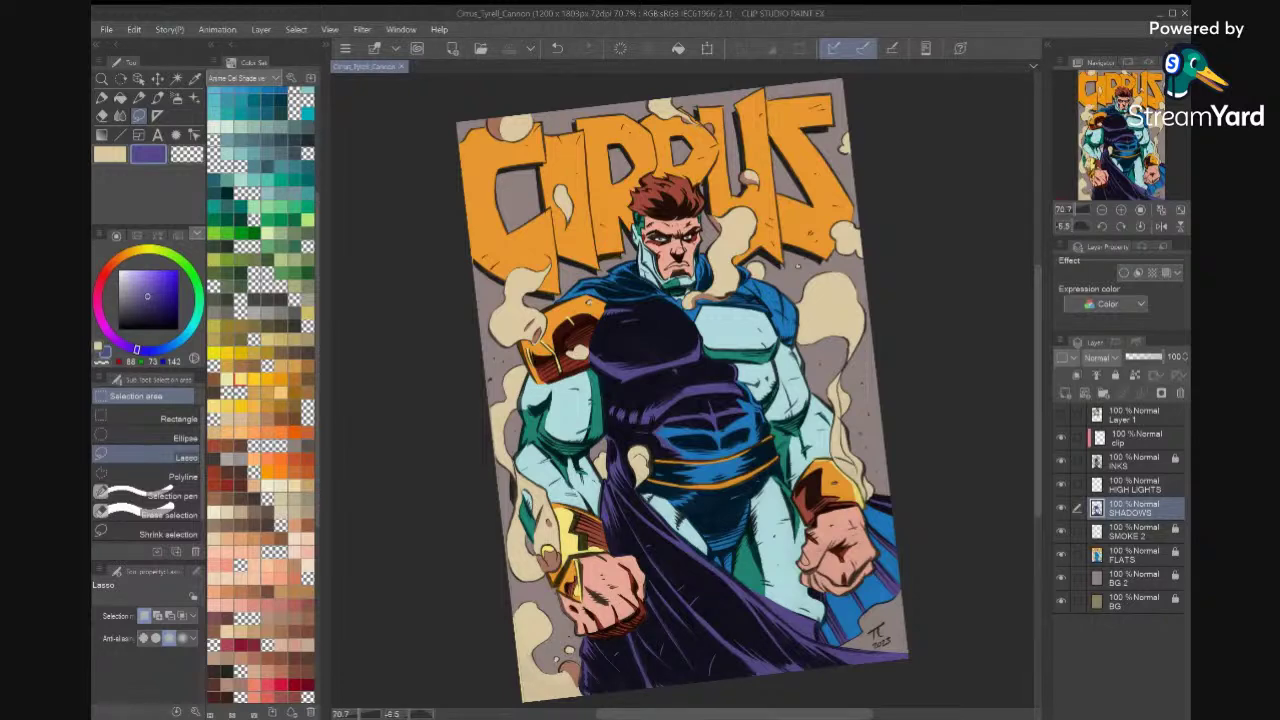
drag(659, 243, 671, 255)
key(ctrl+d)
Lasso the outer rim of the blue collar from the neck down to the shoulder armor and fill it with purple.
scroll(580, 240, up, 5)
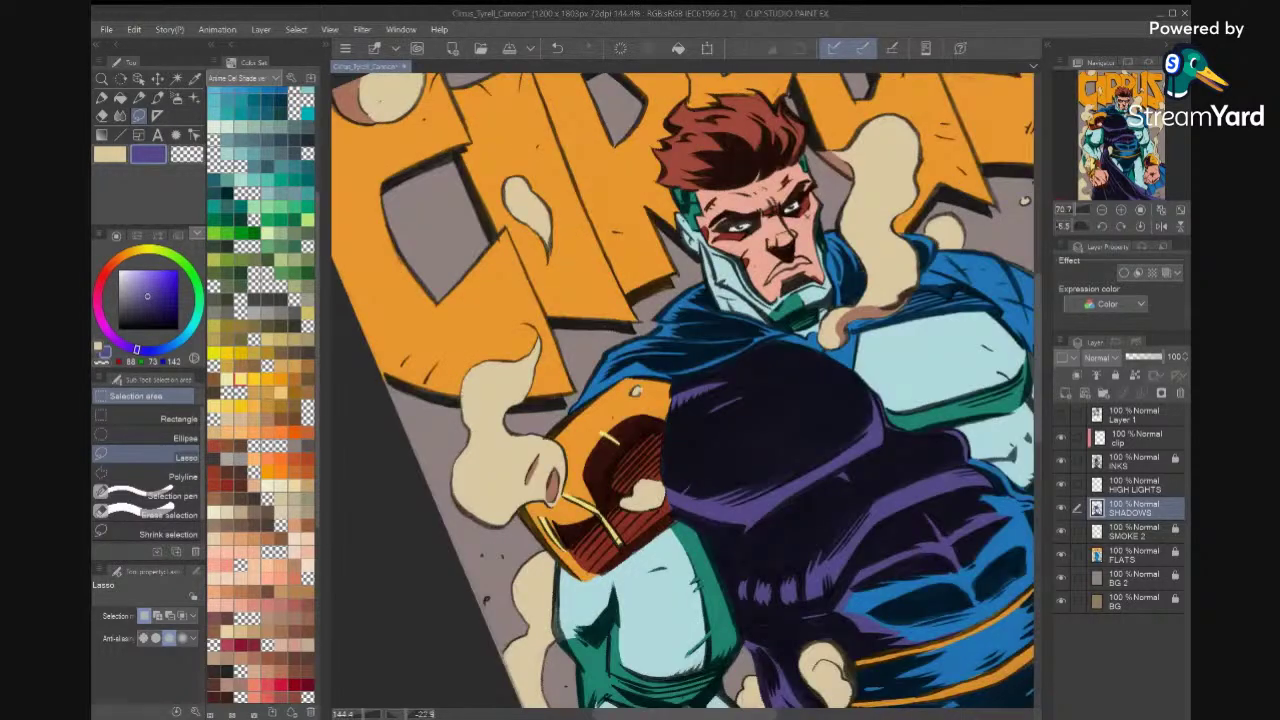
scroll(696, 307, up, 2)
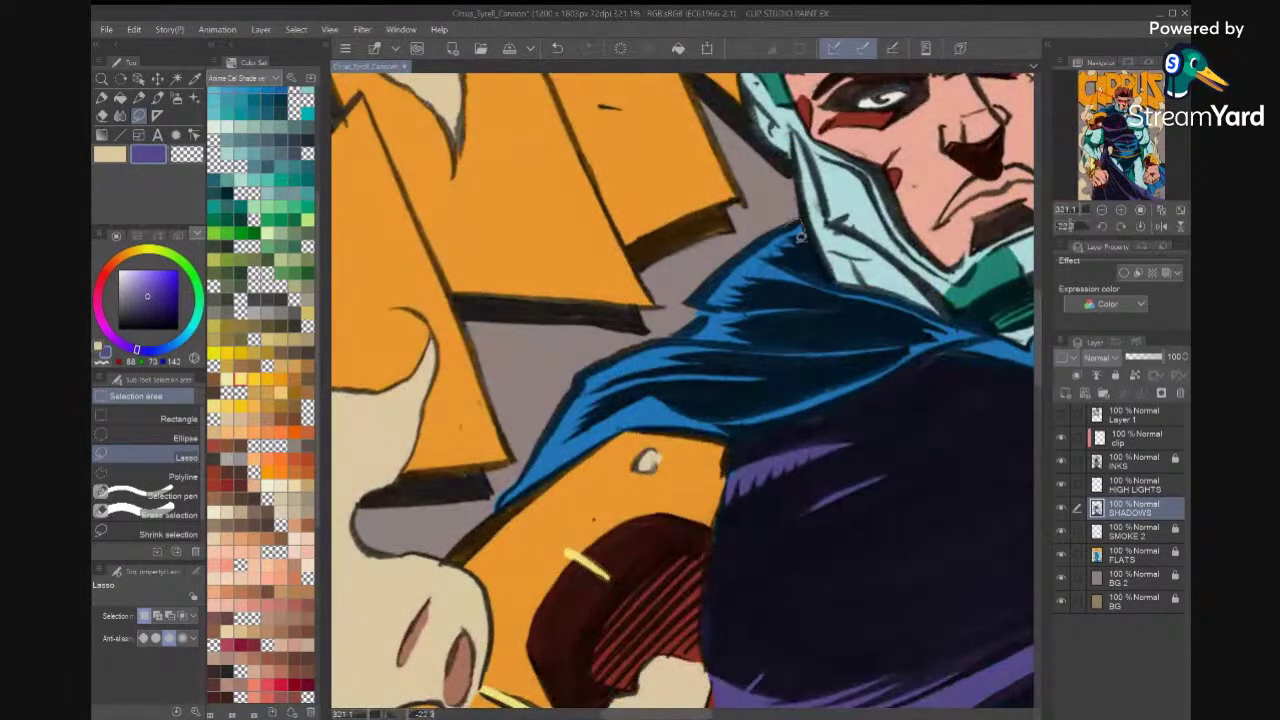
mouse_move(790, 249)
mouse_down()
mouse_move(748, 296)
mouse_move(595, 377)
mouse_move(546, 452)
mouse_up()
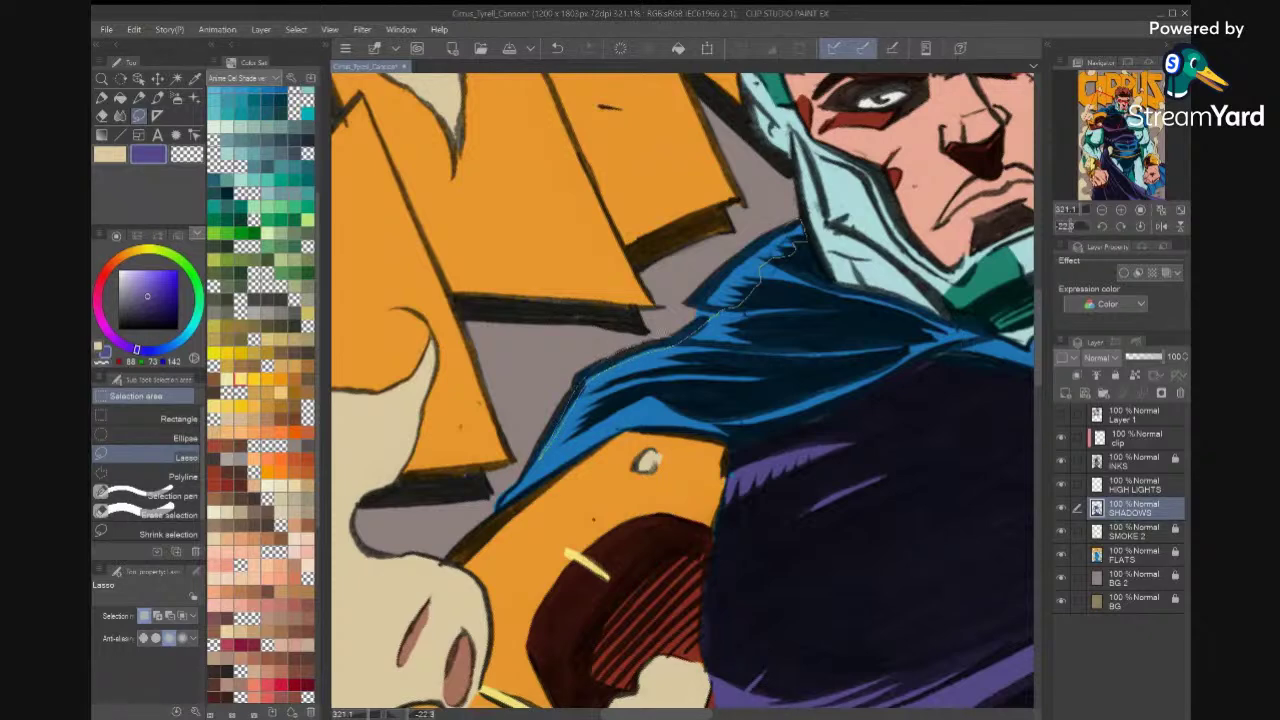
drag(705, 308, 724, 292)
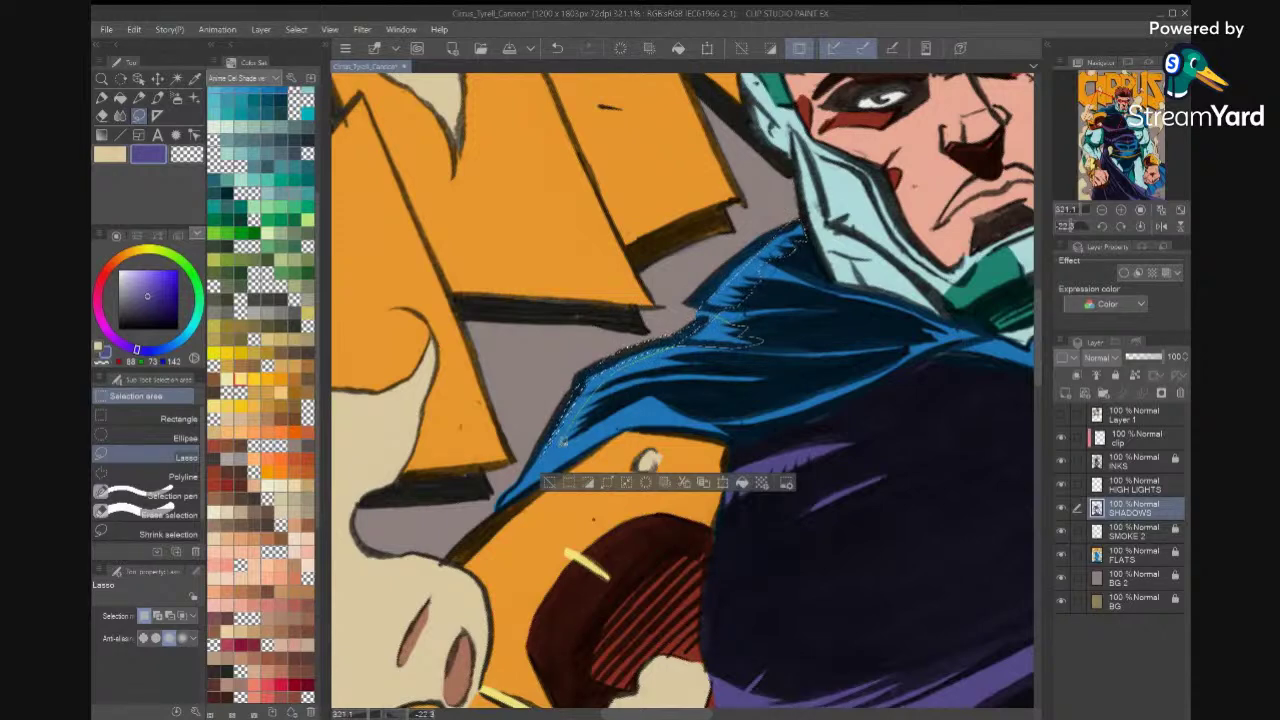
mouse_move(537, 482)
mouse_down()
mouse_move(503, 507)
mouse_move(509, 491)
mouse_up()
drag(579, 376, 592, 368)
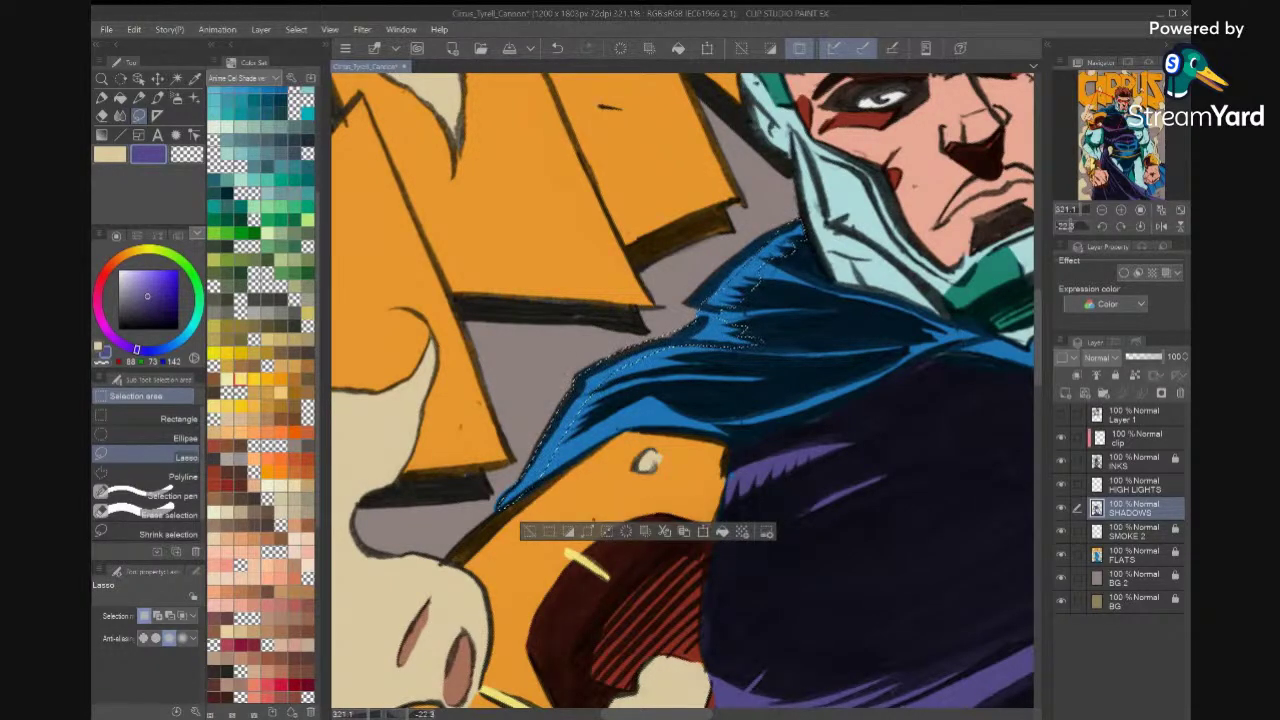
click(722, 532)
click(815, 468)
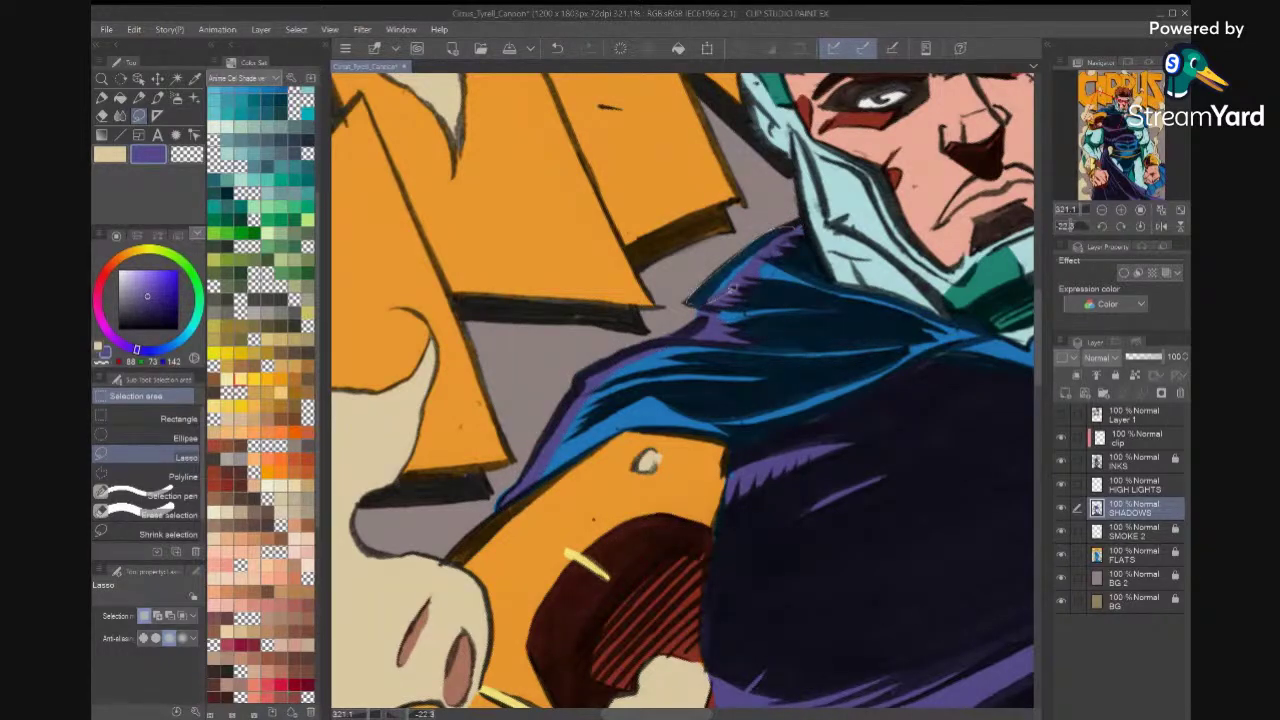
Lasso the remaining blue slivers in the collar folds beside the neck and fill them with purple.
drag(733, 288, 786, 240)
click(814, 332)
click(827, 386)
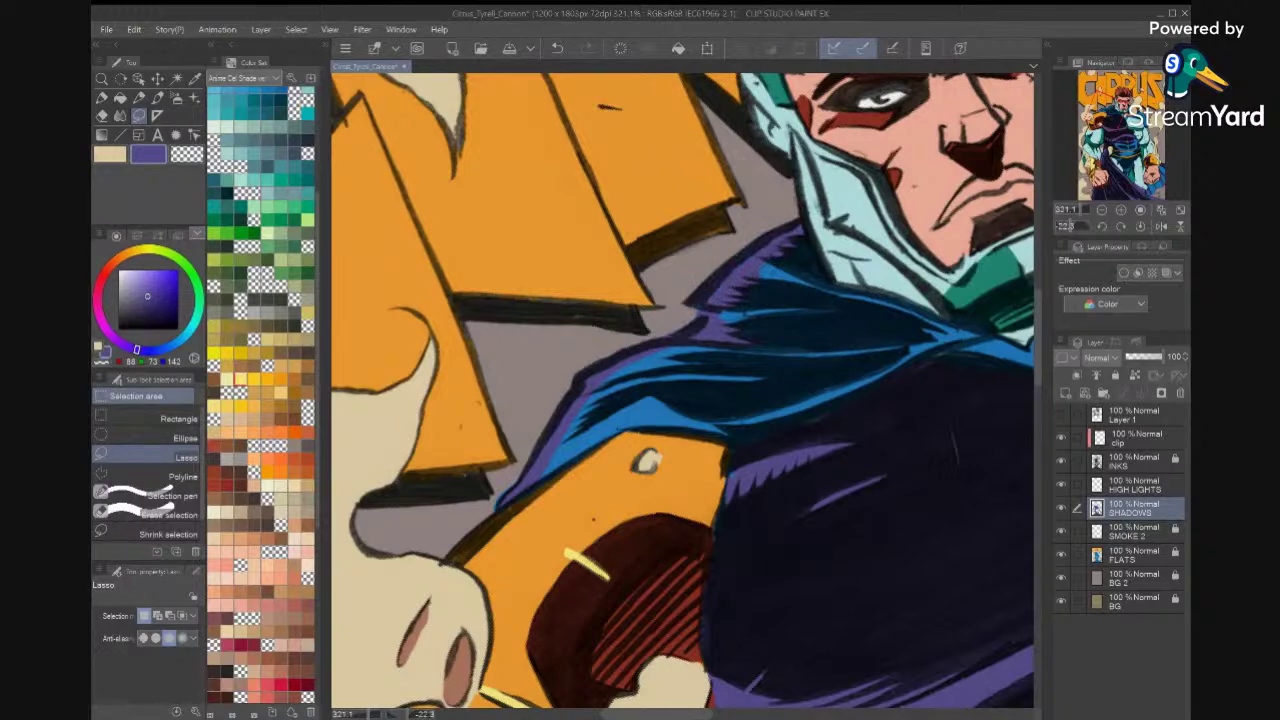
scroll(682, 390, down, 5)
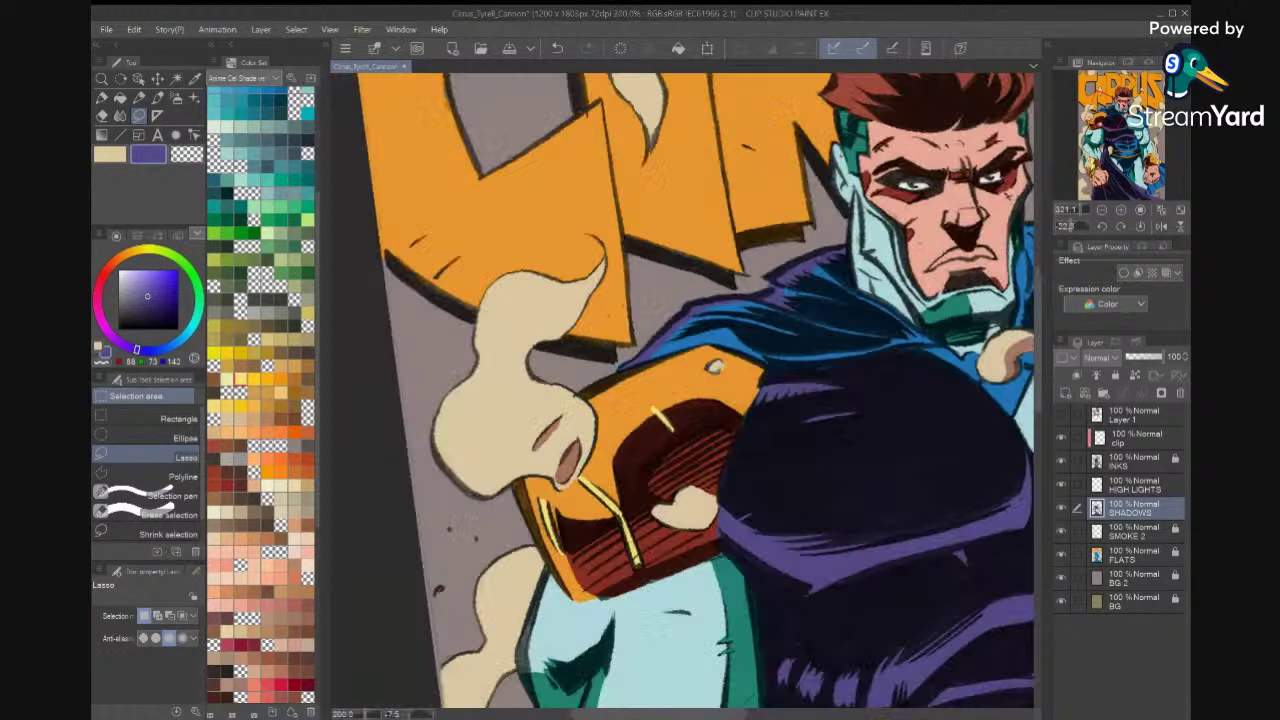
Sample the teal from the mask's chin, lasso the upper sliver of the mask's jaw beside the blue collar and fill it with teal.
scroll(682, 390, up, 5)
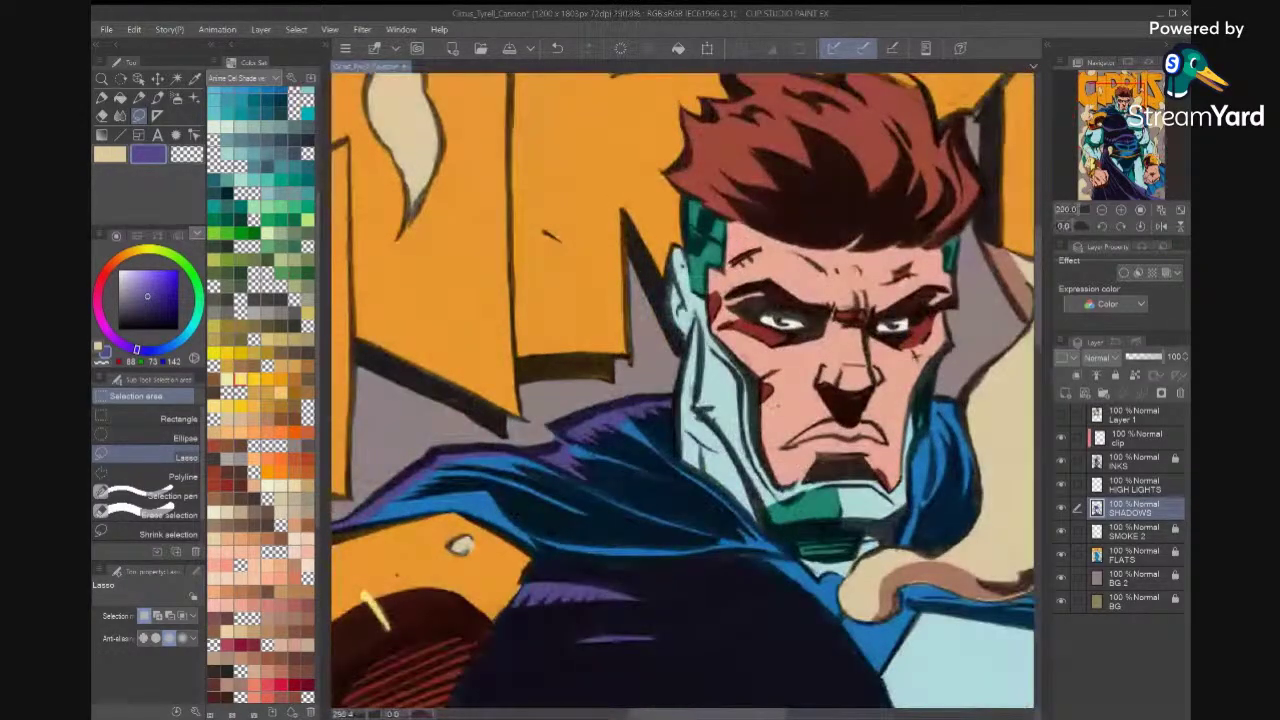
key(i)
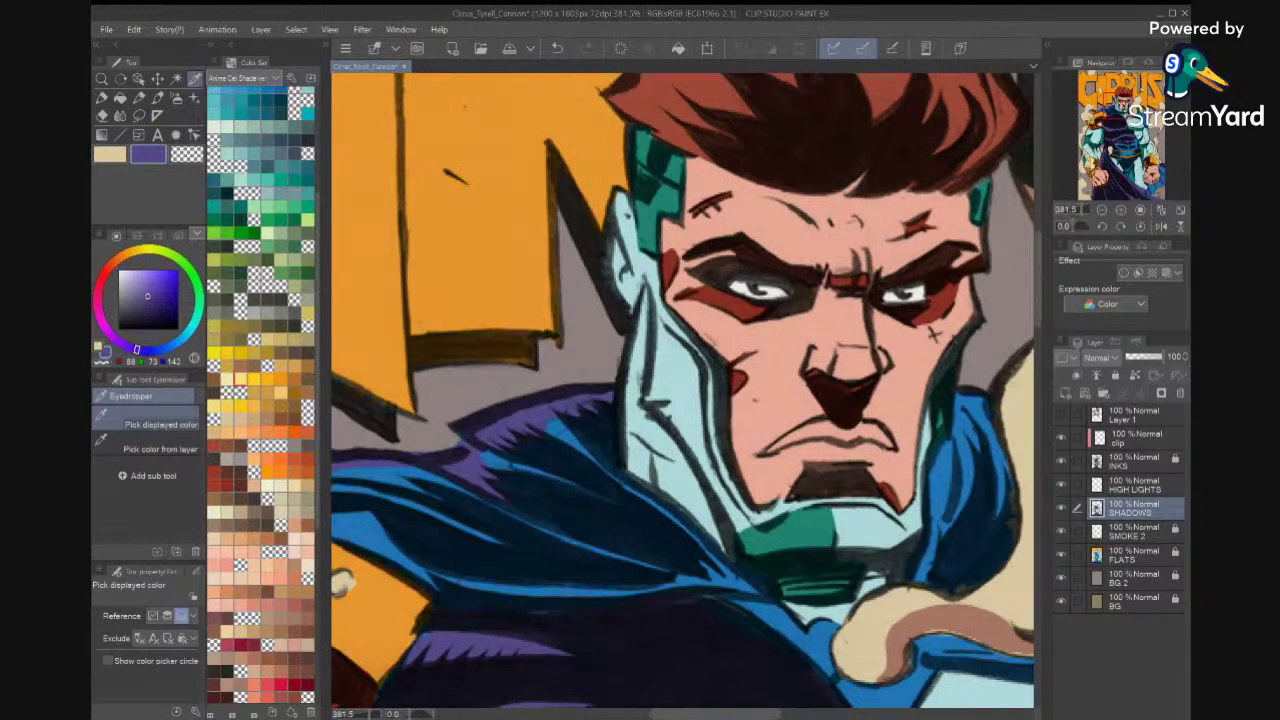
click(821, 527)
key(x)
click(821, 527)
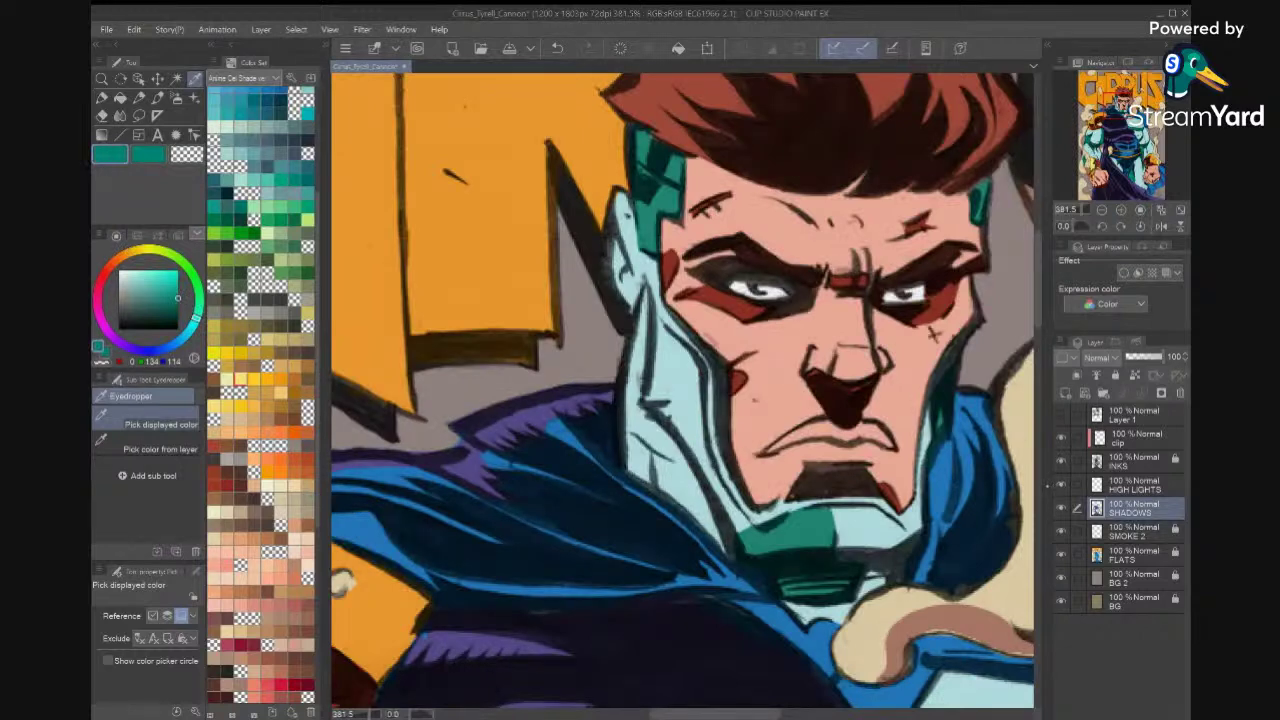
key(m)
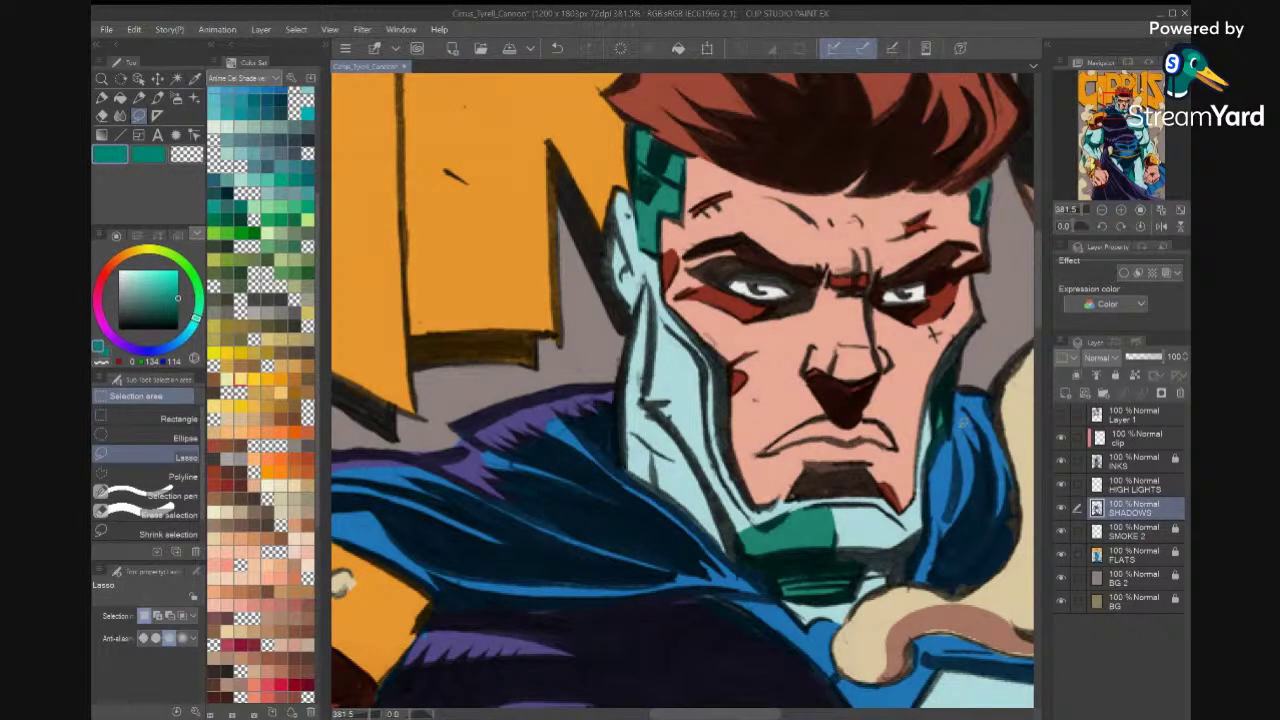
mouse_move(936, 451)
mouse_down()
mouse_move(925, 447)
mouse_move(930, 385)
mouse_move(946, 345)
mouse_move(976, 321)
mouse_move(945, 440)
mouse_up()
click(986, 519)
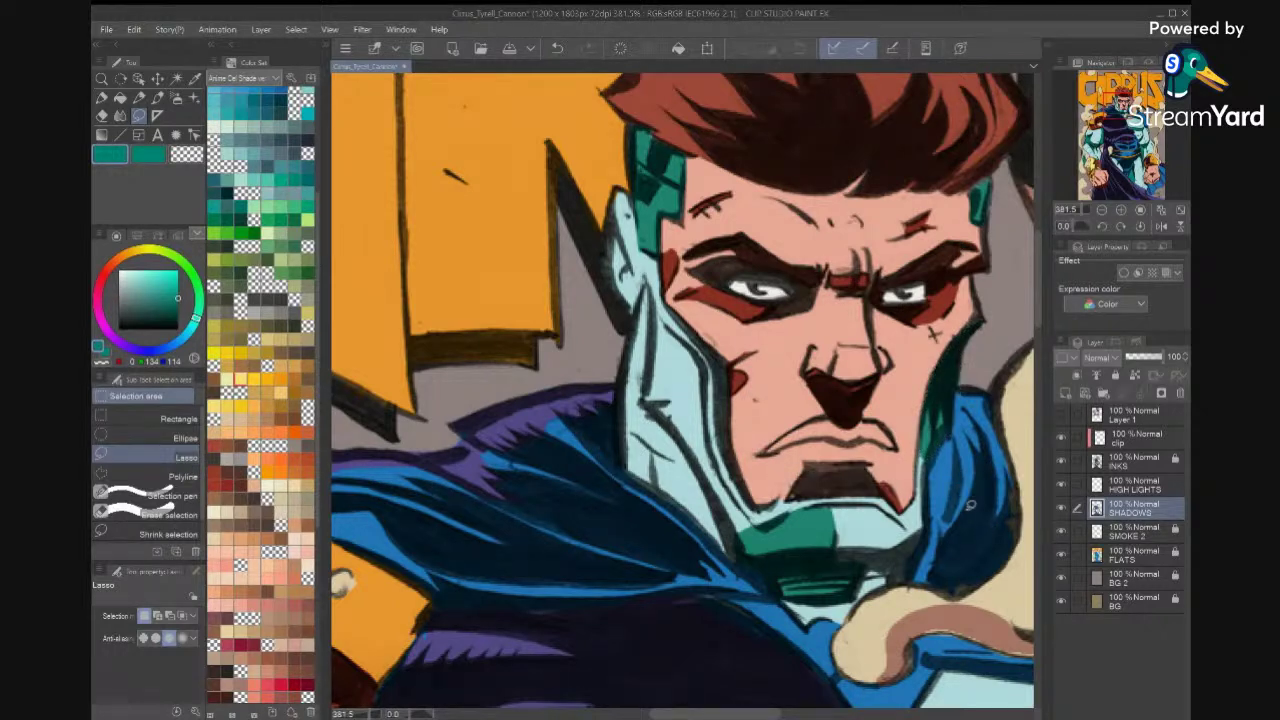
Lasso the remaining sliver lower down the same jaw edge and fill it with teal.
drag(921, 466, 924, 474)
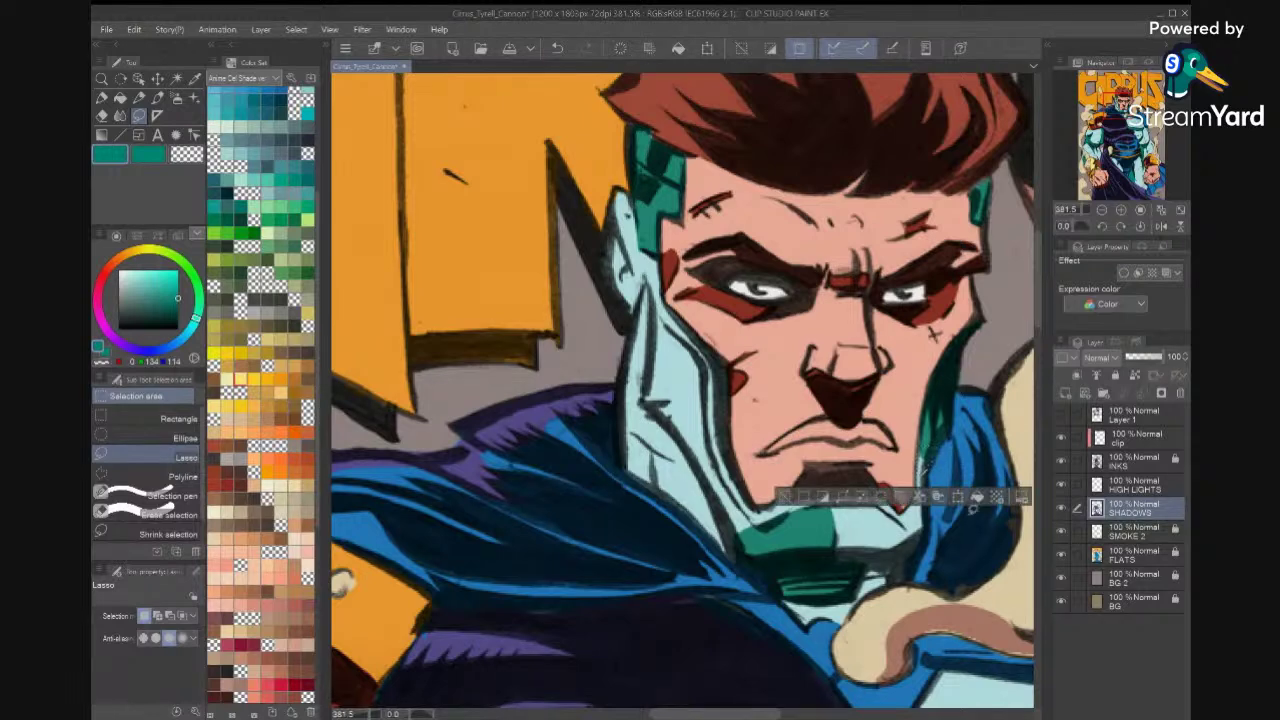
click(993, 499)
click(675, 440)
click(976, 497)
click(970, 540)
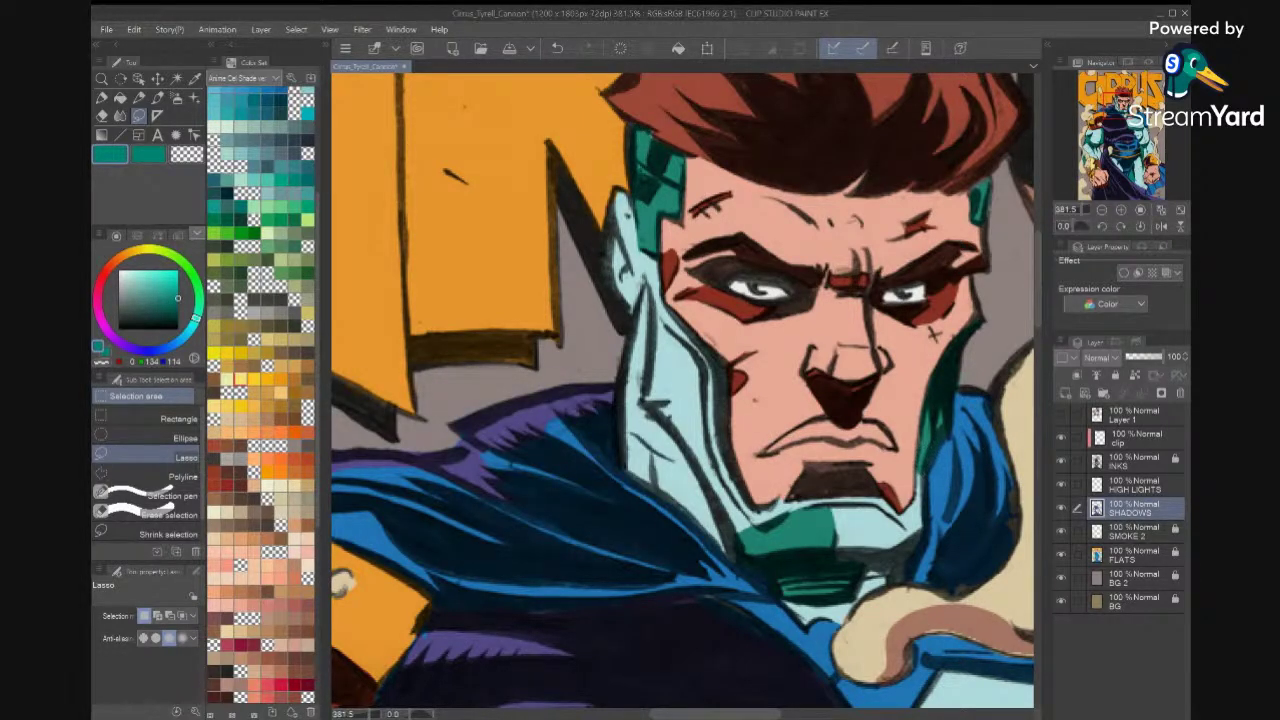
Lasso the teal patch on the mask's chin, delete it from the SHADOWS layer and clear the selection.
mouse_move(853, 531)
mouse_down()
mouse_move(842, 504)
mouse_move(785, 508)
mouse_move(744, 553)
mouse_move(850, 535)
mouse_up()
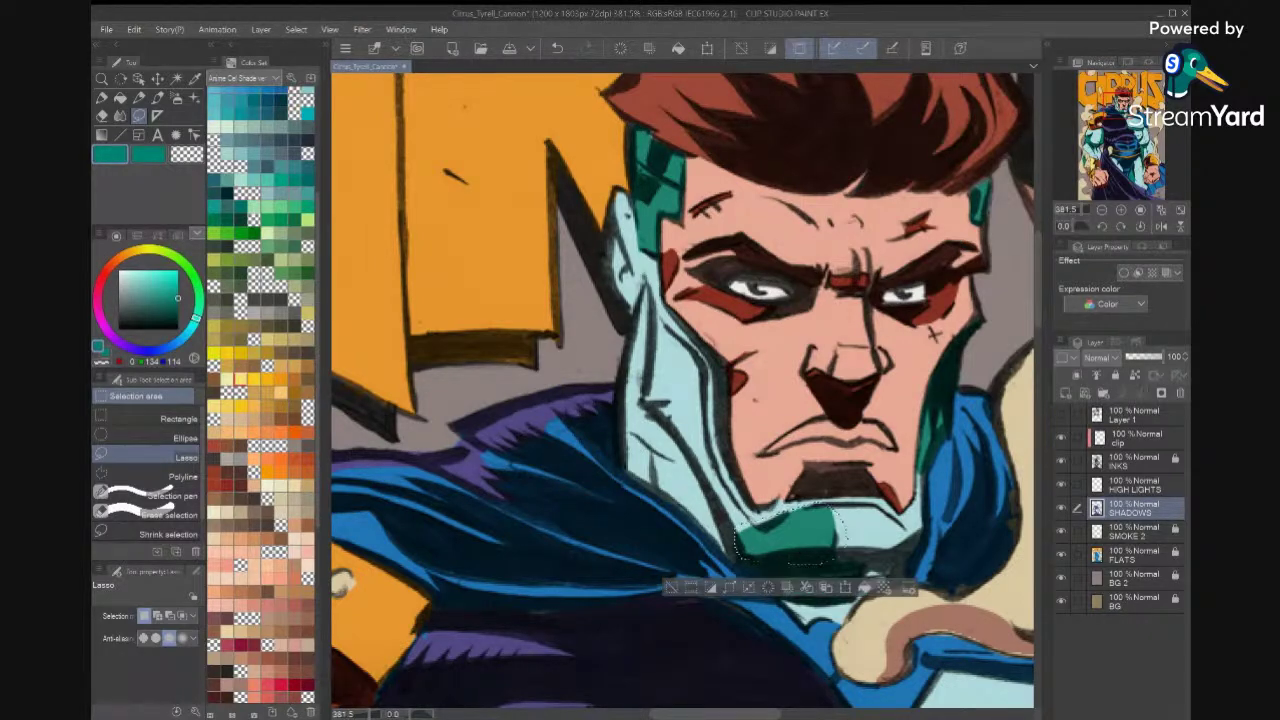
key(Delete)
key(ctrl+d)
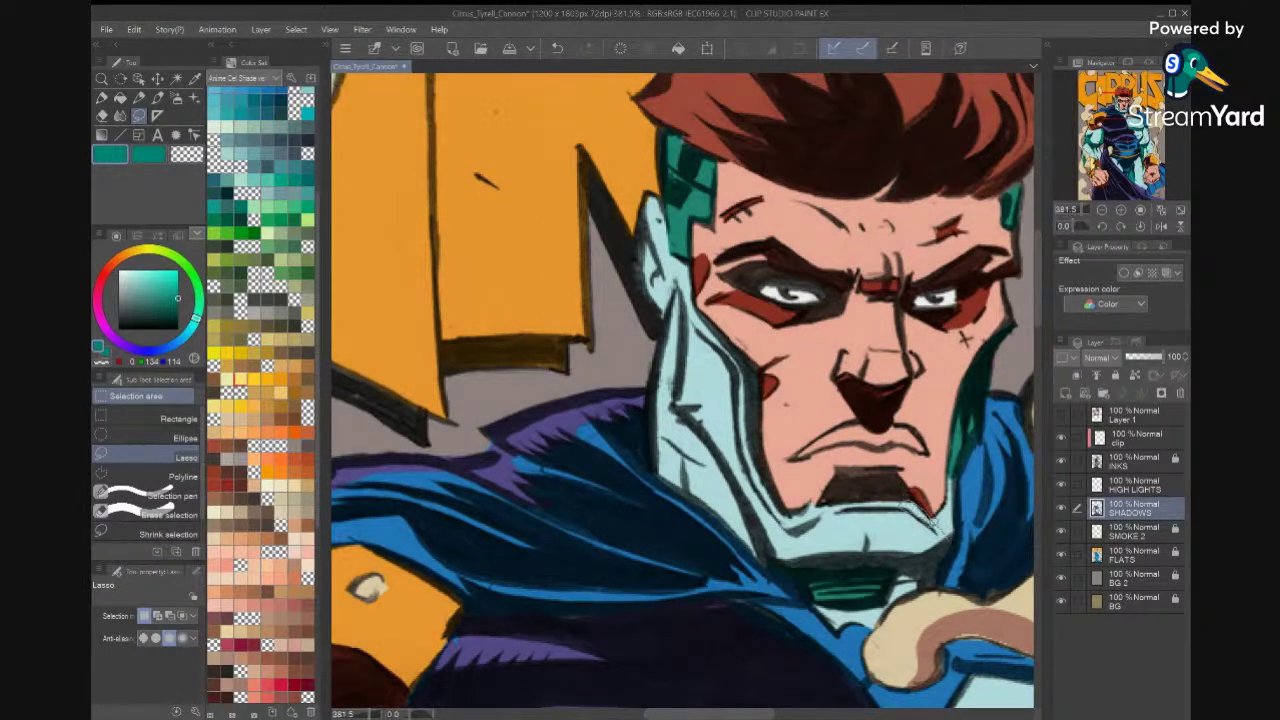
Lasso a thin rim around the mask's face opening from chin to cheek, plus the outer ear, and fill it with teal.
drag(946, 540, 912, 512)
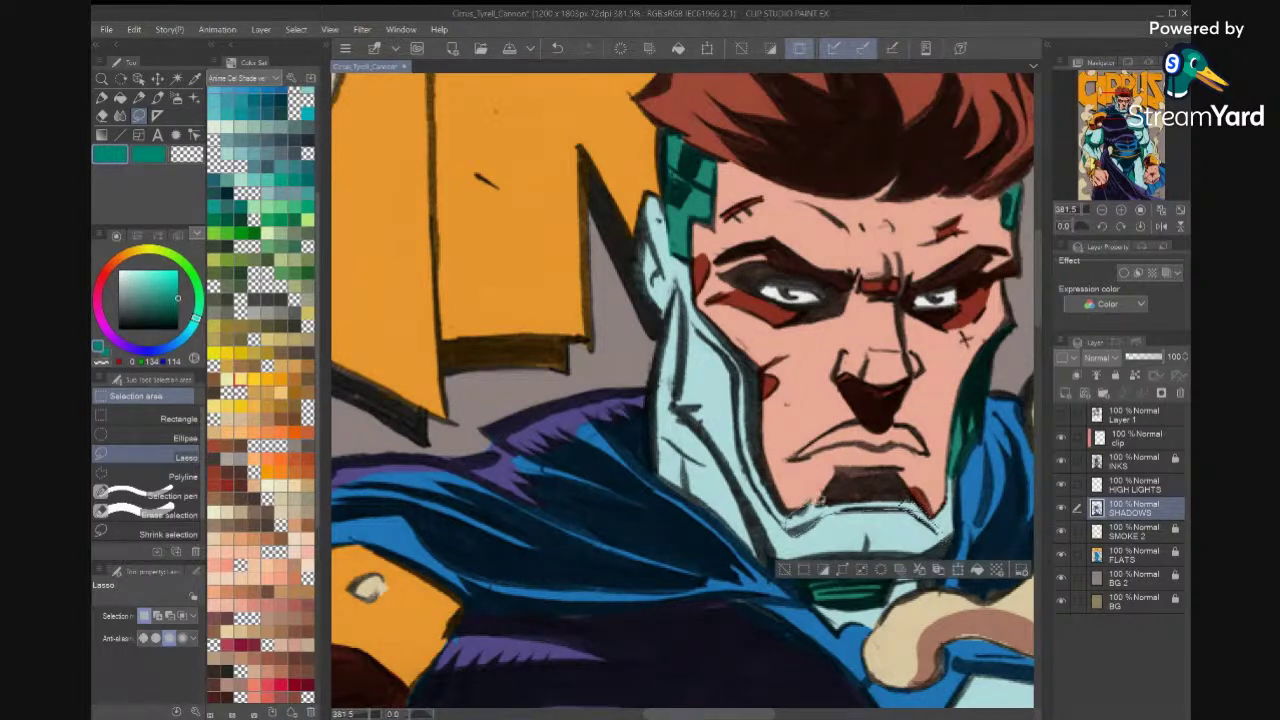
drag(854, 498, 905, 496)
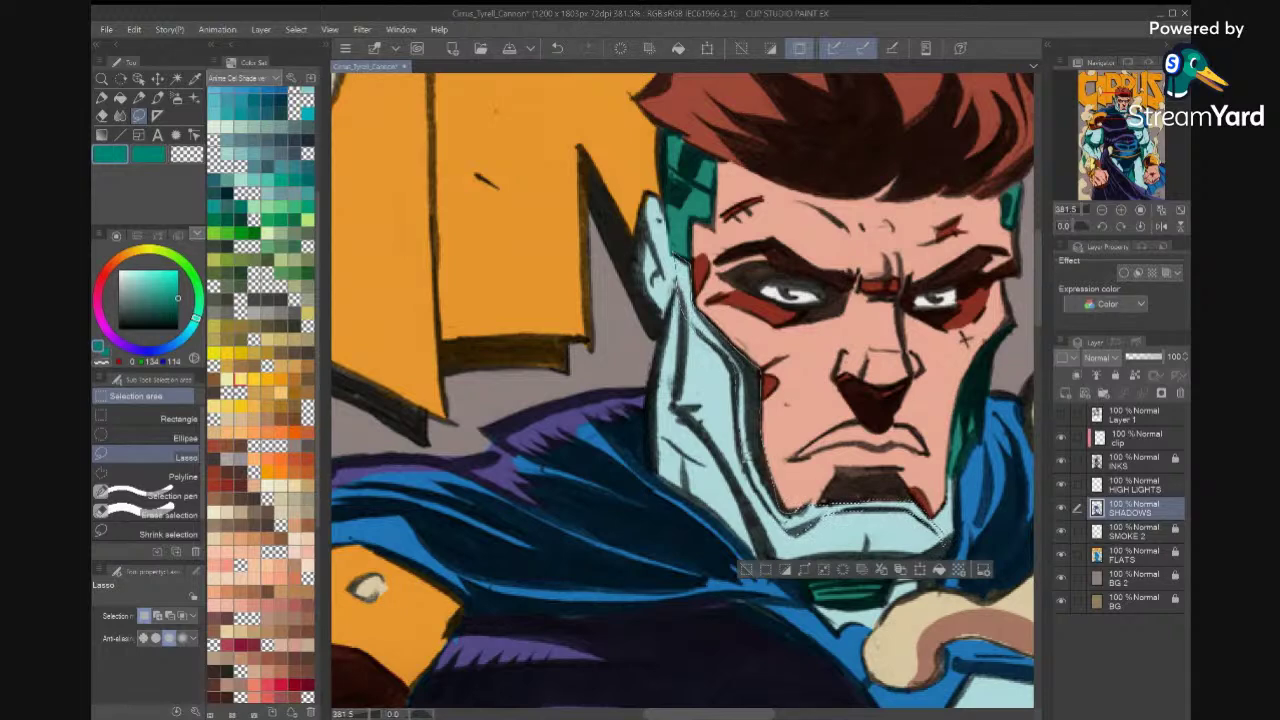
drag(768, 495, 792, 522)
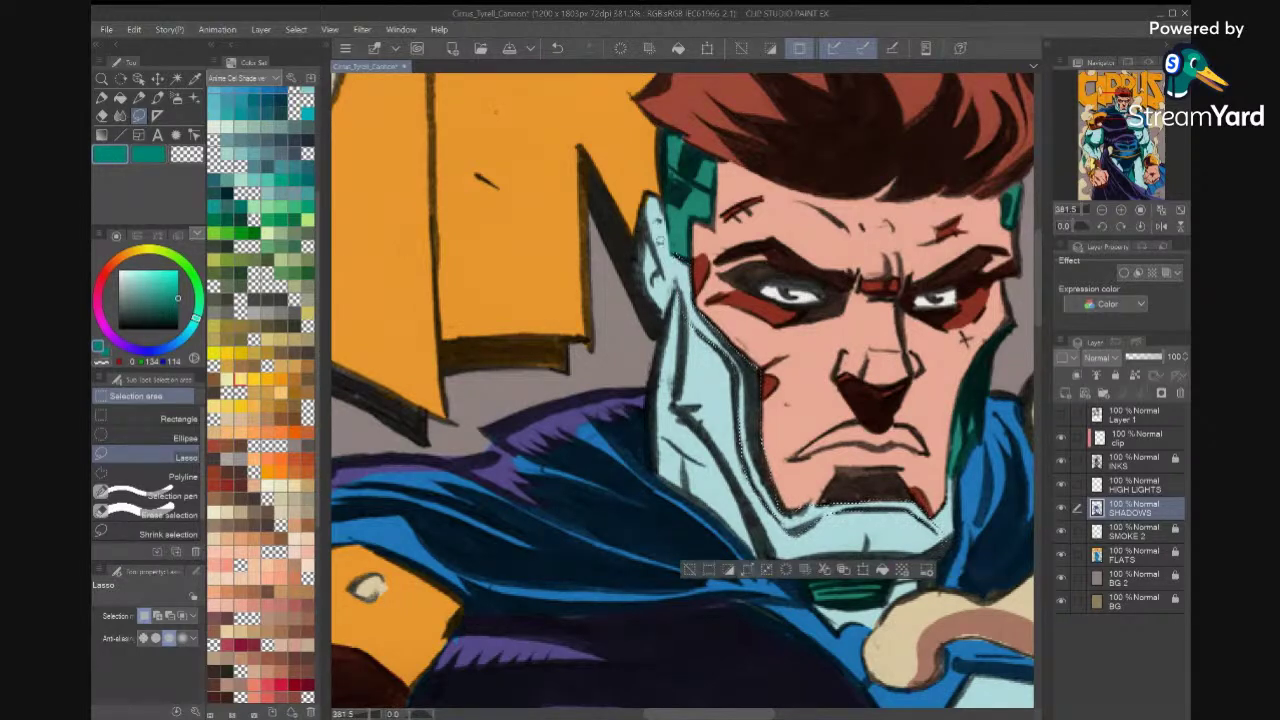
drag(643, 296, 646, 222)
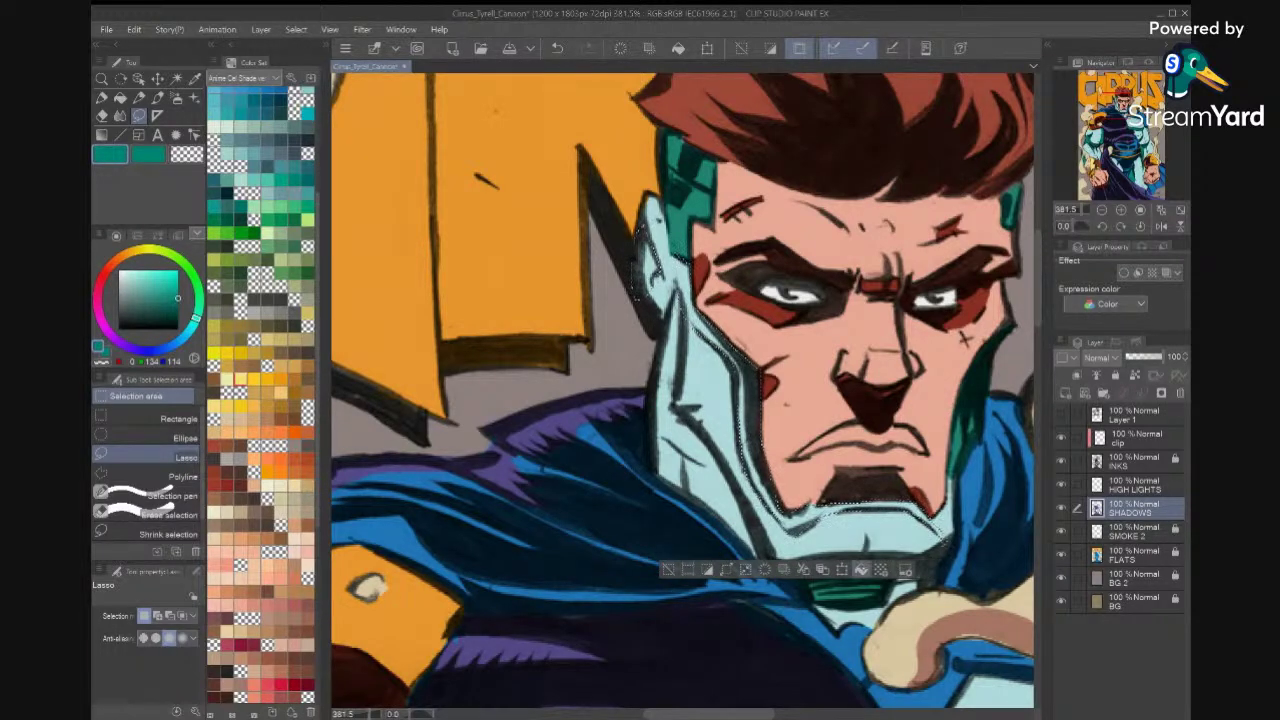
key(alt+Delete)
key(ctrl+d)
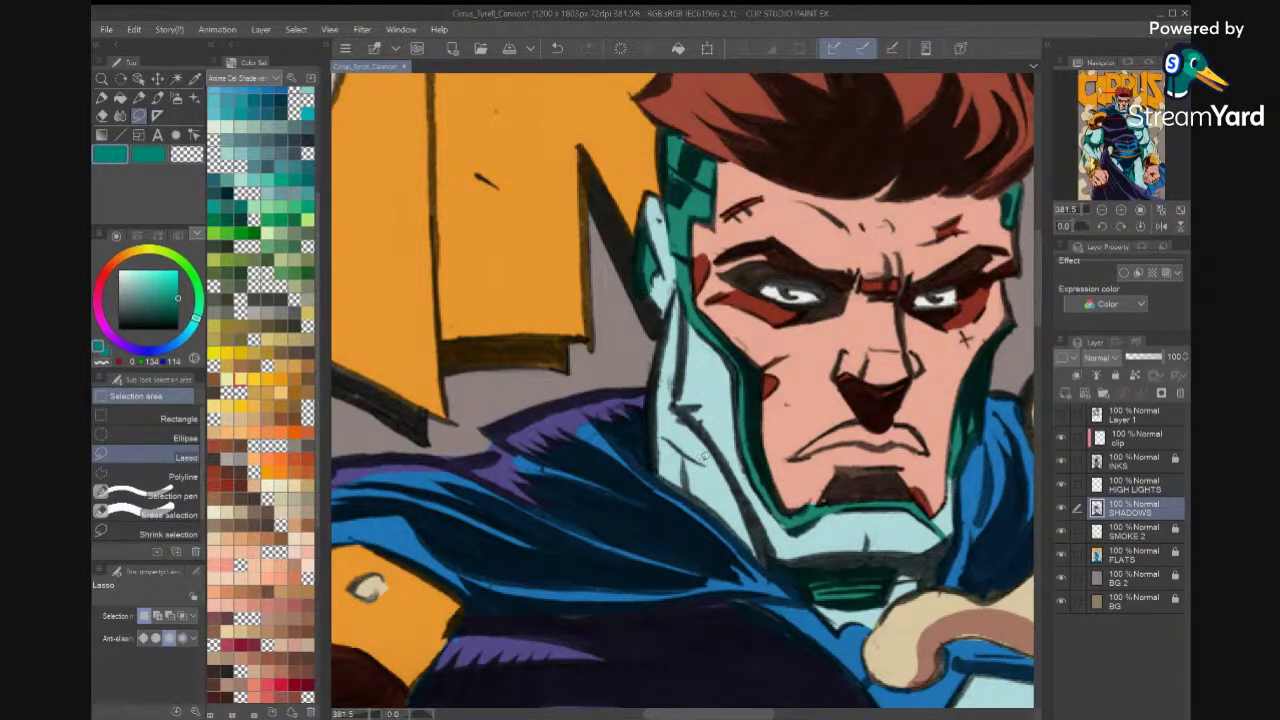
Lasso the back corner of the mask's jaw where it meets the collar and fill it with teal.
mouse_move(658, 438)
mouse_down()
mouse_move(684, 490)
mouse_move(686, 445)
mouse_move(662, 441)
mouse_move(690, 486)
mouse_move(686, 452)
mouse_move(670, 445)
mouse_up()
key(alt+Delete)
key(ctrl+d)
key(alt+Delete)
key(ctrl+d)
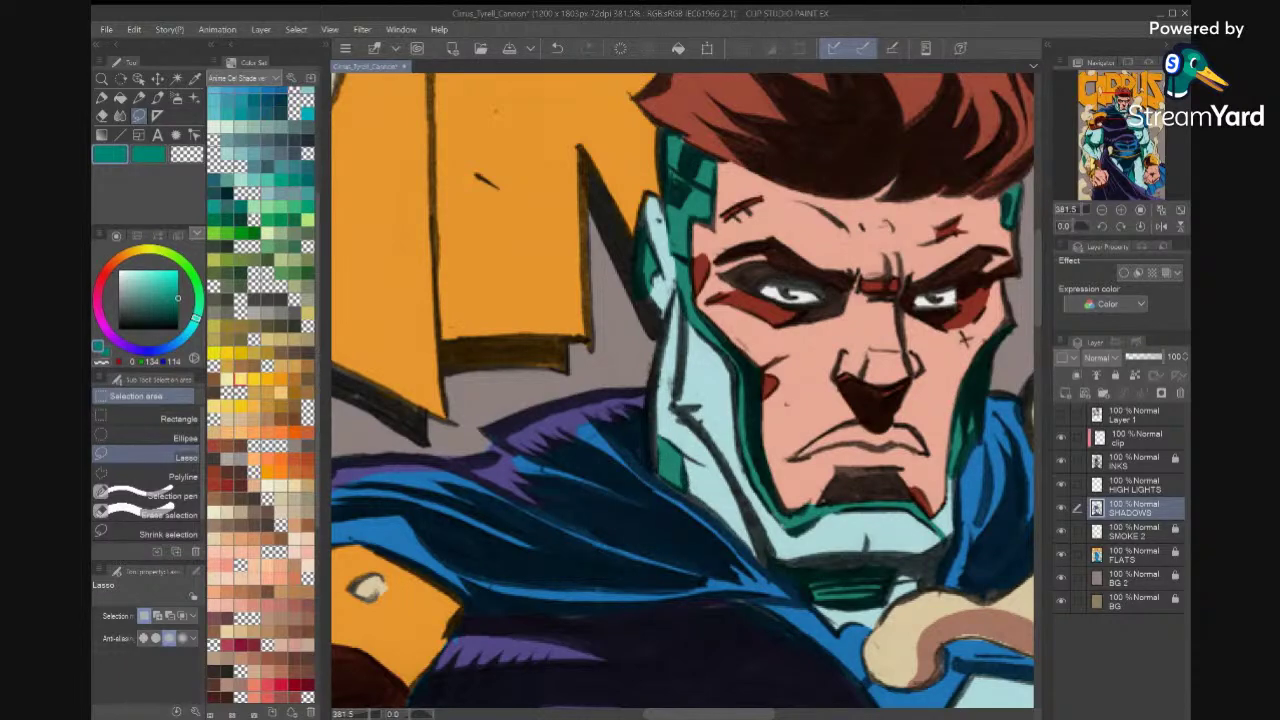
Lasso the small notch at the crease on the mask's jaw and fill it with teal.
mouse_move(704, 405)
mouse_down()
mouse_move(710, 425)
mouse_move(675, 402)
mouse_move(698, 402)
mouse_up()
key(alt+Delete)
key(ctrl+d)
key(ctrl+0)
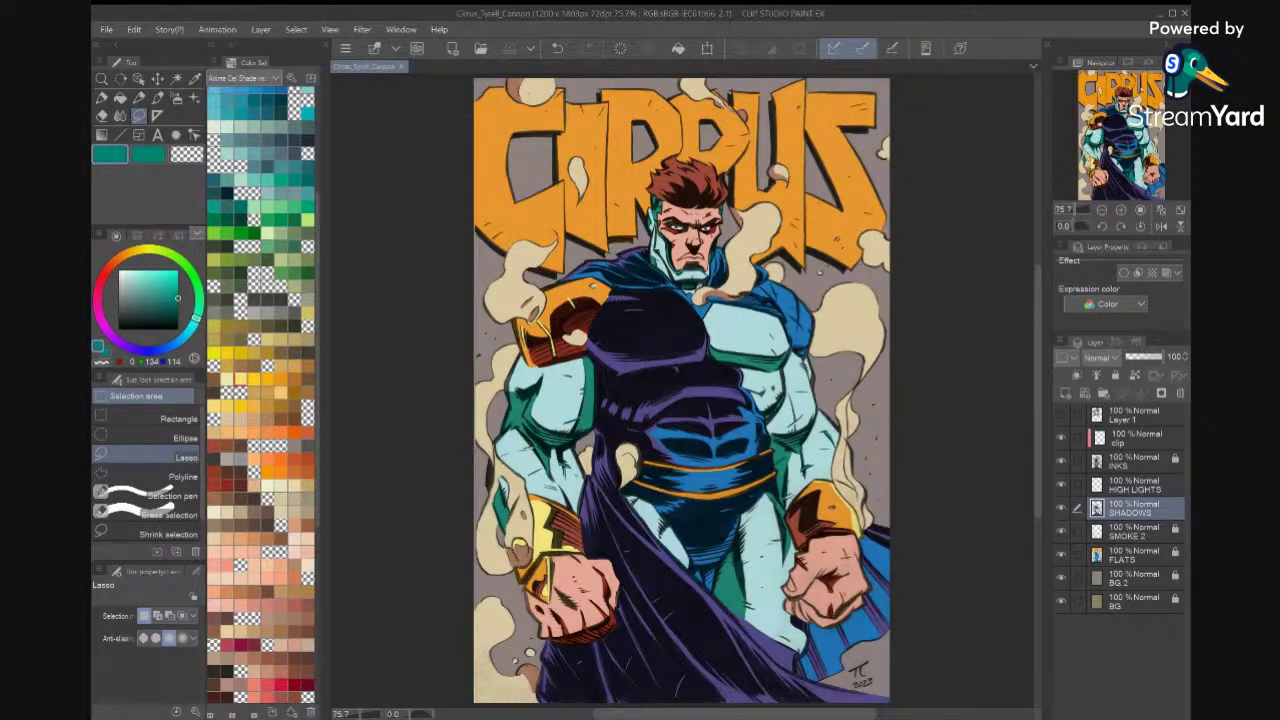
Sample the face's skin tone, try a brown swatch, and show the reference page on Layer 1 to examine its skin shading.
scroll(672, 126, up, 5)
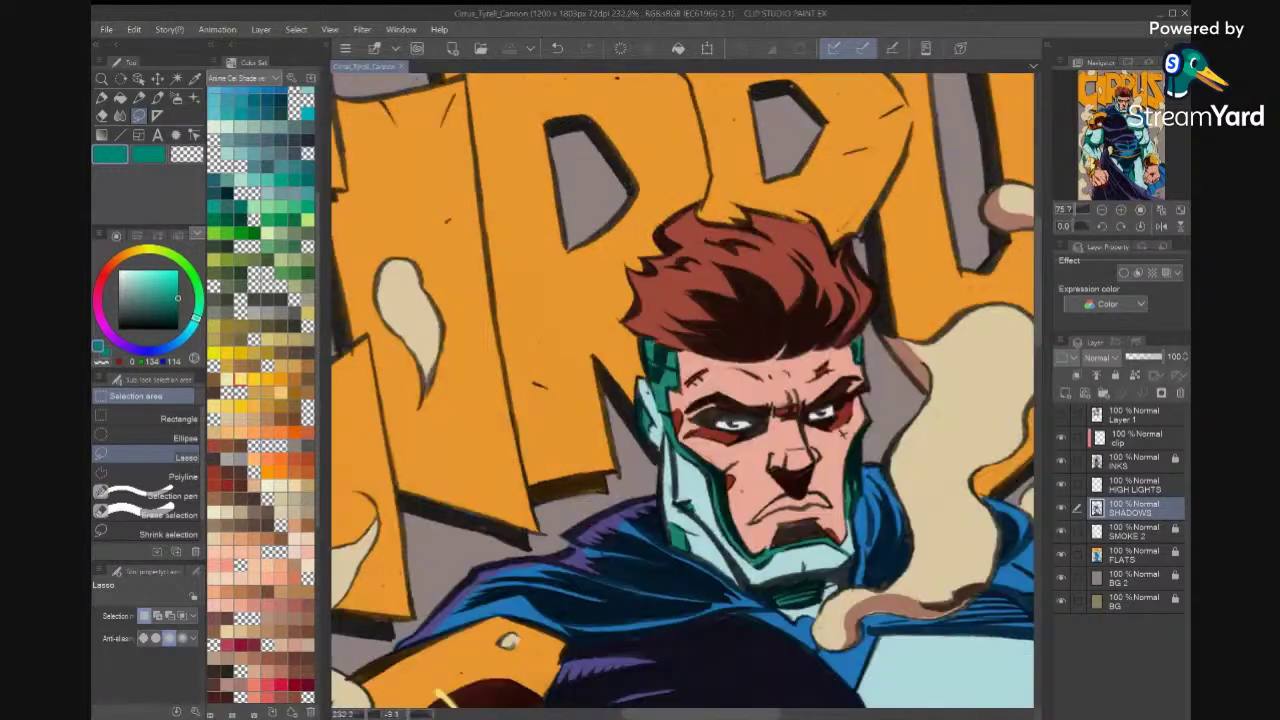
key(i)
click(837, 453)
click(842, 453)
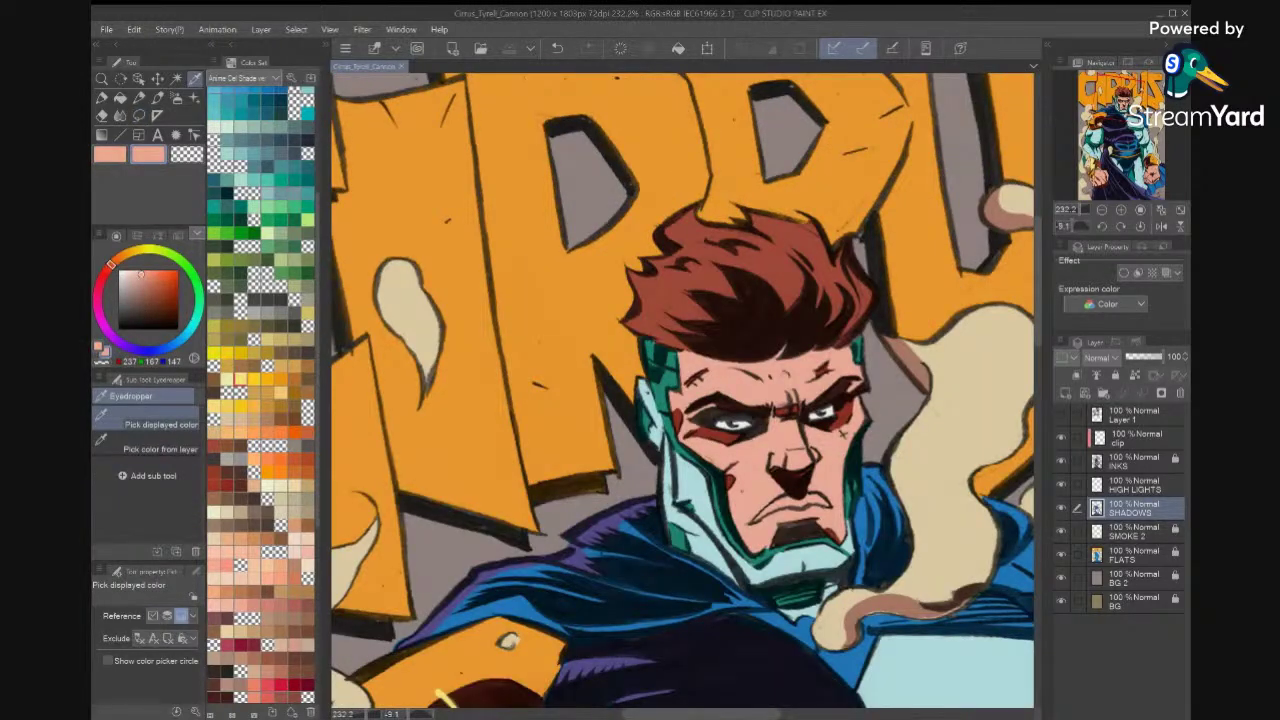
click(110, 154)
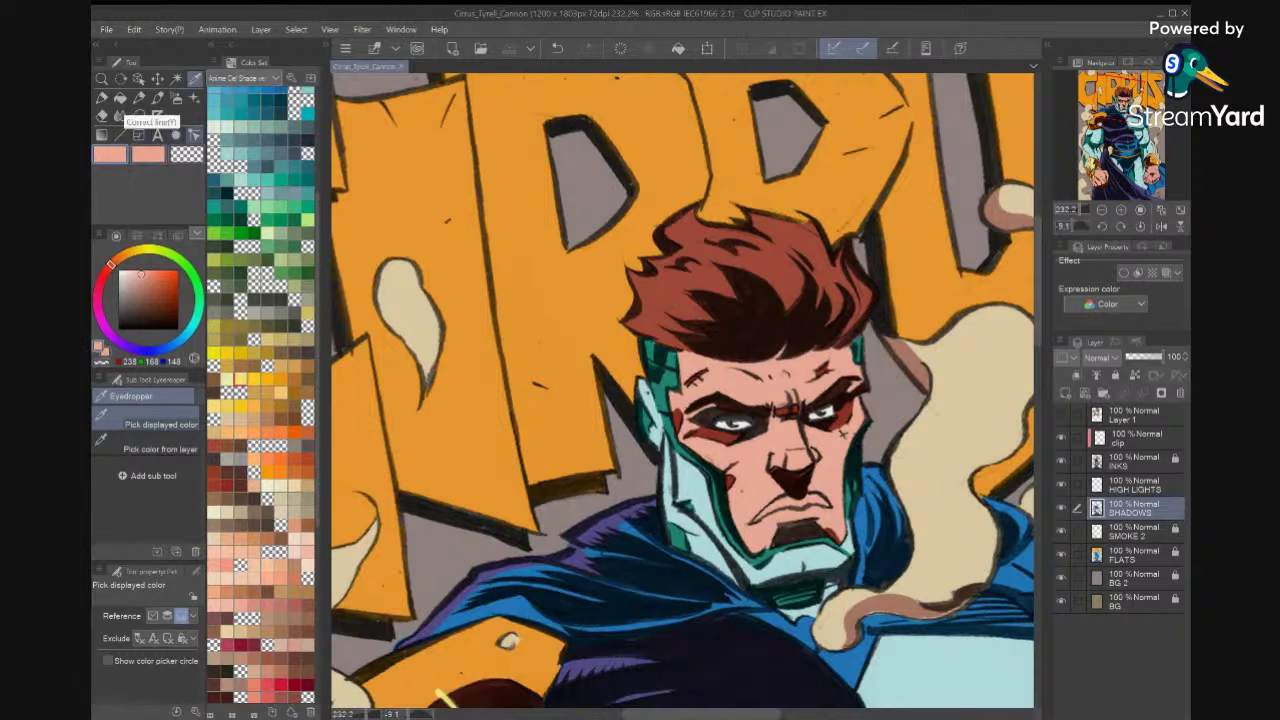
click(148, 154)
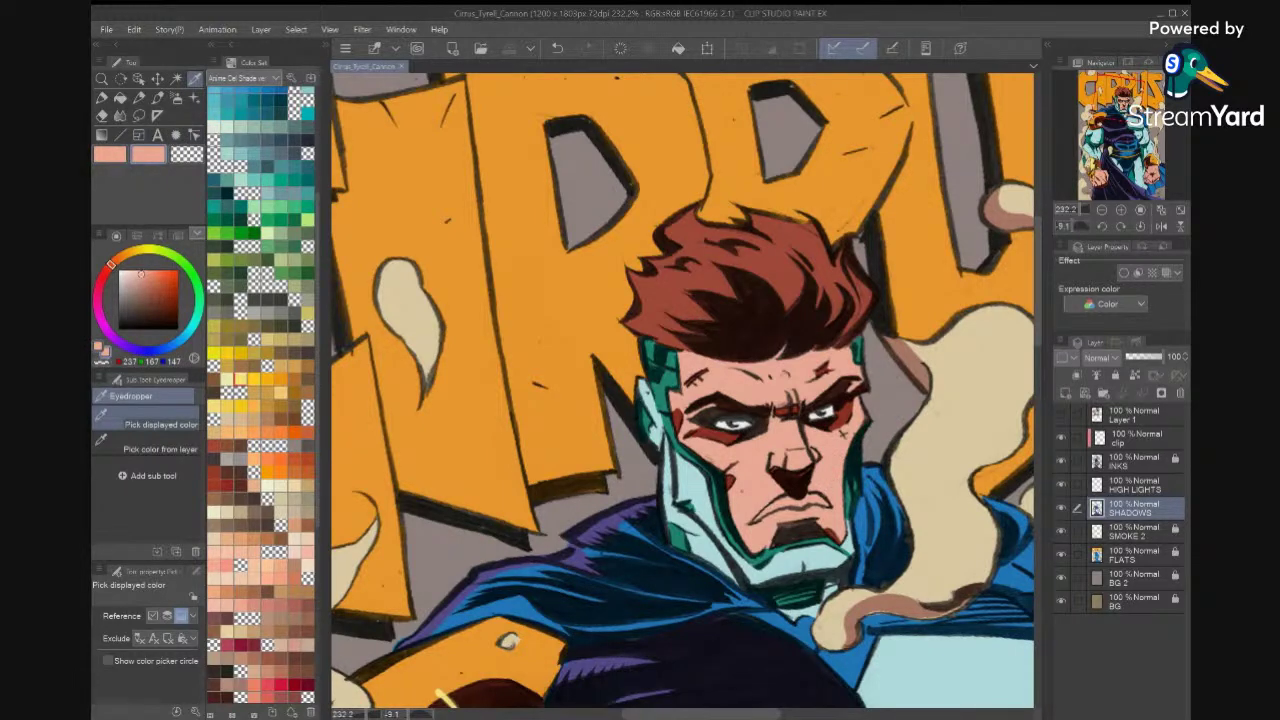
drag(316, 468, 316, 486)
click(308, 489)
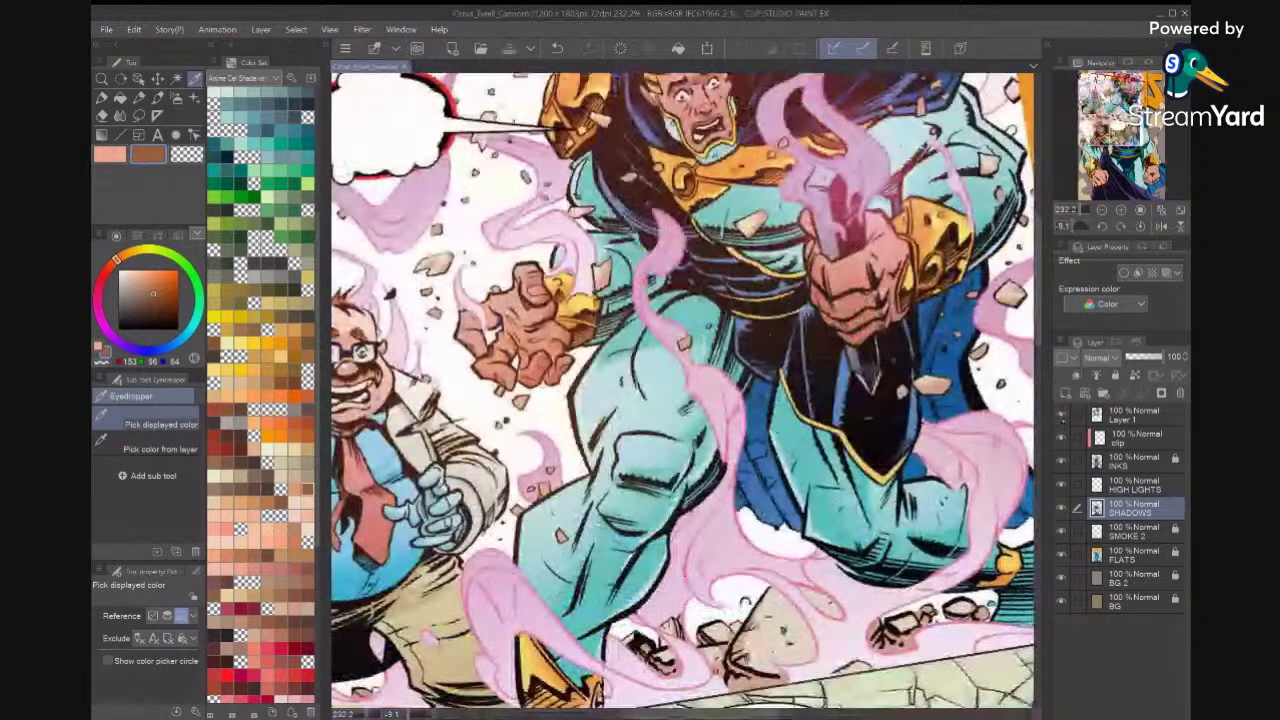
scroll(682, 392, down, 4)
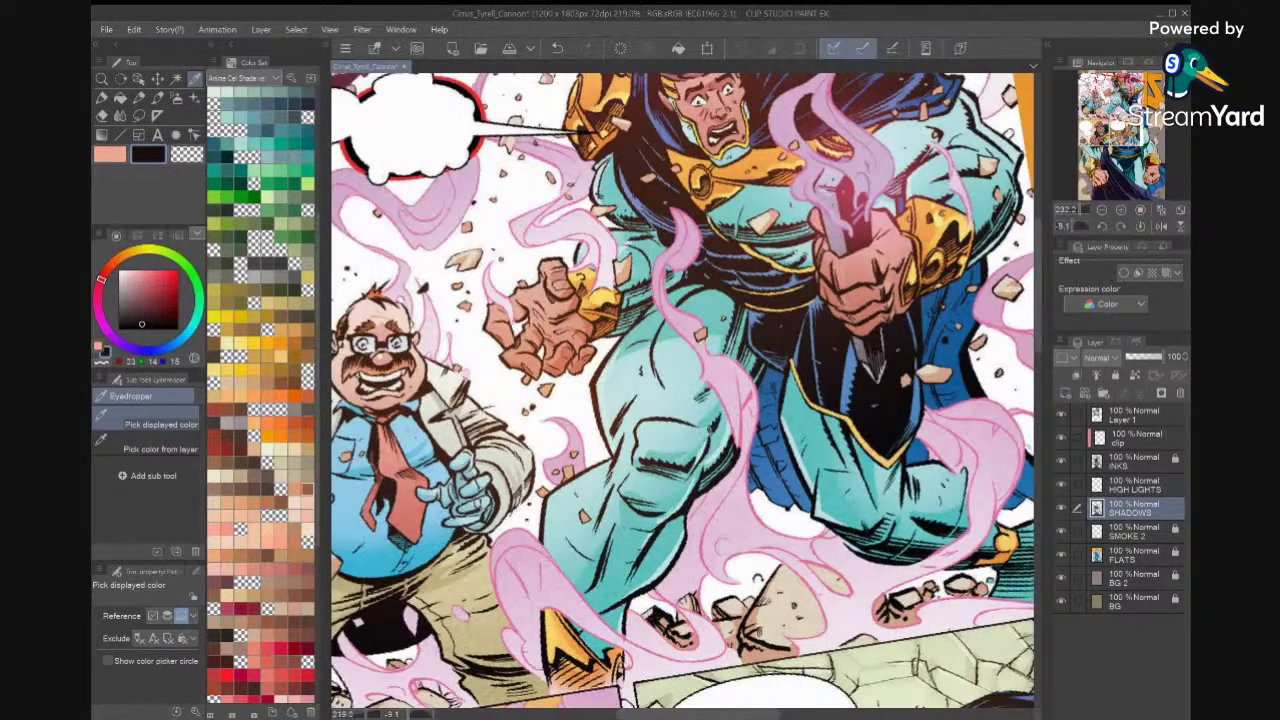
scroll(682, 392, down, 3)
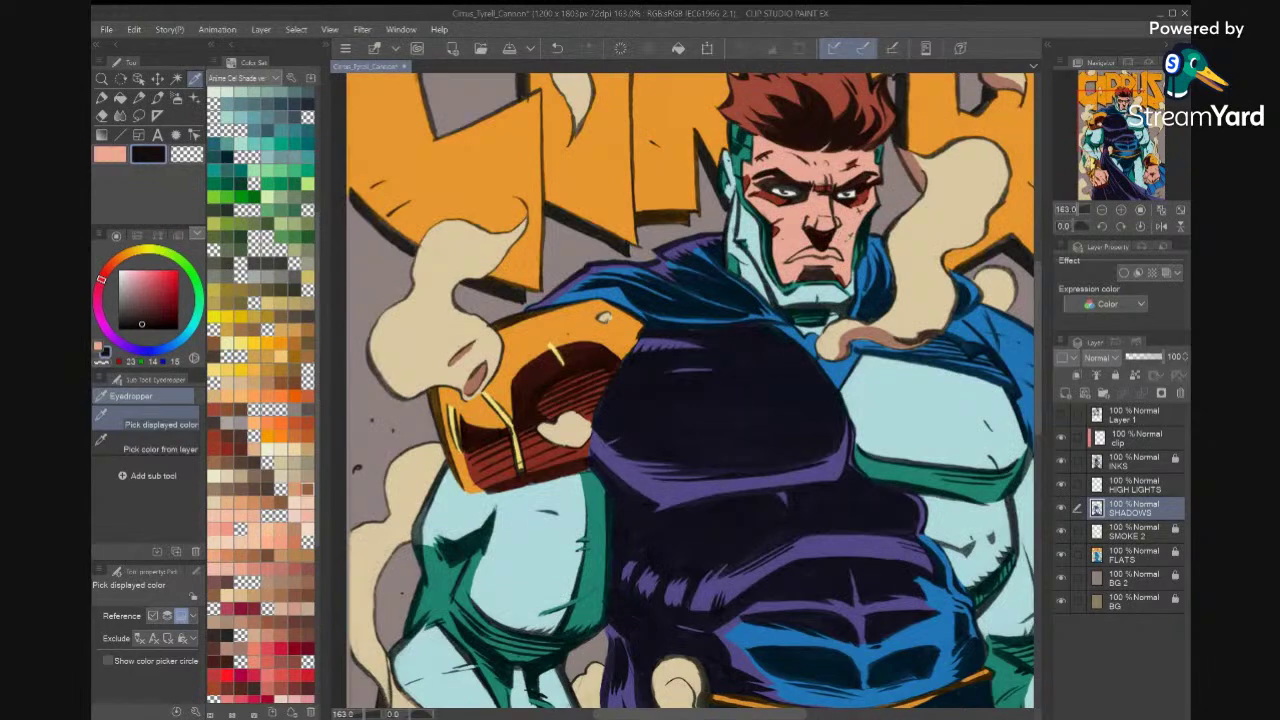
Sample the face's skin tone again and choose a medium brown from the color set for the skin shading.
click(830, 230)
key(x)
key(x)
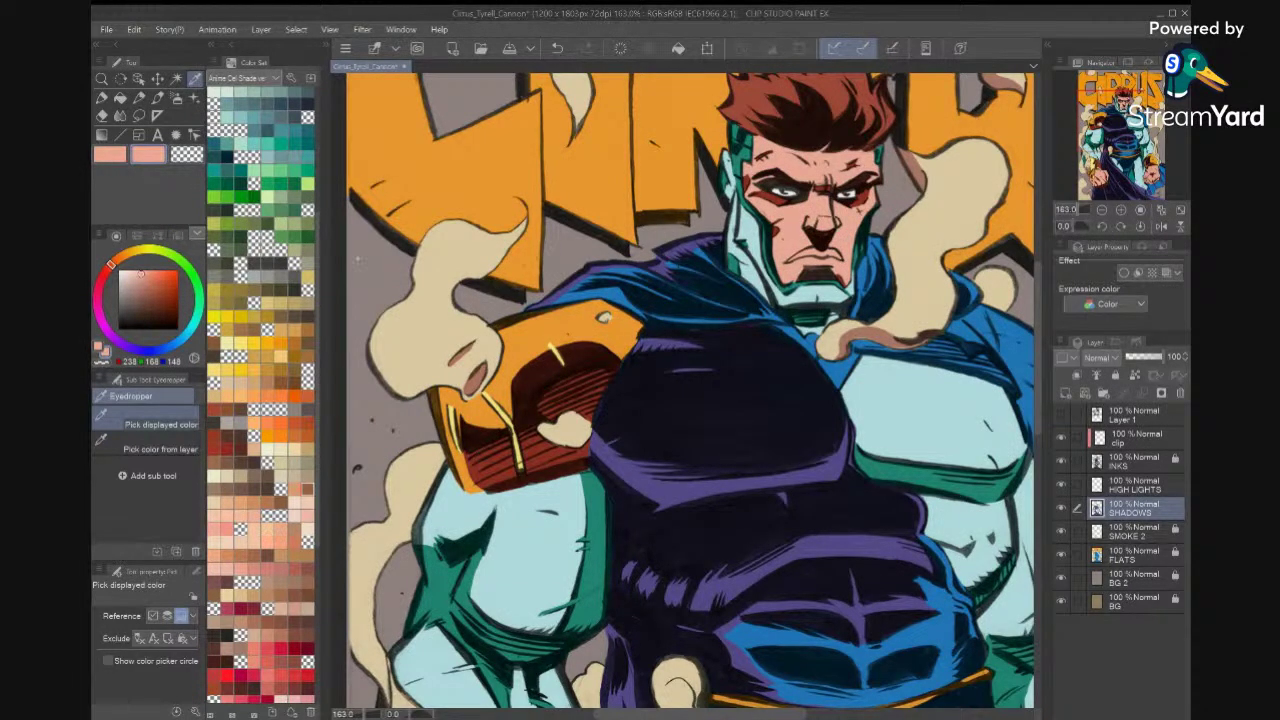
mouse_move(319, 274)
mouse_down()
mouse_move(322, 200)
mouse_move(319, 273)
mouse_up()
scroll(262, 394, up, 5)
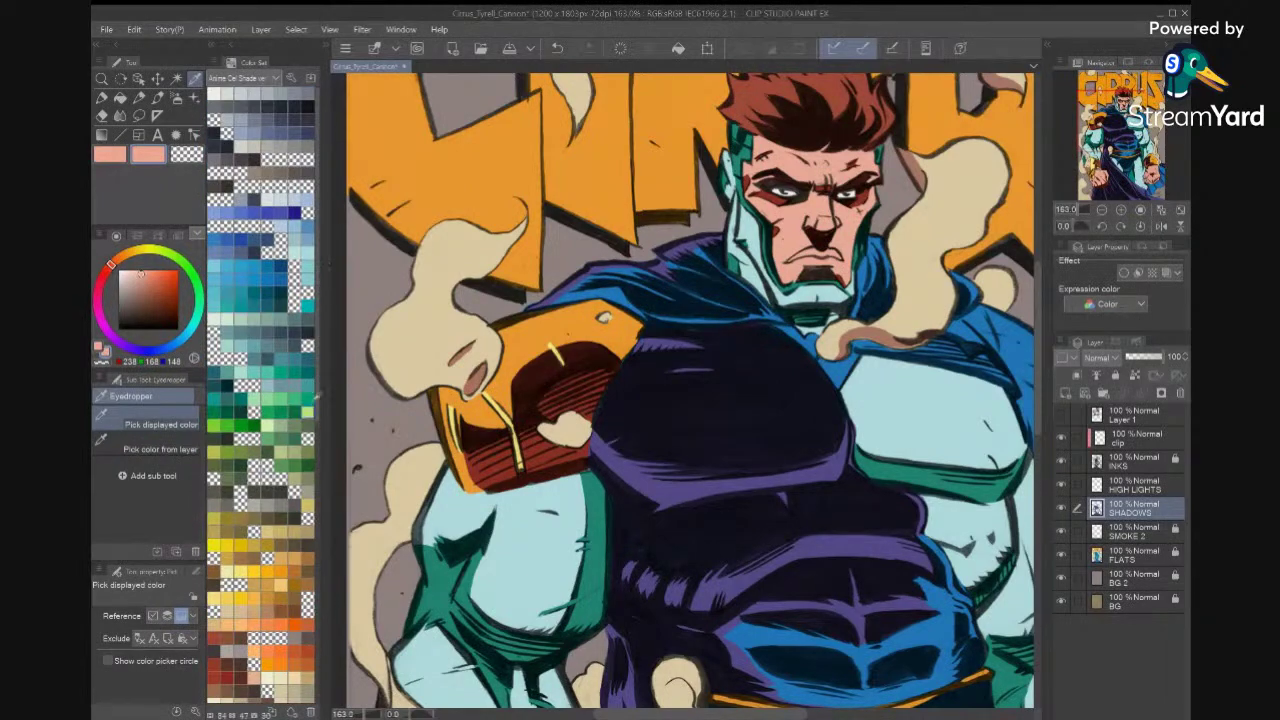
scroll(262, 394, down, 10)
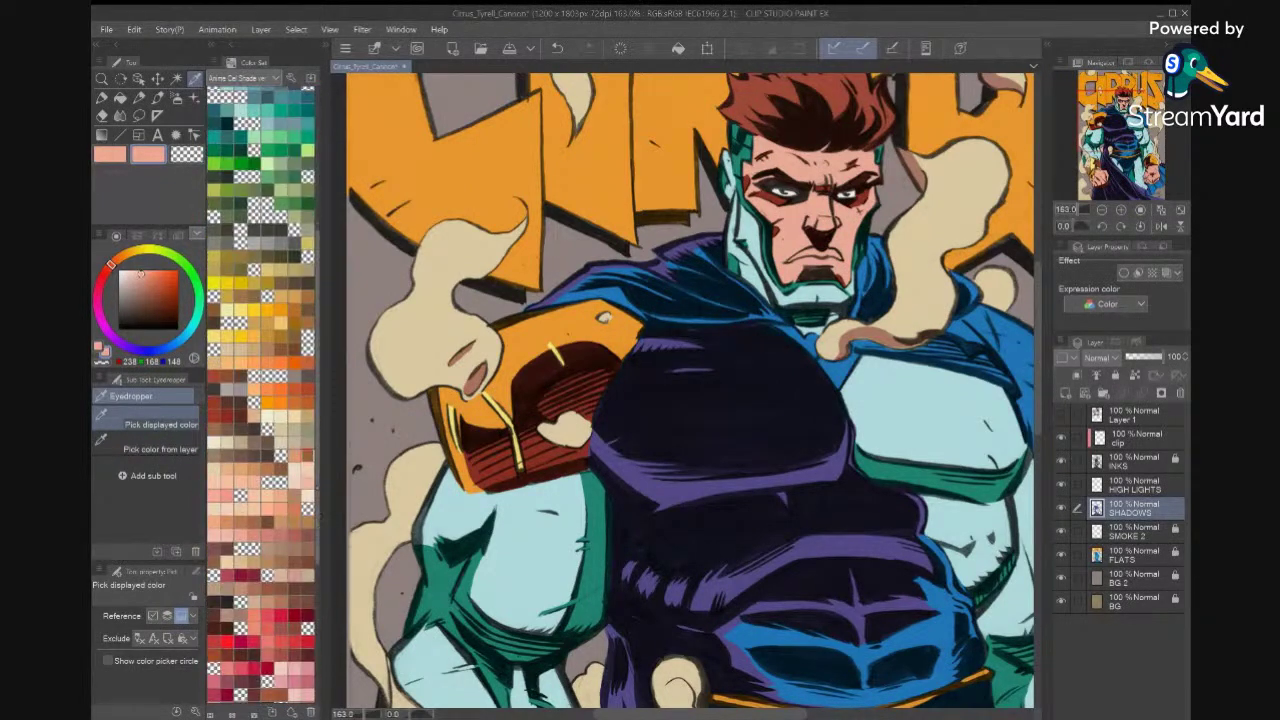
click(270, 480)
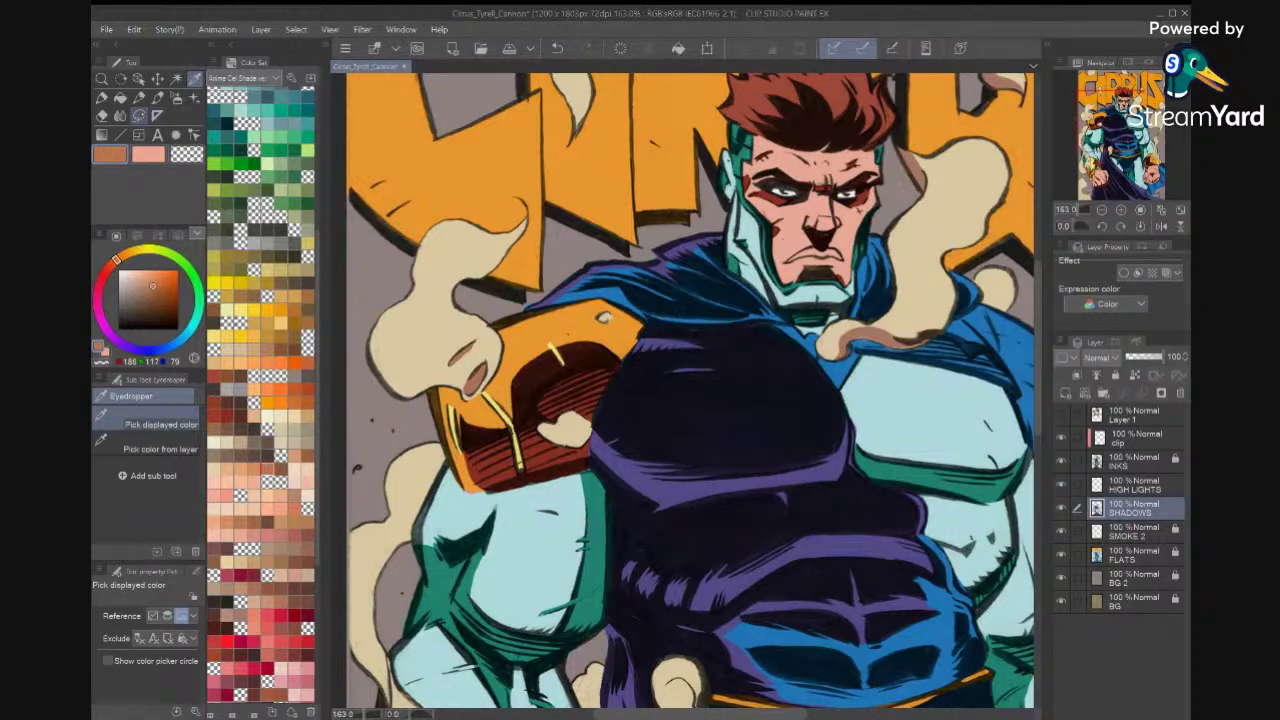
Make the HIGH LIGHTS layer active, lasso the frowning upper lip and fill it with the medium brown.
click(120, 78)
click(1135, 485)
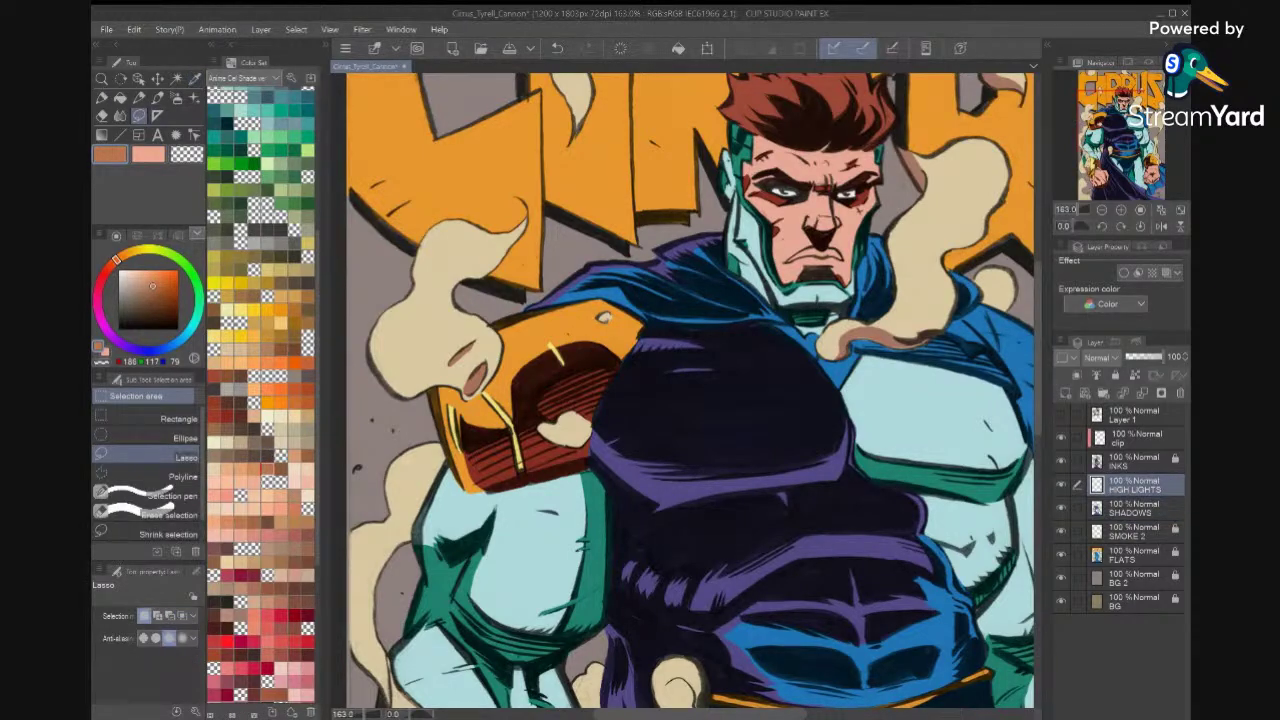
scroll(840, 200, up, 4)
scroll(900, 195, up, 3)
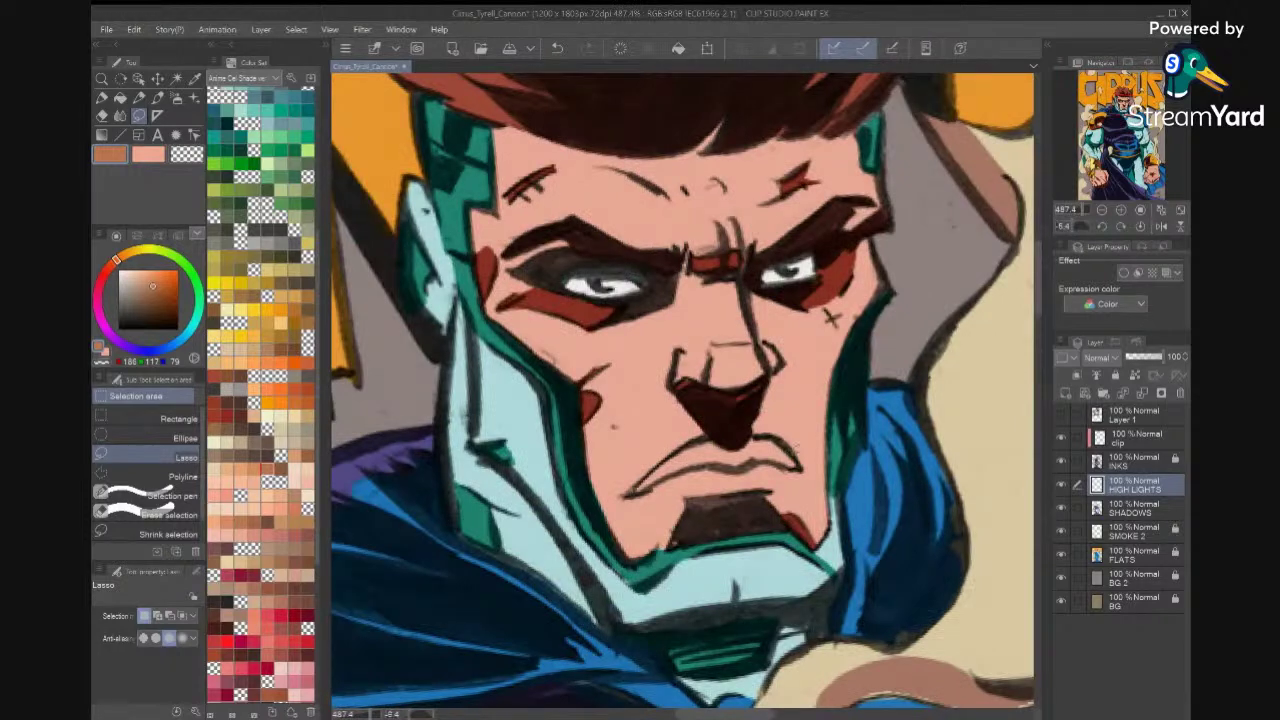
mouse_move(798, 464)
mouse_down()
mouse_move(672, 474)
mouse_move(654, 462)
mouse_move(728, 433)
mouse_up()
drag(768, 434, 785, 438)
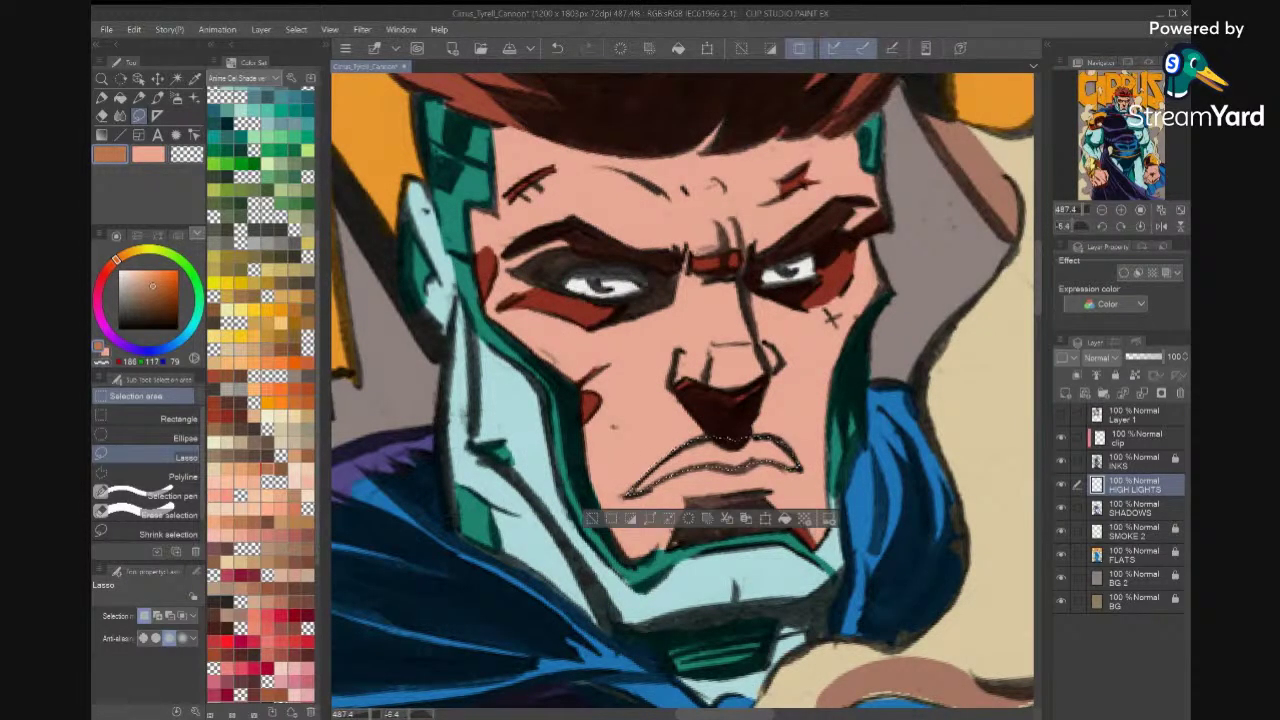
click(785, 520)
click(870, 445)
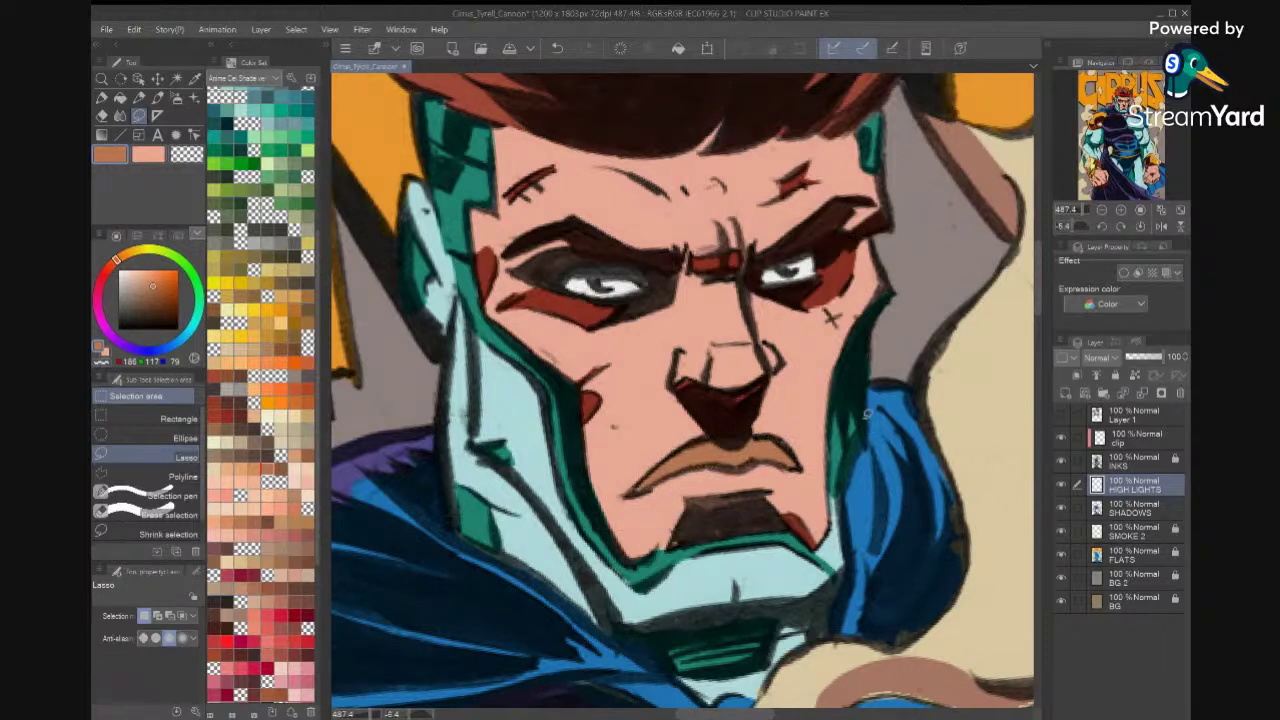
Sample the skin tone beside the mouth and choose a lighter tan from the color set as the drawing color.
alt+click(812, 407)
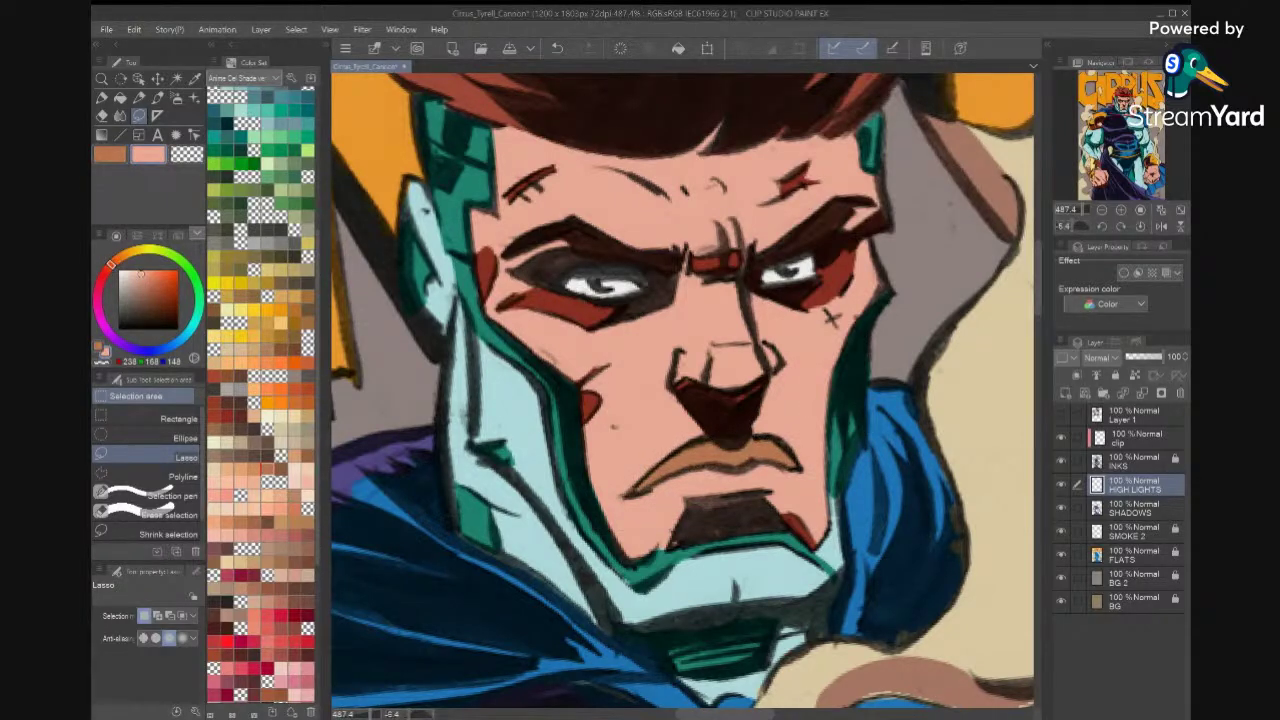
click(280, 484)
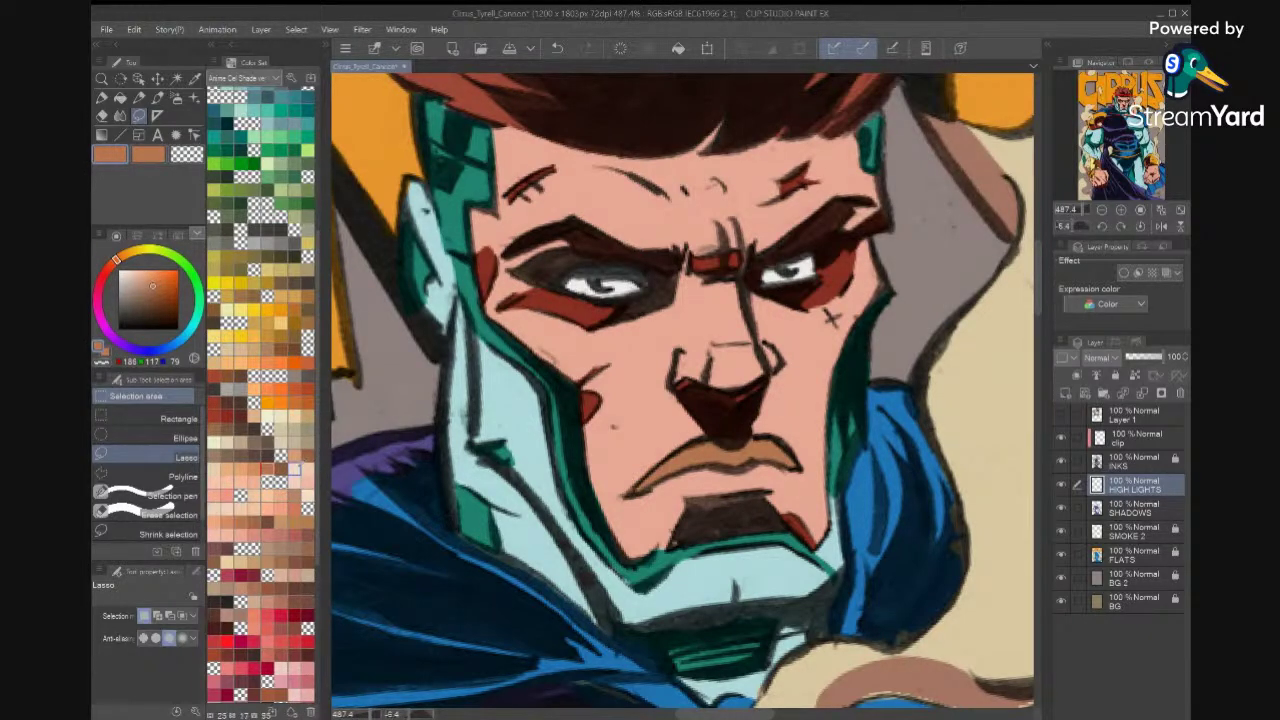
click(294, 458)
click(296, 480)
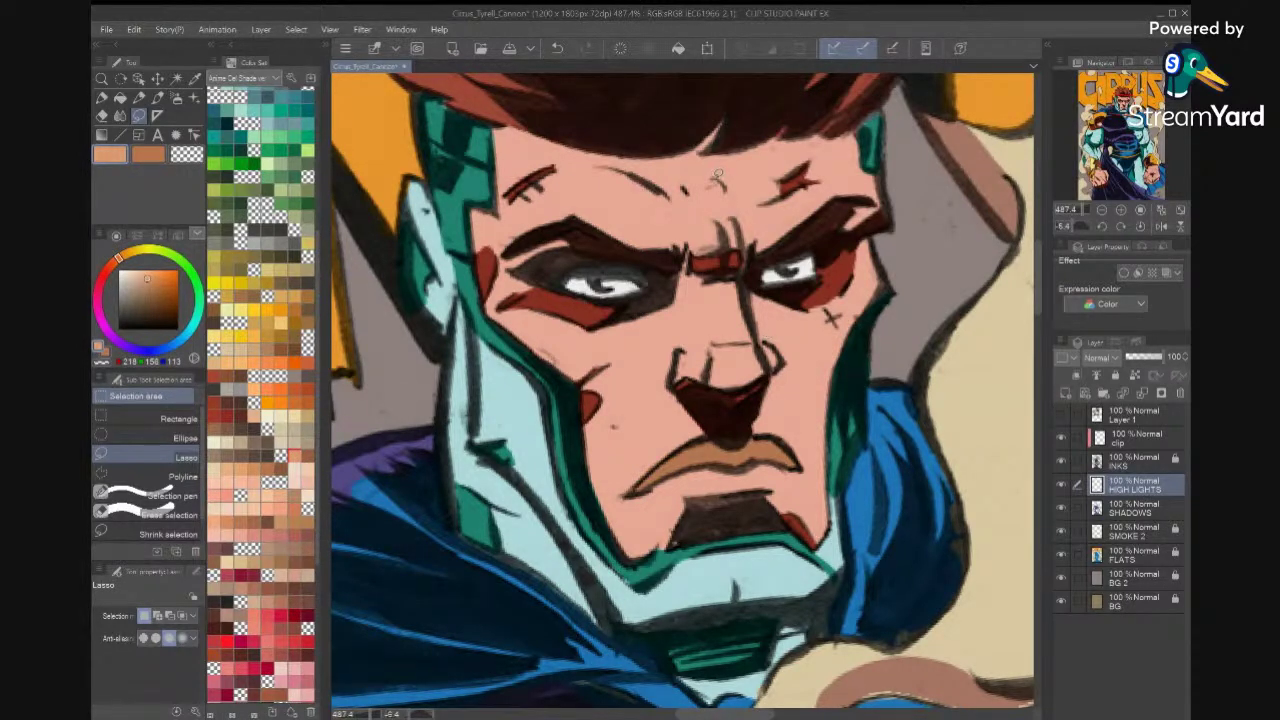
Try to fill the small round wrinkle in the middle of the forehead with light tan, and undo the attempt.
drag(723, 185, 718, 181)
click(787, 221)
mouse_move(774, 284)
mouse_down()
mouse_move(788, 290)
mouse_move(776, 286)
mouse_up()
key(ctrl+z)
key(ctrl+z)
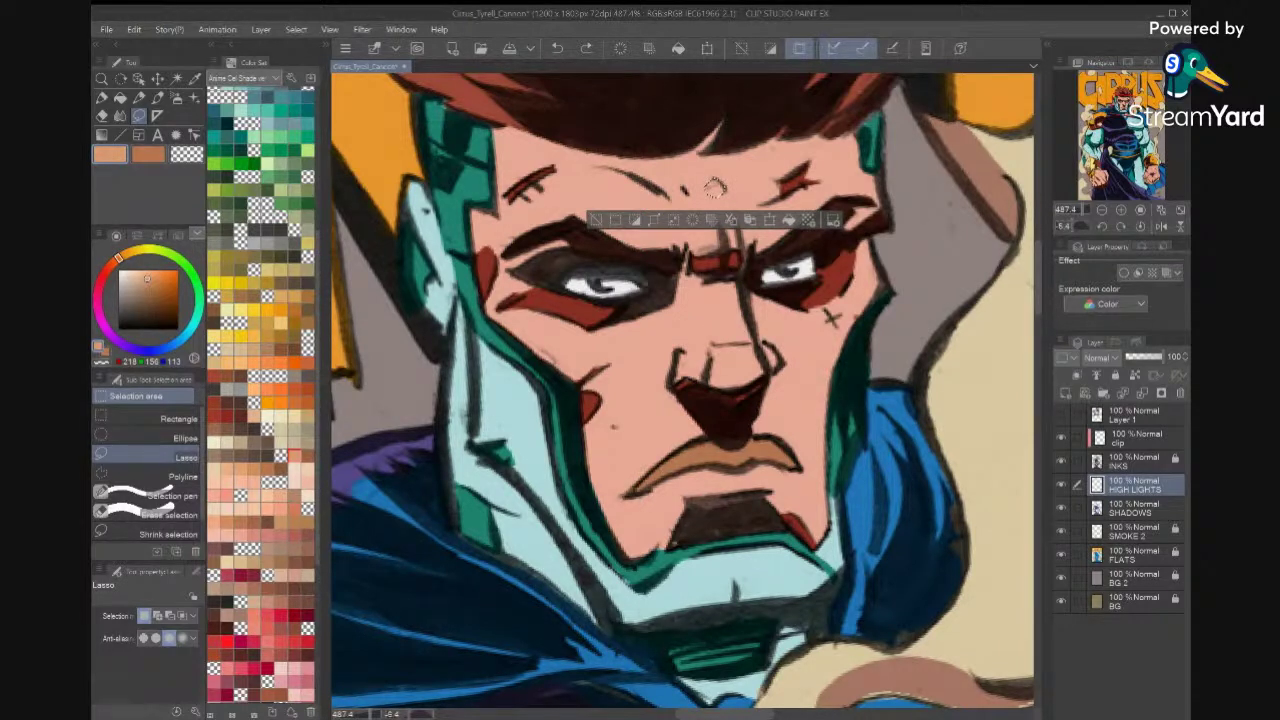
Try a muted tan and a light peach from the color set for the forehead wrinkle, and clear its selection.
click(271, 562)
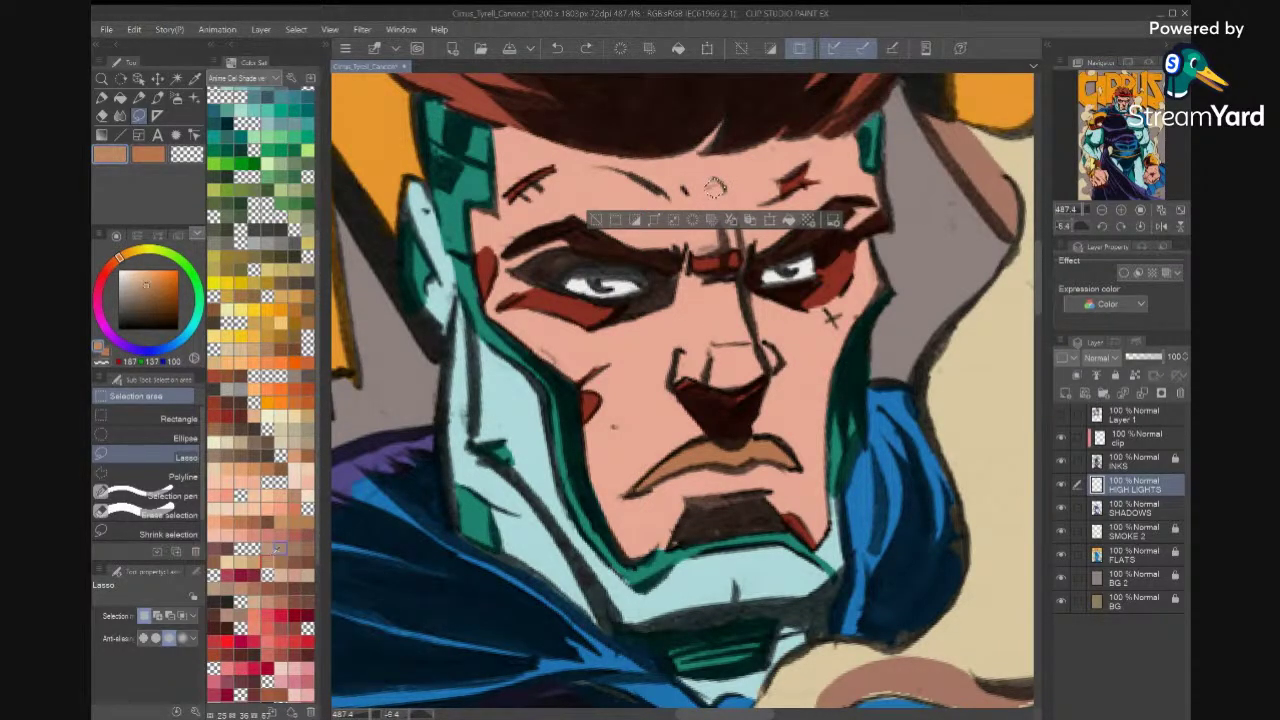
click(715, 187)
key(ctrl+d)
scroll(600, 216, down, 4)
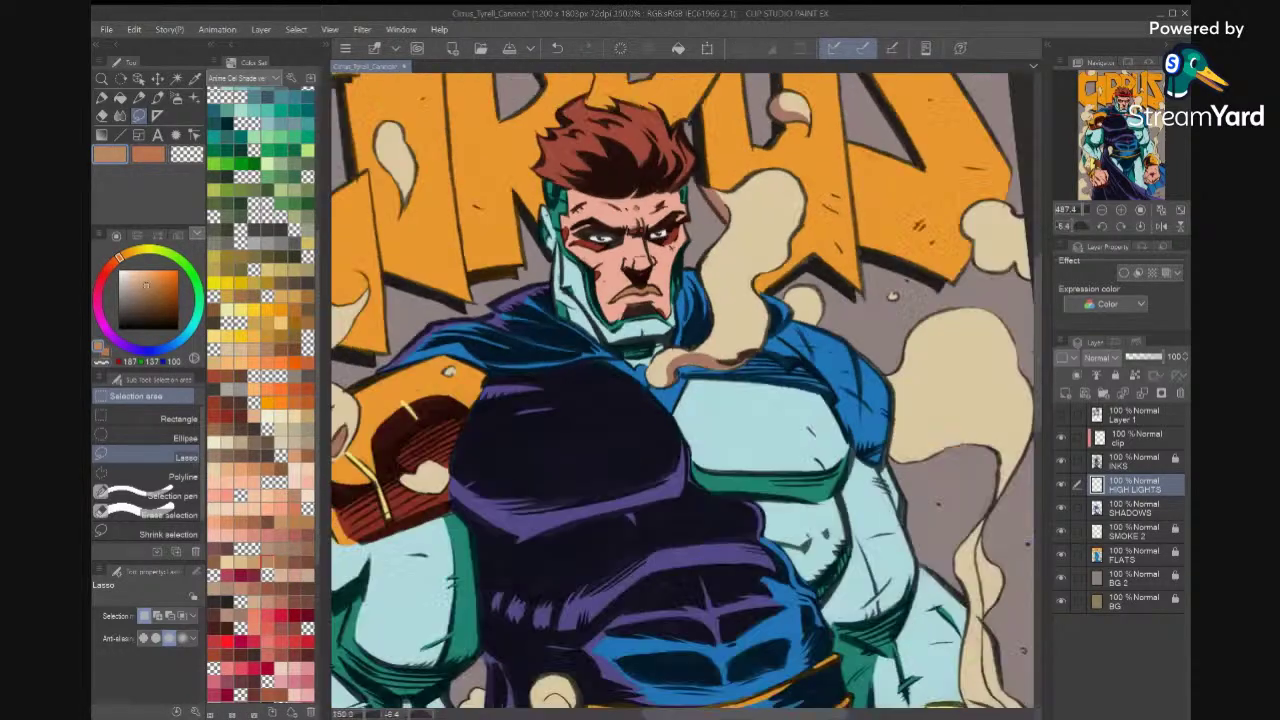
key(ctrl+z)
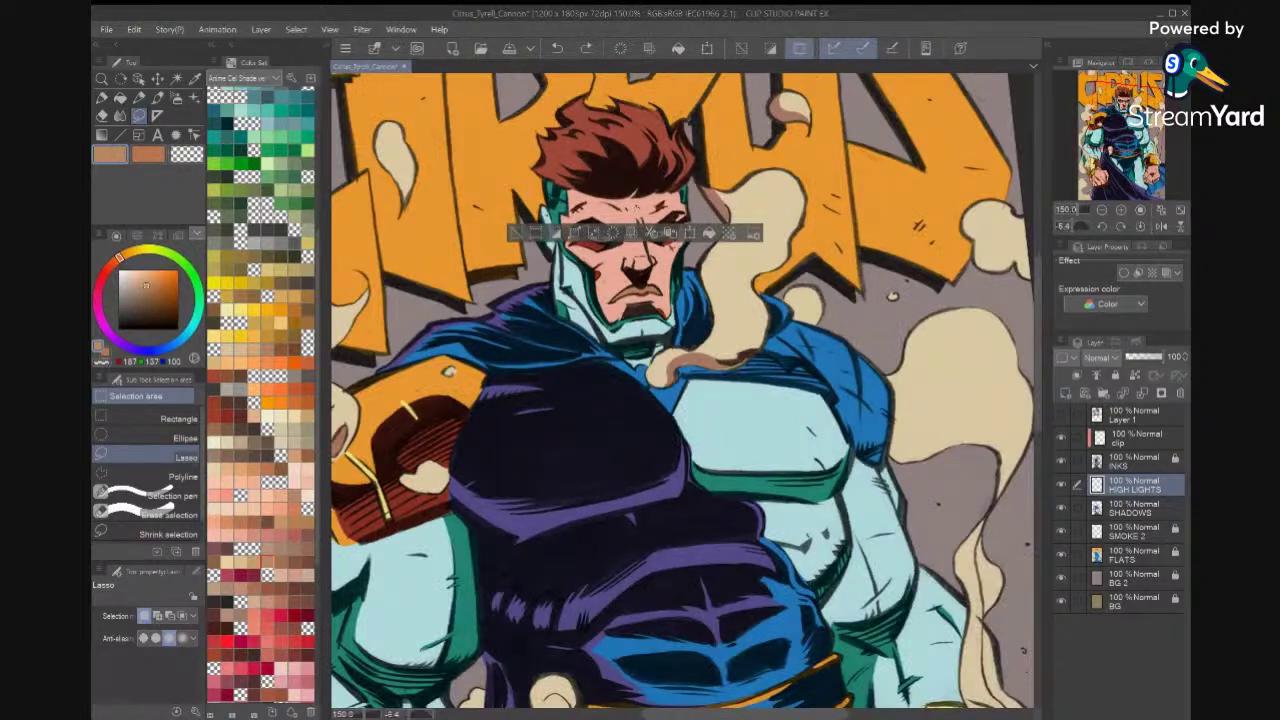
click(281, 495)
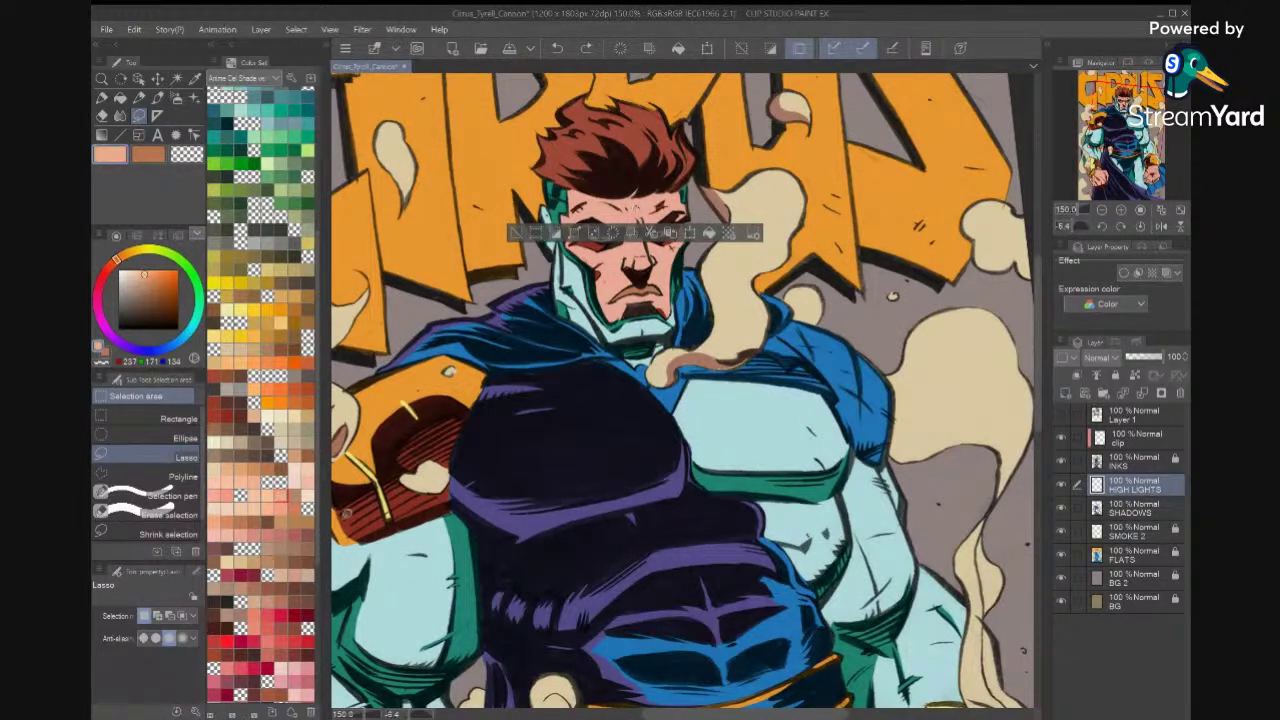
key(ctrl+d)
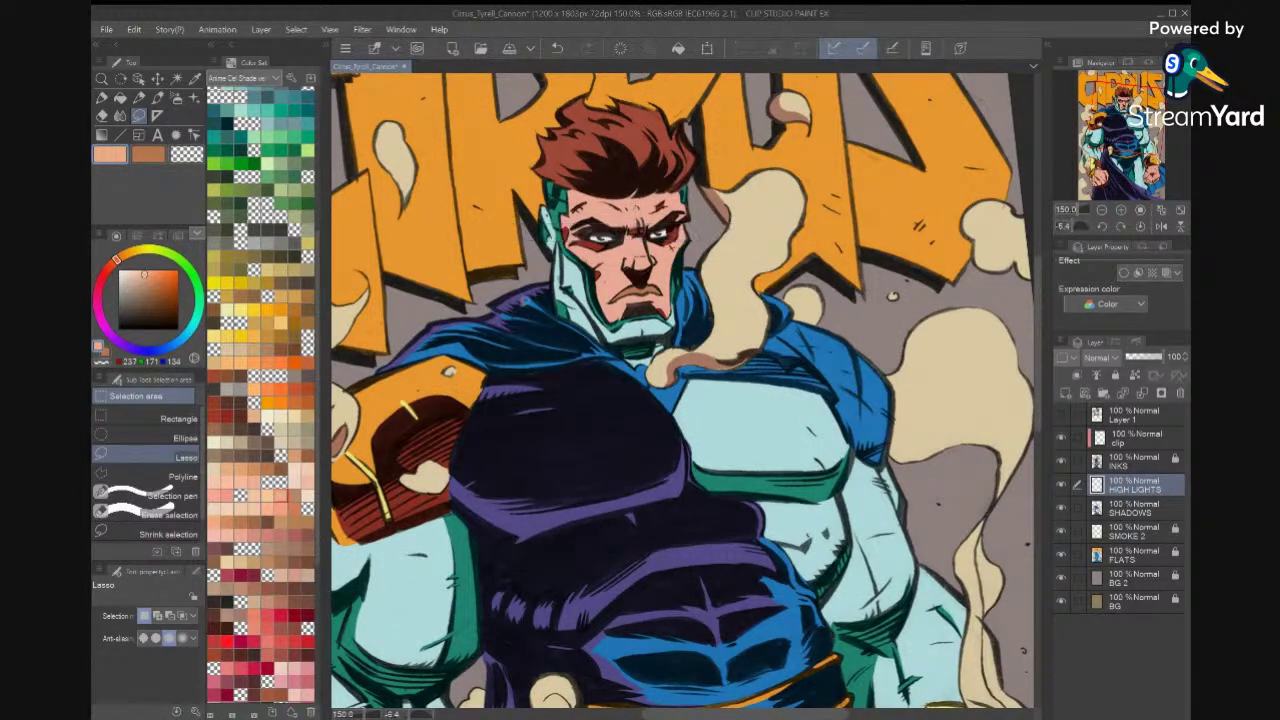
key(ctrl+z)
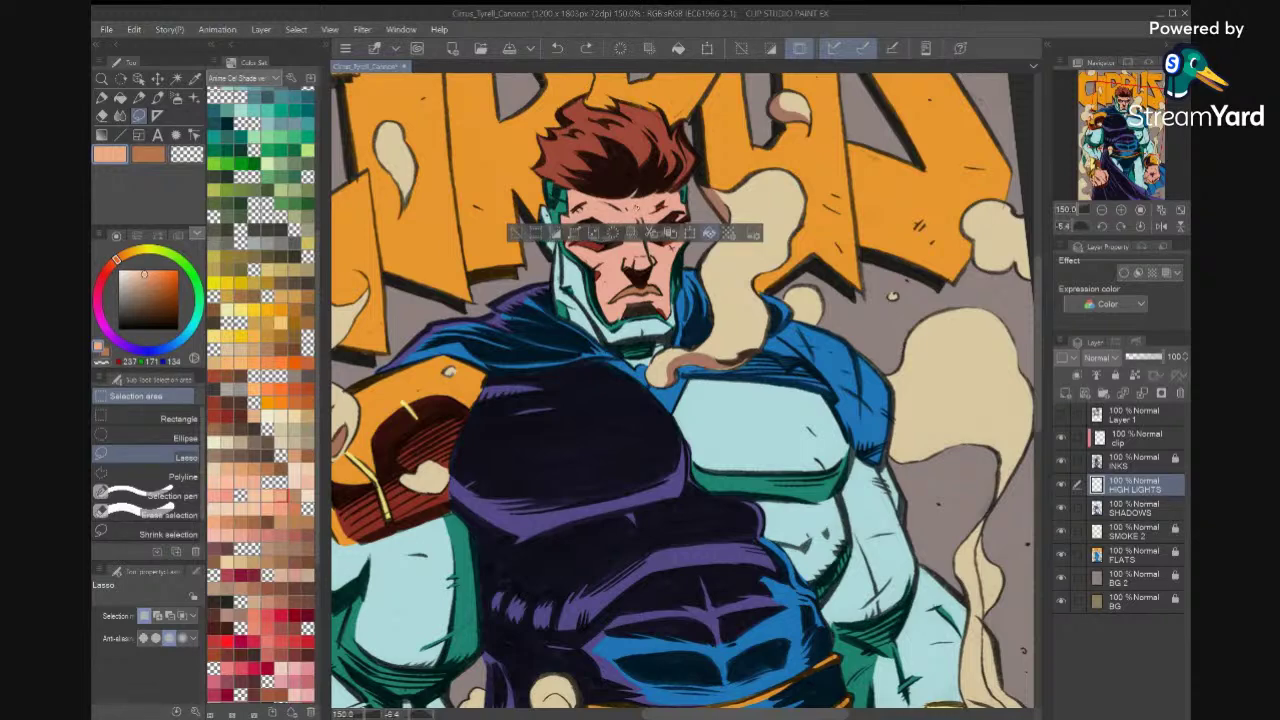
key(ctrl+d)
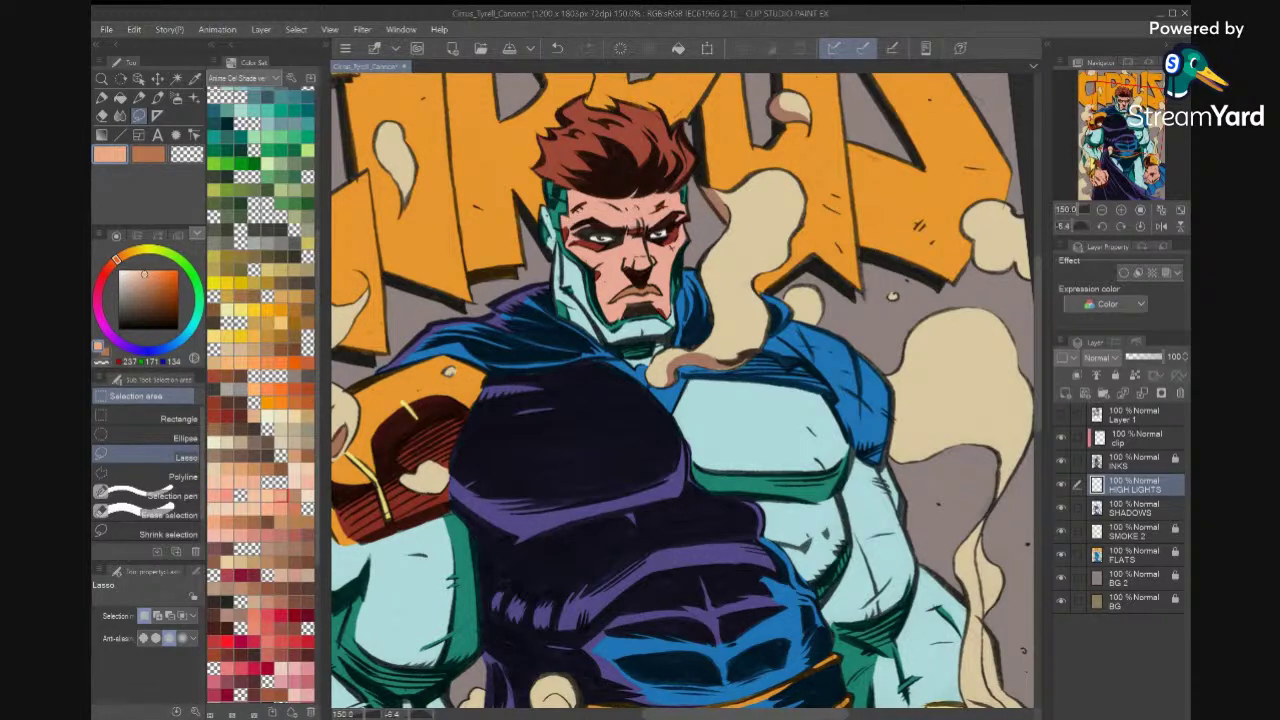
Step back and forth through the recent selection changes on the face, ending with nothing selected.
key(ctrl+z)
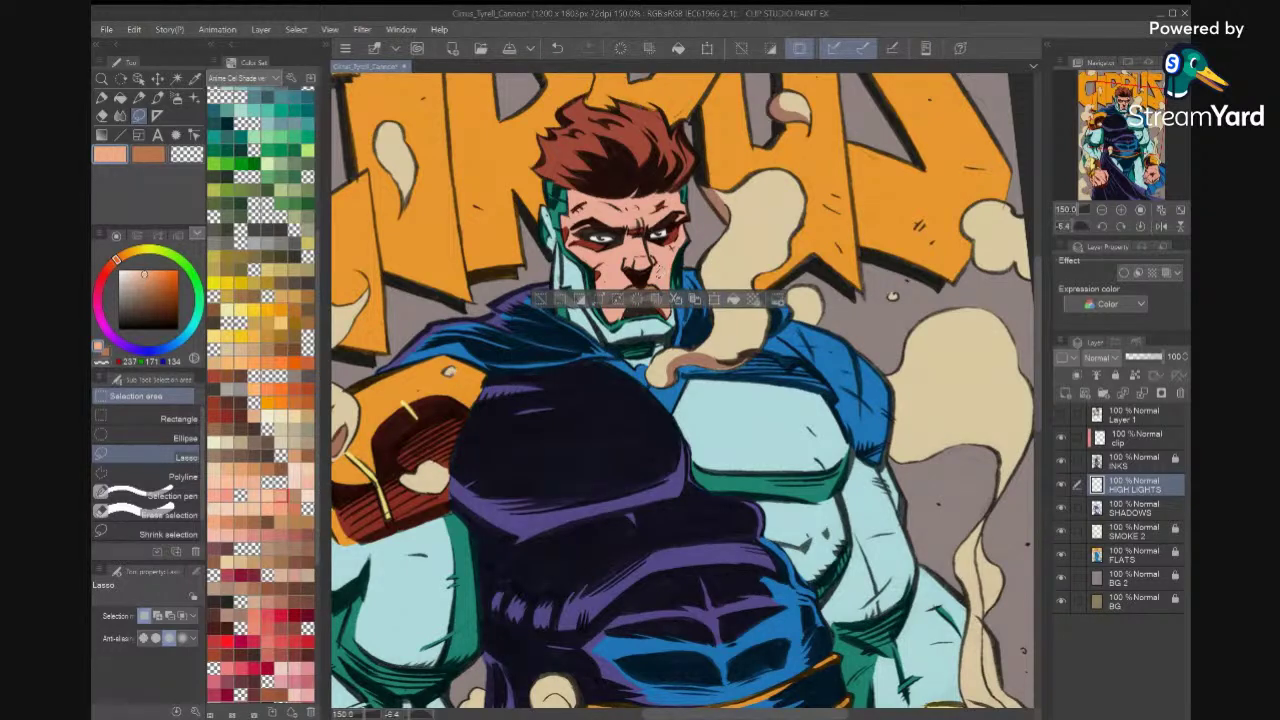
key(ctrl+d)
key(ctrl+z)
key(ctrl+d)
key(ctrl+z)
key(ctrl+z)
key(ctrl+z)
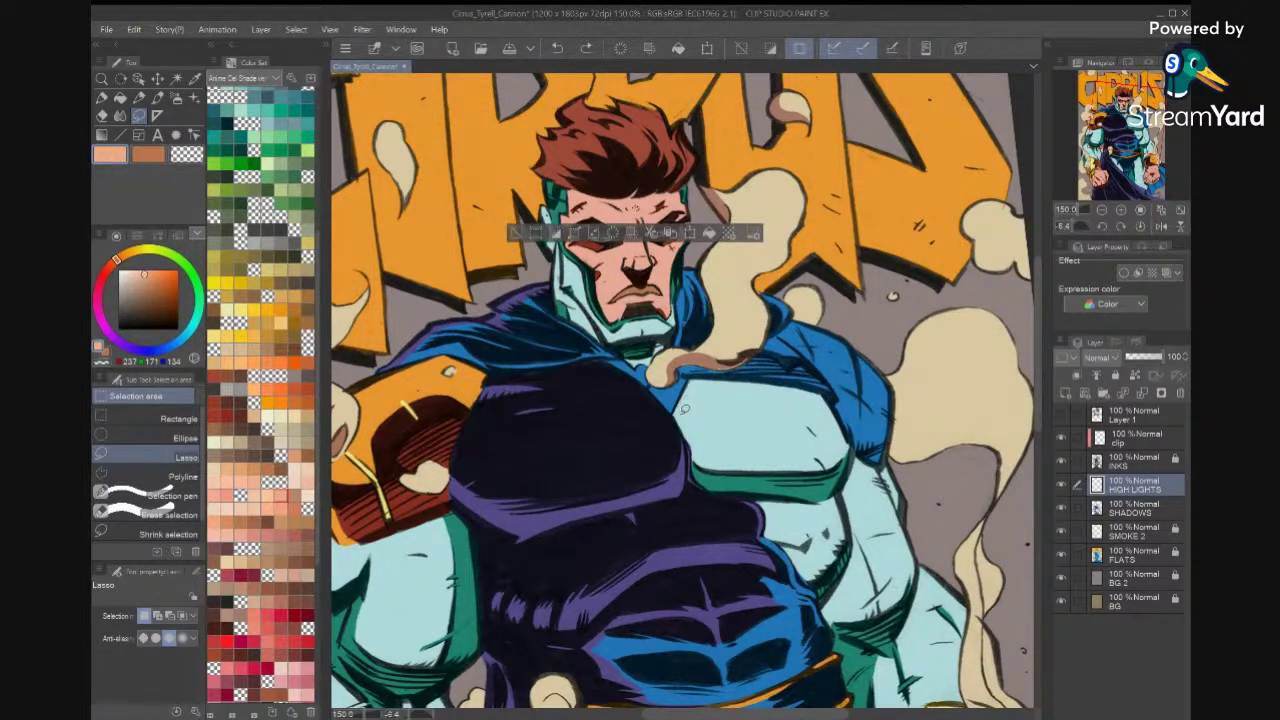
key(ctrl+y)
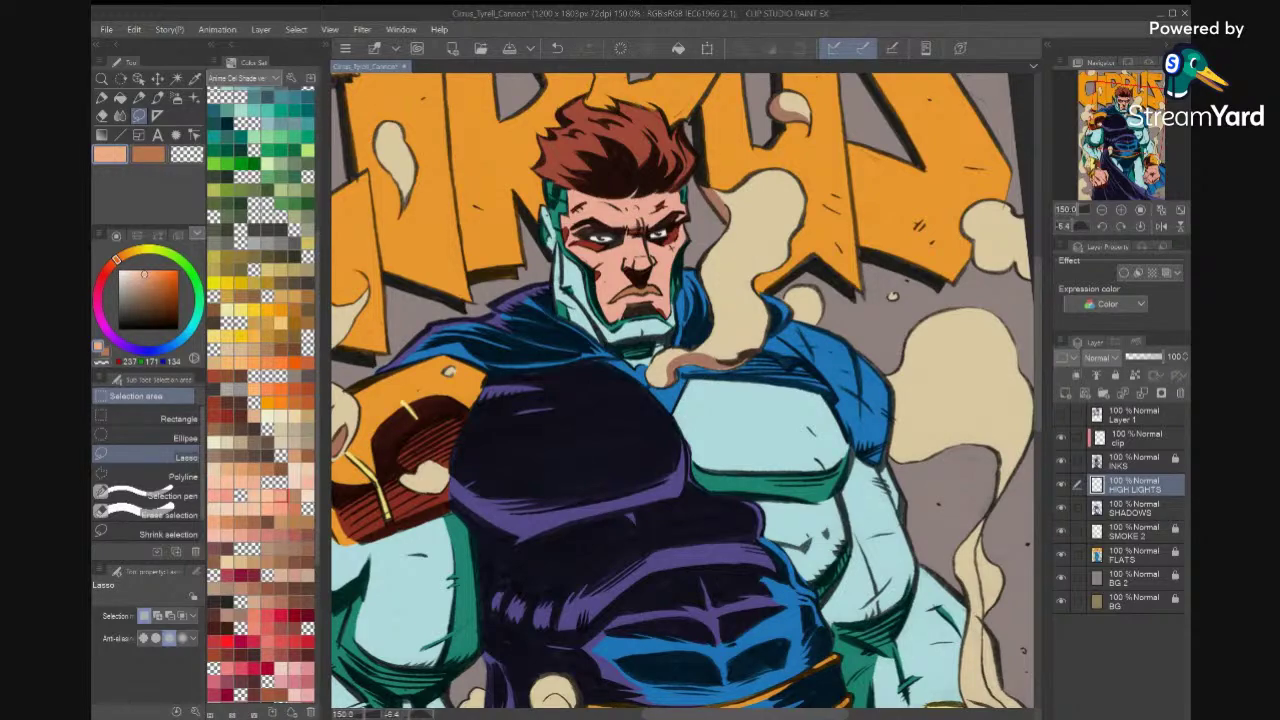
Auto-select the frowning upper lip and fill it with an orange-tan from the color set.
scroll(623, 184, up, 4)
scroll(850, 424, down, 4)
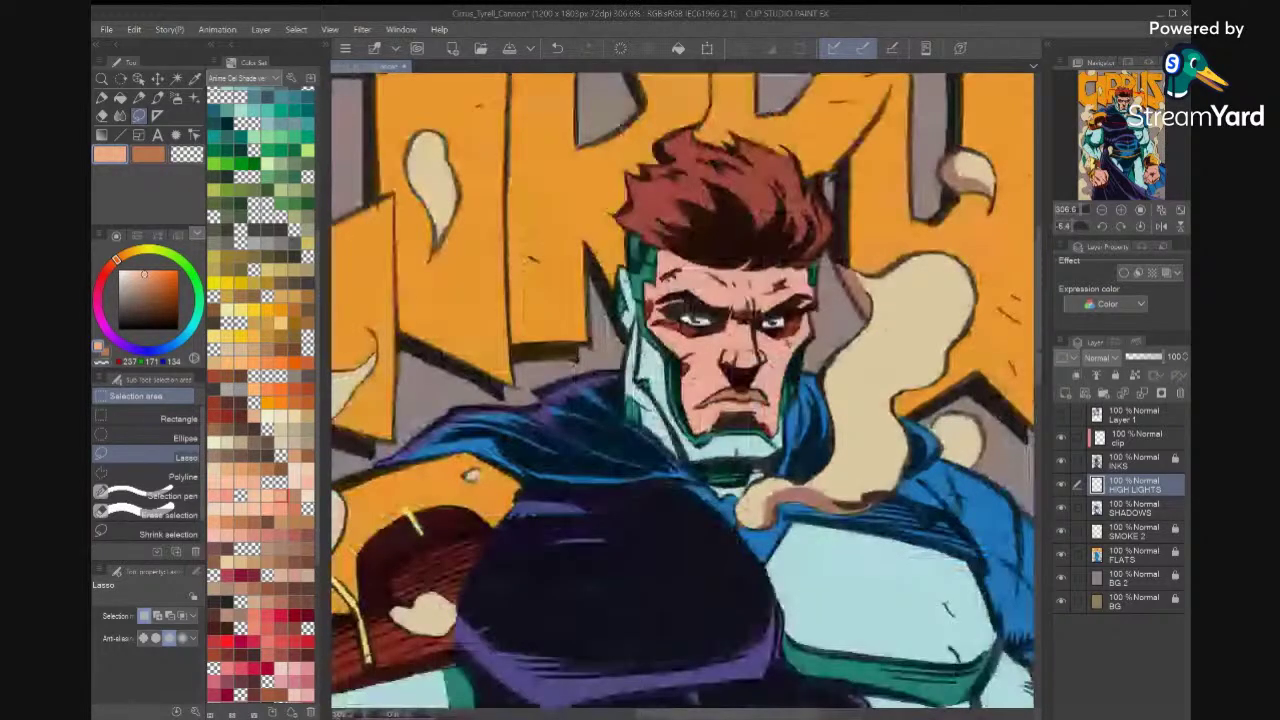
scroll(680, 390, up, 4)
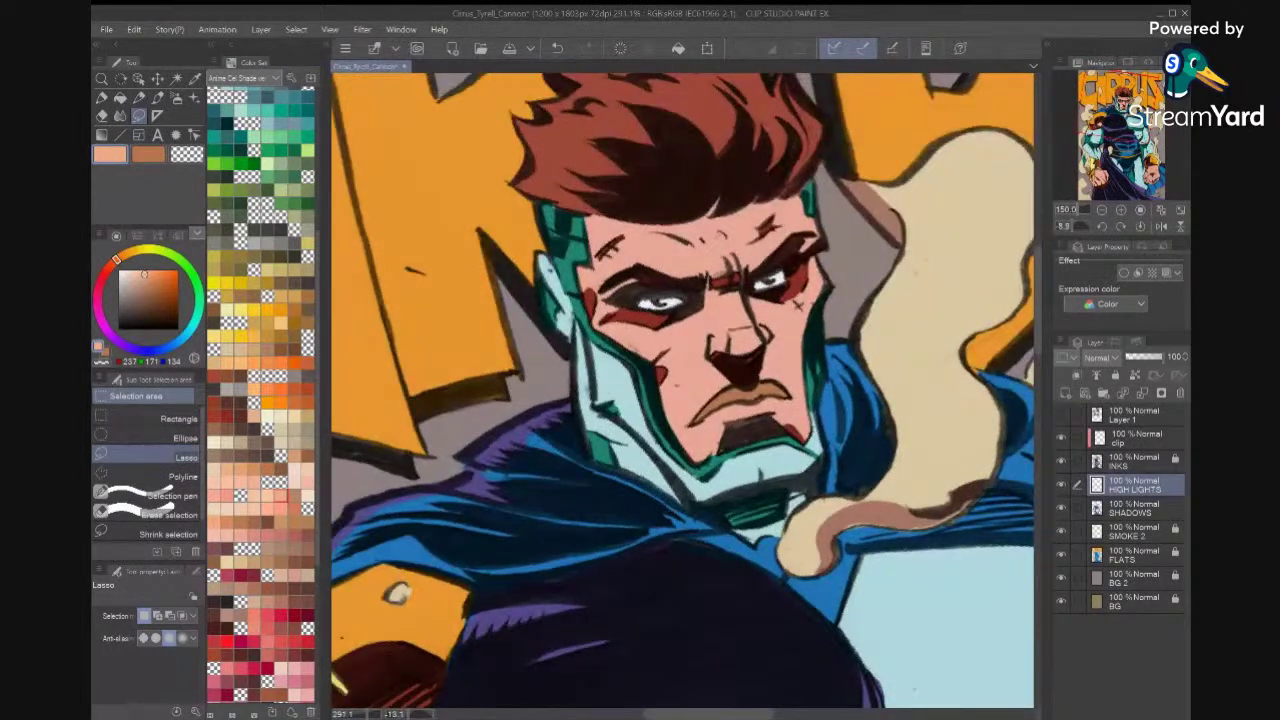
key(x)
key(w)
click(748, 391)
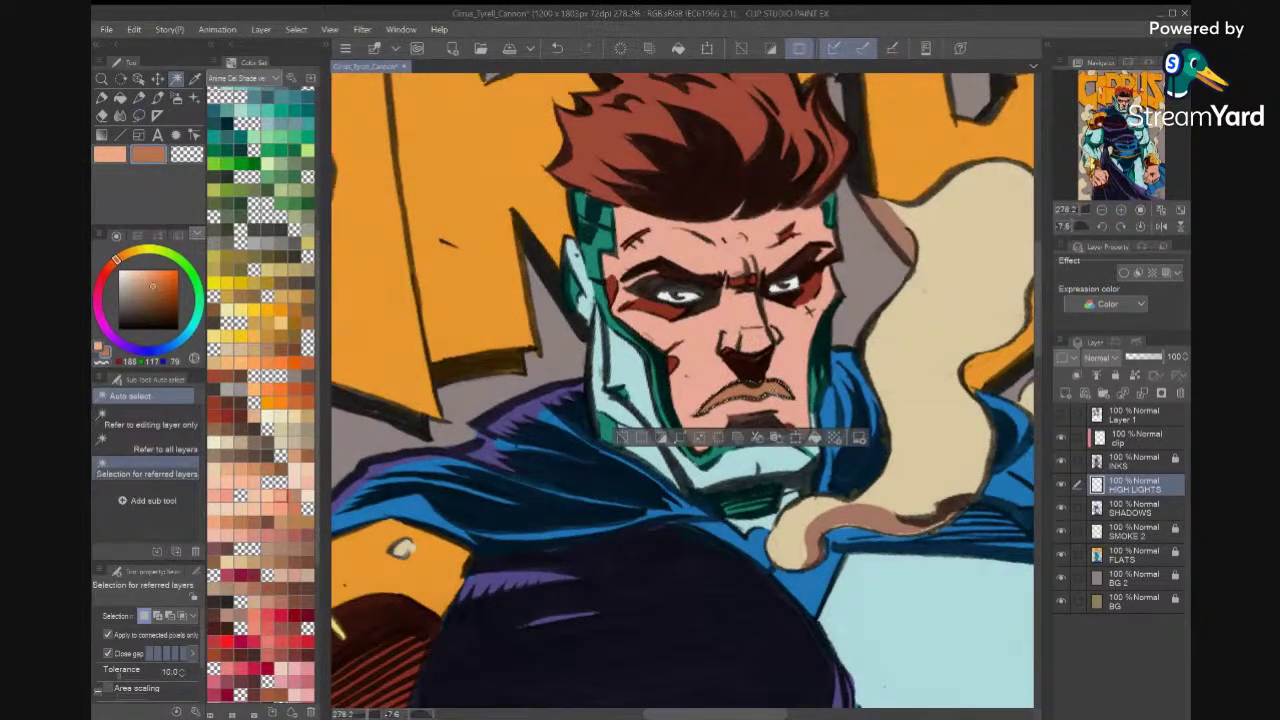
key(x)
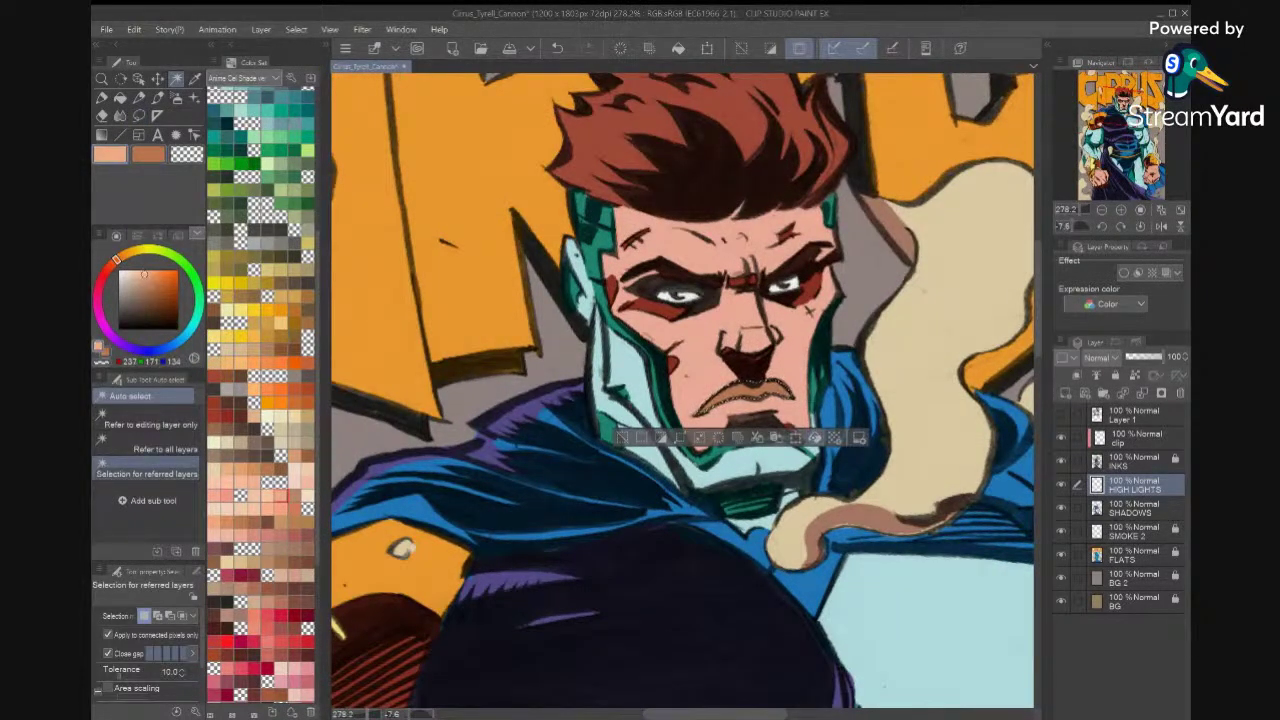
click(248, 514)
click(292, 498)
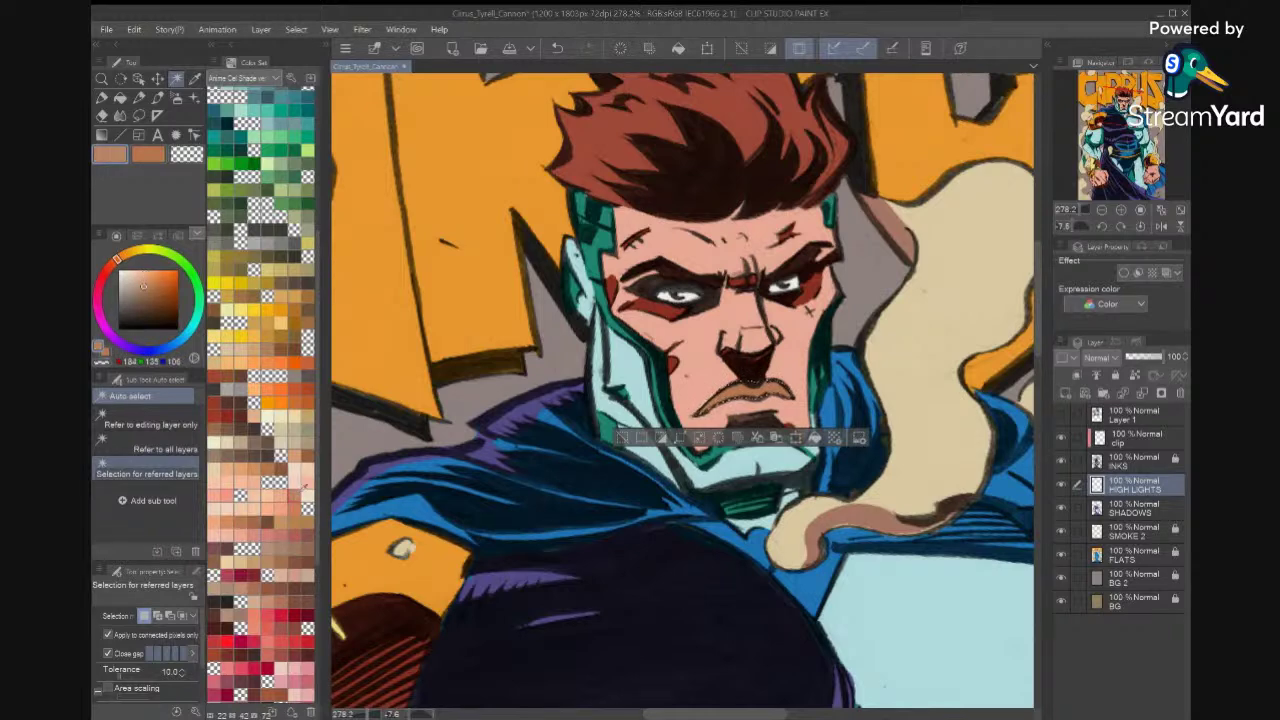
click(254, 517)
click(228, 521)
click(816, 438)
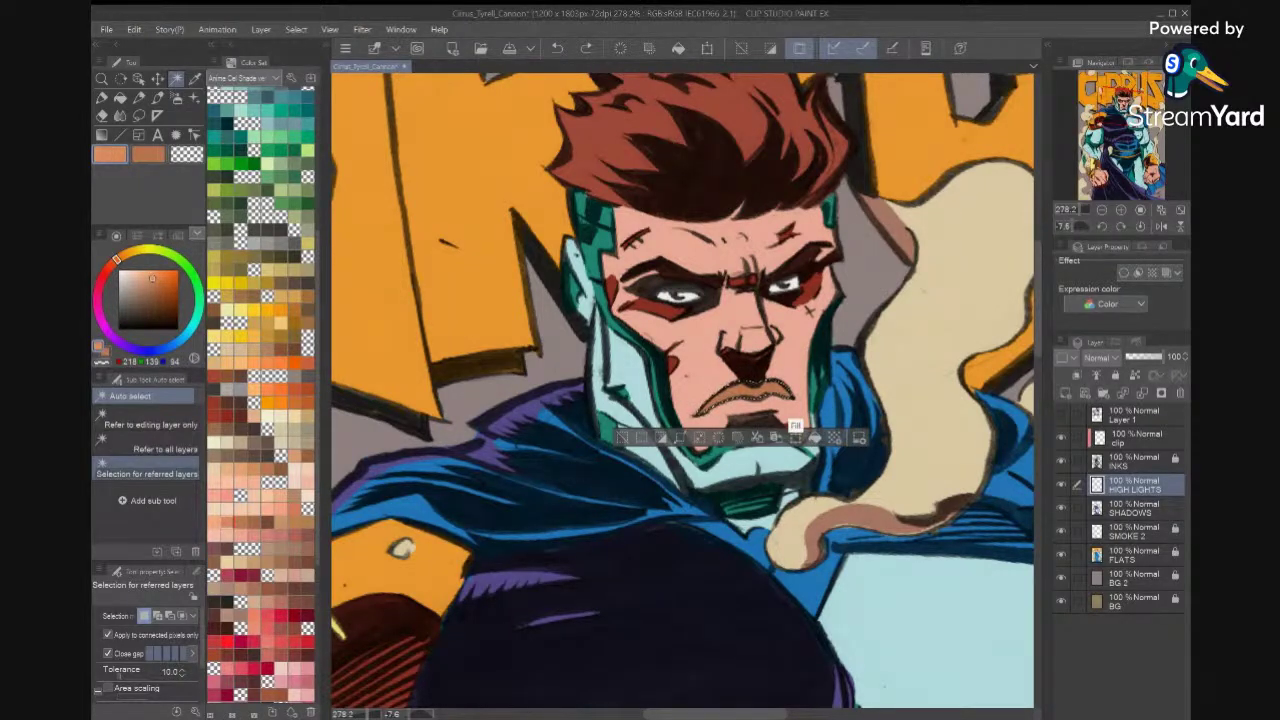
Try several browns from the color set on the upper lip, undo the muted fill, refill the lip and clear the selection.
click(247, 516)
click(253, 517)
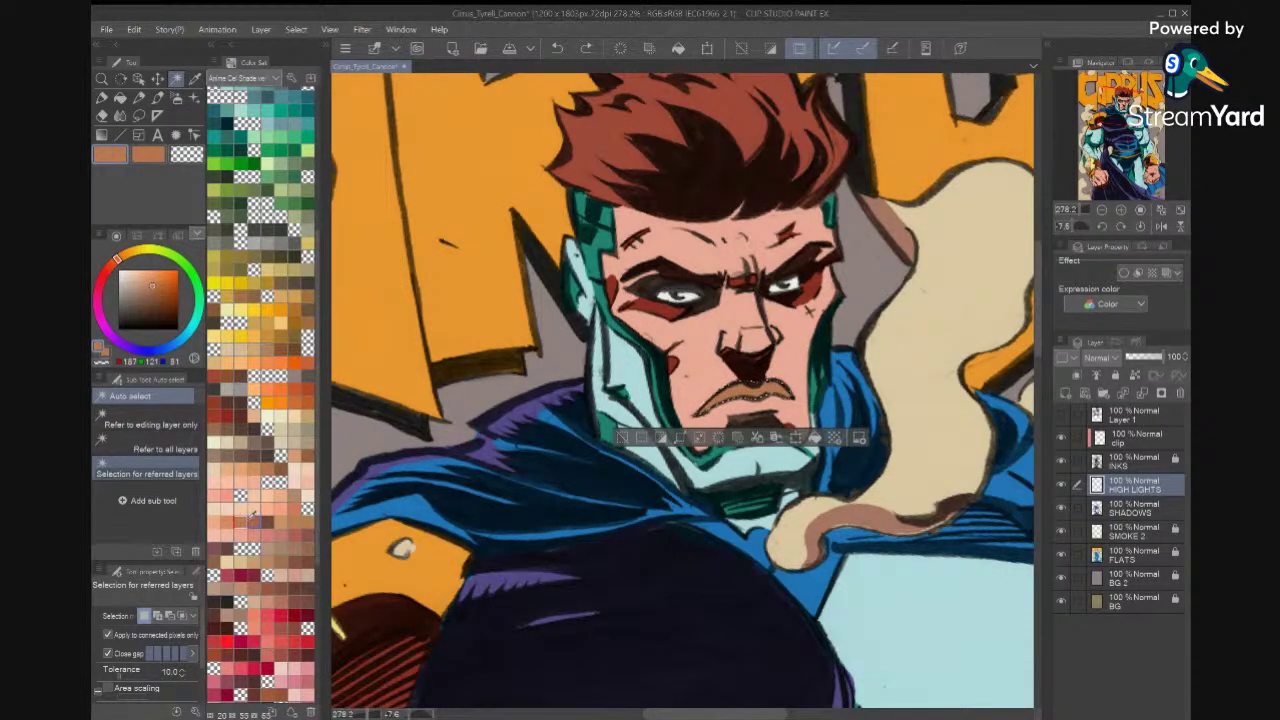
click(248, 516)
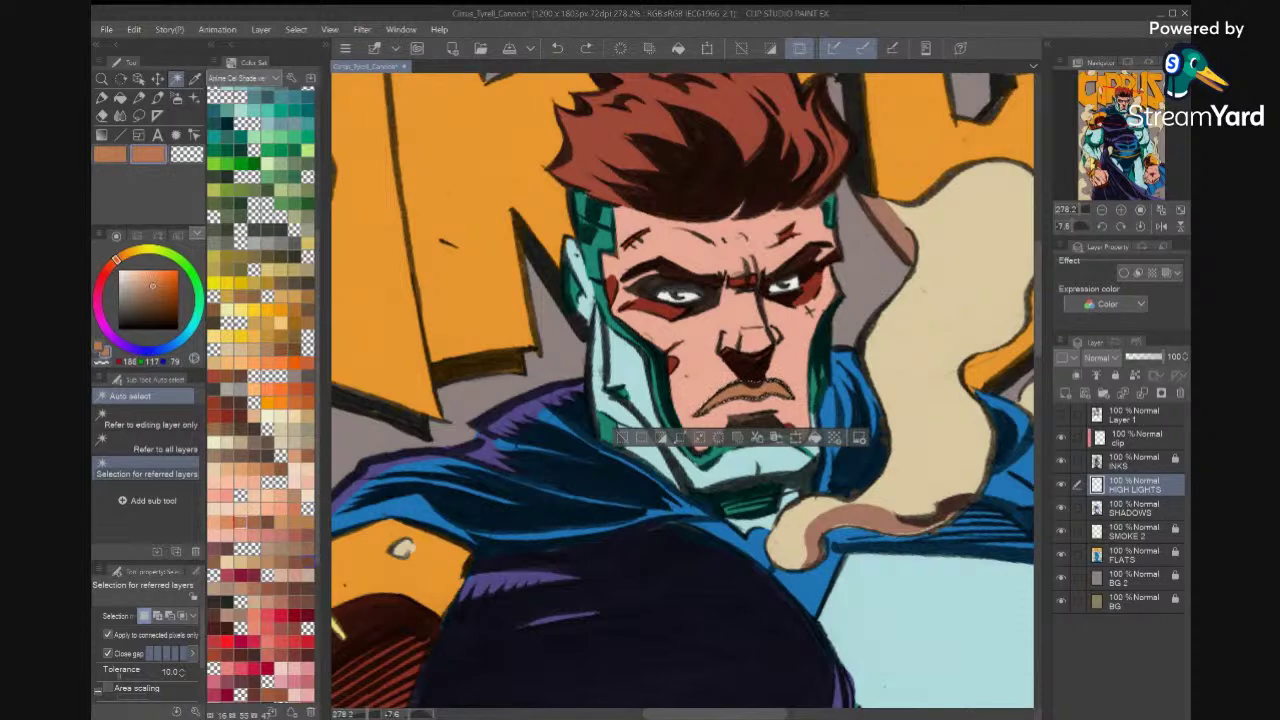
click(272, 560)
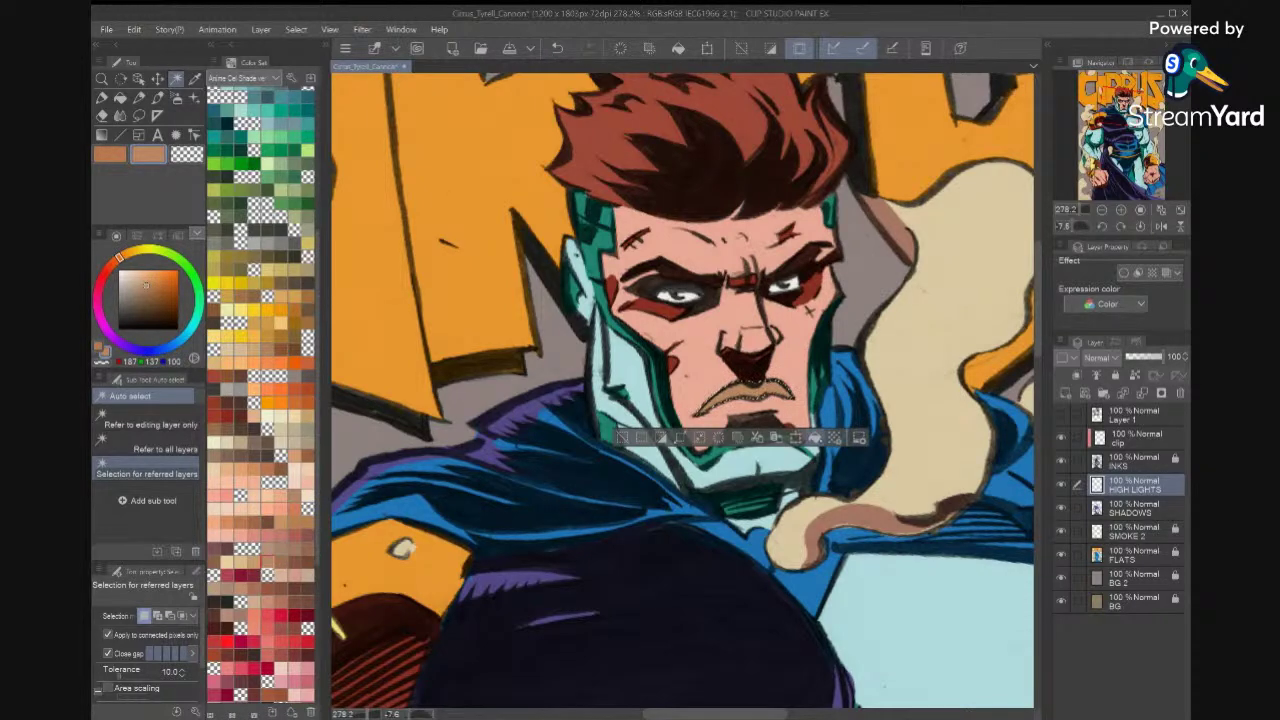
click(280, 562)
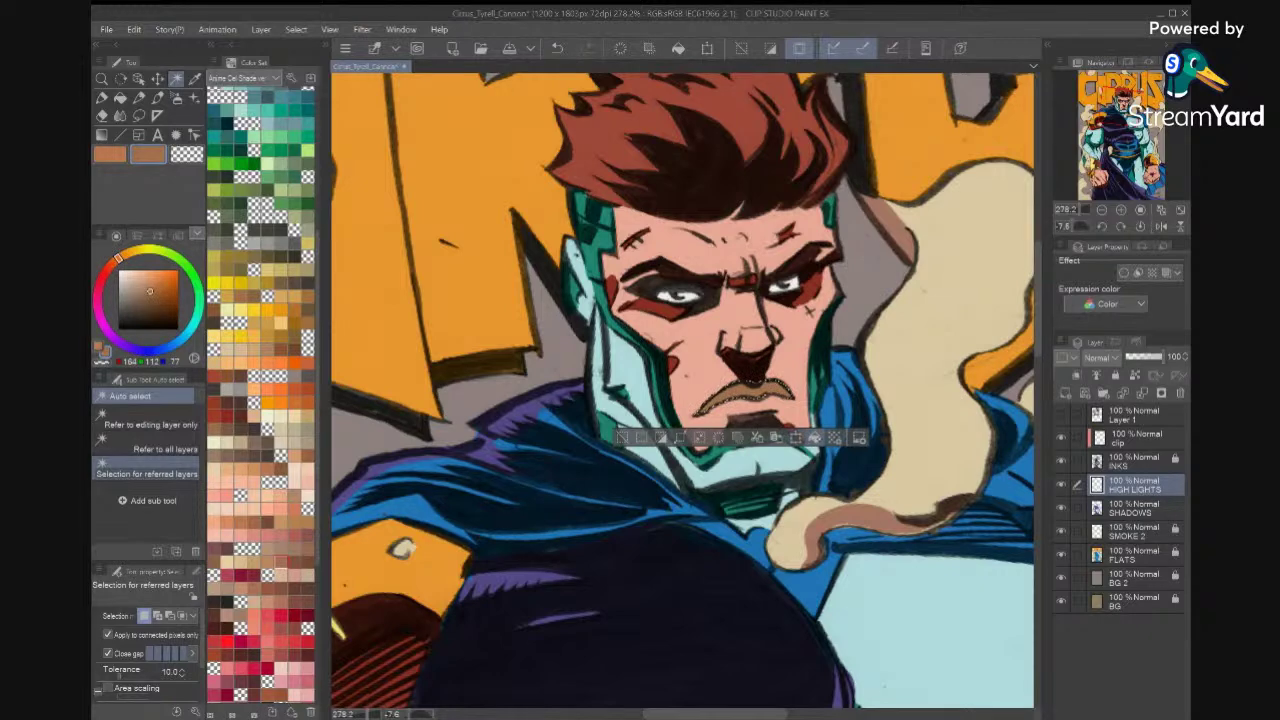
key(ctrl+z)
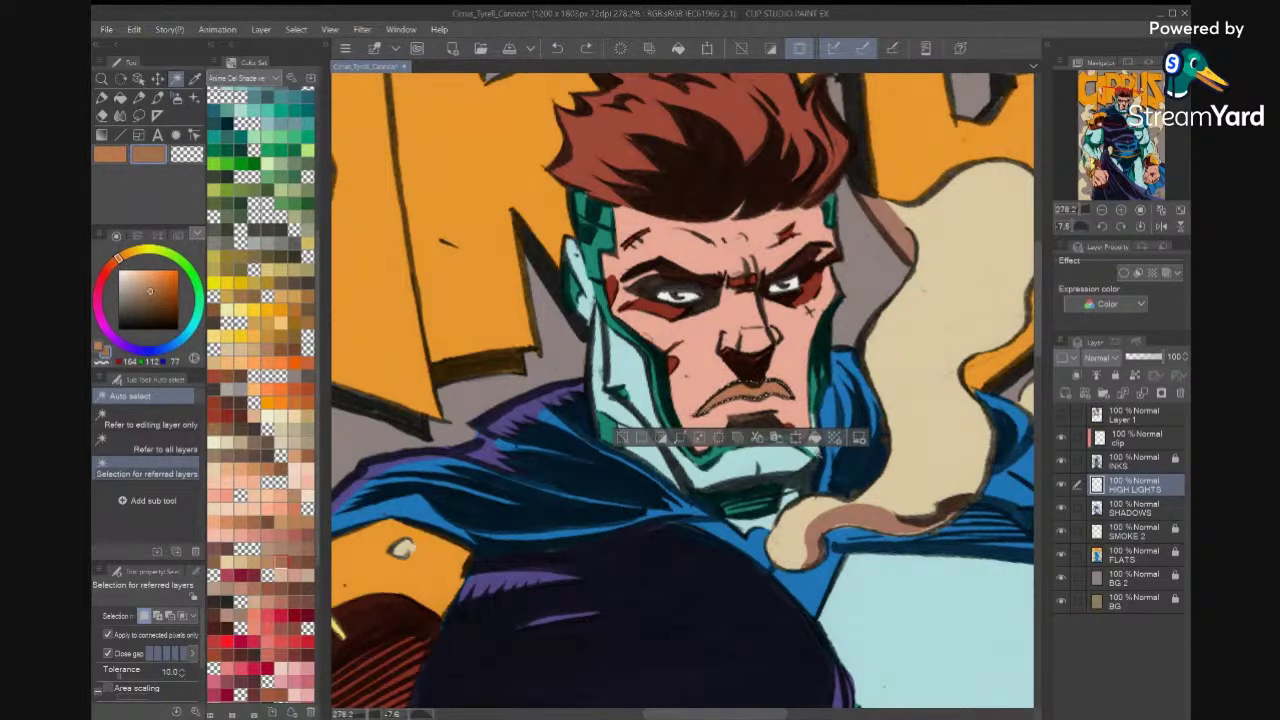
click(816, 438)
key(x)
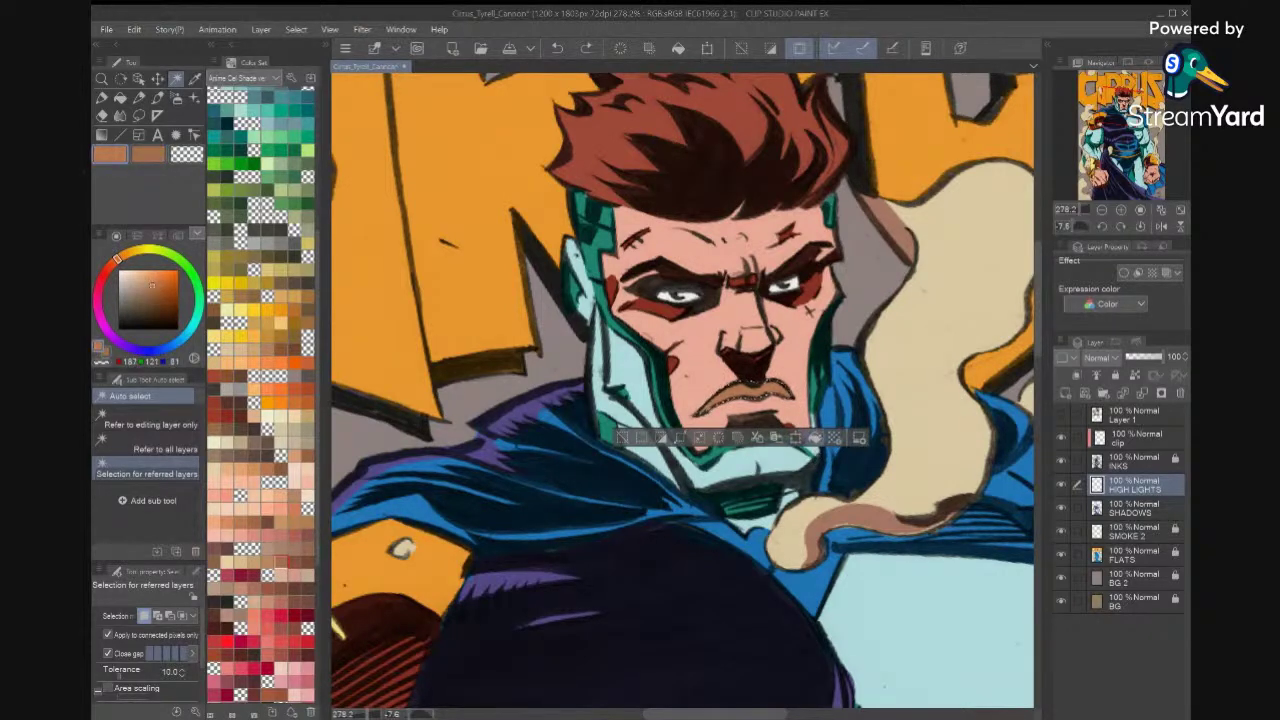
click(623, 438)
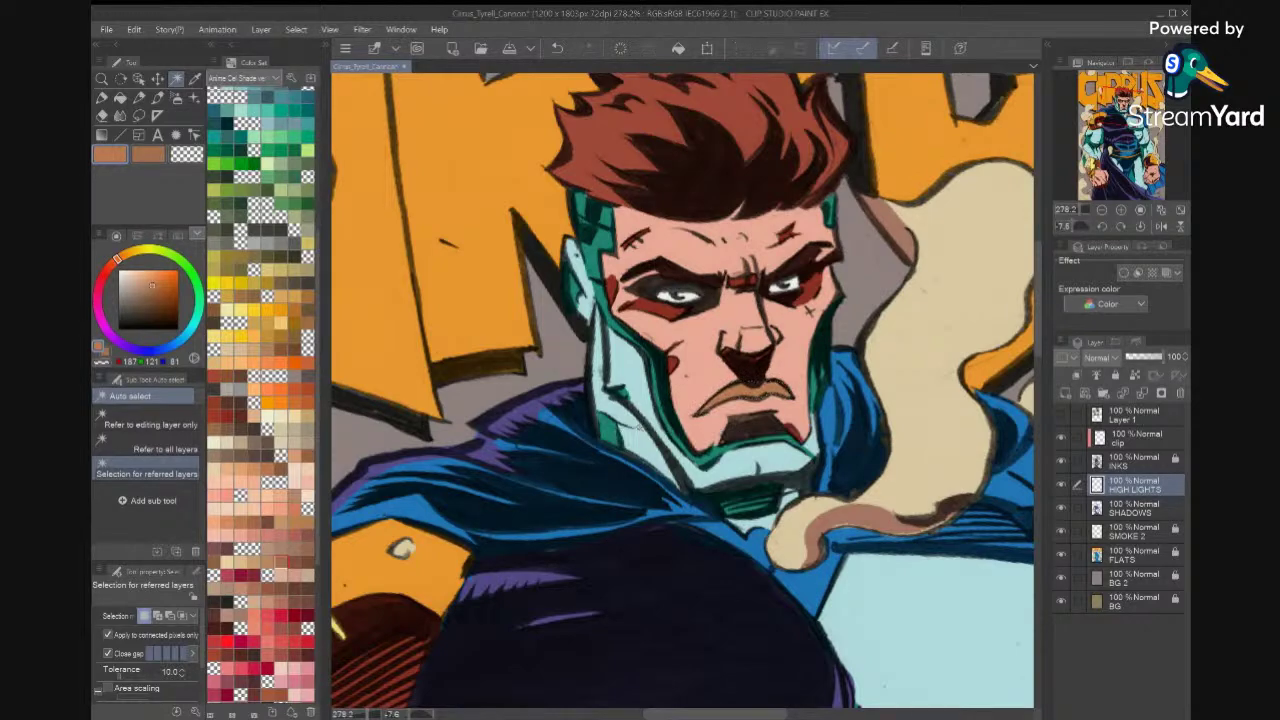
Undo the stray selection on the HIGH LIGHTS layer, make the FLATS layer active and auto-select the character's hair.
scroll(638, 427, down, 5)
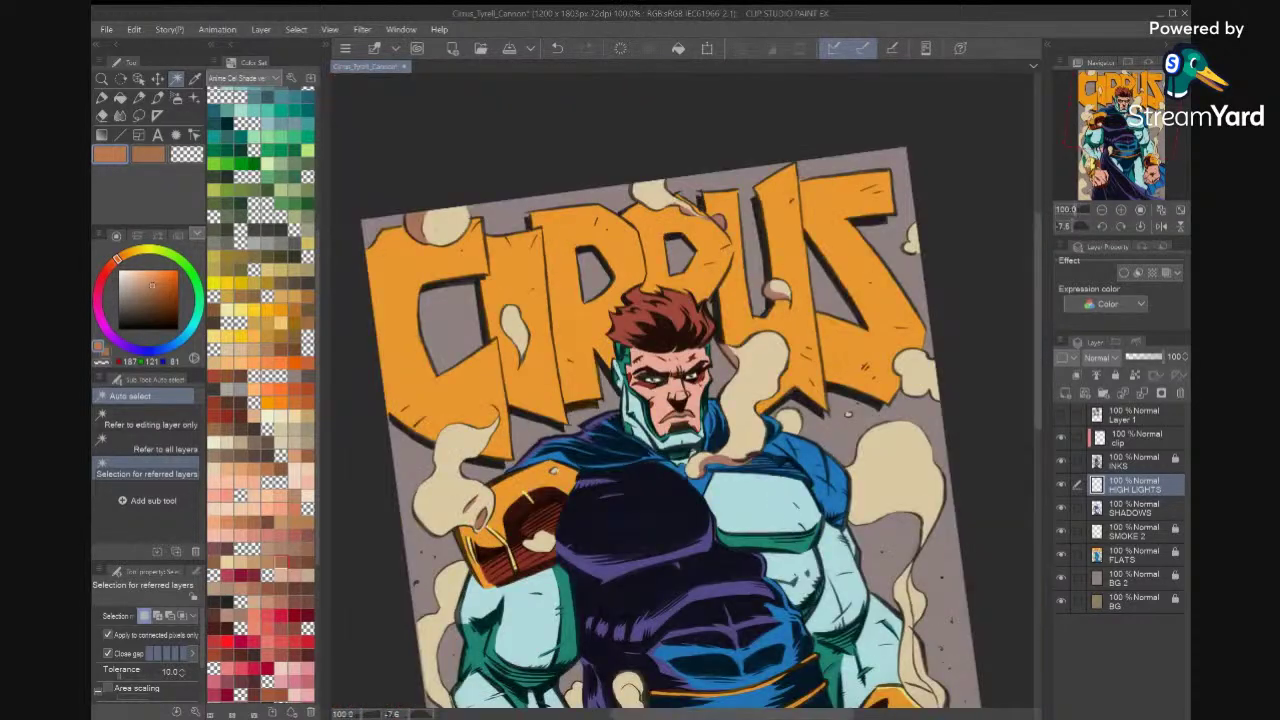
key(ctrl+0)
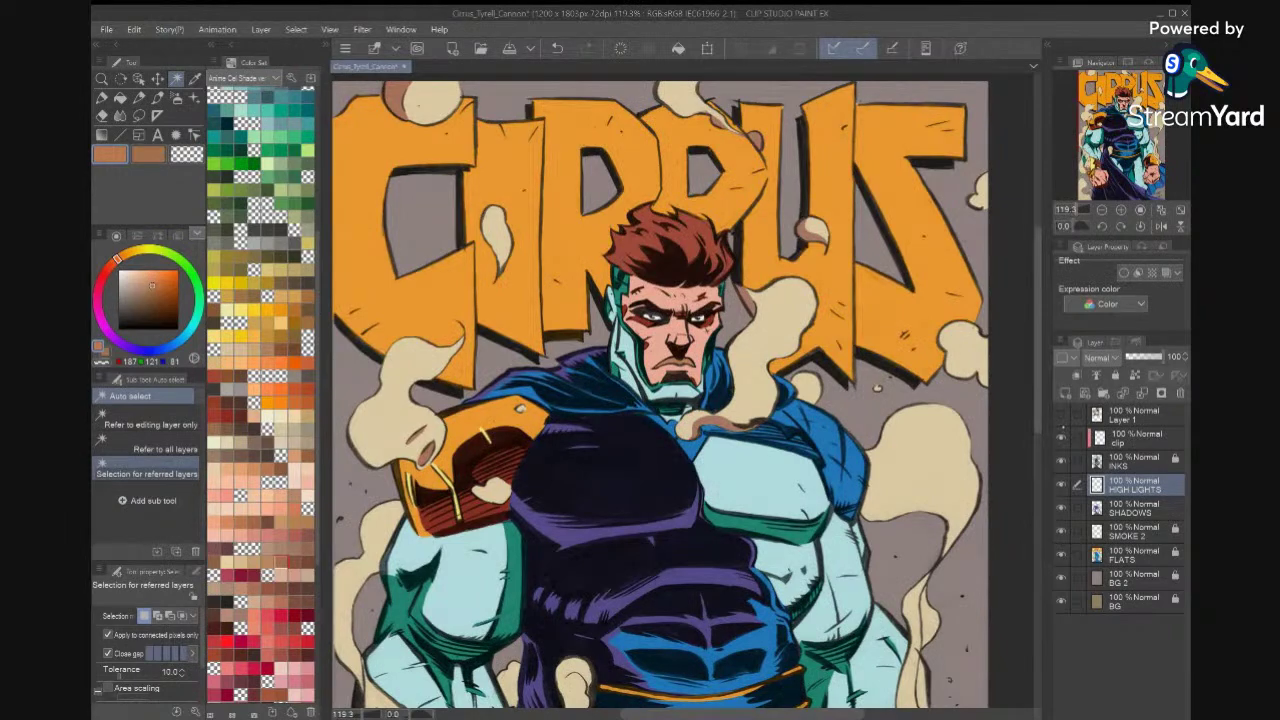
scroll(782, 643, up, 1)
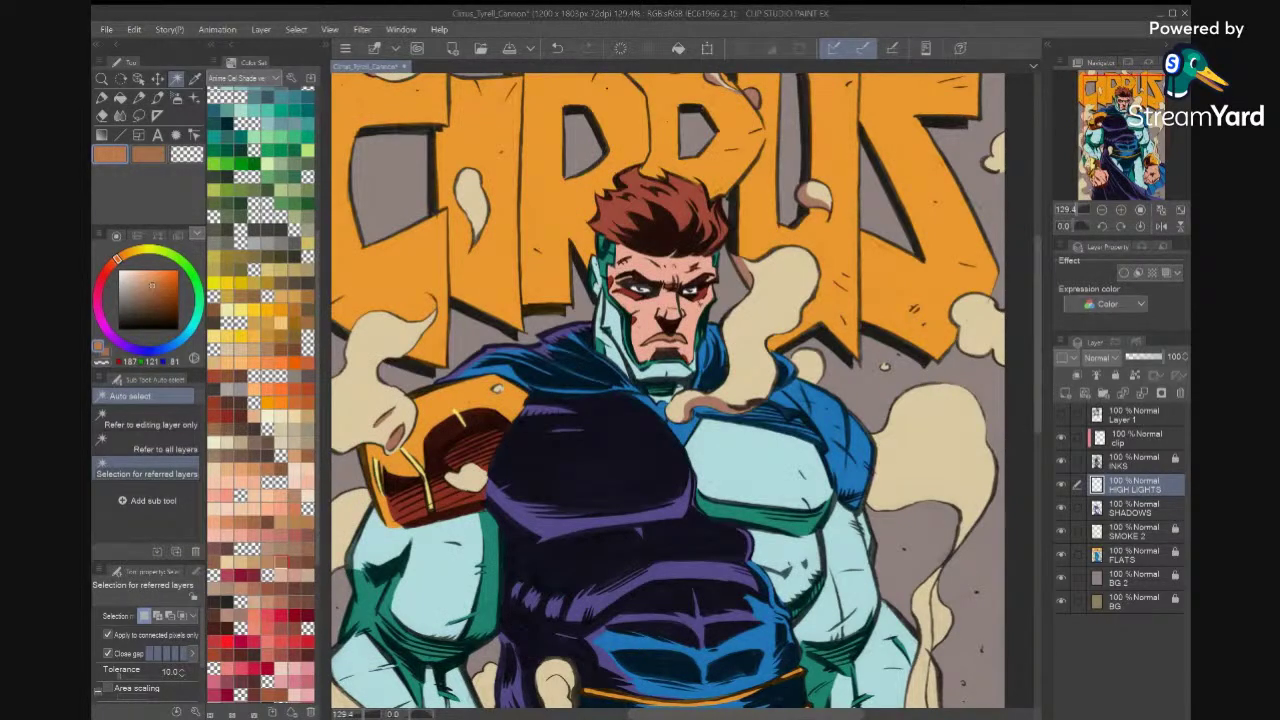
click(685, 206)
key(ctrl+z)
click(1134, 555)
click(695, 212)
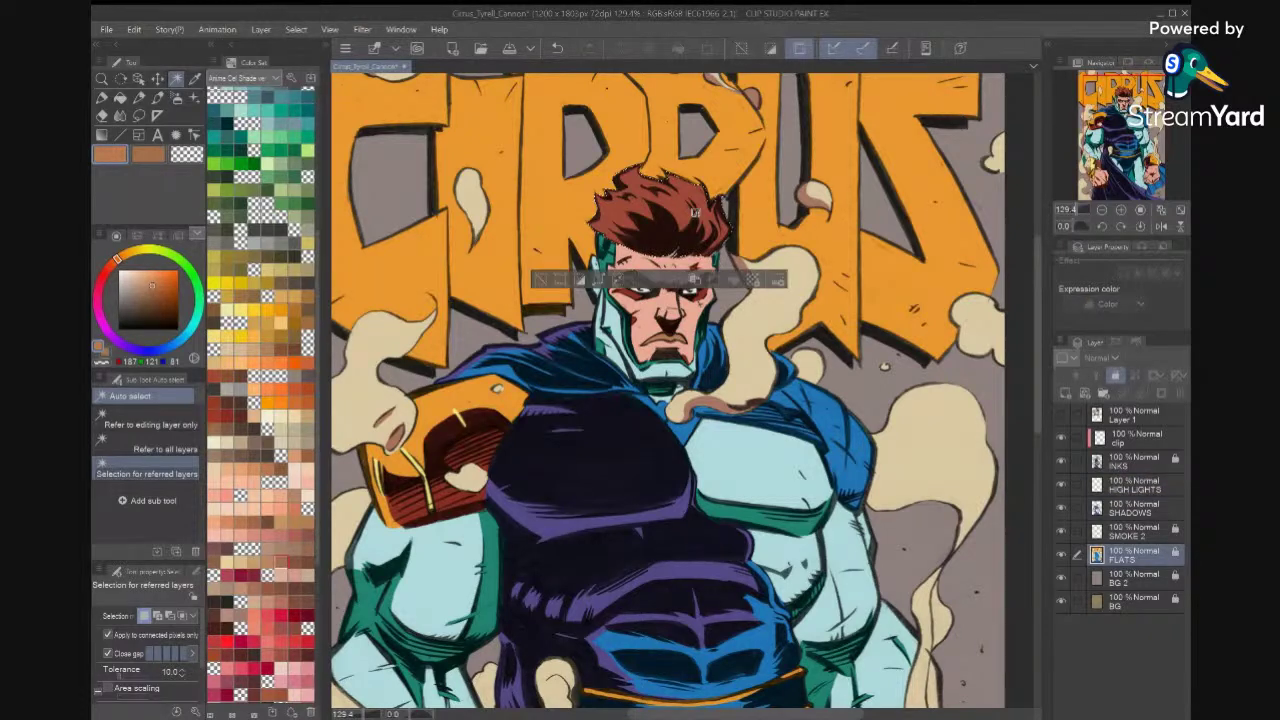
Sample the hair's red and choose the closest matching red from the color set as the drawing color.
key(i)
click(694, 232)
click(694, 232)
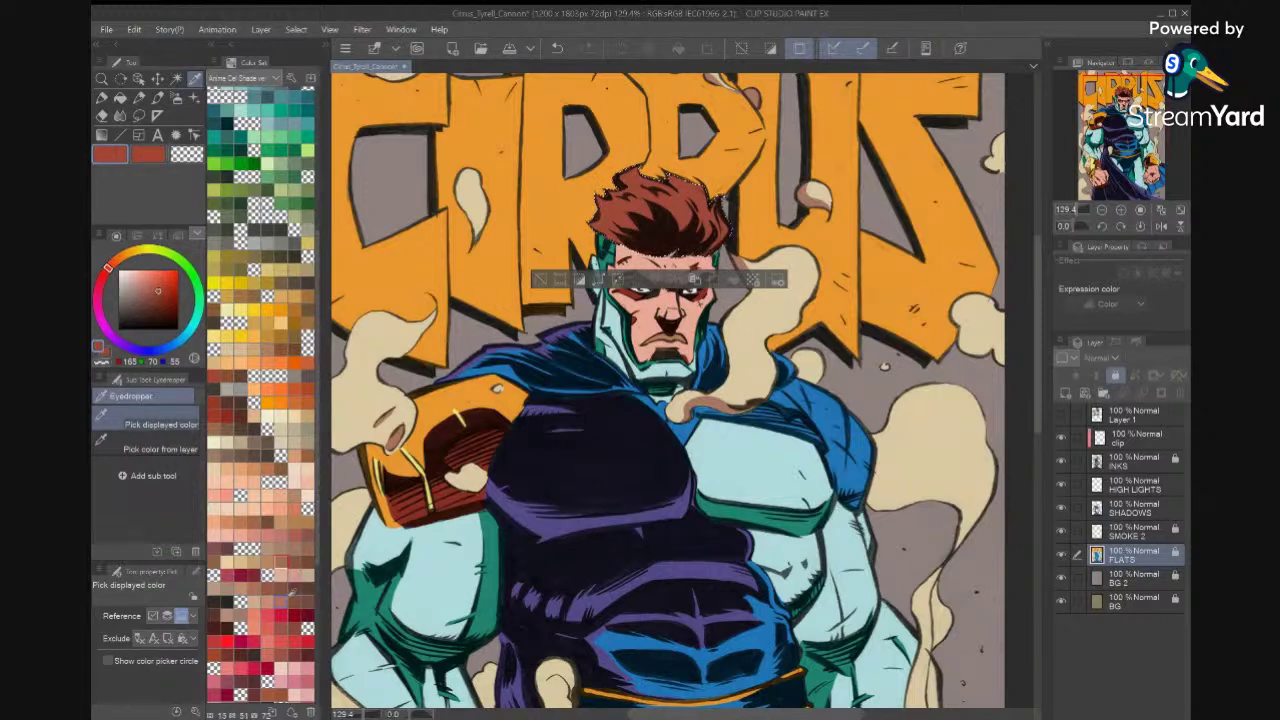
click(220, 410)
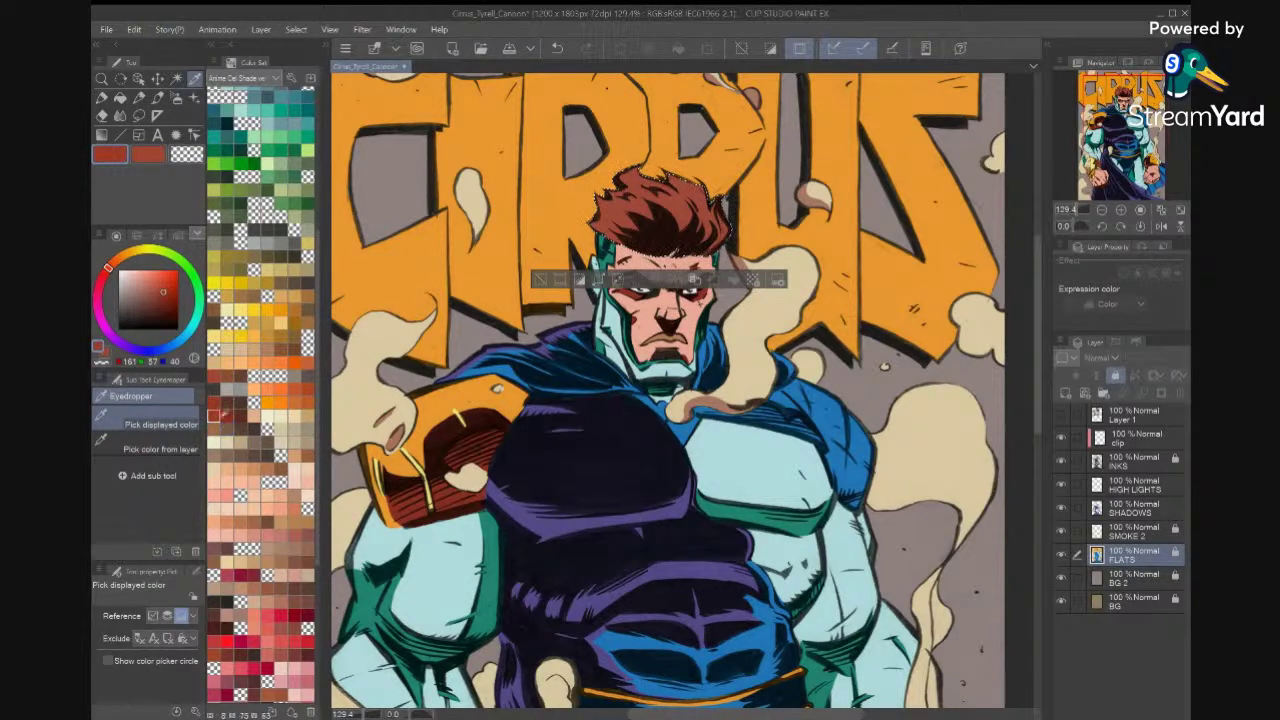
click(214, 376)
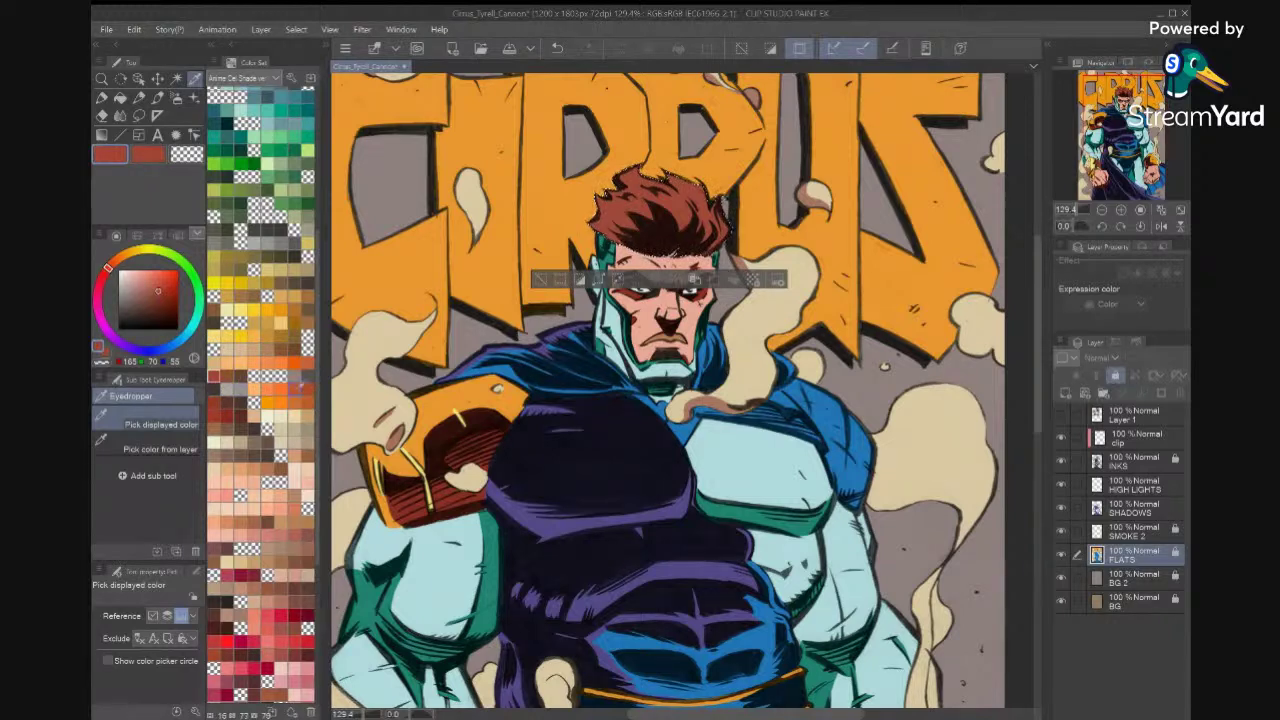
Mix a lighter, more orange hair color with RGB 194, 110, 81, fill the selected hair with it and clear the selection.
click(110, 154)
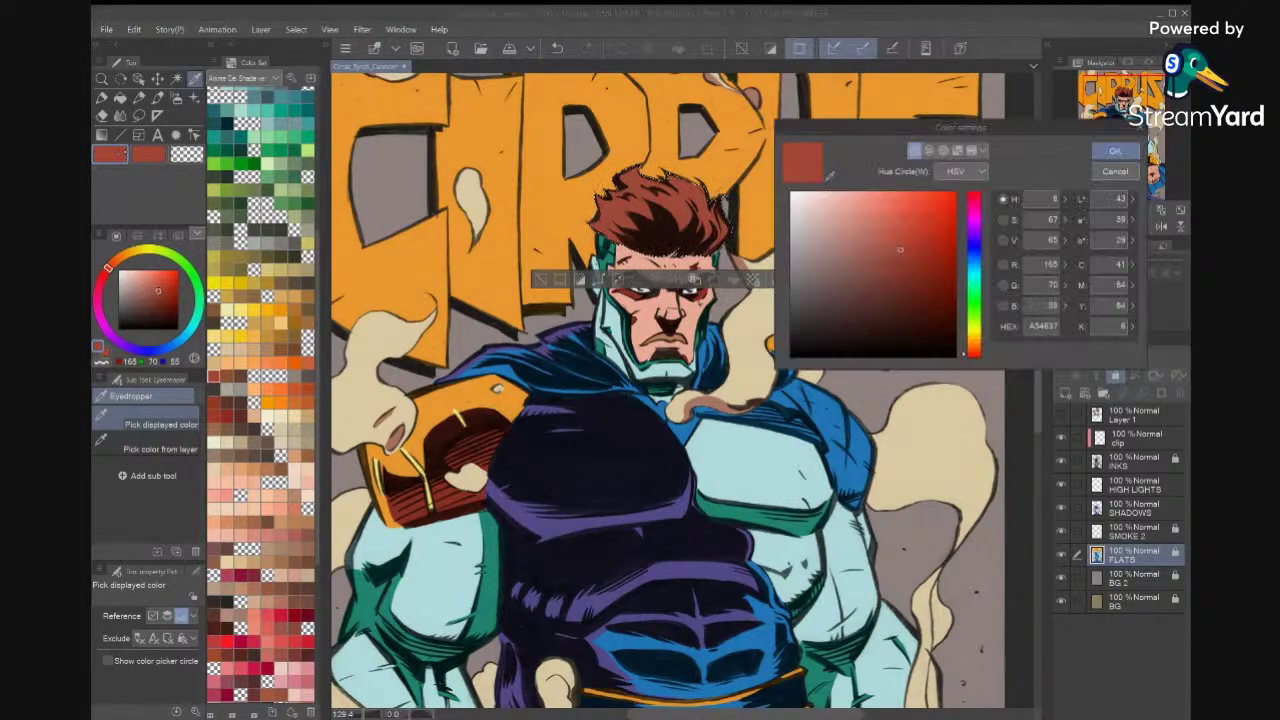
drag(902, 248, 886, 230)
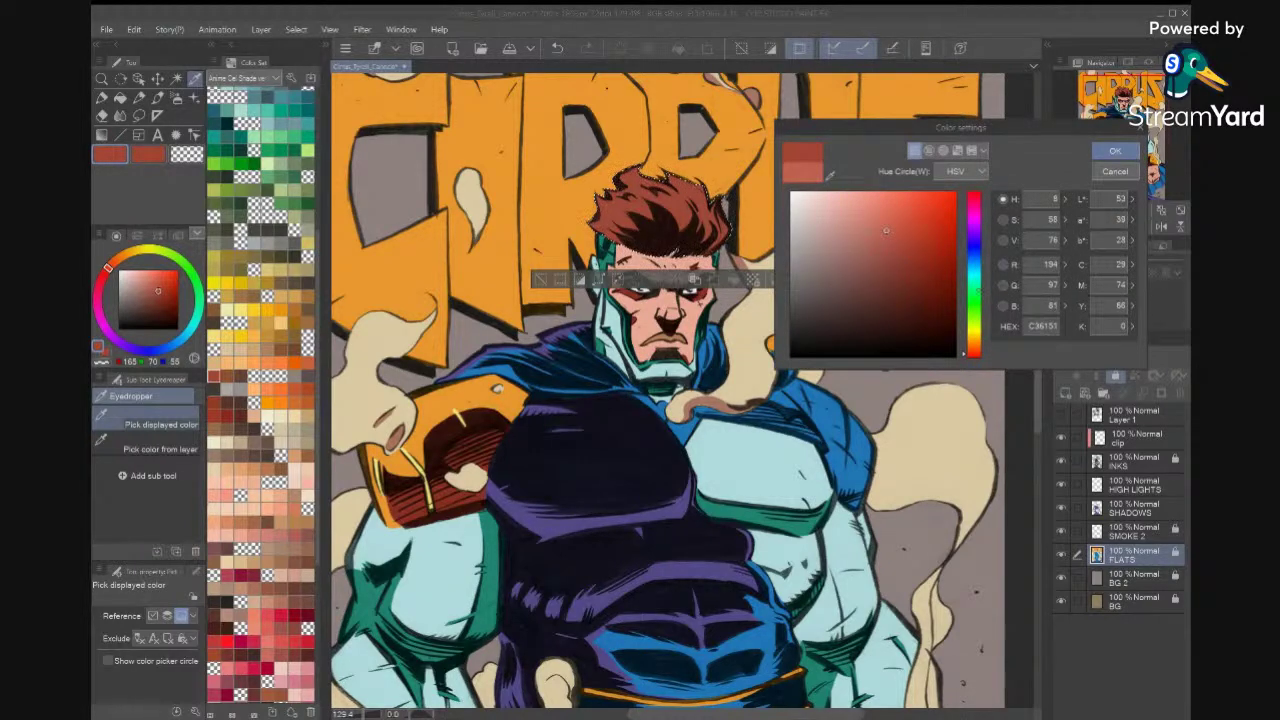
drag(974, 354, 974, 350)
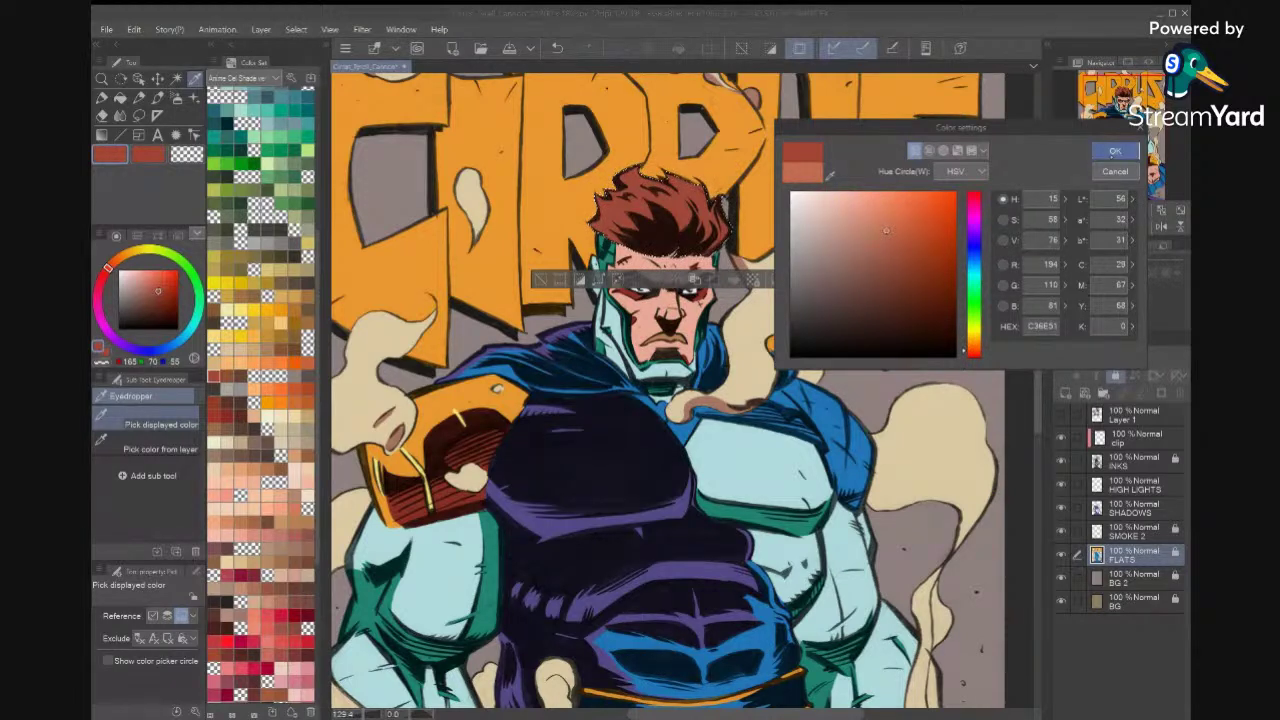
click(1115, 150)
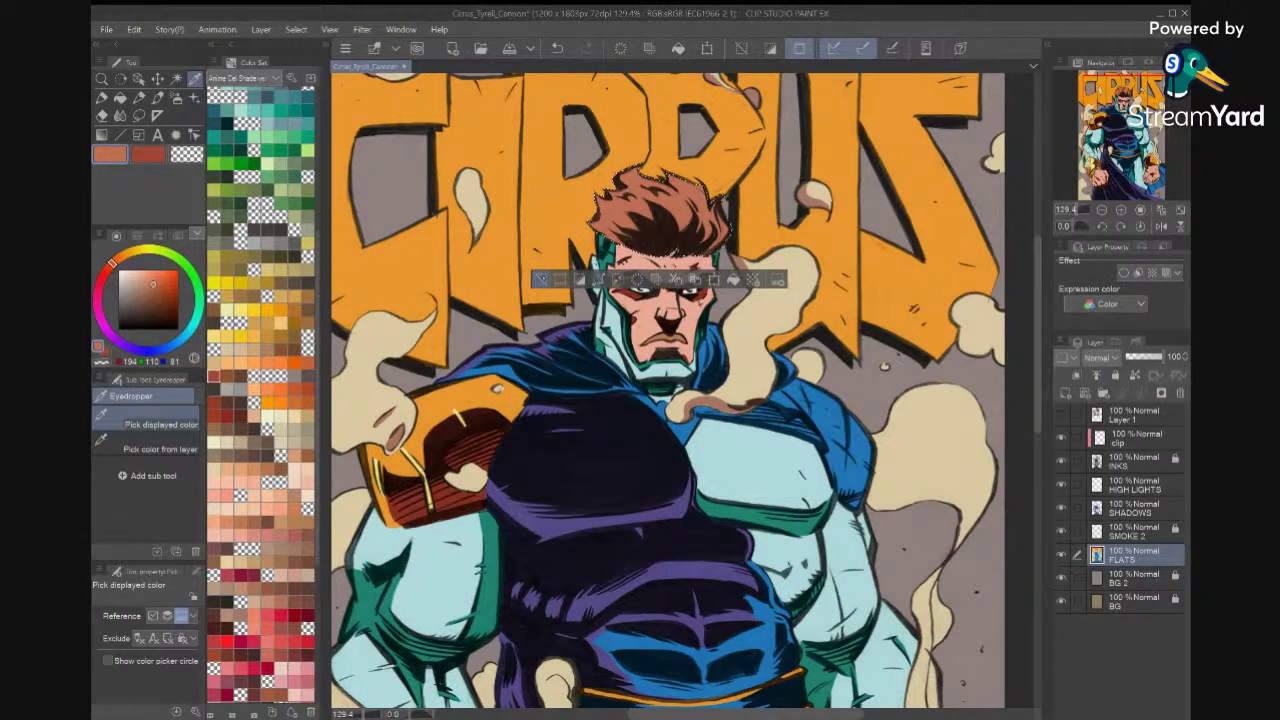
click(540, 279)
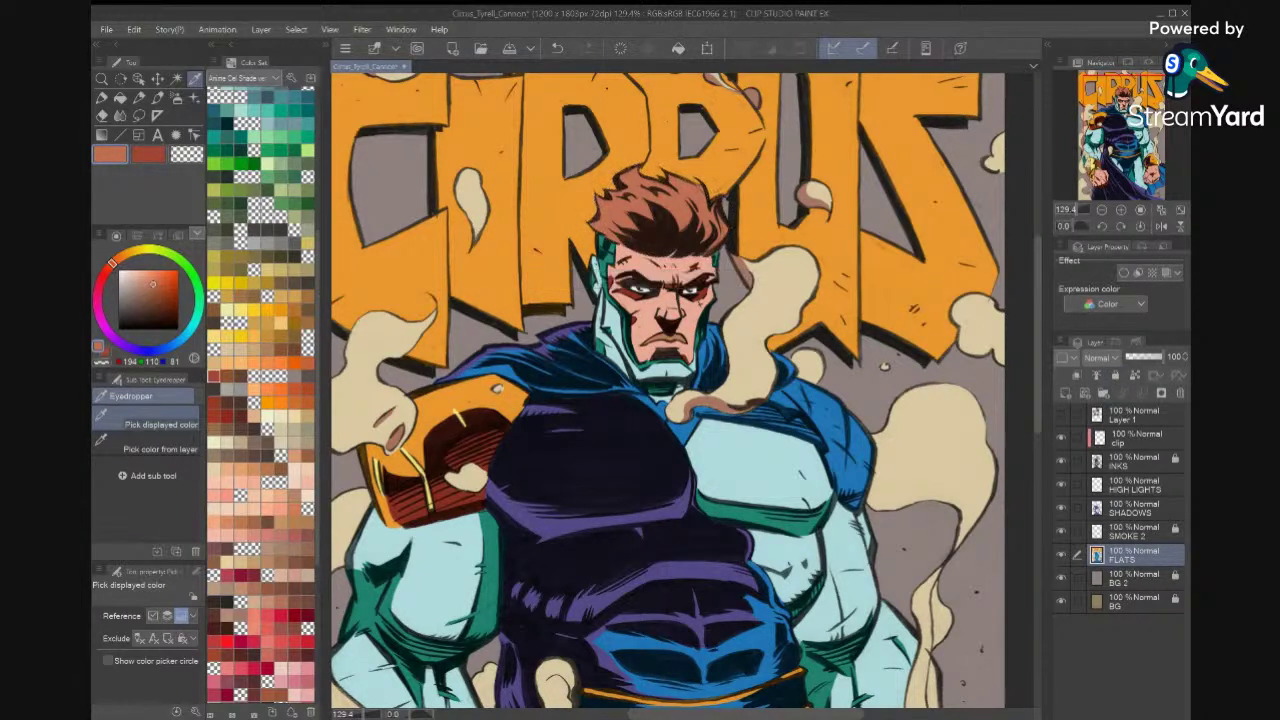
key(x)
click(1148, 512)
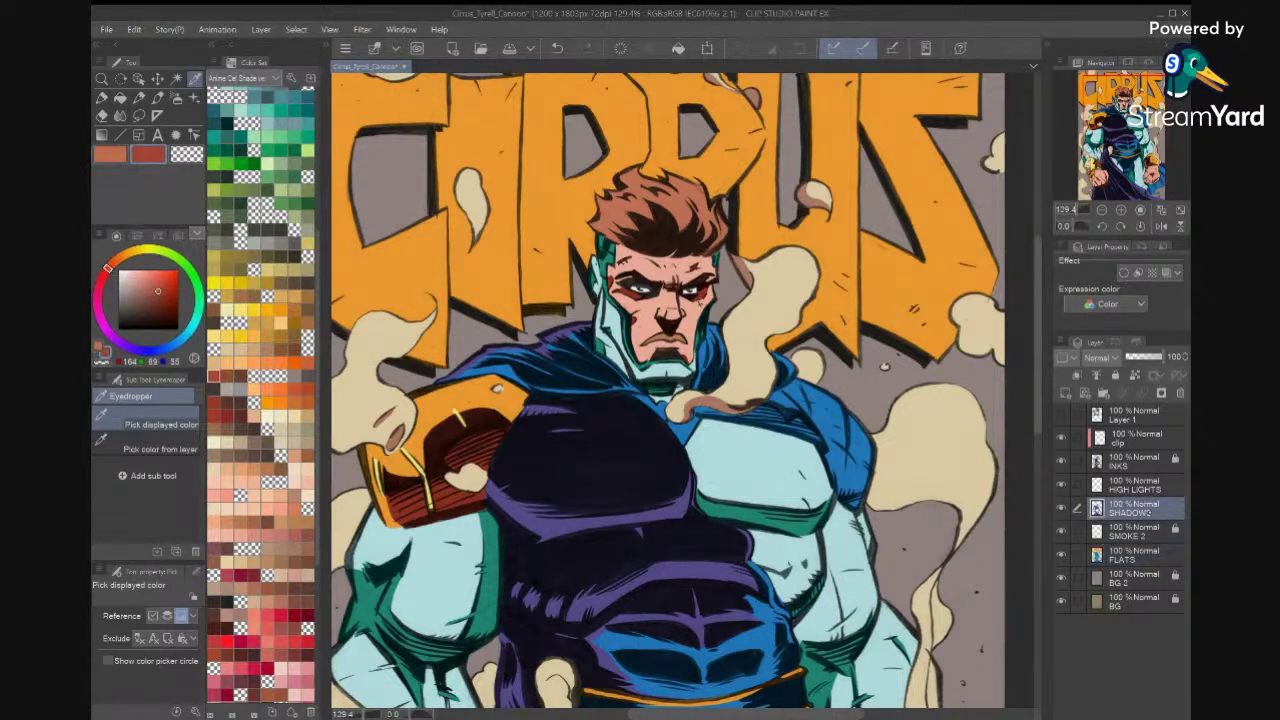
scroll(730, 190, up, 8)
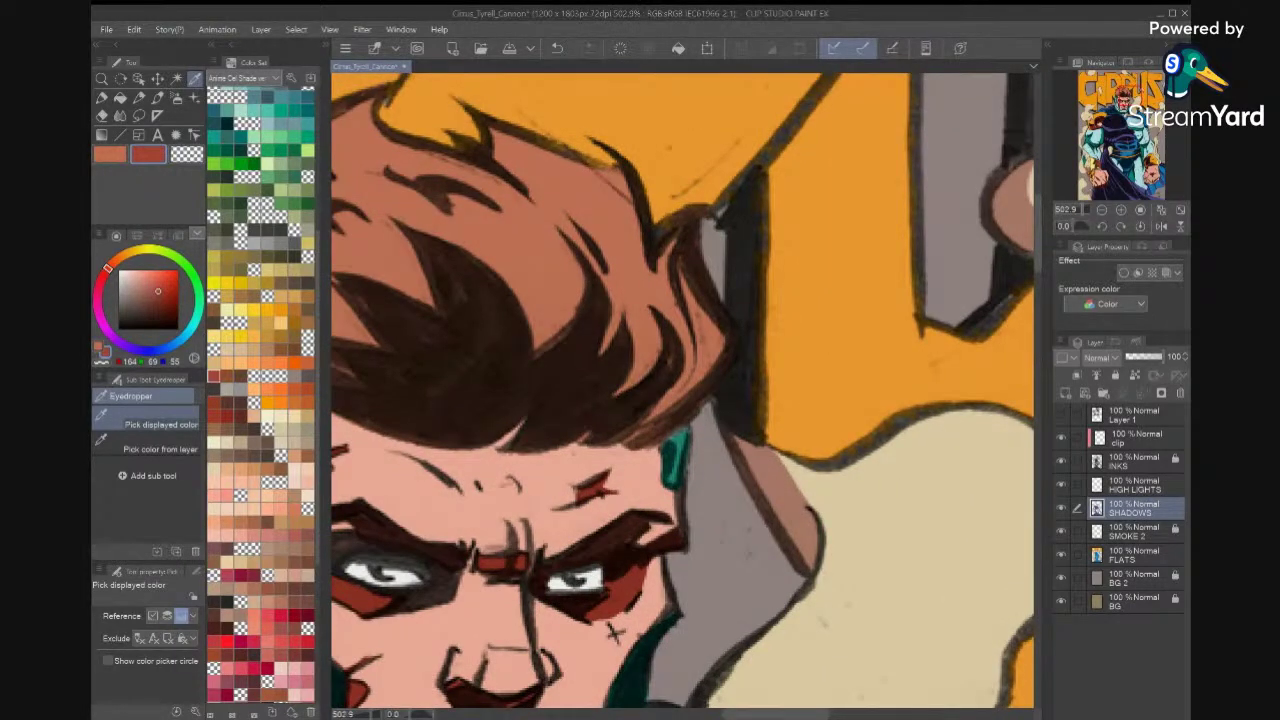
key(m)
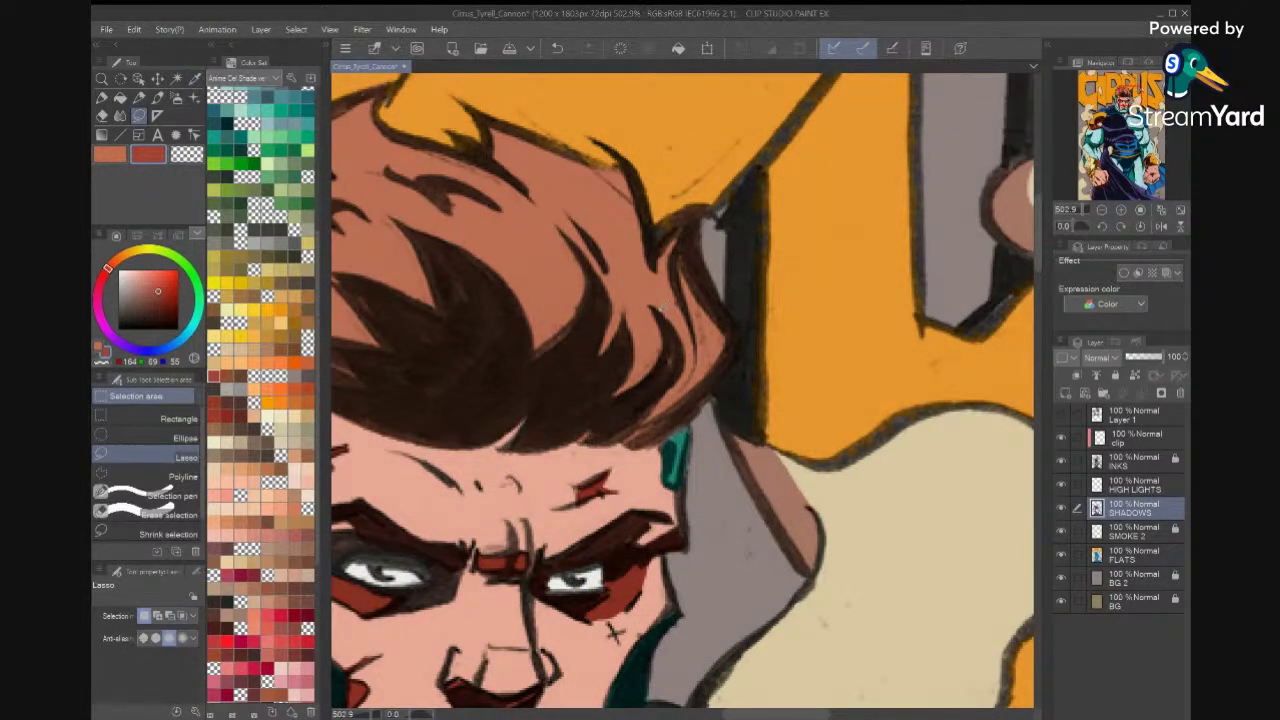
mouse_move(645, 340)
mouse_down()
mouse_move(623, 305)
mouse_move(595, 351)
mouse_move(592, 436)
mouse_move(650, 413)
mouse_move(674, 380)
mouse_move(678, 336)
mouse_up()
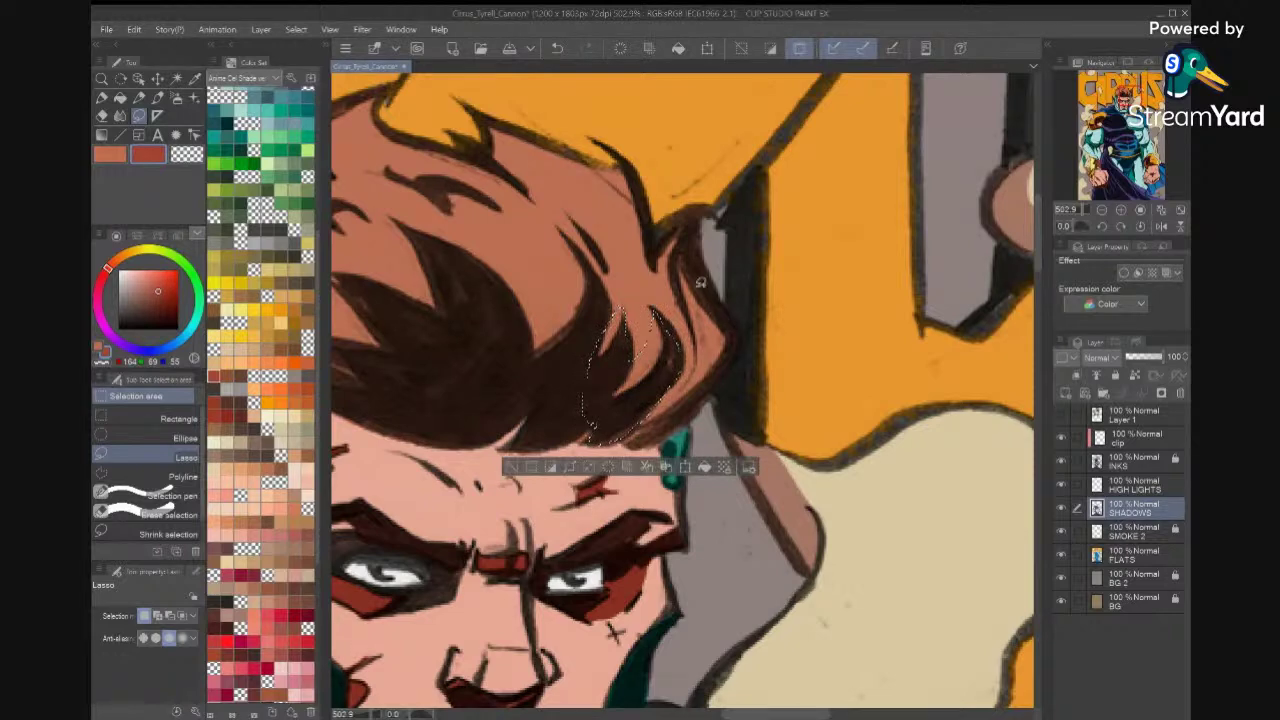
mouse_move(683, 262)
mouse_down()
mouse_move(687, 387)
mouse_move(735, 340)
mouse_move(694, 237)
mouse_move(679, 266)
mouse_up()
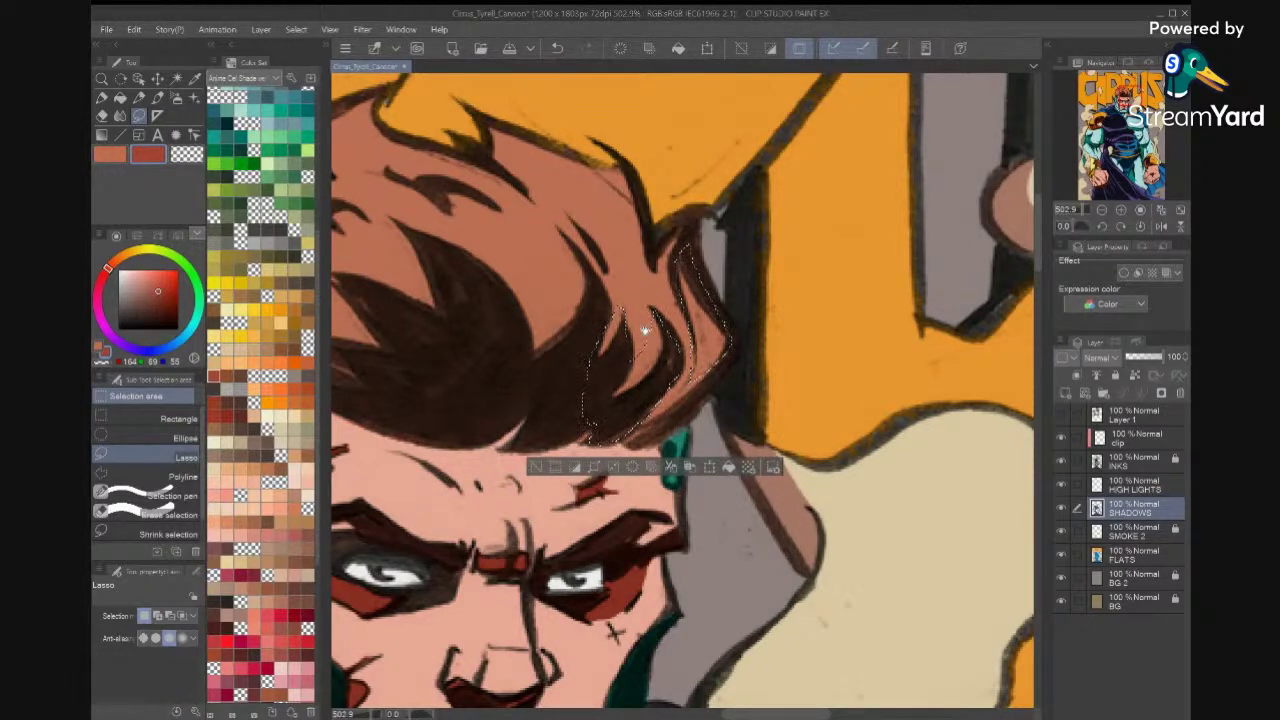
drag(640, 323, 793, 387)
scroll(792, 387, down, 5)
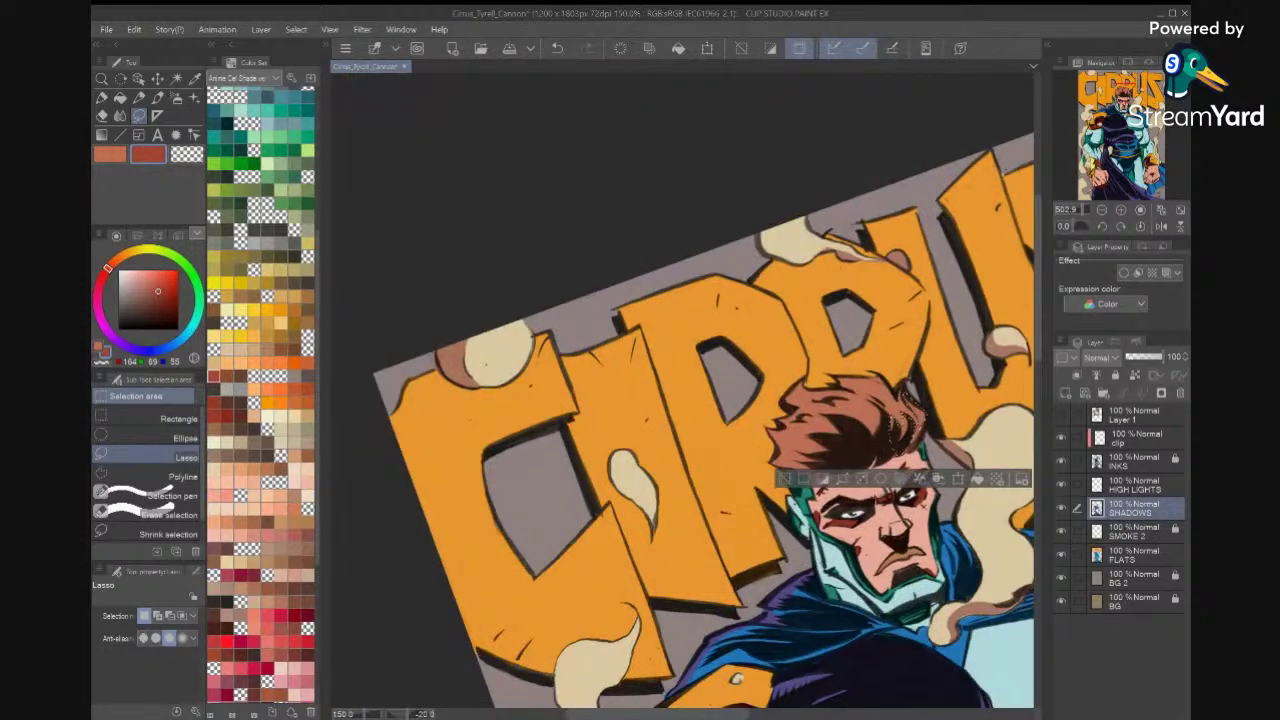
key(ctrl+d)
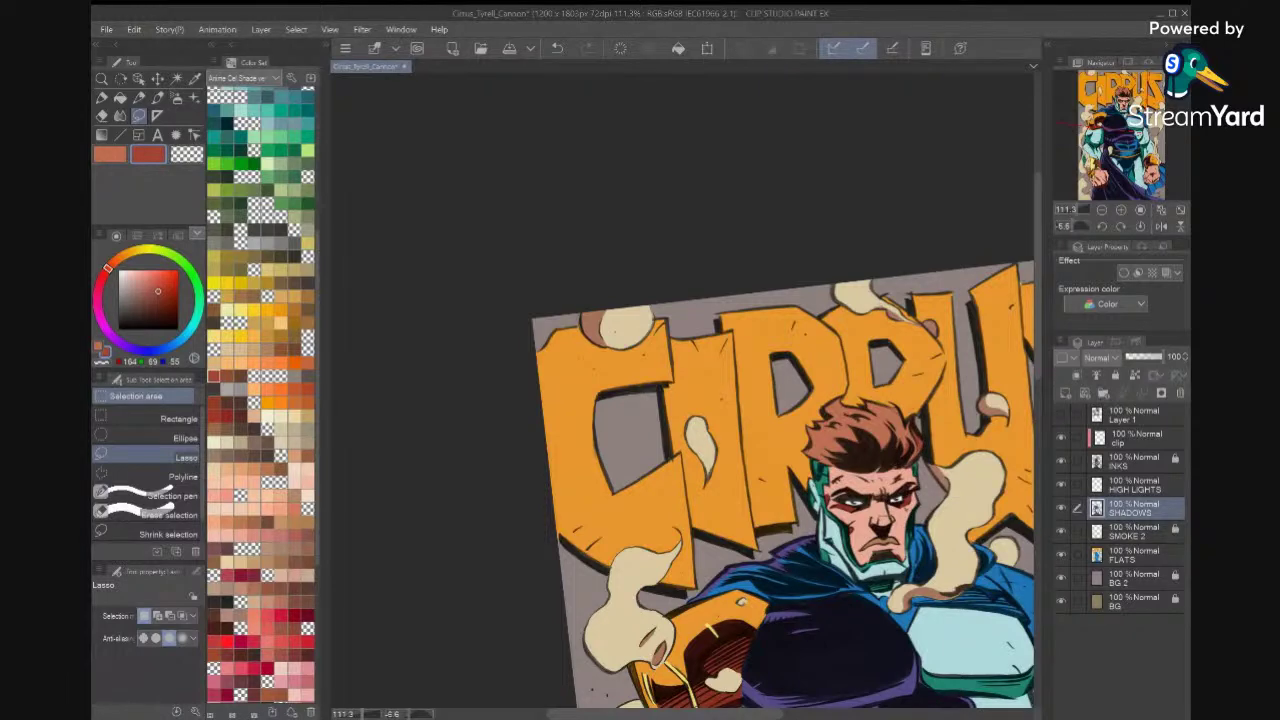
key(ctrl+z)
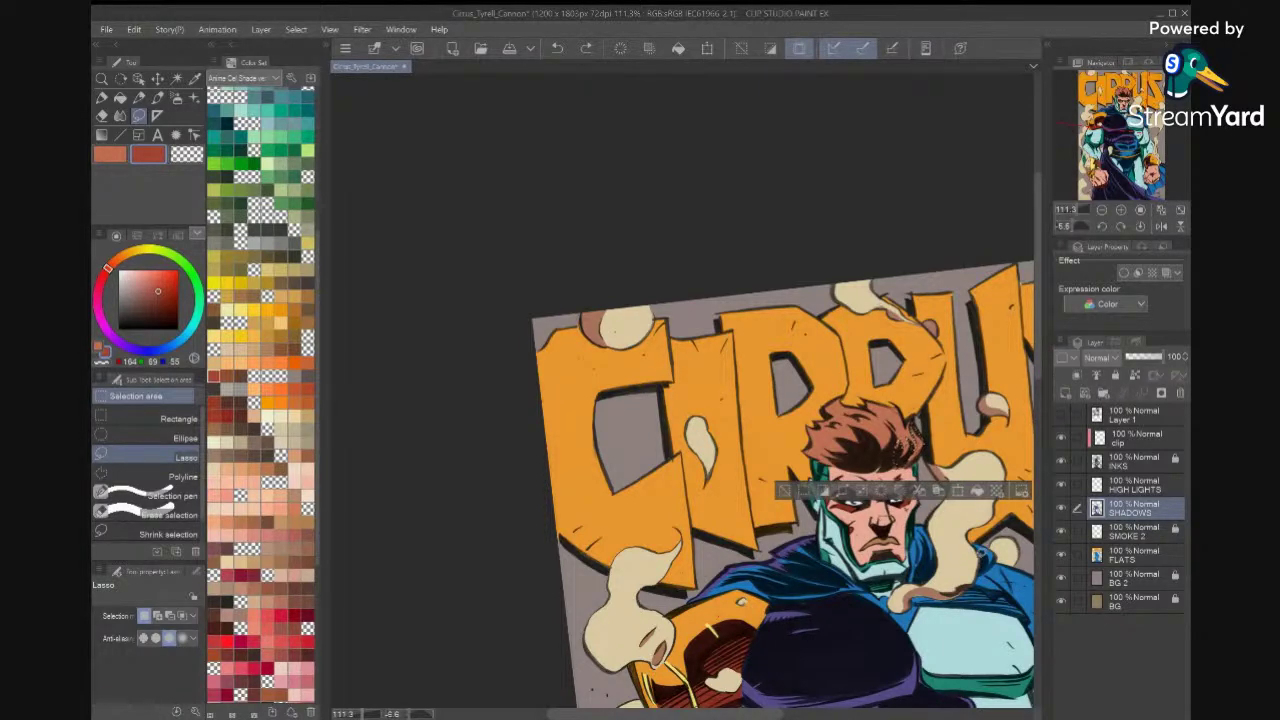
key(ctrl+d)
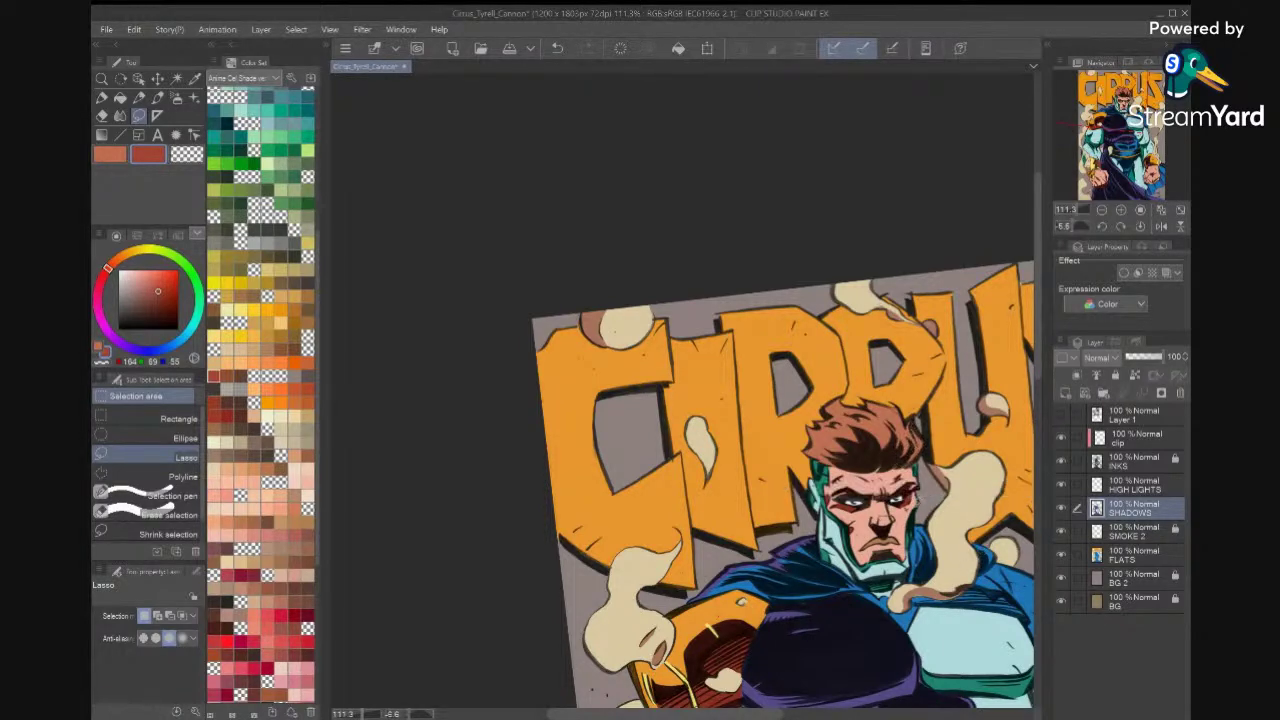
Auto-select the character's hair on the FLATS layer, fill it with the darker red (RGB 164, 69, 55) and clear the selection.
key(w)
click(866, 440)
key(ctrl+d)
click(1134, 555)
click(866, 440)
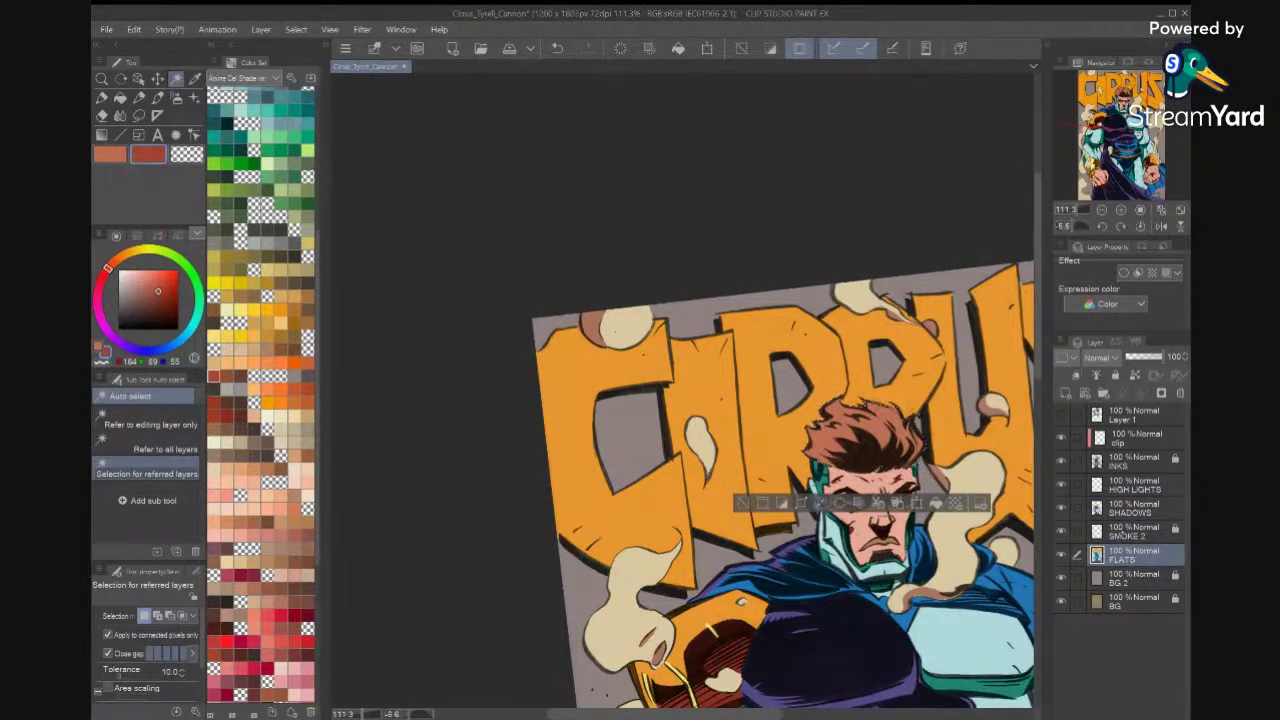
click(936, 503)
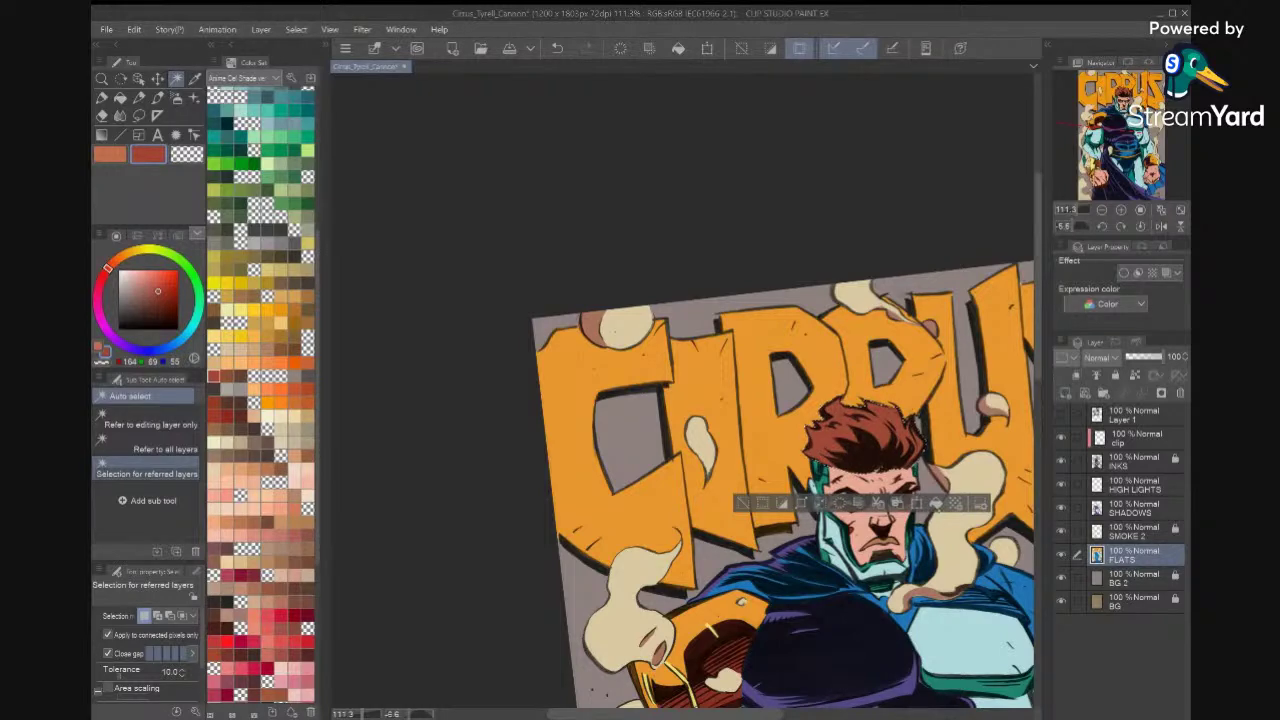
click(743, 503)
On the HIGH LIGHTS layer, lasso a small highlight beside the upper dark hair strand and fill it with the lighter orange-brown (RGB 194, 110, 81).
scroll(866, 440, up, 6)
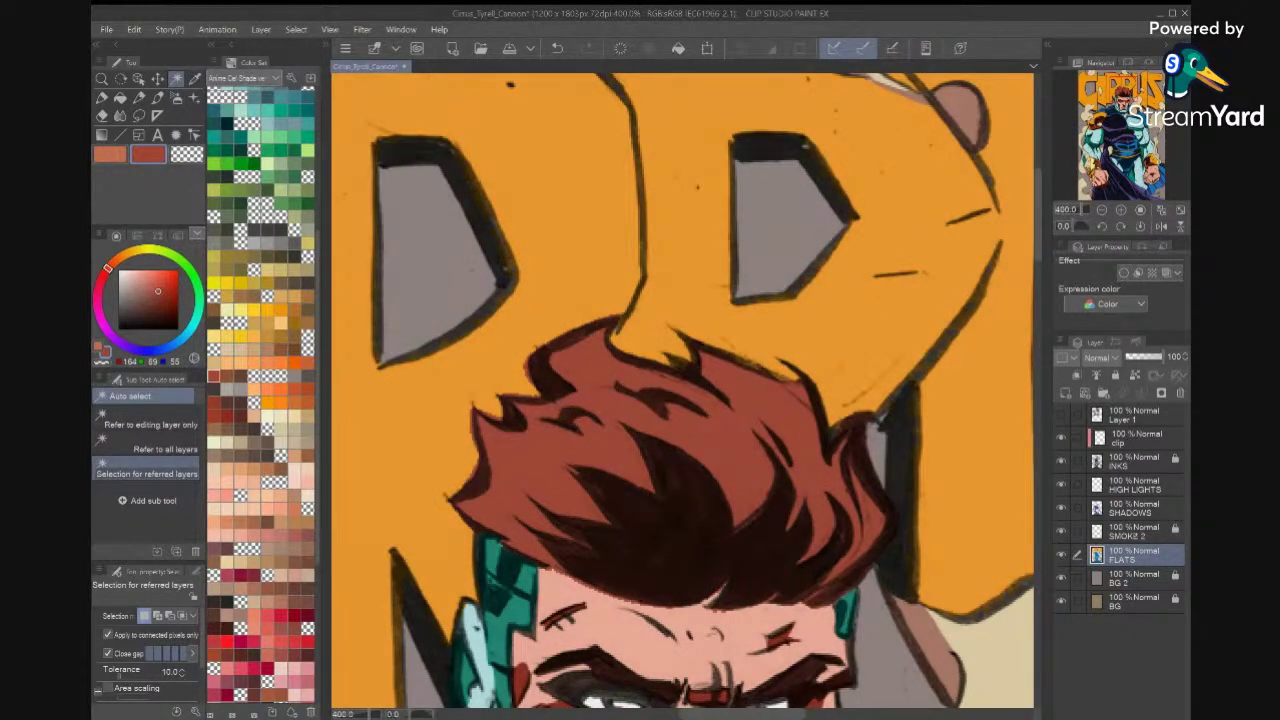
click(1135, 485)
click(110, 154)
click(139, 98)
key(m)
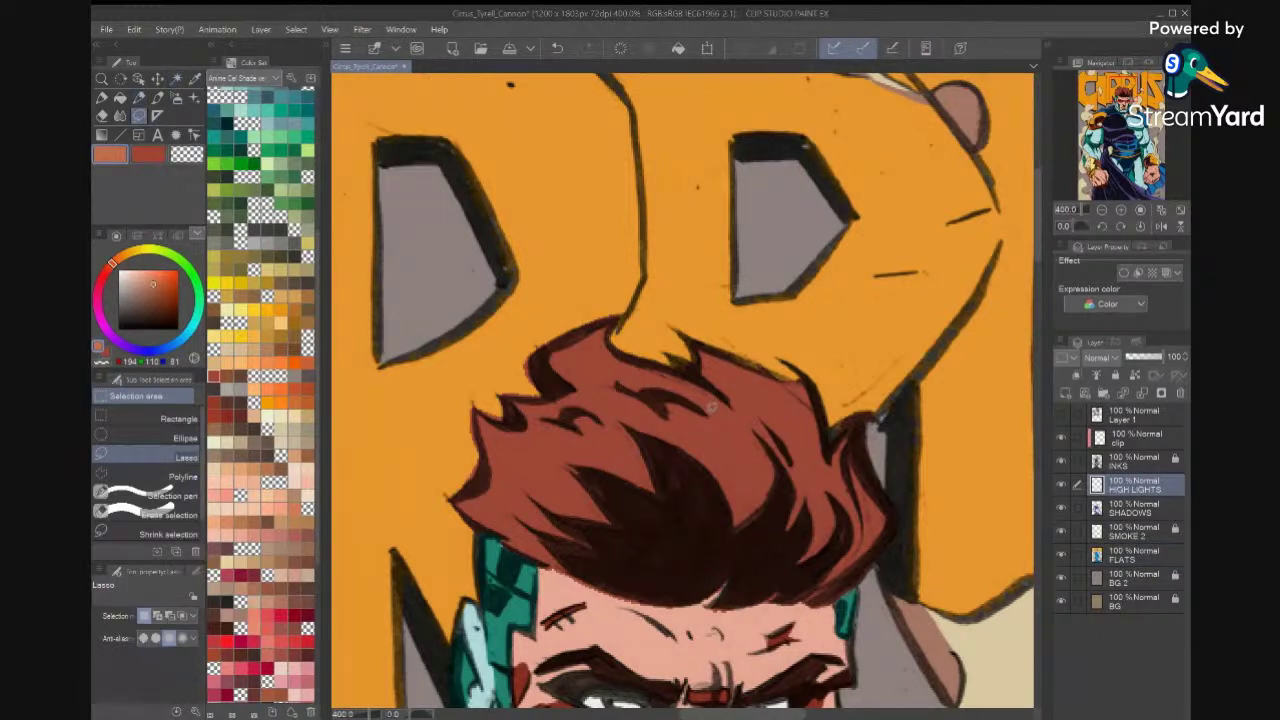
mouse_move(709, 409)
mouse_down()
mouse_move(668, 418)
mouse_move(636, 396)
mouse_move(672, 390)
mouse_move(702, 404)
mouse_up()
click(786, 441)
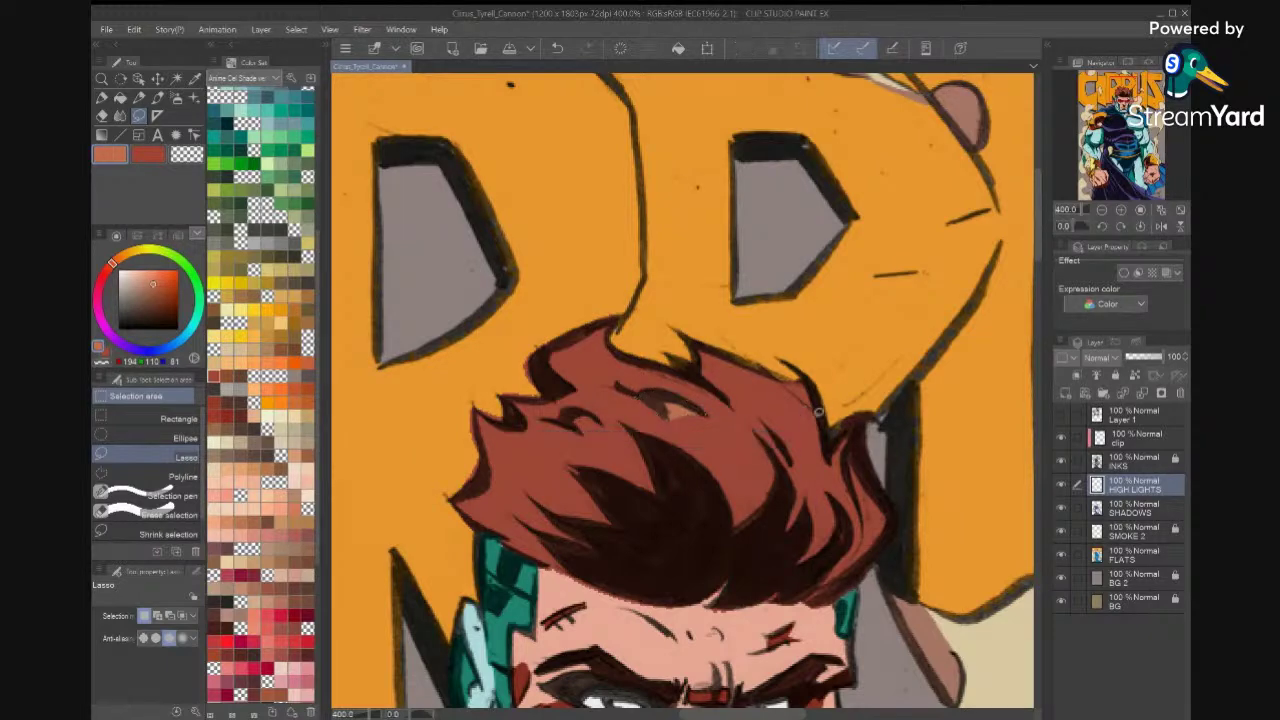
Lasso more highlight shapes beside the hair's dark strands and along its edges, fill them with the orange-brown and clear the selection.
scroll(682, 390, up, 3)
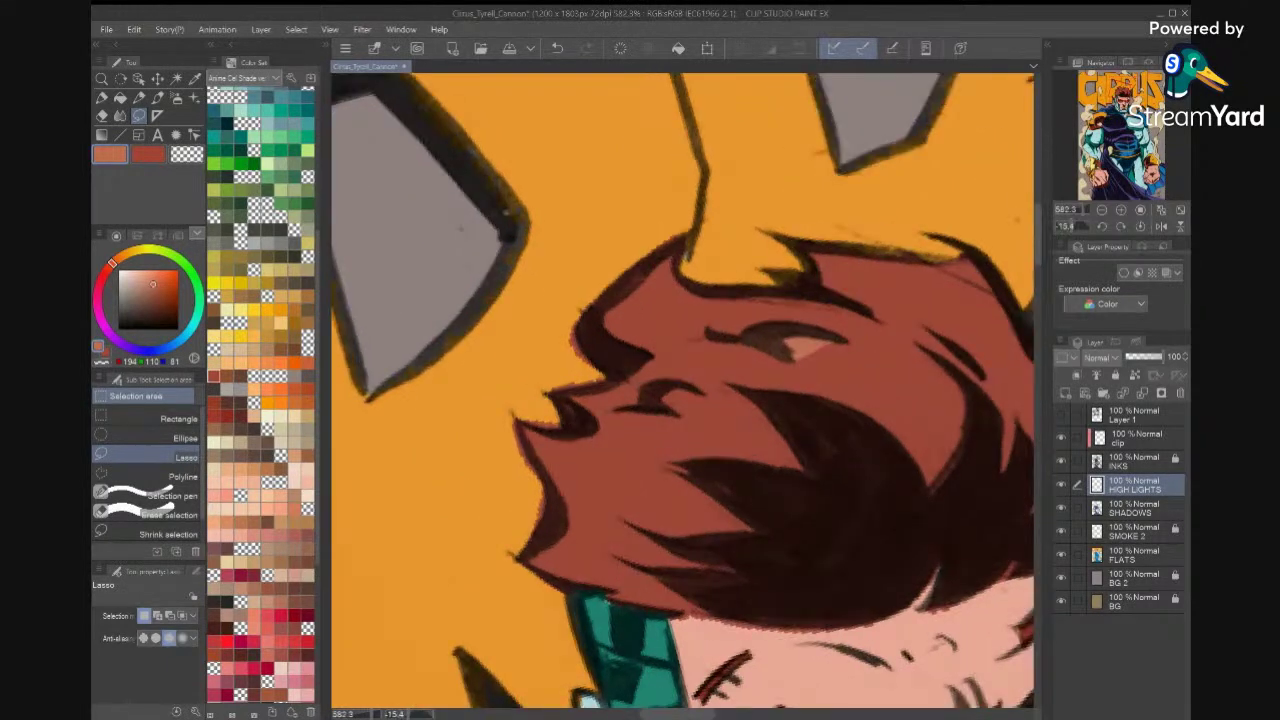
mouse_move(687, 393)
mouse_down()
mouse_move(710, 392)
mouse_move(708, 403)
mouse_move(625, 403)
mouse_move(654, 379)
mouse_move(698, 380)
mouse_move(704, 394)
mouse_up()
drag(897, 388, 645, 430)
mouse_move(691, 355)
mouse_down()
mouse_move(759, 445)
mouse_move(764, 493)
mouse_move(747, 480)
mouse_up()
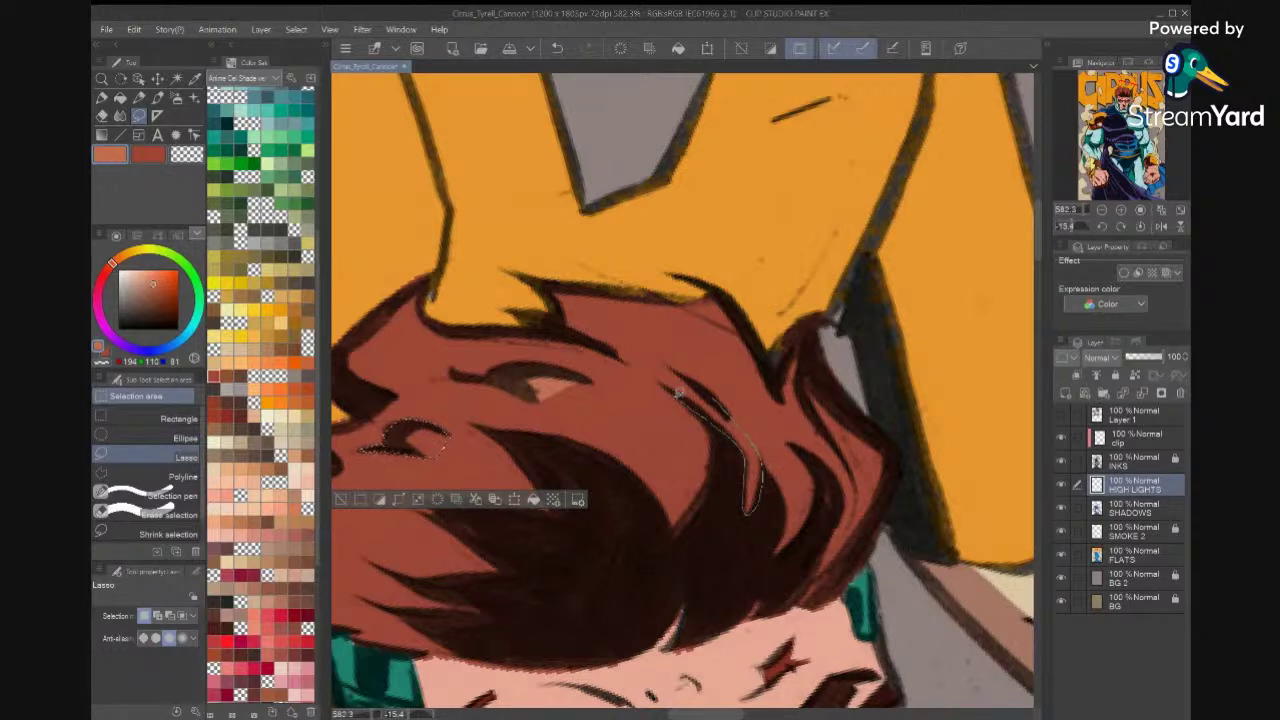
drag(662, 362, 658, 360)
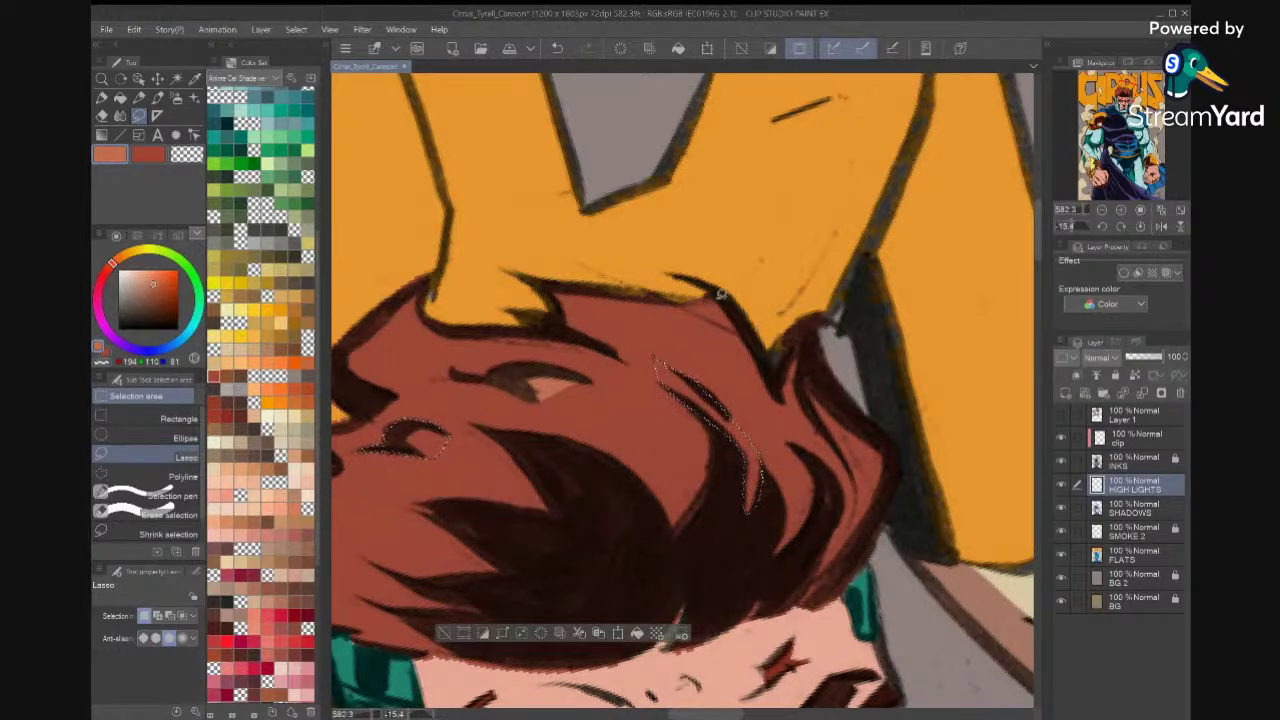
mouse_move(727, 323)
mouse_down()
mouse_move(684, 305)
mouse_move(715, 293)
mouse_move(733, 320)
mouse_up()
mouse_move(805, 367)
mouse_down()
mouse_move(873, 515)
mouse_move(900, 447)
mouse_move(841, 396)
mouse_move(808, 367)
mouse_up()
key(alt+Delete)
key(ctrl+d)
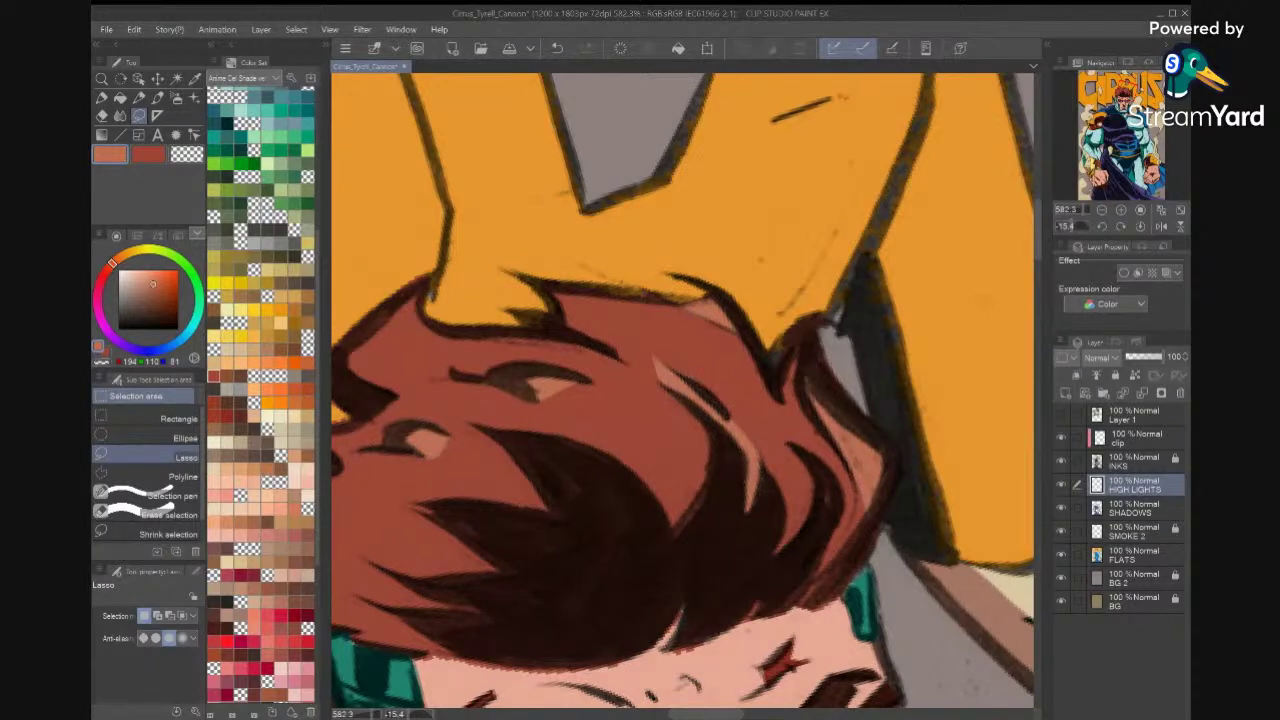
Check the FLATS layer by toggling its visibility, make it active and sample the lettering's orange for lasso cleanup around the hair.
scroll(880, 630, down, 7)
key(ctrl+at)
scroll(860, 640, up, 3)
scroll(795, 393, up, 5)
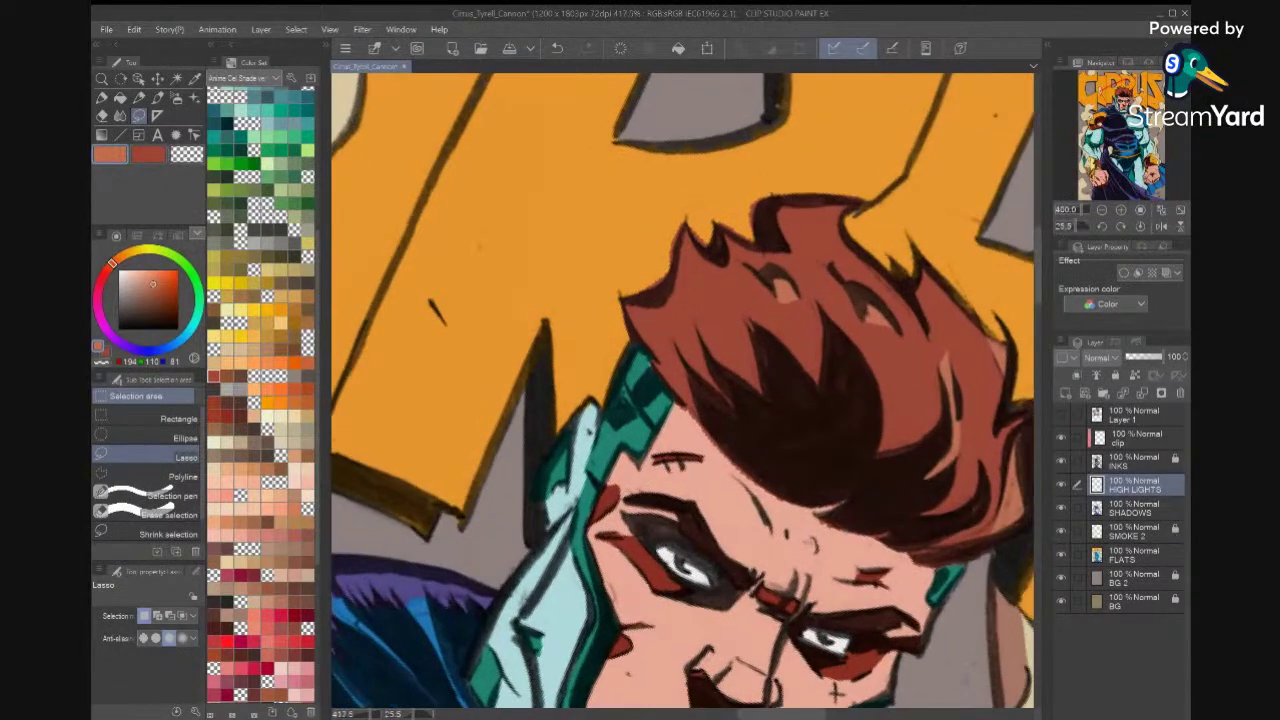
scroll(860, 300, up, 1)
click(1062, 556)
click(1062, 556)
click(1128, 558)
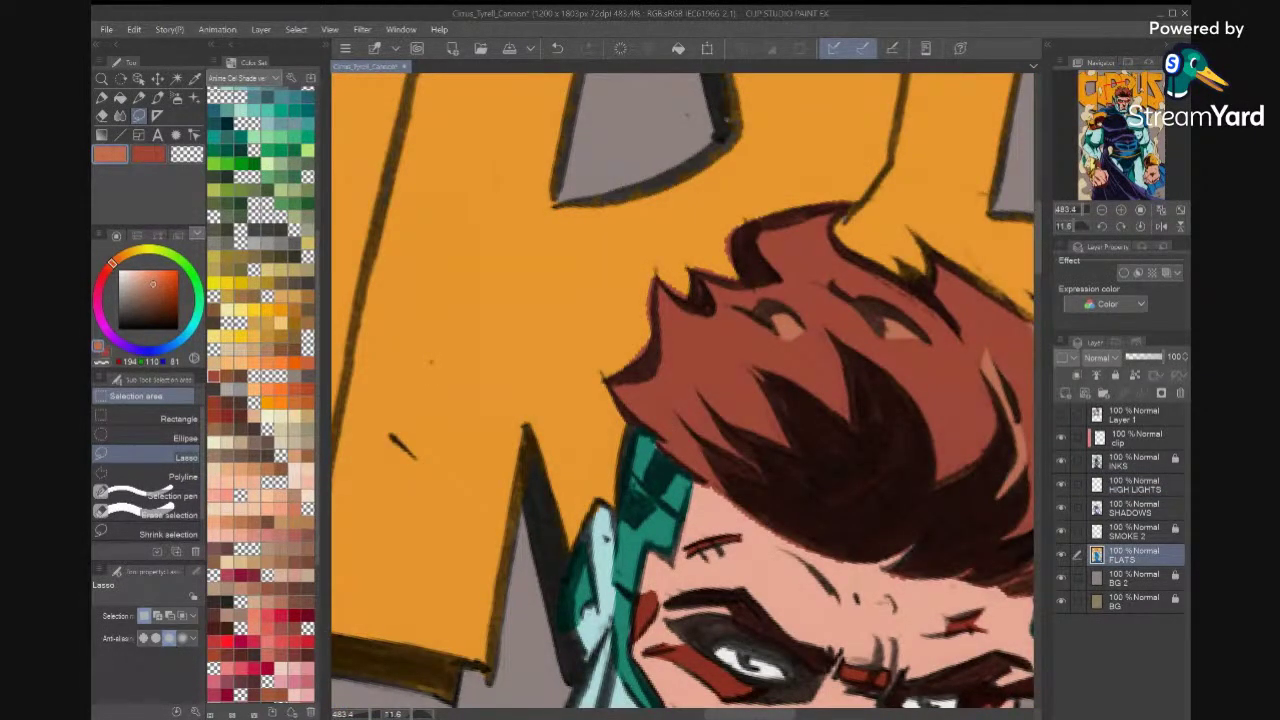
key(i)
key(x)
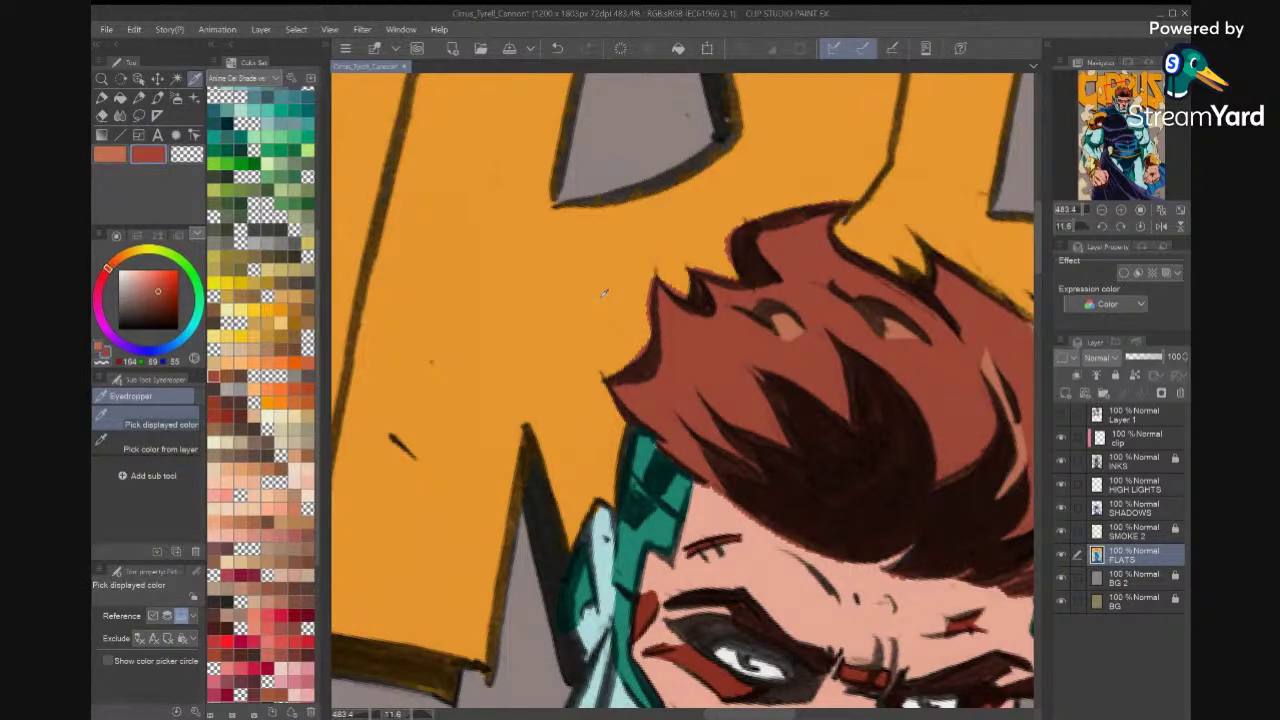
click(603, 293)
key(m)
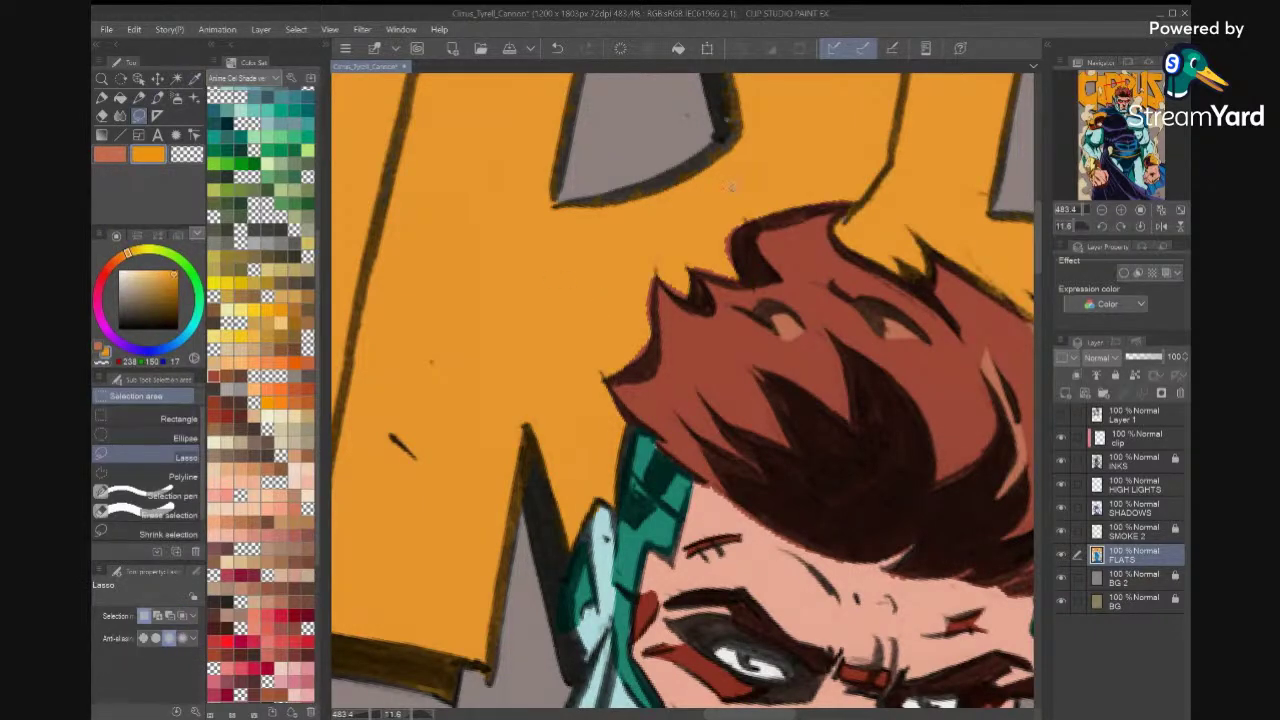
Lasso the background edges along the hair's upper outline on the FLATS layer, fill them with the lettering's orange and clear the selections.
mouse_move(645, 254)
mouse_down()
mouse_move(662, 290)
mouse_move(657, 335)
mouse_move(612, 370)
mouse_up()
mouse_move(770, 210)
mouse_down()
mouse_move(748, 222)
mouse_move(740, 263)
mouse_move(716, 200)
mouse_up()
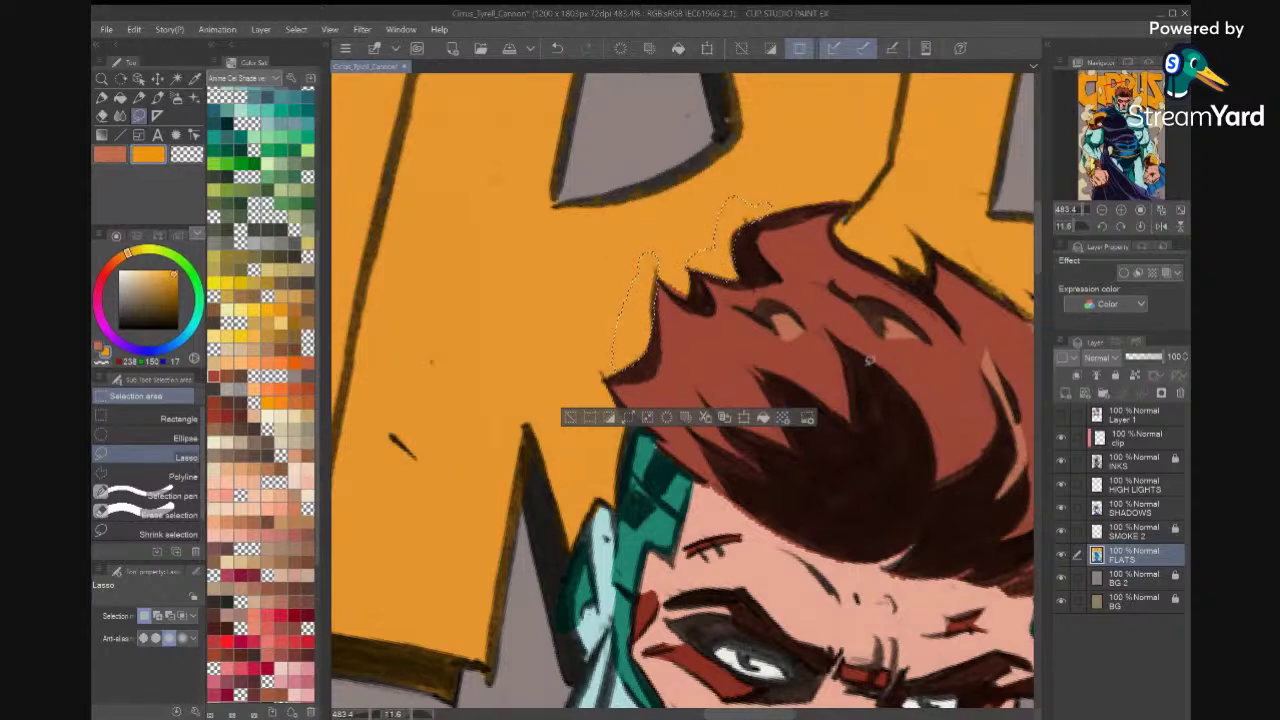
key(ctrl+d)
drag(870, 194, 846, 221)
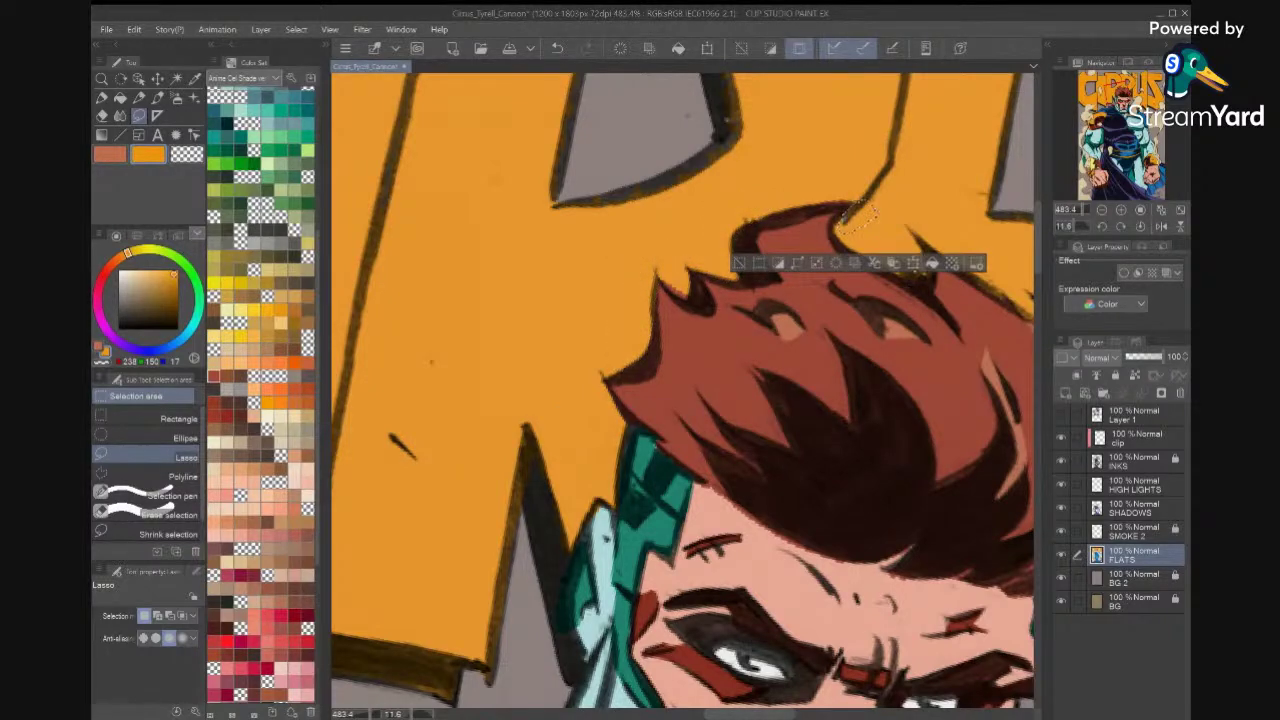
key(ctrl+d)
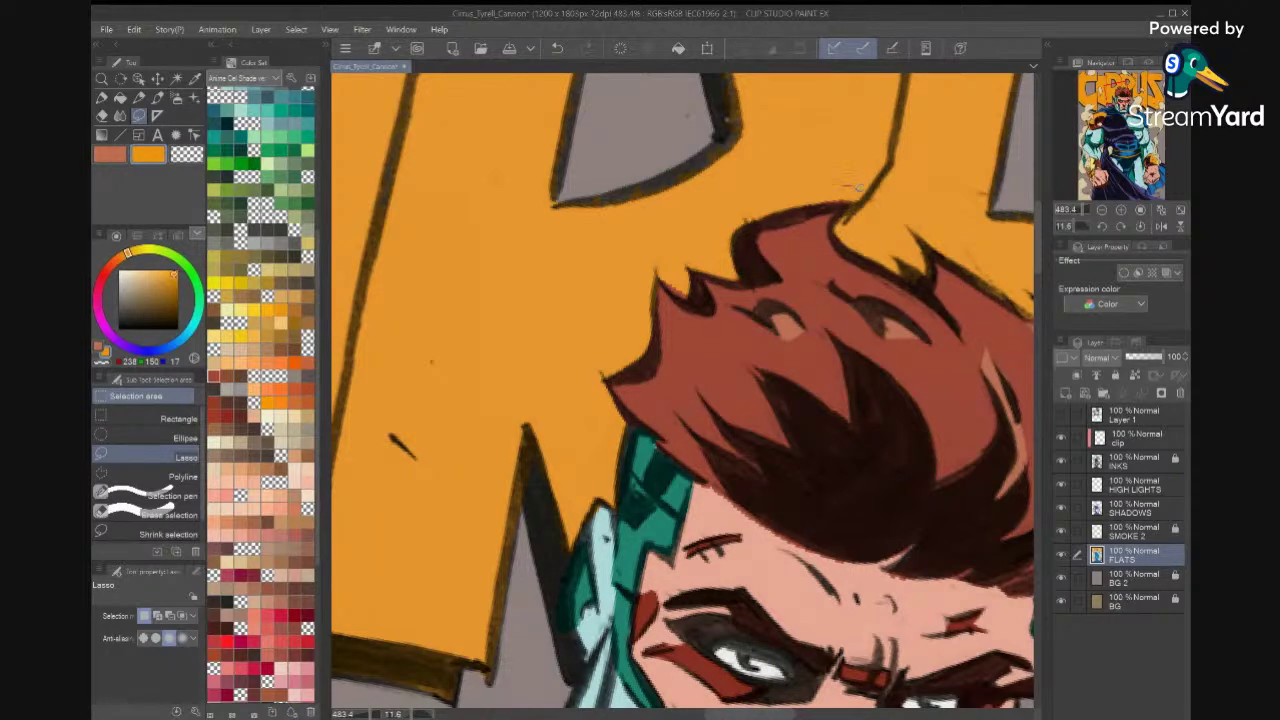
Fill lassoed gaps in the lettering along the upper edge of the hair with orange on the FLATS layer.
drag(822, 196, 848, 207)
drag(873, 284, 906, 282)
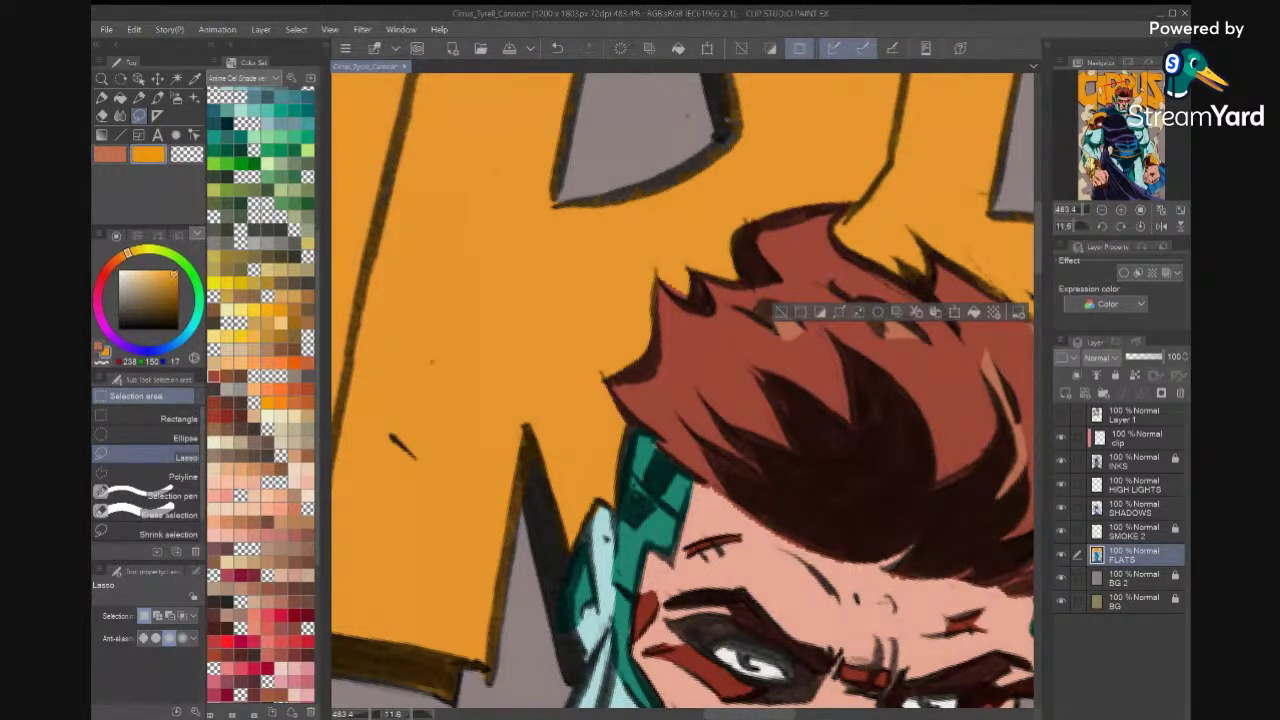
drag(722, 208, 718, 212)
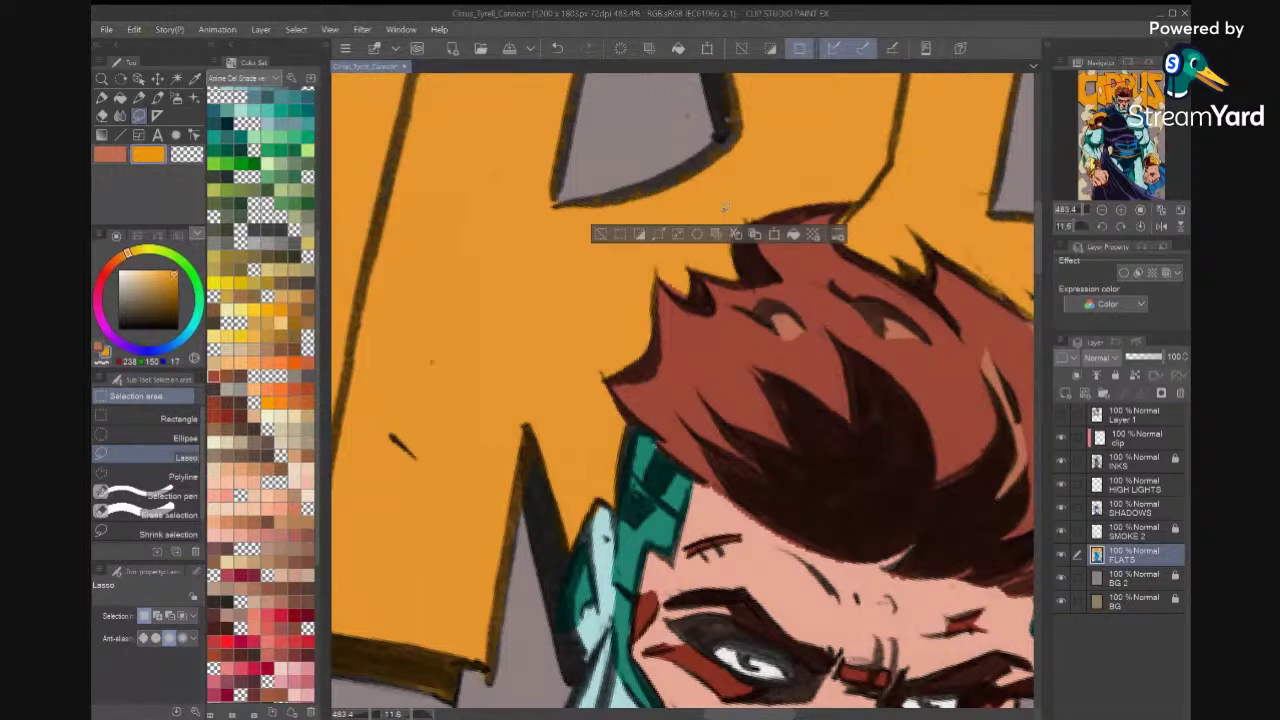
key(ctrl+d)
mouse_move(692, 272)
mouse_down()
mouse_move(694, 296)
mouse_move(674, 298)
mouse_move(660, 268)
mouse_up()
key(Delete)
key(ctrl+d)
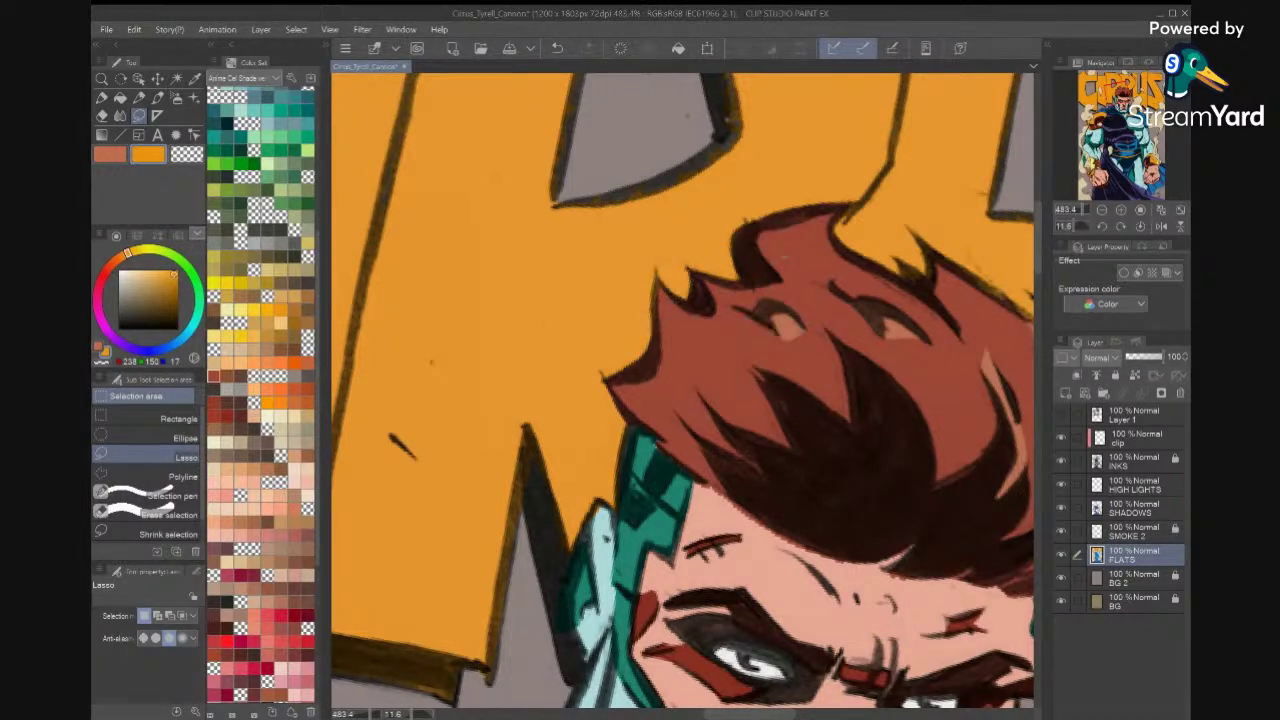
scroll(682, 390, down, 5)
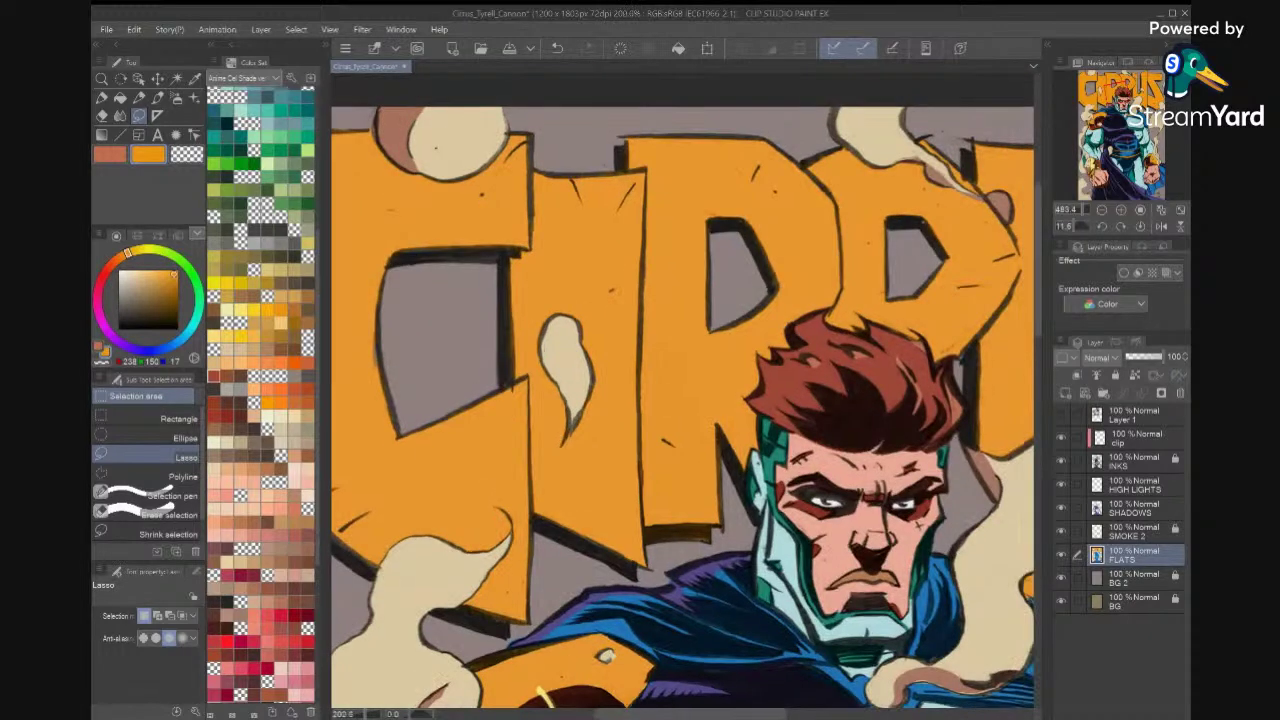
Fill lassoed gaps with orange along the edge between the letters I and R and below the small smoke wisp's tip.
scroll(682, 390, up, 3)
mouse_move(702, 269)
mouse_down()
mouse_move(645, 298)
mouse_move(650, 318)
mouse_move(688, 330)
mouse_move(700, 442)
mouse_move(740, 400)
mouse_move(679, 445)
mouse_move(575, 468)
mouse_move(735, 437)
mouse_up()
click(762, 478)
click(787, 409)
mouse_move(602, 326)
mouse_down()
mouse_move(652, 309)
mouse_move(581, 463)
mouse_up()
click(728, 555)
key(ctrl+d)
mouse_move(643, 224)
mouse_down()
mouse_move(455, 335)
mouse_move(436, 492)
mouse_move(562, 416)
mouse_up()
drag(588, 465, 777, 271)
mouse_move(669, 335)
mouse_down()
mouse_move(667, 361)
mouse_move(562, 453)
mouse_move(627, 318)
mouse_move(560, 306)
mouse_move(513, 344)
mouse_move(562, 321)
mouse_up()
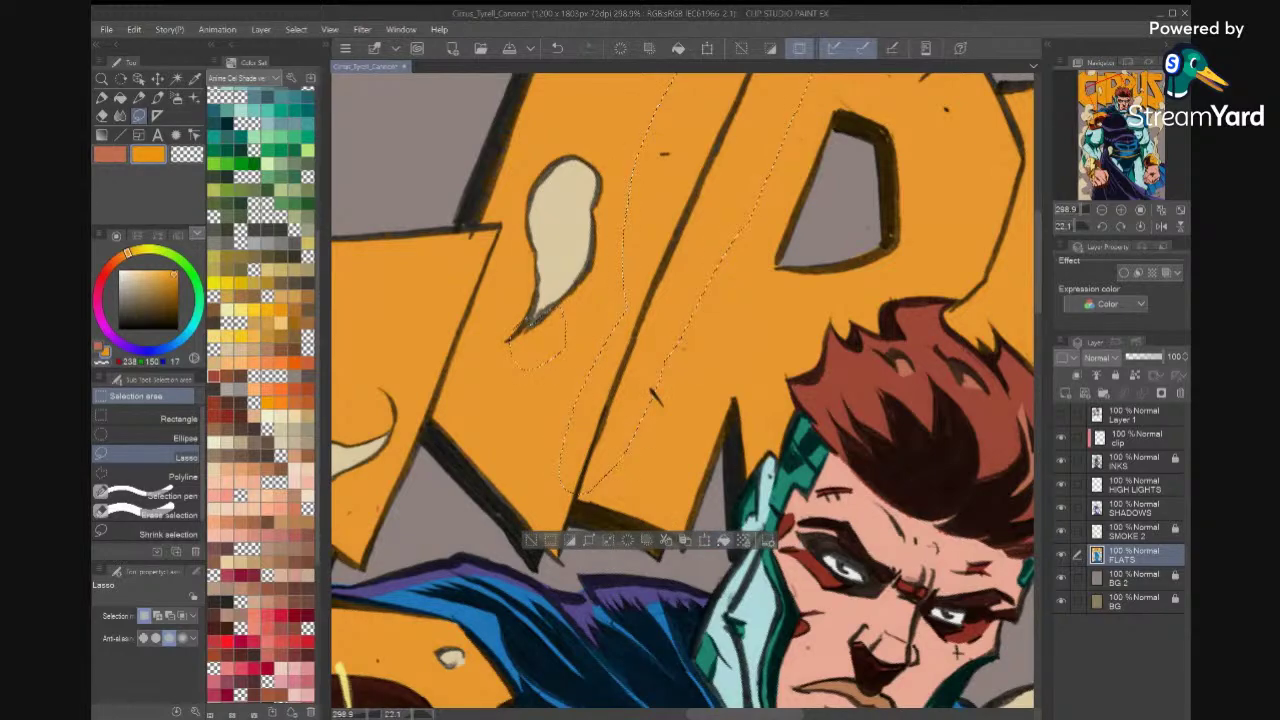
click(724, 540)
key(ctrl+d)
Fill lassoed areas around the inner opening of the letter C with orange beneath the ink outline.
scroll(817, 323, down, 6)
scroll(702, 279, up, 4)
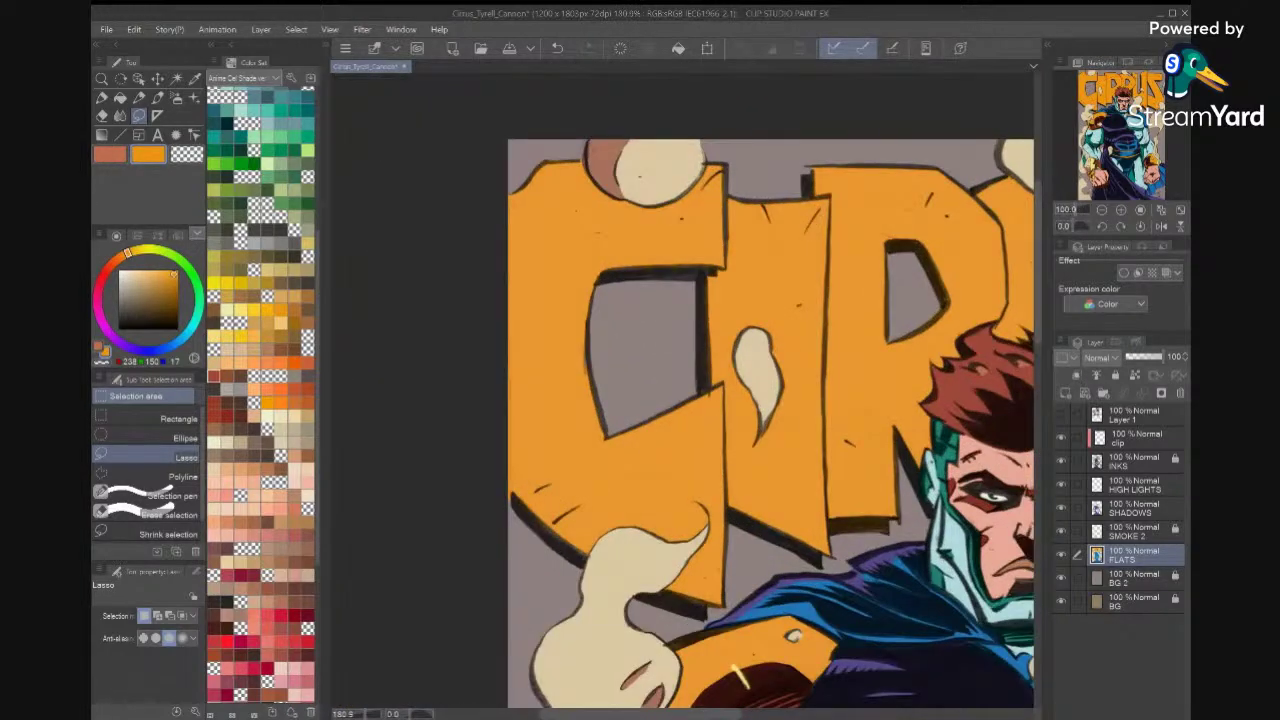
mouse_move(728, 237)
mouse_down()
mouse_move(695, 268)
mouse_move(698, 298)
mouse_up()
key(ctrl+d)
mouse_move(735, 254)
mouse_down()
mouse_move(702, 279)
mouse_move(700, 396)
mouse_move(740, 266)
mouse_move(624, 278)
mouse_move(691, 228)
mouse_move(738, 245)
mouse_up()
mouse_move(568, 354)
mouse_down()
mouse_move(590, 328)
mouse_move(605, 426)
mouse_move(583, 438)
mouse_move(571, 412)
mouse_up()
click(729, 470)
key(ctrl+d)
key(ctrl+z)
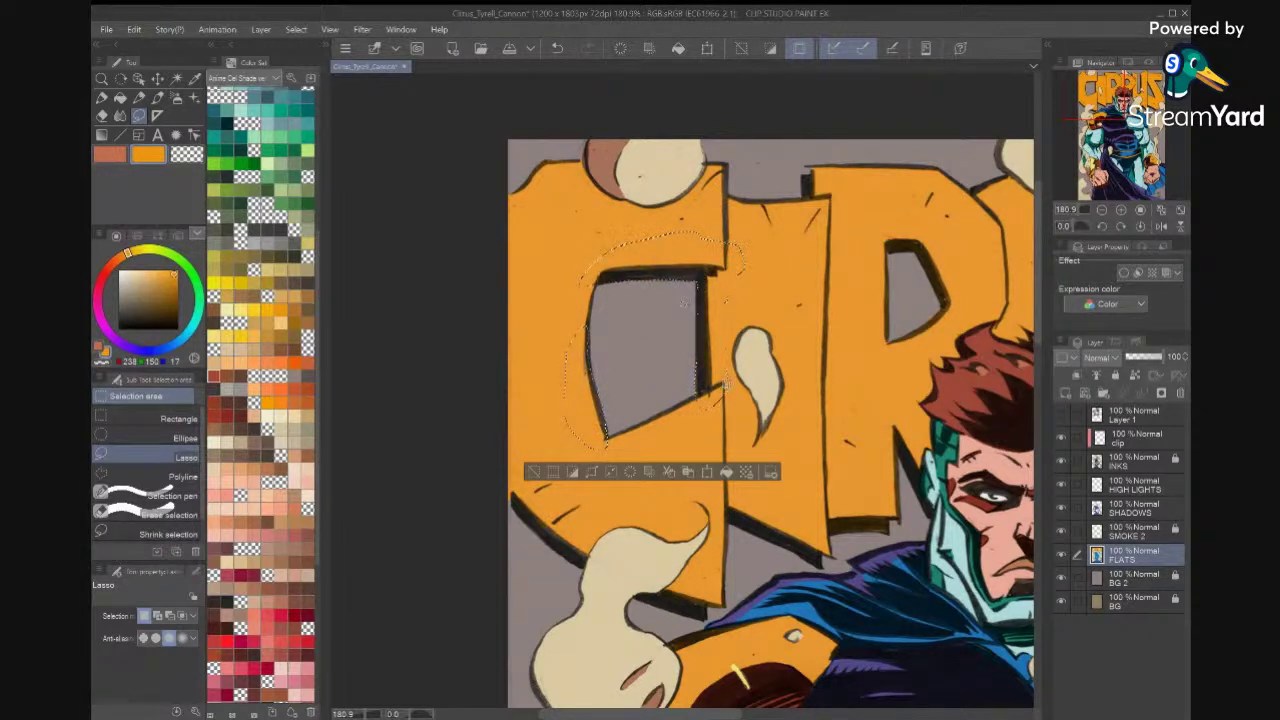
key(ctrl+d)
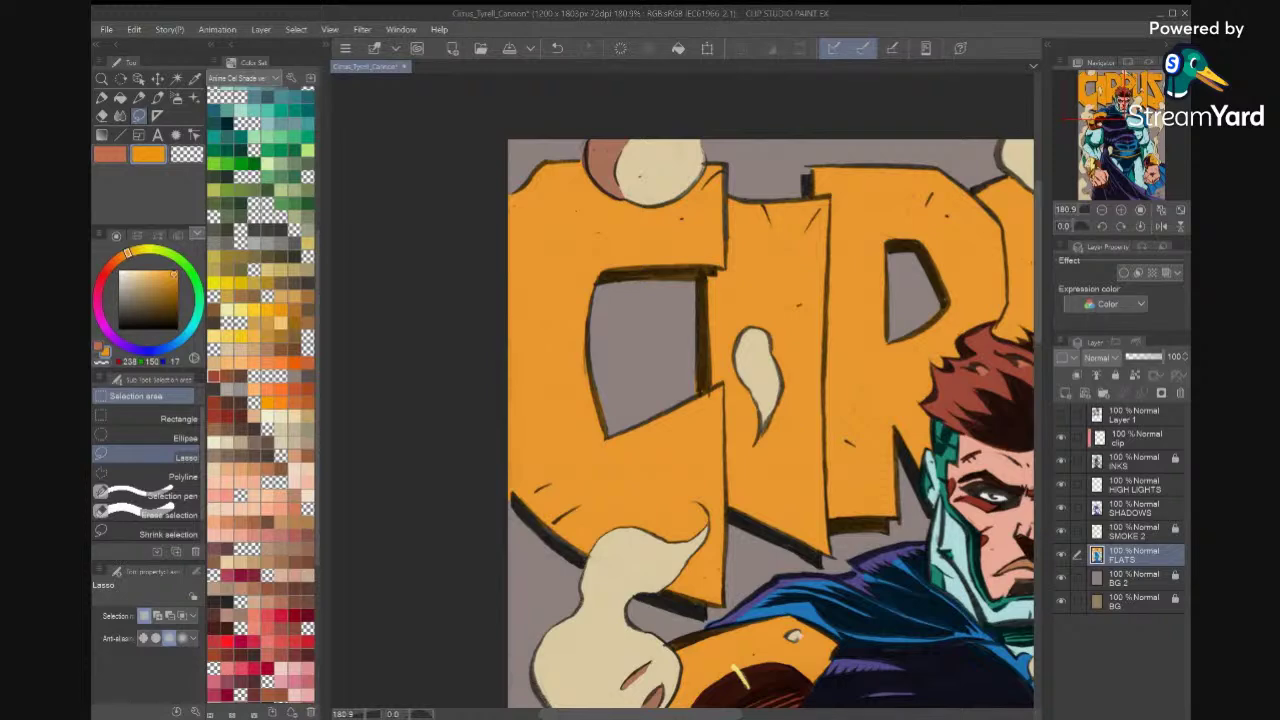
key(ctrl+0)
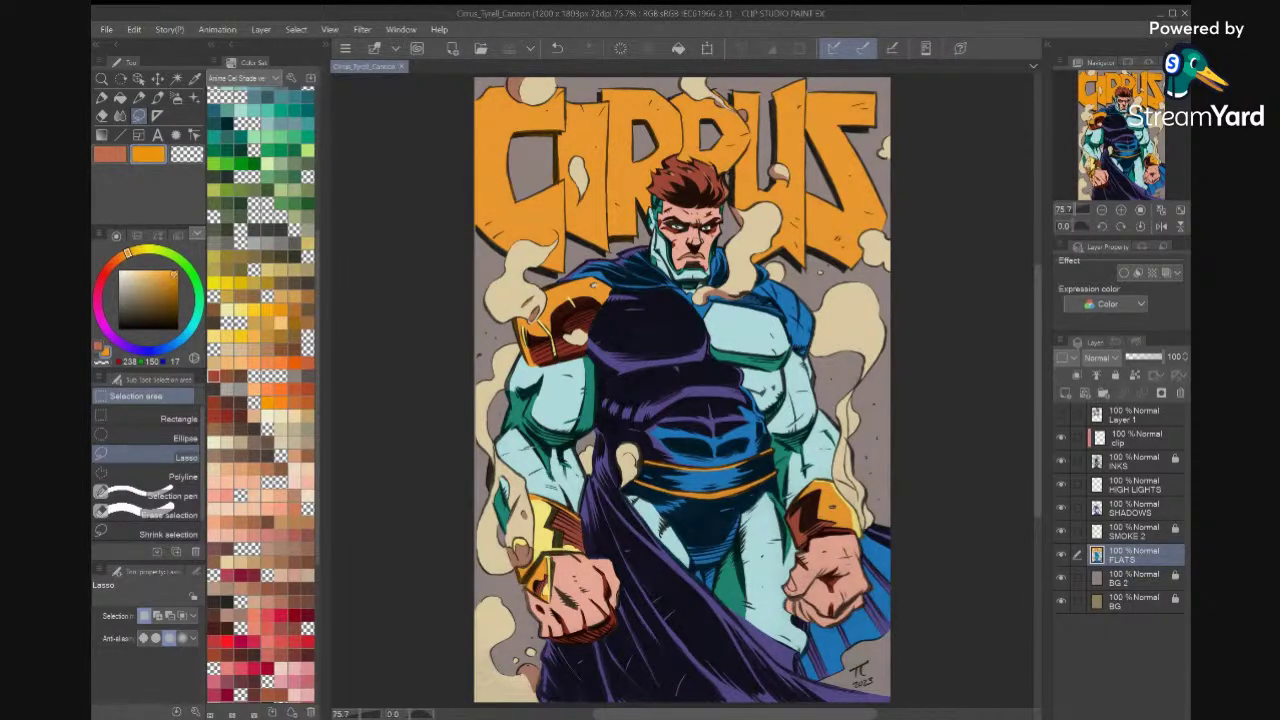
On the HIGH LIGHTS layer, fill the lassoed upper-left tufts of the hair with light reddish brown (194, 110, 81).
click(1148, 488)
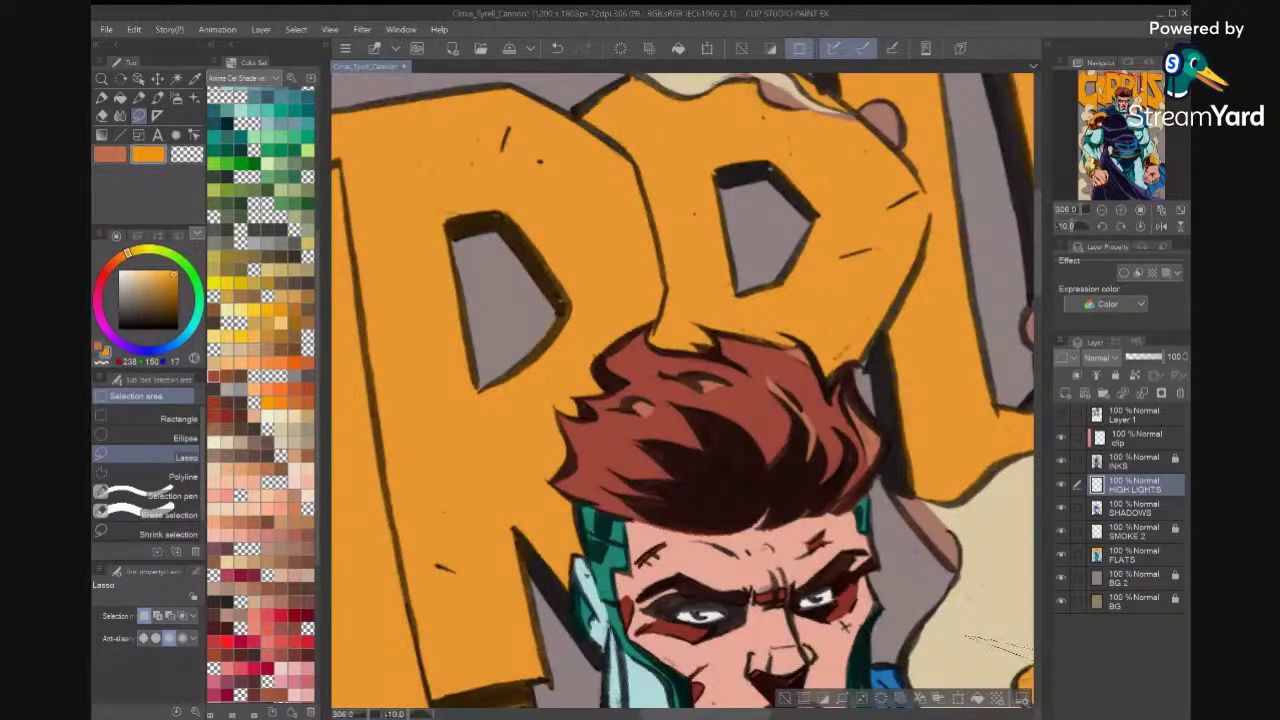
key(ctrl+d)
mouse_move(652, 328)
mouse_down()
mouse_move(625, 382)
mouse_move(613, 379)
mouse_move(610, 347)
mouse_move(646, 332)
mouse_up()
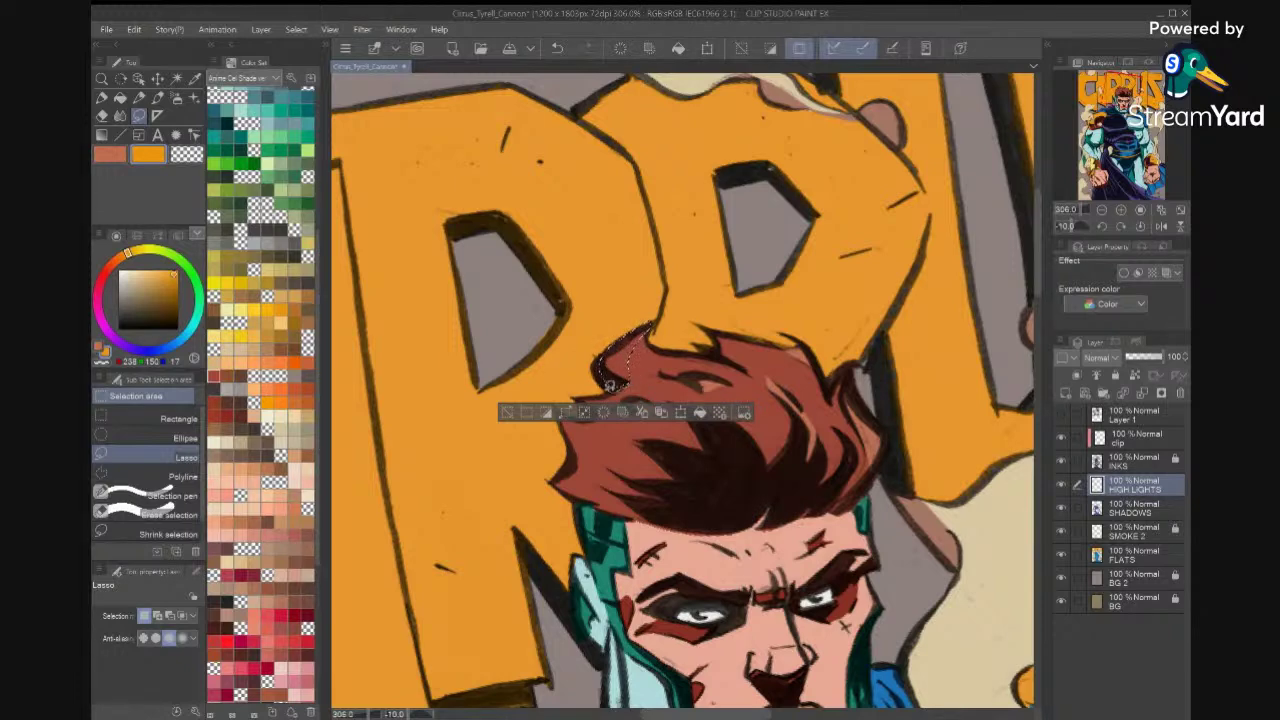
mouse_move(597, 366)
mouse_down()
mouse_move(615, 400)
mouse_move(619, 387)
mouse_move(599, 412)
mouse_move(577, 398)
mouse_move(608, 390)
mouse_move(626, 362)
mouse_move(586, 410)
mouse_up()
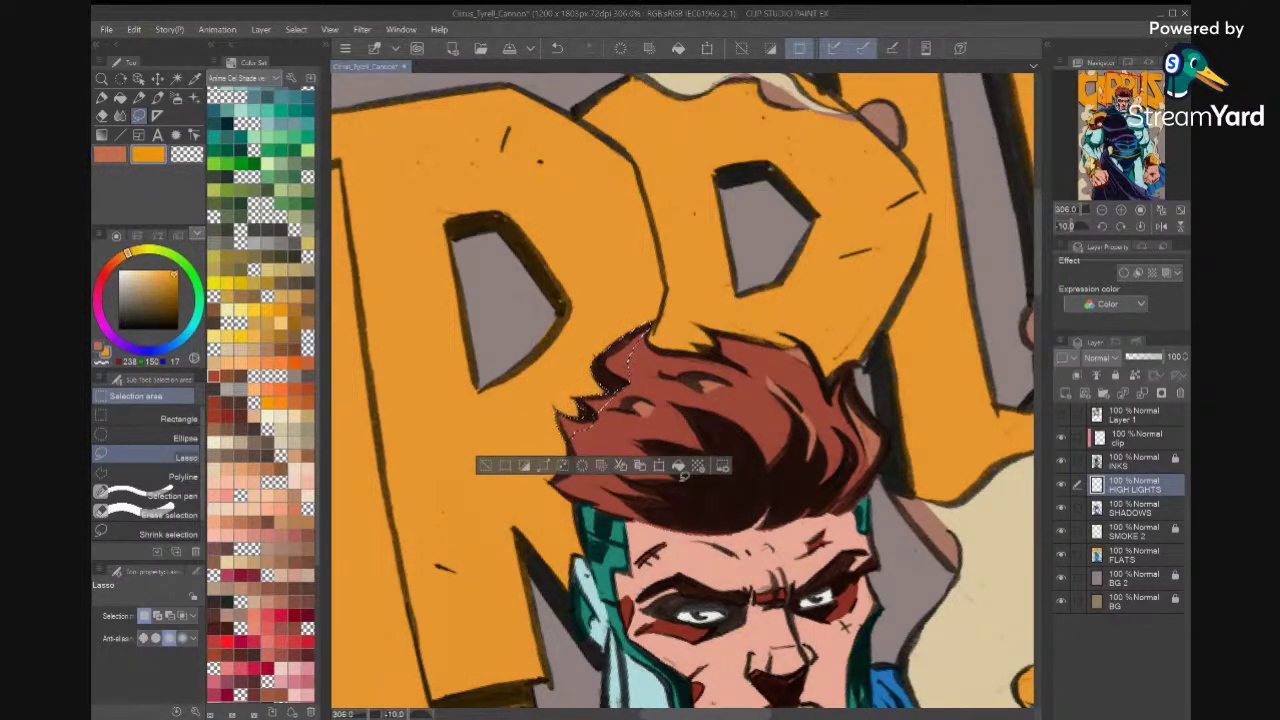
click(679, 466)
key(ctrl+d)
key(ctrl+z)
key(ctrl+z)
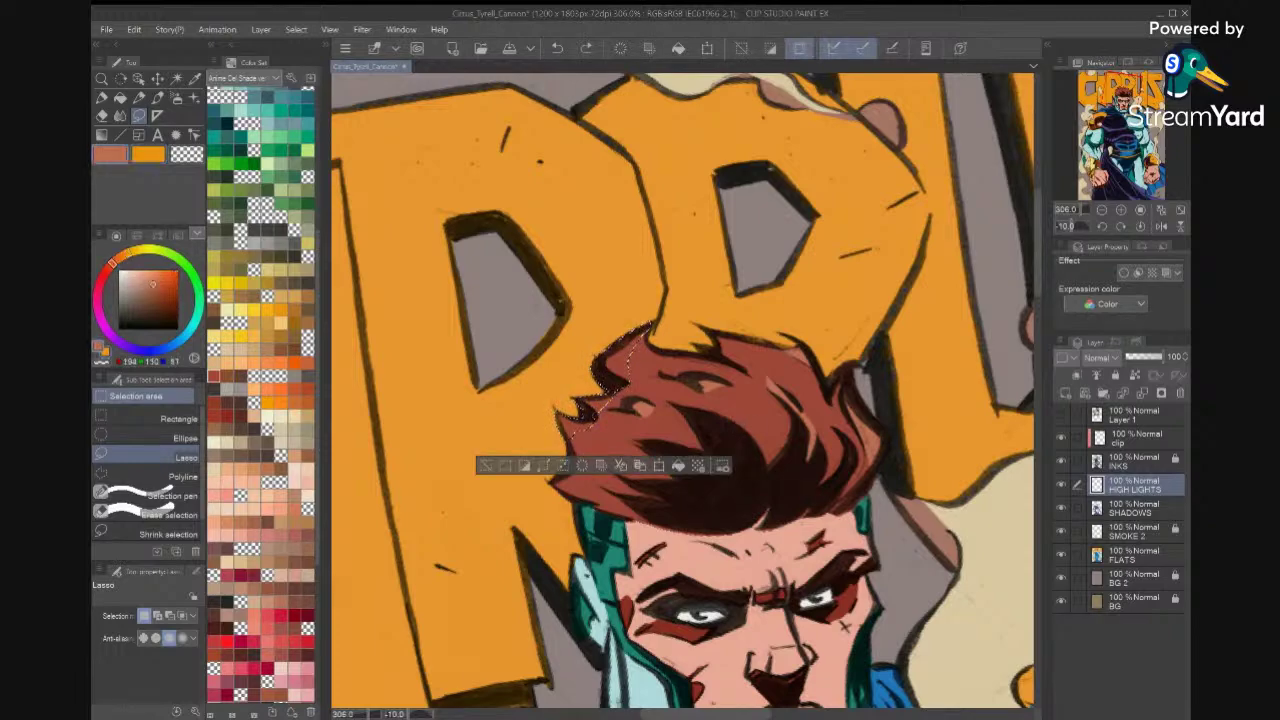
key(ctrl+d)
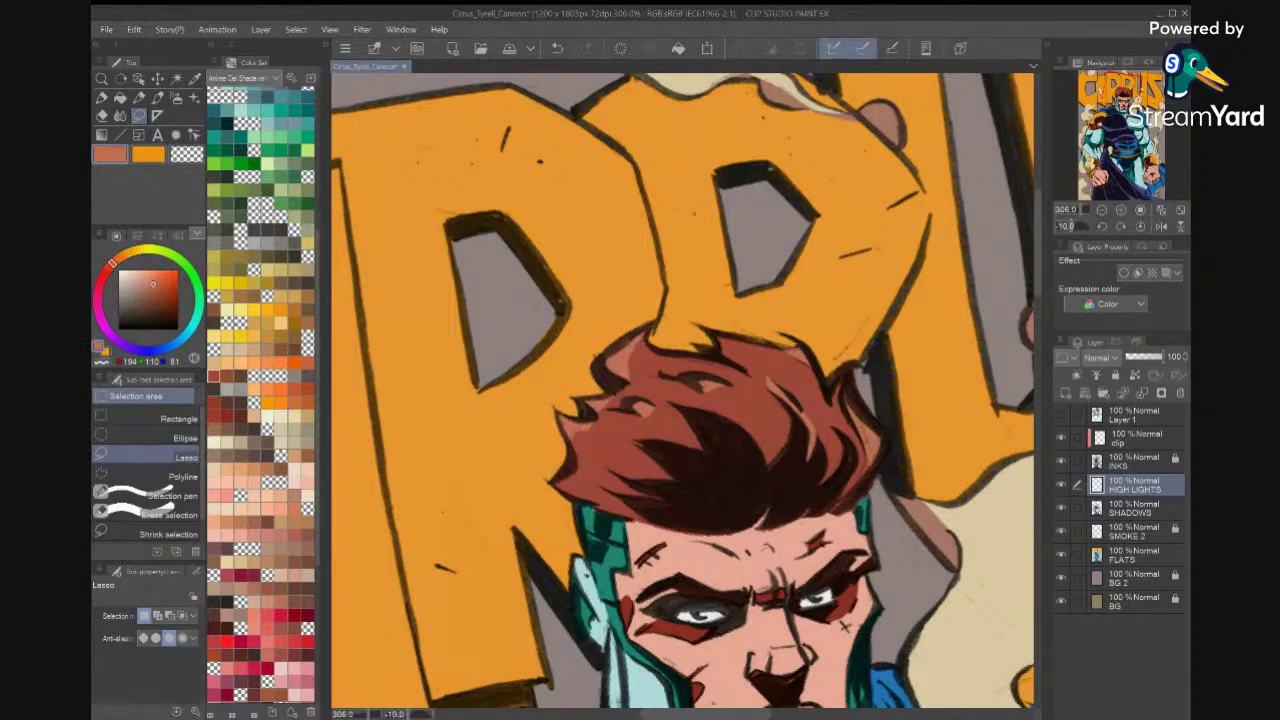
Lasso a highlight on the lowest pointed tuft at the hair's left side and fill it with the reddish brown.
scroll(712, 429, down, 4)
scroll(712, 429, up, 3)
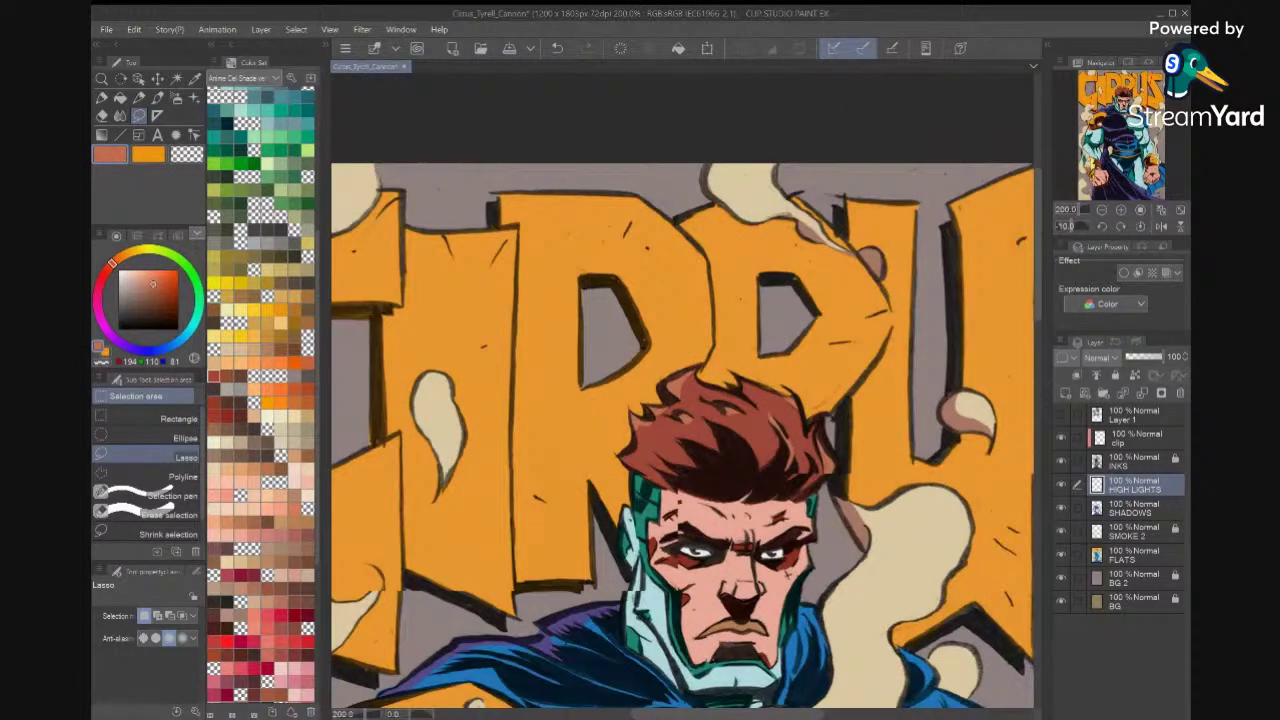
scroll(697, 376, up, 2)
drag(697, 375, 616, 410)
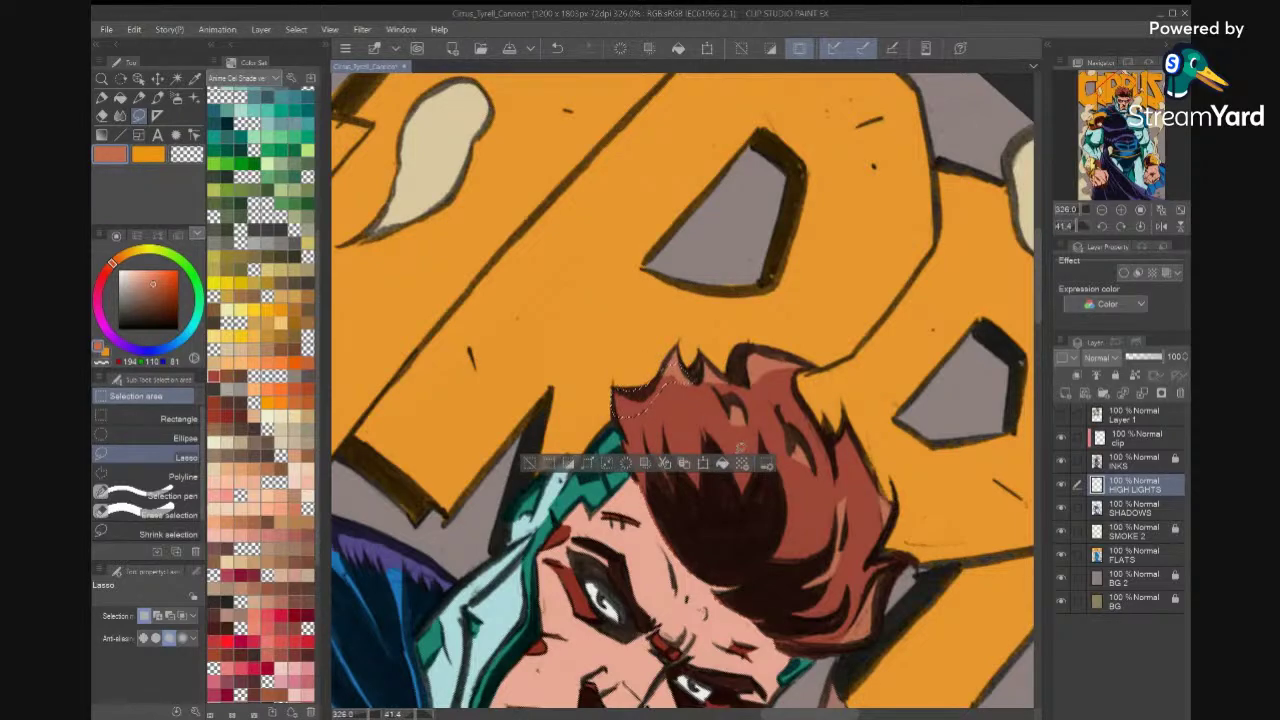
key(ctrl+d)
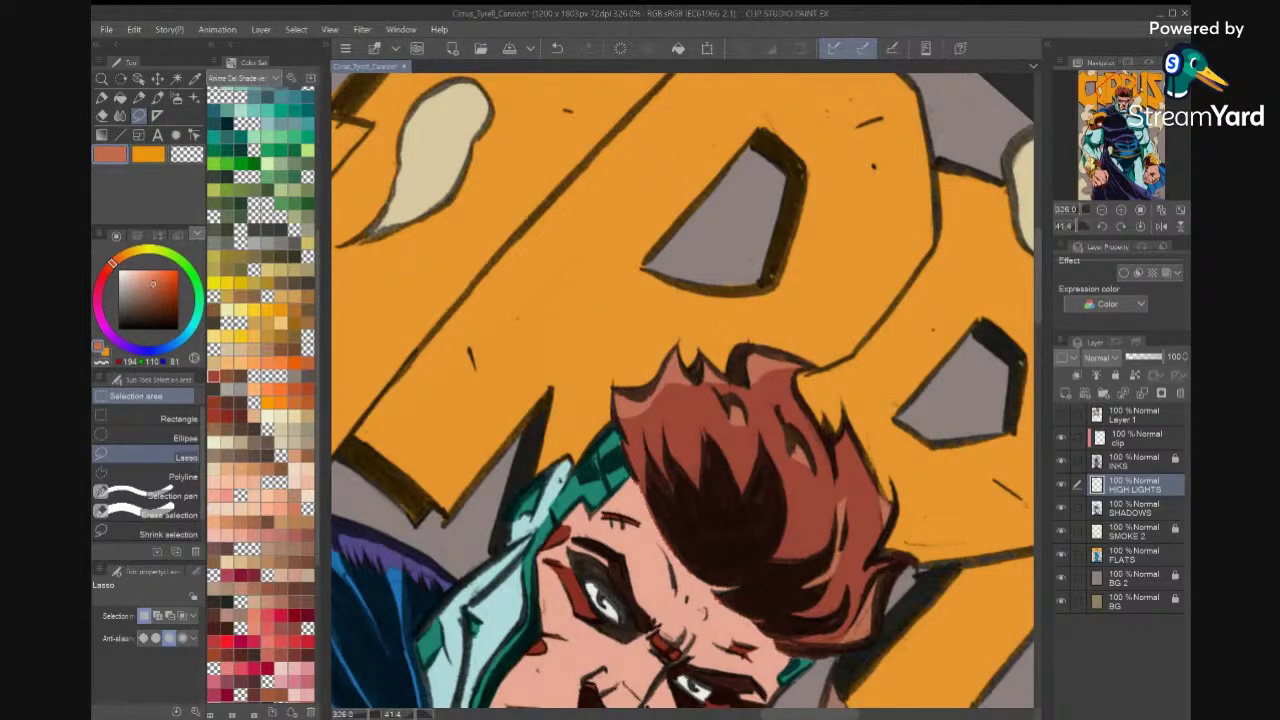
Add a filled highlight between the pointed tufts along the top edge of the hair.
scroll(784, 424, down, 6)
scroll(770, 430, up, 7)
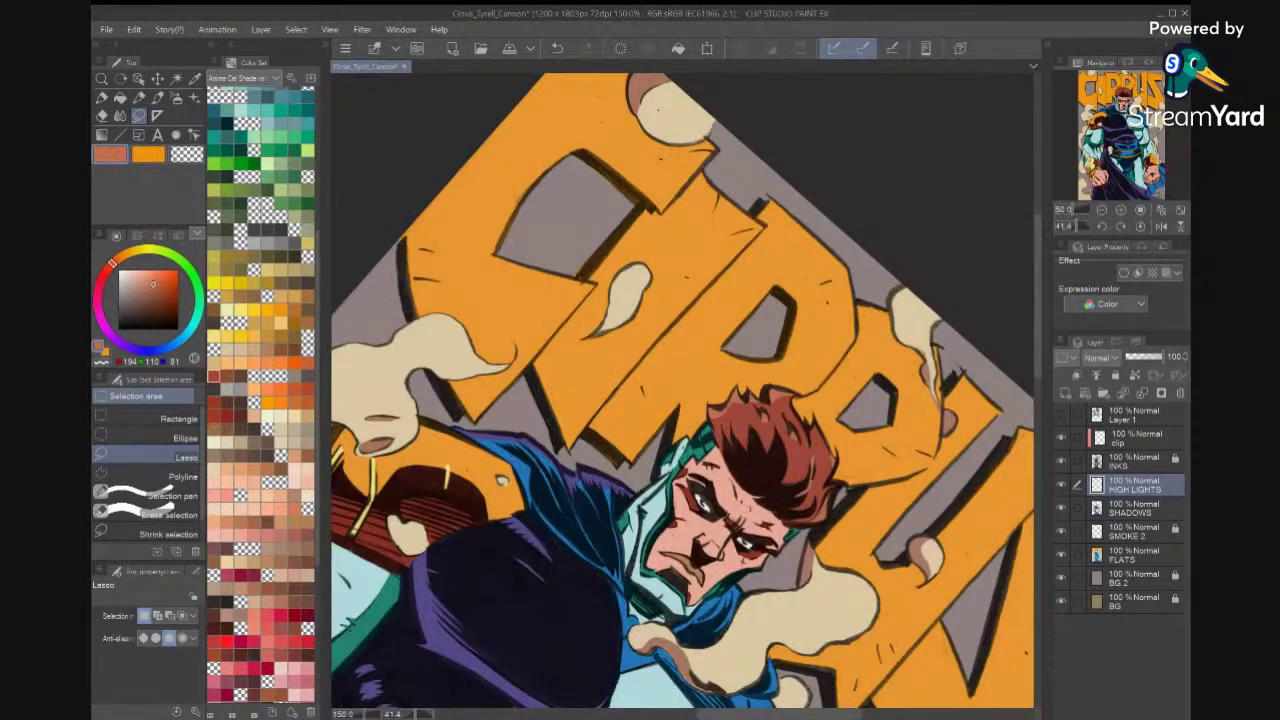
mouse_move(748, 362)
mouse_down()
mouse_move(706, 381)
mouse_move(682, 364)
mouse_move(736, 352)
mouse_up()
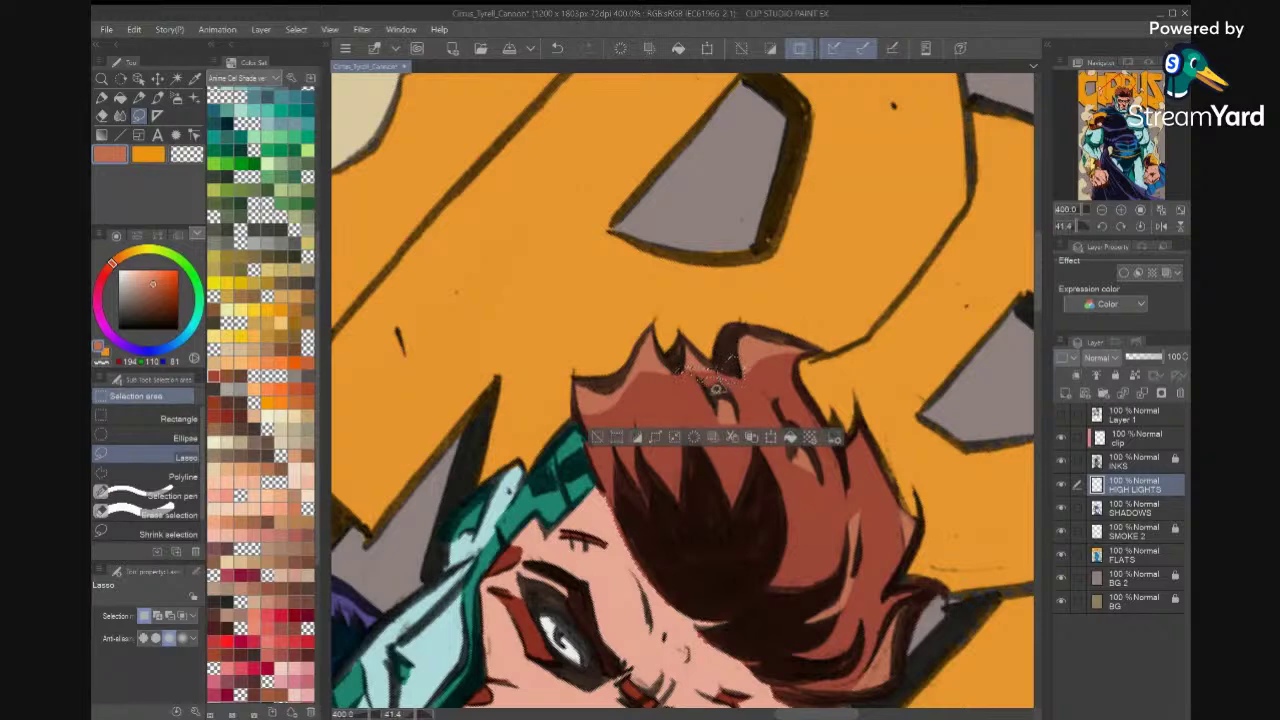
click(790, 437)
key(ctrl+d)
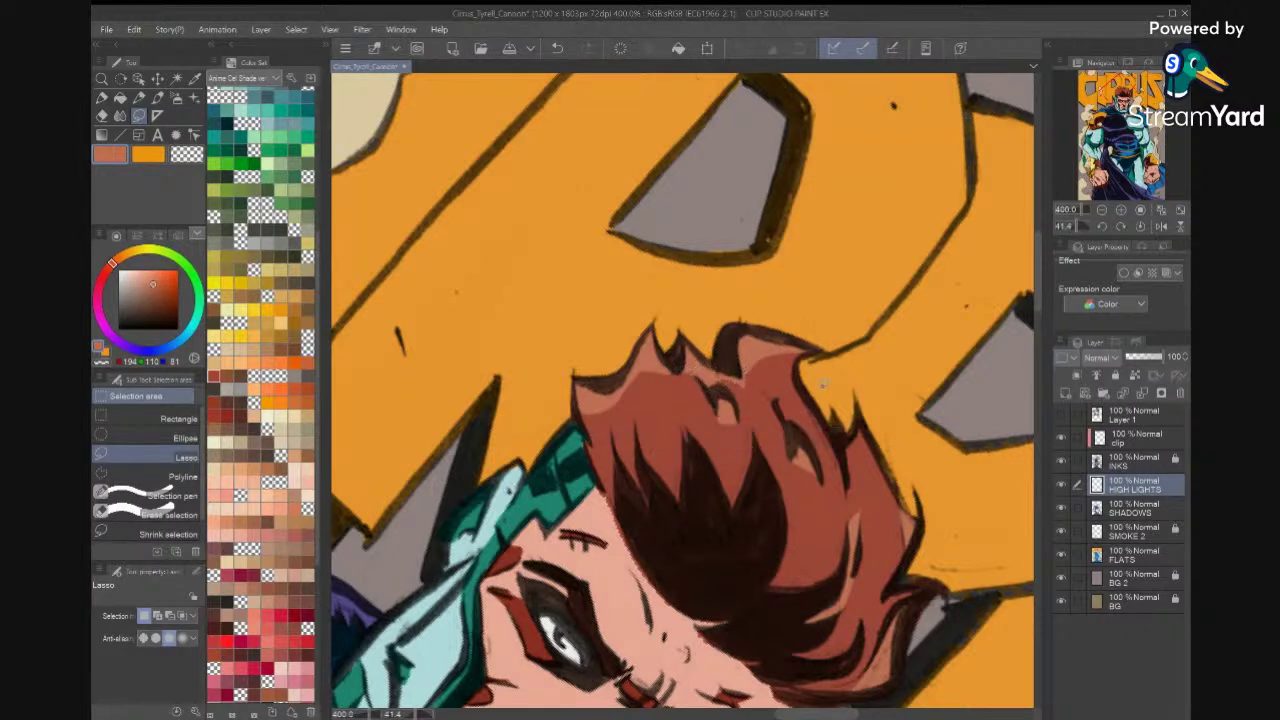
Extend the hair highlight into a continuous band along the left tufts.
mouse_move(678, 366)
mouse_down()
mouse_move(607, 402)
mouse_move(593, 449)
mouse_move(578, 413)
mouse_move(590, 385)
mouse_move(678, 367)
mouse_up()
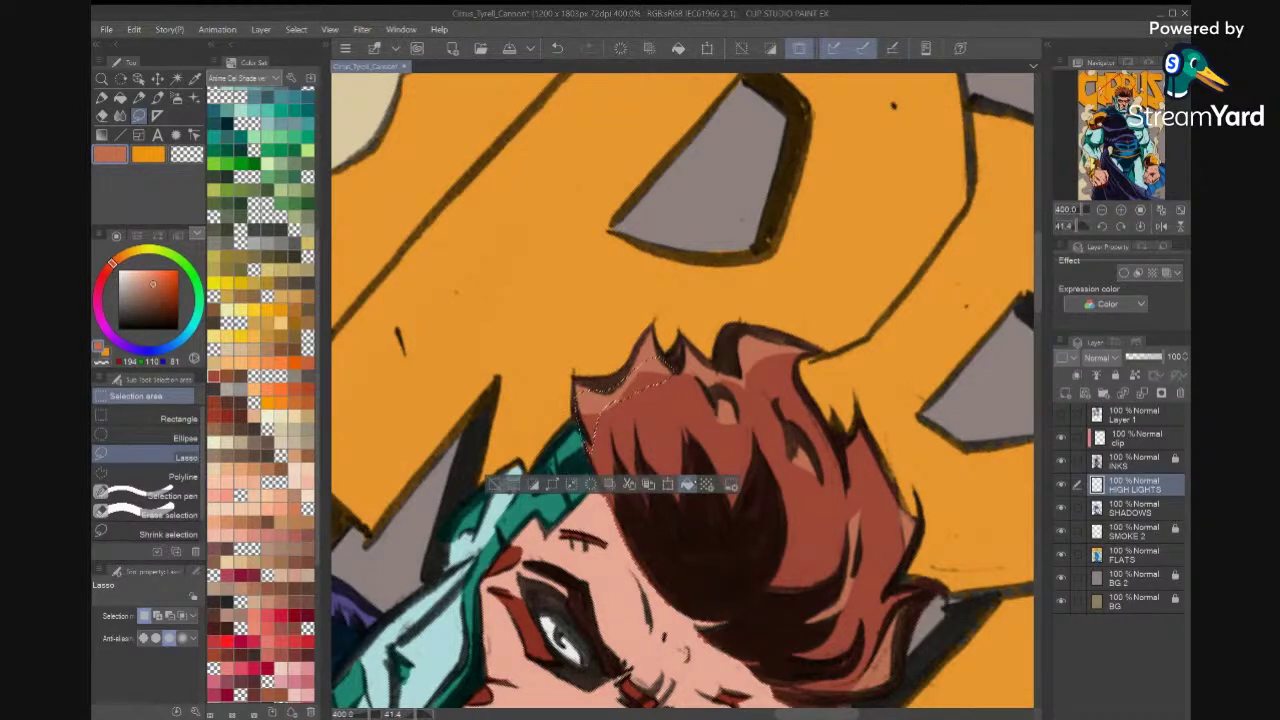
click(687, 485)
key(ctrl+d)
Fill thin highlight slivers along the strands beside the dark spikes in the front of the hair.
scroll(682, 390, down, 4)
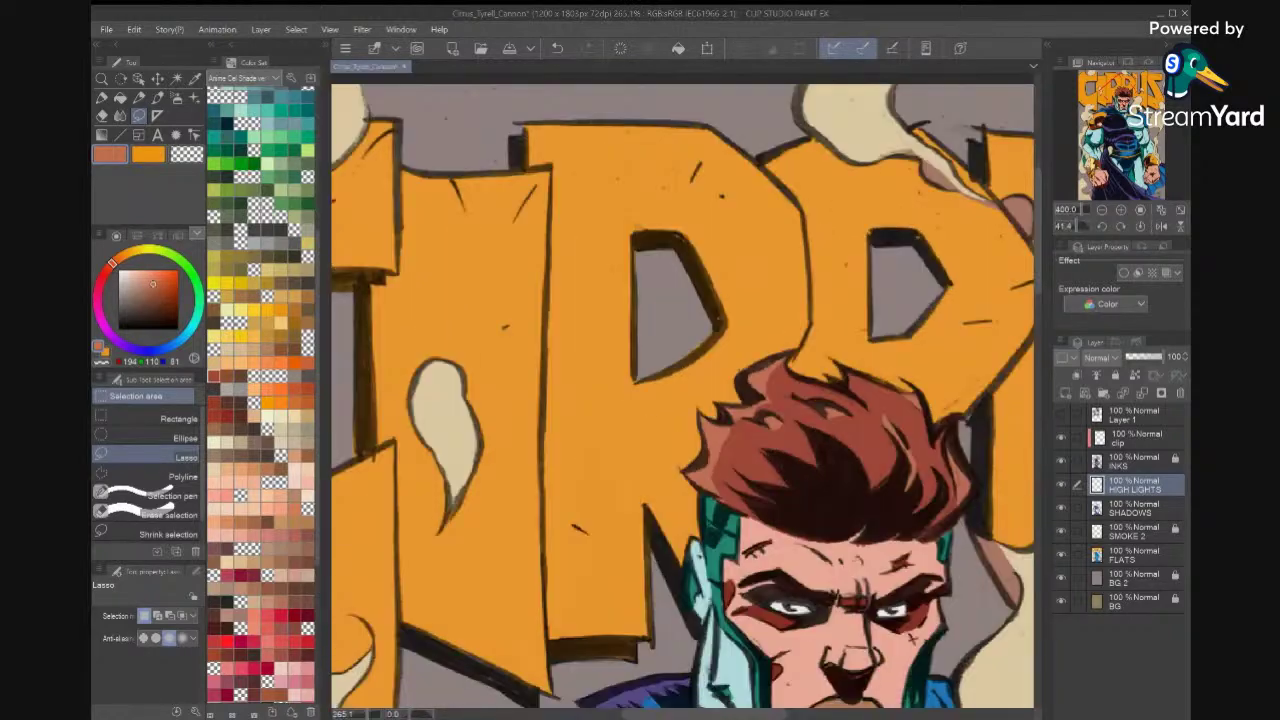
scroll(682, 390, up, 6)
scroll(682, 390, down, 1)
scroll(682, 390, up, 3)
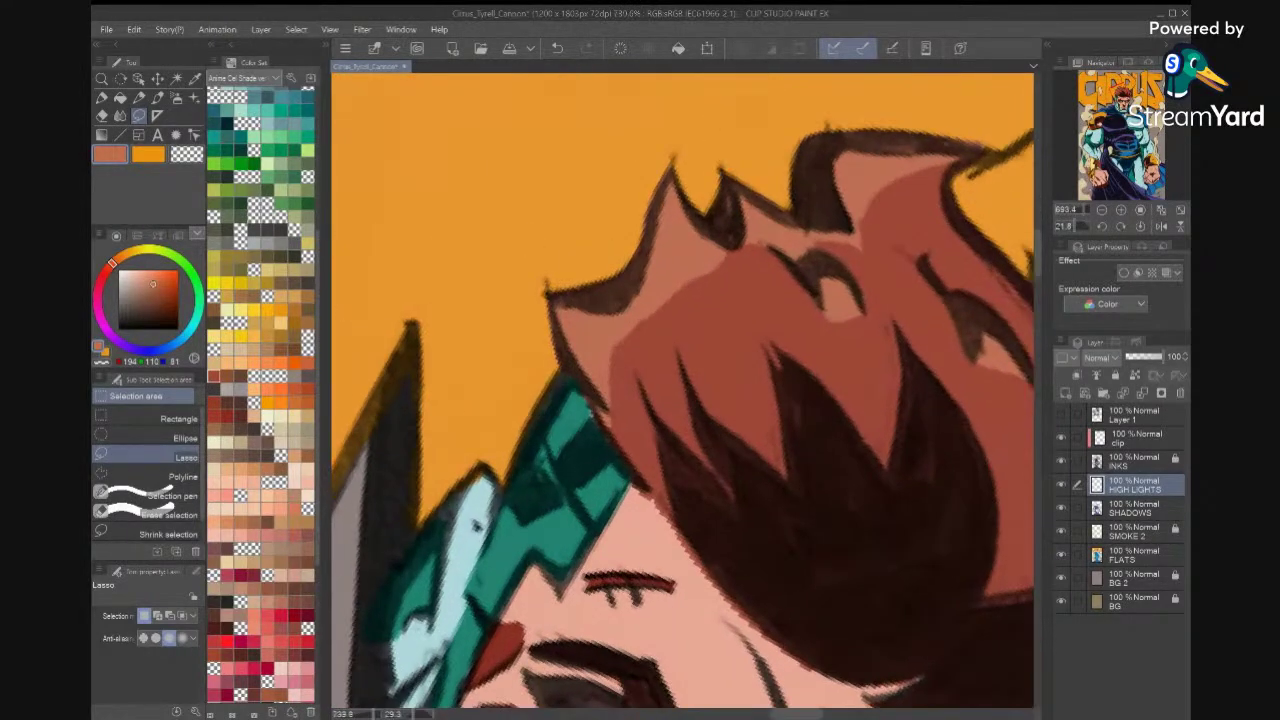
mouse_move(773, 333)
mouse_down()
mouse_move(759, 451)
mouse_move(702, 390)
mouse_move(686, 347)
mouse_move(680, 359)
mouse_move(780, 500)
mouse_up()
click(814, 534)
key(ctrl+d)
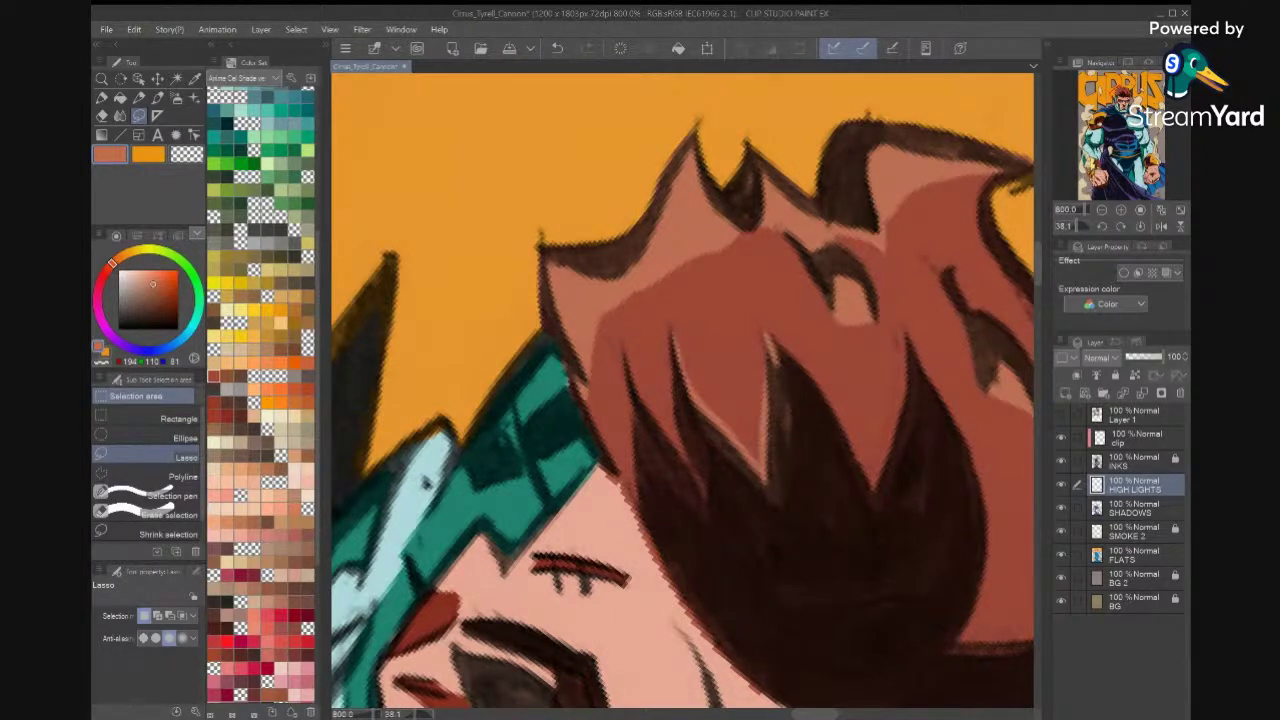
click(905, 405)
key(ctrl+d)
Fit the whole illustration in view and save the file.
scroll(919, 401, down, 10)
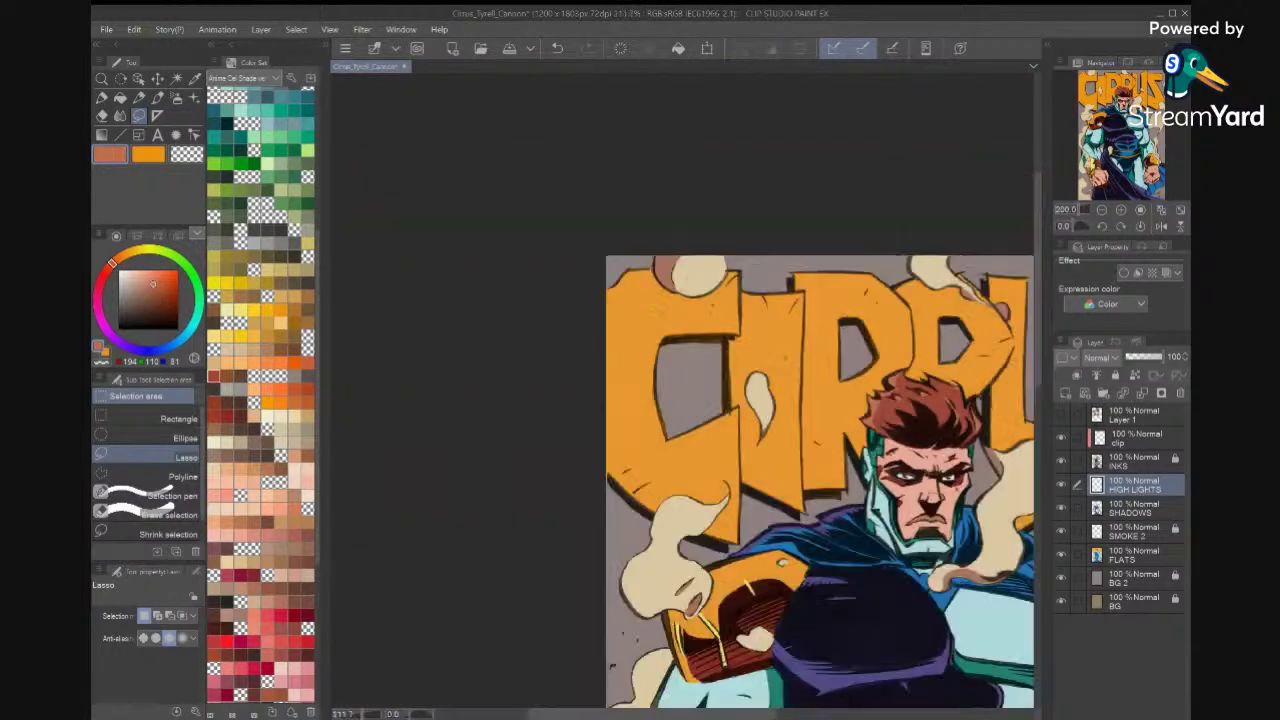
scroll(837, 404, down, 5)
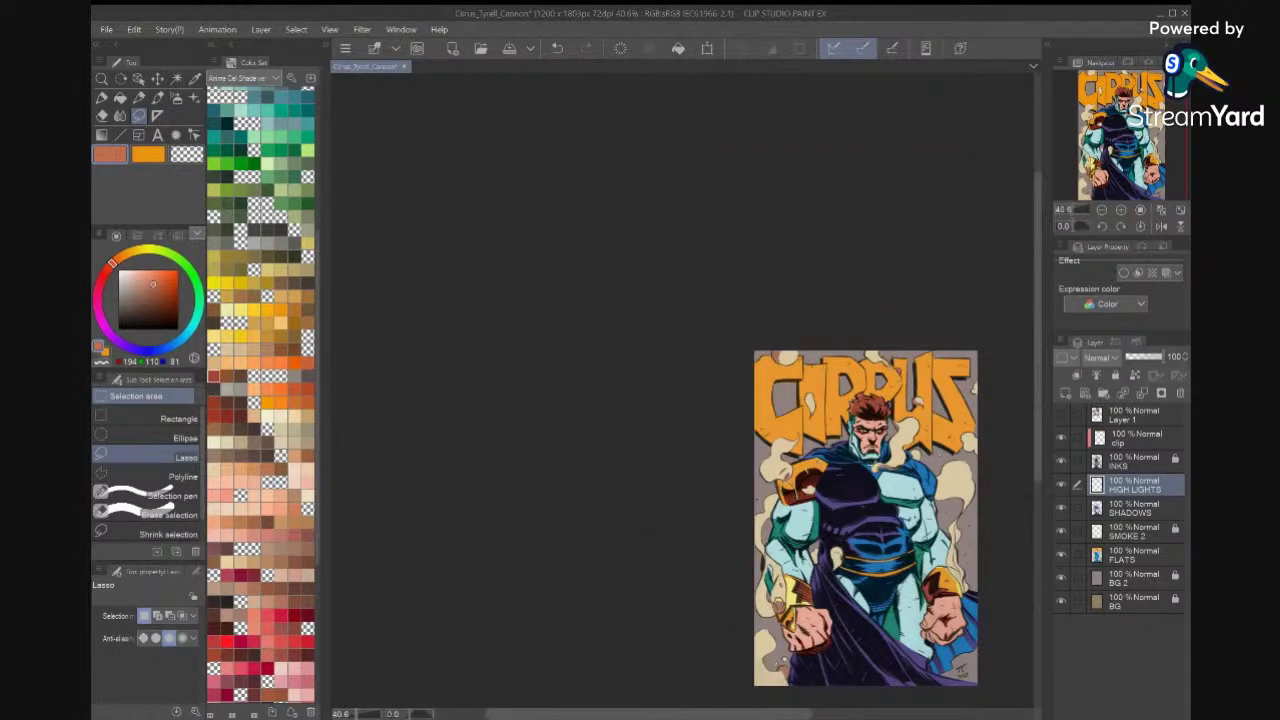
key(ctrl+0)
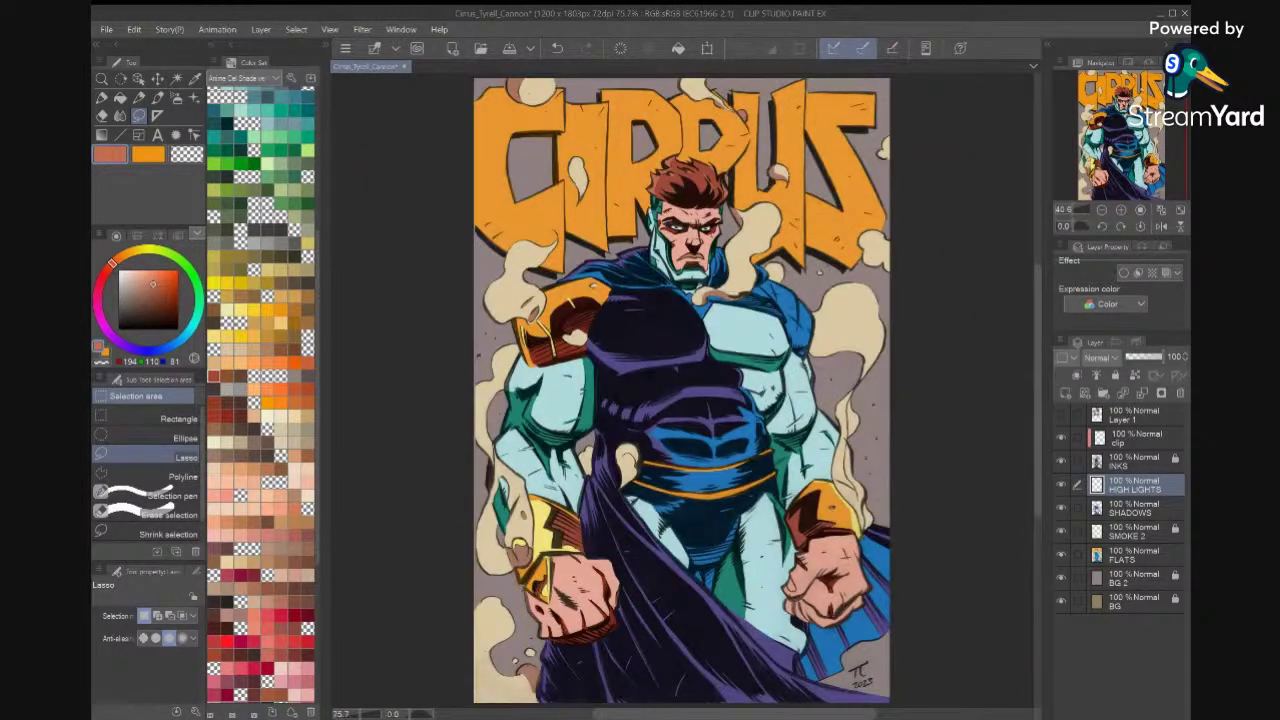
key(ctrl+s)
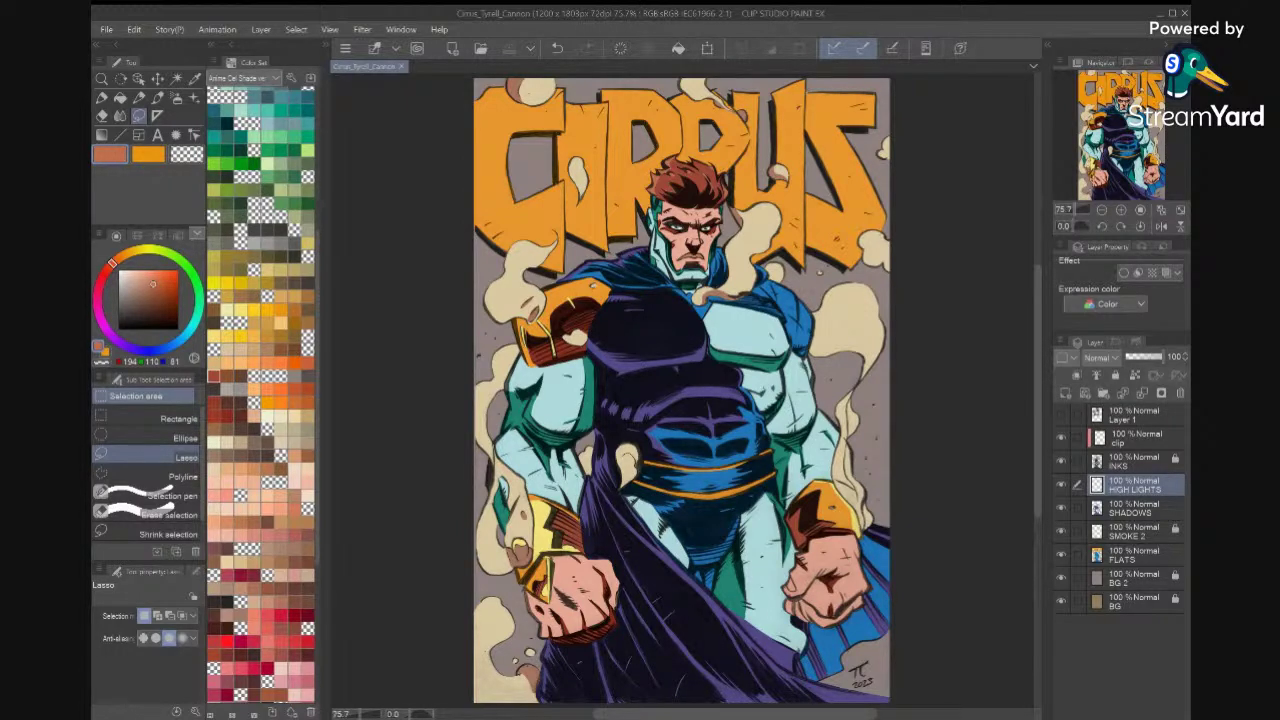
Sample the light cyan of the chest as both the main and secondary colors.
key(i)
key(x)
click(751, 335)
key(x)
click(752, 344)
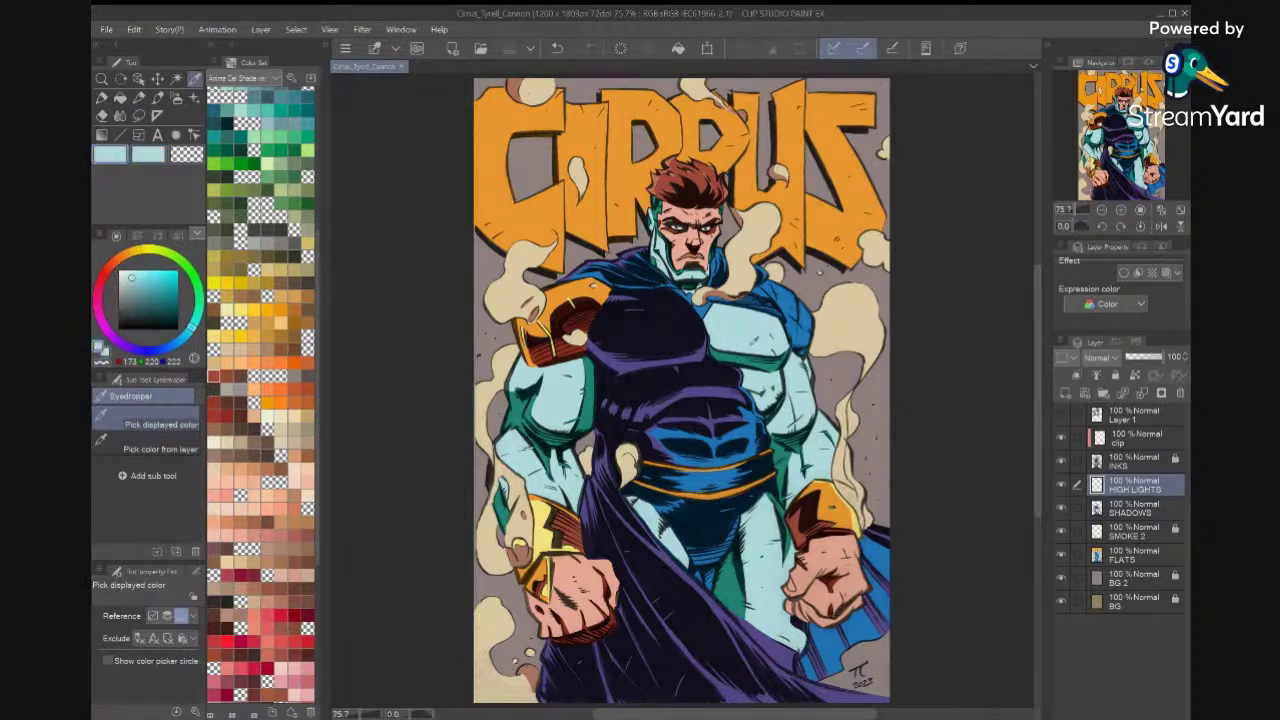
Shift the main color's hue to 165 in the color settings.
double_click(117, 149)
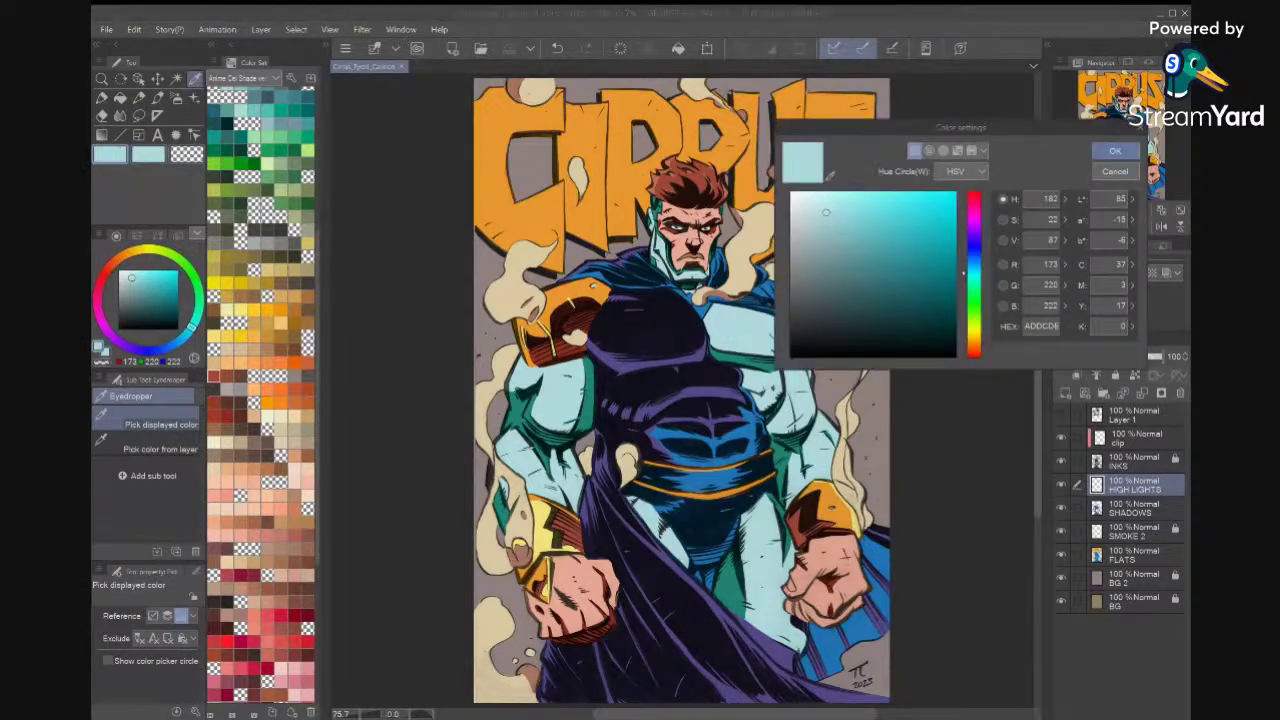
drag(974, 273, 974, 281)
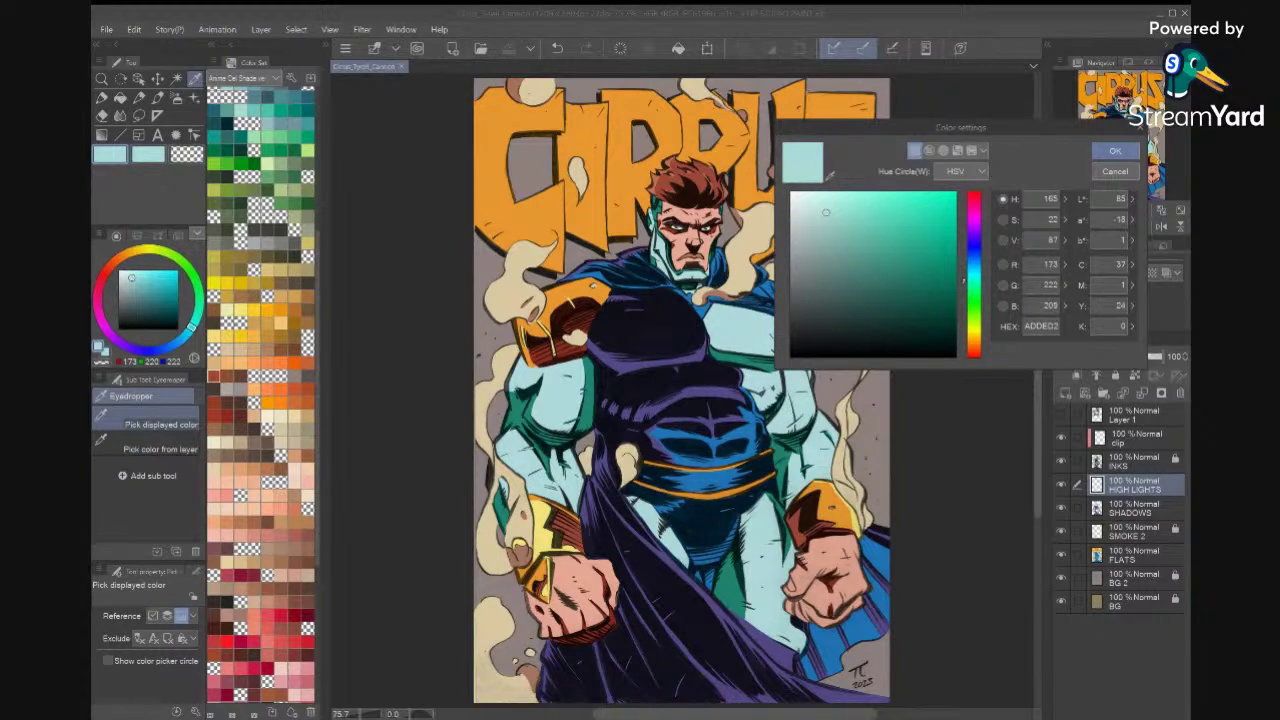
click(1114, 151)
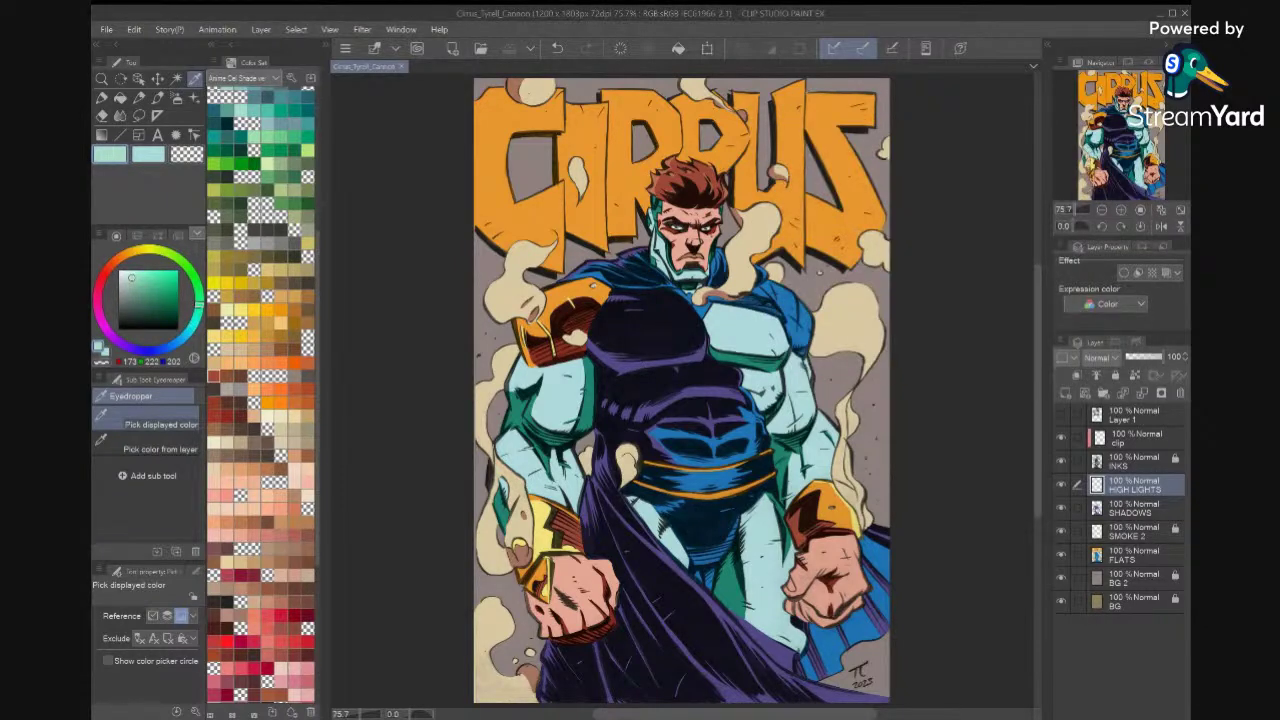
Set the main color to a light green from the color set and make the light cyan secondary color active.
scroll(238, 316, up, 5)
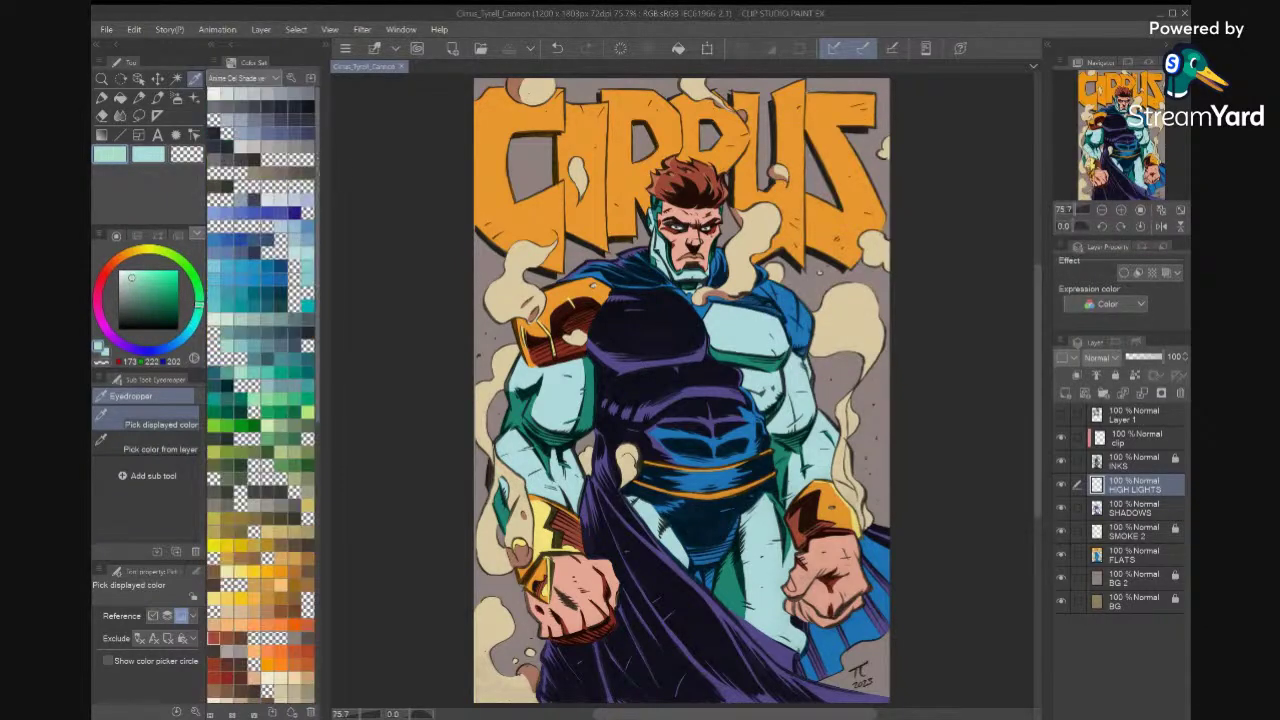
click(228, 318)
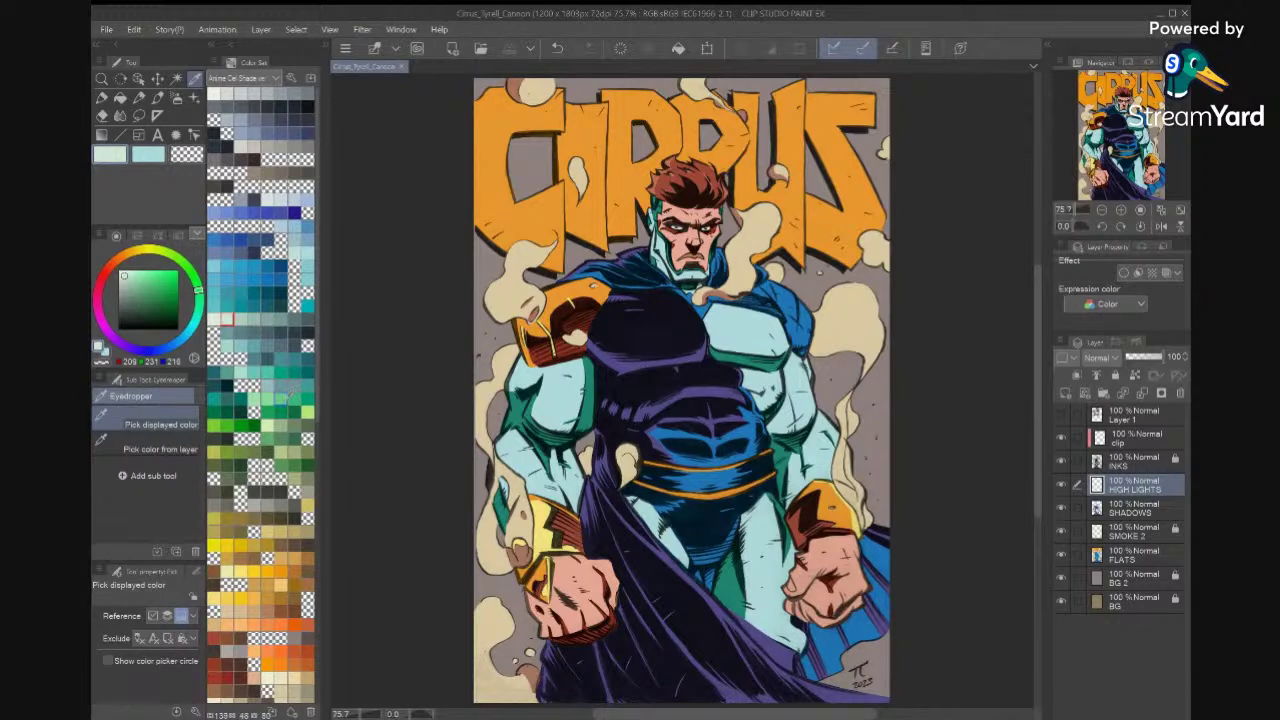
click(254, 398)
key(x)
key(x)
key(x)
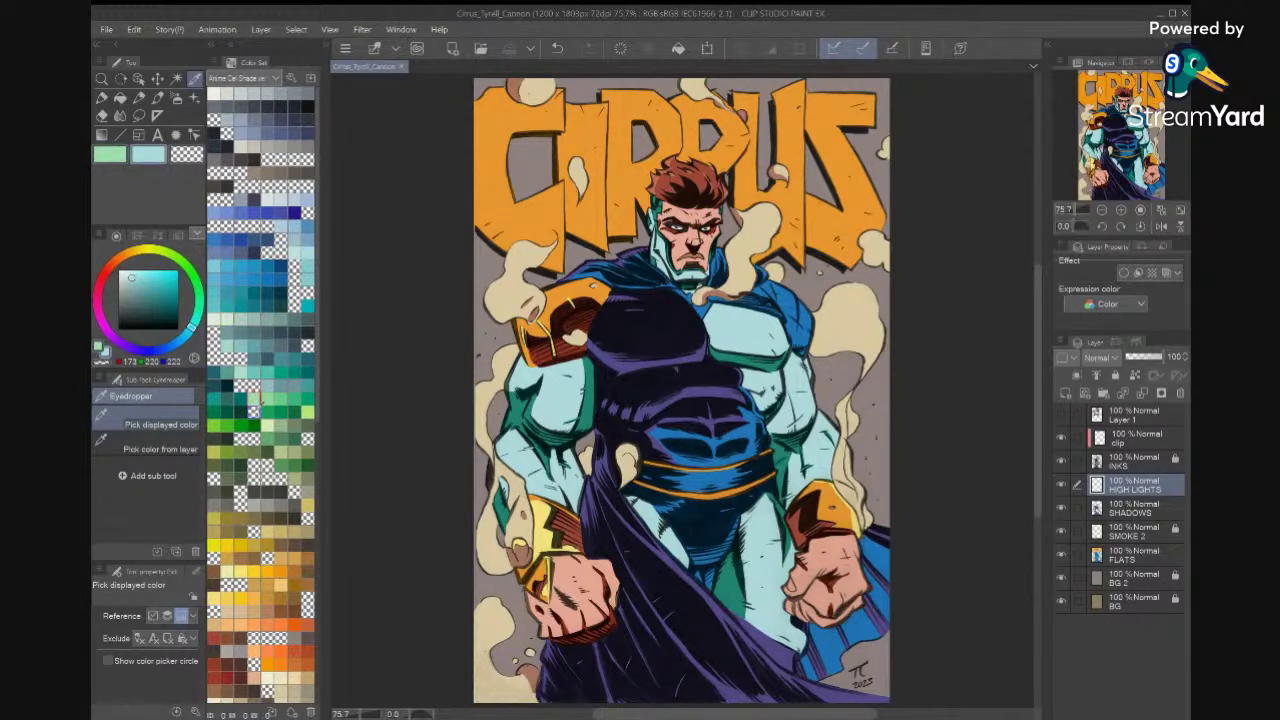
Set the main color to a very pale greenish white from the color set, comparing it with the light cyan.
key(x)
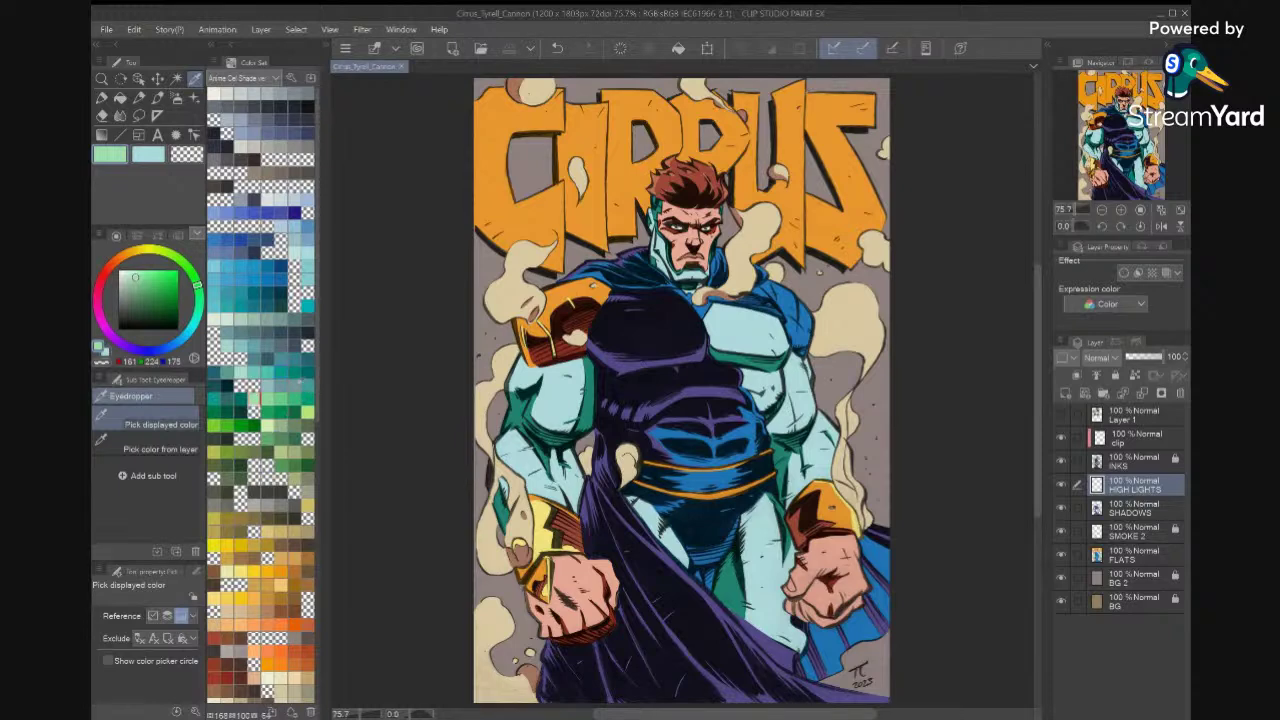
click(240, 318)
key(x)
key(x)
click(228, 319)
key(x)
key(x)
click(240, 318)
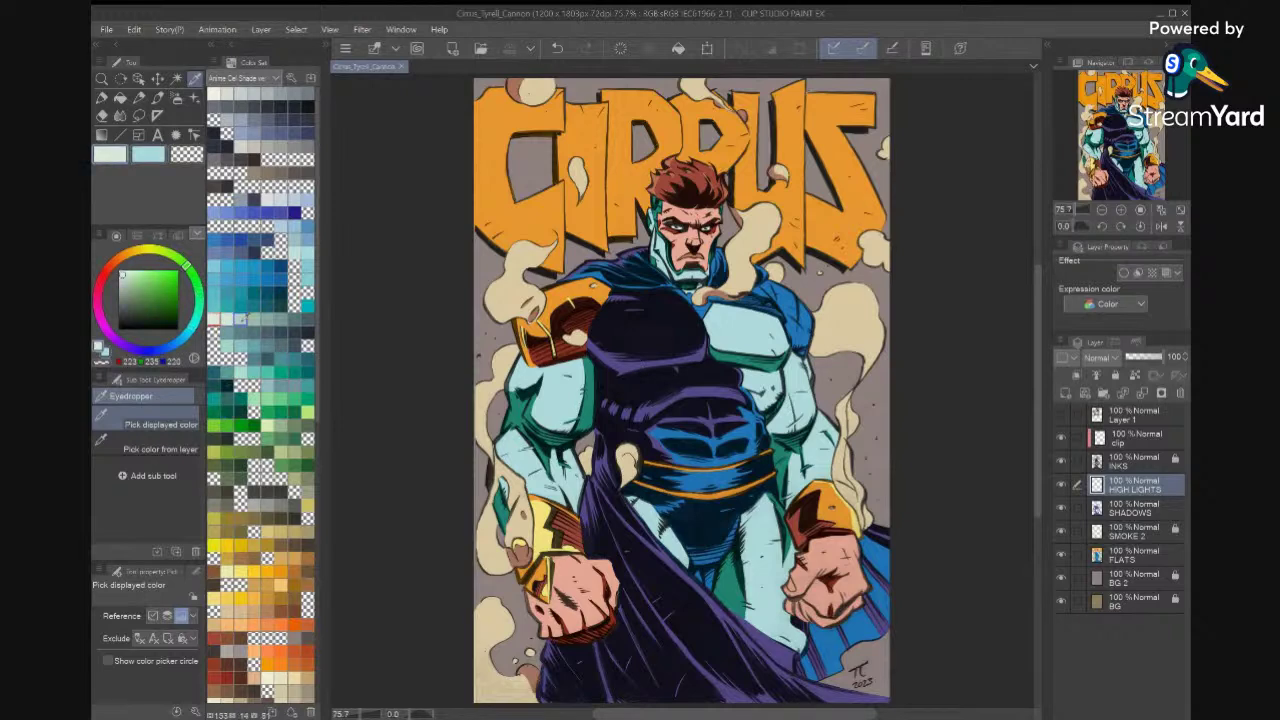
Try a lassoed pale highlight on the light cyan chest on the HIGH LIGHTS layer.
scroll(820, 269, up, 5)
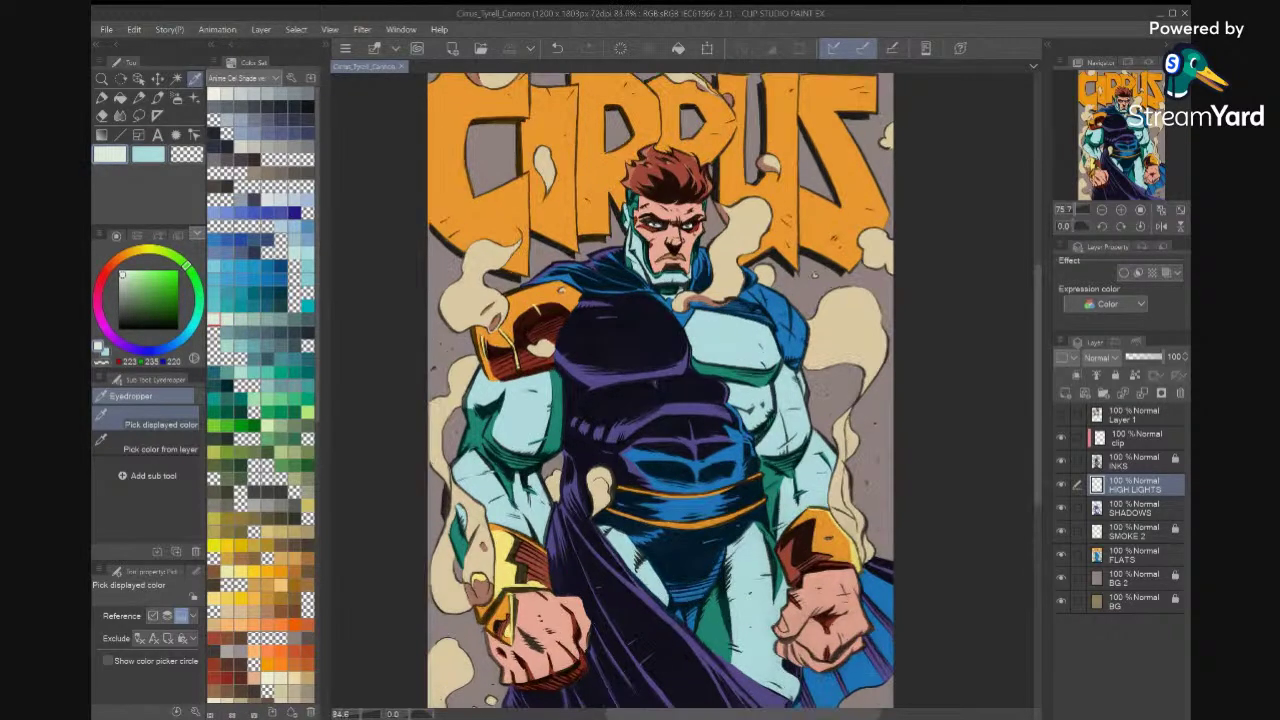
key(m)
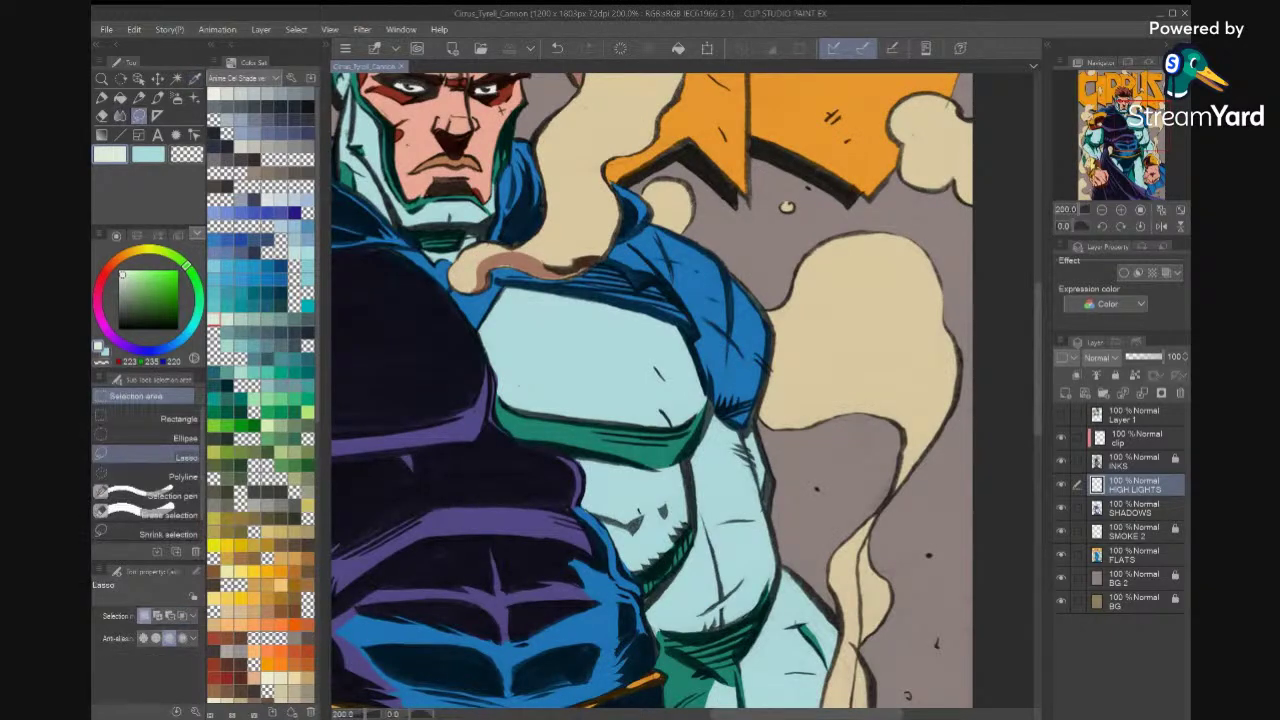
drag(645, 352, 664, 378)
key(ctrl+d)
key(ctrl+d)
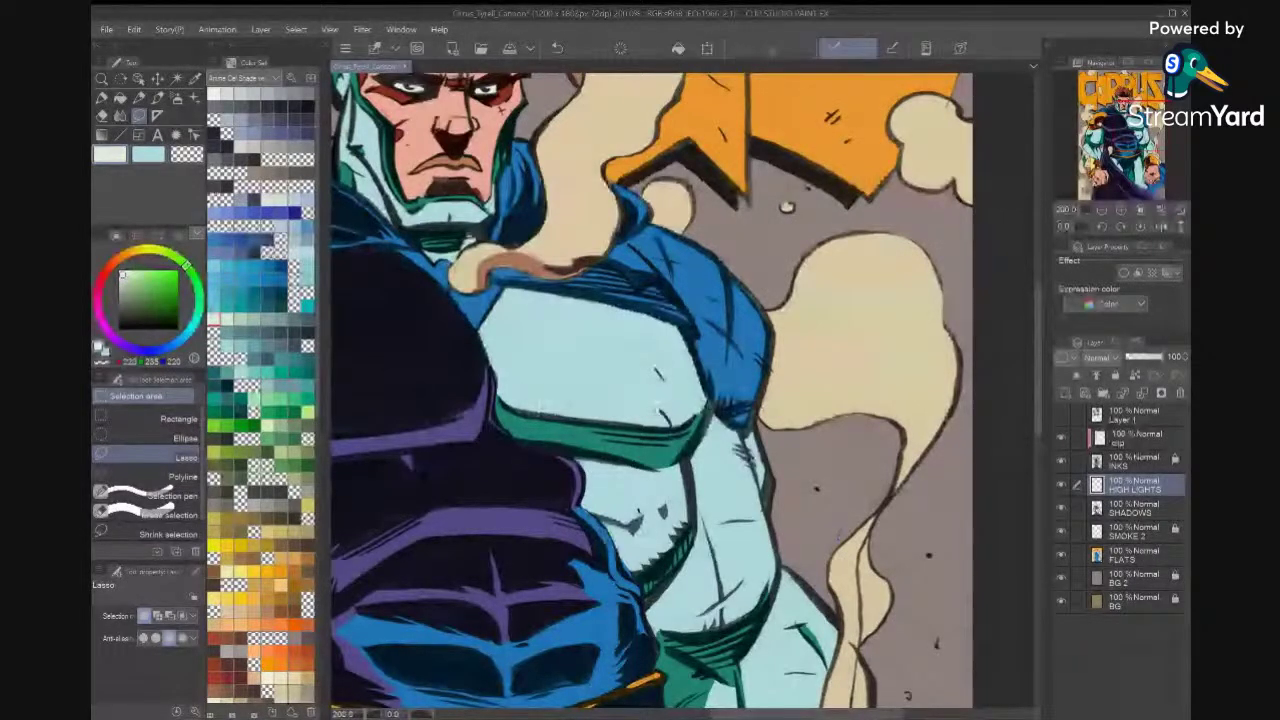
key(ctrl+0)
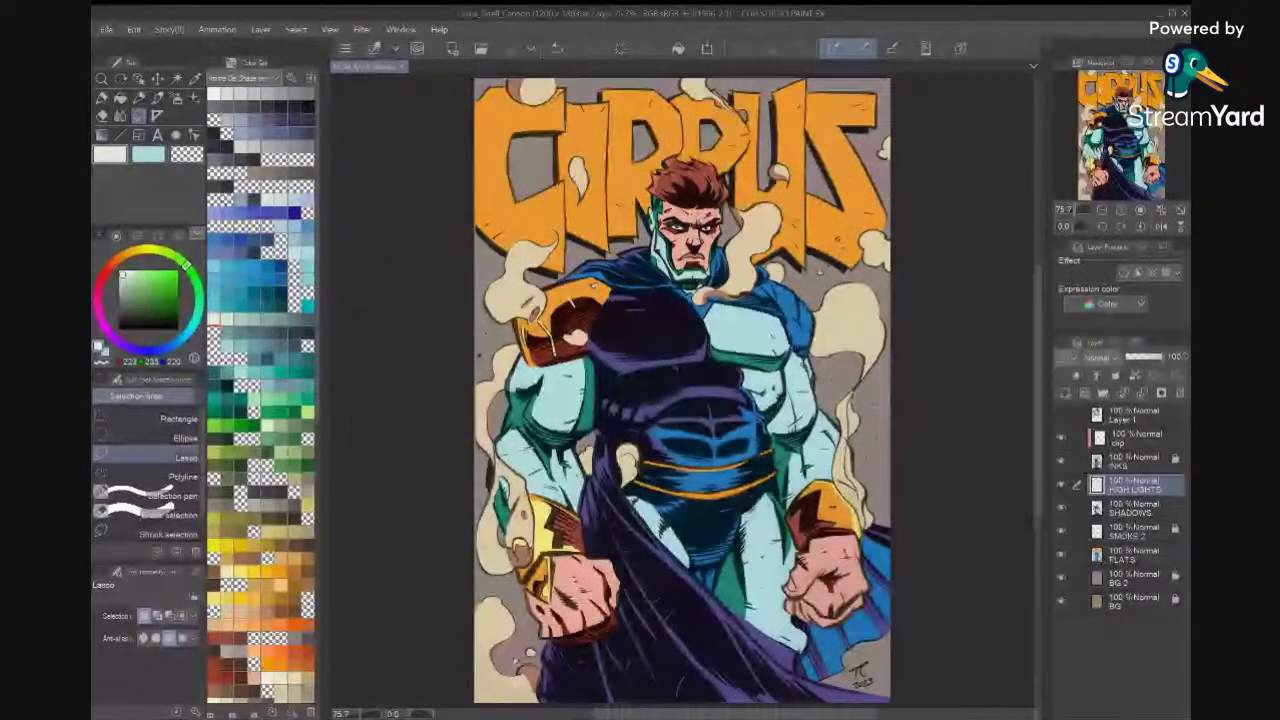
Fill a lassoed shadow on the inner thigh beside the cape on the SHADOWS layer with the sampled teal shadow color.
key(i)
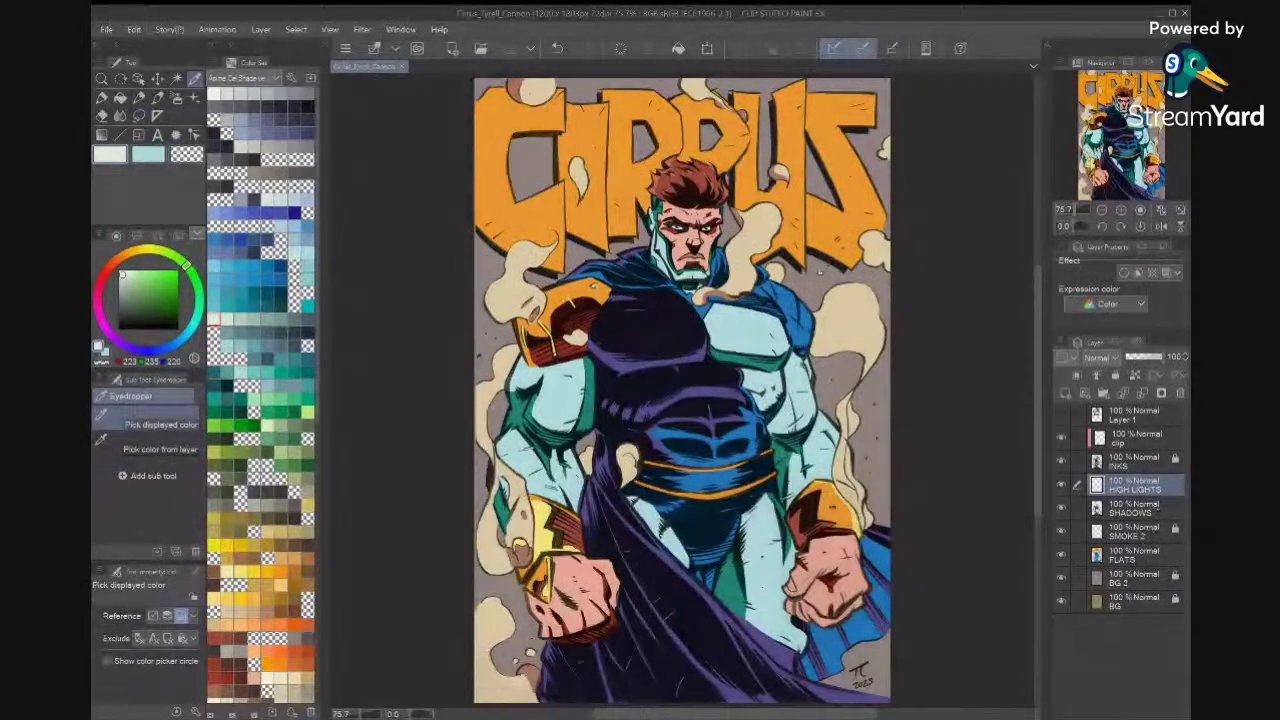
click(1134, 508)
click(731, 586)
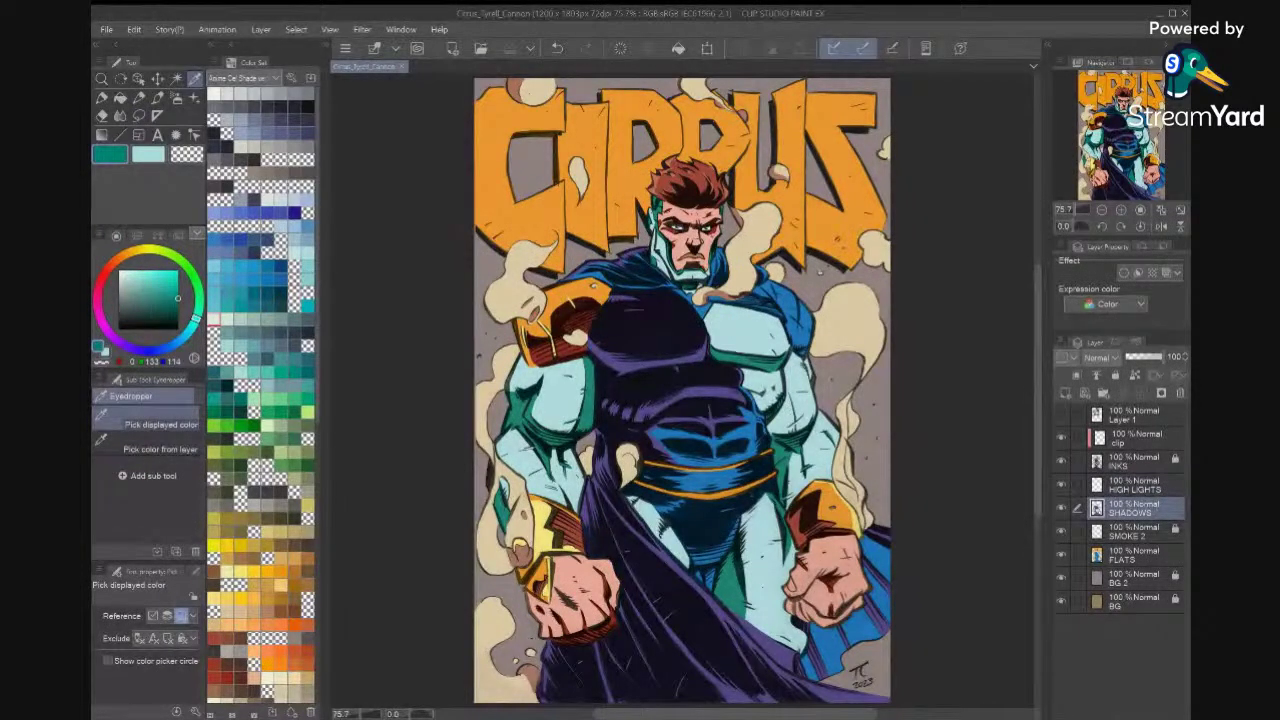
key(m)
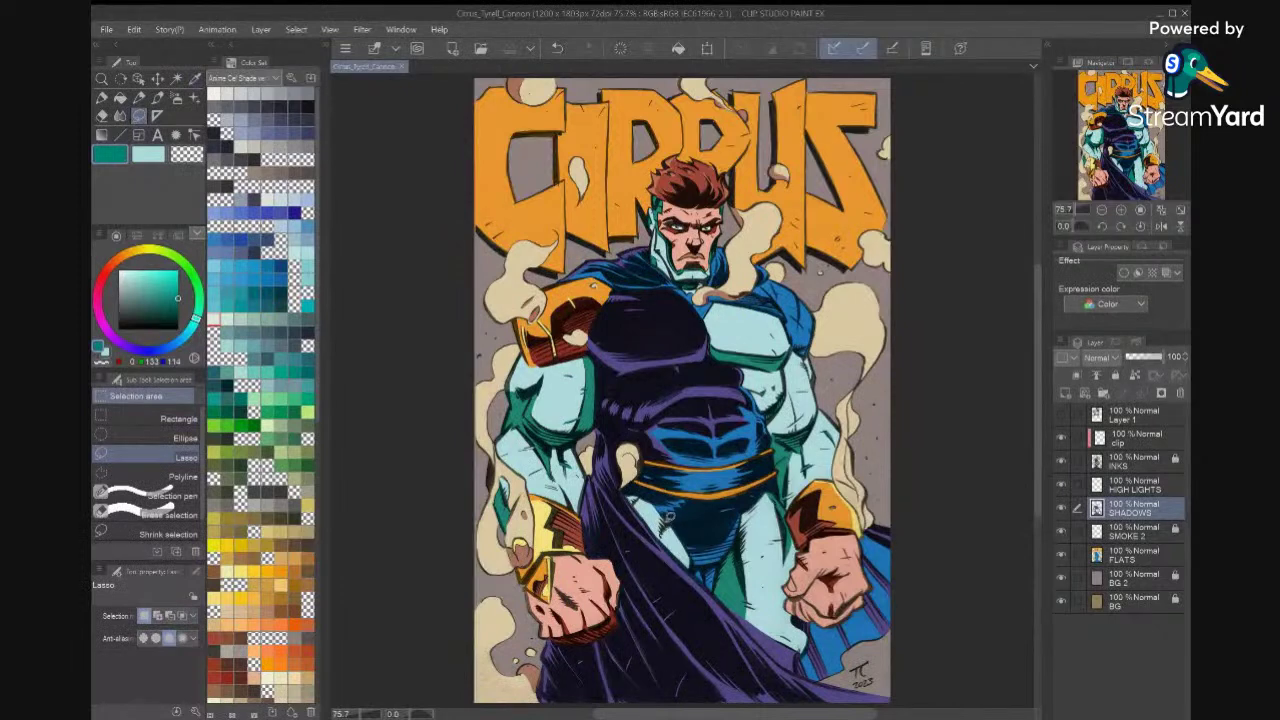
drag(695, 555, 665, 525)
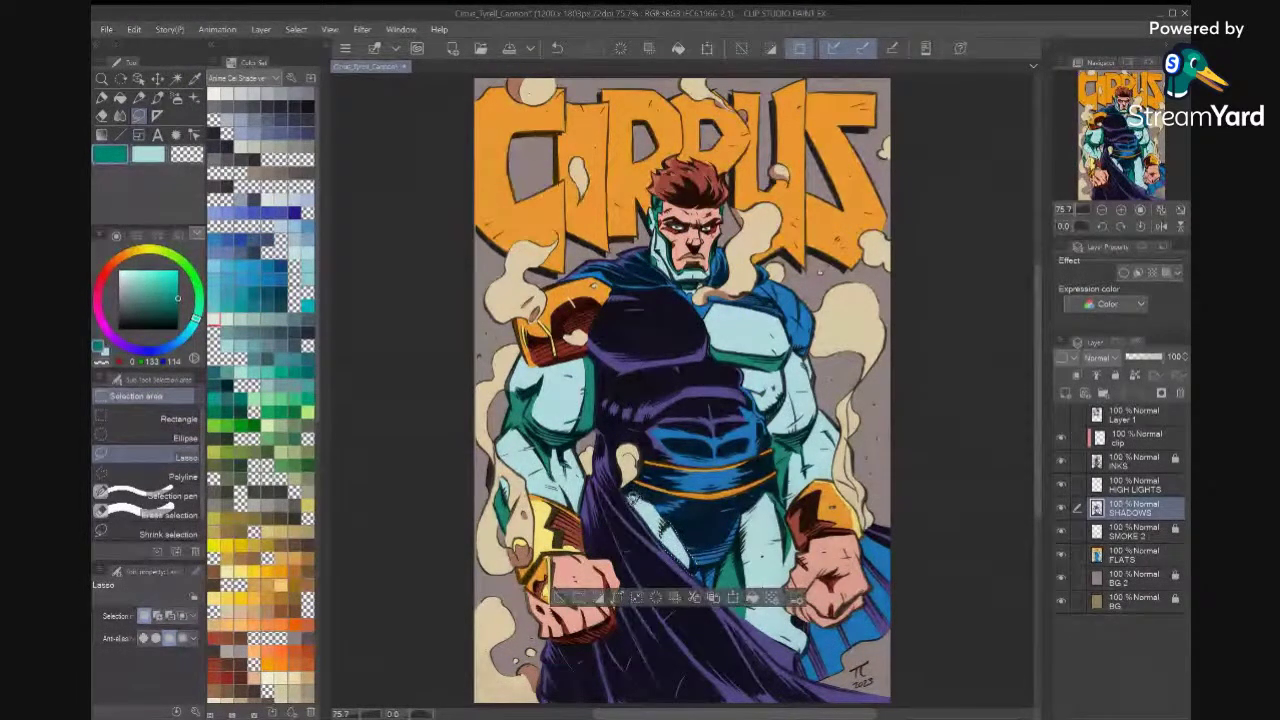
key(ctrl+d)
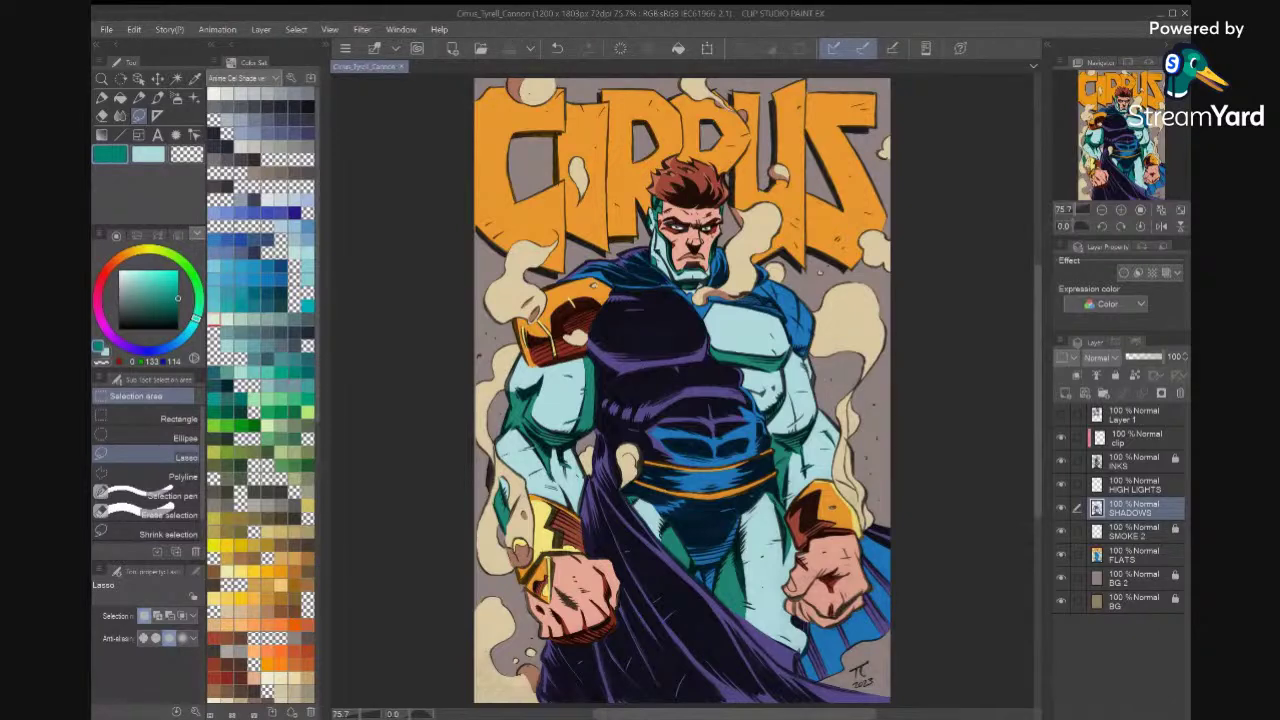
Sample the smoke's reddish-brown shadow as both the main and secondary colors, hiding the INKS layer temporarily.
scroll(668, 368, up, 6)
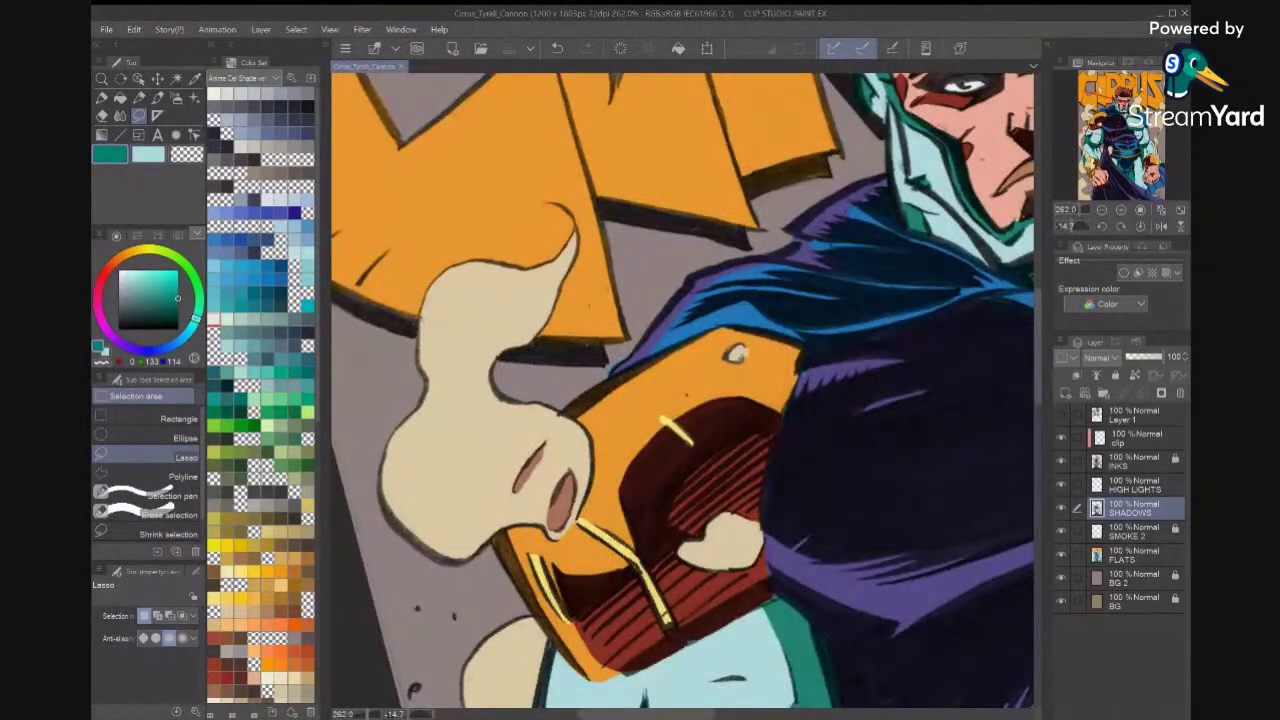
key(i)
click(563, 498)
key(x)
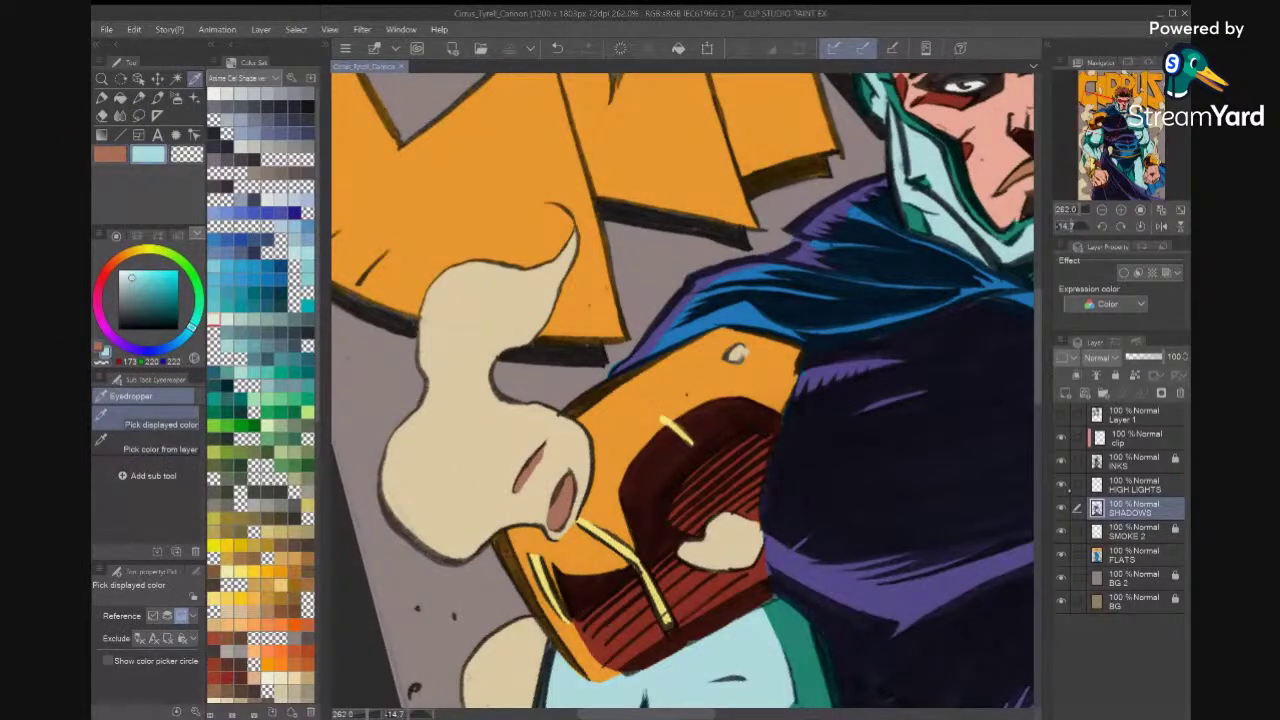
click(1061, 461)
click(565, 498)
key(x)
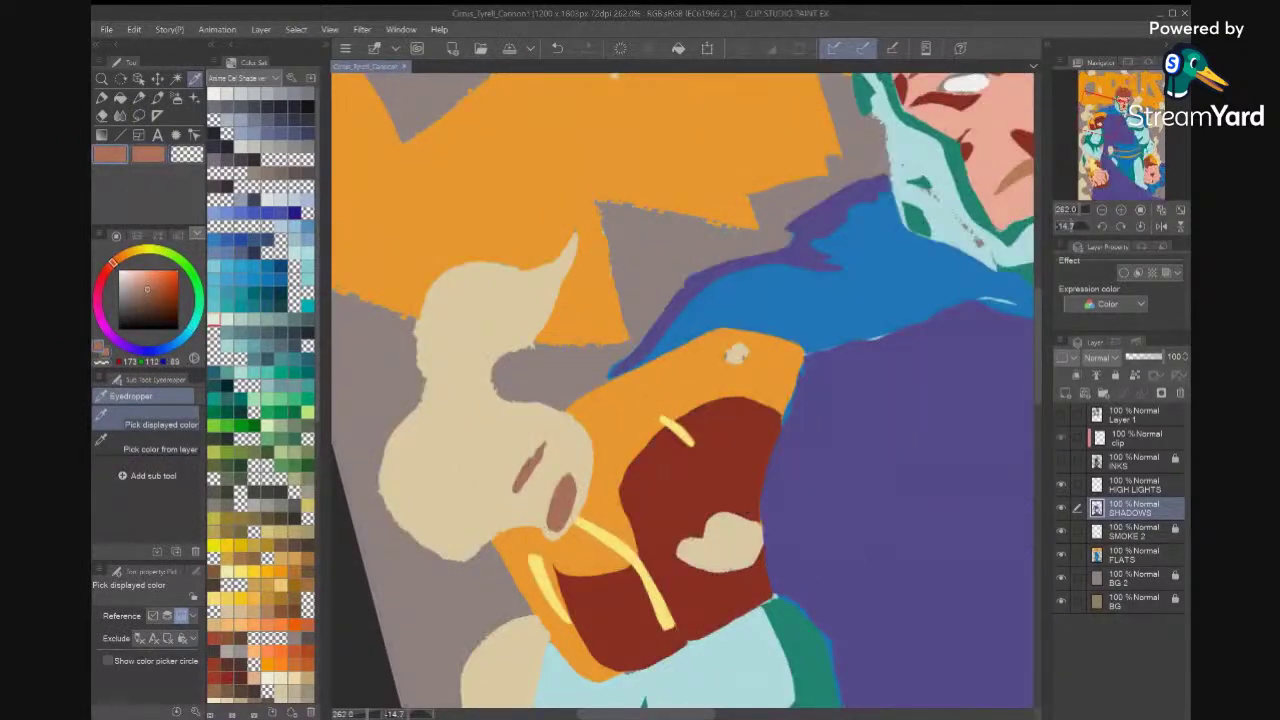
click(1061, 461)
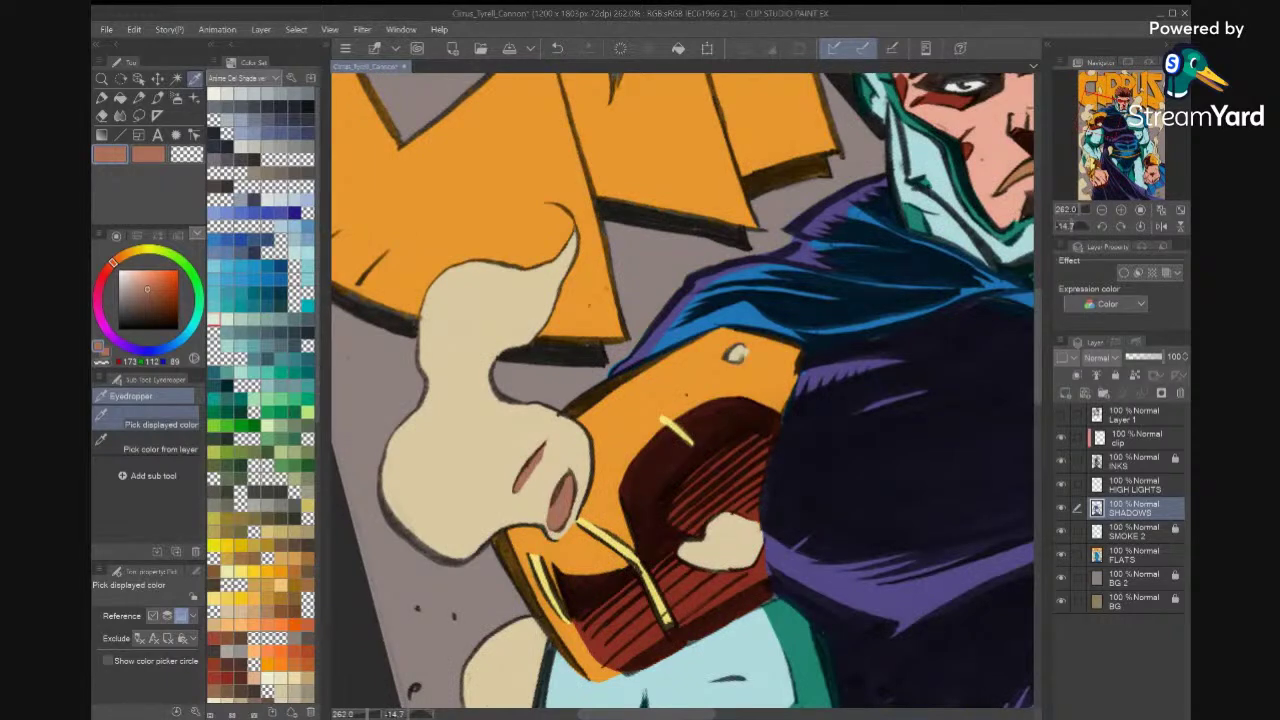
Fill the narrow slit in the smoke puff beside the shoulder armor with the reddish-brown shadow color.
key(ctrl+plus)
key(ctrl+plus)
key(ctrl+plus)
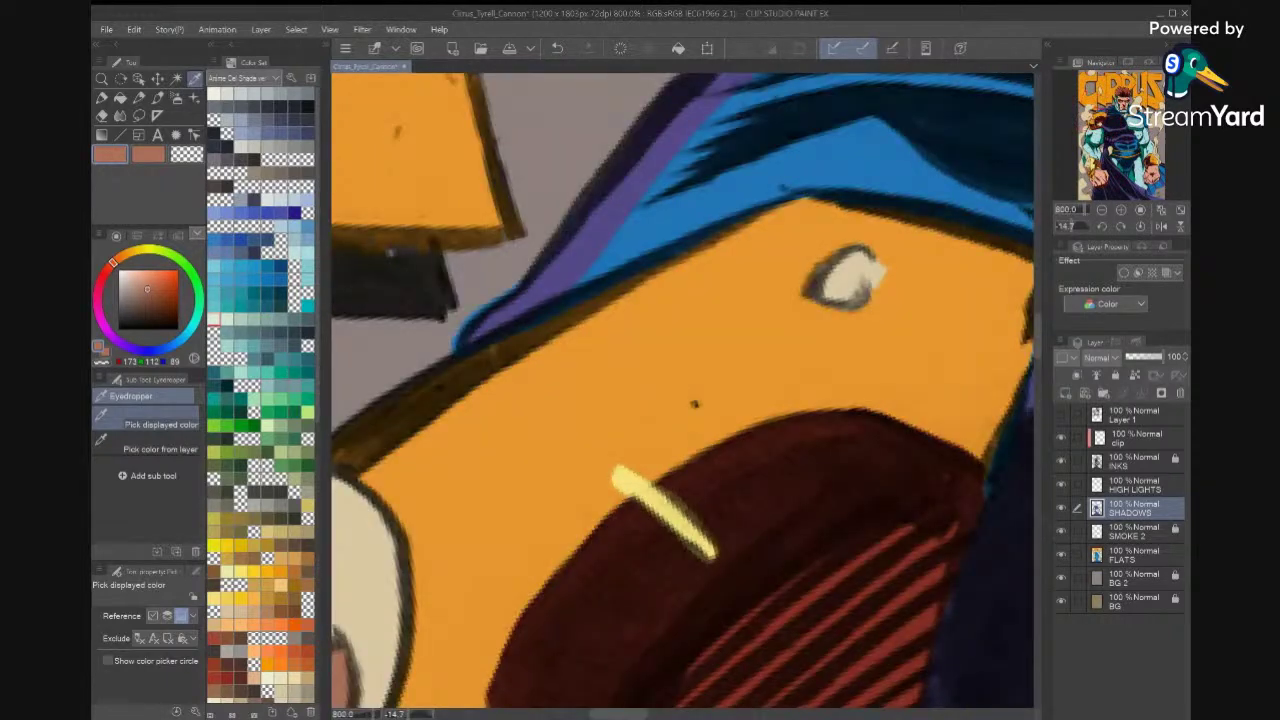
drag(390, 253, 668, 82)
click(139, 116)
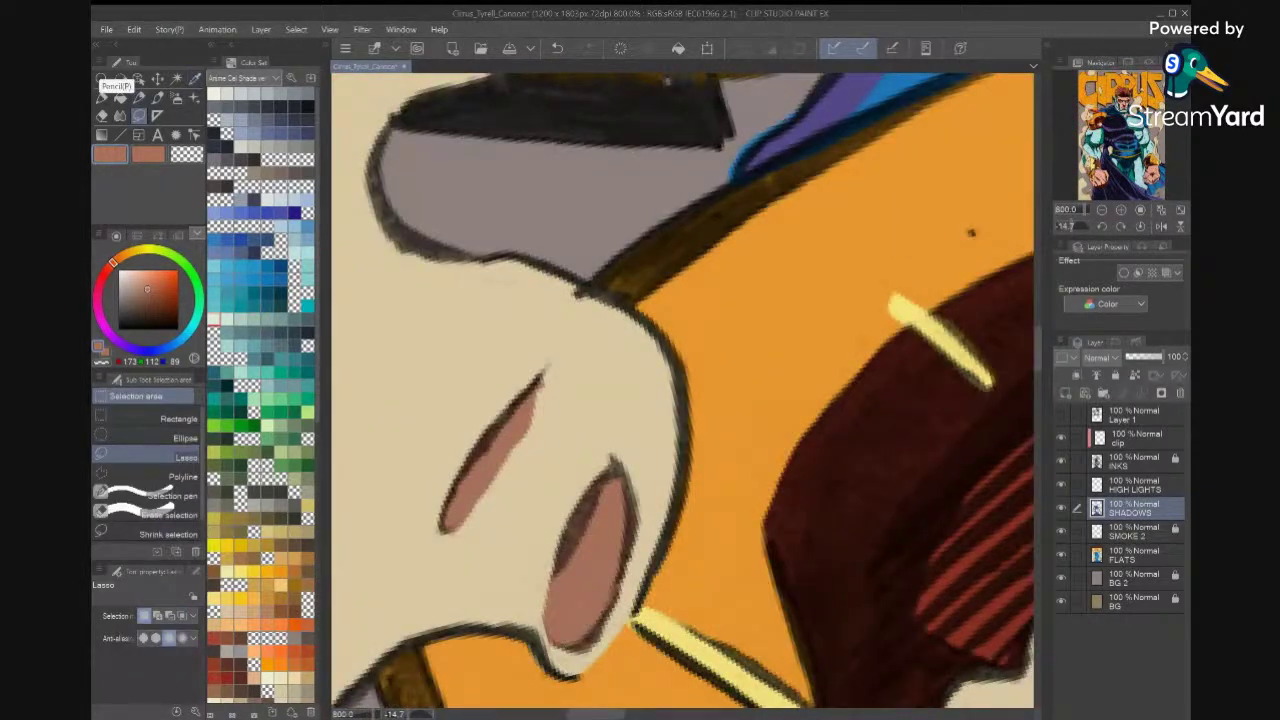
mouse_move(548, 372)
mouse_down()
mouse_move(544, 410)
mouse_move(493, 497)
mouse_move(450, 528)
mouse_up()
key(alt+Delete)
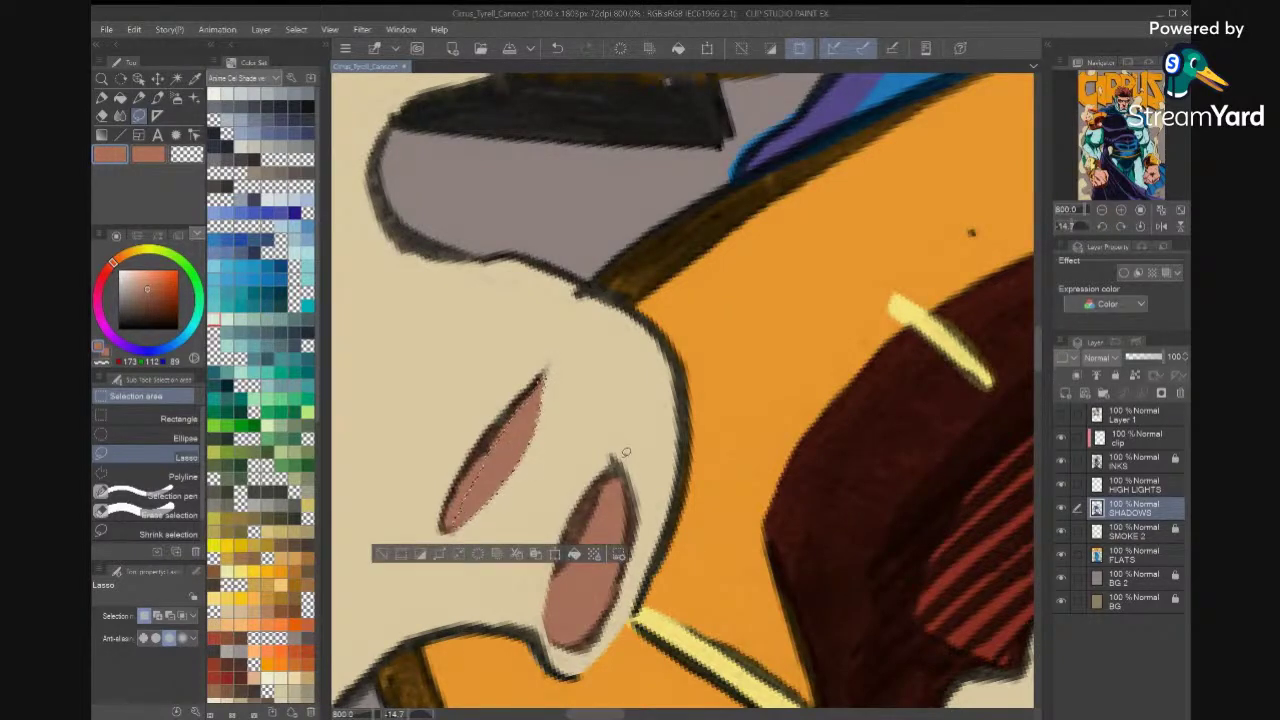
key(ctrl+d)
key(ctrl+alt+0)
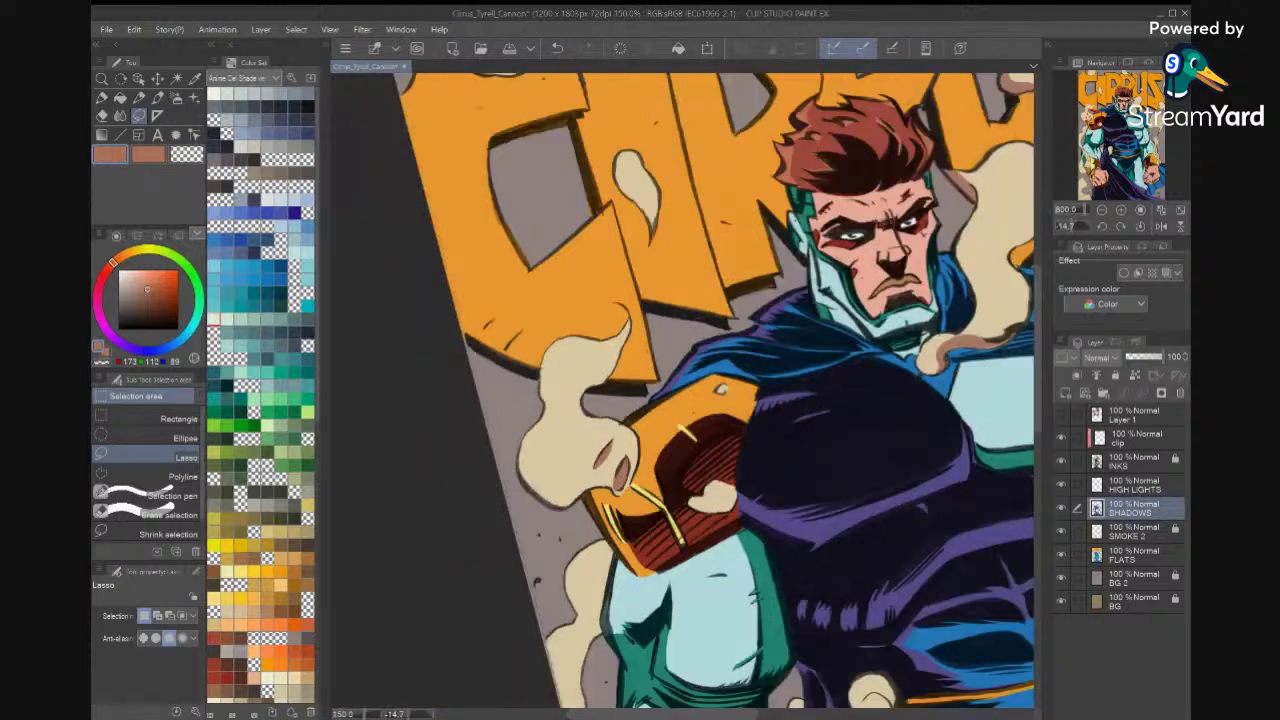
Lasso the upper and outer part of the smoke wisp at the waist and fill it with the reddish-brown shadow color.
scroll(682, 390, up, 7)
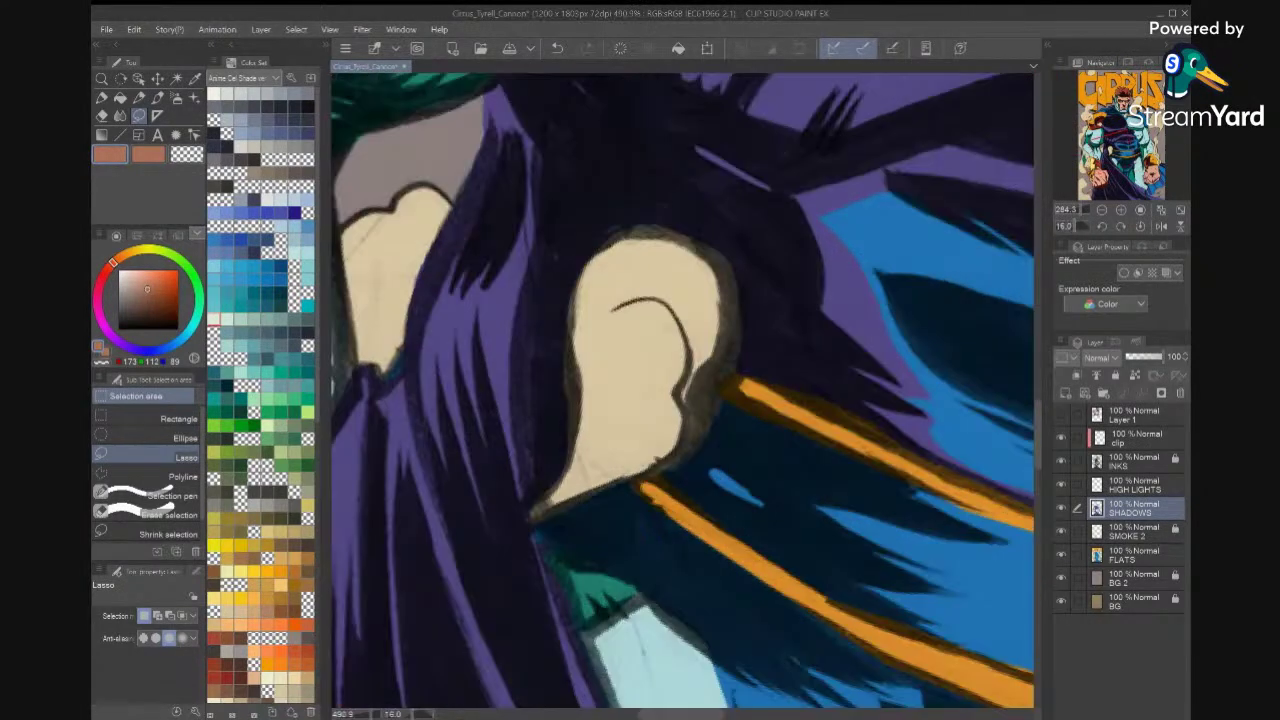
mouse_move(692, 245)
mouse_down()
mouse_move(735, 265)
mouse_move(738, 352)
mouse_move(704, 436)
mouse_move(645, 470)
mouse_move(684, 428)
mouse_move(677, 313)
mouse_move(668, 298)
mouse_move(637, 297)
mouse_move(582, 326)
mouse_move(592, 257)
mouse_move(625, 229)
mouse_move(695, 238)
mouse_up()
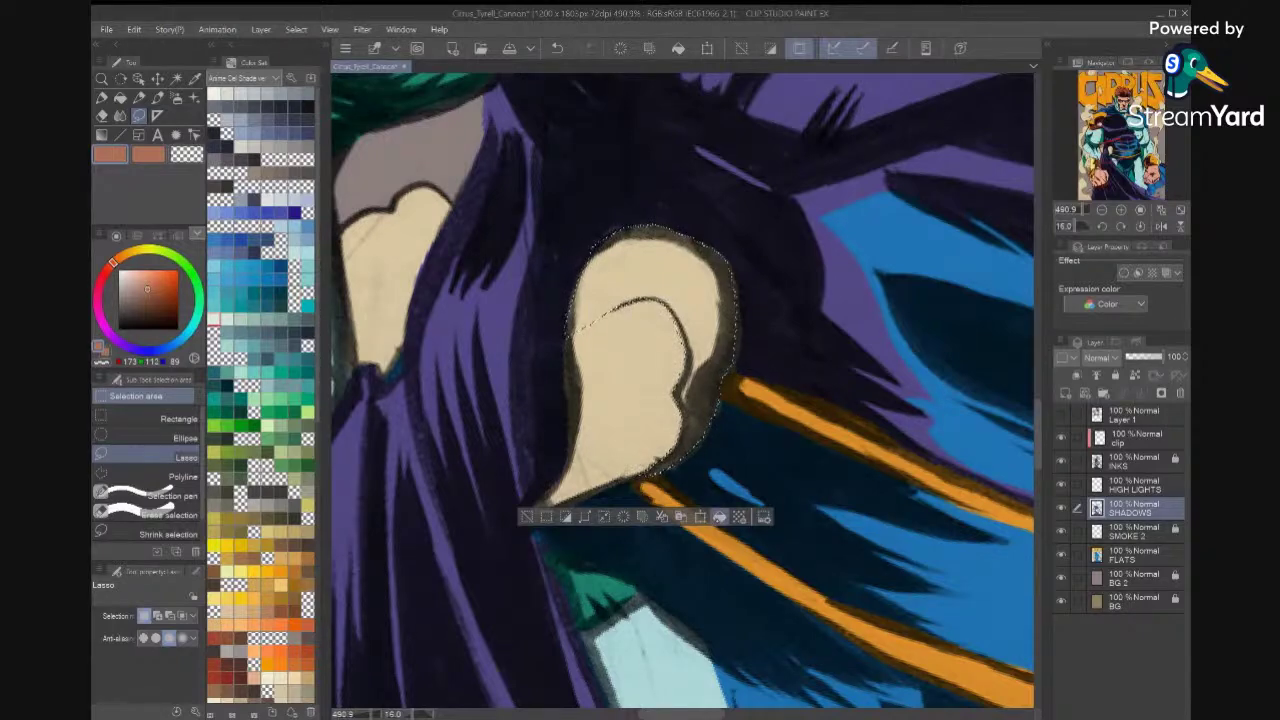
click(720, 517)
key(ctrl+d)
scroll(683, 390, down, 10)
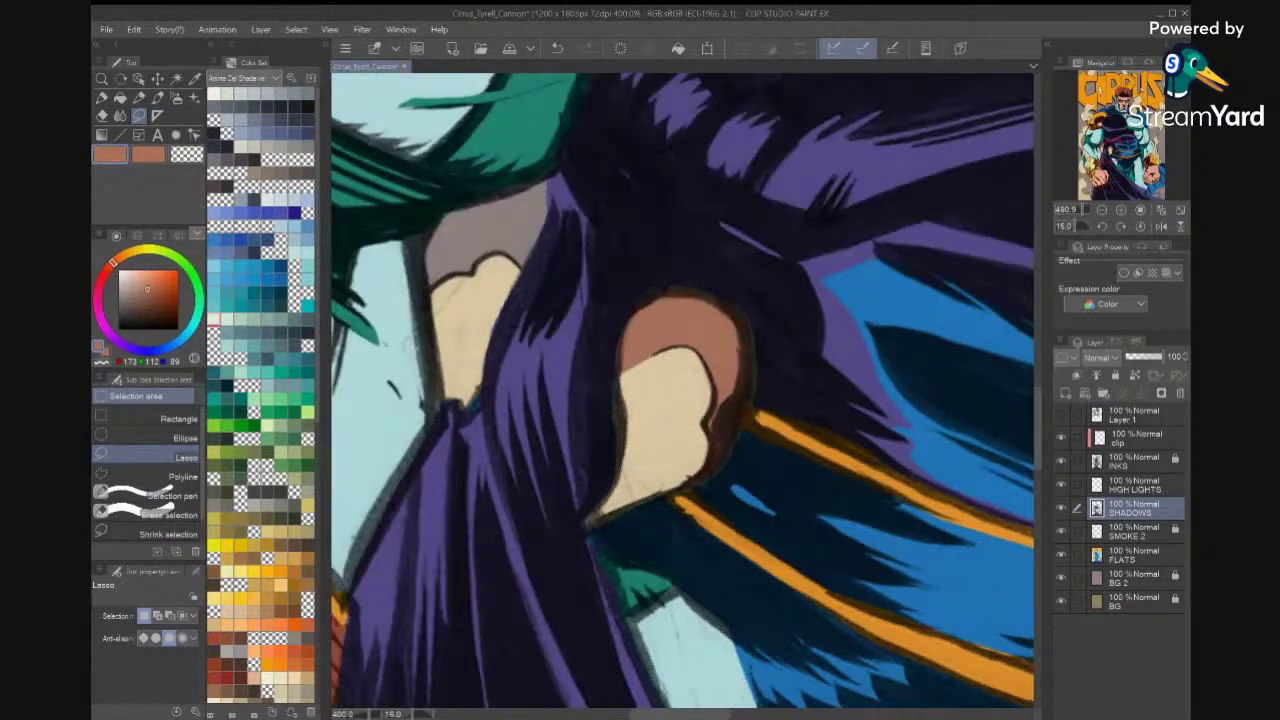
Try a reddish-brown shadow band along the curved edge of the smoke in the illustration's lower-left corner.
scroll(683, 390, up, 2)
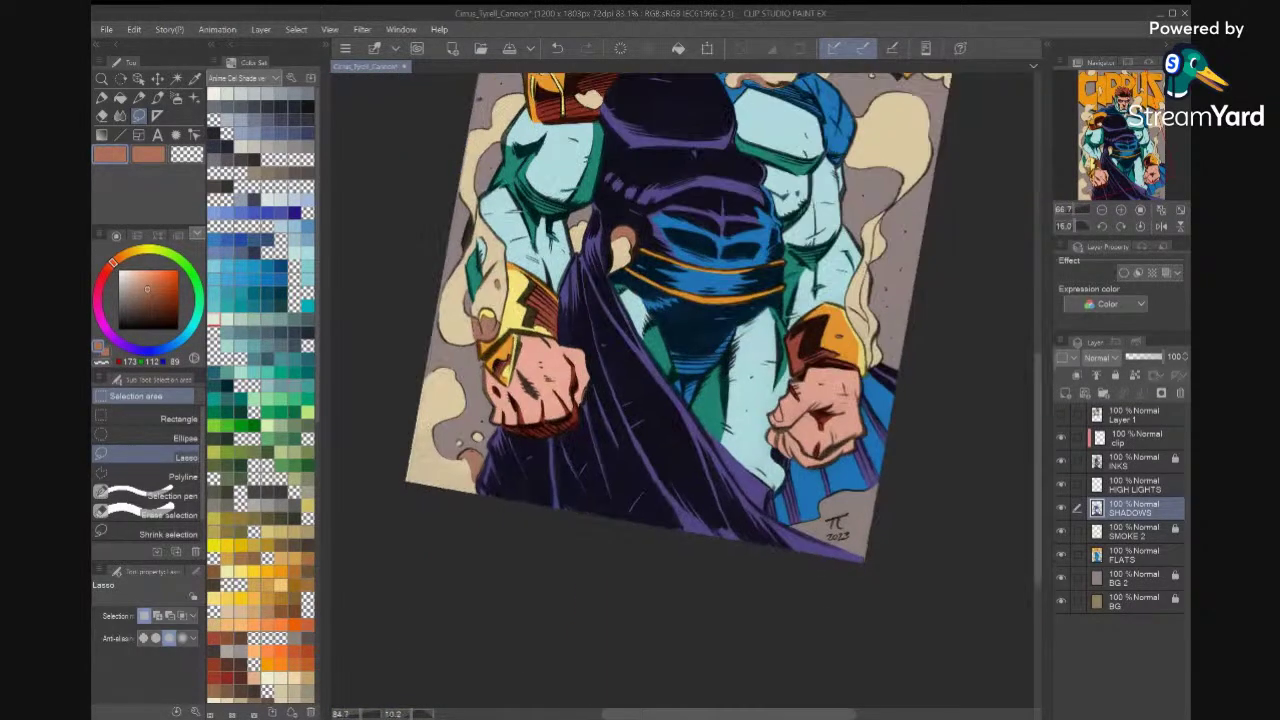
scroll(683, 390, up, 4)
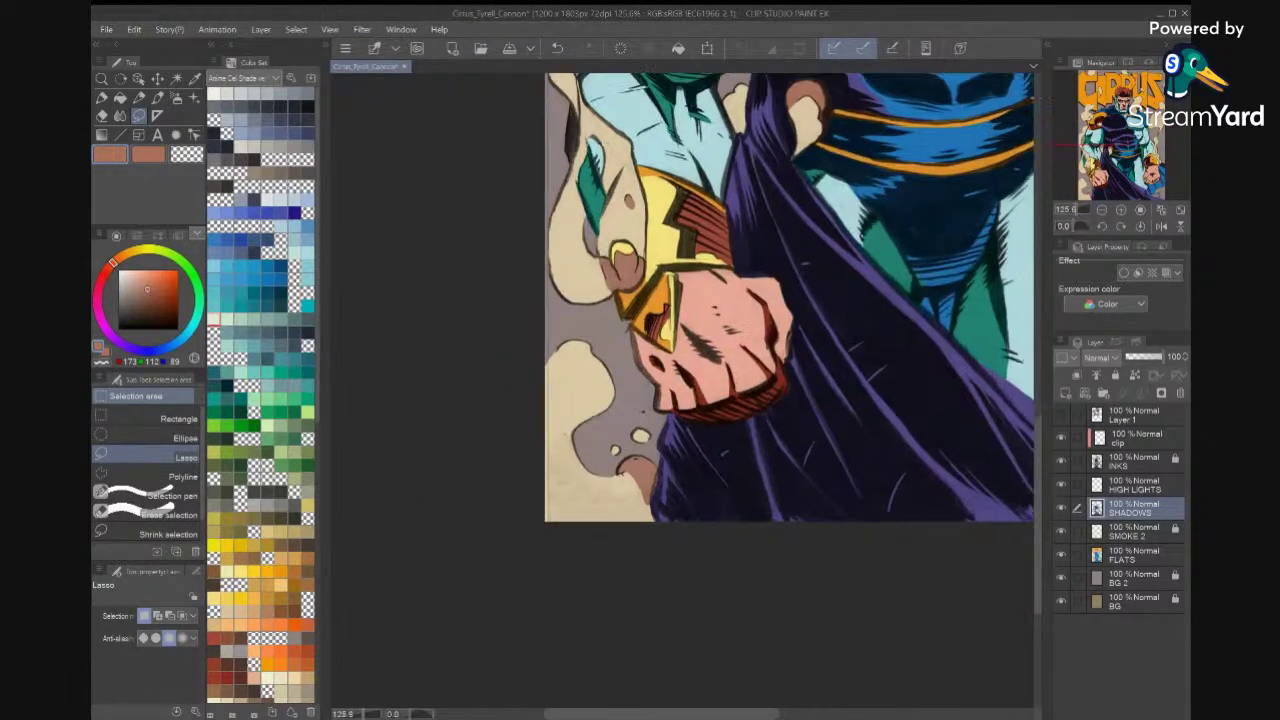
scroll(683, 390, up, 2)
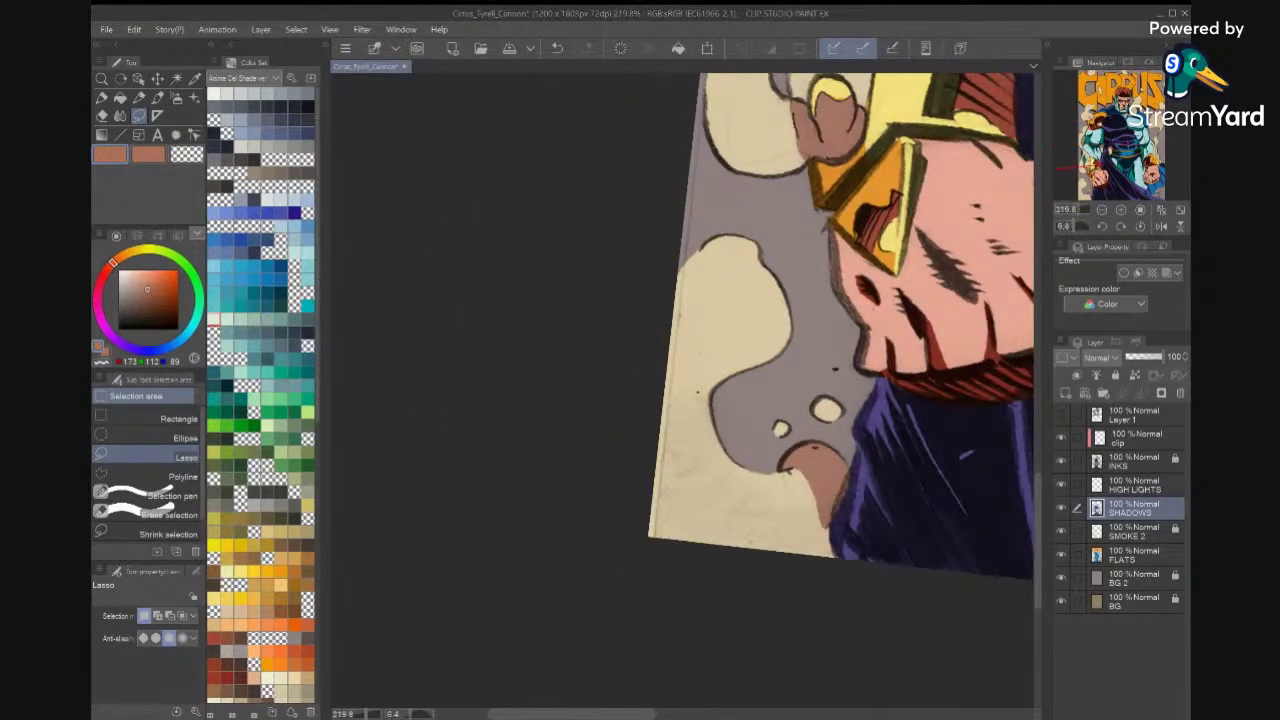
mouse_move(710, 238)
mouse_down()
mouse_move(676, 286)
mouse_move(714, 268)
mouse_move(761, 305)
mouse_move(741, 347)
mouse_move(702, 378)
mouse_move(692, 436)
mouse_move(750, 495)
mouse_move(809, 490)
mouse_move(713, 411)
mouse_move(724, 379)
mouse_move(768, 358)
mouse_move(790, 326)
mouse_move(782, 285)
mouse_up()
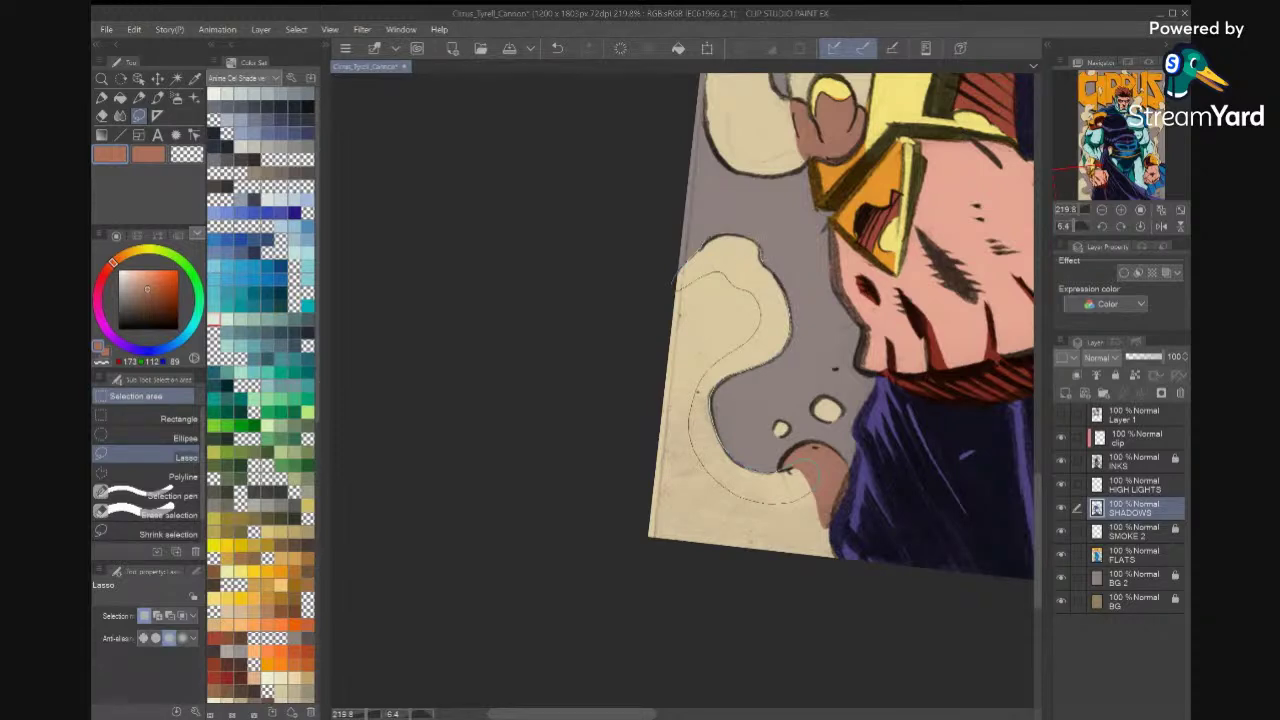
drag(740, 233, 722, 234)
click(842, 530)
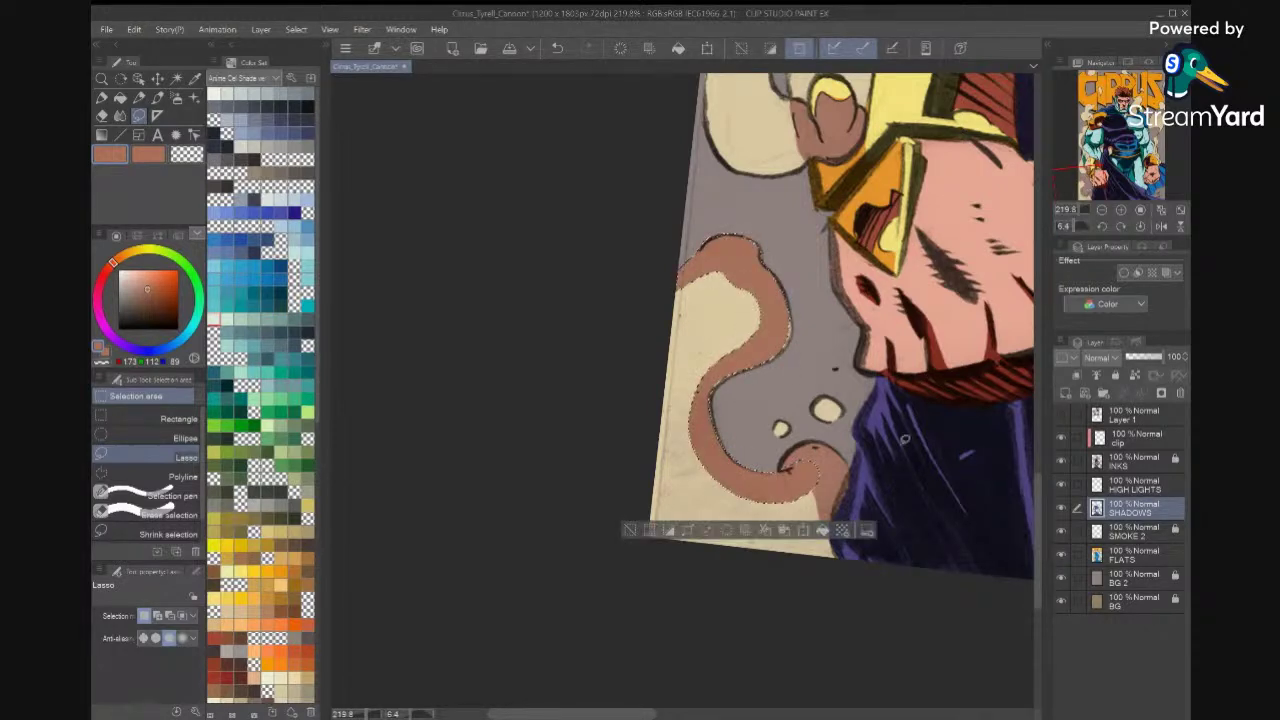
click(909, 438)
scroll(920, 429, down, 6)
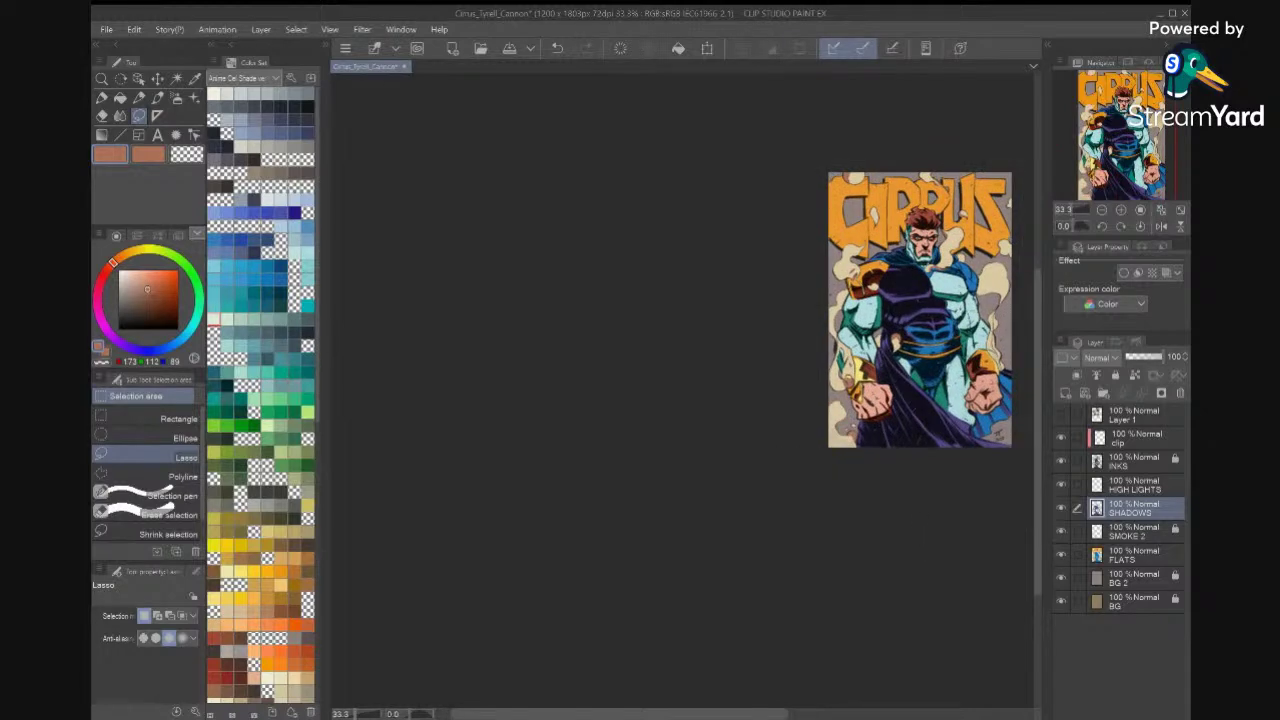
drag(917, 305, 906, 330)
key(ctrl+d)
Try a reddish-brown shadow patch on the corner smoke along the illustration's left edge and undo it.
scroll(836, 450, up, 4)
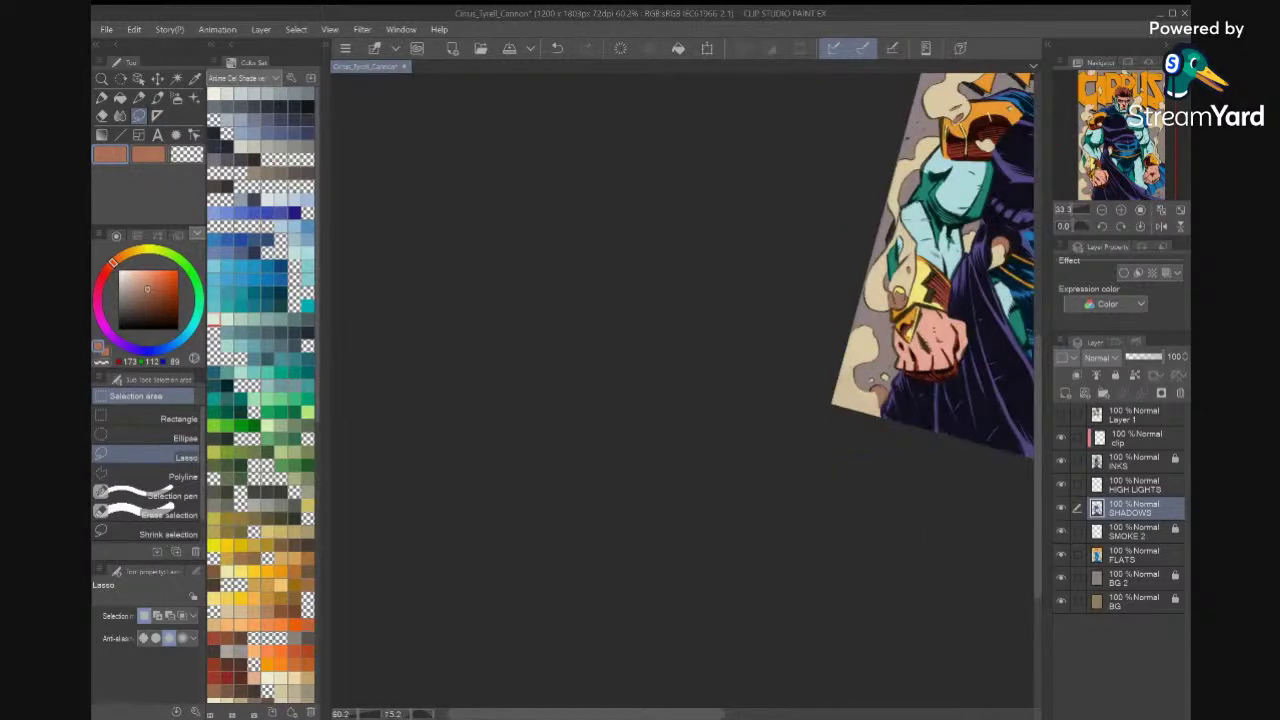
mouse_move(828, 356)
mouse_down()
mouse_move(866, 342)
mouse_move(850, 416)
mouse_move(811, 424)
mouse_up()
click(918, 457)
key(ctrl+d)
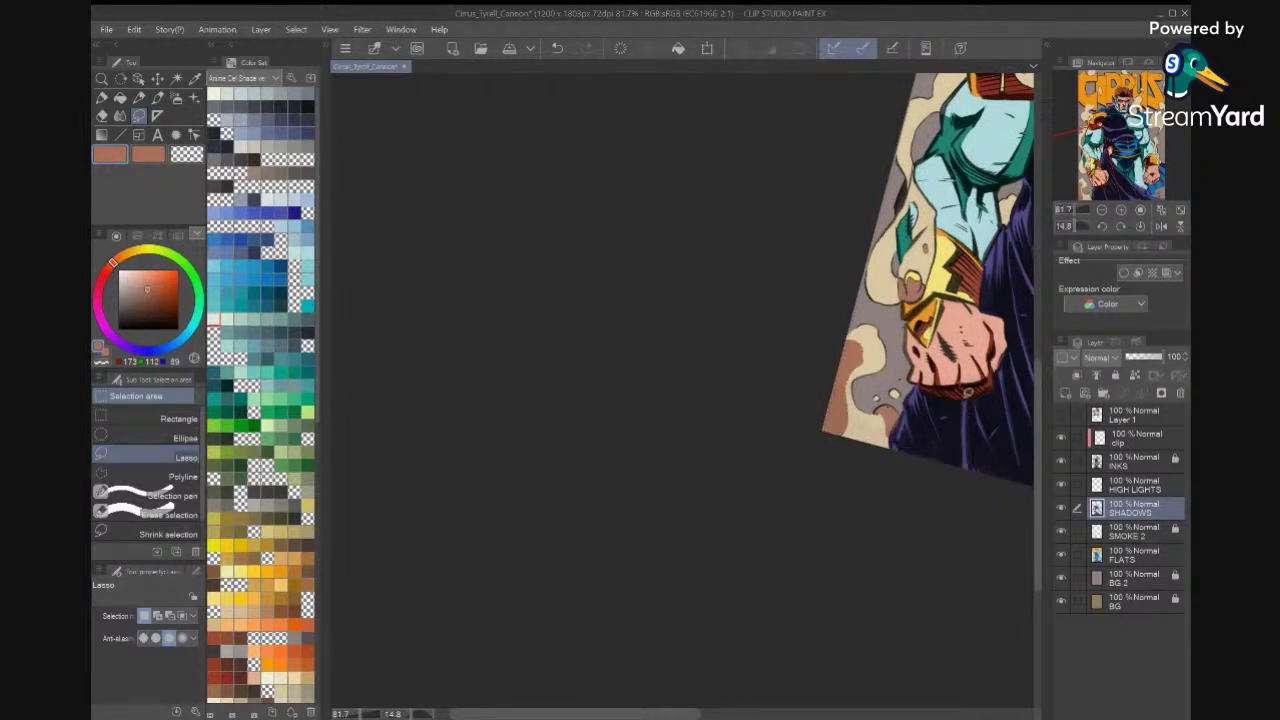
key(ctrl+z)
key(ctrl+z)
key(ctrl+d)
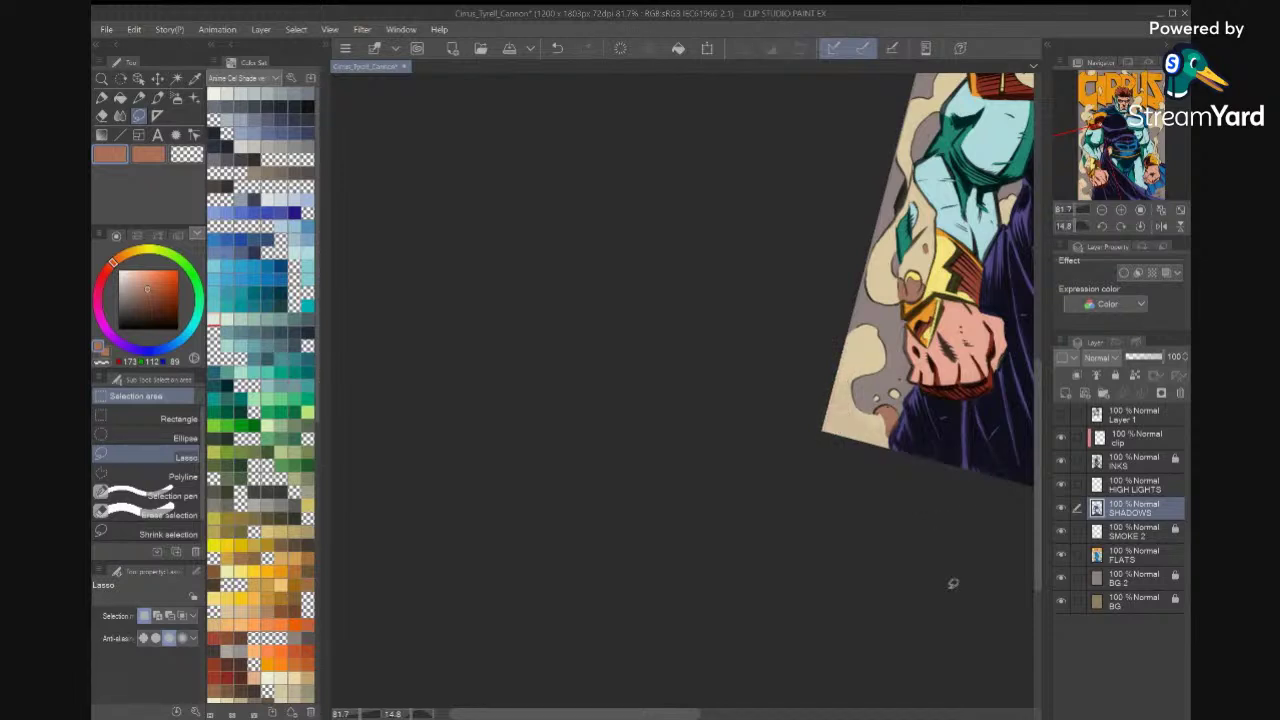
Auto-select the lower-left smoke from the FLATS layer, reduce the selection to shadow patches along the page edges, and fill them reddish-brown on SHADOWS.
click(1134, 555)
key(w)
click(880, 418)
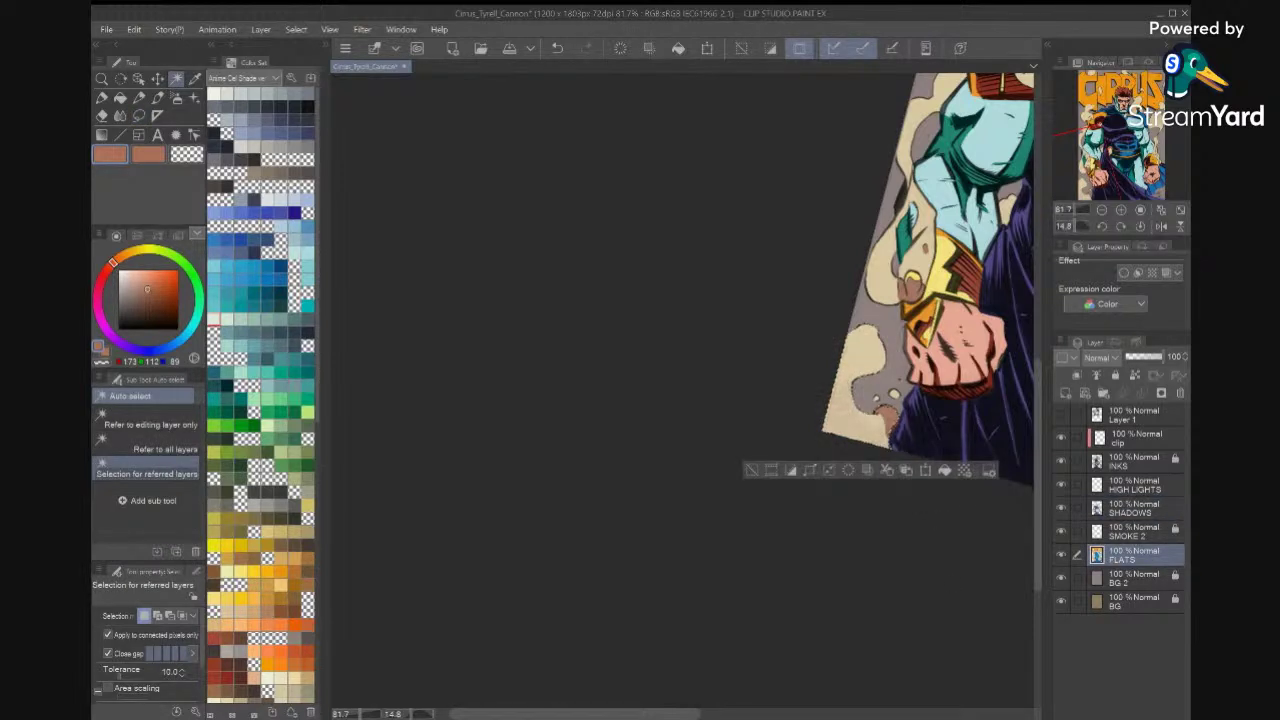
click(1154, 509)
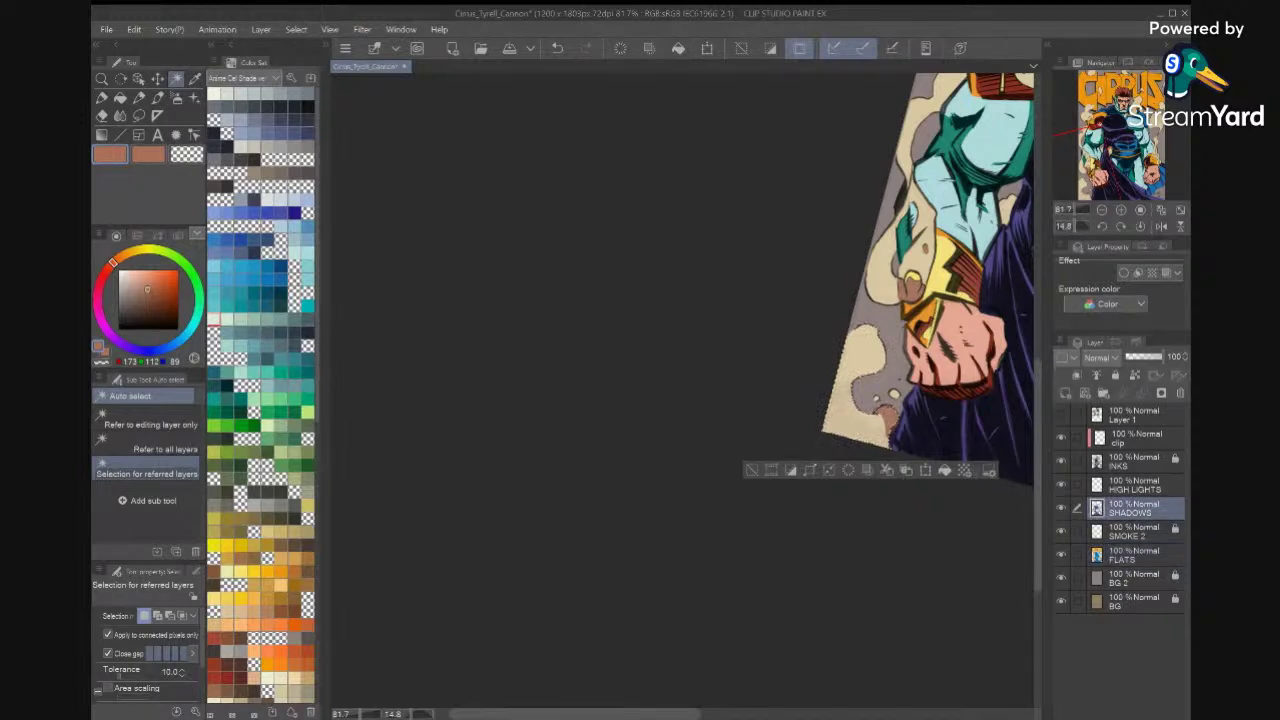
click(858, 405)
click(858, 405)
click(858, 412)
click(855, 410)
click(850, 408)
click(848, 408)
click(851, 402)
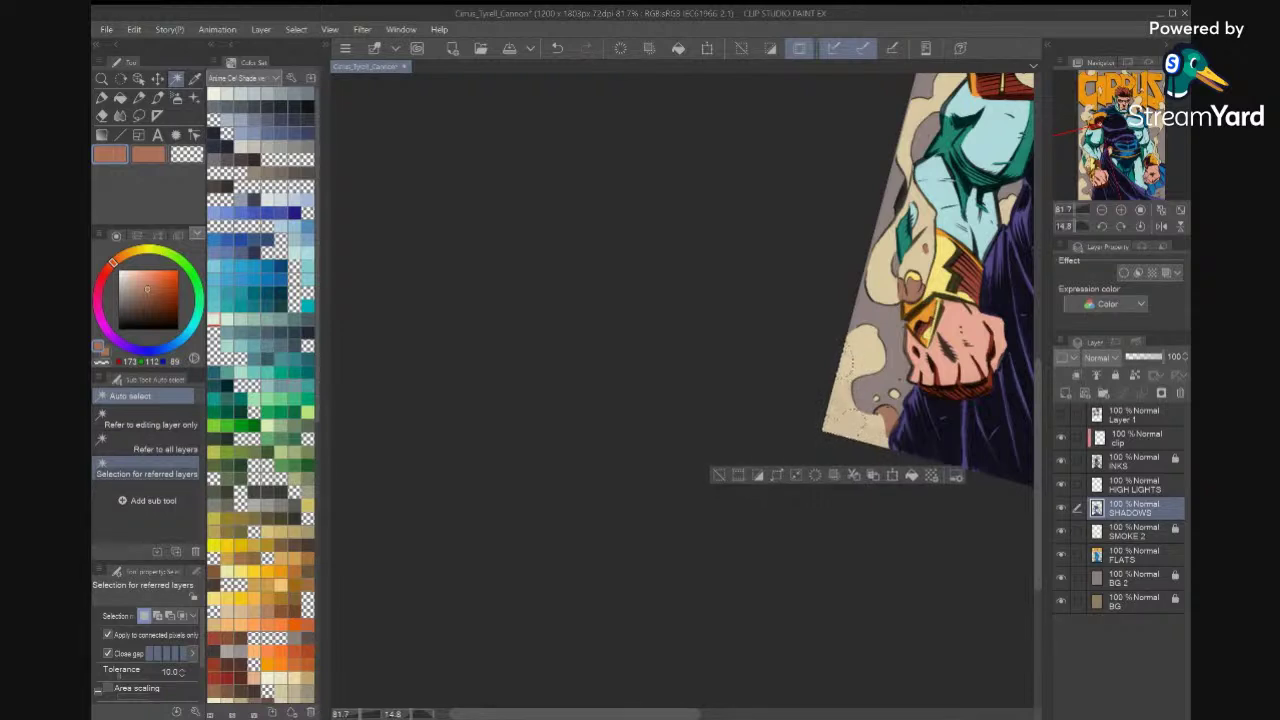
click(911, 475)
key(ctrl+d)
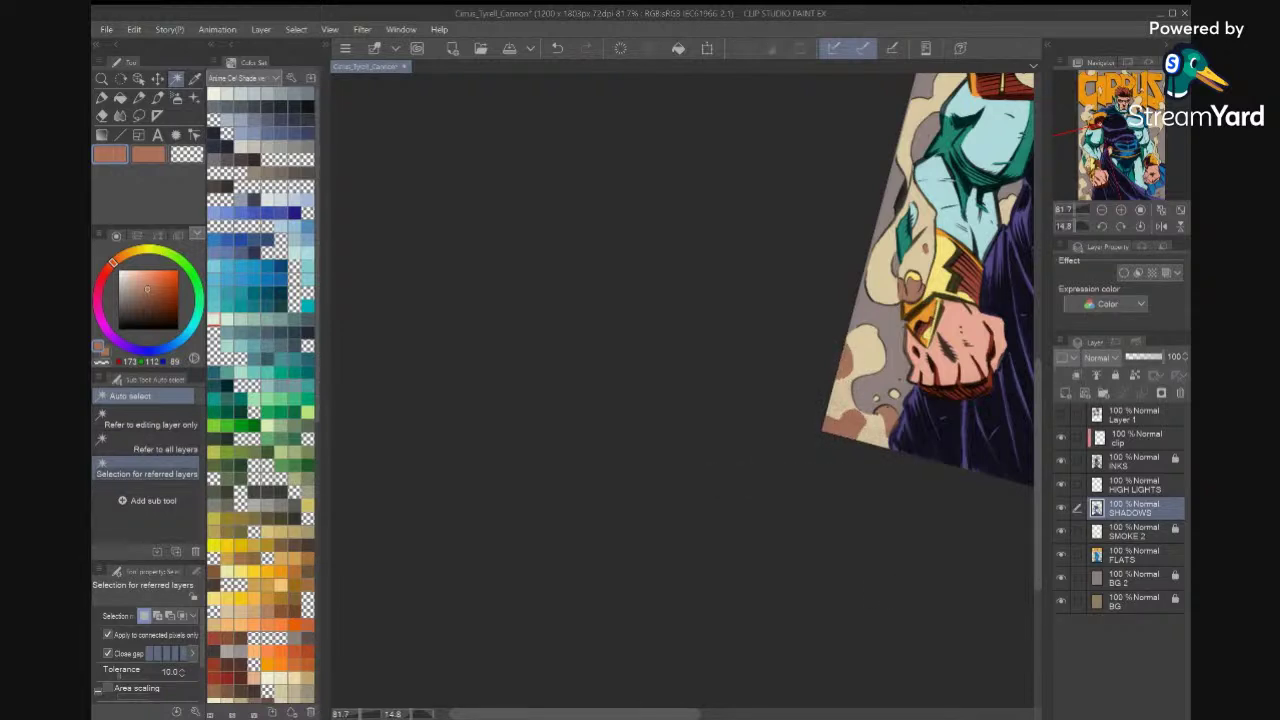
Auto-select the reddish-brown shadow patches on the lower-left corner smoke, delete them from the SHADOWS layer, and clear the selection.
click(848, 422)
key(ctrl+d)
scroll(914, 280, up, 1)
scroll(880, 628, down, 2)
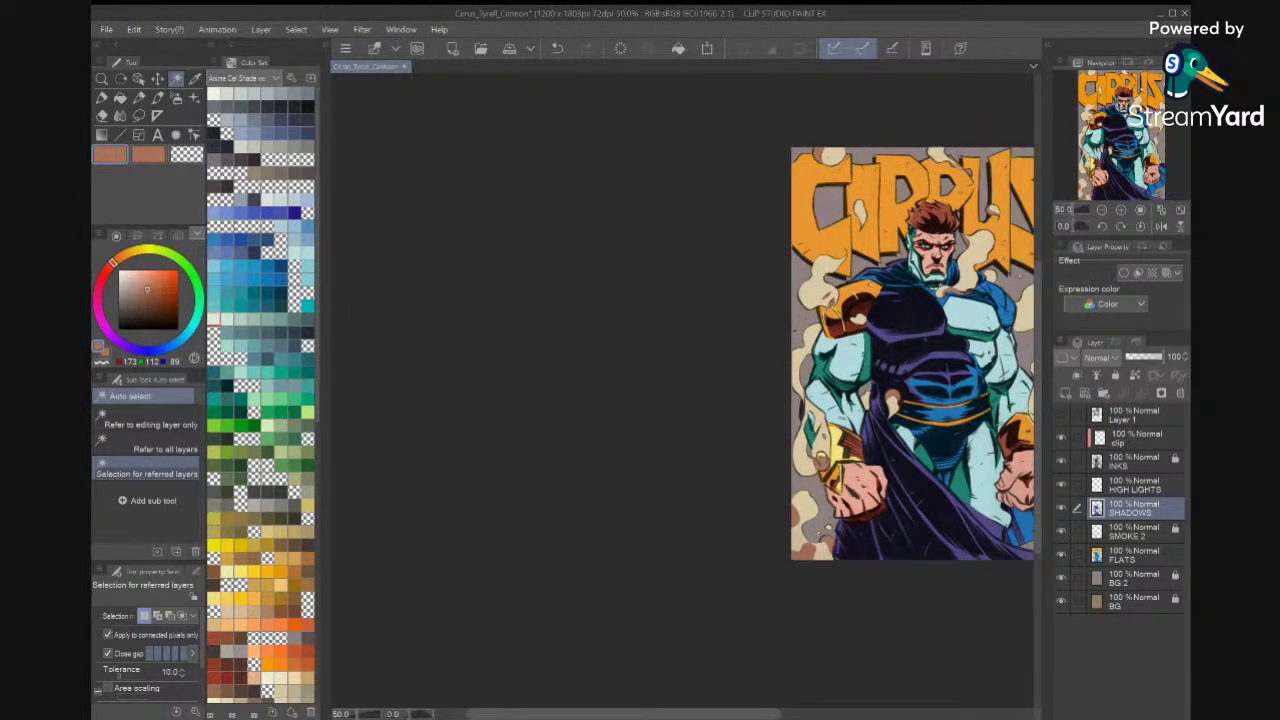
key(ctrl+0)
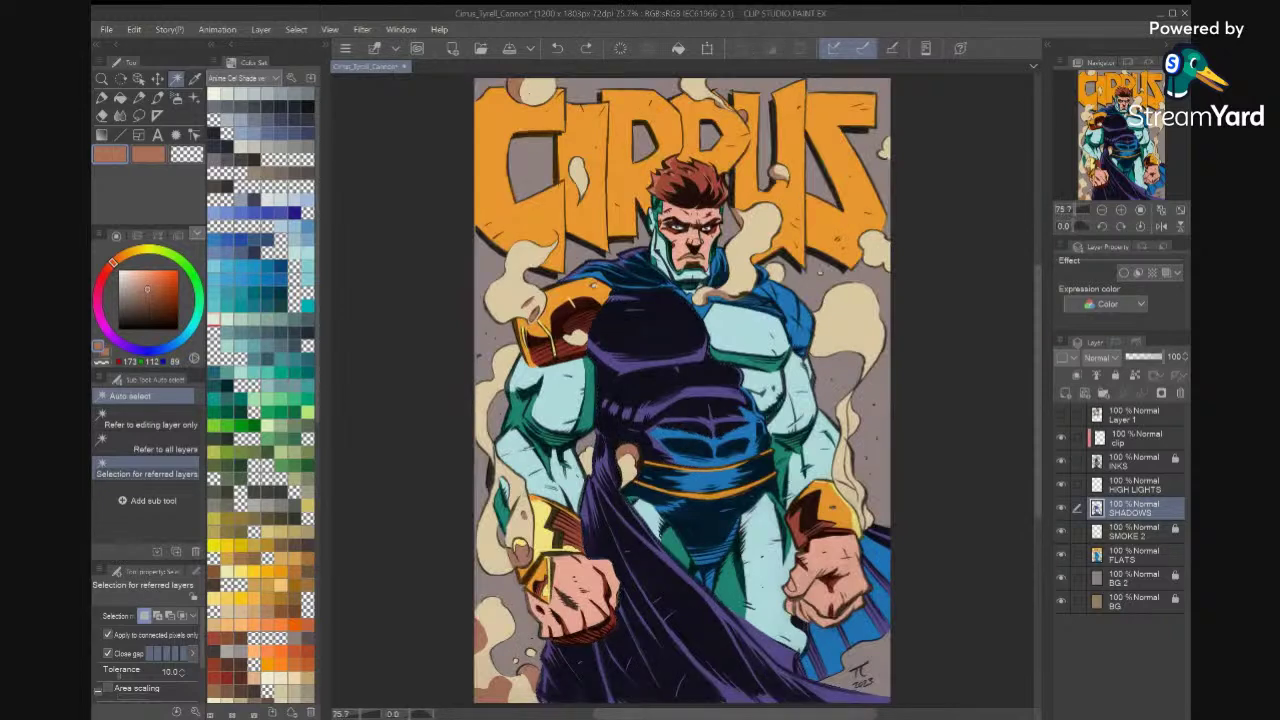
click(482, 638)
key(Delete)
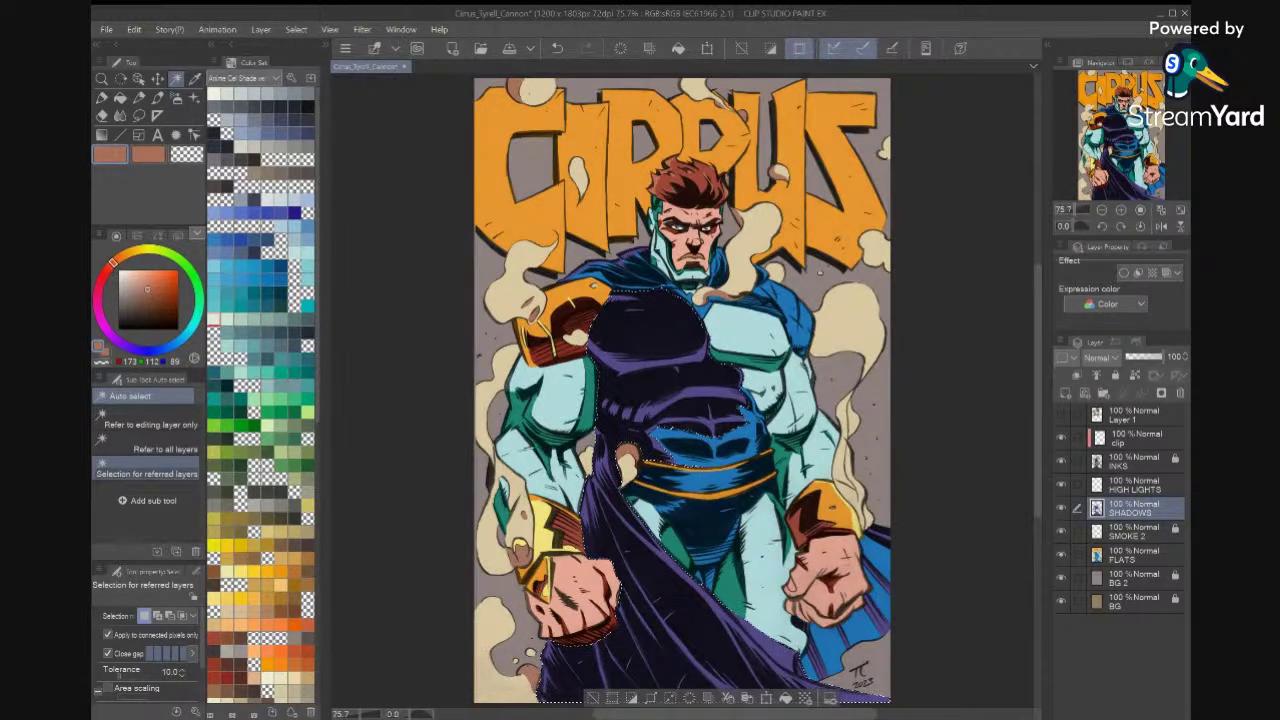
key(ctrl+d)
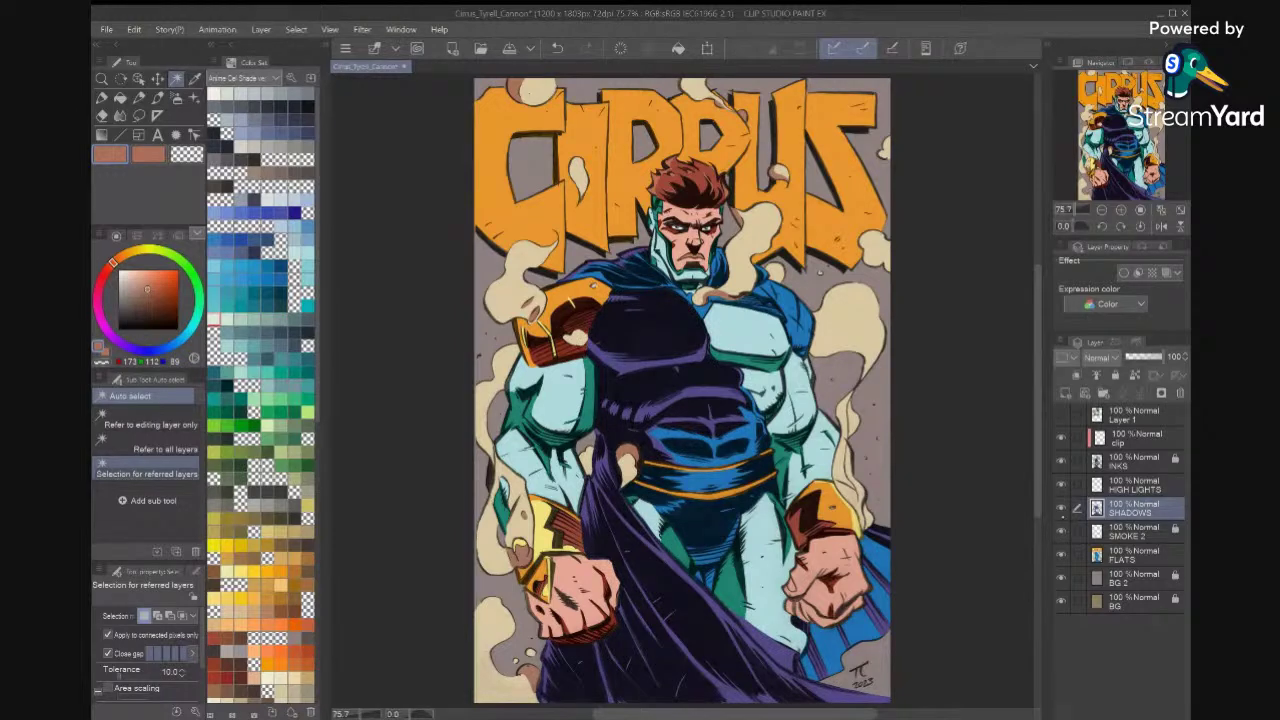
Hide the INKS layer temporarily to sample the reddish-brown smoke shadow color beside the cape's lower-left edge.
click(1062, 510)
click(1061, 509)
click(1061, 461)
key(i)
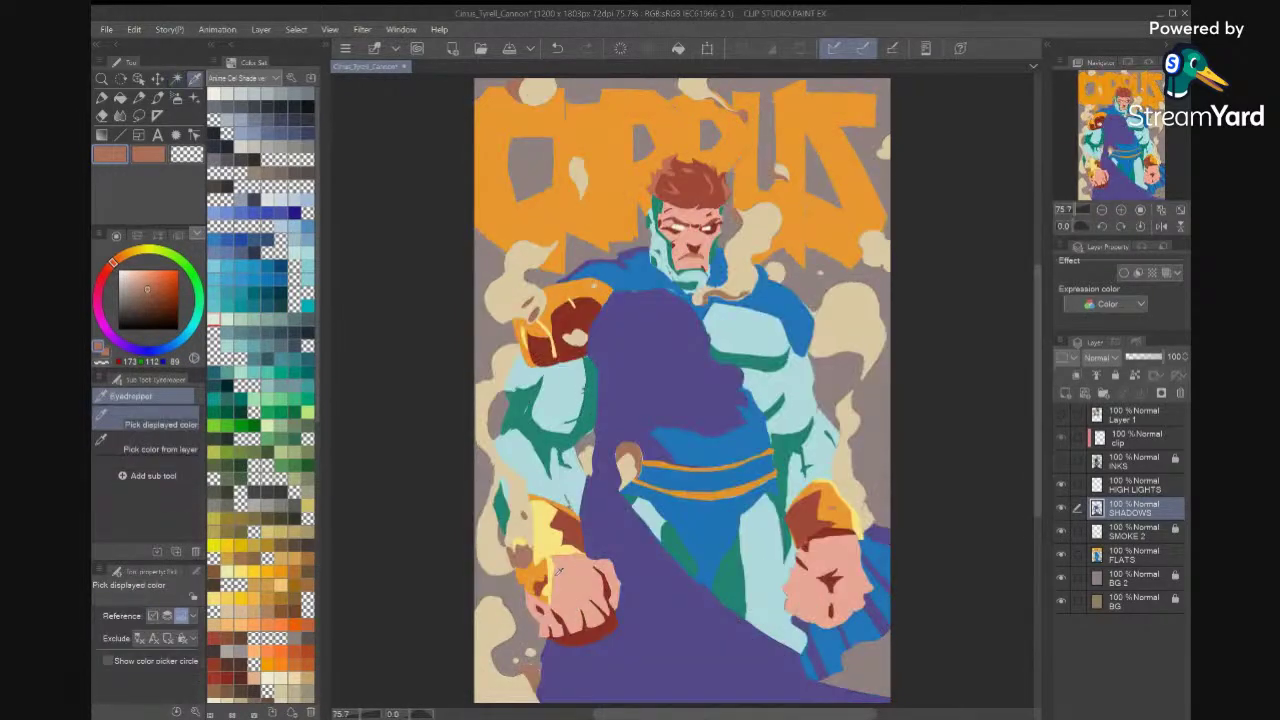
click(537, 669)
click(544, 675)
click(1061, 461)
key(w)
click(530, 305)
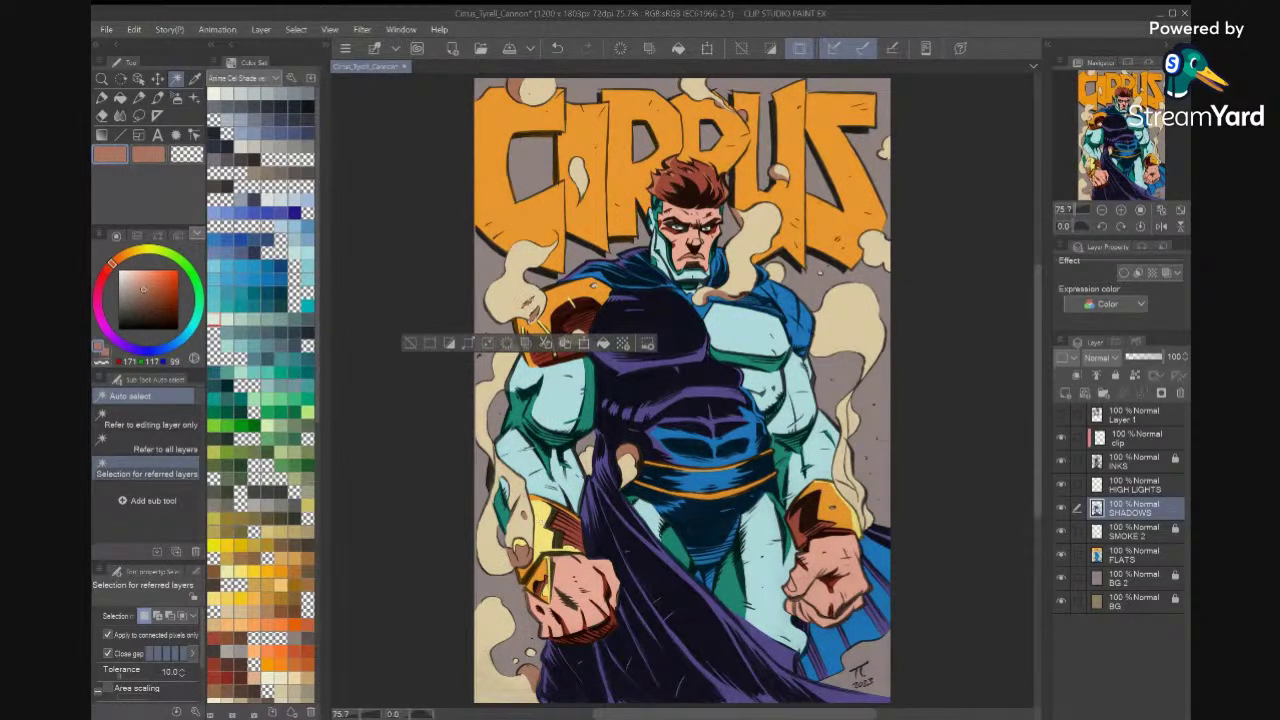
click(519, 555)
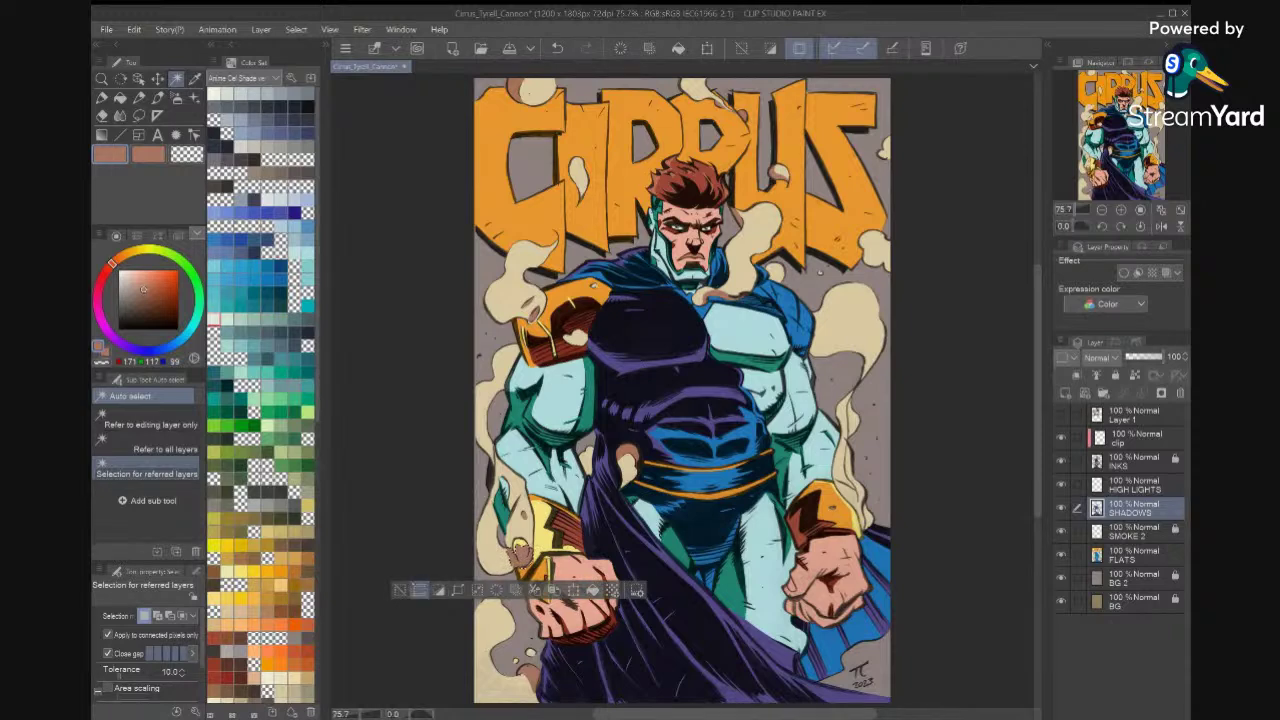
click(400, 590)
click(523, 515)
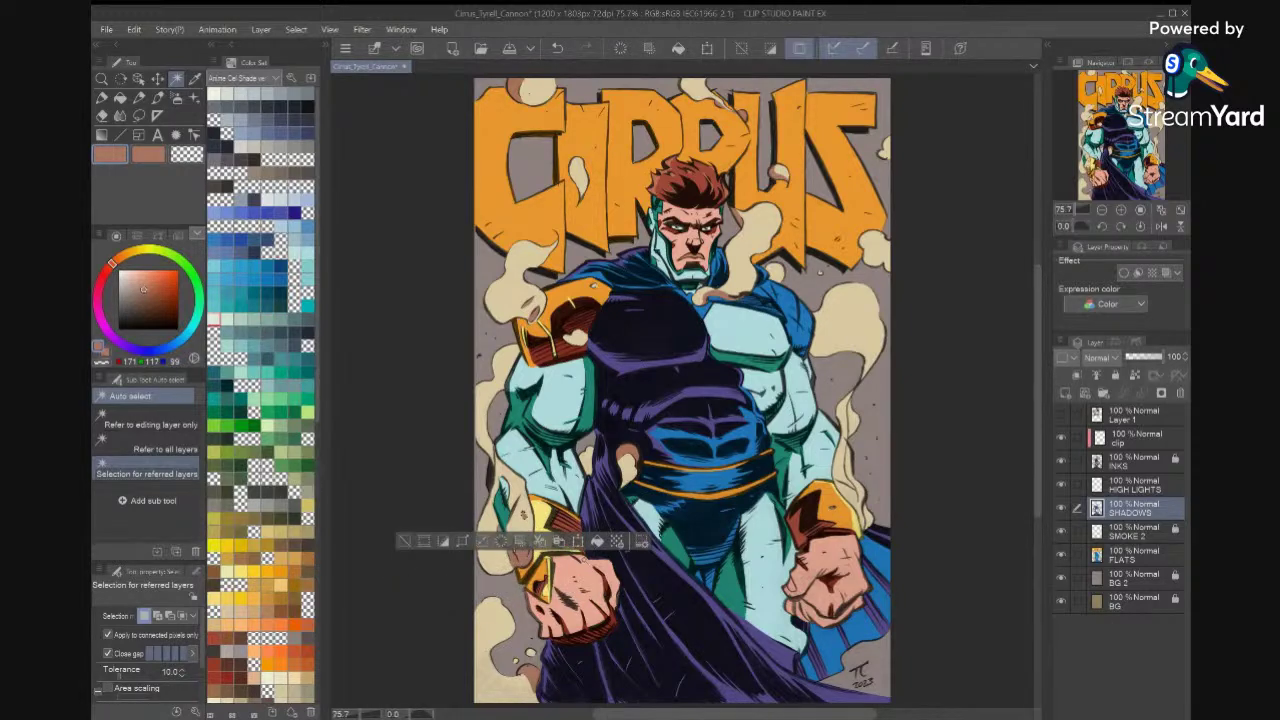
click(404, 541)
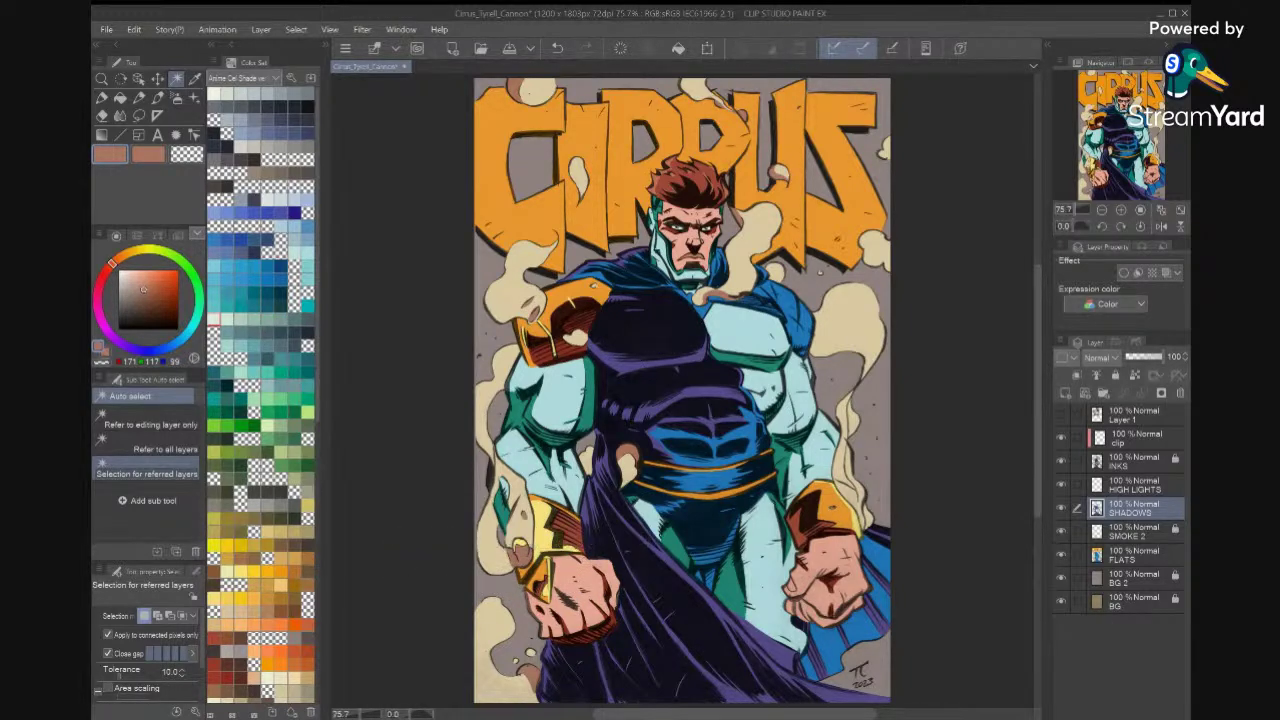
Lasso the shaded folds of the smoke wisp beside the right-hand gauntlet, fill them reddish-brown on SHADOWS, and deselect.
scroll(860, 430, up, 5)
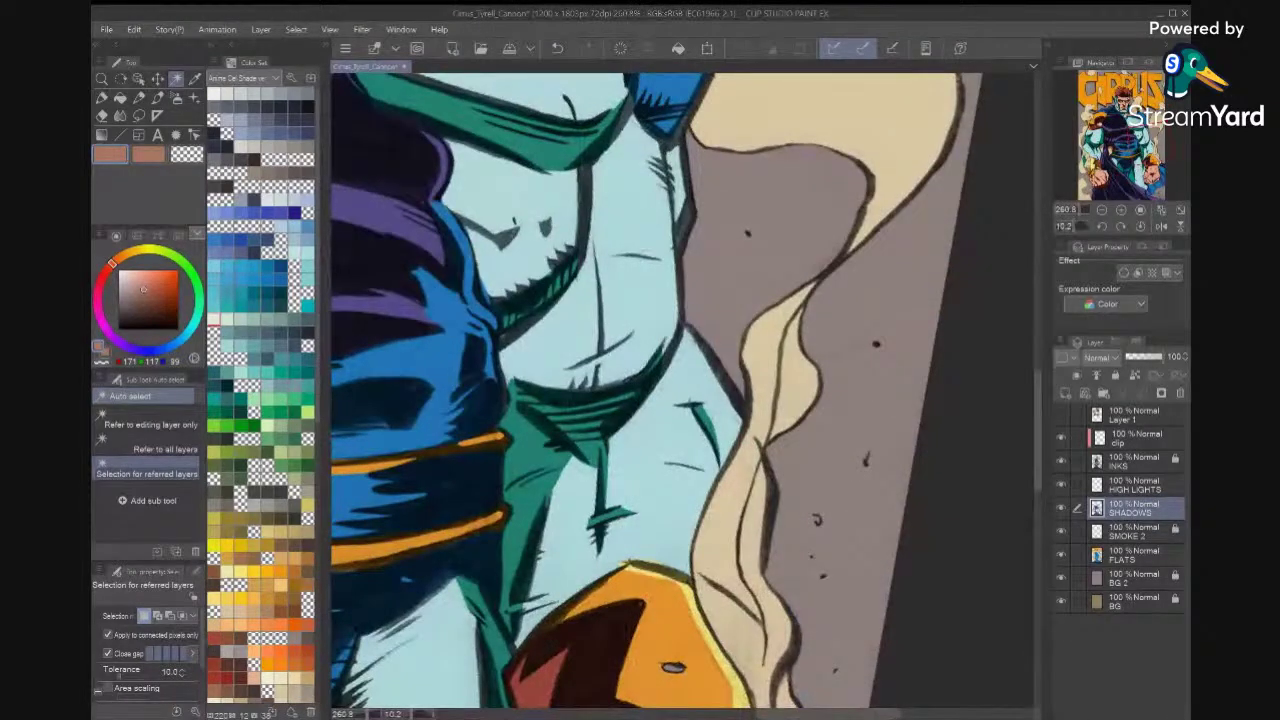
key(m)
drag(839, 536, 848, 432)
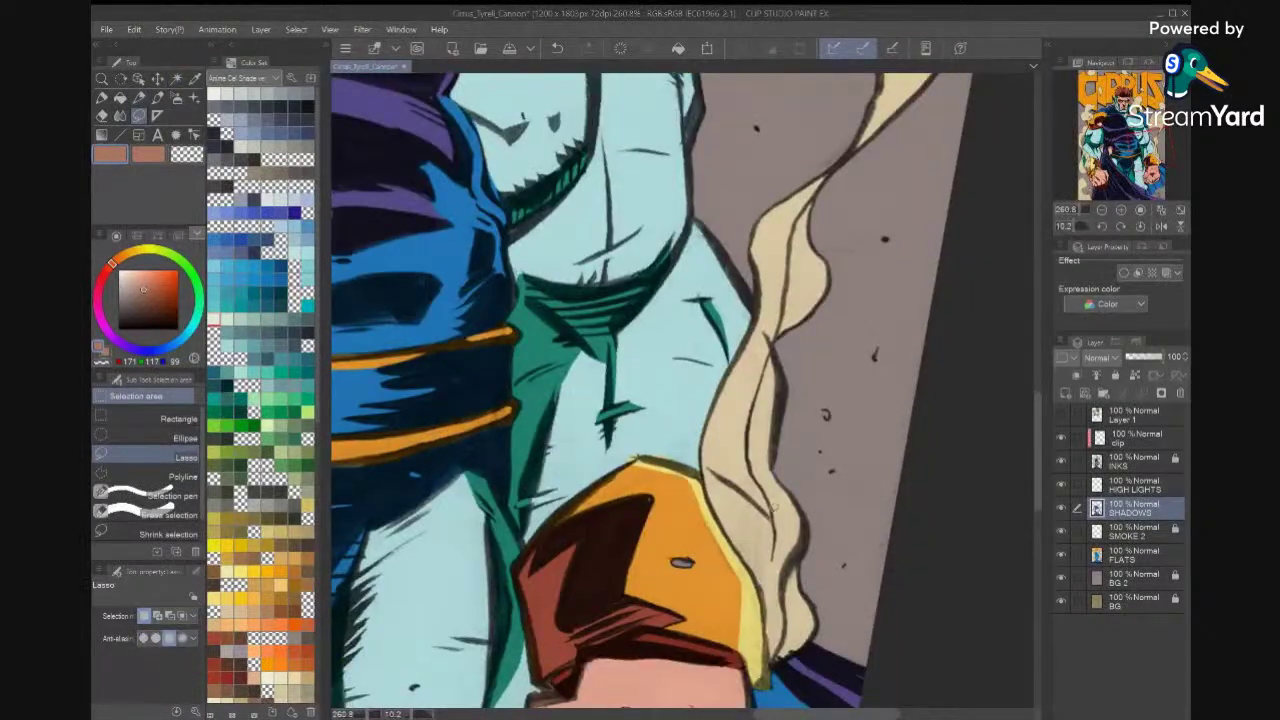
mouse_move(775, 520)
mouse_down()
mouse_move(709, 461)
mouse_move(764, 591)
mouse_up()
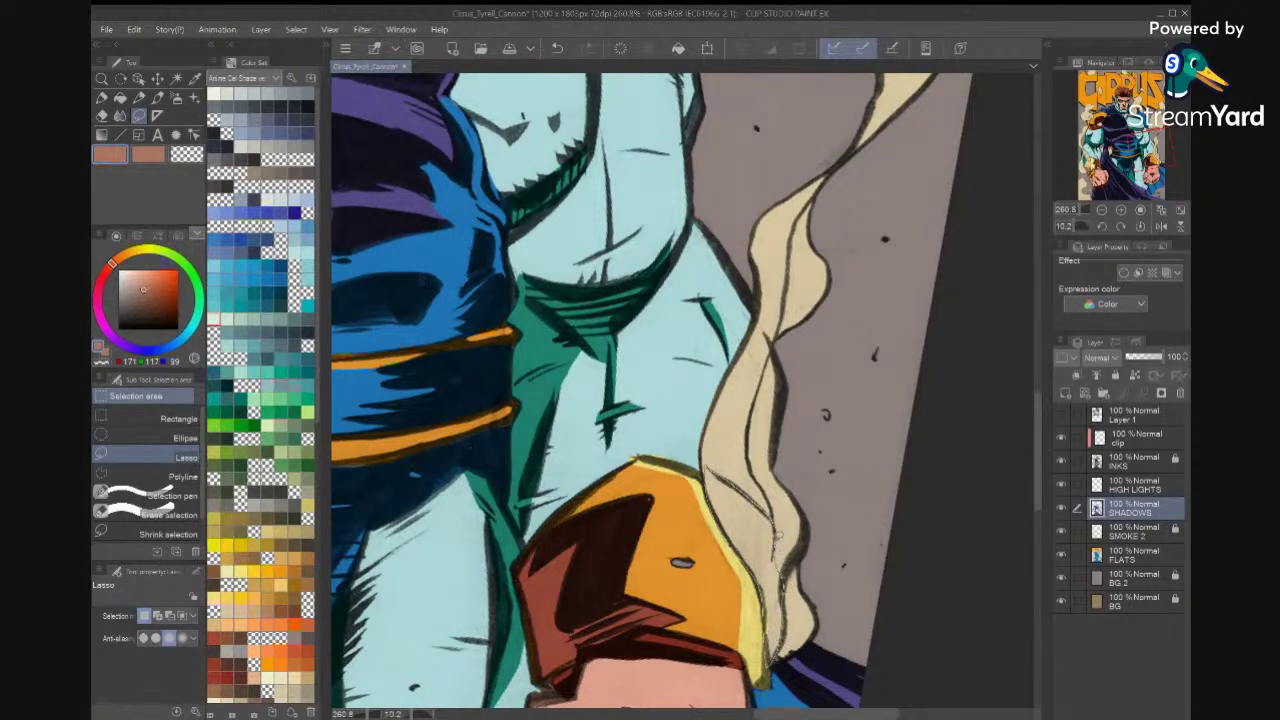
drag(778, 534, 780, 560)
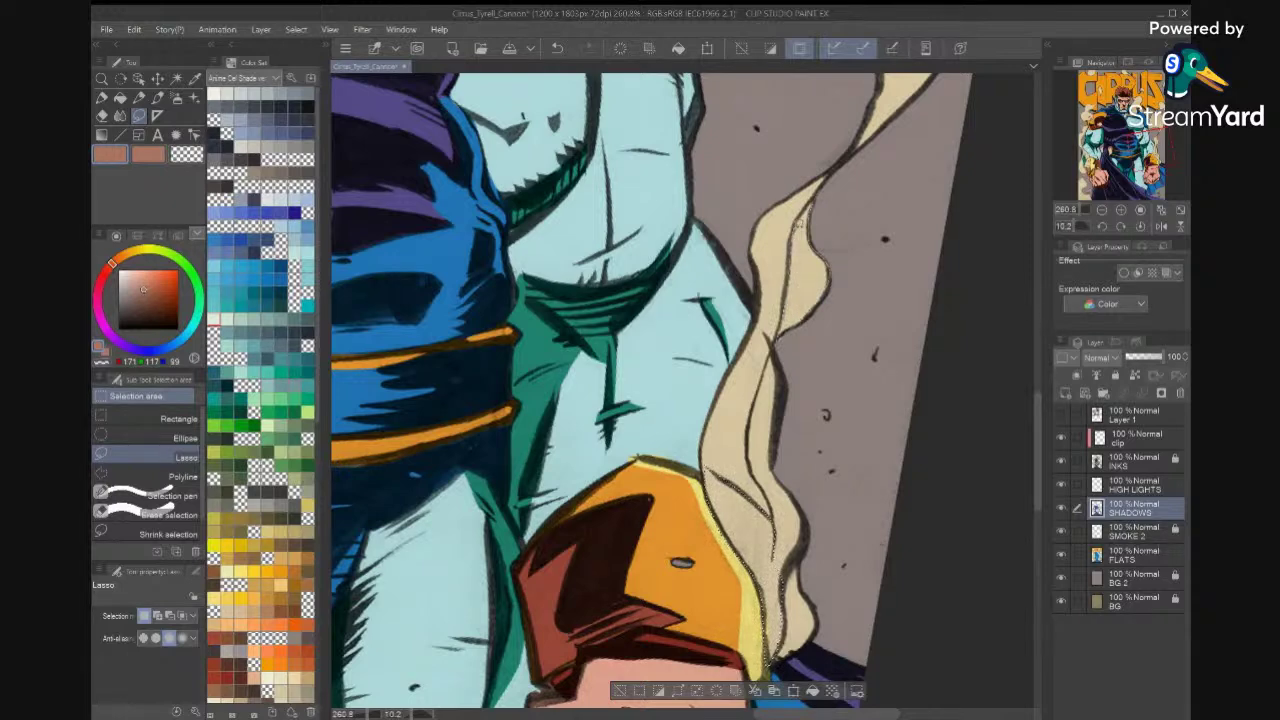
drag(815, 197, 812, 201)
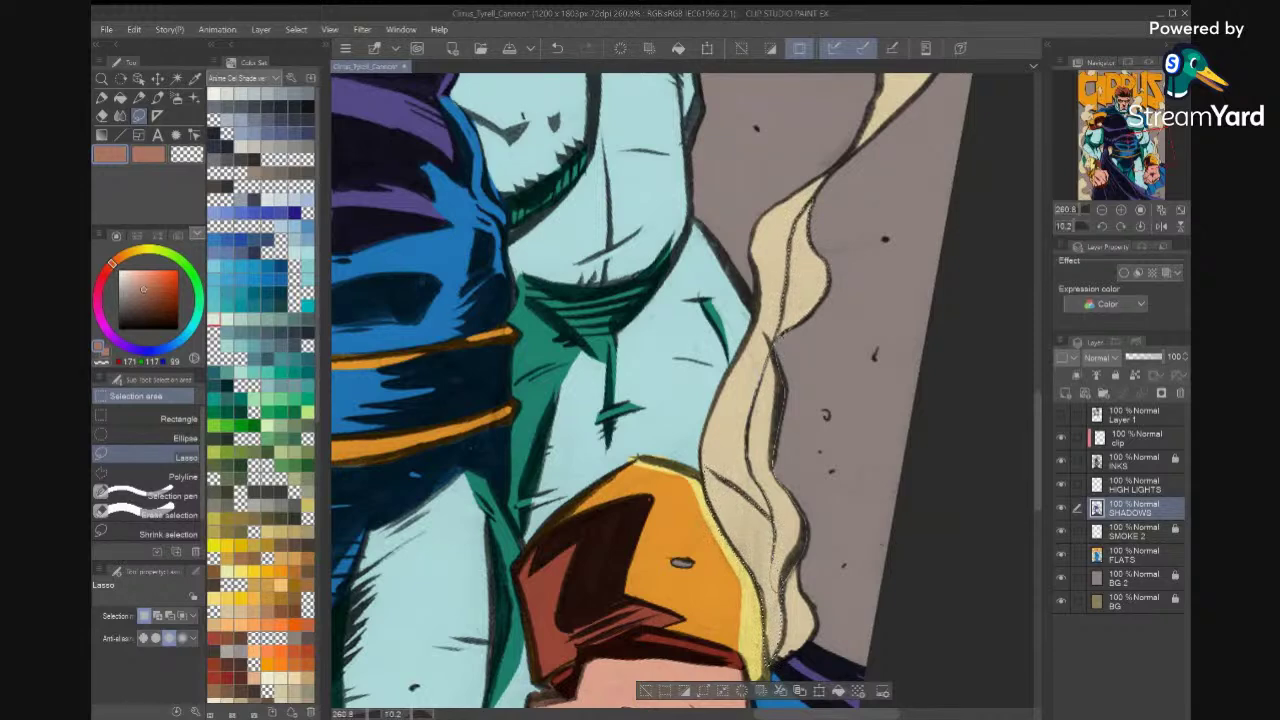
drag(775, 588, 771, 346)
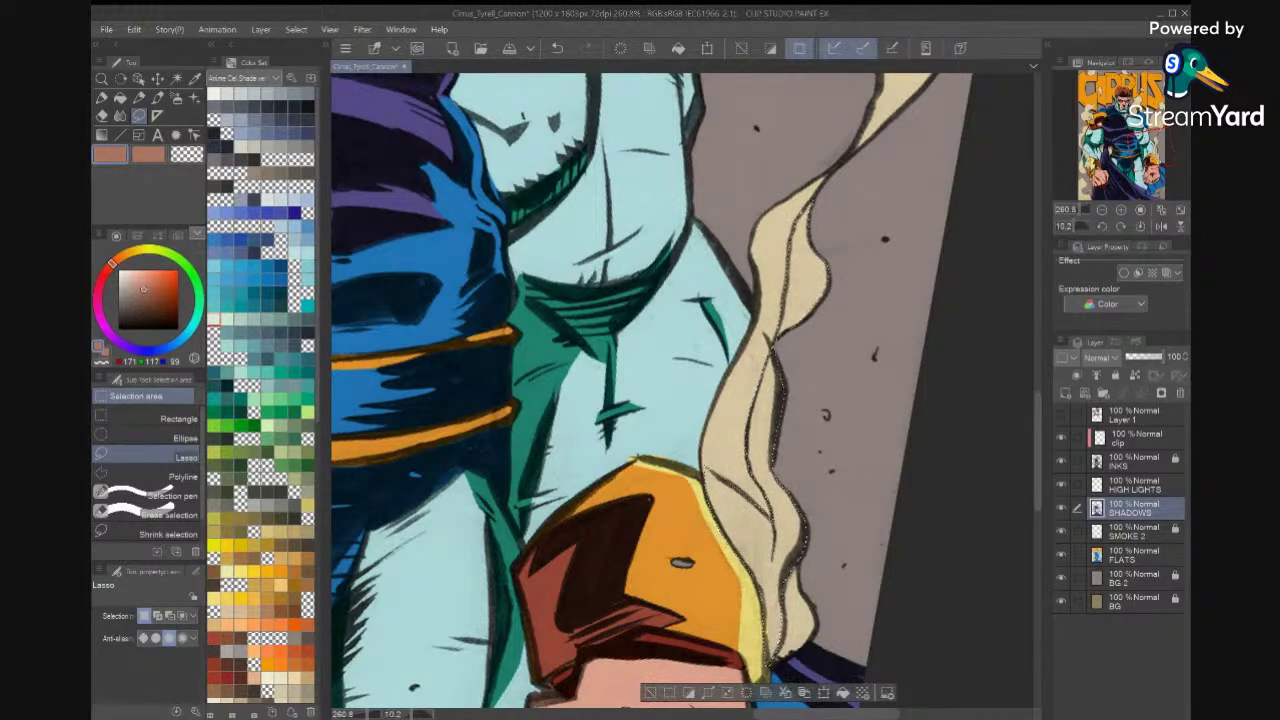
click(843, 692)
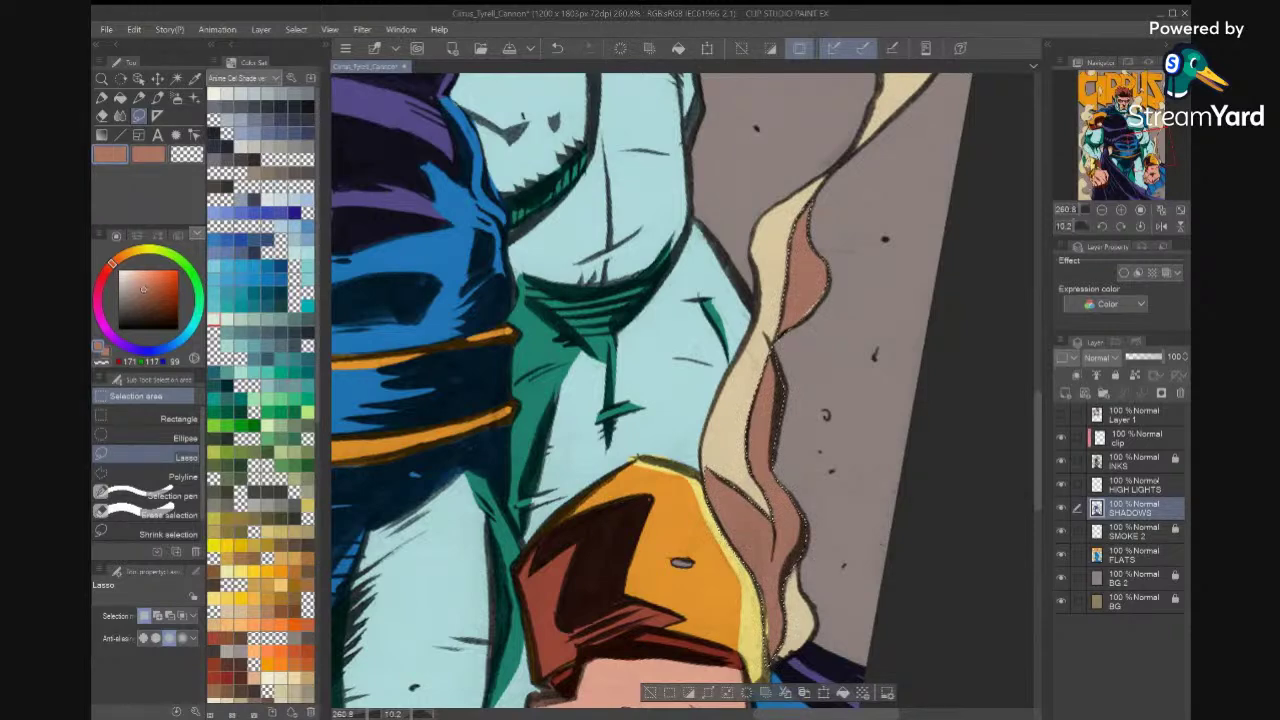
click(1135, 486)
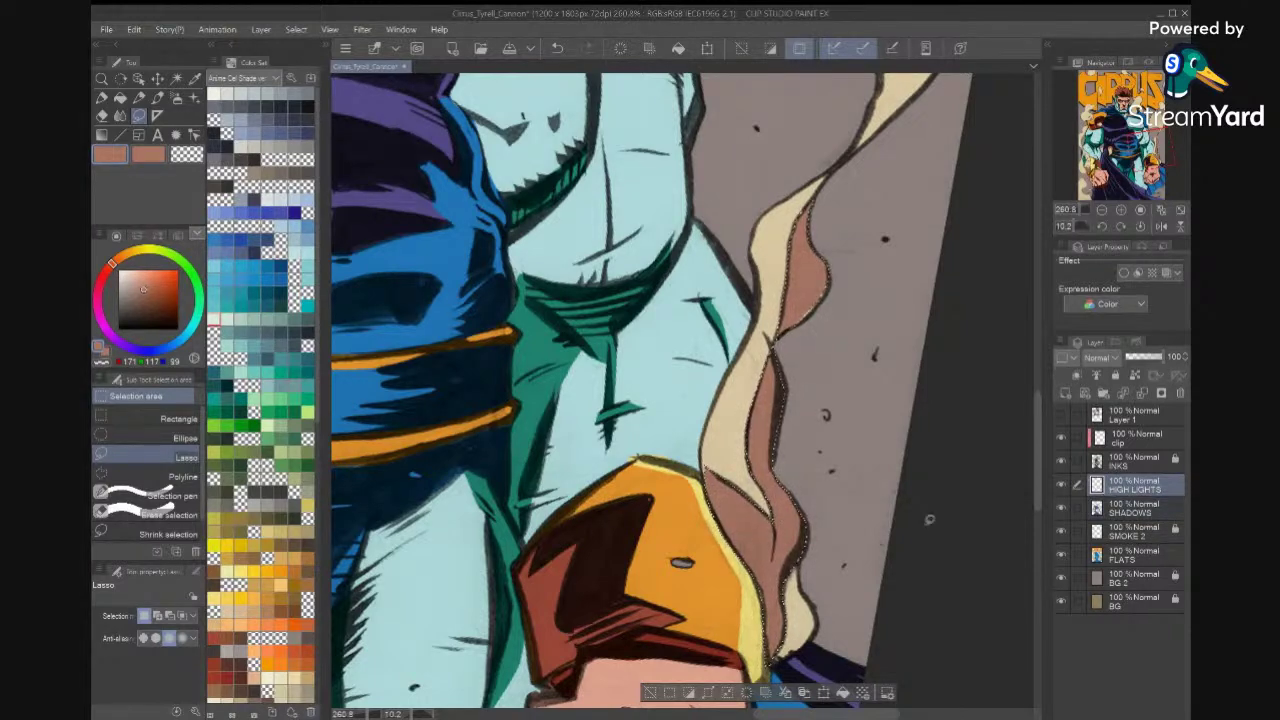
key(ctrl+d)
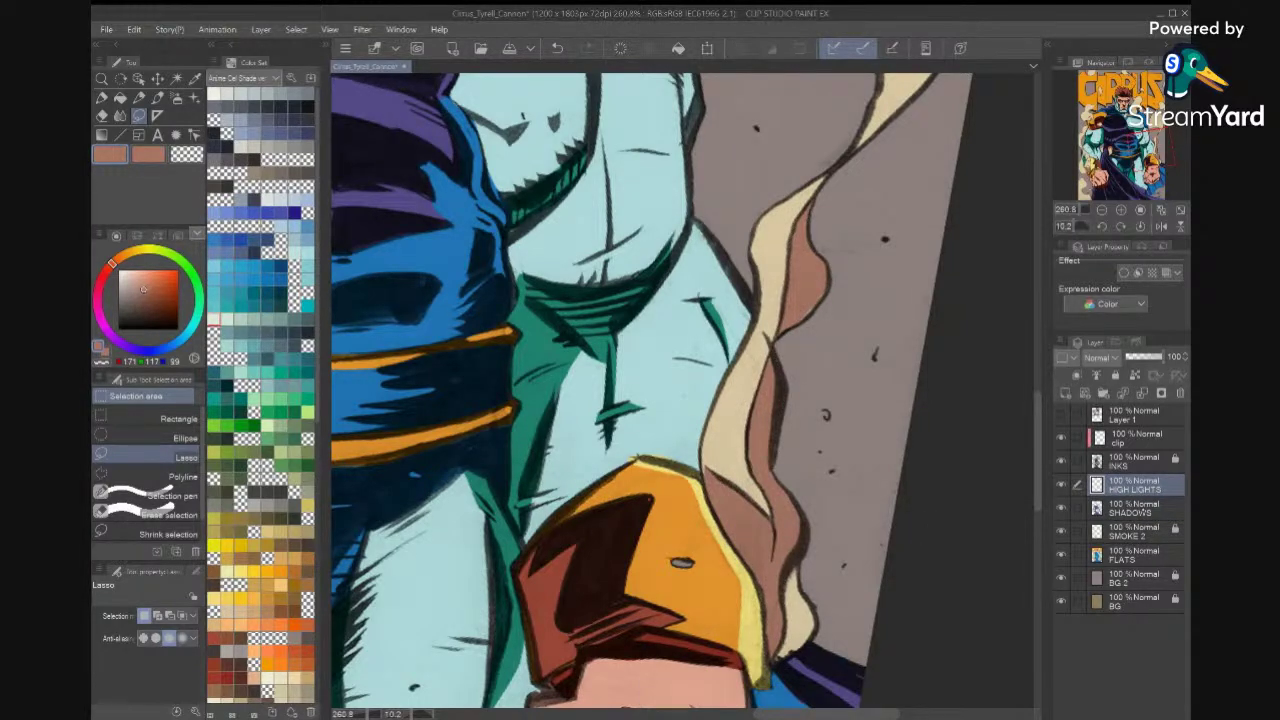
Trim the outer edge of the wisp's reddish-brown shadow on the SHADOWS layer and save the file.
click(1144, 510)
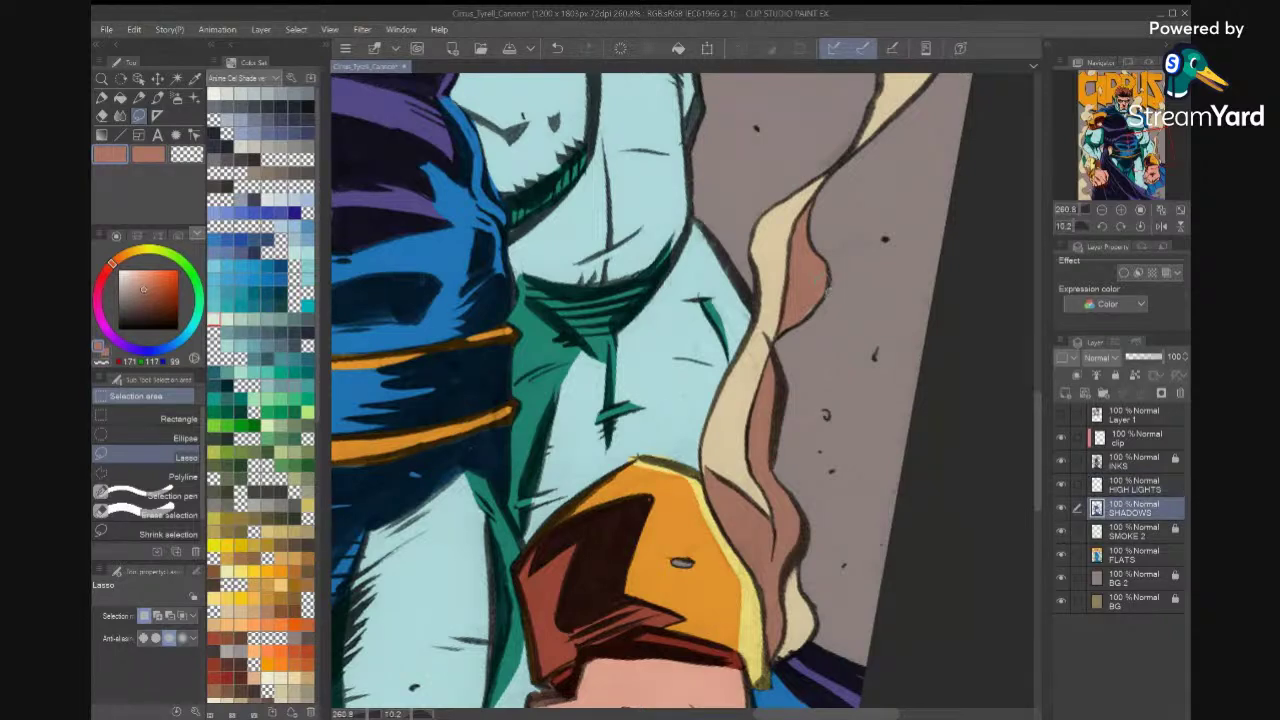
drag(820, 282, 784, 320)
key(ctrl+d)
scroll(895, 317, down, 4)
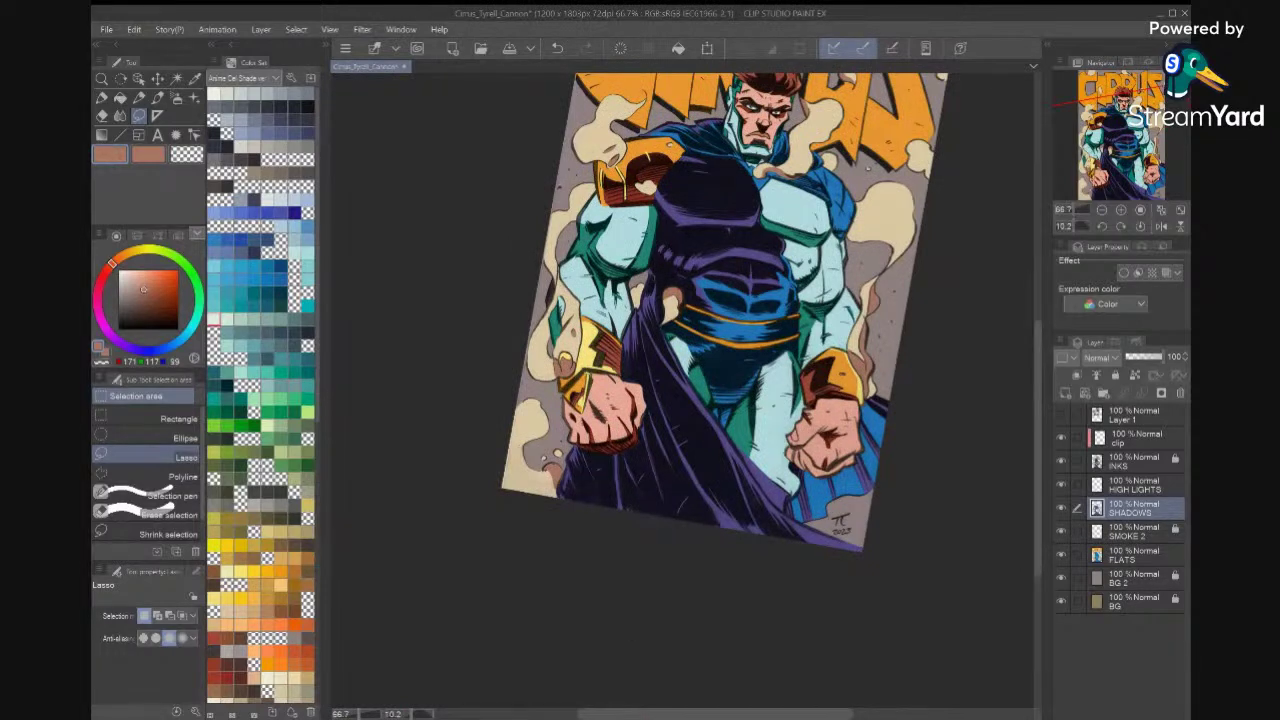
drag(750, 264, 703, 412)
key(ctrl+s)
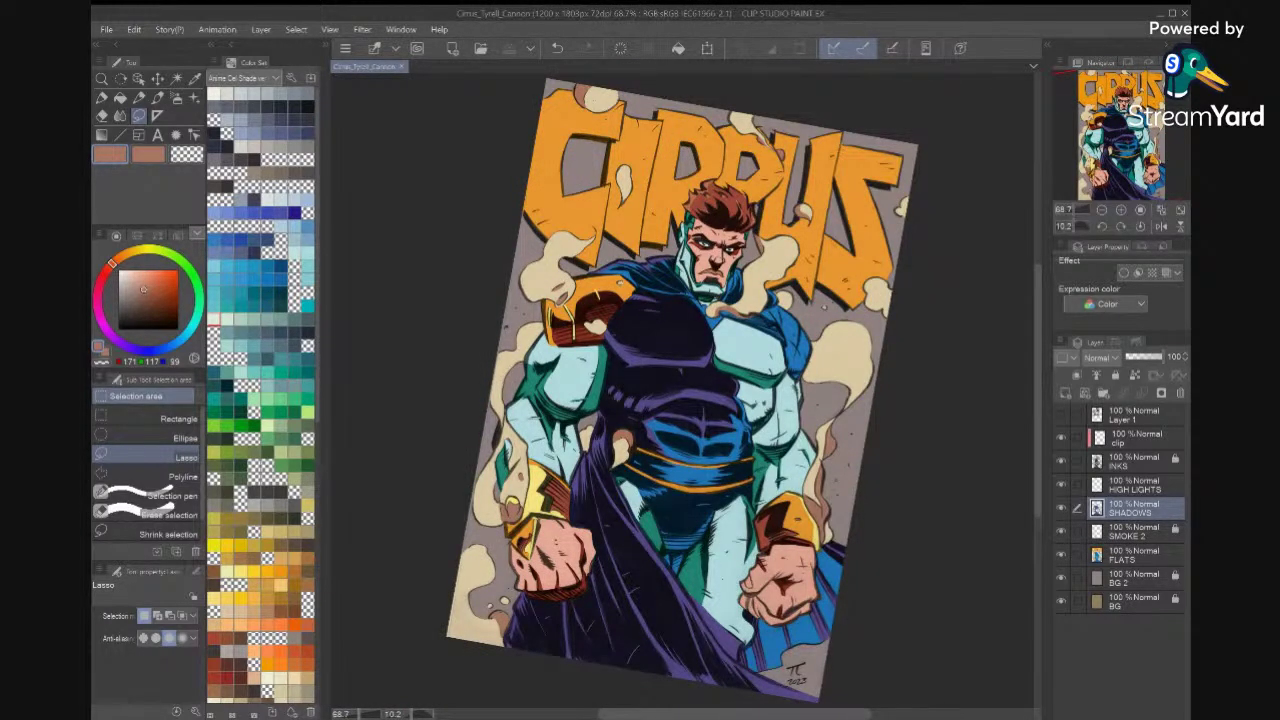
Lasso the inner side of the small smoke puff at the page edge beside the S and fill it reddish-brown.
scroll(808, 378, up, 2)
scroll(930, 270, up, 6)
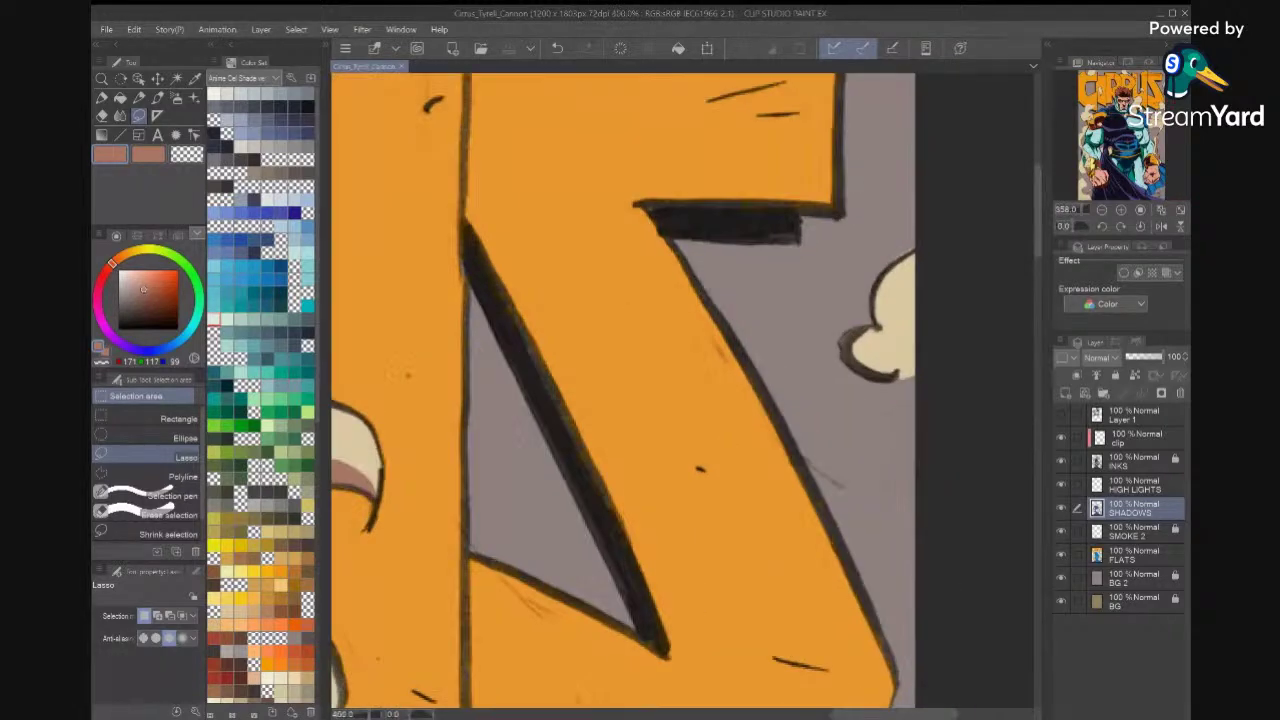
mouse_move(912, 231)
mouse_down()
mouse_move(915, 277)
mouse_move(887, 326)
mouse_move(891, 397)
mouse_move(869, 430)
mouse_move(830, 423)
mouse_move(797, 382)
mouse_move(807, 356)
mouse_move(847, 351)
mouse_move(843, 304)
mouse_move(868, 258)
mouse_up()
click(922, 455)
key(ctrl+d)
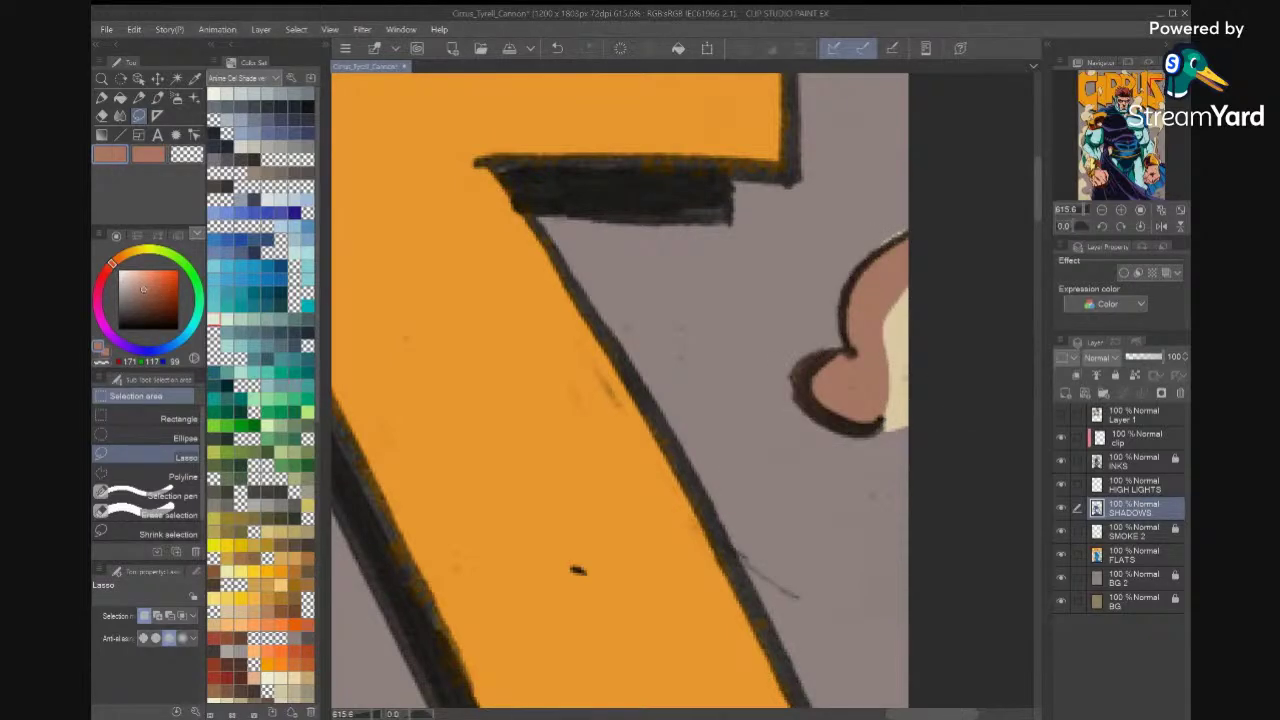
Lasso the sliver outside the puff's upper outline to clean it up on FLATS and SMOKE 2, and lock both layers.
drag(906, 229, 869, 236)
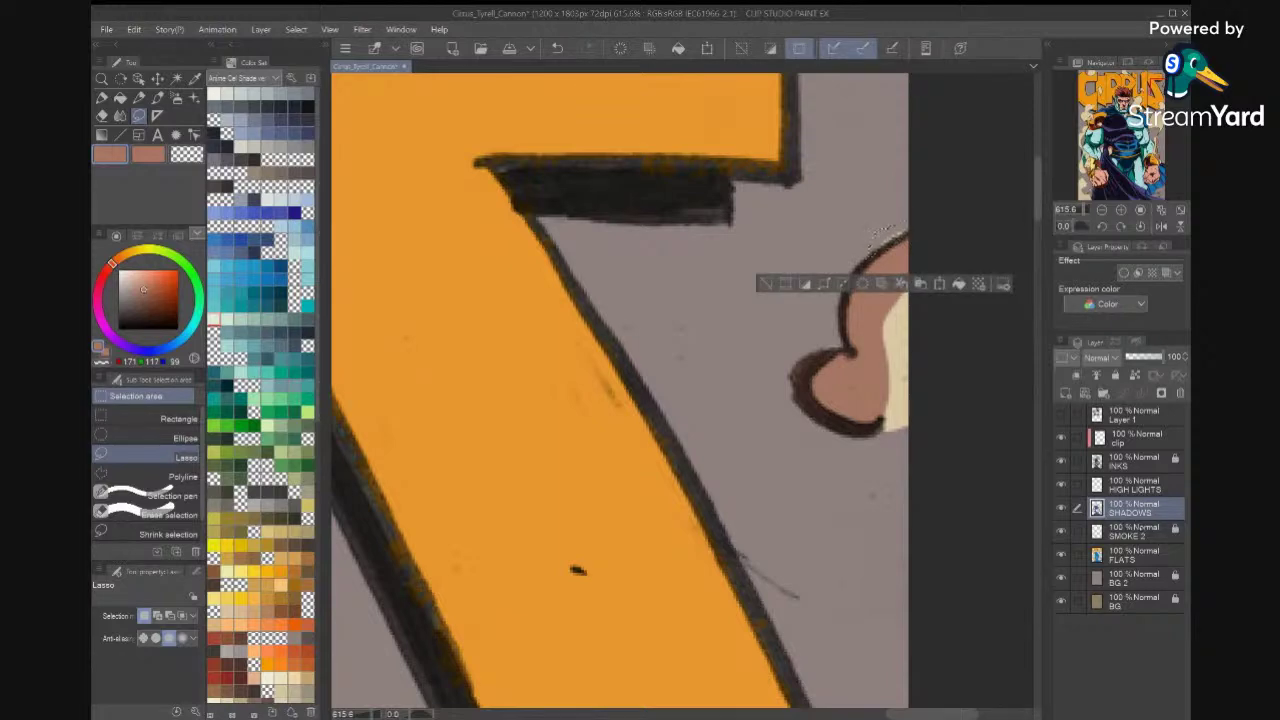
click(1140, 532)
click(1140, 555)
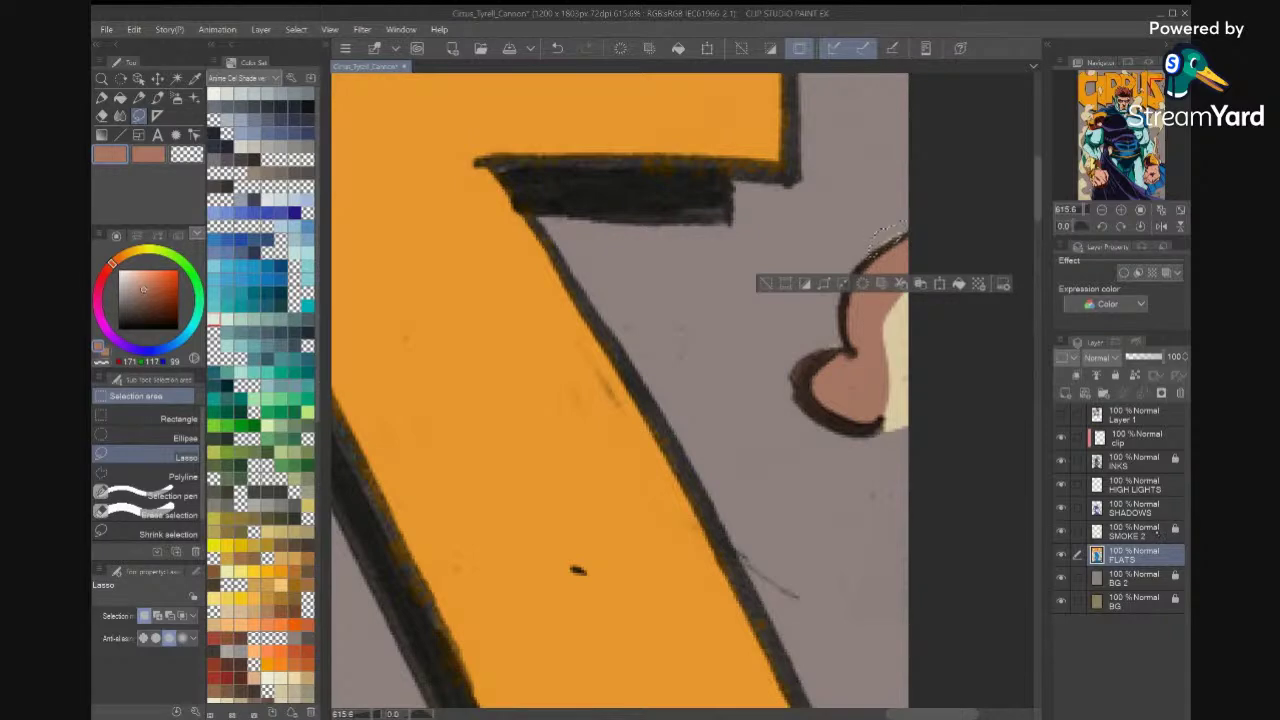
key(alt+])
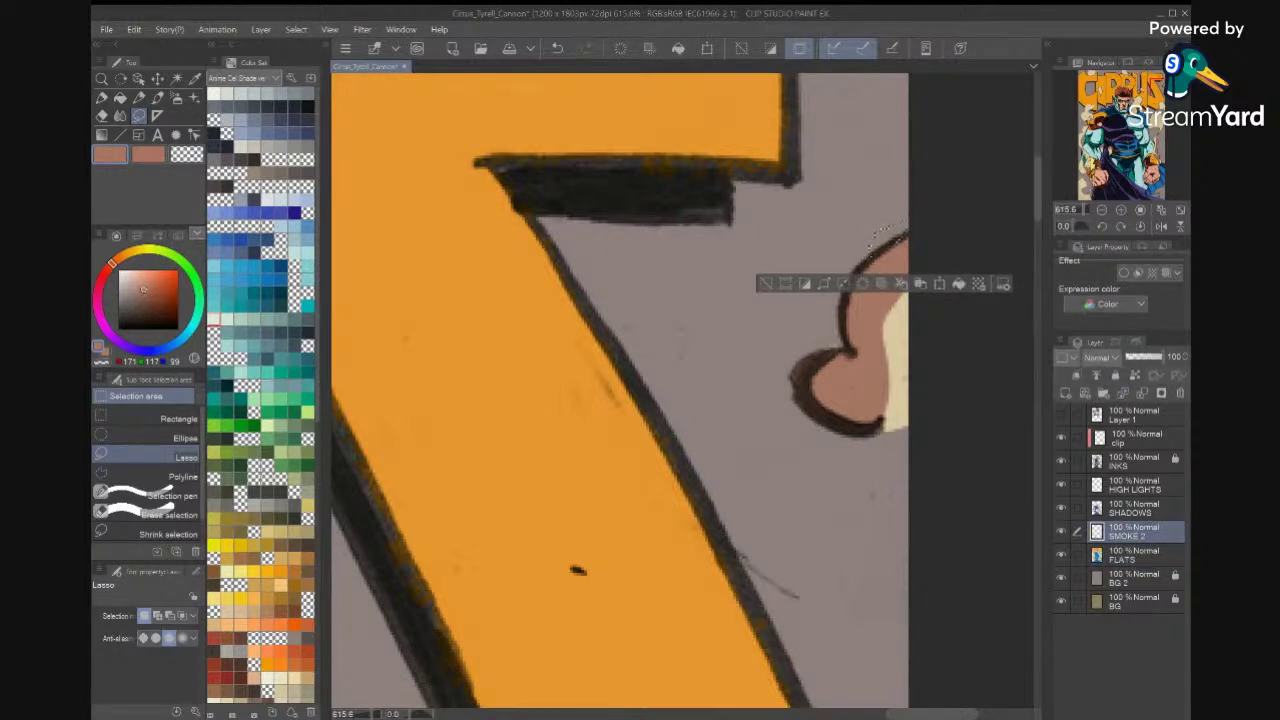
key(alt+bracketleft)
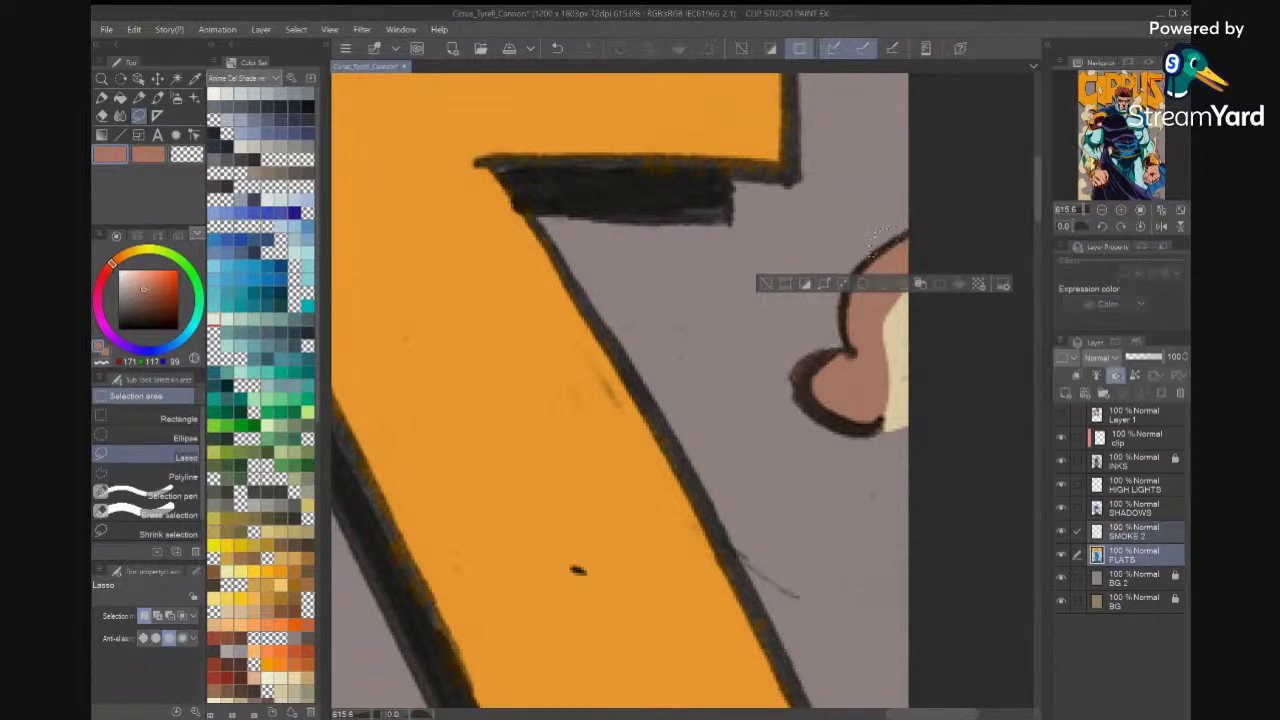
click(1132, 508)
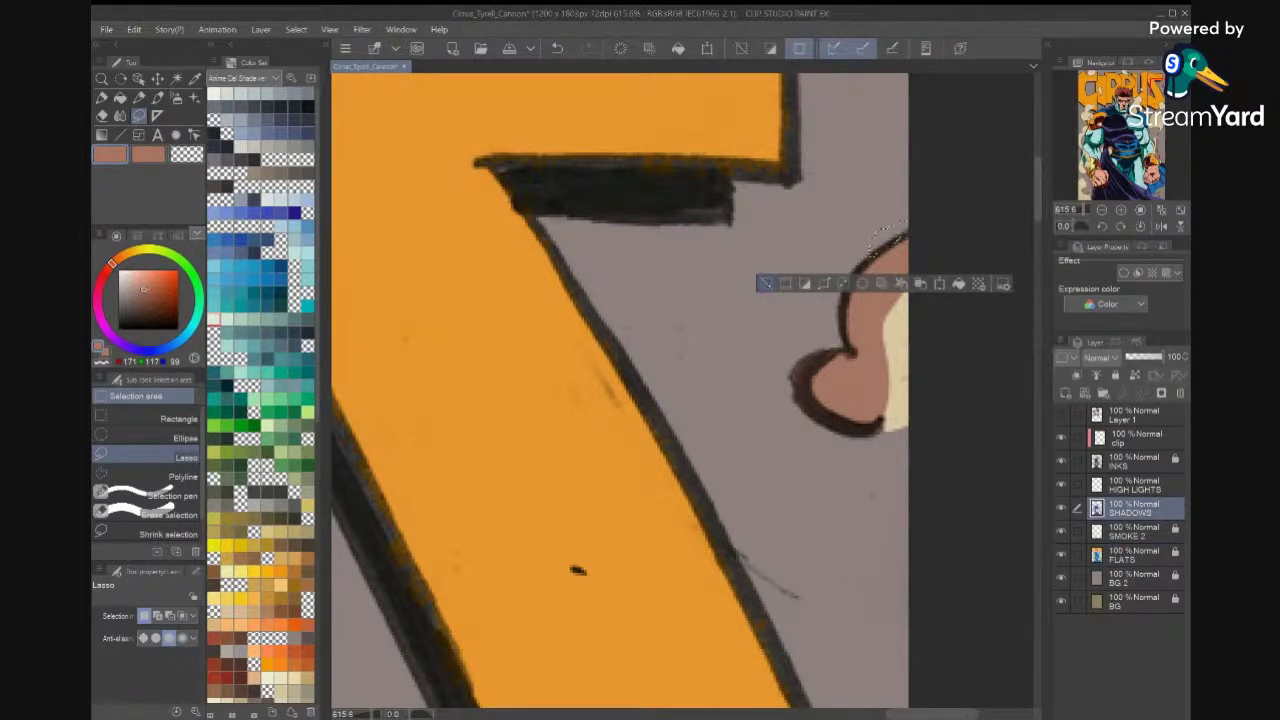
click(766, 284)
Lasso the tail and underside of the smoke wisp crossing the title's second R and fill them reddish-brown on SHADOWS.
scroll(766, 284, down, 2)
scroll(766, 285, down, 5)
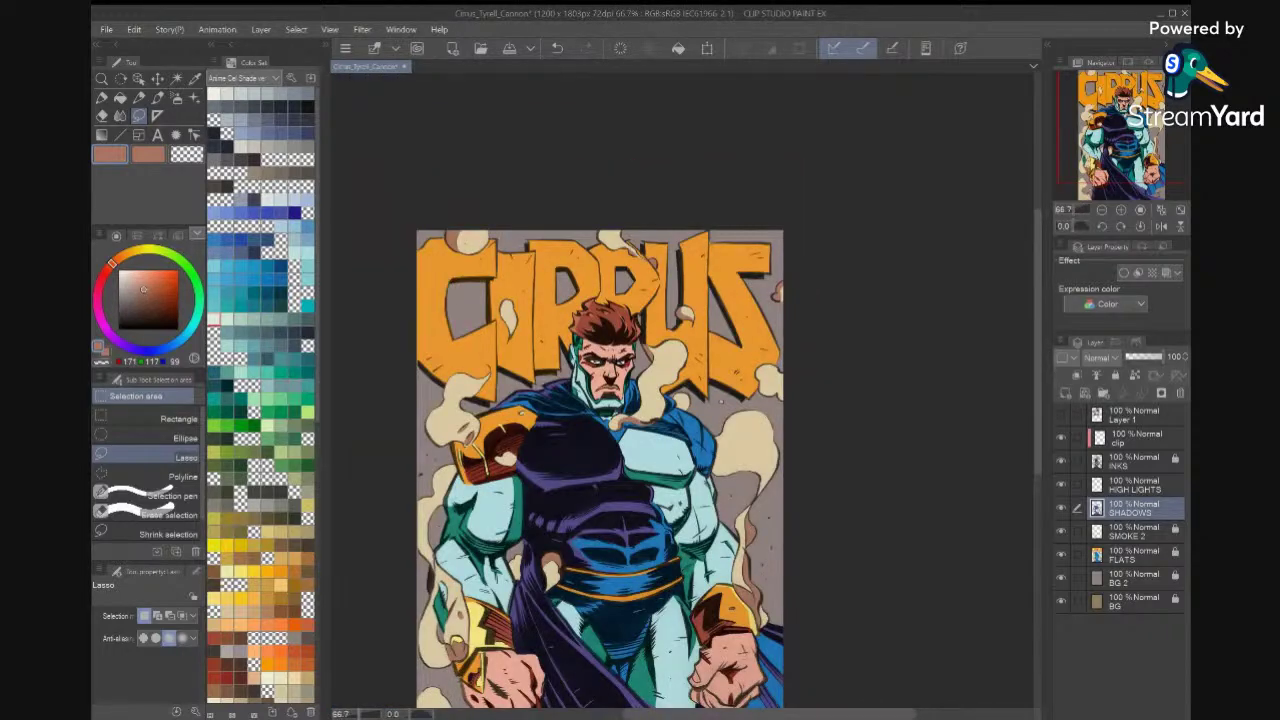
scroll(768, 286, up, 3)
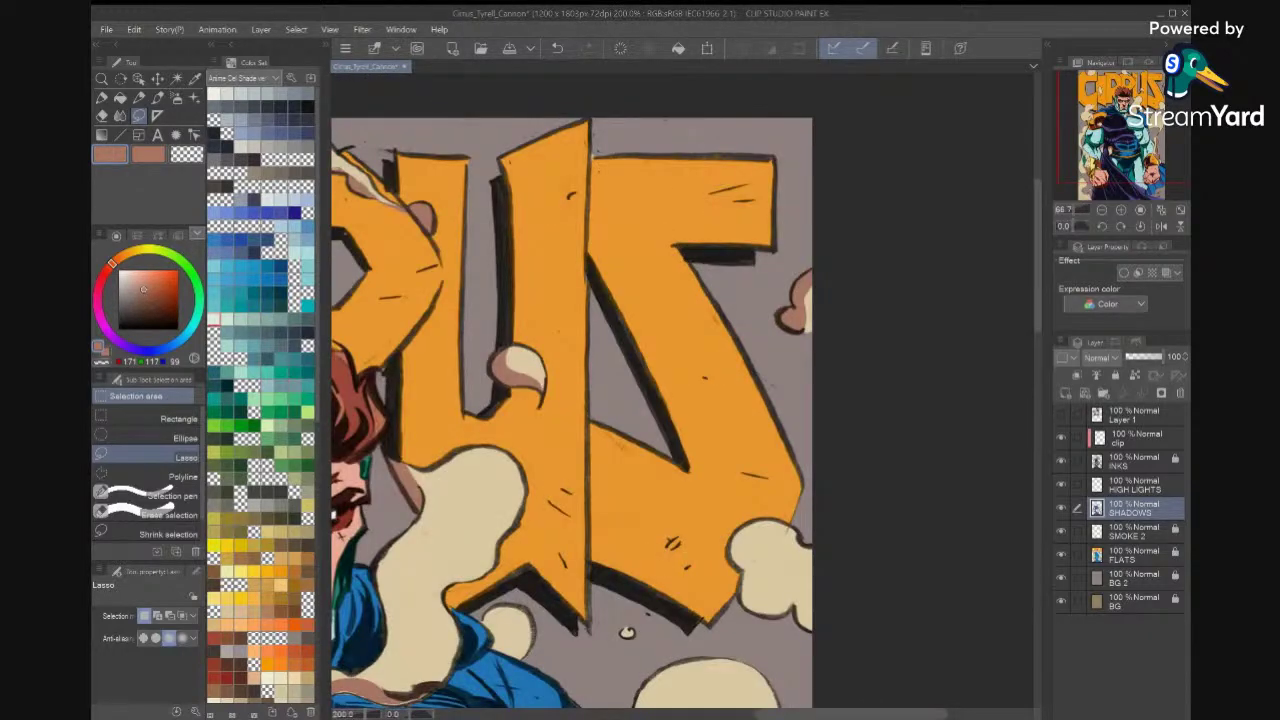
drag(580, 320, 950, 551)
scroll(686, 452, up, 4)
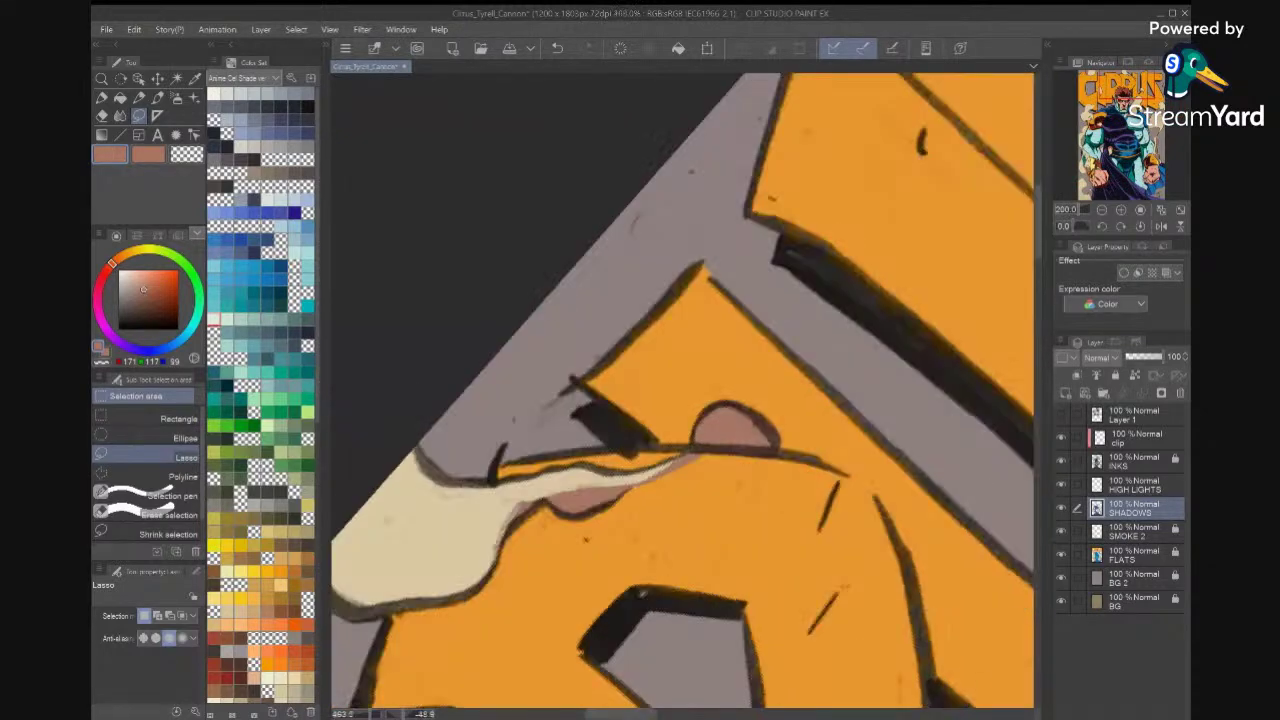
mouse_move(686, 452)
mouse_down()
mouse_move(515, 496)
mouse_move(488, 566)
mouse_move(516, 528)
mouse_move(588, 521)
mouse_move(686, 456)
mouse_up()
click(657, 659)
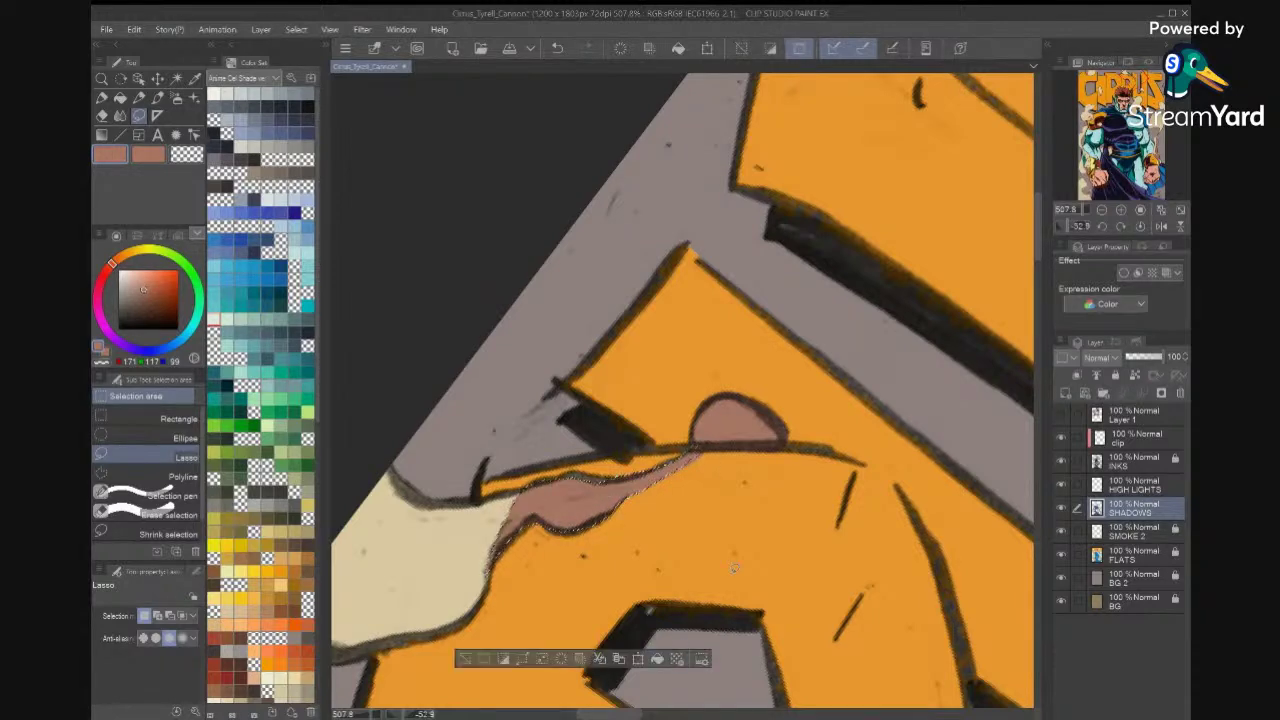
key(ctrl+d)
scroll(730, 572, down, 5)
scroll(720, 580, down, 4)
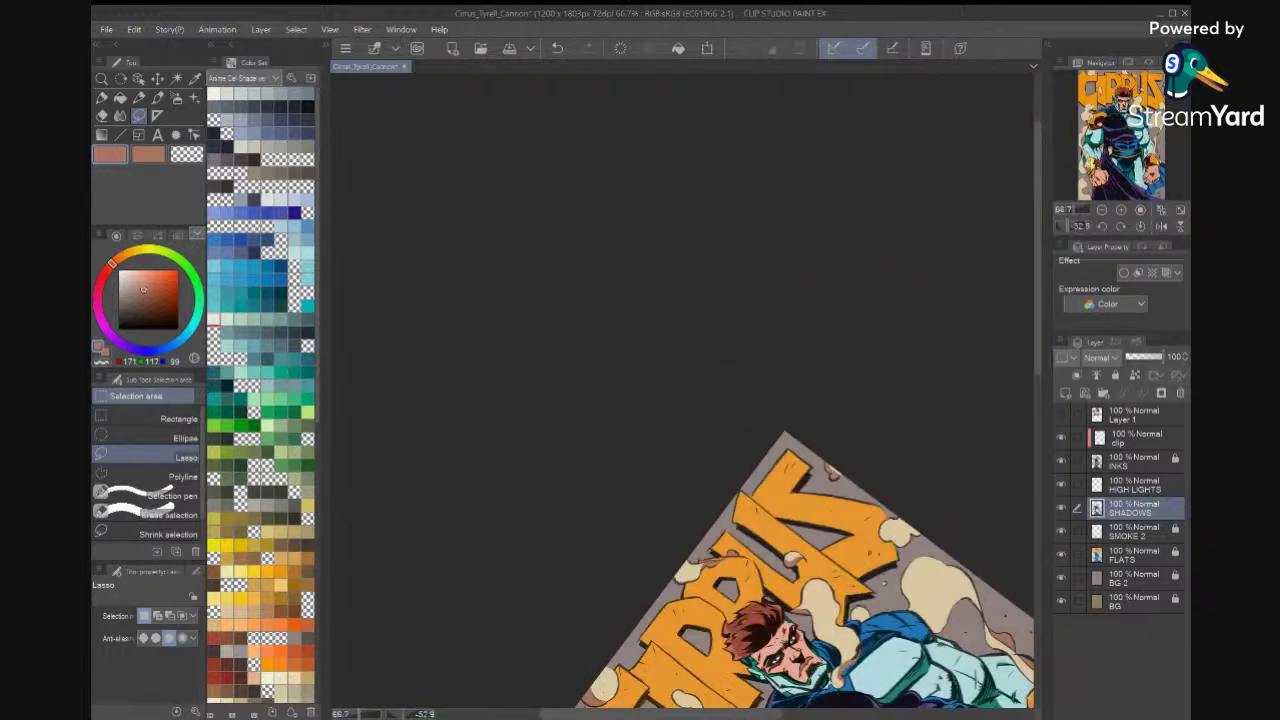
scroll(790, 480, down, 4)
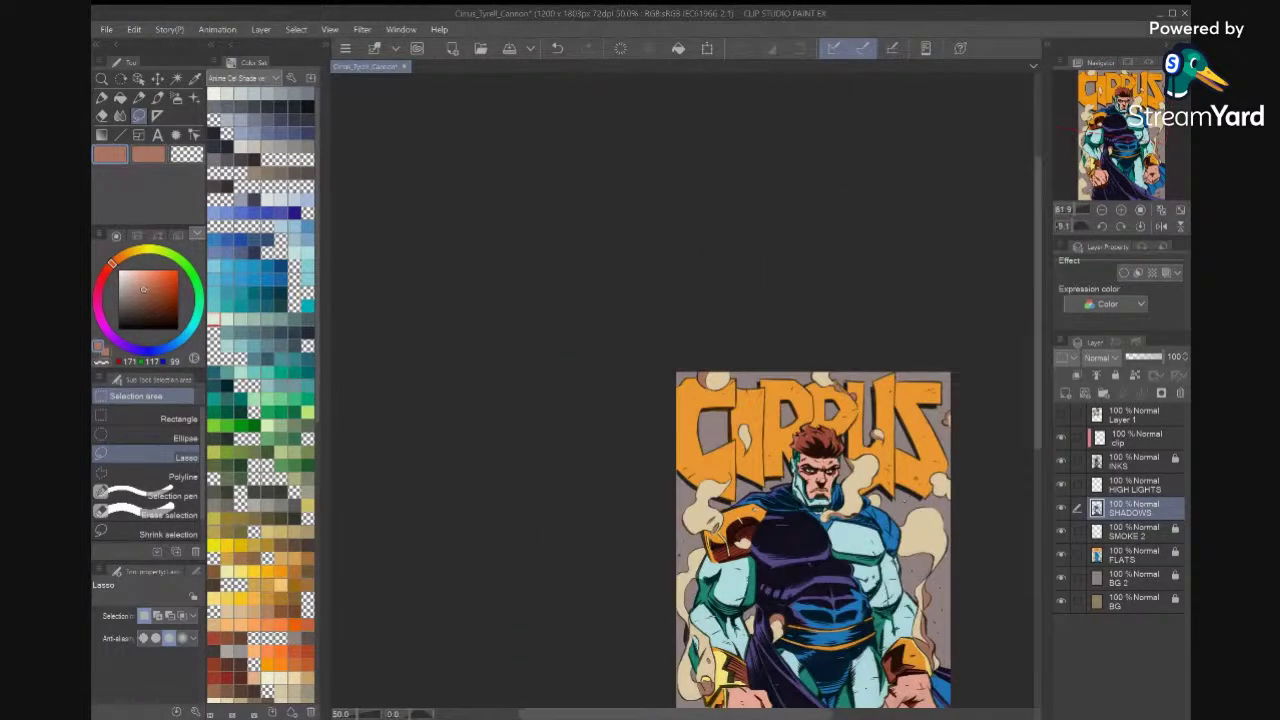
scroll(784, 500, down, 2)
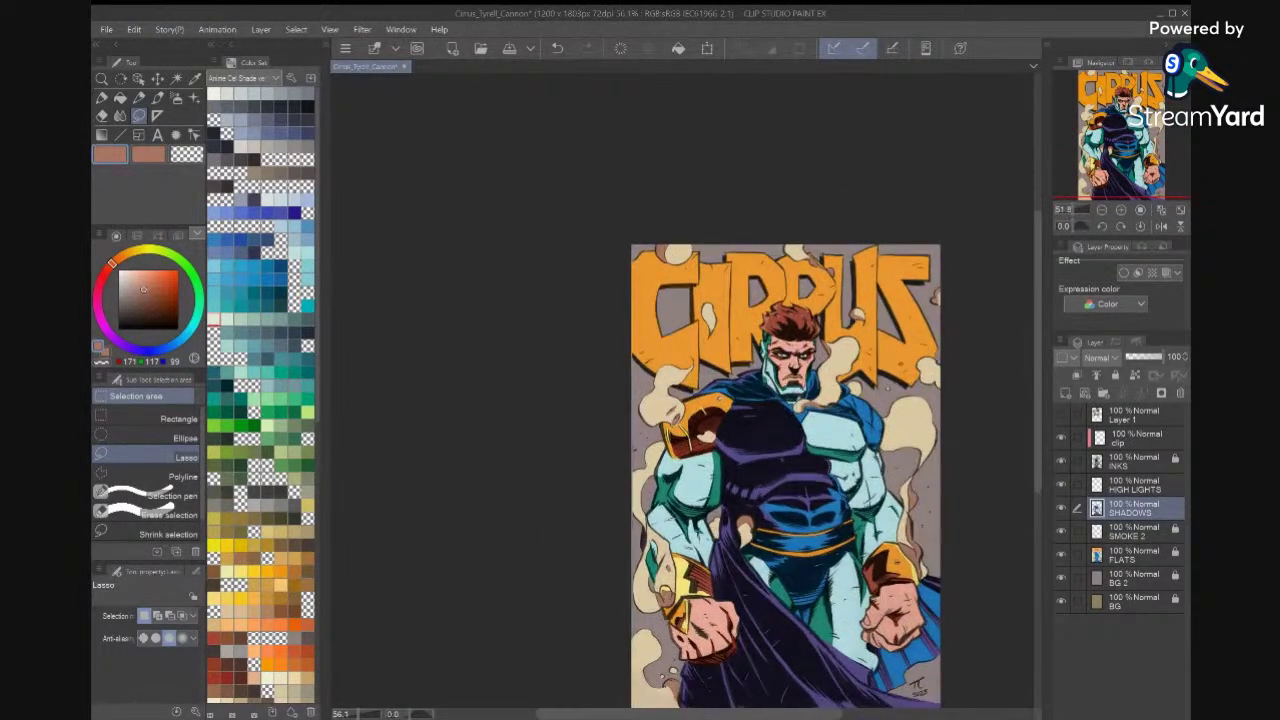
Save the illustration file.
drag(806, 441, 824, 414)
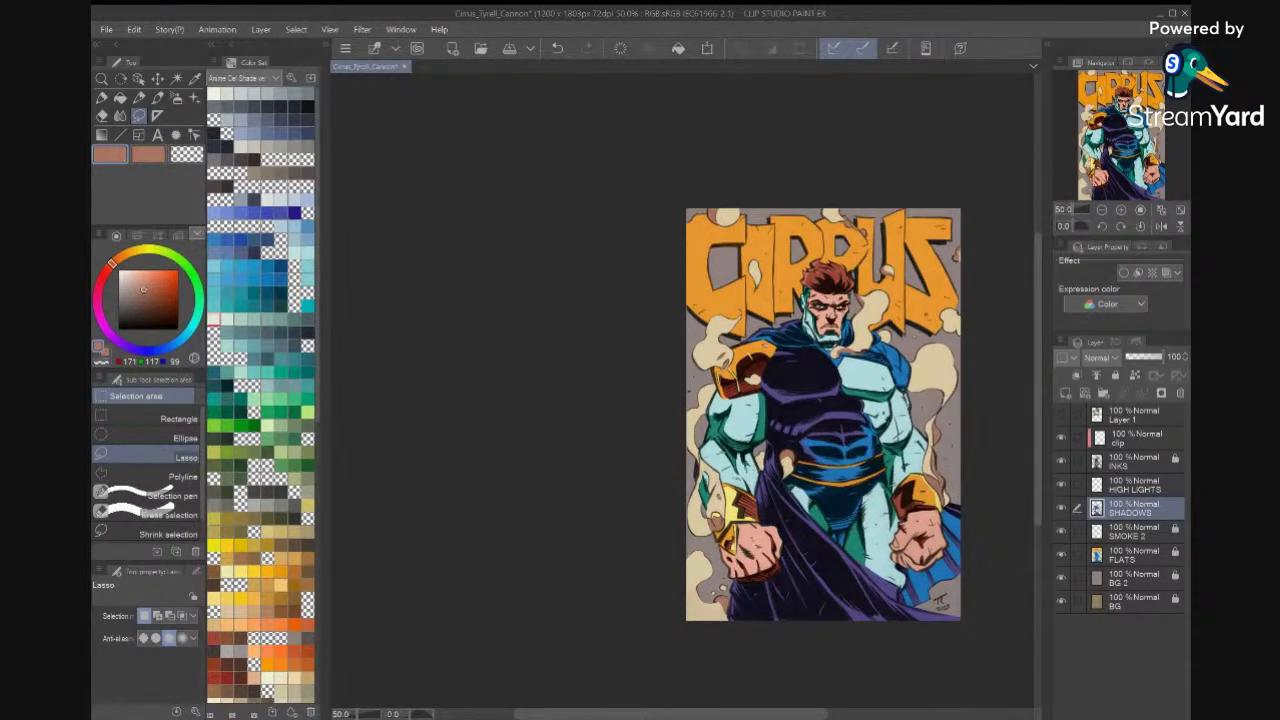
key(ctrl+0)
key(ctrl+s)
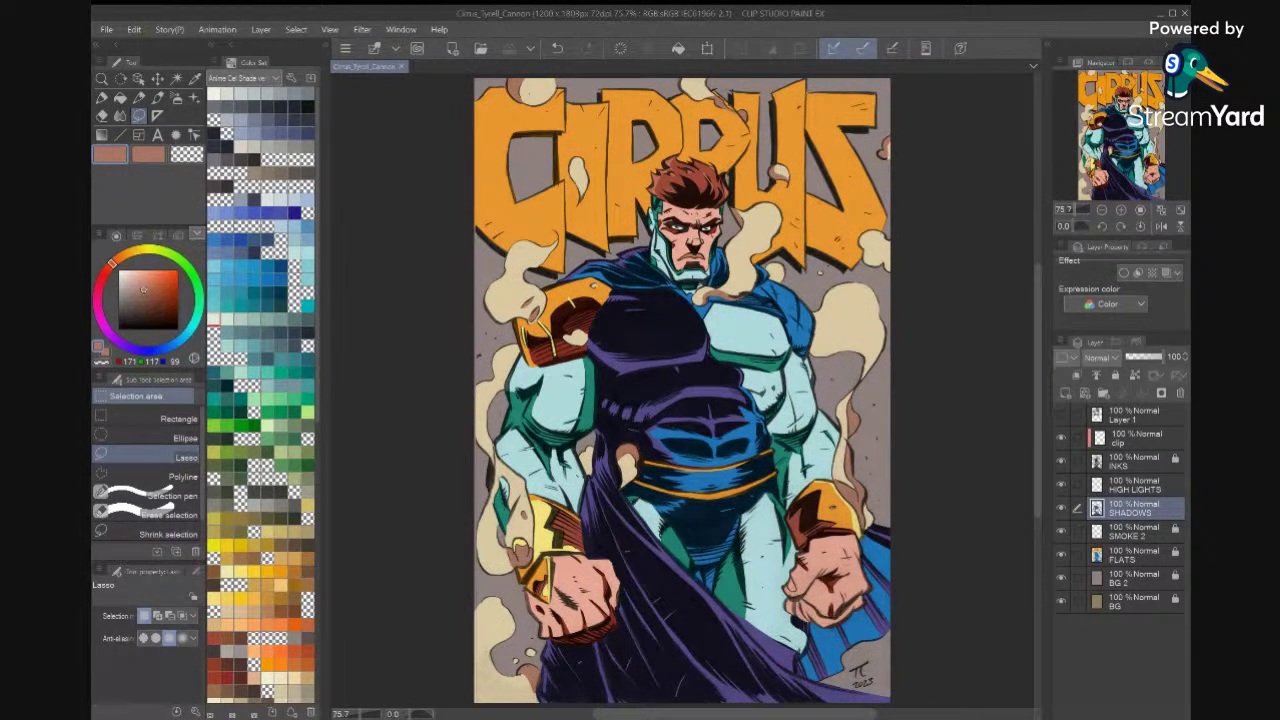
Sample the cloak's purple with the INKS layer hidden and try to lasso-fill the hatched cape strip beside the smoke tail on SHADOWS.
click(1061, 461)
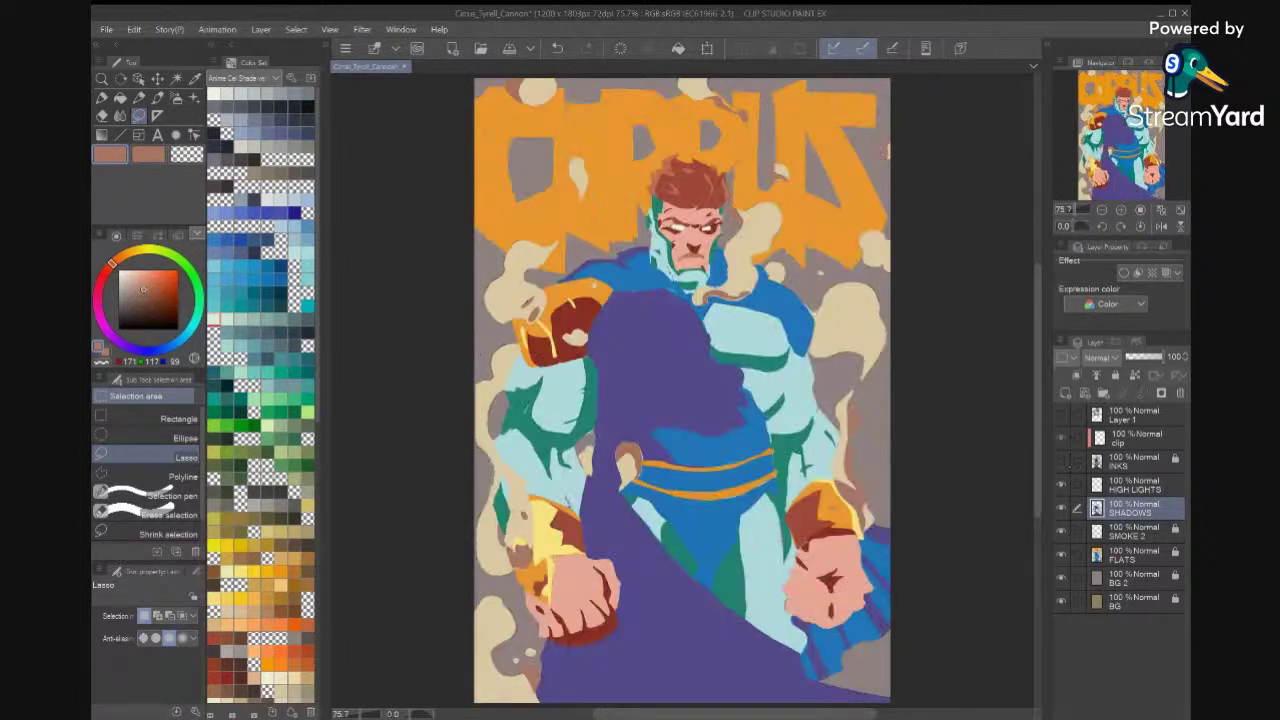
key(i)
click(655, 370)
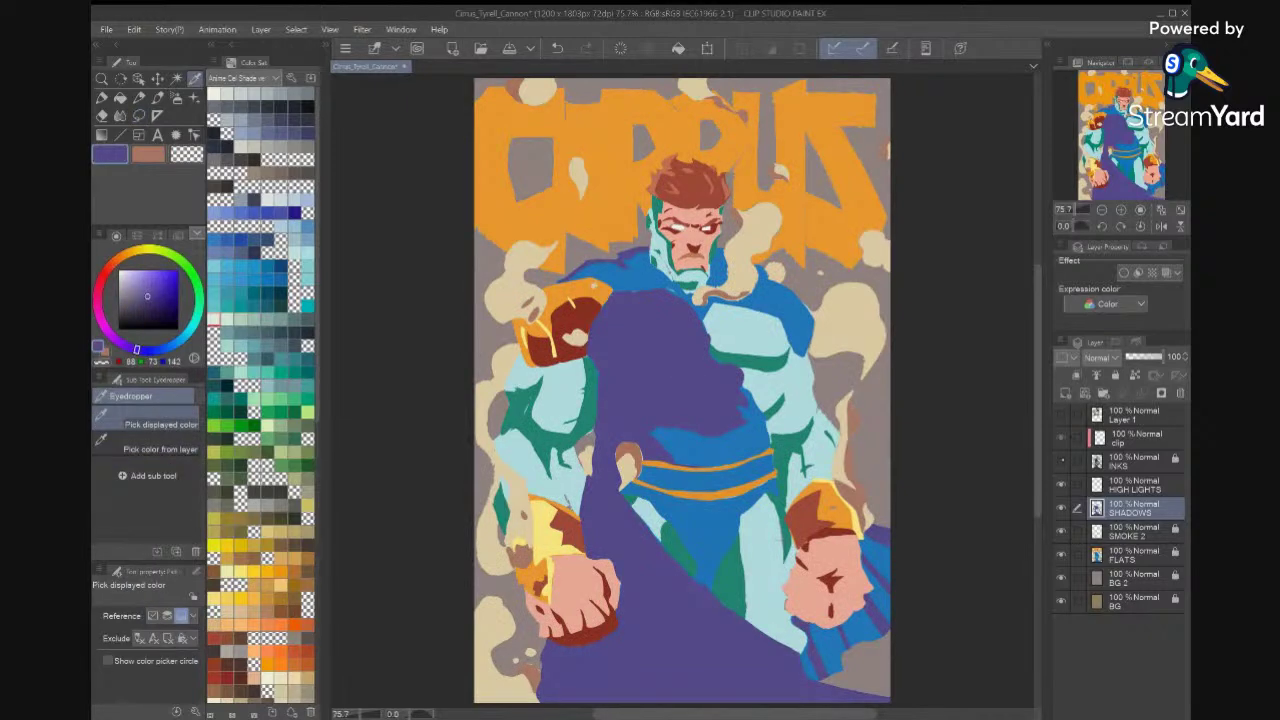
click(1061, 461)
scroll(790, 250, up, 5)
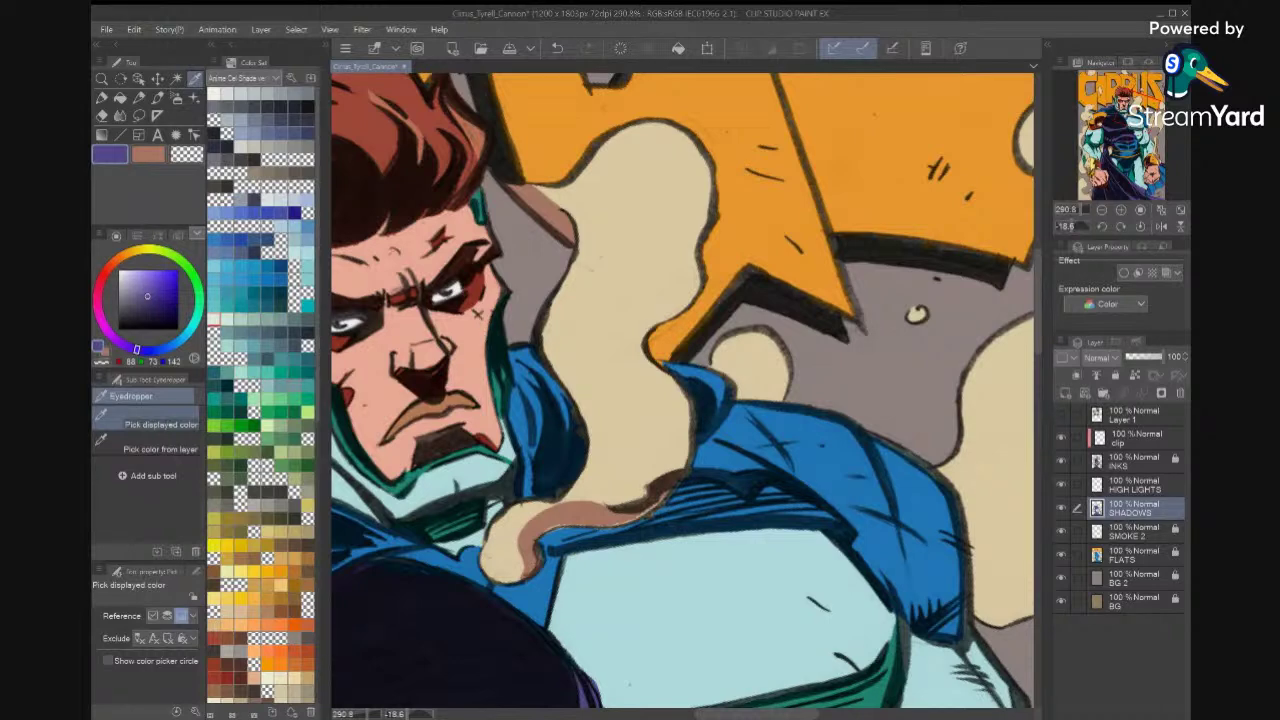
key(m)
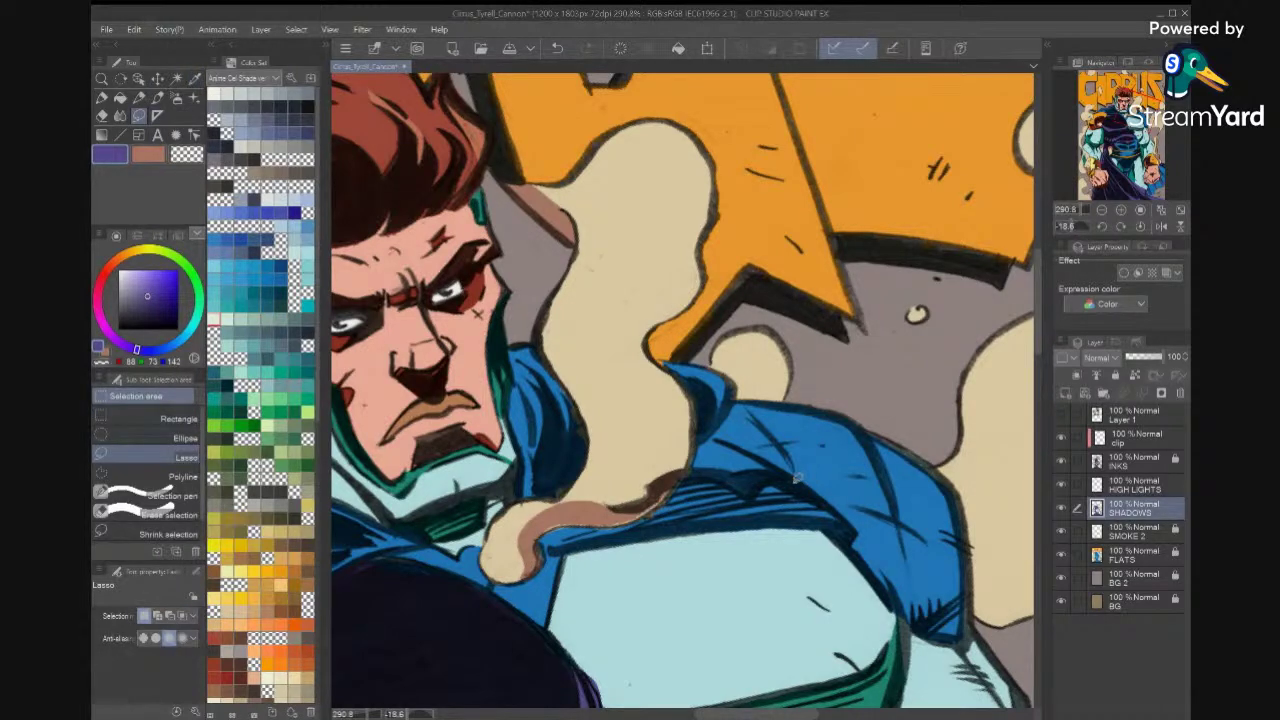
drag(744, 470, 674, 487)
key(alt+Delete)
Unlock the SMOKE 2 layer and try filling the hatched cape strip above the pale chest panel with the smoke's cream.
click(1153, 537)
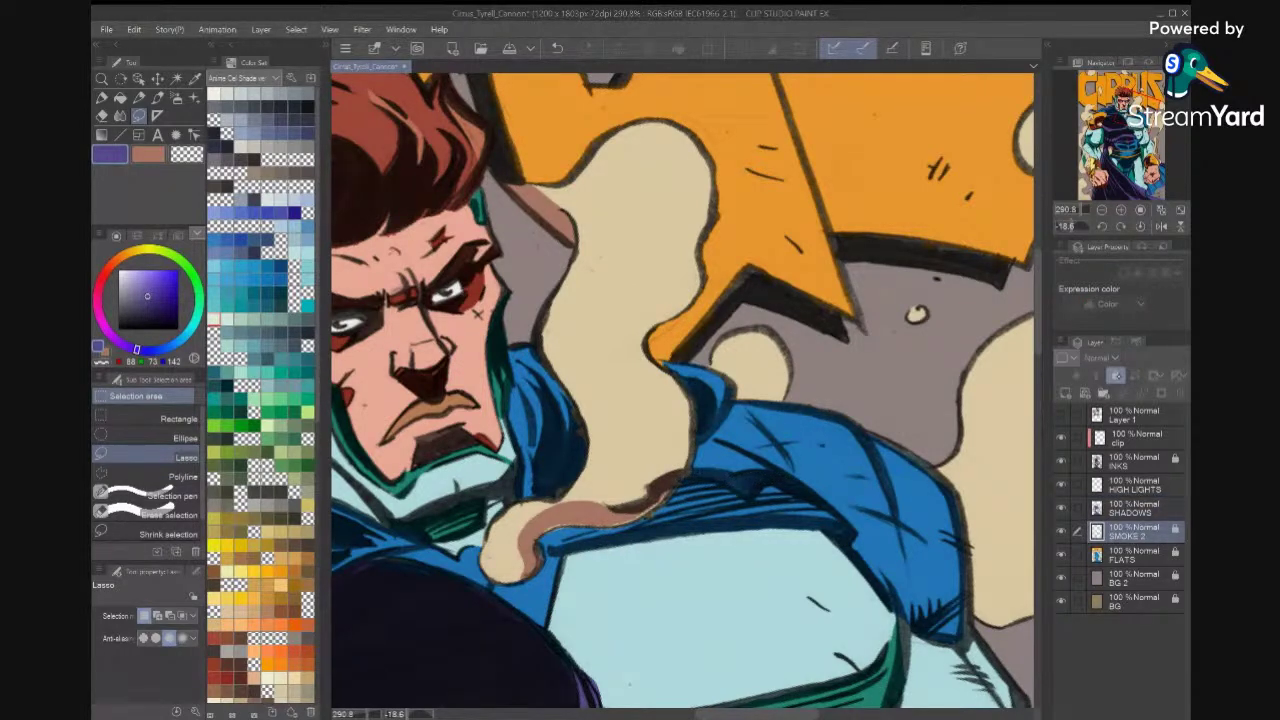
click(1116, 375)
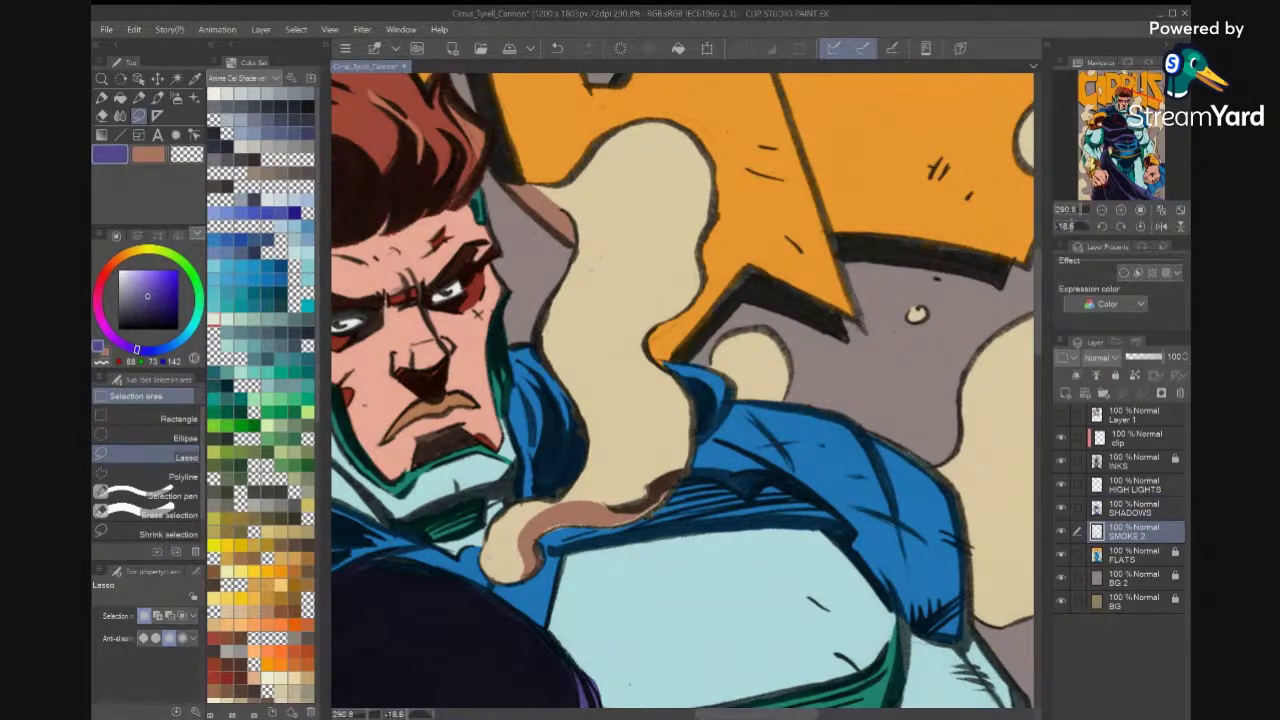
alt+click(647, 401)
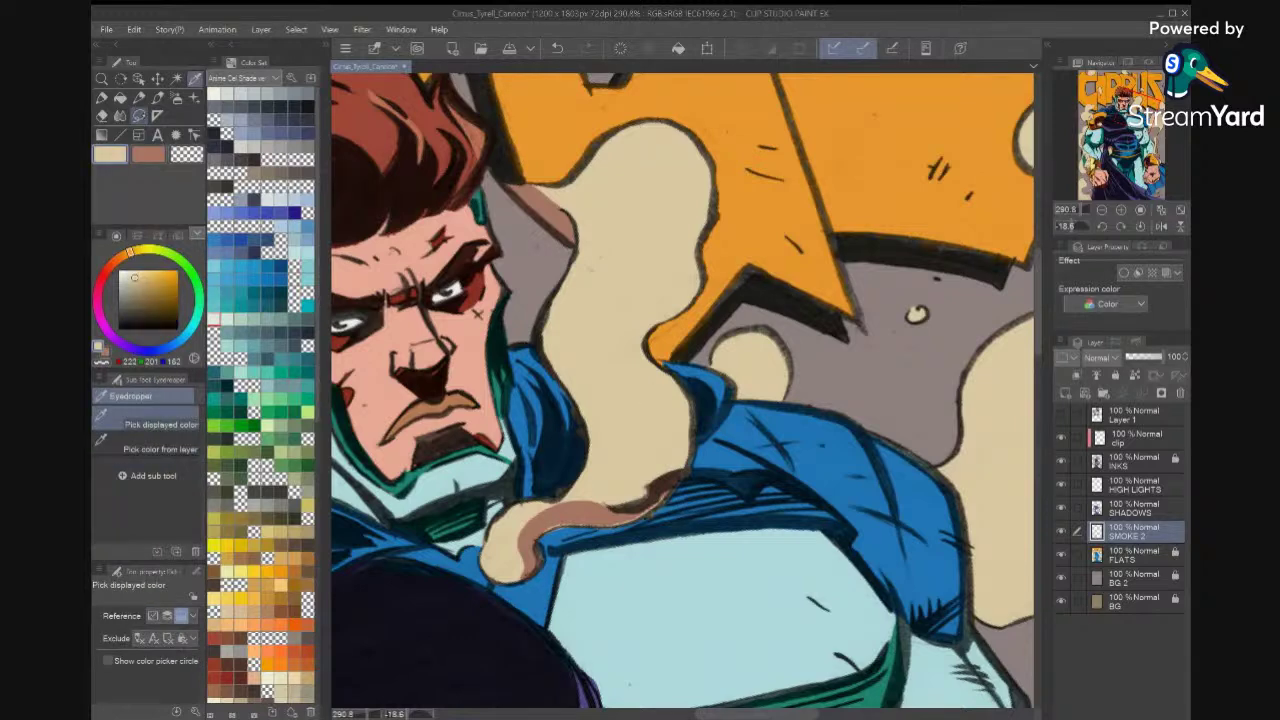
mouse_move(841, 511)
mouse_down()
mouse_move(764, 468)
mouse_move(676, 467)
mouse_move(606, 525)
mouse_move(782, 522)
mouse_move(856, 537)
mouse_up()
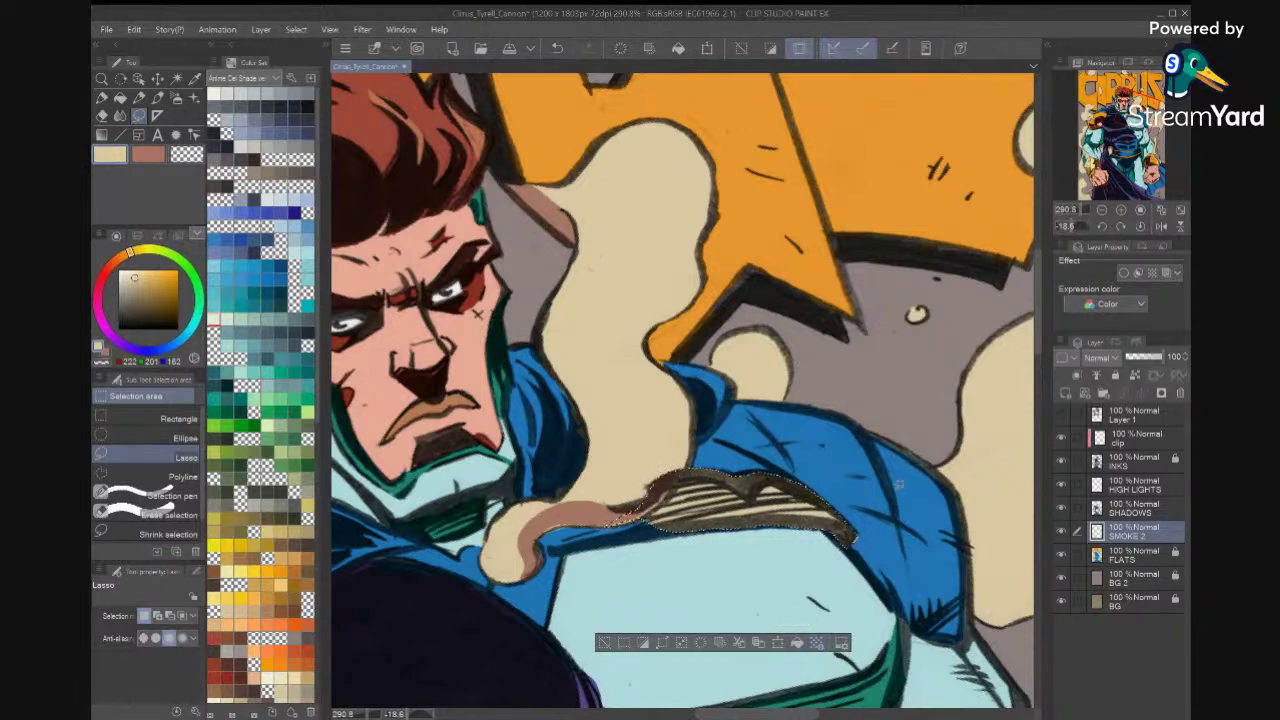
key(Delete)
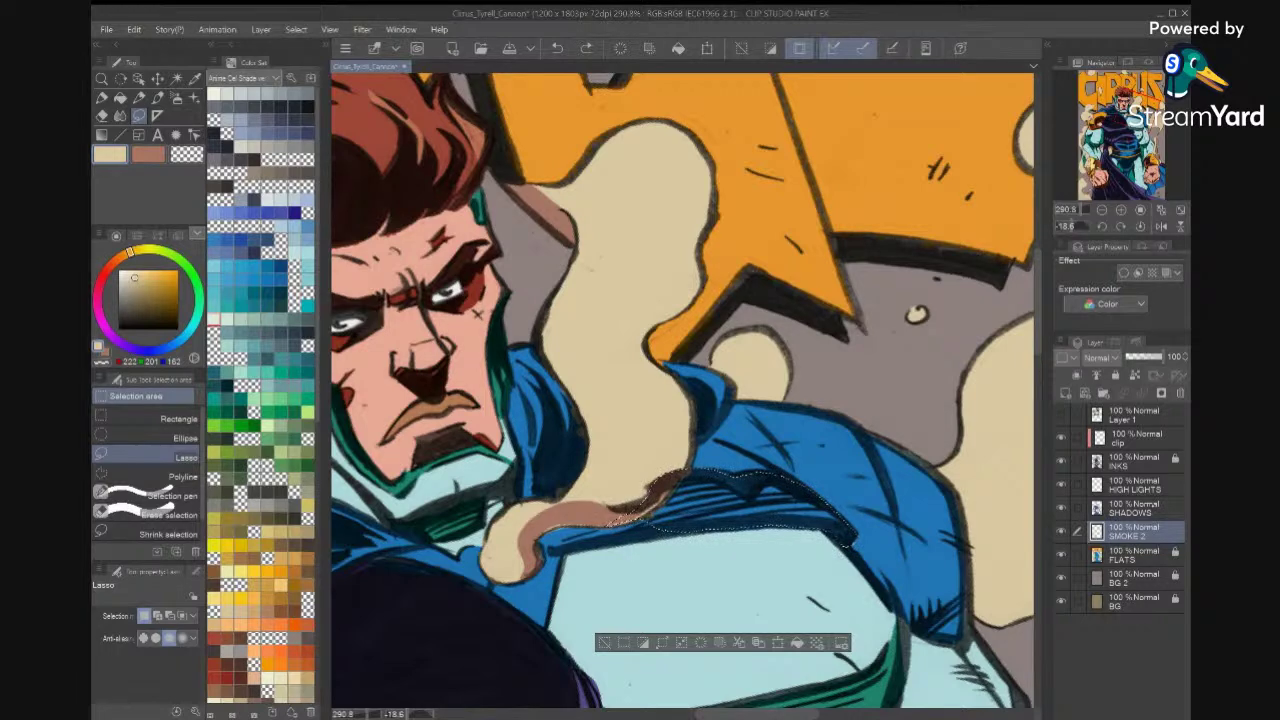
key(ctrl+d)
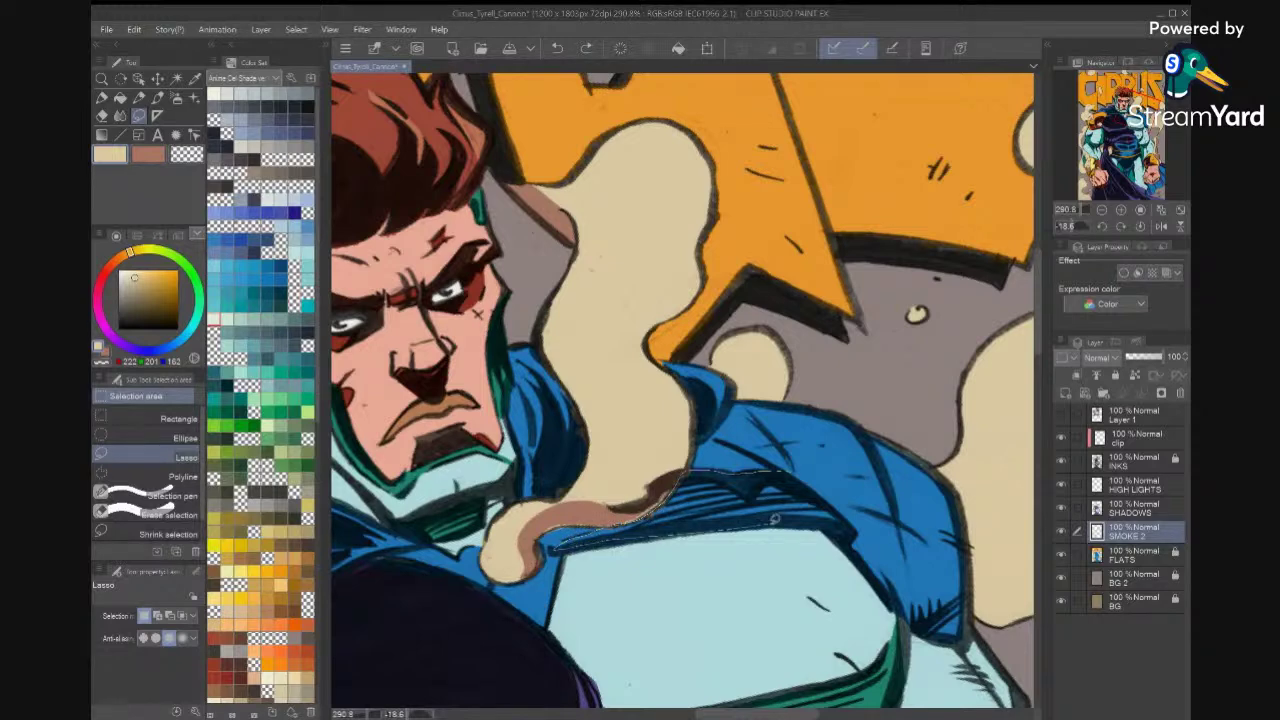
Lasso the hatched cape strip between the smoke tail and the pale chest panel and fill it with the cloak's purple on SMOKE 2.
drag(845, 515, 852, 540)
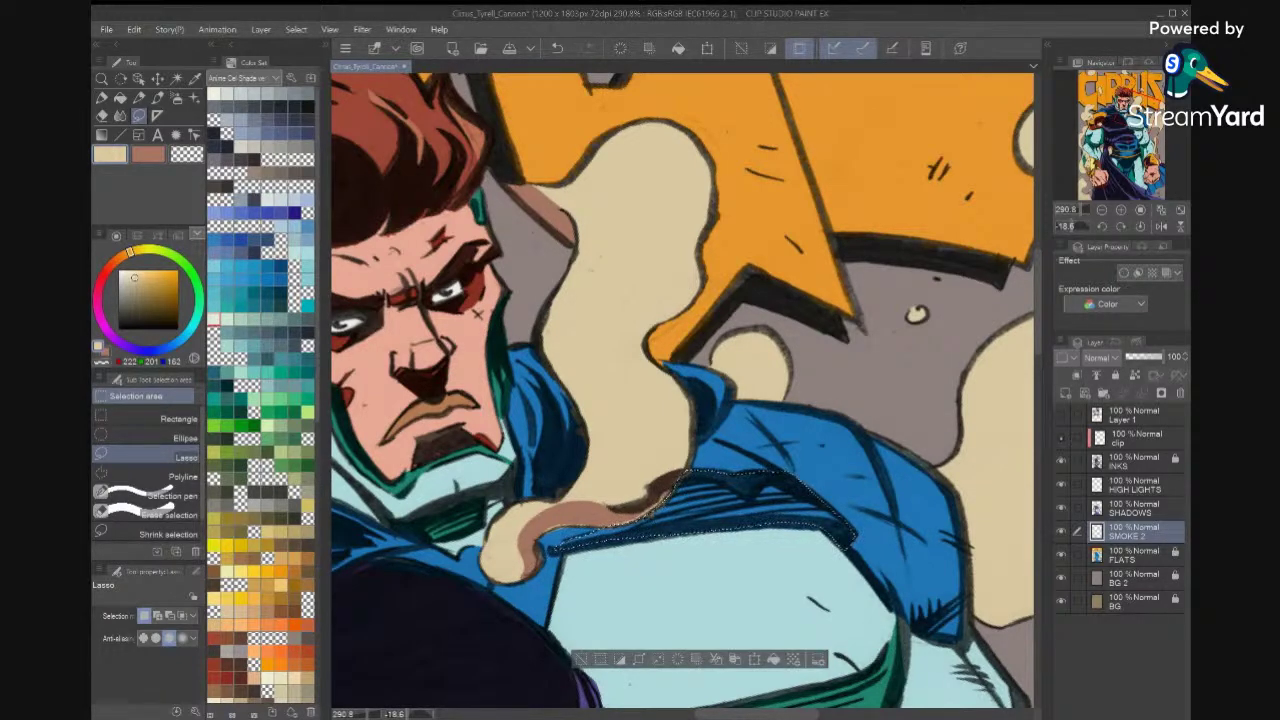
click(1061, 461)
key(i)
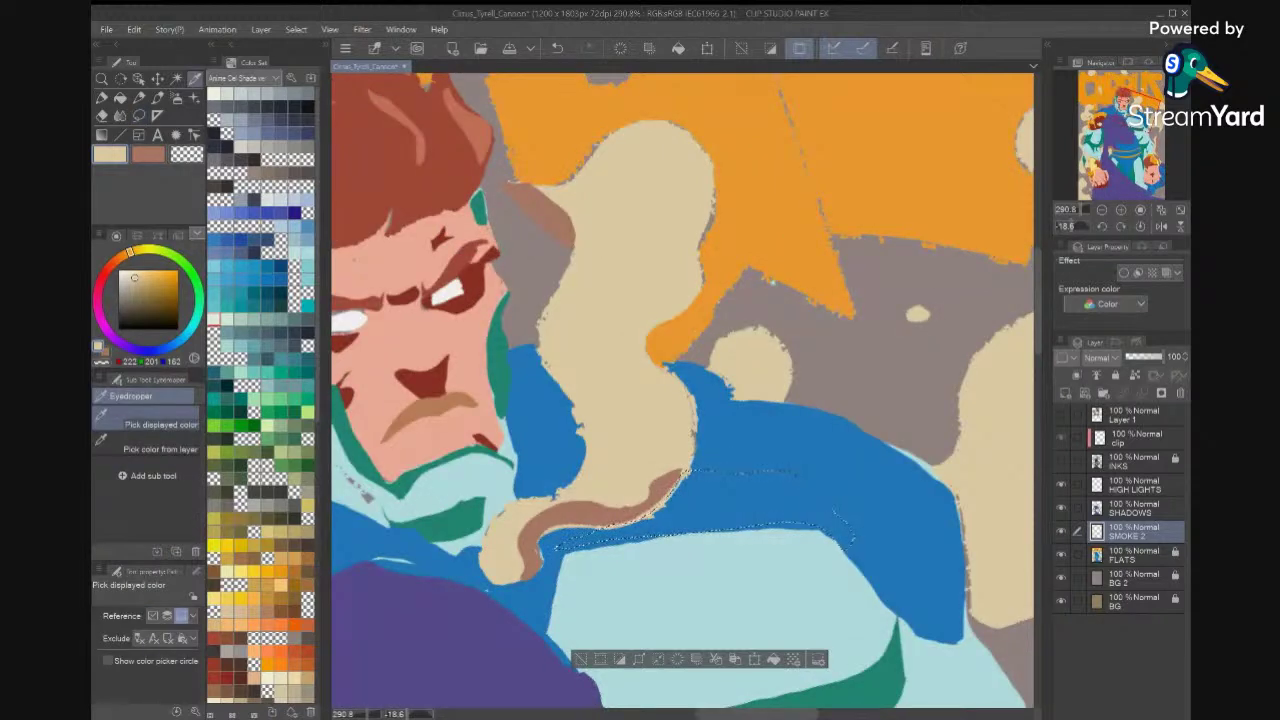
click(510, 636)
key(alt+BackSpace)
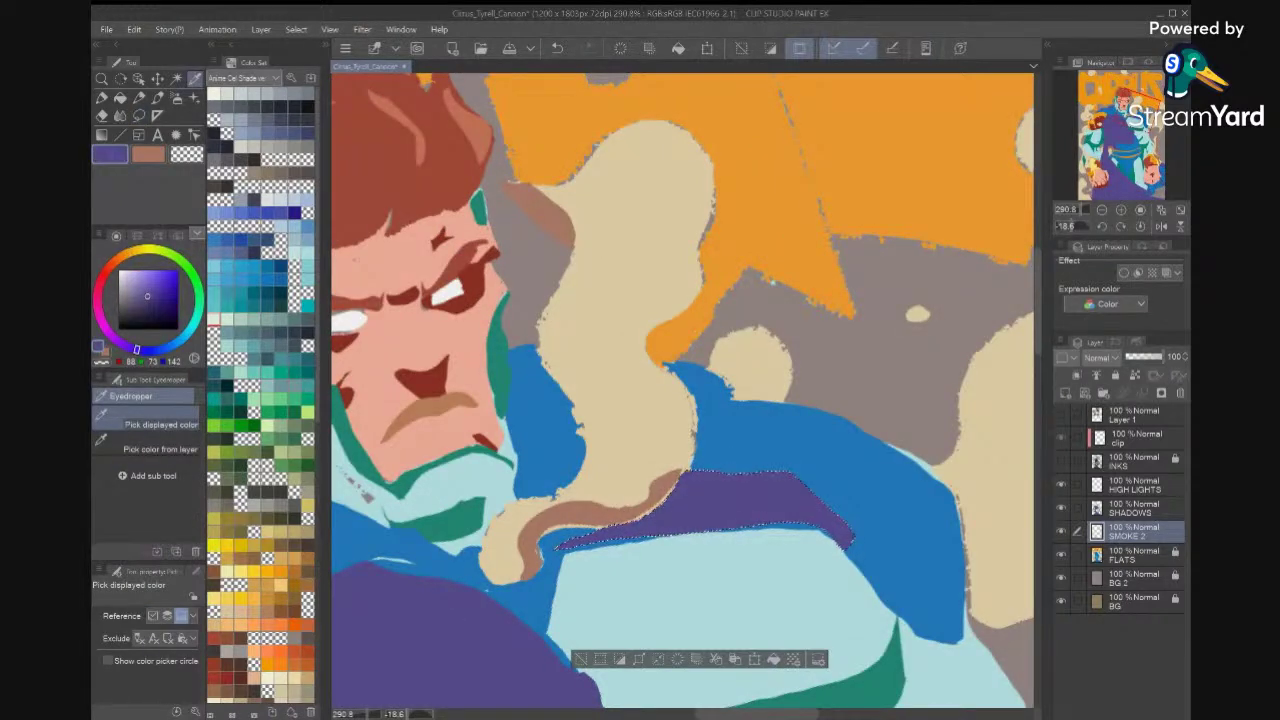
click(1061, 461)
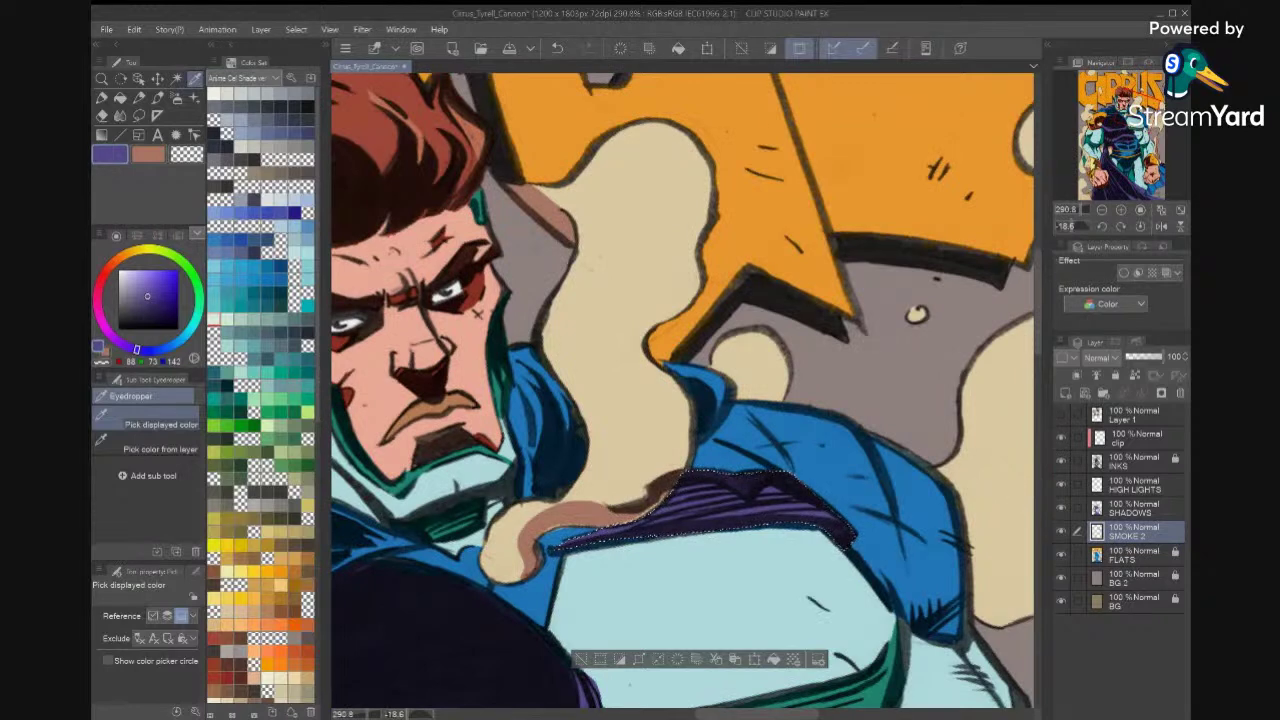
key(m)
key(ctrl+d)
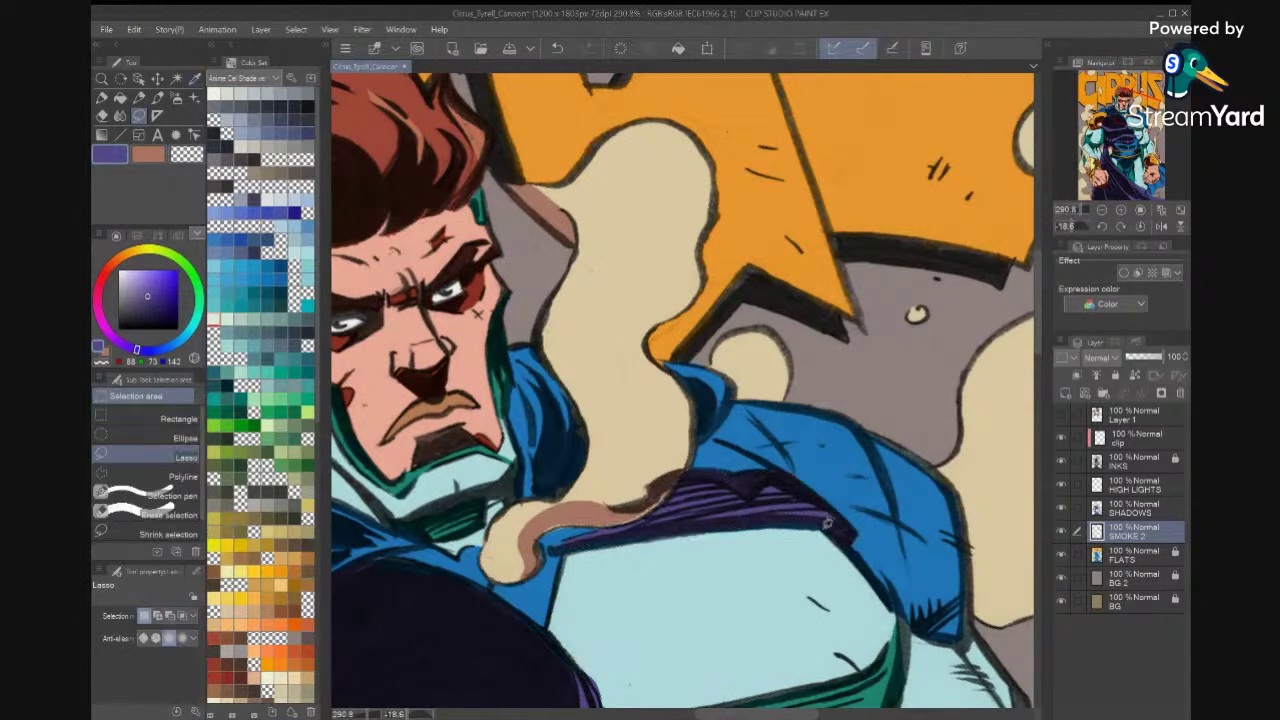
drag(817, 525, 742, 516)
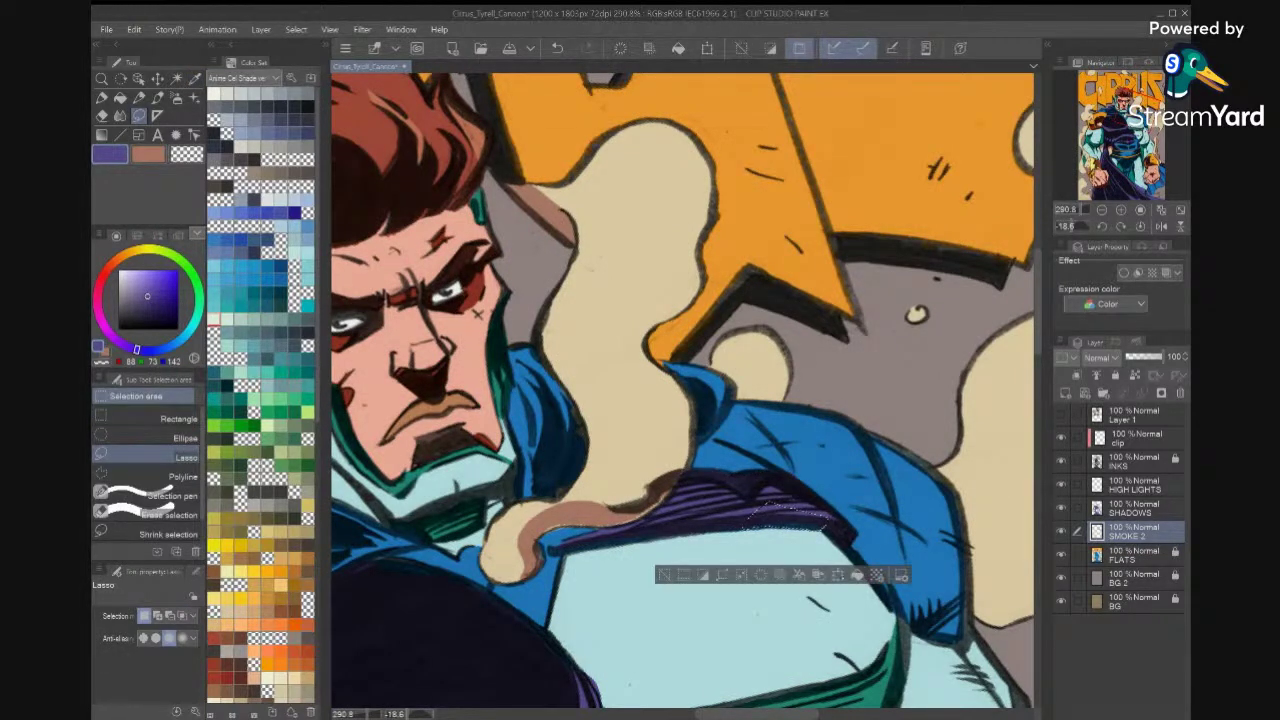
key(ctrl+d)
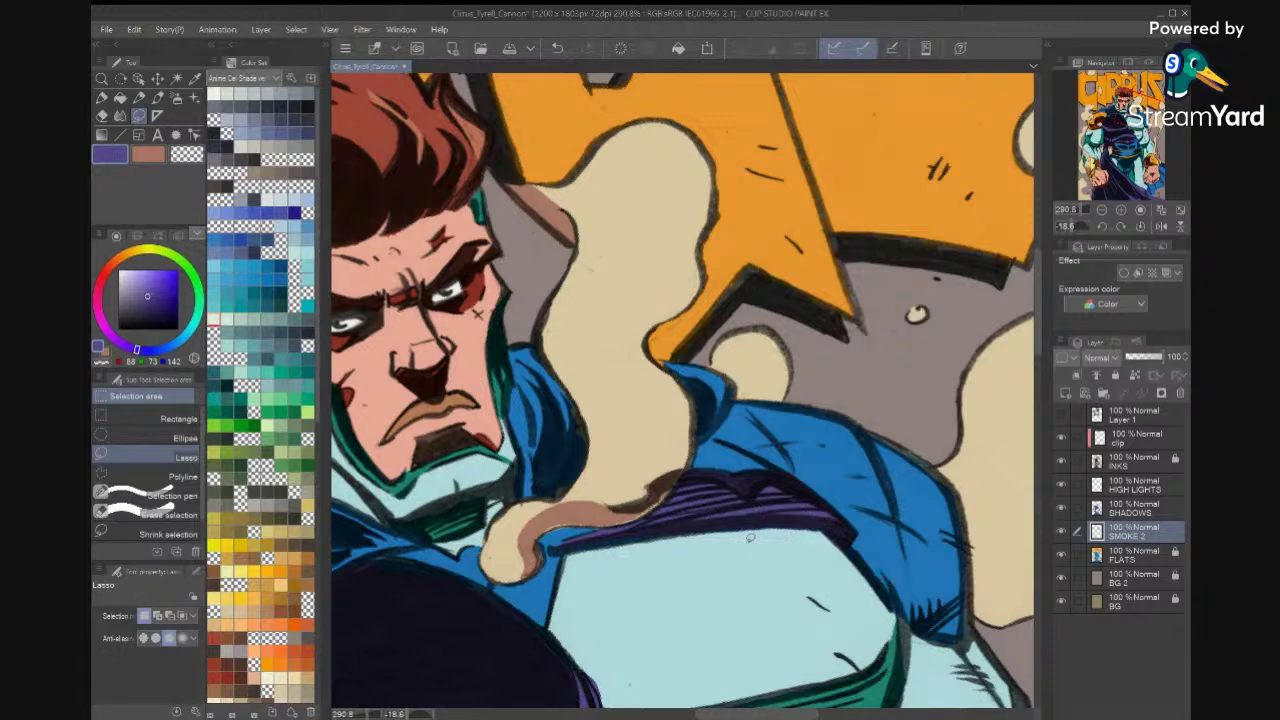
Lasso the small sliver on the smoke tail's underside beside the purple strip and fill it reddish-brown.
key(x)
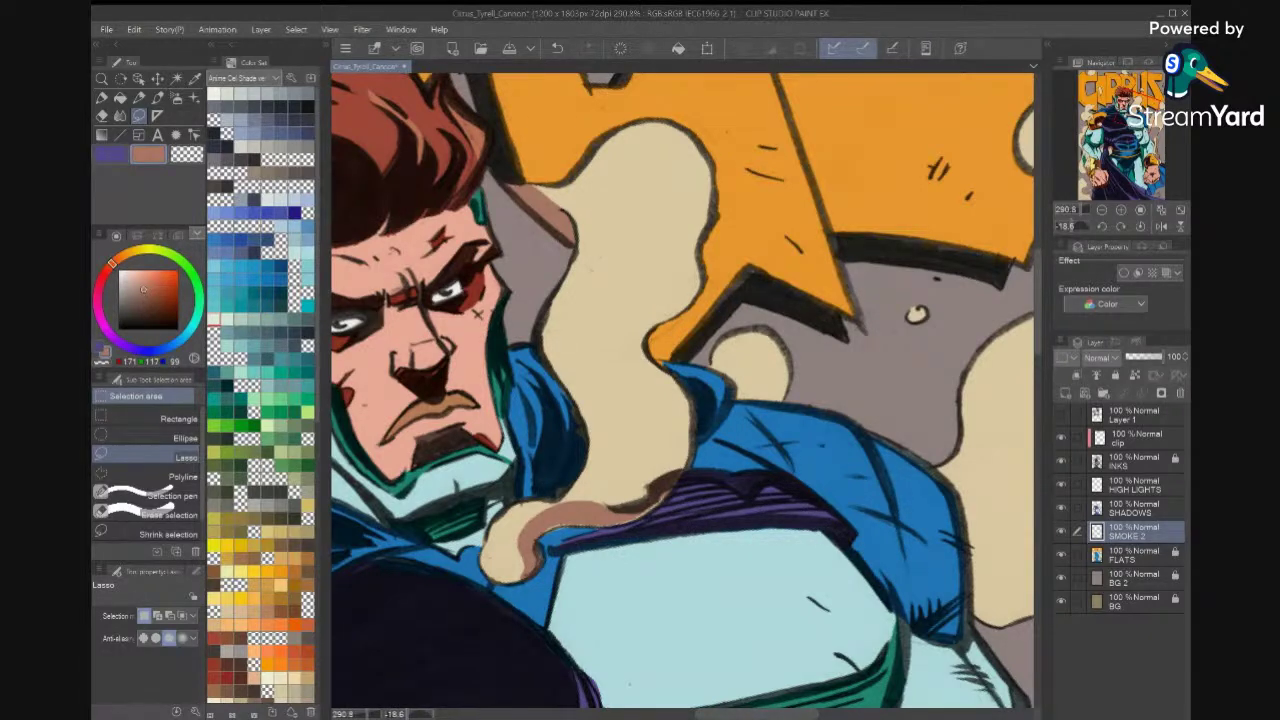
mouse_move(668, 478)
mouse_down()
mouse_move(672, 494)
mouse_move(640, 514)
mouse_move(548, 530)
mouse_move(655, 487)
mouse_up()
key(alt+Delete)
key(ctrl+d)
scroll(755, 497, down, 4)
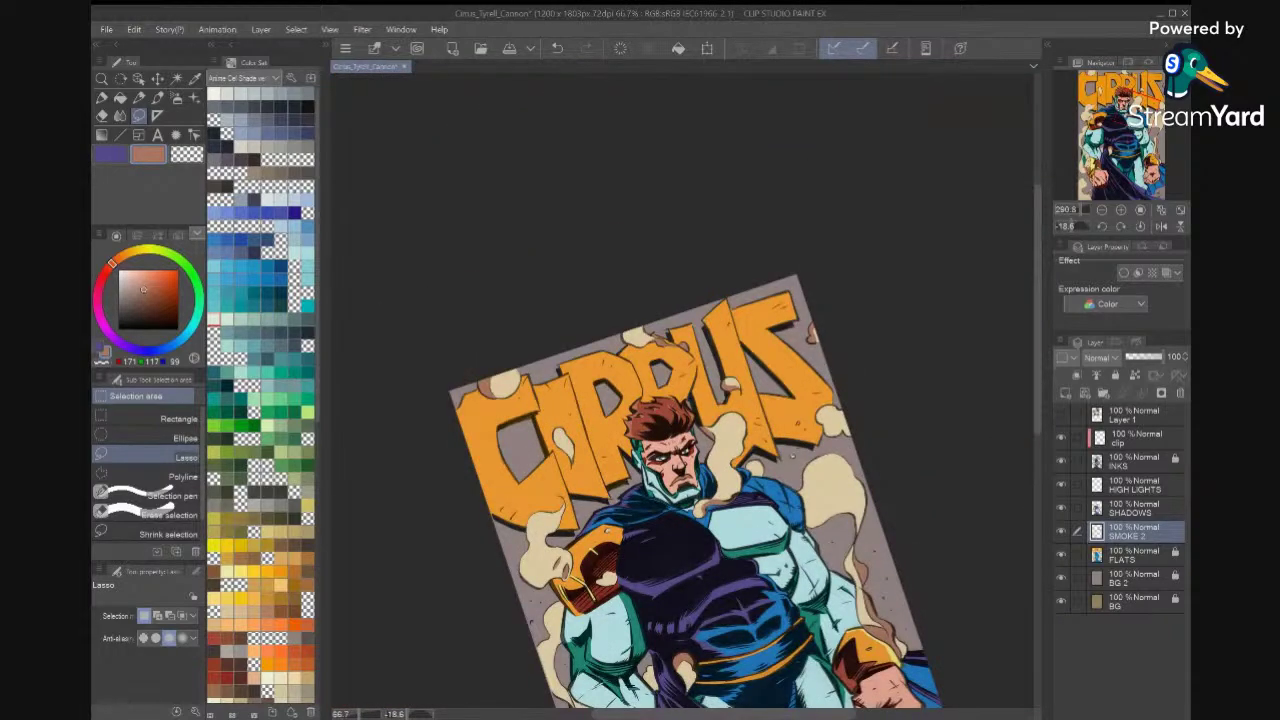
click(1140, 226)
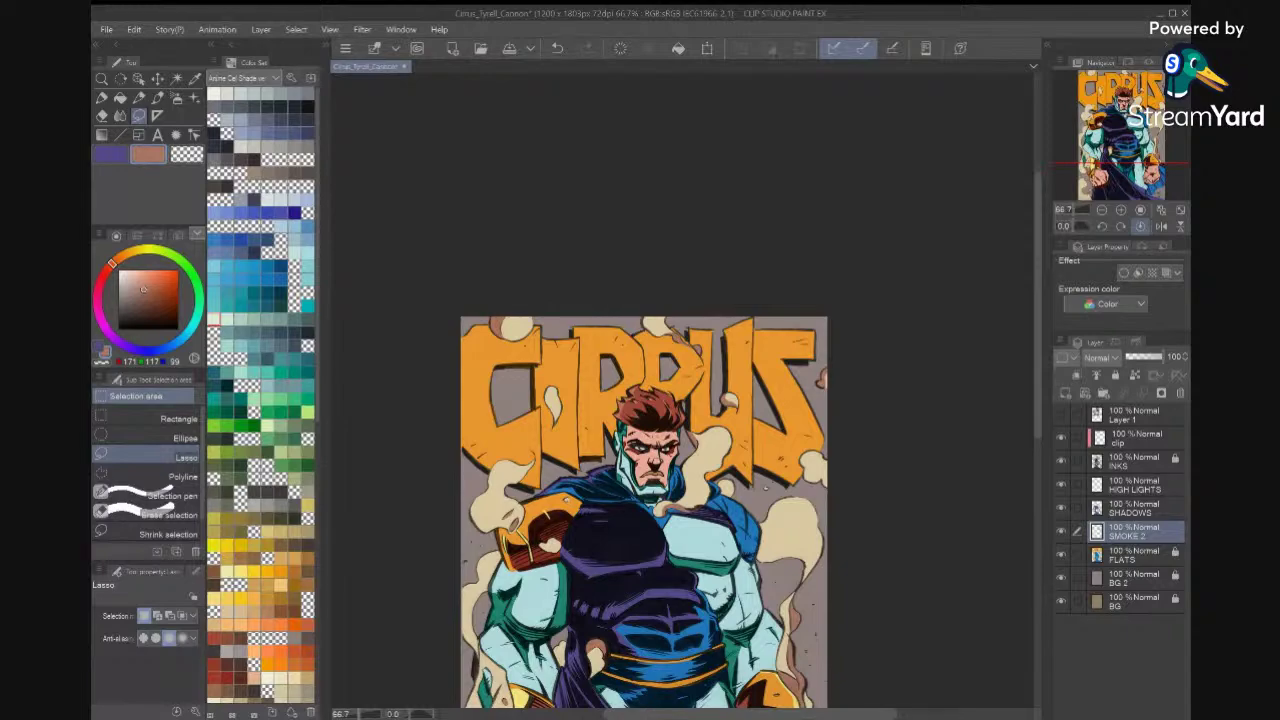
key(ctrl+0)
Lasso the jagged rib shadow below the pale chest panel, sample the suit's shadow green and fill the area with it on SMOKE 2.
scroll(682, 390, up, 4)
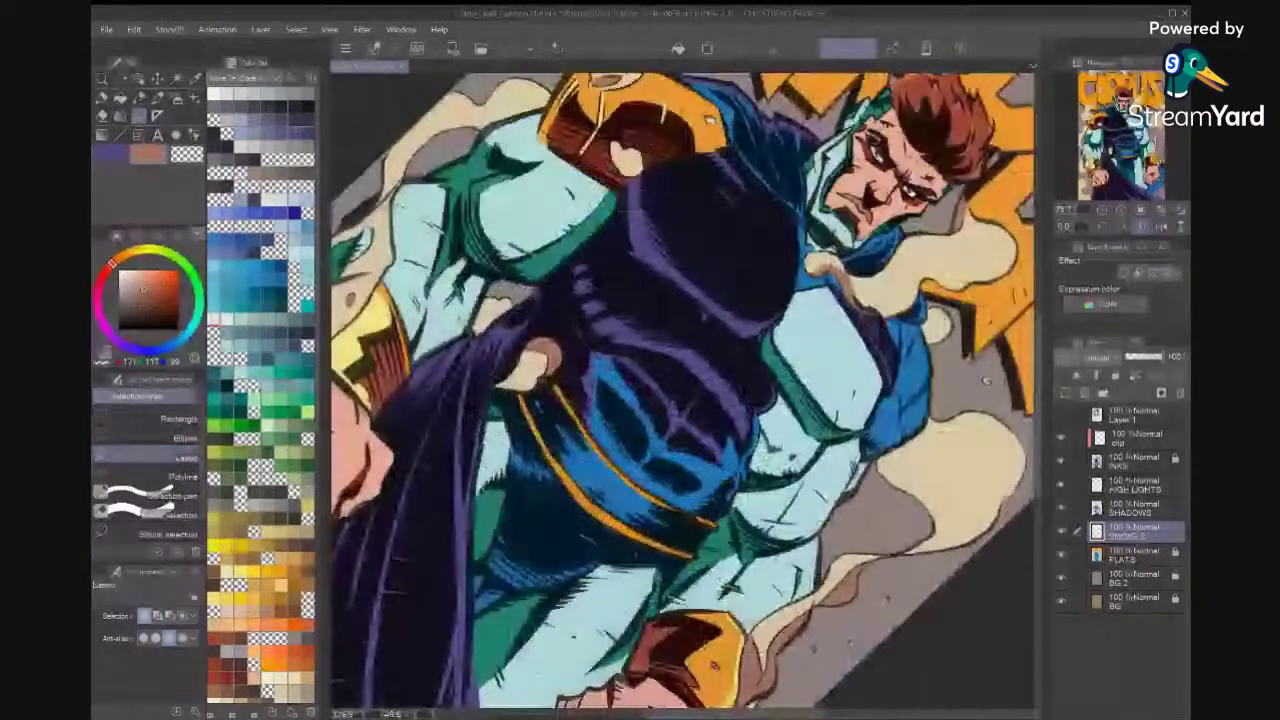
scroll(682, 390, up, 3)
scroll(810, 430, up, 2)
mouse_move(729, 346)
mouse_down()
mouse_move(741, 424)
mouse_move(762, 456)
mouse_move(698, 497)
mouse_move(665, 486)
mouse_move(638, 452)
mouse_move(635, 416)
mouse_move(712, 355)
mouse_up()
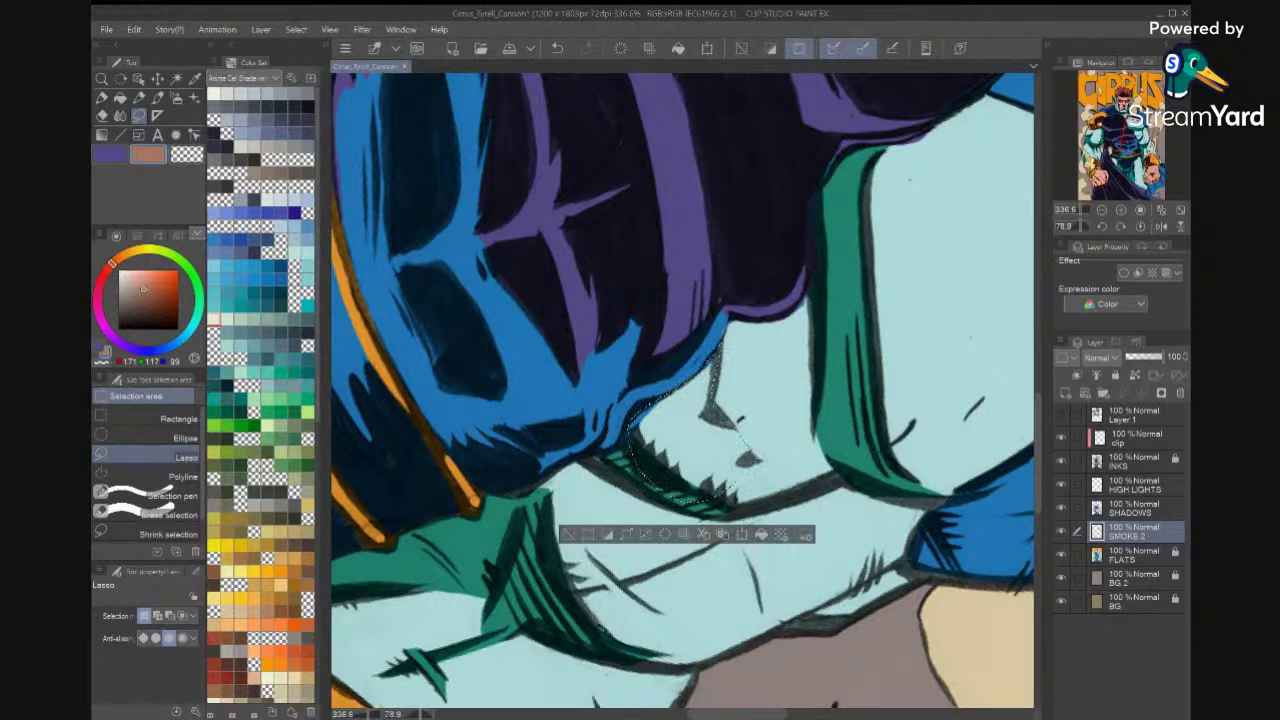
key(i)
click(1061, 461)
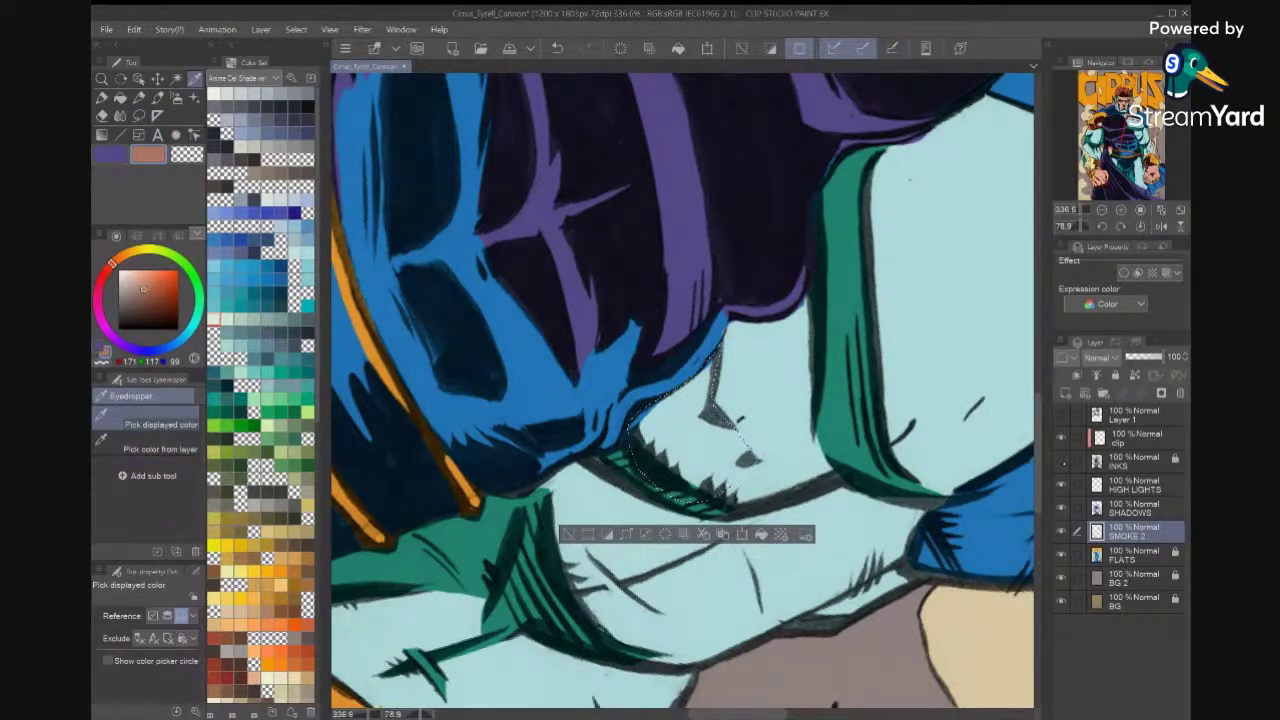
click(846, 391)
click(1061, 461)
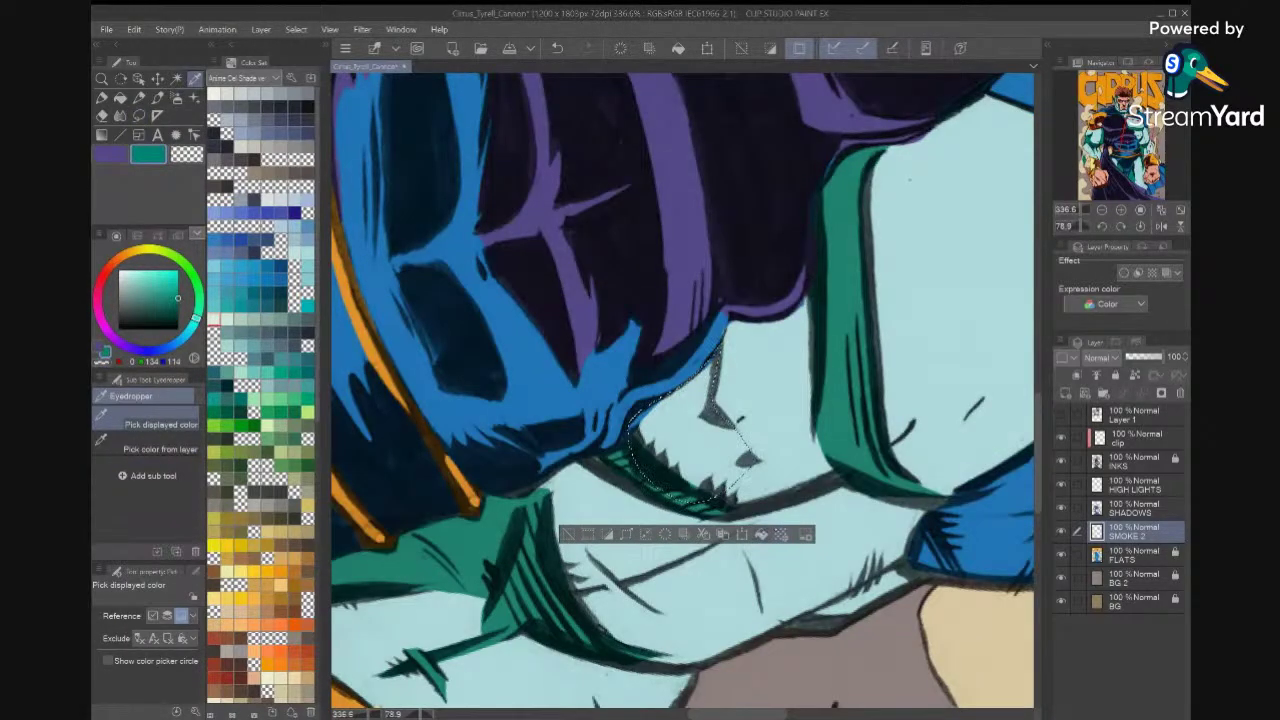
click(761, 534)
key(ctrl+d)
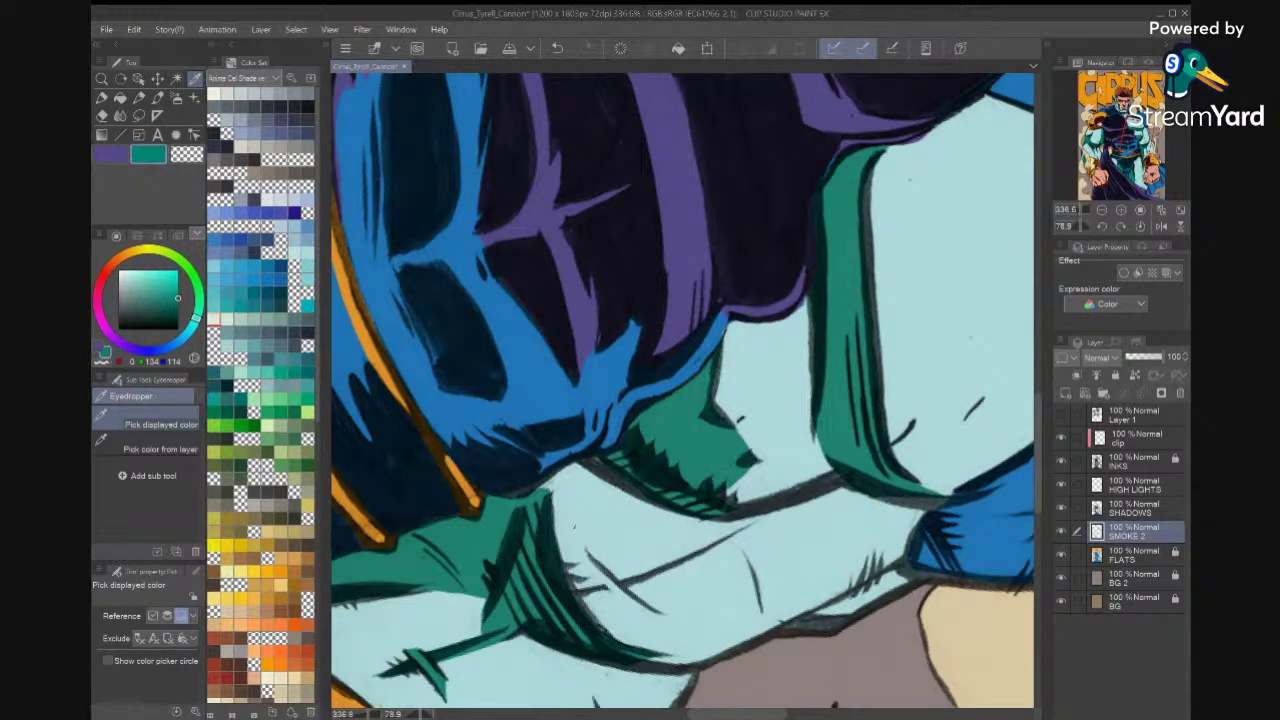
Sample the suit's pale aqua as the drawing color.
scroll(682, 390, down, 5)
click(922, 352)
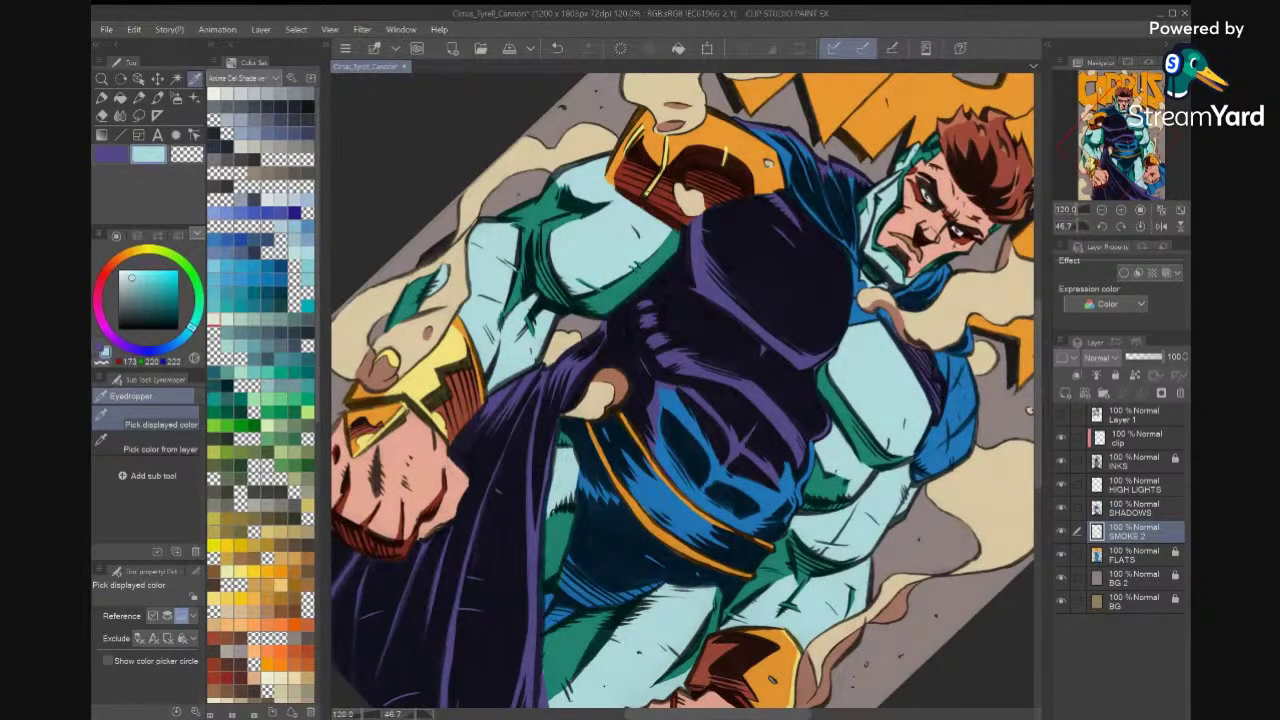
scroll(953, 425, down, 3)
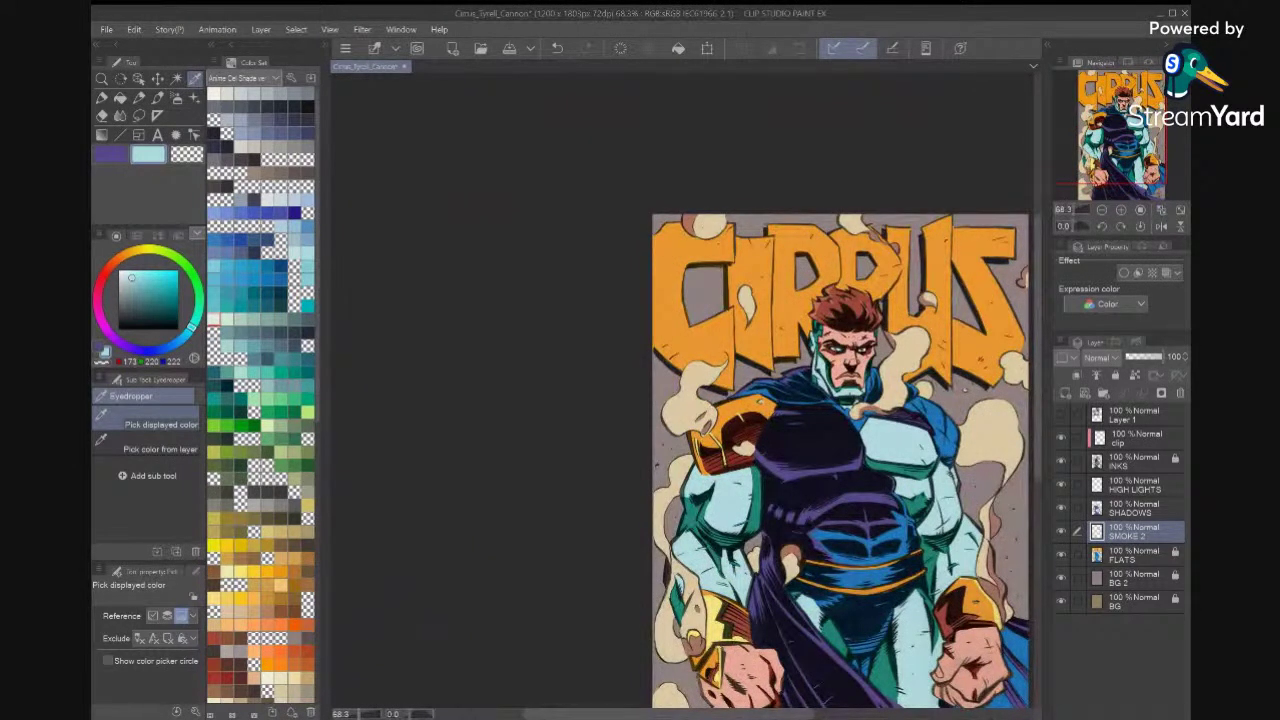
key(ctrl+0)
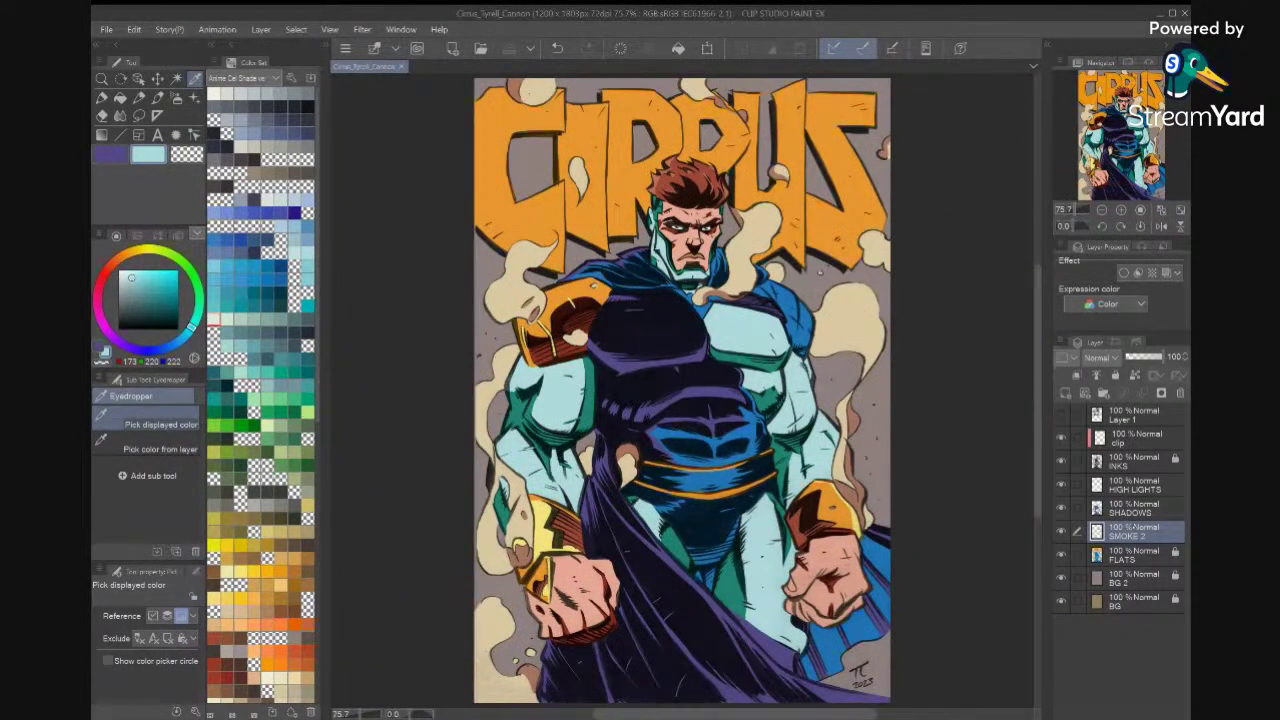
Try a lasso selection on the forearm above the wristband on HIGH LIGHTS and check the area with SHADOWS hidden.
scroll(654, 511, up, 4)
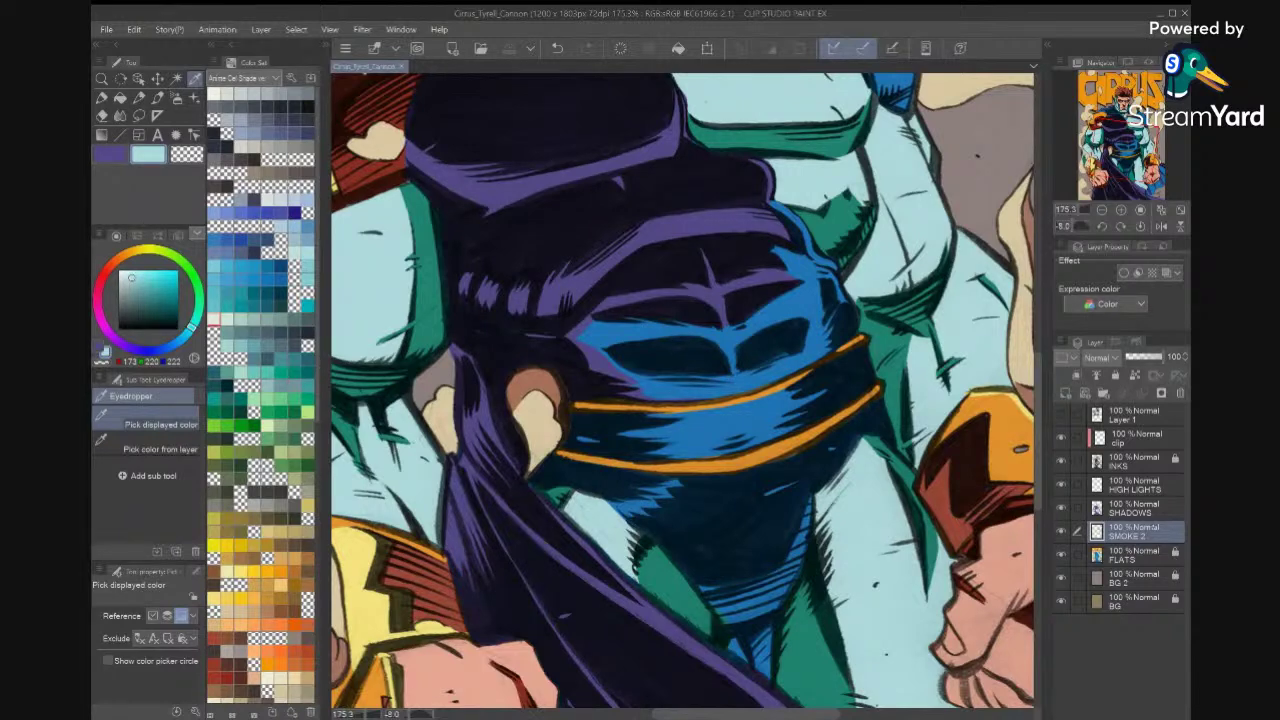
click(1162, 489)
click(140, 116)
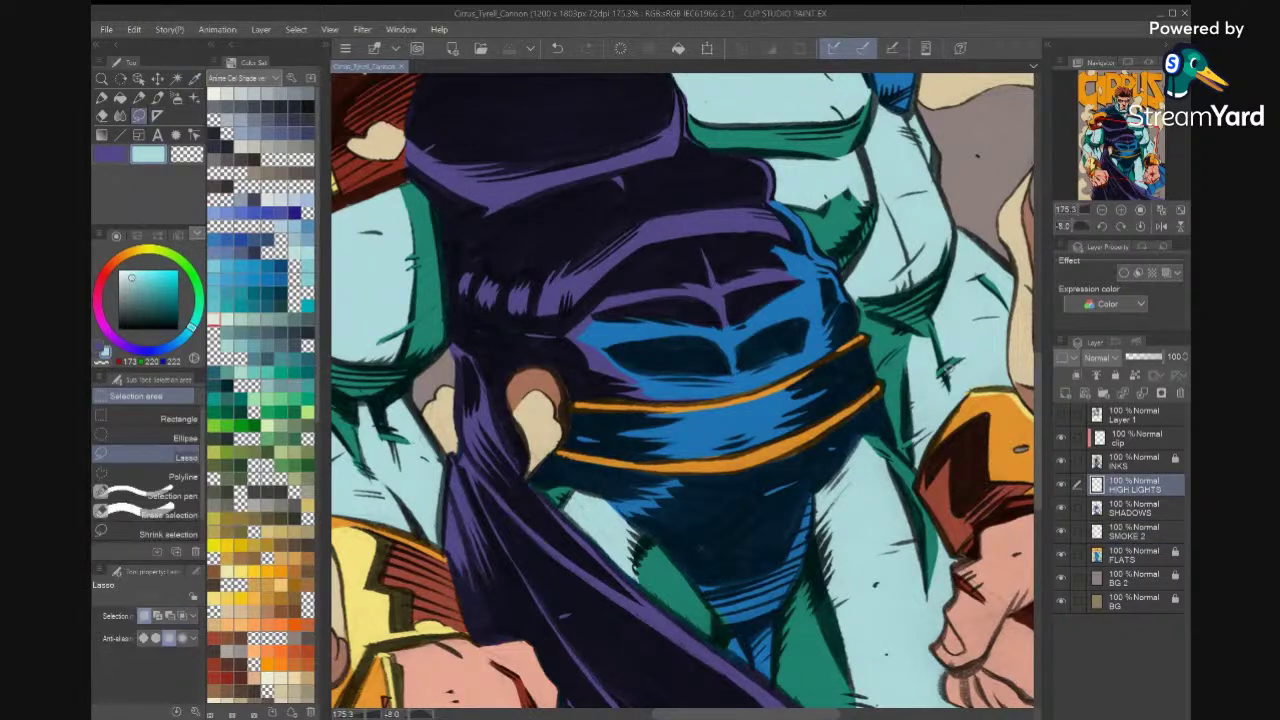
drag(1010, 370, 960, 388)
click(1061, 508)
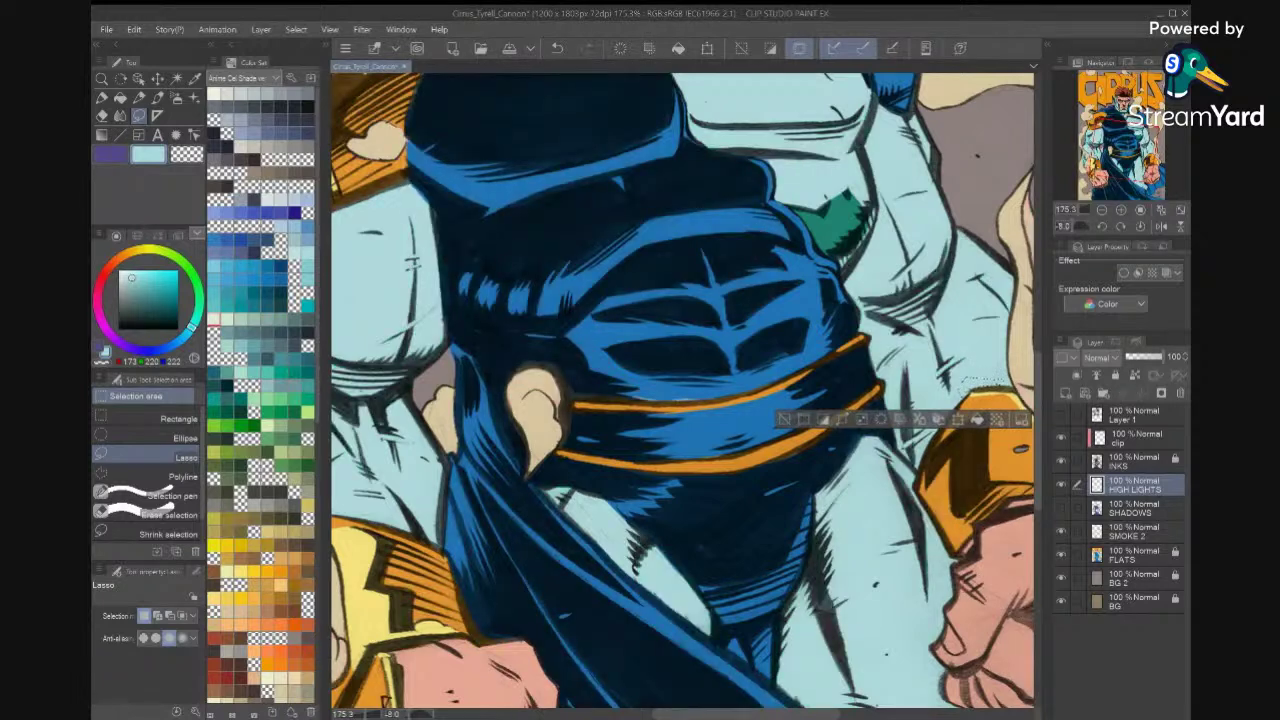
click(1061, 508)
key(ctrl+d)
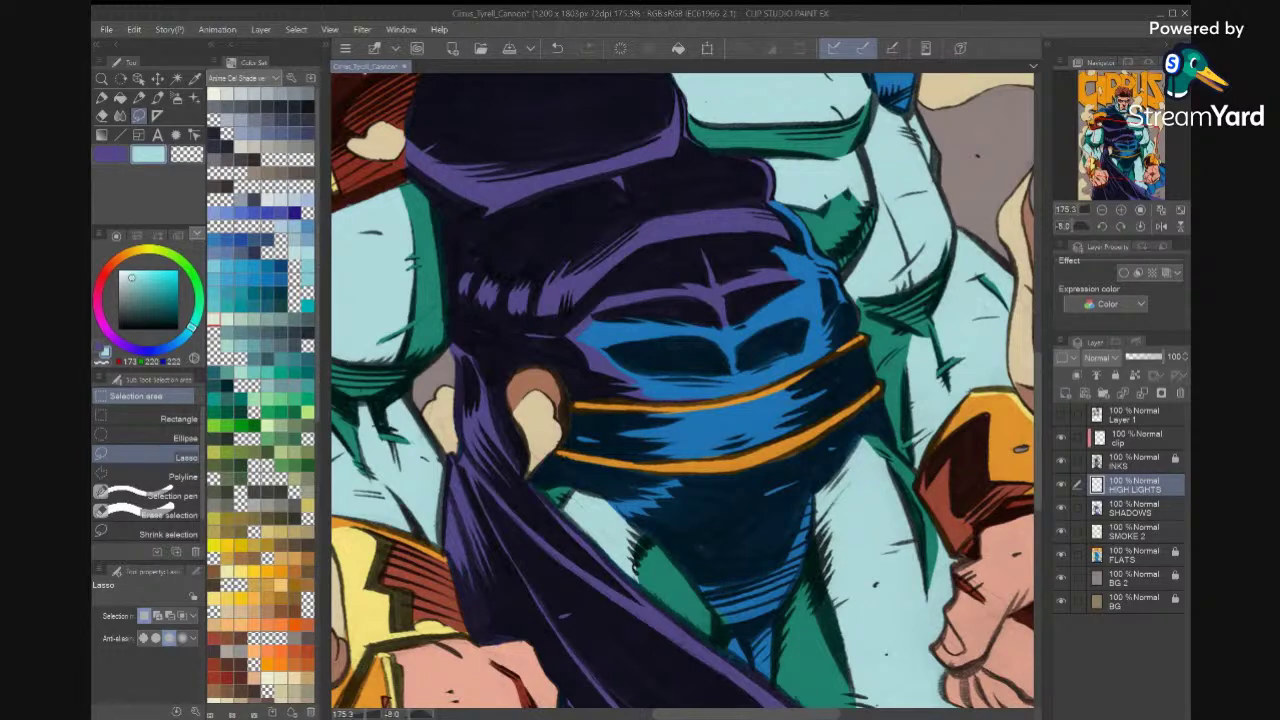
key(ctrl+0)
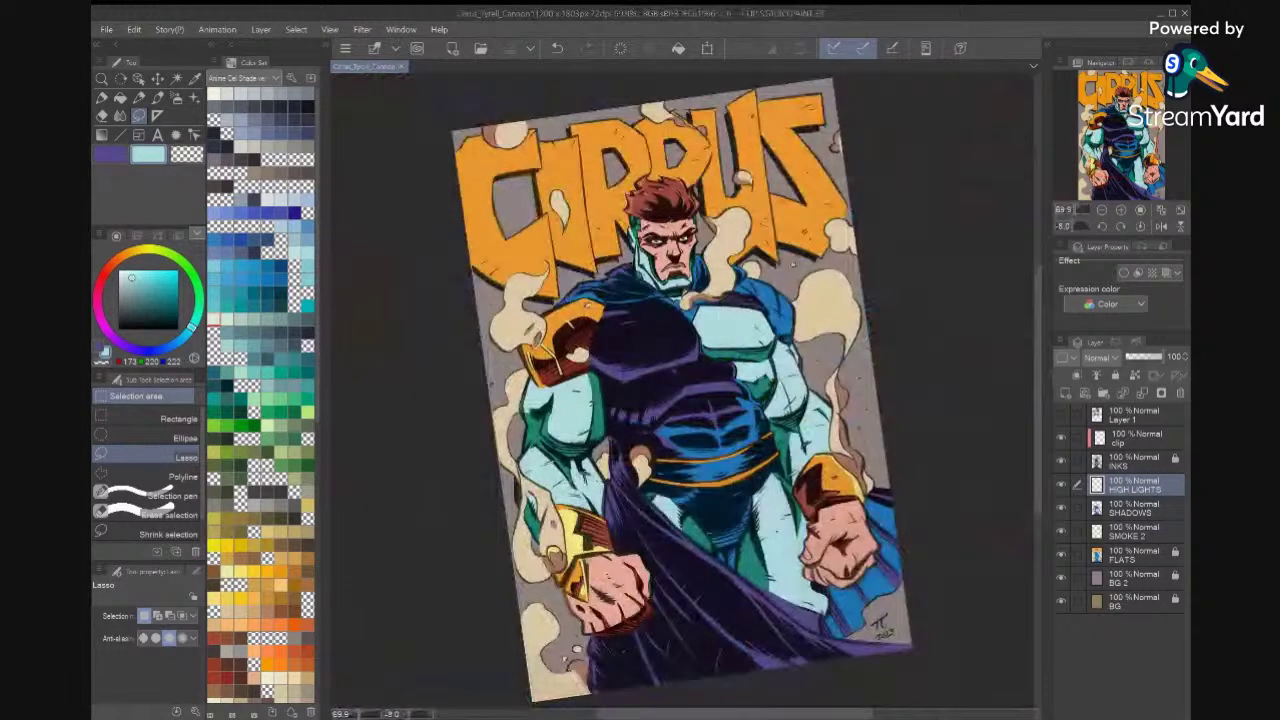
Activate the SHADOWS layer and sample the smoke's reddish-brown shadow beside the gold wristband, hiding INKS while sampling.
click(1125, 508)
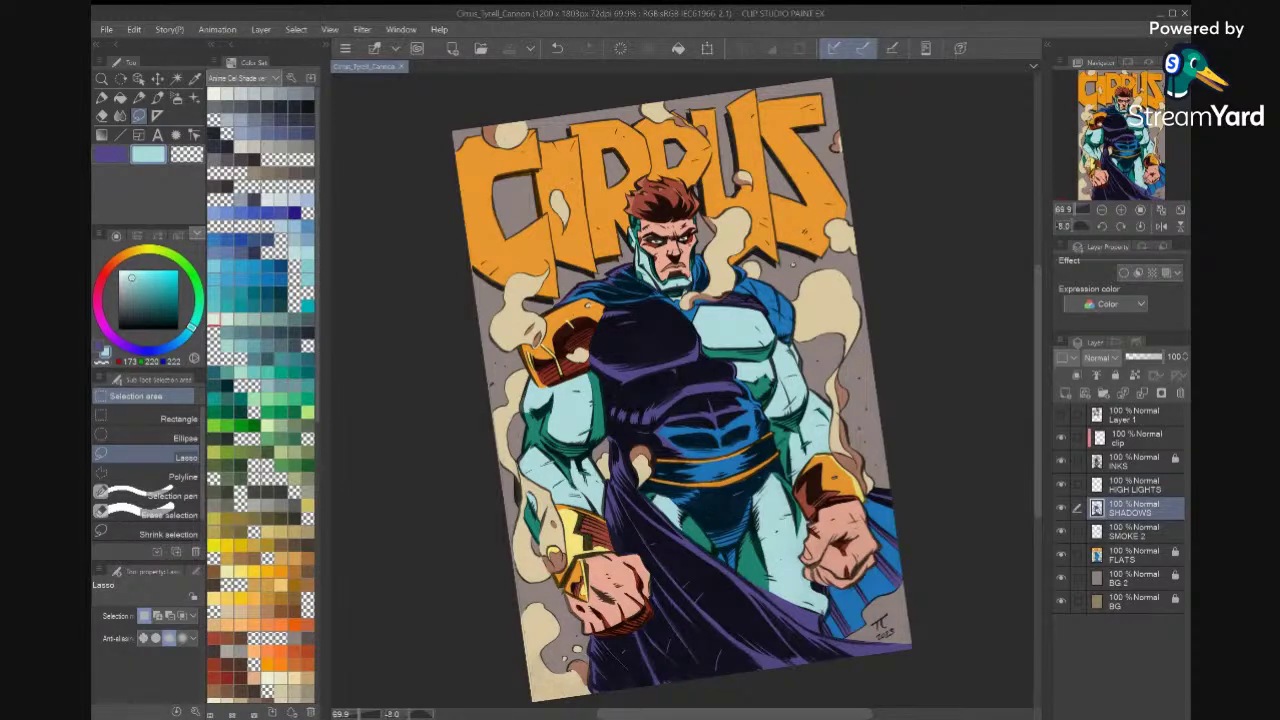
click(1061, 461)
key(u)
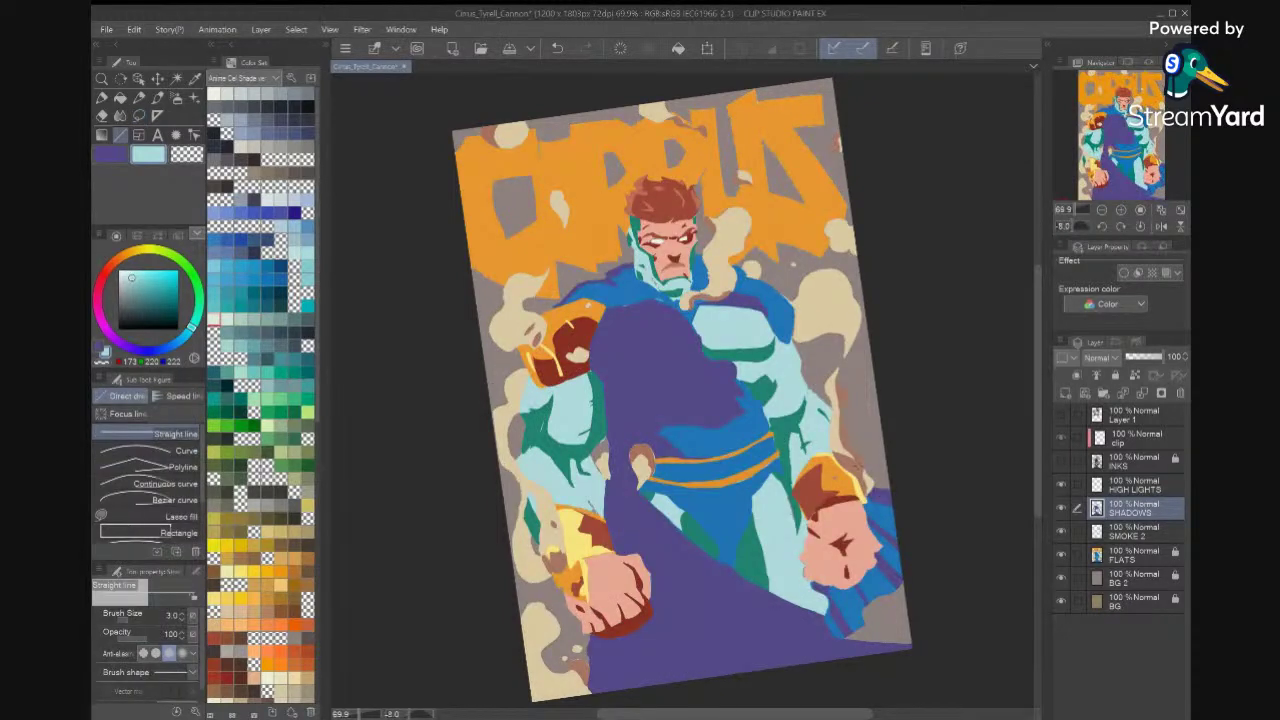
key(i)
click(866, 461)
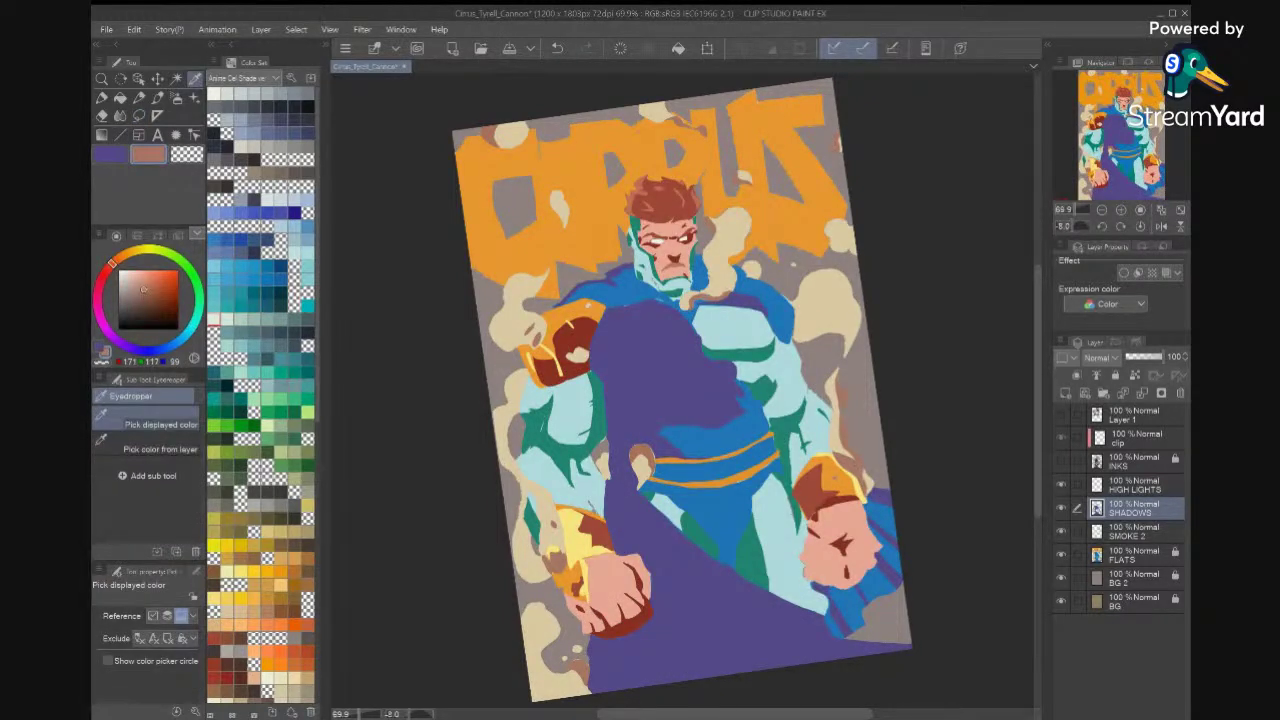
click(1061, 460)
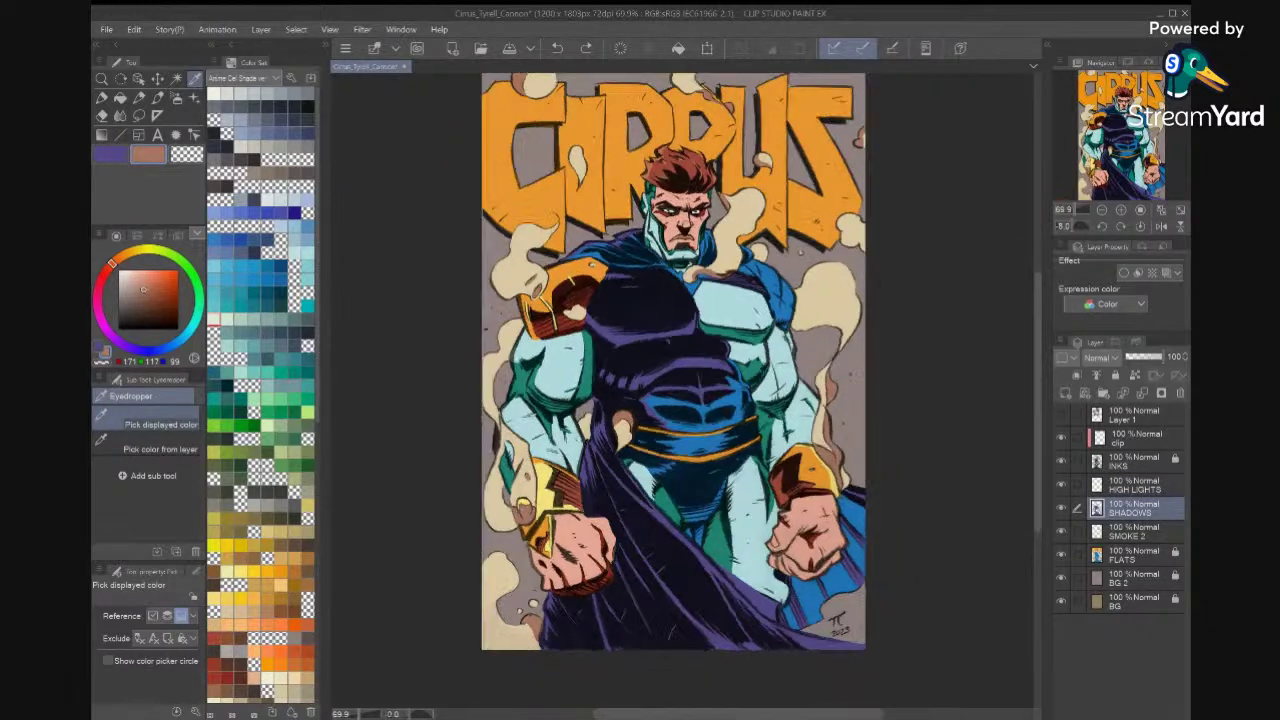
Lasso a curved shadow on the smoke puff at the page edge below the S and fill it reddish-brown.
scroll(684, 390, up, 5)
scroll(632, 366, up, 1)
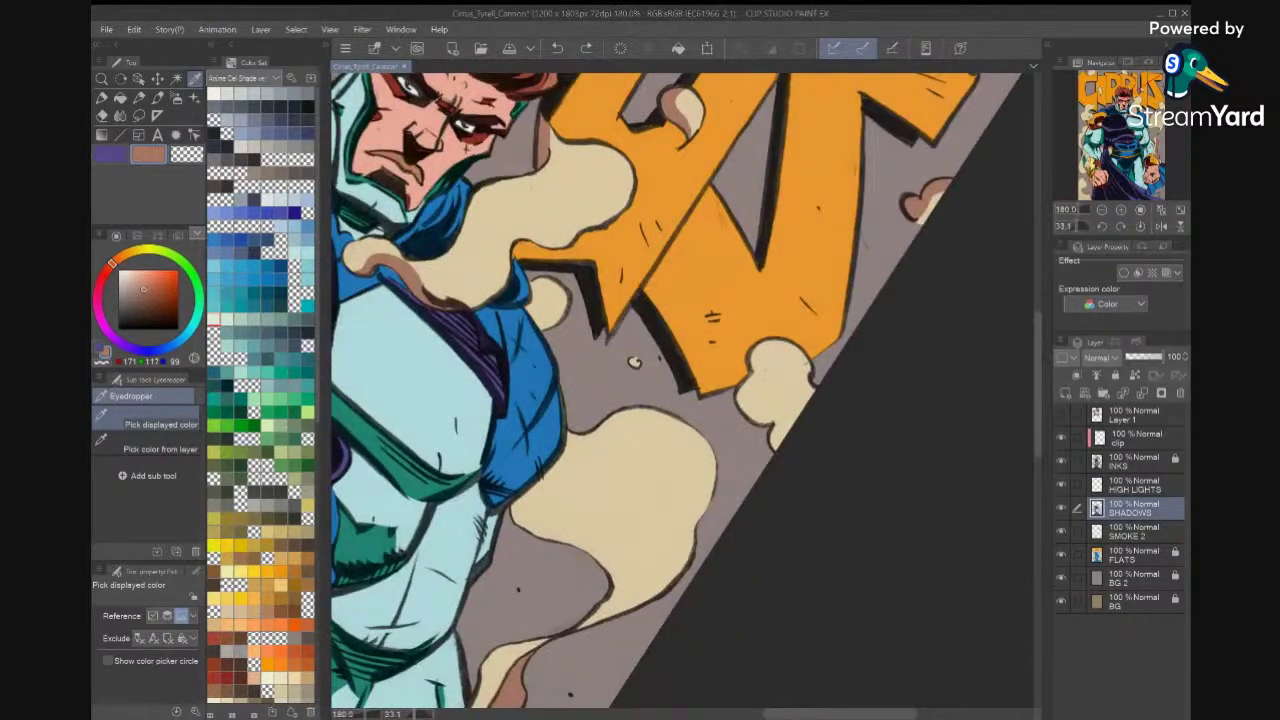
key(m)
mouse_move(814, 382)
mouse_down()
mouse_move(804, 358)
mouse_move(775, 357)
mouse_move(763, 386)
mouse_move(790, 406)
mouse_move(794, 440)
mouse_move(778, 450)
mouse_move(776, 420)
mouse_move(760, 421)
mouse_move(738, 392)
mouse_move(754, 346)
mouse_move(803, 345)
mouse_move(812, 365)
mouse_up()
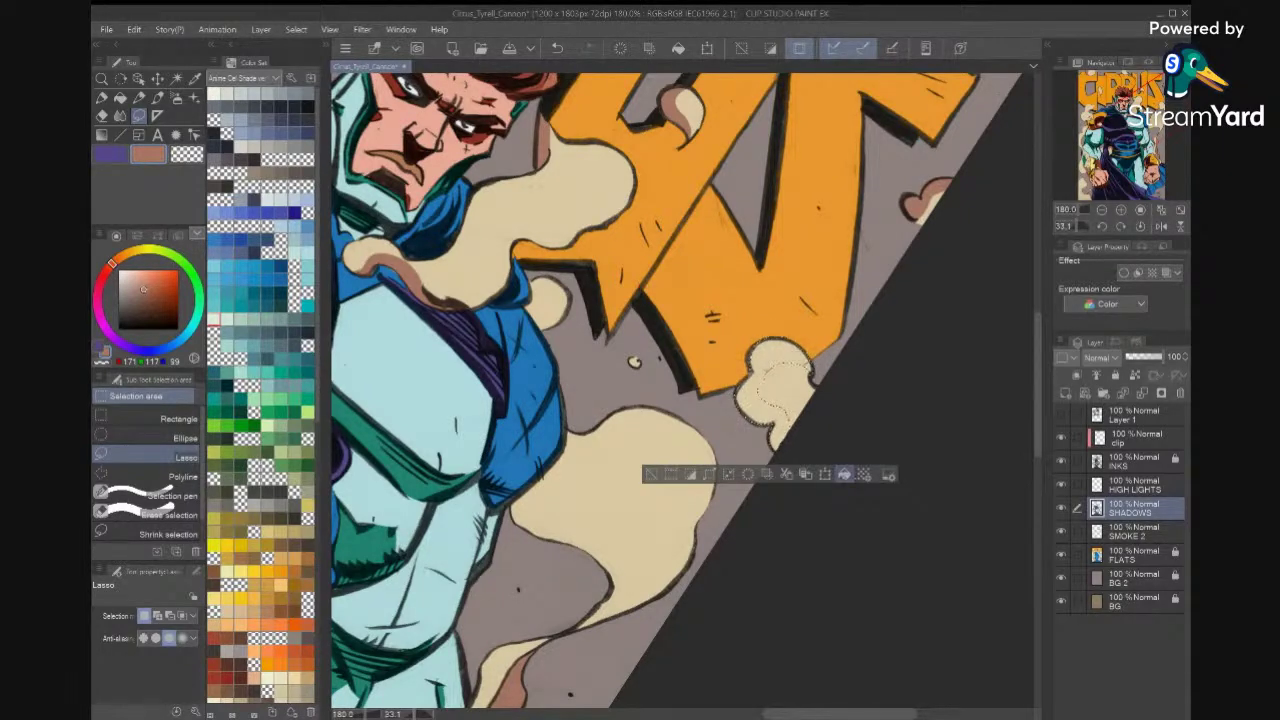
click(845, 474)
click(908, 405)
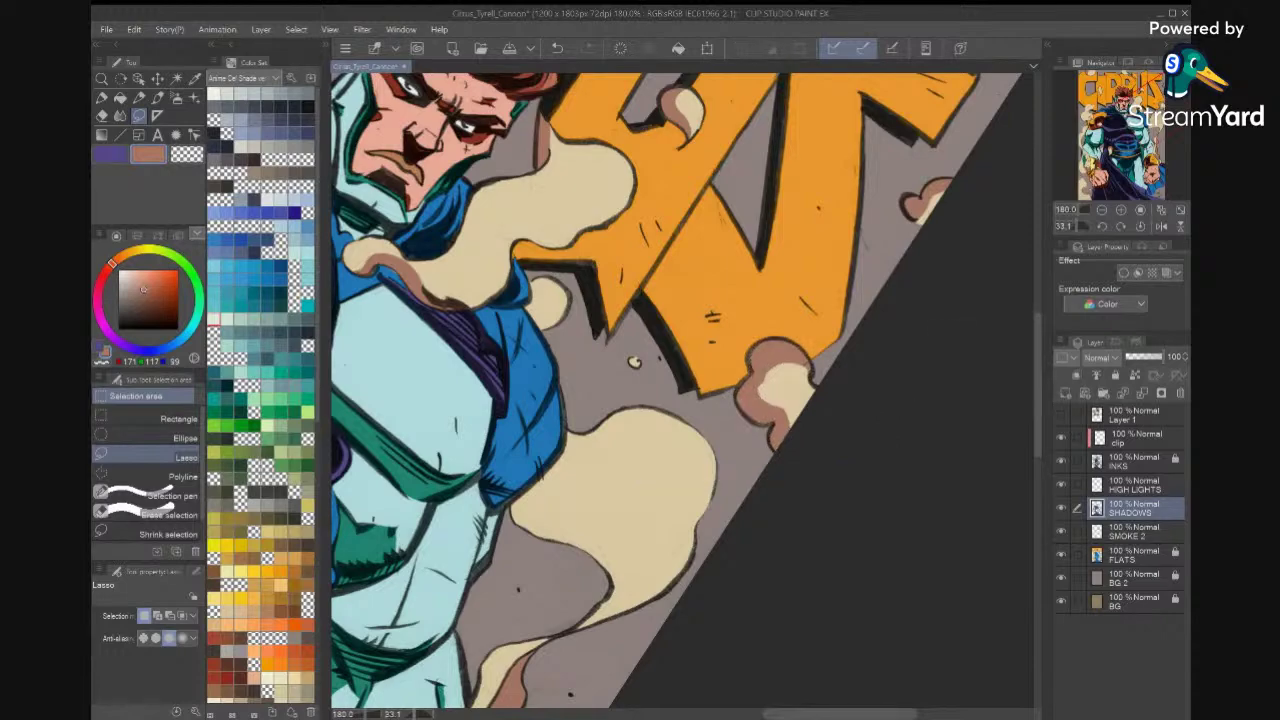
Lasso and fill a reddish-brown shadow on the small smoke puff behind the blue shoulder, and save the illustration.
scroll(685, 390, down, 3)
scroll(785, 452, up, 8)
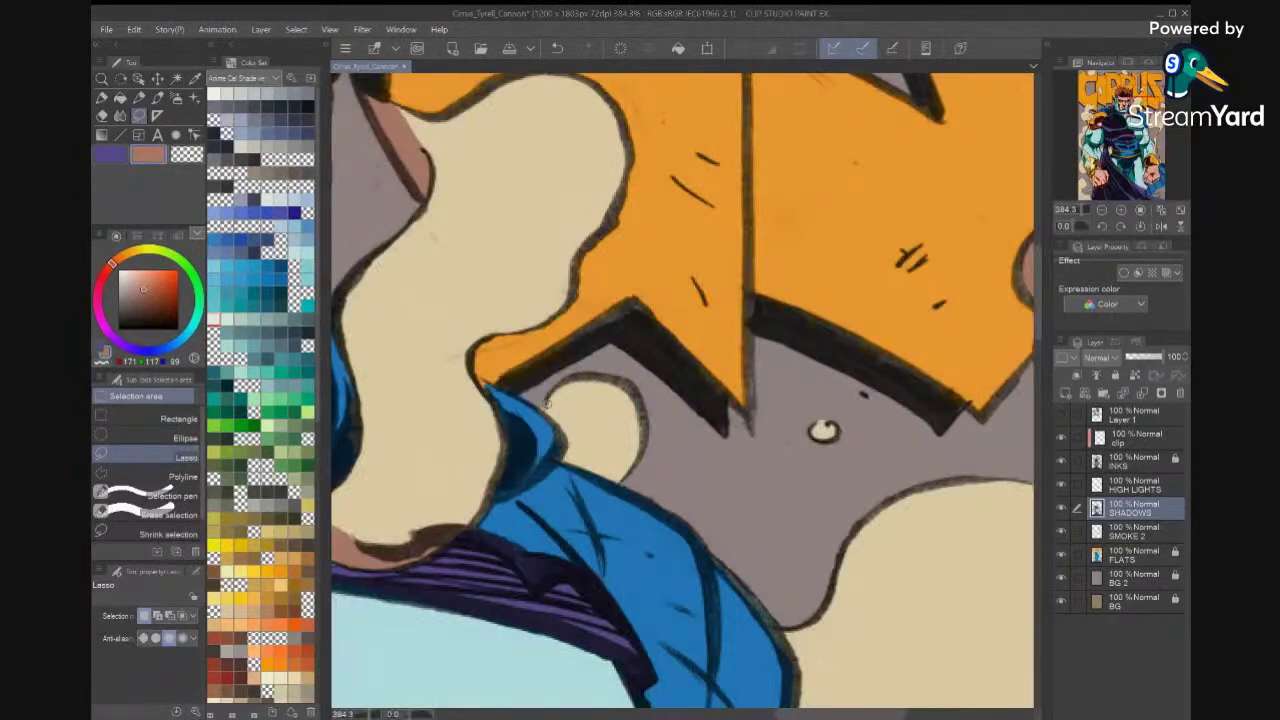
mouse_move(548, 396)
mouse_down()
mouse_move(587, 383)
mouse_move(618, 481)
mouse_move(564, 461)
mouse_move(547, 403)
mouse_up()
click(651, 507)
key(ctrl+d)
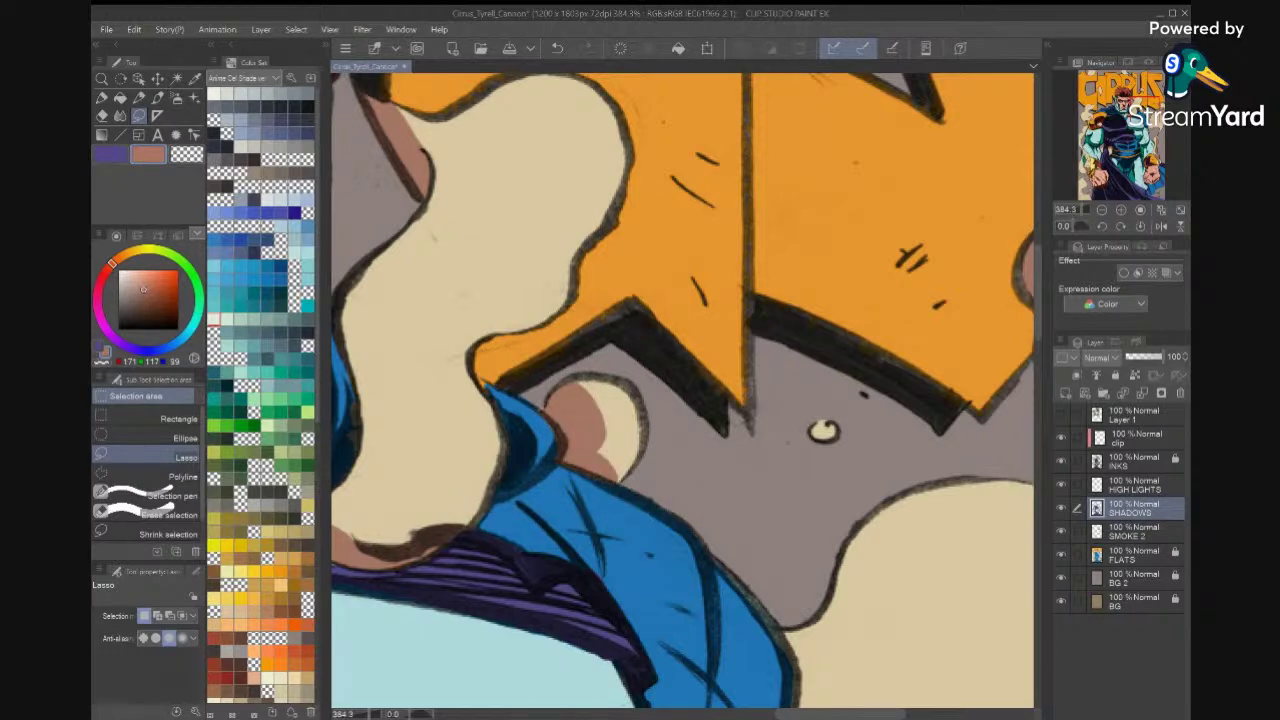
key(ctrl+0)
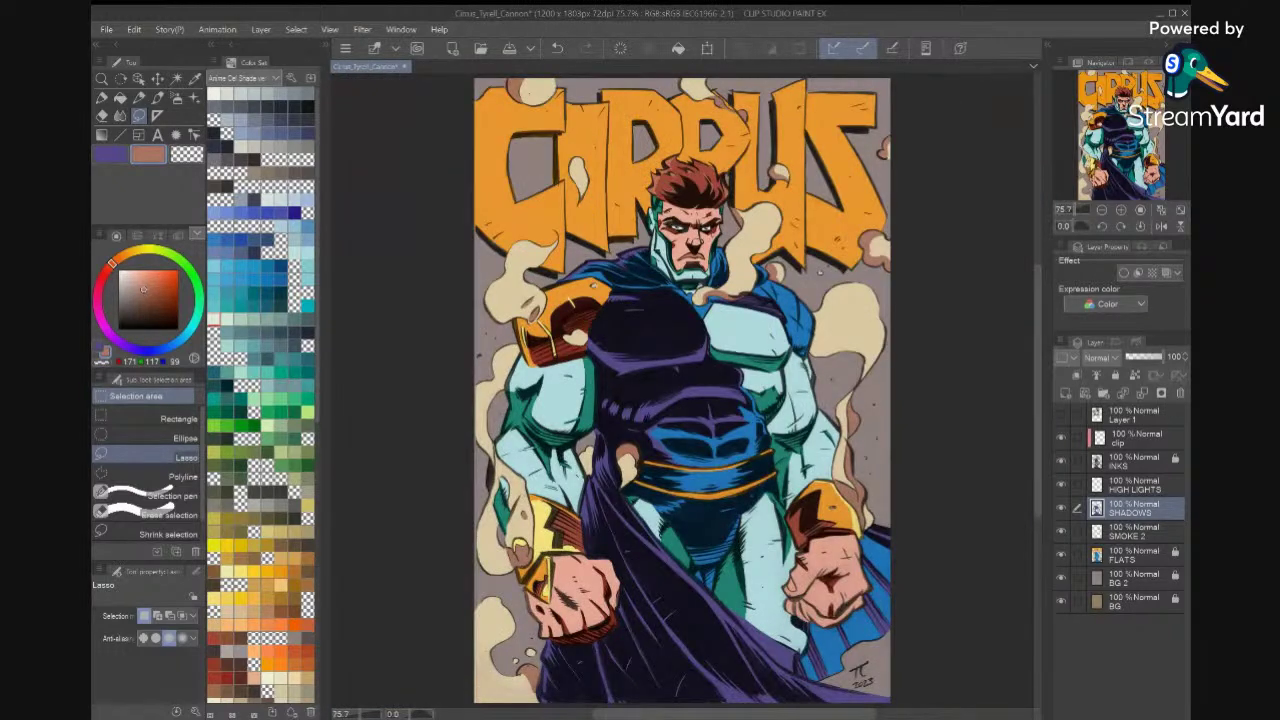
key(ctrl+s)
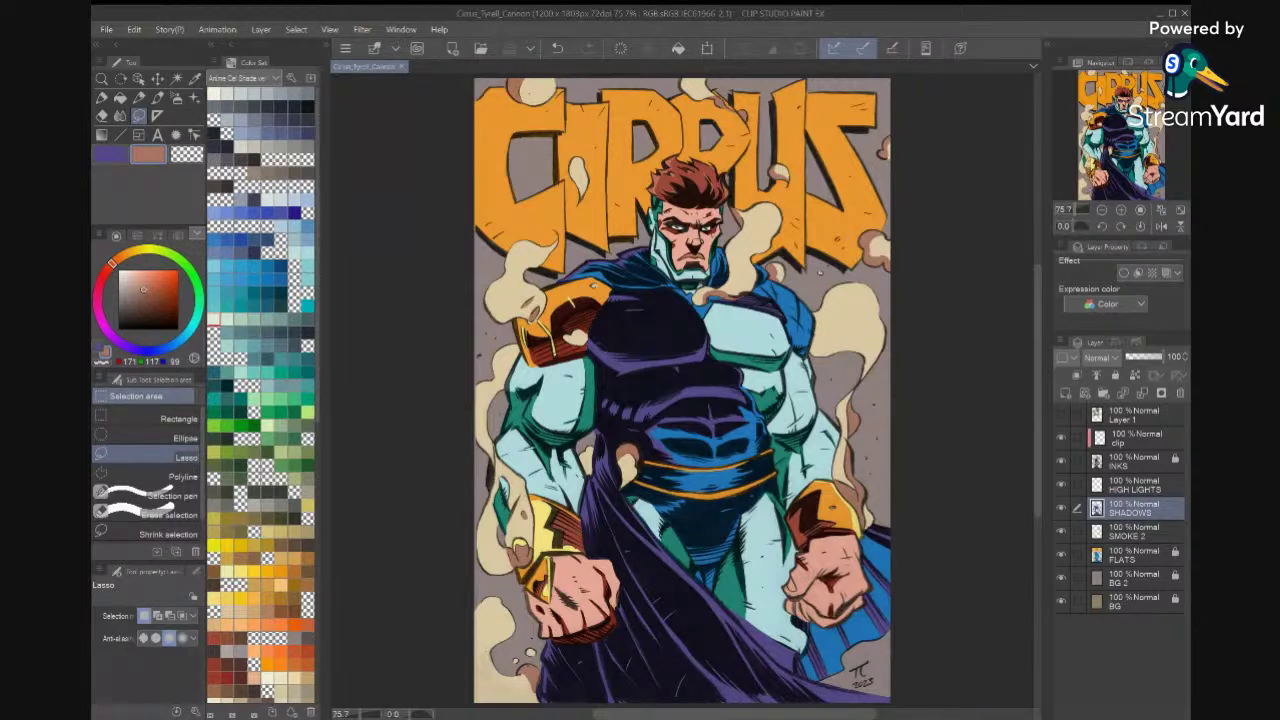
Lasso the lower part of the smoke crossing the gold wristband and fill it with the reddish-brown shadow.
scroll(682, 392, up, 5)
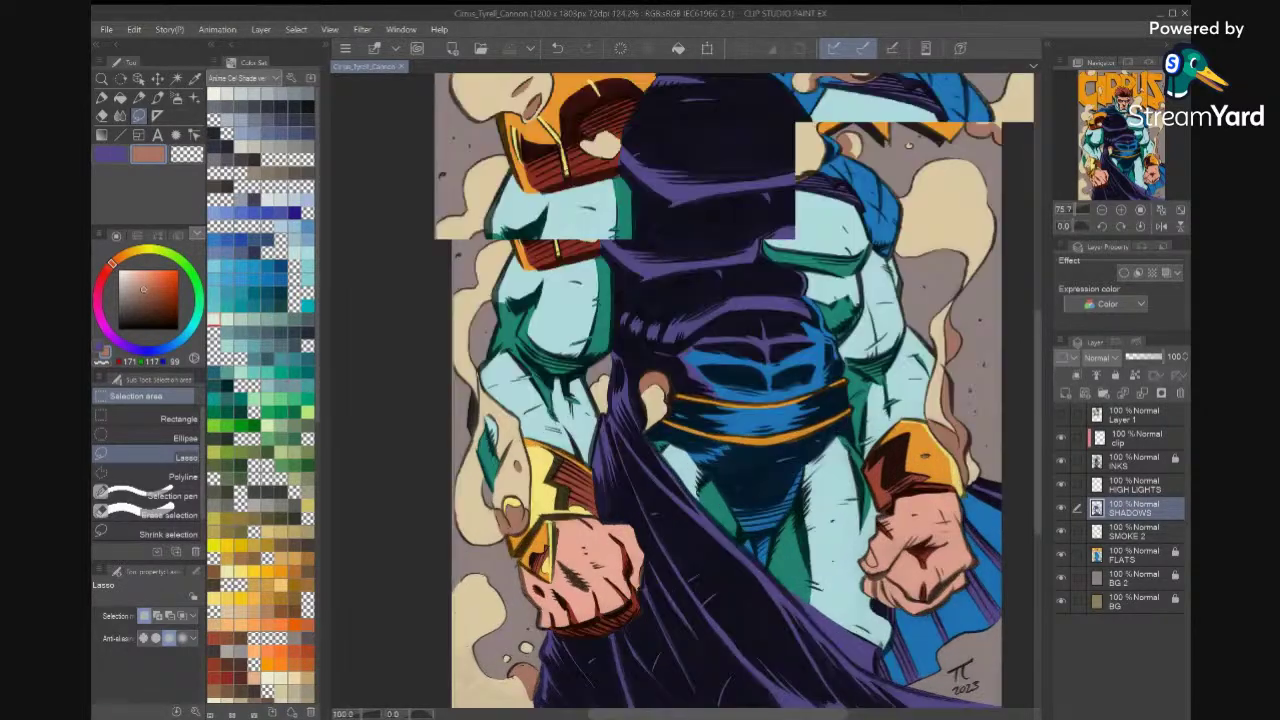
mouse_move(700, 172)
mouse_down()
mouse_move(668, 218)
mouse_move(662, 306)
mouse_move(622, 302)
mouse_move(614, 332)
mouse_move(604, 274)
mouse_move(664, 192)
mouse_move(697, 172)
mouse_up()
click(699, 378)
key(ctrl+d)
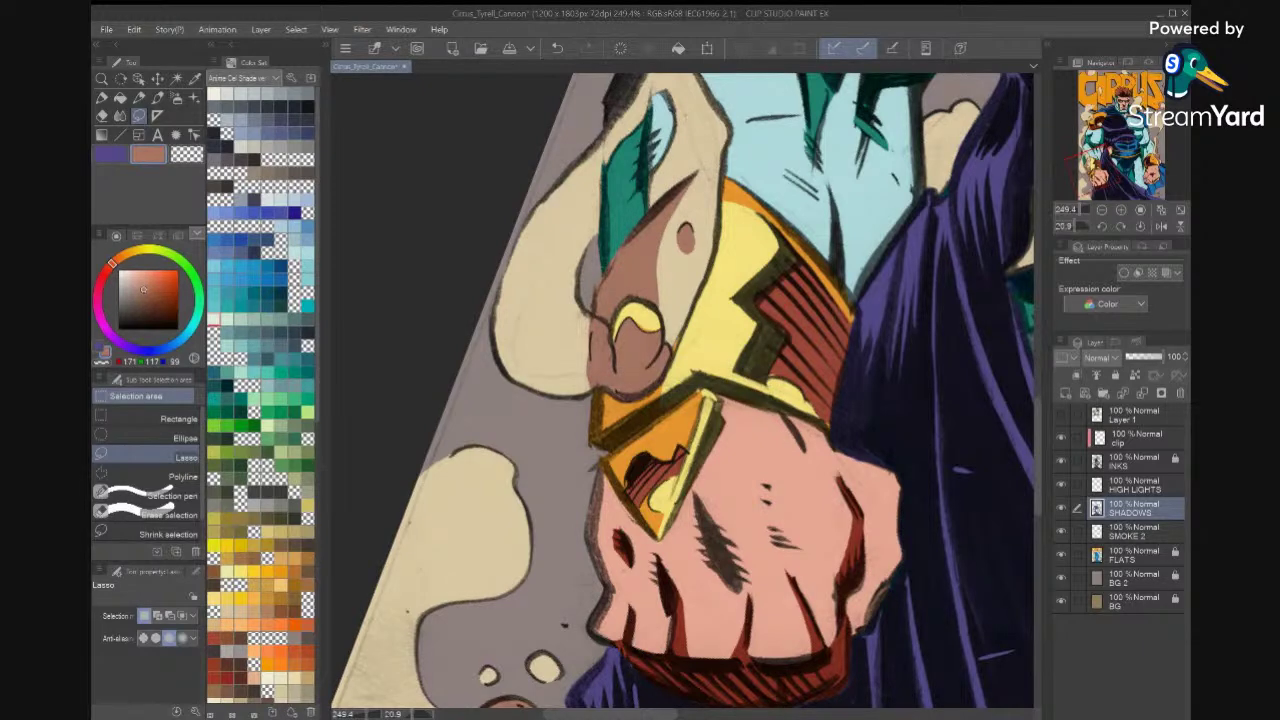
Try a reddish-brown lasso shadow on the smoke wisp overlapping the lower end of the letter C.
scroll(683, 390, down, 8)
scroll(880, 286, down, 1)
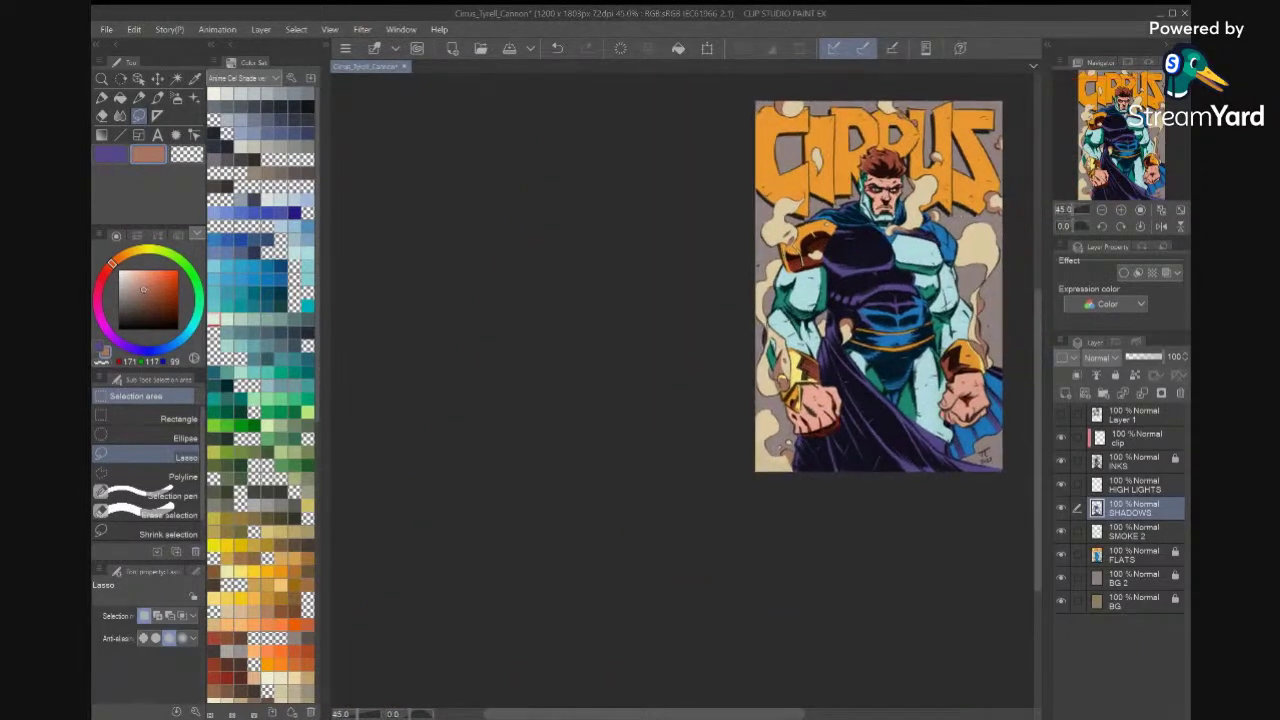
scroll(880, 286, up, 4)
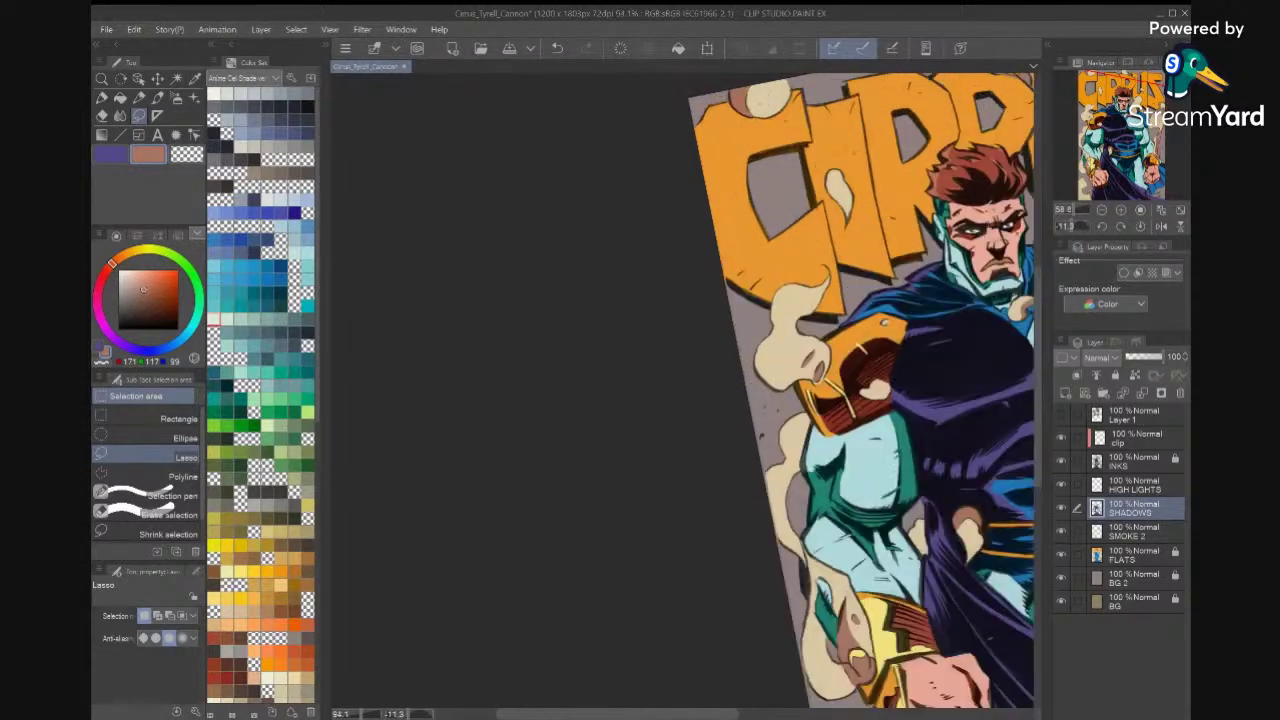
scroll(855, 300, up, 3)
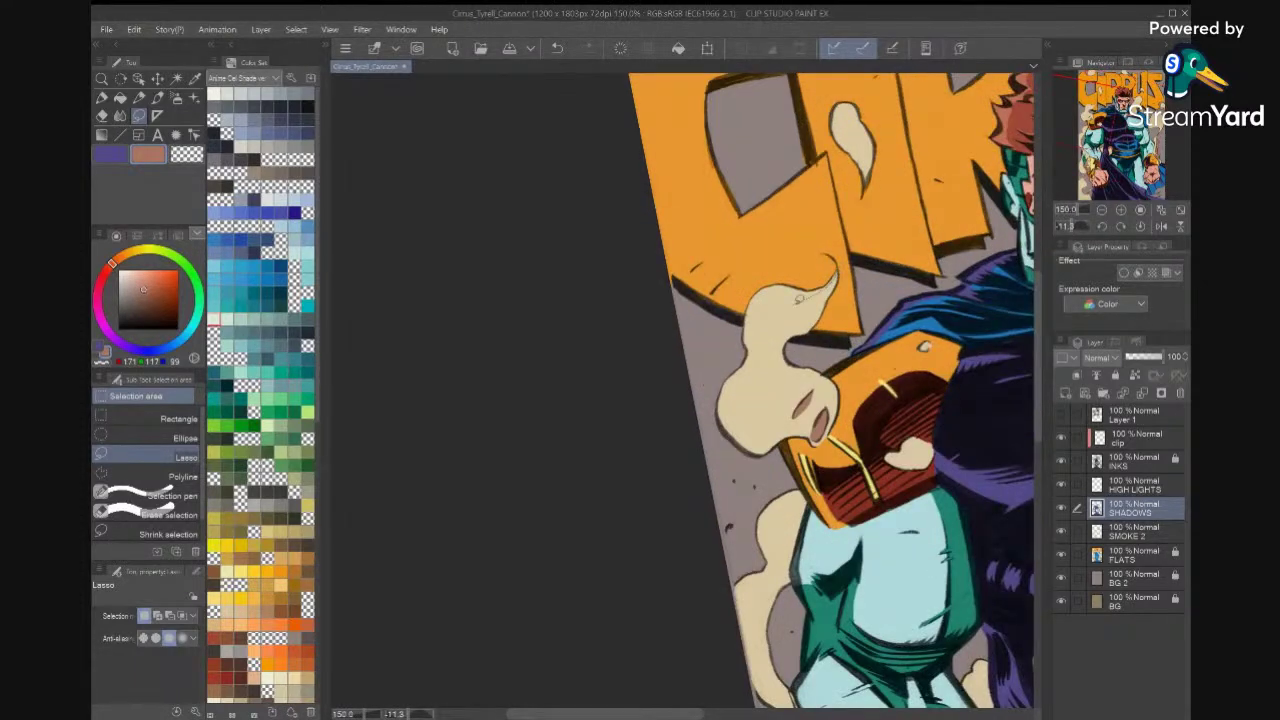
mouse_move(752, 303)
mouse_down()
mouse_move(770, 286)
mouse_move(831, 279)
mouse_up()
key(alt+Delete)
key(ctrl+d)
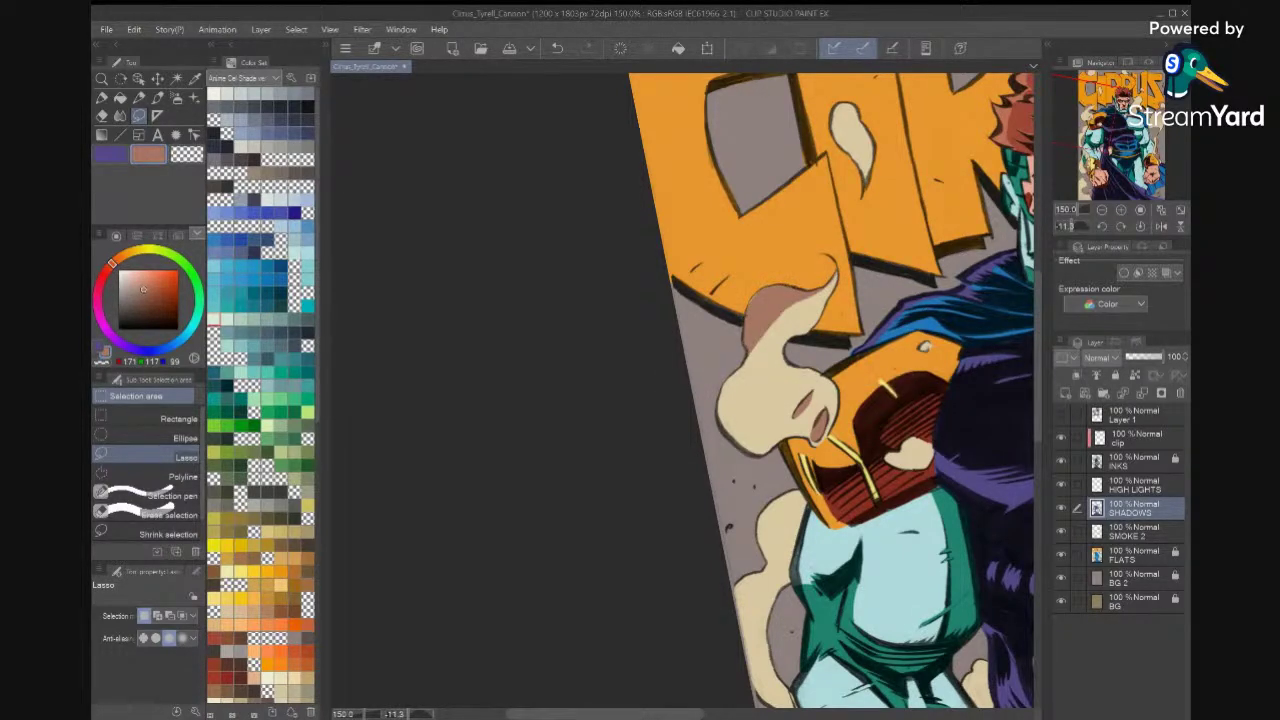
key(ctrl+0)
key(ctrl+z)
key(ctrl+z)
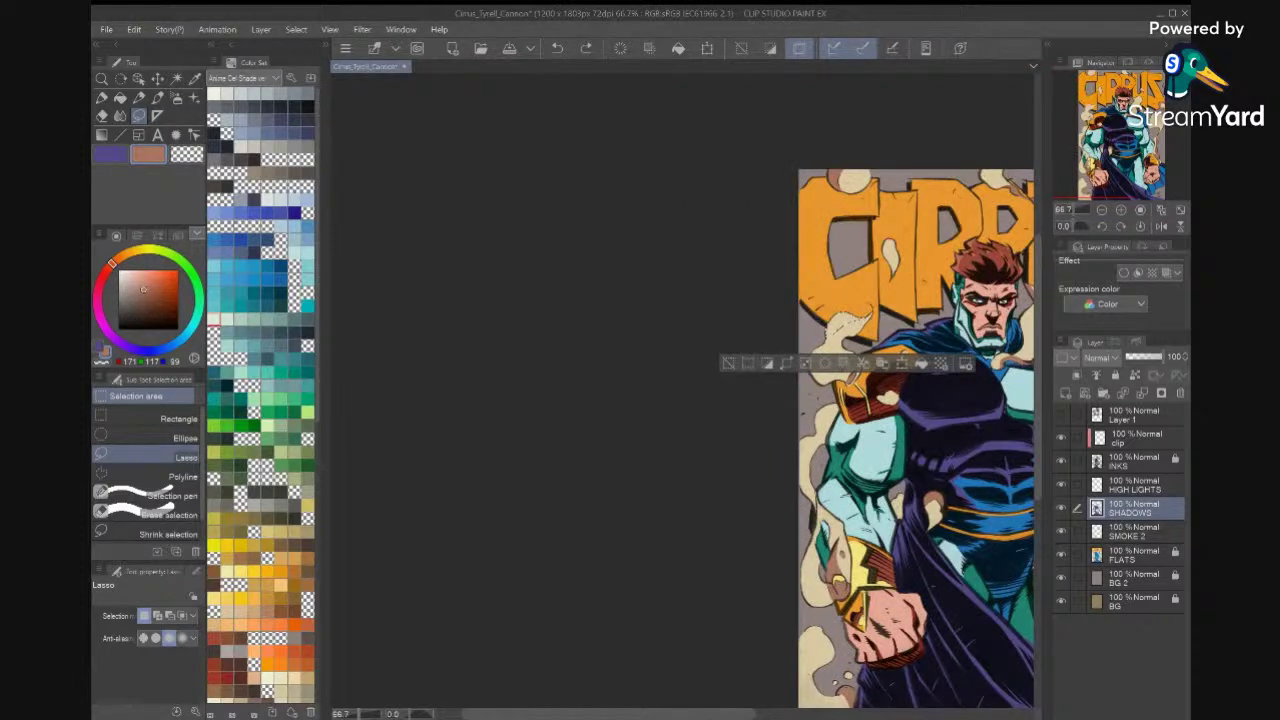
key(ctrl+d)
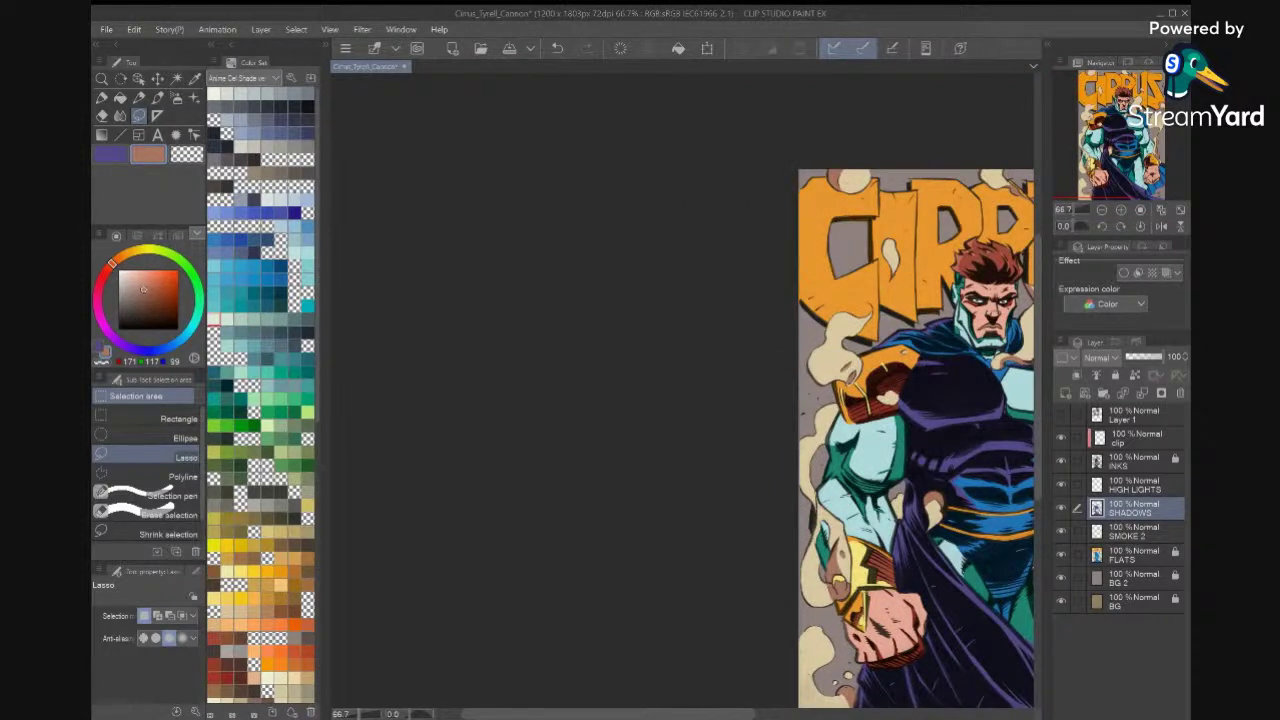
Save the illustration.
key(ctrl+0)
key(ctrl+s)
Sample the title lettering's orange and look through the color set's warm and purple swatches.
scroll(824, 292, up, 4)
key(ctrl+plus)
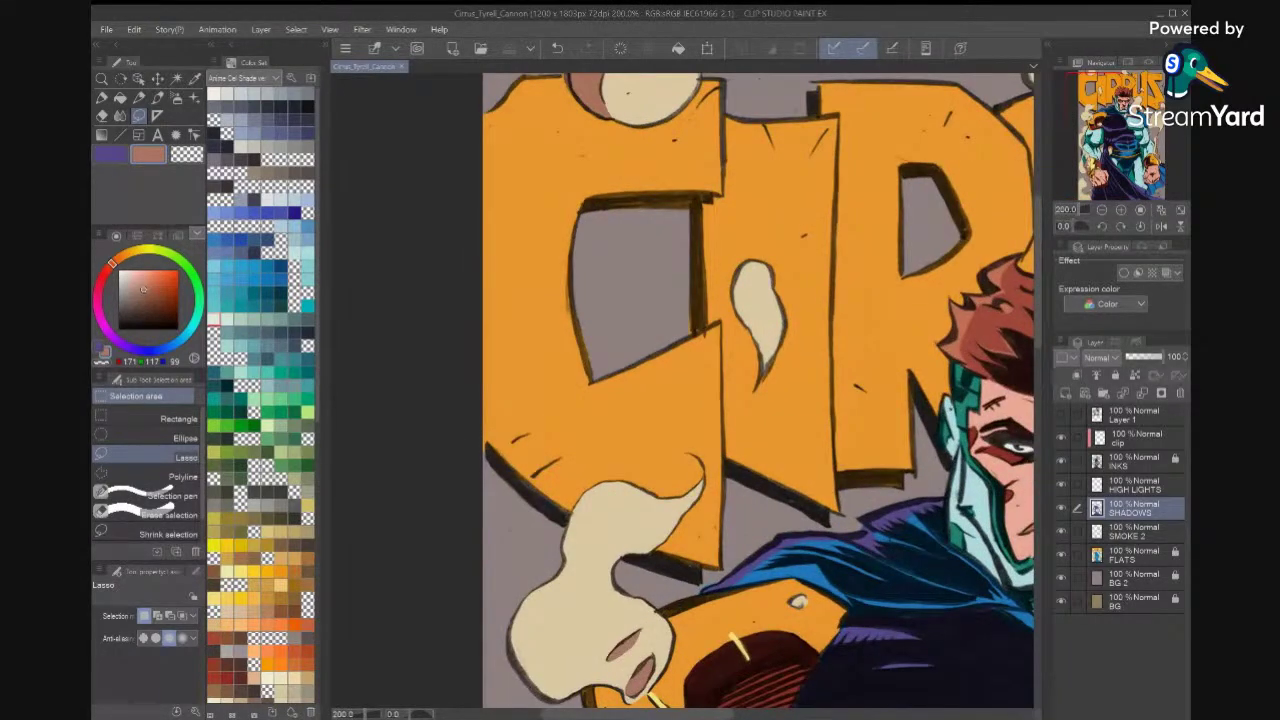
key(i)
click(712, 400)
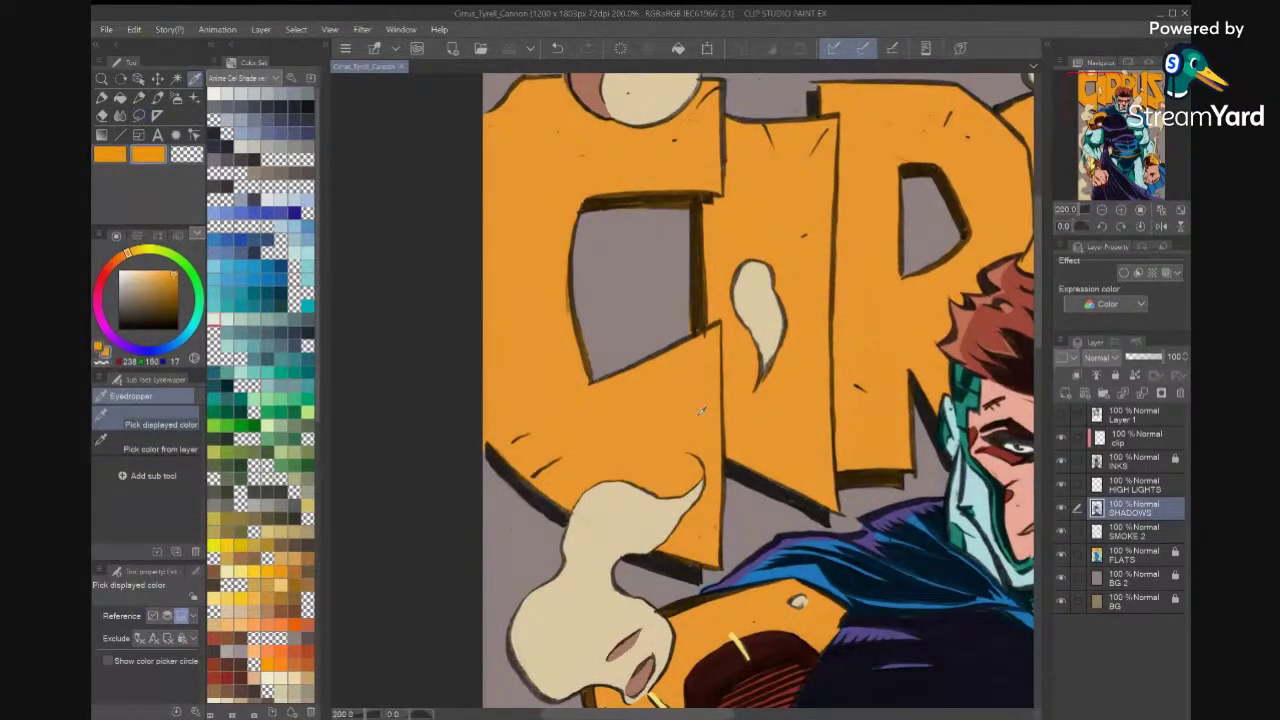
scroll(260, 400, down, 5)
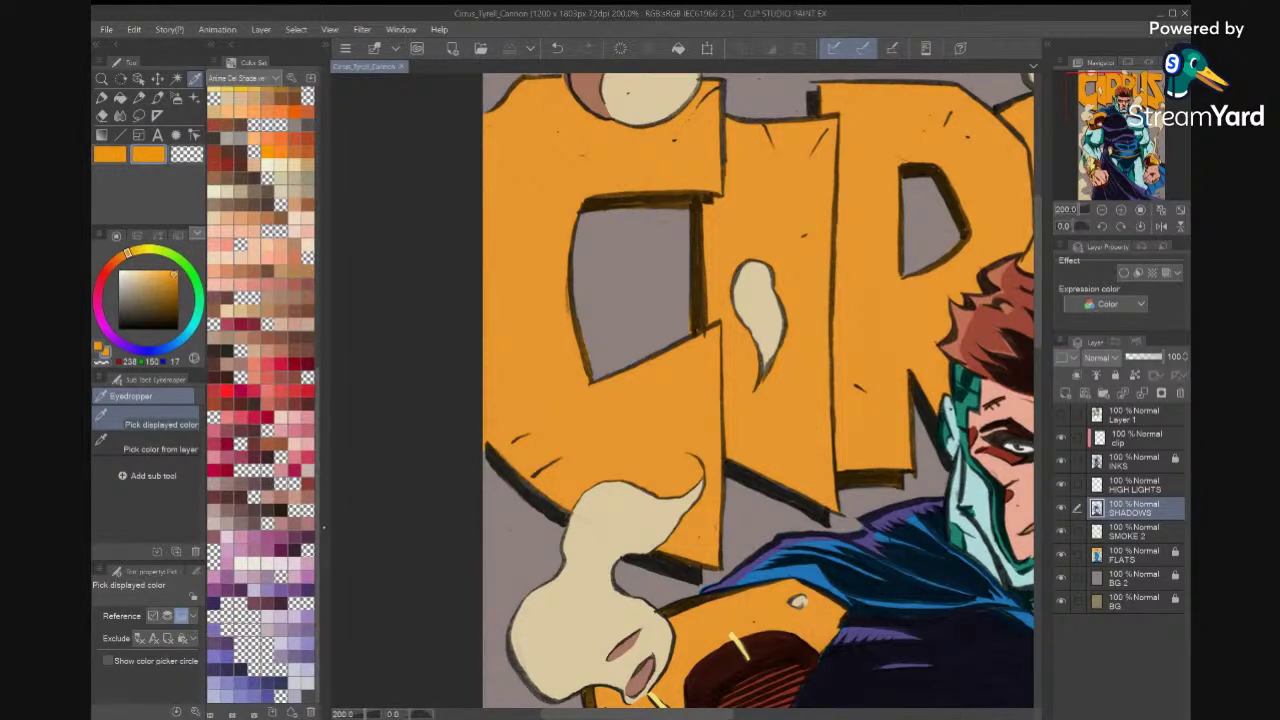
scroll(780, 390, down, 2)
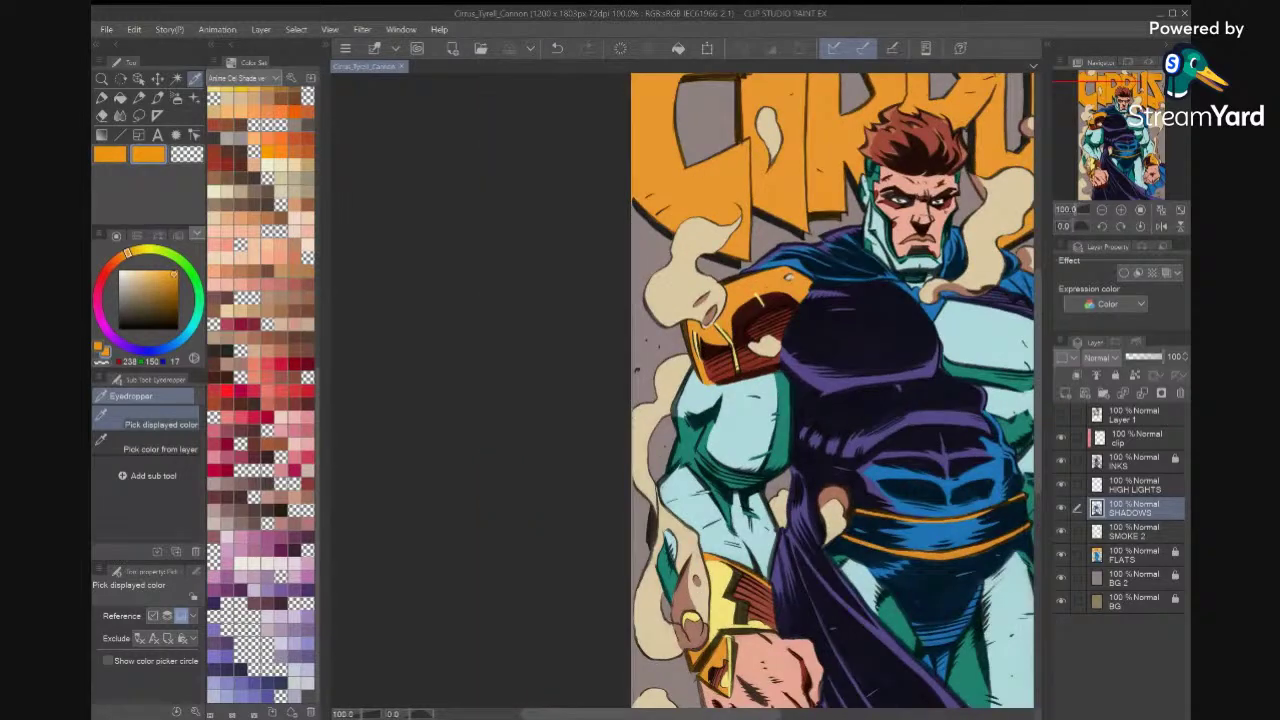
scroll(805, 517, up, 2)
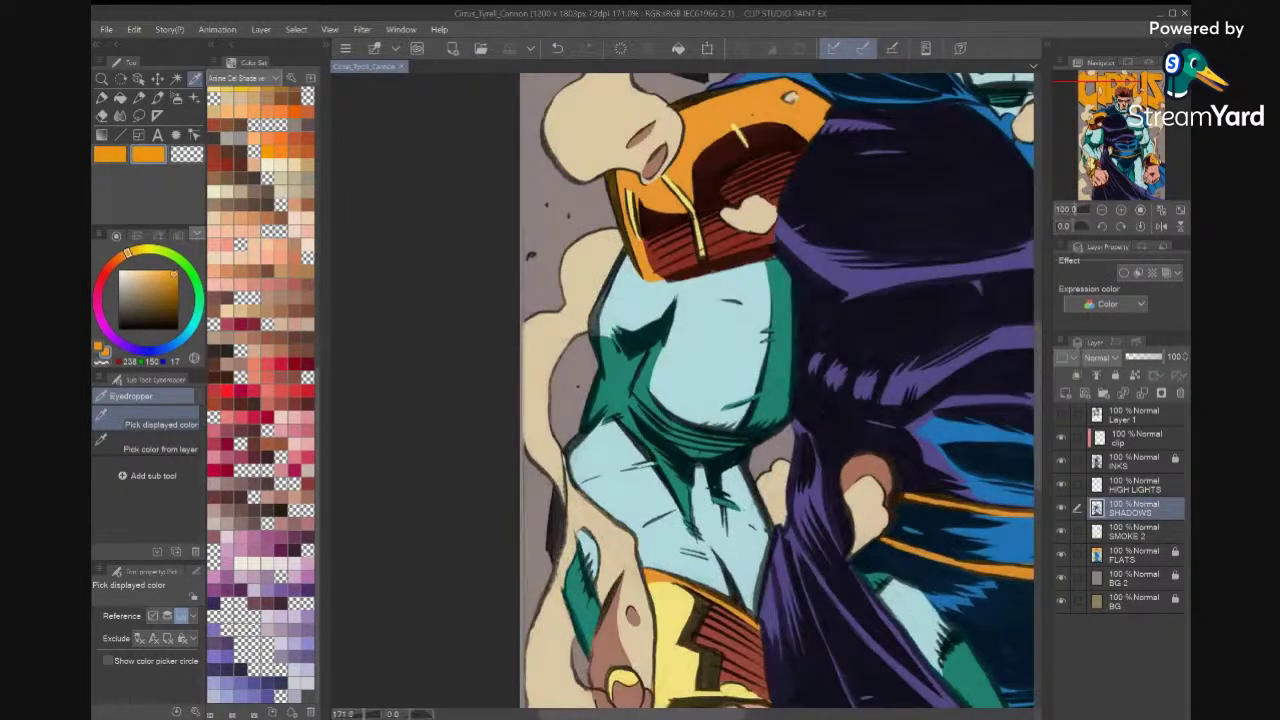
scroll(898, 500, down, 1)
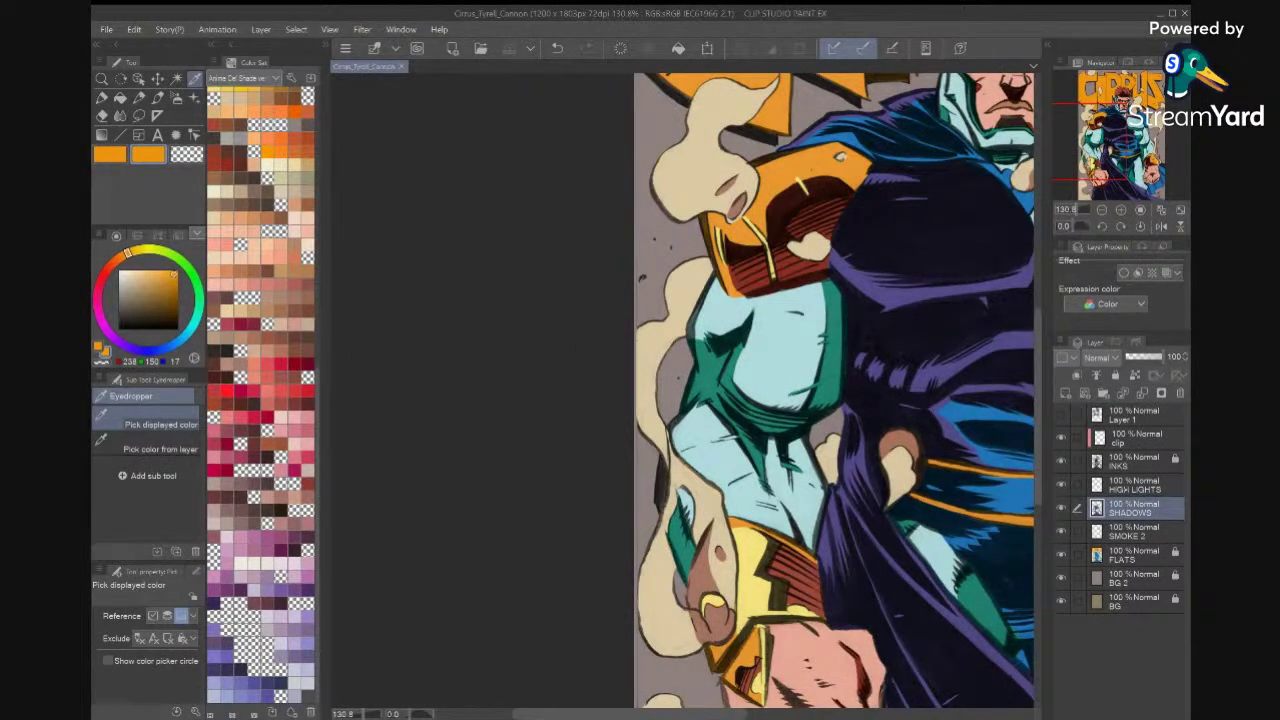
Hide INKS, sample the shoulder armor's dark red shadow and pale yellow highlight as the two drawing colors, and show INKS again.
click(1062, 462)
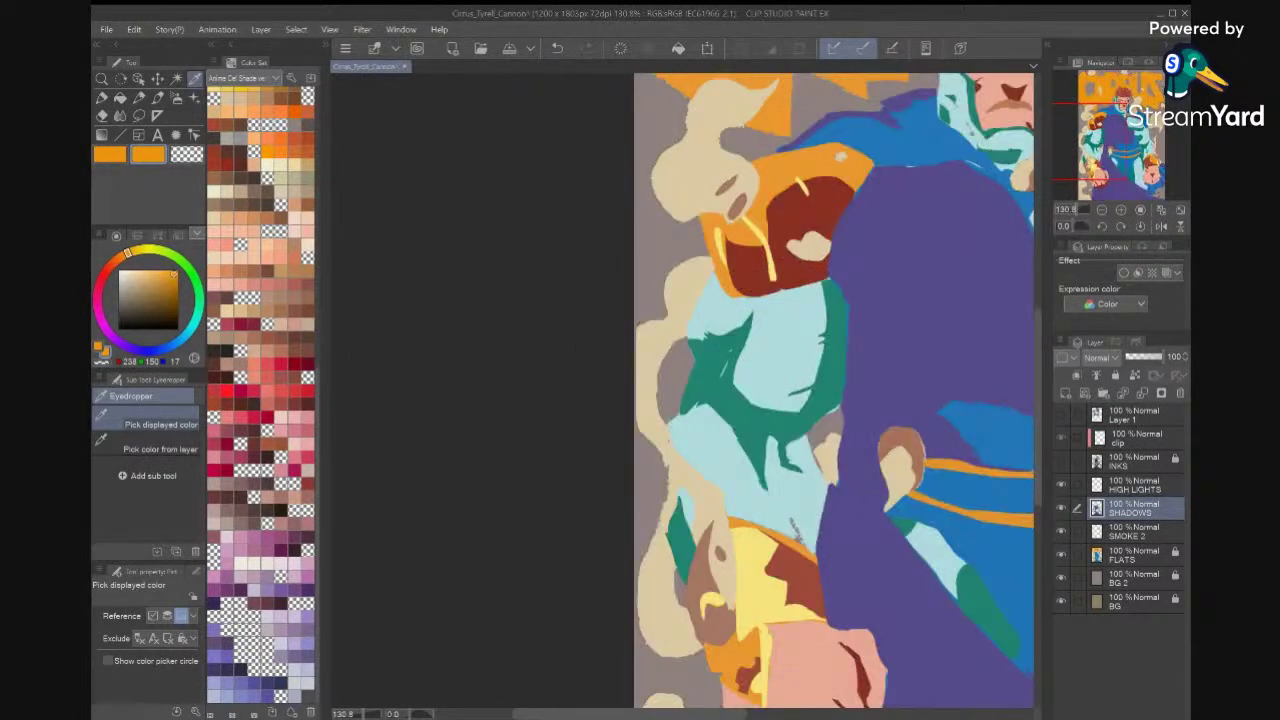
click(829, 212)
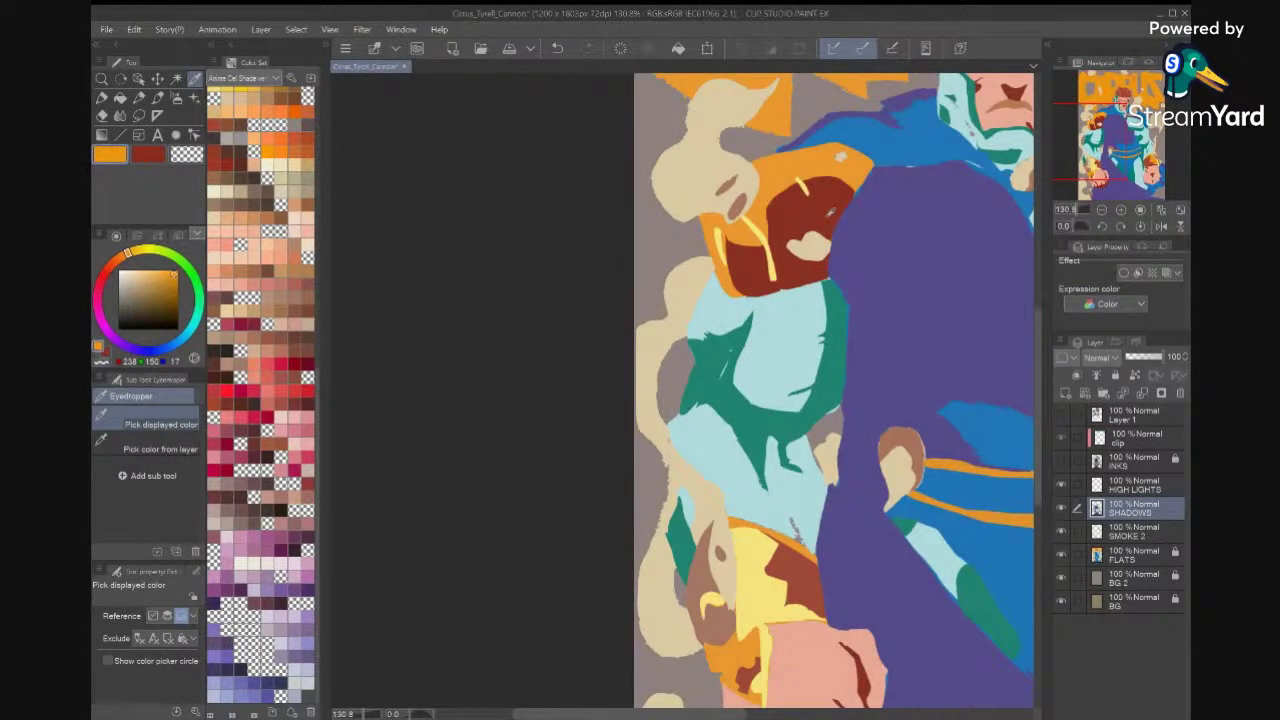
click(766, 243)
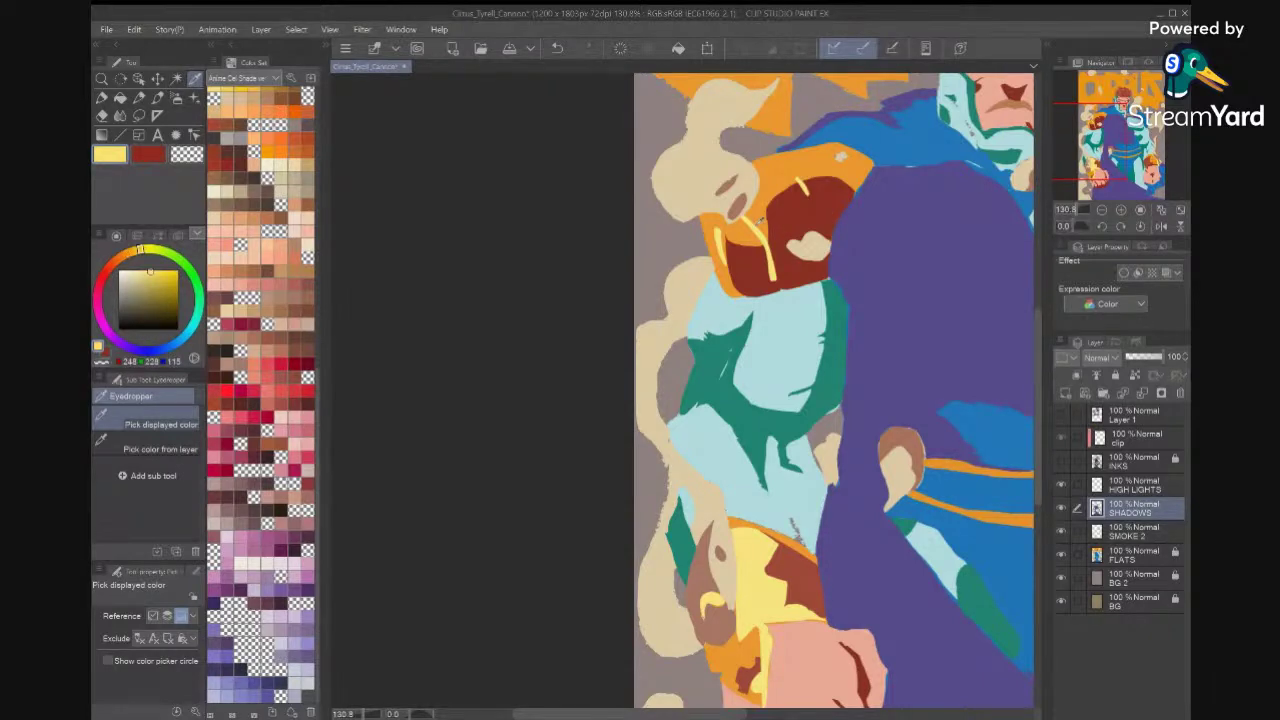
key(x)
click(1061, 462)
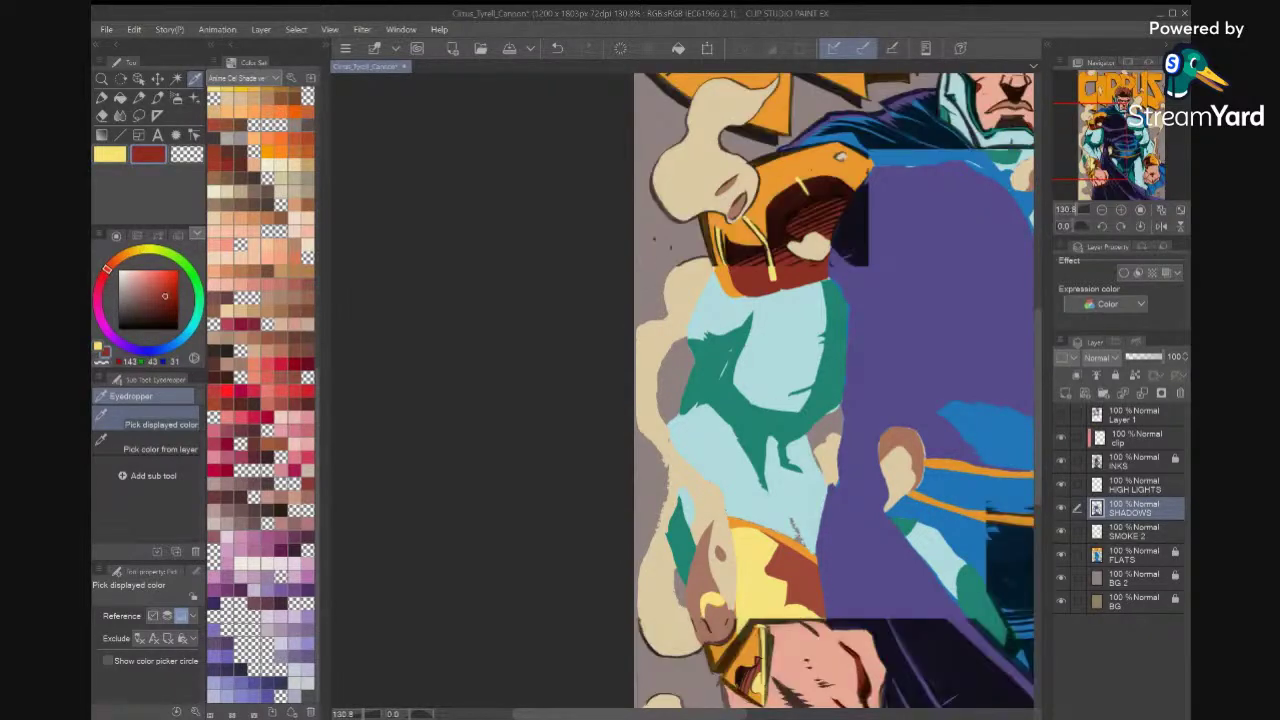
key(ctrl+0)
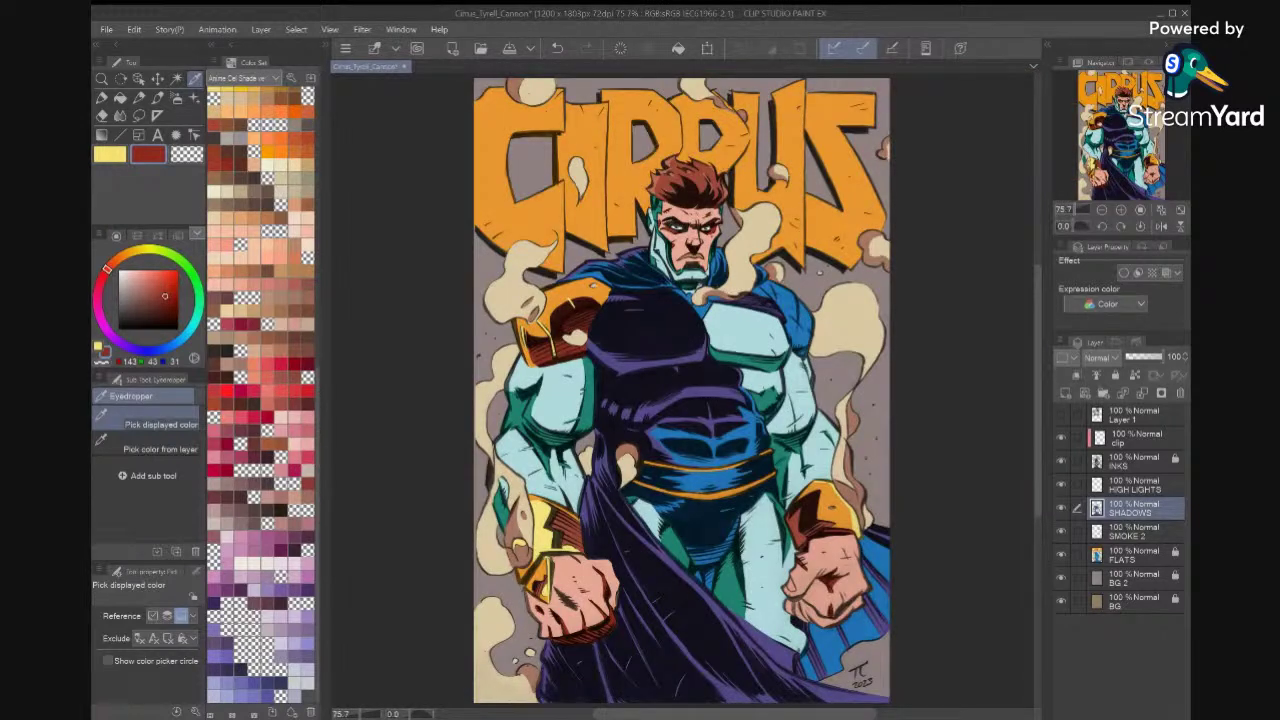
Add a new layer directly above SHADOWS and name it SHADOW BR.
click(1065, 393)
double_click(1127, 510)
text(SH)
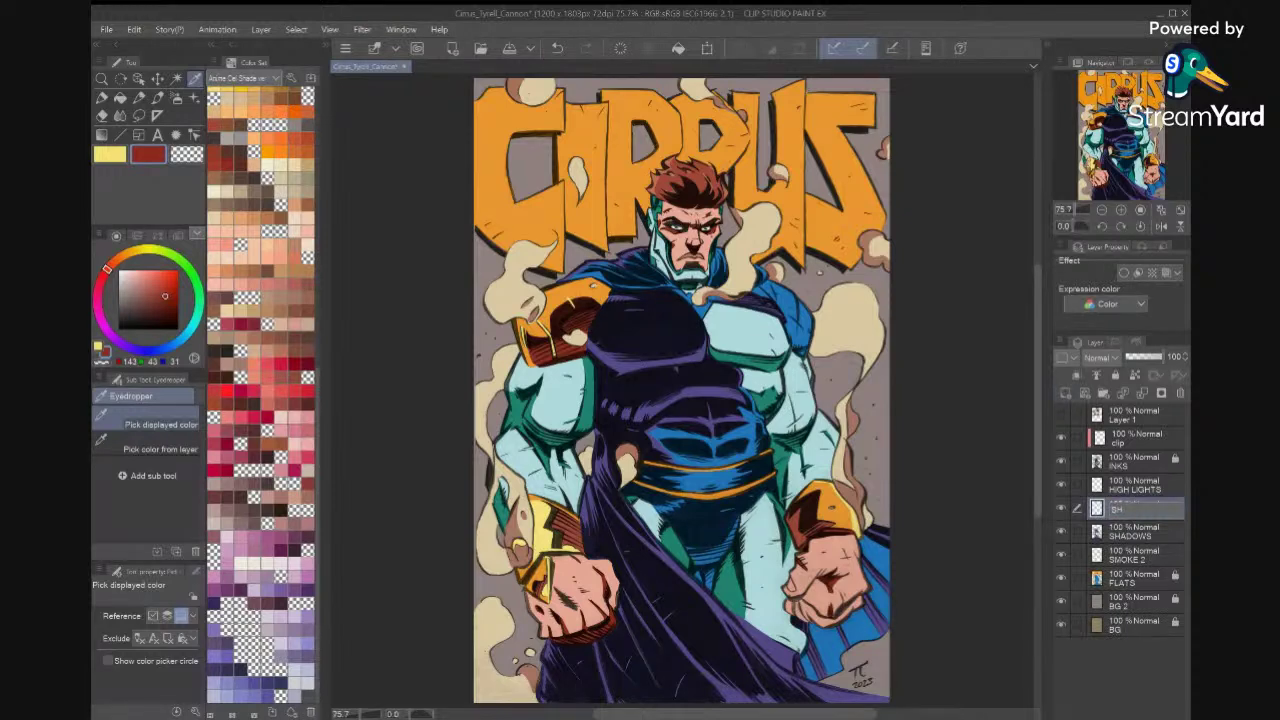
text(ADOW BR)
key(Return)
Add a new layer directly above HIGH LIGHTS and name it HL BR.
click(1136, 487)
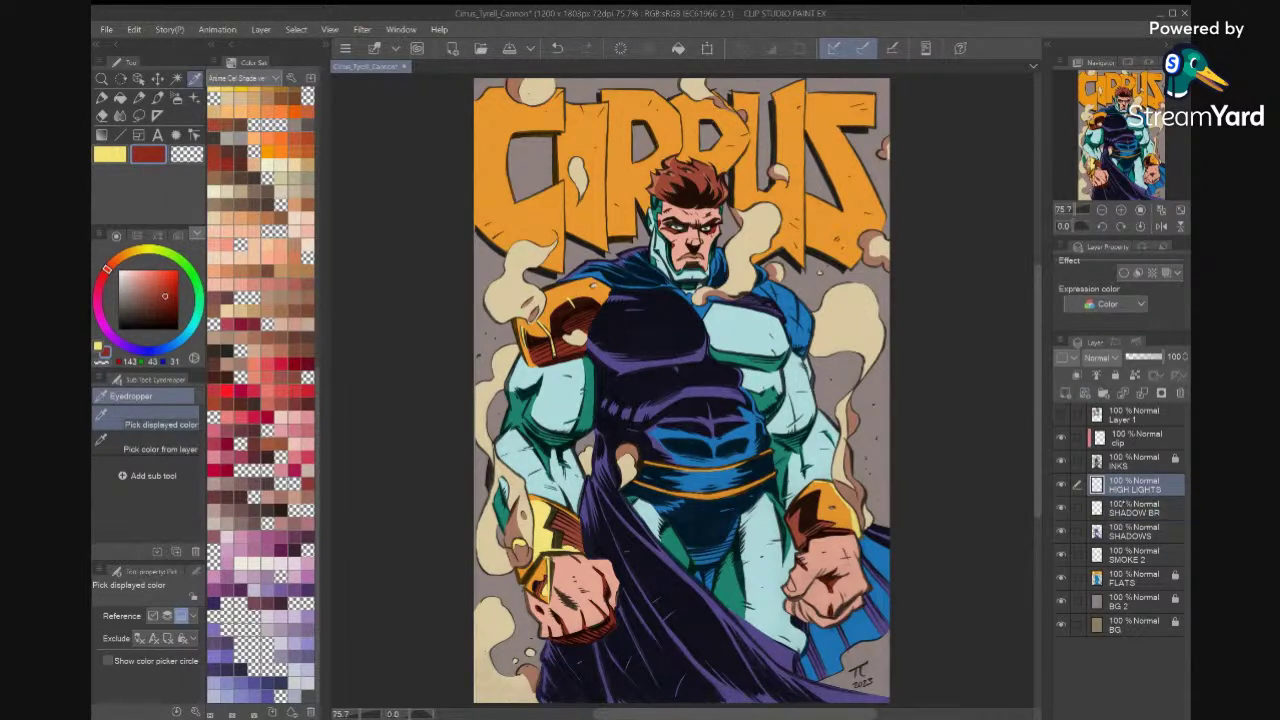
click(1066, 393)
double_click(1138, 486)
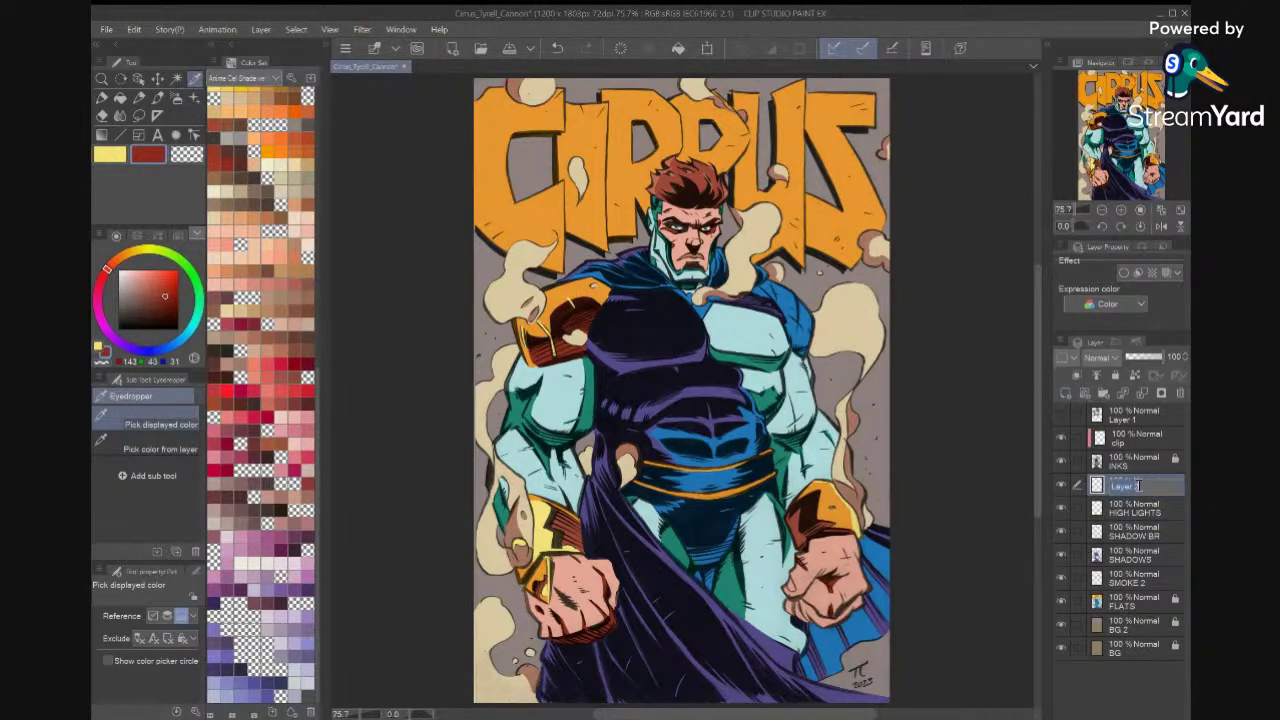
text(H)
key(BackSpace)
text(HL BR)
key(Return)
Select the orange CIRRUS title lettering from the FLATS layer with Auto select and make SHADOW BR the active layer.
click(1160, 537)
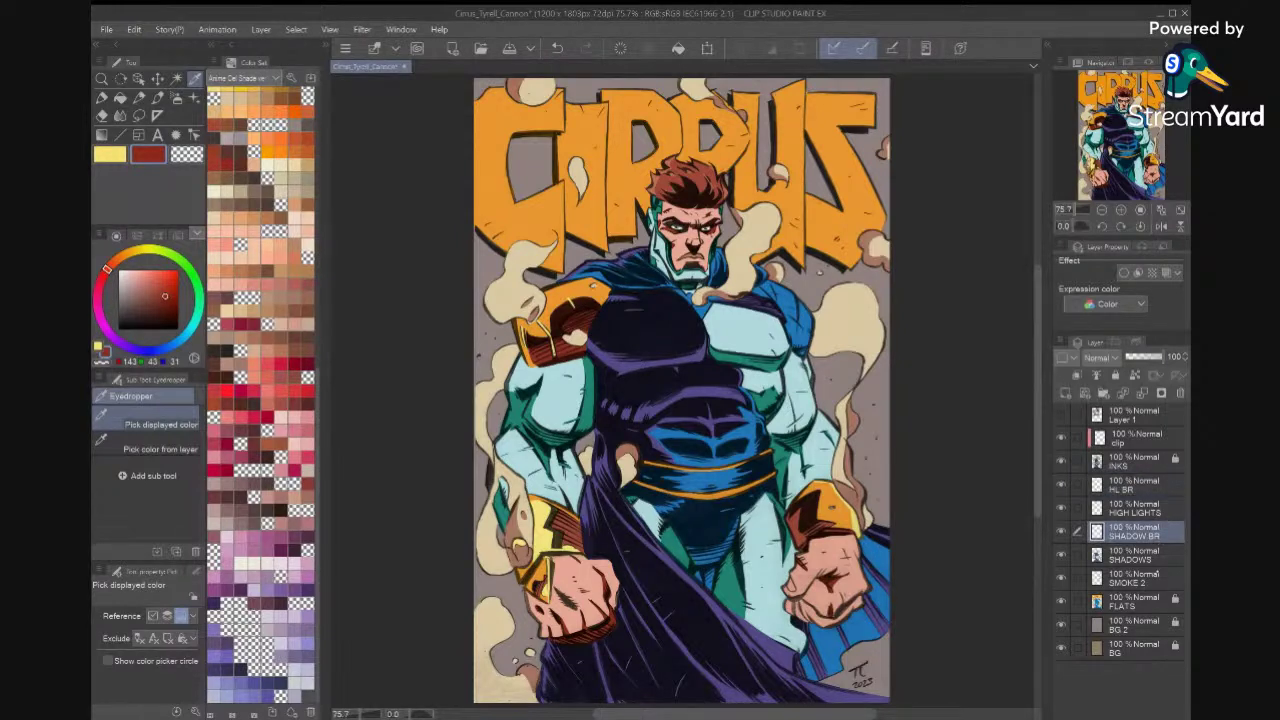
click(1154, 603)
key(w)
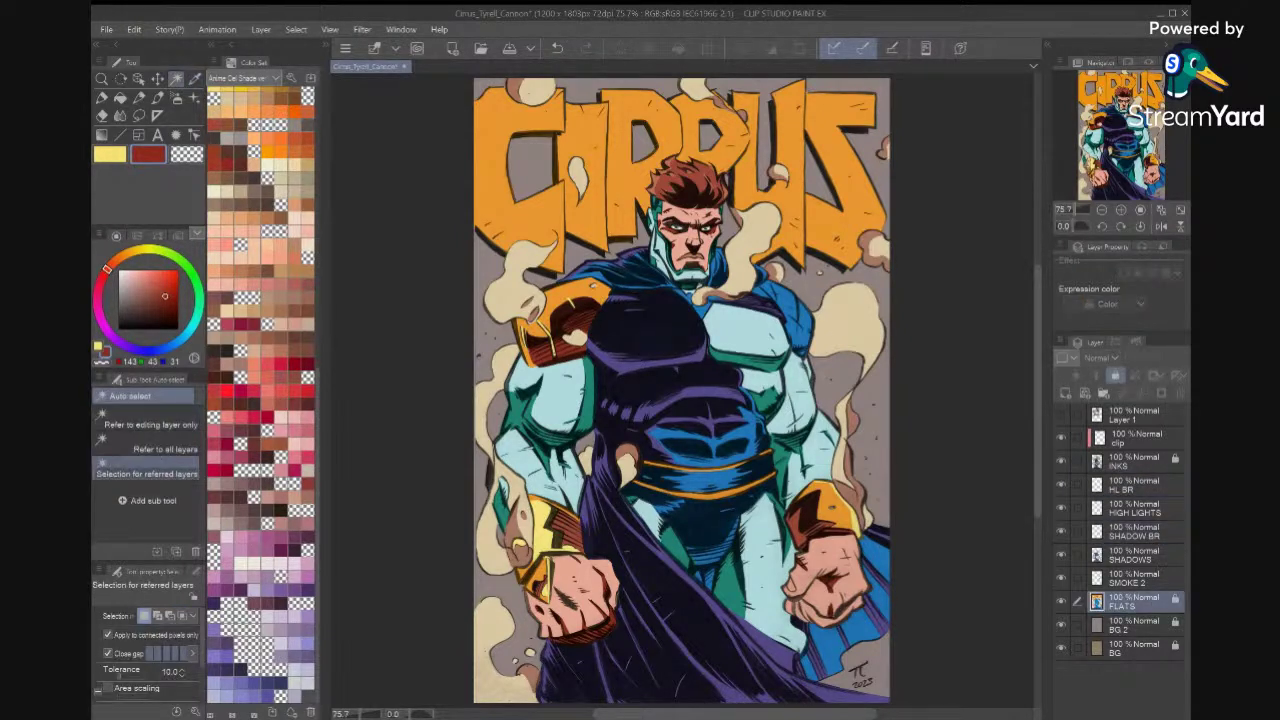
click(550, 212)
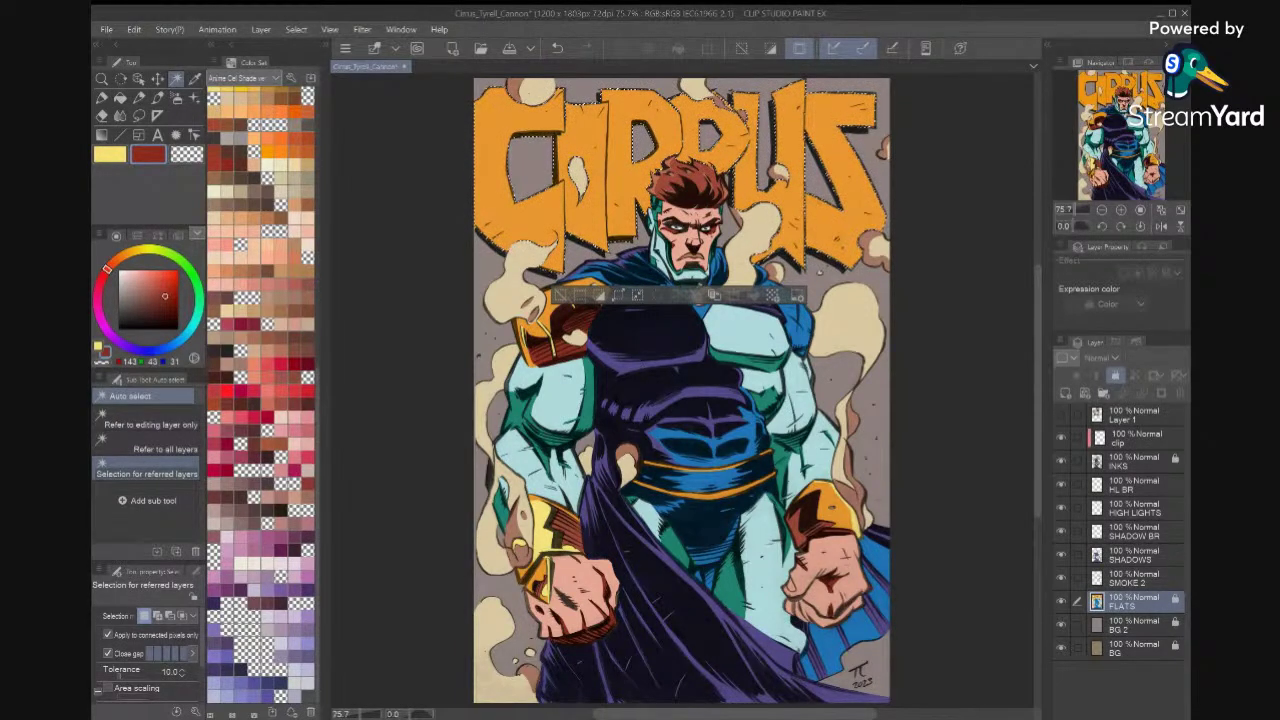
click(1134, 532)
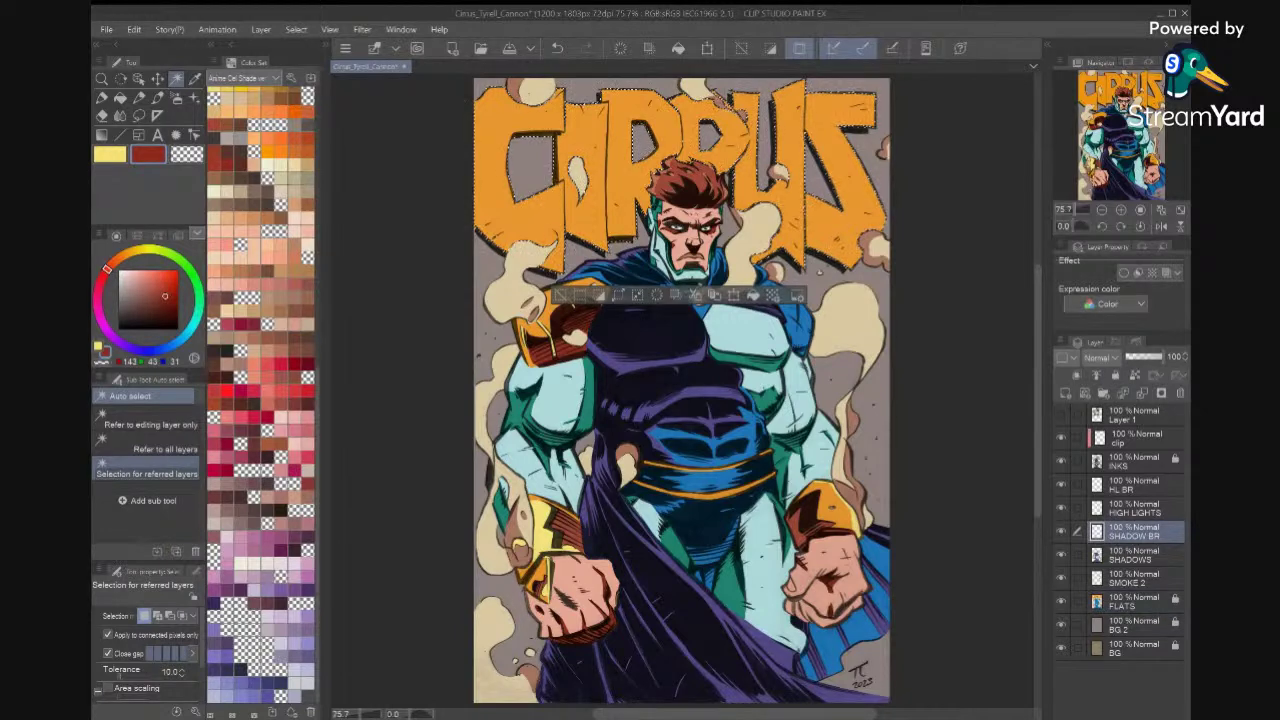
Airbrush dark red shading along the lower part of the title lettering on SHADOW BR, with a brush size of 170.
click(157, 97)
drag(576, 218, 634, 343)
key(bracketright)
key(bracketright)
key(bracketright)
key(bracketright)
key(bracketright)
key(bracketright)
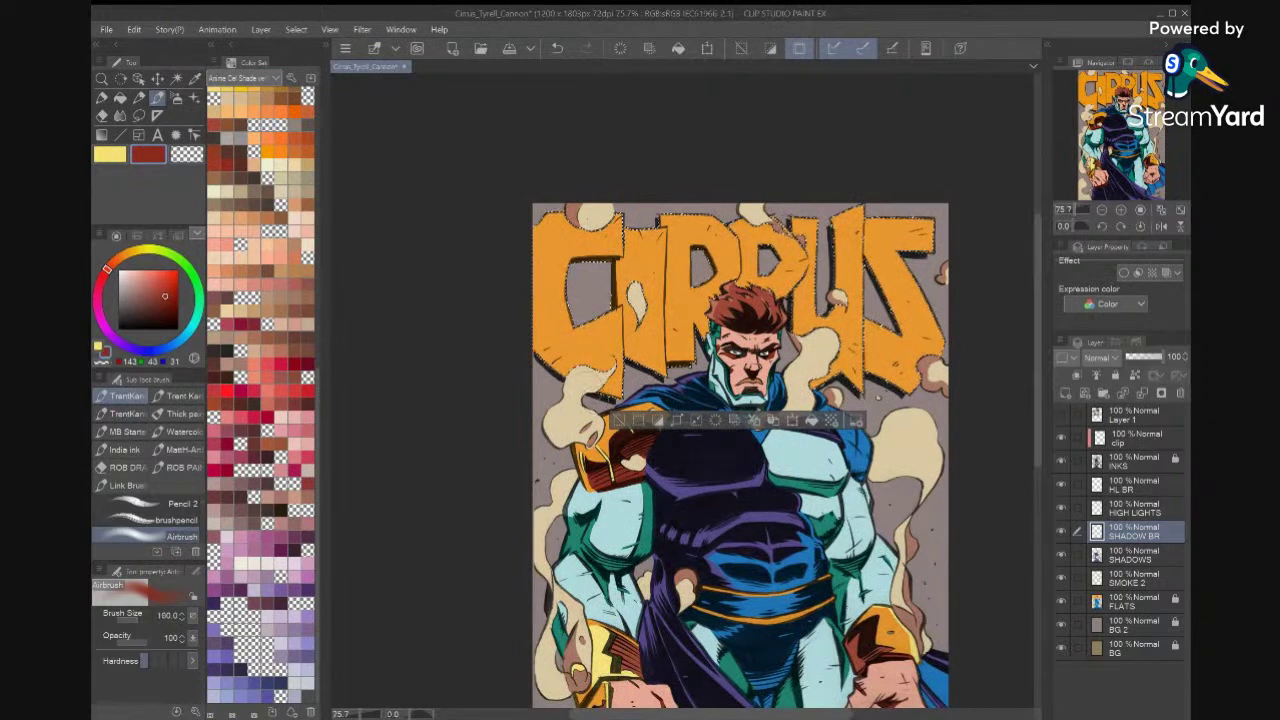
mouse_move(536, 341)
mouse_down()
mouse_move(620, 364)
mouse_move(634, 353)
mouse_up()
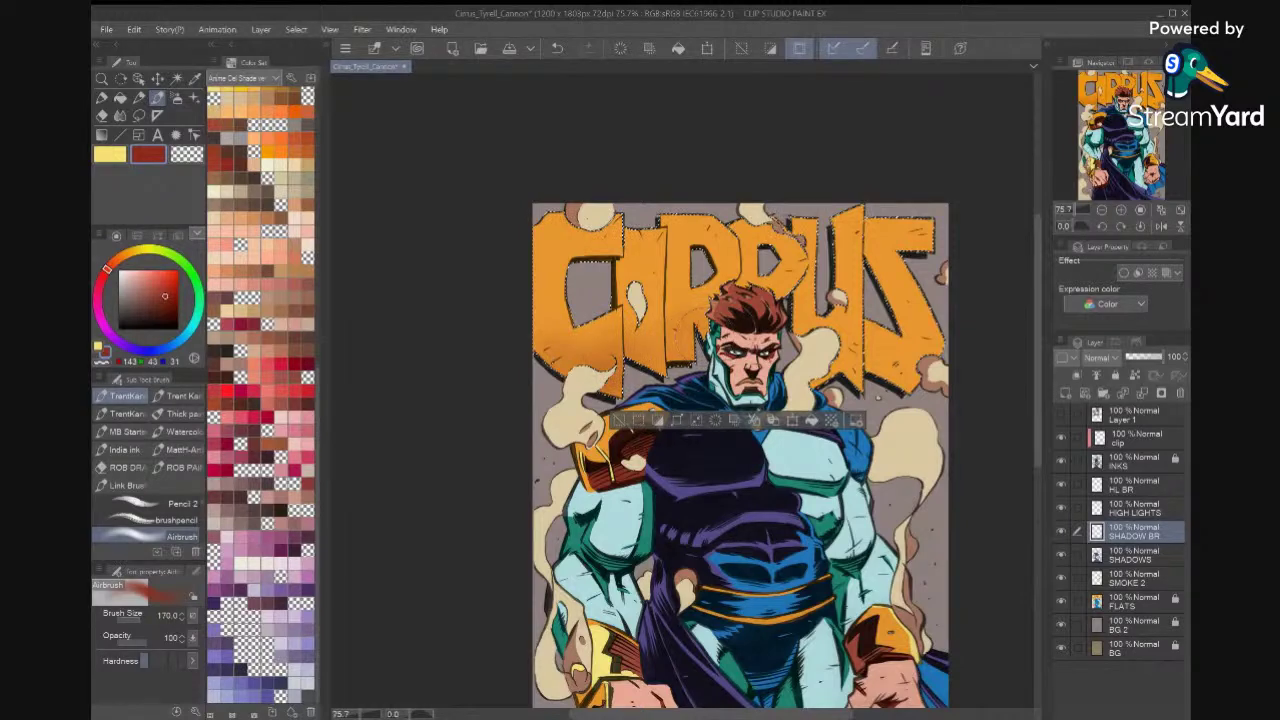
mouse_move(764, 346)
mouse_down()
mouse_move(886, 380)
mouse_move(920, 354)
mouse_move(905, 420)
mouse_up()
drag(886, 358, 688, 332)
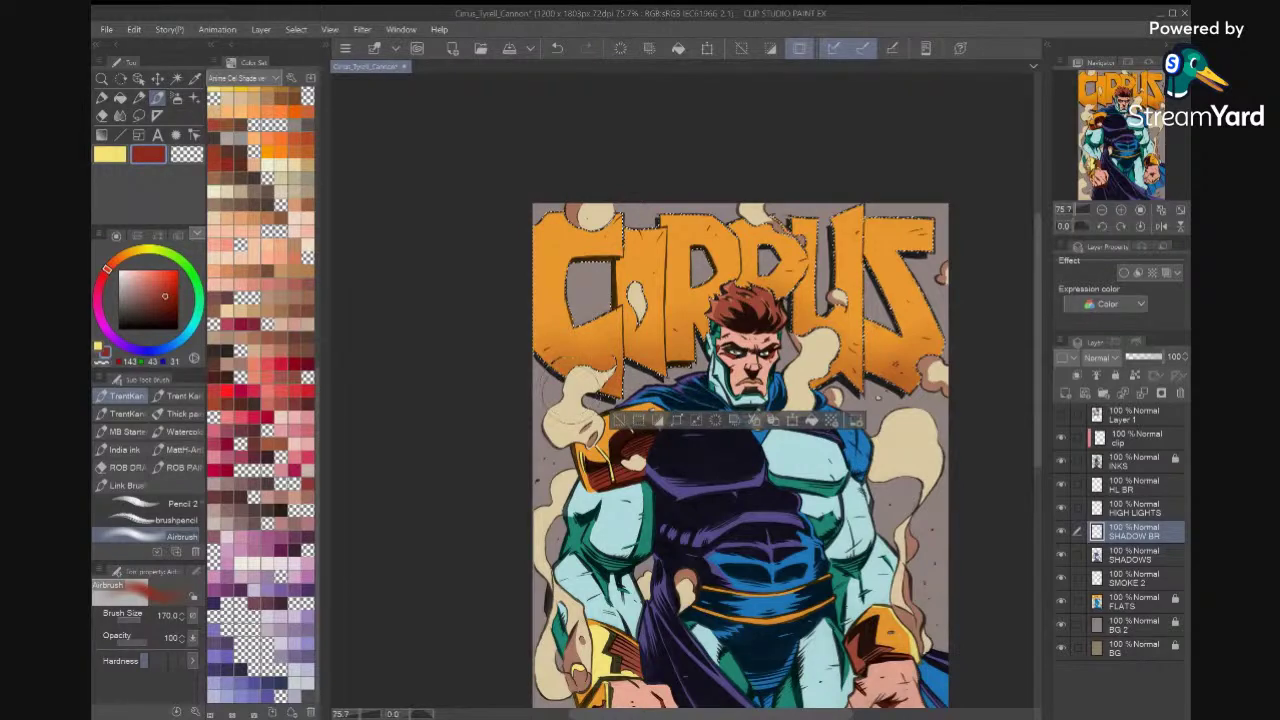
mouse_move(550, 388)
mouse_down()
mouse_move(527, 337)
mouse_move(542, 366)
mouse_up()
Airbrush pale yellow highlights across the upper part of the title lettering on the HL BR layer.
key(x)
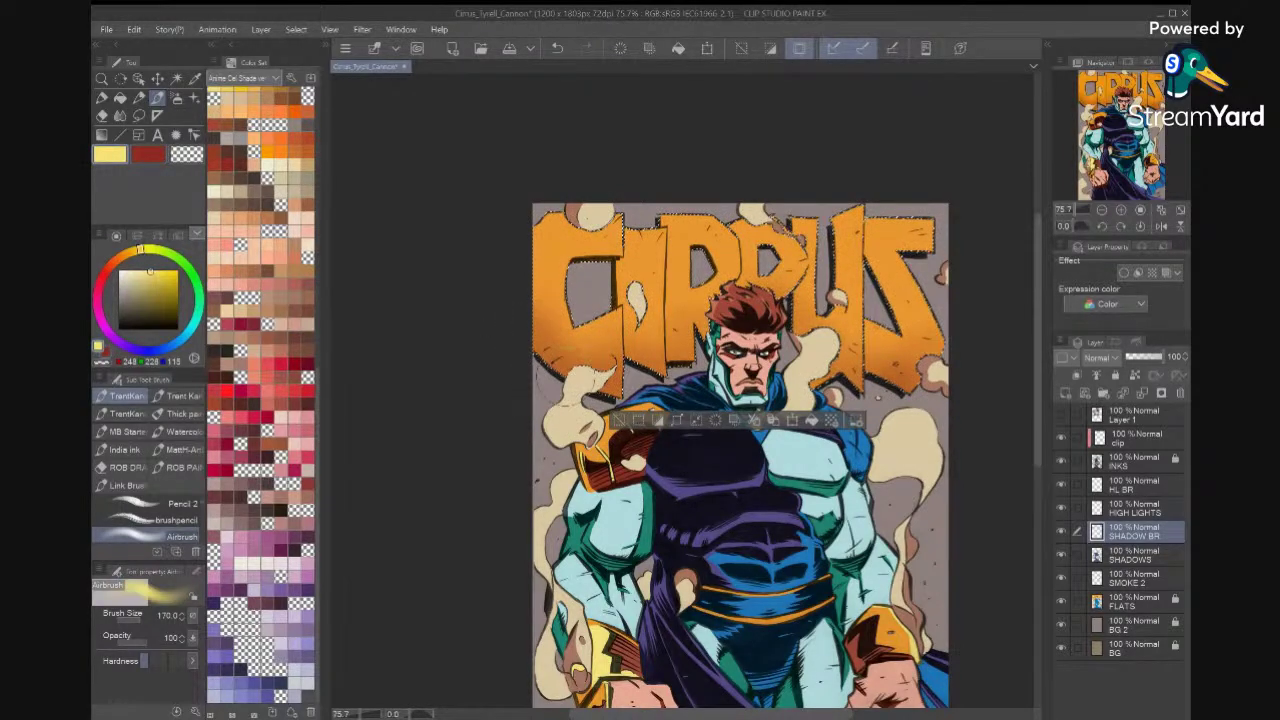
click(1136, 485)
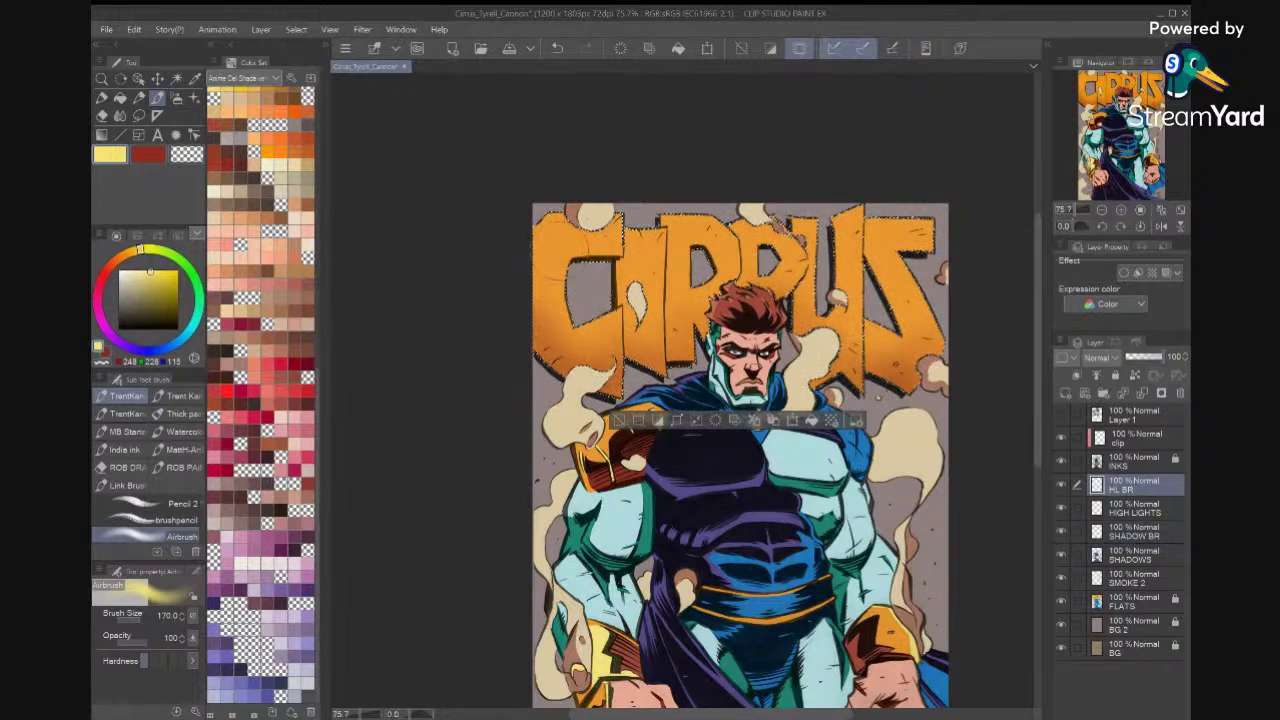
drag(521, 262, 548, 228)
drag(658, 223, 676, 200)
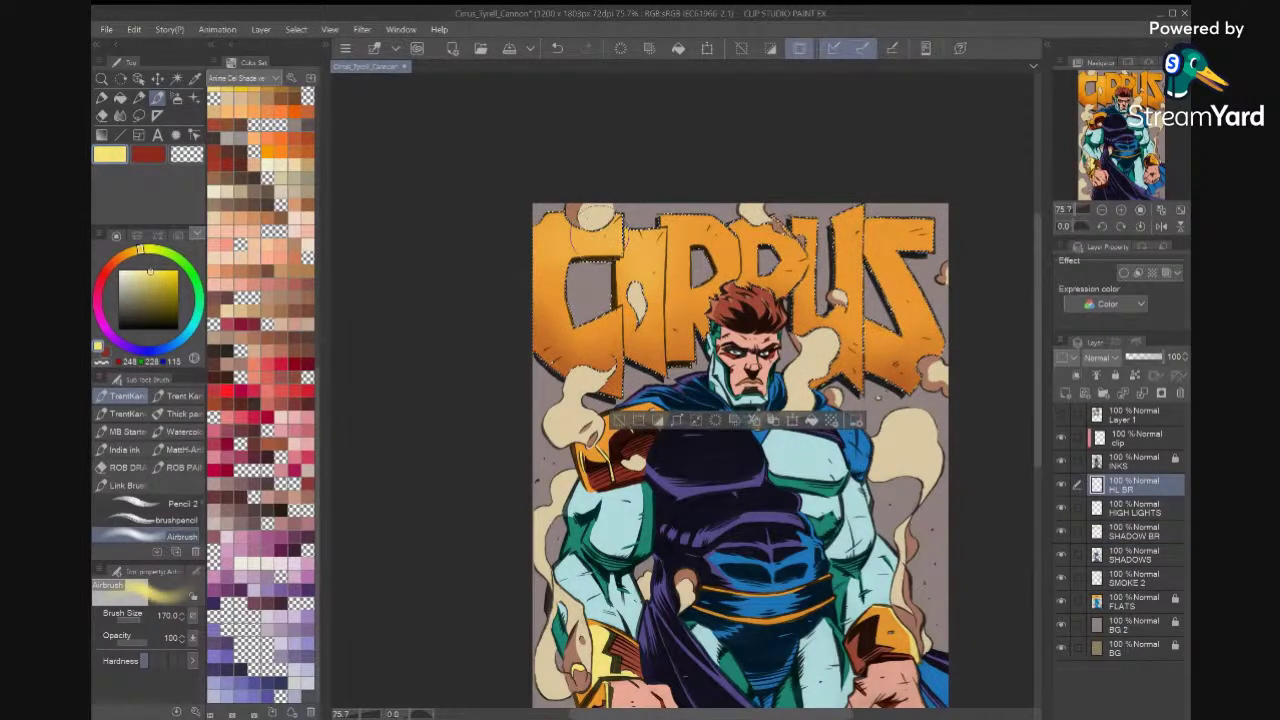
drag(535, 289, 530, 257)
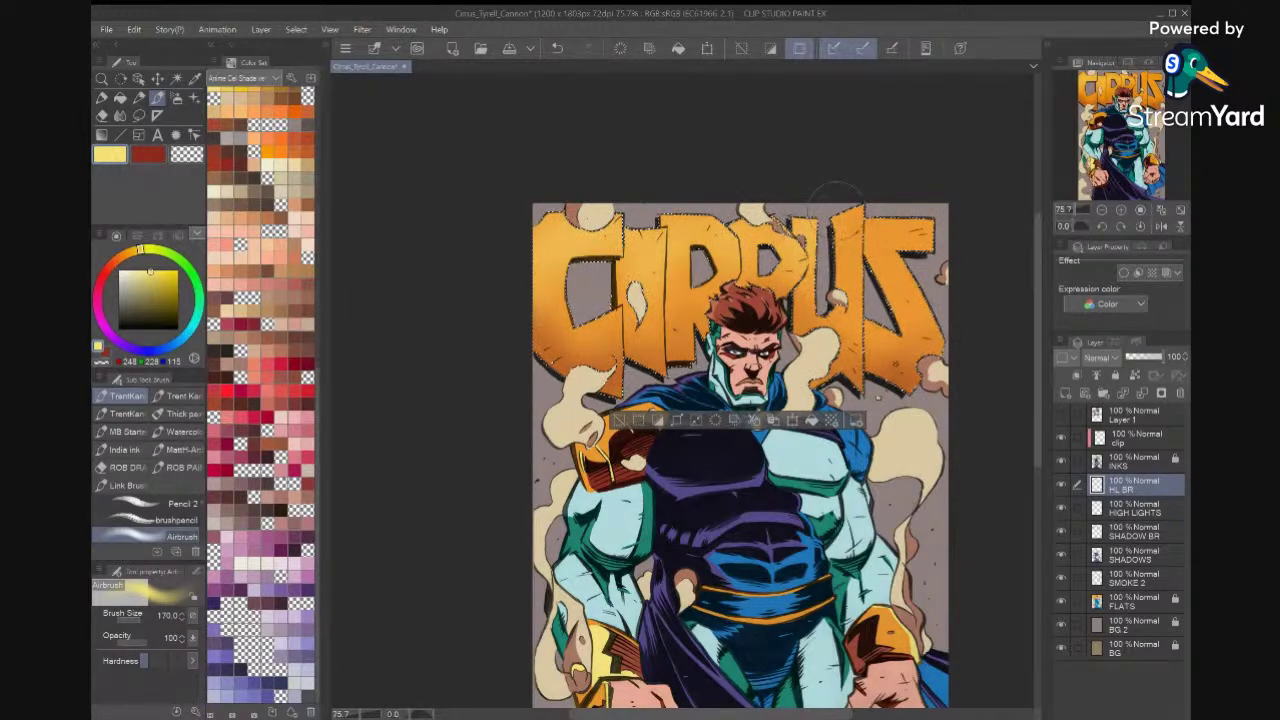
mouse_move(858, 243)
mouse_down()
mouse_move(908, 240)
mouse_move(896, 260)
mouse_move(906, 286)
mouse_move(882, 287)
mouse_up()
mouse_move(784, 260)
mouse_down()
mouse_move(659, 255)
mouse_move(666, 270)
mouse_move(711, 265)
mouse_move(581, 284)
mouse_up()
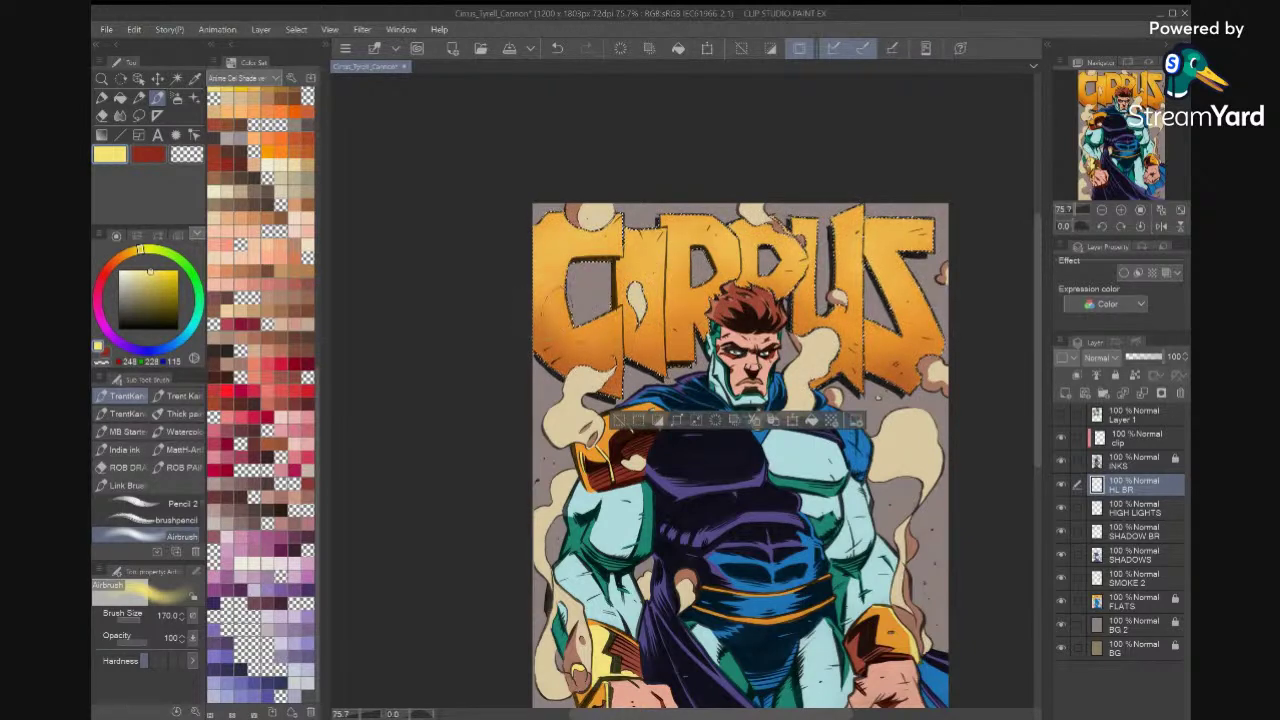
Deselect the lettering, fit the whole page in view and save the file.
key(ctrl+d)
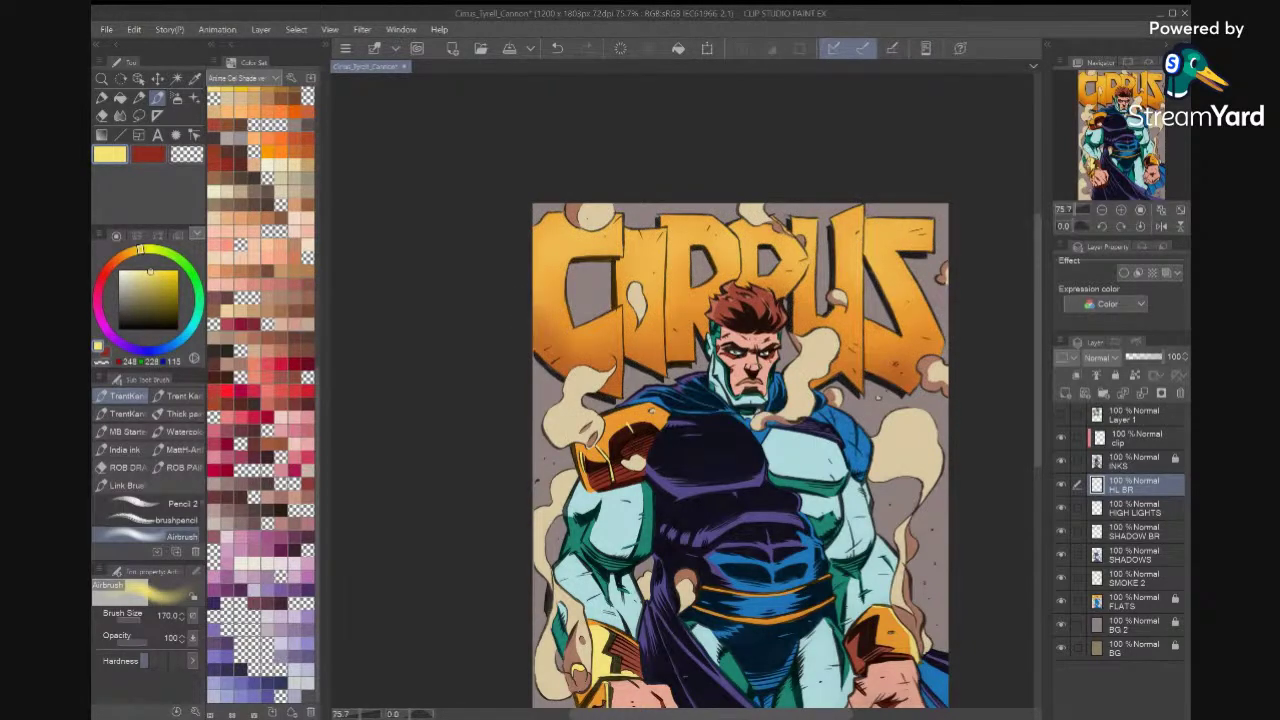
key(ctrl+0)
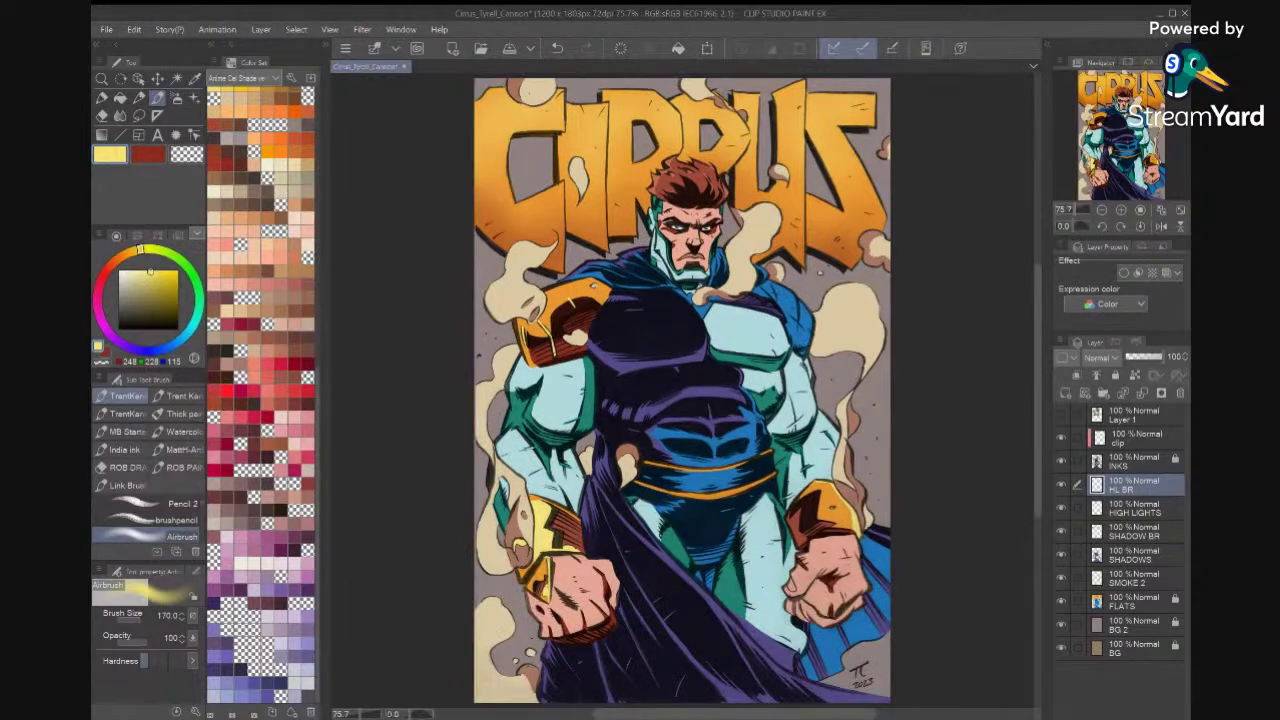
key(ctrl+s)
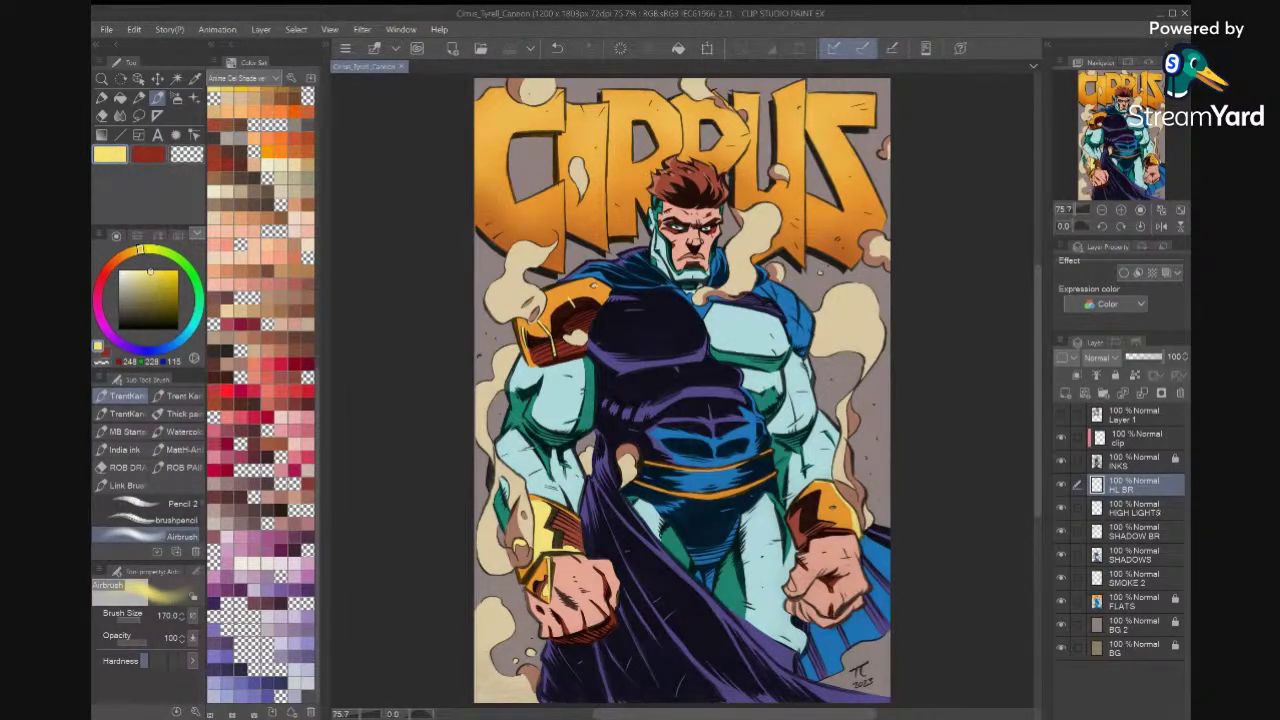
Hide INKS, sample the teal shadow color from the suit's leg as the drawing color, and show INKS again.
click(1150, 508)
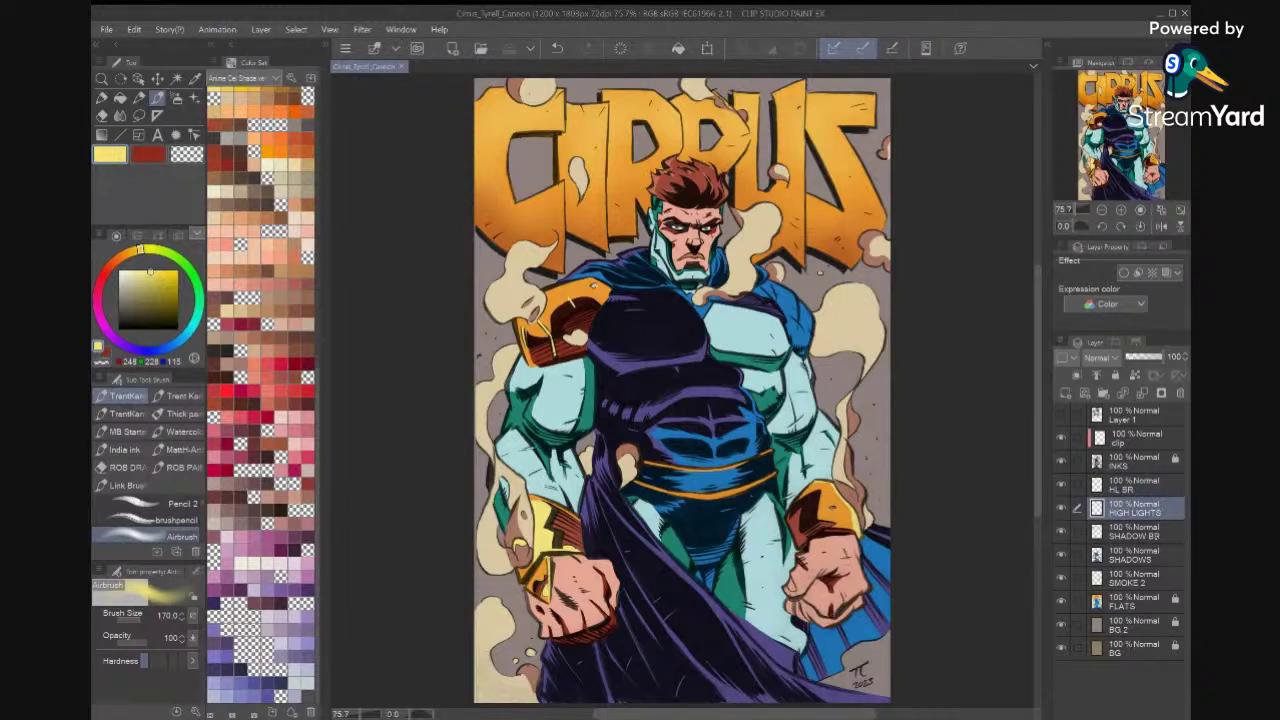
key(i)
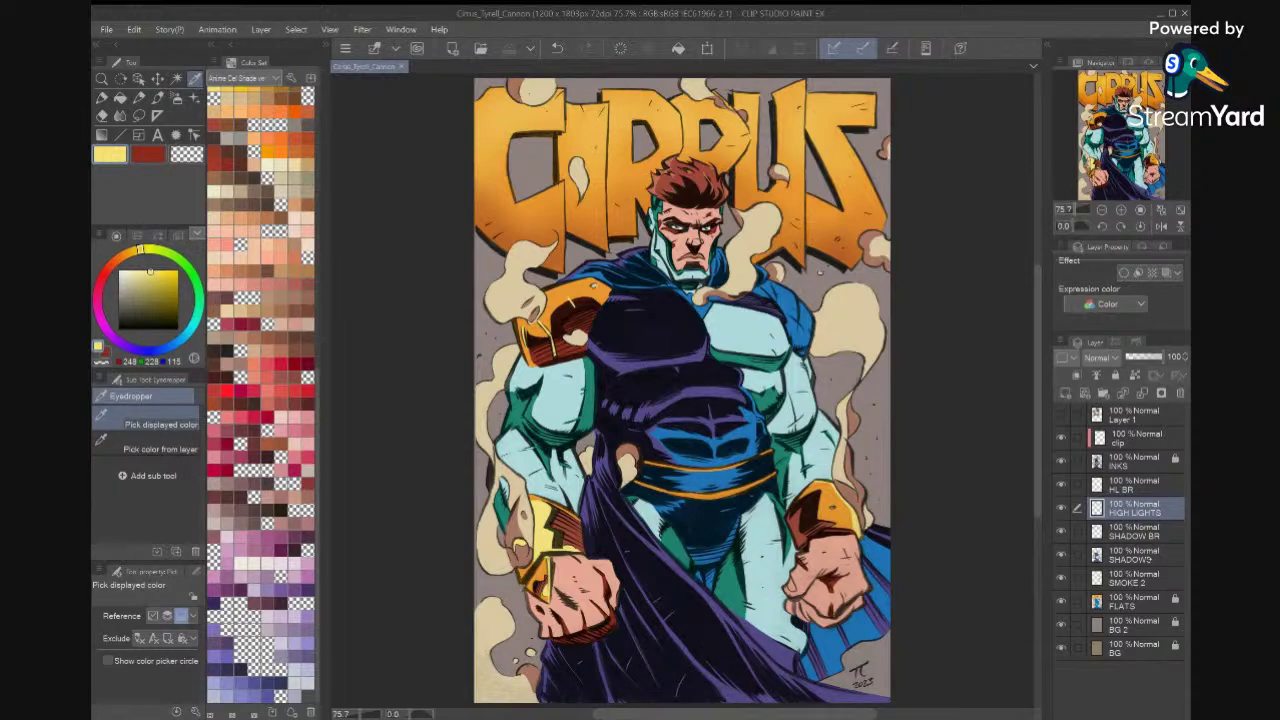
click(747, 618)
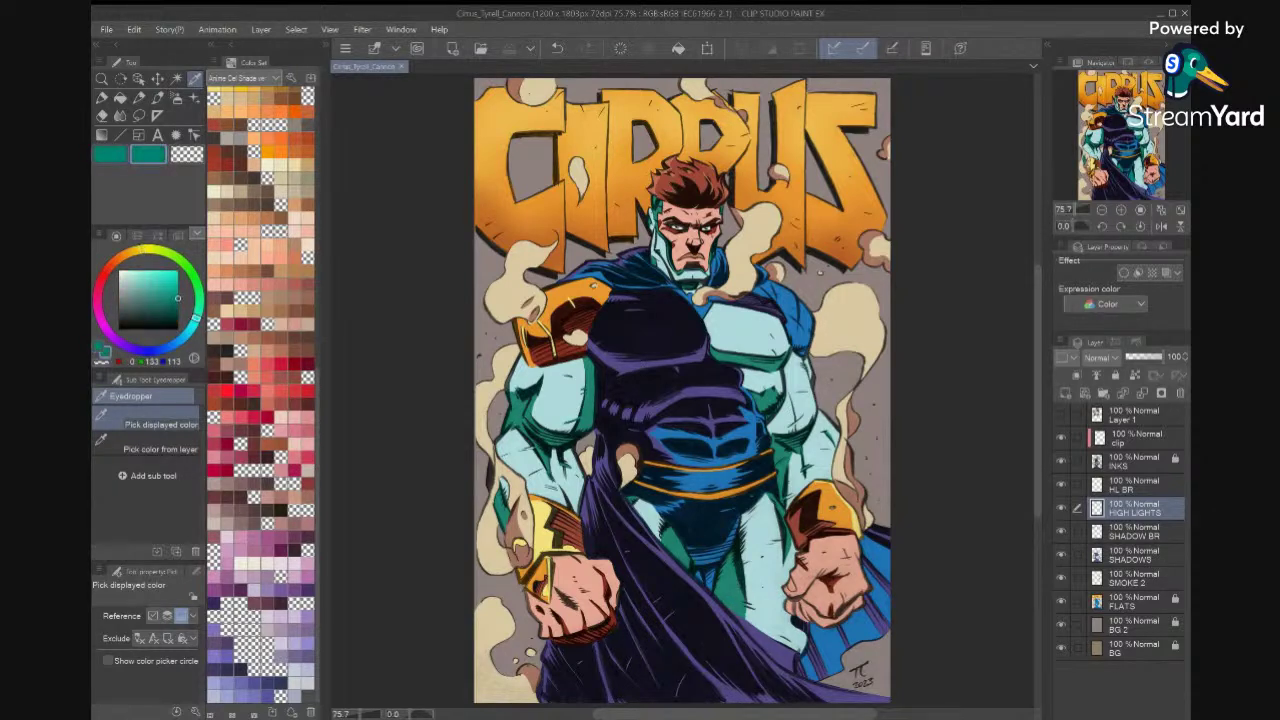
click(1061, 461)
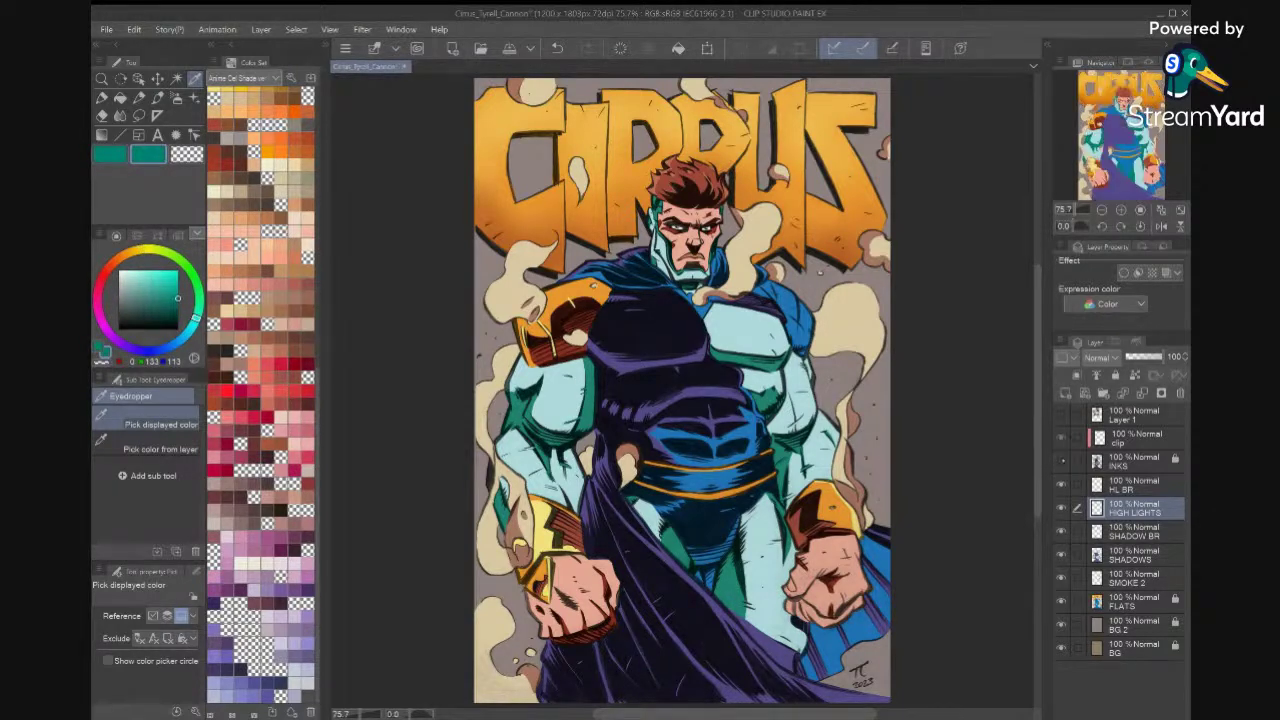
click(737, 580)
click(737, 580)
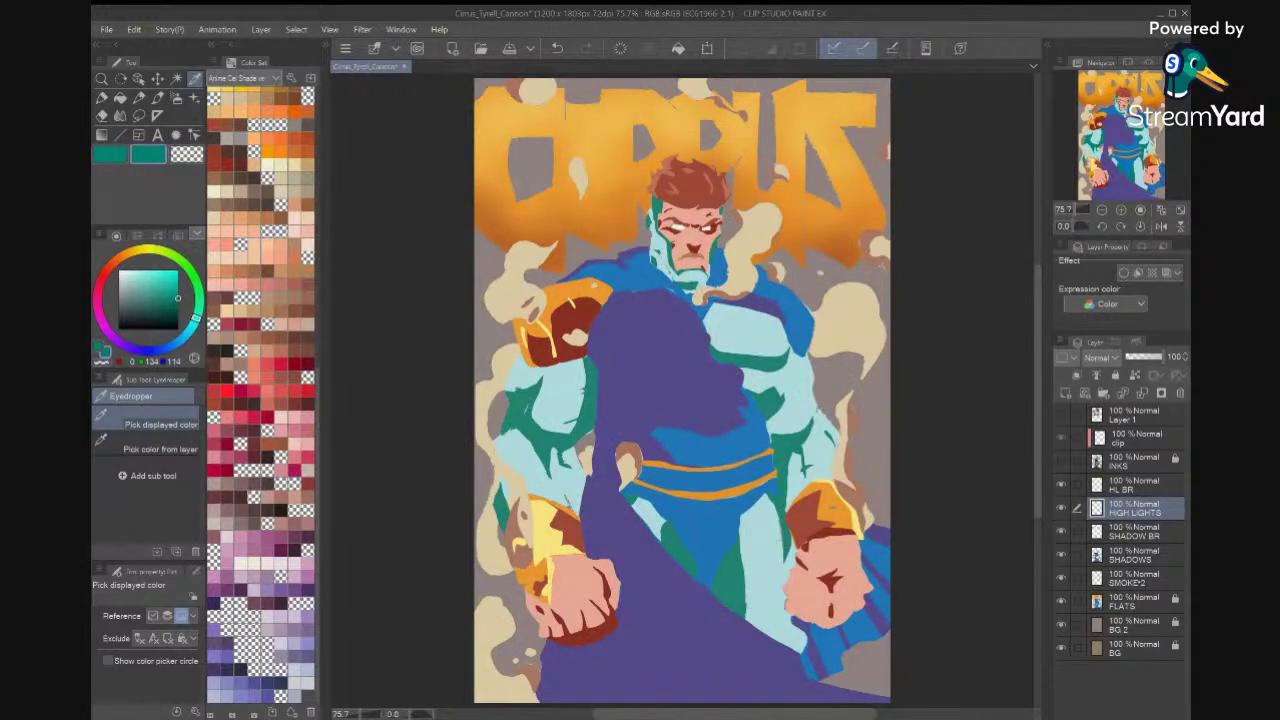
click(1061, 461)
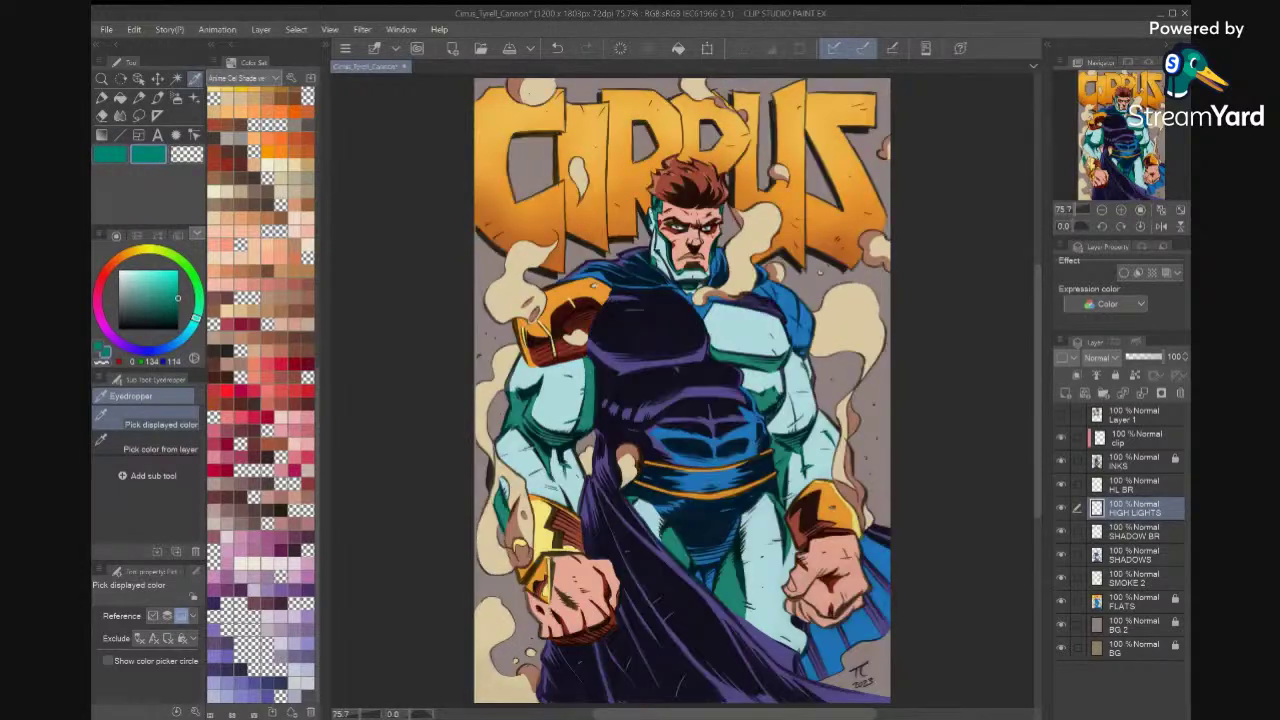
Select the light teal suit areas on the legs, torso and arms from the FLATS layer with Auto select.
click(1135, 602)
key(w)
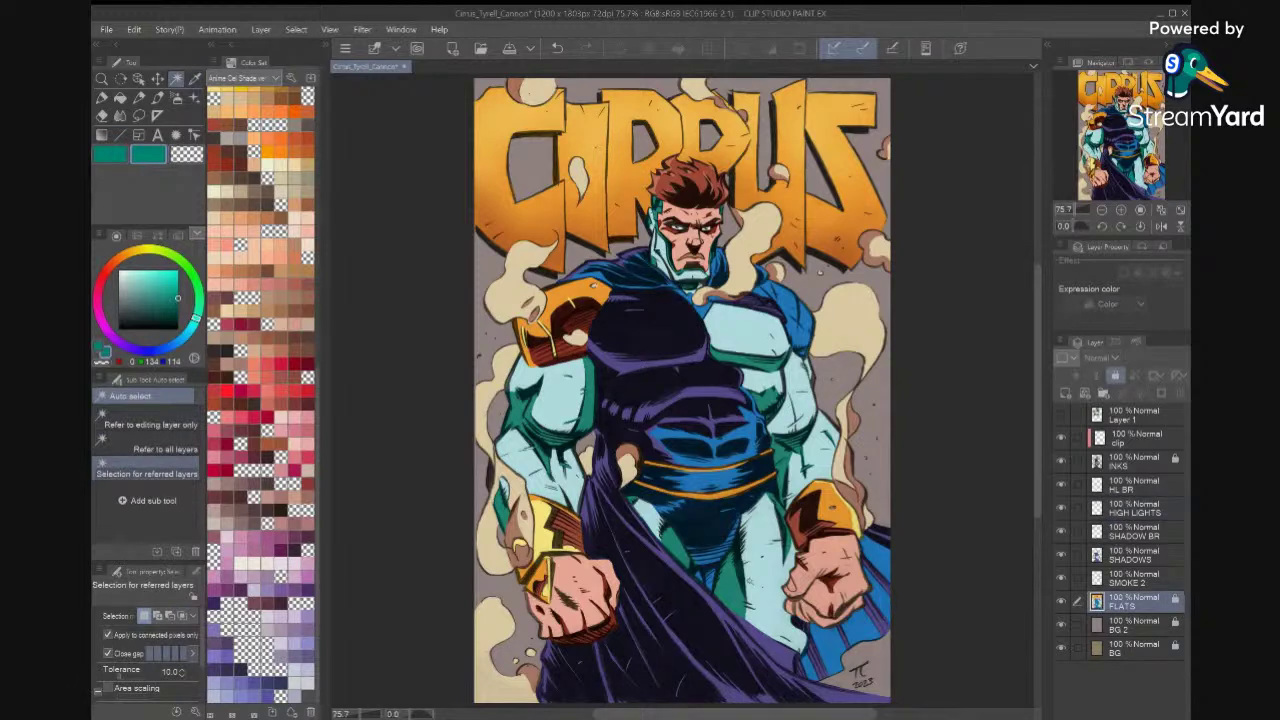
click(768, 590)
shift+click(650, 516)
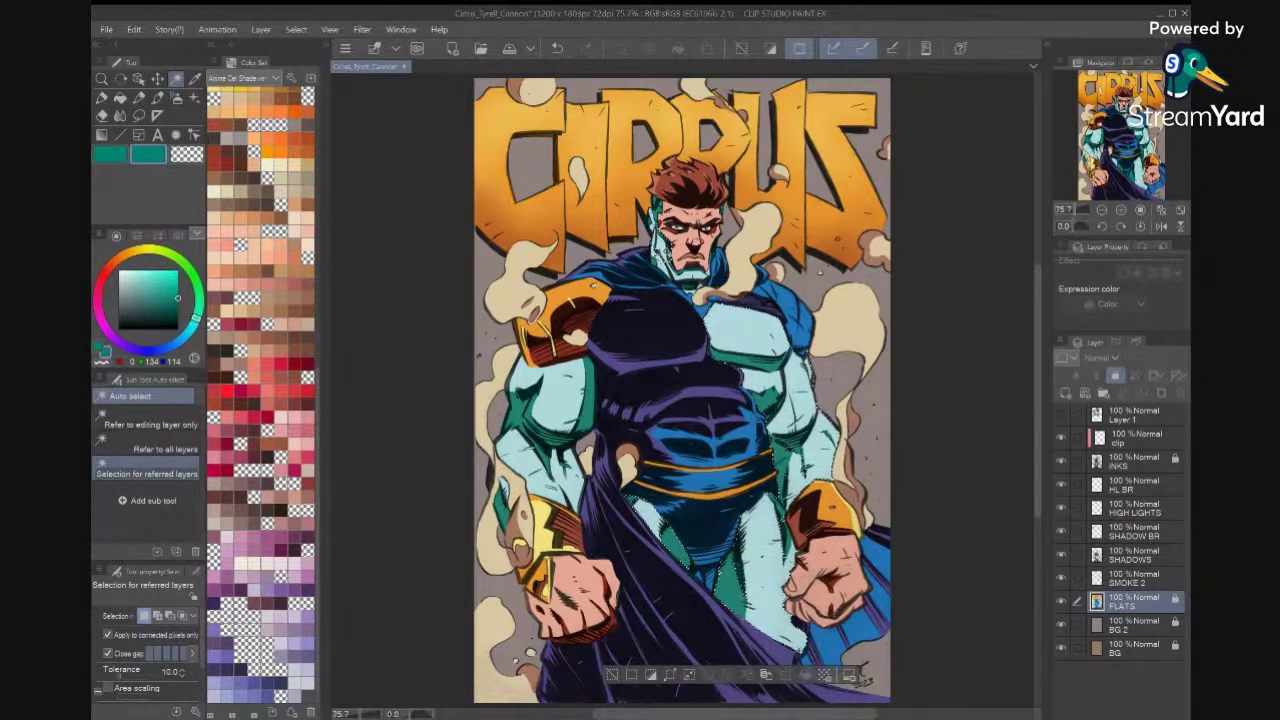
shift+click(570, 402)
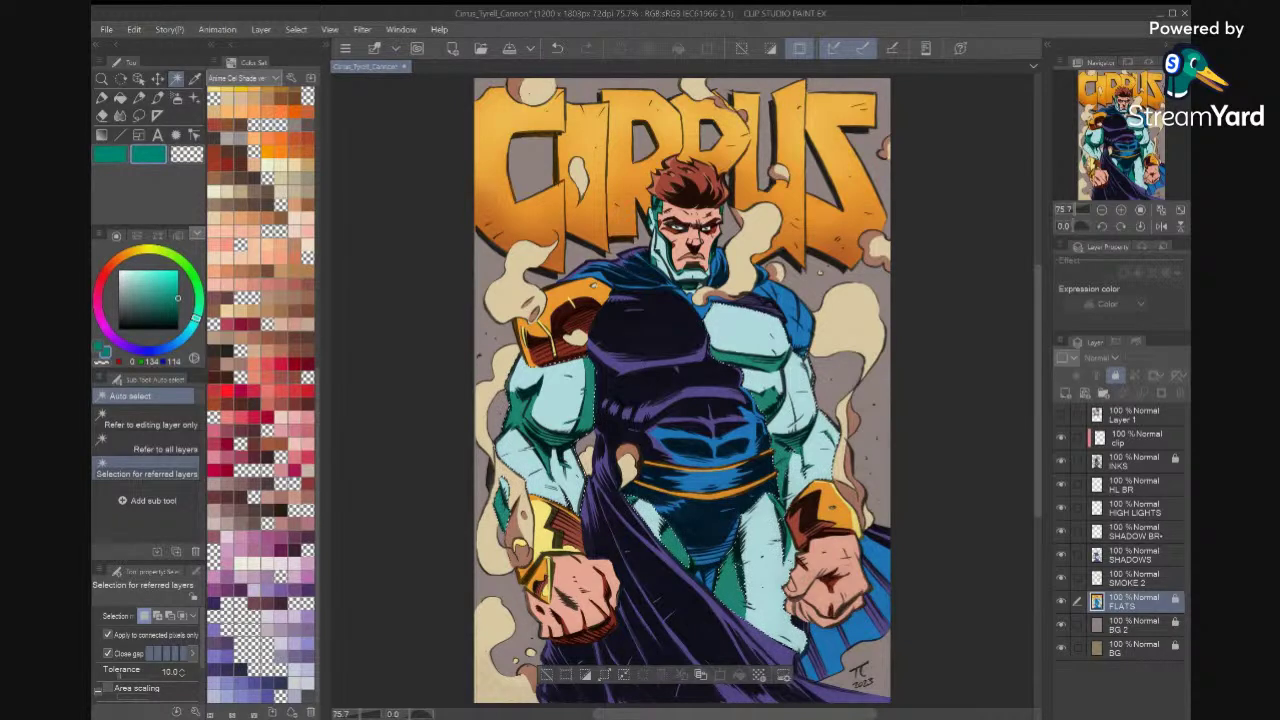
Airbrush soft teal shading over the selected suit areas on SHADOW BR, with a brush size of 100.
click(1165, 535)
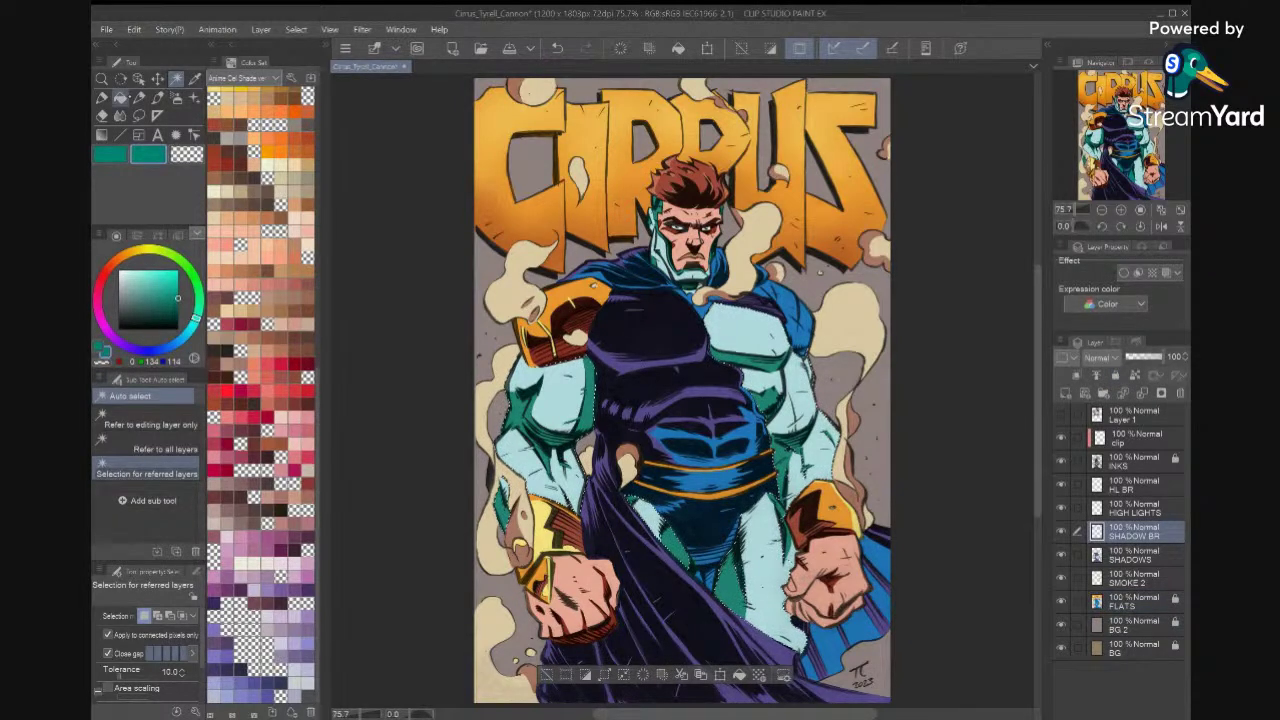
click(157, 97)
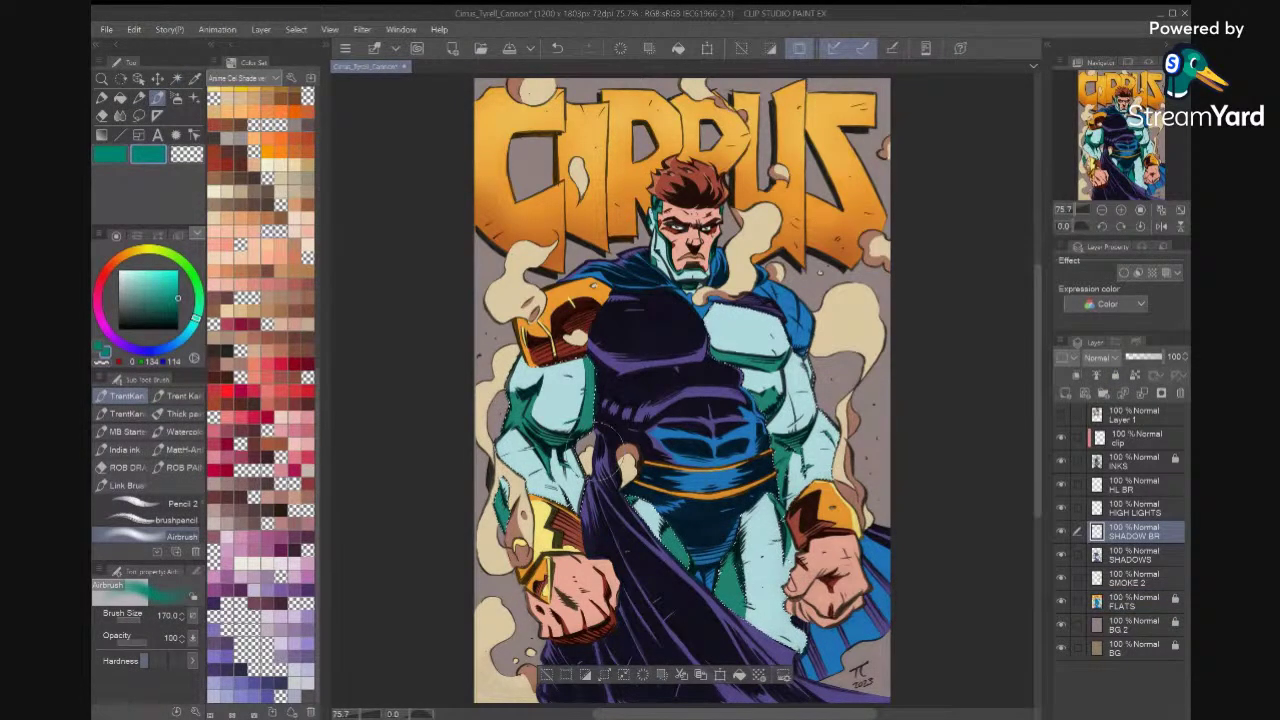
key([)
key([)
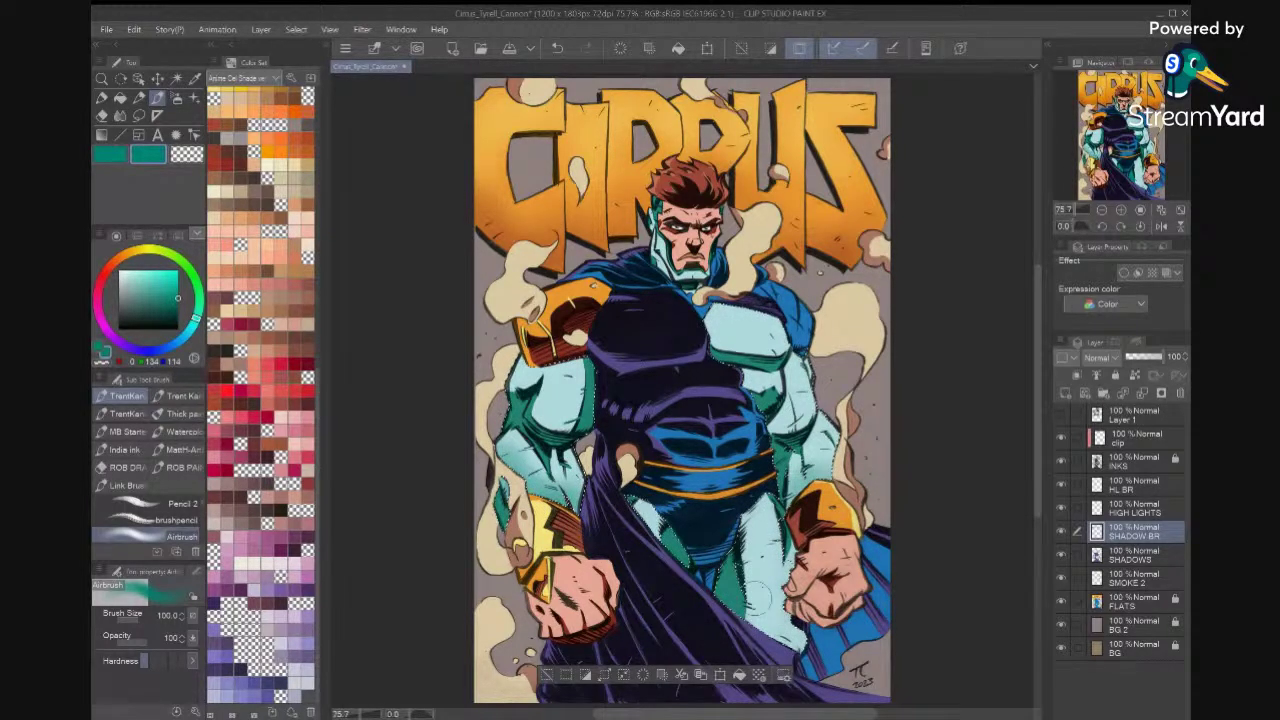
drag(765, 628, 806, 645)
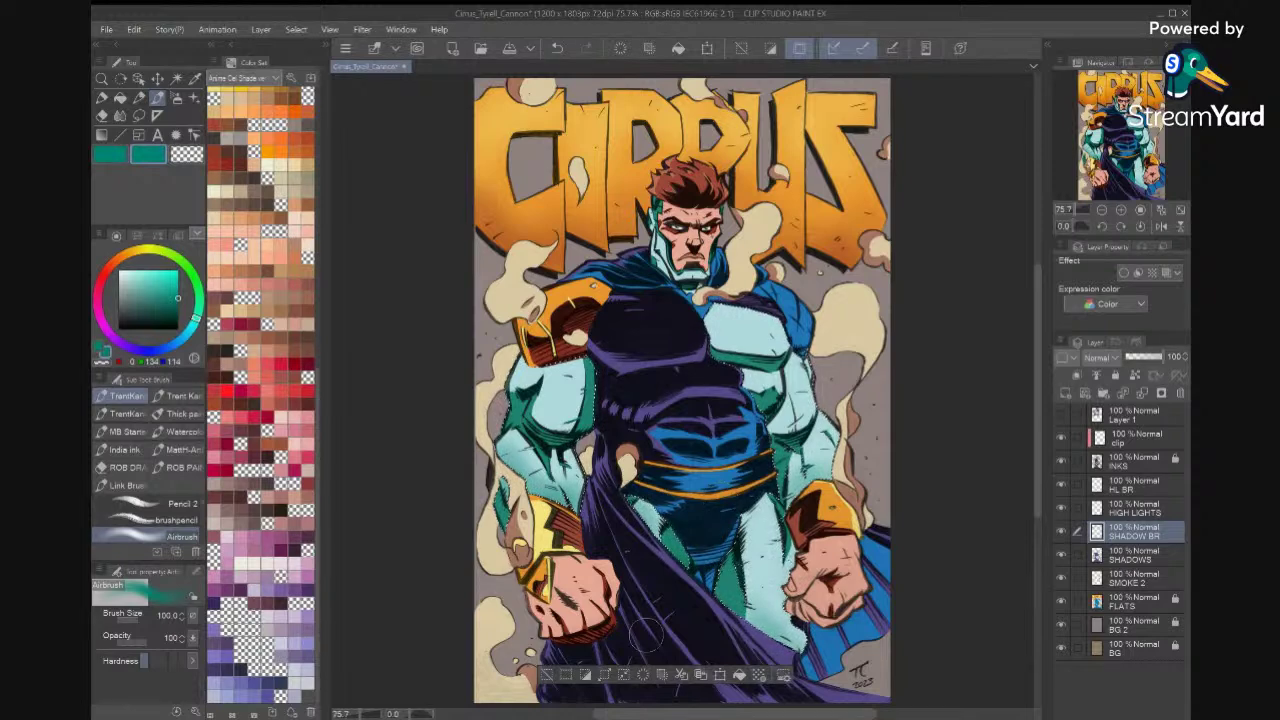
drag(689, 315, 707, 367)
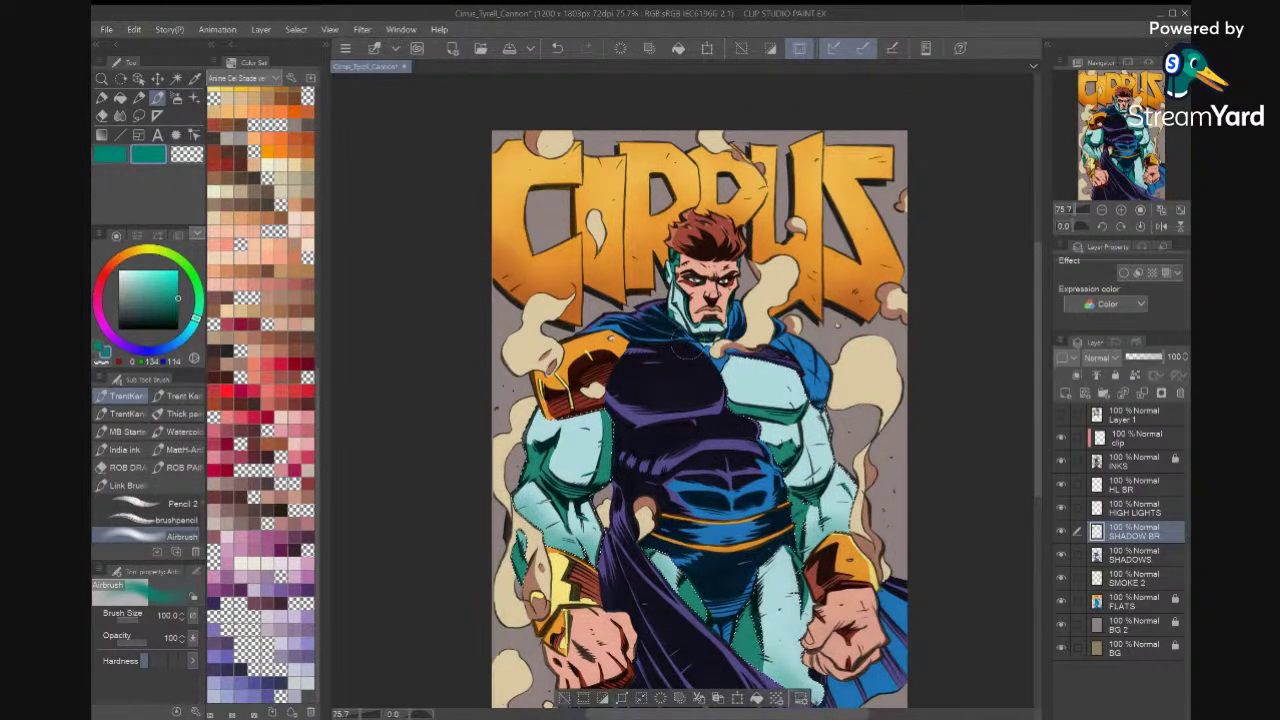
Check the suit selection against FLATS, return to SHADOW BR with the airbrush, and clear the selection.
click(1134, 602)
key(w)
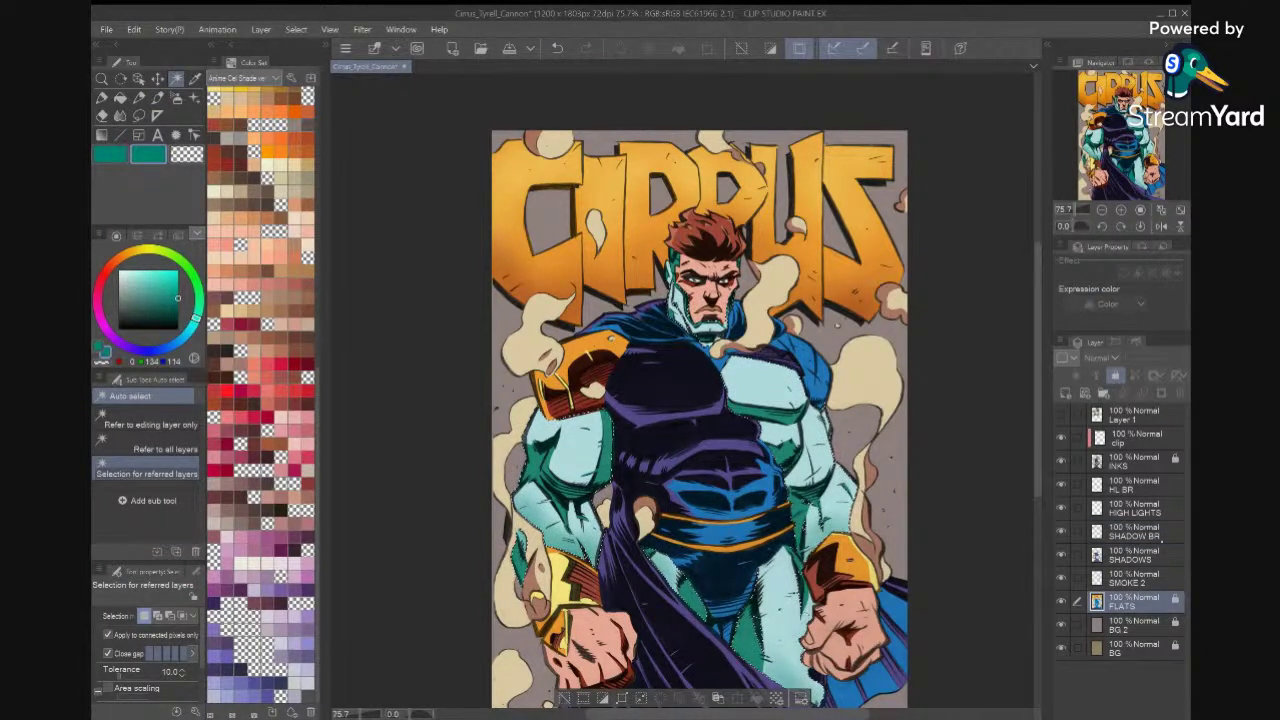
click(1168, 529)
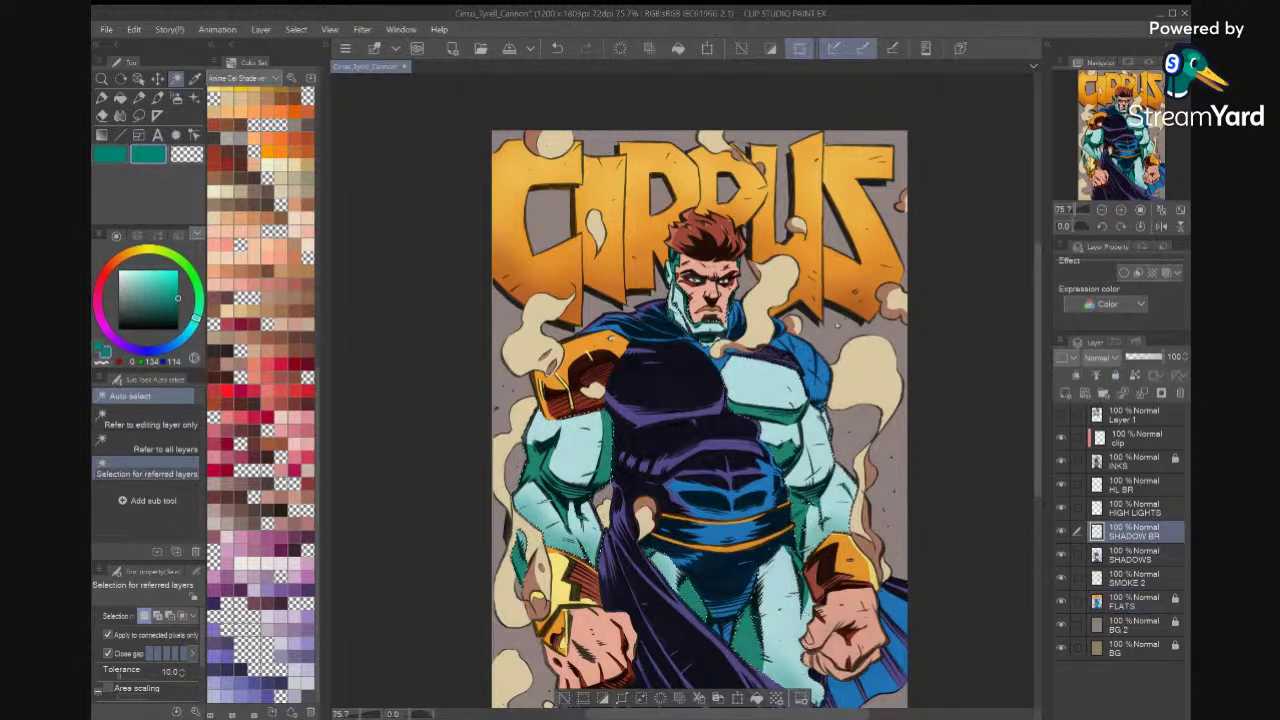
key(b)
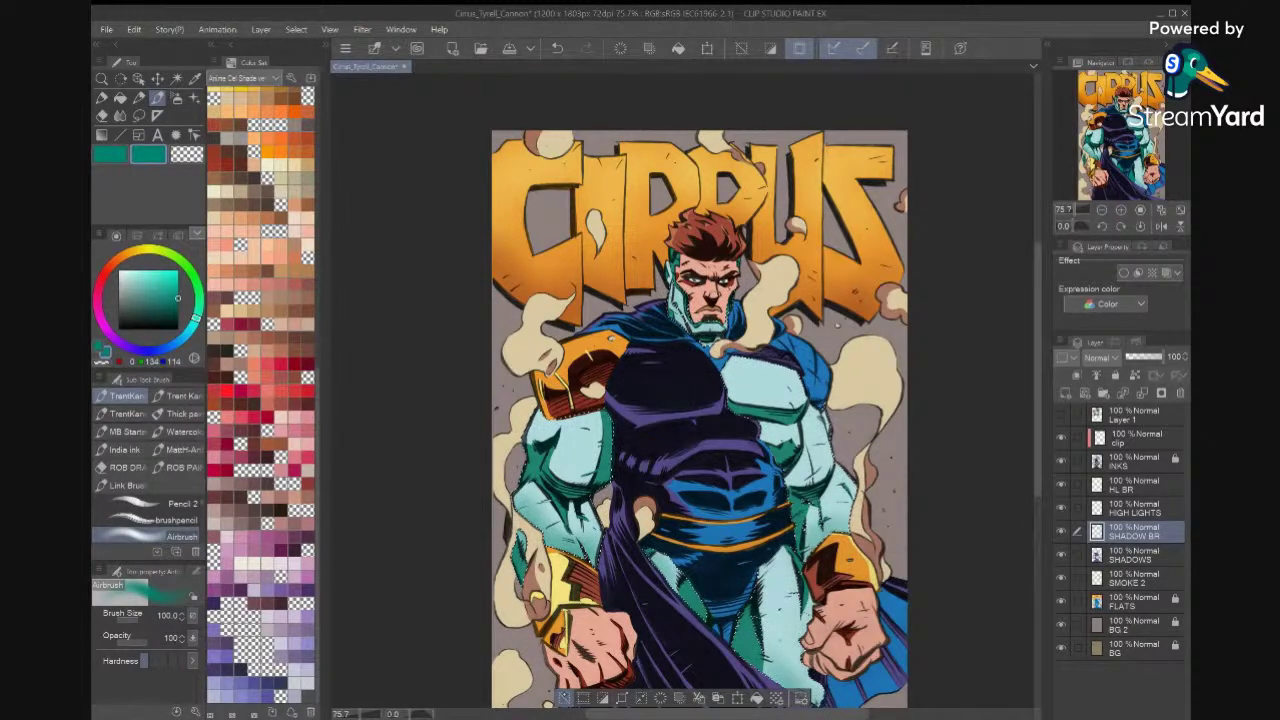
key(ctrl+d)
drag(668, 440, 650, 388)
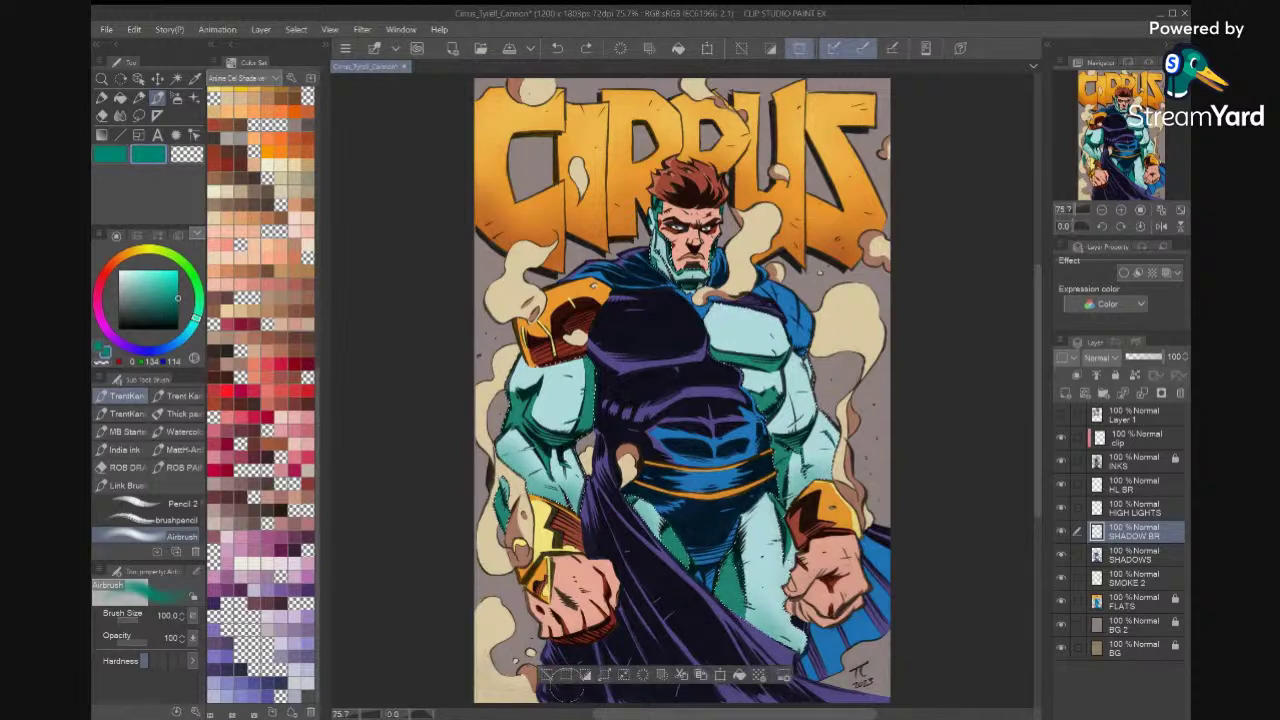
Select the skin areas of the face and fists from the FLATS layer with Auto select, and make SHADOW BR active again.
key(w)
click(584, 584)
key(ctrl+z)
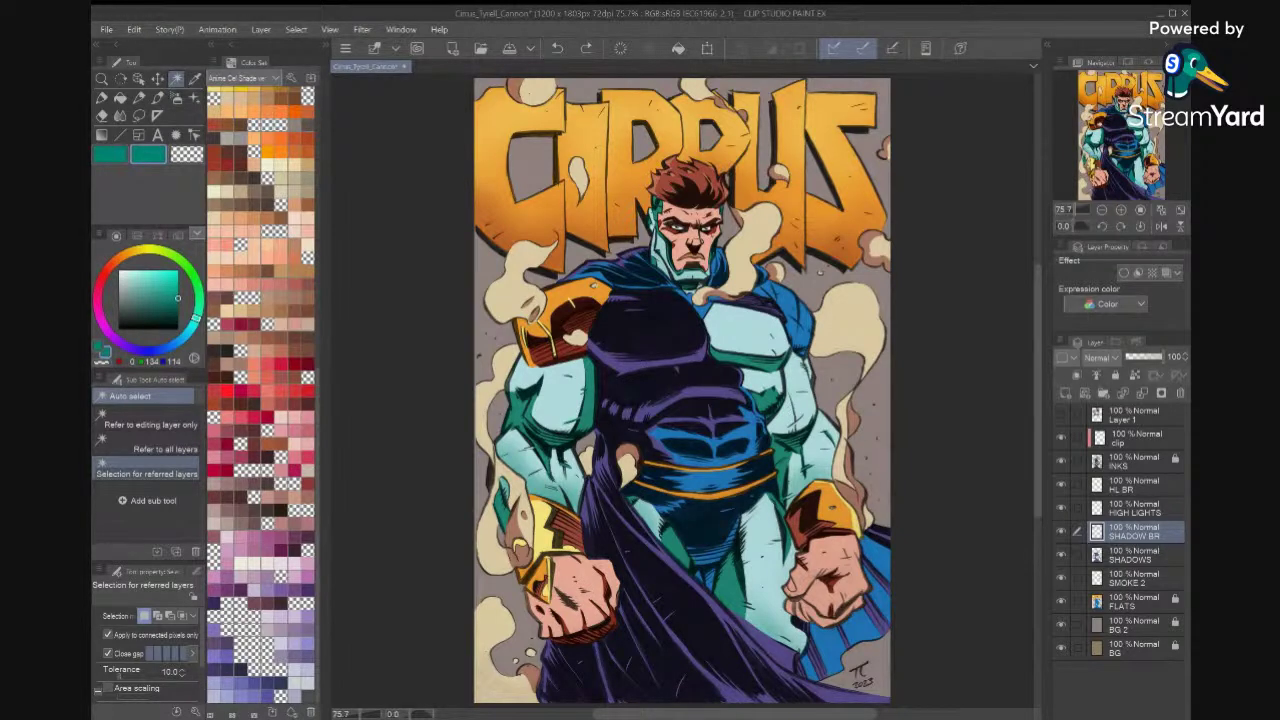
click(1135, 600)
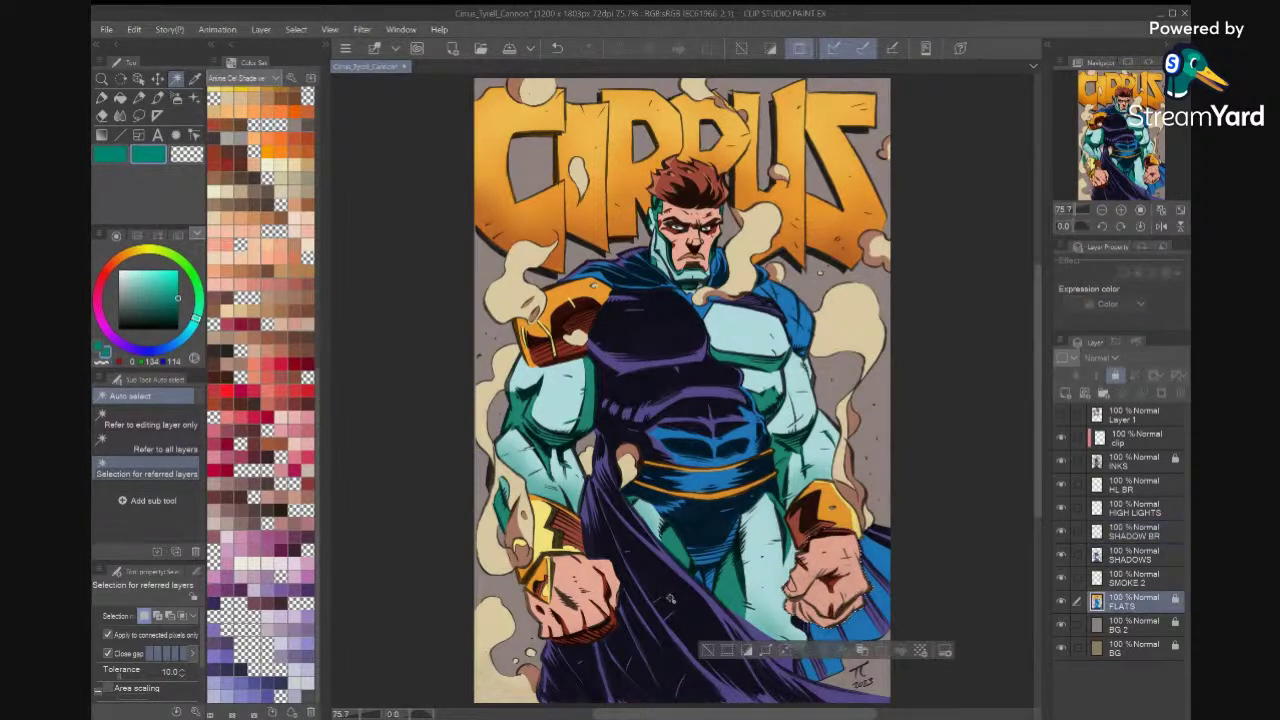
click(592, 584)
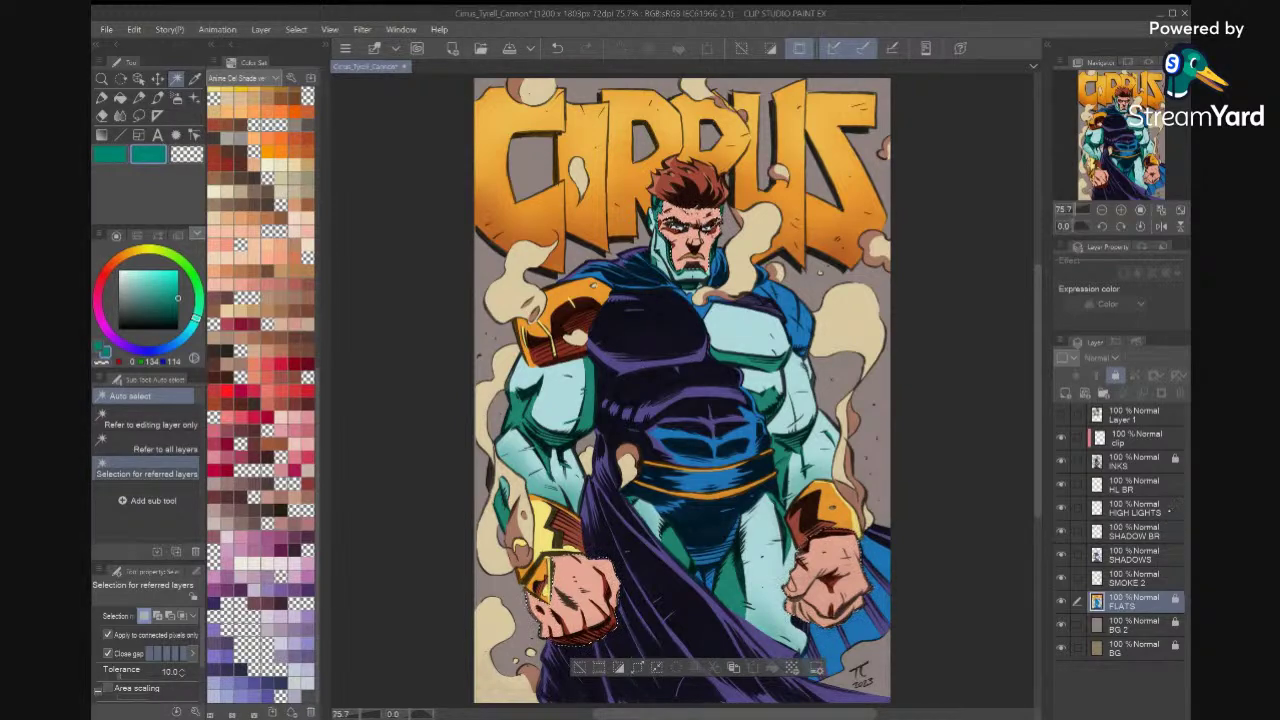
click(1160, 531)
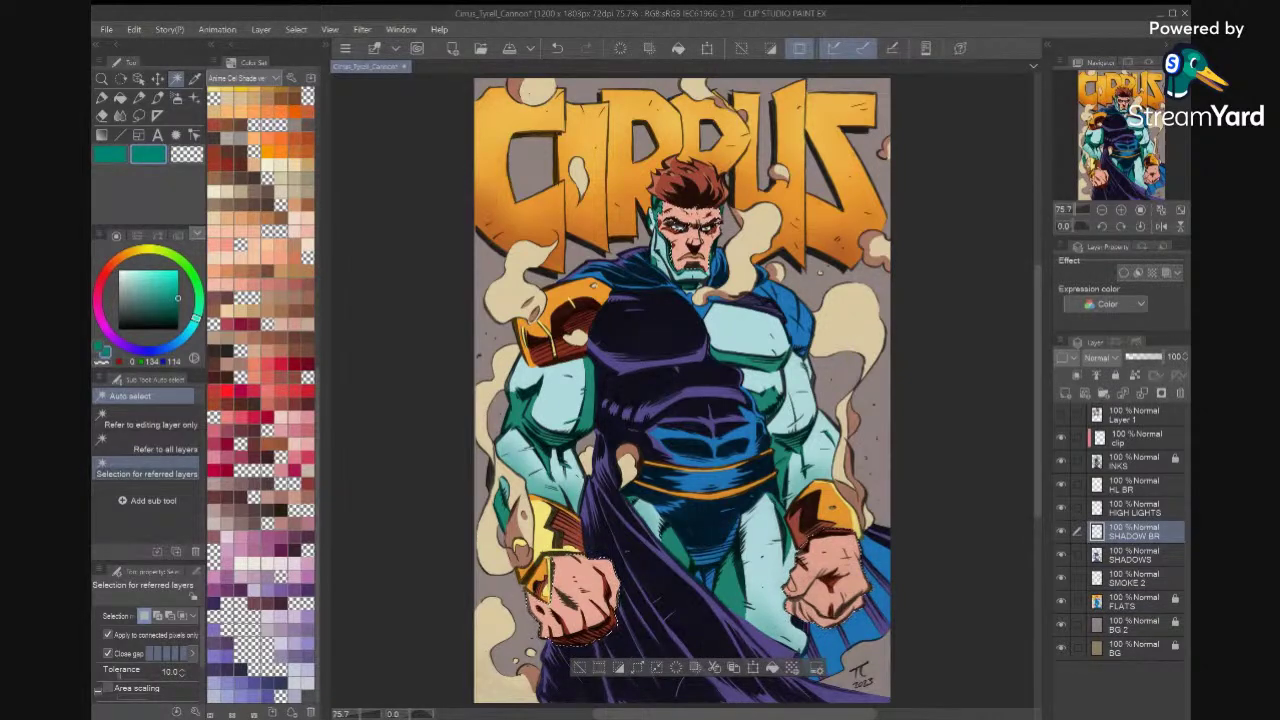
Hide INKS, sample the dark red shadow color from the fist as the drawing color, and show INKS again.
key(i)
click(1061, 461)
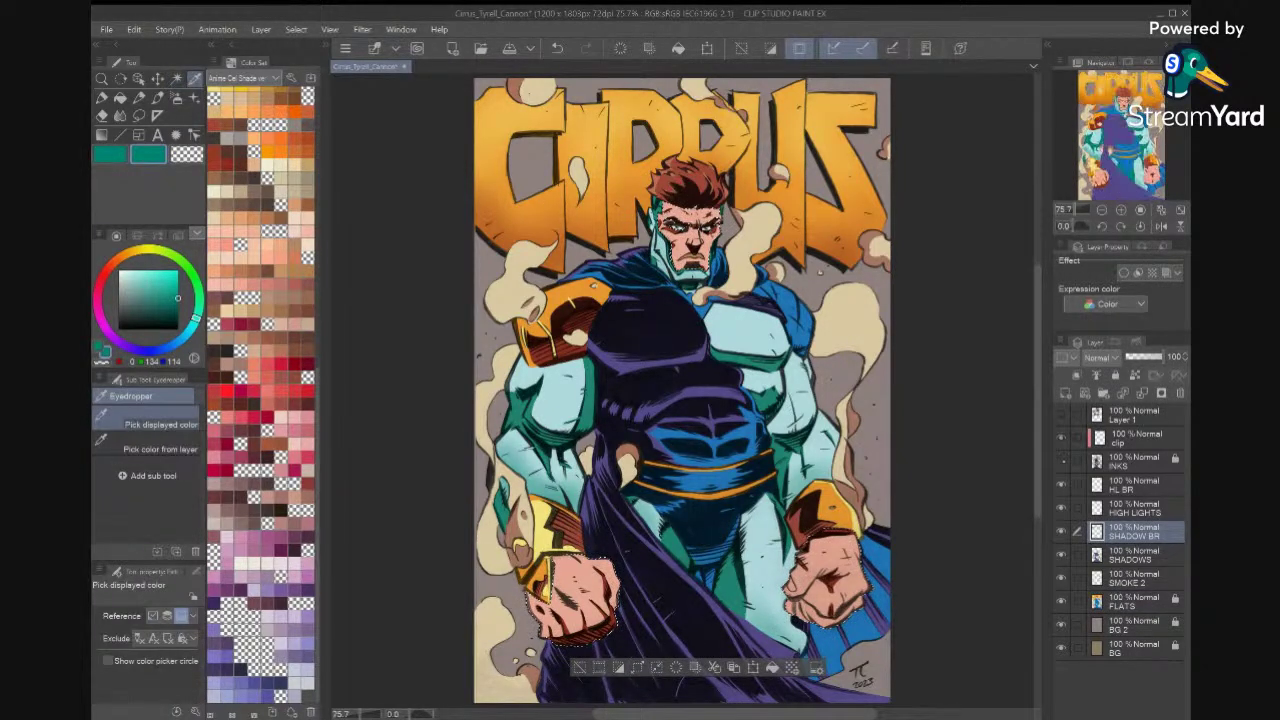
click(836, 576)
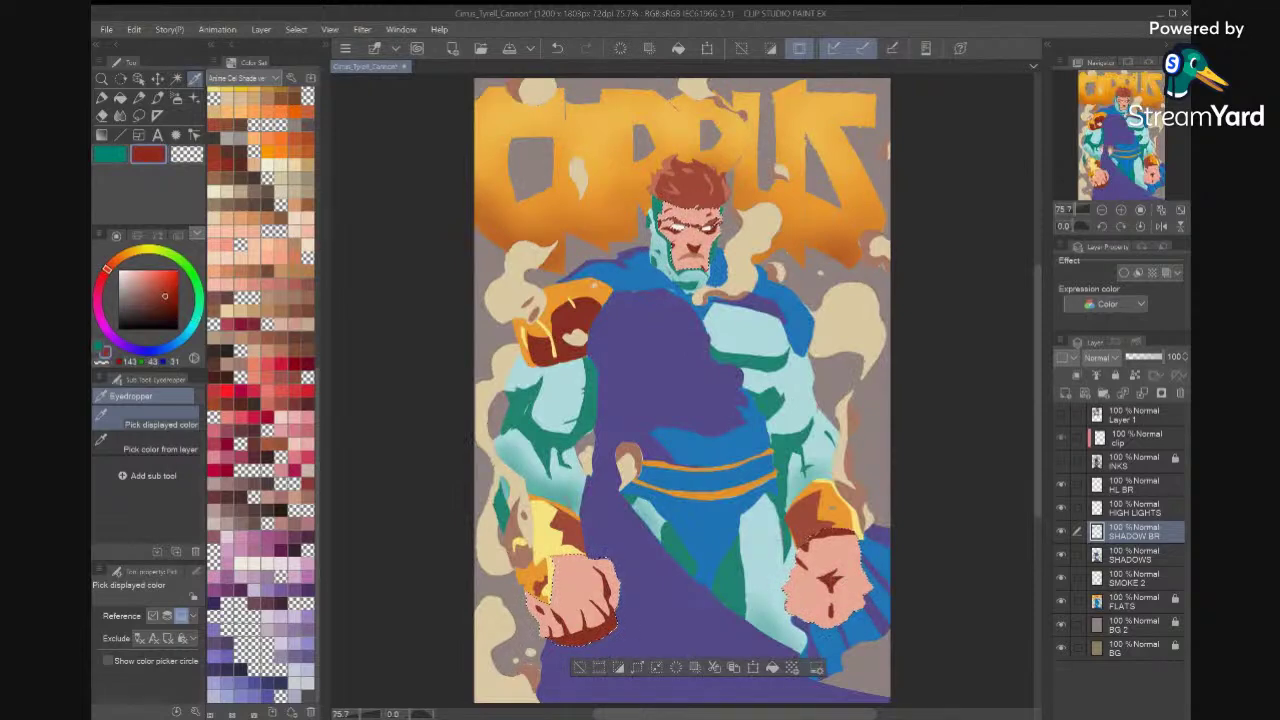
key(x)
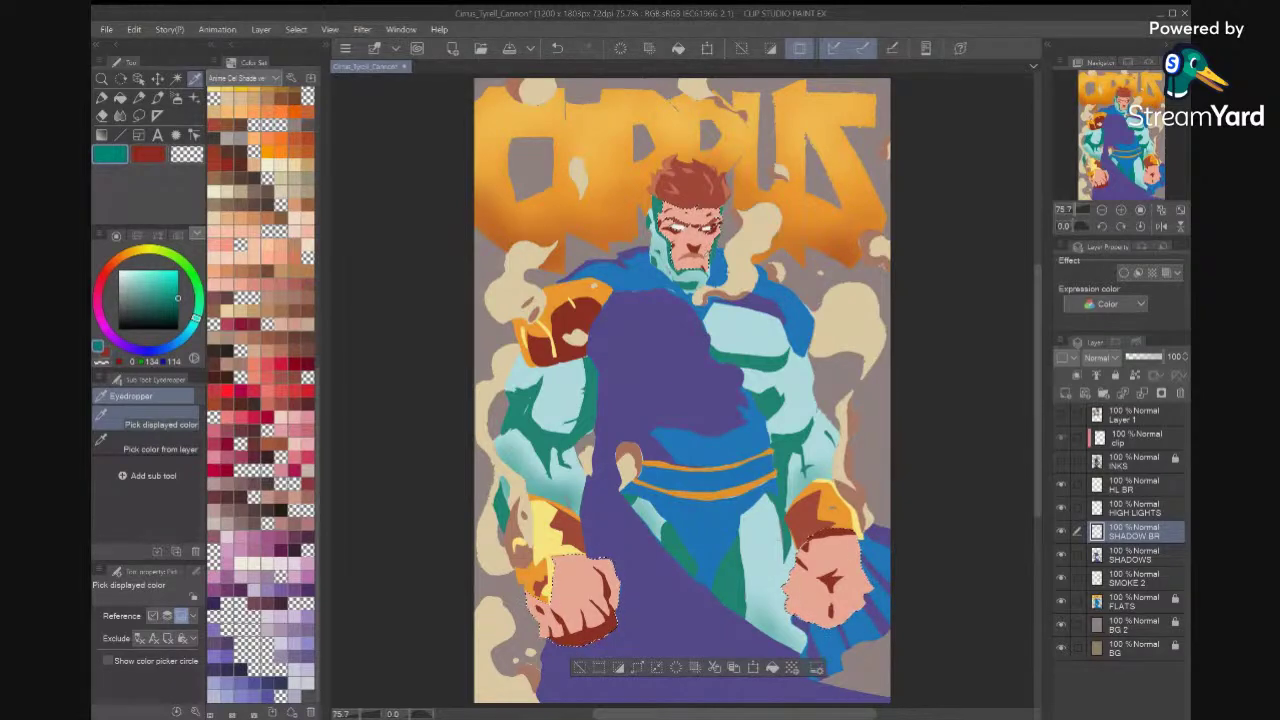
click(1061, 461)
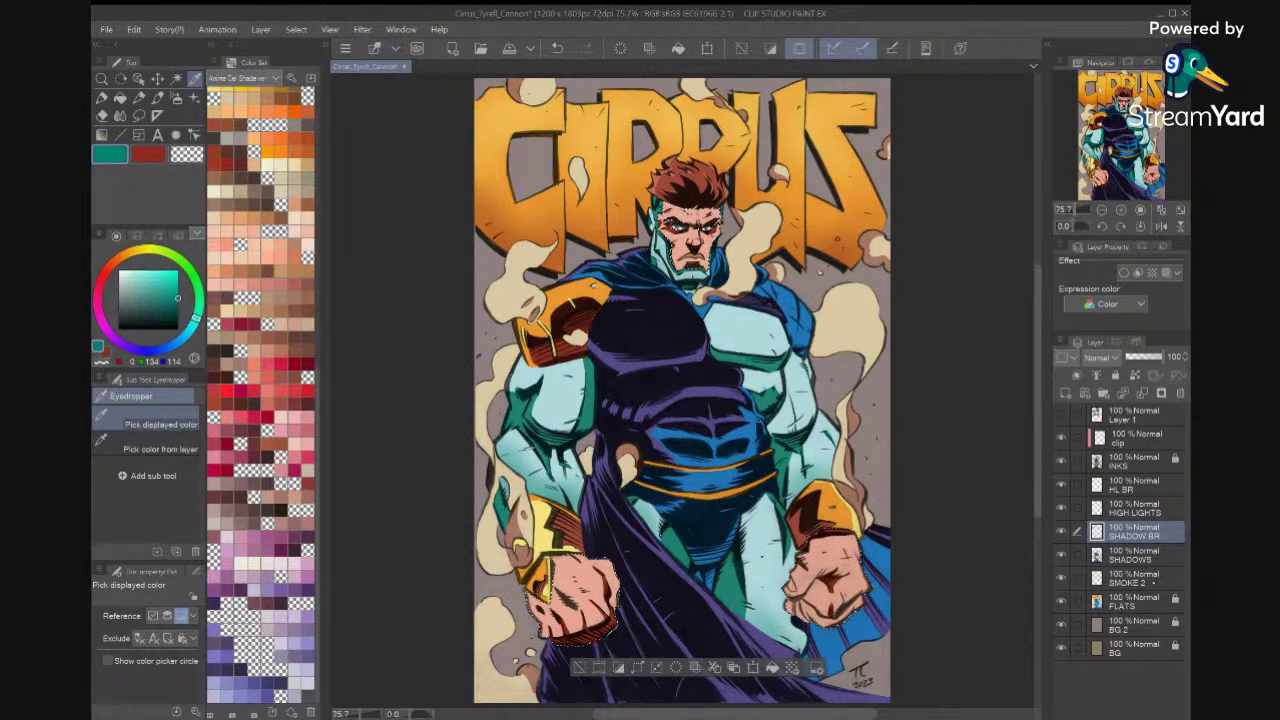
key(x)
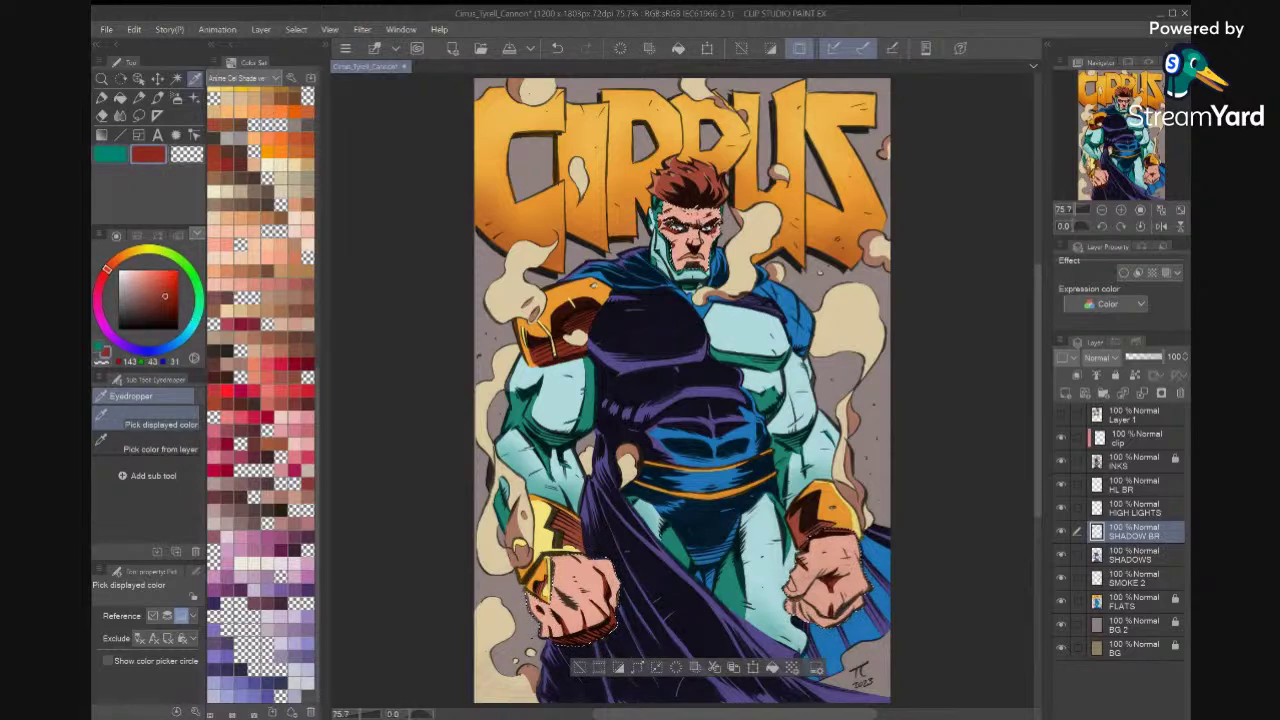
Airbrush soft dark red shading over both fists on SHADOW BR, reducing the brush size from 100 to 60.
key(b)
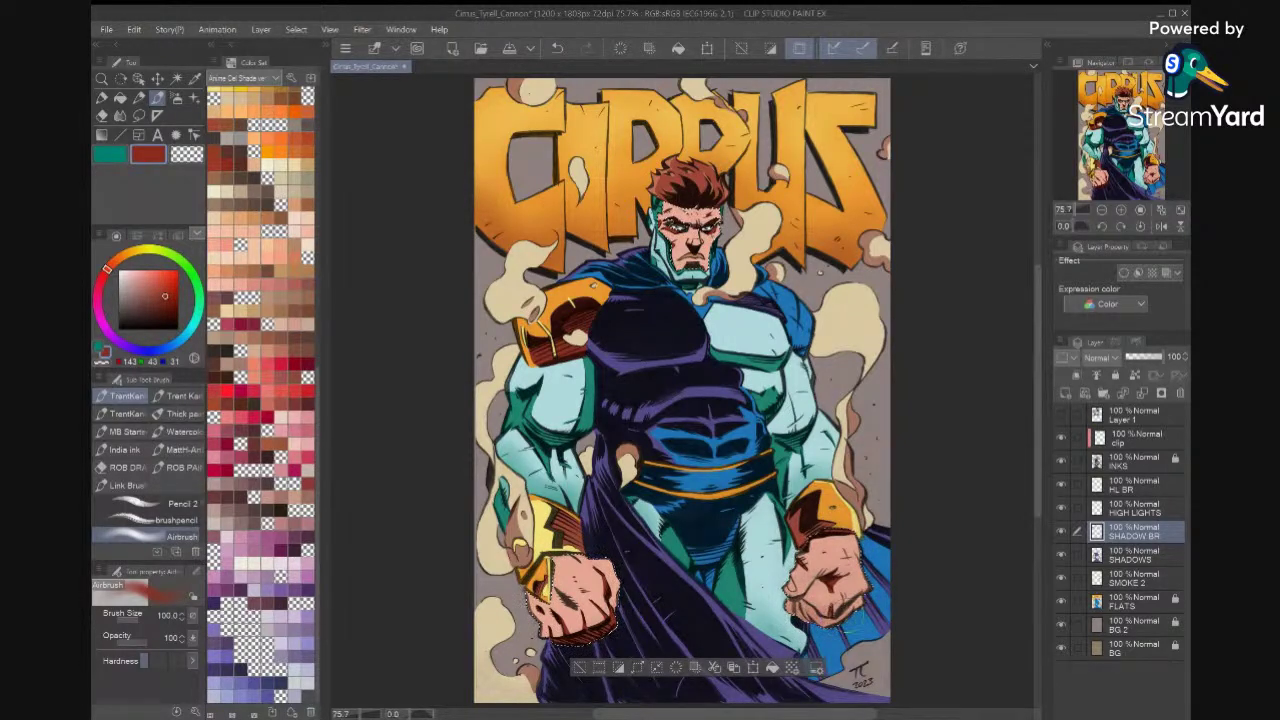
drag(578, 634, 588, 628)
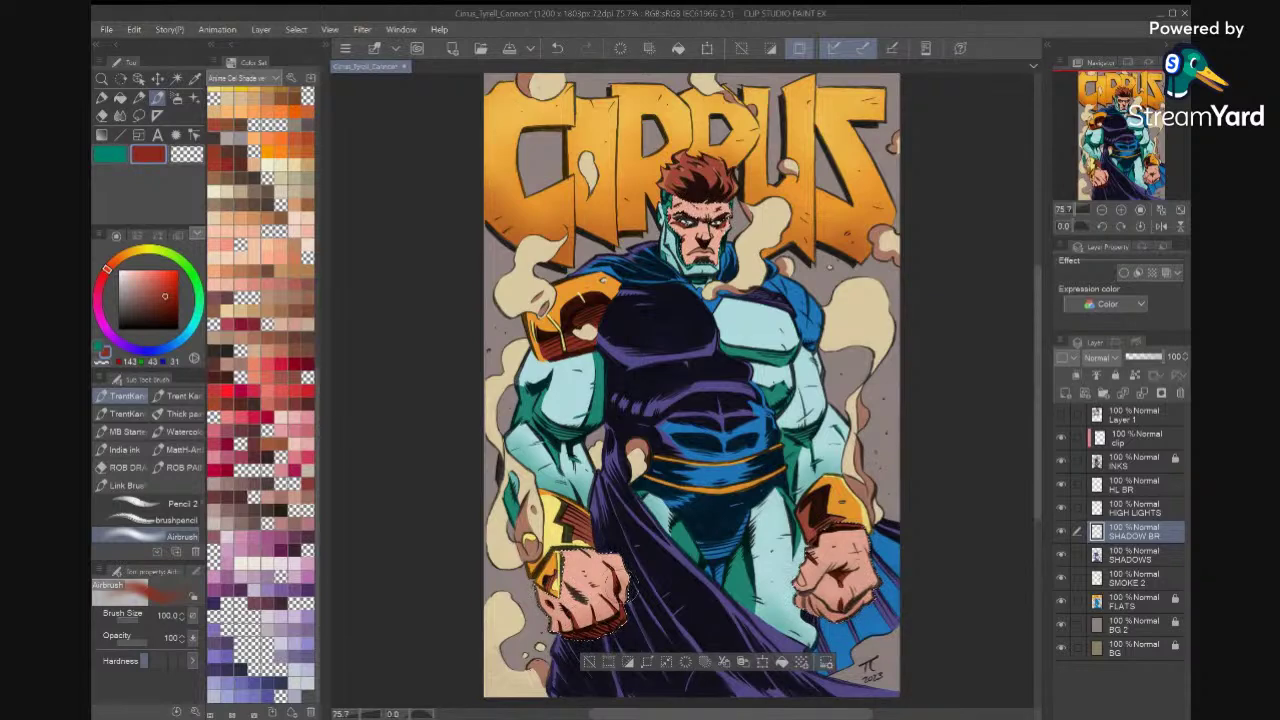
key(bracketleft)
key(bracketleft)
key(bracketleft)
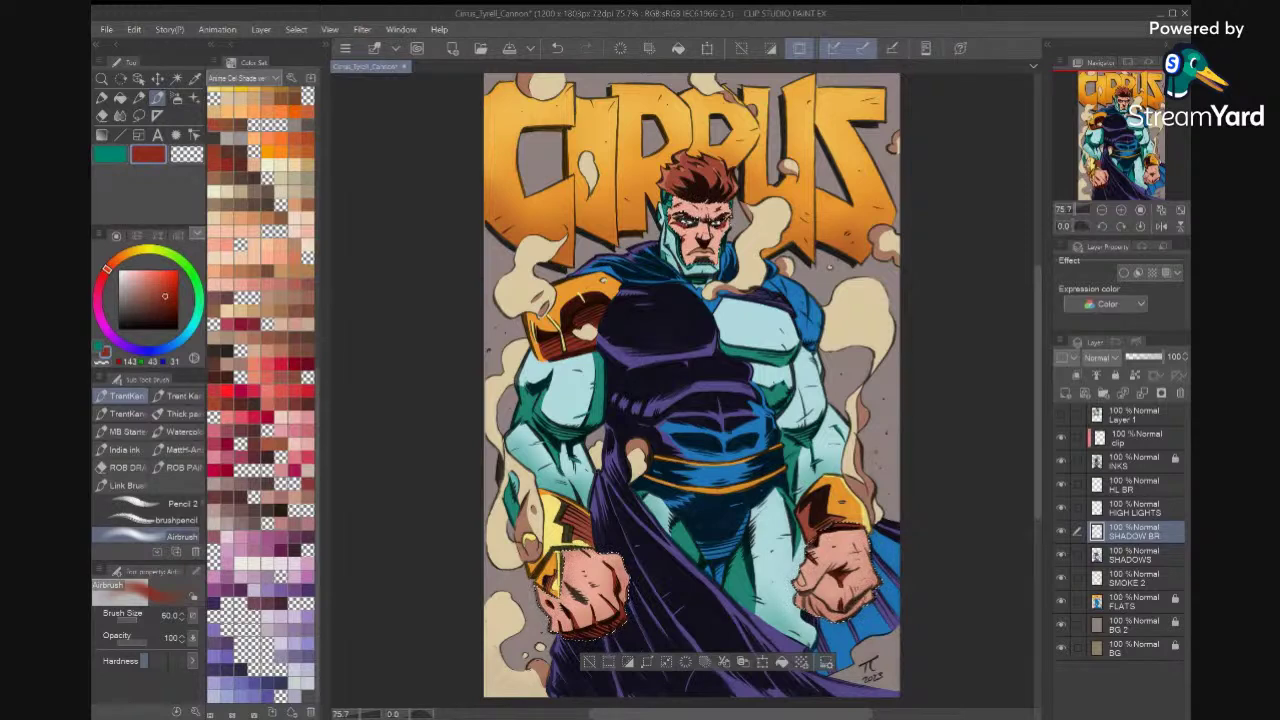
drag(826, 590, 850, 627)
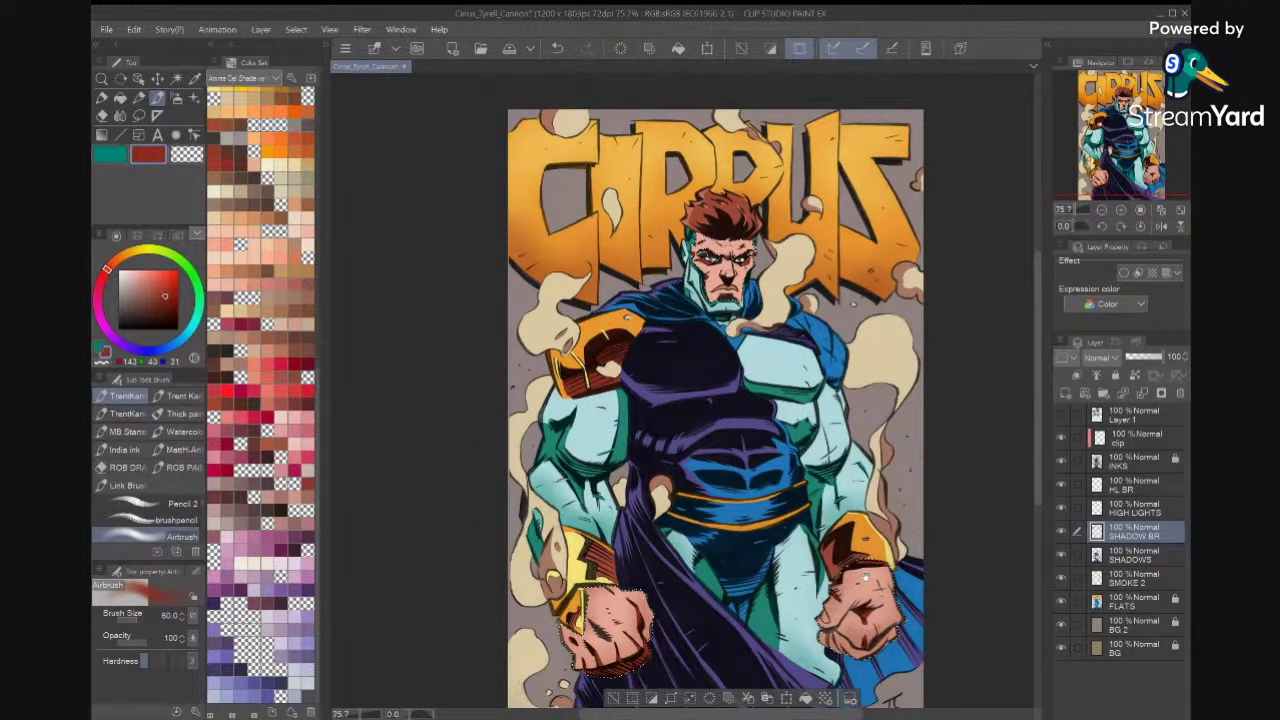
drag(863, 575, 888, 673)
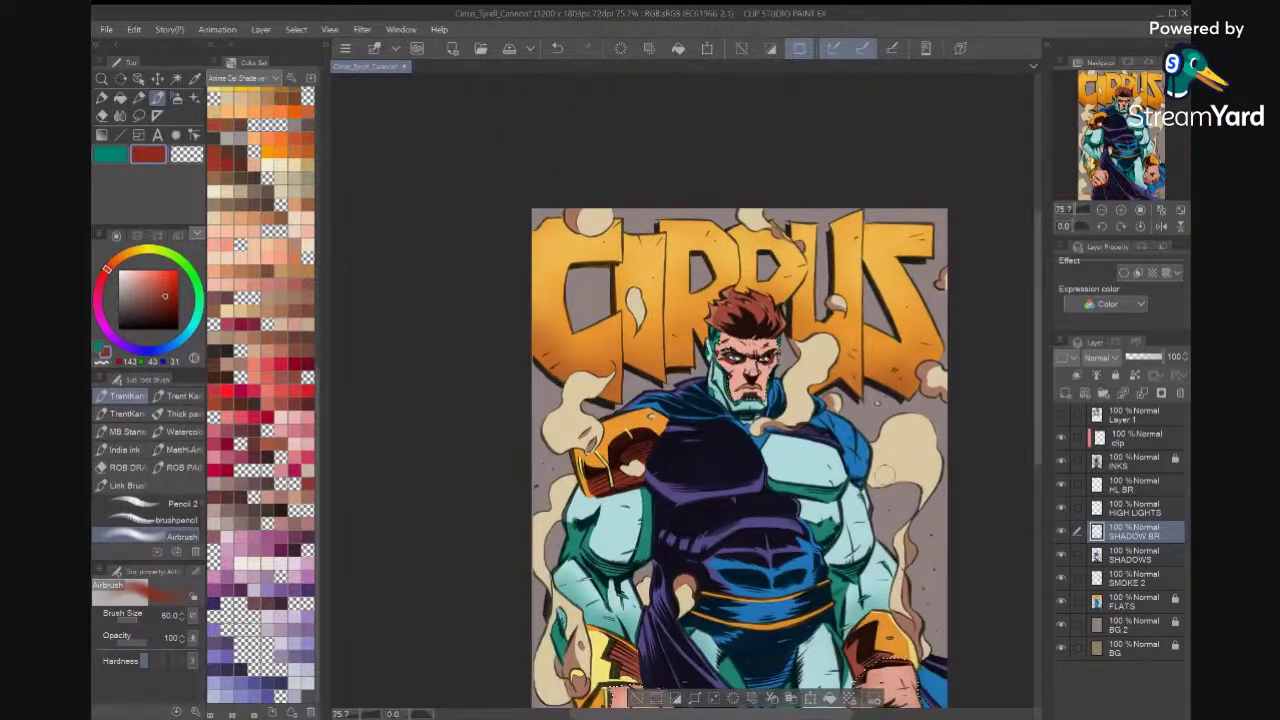
Airbrush soft dark red shading along the jaw and chin, undoing the first strokes and using a brush size of 40.
scroll(772, 351, up, 4)
scroll(785, 393, up, 5)
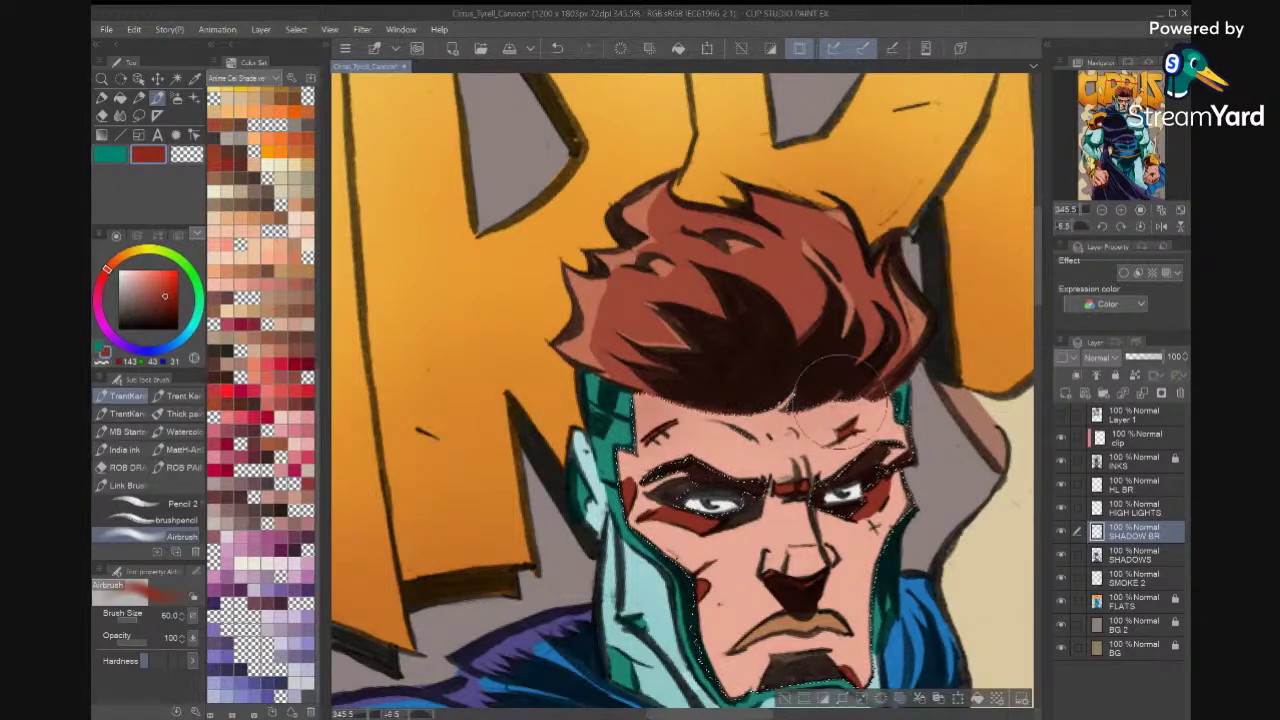
scroll(904, 518, down, 3)
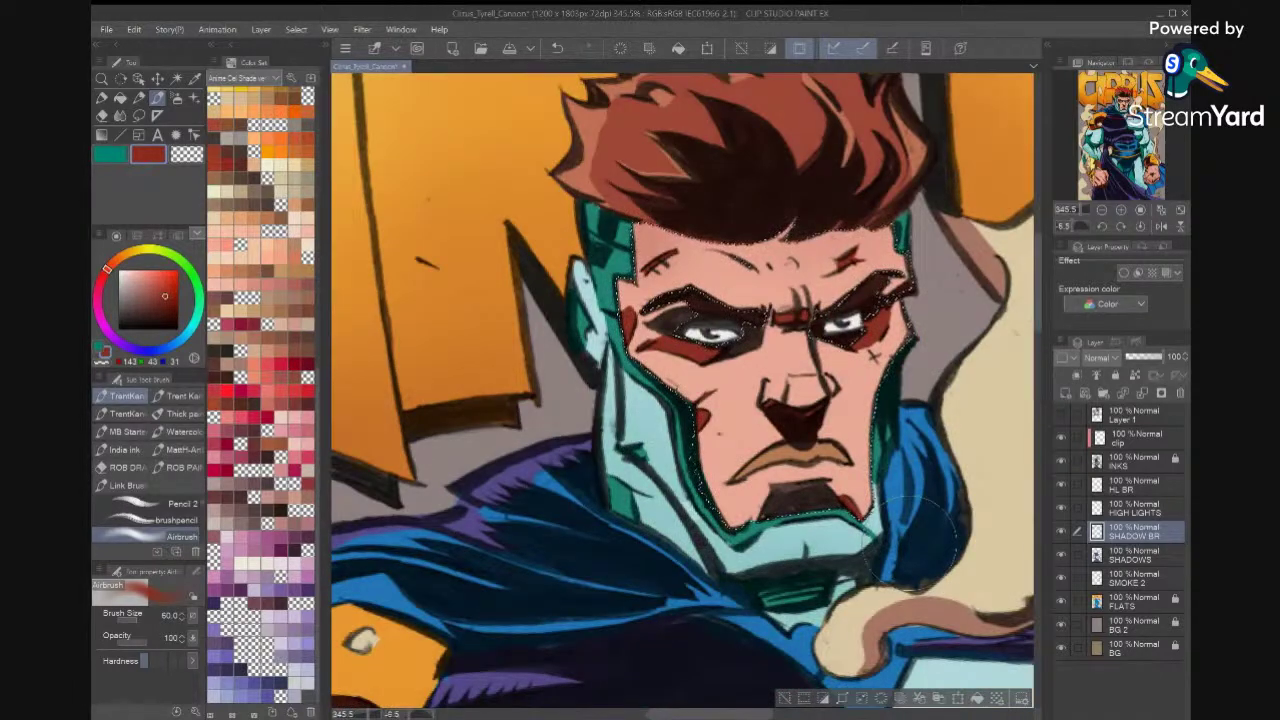
key(bracketleft)
key(bracketleft)
key(bracketleft)
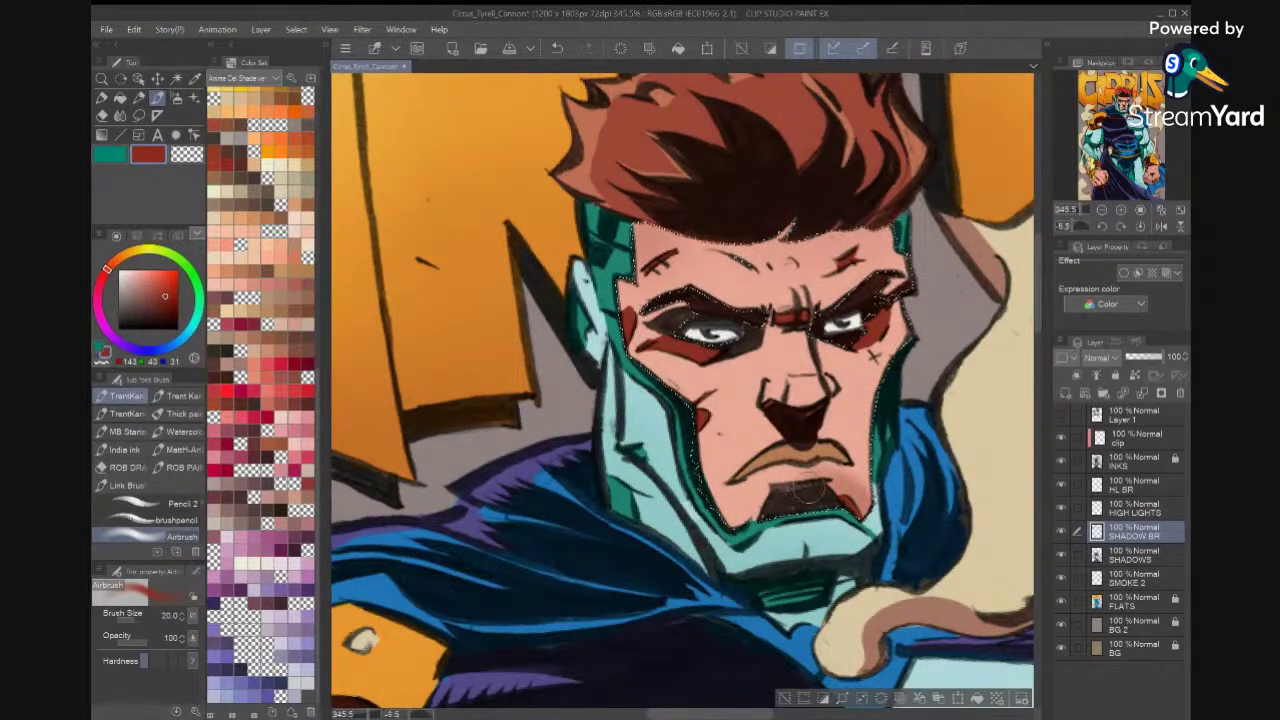
key(bracketright)
key(bracketright)
key(bracketright)
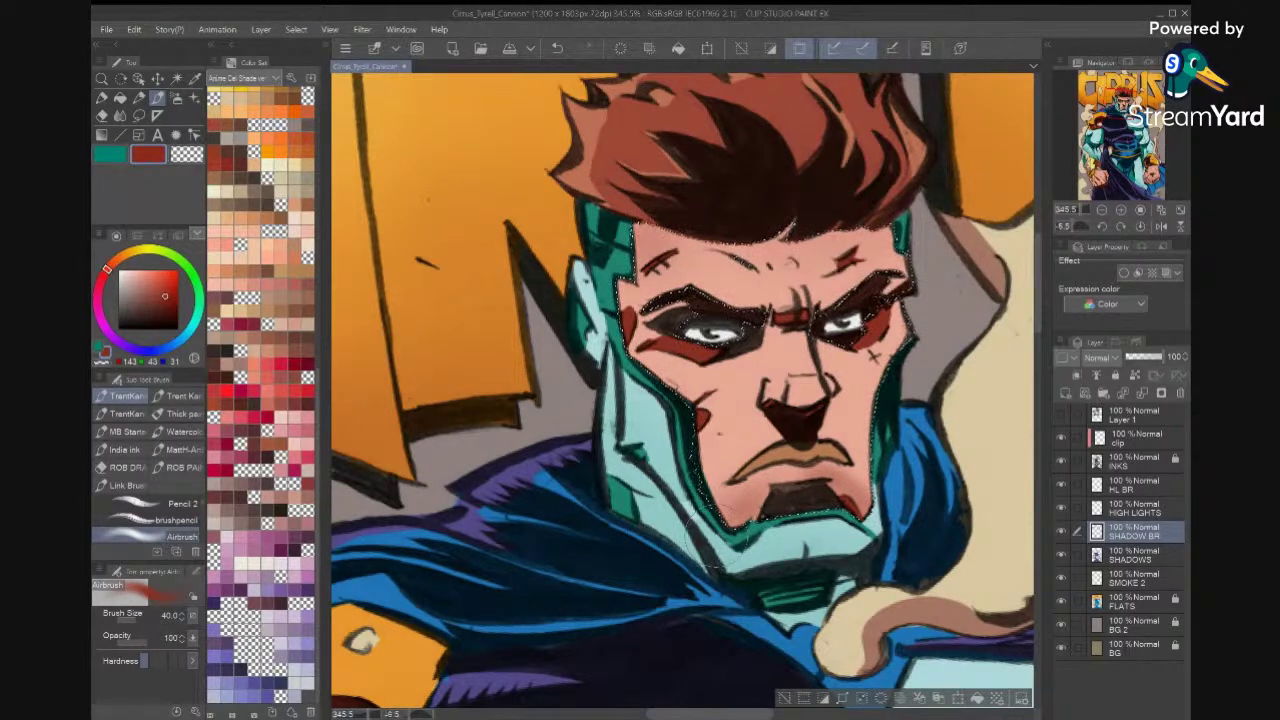
key(ctrl+z)
key(ctrl+z)
mouse_move(765, 506)
mouse_down()
mouse_move(712, 518)
mouse_move(688, 456)
mouse_up()
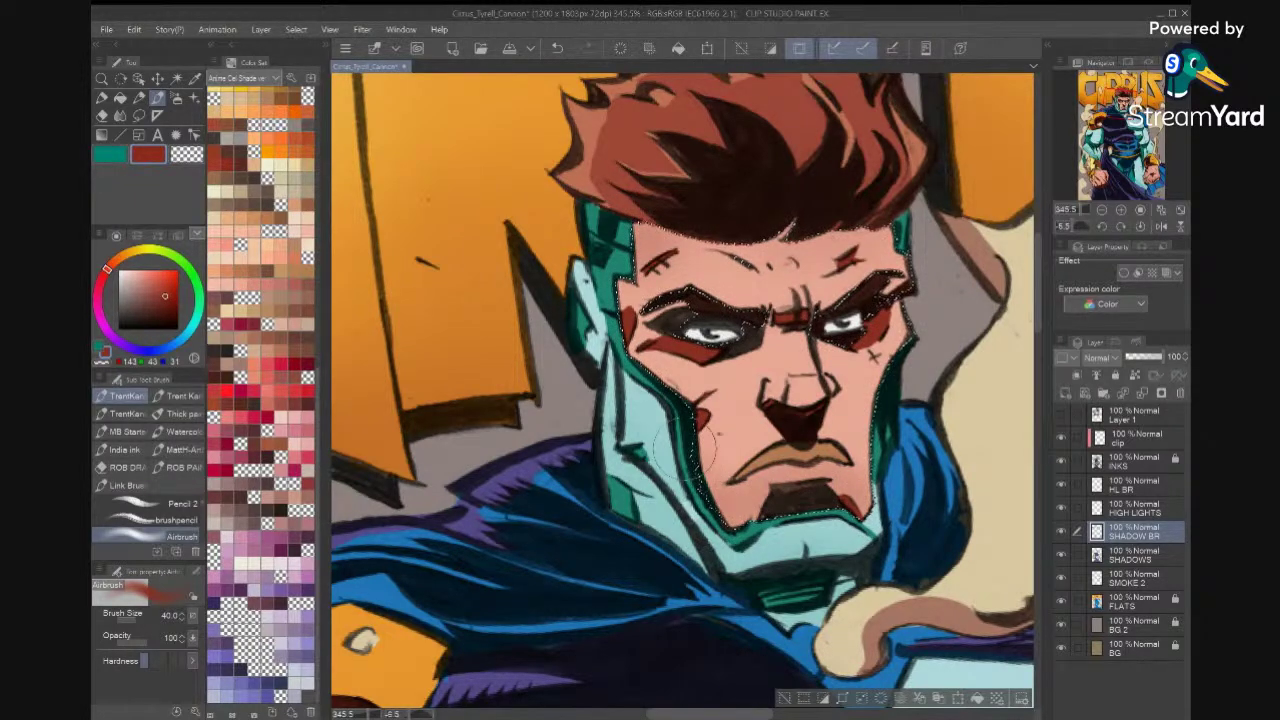
Switch the drawing color back to teal and enlarge the airbrush to size 170.
scroll(687, 452, down, 5)
scroll(683, 447, down, 1)
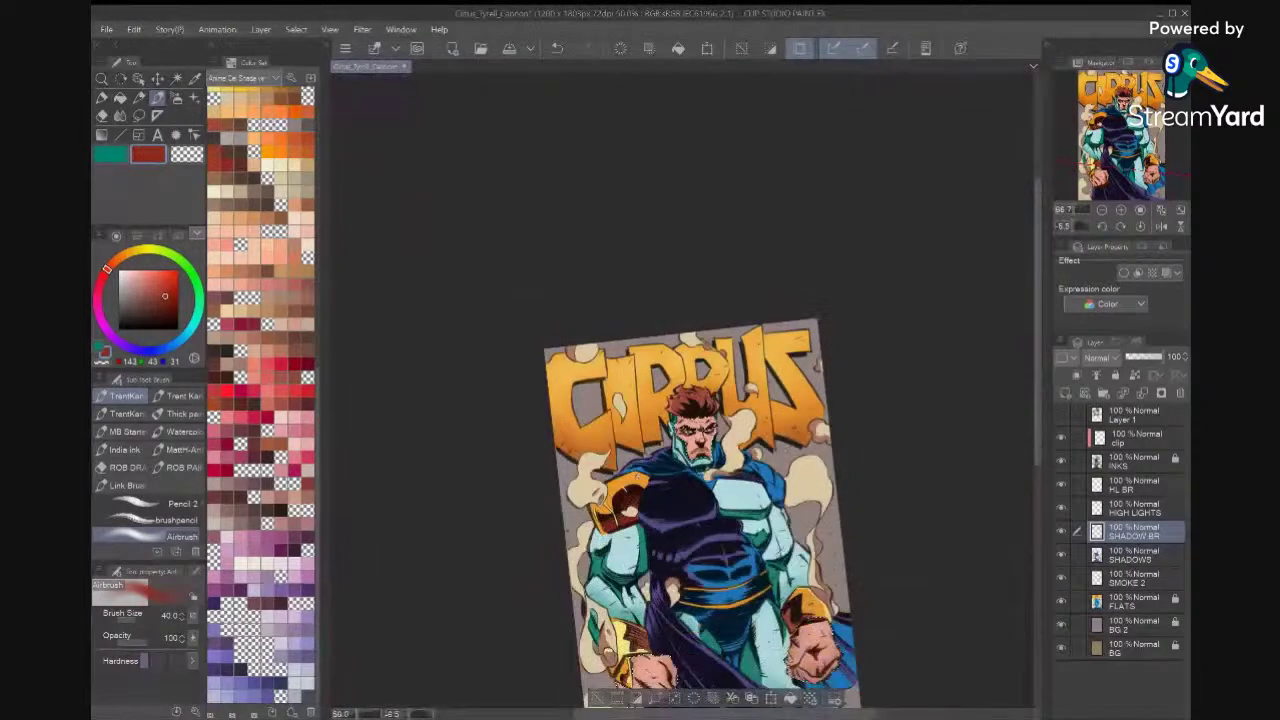
drag(824, 630, 839, 547)
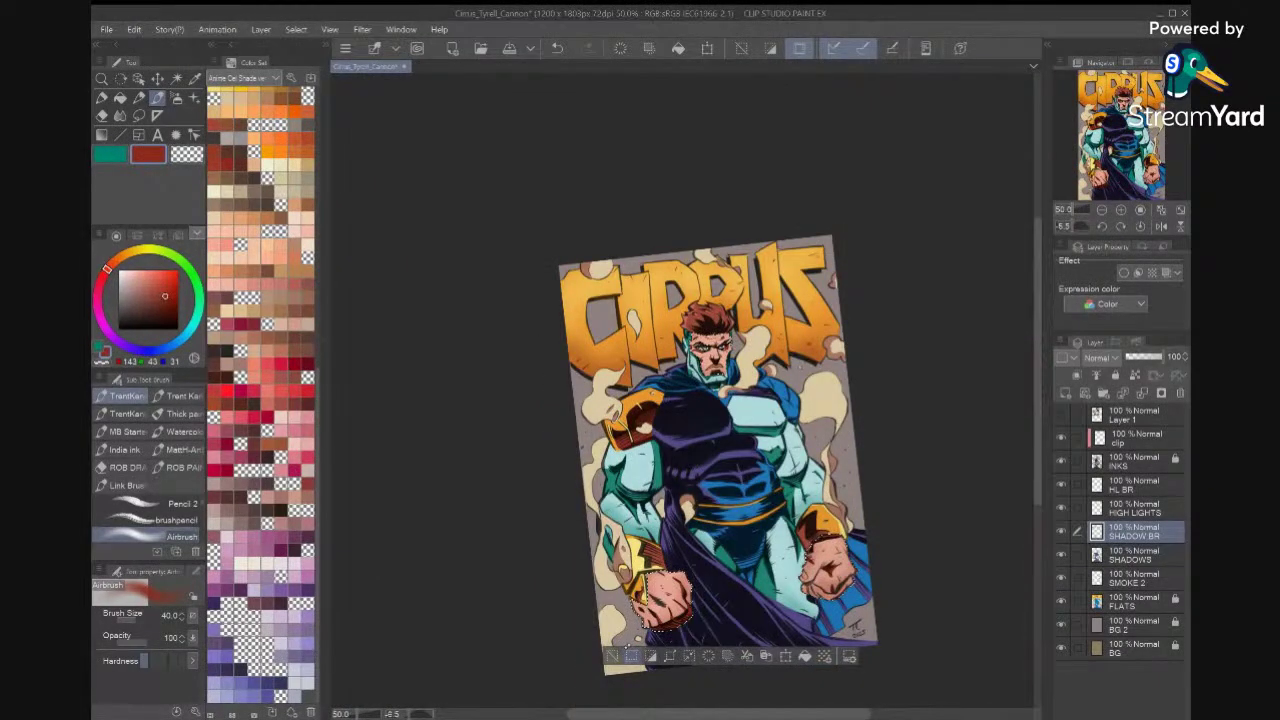
key(c)
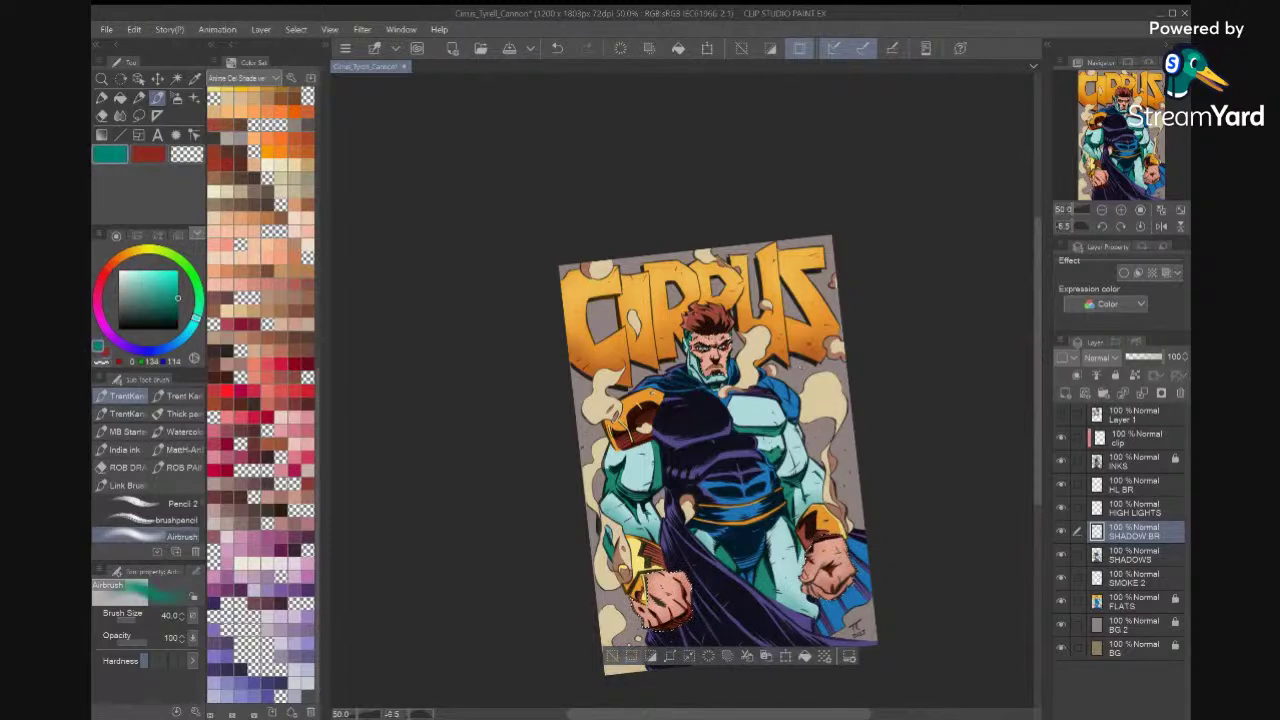
key(])
key(])
key(])
key(])
key(])
key(])
Clear the skin selection and save the illustration.
key(ctrl+d)
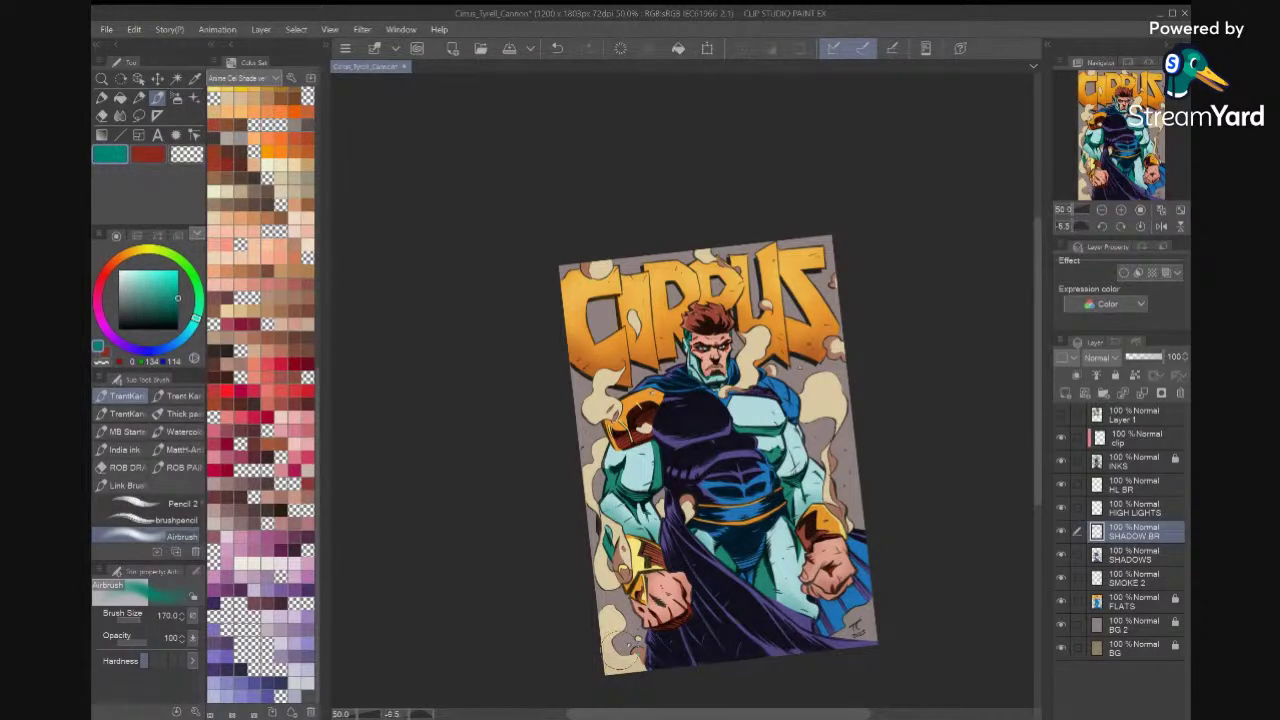
scroll(806, 608, up, 2)
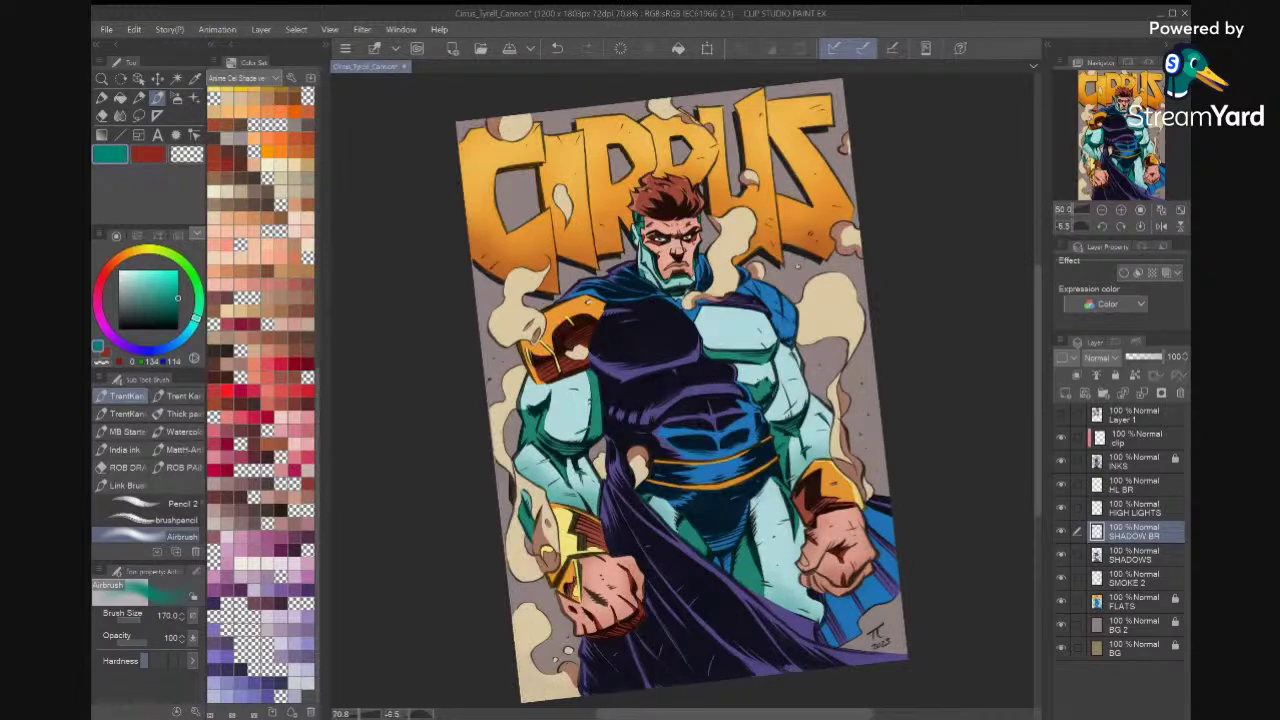
key(ctrl+s)
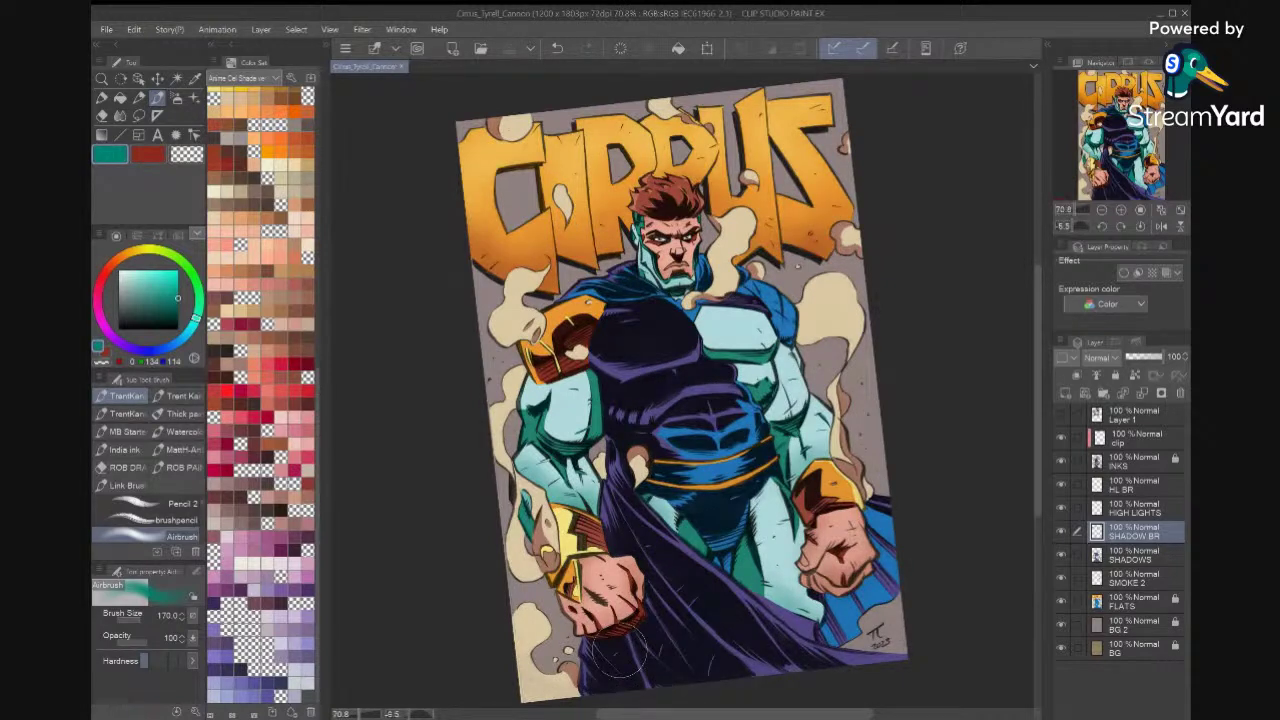
Sample the gray background color beside the figure as the drawing color.
scroll(700, 390, down, 2)
scroll(835, 300, up, 1)
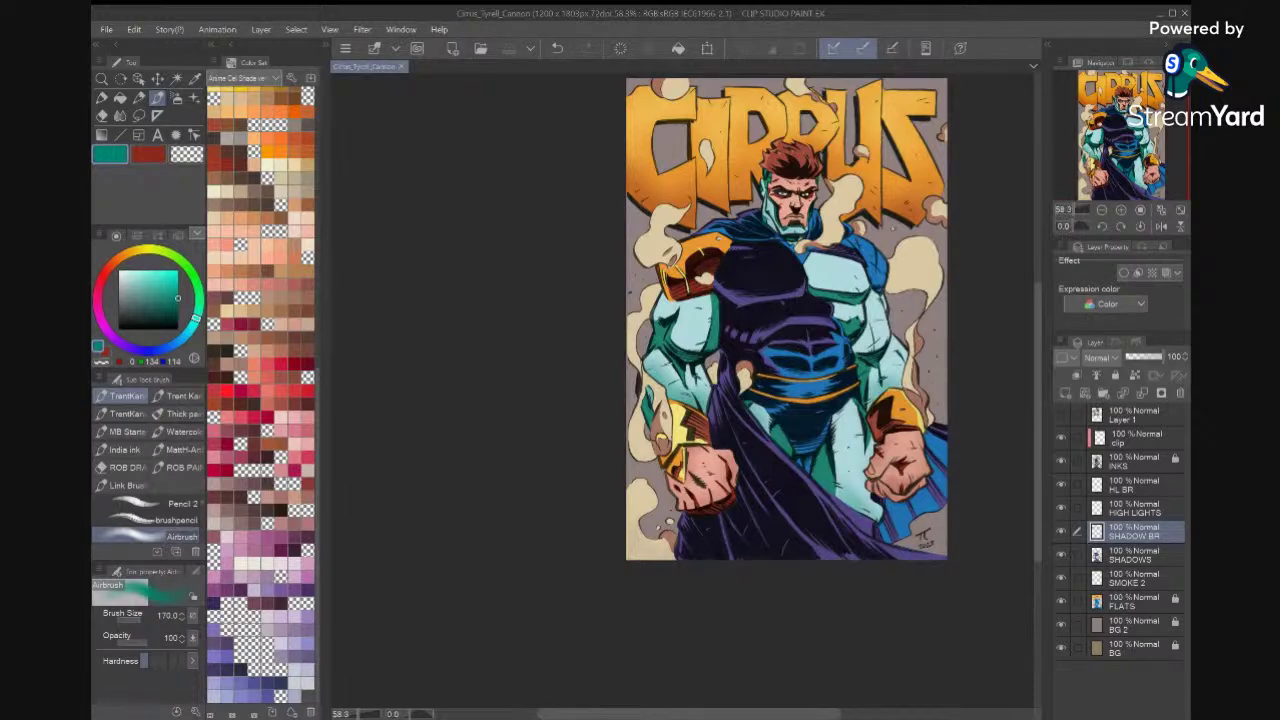
key(i)
click(940, 310)
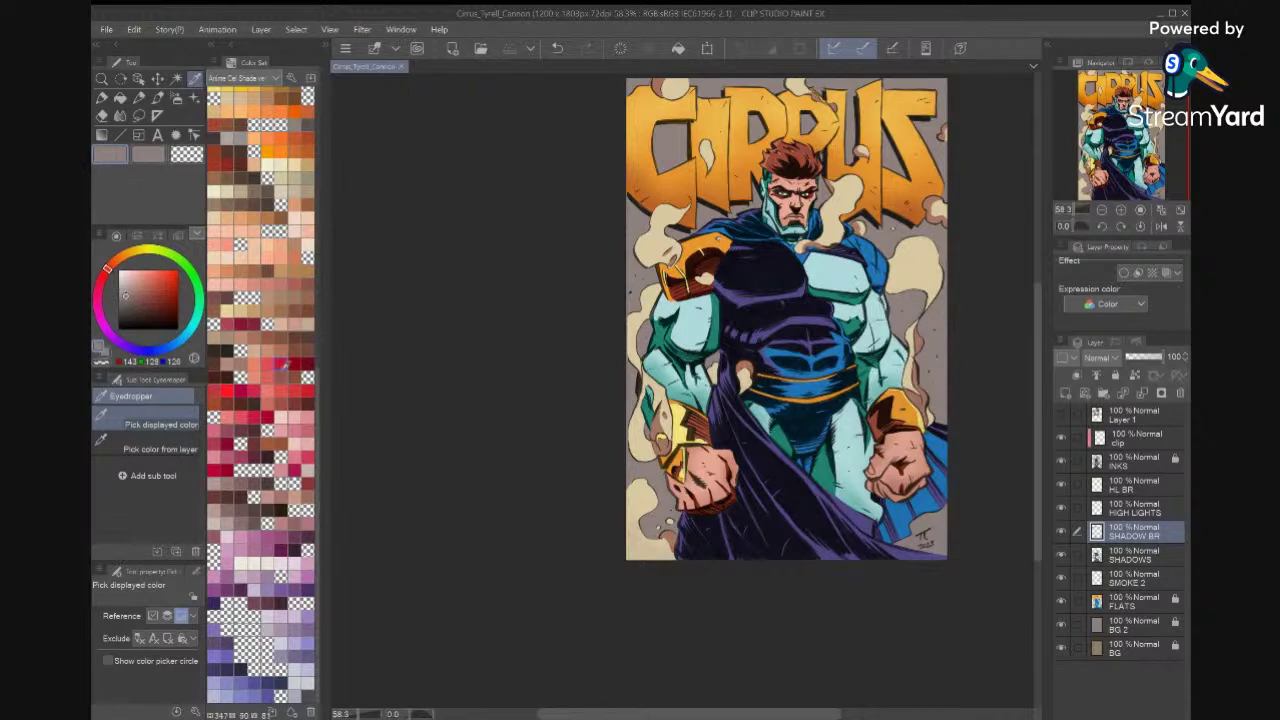
Compare muted brown swatches in the color set, choose the dark brown with RGB 83, 64, 64, and make the BG 2 layer active.
click(232, 482)
click(242, 508)
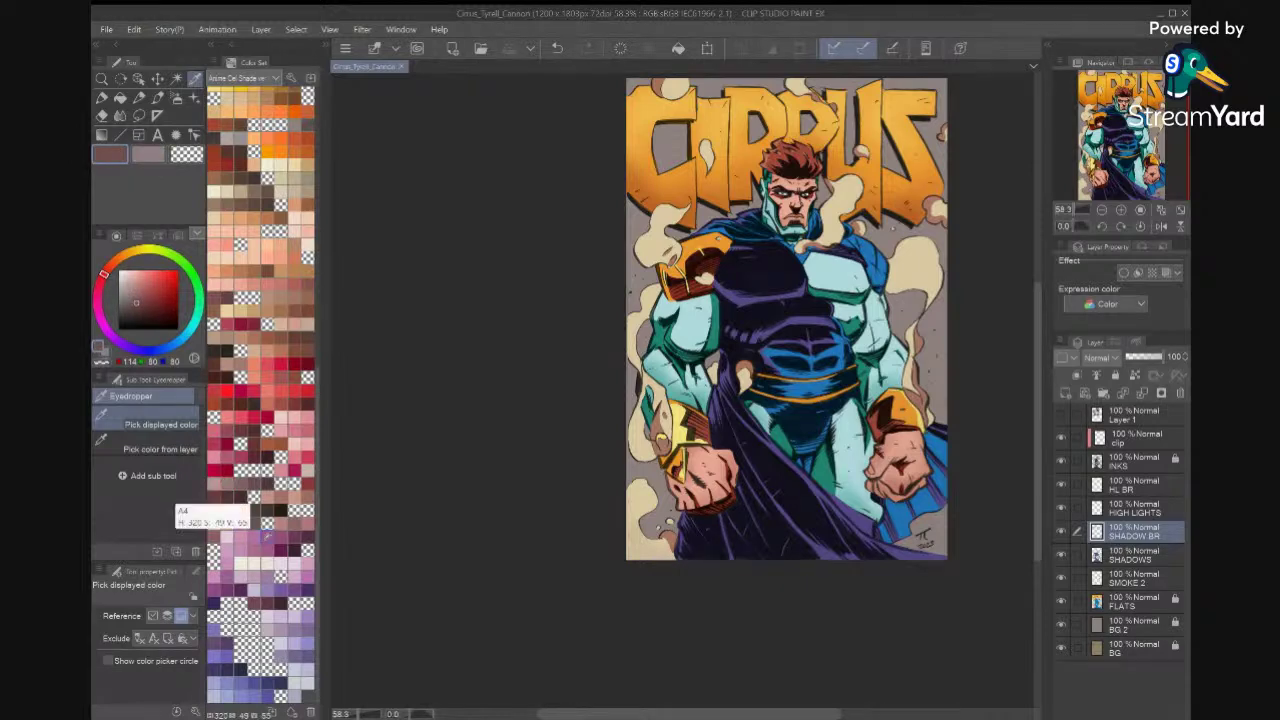
click(258, 524)
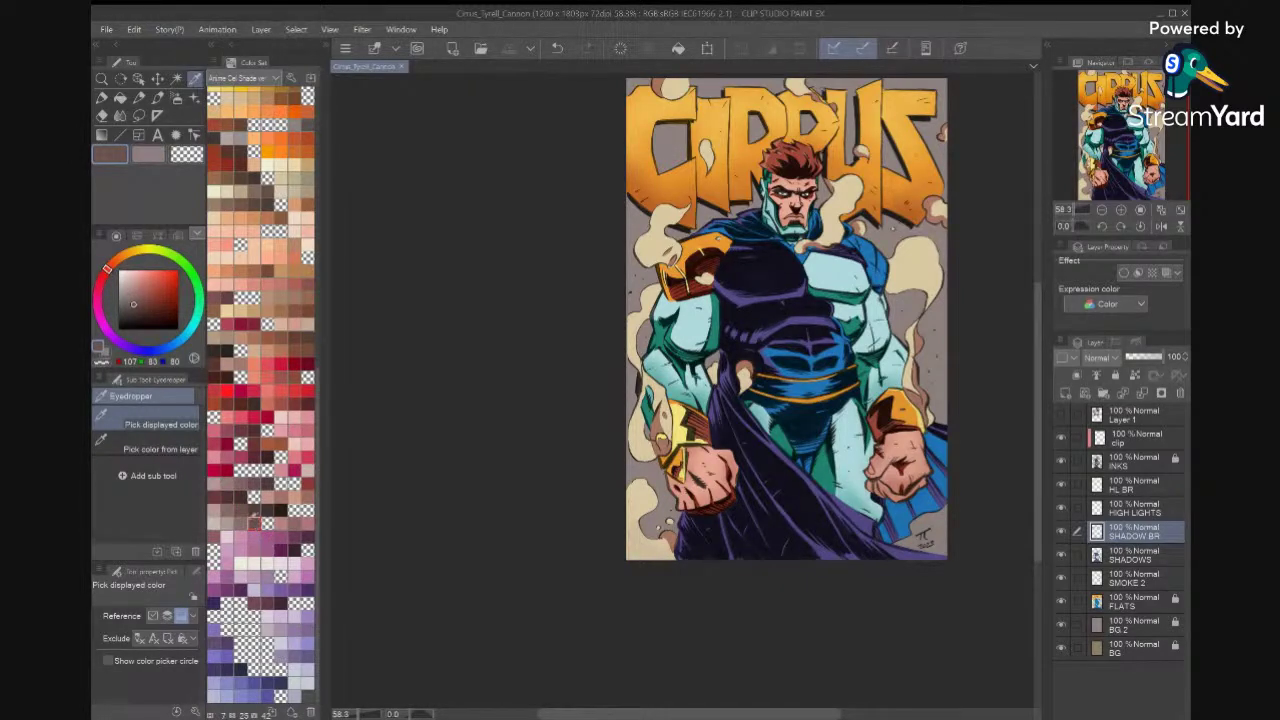
click(244, 510)
click(242, 508)
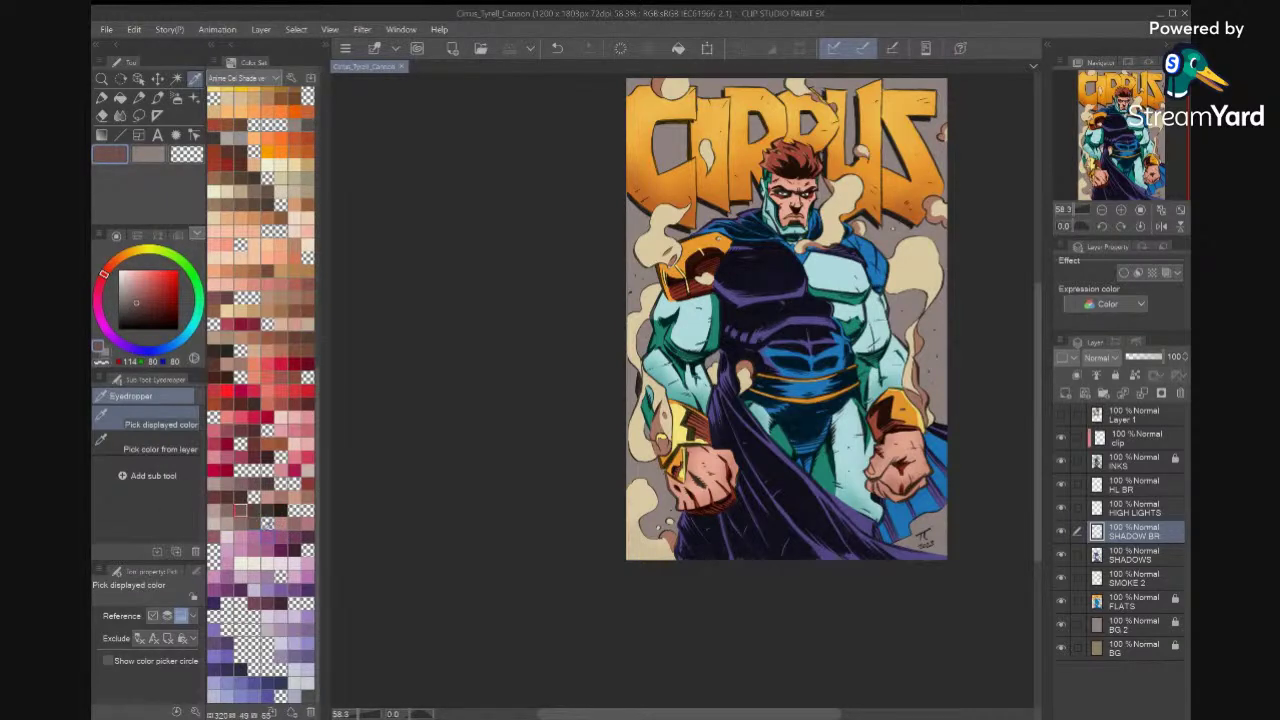
click(244, 521)
click(256, 523)
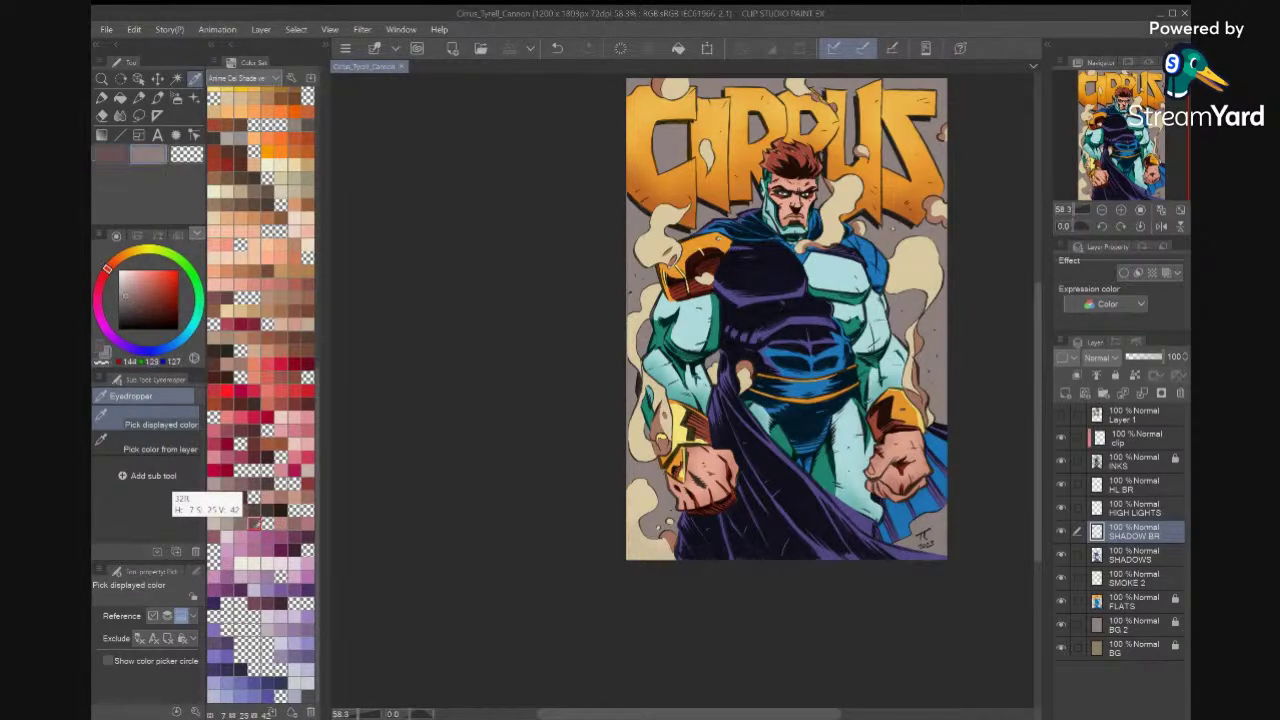
click(246, 508)
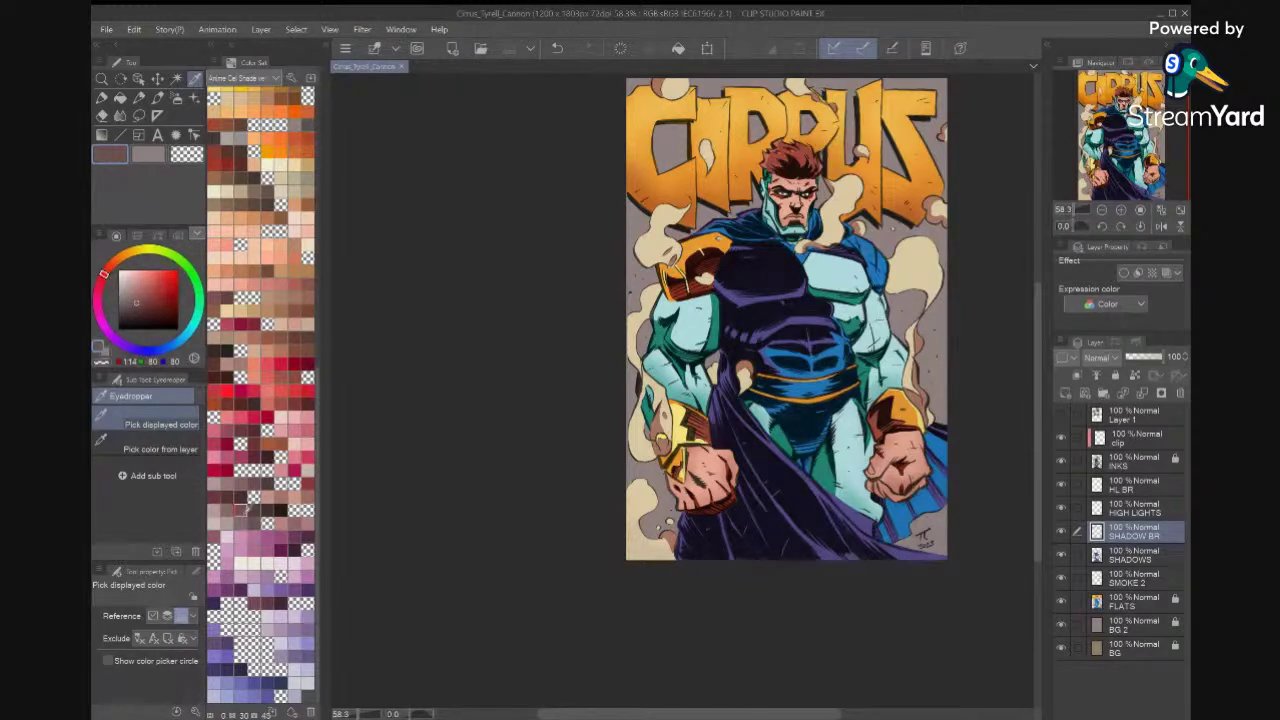
click(242, 510)
click(253, 509)
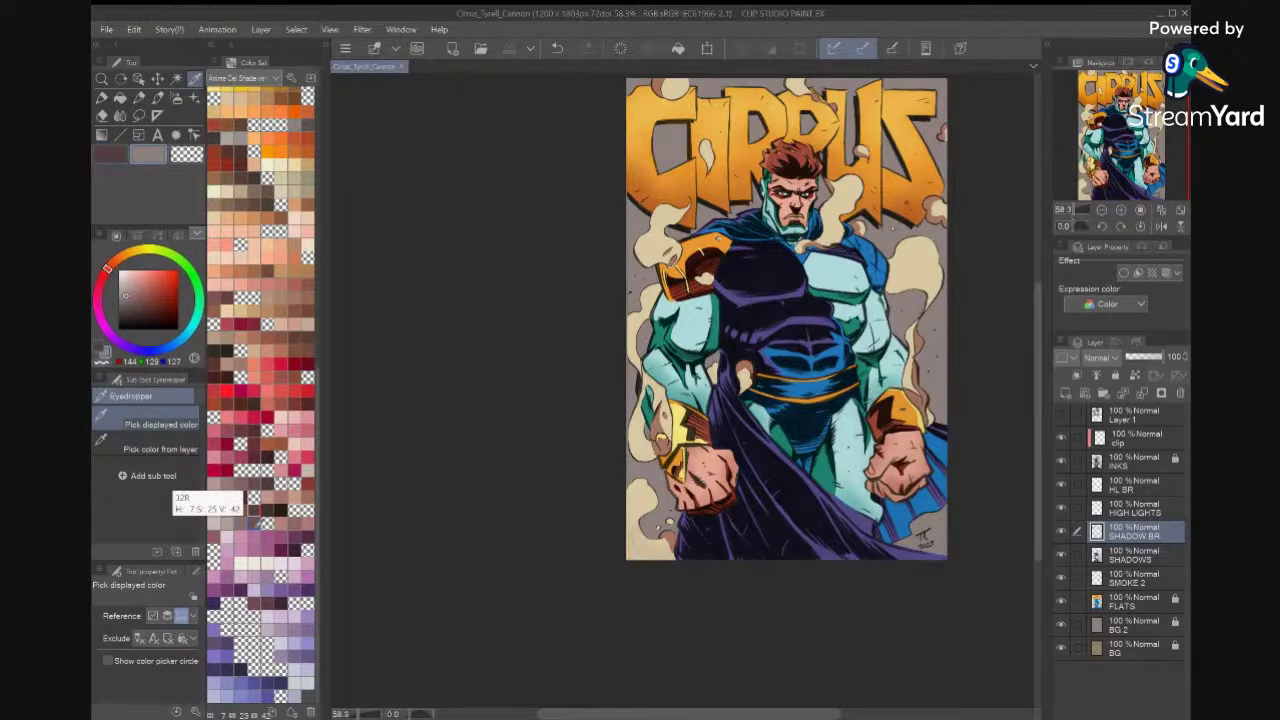
click(255, 512)
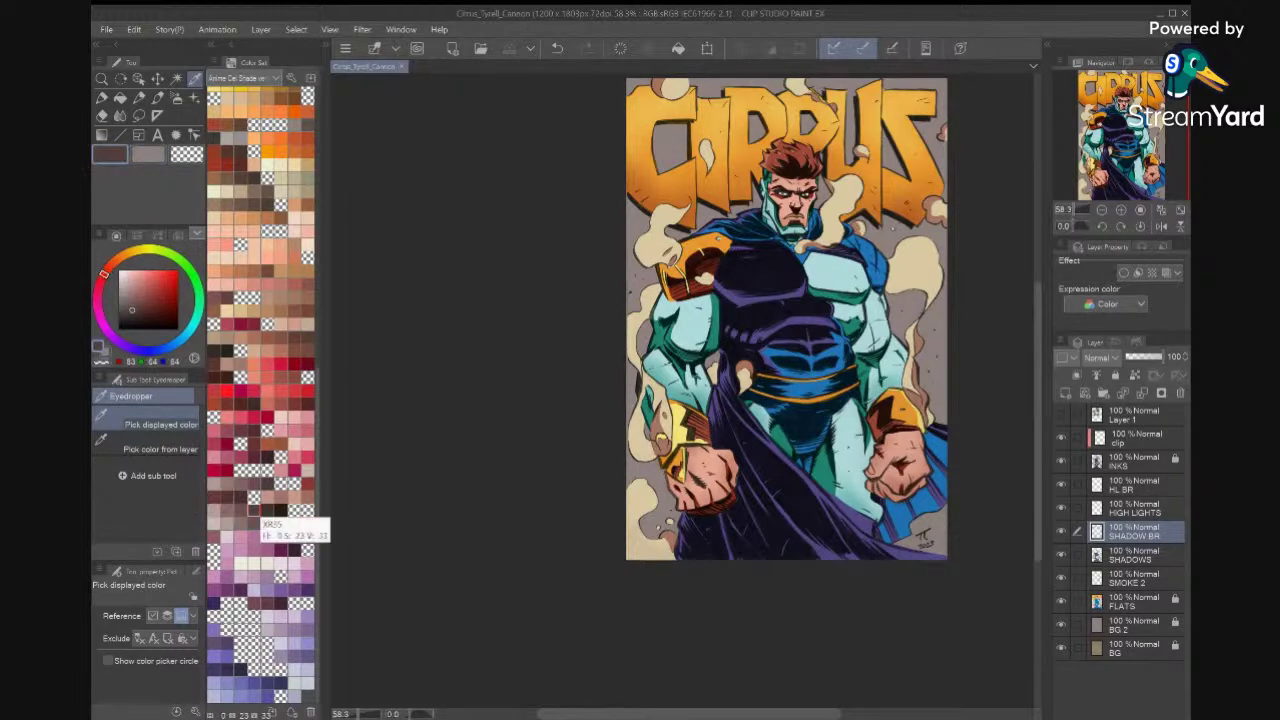
click(1134, 625)
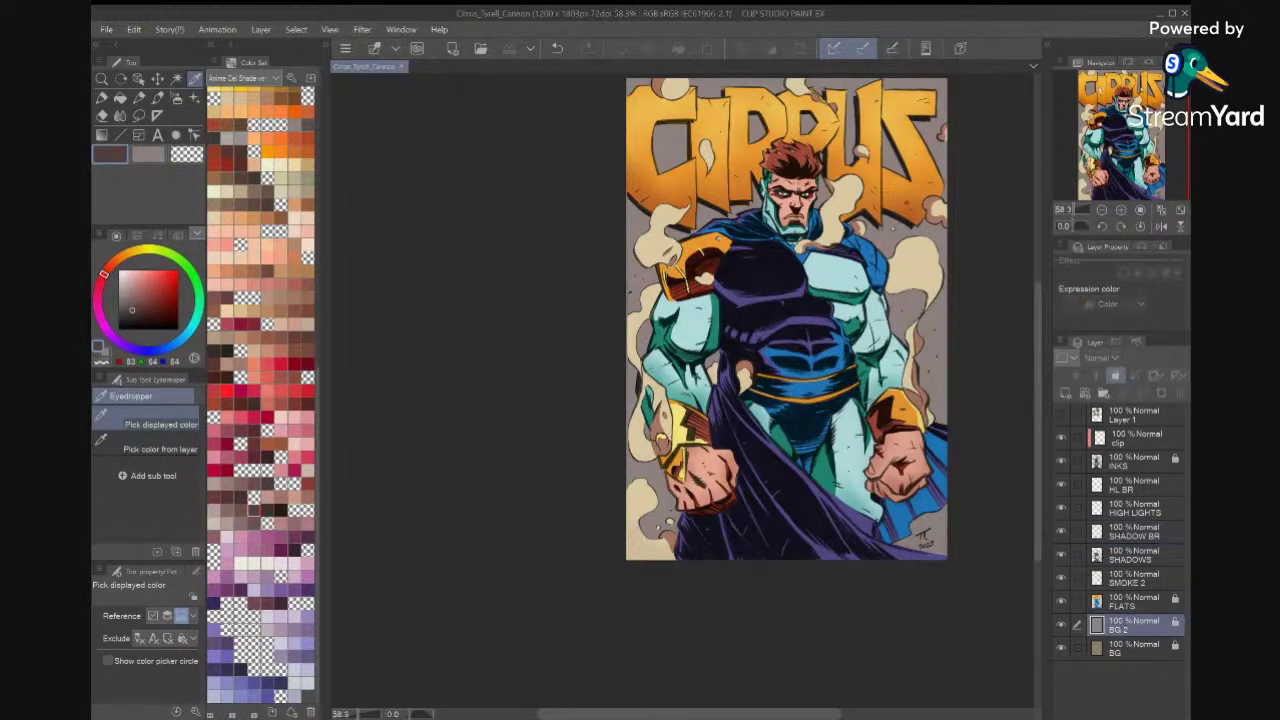
Add a new layer named FX directly above the BG 2 layer.
click(1065, 393)
double_click(1127, 627)
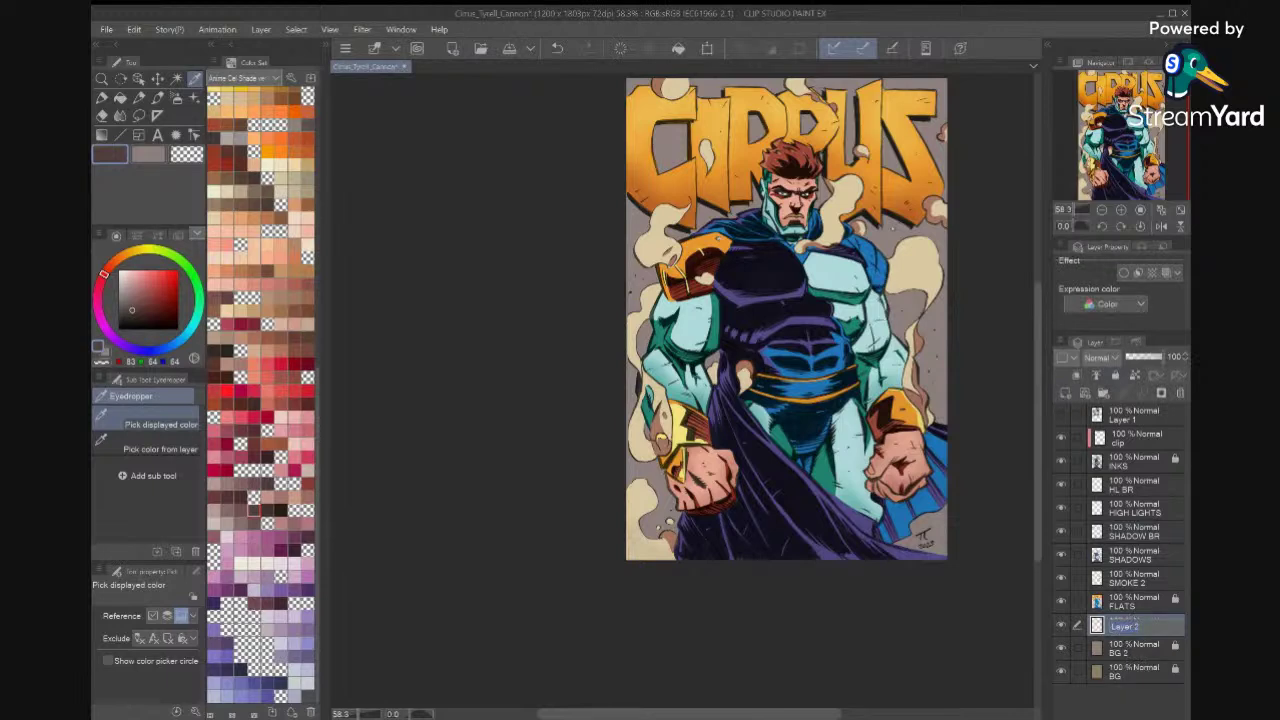
text(rx)
key(BackSpace)
key(BackSpace)
text(F)
key(Return)
Look through the painting brush groups for a texture brush suited to the background.
click(157, 97)
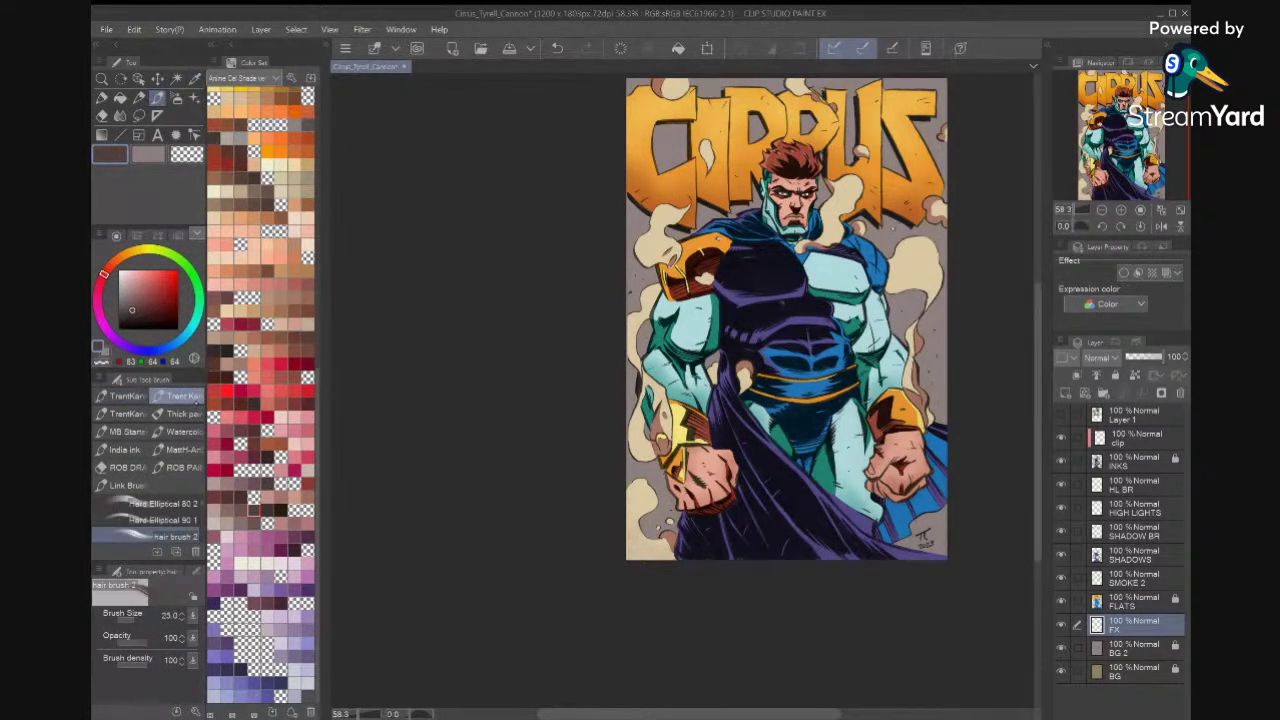
click(180, 449)
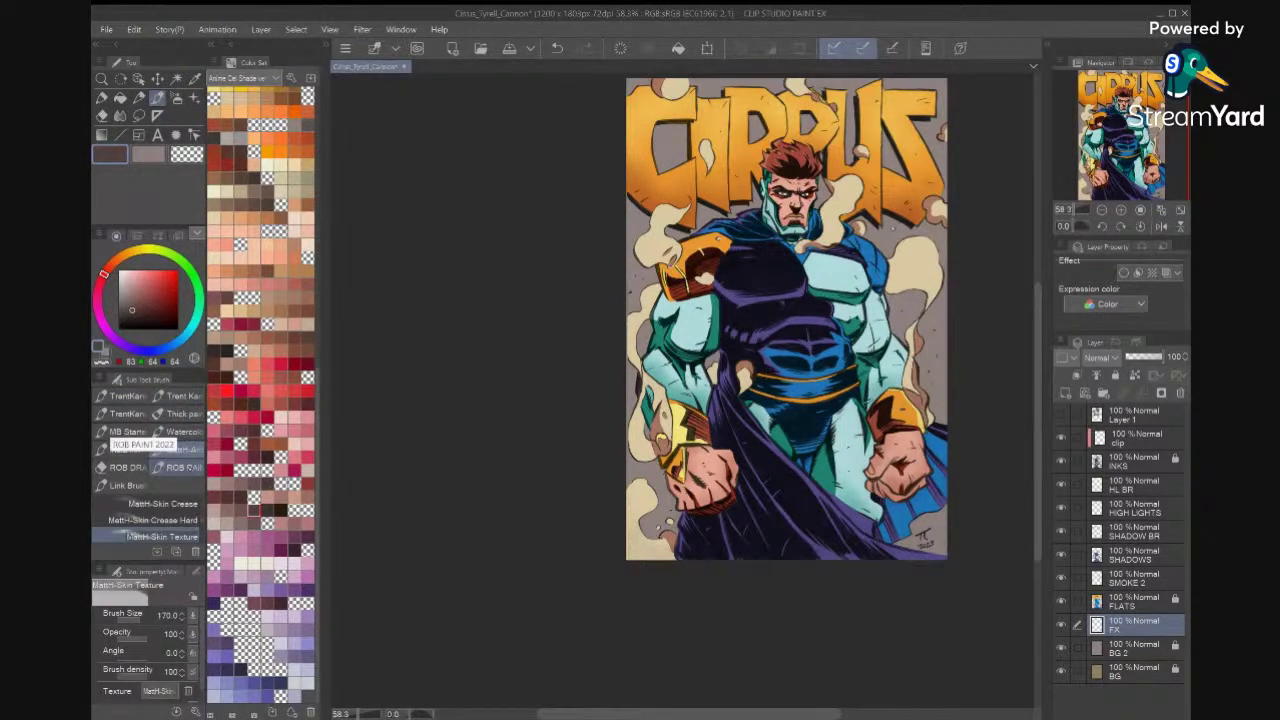
click(178, 467)
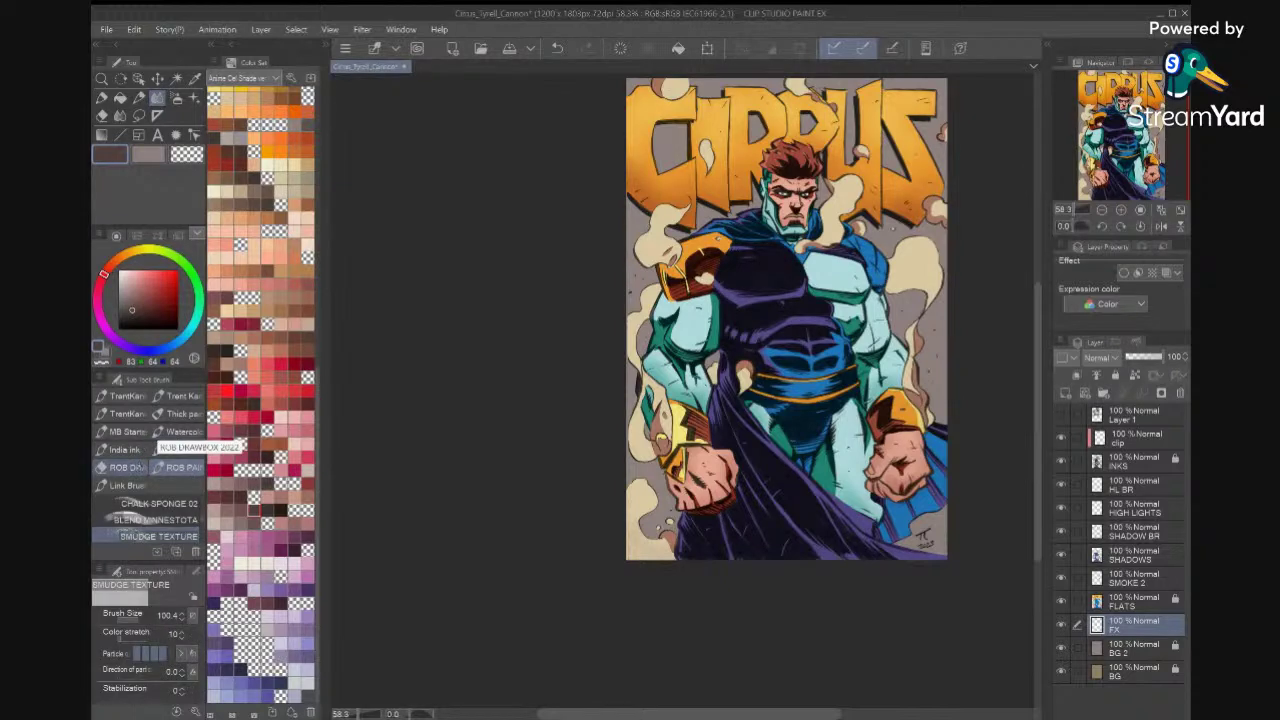
click(128, 485)
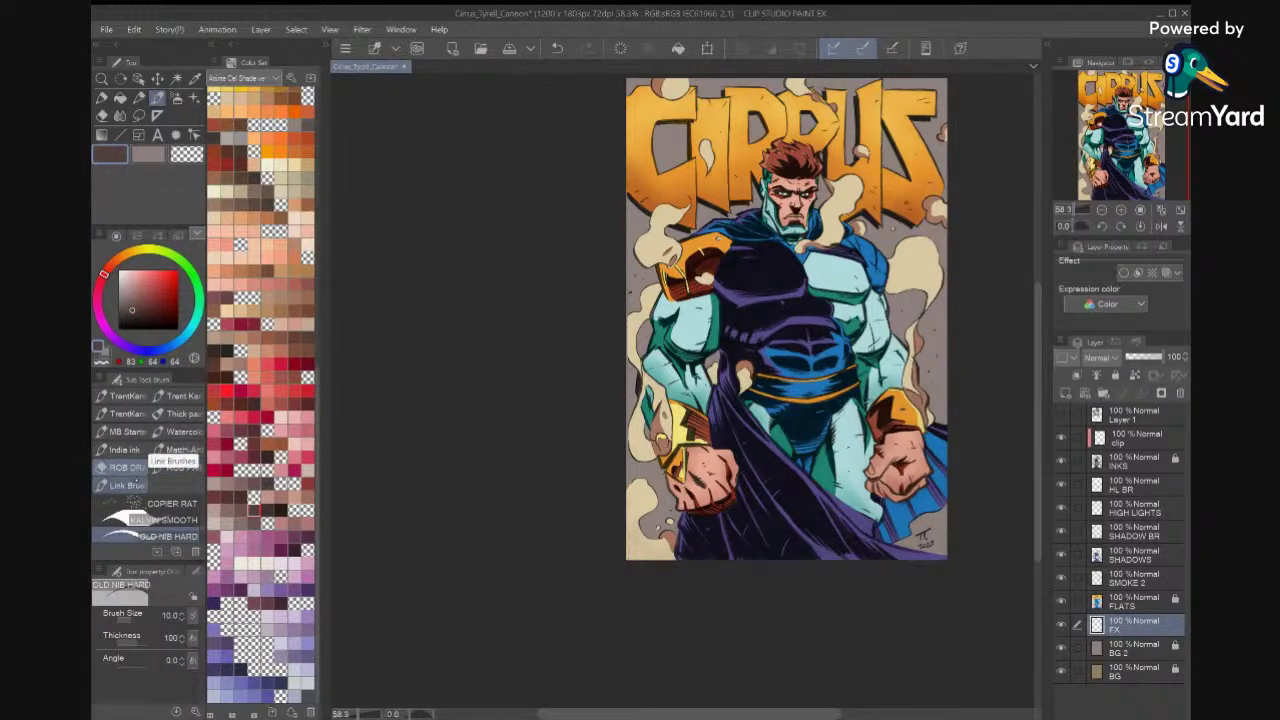
click(136, 483)
Choose the True Grit (43) Ink Fader pen brush at size 2000 and texture the background on the FX layer.
click(102, 97)
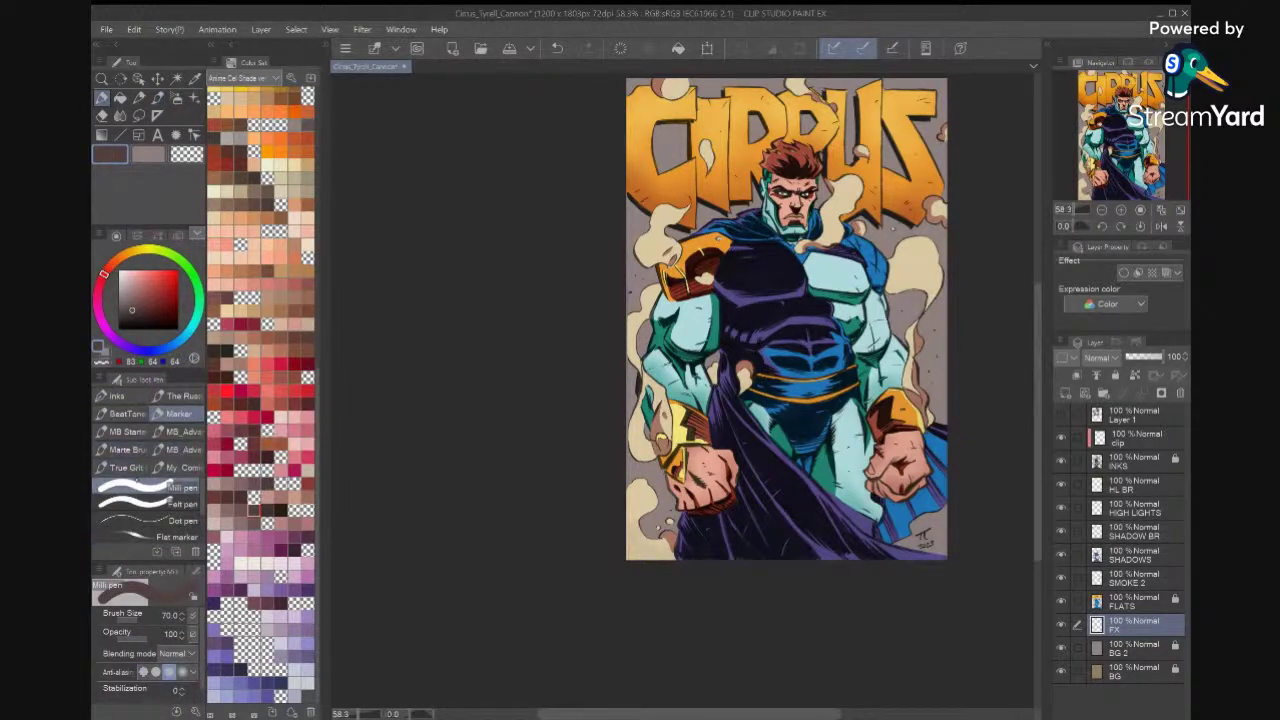
click(124, 467)
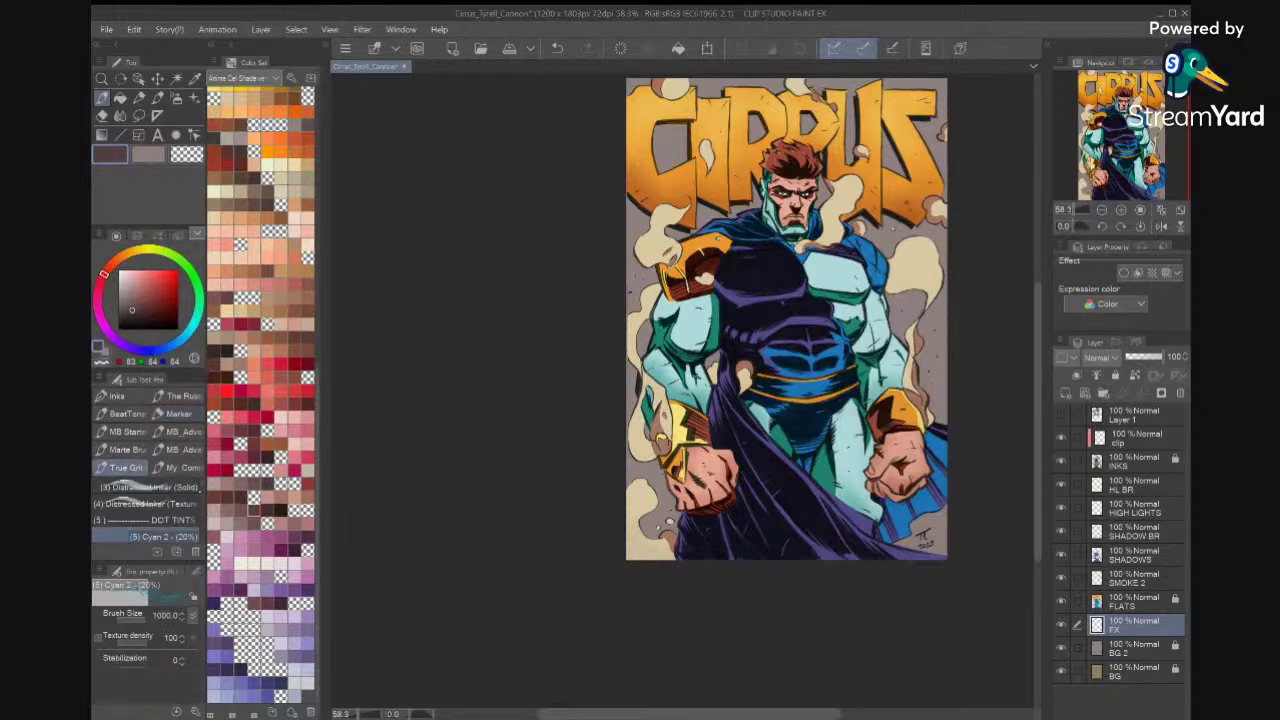
scroll(150, 512, down, 5)
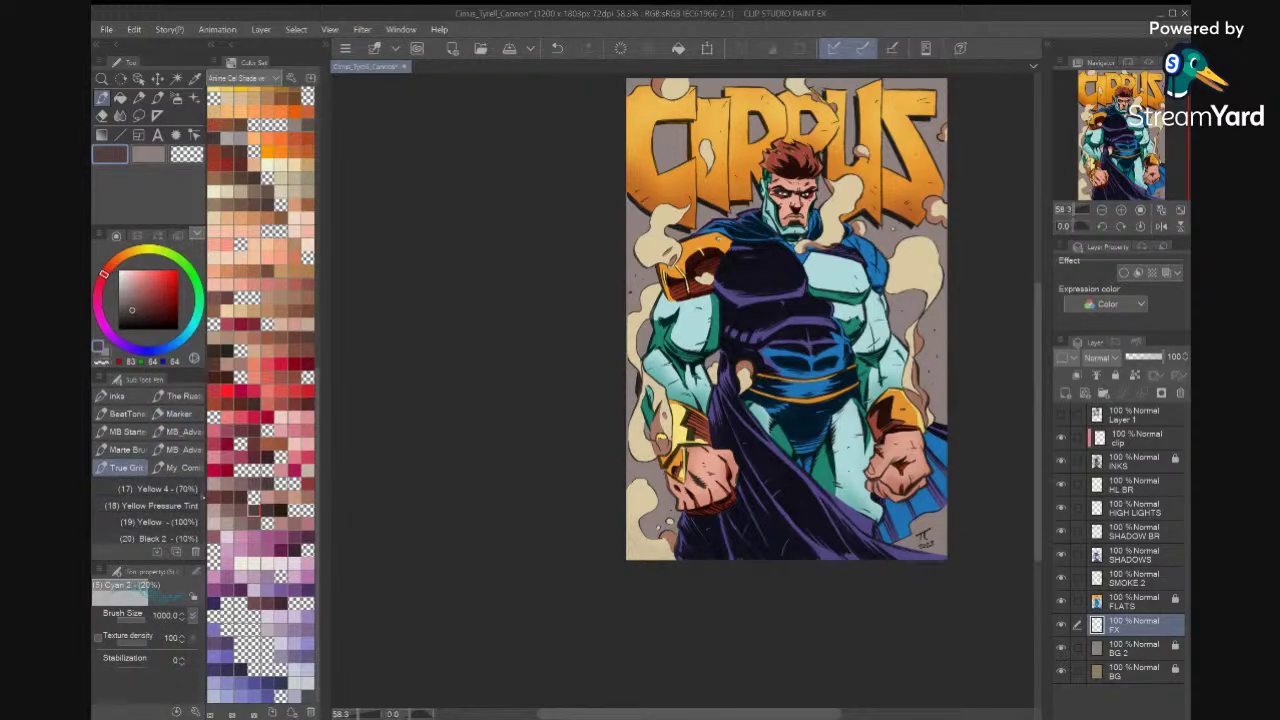
scroll(150, 512, down, 9)
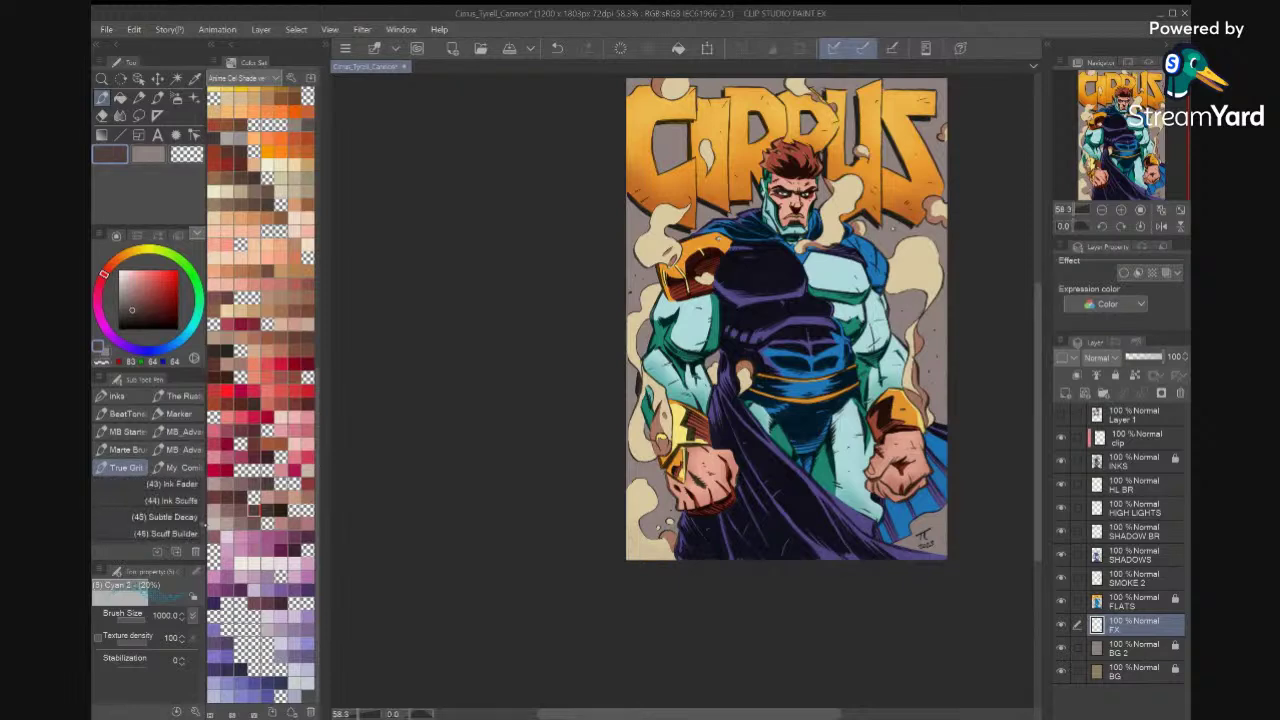
scroll(150, 512, down, 1)
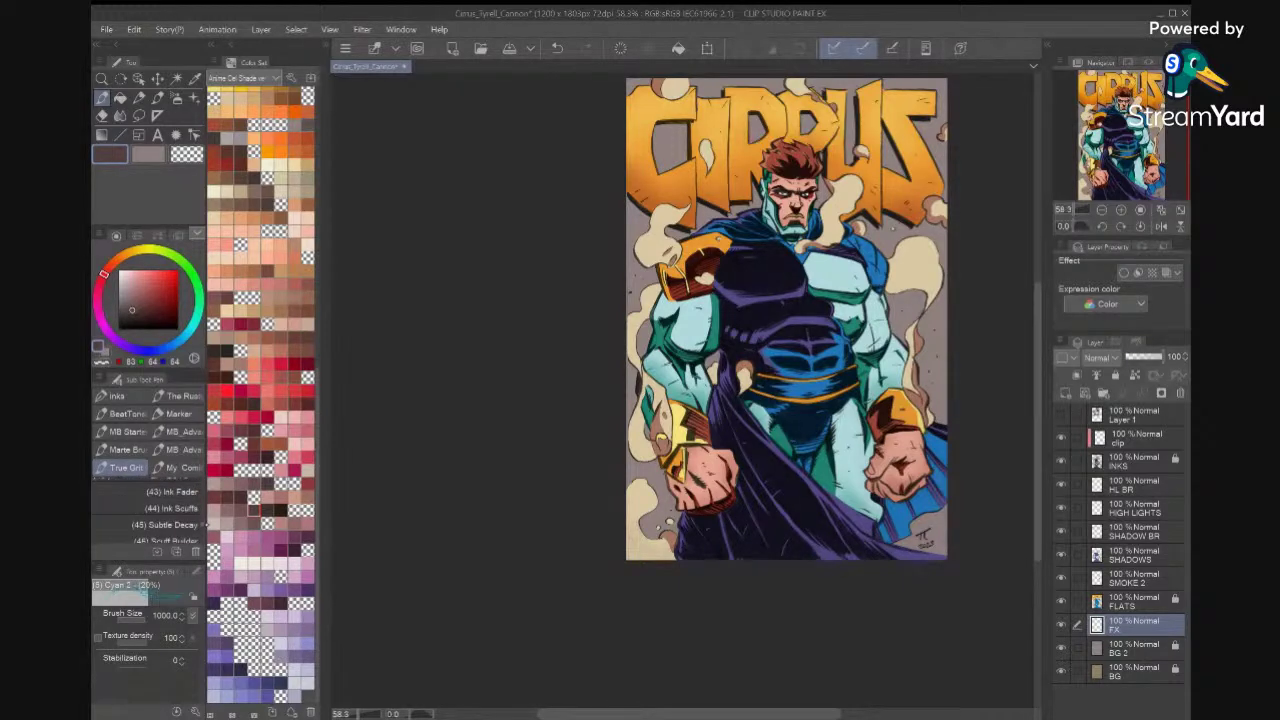
click(150, 508)
click(150, 492)
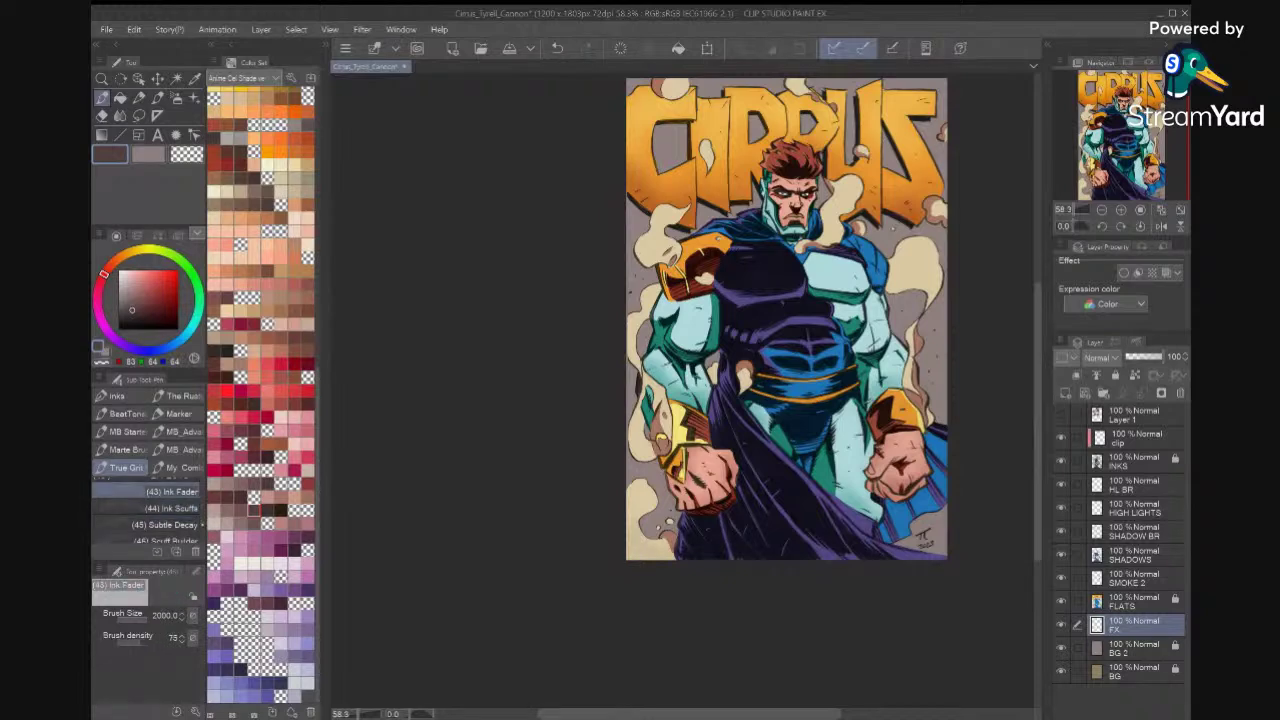
scroll(150, 510, down, 3)
scroll(150, 510, up, 5)
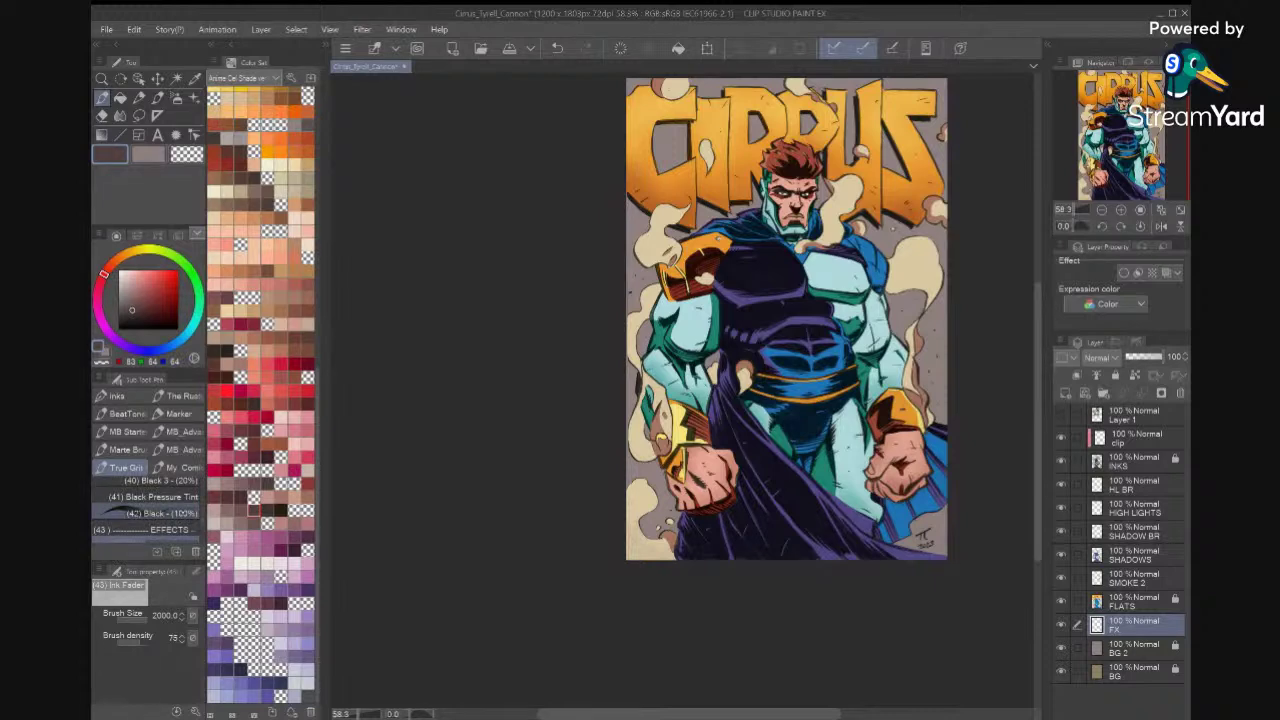
scroll(150, 510, down, 2)
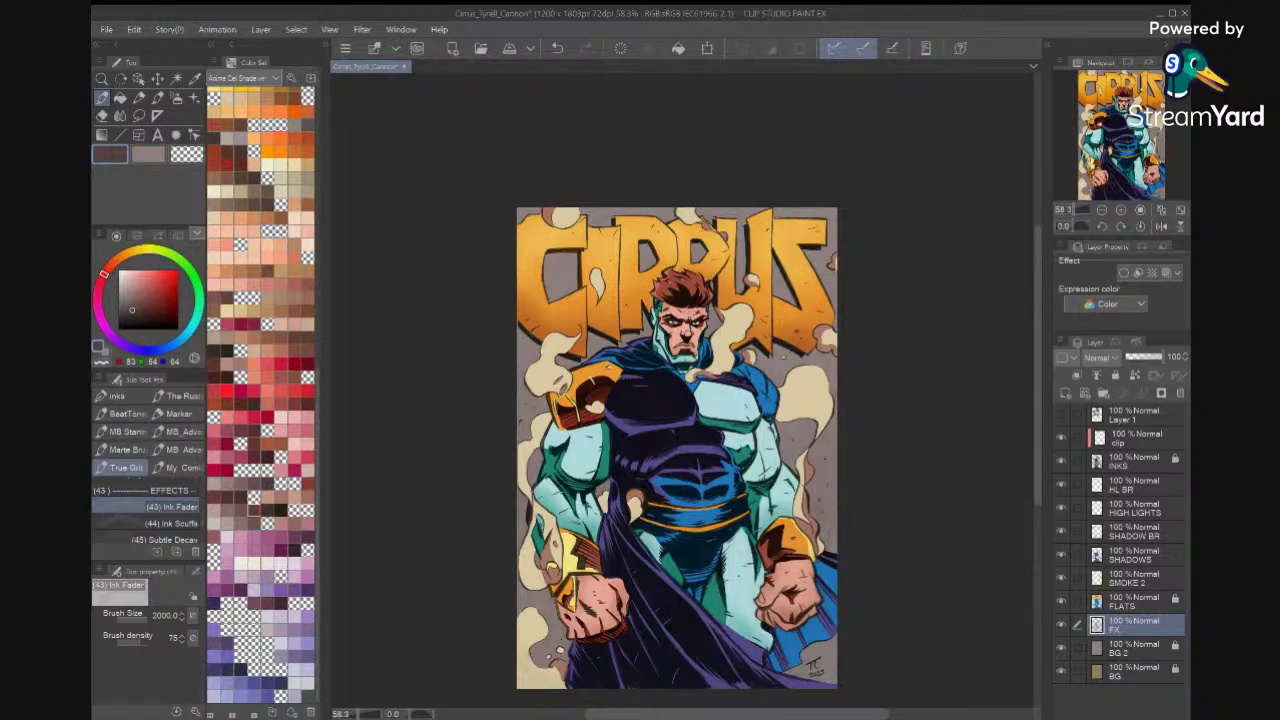
drag(664, 529, 701, 497)
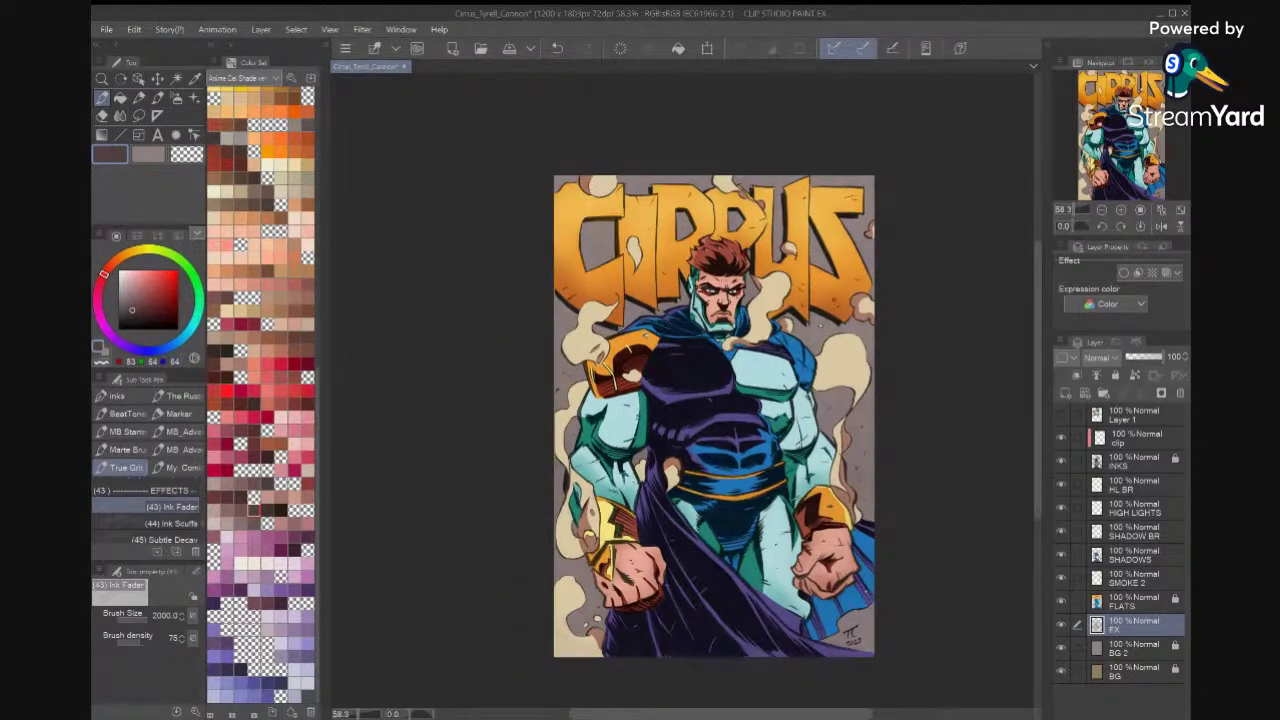
Try the (44) Ink Scuffs brush at size 800 and the (45) Subtle Decay brush at size 2000 for the background.
click(160, 523)
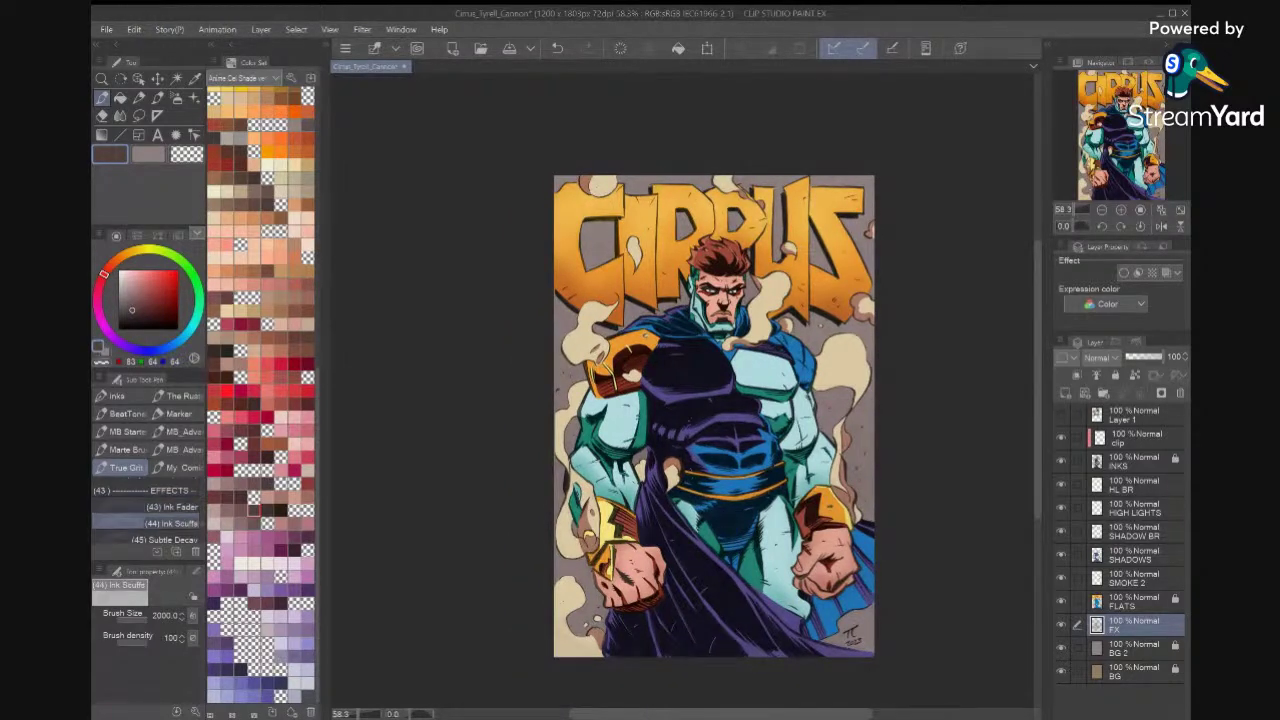
key([)
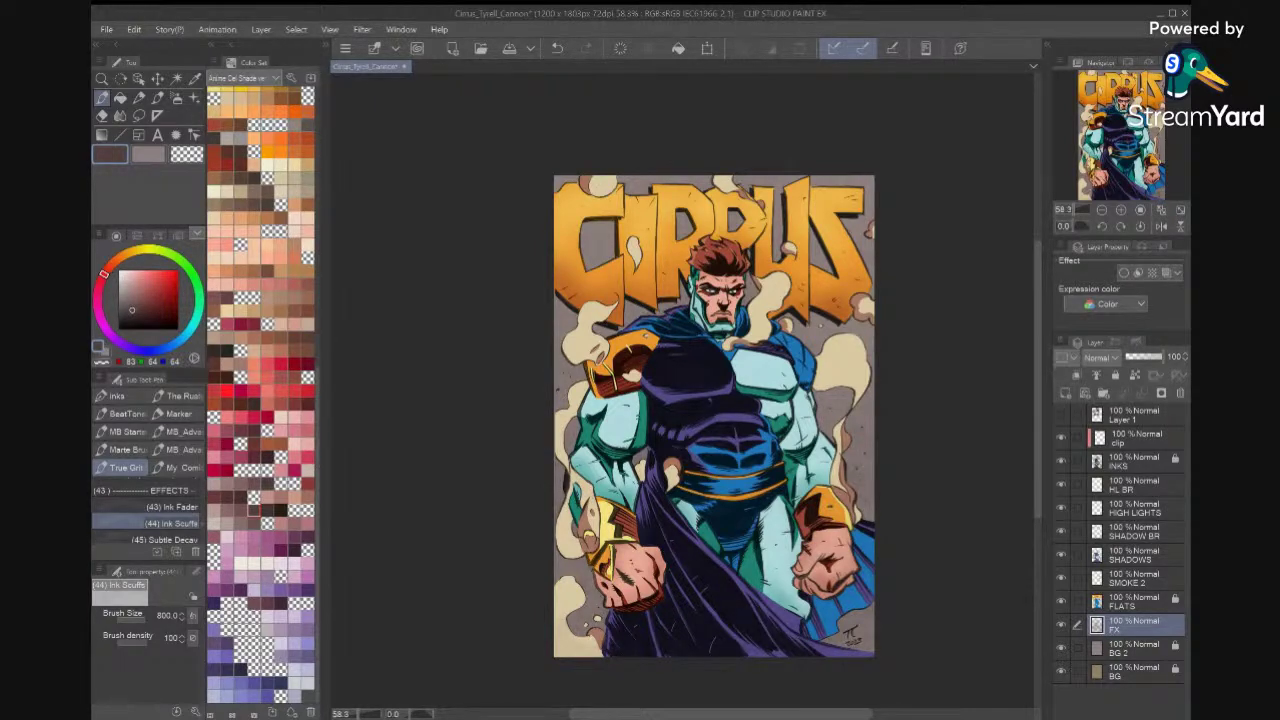
click(165, 539)
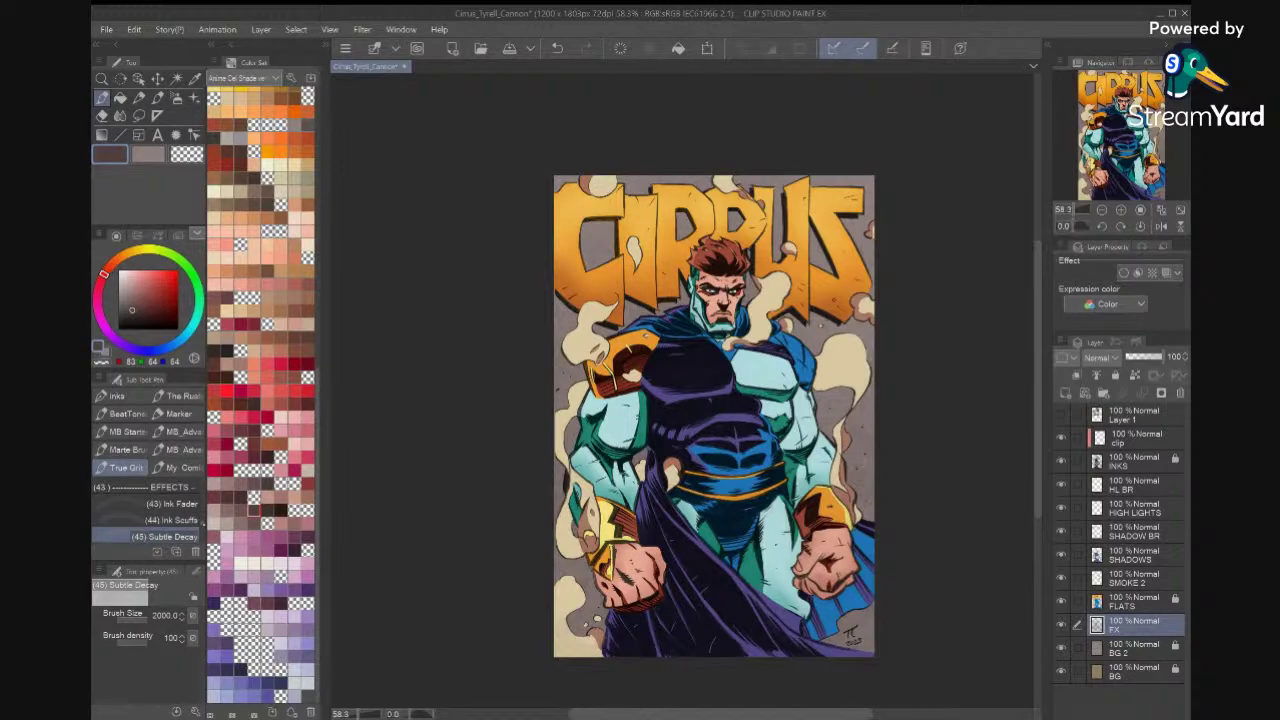
Choose the (55) Noise Fade brush for the FX layer and adjust its size to 120.
scroll(170, 515, down, 5)
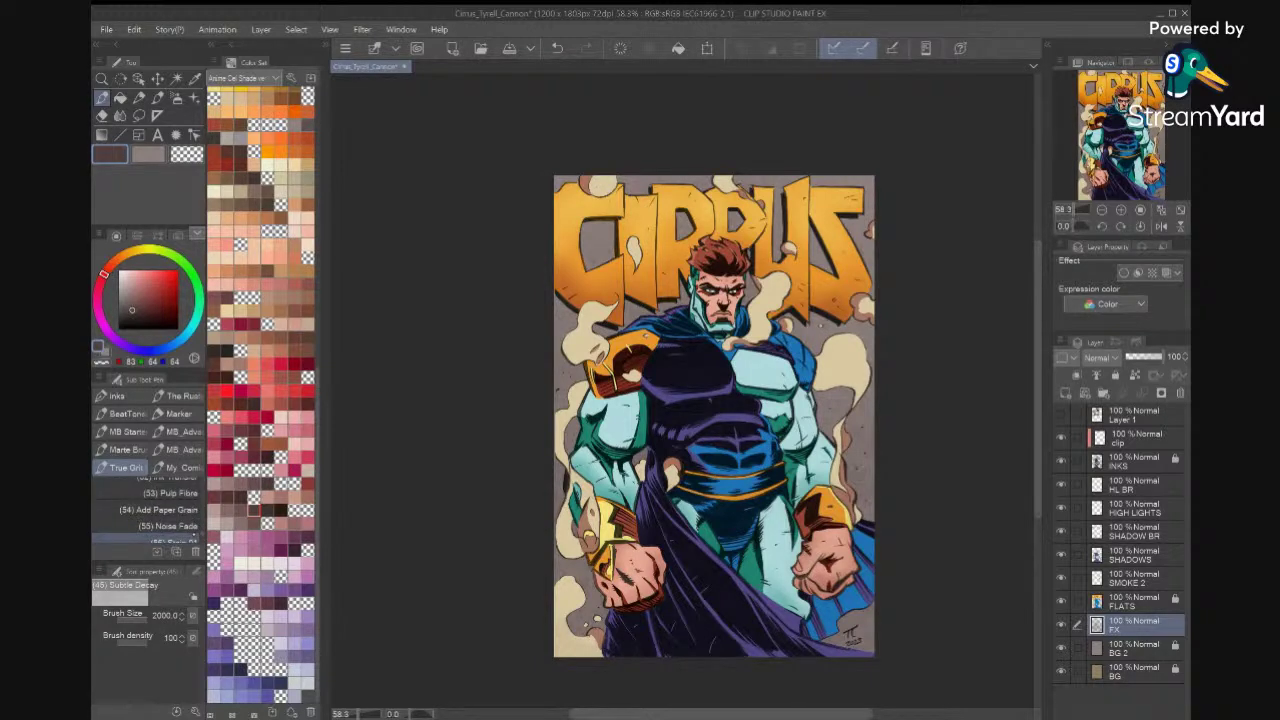
click(175, 526)
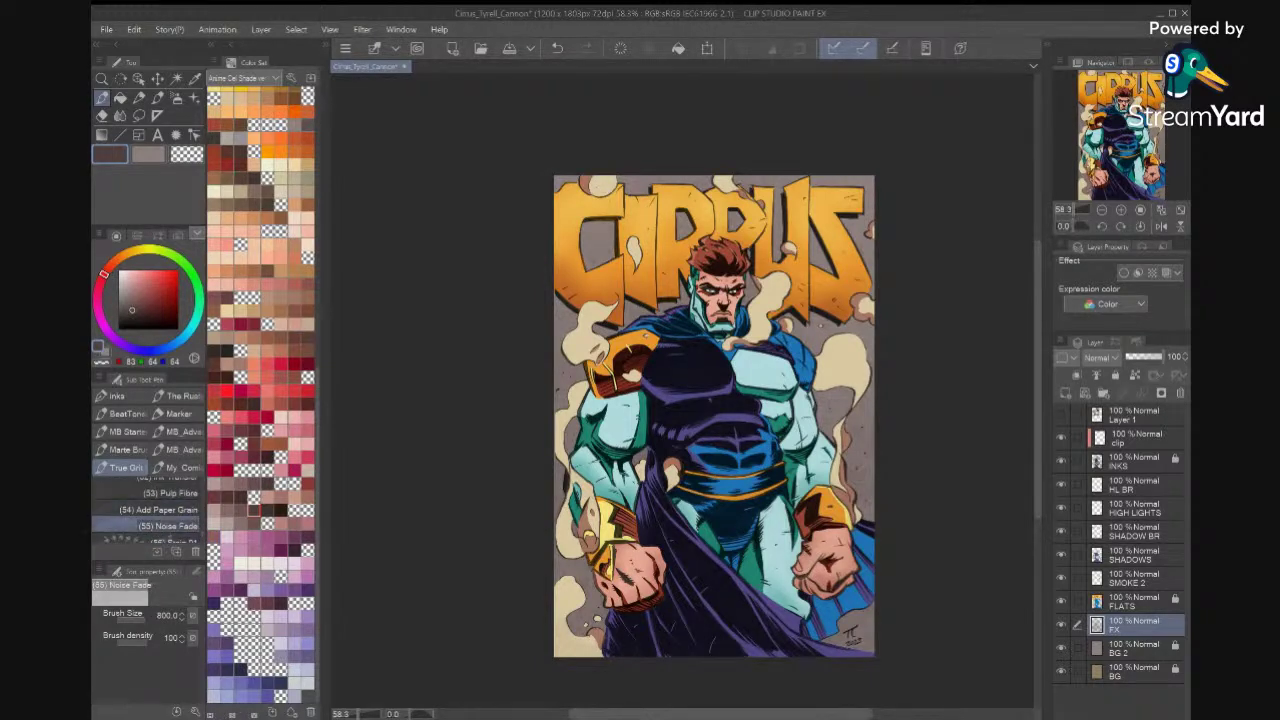
key([)
key([)
key([)
key([)
key([)
key([)
key([)
key([)
key([)
key([)
key([)
key([)
key([)
key([)
key([)
key([)
key([)
key([)
key([)
key(bracketright)
key(bracketright)
key(bracketright)
key(bracketright)
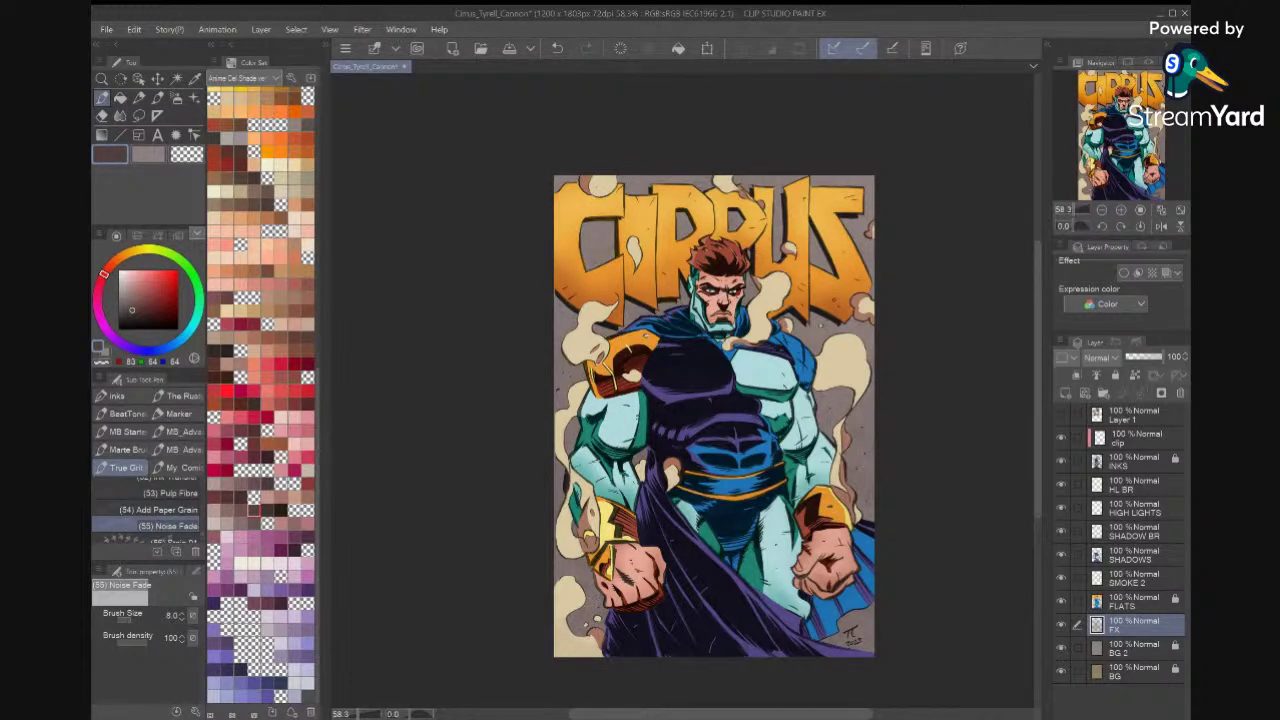
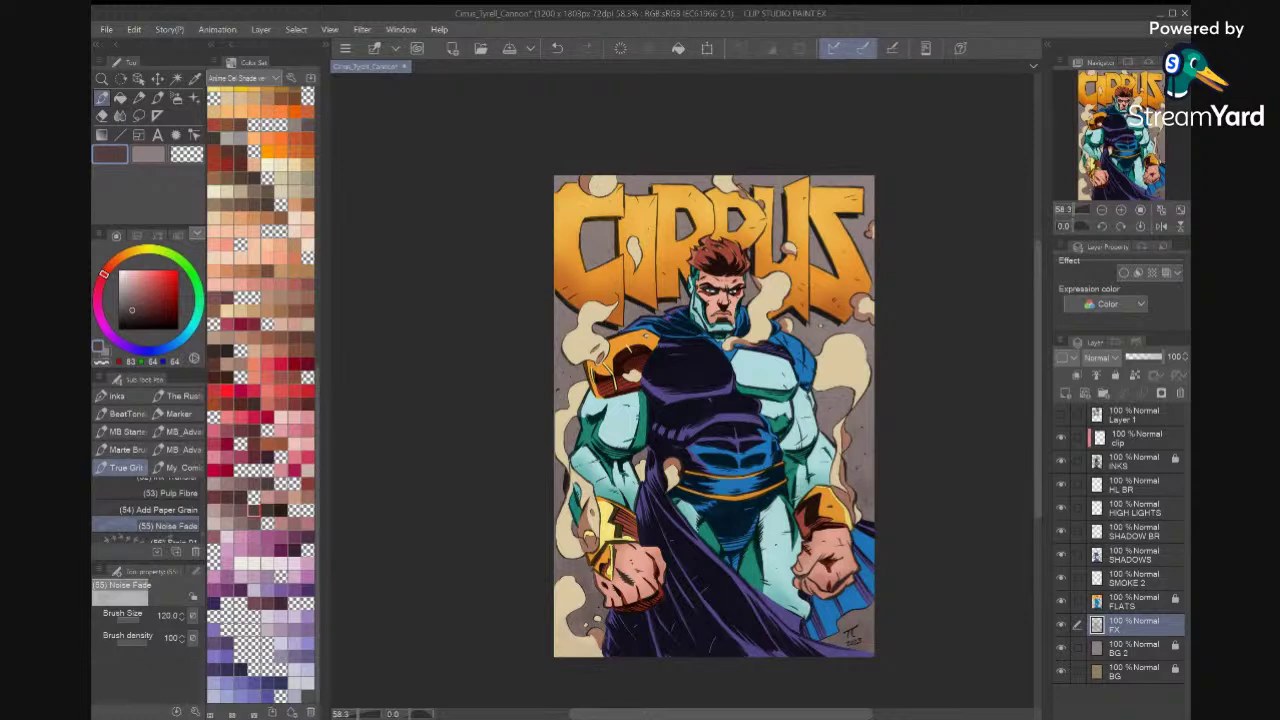
Look through the True Grit and custom brushes, including (54) Add Paper Grain, for another background texture.
scroll(150, 490, down, 3)
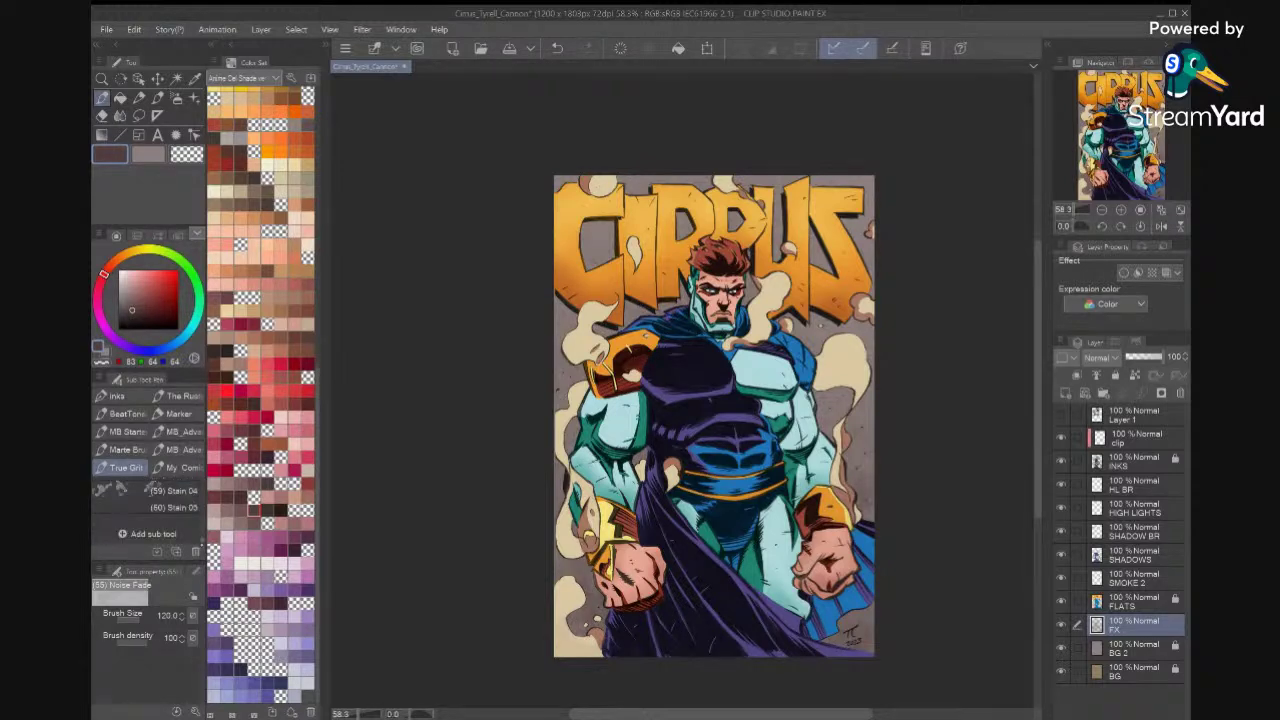
scroll(150, 500, up, 6)
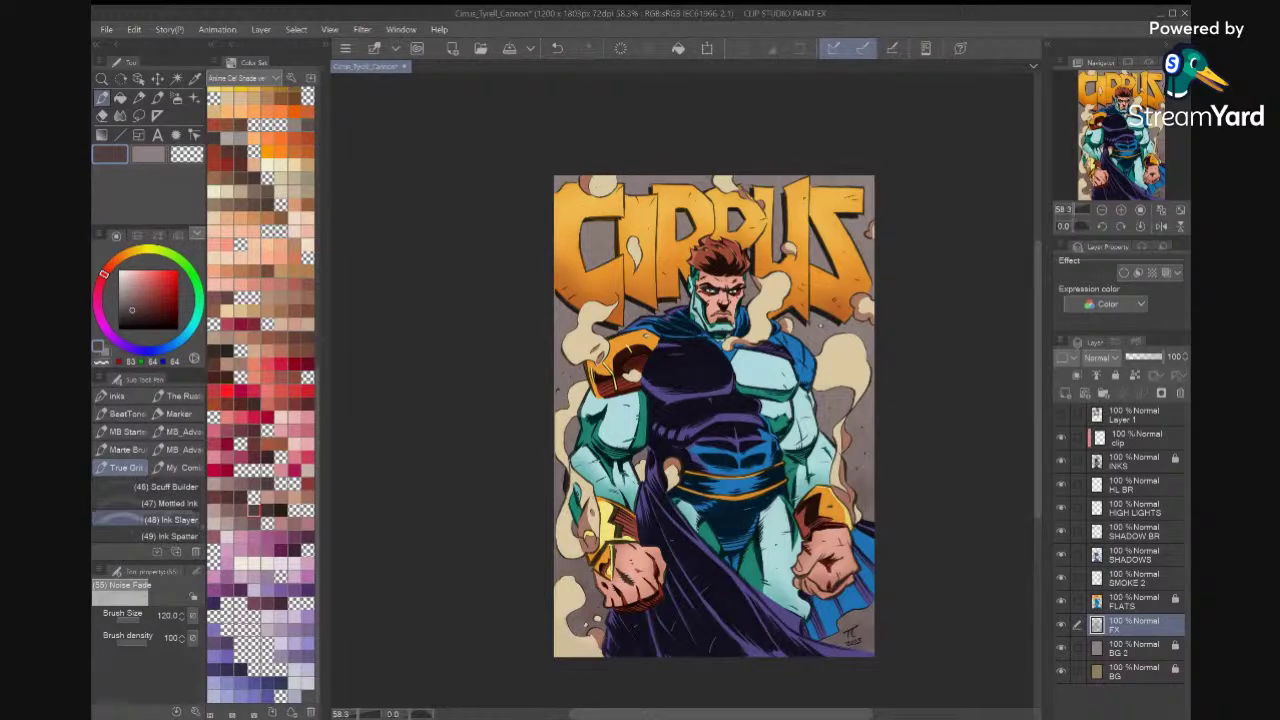
scroll(150, 518, up, 4)
click(180, 468)
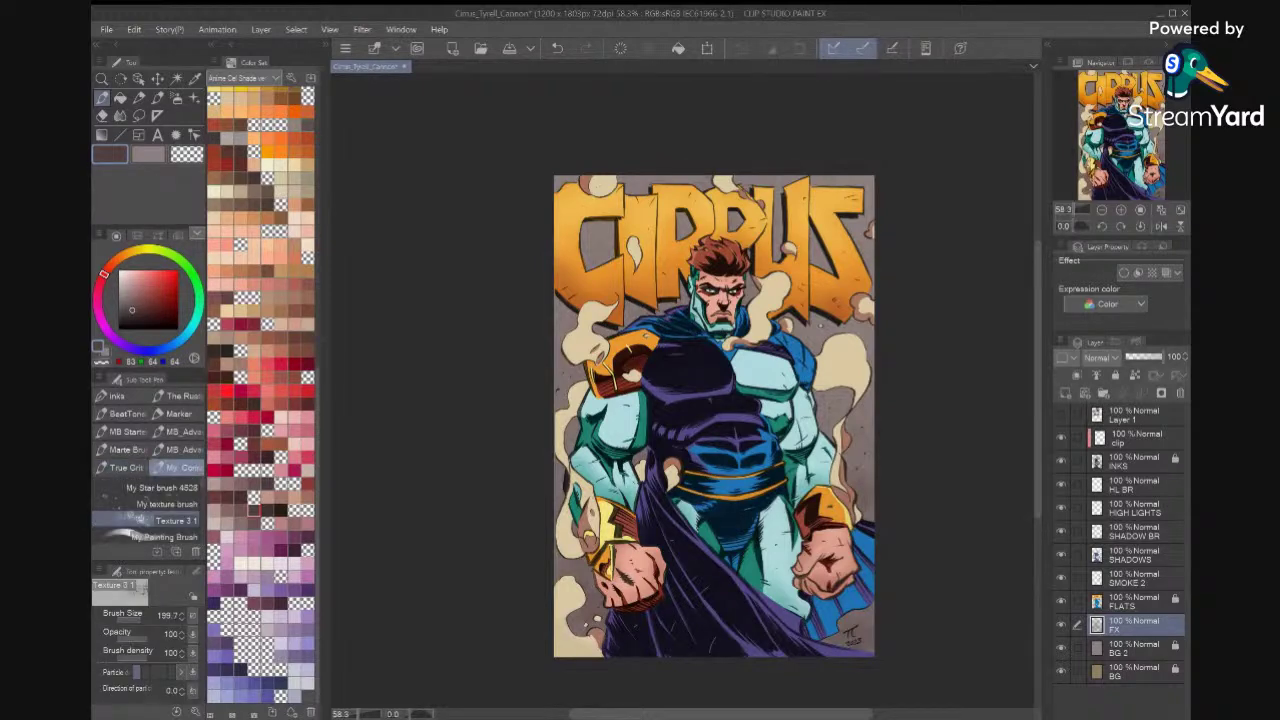
click(125, 467)
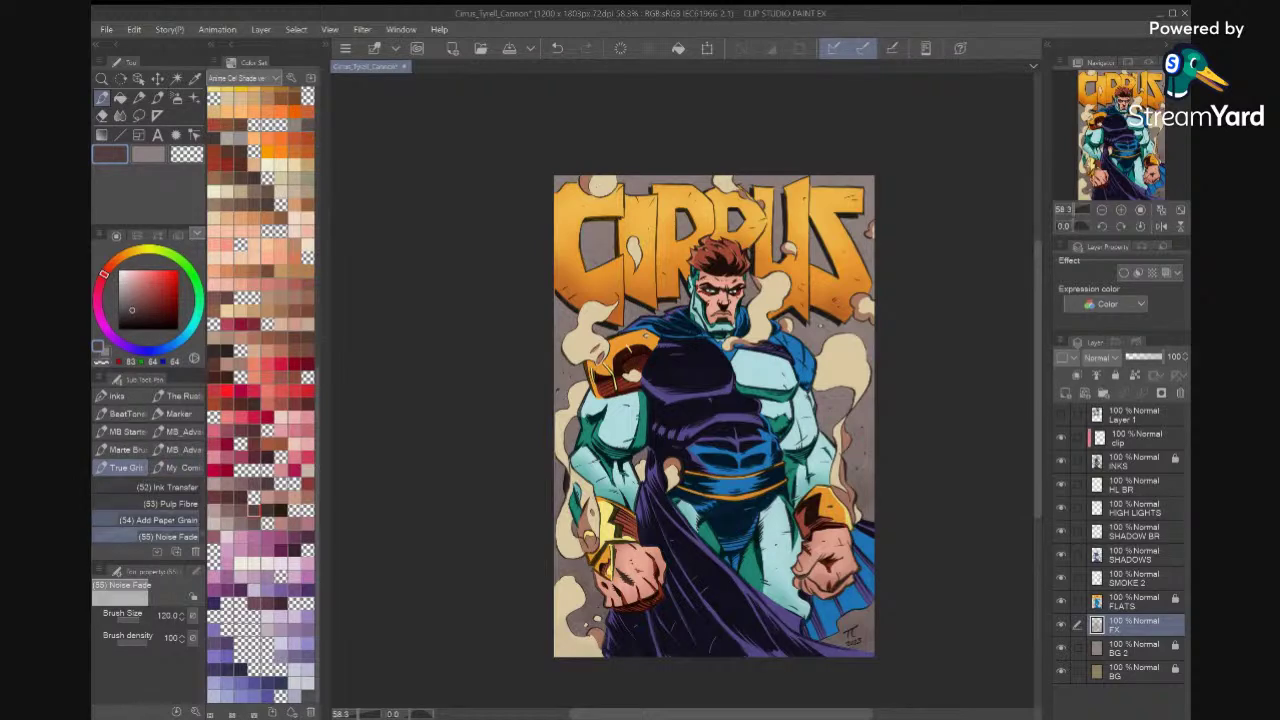
click(158, 520)
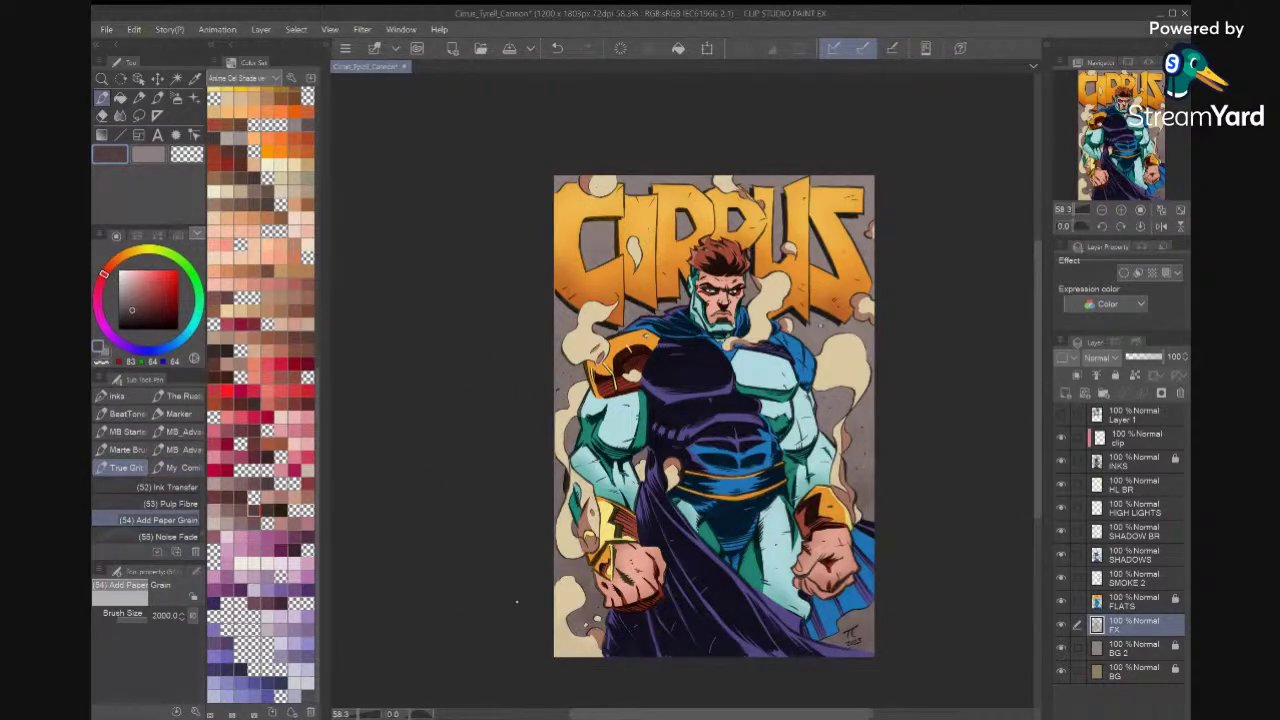
scroll(150, 510, up, 10)
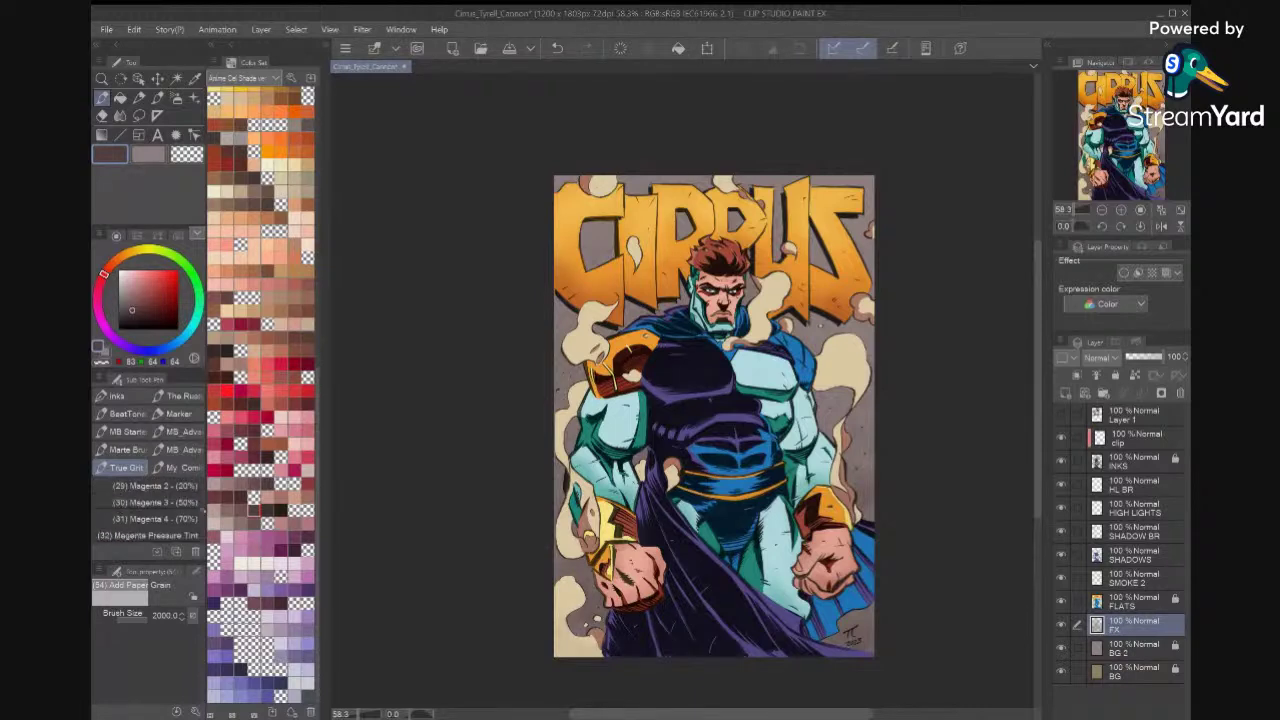
scroll(150, 510, up, 10)
click(214, 470)
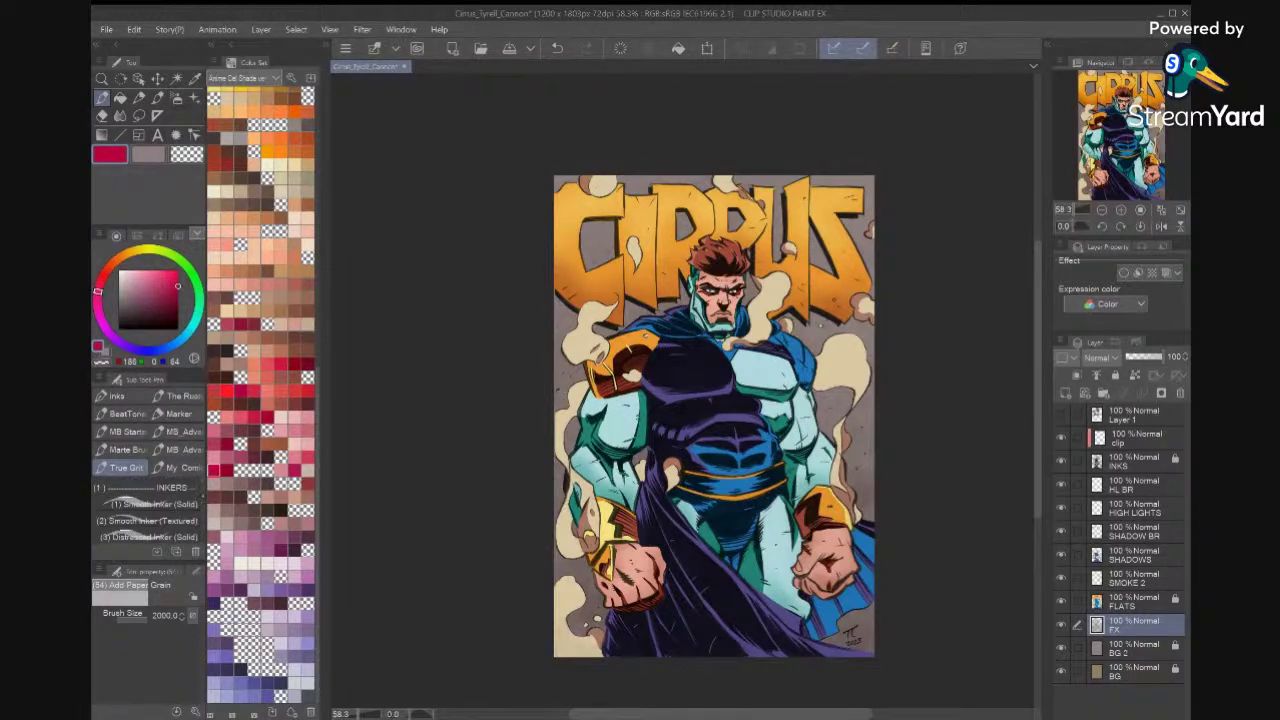
Choose the (5) Cyan 2 - (20%) dot tint brush, test it on the background, and undo the stroke.
scroll(150, 510, down, 5)
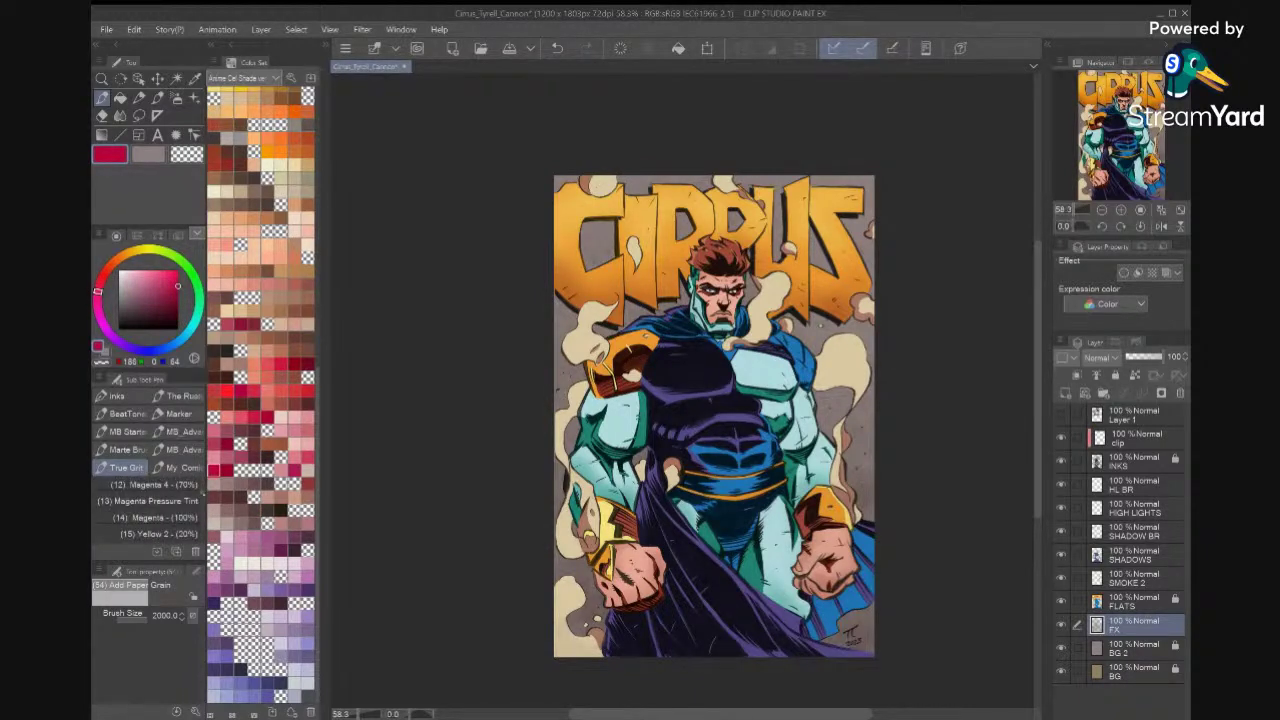
scroll(150, 510, up, 3)
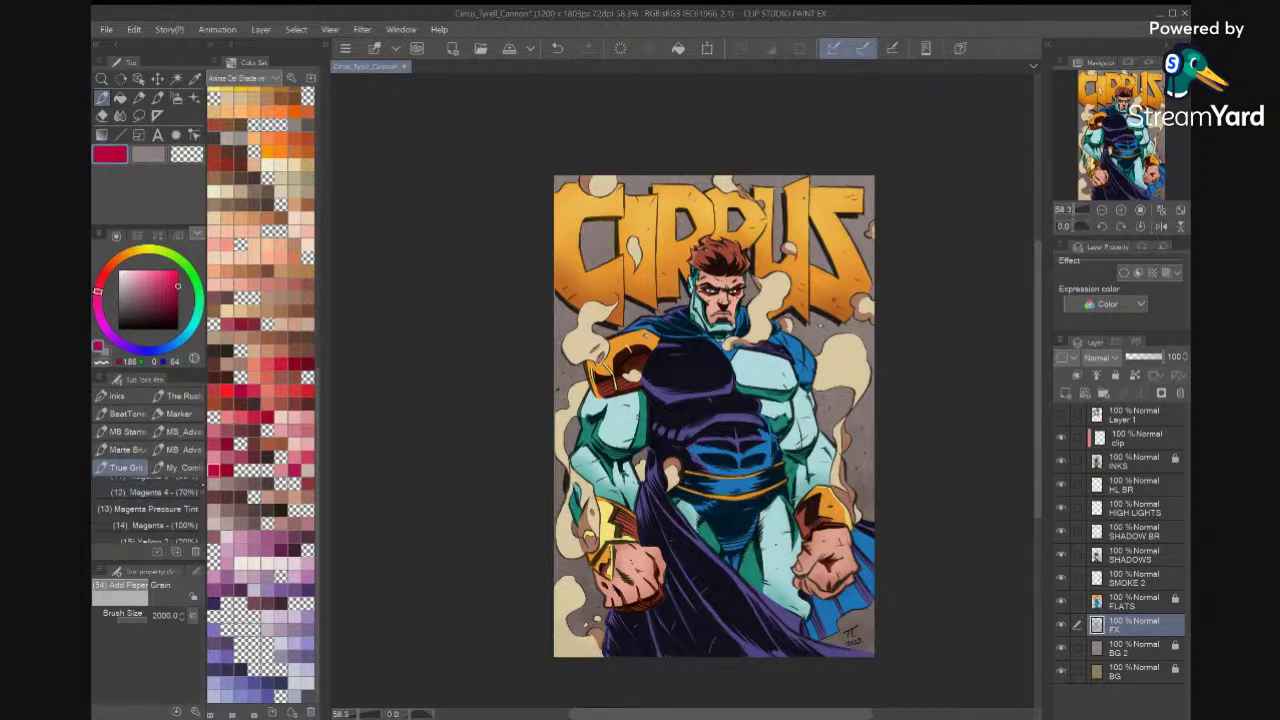
scroll(150, 510, up, 3)
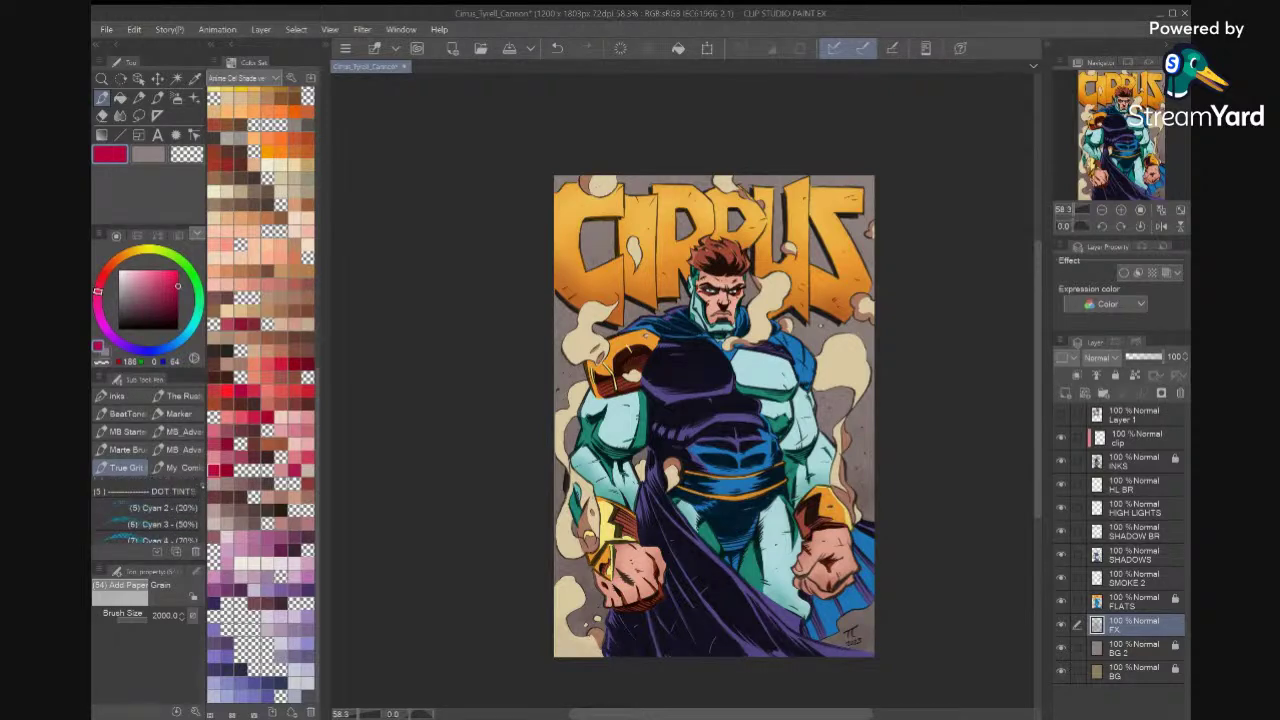
click(150, 507)
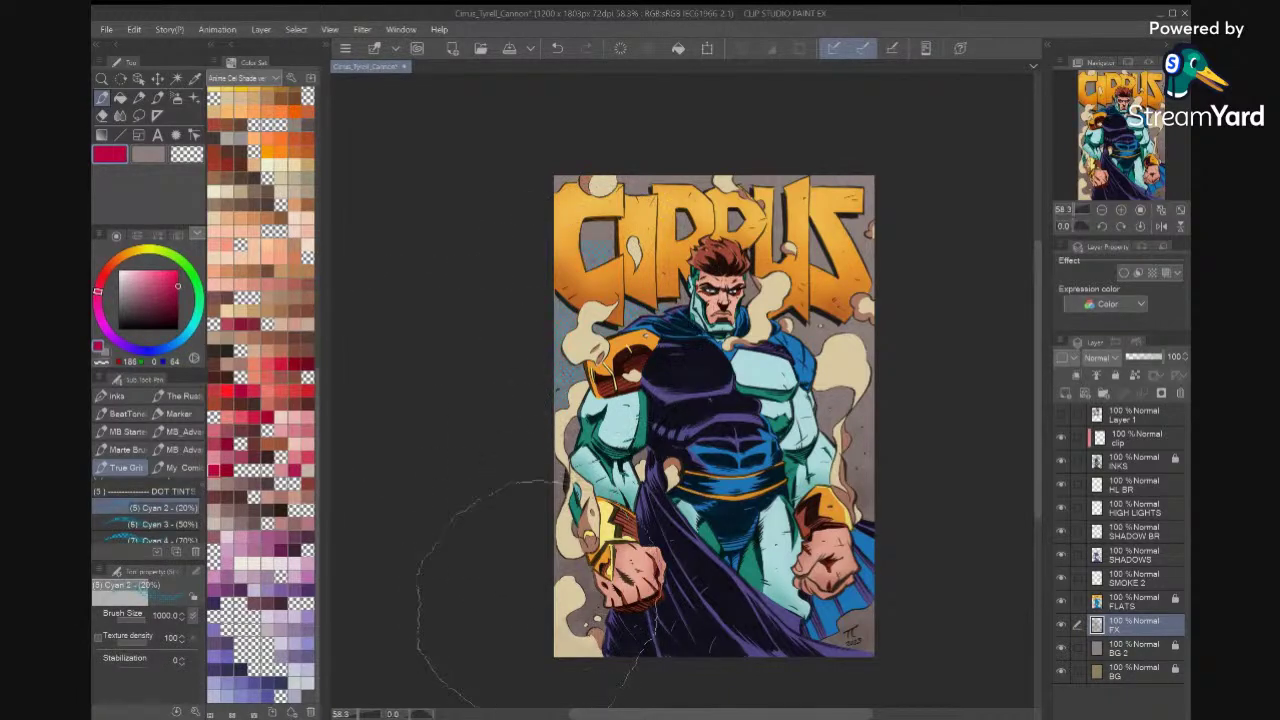
key(ctrl+z)
Tint the background with cyan dots on a new layer named DOT above FX, and hide that layer.
click(1065, 393)
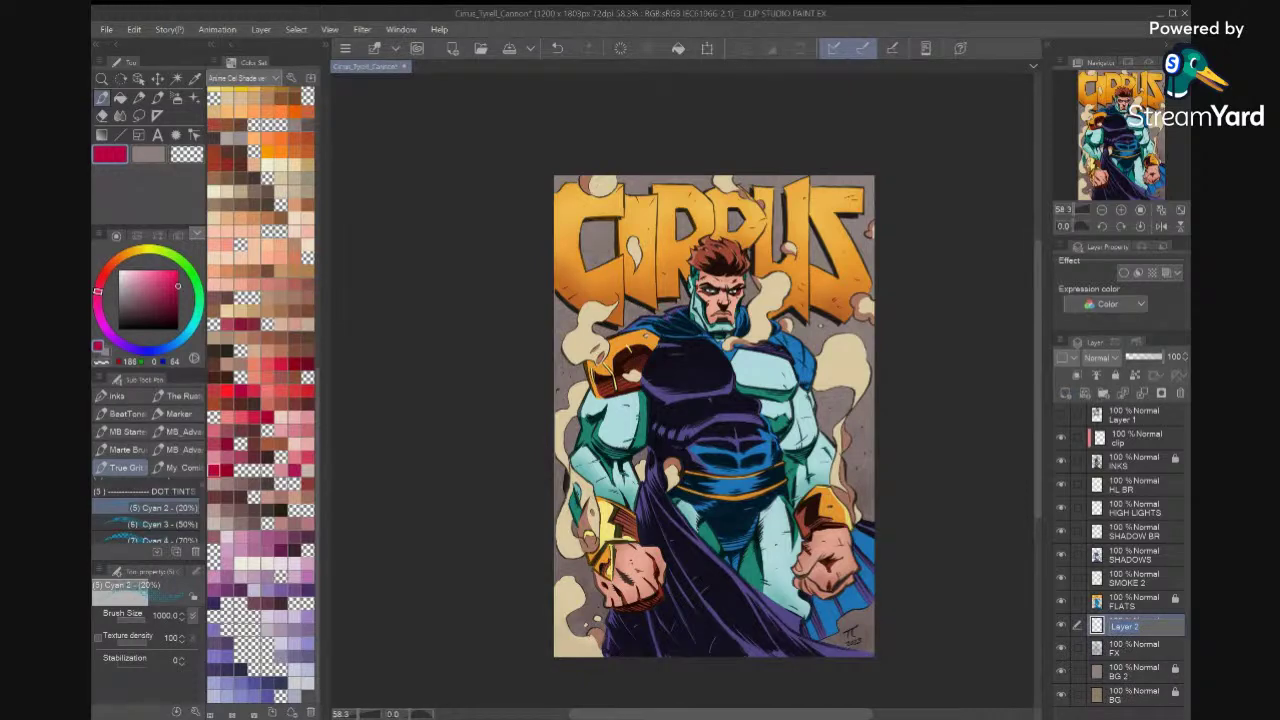
text(BG)
key(BackSpace)
key(BackSpace)
key(BackSpace)
text(DOT)
key(Return)
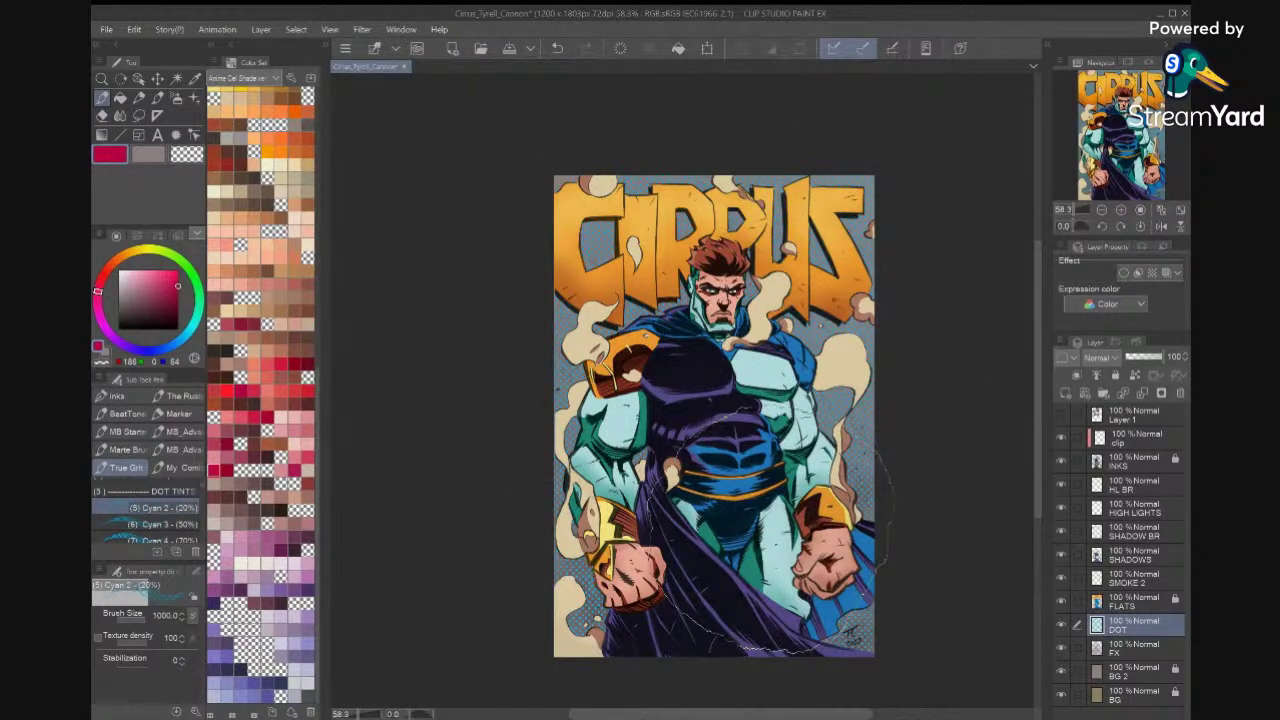
click(1062, 625)
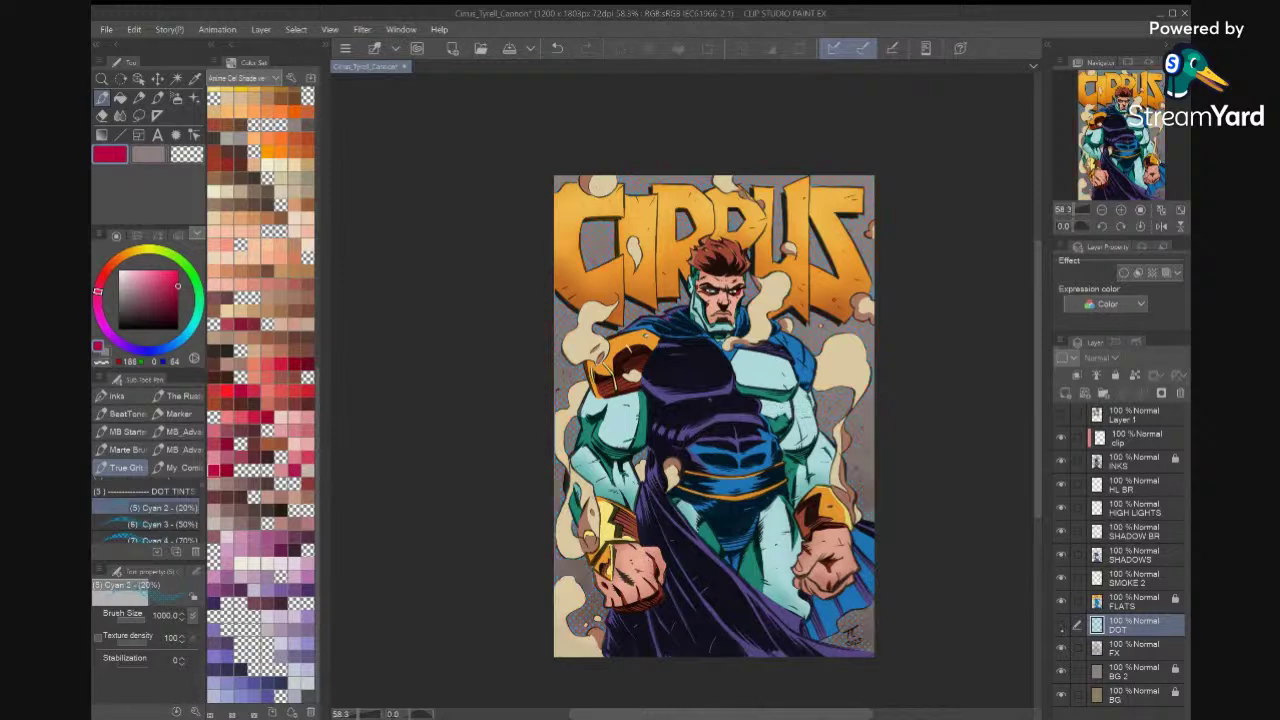
Try recolouring the DOT layer's dots to a dark red drawing colour and lowering its opacity to 46%.
key(i)
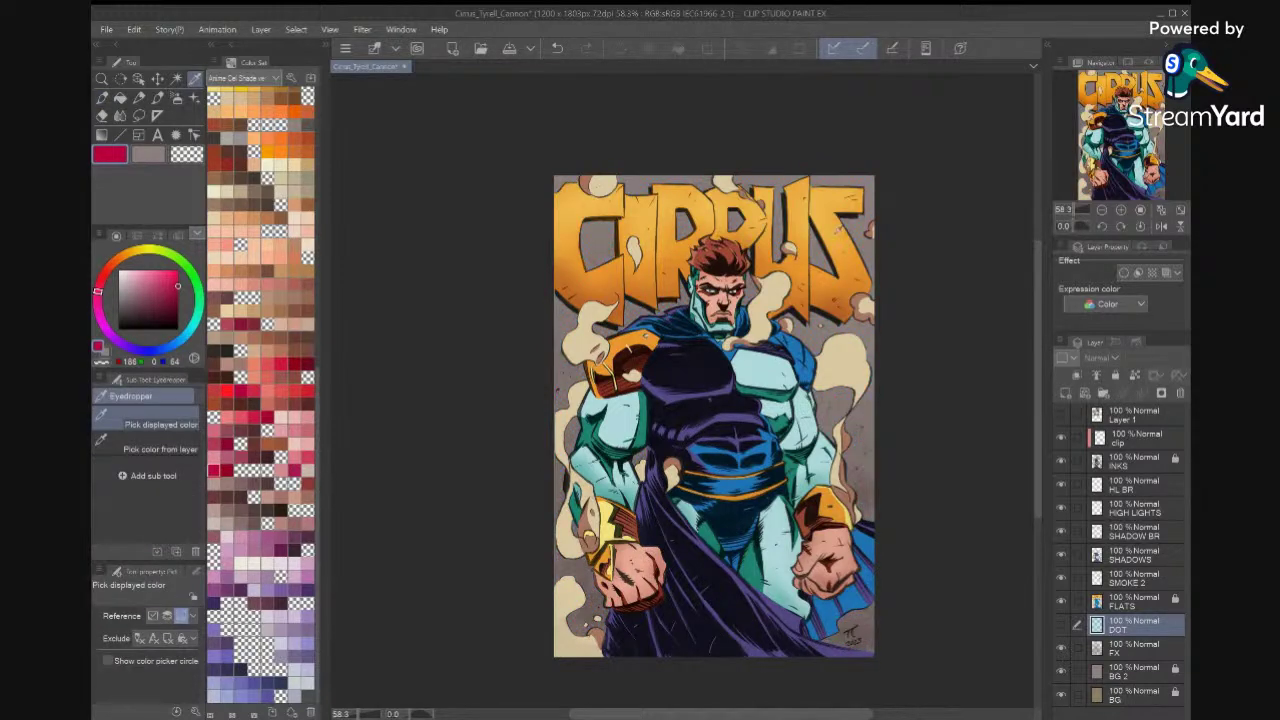
click(867, 180)
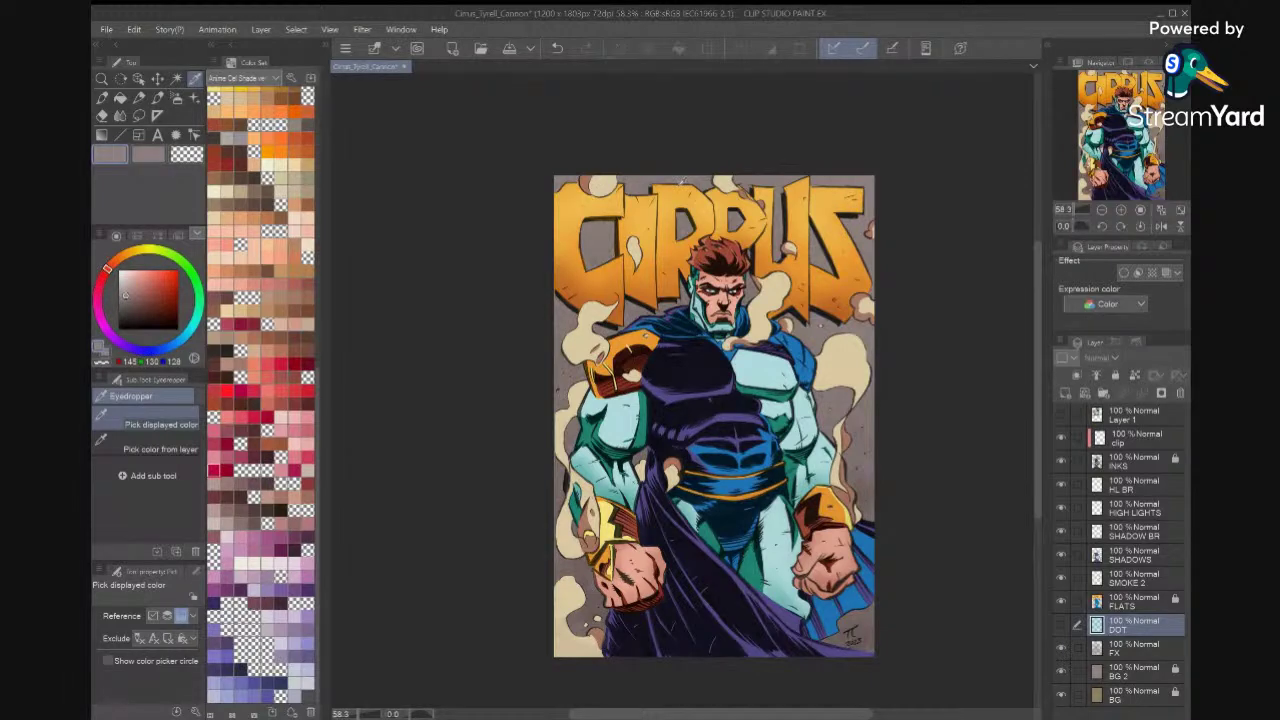
click(252, 442)
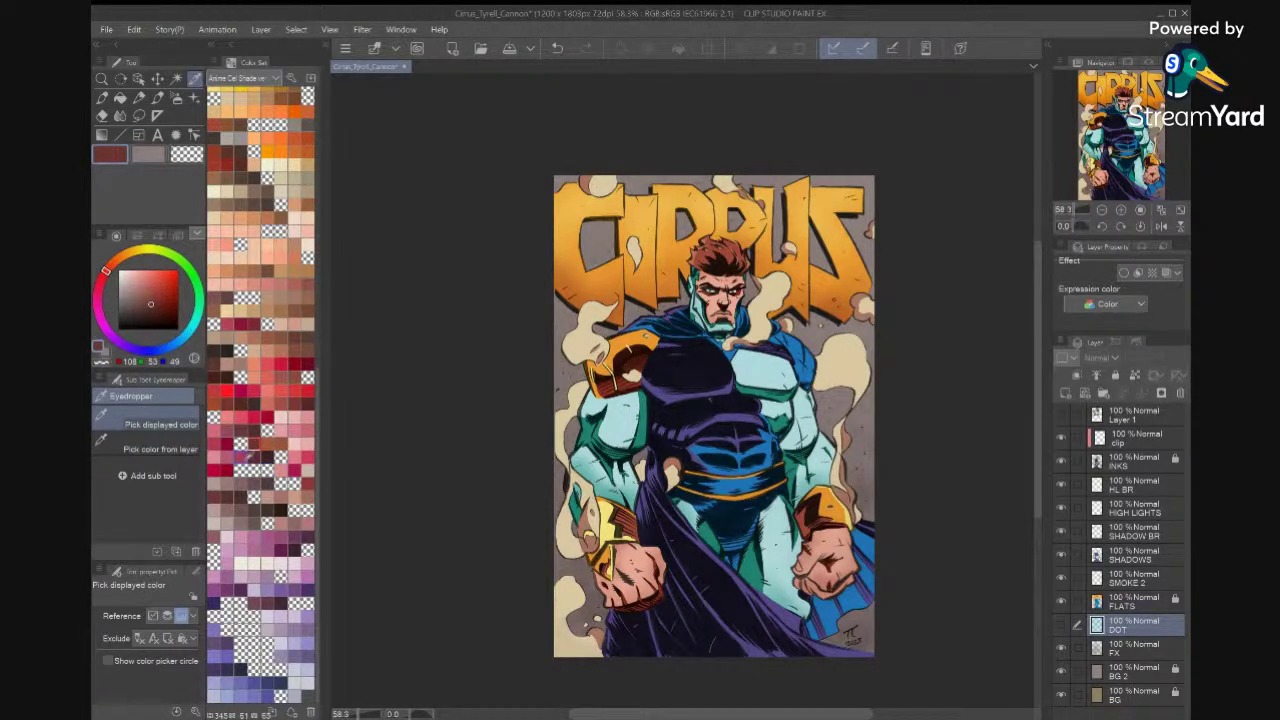
click(228, 469)
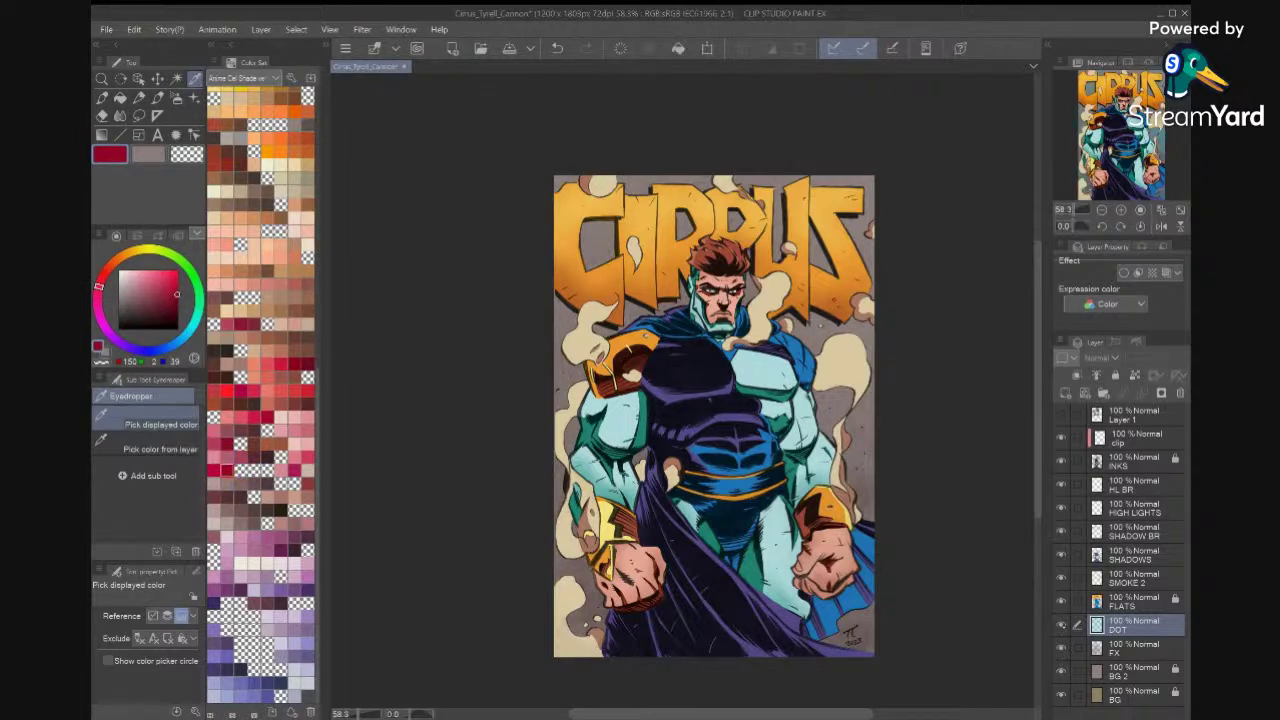
click(1062, 625)
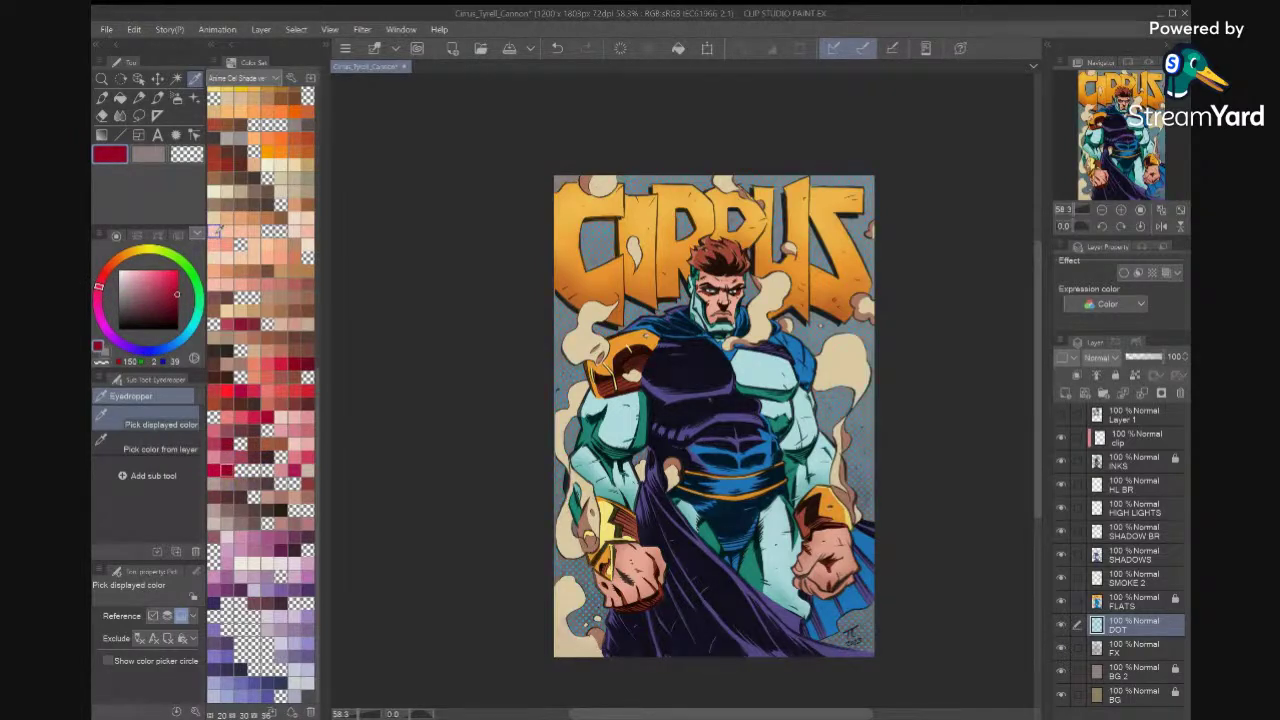
click(134, 29)
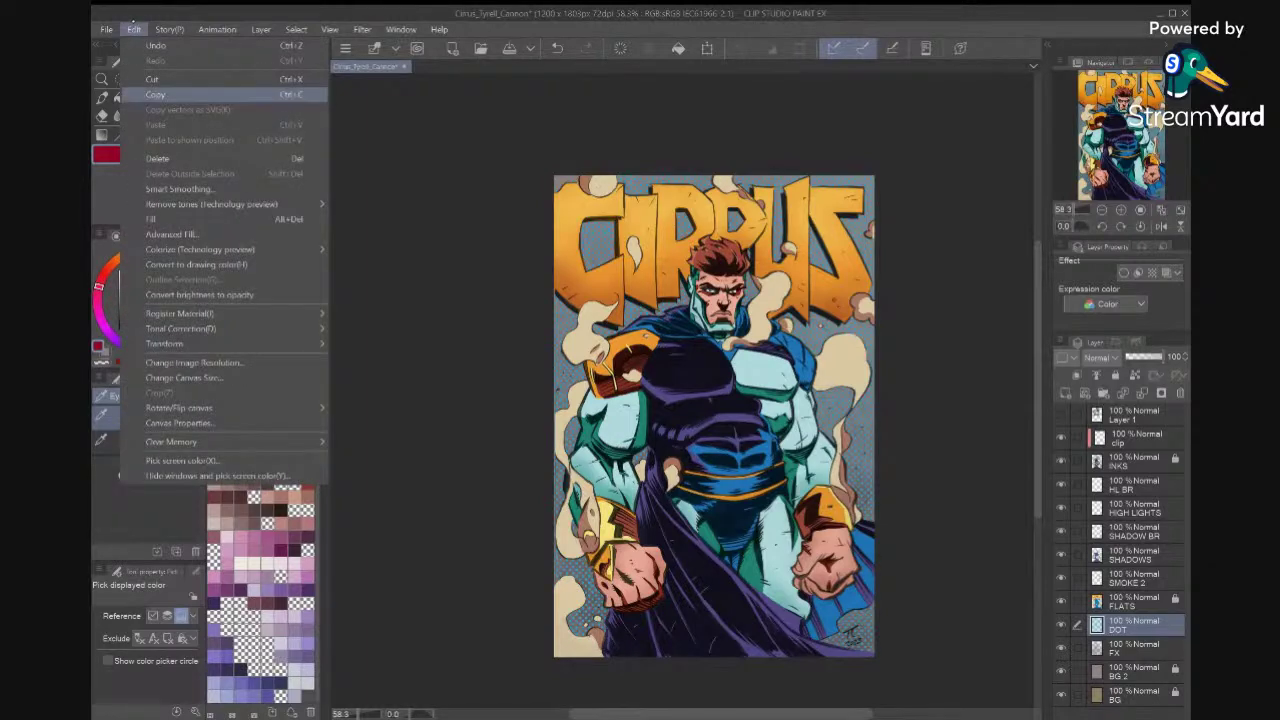
click(200, 264)
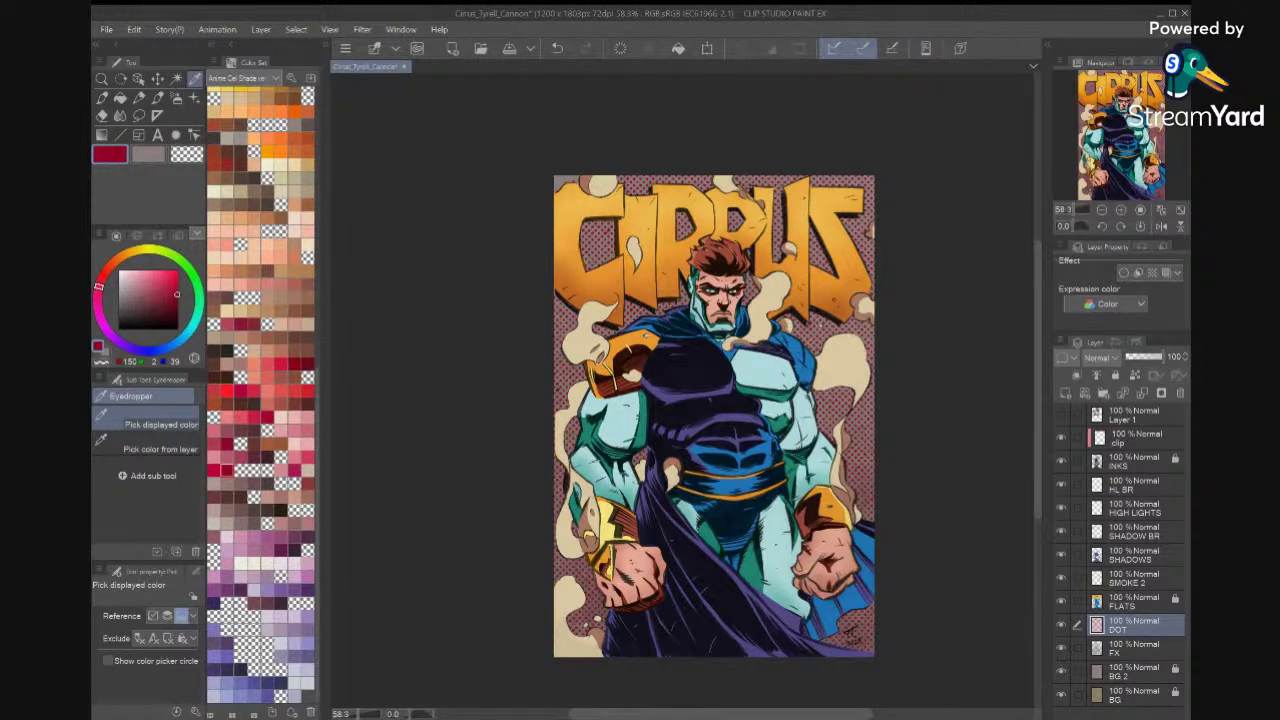
drag(1160, 357, 1143, 357)
click(1061, 625)
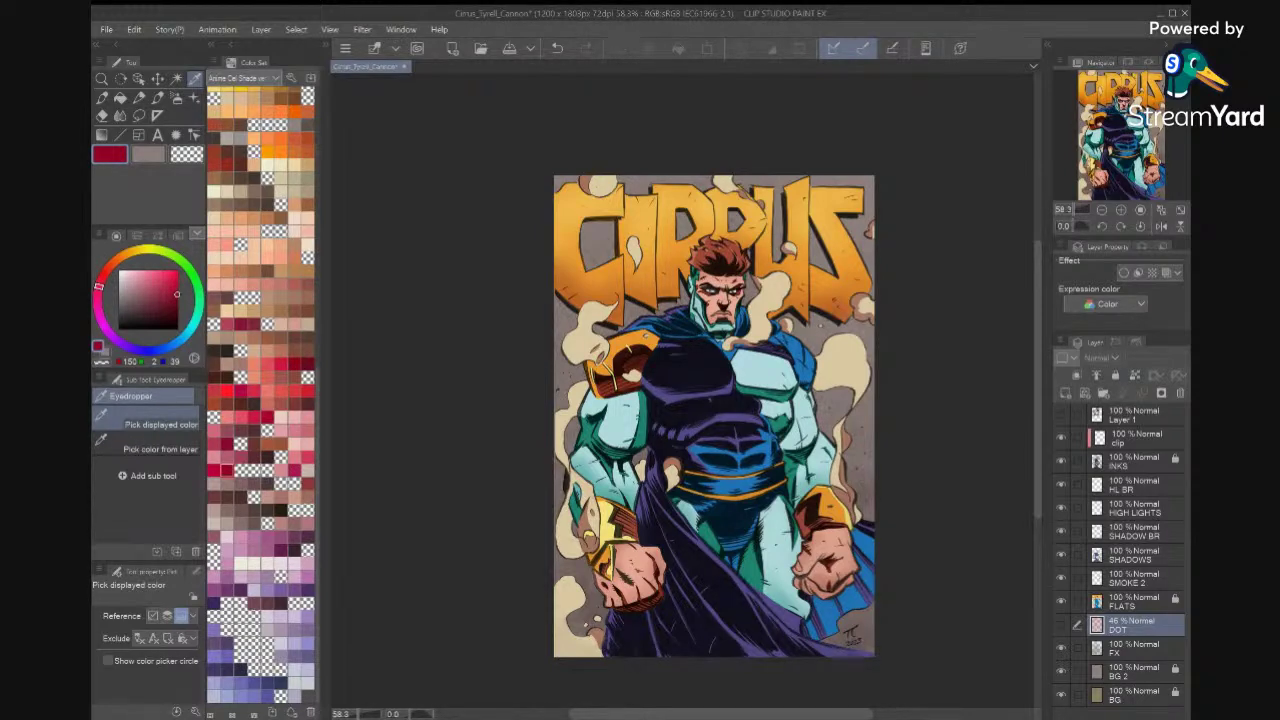
Choose a red-brown drawing colour slightly lighter than the face shadows, and delete the DOT layer.
scroll(727, 279, up, 8)
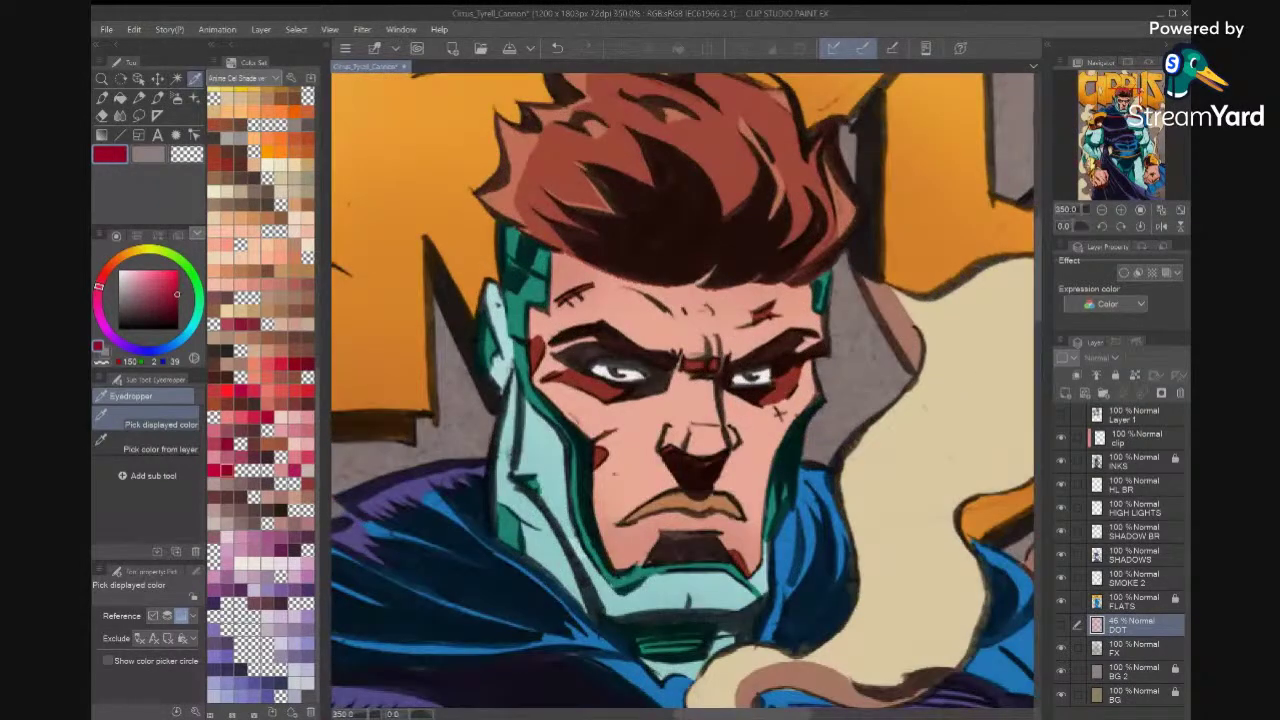
click(792, 383)
key(x)
click(792, 382)
key(x)
click(217, 161)
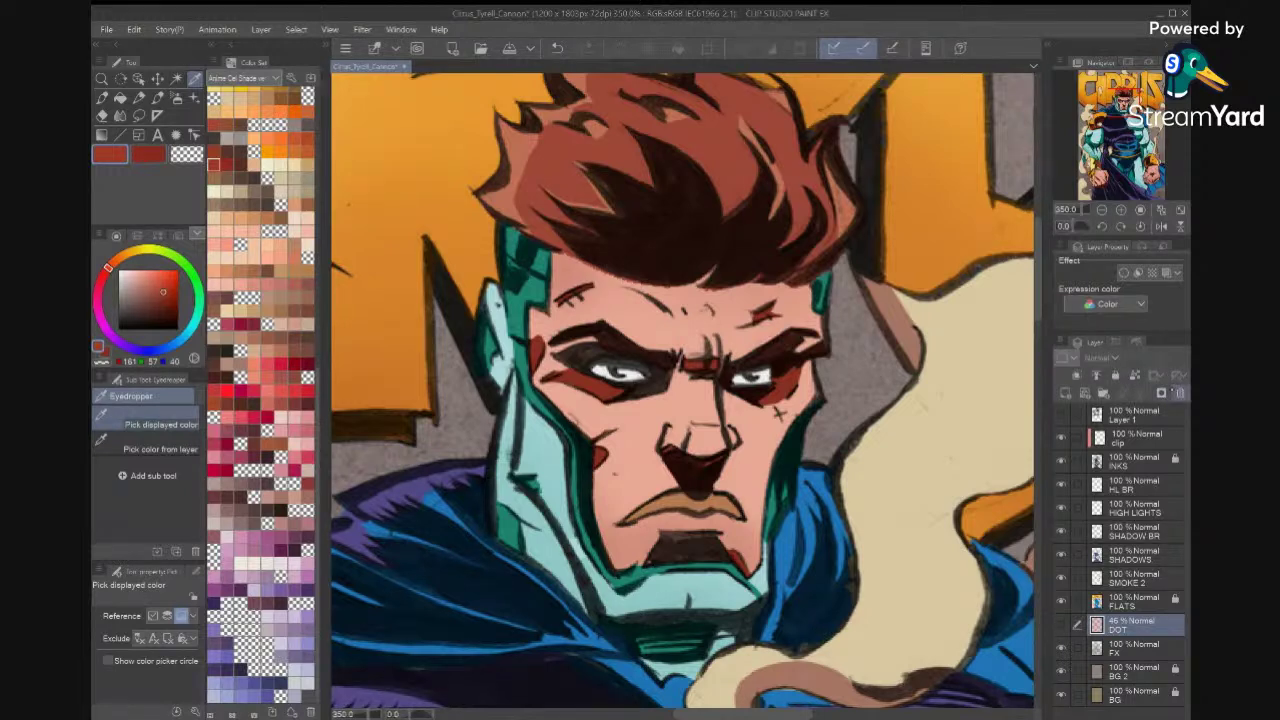
click(1180, 393)
click(651, 278)
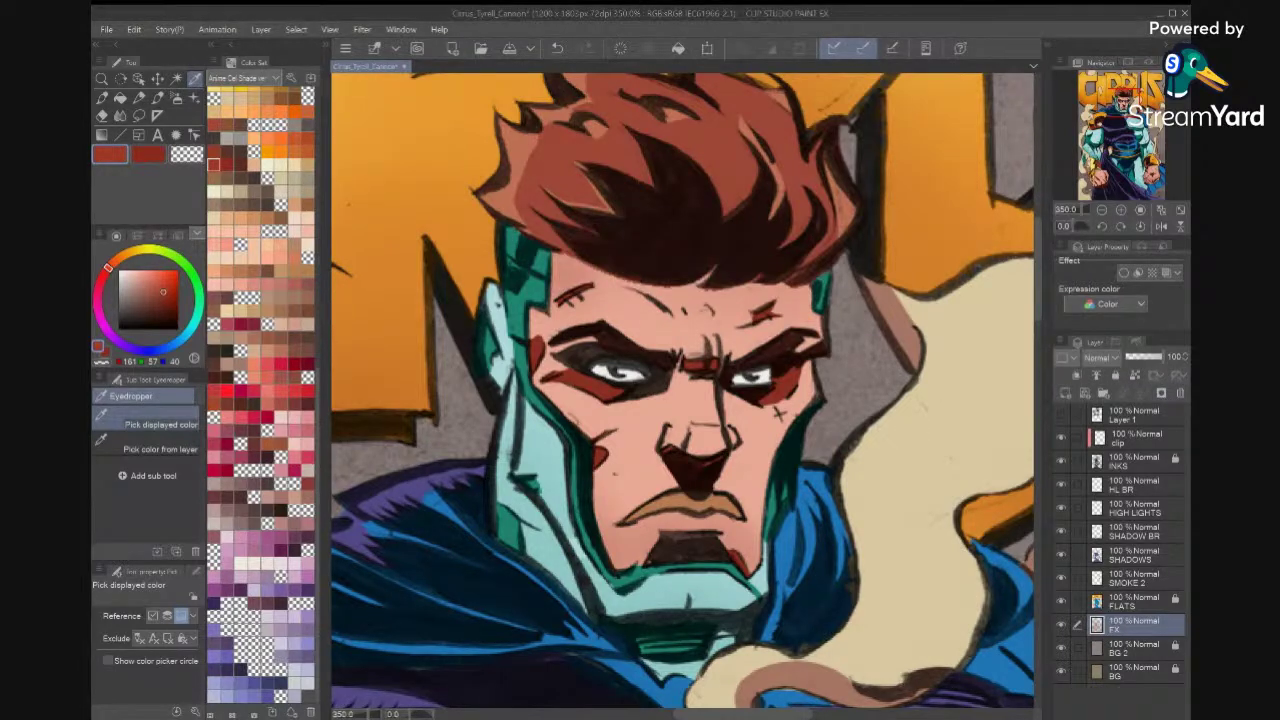
Recolour the face shadows around the eyes, brow, temple, cheek and chin on the SHADOWS layer with the lighter red-brown.
click(1134, 578)
click(1134, 555)
key(w)
click(784, 390)
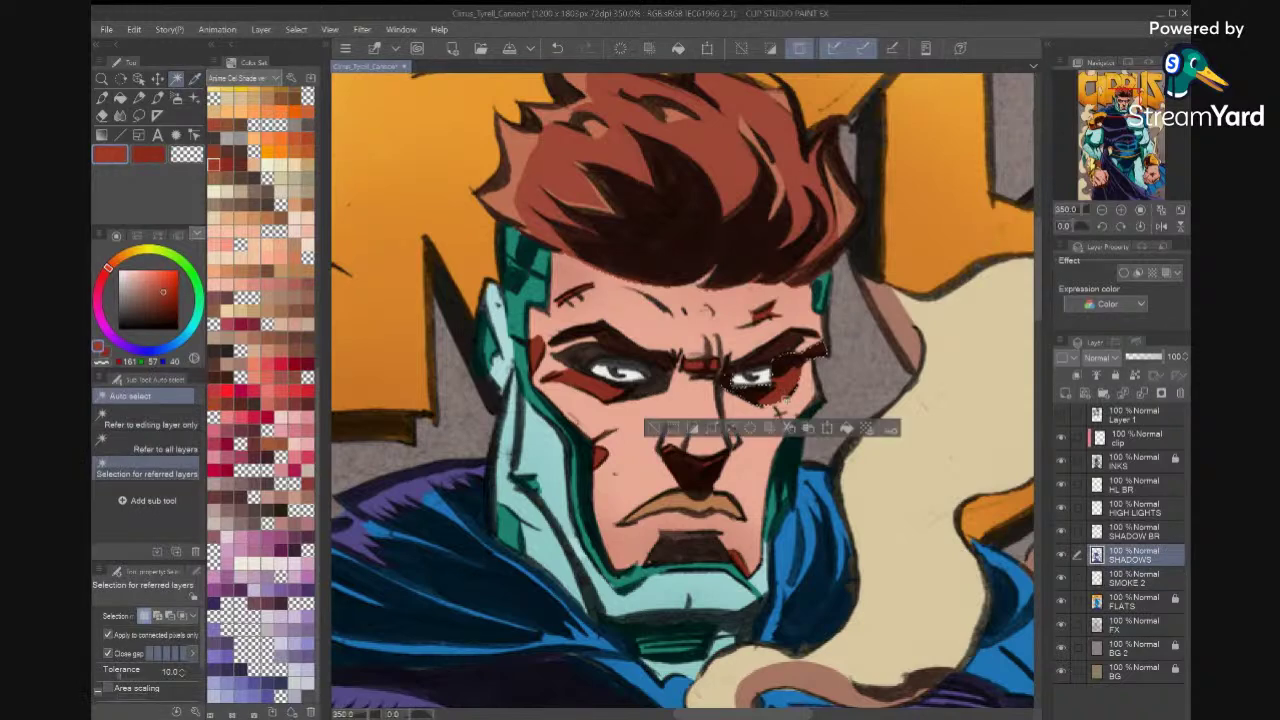
shift+click(711, 365)
shift+click(763, 314)
shift+click(575, 294)
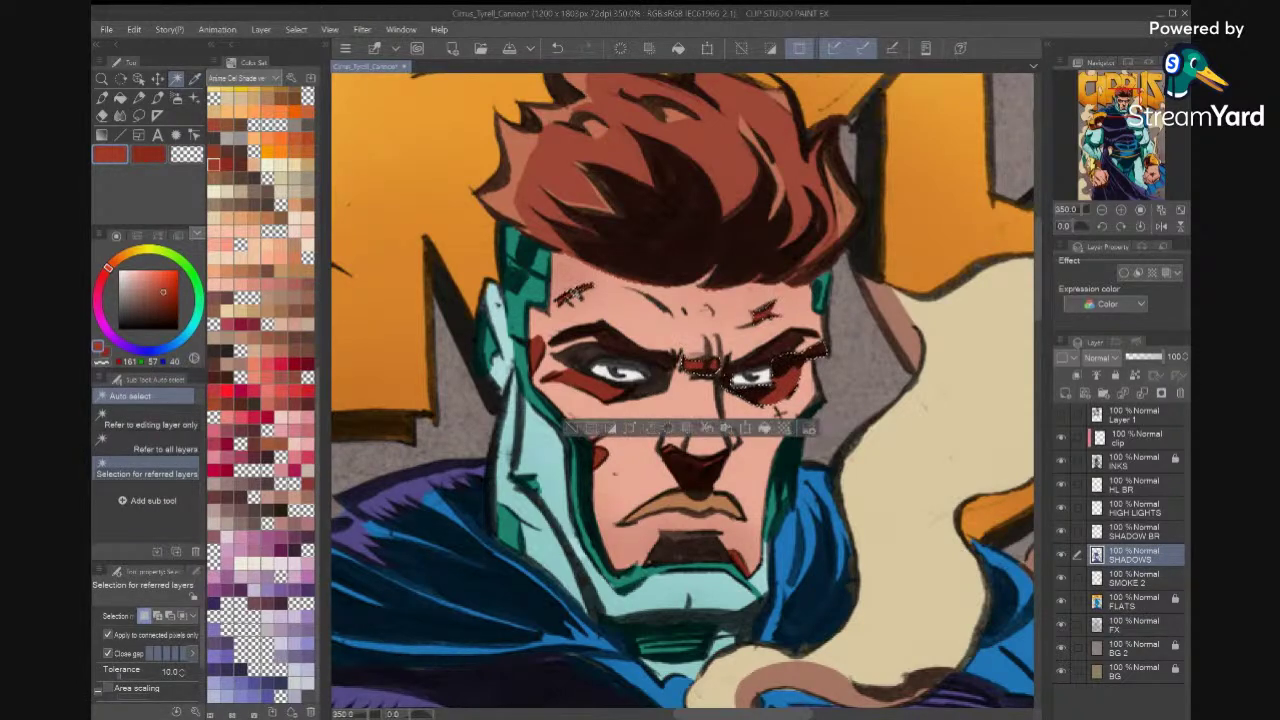
shift+click(539, 351)
shift+click(590, 387)
shift+click(600, 456)
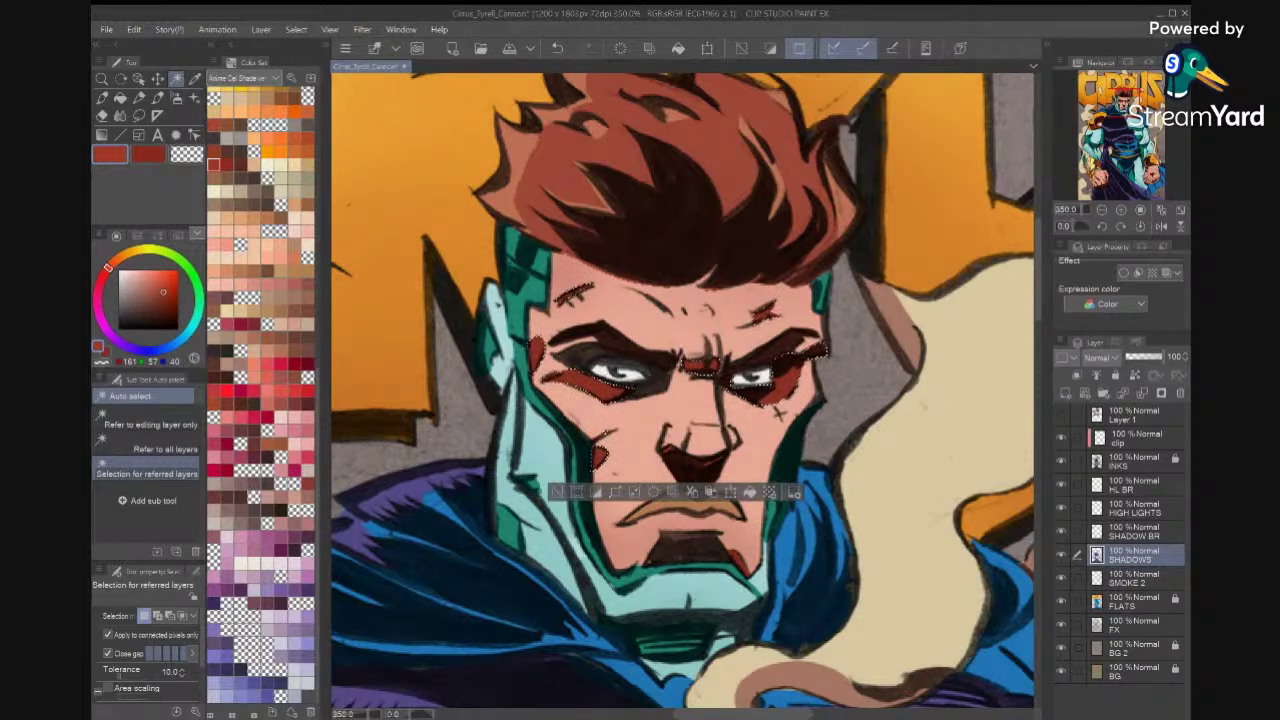
shift+click(737, 560)
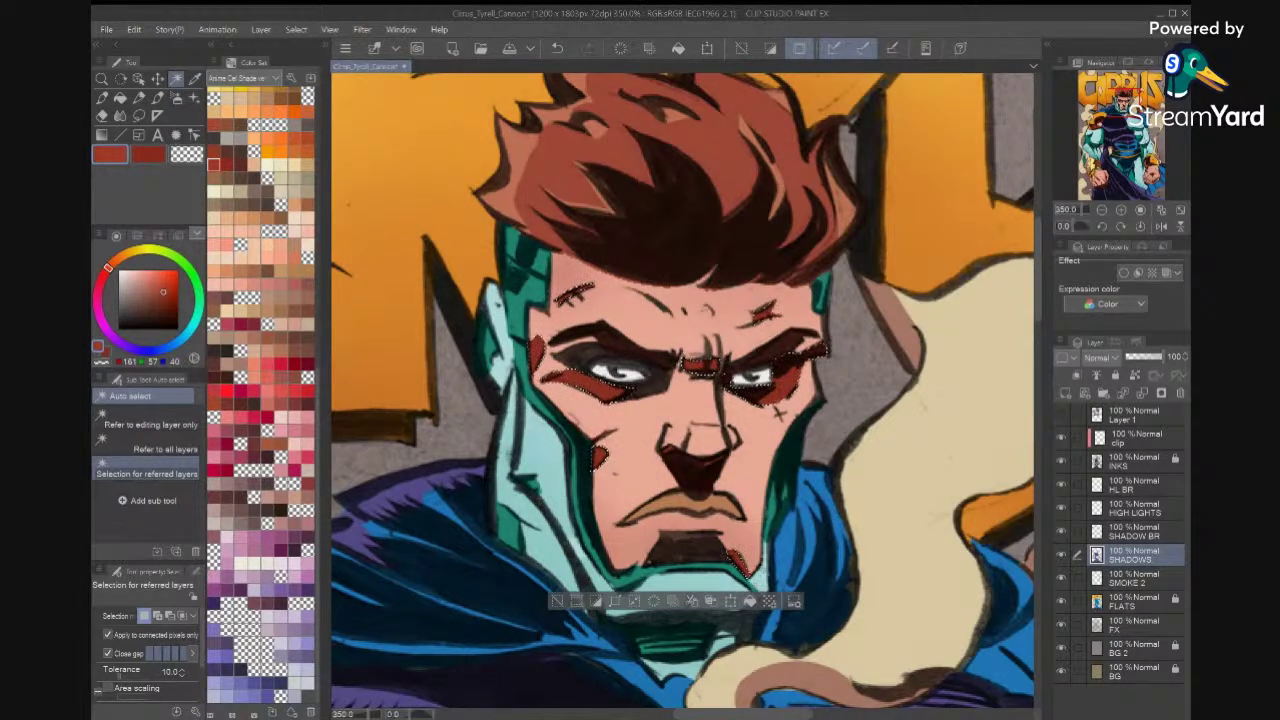
key(ctrl+d)
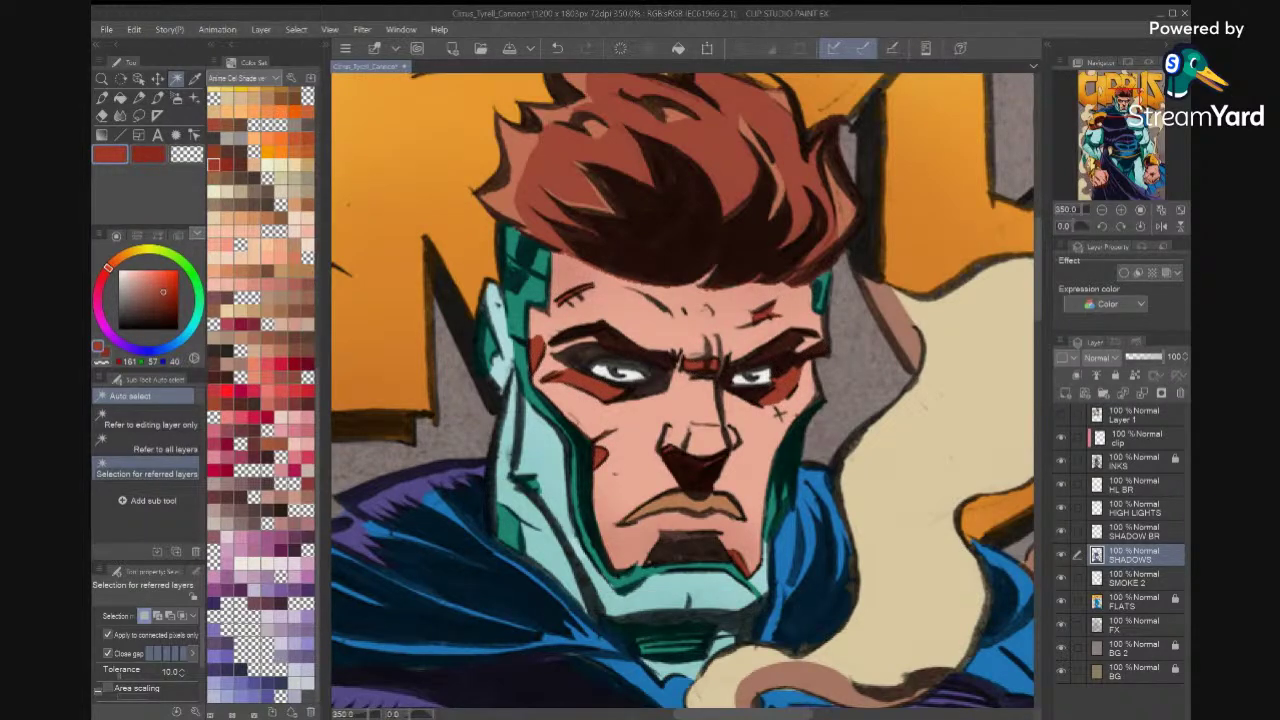
Sample the cheek's skin tone as the drawing colour while the INKS layer is temporarily hidden.
key(i)
click(1061, 461)
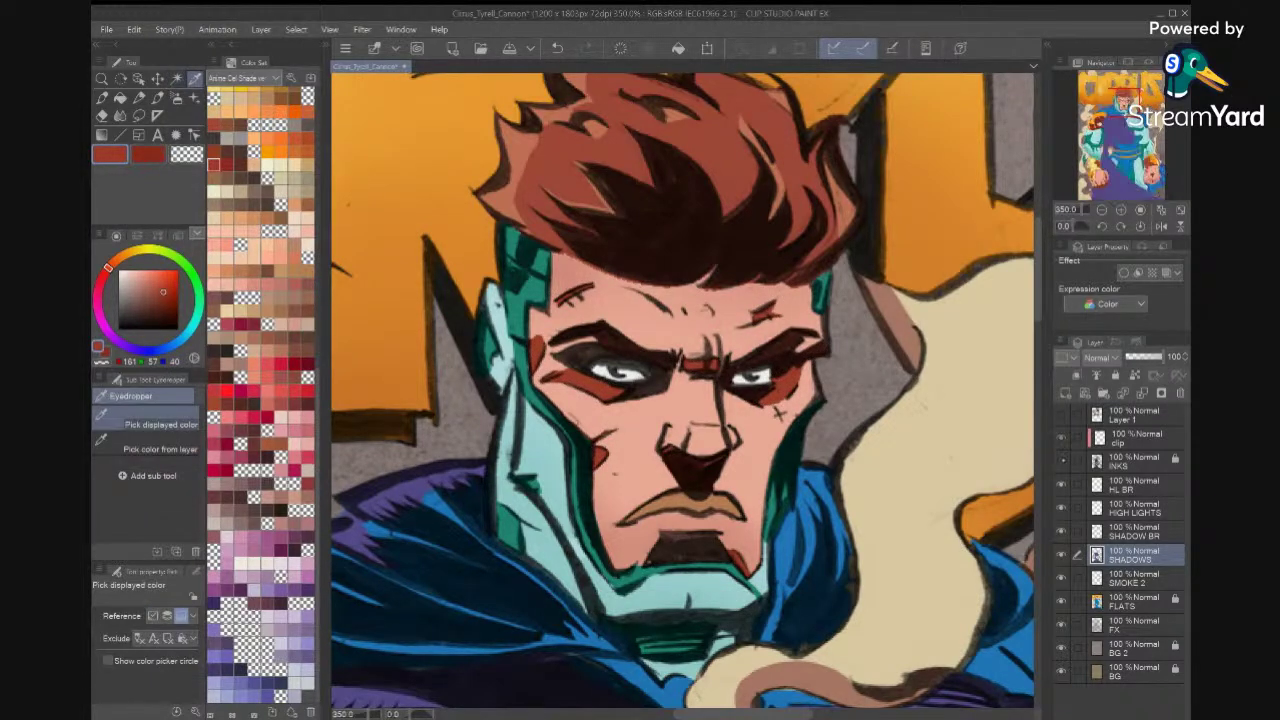
click(645, 440)
key(x)
click(645, 440)
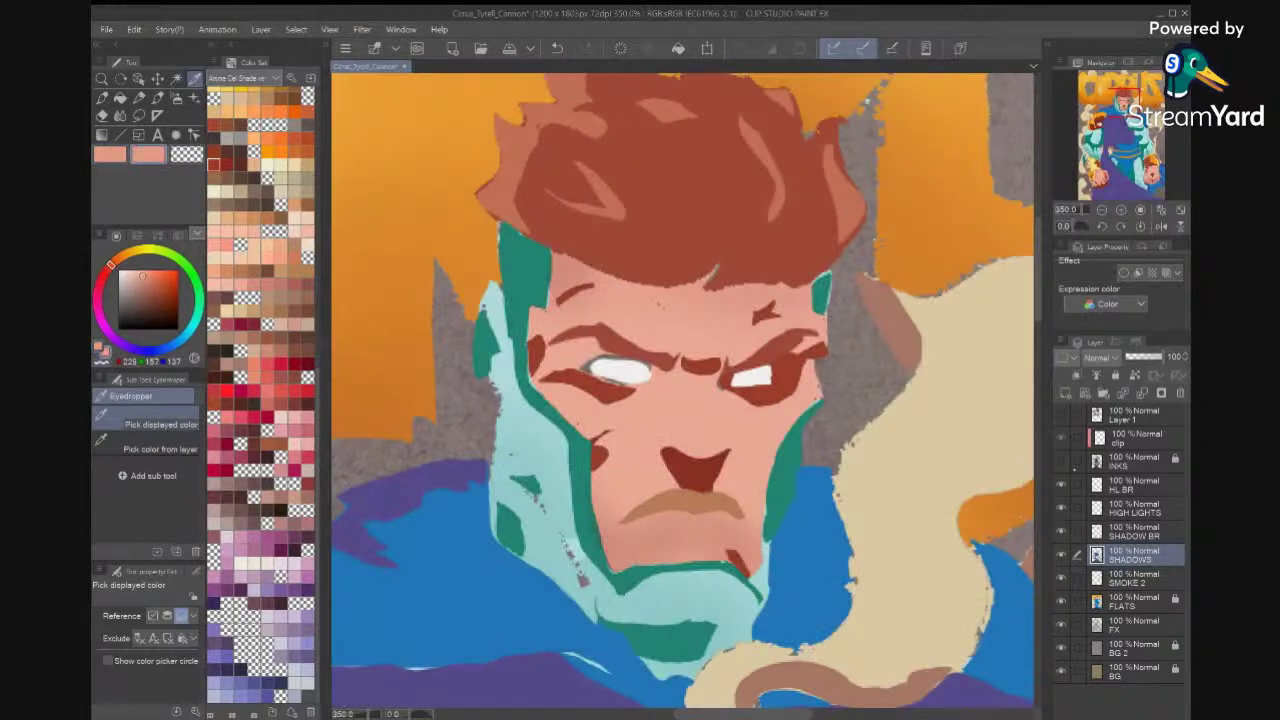
click(1061, 460)
Unlock the FLATS layer, lasso the forehead strip below the hairline, and try filling it with the sampled skin tone.
key(m)
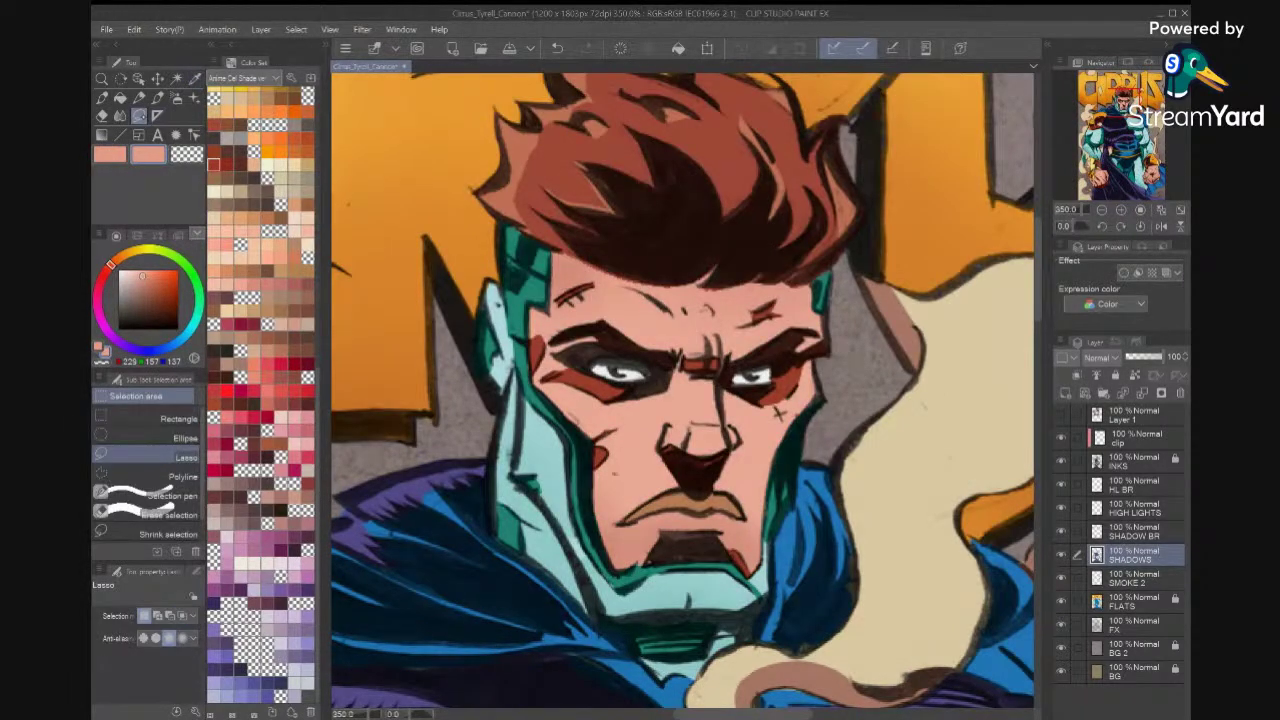
click(1134, 602)
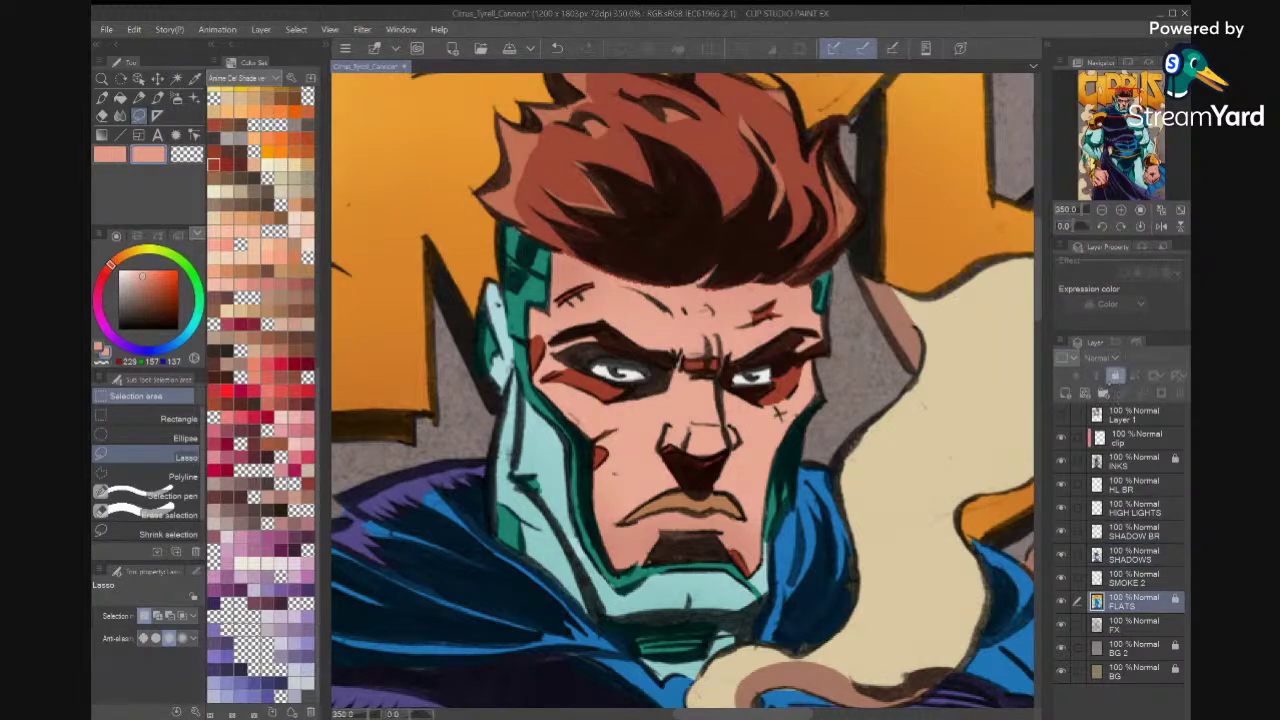
click(1116, 376)
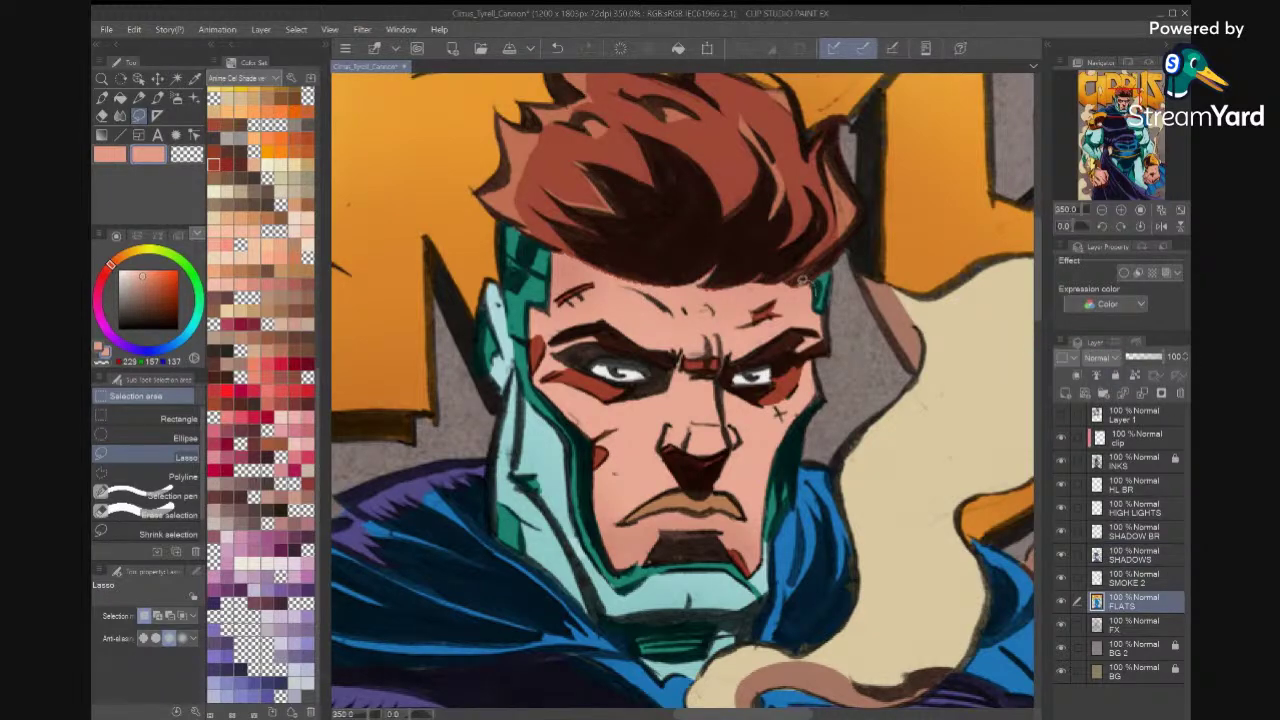
mouse_move(787, 276)
mouse_down()
mouse_move(709, 282)
mouse_move(720, 262)
mouse_move(656, 276)
mouse_move(556, 249)
mouse_move(557, 265)
mouse_move(642, 293)
mouse_move(712, 267)
mouse_move(720, 297)
mouse_move(796, 294)
mouse_up()
key(alt+Delete)
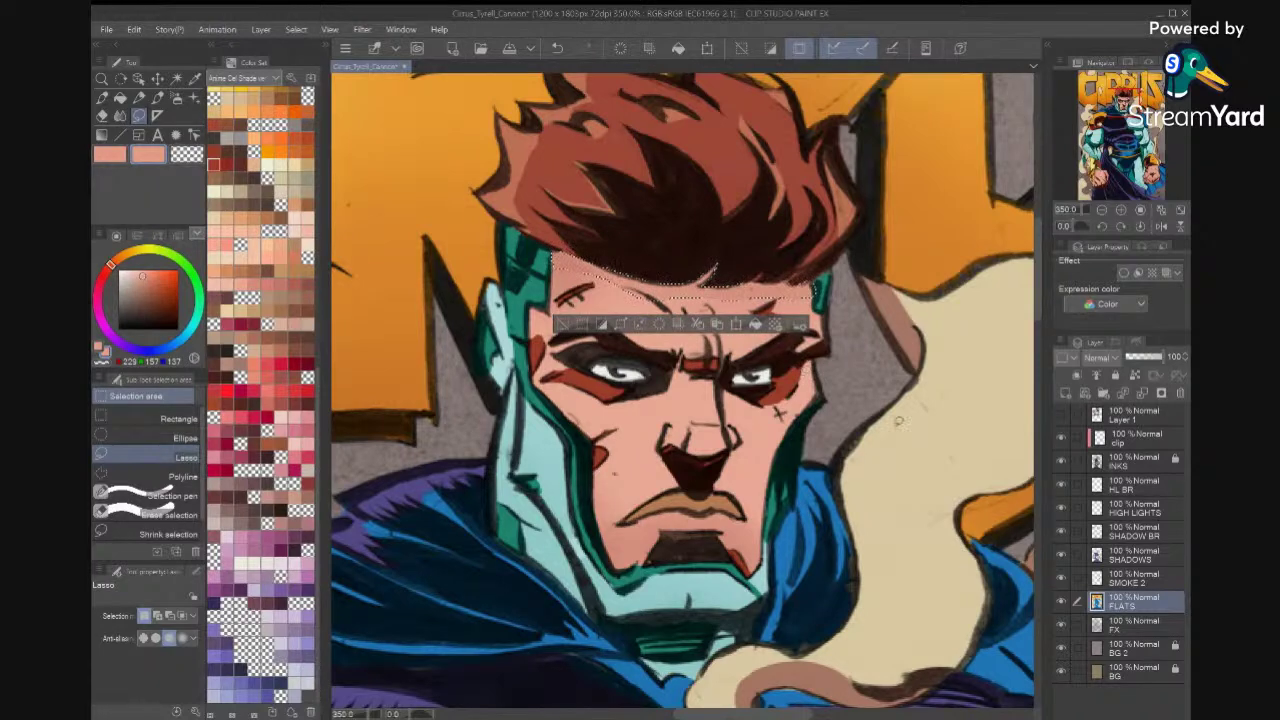
key(ctrl+d)
key(ctrl+z)
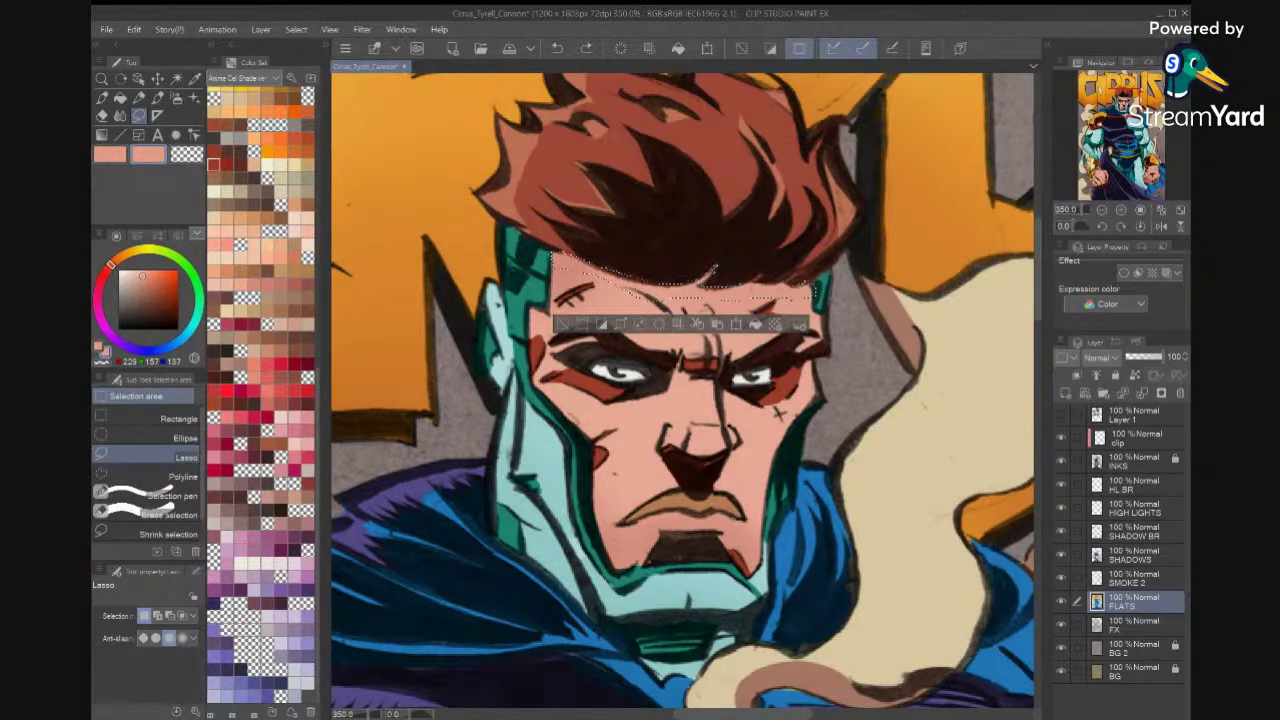
Sample the forehead's skin tone with the INKS layer temporarily hidden, fill the selected forehead strip with it, and deselect.
click(1061, 461)
key(i)
click(709, 278)
click(755, 323)
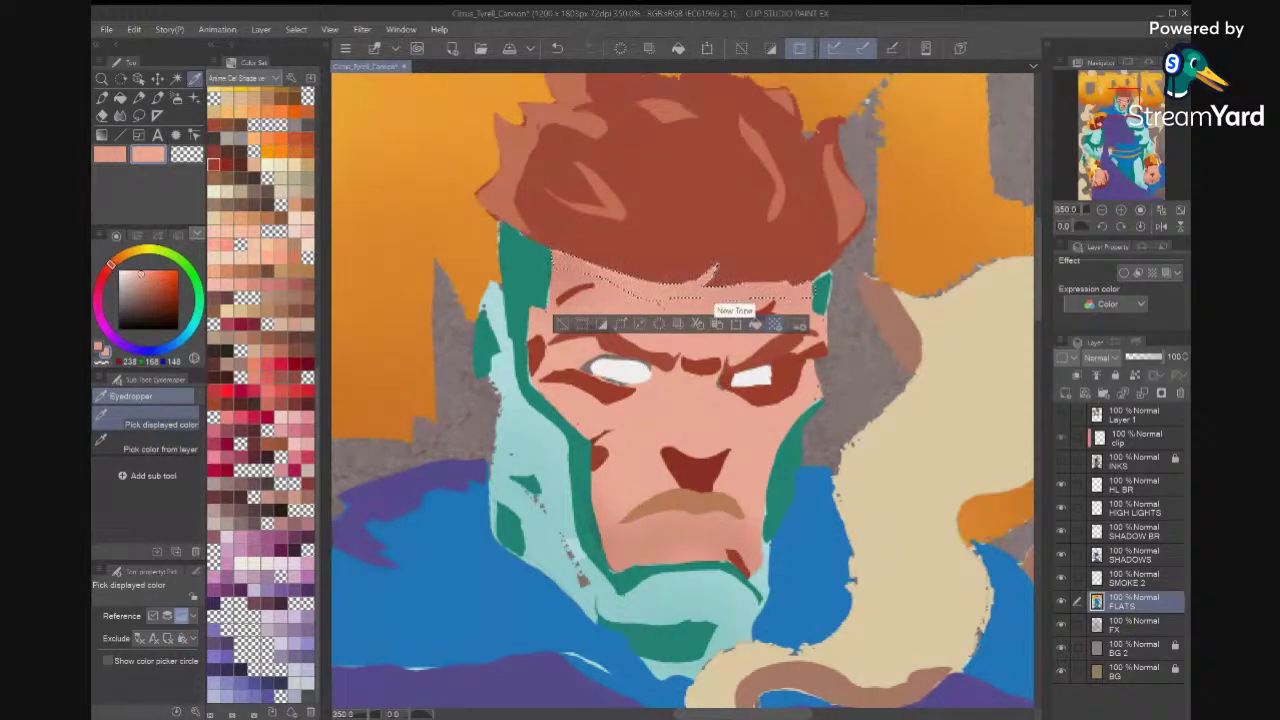
click(1077, 461)
click(1061, 460)
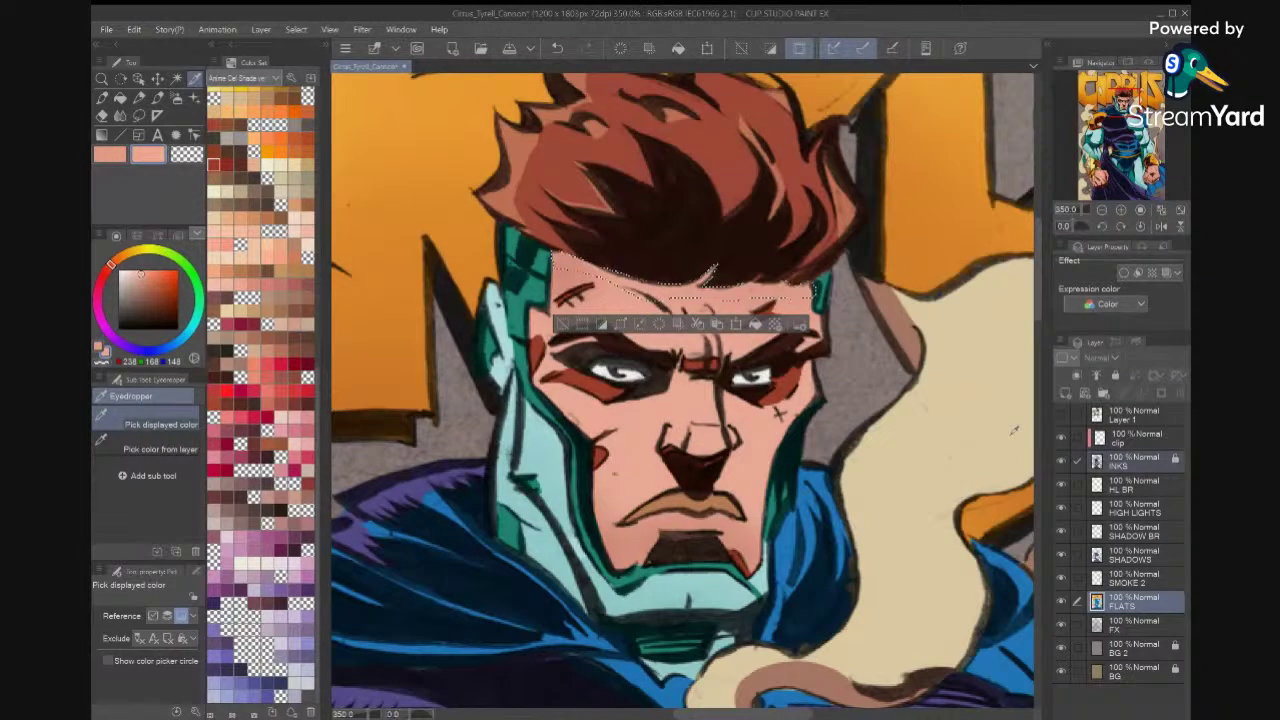
click(562, 324)
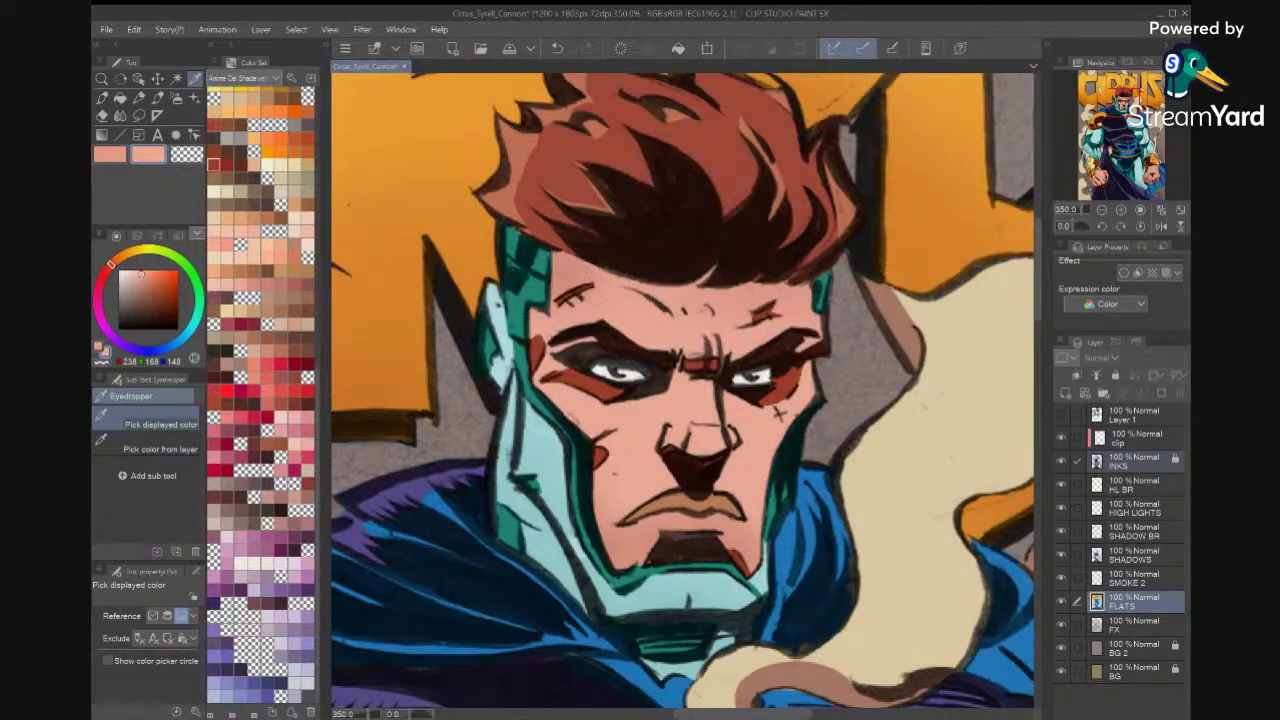
Save the illustration.
scroll(602, 334, down, 4)
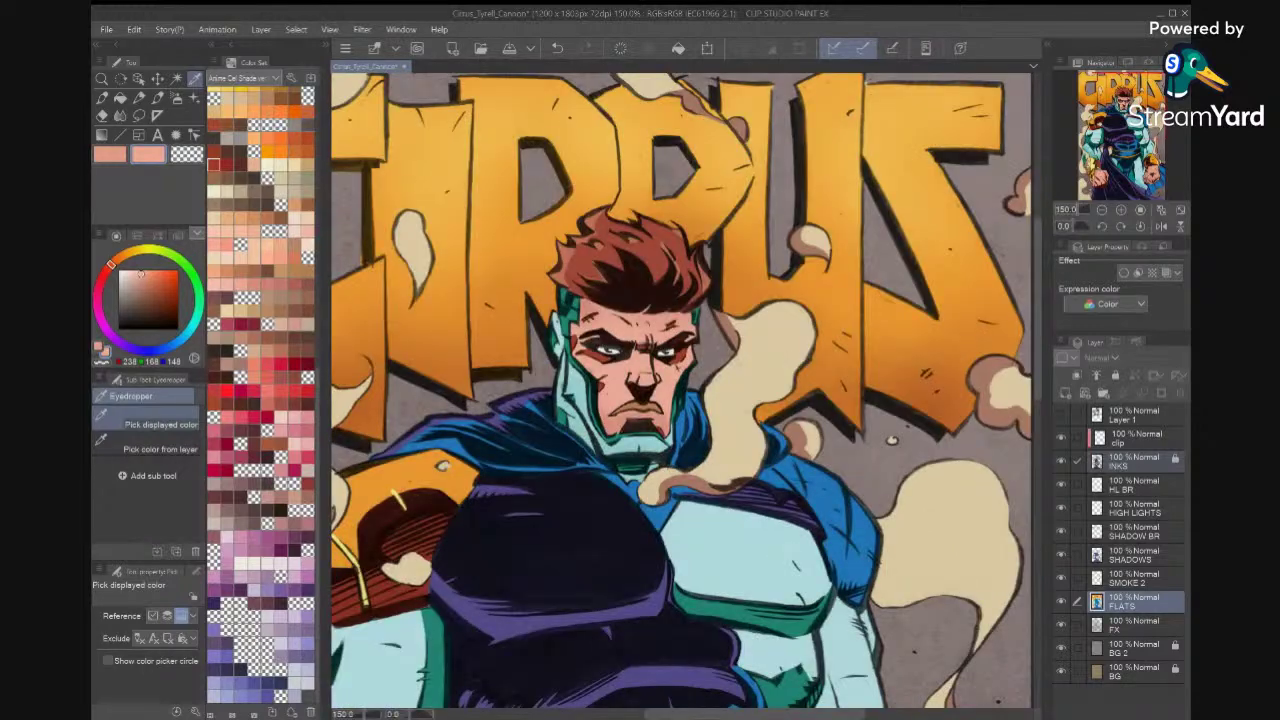
scroll(602, 320, down, 1)
key(ctrl+0)
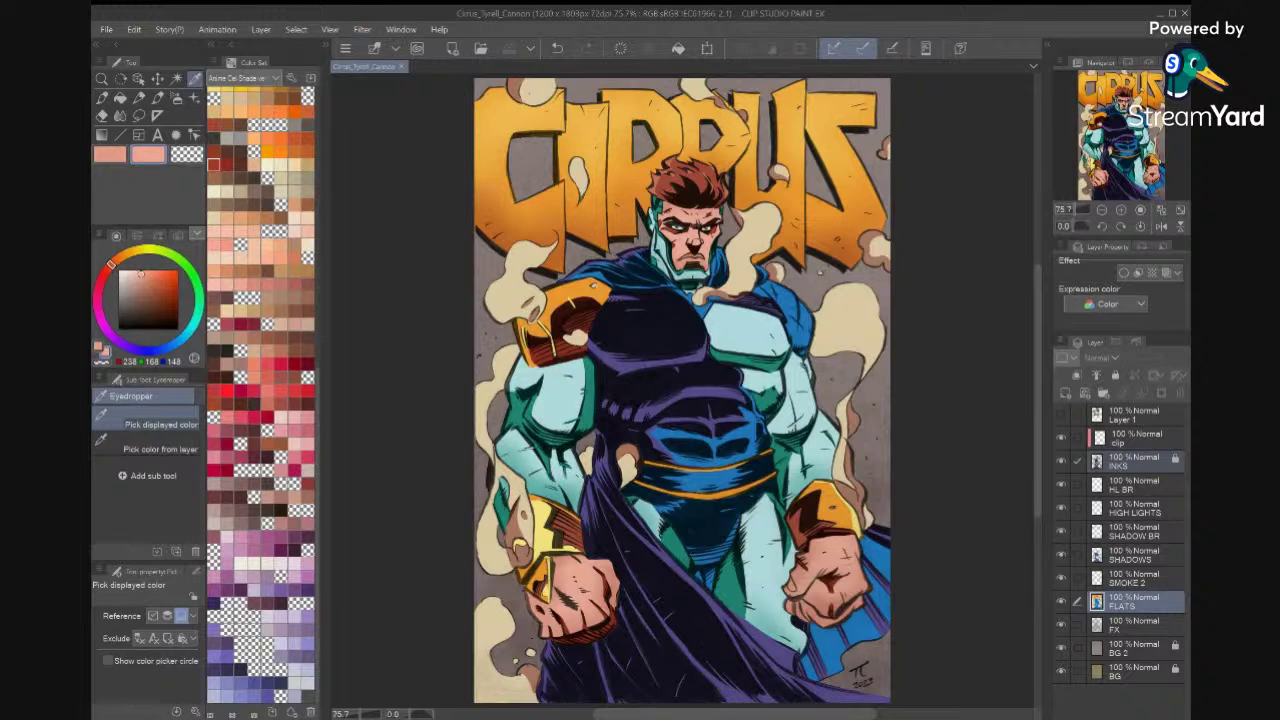
Clean up the edge of the small yellow highlight on the bracer beside the cape on the HIGH LIGHTS layer, and save.
scroll(550, 575, up, 6)
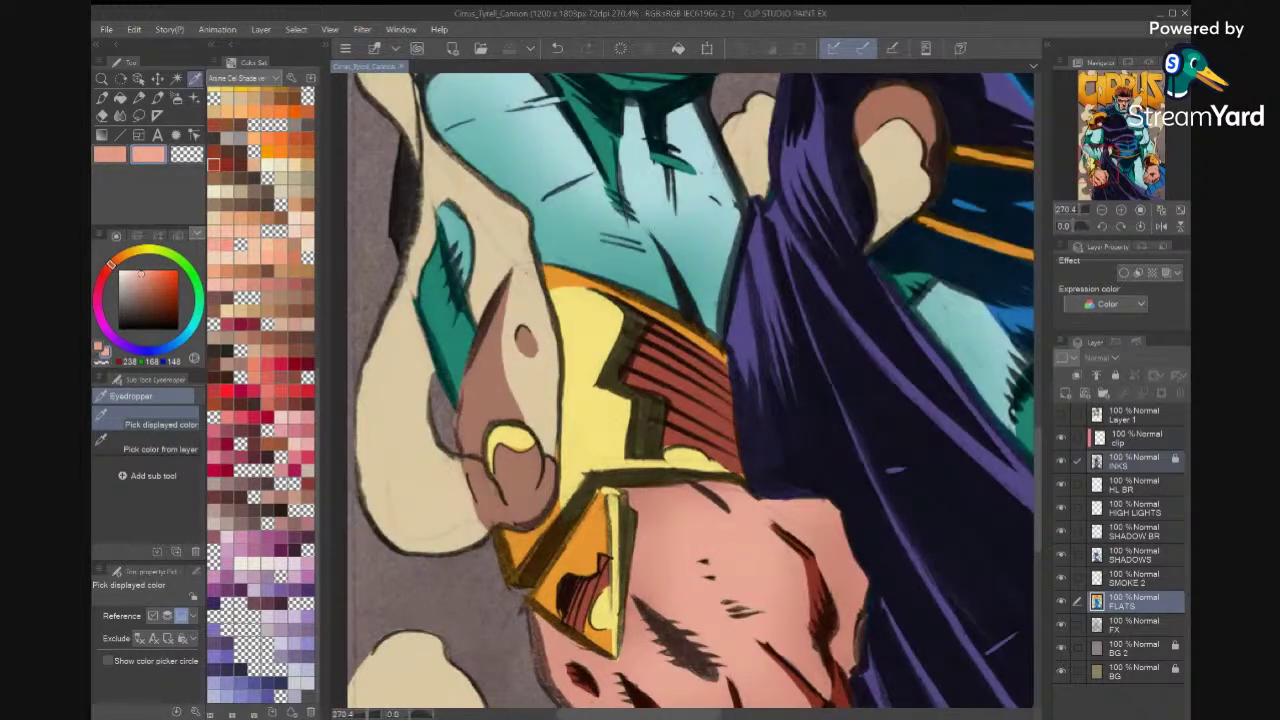
scroll(680, 430, down, 1)
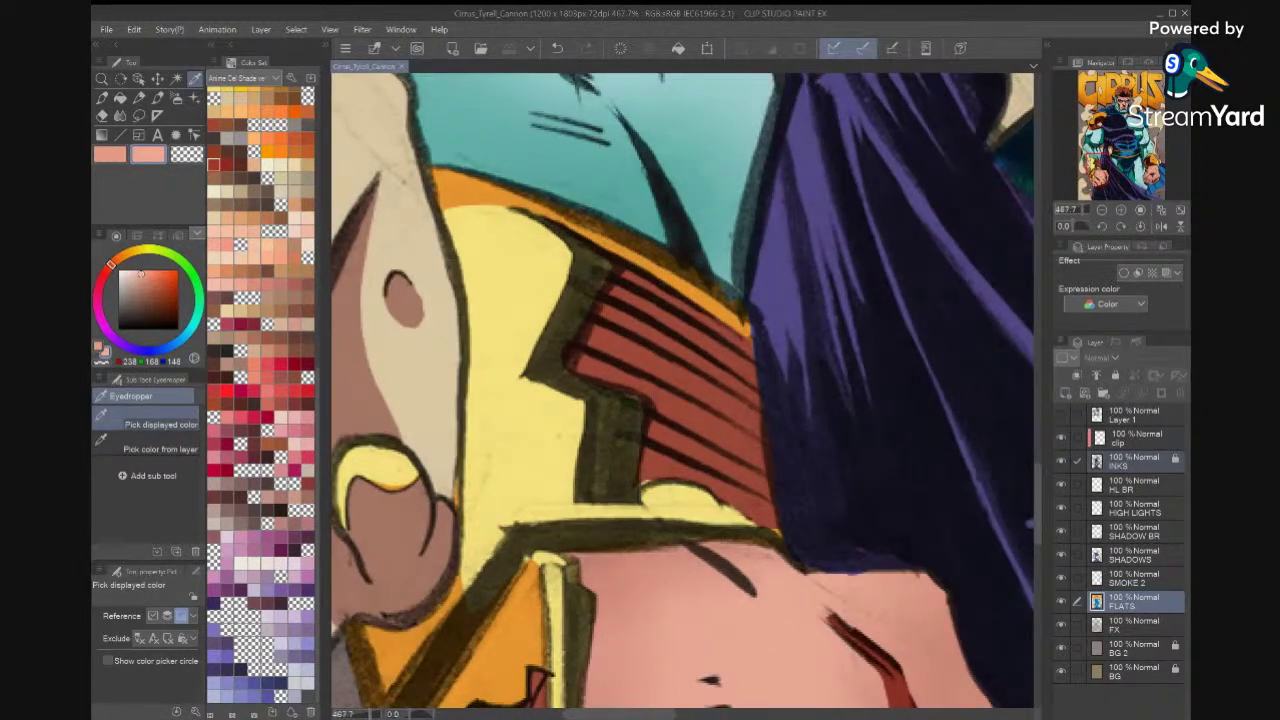
scroll(692, 450, up, 3)
click(1157, 511)
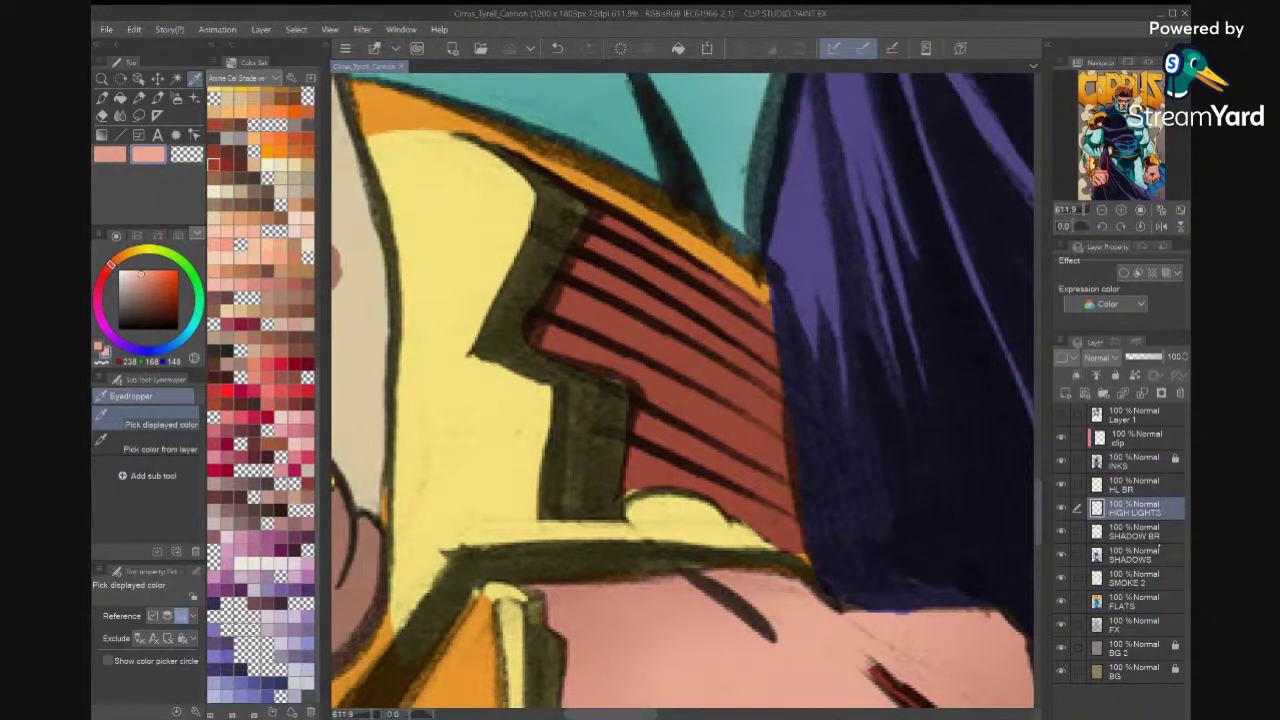
key(m)
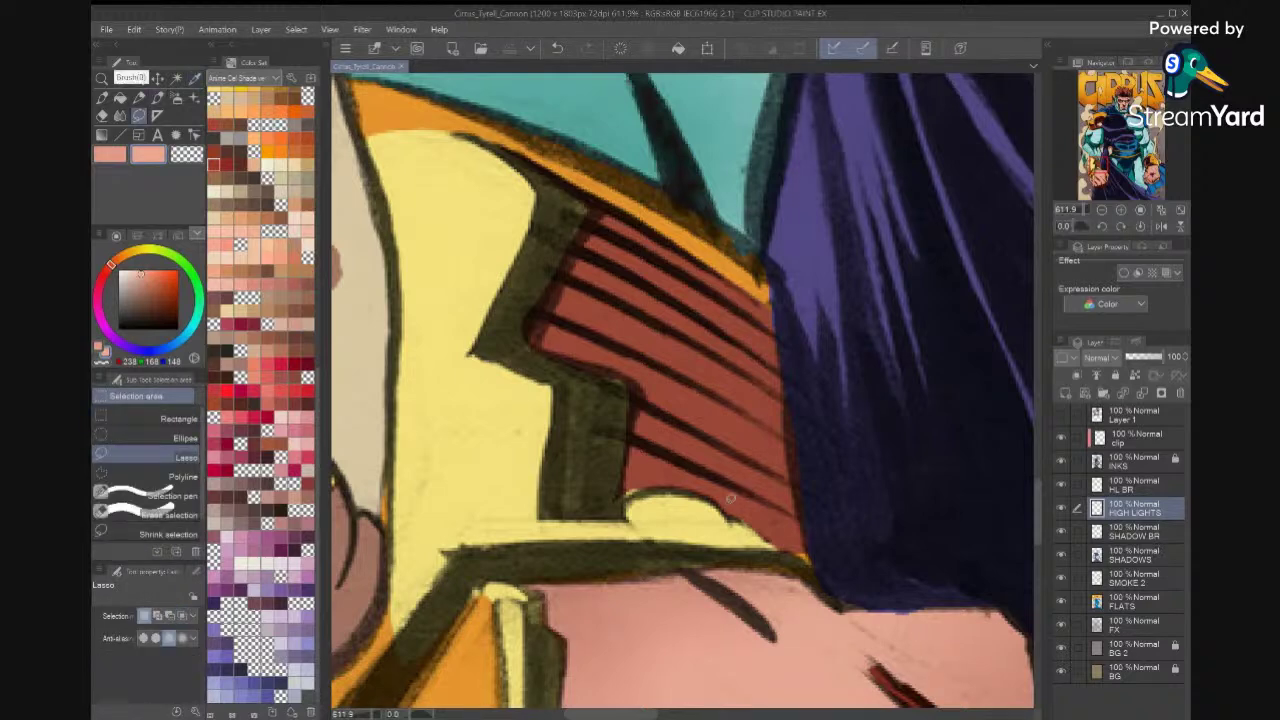
mouse_move(654, 484)
mouse_down()
mouse_move(614, 500)
mouse_move(628, 476)
mouse_up()
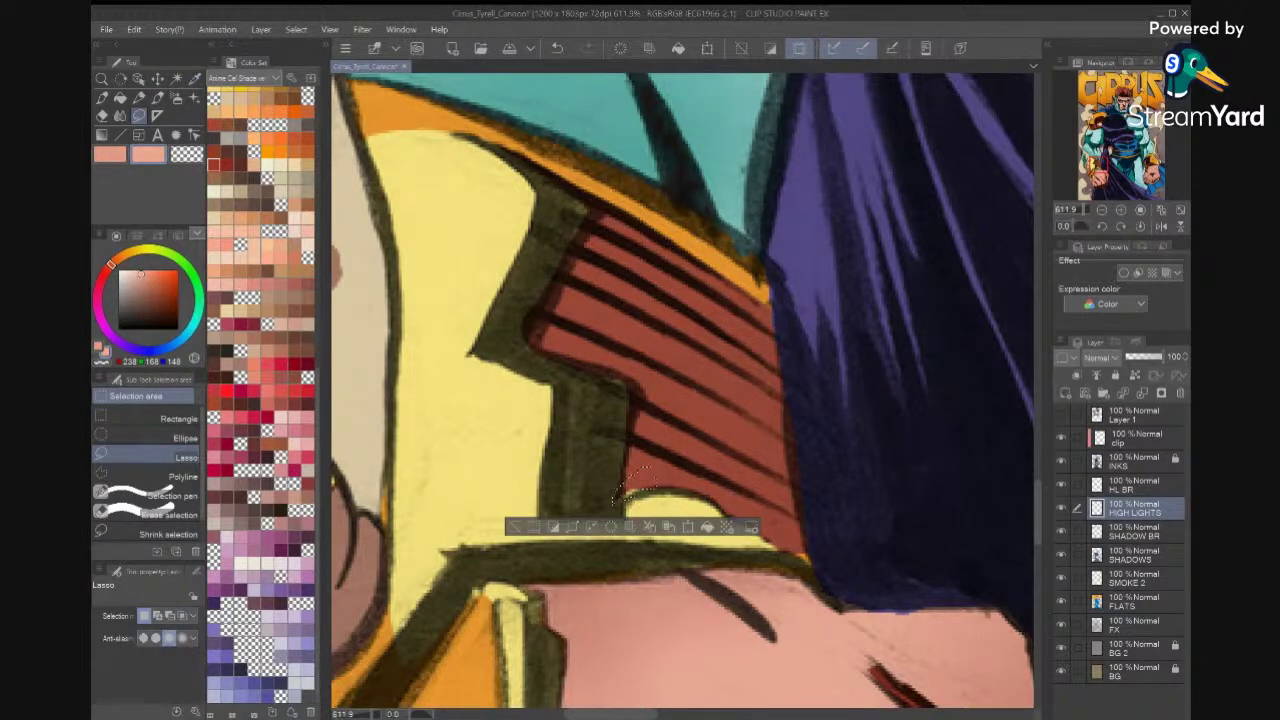
key(ctrl+d)
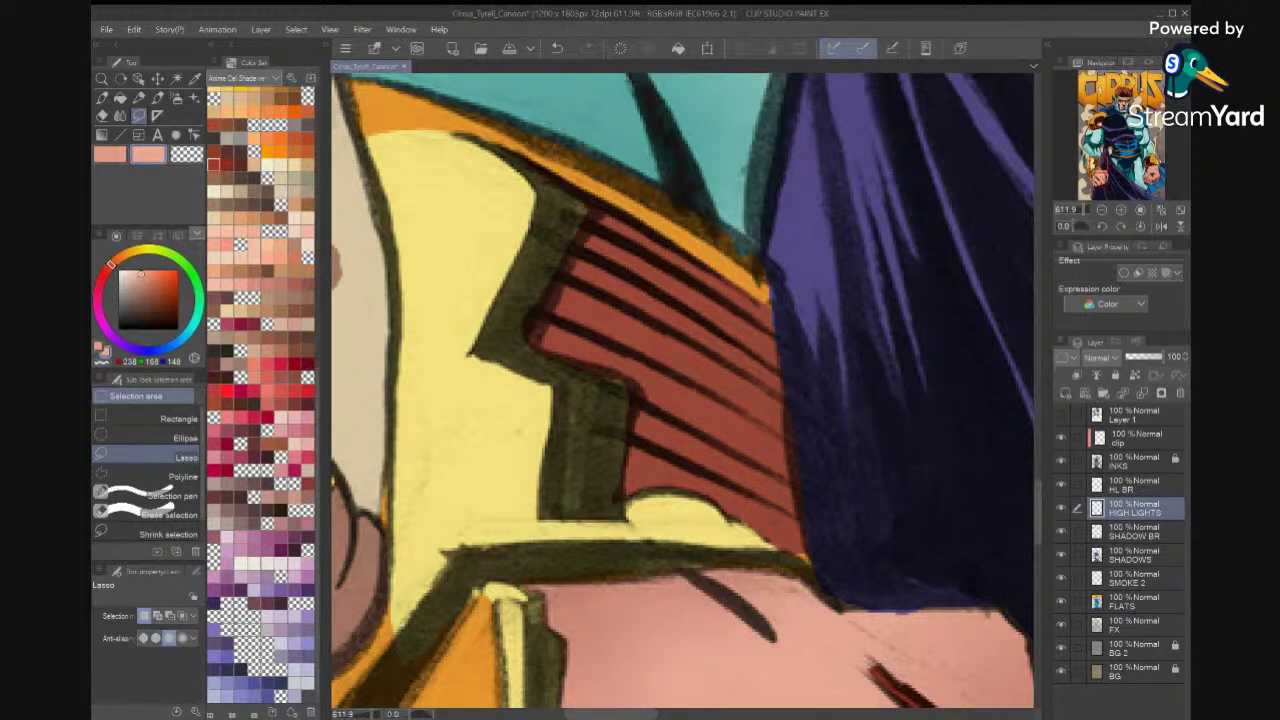
key(ctrl+0)
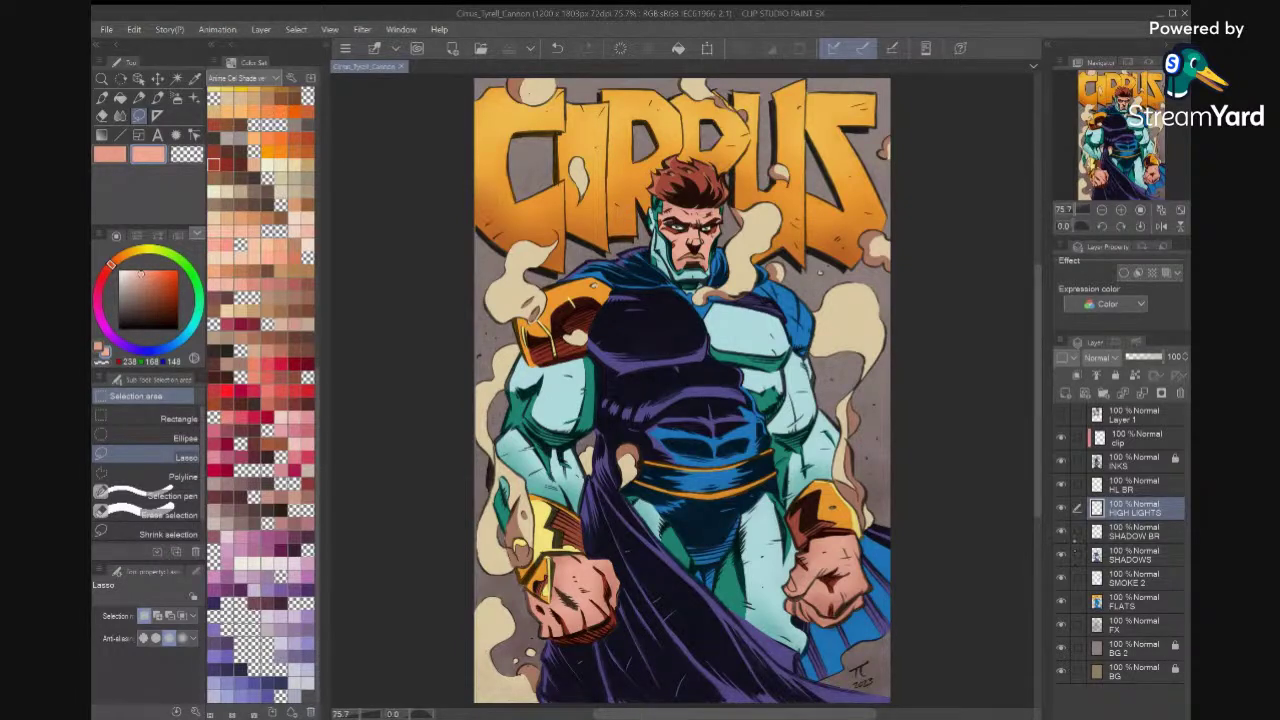
Compare the illustration with the HL BR layer, then the SHADOW BR layer, hidden and shown.
click(1061, 485)
click(1061, 485)
click(1061, 485)
click(1061, 485)
click(1061, 531)
click(1061, 531)
click(1061, 531)
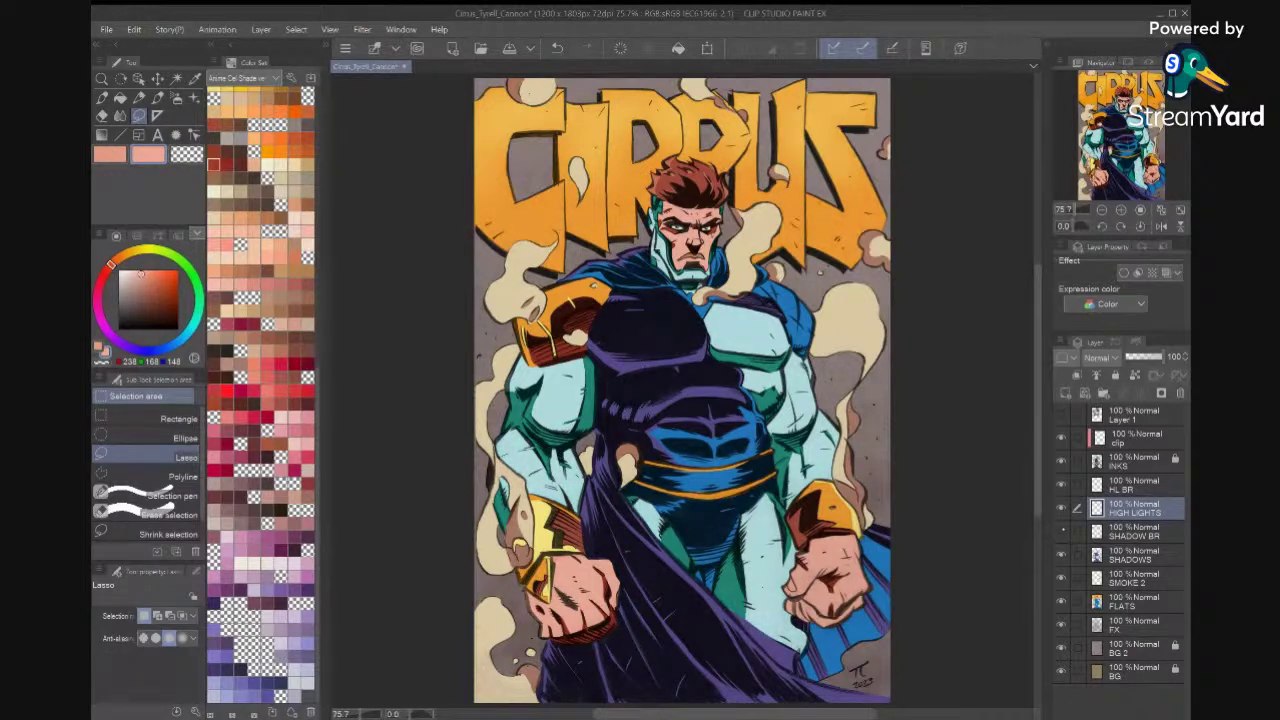
click(1061, 531)
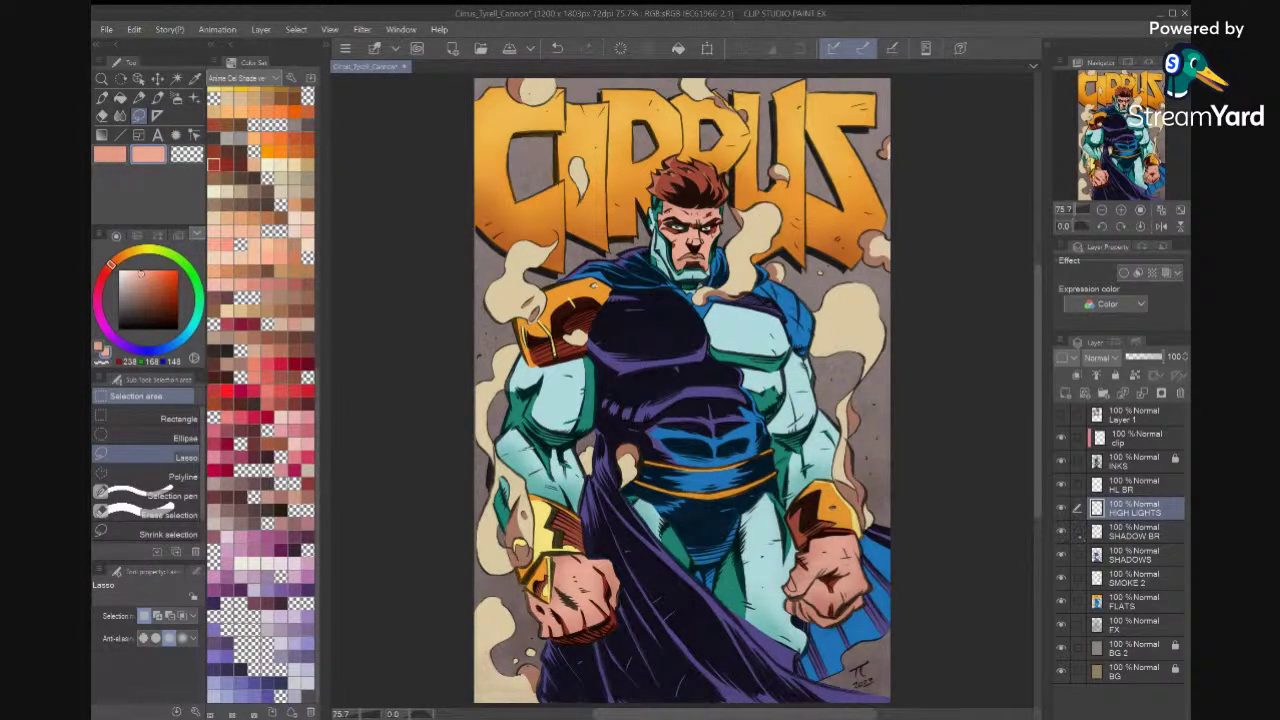
click(1061, 531)
click(1061, 531)
click(1061, 531)
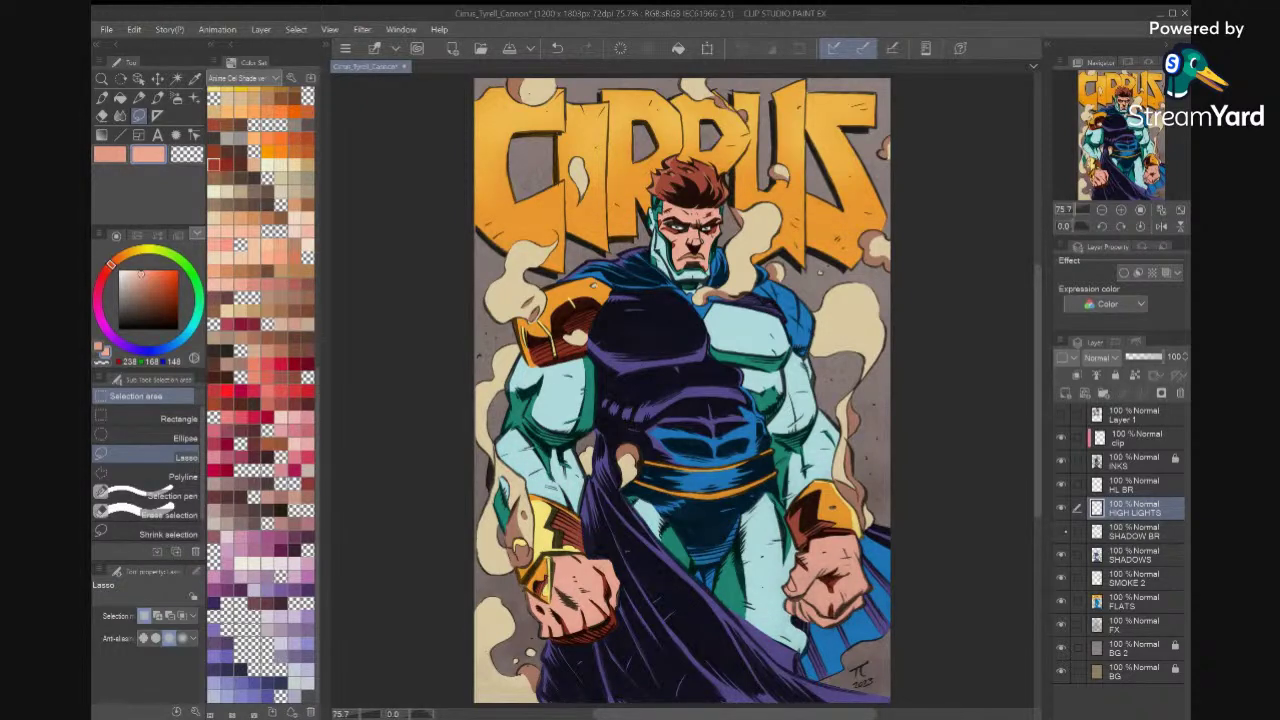
click(1061, 531)
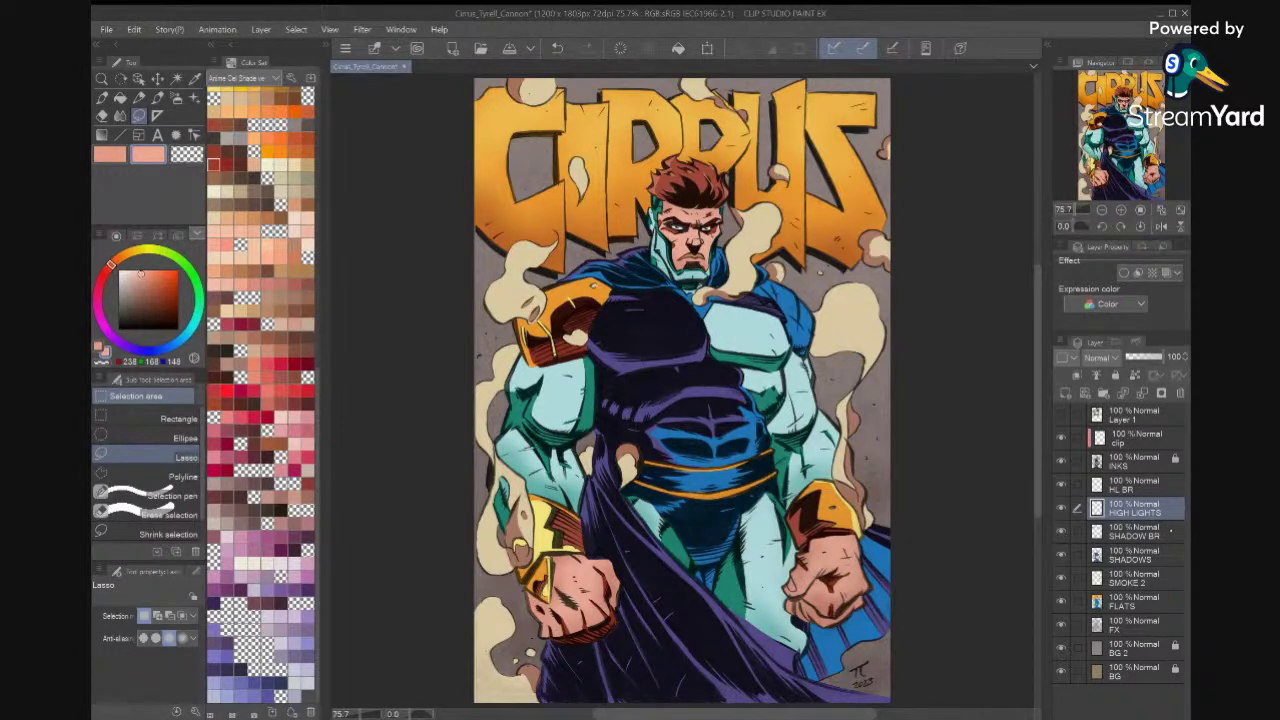
Lighten the soft shadows on both fists and the forearm on the SHADOW BR layer using the Airbrush with transparent colour at size 50, and save.
click(1171, 531)
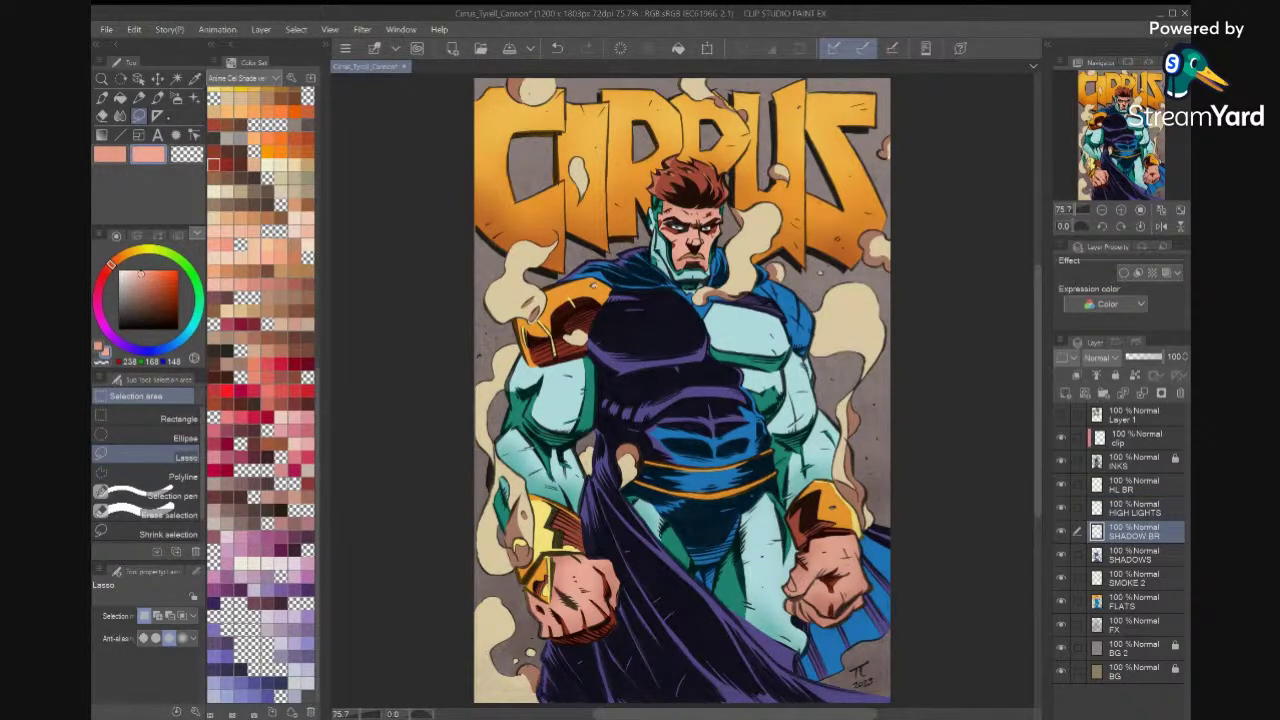
click(157, 97)
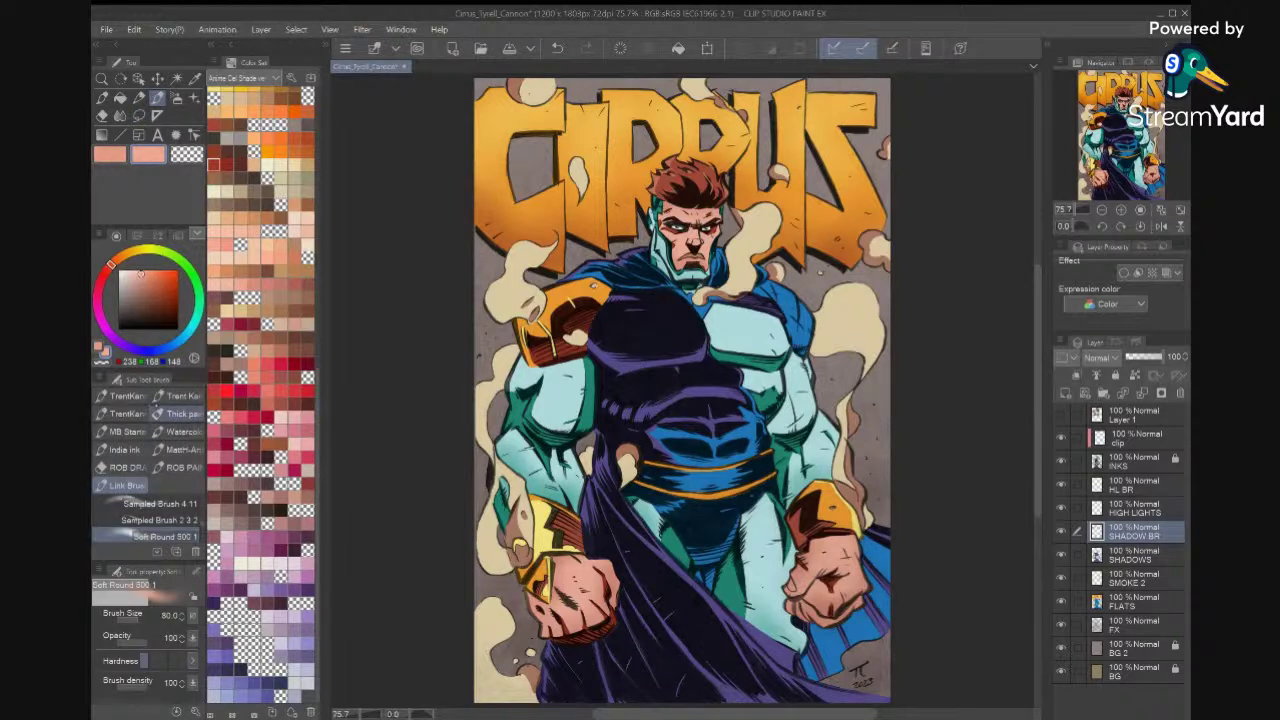
click(144, 397)
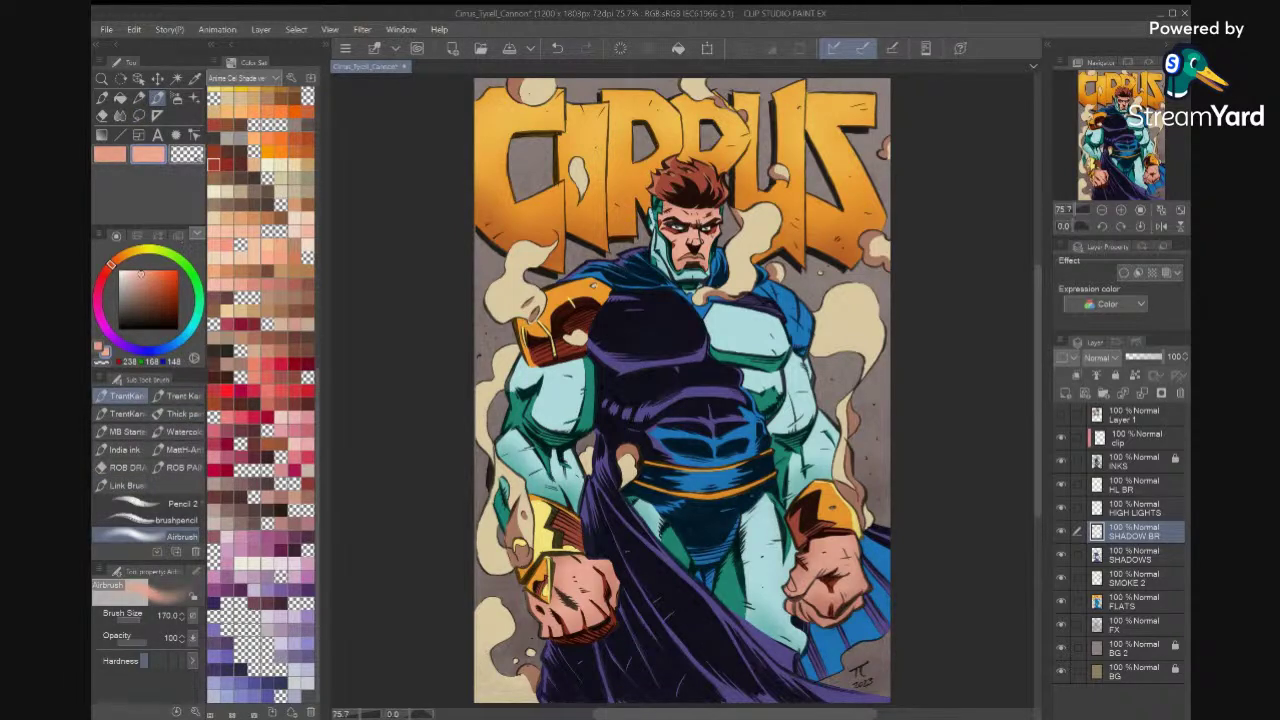
key(c)
key(bracketleft)
key(bracketleft)
key(bracketleft)
key(bracketleft)
key(bracketleft)
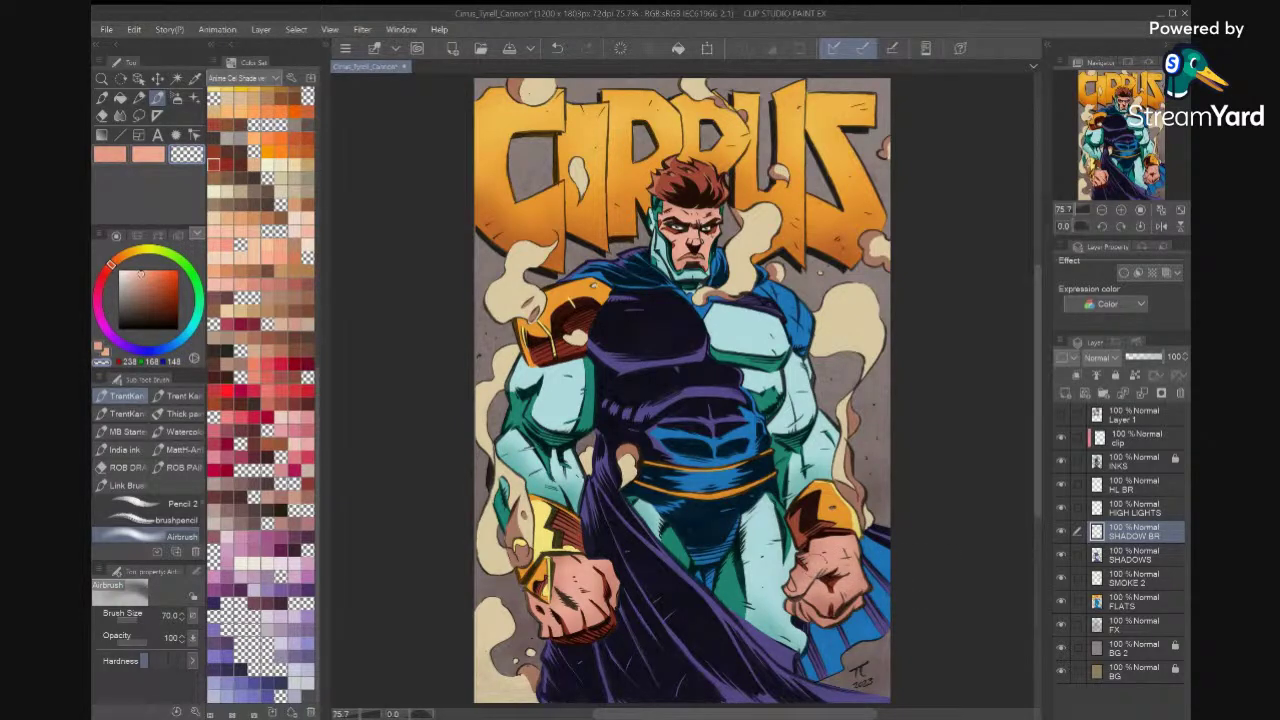
drag(842, 587, 832, 592)
drag(595, 606, 578, 612)
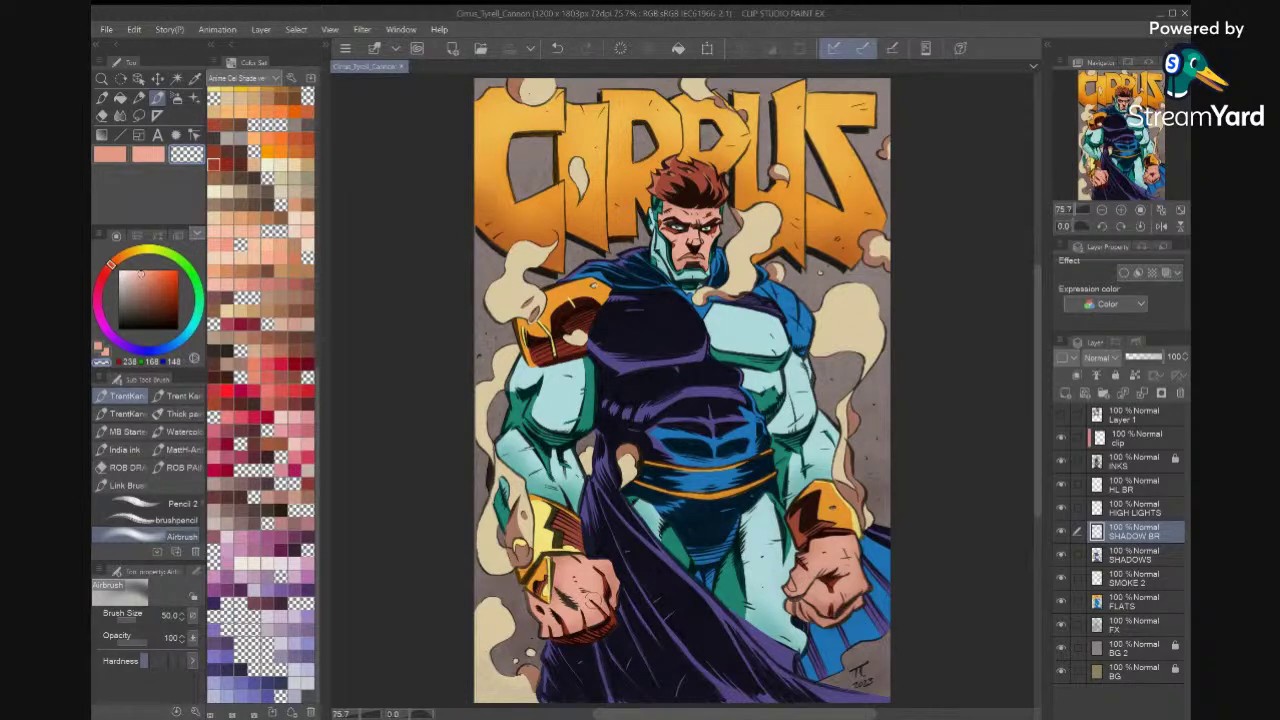
mouse_move(525, 440)
mouse_down()
mouse_move(519, 456)
mouse_move(552, 479)
mouse_move(594, 480)
mouse_up()
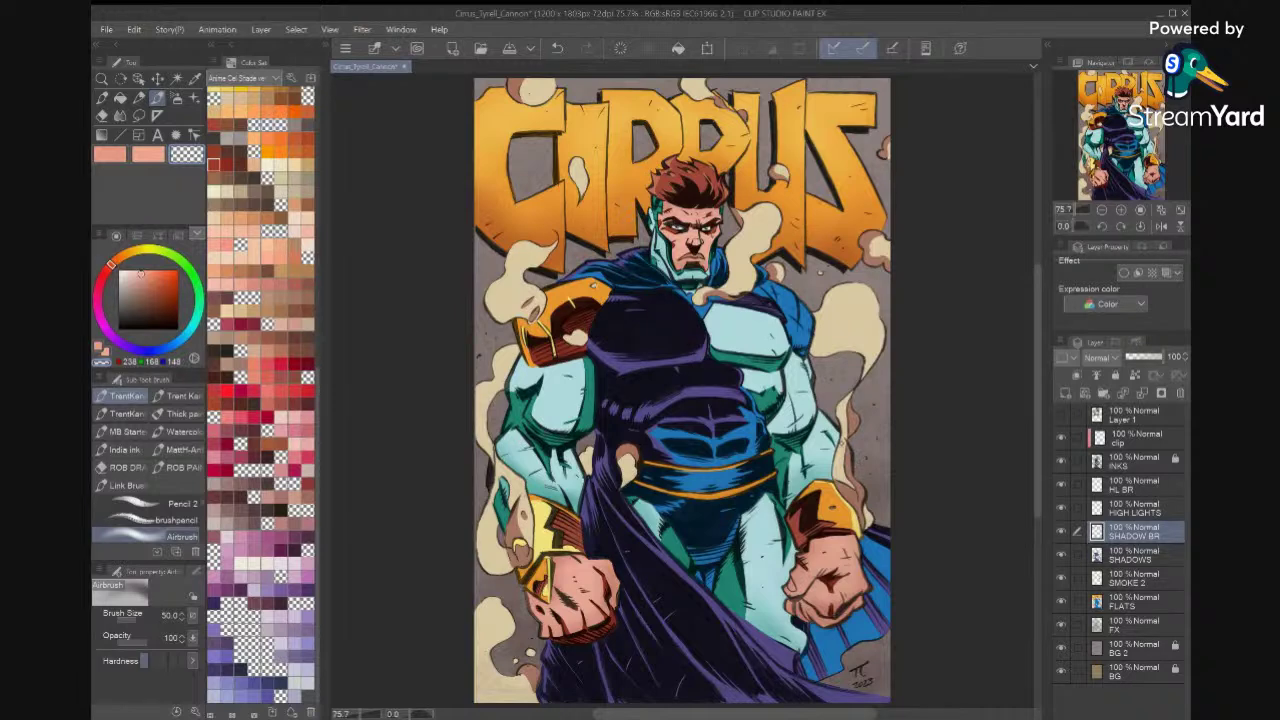
key(ctrl+s)
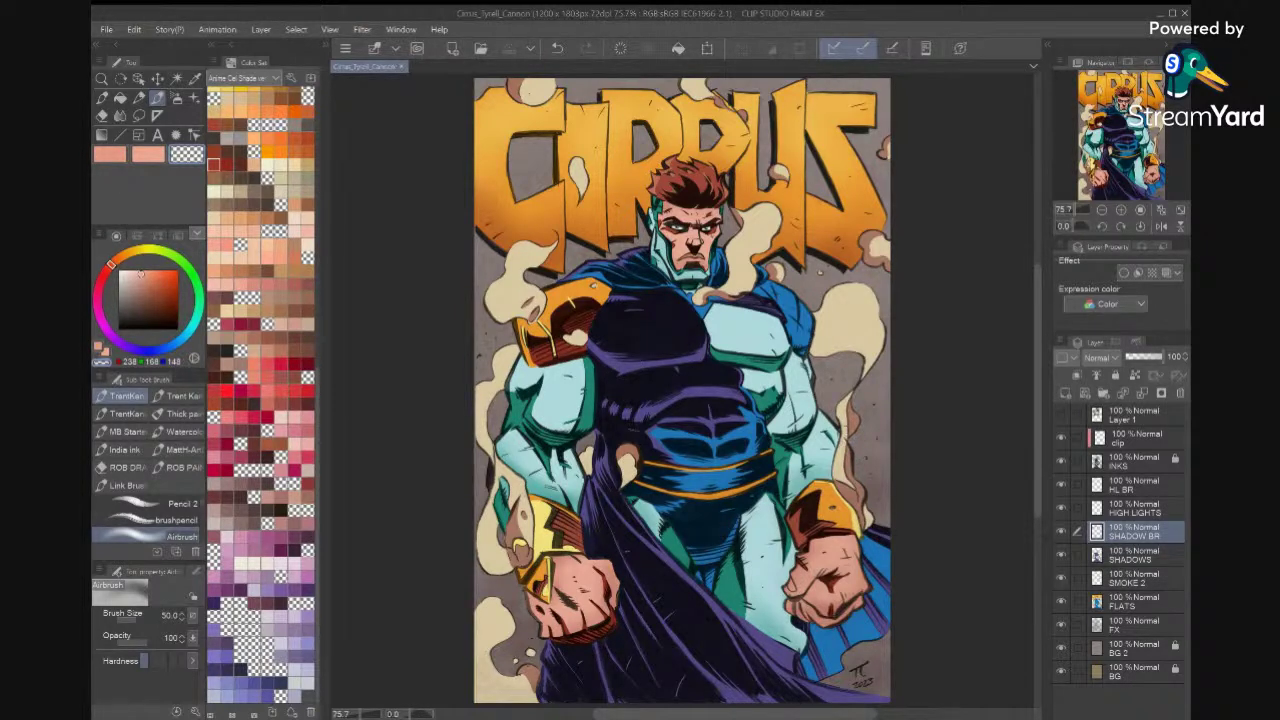